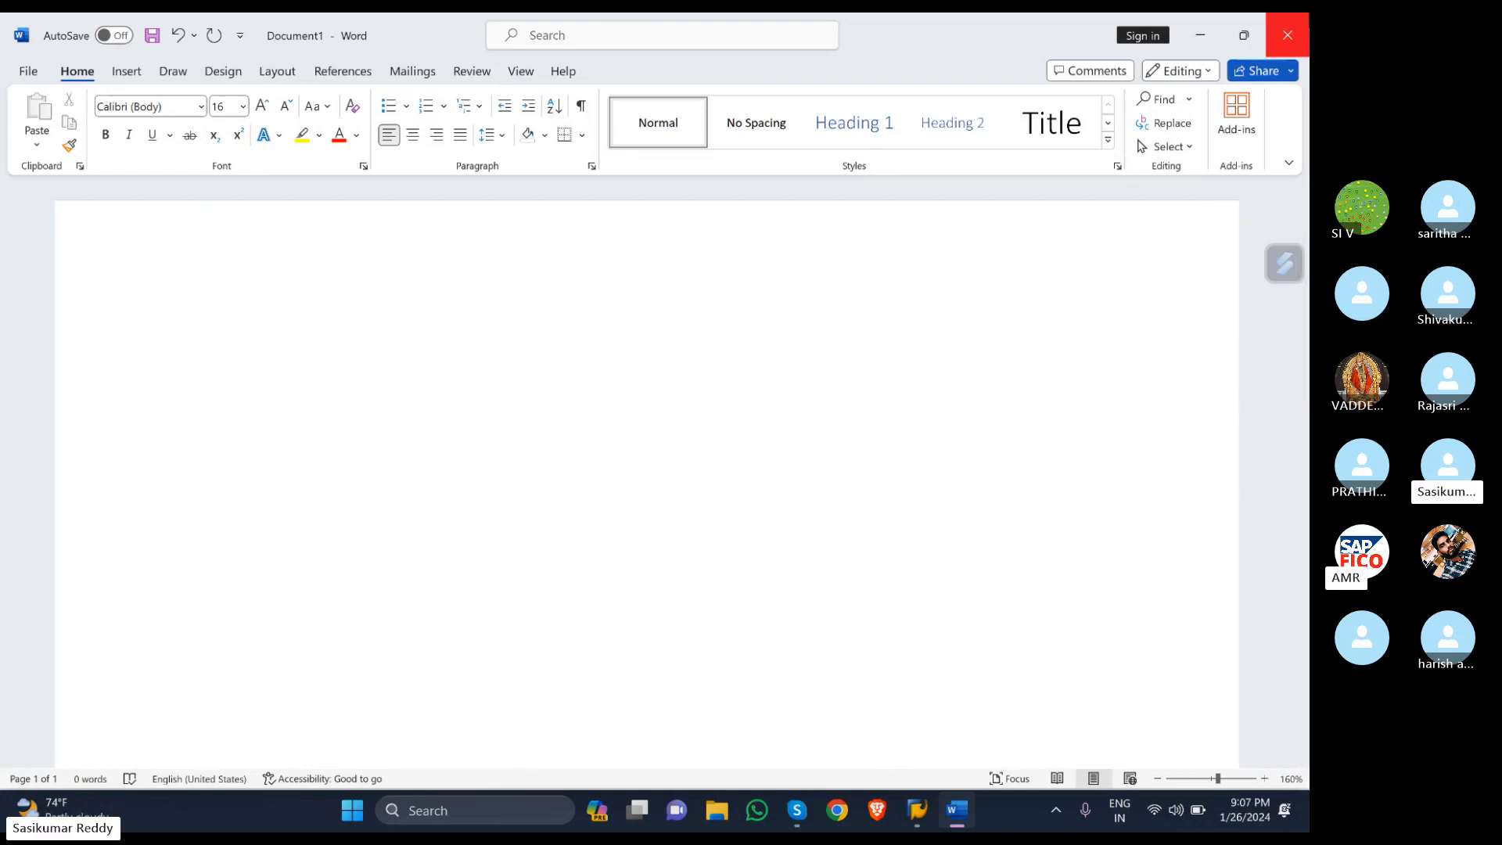
- Type the word 'GST' at the top of the blank document
{"action": "type", "text": "in"}
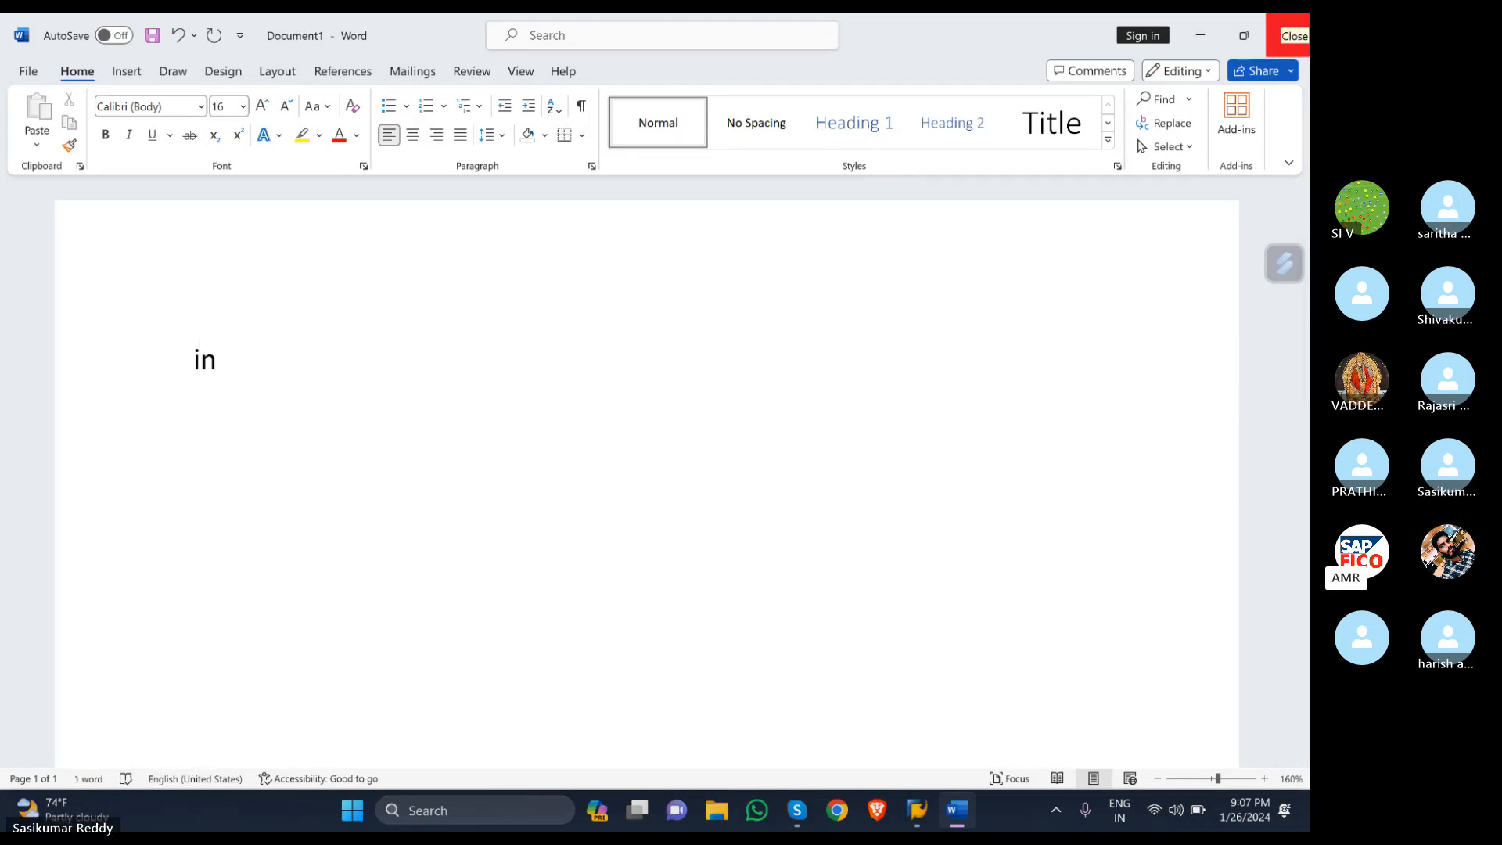
{"action": "type", "text": "p"}
{"action": "key", "text": "BackSpace"}
{"action": "key", "text": "BackSpace"}
{"action": "key", "text": "BackSpace"}
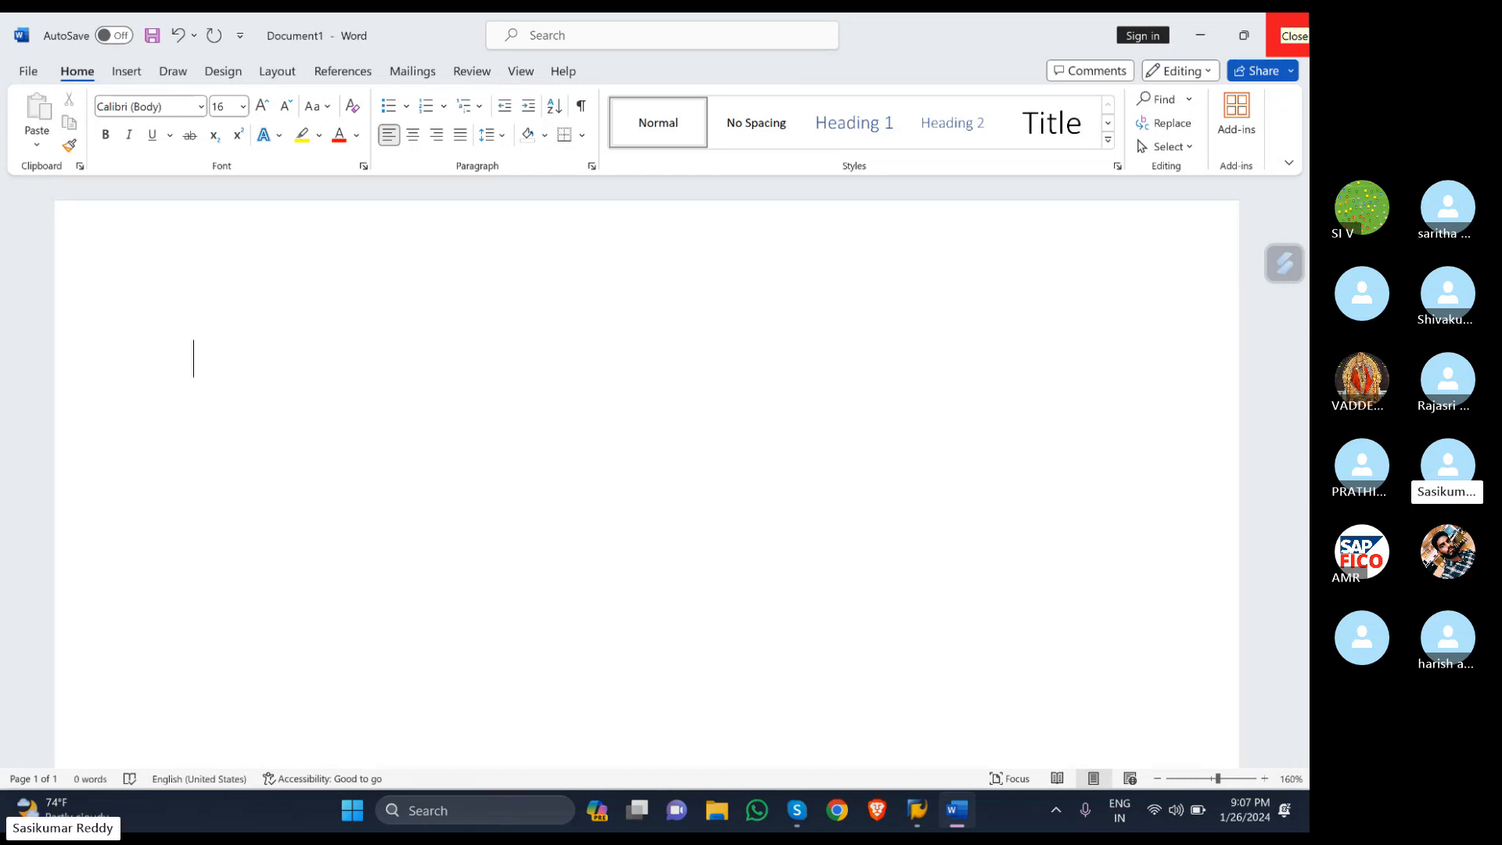
{"action": "type", "text": "G"}
{"action": "key", "text": "BackSpace"}
{"action": "type", "text": "IN"}
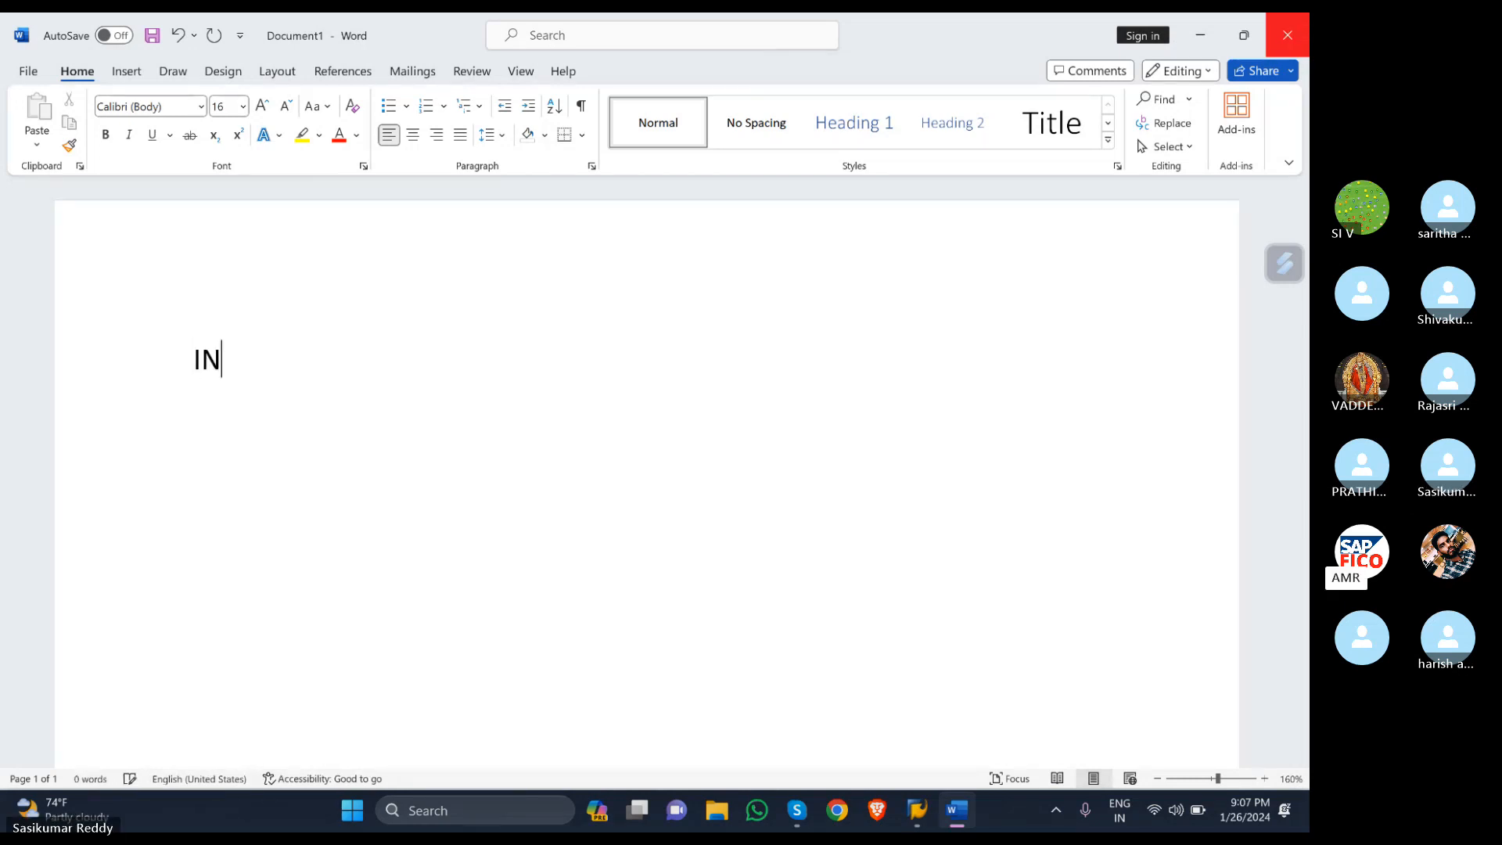
{"action": "key", "text": "BackSpace"}
{"action": "key", "text": "BackSpace"}
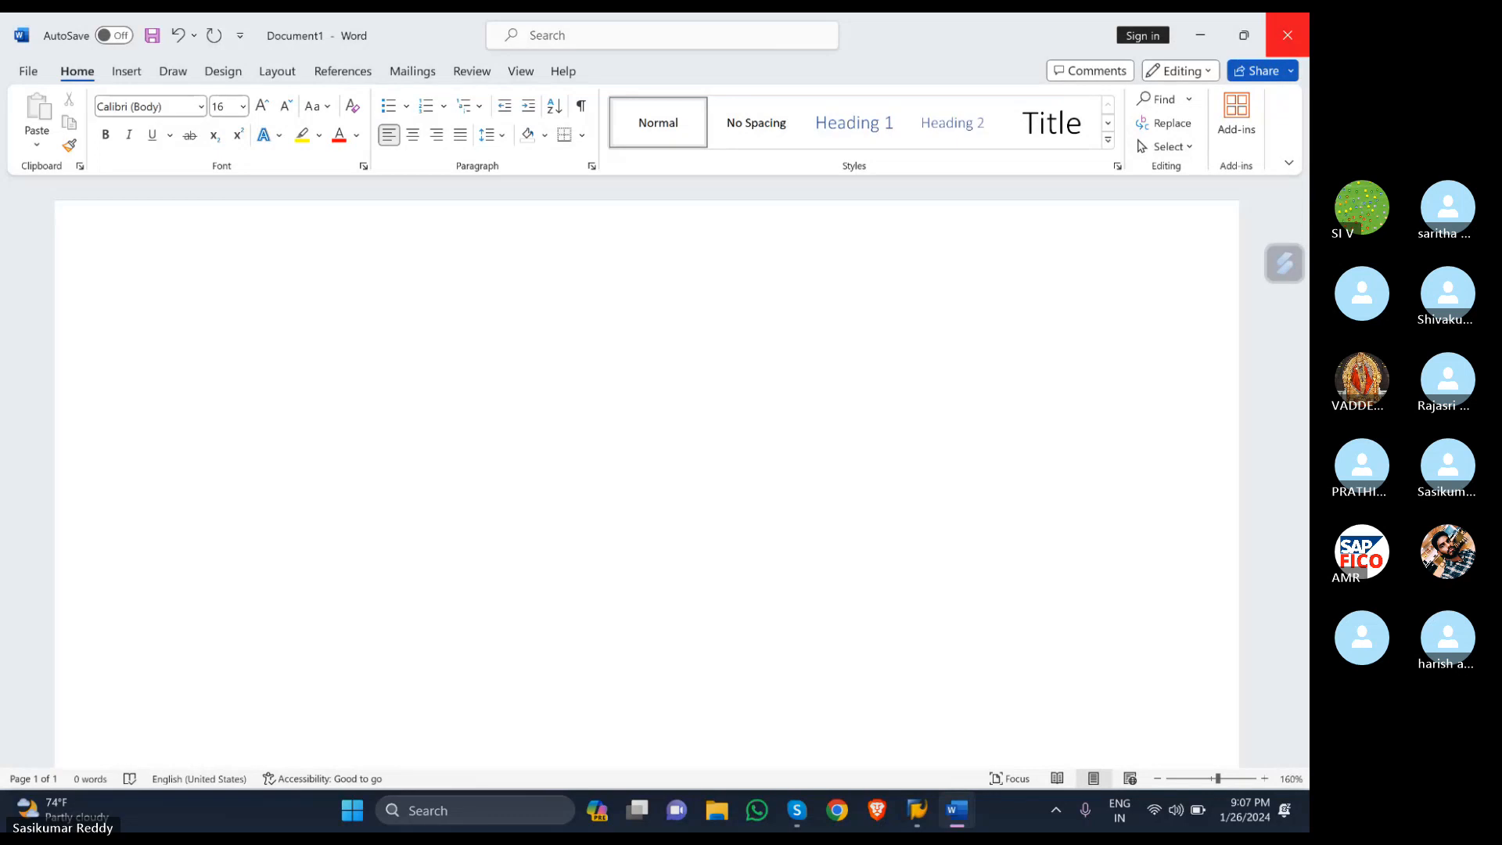
{"action": "type", "text": "GST"}
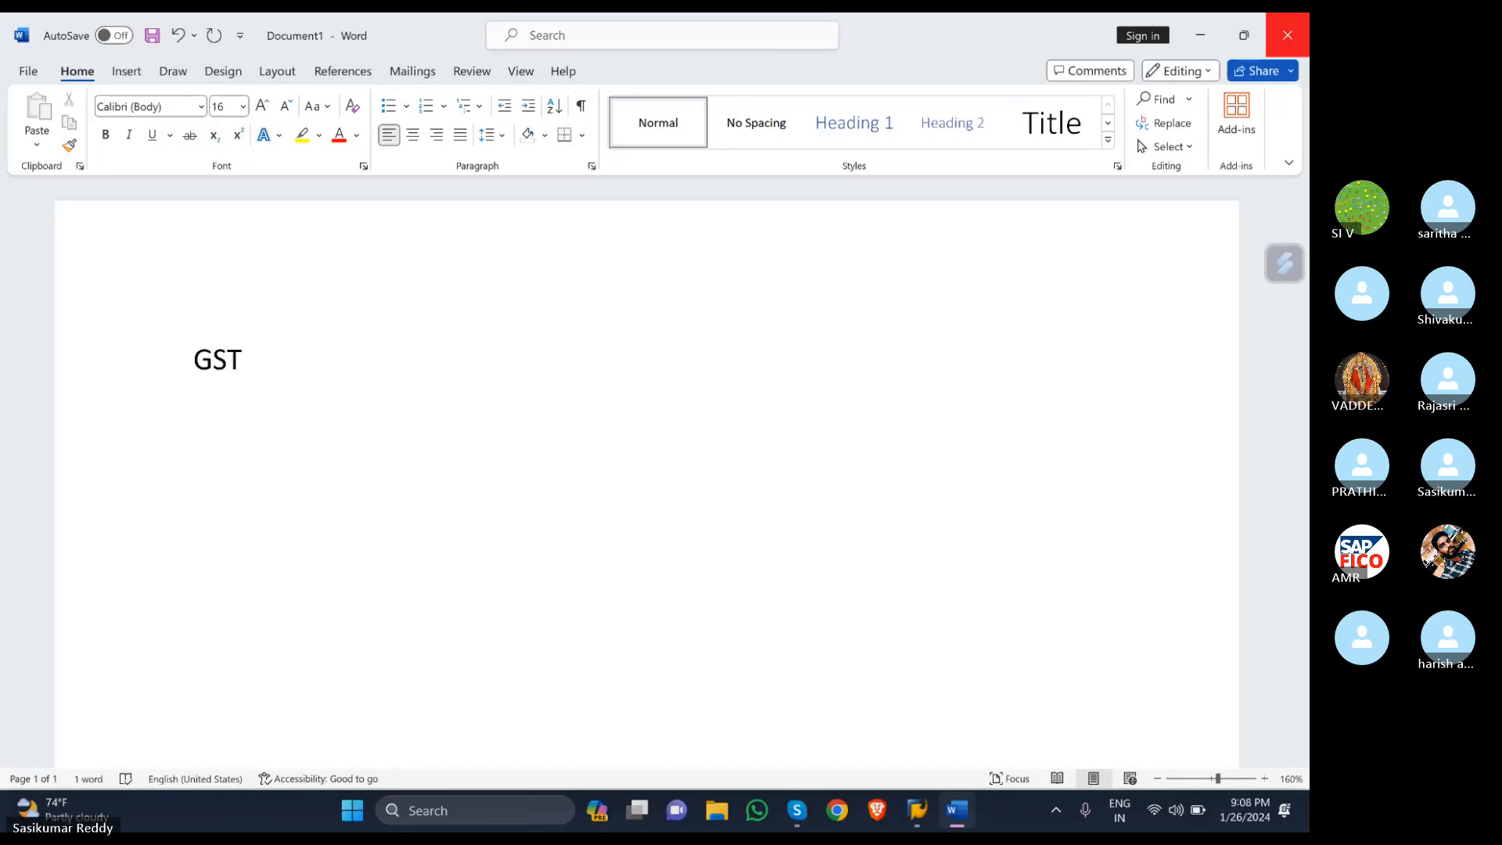
- Highlight GST in yellow, centre it, and start a new left-aligned line
{"action": "key", "text": "shift+Home"}
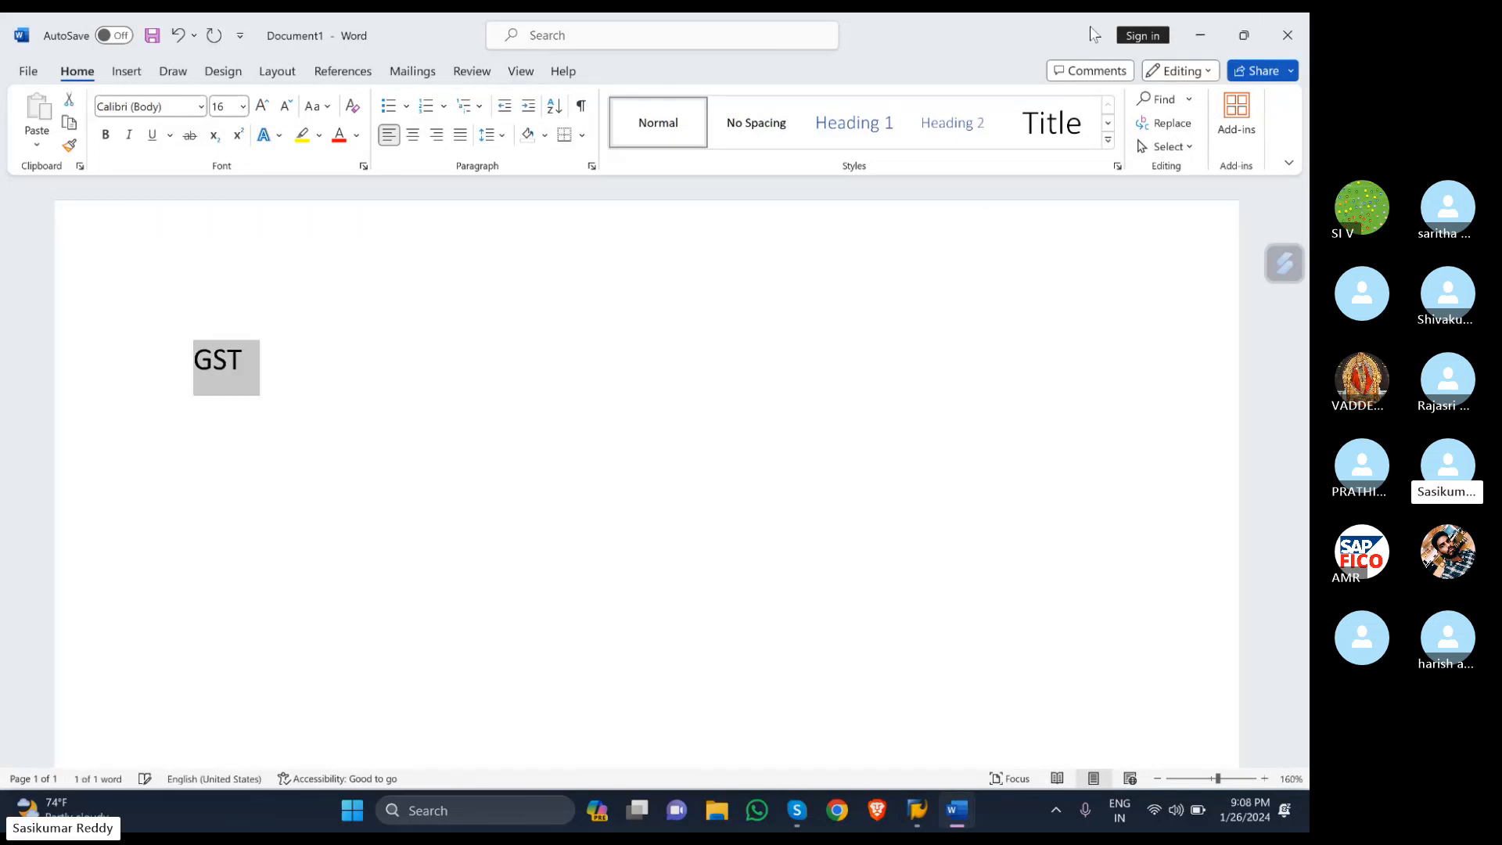
{"action": "left_click", "coordinate": [301, 134]}
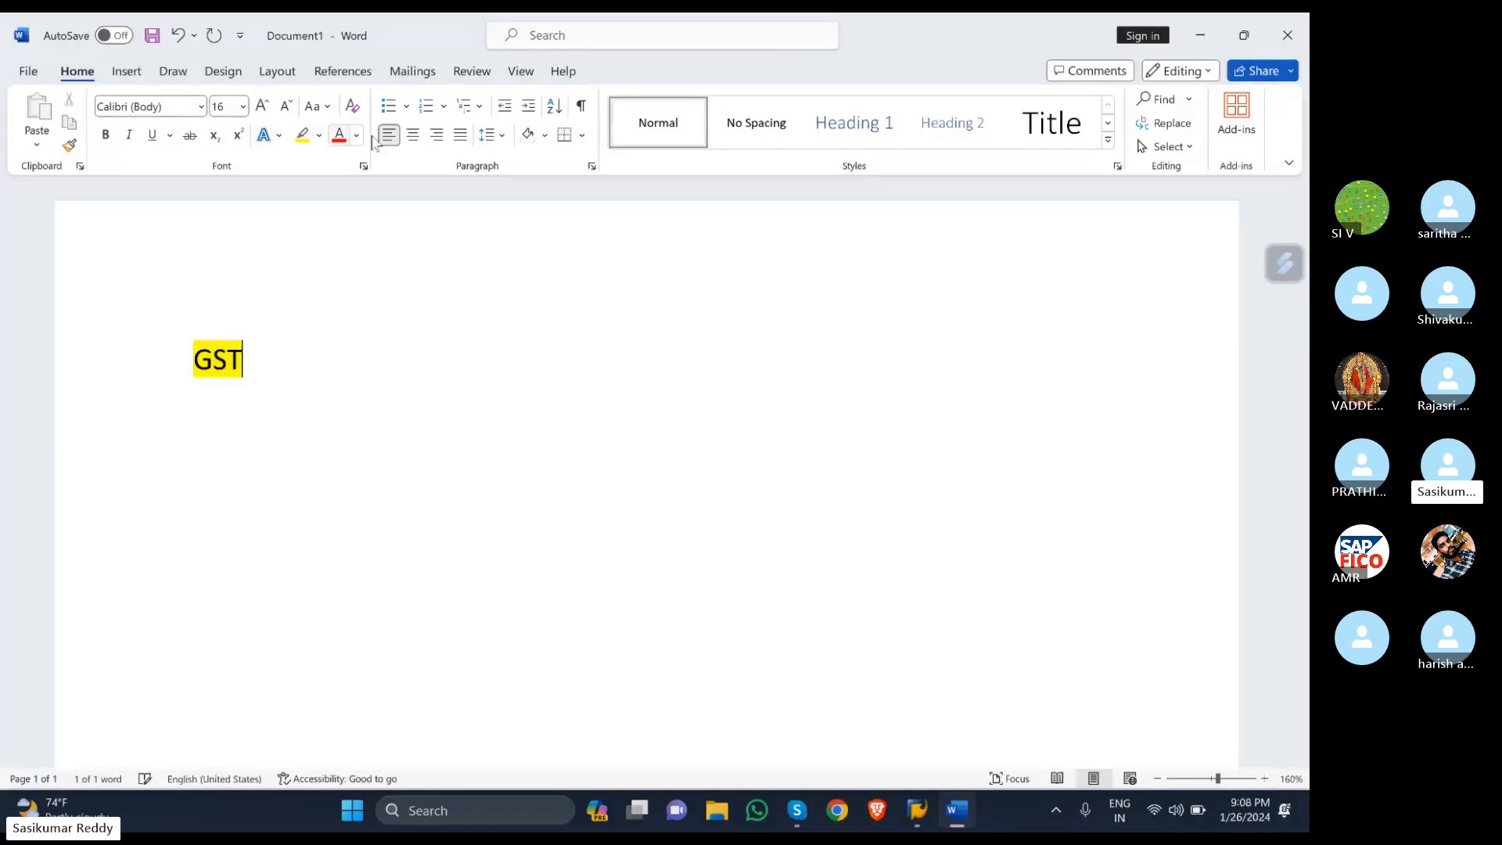
{"action": "left_click", "coordinate": [412, 134]}
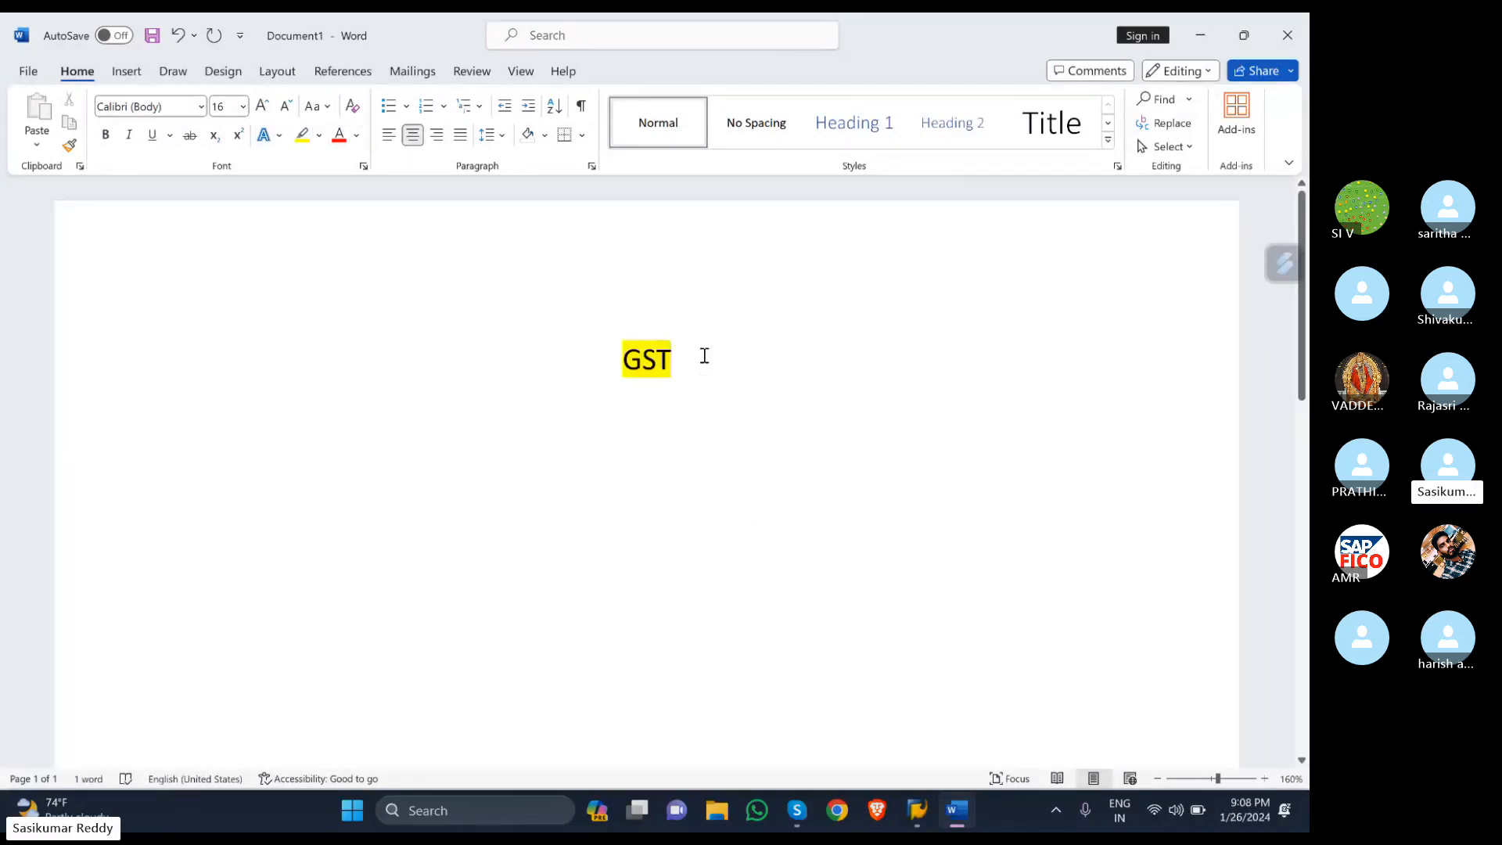
{"action": "key", "text": "Return"}
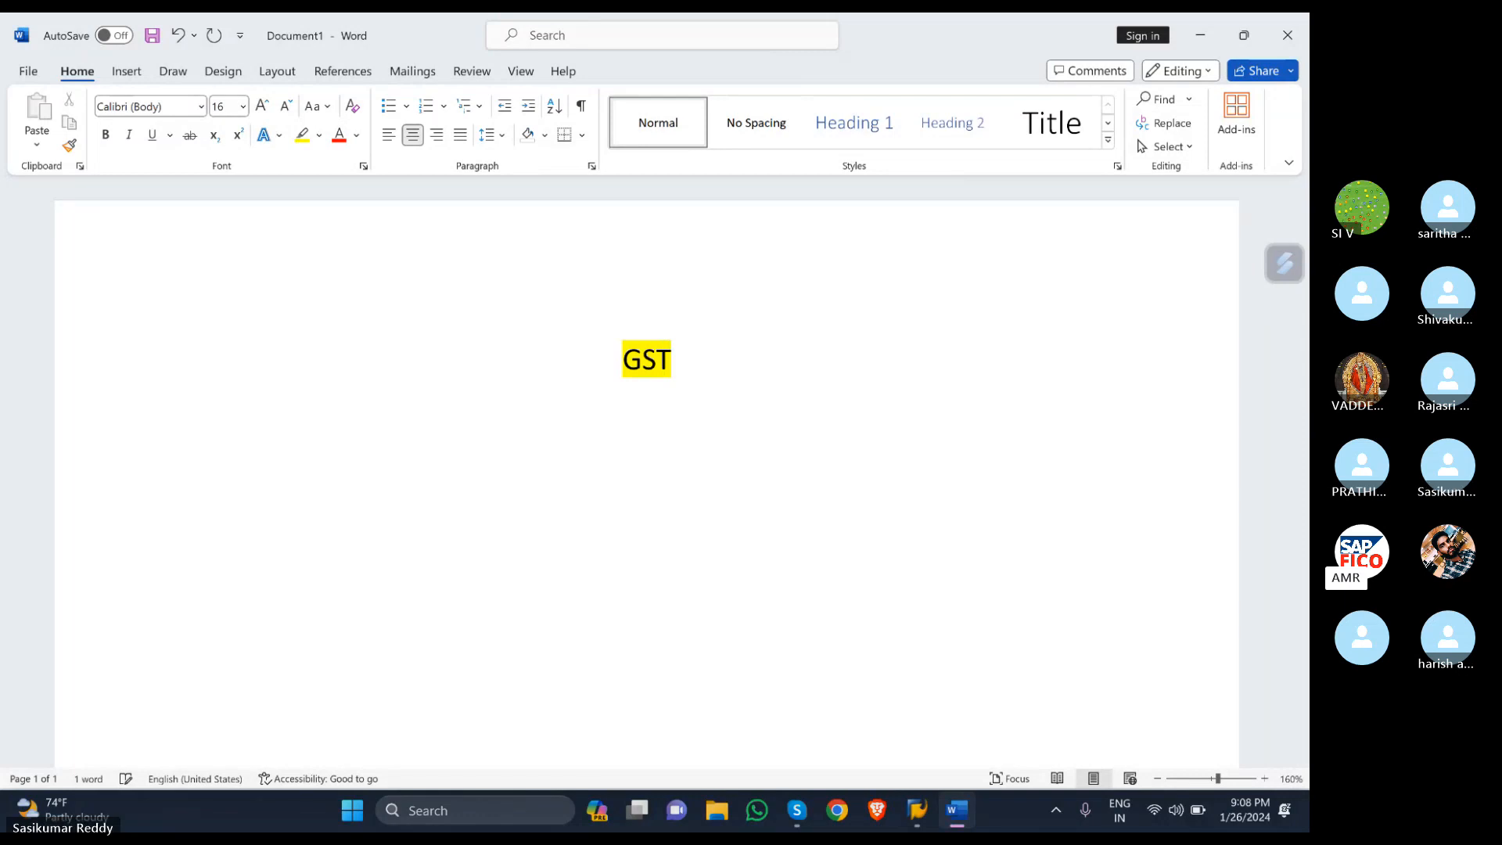
{"action": "left_click", "coordinate": [389, 134]}
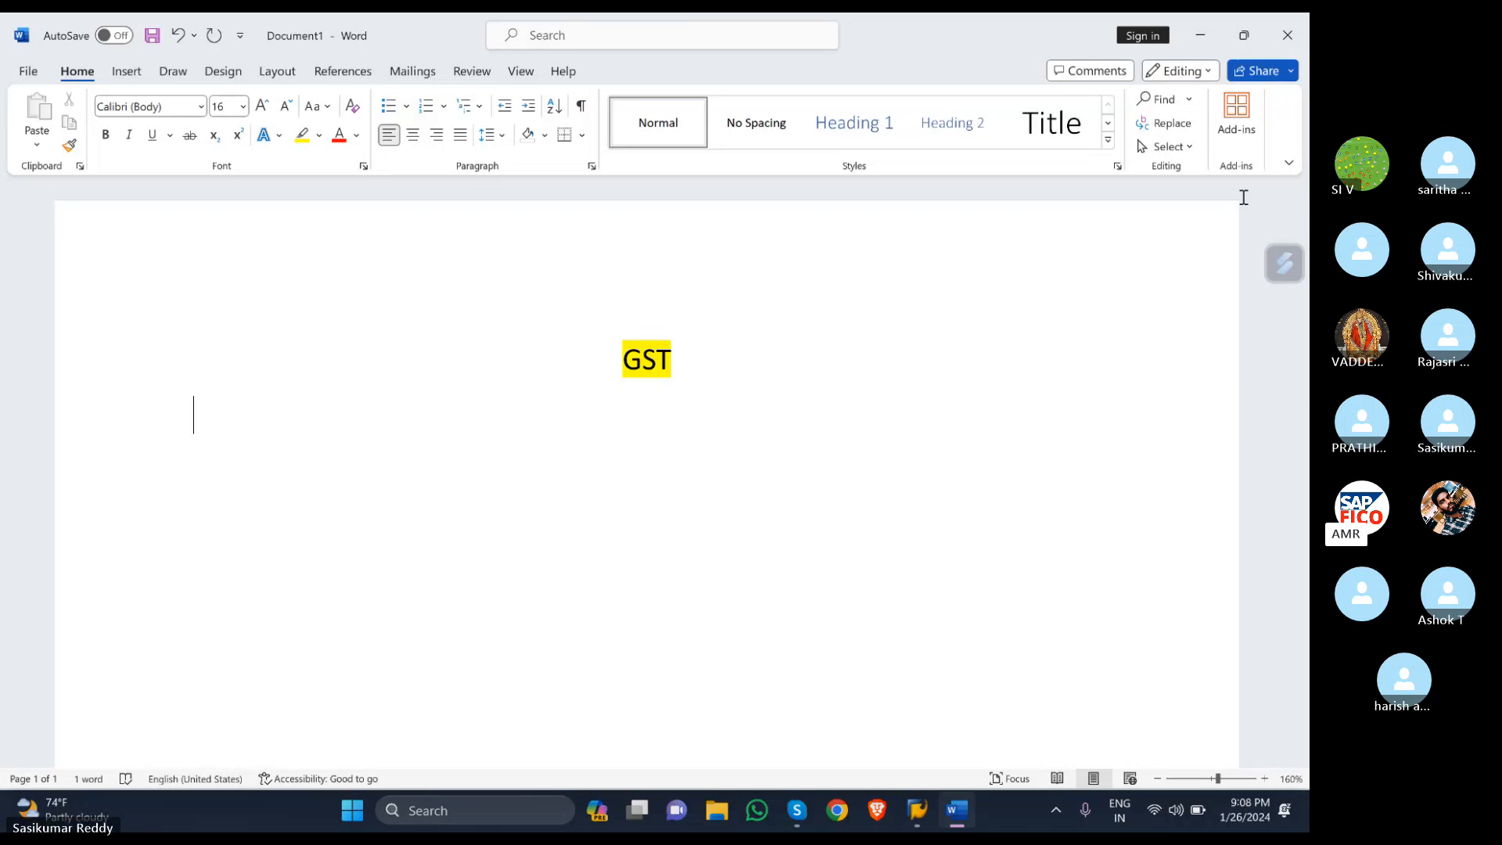
- Type the question 'What is mean by indirect tax?' below GST
{"action": "type", "text": "two"}
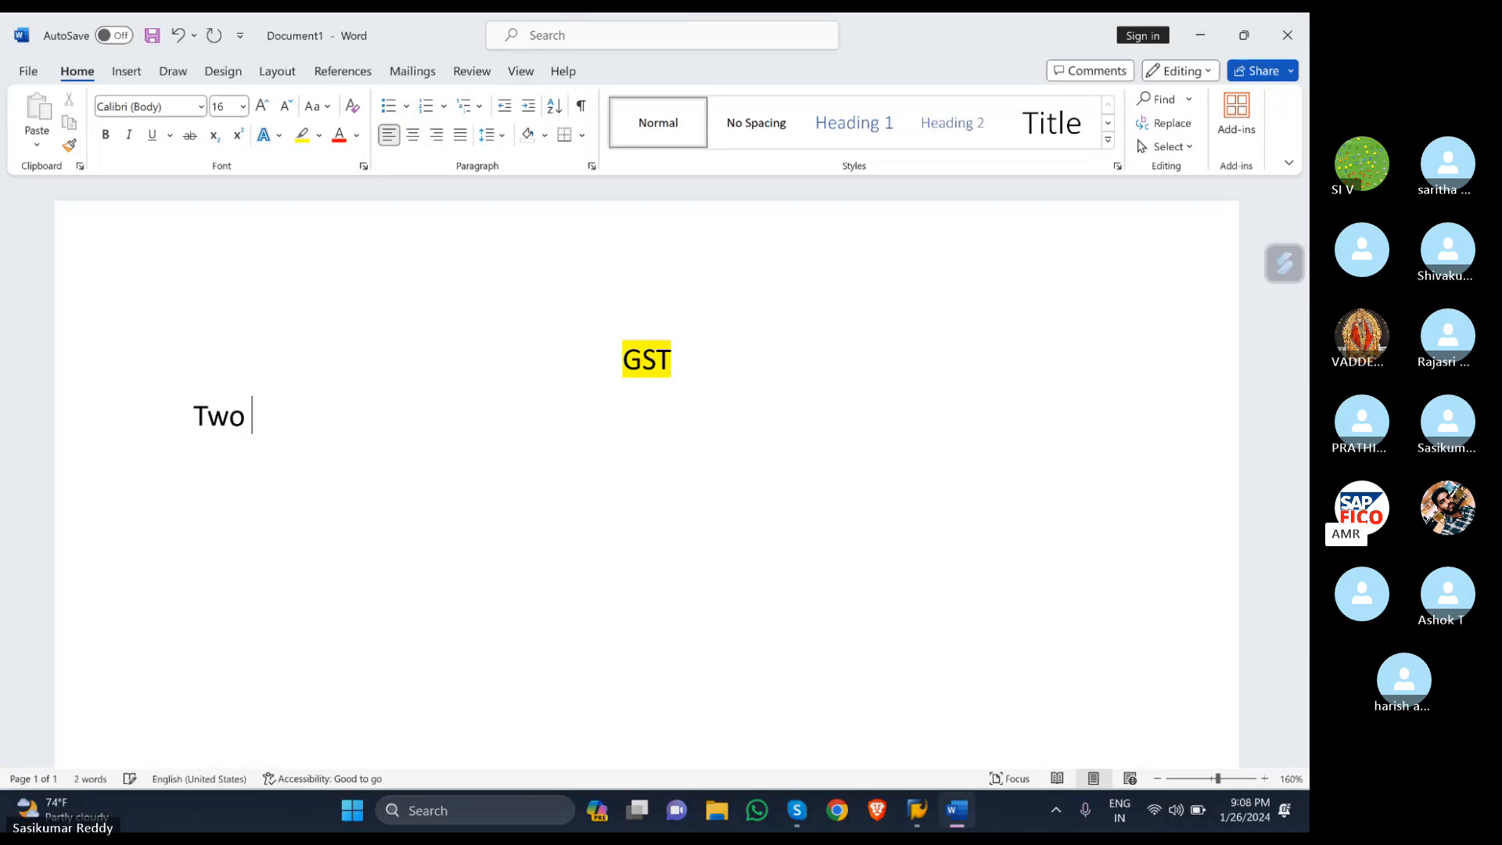
{"action": "key", "text": "BackSpace"}
{"action": "key", "text": "BackSpace"}
{"action": "key", "text": "BackSpace"}
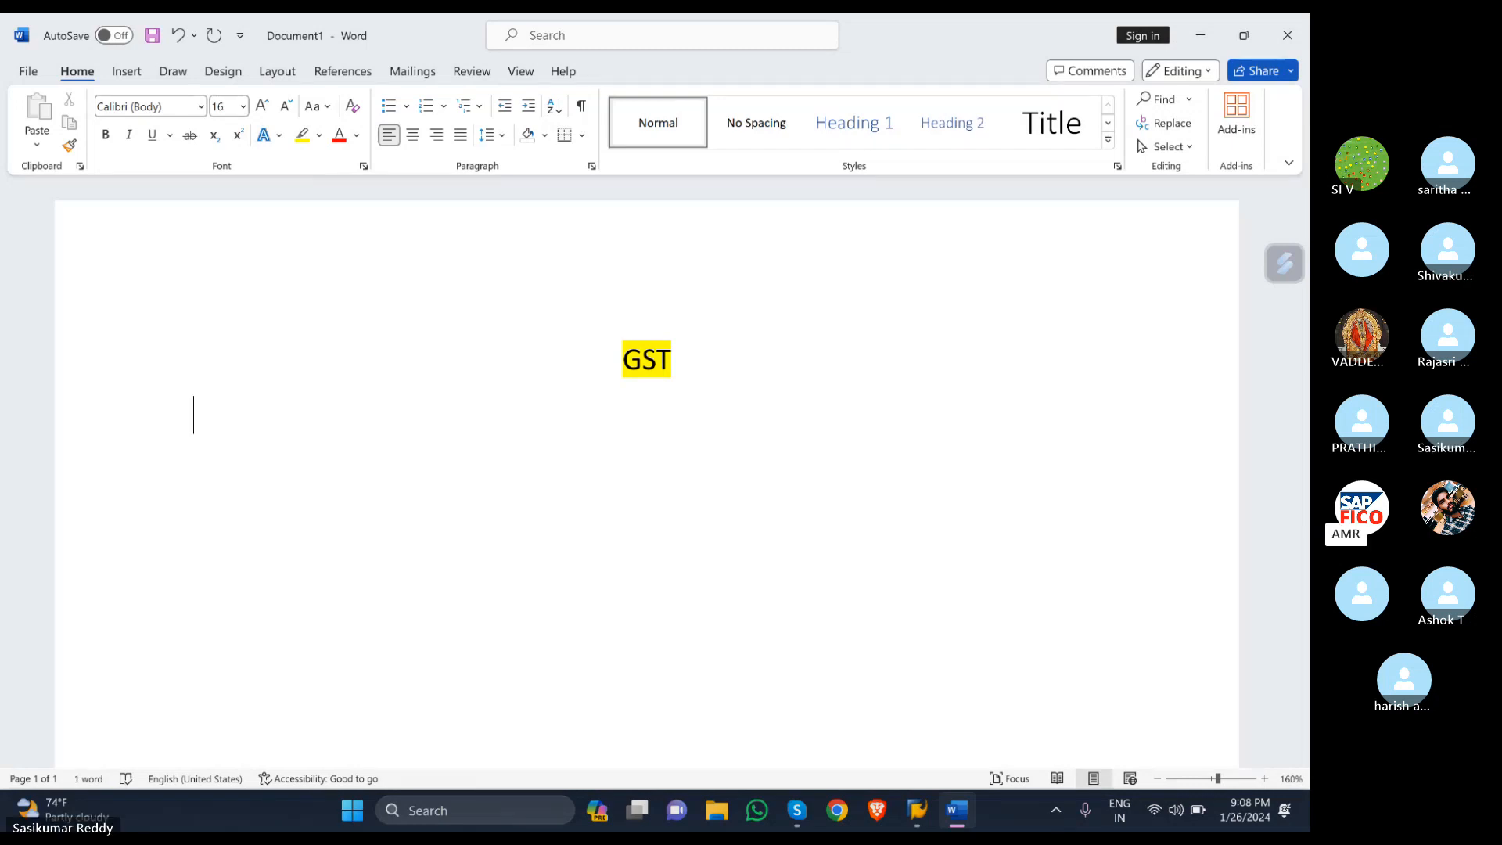
{"action": "type", "text": "what i"}
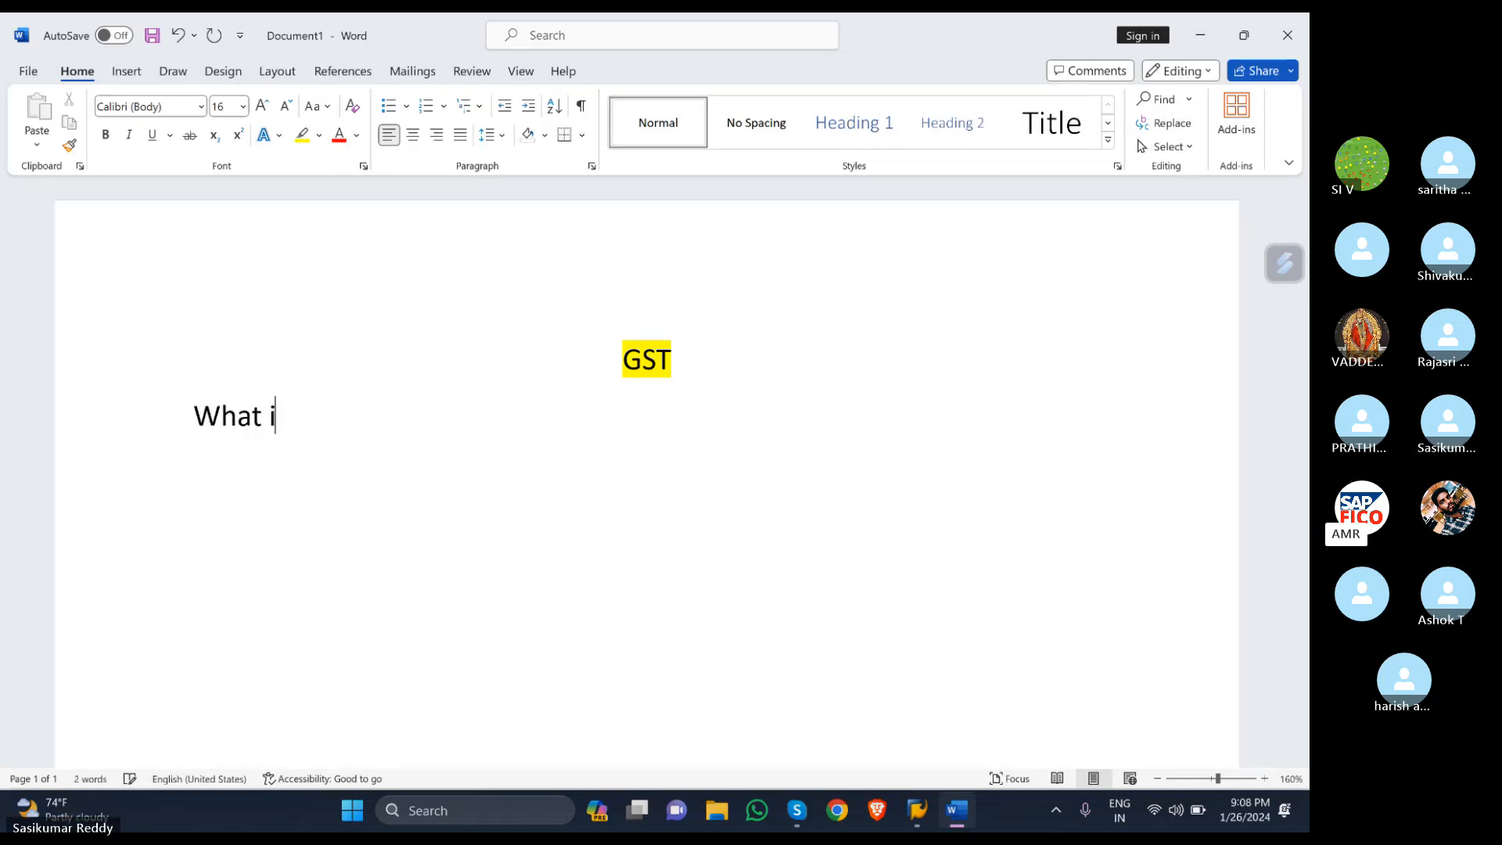
{"action": "type", "text": "s n"}
{"action": "key", "text": "BackSpace"}
{"action": "type", "text": "mean"}
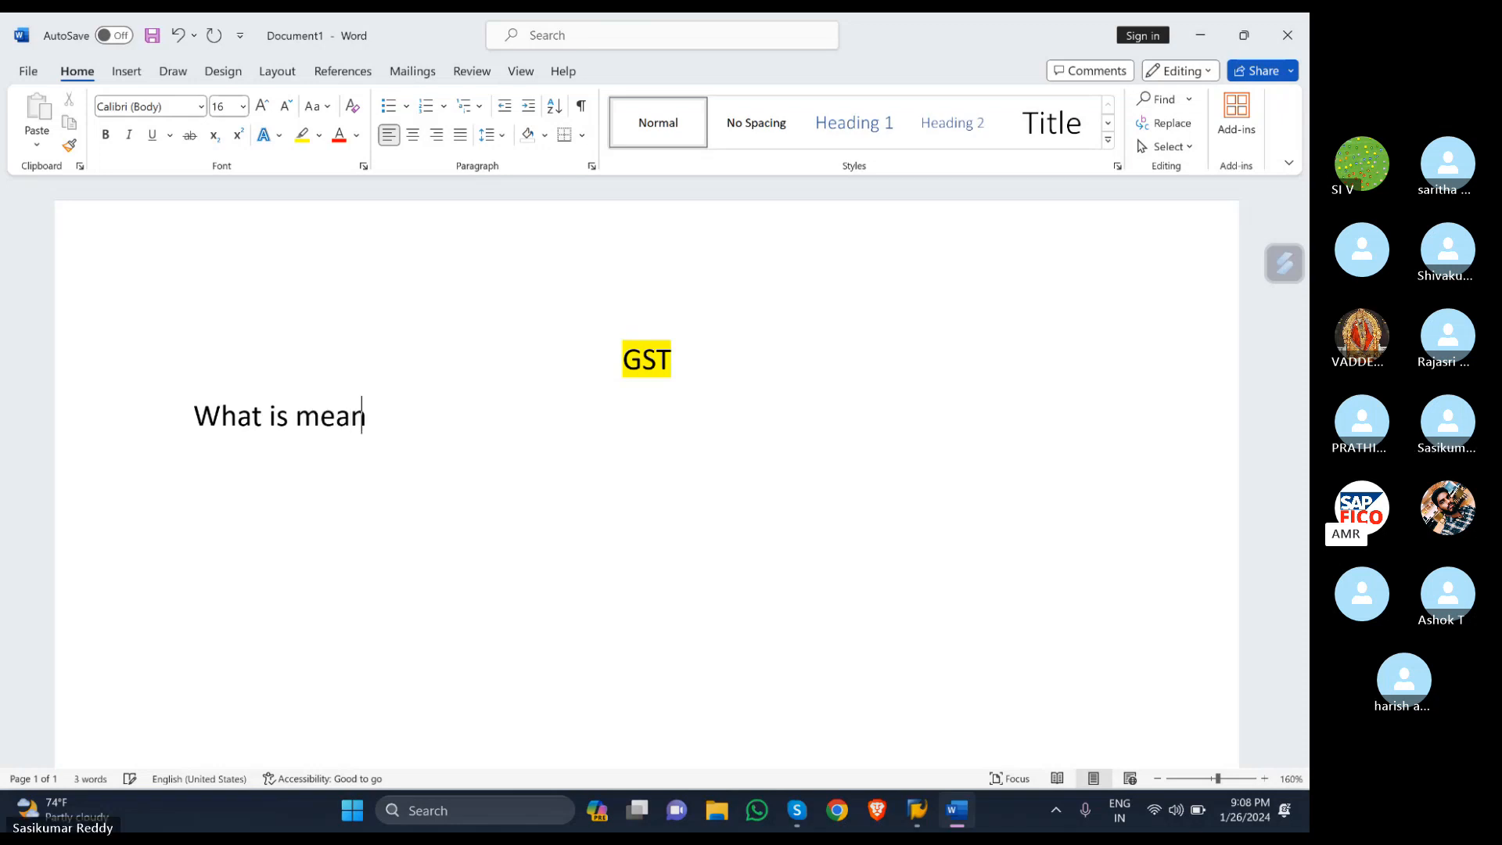
{"action": "type", "text": " by in"}
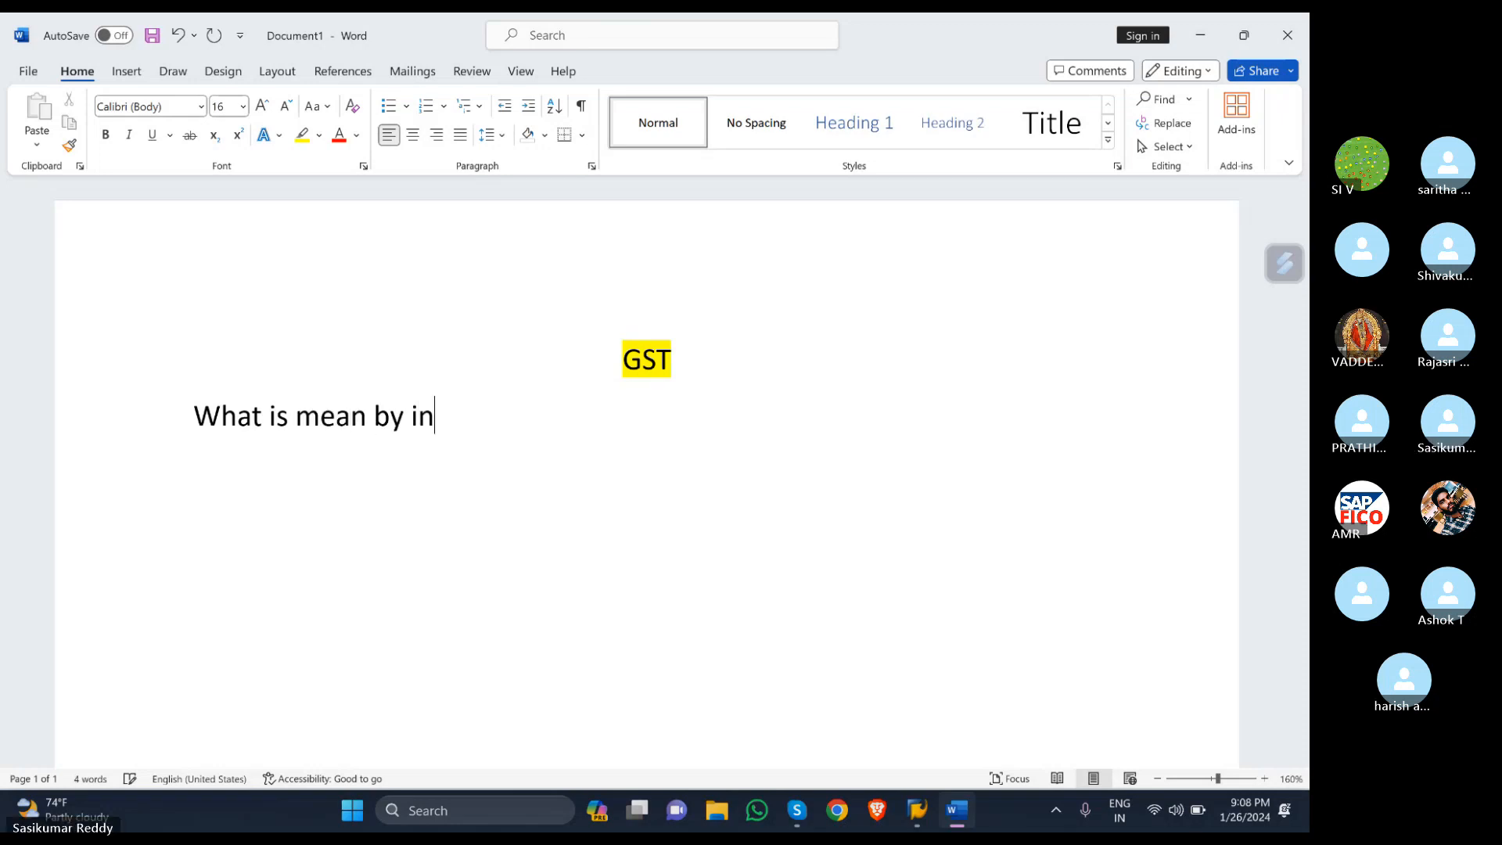
{"action": "type", "text": "f"}
{"action": "key", "text": "BackSpace"}
{"action": "type", "text": "dire"}
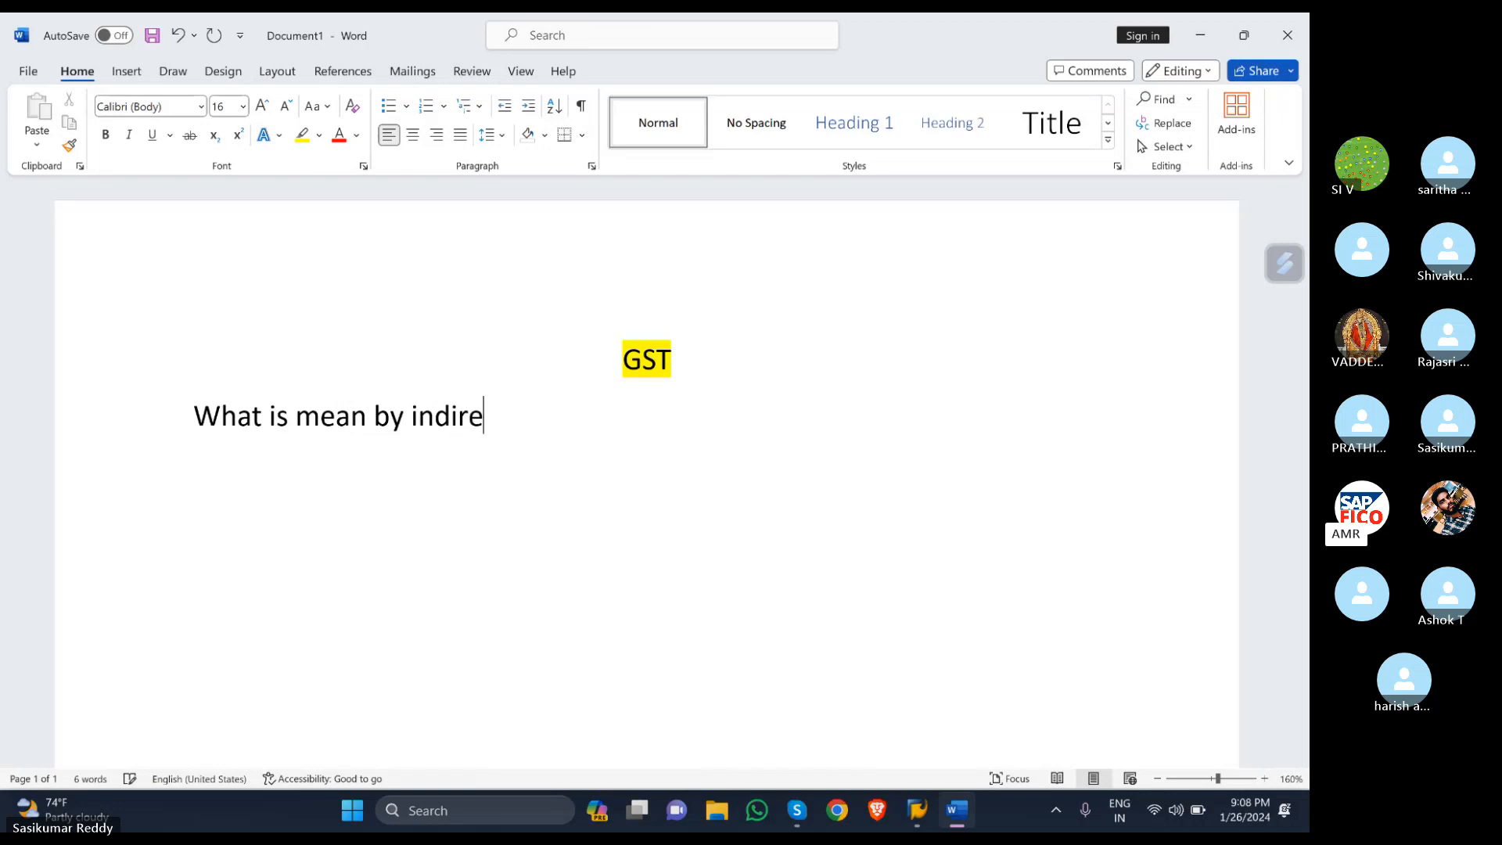
{"action": "type", "text": "ct ta"}
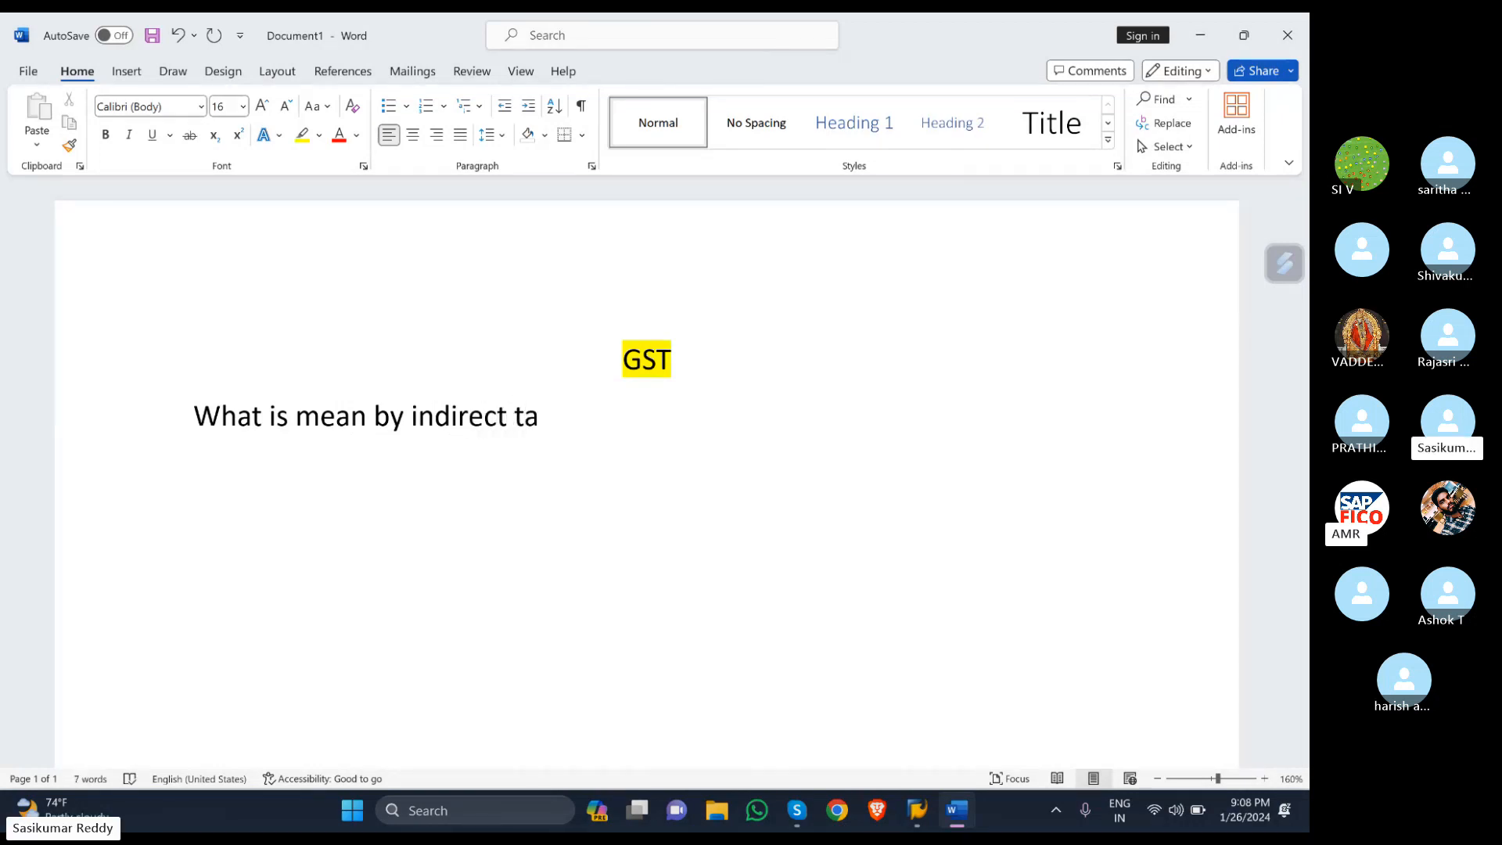
{"action": "type", "text": "x?"}
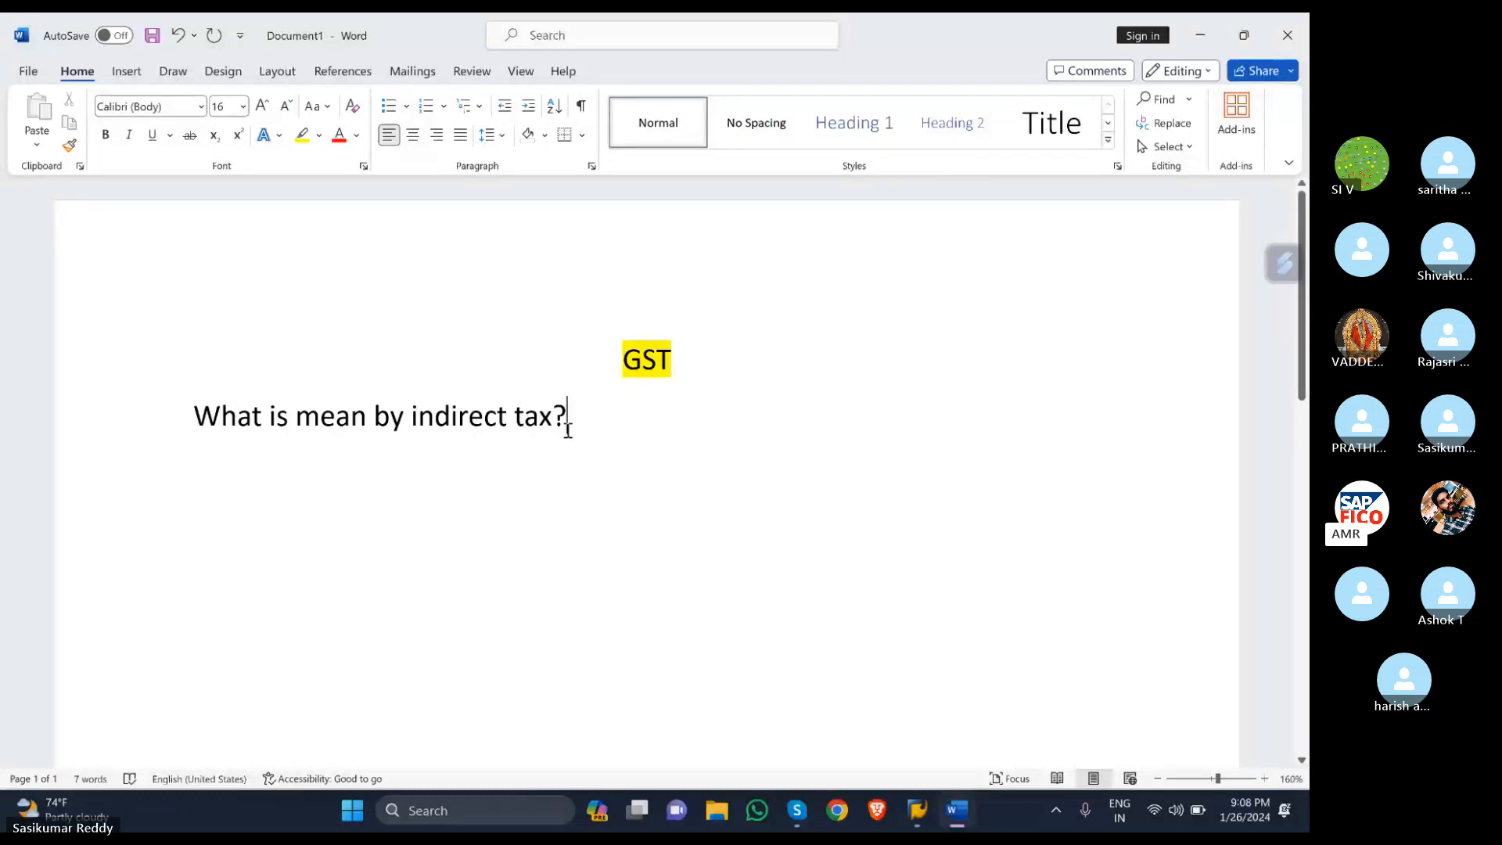
- Highlight the question line in yellow and start a new line after it
{"action": "left_click_drag", "start_coordinate": [568, 429], "coordinate": [4, 435]}
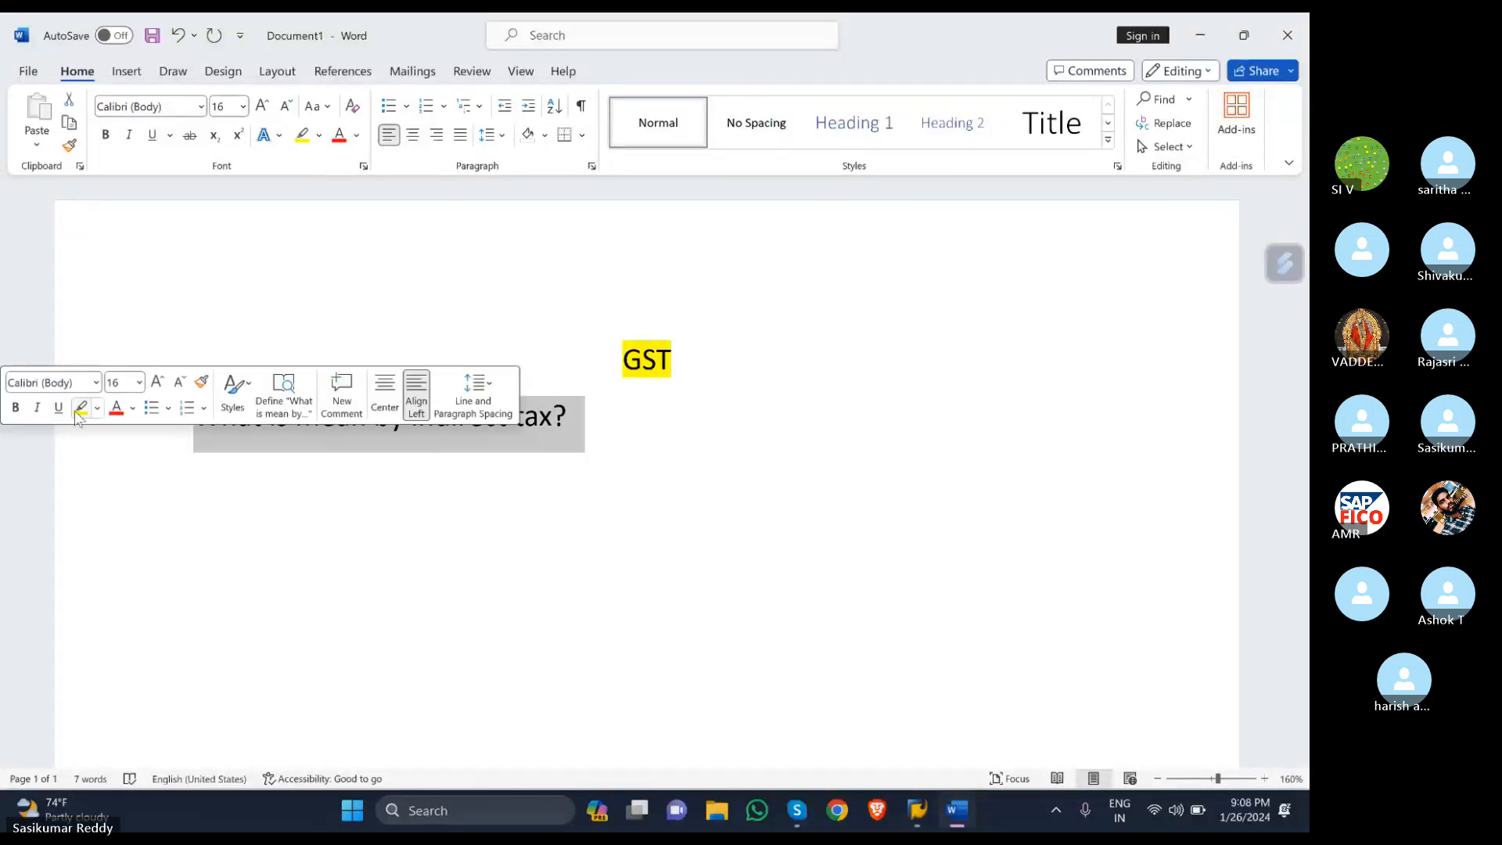
{"action": "left_click", "coordinate": [79, 408]}
{"action": "left_click", "coordinate": [629, 437]}
{"action": "key", "text": "Return"}
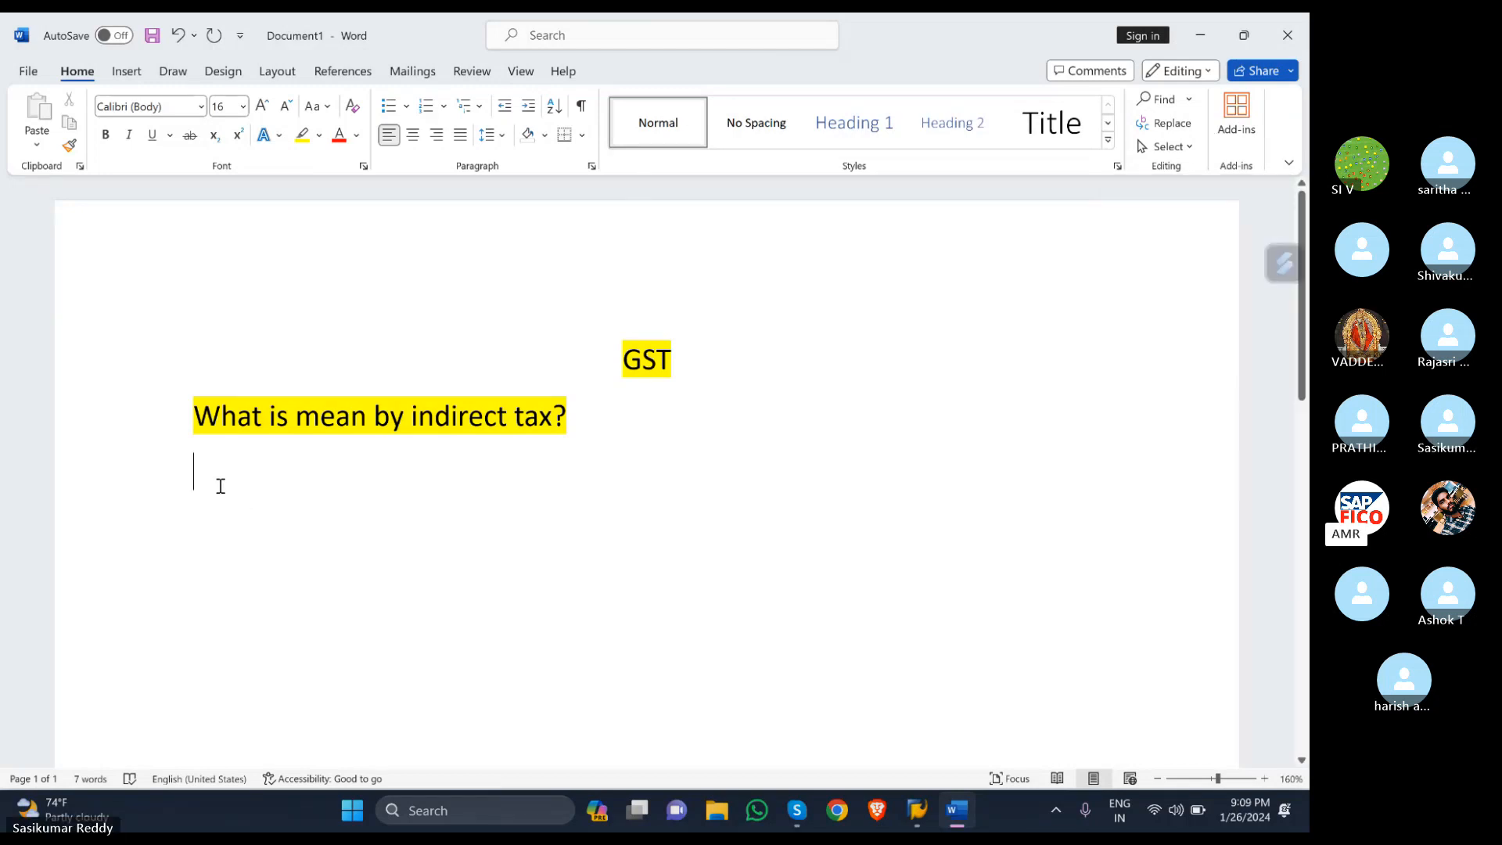
{"action": "type", "text": "in"}
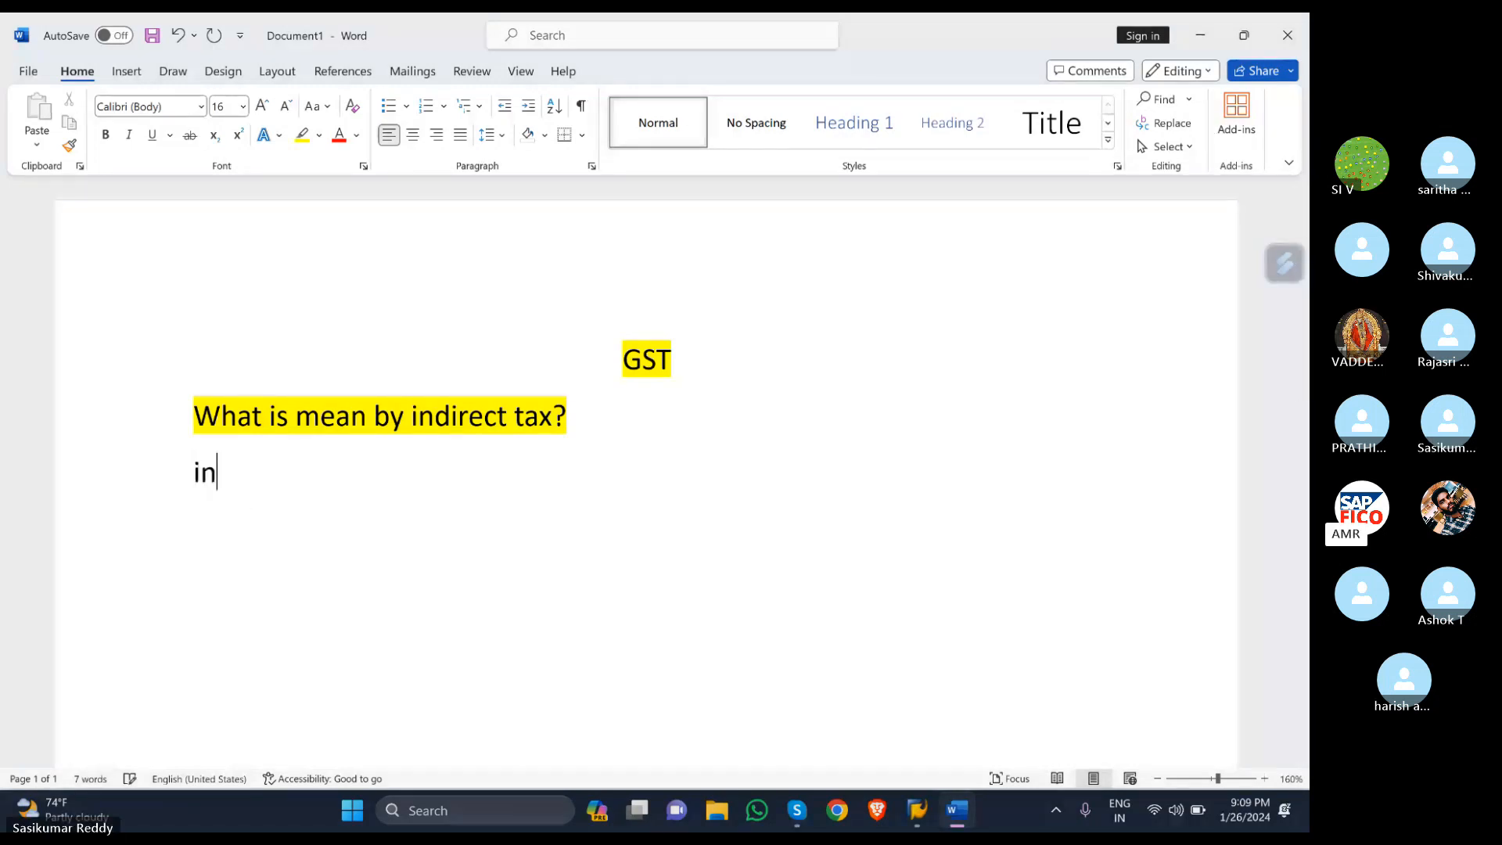
{"action": "type", "text": "direct "}
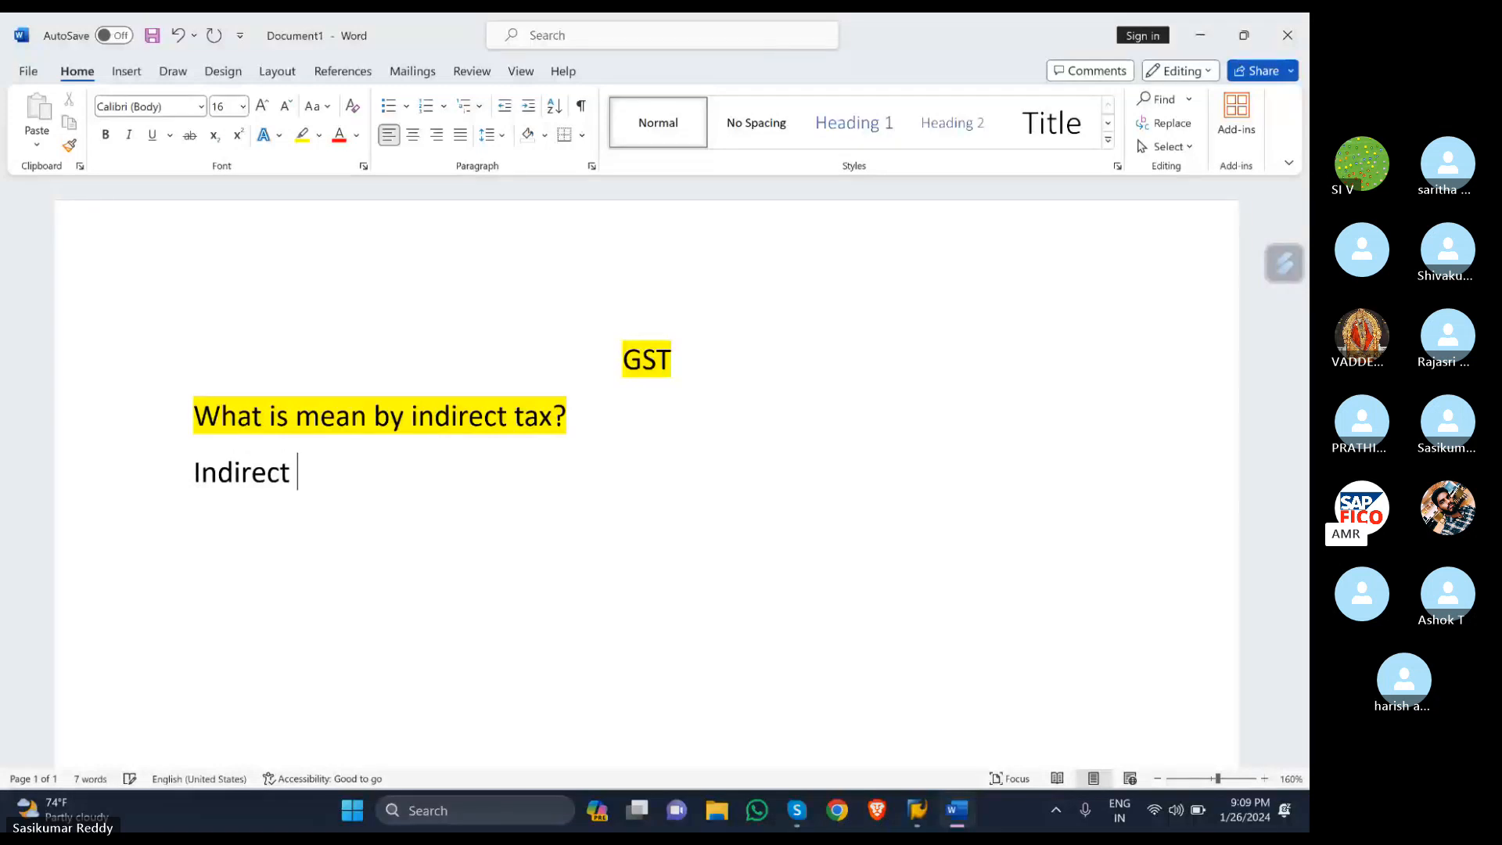
{"action": "type", "text": "ta"}
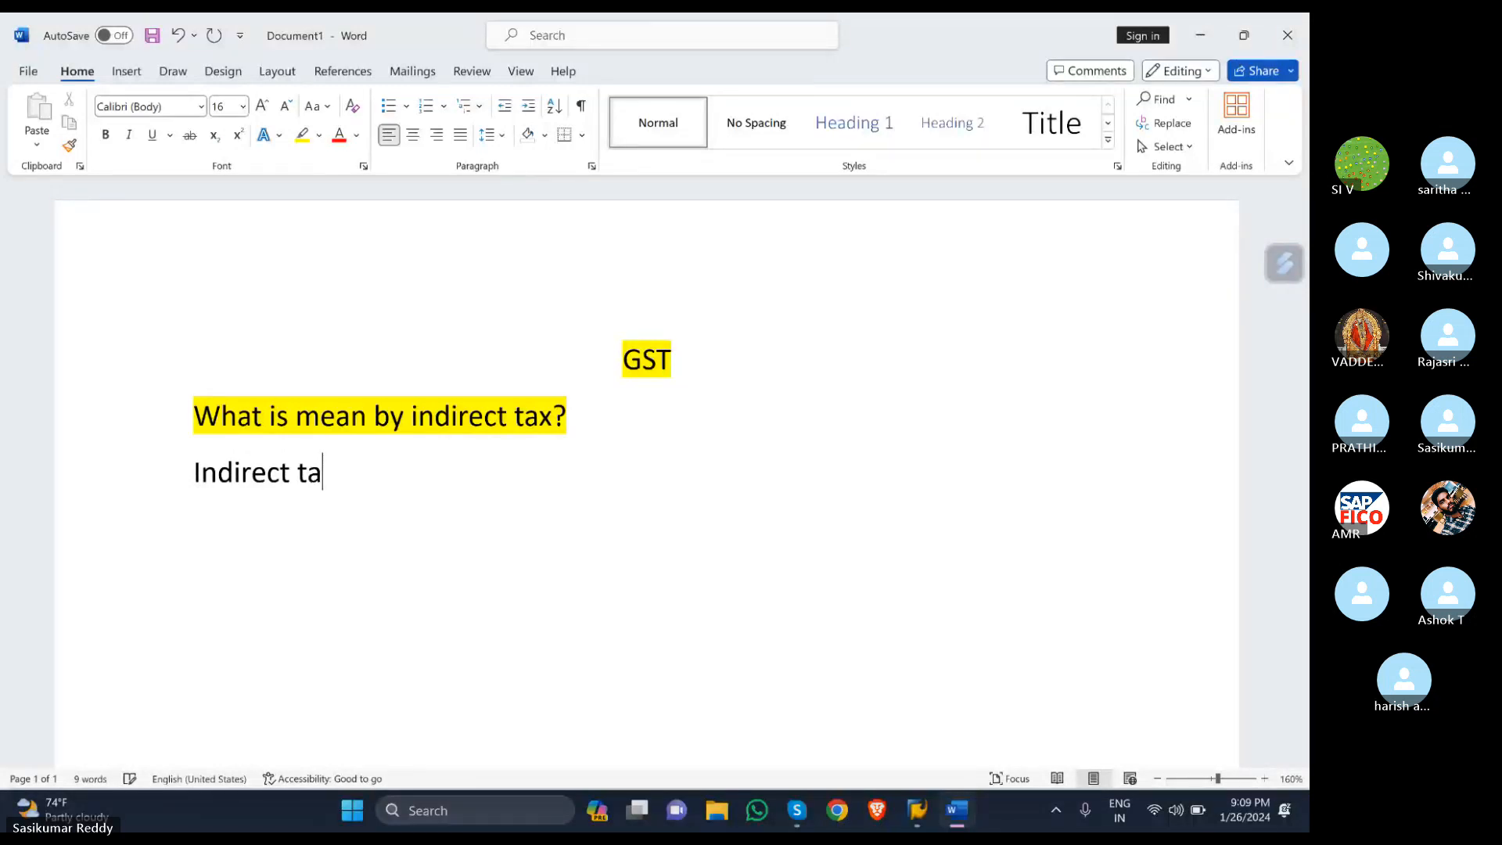
{"action": "type", "text": "x is imp"}
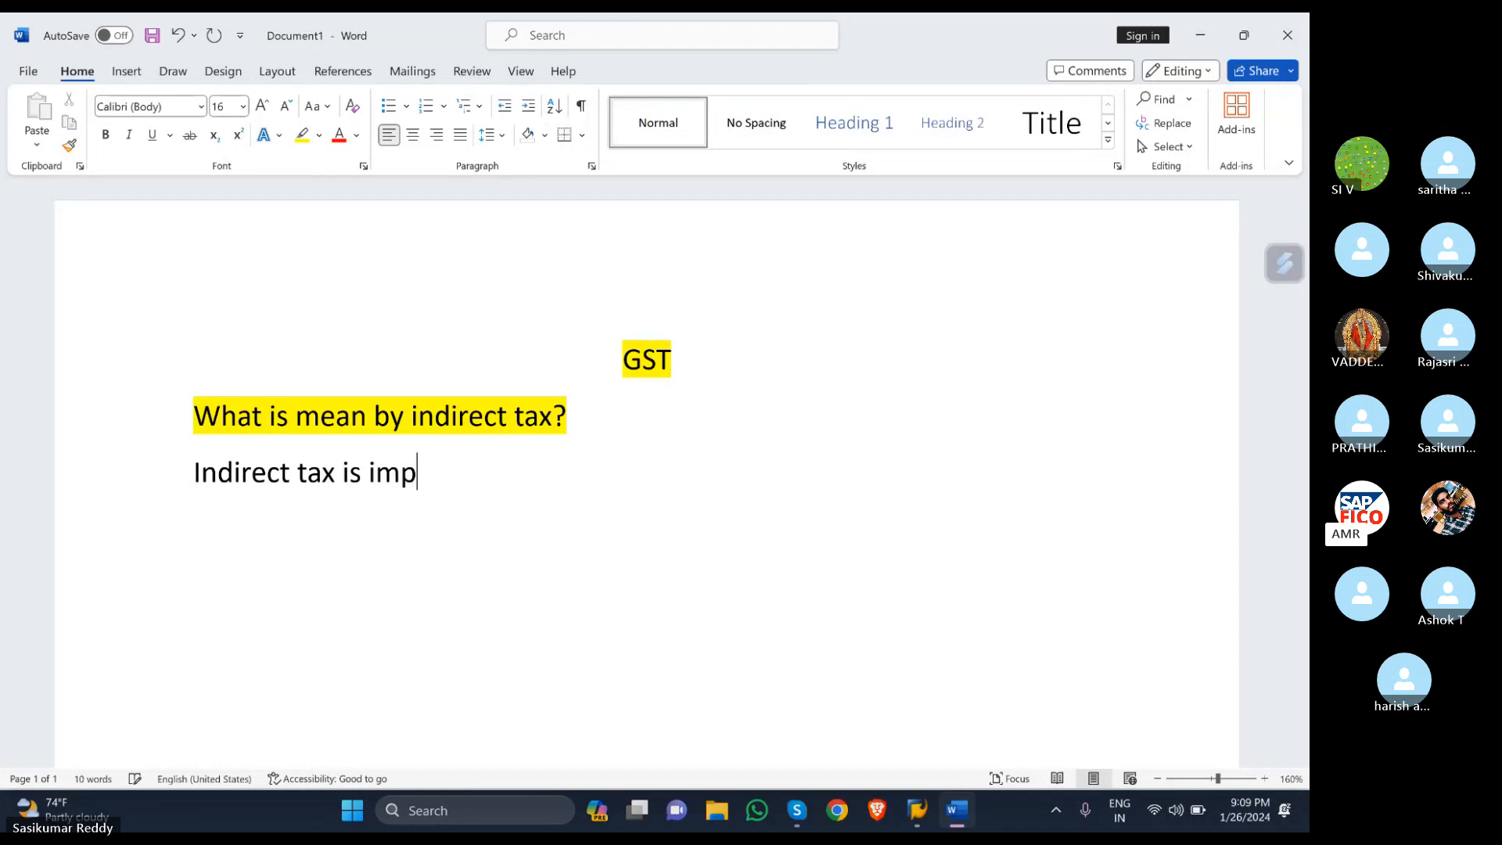
{"action": "type", "text": "osed i"}
{"action": "key", "text": "BackSpace"}
{"action": "type", "text": "on "}
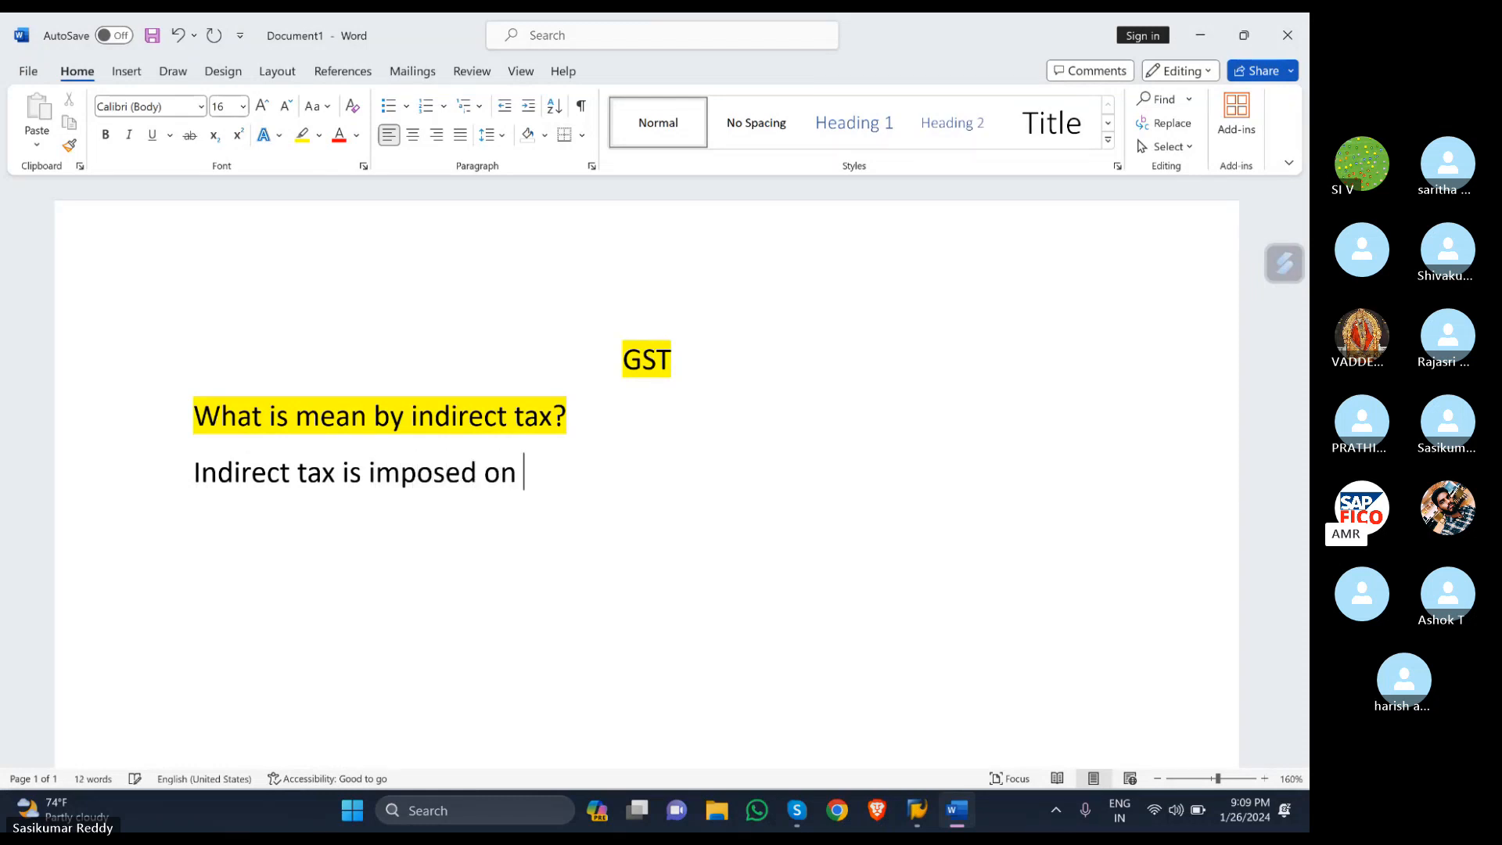
{"action": "type", "text": "goods and "}
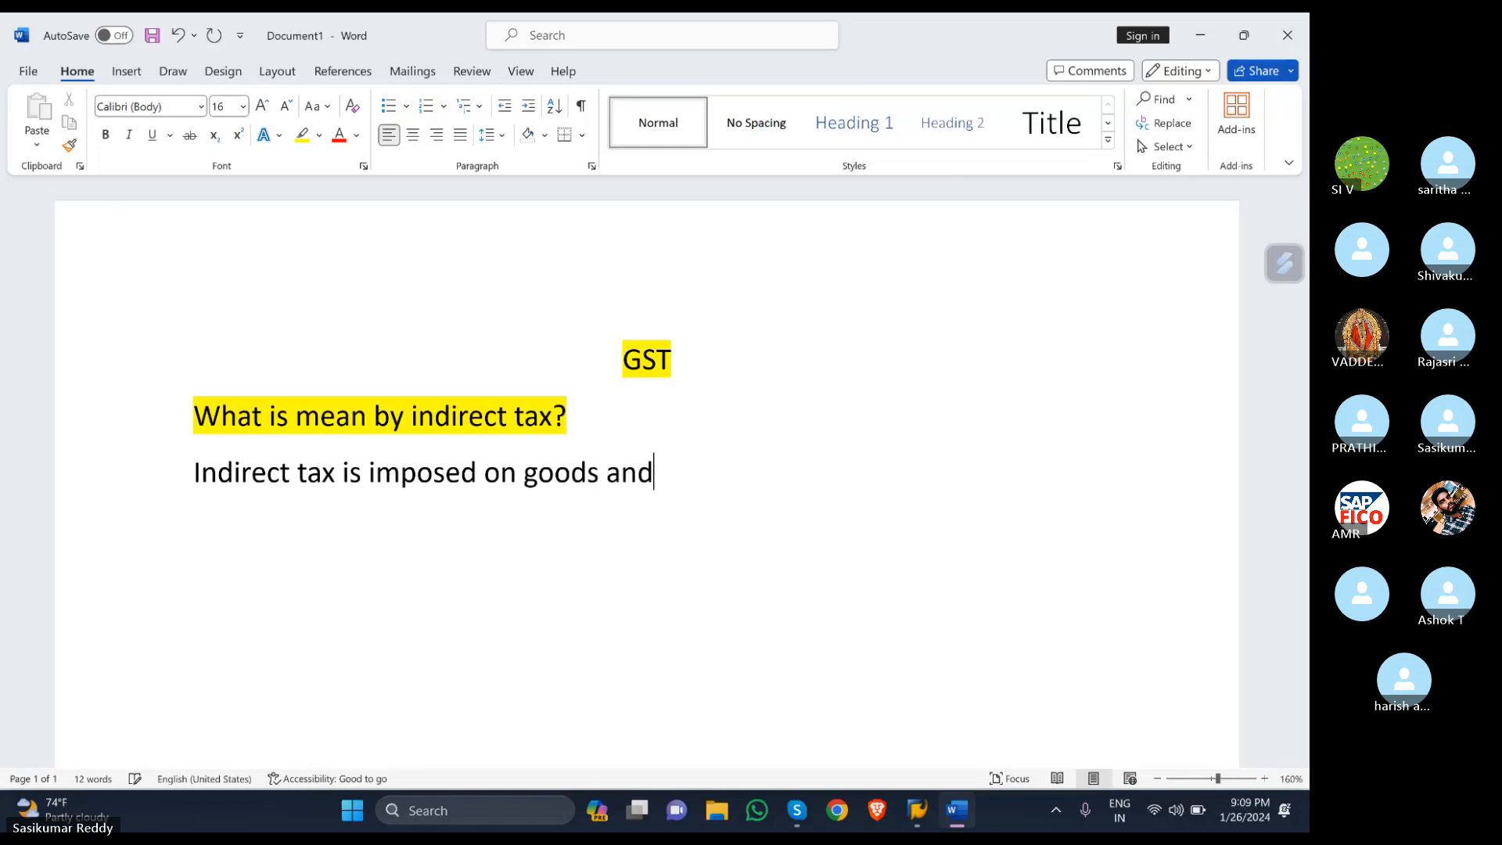
{"action": "type", "text": "ser"}
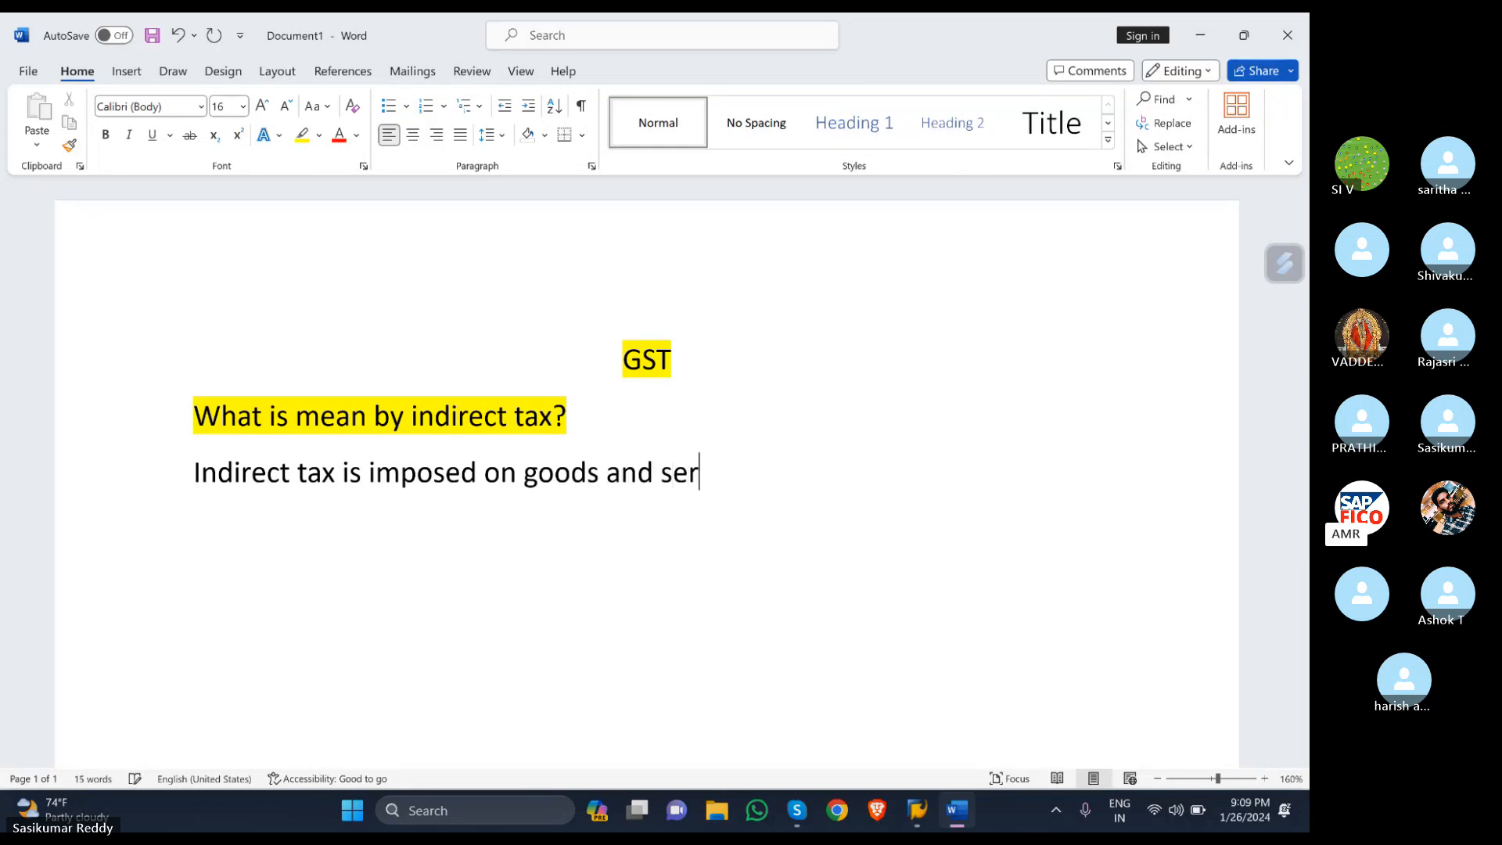
{"action": "type", "text": "vices."}
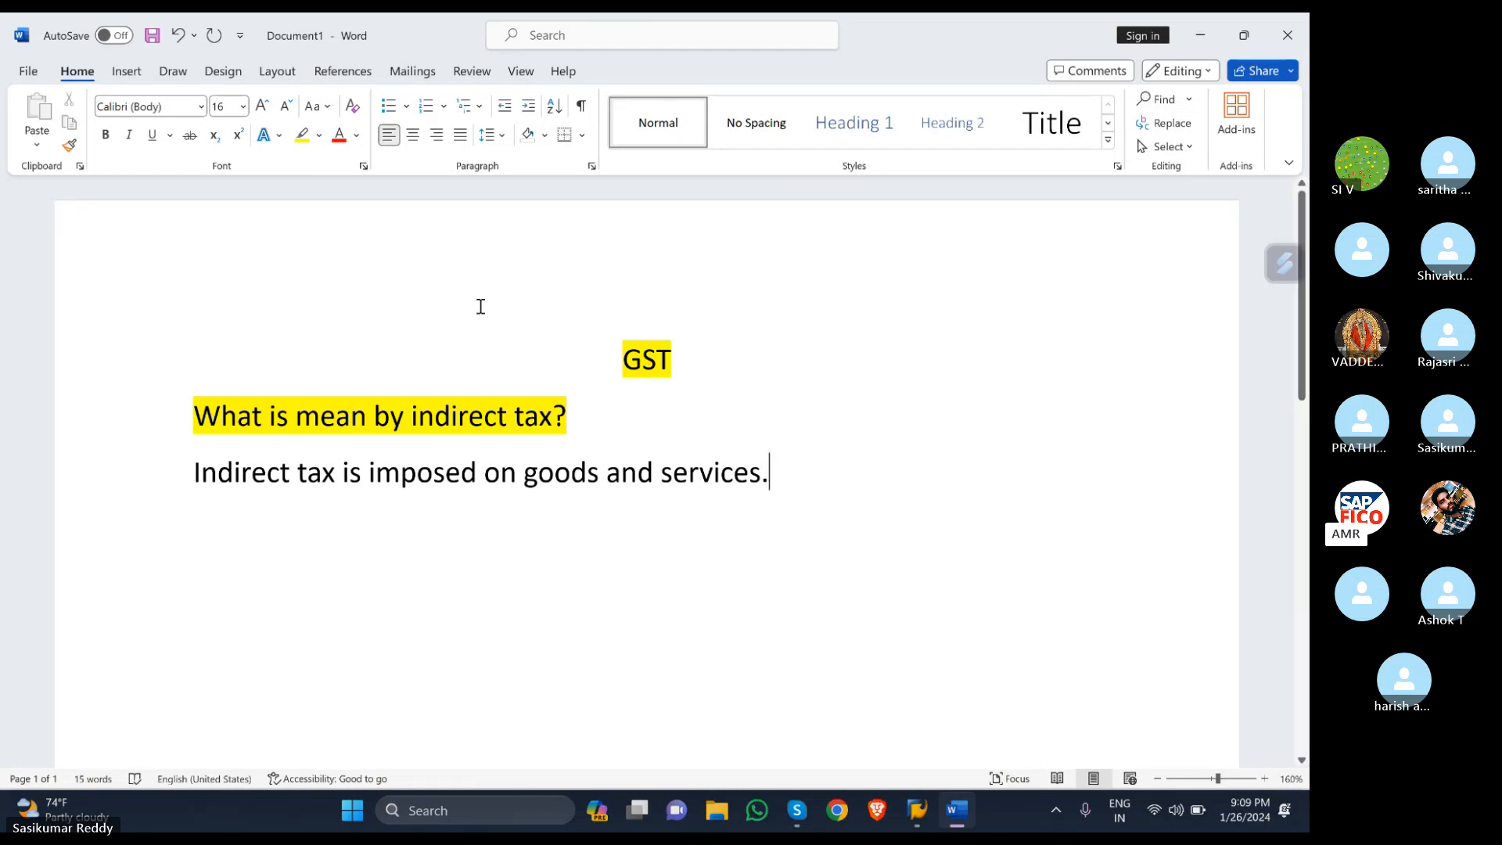
{"action": "key", "text": "XF86MonBrightnessDown"}
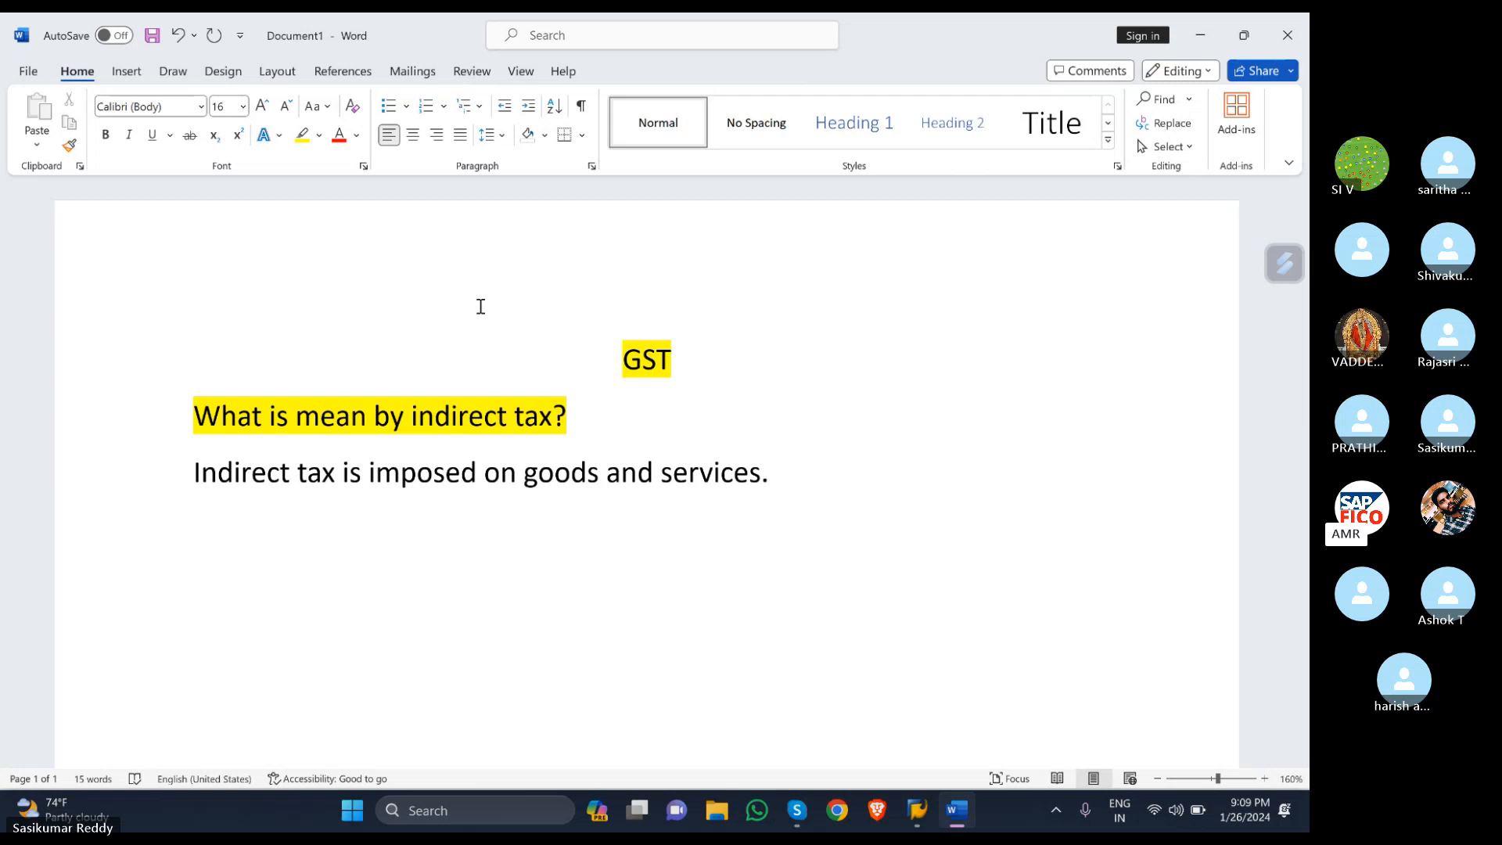
{"action": "key", "text": "XF86AudioRaiseVolume"}
- Add 'What is mean by GST?' below the answer, highlighted yellow, with a new line after
{"action": "key", "text": "Return"}
{"action": "key", "text": "Return"}
{"action": "type", "text": "What i"}
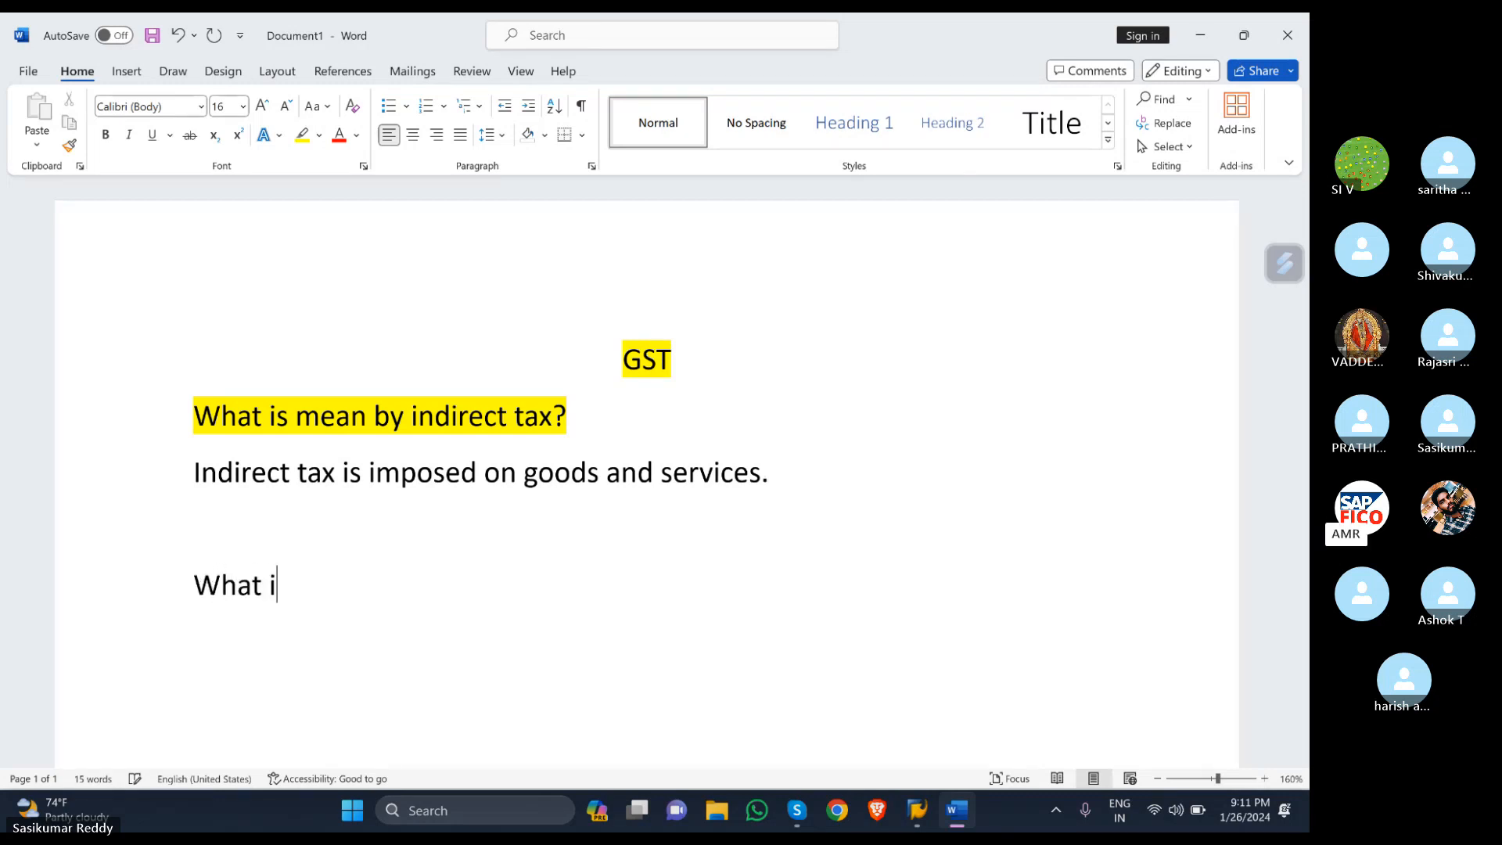
{"action": "type", "text": "s mean by "}
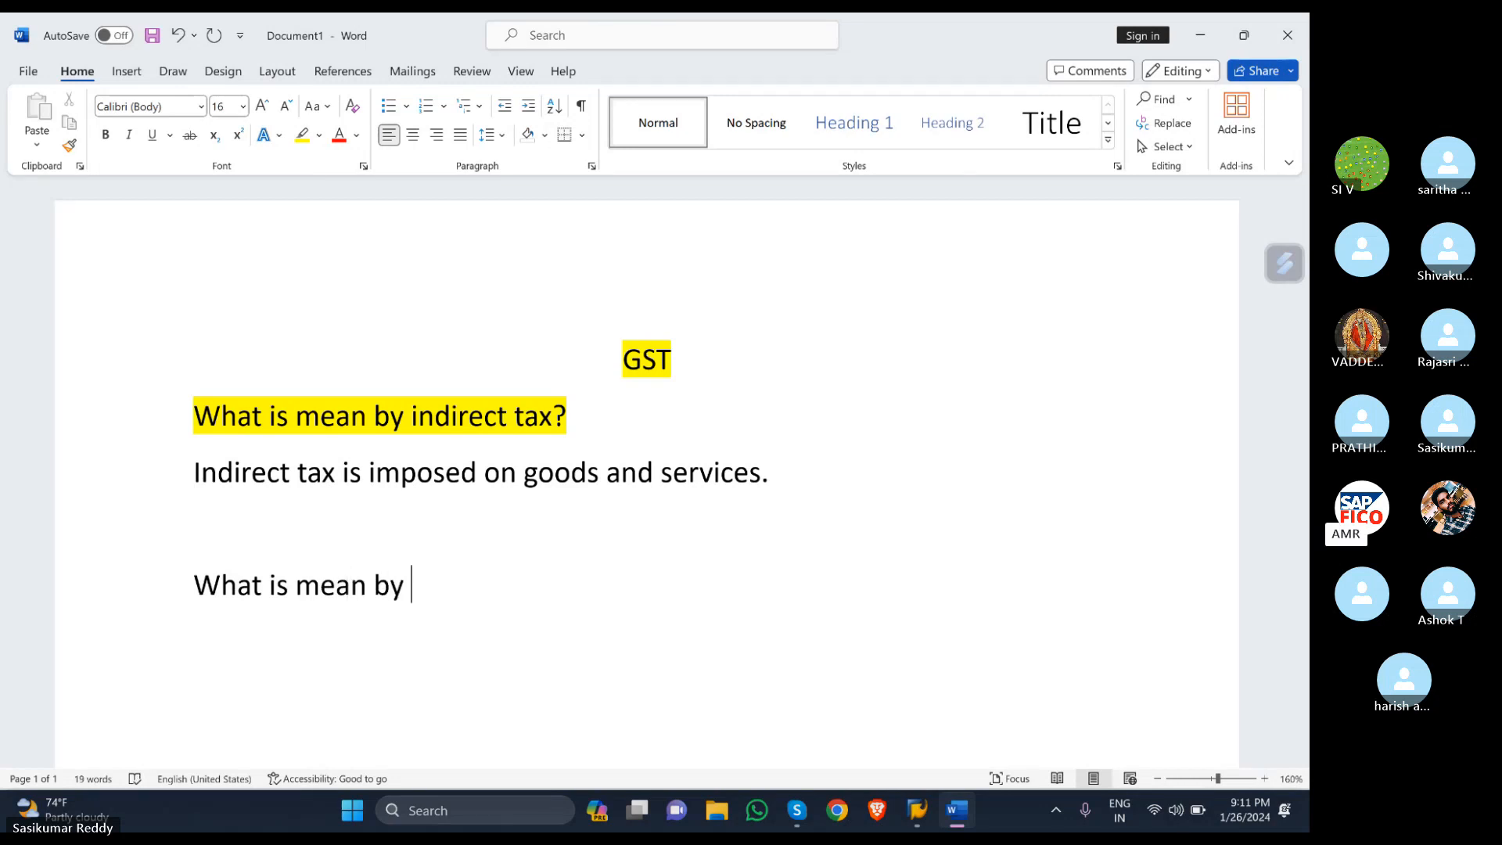
{"action": "type", "text": "GST?"}
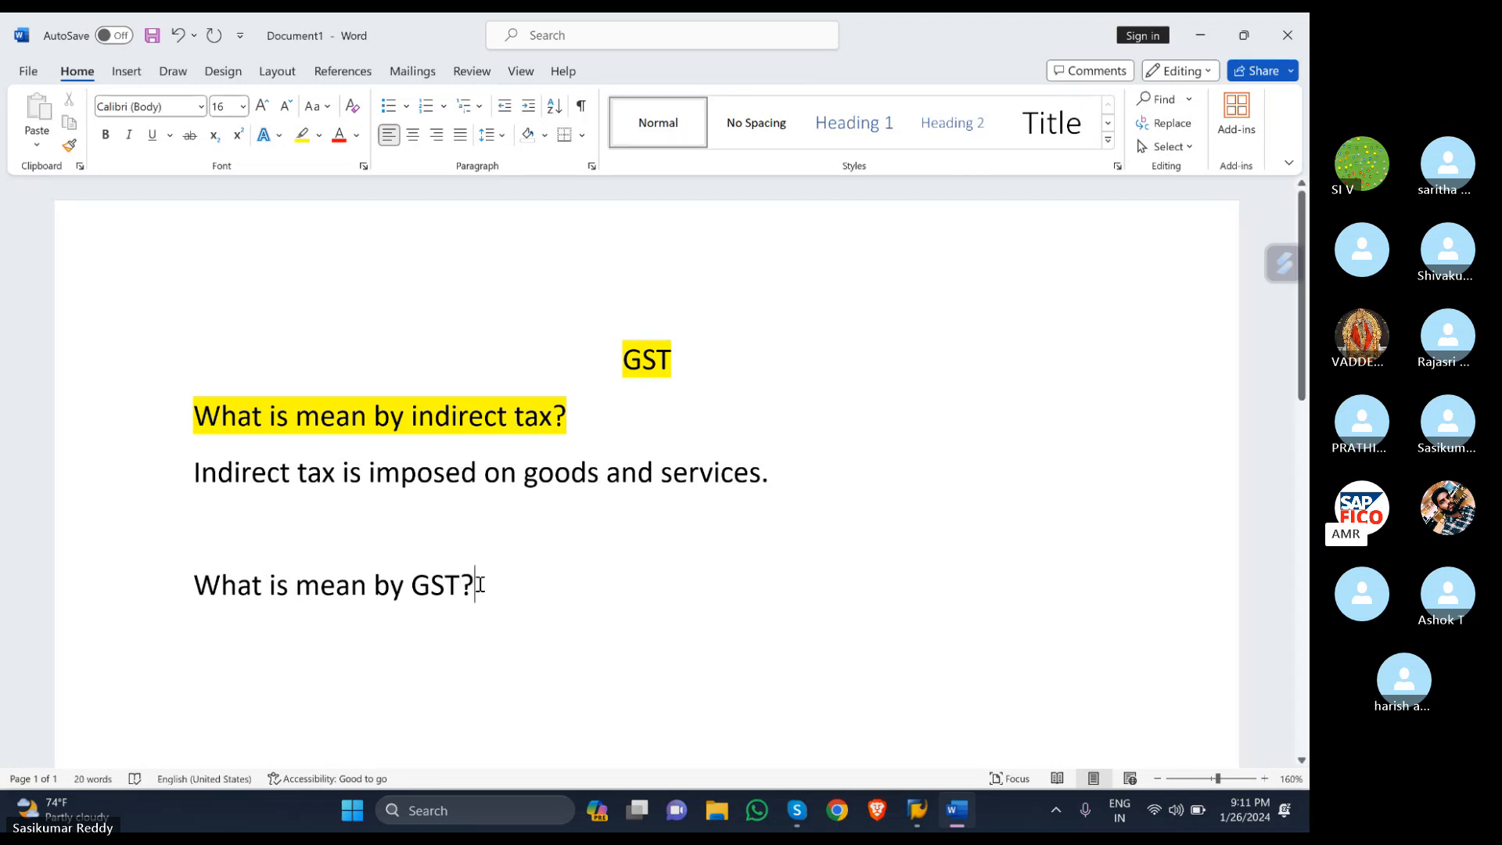
{"action": "left_click_drag", "start_coordinate": [480, 585], "coordinate": [185, 602]}
{"action": "left_click", "coordinate": [262, 565]}
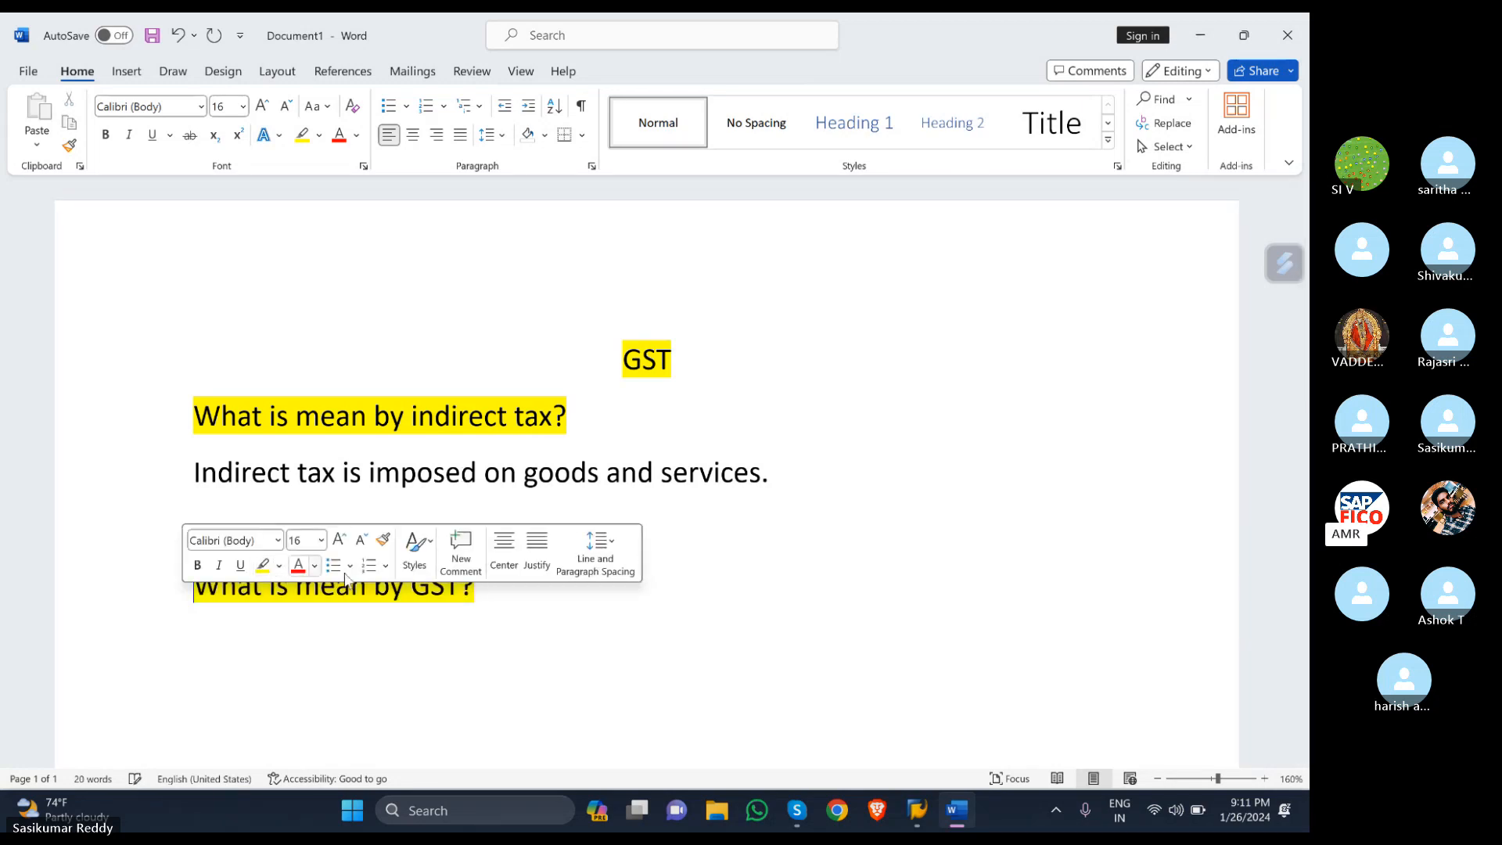
{"action": "left_click", "coordinate": [547, 622]}
{"action": "key", "text": "Return"}
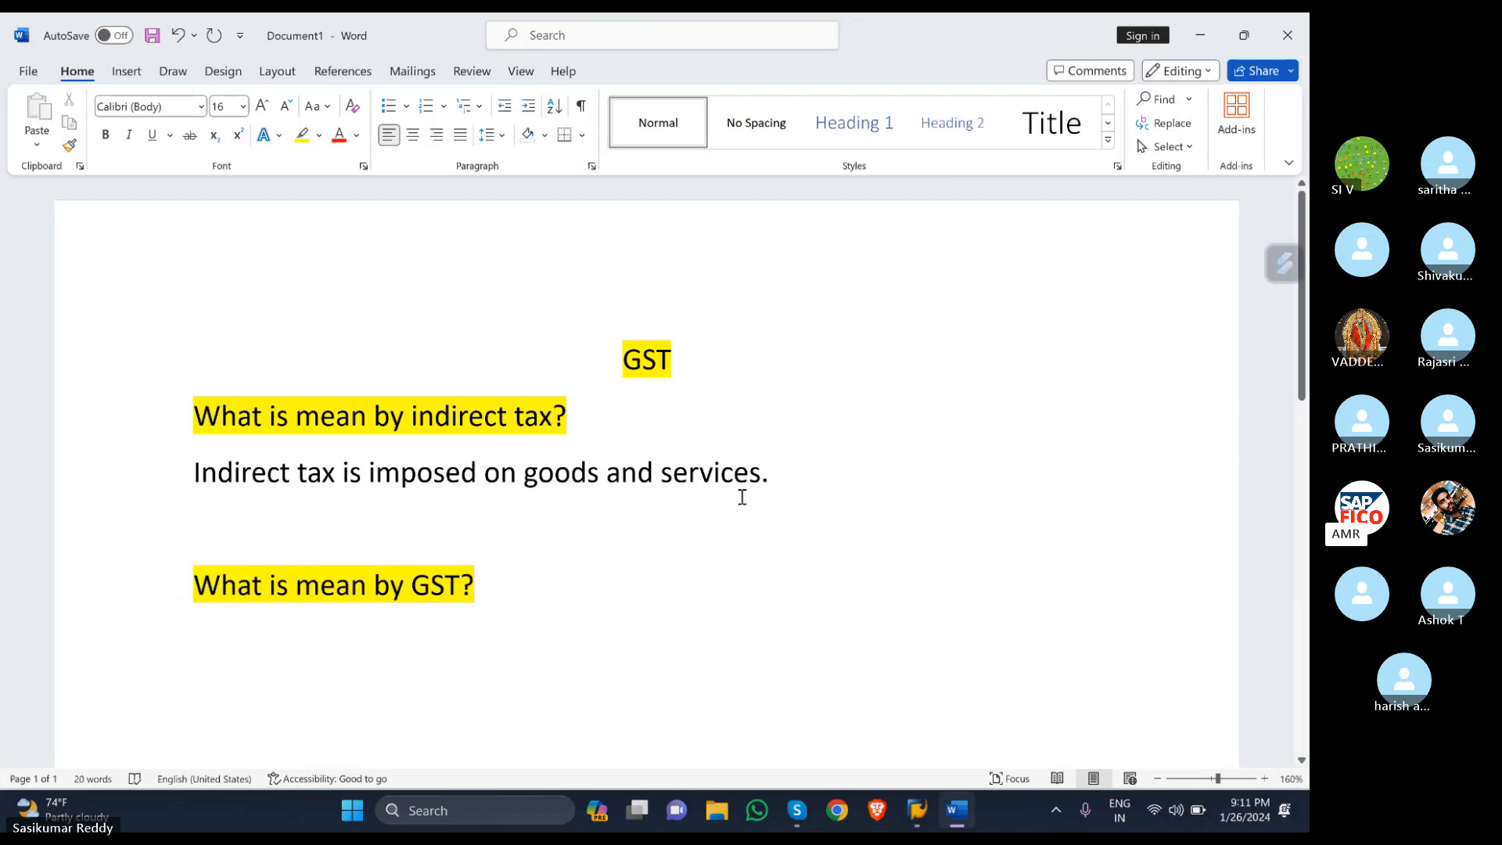
{"action": "left_click", "coordinate": [789, 473]}
- Add the sentence 'This is called GST.' on a new line after the services sentence
{"action": "key", "text": "Return"}
{"action": "type", "text": "thi"}
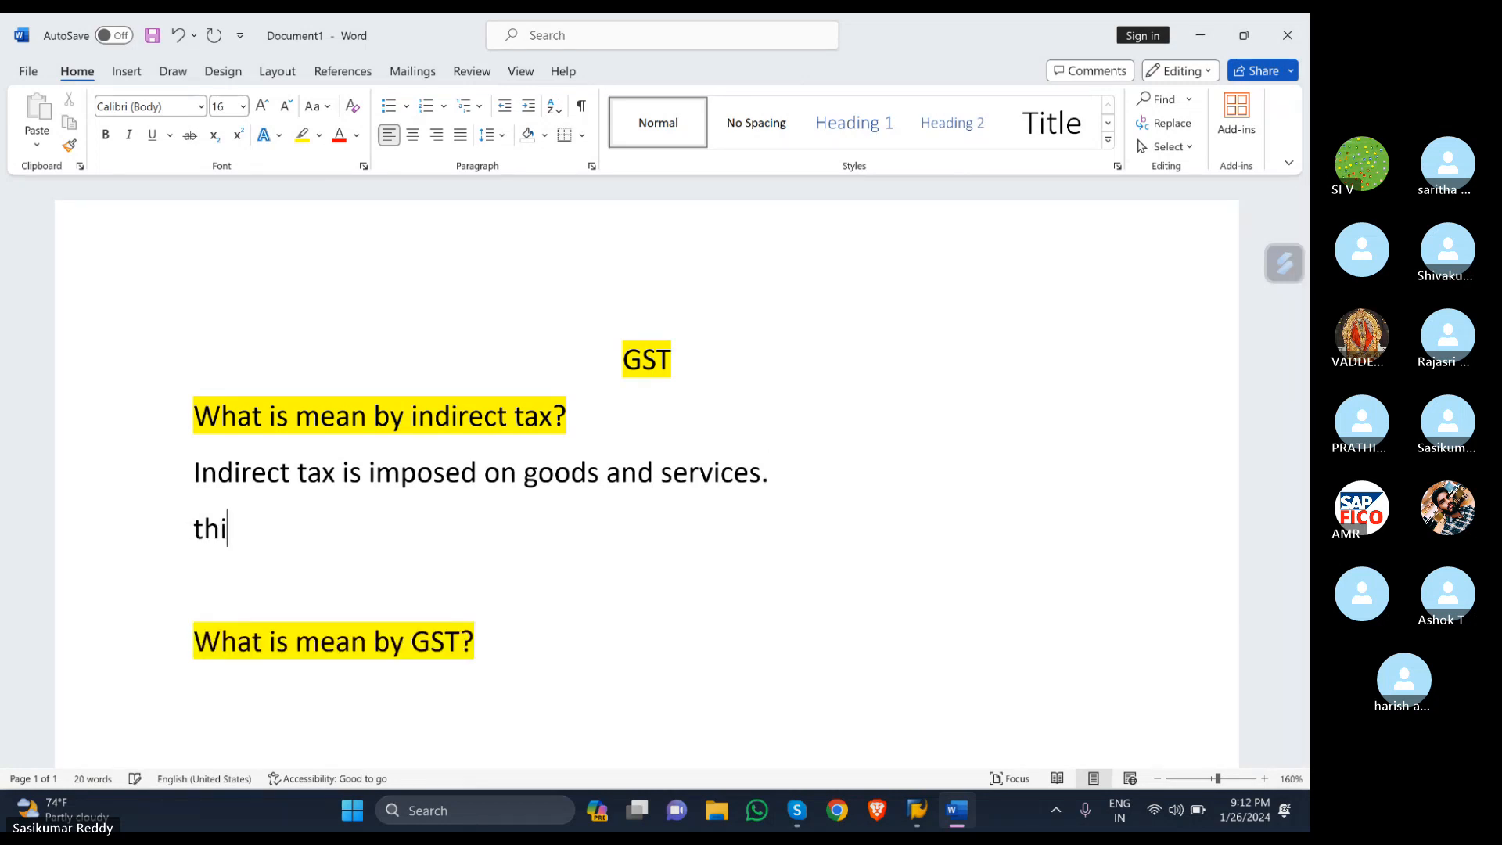
{"action": "type", "text": "s is v"}
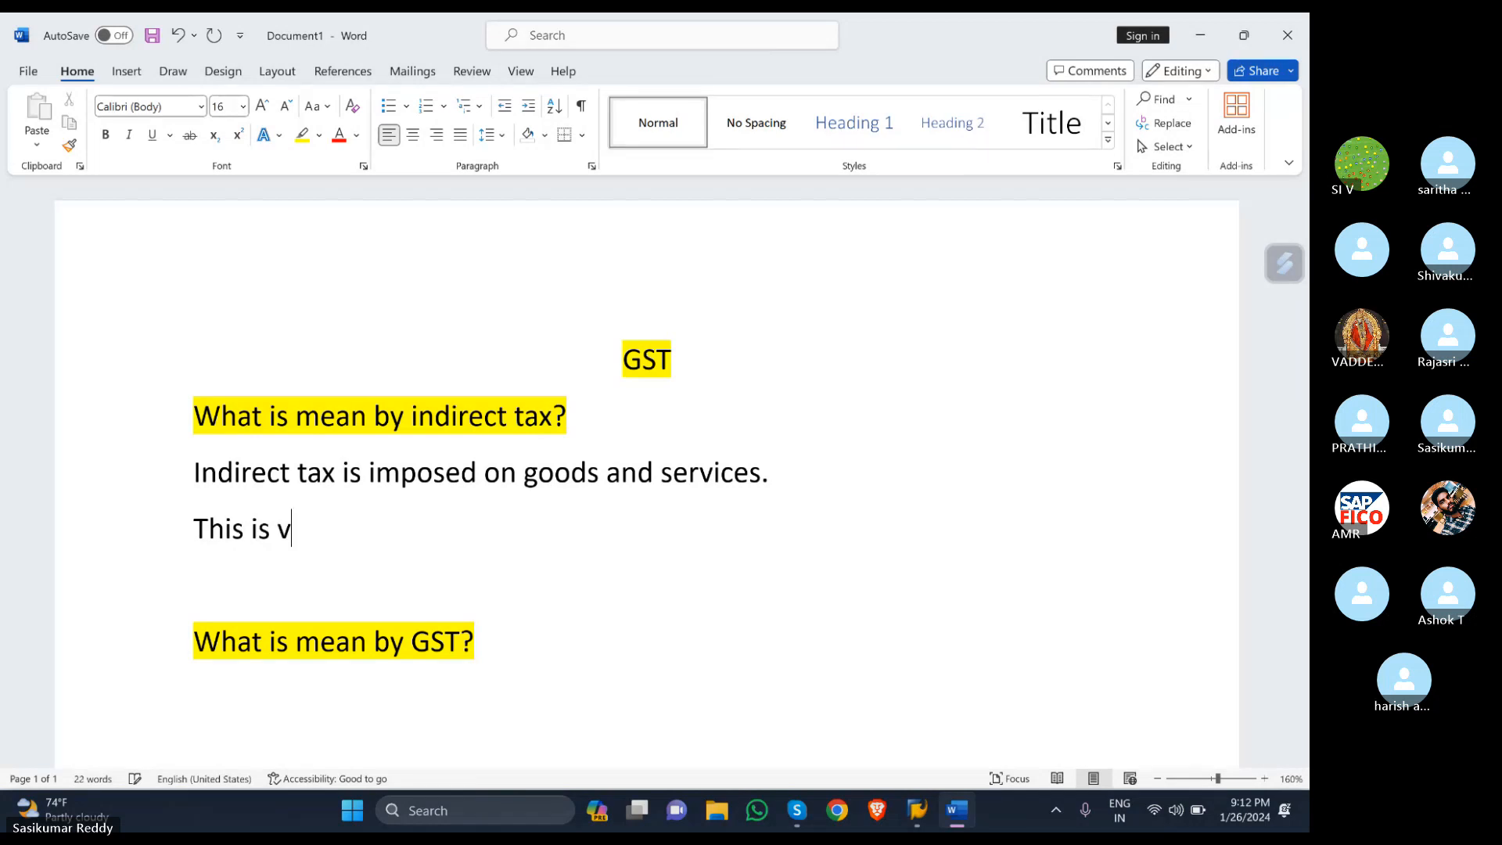
{"action": "key", "text": "BackSpace"}
{"action": "type", "text": "called GST"}
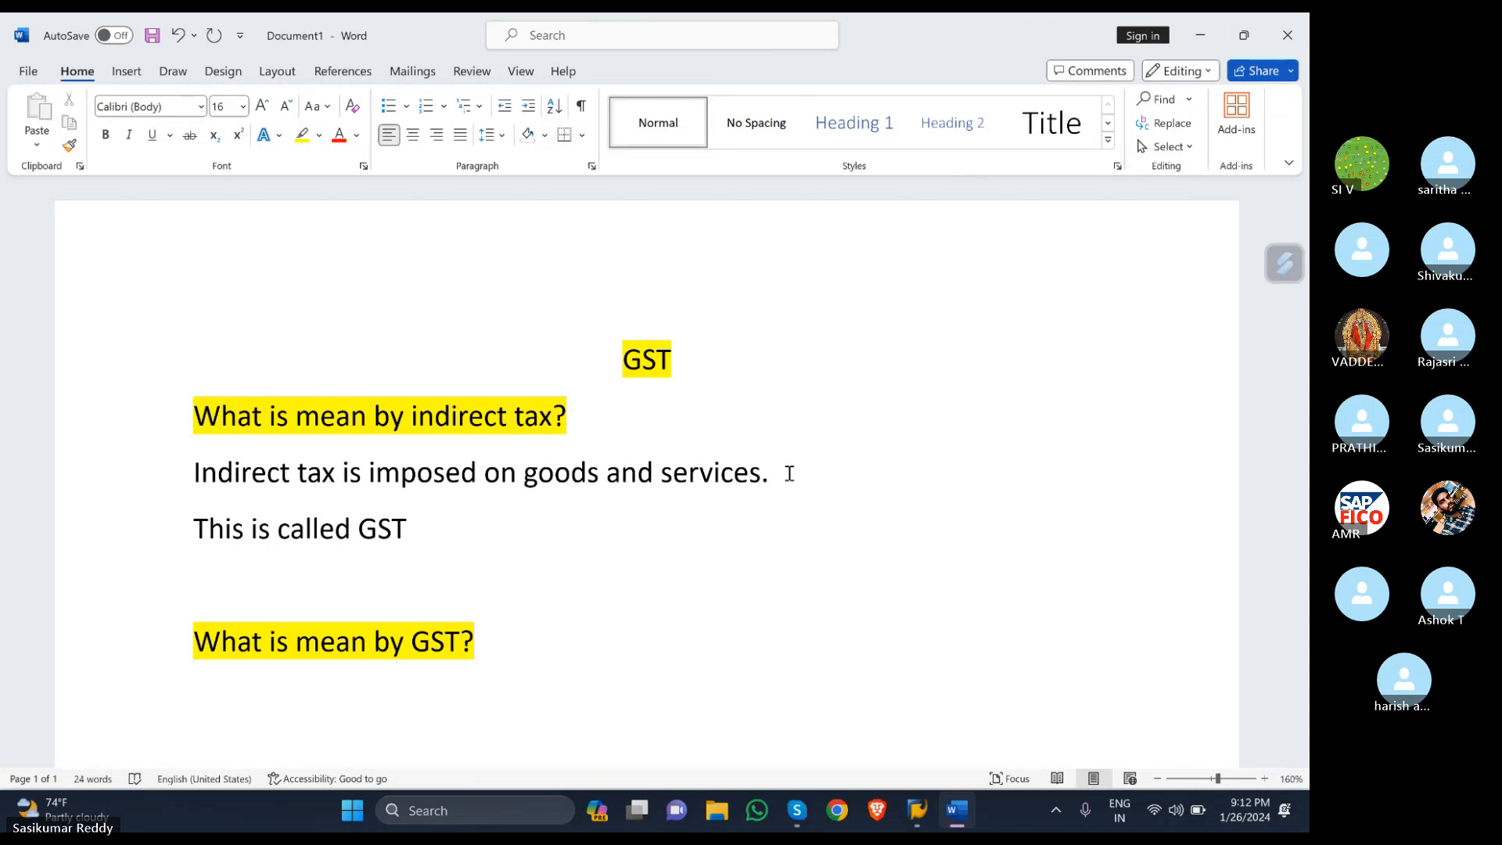
{"action": "type", "text": "."}
- Type 'GST means goods and service tax' on a new line below the GST question
{"action": "scroll", "coordinate": [672, 625], "scroll_direction": "down", "scroll_amount": 2}
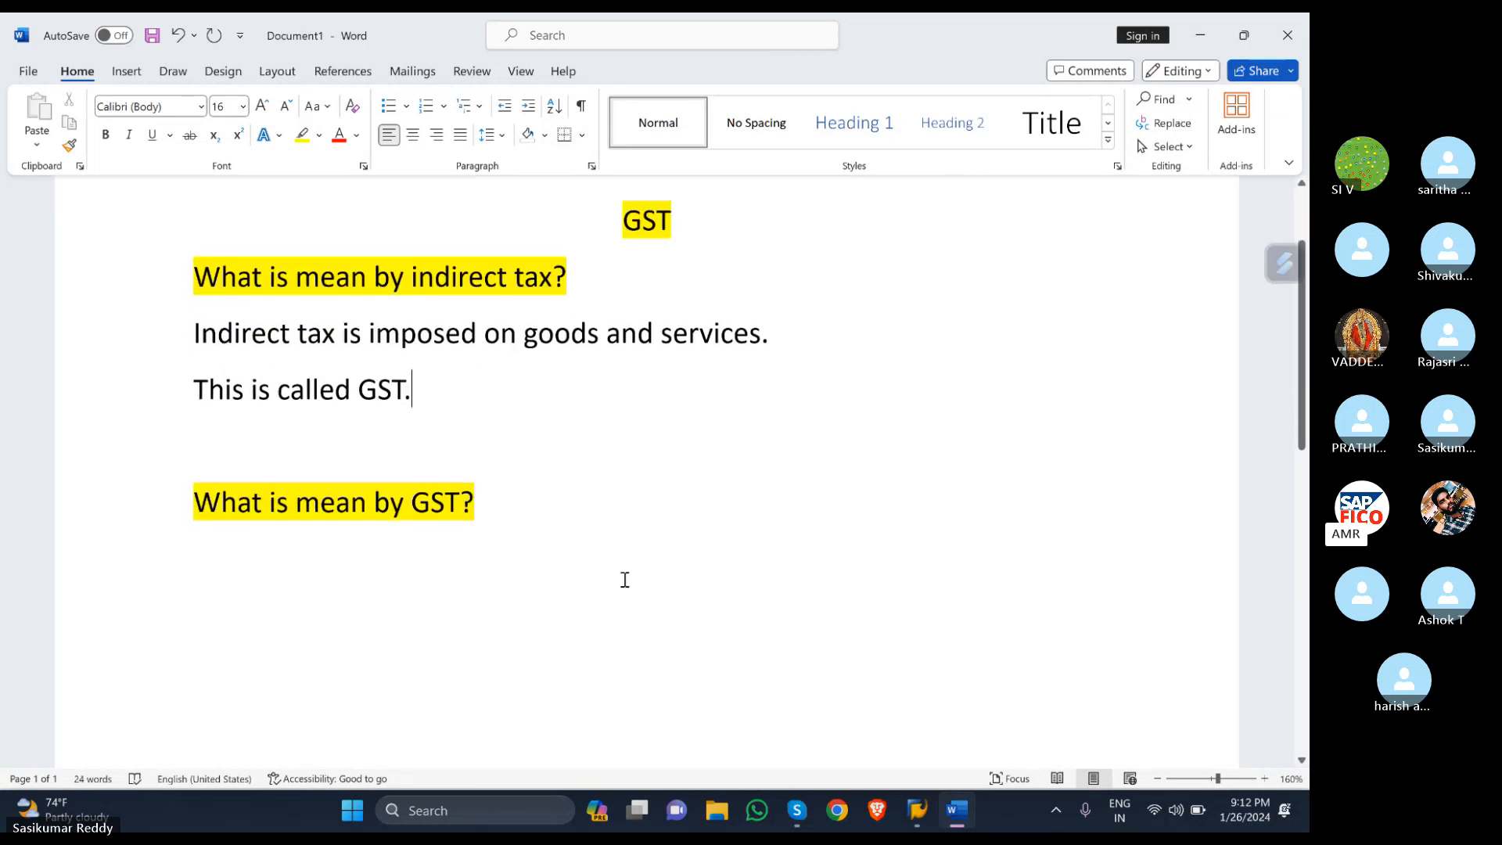
{"action": "left_click", "coordinate": [557, 499]}
{"action": "key", "text": "Return"}
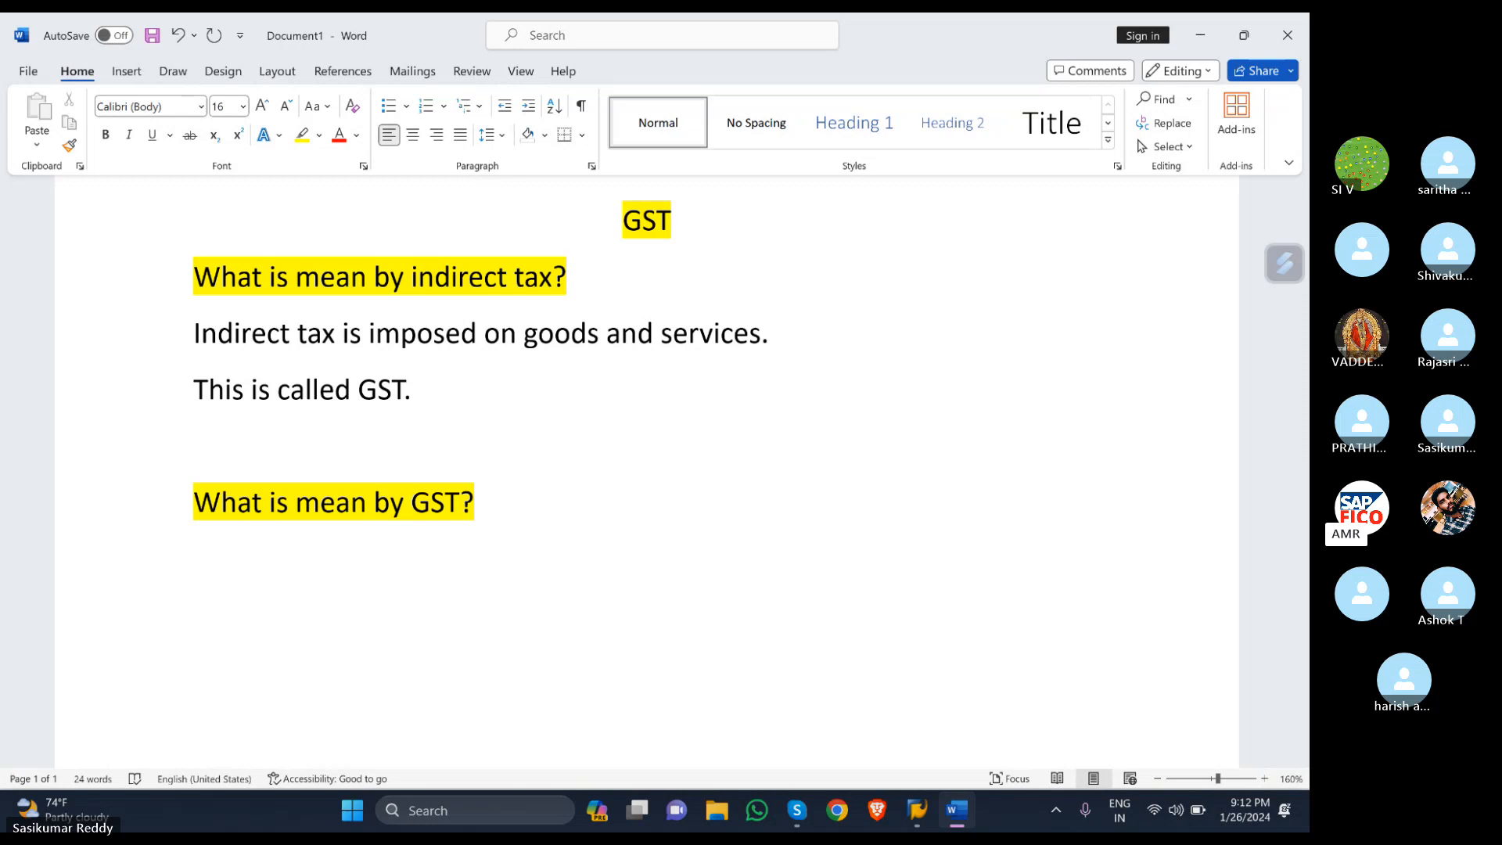
{"action": "type", "text": "gs"}
{"action": "key", "text": "BackSpace"}
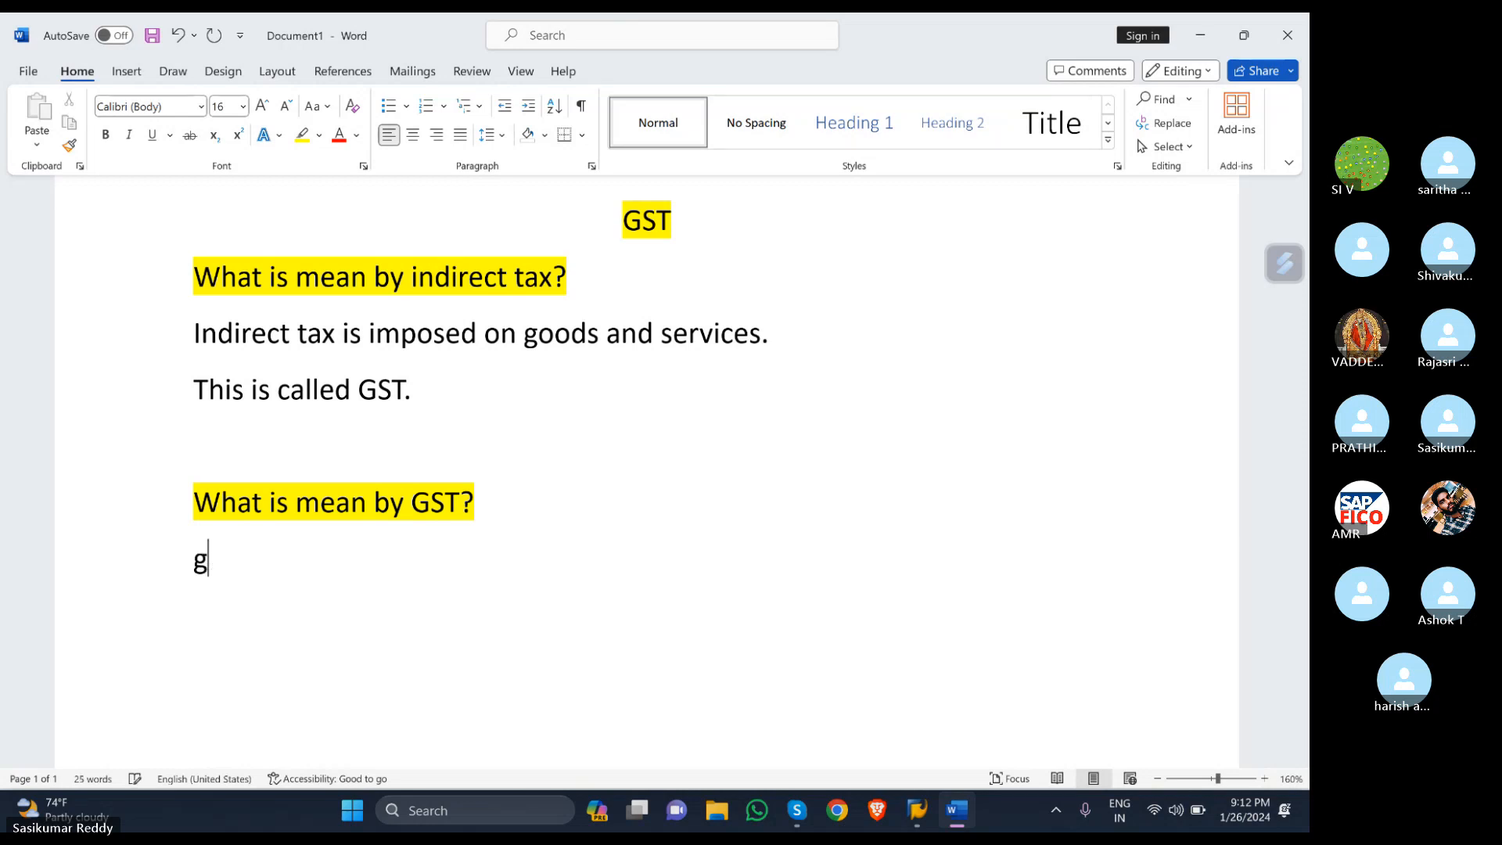
{"action": "key", "text": "BackSpace"}
{"action": "type", "text": "GST "}
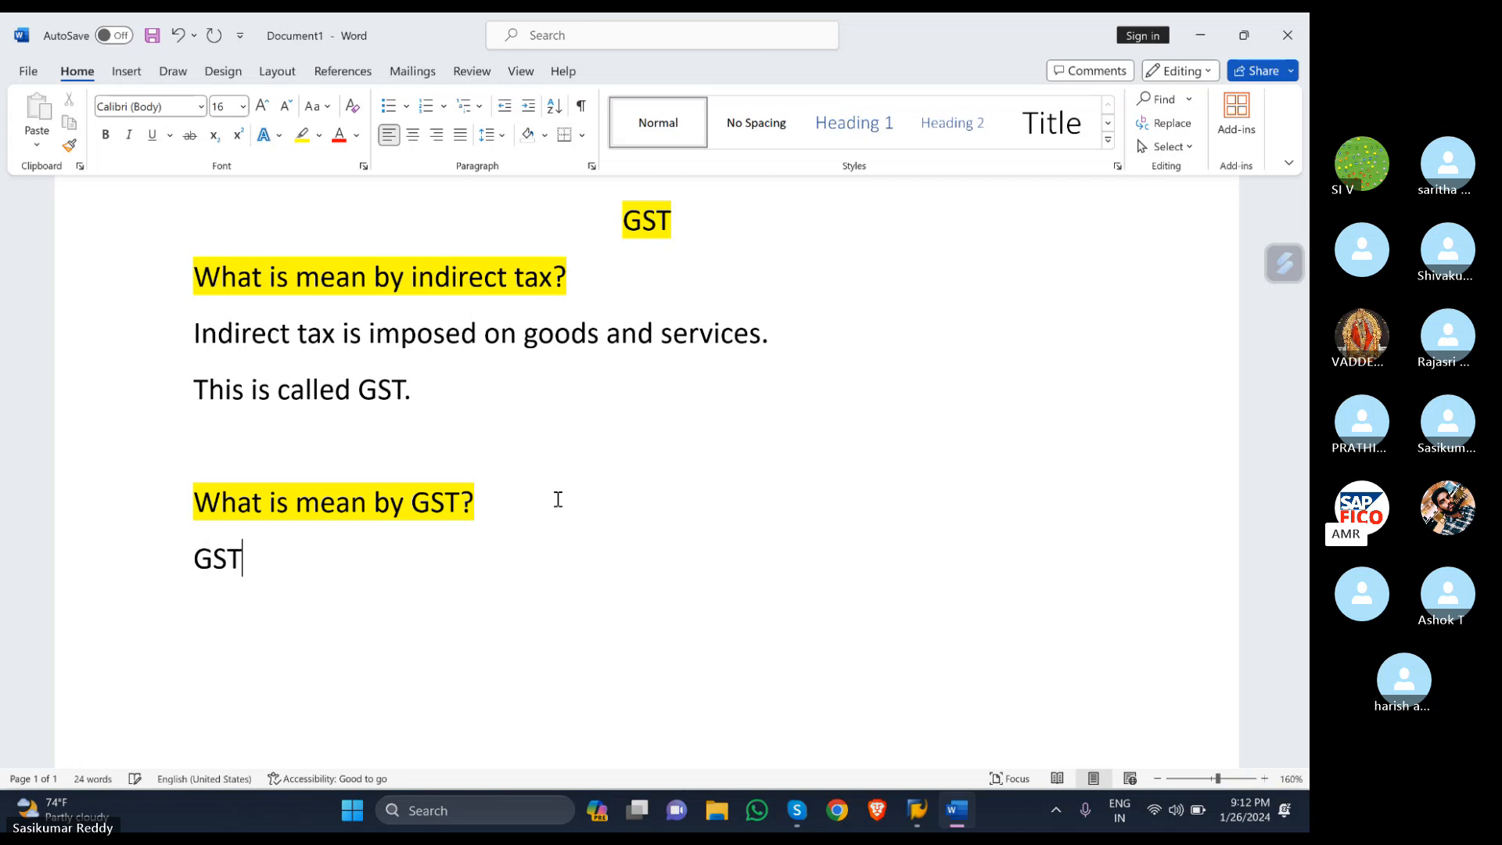
{"action": "type", "text": "means"}
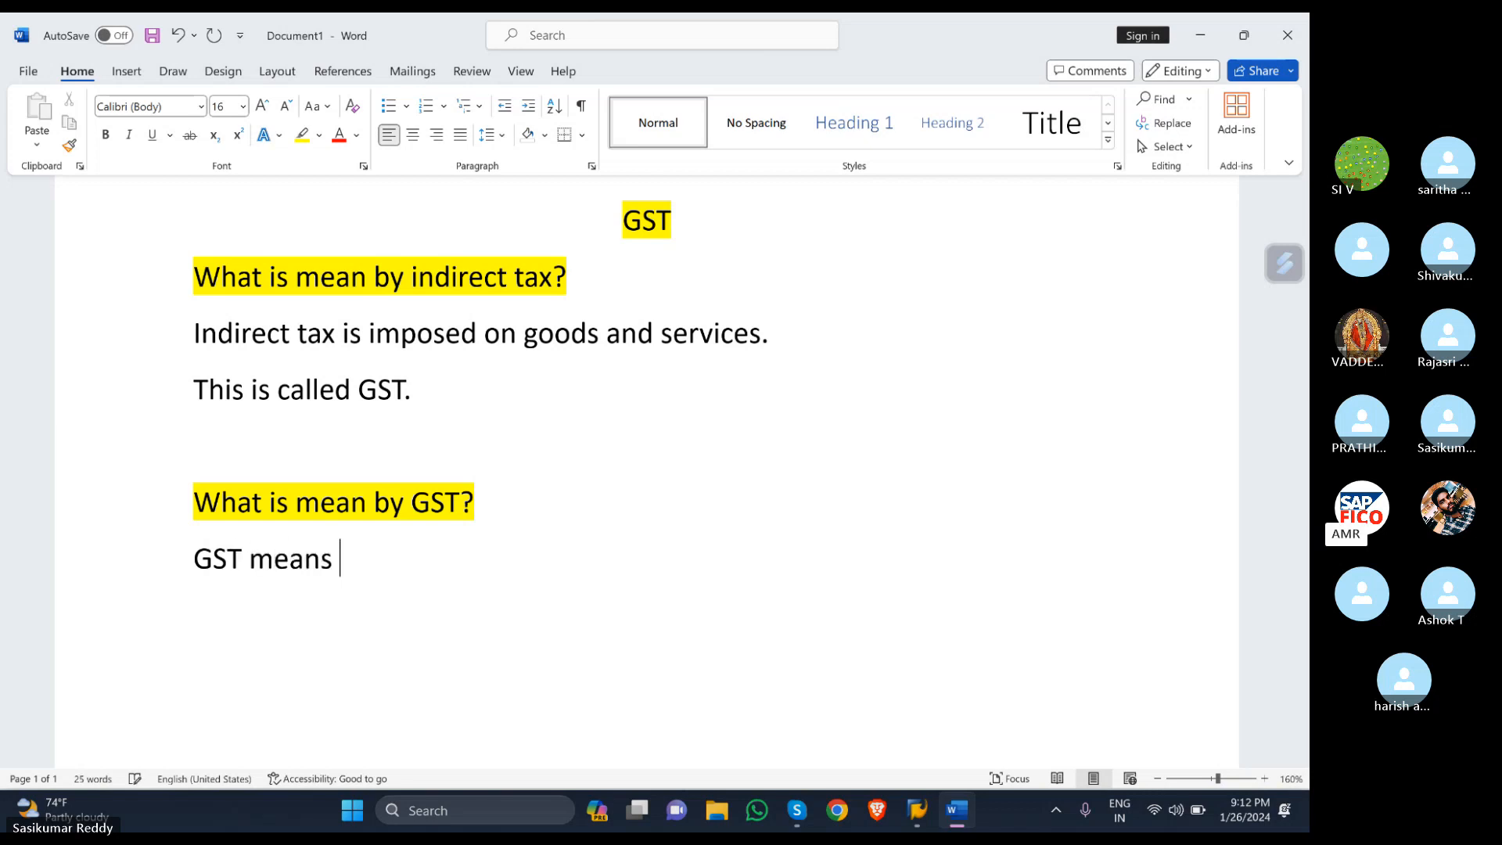
{"action": "type", "text": " goods "}
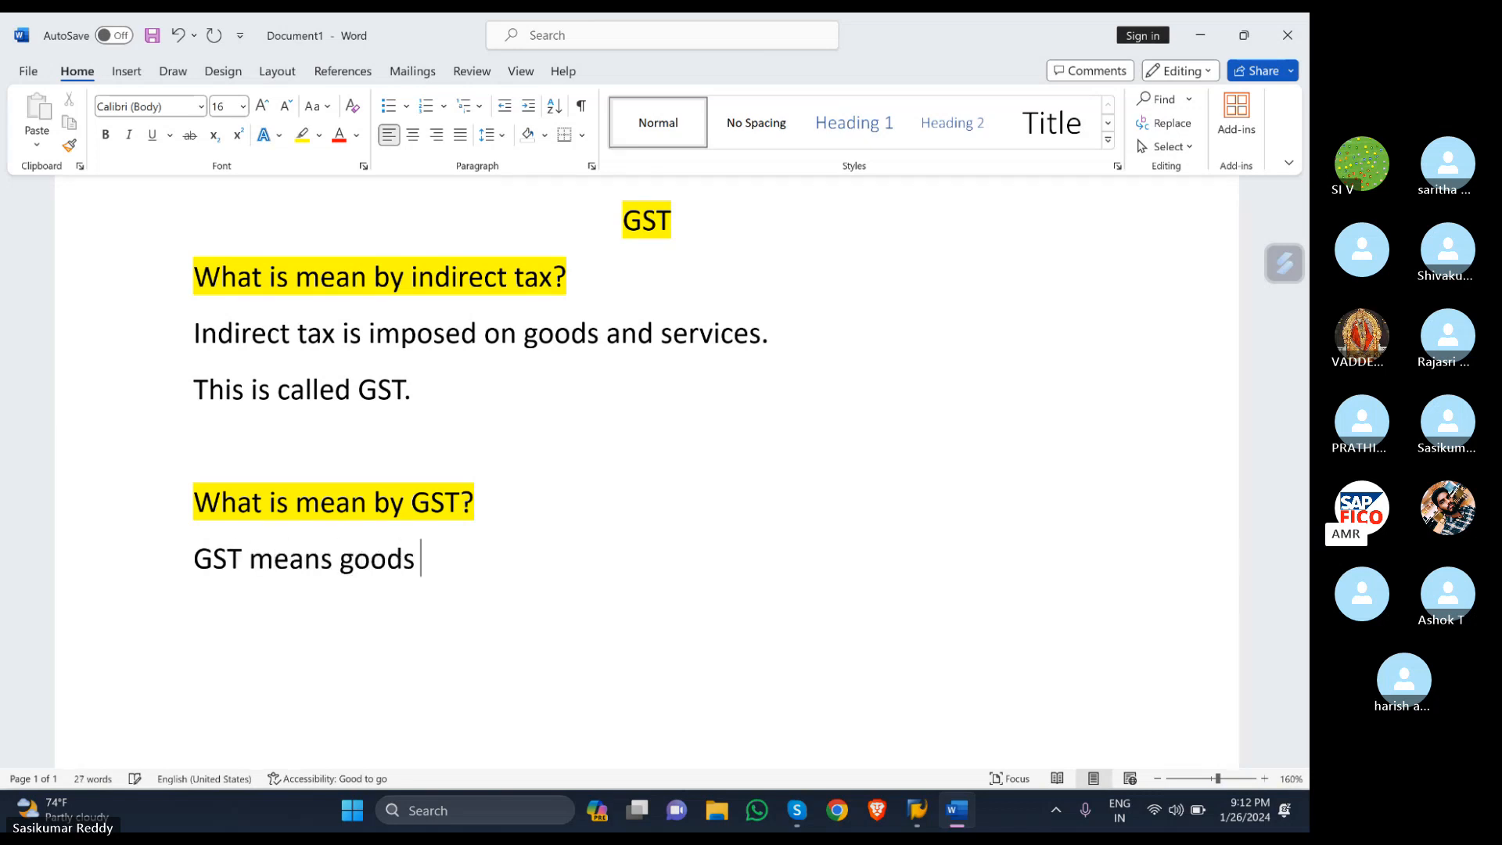
{"action": "type", "text": "and ser"}
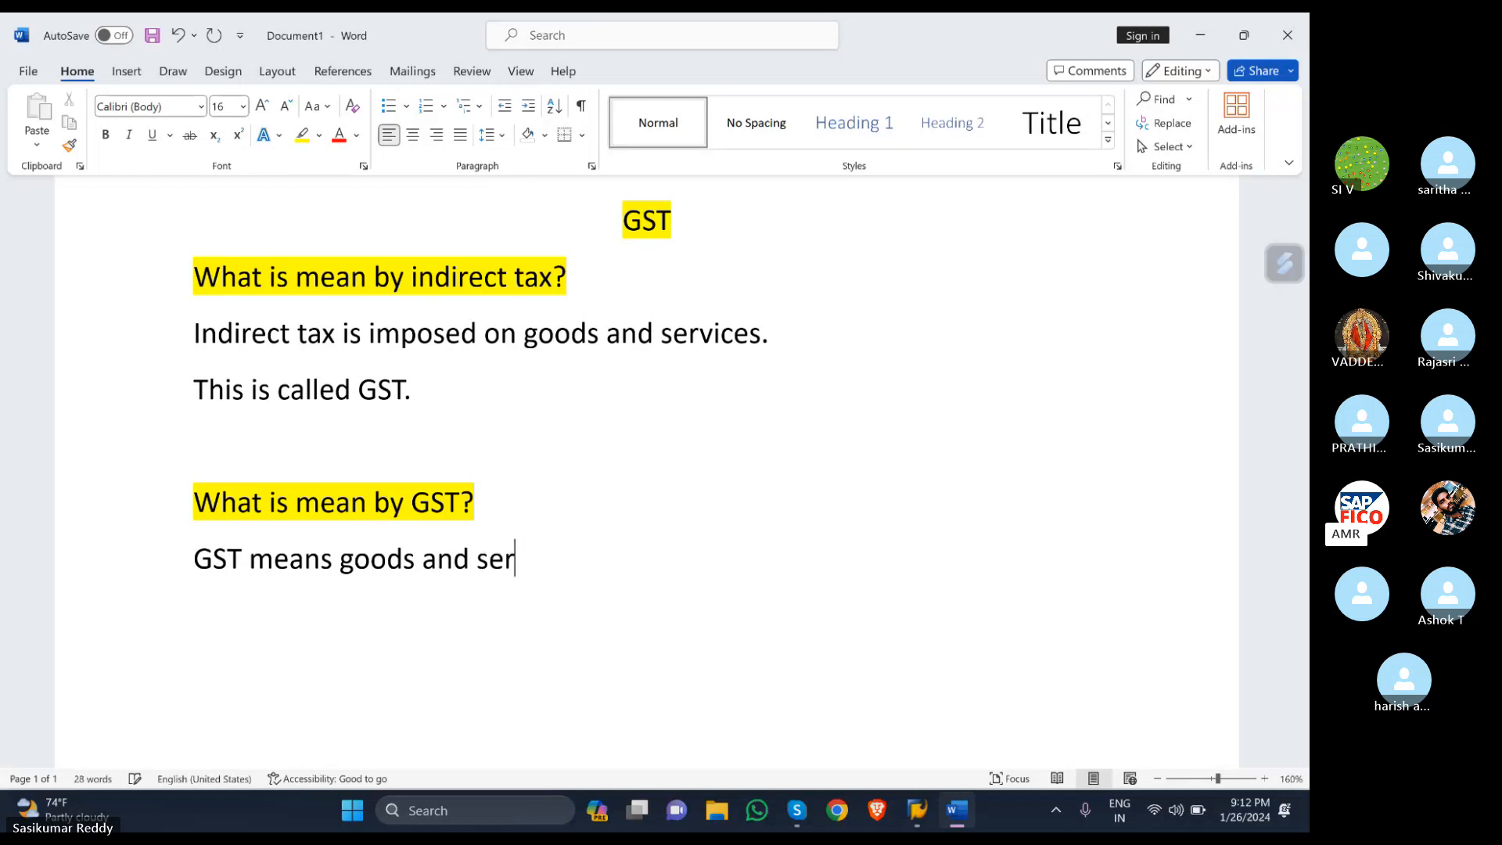
{"action": "type", "text": "vice "}
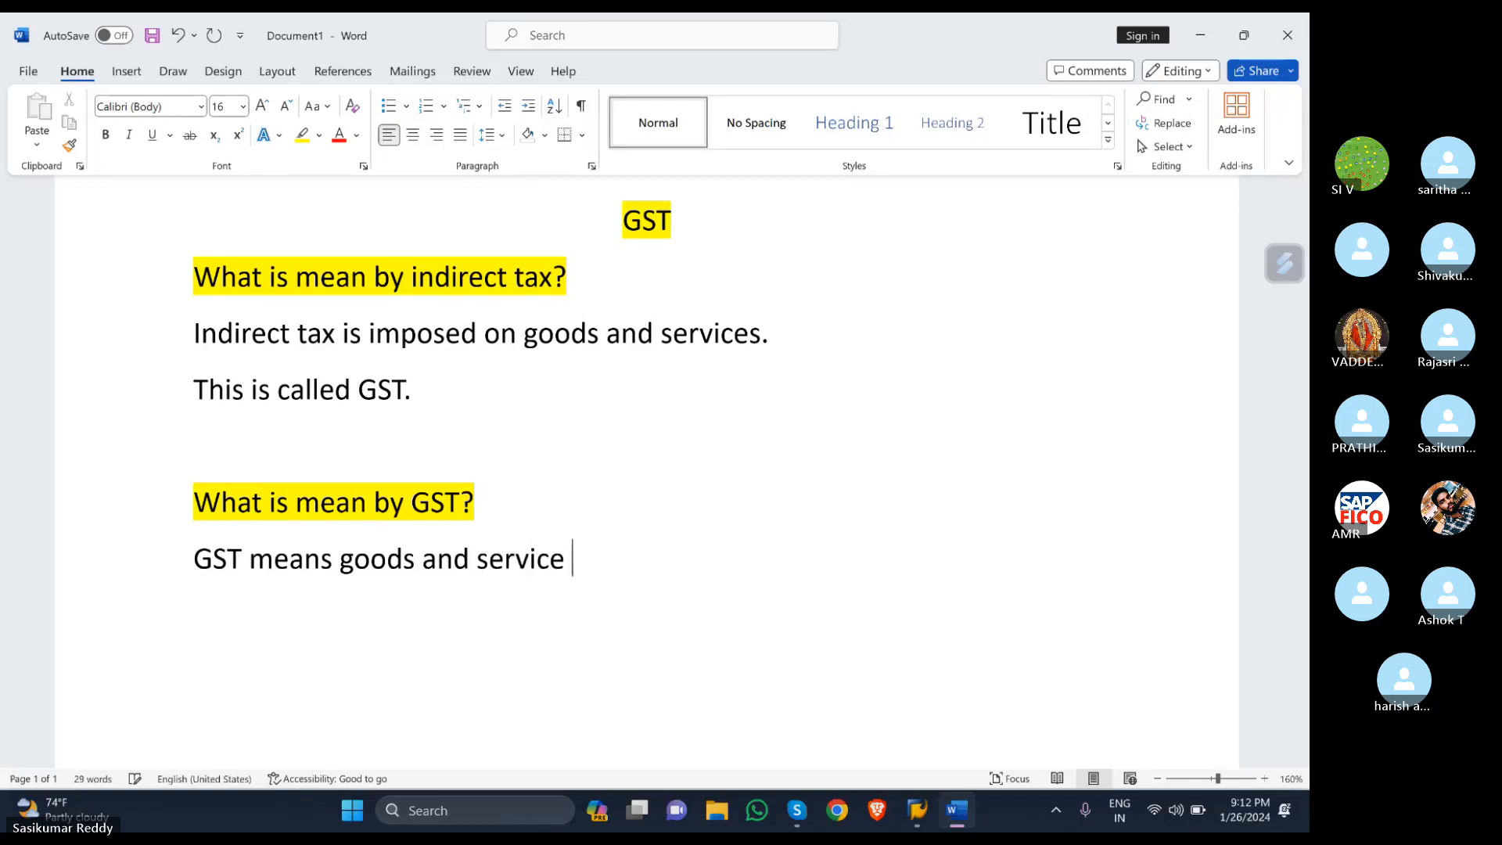
{"action": "type", "text": "tax"}
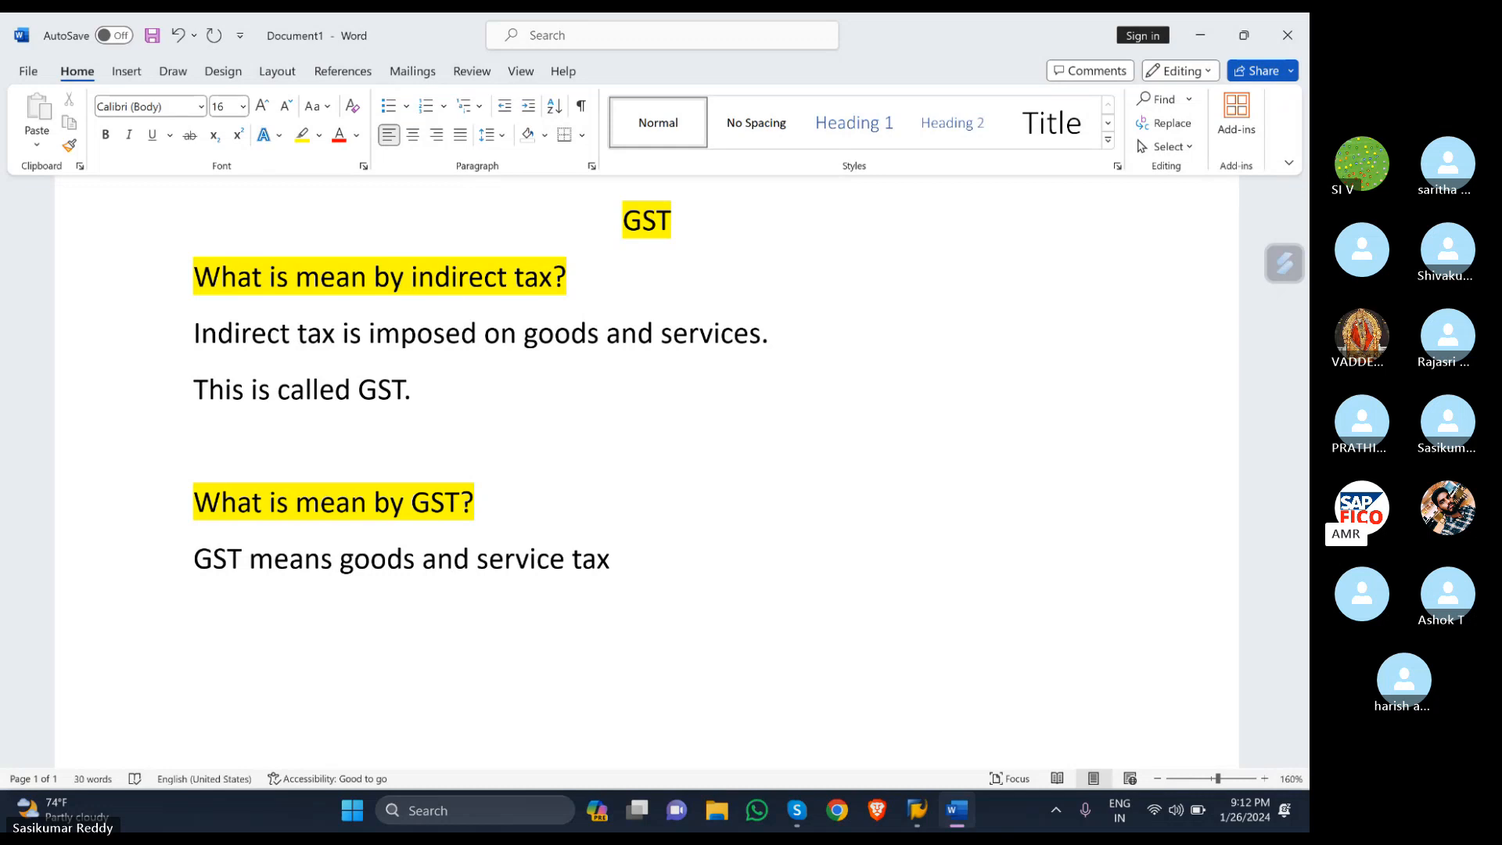
- Capitalise Goods, Service and Tax in the GST definition
{"action": "left_click", "coordinate": [358, 558]}
{"action": "key", "text": "BackSpace"}
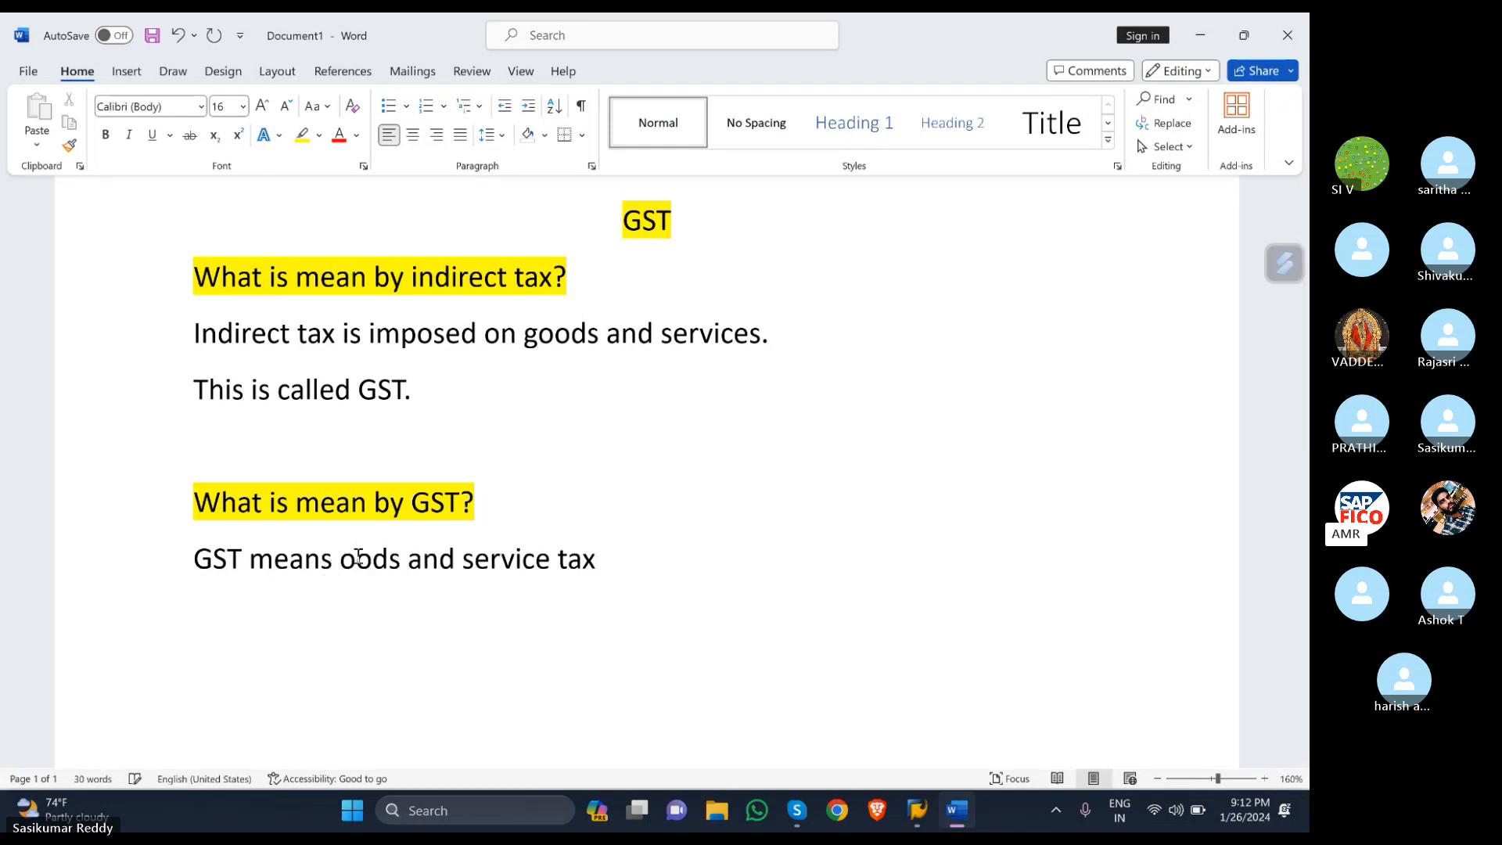
{"action": "type", "text": "G"}
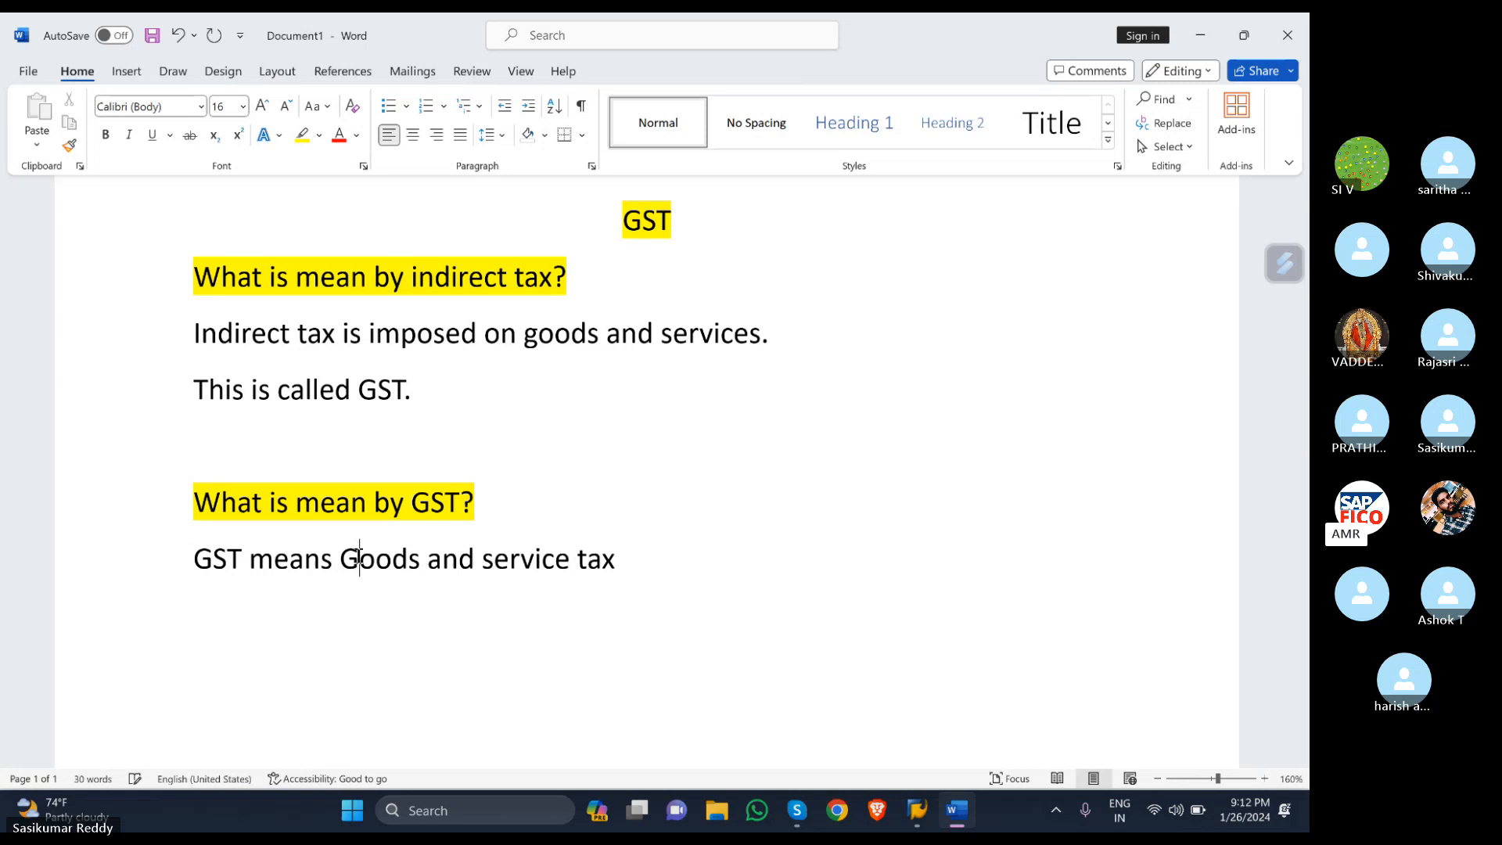
{"action": "left_click", "coordinate": [494, 551]}
{"action": "key", "text": "BackSpace"}
{"action": "type", "text": "S"}
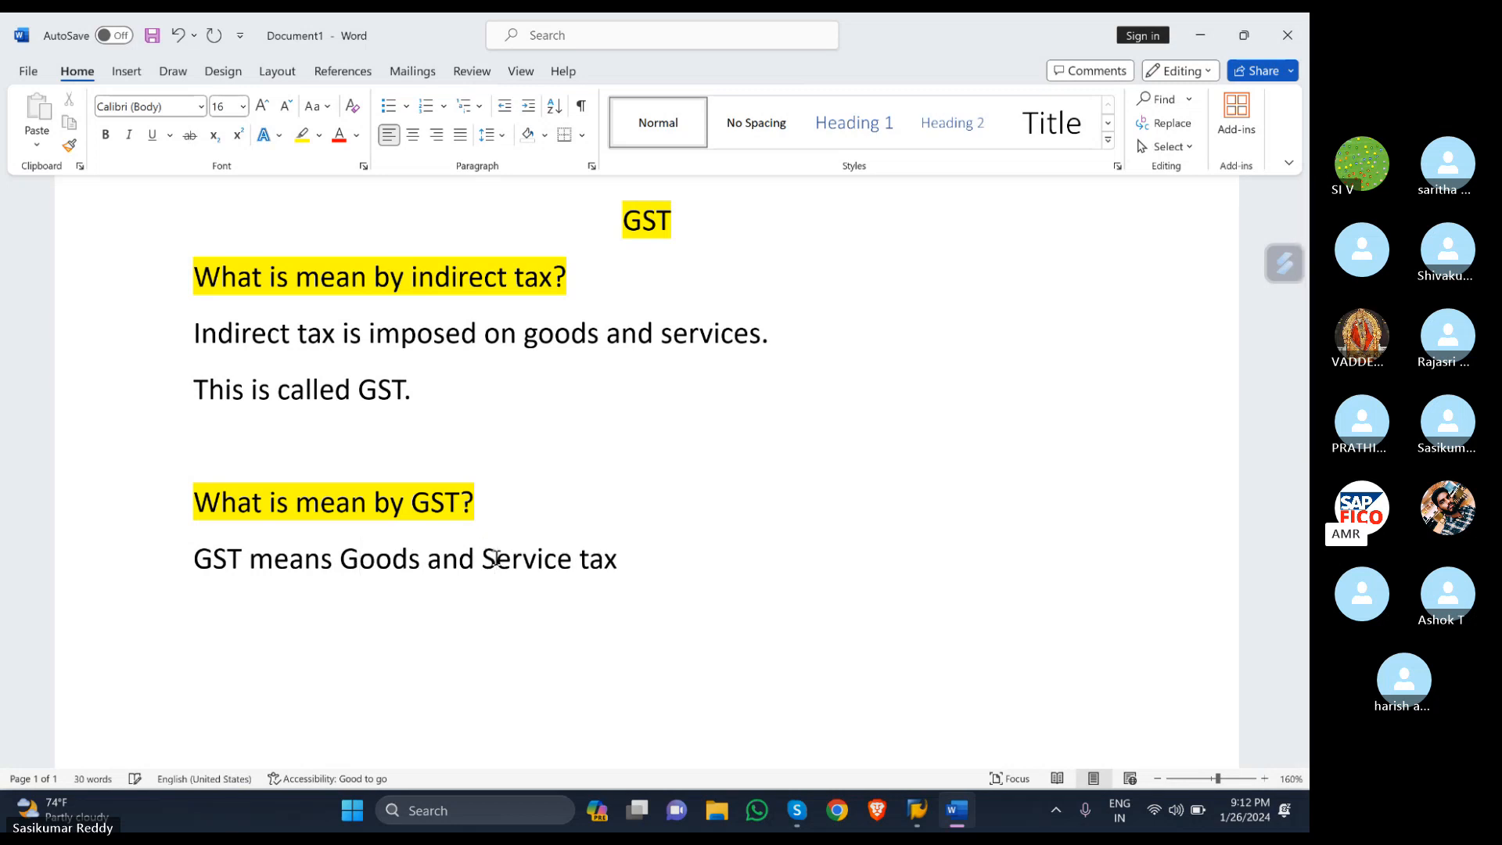
{"action": "left_click", "coordinate": [583, 551]}
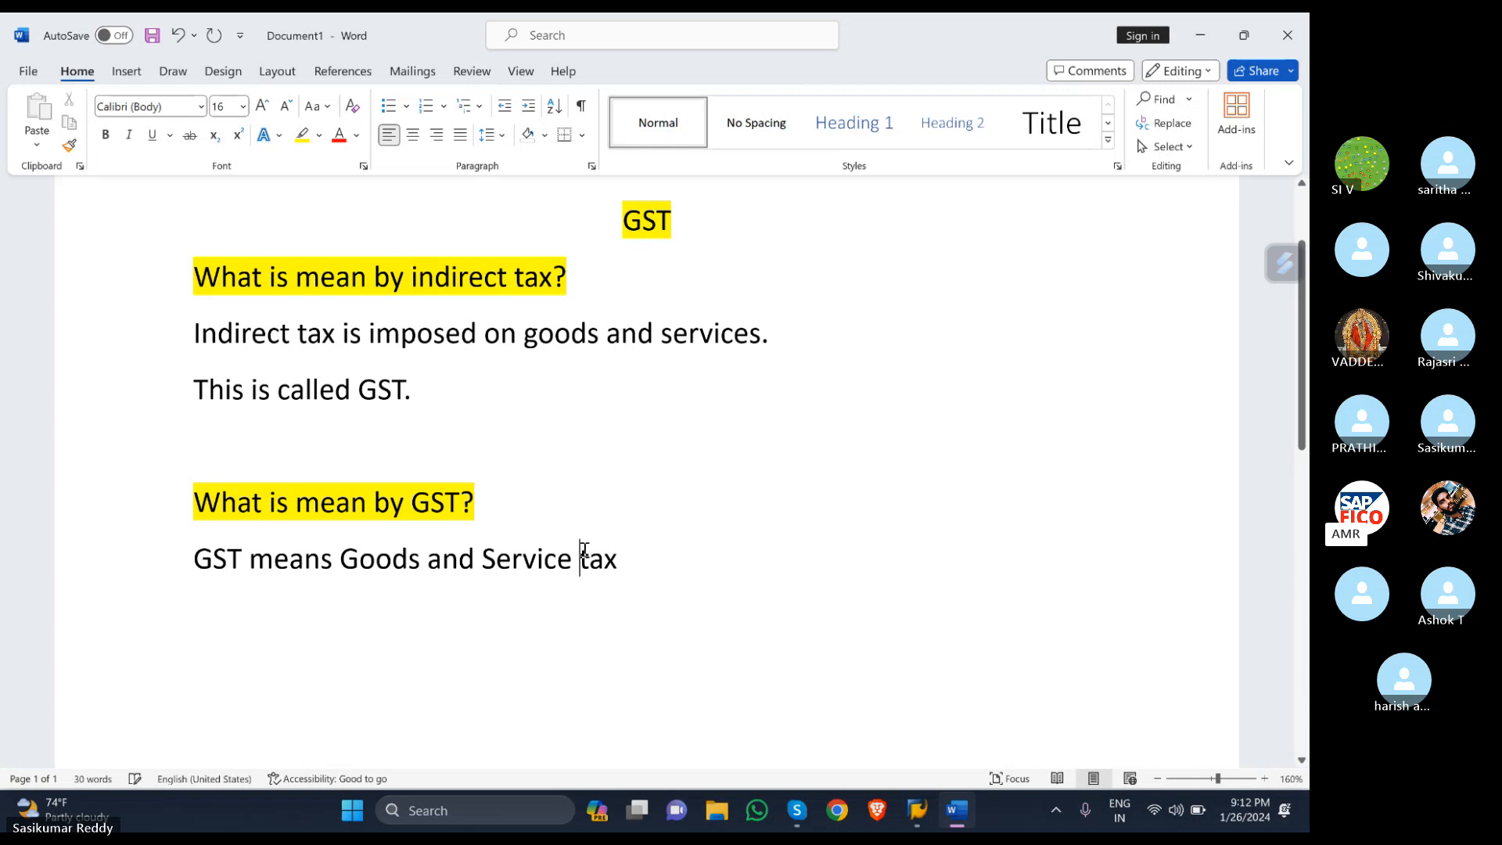
{"action": "key", "text": "Delete"}
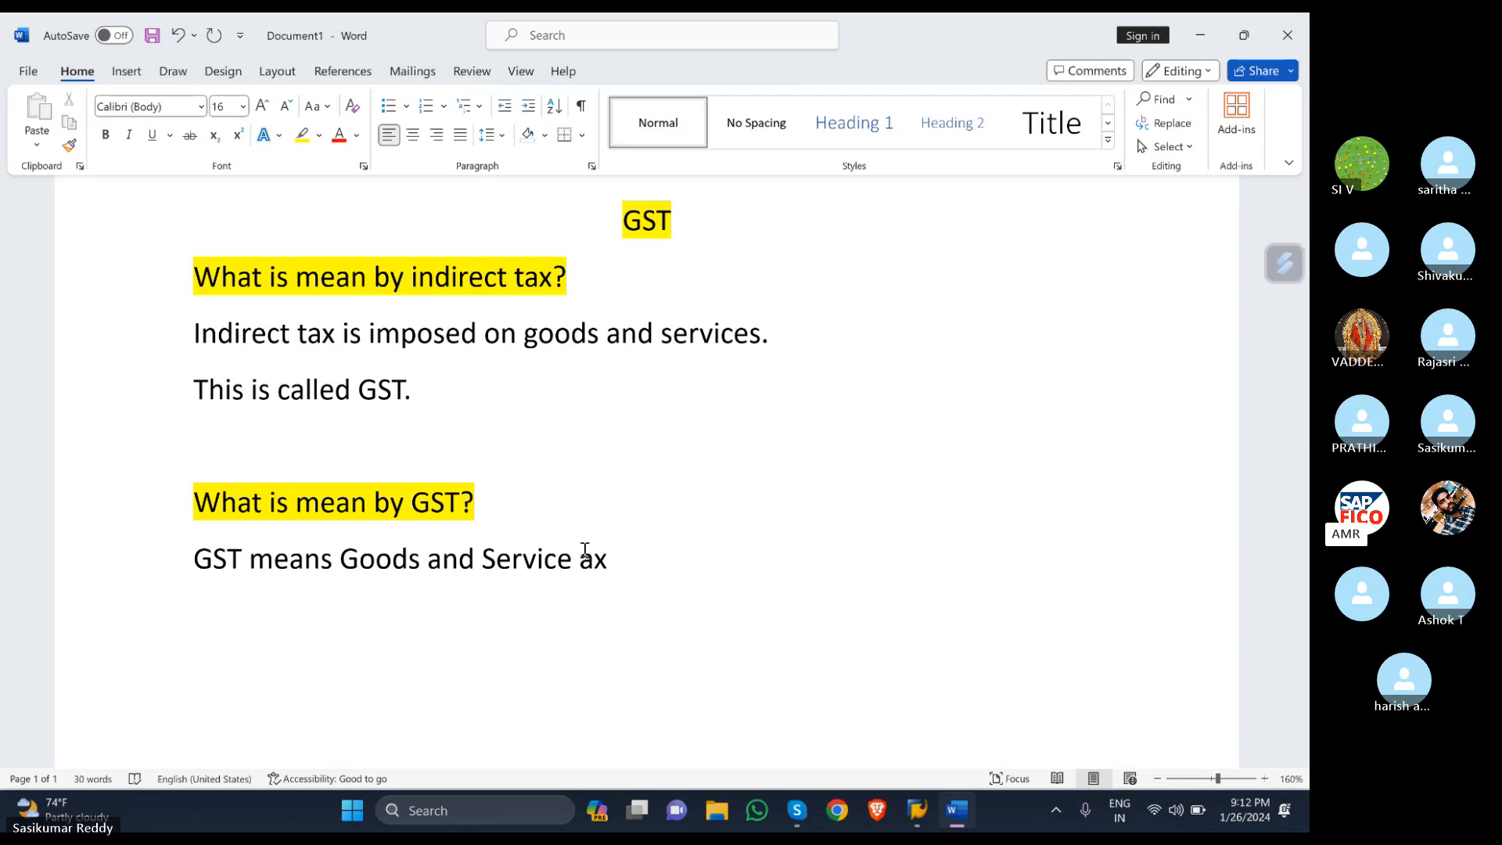
{"action": "type", "text": "T"}
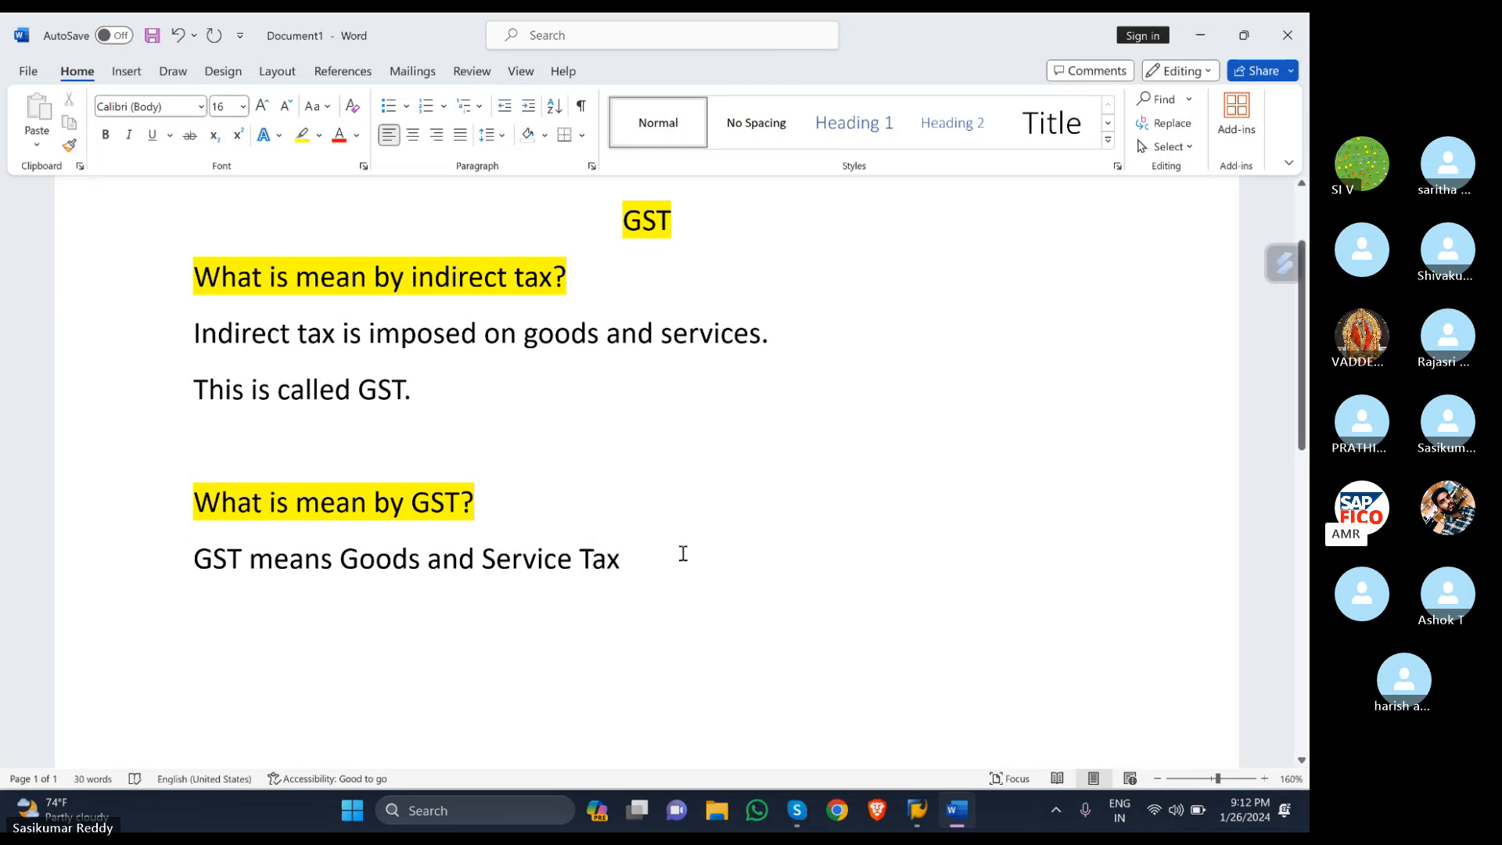
{"action": "left_click", "coordinate": [647, 552]}
- End the GST definition with a period
{"action": "type", "text": "."}
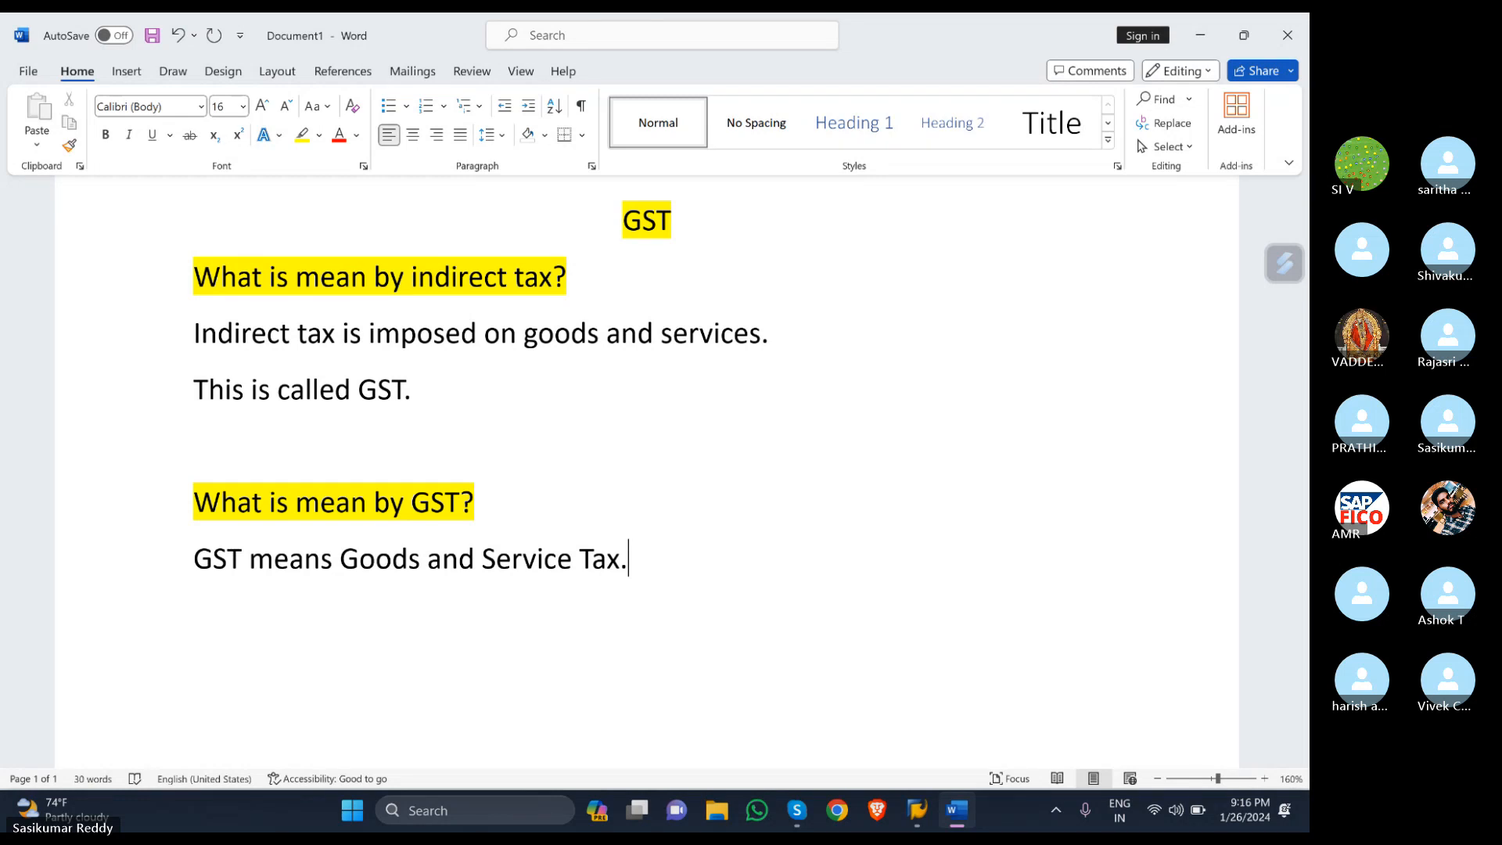
- Add 'Types of GST?' below the GST definition and highlight it in yellow
{"action": "key", "text": "Return"}
{"action": "key", "text": "Return"}
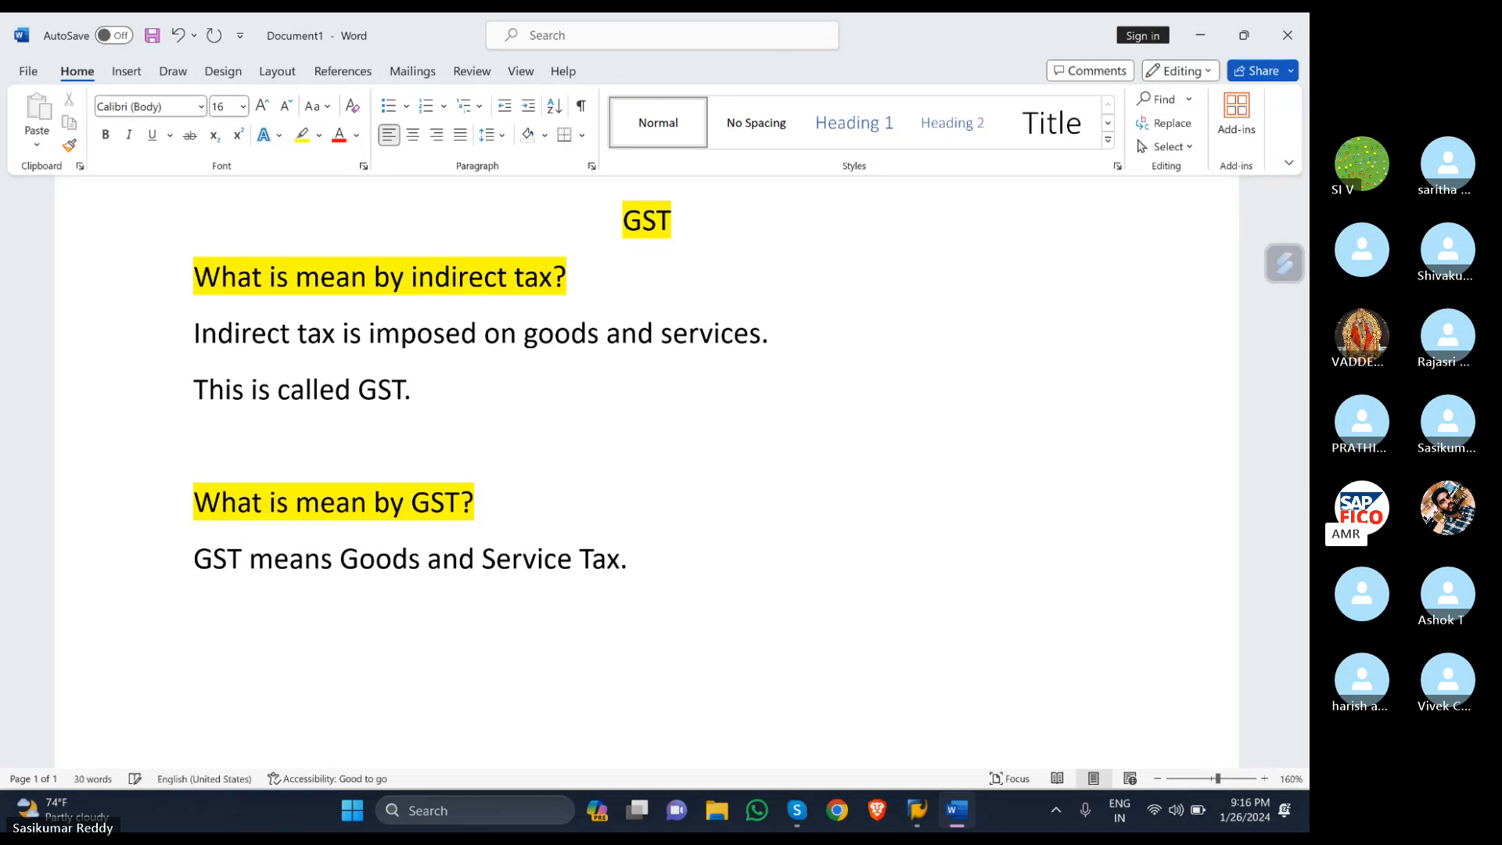
{"action": "type", "text": "ty"}
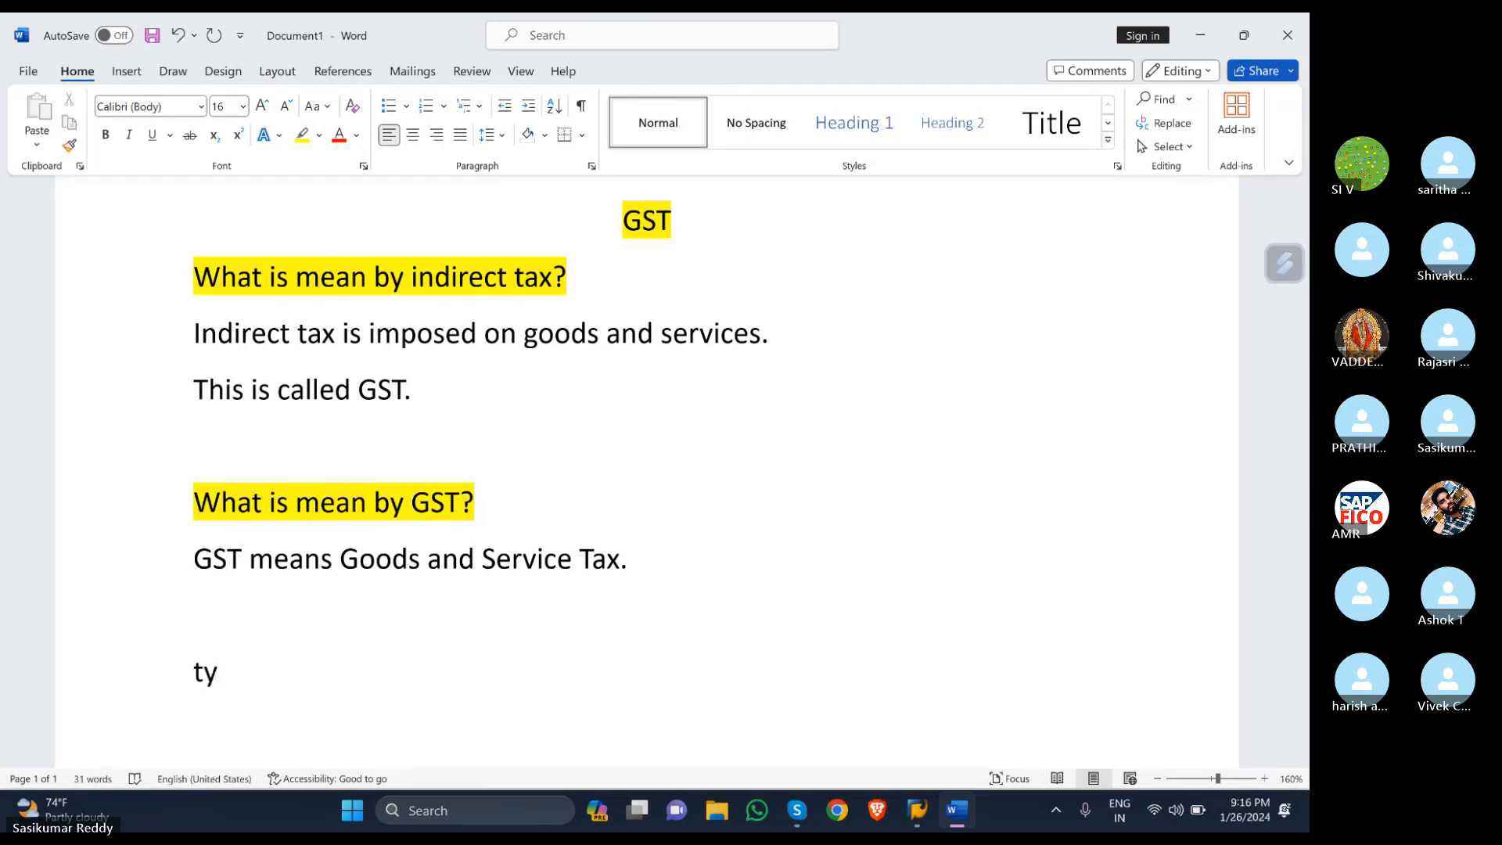
{"action": "type", "text": "pes of"}
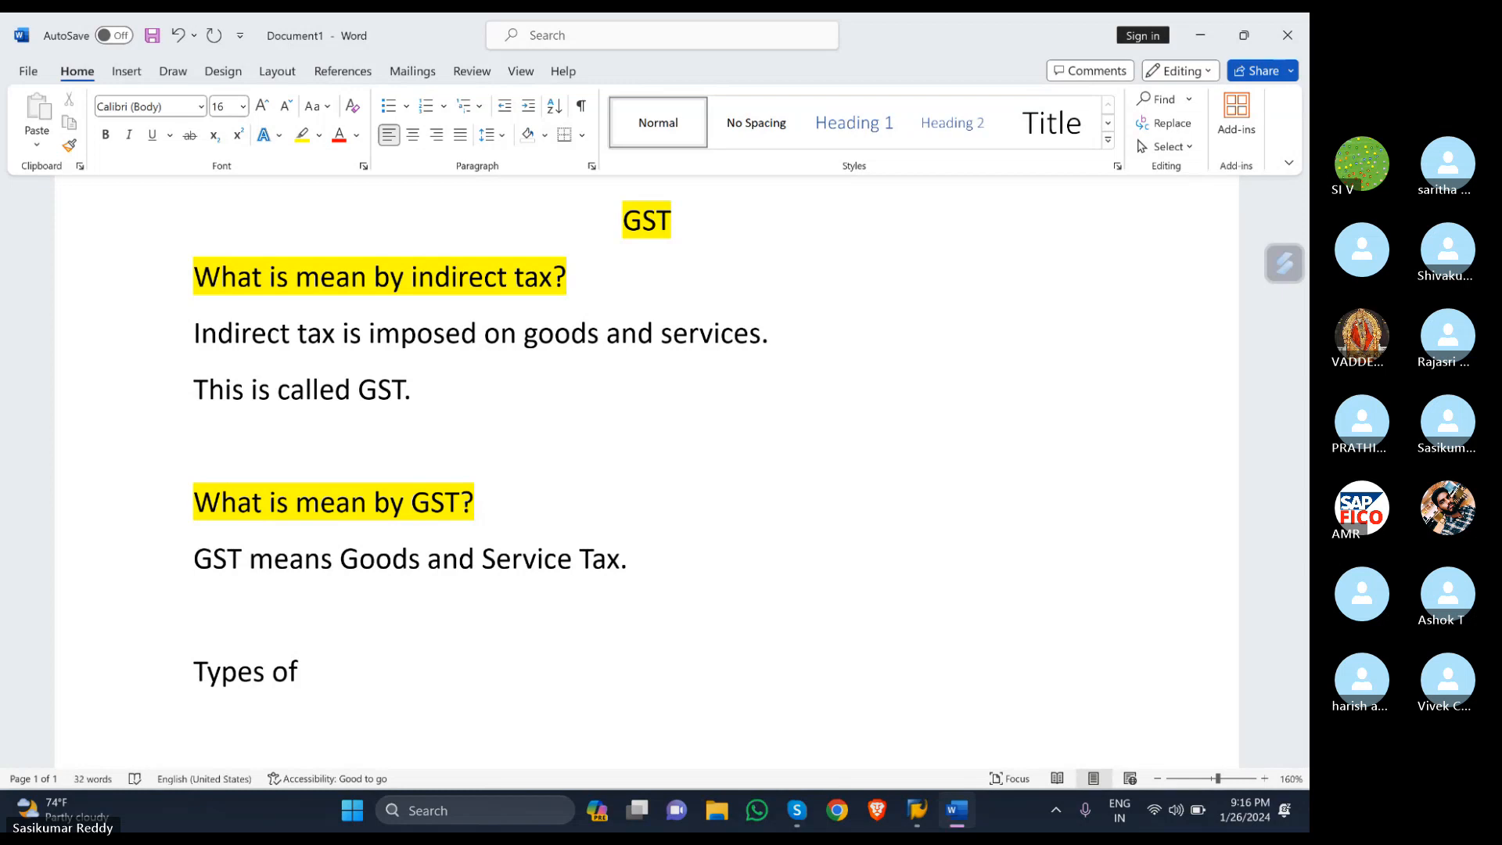
{"action": "type", "text": " GST?"}
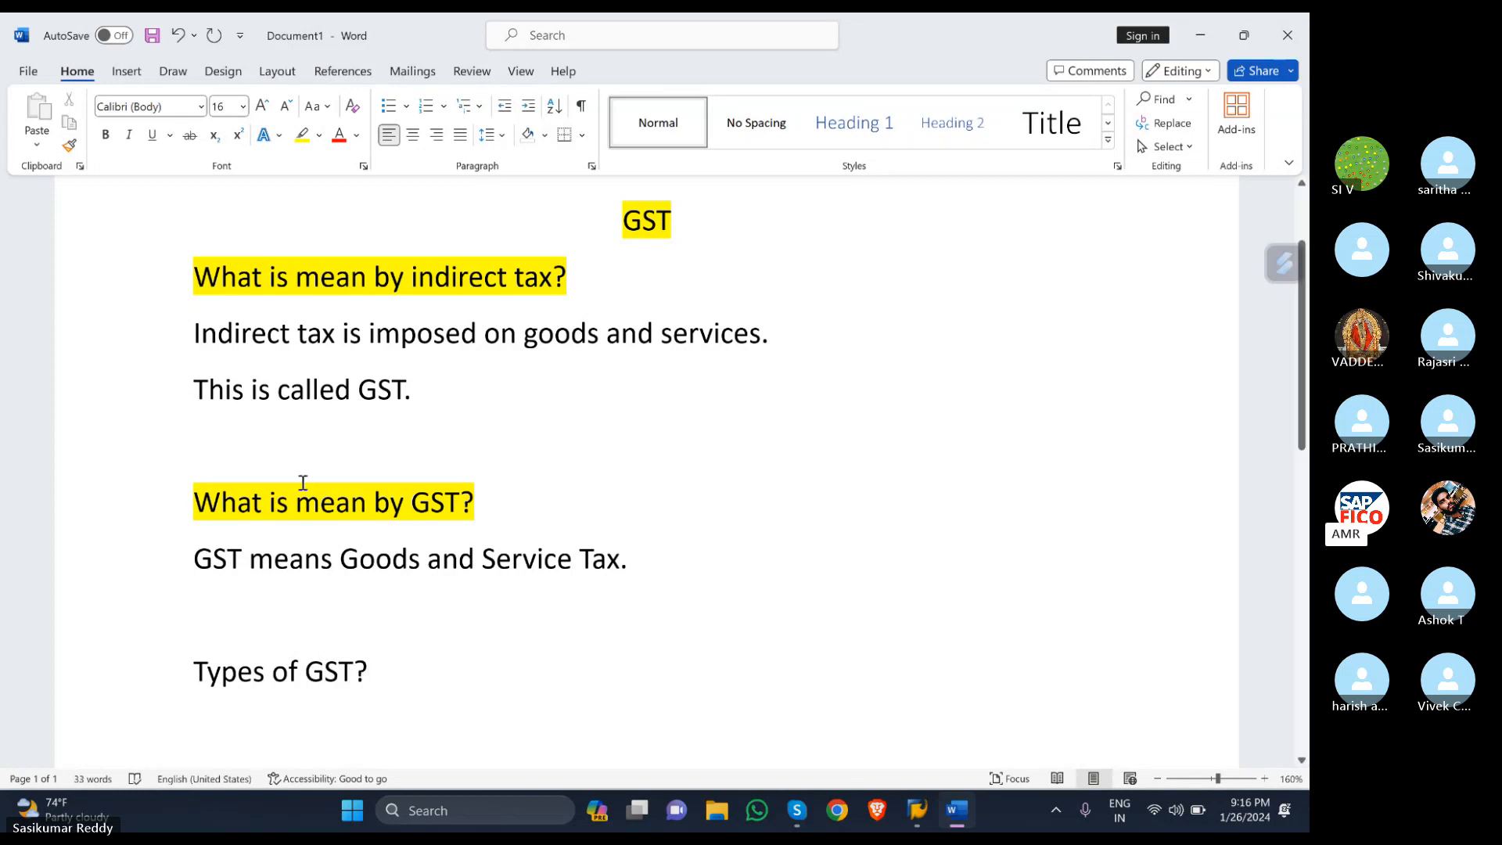
{"action": "left_click_drag", "start_coordinate": [376, 674], "coordinate": [153, 673]}
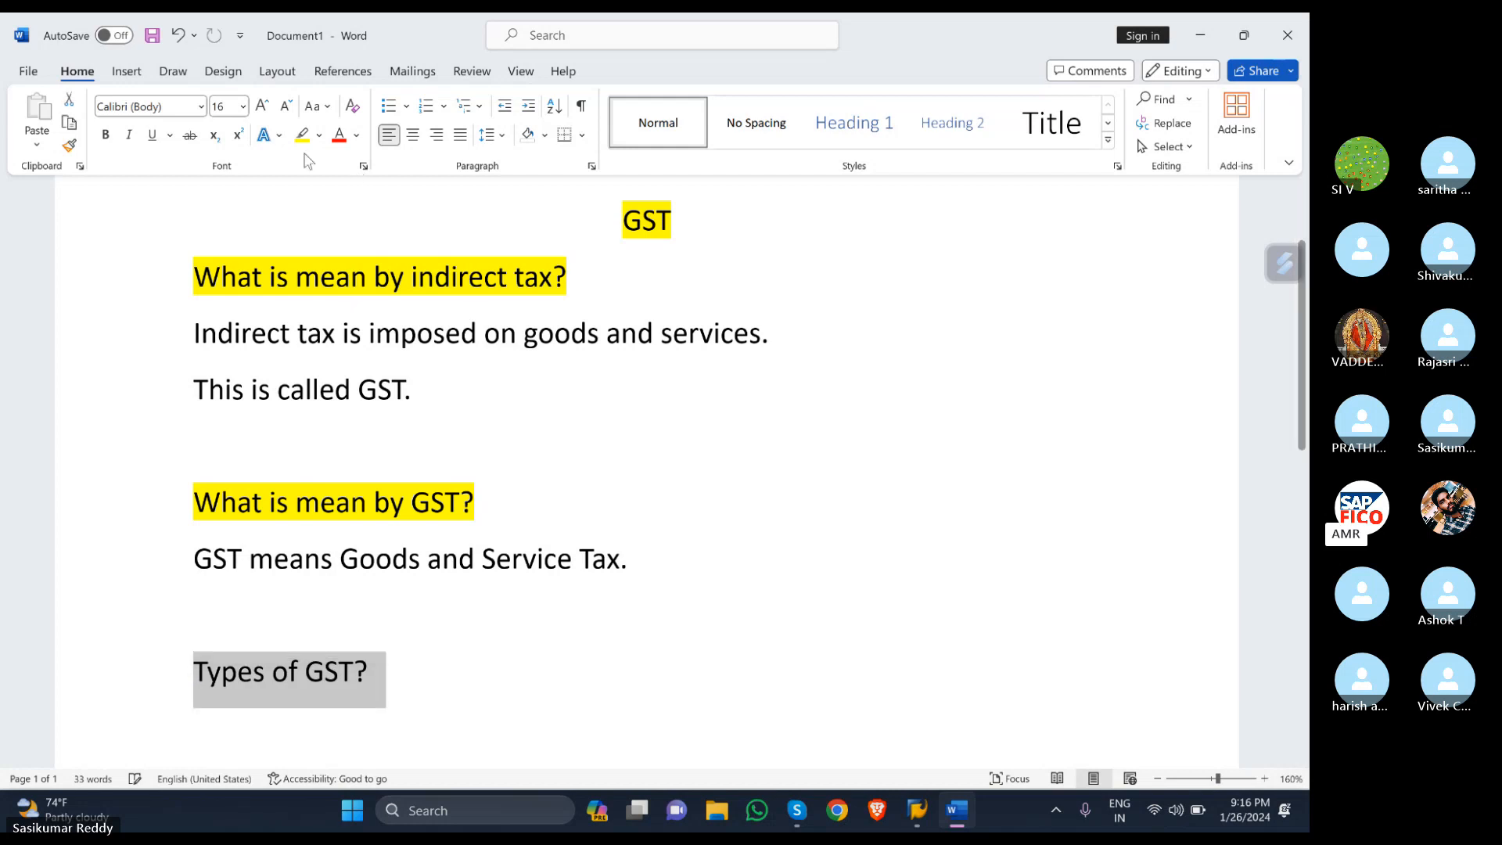
{"action": "left_click", "coordinate": [302, 135]}
{"action": "scroll", "coordinate": [594, 479], "scroll_direction": "down", "scroll_amount": 3}
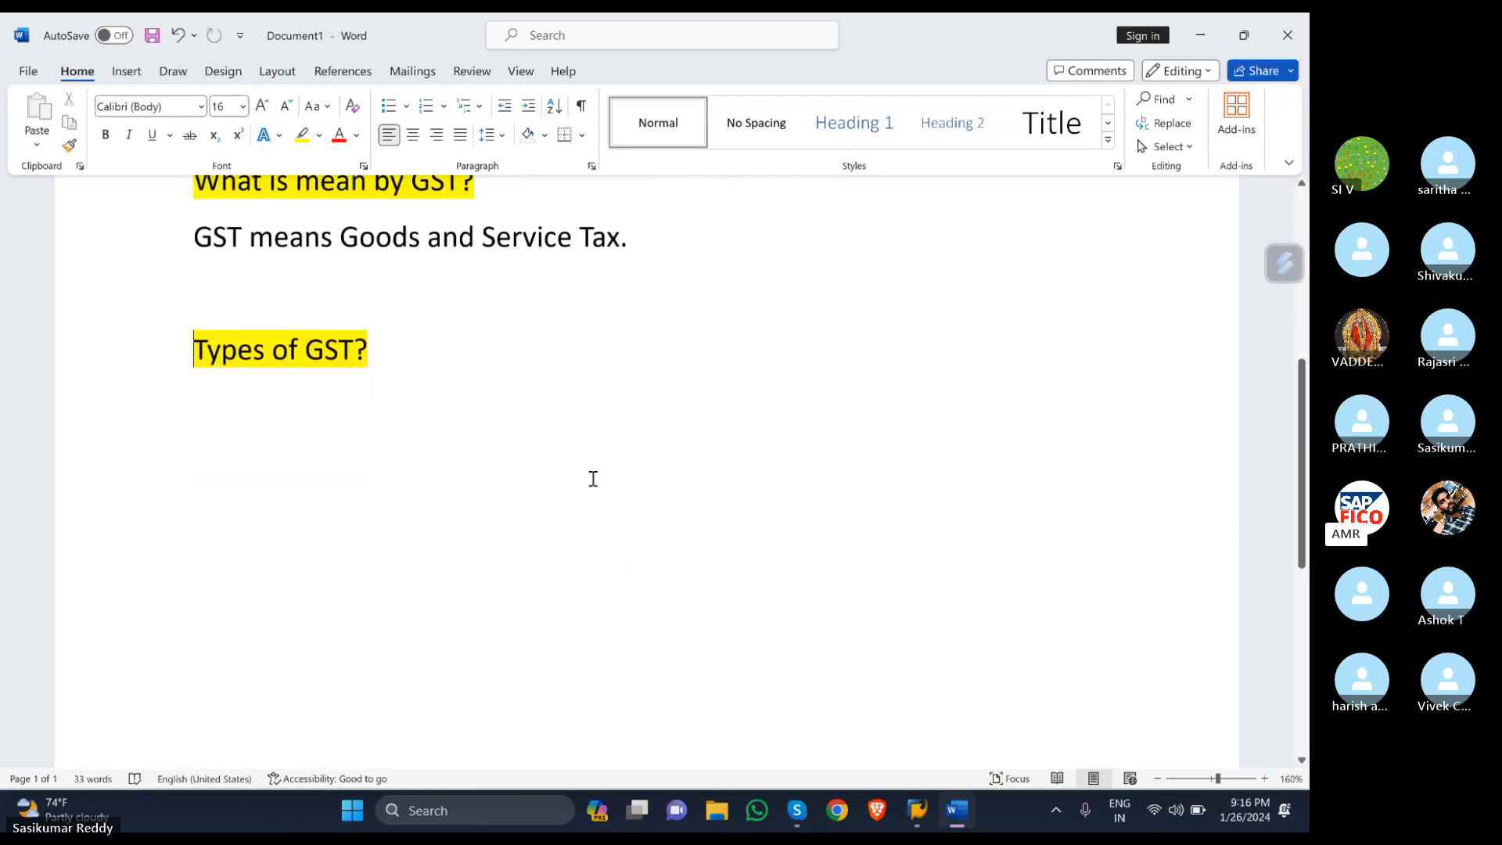
{"action": "left_click", "coordinate": [372, 326]}
- Start a bulleted list with CGST-CENTRAL GST and SGST-STATE GST
{"action": "key", "text": "Return"}
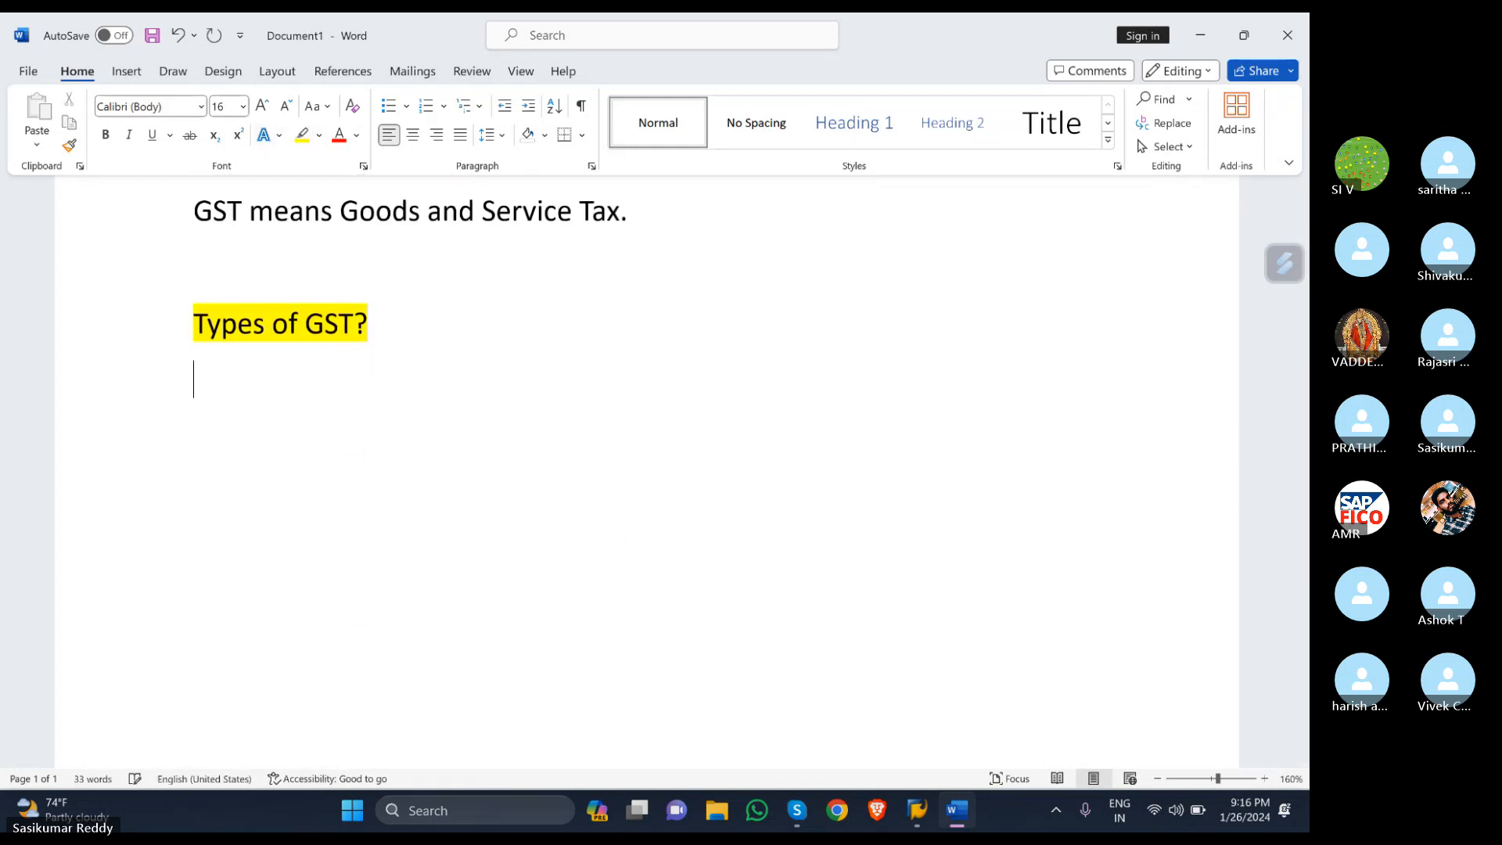
{"action": "left_click", "coordinate": [386, 107]}
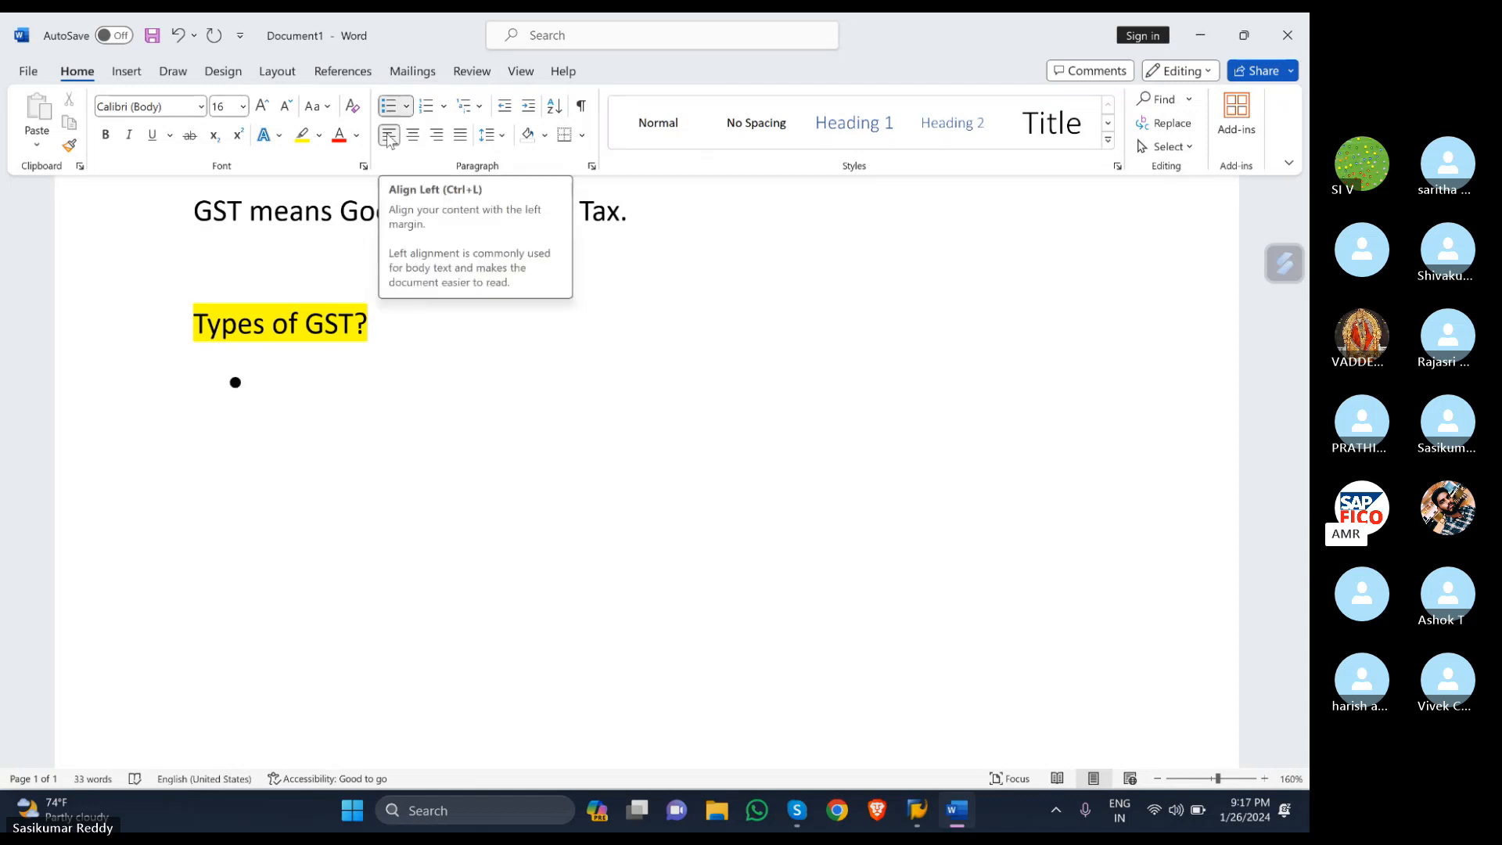
{"action": "type", "text": "cgst"}
{"action": "key", "text": "BackSpace"}
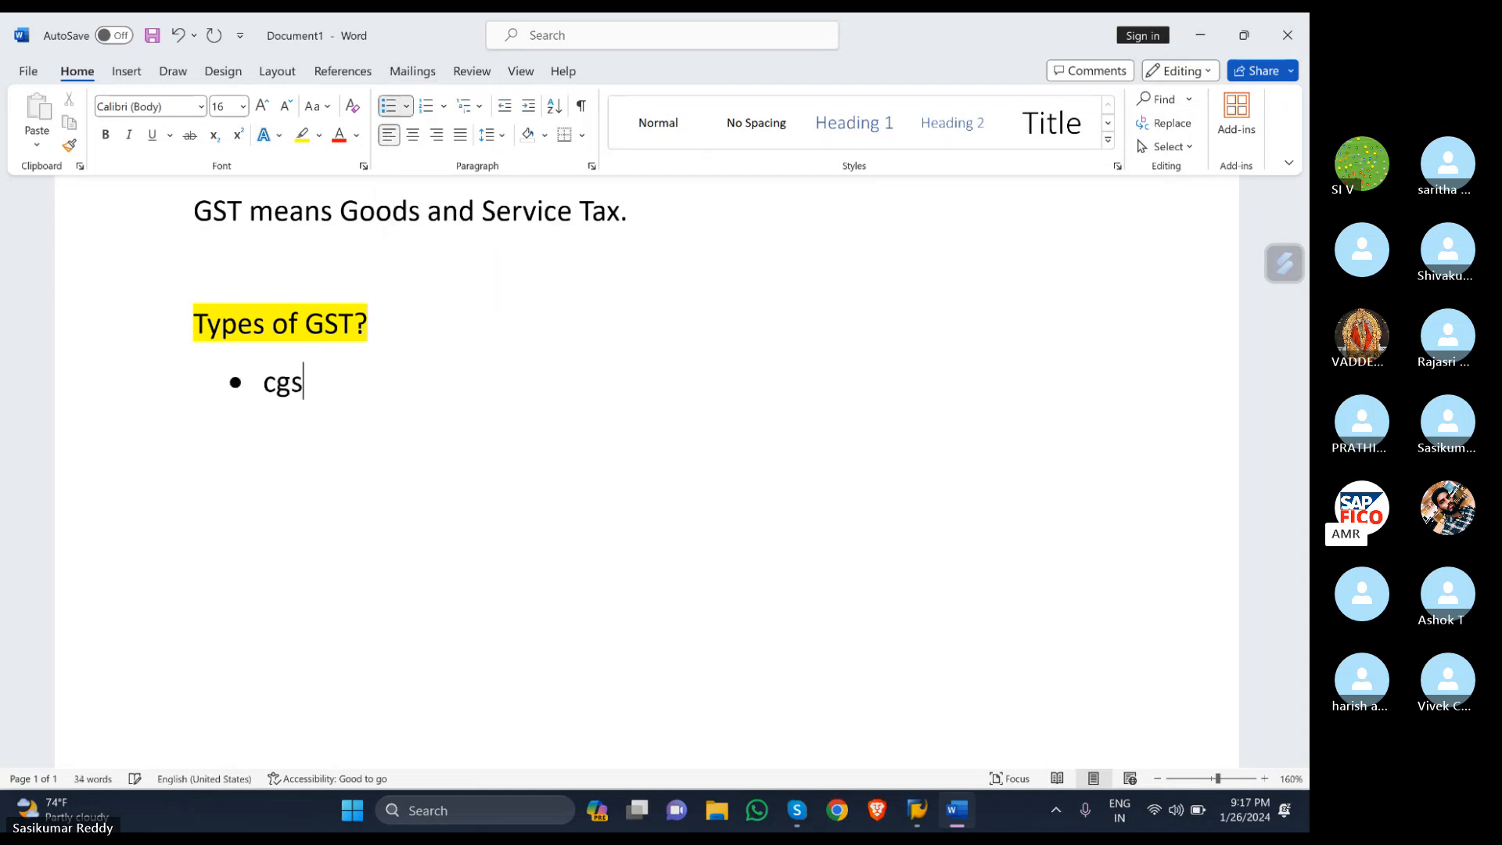
{"action": "key", "text": "BackSpace"}
{"action": "key", "text": "BackSpace"}
{"action": "key", "text": "BackSpace"}
{"action": "type", "text": "CG"}
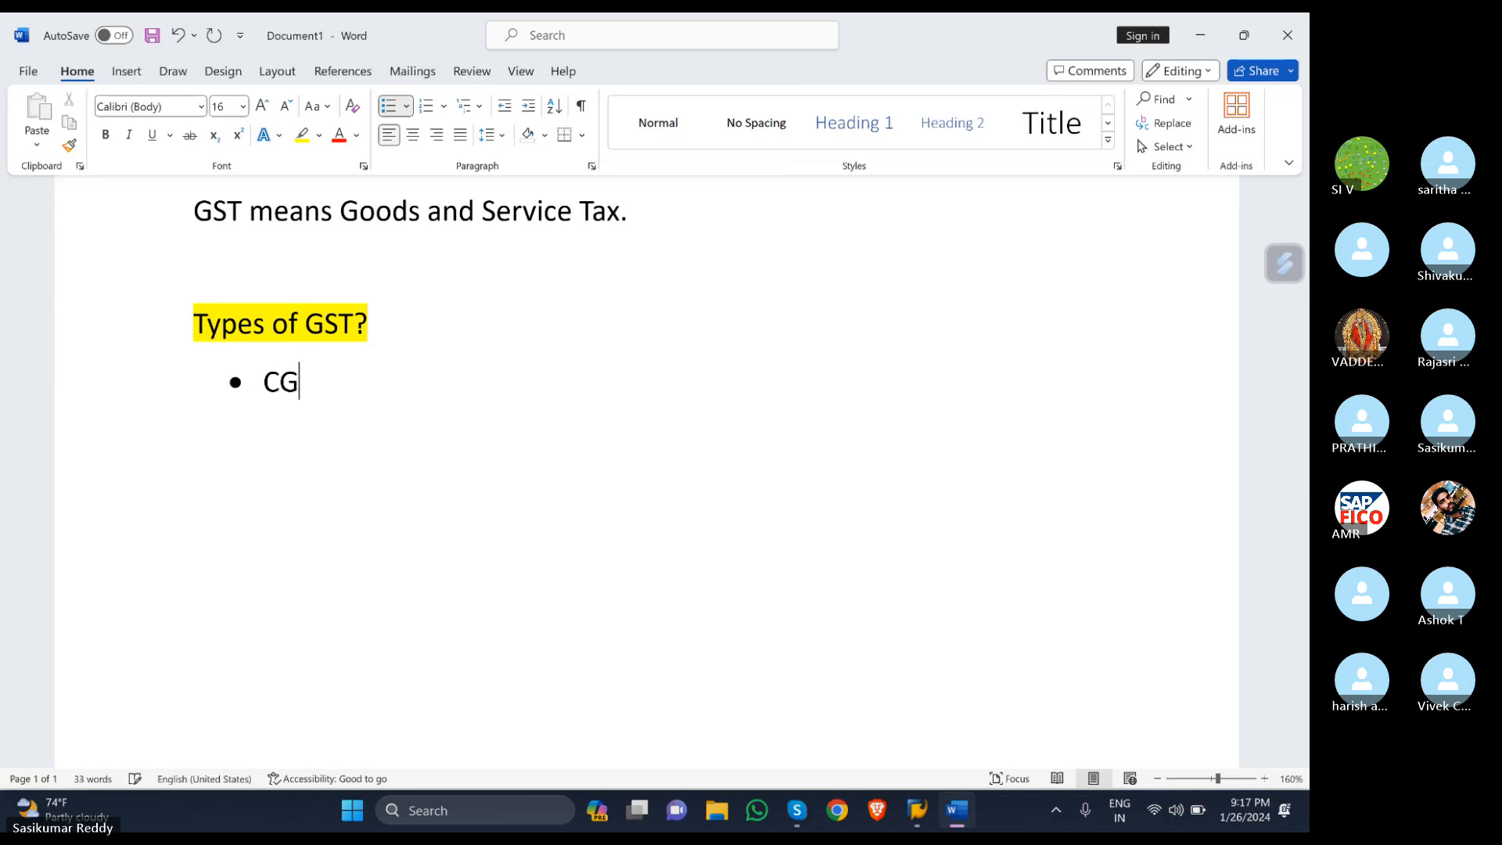
{"action": "type", "text": "ST-CENTRA"}
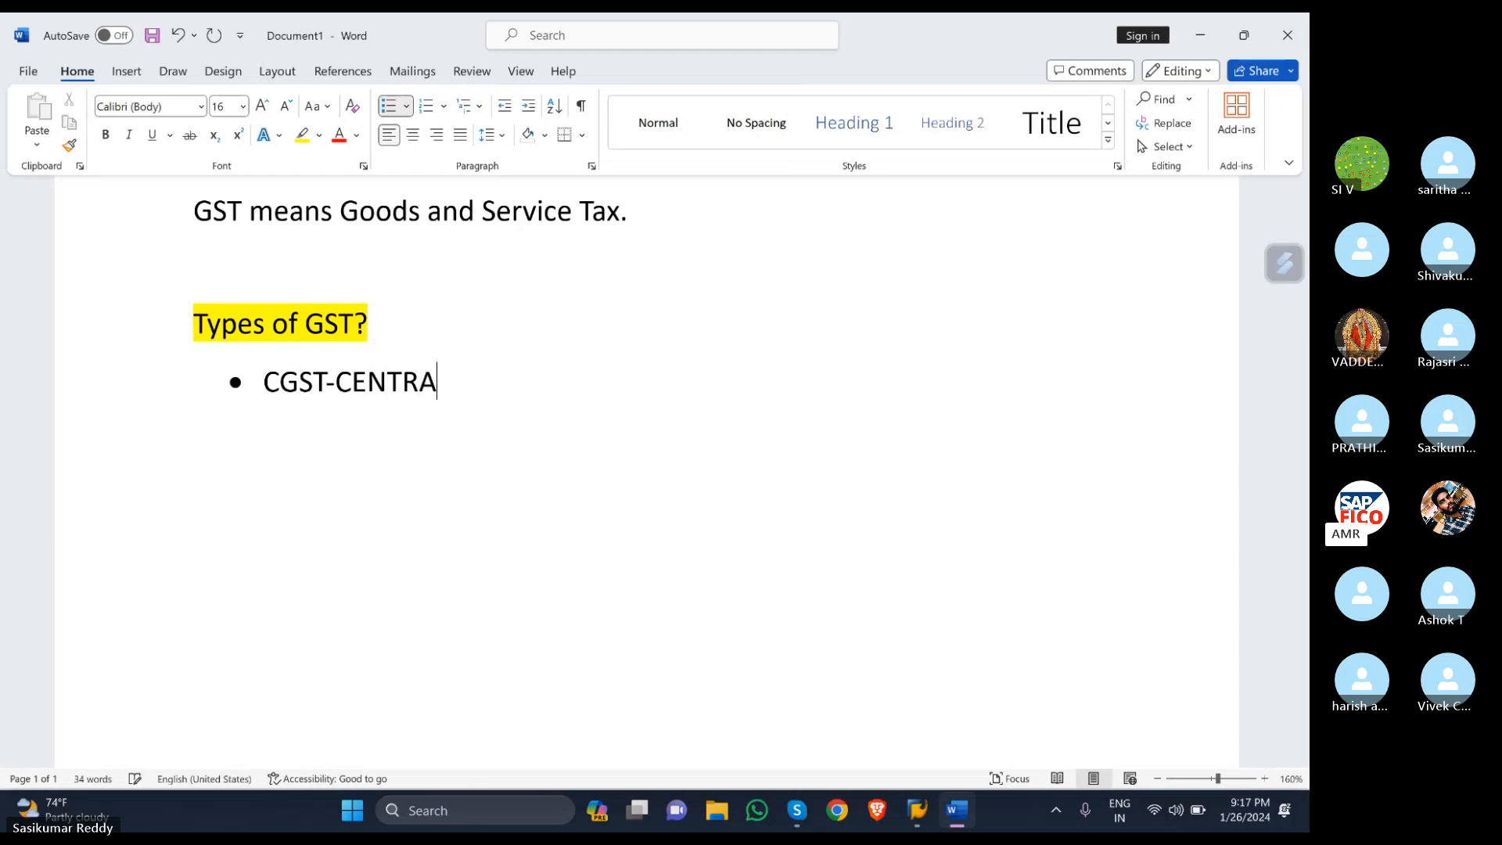
{"action": "type", "text": "L "}
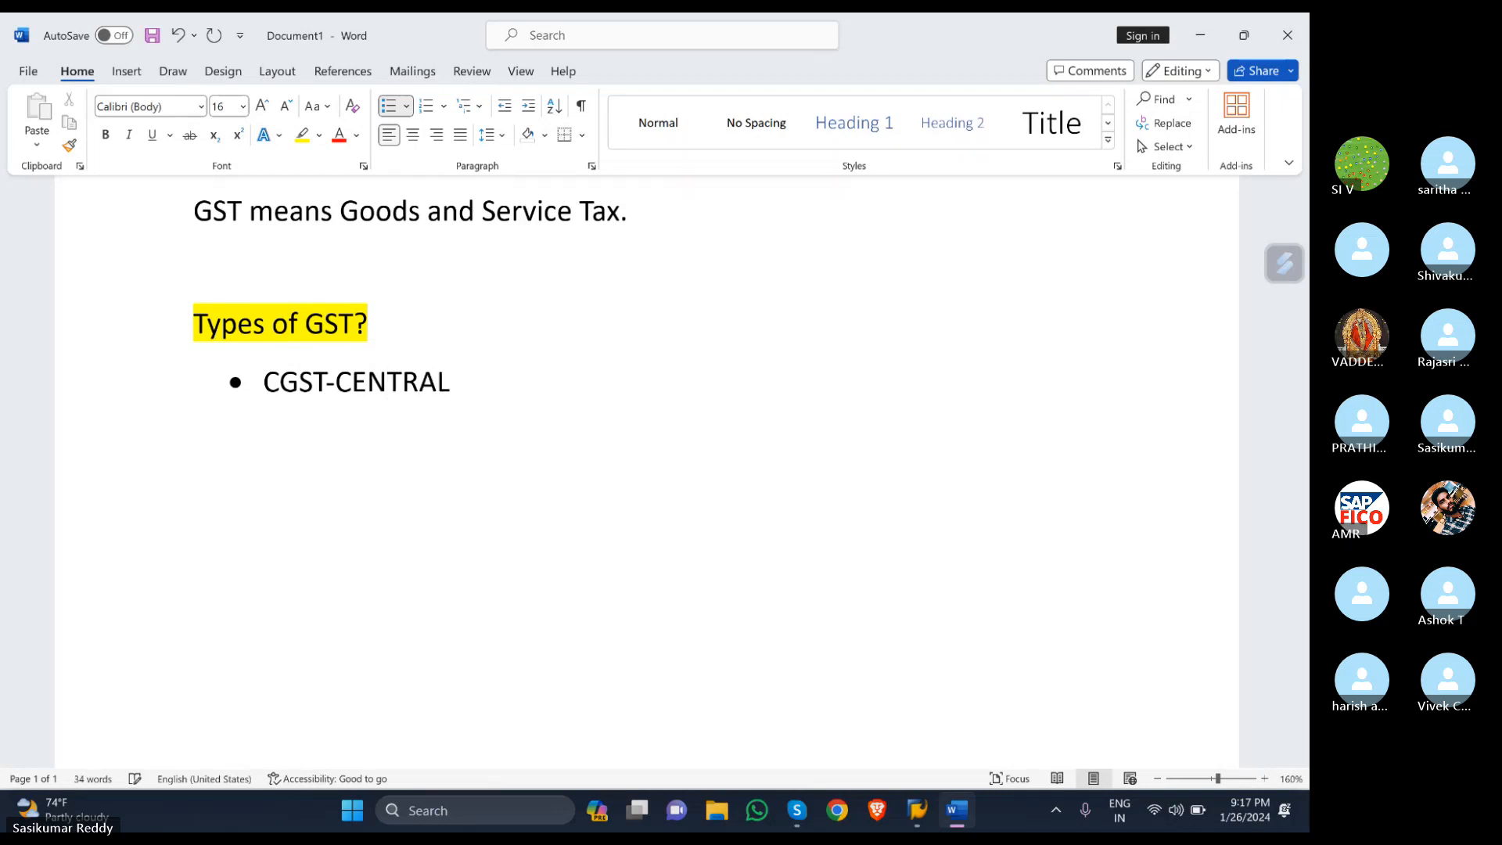
{"action": "type", "text": "GST"}
{"action": "key", "text": "Return"}
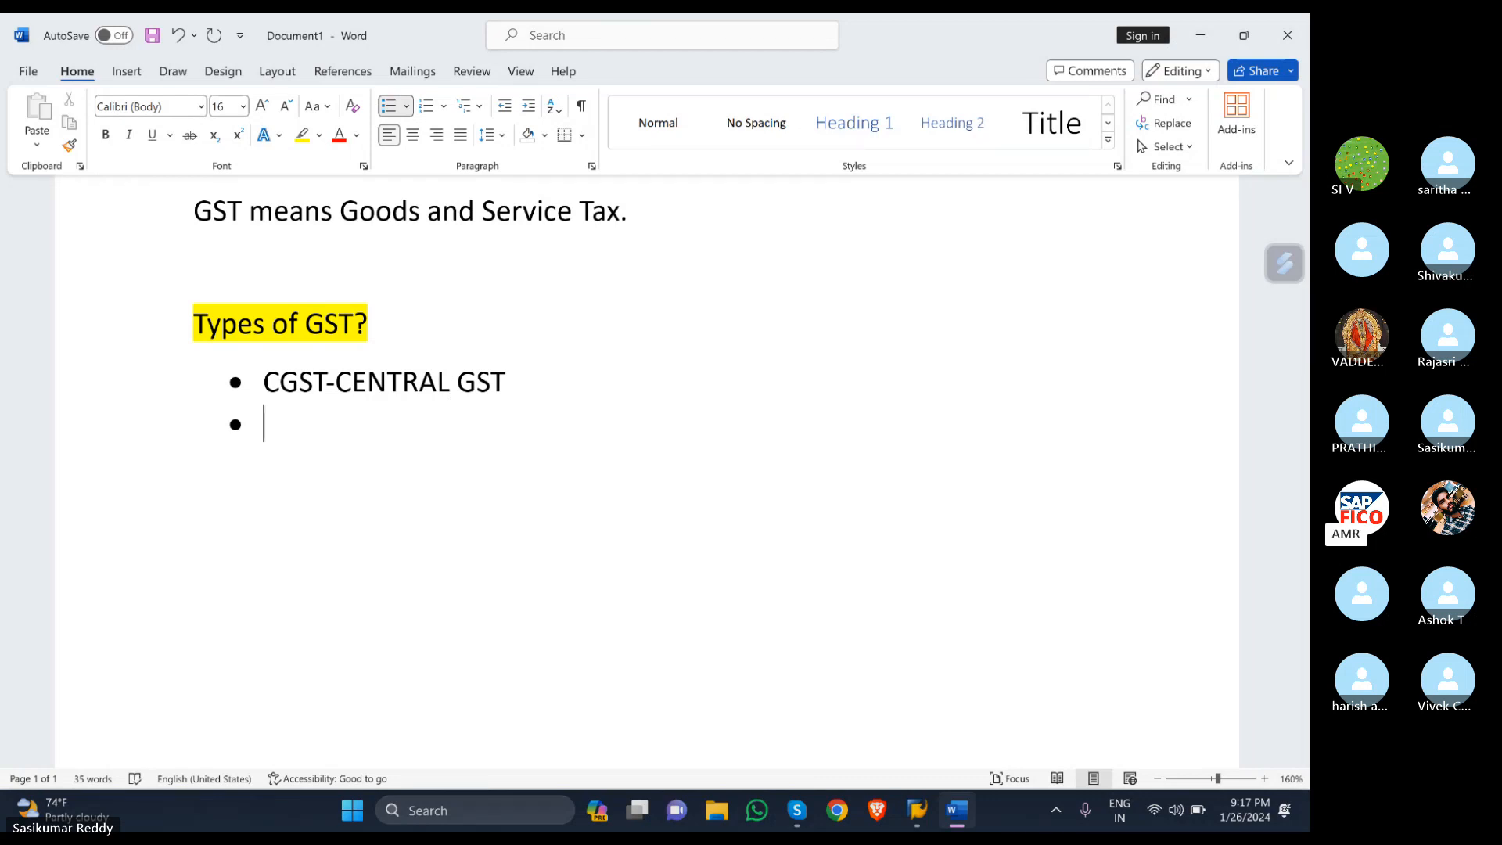
{"action": "type", "text": "S"}
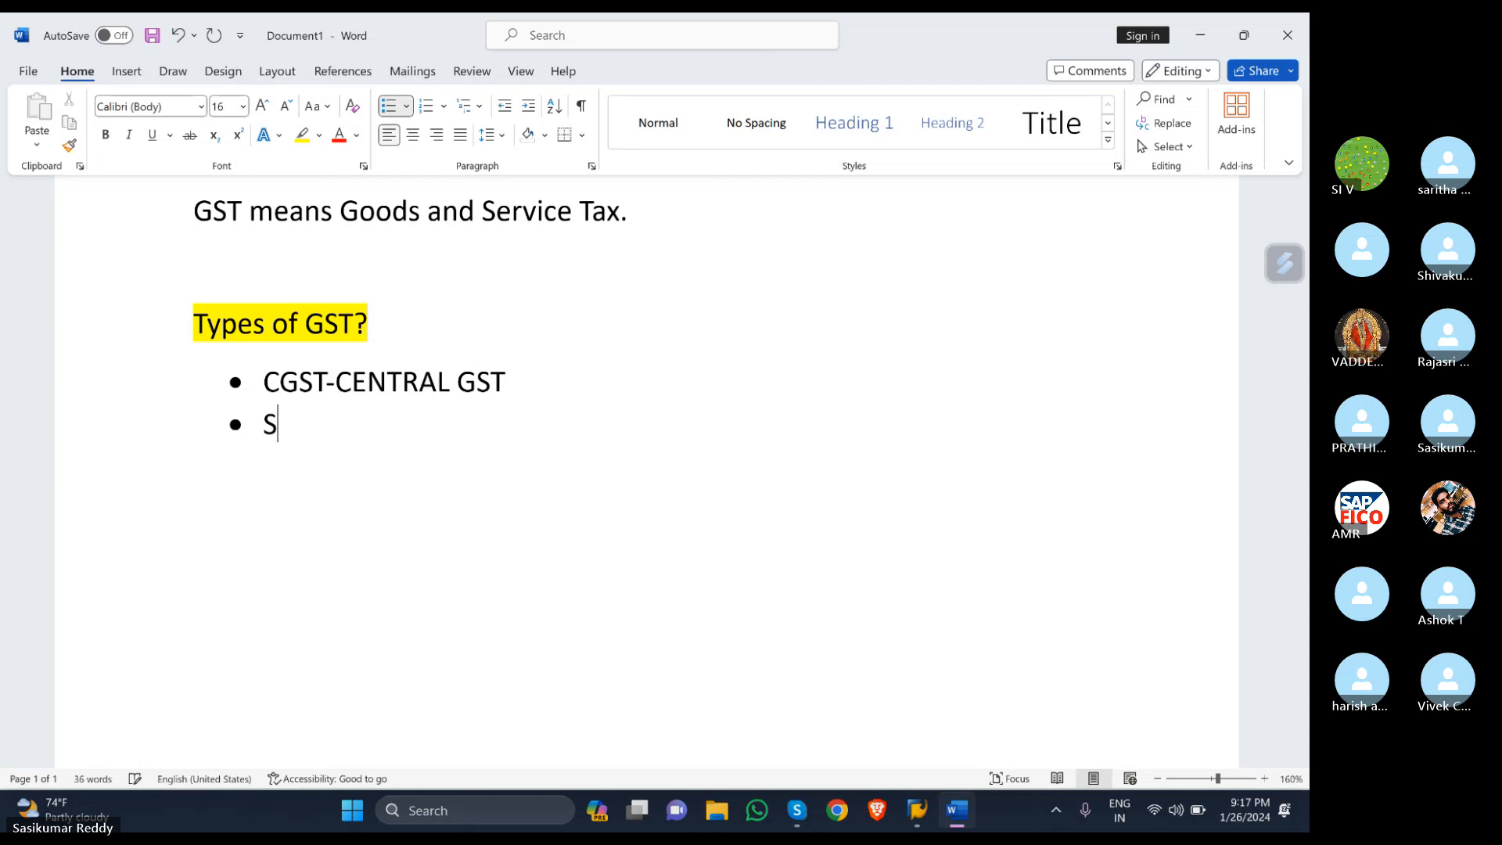
{"action": "type", "text": "GST-S"}
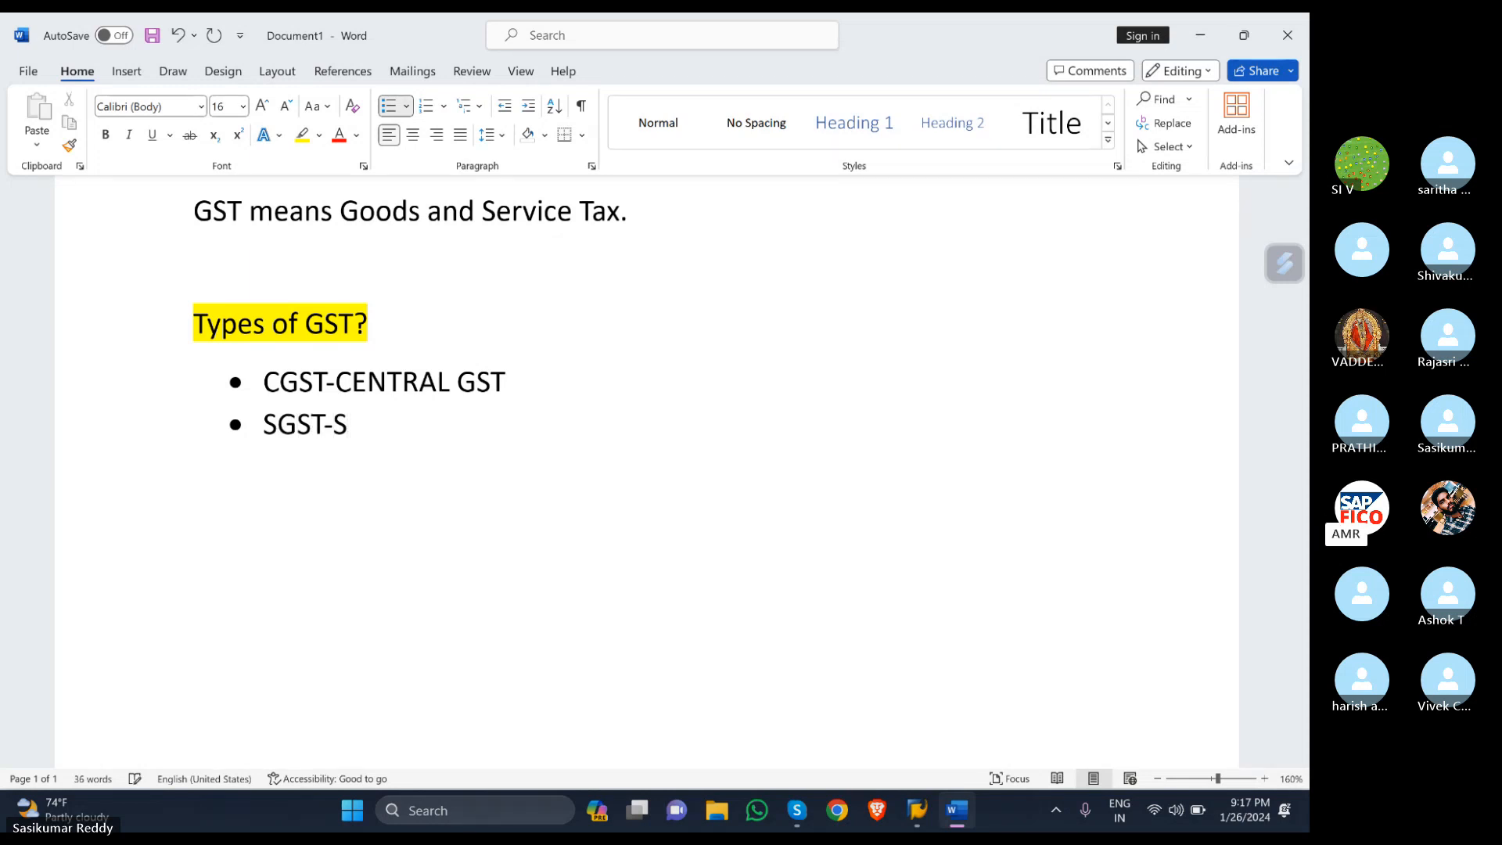
{"action": "type", "text": "TATE"}
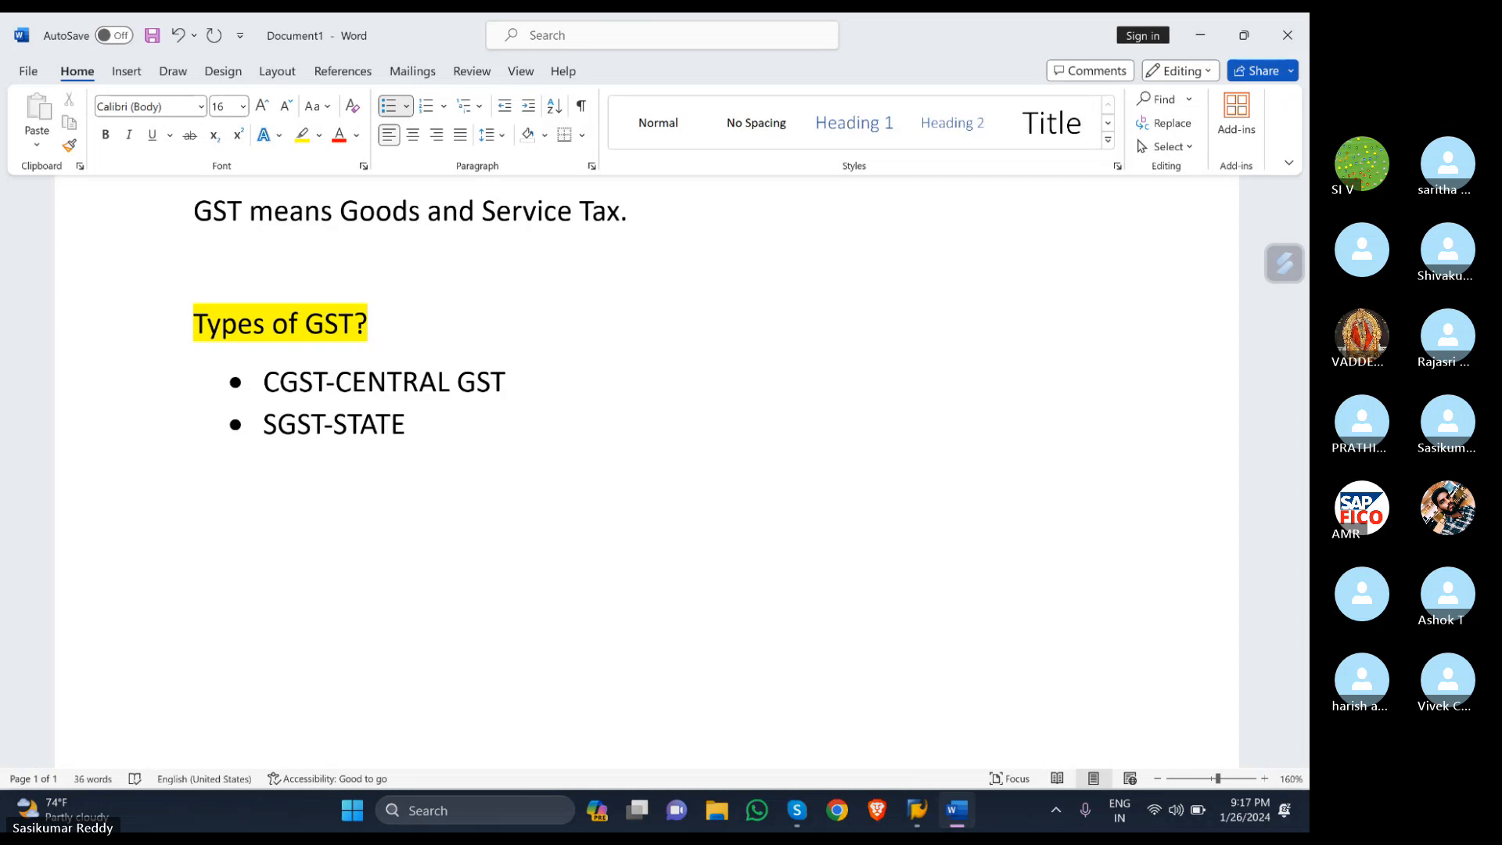
{"action": "type", "text": " GST"}
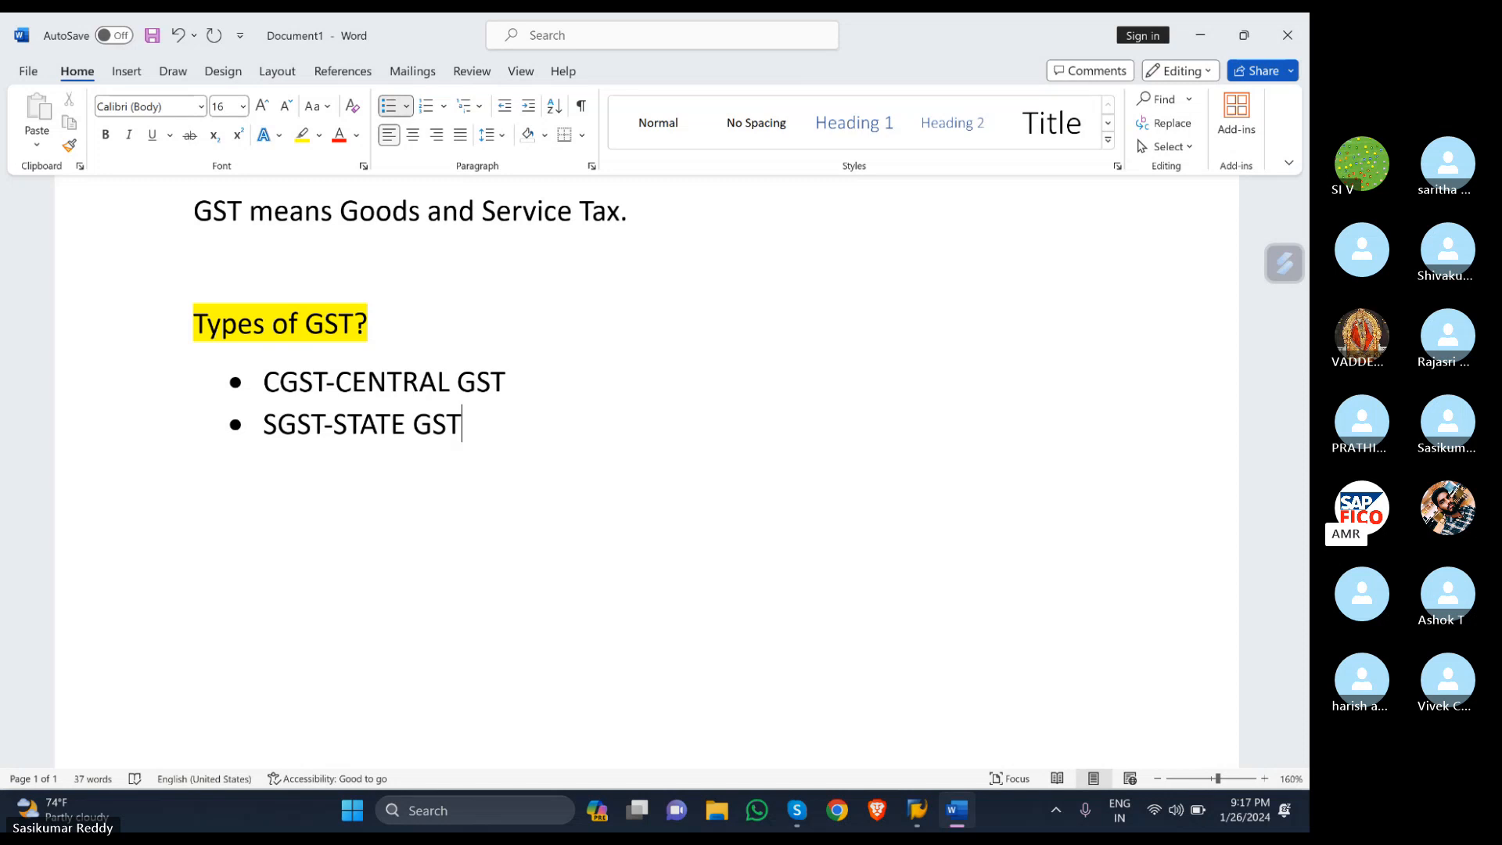
- Add the bullets IGST-INTERSTATE GST and UGST-UNION TERITORY GST
{"action": "key", "text": "Return"}
{"action": "type", "text": "I"}
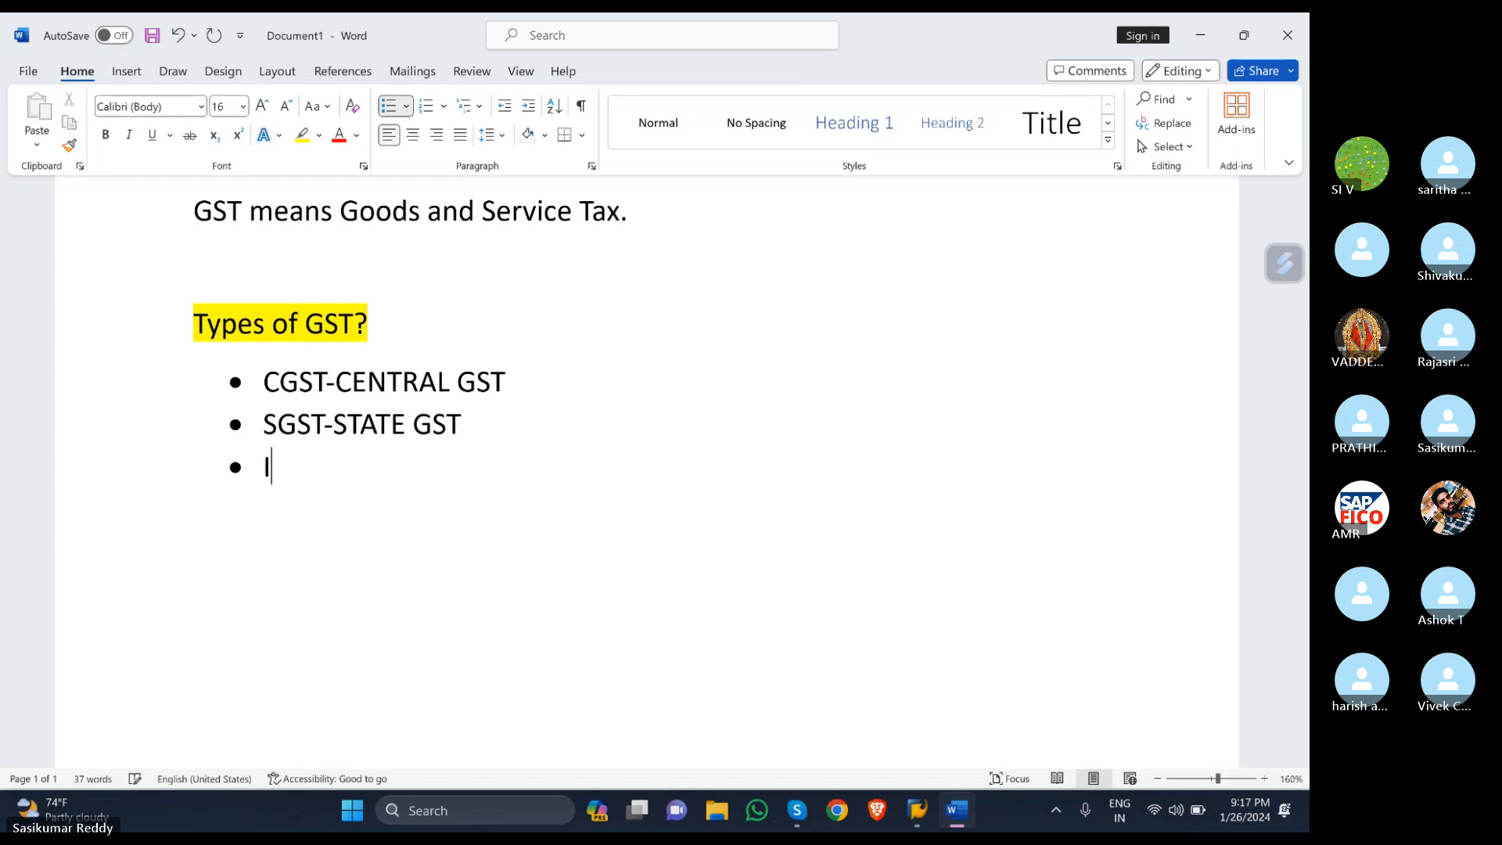
{"action": "type", "text": "GST"}
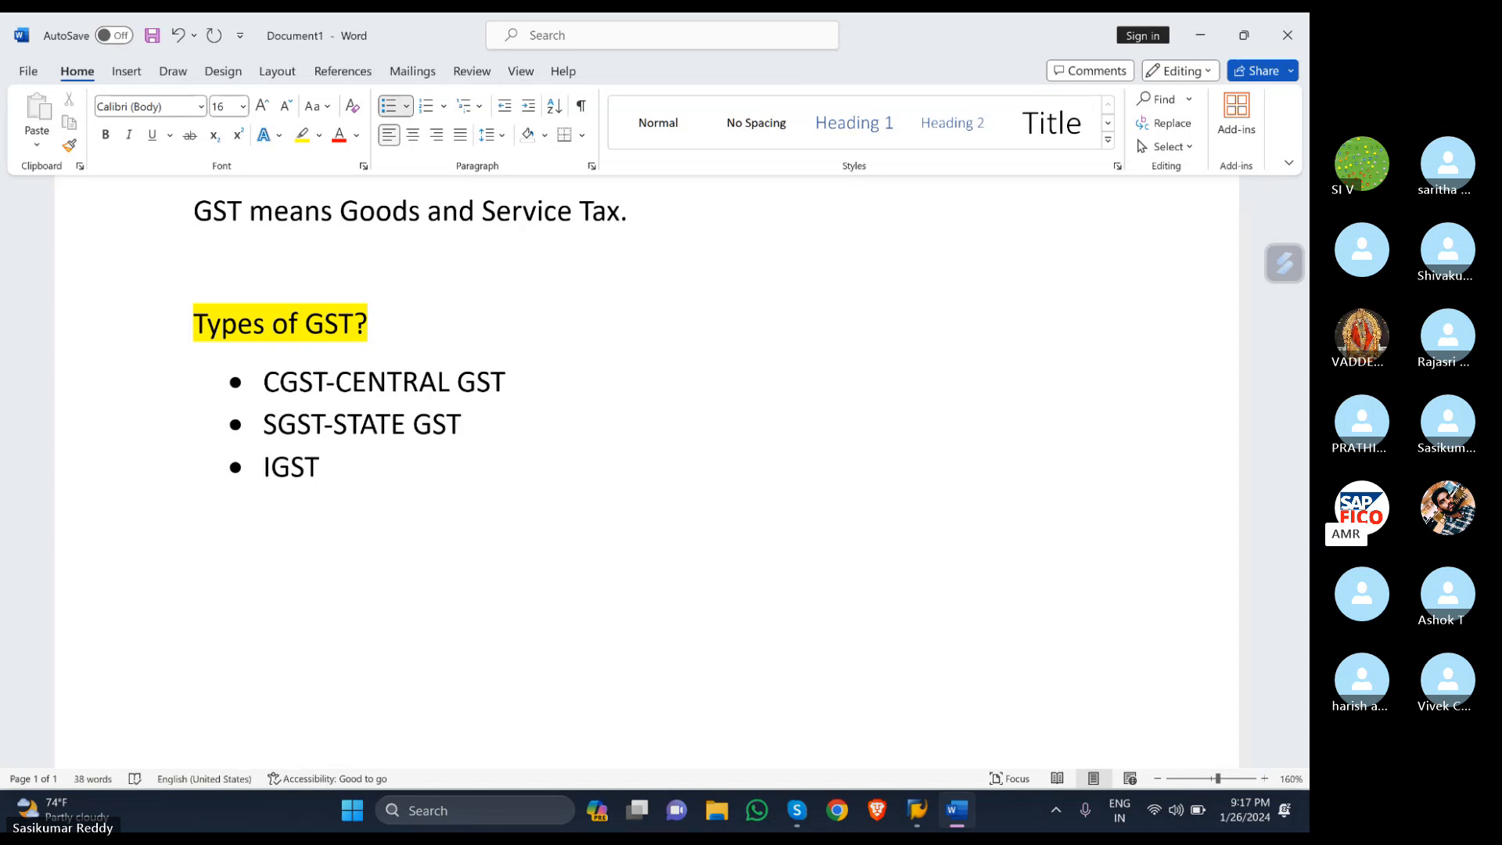
{"action": "type", "text": "-INTERSTATE "}
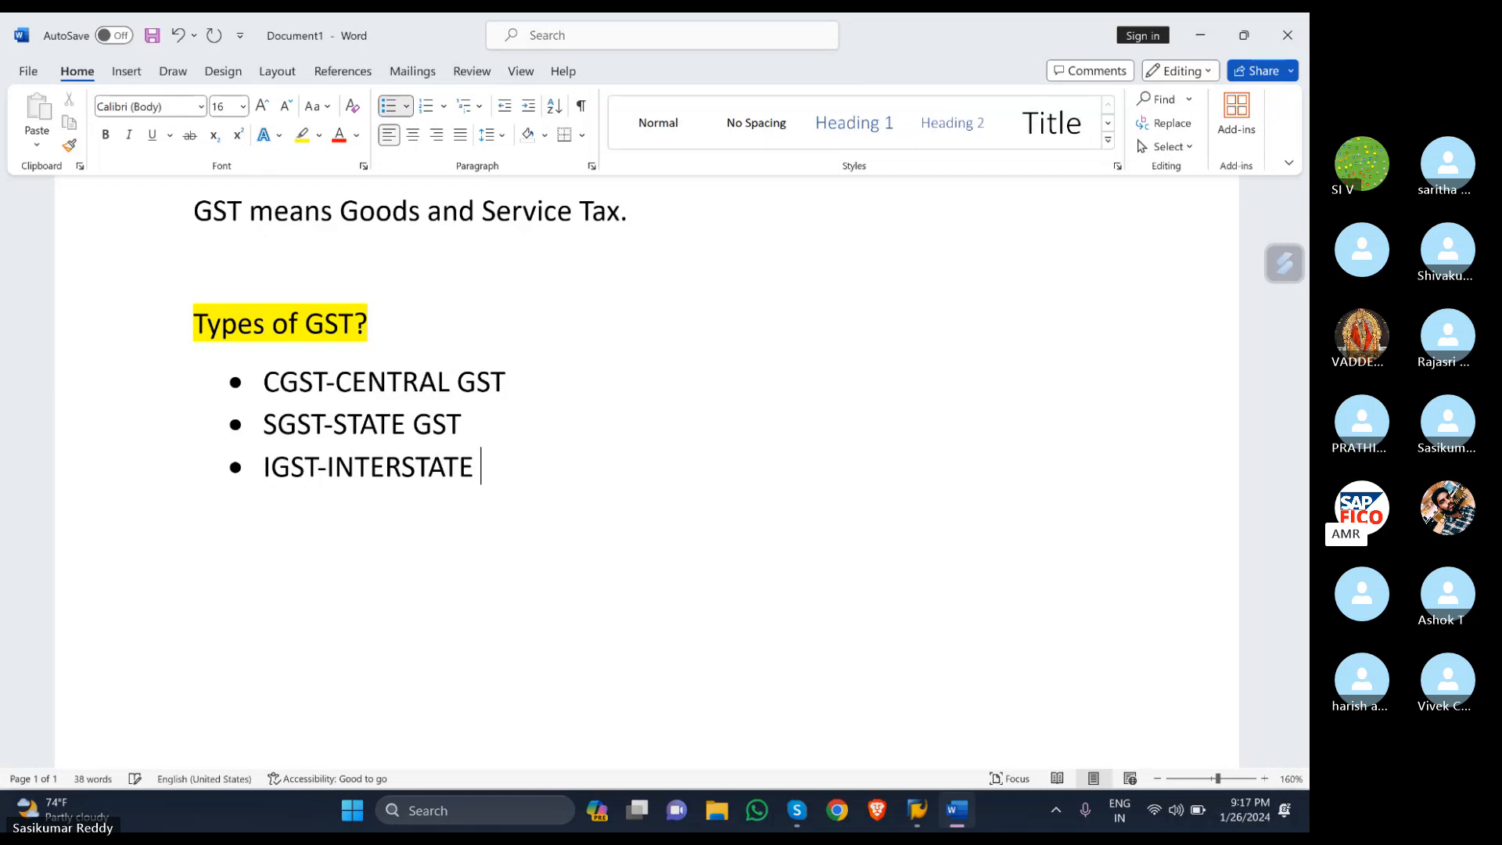
{"action": "type", "text": "GST"}
{"action": "key", "text": "Return"}
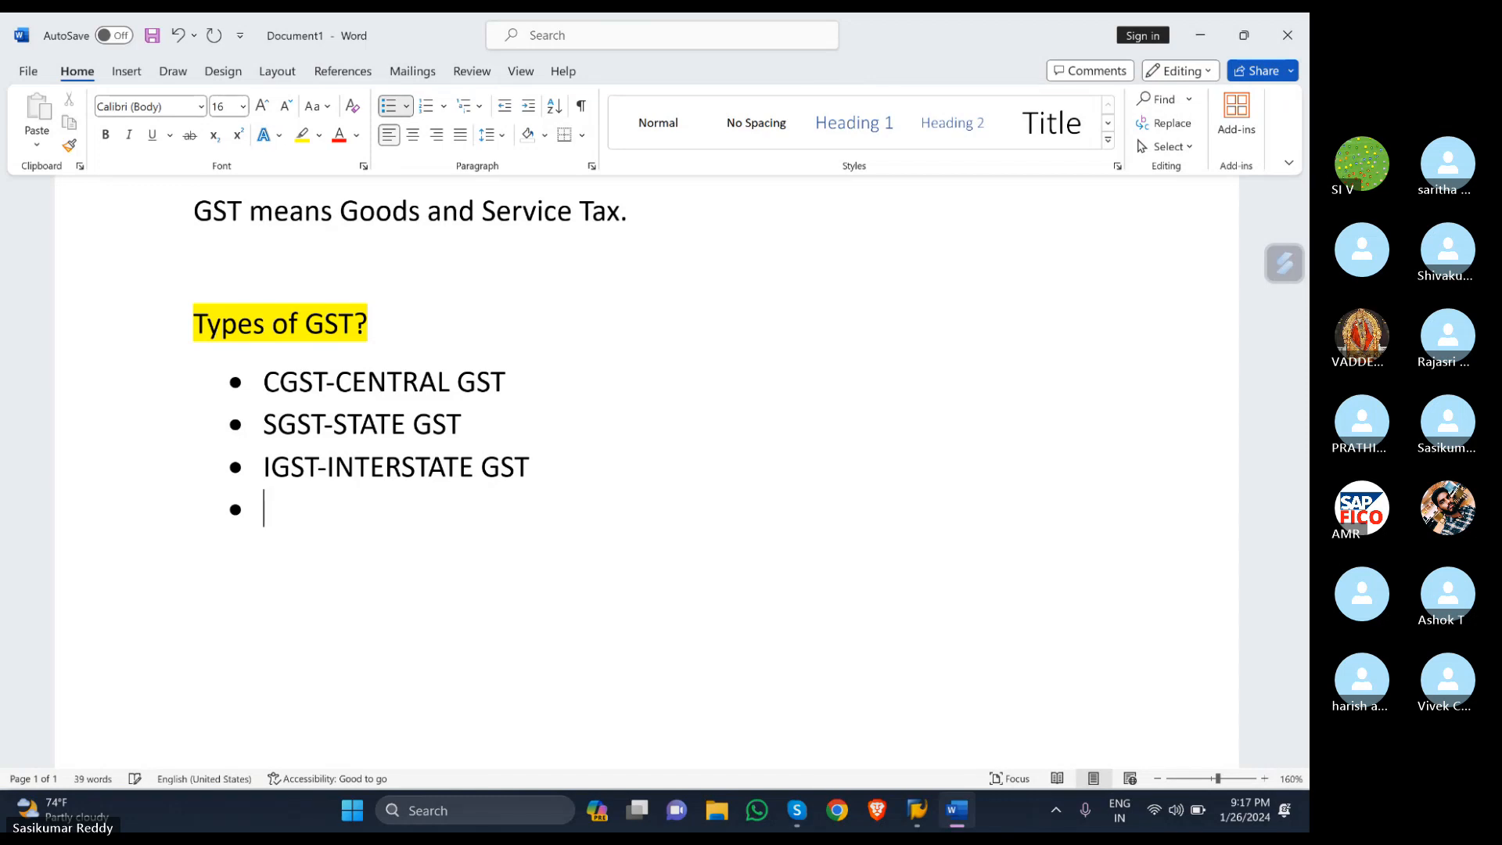
{"action": "type", "text": "UG"}
{"action": "type", "text": "ST-"}
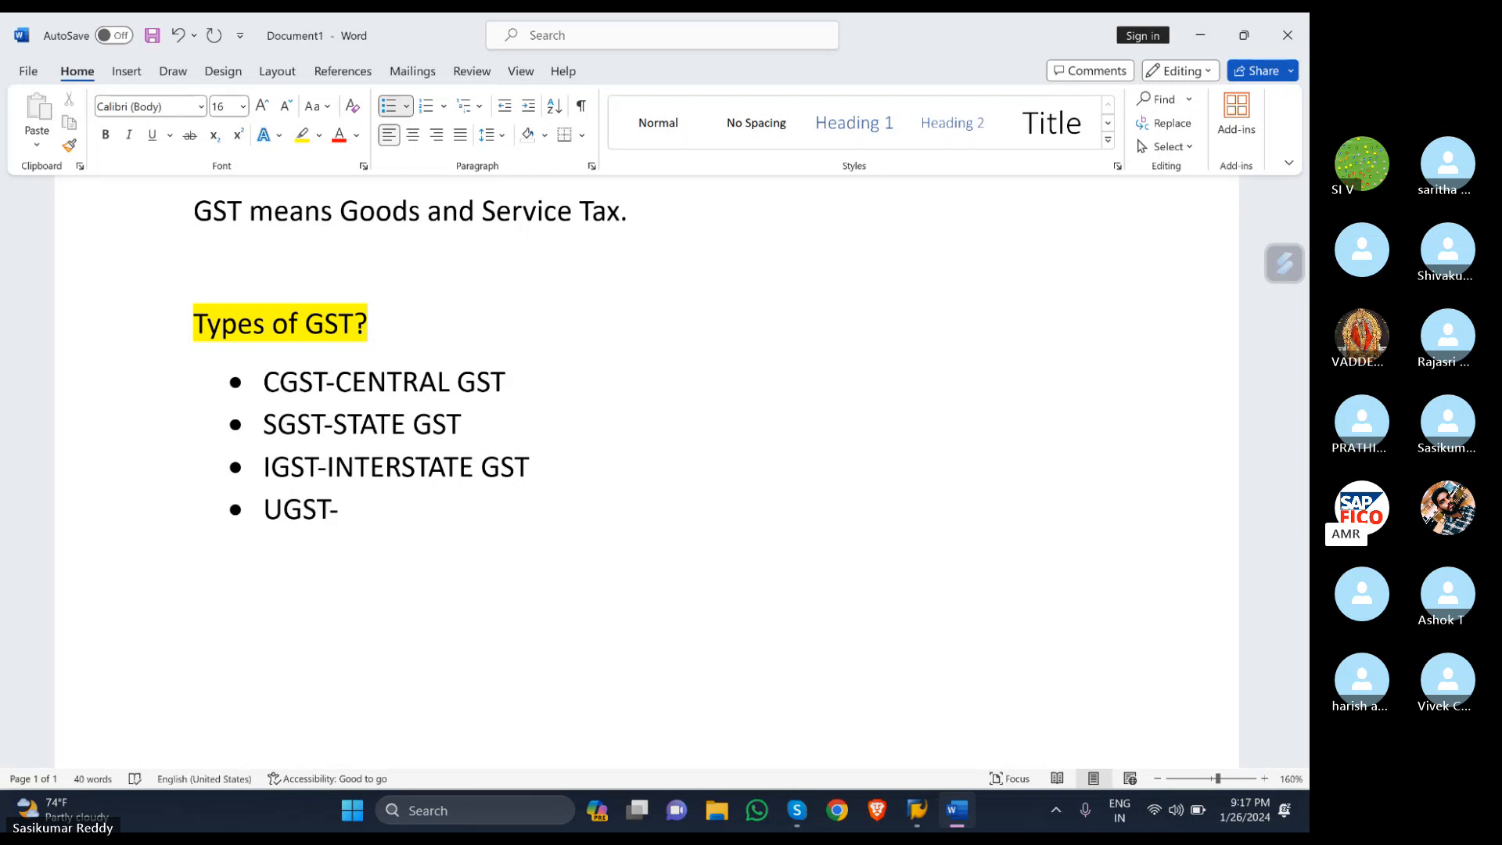
{"action": "type", "text": "UNION TER"}
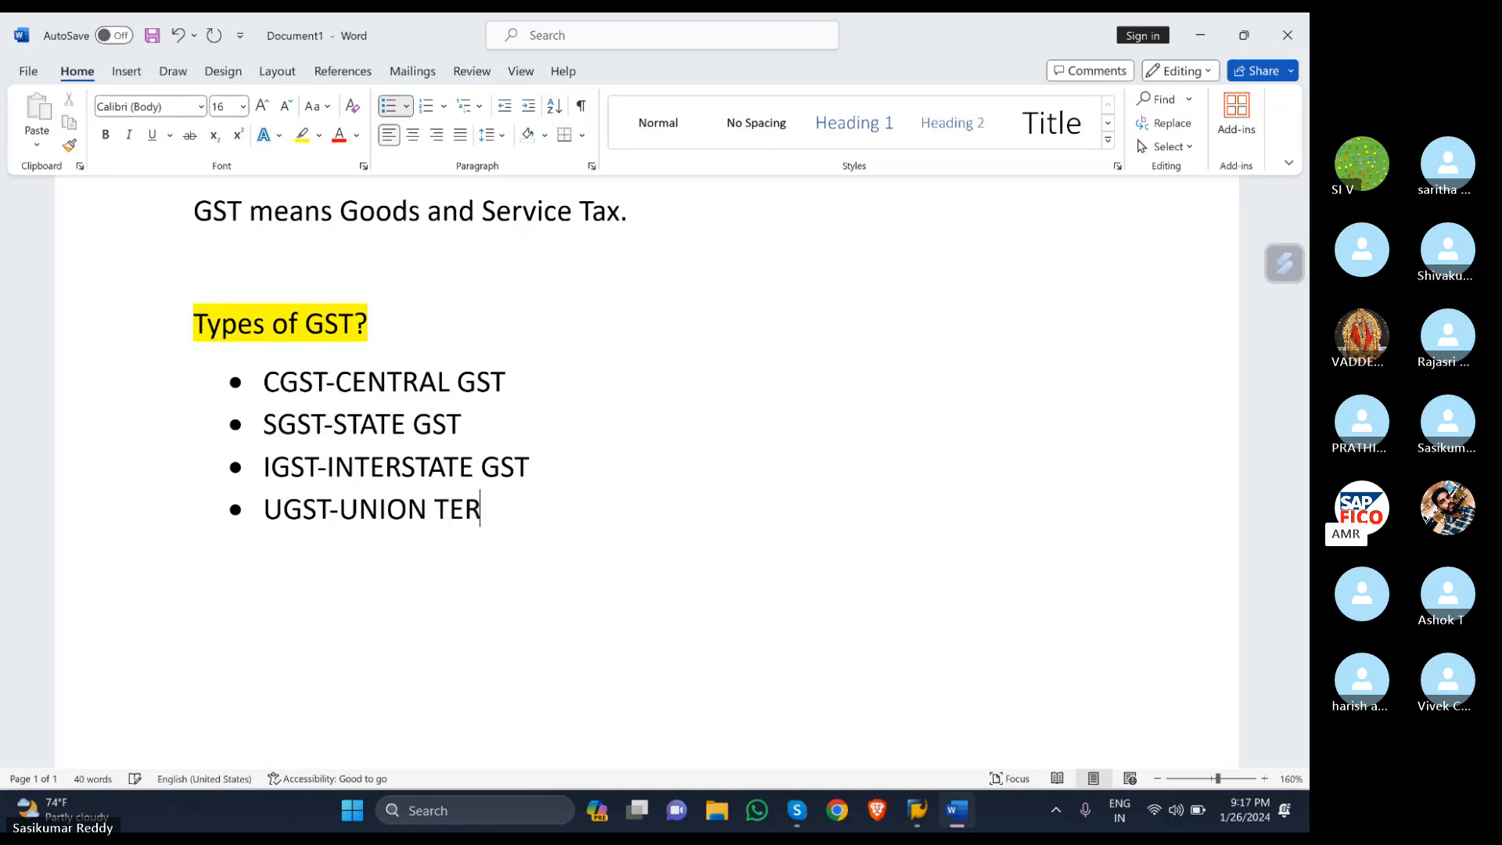
{"action": "type", "text": "ITORY "}
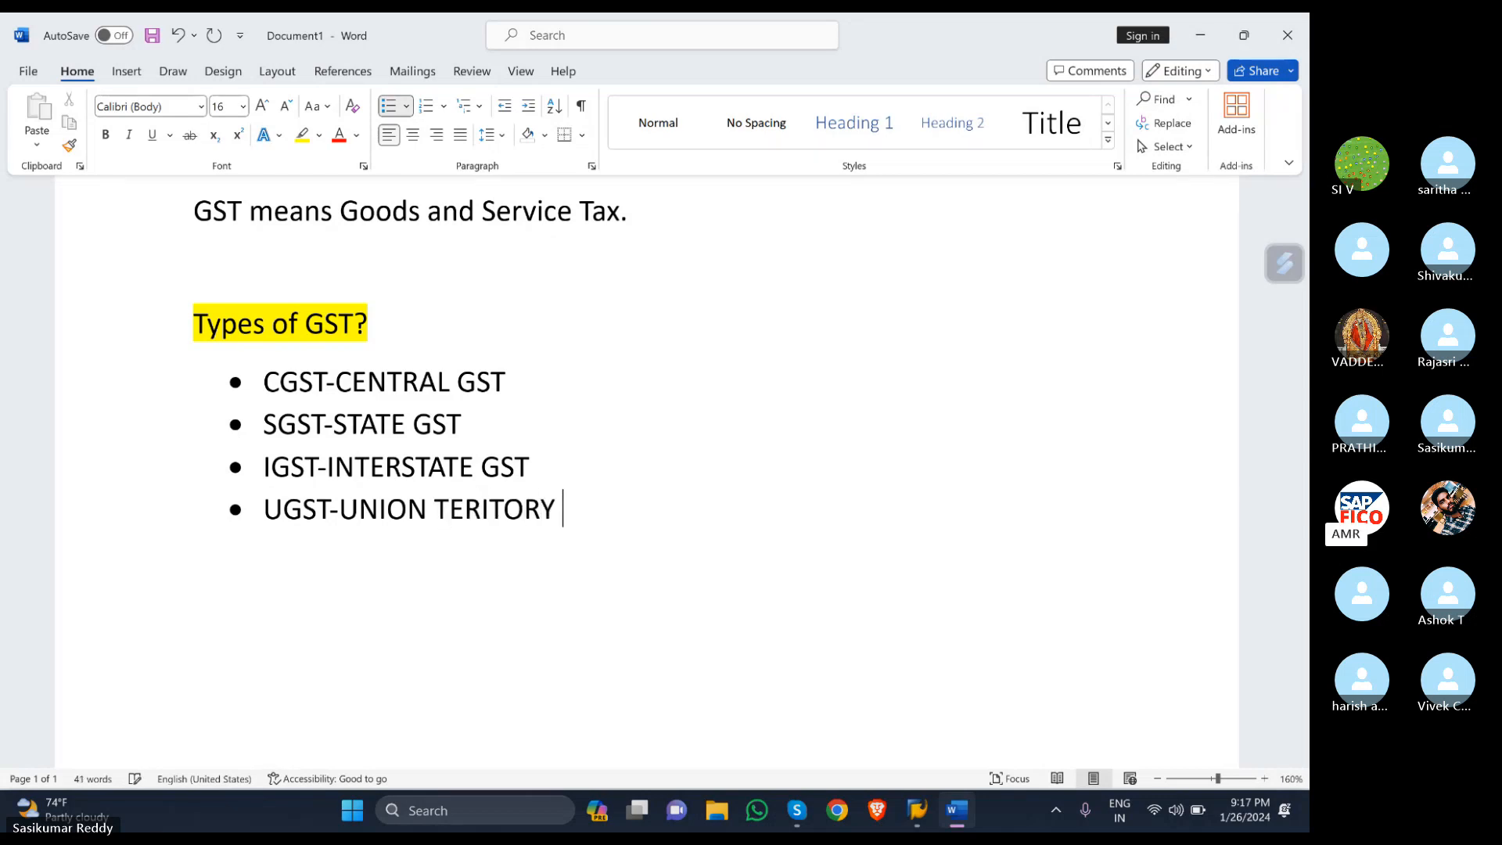
{"action": "type", "text": "GST"}
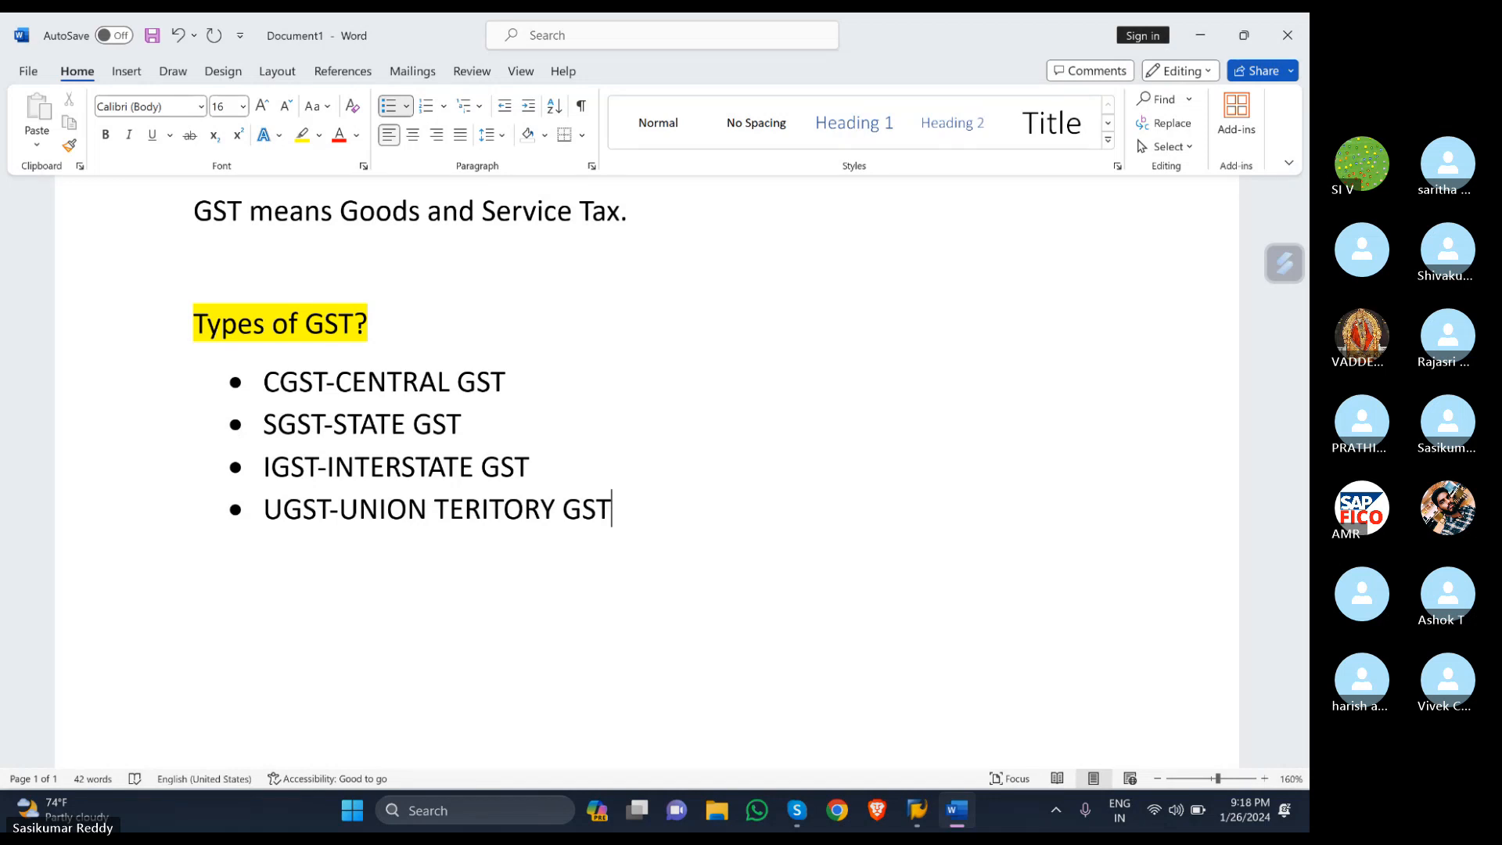
{"action": "key", "text": "Return"}
- End the bulleted list and type the plain heading 'GST types:'
{"action": "key", "text": "Return"}
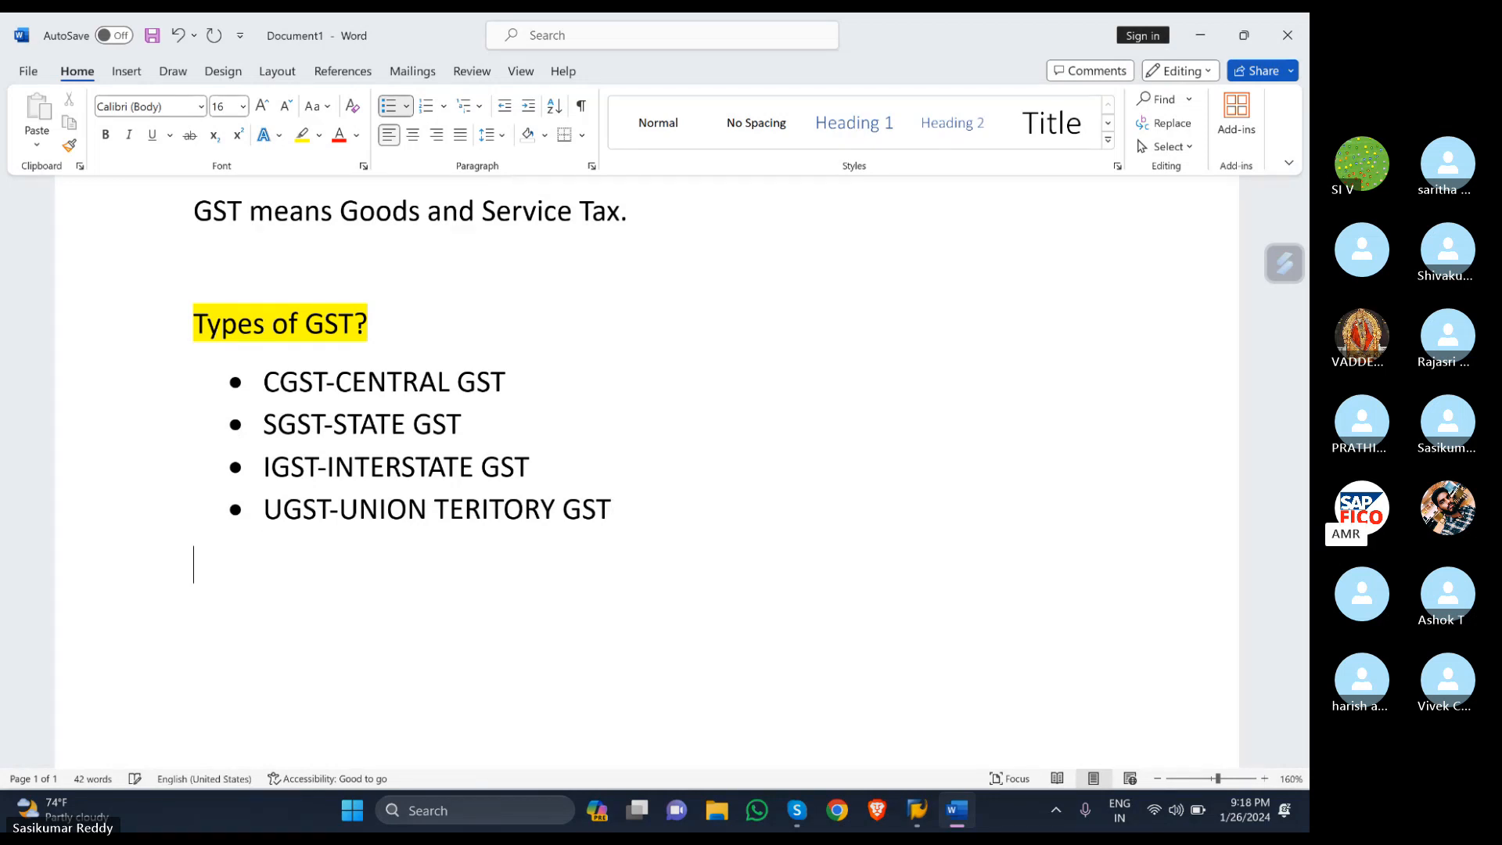
{"action": "key", "text": "Return"}
{"action": "type", "text": "TAX"}
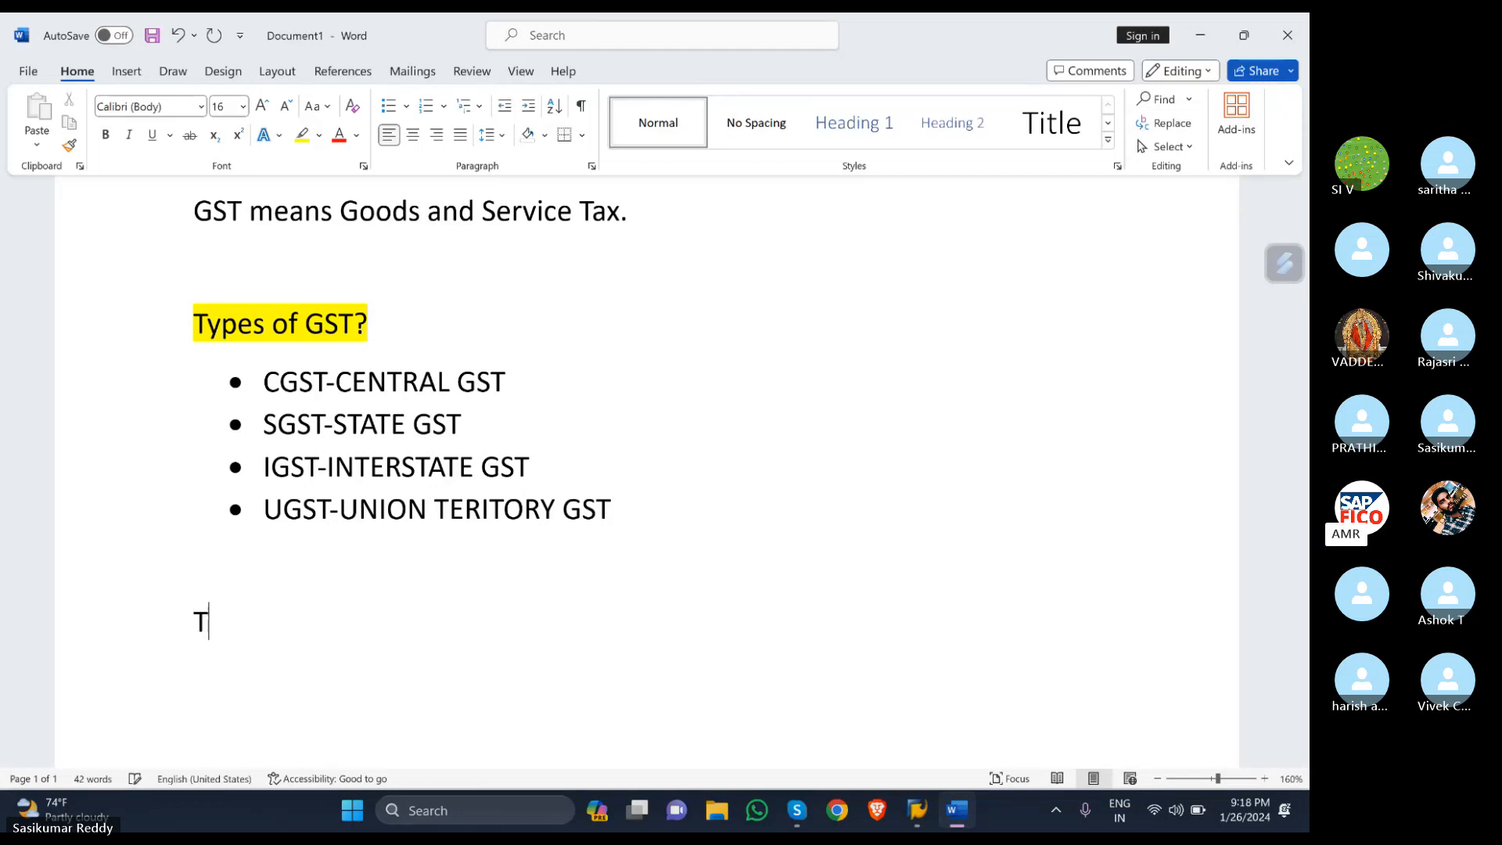
{"action": "key", "text": "BackSpace"}
{"action": "key", "text": "BackSpace"}
{"action": "type", "text": "a"}
{"action": "key", "text": "BackSpace"}
{"action": "key", "text": "BackSpace"}
{"action": "type", "text": "GST types:"}
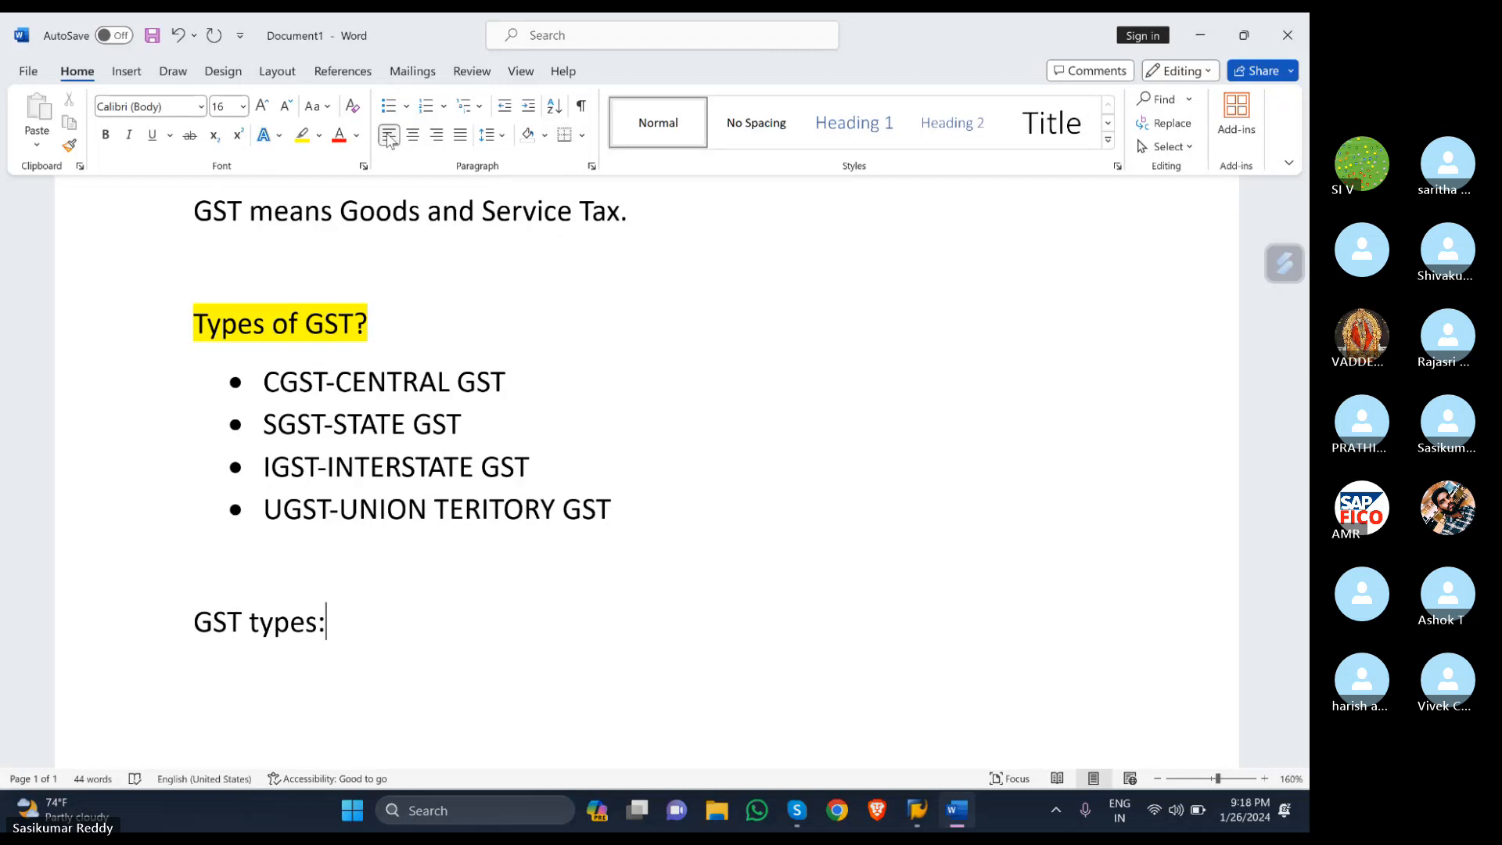
{"action": "key", "text": "Return"}
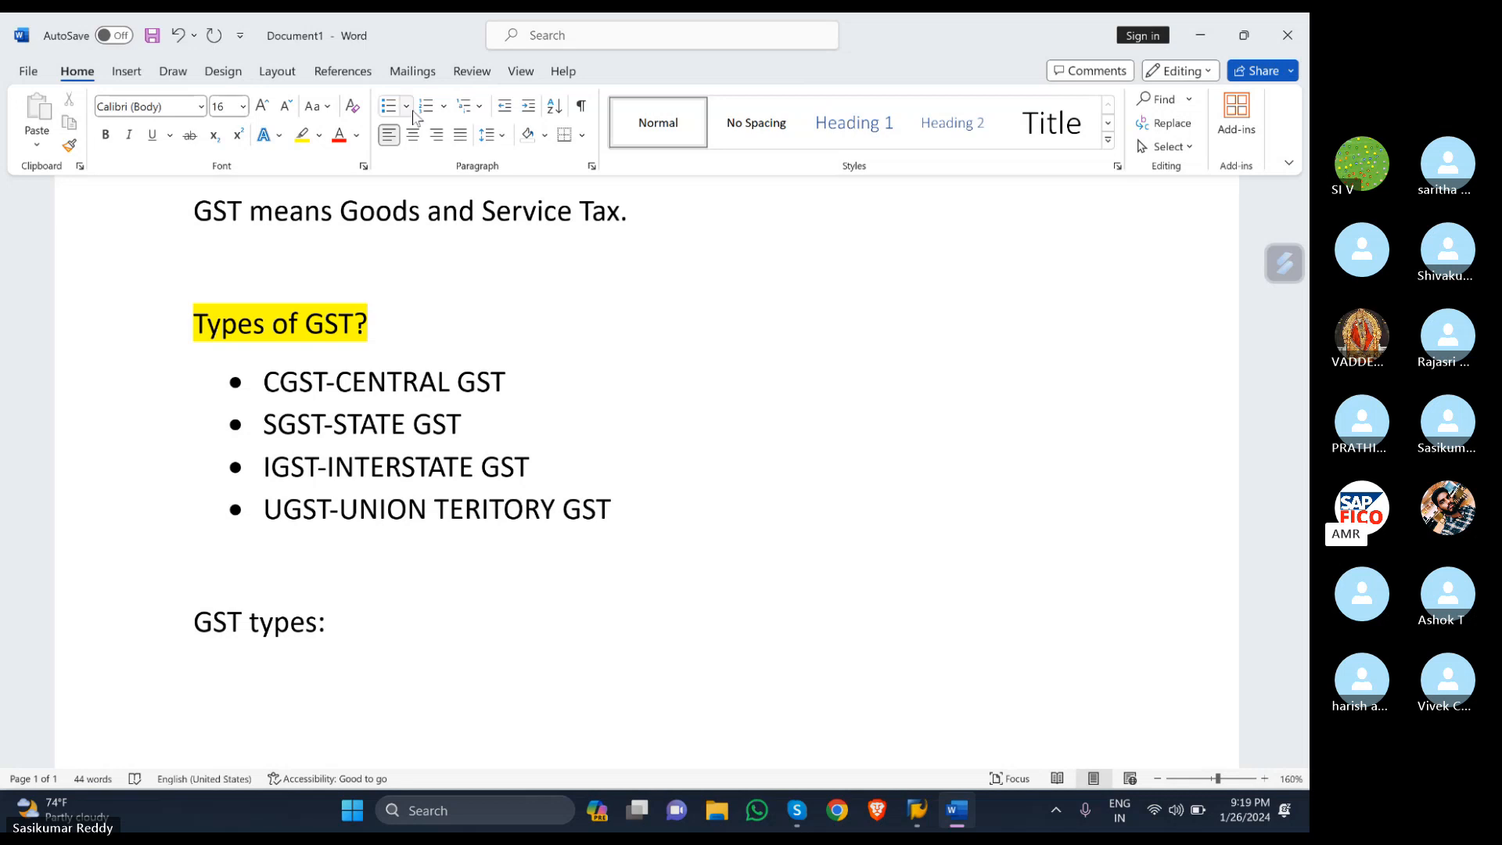
{"action": "scroll", "coordinate": [456, 98], "scroll_direction": "down", "scroll_amount": 4}
{"action": "scroll", "coordinate": [291, 501], "scroll_direction": "down", "scroll_amount": 1}
{"action": "scroll", "coordinate": [375, 548], "scroll_direction": "down", "scroll_amount": 3}
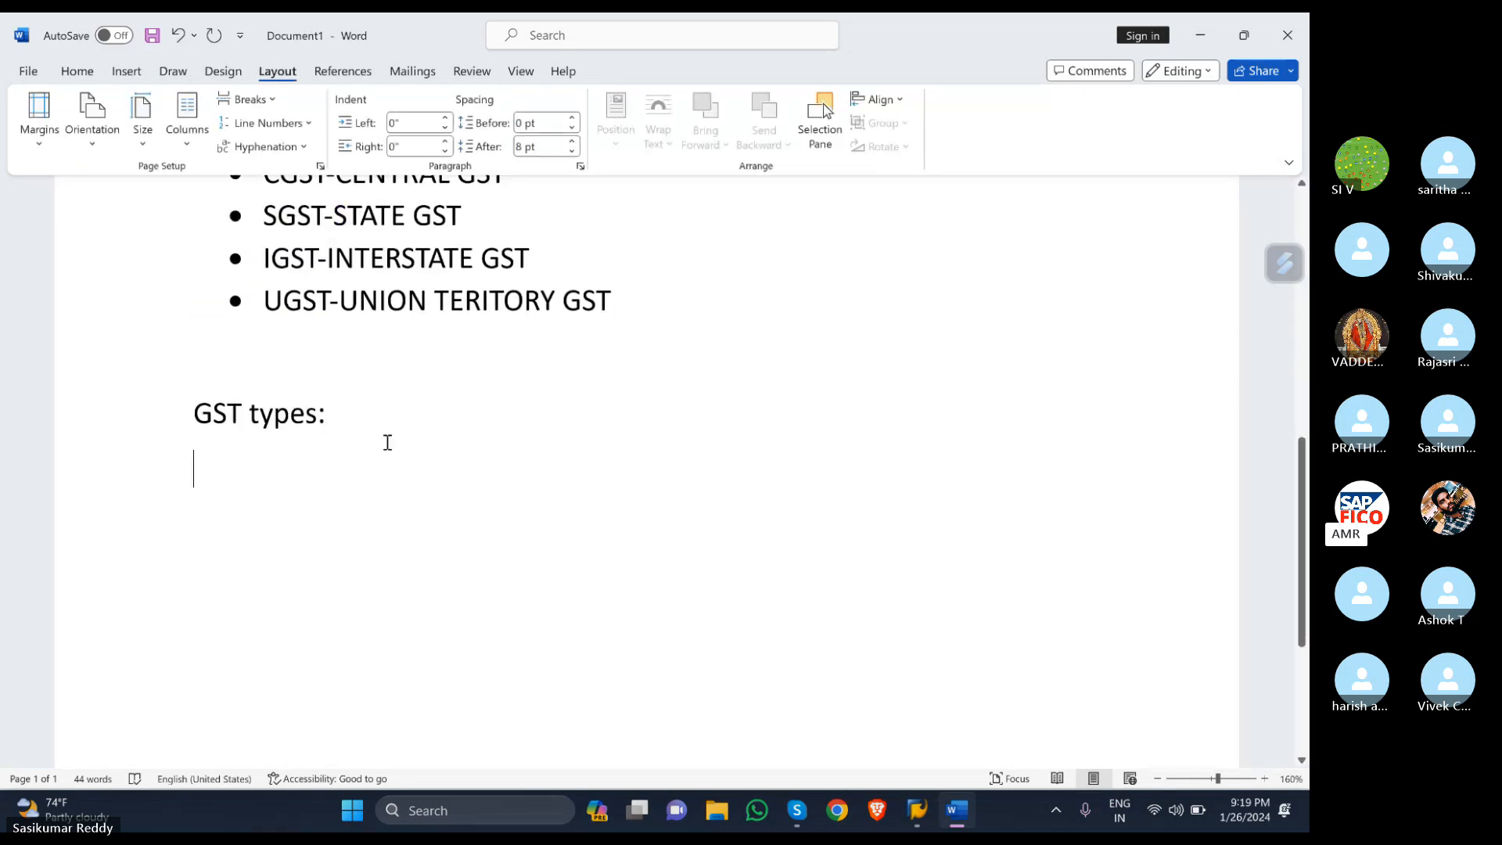
{"action": "left_click", "coordinate": [386, 433]}
- List 'Input GST' and 'Output GST' on separate lines below the heading
{"action": "key", "text": "Return"}
{"action": "type", "text": "in"}
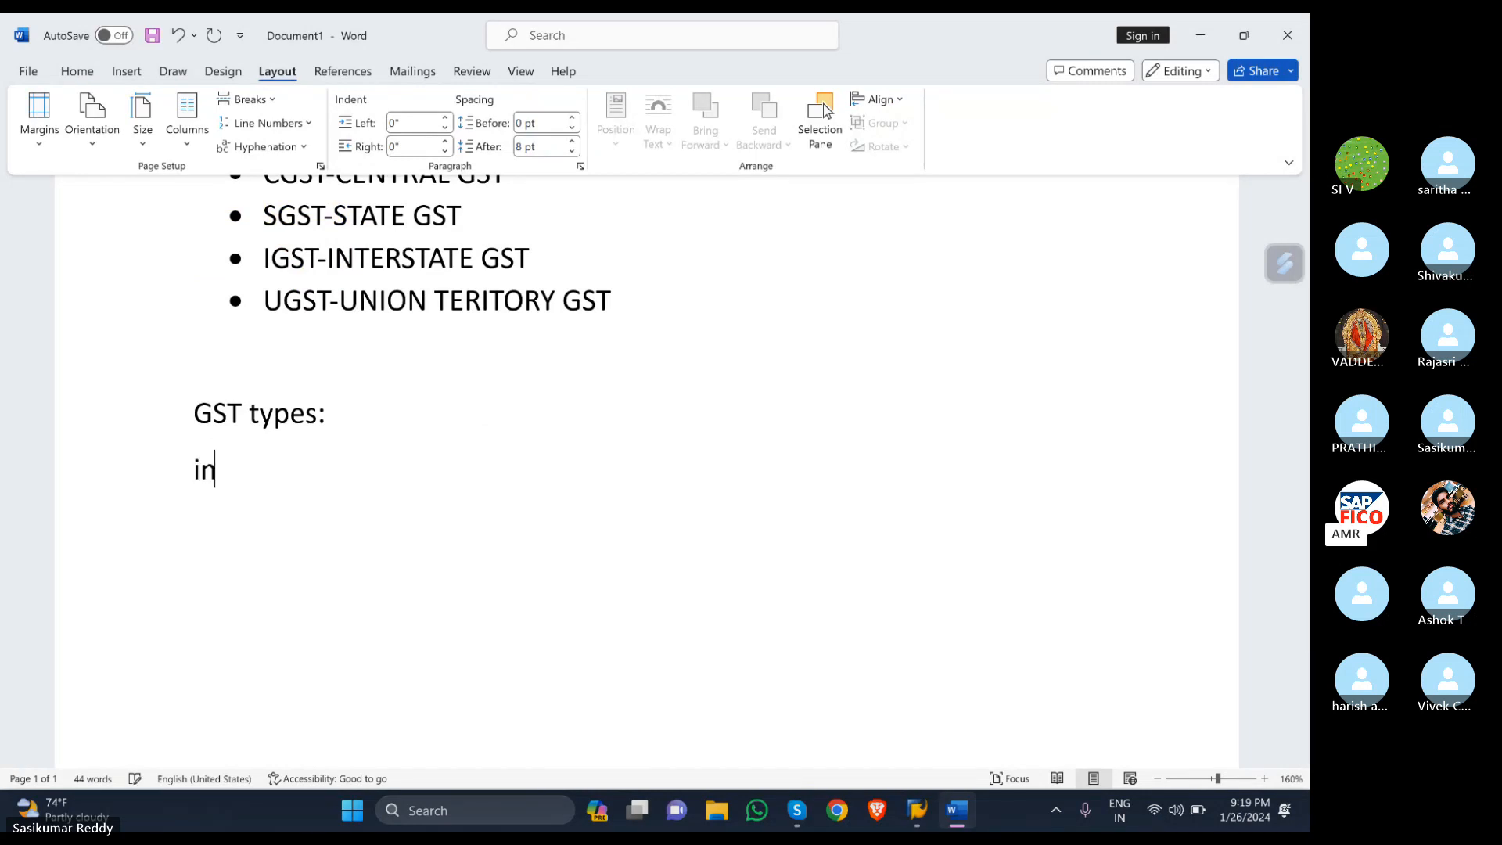
{"action": "type", "text": "put "}
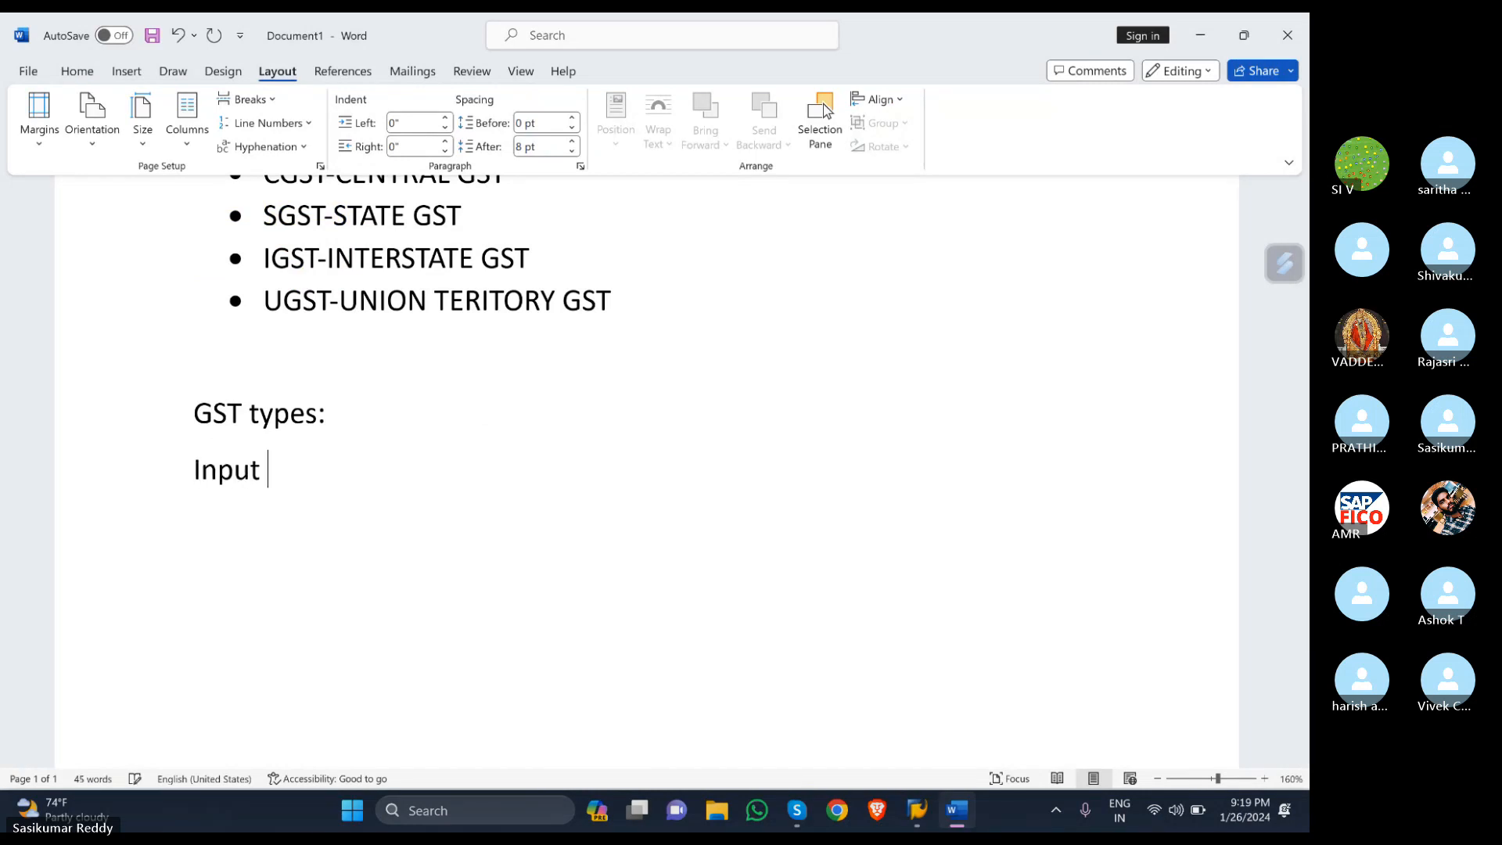
{"action": "type", "text": "GST"}
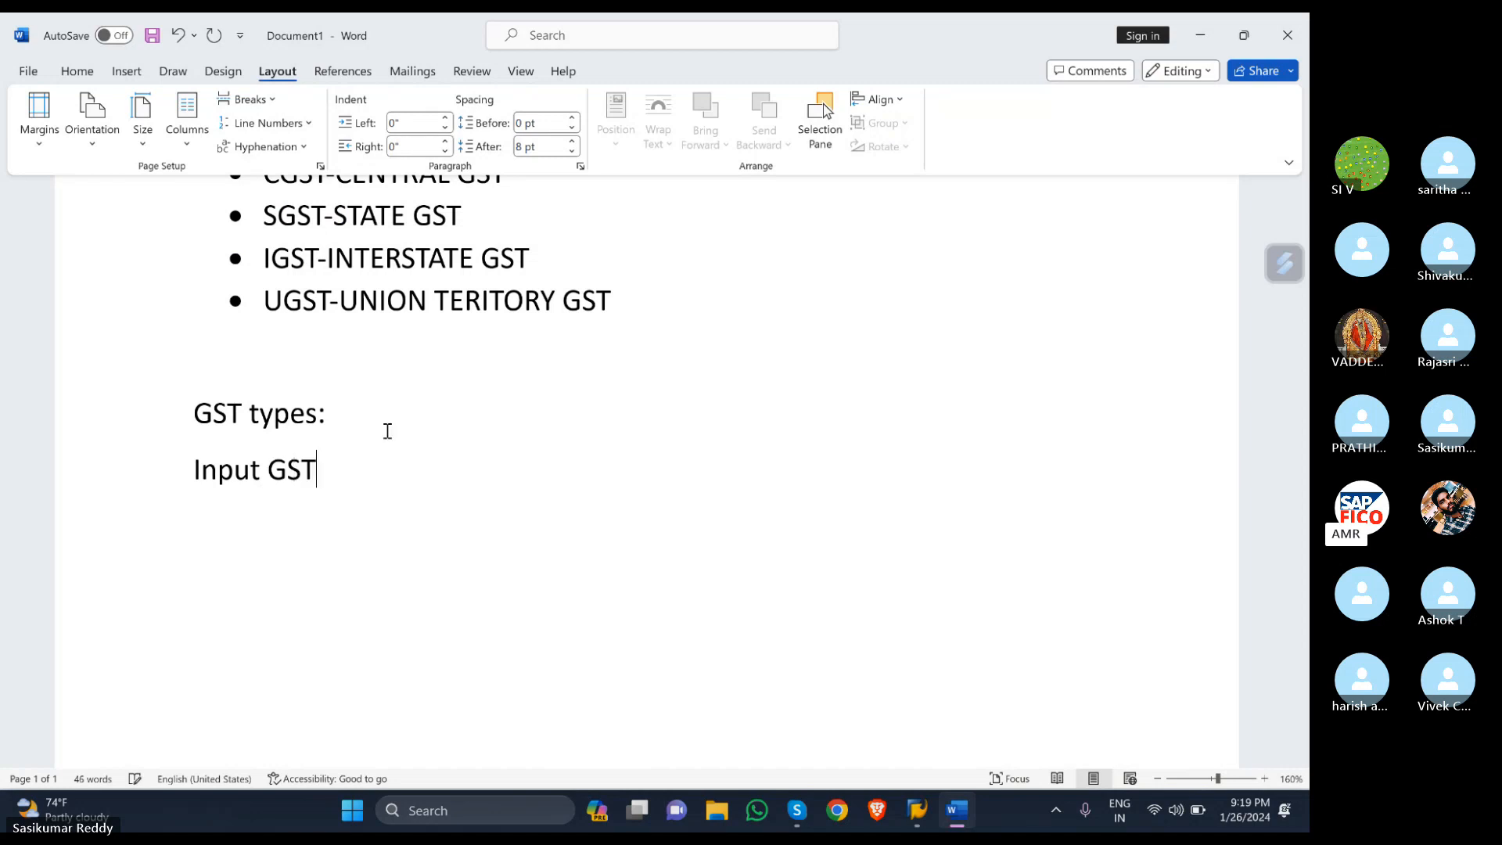
{"action": "key", "text": "Return"}
{"action": "type", "text": "o"}
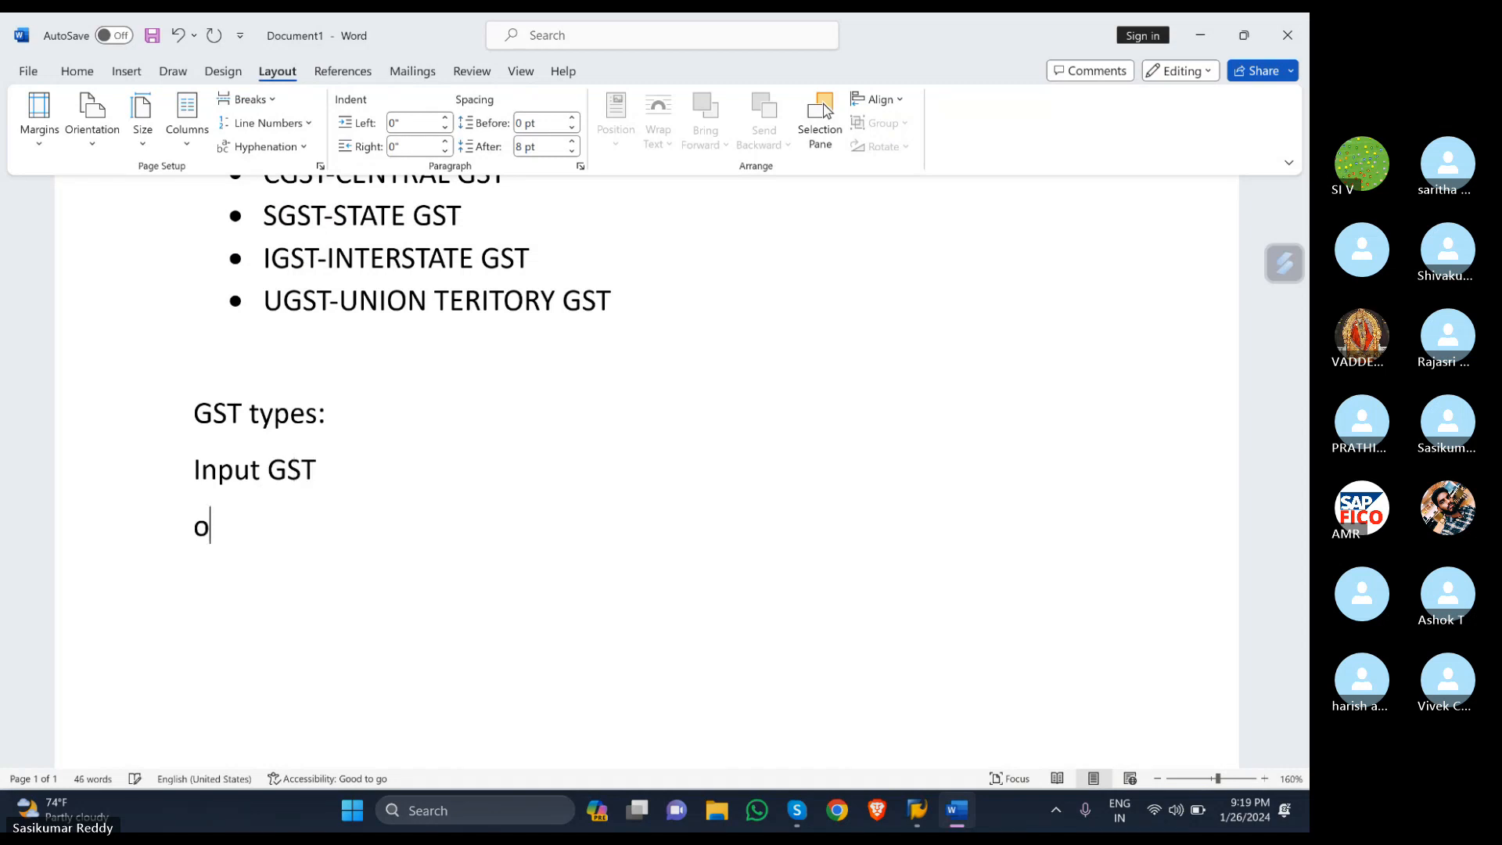
{"action": "type", "text": "utput gst"}
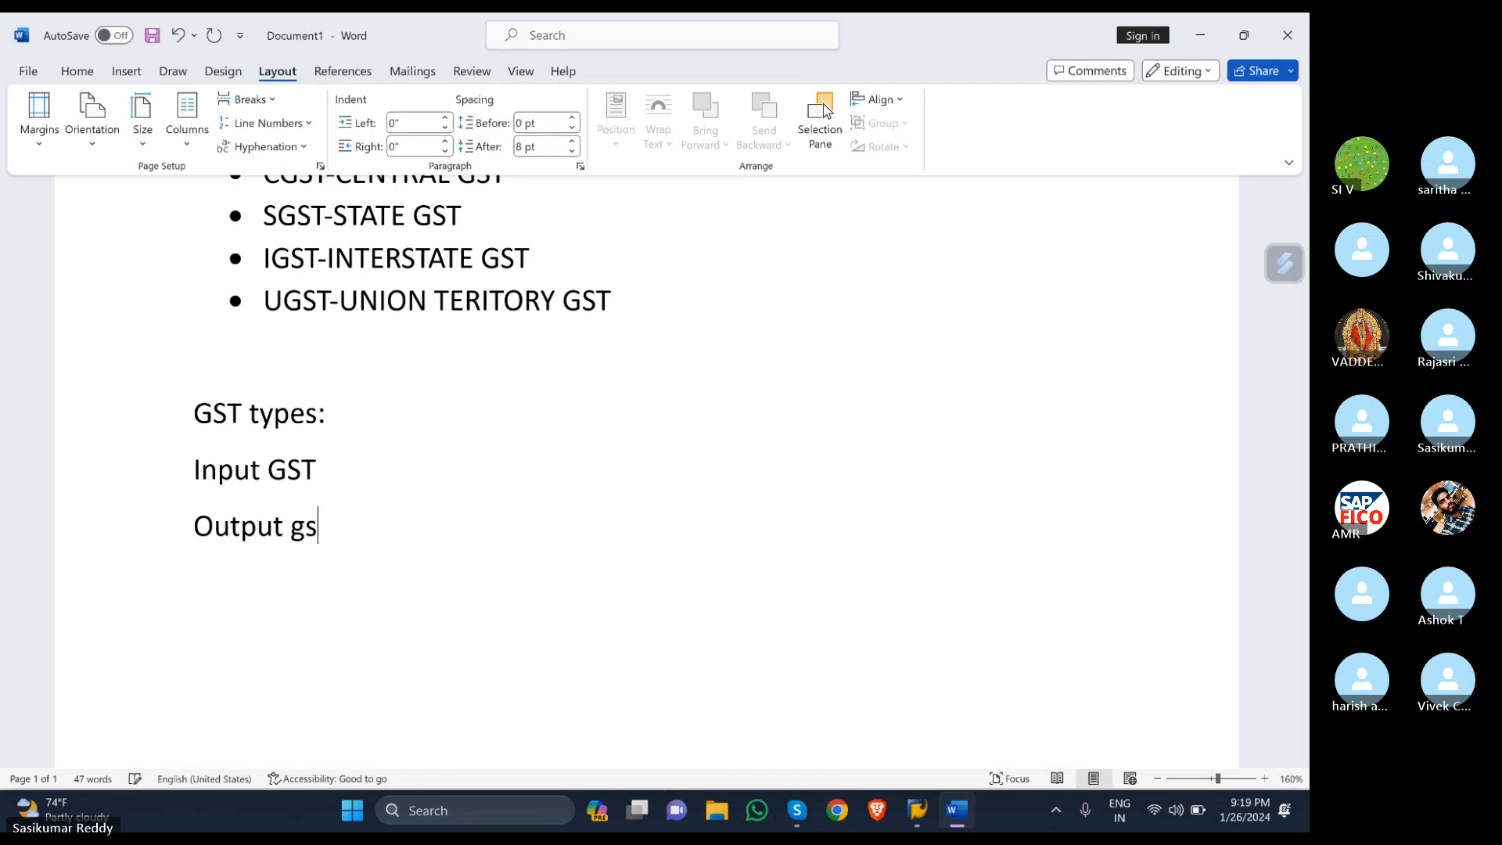
{"action": "key", "text": "BackSpace"}
{"action": "key", "text": "BackSpace"}
{"action": "key", "text": "BackSpace"}
{"action": "type", "text": "GST"}
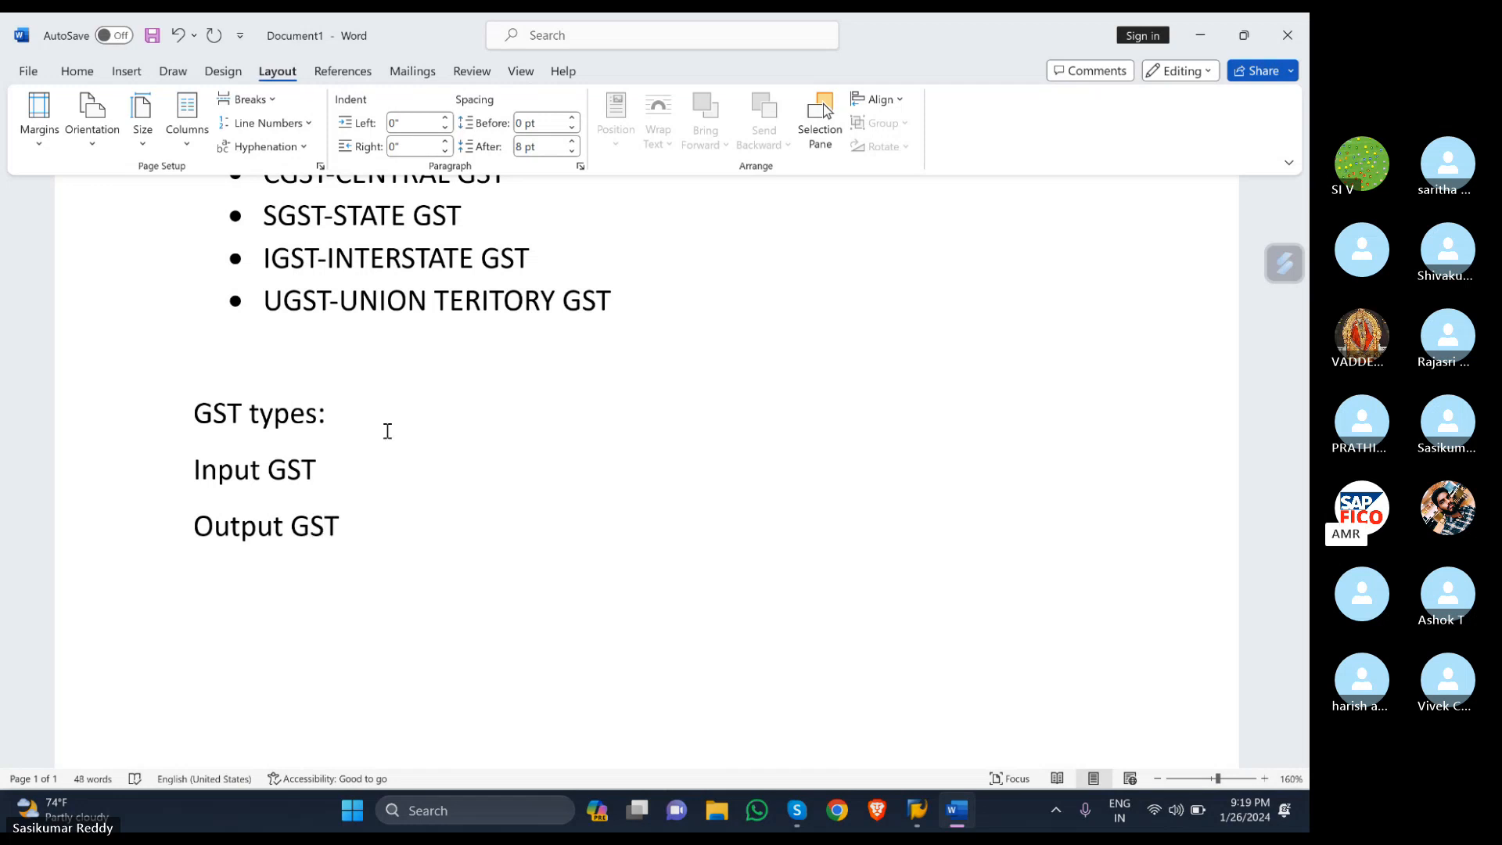
{"action": "key", "text": "Return"}
- Type 'Input GST is applicable on purchases' and, below it, 'Output GST is applicable to sales'
{"action": "type", "text": "input GST"}
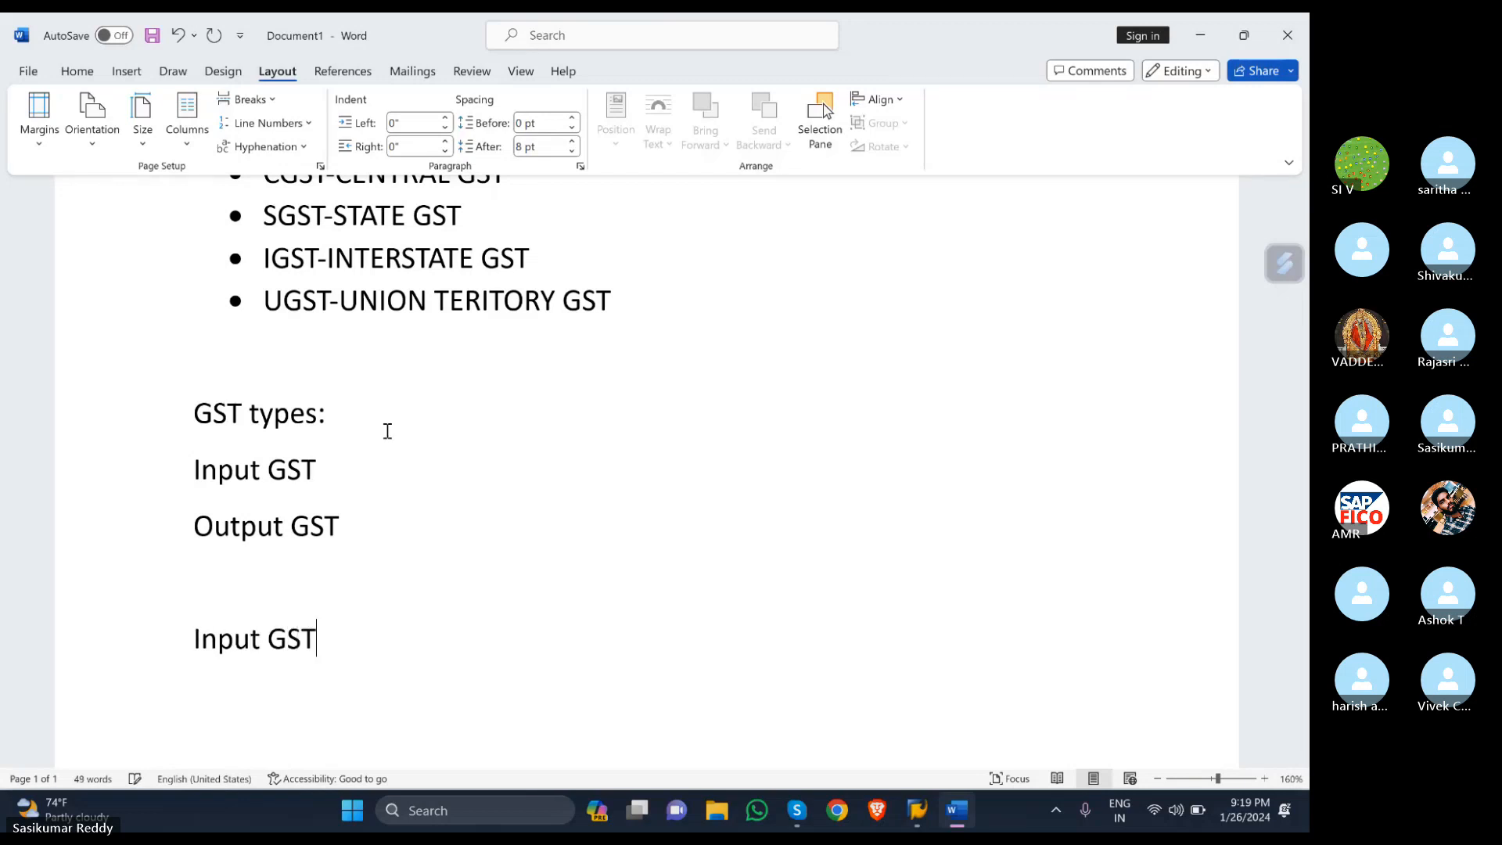
{"action": "type", "text": " is applicab"}
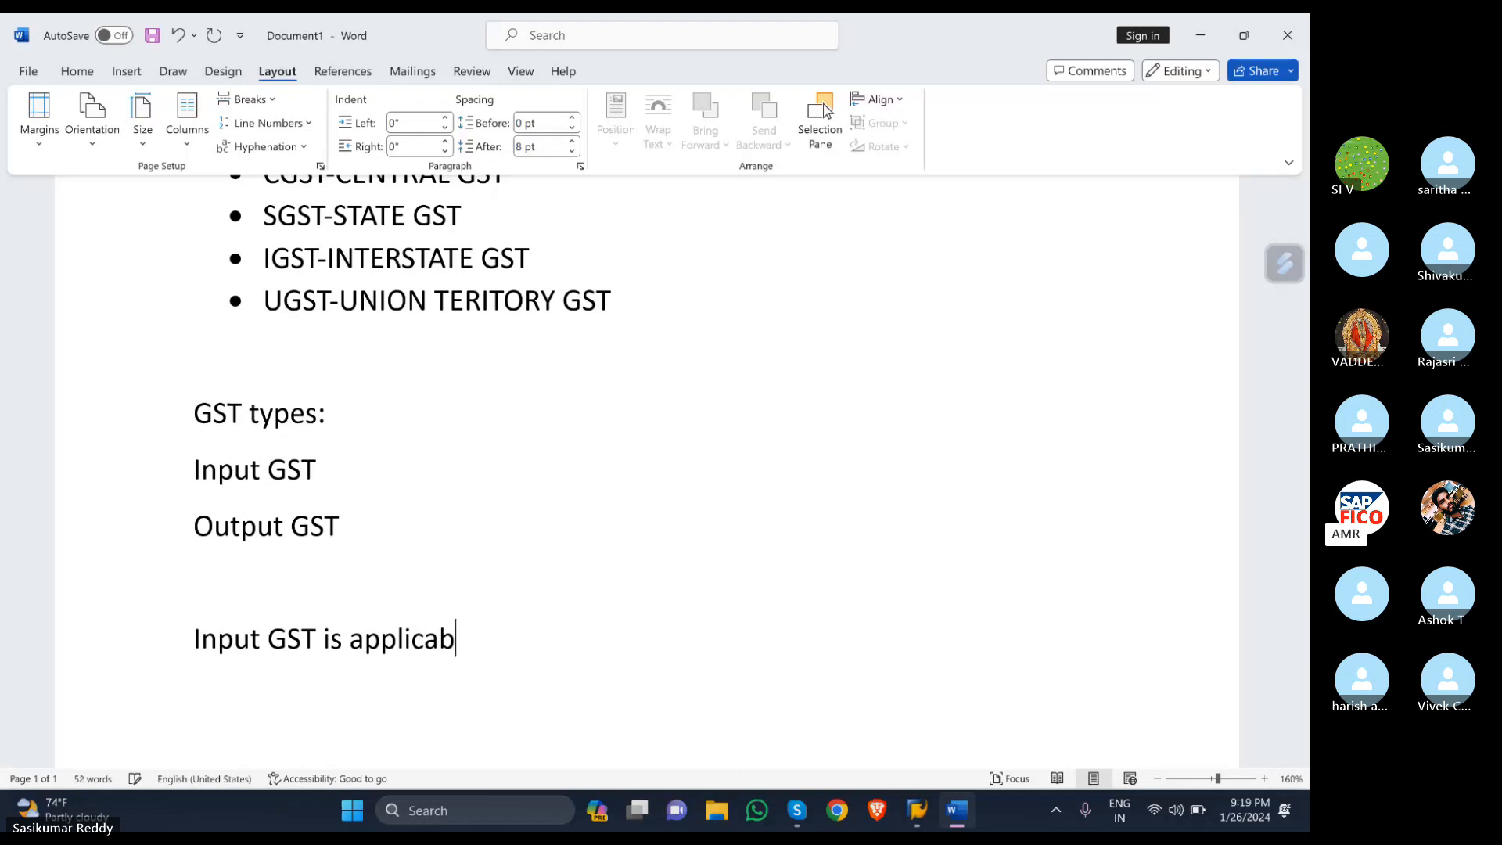
{"action": "type", "text": "le on purchase"}
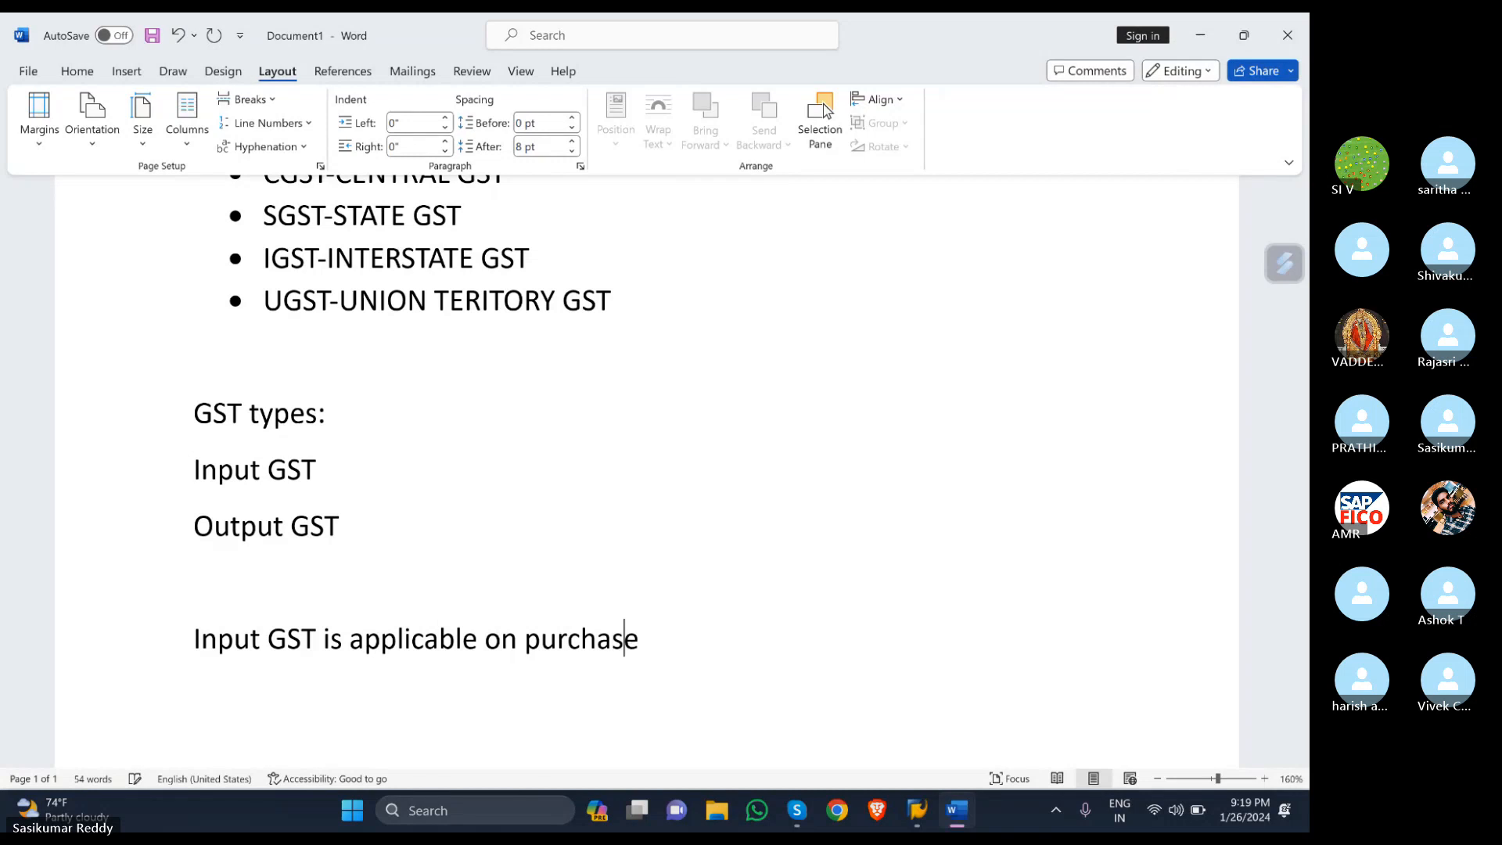
{"action": "type", "text": "s"}
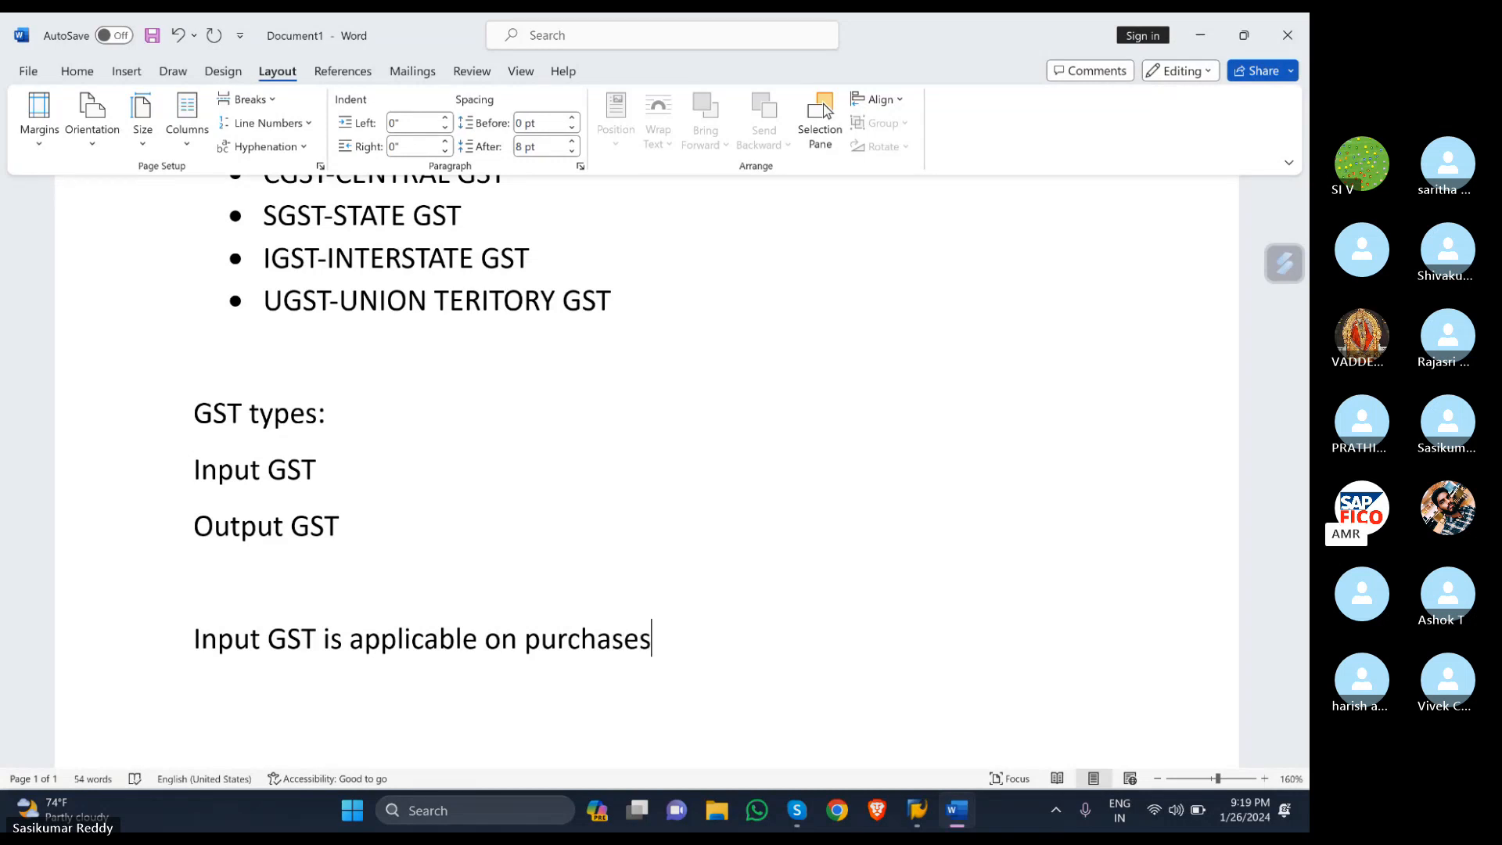
{"action": "key", "text": "Return"}
{"action": "type", "text": "output"}
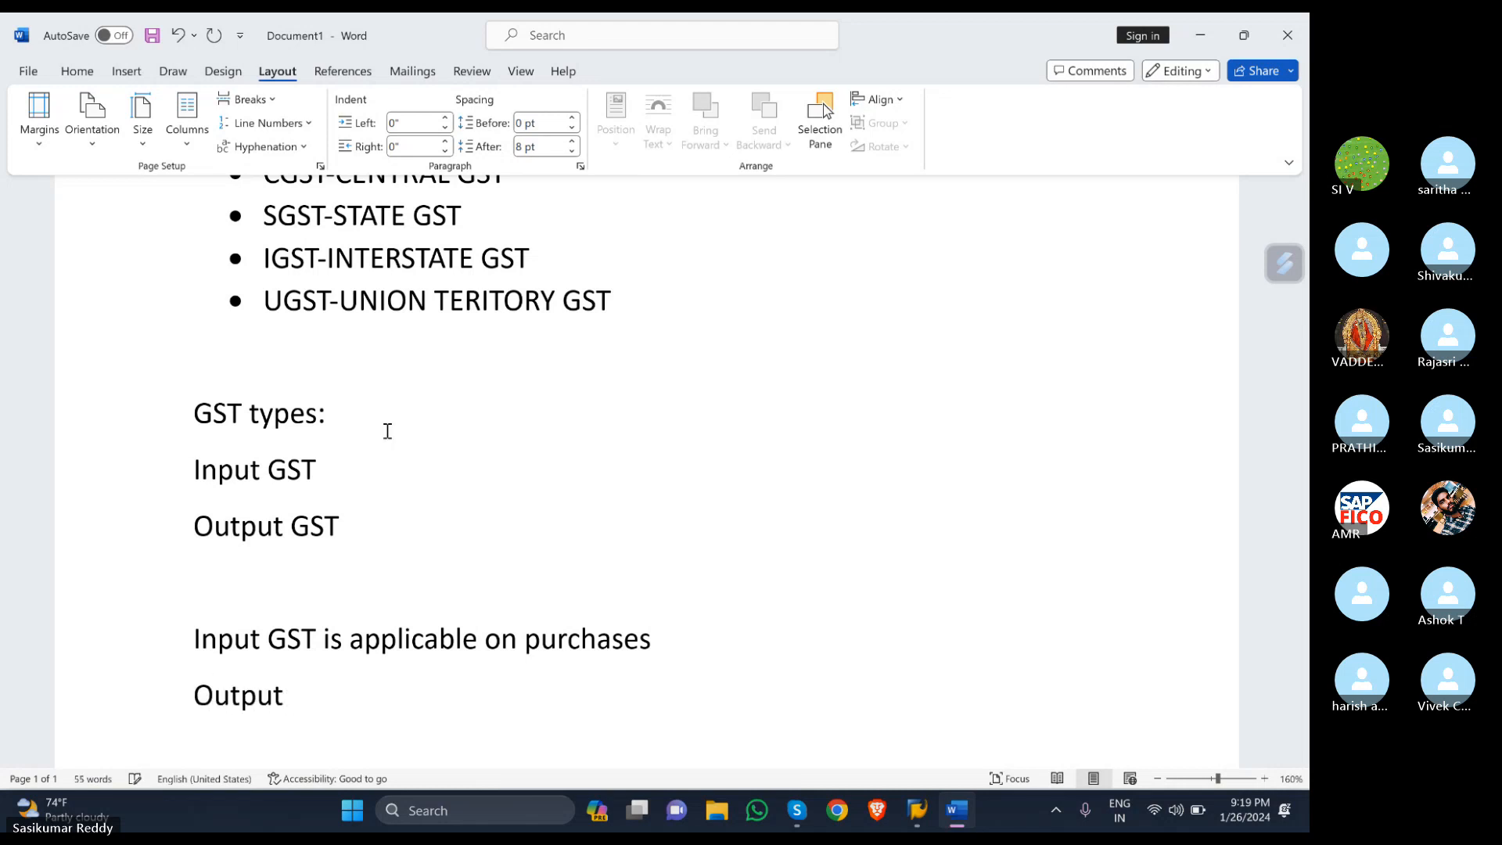
{"action": "type", "text": " GST is app"}
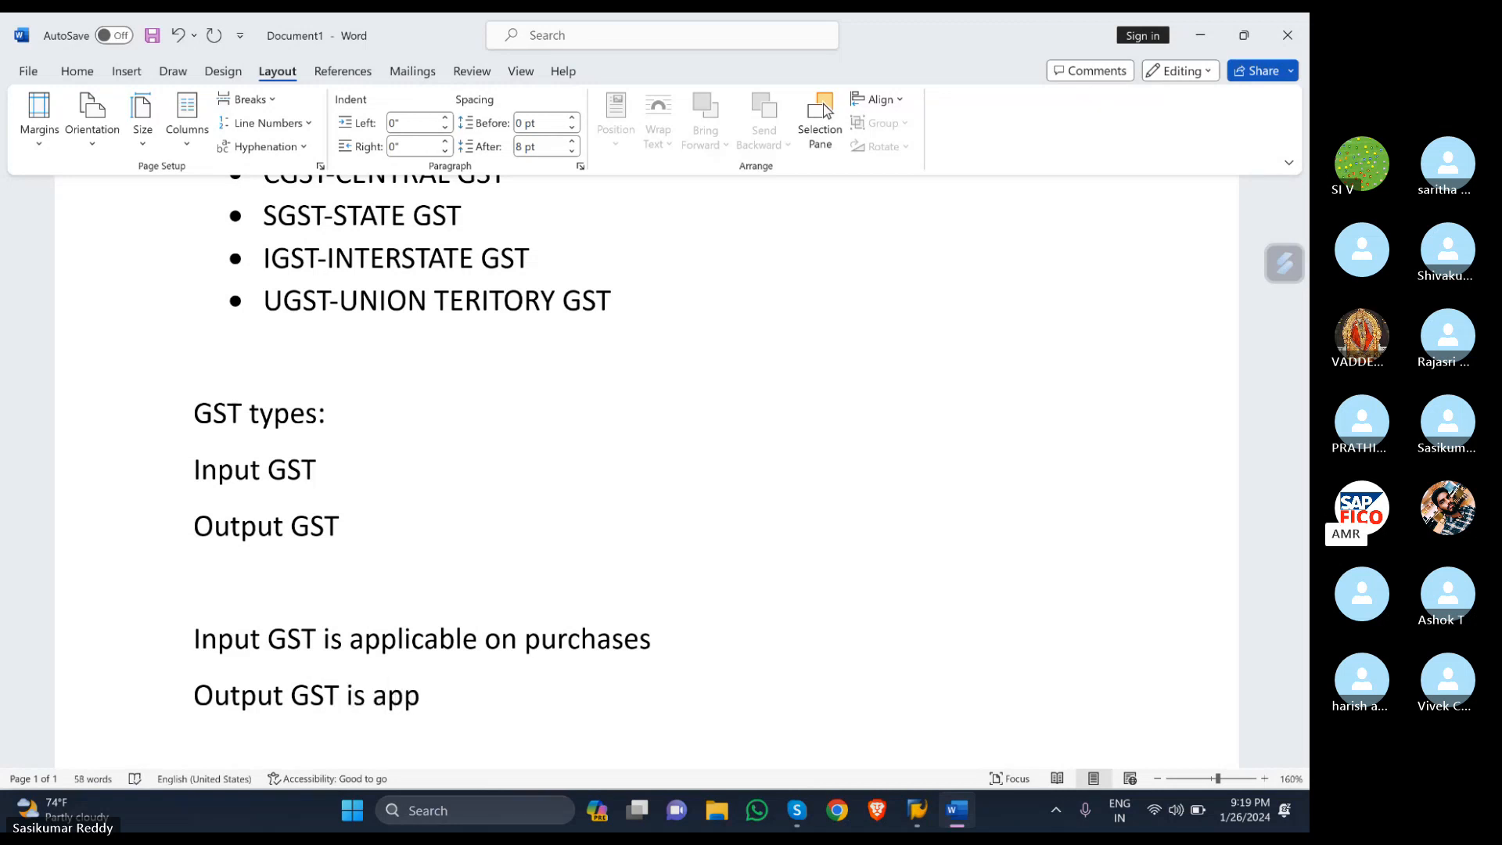
{"action": "type", "text": "licable to sales"}
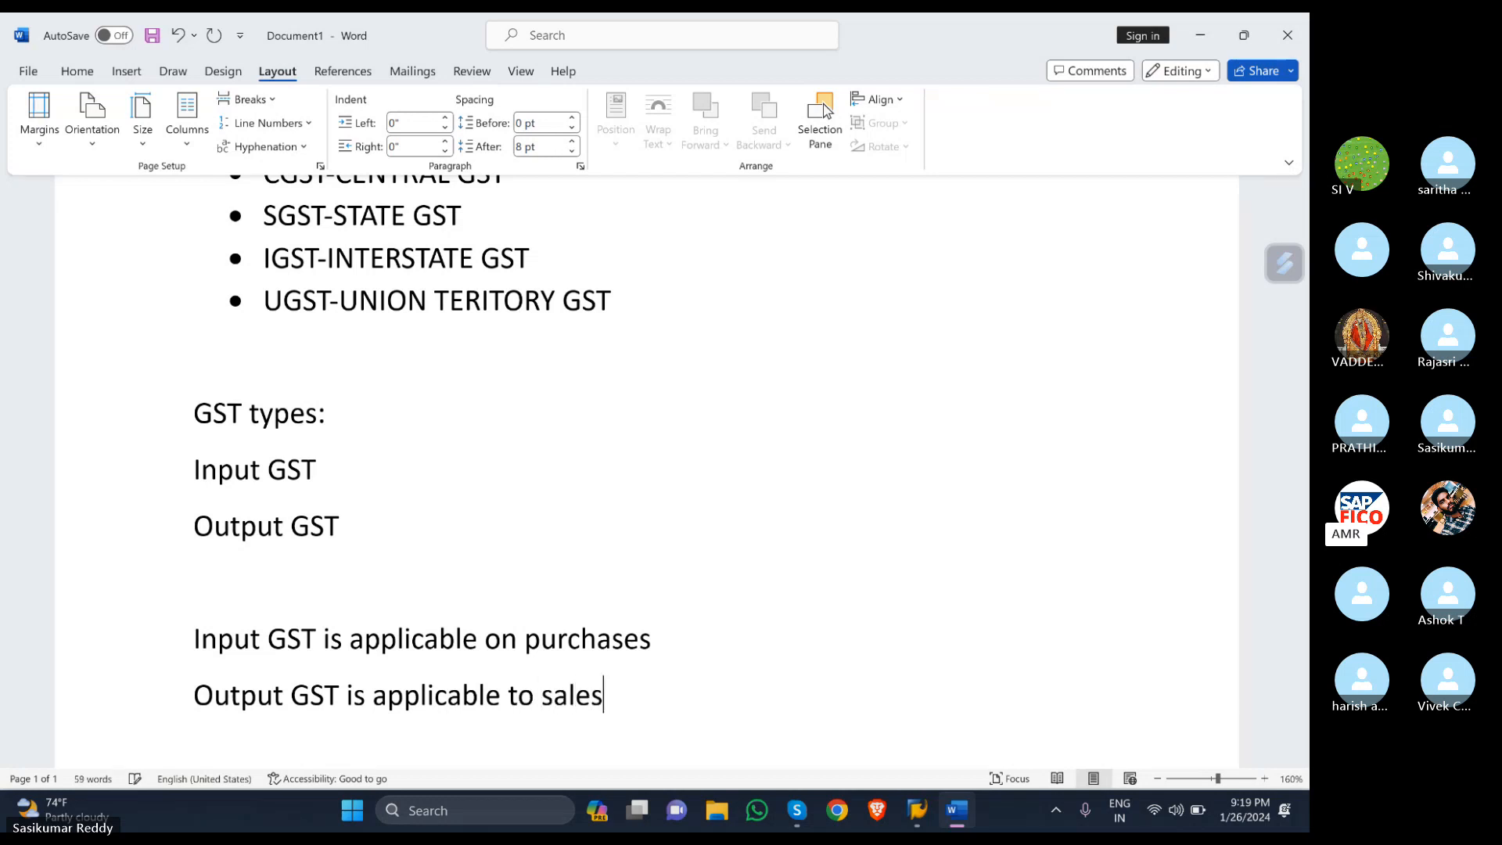
- Highlight the 'GST types:' heading in yellow
{"action": "left_click_drag", "start_coordinate": [331, 413], "coordinate": [80, 422]}
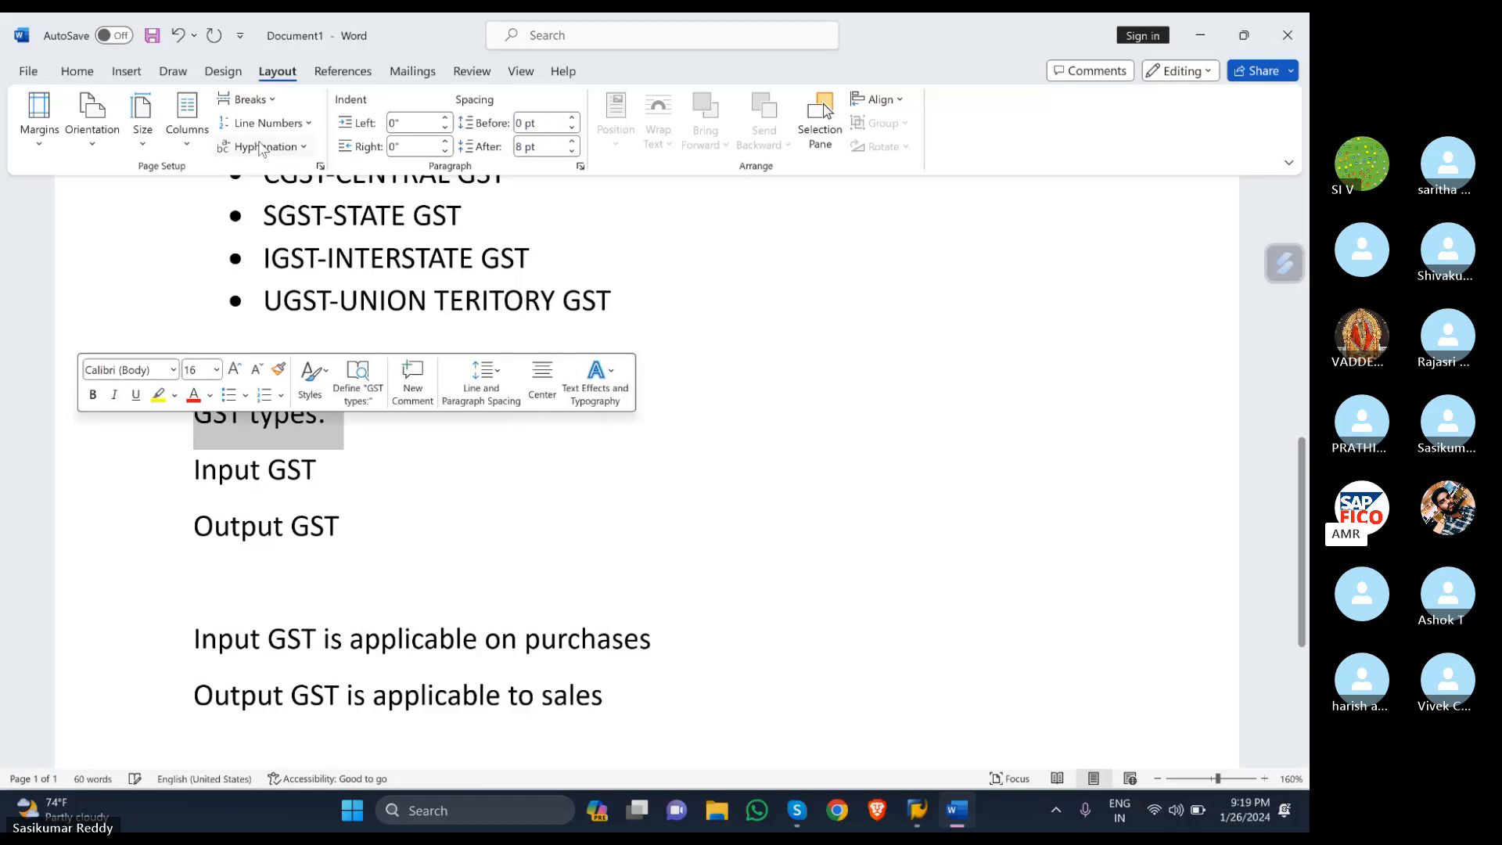
{"action": "left_click", "coordinate": [76, 71]}
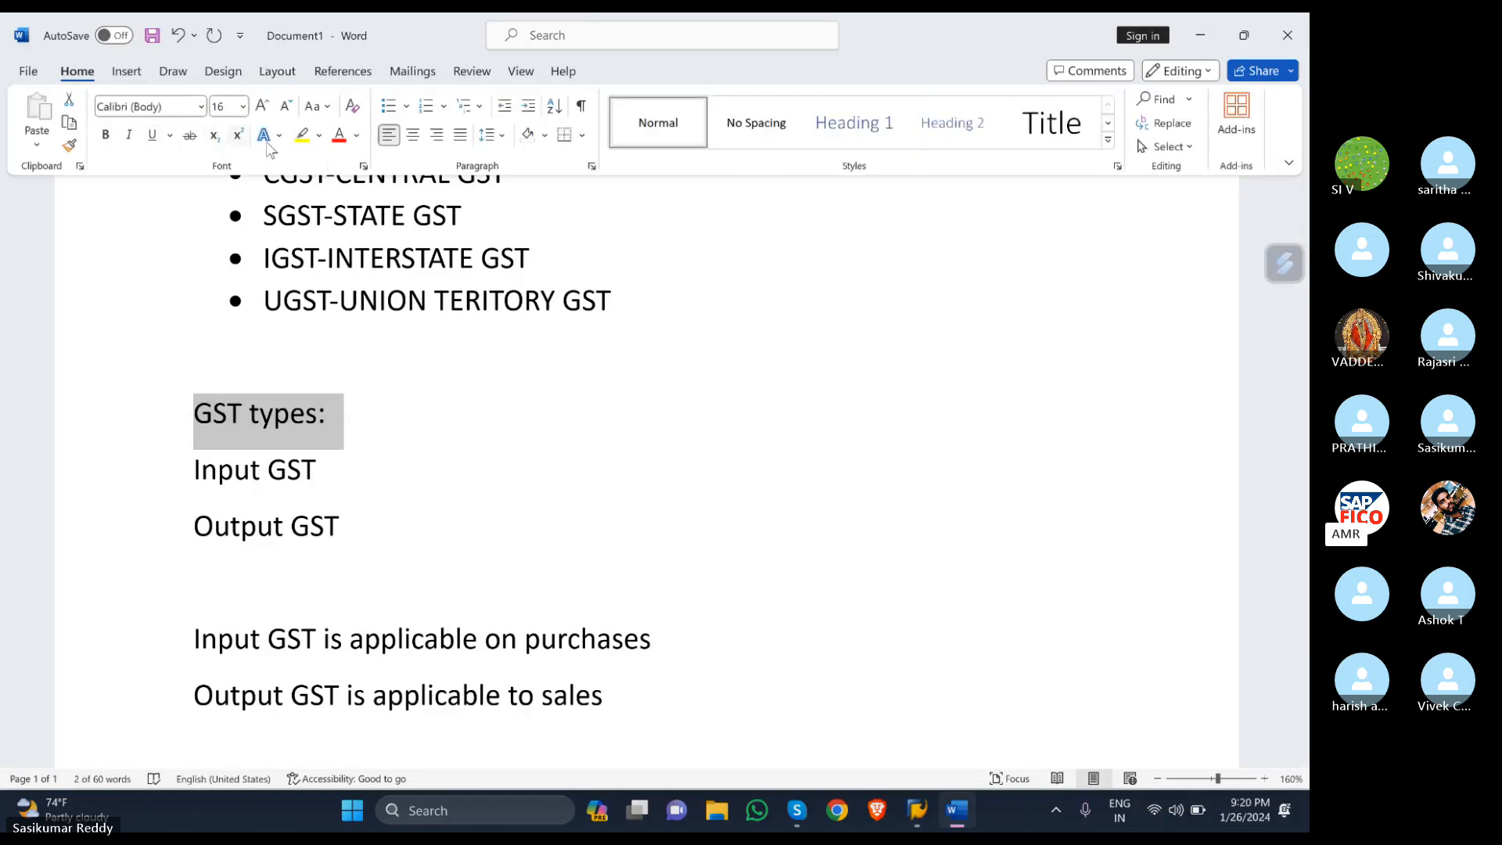
{"action": "left_click", "coordinate": [301, 135]}
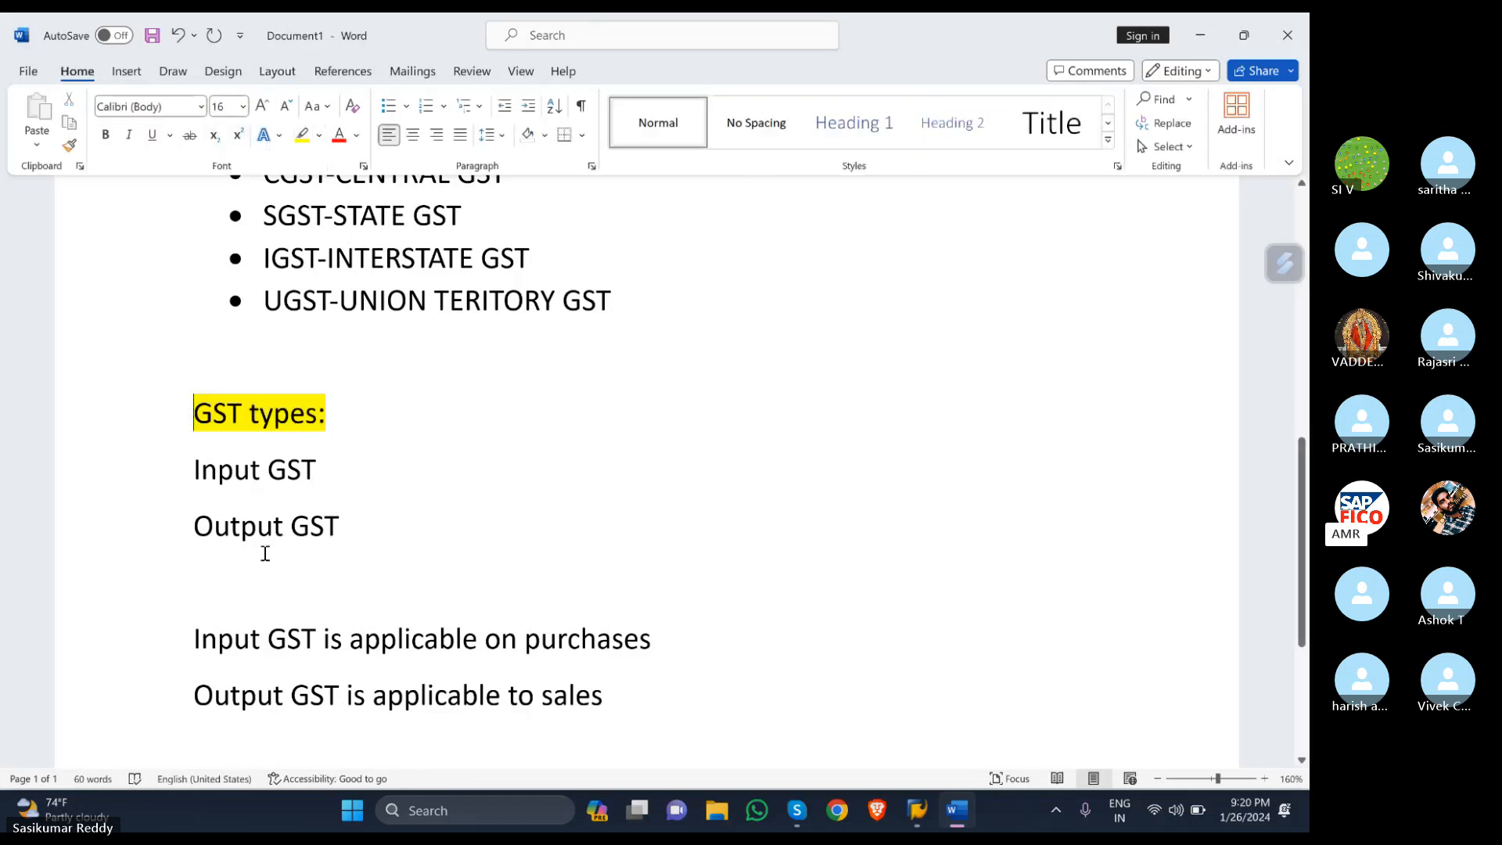
- End the purchases and sales sentences with periods
{"action": "scroll", "coordinate": [670, 687], "scroll_direction": "down", "scroll_amount": 1}
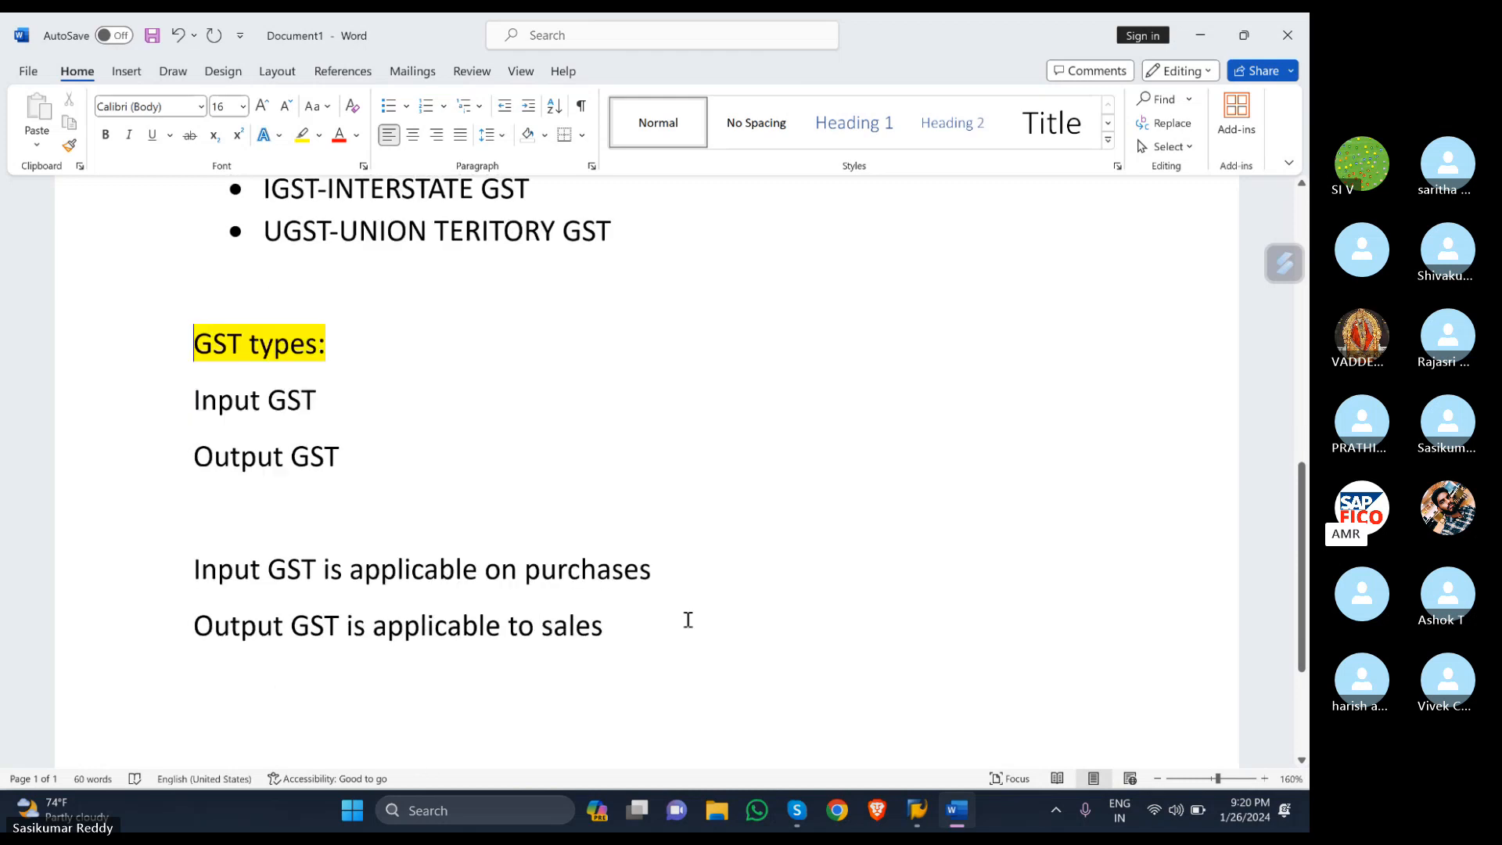
{"action": "left_click", "coordinate": [702, 561]}
{"action": "type", "text": "."}
{"action": "left_click", "coordinate": [633, 620]}
{"action": "type", "text": "."}
{"action": "scroll", "coordinate": [450, 417], "scroll_direction": "down", "scroll_amount": 3}
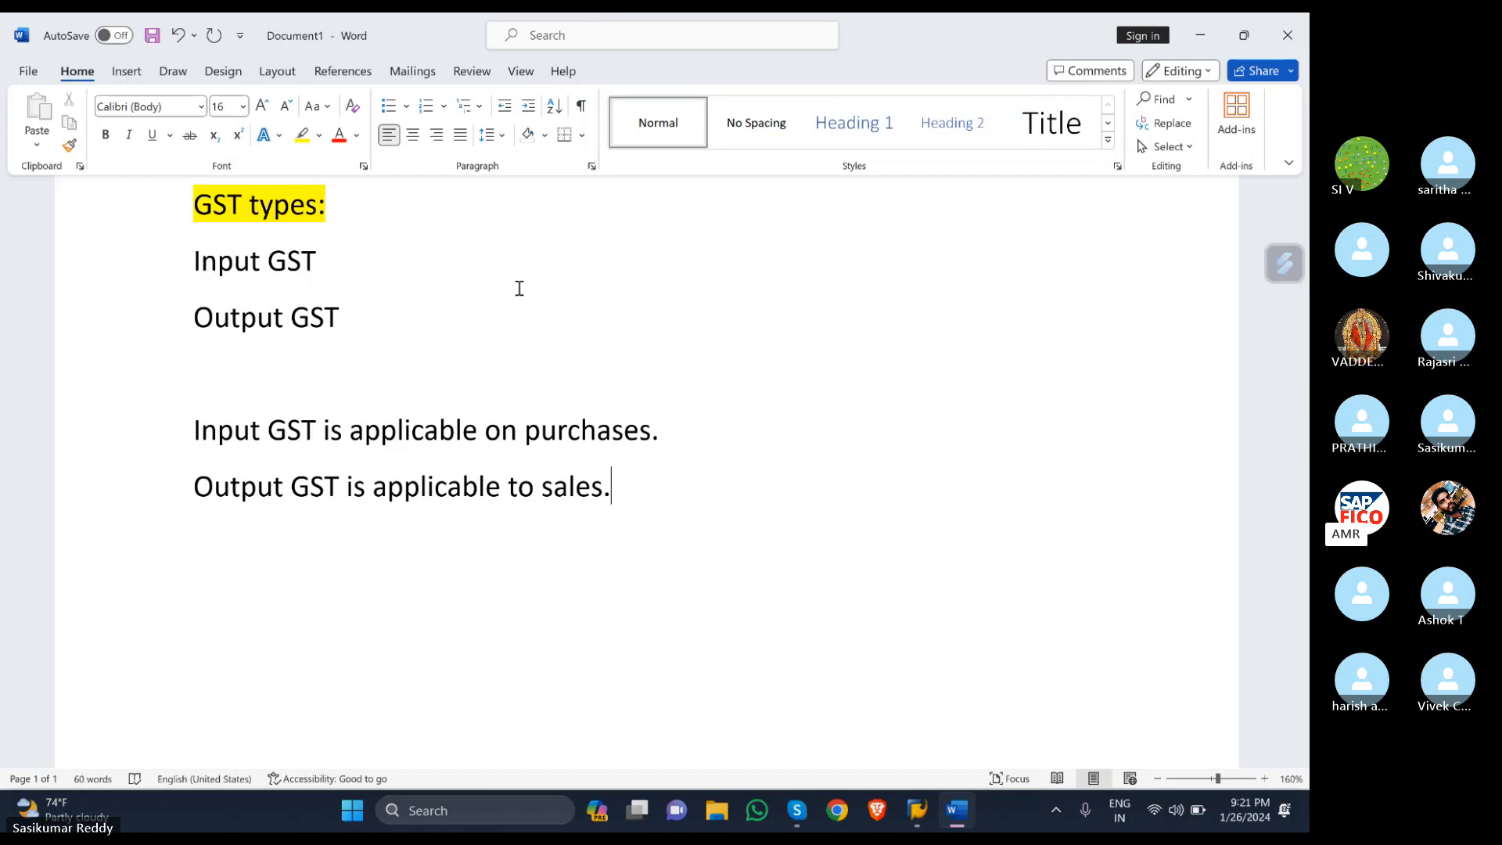
- Type 'GST Configurations' on a new line two lines below the sales sentence
{"action": "key", "text": "Return"}
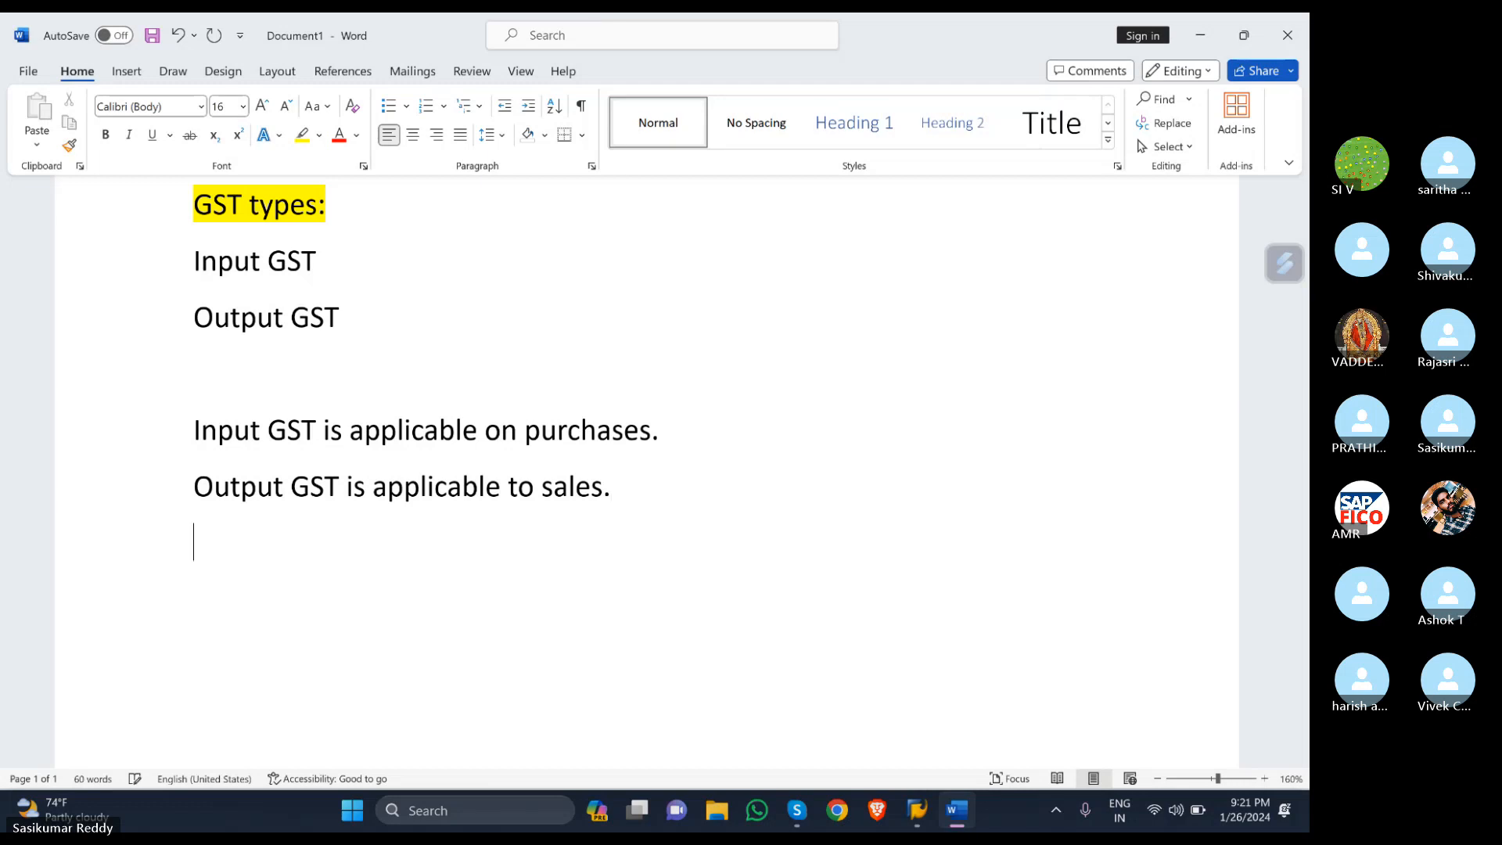
{"action": "key", "text": "Return"}
{"action": "type", "text": "con"}
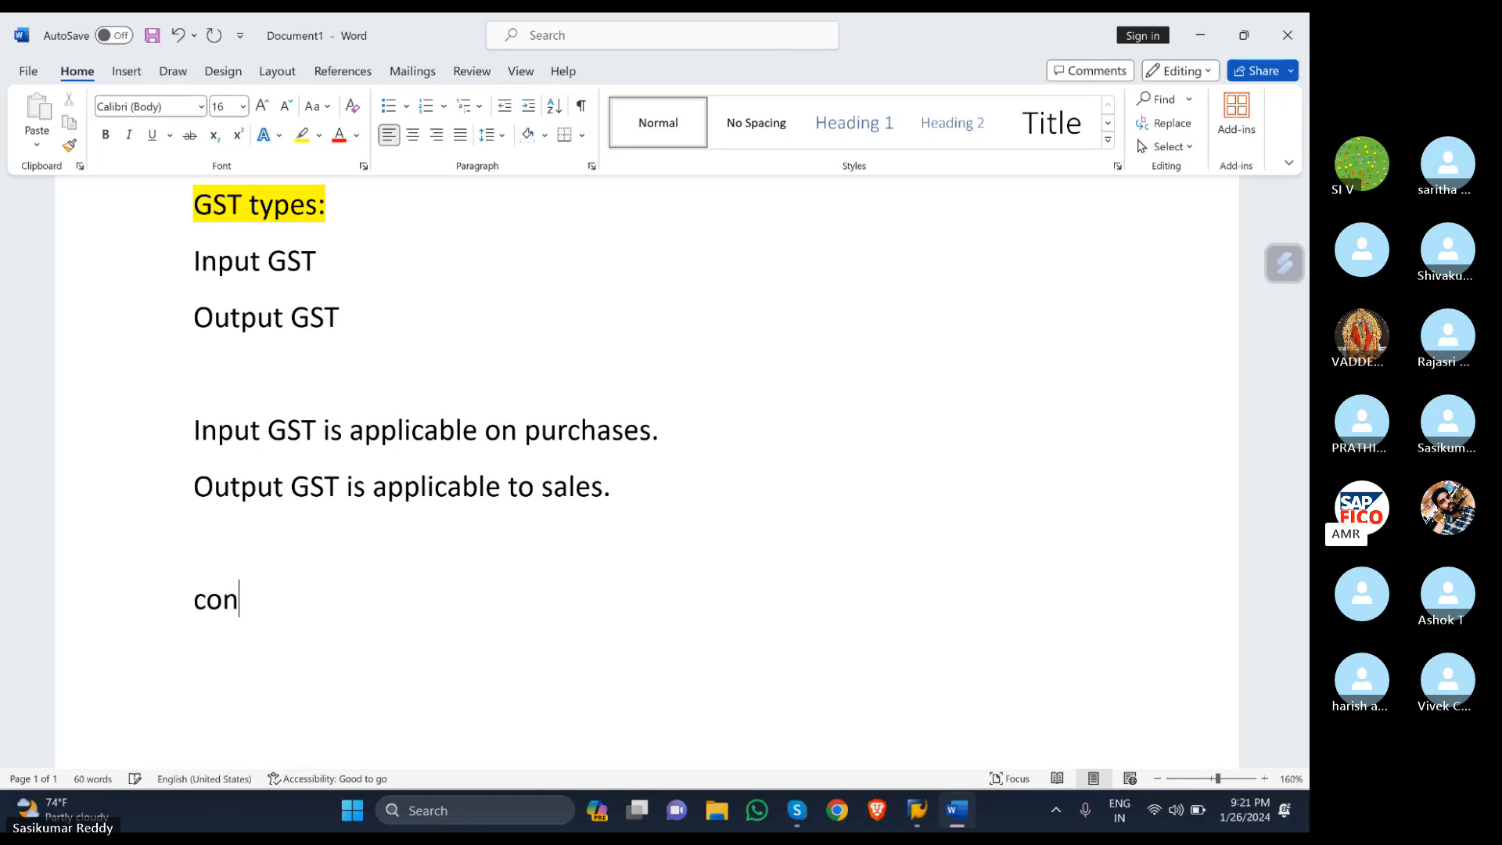
{"action": "type", "text": "figurations"}
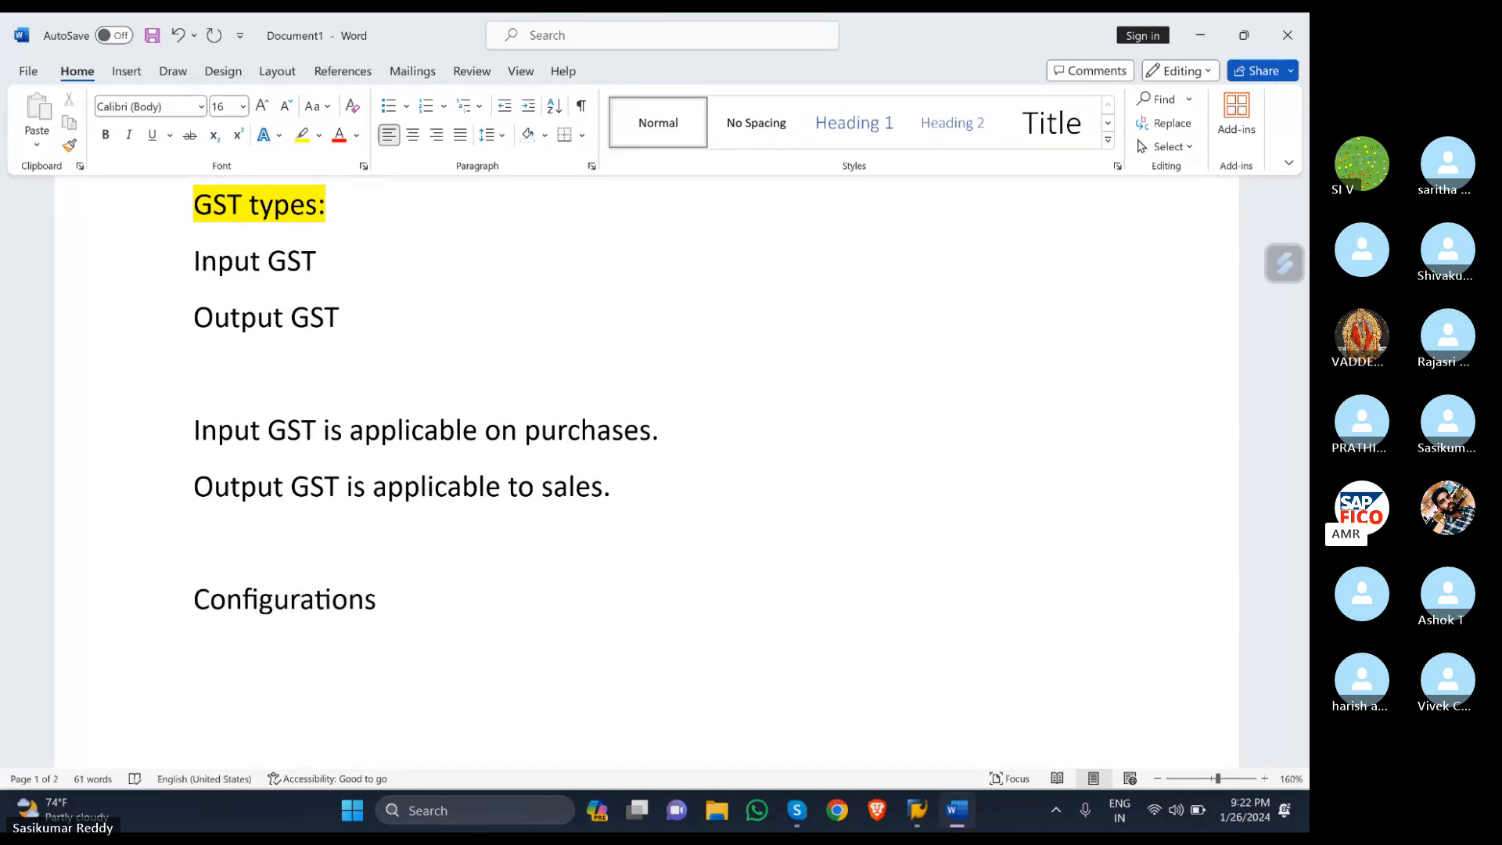
{"action": "left_click", "coordinate": [197, 606]}
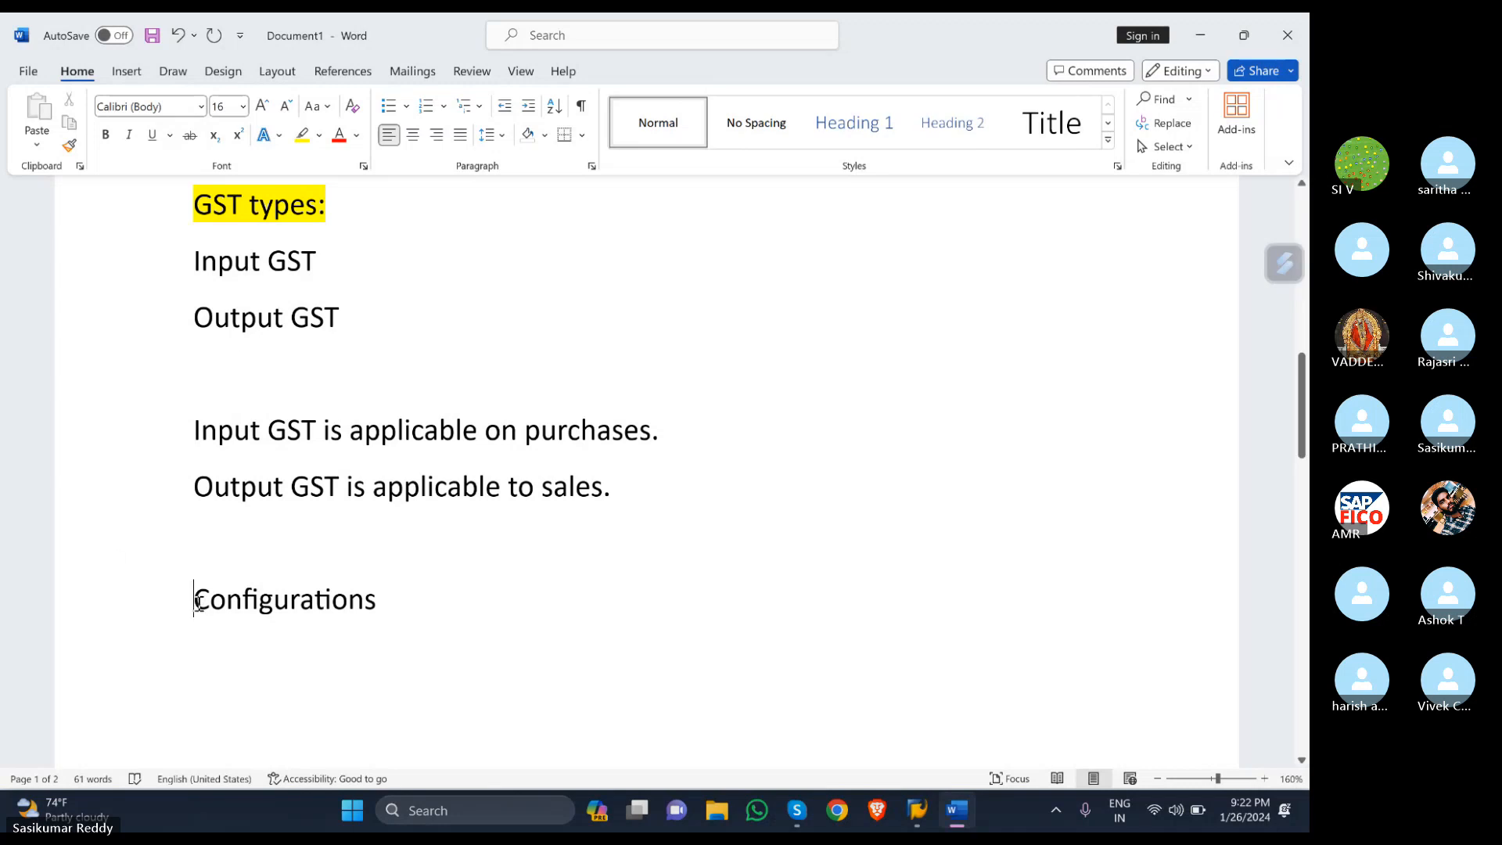
{"action": "type", "text": "GST"}
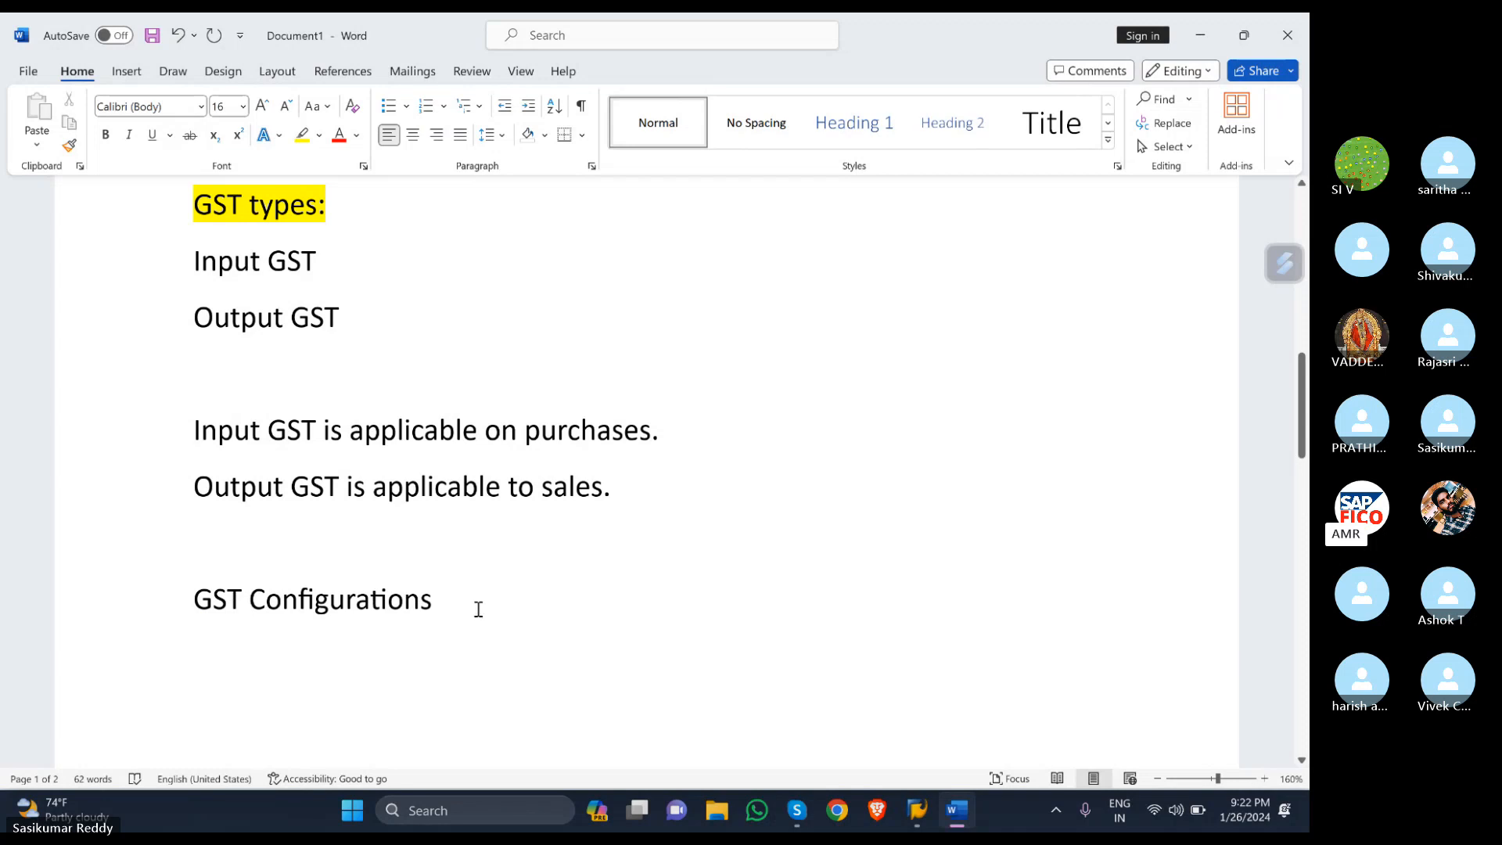
- Highlight the GST Configurations line in yellow
{"action": "left_click_drag", "start_coordinate": [472, 607], "coordinate": [211, 626]}
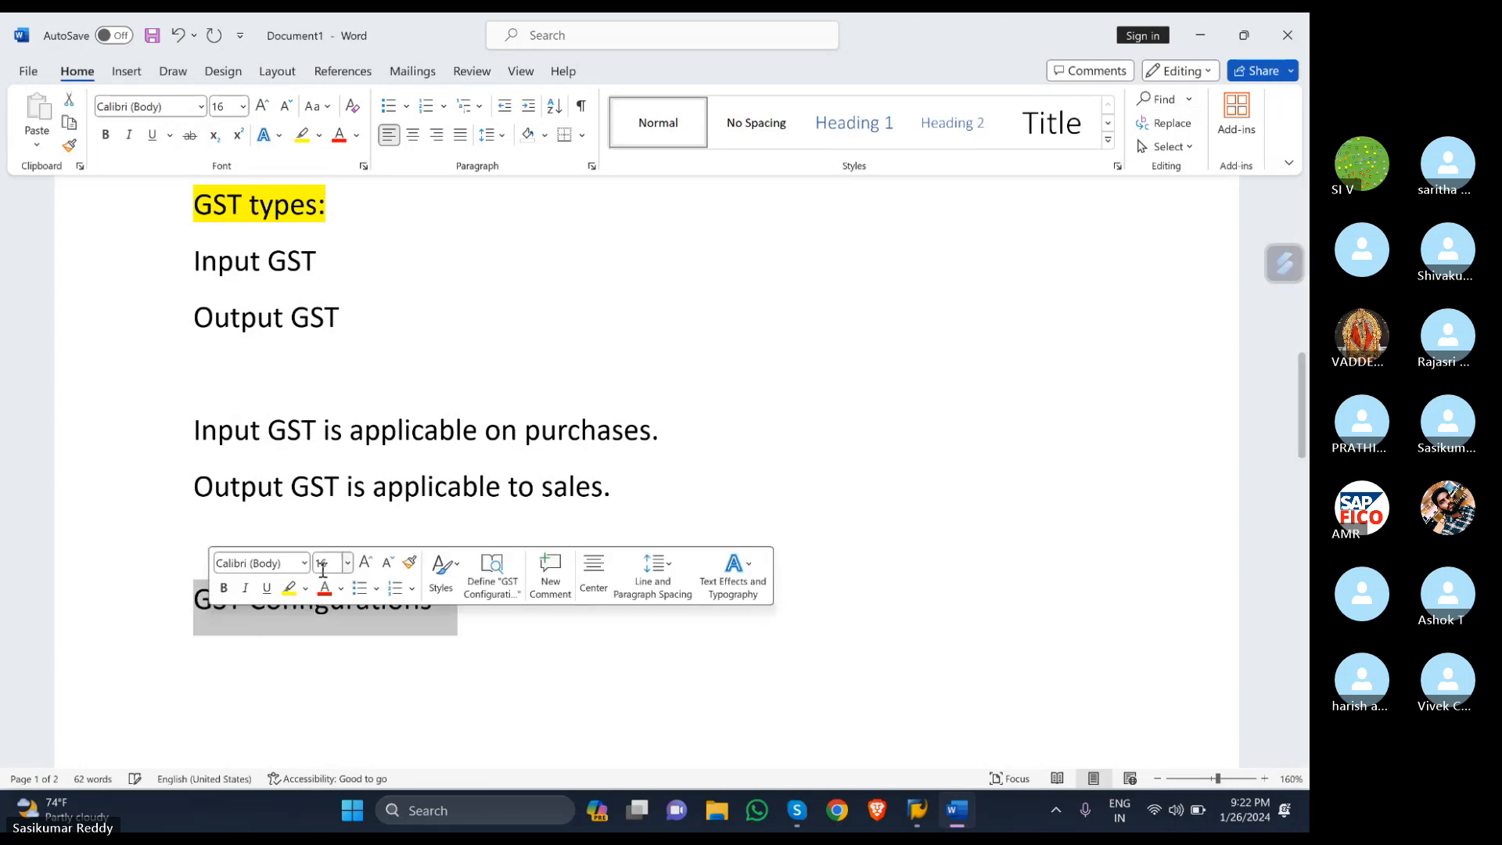
{"action": "left_click", "coordinate": [288, 587]}
{"action": "left_click", "coordinate": [674, 501]}
{"action": "scroll", "coordinate": [672, 506], "scroll_direction": "down", "scroll_amount": 3}
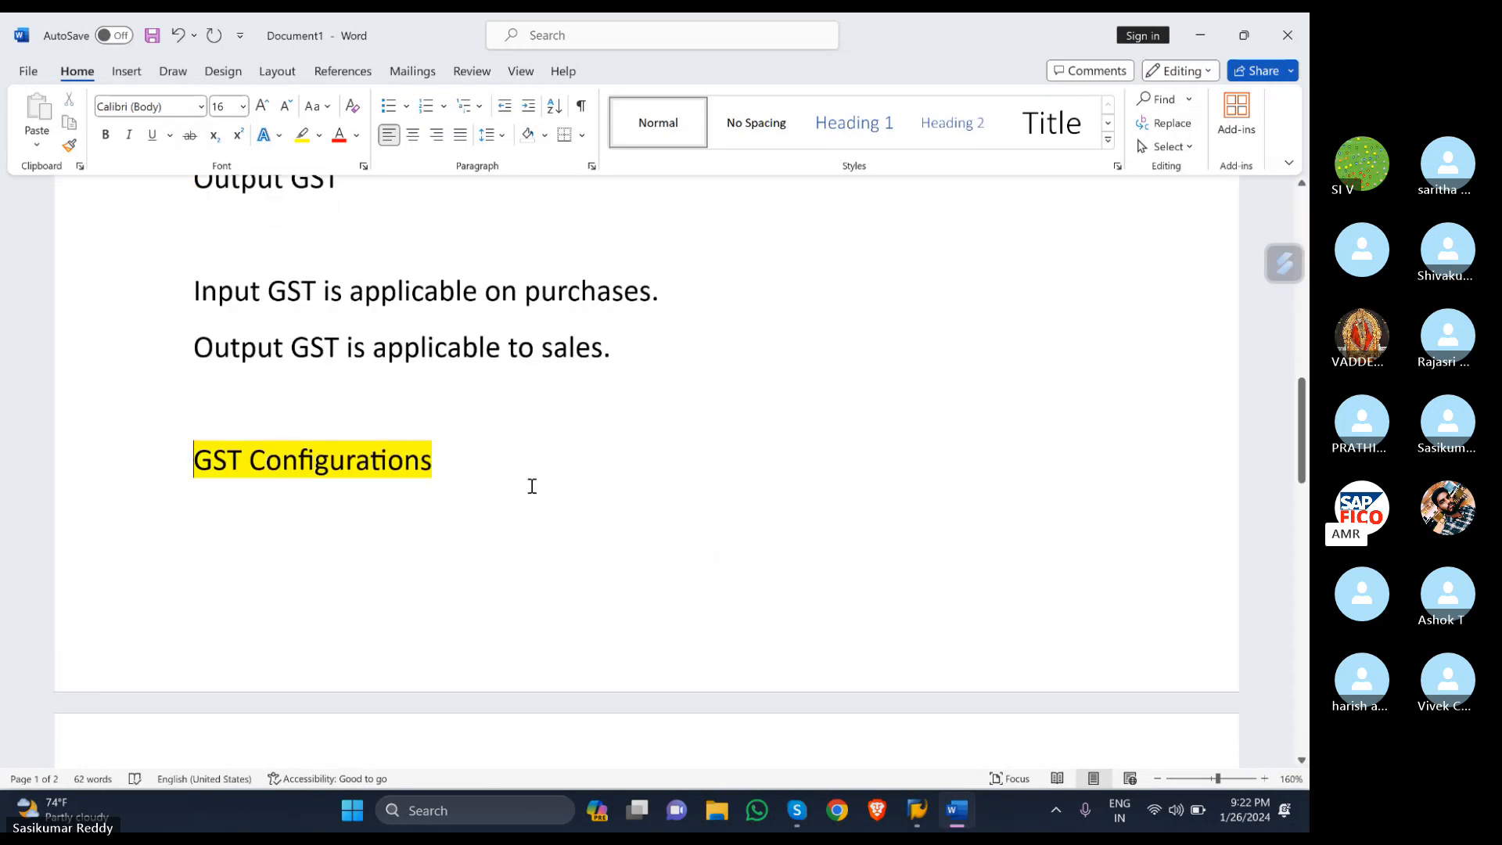
- Add numbered item 1 'Define condition types - OBYZ' under the GST Configurations heading
{"action": "key", "text": "Return"}
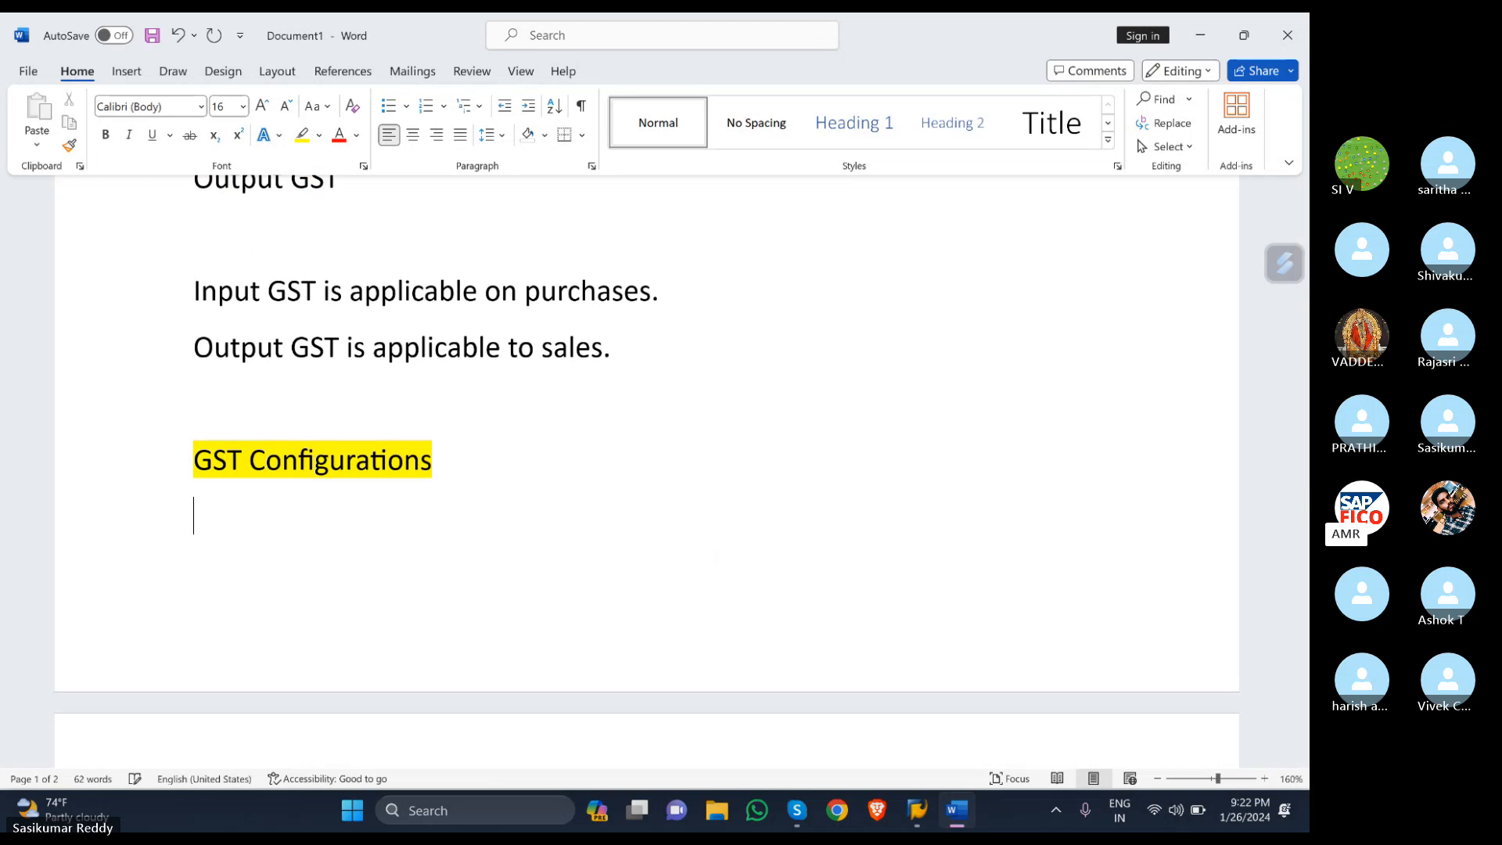
{"action": "left_click", "coordinate": [426, 106]}
{"action": "type", "text": "d"}
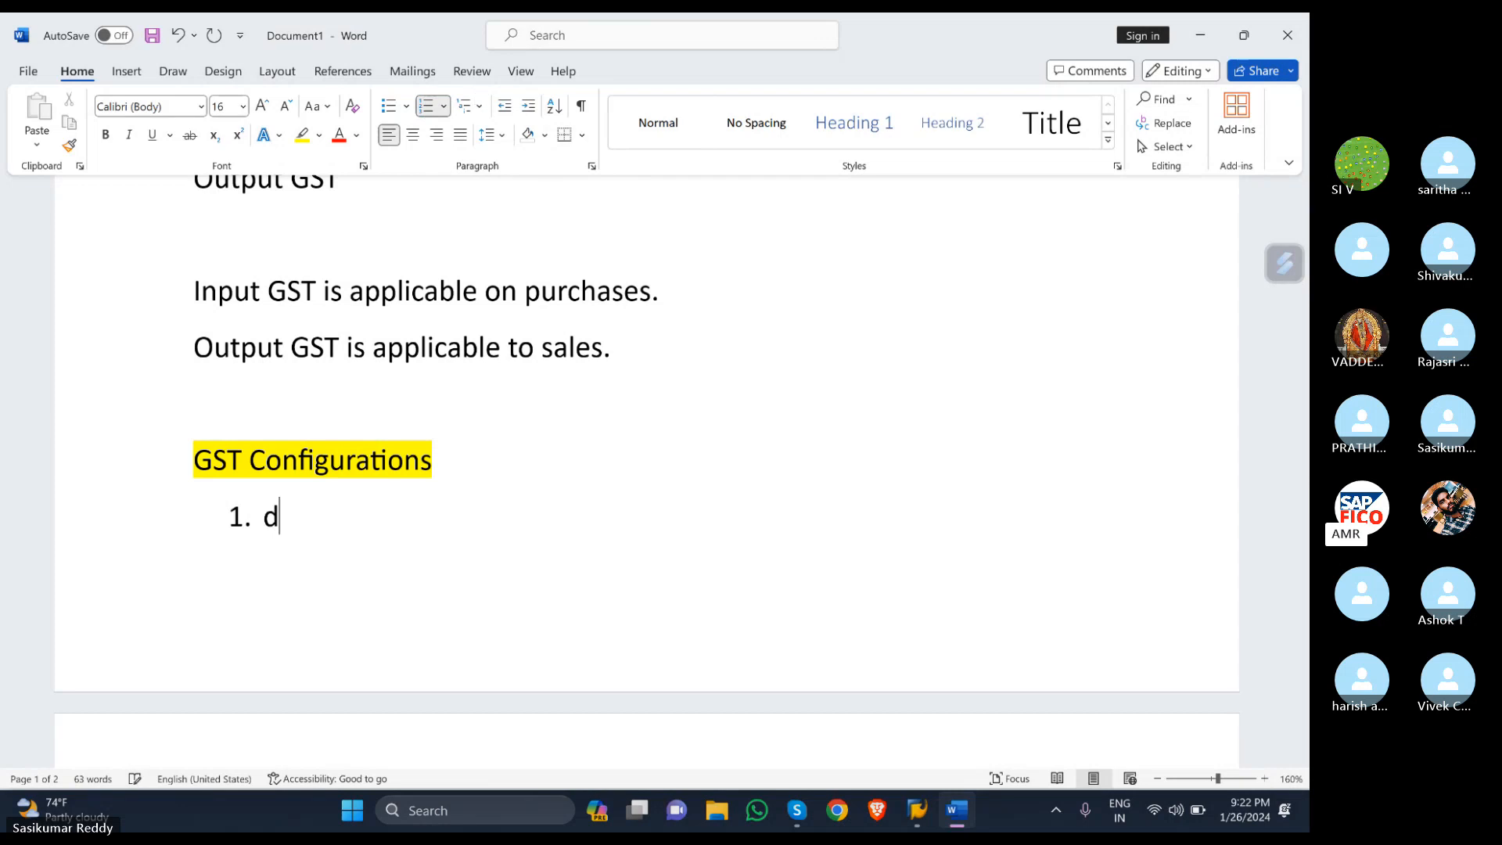
{"action": "type", "text": "efine "}
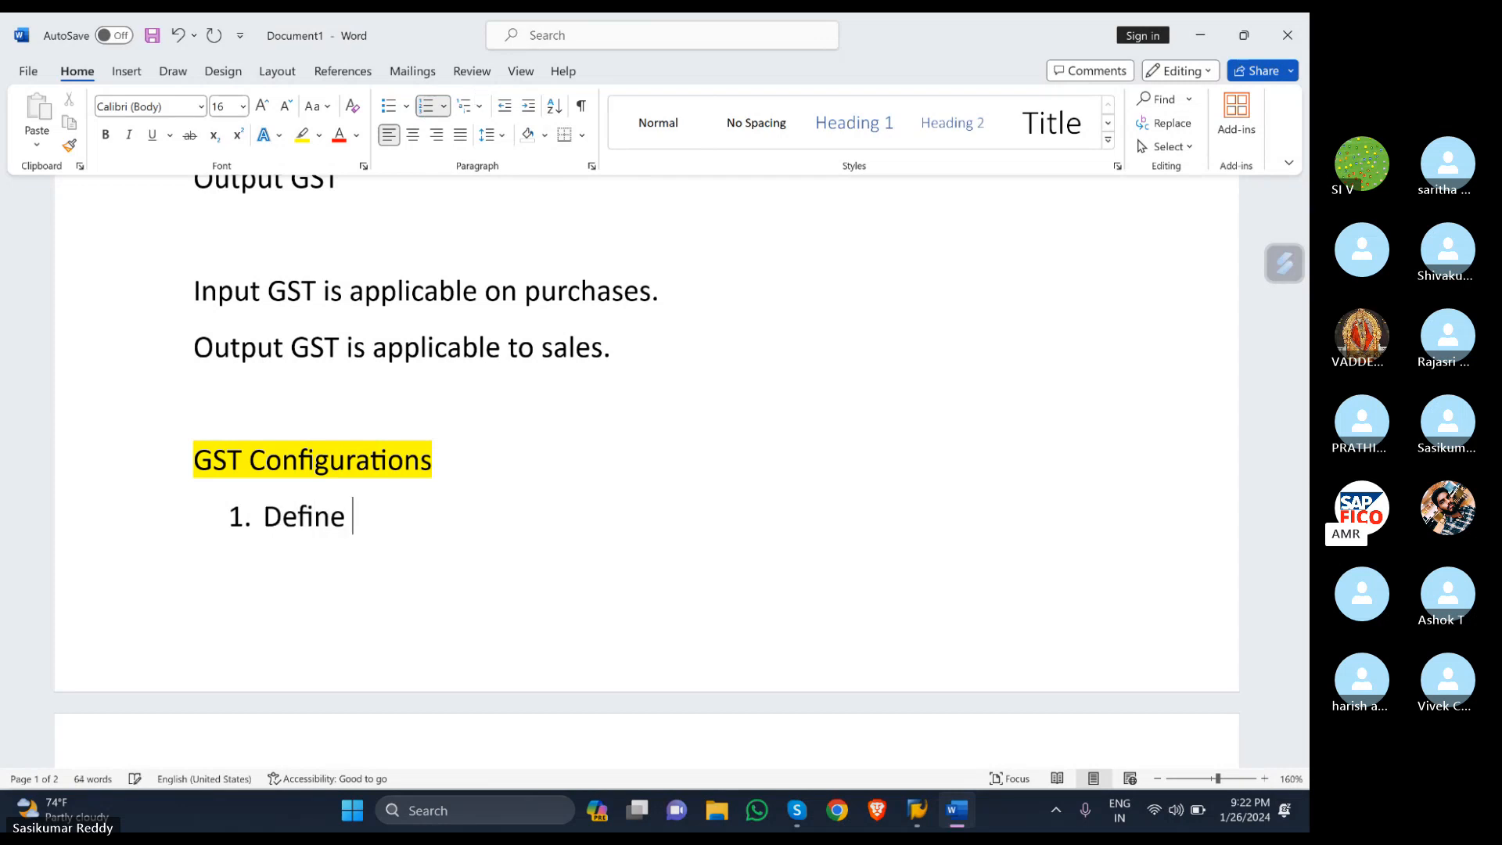
{"action": "type", "text": "conditi"}
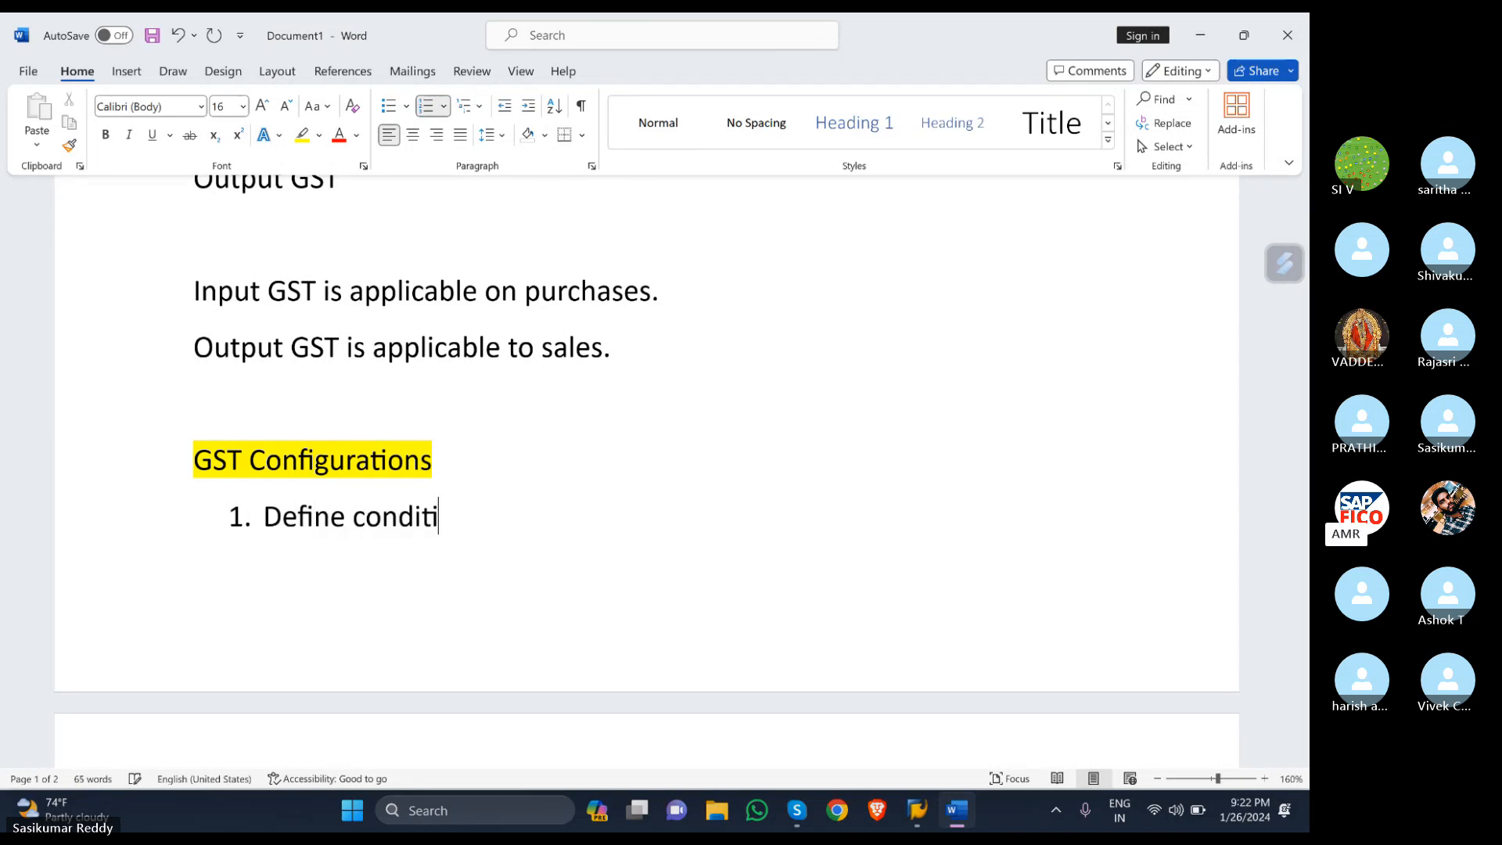
{"action": "type", "text": "on types"}
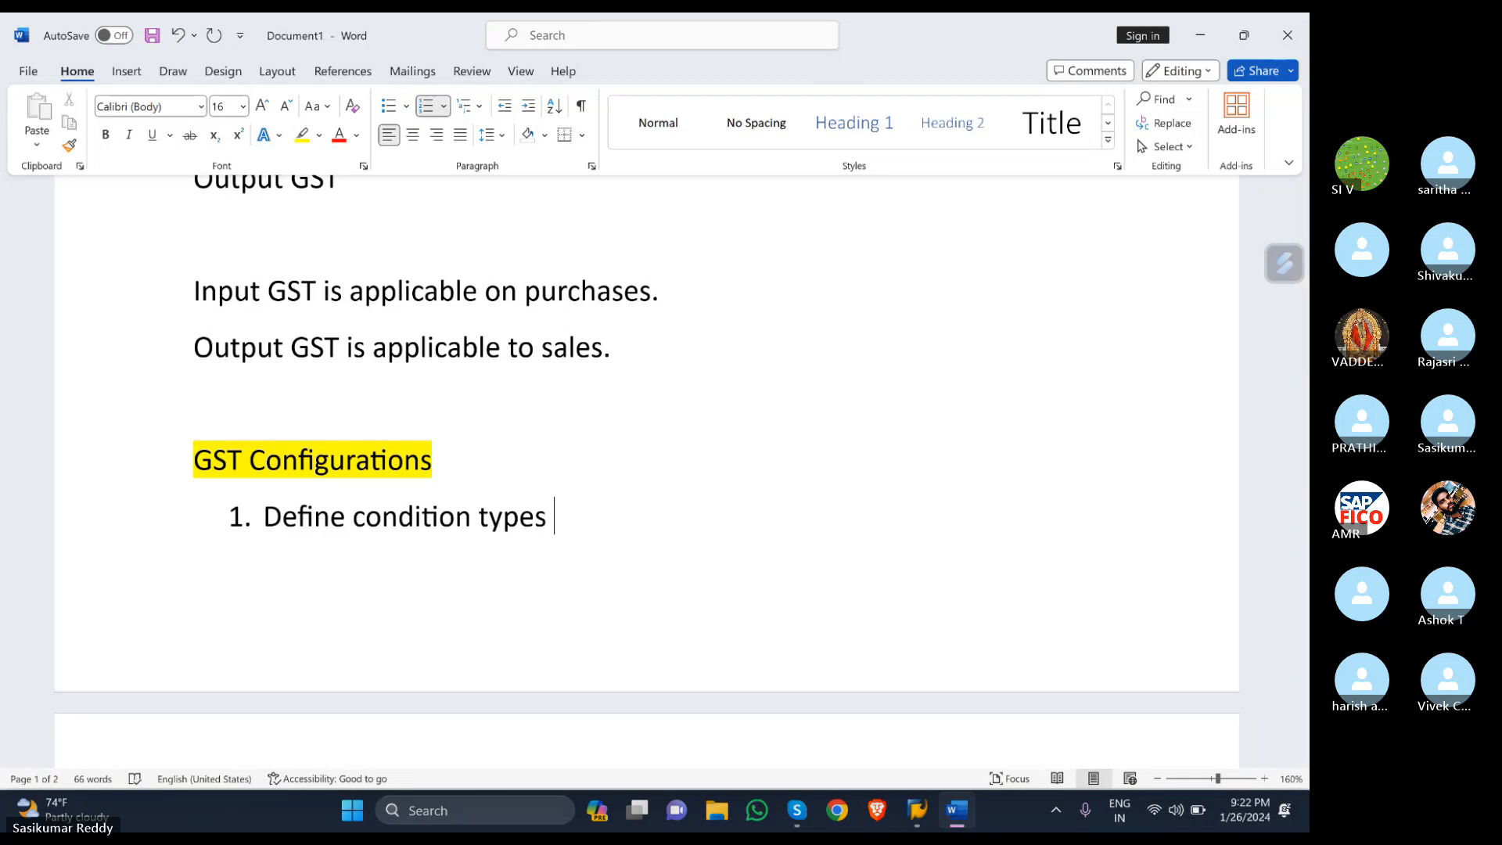
{"action": "type", "text": "OBYZ"}
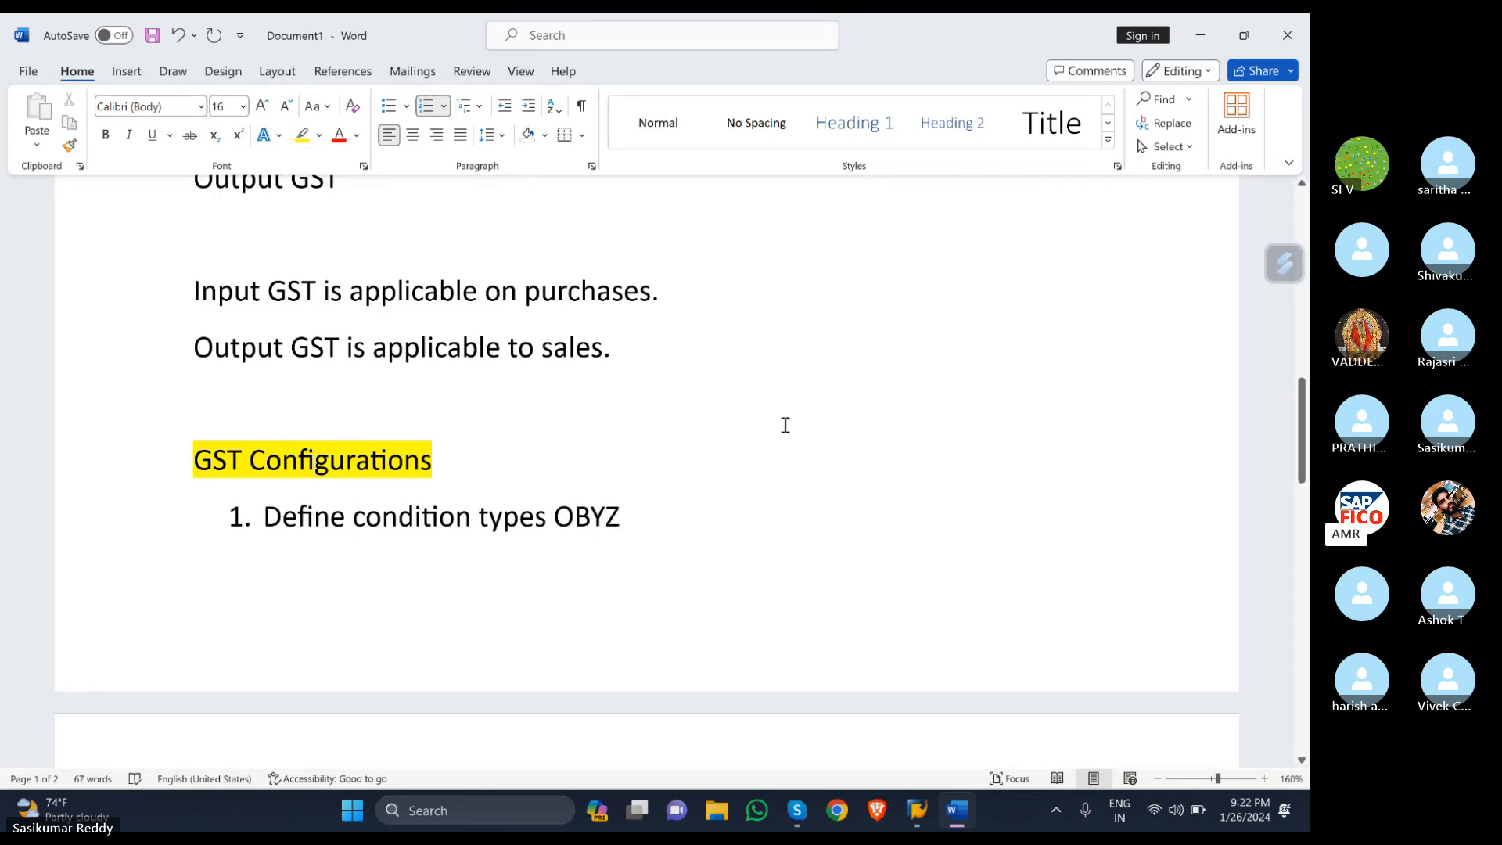
{"action": "left_click", "coordinate": [555, 517]}
{"action": "type", "text": "-"}
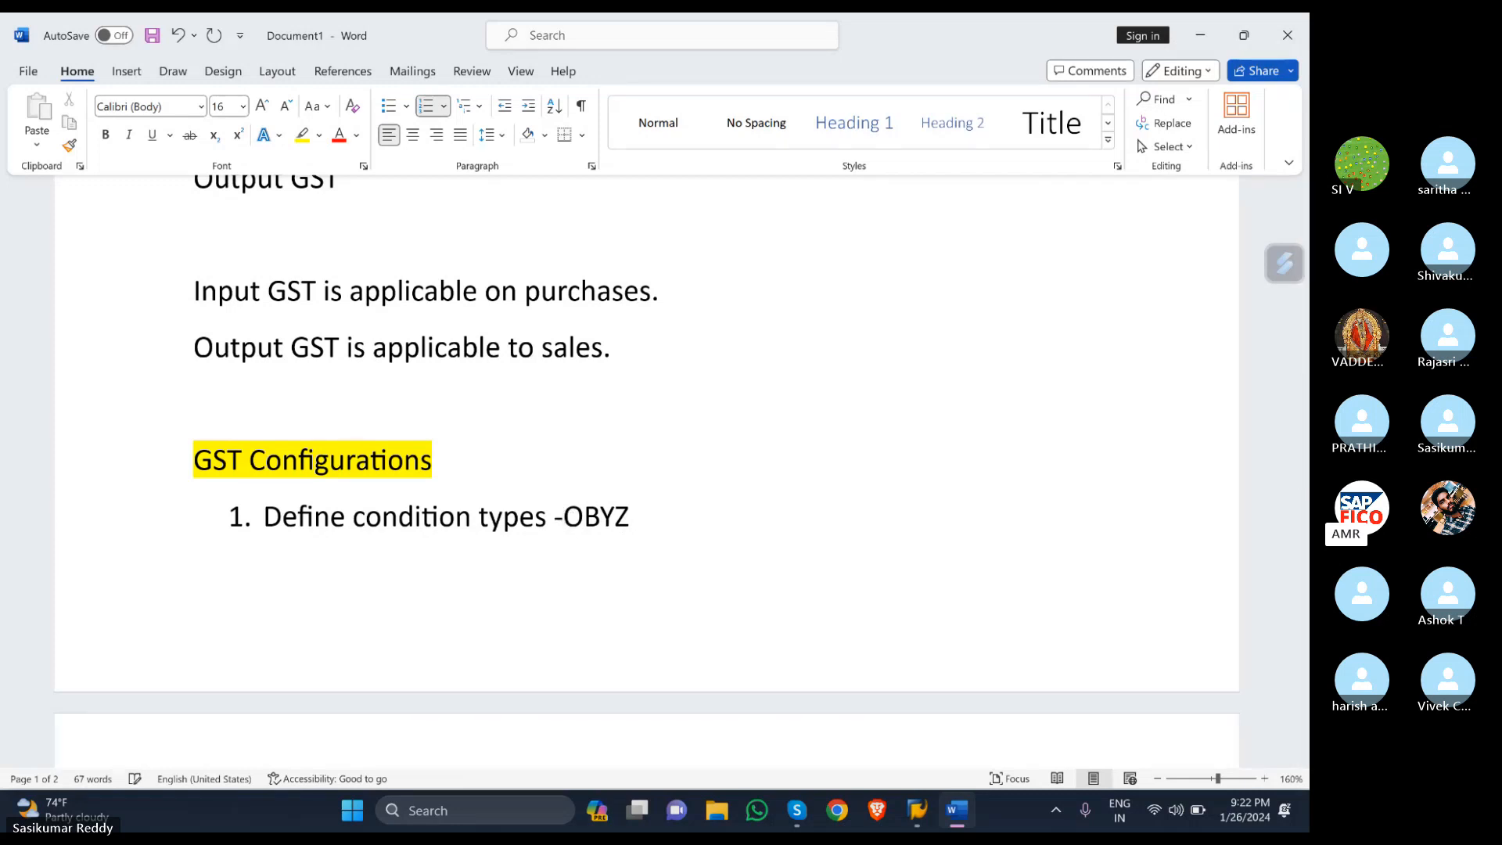
{"action": "left_click", "coordinate": [692, 537]}
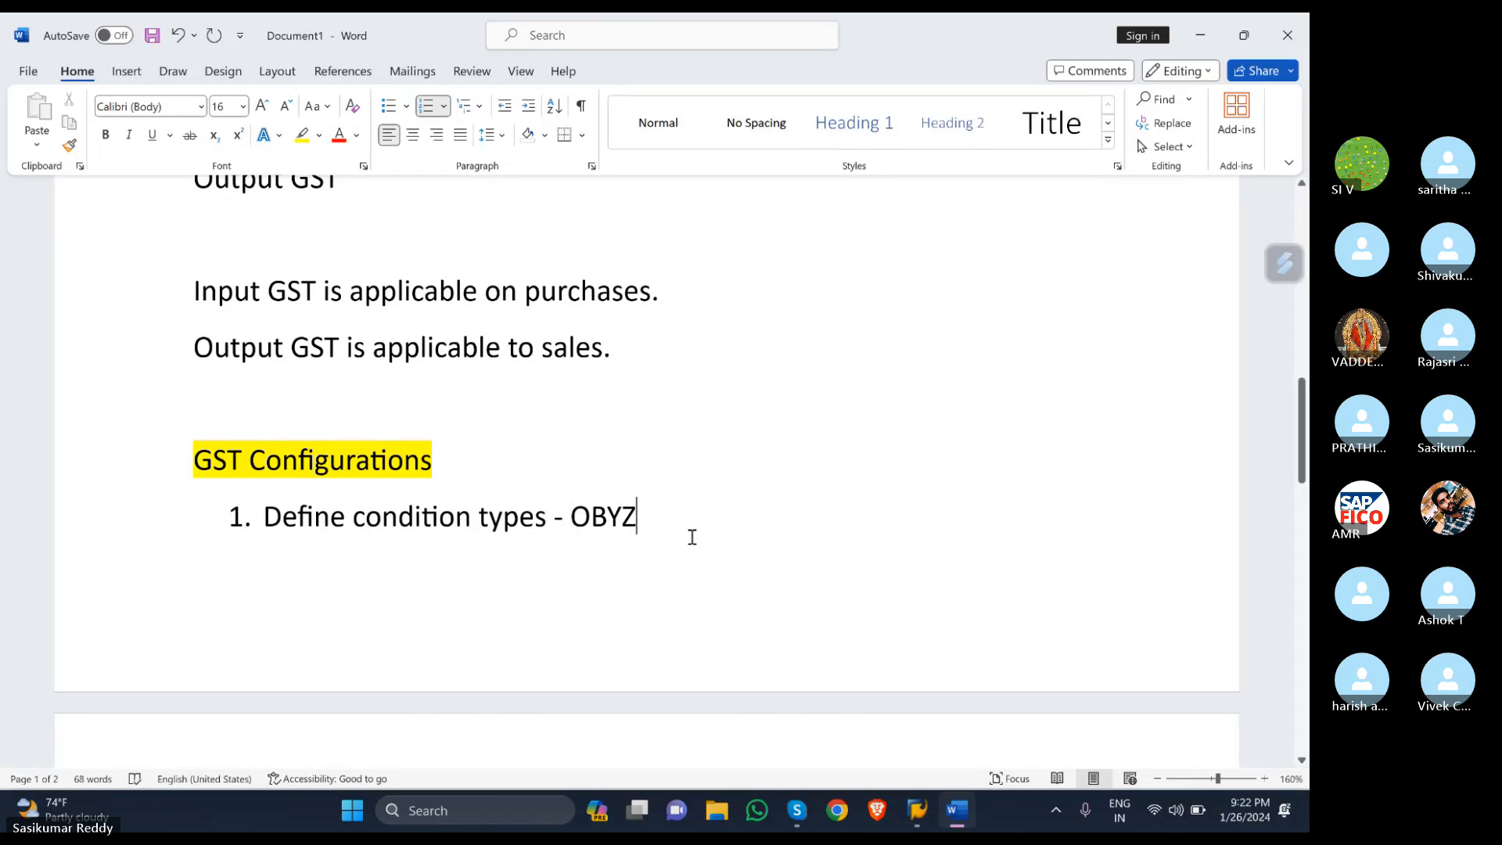
{"action": "key", "text": "Return"}
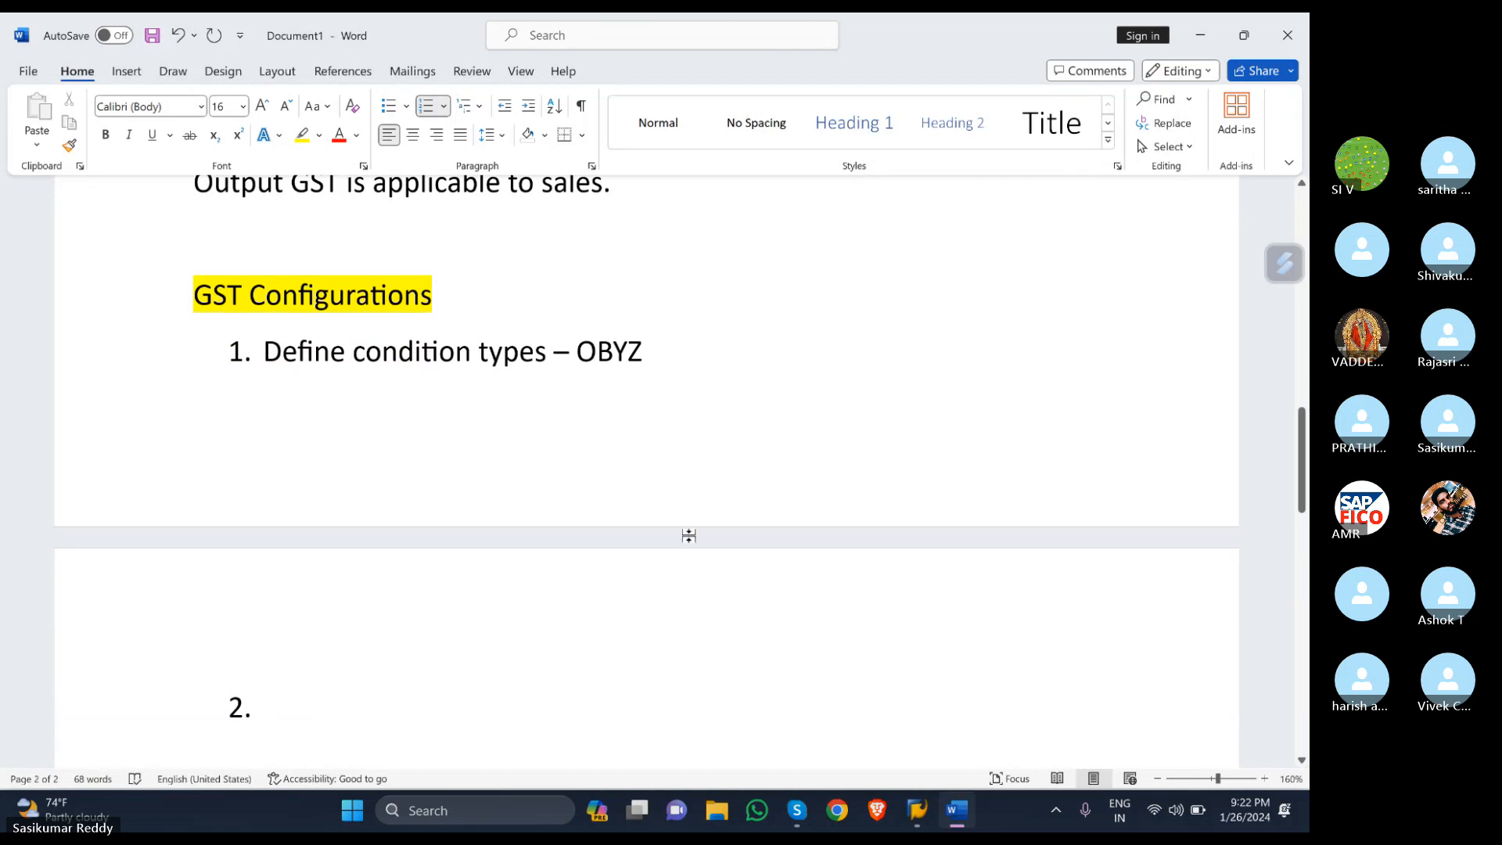
- Push the GST Configurations section onto the next page
{"action": "left_click", "coordinate": [188, 292]}
{"action": "key", "text": "Return"}
{"action": "key", "text": "Return"}
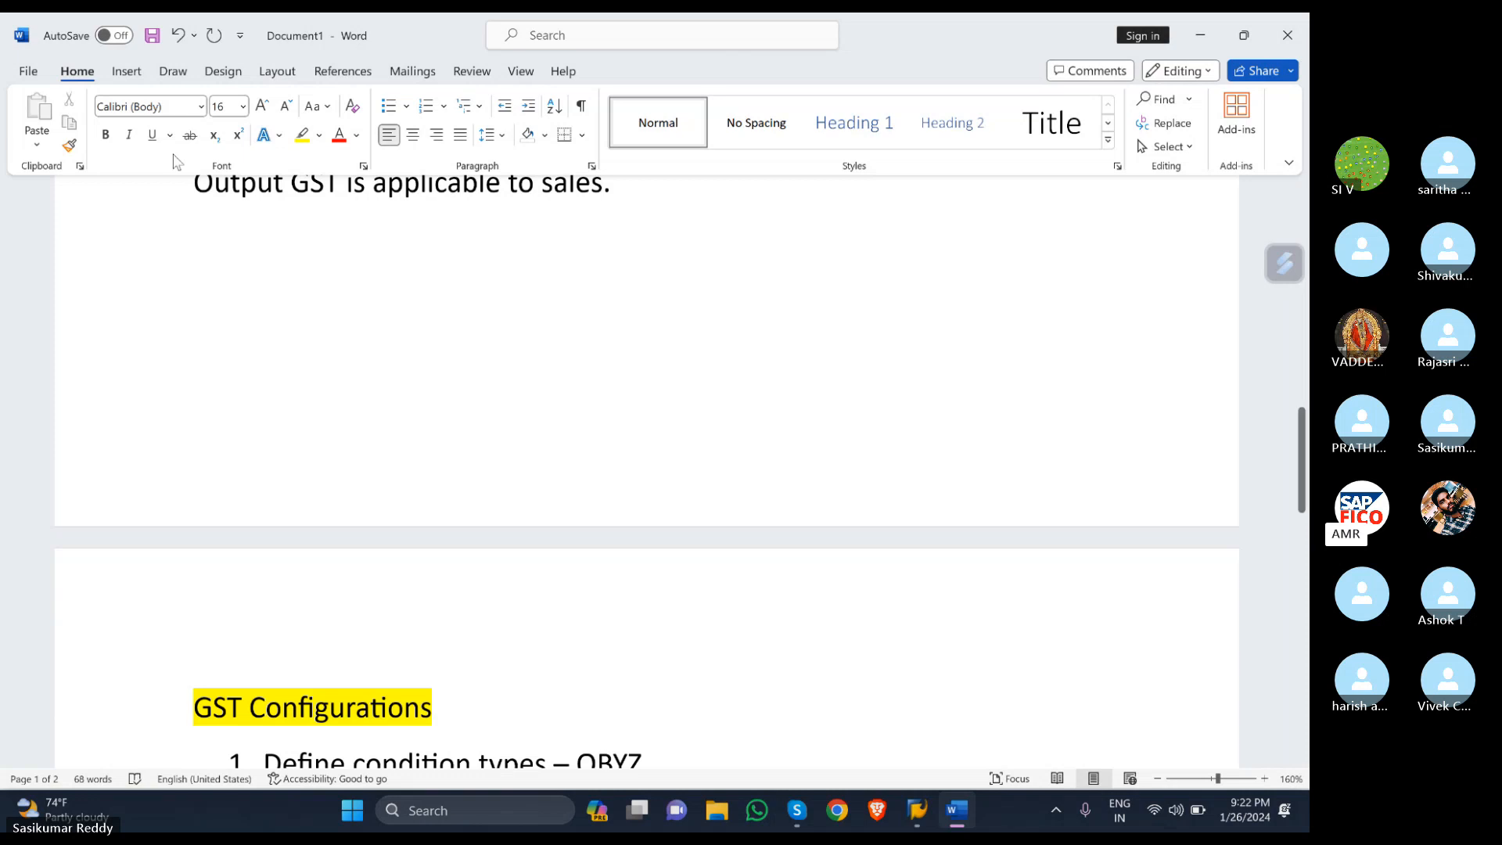
{"action": "scroll", "coordinate": [177, 162], "scroll_direction": "down", "scroll_amount": 5}
{"action": "scroll", "coordinate": [241, 363], "scroll_direction": "down", "scroll_amount": 3}
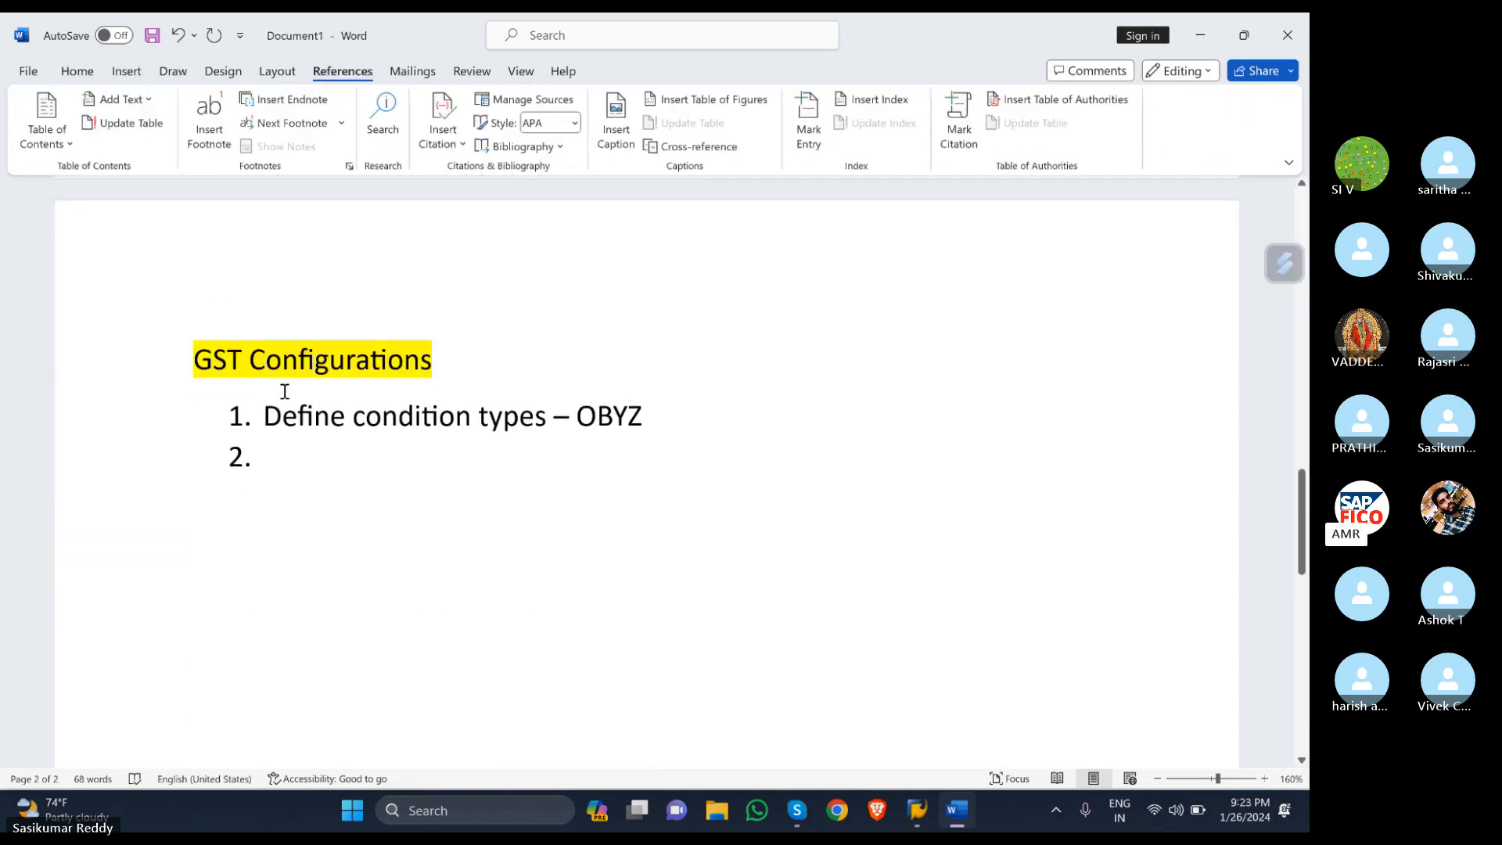
{"action": "scroll", "coordinate": [302, 386], "scroll_direction": "down", "scroll_amount": 1}
{"action": "left_click", "coordinate": [76, 70]}
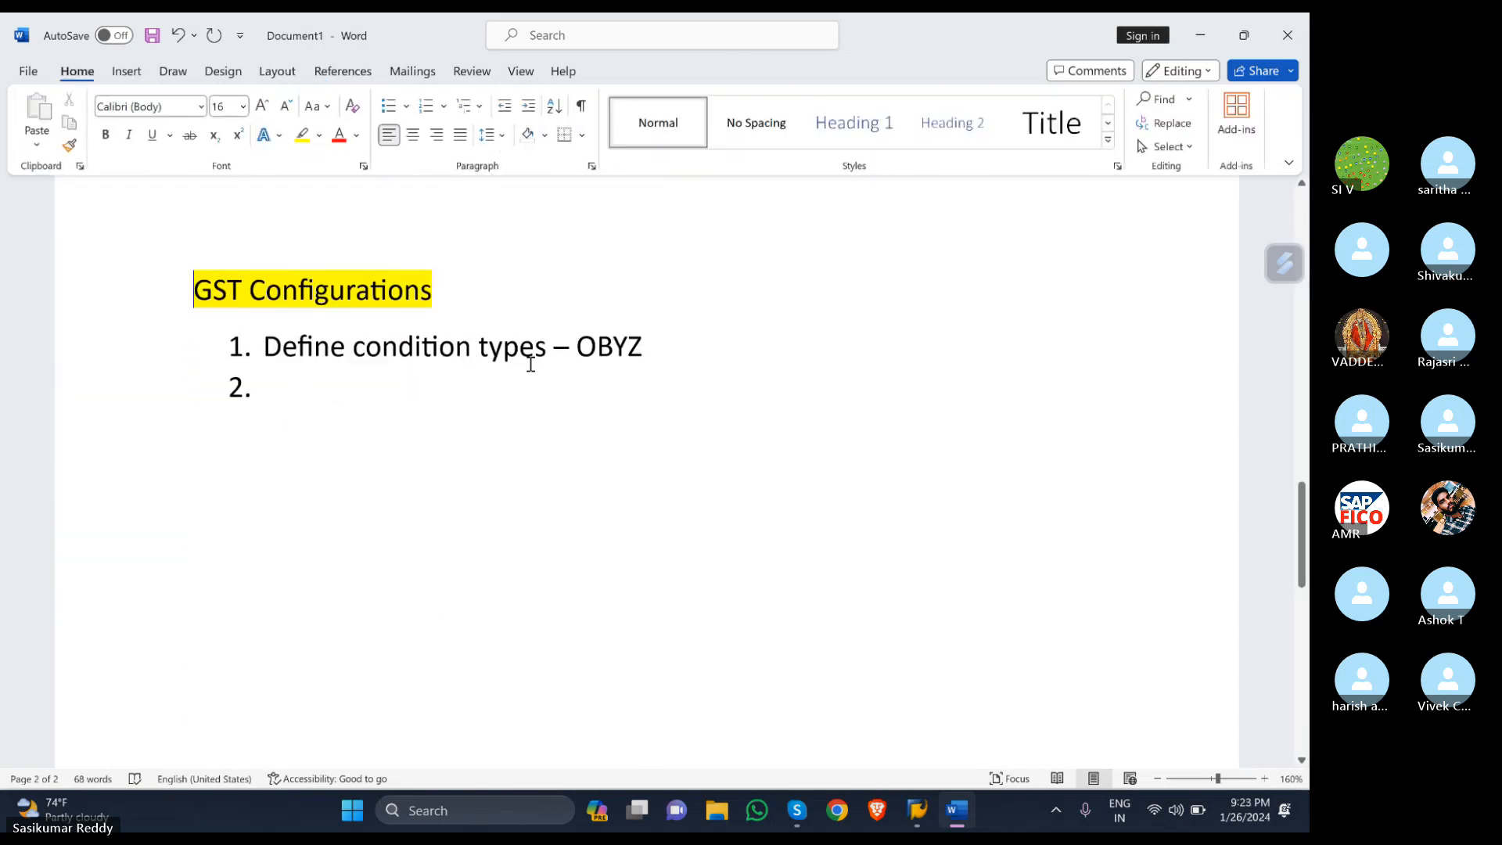
- Switch to SAP Easy Access and reset the session with /N
{"action": "mouse_move", "coordinate": [918, 811]}
{"action": "left_click", "coordinate": [974, 720]}
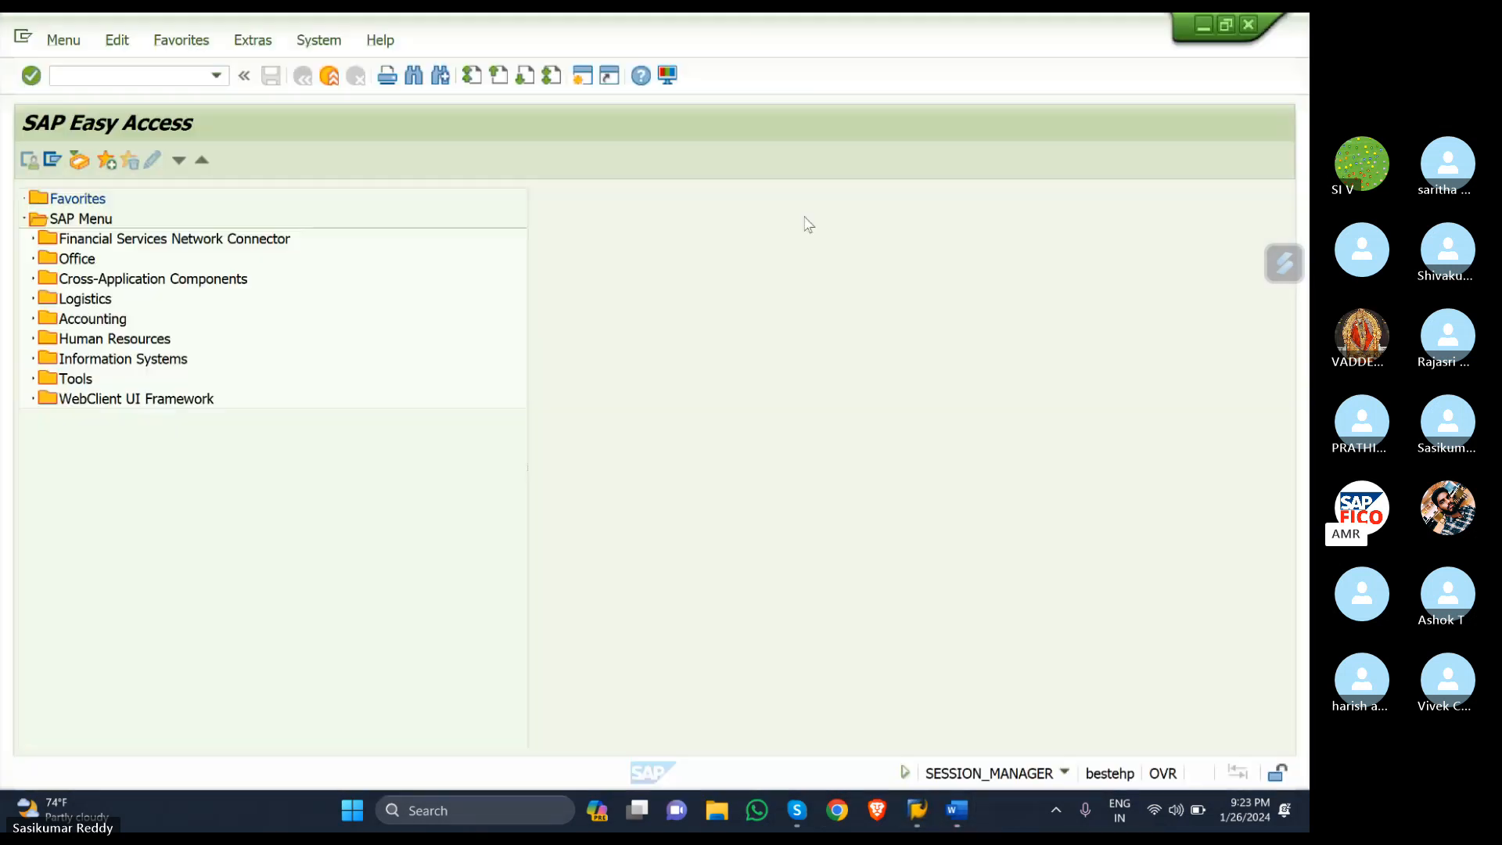
{"action": "left_click", "coordinate": [88, 78]}
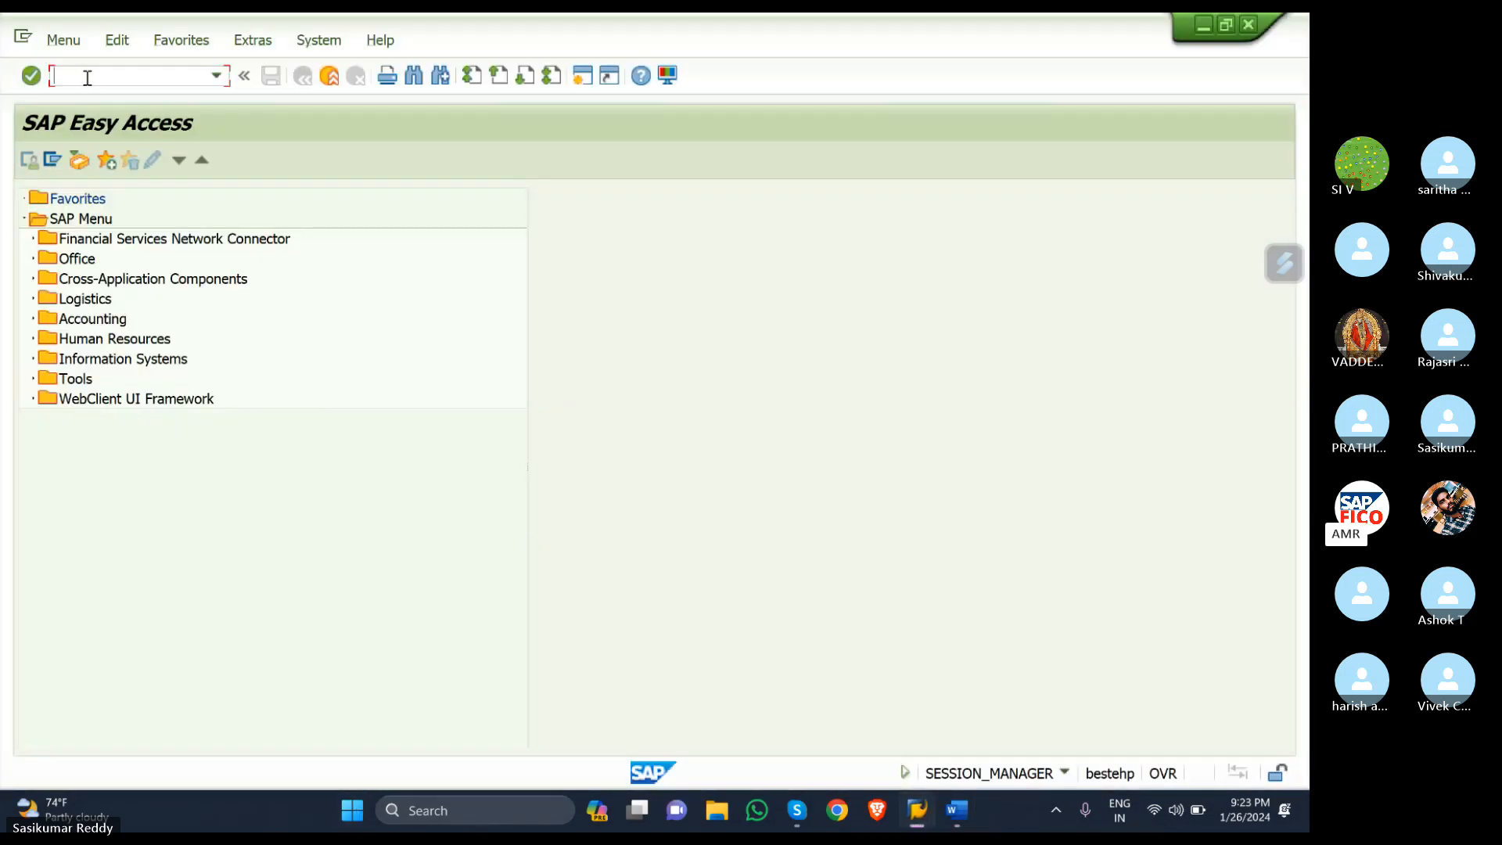
{"action": "type", "text": "/N"}
{"action": "key", "text": "Return"}
- Run SPRO and dismiss the connection-broken error details
{"action": "type", "text": "SPRO"}
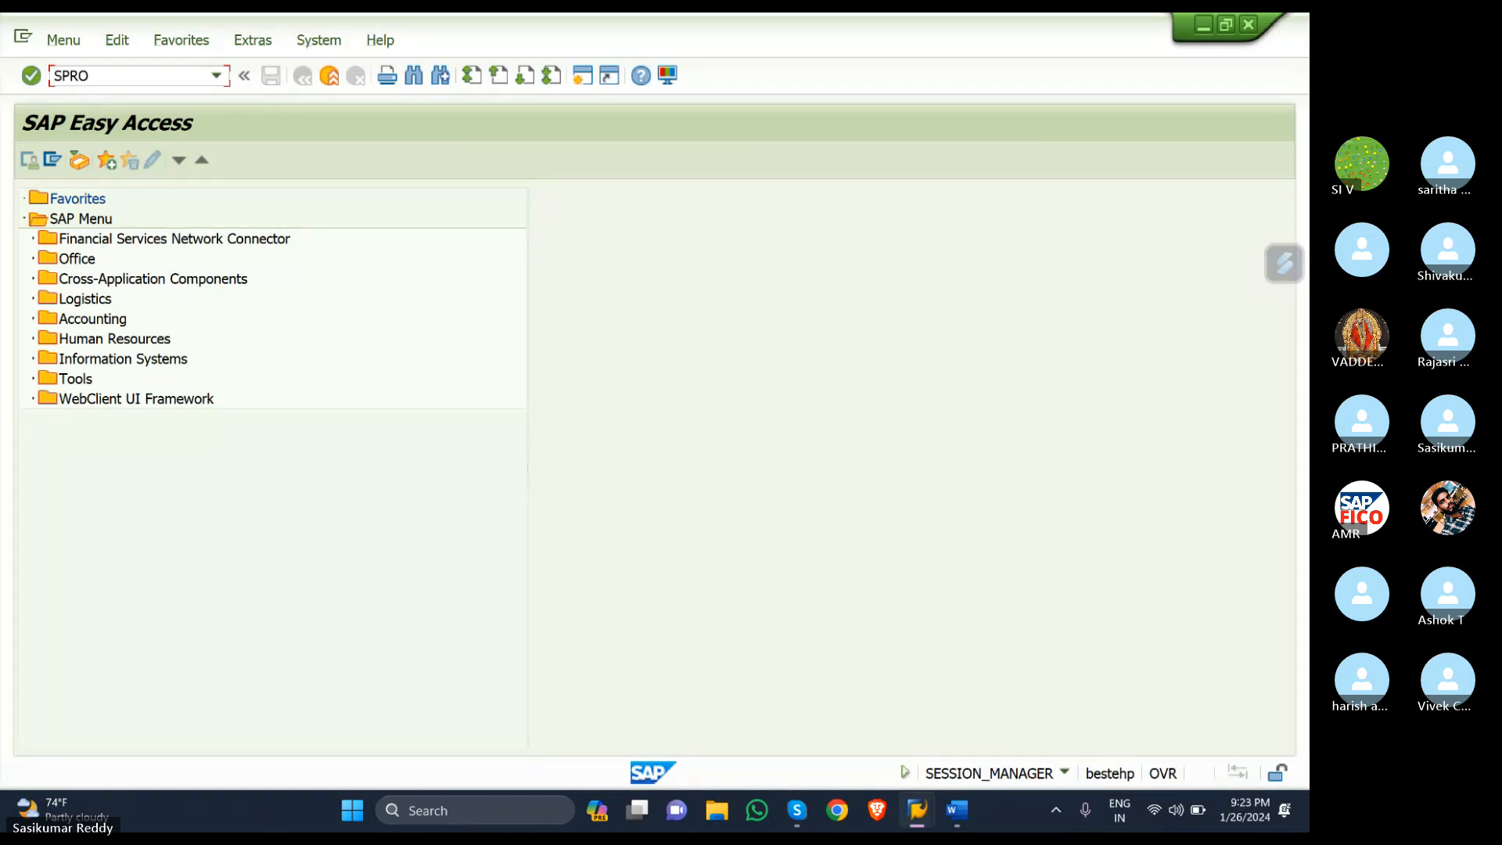
{"action": "key", "text": "Return"}
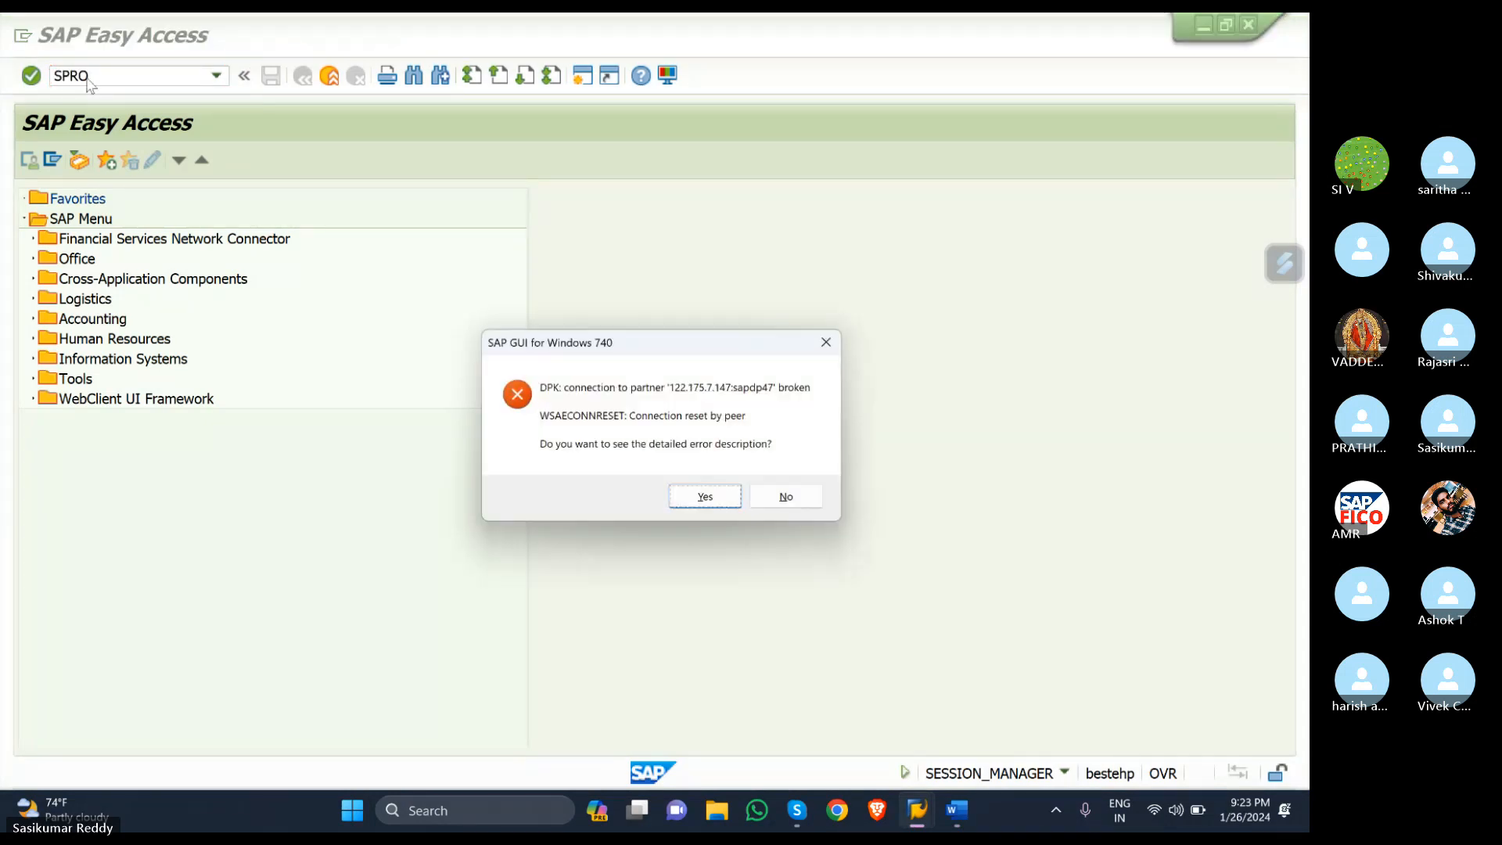
{"action": "left_click", "coordinate": [707, 497]}
{"action": "left_click", "coordinate": [790, 563]}
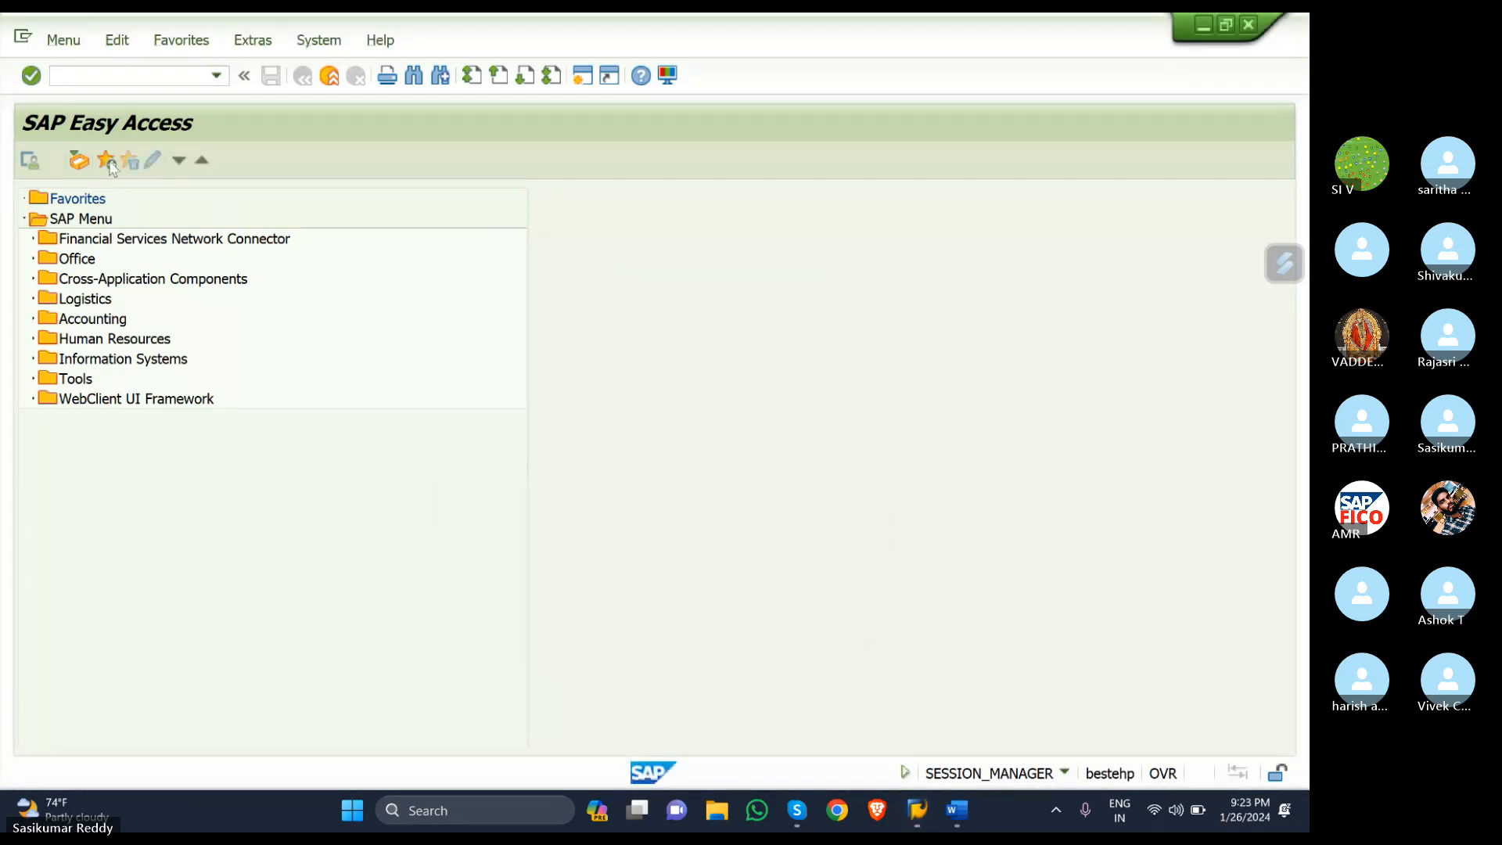
- Reopen SAP Logon and sign in again with the saved user ID and password
{"action": "key", "text": "alt+Tab"}
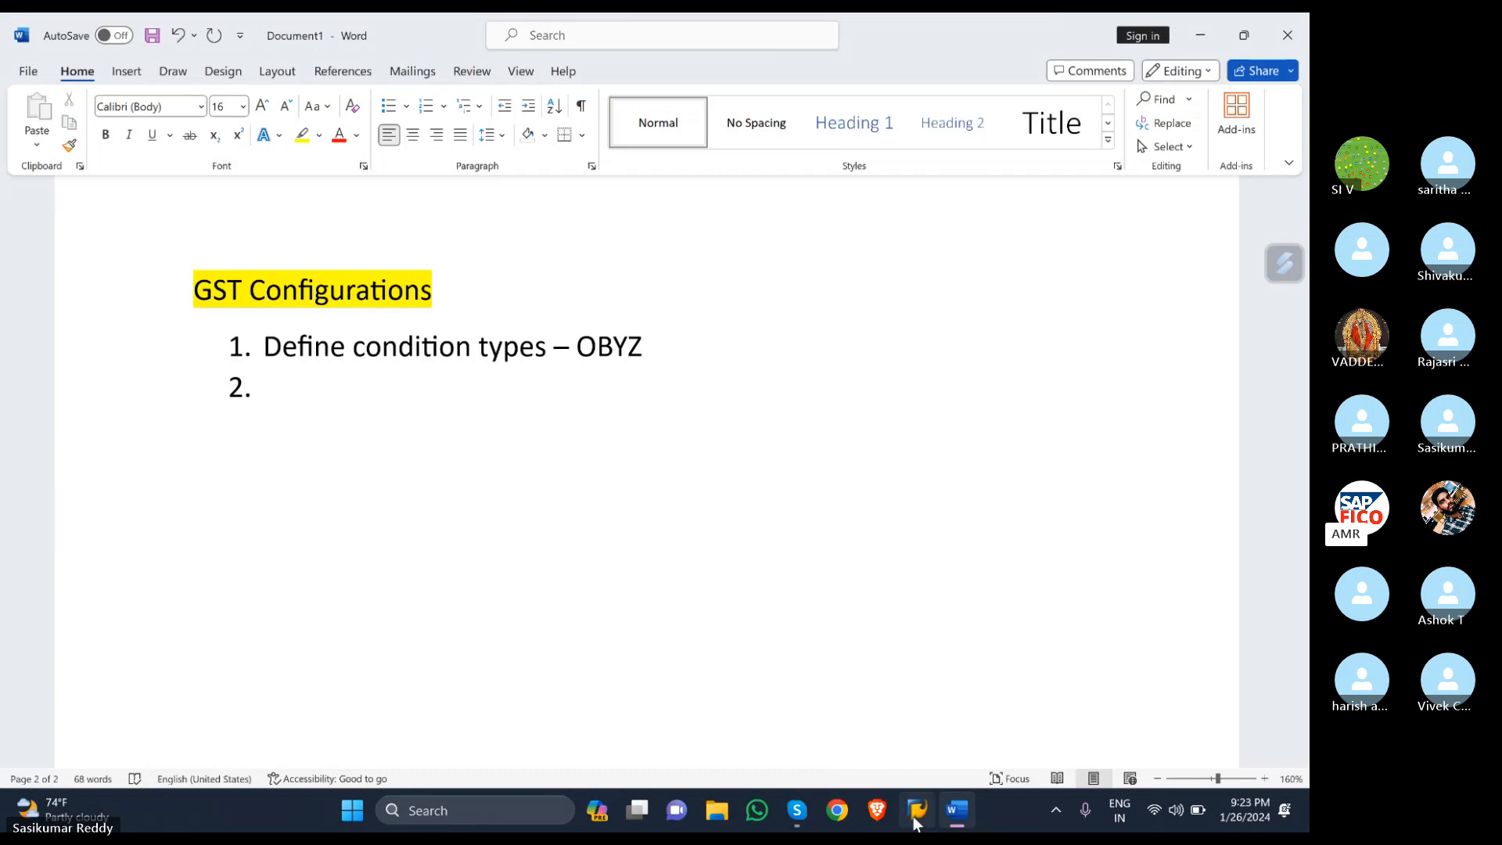
{"action": "mouse_move", "coordinate": [917, 813]}
{"action": "left_click", "coordinate": [900, 739]}
{"action": "left_click", "coordinate": [82, 90]}
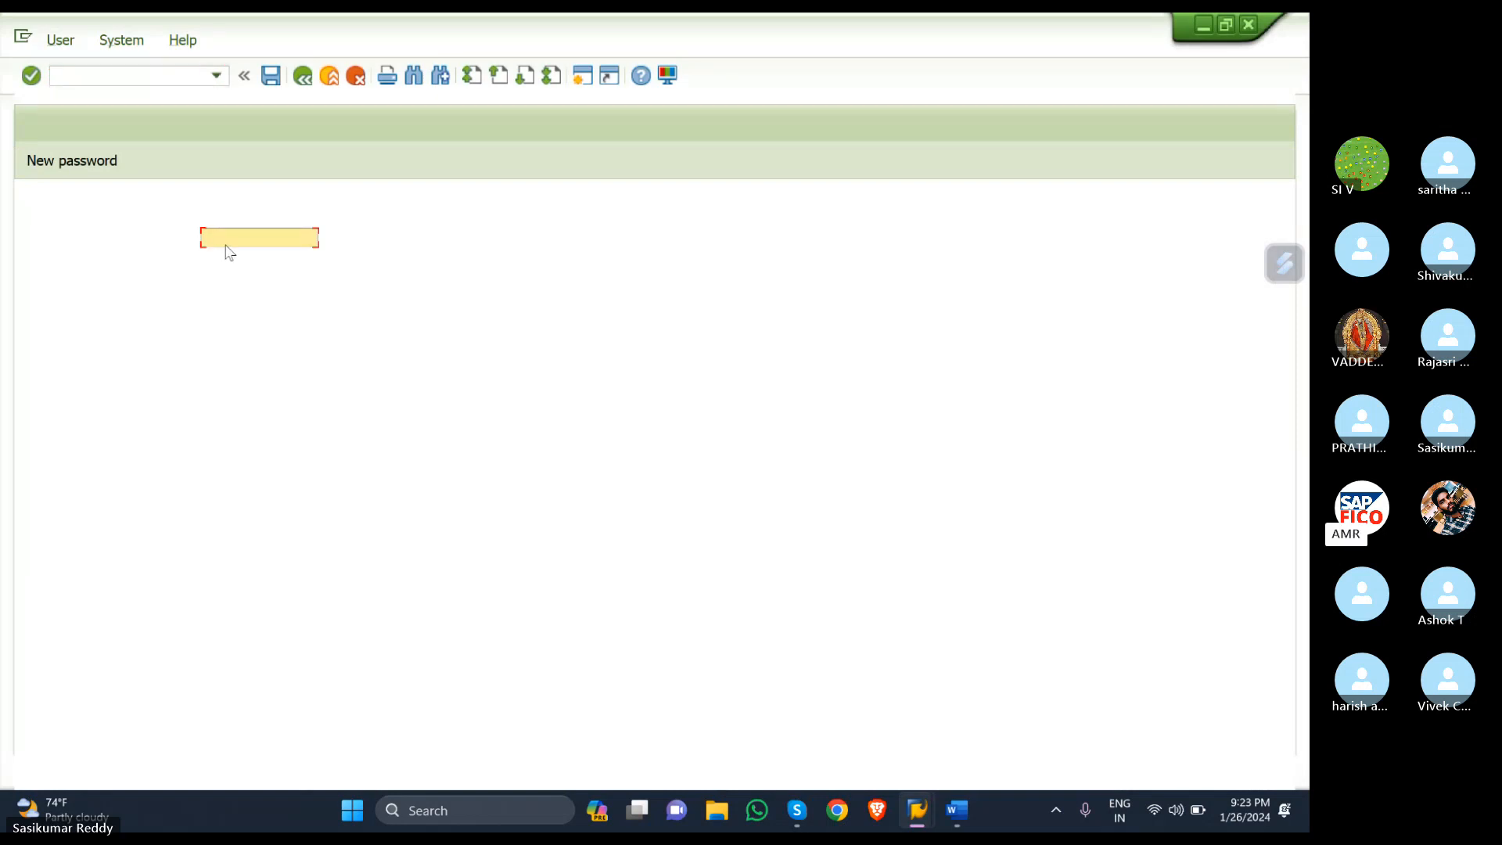
{"action": "type", "text": "4"}
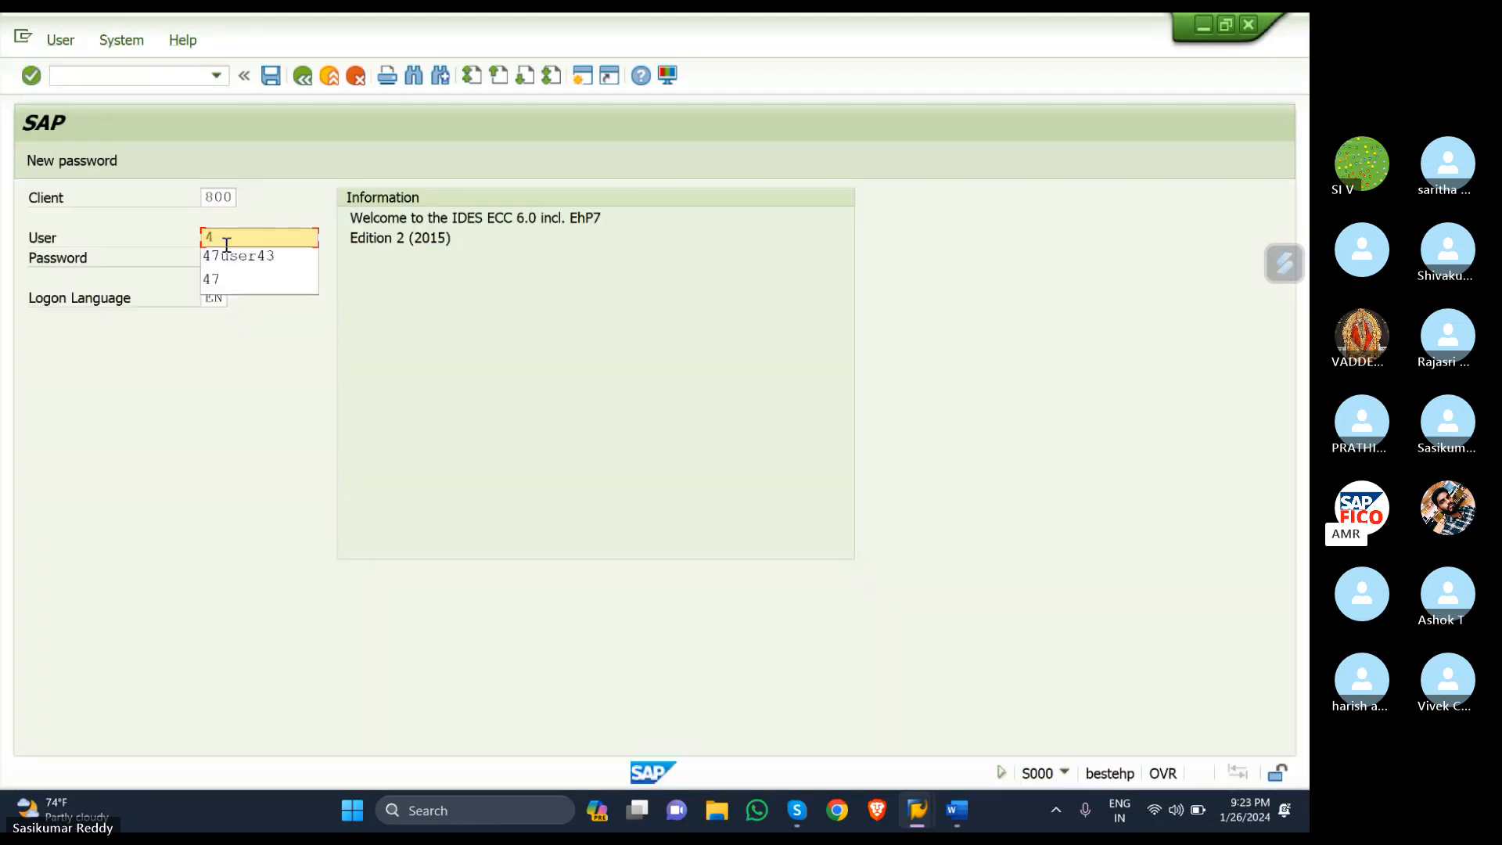
{"action": "left_click", "coordinate": [234, 261]}
{"action": "left_click", "coordinate": [234, 261]}
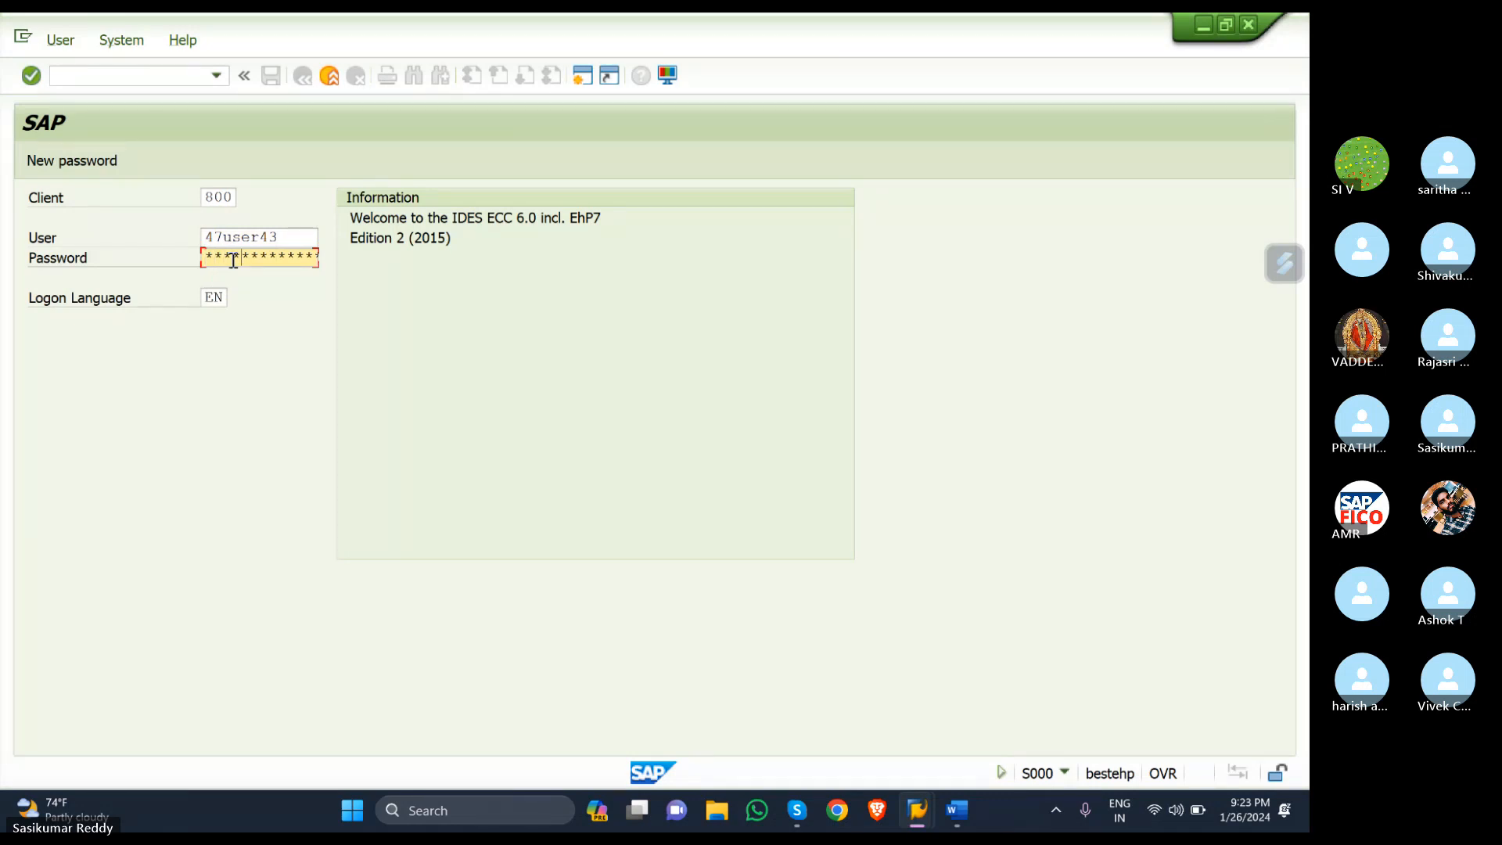
{"action": "key", "text": "Return"}
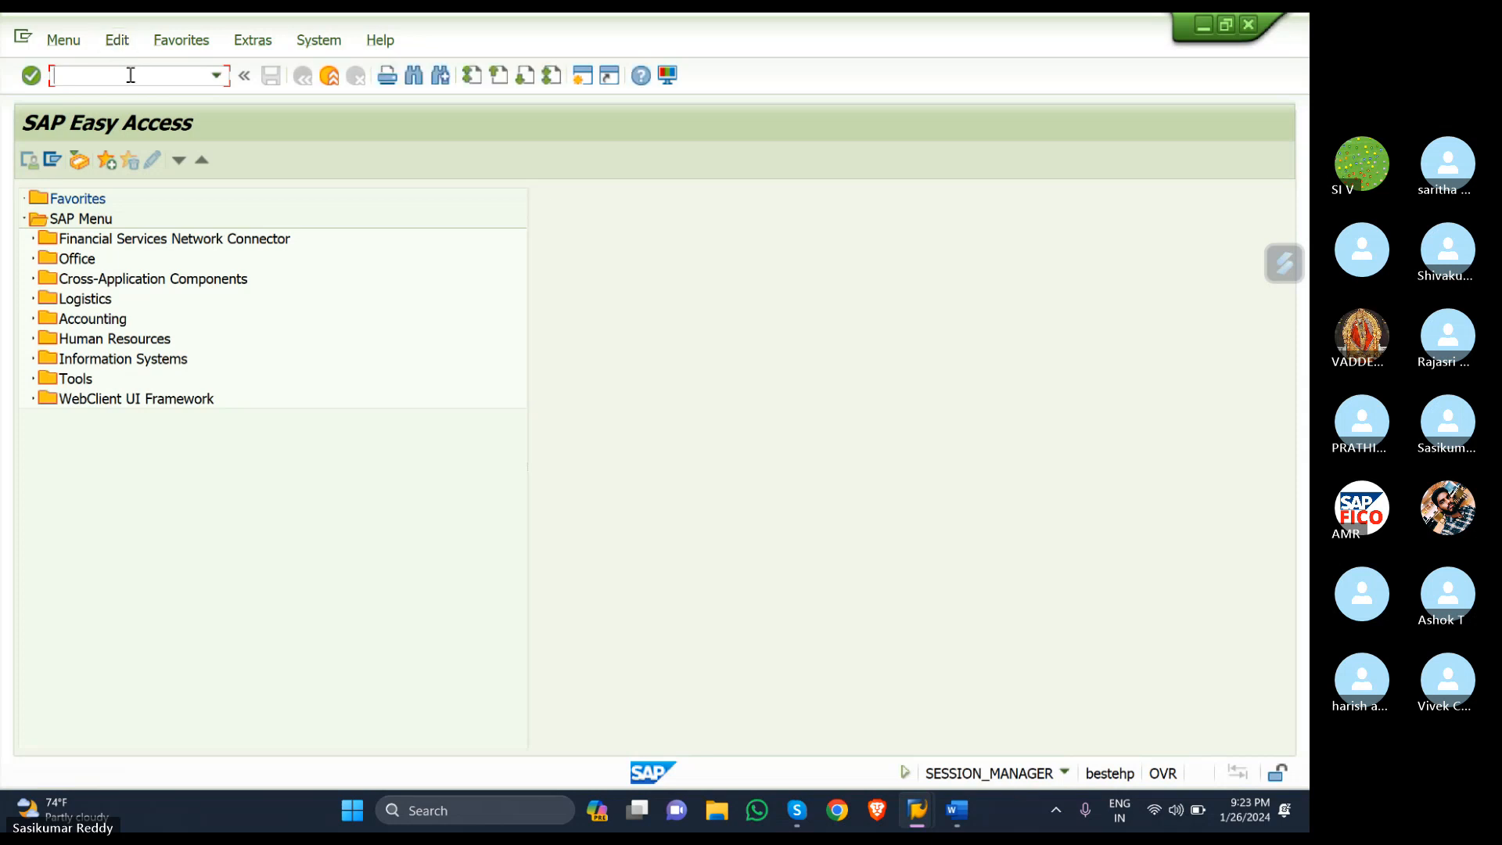
- Run OBYZ and choose Condition Types from the Condition Element window
{"action": "type", "text": "OBYZ"}
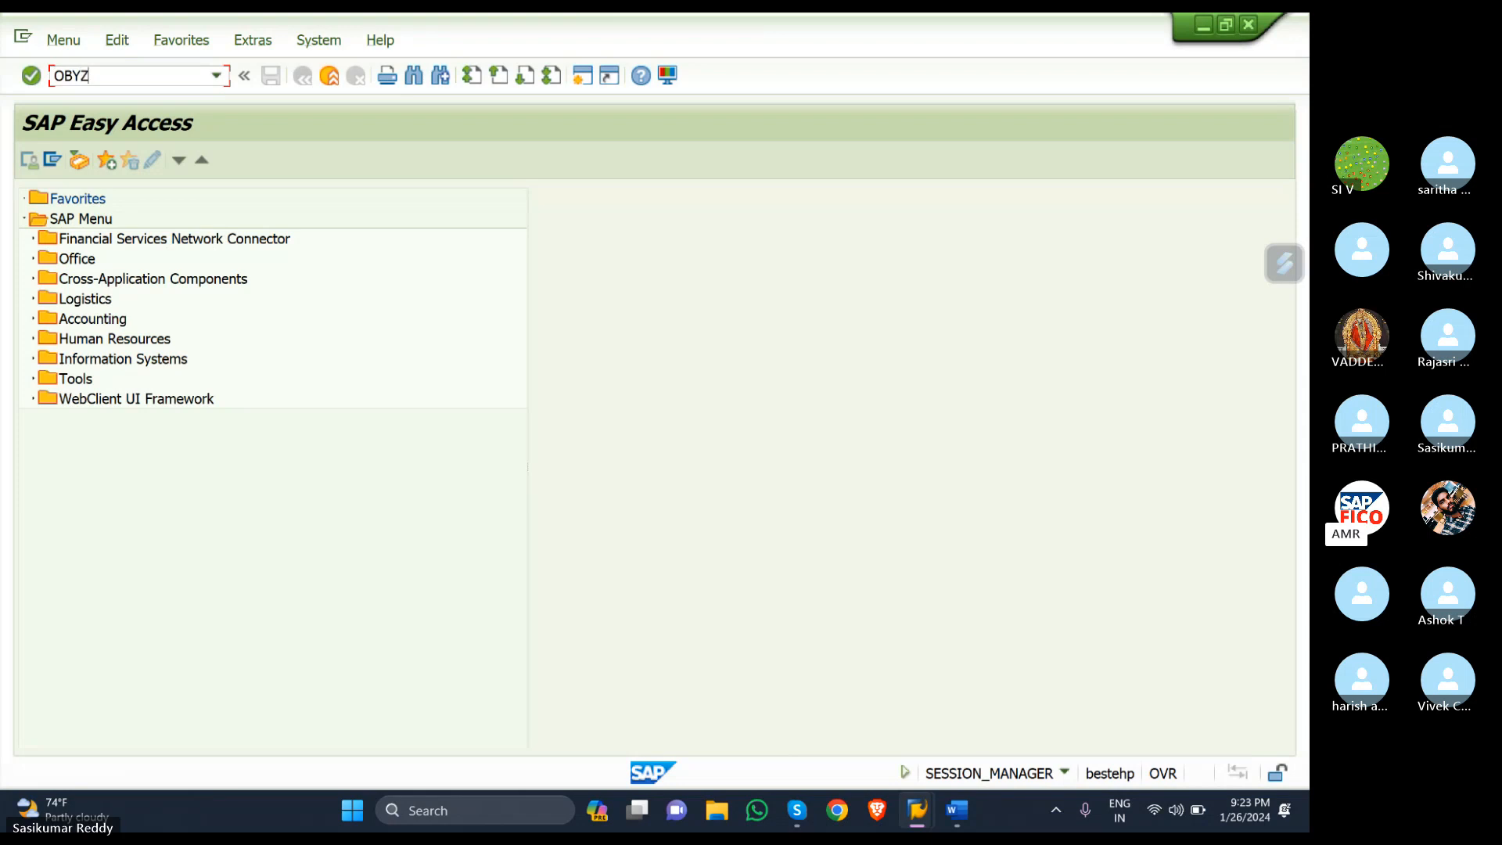
{"action": "key", "text": "Return"}
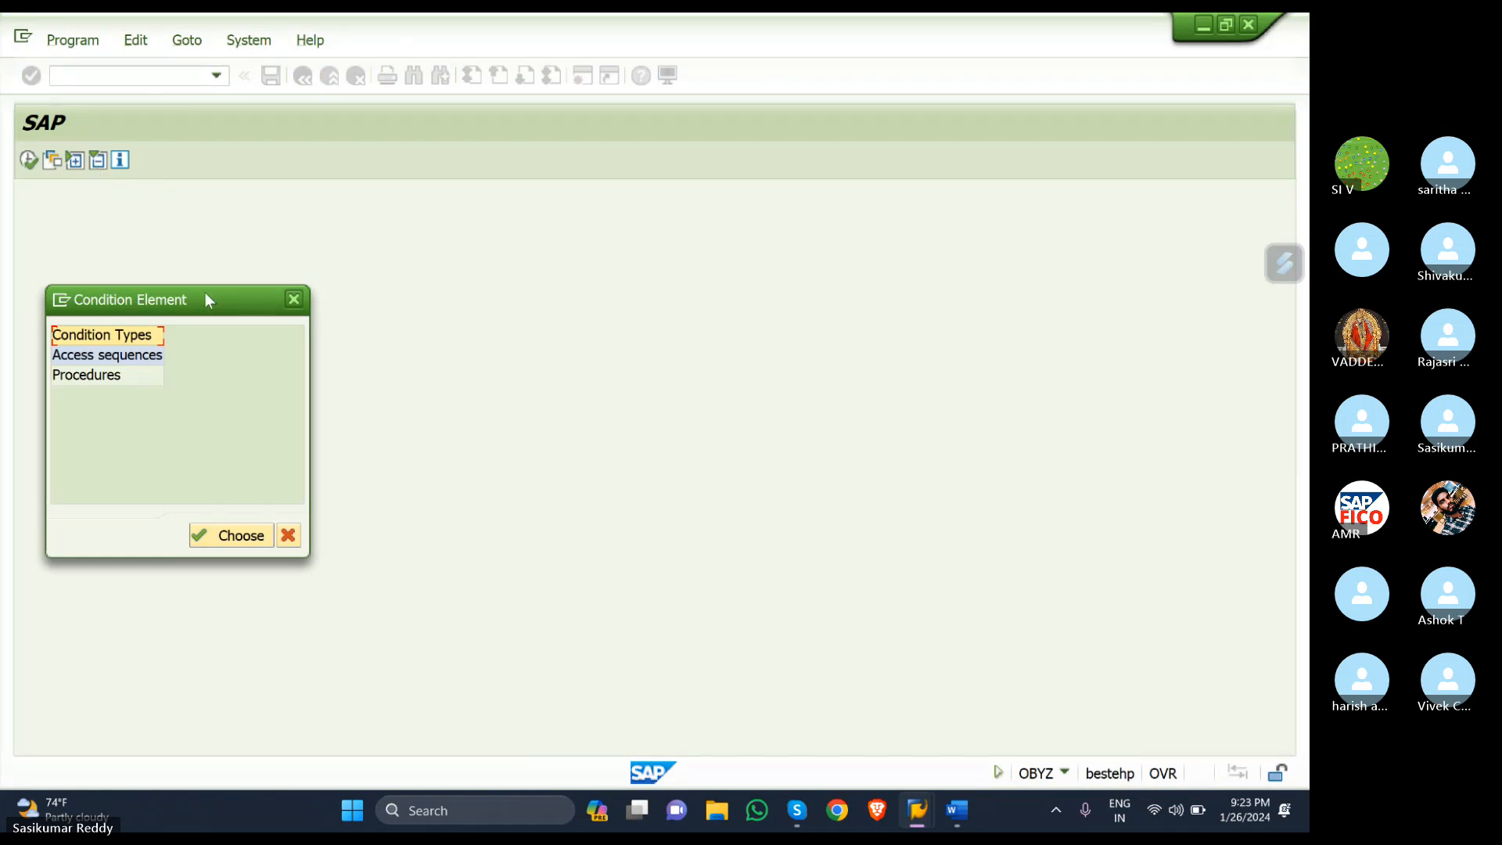
{"action": "left_click_drag", "start_coordinate": [205, 292], "coordinate": [508, 189]}
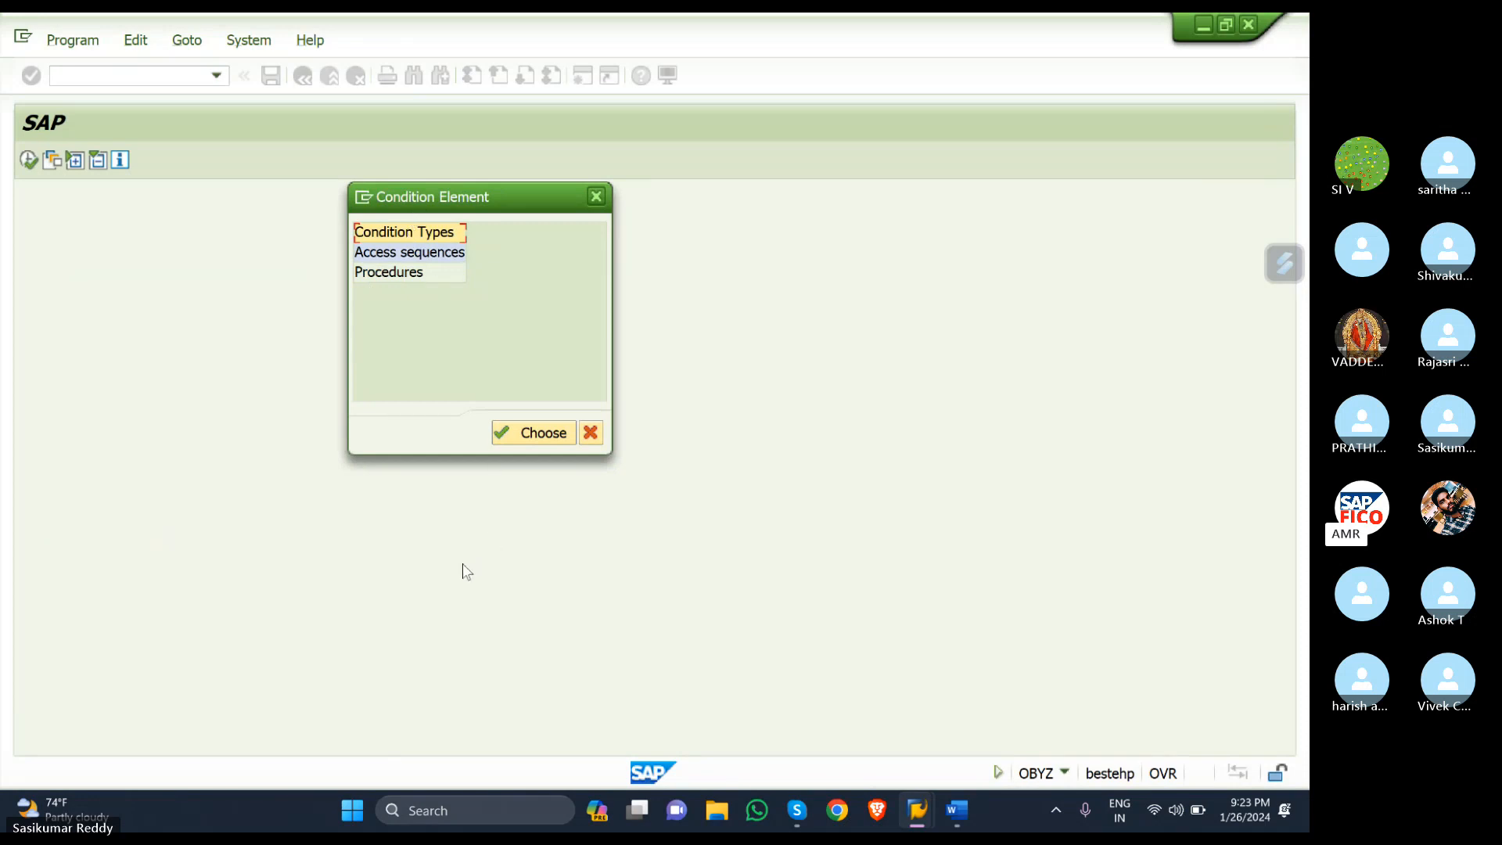
{"action": "left_click", "coordinate": [534, 432]}
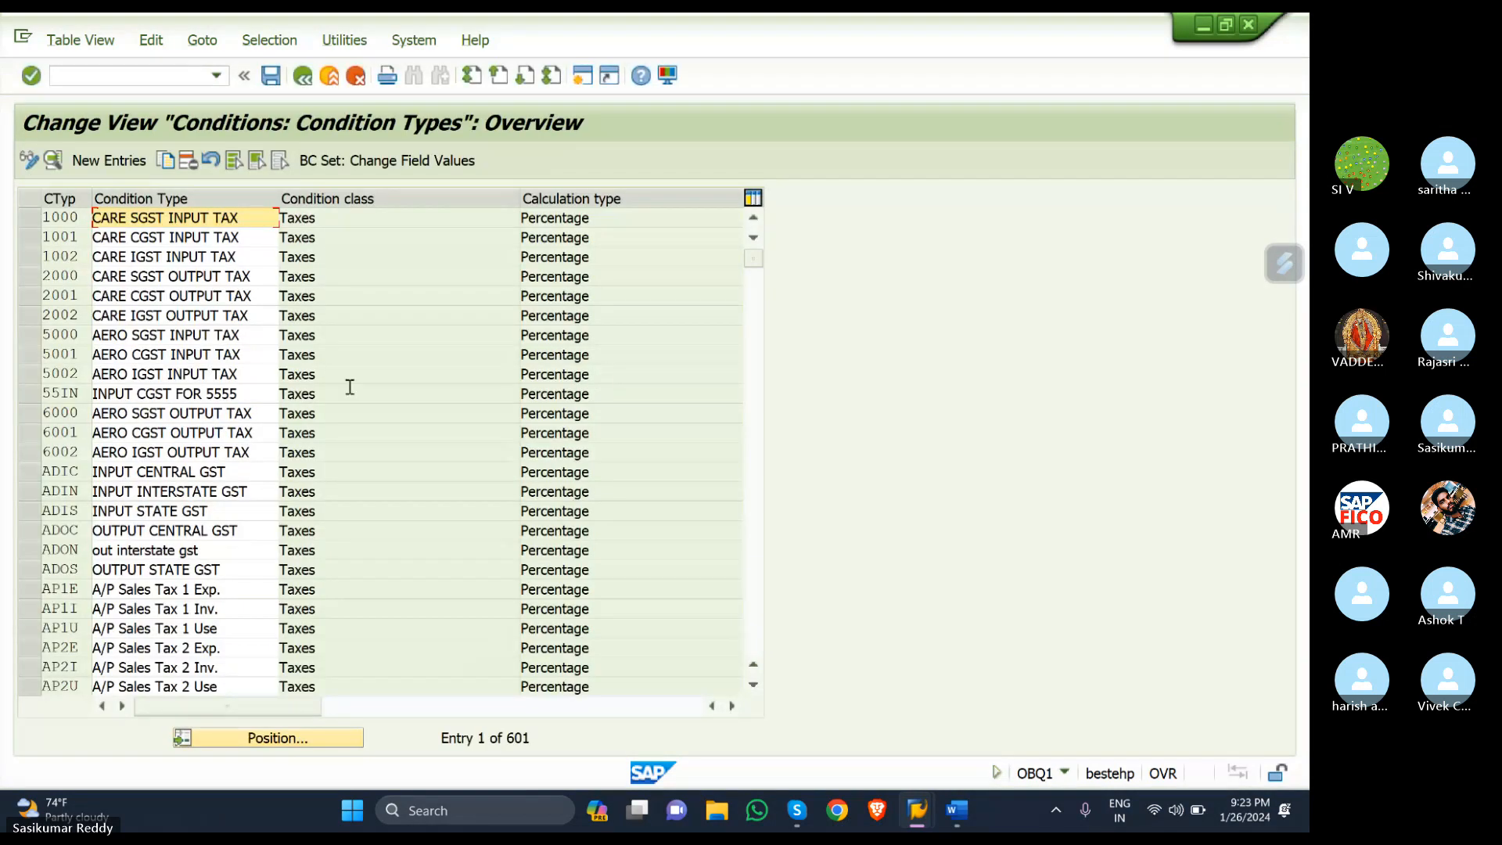
- Create a new entry with condition type SKR1 and description 'INPUT SGST -SKR'
{"action": "left_click", "coordinate": [108, 160]}
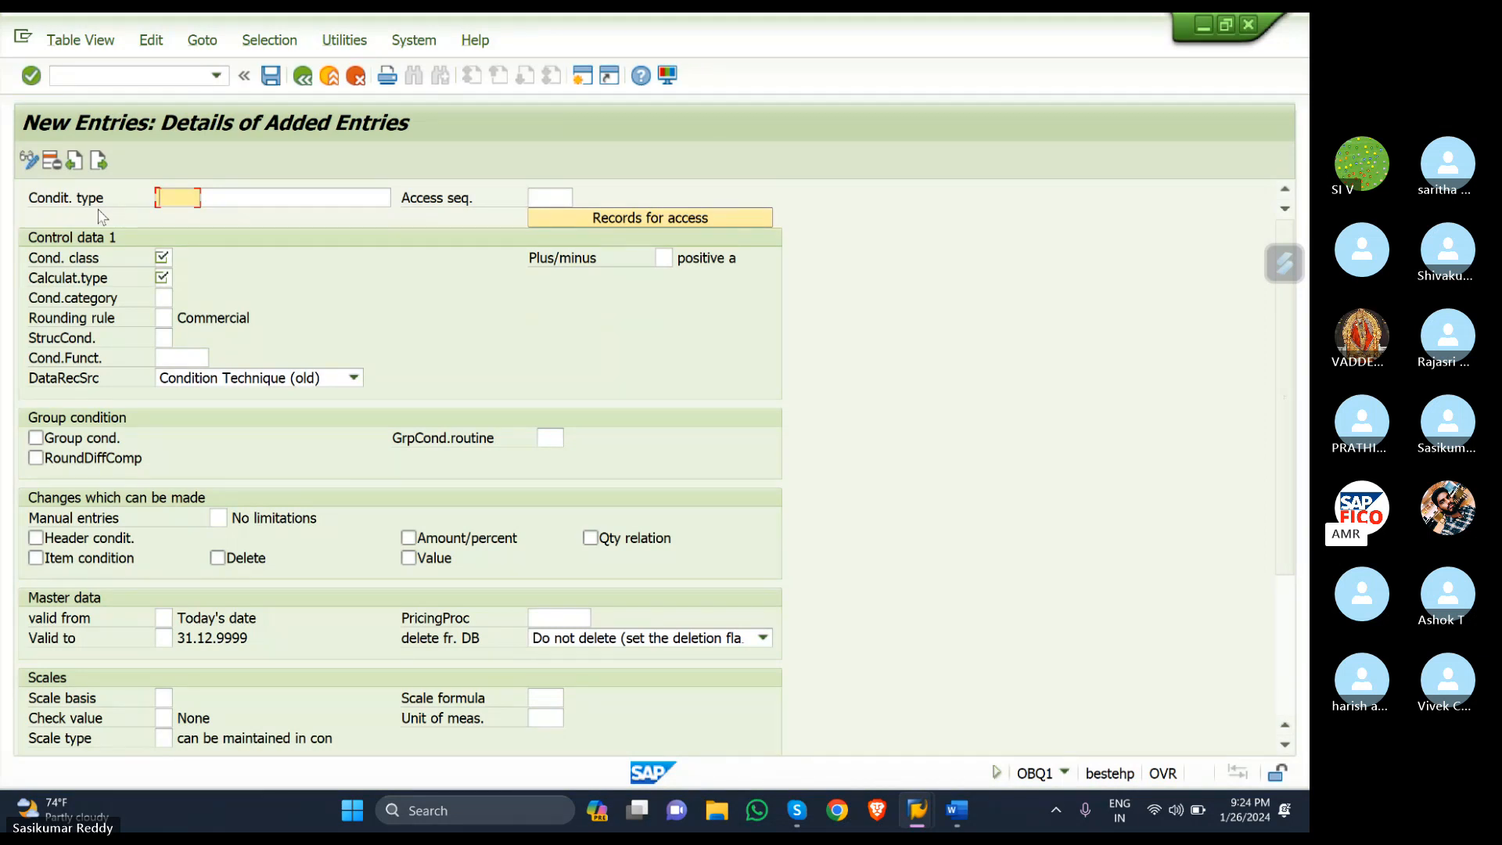
{"action": "type", "text": "S"}
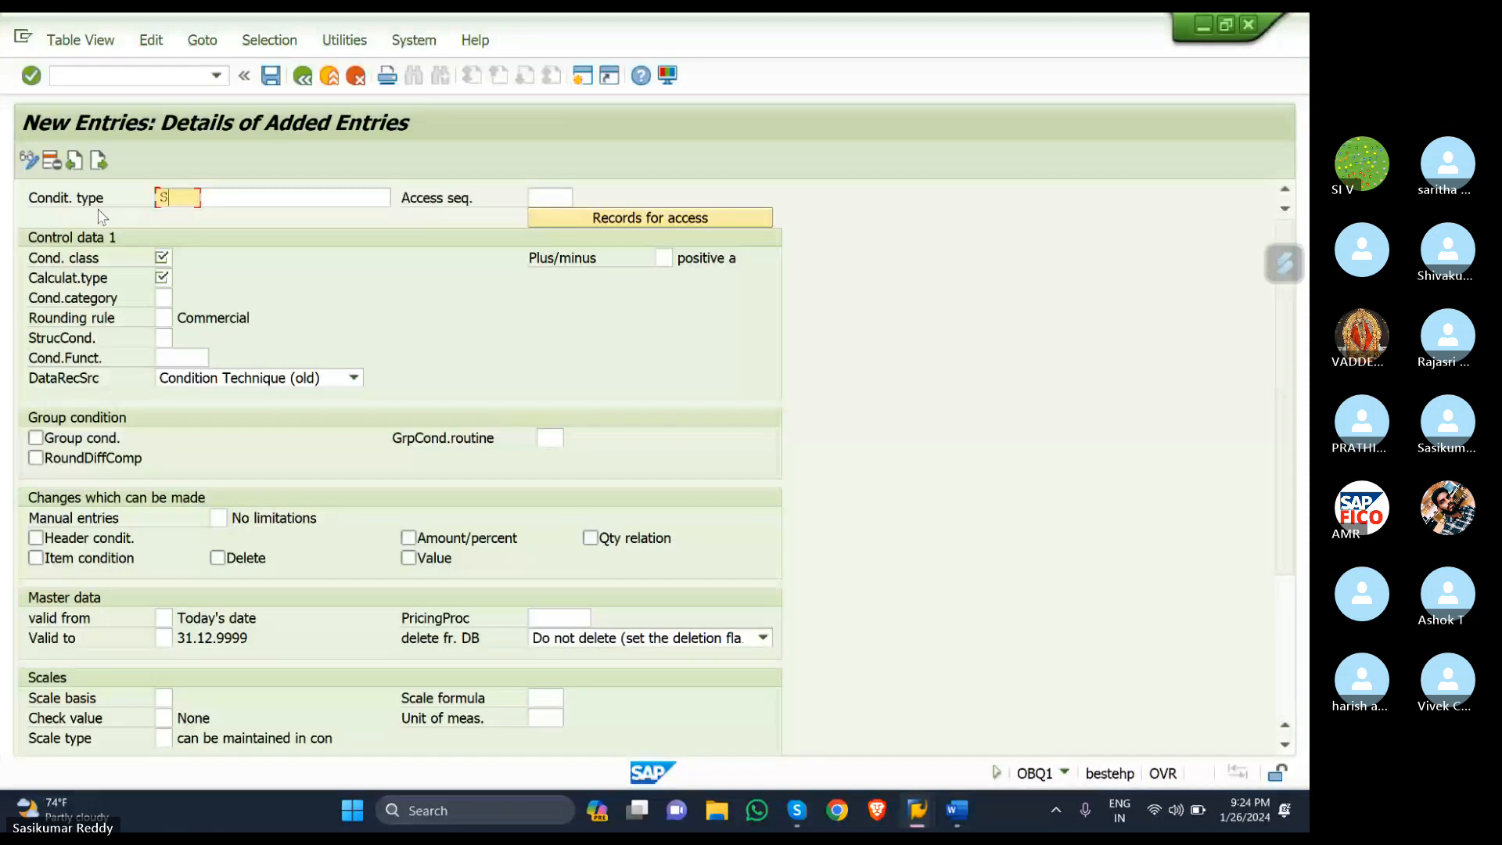
{"action": "type", "text": "KR"}
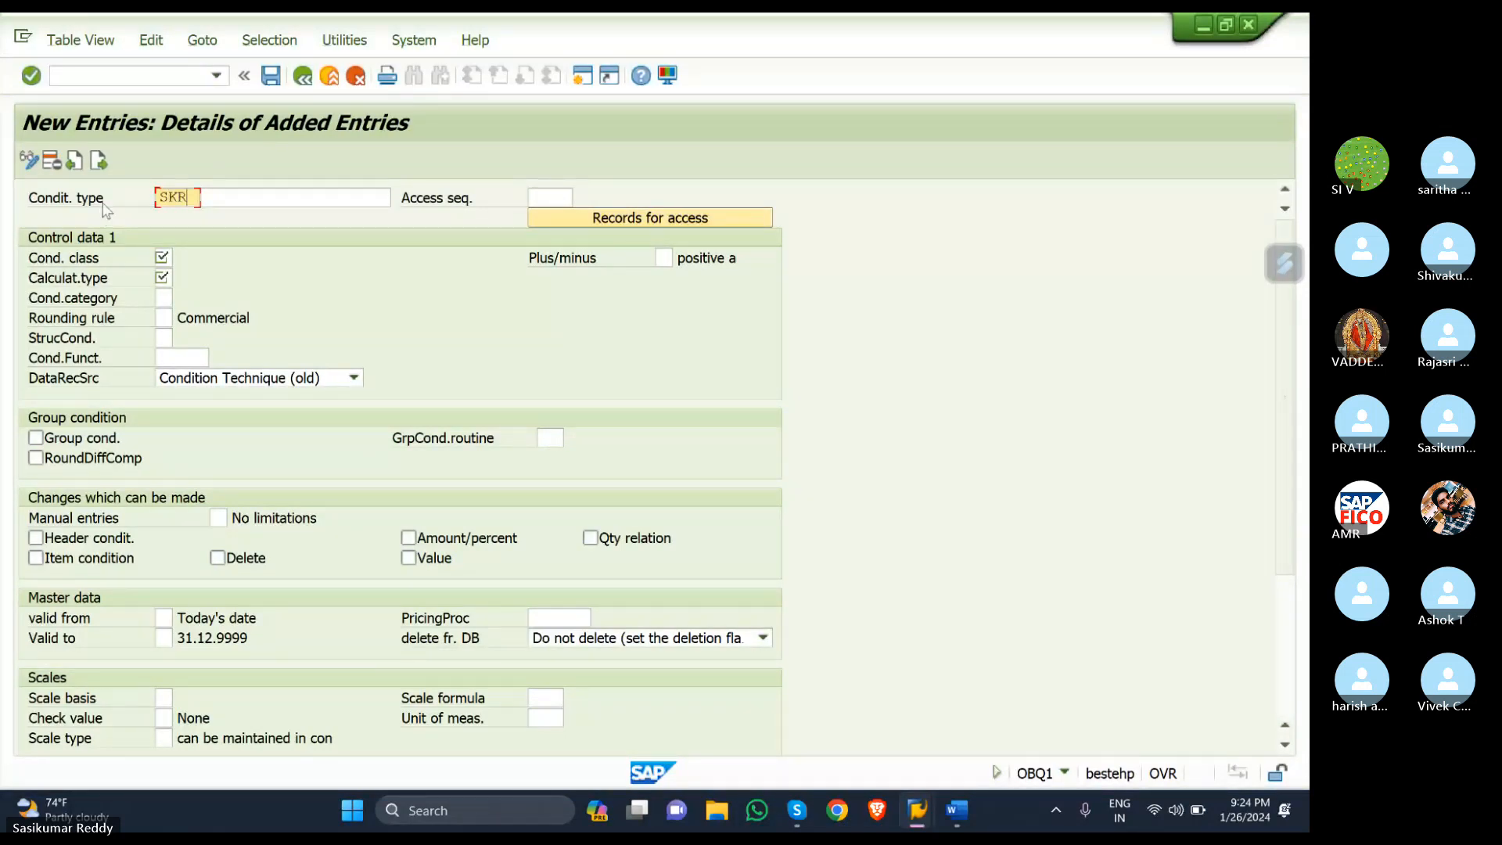
{"action": "type", "text": "1"}
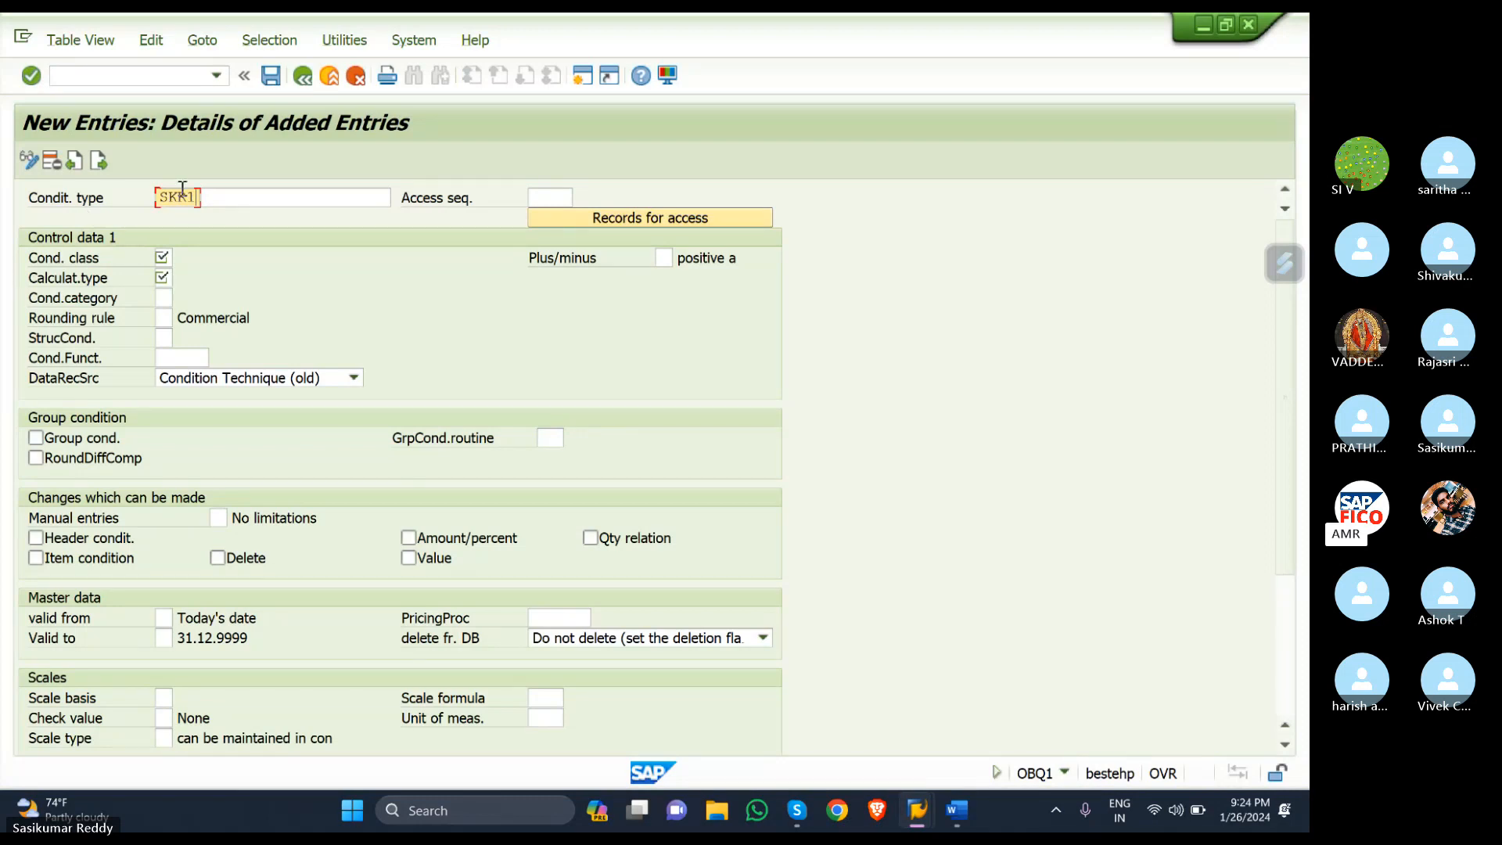
{"action": "left_click", "coordinate": [233, 194]}
{"action": "type", "text": "SG"}
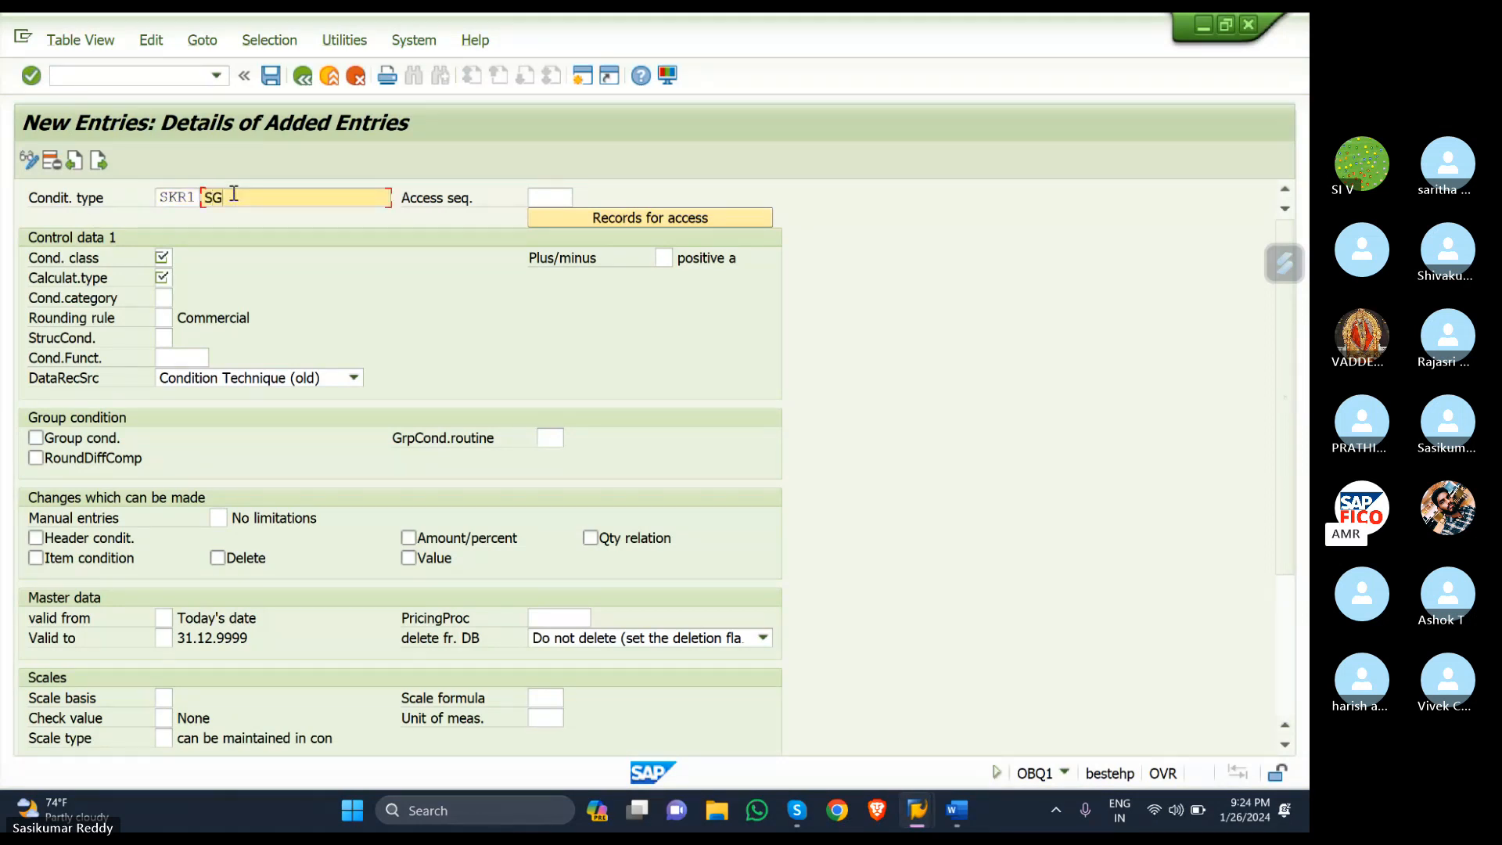
{"action": "type", "text": "ST"}
{"action": "key", "text": "BackSpace"}
{"action": "key", "text": "BackSpace"}
{"action": "key", "text": "BackSpace"}
{"action": "key", "text": "BackSpace"}
{"action": "type", "text": "I"}
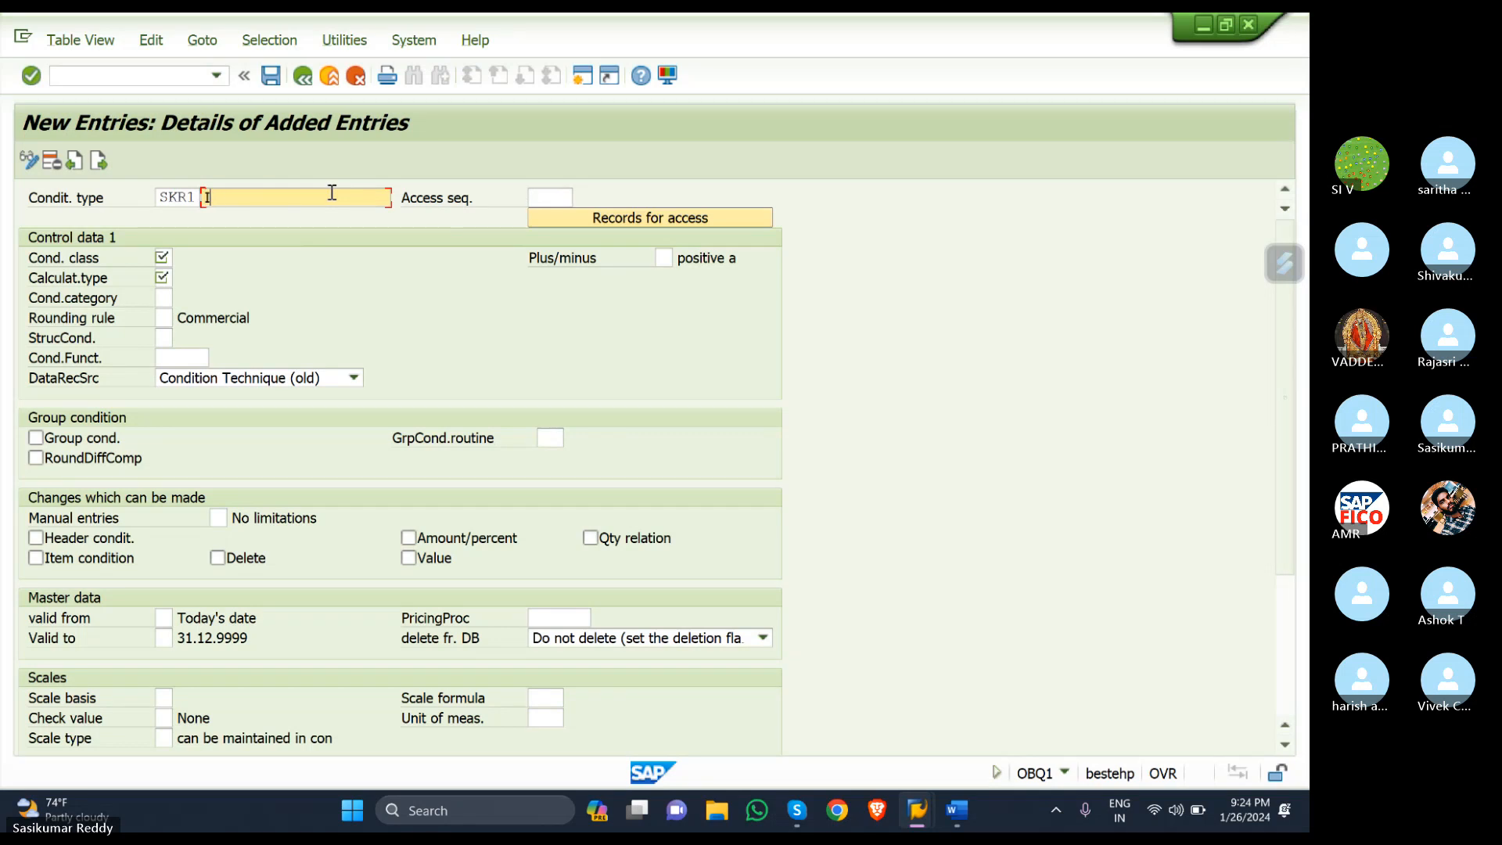
{"action": "type", "text": "NPUT SGS"}
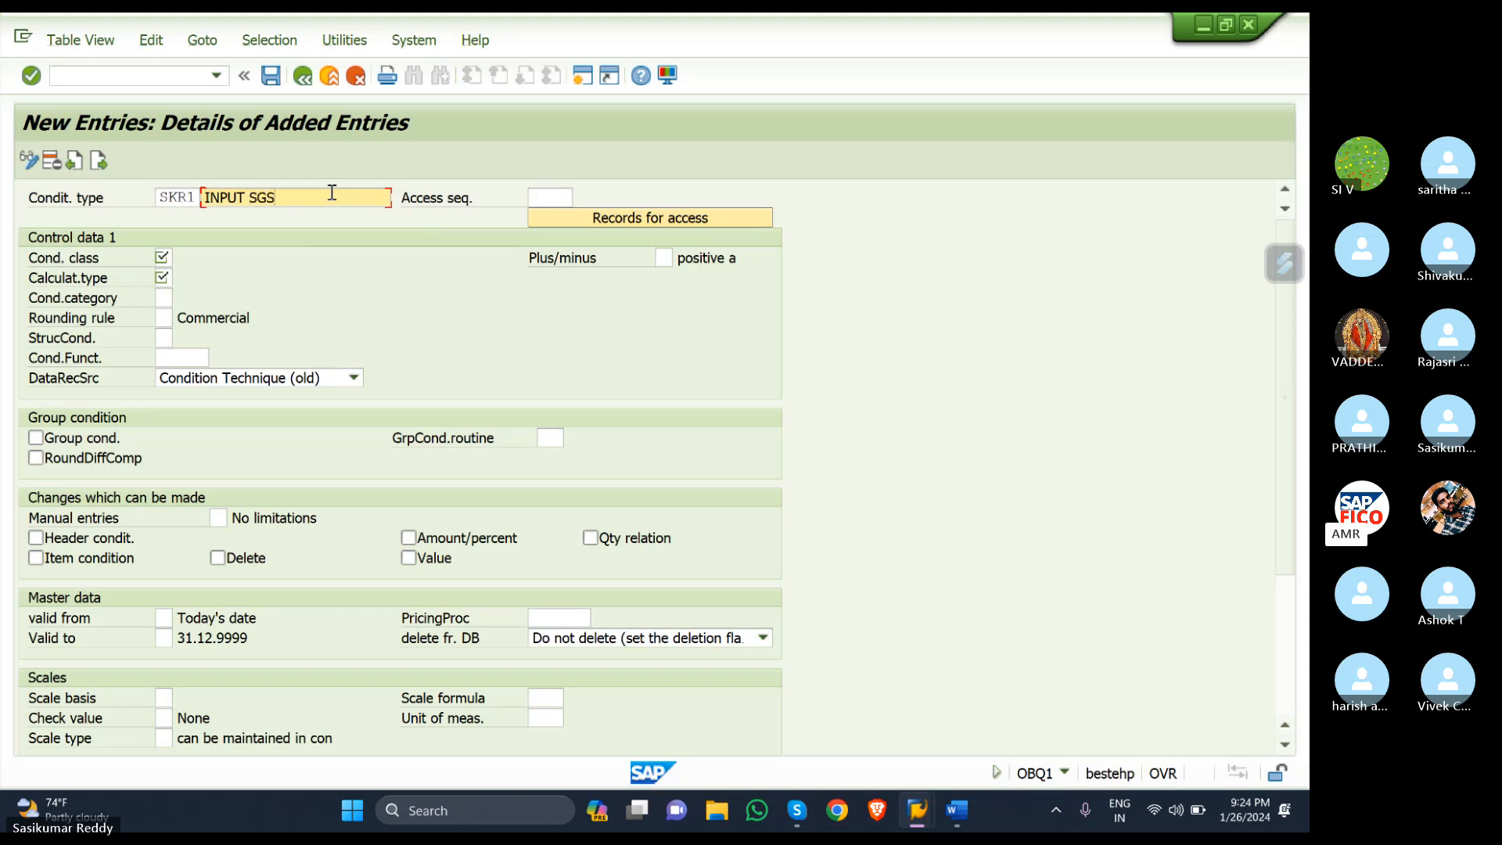
{"action": "type", "text": "T -SKR"}
- Assign access sequence MWST (Tax Classification) to SKR1
{"action": "left_click", "coordinate": [563, 195]}
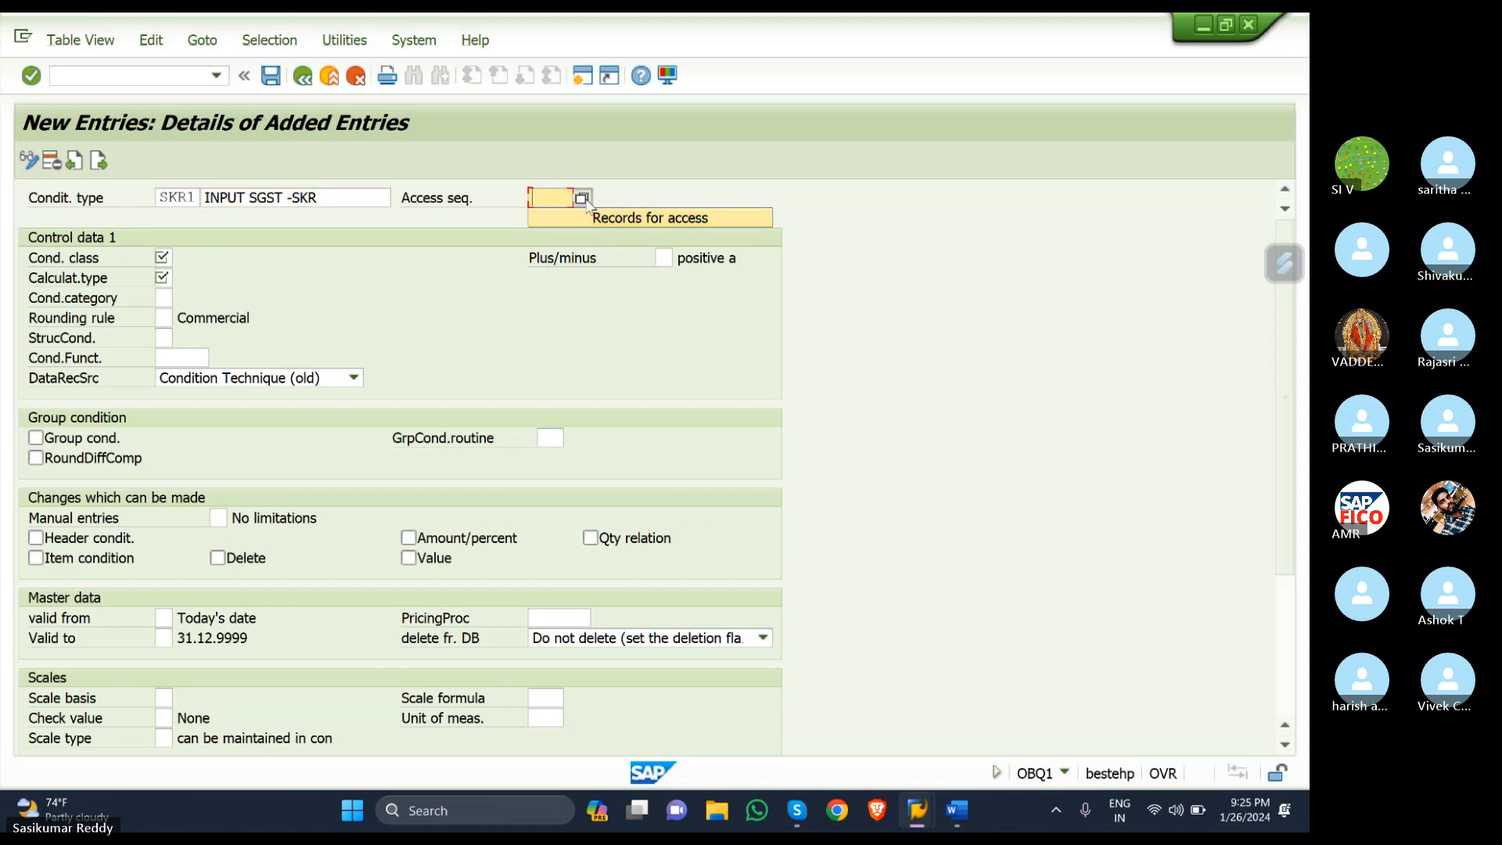
{"action": "left_click", "coordinate": [583, 198]}
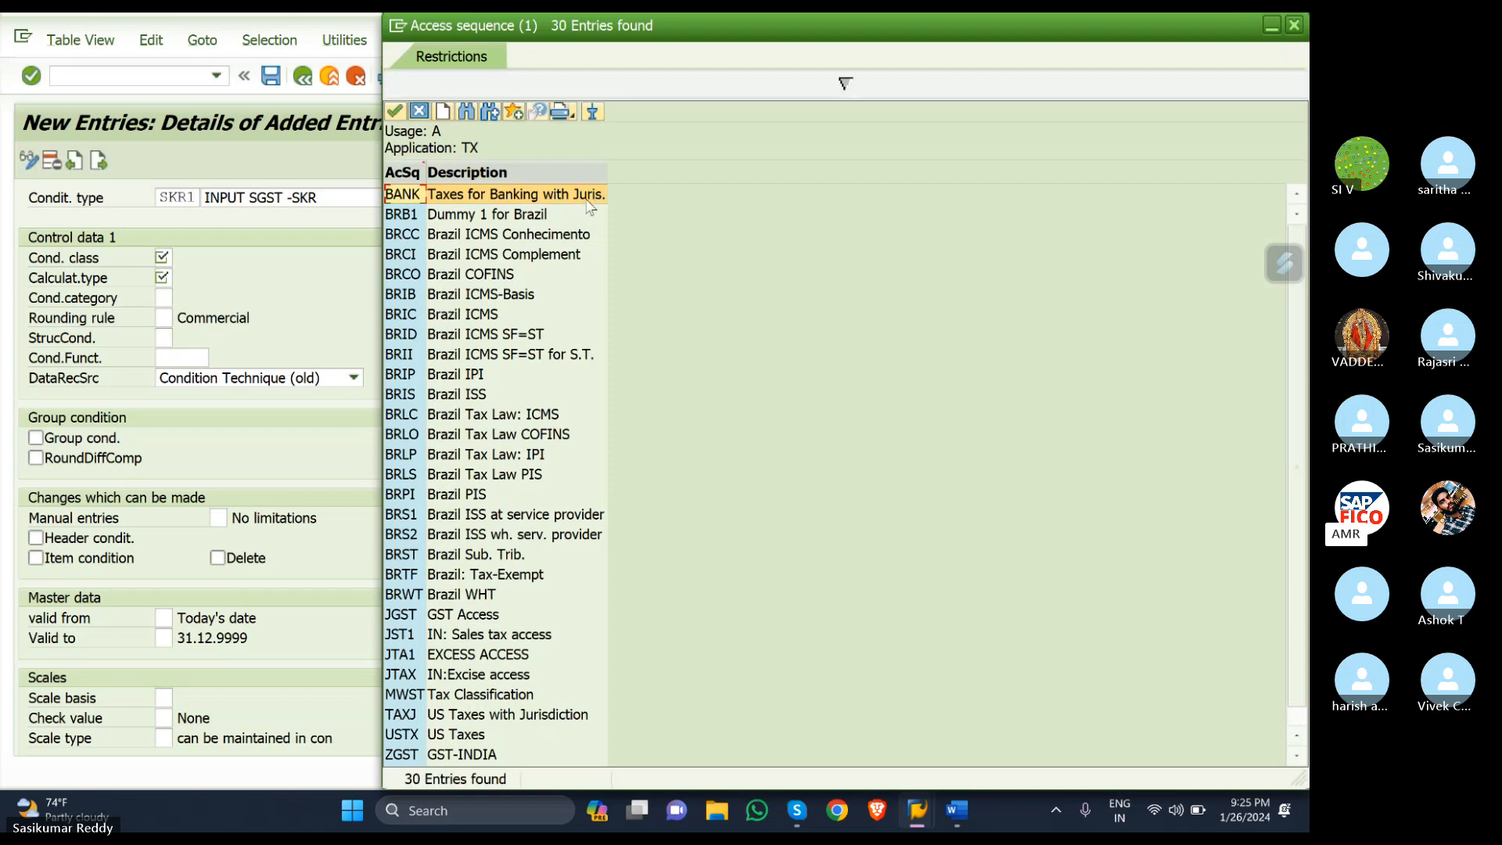
{"action": "left_click", "coordinate": [479, 695]}
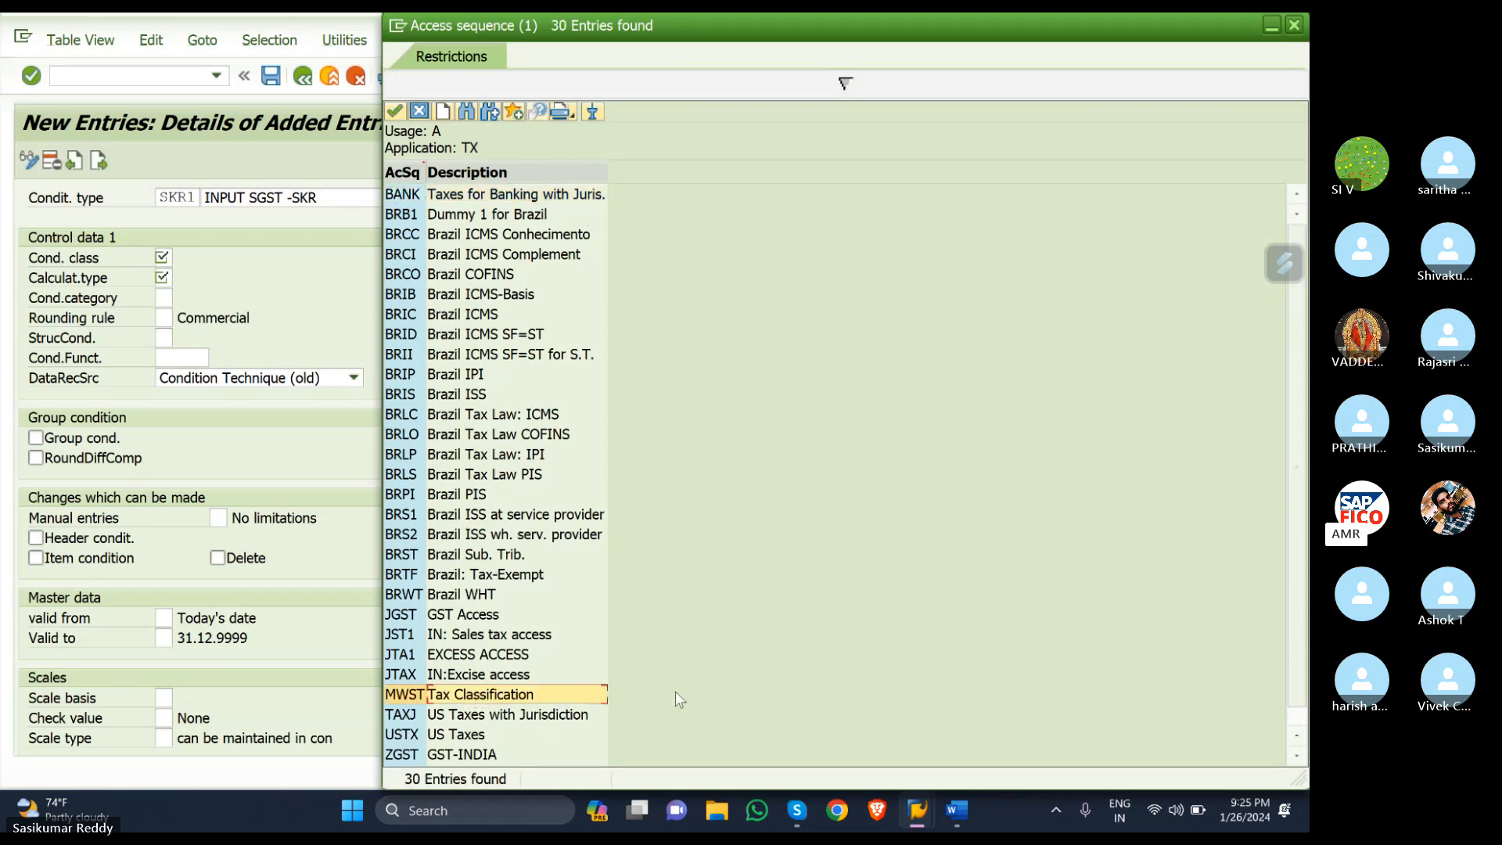
{"action": "double_click", "coordinate": [576, 693]}
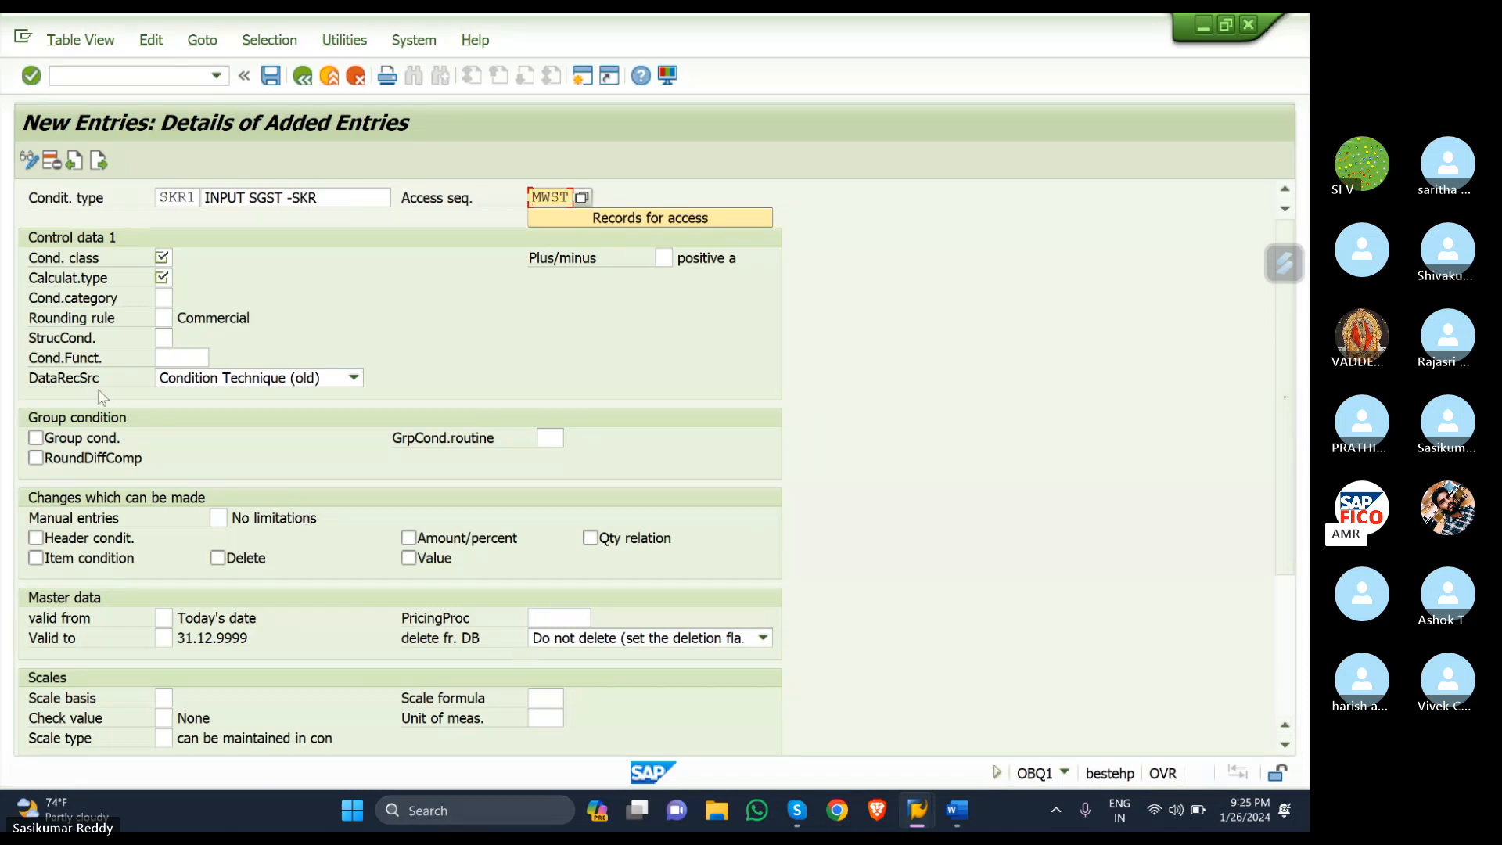
- Set SKR1's condition class to D Taxes and calculation type to A Percentage
{"action": "left_click", "coordinate": [169, 258]}
{"action": "left_click", "coordinate": [181, 258]}
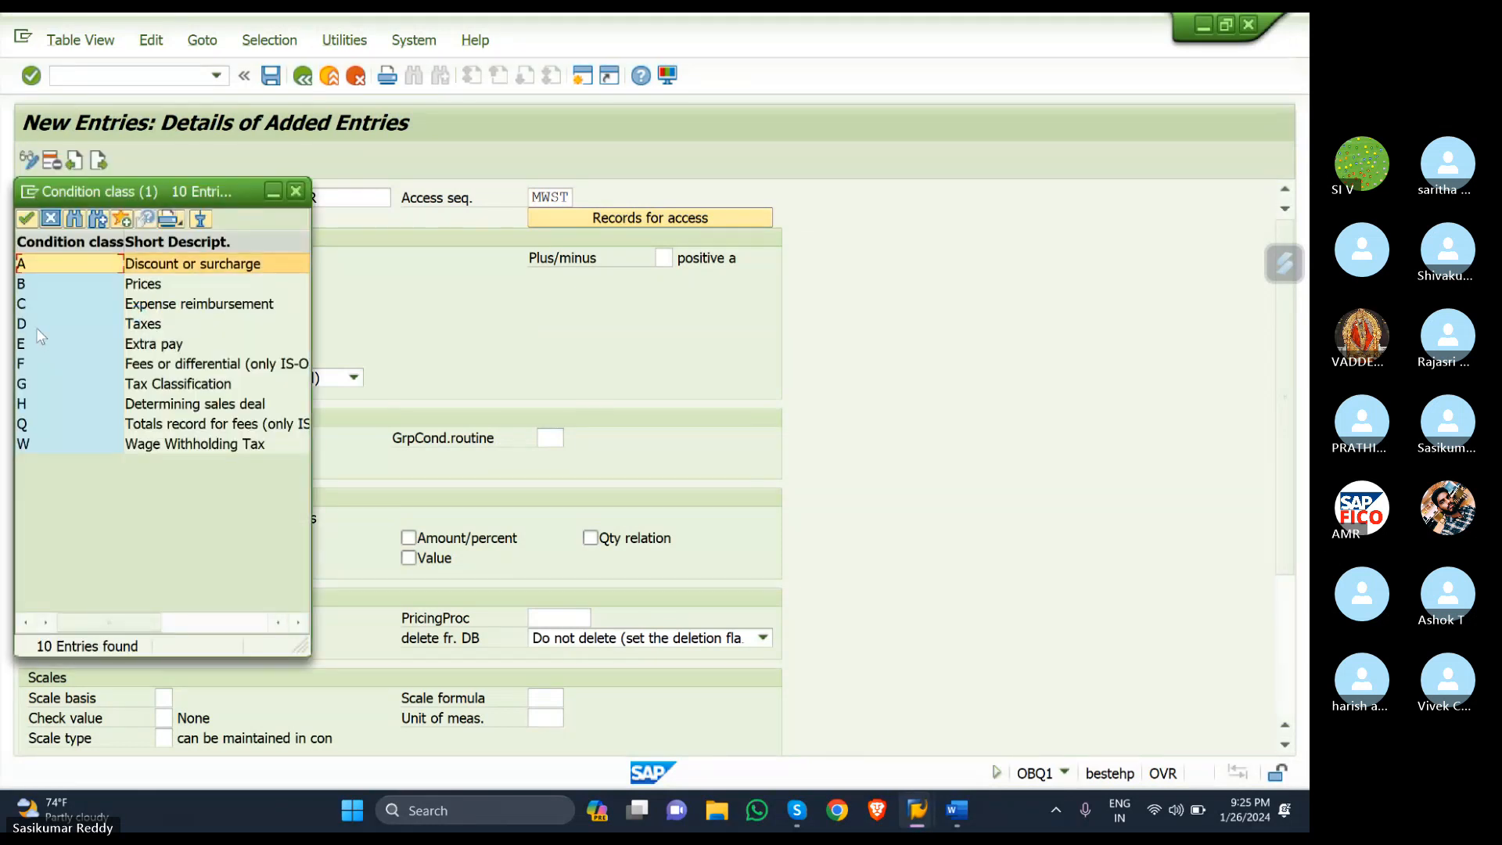
{"action": "left_click", "coordinate": [37, 327]}
{"action": "double_click", "coordinate": [38, 334]}
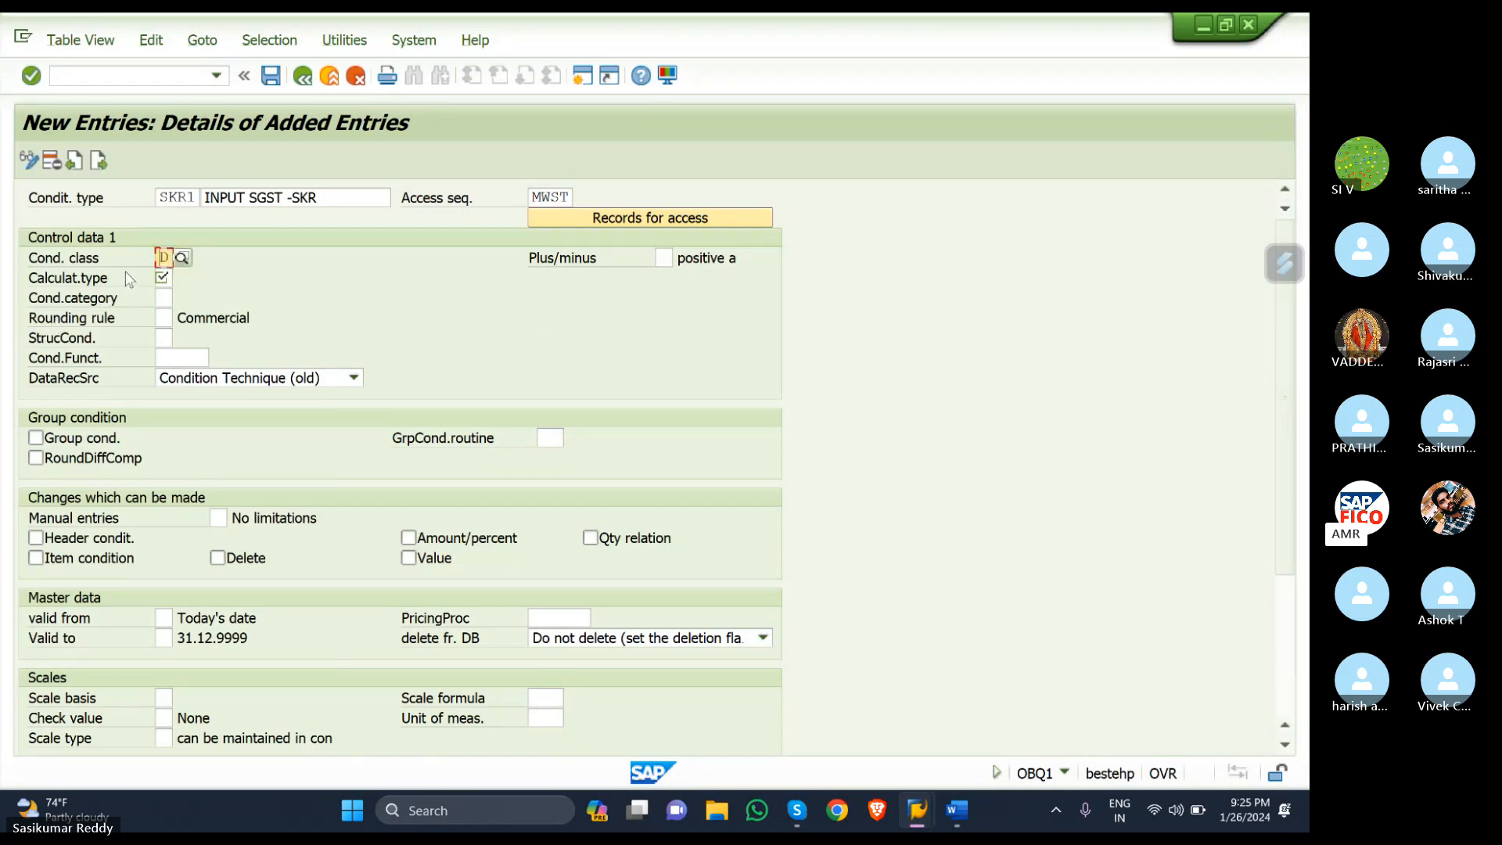
{"action": "left_click", "coordinate": [170, 277]}
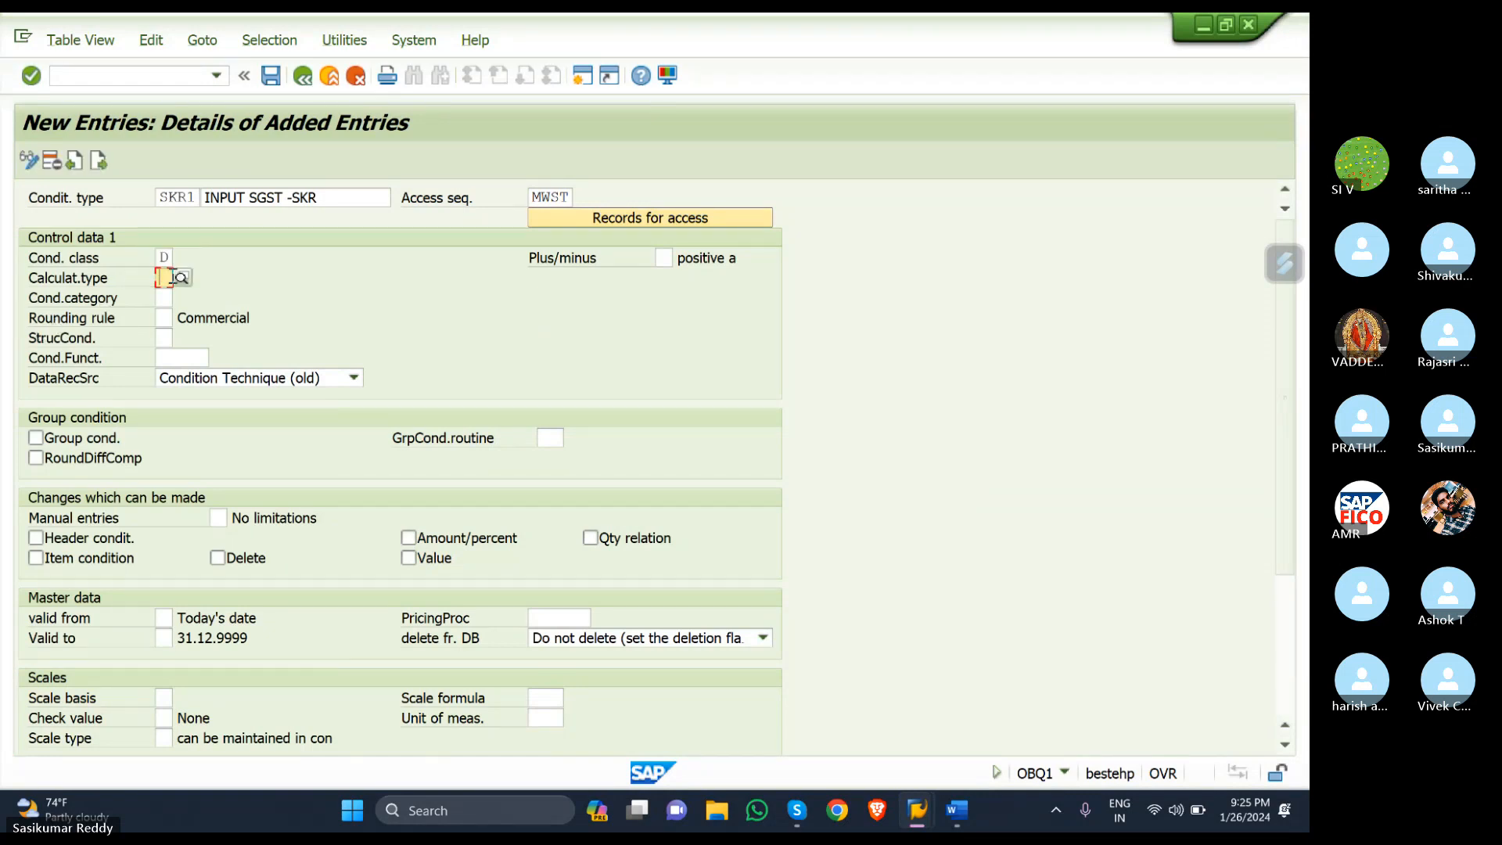
{"action": "left_click", "coordinate": [182, 276]}
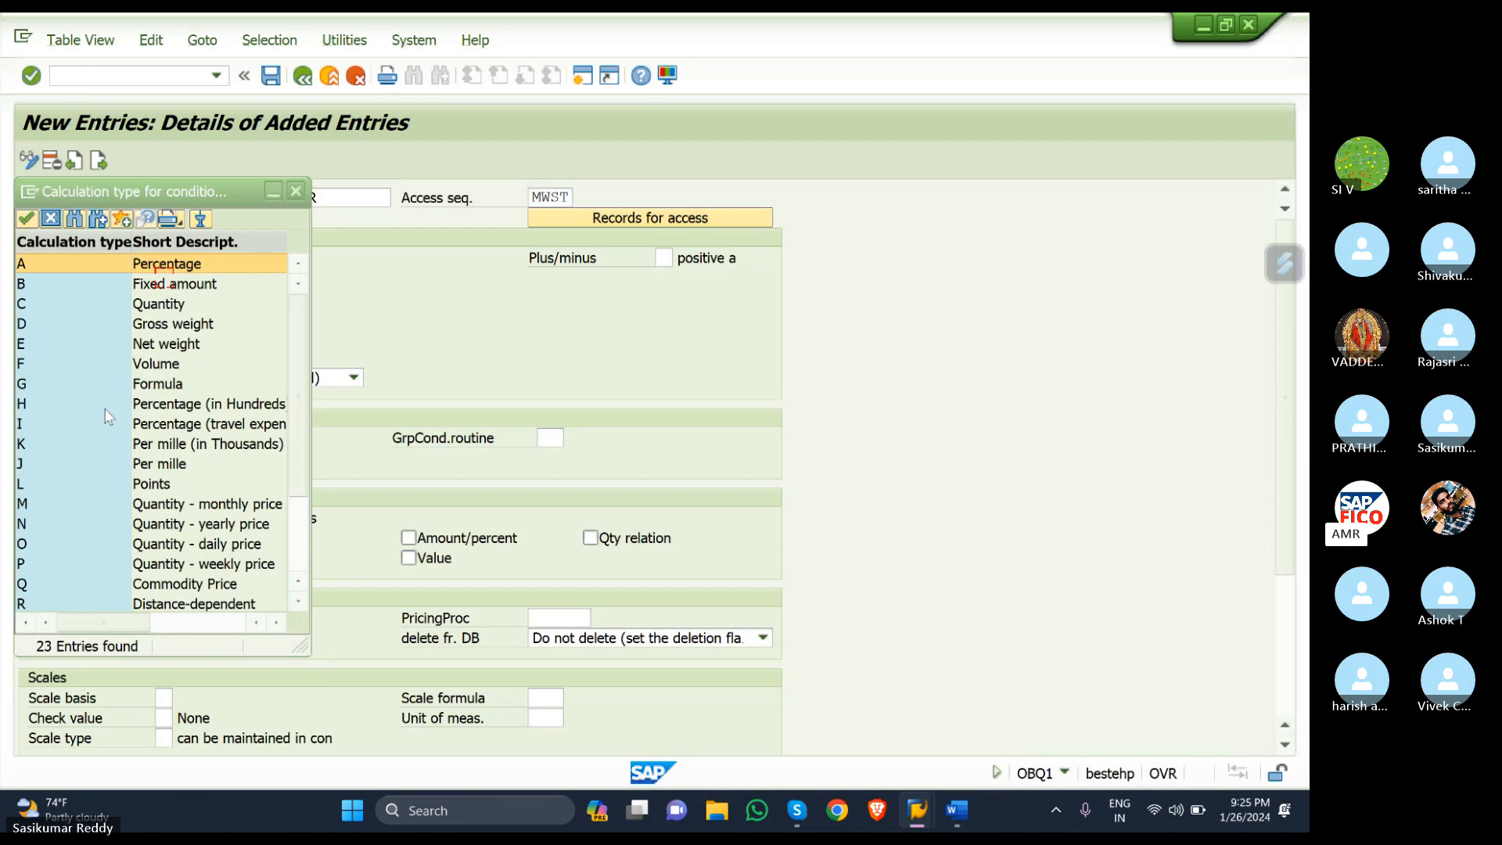
{"action": "double_click", "coordinate": [100, 255]}
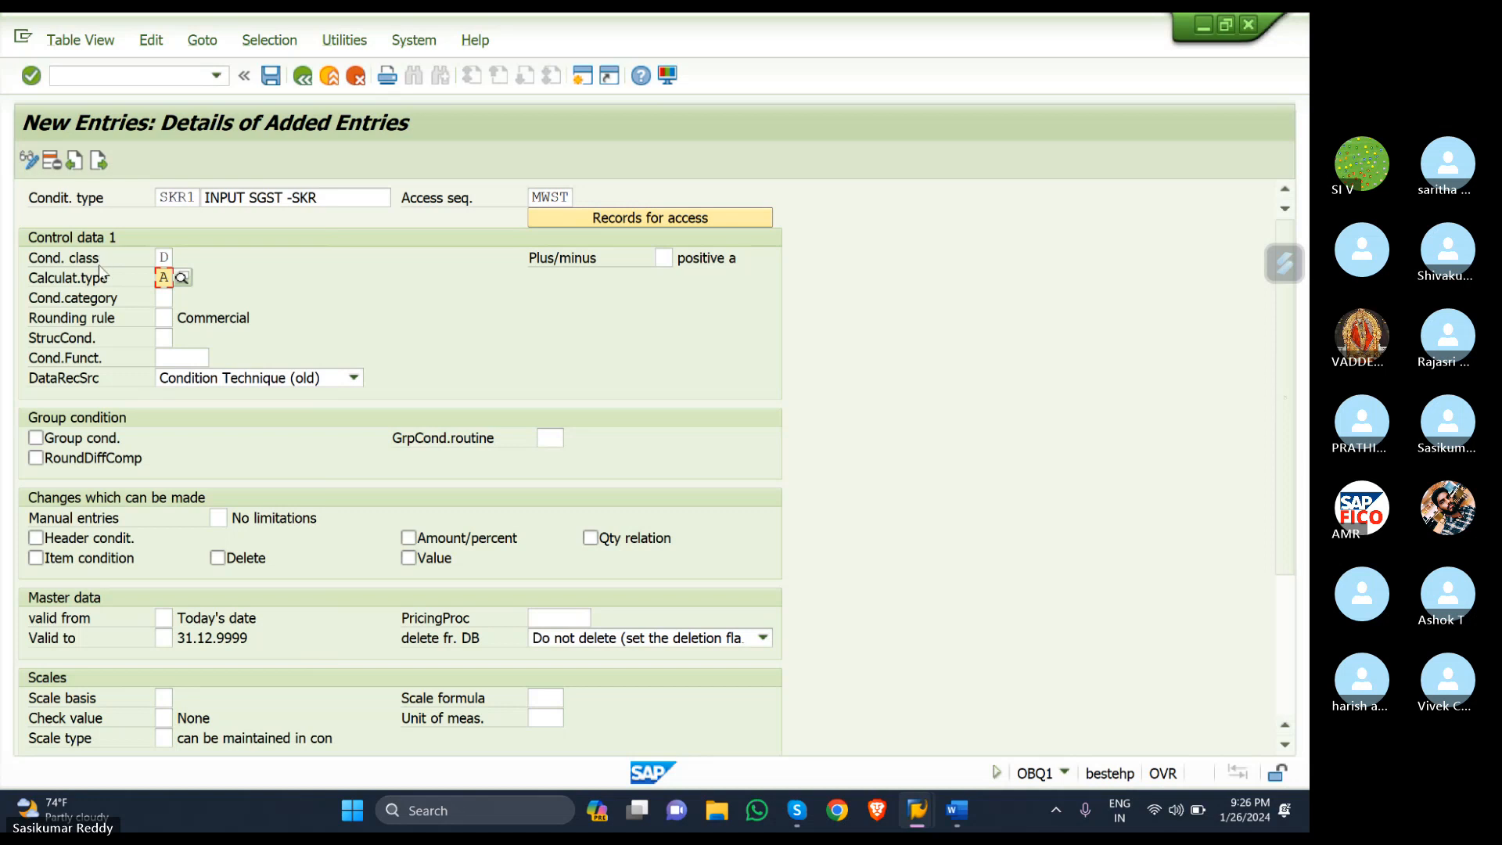
- Validate SKR1 so its Taxes, Percentage and Tax Classification descriptions appear
{"action": "key", "text": "Return"}
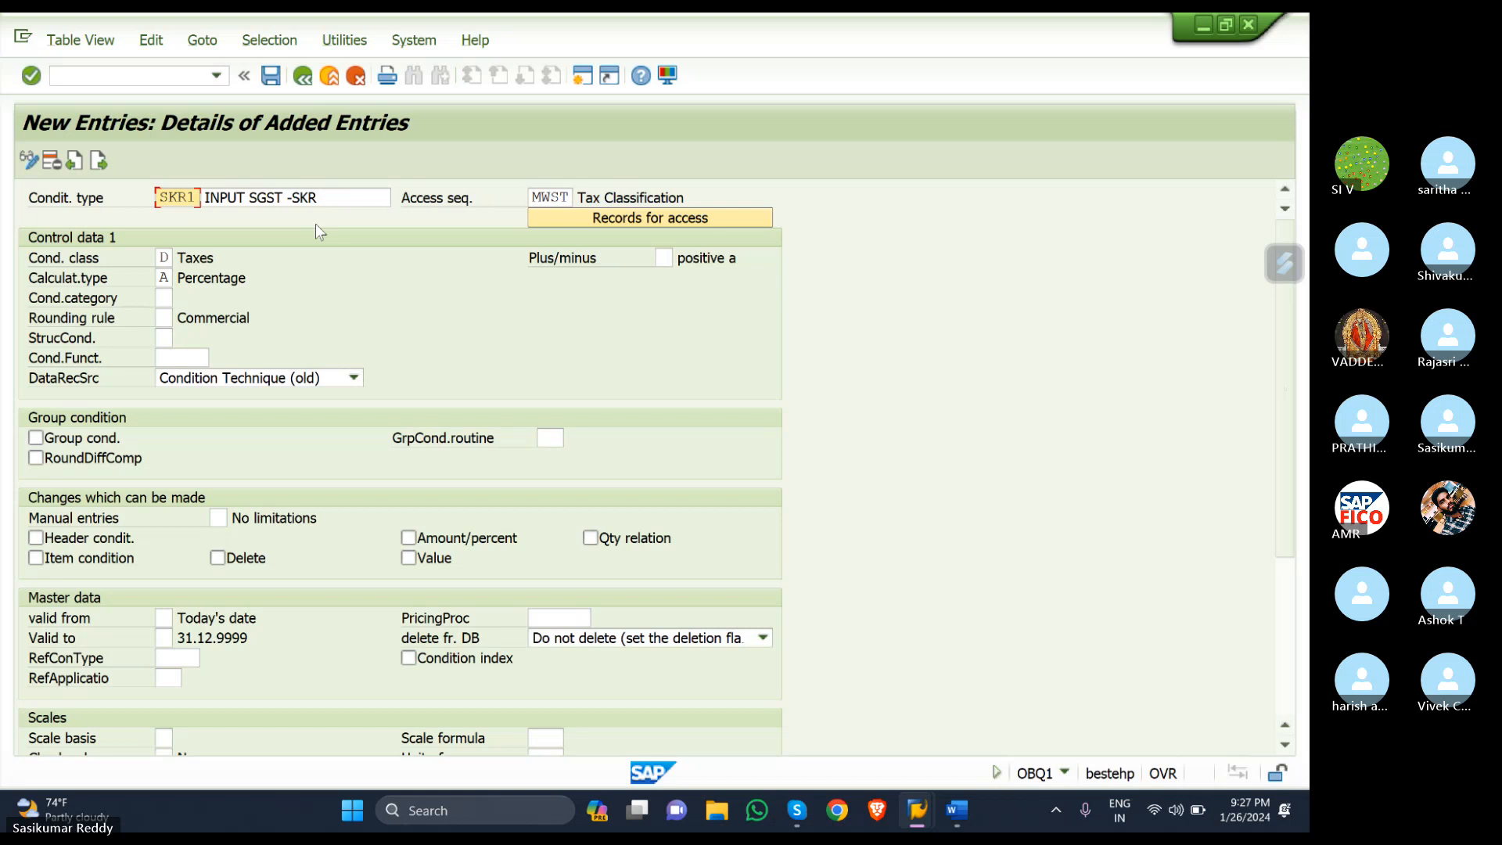
{"action": "left_click", "coordinate": [101, 161]}
- Create the next entry with condition type SKR2 and description 'INPUT CGST -SKR'
{"action": "left_click", "coordinate": [98, 160]}
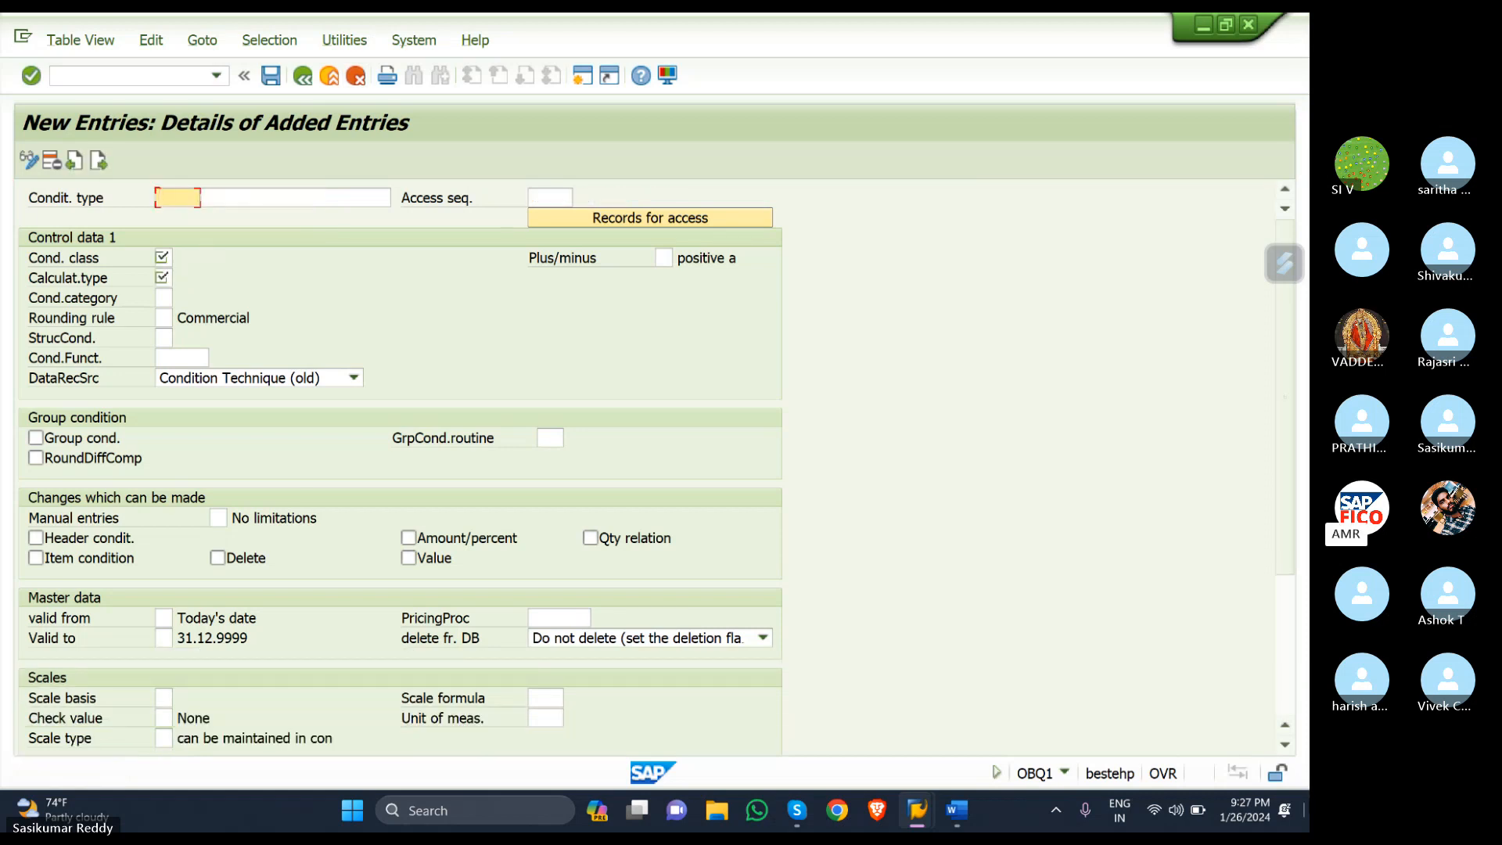
{"action": "type", "text": "SKR2"}
{"action": "left_click", "coordinate": [284, 198]}
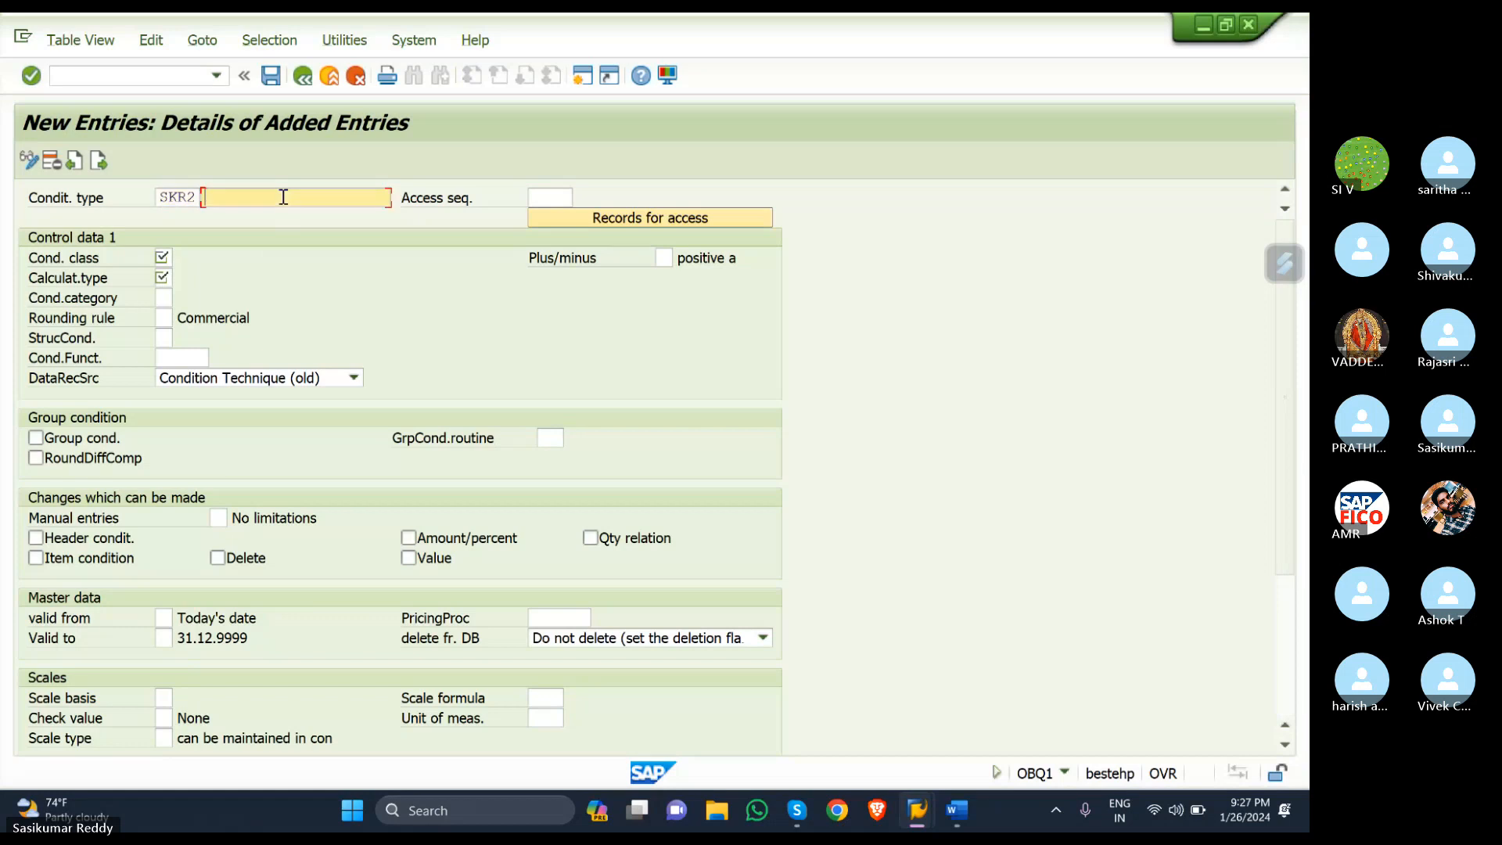
{"action": "type", "text": "INPU"}
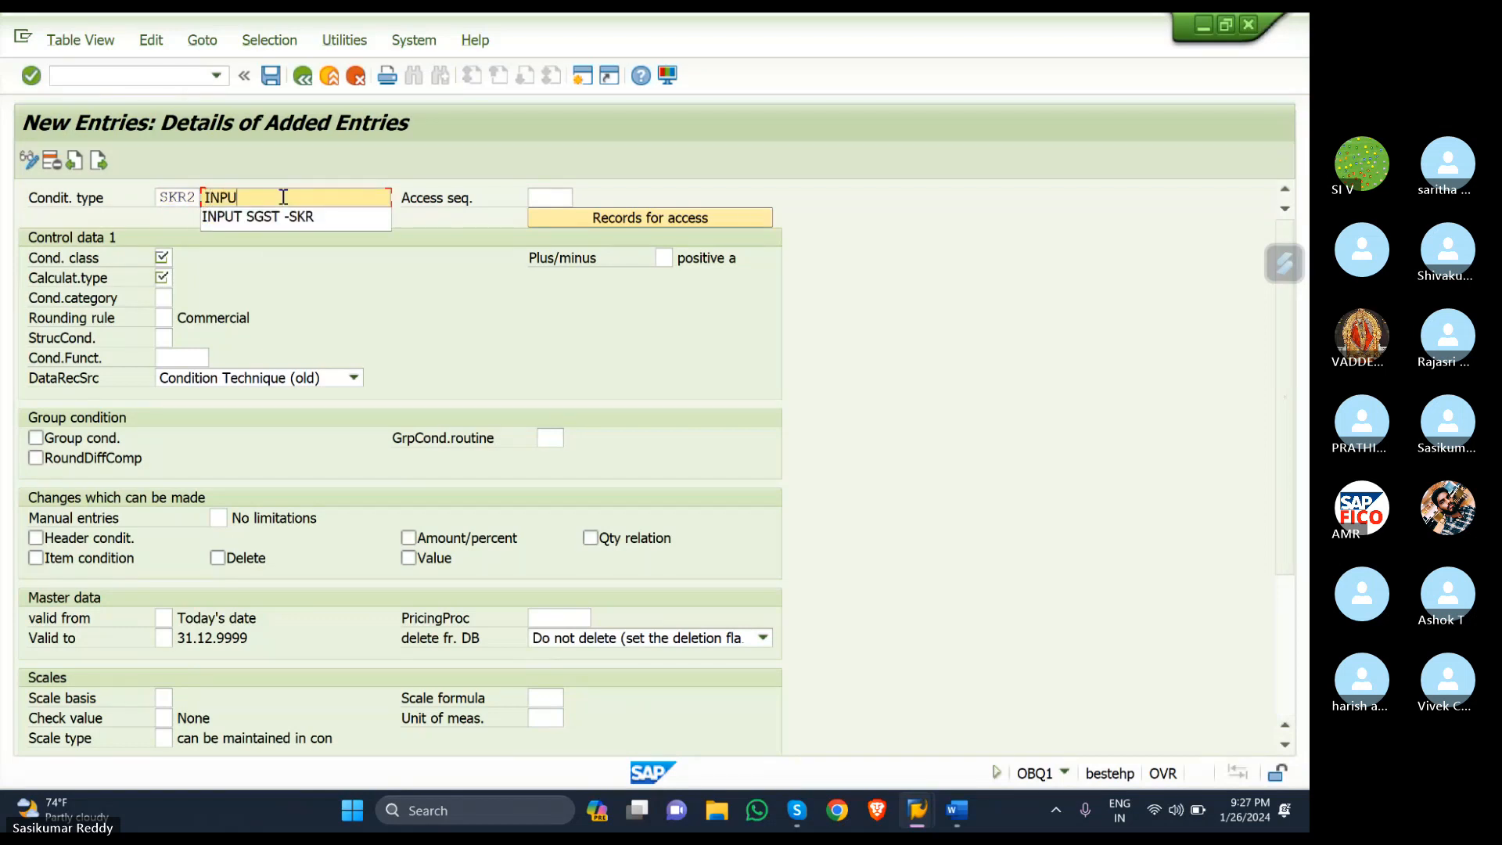
{"action": "type", "text": "T CGST"}
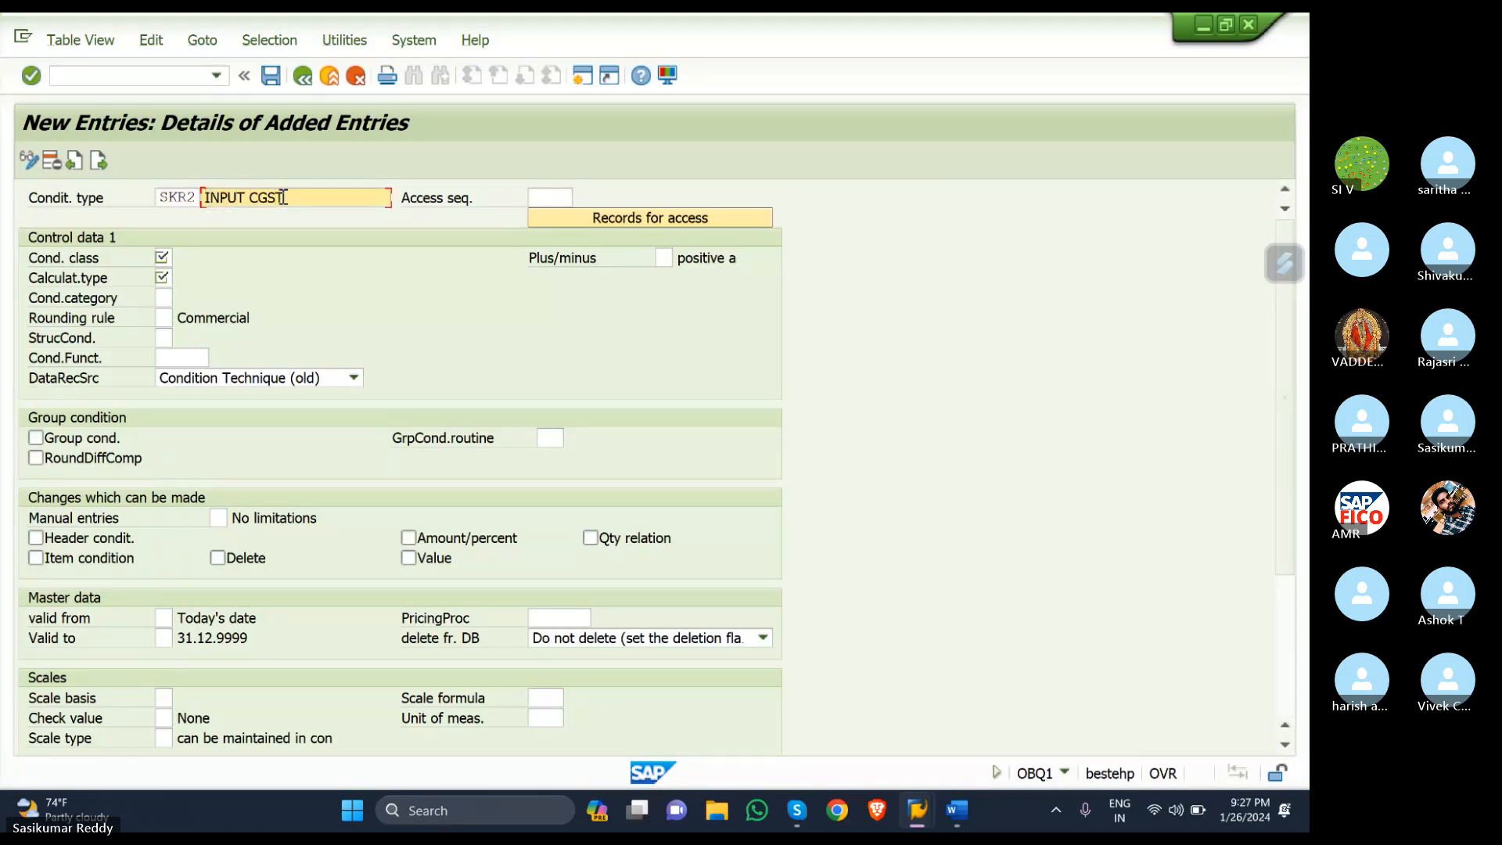
{"action": "type", "text": " -SKR"}
- Give SKR2 access sequence MWST, condition class D and calculation type A, then validate
{"action": "left_click", "coordinate": [549, 195]}
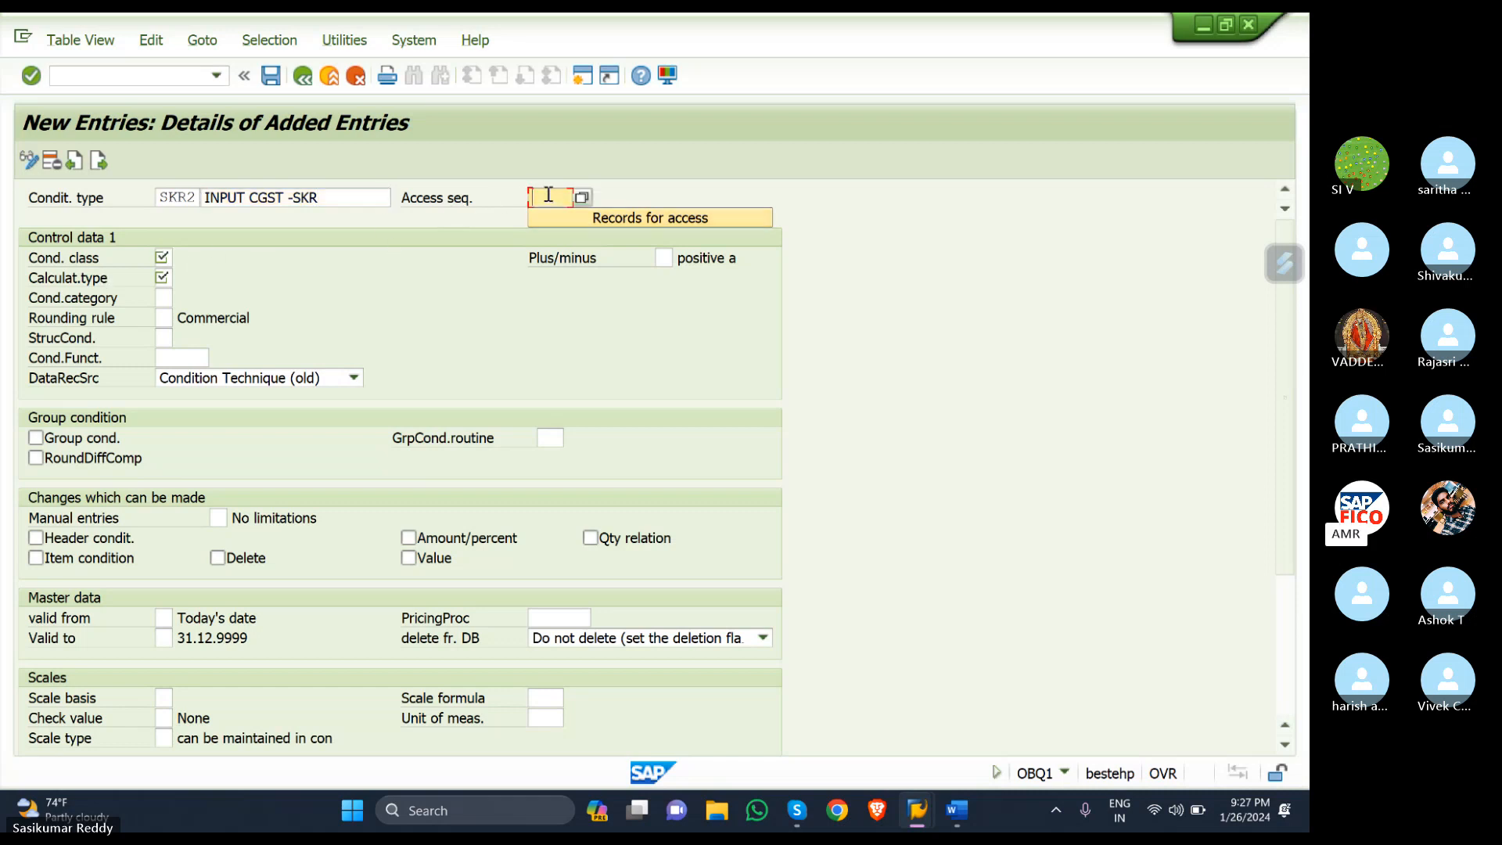
{"action": "left_click", "coordinate": [581, 196]}
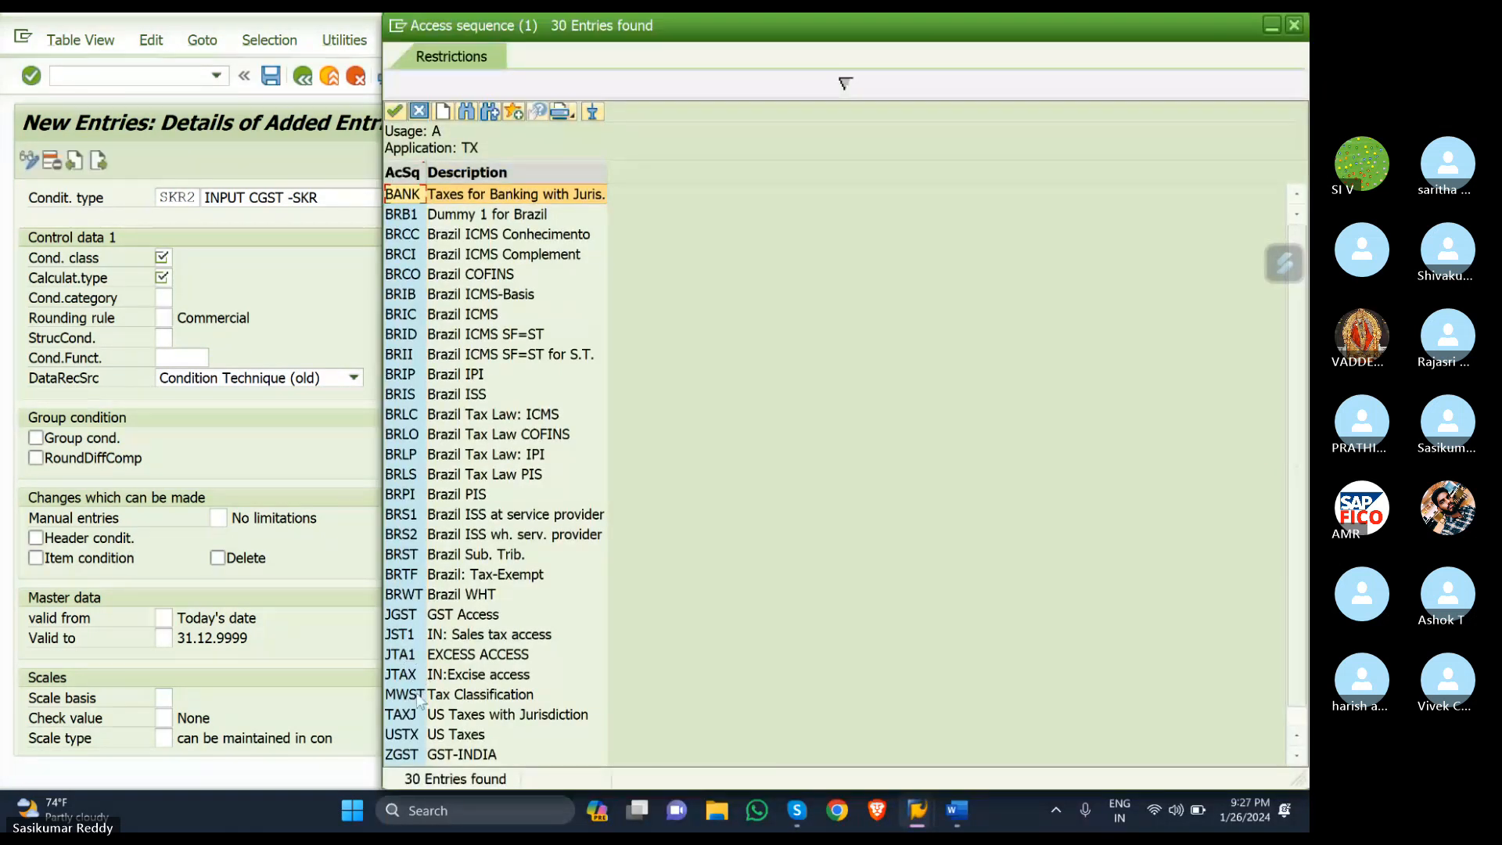
{"action": "double_click", "coordinate": [420, 694]}
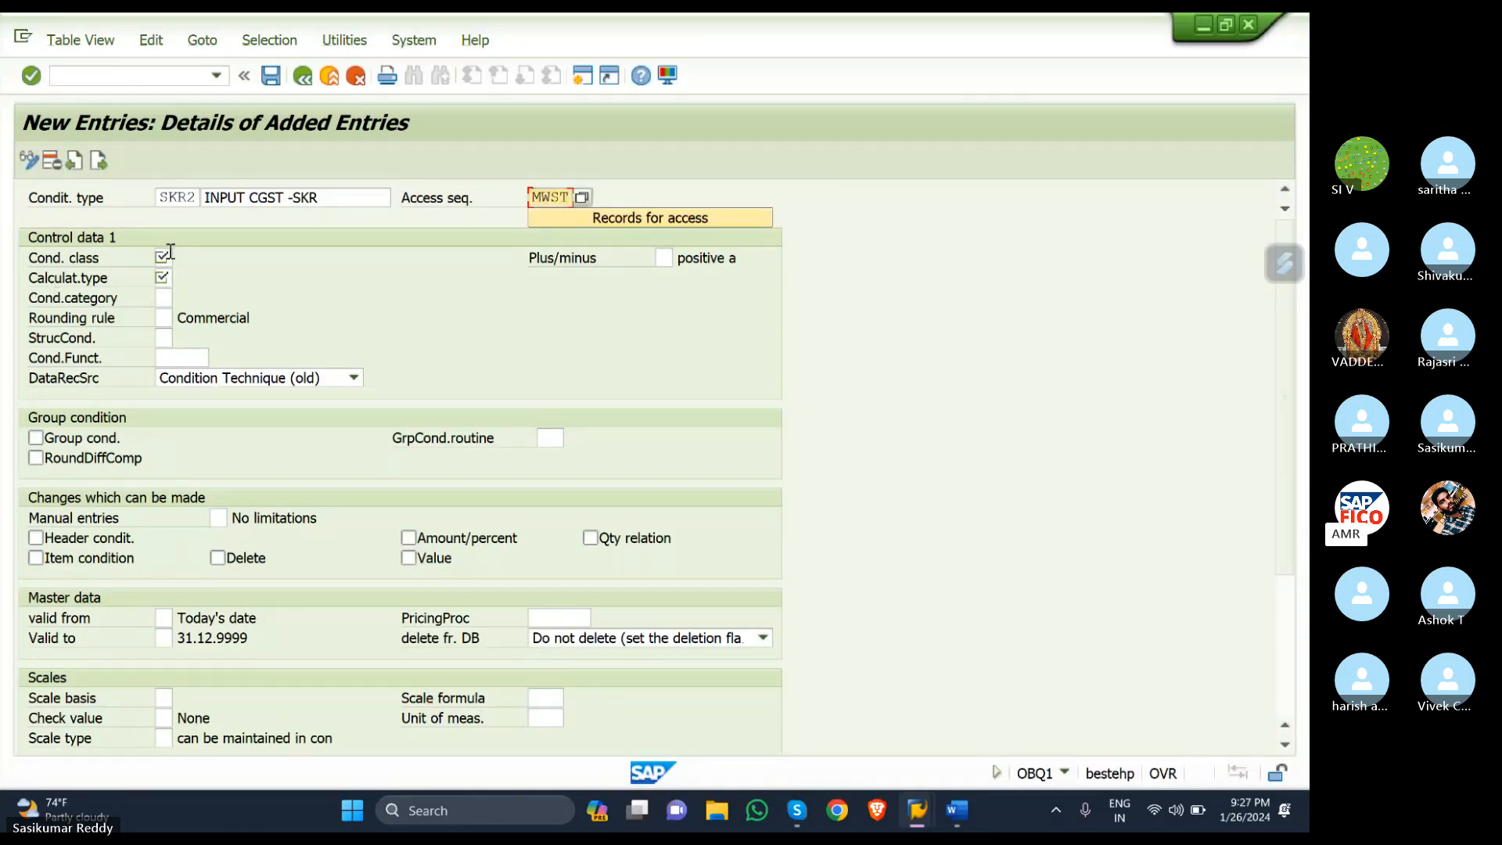
{"action": "left_click", "coordinate": [169, 251]}
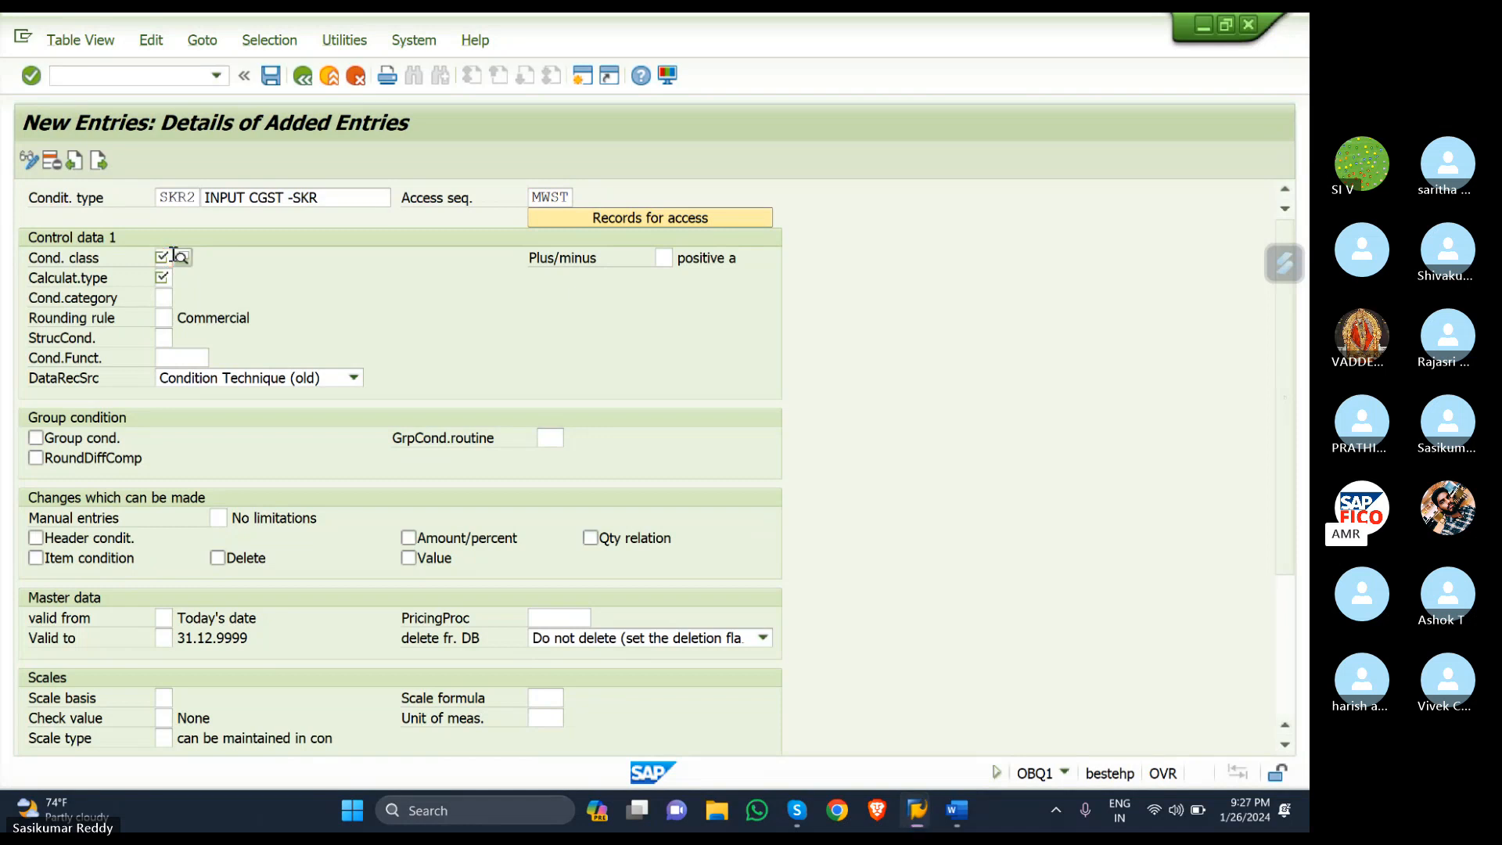
{"action": "type", "text": "D"}
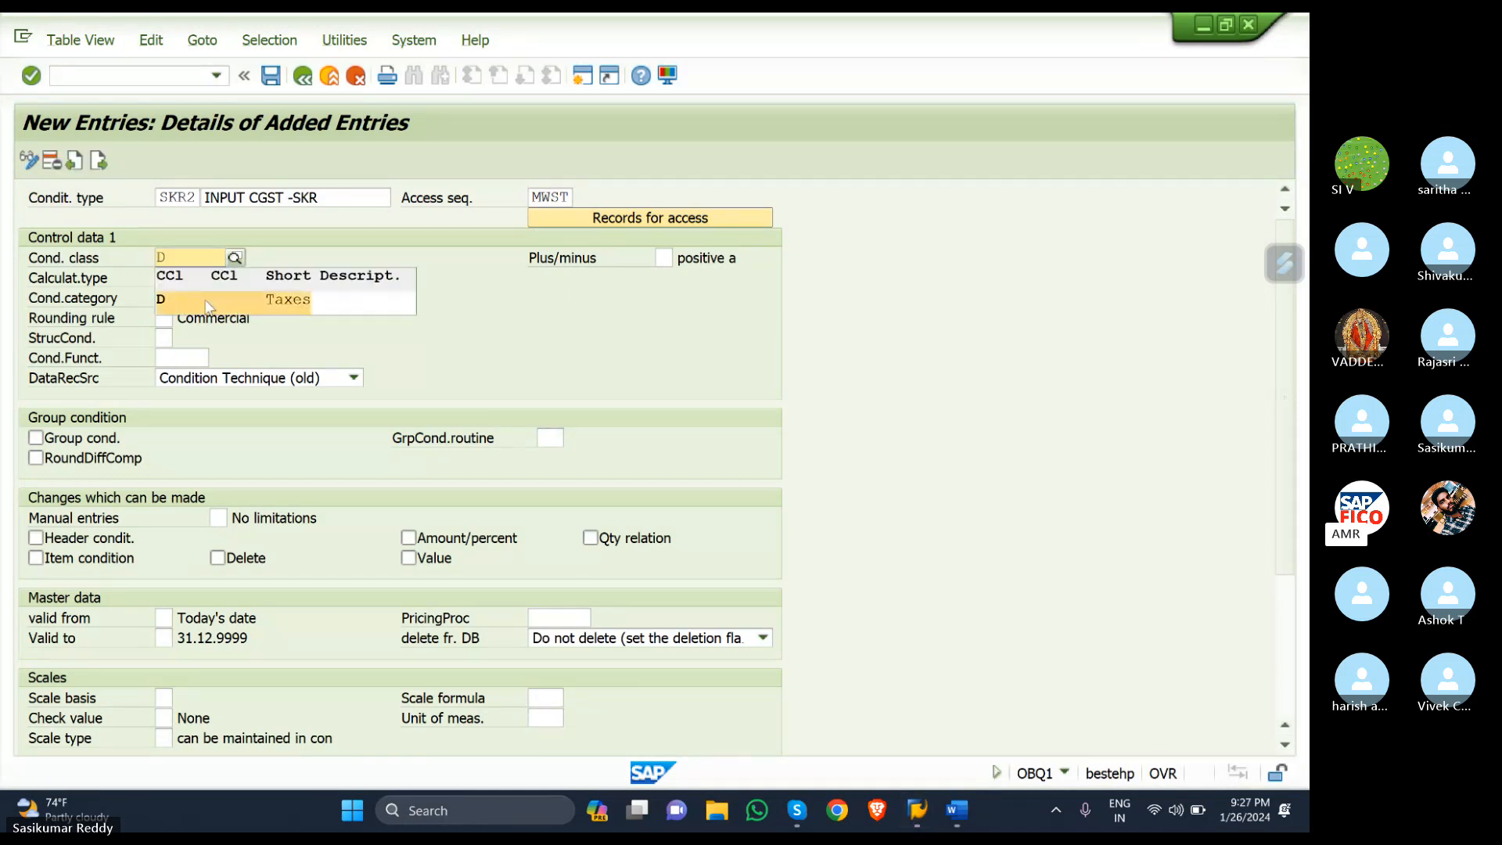
{"action": "left_click", "coordinate": [178, 297]}
{"action": "left_click", "coordinate": [169, 276]}
{"action": "type", "text": "A"}
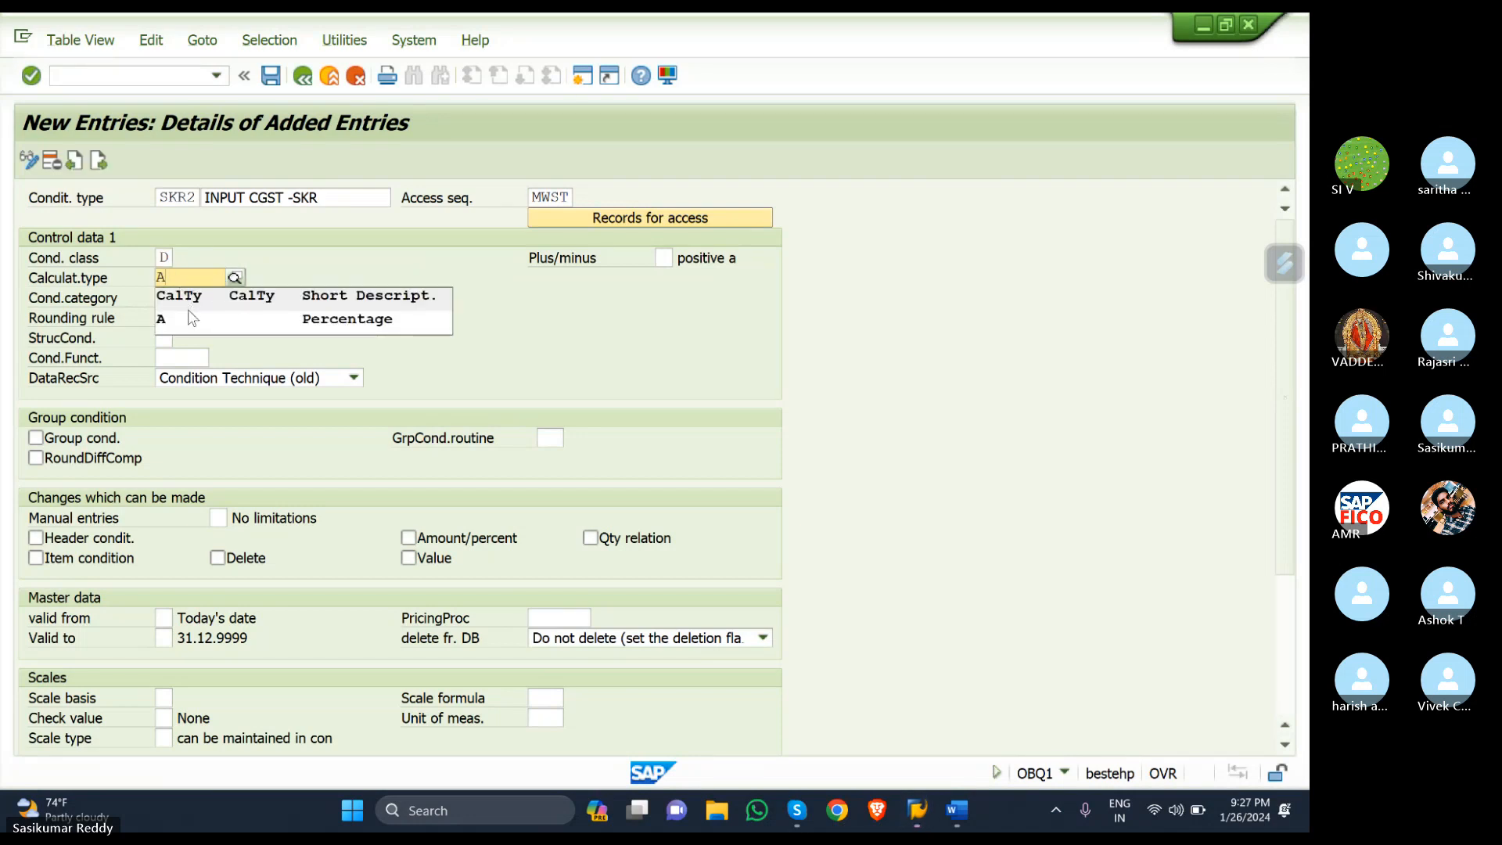
{"action": "left_click", "coordinate": [187, 318]}
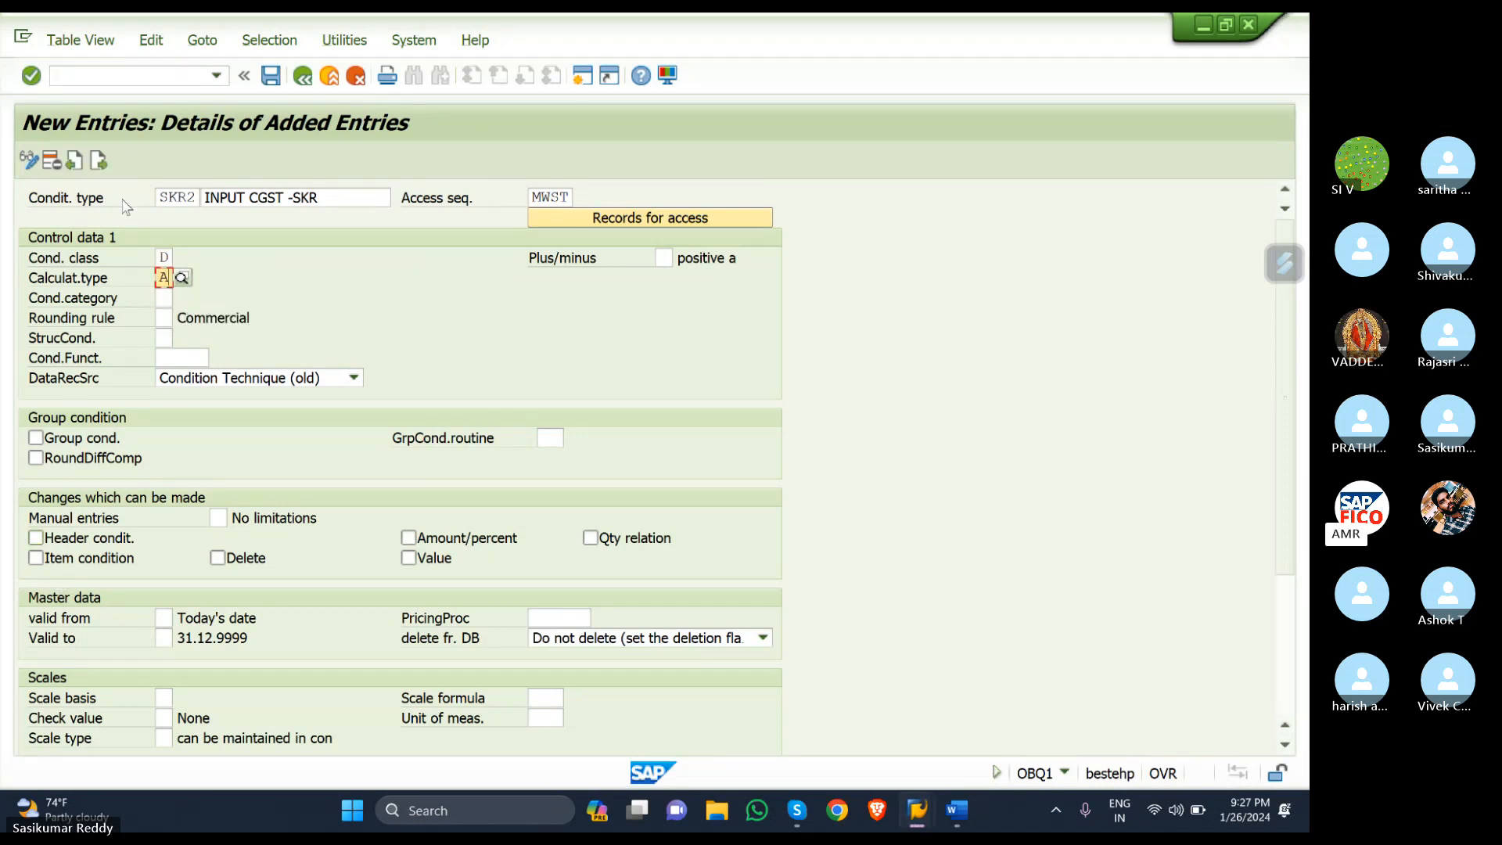
{"action": "key", "text": "Return"}
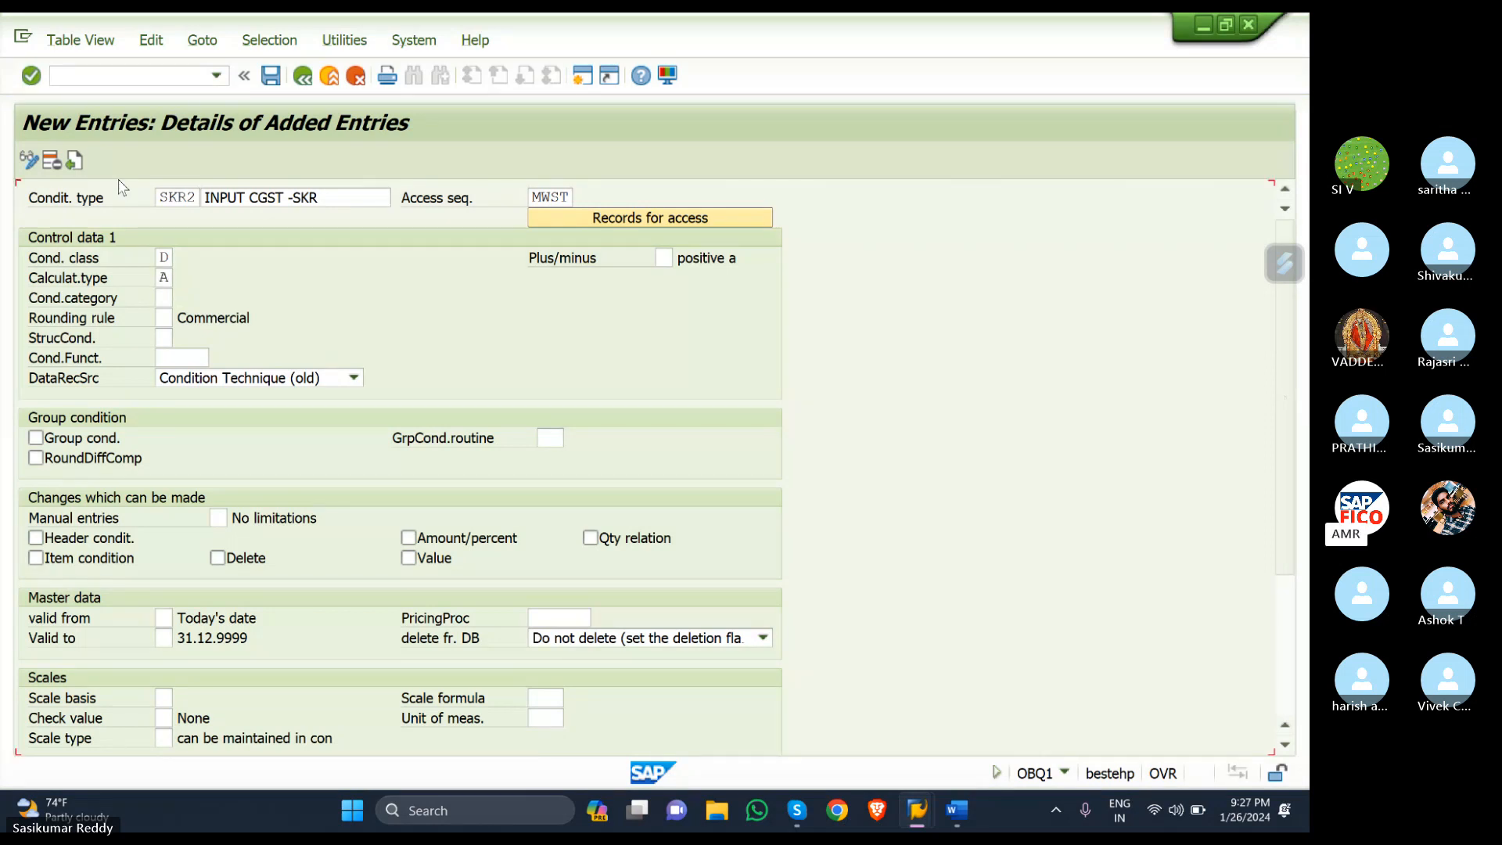
{"action": "left_click", "coordinate": [98, 162]}
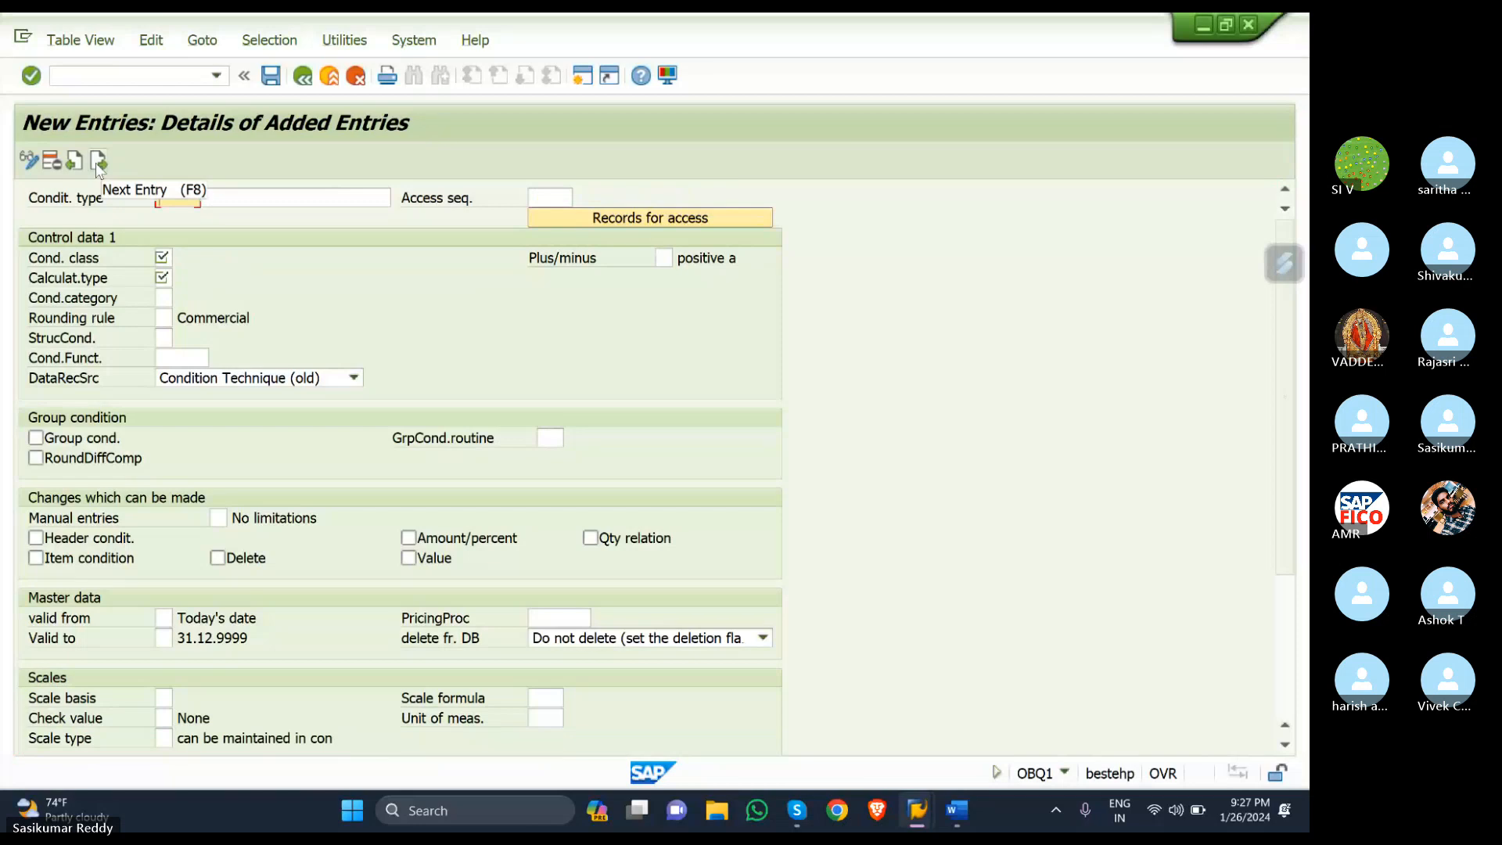
- Enter condition type SKR3 with description 'INPUT IGST - SKR'
{"action": "type", "text": "S"}
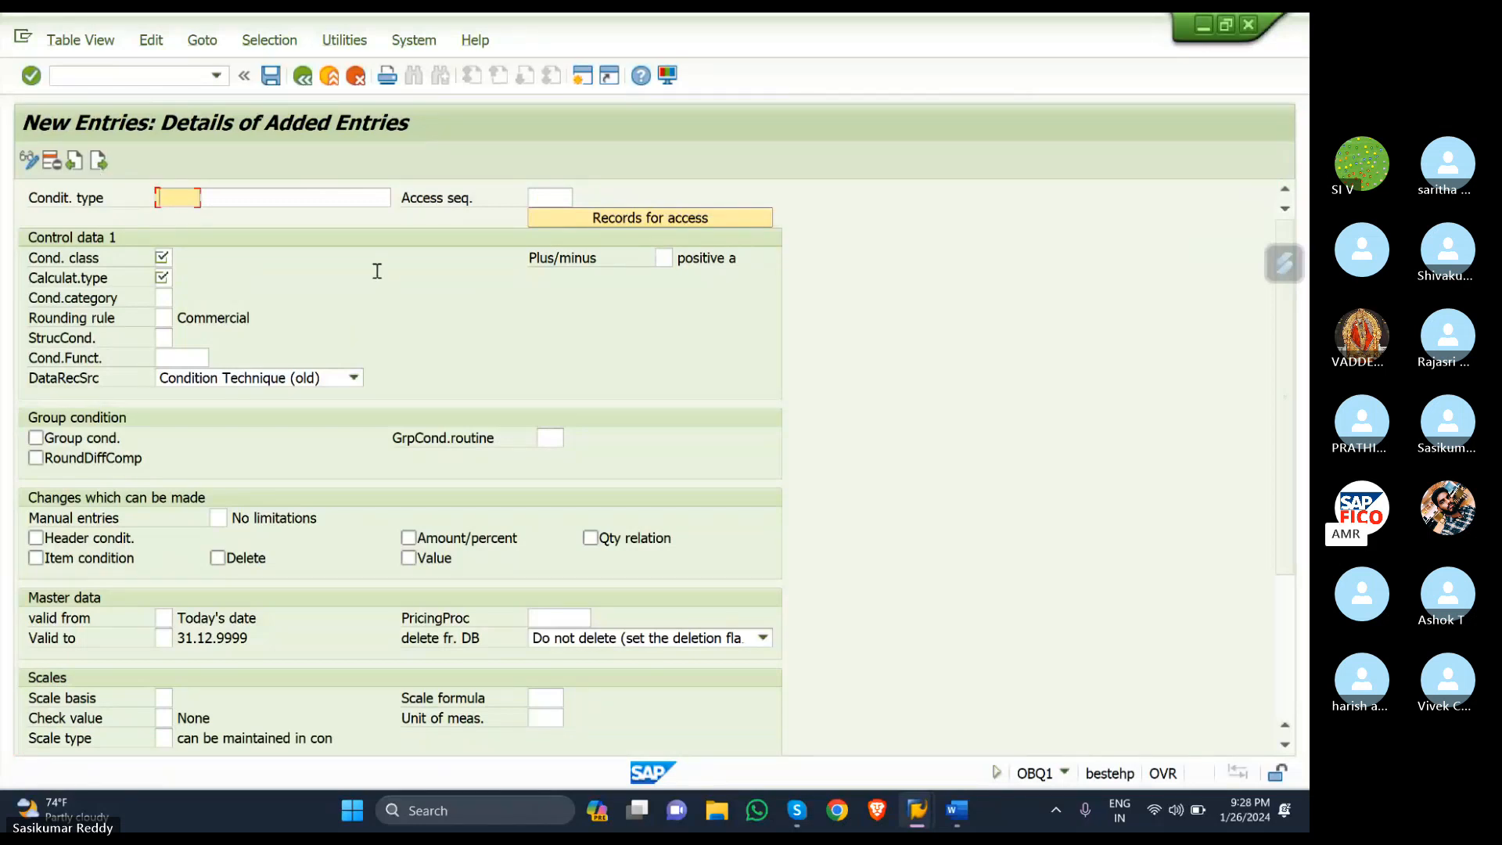
{"action": "type", "text": "K"}
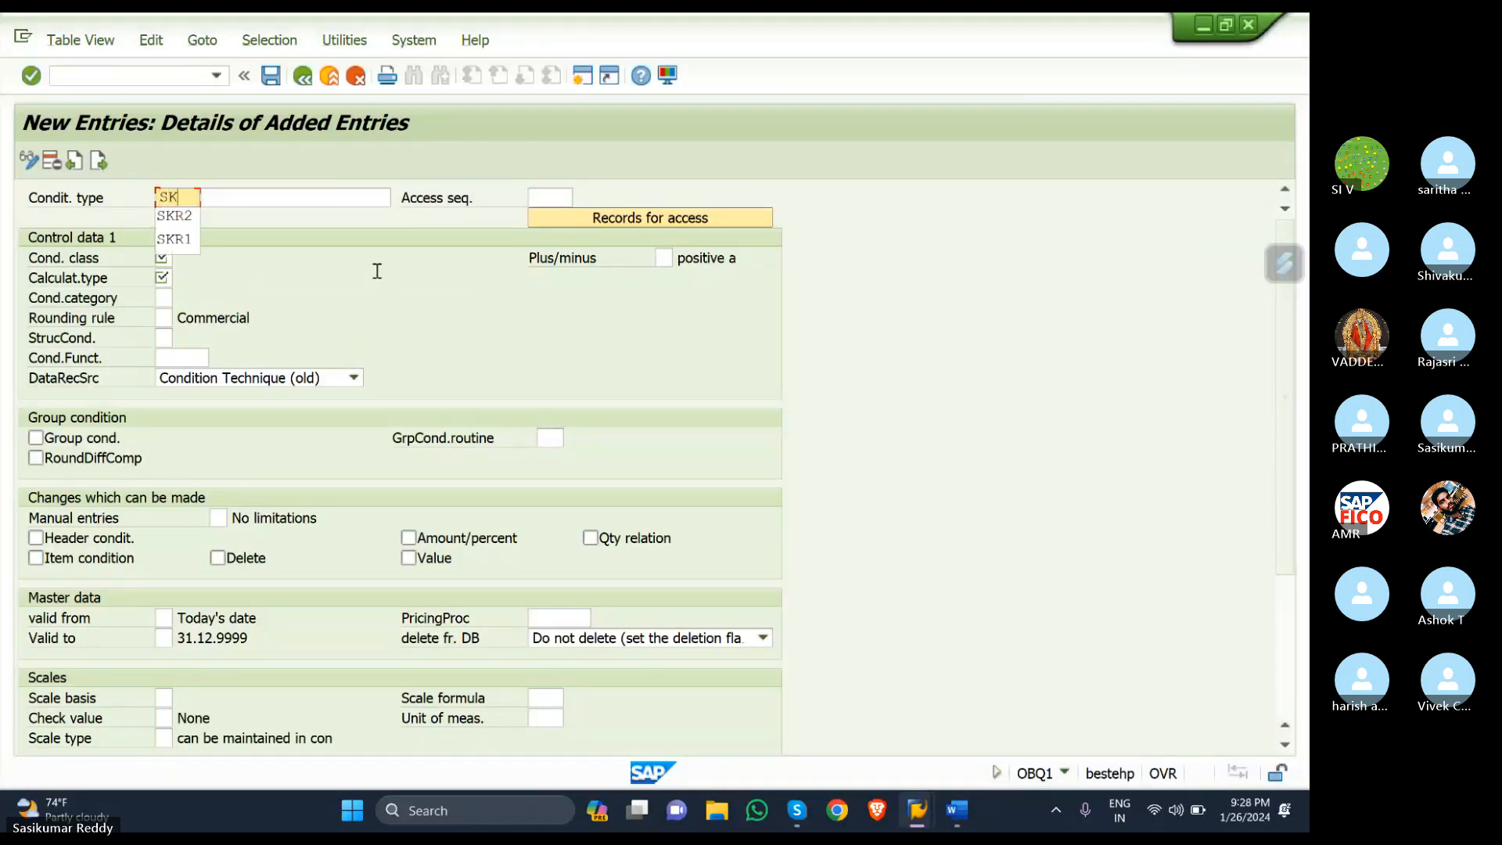
{"action": "type", "text": "R3"}
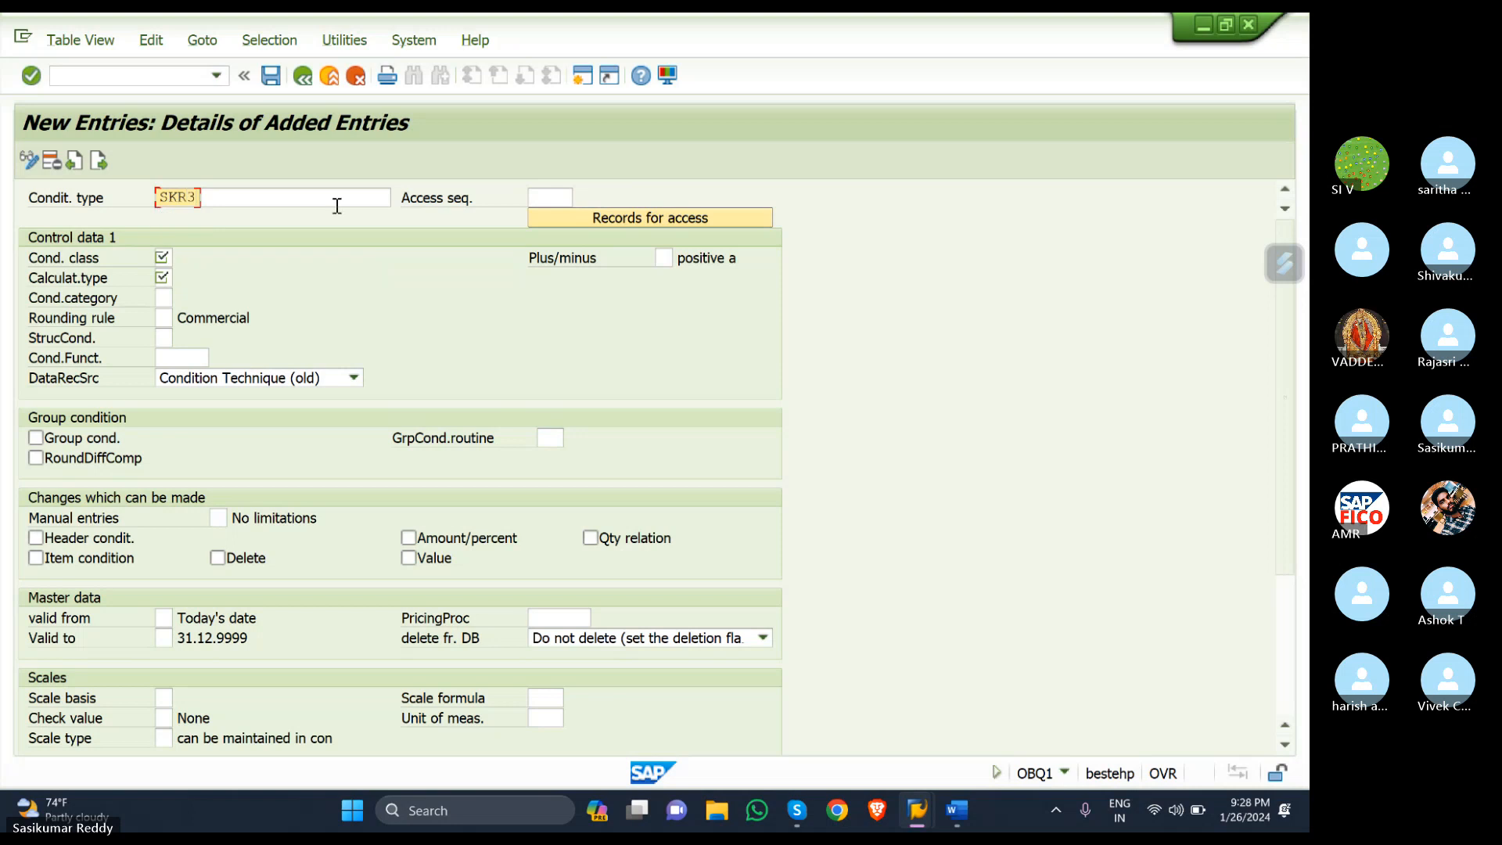
{"action": "left_click", "coordinate": [285, 196]}
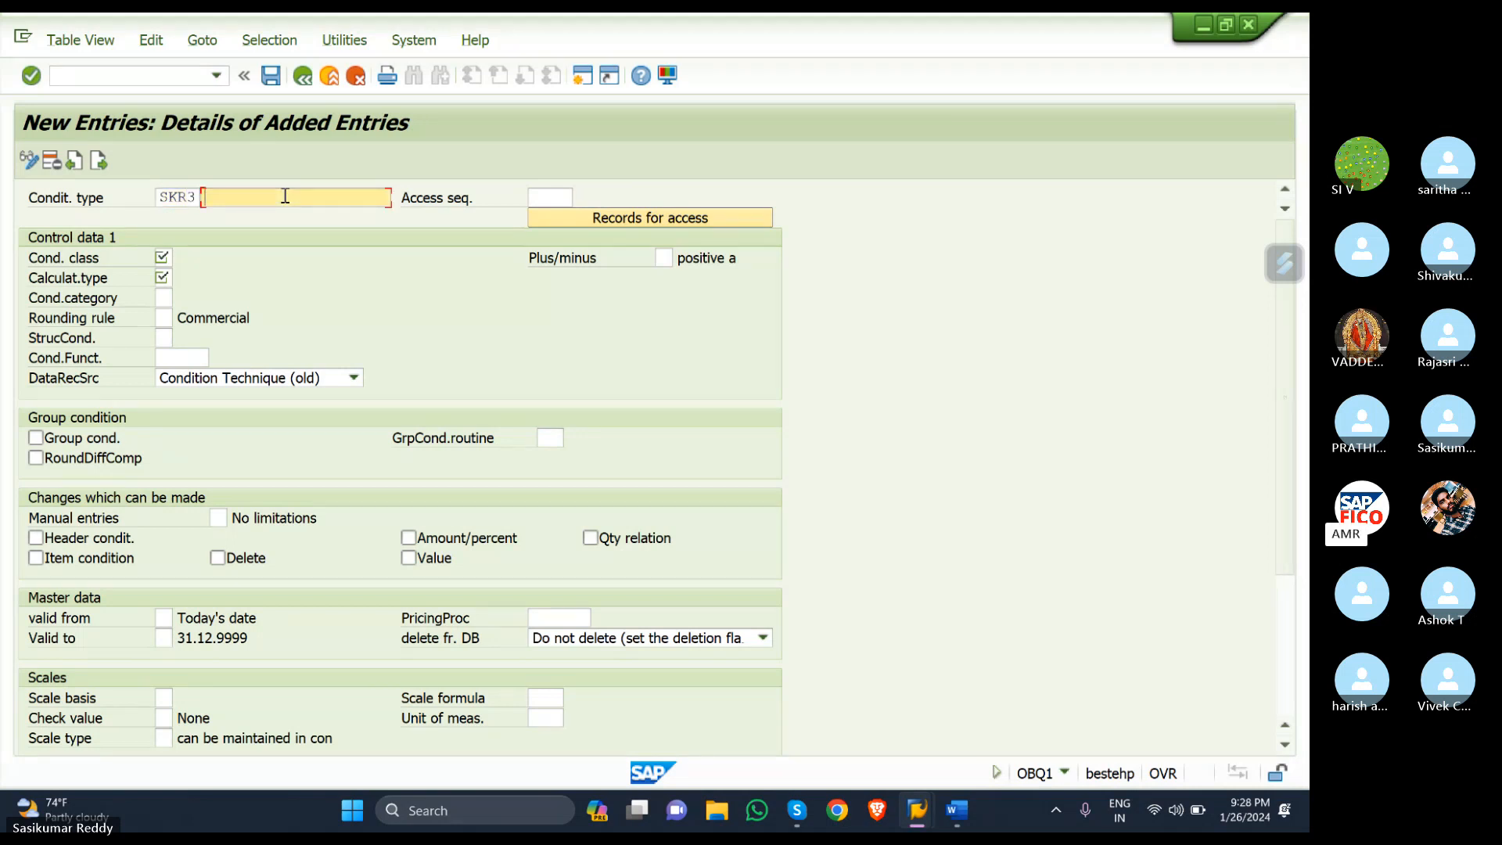
{"action": "type", "text": "I"}
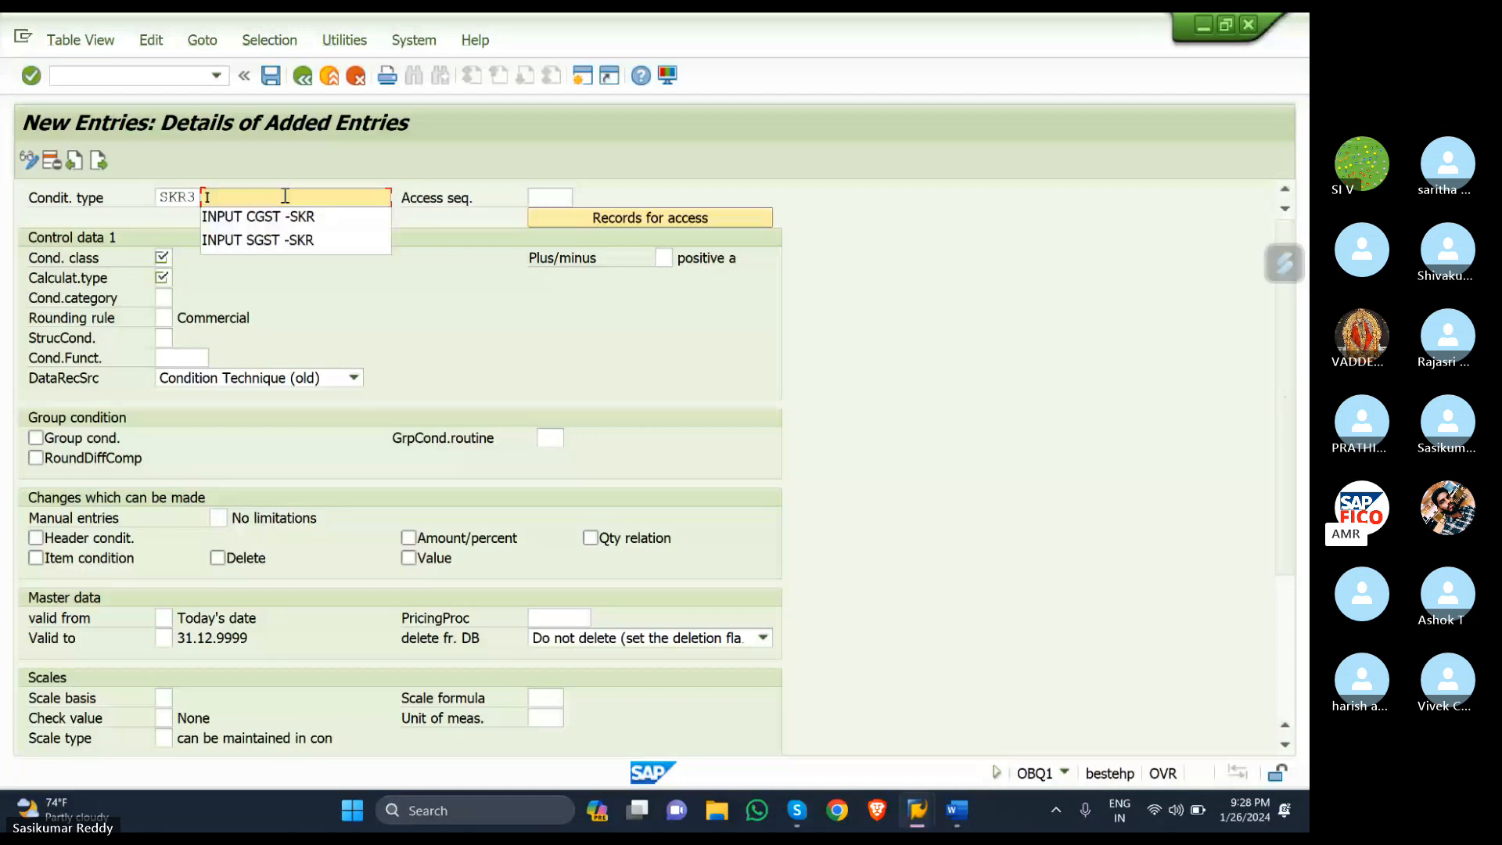
{"action": "type", "text": "GS"}
{"action": "key", "text": "BackSpace"}
{"action": "key", "text": "BackSpace"}
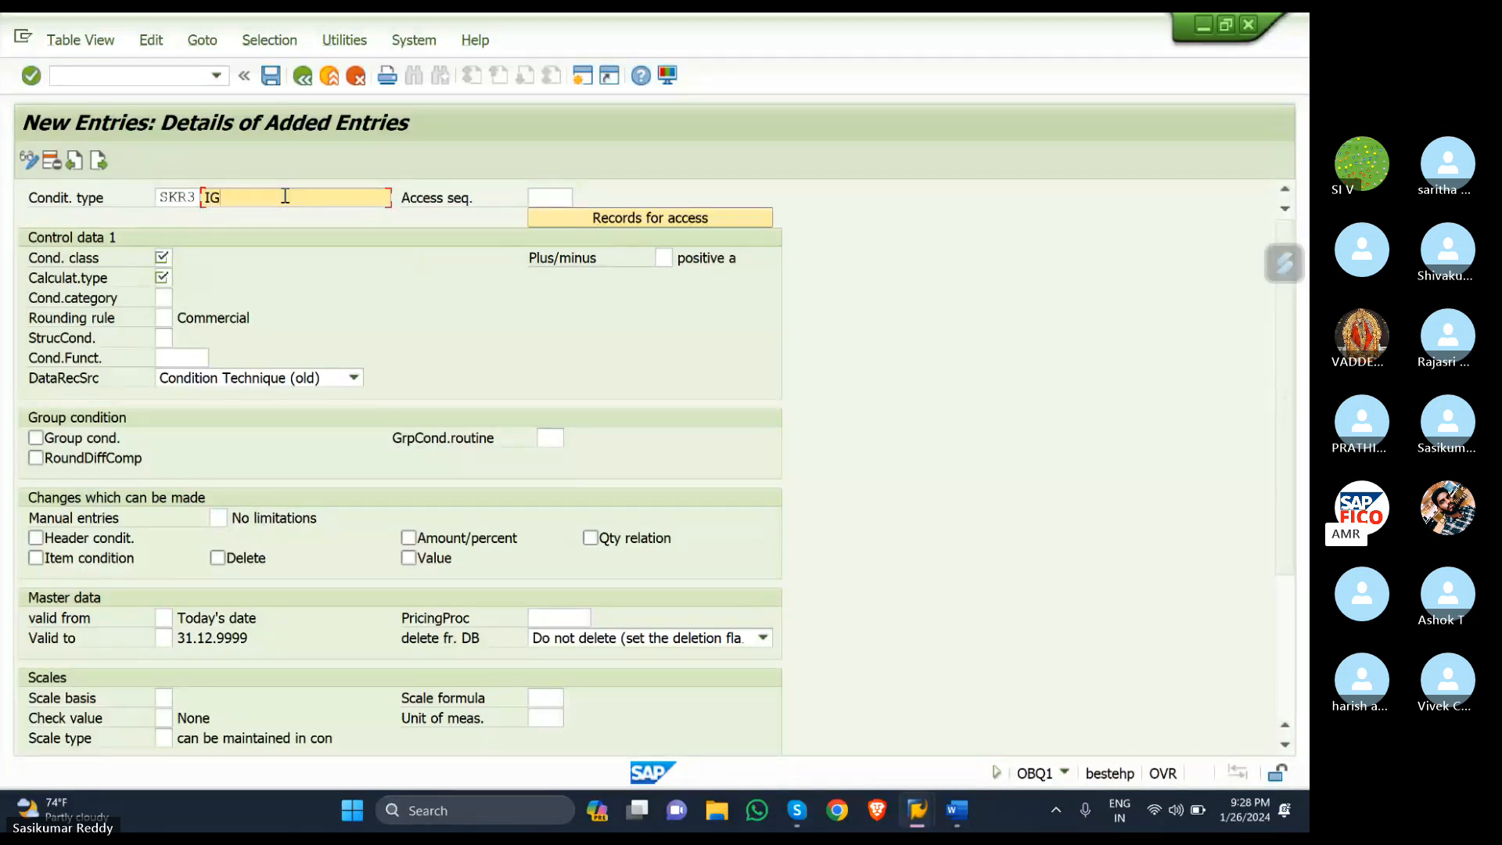
{"action": "type", "text": "NPUT "}
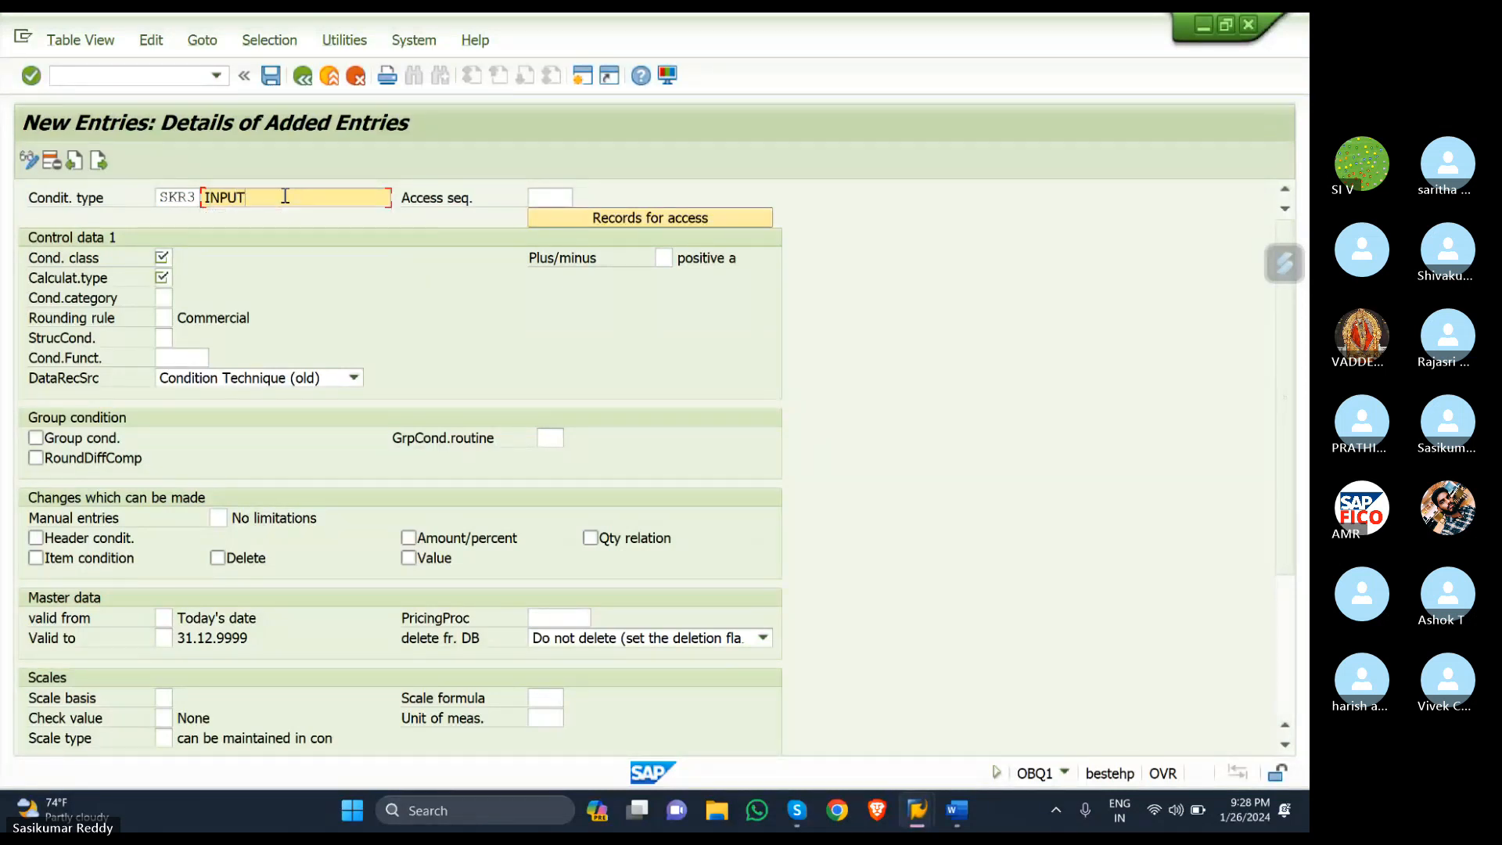
{"action": "type", "text": "IGST - SKR"}
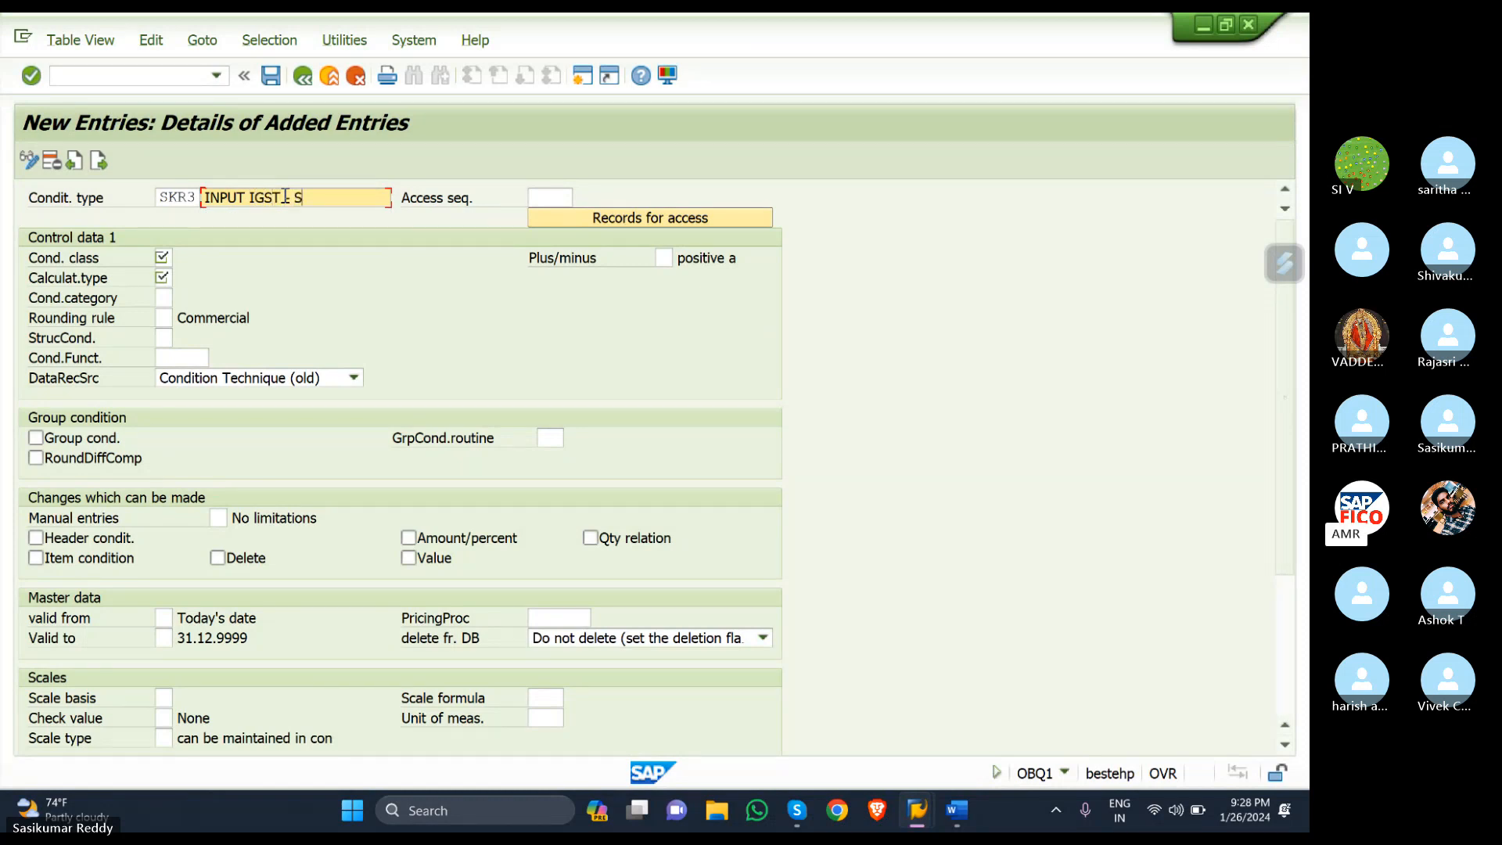
- Give SKR3 access sequence MWST, condition class D and calculation type A, then validate
{"action": "left_click", "coordinate": [538, 197]}
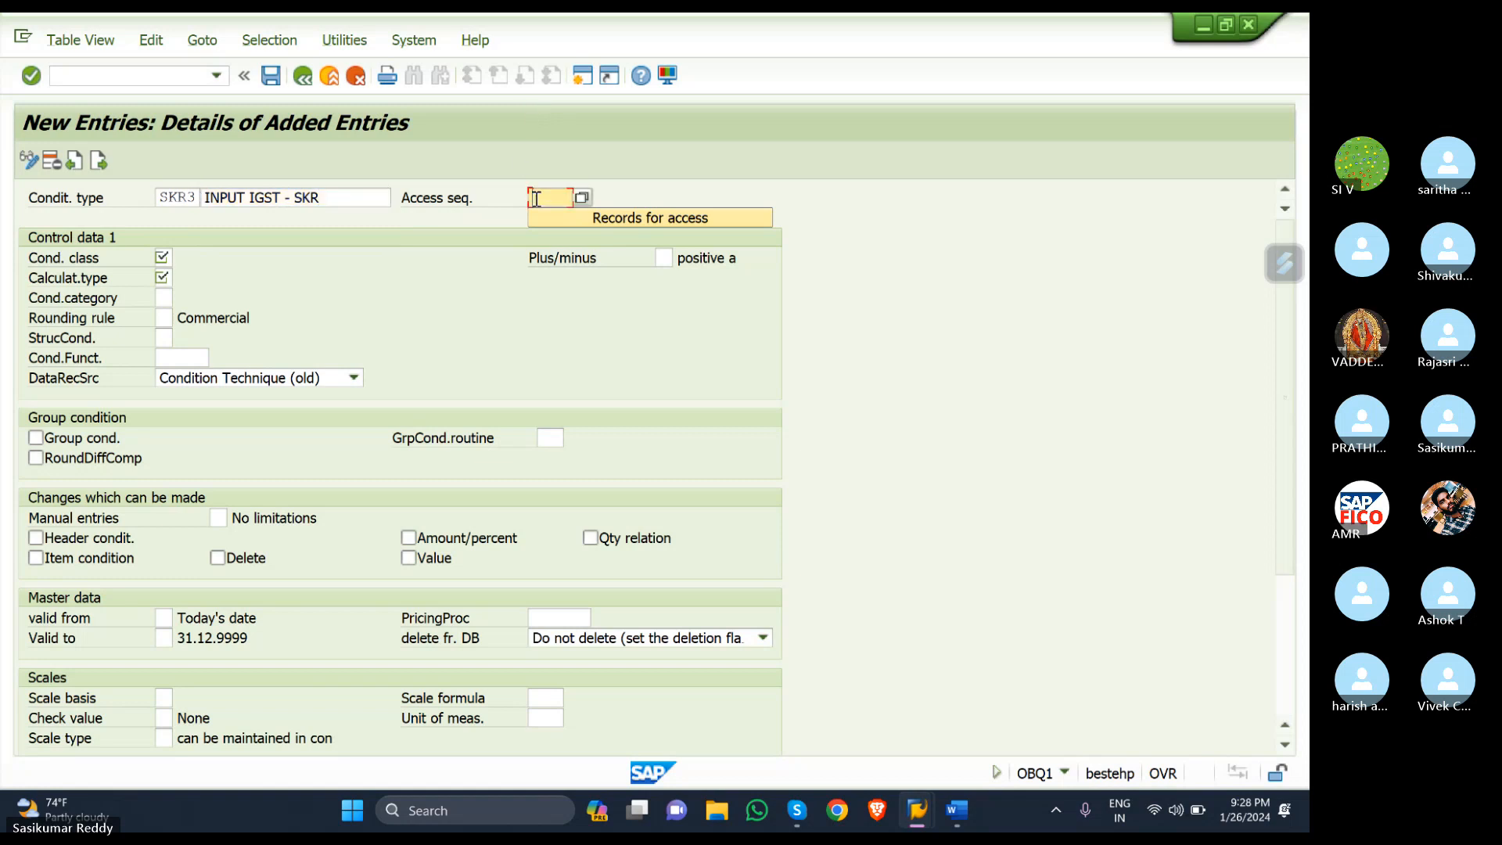
{"action": "left_click", "coordinate": [581, 198]}
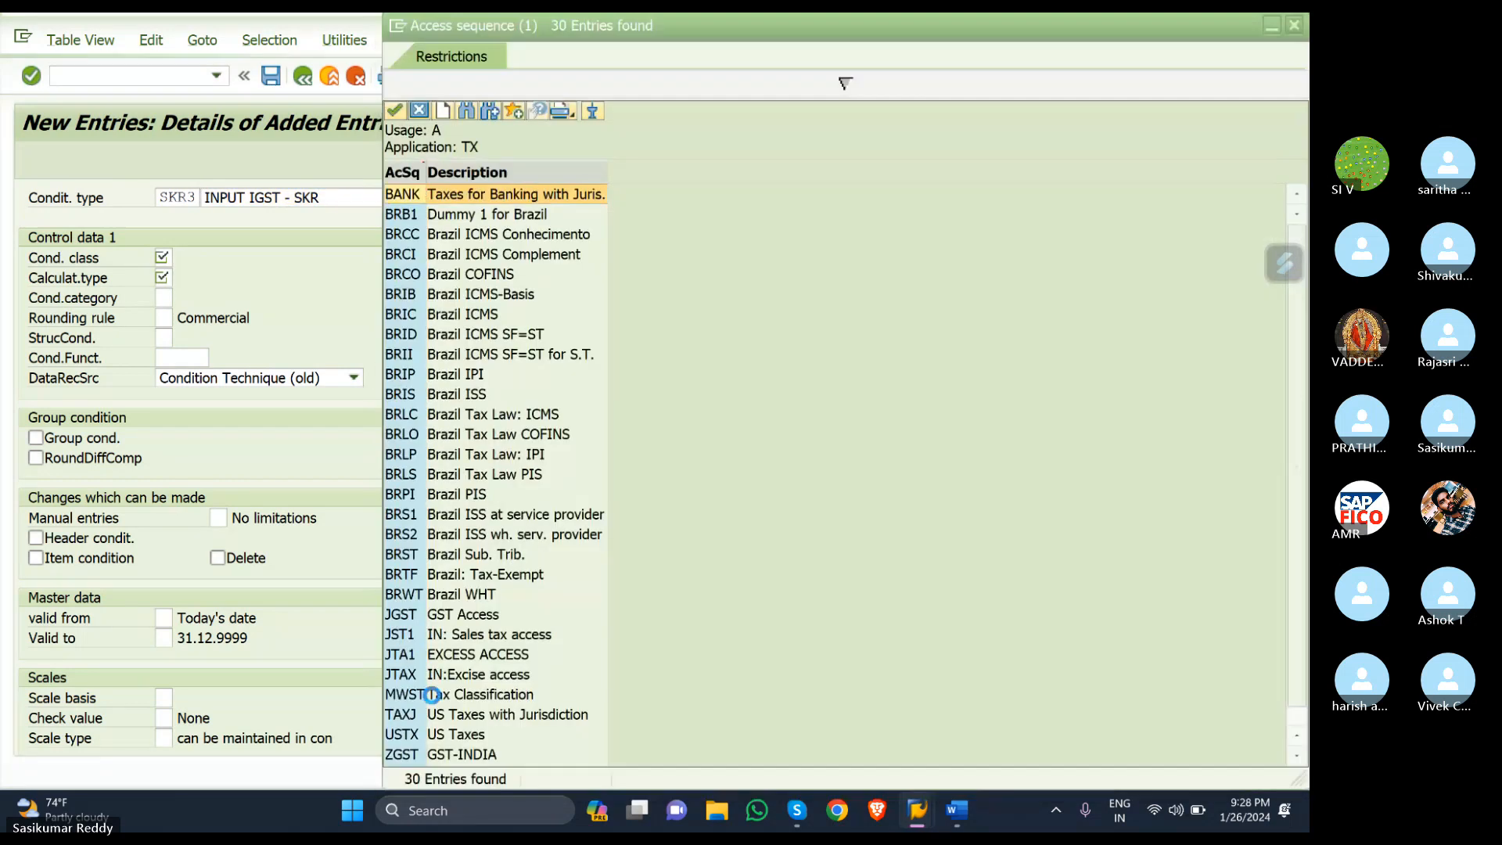
{"action": "double_click", "coordinate": [419, 695]}
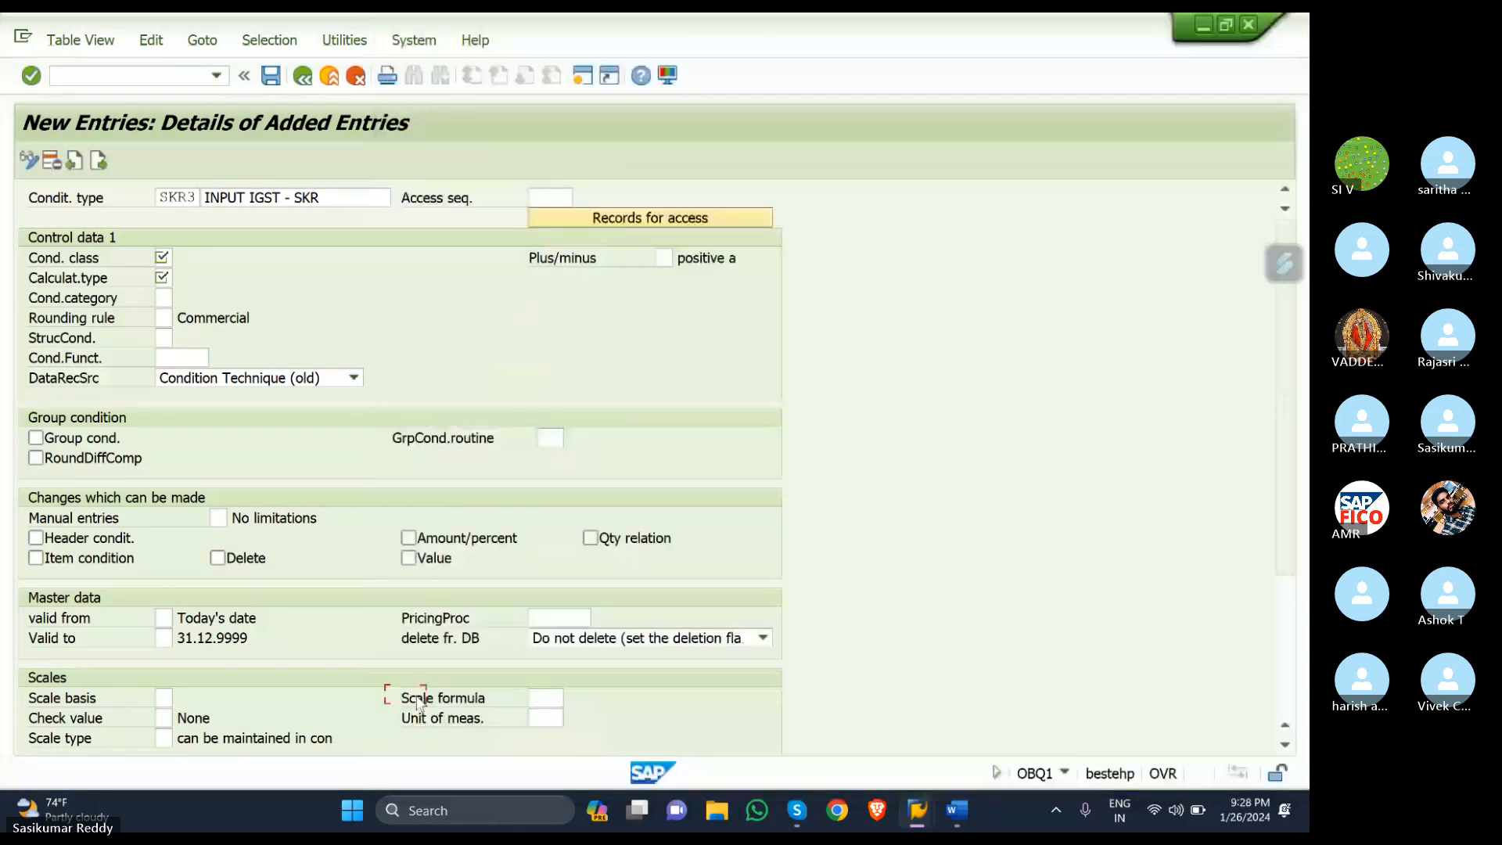
{"action": "left_click", "coordinate": [164, 257]}
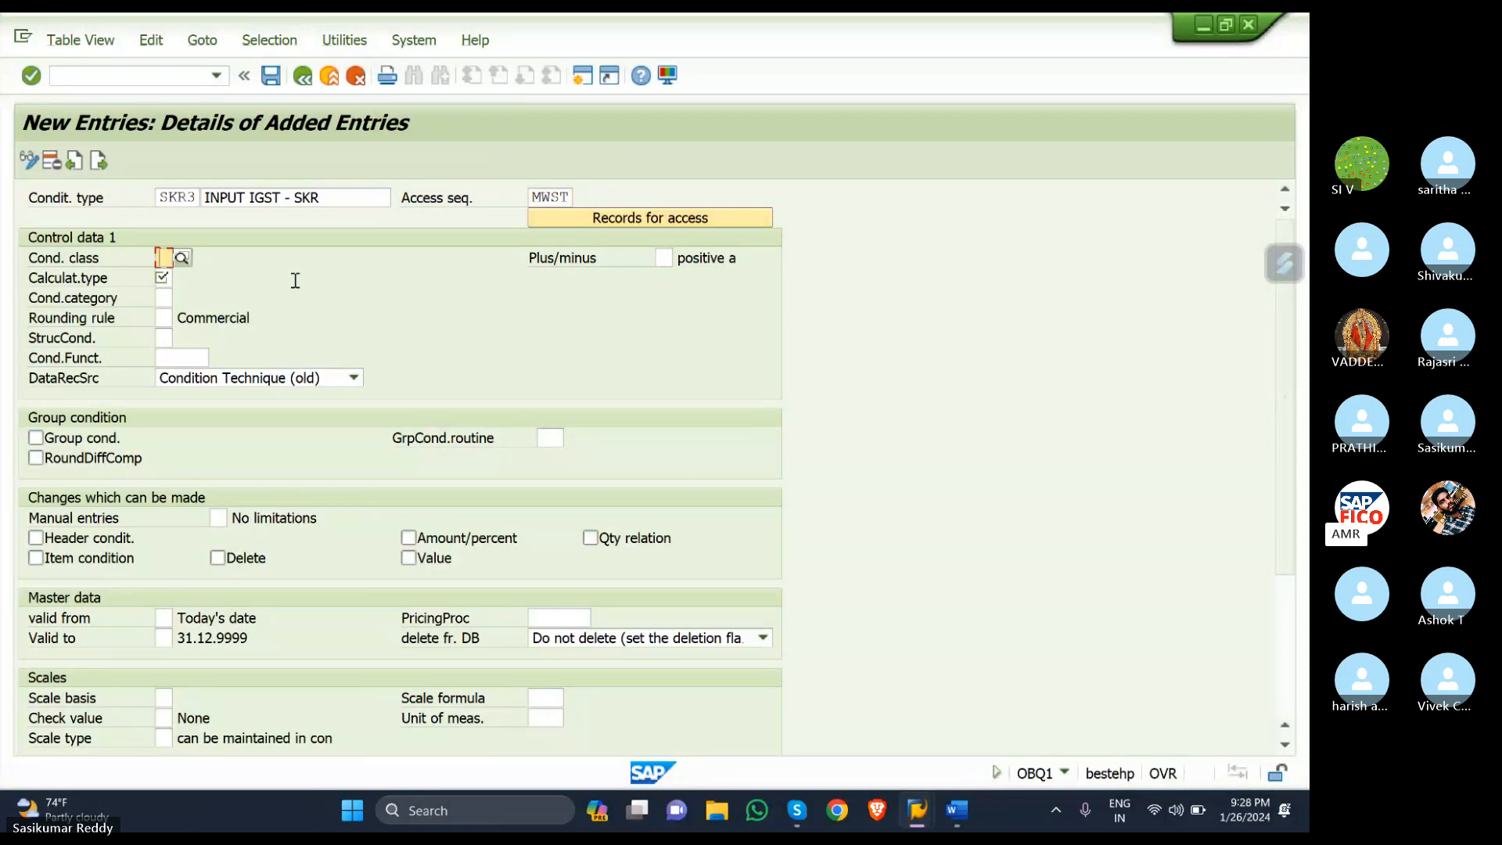
{"action": "type", "text": "D"}
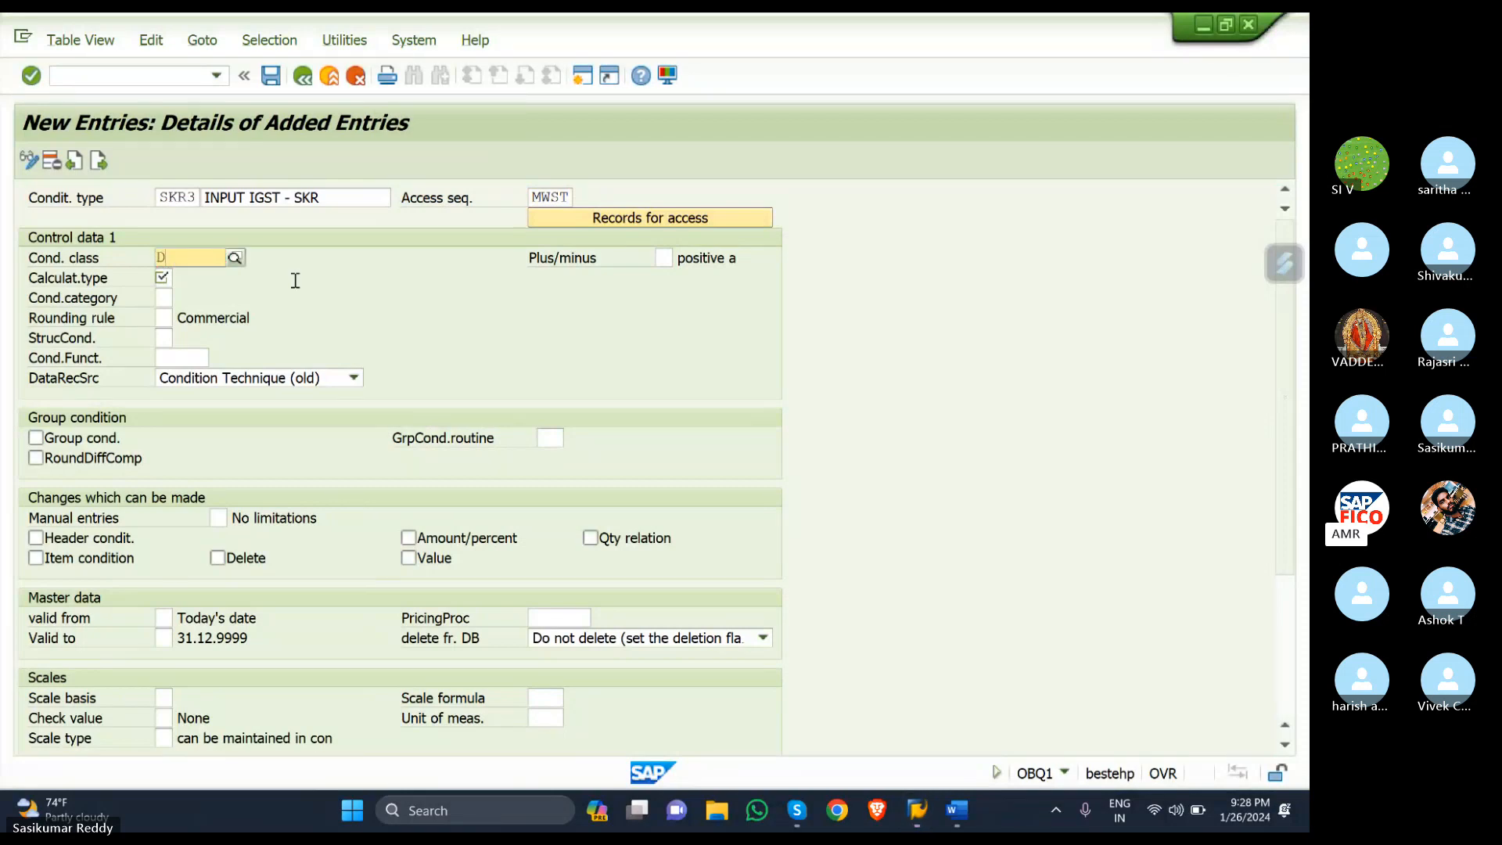
{"action": "left_click", "coordinate": [212, 297]}
{"action": "left_click", "coordinate": [169, 275]}
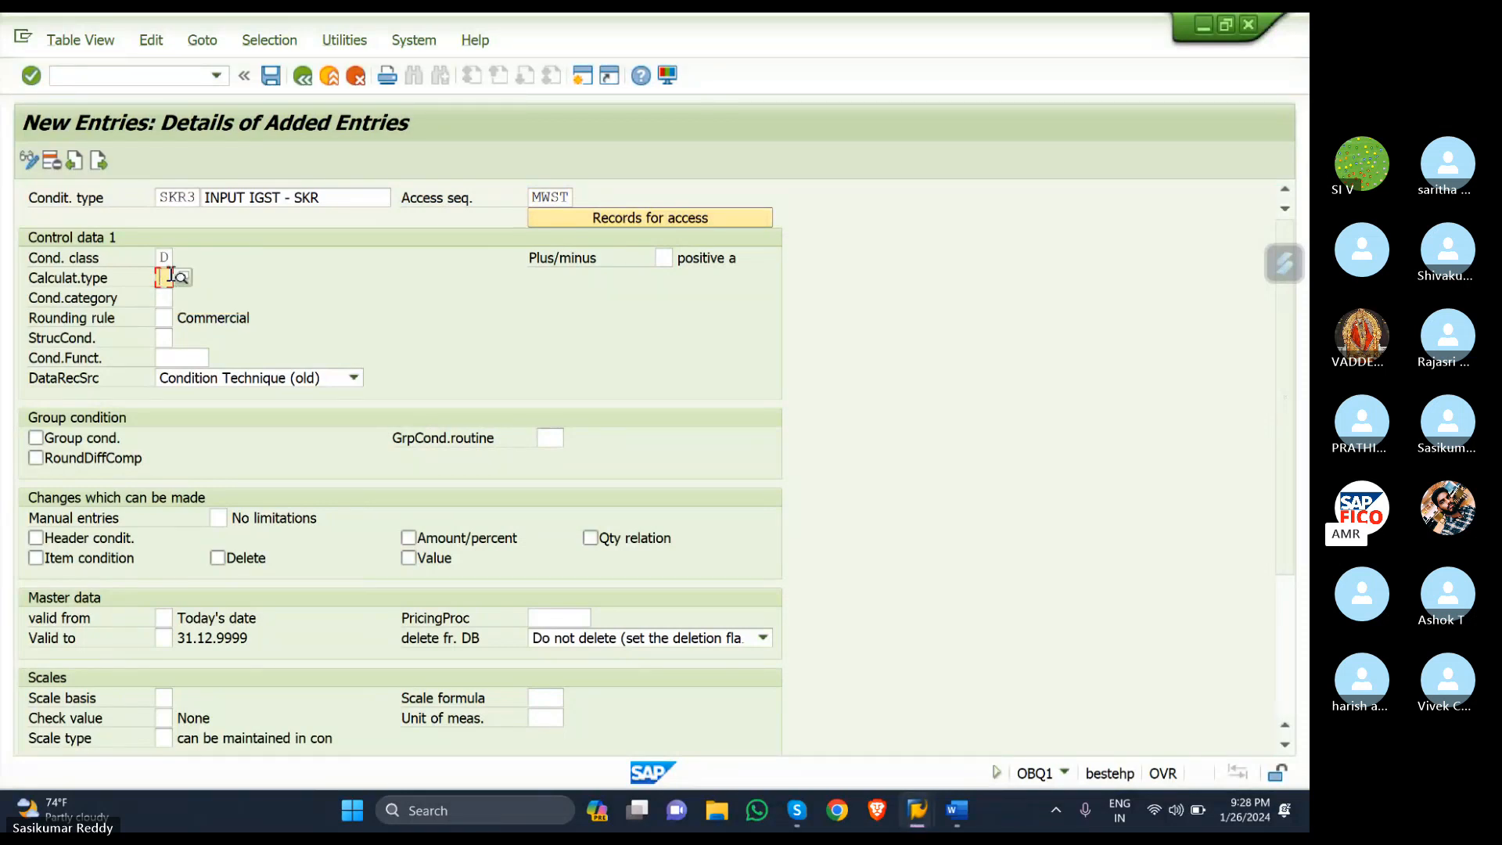
{"action": "type", "text": "A"}
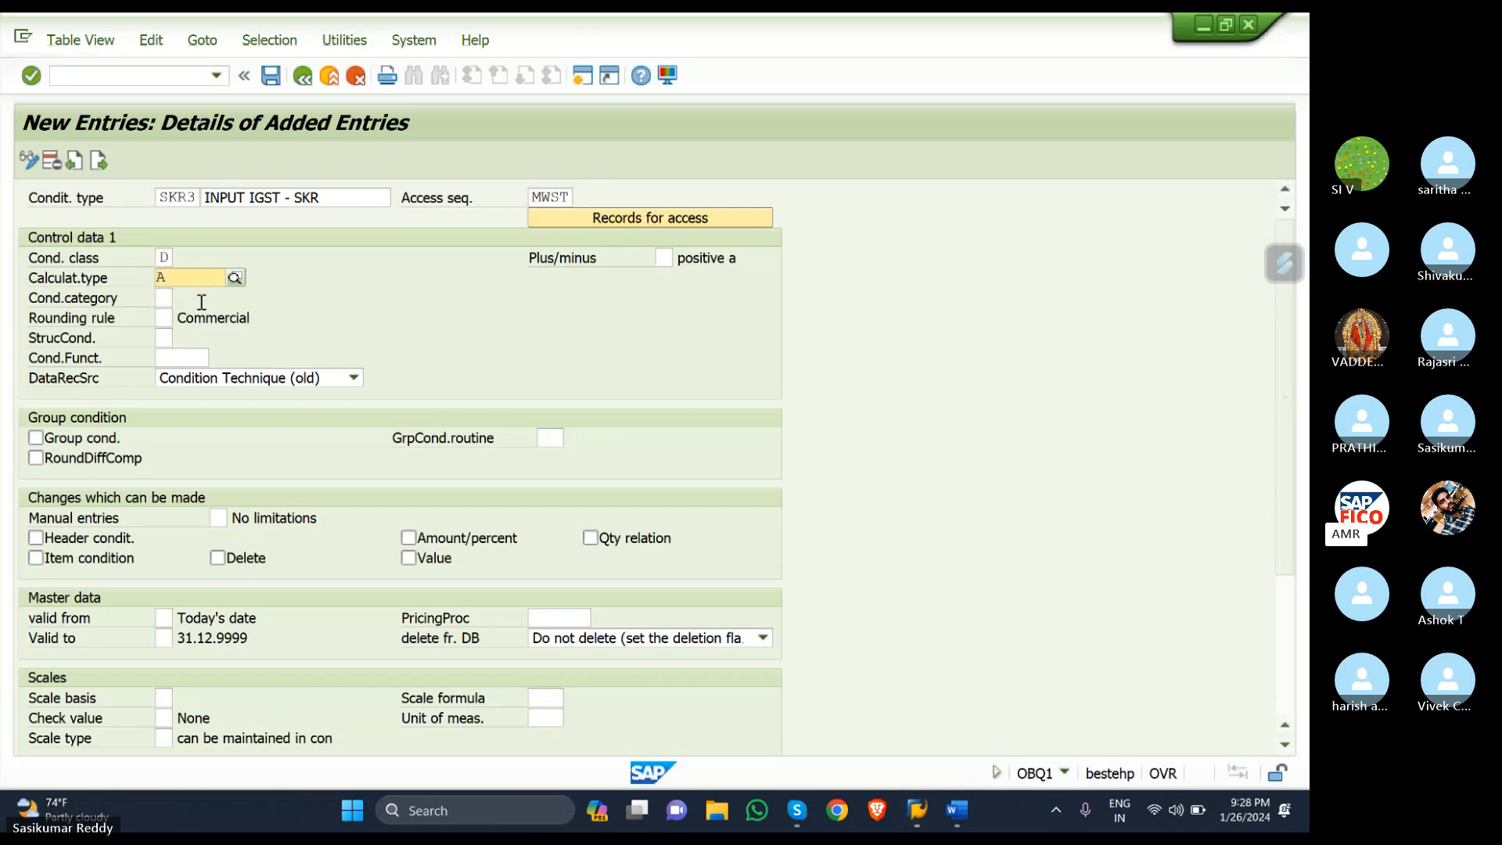
{"action": "left_click", "coordinate": [201, 312]}
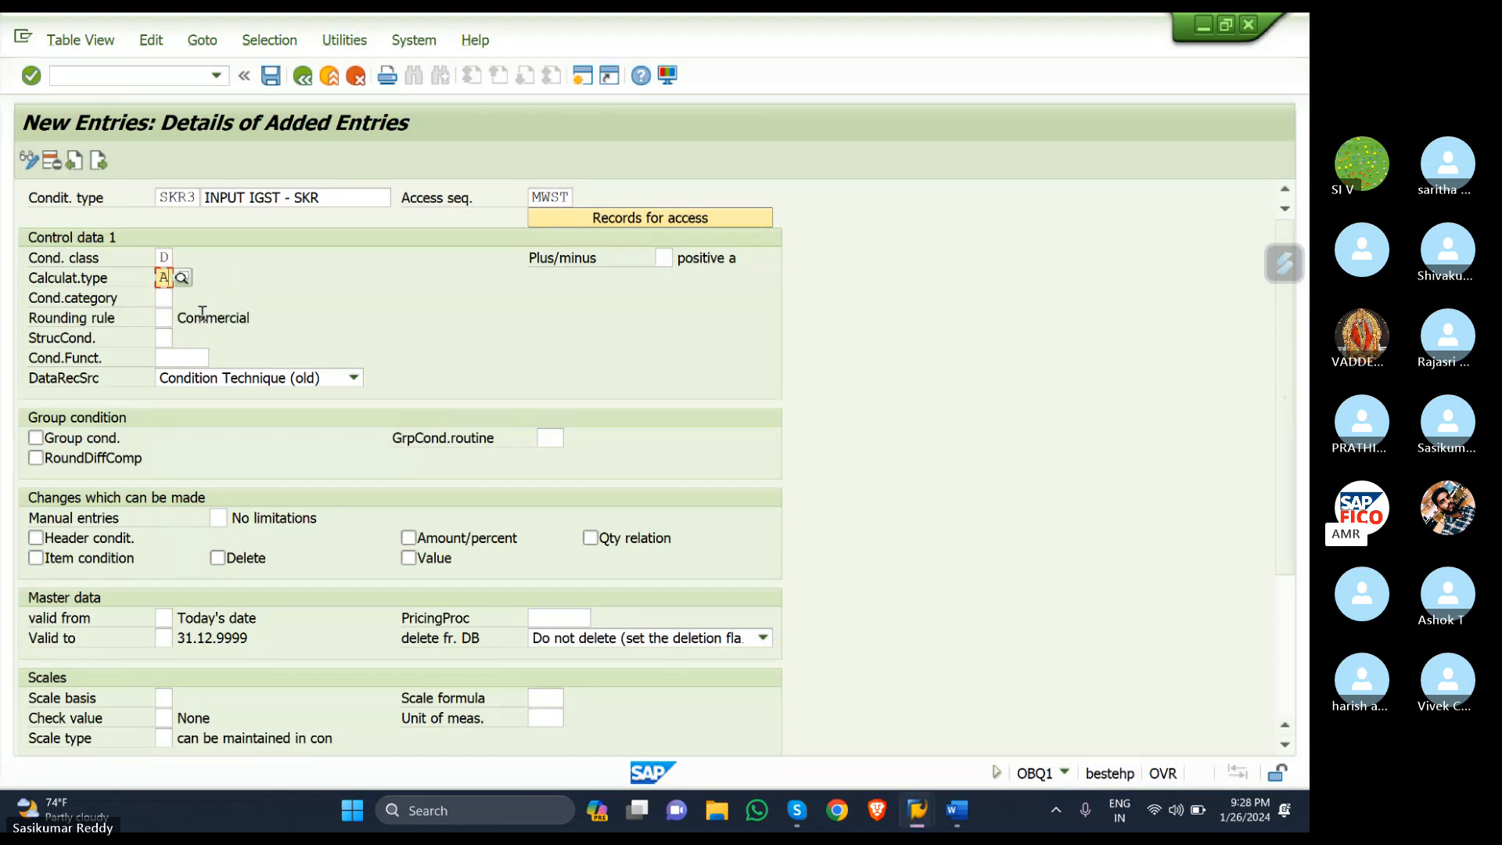
{"action": "key", "text": "Return"}
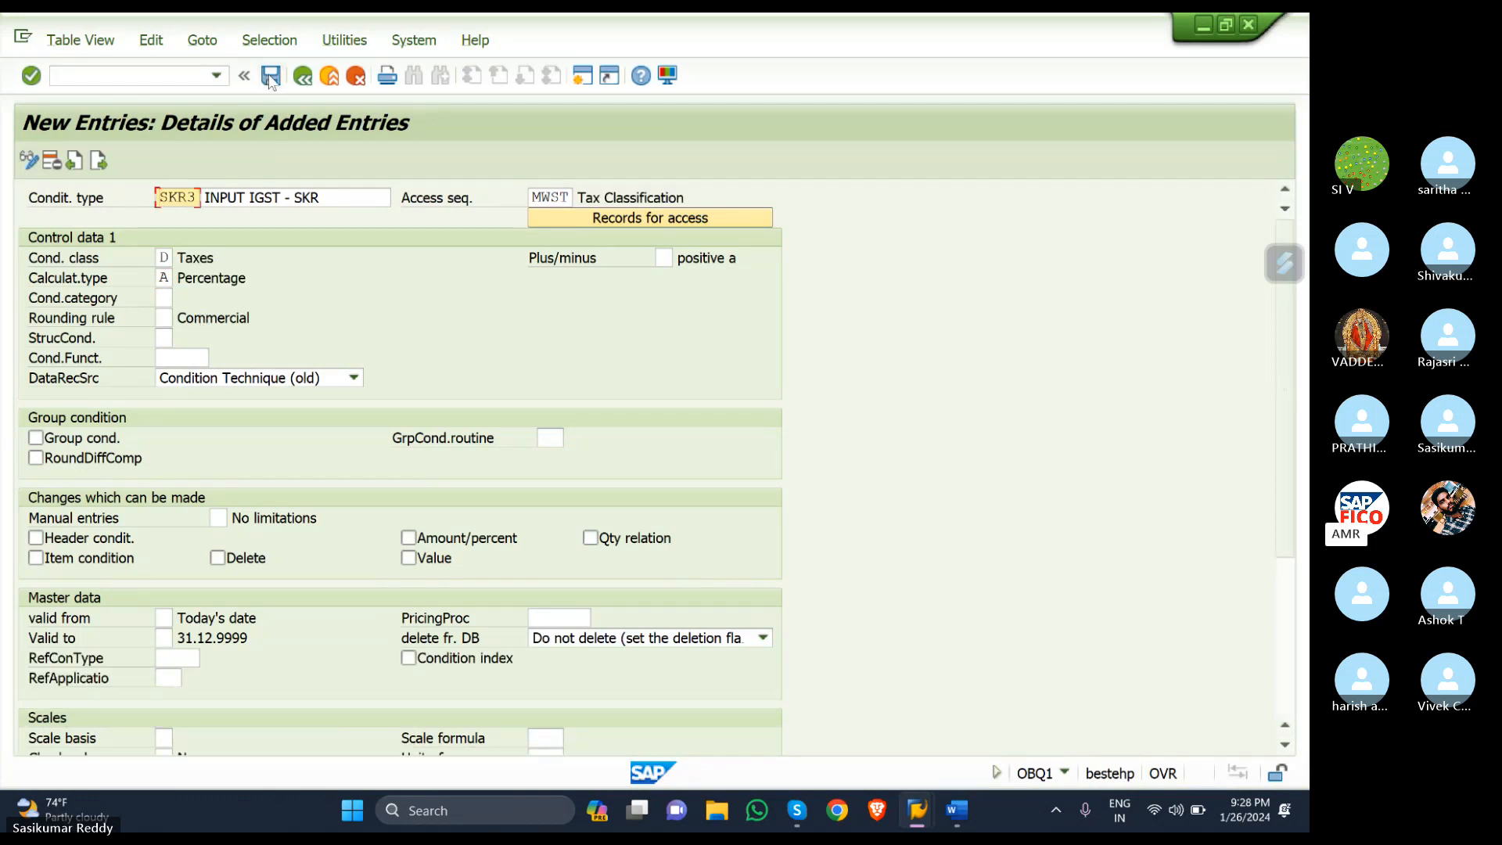
- Save SKR1–SKR3 under the customizing request and go back to the overview
{"action": "left_click", "coordinate": [269, 77]}
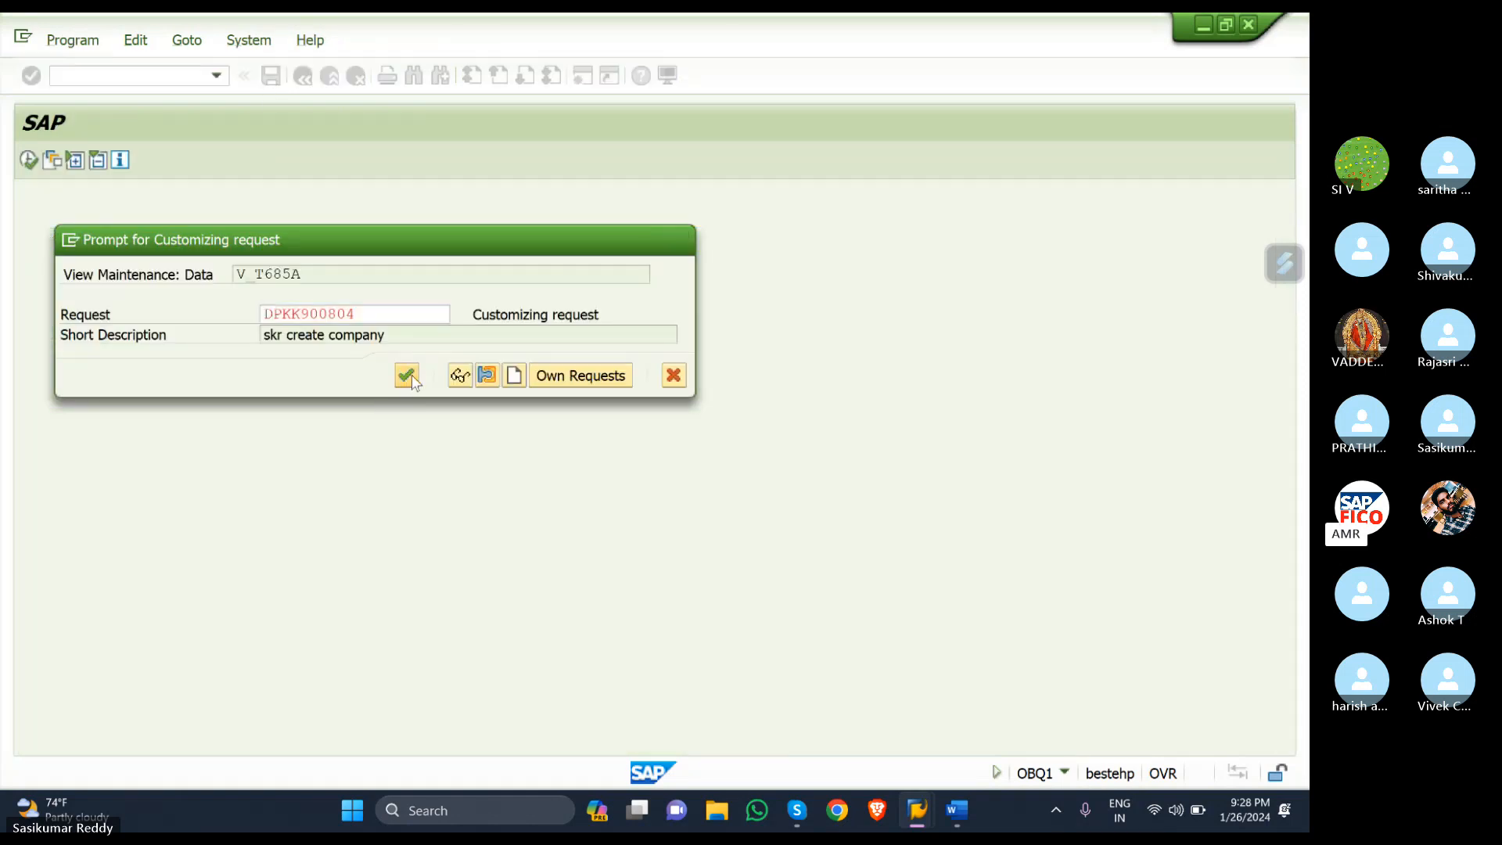
{"action": "left_click", "coordinate": [407, 377]}
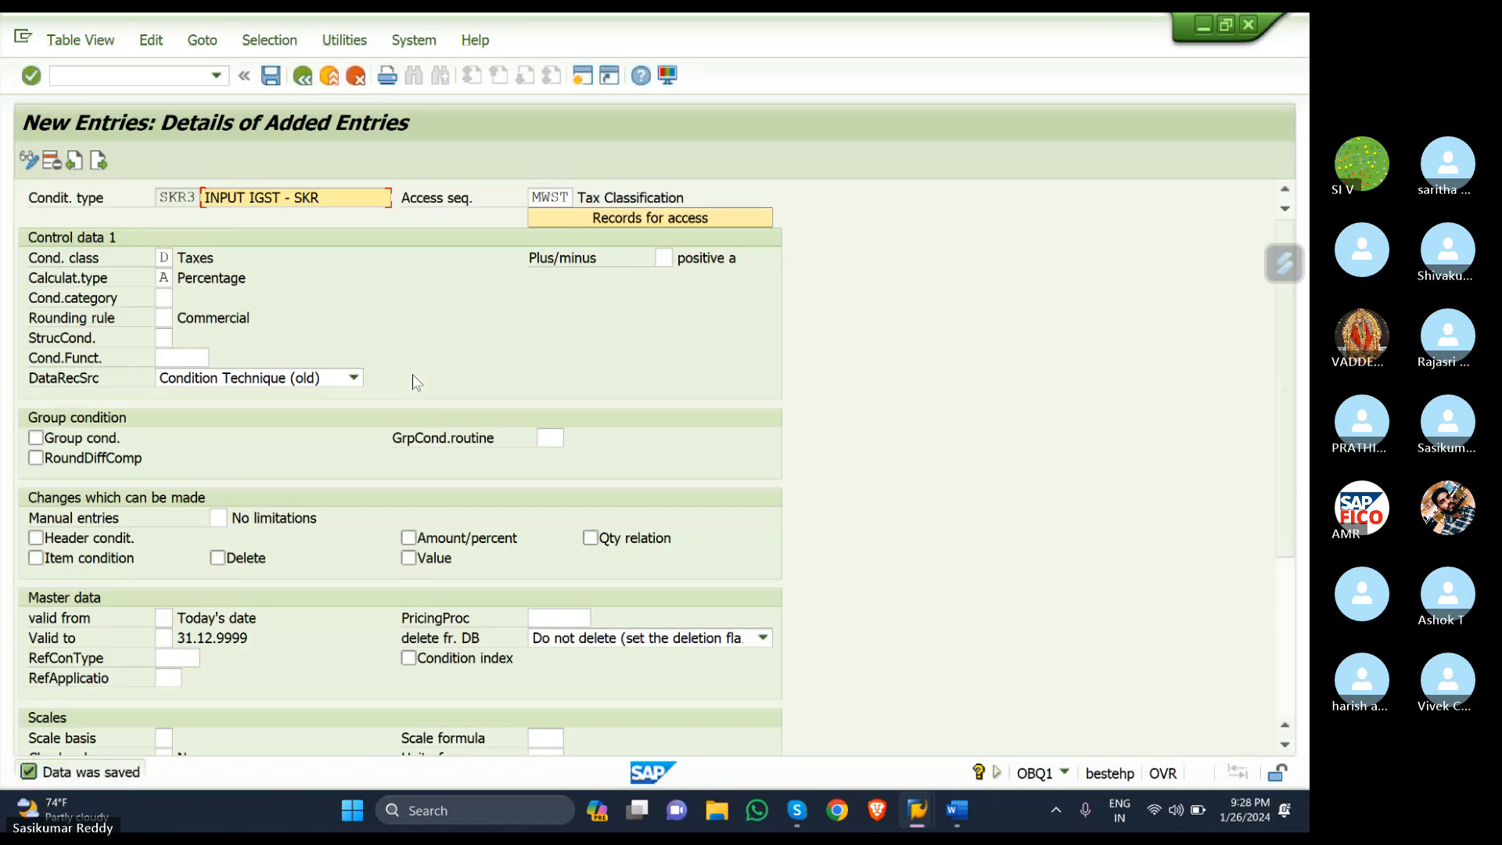
{"action": "left_click", "coordinate": [305, 78]}
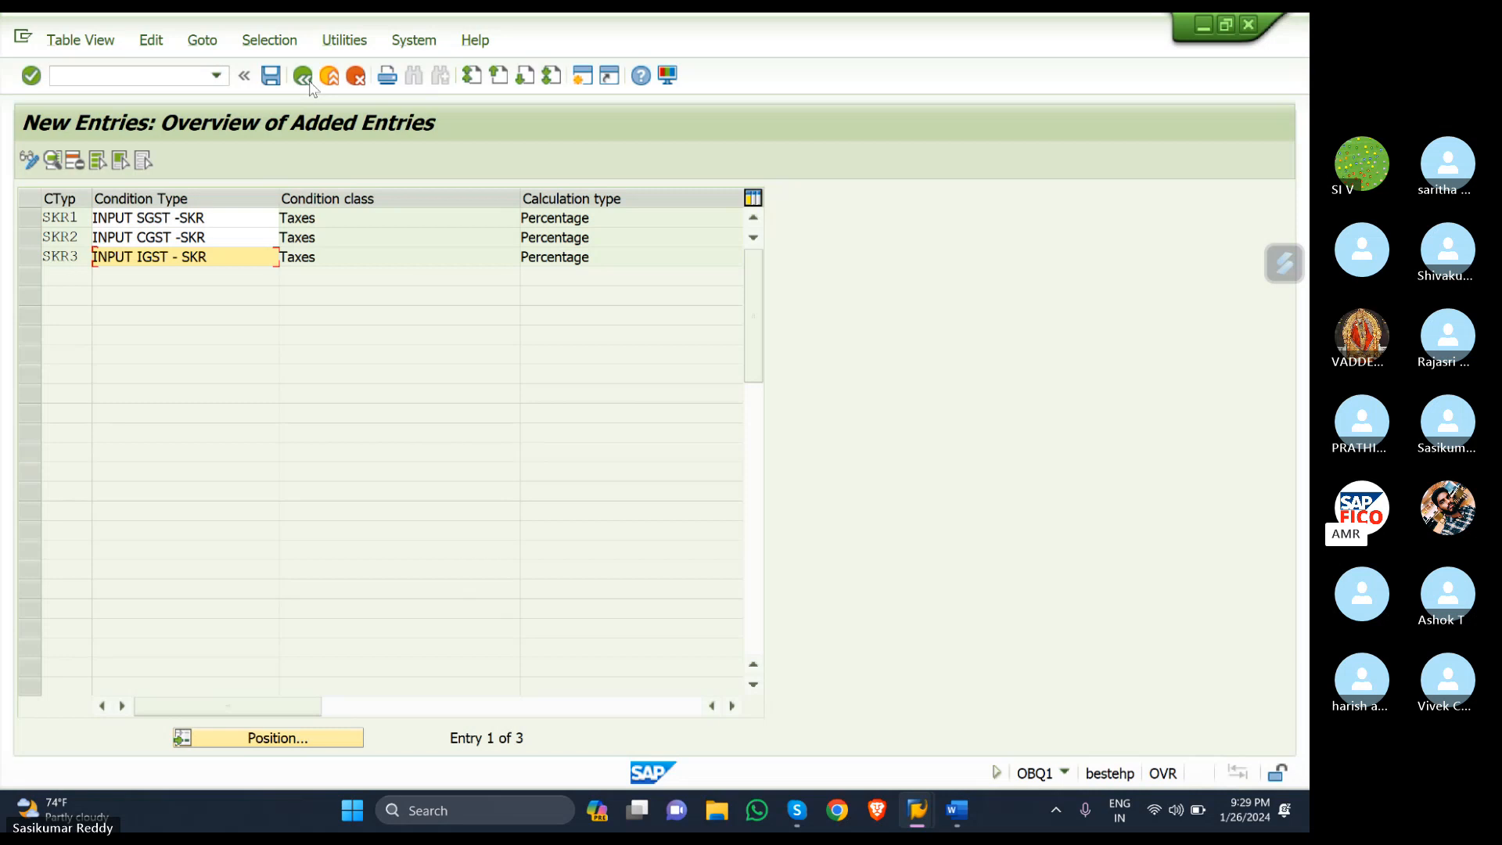
- Select the saved SKR1, SKR2 and SKR3 condition-type rows, then return to the Word GST notes
{"action": "left_click", "coordinate": [22, 225]}
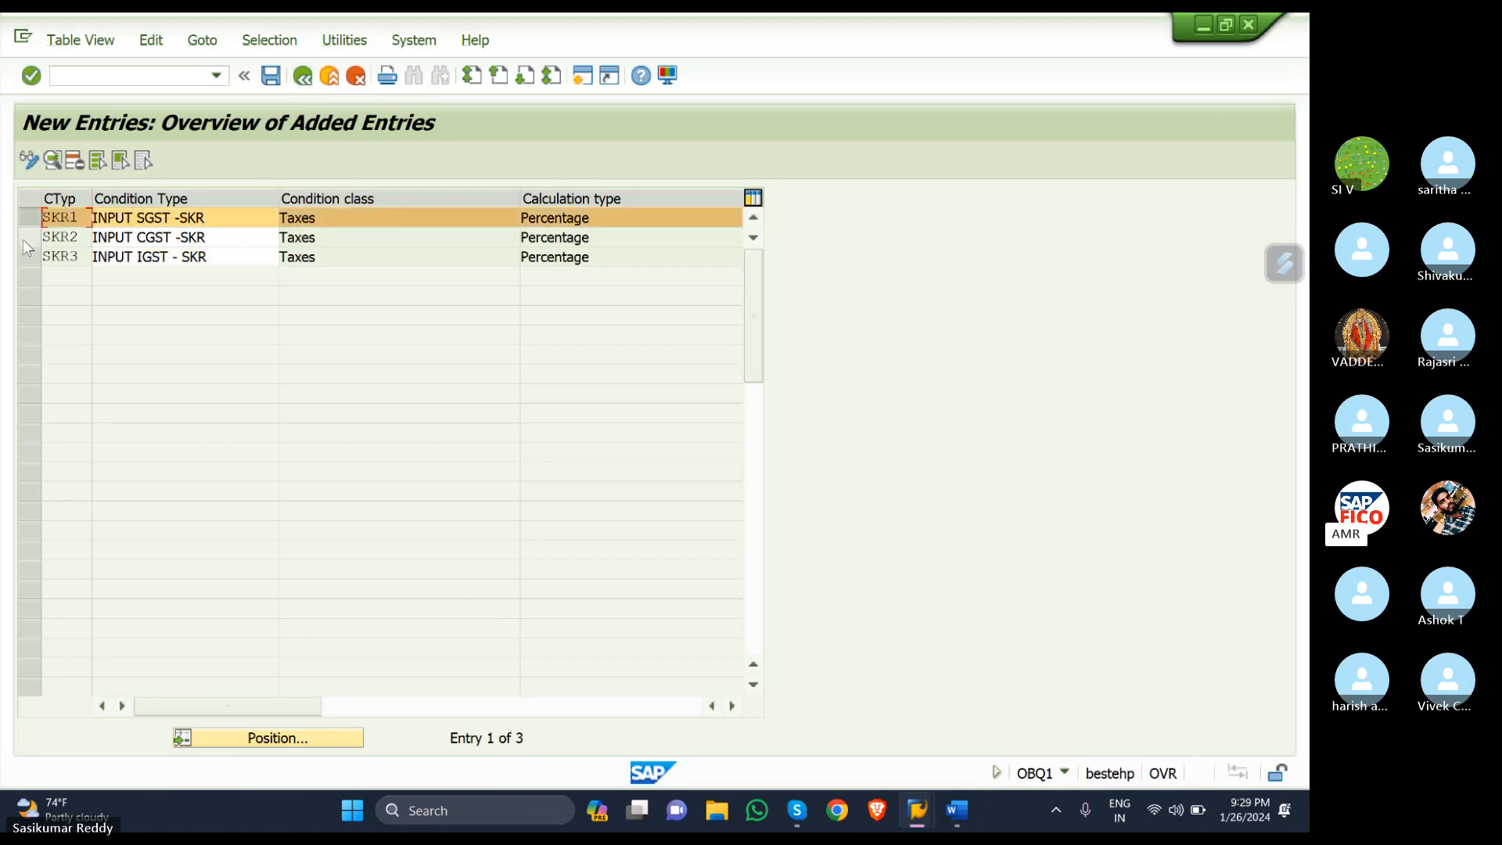
{"action": "left_click", "coordinate": [24, 239]}
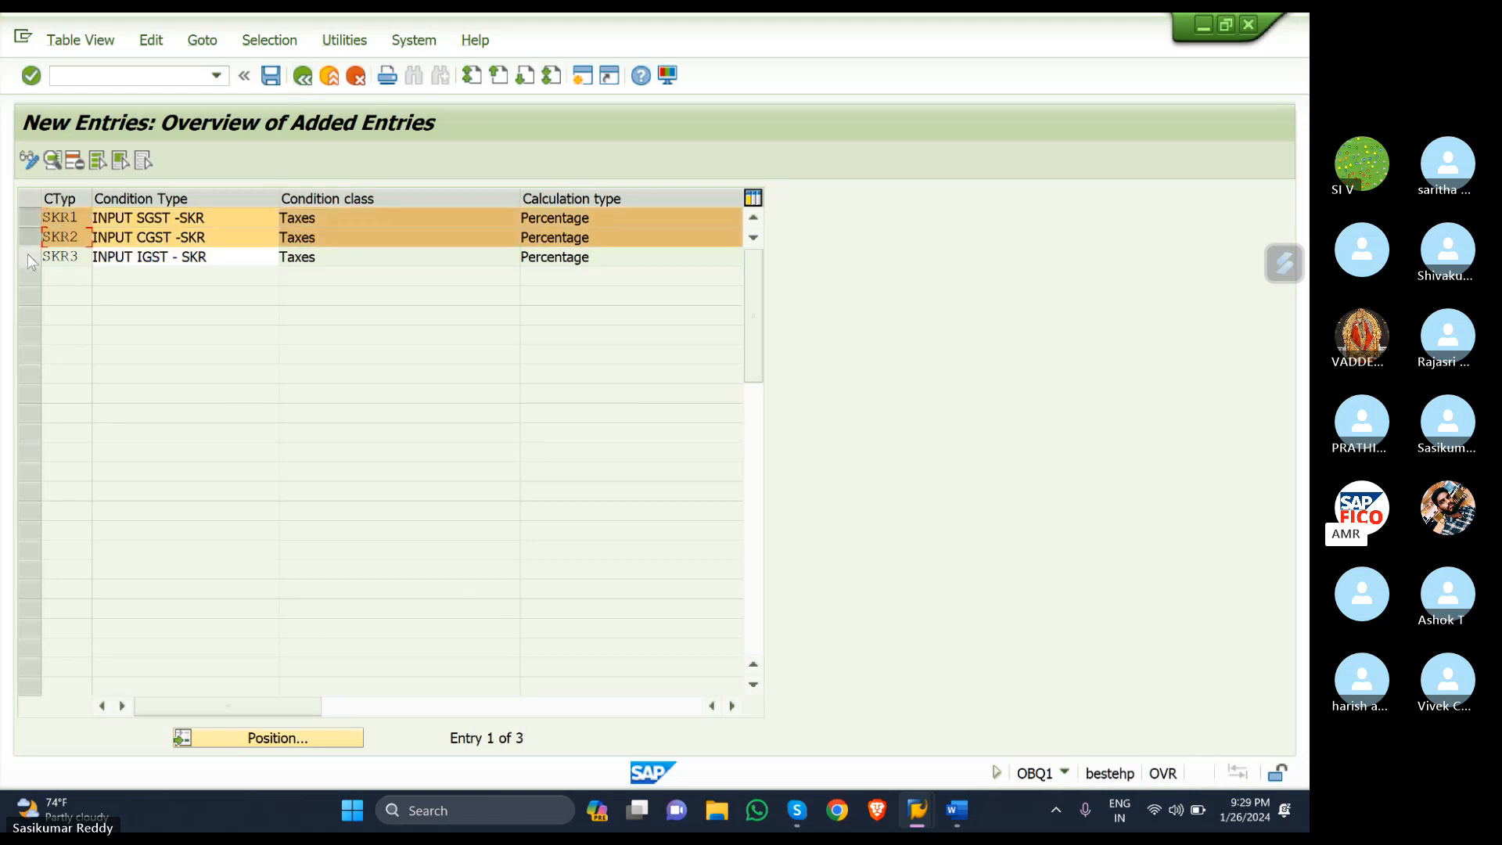
{"action": "left_click", "coordinate": [28, 257]}
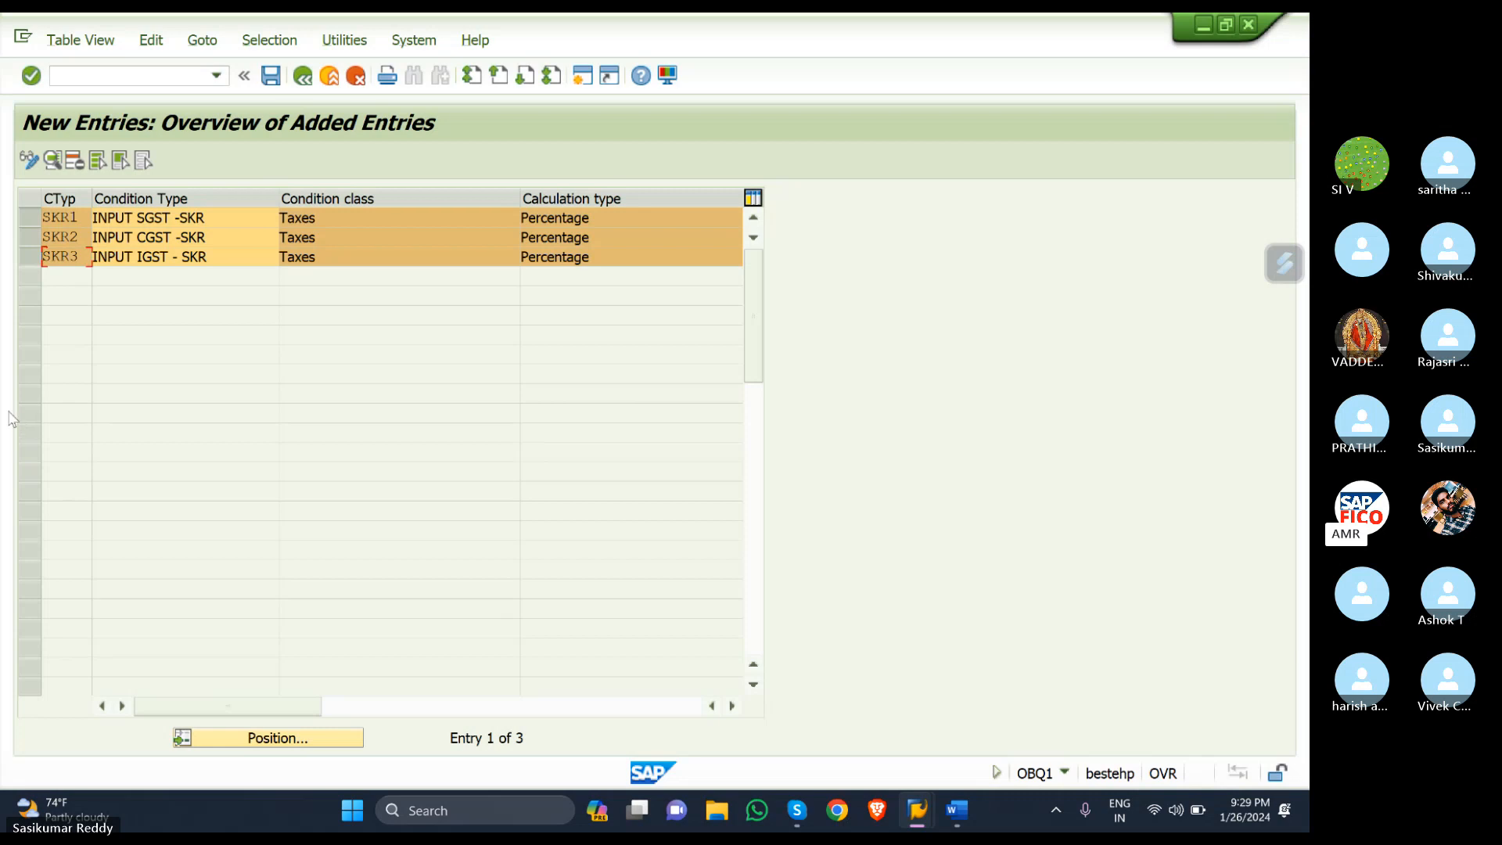
{"action": "left_click", "coordinate": [966, 818]}
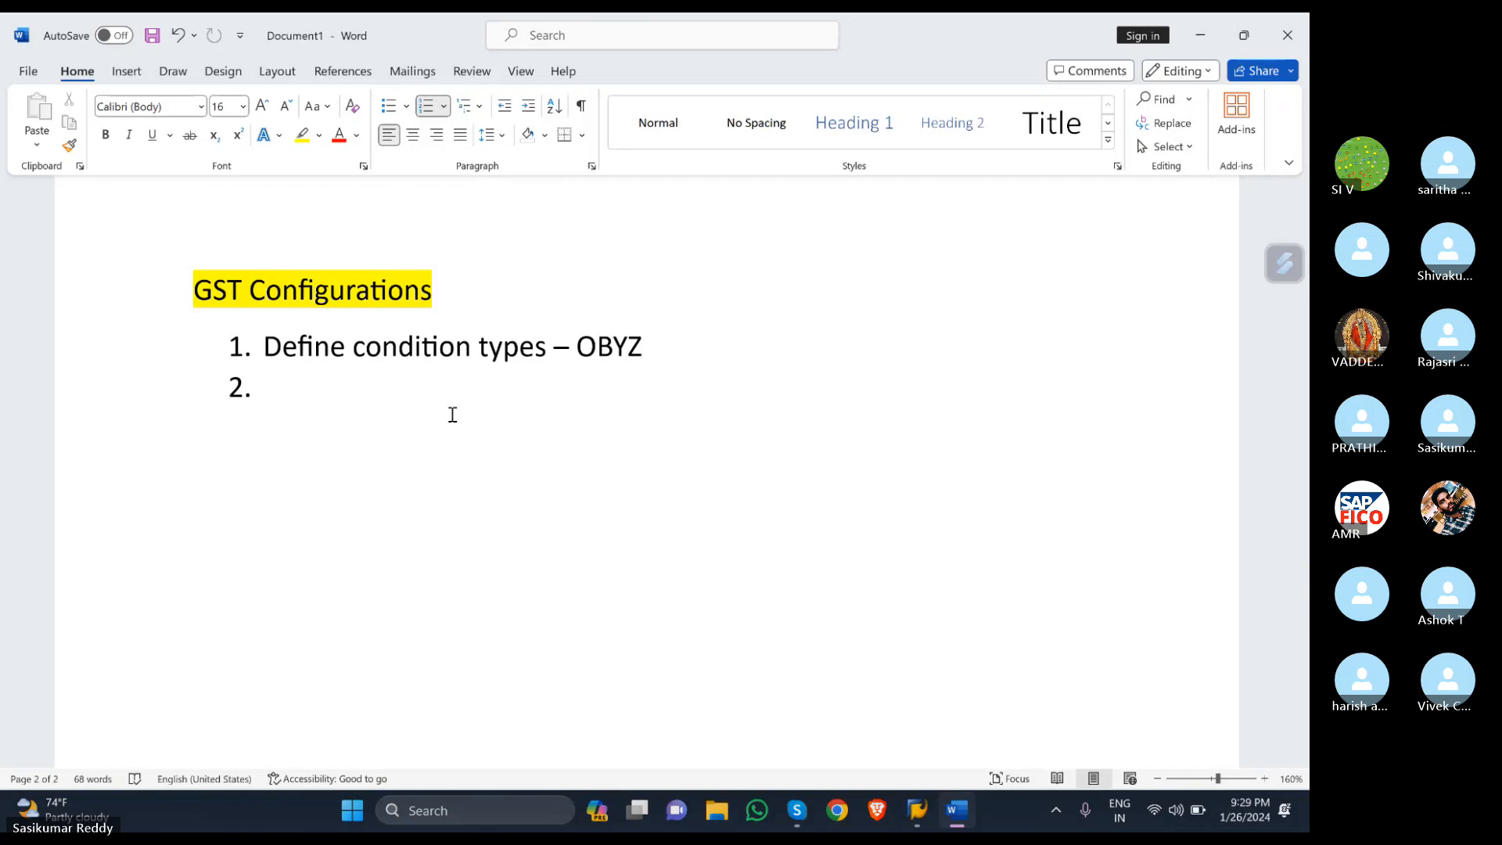
- Write item 2 as 'Create accounting keys -OBCN' in the Word notes, then switch to Brave
{"action": "type", "text": "CREATE"}
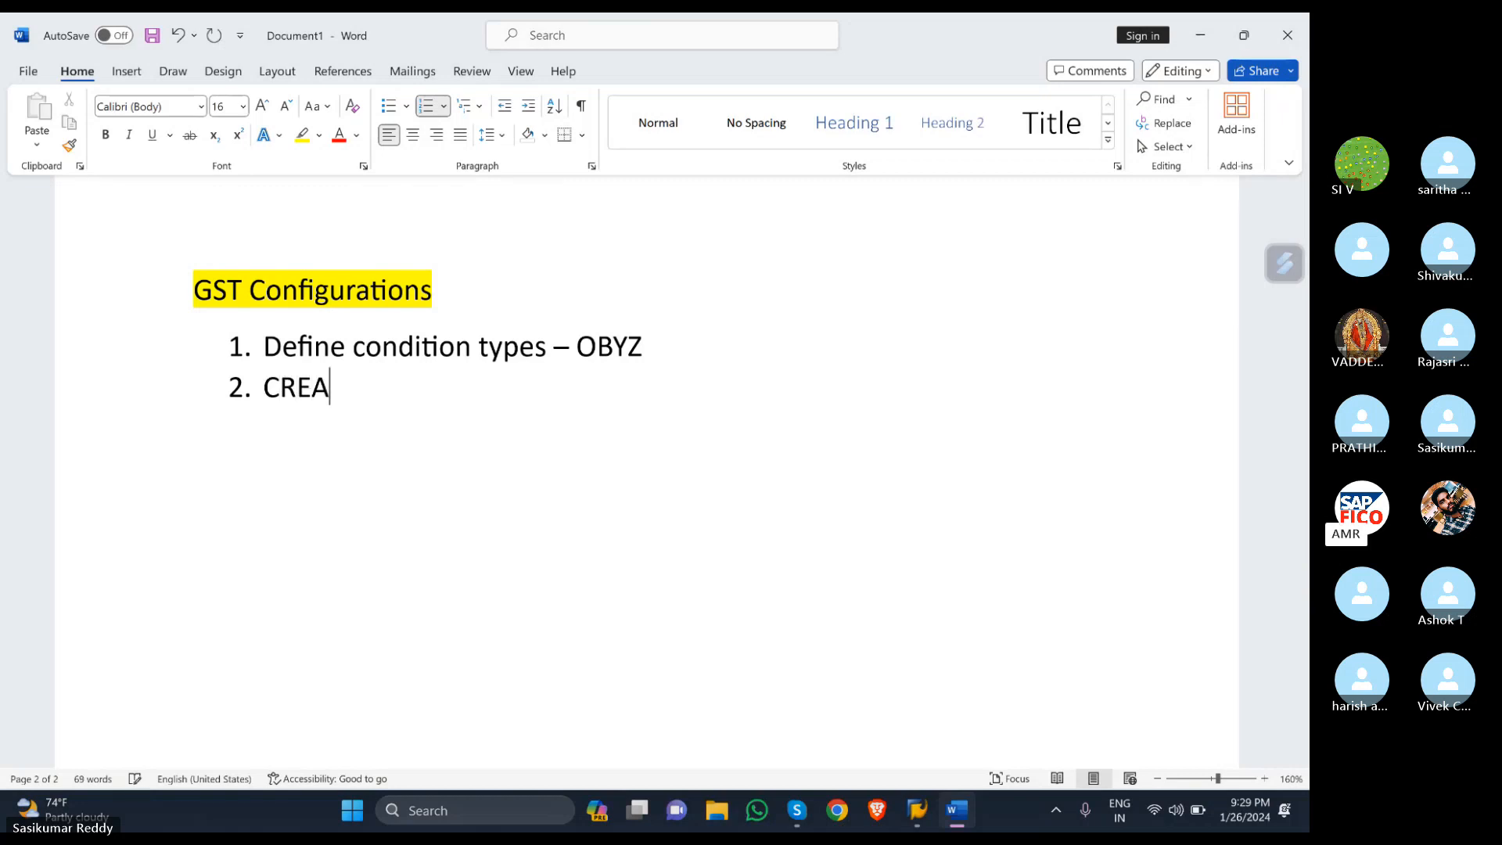
{"action": "key", "text": "BackSpace"}
{"action": "key", "text": "BackSpace"}
{"action": "key", "text": "BackSpace"}
{"action": "key", "text": "BackSpace"}
{"action": "key", "text": "BackSpace"}
{"action": "type", "text": "rea"}
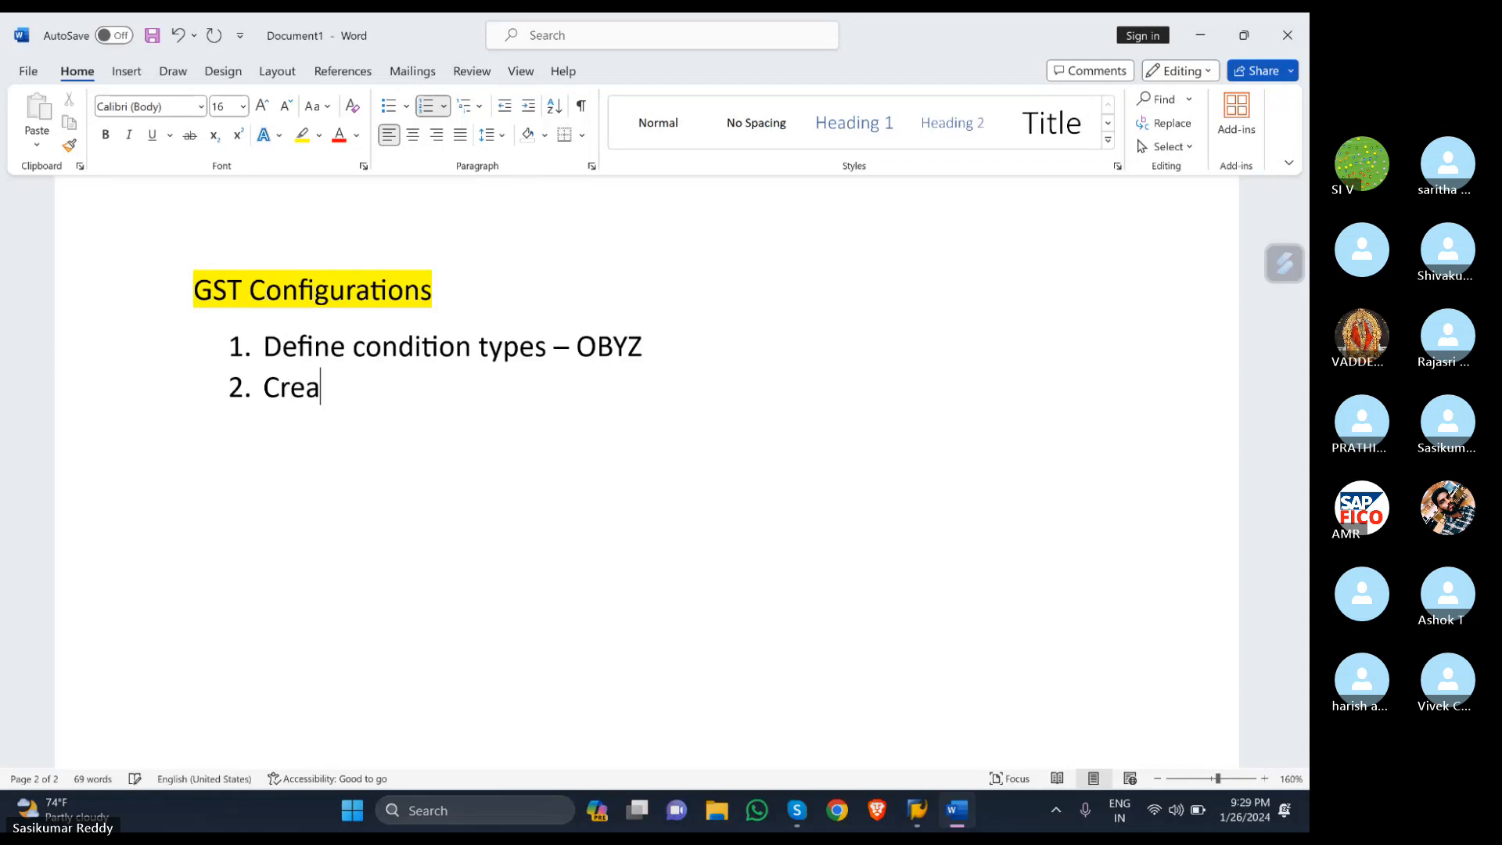
{"action": "type", "text": "te acco"}
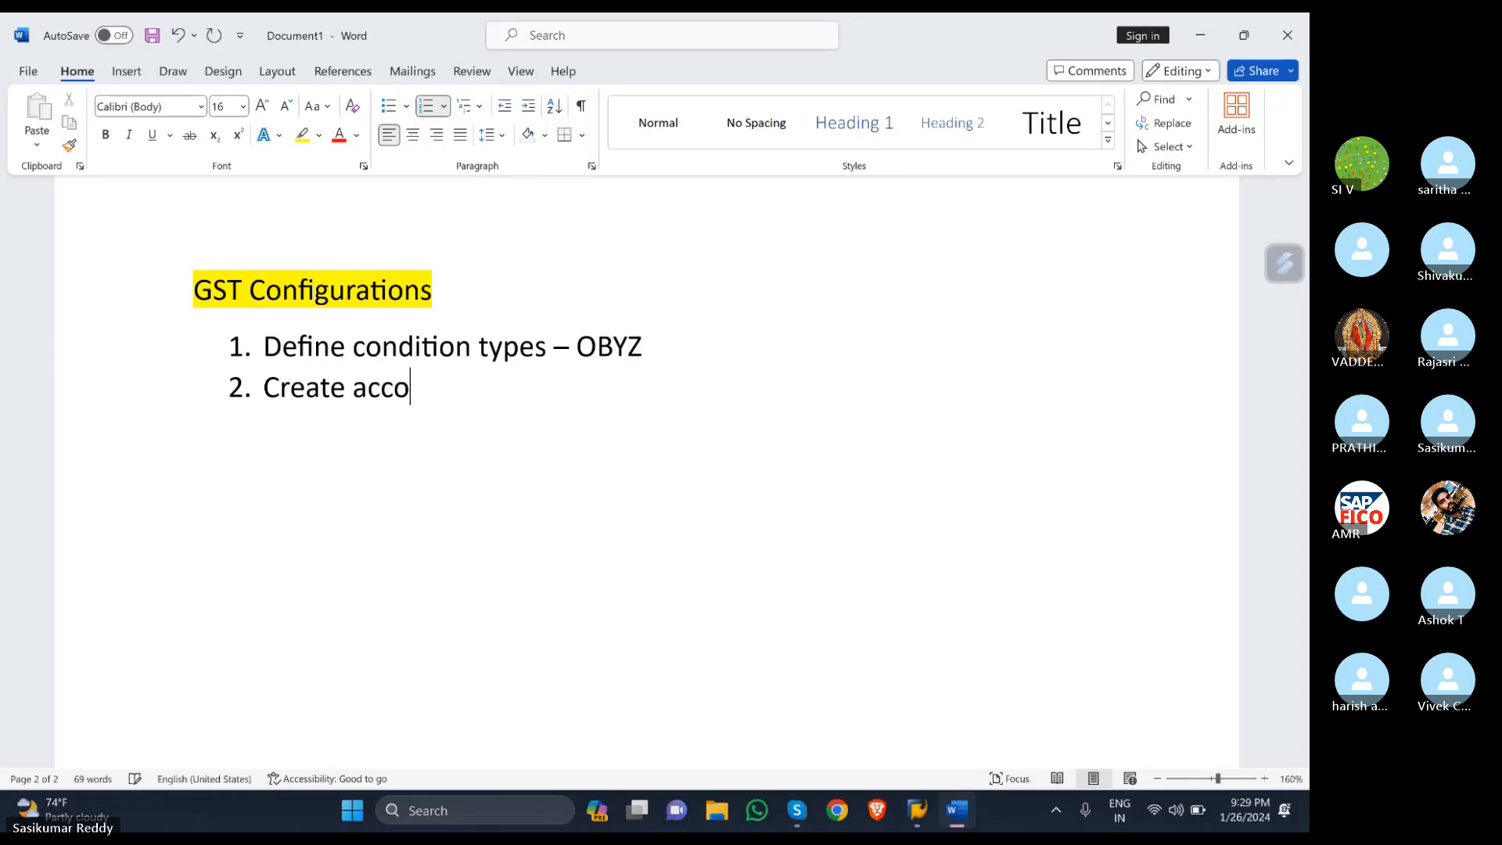
{"action": "type", "text": "unting "}
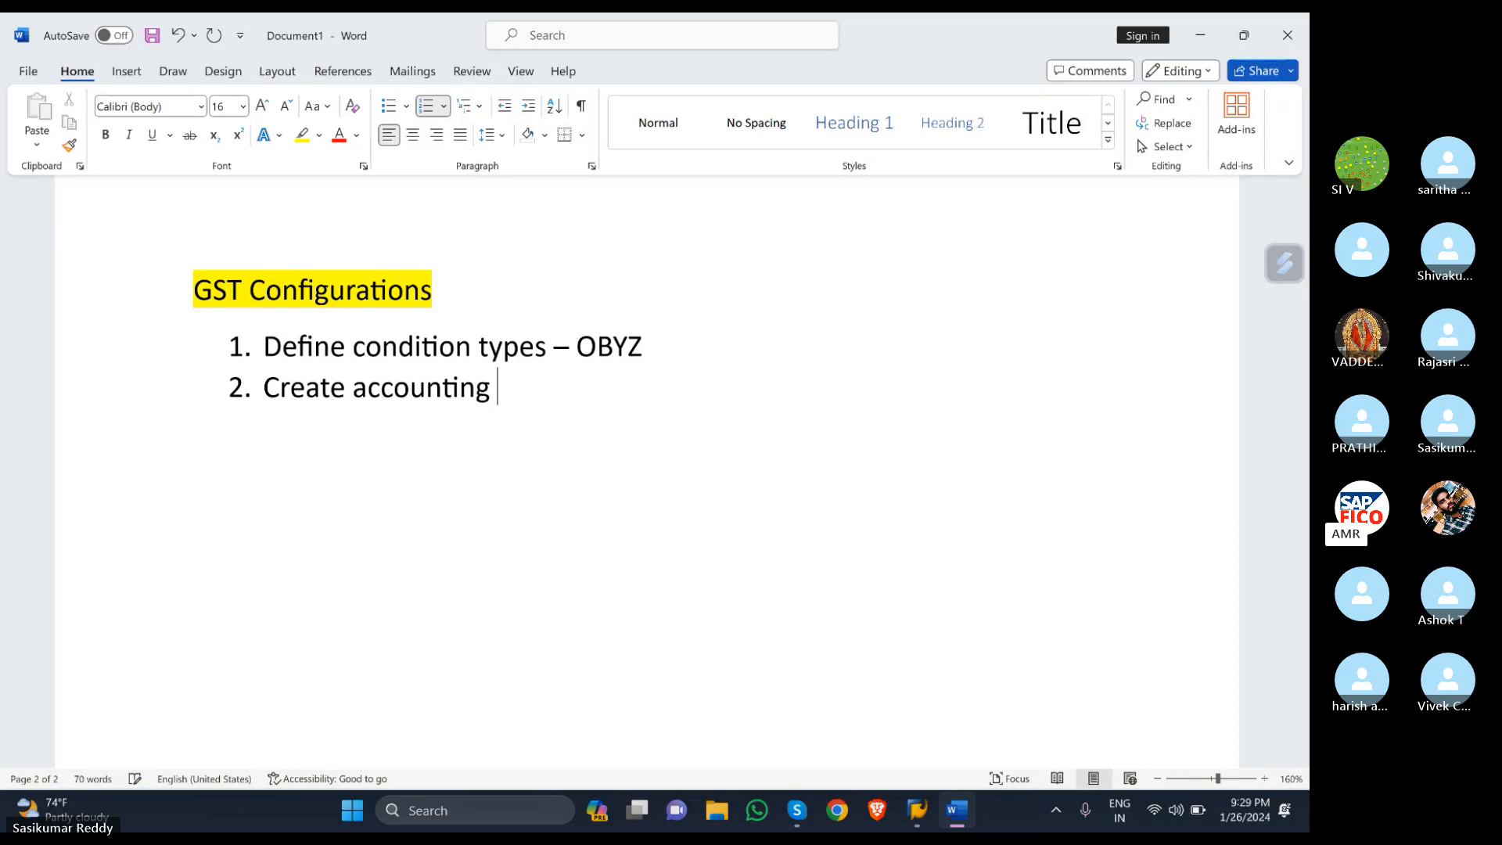
{"action": "type", "text": "k"}
{"action": "key", "text": "BackSpace"}
{"action": "type", "text": "keys -O"}
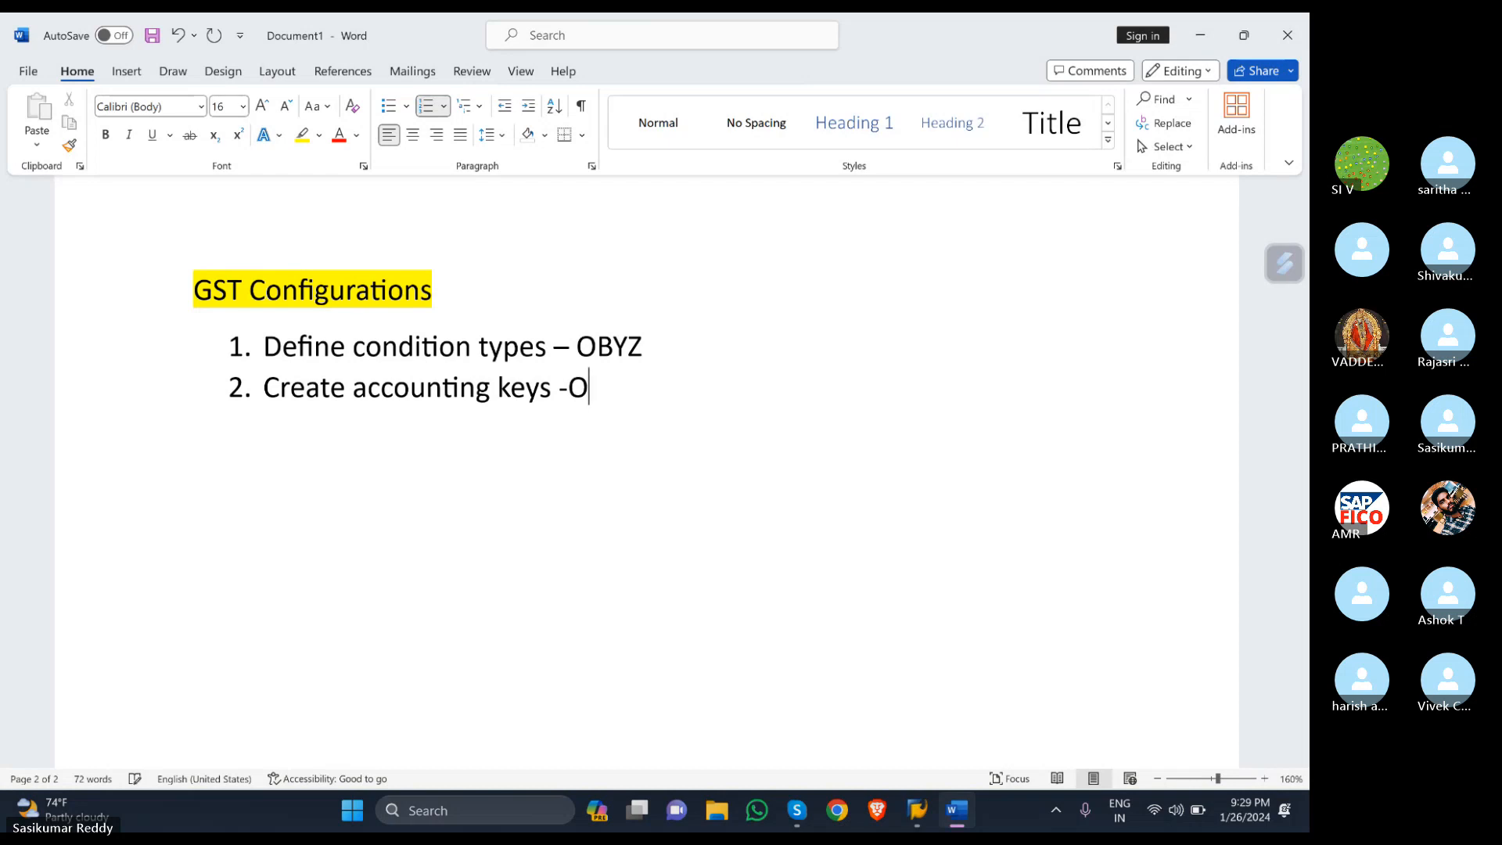
{"action": "type", "text": "BCN"}
{"action": "left_click", "coordinate": [877, 811]}
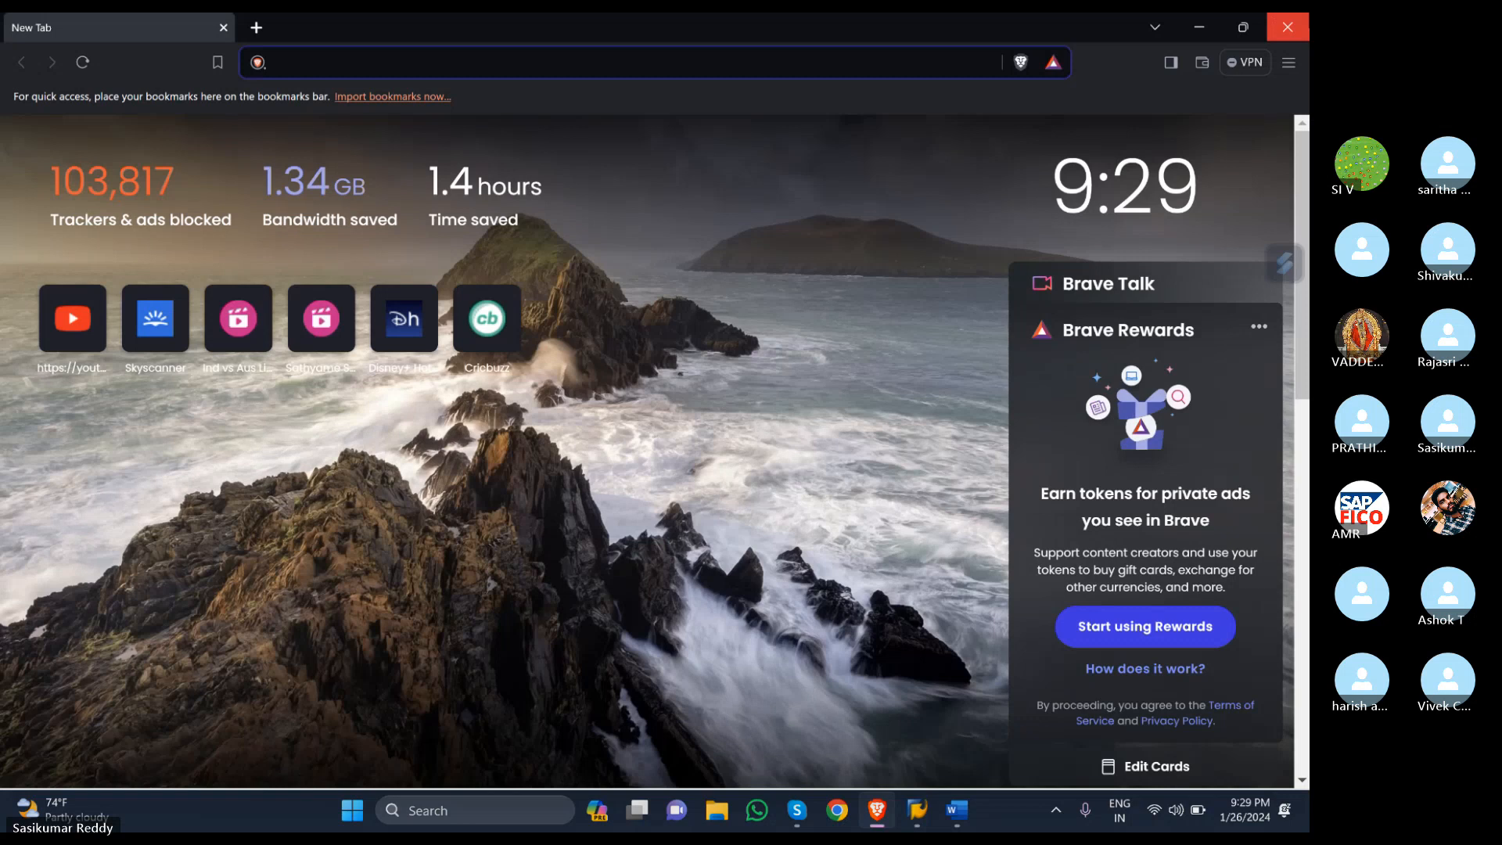
- Close Brave, run transaction OBCN in SAP and start a new accounting key entry
{"action": "left_click", "coordinate": [1287, 27]}
{"action": "left_click", "coordinate": [104, 76]}
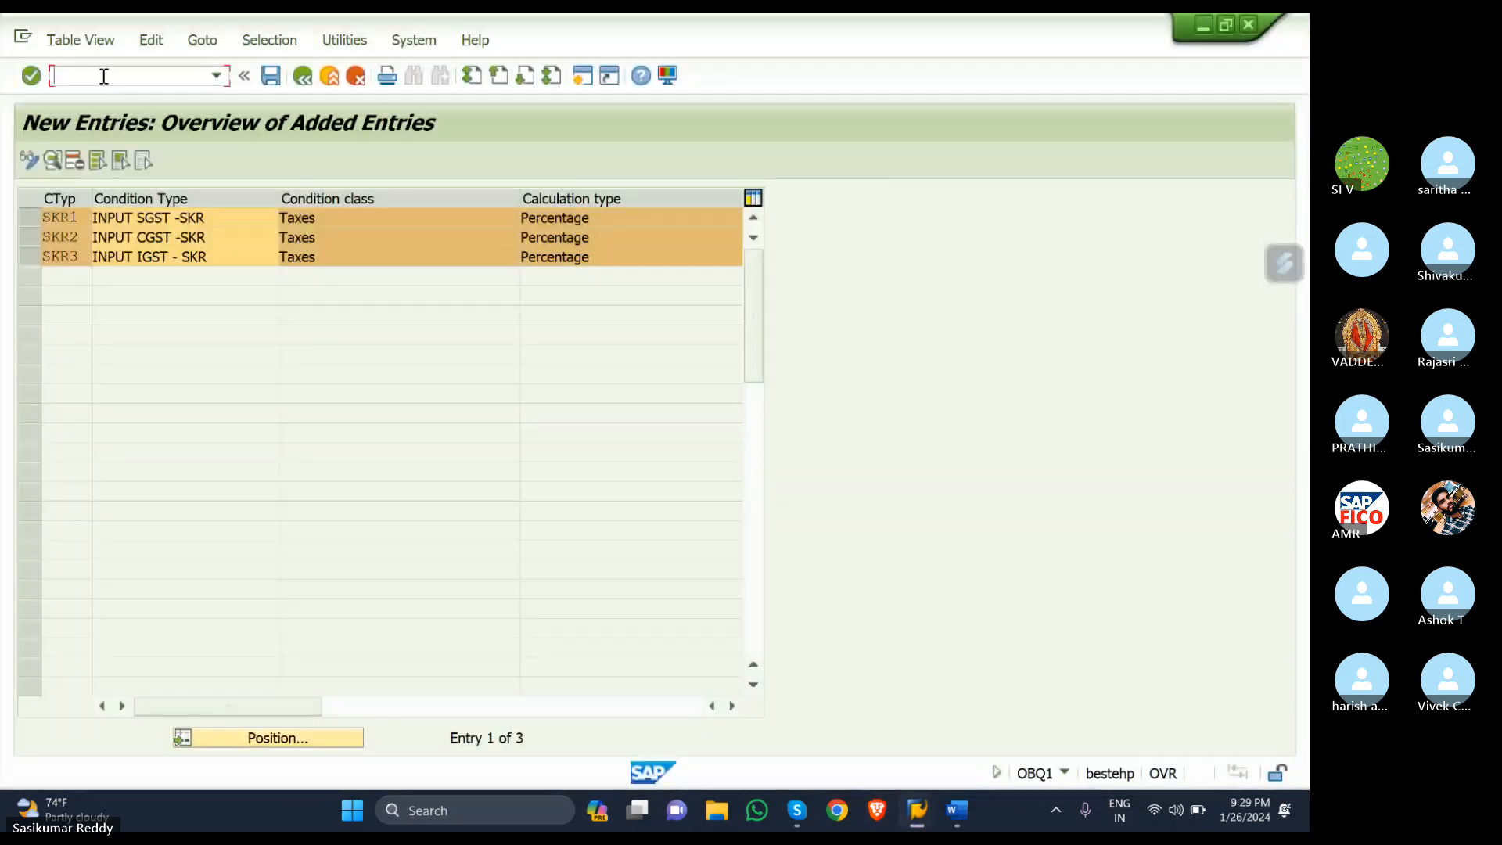
{"action": "type", "text": "/NOBCN"}
{"action": "key", "text": "Return"}
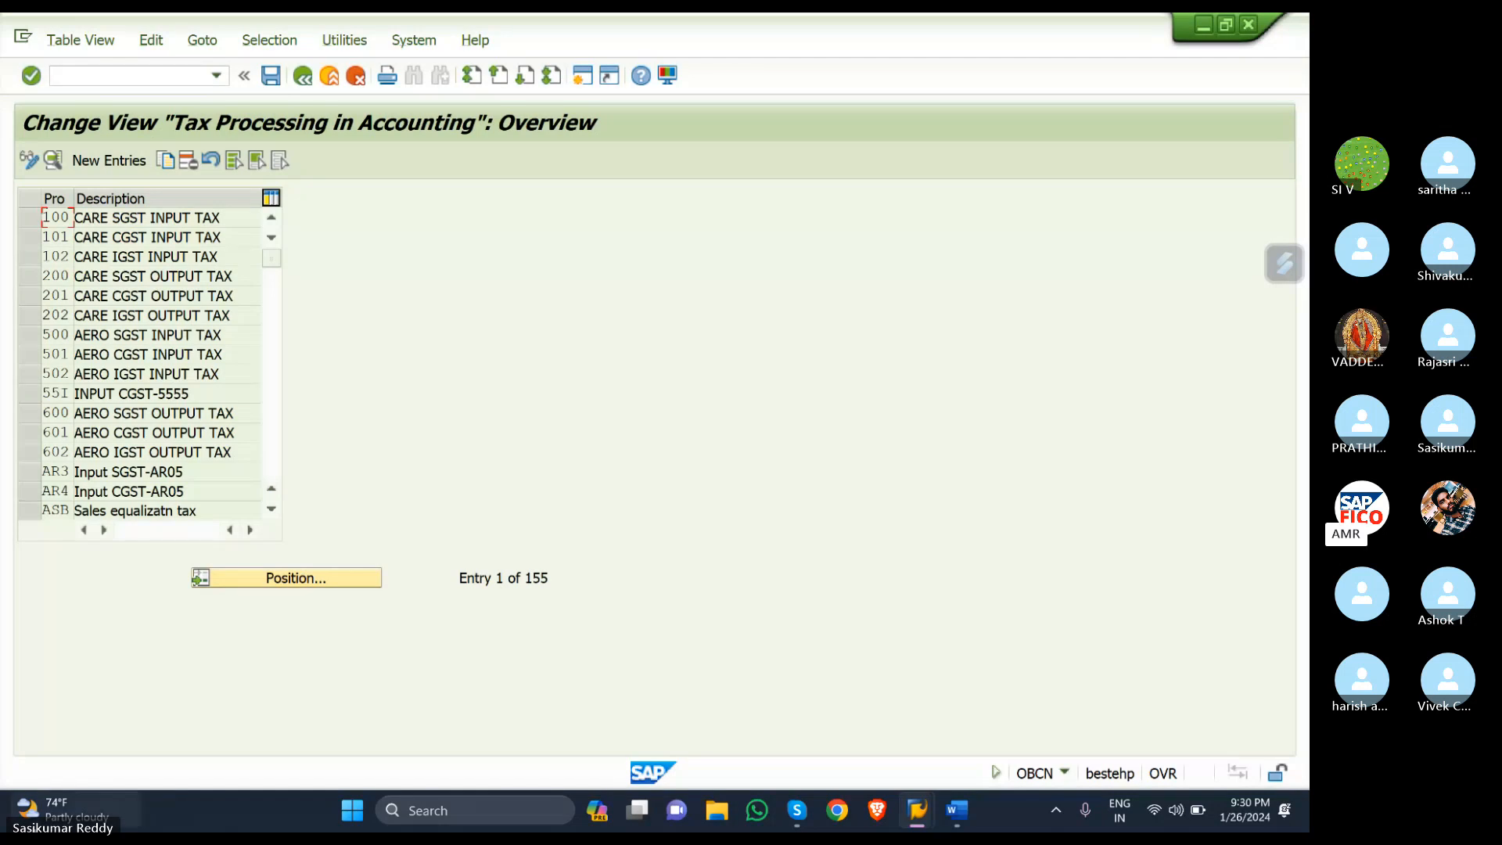
{"action": "left_click", "coordinate": [102, 162]}
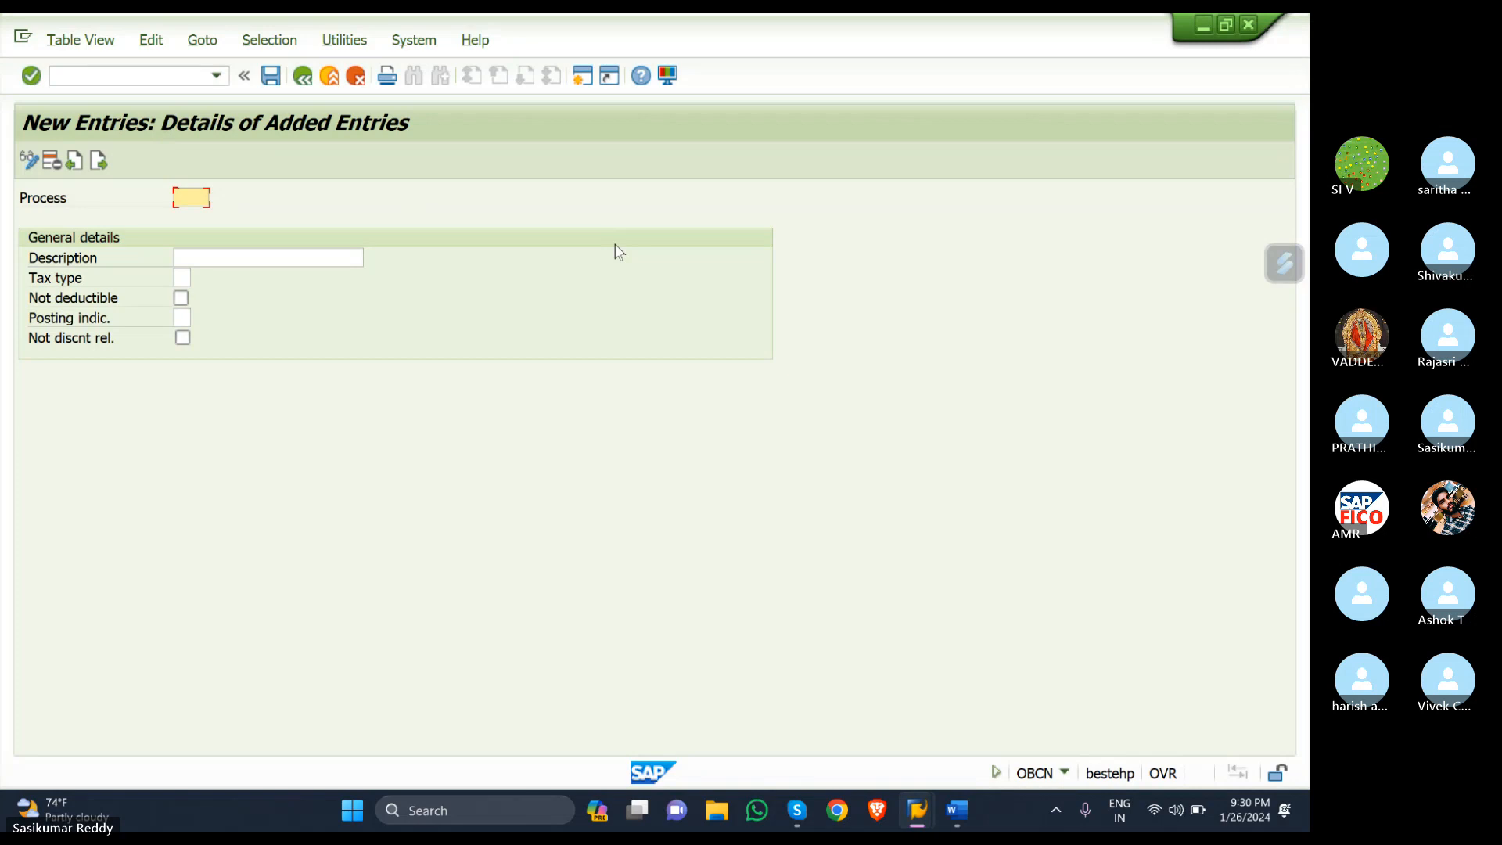
- Enter process key KR1 with description 'INPUT CENTRAL GST', moving on to Tax type
{"action": "type", "text": "KR1"}
{"action": "left_click", "coordinate": [295, 251]}
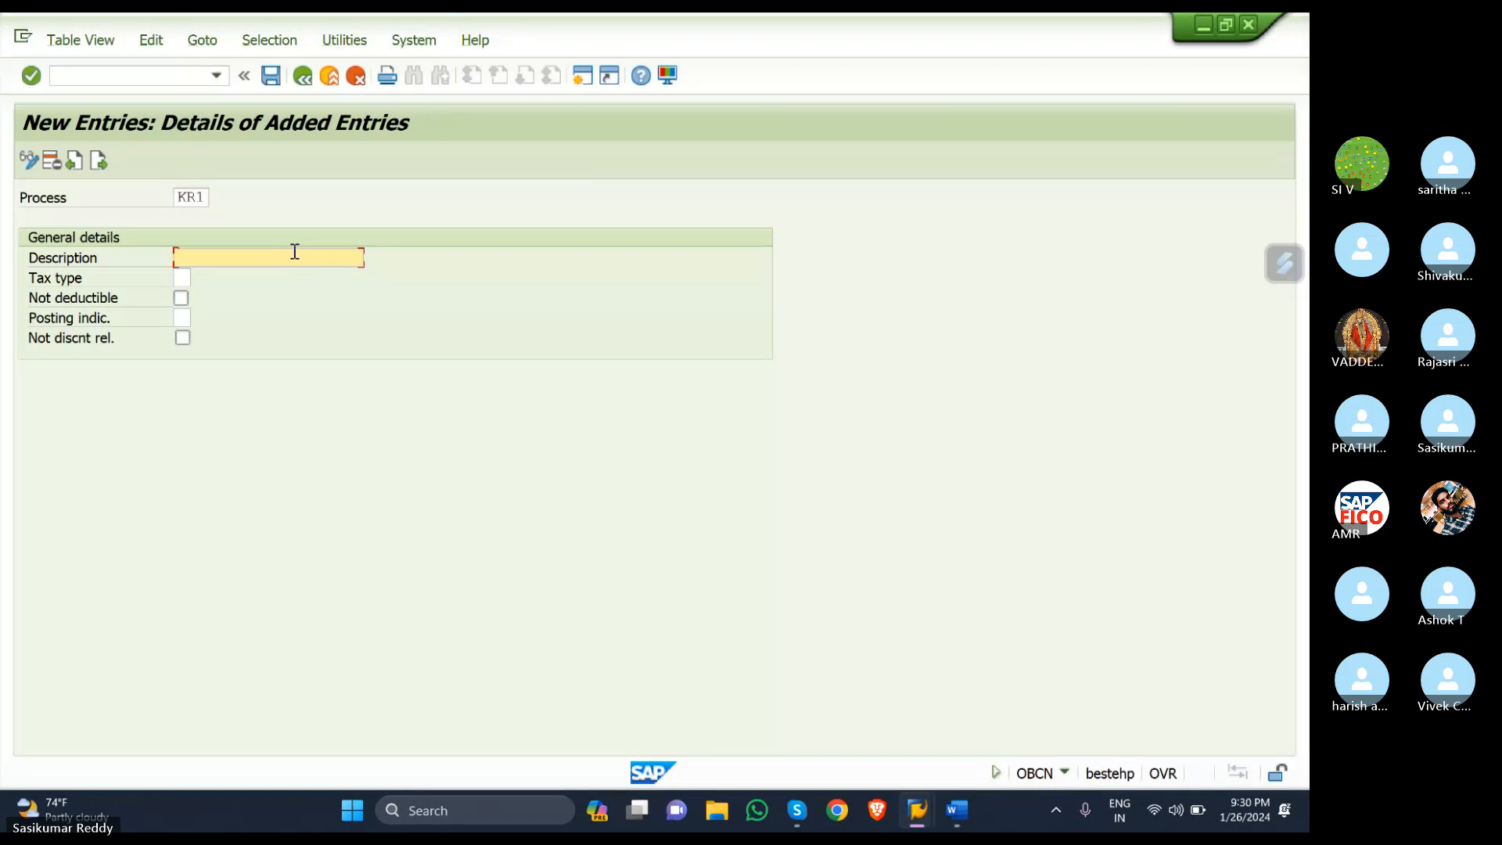
{"action": "type", "text": "INPUT CENTRAL GST"}
{"action": "key", "text": "Tab"}
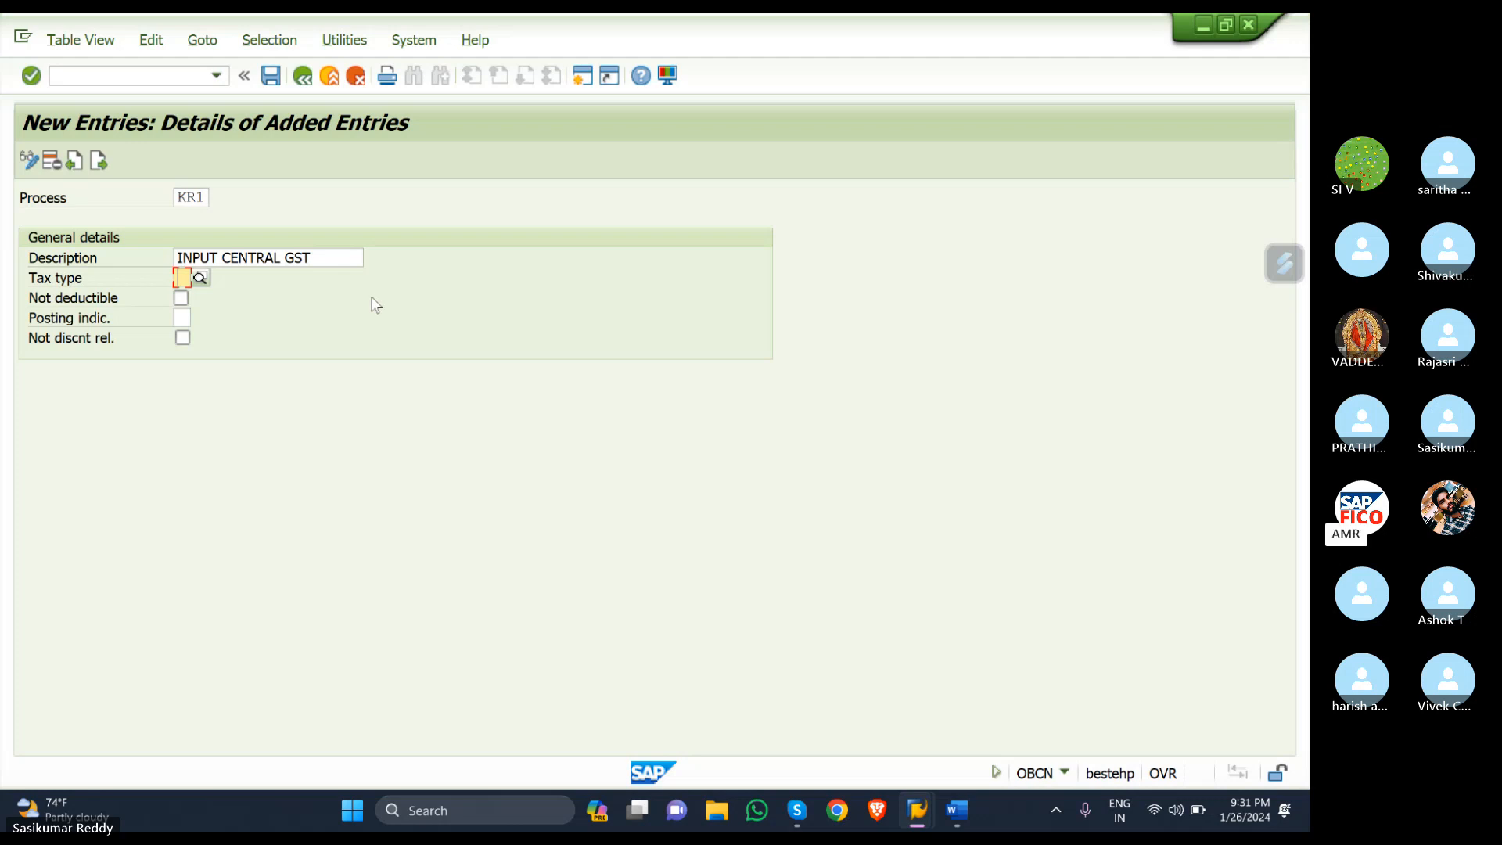
- Change KR1's description from 'INPUT CENTRAL GST' to 'INPUT STATE GST'
{"action": "left_click", "coordinate": [283, 257]}
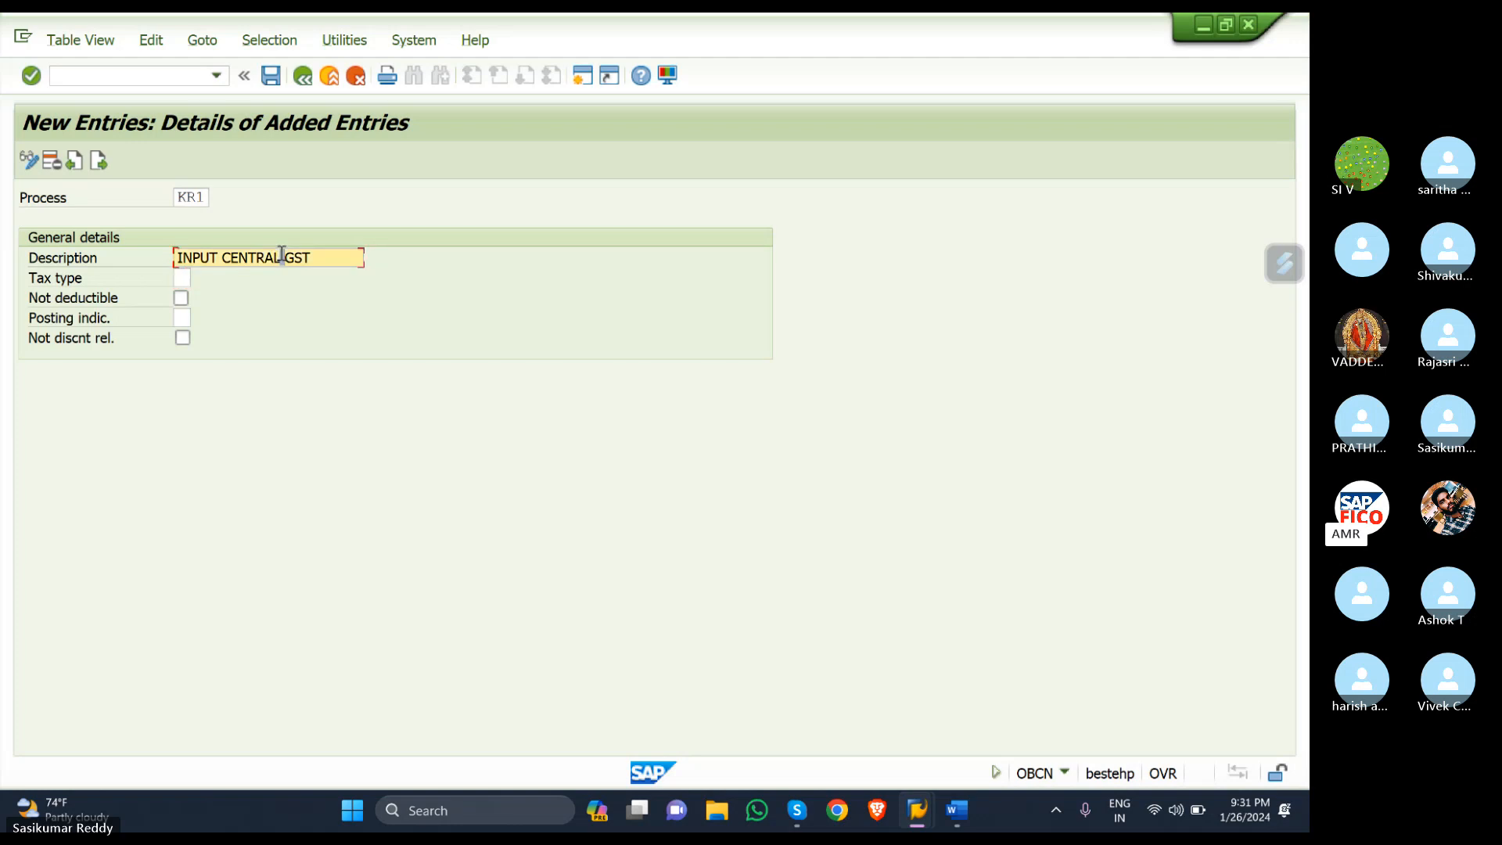
{"action": "key", "text": "BackSpace"}
{"action": "key", "text": "BackSpace"}
{"action": "key", "text": "BackSpace"}
{"action": "key", "text": "BackSpace"}
{"action": "key", "text": "BackSpace"}
{"action": "key", "text": "BackSpace"}
{"action": "key", "text": "BackSpace"}
{"action": "type", "text": "STATE "}
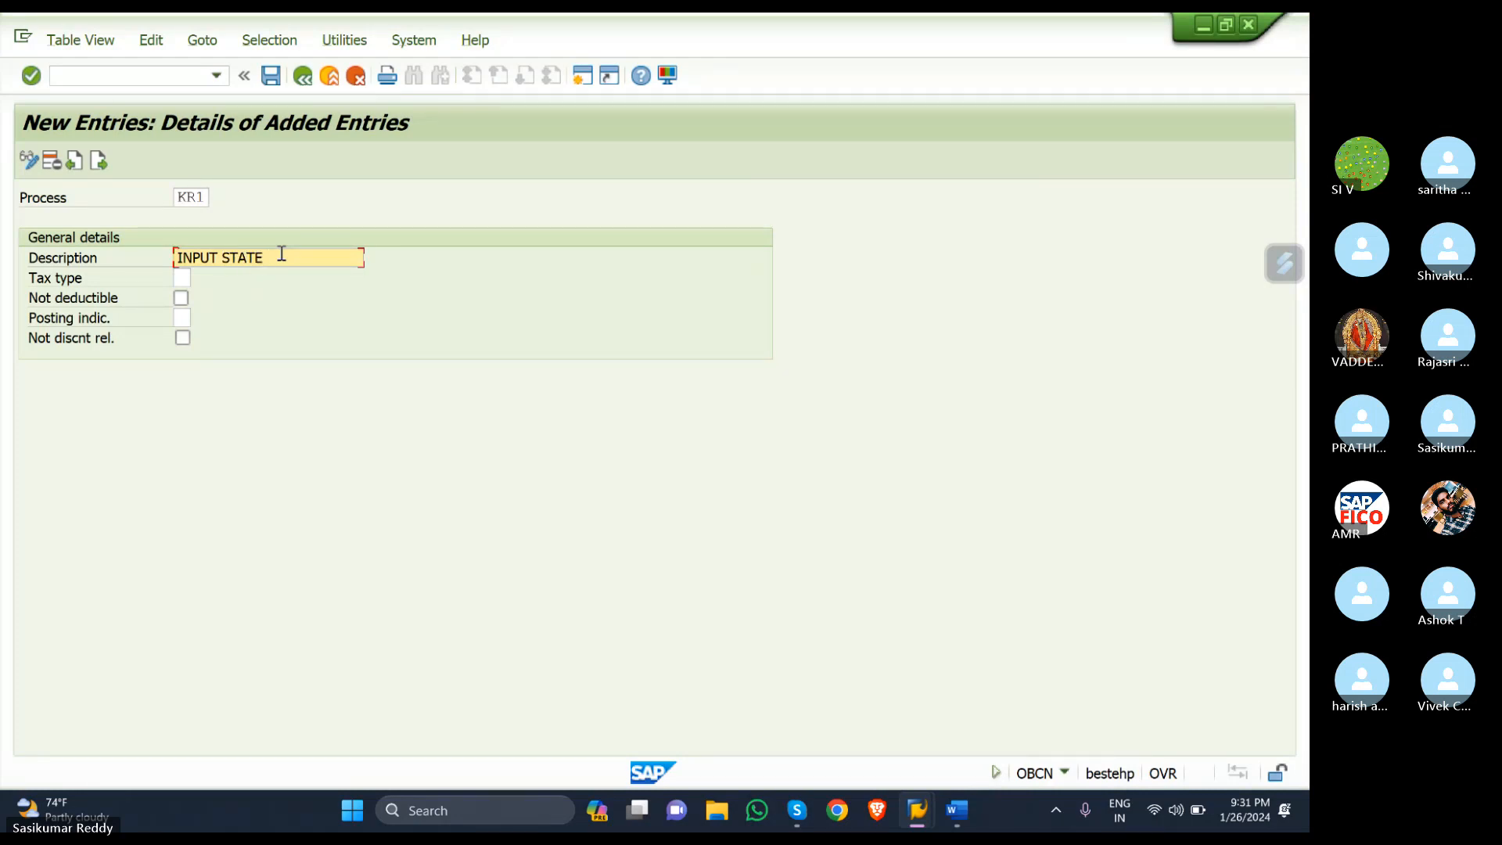
{"action": "type", "text": "GST"}
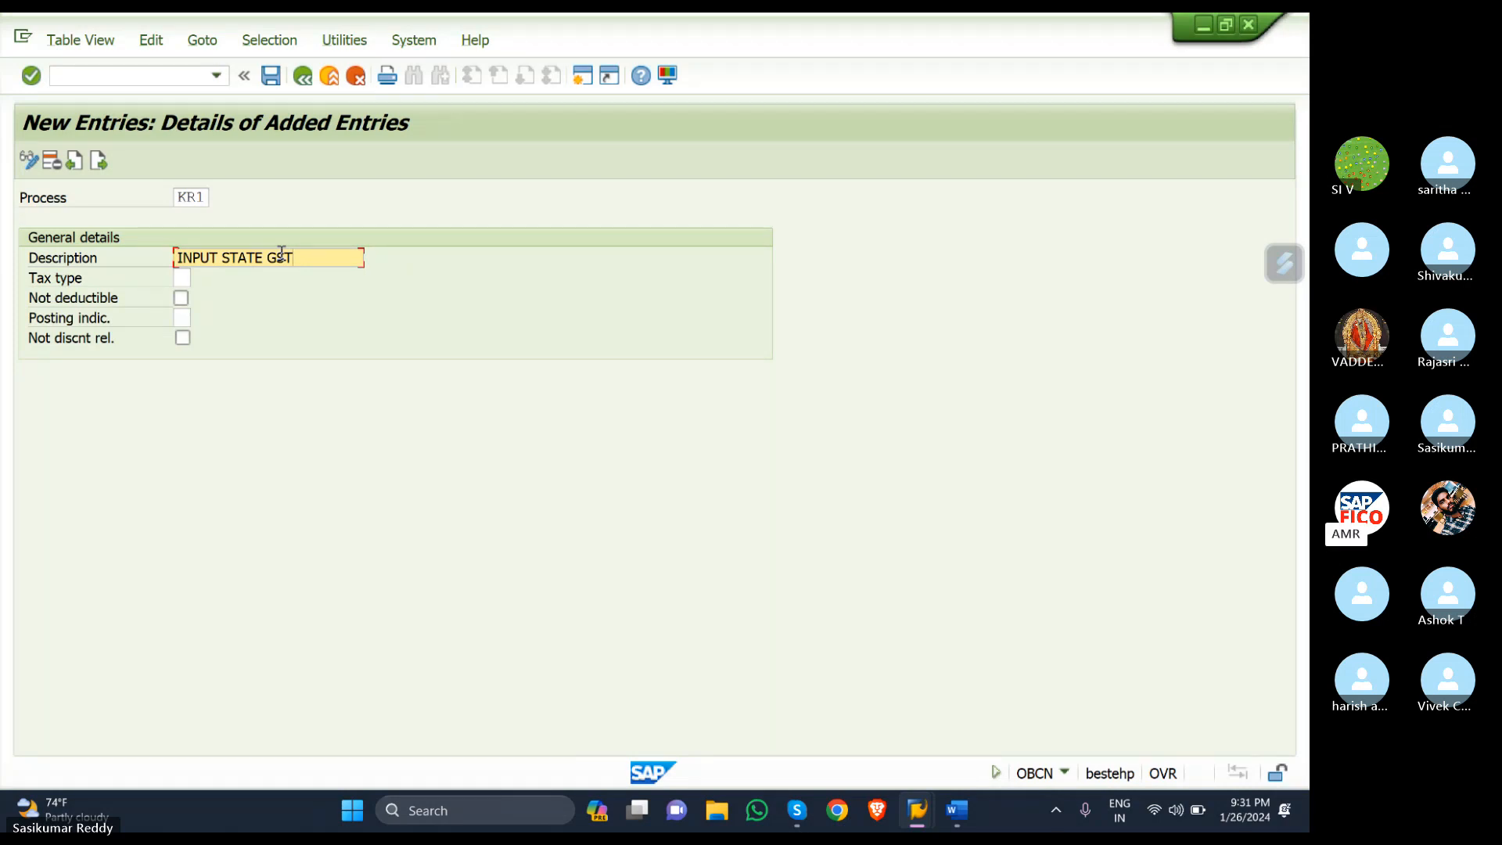
- Give KR1 tax type 2 (Input tax) and posting indicator 1 (No posting required), then start a new entry
{"action": "left_click", "coordinate": [183, 276]}
{"action": "left_click", "coordinate": [200, 279]}
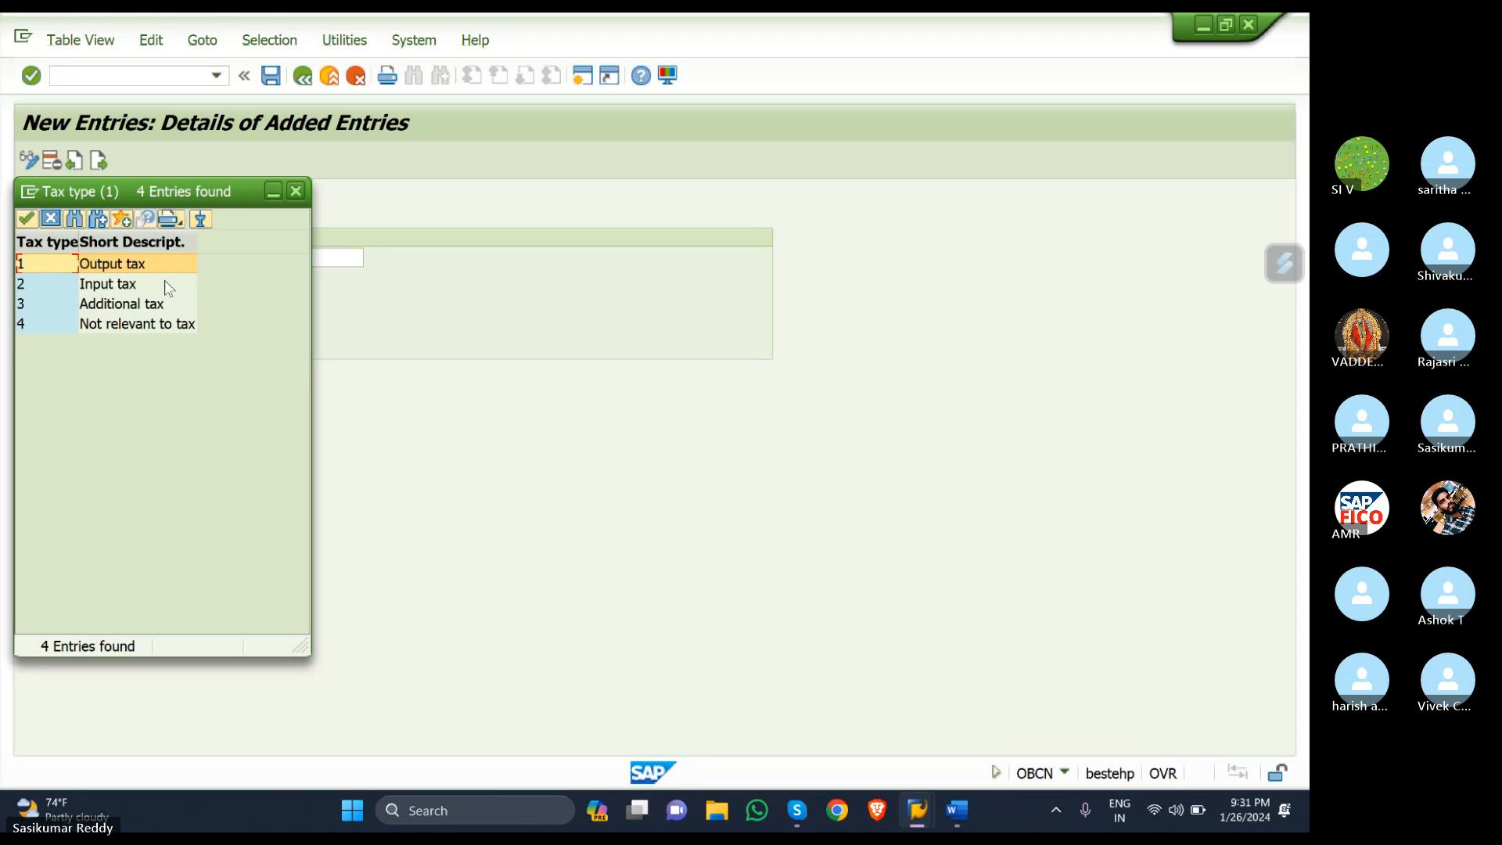
{"action": "left_click", "coordinate": [23, 284]}
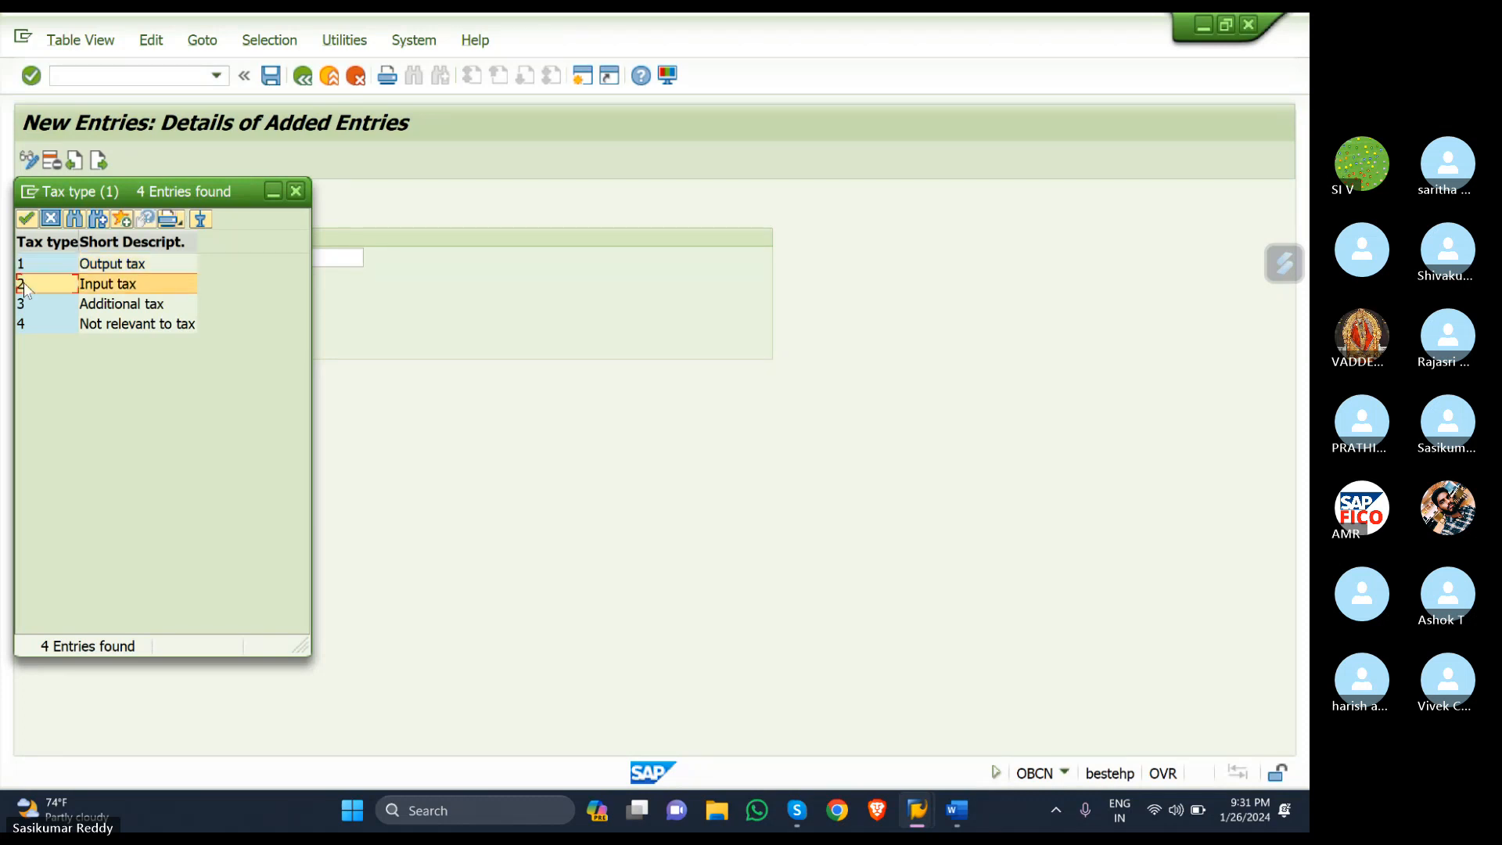
{"action": "double_click", "coordinate": [23, 284]}
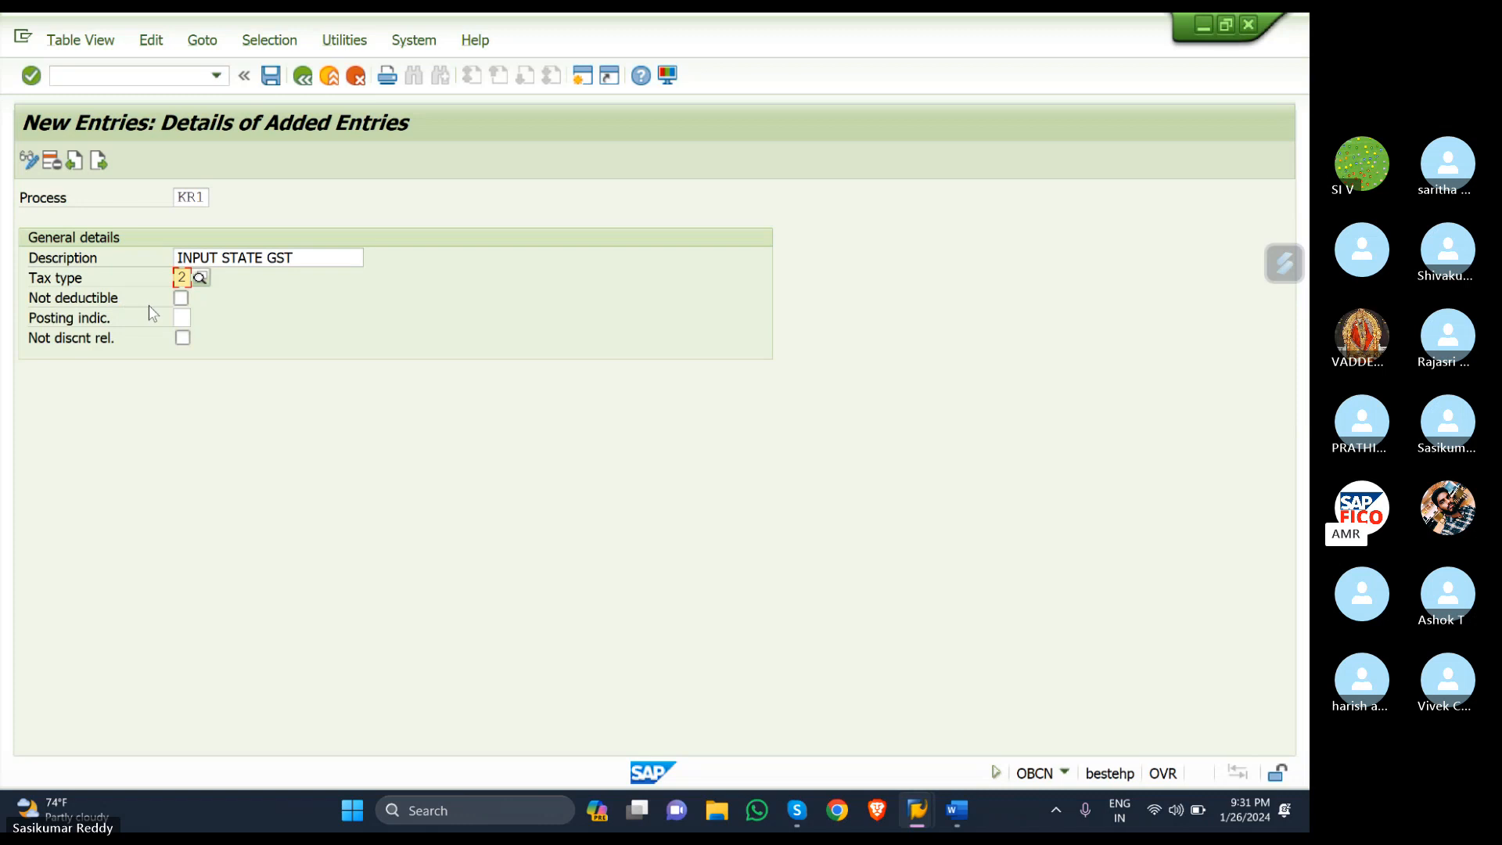
{"action": "left_click", "coordinate": [180, 314]}
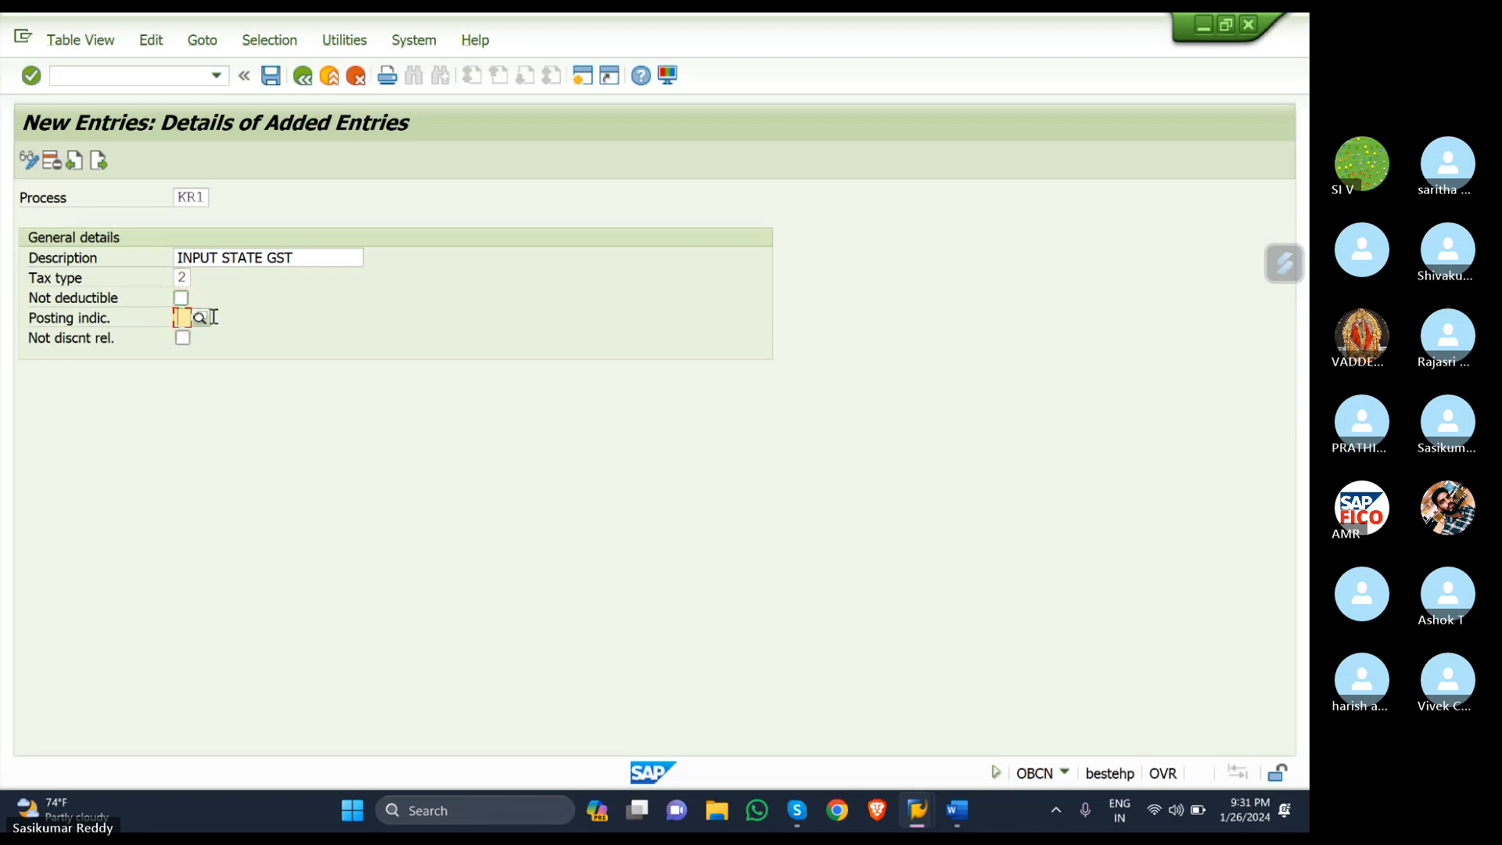
{"action": "left_click", "coordinate": [200, 317]}
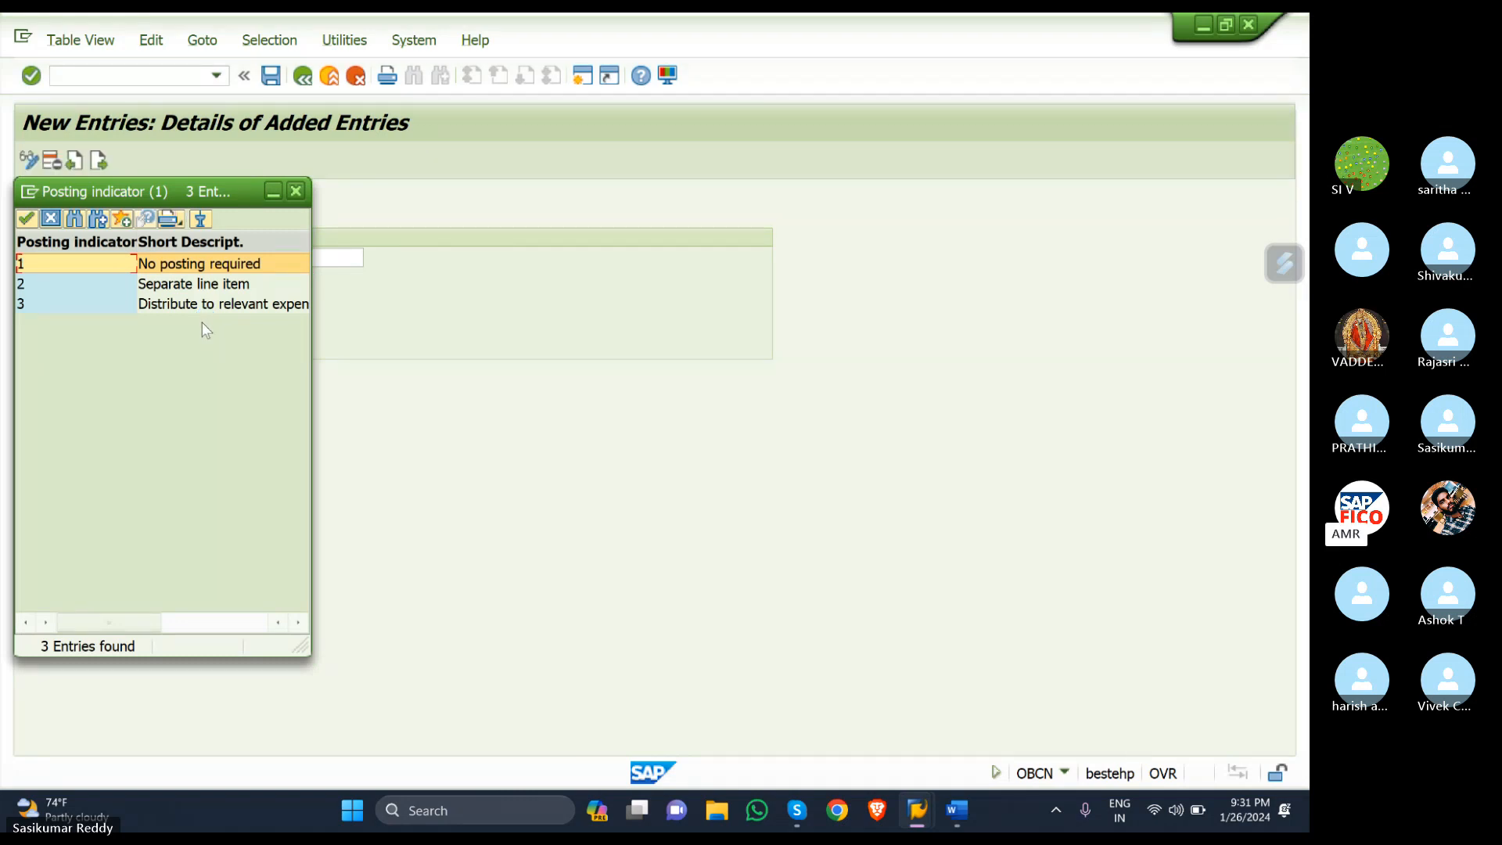
{"action": "double_click", "coordinate": [89, 269]}
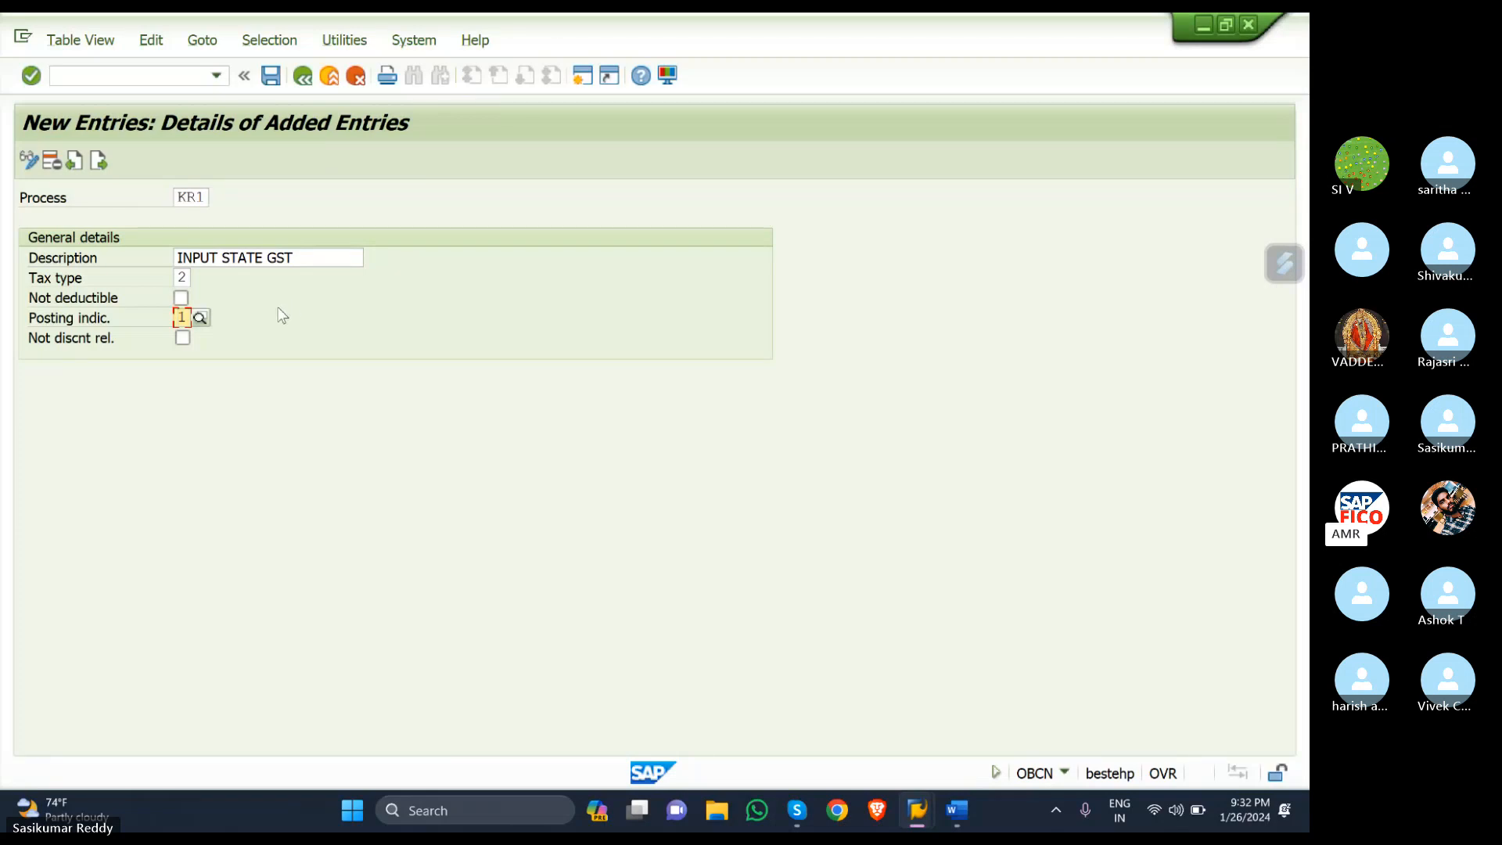
{"action": "left_click", "coordinate": [99, 163]}
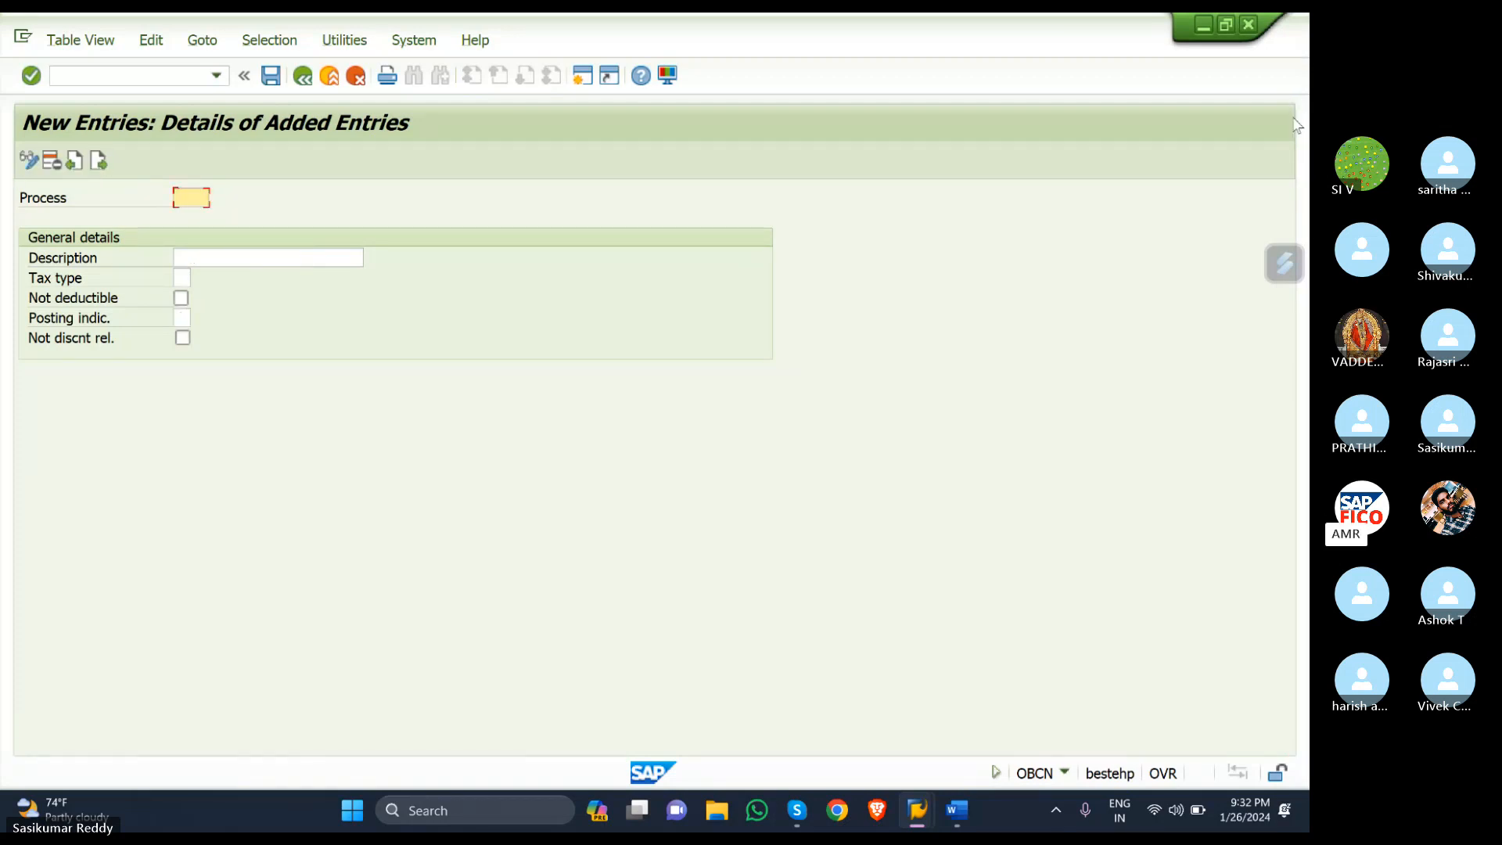
- Add process key KR2 with description 'INPUT CENTRAL GST'
{"action": "type", "text": "KR2"}
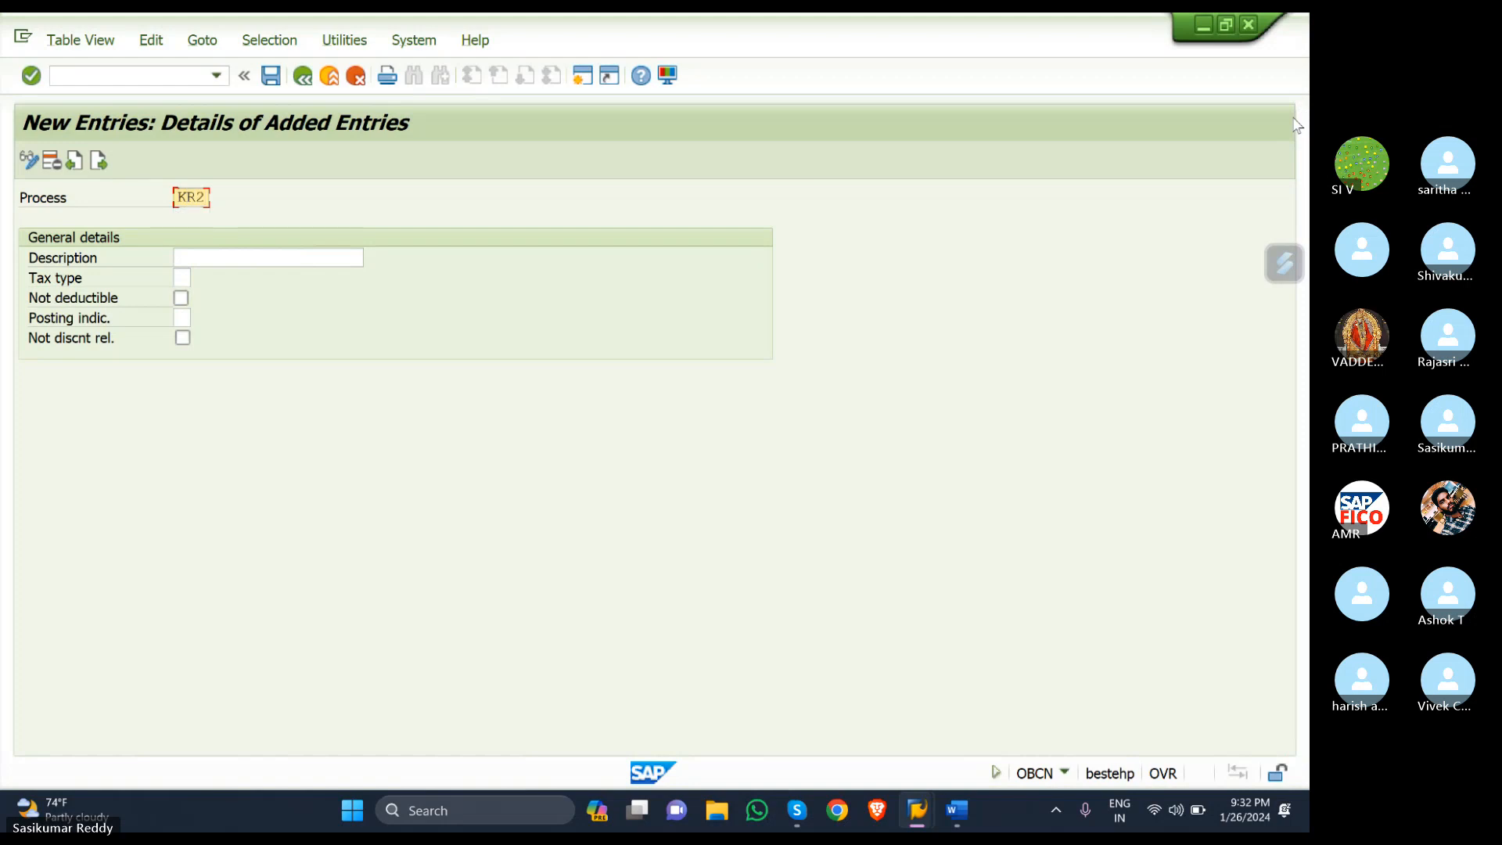
{"action": "key", "text": "Tab"}
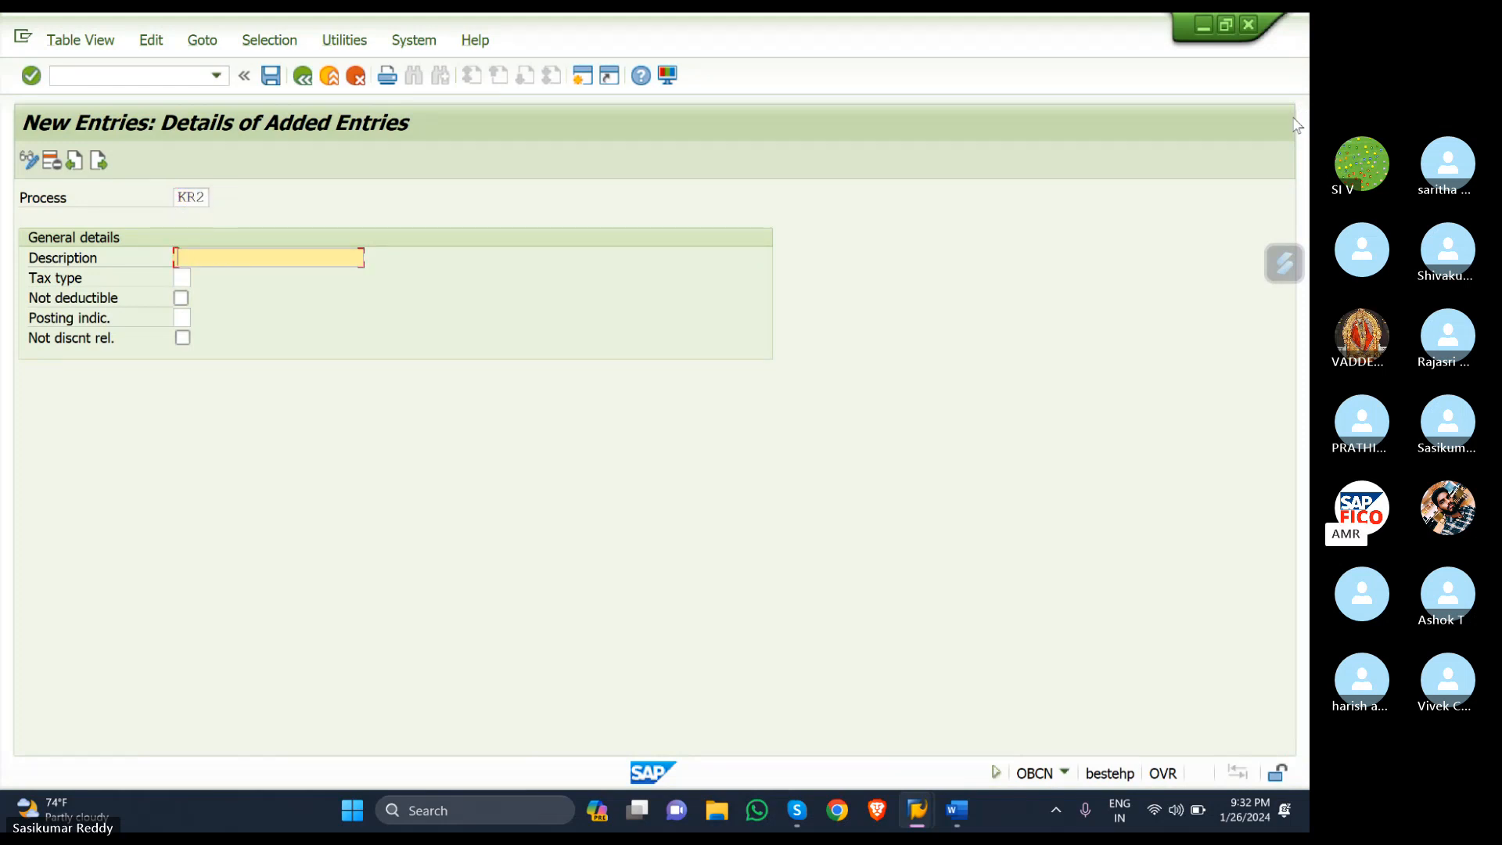
{"action": "type", "text": "IN"}
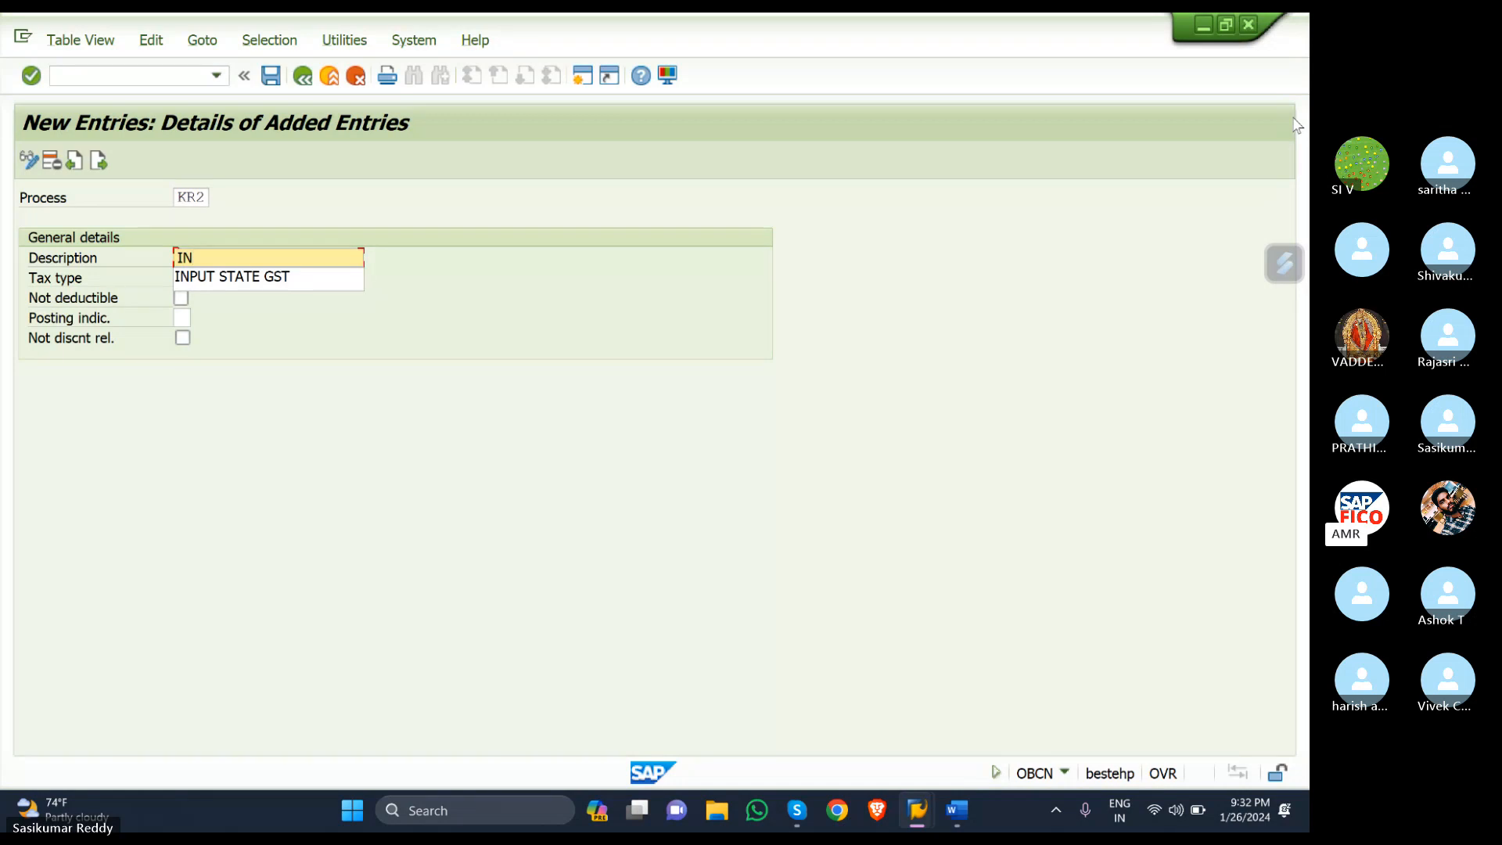
{"action": "type", "text": "PUT C"}
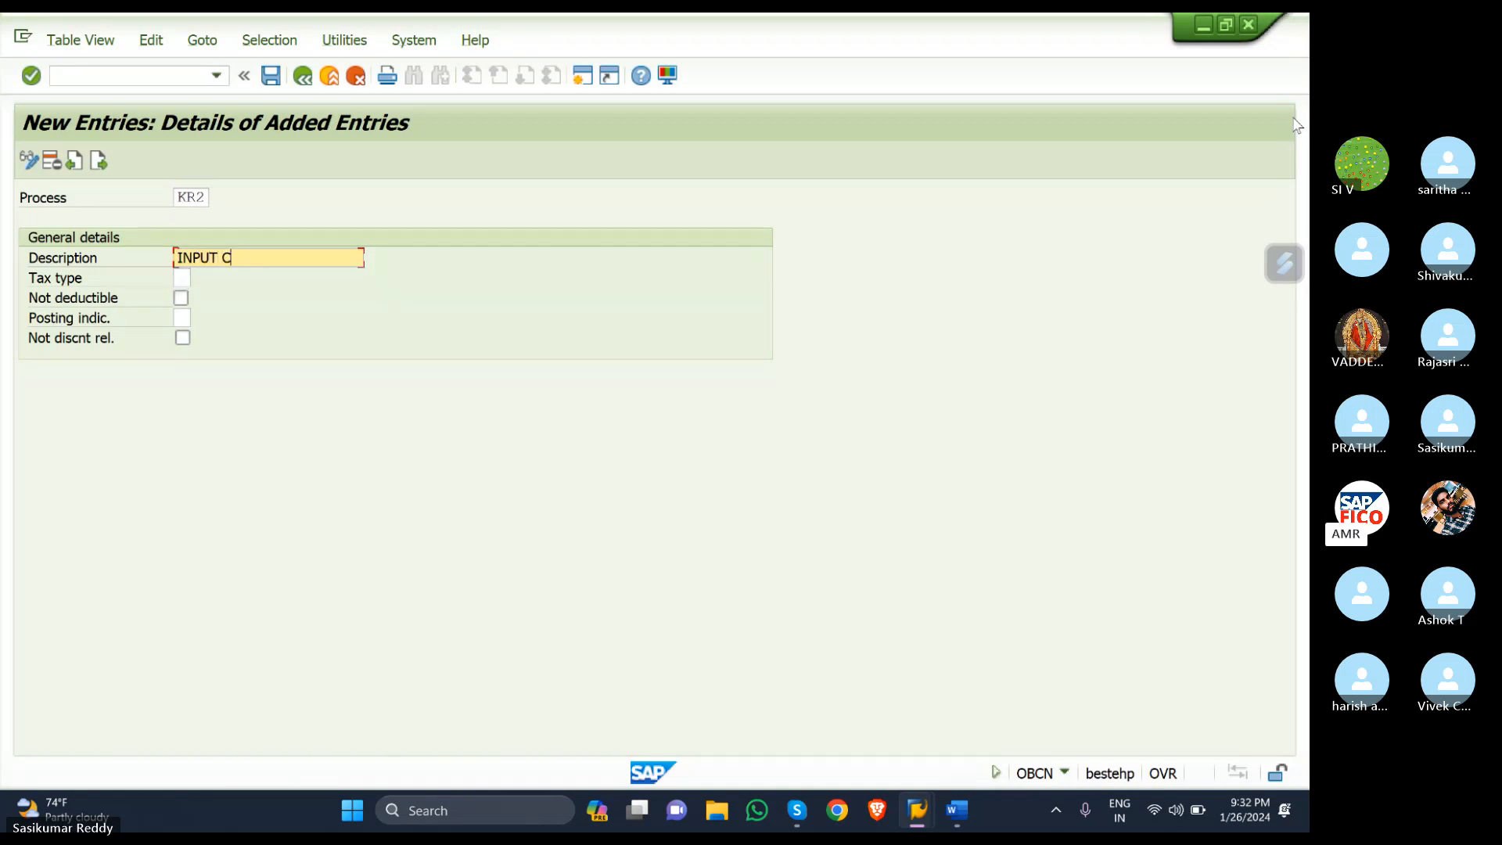
{"action": "type", "text": "ENT"}
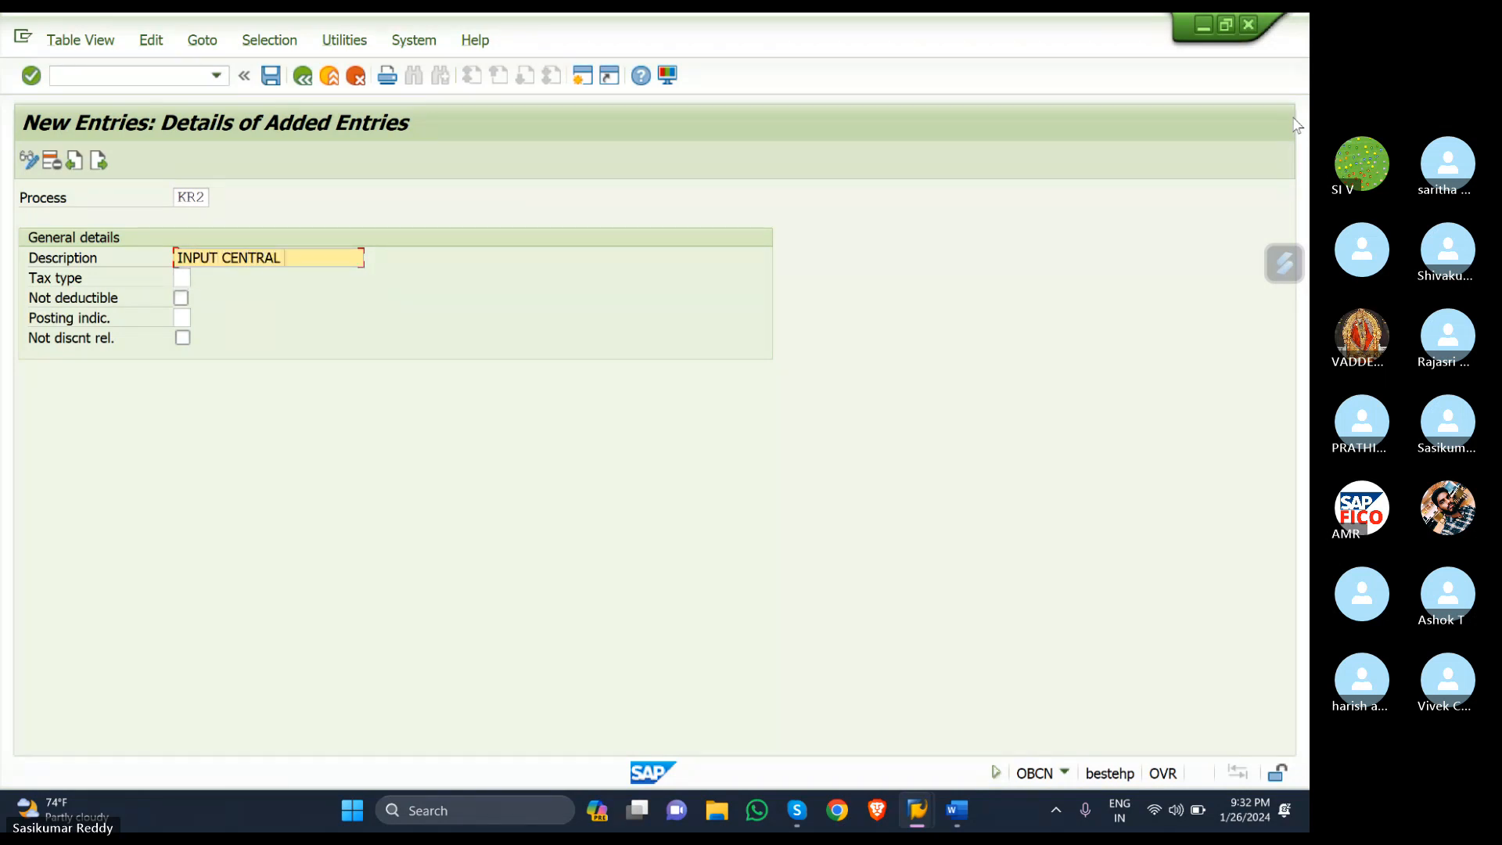
{"action": "type", "text": "RAL GST"}
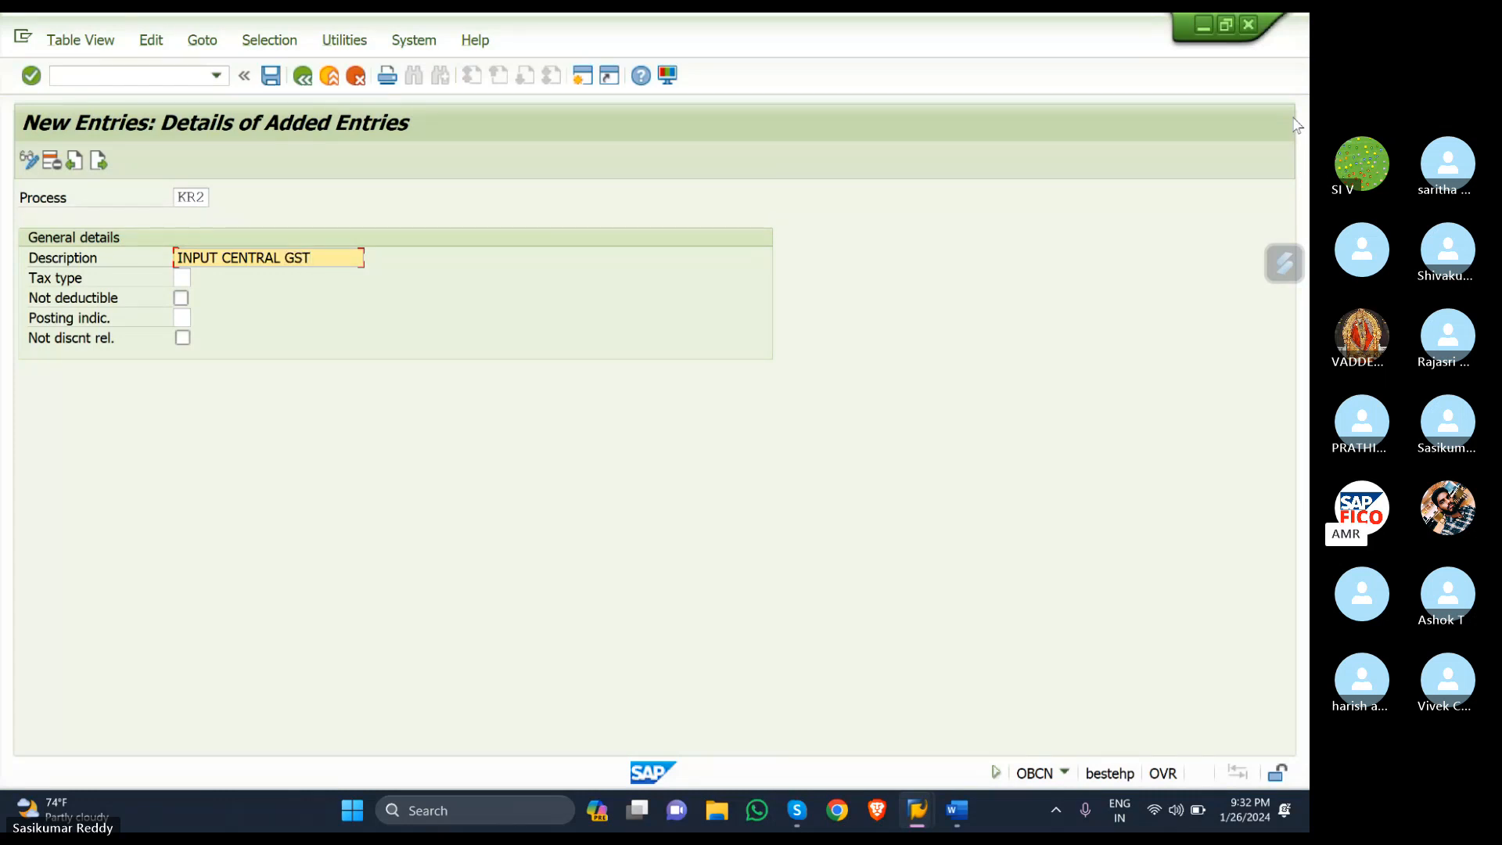
{"action": "key", "text": "Tab"}
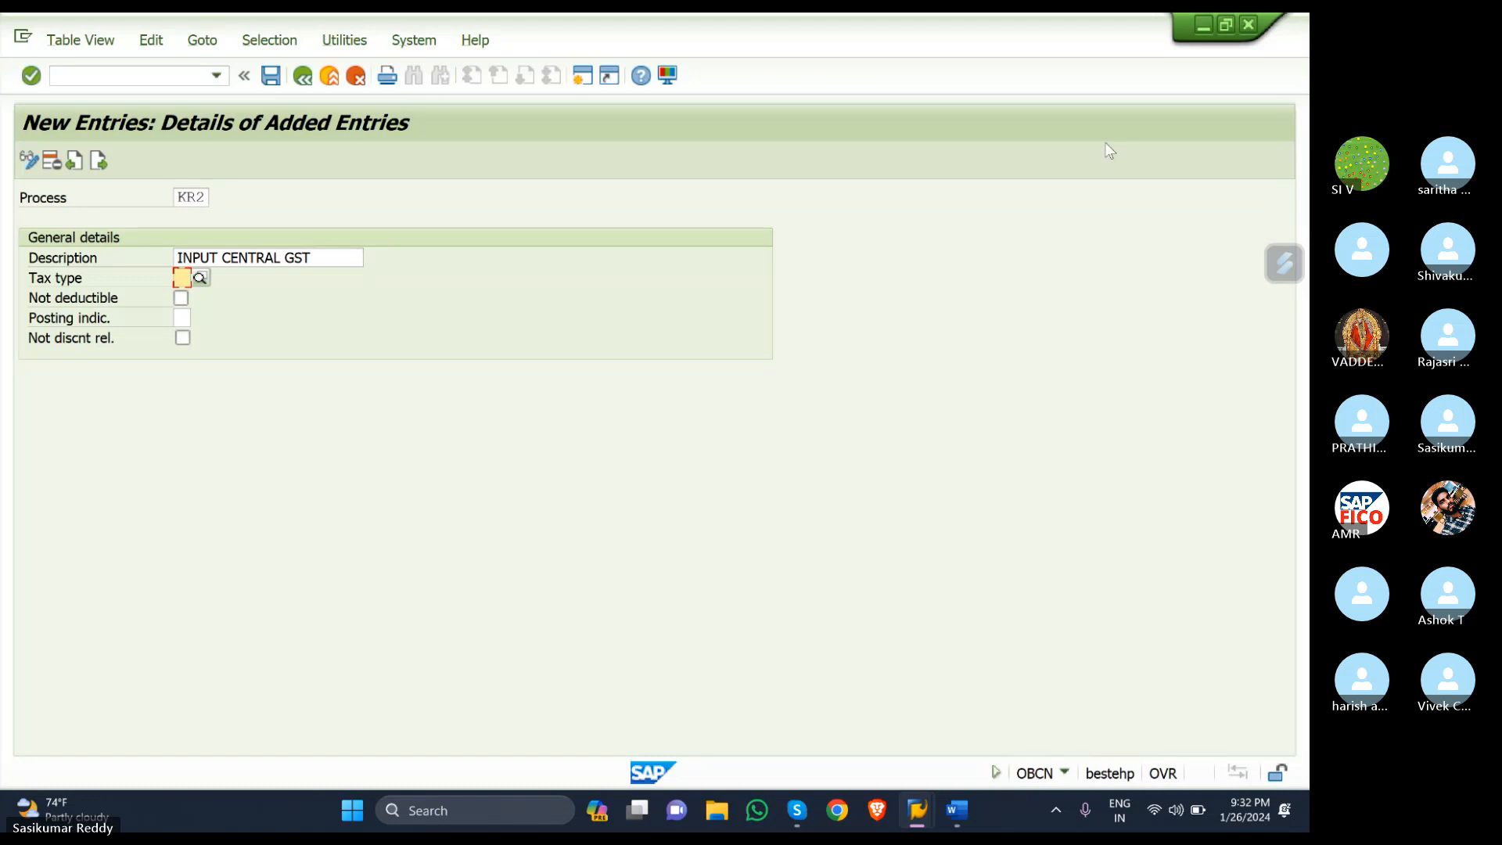
- Give KR2 tax type 2 (Input tax) and posting indicator 2 (Separate line item), then start another entry
{"action": "left_click", "coordinate": [201, 278]}
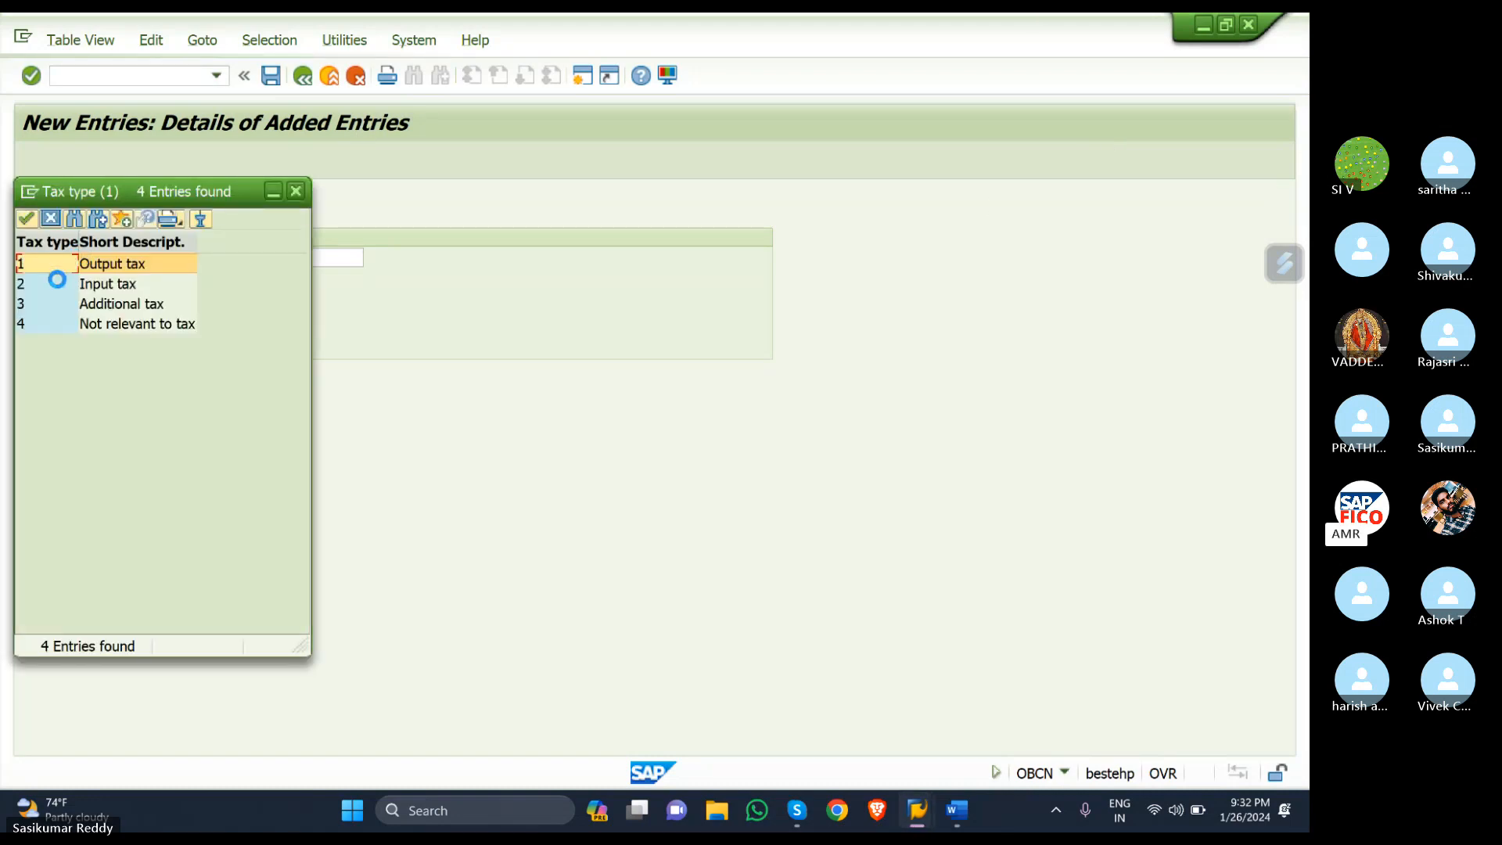
{"action": "double_click", "coordinate": [49, 284]}
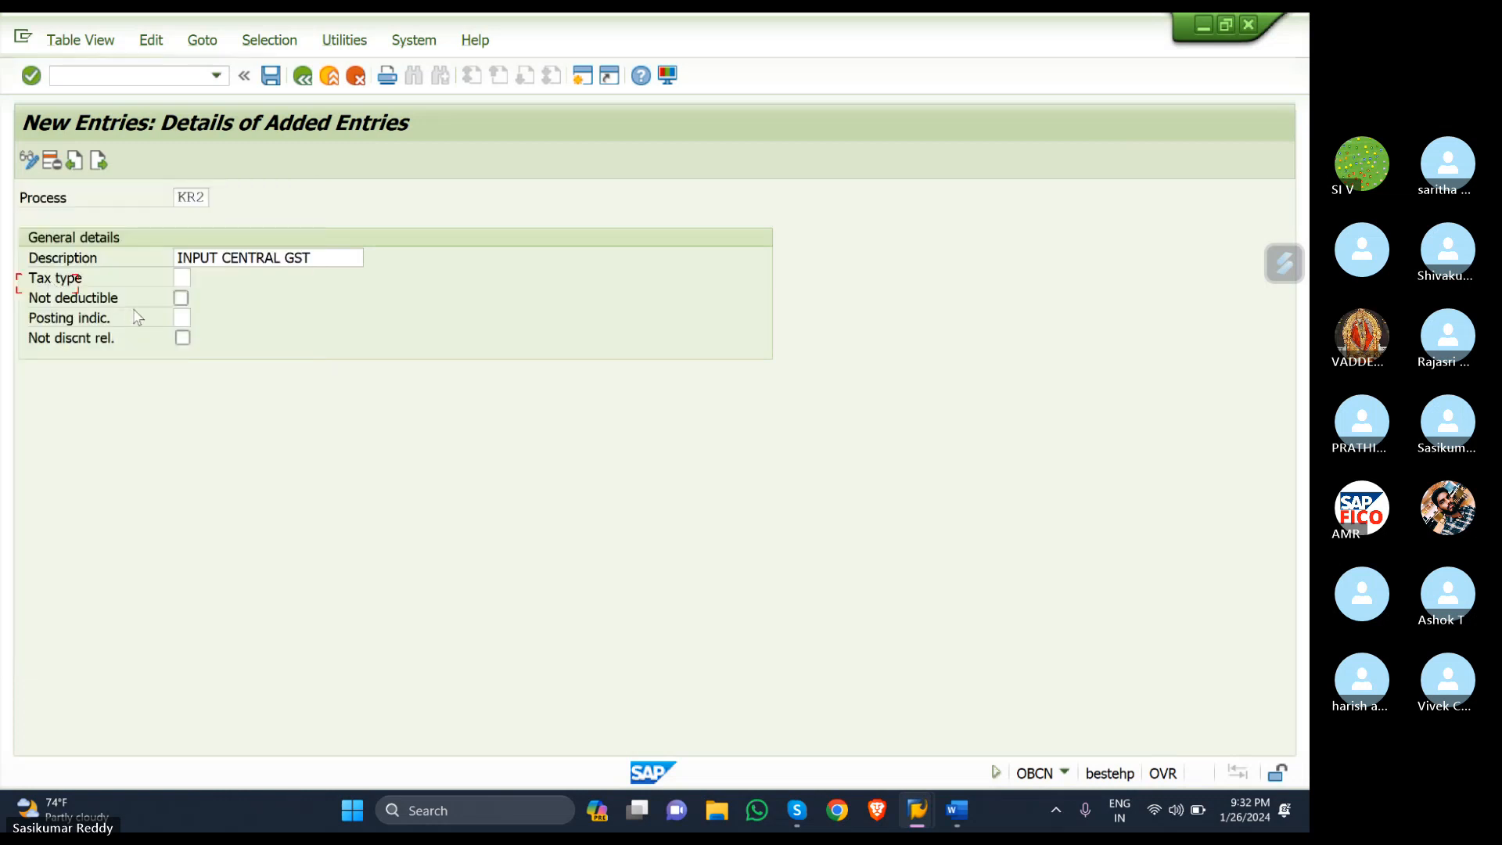
{"action": "left_click", "coordinate": [179, 317]}
{"action": "type", "text": "2"}
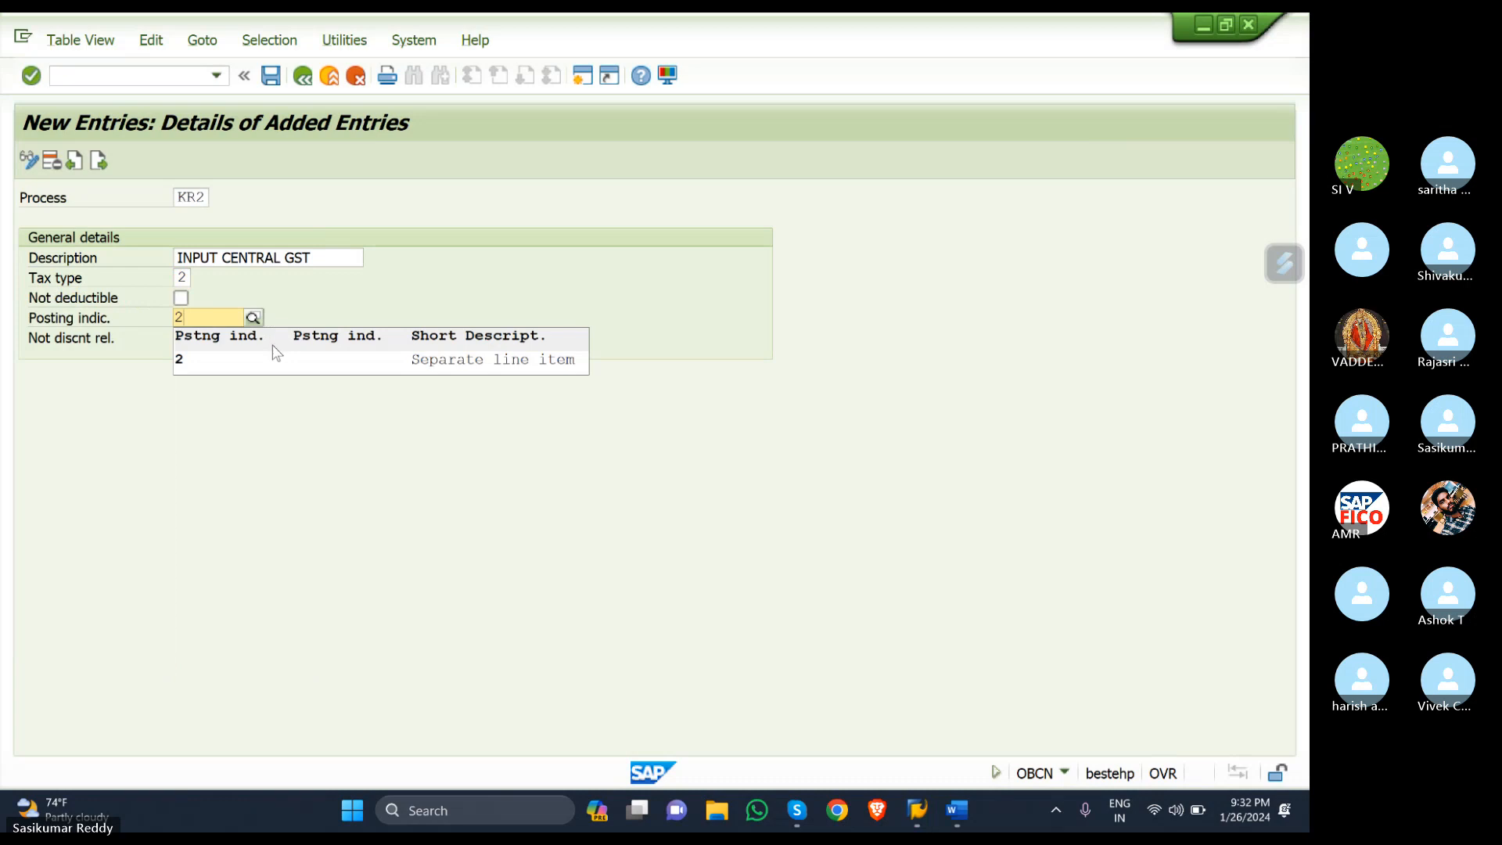
{"action": "key", "text": "BackSpace"}
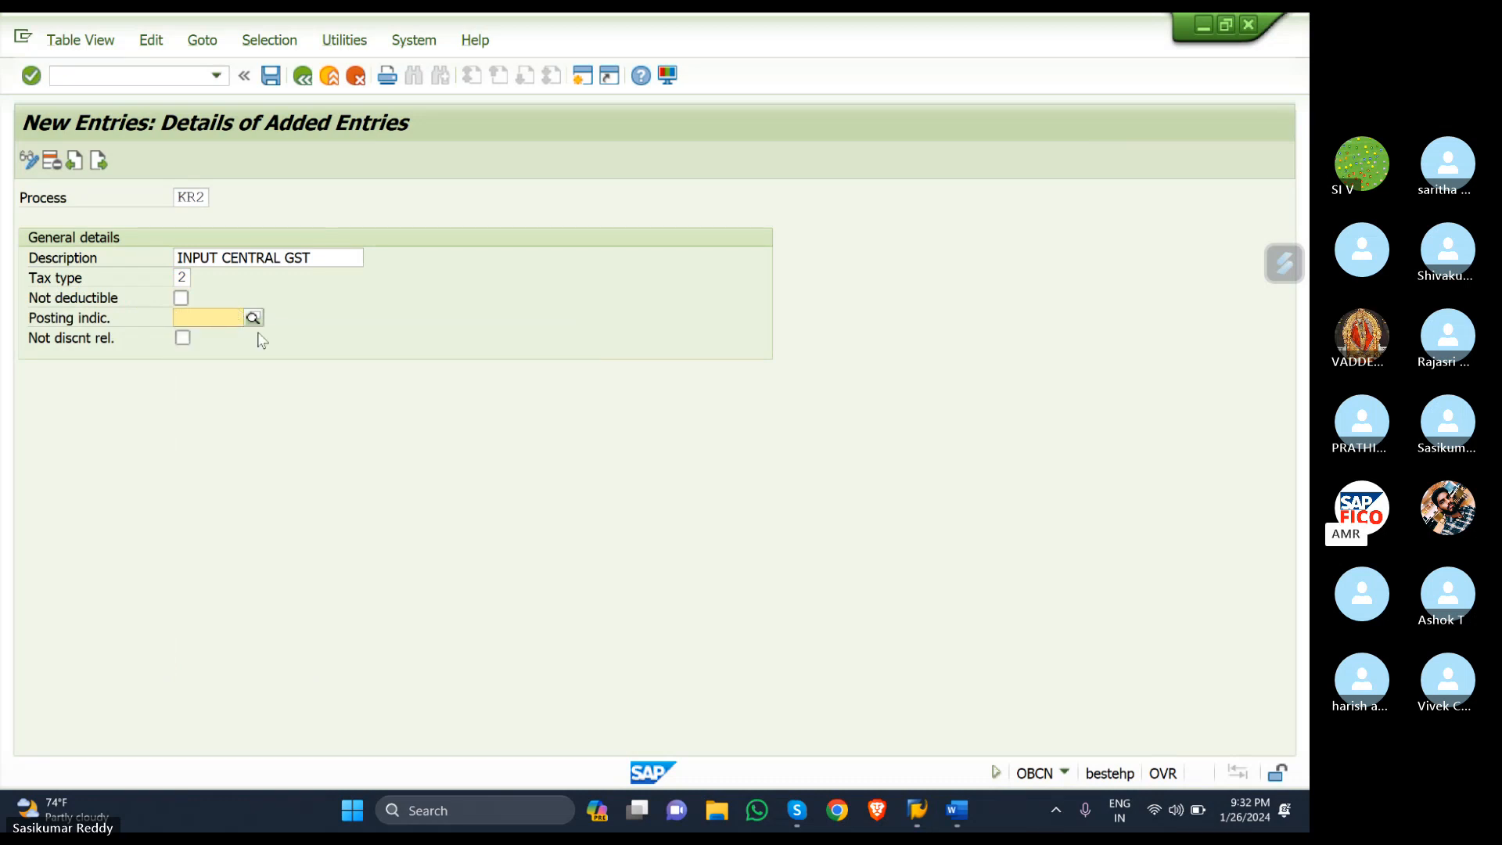
{"action": "left_click", "coordinate": [252, 317]}
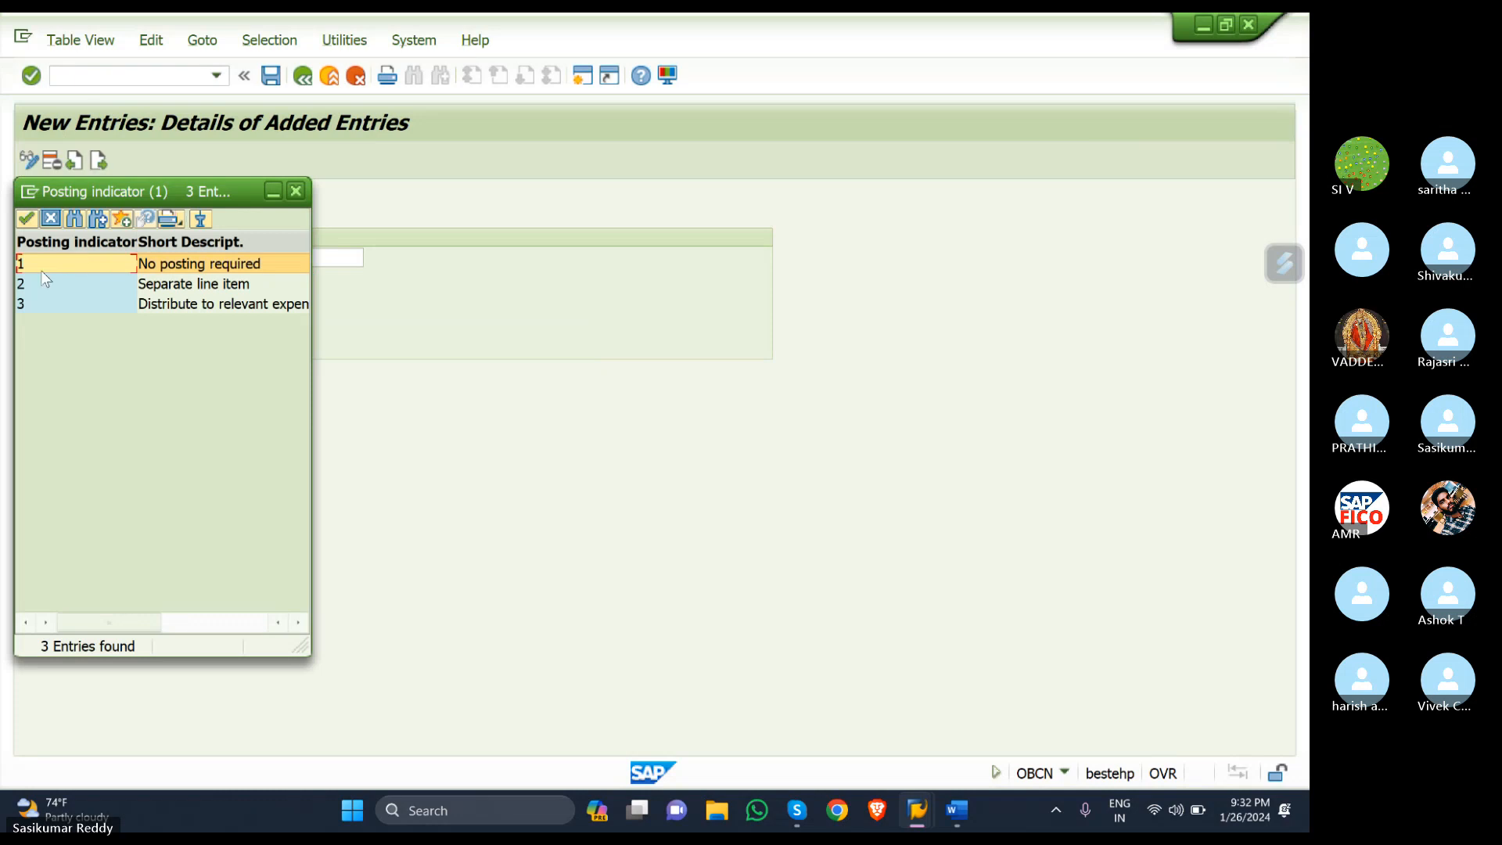
{"action": "left_click", "coordinate": [48, 284]}
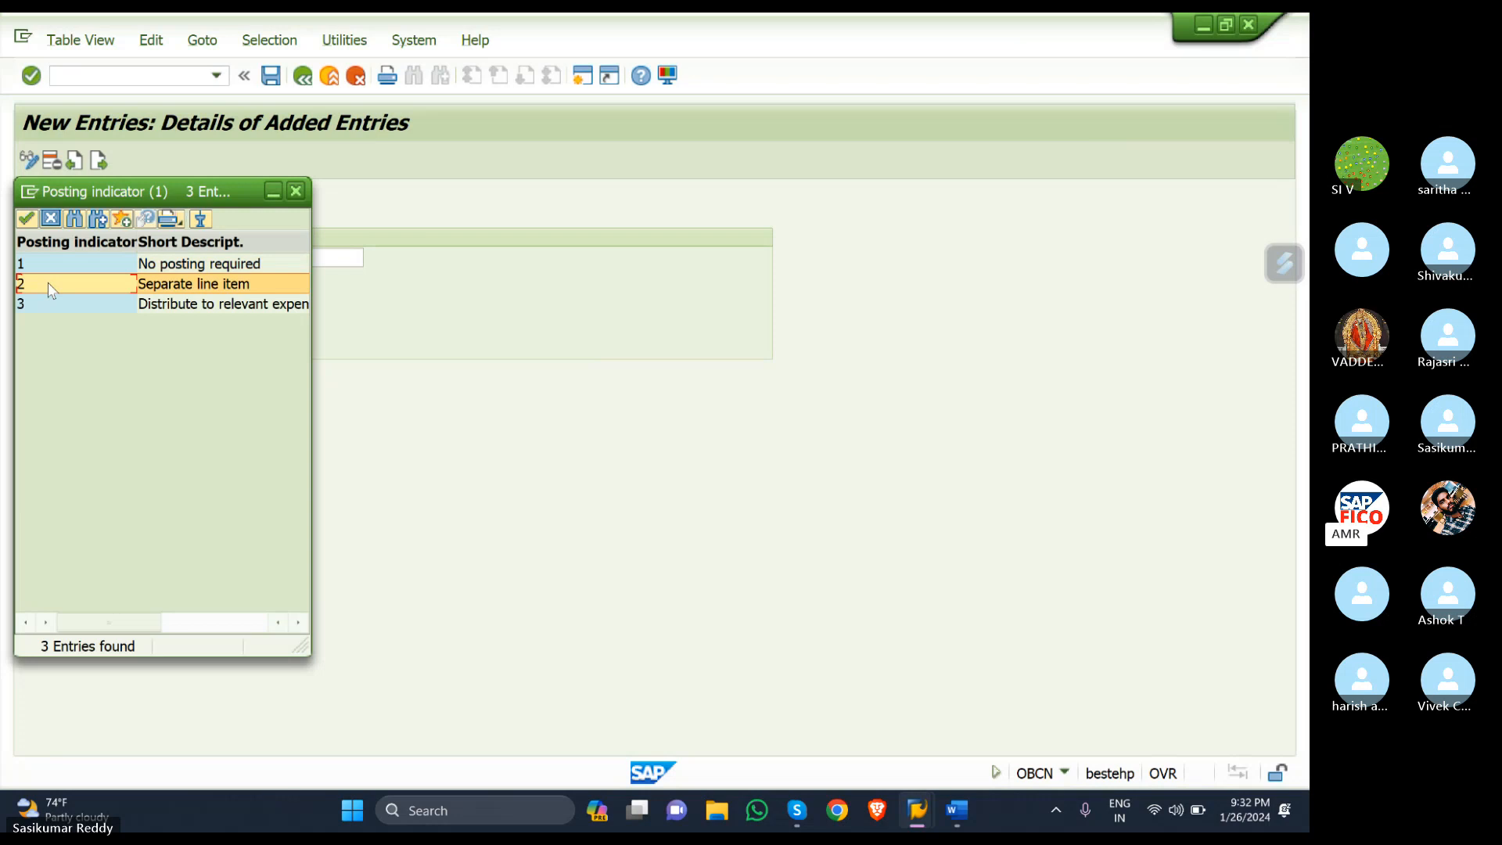
{"action": "double_click", "coordinate": [49, 284]}
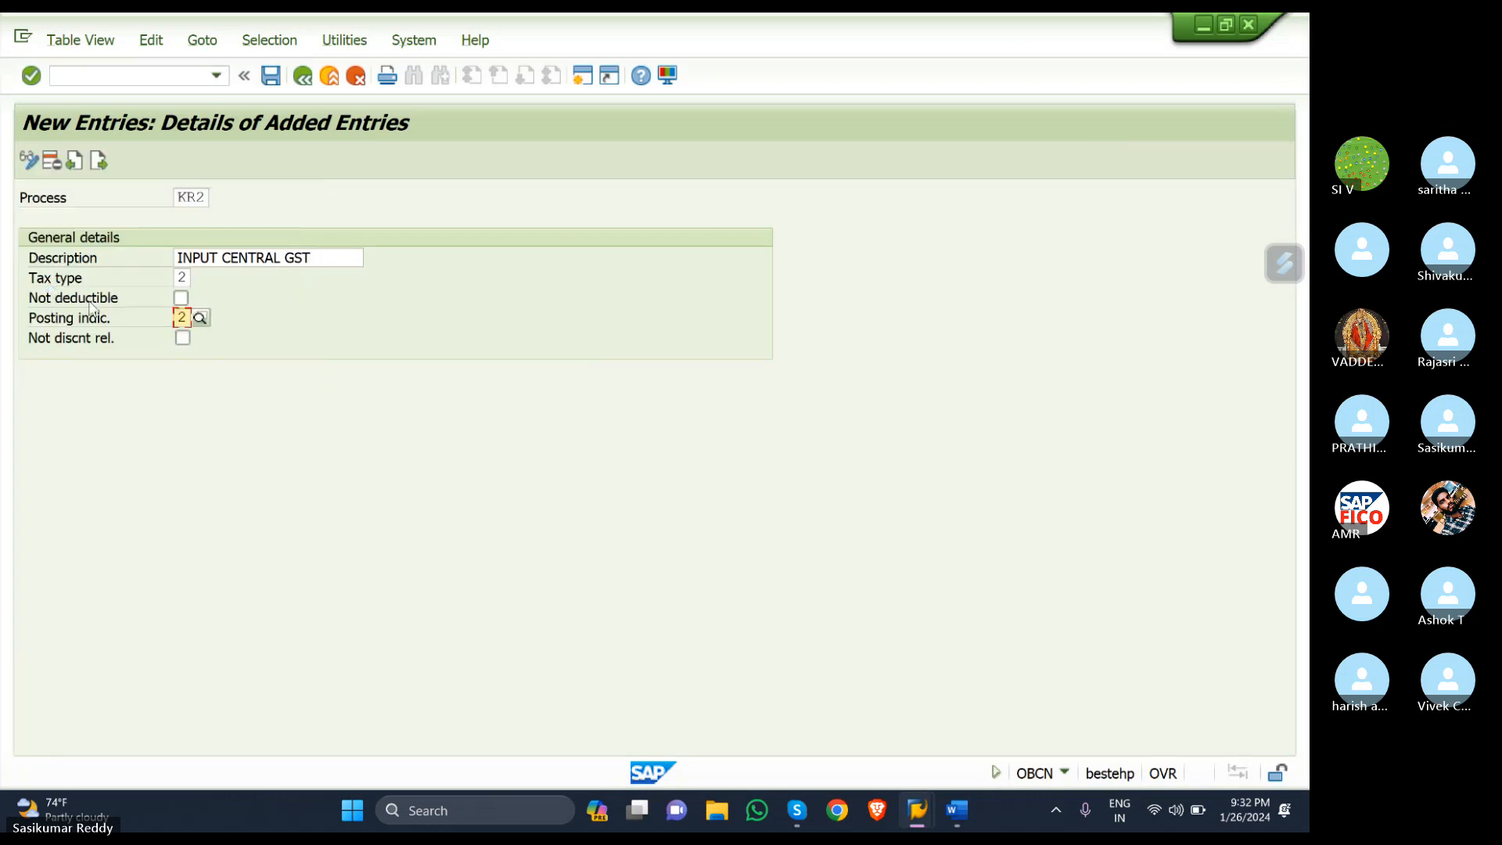
{"action": "left_click", "coordinate": [98, 162]}
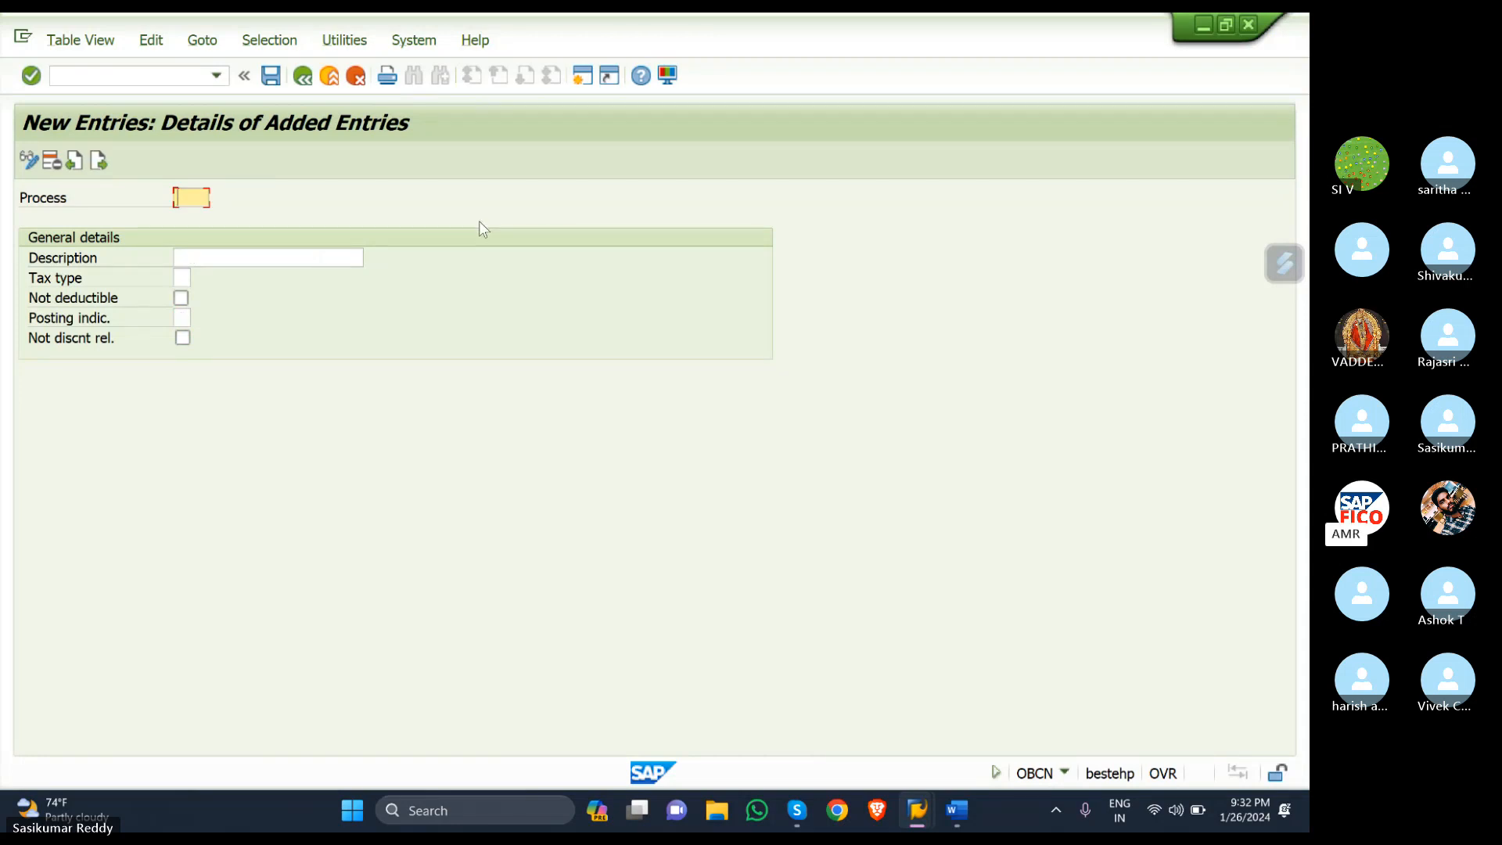
- Add process key KR3 with description 'INPUT IGST - SKR'
{"action": "type", "text": "KR3"}
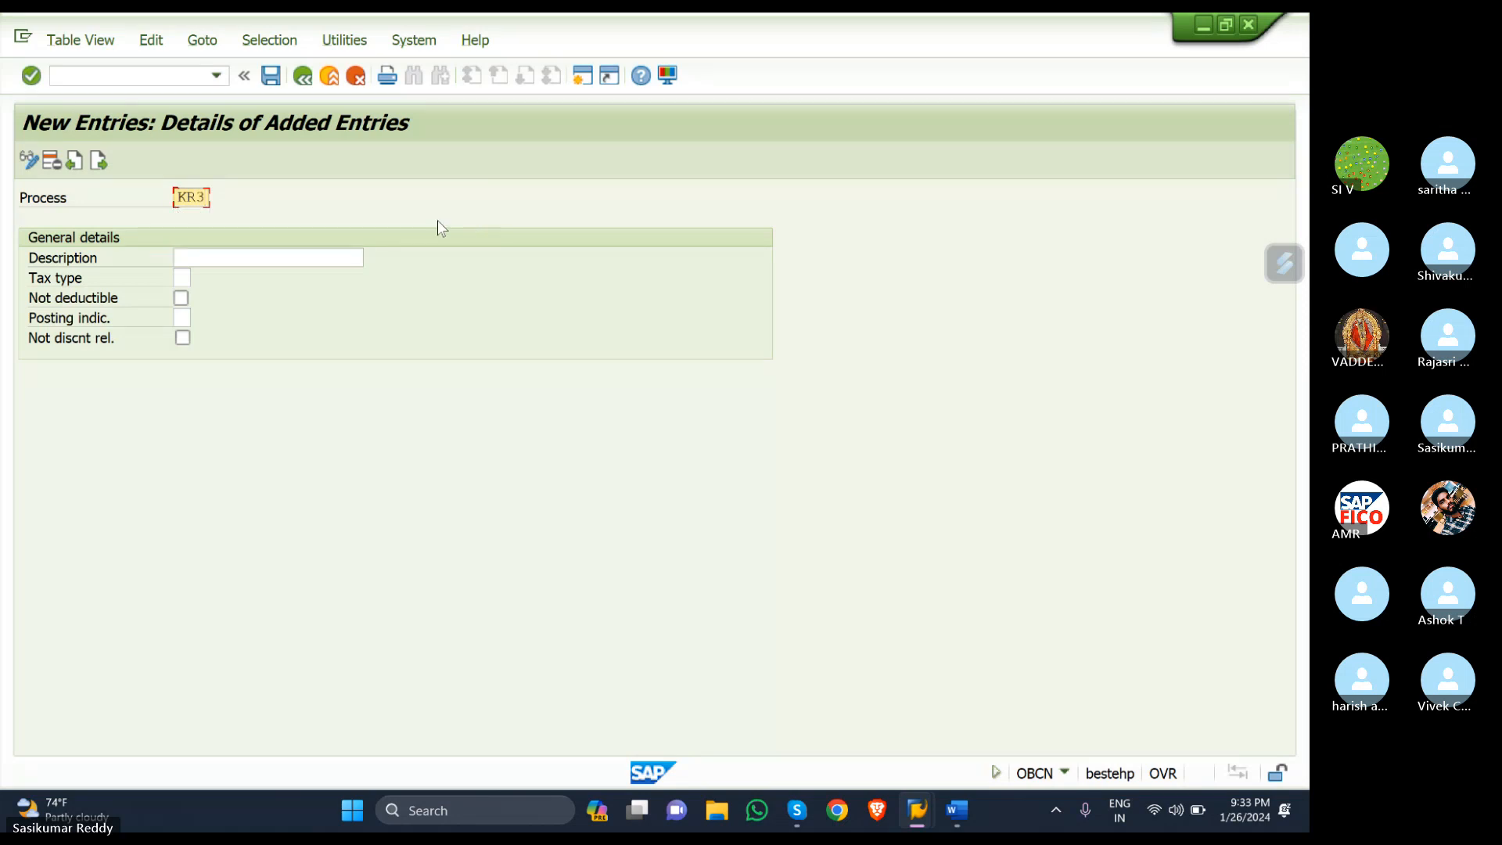
{"action": "left_click", "coordinate": [304, 256]}
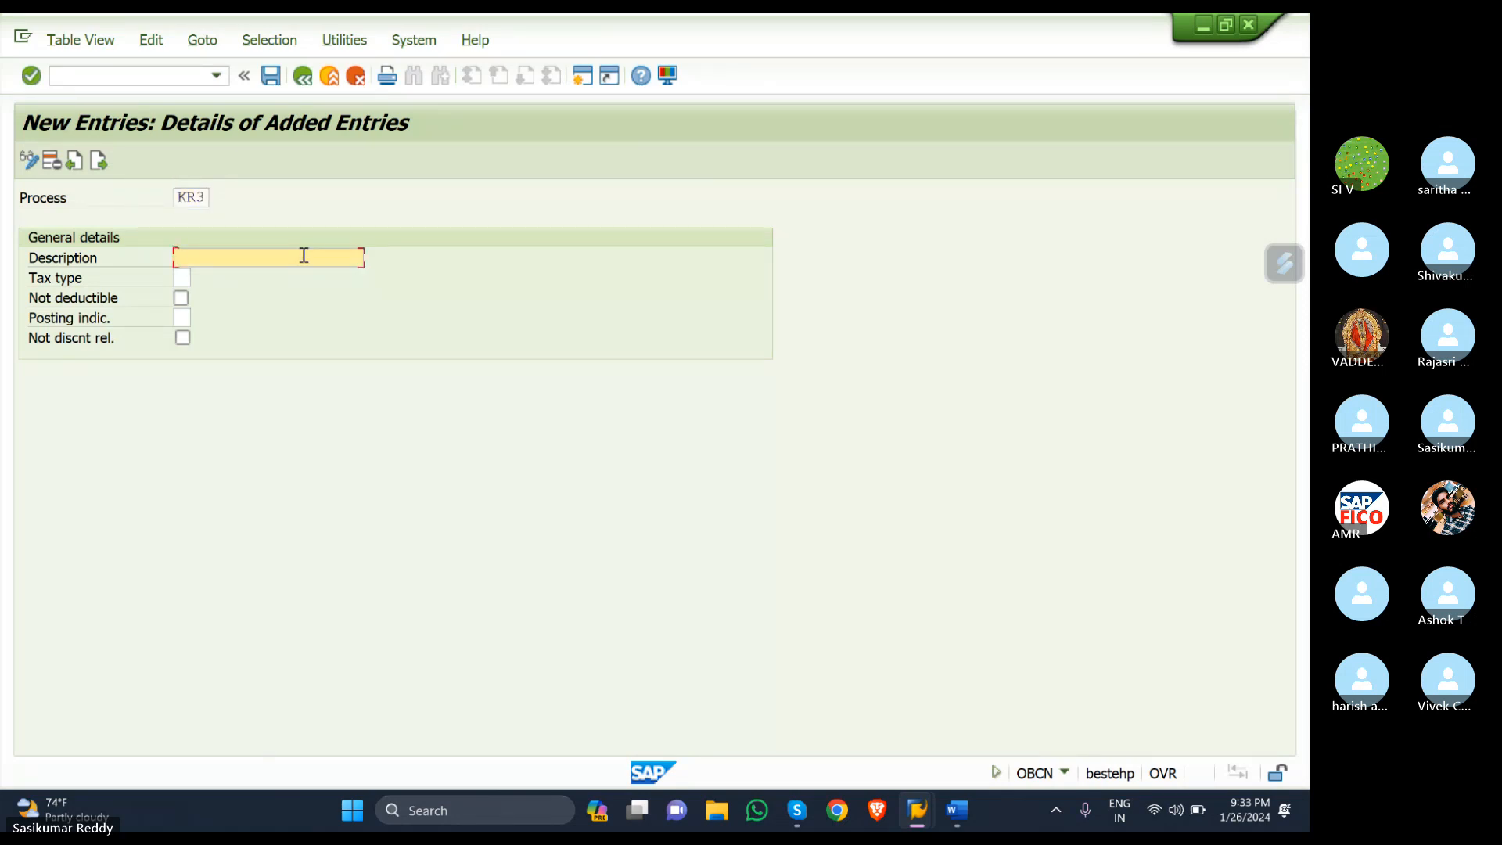
{"action": "type", "text": "I"}
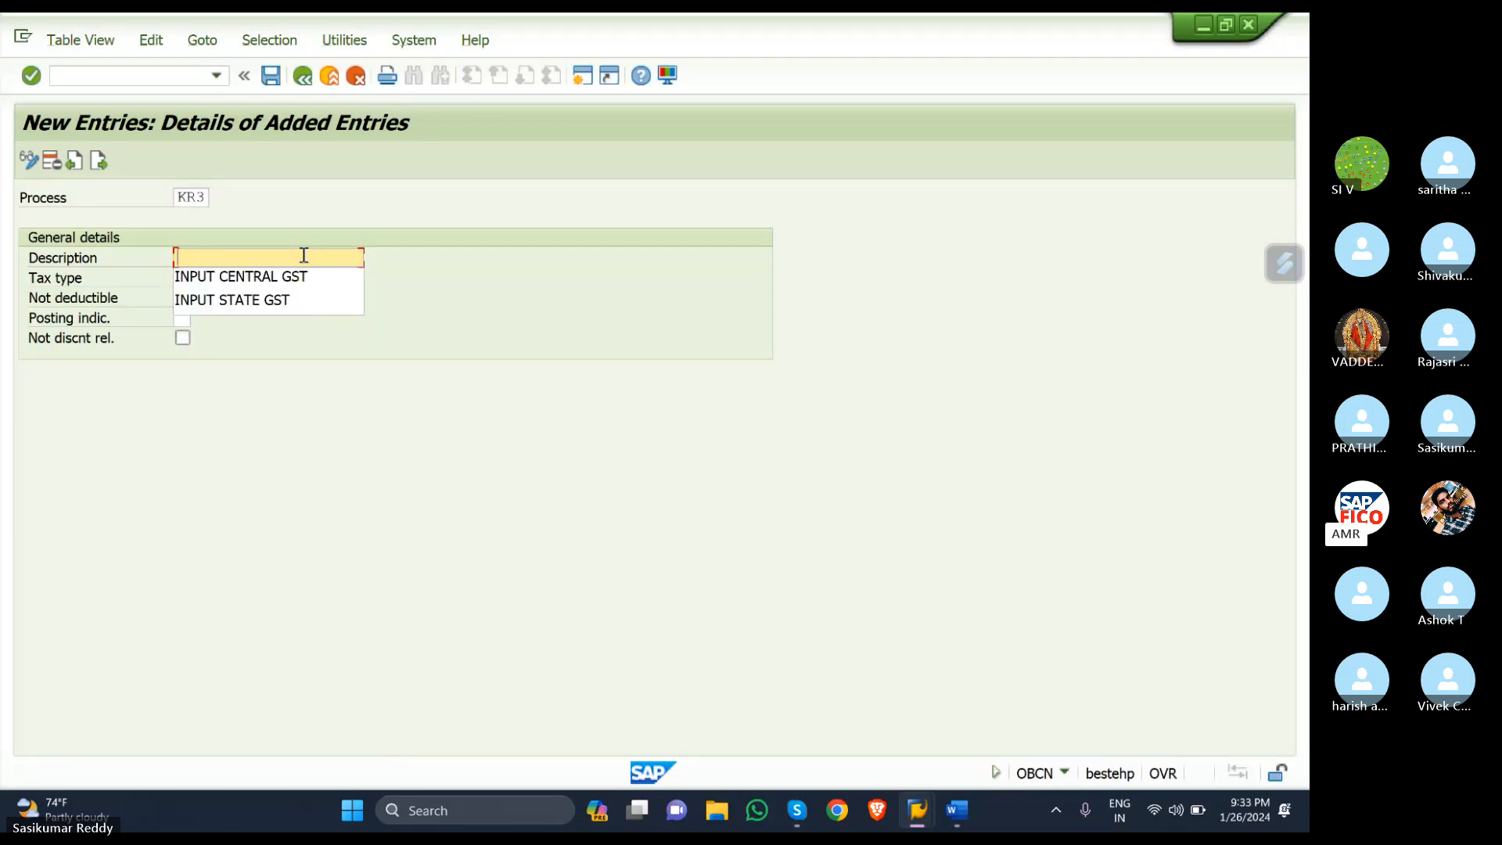
{"action": "type", "text": "INPUT "}
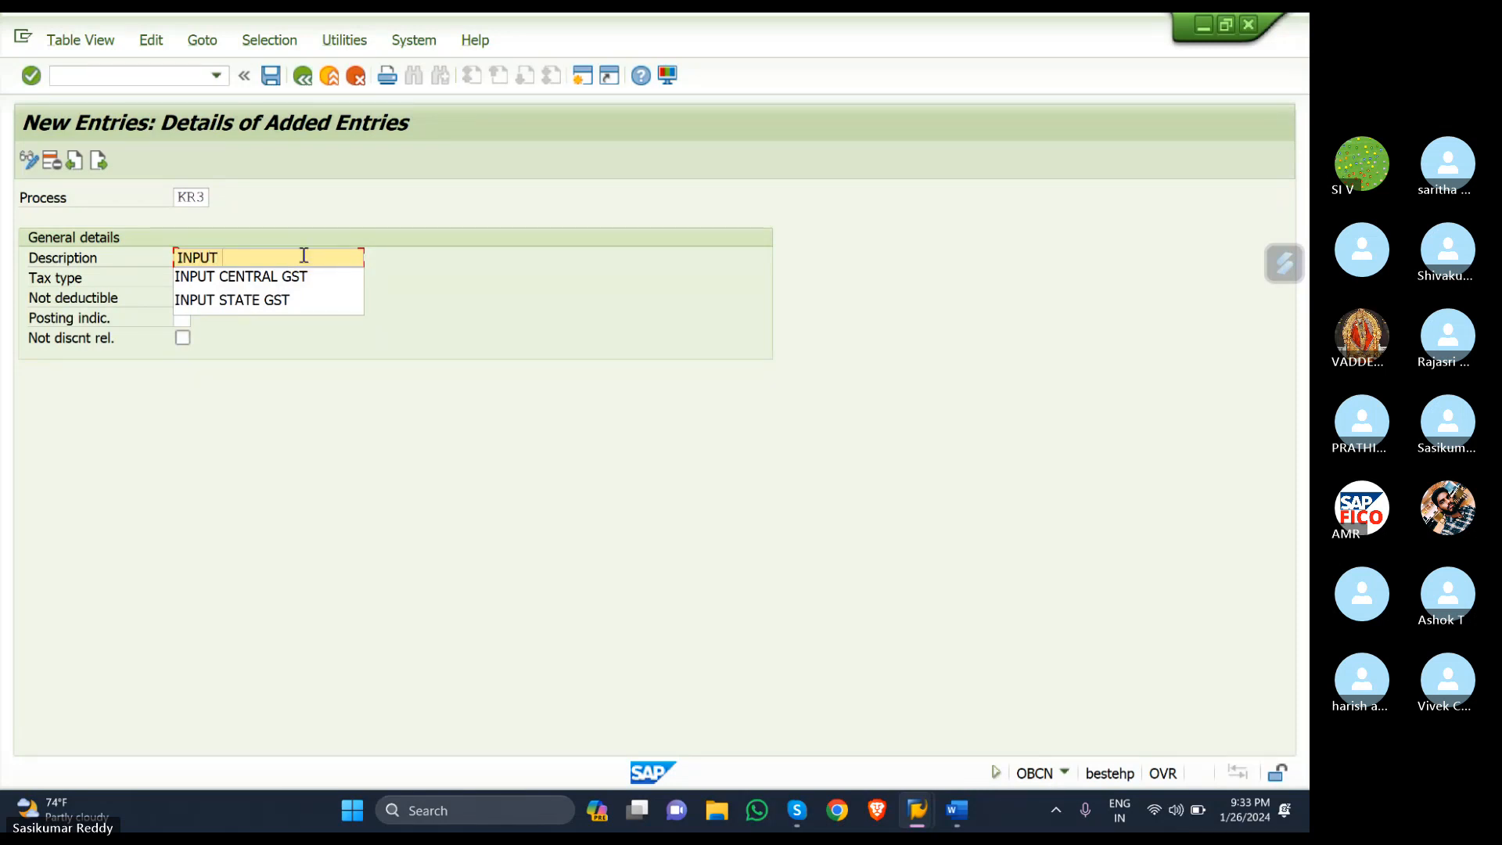
{"action": "type", "text": "IGST"}
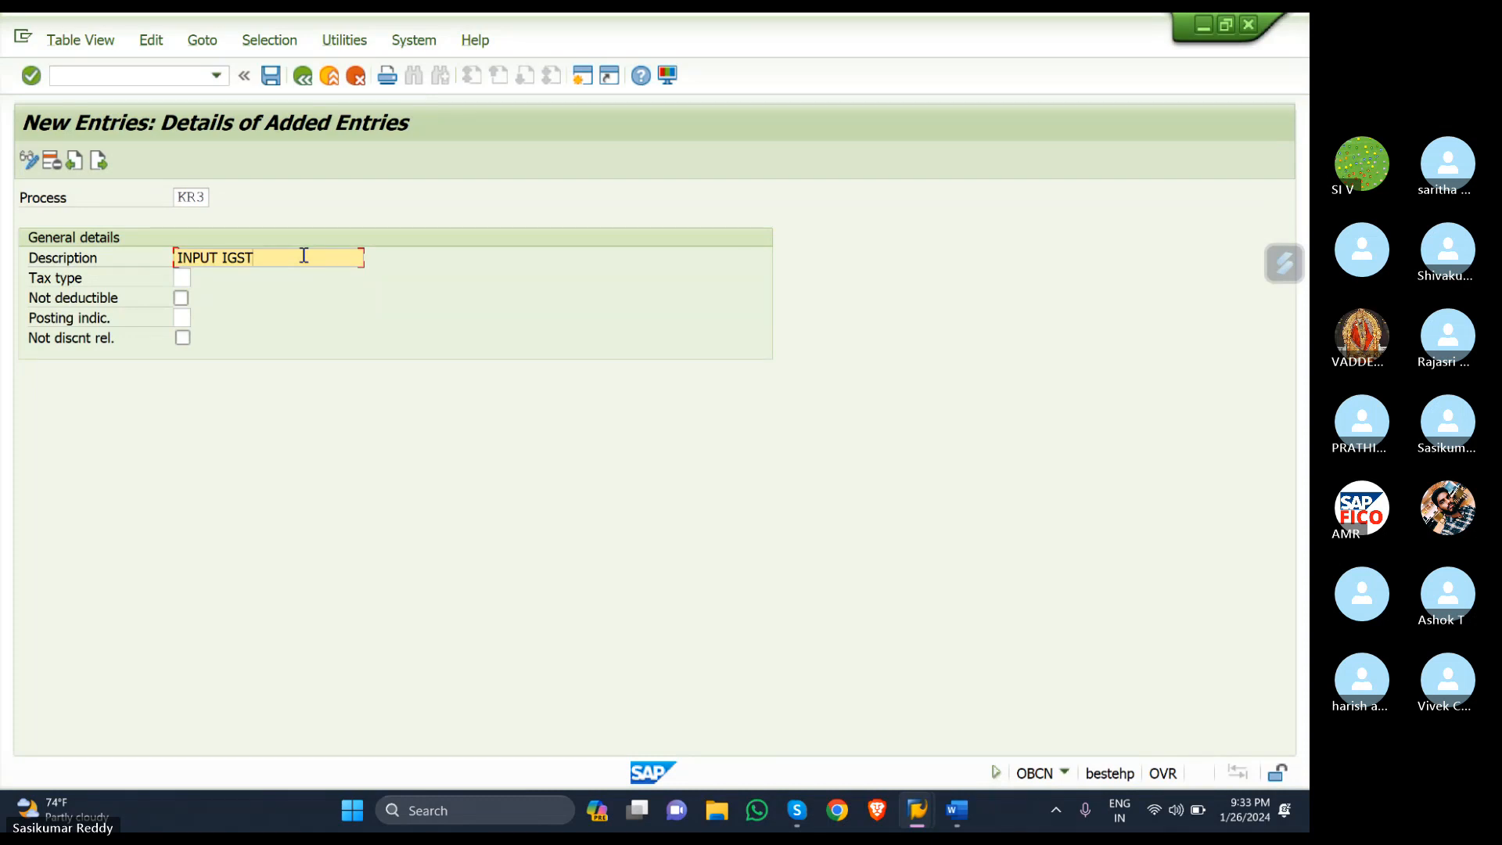
{"action": "type", "text": " - SKR"}
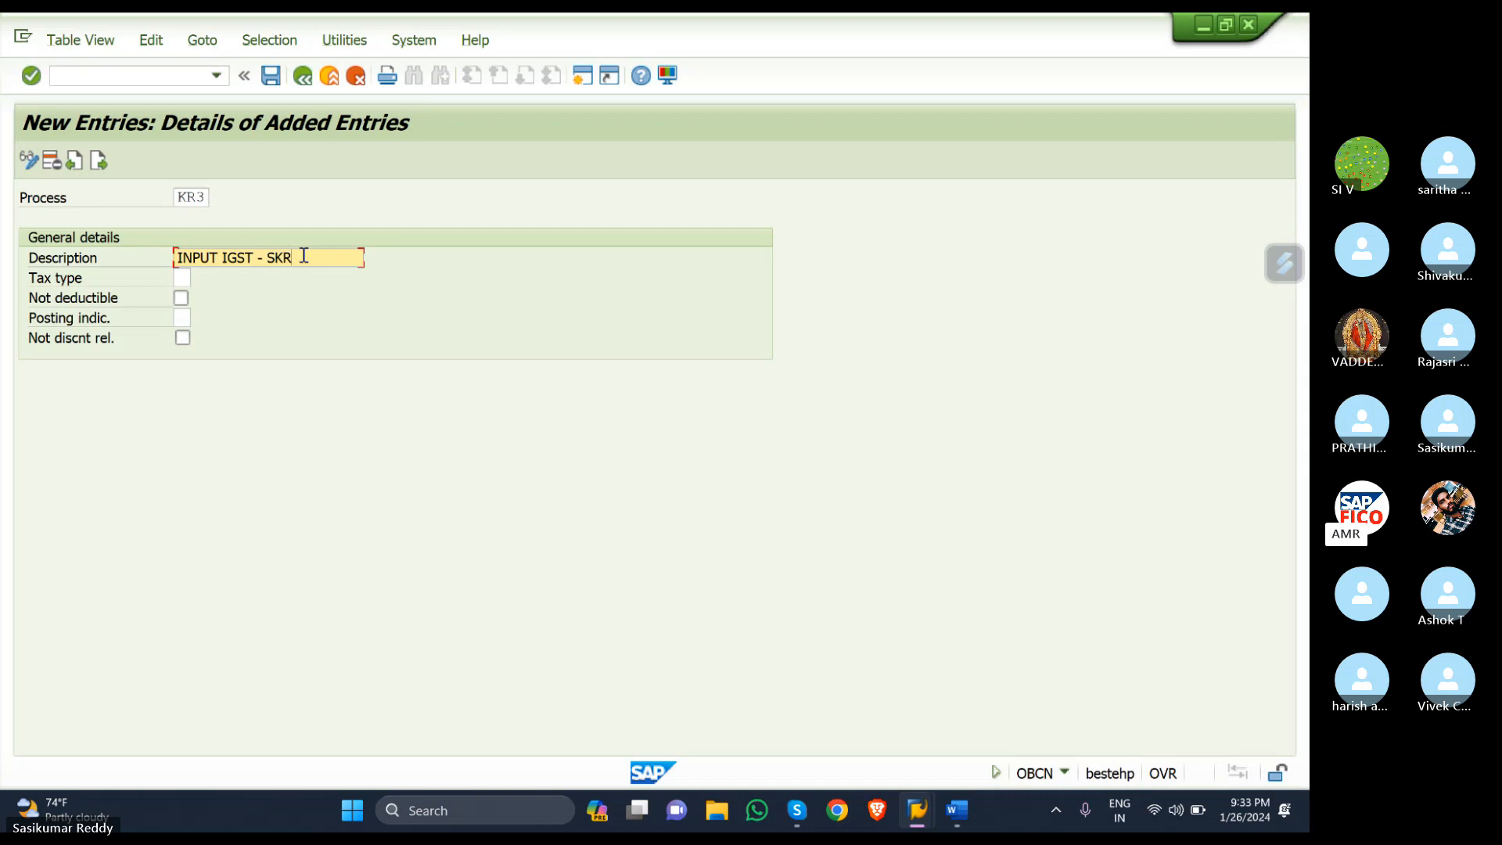
- Give KR3 tax type 2 (Input tax) and posting indicator 2 (Separate line item), then save
{"action": "left_click", "coordinate": [185, 278]}
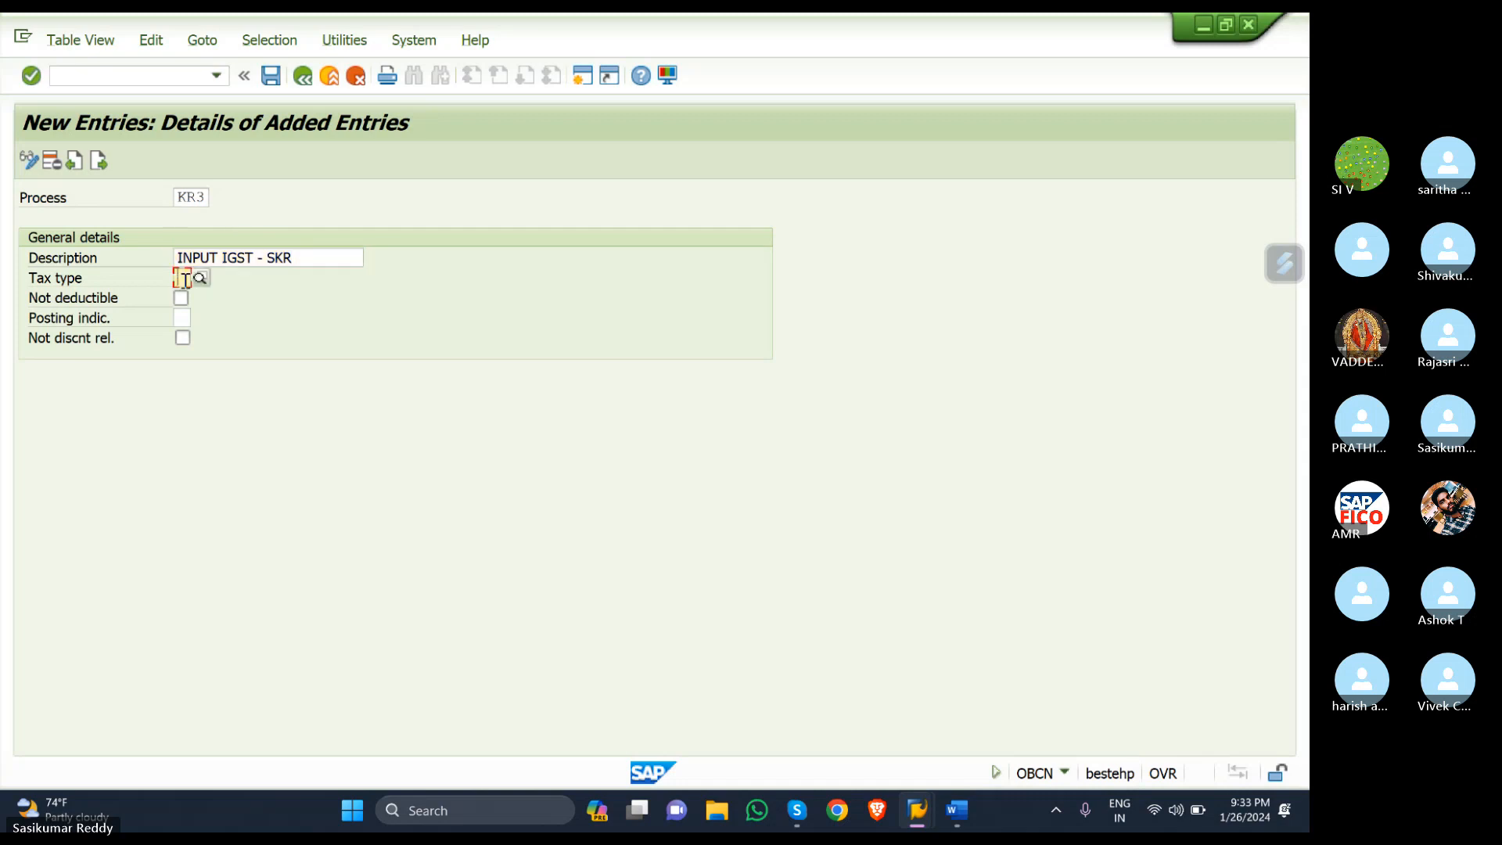
{"action": "left_click", "coordinate": [200, 278]}
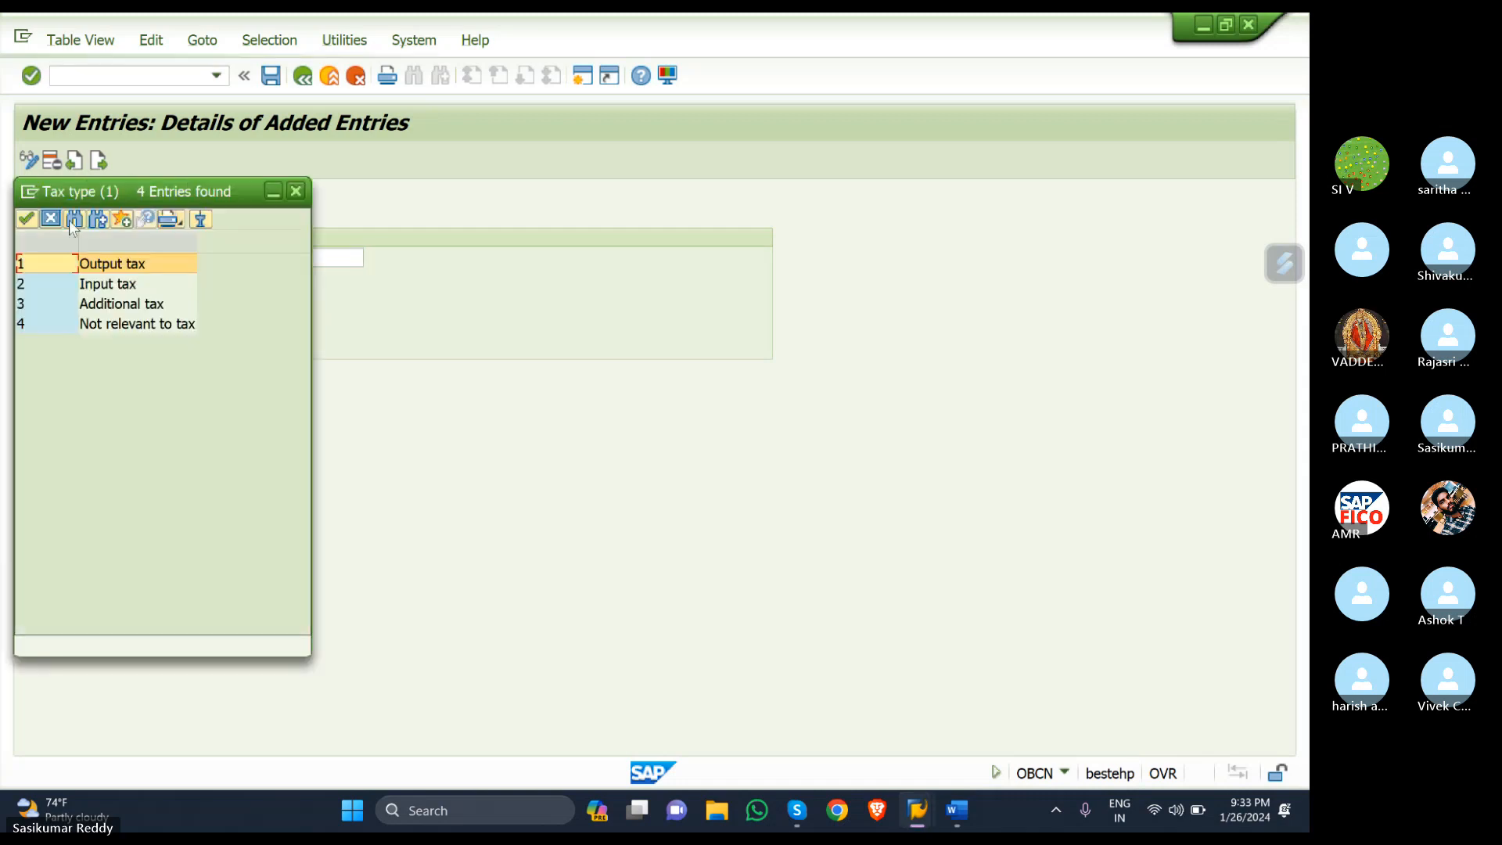
{"action": "double_click", "coordinate": [35, 283]}
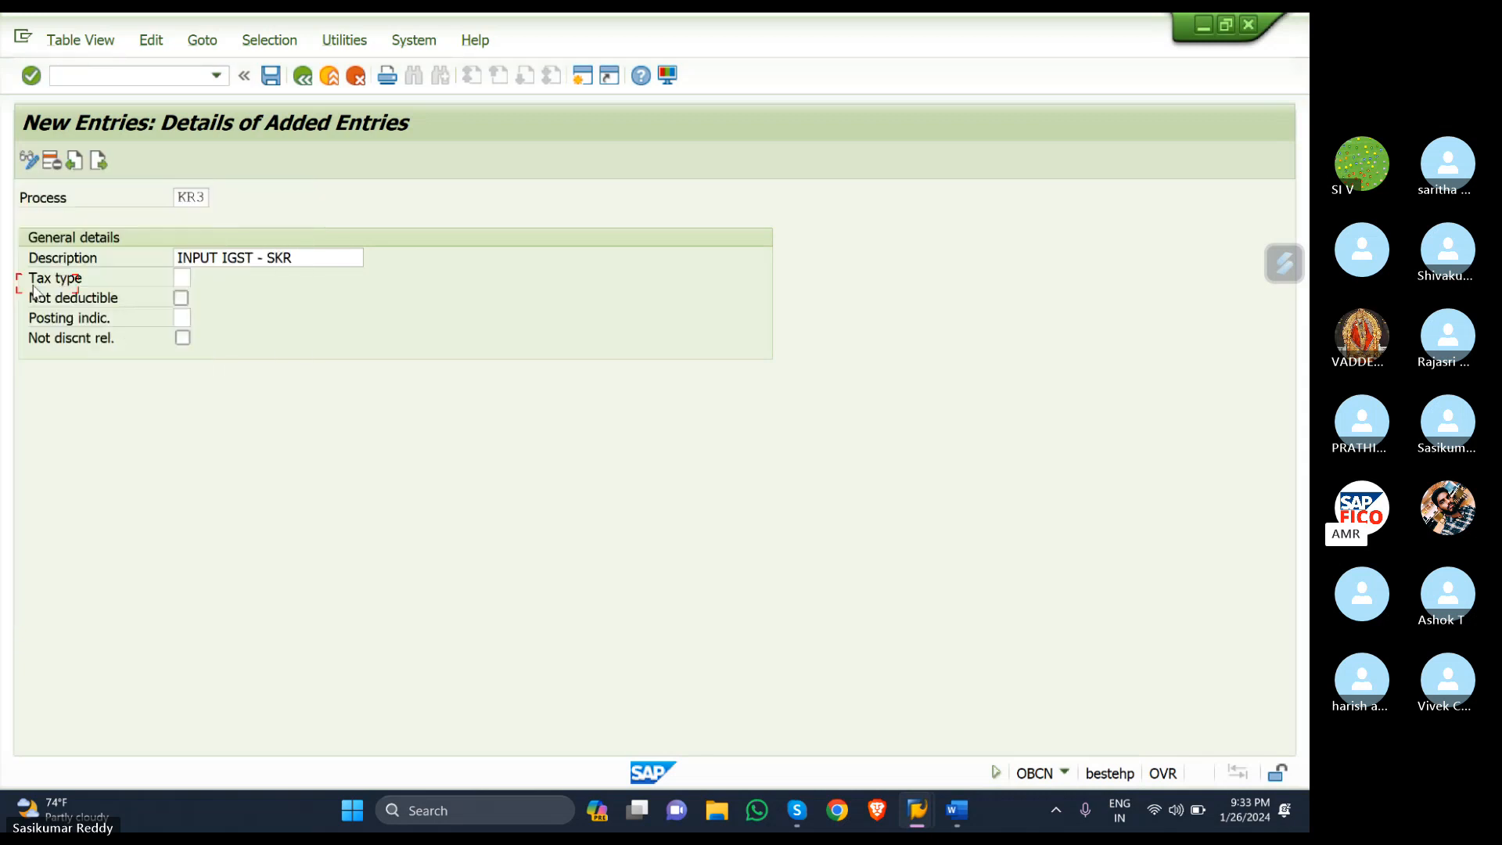
{"action": "left_click", "coordinate": [180, 317]}
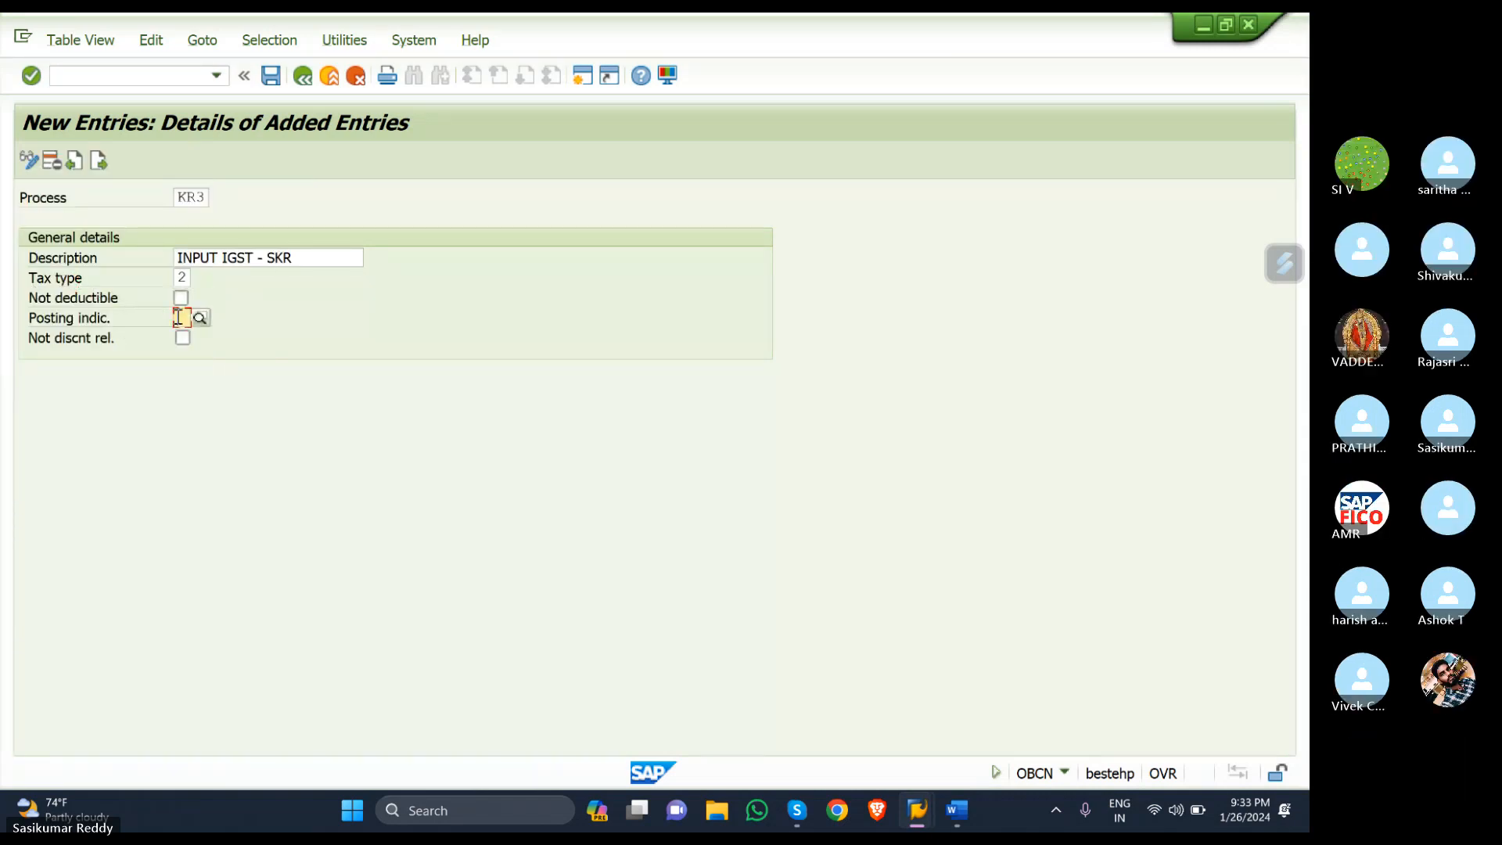
{"action": "left_click", "coordinate": [200, 317]}
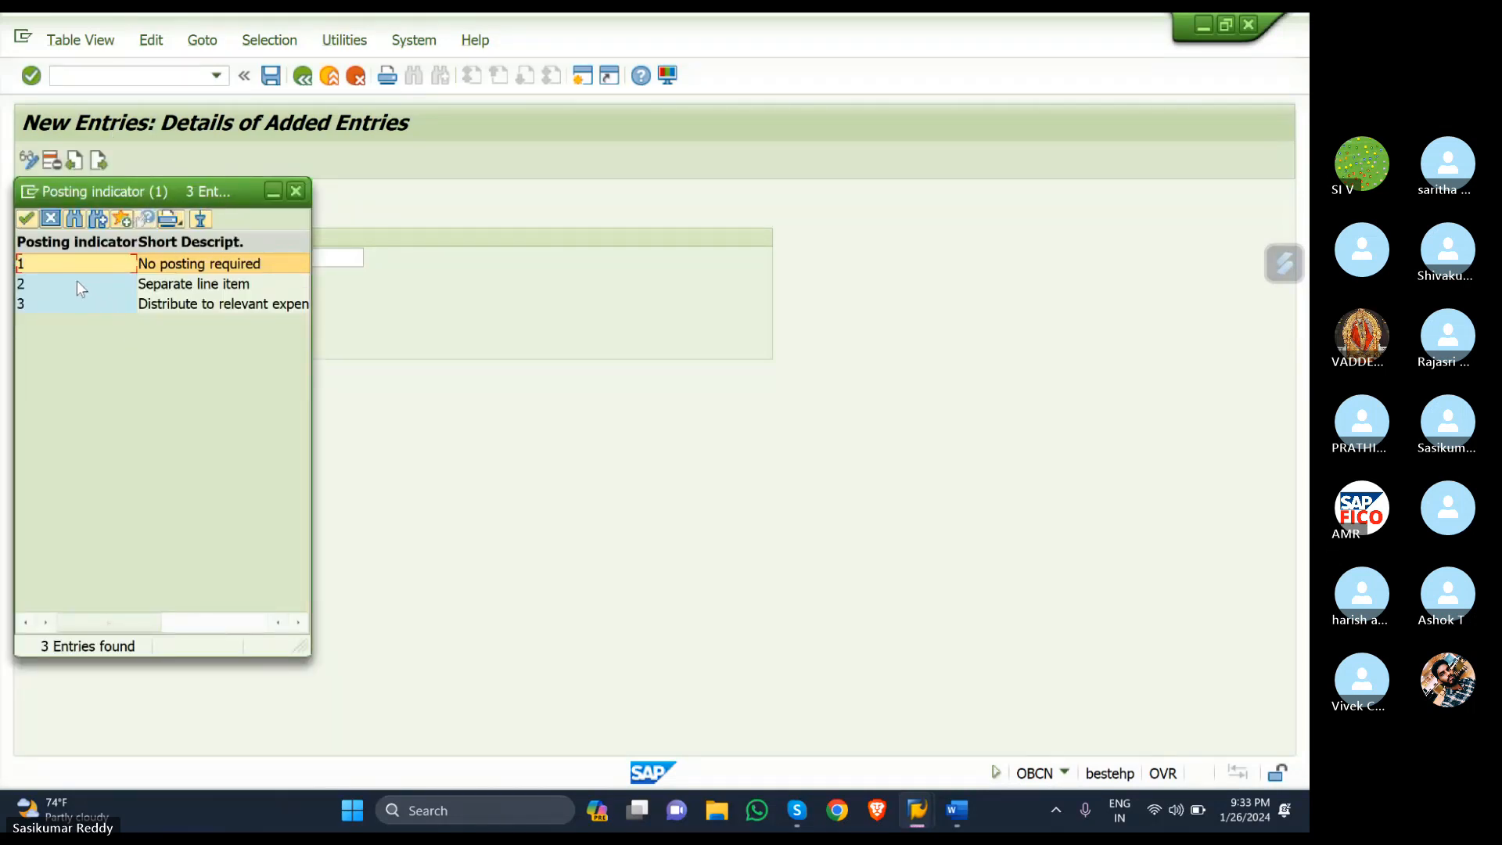
{"action": "left_click", "coordinate": [76, 283]}
{"action": "double_click", "coordinate": [76, 283]}
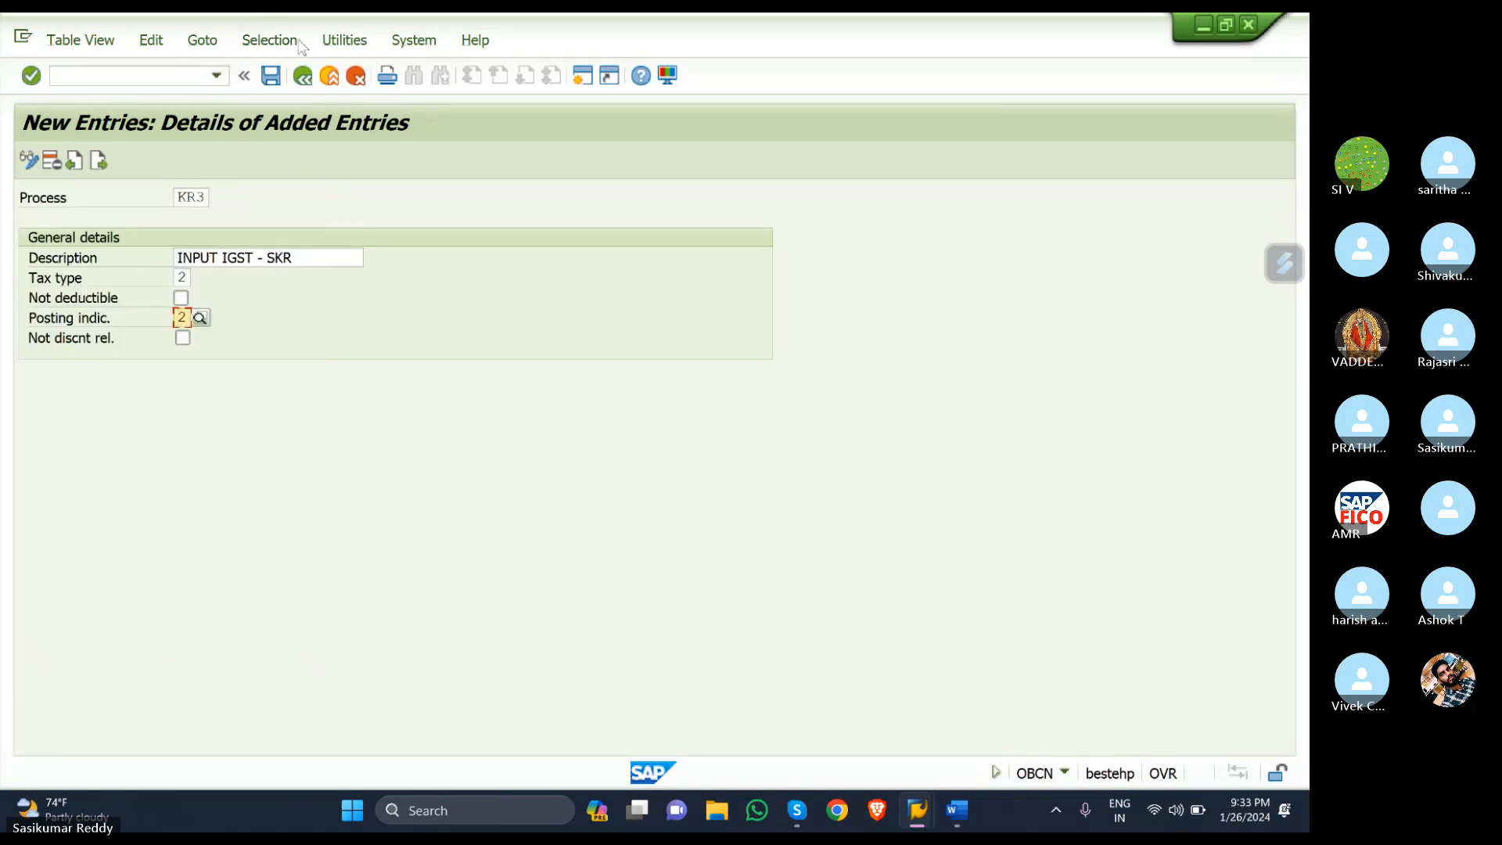
{"action": "left_click", "coordinate": [268, 82]}
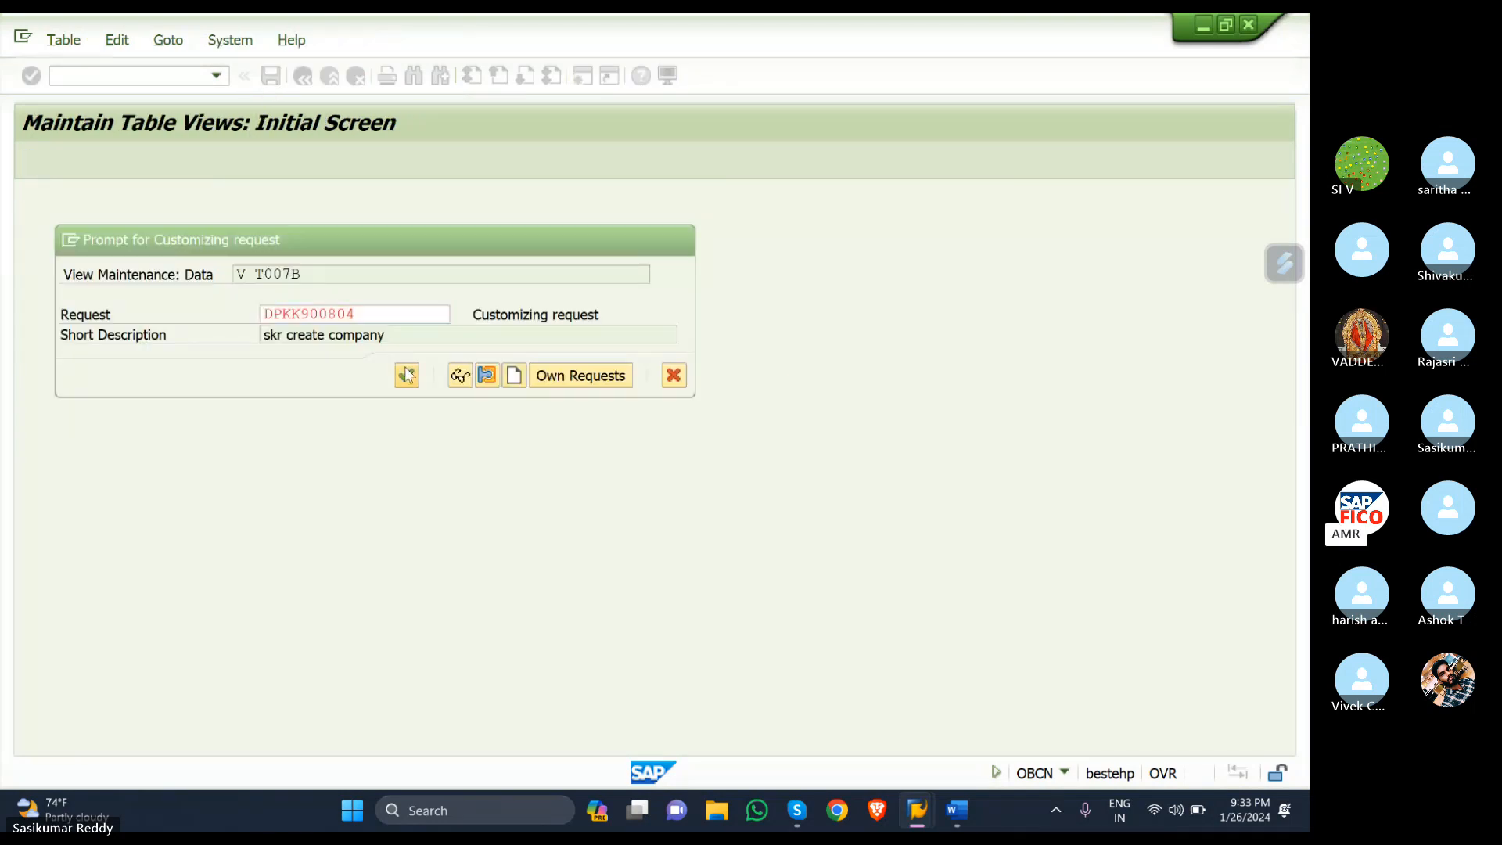
- Confirm the customizing request, return to the overview and select the KR1, KR2 and KR3 rows
{"action": "left_click", "coordinate": [406, 376]}
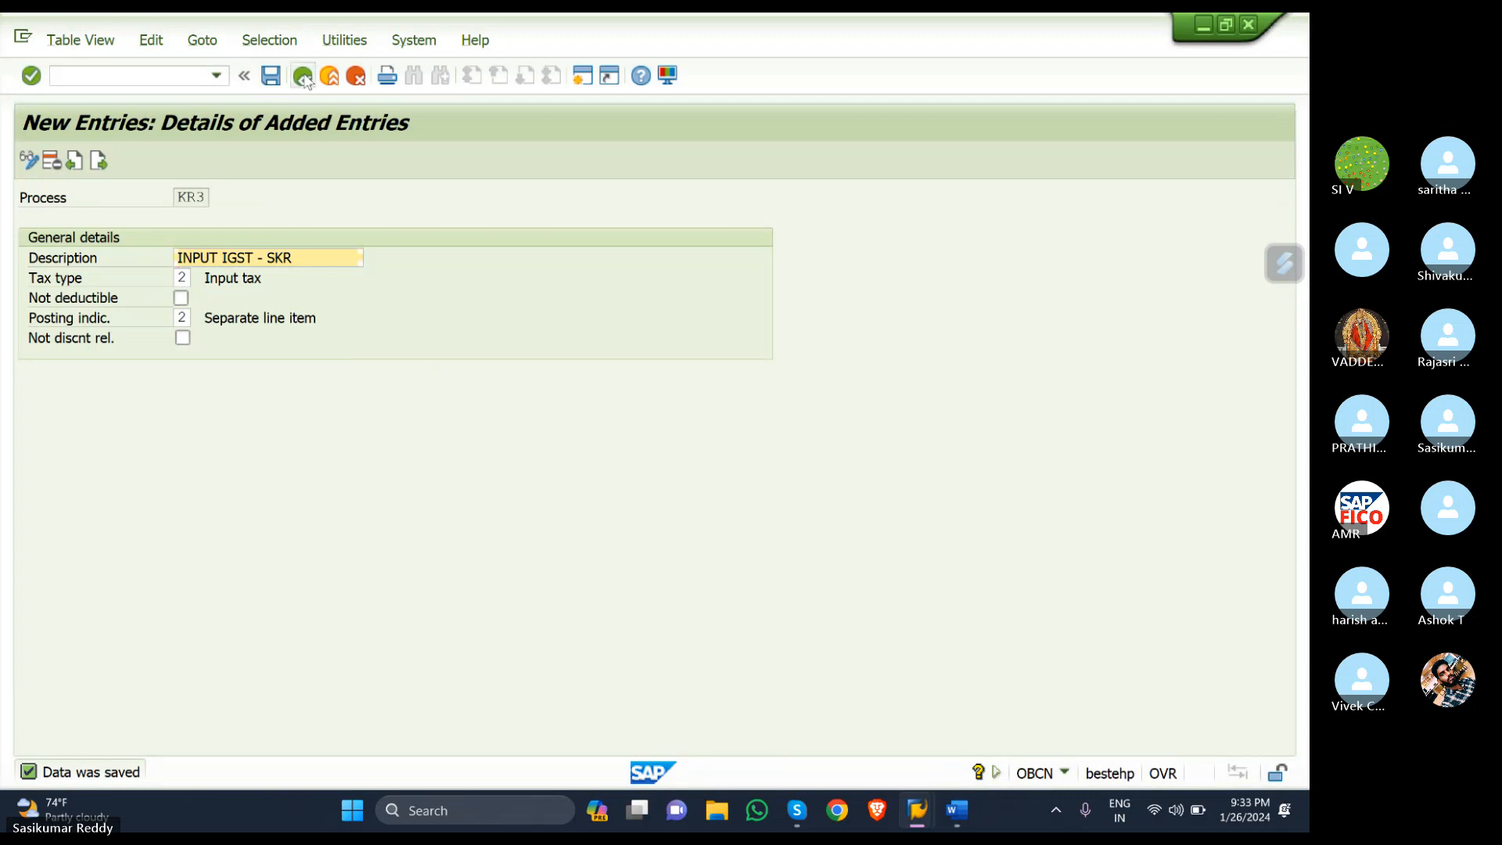
{"action": "left_click", "coordinate": [304, 77]}
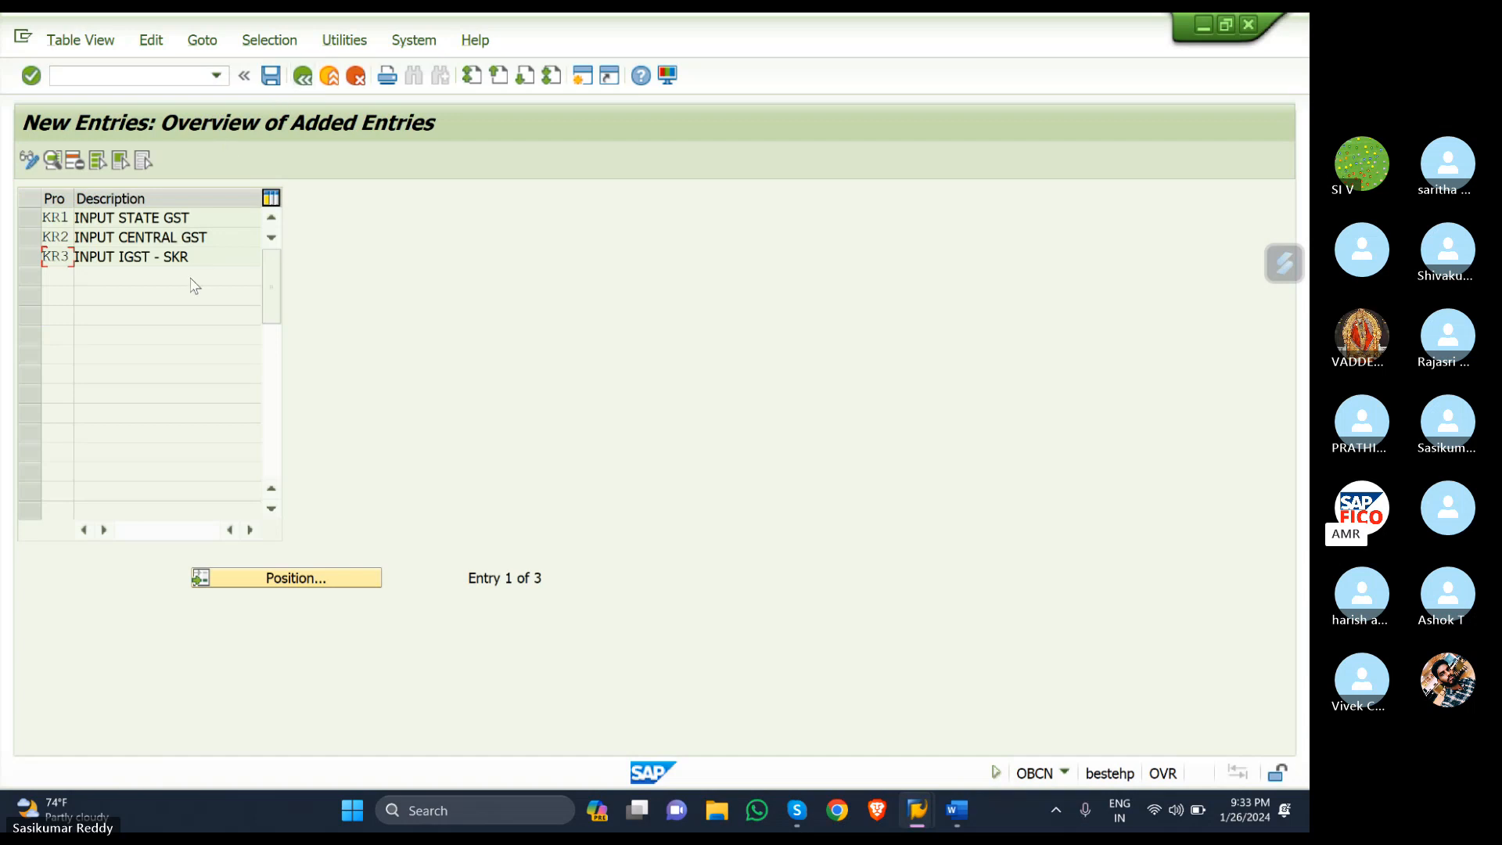
{"action": "left_click_drag", "start_coordinate": [29, 217], "coordinate": [34, 266]}
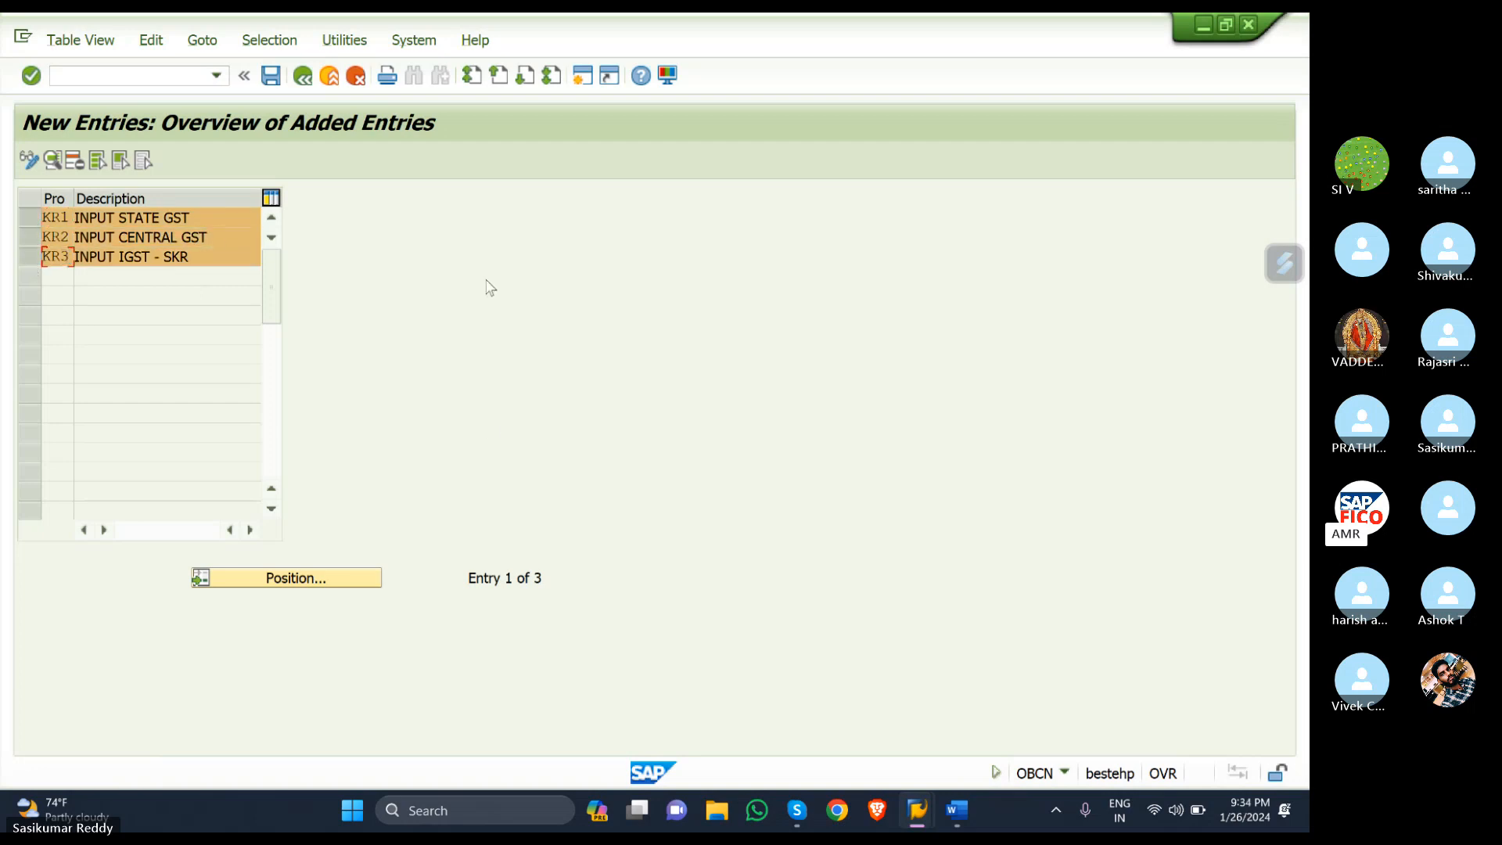
{"action": "left_click", "coordinate": [959, 812]}
- Add item 3 'check calculation procedure -OBYZ' to the Word checklist, converted to lowercase
{"action": "key", "text": "Return"}
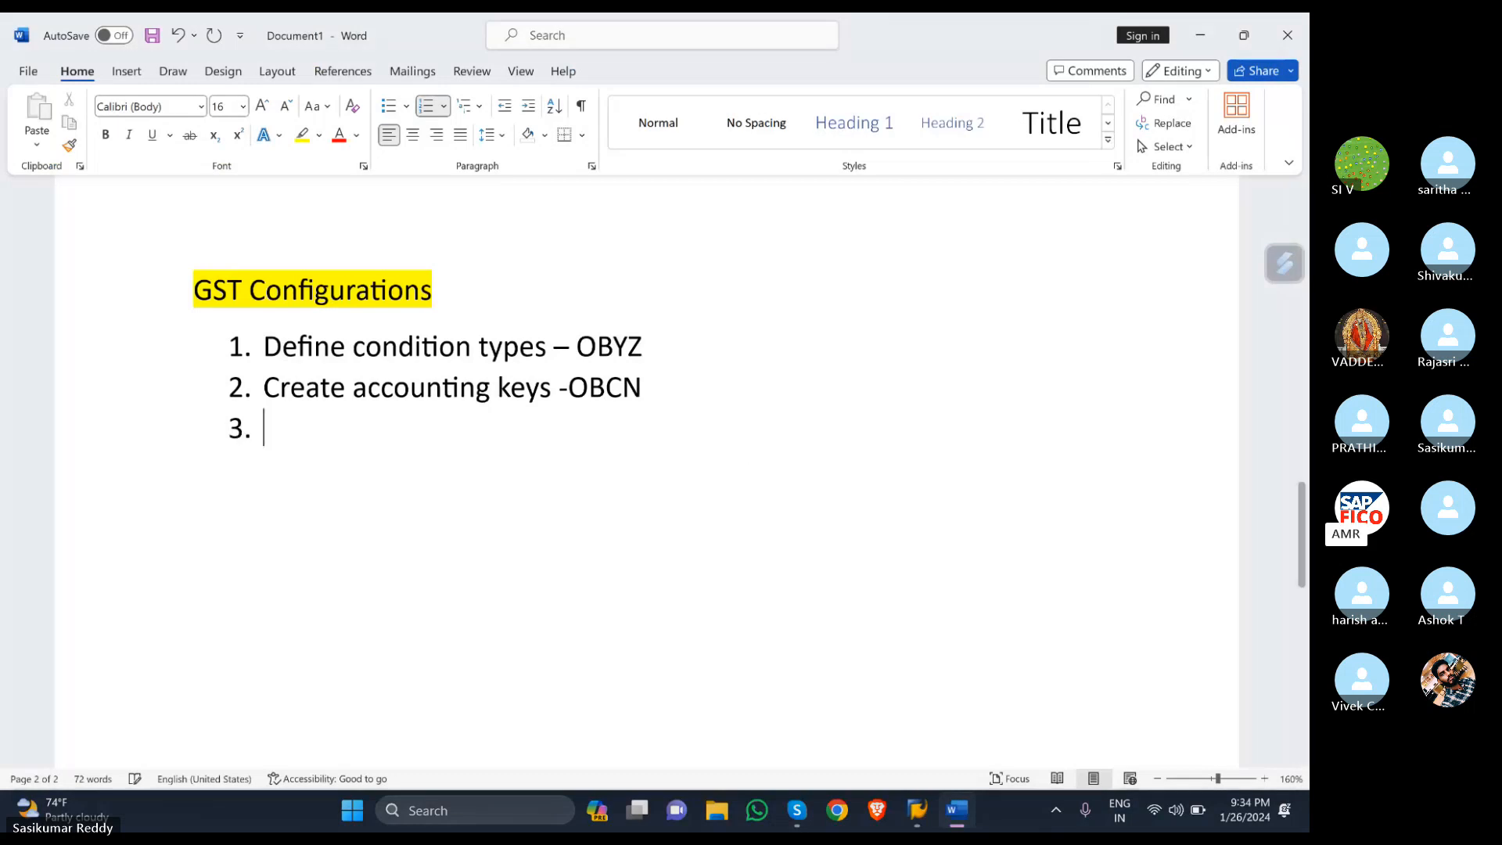
{"action": "type", "text": "C"}
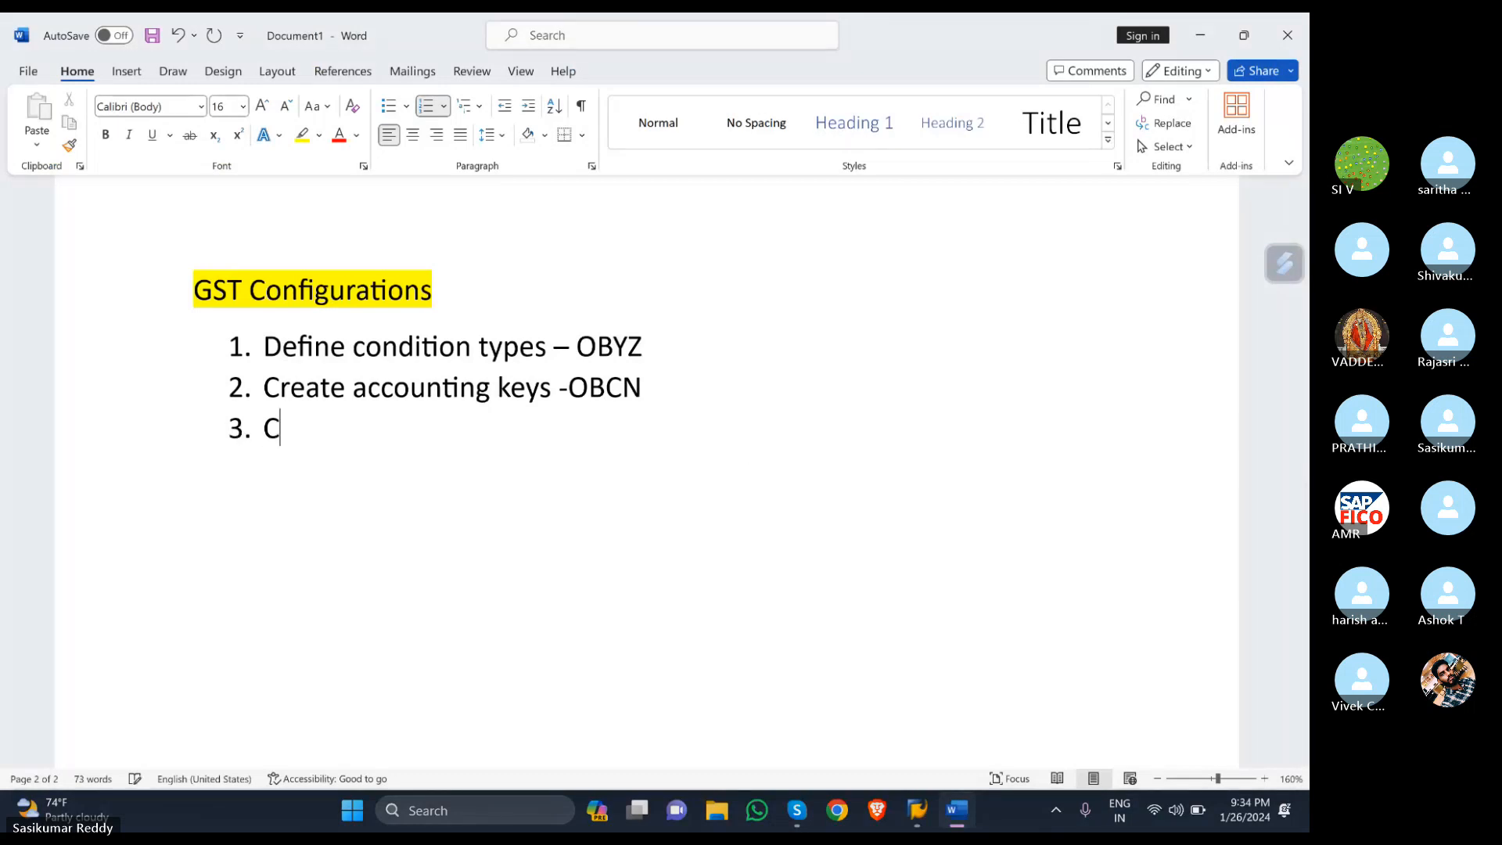
{"action": "type", "text": "HECK CAL"}
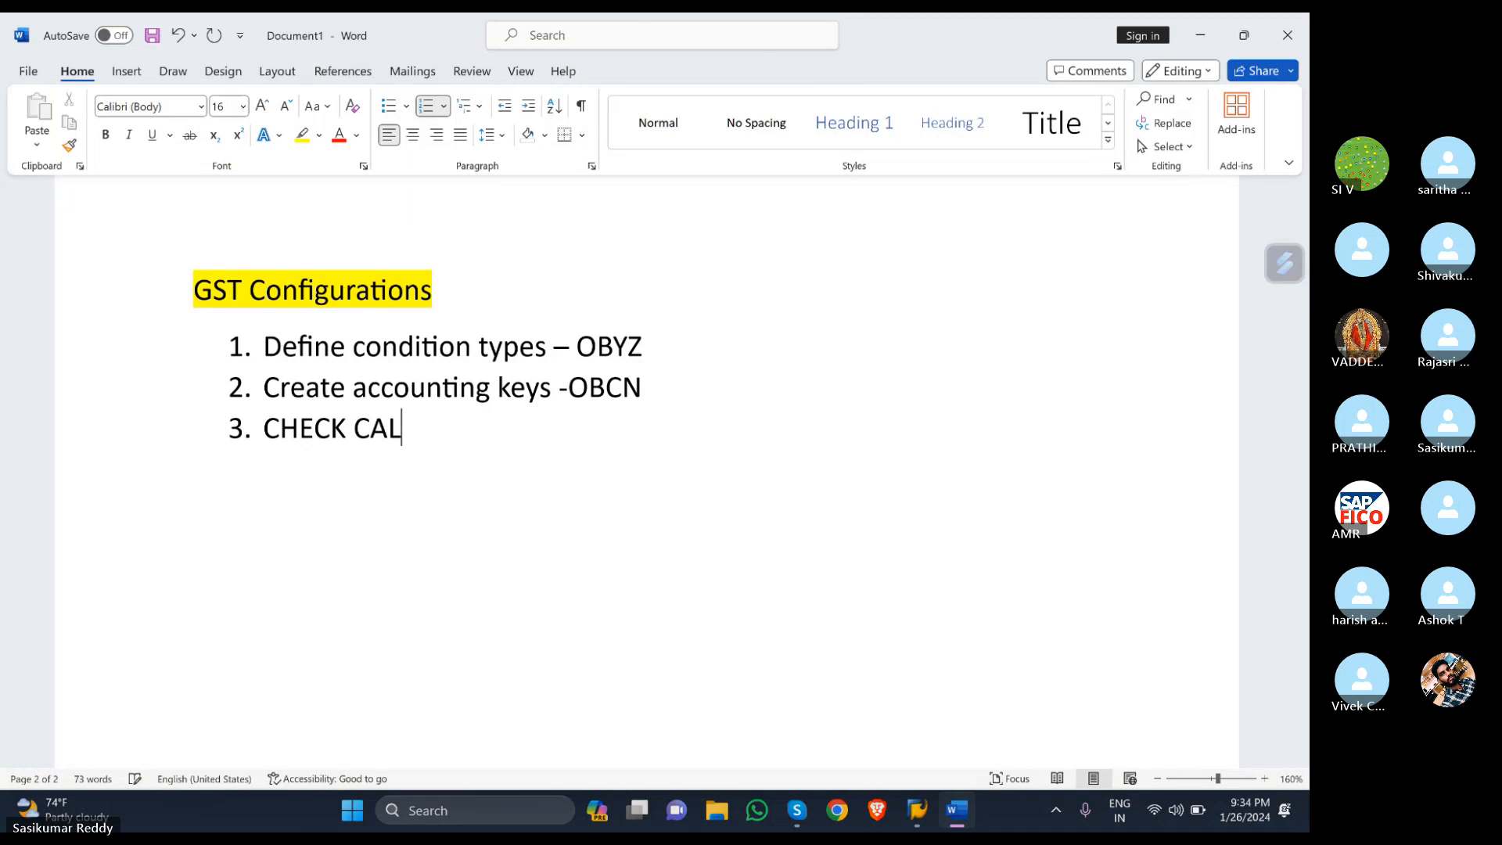
{"action": "type", "text": "CULATION"}
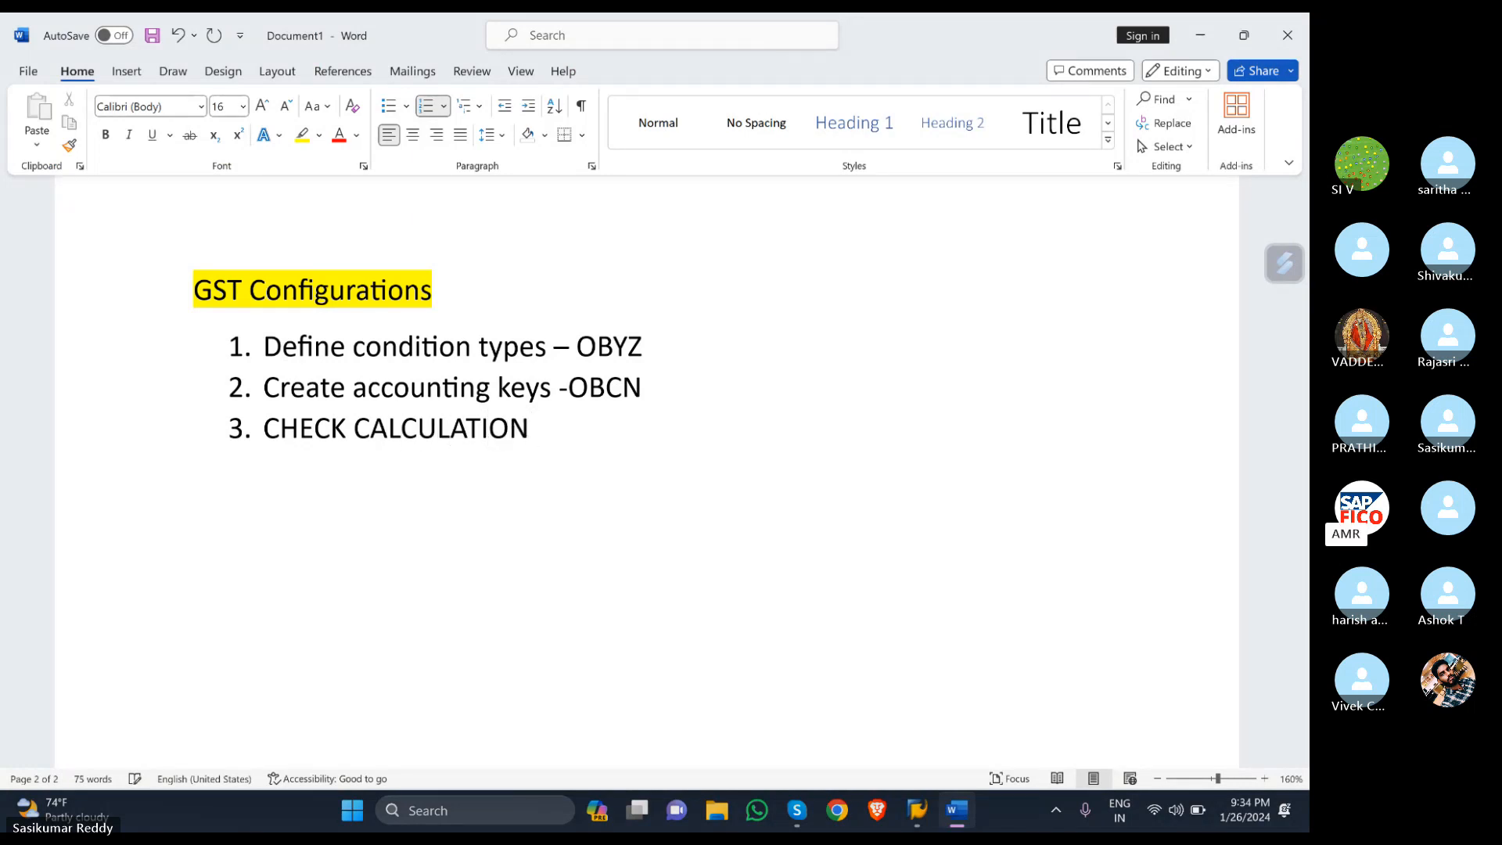
{"action": "type", "text": " PROC"}
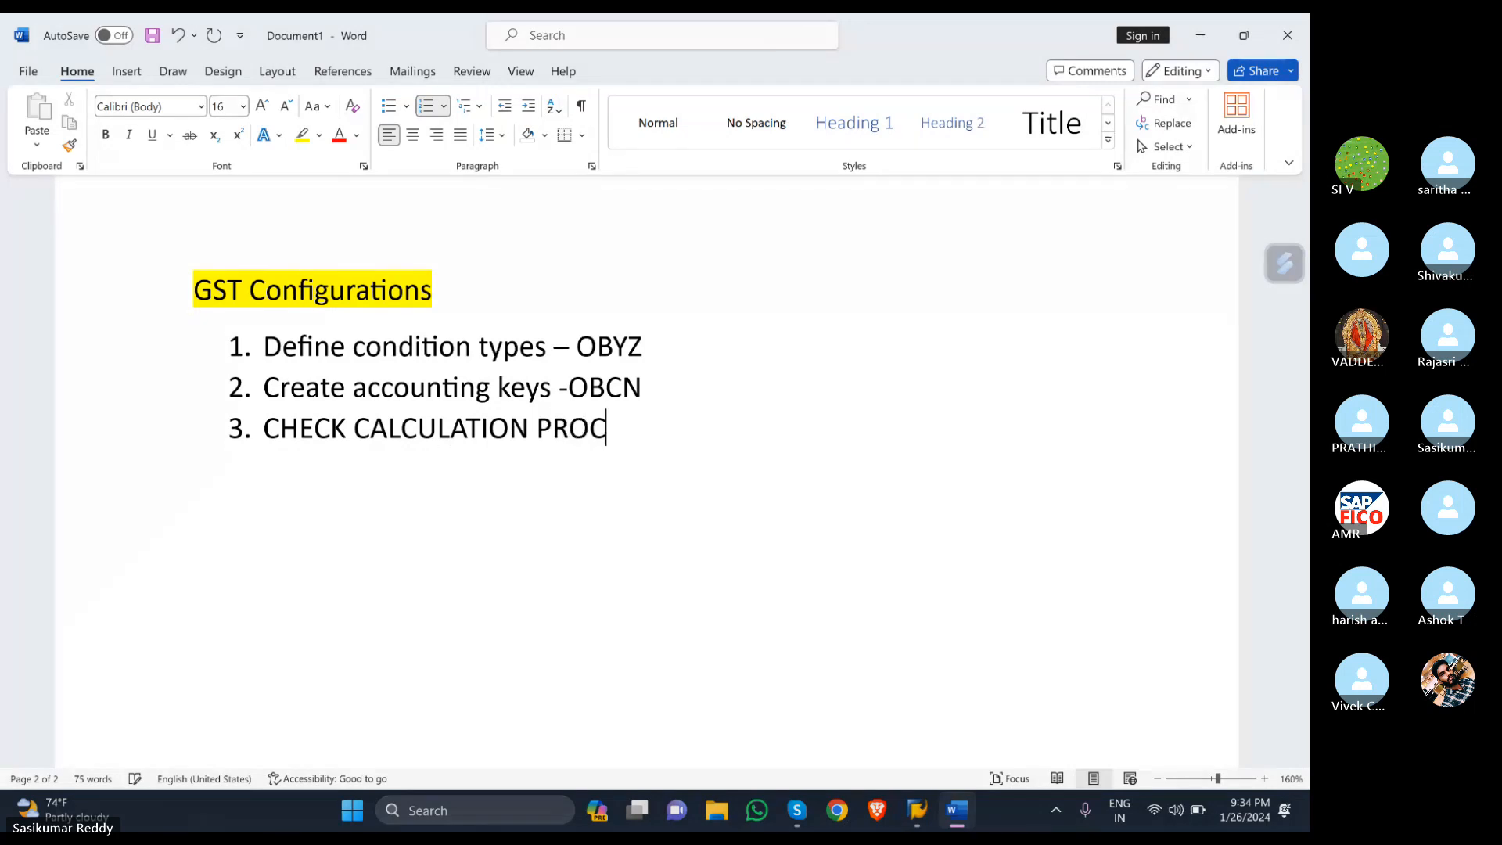
{"action": "type", "text": "EDURE"}
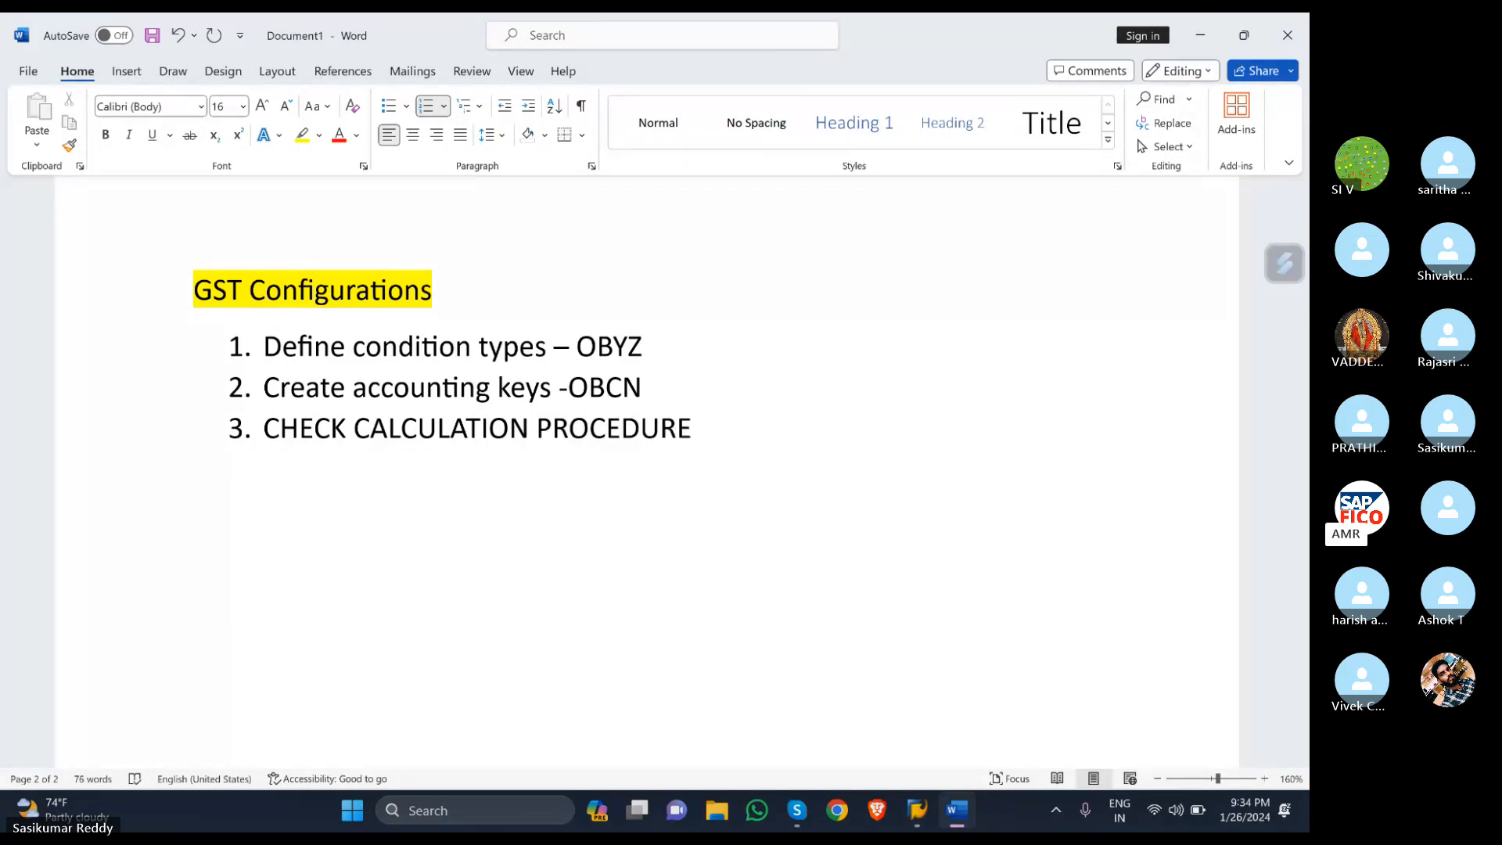
{"action": "type", "text": " -O"}
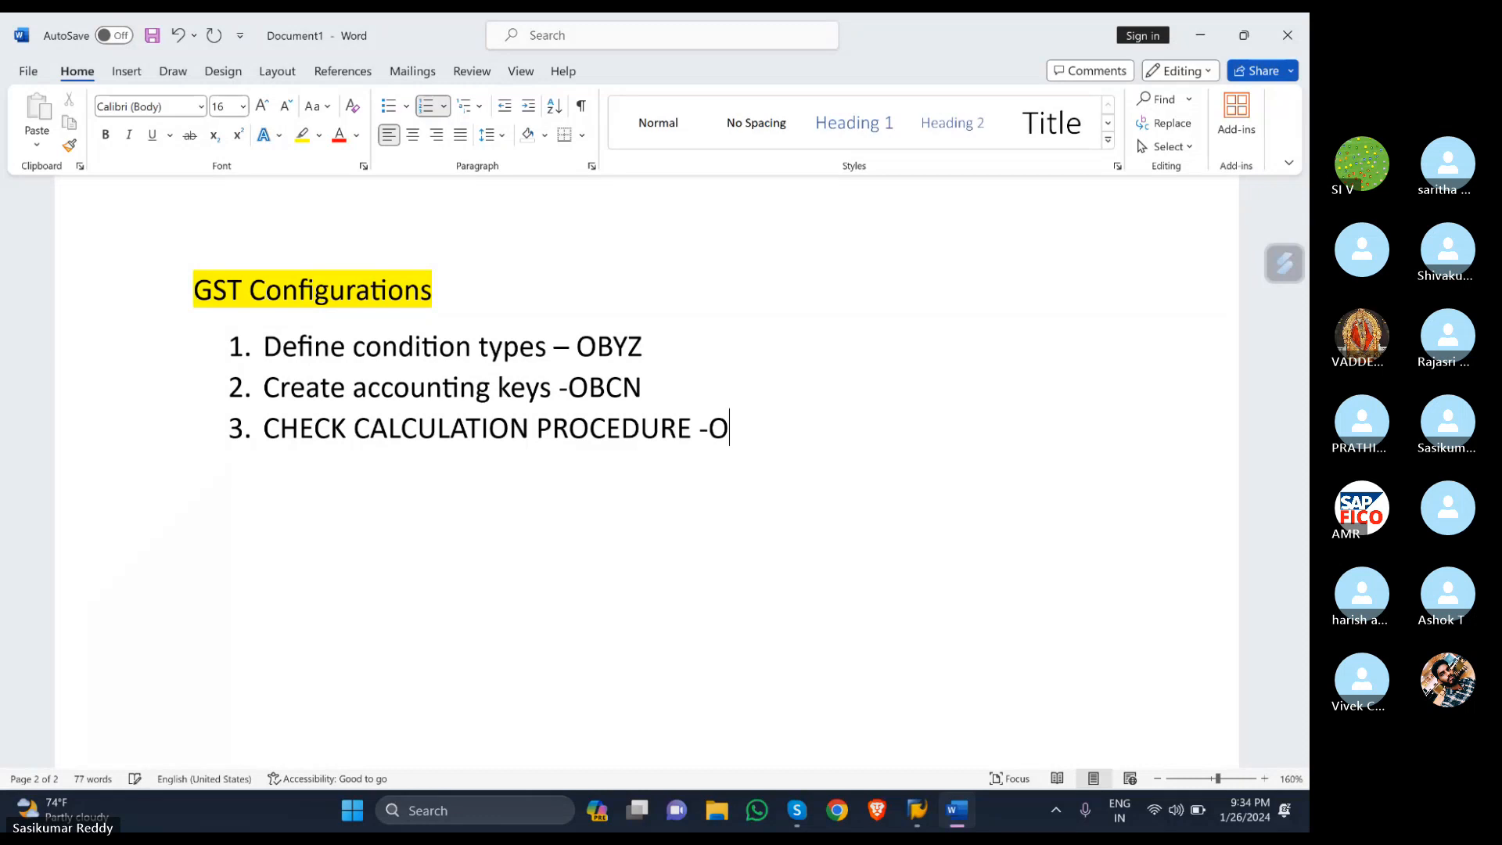
{"action": "type", "text": "BYZ"}
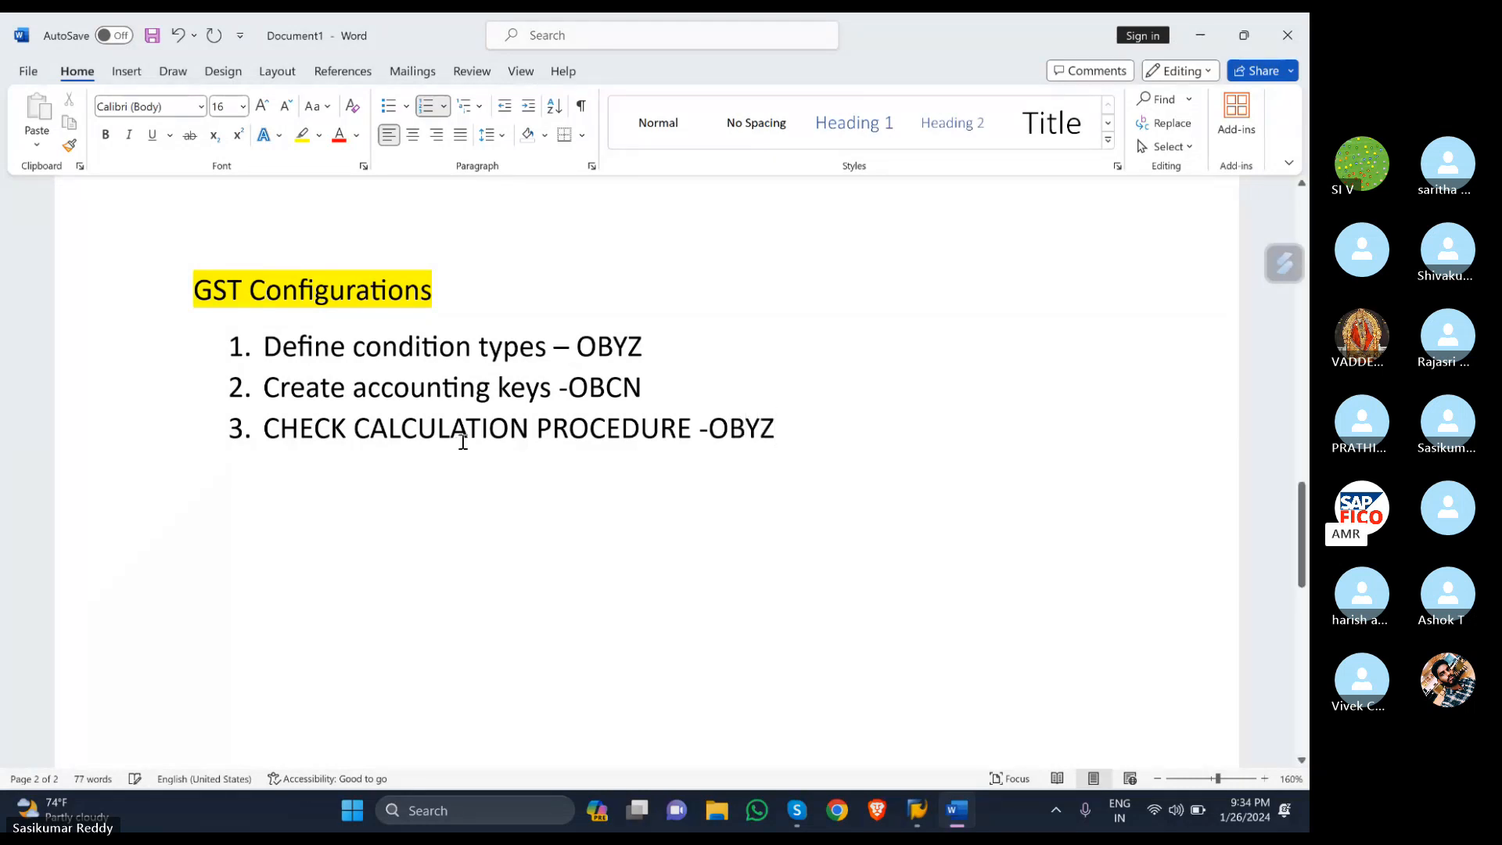
{"action": "left_click_drag", "start_coordinate": [697, 428], "coordinate": [250, 435]}
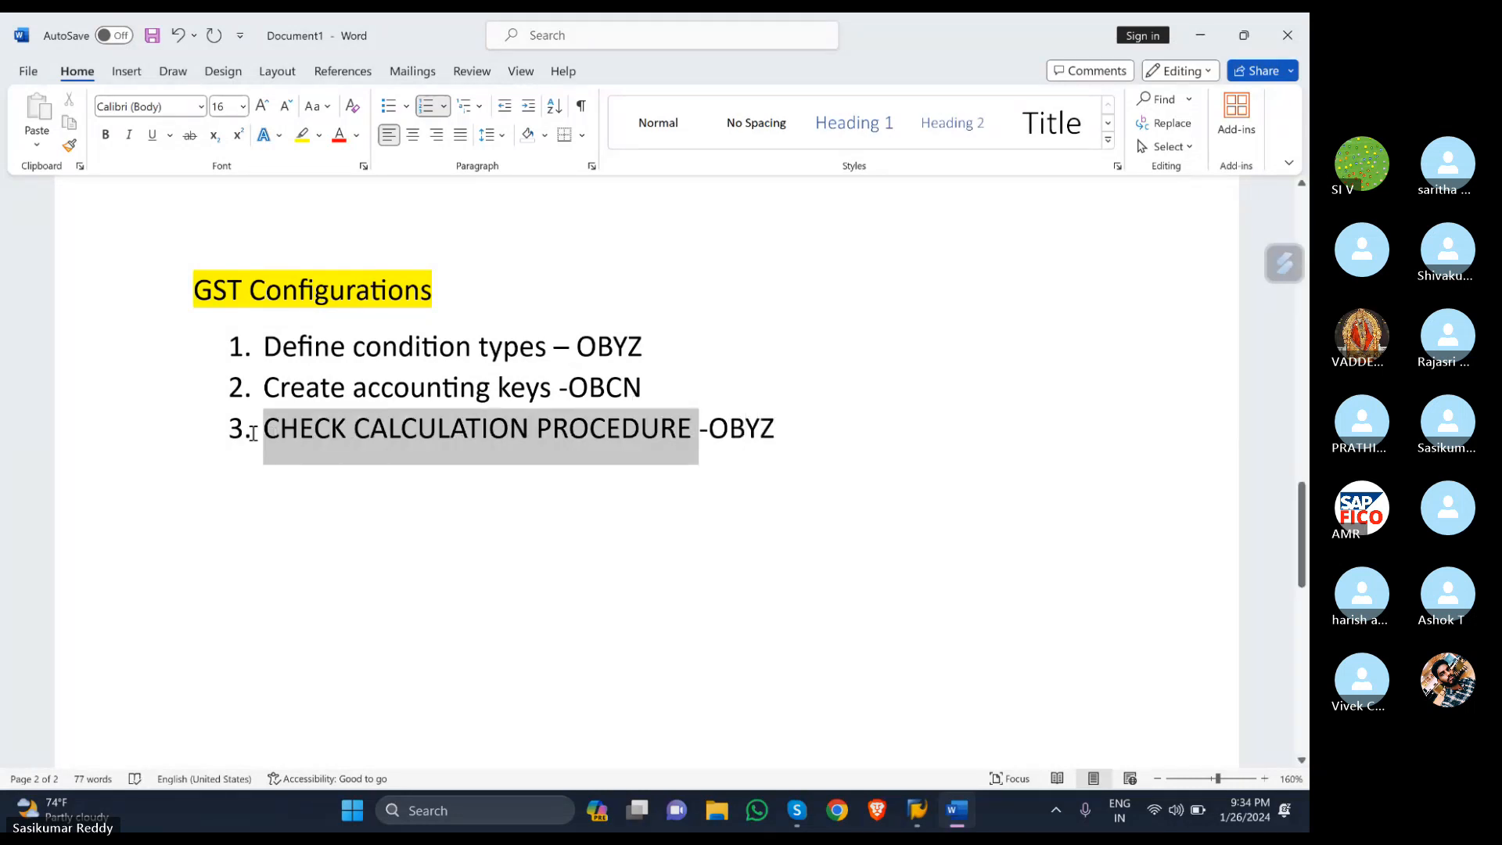
{"action": "left_click", "coordinate": [317, 106]}
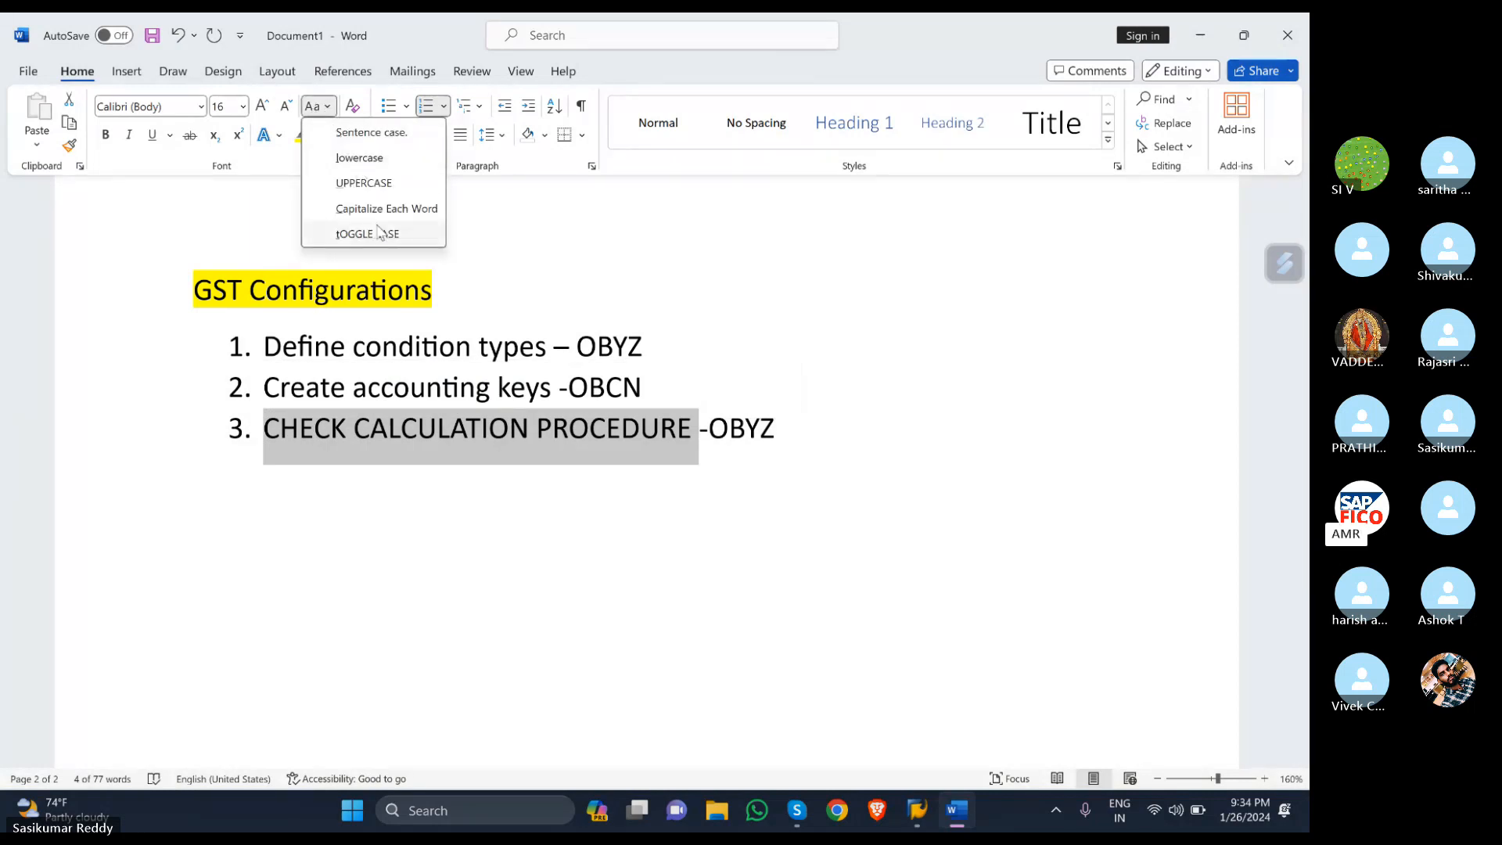
{"action": "left_click", "coordinate": [360, 158]}
{"action": "left_click", "coordinate": [607, 514]}
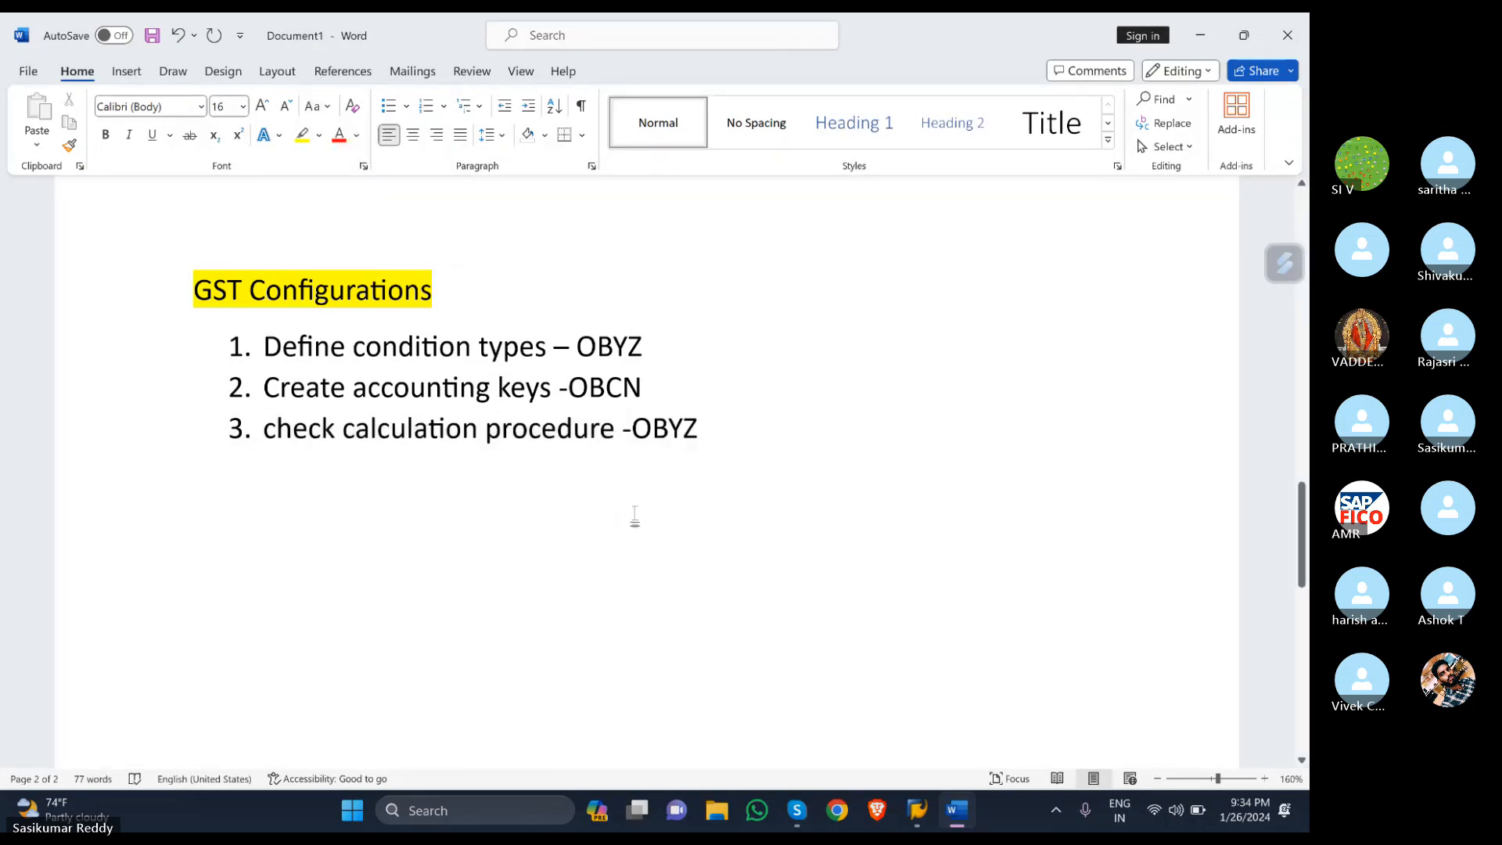
- Run /NOBYZ in SAP, open the Procedures list and start a new procedure entry
{"action": "mouse_move", "coordinate": [921, 825]}
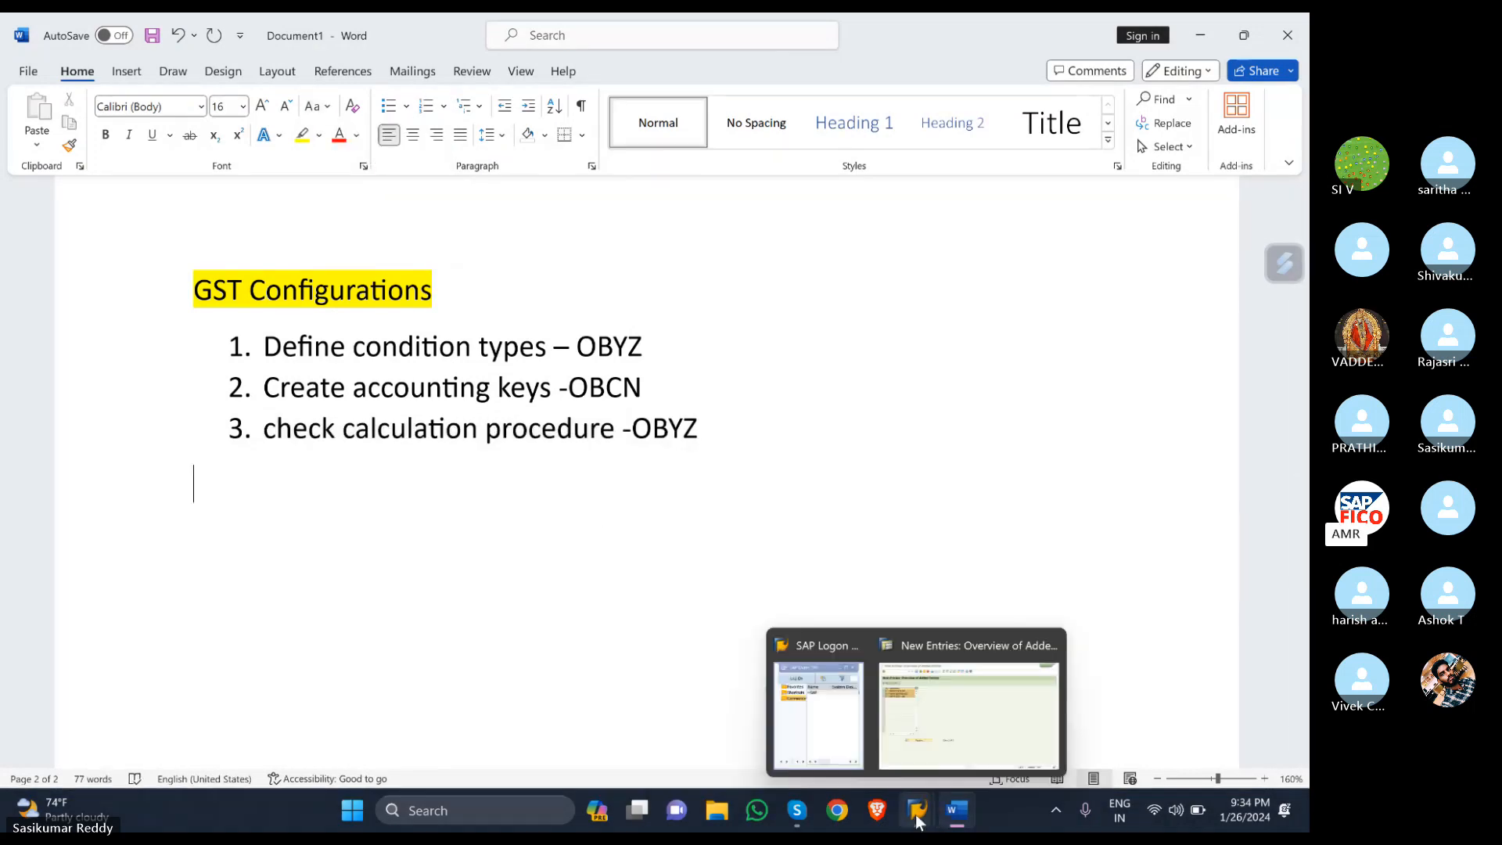
{"action": "left_click", "coordinate": [921, 747]}
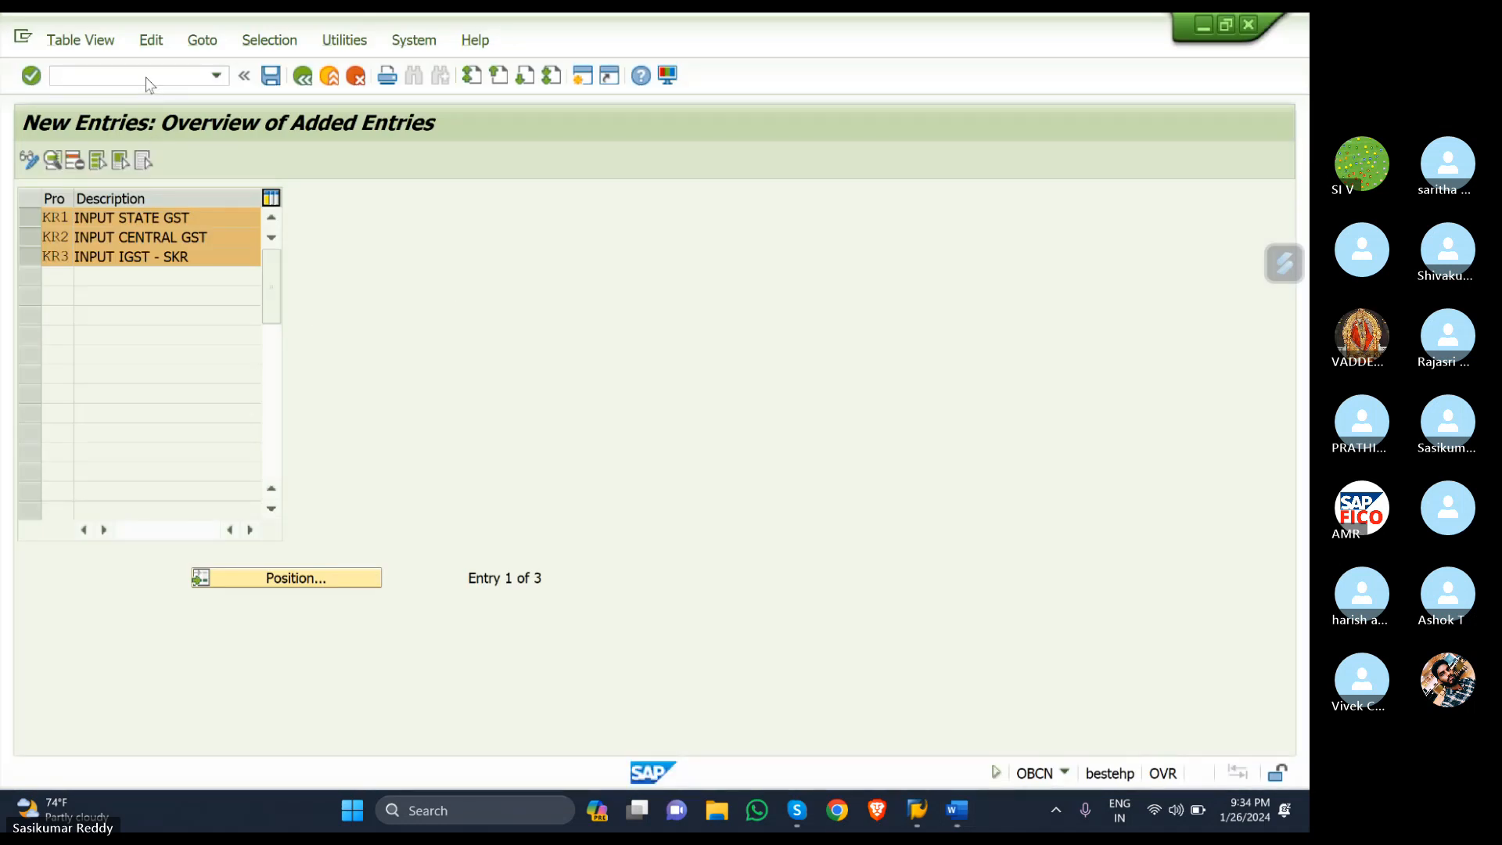
{"action": "left_click", "coordinate": [134, 68]}
{"action": "type", "text": "/NOBYZ"}
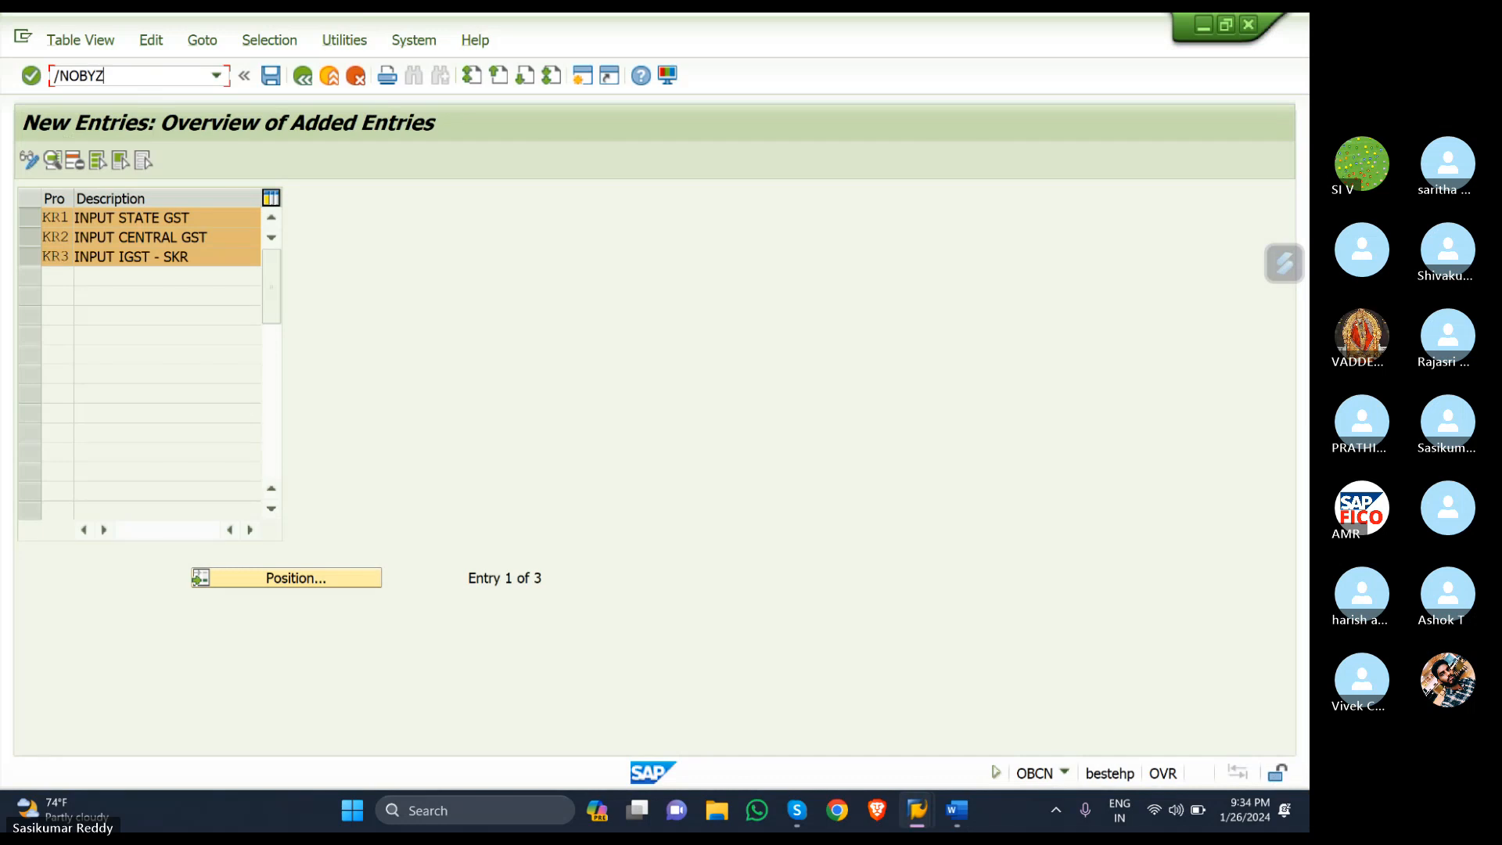
{"action": "key", "text": "Return"}
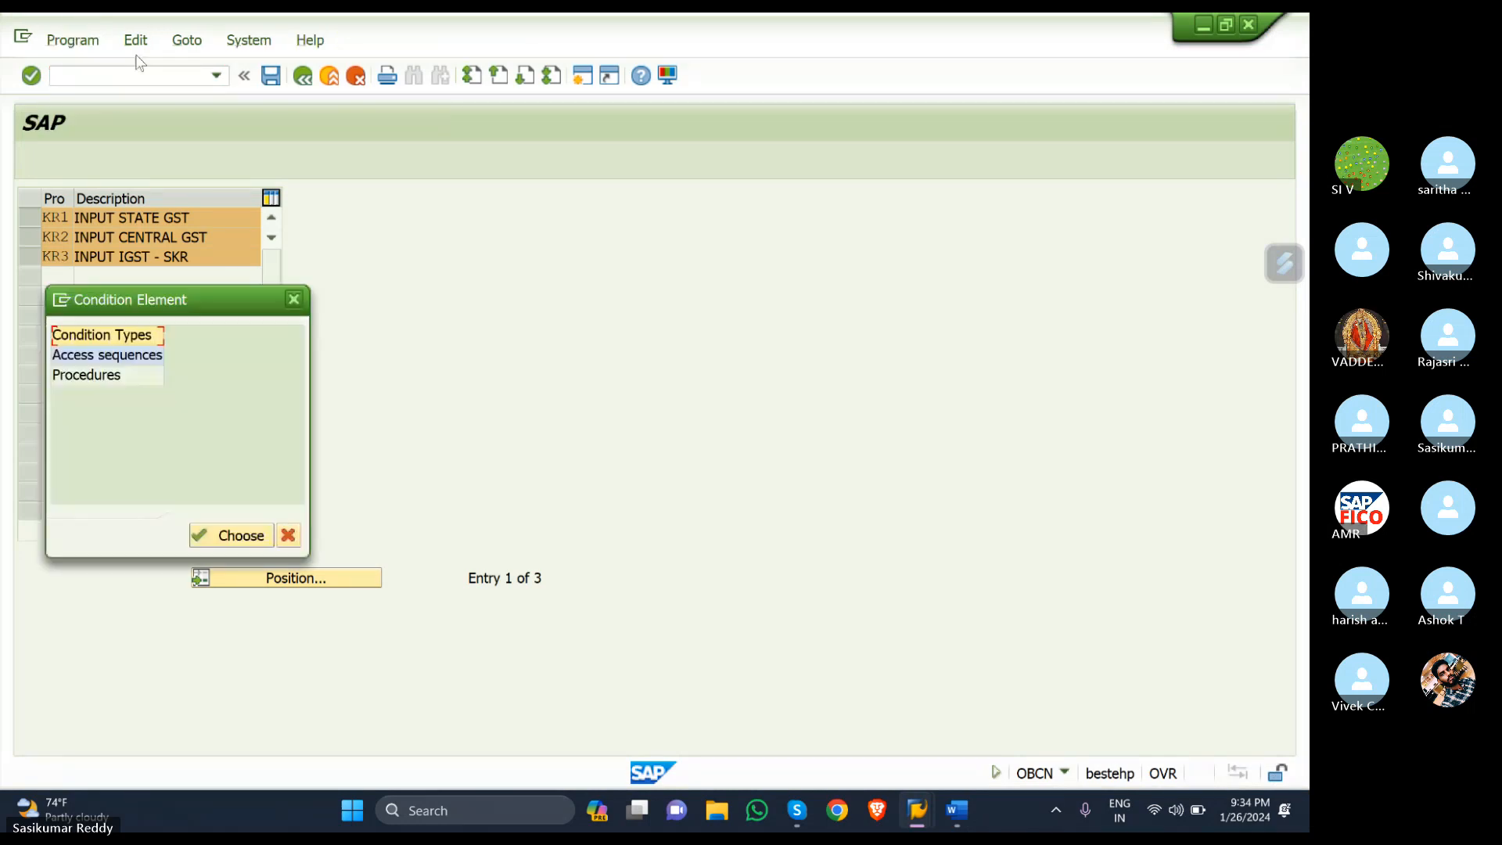
{"action": "left_click", "coordinate": [108, 375]}
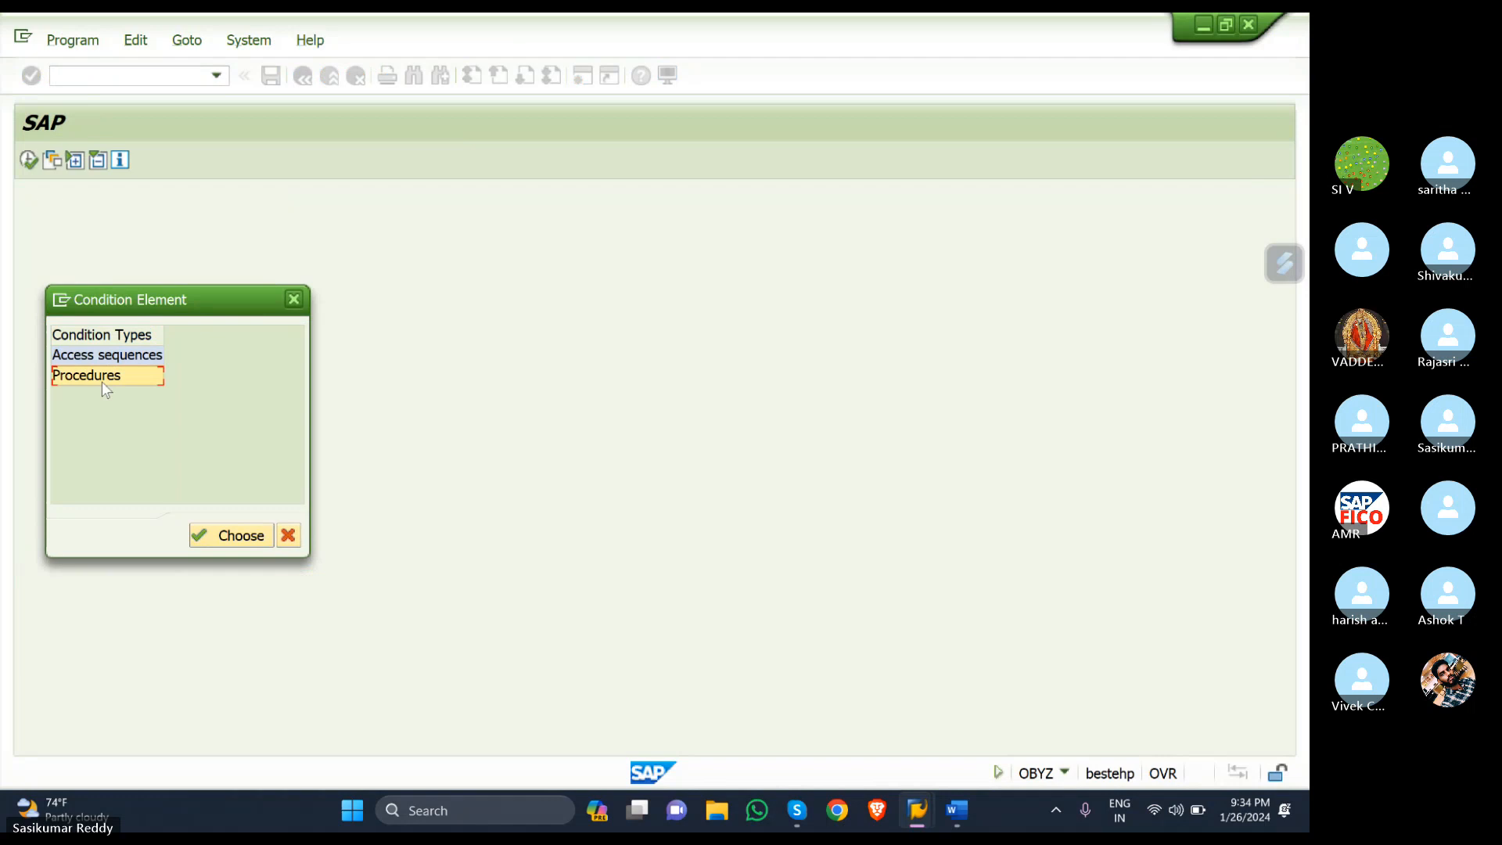
{"action": "left_click", "coordinate": [216, 541]}
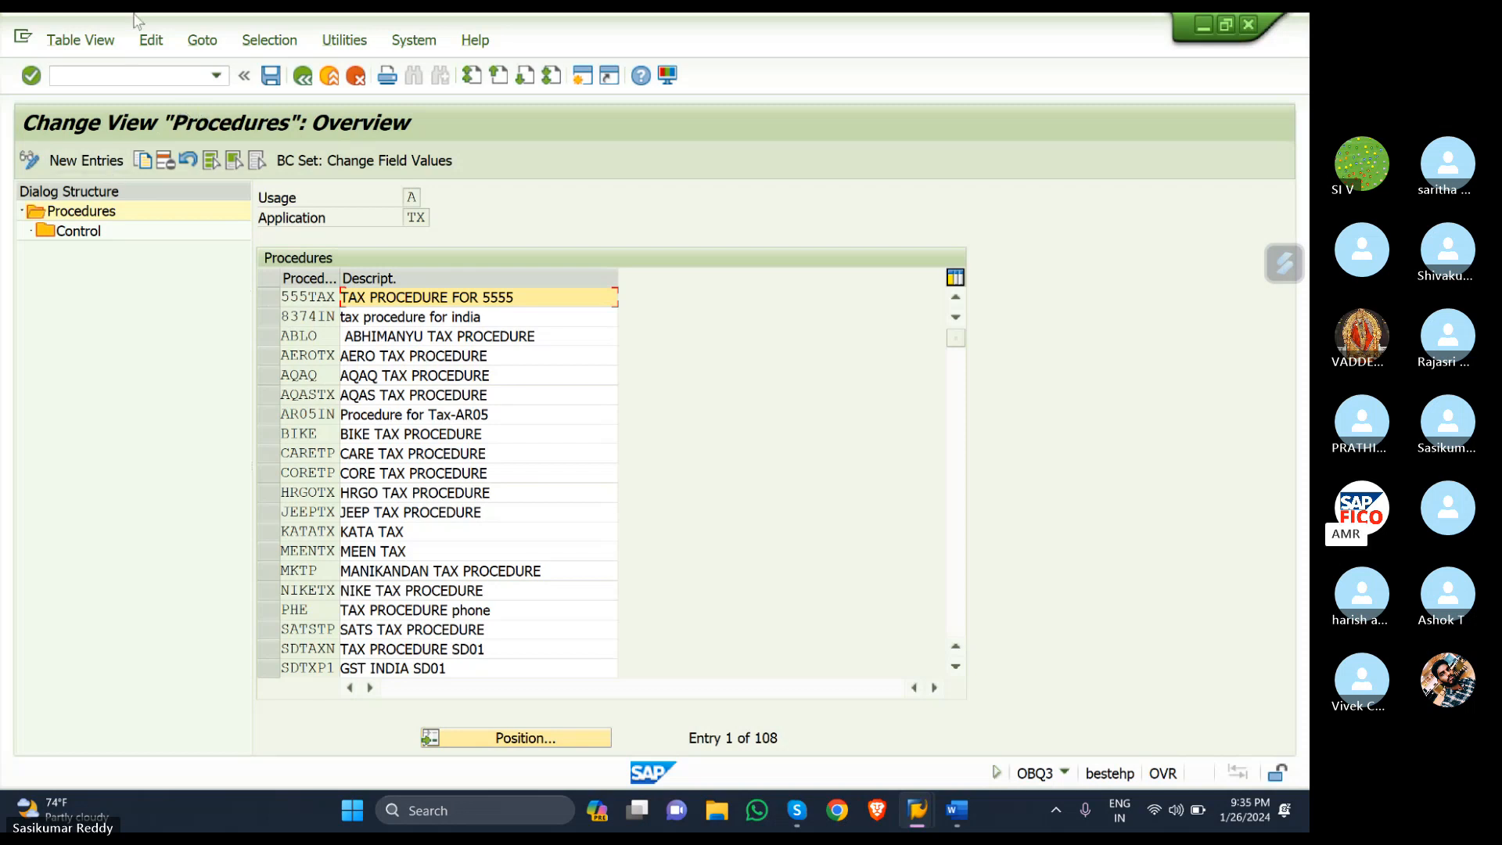
{"action": "left_click", "coordinate": [100, 165]}
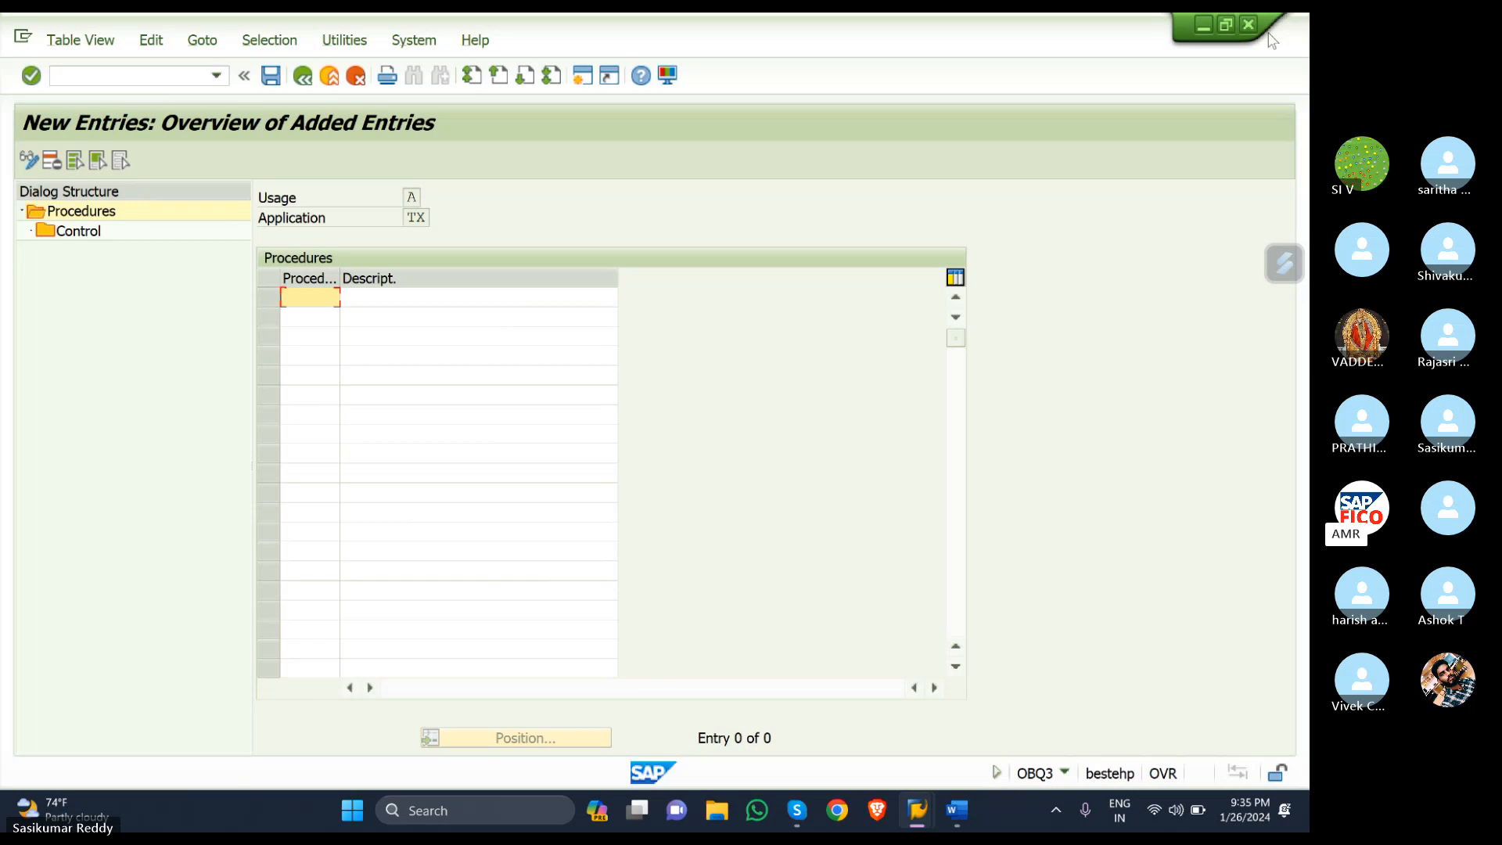
- Enter new procedure SKINTX with description 'TAX PROCEDURE -SKR'
{"action": "type", "text": "SKINTX"}
{"action": "left_click", "coordinate": [440, 296]}
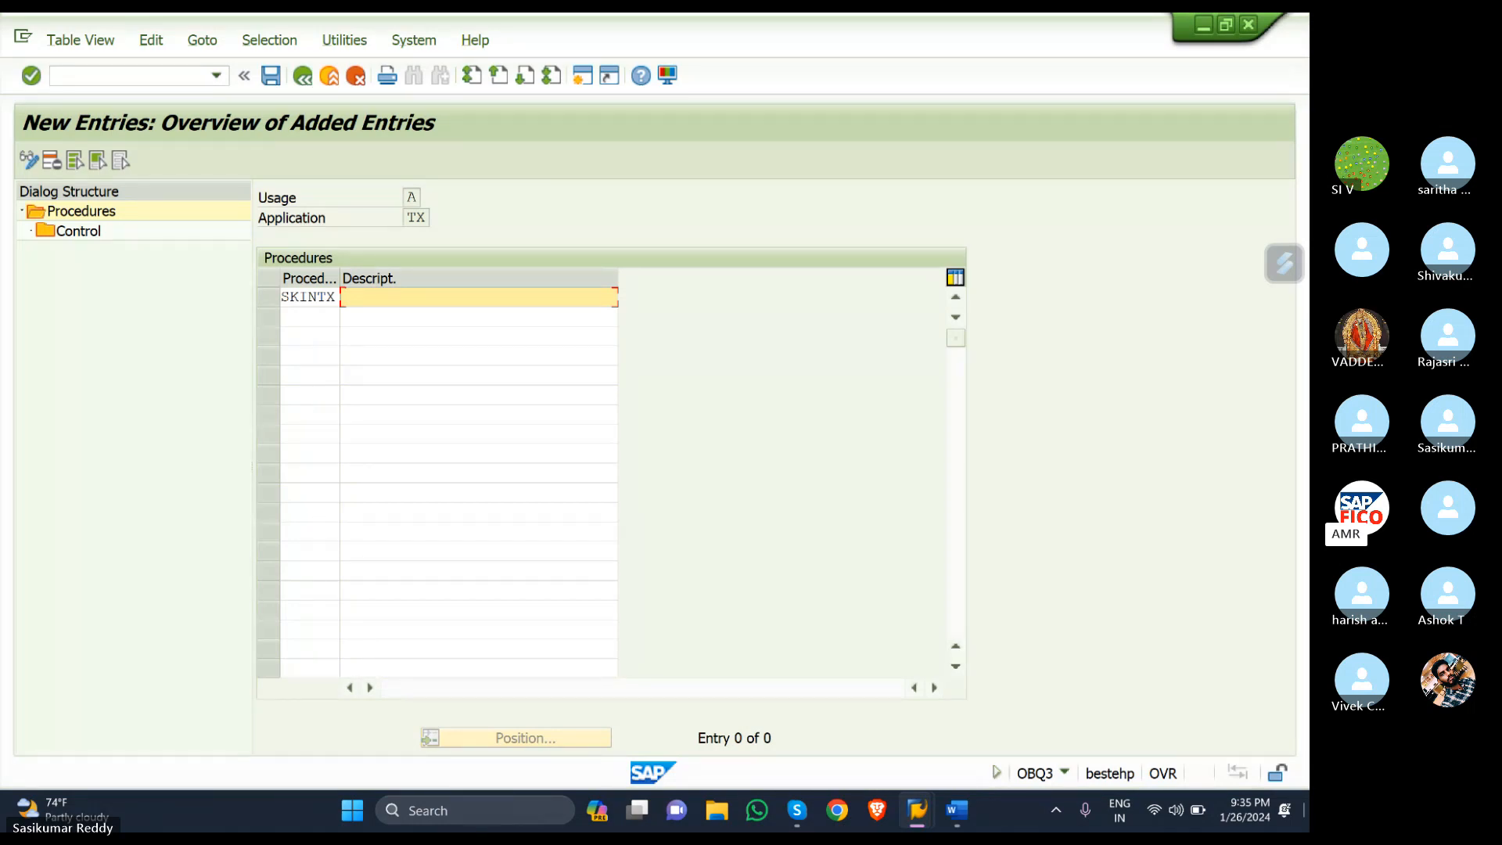
{"action": "type", "text": "TAX PROCEDURE -SKR"}
{"action": "key", "text": "Return"}
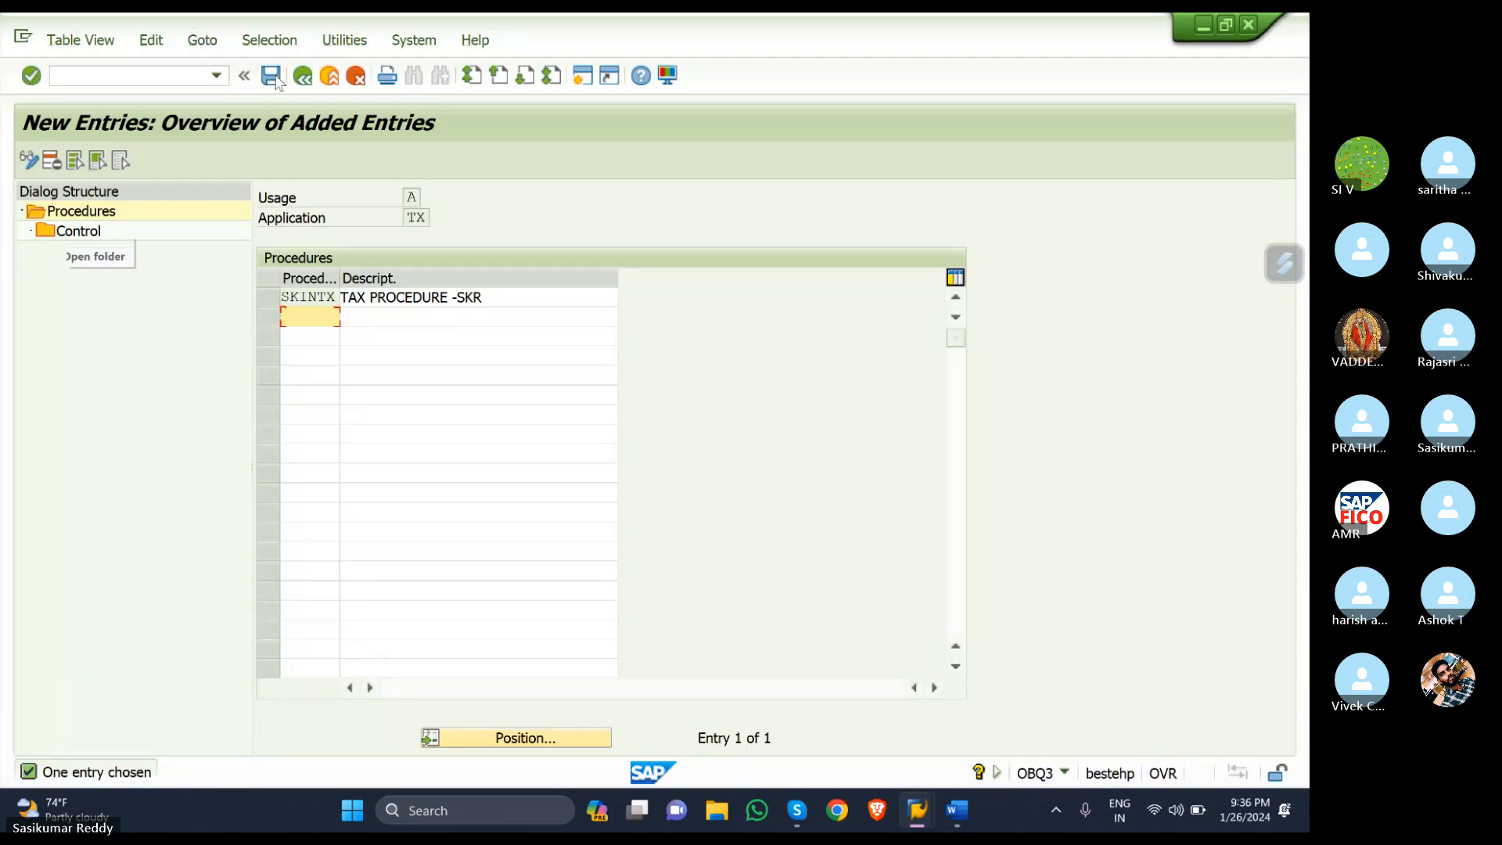
- Save SKINTX under the customizing request and select its row
{"action": "left_click", "coordinate": [271, 76]}
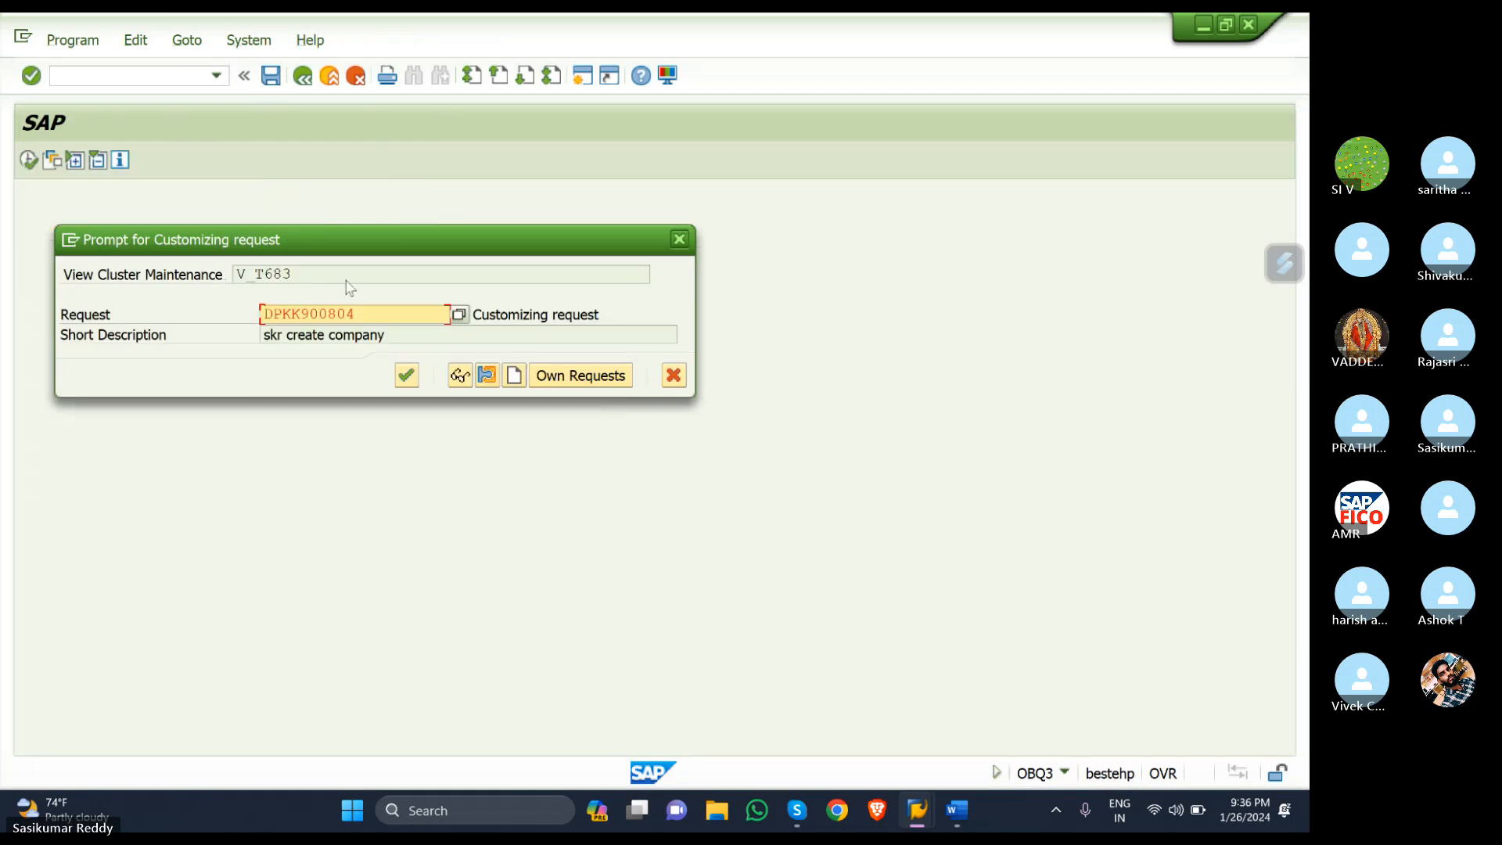
{"action": "left_click", "coordinate": [404, 375]}
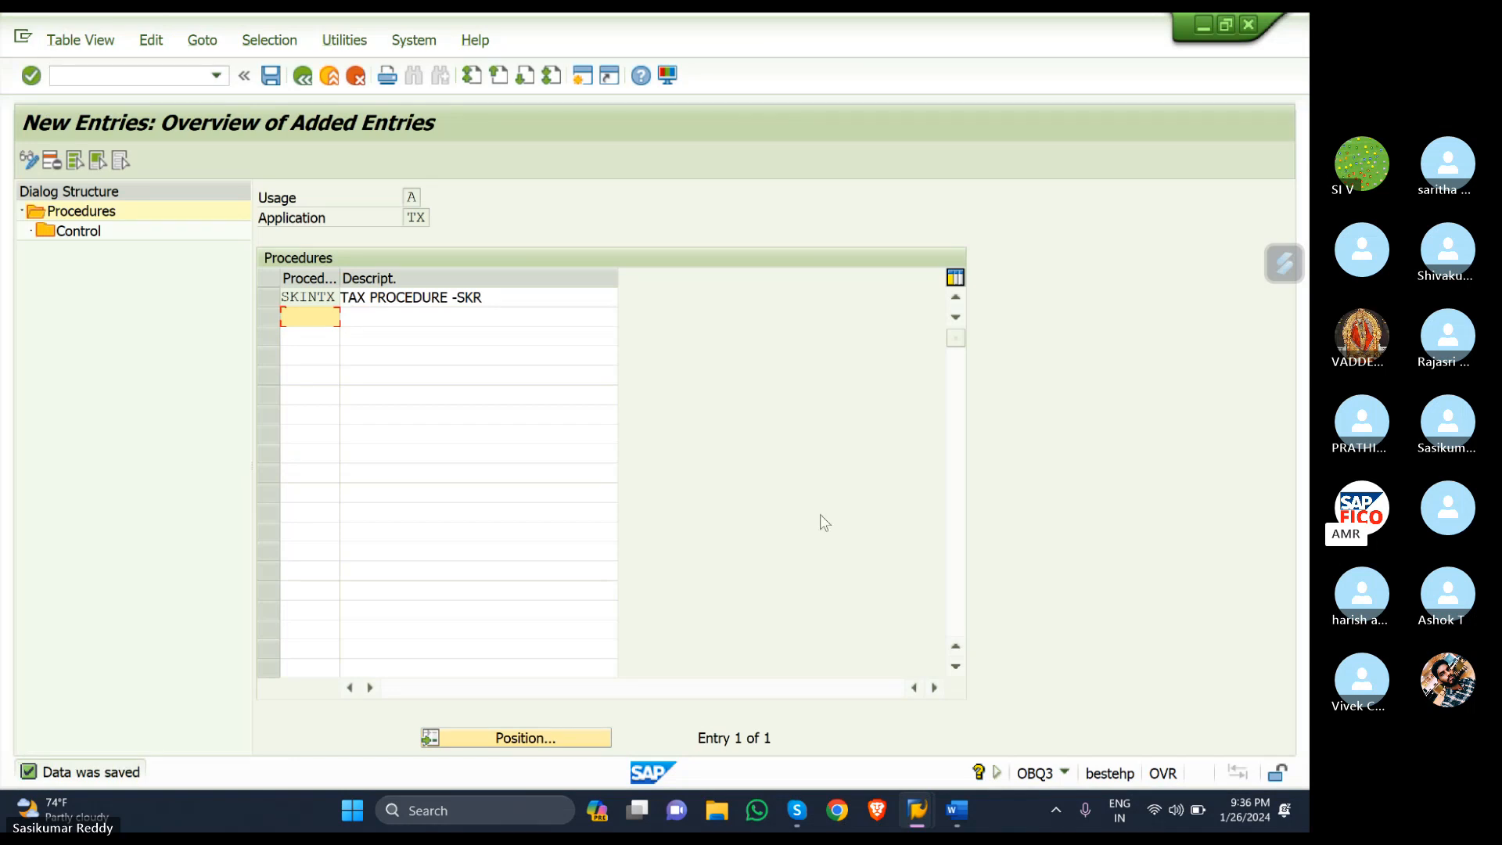
{"action": "left_click", "coordinate": [271, 298]}
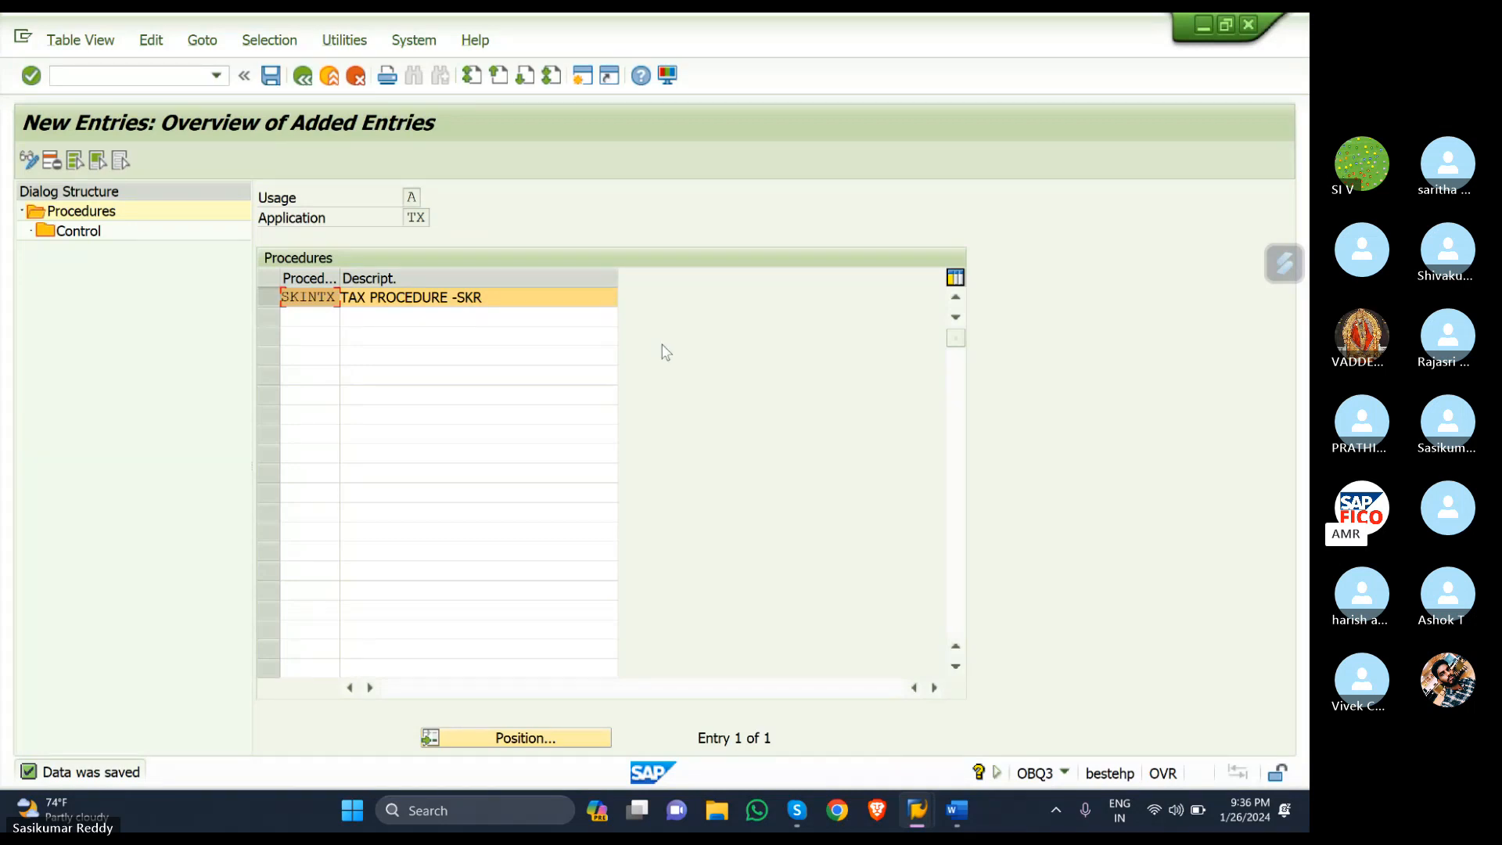
- Open SKINTX's Control table and enter step numbers 10, 20, 30 and 40
{"action": "left_click", "coordinate": [73, 232]}
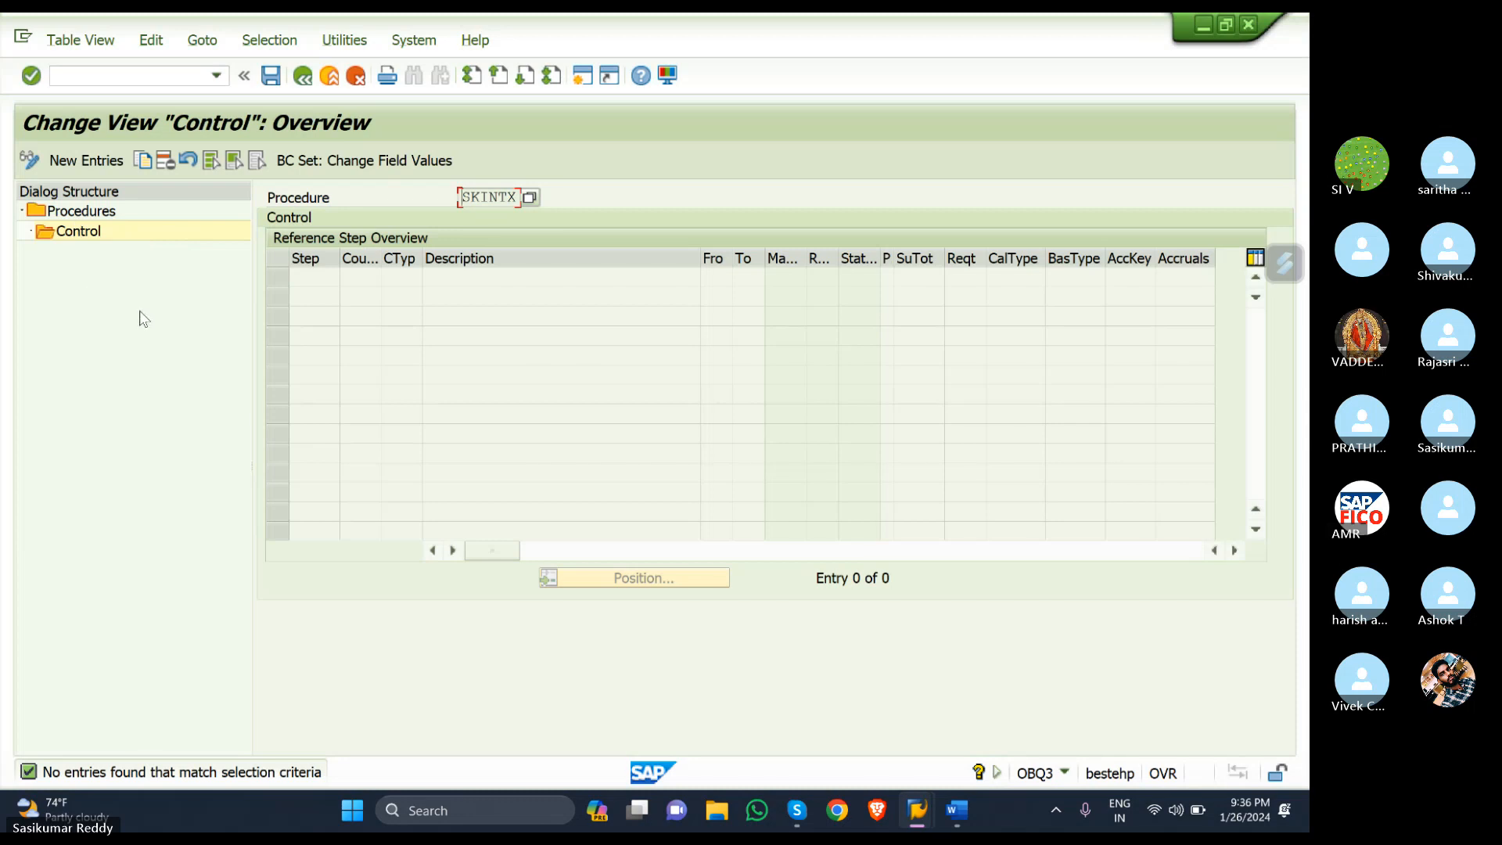
{"action": "left_click", "coordinate": [58, 161]}
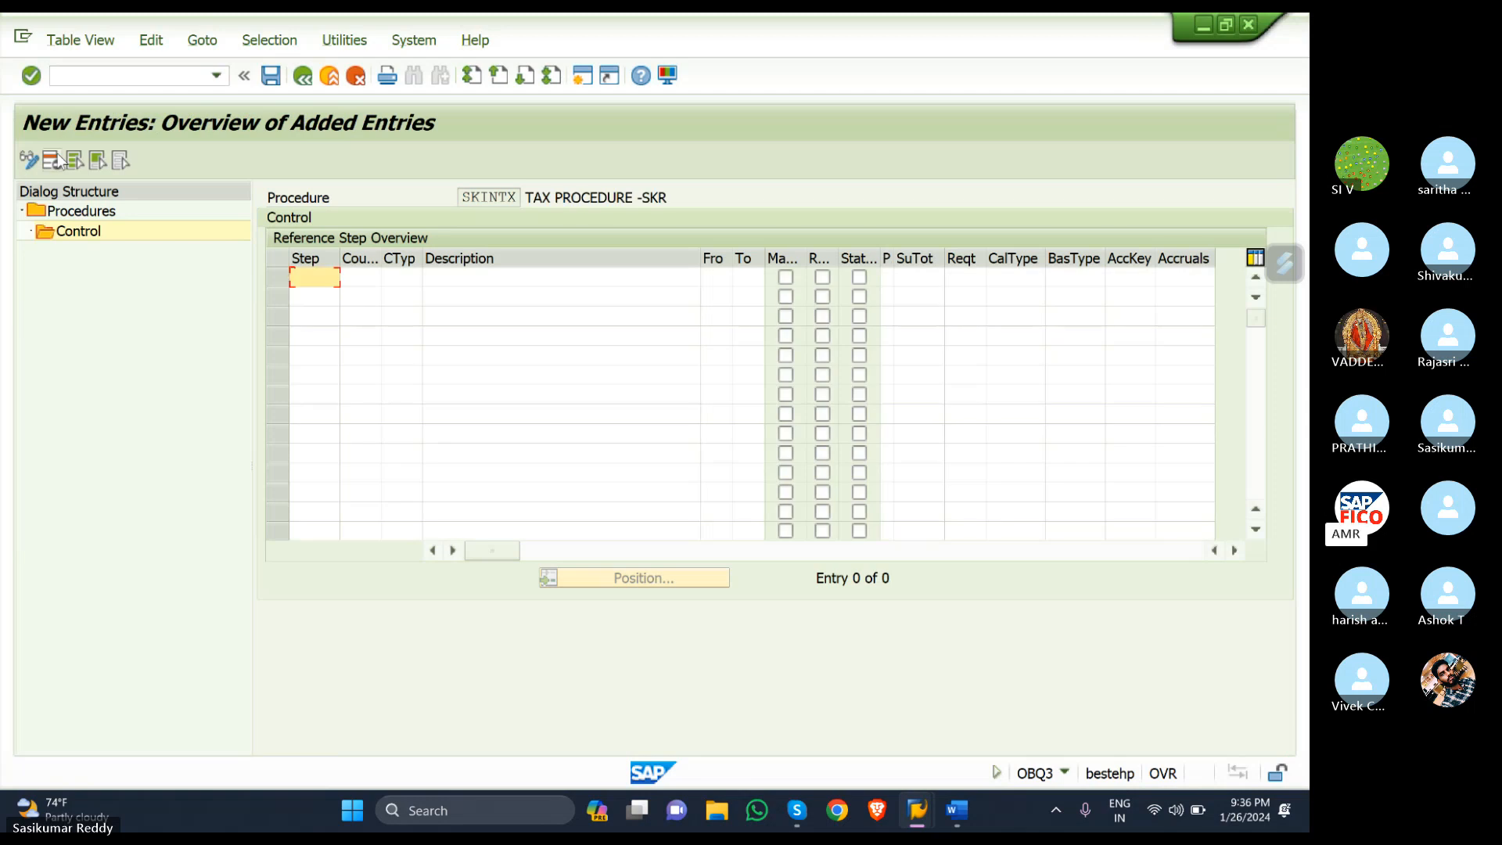
{"action": "type", "text": "10"}
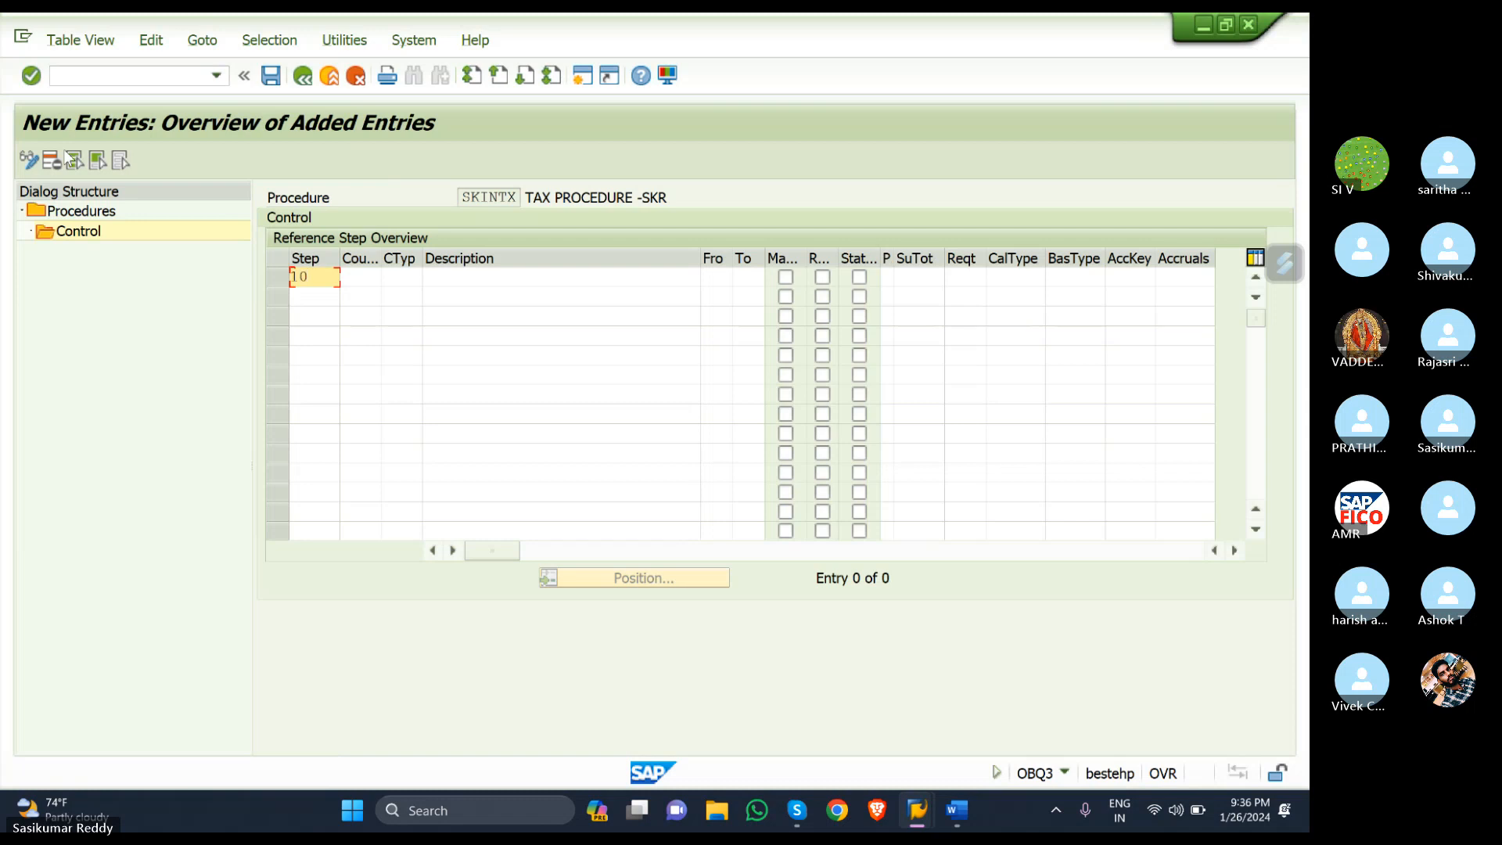
{"action": "key", "text": "Down"}
{"action": "type", "text": "20"}
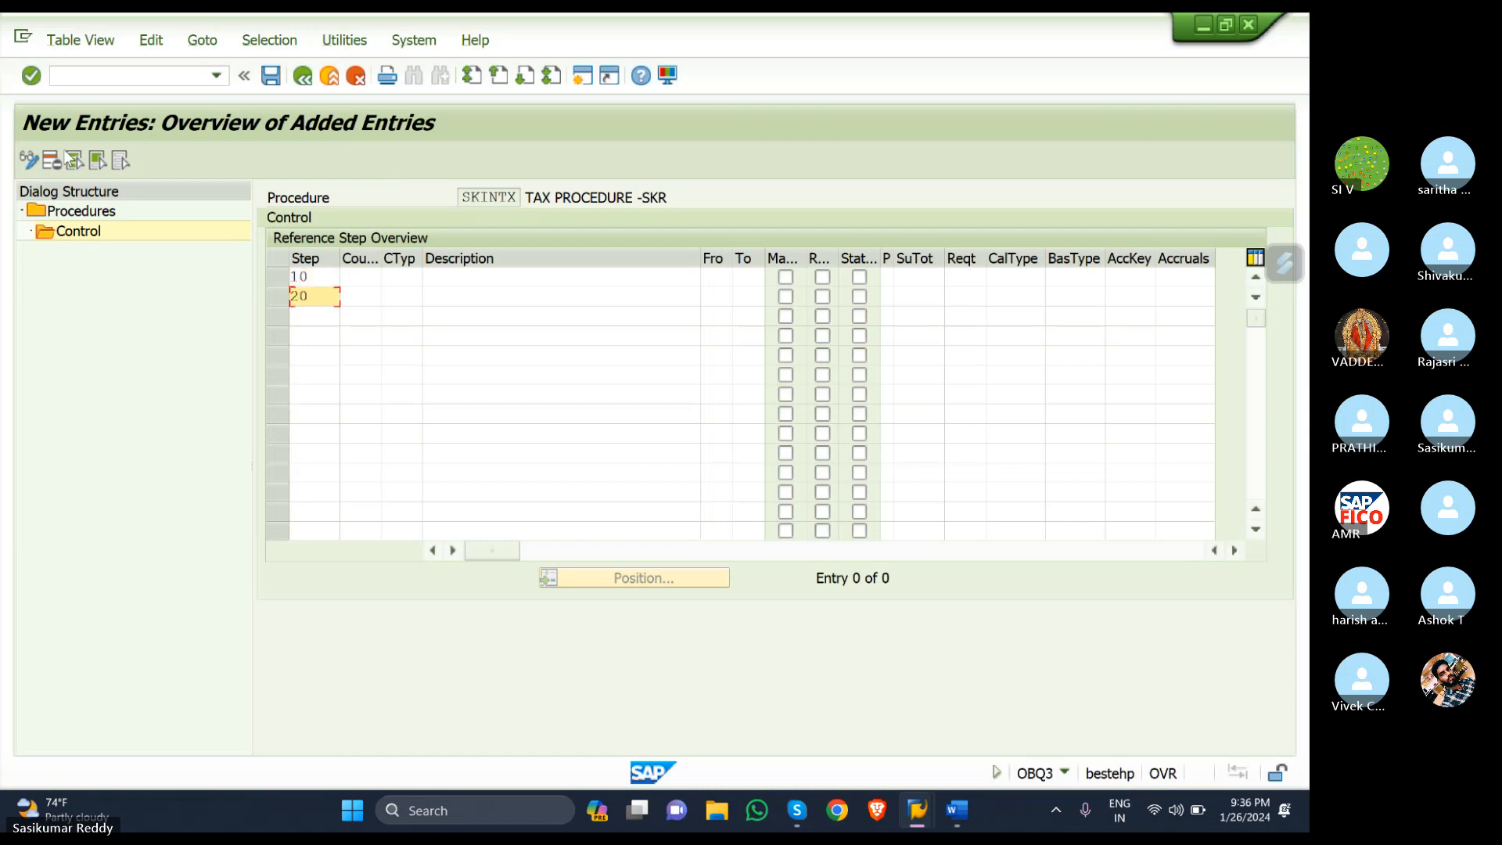
{"action": "key", "text": "Down"}
{"action": "type", "text": "30"}
{"action": "key", "text": "Down"}
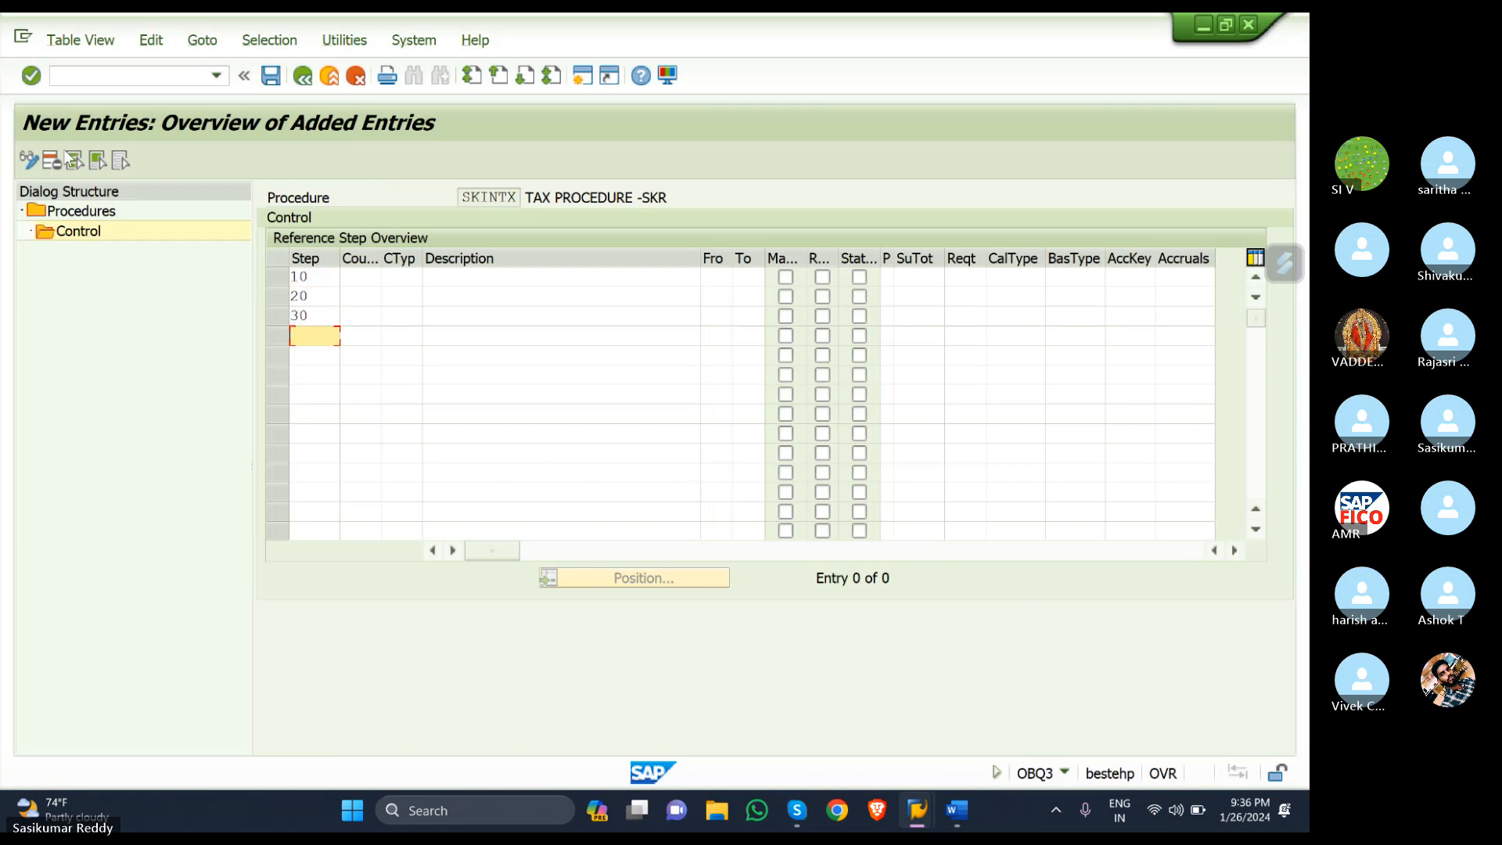
{"action": "type", "text": "40"}
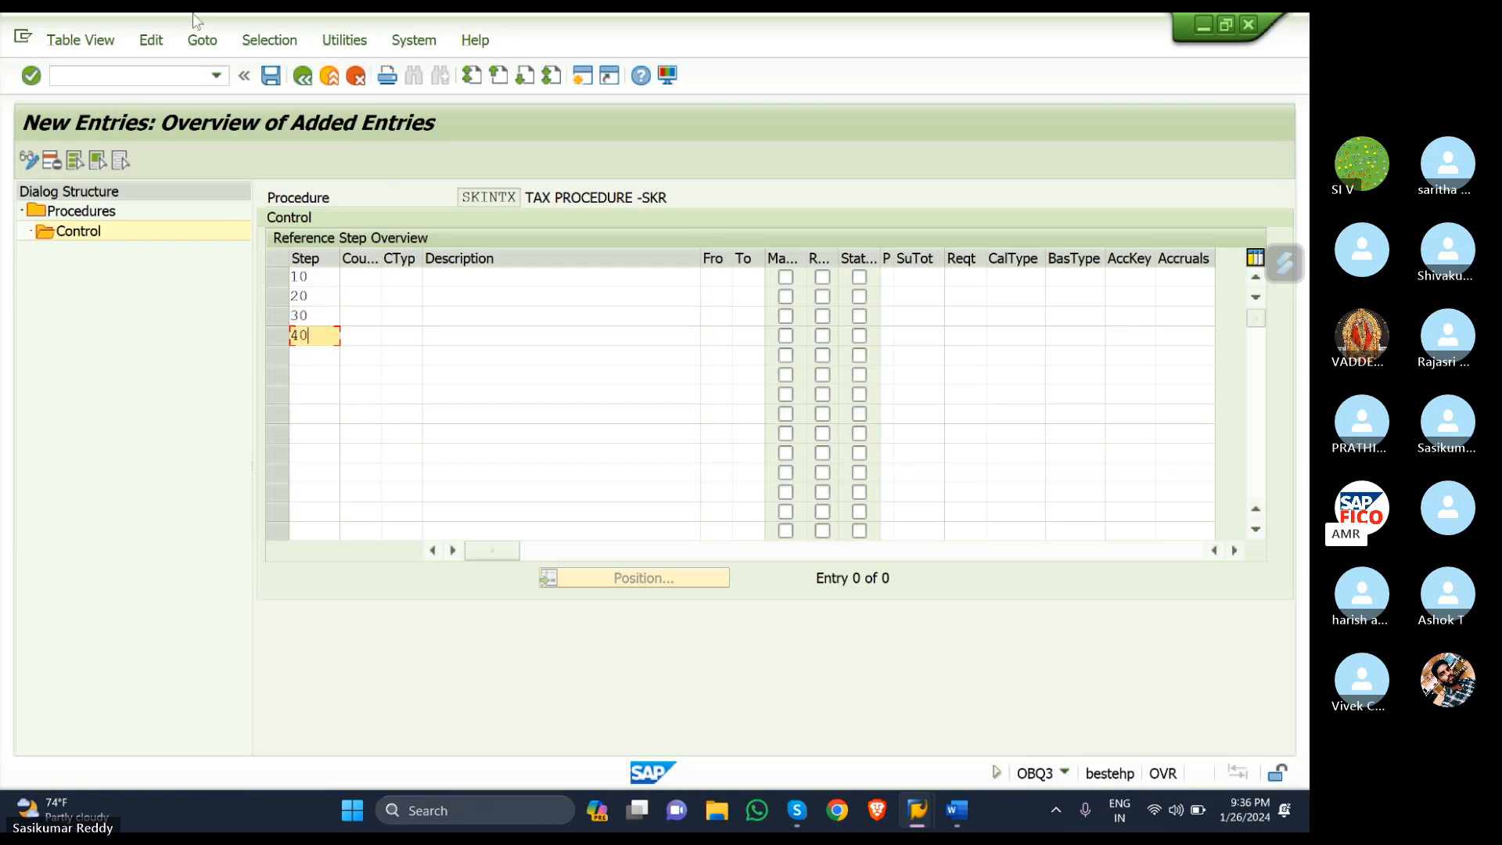
{"action": "left_click", "coordinate": [398, 273]}
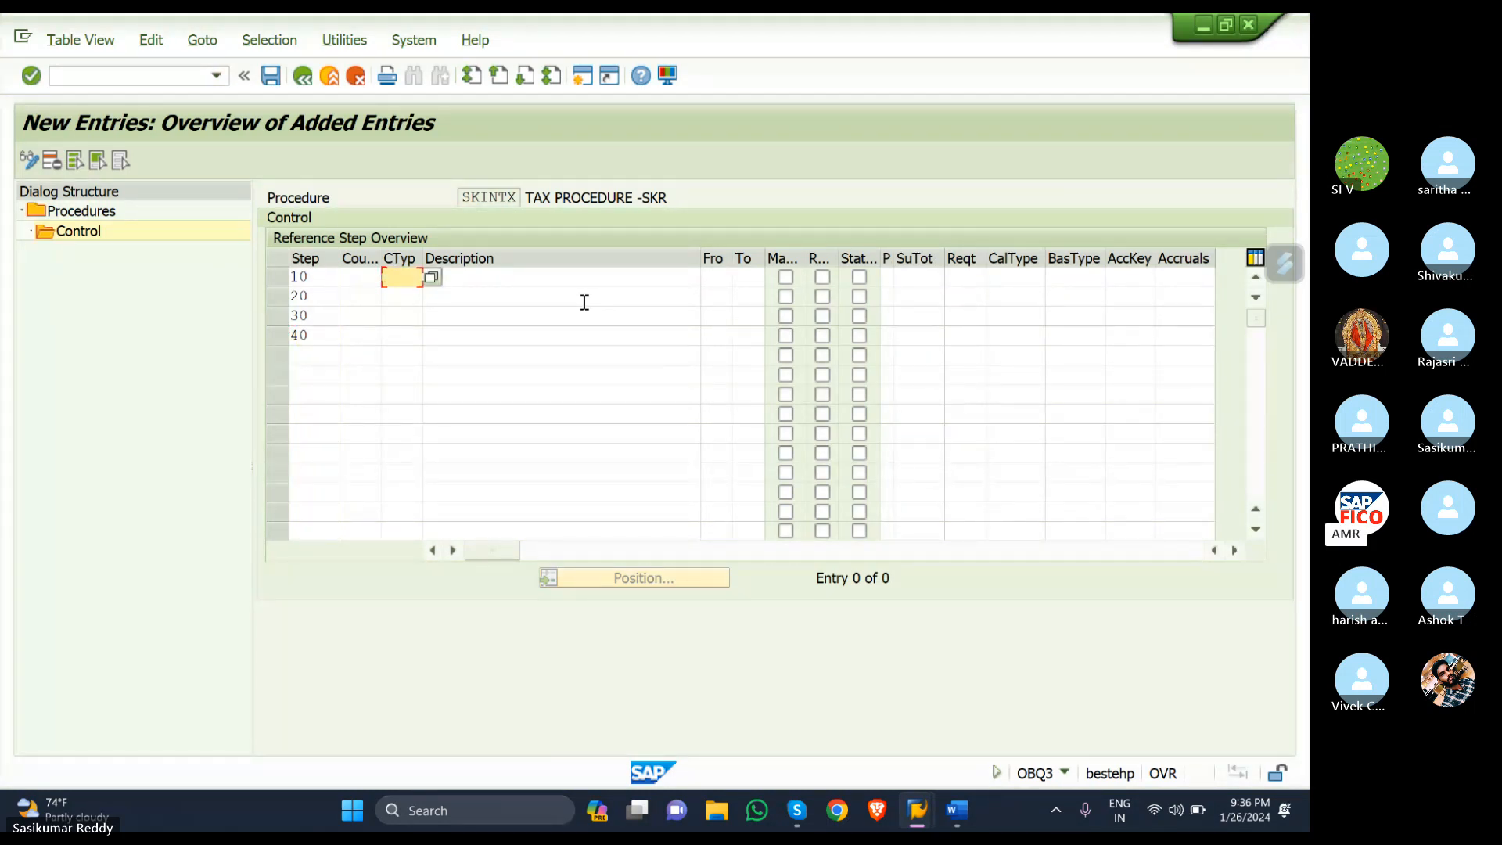
- Pick BASB (Base Amount) from the F4 list as step 10's condition type
{"action": "key", "text": "F4"}
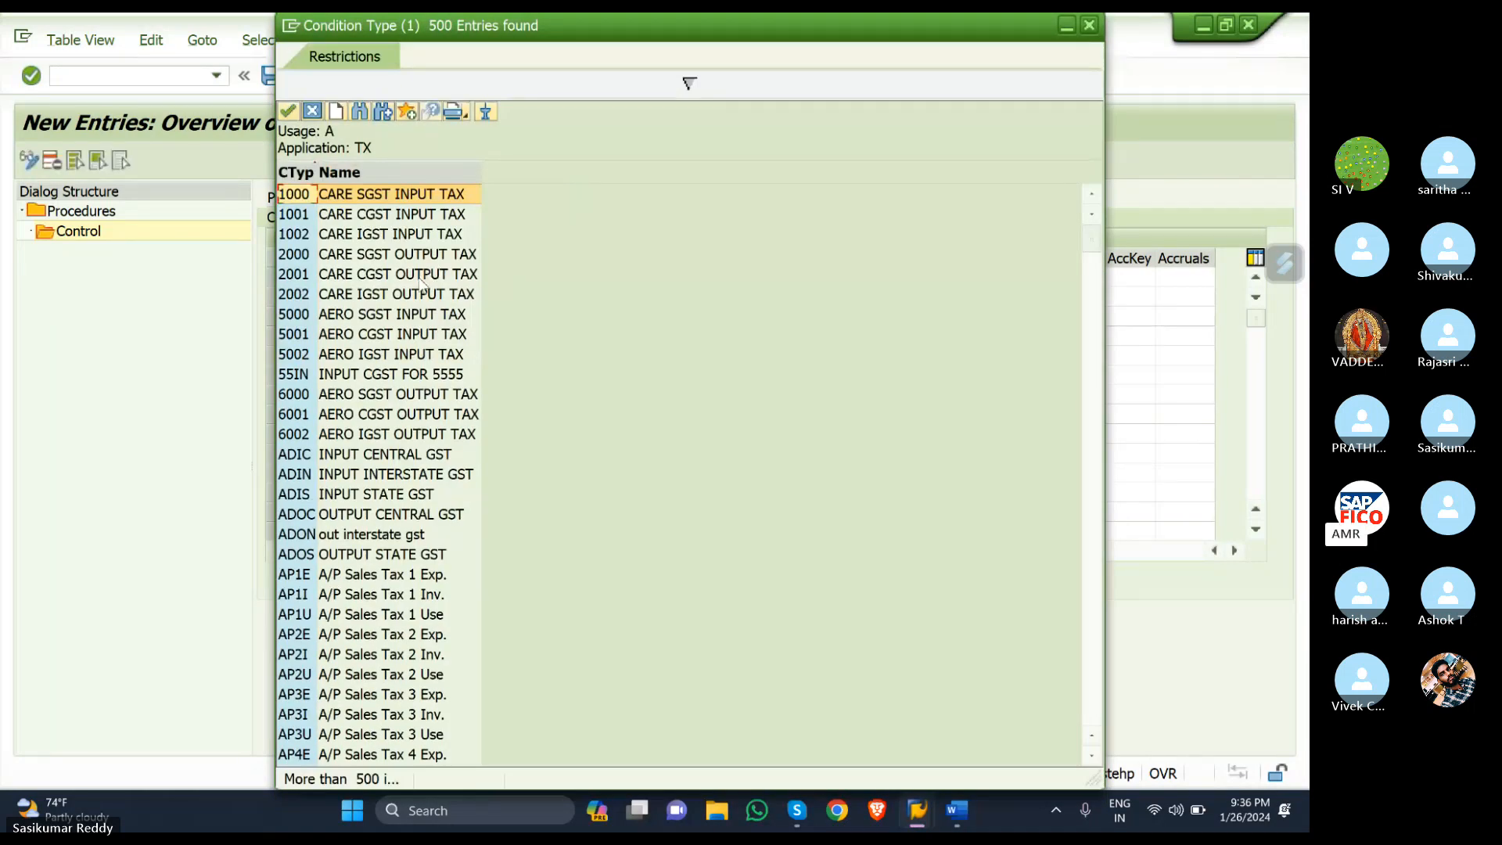
{"action": "scroll", "coordinate": [421, 285], "scroll_direction": "down", "scroll_amount": 1}
{"action": "scroll", "coordinate": [421, 285], "scroll_direction": "down", "scroll_amount": 1}
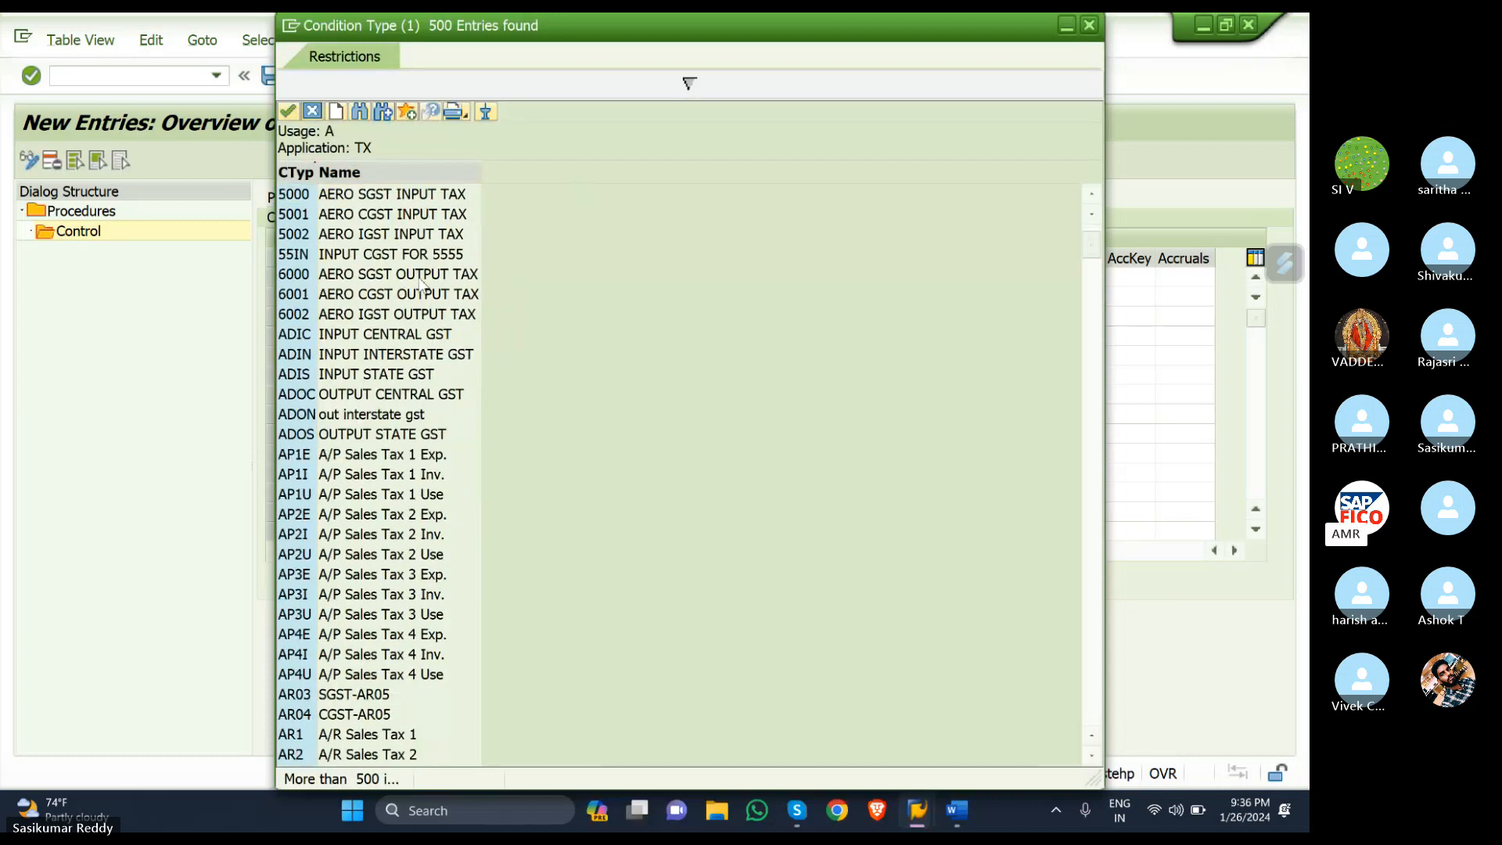
{"action": "scroll", "coordinate": [421, 285], "scroll_direction": "down", "scroll_amount": 4}
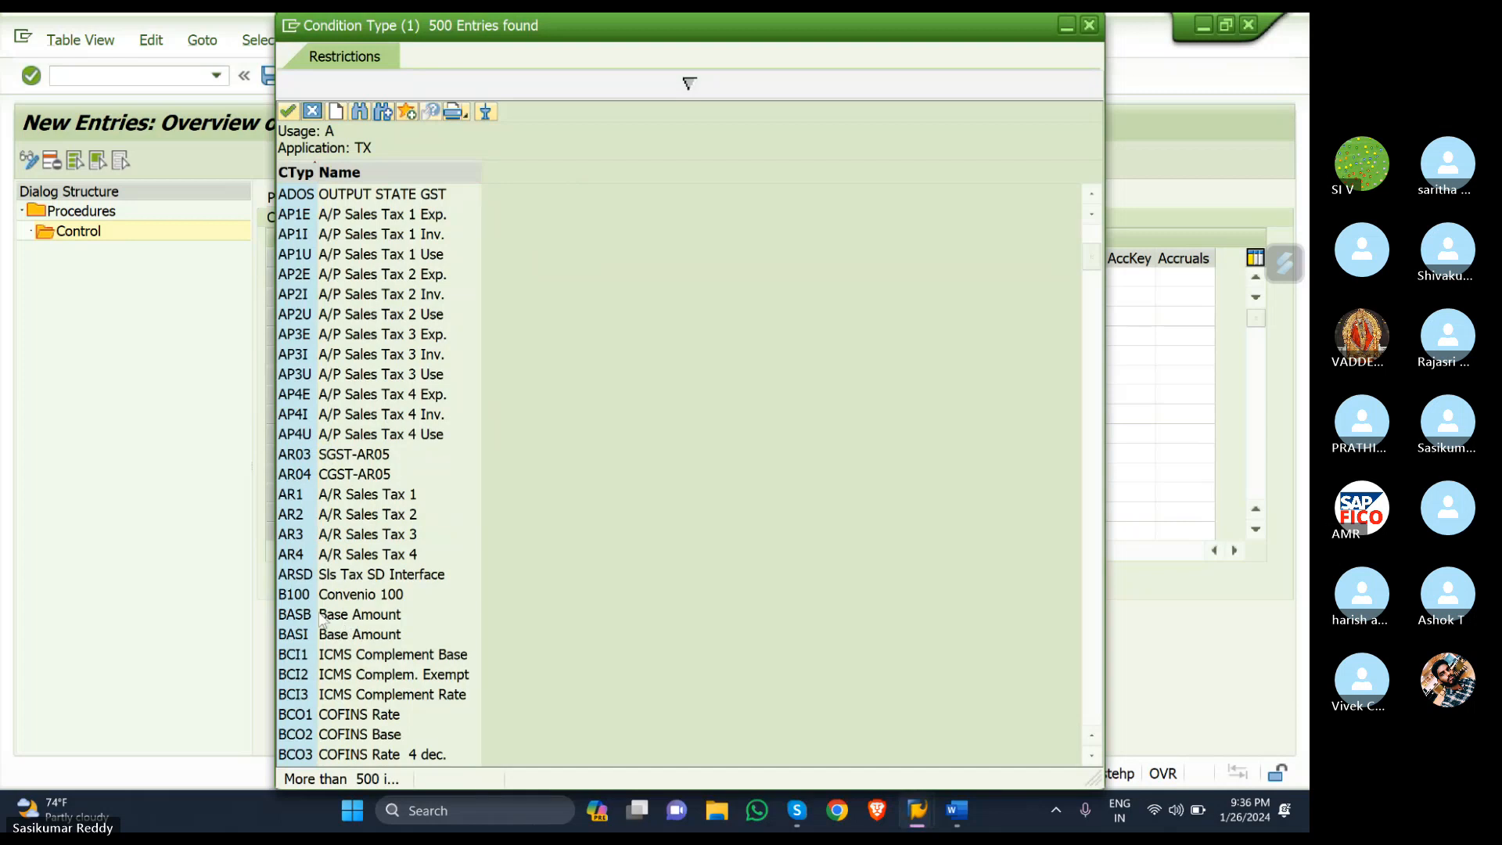
{"action": "left_click", "coordinate": [293, 617]}
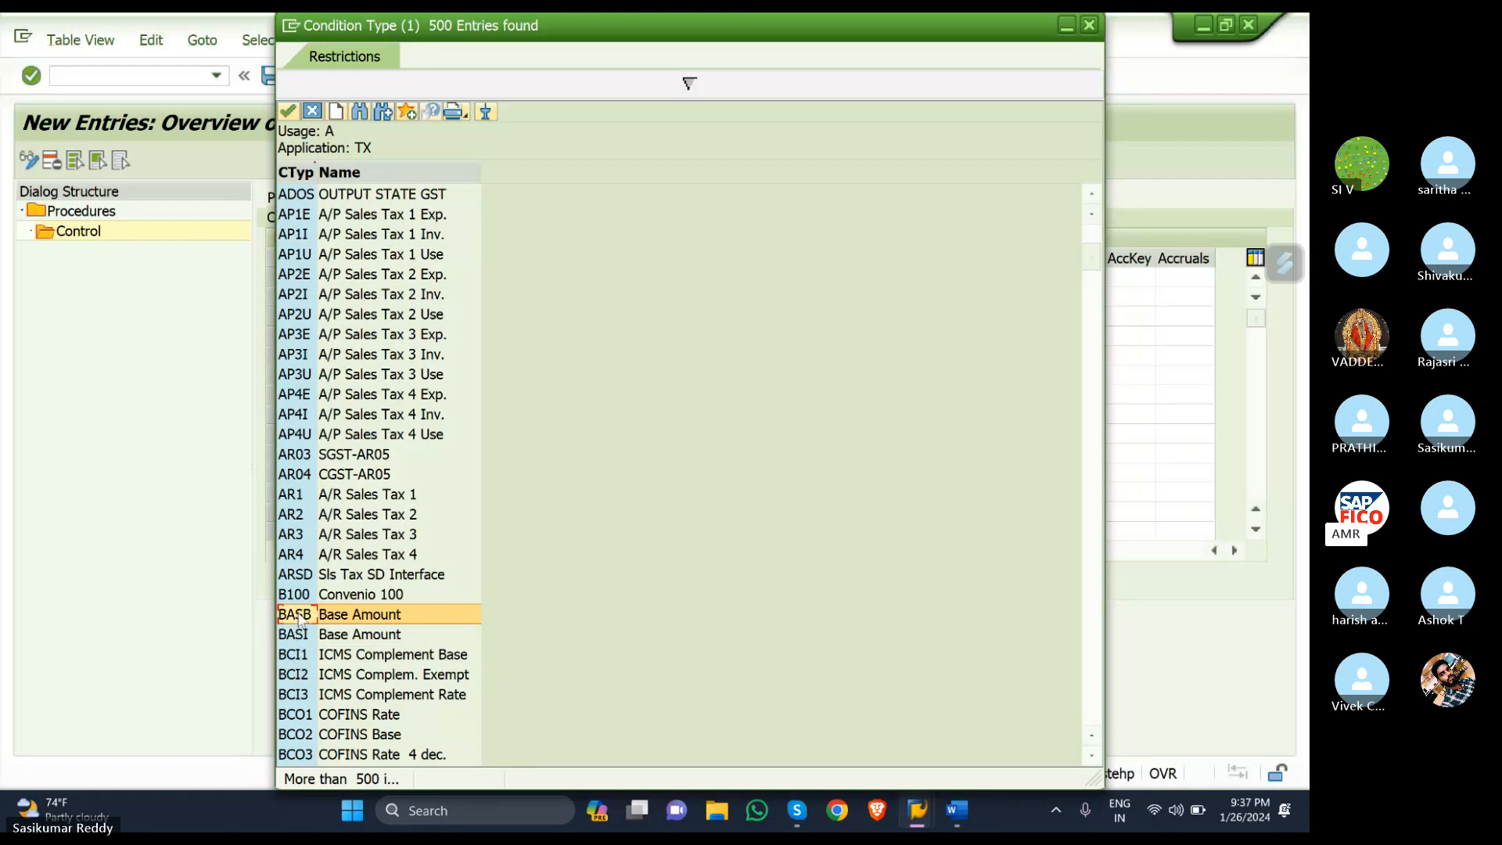
{"action": "double_click", "coordinate": [294, 617]}
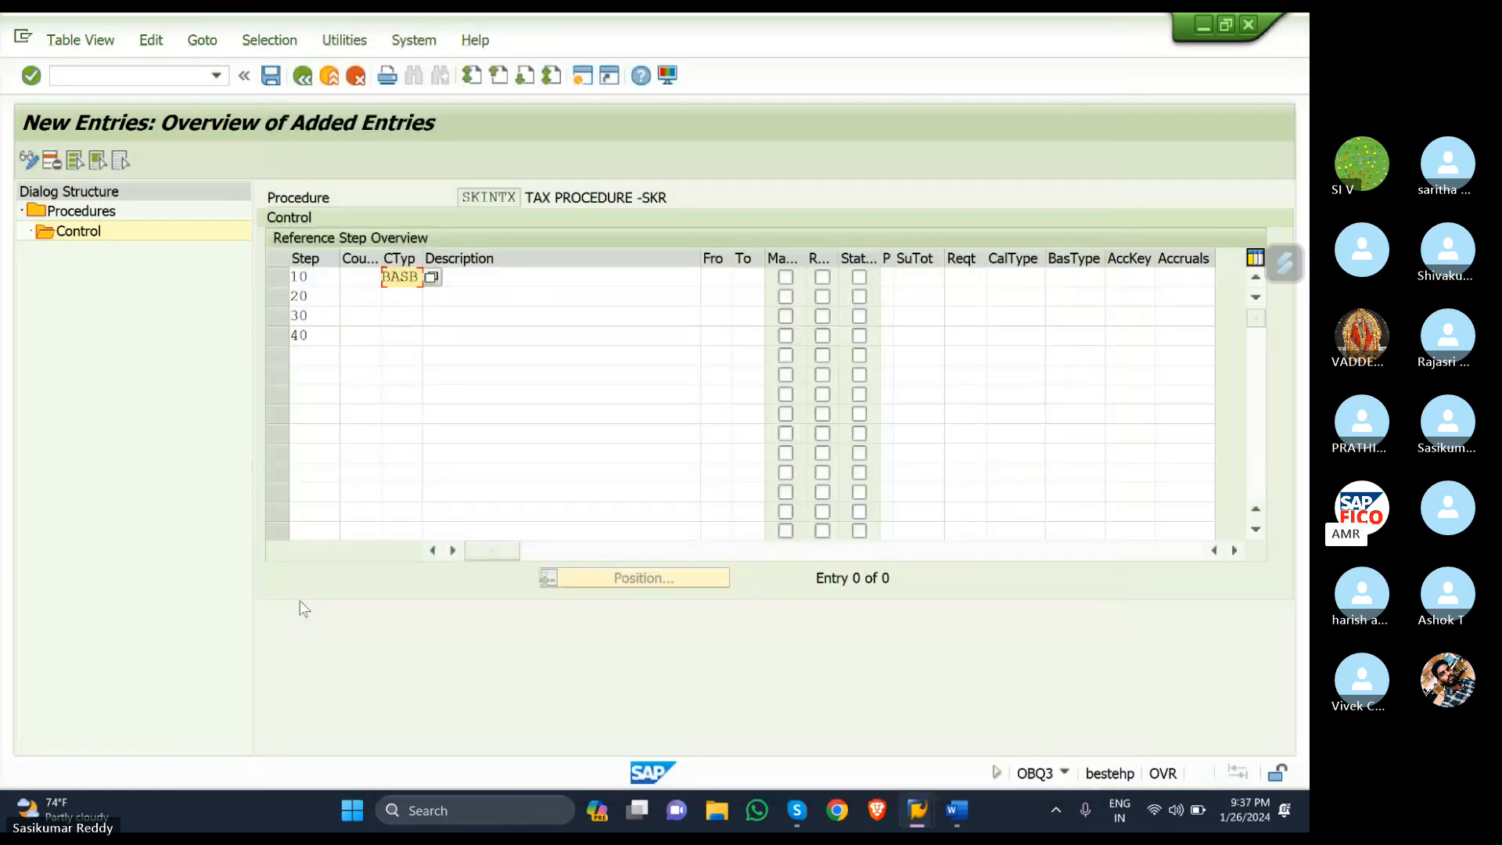
- Enter condition types SKR1, SKR2 and SKR3 for steps 20, 30 and 40
{"action": "left_click", "coordinate": [398, 300]}
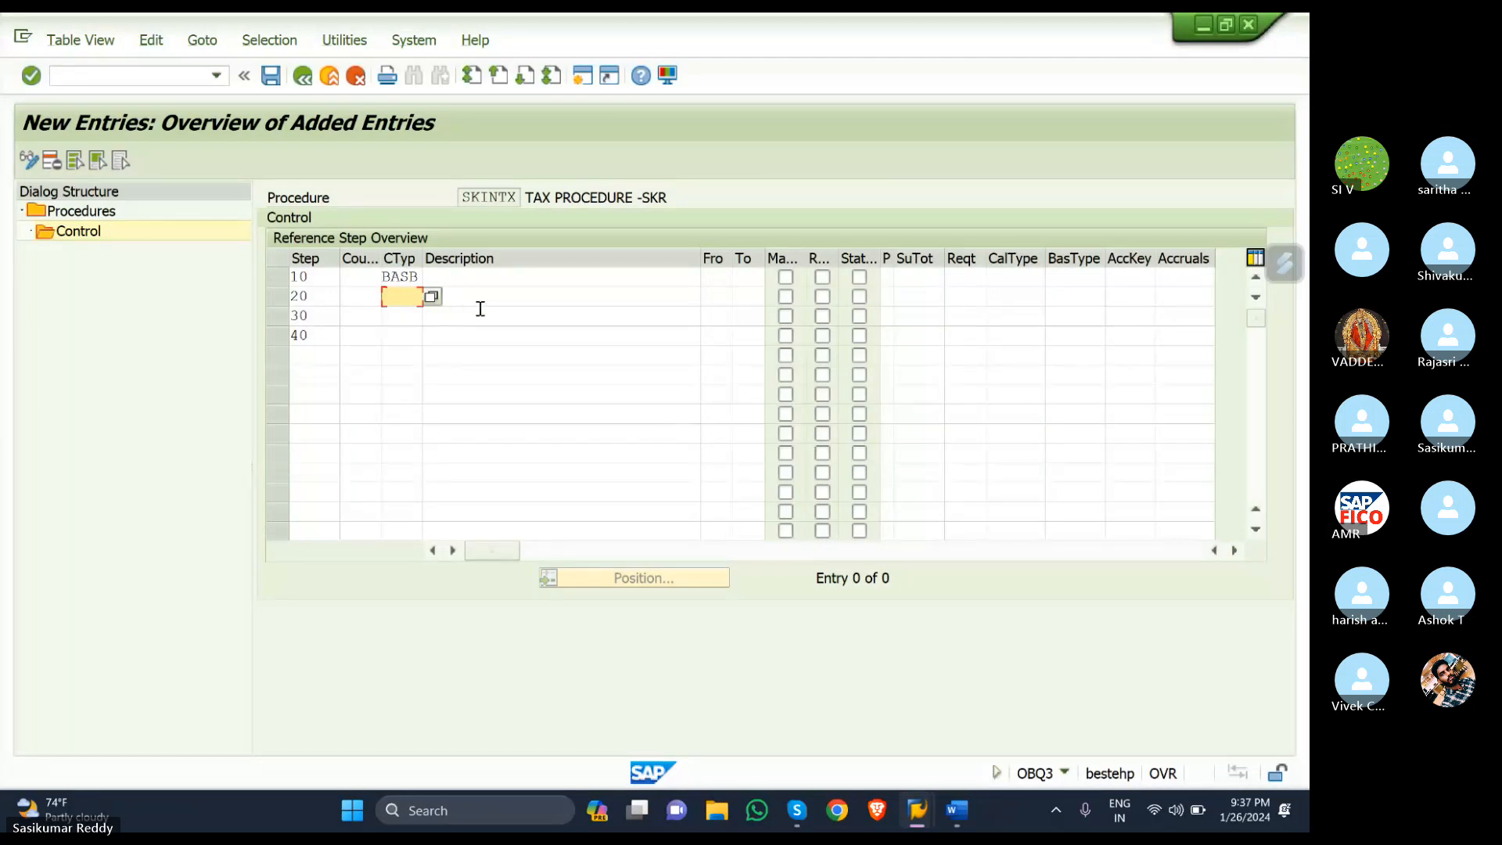
{"action": "type", "text": "SKR1"}
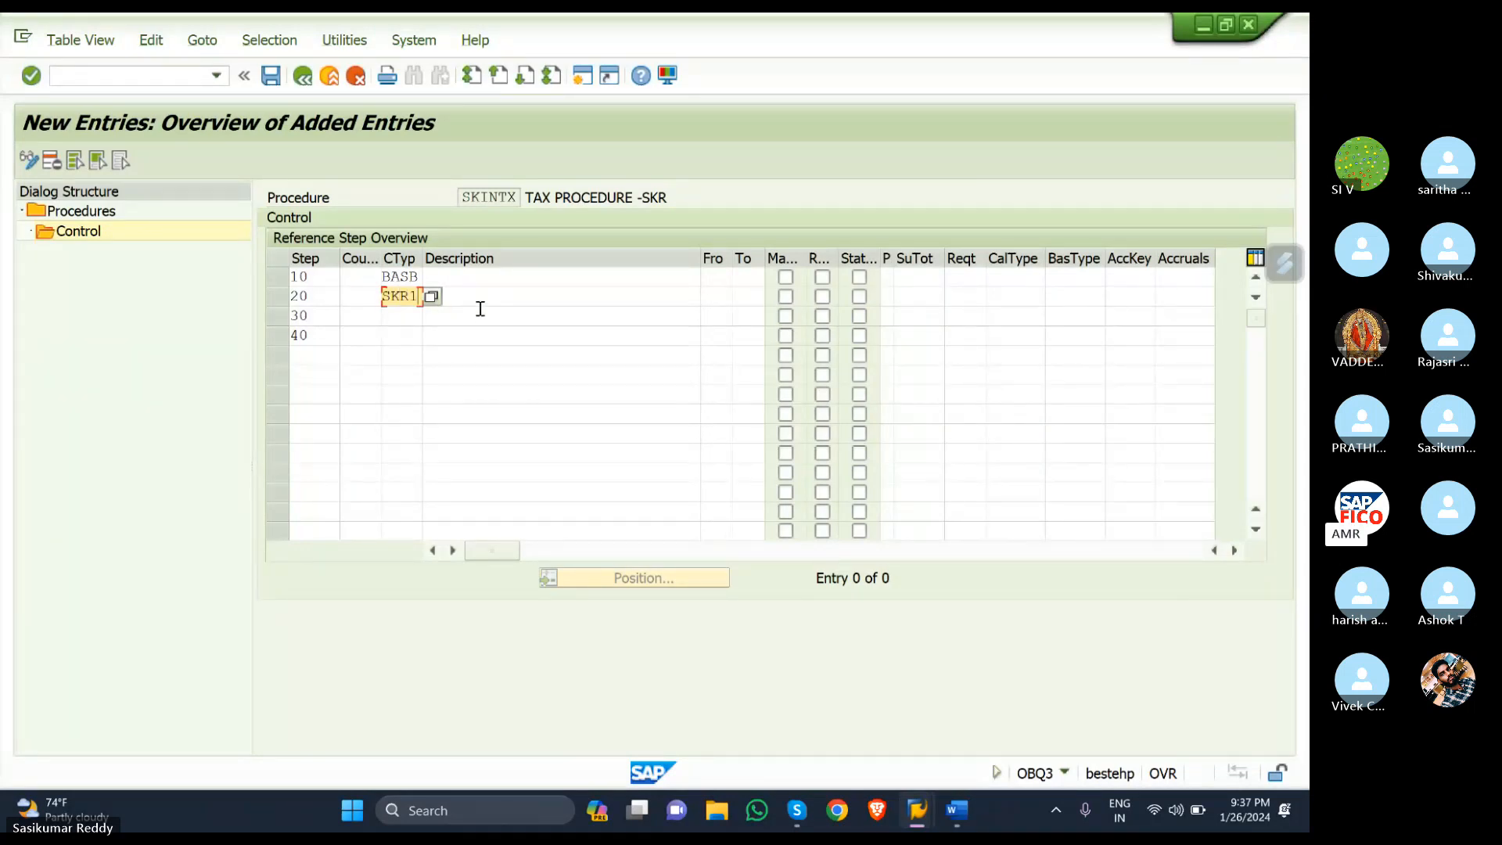
{"action": "key", "text": "Down"}
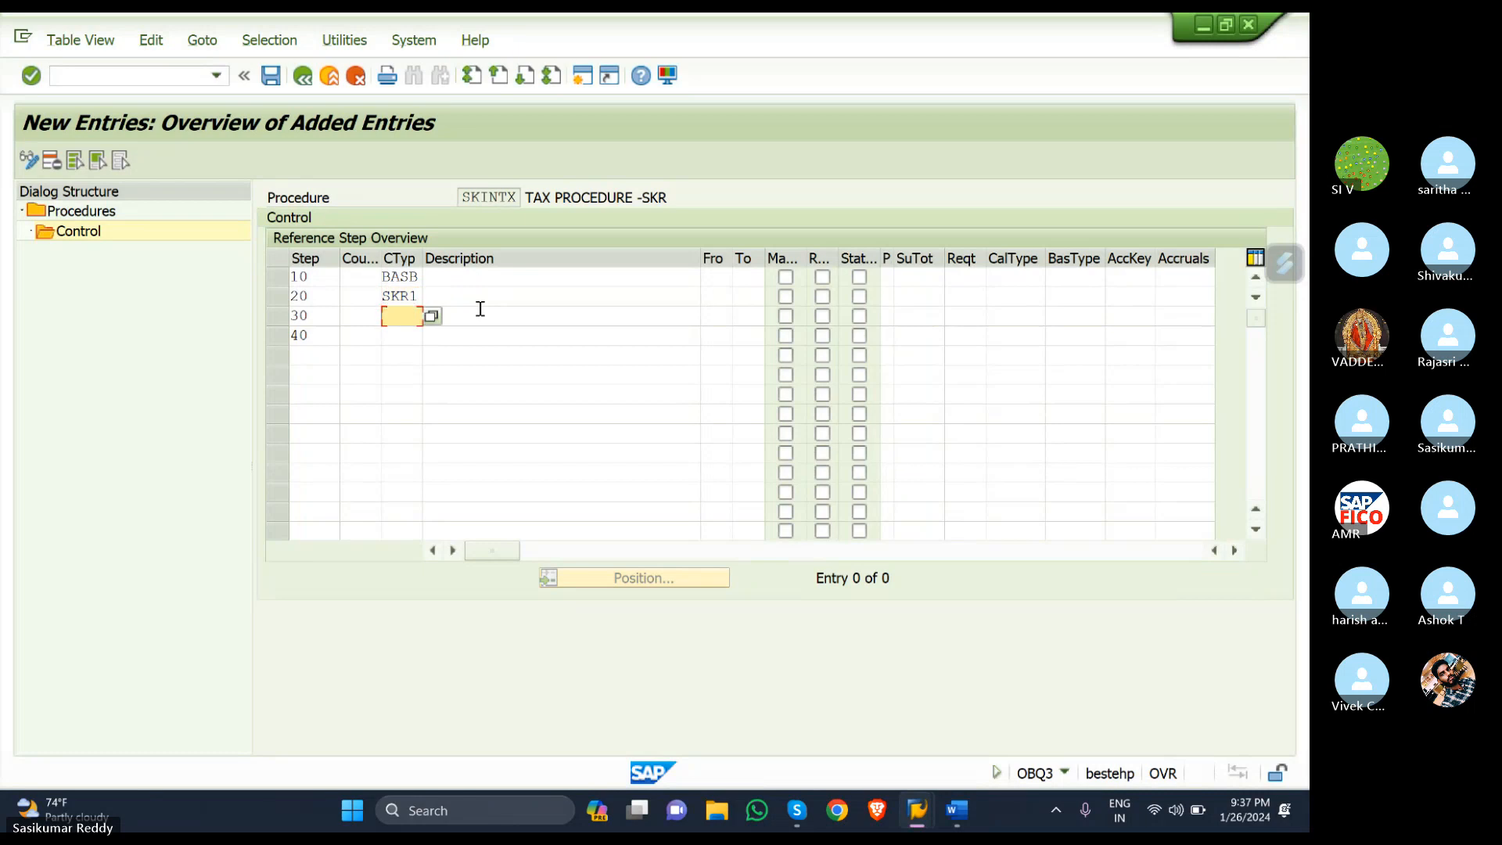
{"action": "type", "text": "SKR2"}
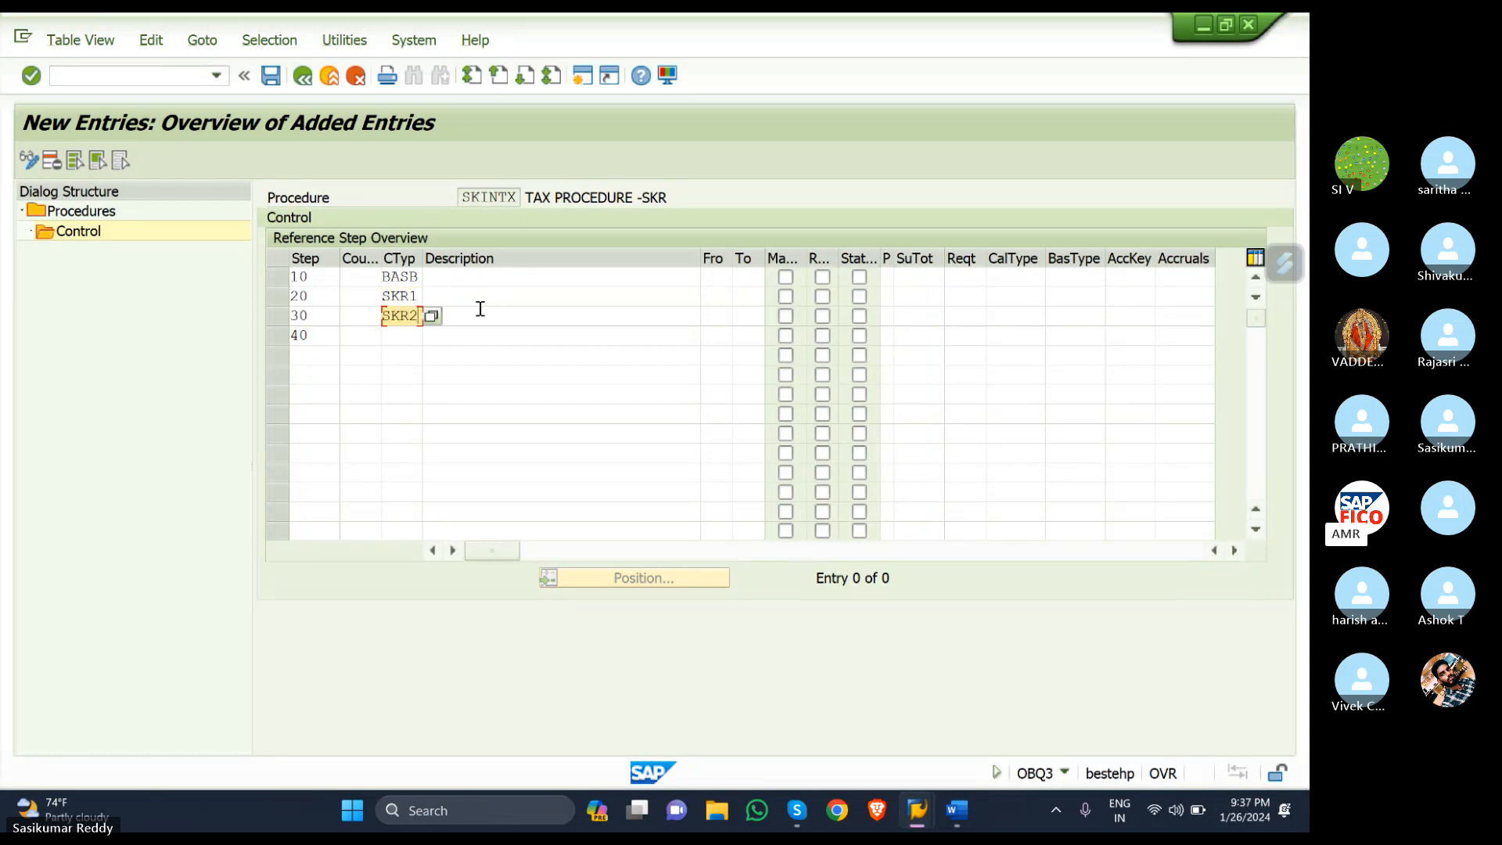
{"action": "key", "text": "Down"}
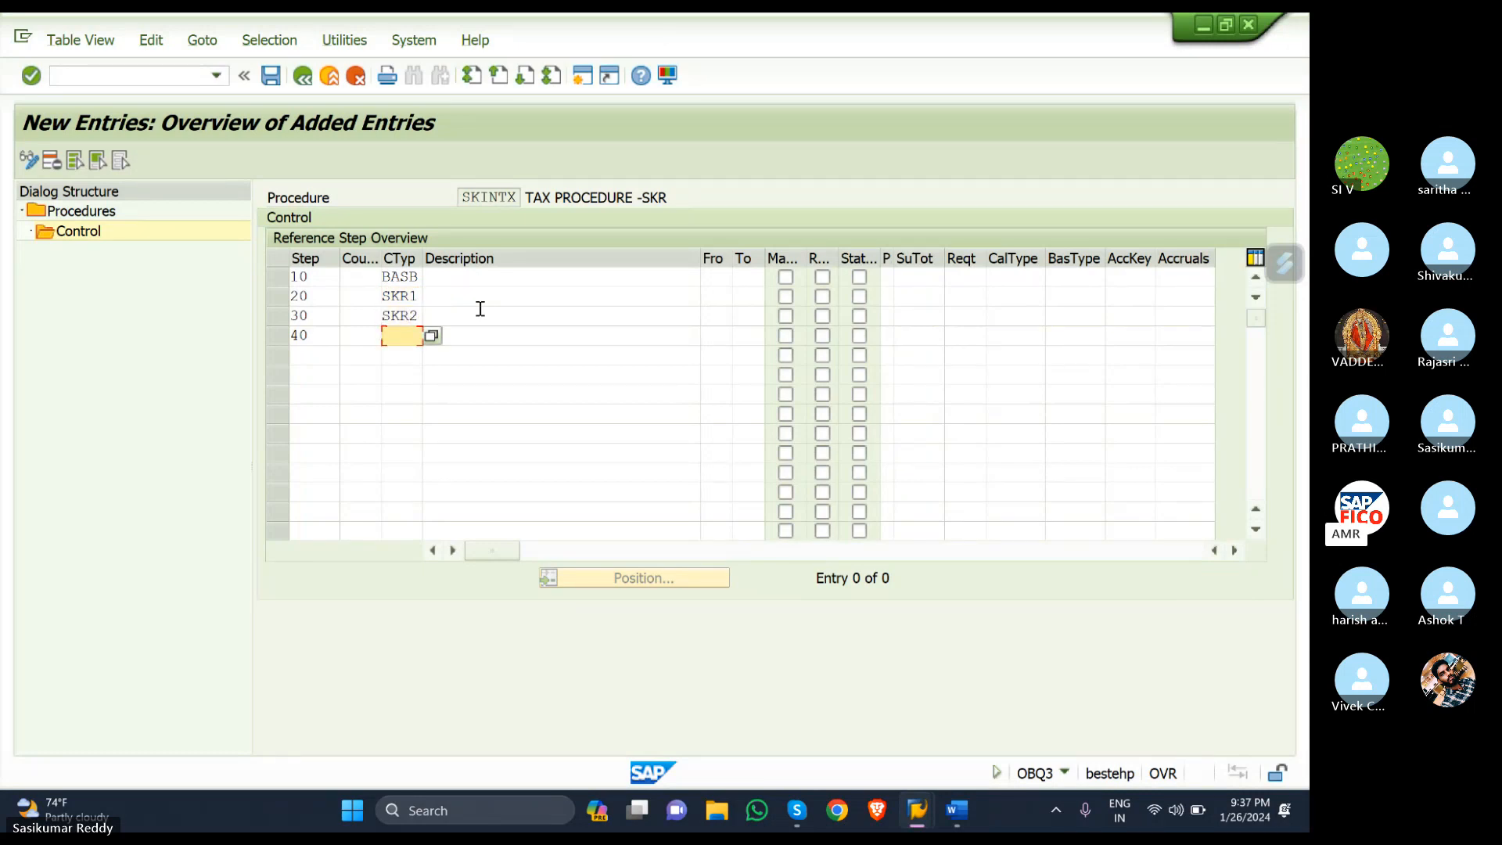
{"action": "type", "text": "SKR3"}
{"action": "left_click", "coordinate": [722, 276]}
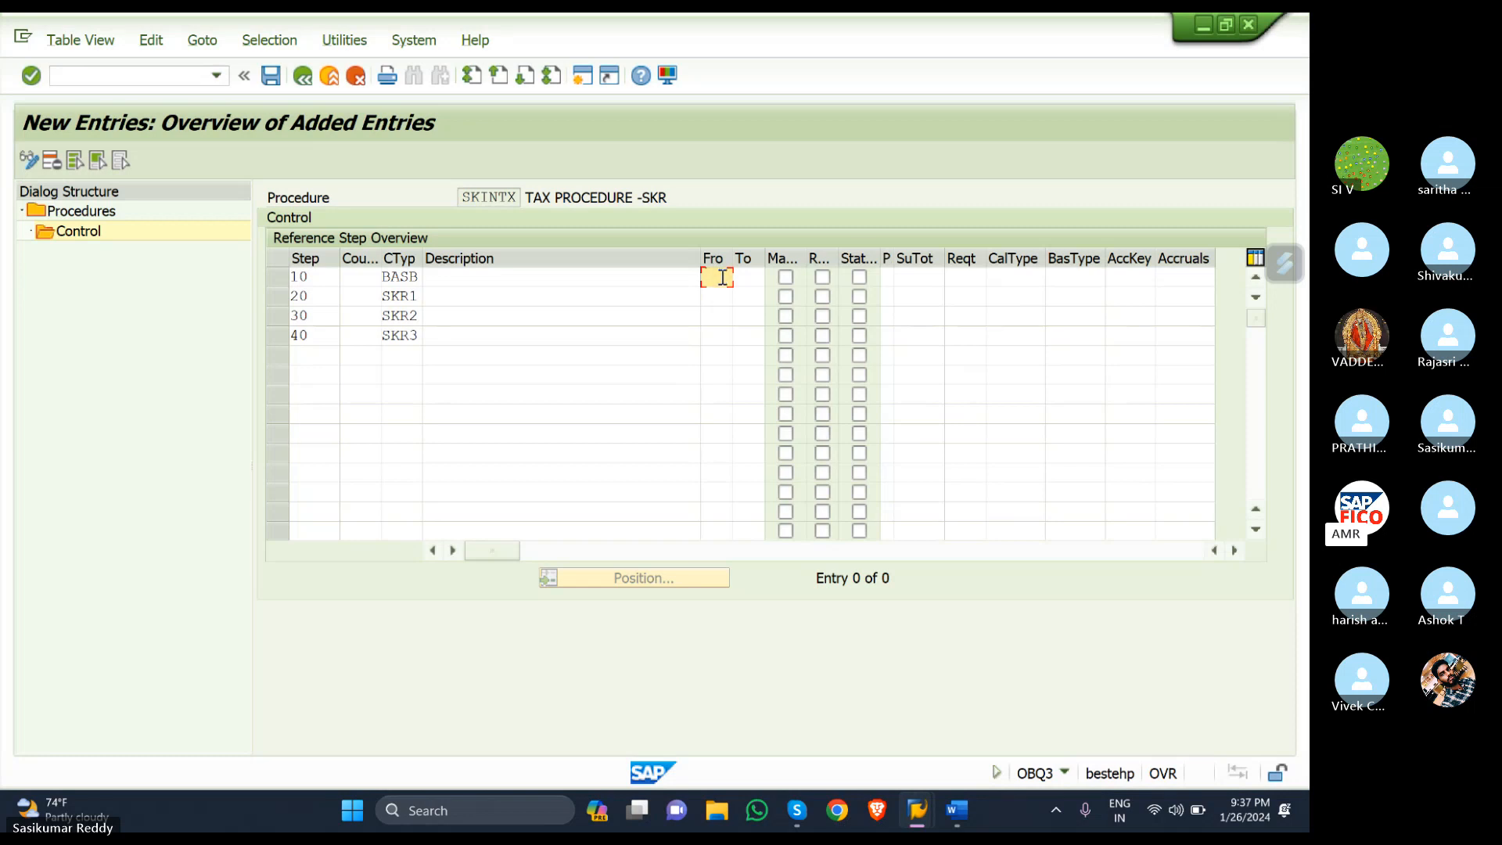
{"action": "left_click", "coordinate": [723, 298]}
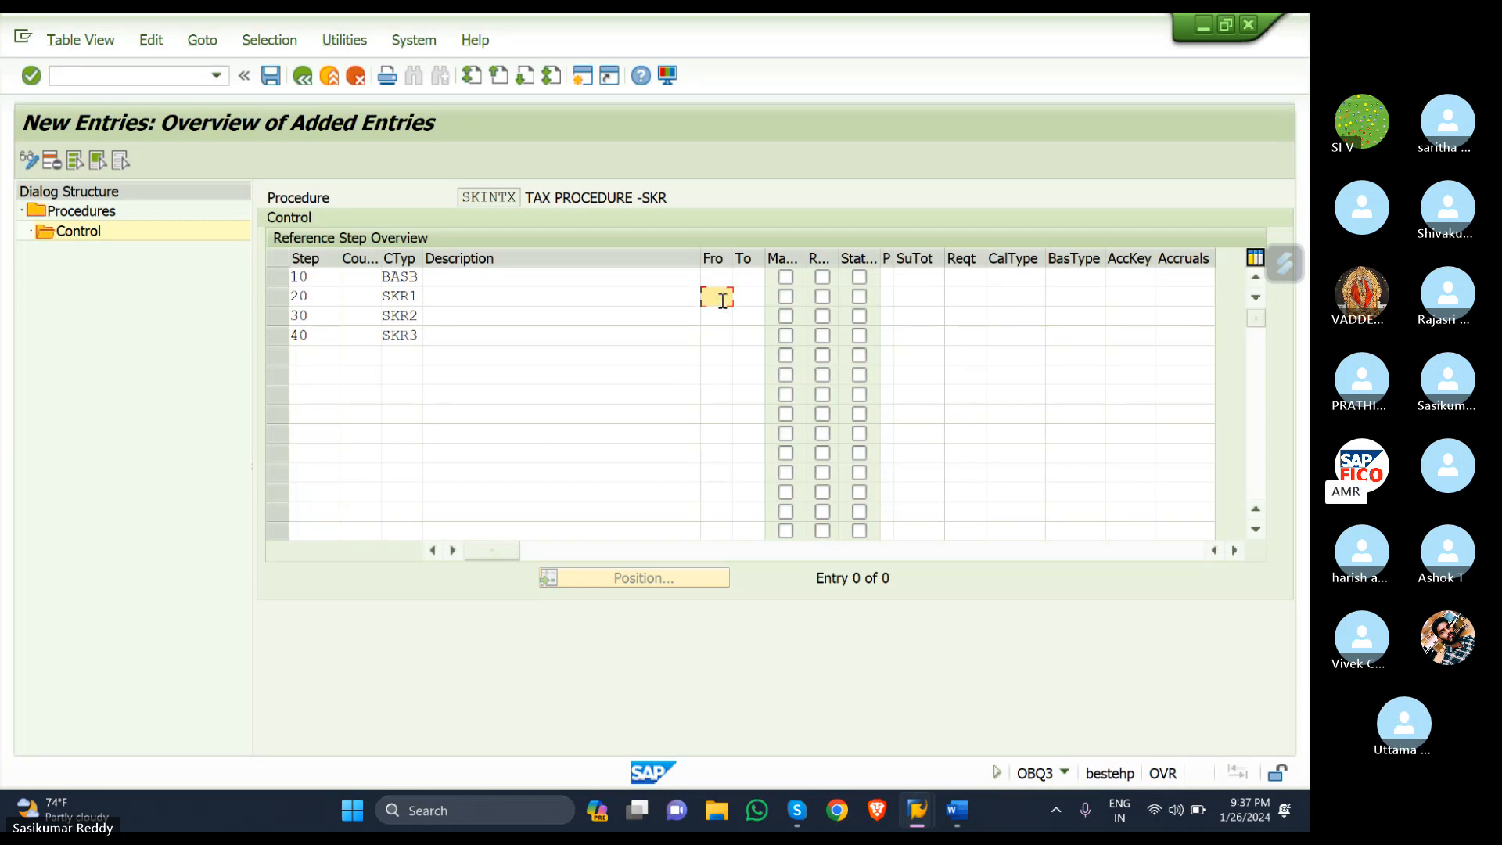
- Set from-step 10 for steps 20, 30 and 40
{"action": "type", "text": "10"}
{"action": "key", "text": "Down"}
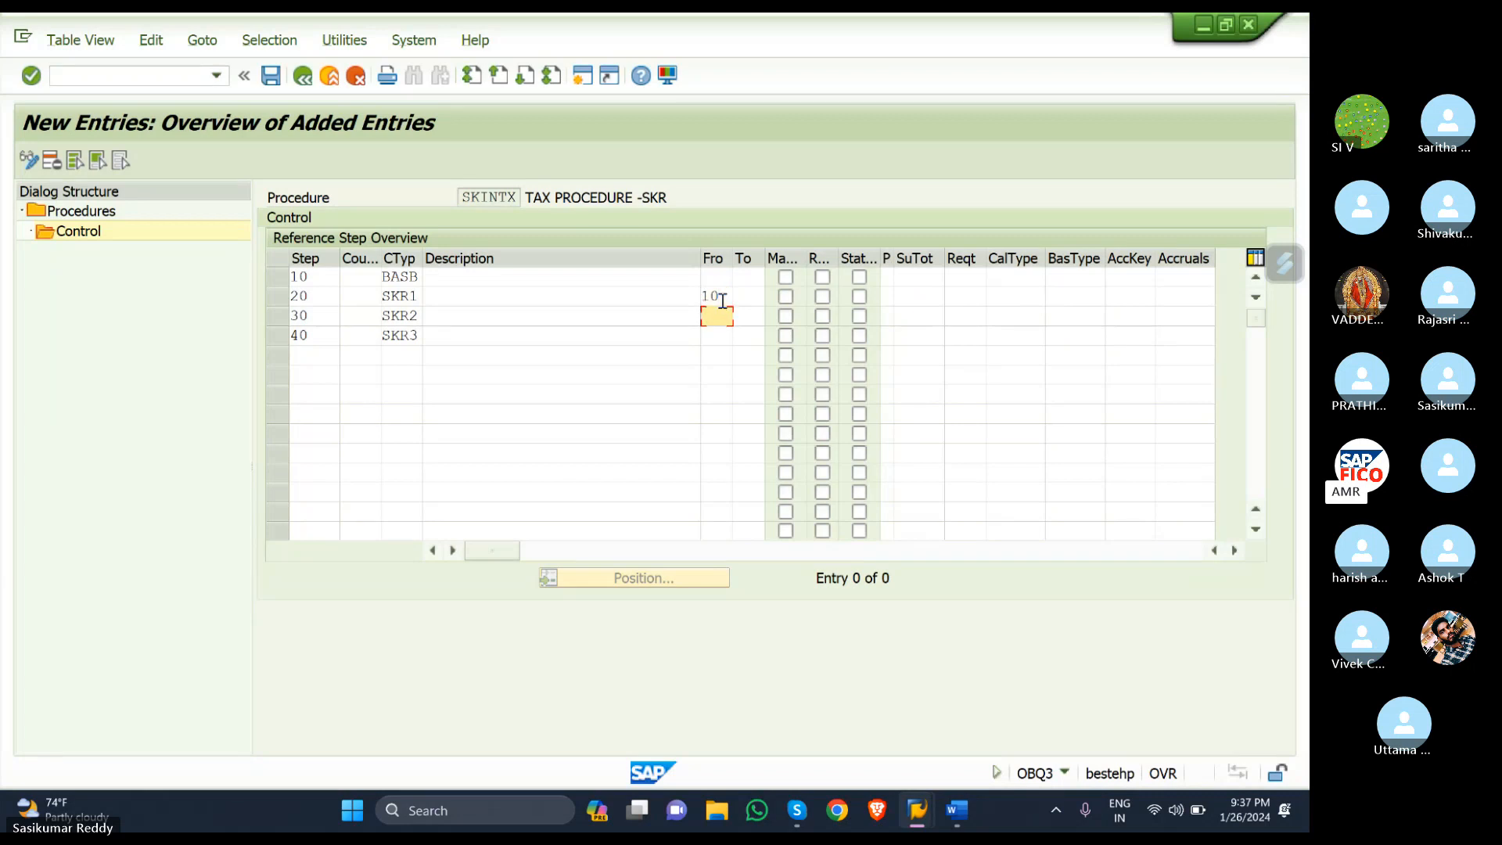
{"action": "type", "text": "10"}
{"action": "key", "text": "Down"}
{"action": "type", "text": "10"}
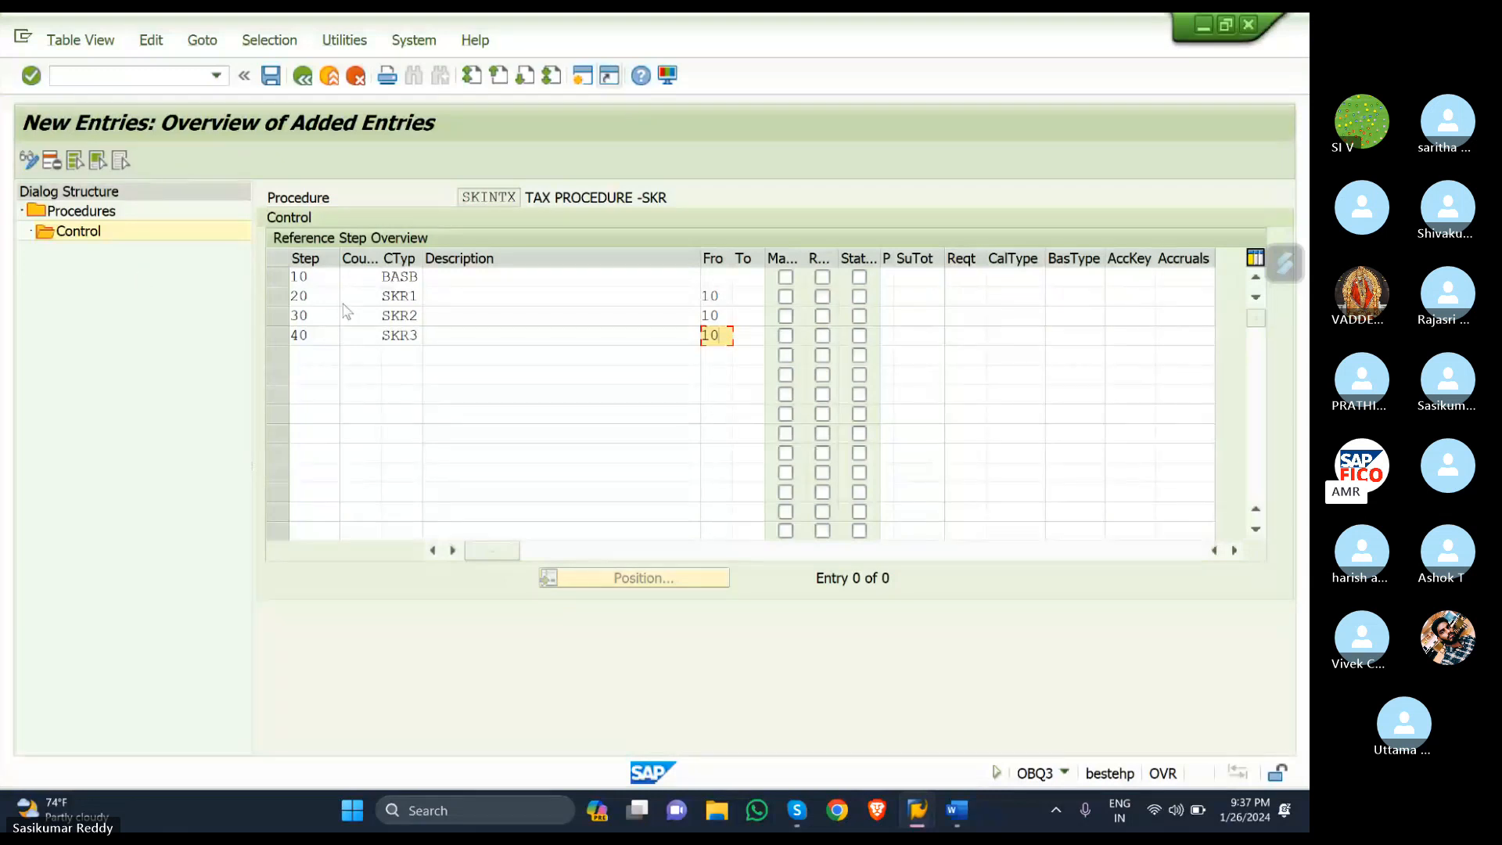
- View the F1 help for the Step number field
{"action": "left_click", "coordinate": [323, 277]}
{"action": "key", "text": "F1"}
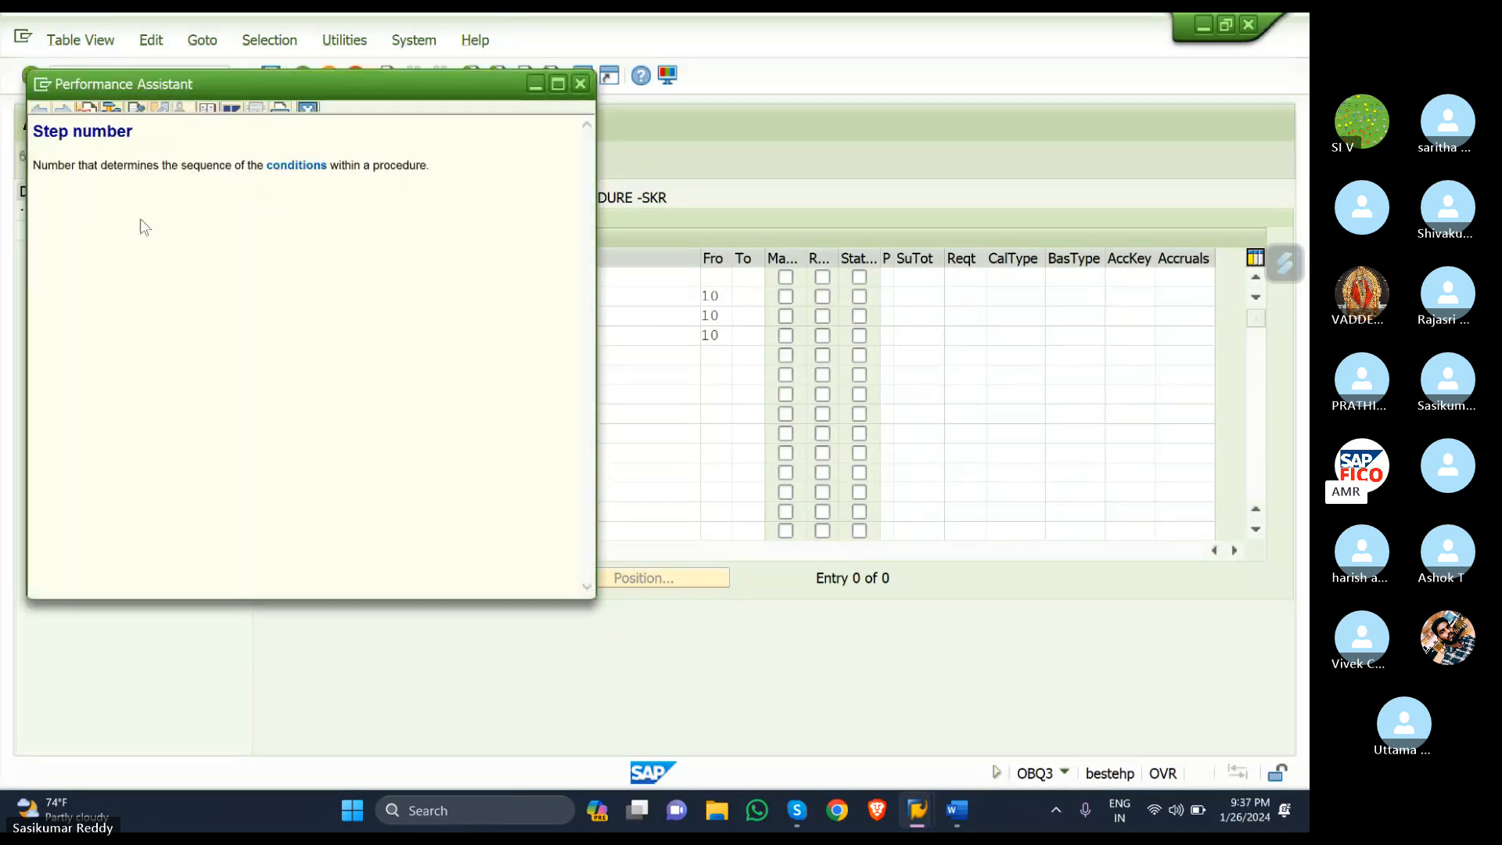
{"action": "left_click", "coordinate": [581, 84]}
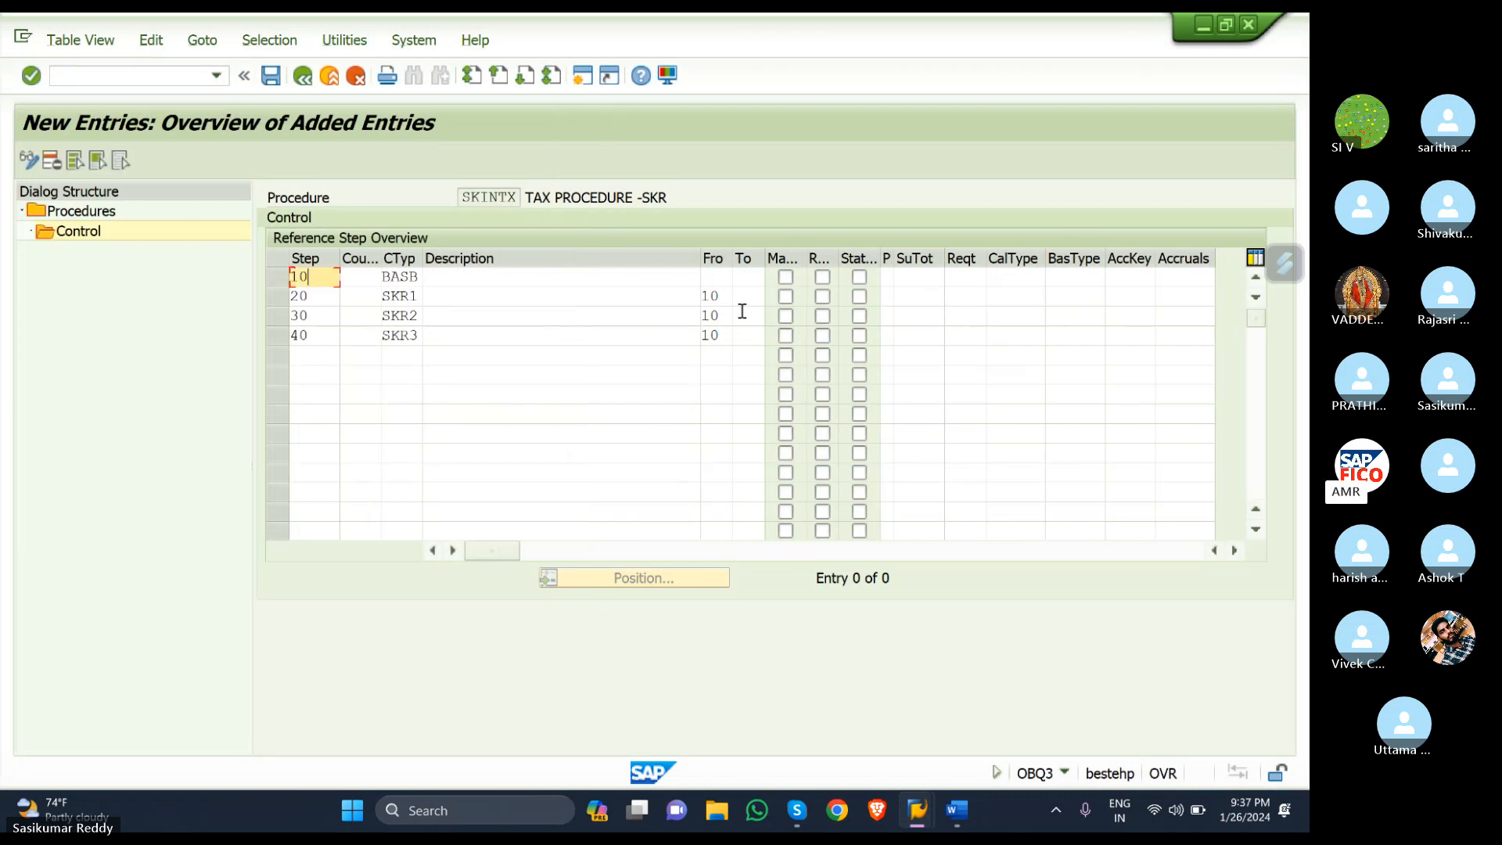
- Set to-step 10 for steps 20, 30 and 40
{"action": "left_click", "coordinate": [745, 296]}
{"action": "type", "text": "10"}
{"action": "key", "text": "Down"}
{"action": "type", "text": "10"}
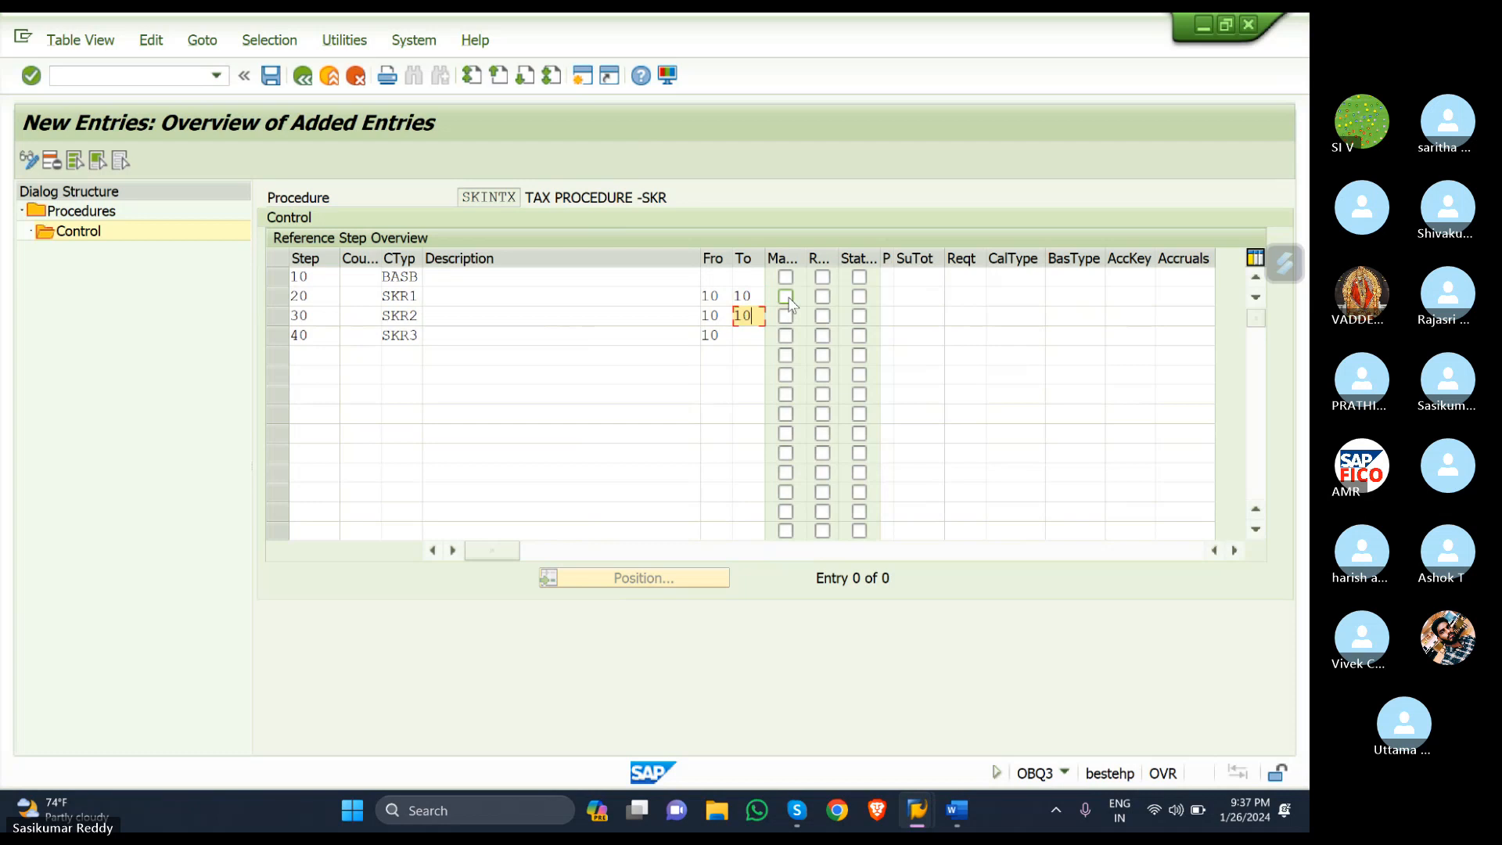
{"action": "key", "text": "Down"}
{"action": "type", "text": "10"}
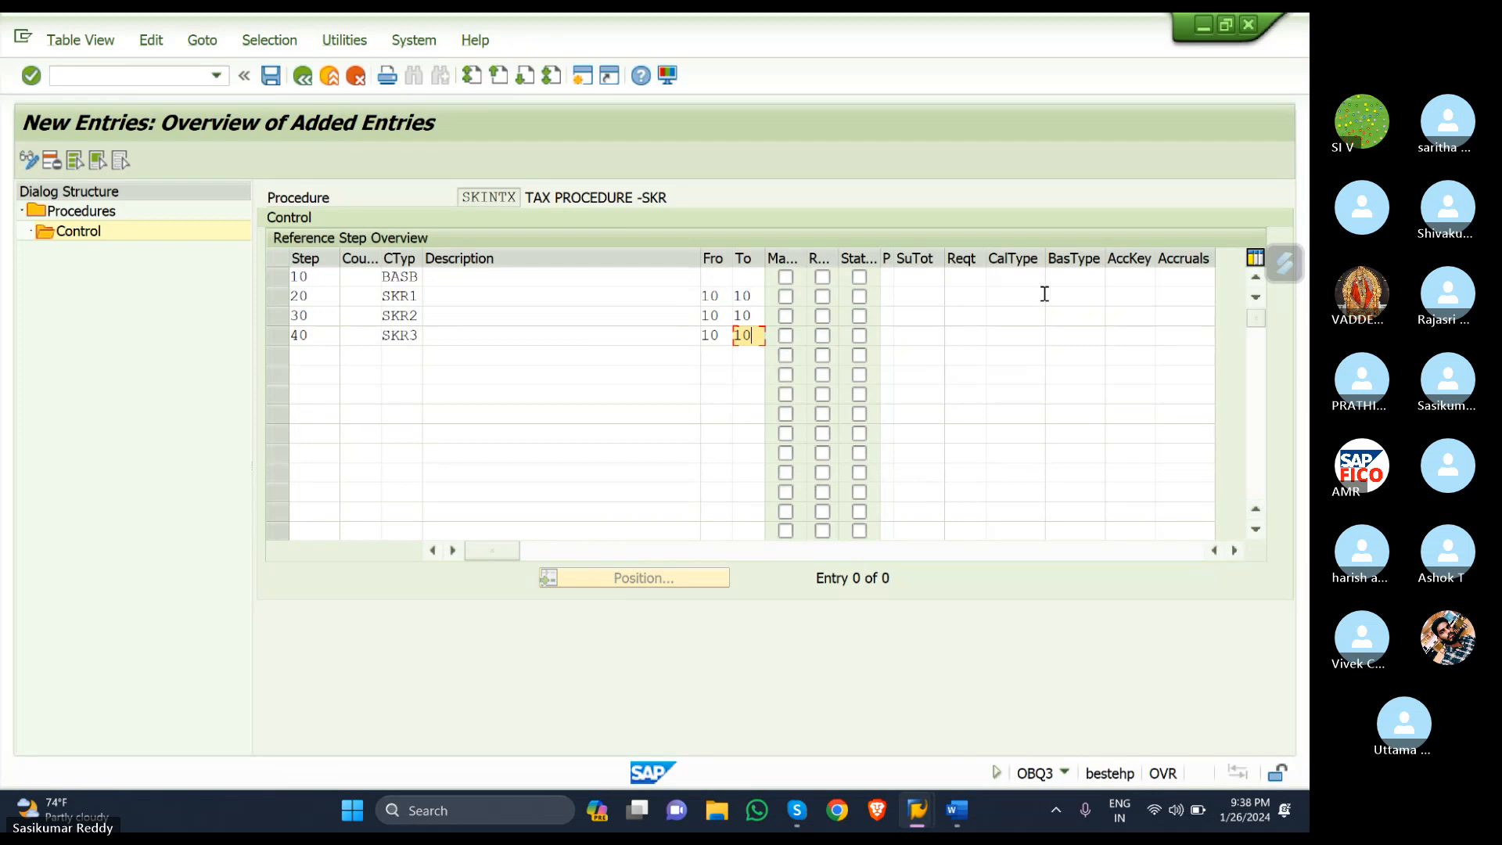
- Assign account keys KR1, KR2 and KR3 to SKINTX steps 20, 30 and 40, then save
{"action": "left_click", "coordinate": [1129, 276]}
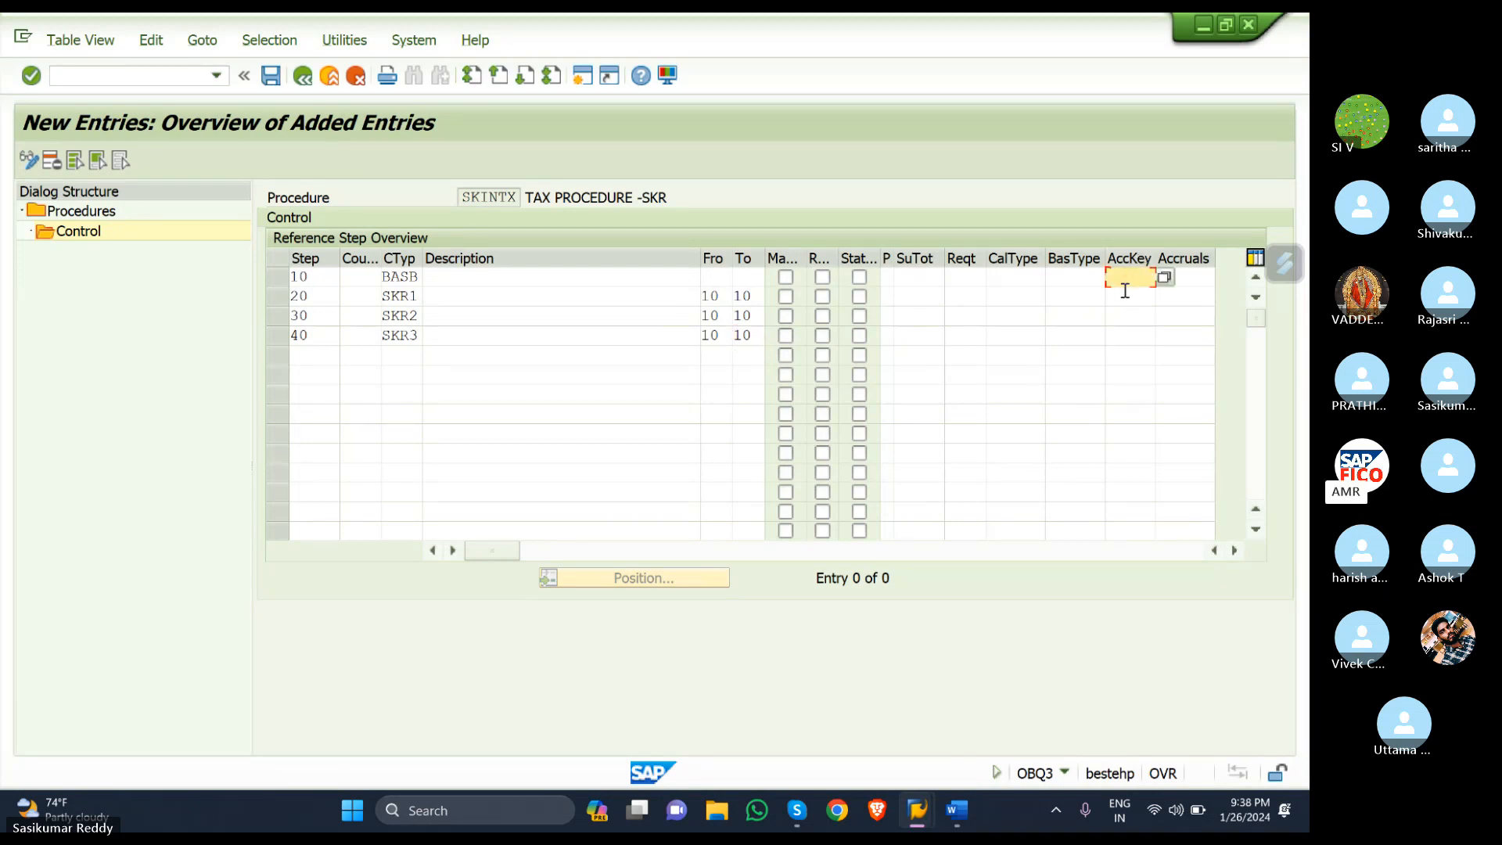
{"action": "left_click", "coordinate": [1125, 297]}
{"action": "type", "text": "KR"}
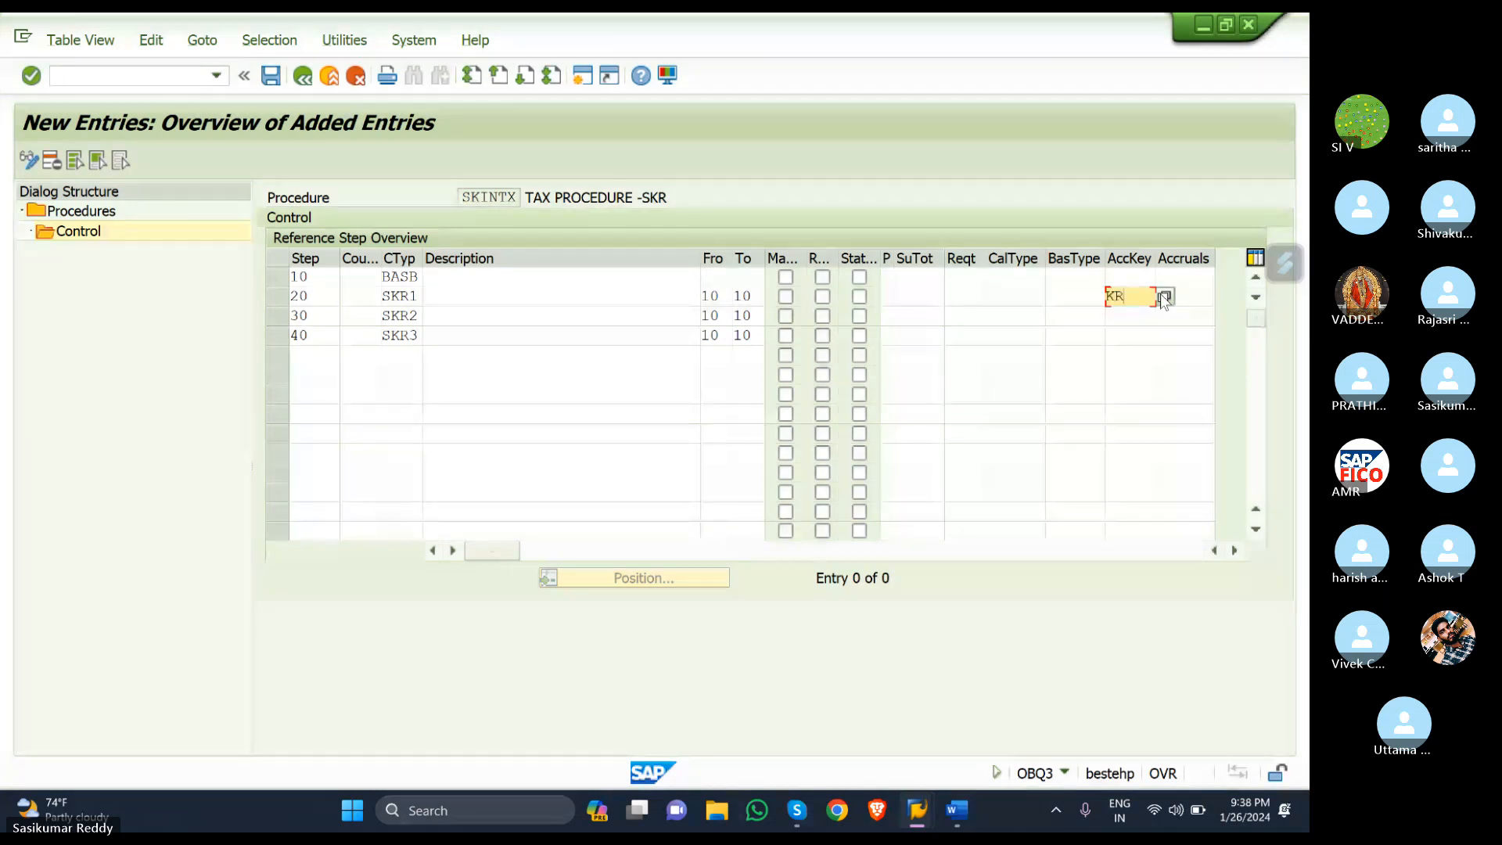
{"action": "type", "text": "1"}
{"action": "key", "text": "Down"}
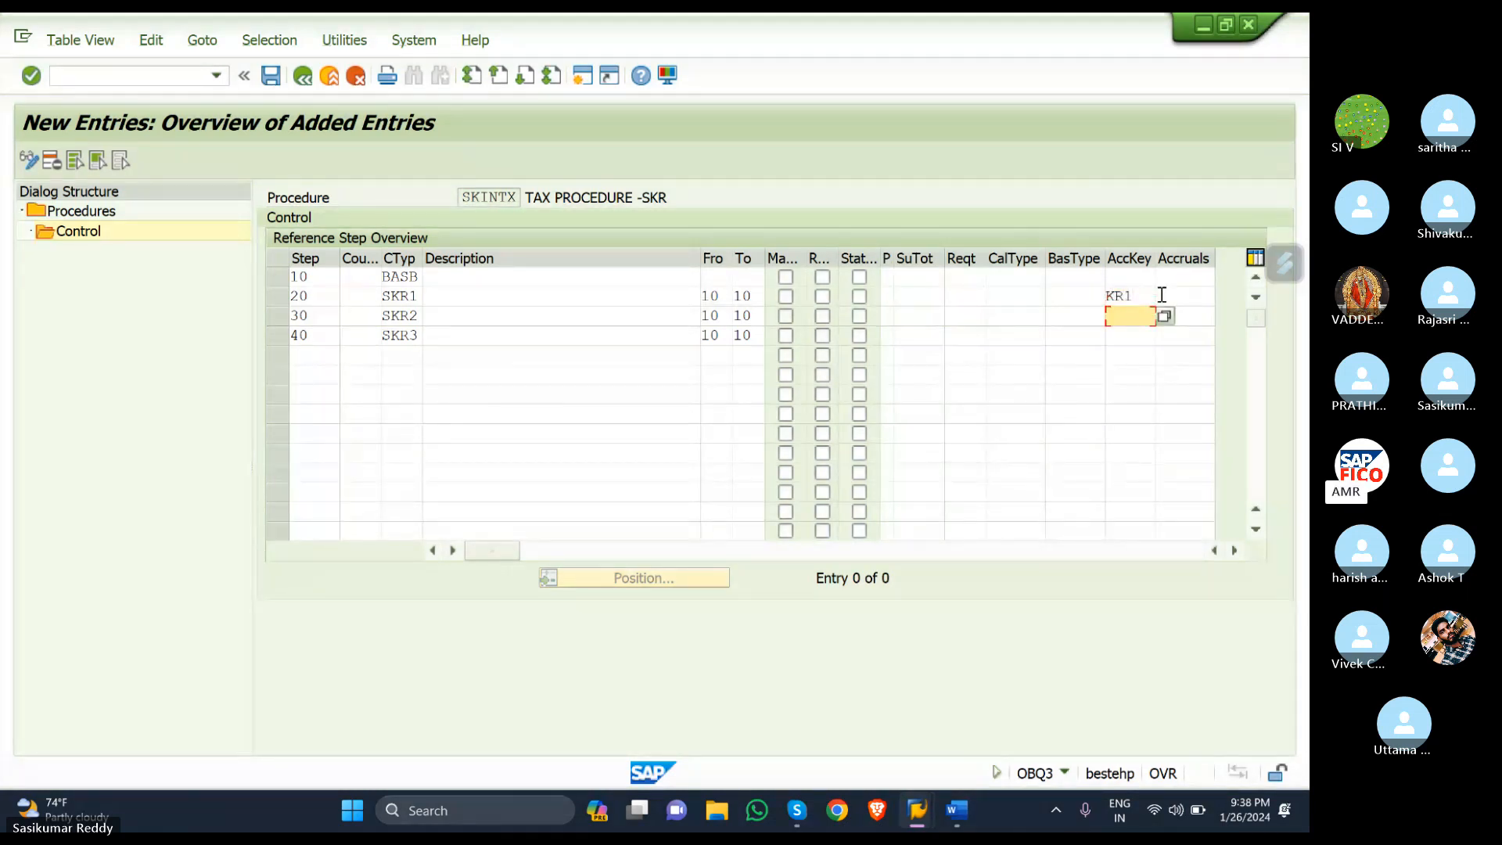
{"action": "type", "text": "KR2"}
{"action": "key", "text": "Down"}
{"action": "type", "text": "KR3"}
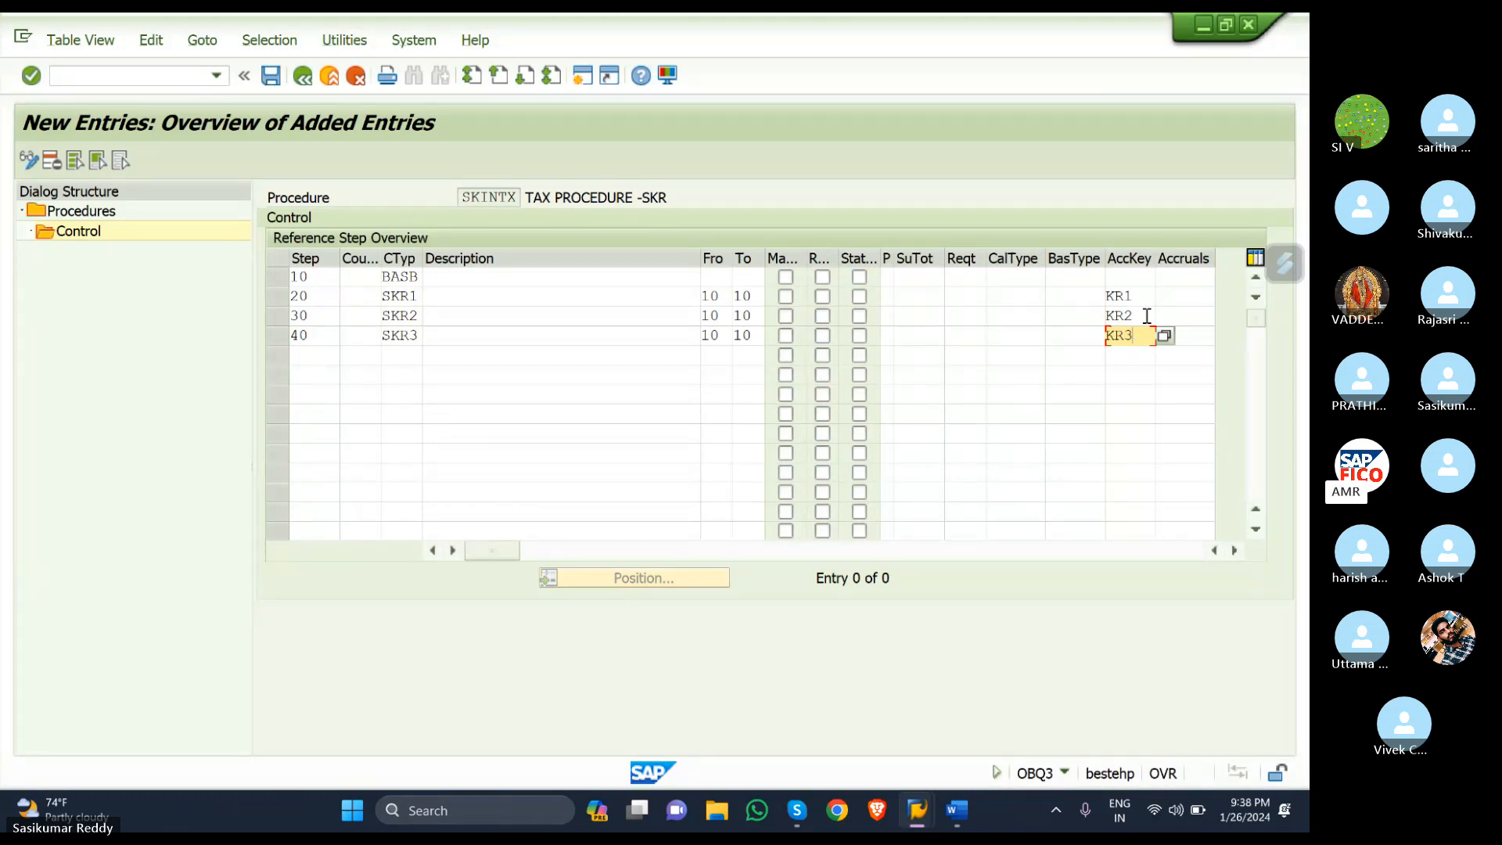
{"action": "key", "text": "Return"}
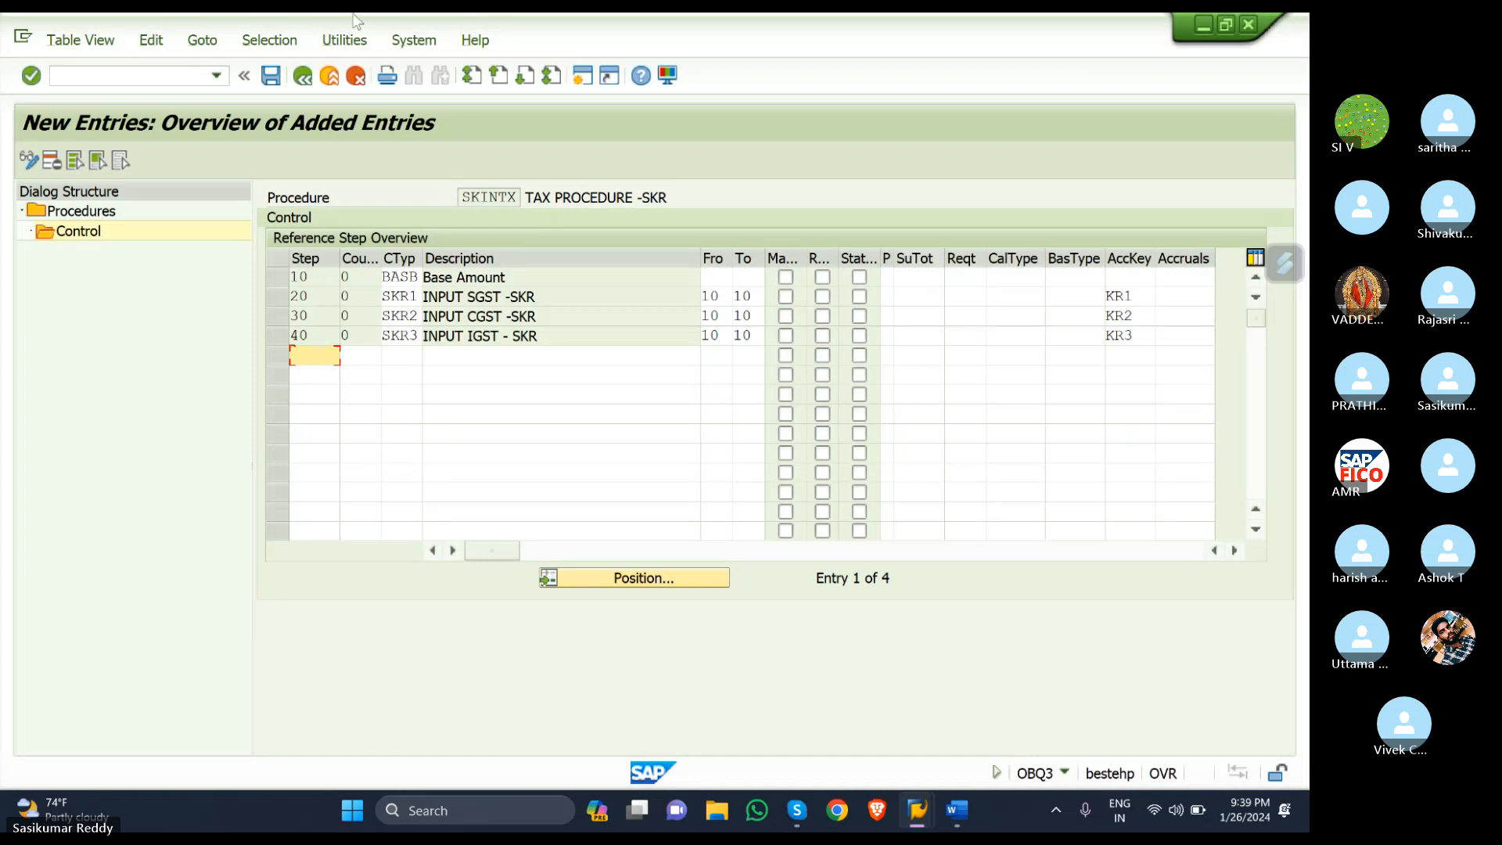
{"action": "left_click", "coordinate": [272, 77]}
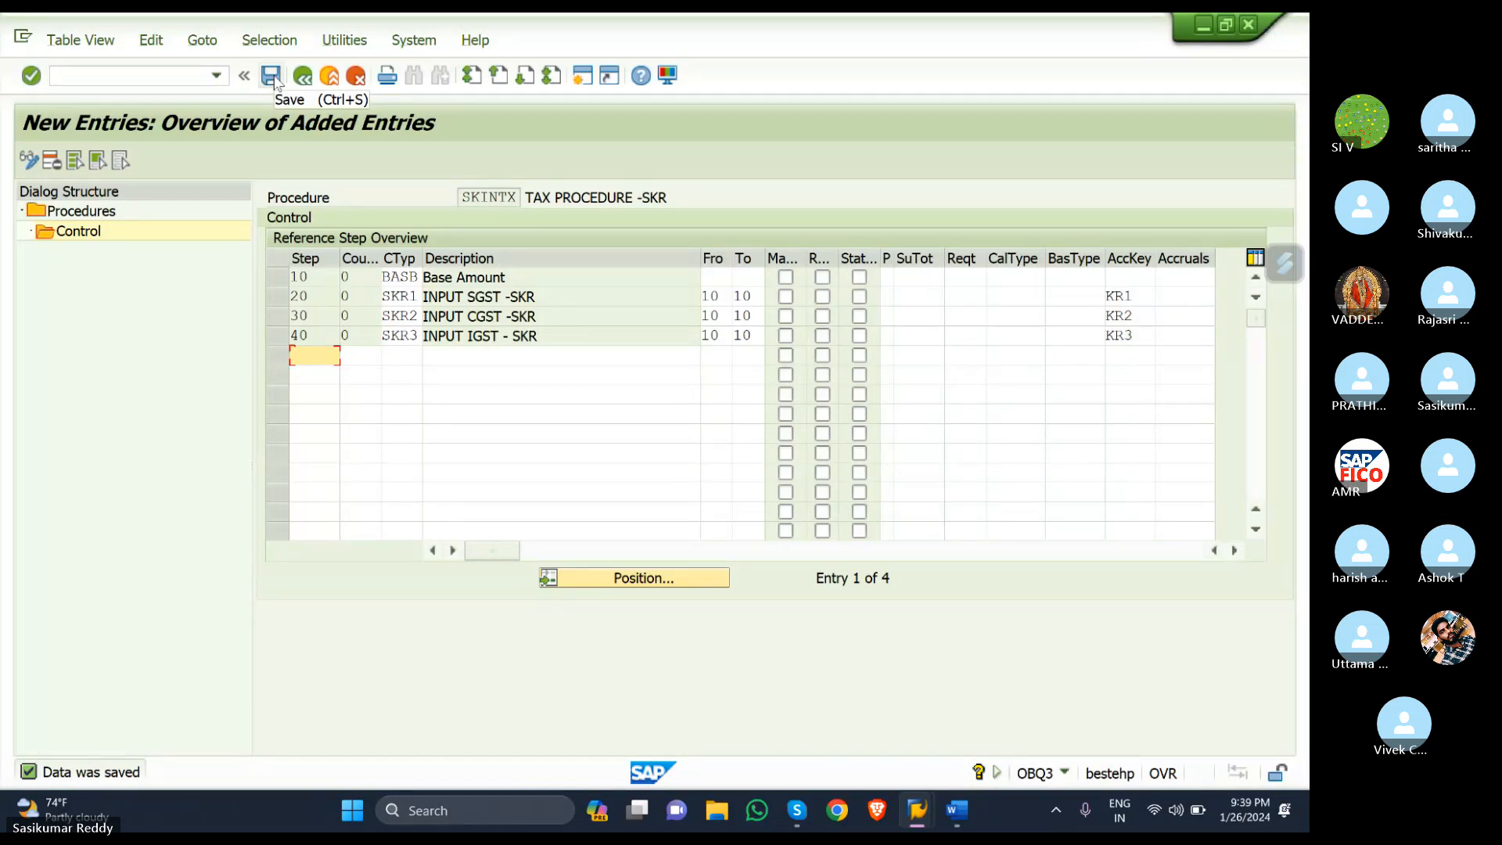
- Type checklist item 4 'Assign country to calculation procedure-OBBG' below item 3, fixing typos
{"action": "left_click", "coordinate": [956, 810]}
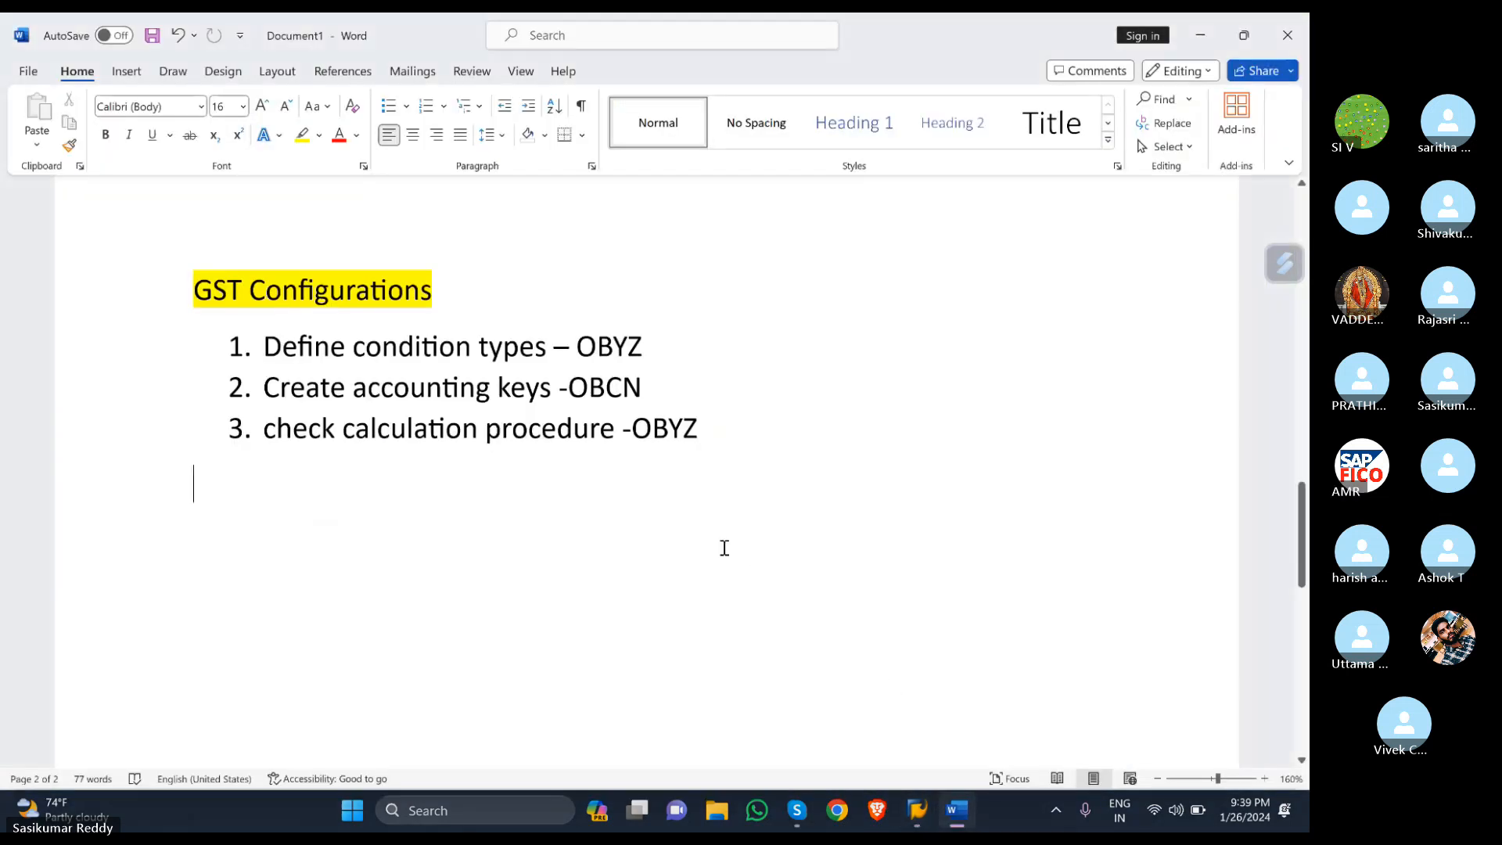
{"action": "left_click", "coordinate": [723, 416]}
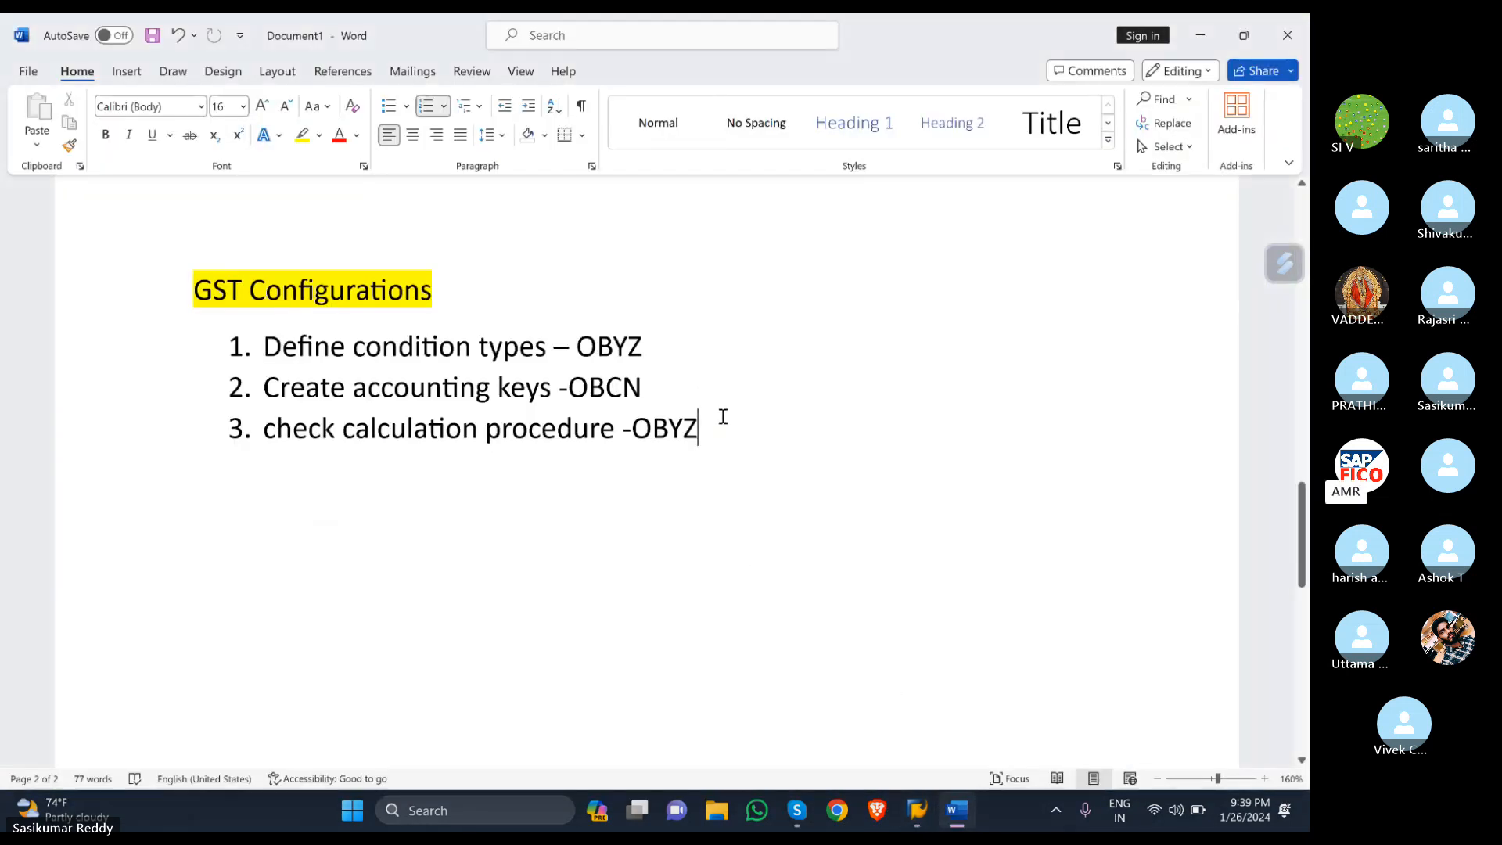
{"action": "key", "text": "Return"}
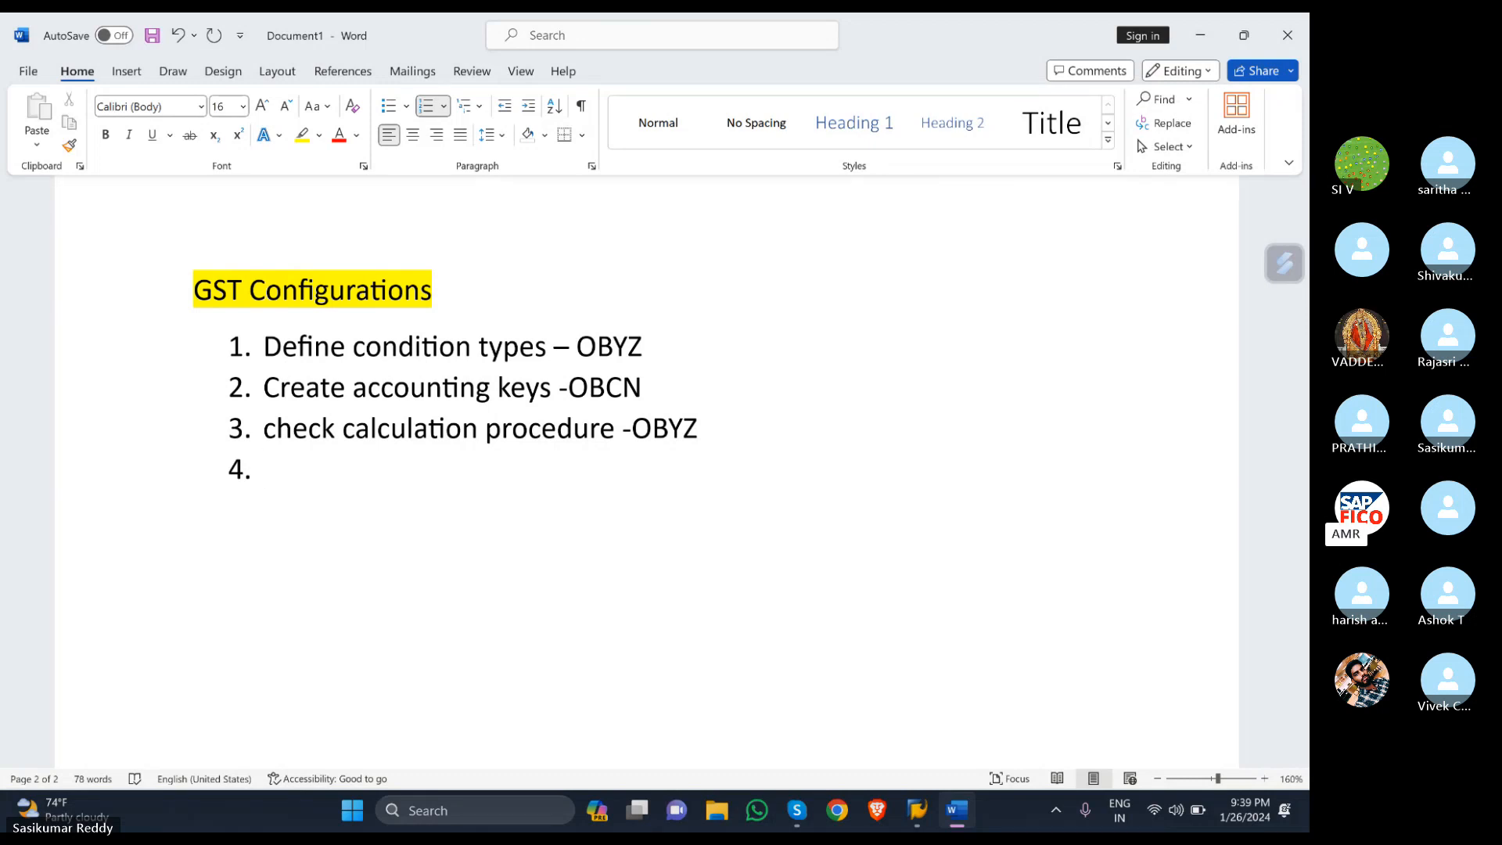
{"action": "type", "text": "ASS"}
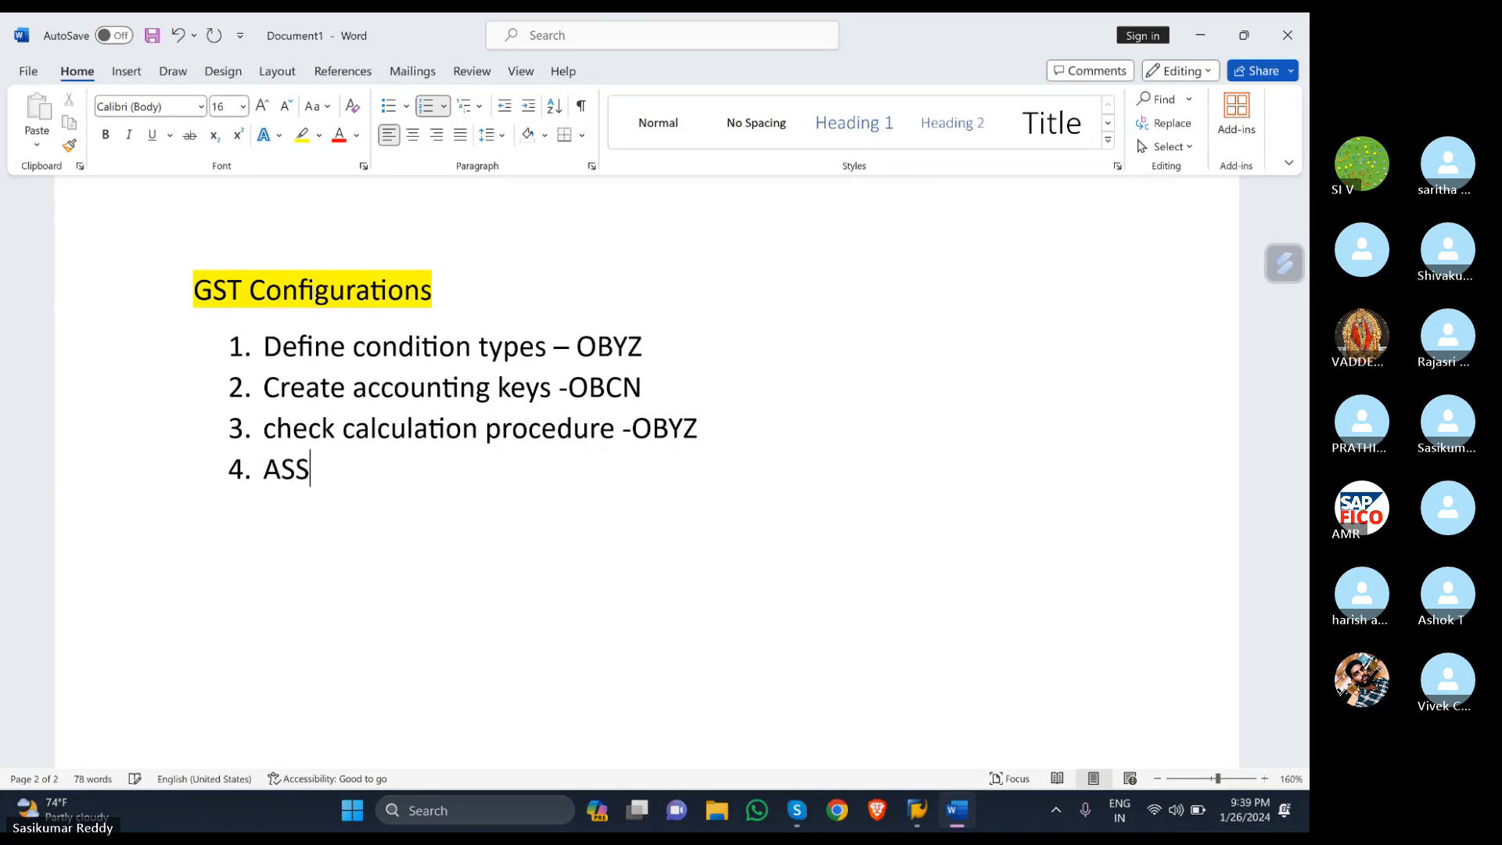
{"action": "key", "text": "BackSpace"}
{"action": "key", "text": "BackSpace"}
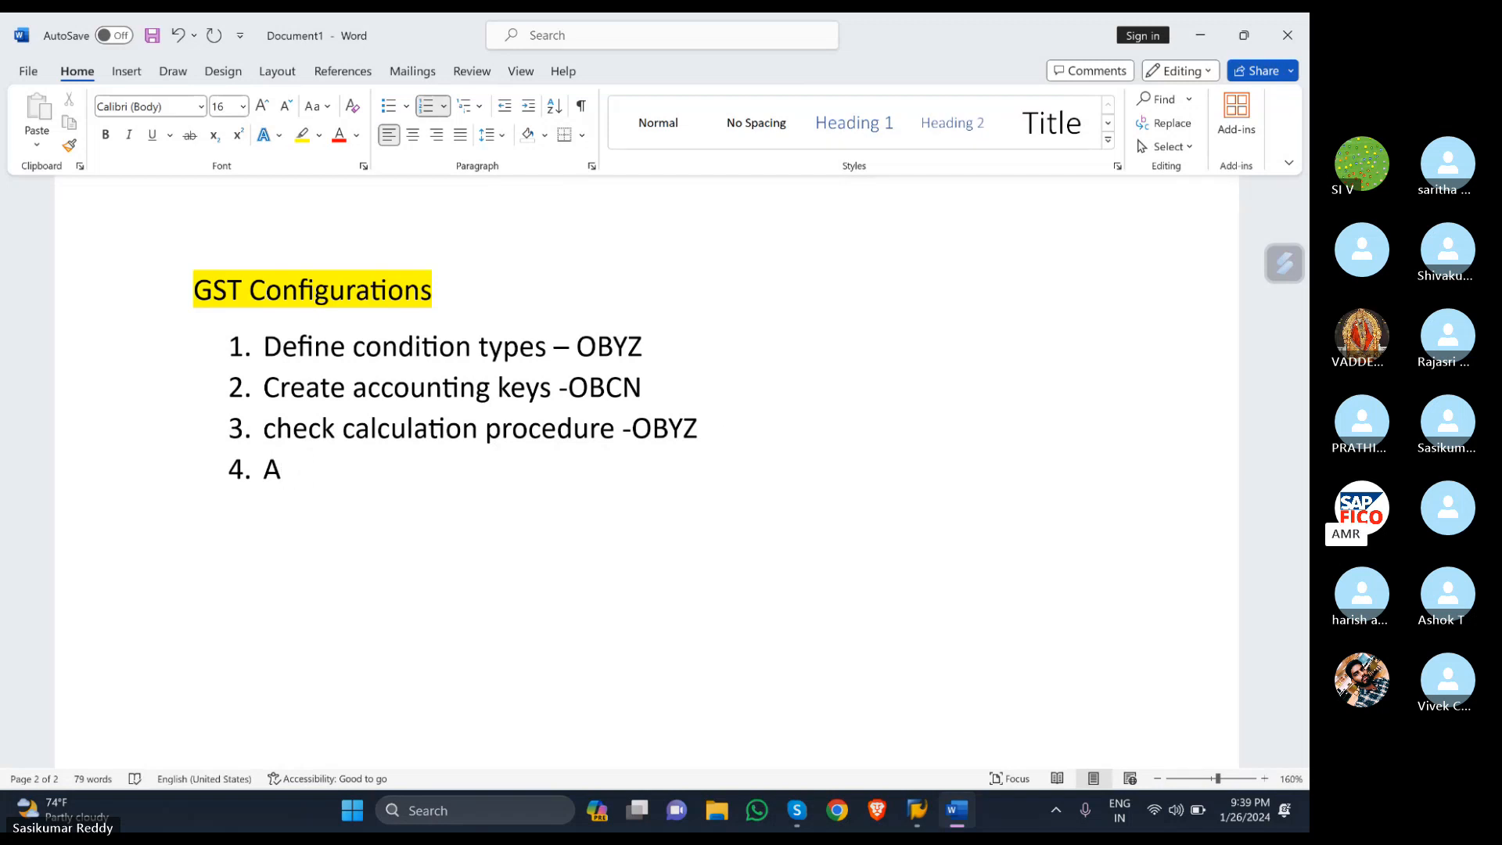
{"action": "type", "text": "ssign co"}
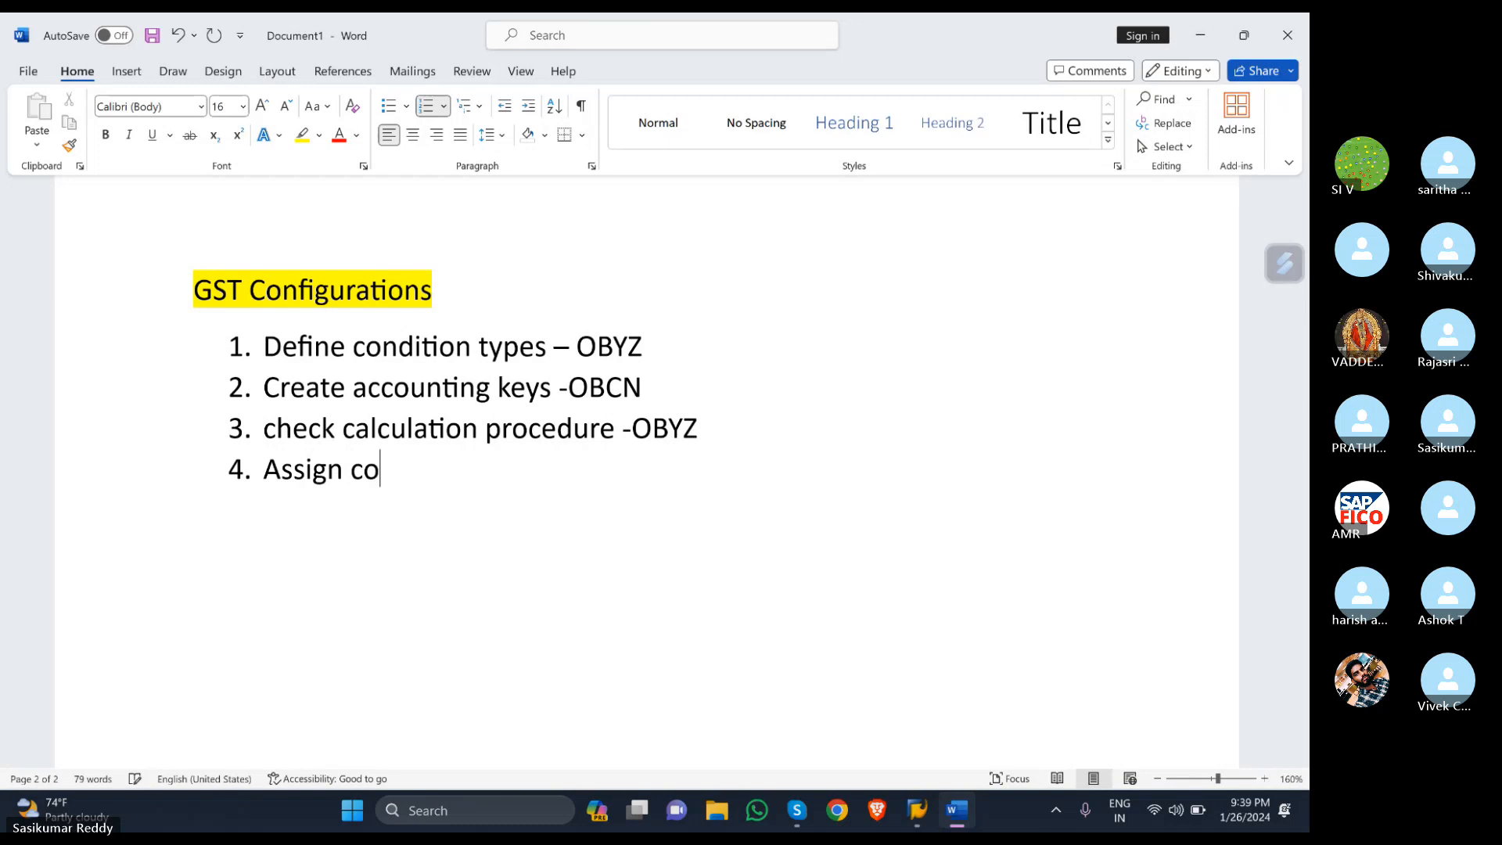
{"action": "type", "text": "unt"}
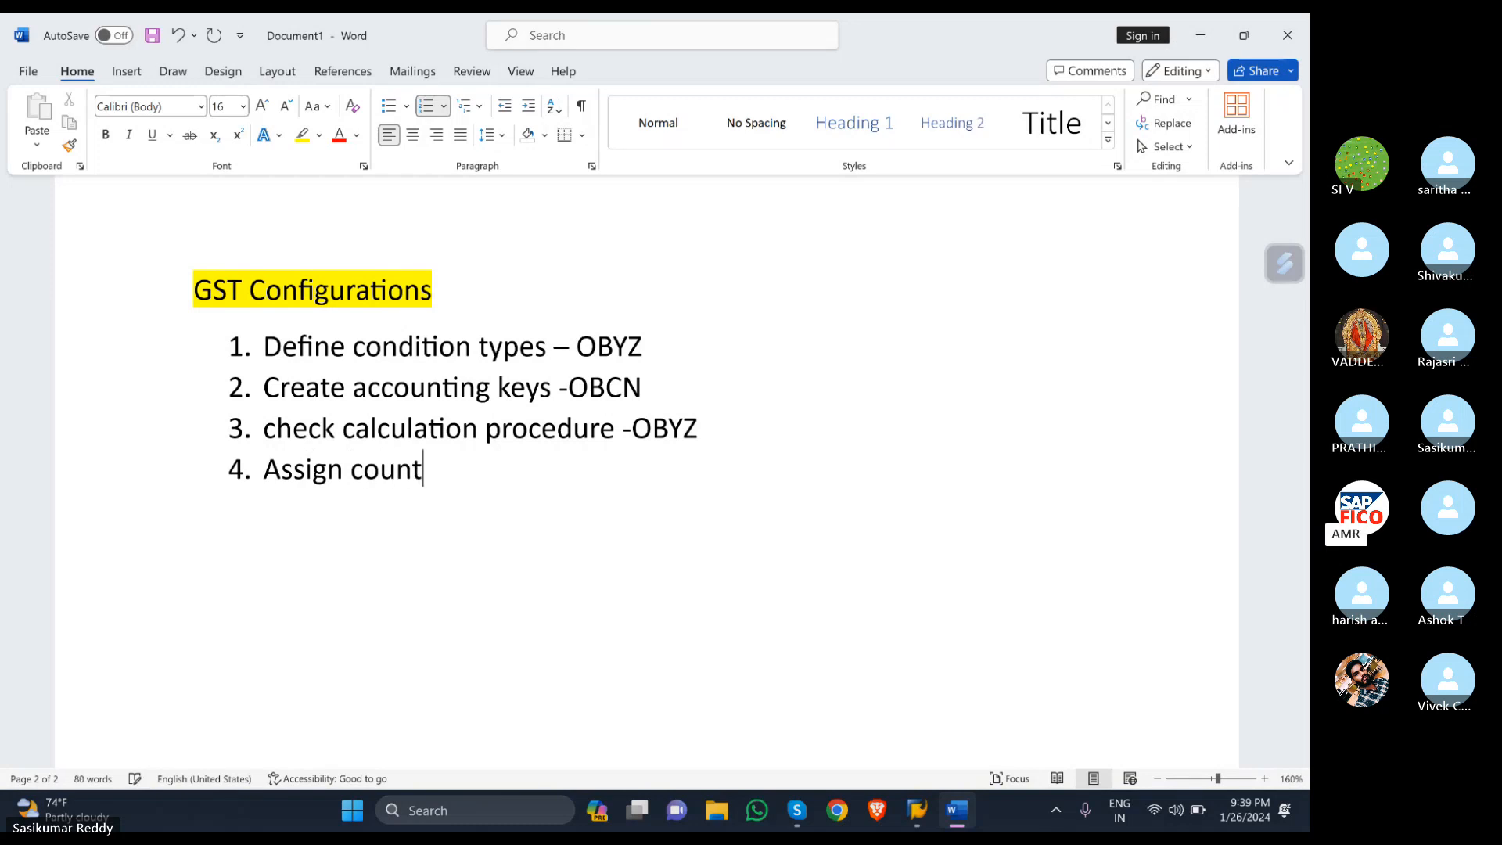
{"action": "type", "text": "ry to calcu"}
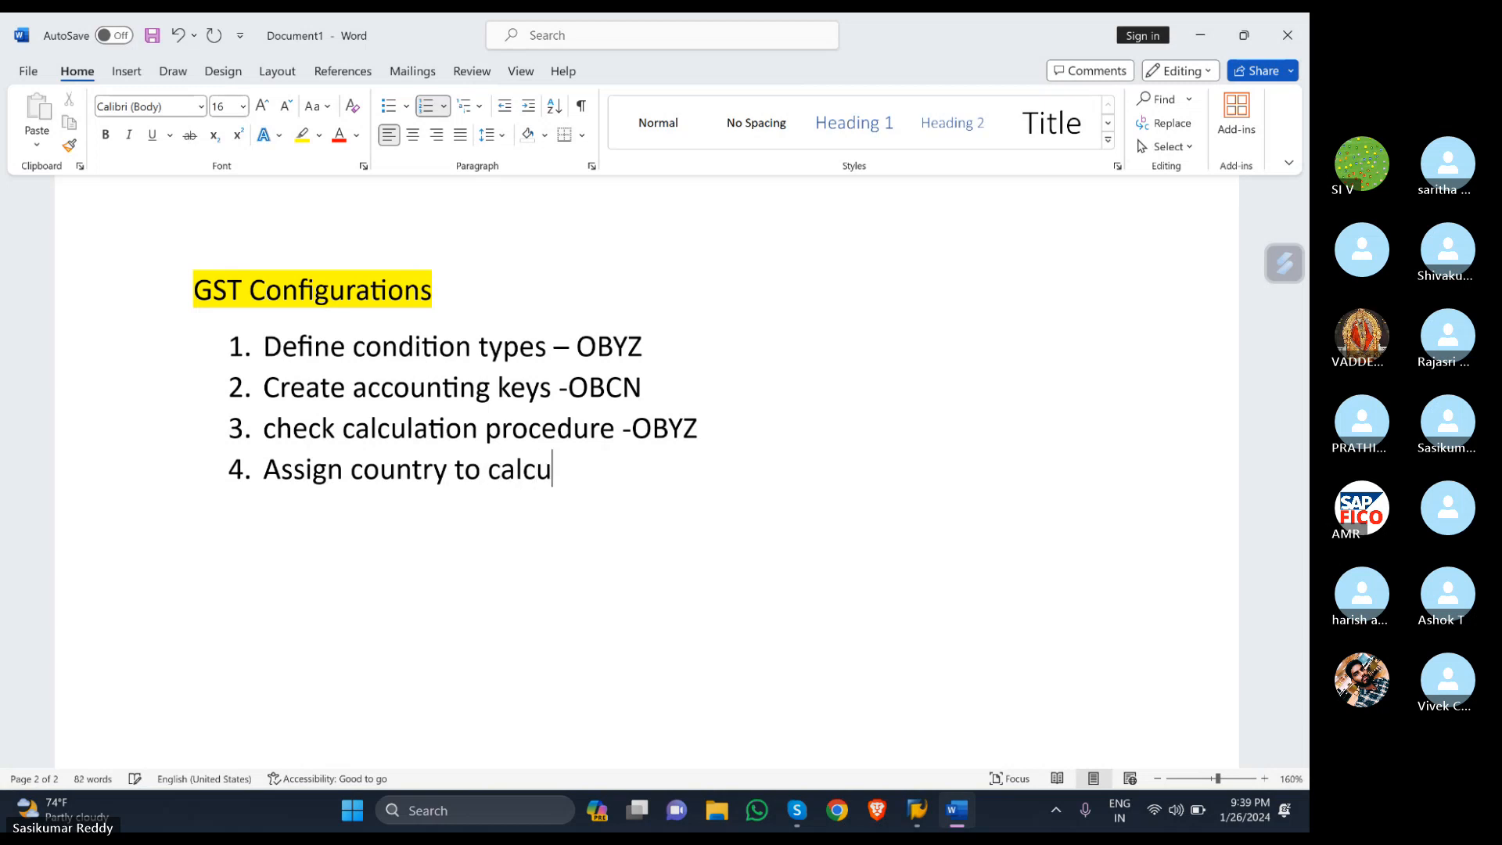
{"action": "type", "text": "lation "}
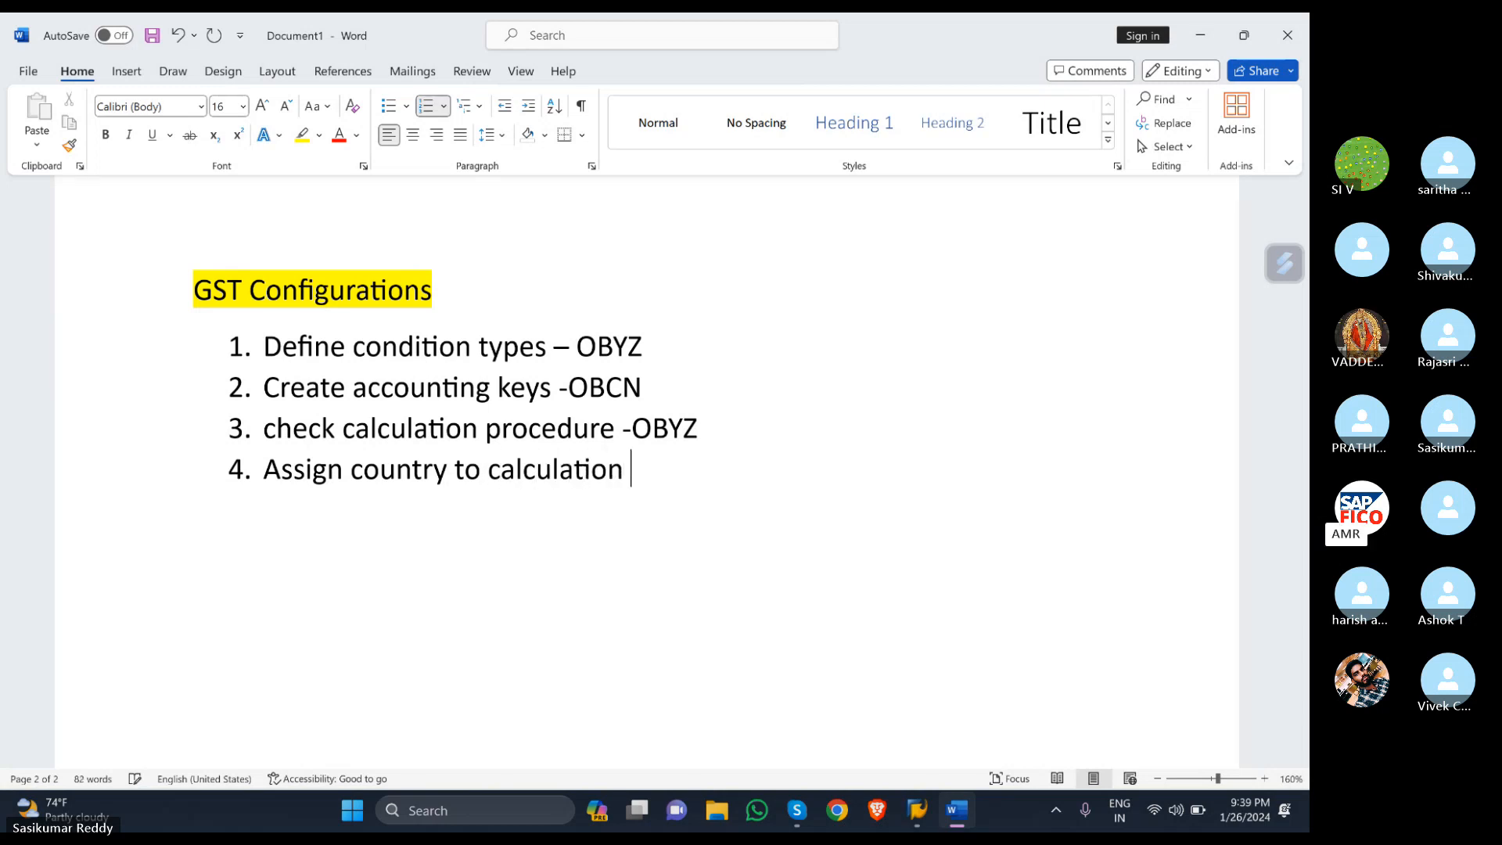
{"action": "type", "text": "proce"}
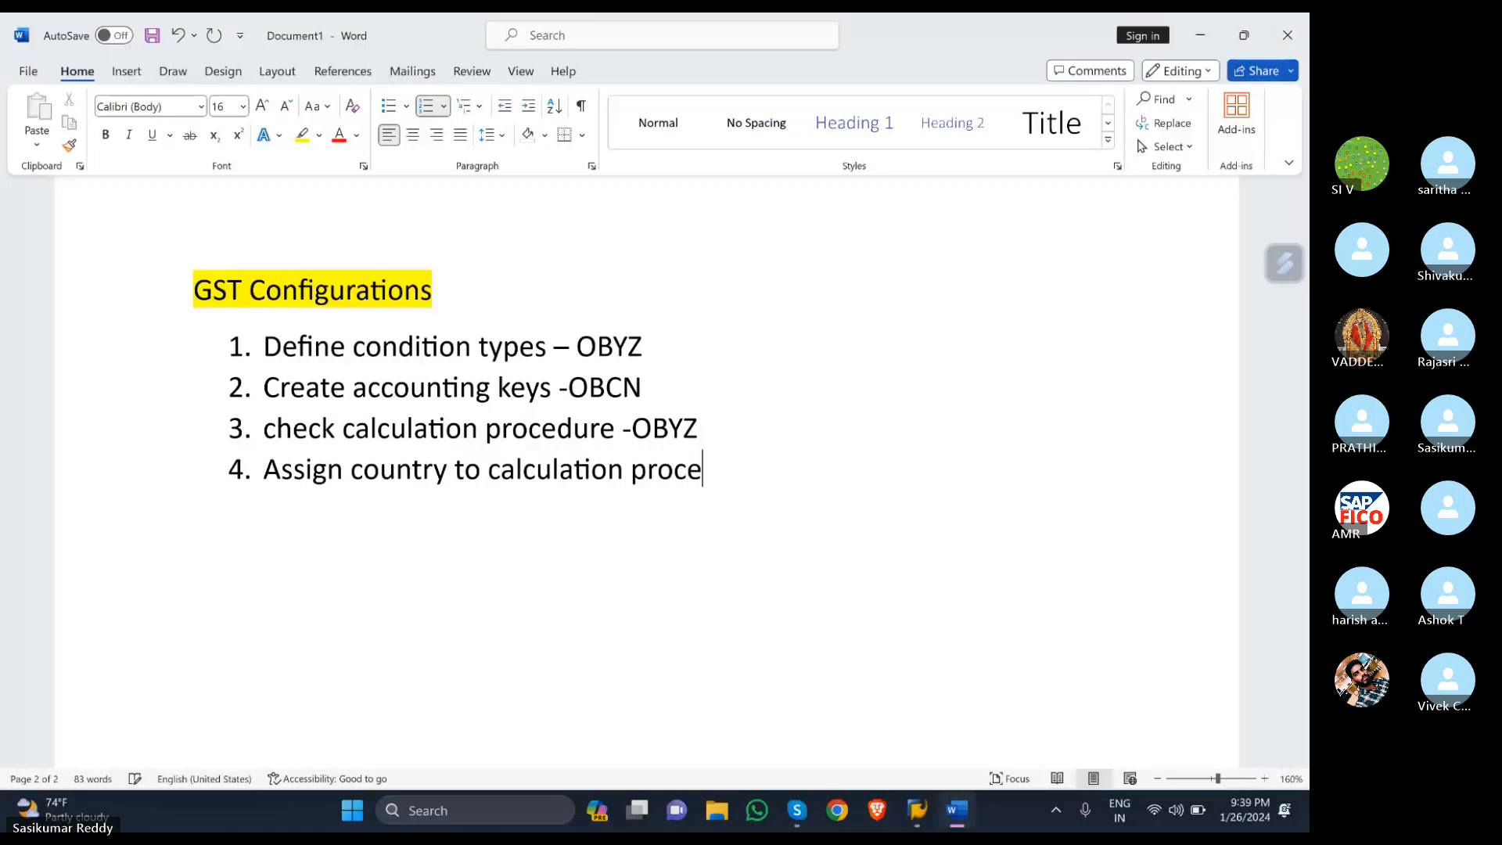
{"action": "type", "text": "dure-"}
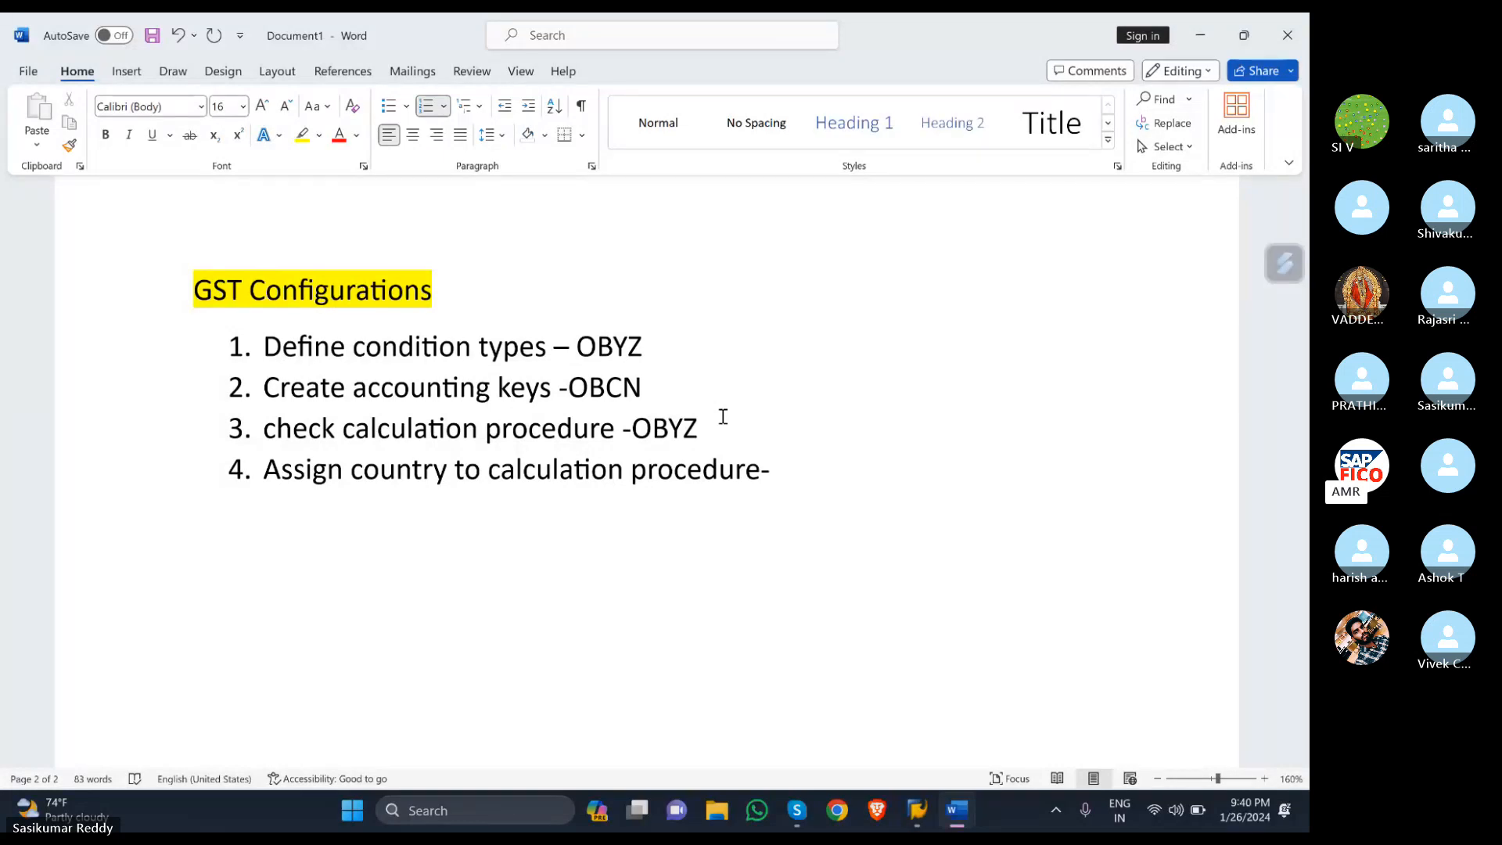
{"action": "type", "text": "OB"}
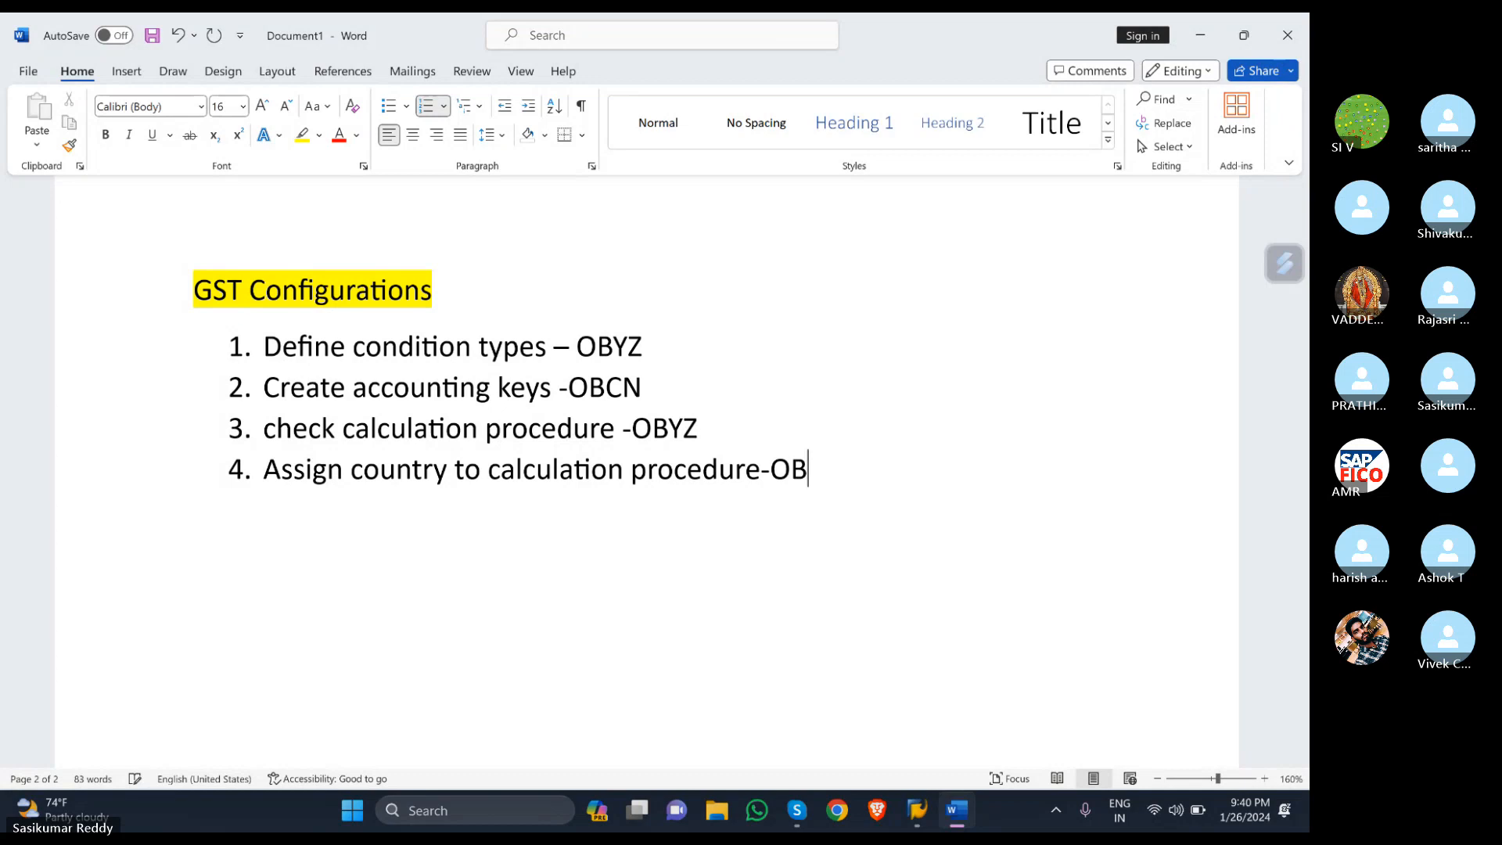
{"action": "type", "text": "BGD"}
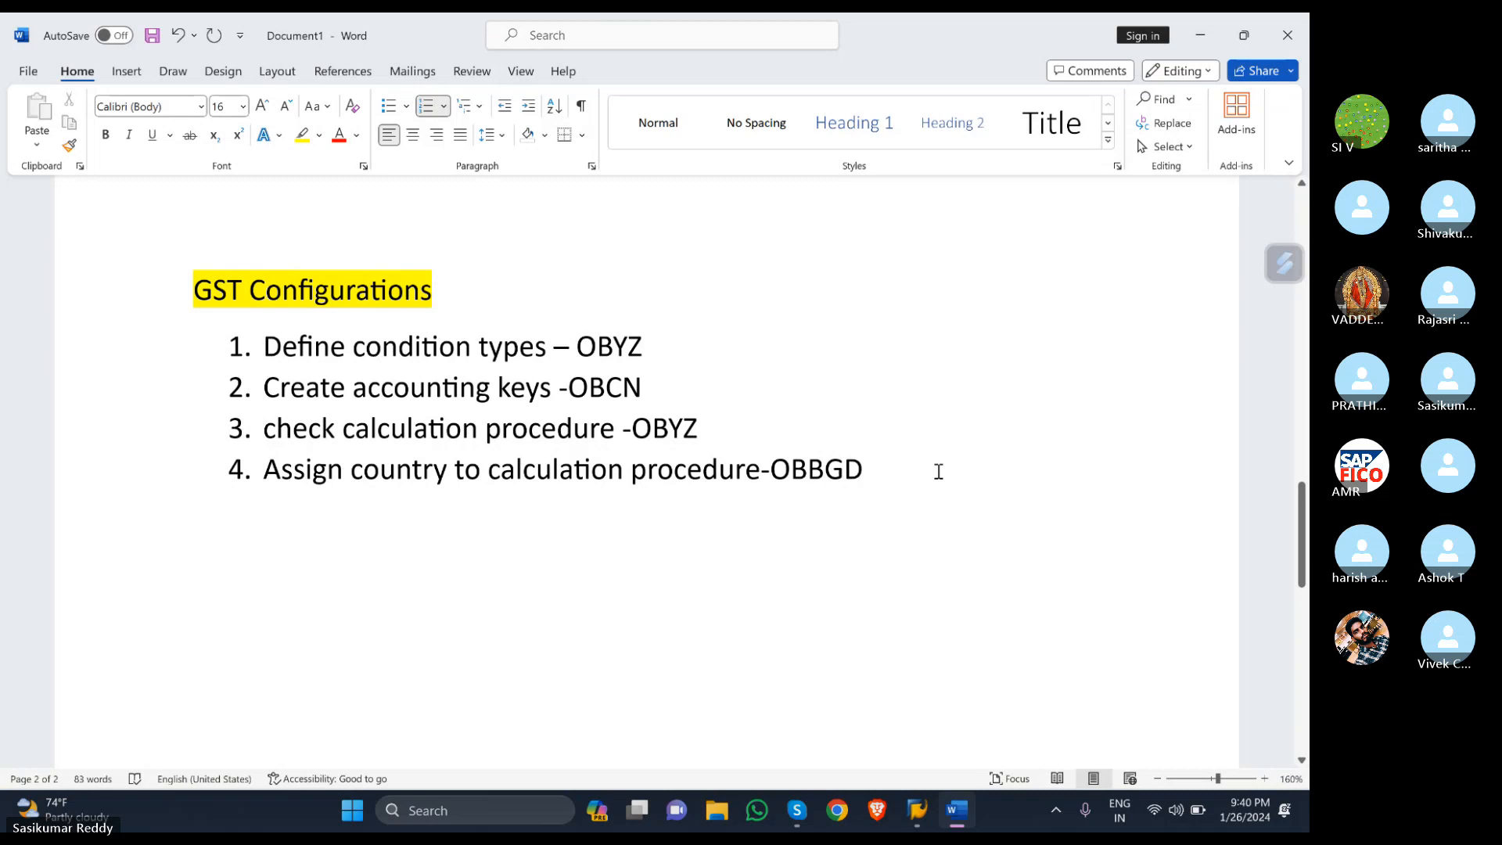
{"action": "key", "text": "BackSpace"}
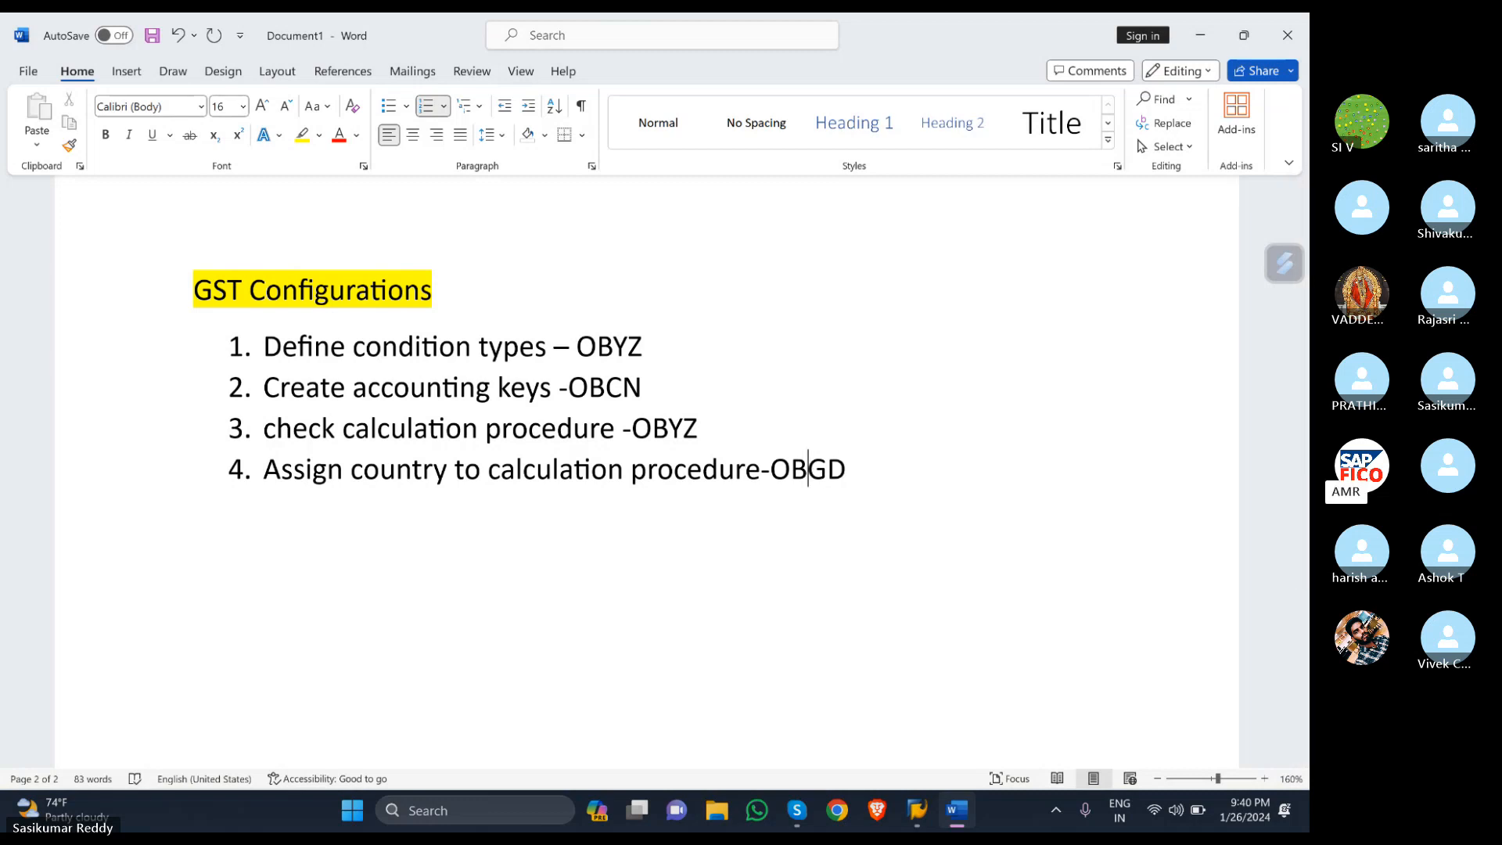
{"action": "left_click", "coordinate": [895, 464]}
{"action": "key", "text": "BackSpace"}
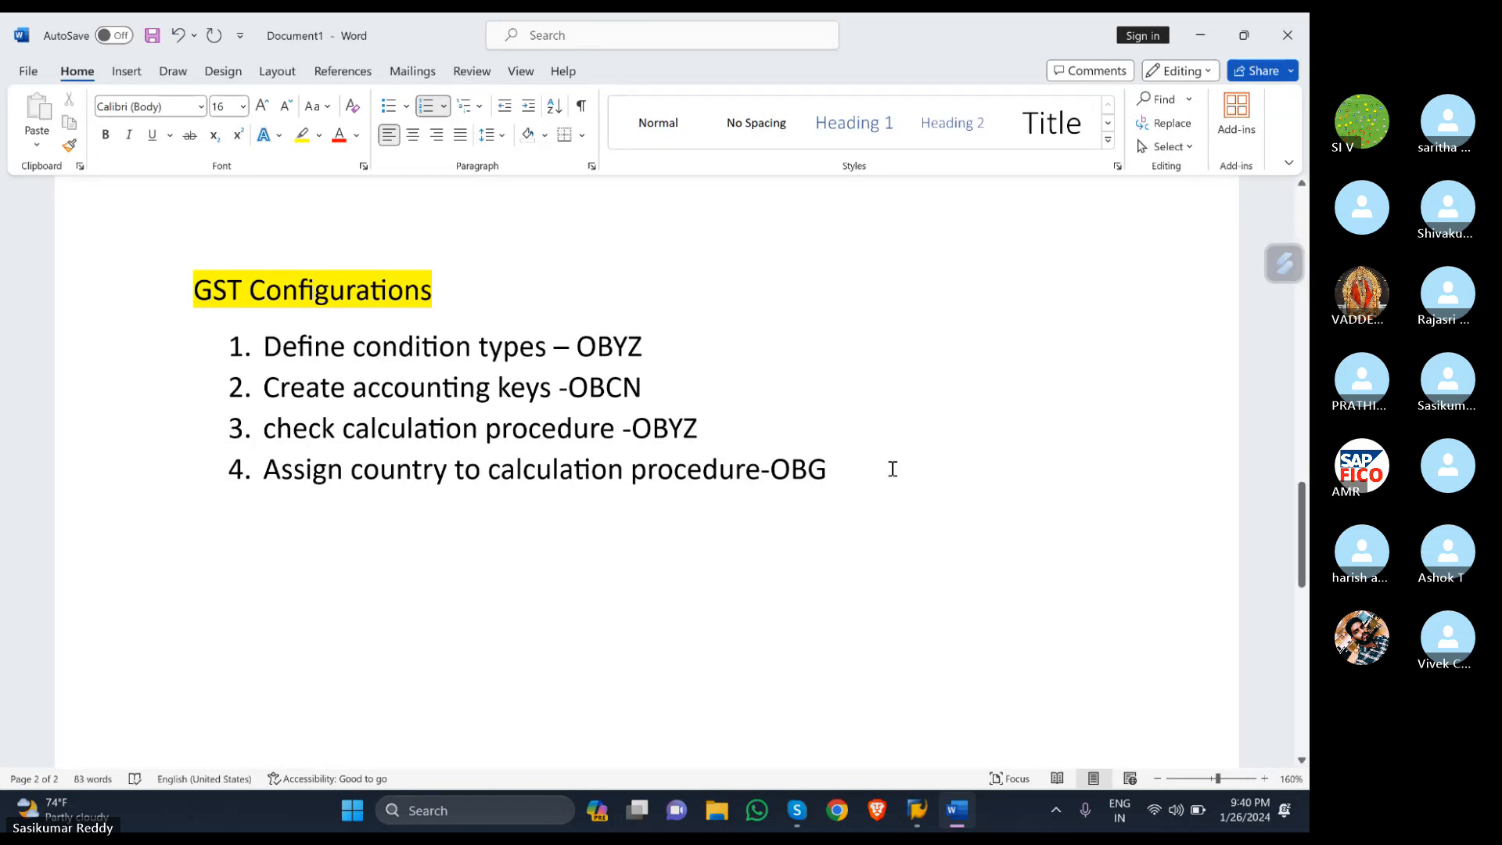
{"action": "key", "text": "Left"}
{"action": "type", "text": "B"}
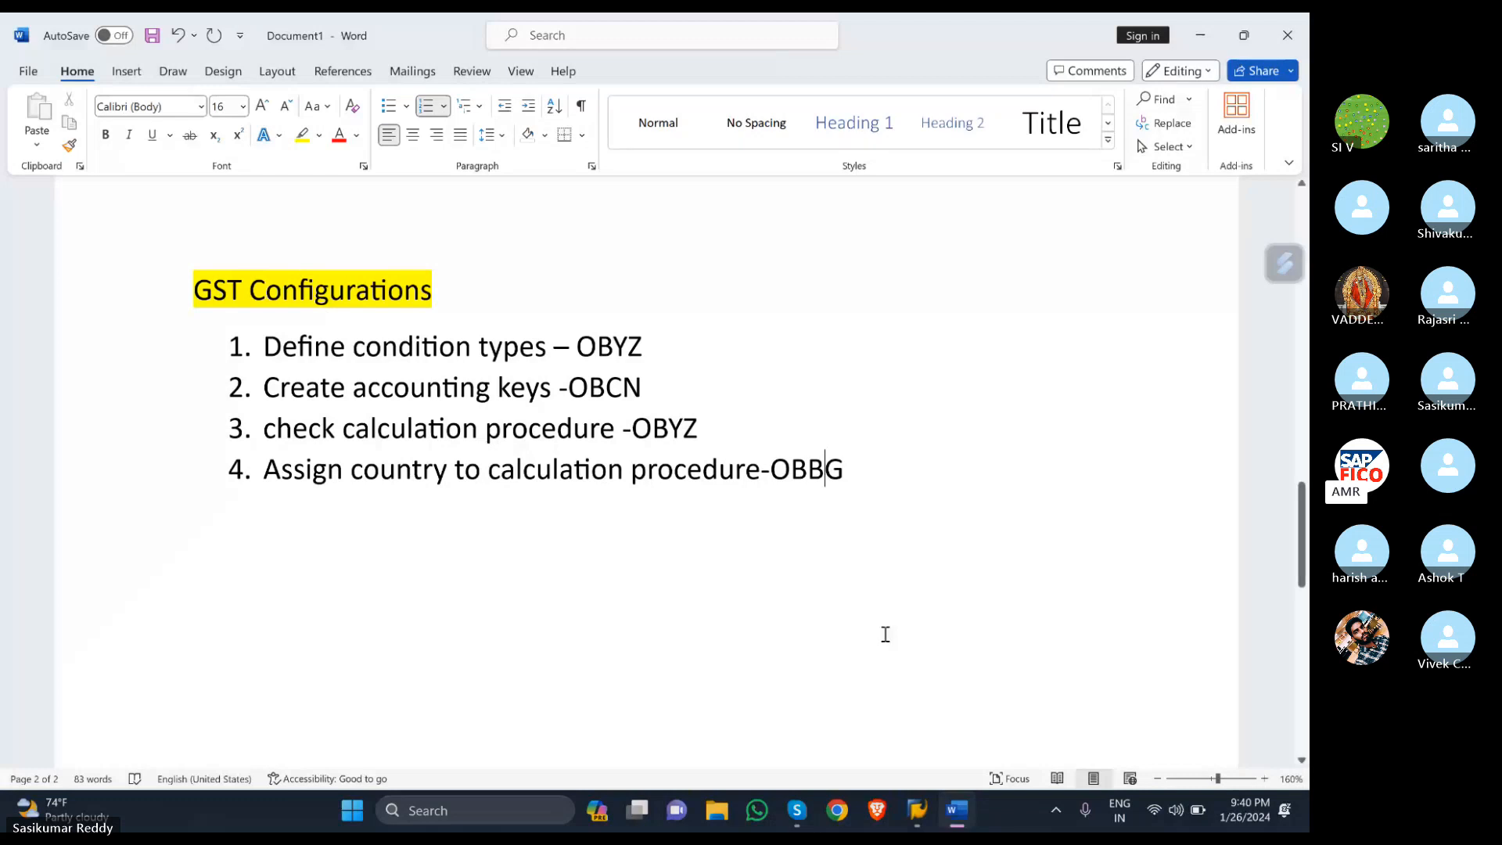
- Back in SAP, run transaction OBBG via /NOBBG
{"action": "mouse_move", "coordinate": [923, 813]}
{"action": "left_click", "coordinate": [958, 721]}
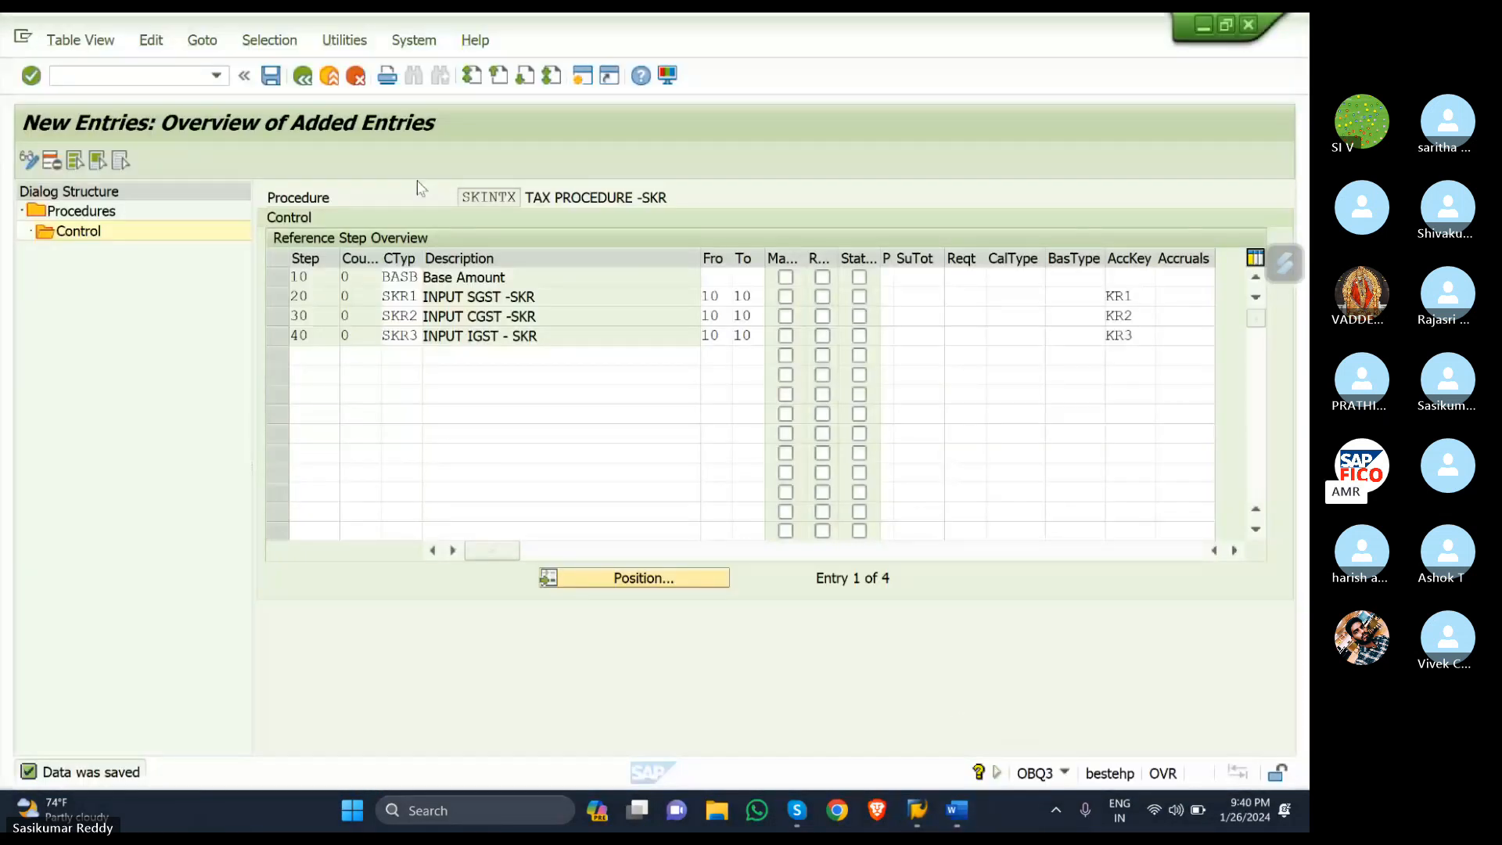
{"action": "left_click", "coordinate": [166, 78]}
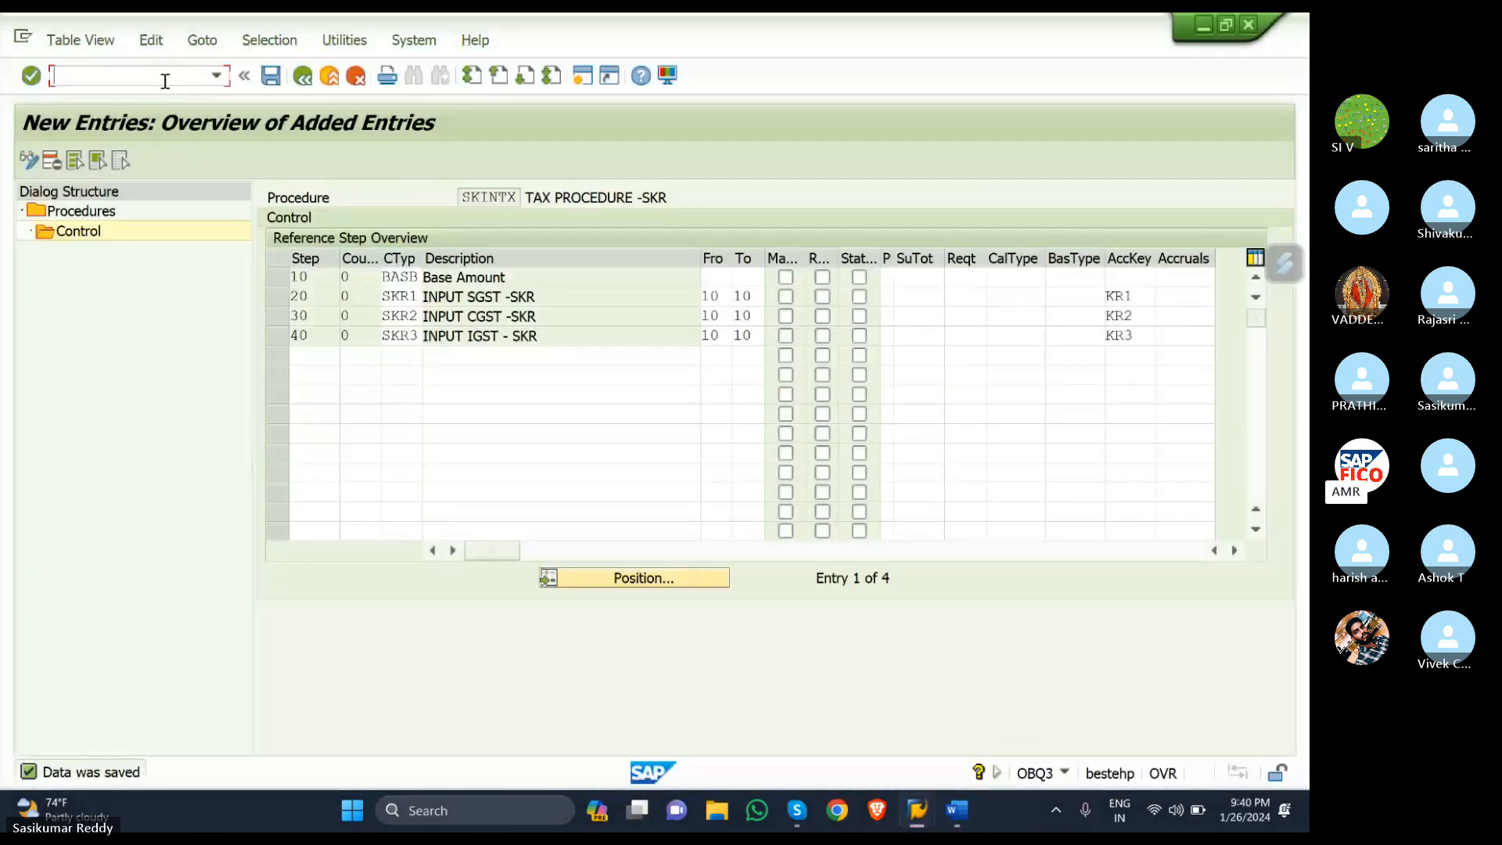
{"action": "type", "text": "/NO"}
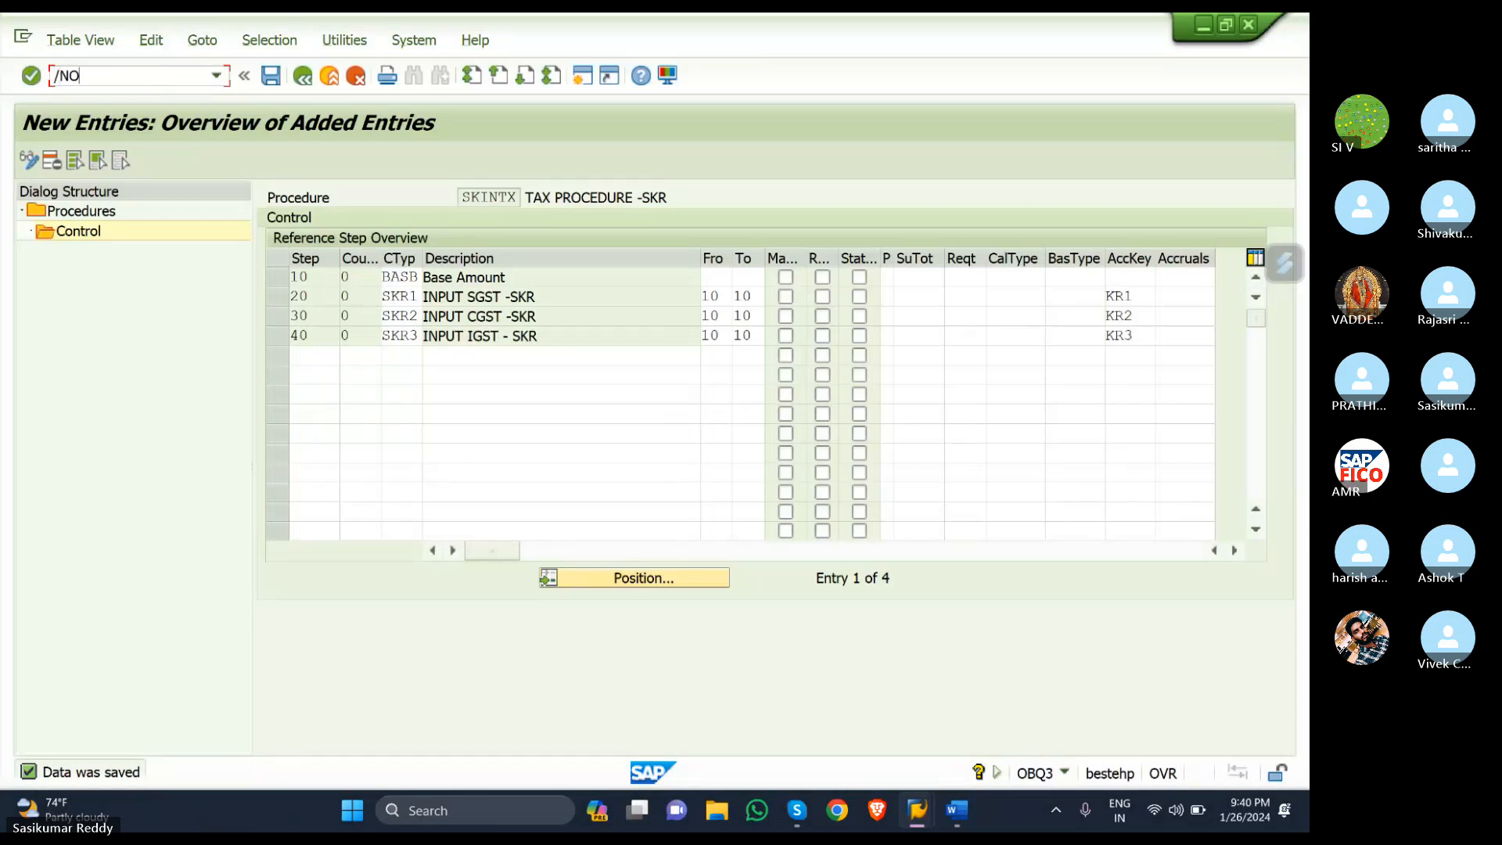
{"action": "type", "text": "BBG"}
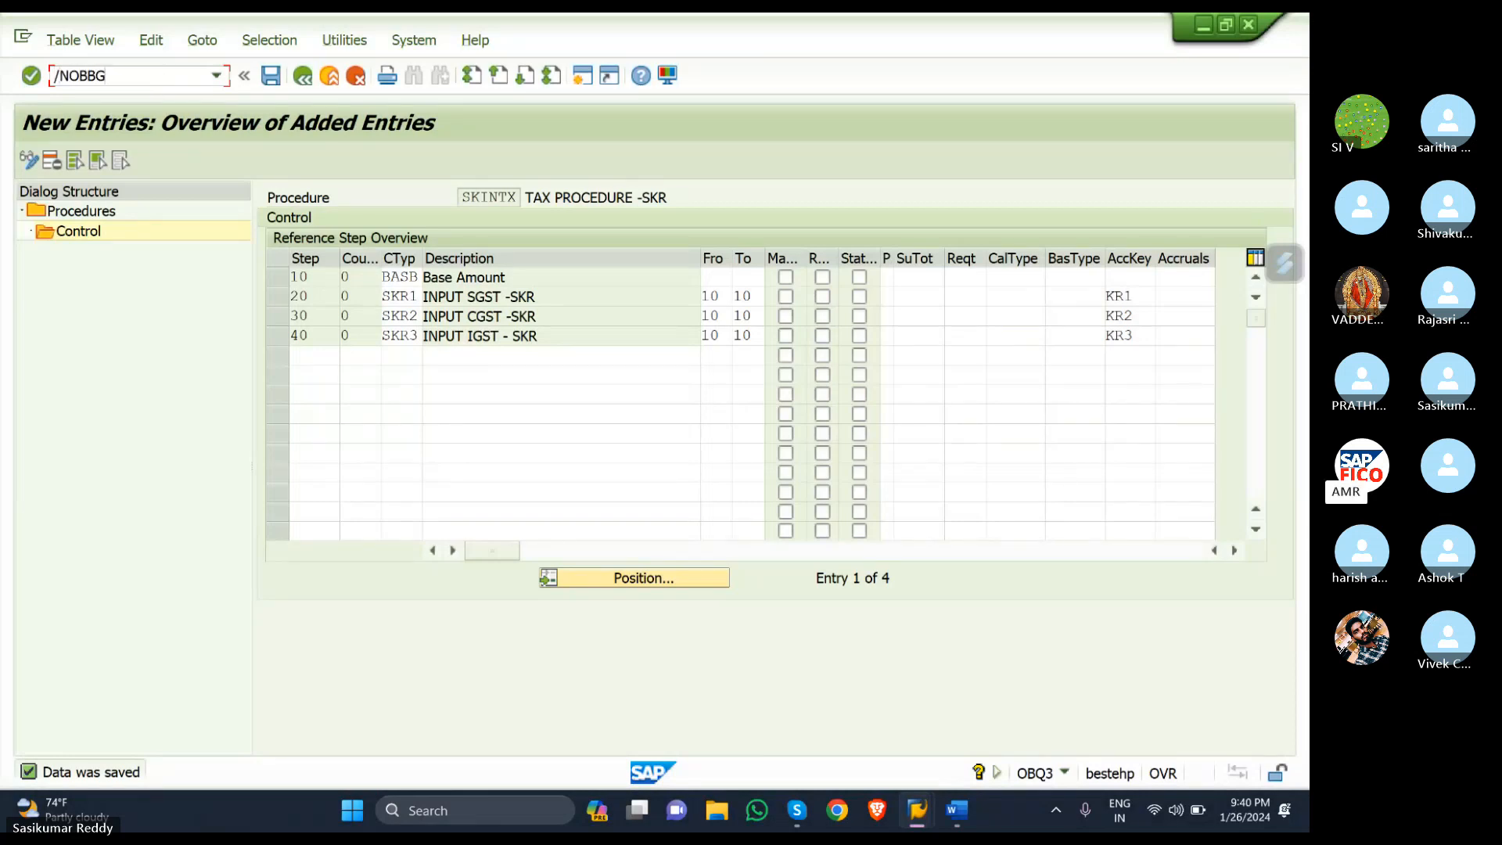
{"action": "key", "text": "Return"}
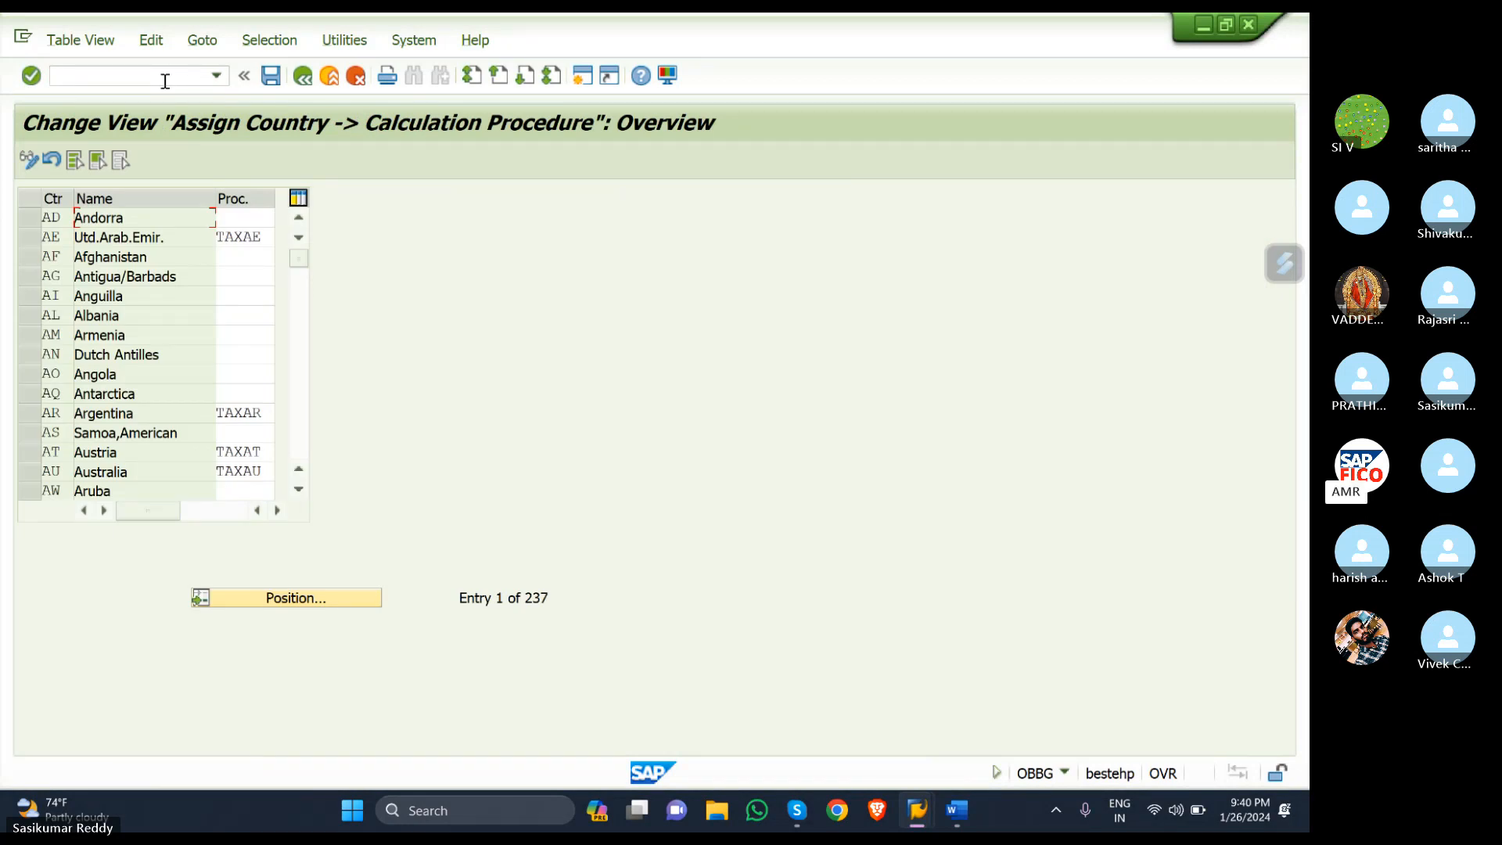
- Position the country assignment list at India (IN)
{"action": "left_click", "coordinate": [304, 600]}
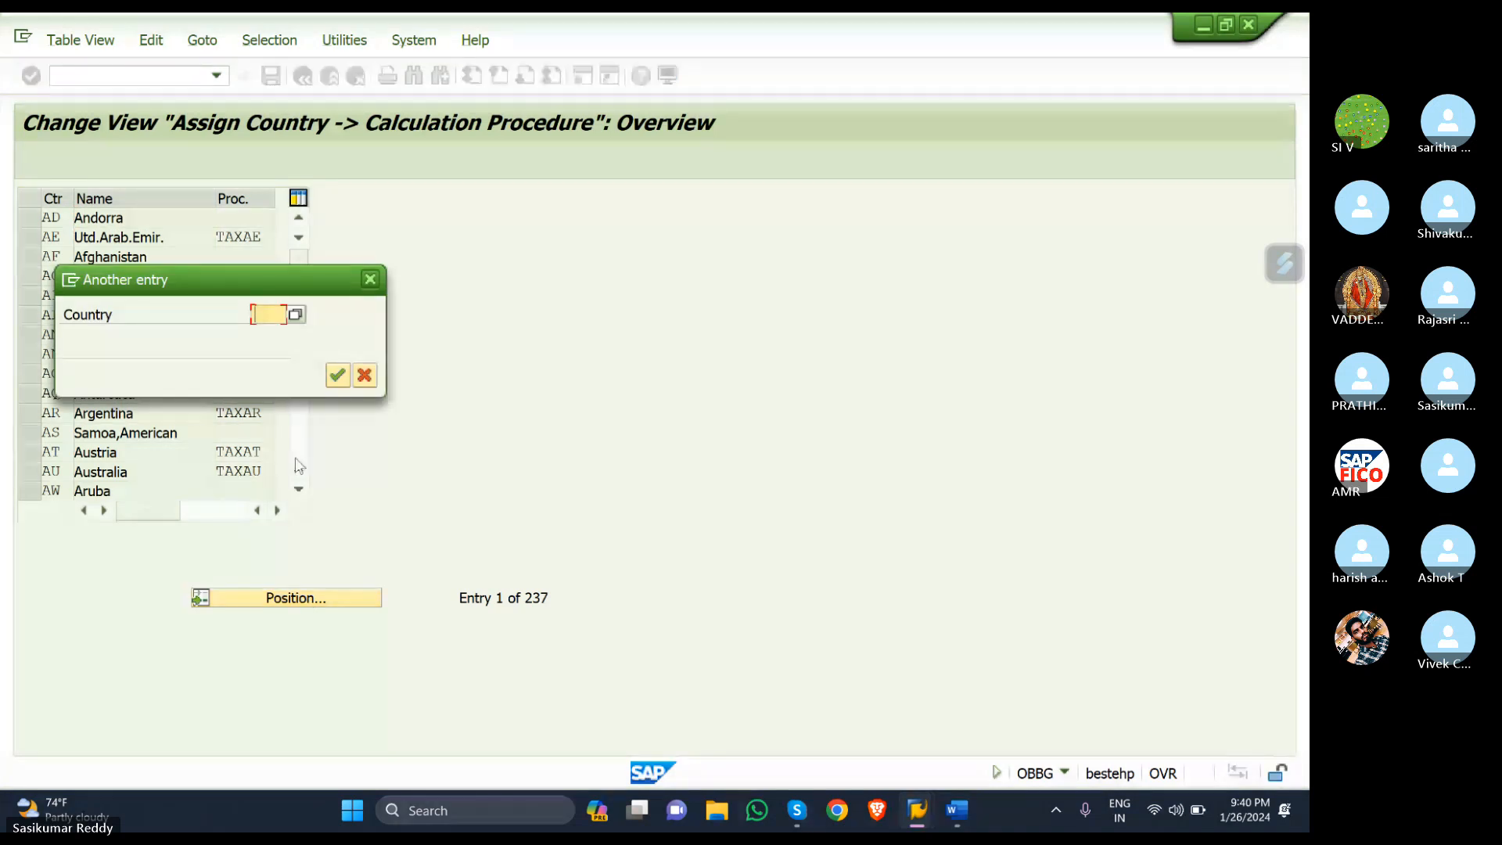
{"action": "type", "text": "IN"}
{"action": "key", "text": "Return"}
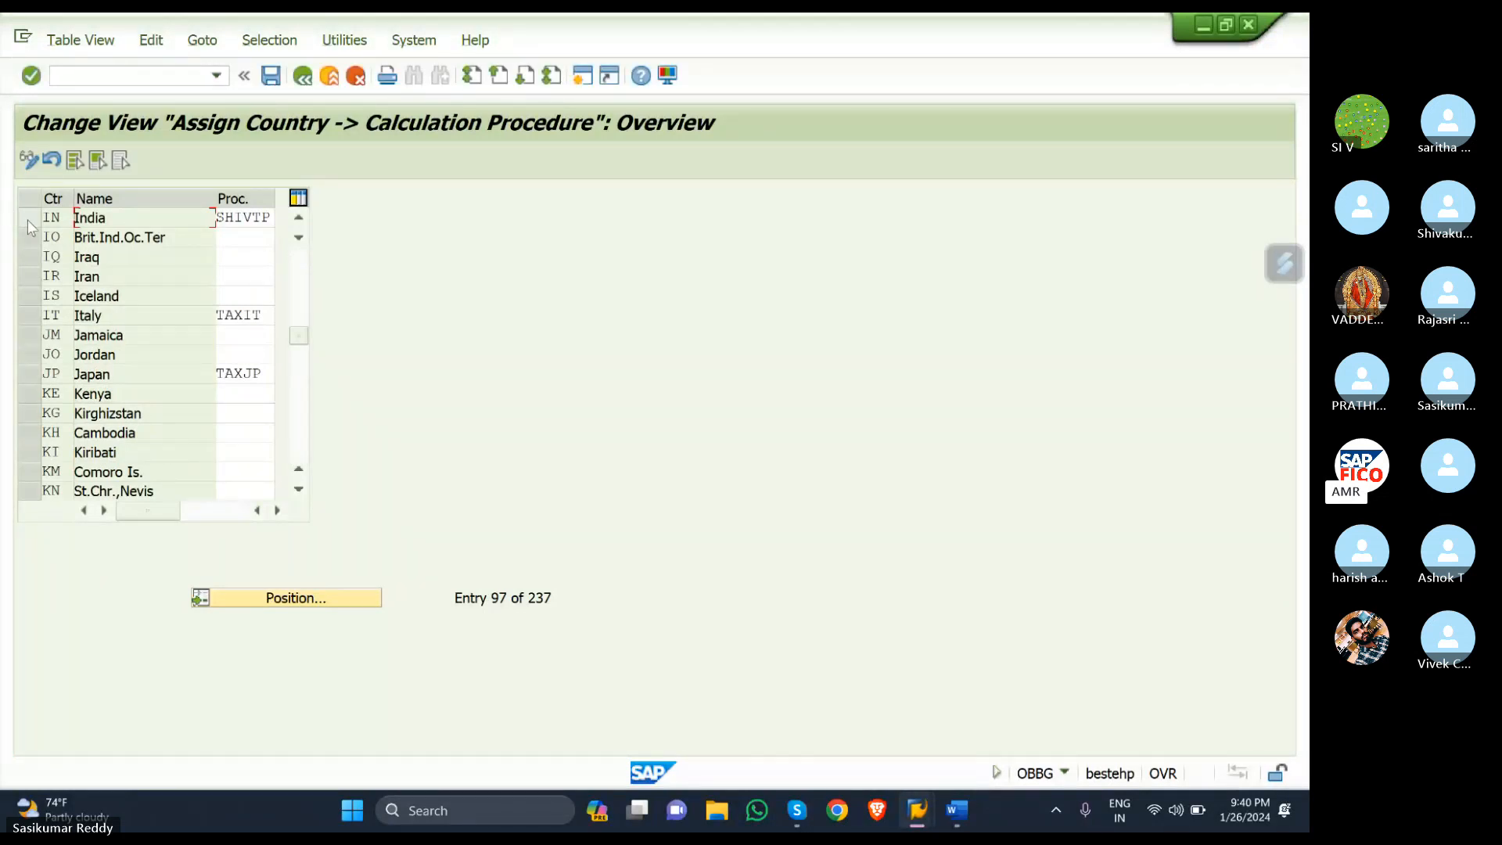
- Replace India's procedure SHIVTP with SKINTX and save it under the customizing request
{"action": "left_click", "coordinate": [263, 218]}
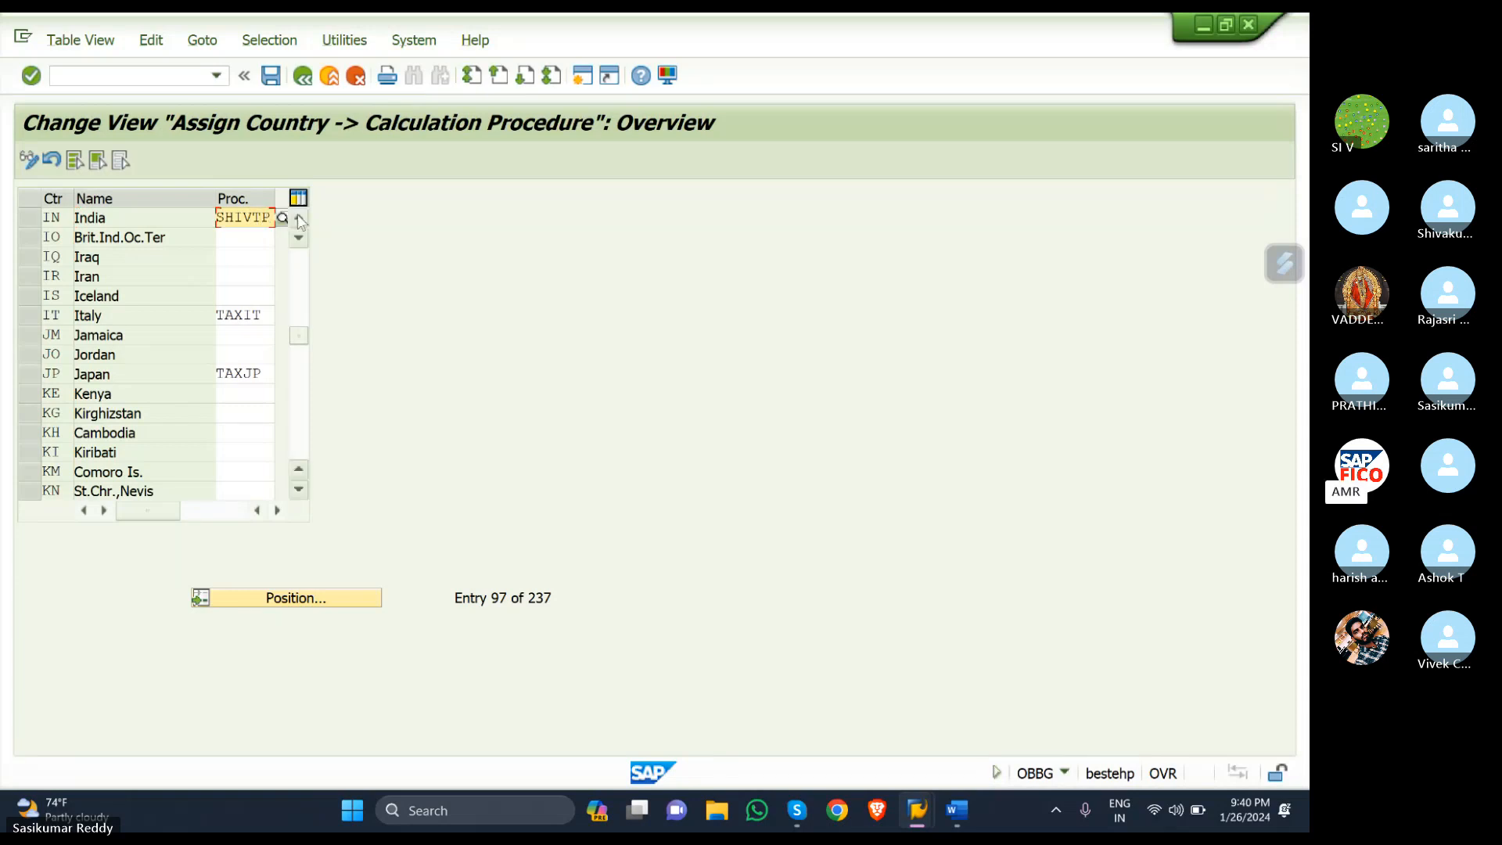
{"action": "key", "text": "BackSpace"}
{"action": "key", "text": "BackSpace"}
{"action": "key", "text": "BackSpace"}
{"action": "key", "text": "BackSpace"}
{"action": "key", "text": "BackSpace"}
{"action": "key", "text": "BackSpace"}
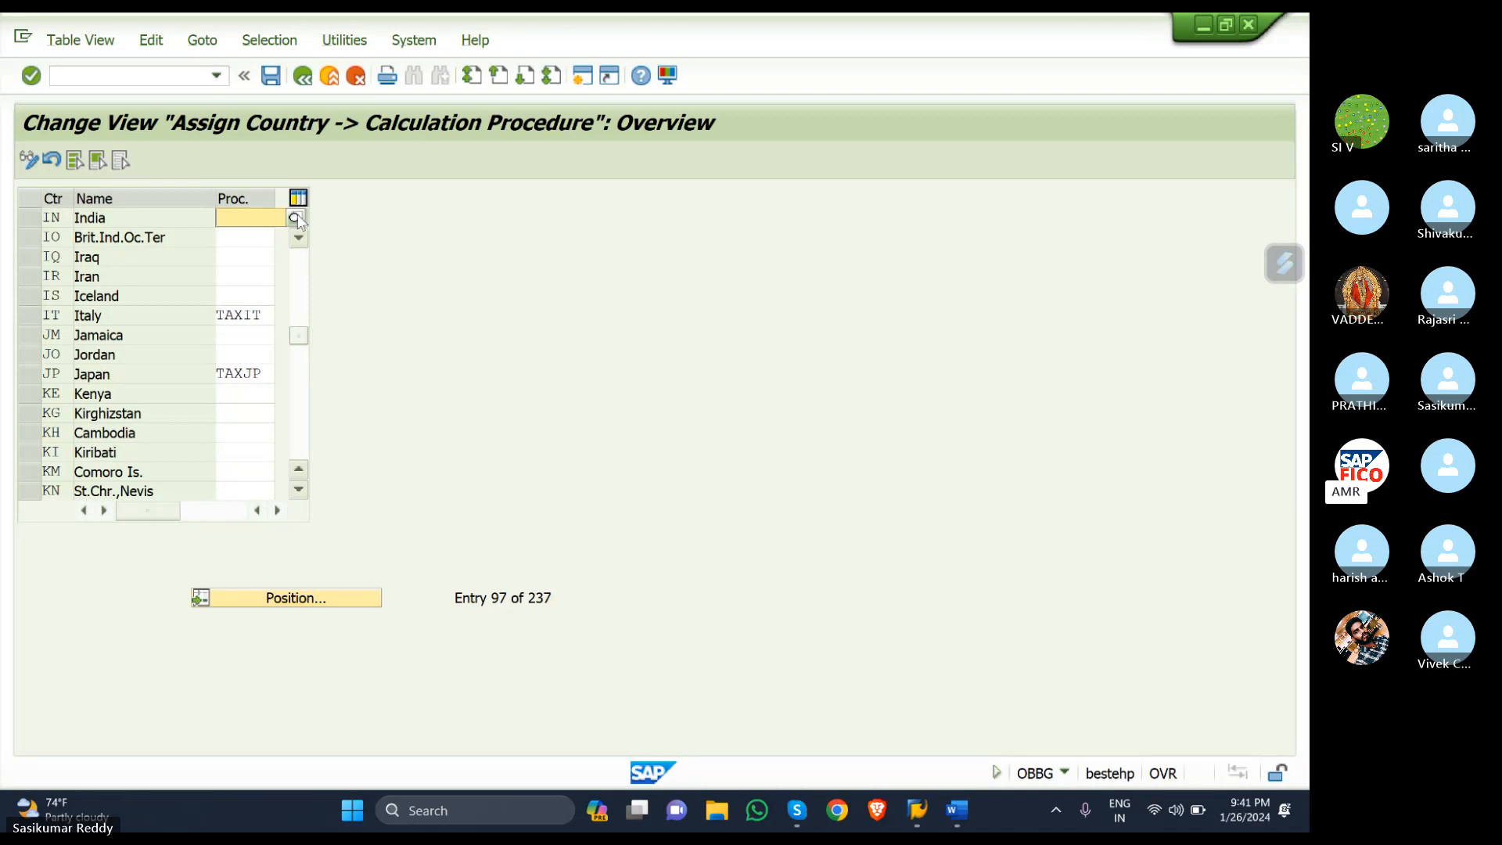
{"action": "type", "text": "SK"}
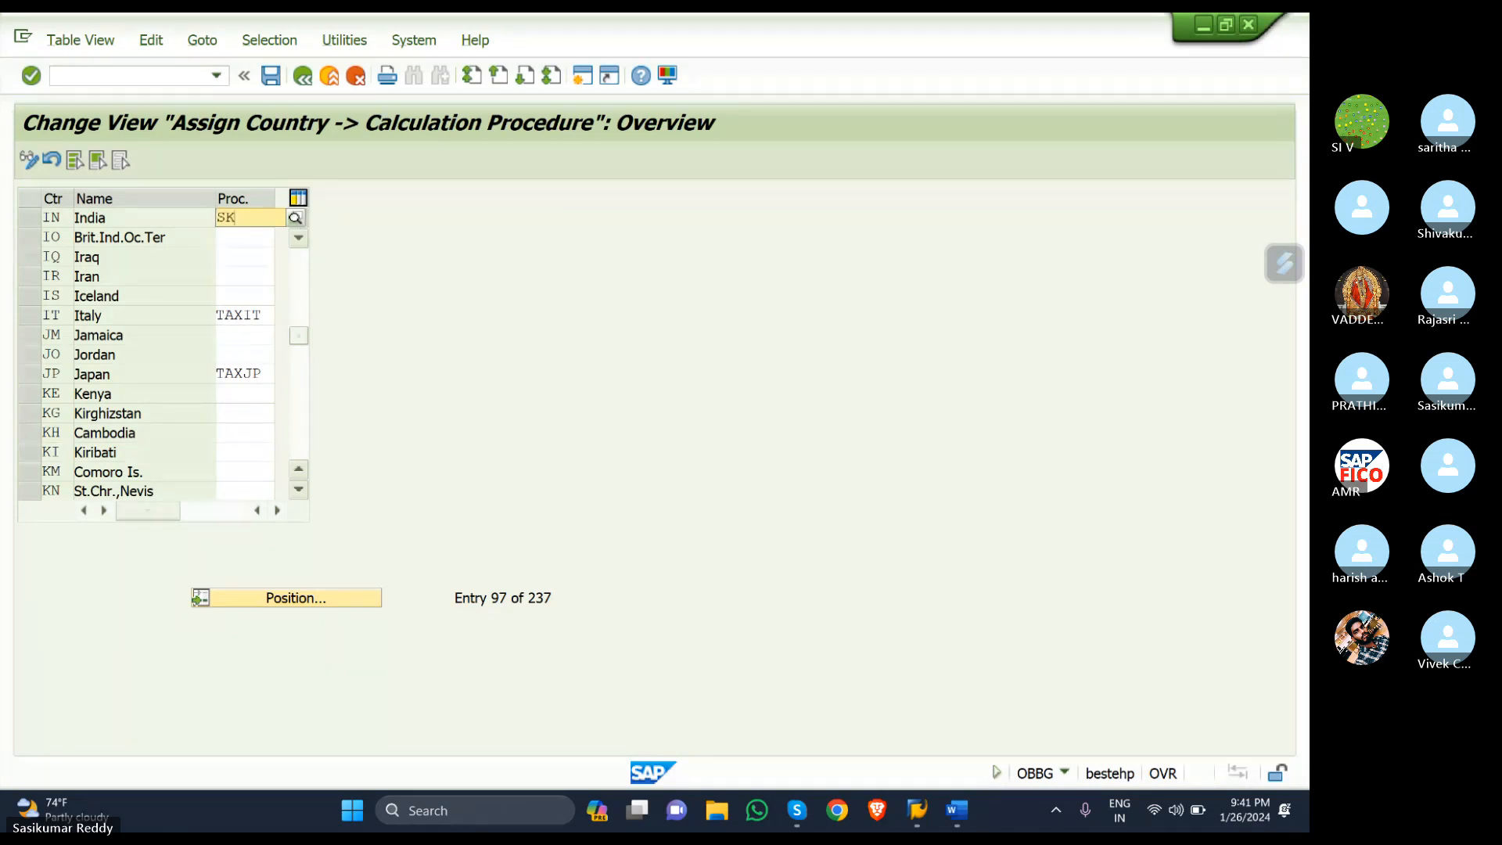
{"action": "left_click", "coordinate": [296, 218]}
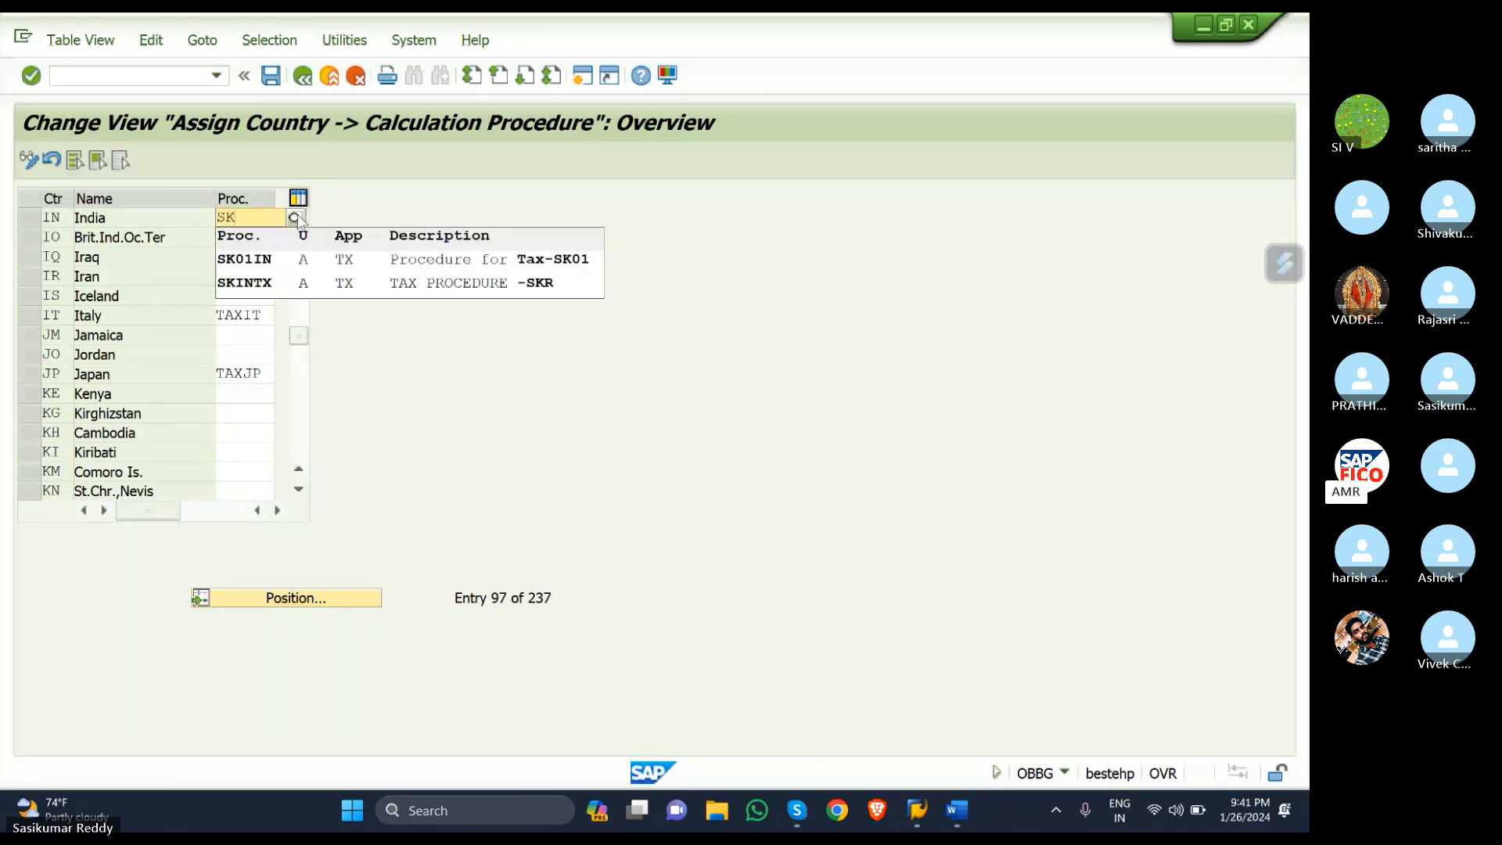
{"action": "left_click", "coordinate": [327, 283]}
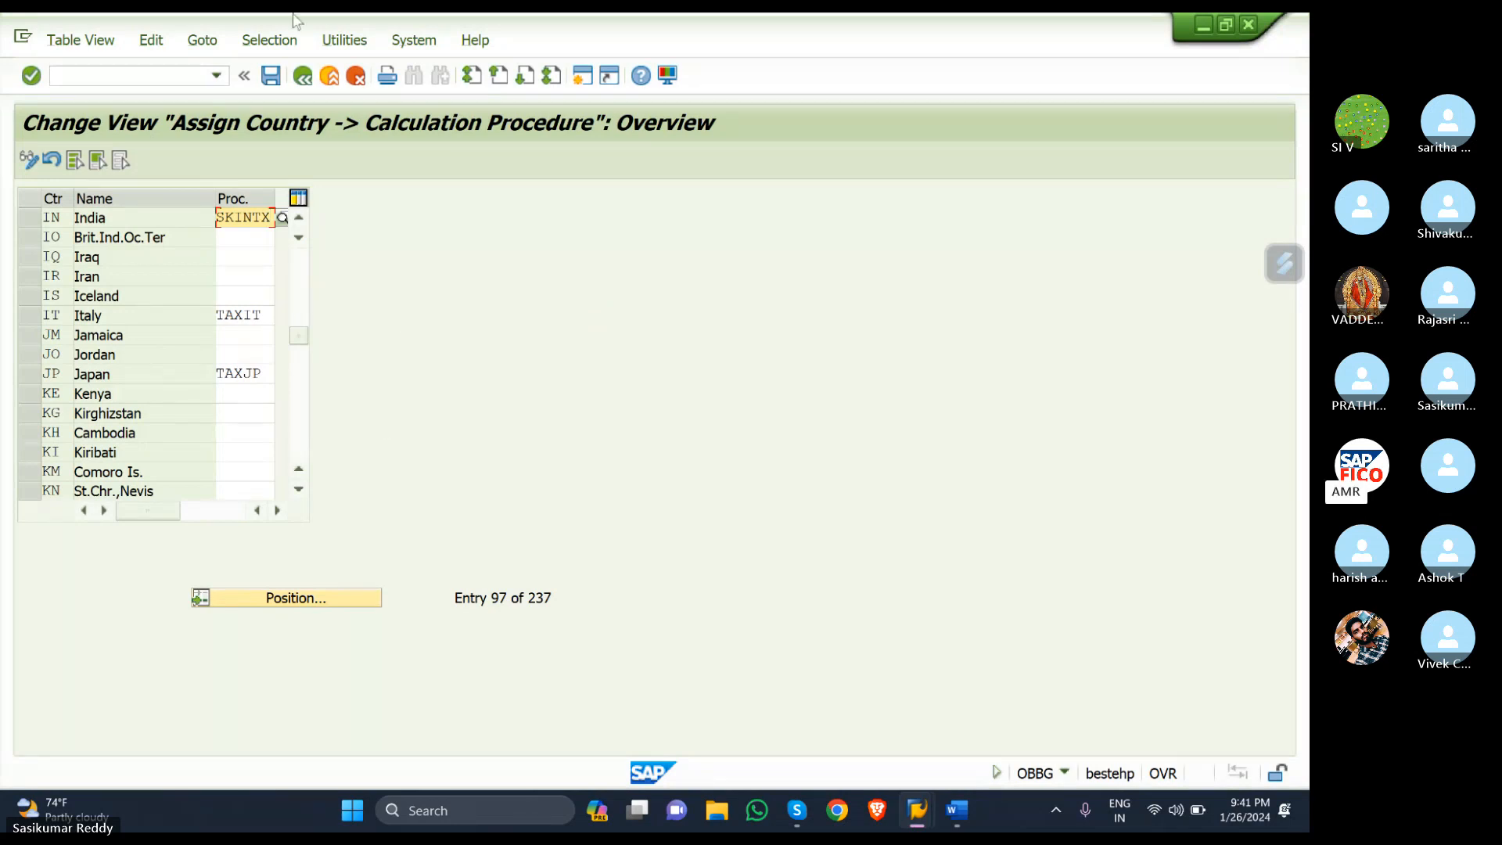
{"action": "left_click", "coordinate": [270, 76]}
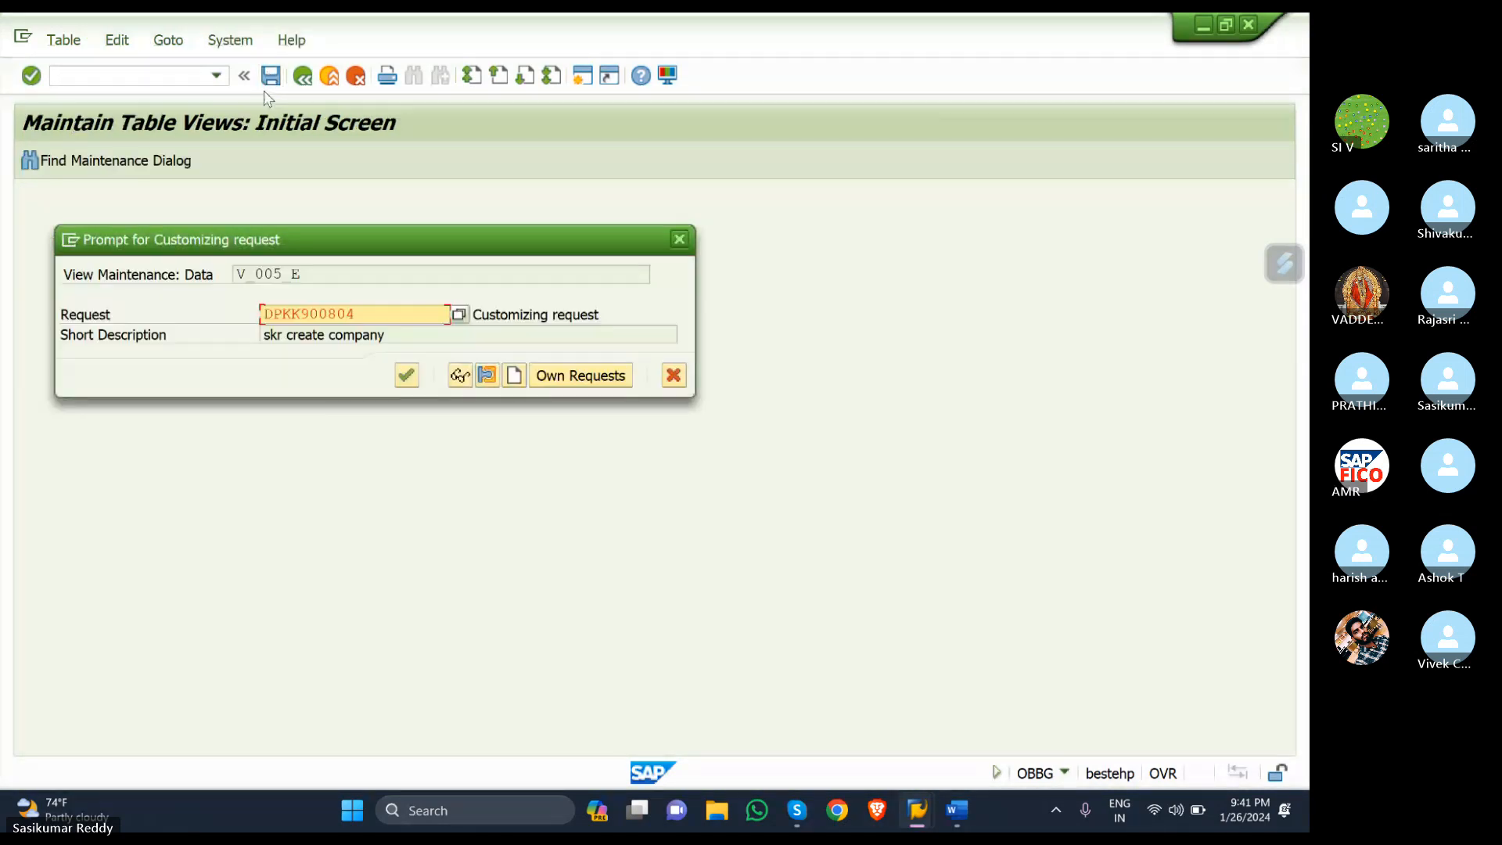
{"action": "left_click", "coordinate": [405, 378]}
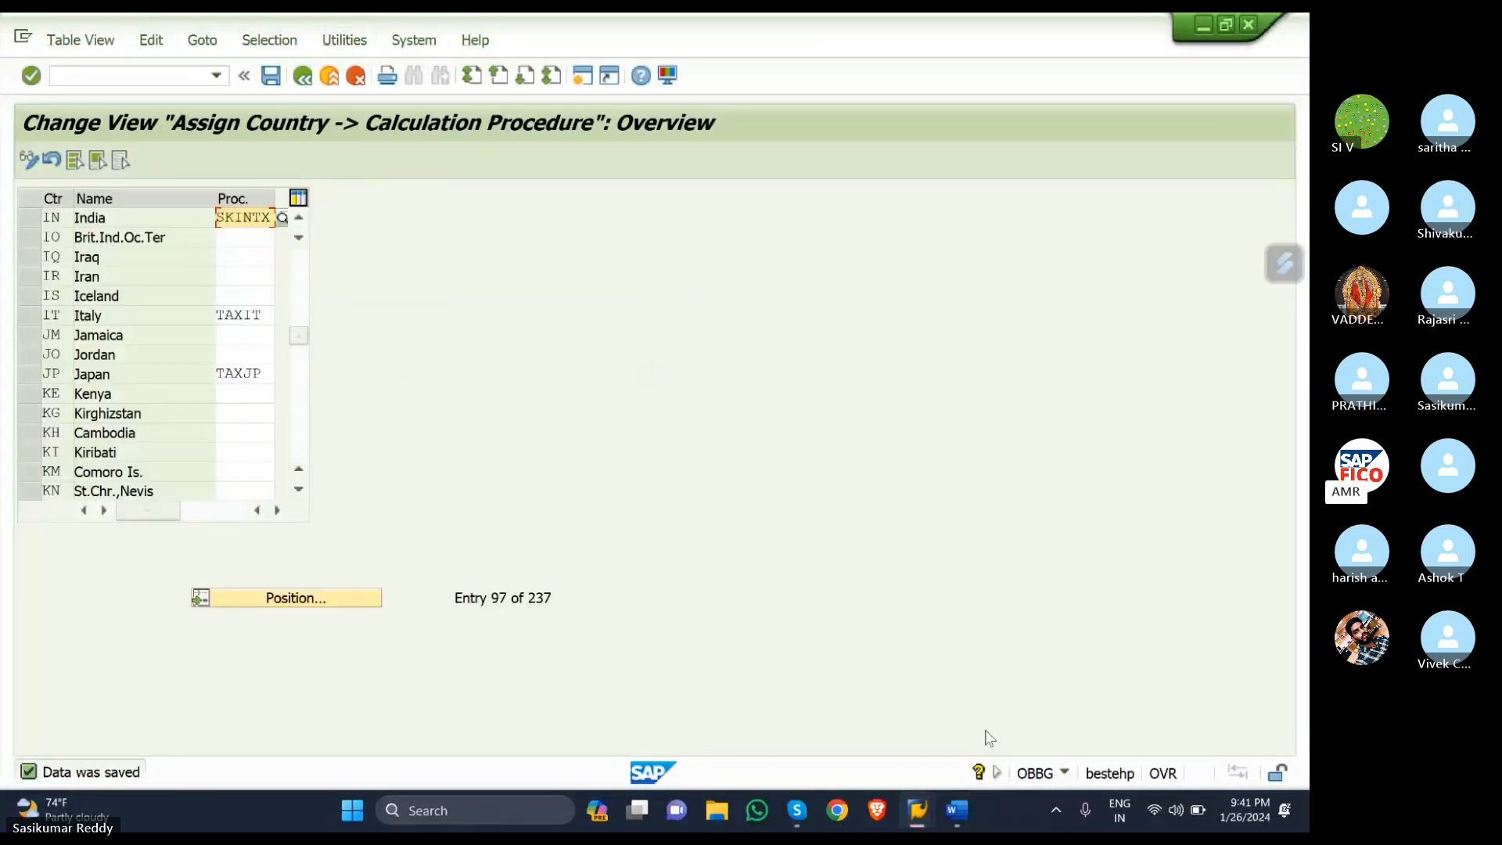
- Add checklist item 5 'Define tax code for sales and purchases-FTXP', correcting typos
{"action": "left_click", "coordinate": [956, 811]}
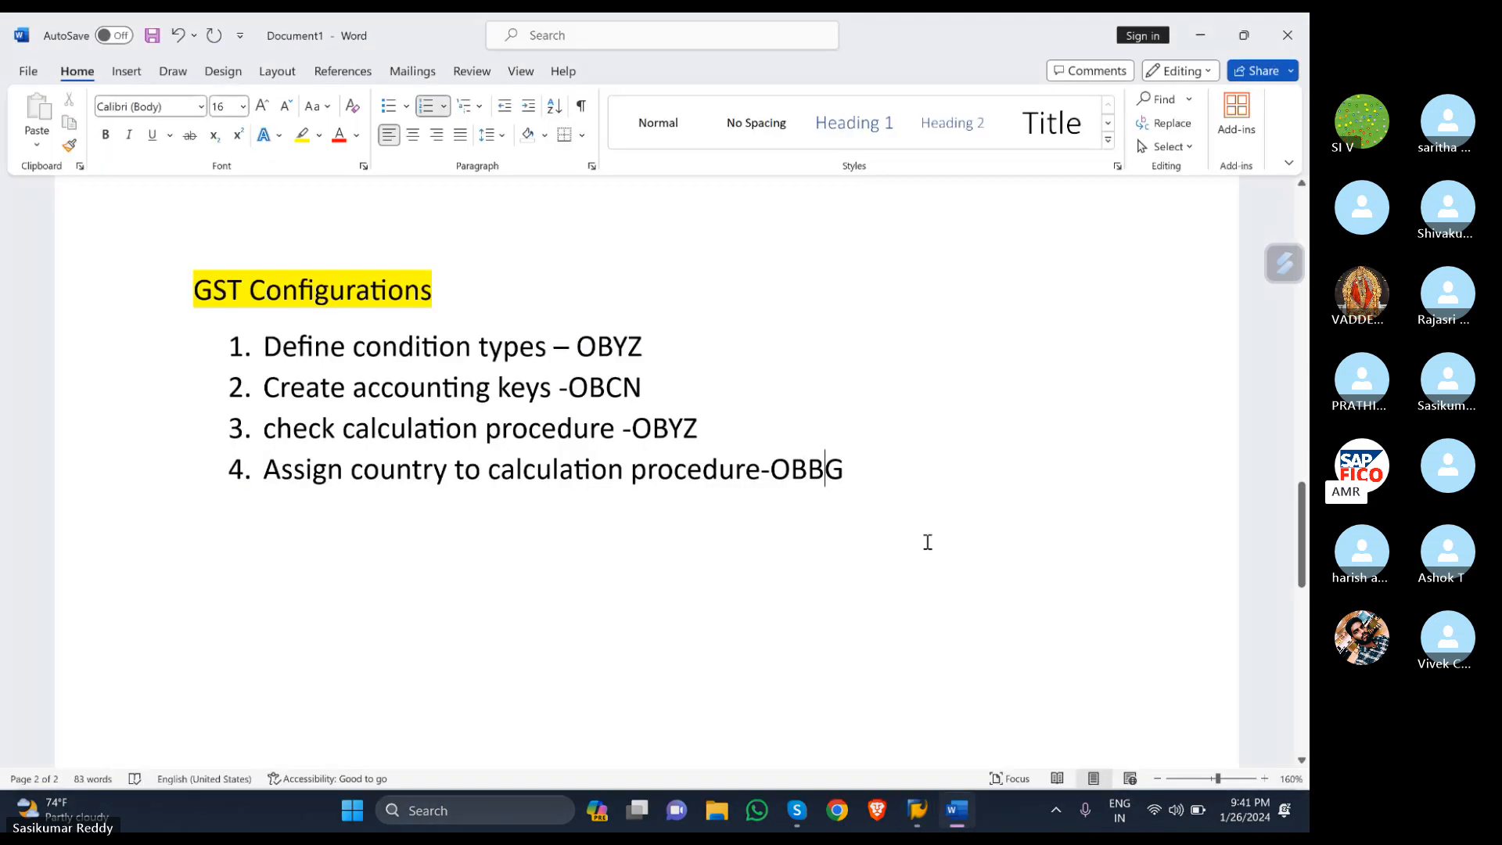
{"action": "key", "text": "Return"}
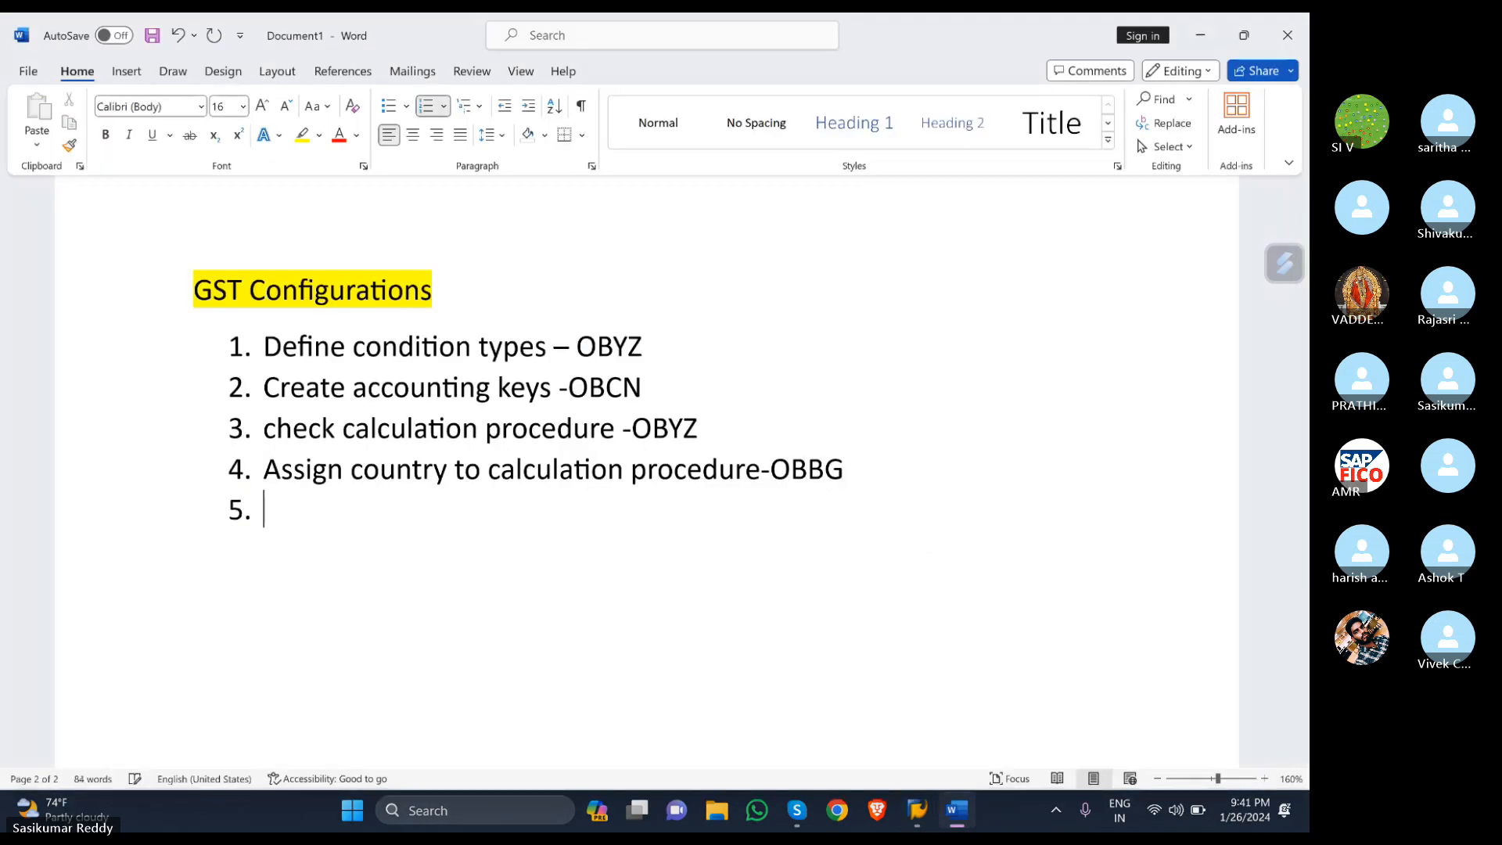
{"action": "type", "text": "definr"}
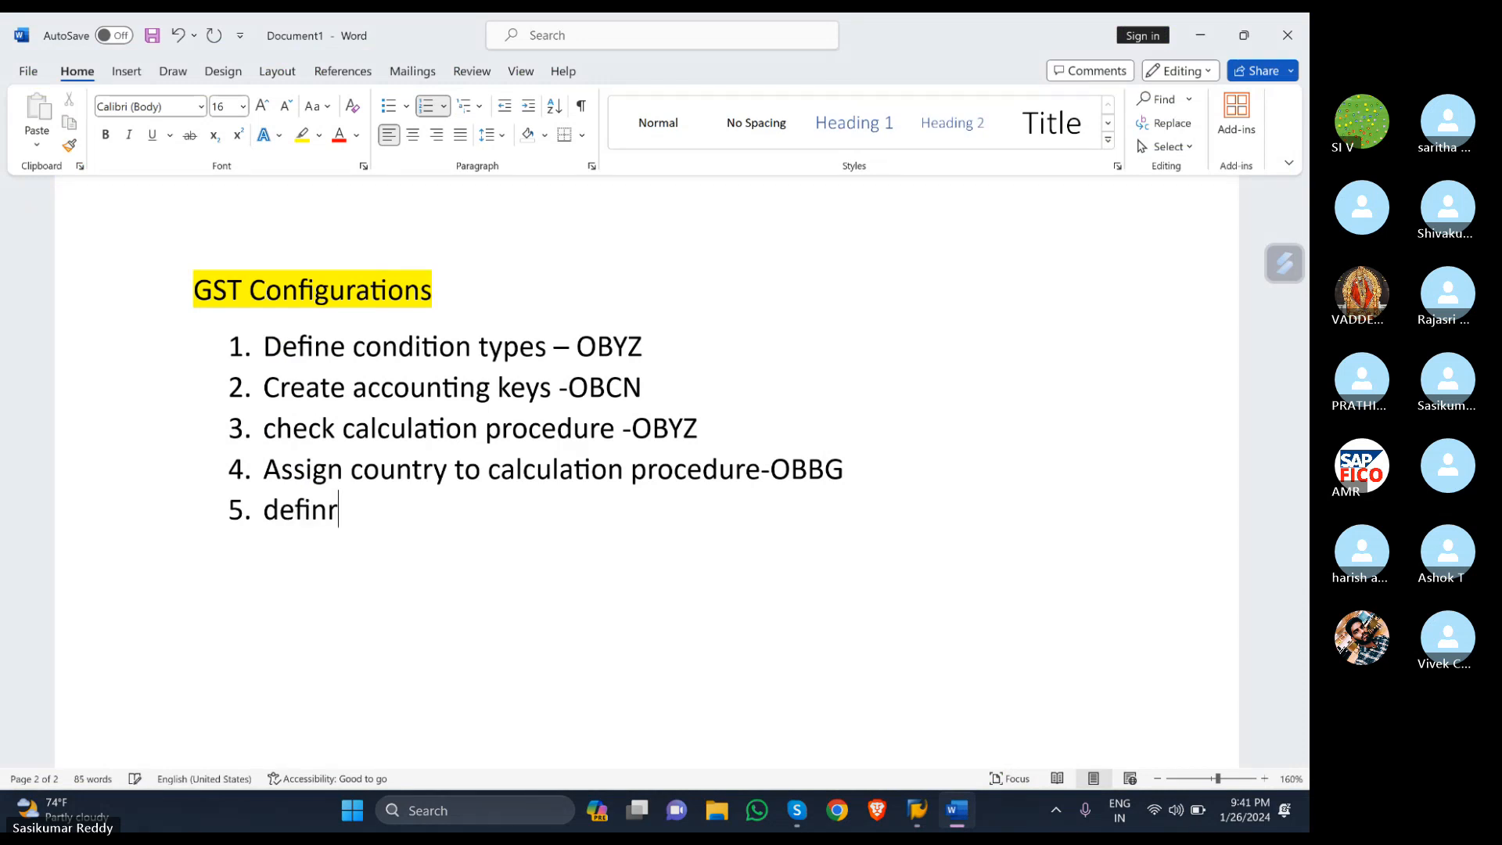
{"action": "type", "text": " tax "}
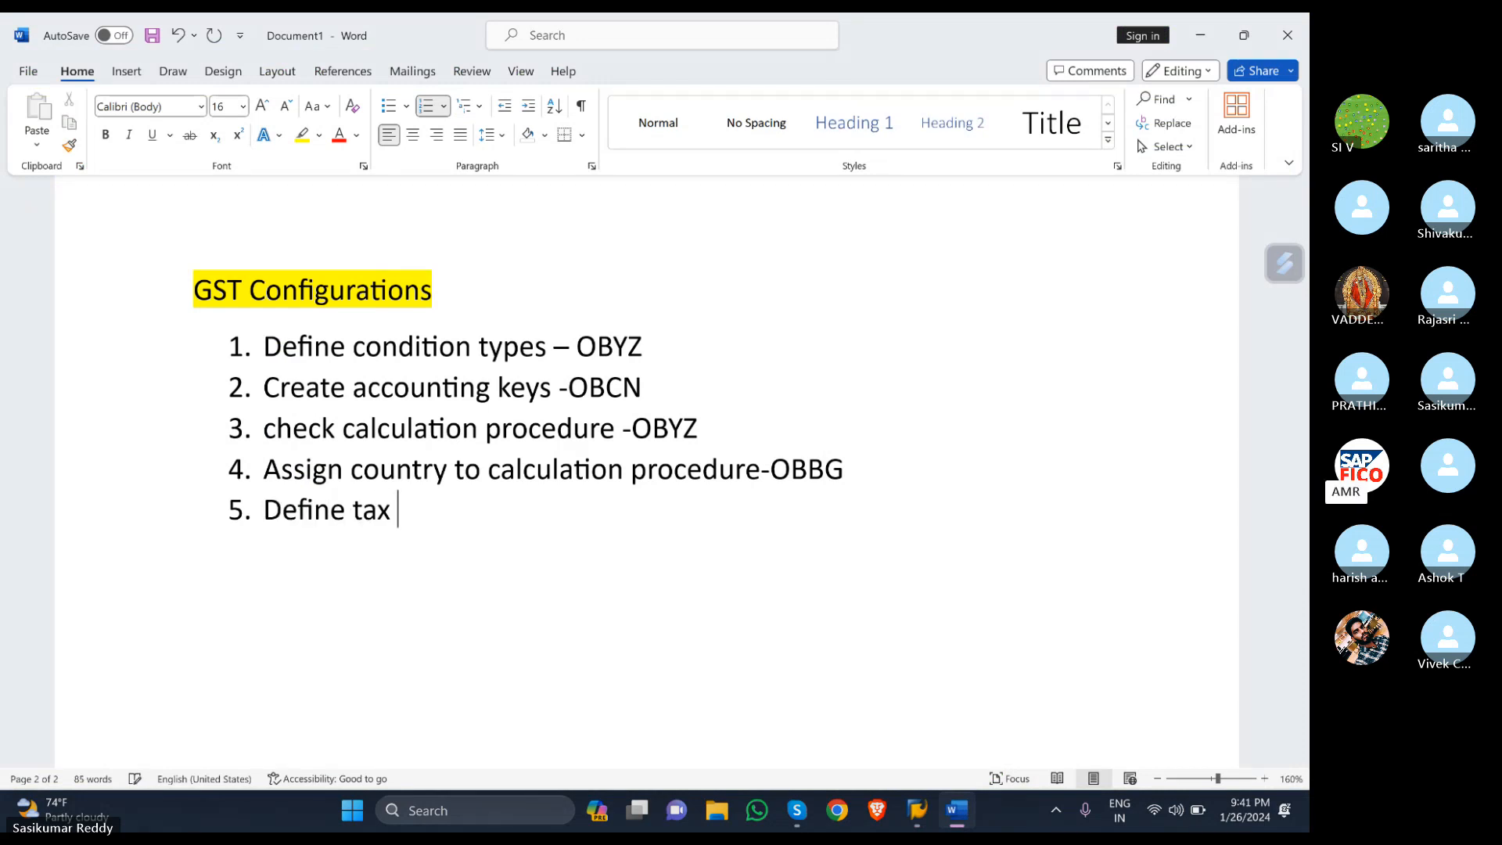
{"action": "type", "text": "code "}
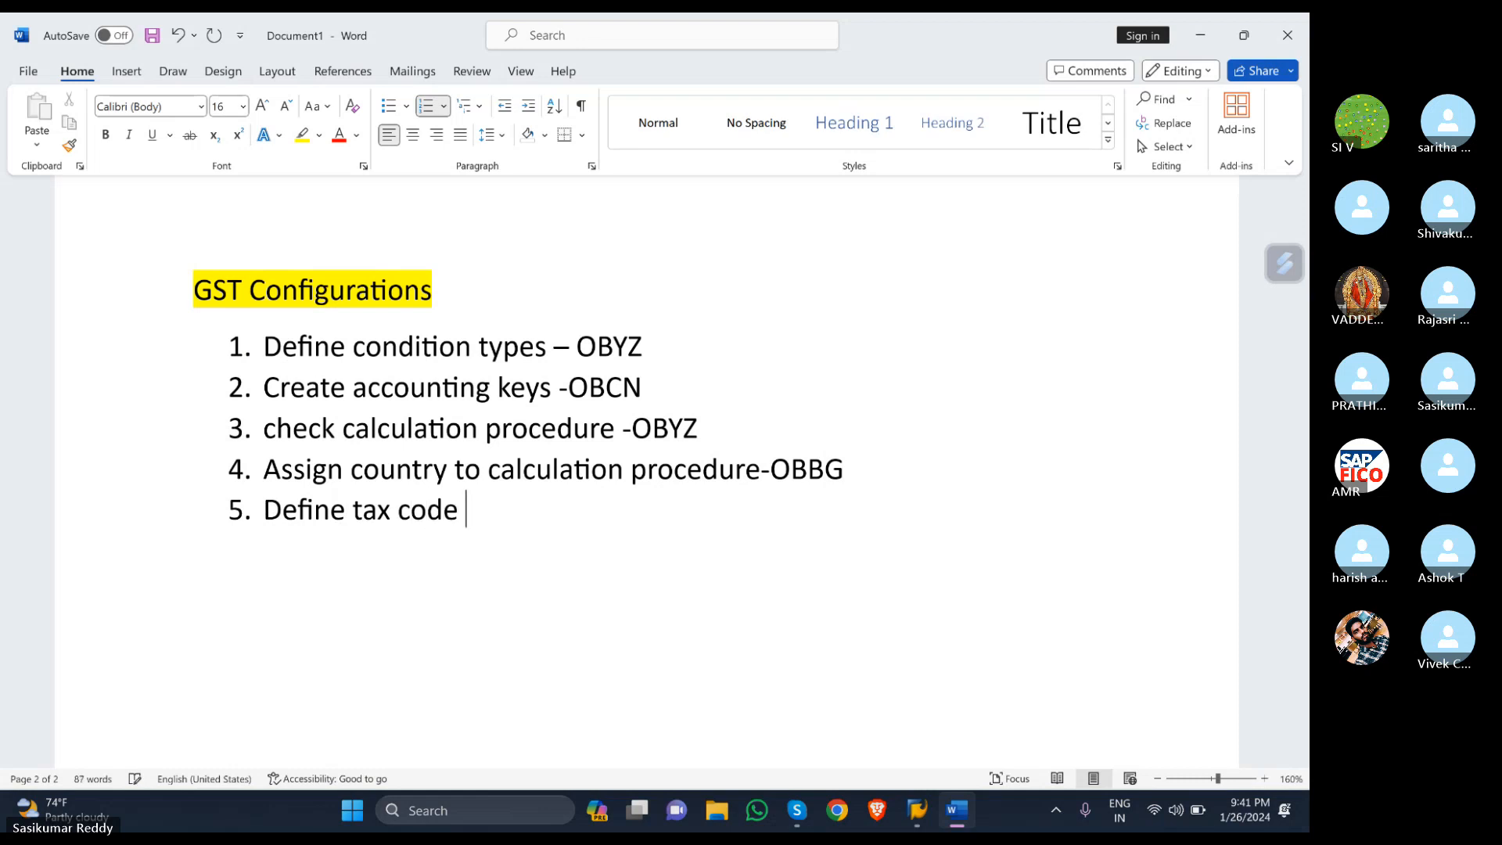
{"action": "type", "text": "for sales and "}
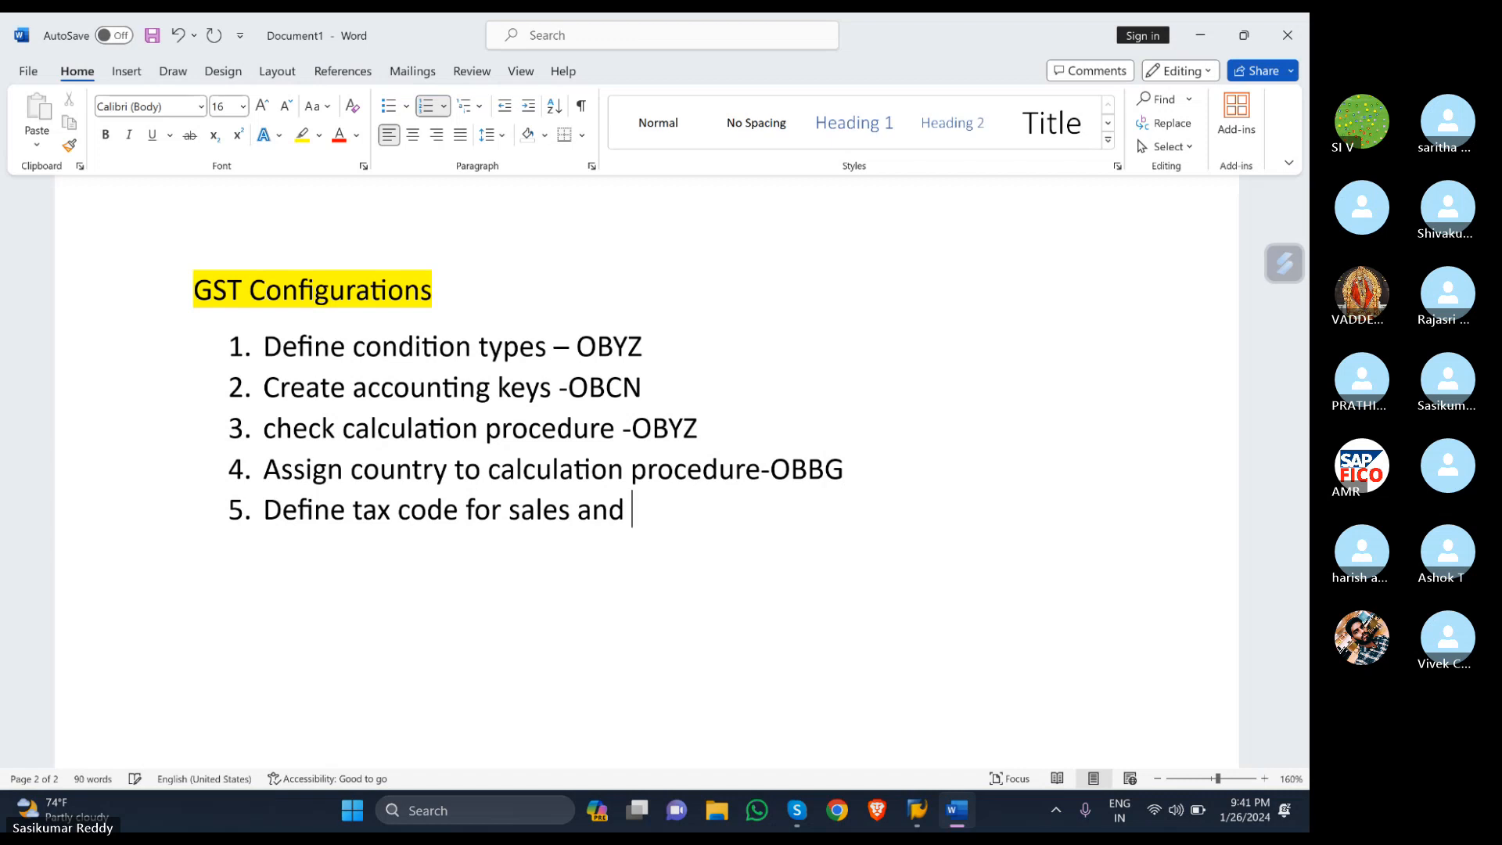
{"action": "type", "text": "purcha"}
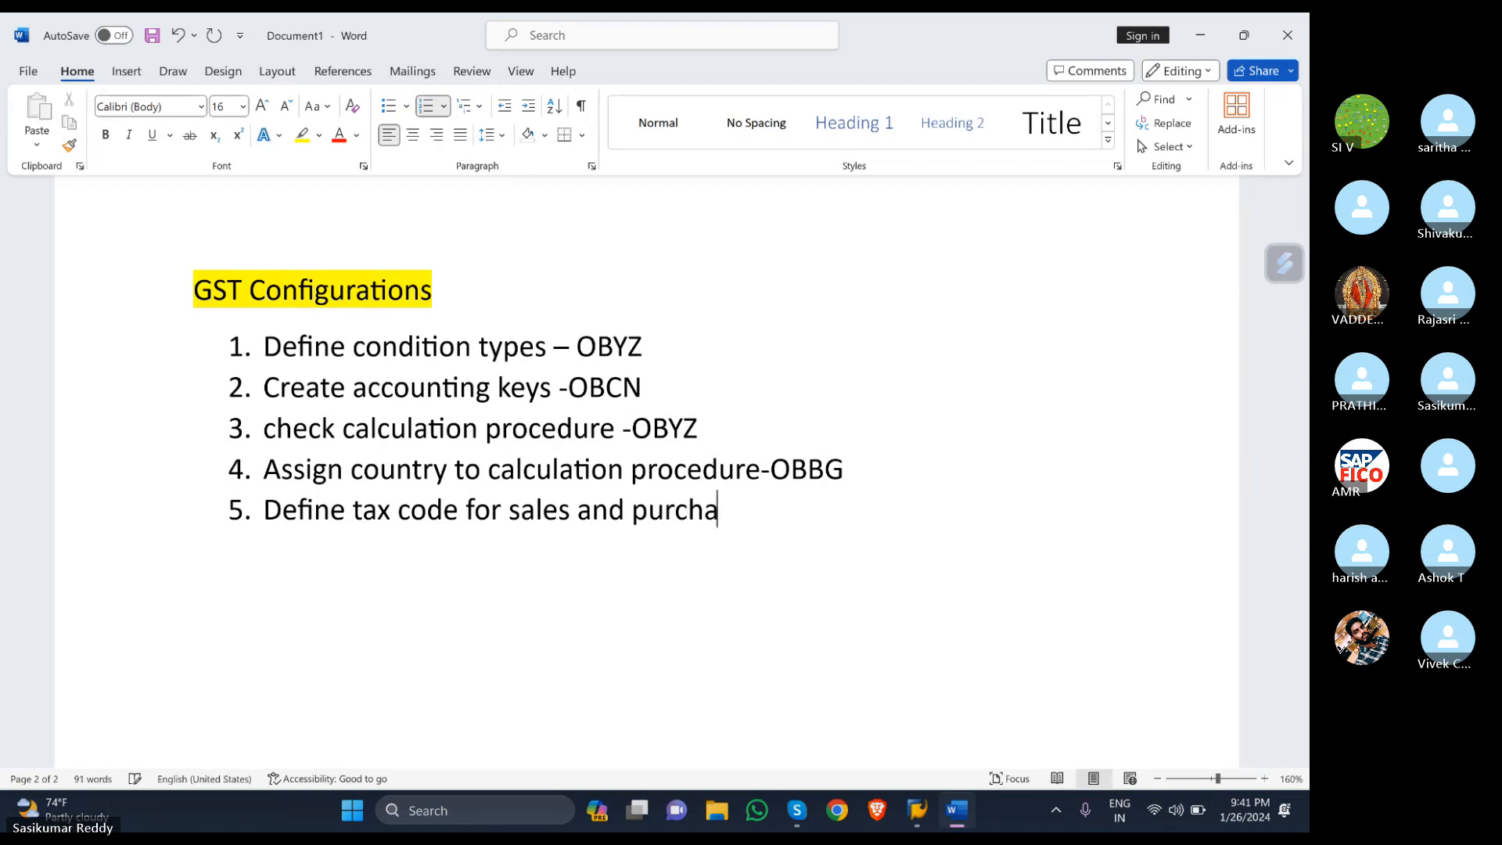
{"action": "type", "text": "ses-FB"}
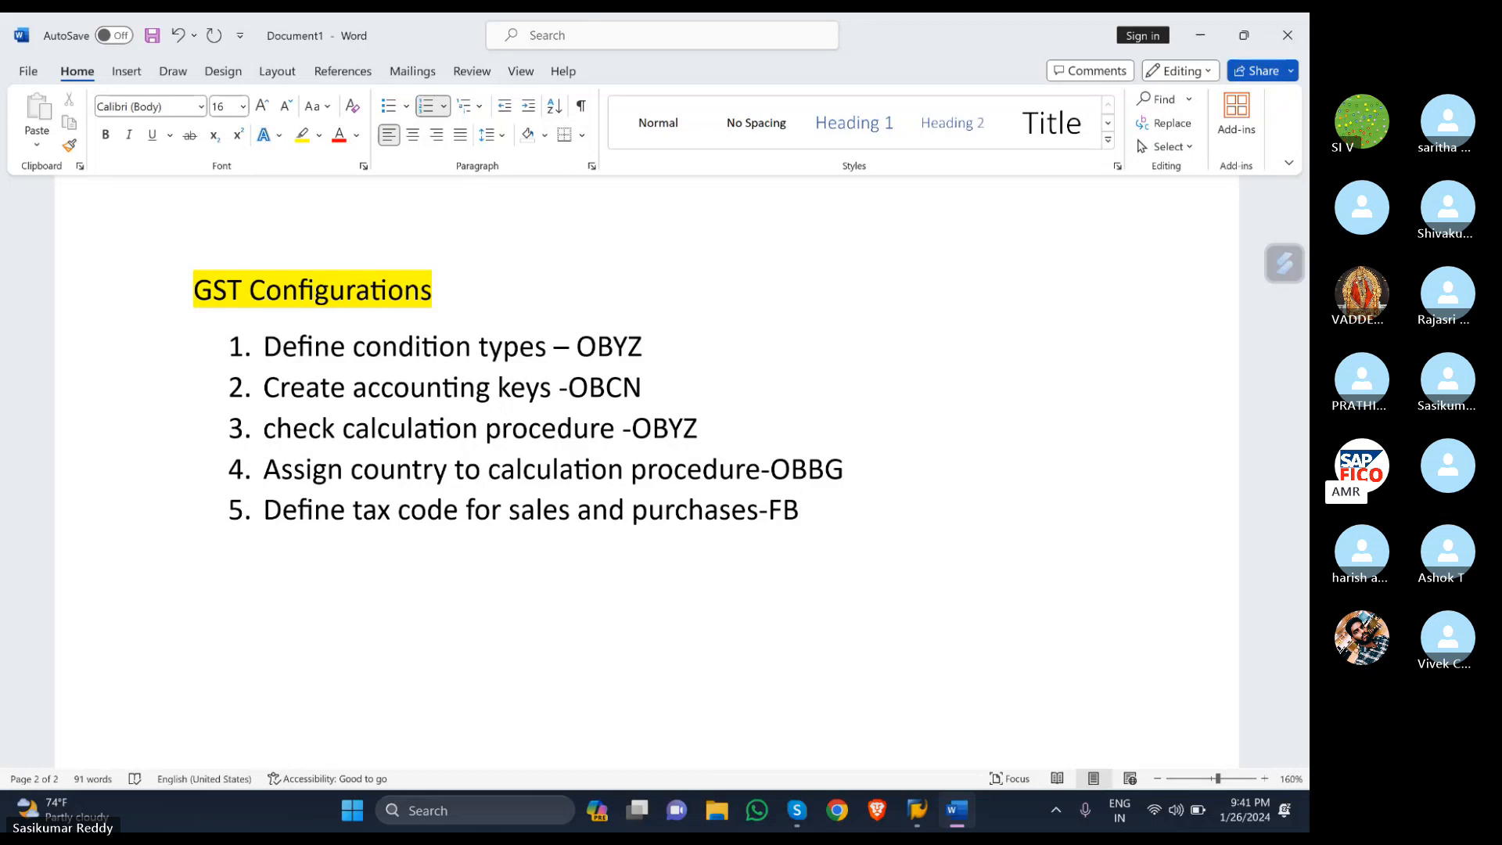
{"action": "type", "text": "XP"}
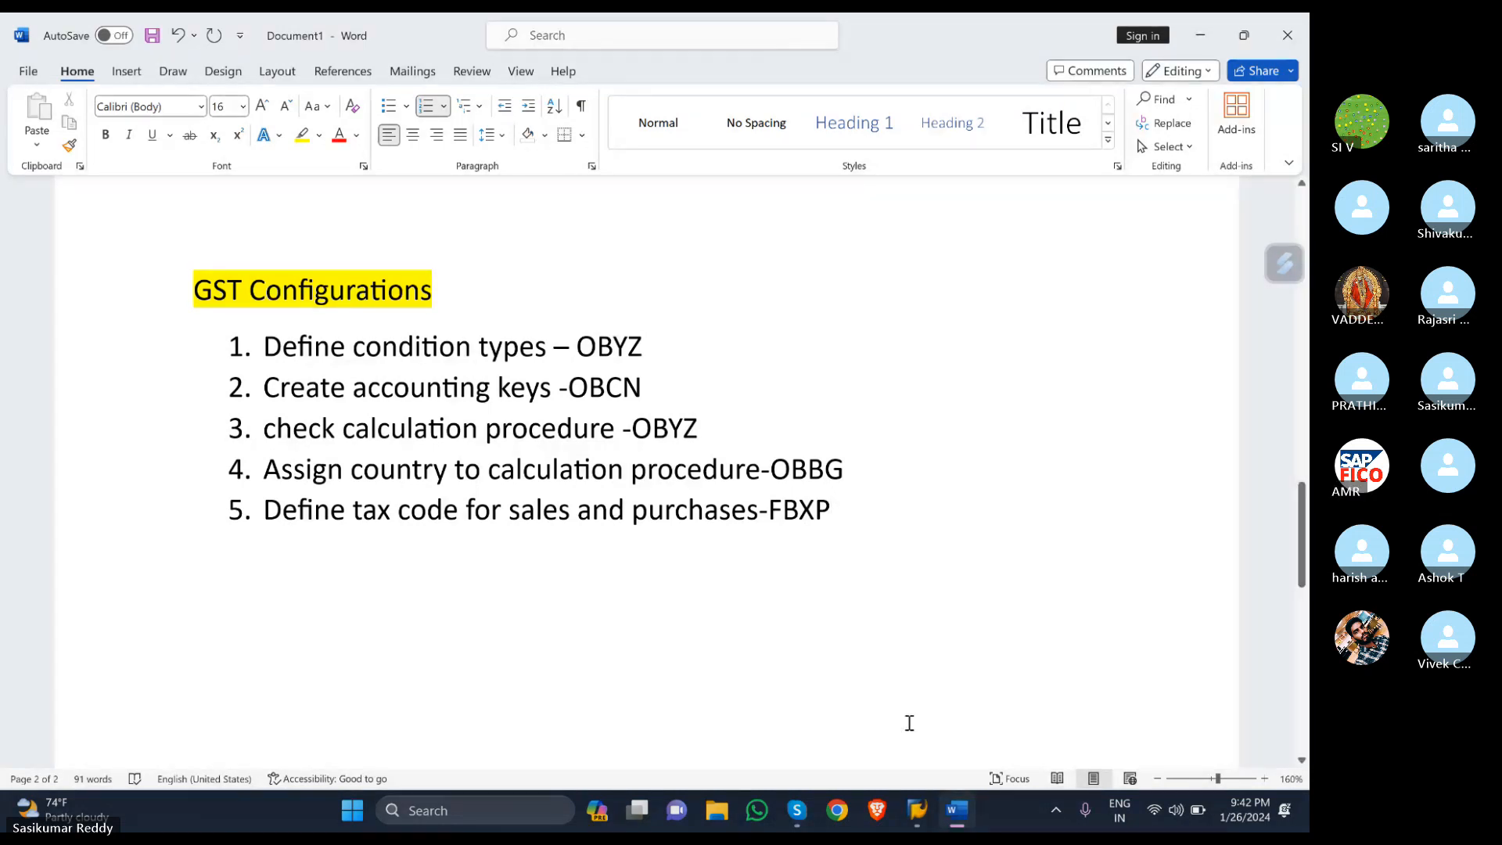
{"action": "key", "text": "Left"}
{"action": "key", "text": "Left"}
{"action": "key", "text": "BackSpace"}
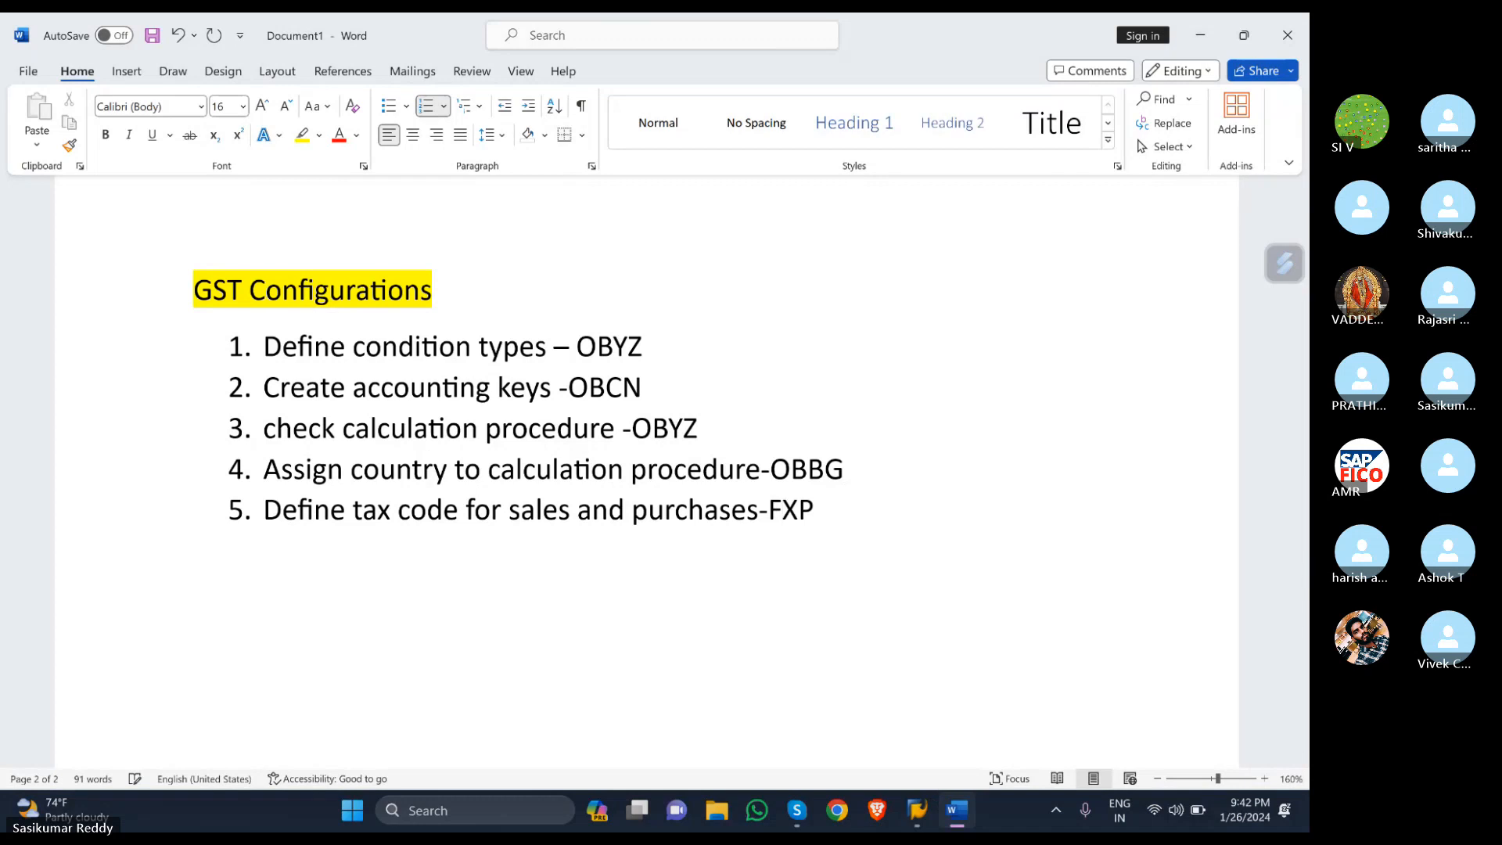
- Finish the FTXP code in Word, then open FTXP tax code maintenance for country IN
{"action": "type", "text": "T"}
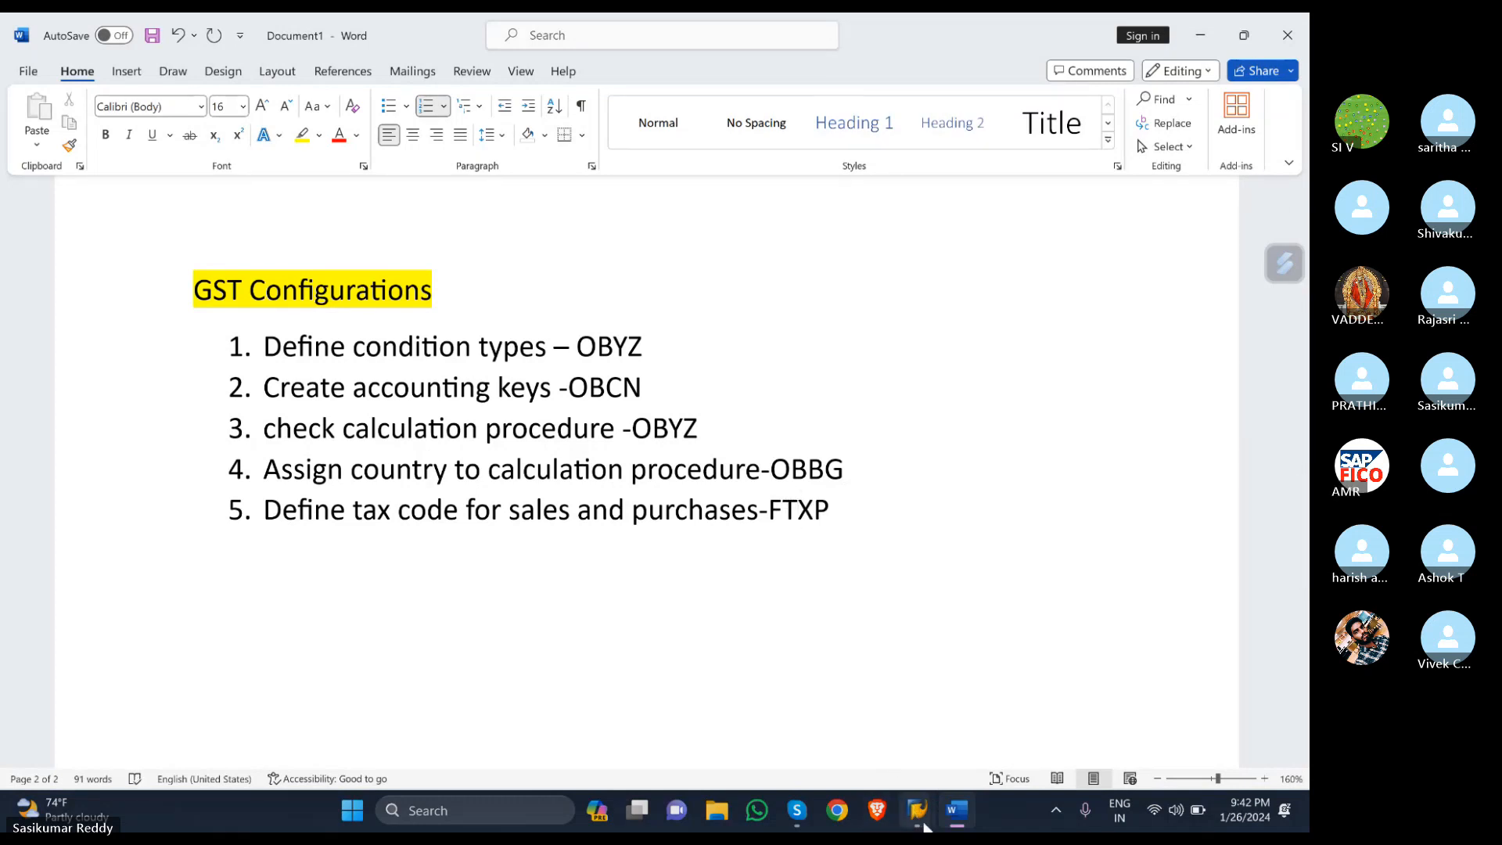
{"action": "mouse_move", "coordinate": [925, 799]}
{"action": "left_click", "coordinate": [969, 705]}
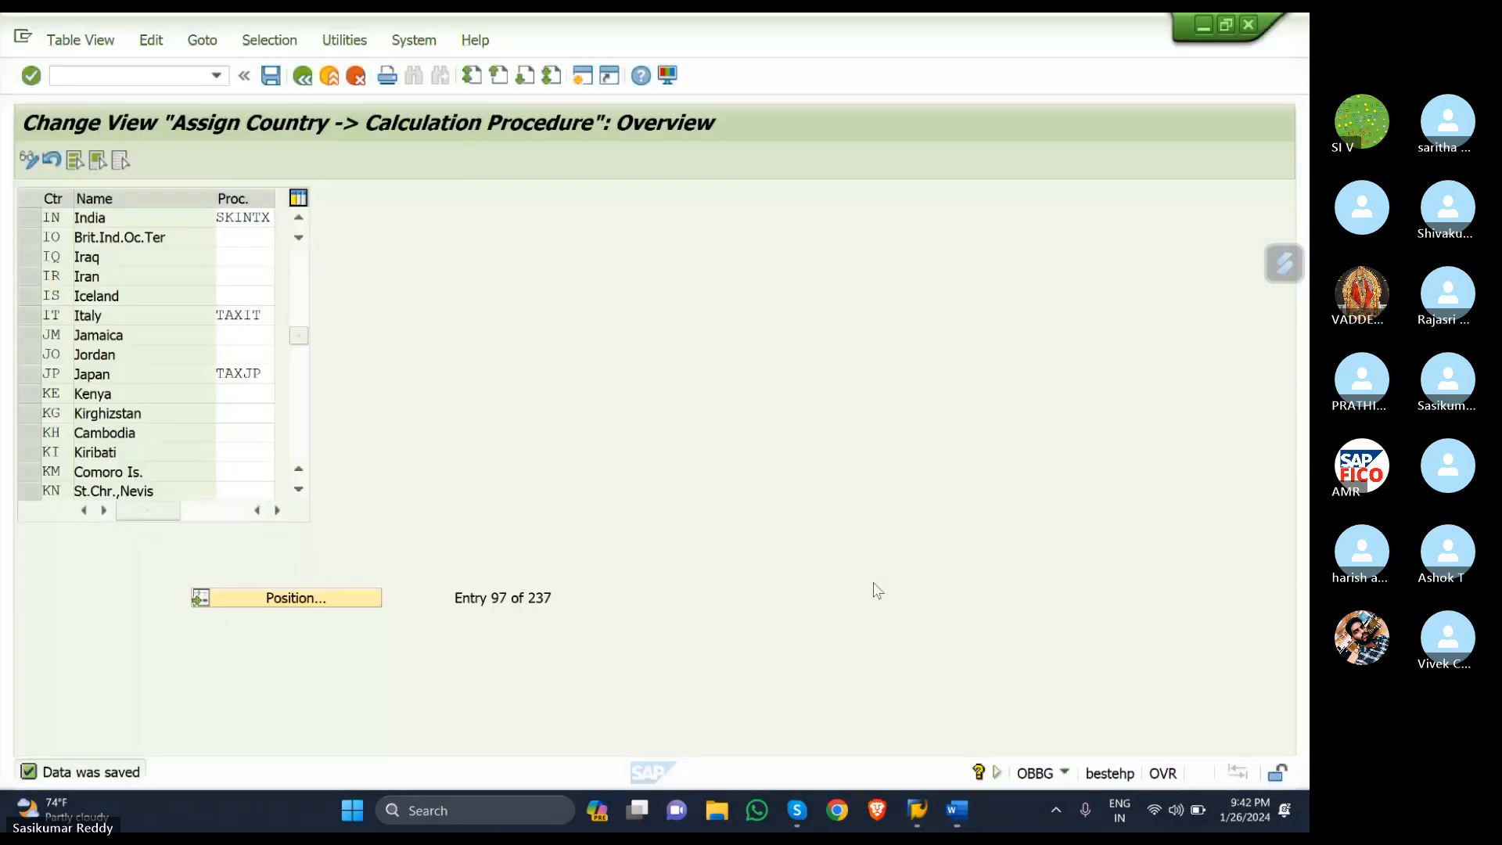
{"action": "left_click", "coordinate": [172, 77]}
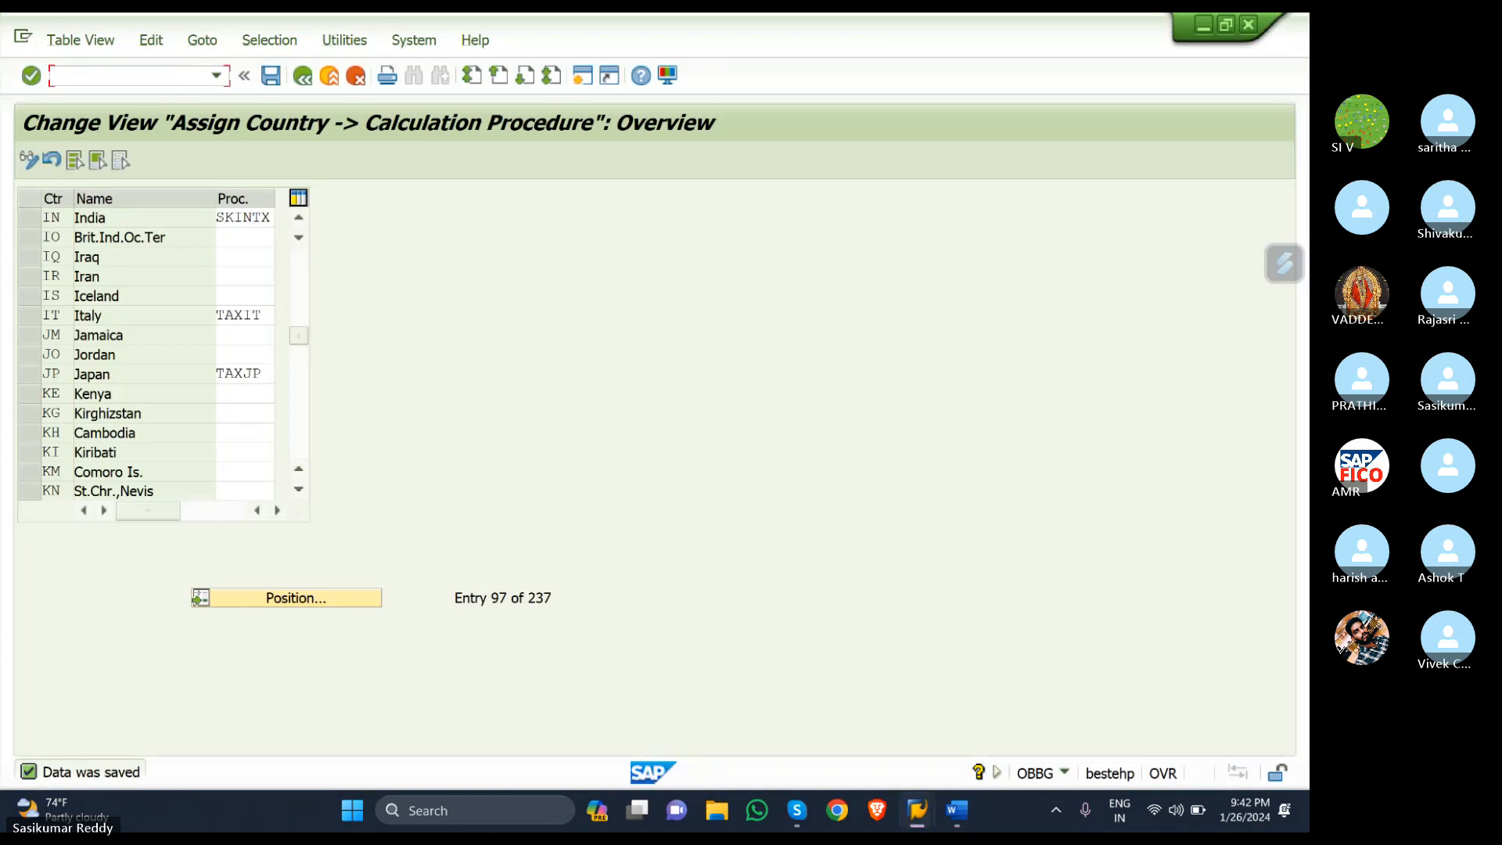
{"action": "type", "text": "/NFTXP"}
{"action": "key", "text": "Return"}
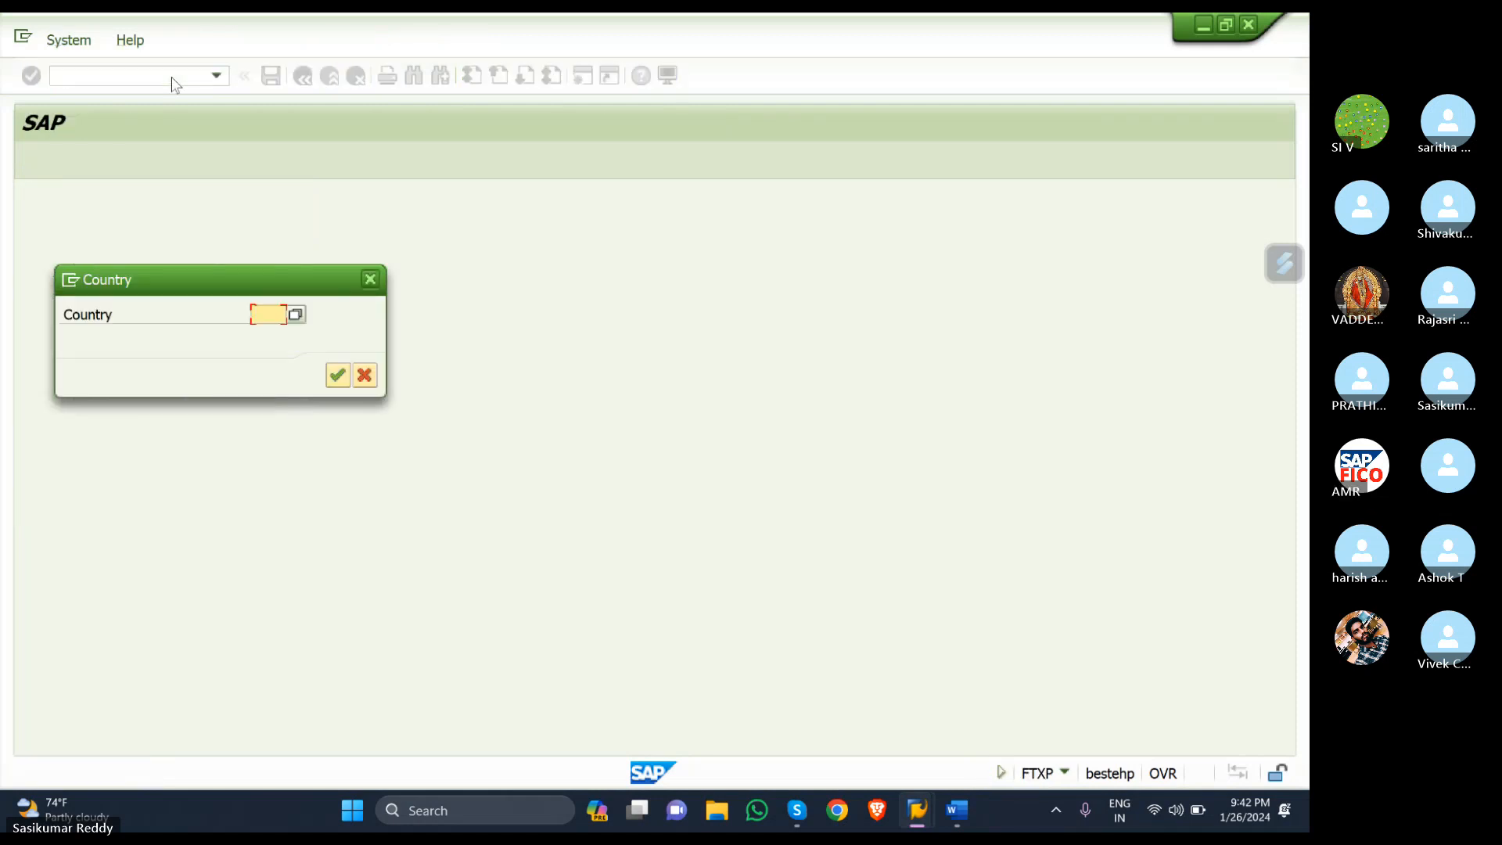
{"action": "type", "text": "IN"}
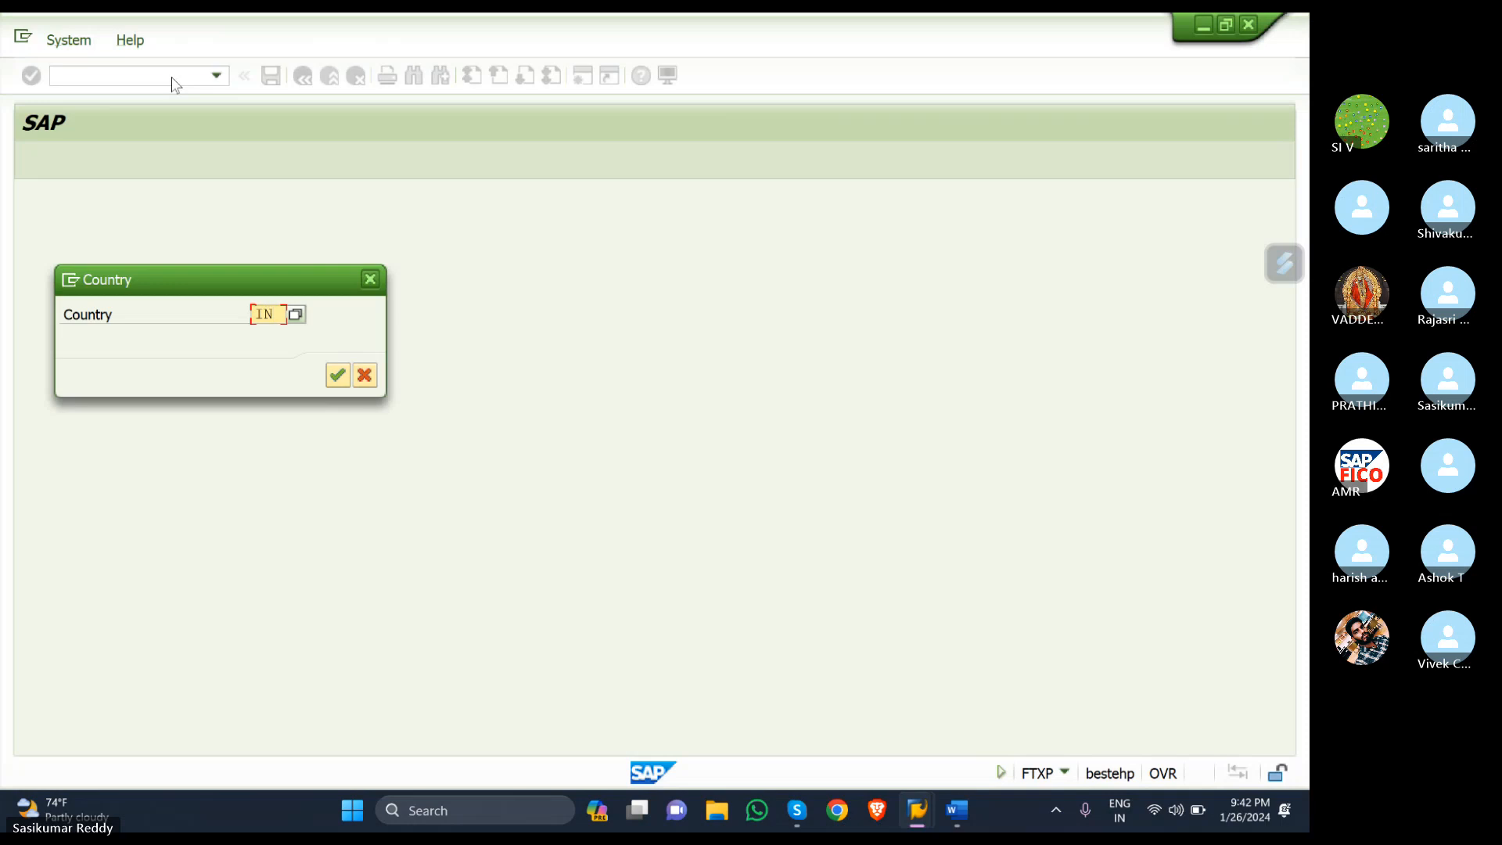
{"action": "key", "text": "Return"}
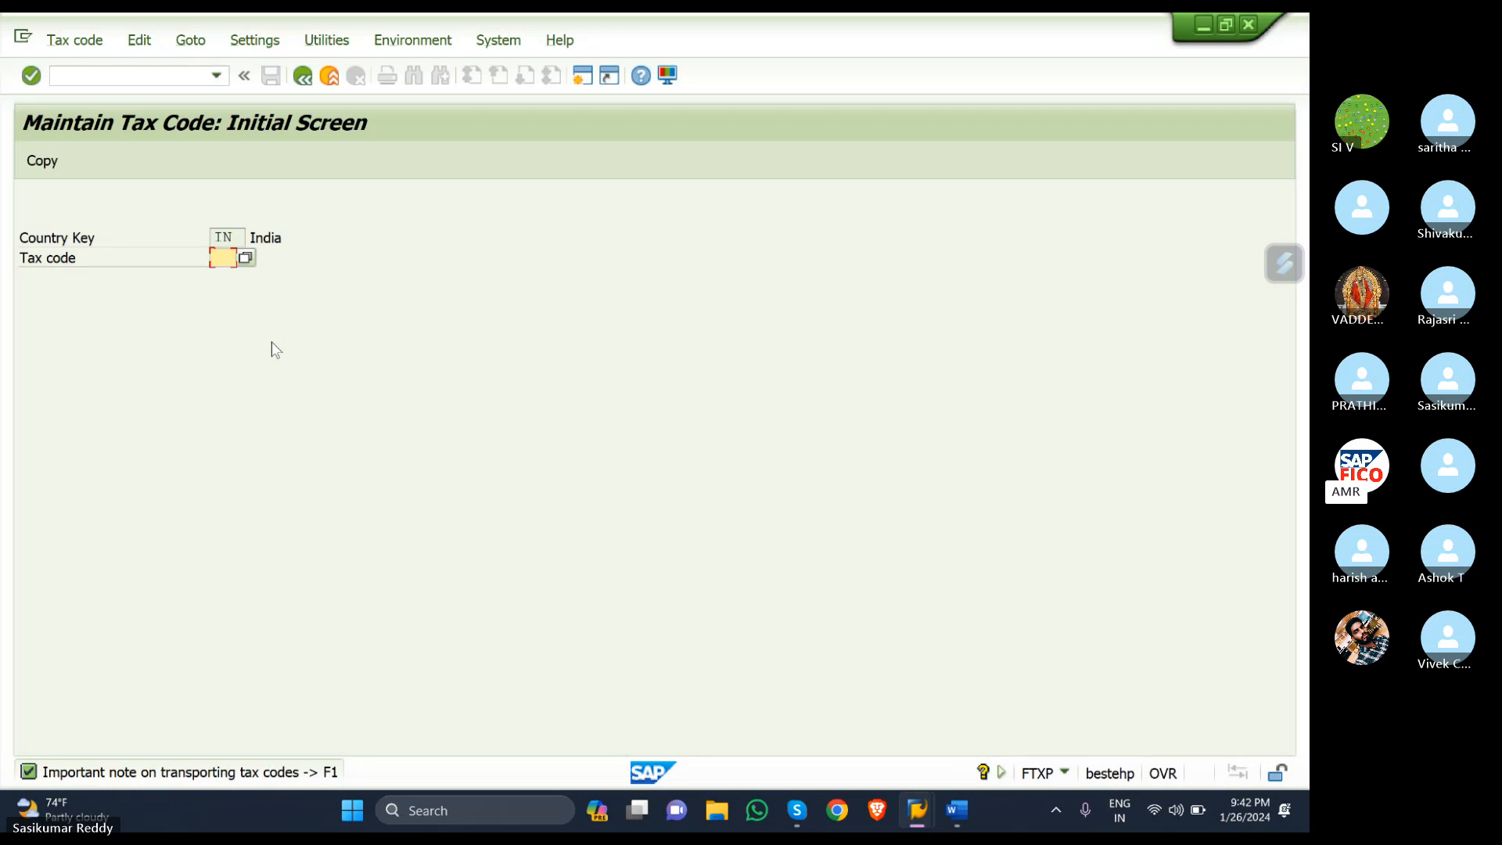
- Define tax code S1, described 'TAX PROCEDURE FOR SGST + CGST', with tax type V (Input tax)
{"action": "type", "text": "S1"}
{"action": "key", "text": "Return"}
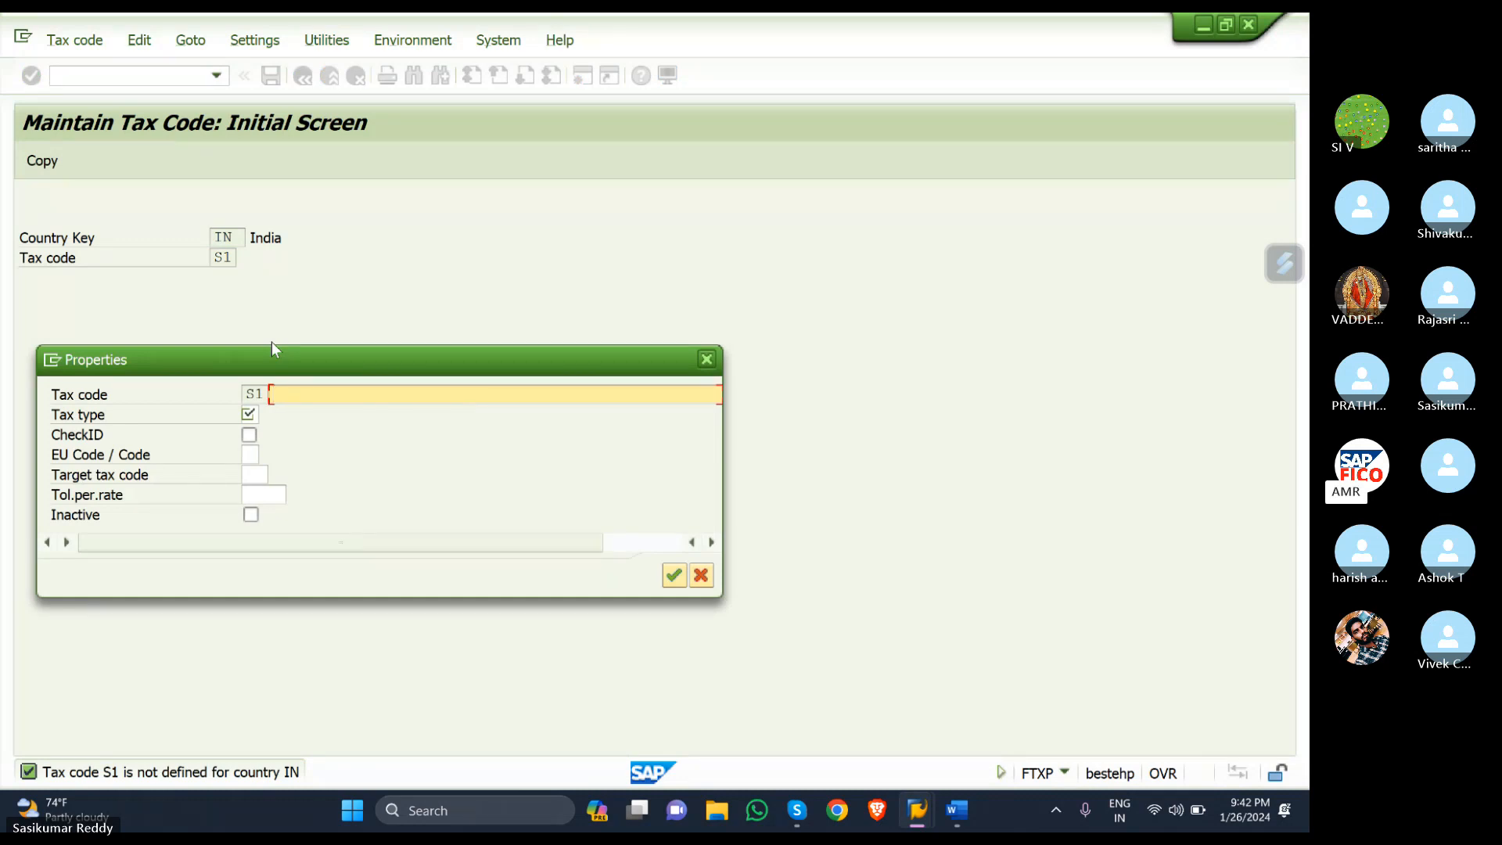
{"action": "type", "text": "TAX PROCEDURE FO"}
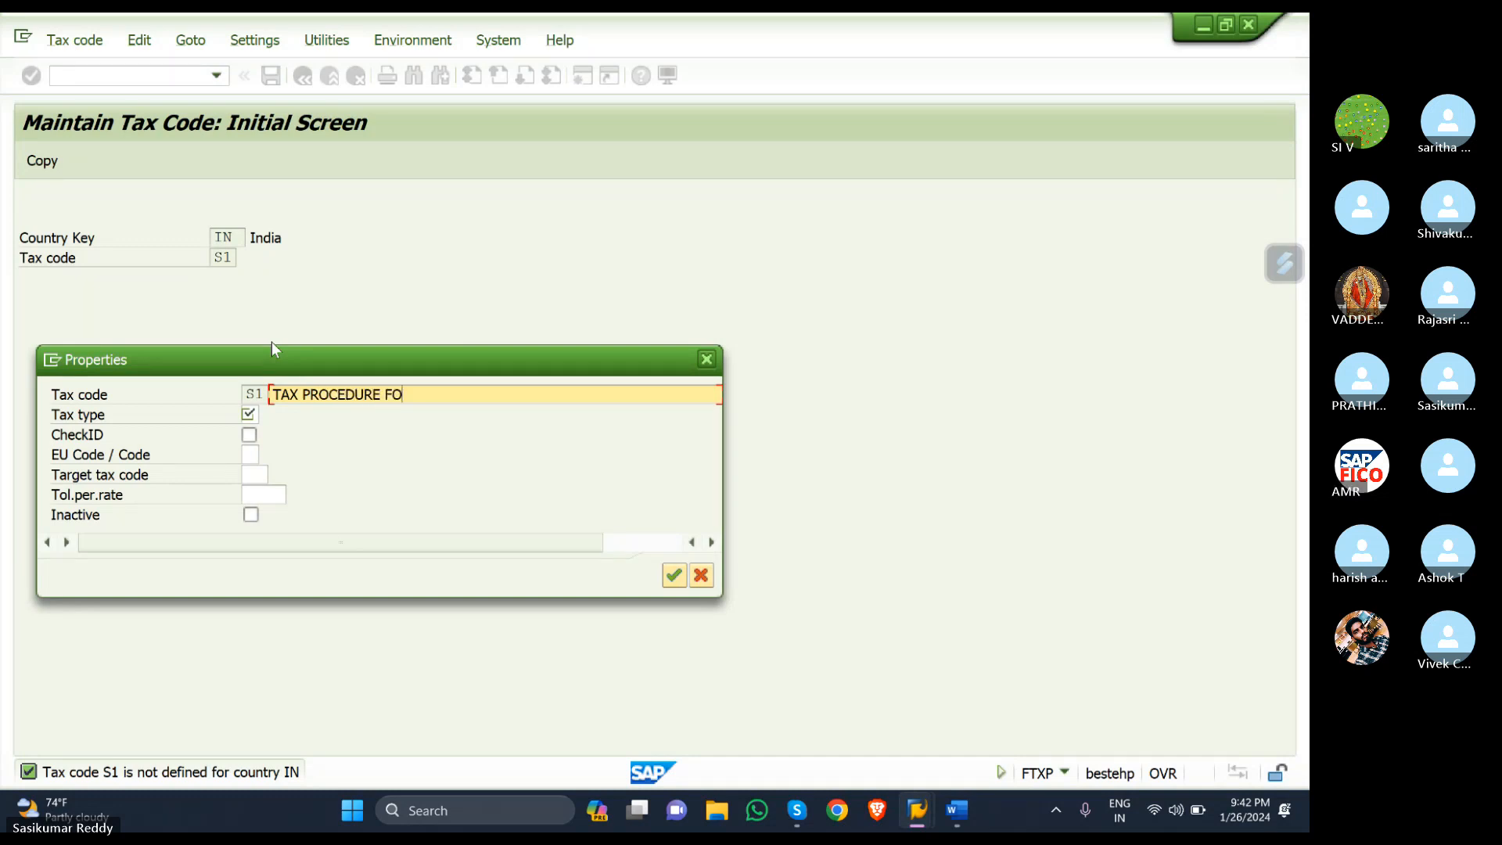
{"action": "type", "text": "R SGST + CGS"}
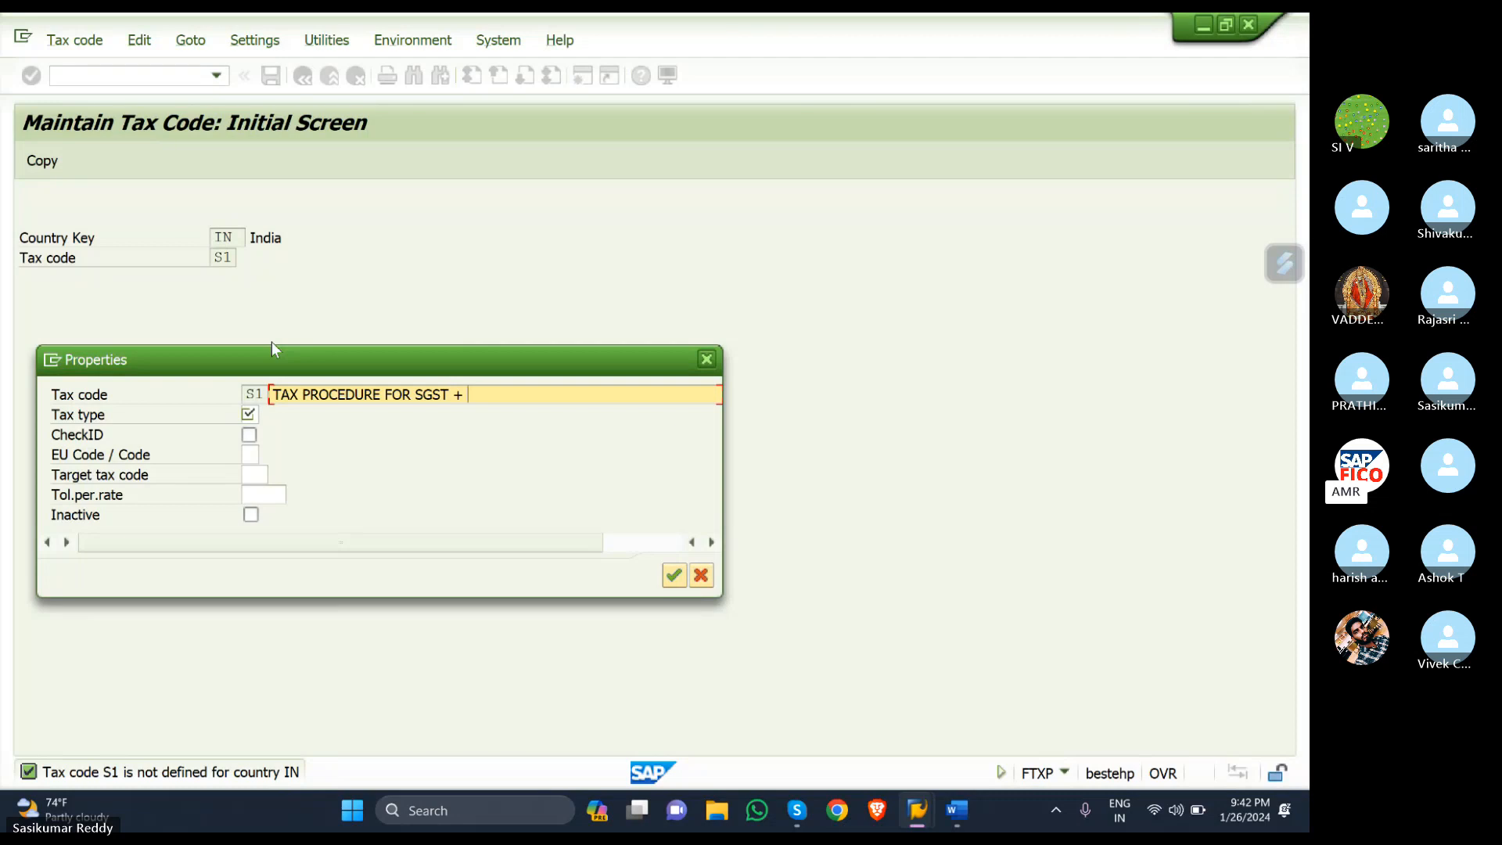
{"action": "type", "text": "T"}
{"action": "left_click", "coordinate": [252, 414]}
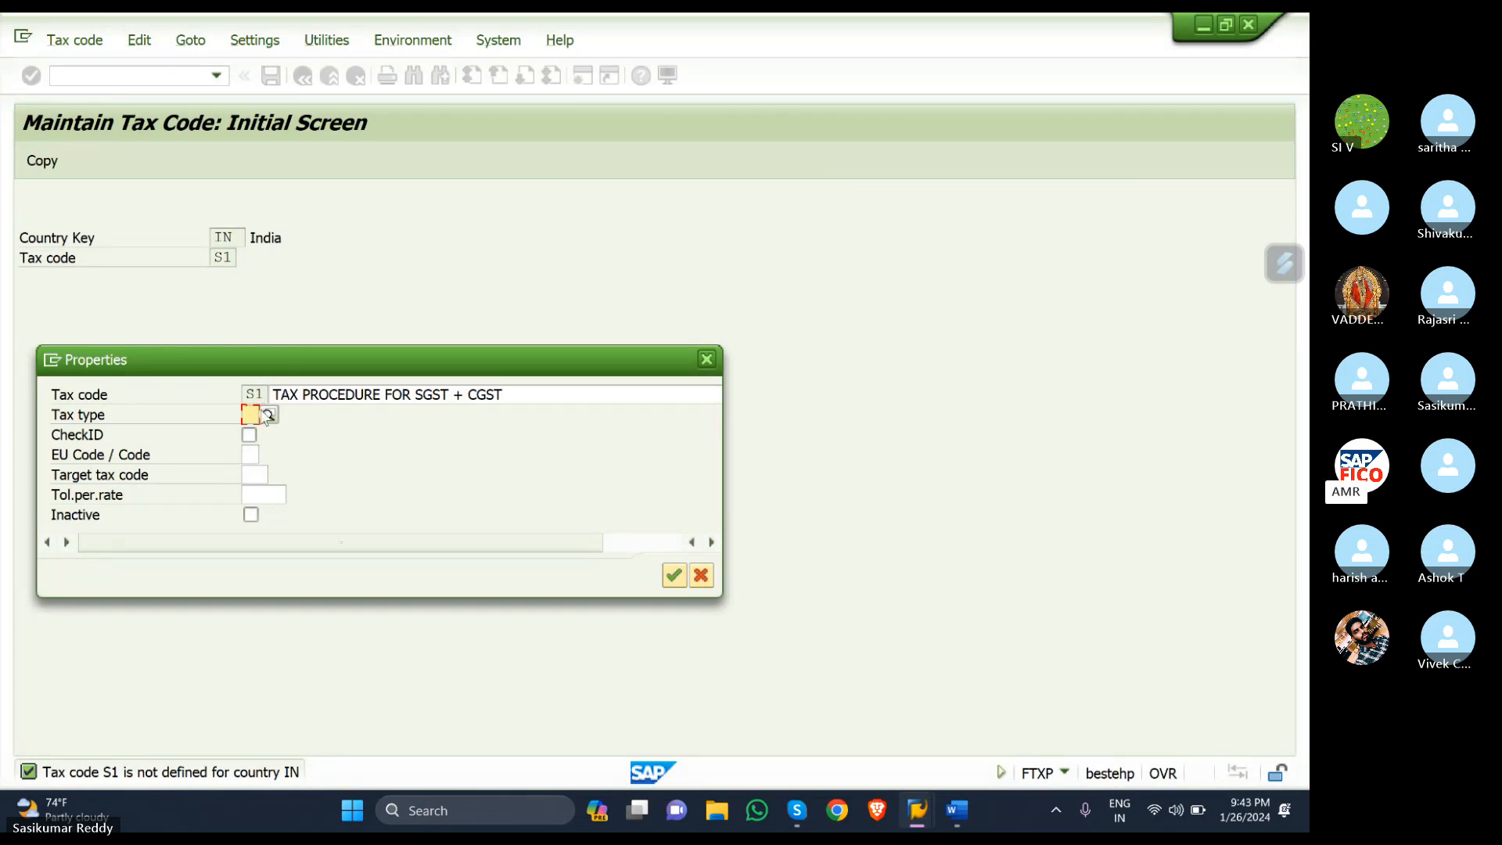
{"action": "left_click", "coordinate": [268, 415]}
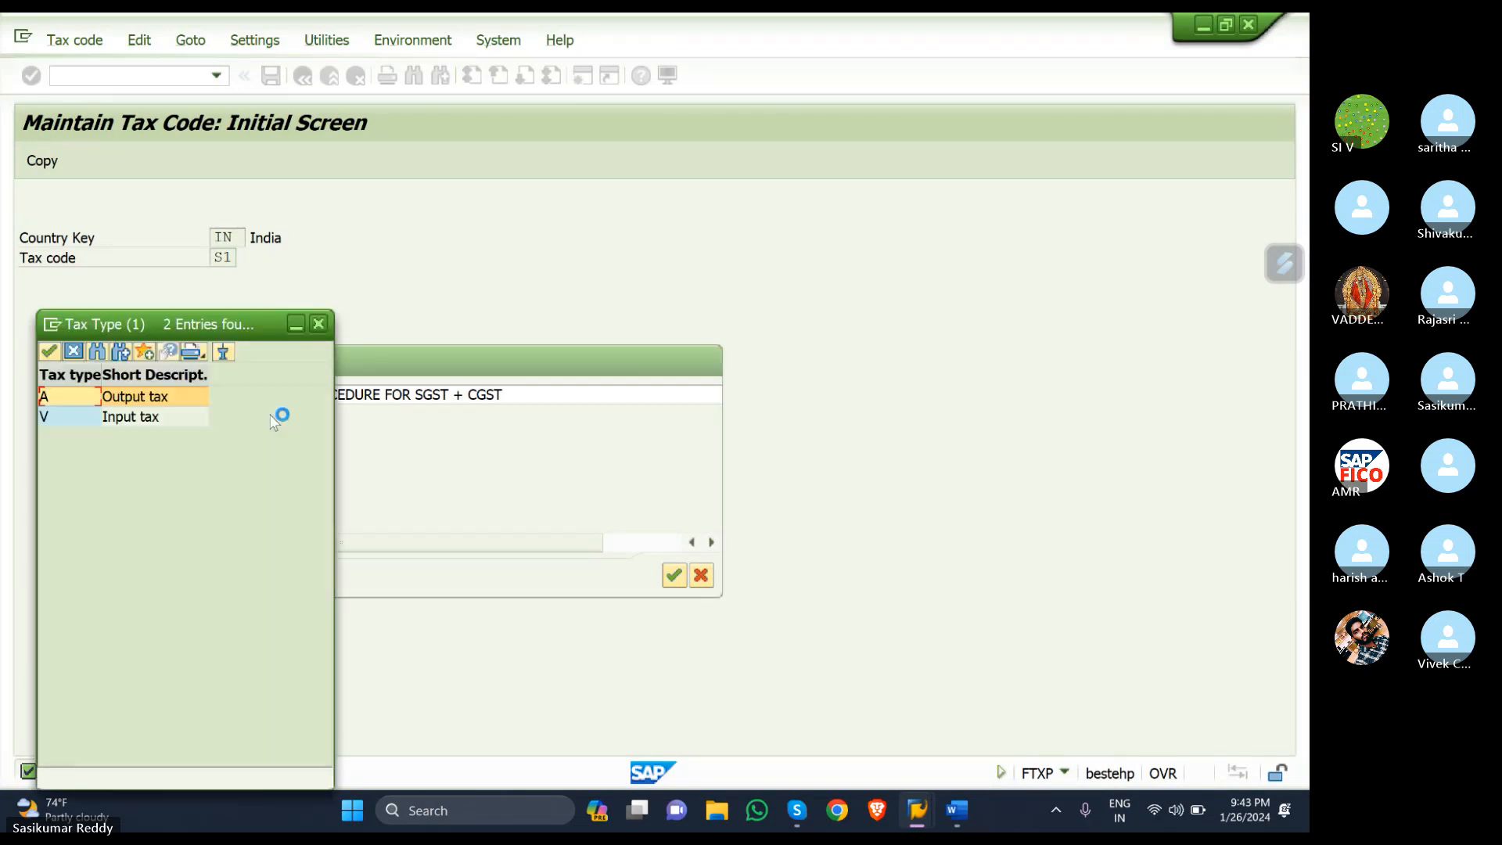
{"action": "left_click", "coordinate": [87, 416]}
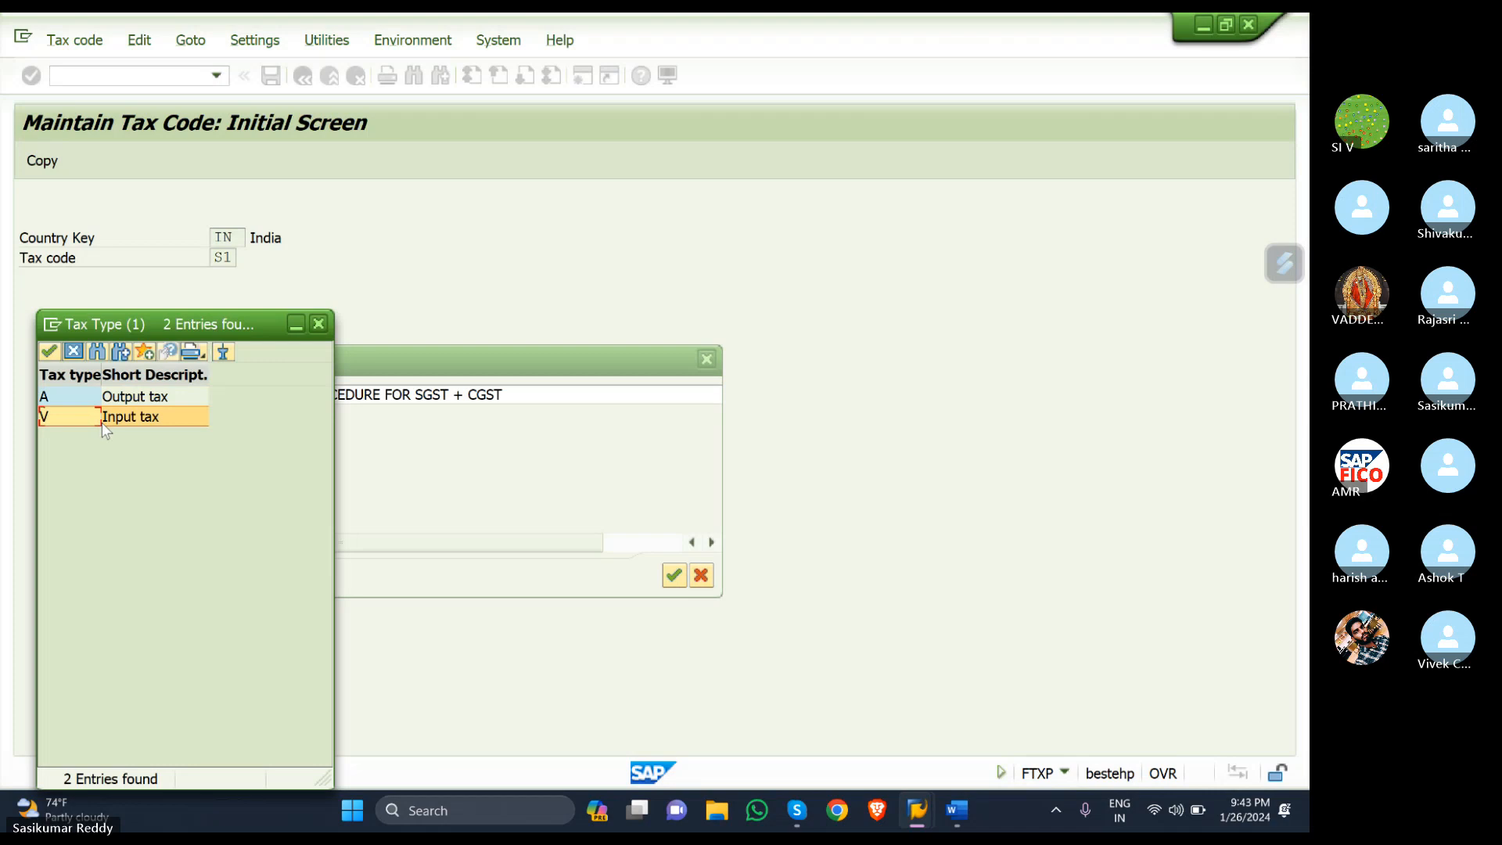
{"action": "double_click", "coordinate": [101, 421]}
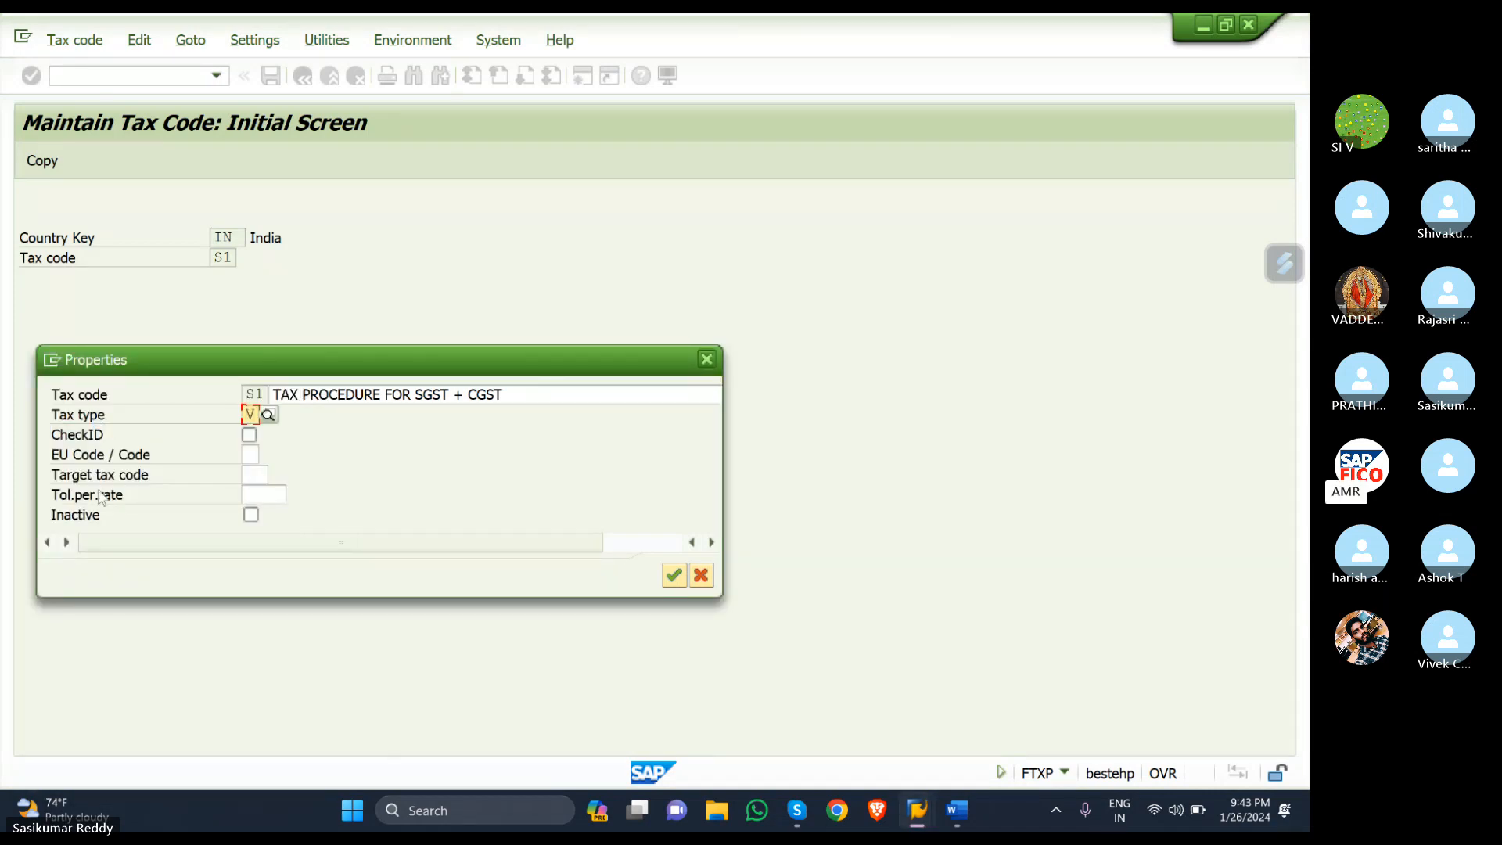
{"action": "key", "text": "Return"}
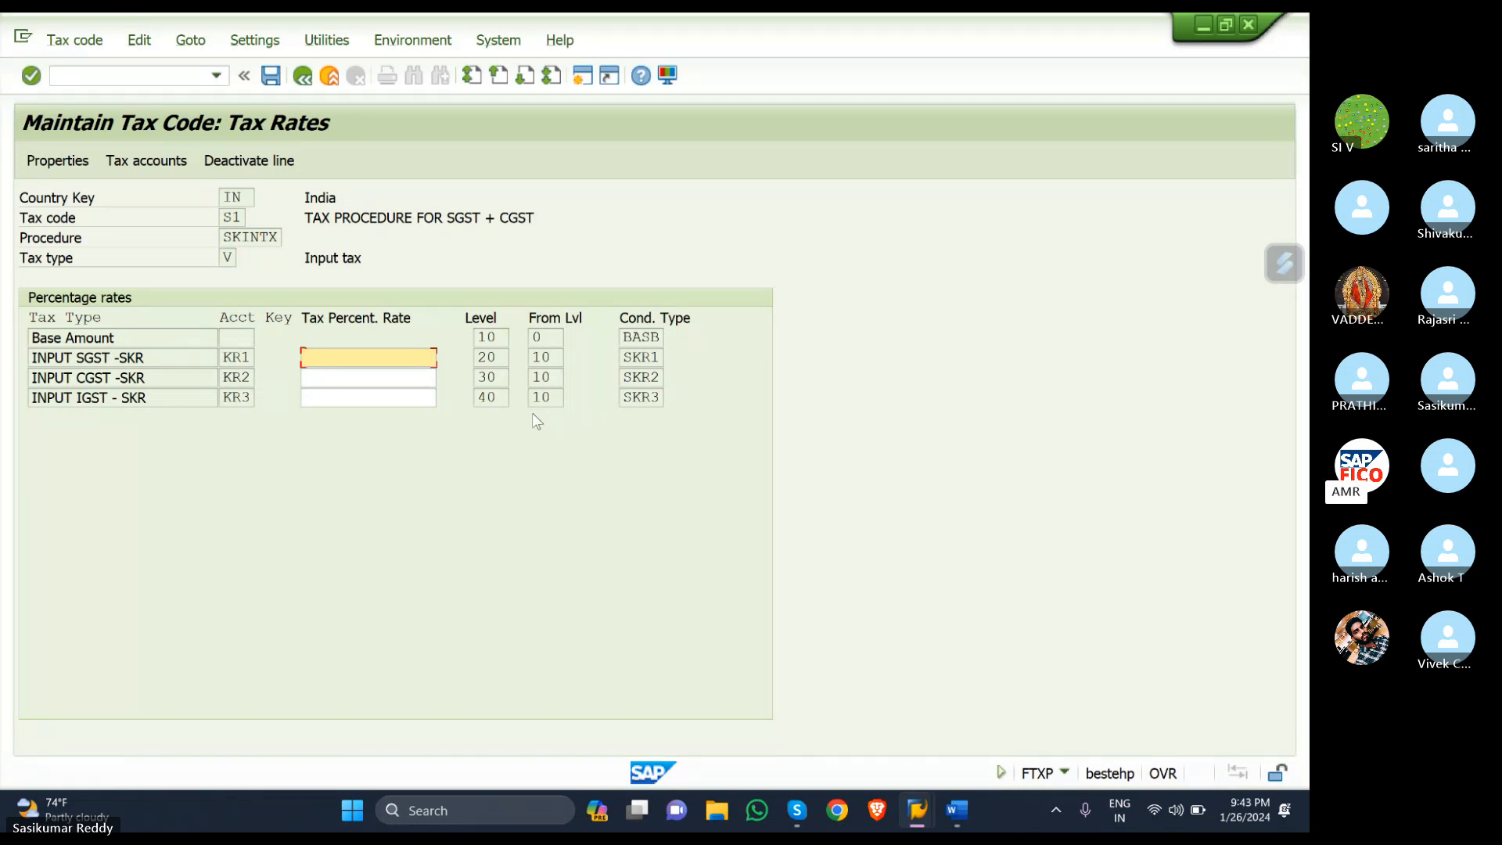
- Enter 6% for INPUT SGST and 6% for INPUT CGST on S1, then save
{"action": "type", "text": "6"}
{"action": "type", "text": "%"}
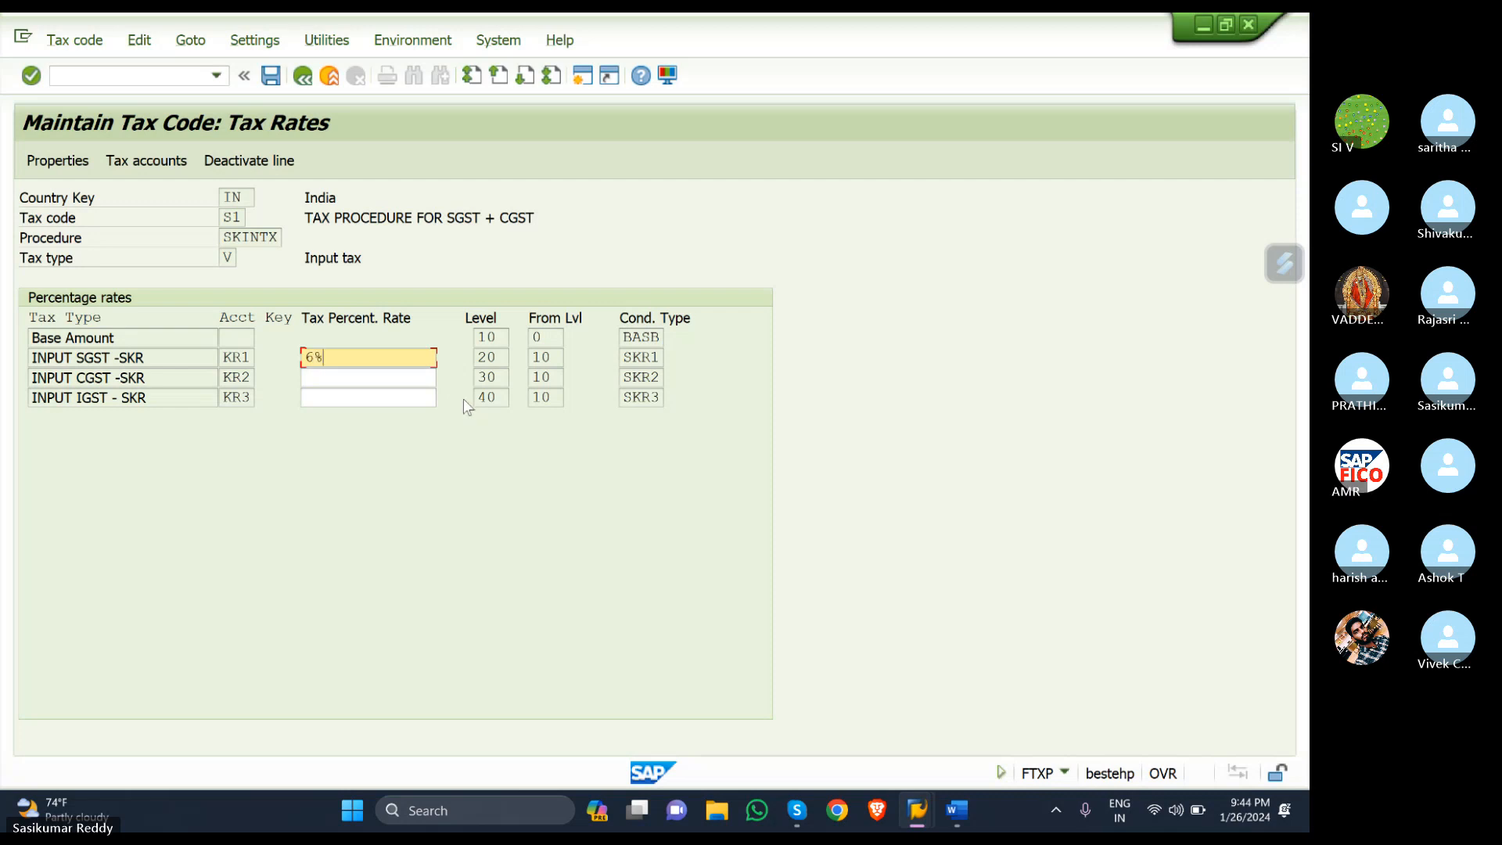
{"action": "left_click", "coordinate": [349, 375]}
{"action": "type", "text": "6"}
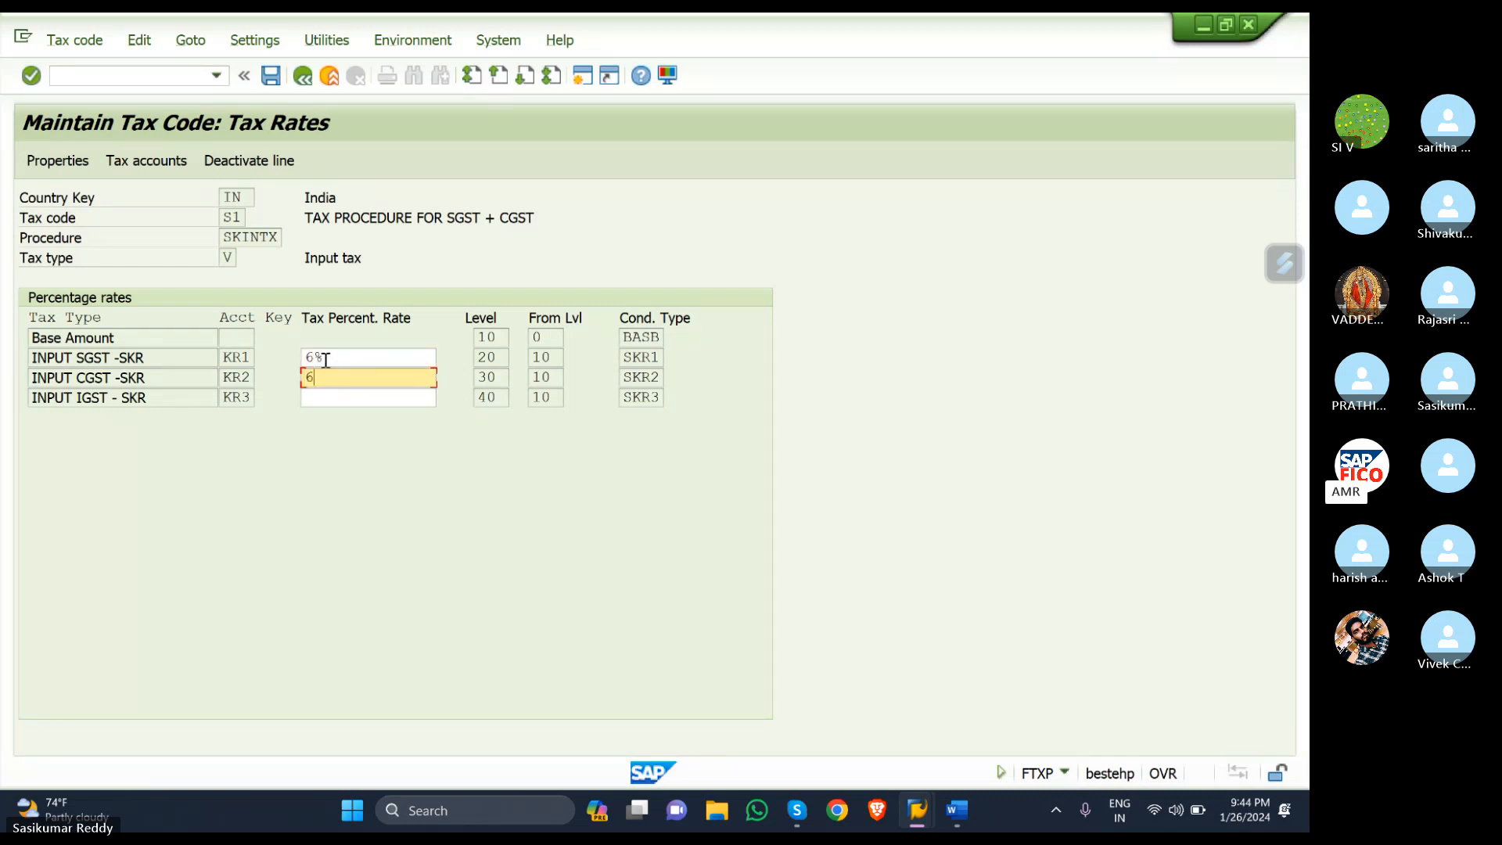
{"action": "left_click", "coordinate": [328, 357]}
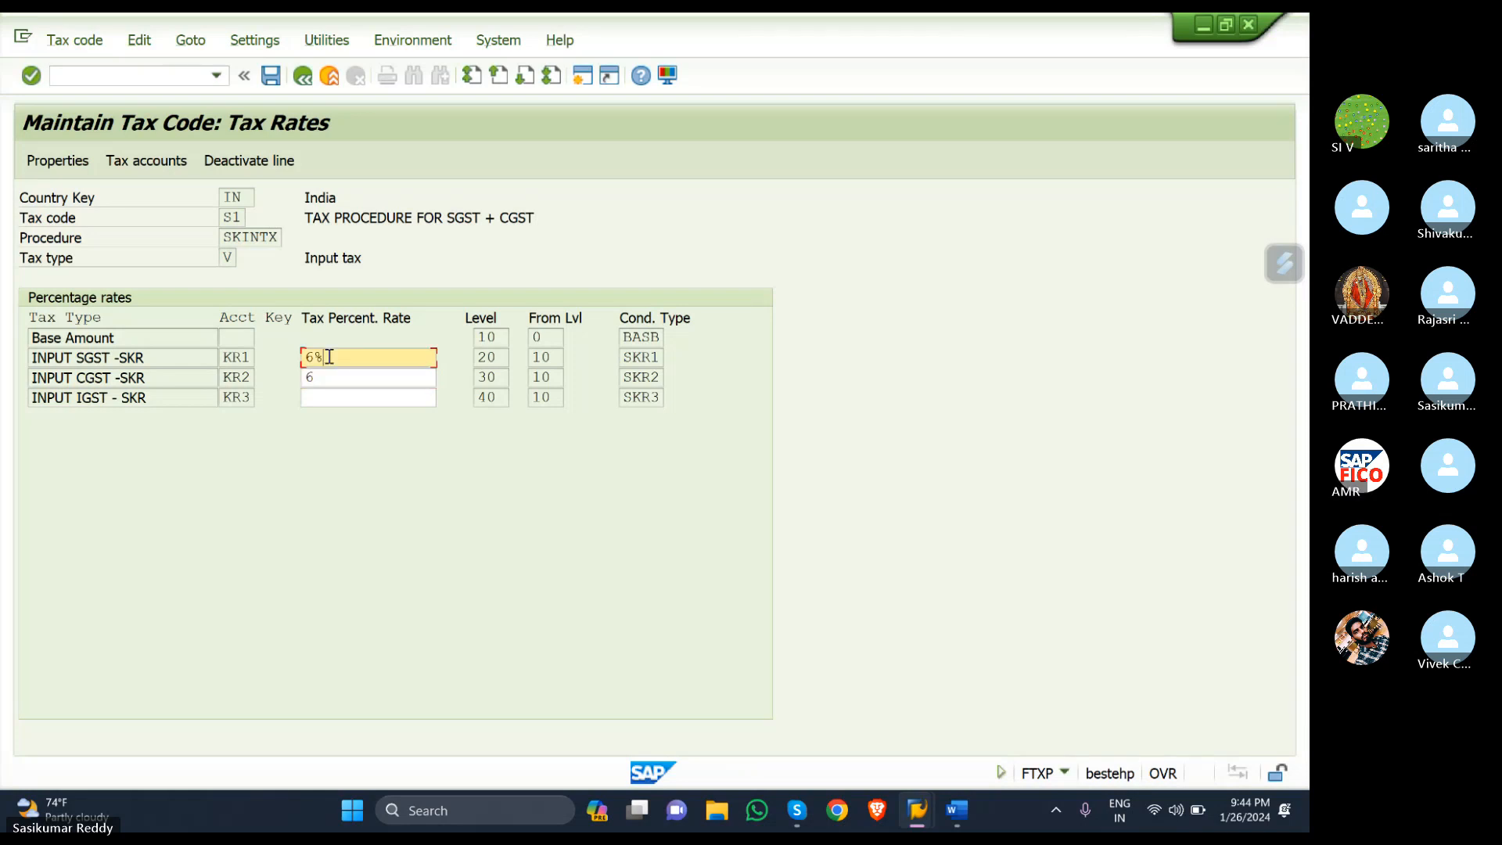
{"action": "key", "text": "BackSpace"}
{"action": "left_click", "coordinate": [345, 396]}
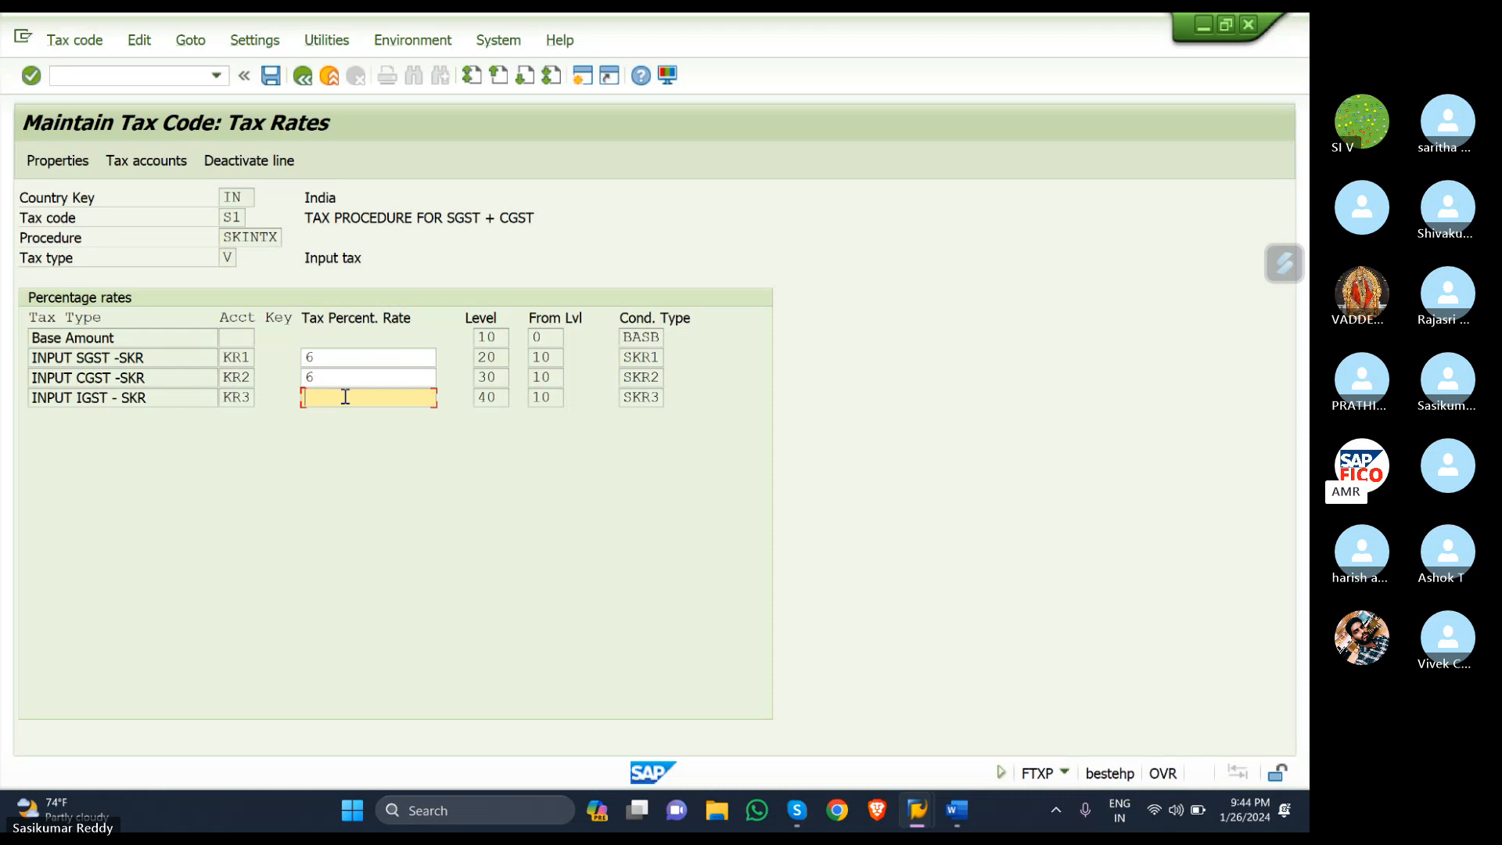
{"action": "left_click", "coordinate": [272, 81]}
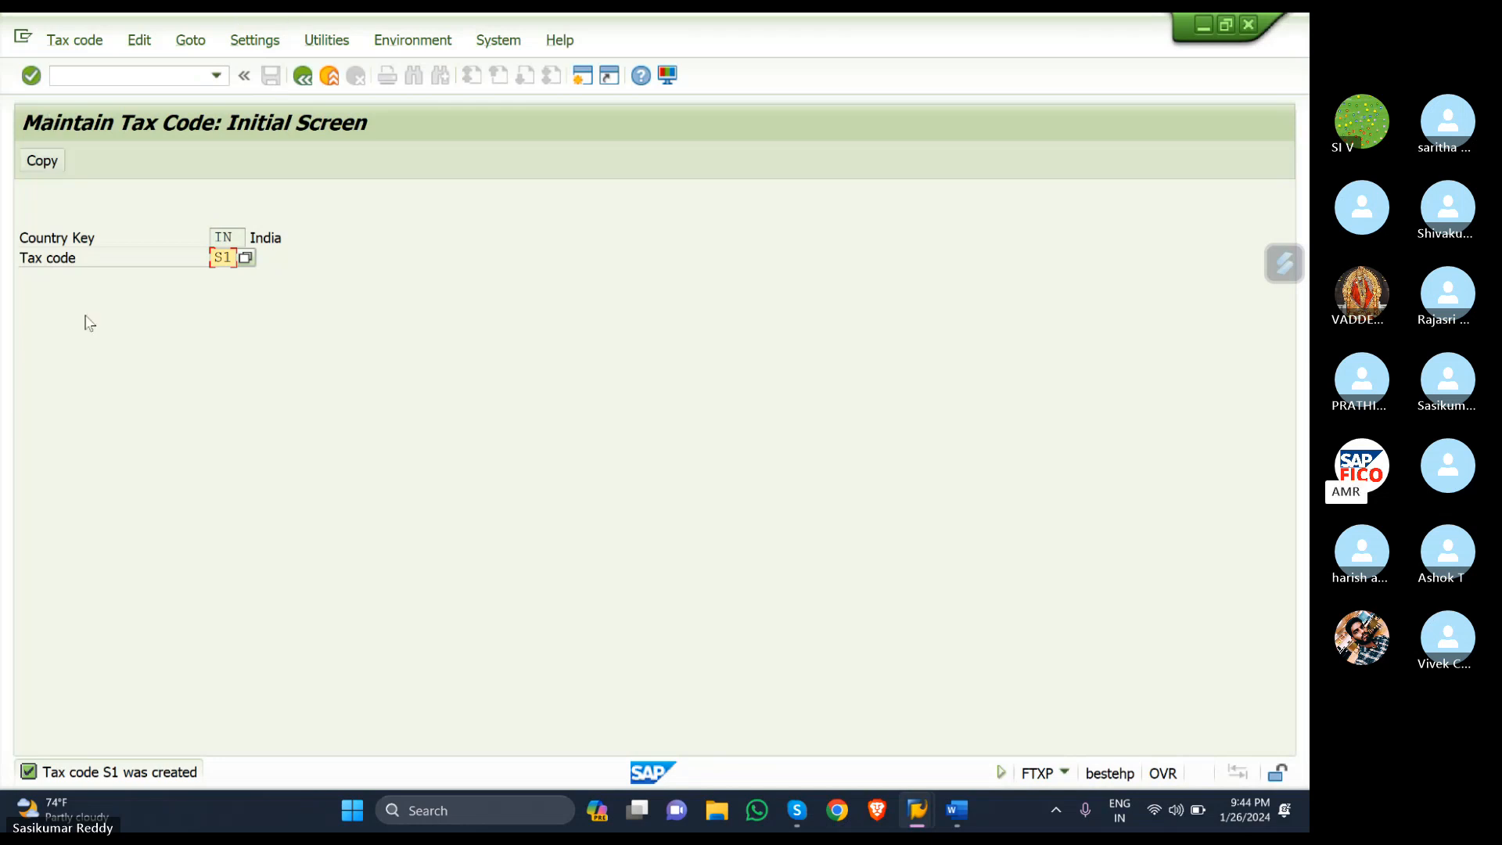
- Change the code to S2, describe it 'IGST-SKR' and pick tax type V (Input tax)
{"action": "left_click", "coordinate": [234, 258]}
{"action": "key", "text": "BackSpace"}
{"action": "type", "text": "2"}
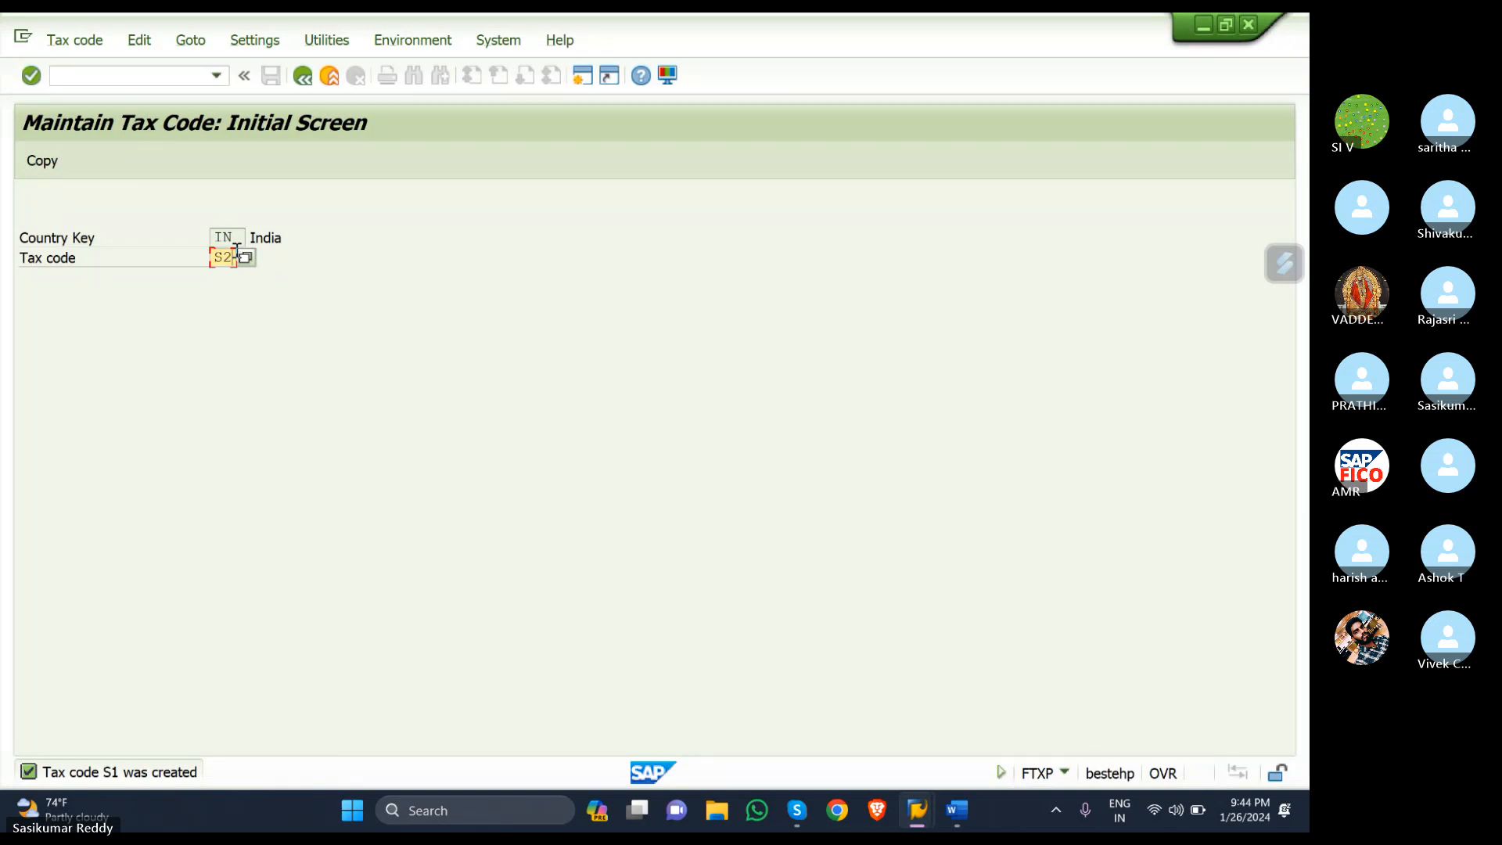
{"action": "key", "text": "Return"}
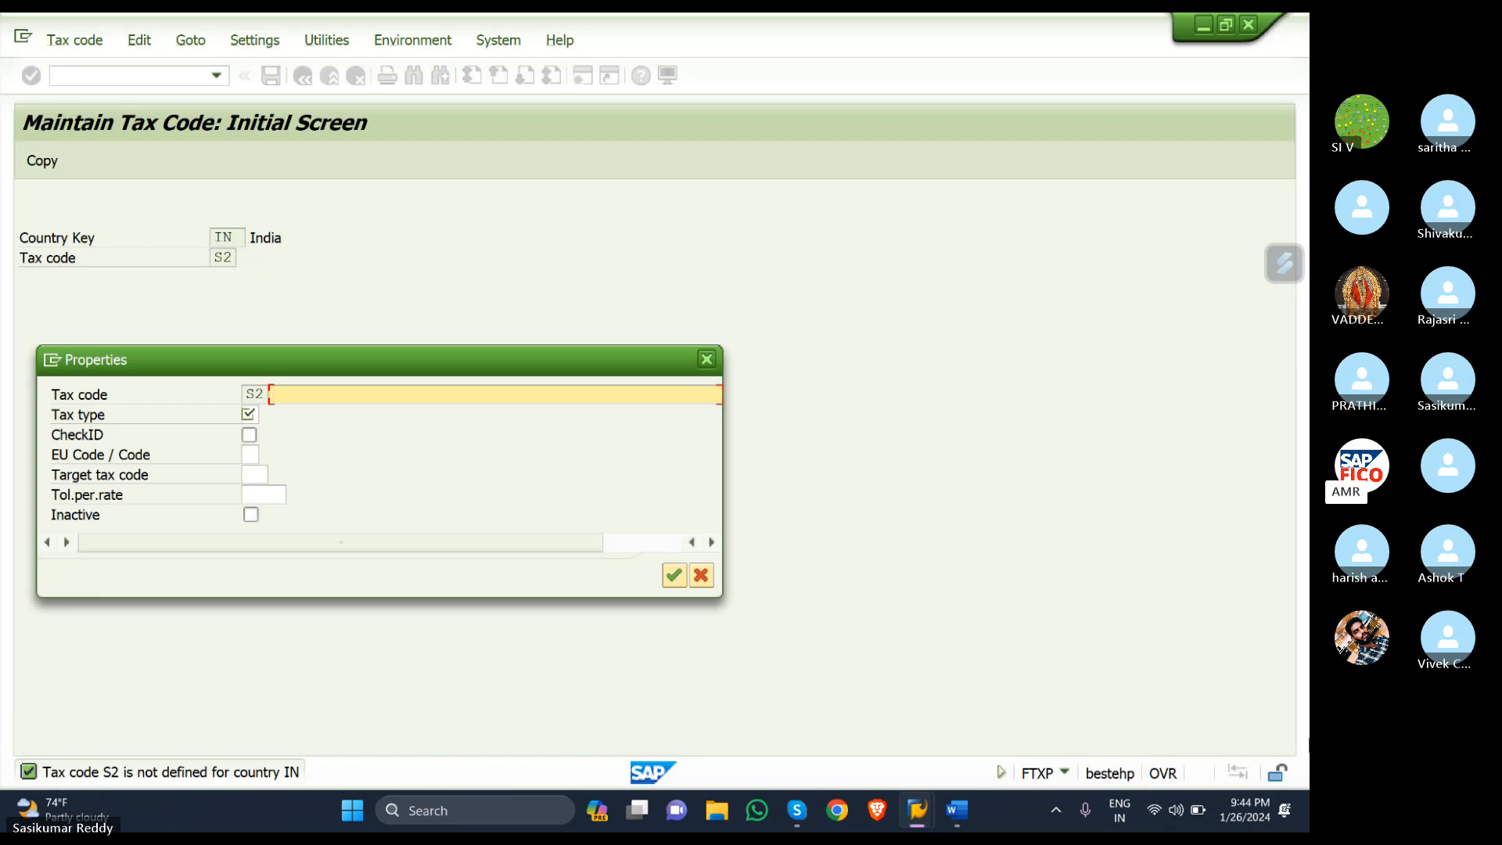
{"action": "type", "text": "IGST-SKR"}
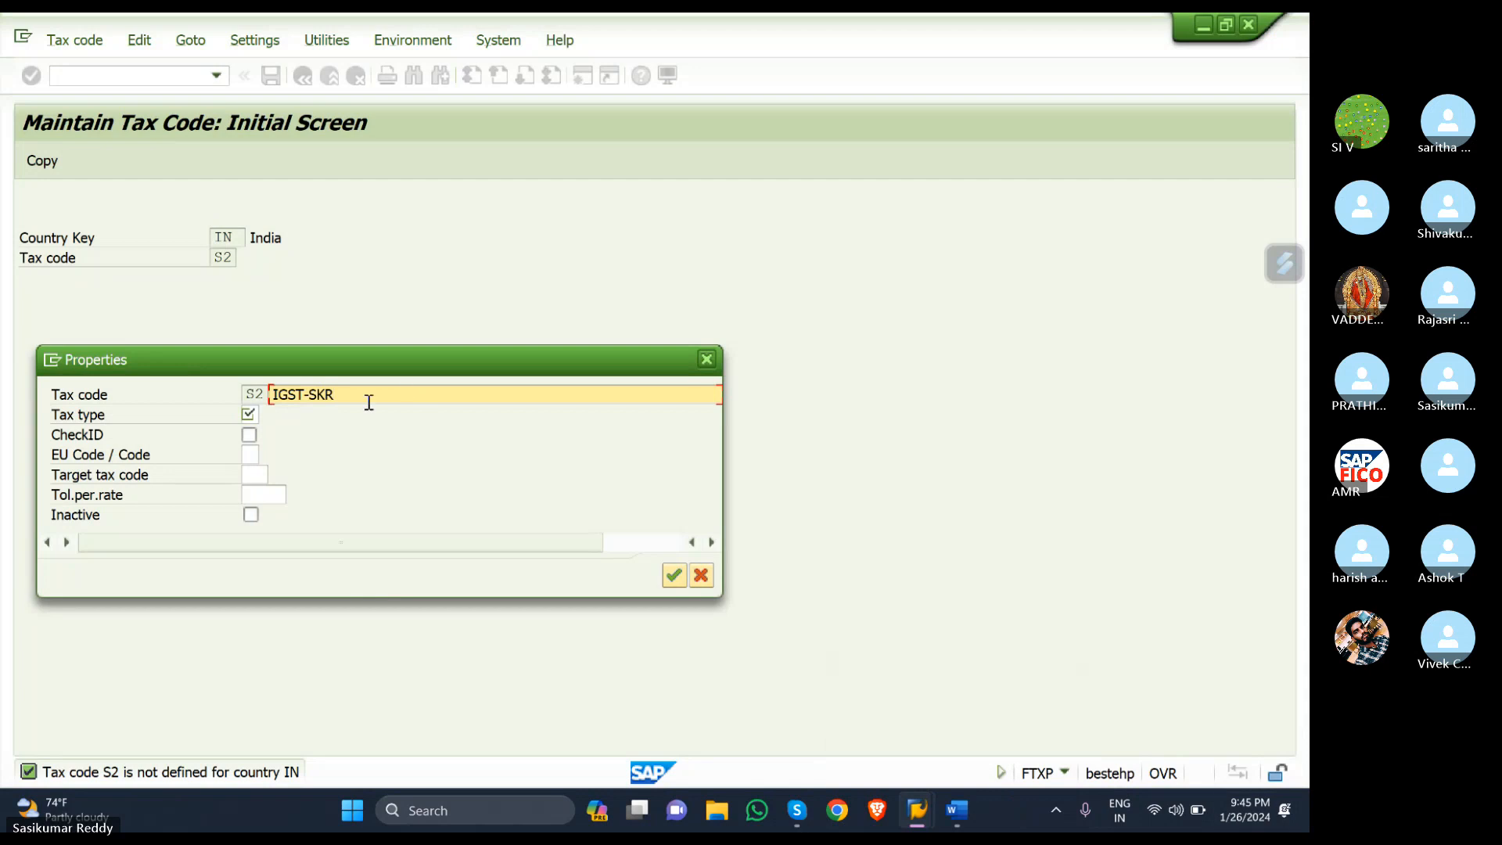
{"action": "left_click", "coordinate": [251, 414]}
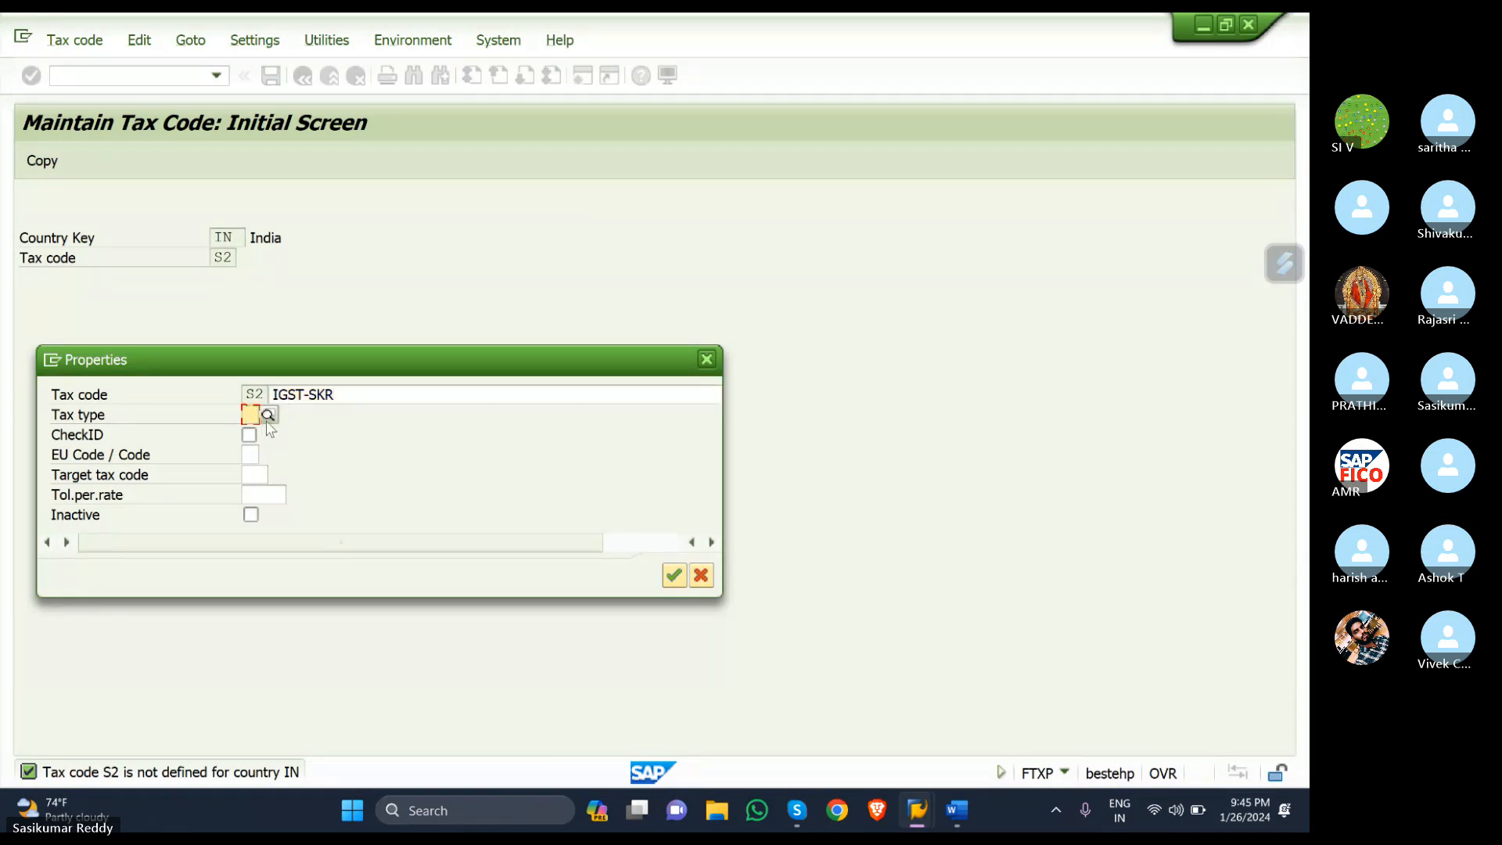
{"action": "left_click", "coordinate": [266, 416]}
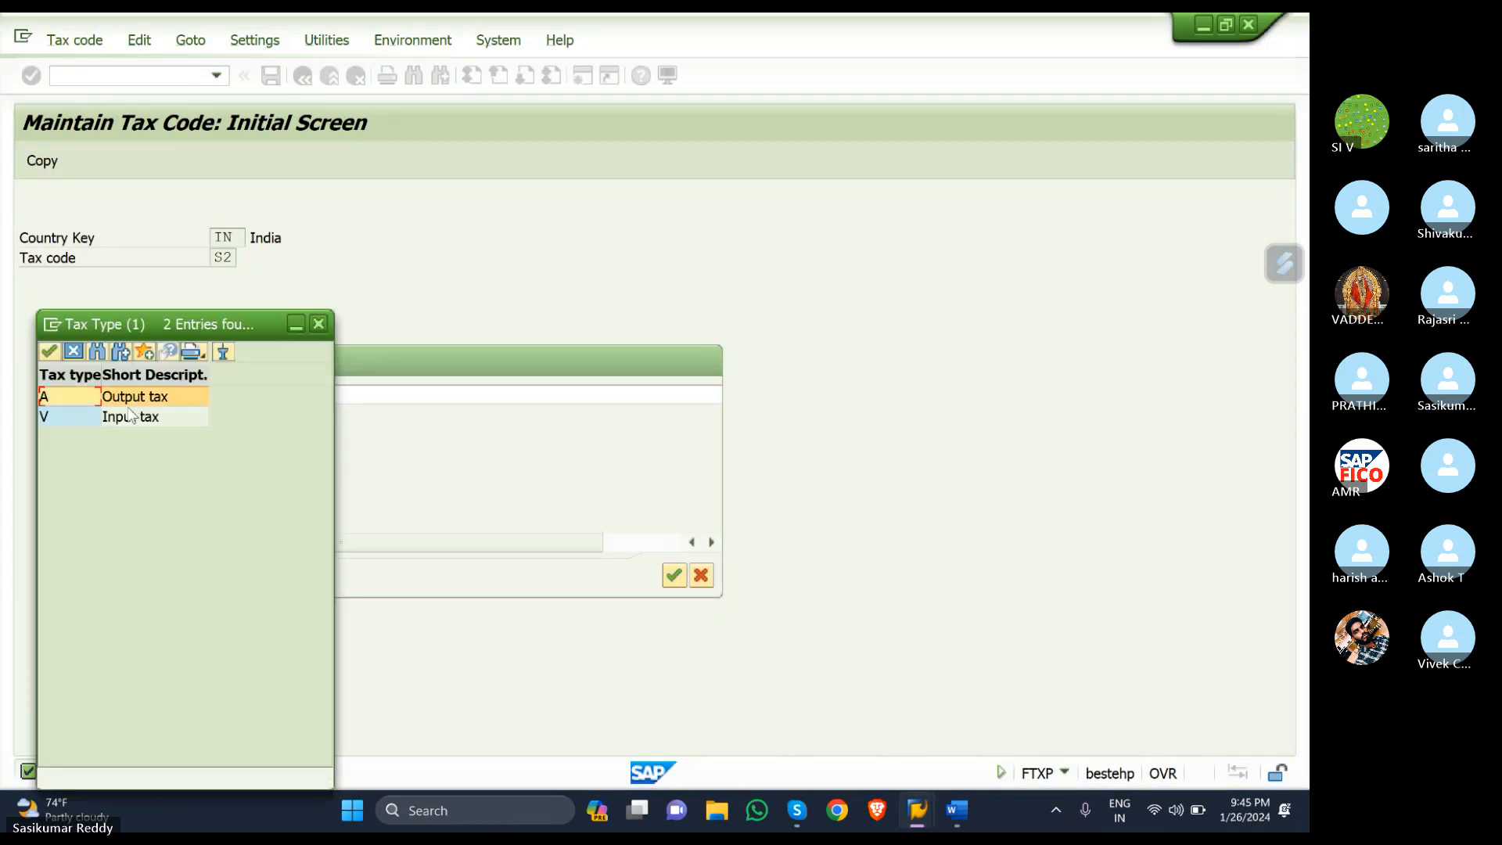
{"action": "left_click", "coordinate": [84, 418]}
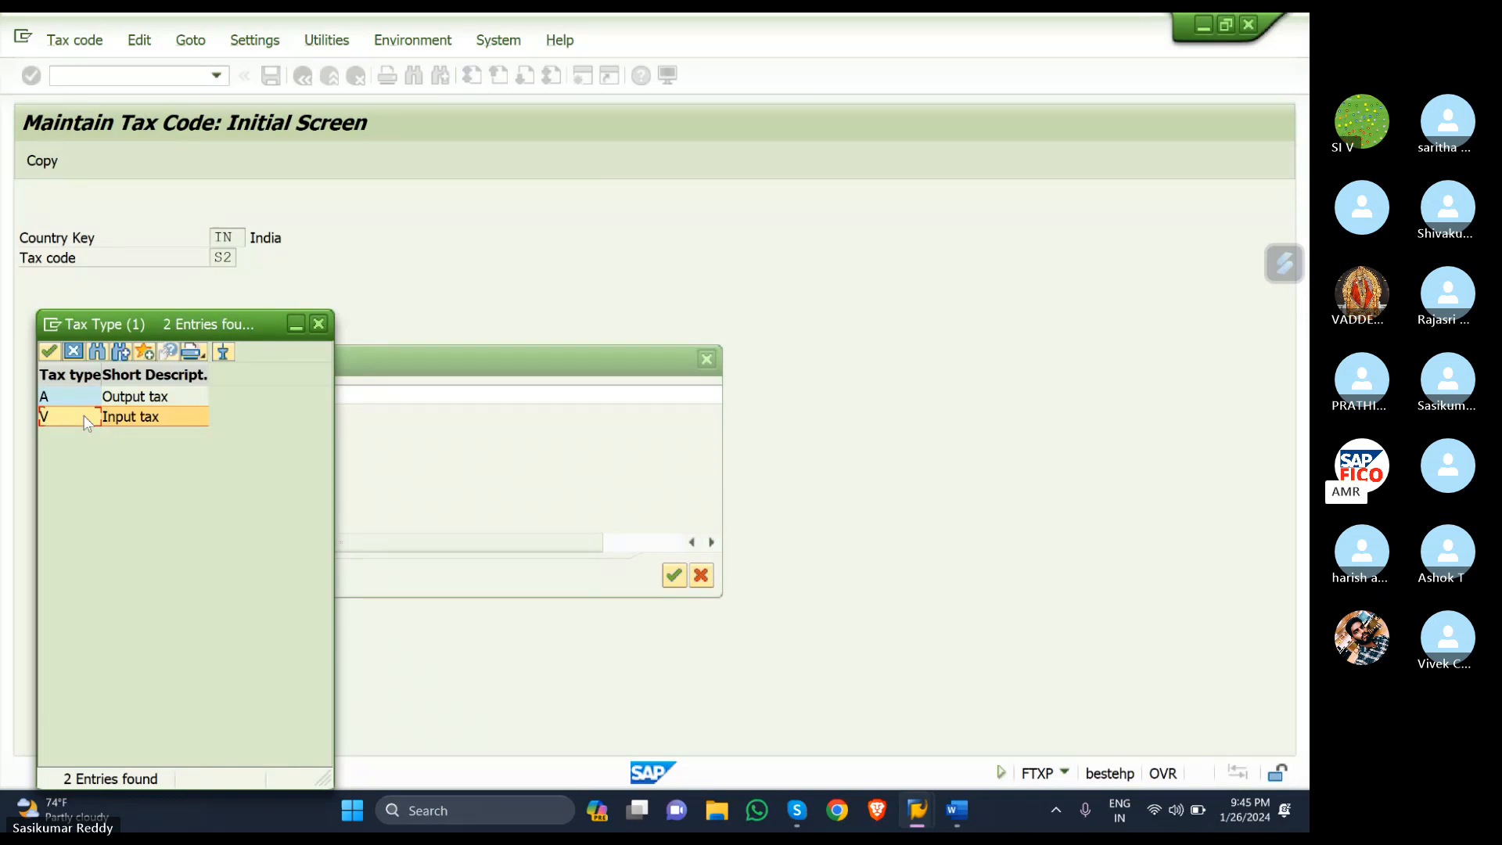
{"action": "double_click", "coordinate": [86, 419]}
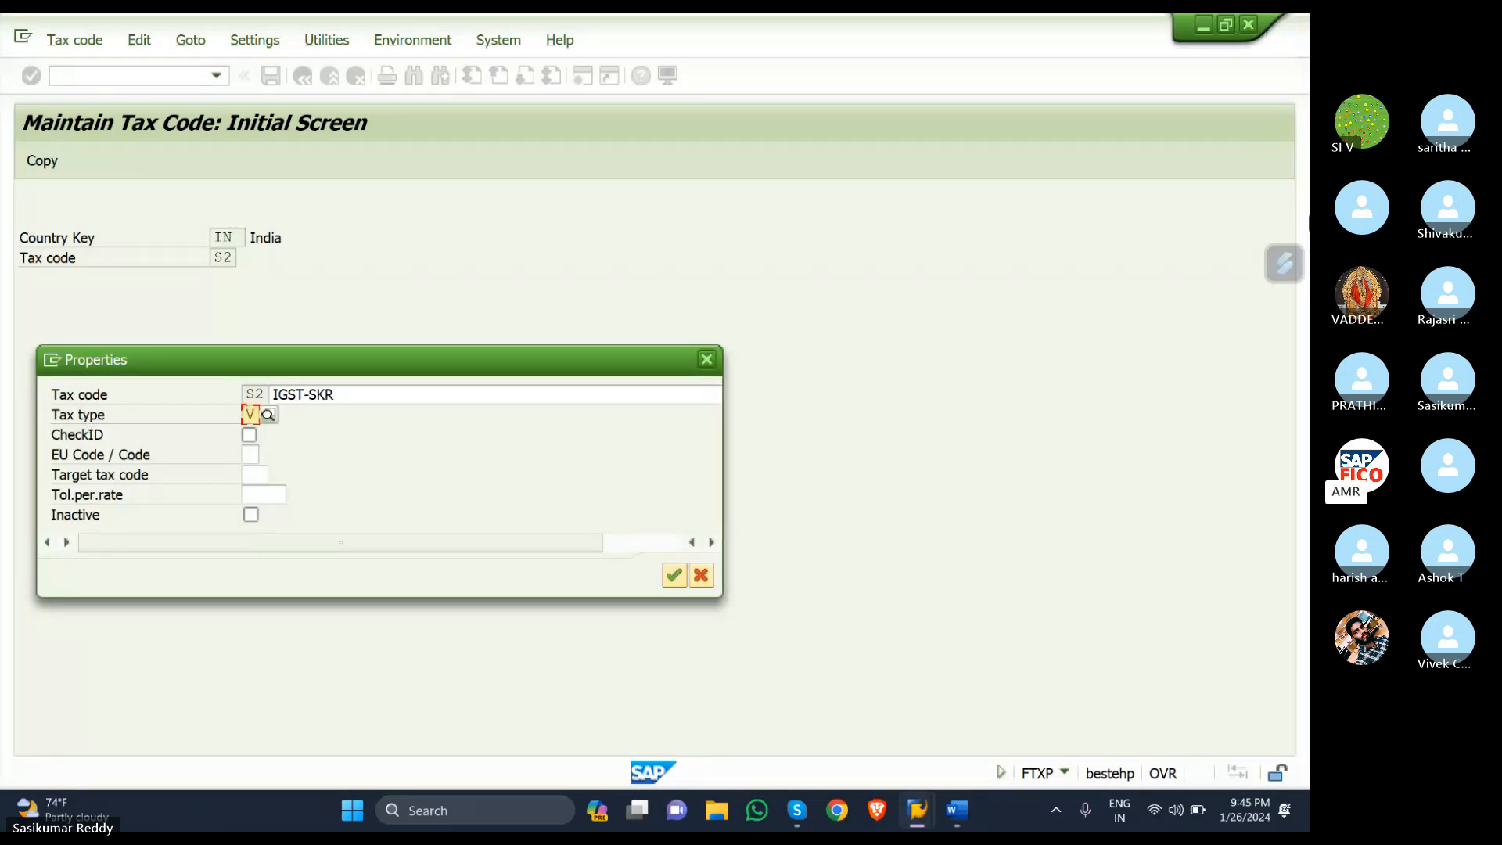
{"action": "key", "text": "Return"}
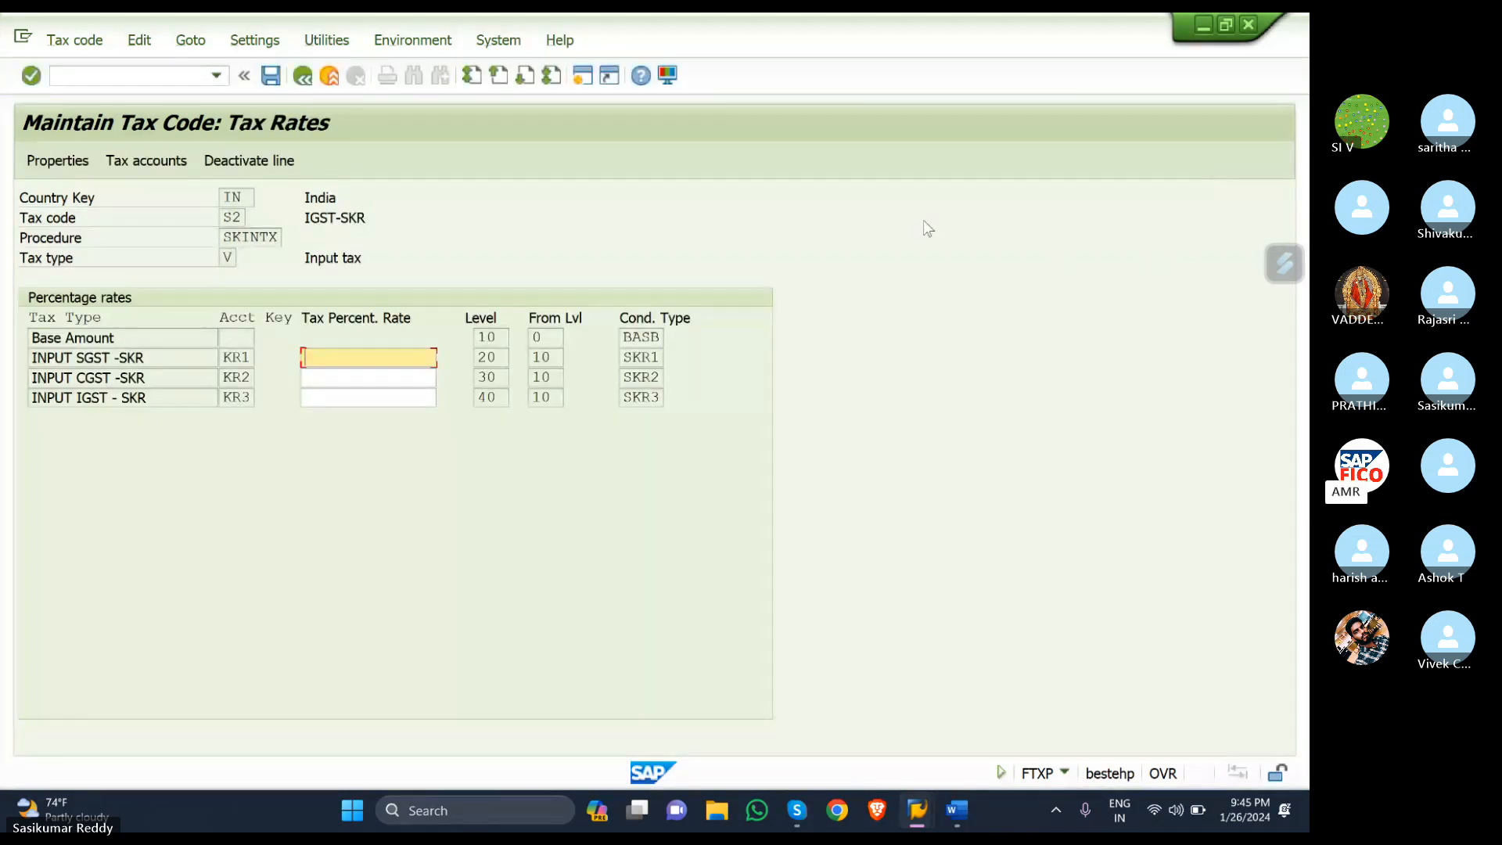
- Set S2's INPUT IGST - SKR rate to 12% and save the tax code
{"action": "left_click", "coordinate": [422, 396]}
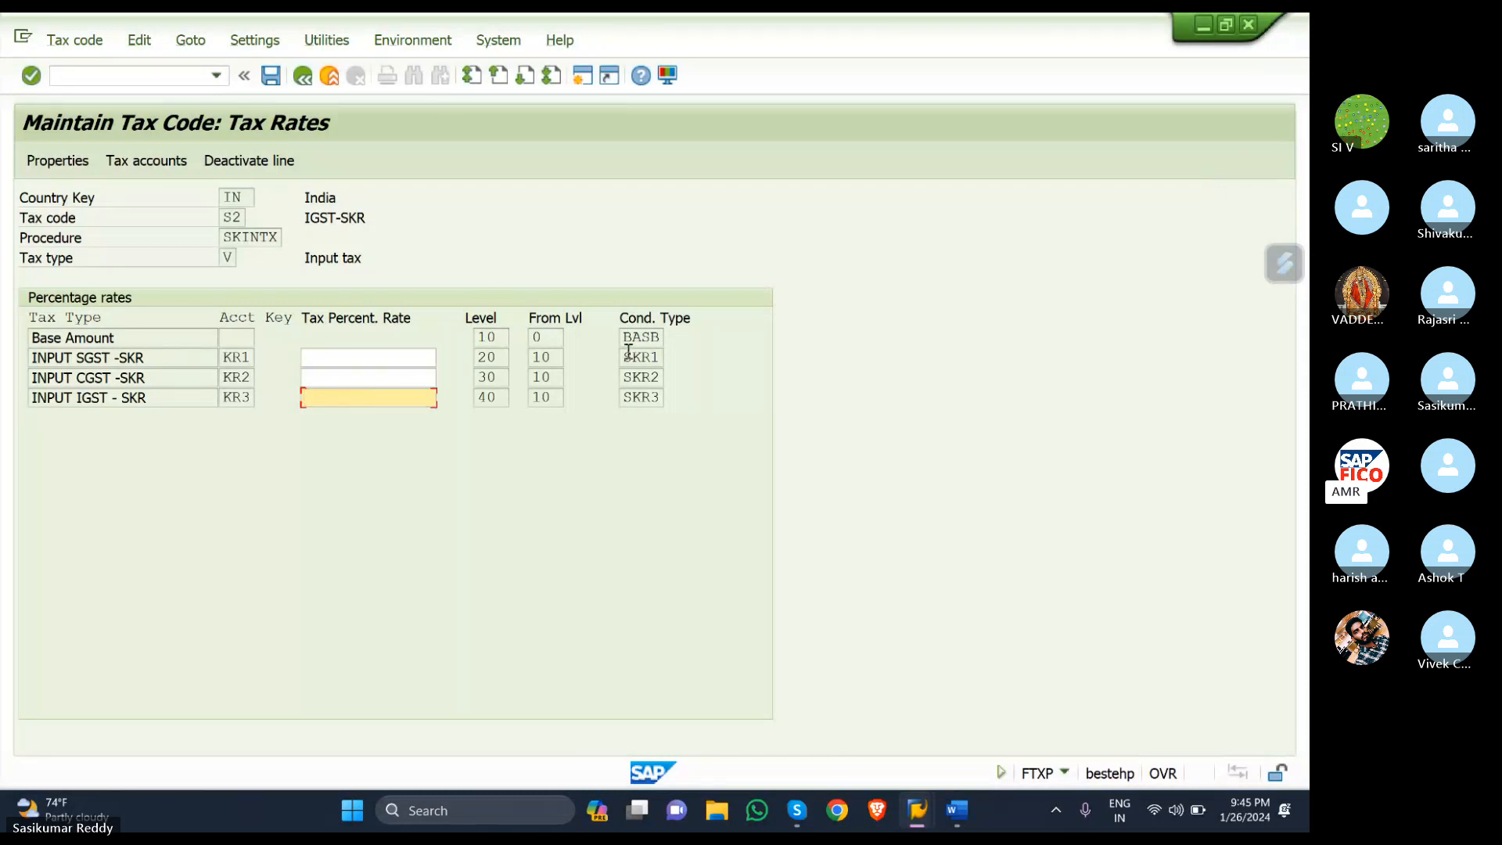
{"action": "type", "text": "12"}
{"action": "key", "text": "Return"}
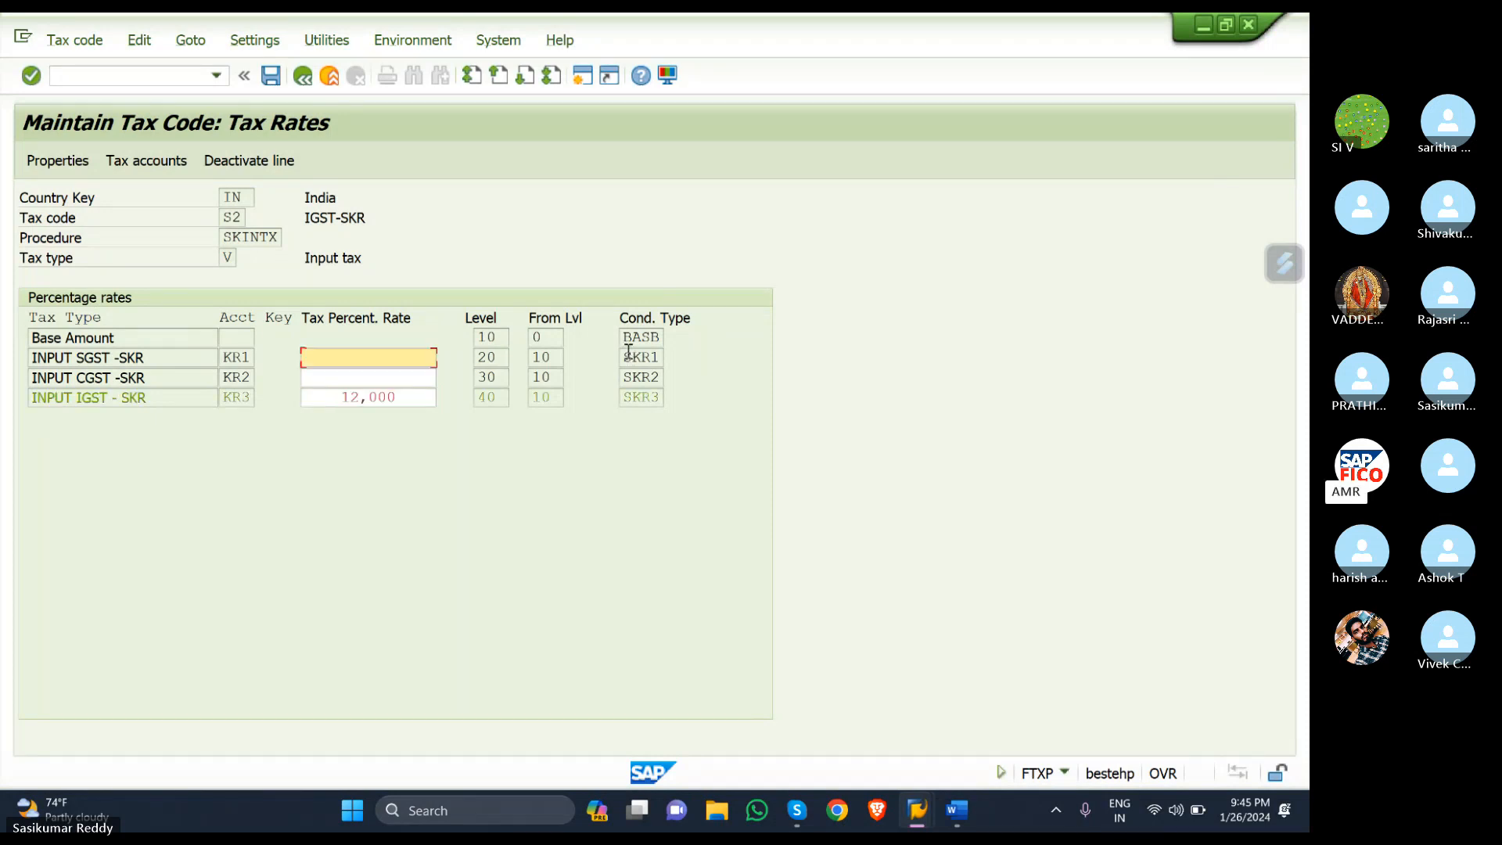
{"action": "left_click", "coordinate": [272, 76]}
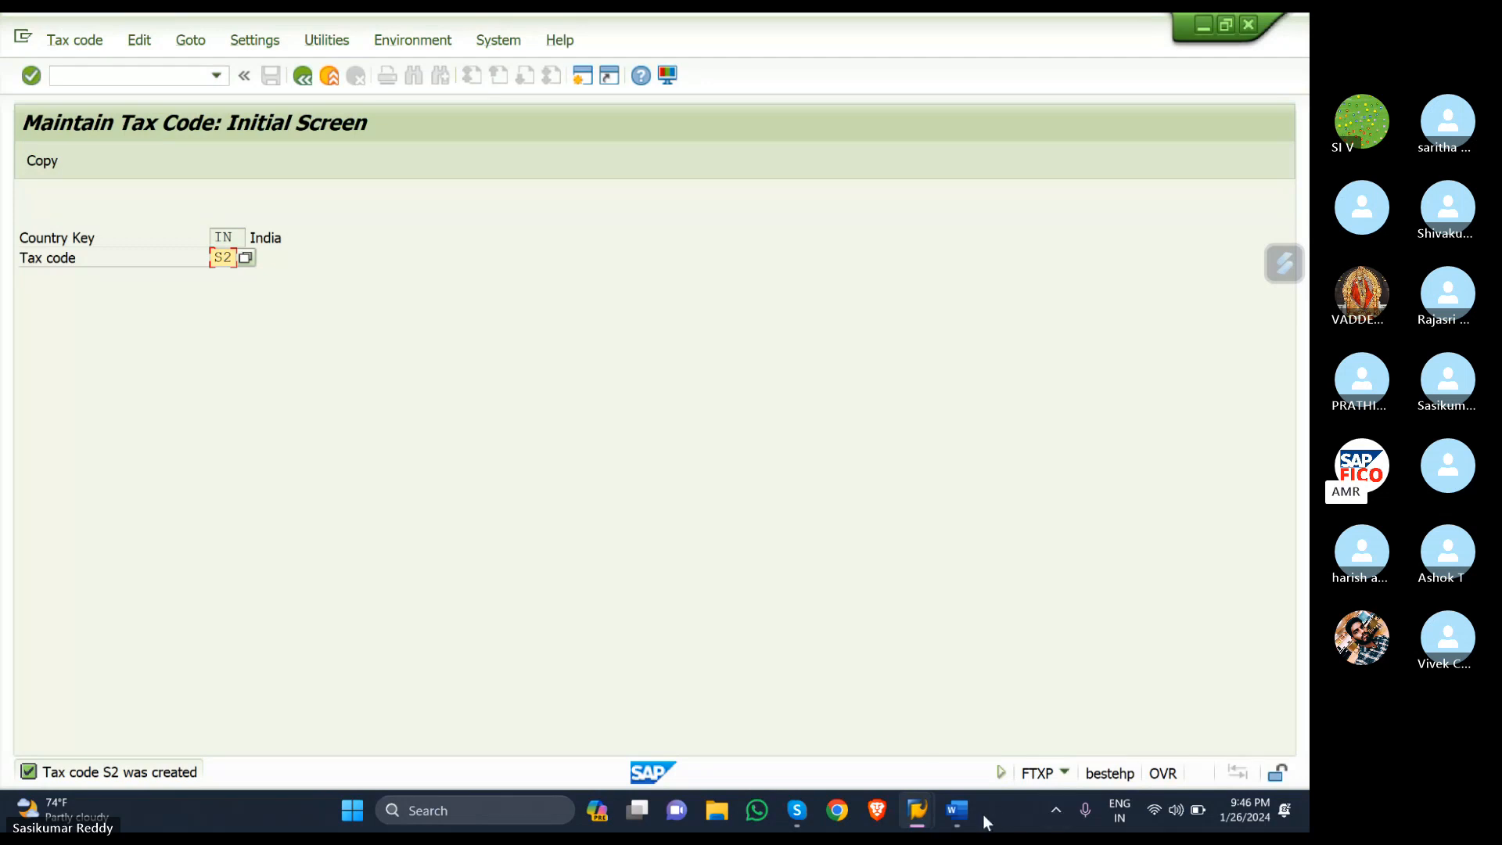
- Add a blank item 6 to the Word GST checklist, then return to SAP's command field
{"action": "left_click", "coordinate": [964, 807]}
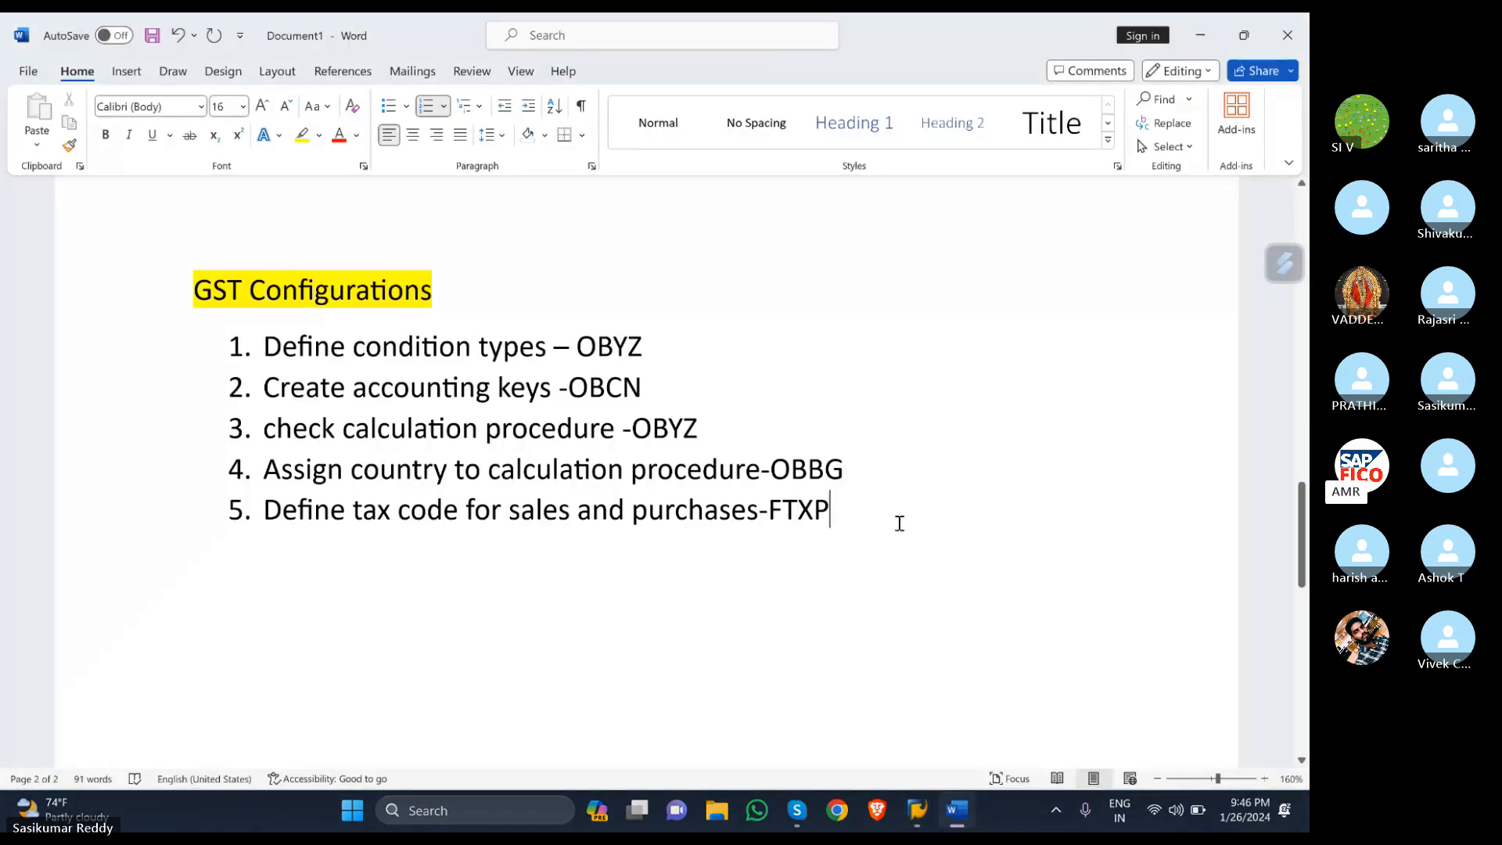
{"action": "key", "text": "Return"}
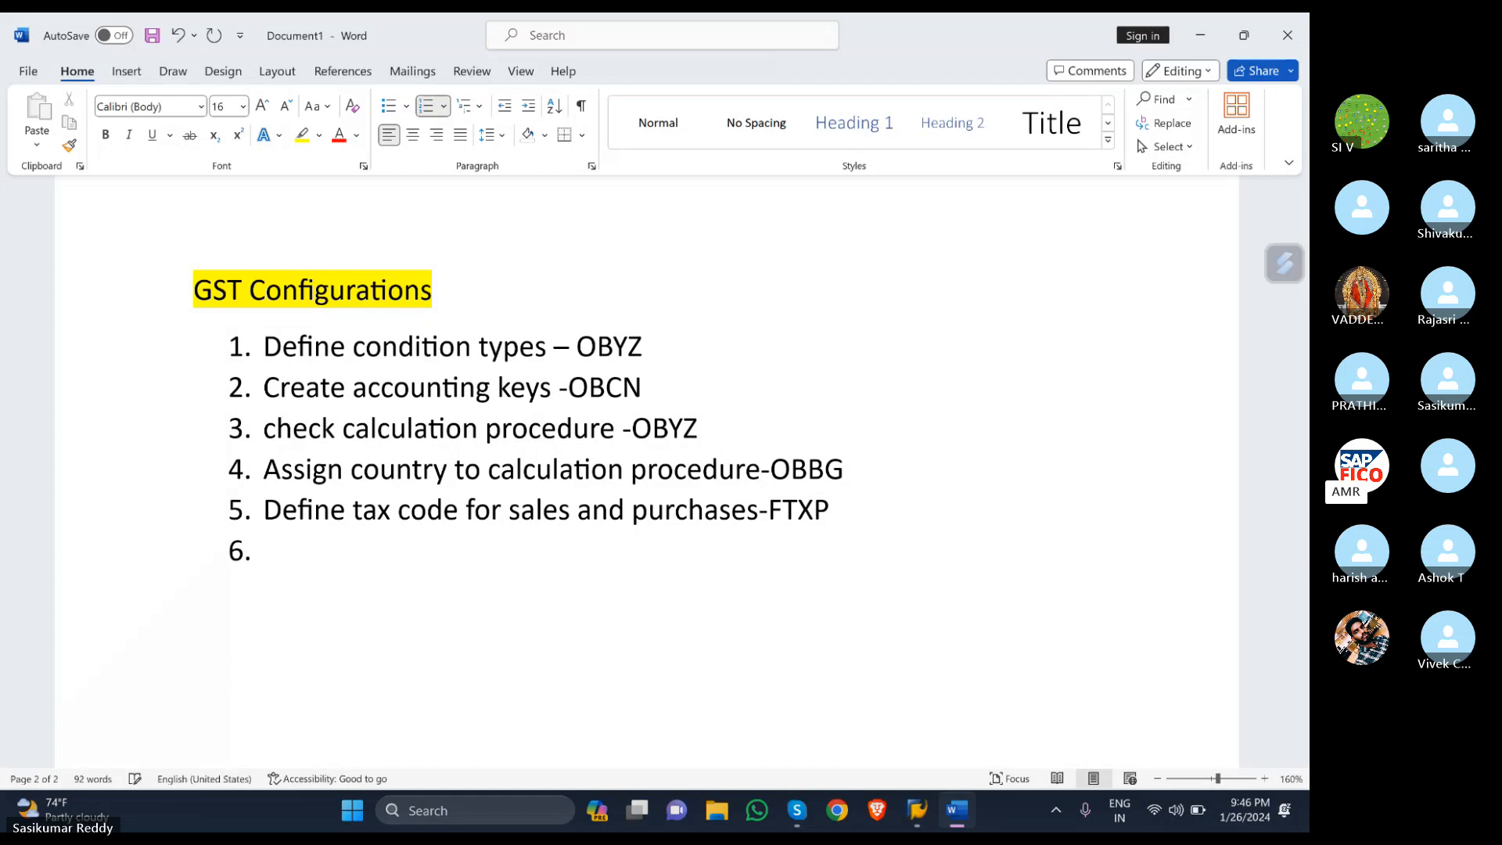
{"action": "mouse_move", "coordinate": [917, 811]}
{"action": "left_click", "coordinate": [989, 716]}
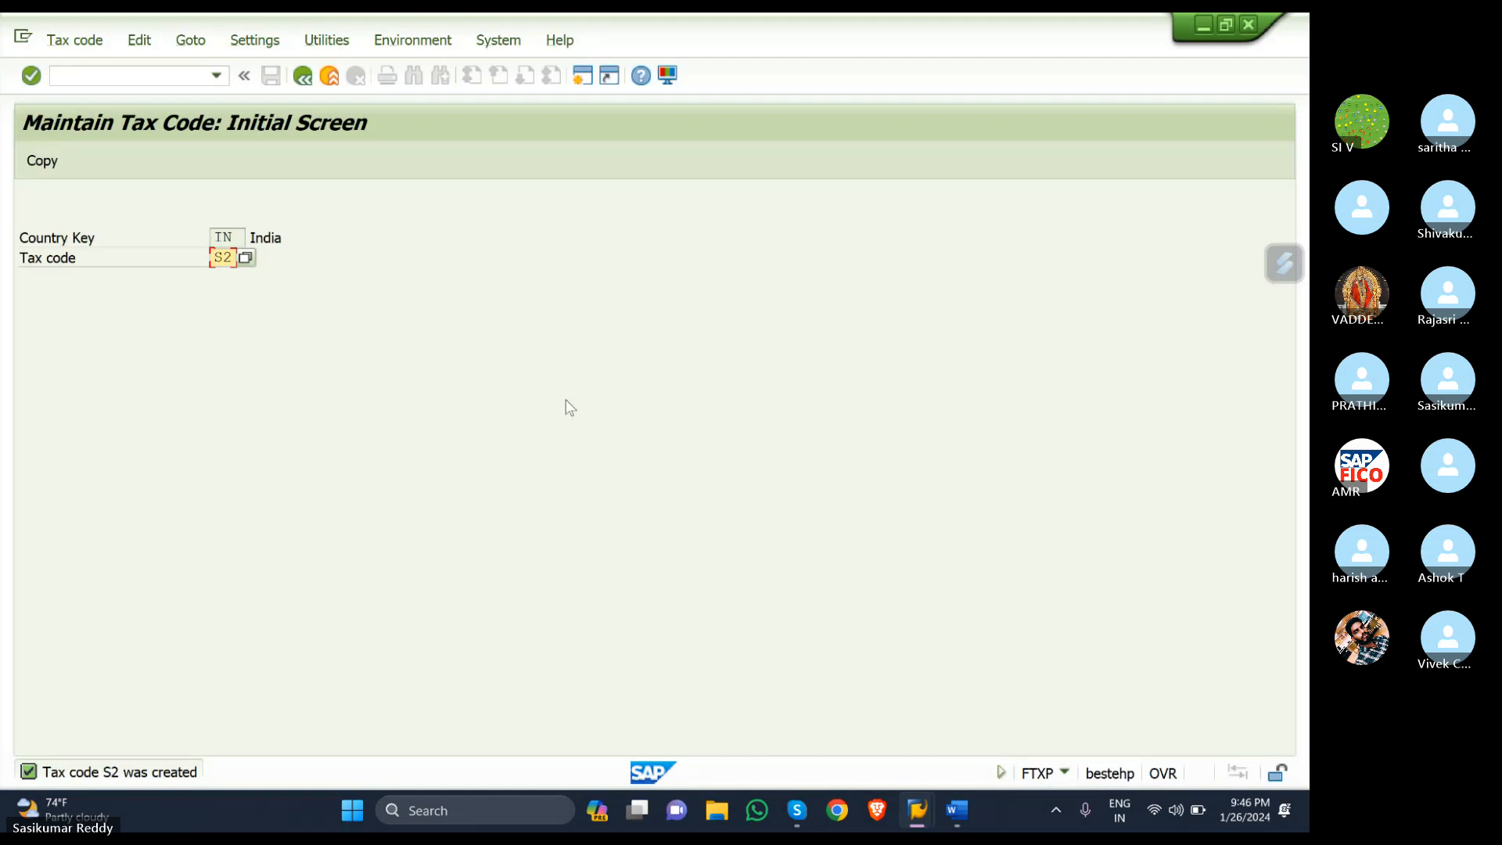
{"action": "left_click", "coordinate": [178, 75]}
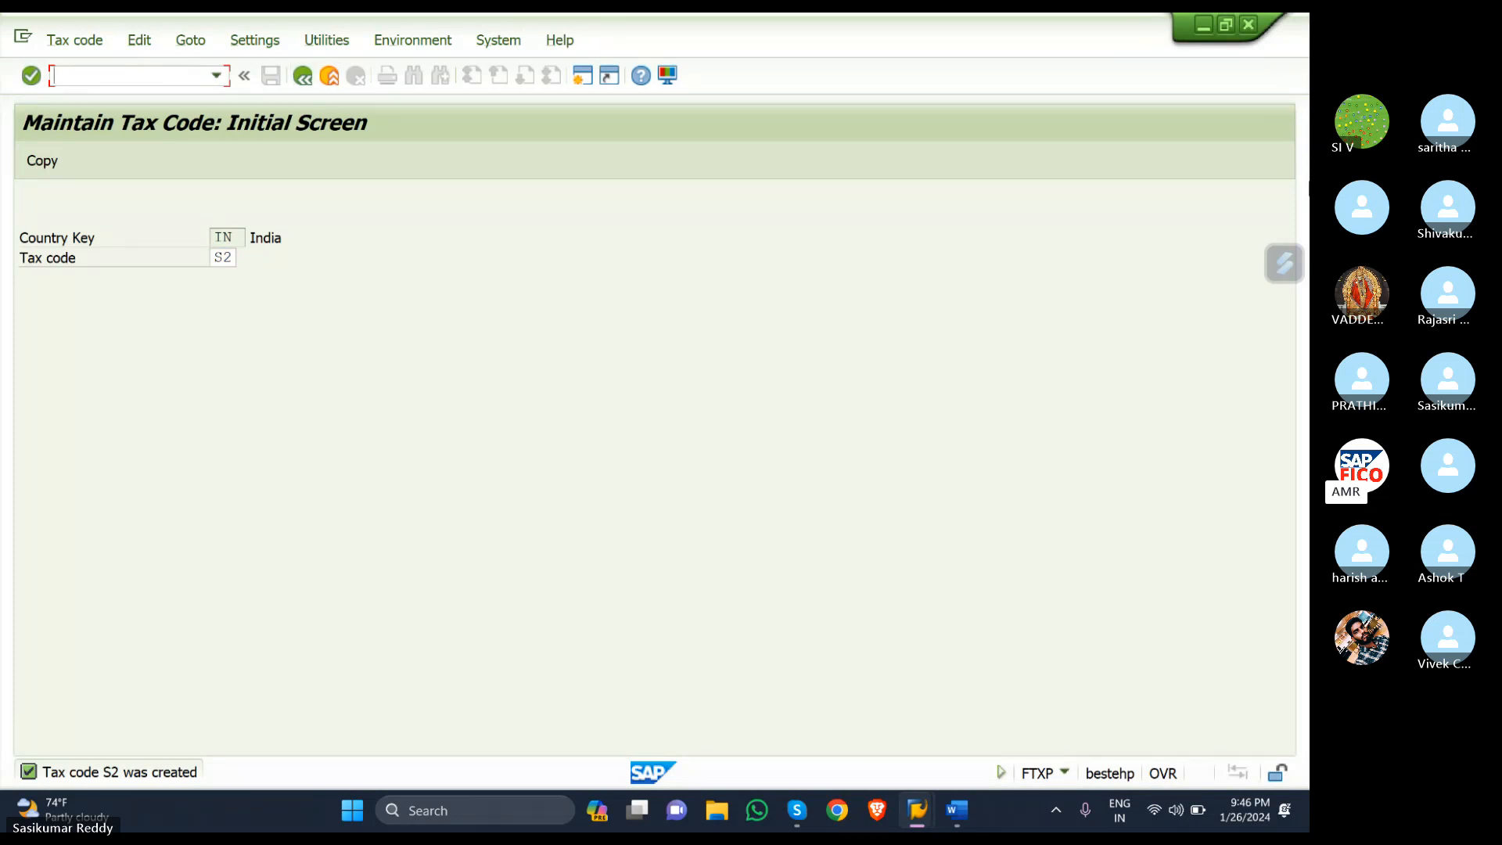
- Run /NFS00 for company code SKR1, glance at the Word checklist, and select the ADMINISTRATION COST AND OTHER group
{"action": "type", "text": "/N"}
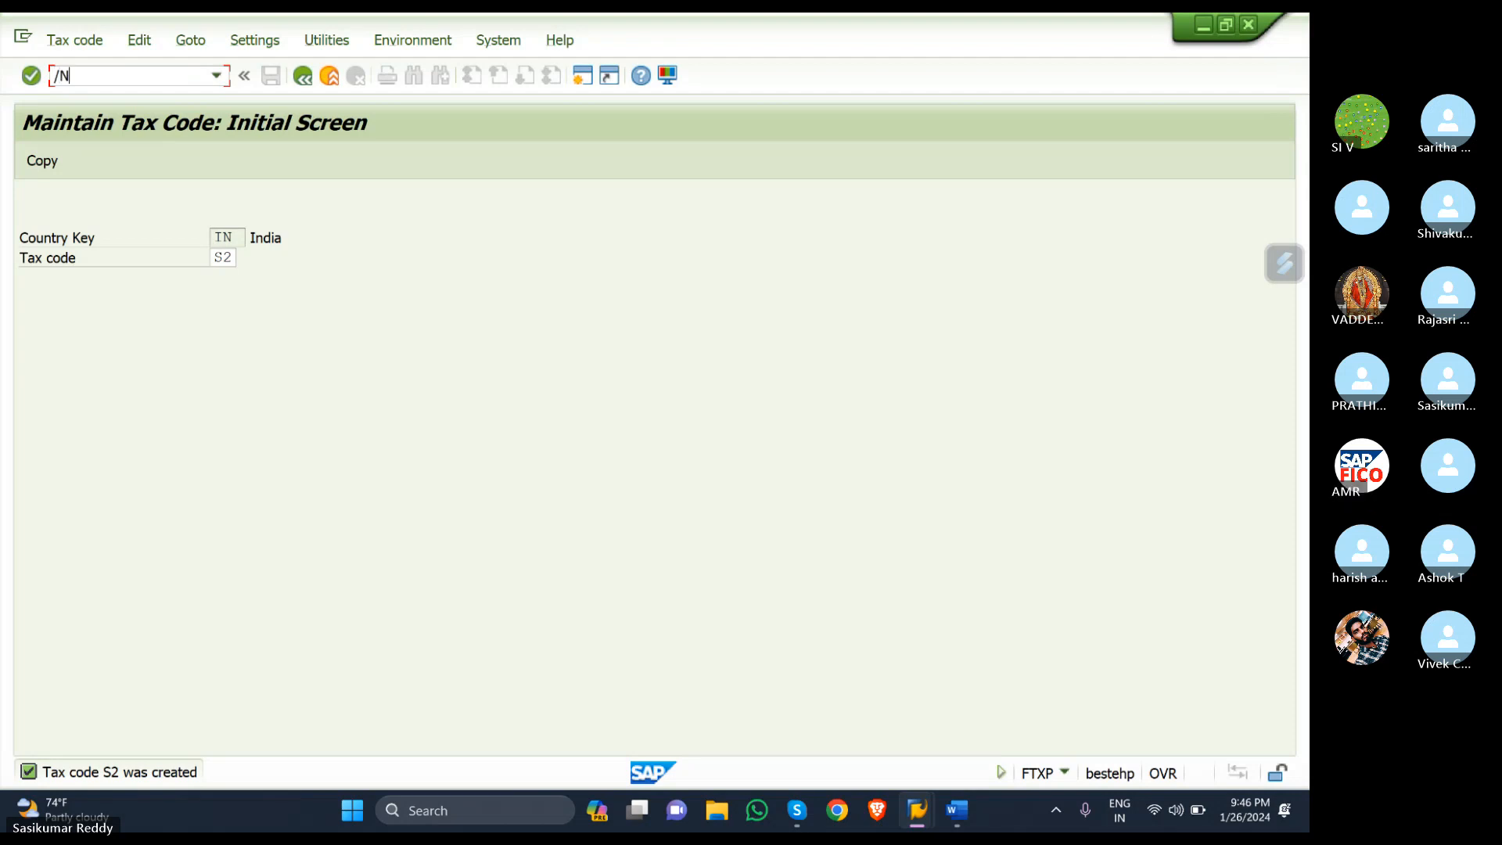
{"action": "type", "text": "FS00"}
{"action": "key", "text": "Return"}
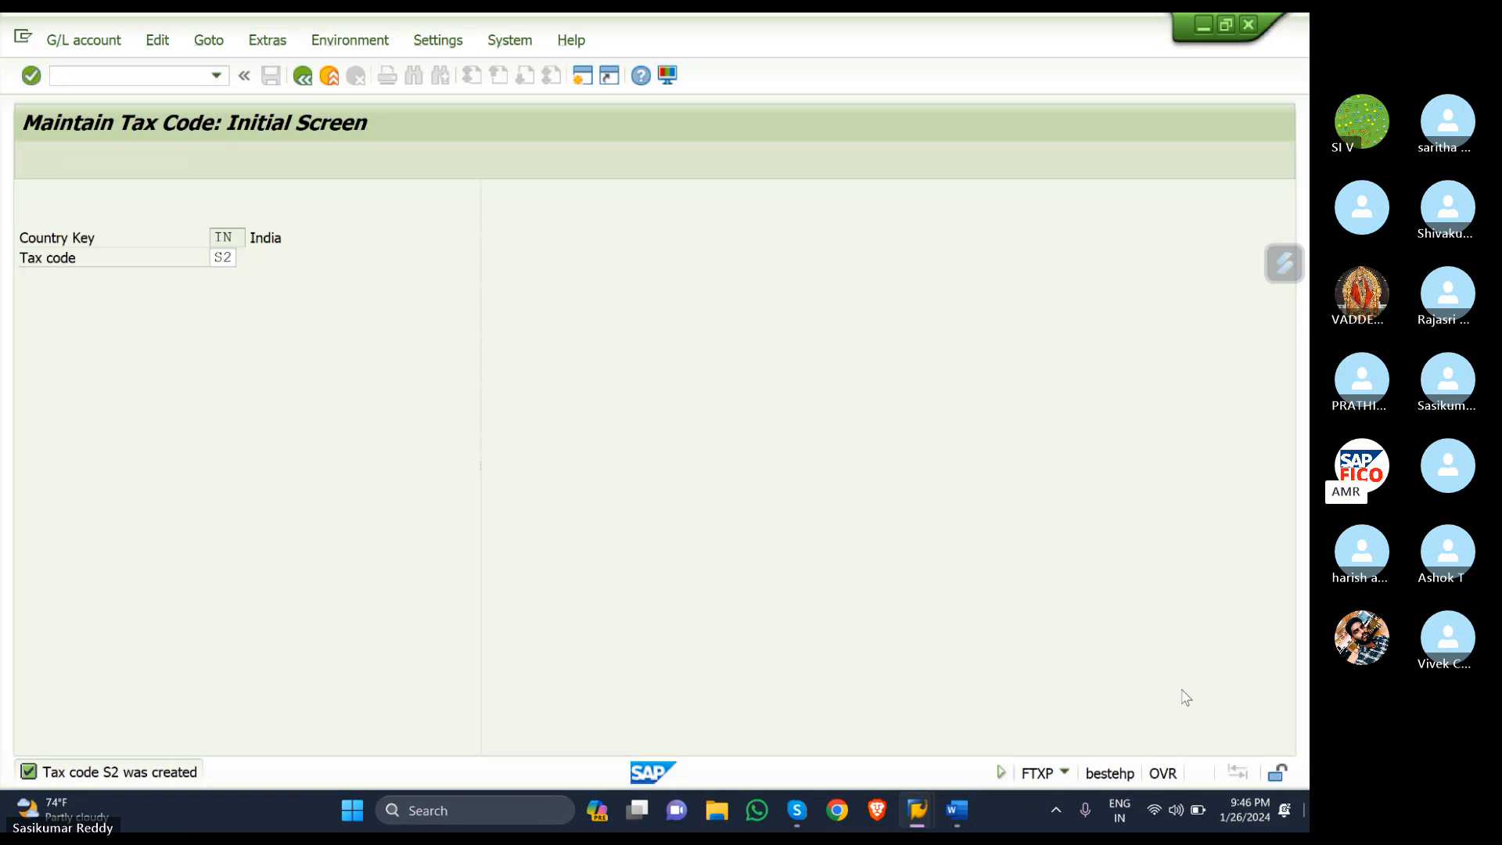
{"action": "left_click", "coordinate": [955, 810]}
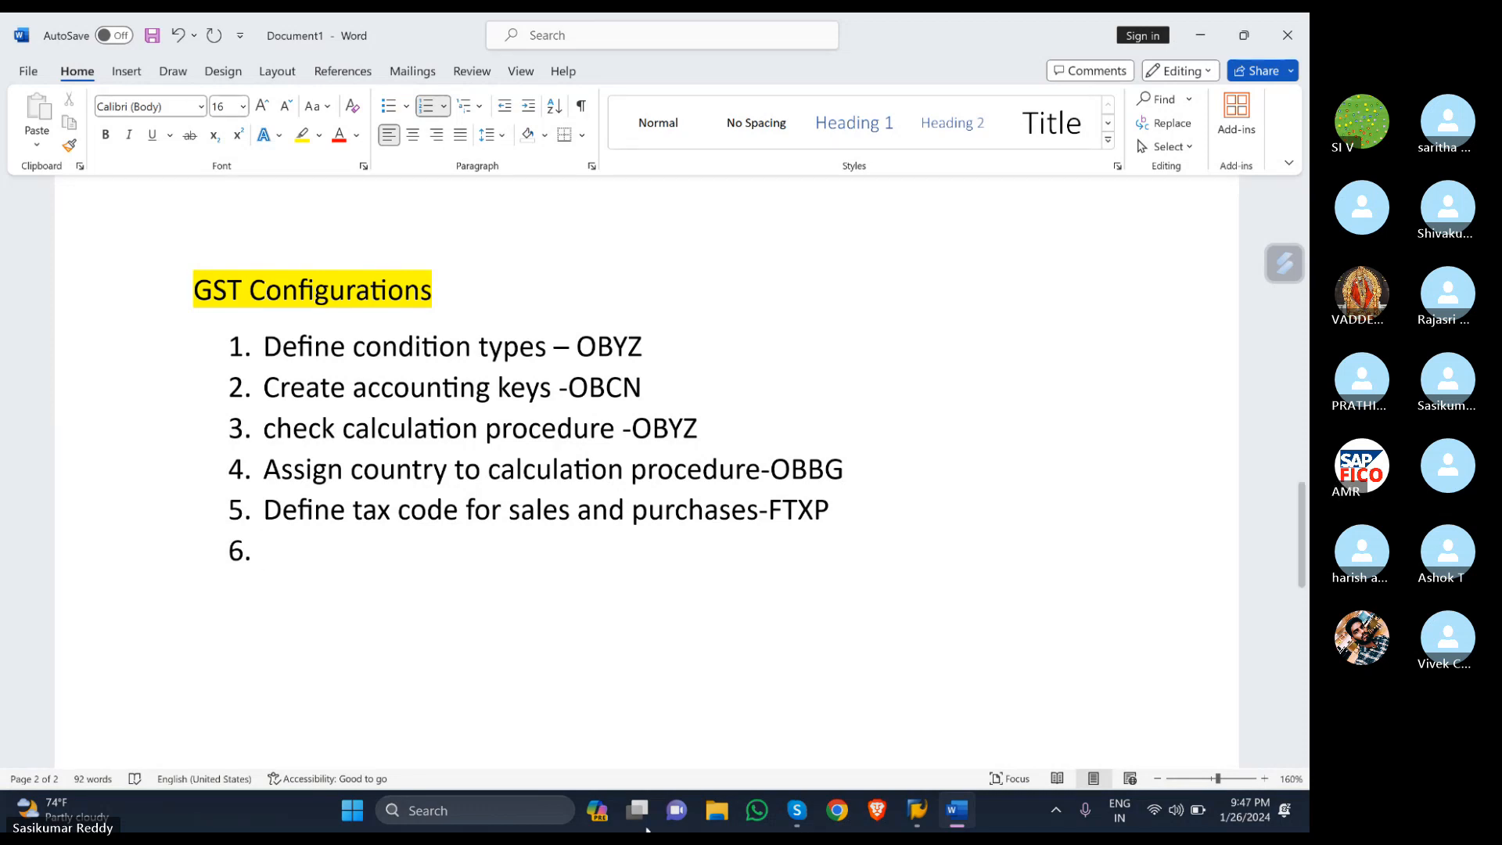
{"action": "mouse_move", "coordinate": [919, 817]}
{"action": "left_click", "coordinate": [939, 751]}
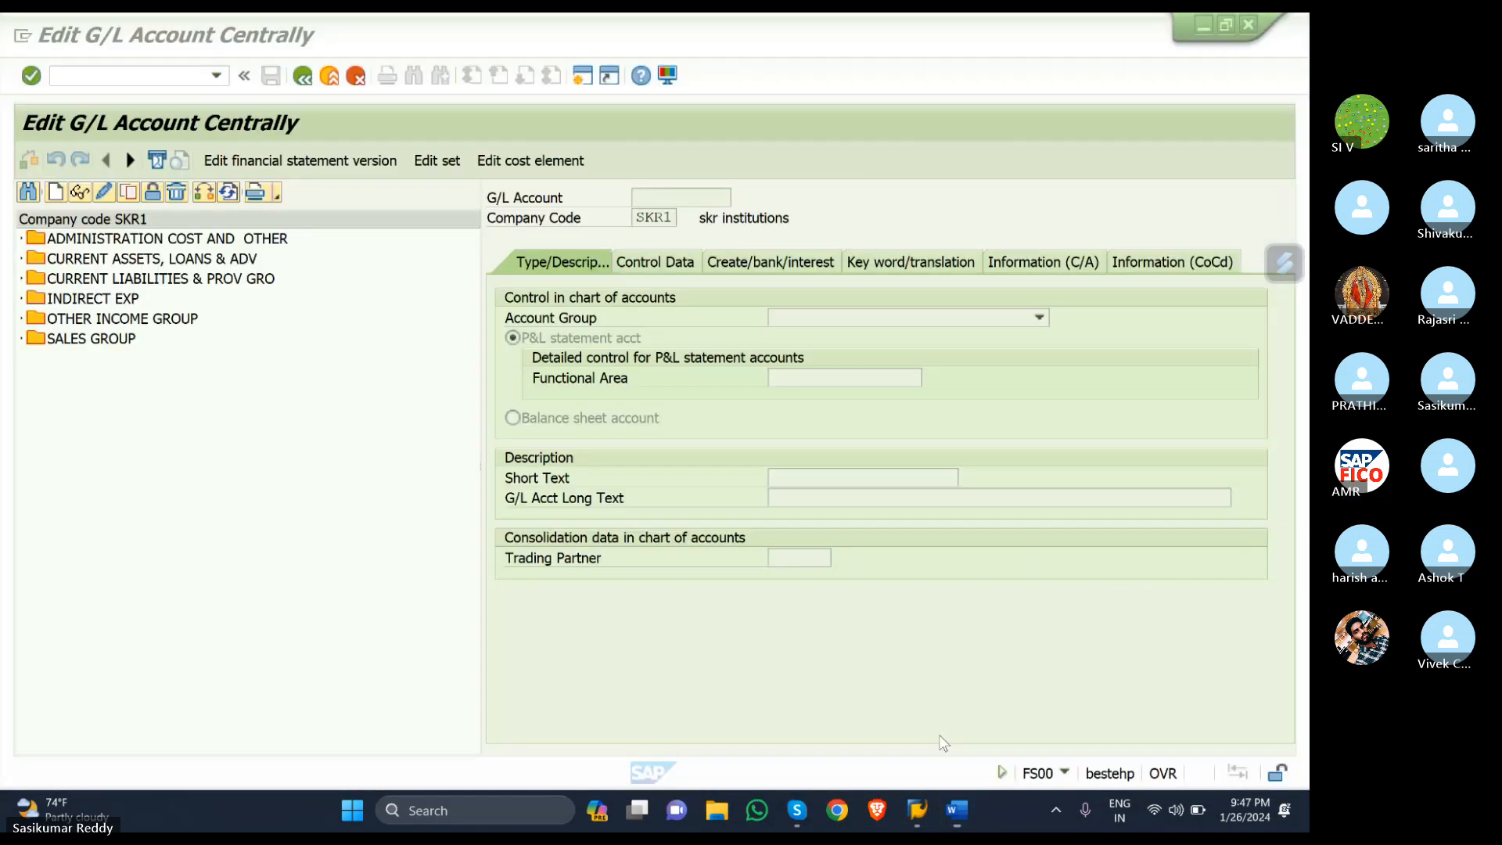
{"action": "left_click", "coordinate": [24, 260]}
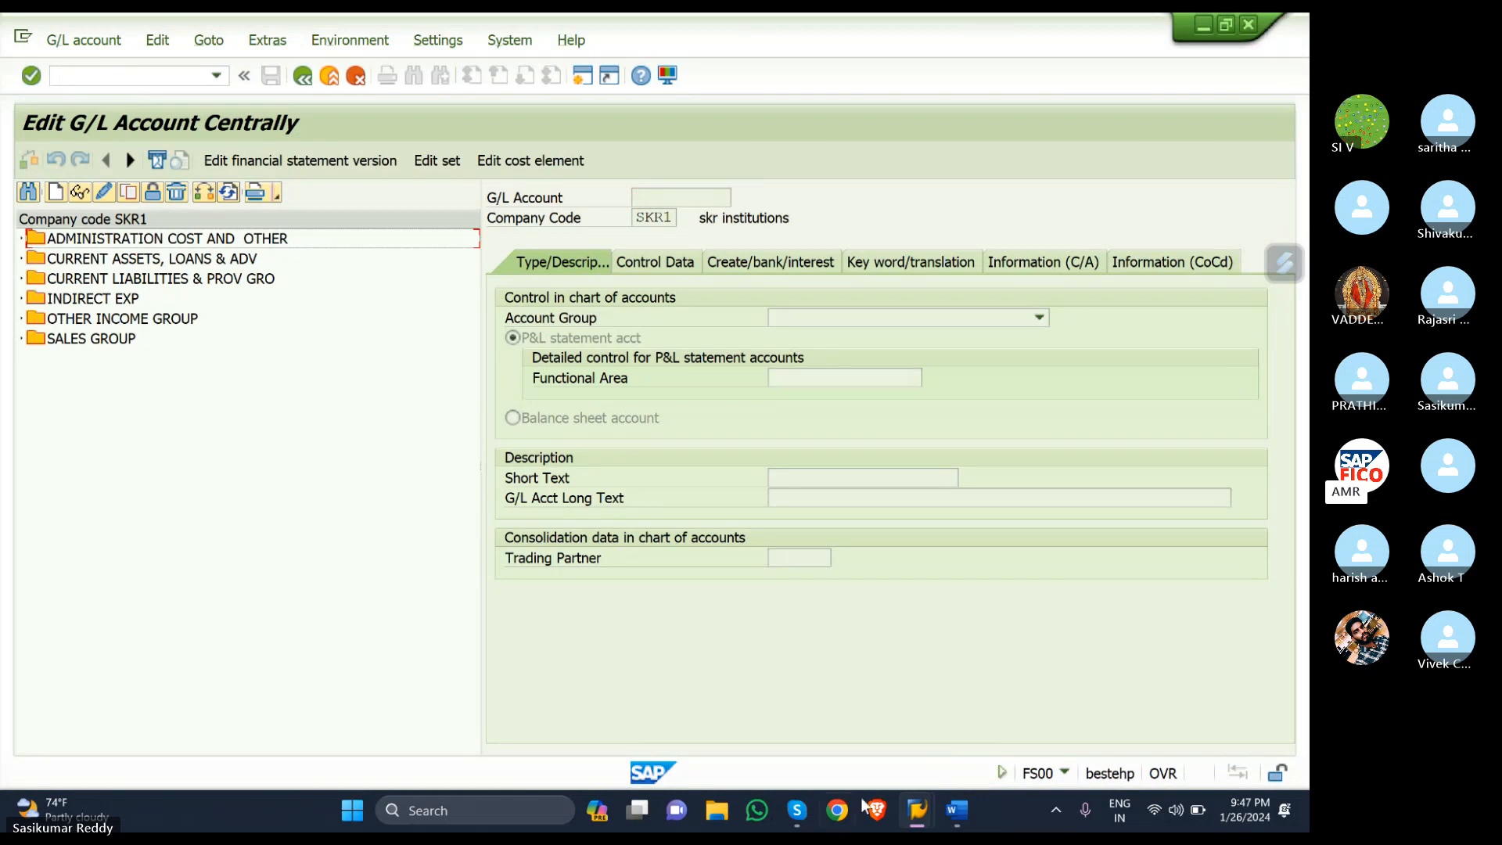
- Type item 6 in Word as 'GL ACCOUNT CREATION:Input SGST GL account creation'
{"action": "mouse_move", "coordinate": [955, 820]}
{"action": "left_click", "coordinate": [946, 750]}
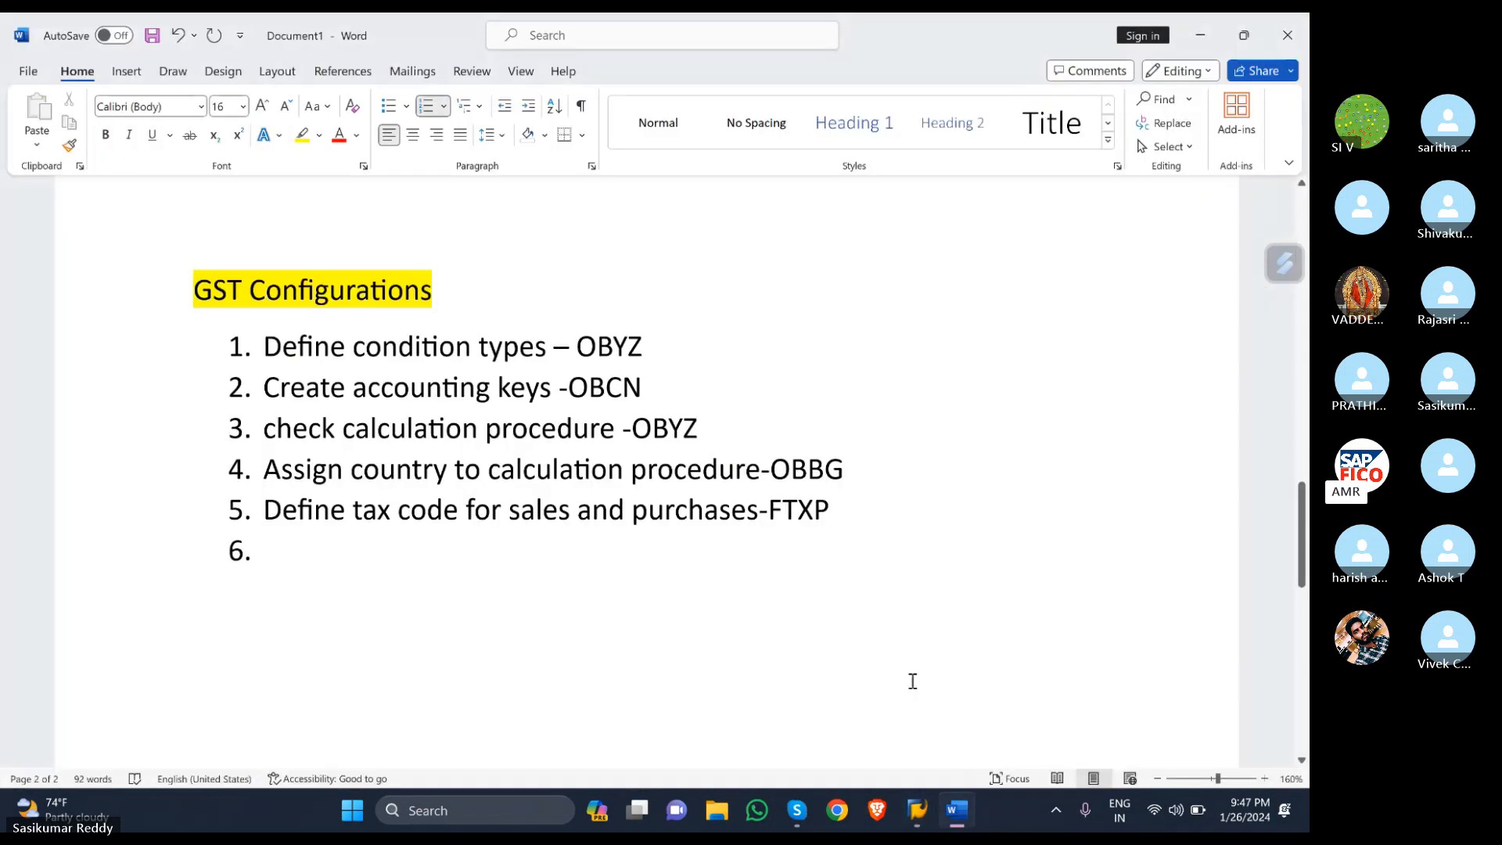
{"action": "type", "text": "PURC"}
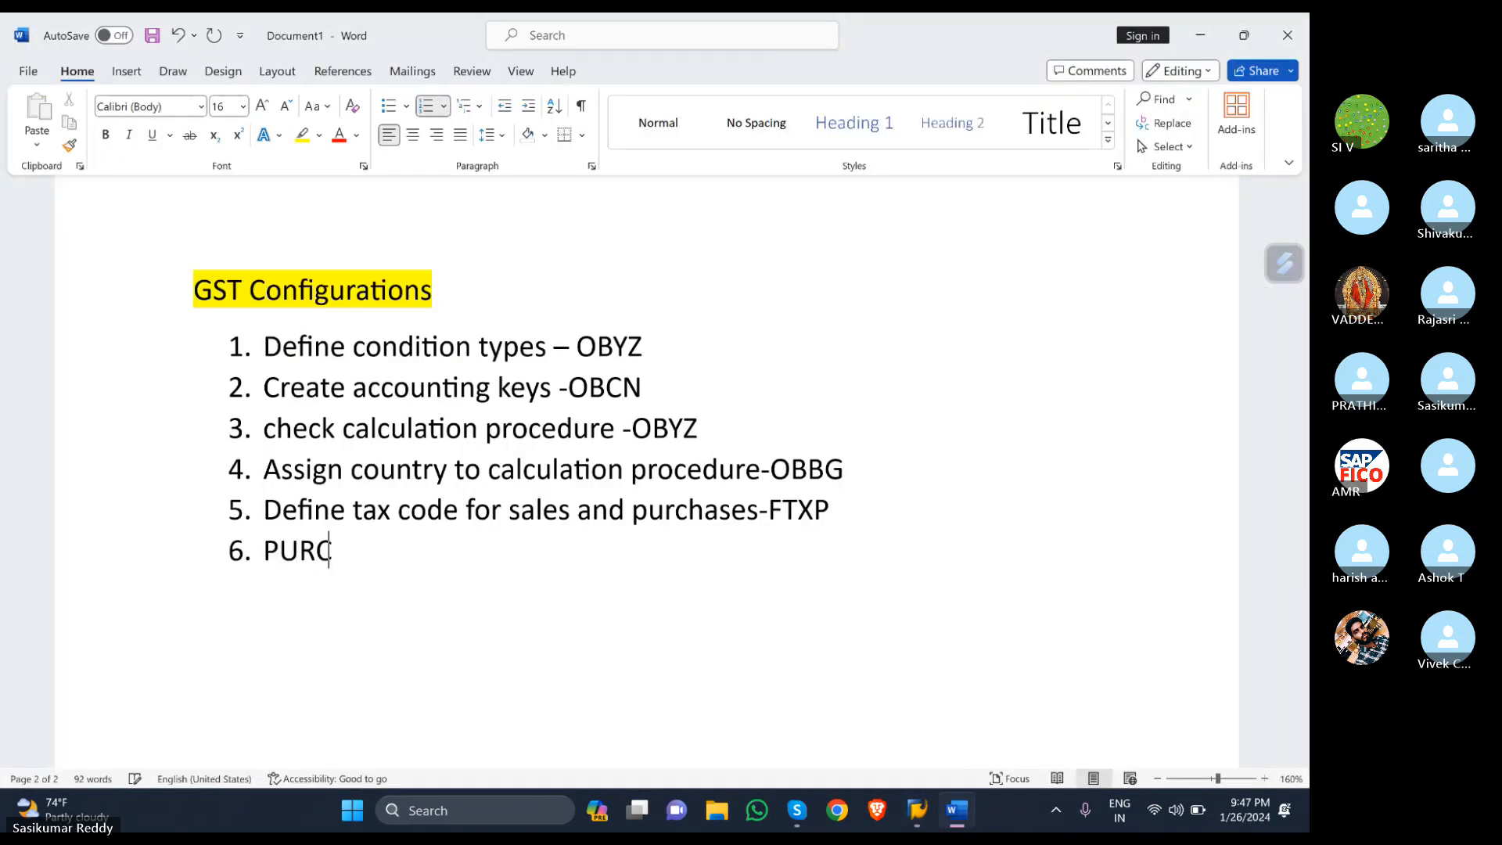
{"action": "type", "text": "HASE"}
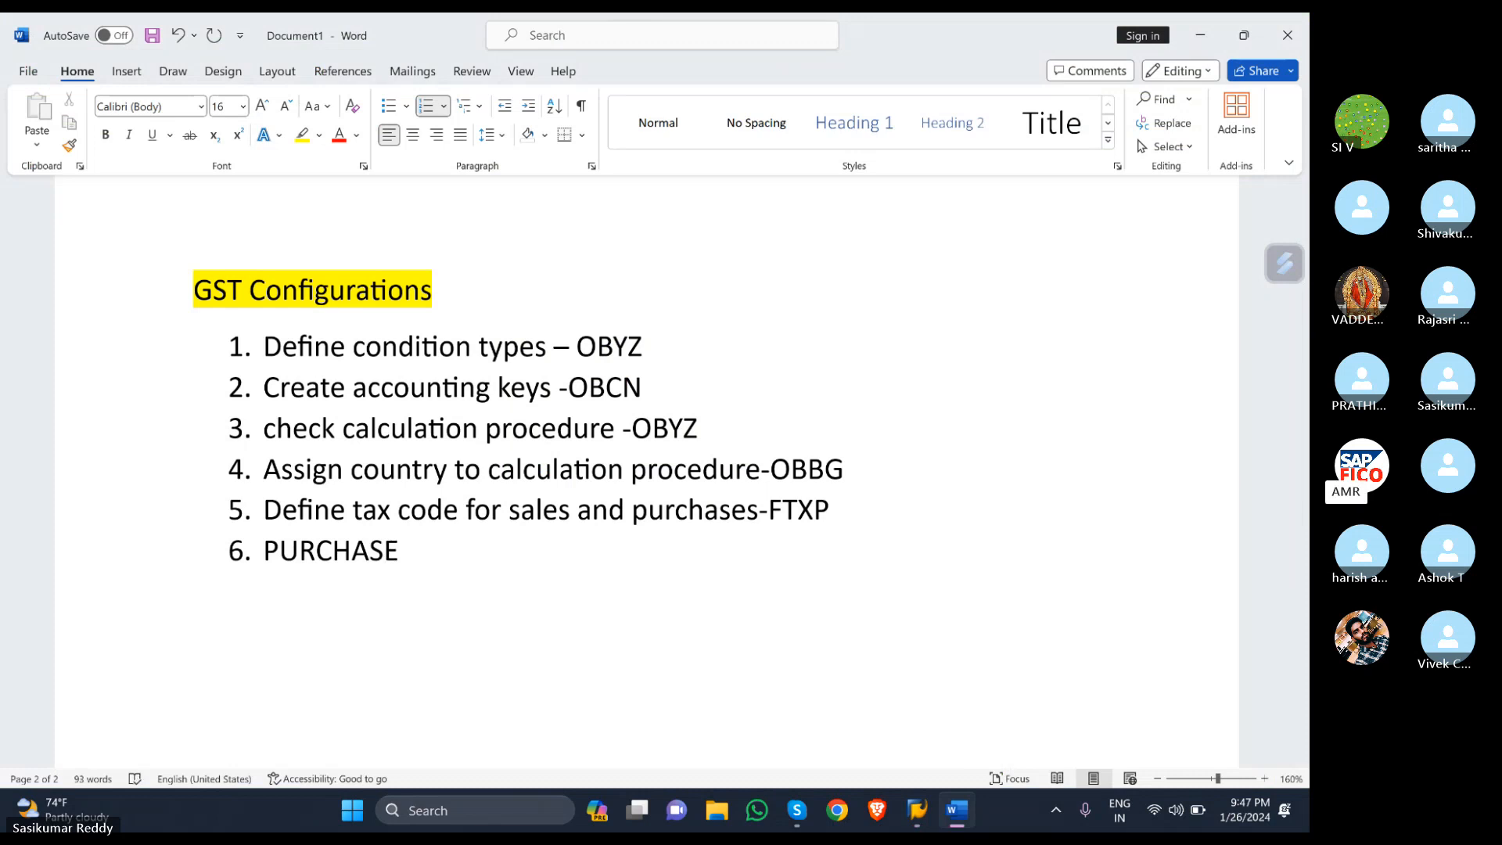
{"action": "type", "text": " GL ACCOUNT C"}
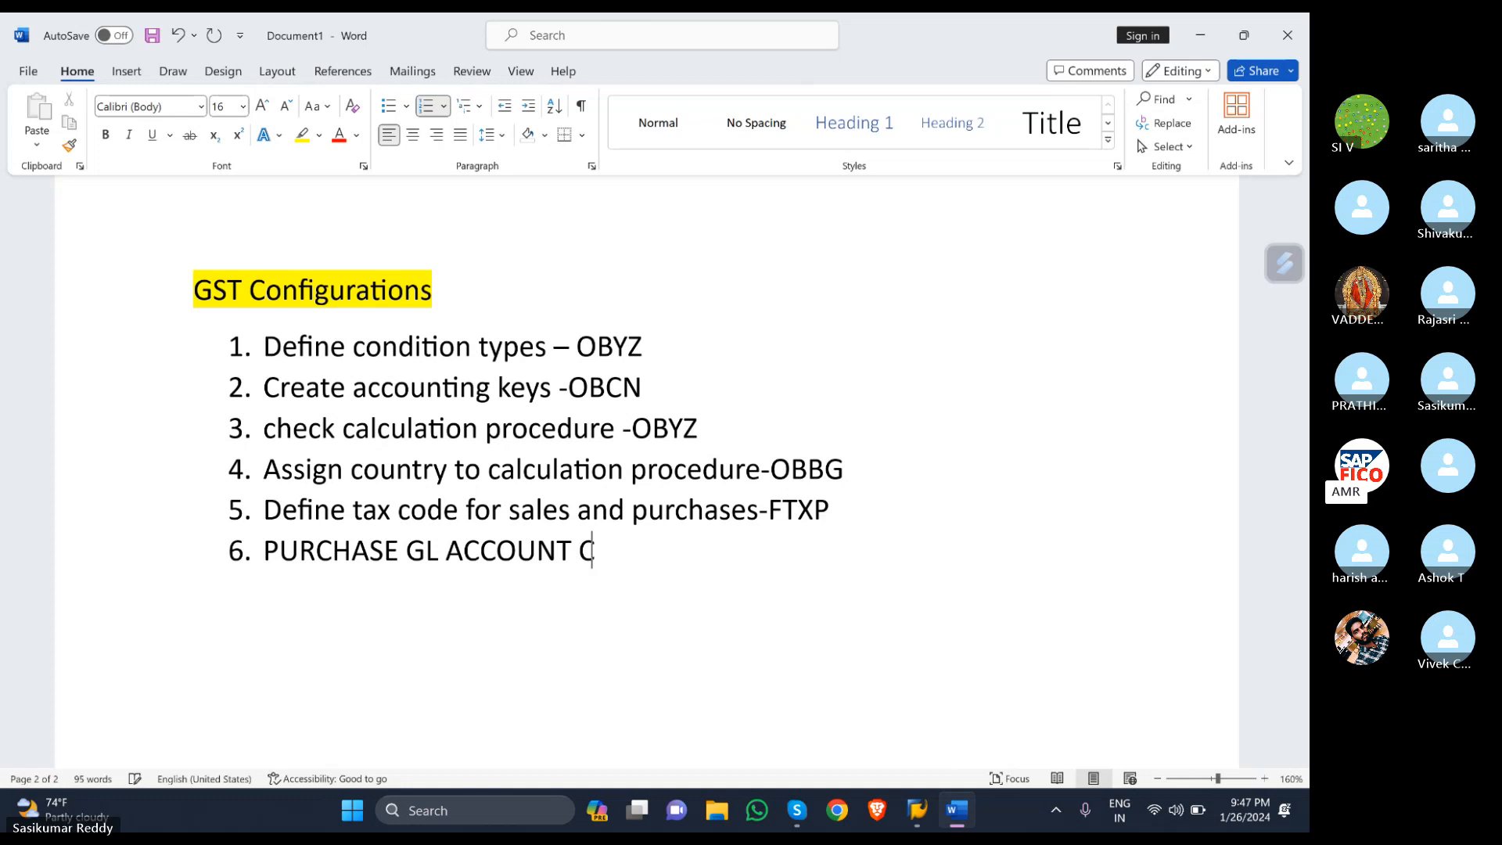
{"action": "type", "text": "REATIO"}
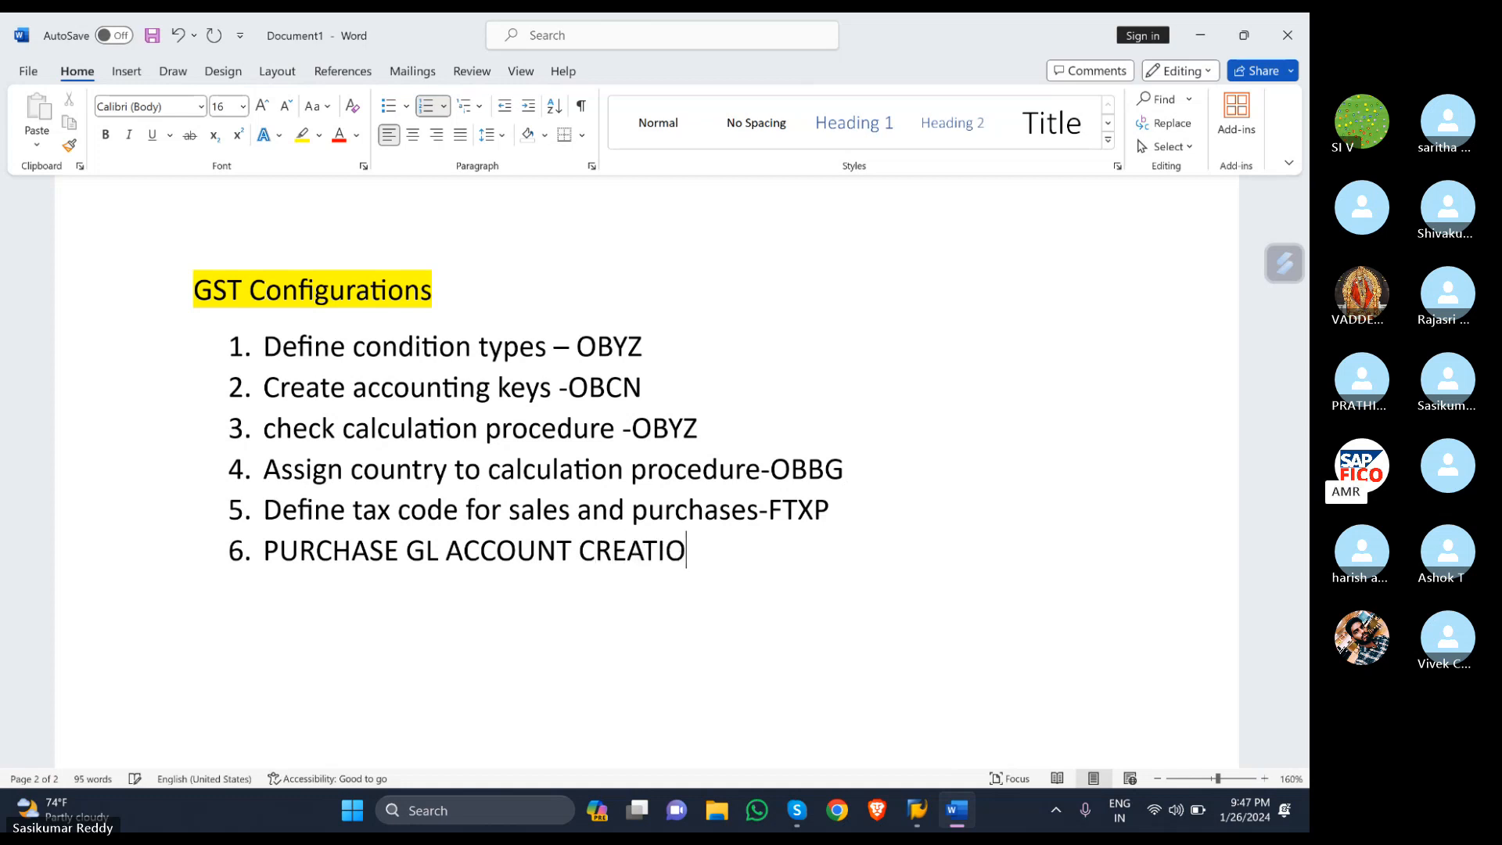
{"action": "type", "text": "N"}
{"action": "left_click", "coordinate": [402, 547]}
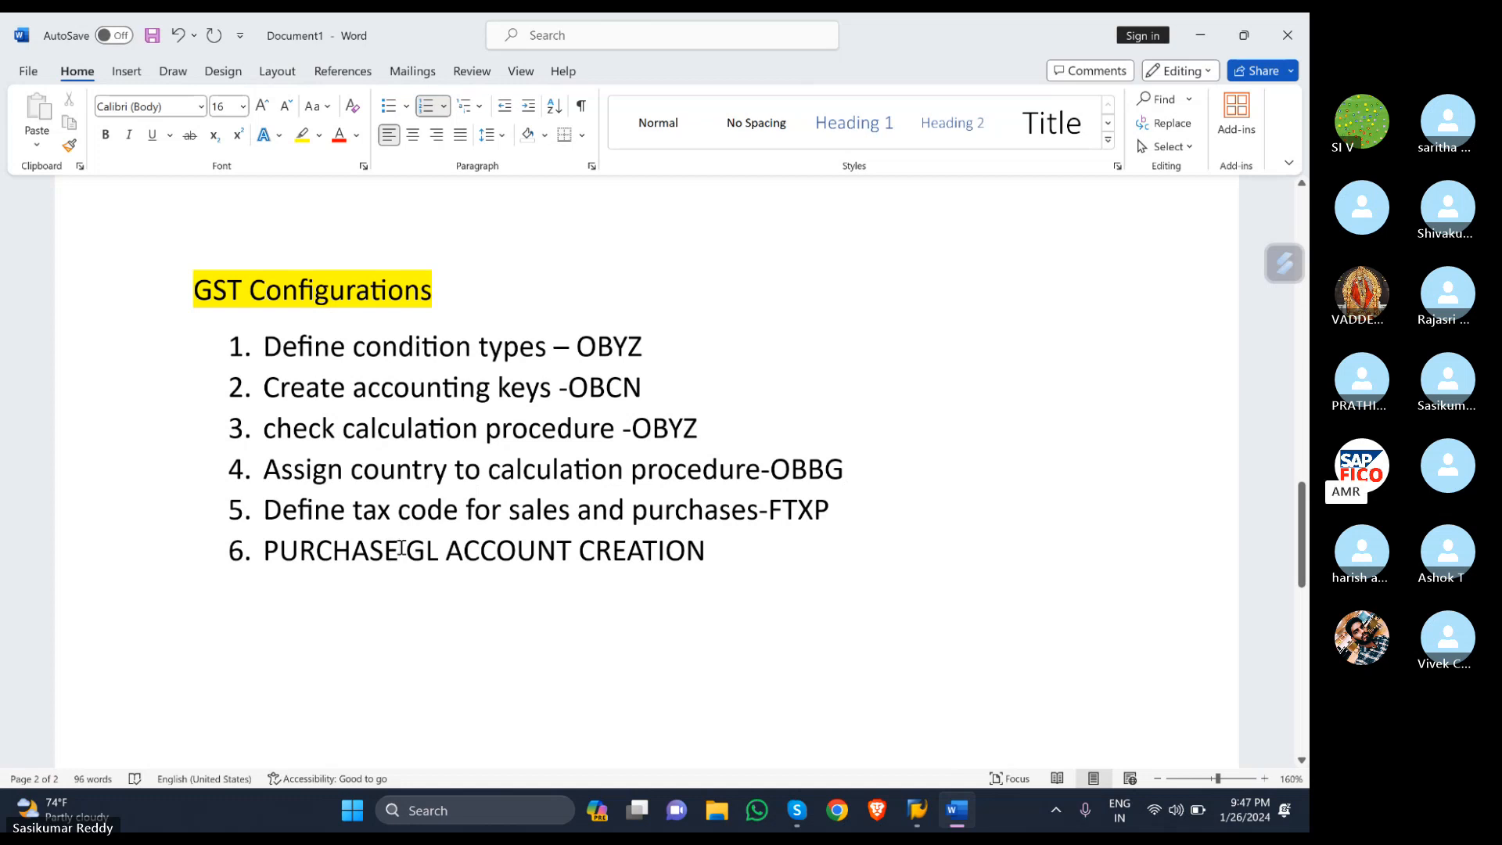
{"action": "key", "text": "ctrl+BackSpace"}
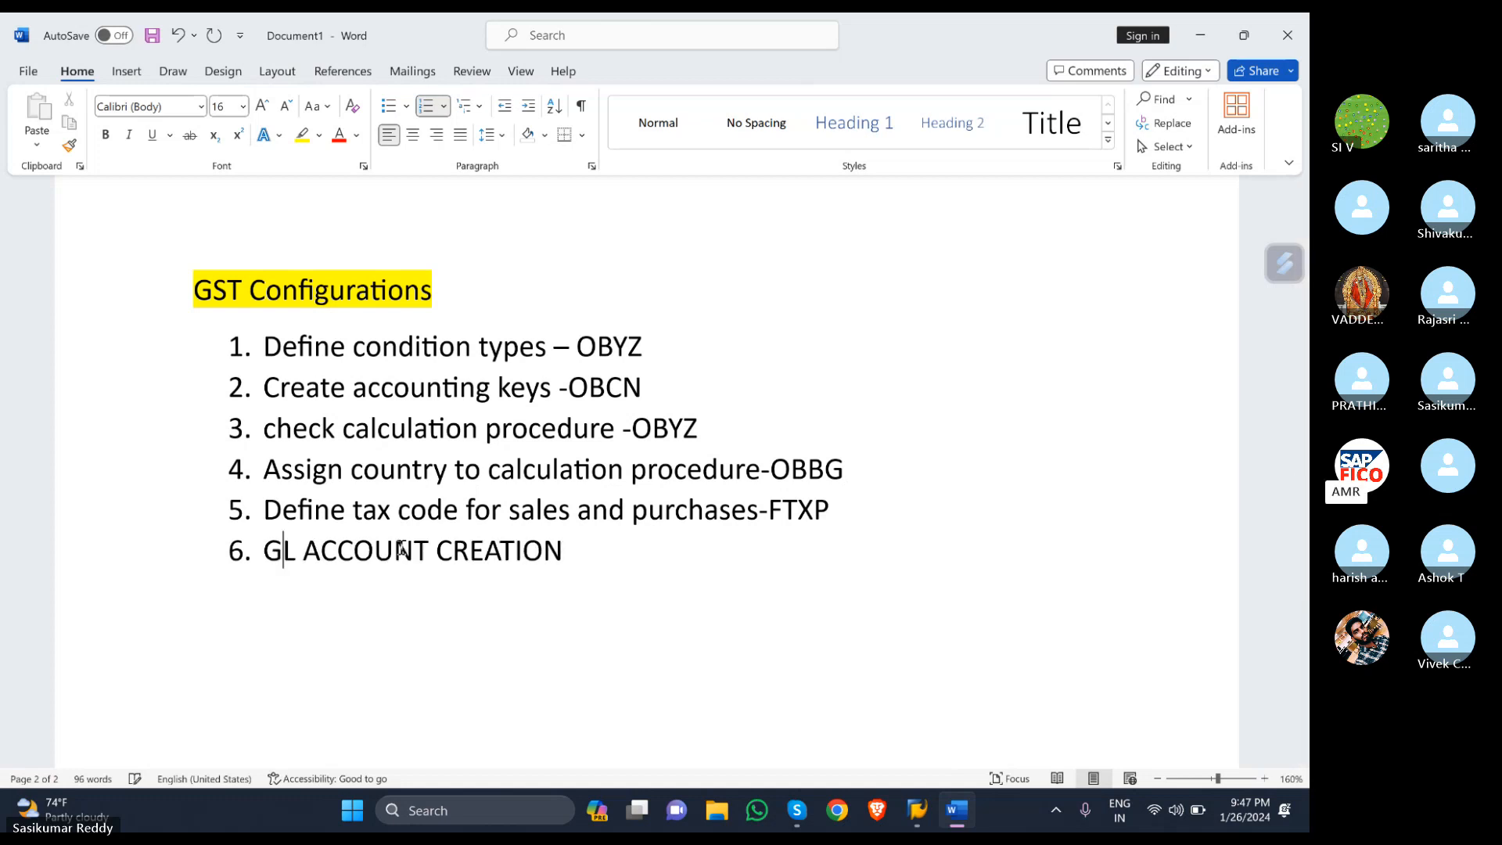
{"action": "left_click", "coordinate": [594, 564]}
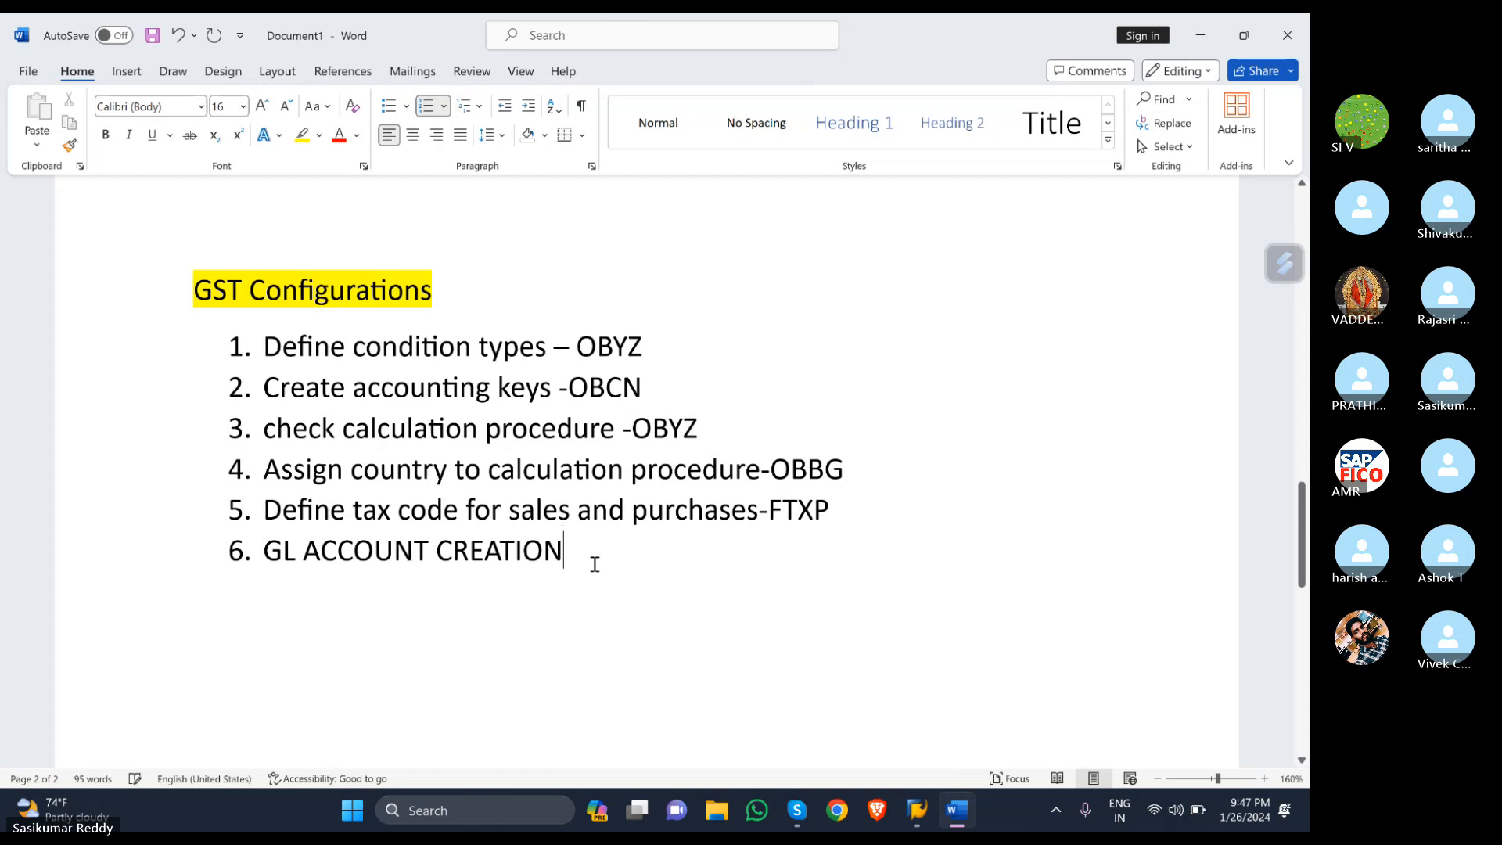
{"action": "type", "text": ":"}
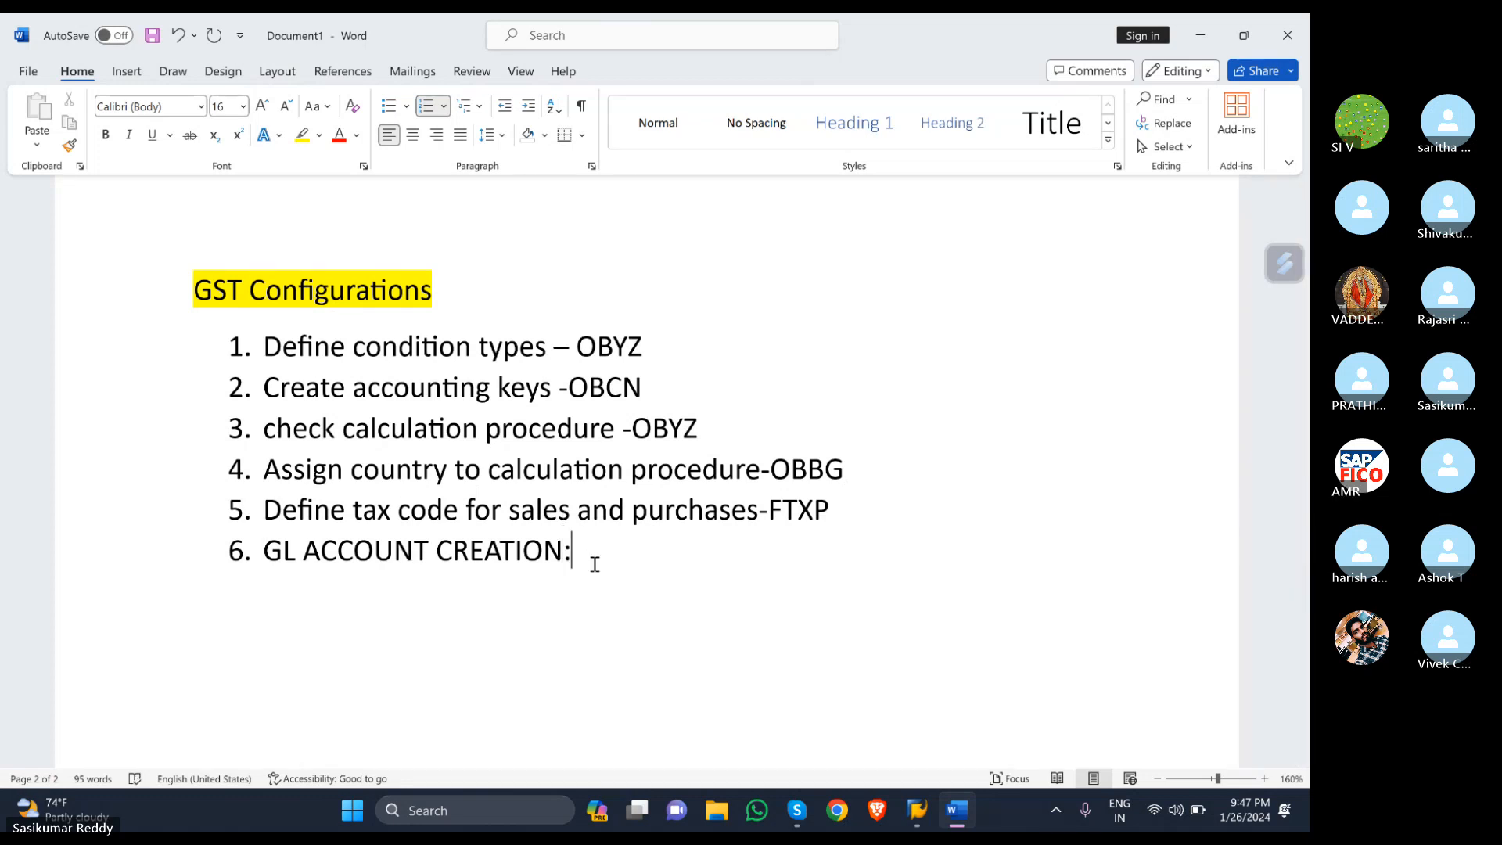
{"action": "type", "text": "INPUT"}
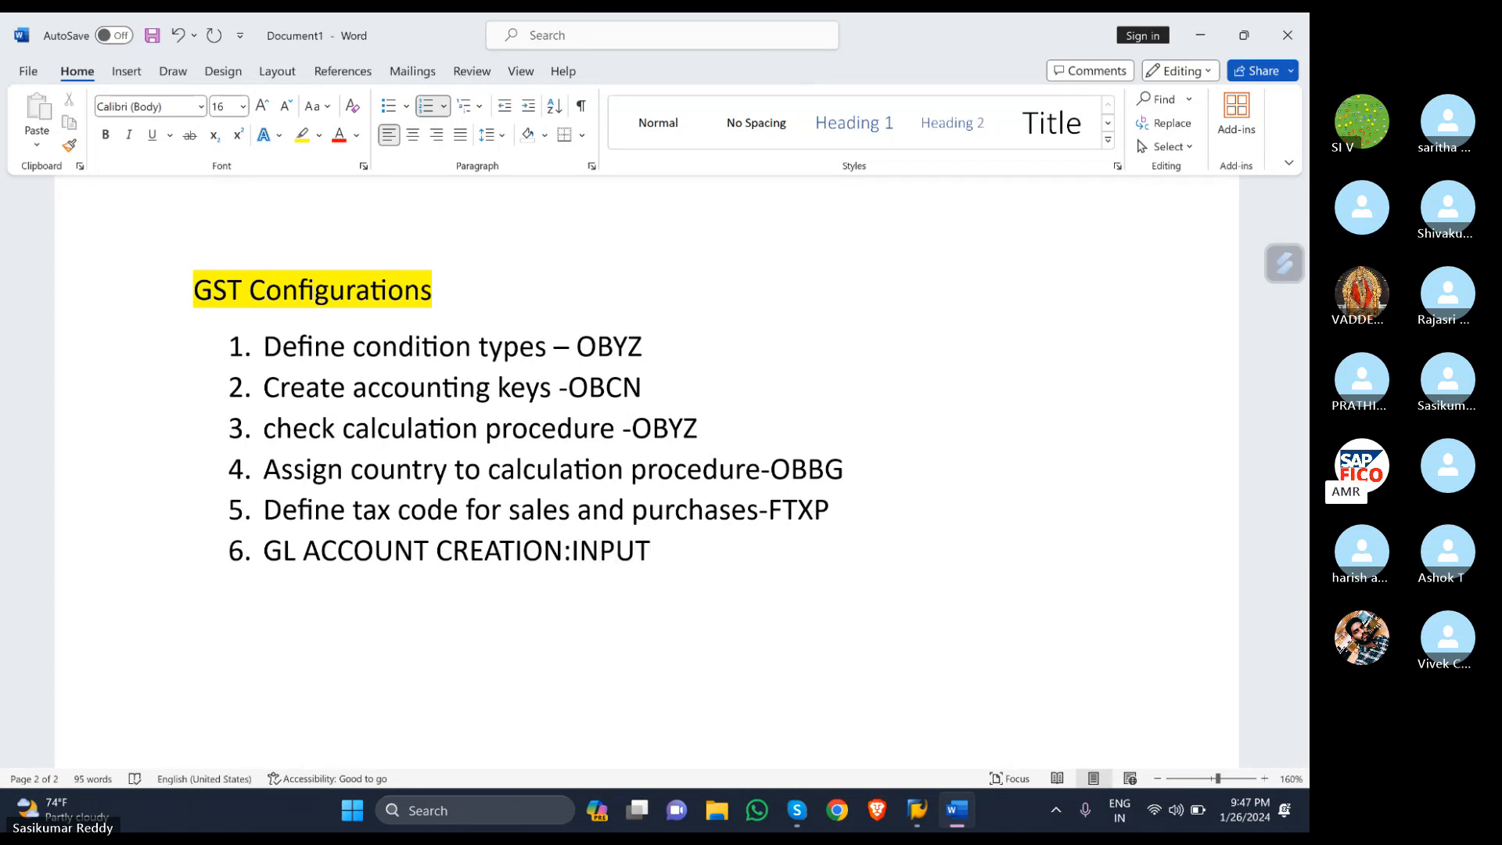
{"action": "key", "text": "BackSpace"}
{"action": "key", "text": "BackSpace"}
{"action": "key", "text": "BackSpace"}
{"action": "key", "text": "BackSpace"}
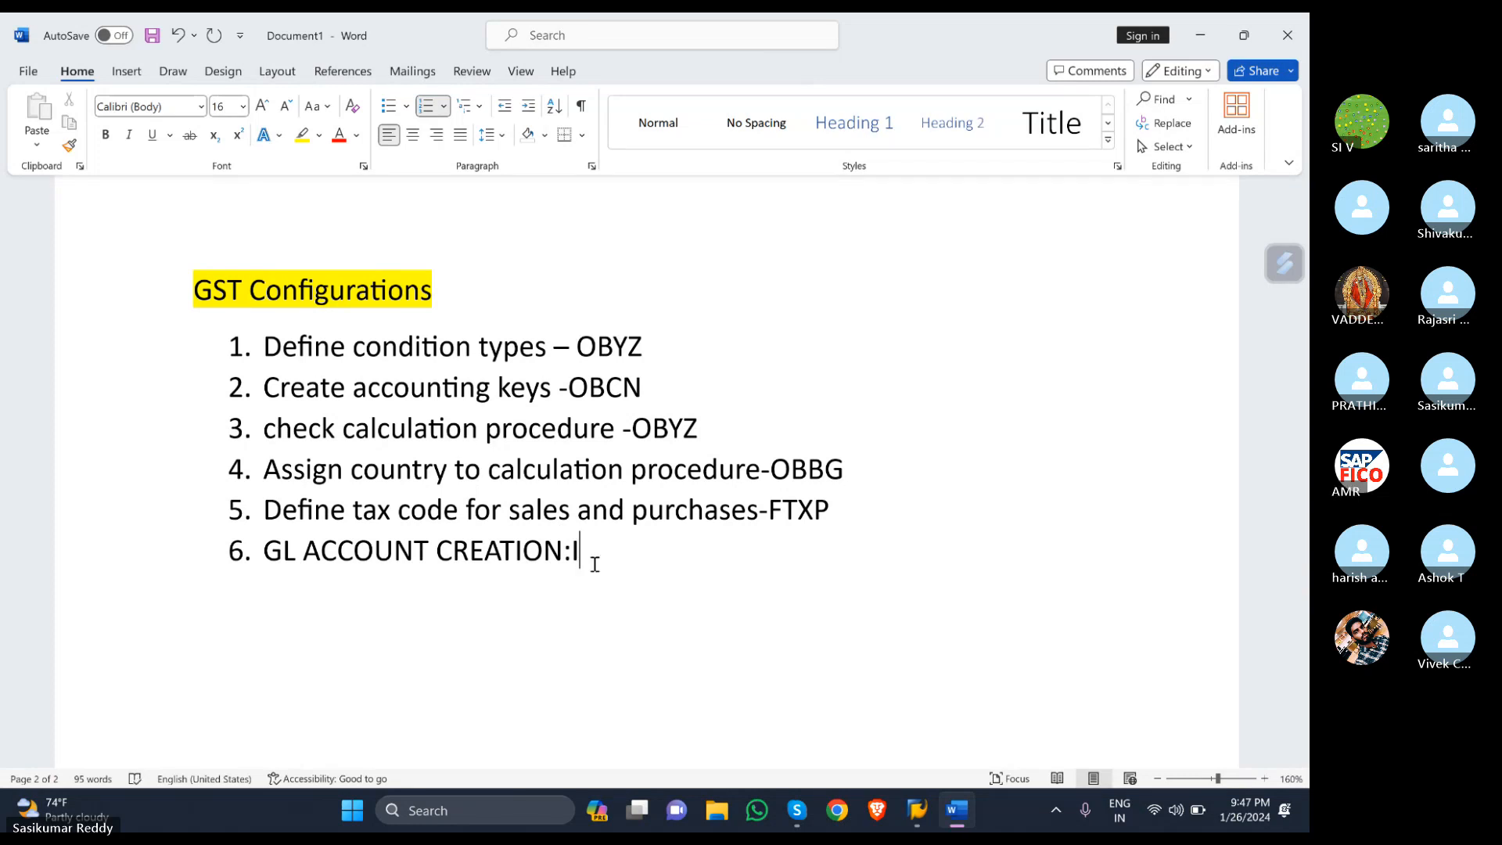
{"action": "type", "text": "nput "}
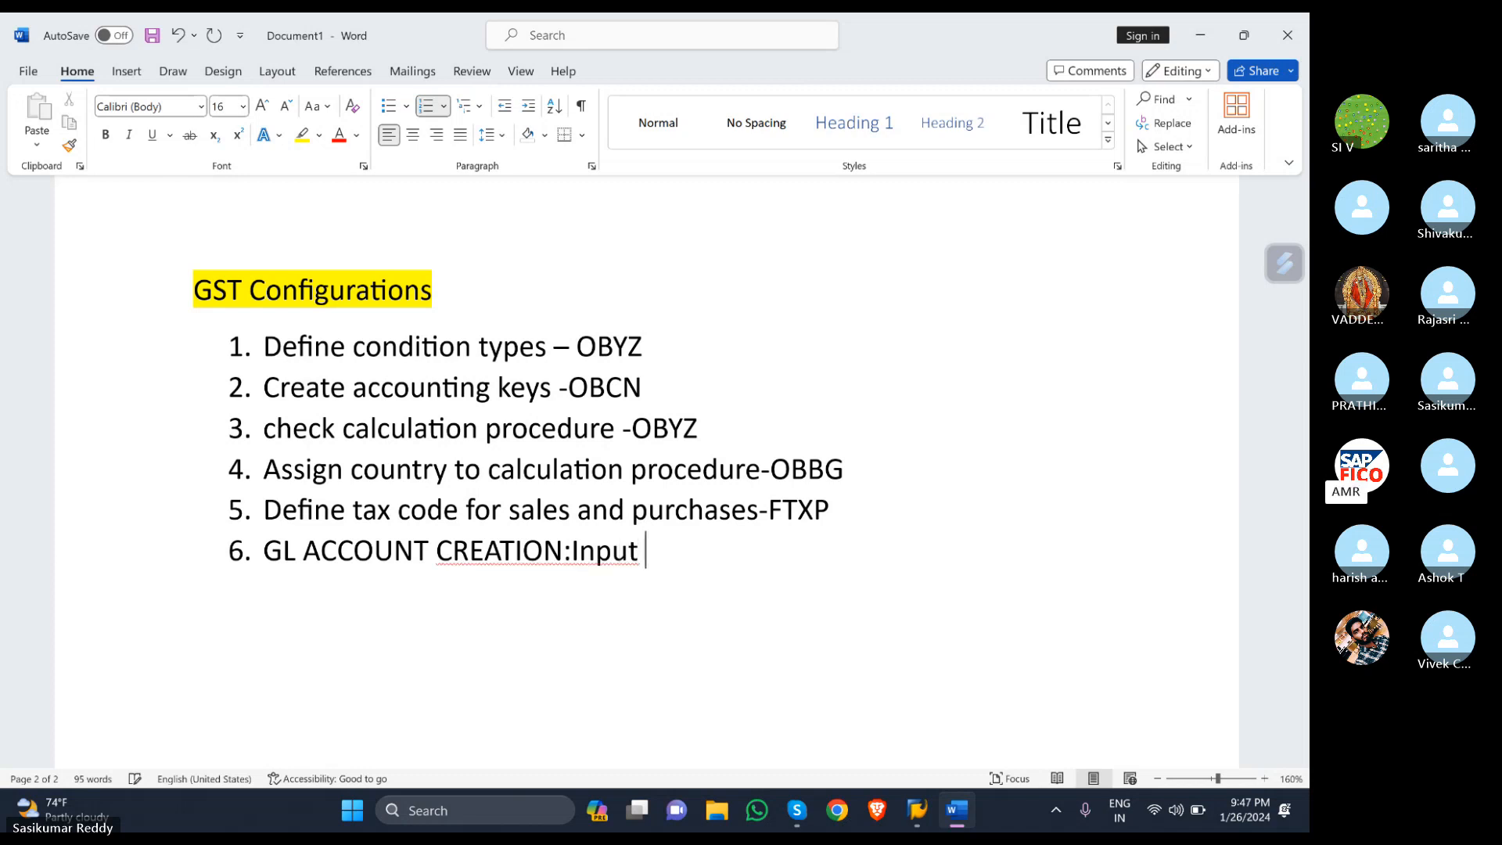
{"action": "type", "text": "SGD"}
{"action": "key", "text": "BackSpace"}
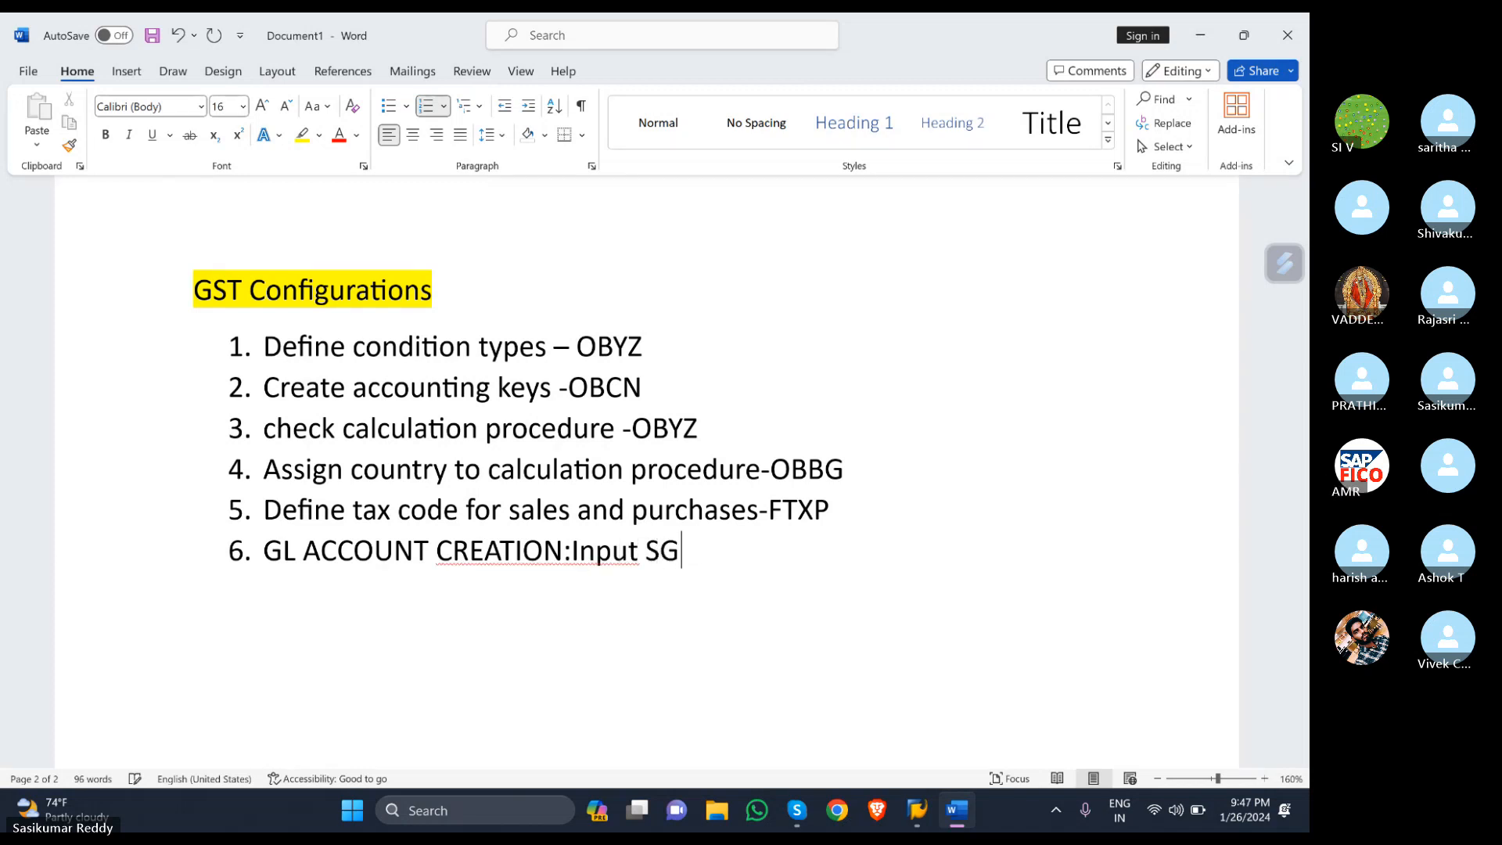
{"action": "type", "text": "ST"}
{"action": "type", "text": "c"}
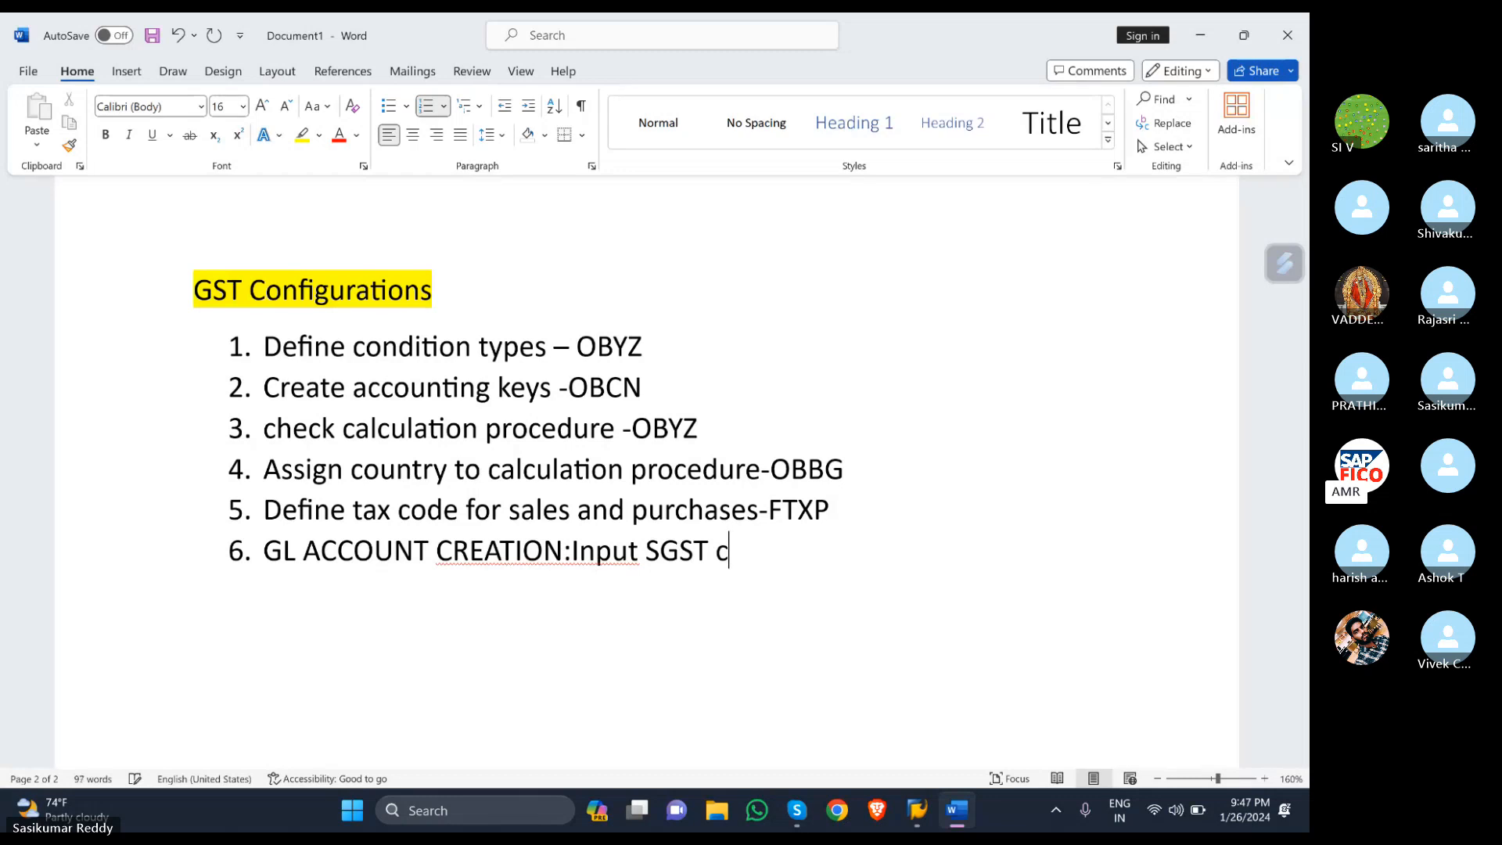
{"action": "key", "text": "BackSpace"}
{"action": "type", "text": "GL accou"}
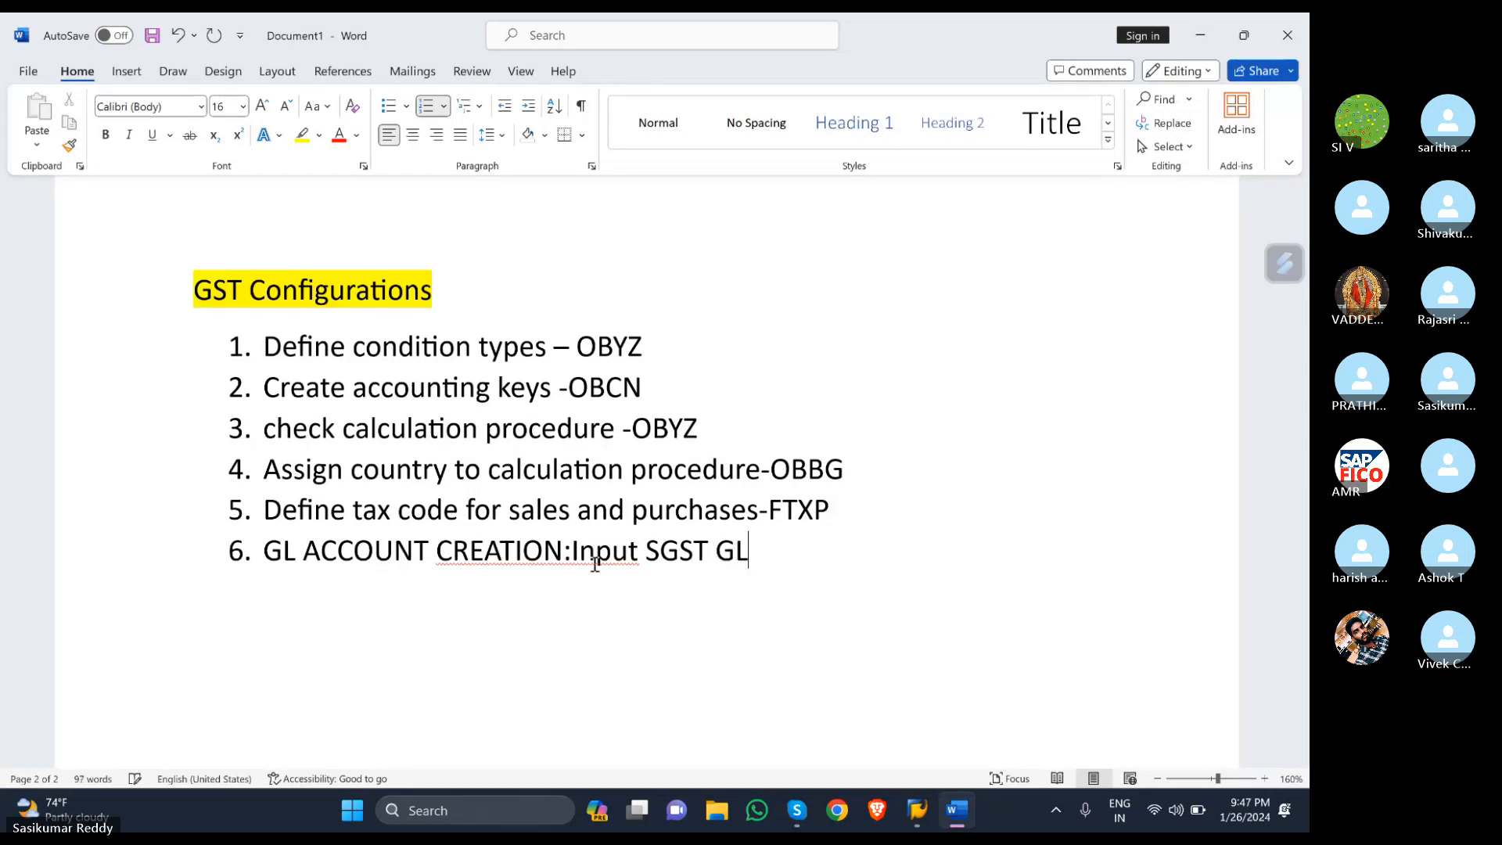
{"action": "type", "text": "nt crea"}
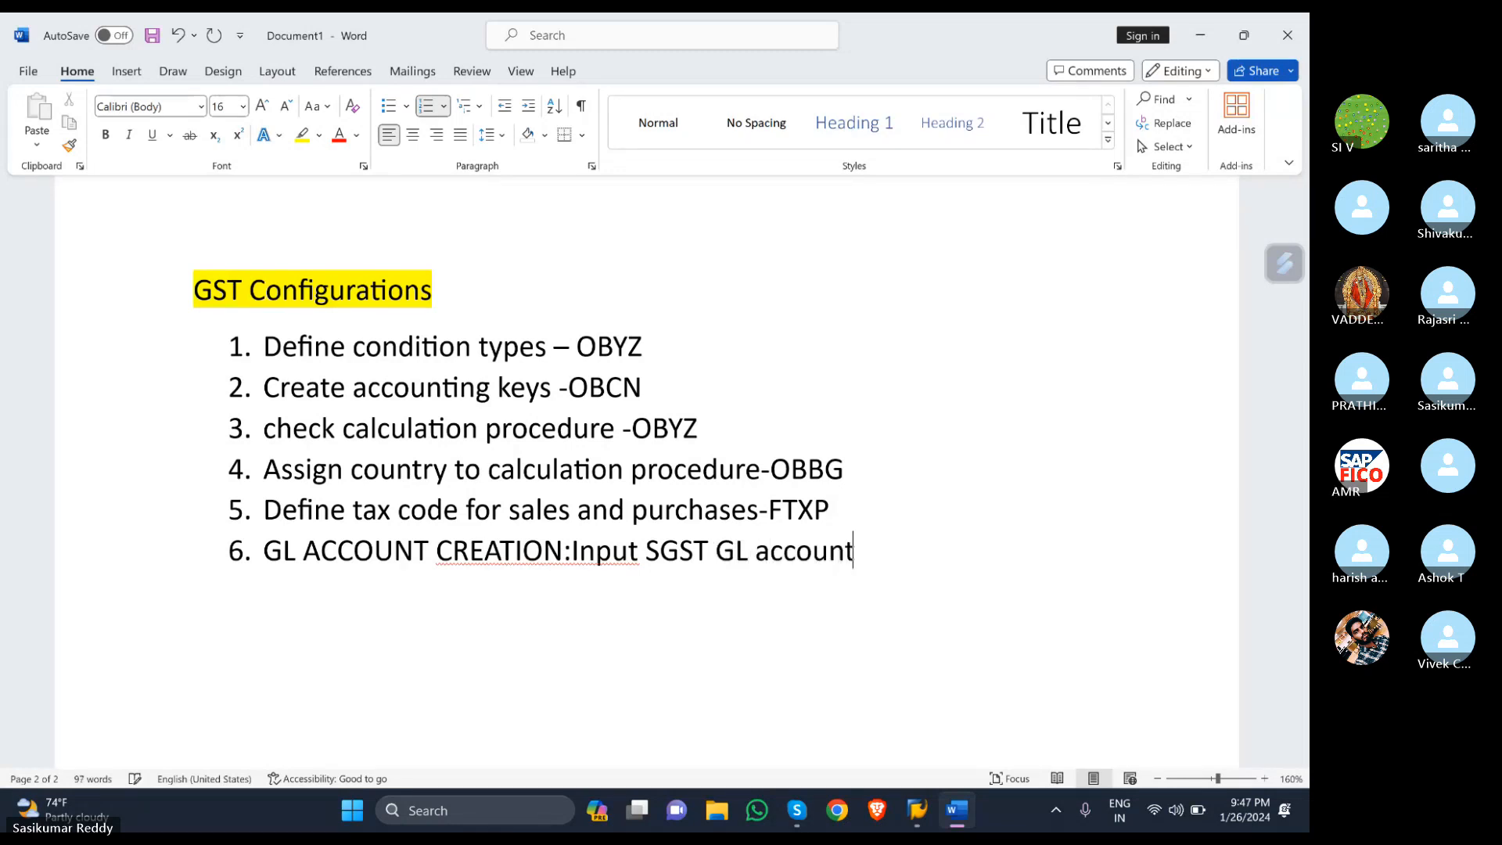
{"action": "type", "text": "tion"}
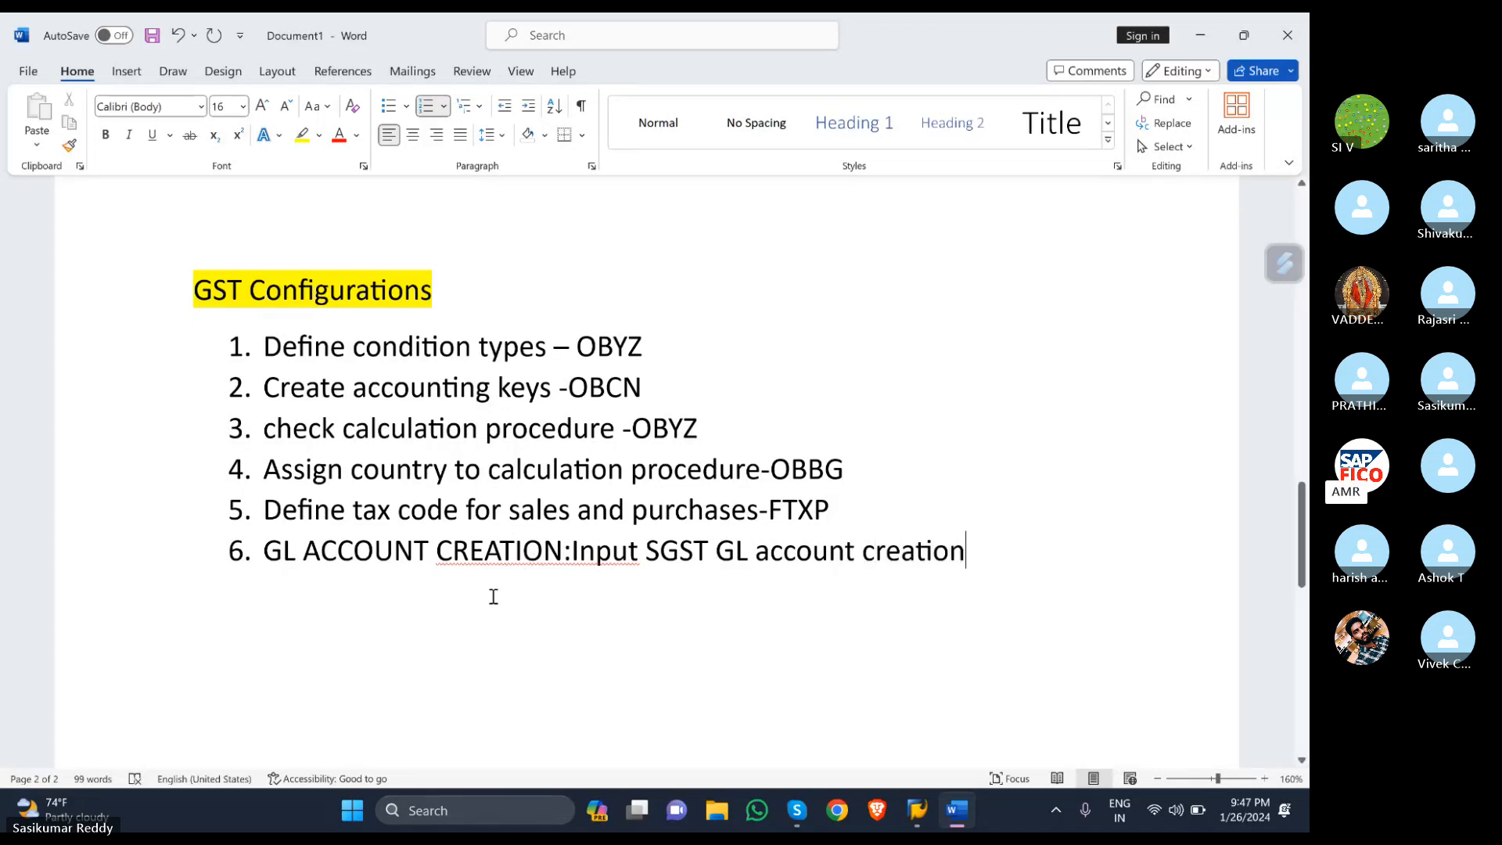
- Accept the spelling fix that adds a space after the colon, then start an unnumbered line below item 6
{"action": "right_click", "coordinate": [515, 552]}
{"action": "left_click", "coordinate": [480, 178]}
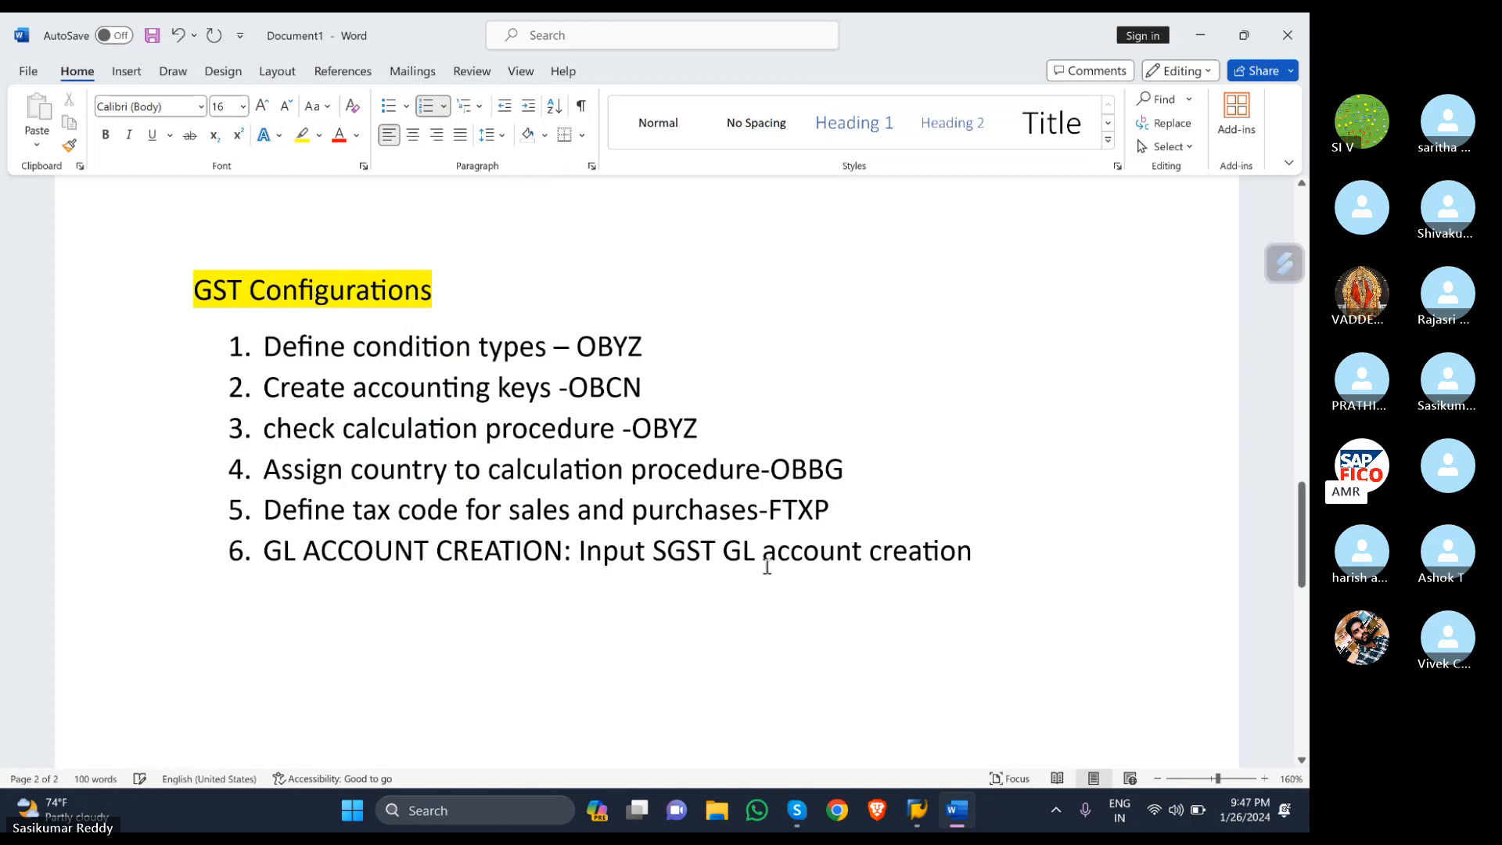
{"action": "left_click", "coordinate": [977, 551]}
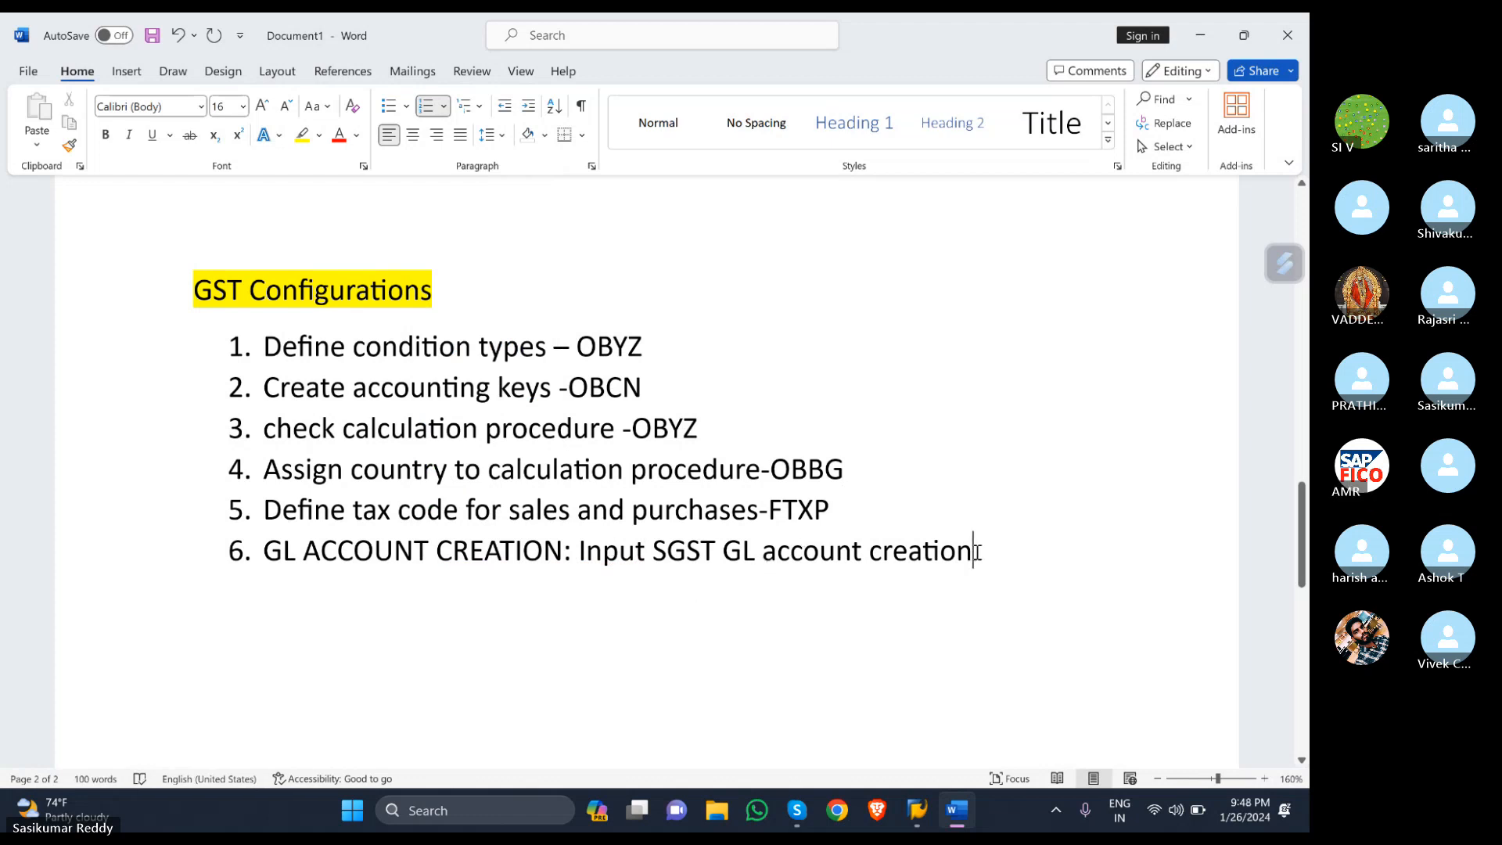
{"action": "key", "text": "Return"}
{"action": "key", "text": "Return"}
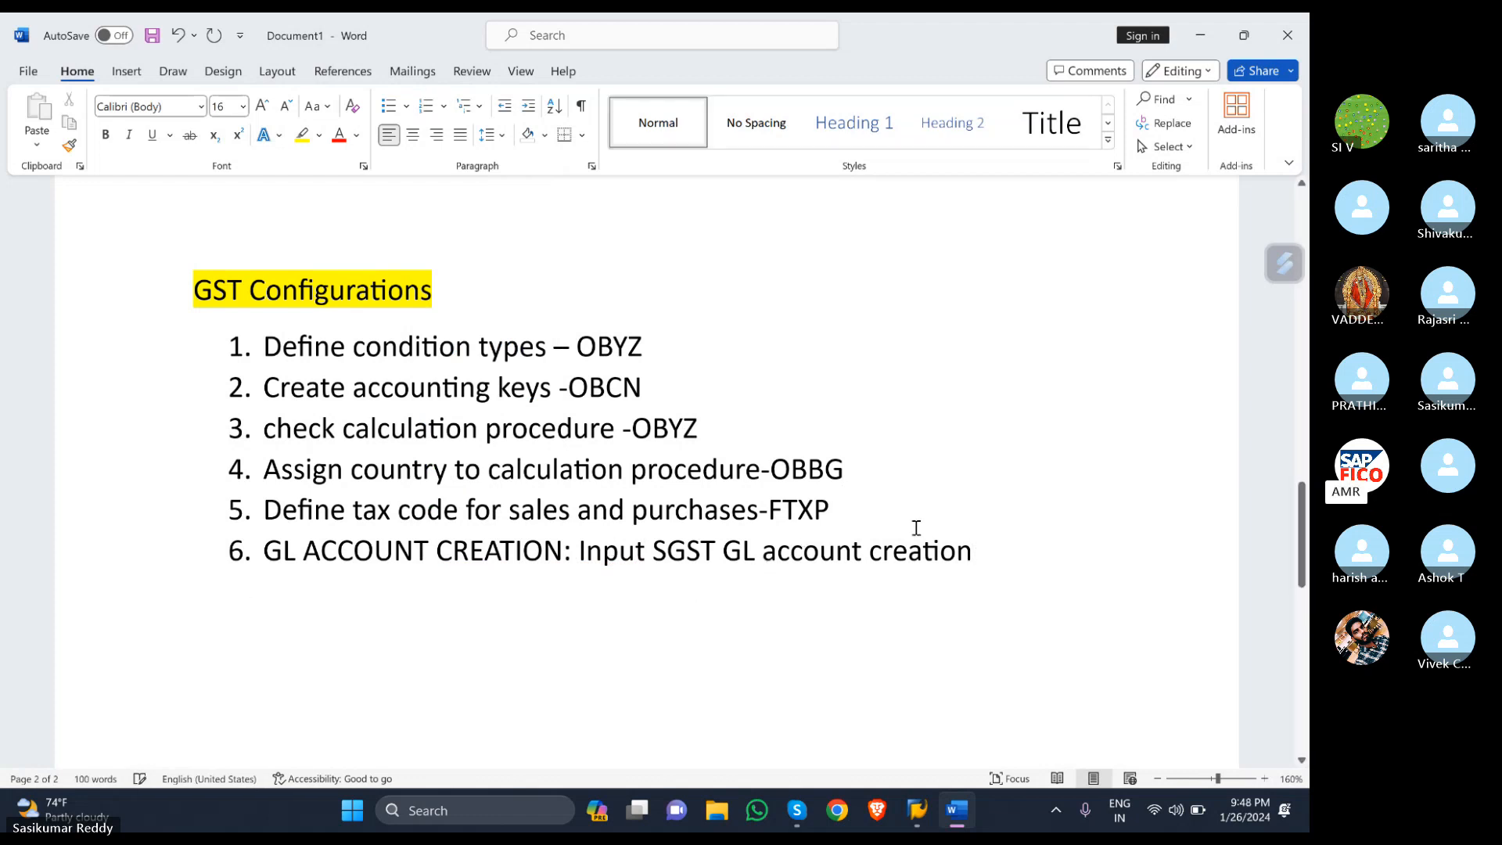
{"action": "left_click", "coordinate": [579, 551]}
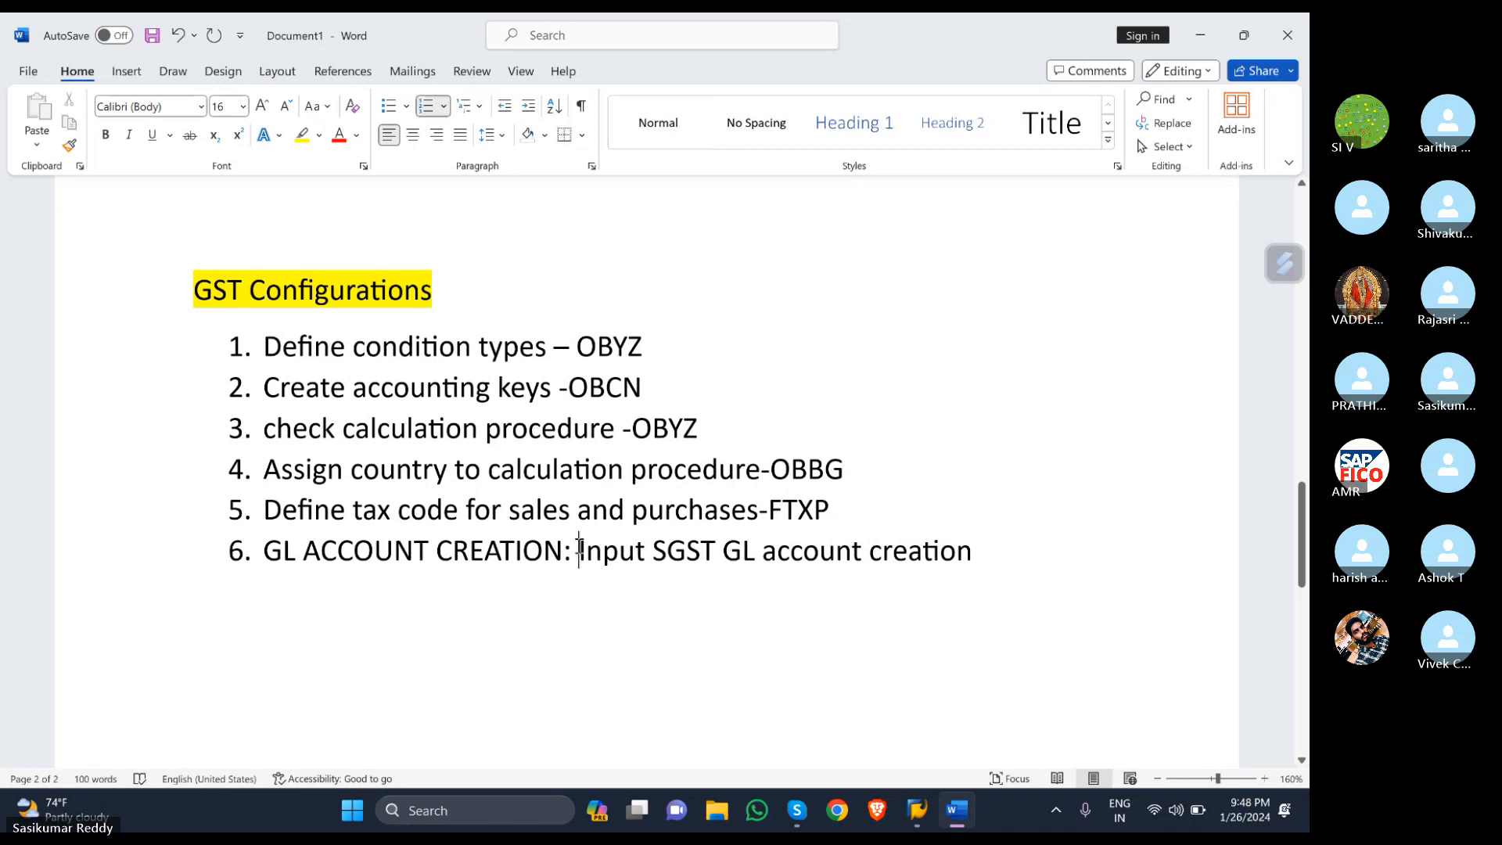
{"action": "key", "text": "Return"}
{"action": "key", "text": "Return"}
{"action": "key", "text": "Return"}
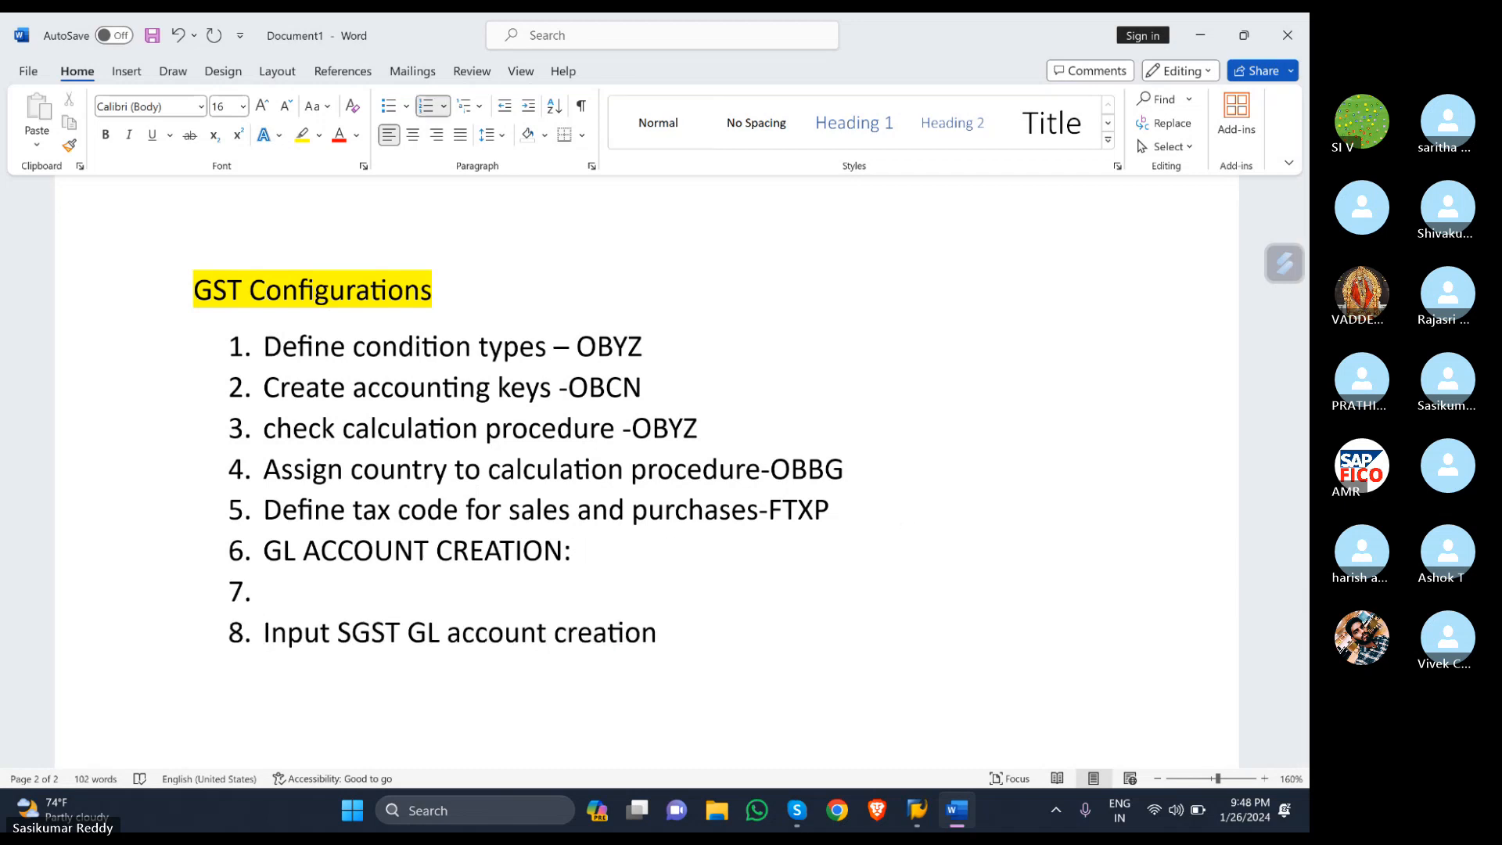
{"action": "key", "text": "ctrl+z"}
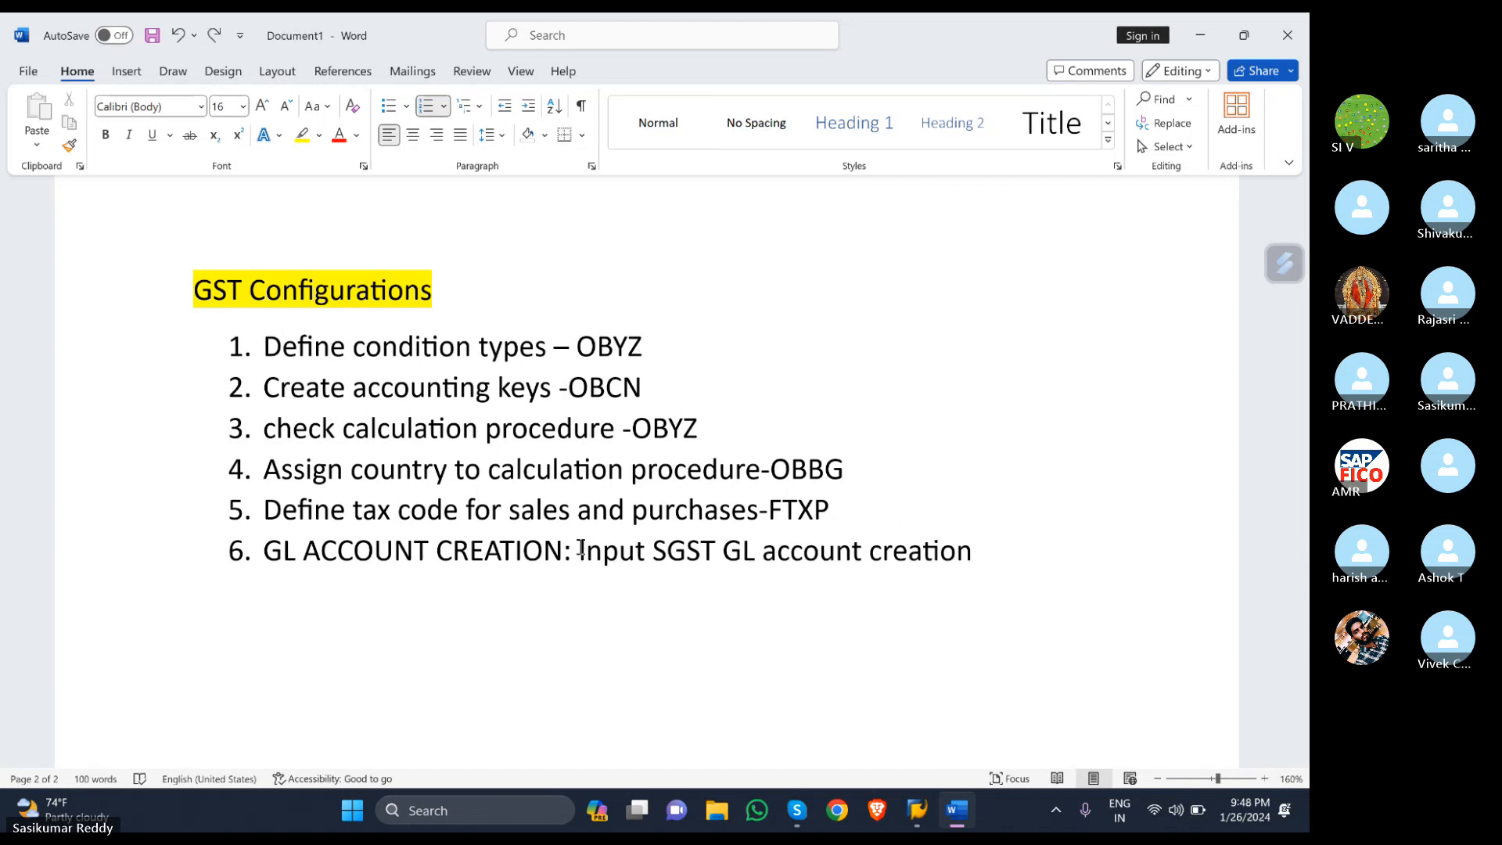
{"action": "left_click", "coordinate": [1029, 550]}
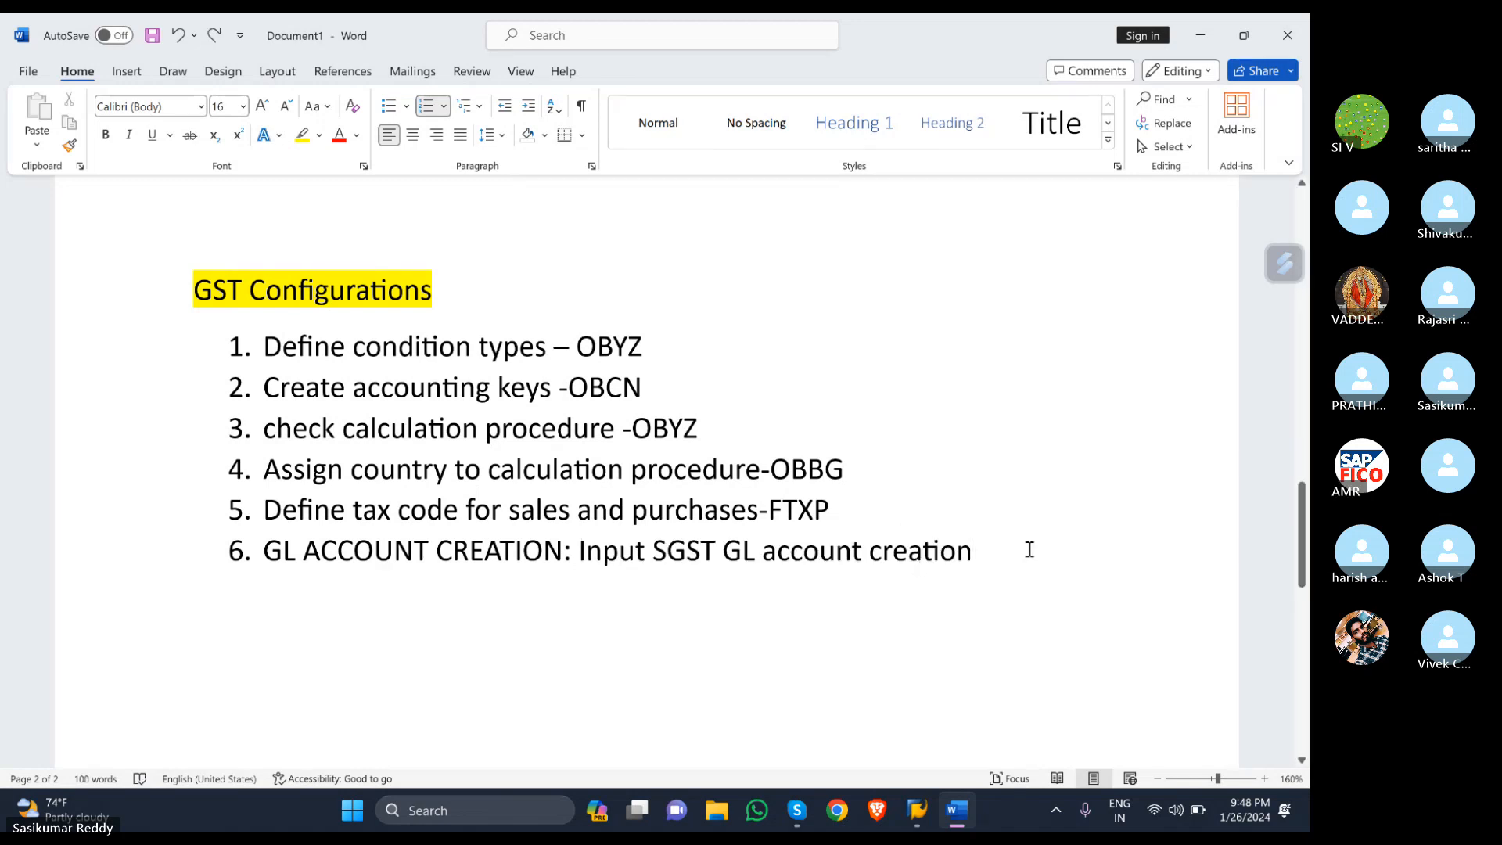
{"action": "key", "text": "Return"}
{"action": "key", "text": "Return"}
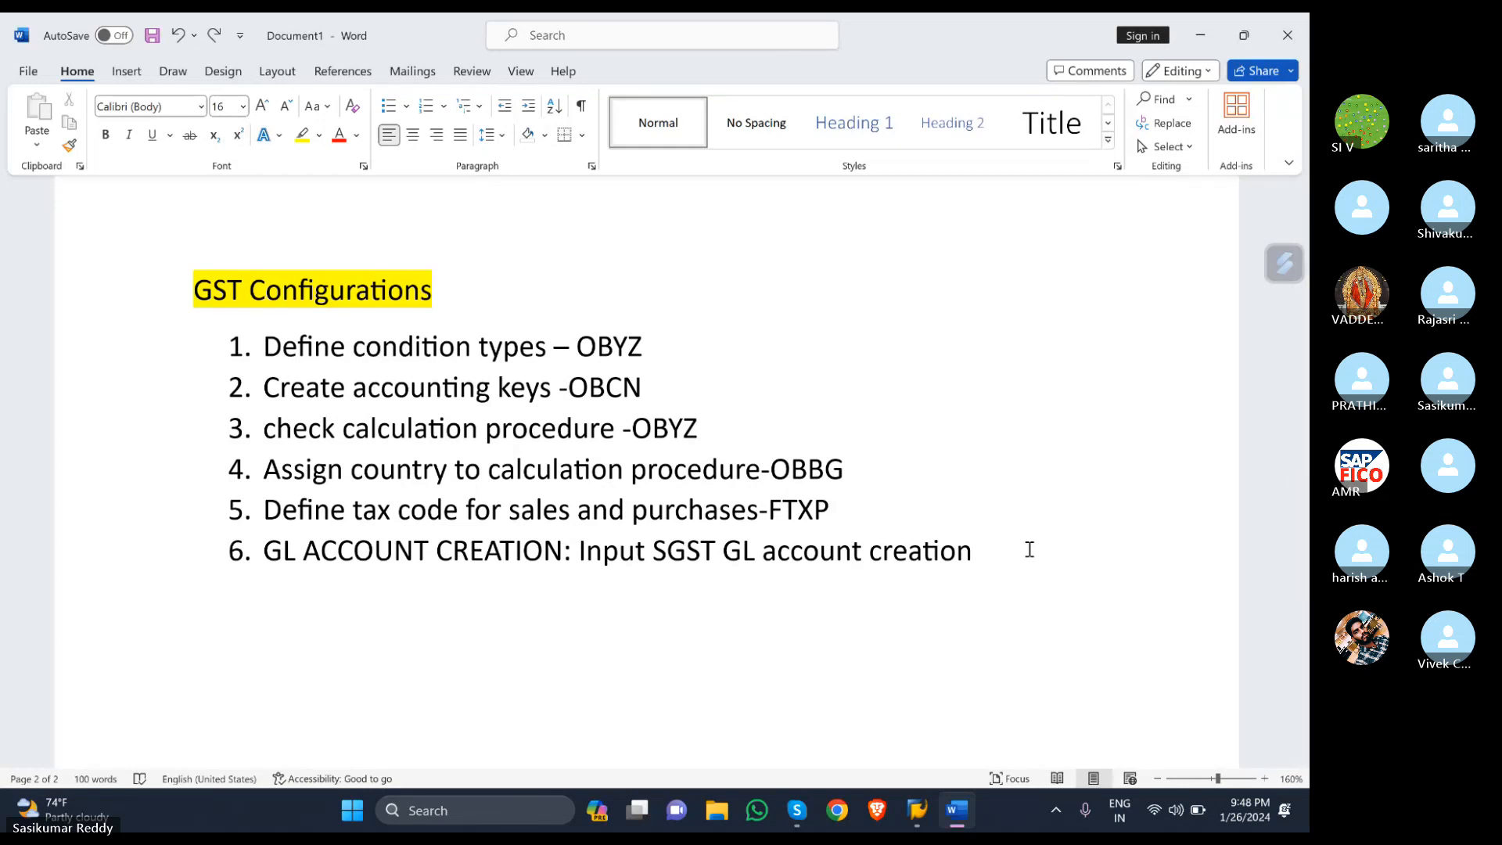
- Type 'FSOO' and paste two copies of 'Input SGST GL account creation' beneath it
{"action": "type", "text": "f"}
{"action": "key", "text": "BackSpace"}
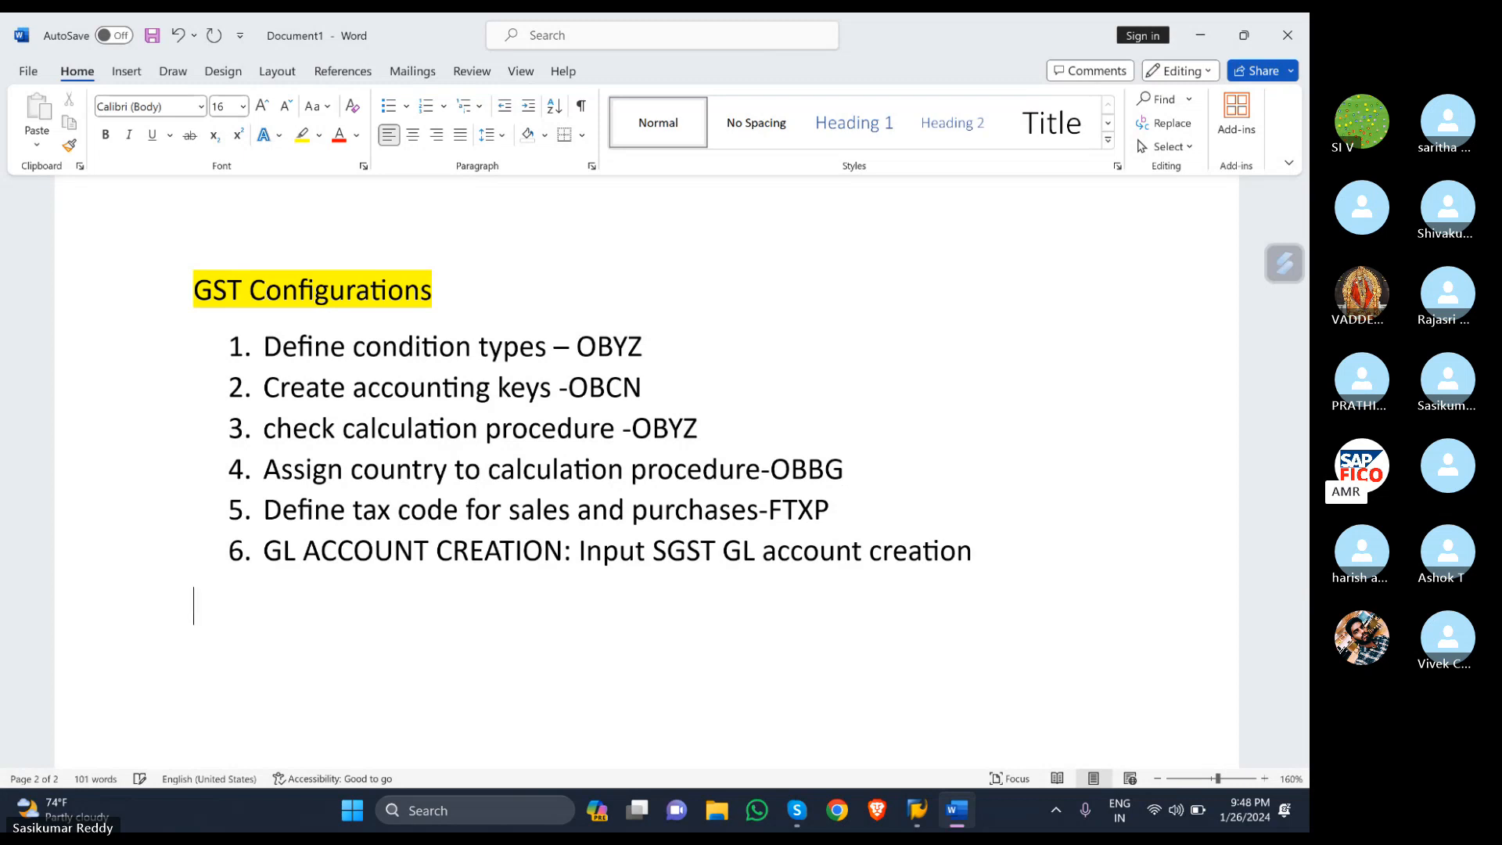
{"action": "type", "text": "FSOO"}
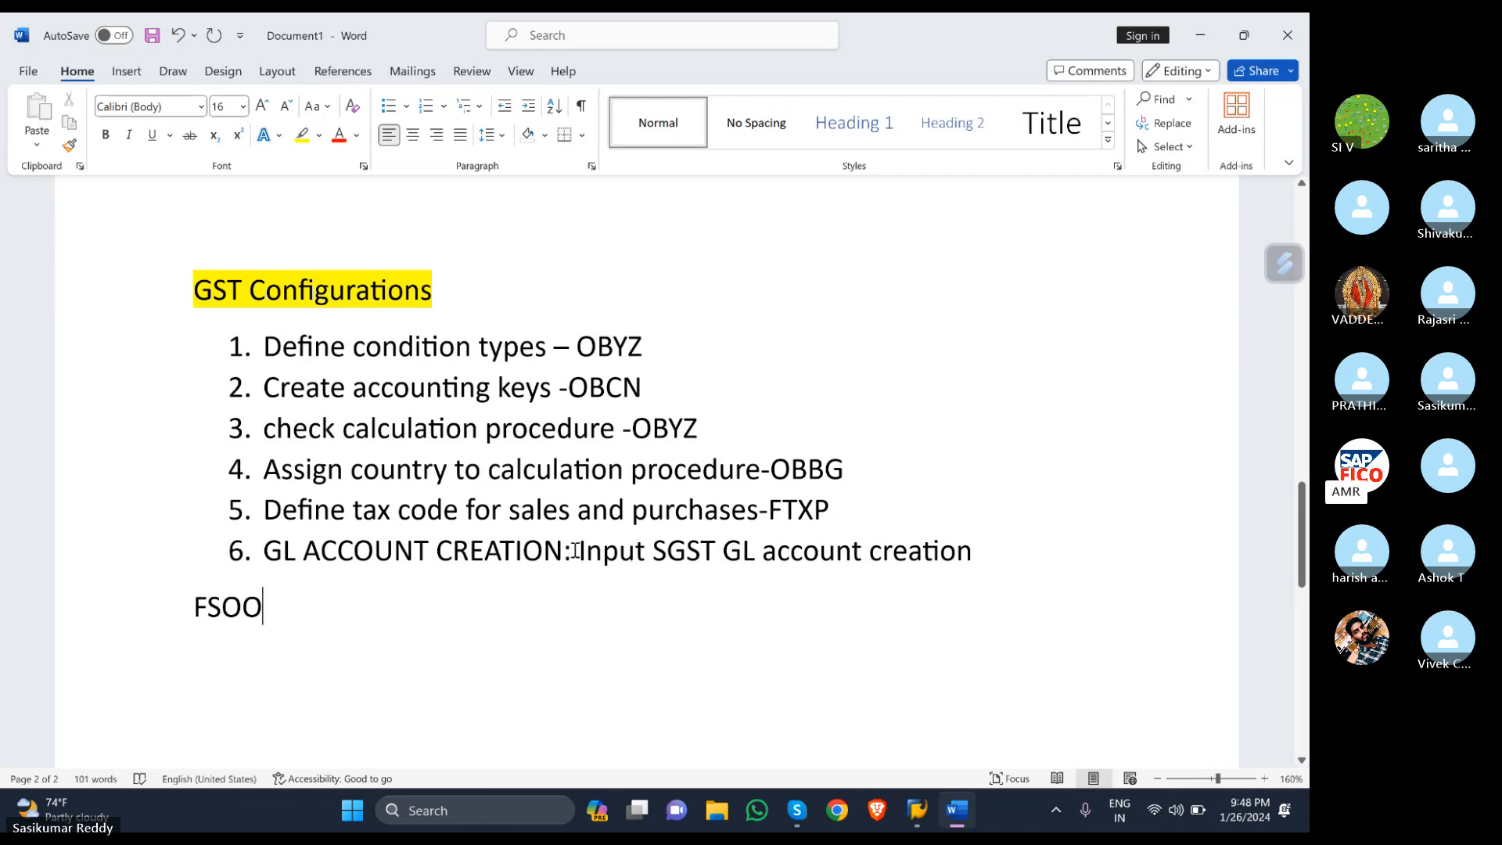
{"action": "left_click_drag", "start_coordinate": [577, 550], "coordinate": [978, 550]}
{"action": "key", "text": "ctrl+c"}
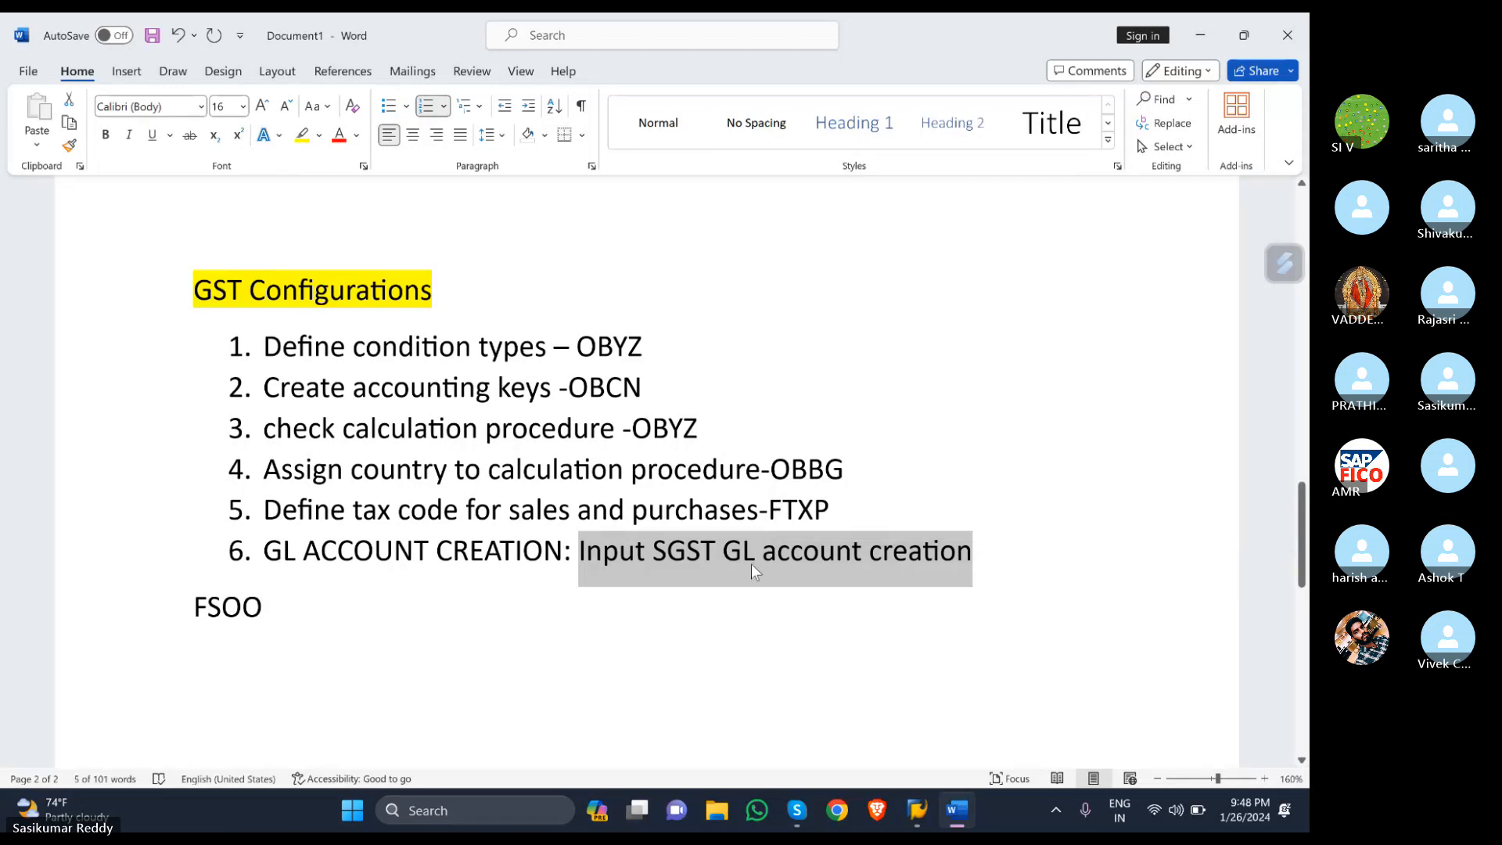
{"action": "left_click", "coordinate": [317, 617]}
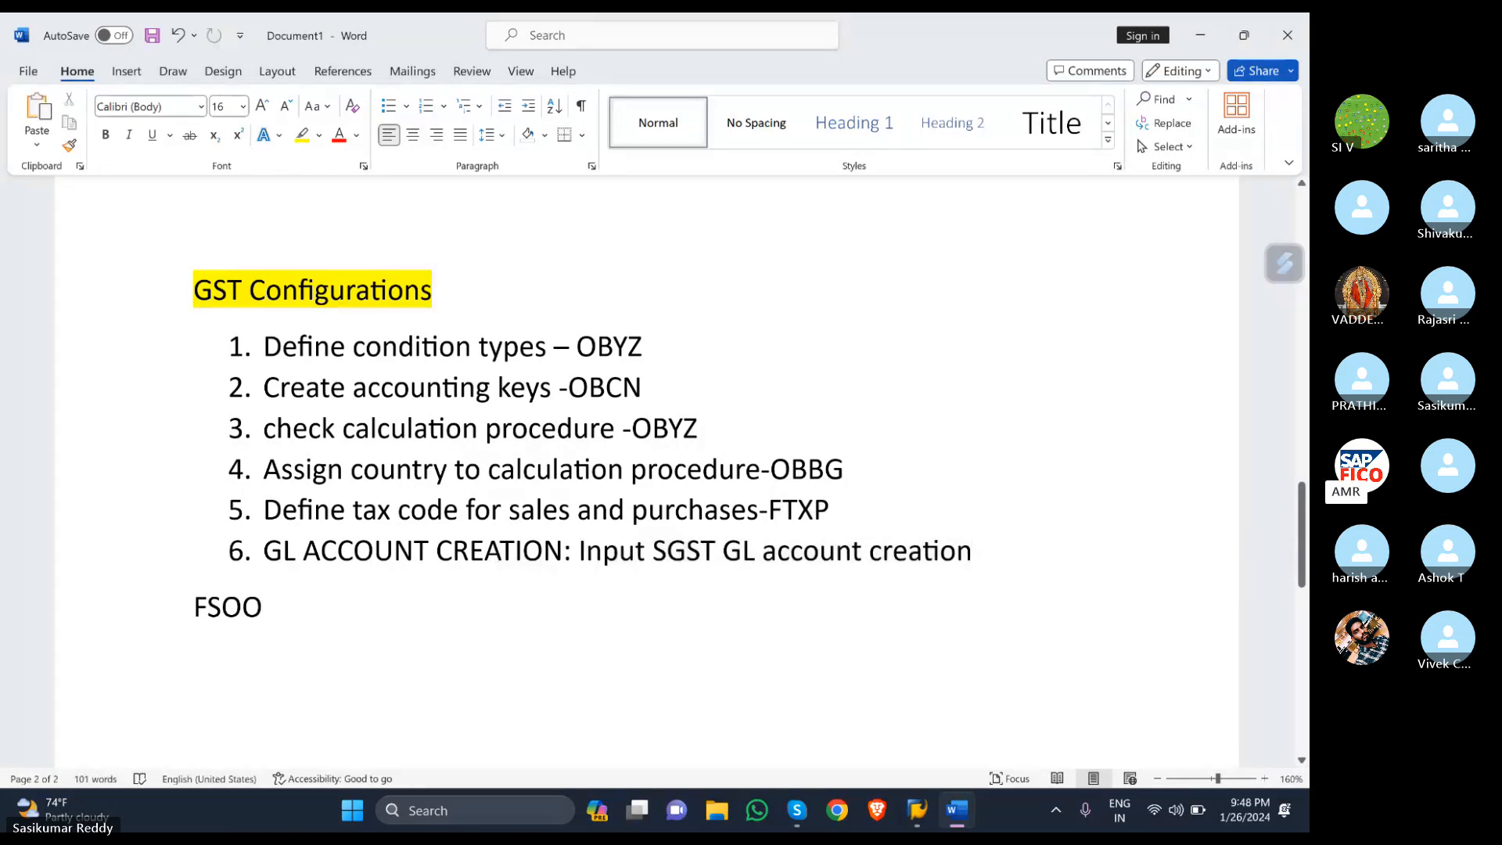
{"action": "key", "text": "Return"}
{"action": "key", "text": "ctrl+v"}
{"action": "key", "text": "ctrl+v"}
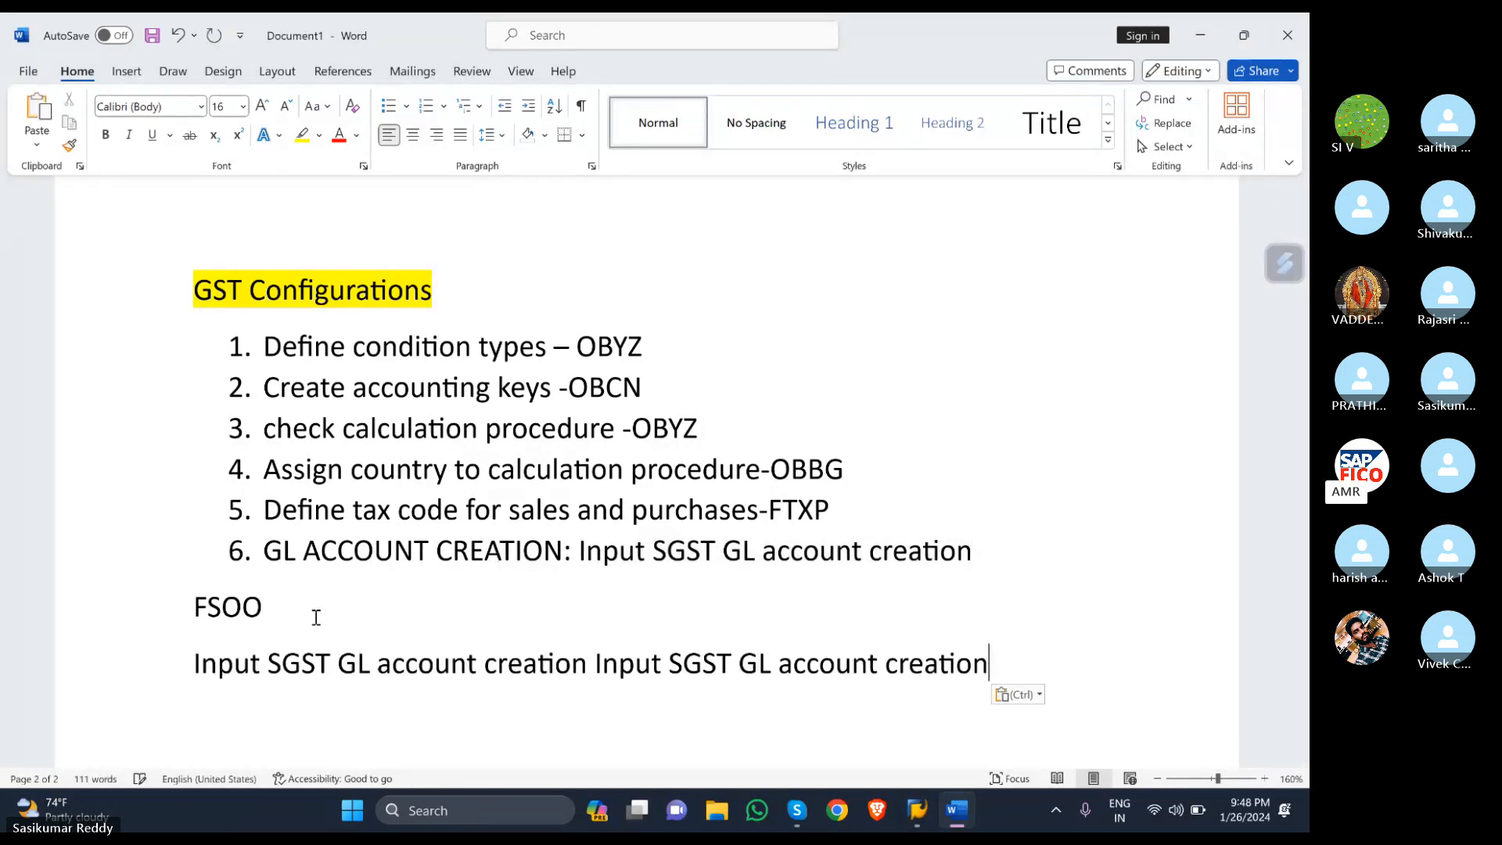
{"action": "key", "text": "ctrl+z"}
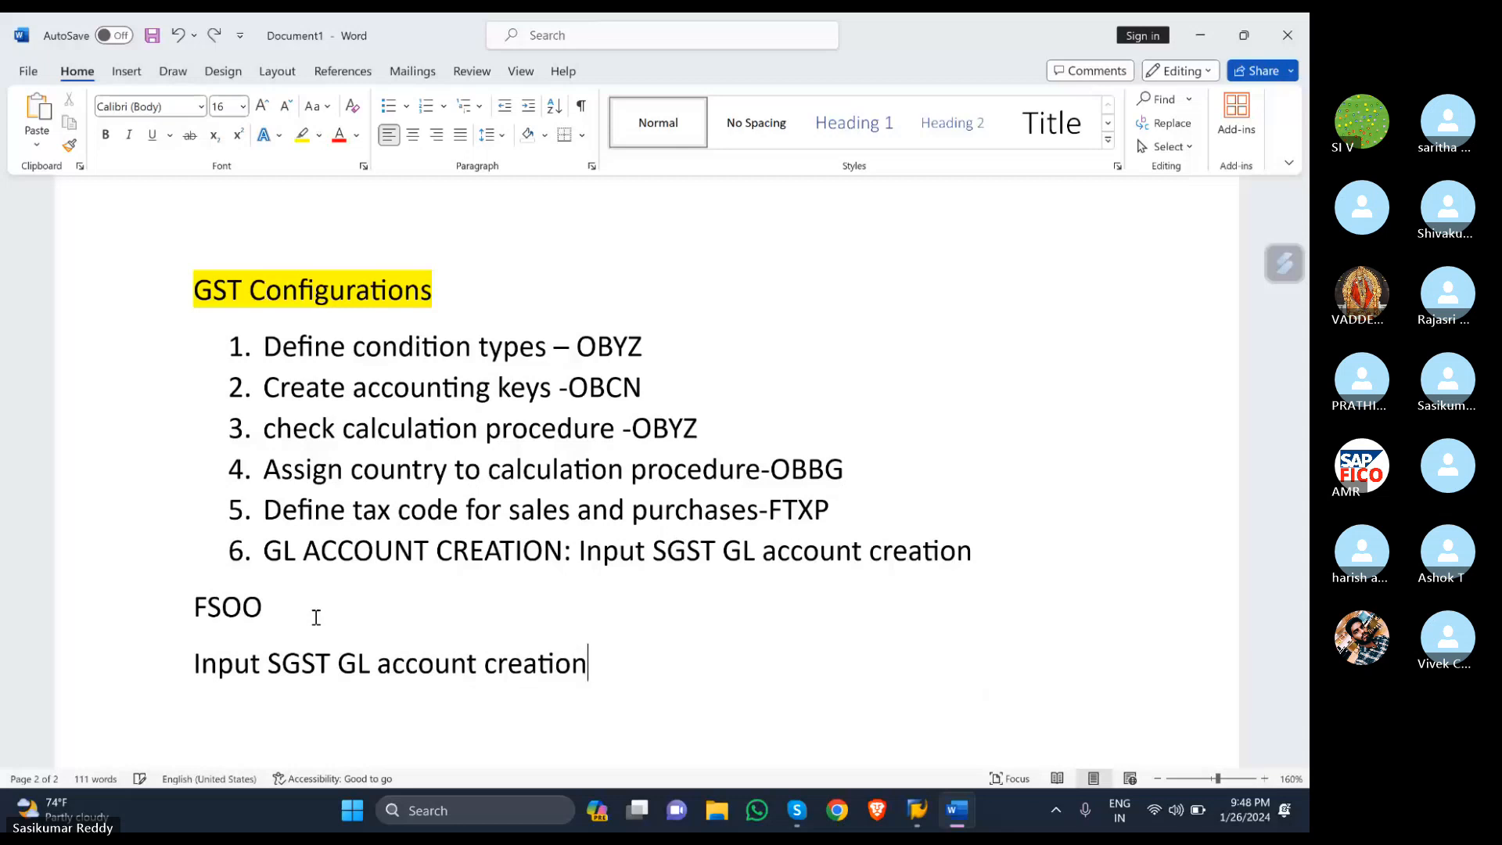
{"action": "key", "text": "Return"}
{"action": "key", "text": "ctrl+v"}
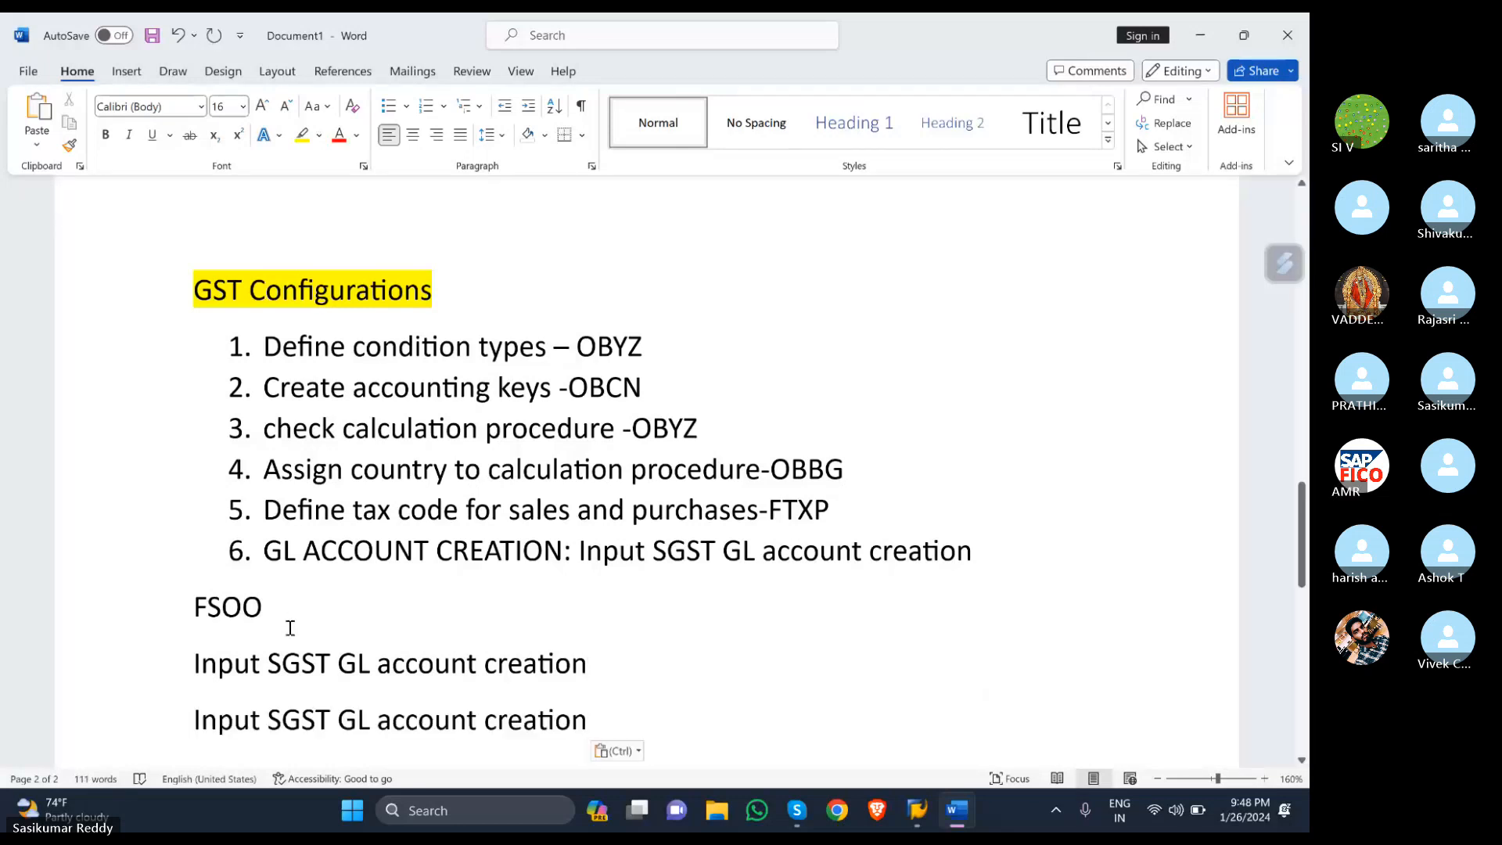
- Turn the two copies into CGST and IGST lines ending in '-FS00'
{"action": "scroll", "coordinate": [288, 626], "scroll_direction": "down", "scroll_amount": 2}
{"action": "left_click", "coordinate": [282, 523]}
{"action": "key", "text": "BackSpace"}
{"action": "type", "text": "c"}
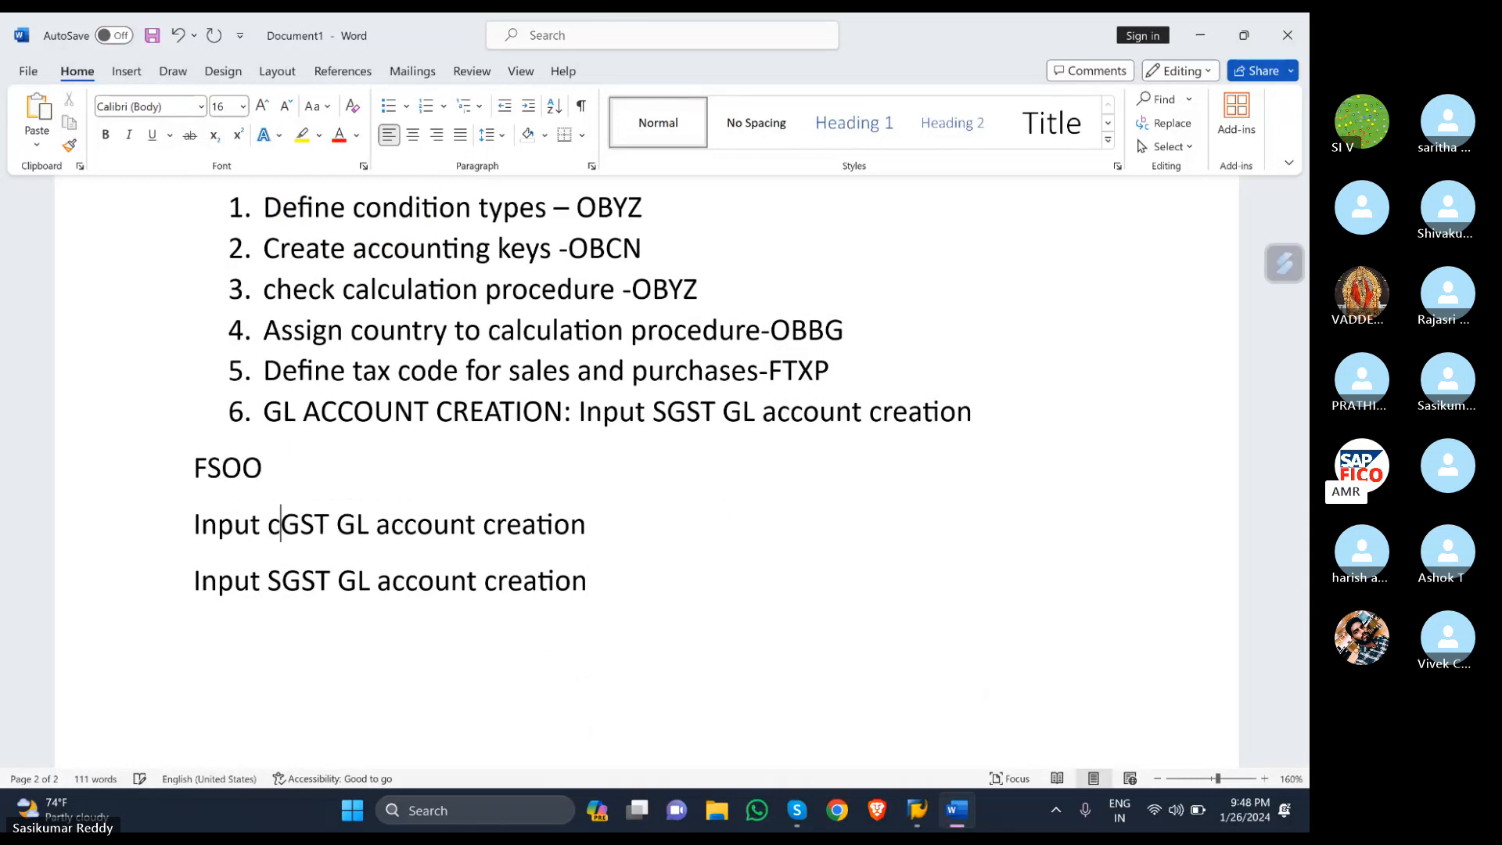
{"action": "key", "text": "BackSpace"}
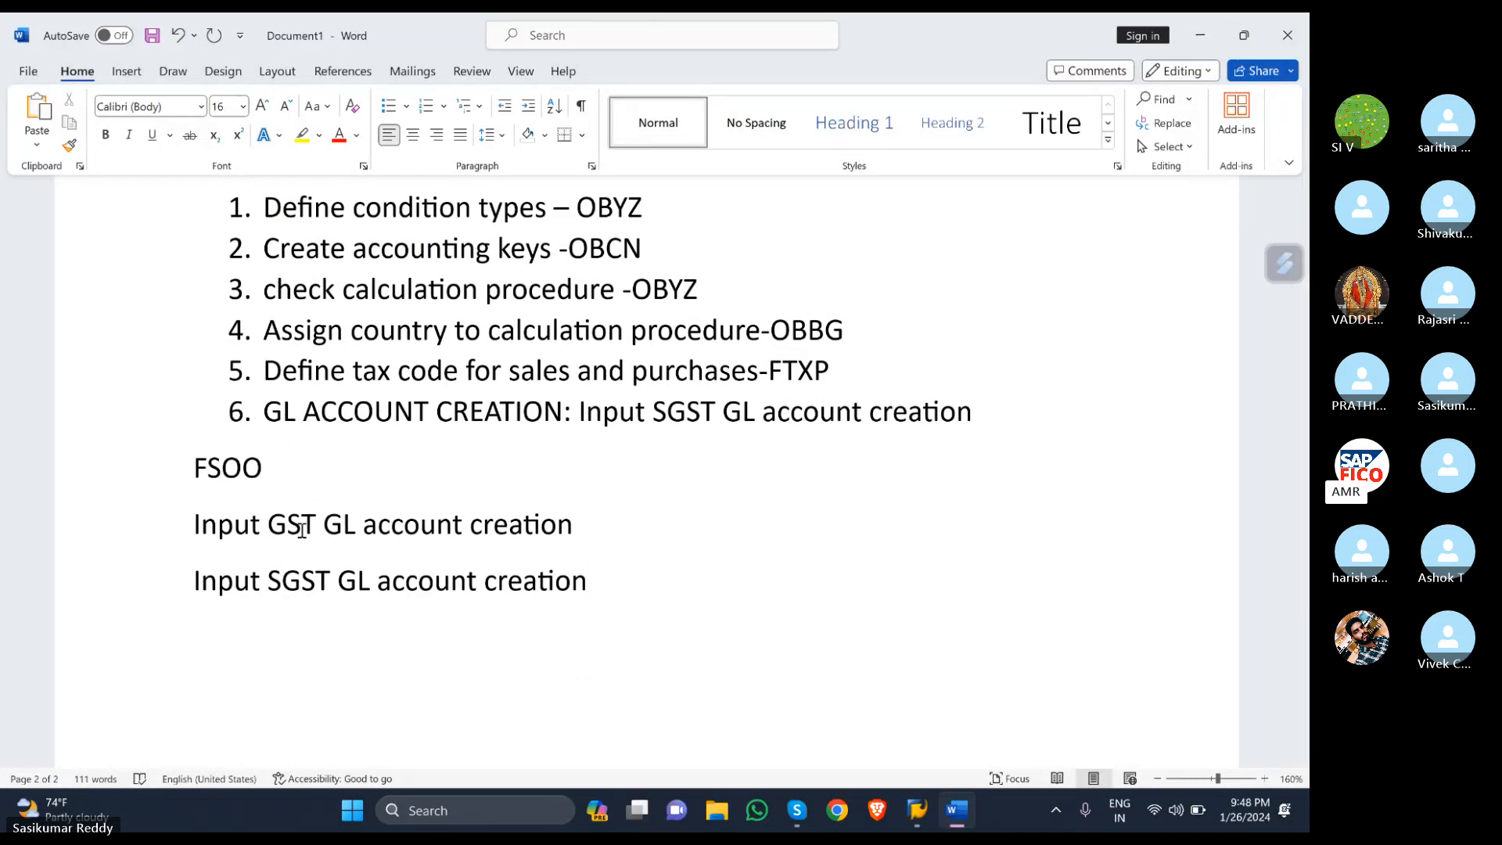
{"action": "type", "text": "C"}
{"action": "left_click", "coordinate": [280, 579]}
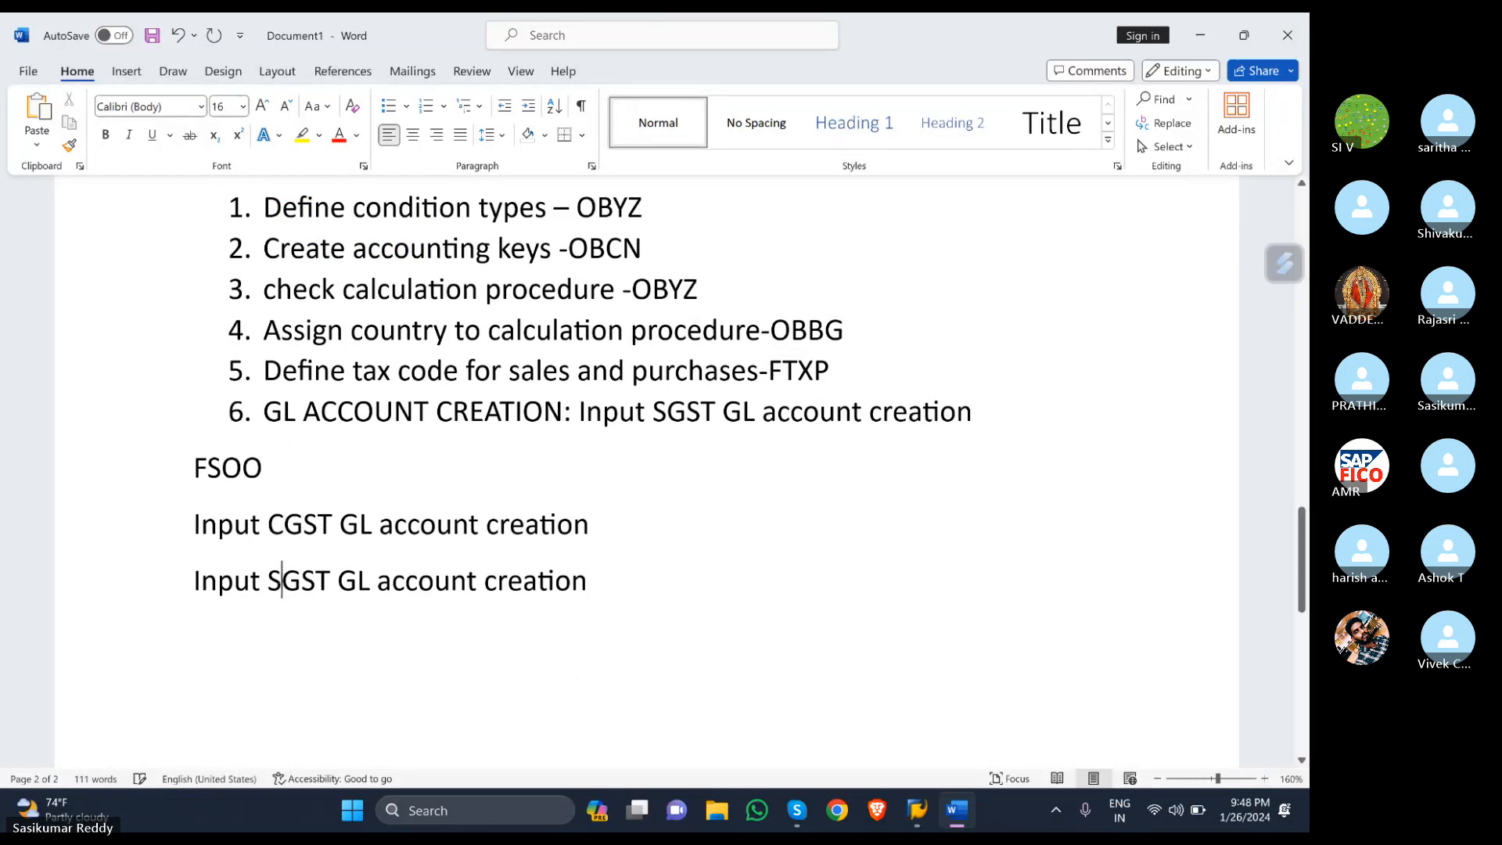
{"action": "key", "text": "BackSpace"}
{"action": "type", "text": "I"}
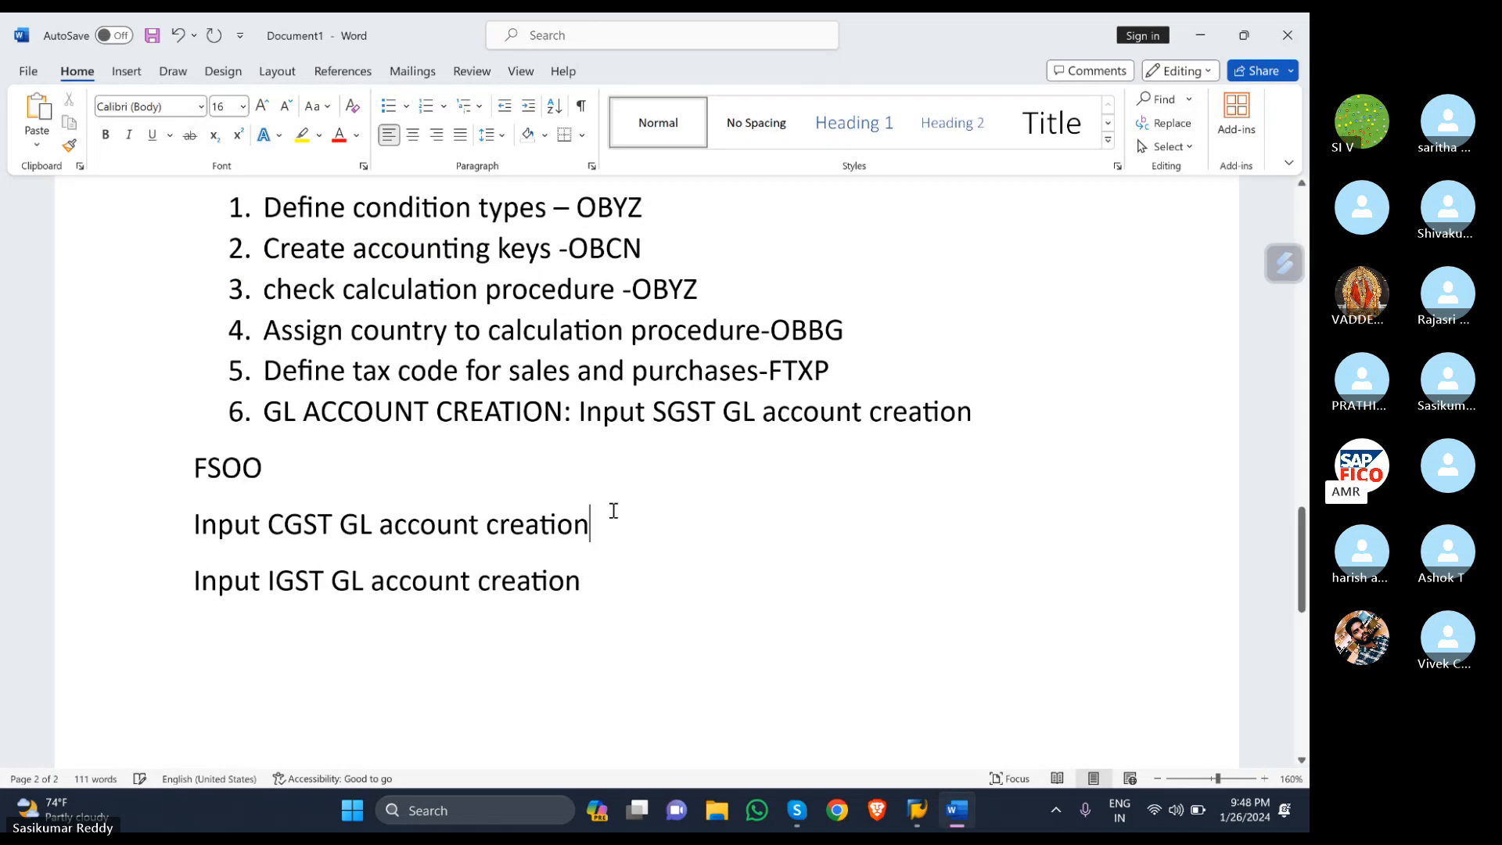
{"action": "type", "text": "-F"}
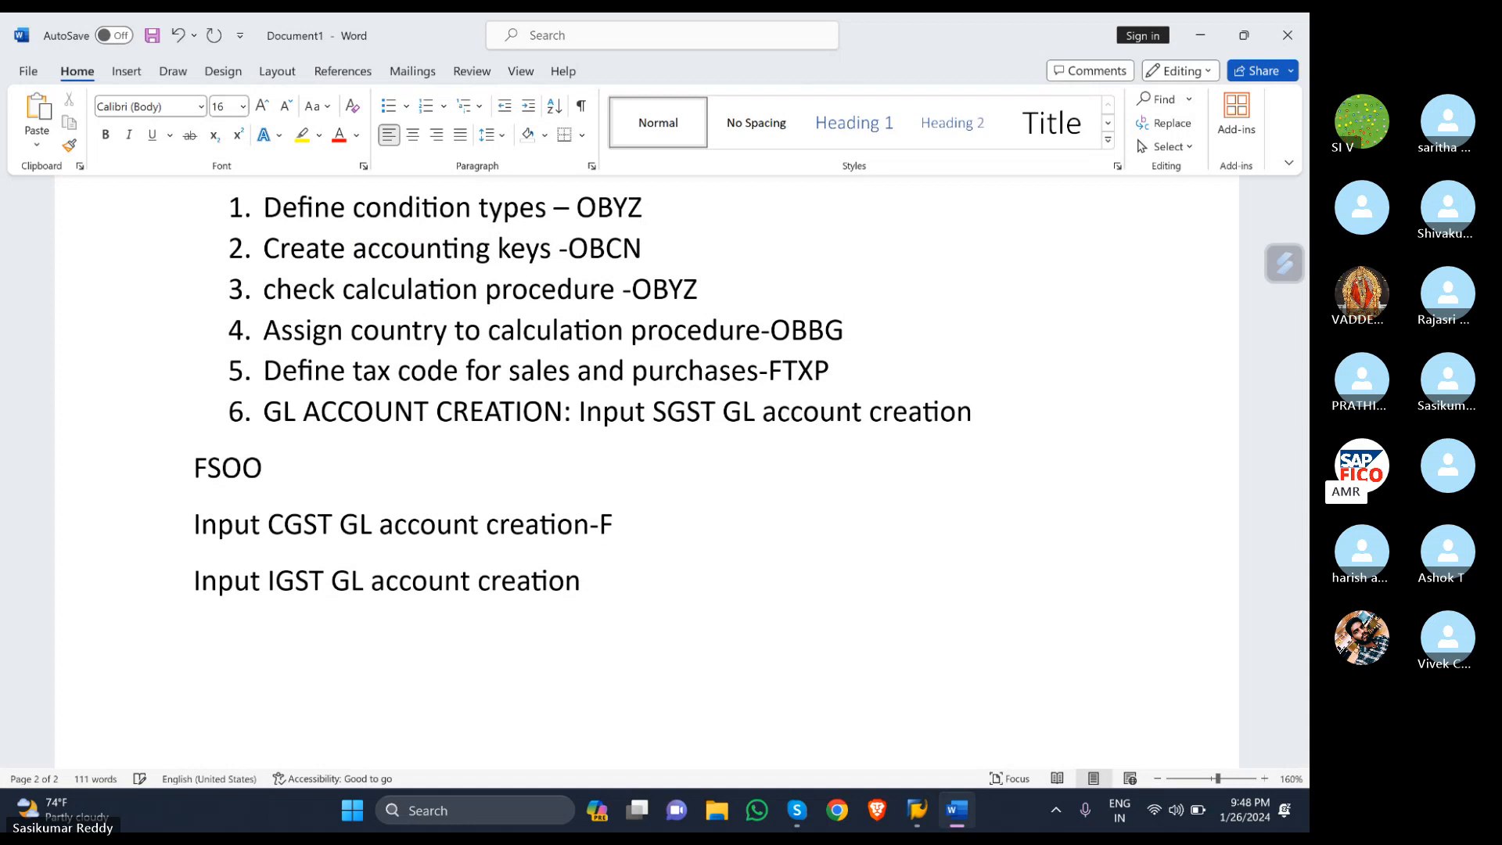
{"action": "type", "text": "S00"}
{"action": "left_click", "coordinate": [581, 581]}
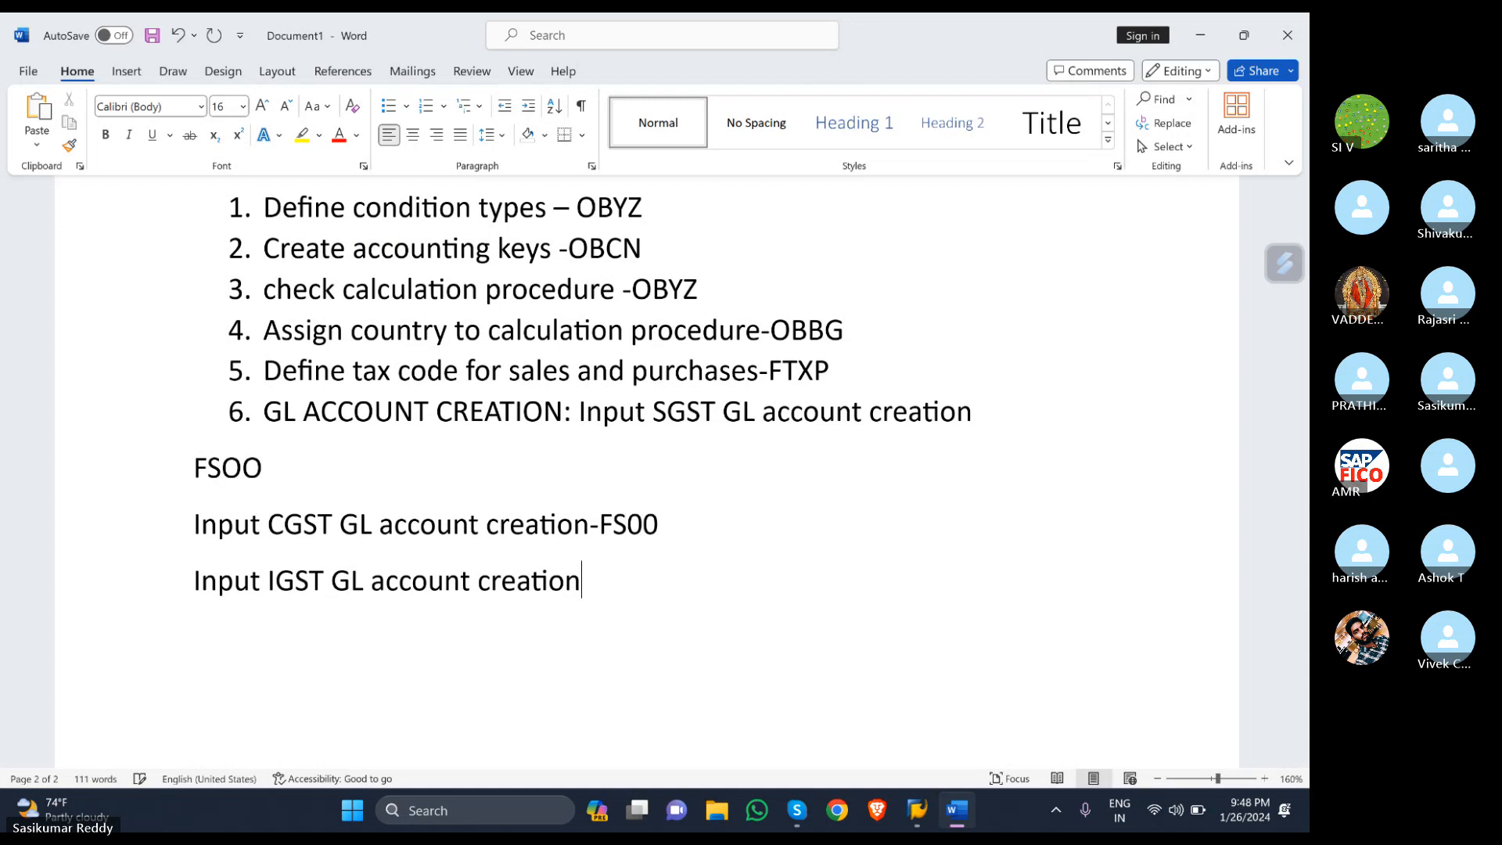
{"action": "type", "text": "-FS"}
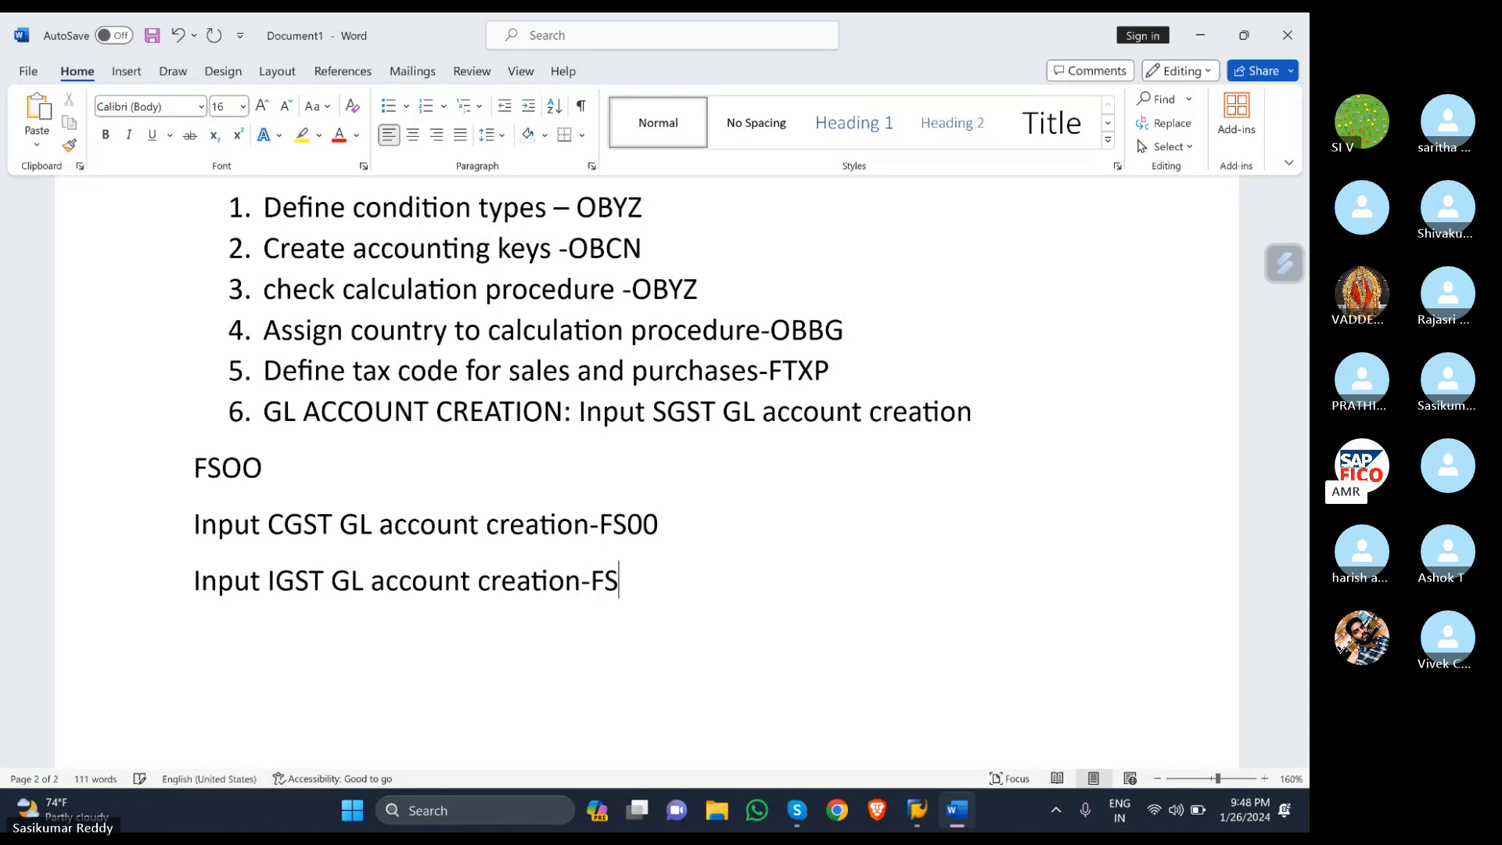
{"action": "type", "text": "00"}
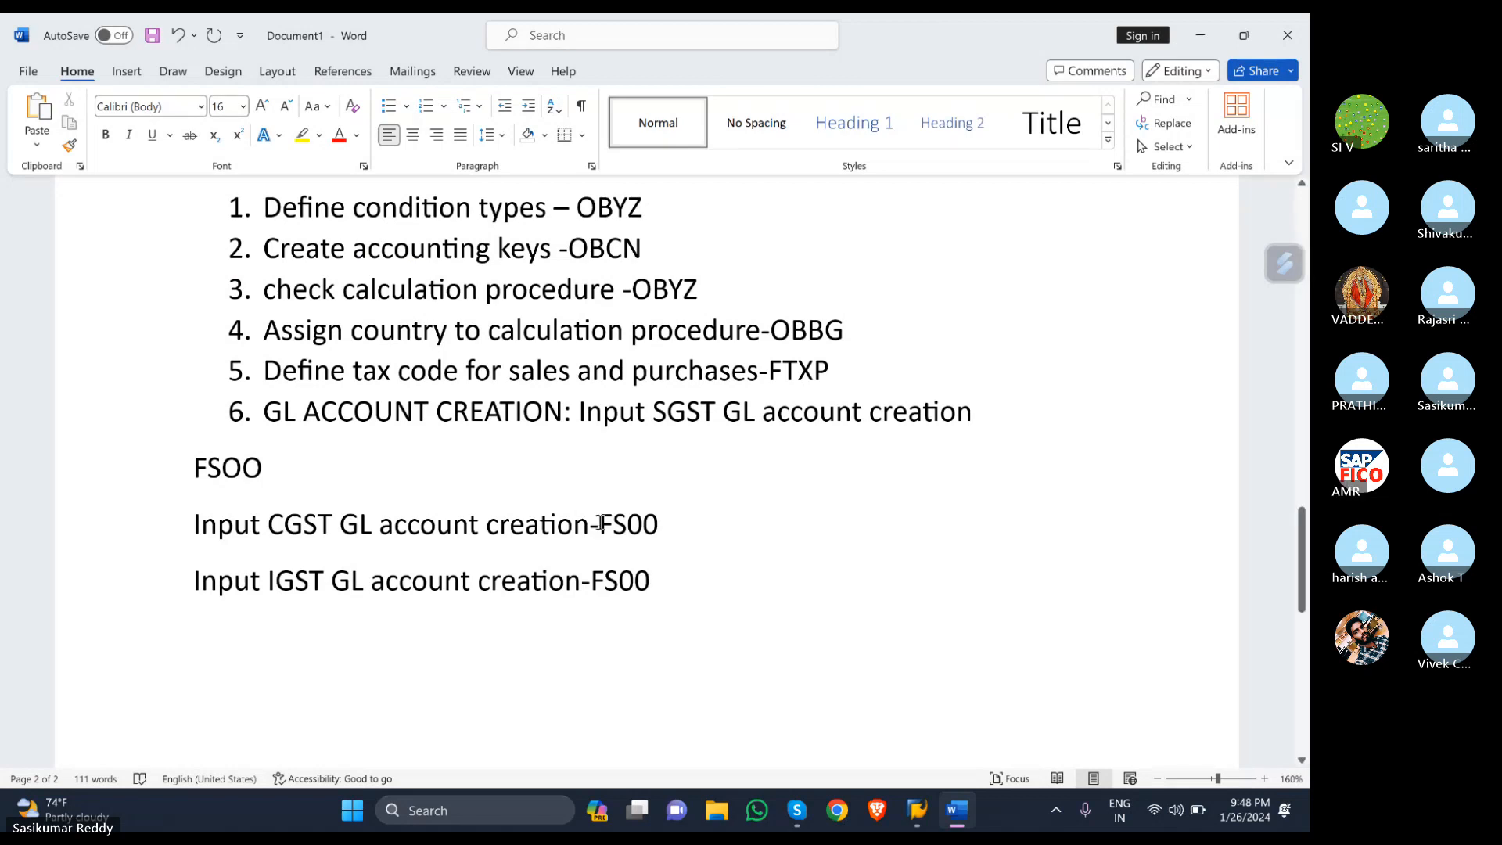
- Insert 'T-CODE -' before FS00 on both the CGST and IGST lines
{"action": "left_click", "coordinate": [600, 524]}
{"action": "type", "text": "T"}
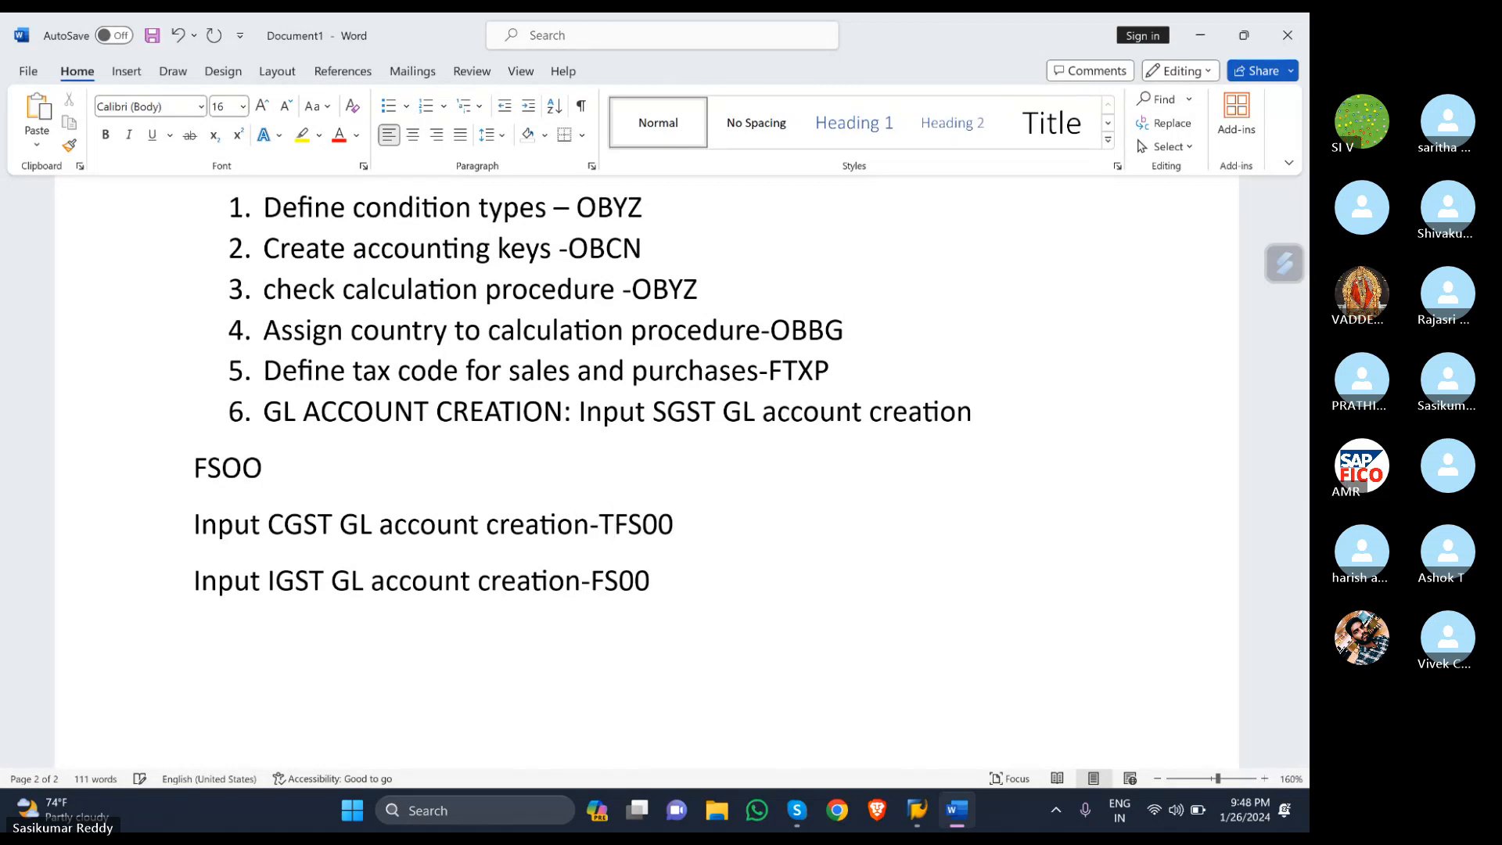
{"action": "type", "text": "-CODE "}
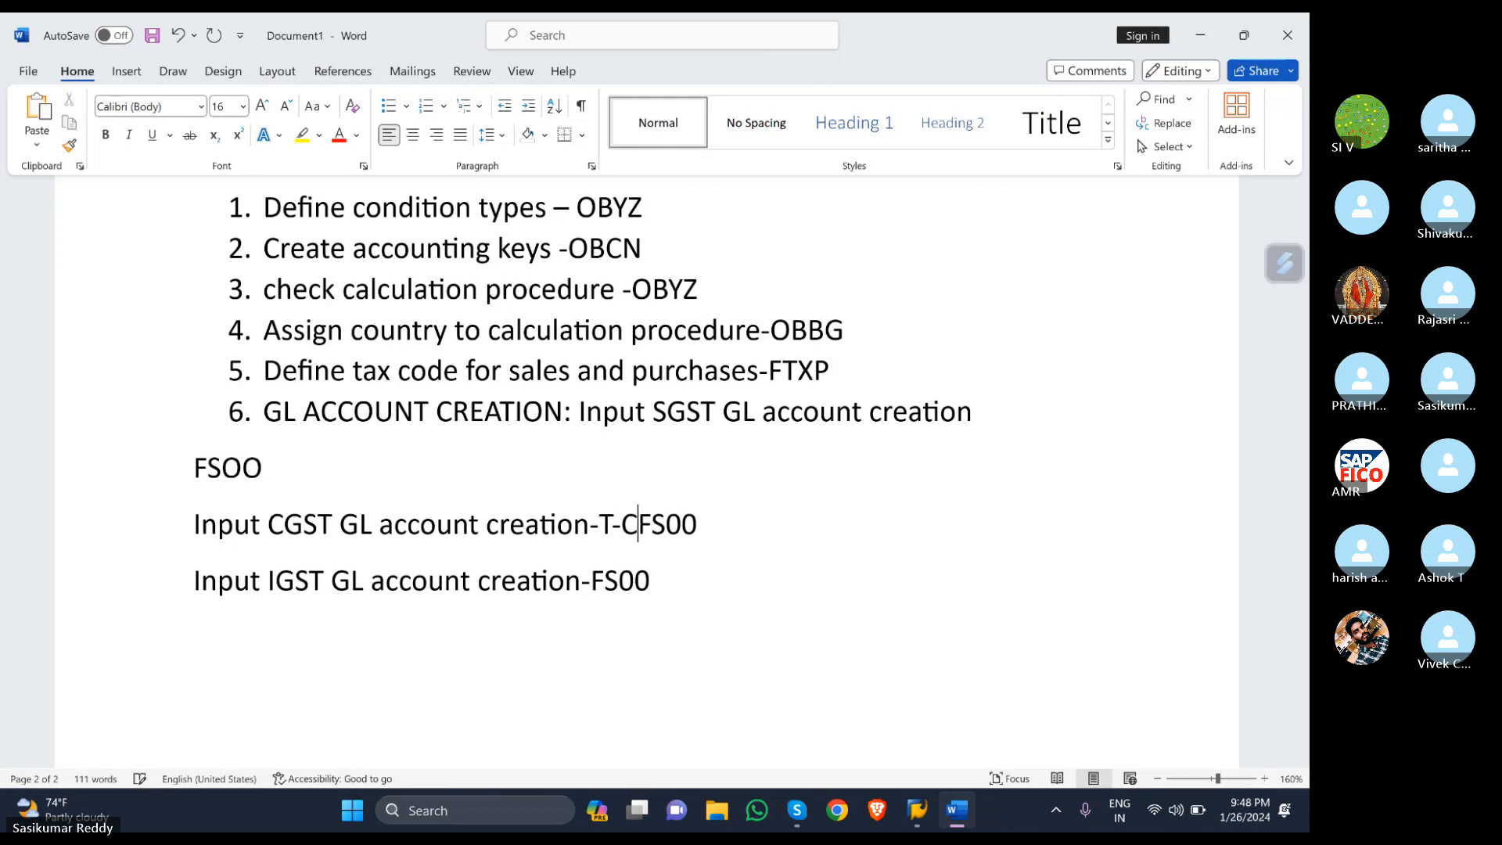
{"action": "type", "text": "-"}
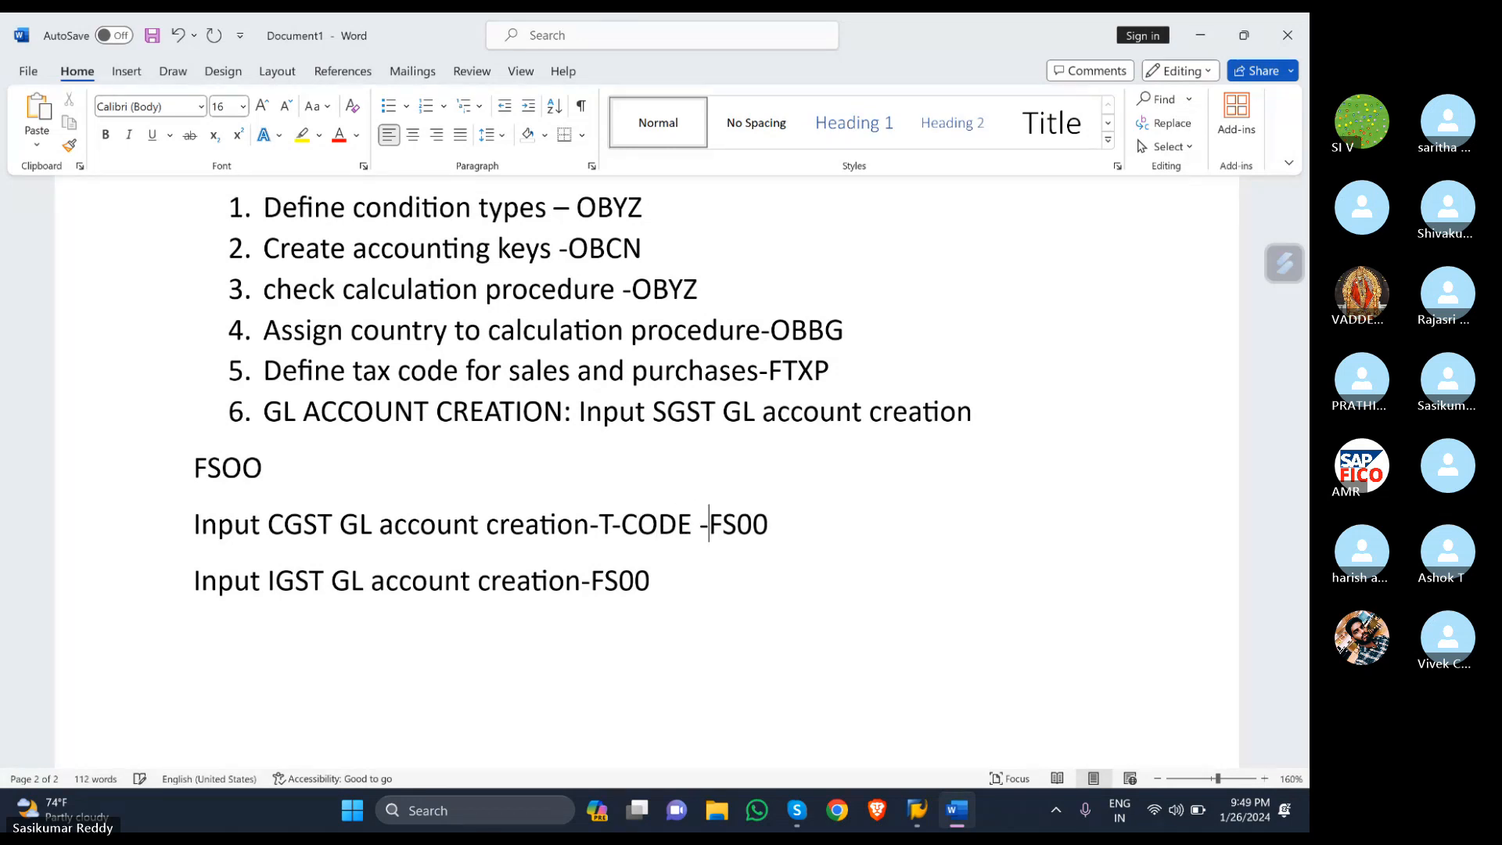
{"action": "left_click", "coordinate": [592, 580]}
{"action": "type", "text": "T-CODE "}
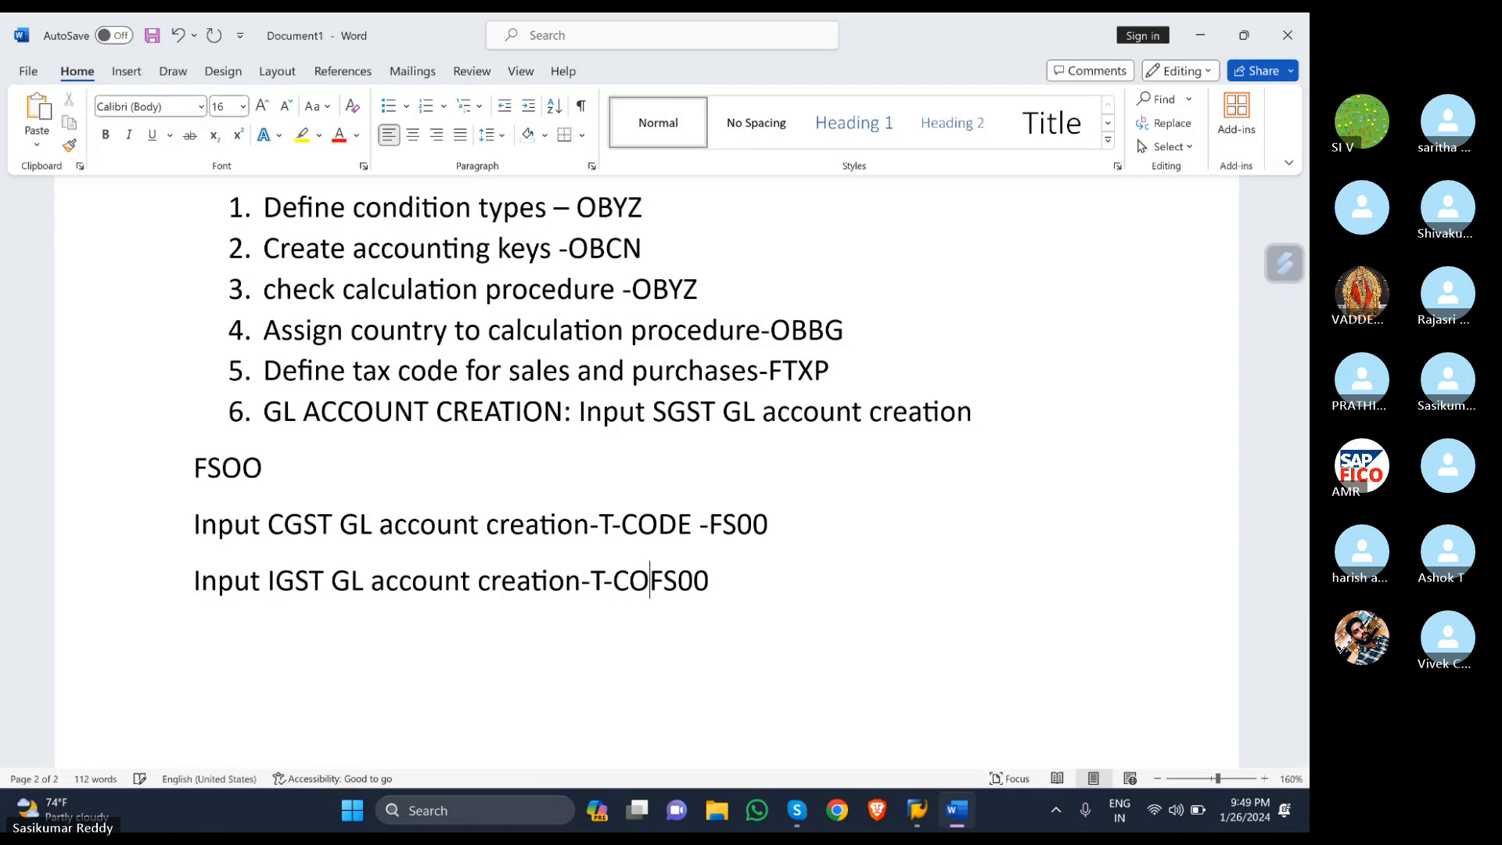
{"action": "type", "text": "-"}
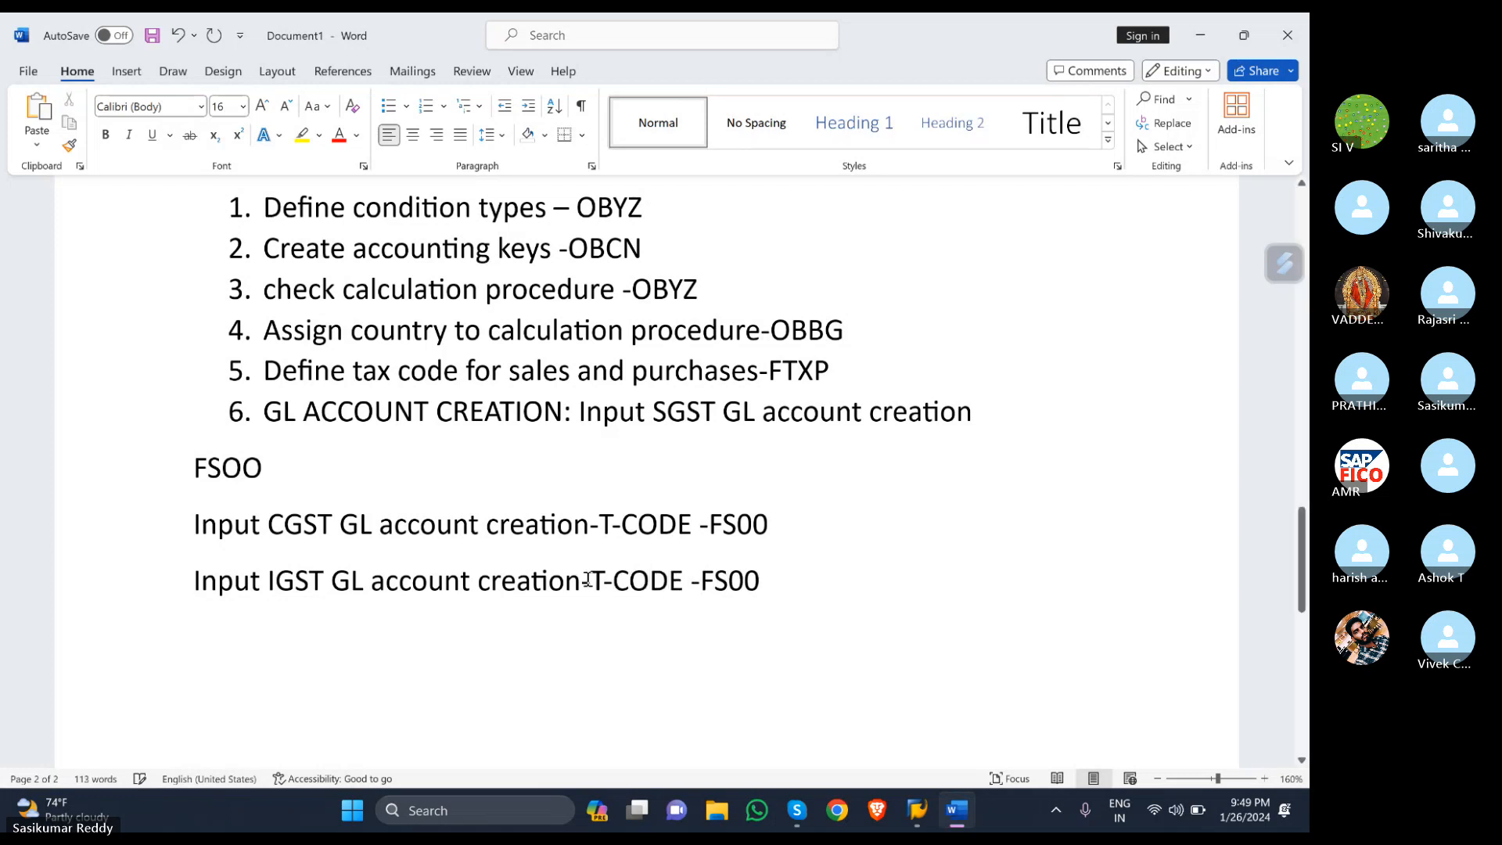
{"action": "left_click", "coordinate": [575, 406]}
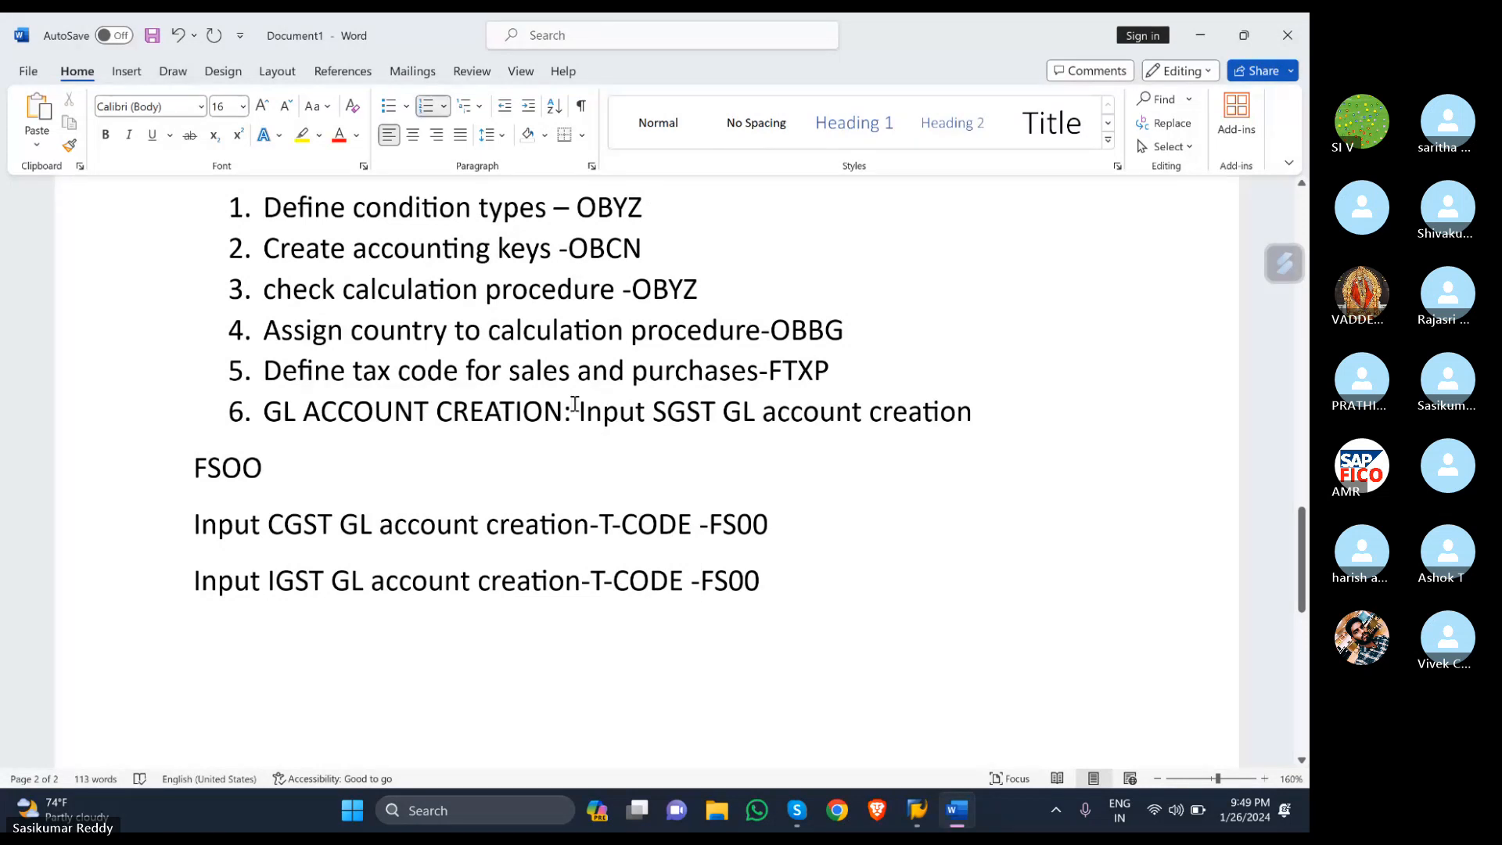
- Move the SGST text to its own unnumbered line under item 6, ending 'T-CODE-FSOO'
{"action": "key", "text": "Return"}
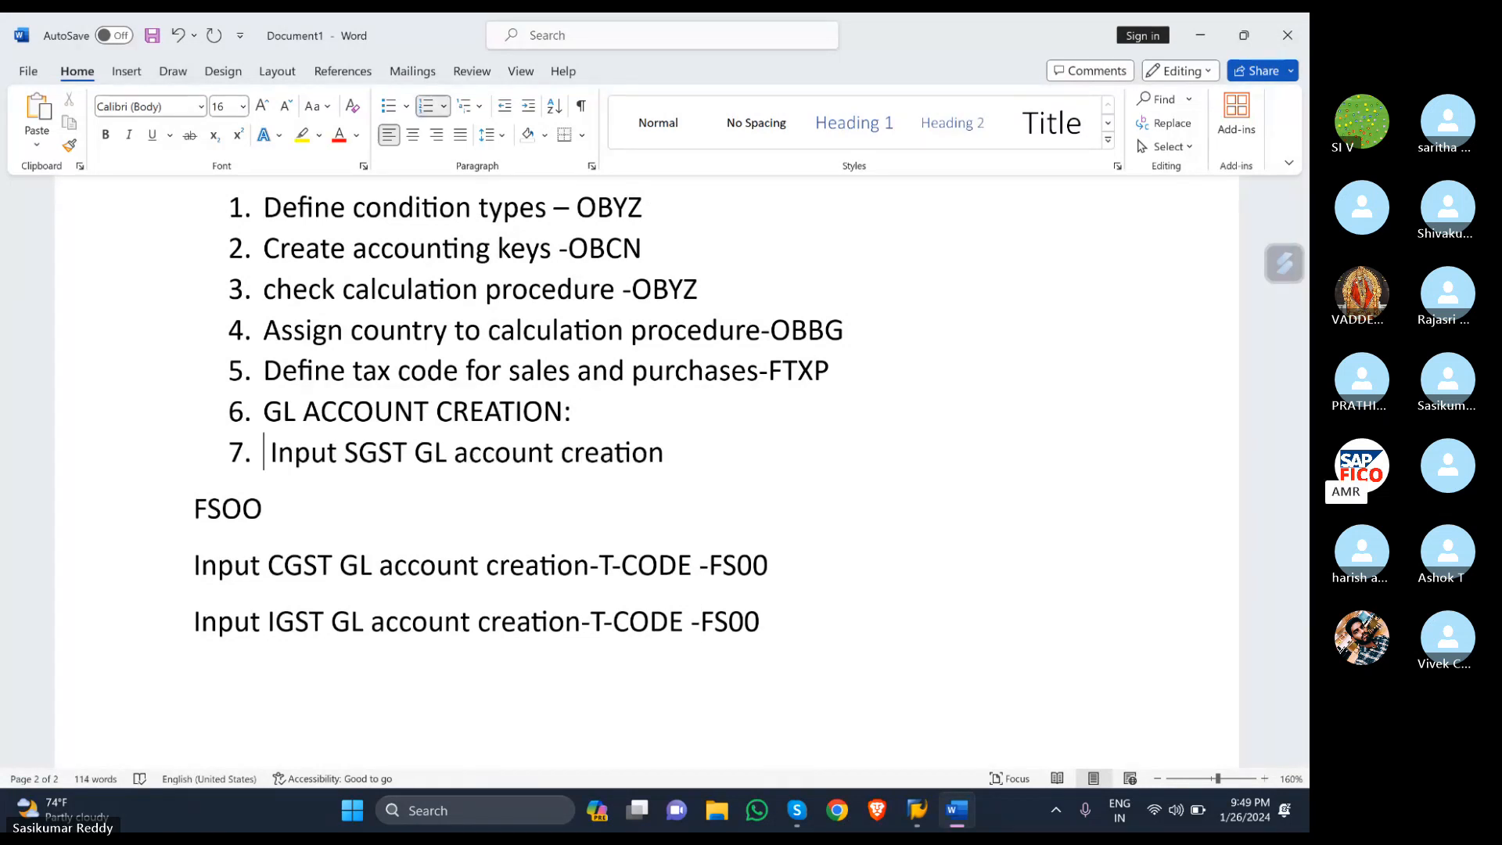
{"action": "key", "text": "BackSpace"}
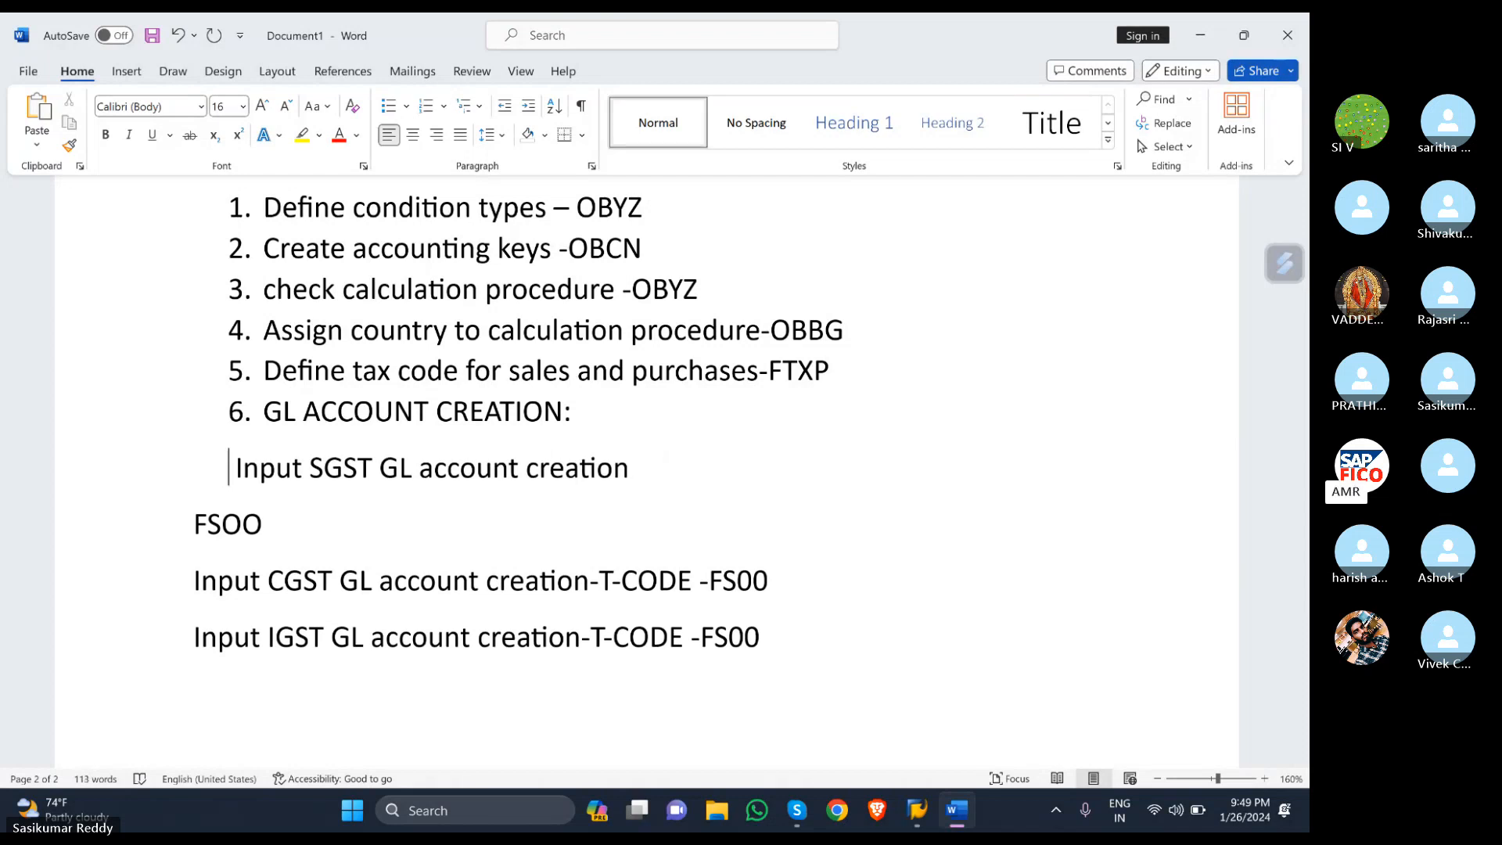
{"action": "key", "text": "Down"}
{"action": "key", "text": "Down"}
{"action": "key", "text": "Up"}
{"action": "key", "text": "Left"}
{"action": "key", "text": "Left"}
{"action": "key", "text": "BackSpace"}
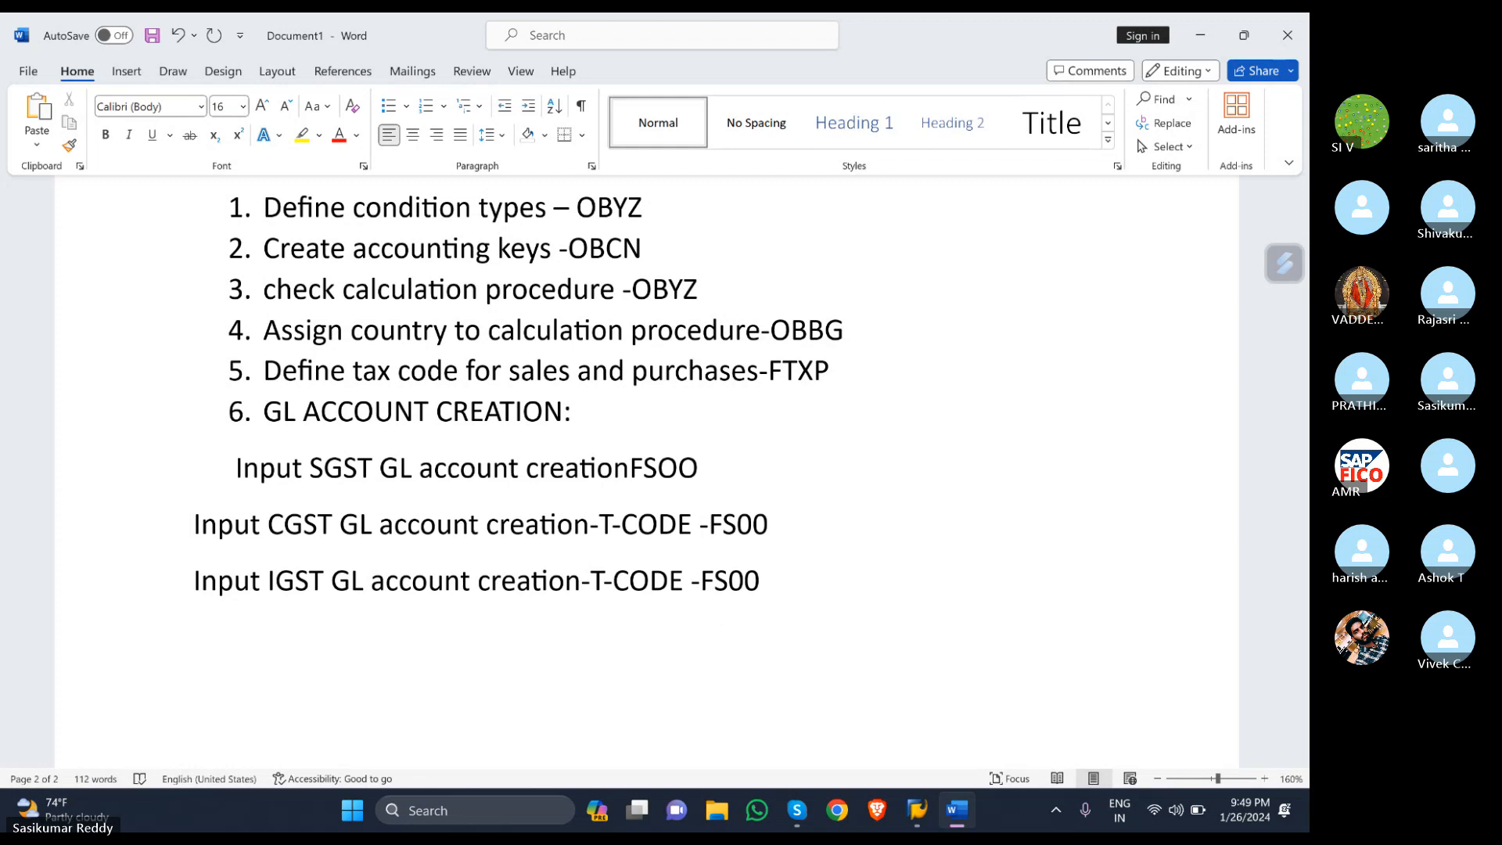
{"action": "type", "text": "T-"}
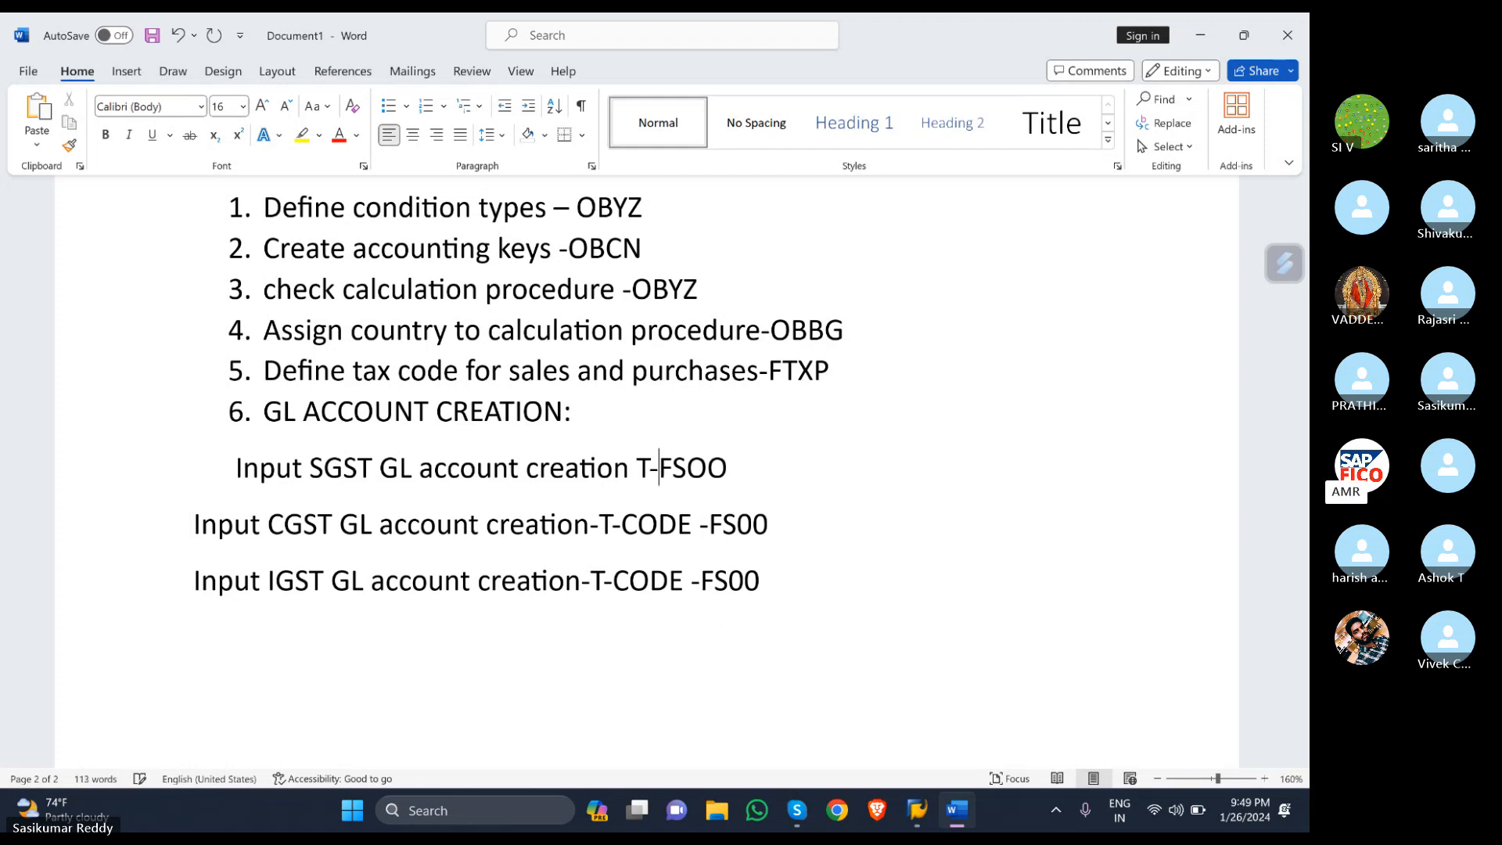
{"action": "type", "text": "CODE"}
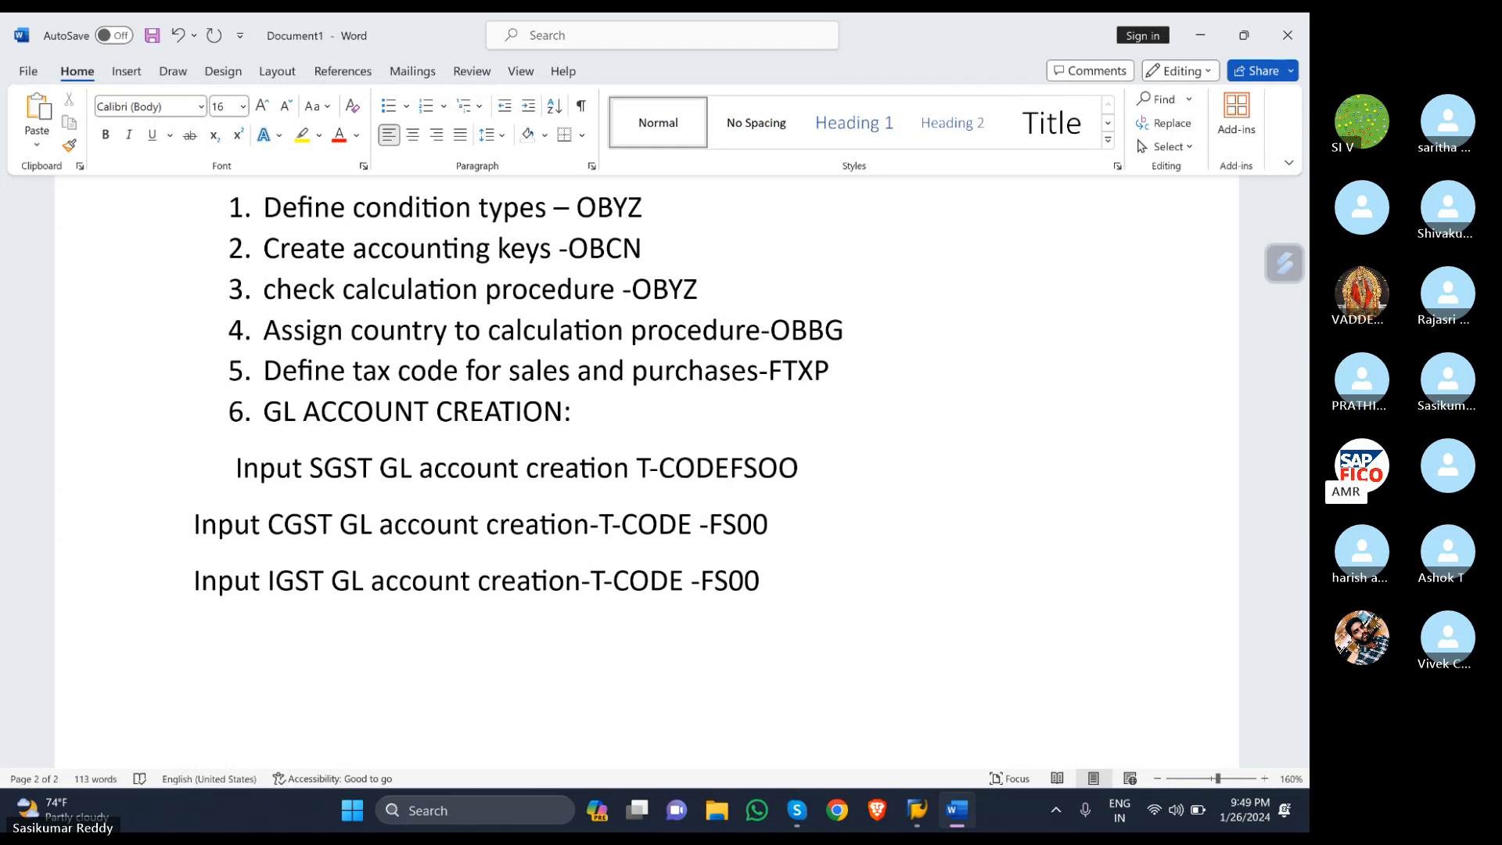
{"action": "type", "text": "-"}
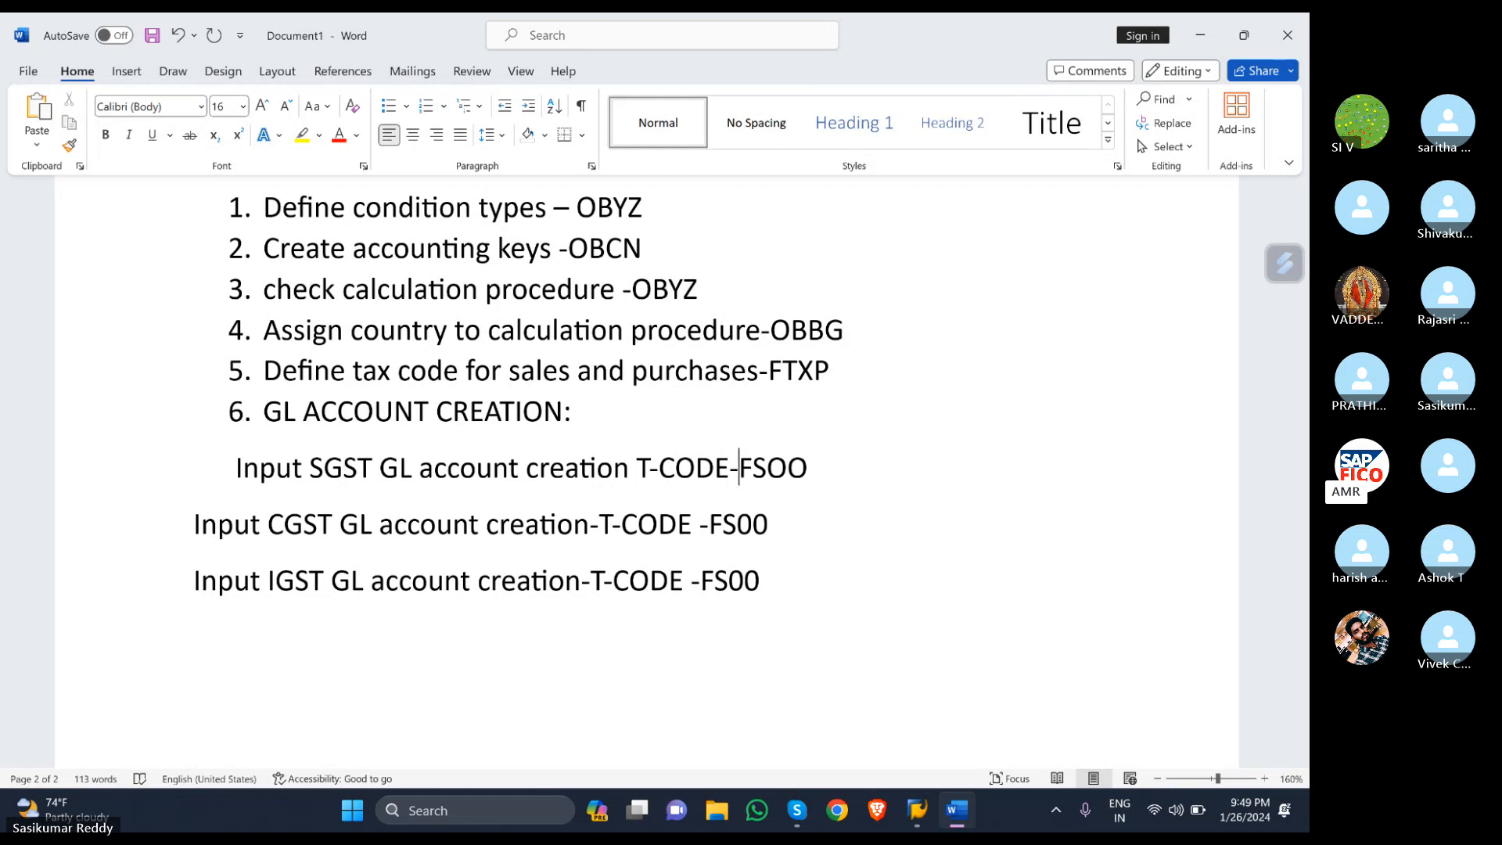
- Indent the CGST and IGST lines to align with the SGST line
{"action": "left_click", "coordinate": [199, 520]}
{"action": "key", "text": "Tab"}
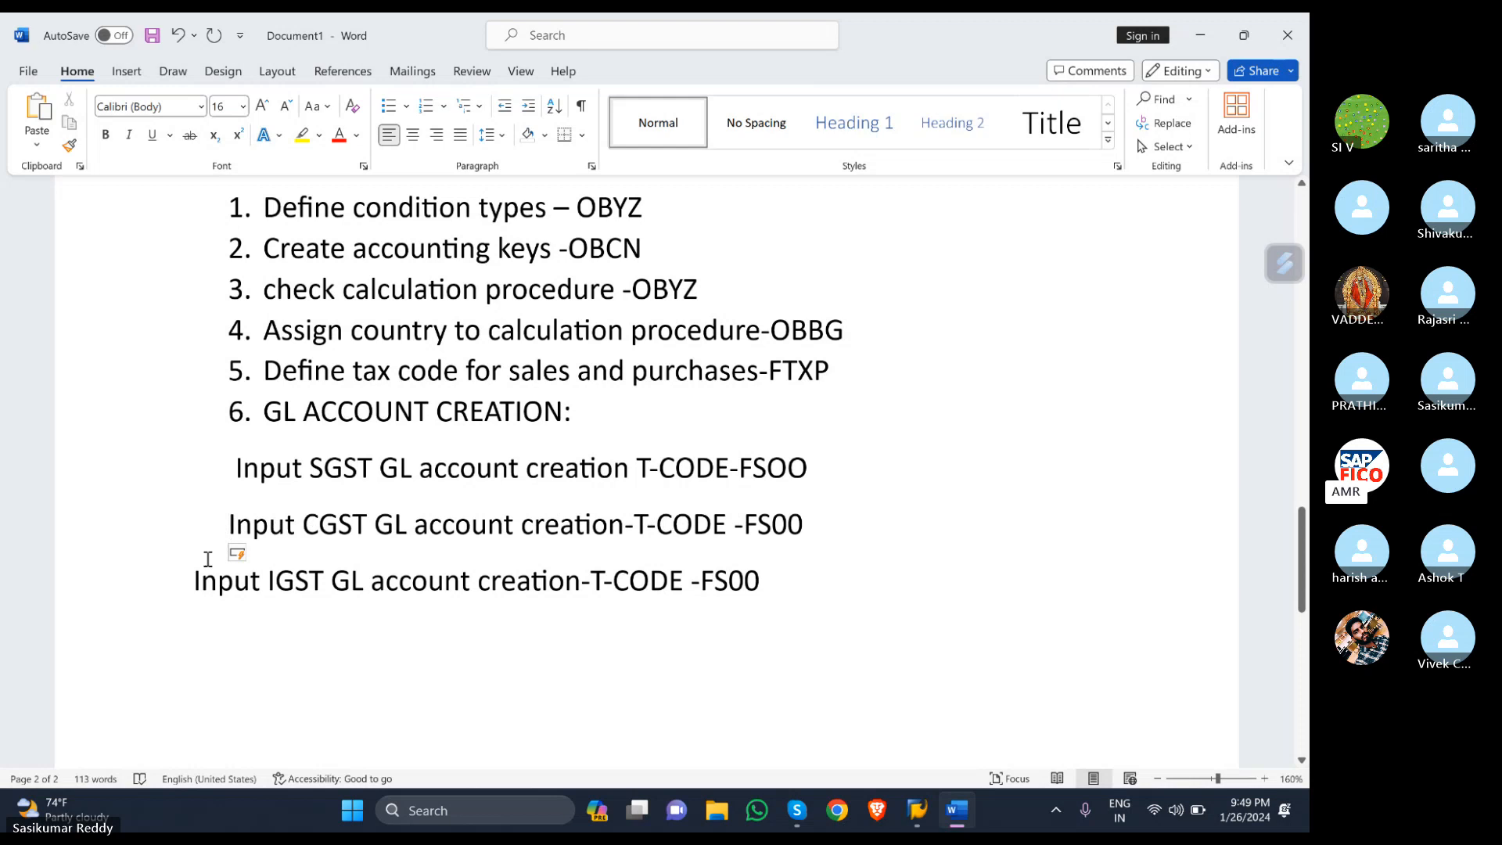
{"action": "left_click", "coordinate": [194, 564]}
{"action": "key", "text": "Tab"}
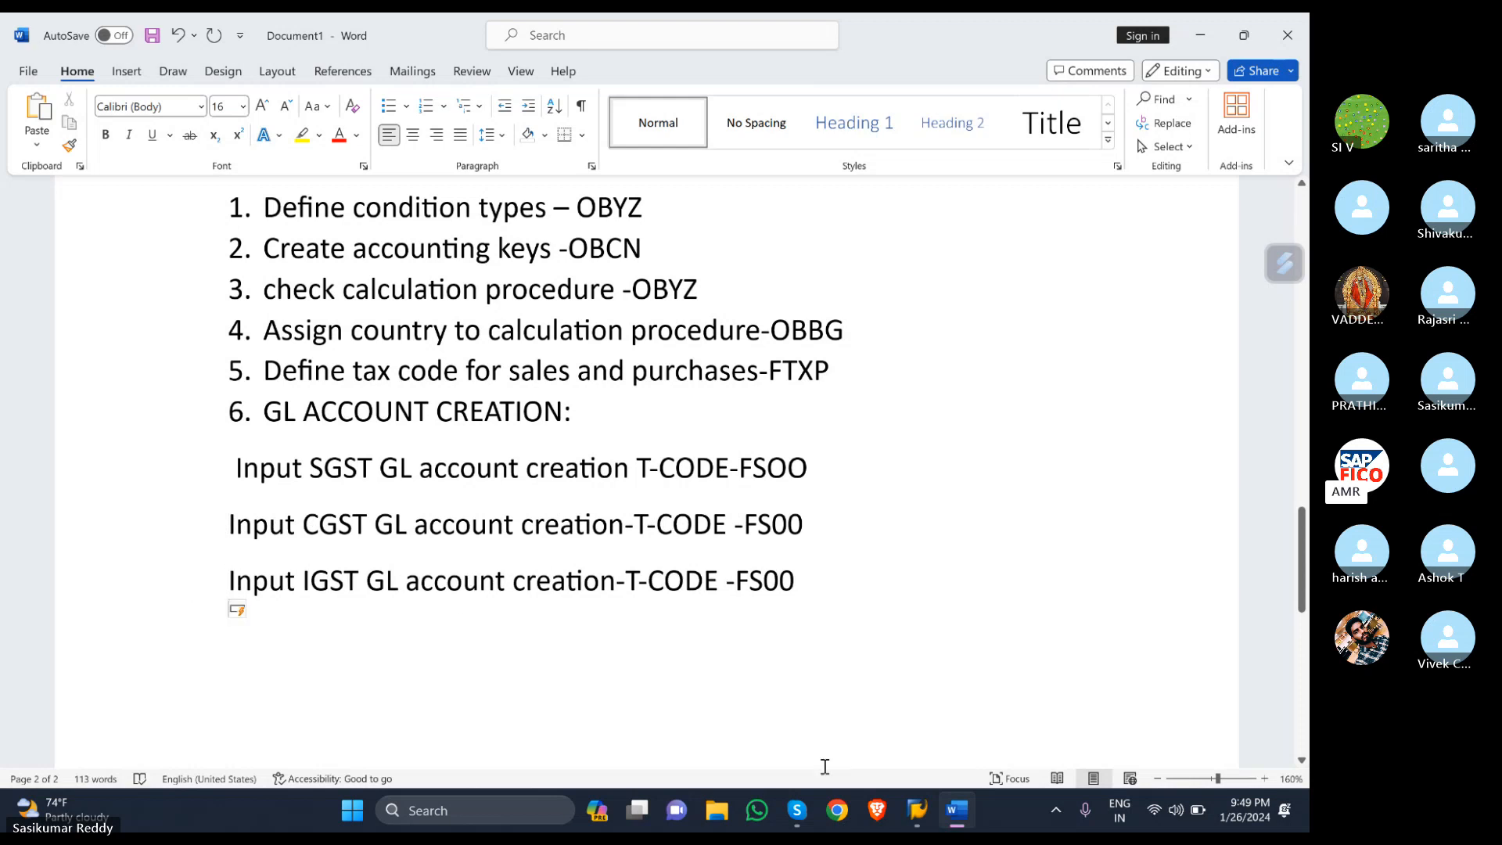
{"action": "mouse_move", "coordinate": [926, 795]}
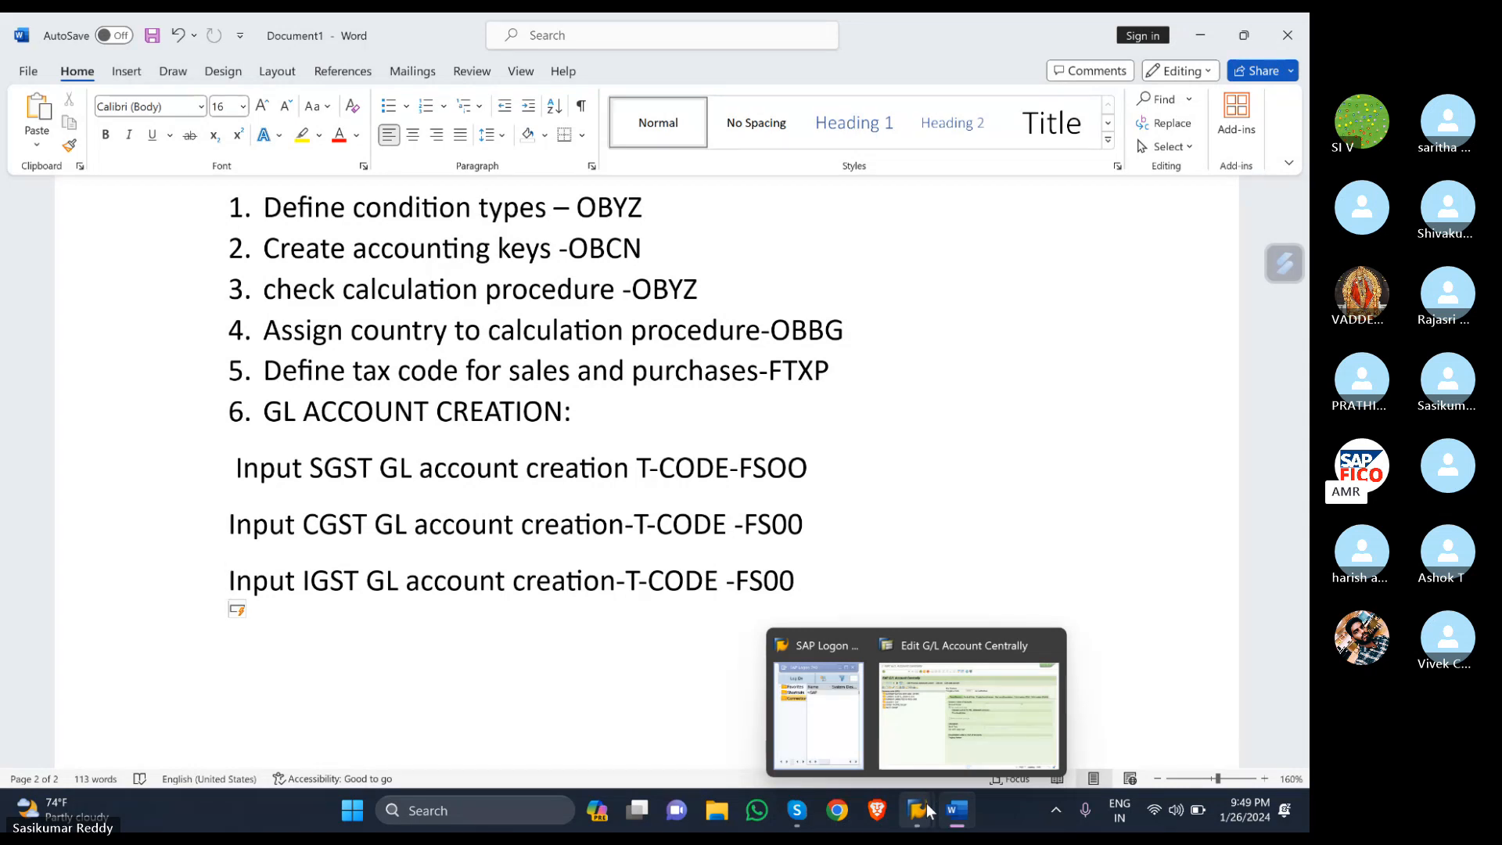
- In FS00, expand CURRENT ASSETS, LOANS & ADV and create new G/L account 200116
{"action": "left_click", "coordinate": [939, 743]}
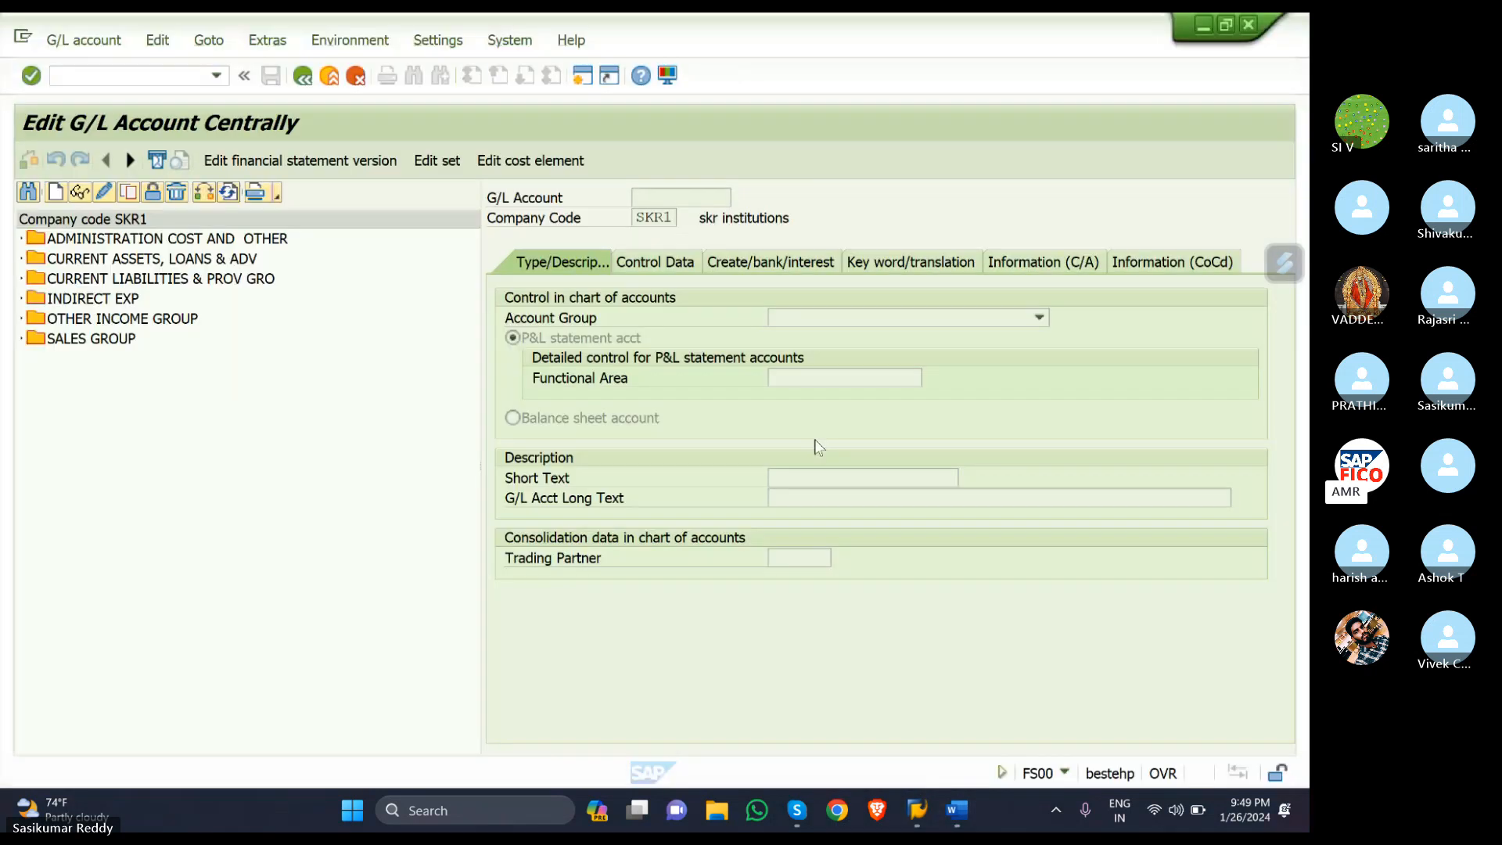
{"action": "left_click", "coordinate": [21, 260]}
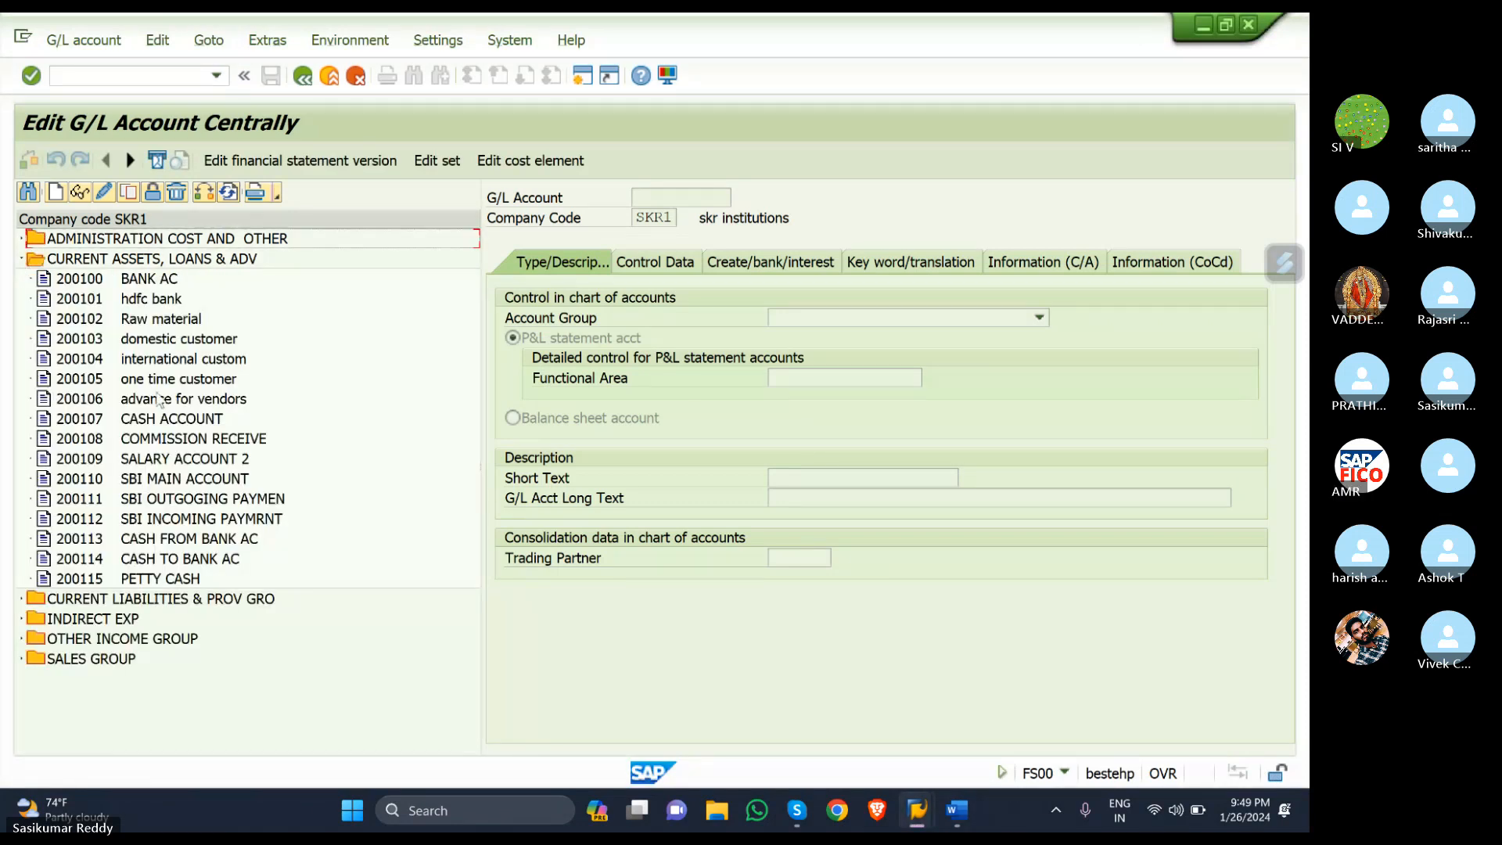
{"action": "left_click", "coordinate": [54, 199]}
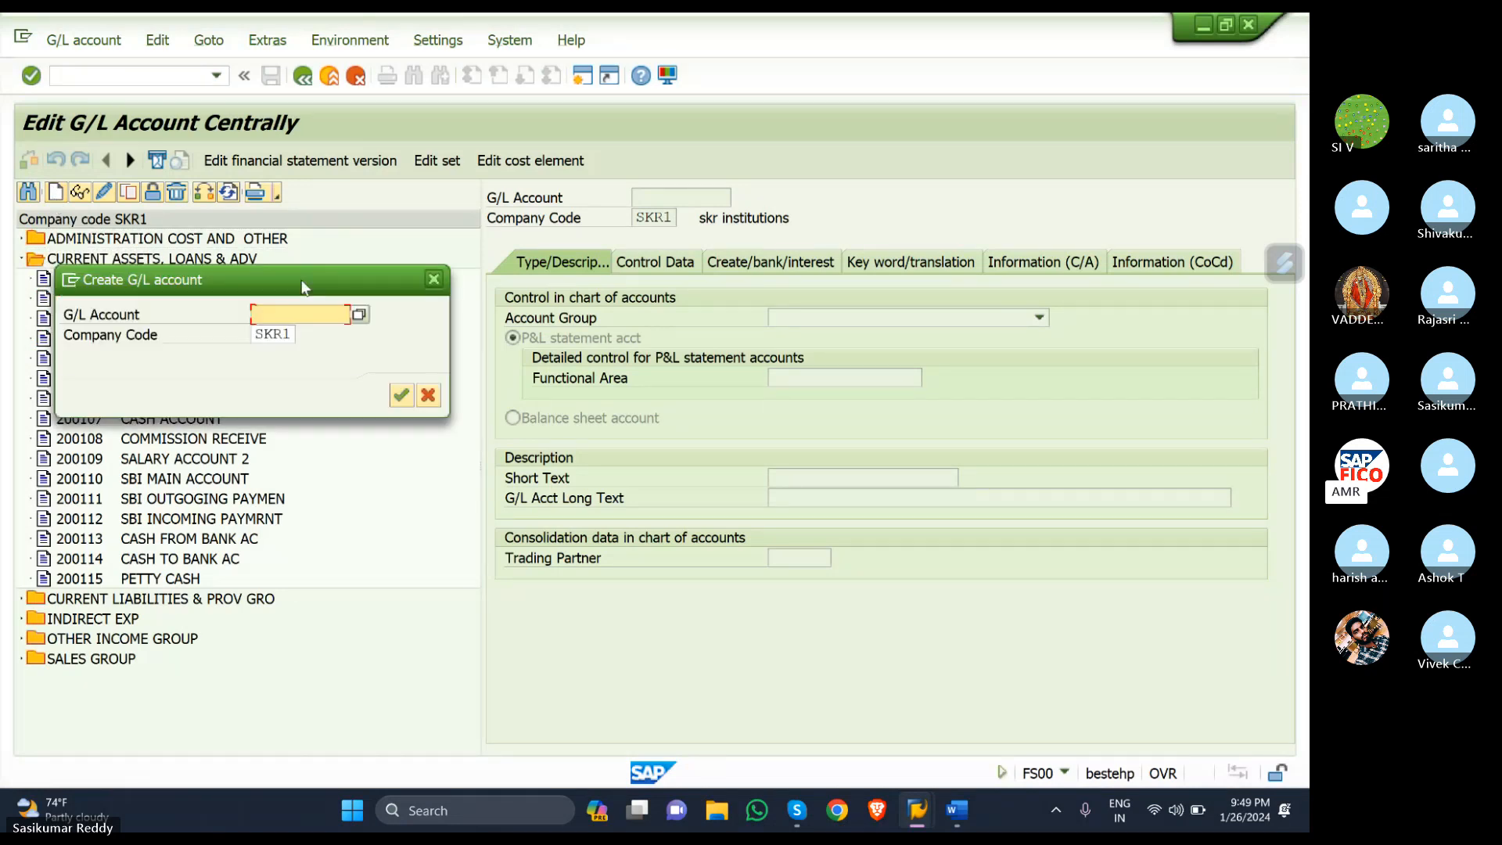
{"action": "type", "text": "200"}
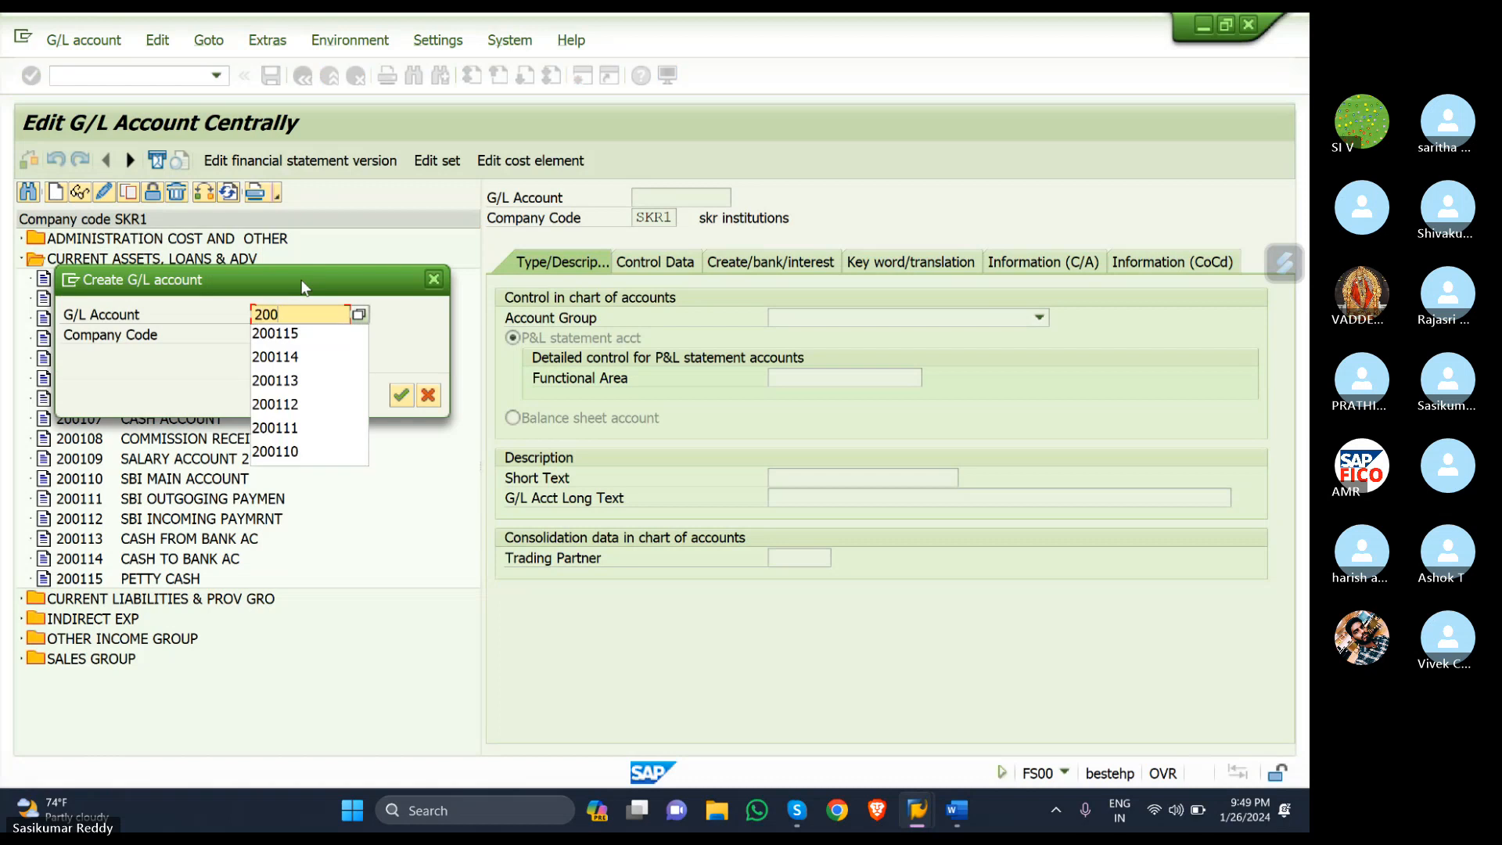
{"action": "type", "text": "115"}
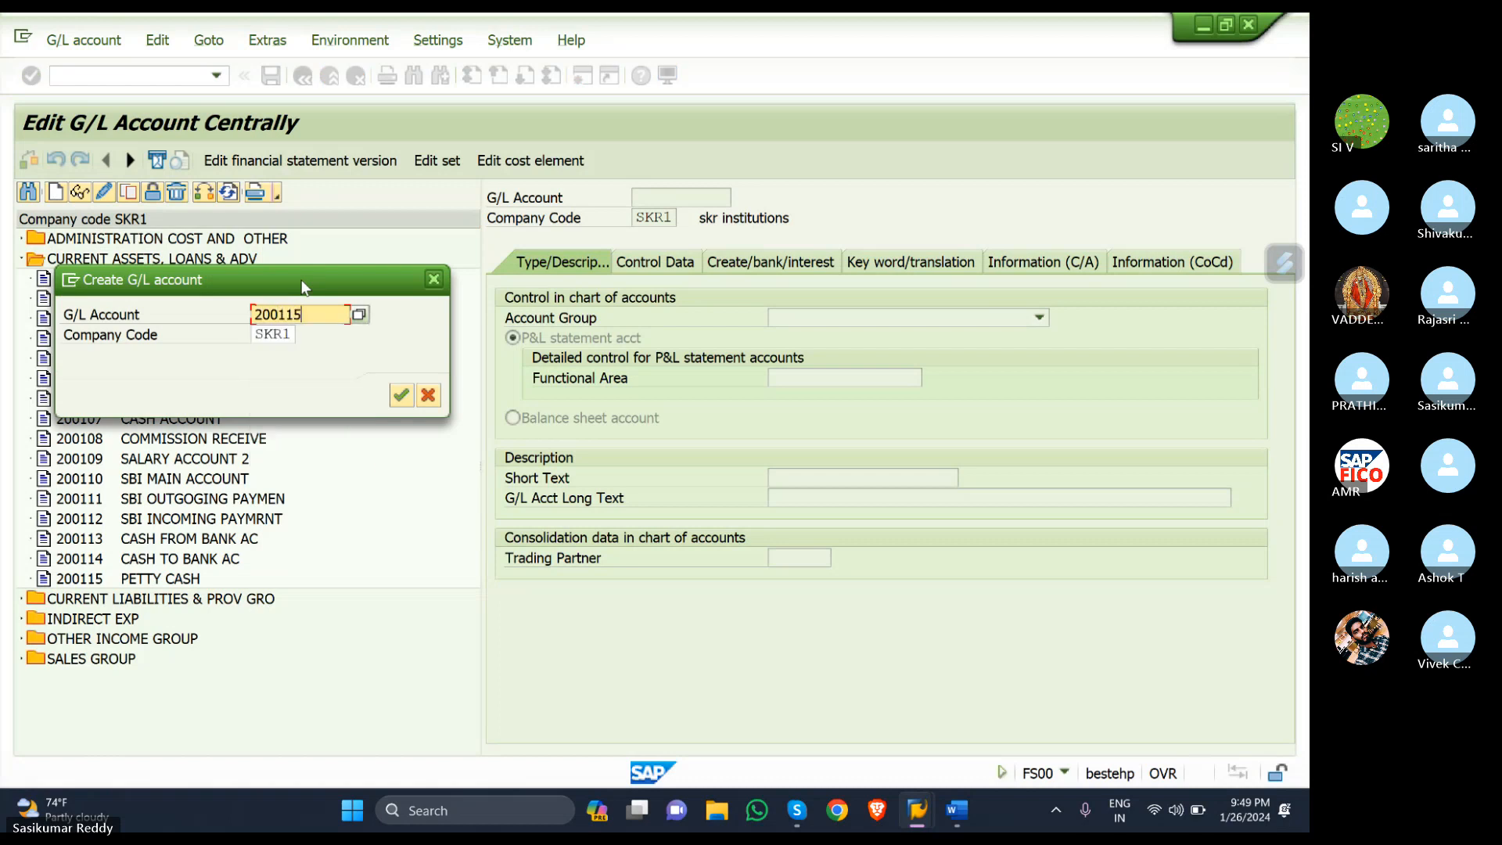
{"action": "key", "text": "BackSpace"}
{"action": "type", "text": "6"}
{"action": "left_click", "coordinate": [401, 395]}
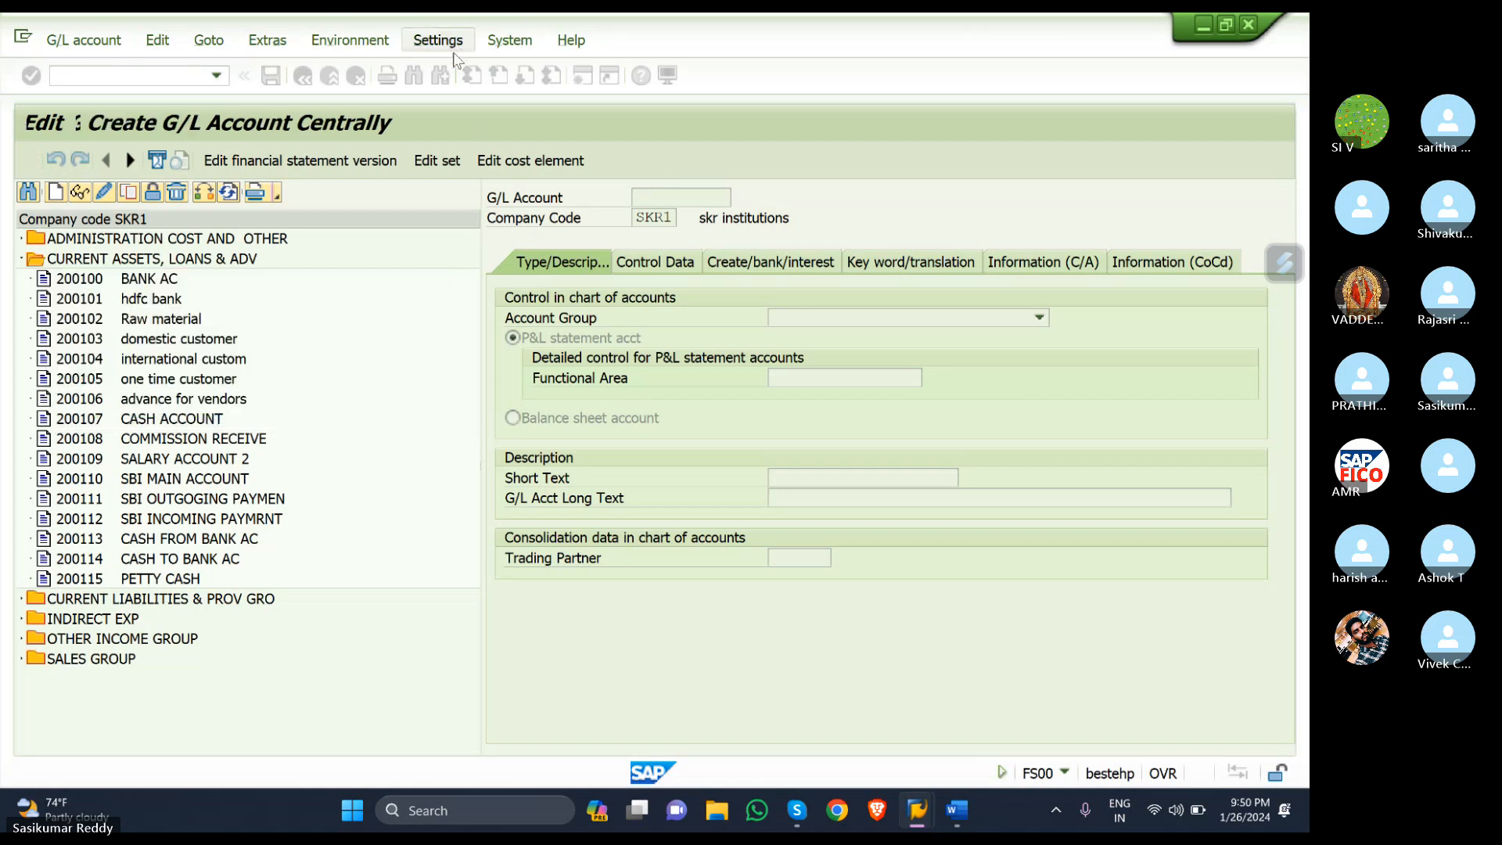
- Set account group CURRENT ASSETS, LOANS & ADV and make 200116 a balance sheet account
{"action": "left_click", "coordinate": [1030, 322]}
{"action": "left_click", "coordinate": [987, 383]}
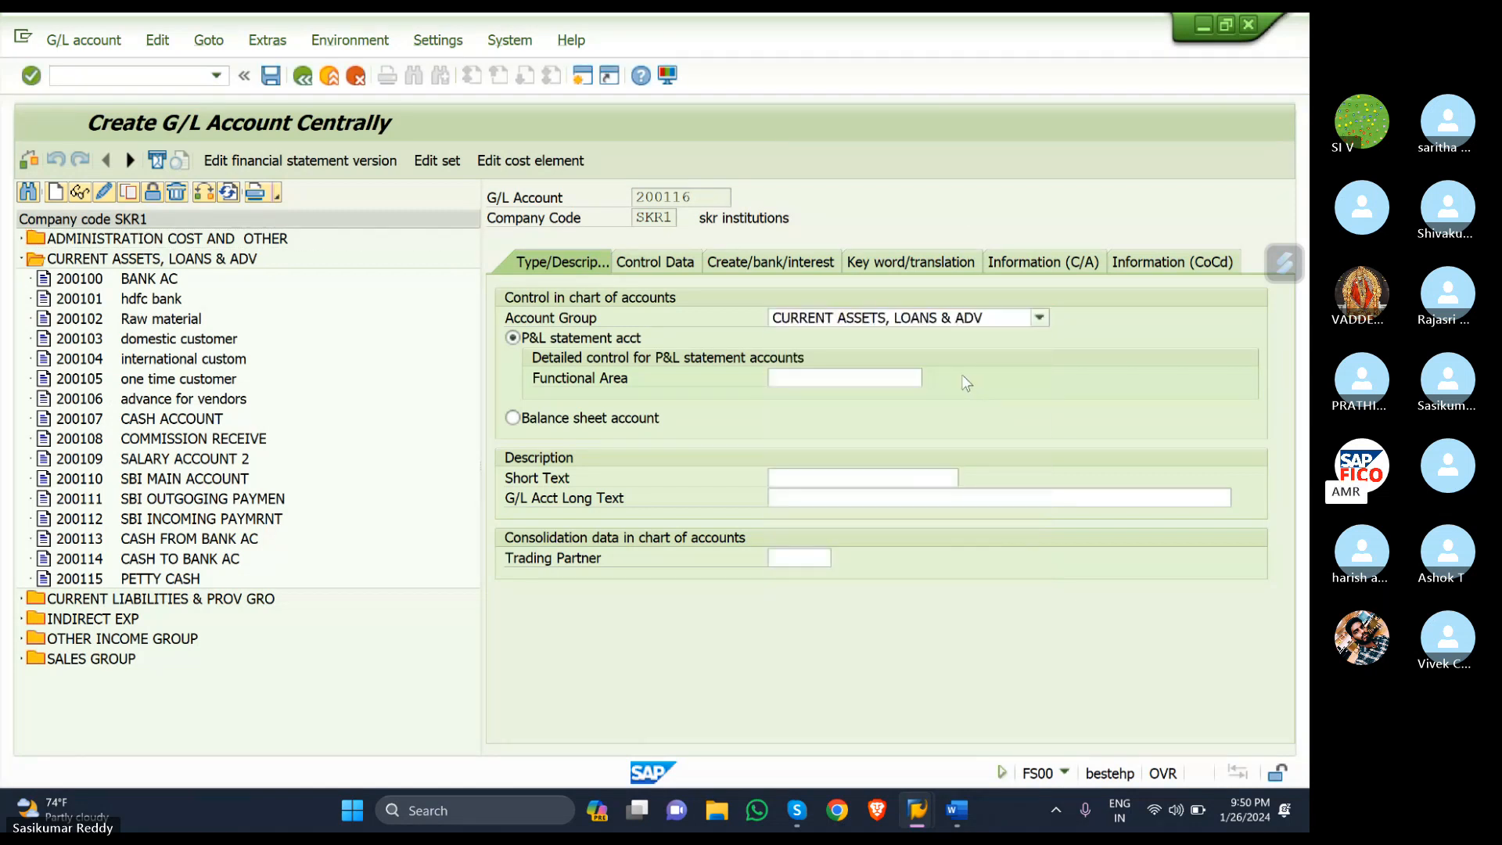
{"action": "left_click", "coordinate": [514, 418]}
- Enter short text 'INPUT SGST' and long text 'INPUT SGST ACCOUNT'
{"action": "left_click", "coordinate": [847, 479]}
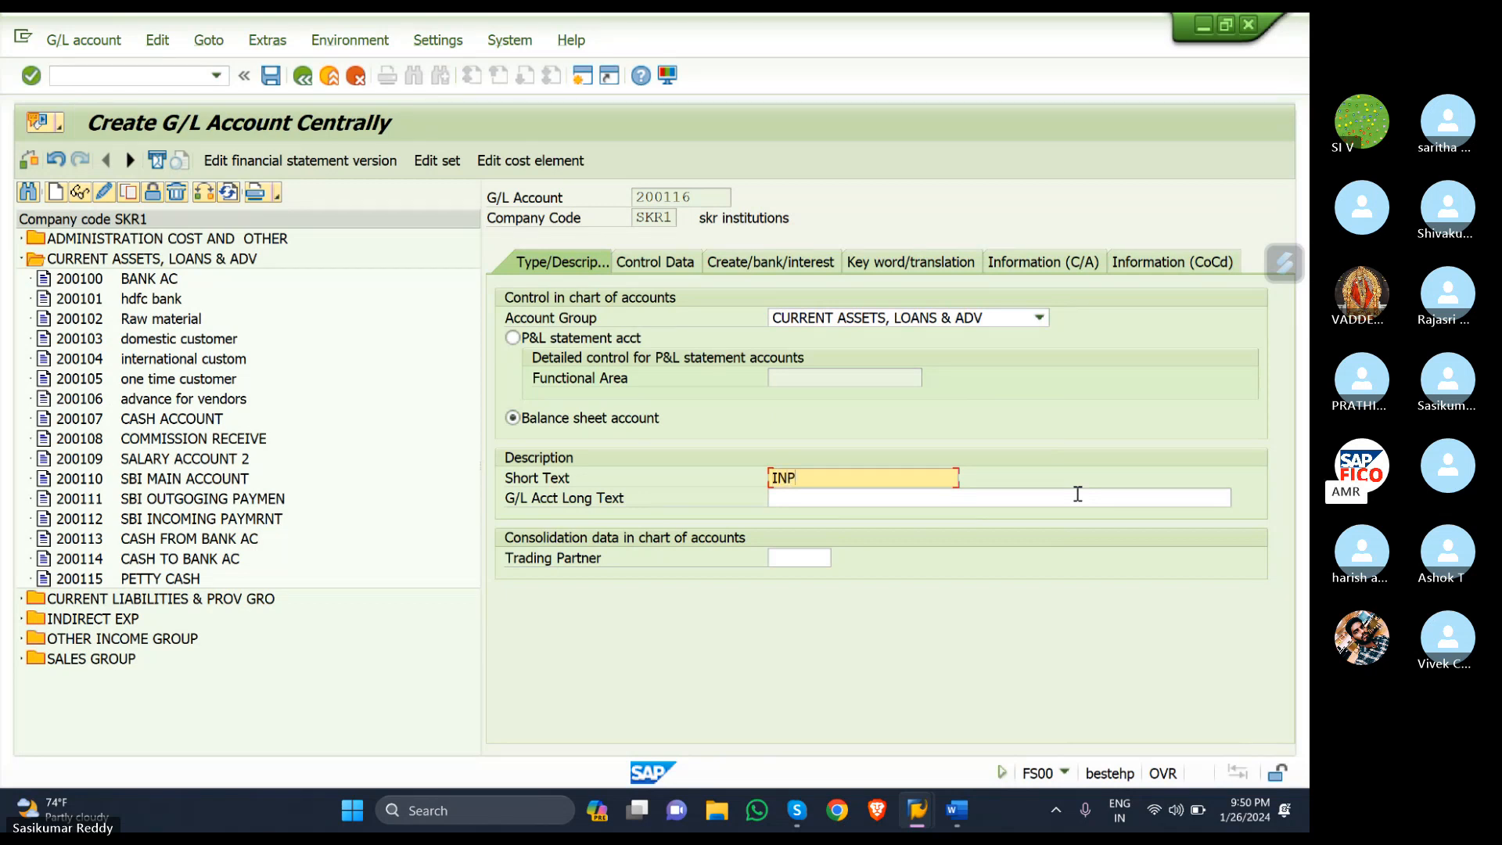
{"action": "type", "text": "T "}
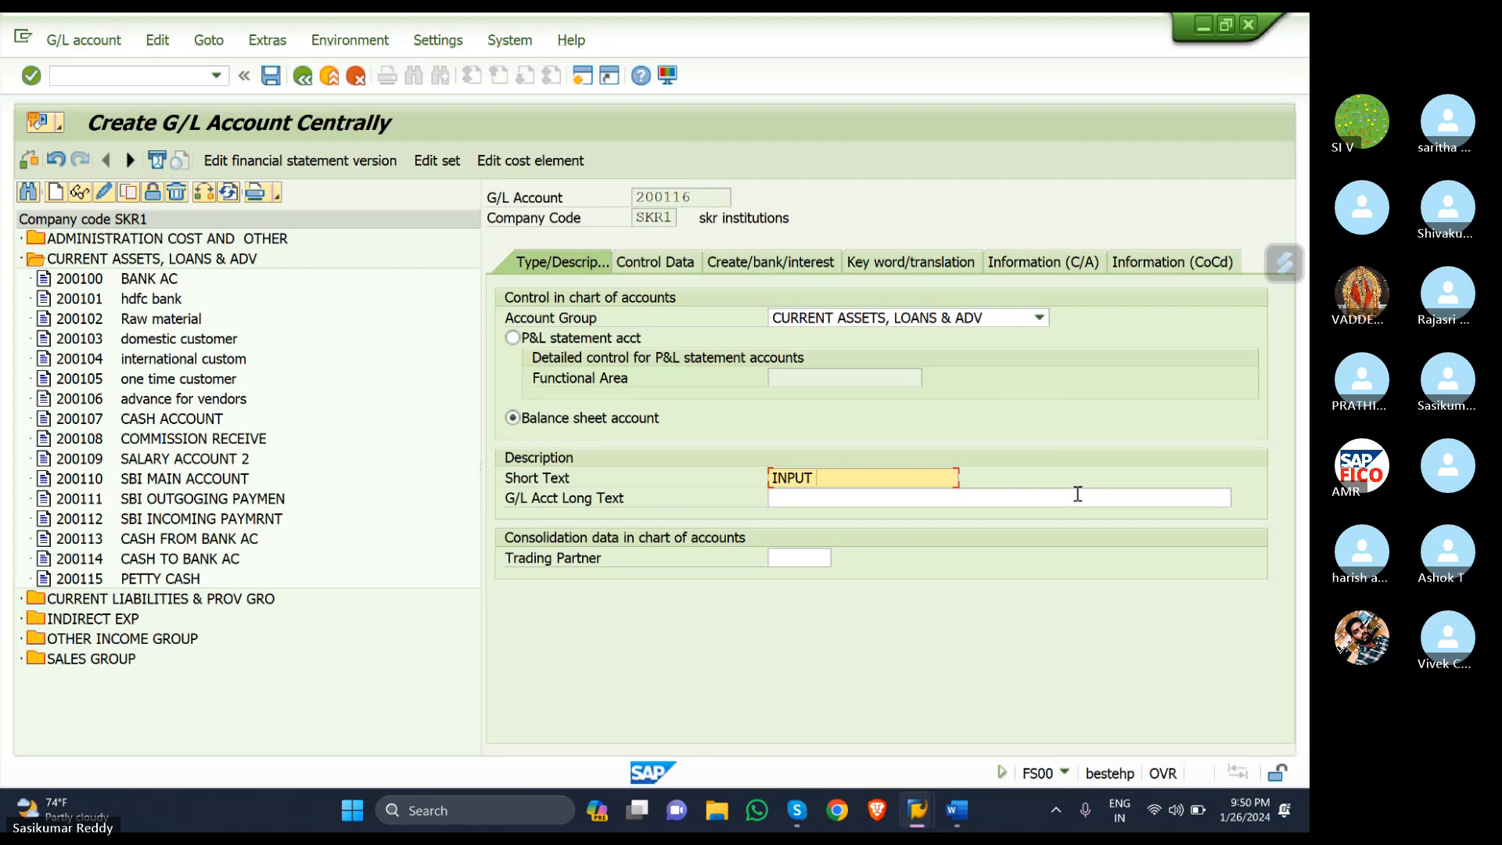
{"action": "type", "text": "GST-SKR"}
{"action": "key", "text": "Tab"}
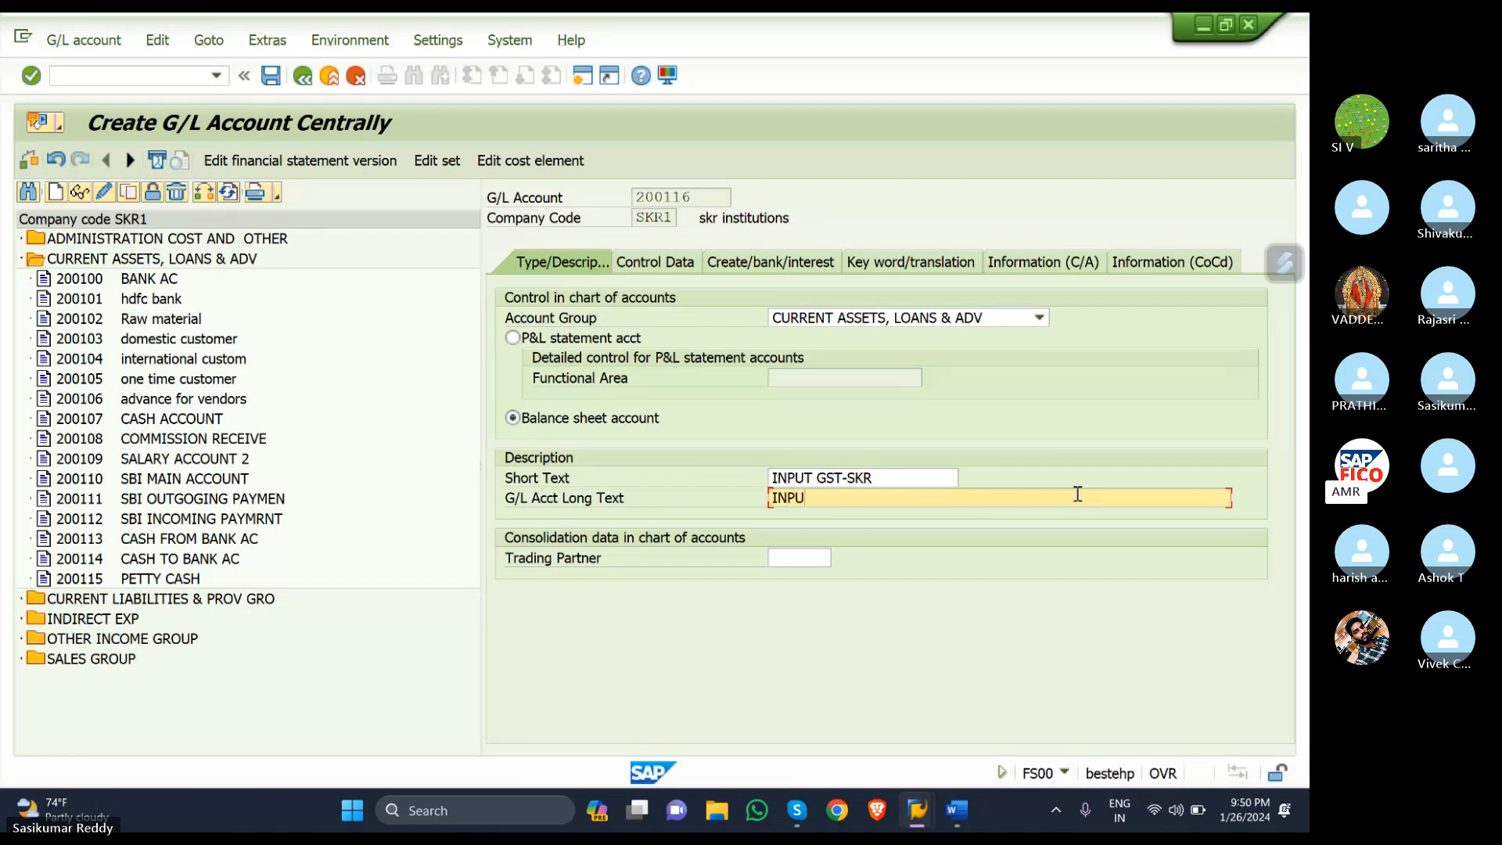
{"action": "type", "text": "INPUT"}
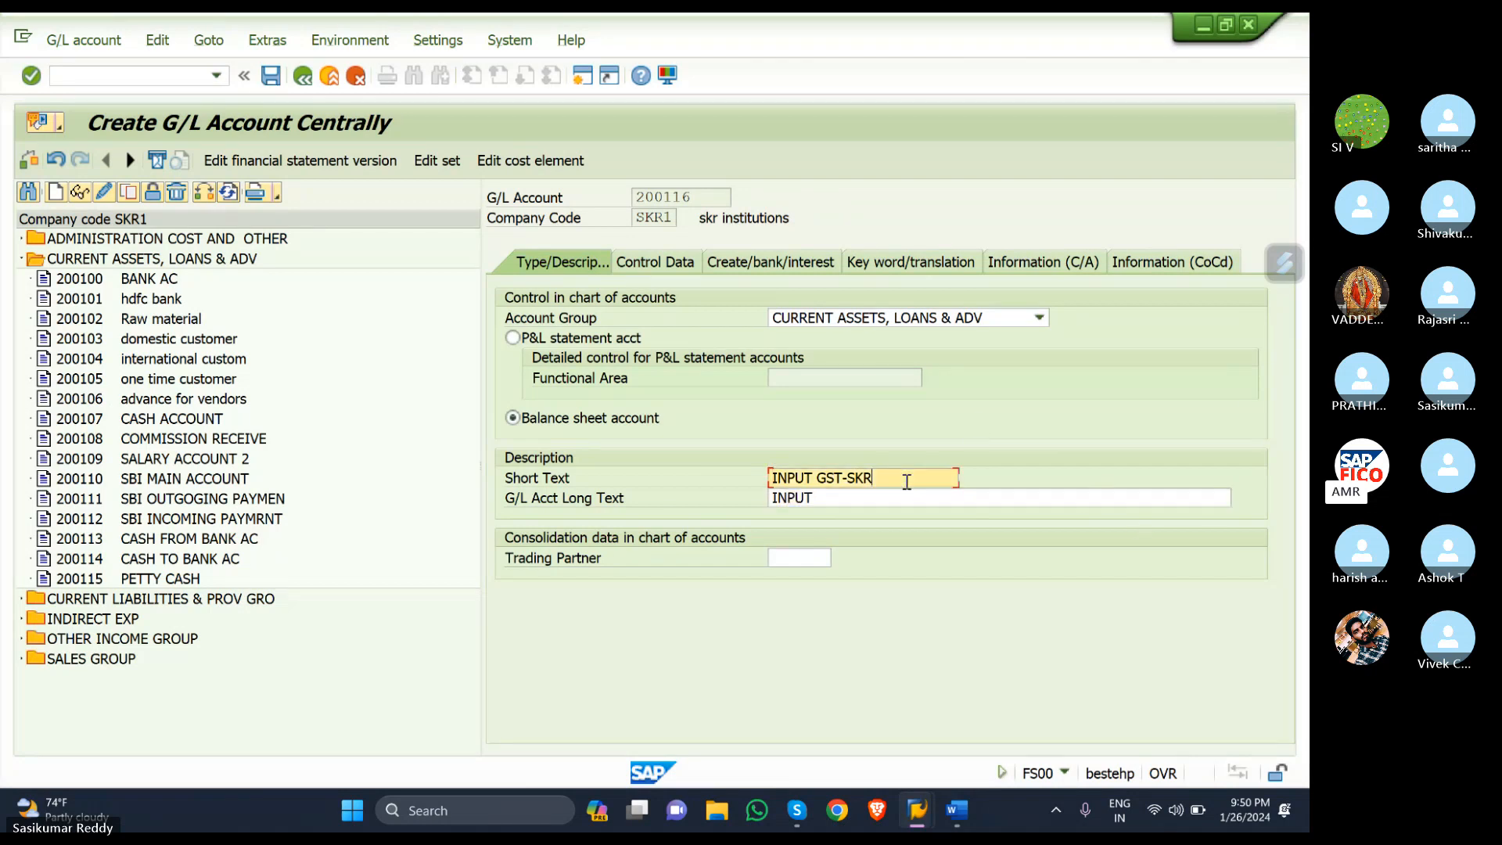
{"action": "left_click", "coordinate": [907, 479]}
{"action": "left_click", "coordinate": [885, 505]}
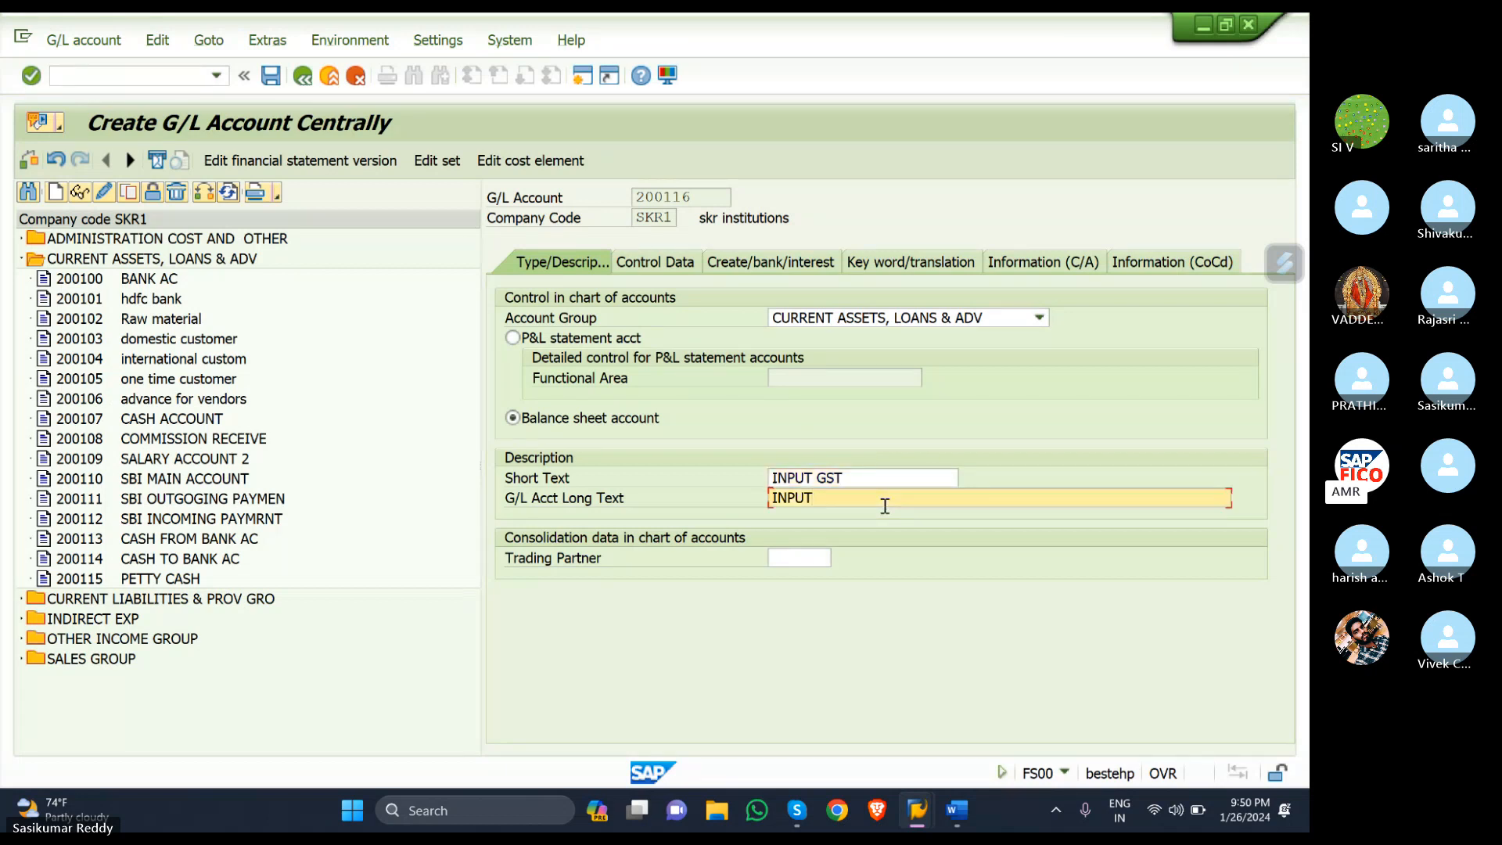
{"action": "left_click", "coordinate": [817, 475]}
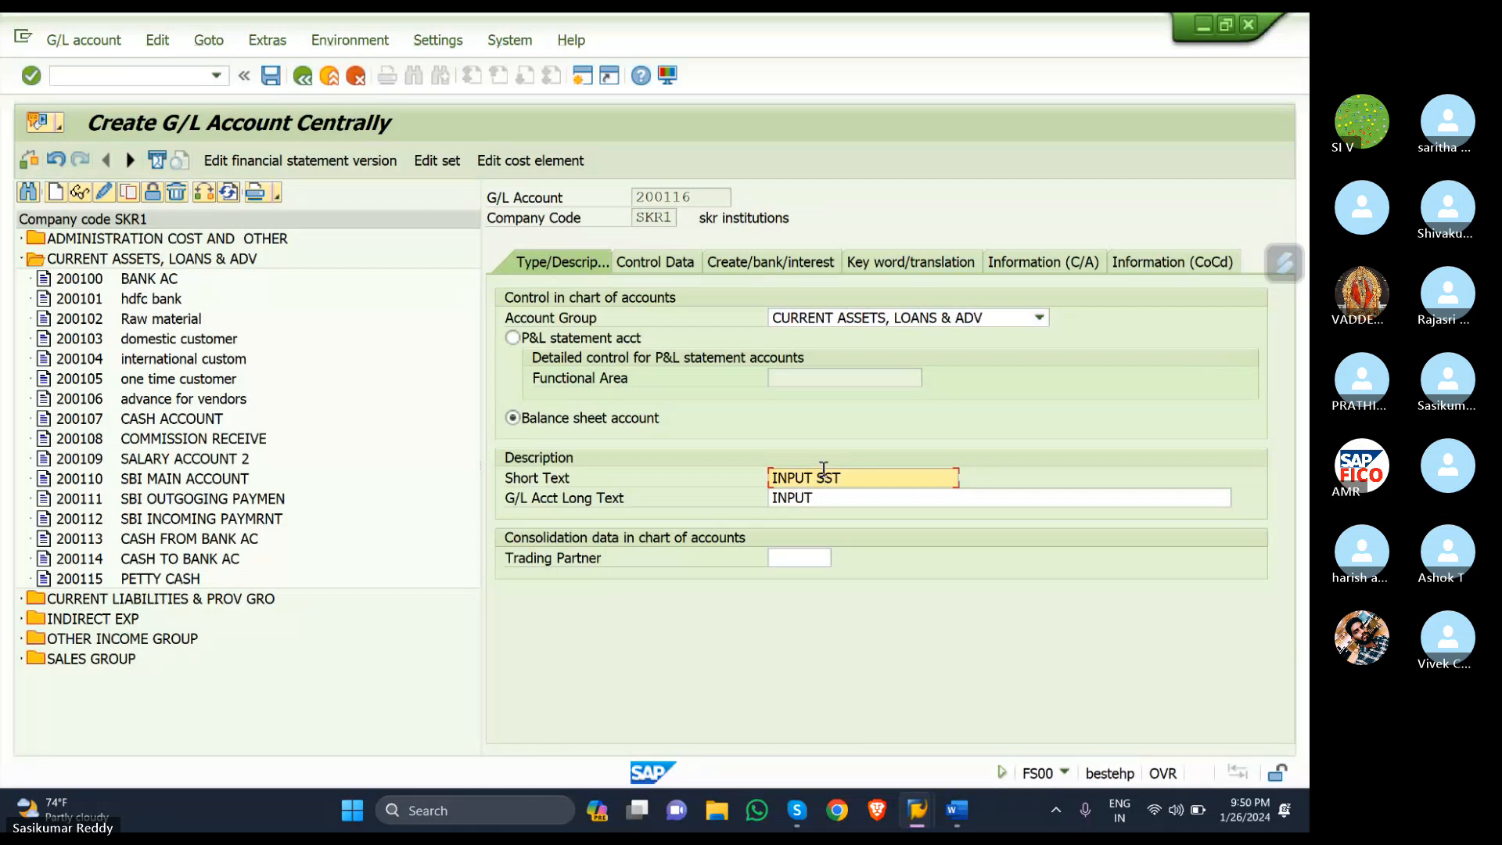
{"action": "type", "text": "SGS"}
{"action": "left_click", "coordinate": [838, 492]}
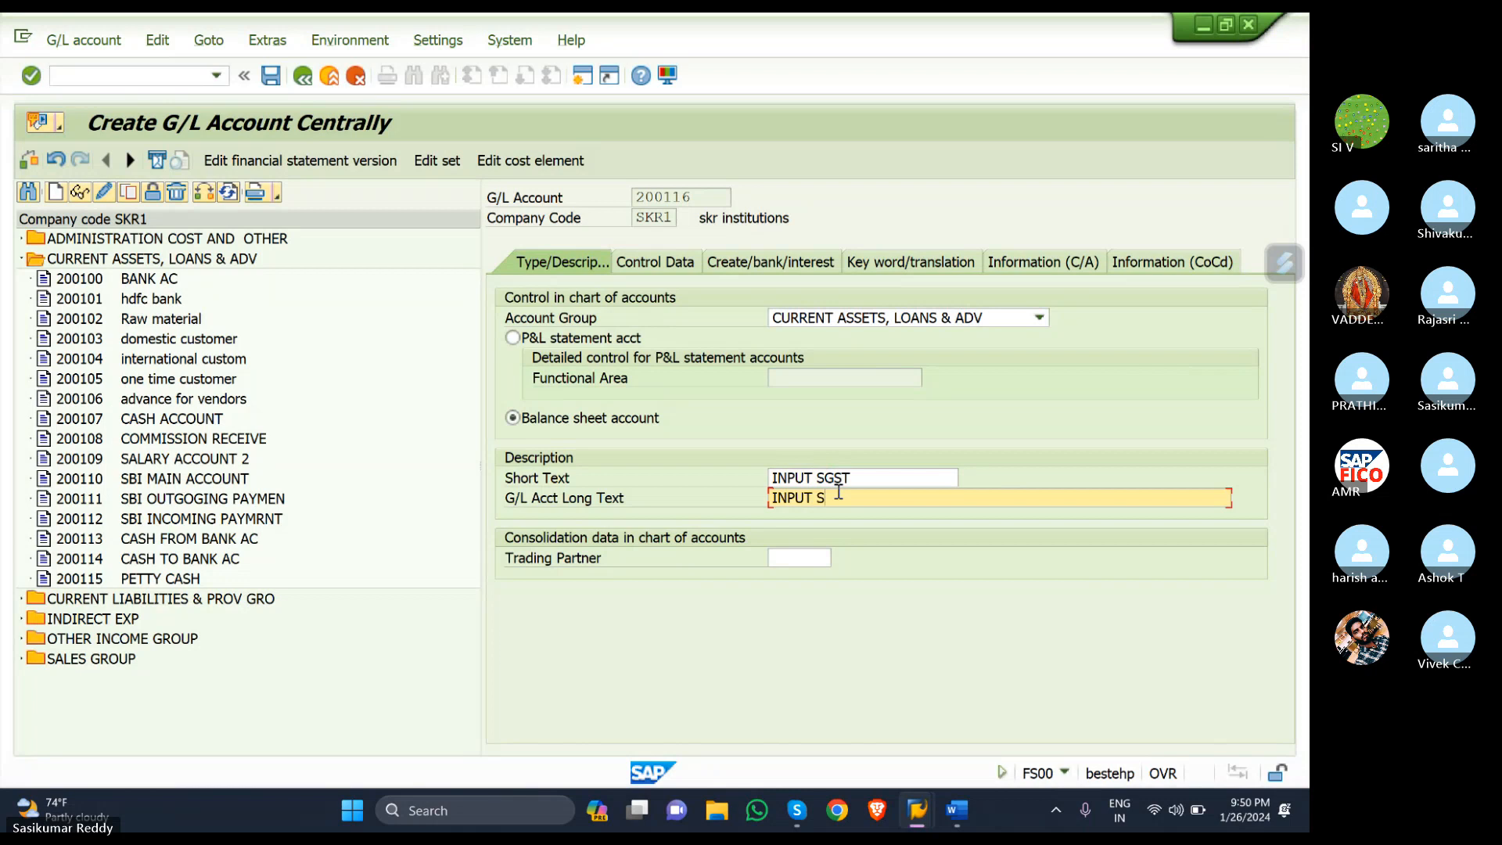
{"action": "type", "text": "SGST ACCOUNT"}
- On account 200116's Control Data, show the possible entries for the Tax category field
{"action": "left_click", "coordinate": [657, 267]}
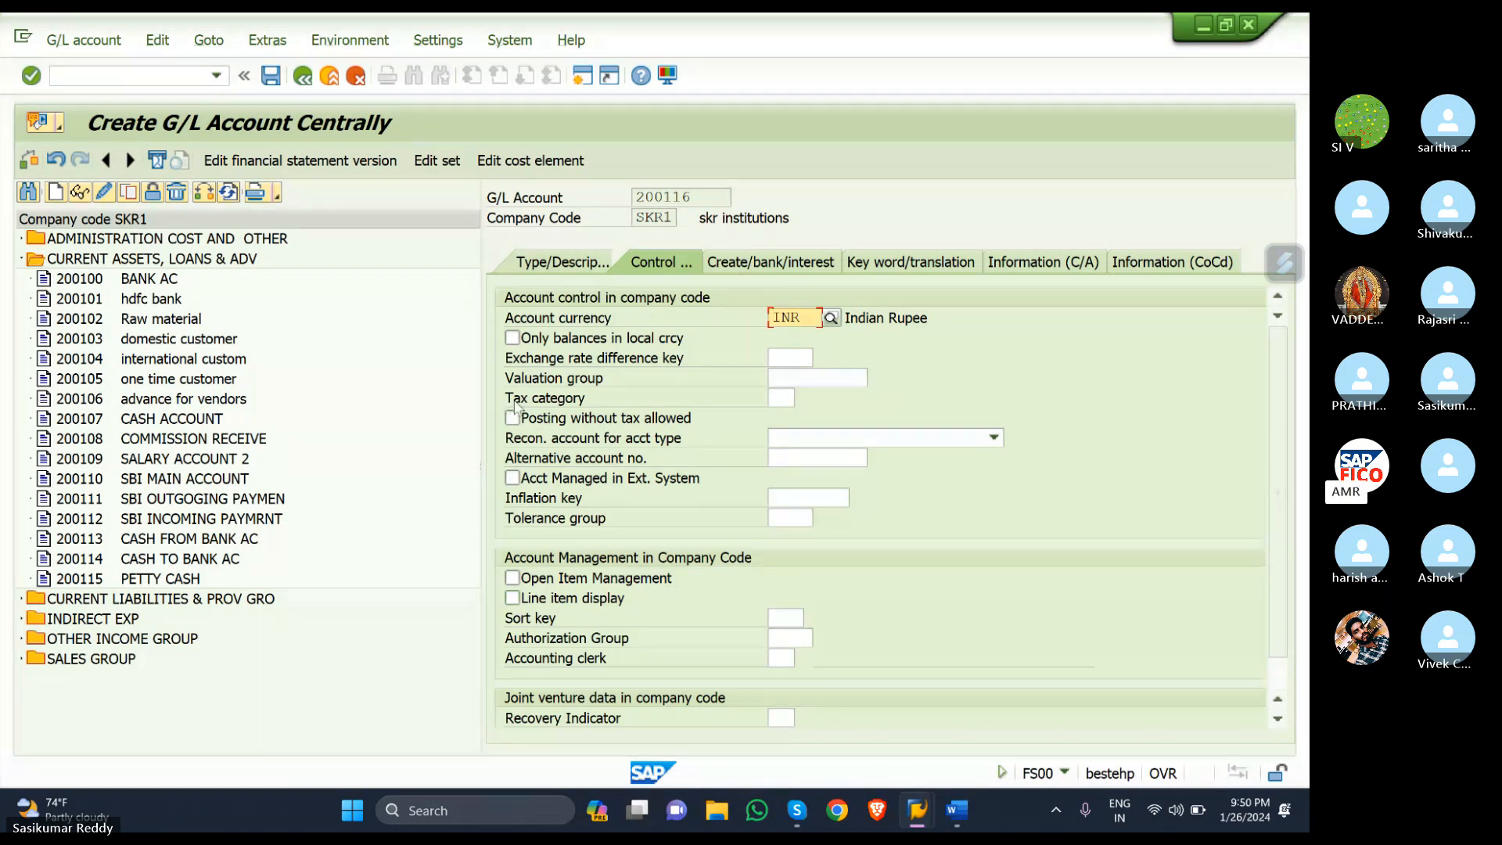
{"action": "left_click", "coordinate": [781, 397]}
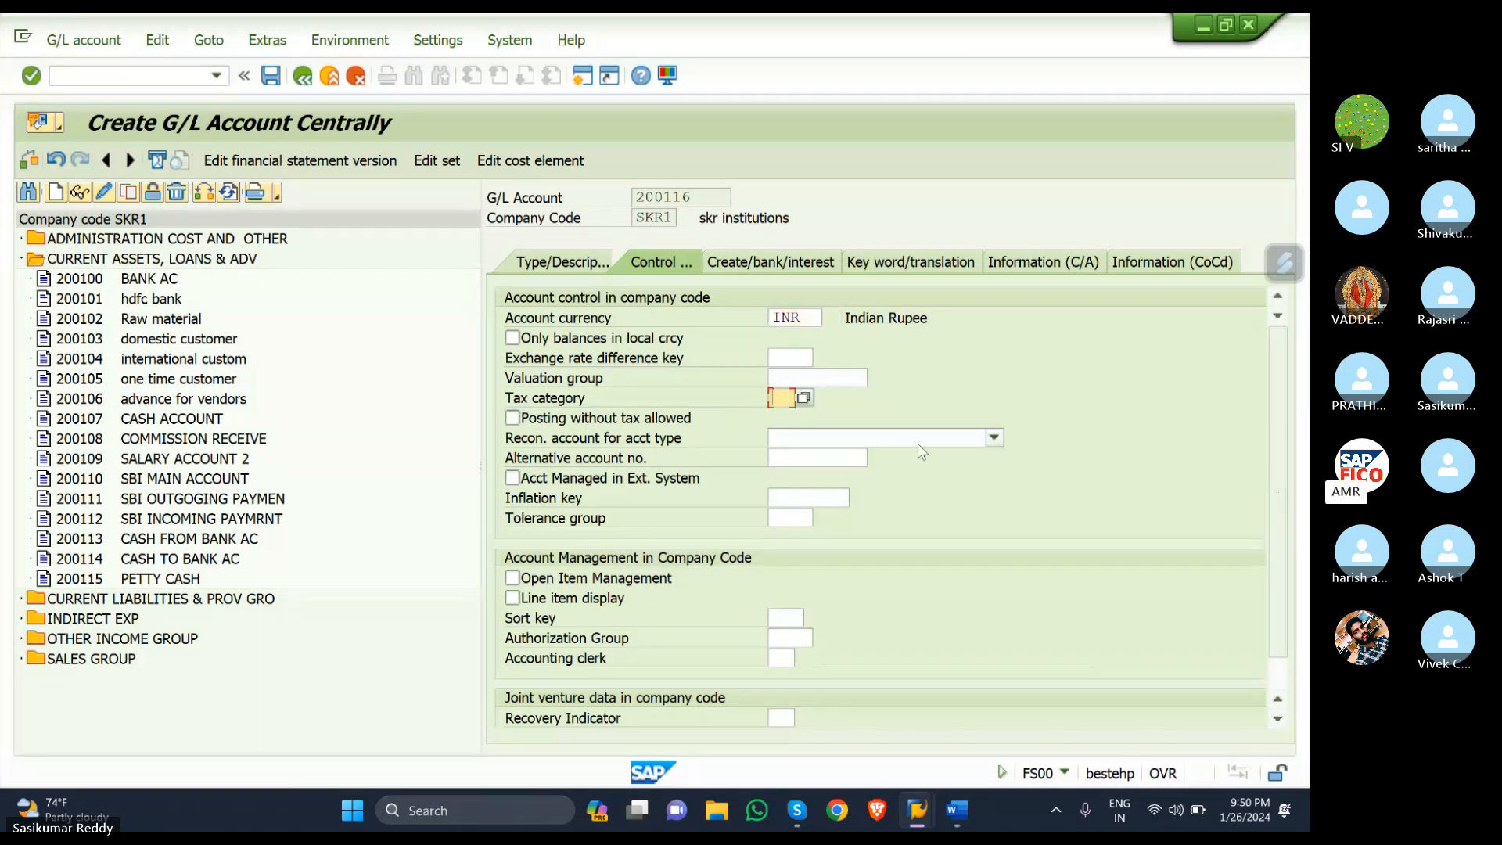
{"action": "left_click", "coordinate": [803, 398]}
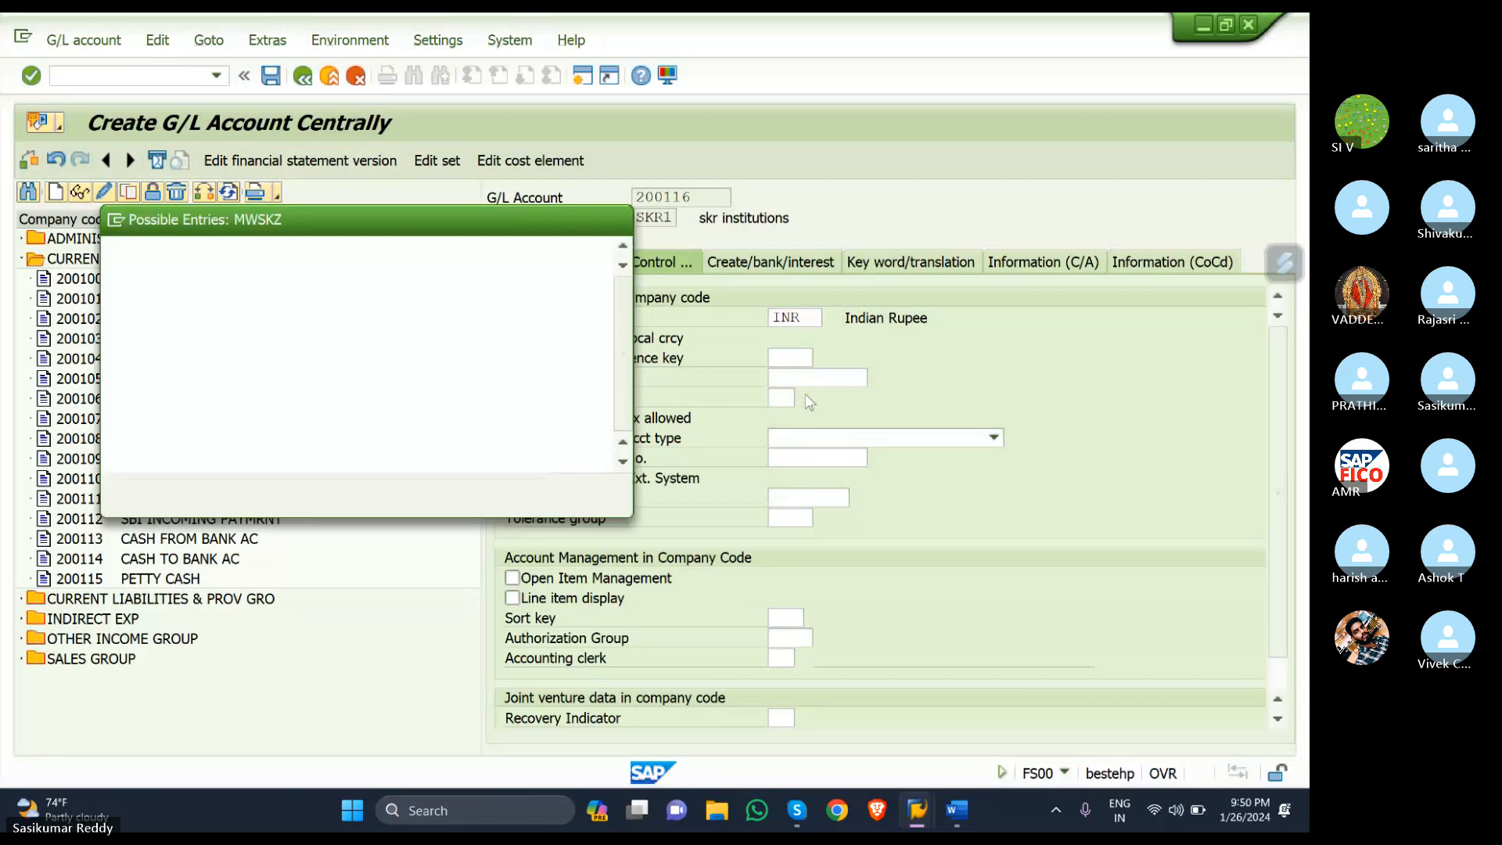
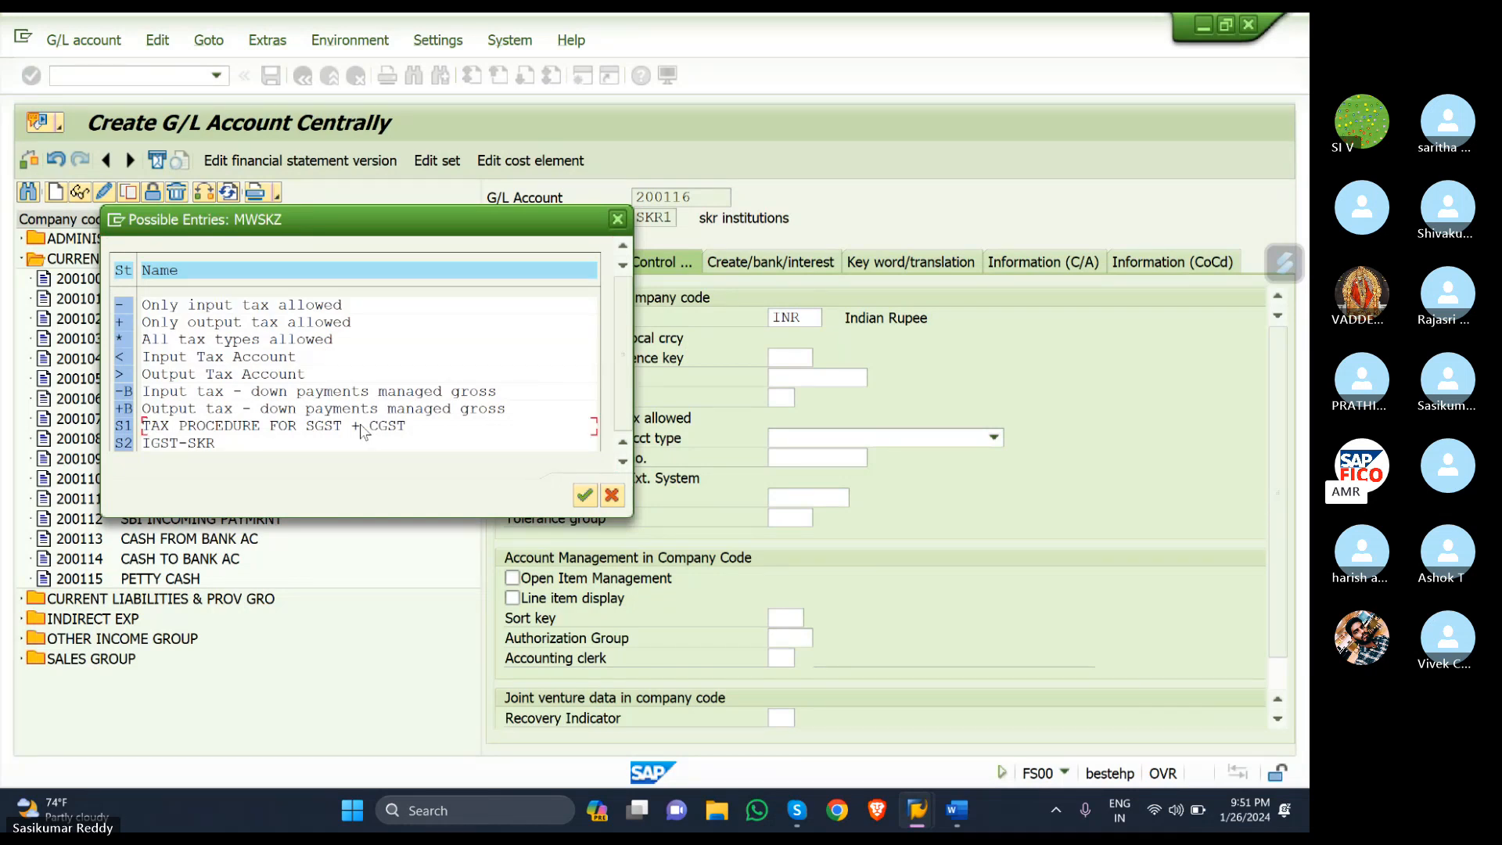
- Pick S1 from the tax category list, enable line item display, and choose sort key 001 (Posting date)
{"action": "double_click", "coordinate": [126, 428]}
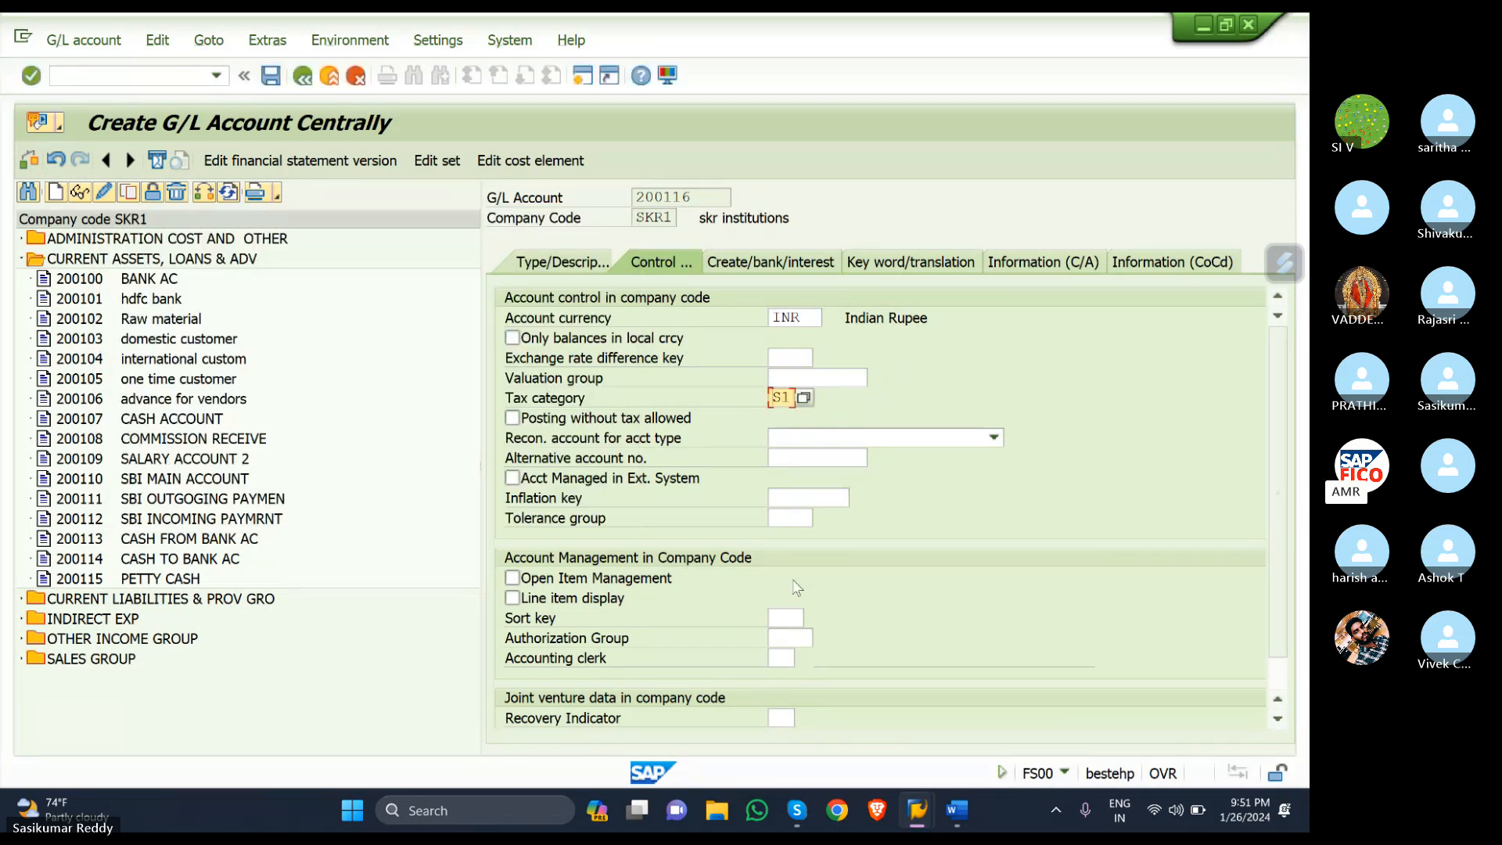
{"action": "left_click", "coordinate": [513, 598]}
{"action": "left_click", "coordinate": [787, 620]}
{"action": "type", "text": "001"}
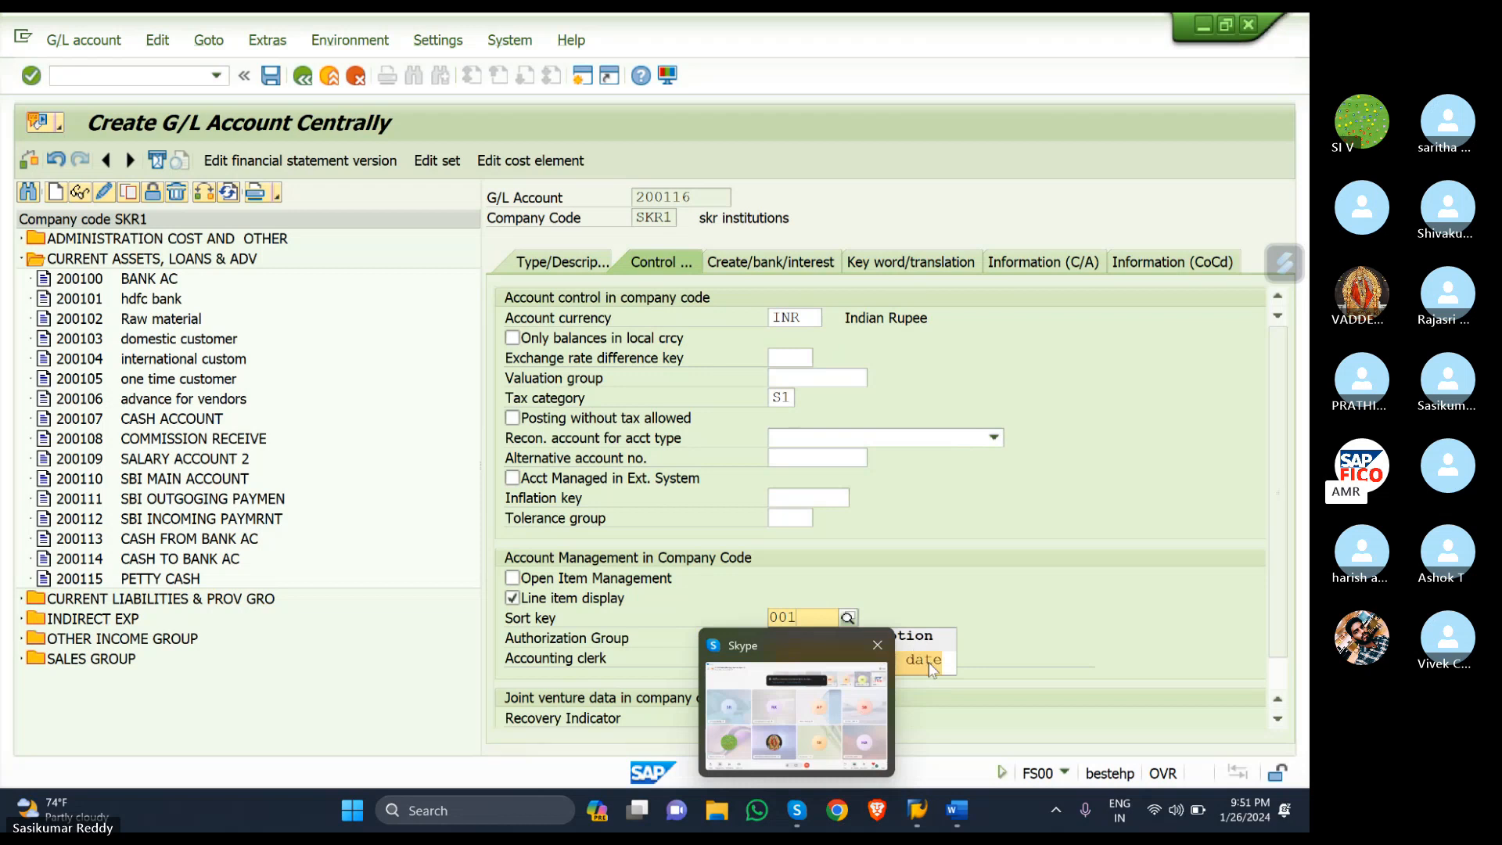
{"action": "left_click", "coordinate": [929, 662]}
- Set field status group G001, restrict to automatic postings only, and save account 200116
{"action": "left_click", "coordinate": [758, 263]}
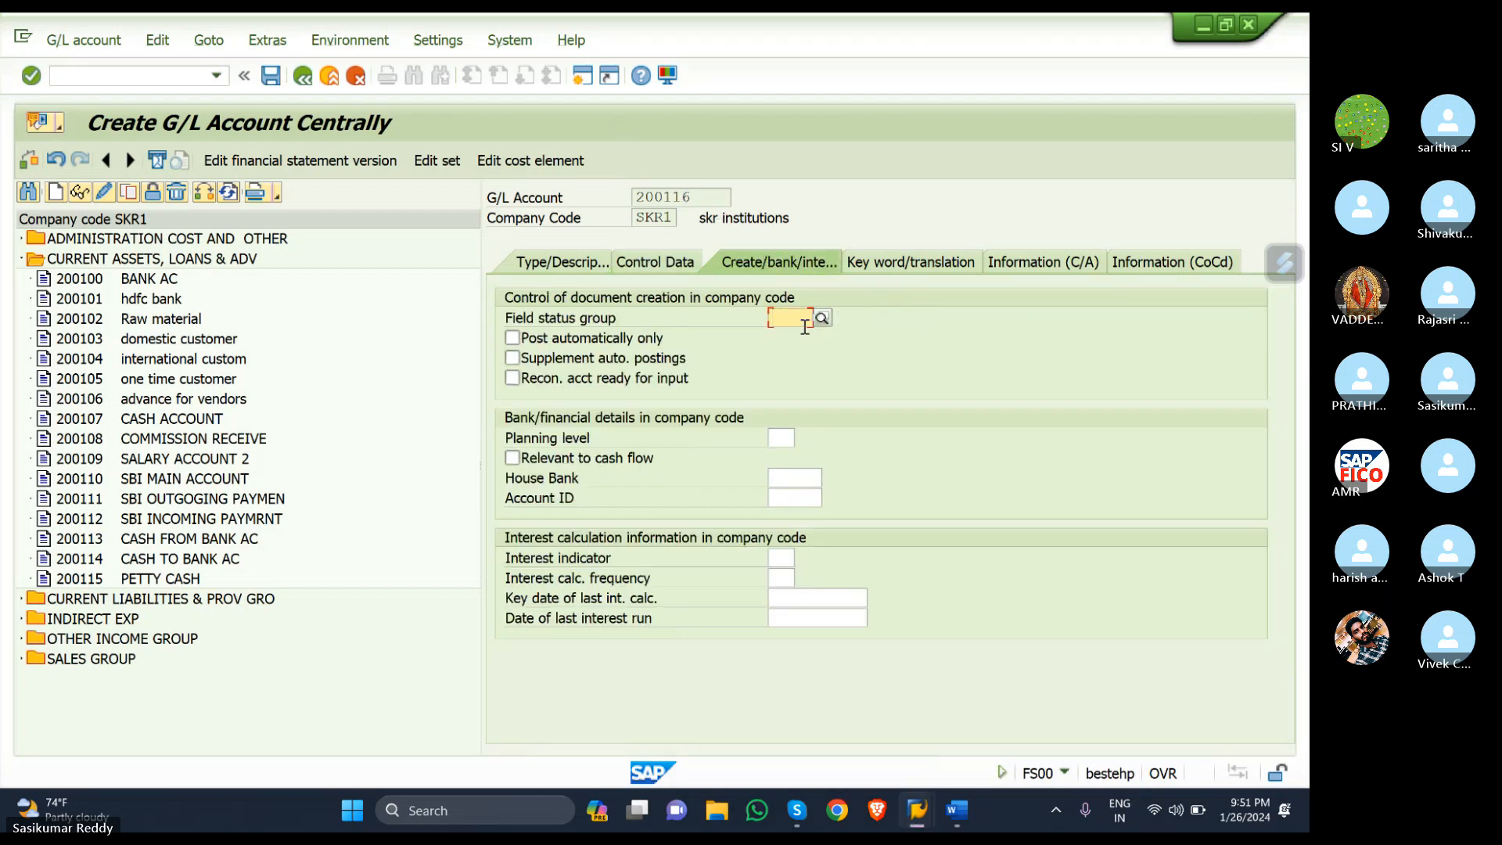
{"action": "type", "text": "GO"}
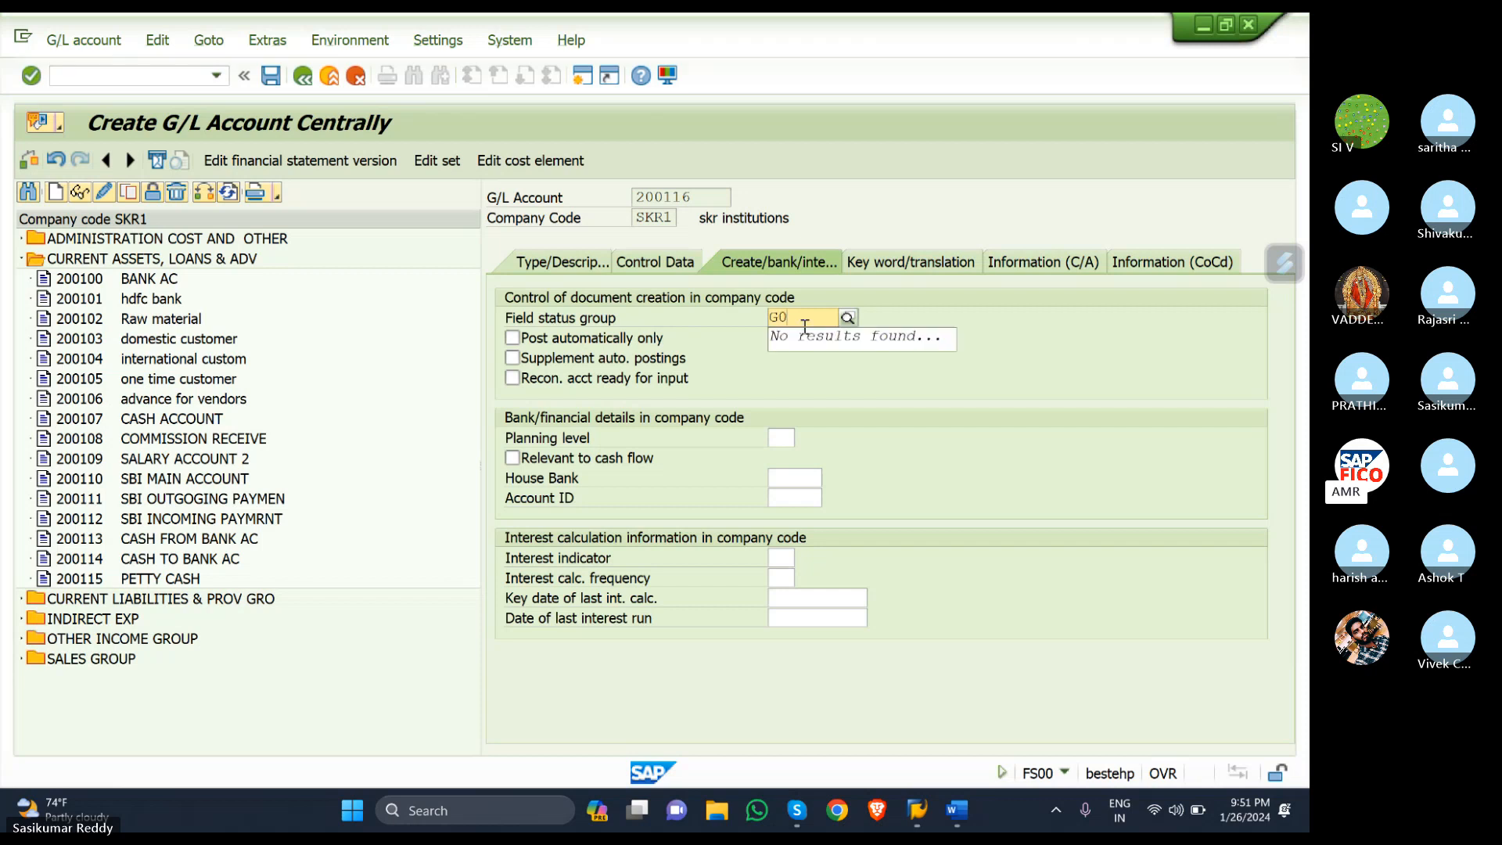
{"action": "type", "text": "01"}
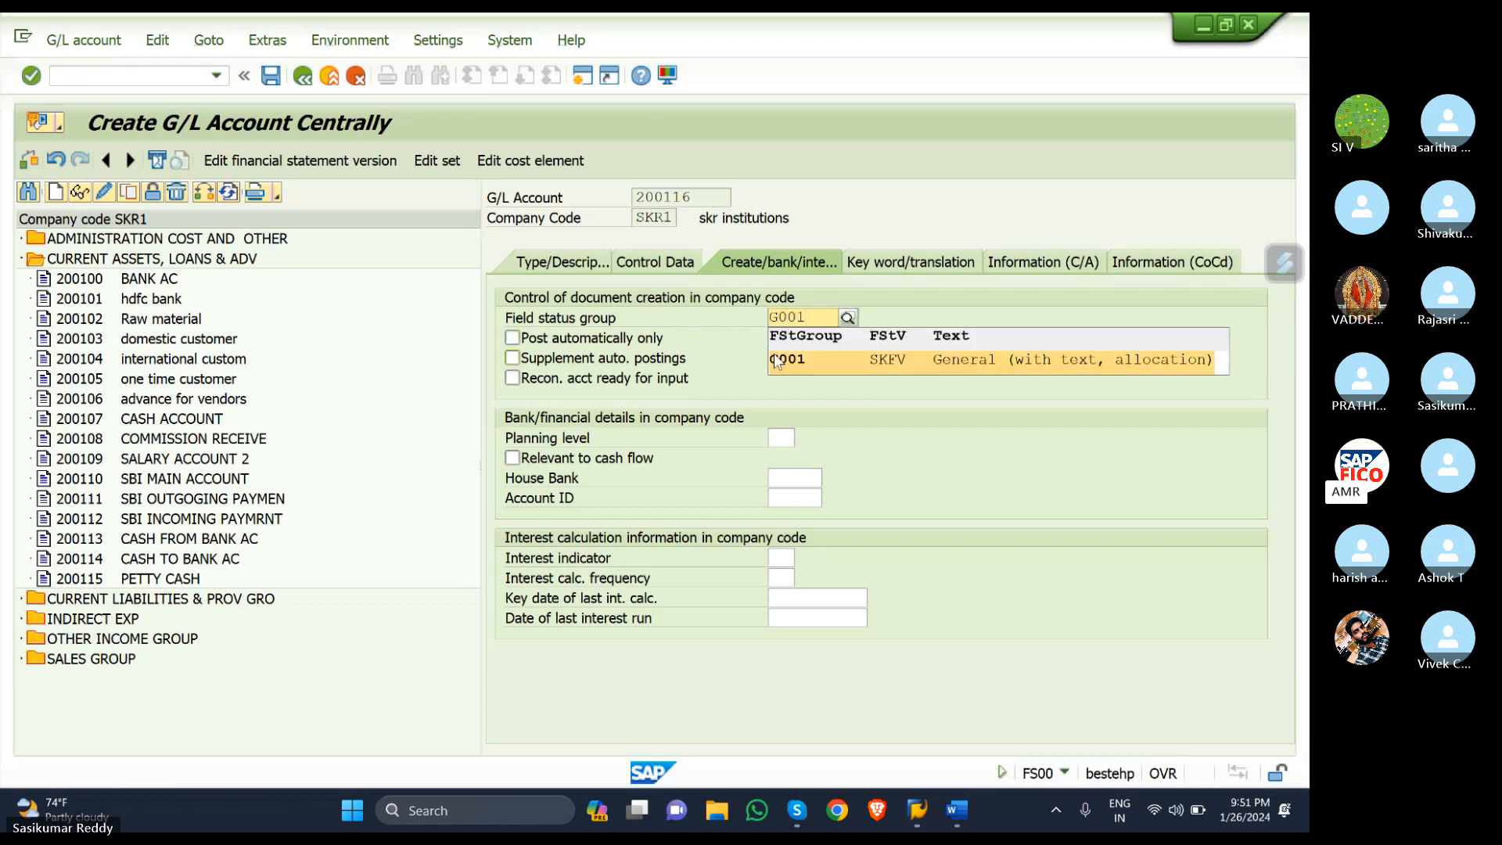
{"action": "left_click", "coordinate": [776, 357]}
{"action": "left_click", "coordinate": [515, 339]}
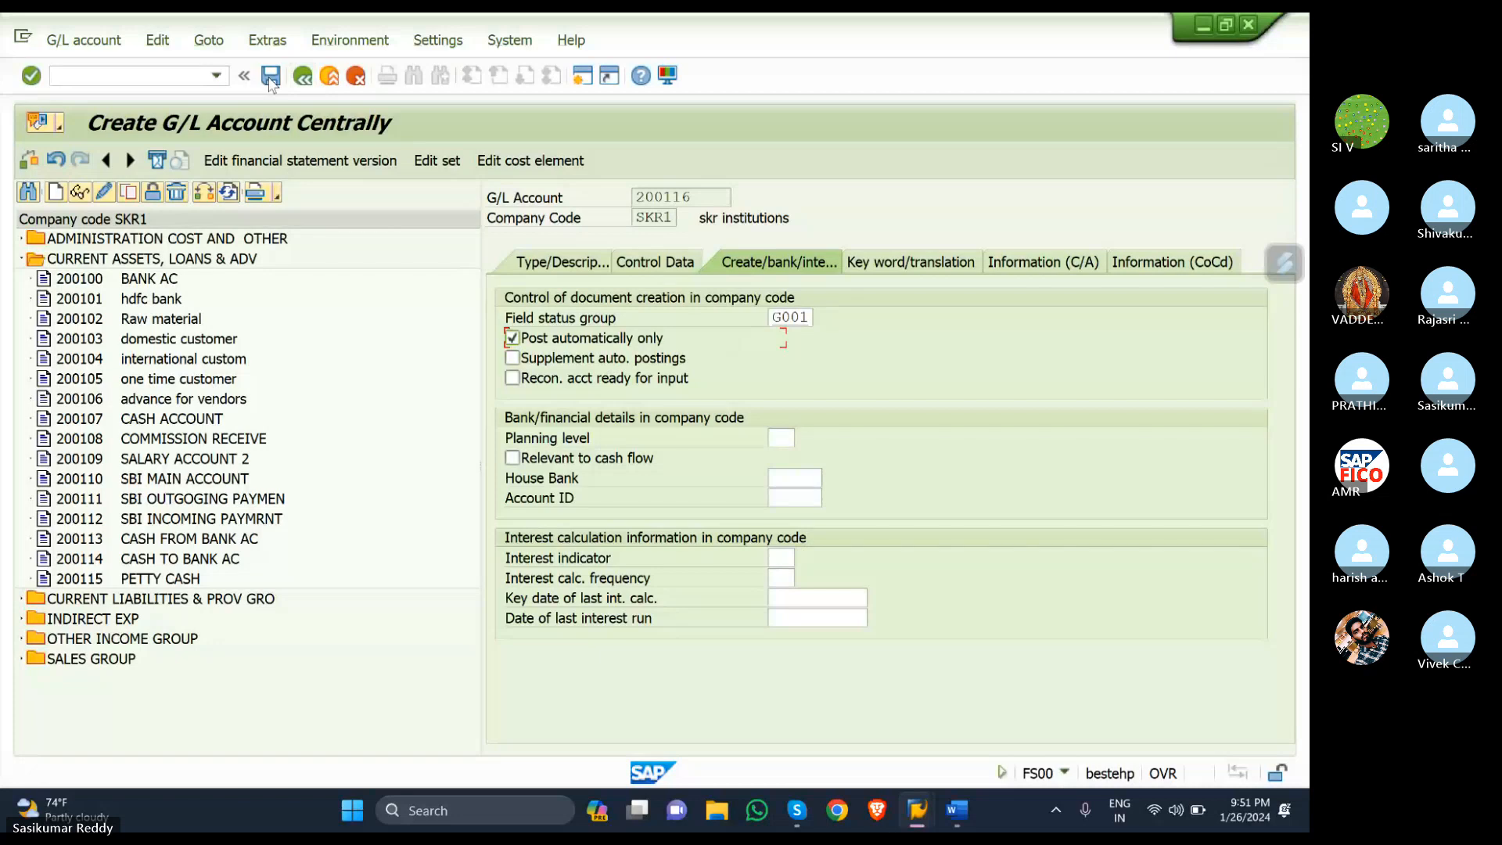
{"action": "left_click", "coordinate": [270, 76]}
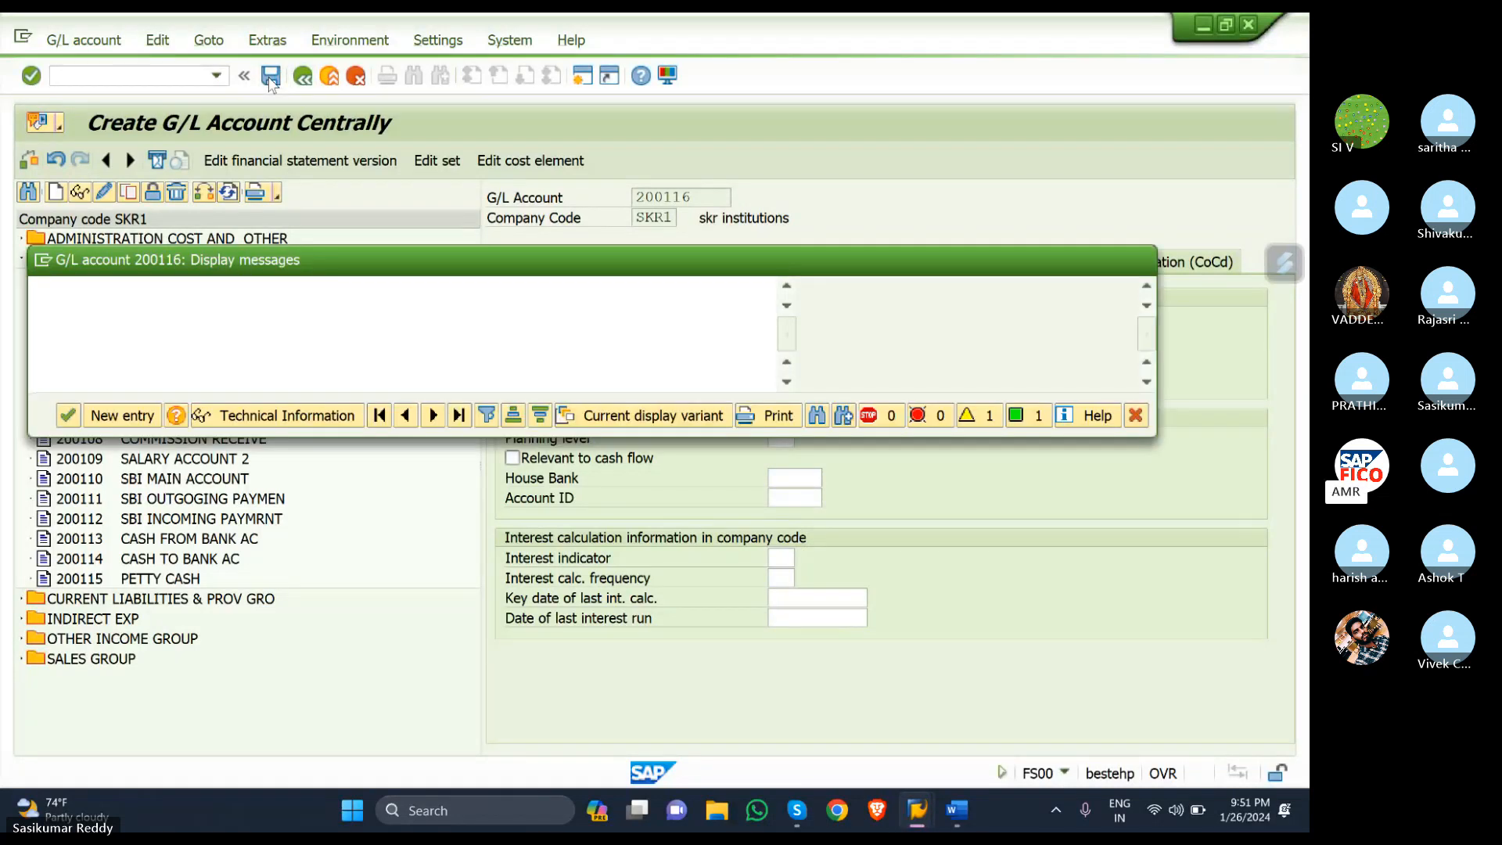
{"action": "left_click", "coordinate": [68, 415]}
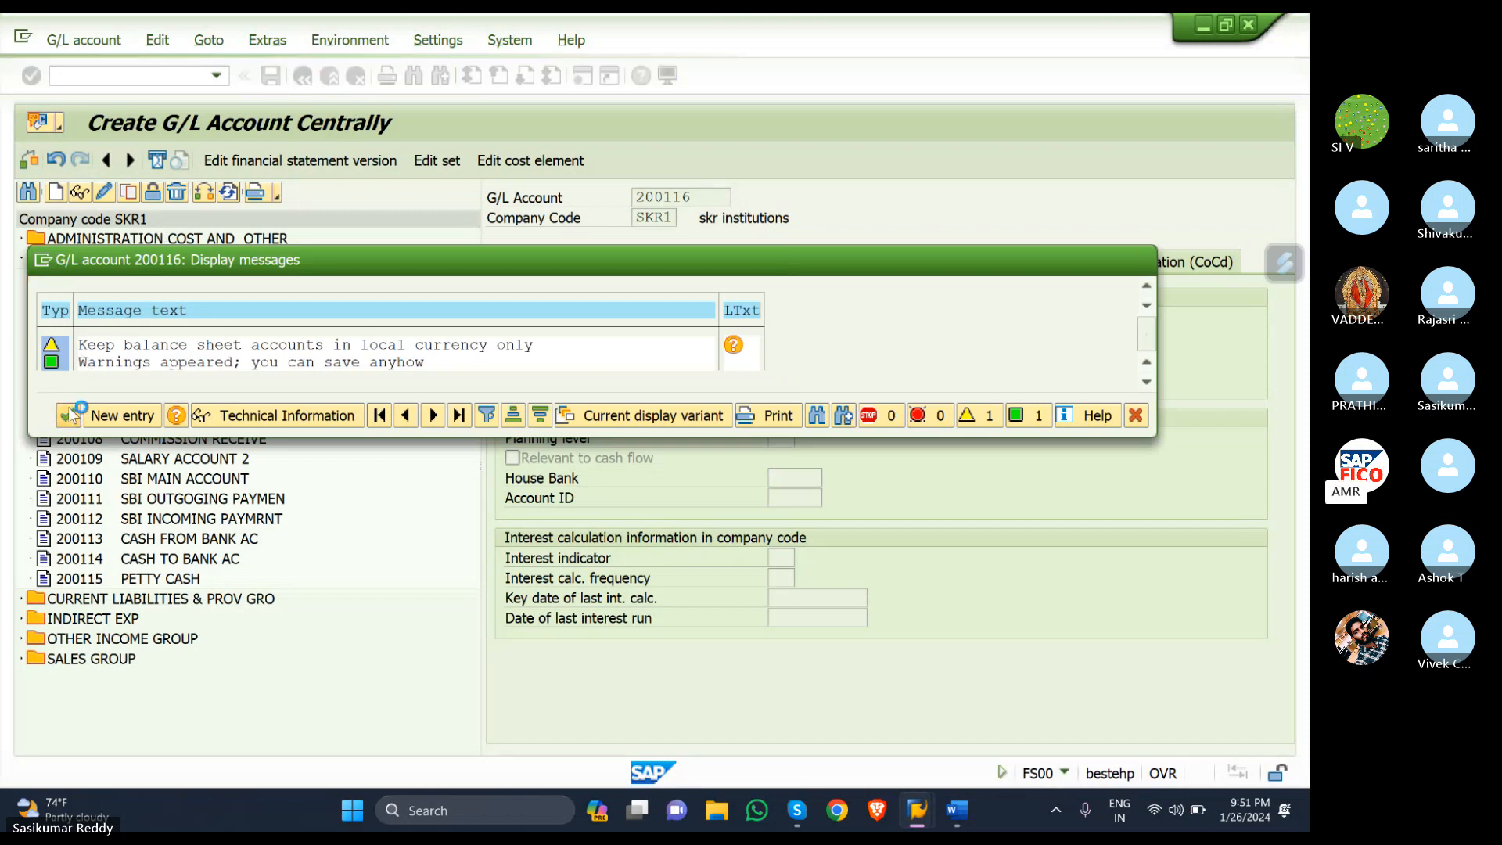
- Start creating a new G/L account numbered 200117
{"action": "left_click", "coordinate": [54, 192]}
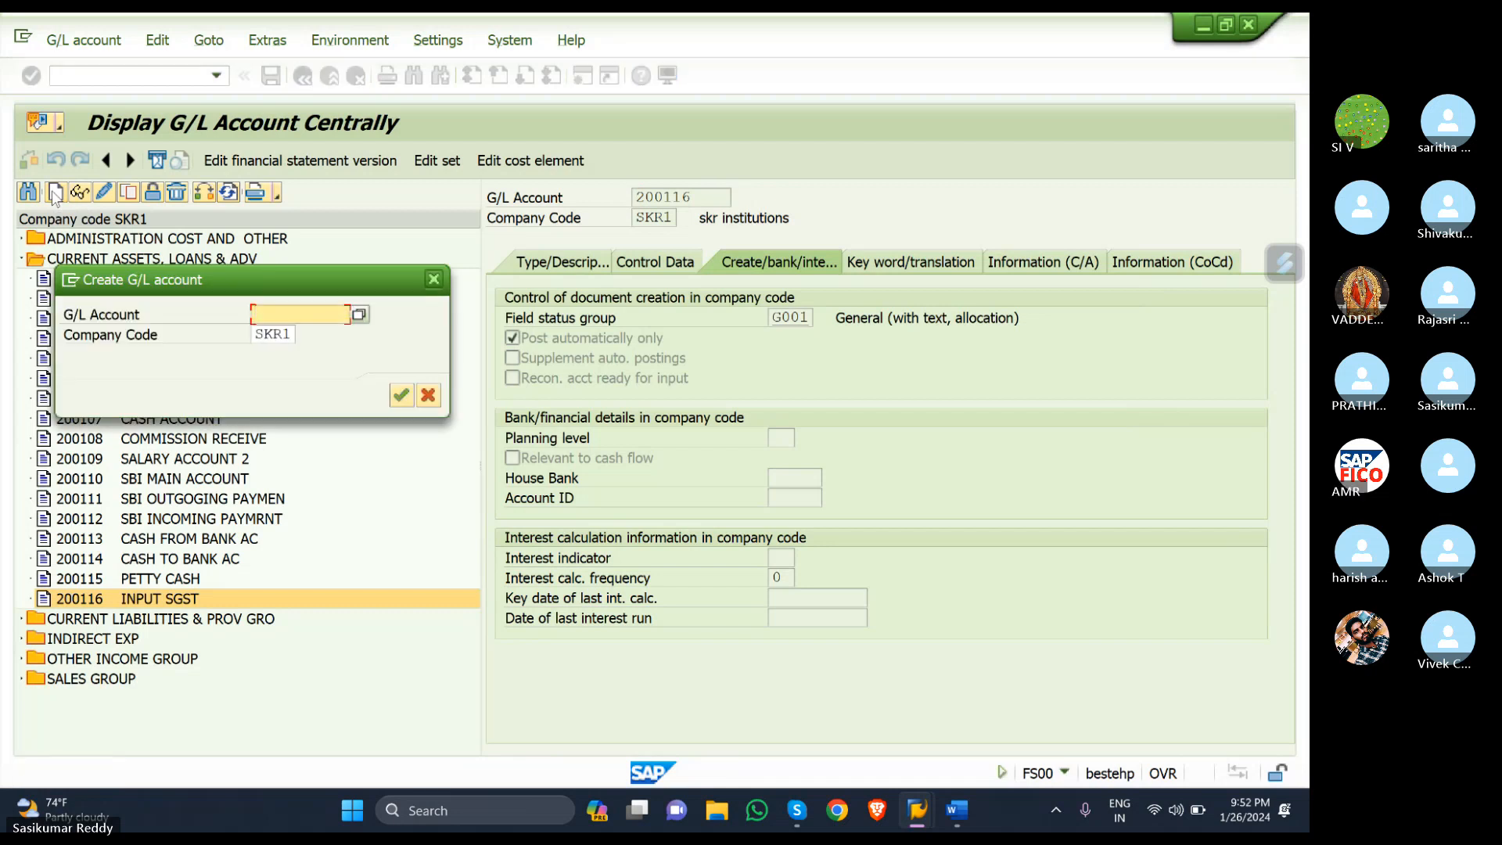
{"action": "type", "text": "200"}
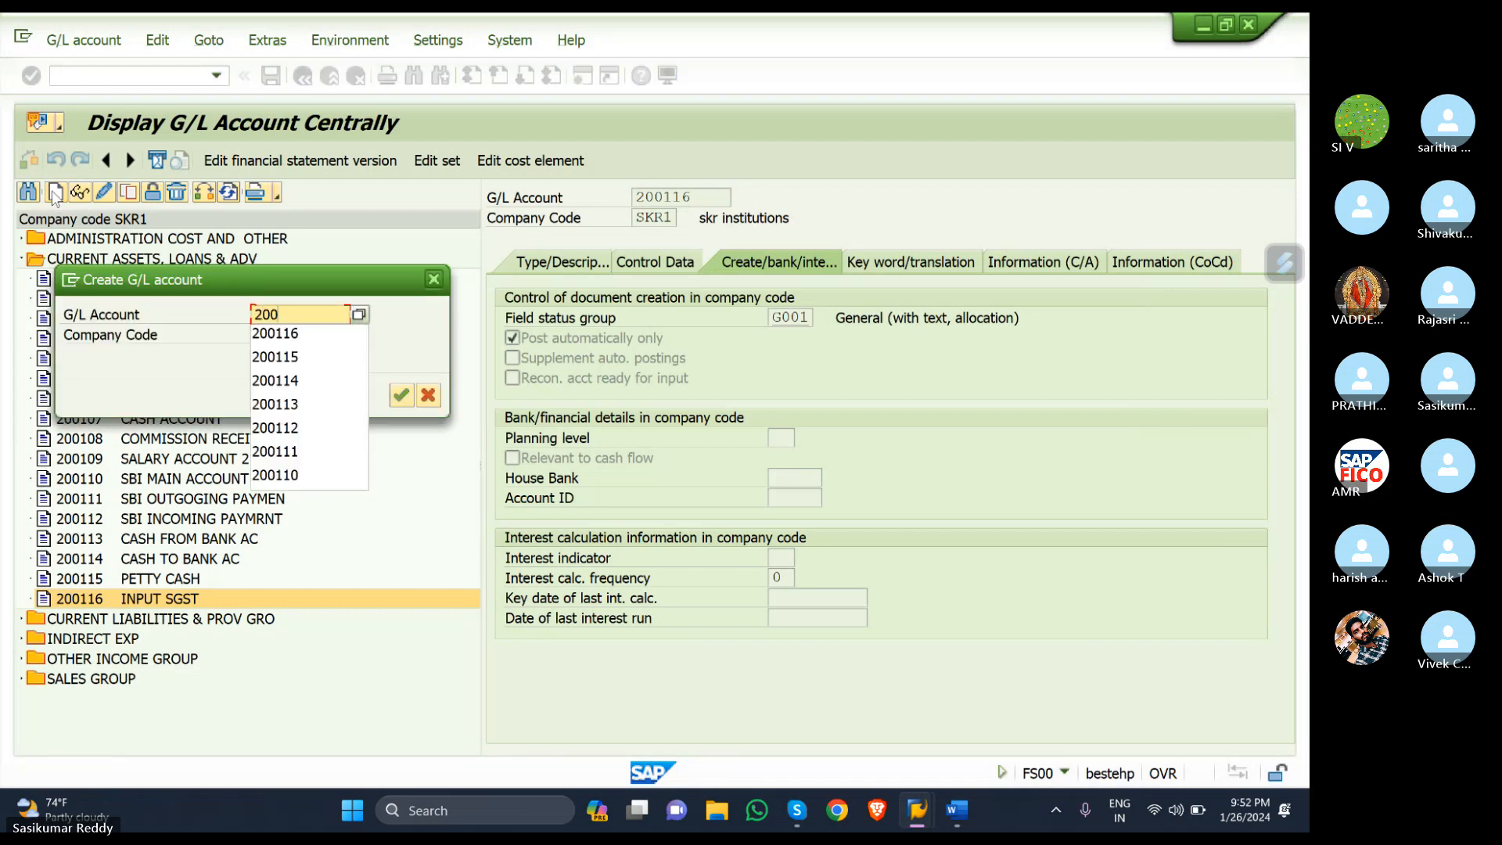
{"action": "type", "text": "117"}
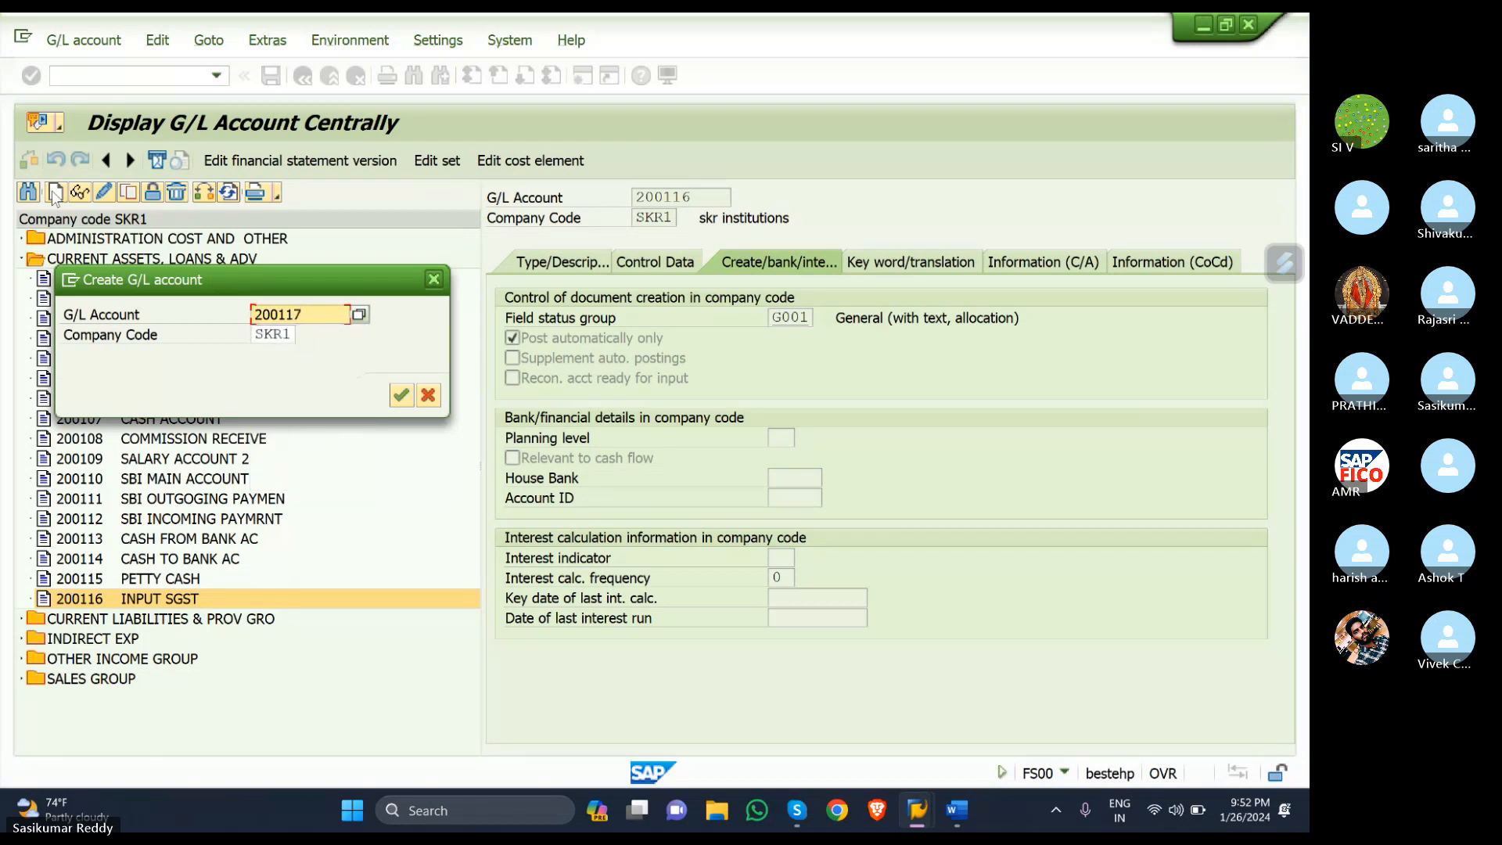
{"action": "left_click", "coordinate": [401, 396]}
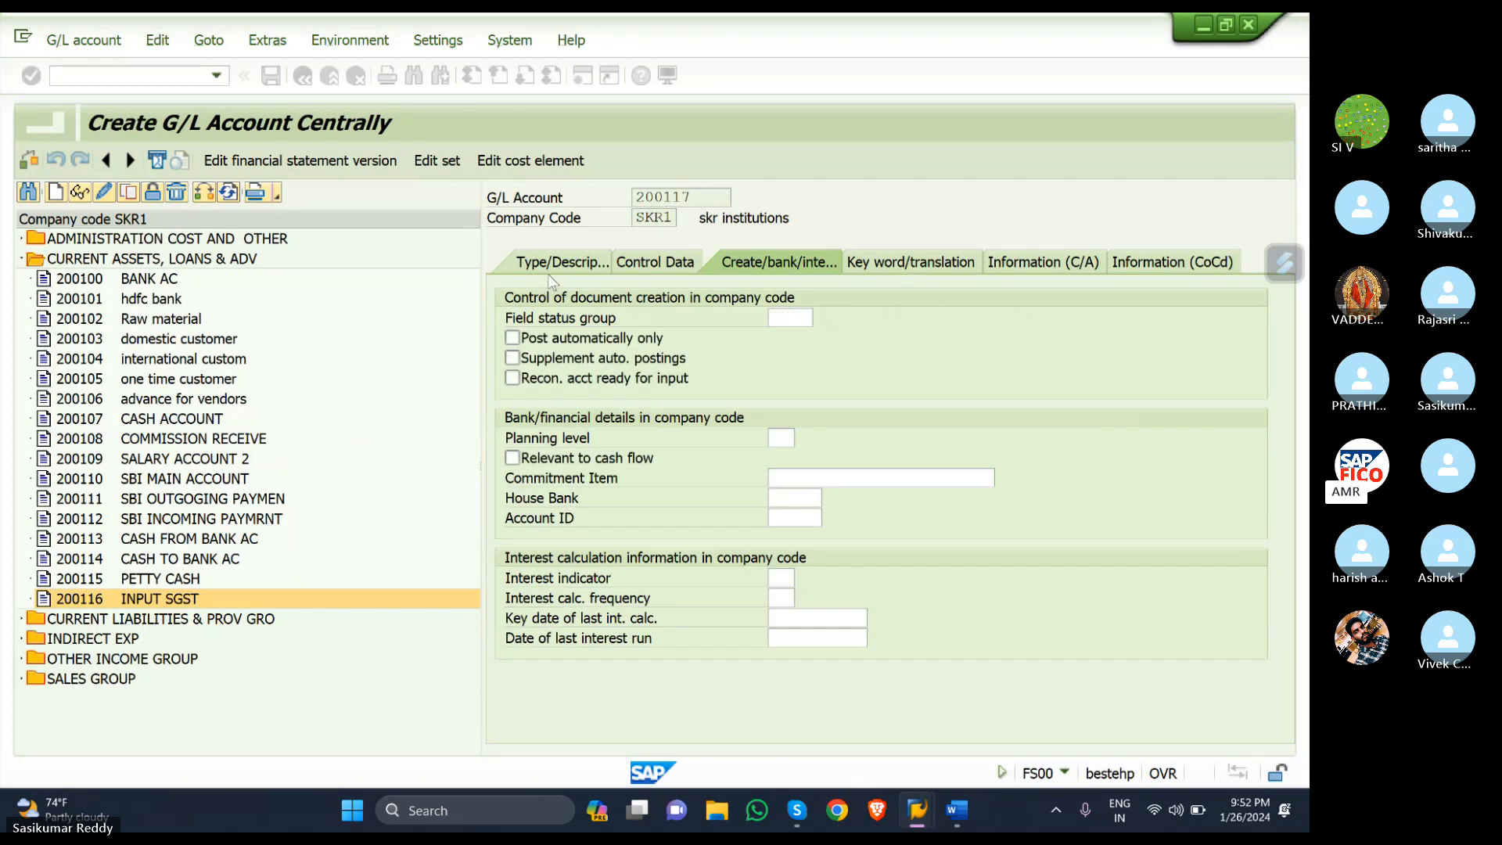
- Put 200117 in CURRENT ASSETS, LOANS & ADV with short text 'INPUT CGST' and long text 'INPUT CGST ACCOUNT'
{"action": "left_click", "coordinate": [569, 261]}
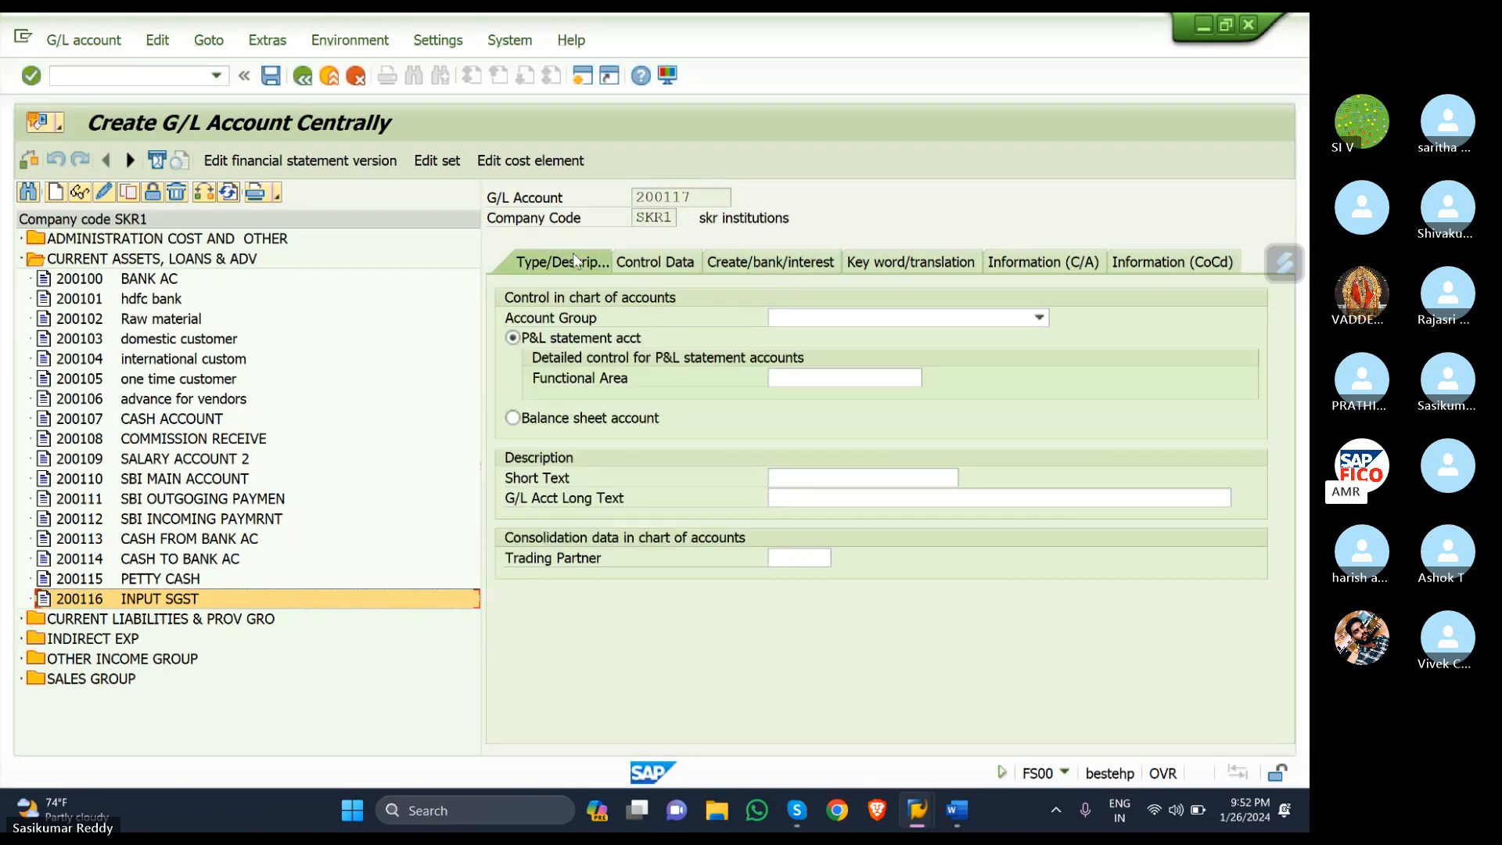
{"action": "left_click", "coordinate": [1039, 317]}
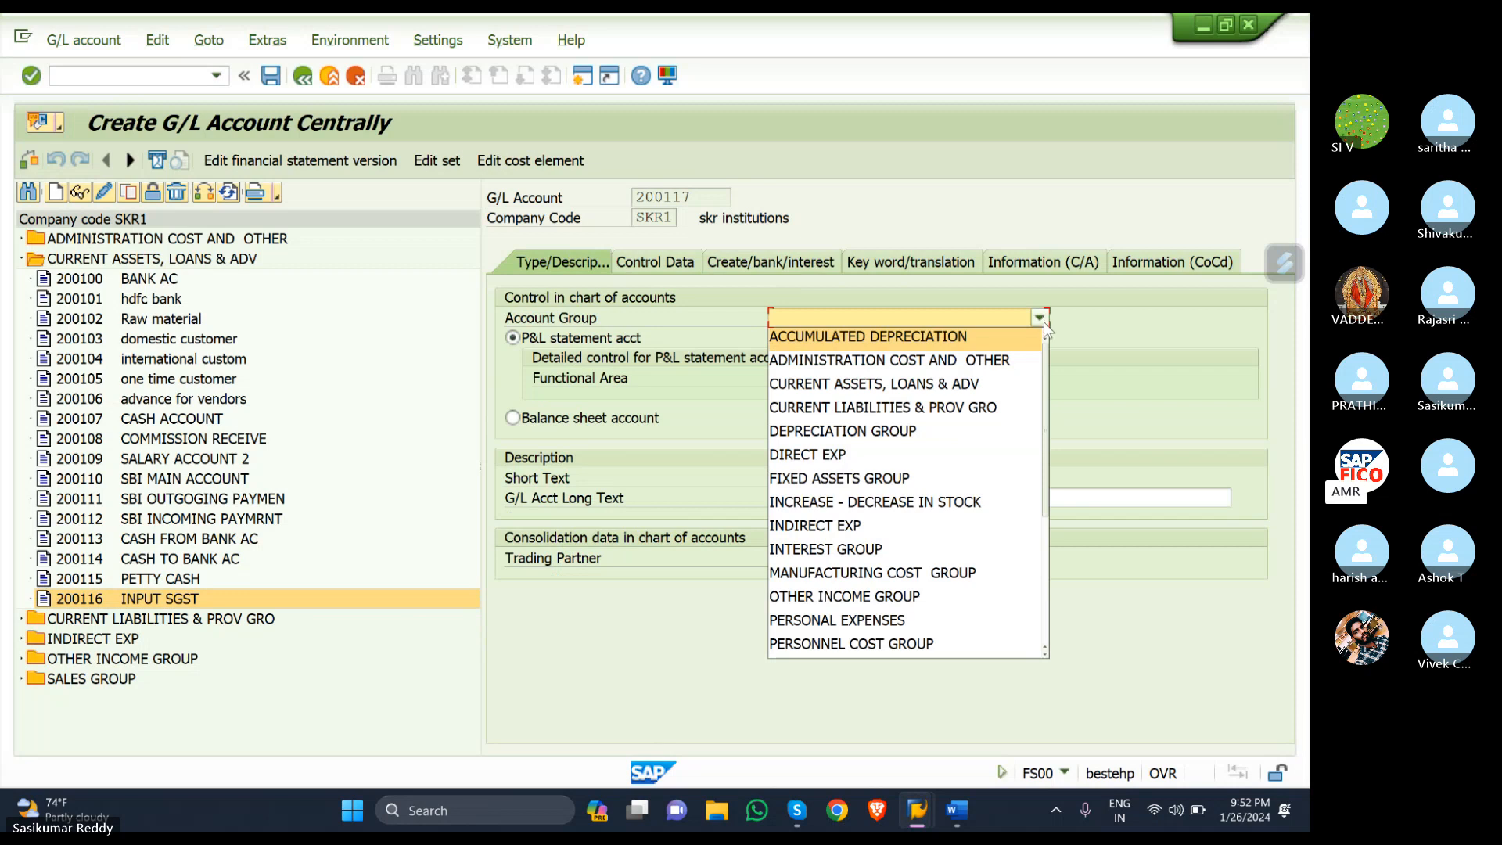
{"action": "left_click", "coordinate": [989, 382]}
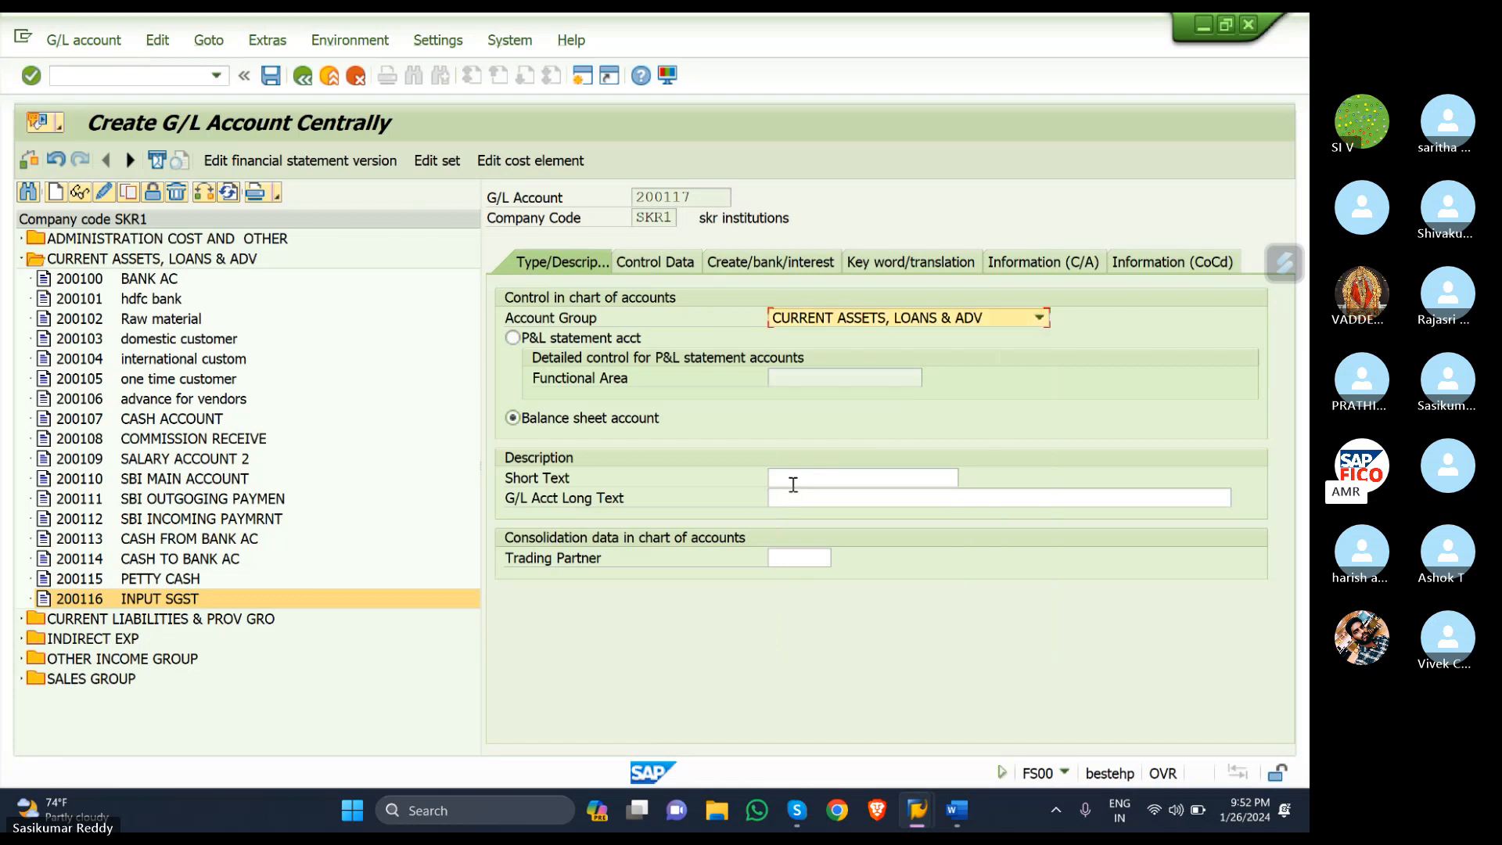
{"action": "left_click", "coordinate": [819, 477]}
{"action": "type", "text": "IN"}
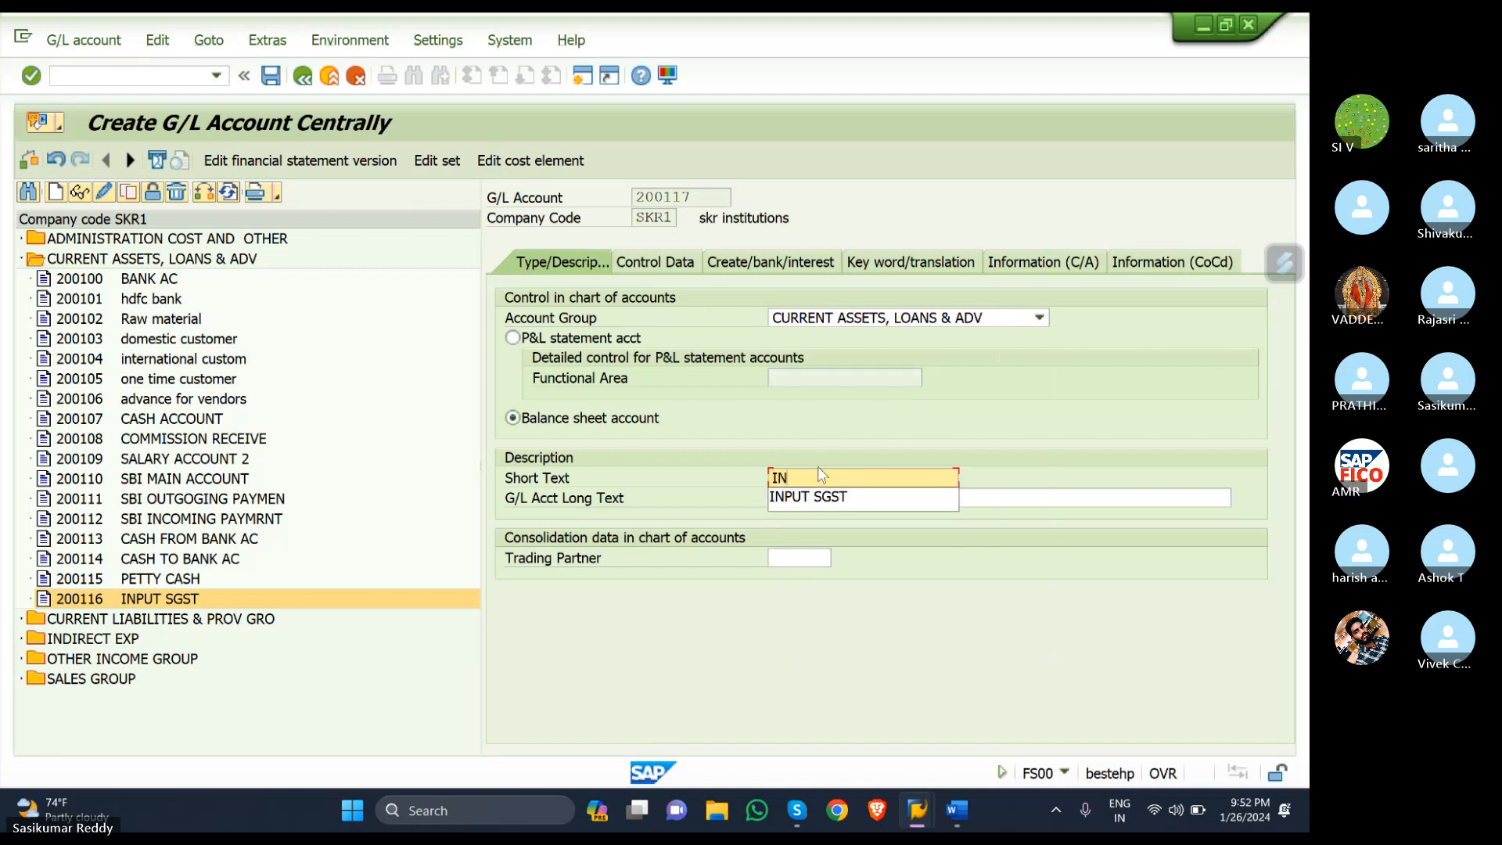
{"action": "type", "text": "PUT CGST"}
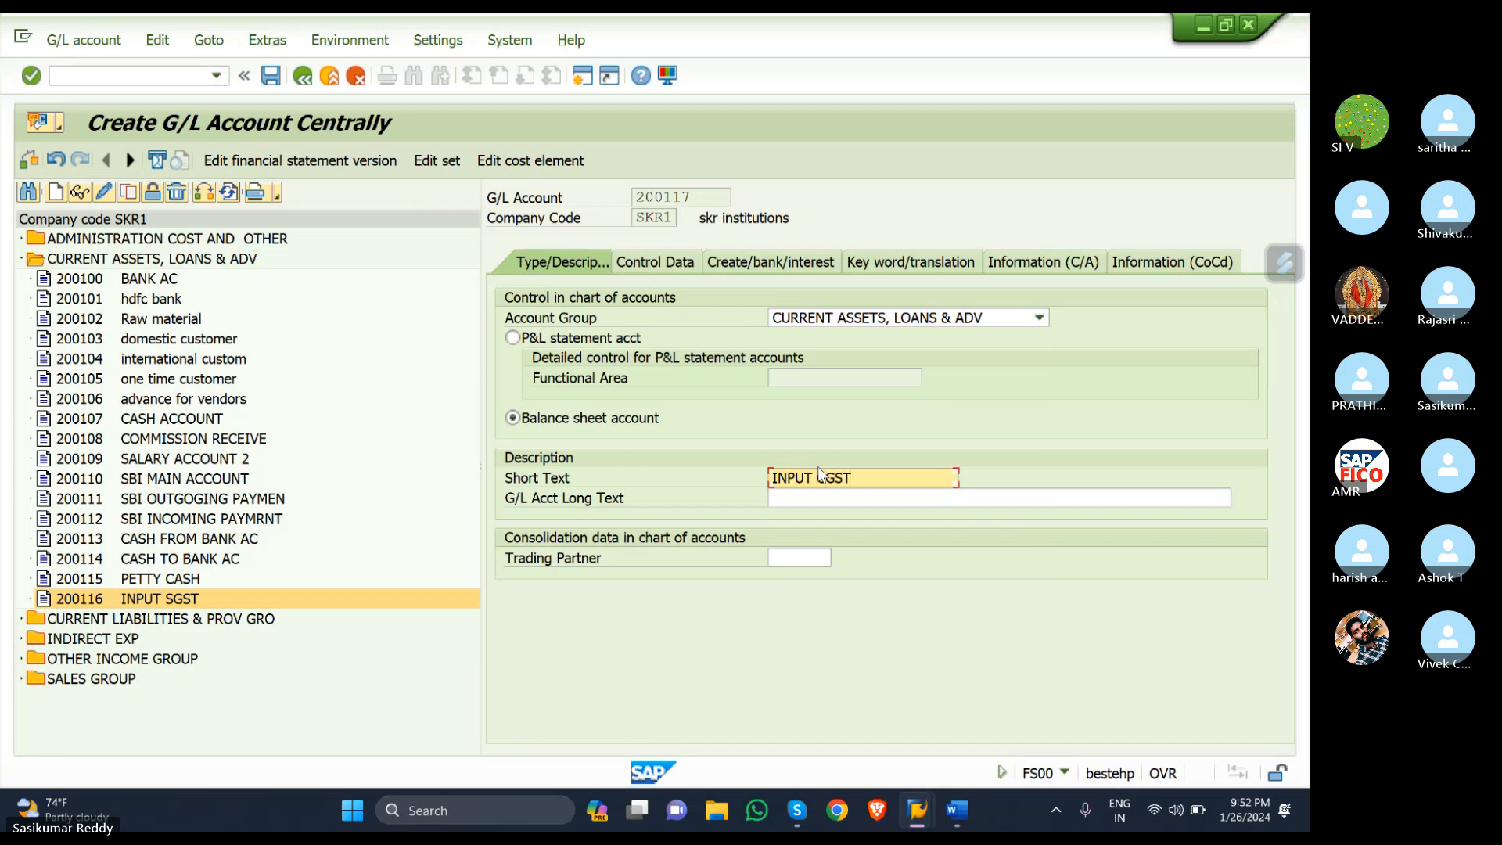
{"action": "key", "text": "Tab"}
{"action": "type", "text": "IN"}
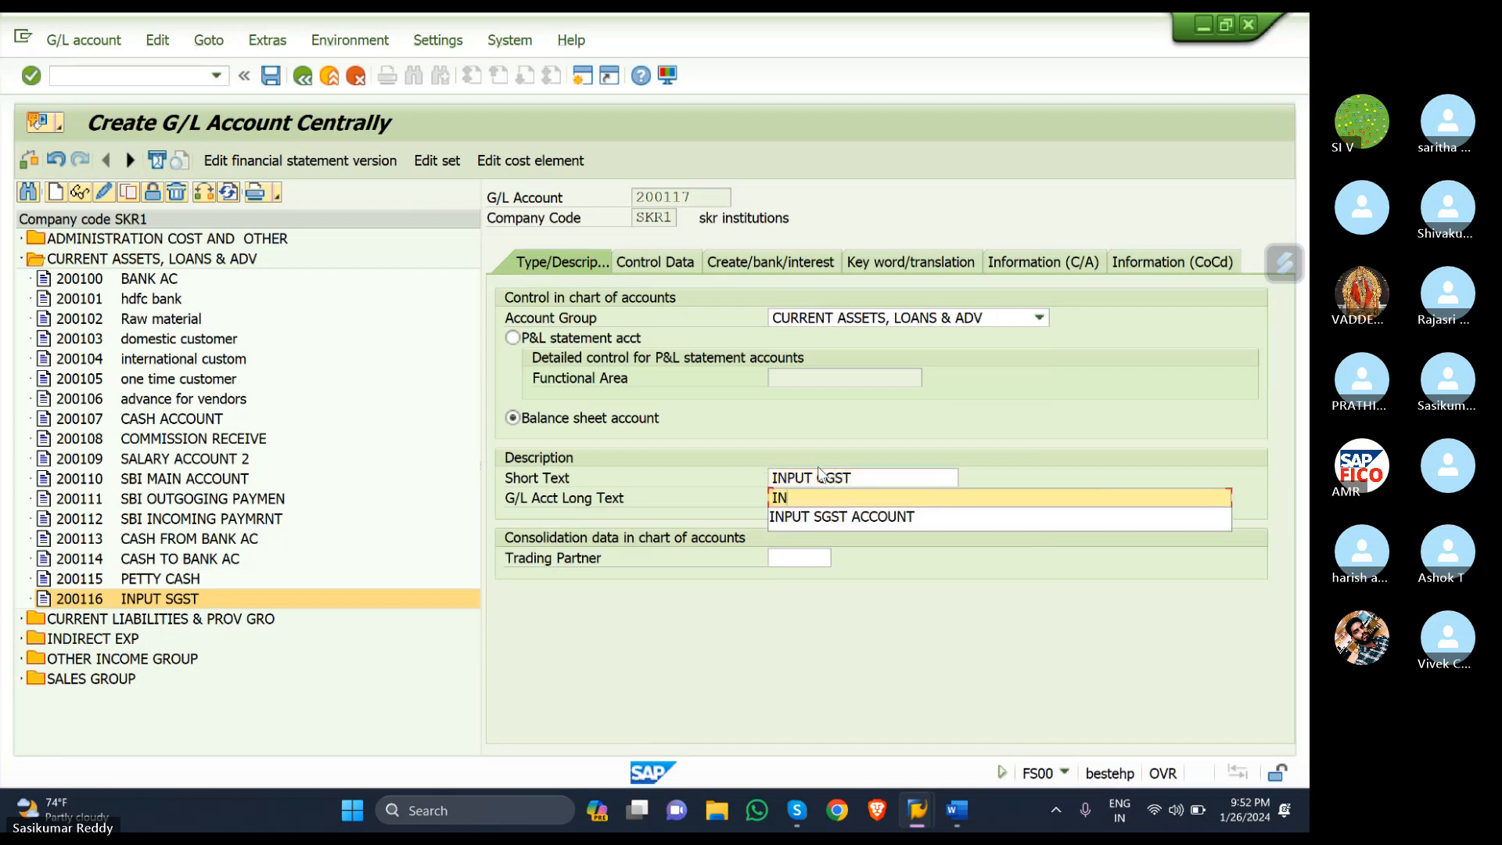
{"action": "type", "text": "PUT CG"}
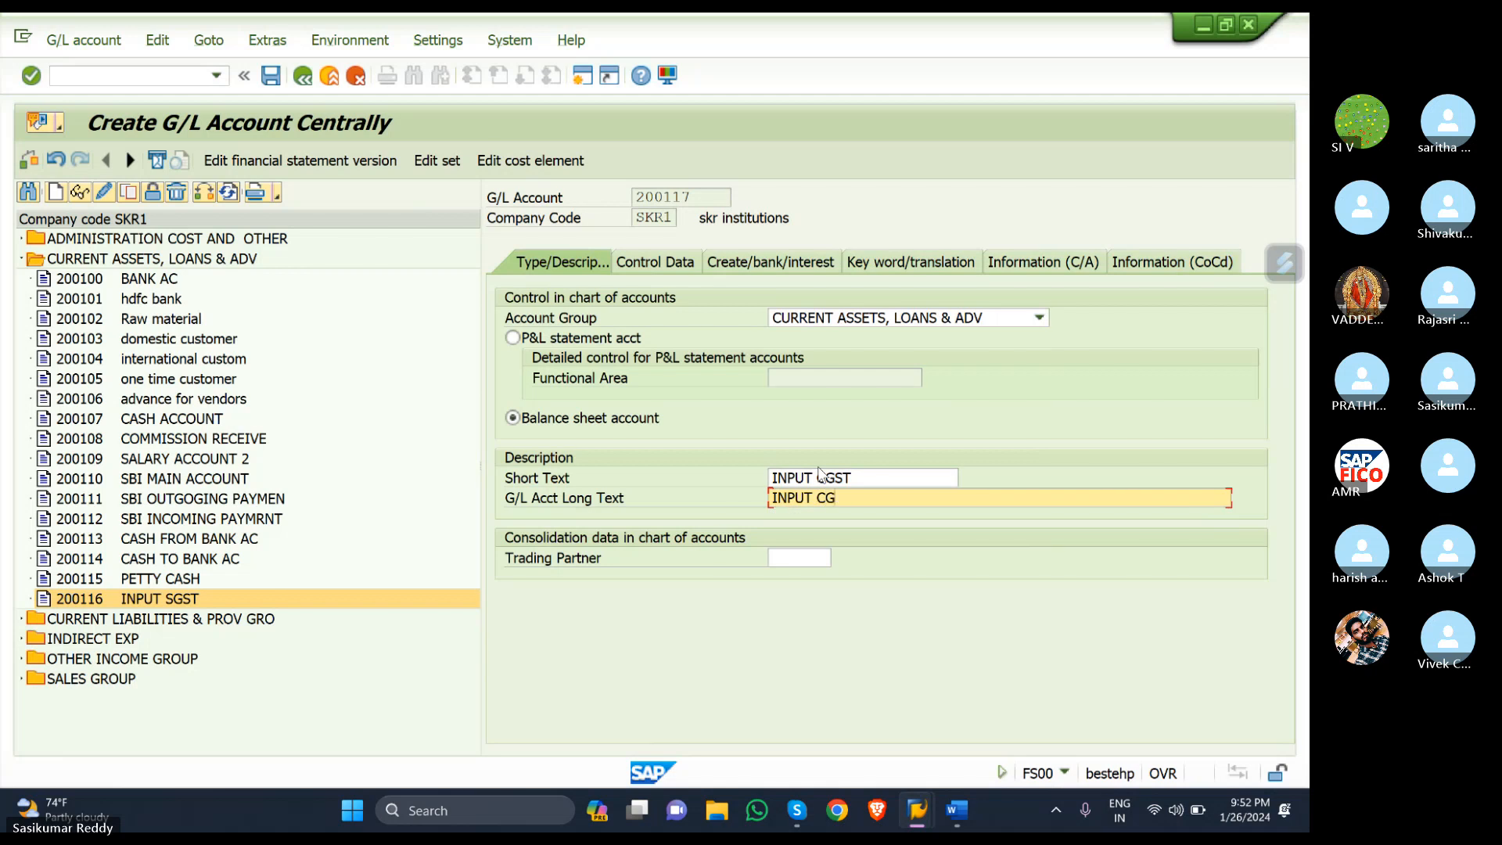
{"action": "type", "text": "ST ACCOUNT"}
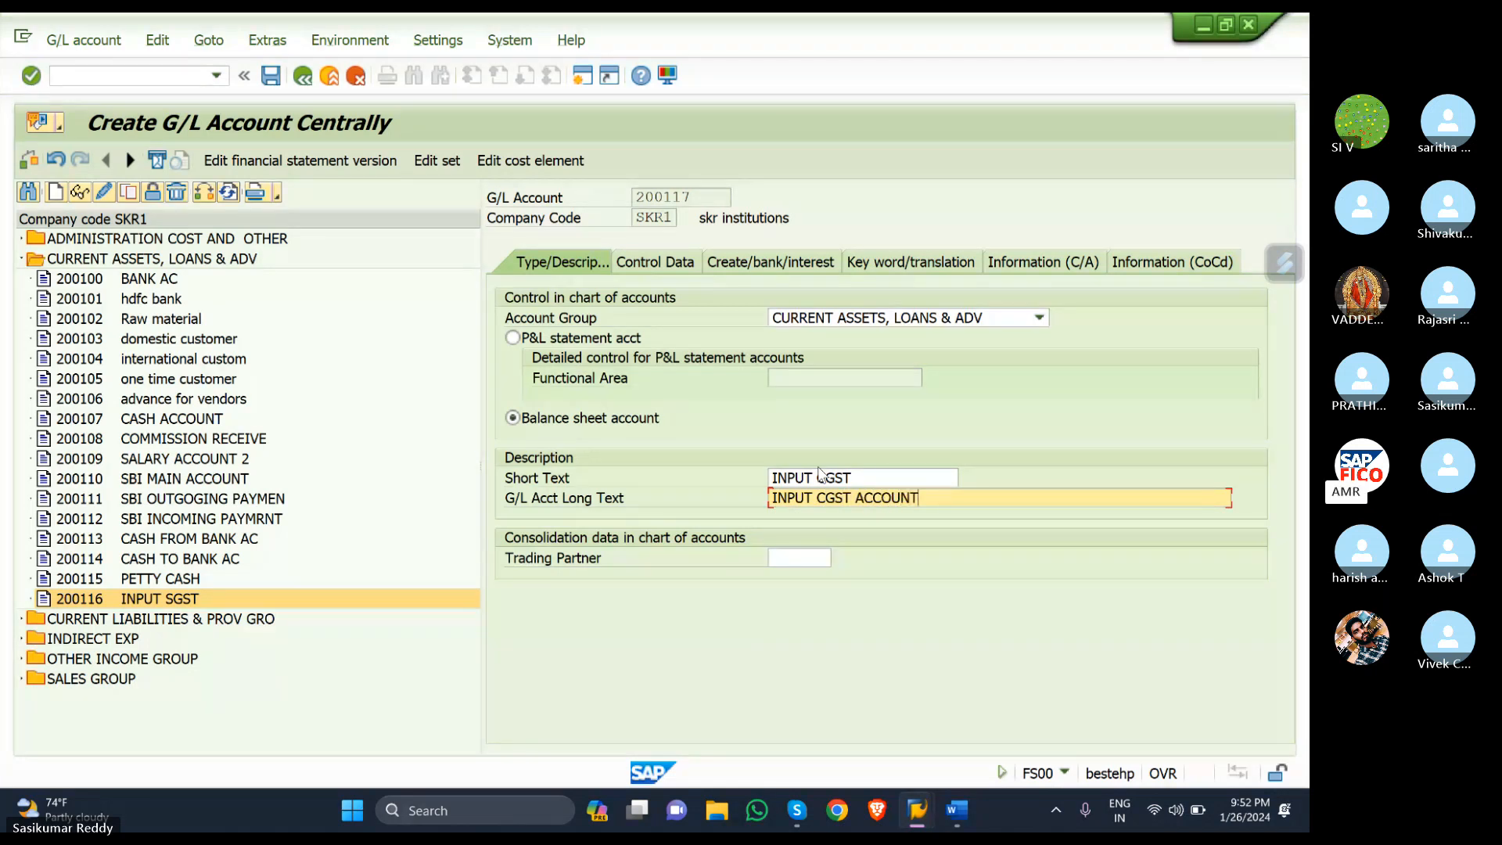
- Give account 200117 tax category S1, line item display and sort key 001 (Posting date)
{"action": "left_click", "coordinate": [655, 269]}
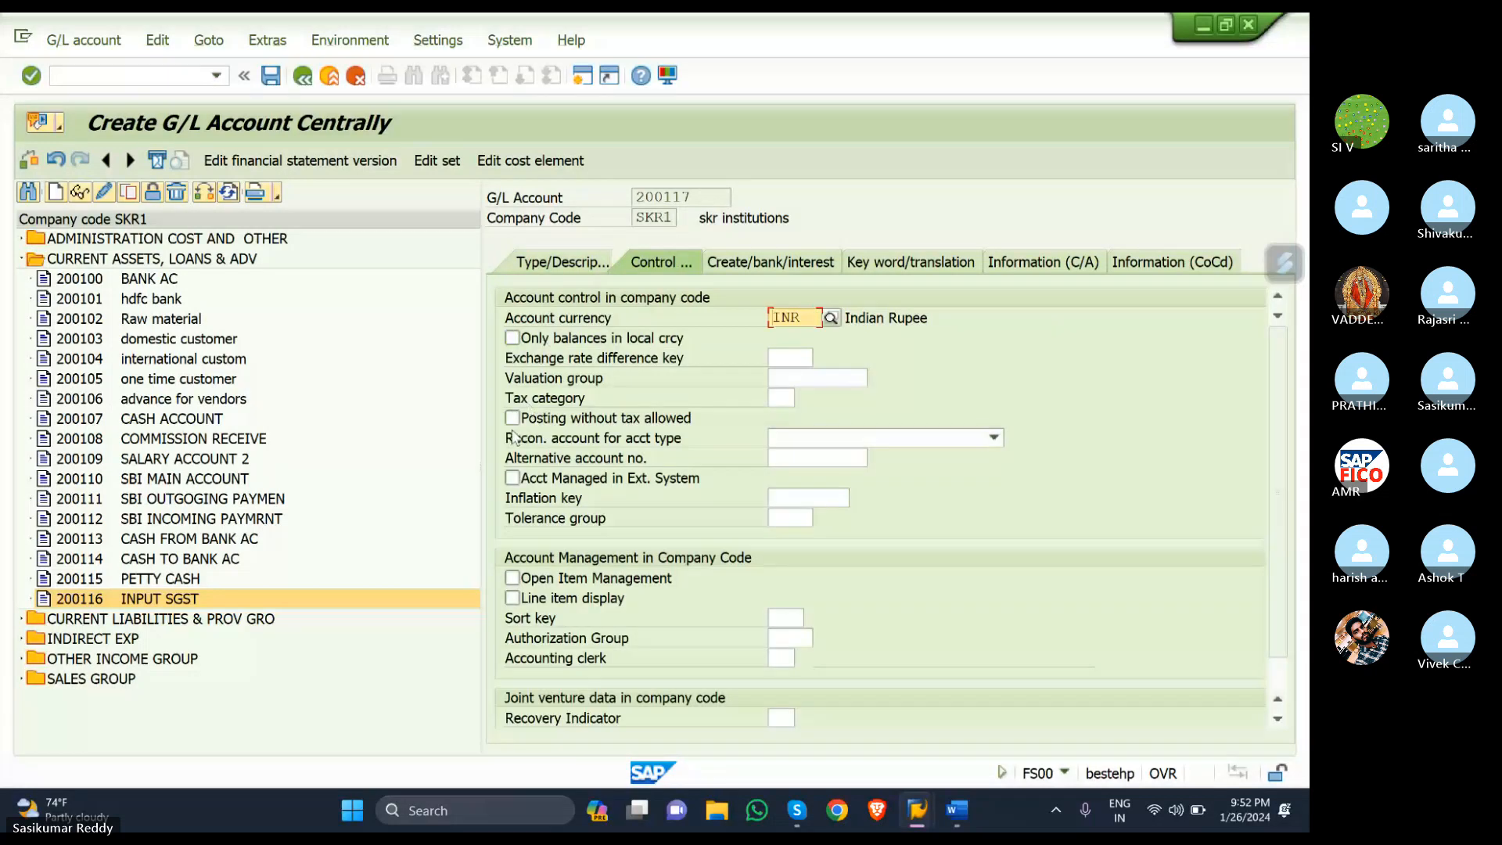
{"action": "left_click", "coordinate": [782, 398]}
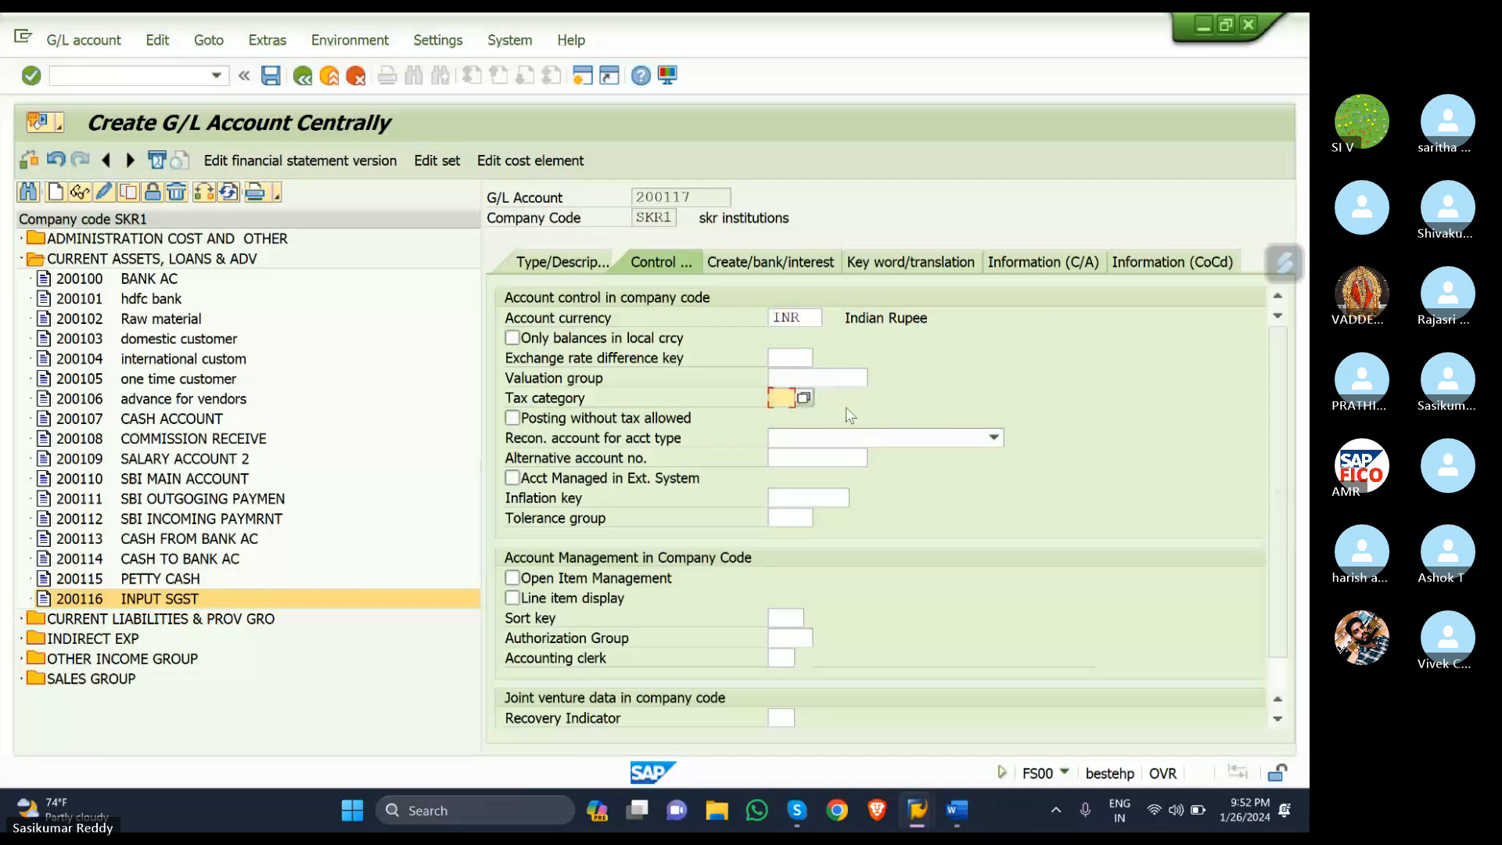
{"action": "left_click", "coordinate": [803, 399]}
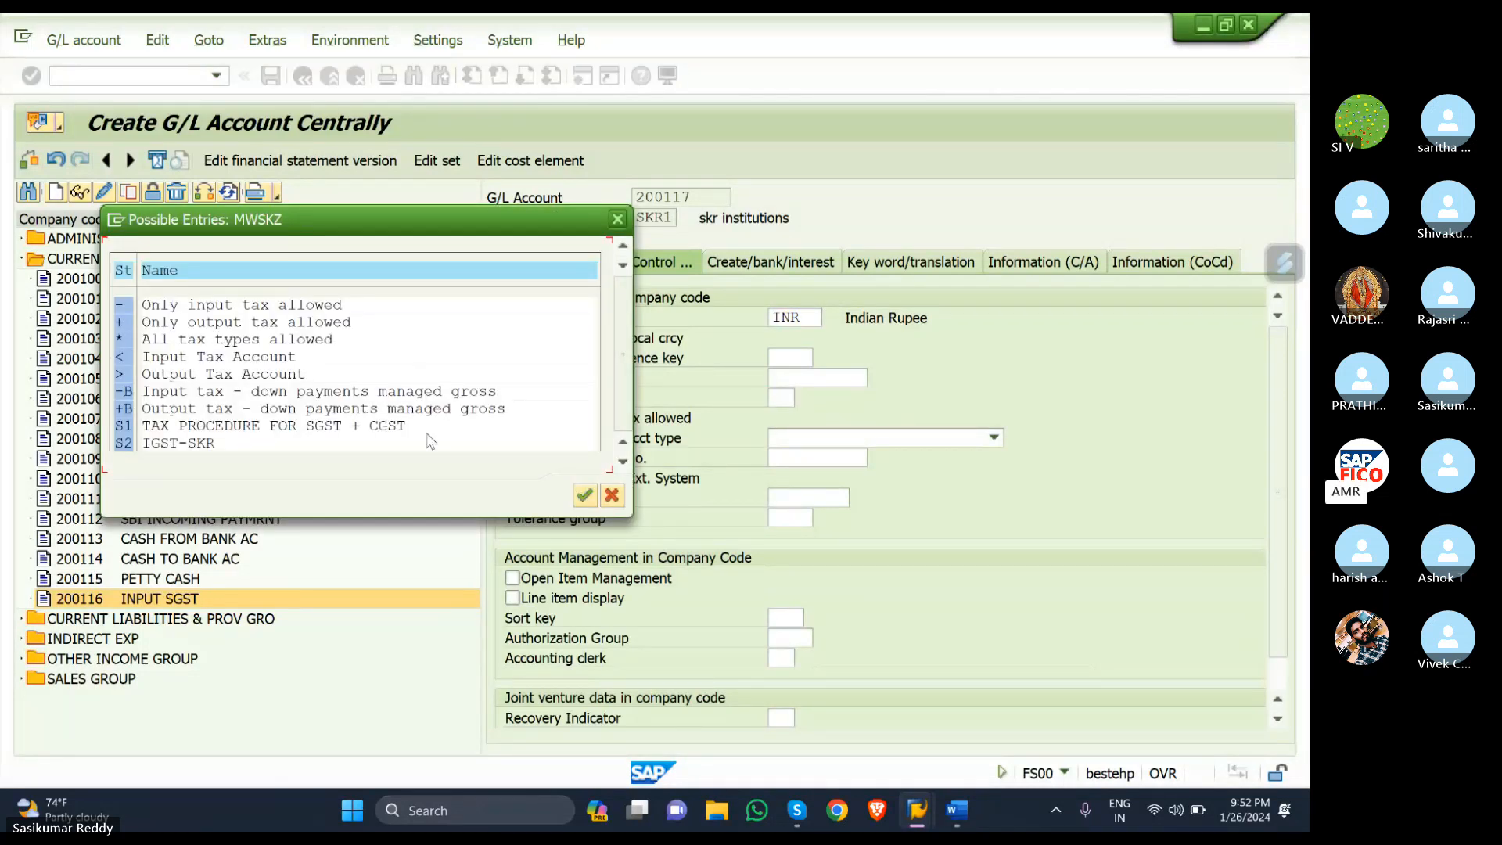
{"action": "left_click", "coordinate": [123, 424]}
{"action": "double_click", "coordinate": [123, 425]}
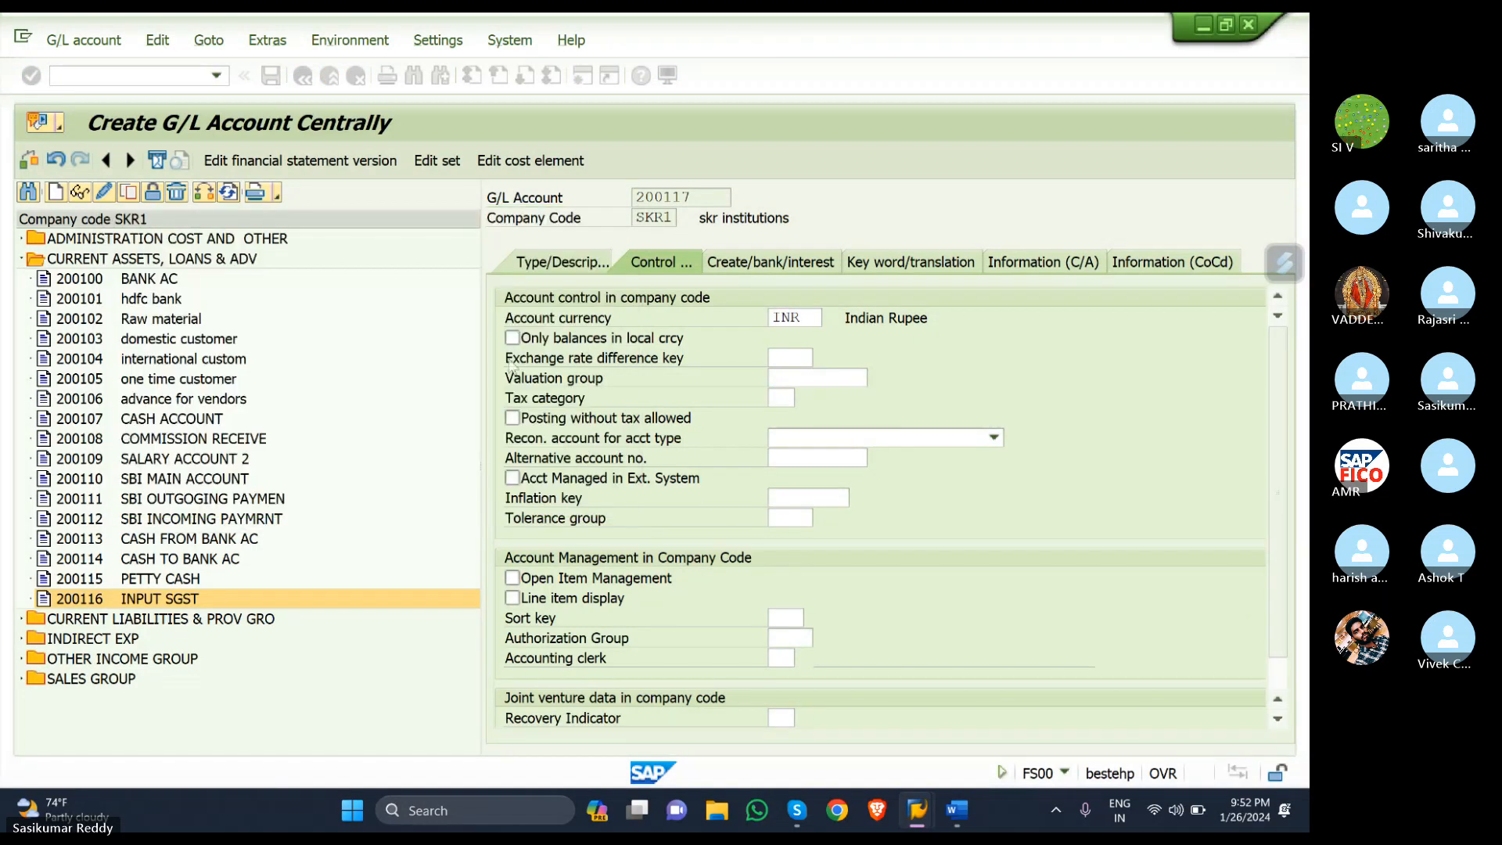
{"action": "left_click", "coordinate": [513, 600]}
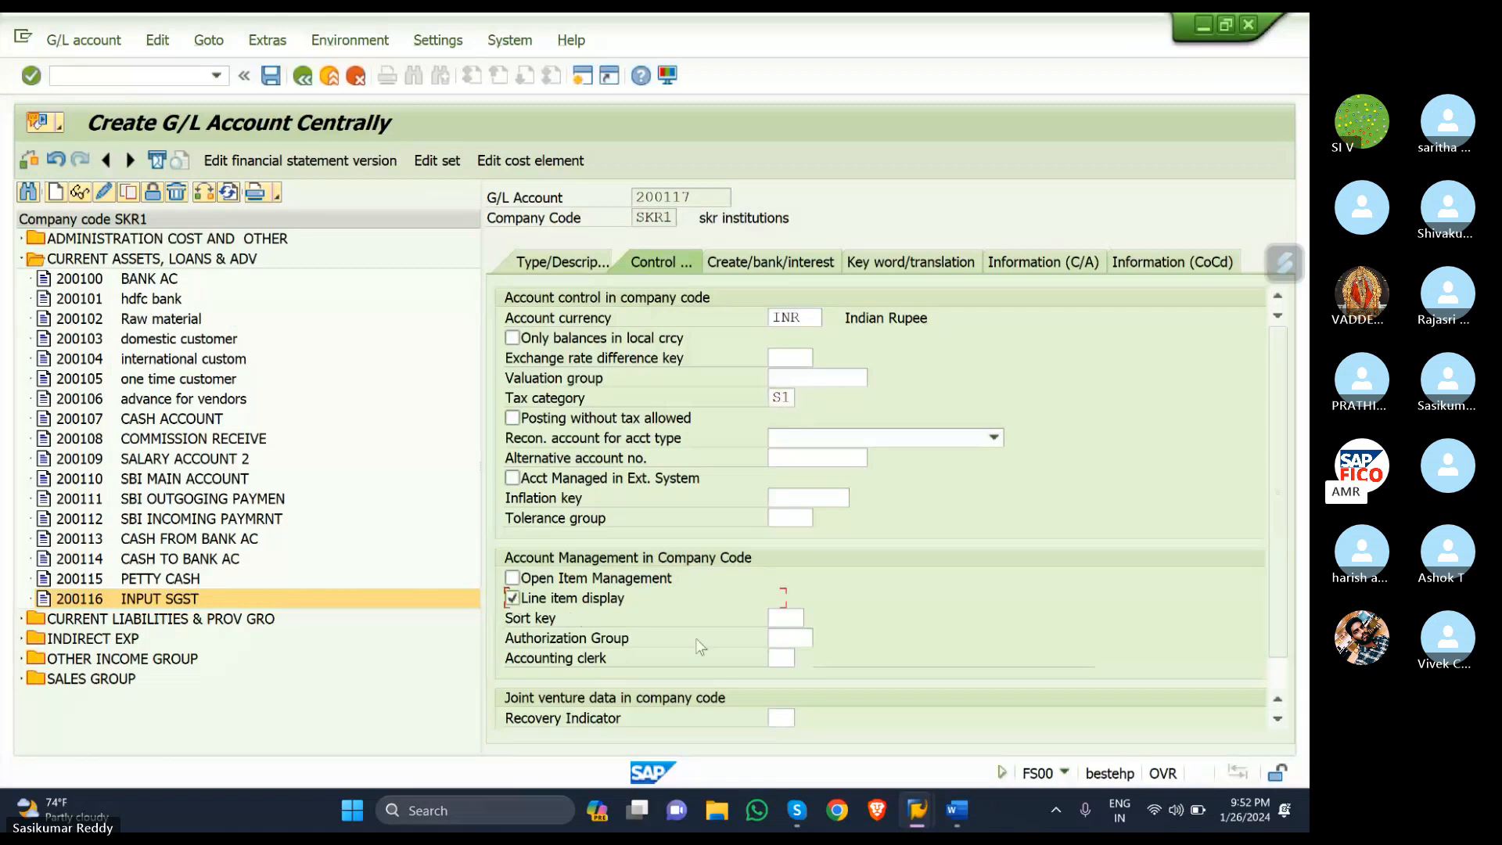
{"action": "left_click", "coordinate": [780, 621]}
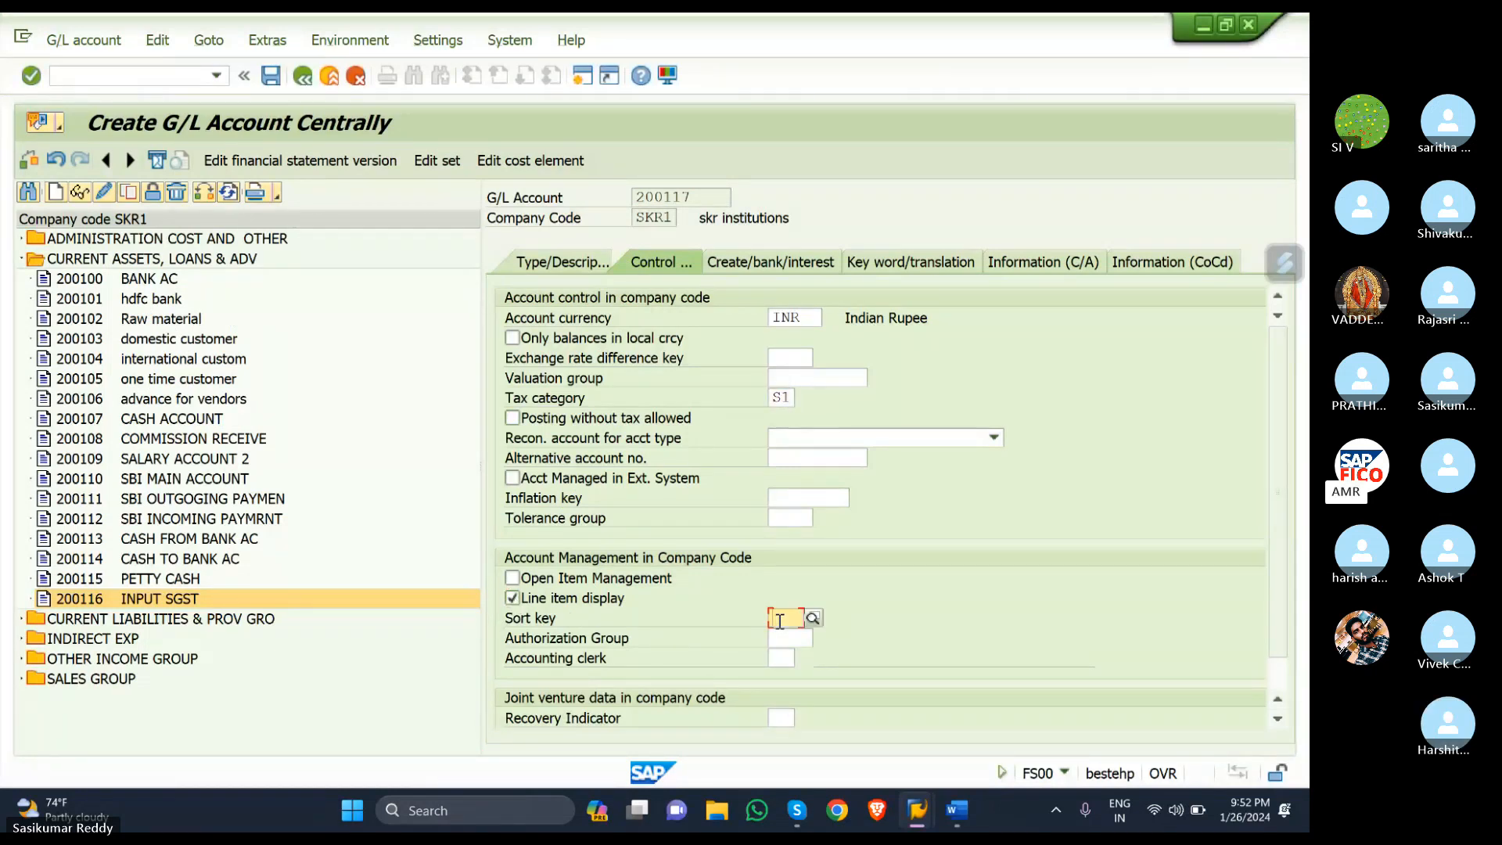
{"action": "type", "text": "001"}
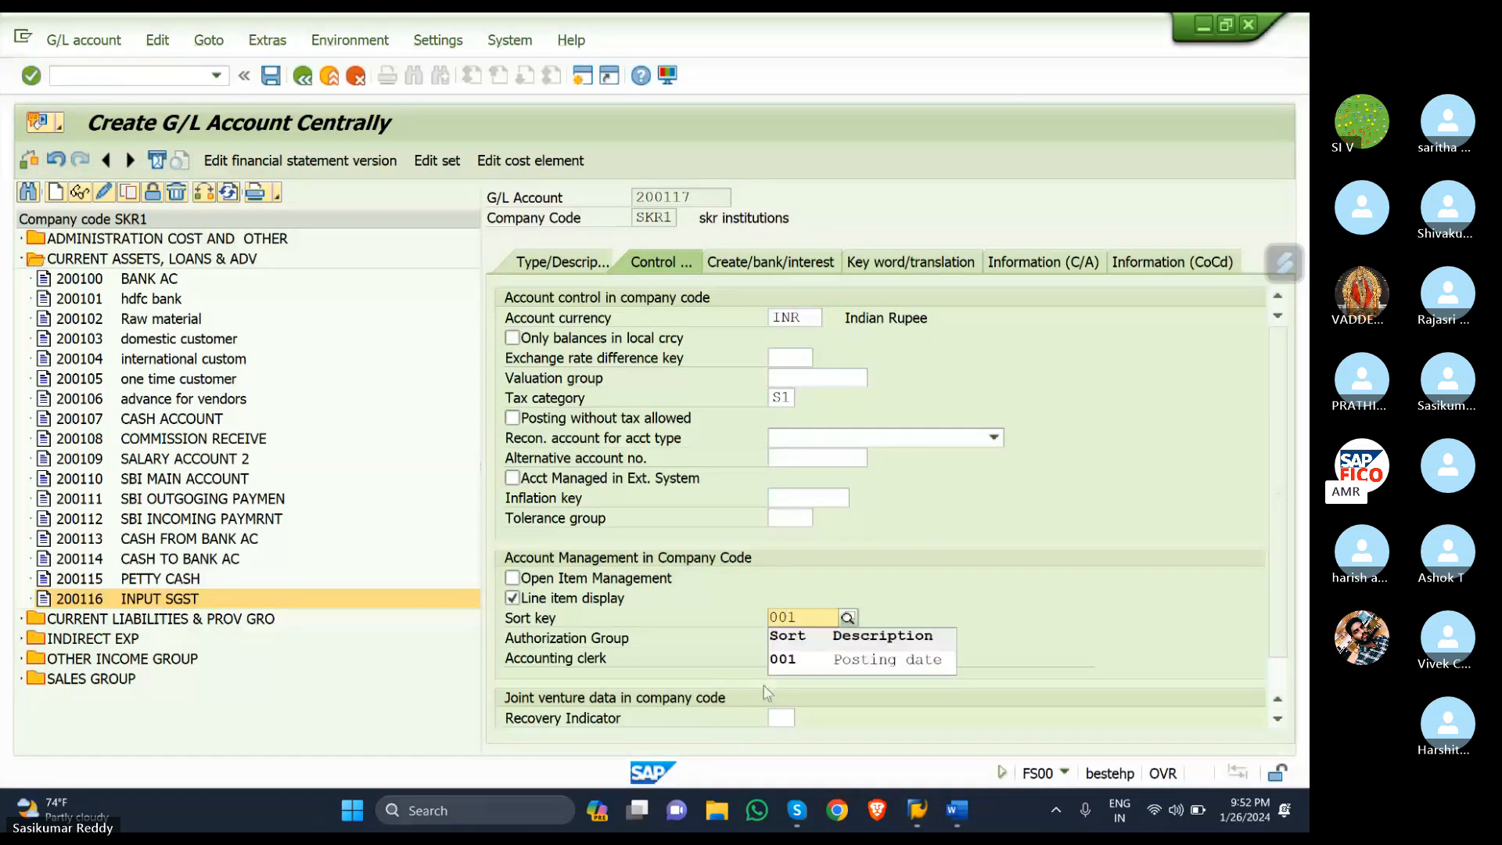
{"action": "left_click", "coordinate": [804, 651]}
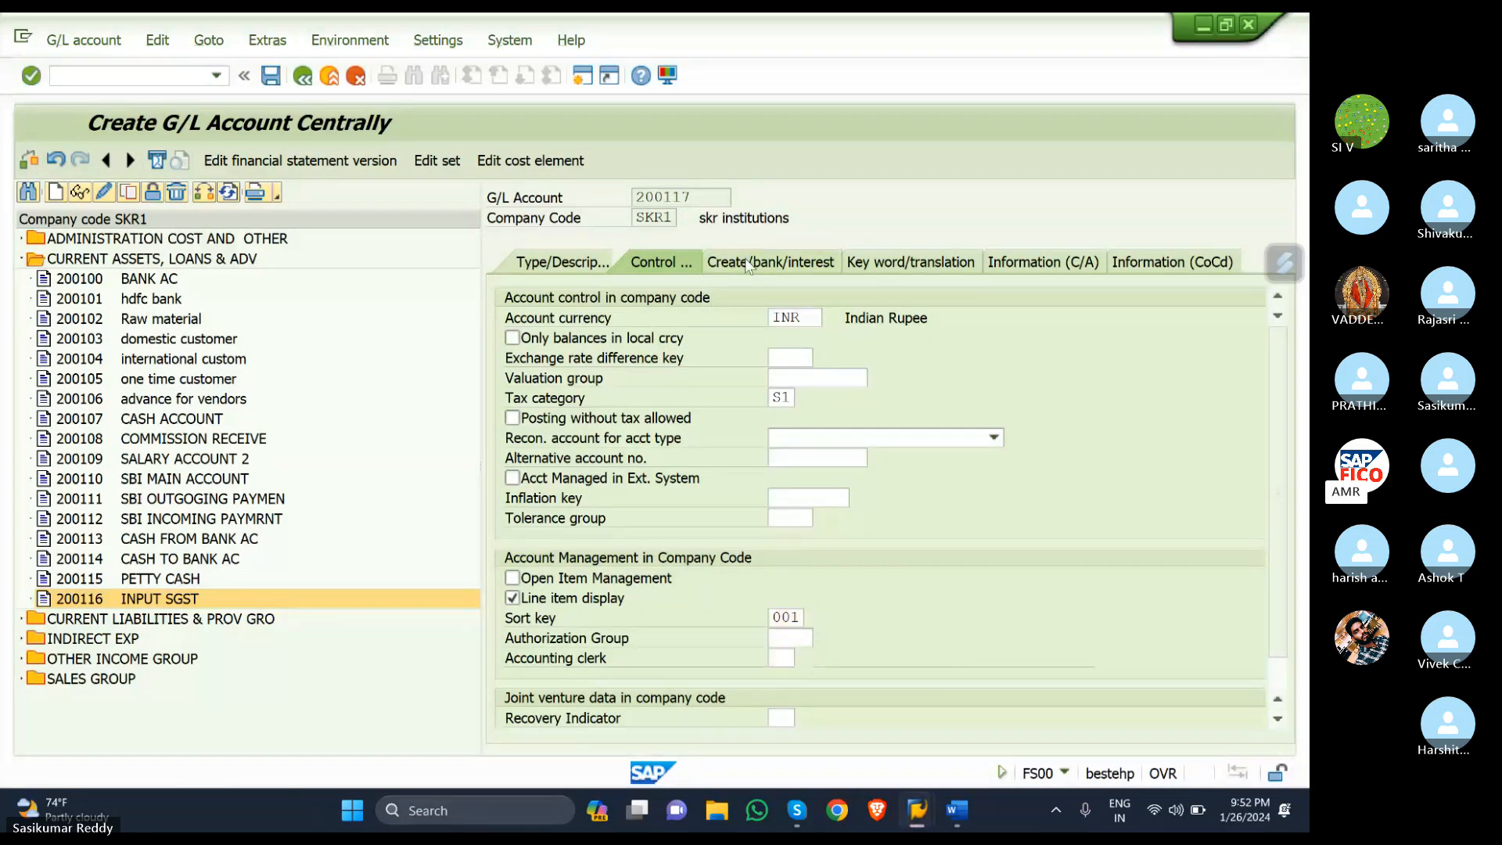
- Set field status group G001 and save account 200117, dismissing the warnings
{"action": "left_click", "coordinate": [749, 265]}
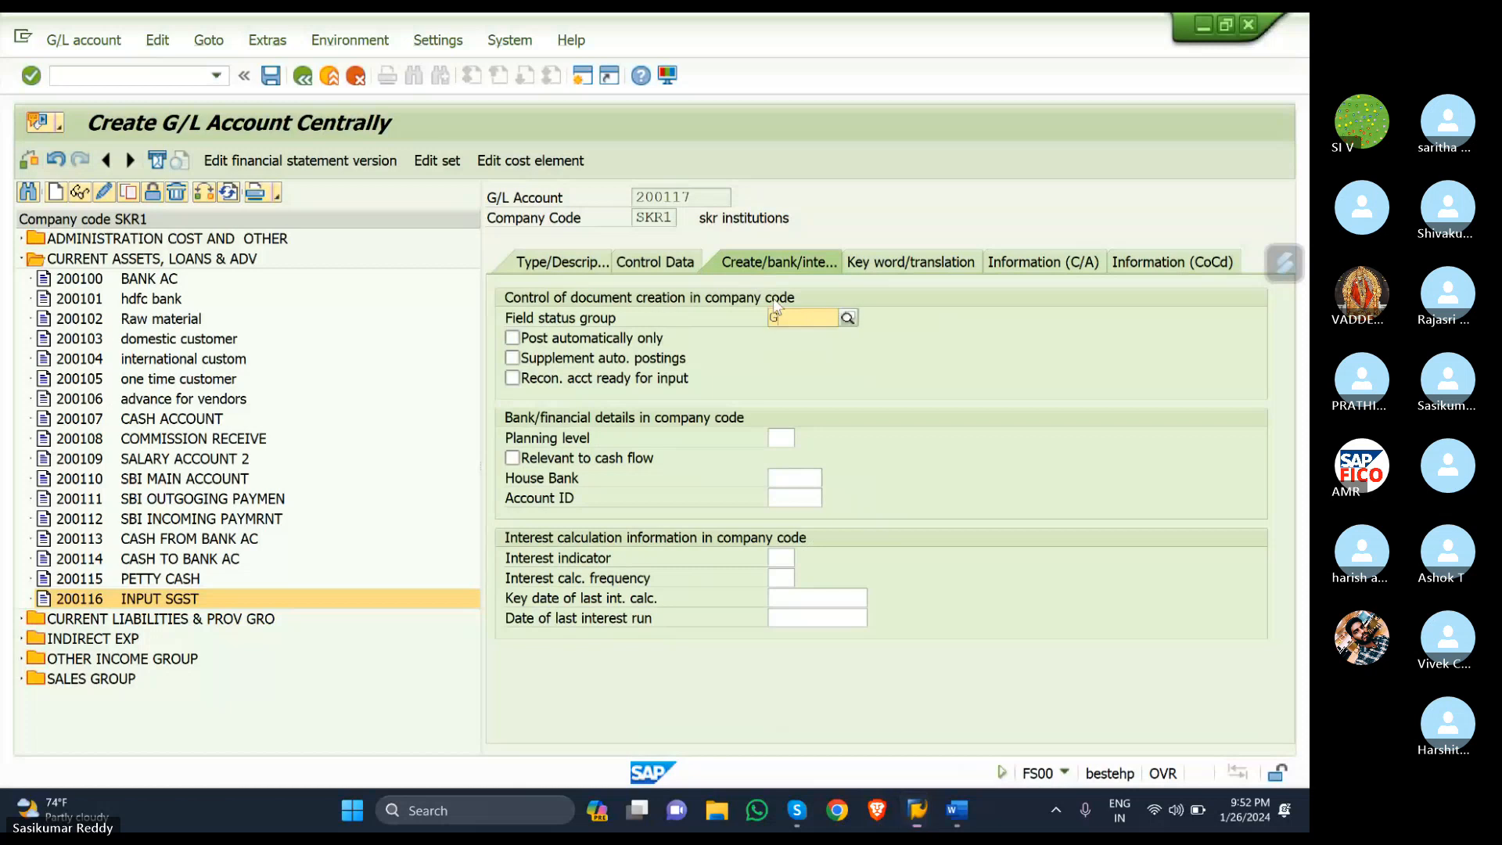
{"action": "type", "text": "G001"}
{"action": "left_click", "coordinate": [812, 357]}
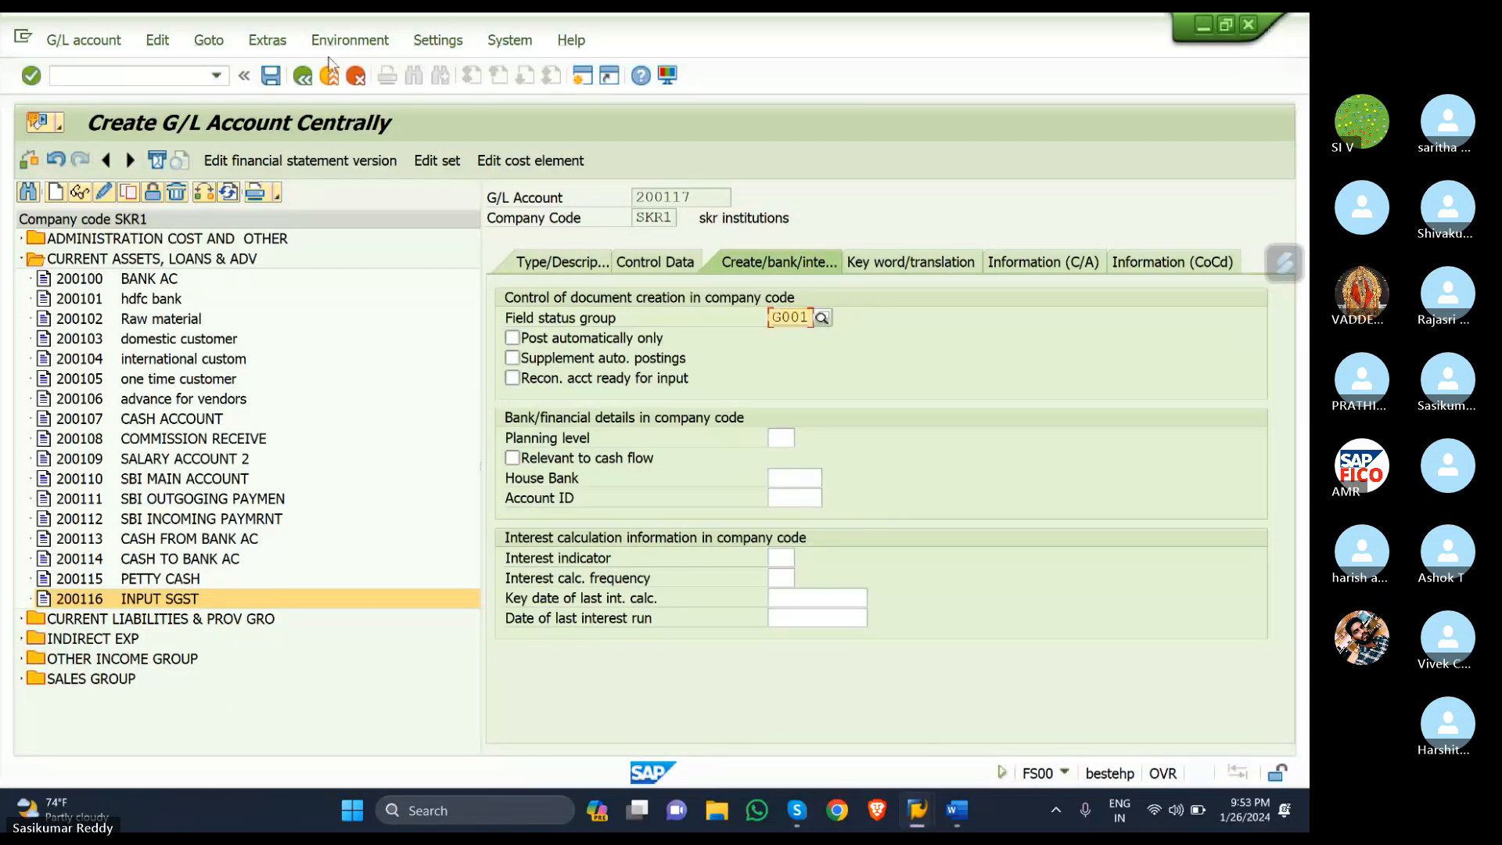
{"action": "left_click", "coordinate": [270, 75]}
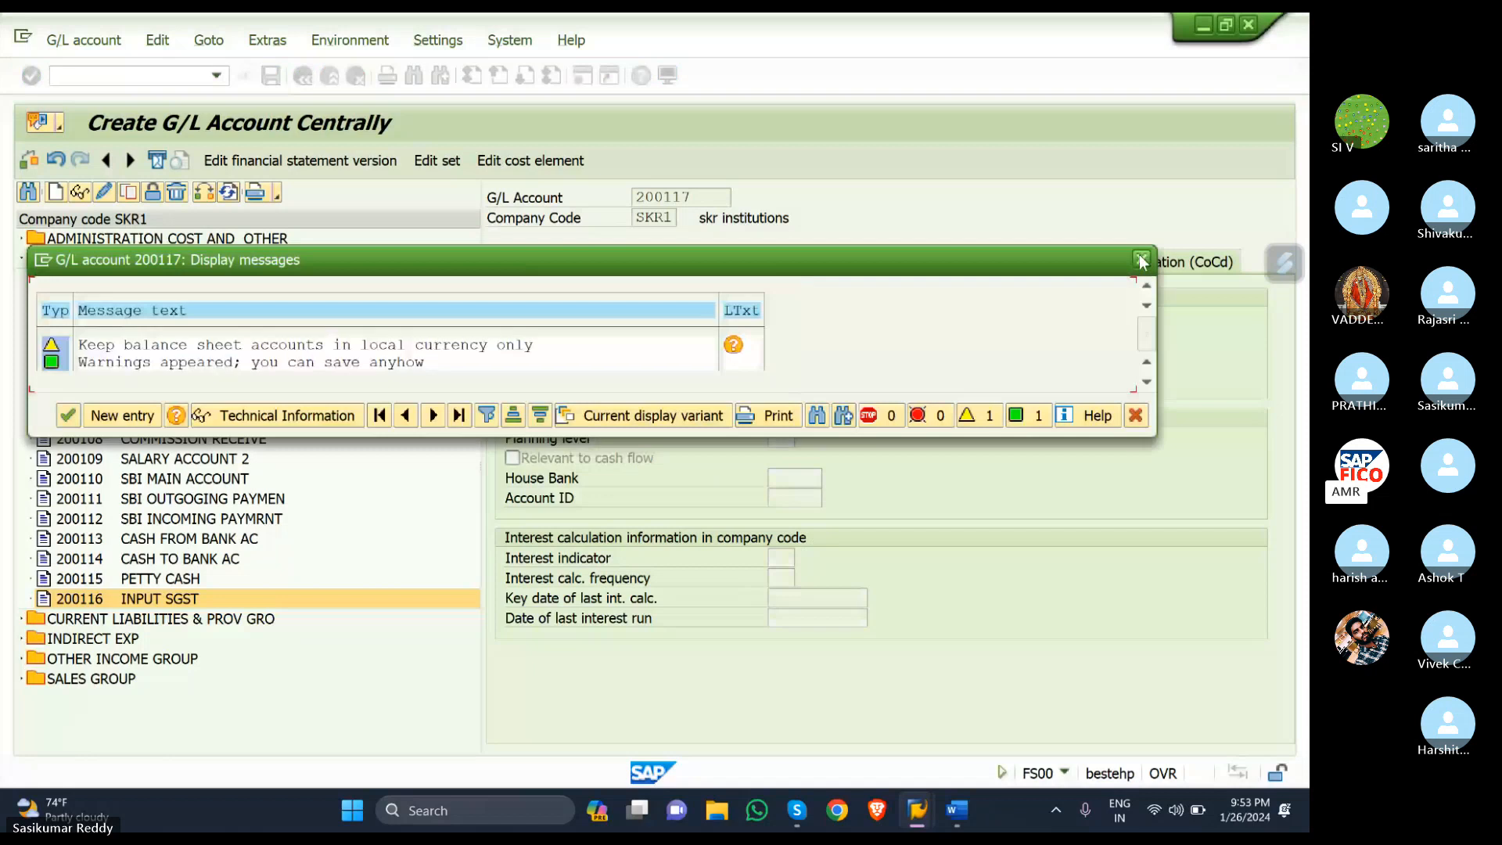
{"action": "key", "text": "Return"}
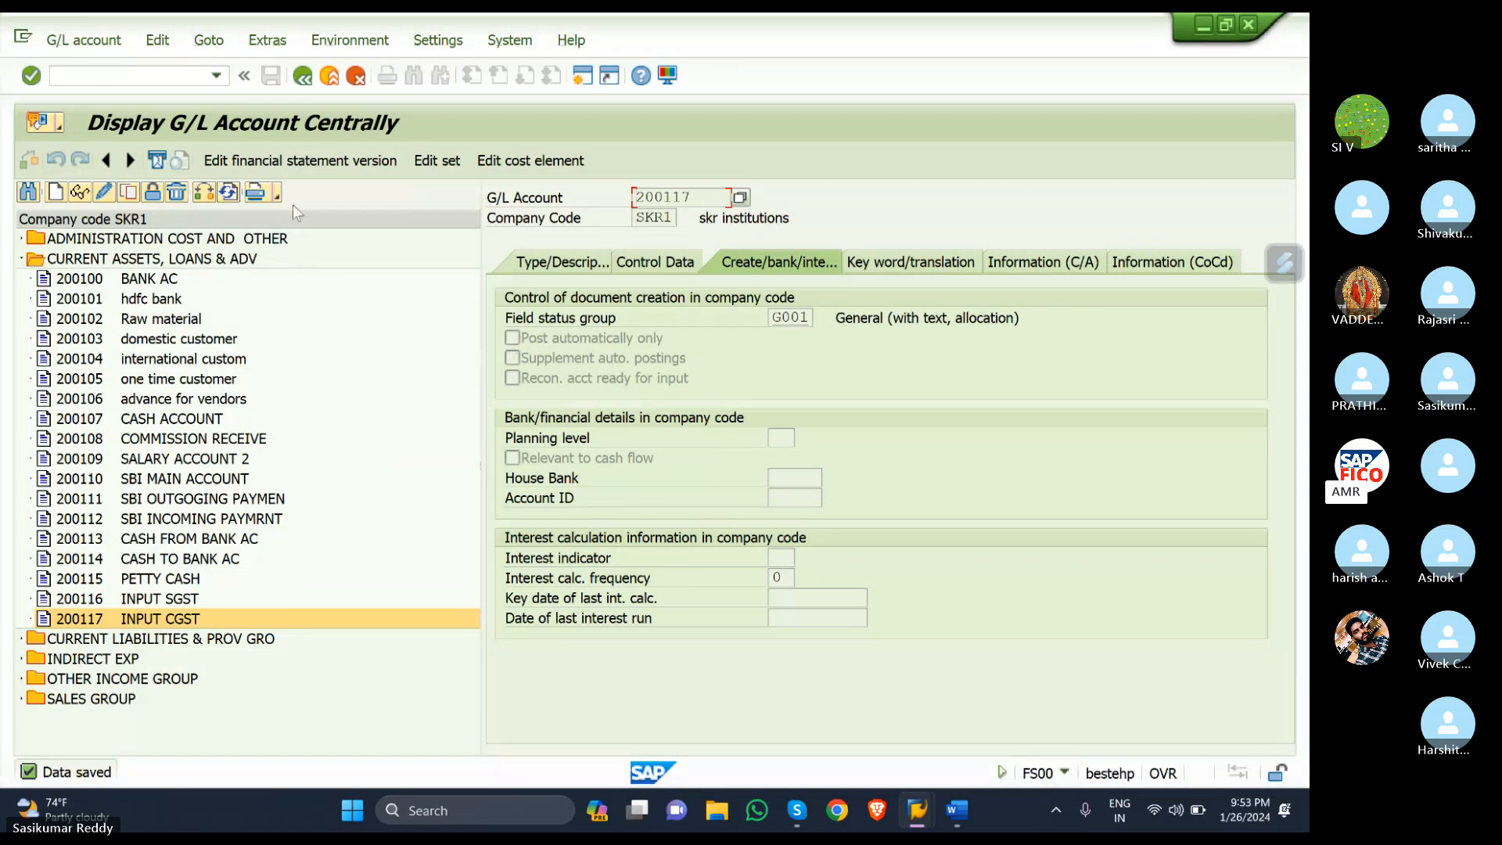
- Switch 200117 to change mode, tick Post automatically only, and save it
{"action": "left_click", "coordinate": [356, 77]}
{"action": "left_click", "coordinate": [105, 192]}
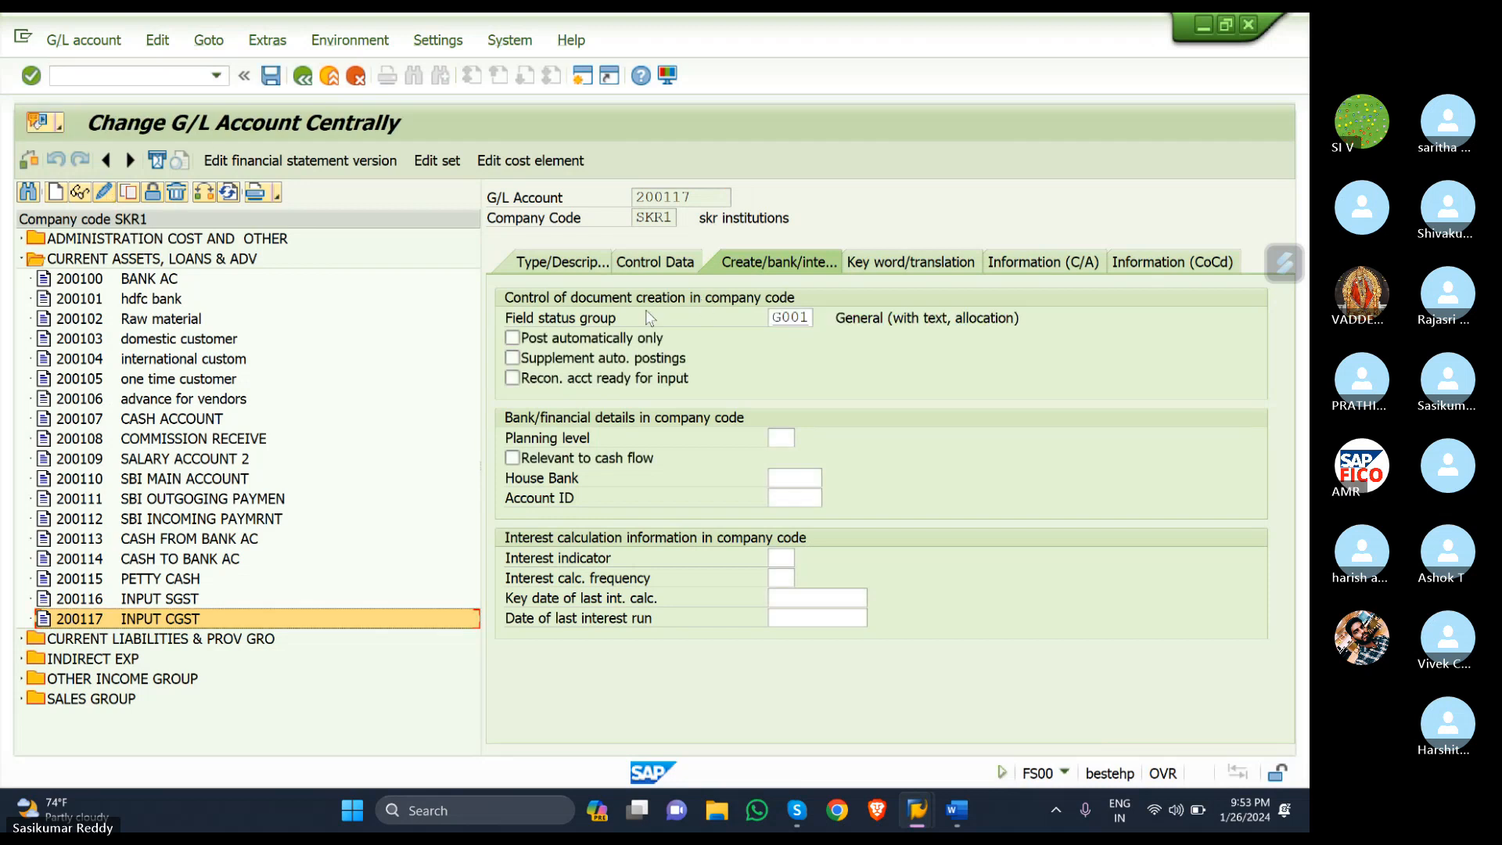
{"action": "left_click", "coordinate": [514, 338]}
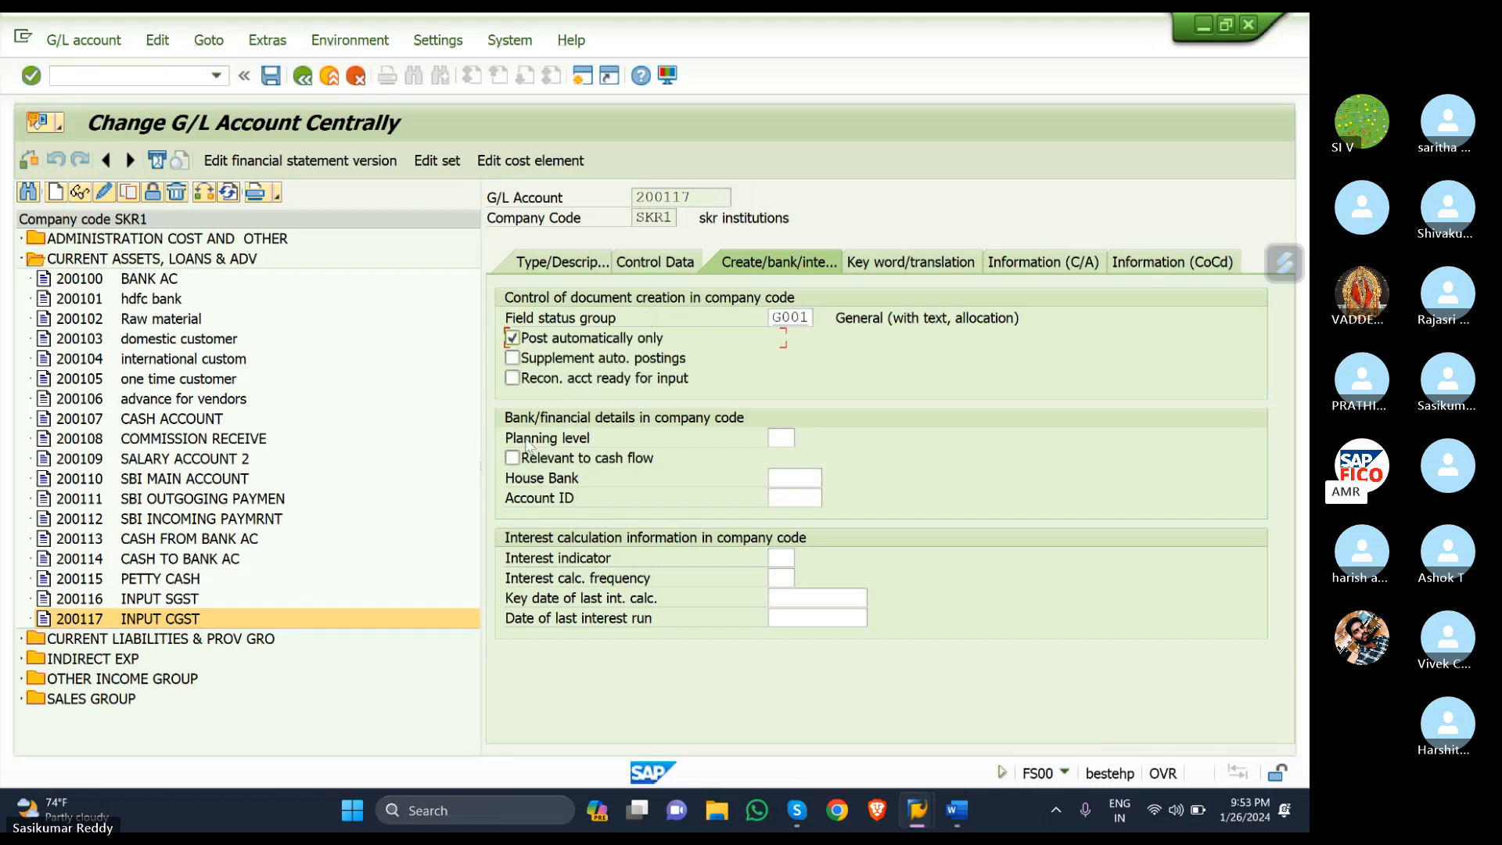
{"action": "left_click", "coordinate": [271, 76]}
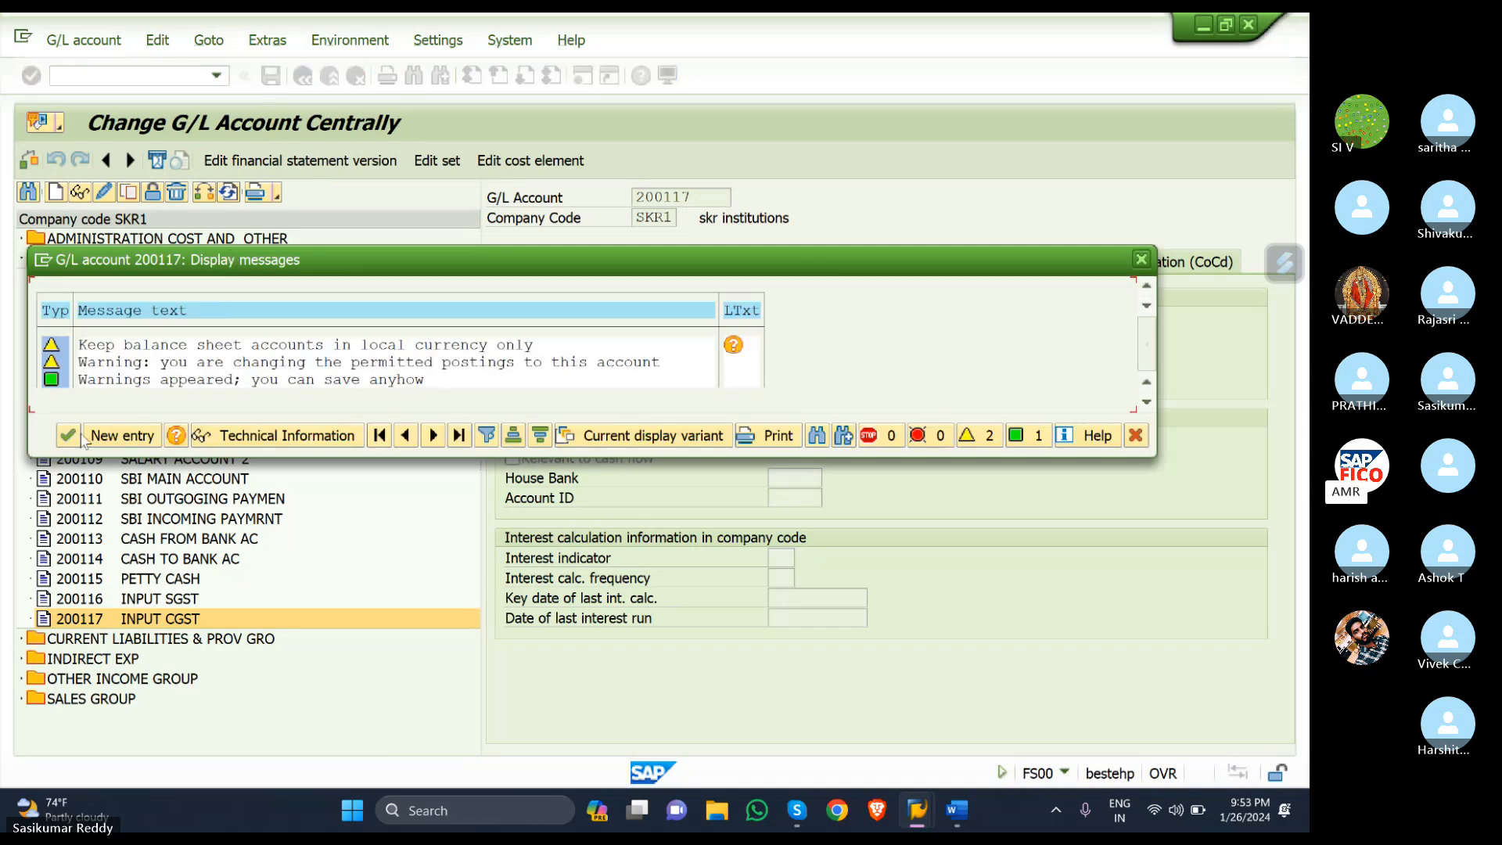
{"action": "left_click", "coordinate": [69, 436]}
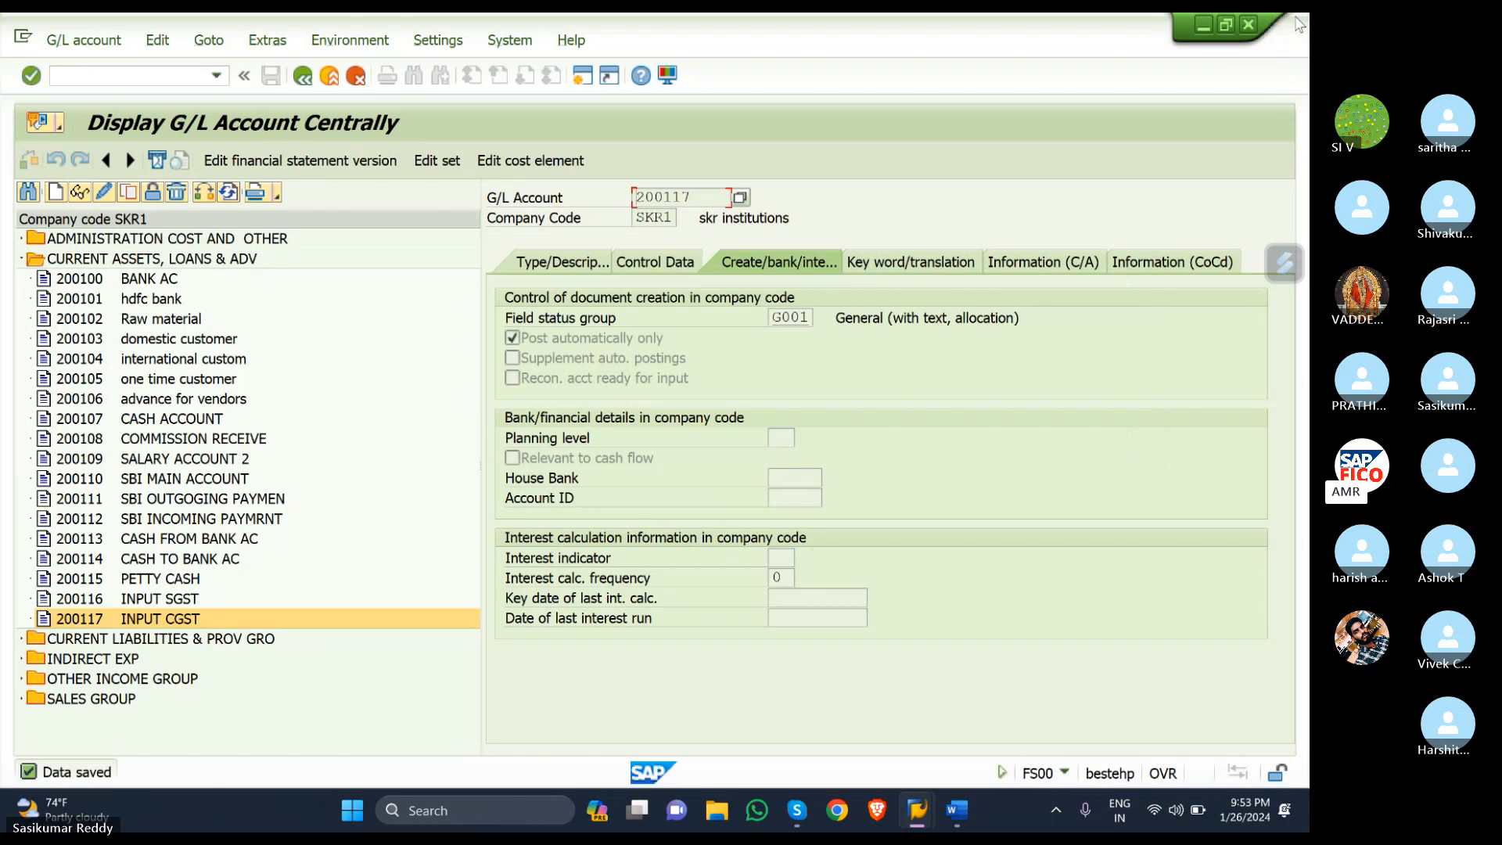
- Start creating a new G/L account numbered 200118
{"action": "left_click", "coordinate": [55, 192]}
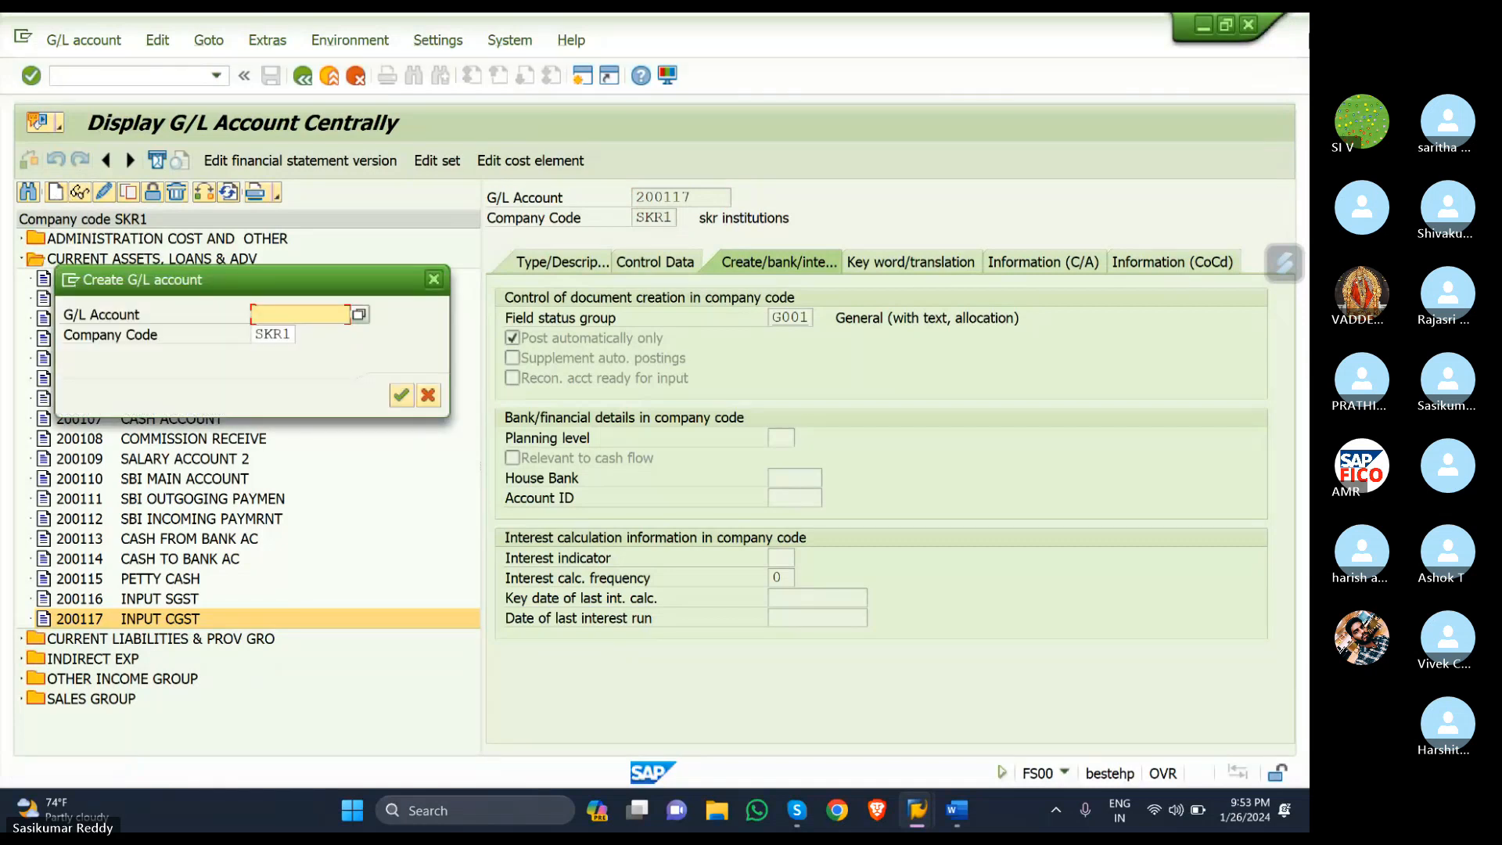
{"action": "type", "text": "200"}
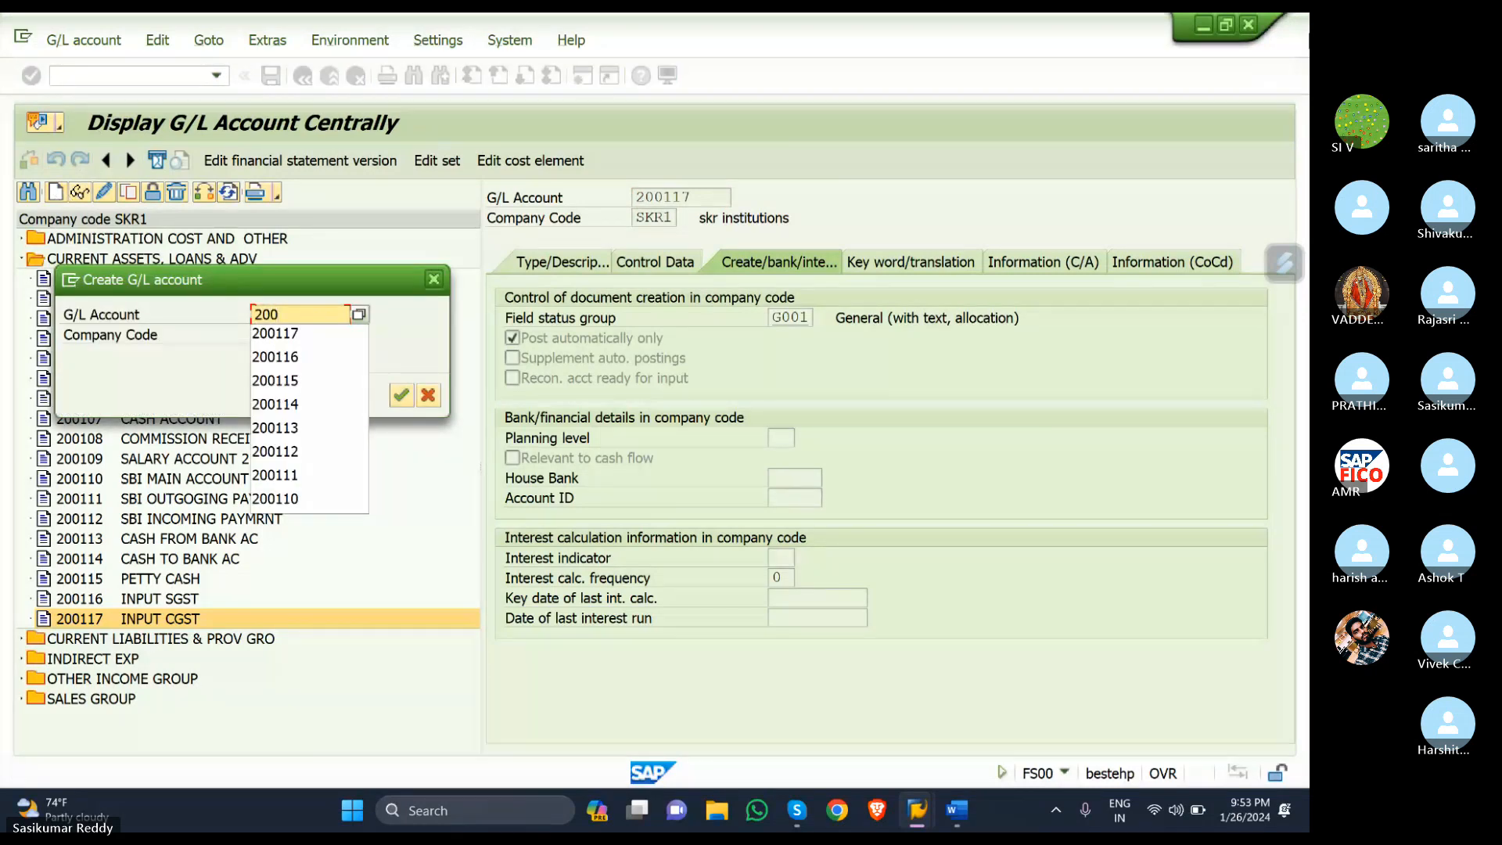
{"action": "type", "text": "118"}
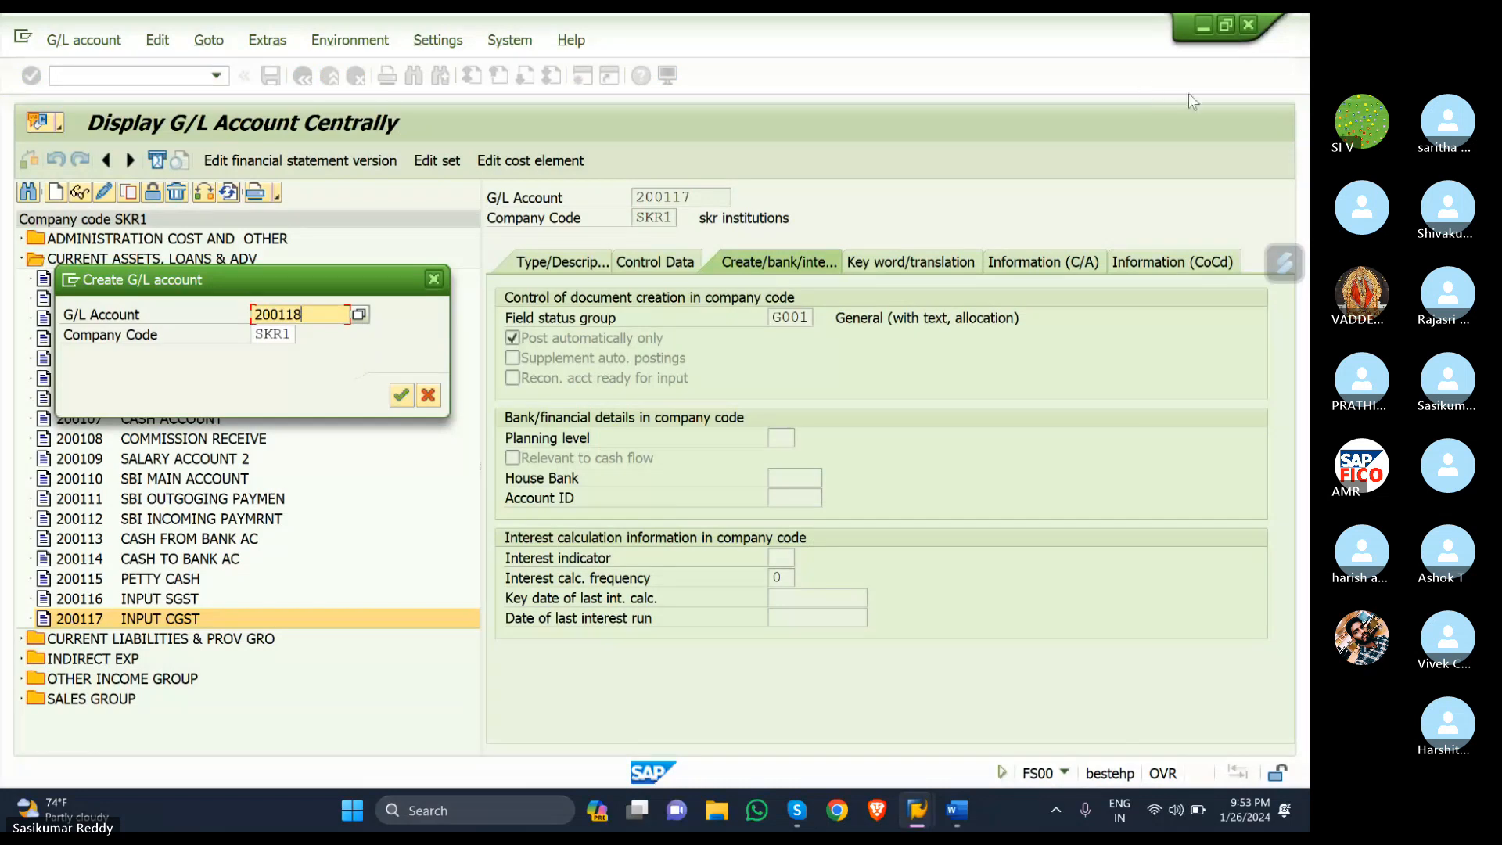
{"action": "left_click", "coordinate": [403, 395]}
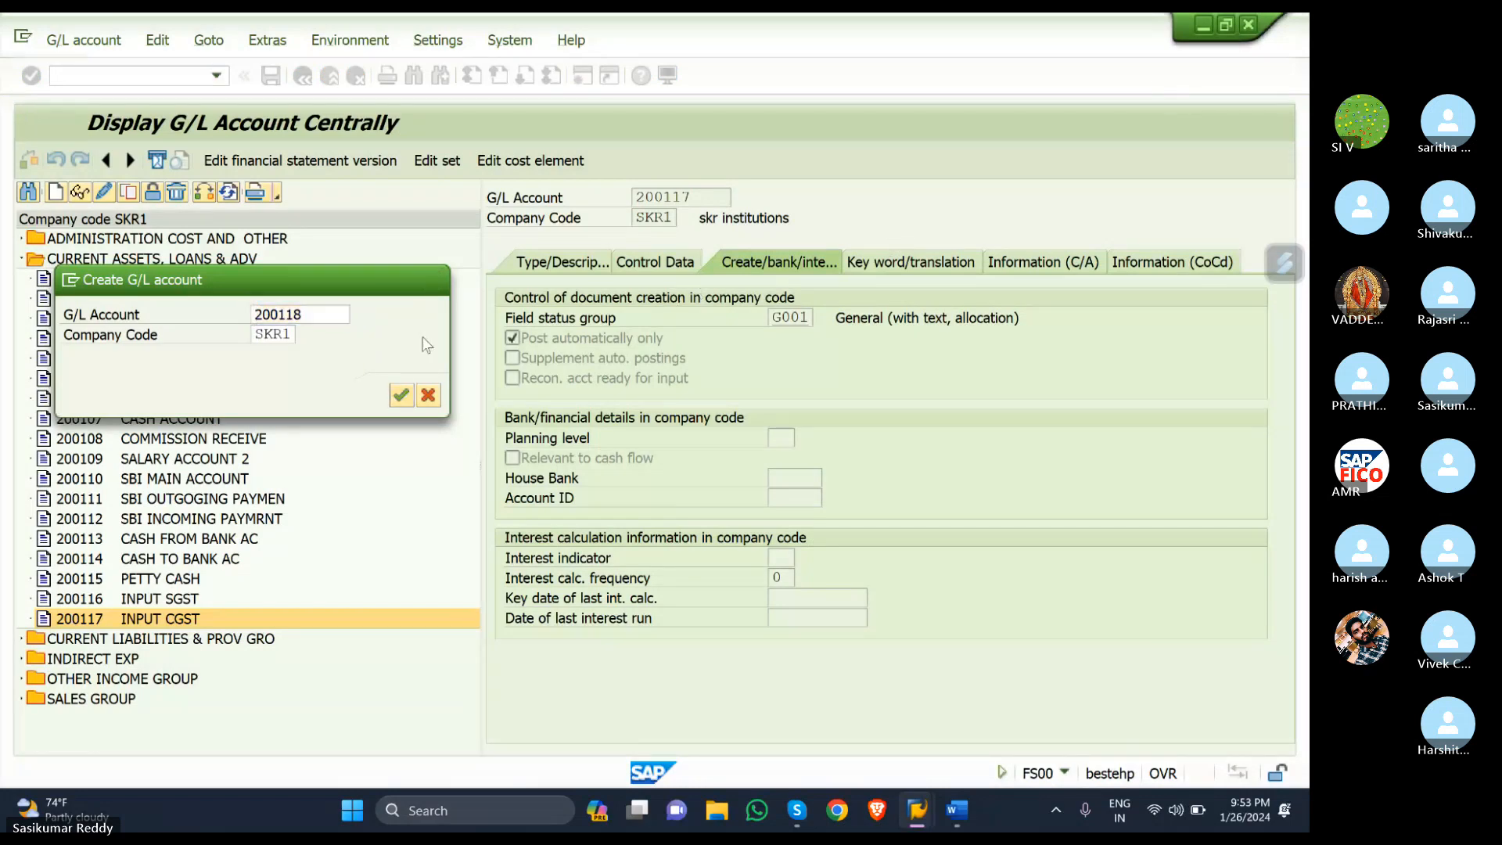
- Make 200118 a CURRENT ASSETS, LOANS & ADV balance sheet account with texts 'INPUT IGST' / 'INPUT IGST ACCOUNT'
{"action": "left_click", "coordinate": [564, 265]}
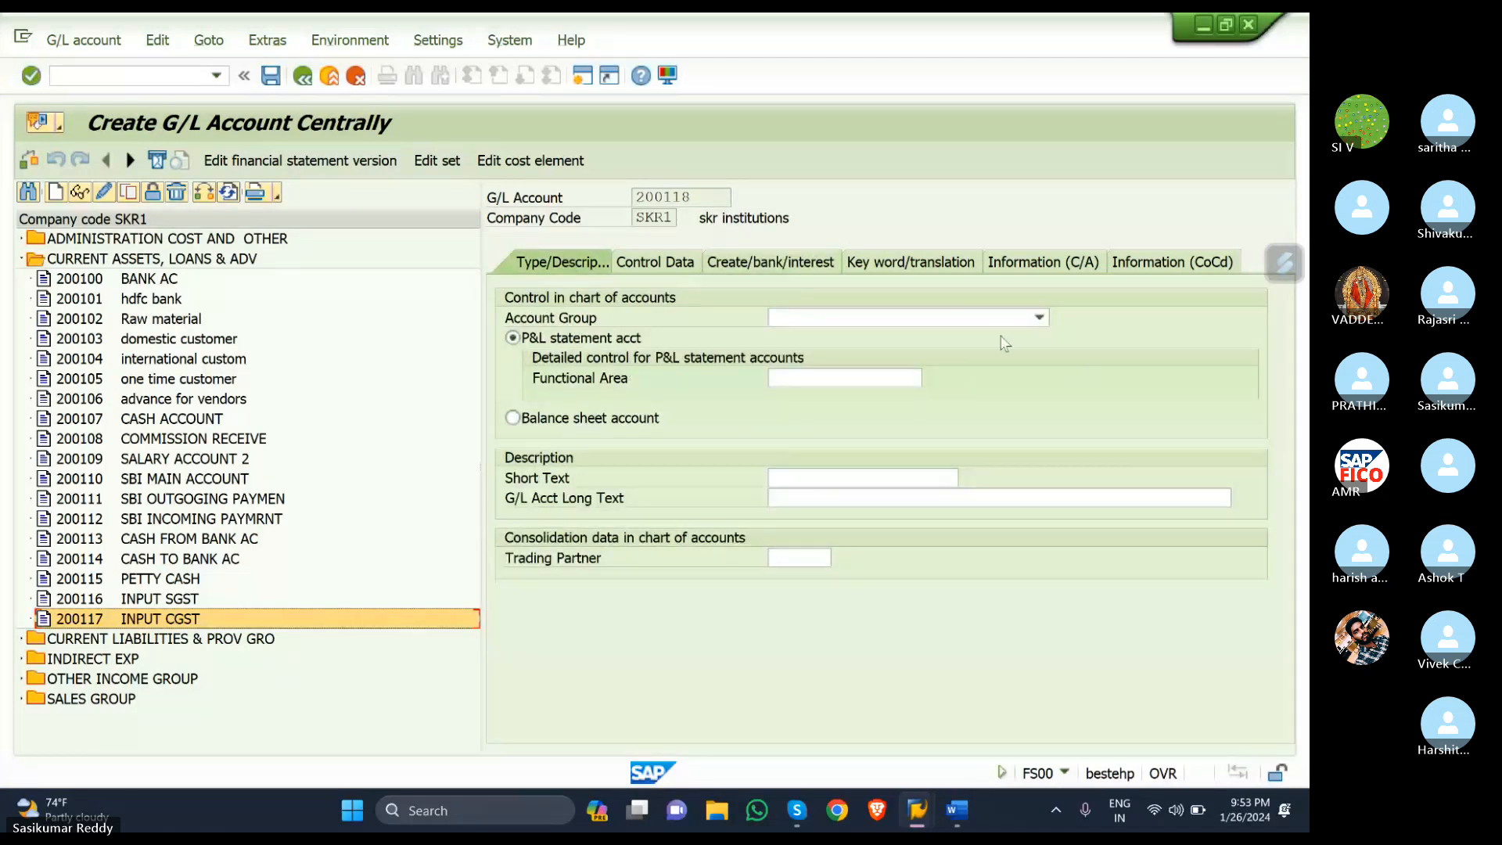
{"action": "left_click", "coordinate": [1039, 317]}
{"action": "left_click", "coordinate": [868, 377]}
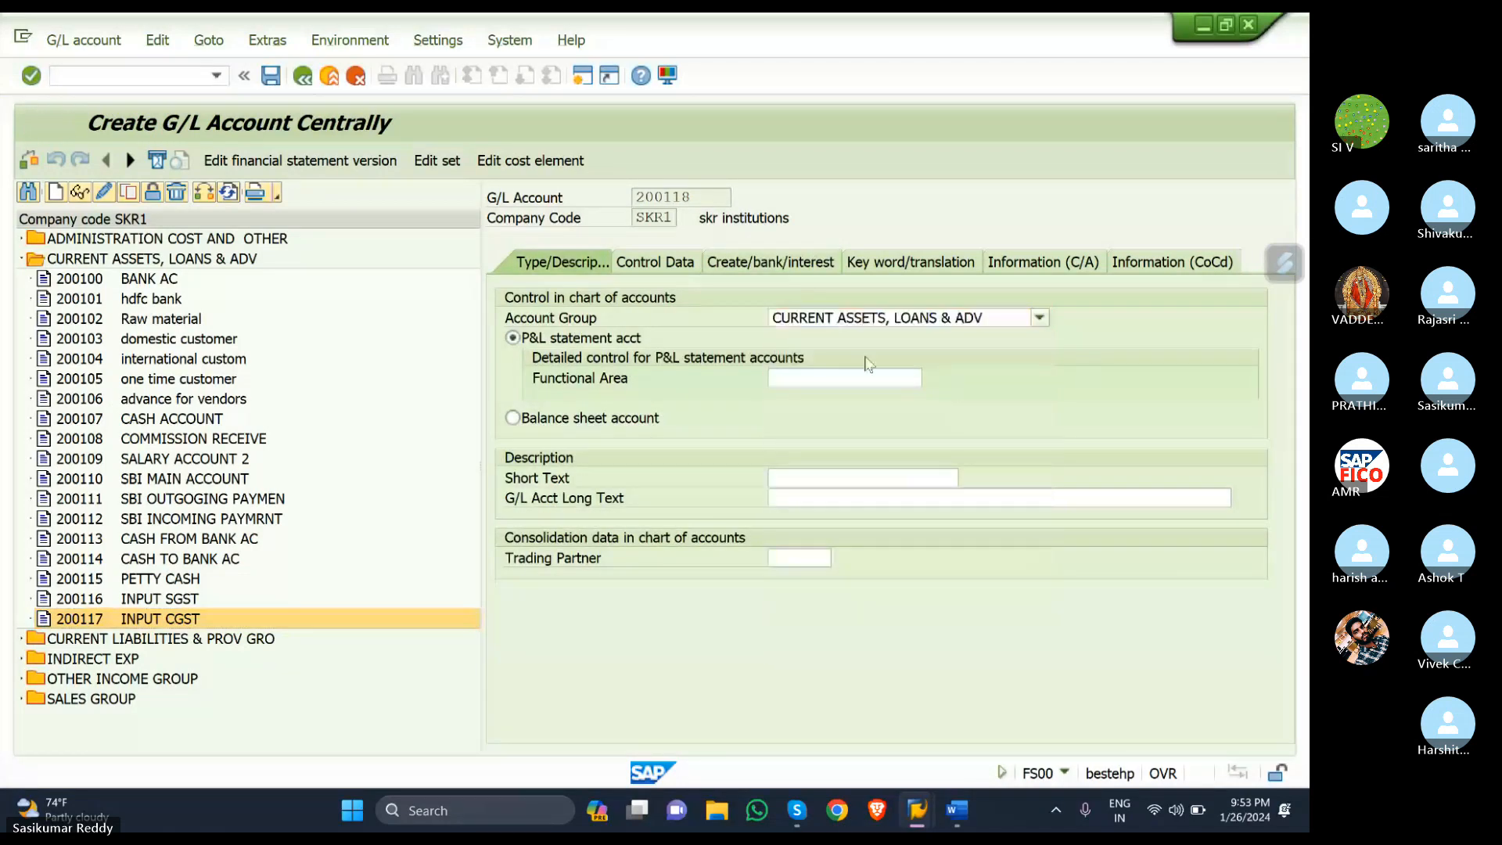
{"action": "left_click", "coordinate": [513, 418]}
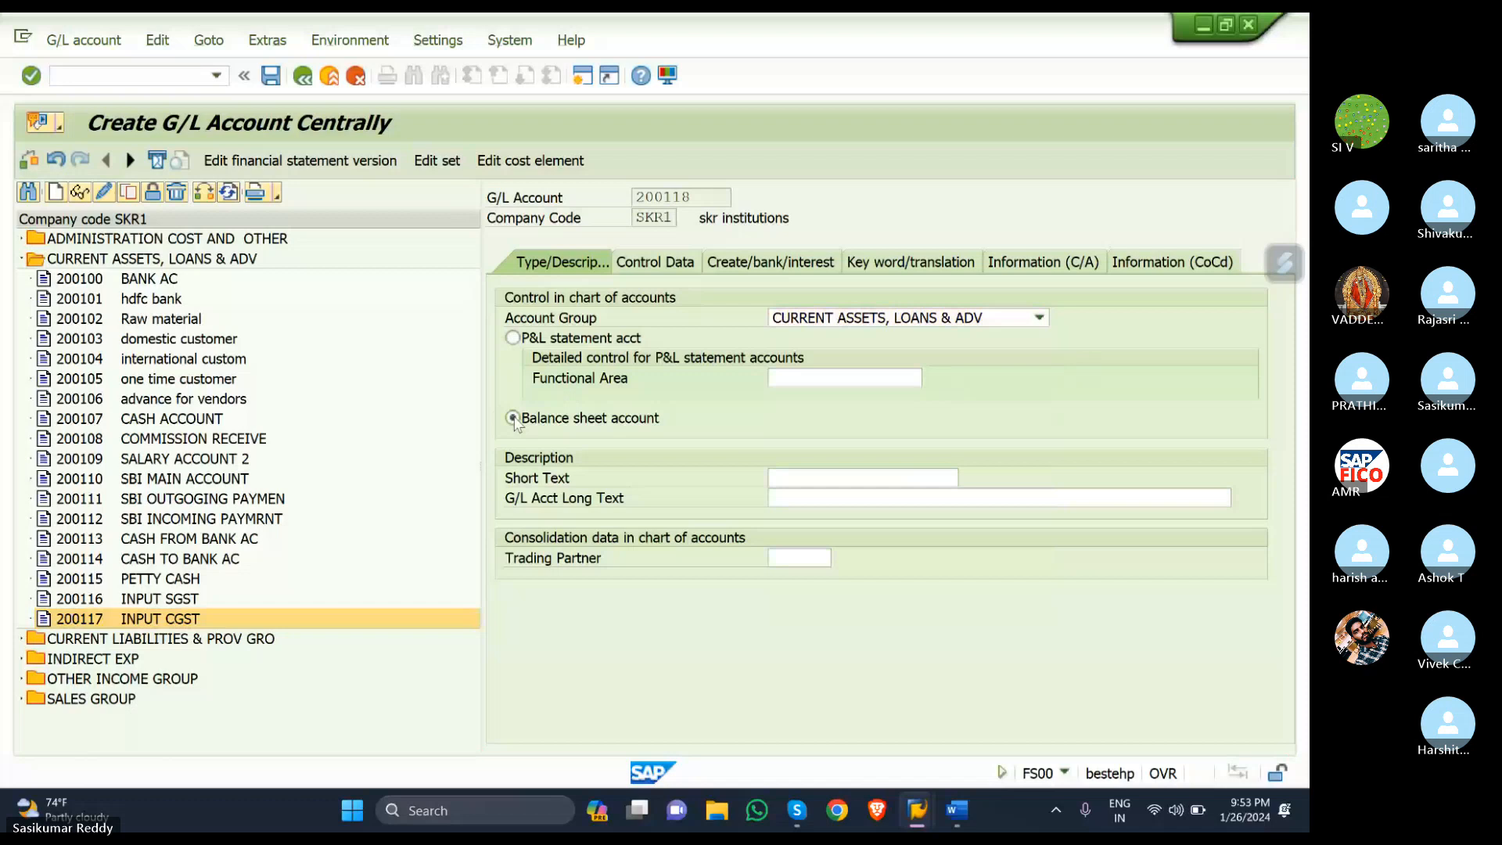
{"action": "left_click", "coordinate": [851, 476]}
{"action": "type", "text": "IN"}
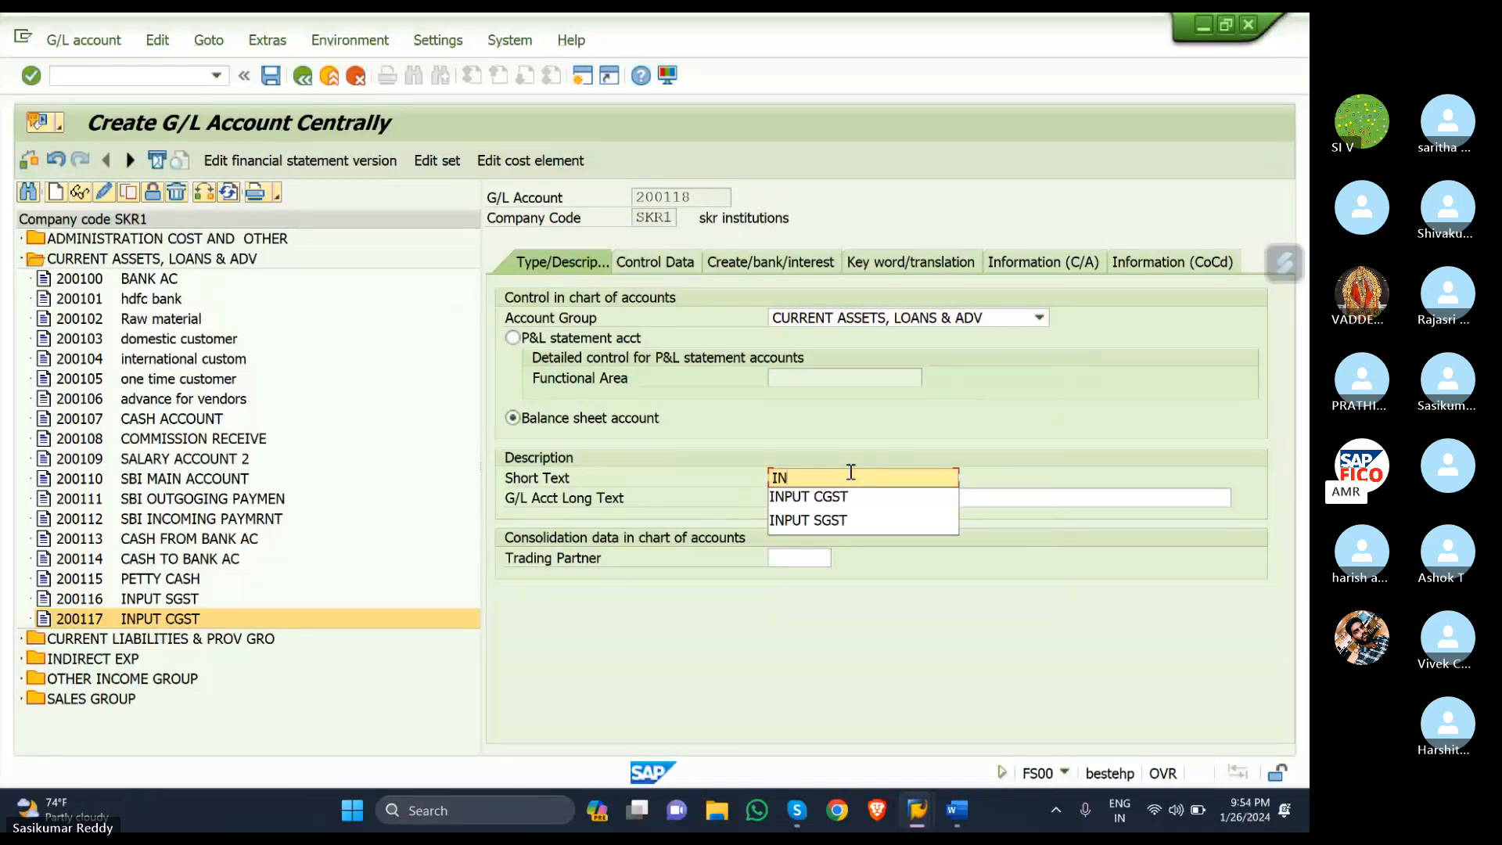
{"action": "type", "text": "PUT I"}
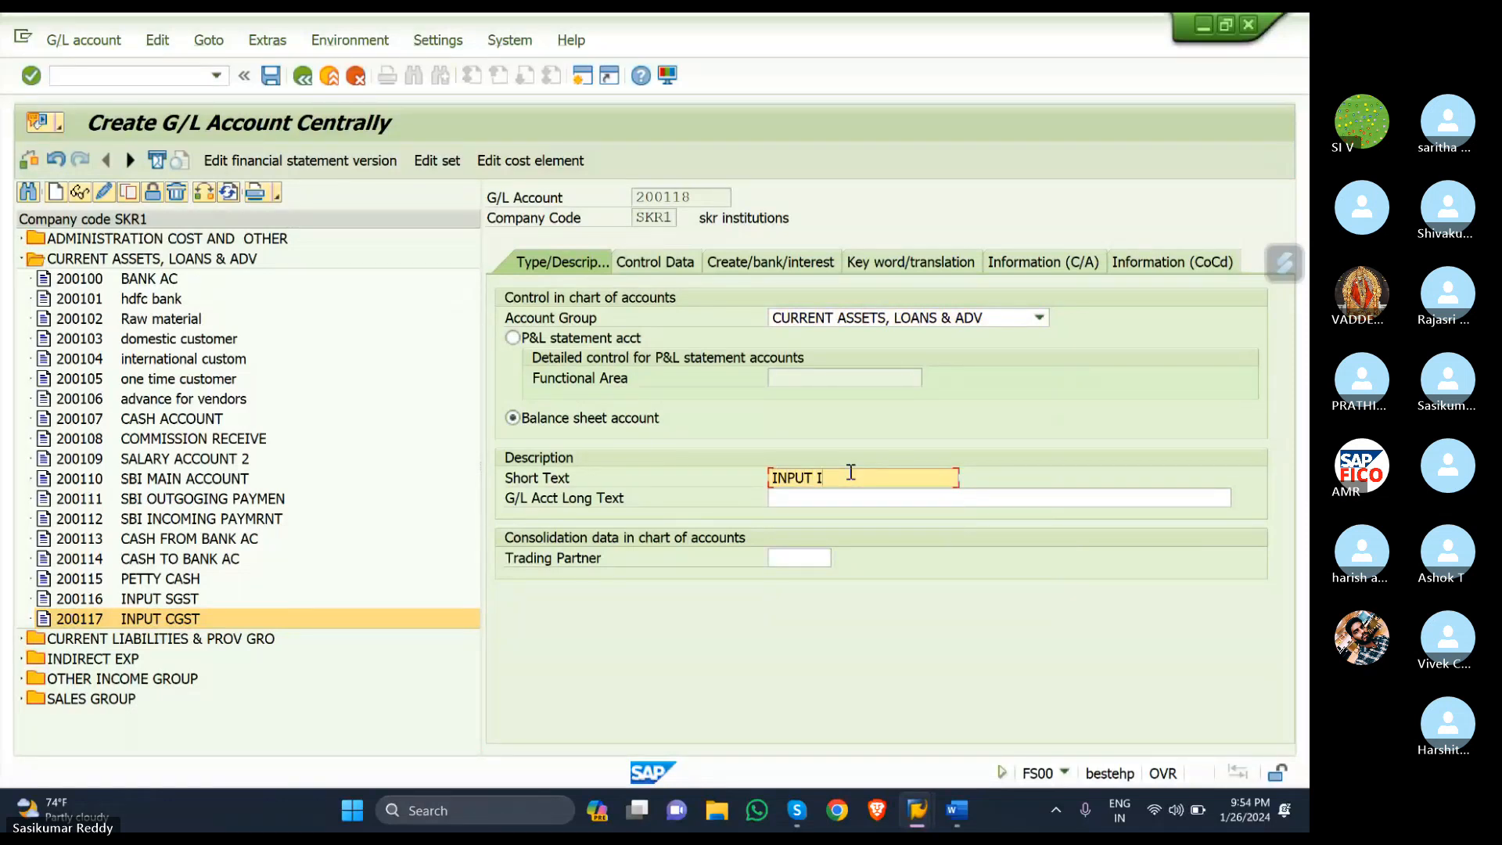
{"action": "type", "text": "GST"}
{"action": "left_click", "coordinate": [855, 503]}
{"action": "type", "text": "INPU"}
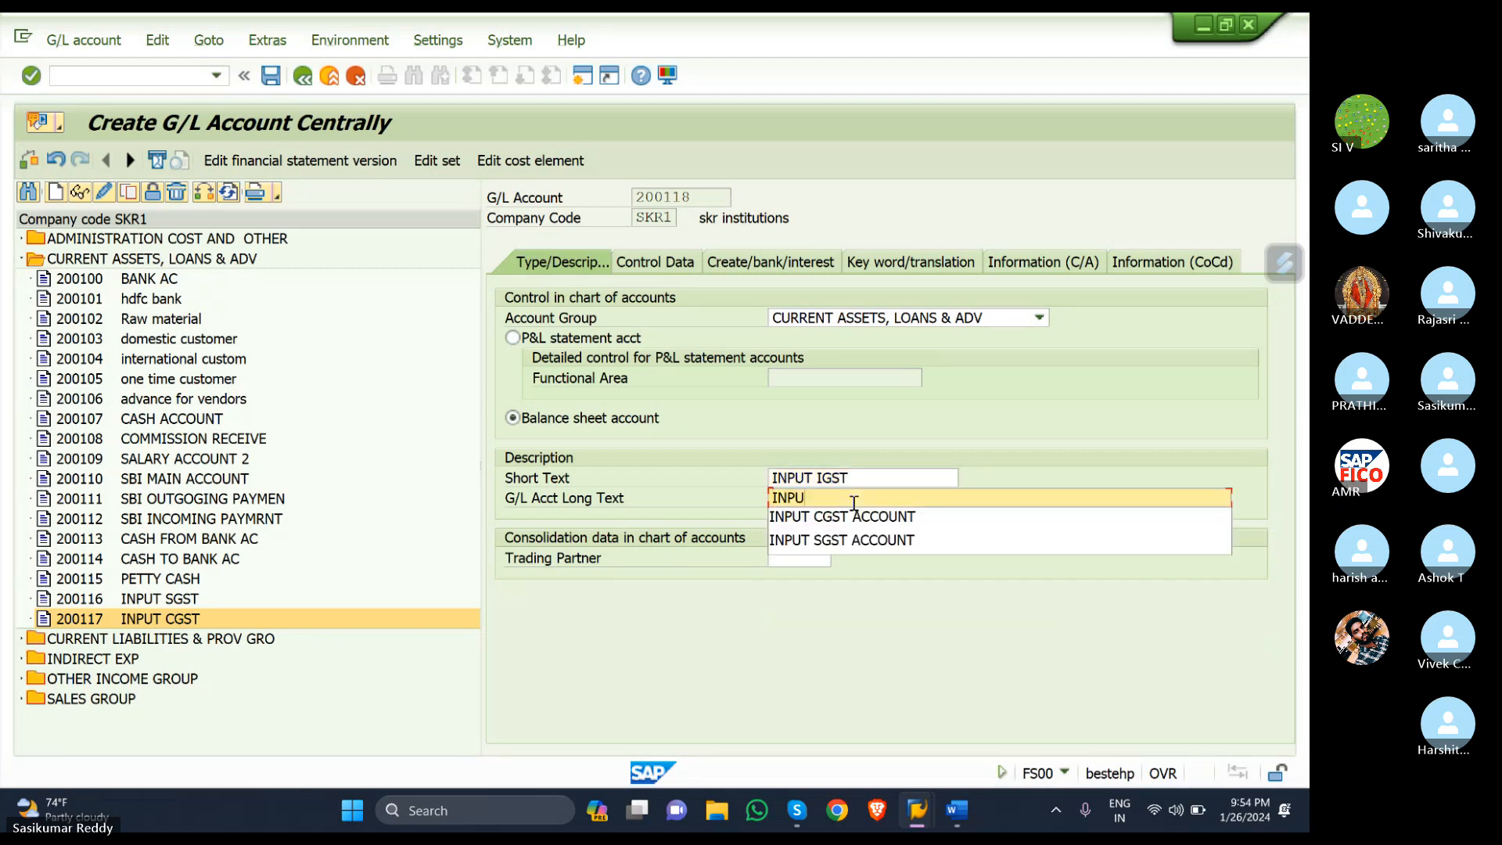
{"action": "type", "text": "T IGST"}
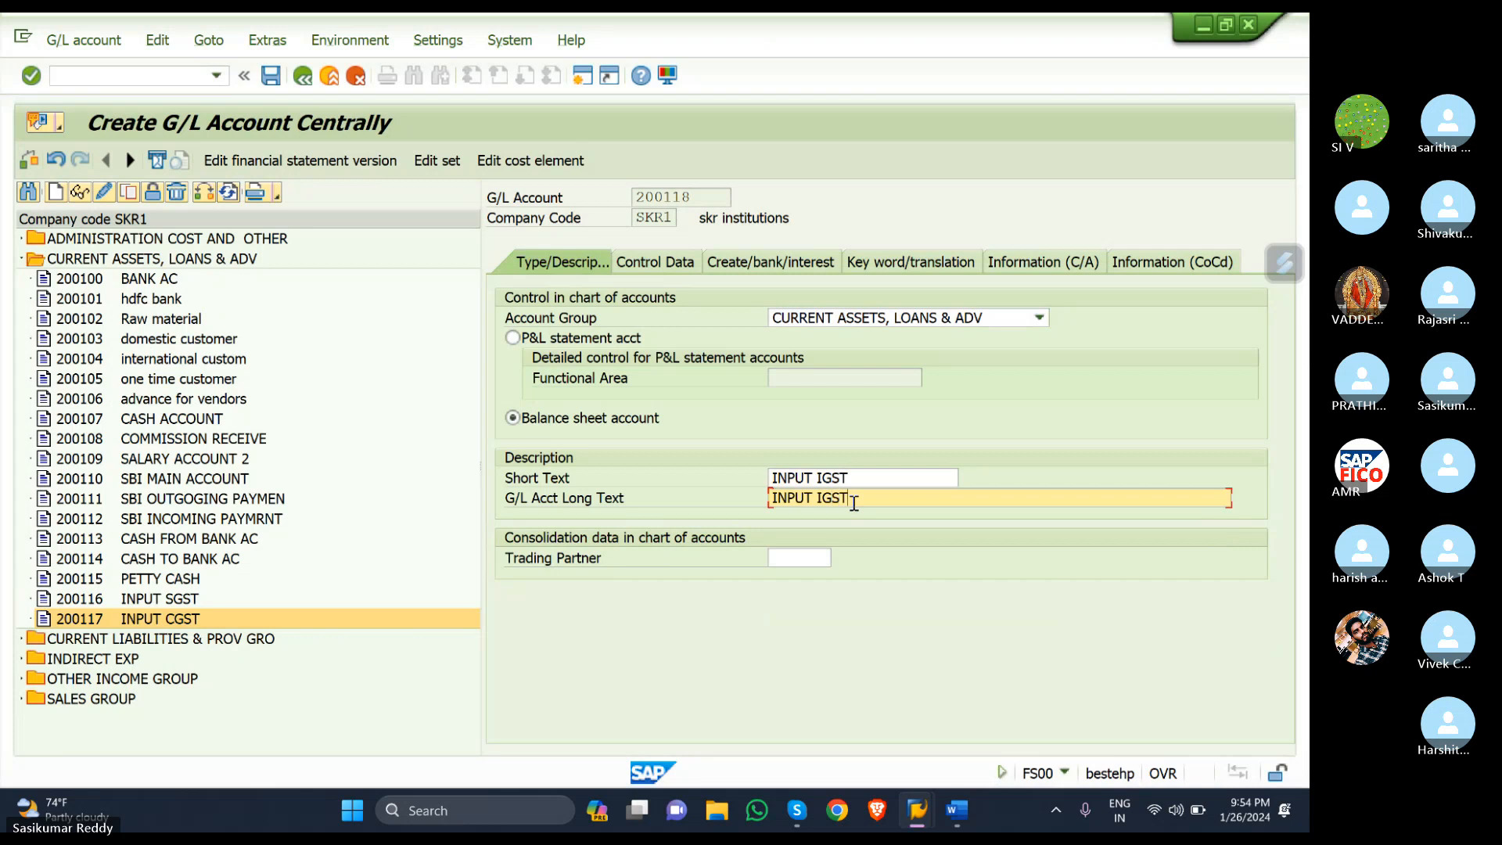
{"action": "type", "text": " ACCOUNT"}
{"action": "key", "text": "Return"}
- Pick tax category S2 (IGST-SKR), enable line item display, and choose sort key 001 (Posting date)
{"action": "left_click", "coordinate": [655, 261]}
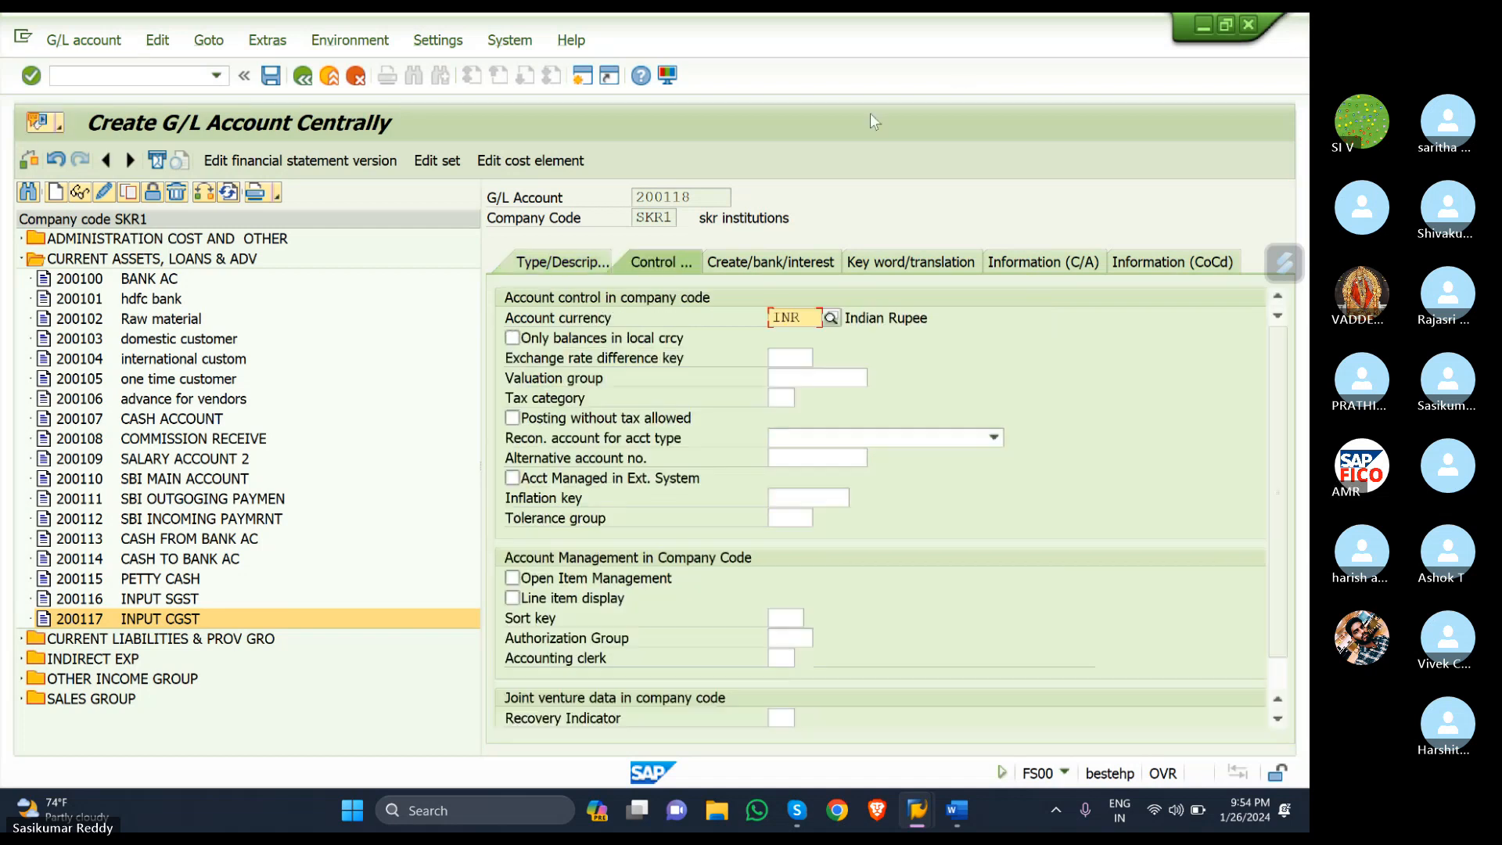
{"action": "left_click", "coordinate": [783, 398]}
{"action": "left_click", "coordinate": [804, 407]}
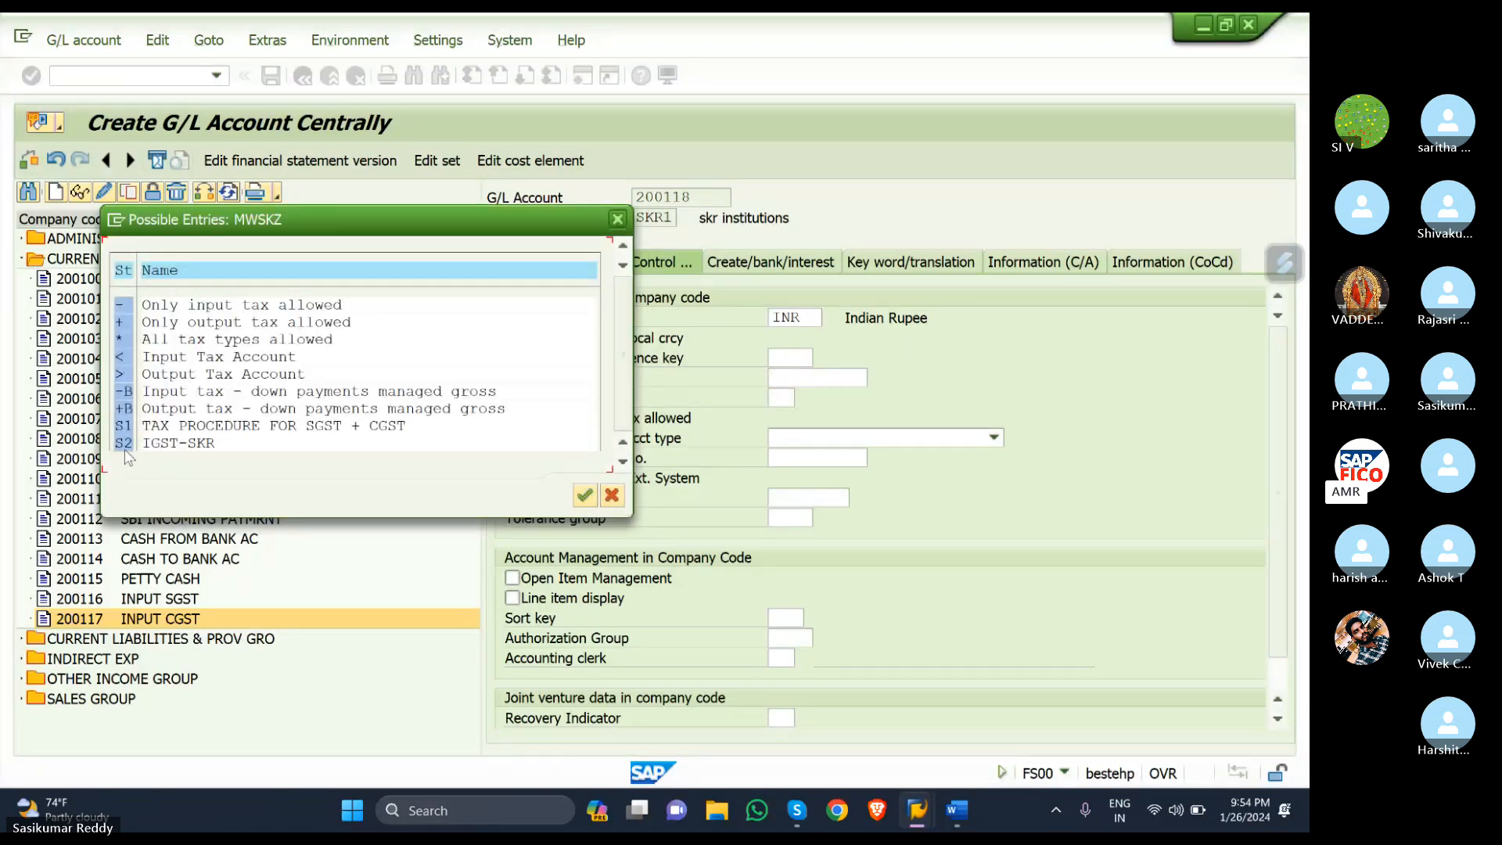
{"action": "left_click", "coordinate": [125, 444]}
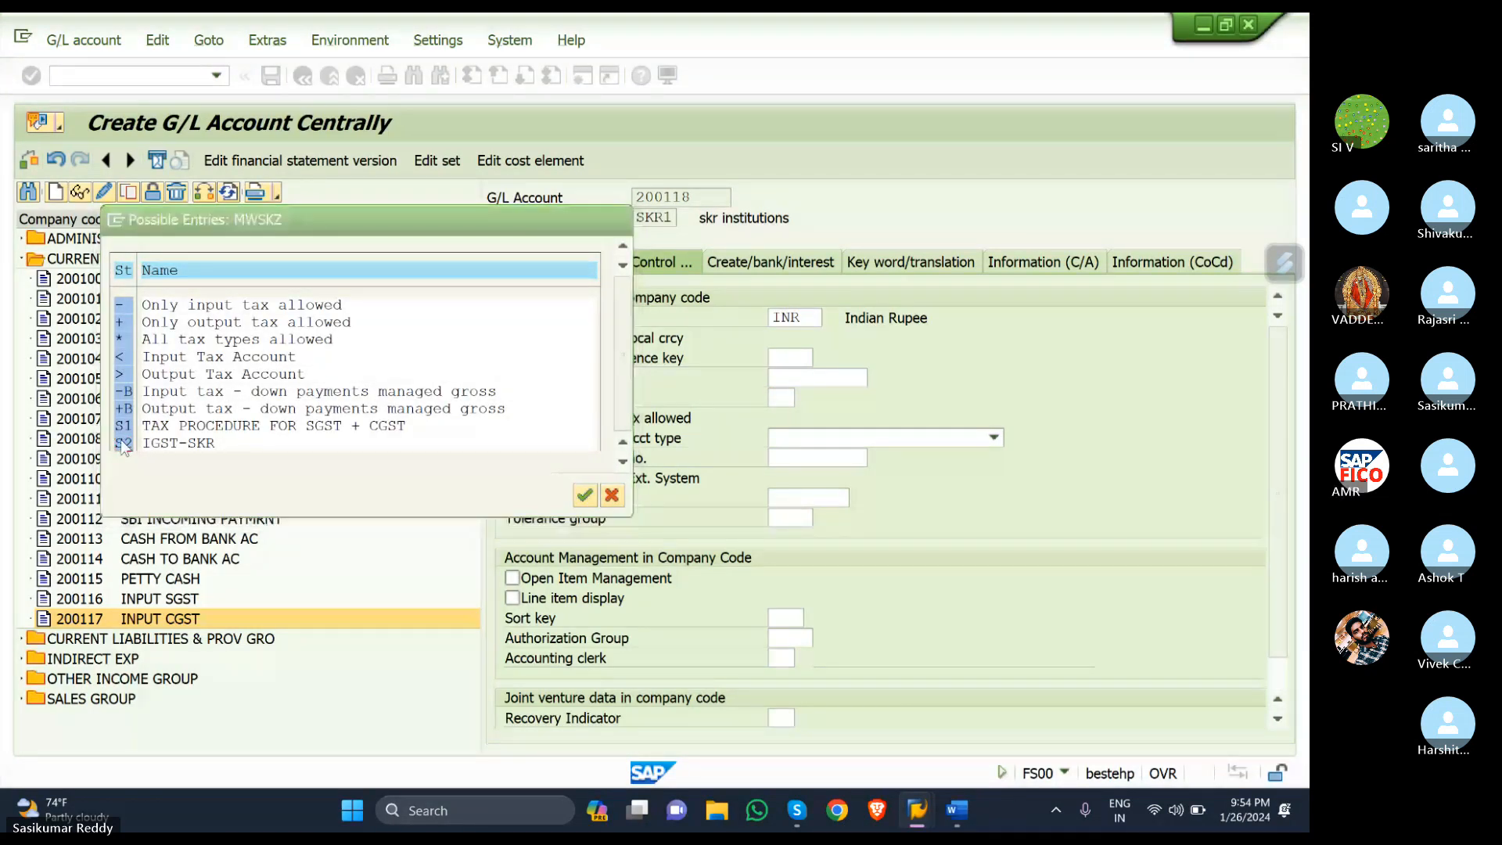
{"action": "double_click", "coordinate": [123, 445]}
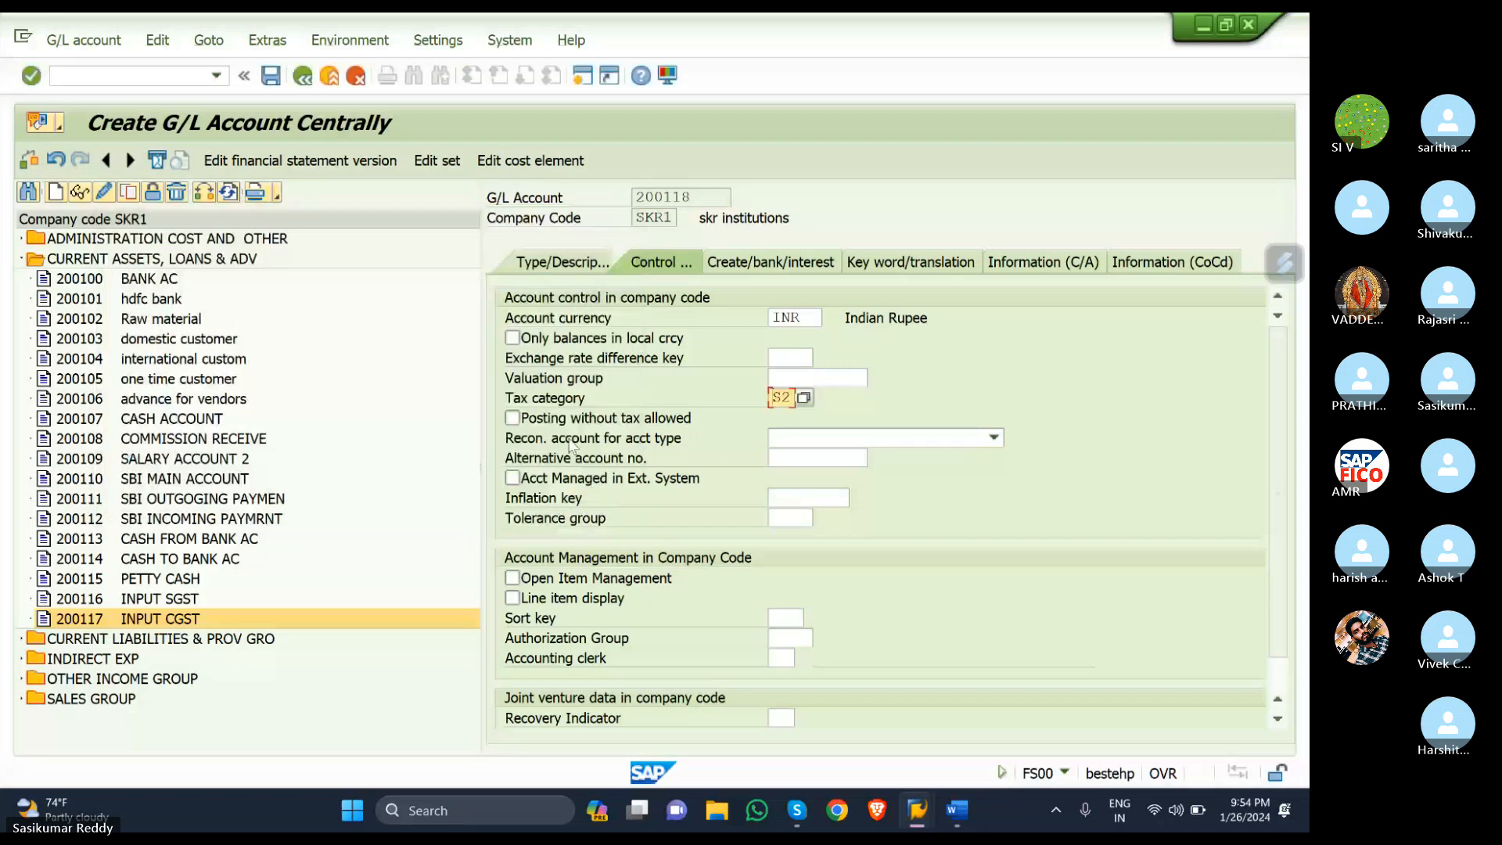
{"action": "left_click", "coordinate": [512, 598]}
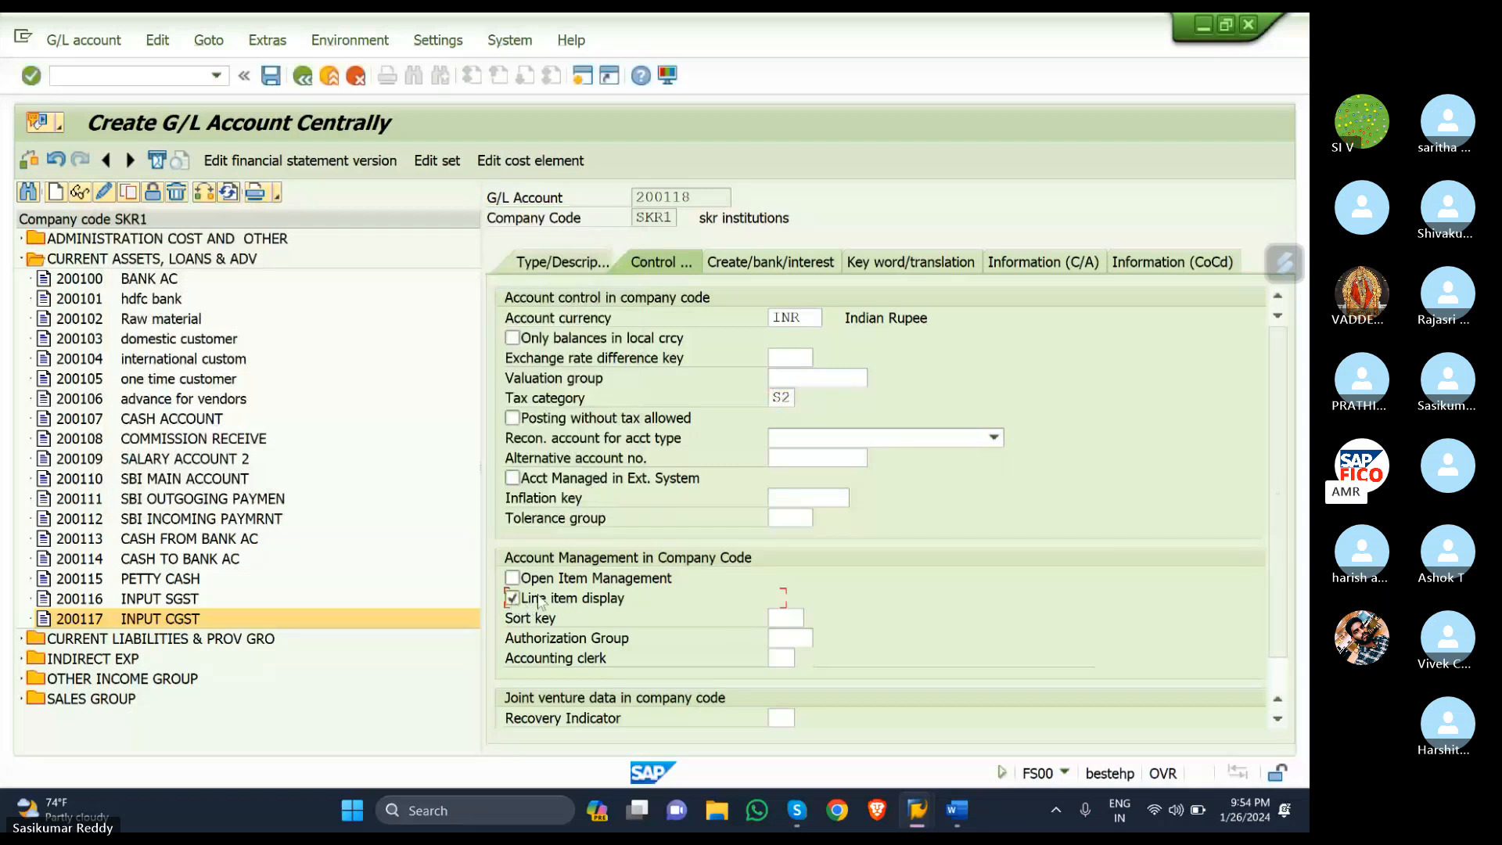
{"action": "left_click", "coordinate": [777, 618]}
{"action": "type", "text": "001"}
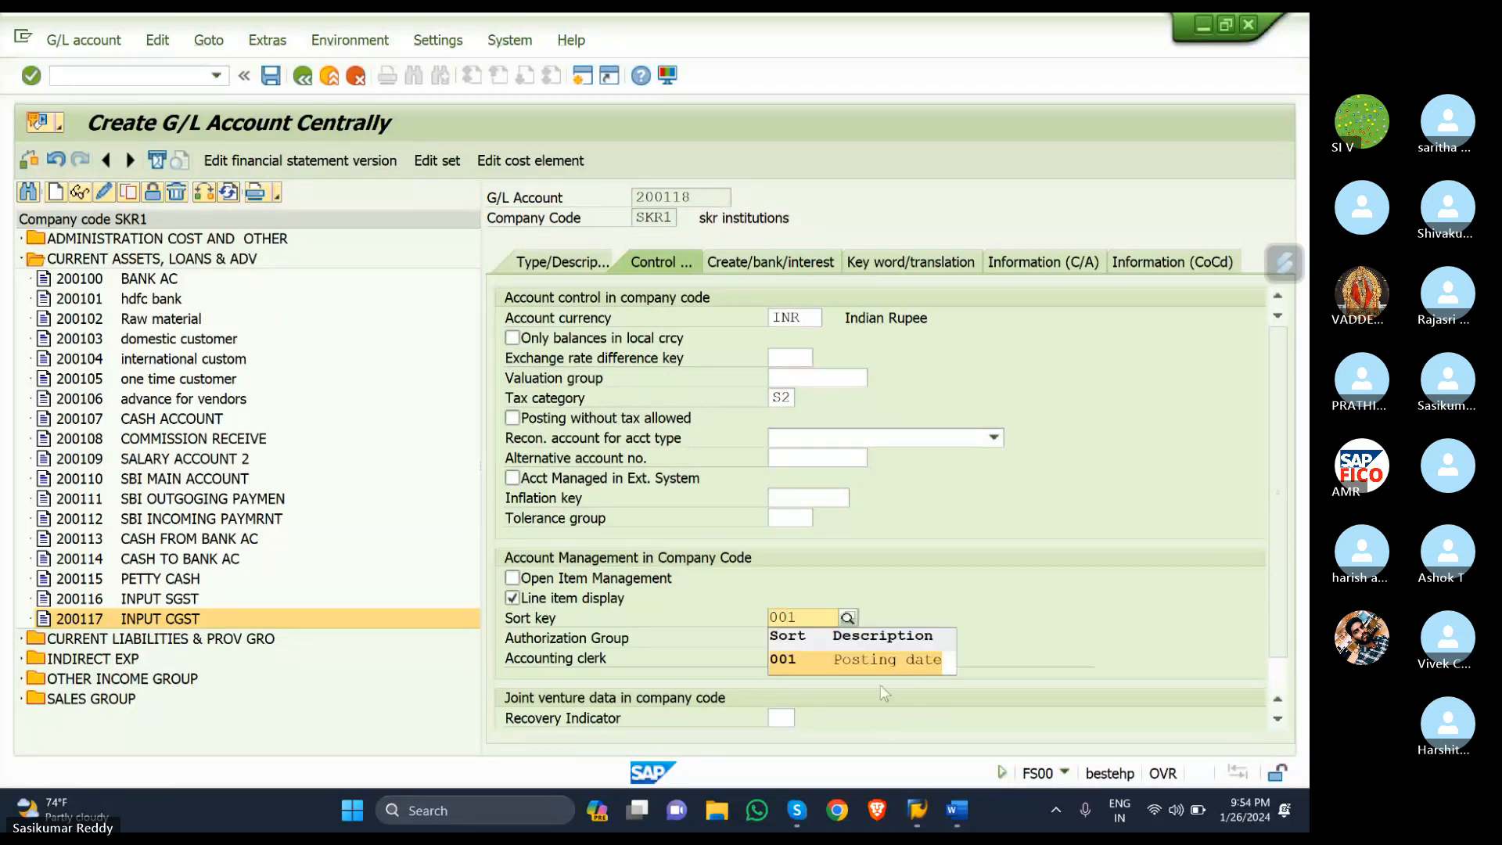
{"action": "left_click", "coordinate": [884, 659]}
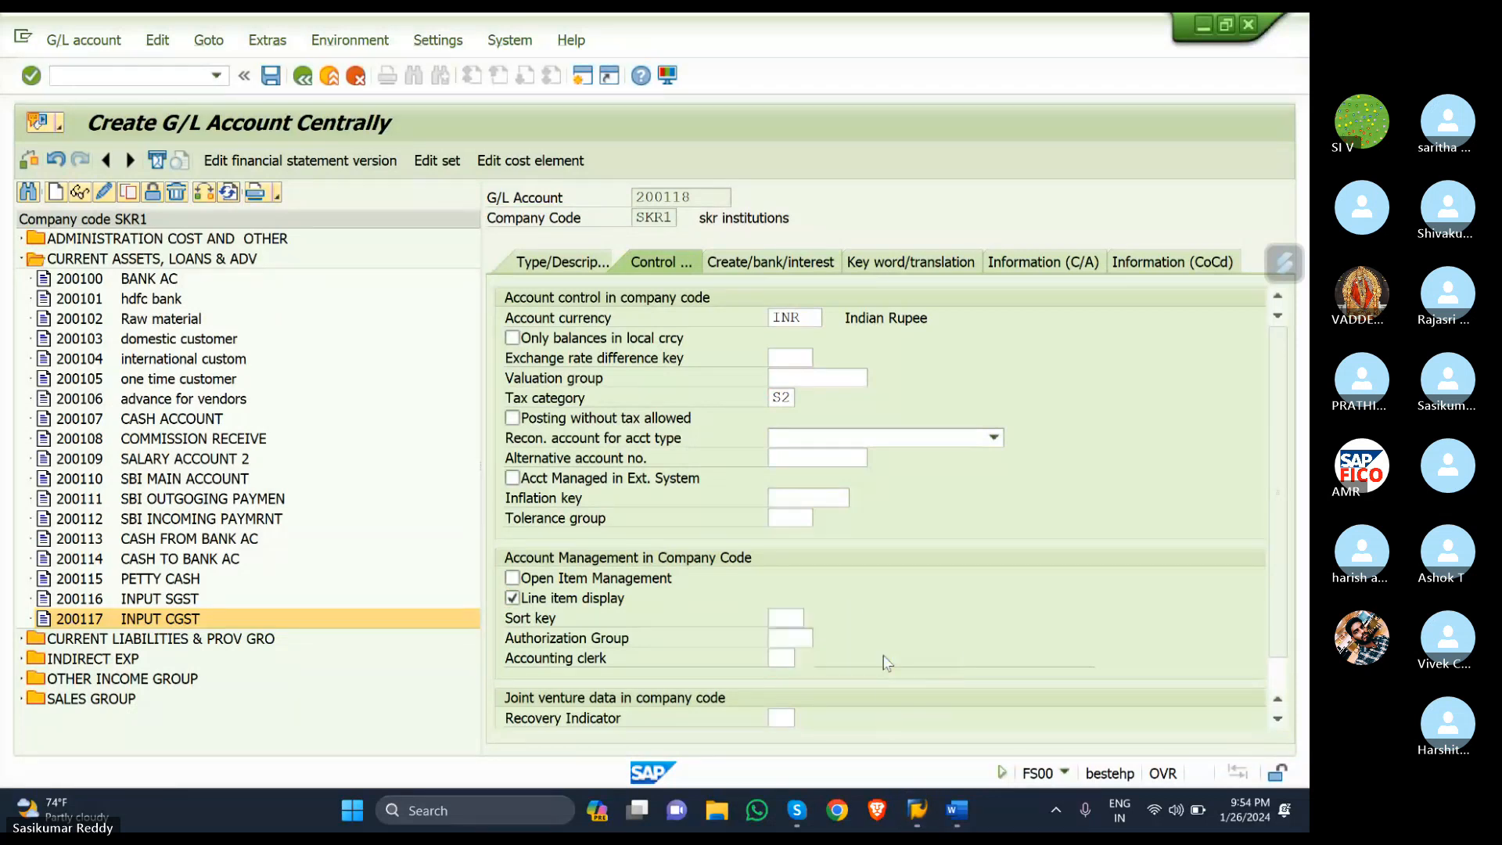
{"action": "left_click", "coordinate": [739, 266]}
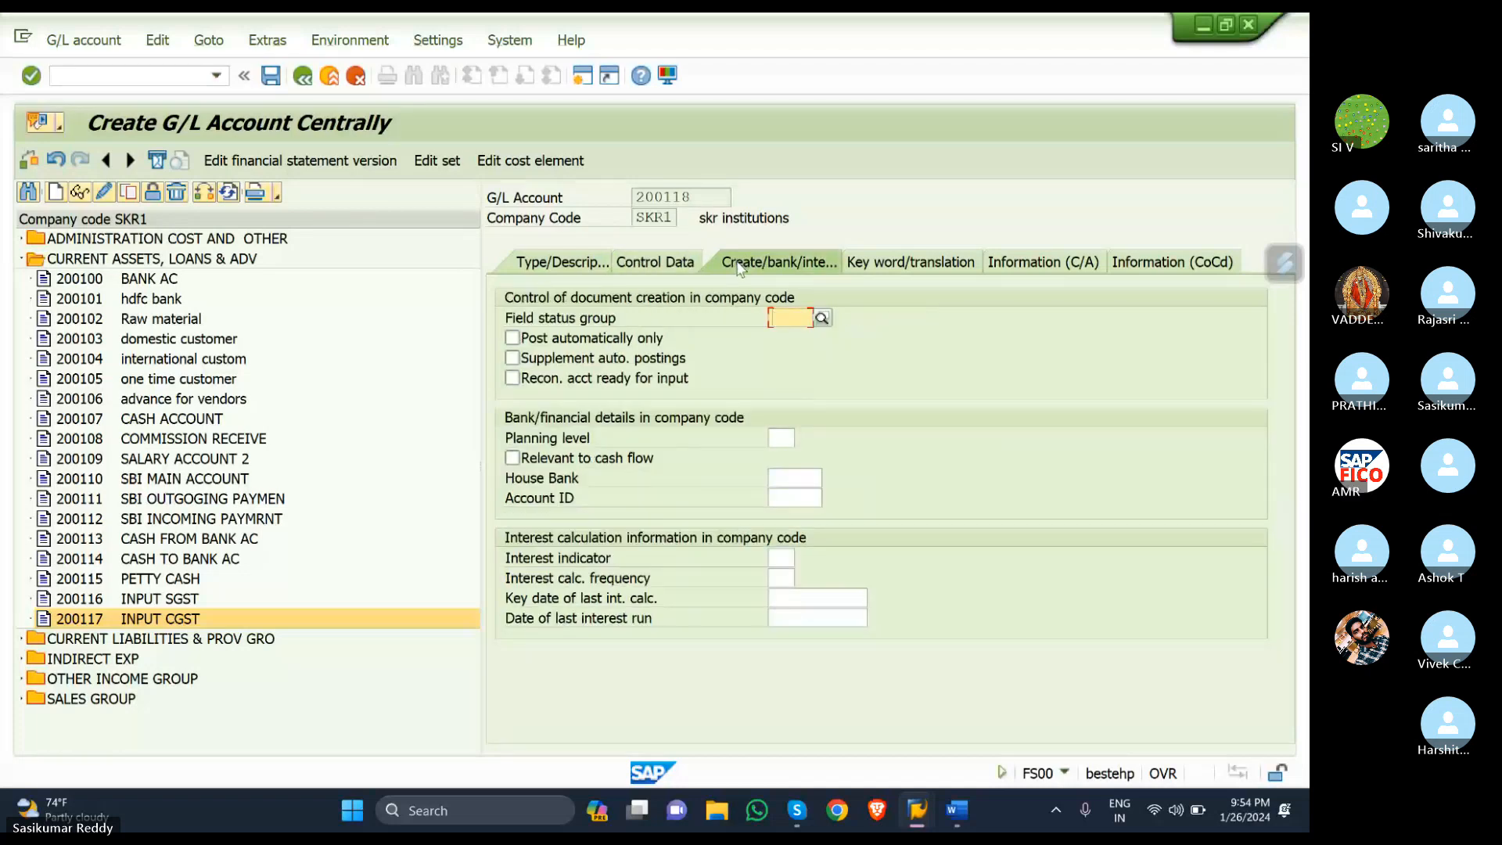
- Enter field status group G001, tick Post automatically only, and save account 200118
{"action": "type", "text": "G001"}
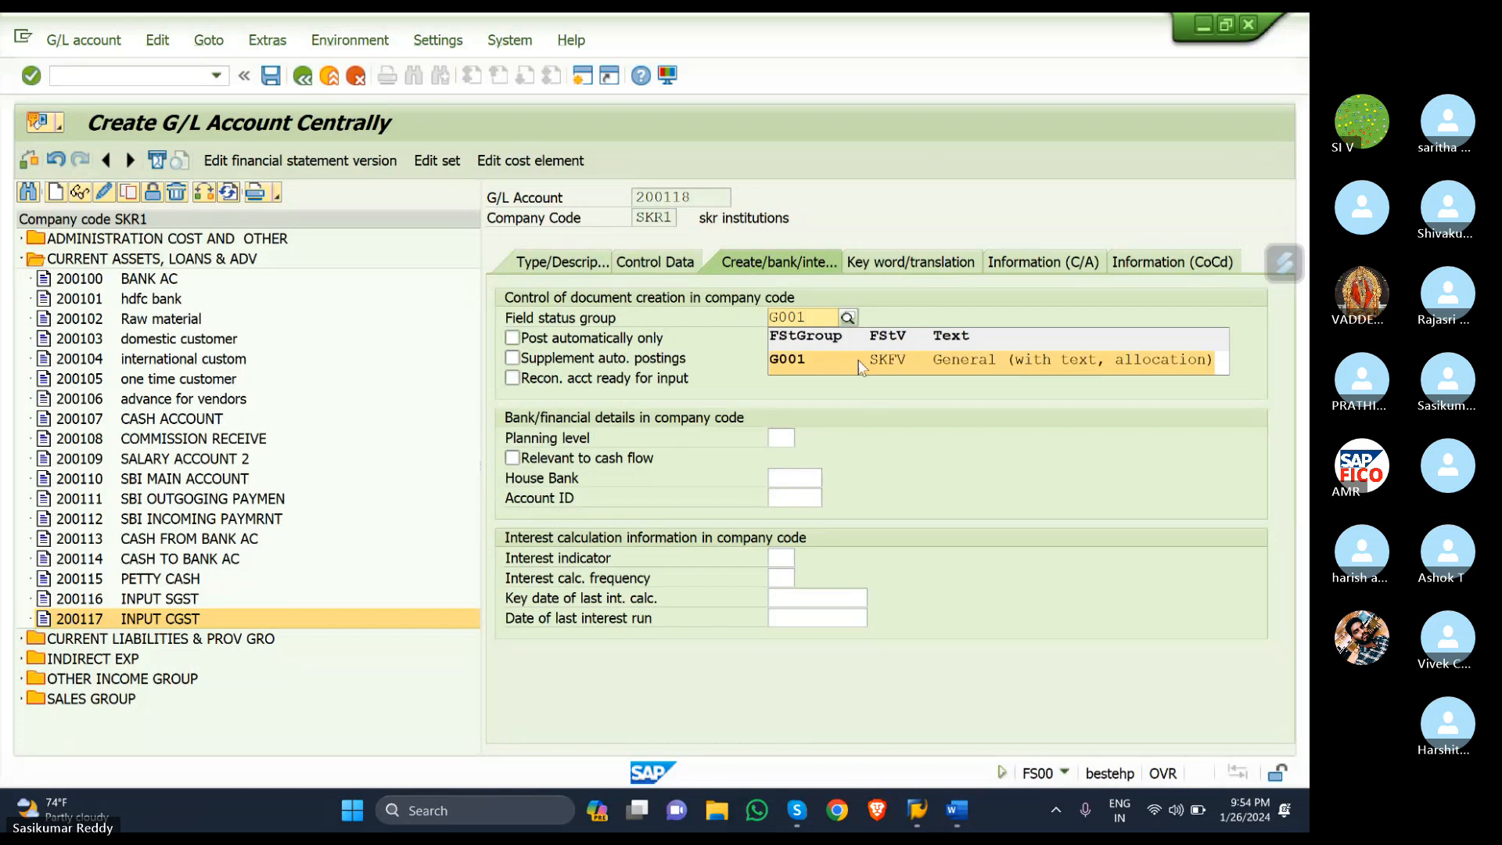
{"action": "left_click", "coordinate": [860, 362]}
{"action": "left_click", "coordinate": [512, 338]}
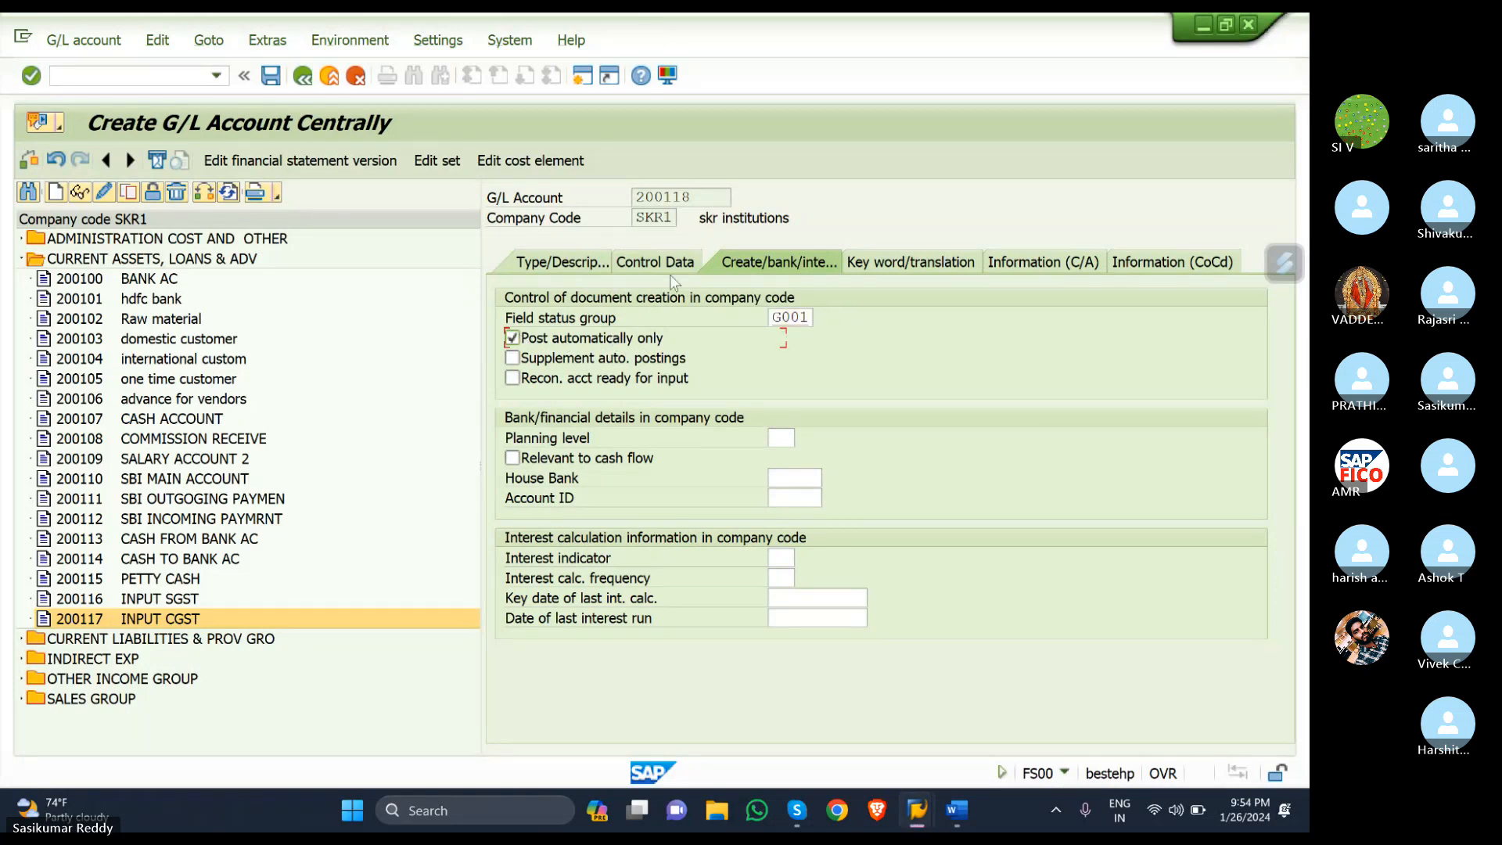
{"action": "left_click", "coordinate": [275, 88]}
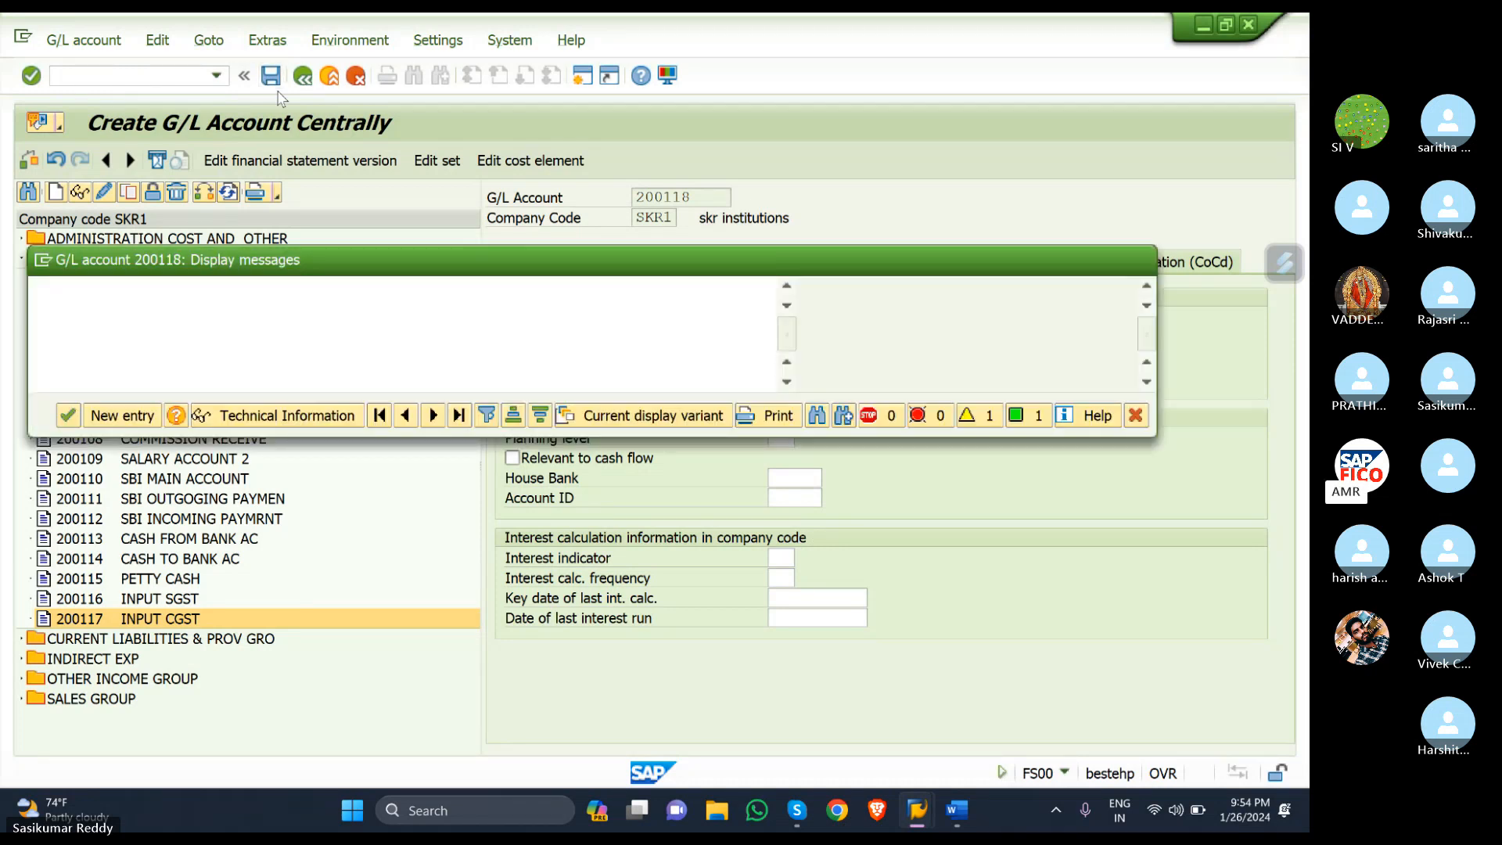
{"action": "left_click", "coordinate": [68, 415]}
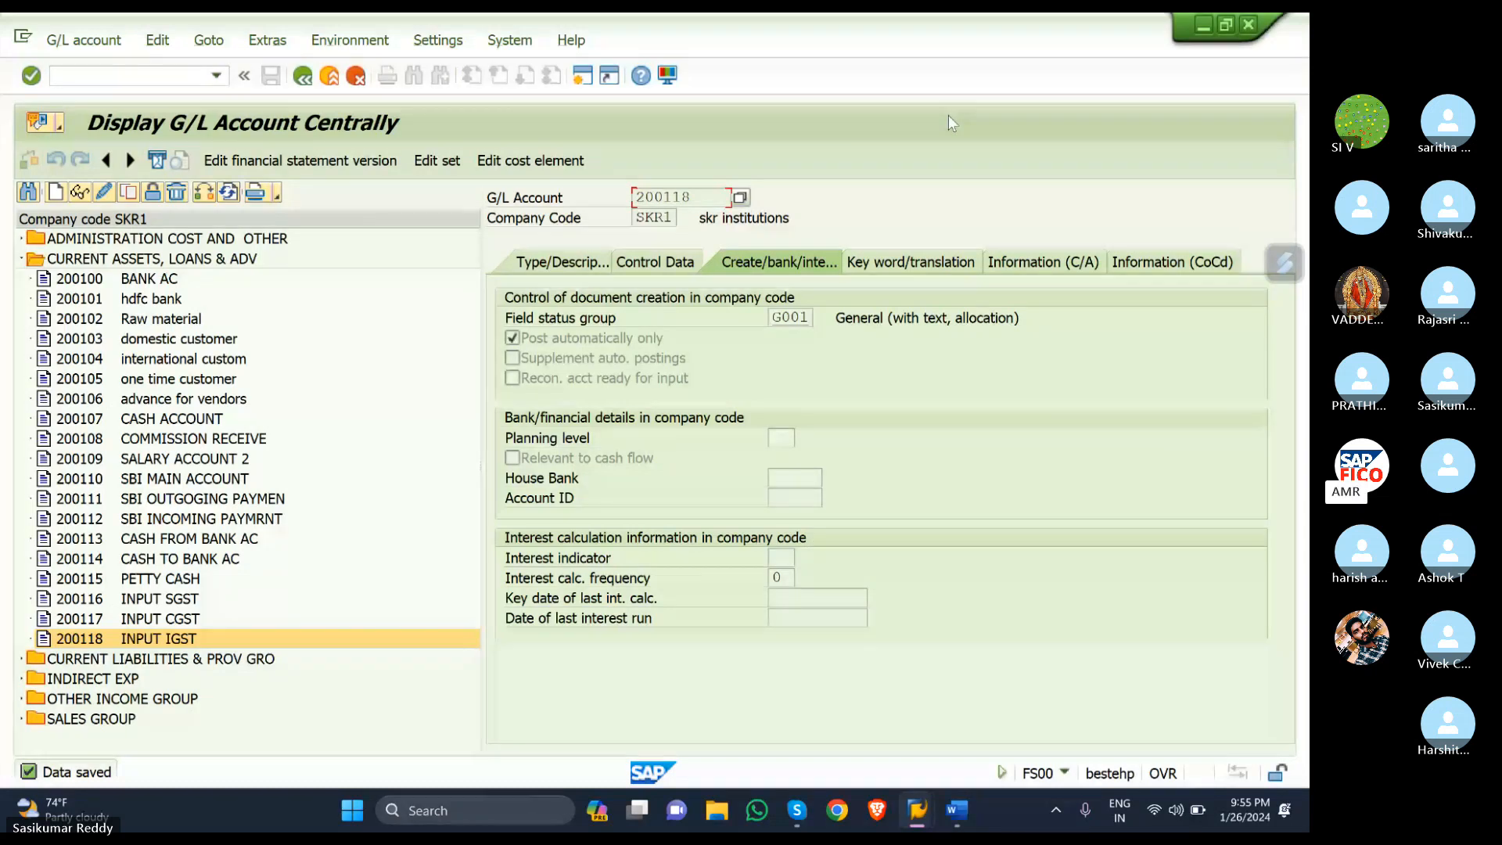
- Expand ADMINISTRATION COST AND OTHER in the account tree and open a second SAP session
{"action": "left_click", "coordinate": [22, 259]}
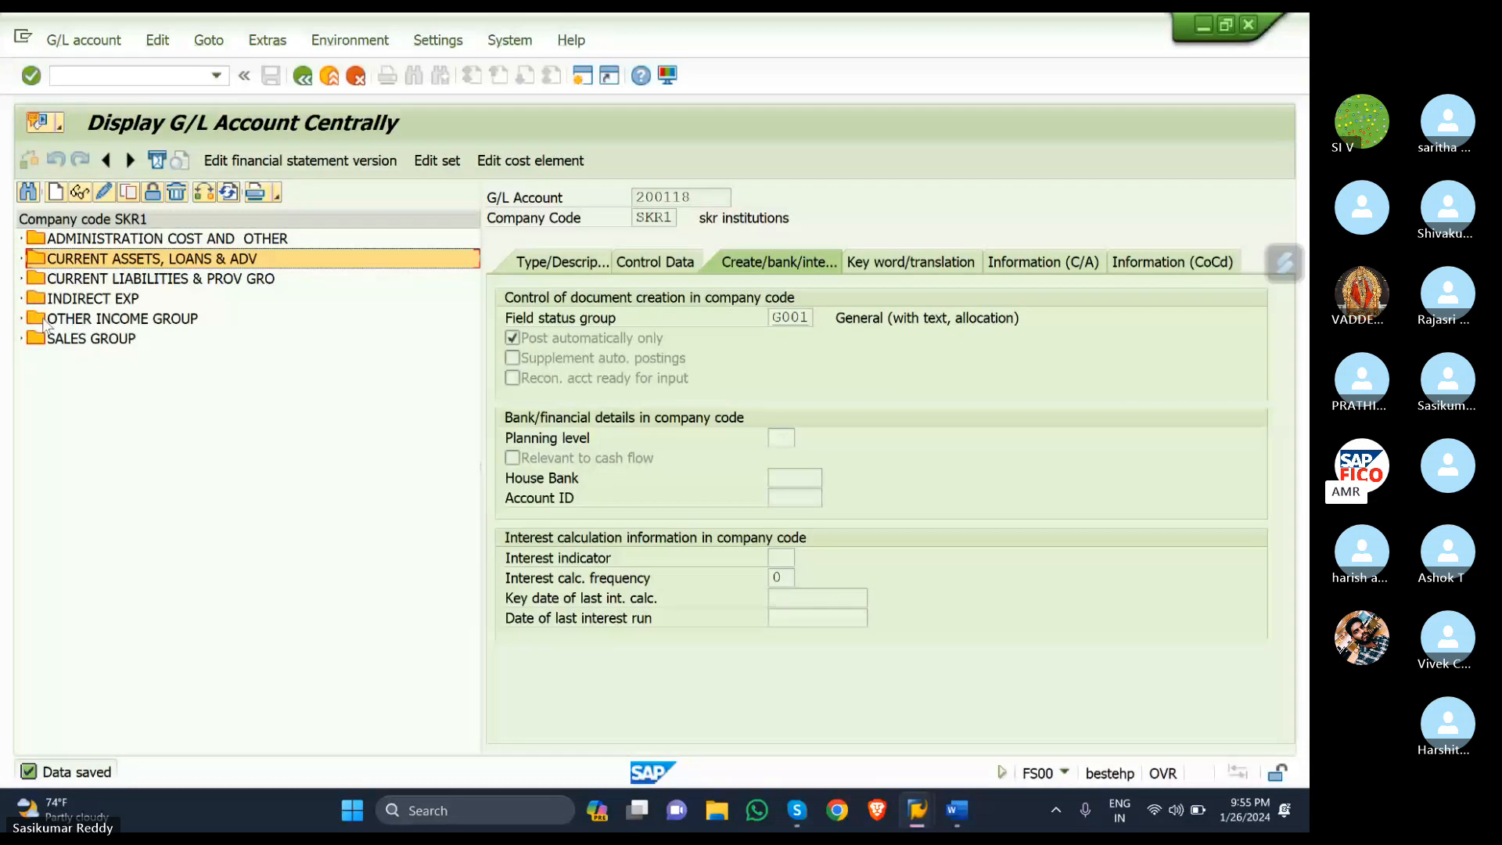
{"action": "left_click", "coordinate": [22, 239]}
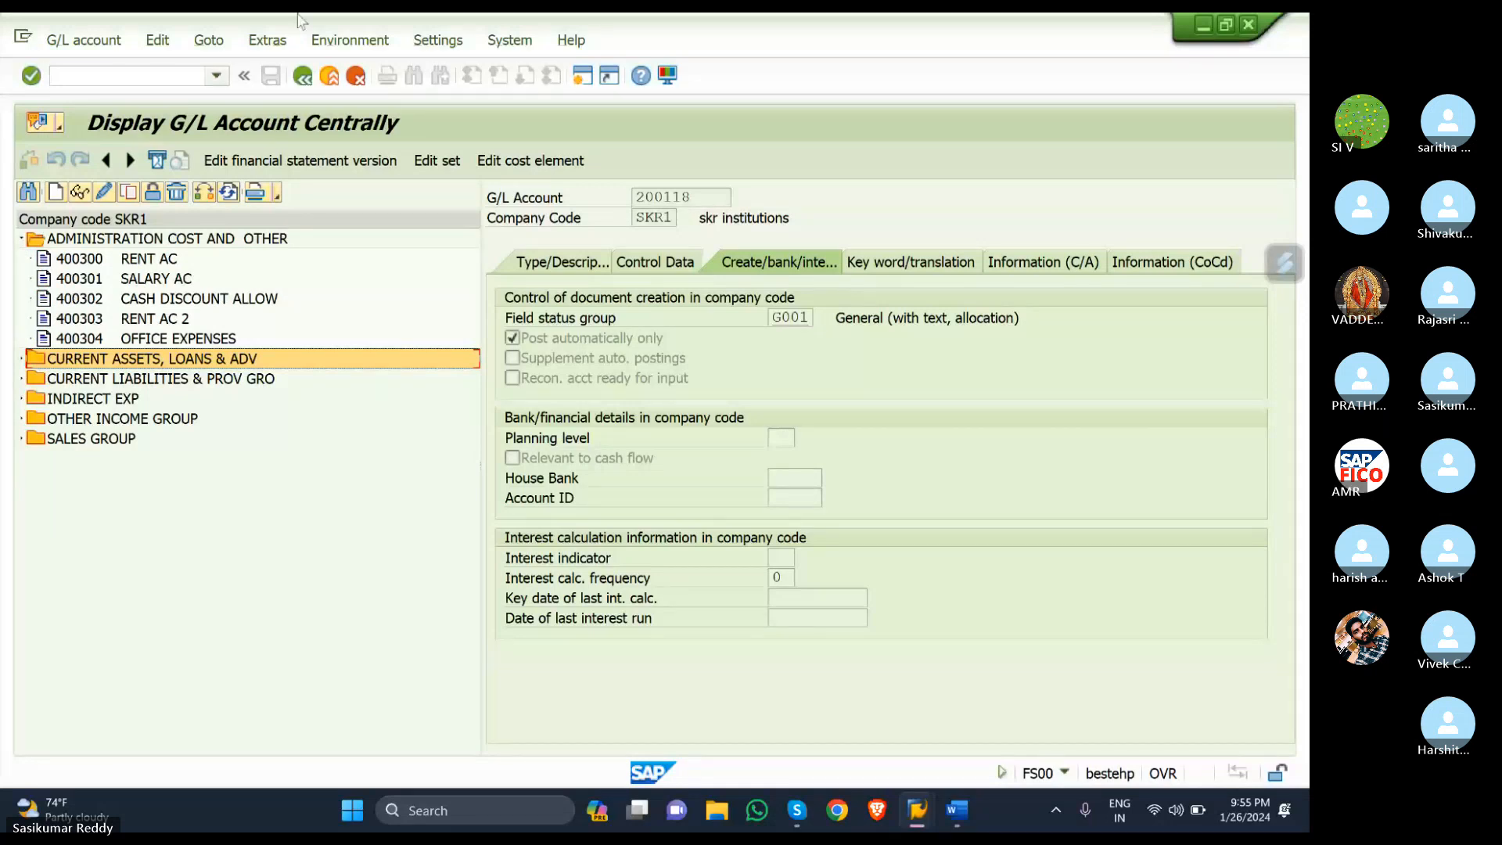
{"action": "left_click", "coordinate": [581, 76]}
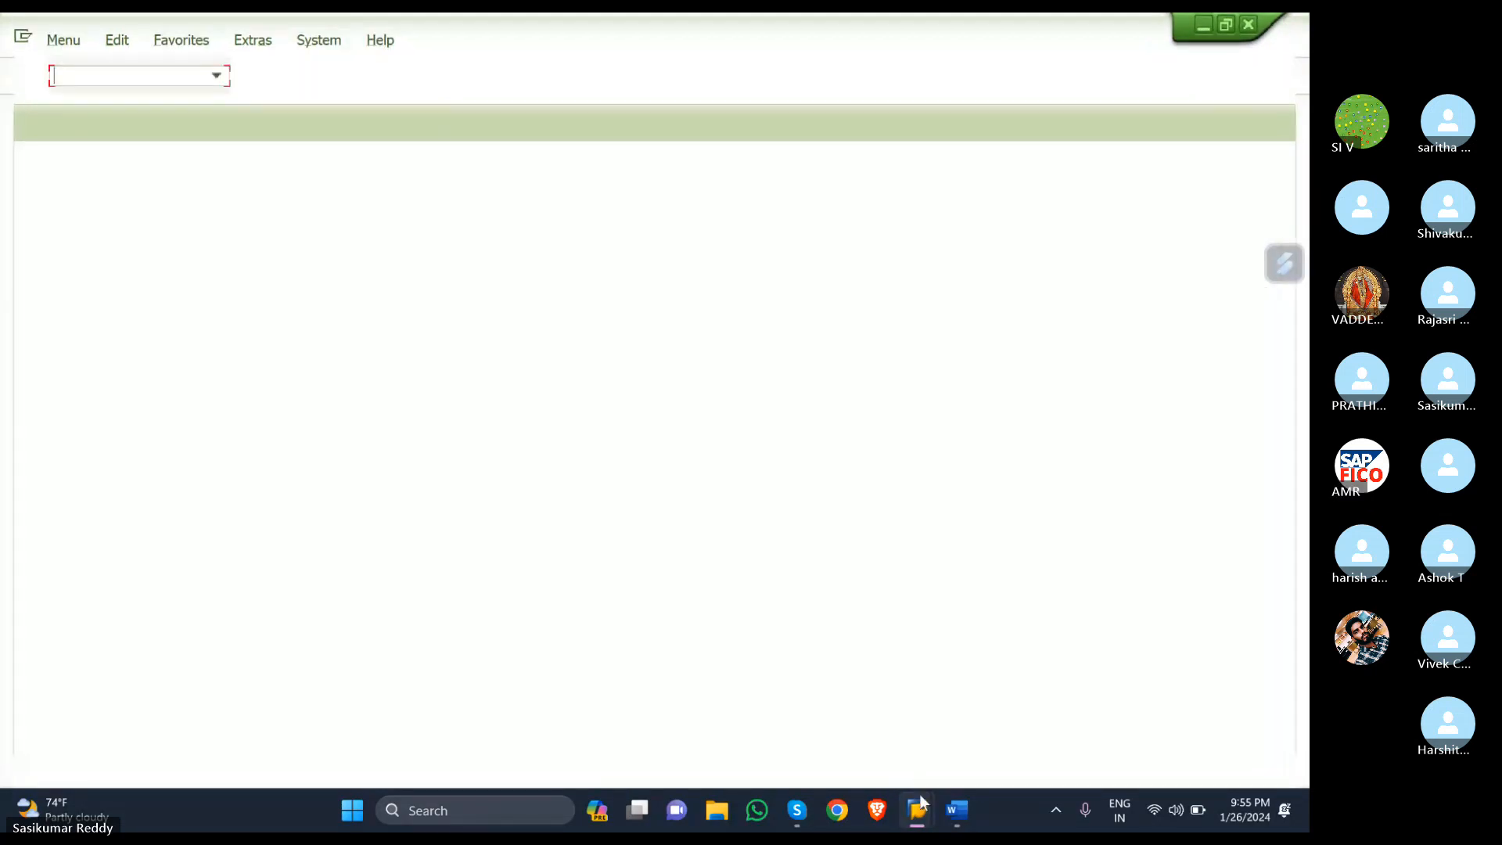
- Return to the Display G/L Account Centrally window and start creating a new account
{"action": "mouse_move", "coordinate": [922, 795]}
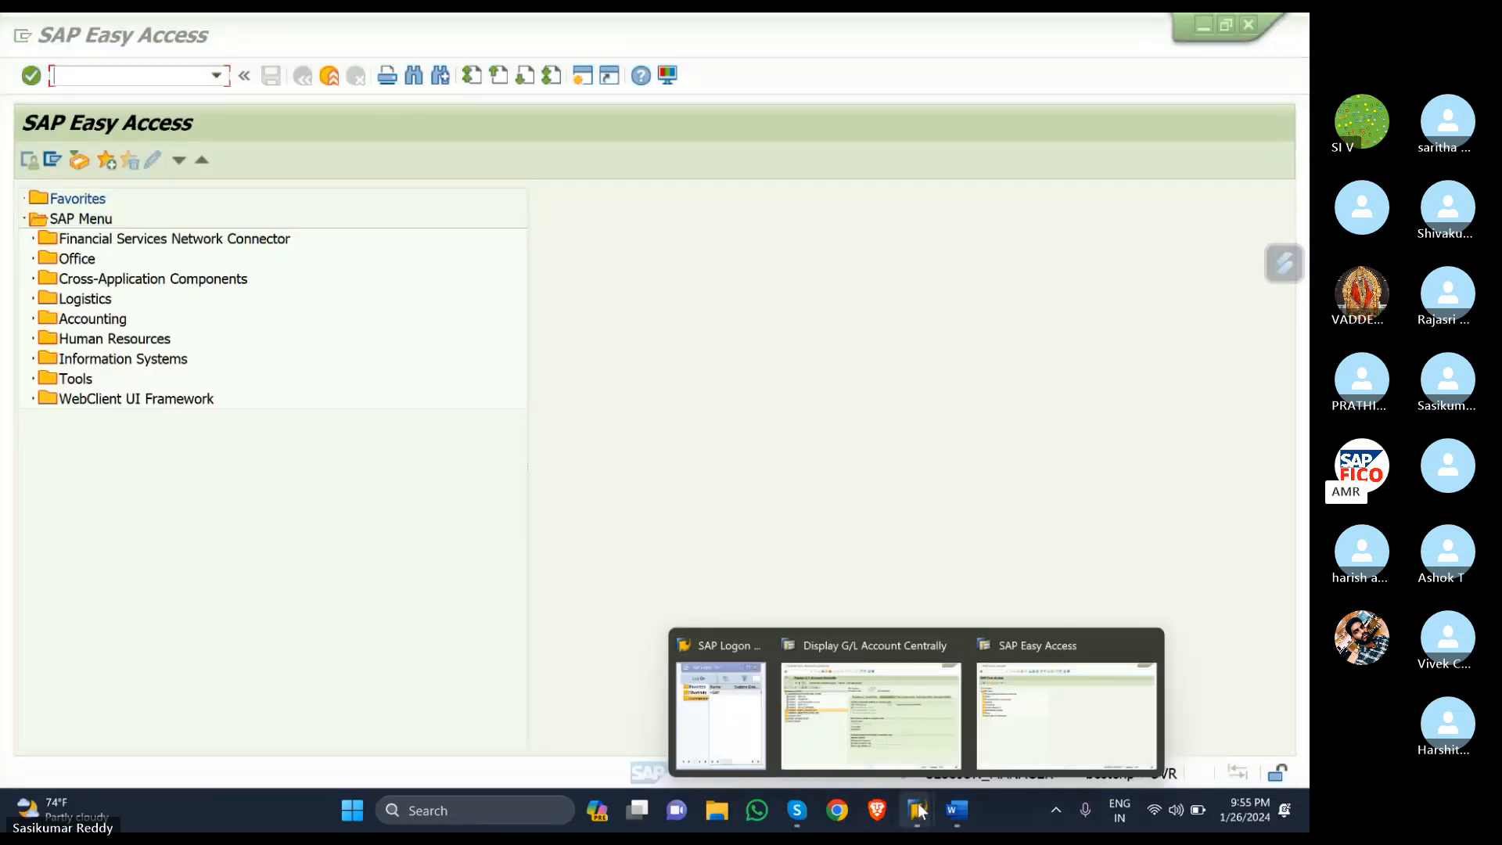
{"action": "left_click", "coordinate": [868, 696]}
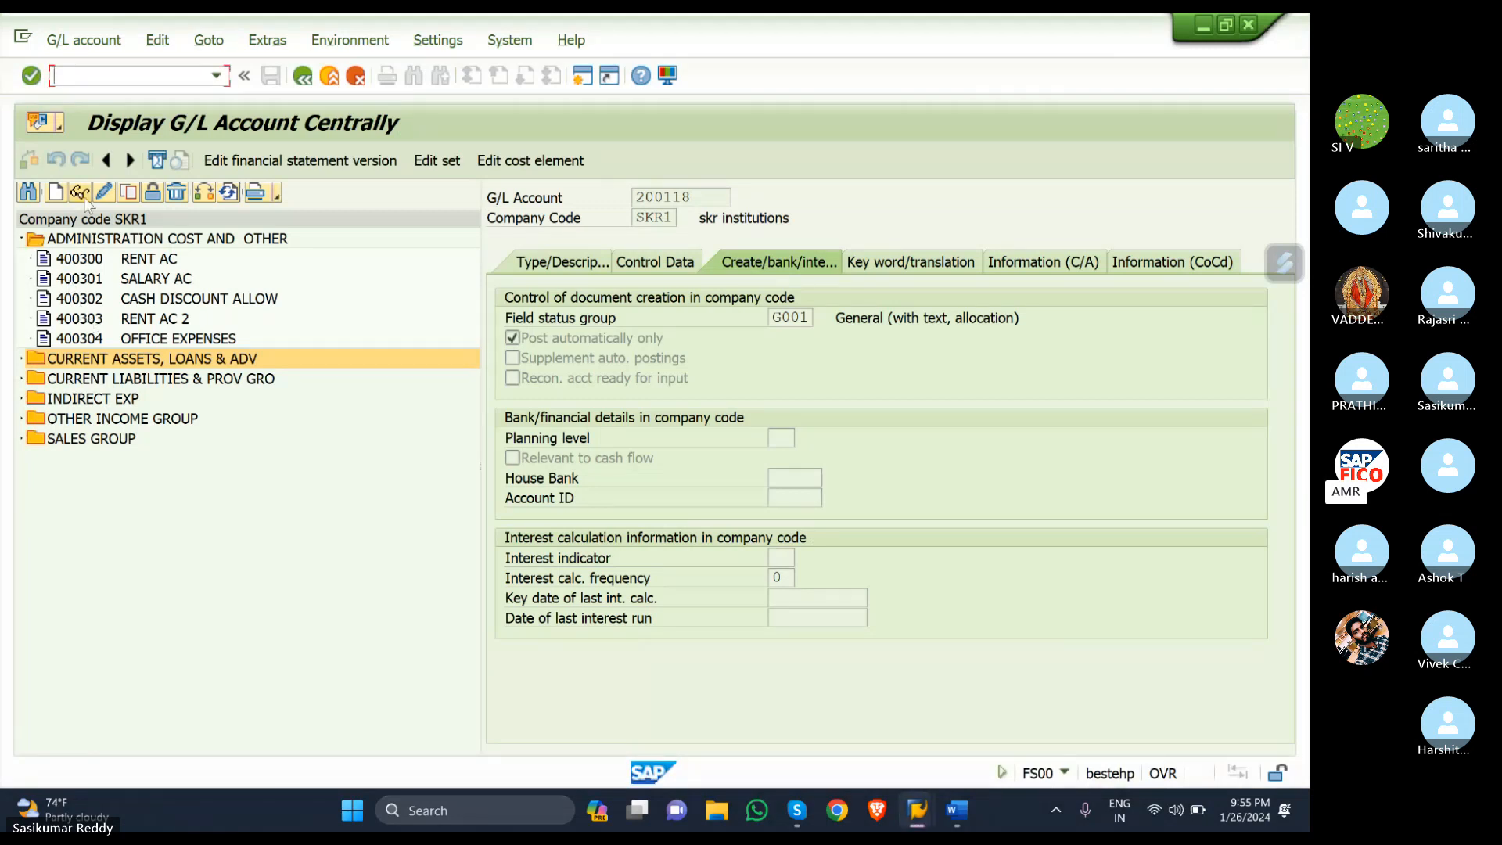
{"action": "left_click", "coordinate": [56, 193]}
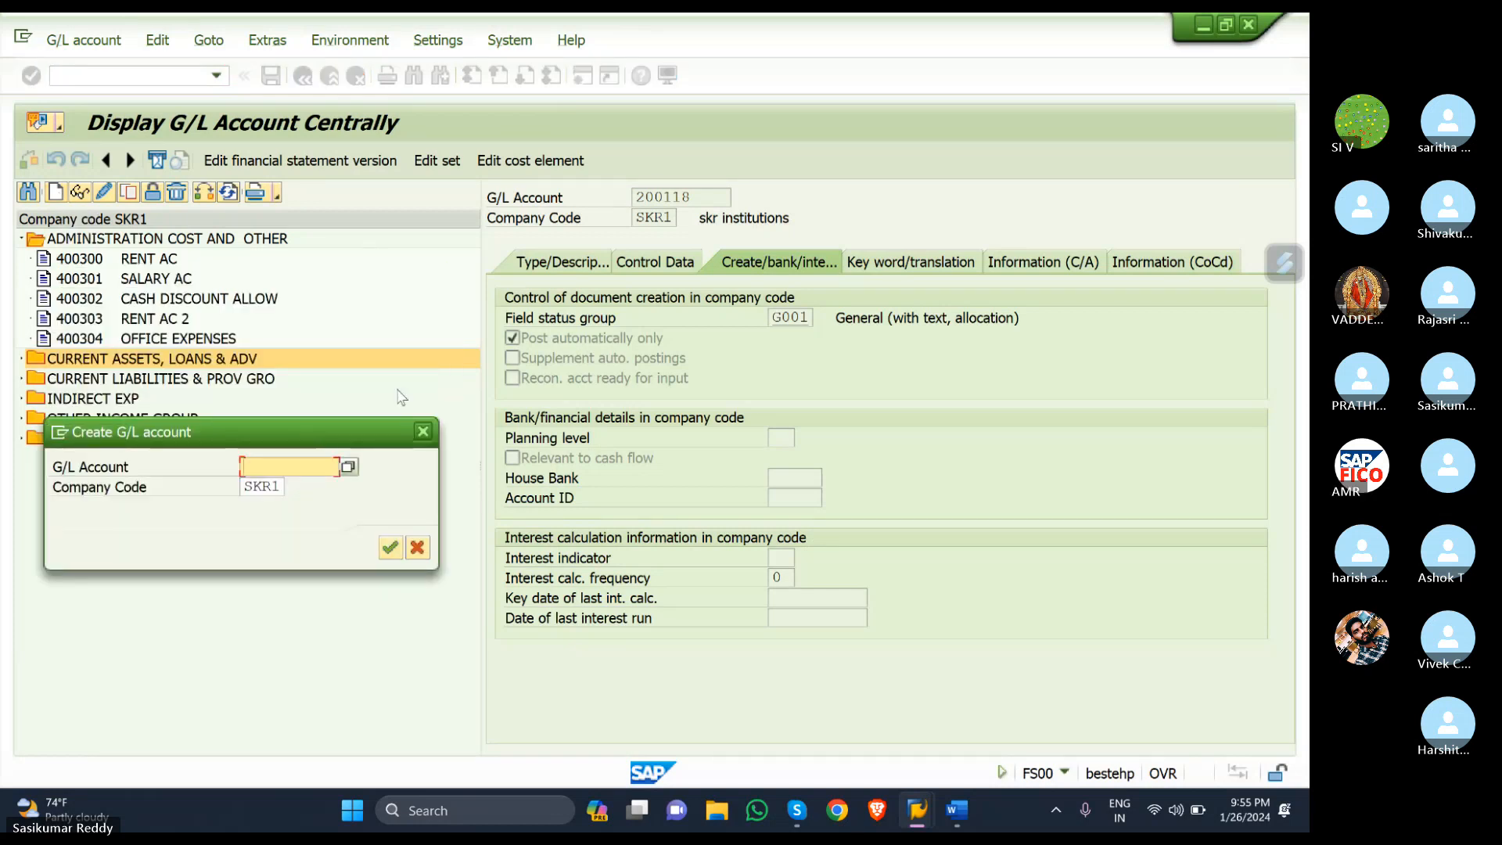
- Create account 400305 in account group ADMINISTRATION COST AND OTHER
{"action": "type", "text": "40"}
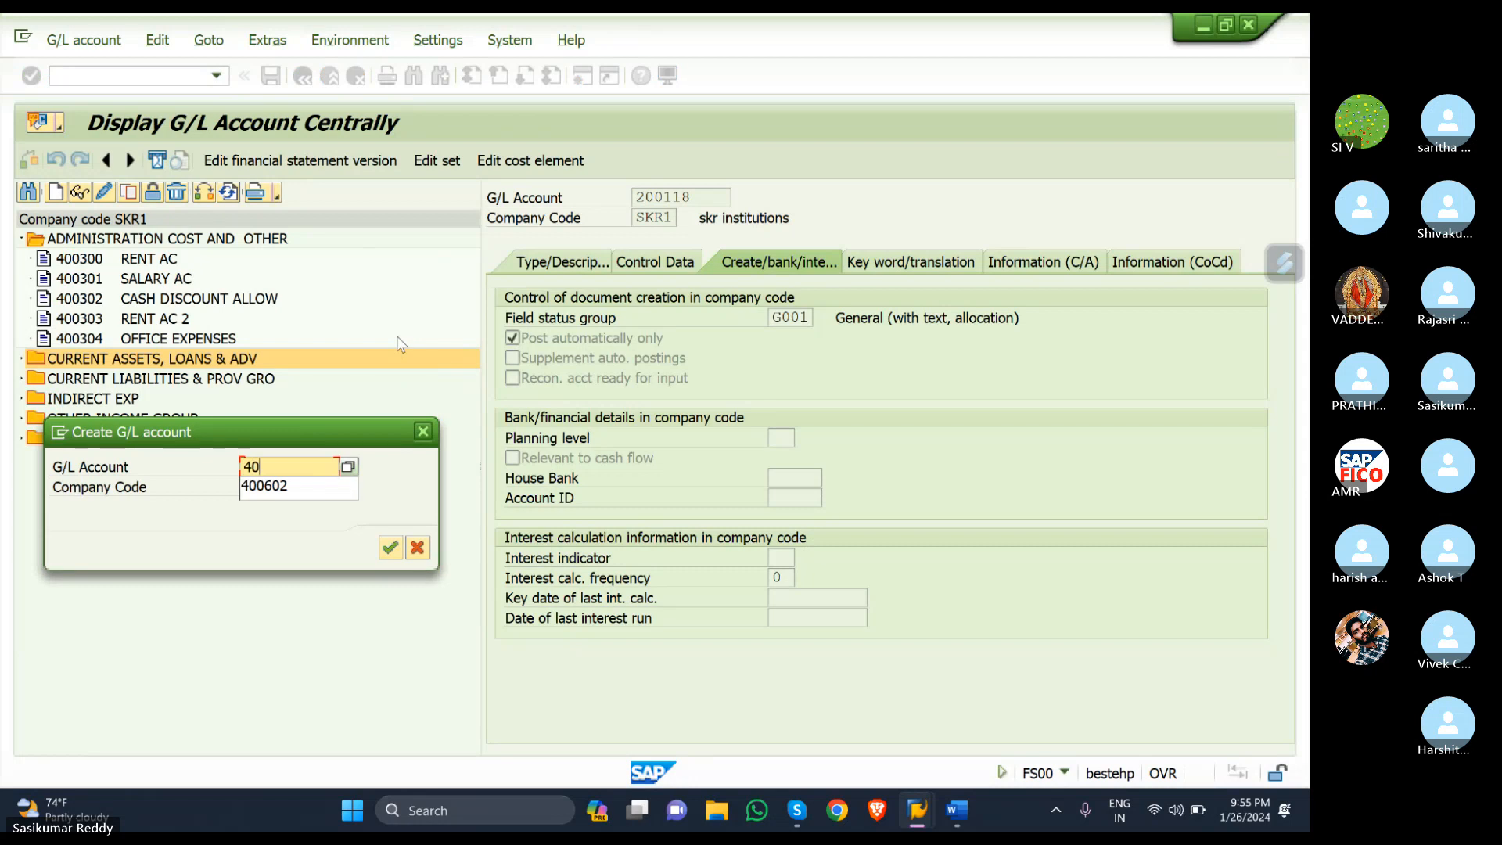
{"action": "type", "text": "0305"}
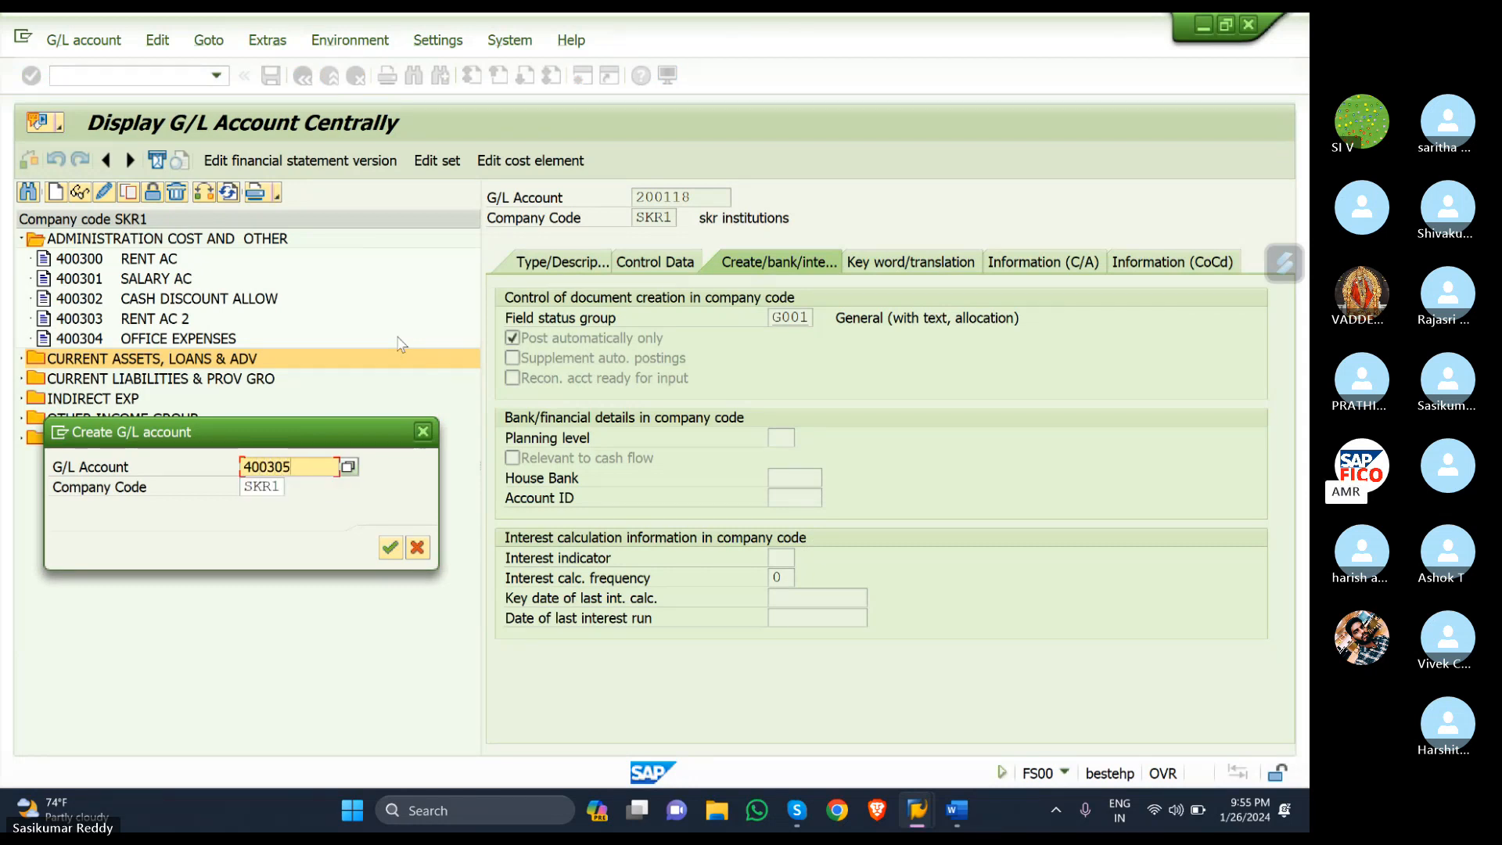
{"action": "left_click", "coordinate": [389, 547]}
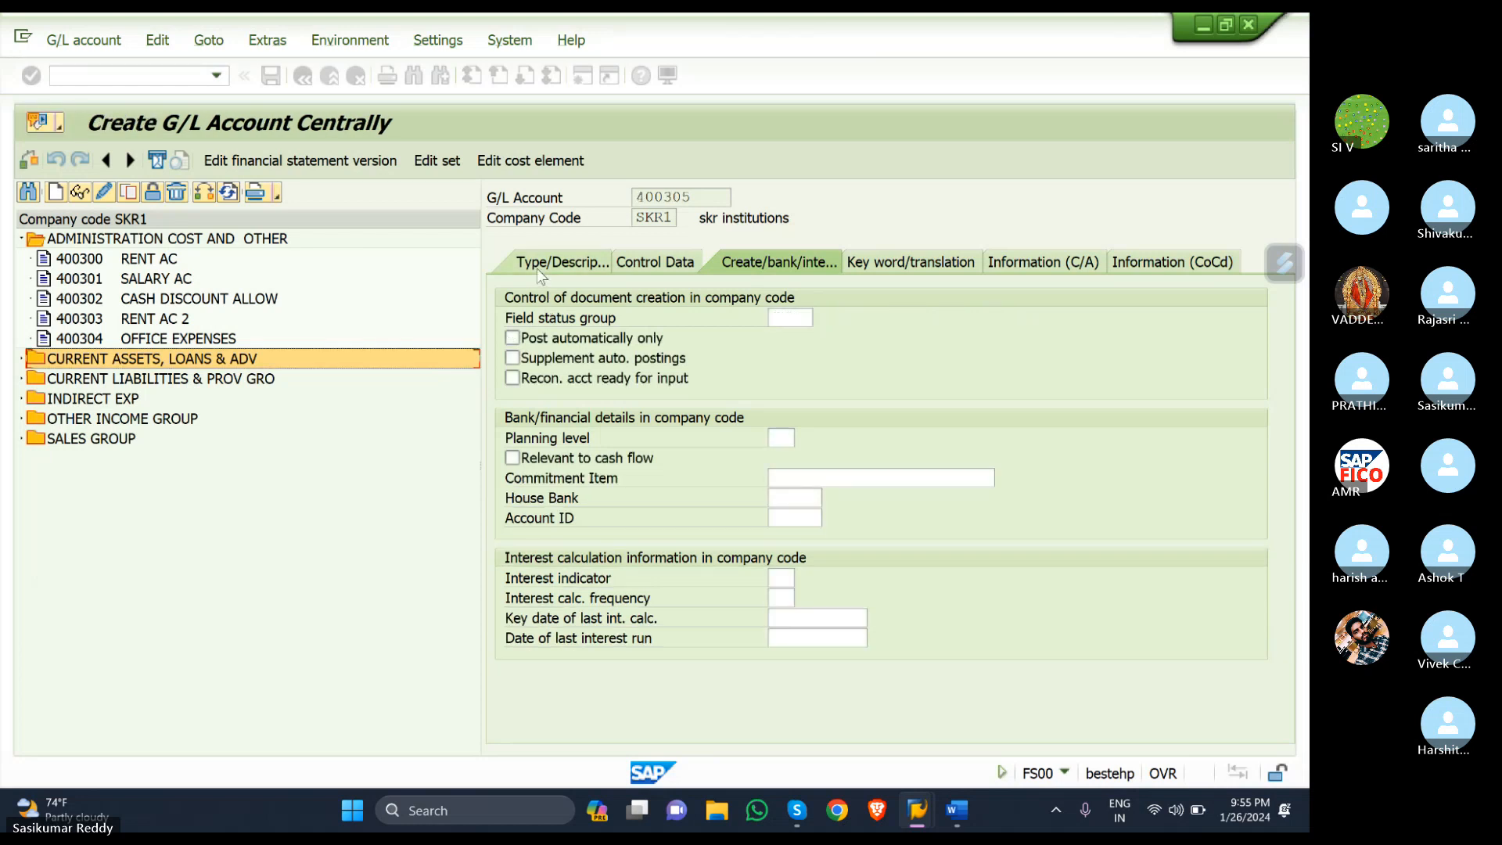
{"action": "left_click", "coordinate": [546, 264]}
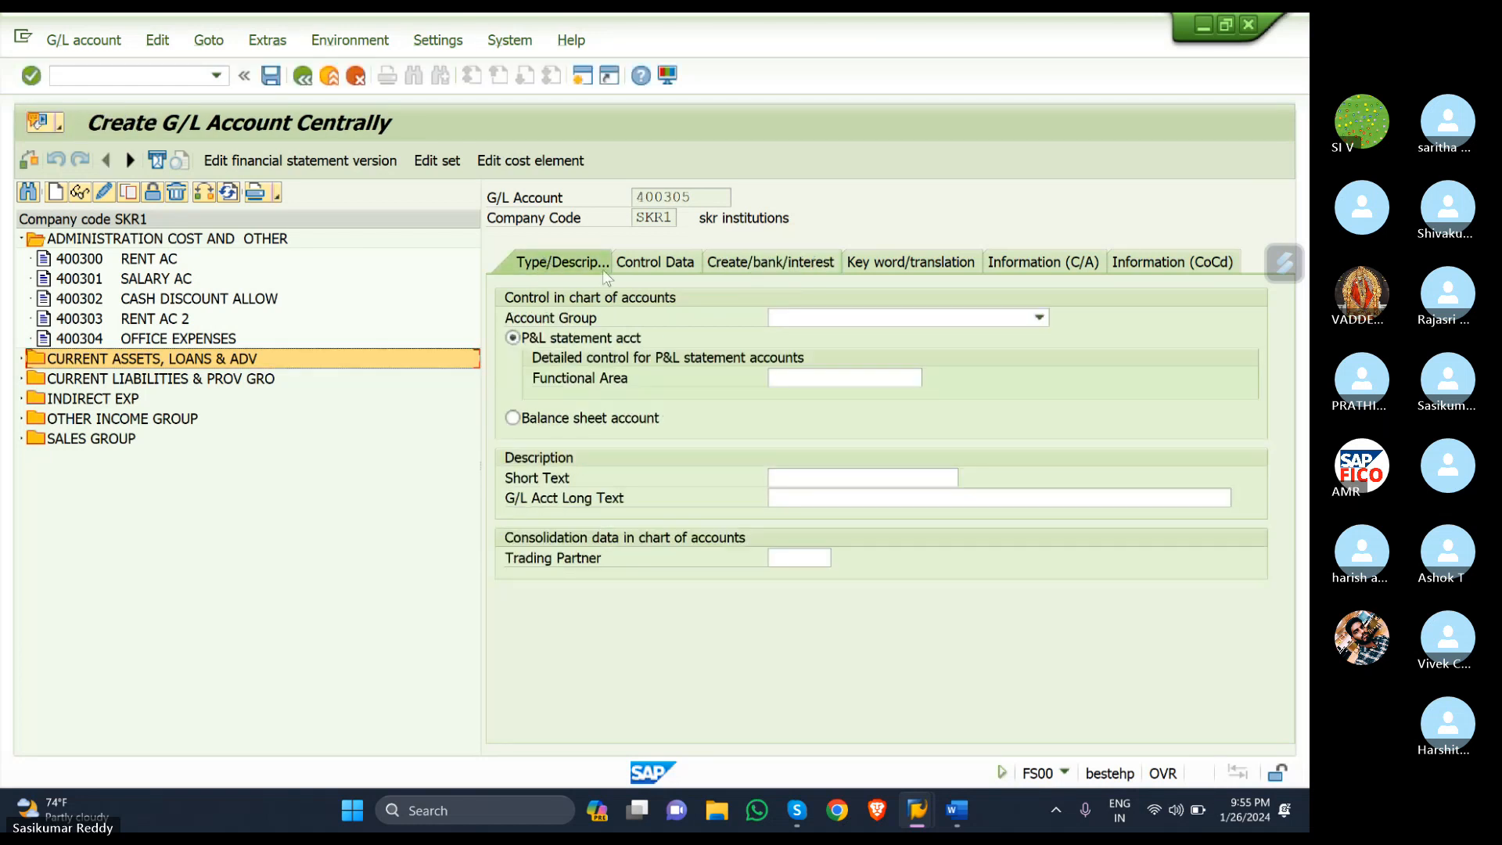
{"action": "left_click", "coordinate": [1039, 317]}
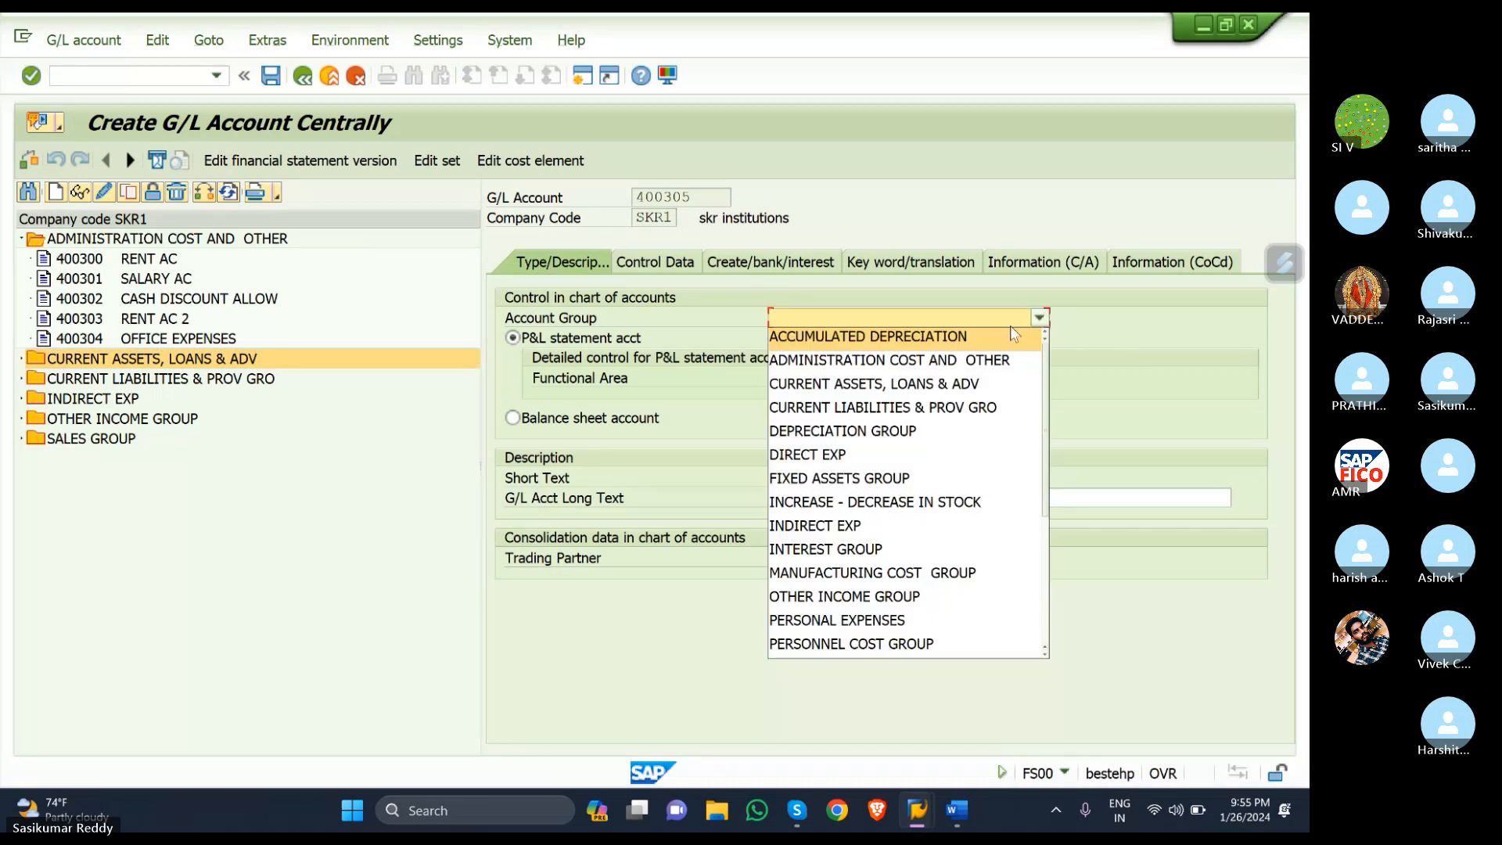
{"action": "left_click", "coordinate": [880, 353]}
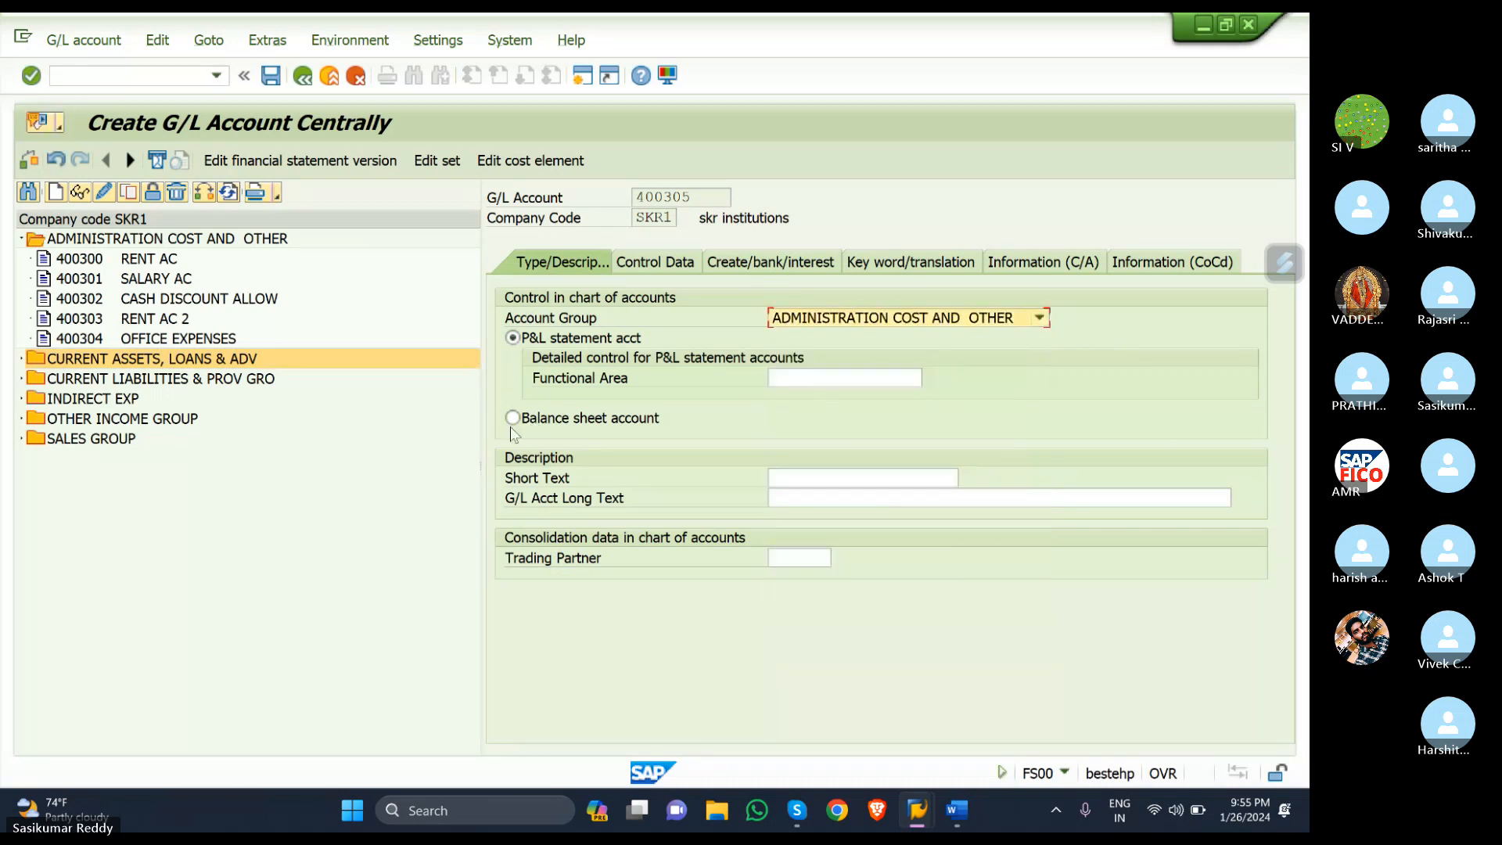
- Enter 'PURCHASE ACCOUNT' as both the short text and long text of 400305
{"action": "left_click", "coordinate": [913, 481]}
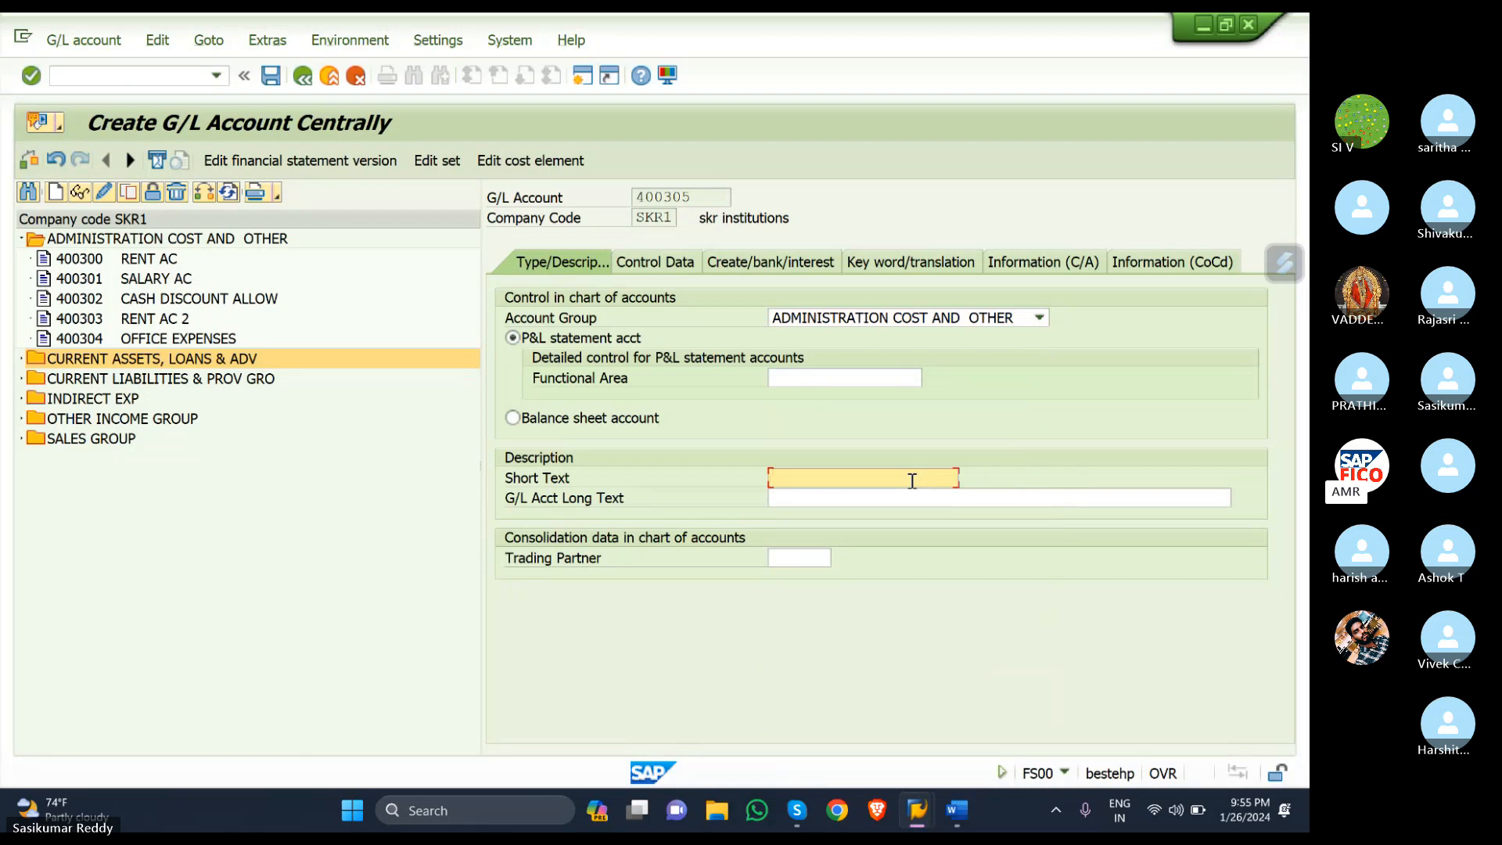
{"action": "type", "text": "PURC"}
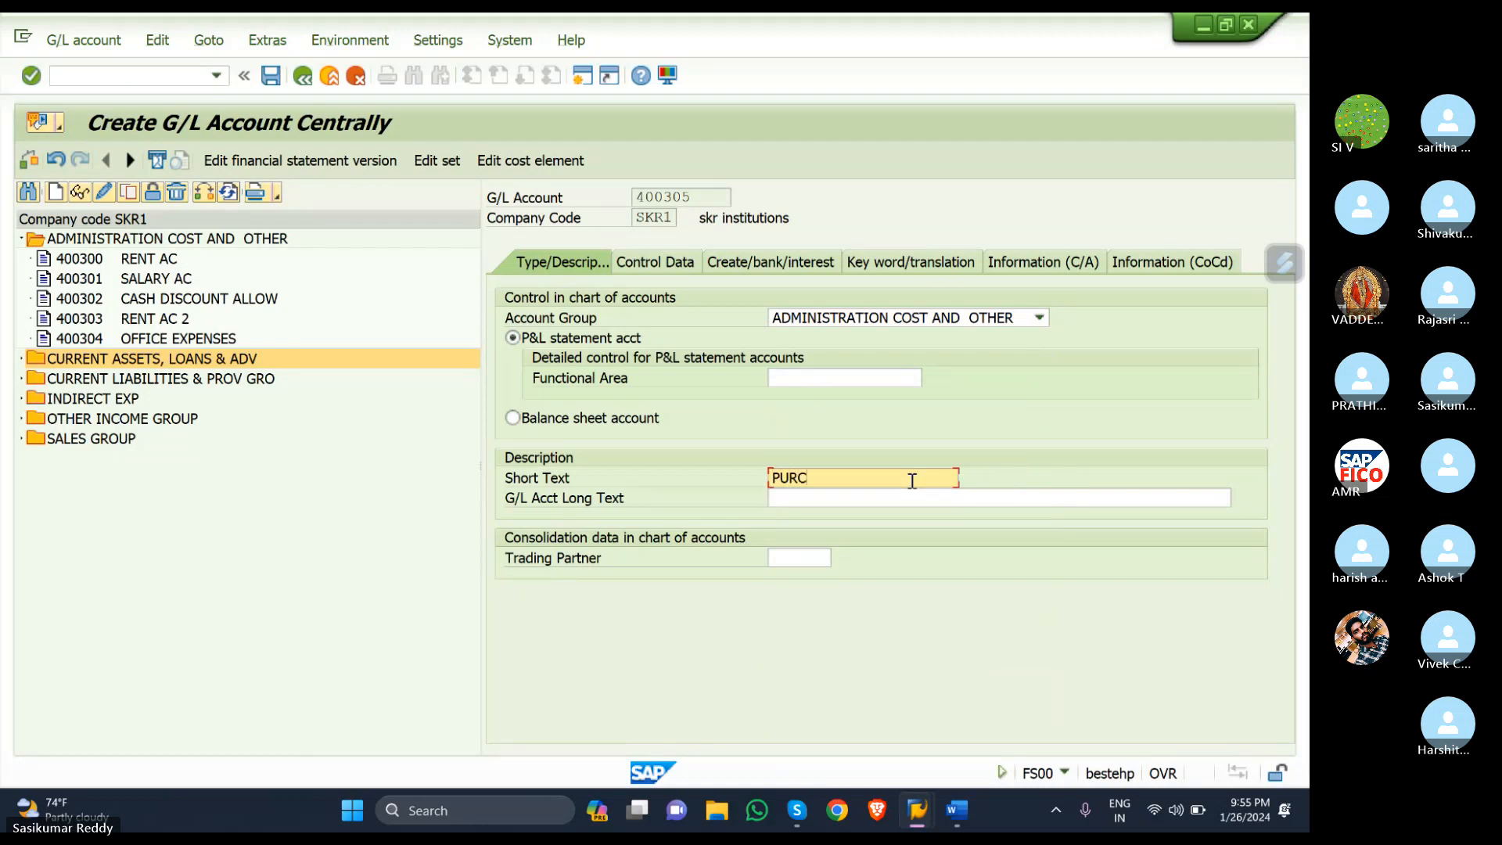
{"action": "type", "text": "HASE ACCOUNT"}
{"action": "left_click", "coordinate": [863, 501]}
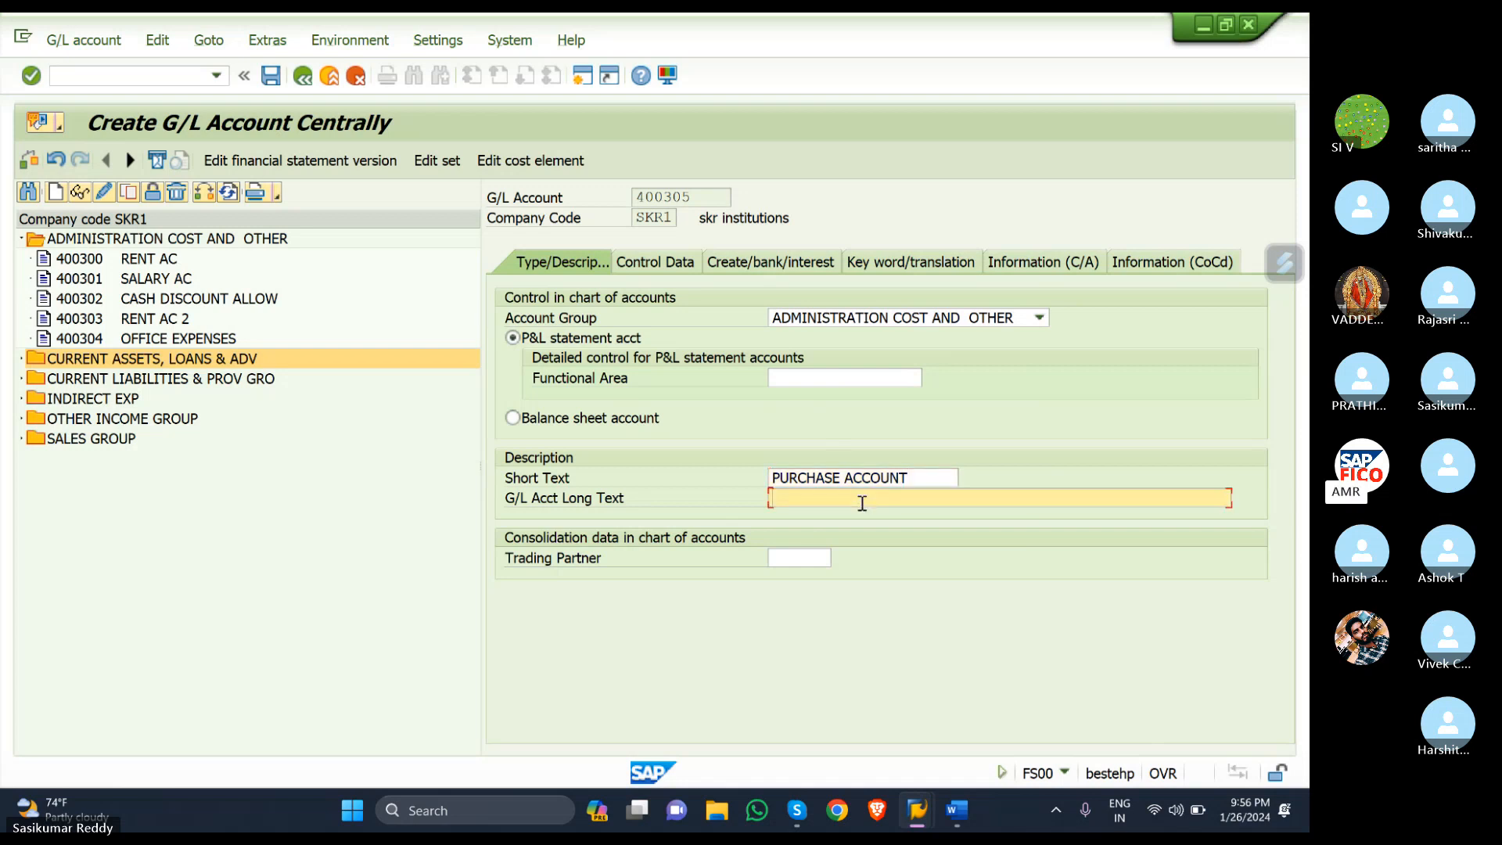
{"action": "type", "text": "PURC"}
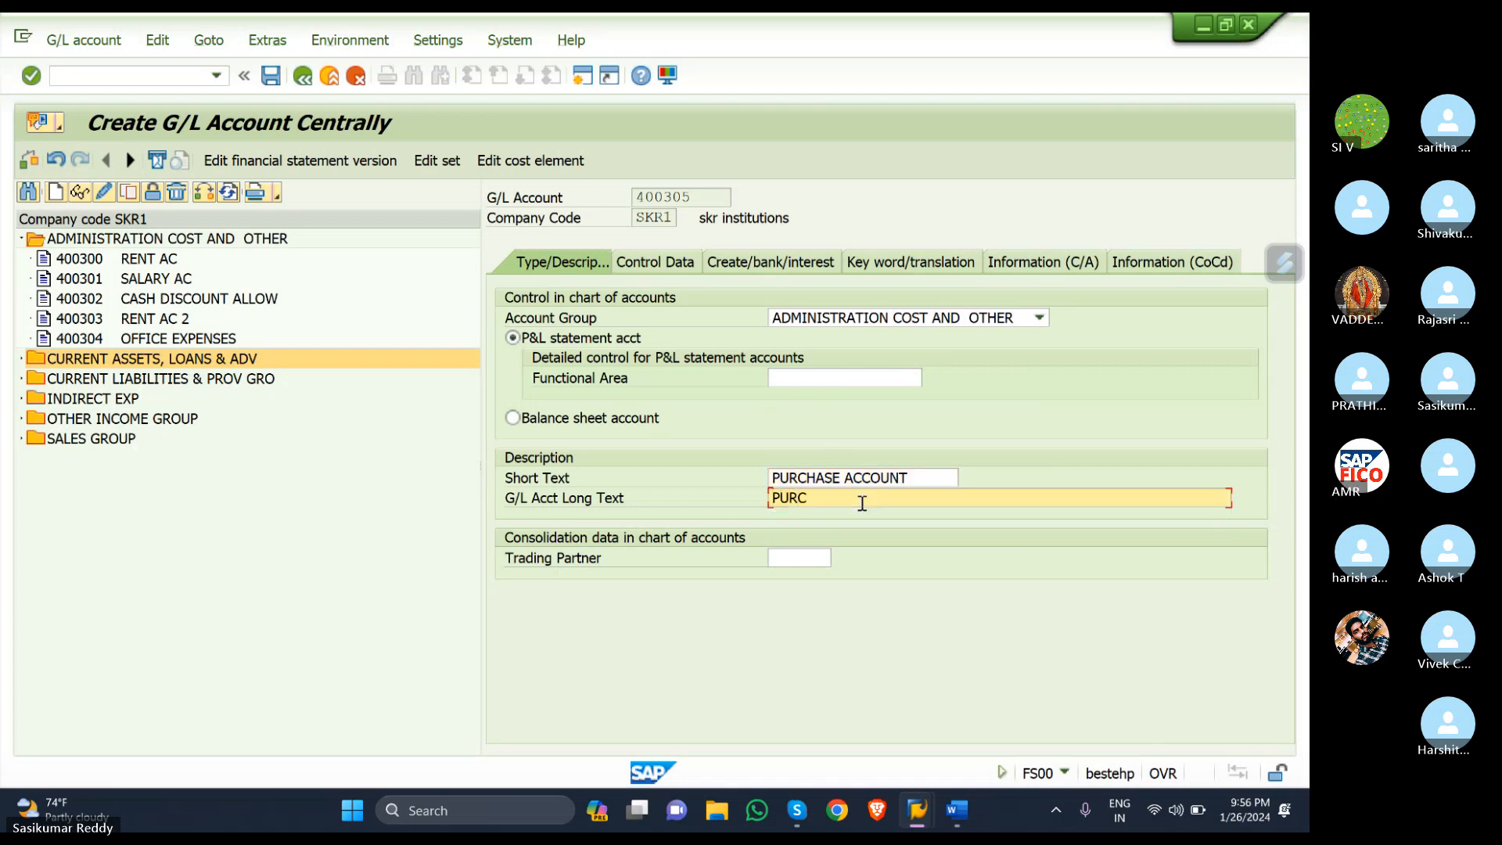
{"action": "type", "text": "HASE ACCOUNT"}
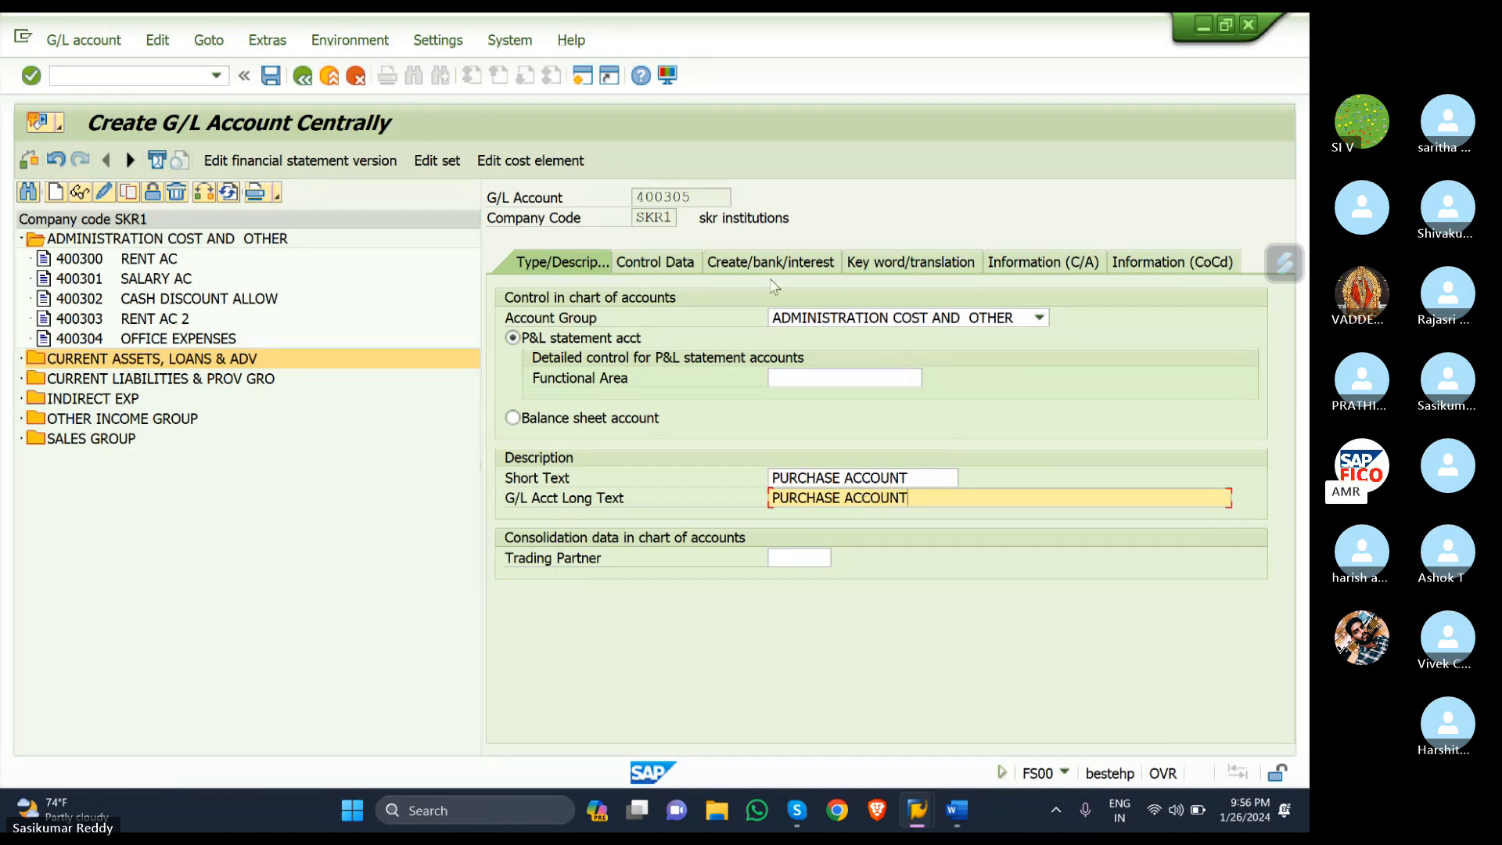
{"action": "left_click", "coordinate": [658, 267]}
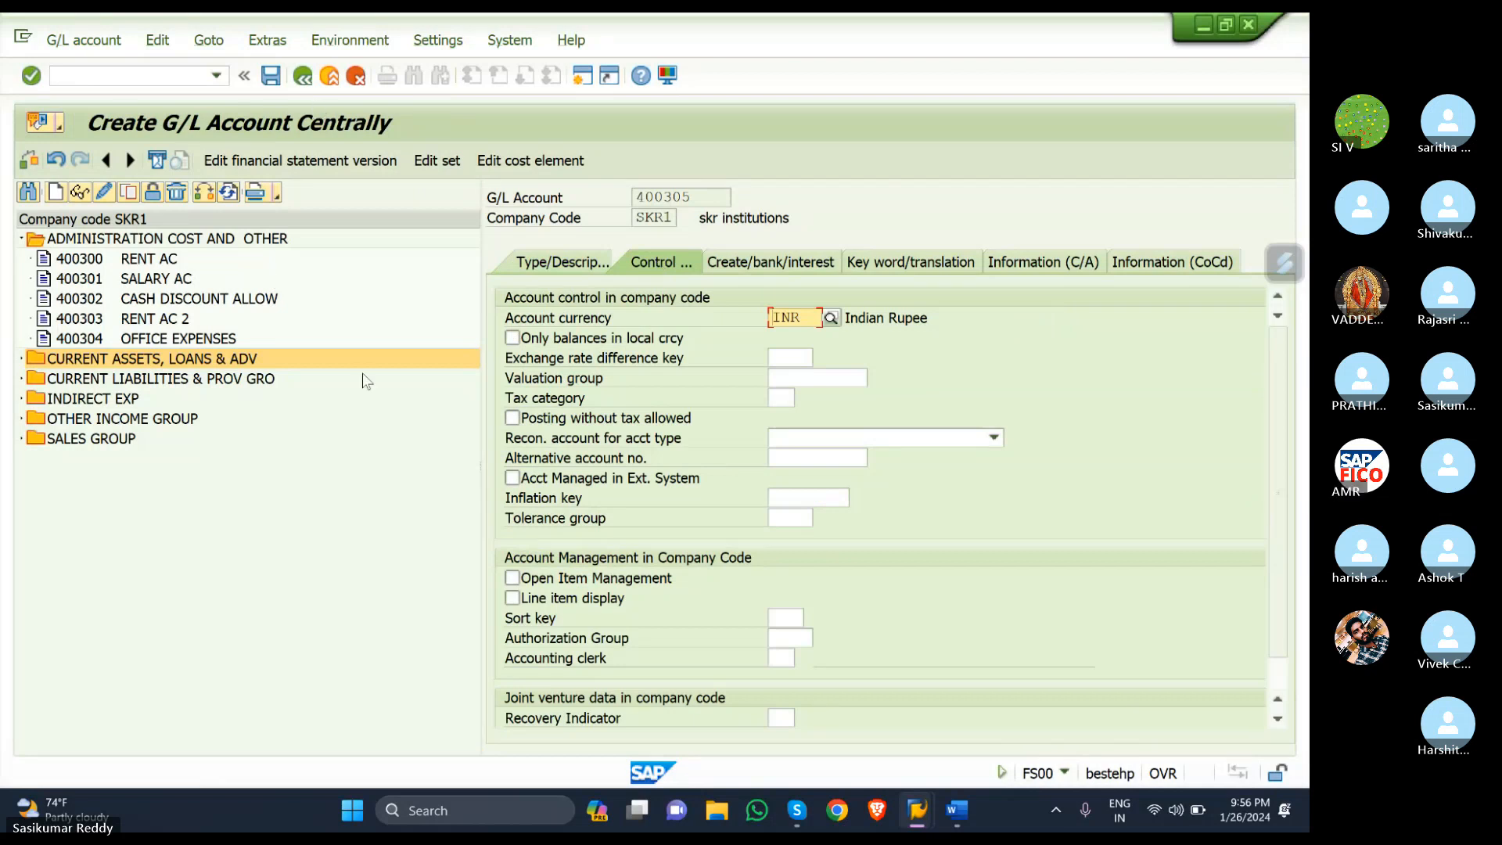
- Keep only local-currency balances for 400305 and set tax category * (all tax types allowed)
{"action": "left_click", "coordinate": [513, 338]}
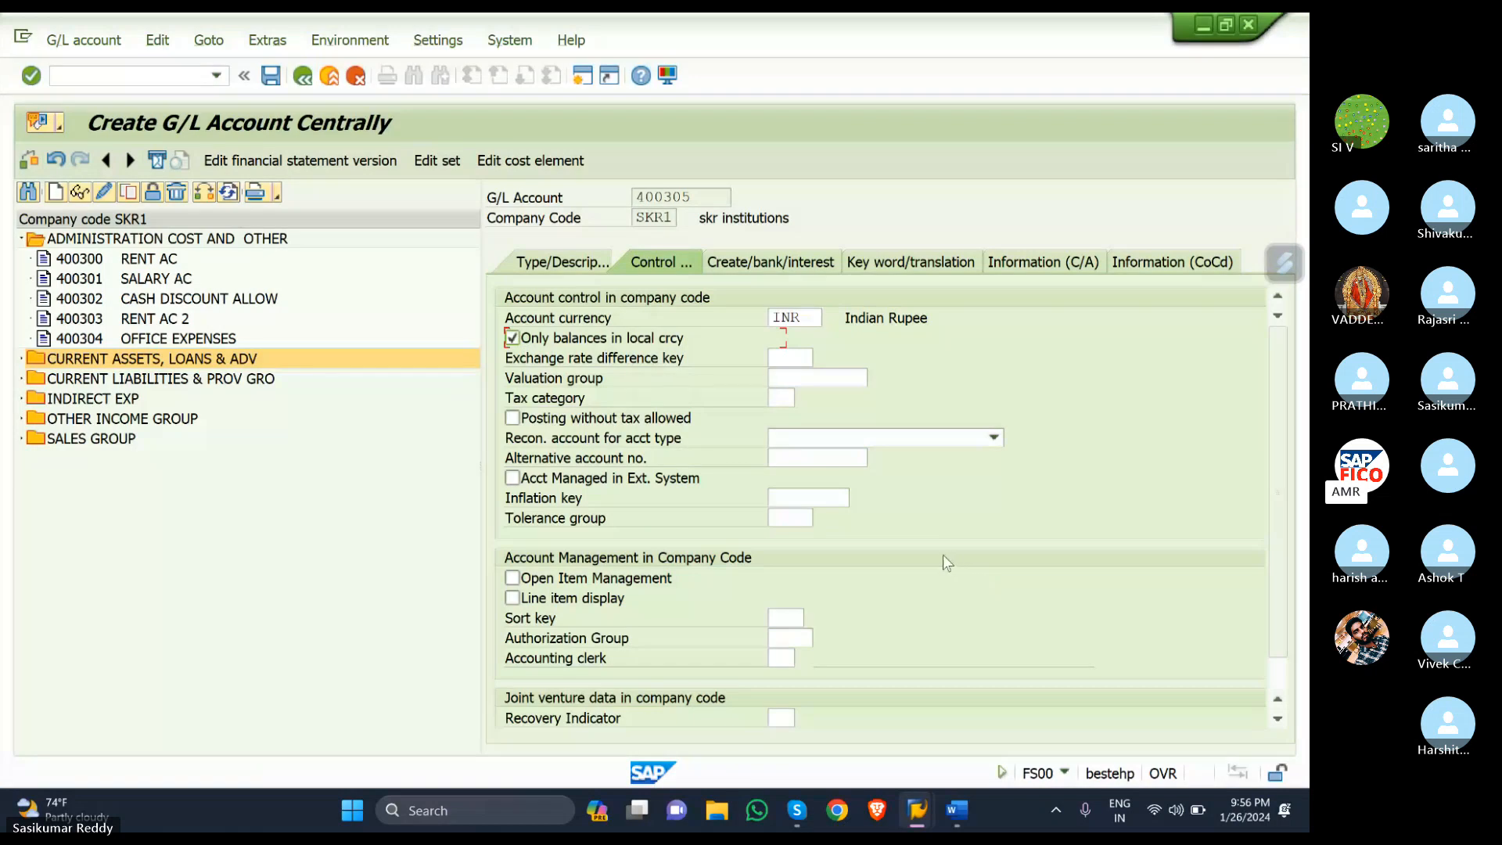
{"action": "left_click", "coordinate": [787, 396]}
{"action": "left_click", "coordinate": [801, 395]}
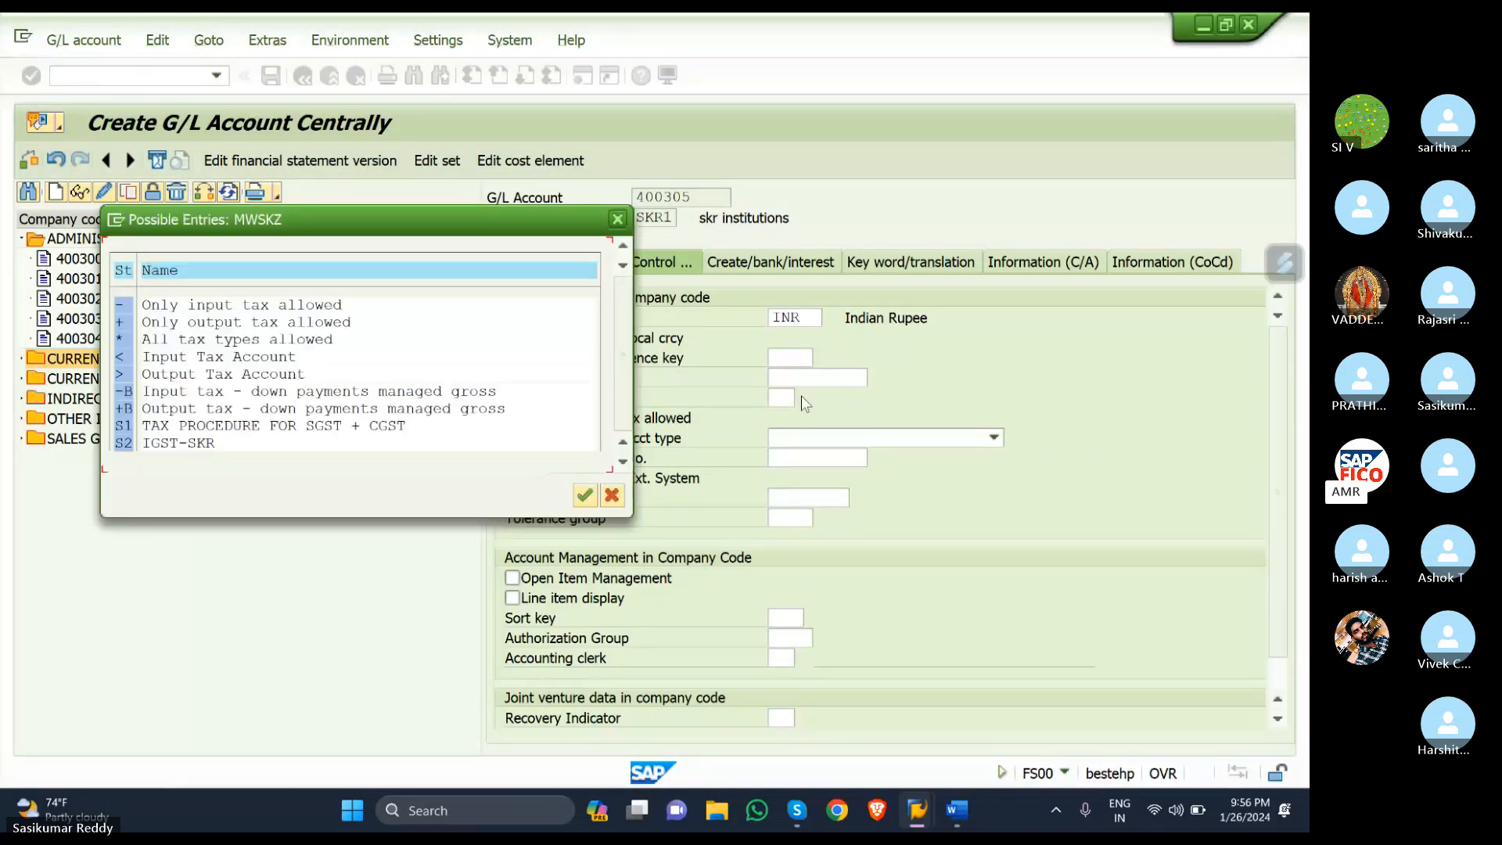
{"action": "left_click", "coordinate": [120, 342]}
{"action": "left_click", "coordinate": [156, 344]}
{"action": "double_click", "coordinate": [155, 344]}
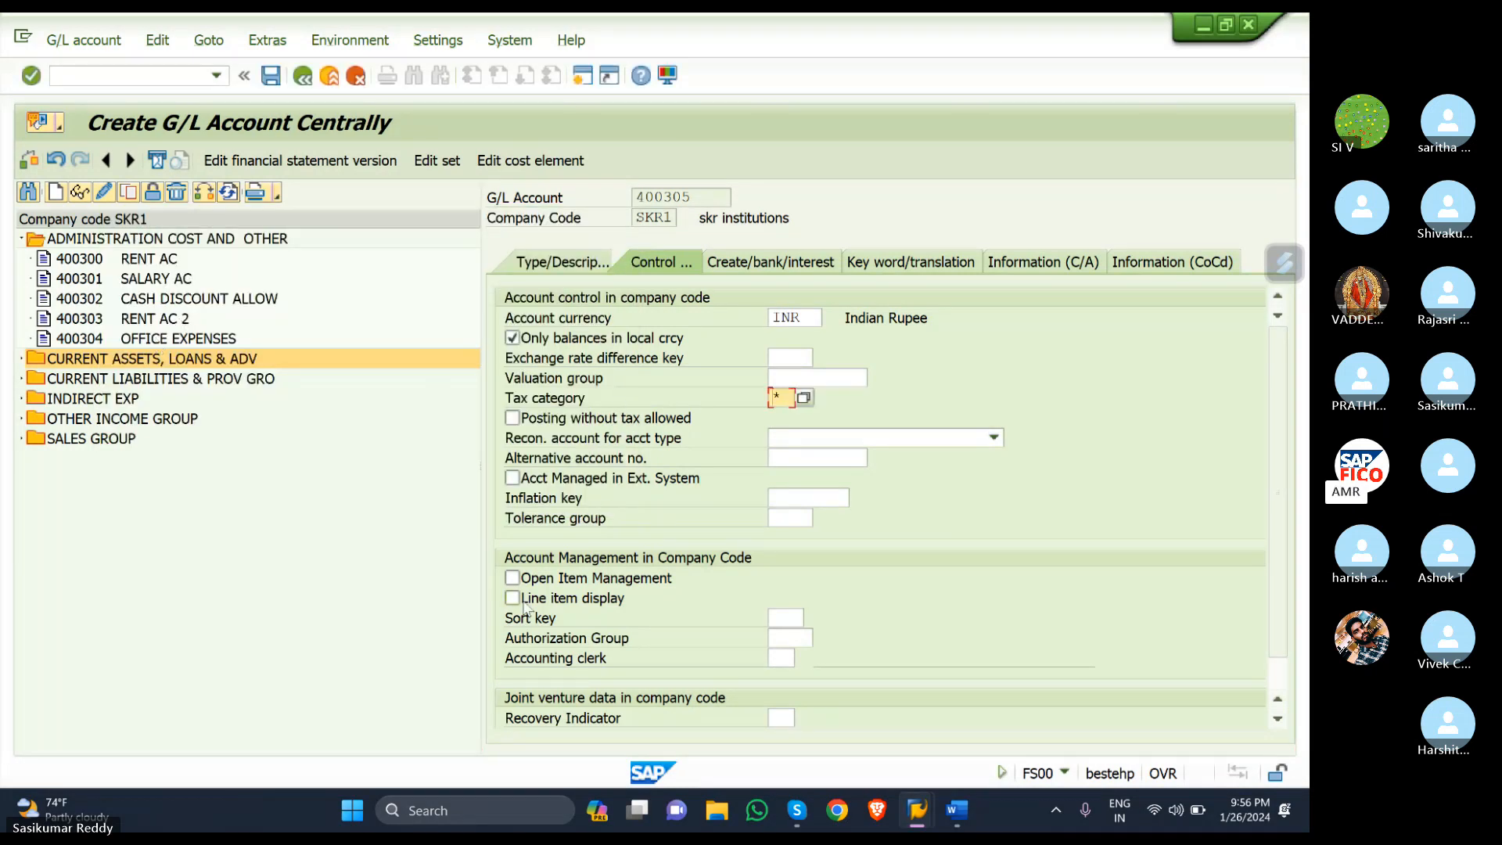
- Allow posting without tax, turn on line item display with sort key 001, and enter field status group G001
{"action": "left_click", "coordinate": [513, 417]}
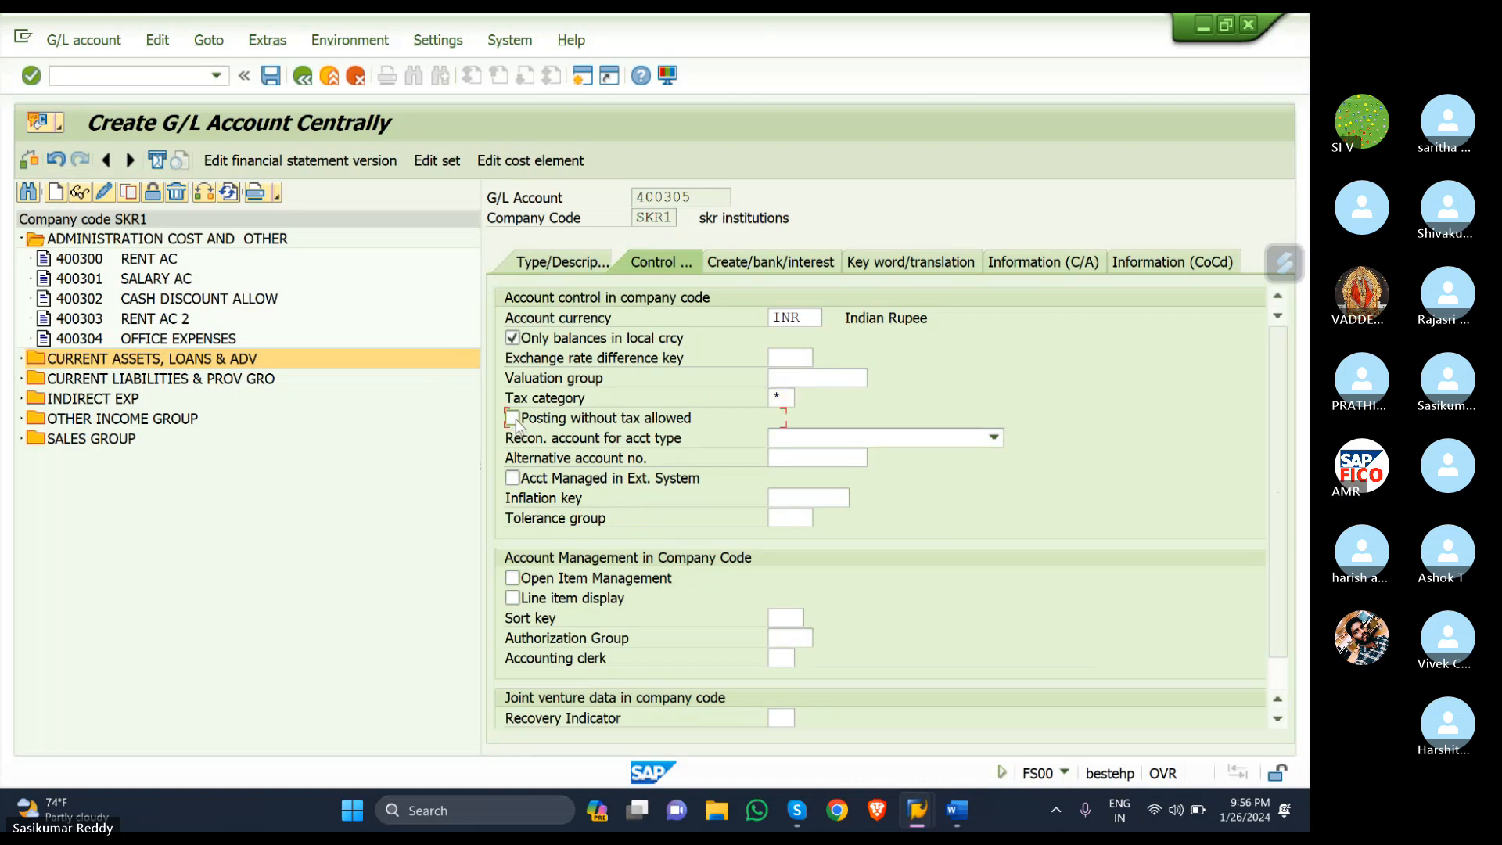
{"action": "left_click", "coordinate": [512, 598]}
{"action": "left_click", "coordinate": [792, 618]}
{"action": "type", "text": "00"}
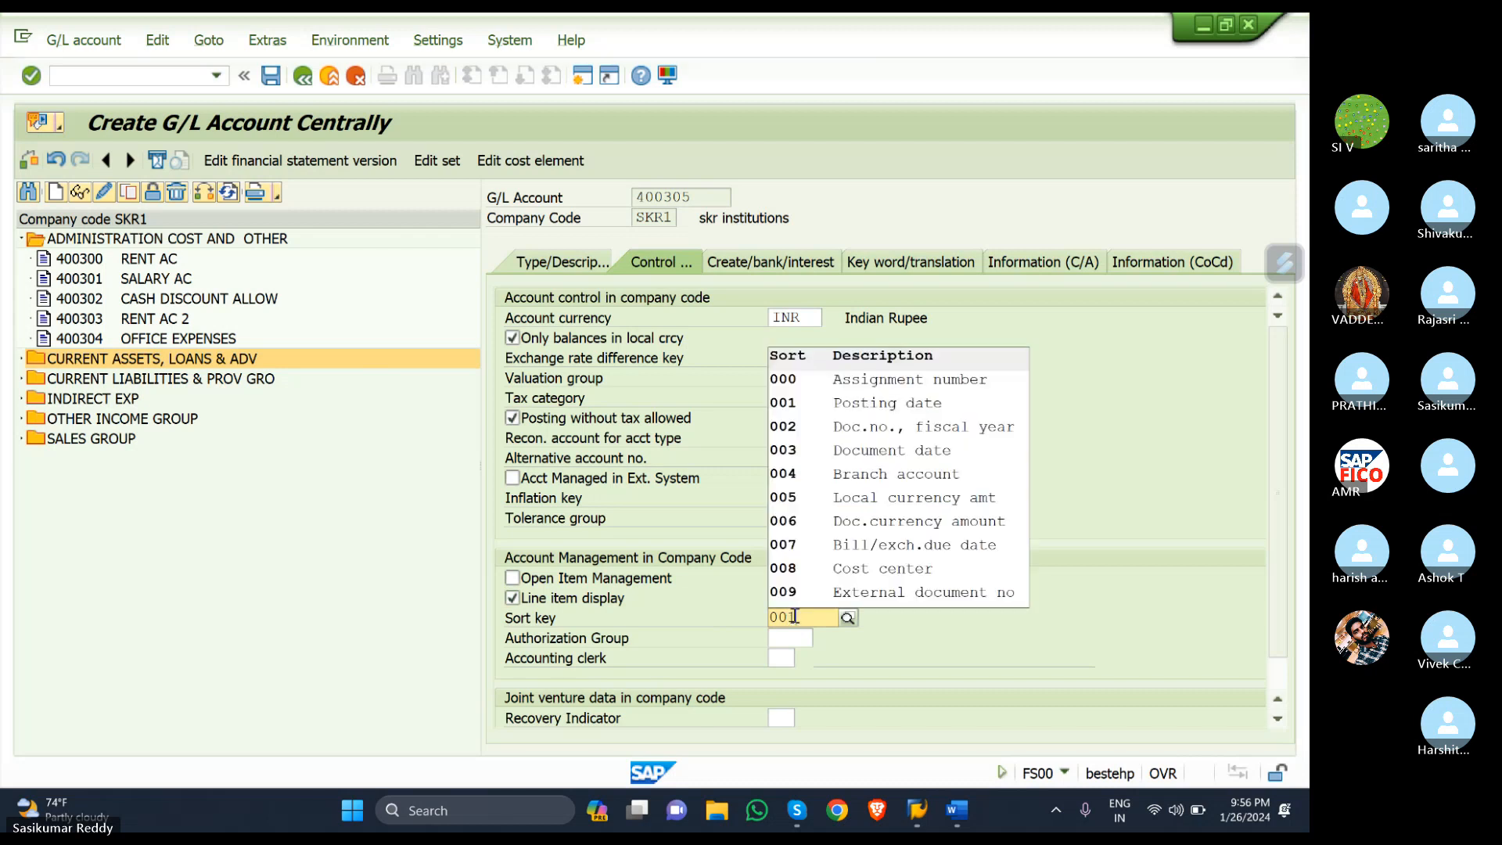
{"action": "type", "text": "1"}
{"action": "left_click", "coordinate": [811, 659]}
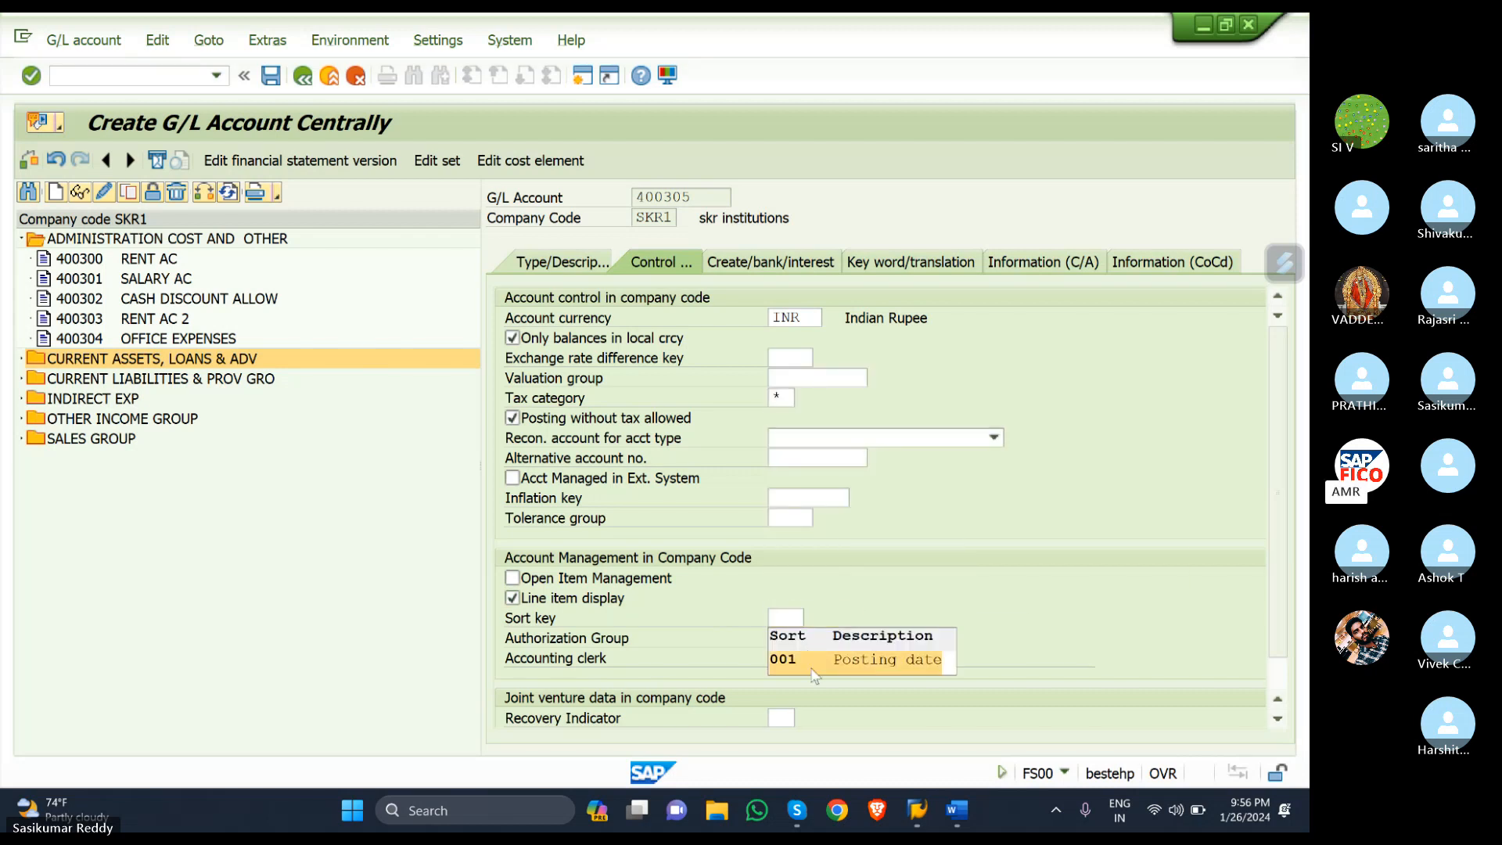
{"action": "left_click", "coordinate": [743, 266]}
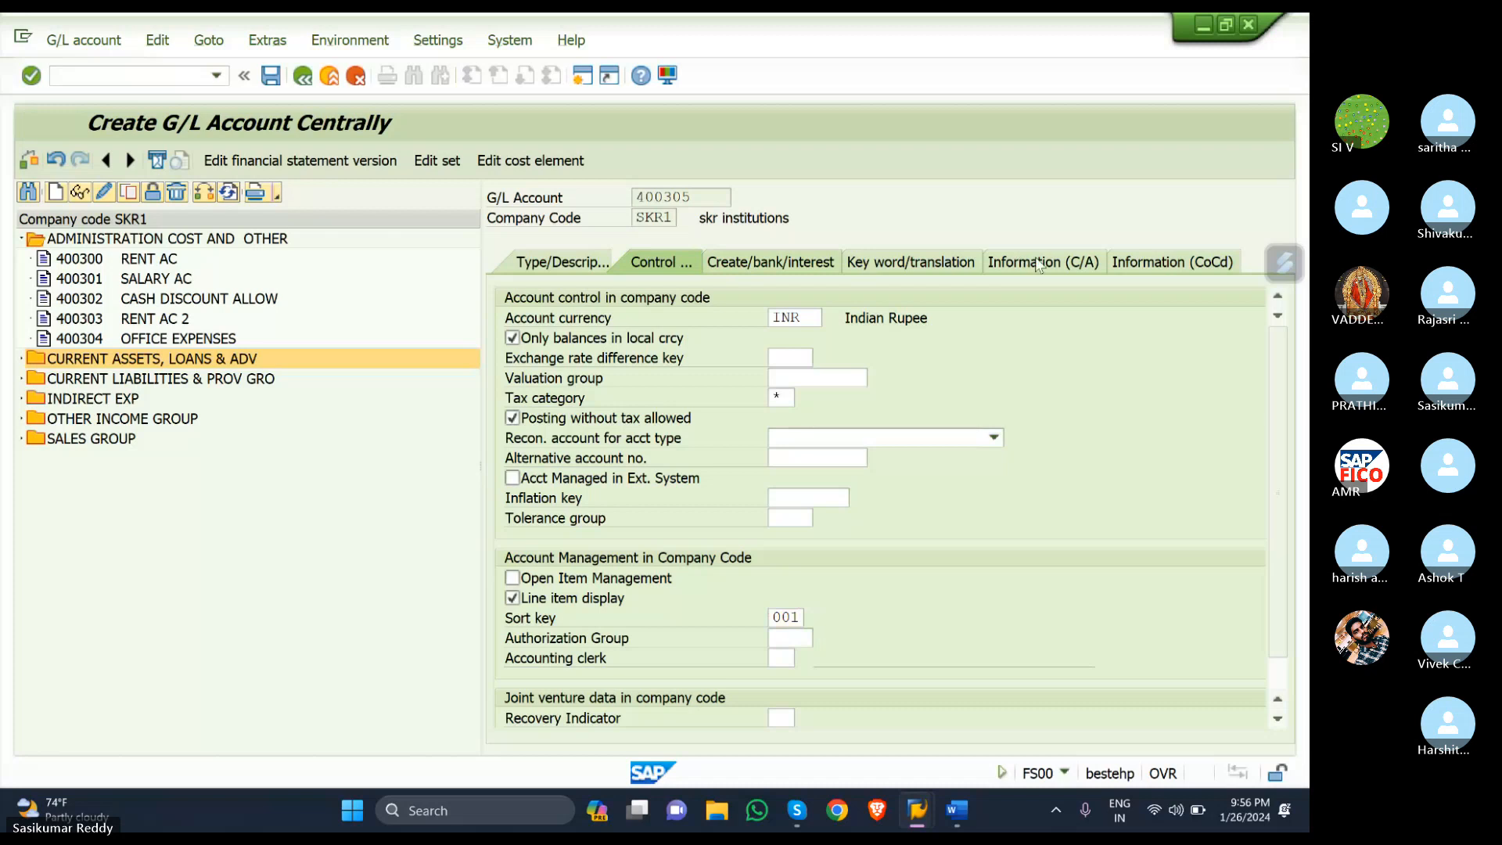
{"action": "type", "text": "G001"}
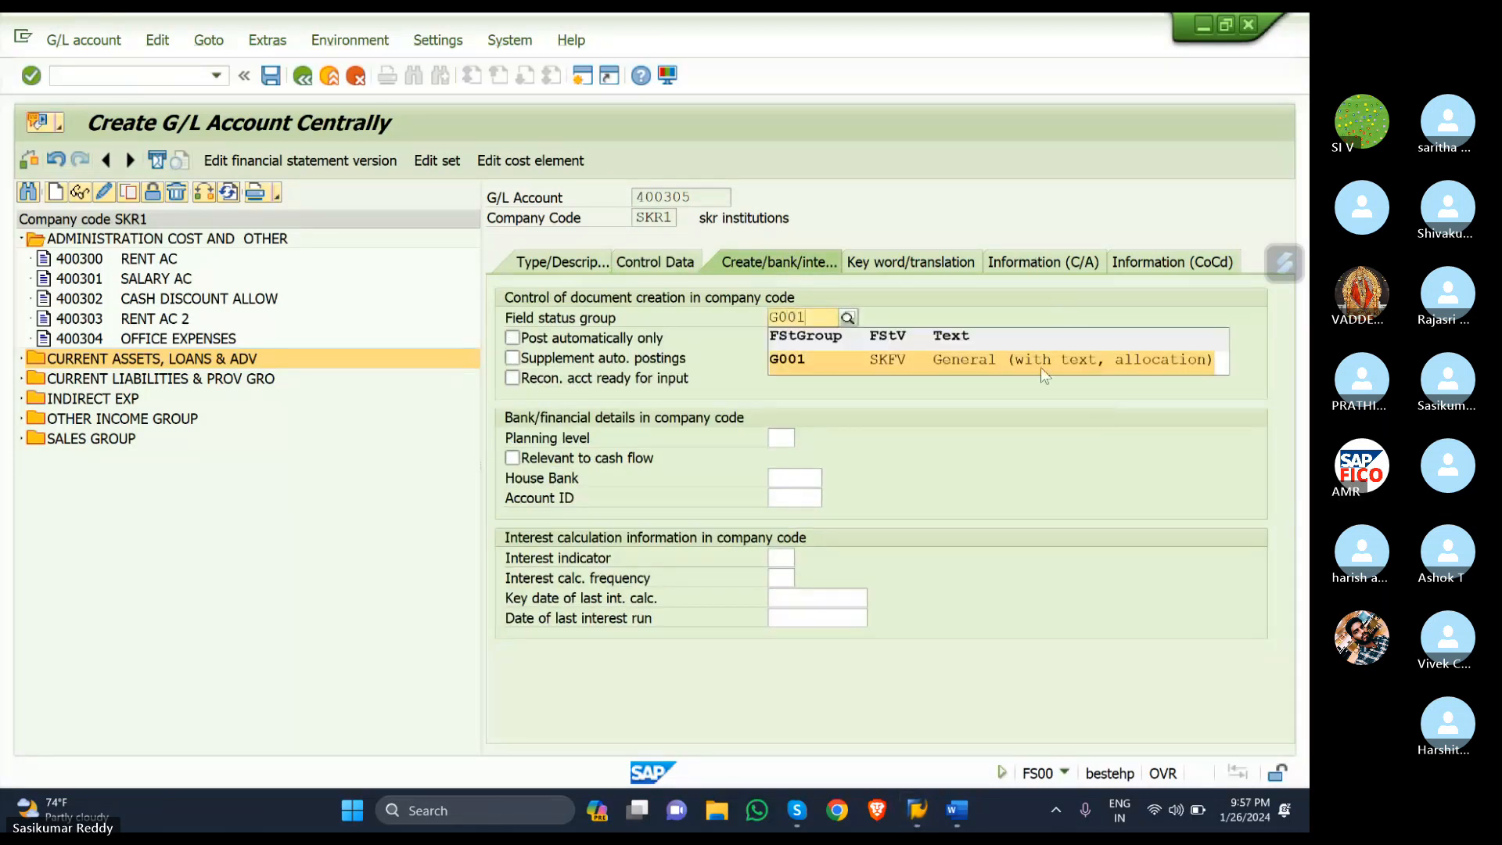
- Accept field status group G001 and save G/L account 400305 PURCHASE ACCOUNT
{"action": "left_click", "coordinate": [1039, 365]}
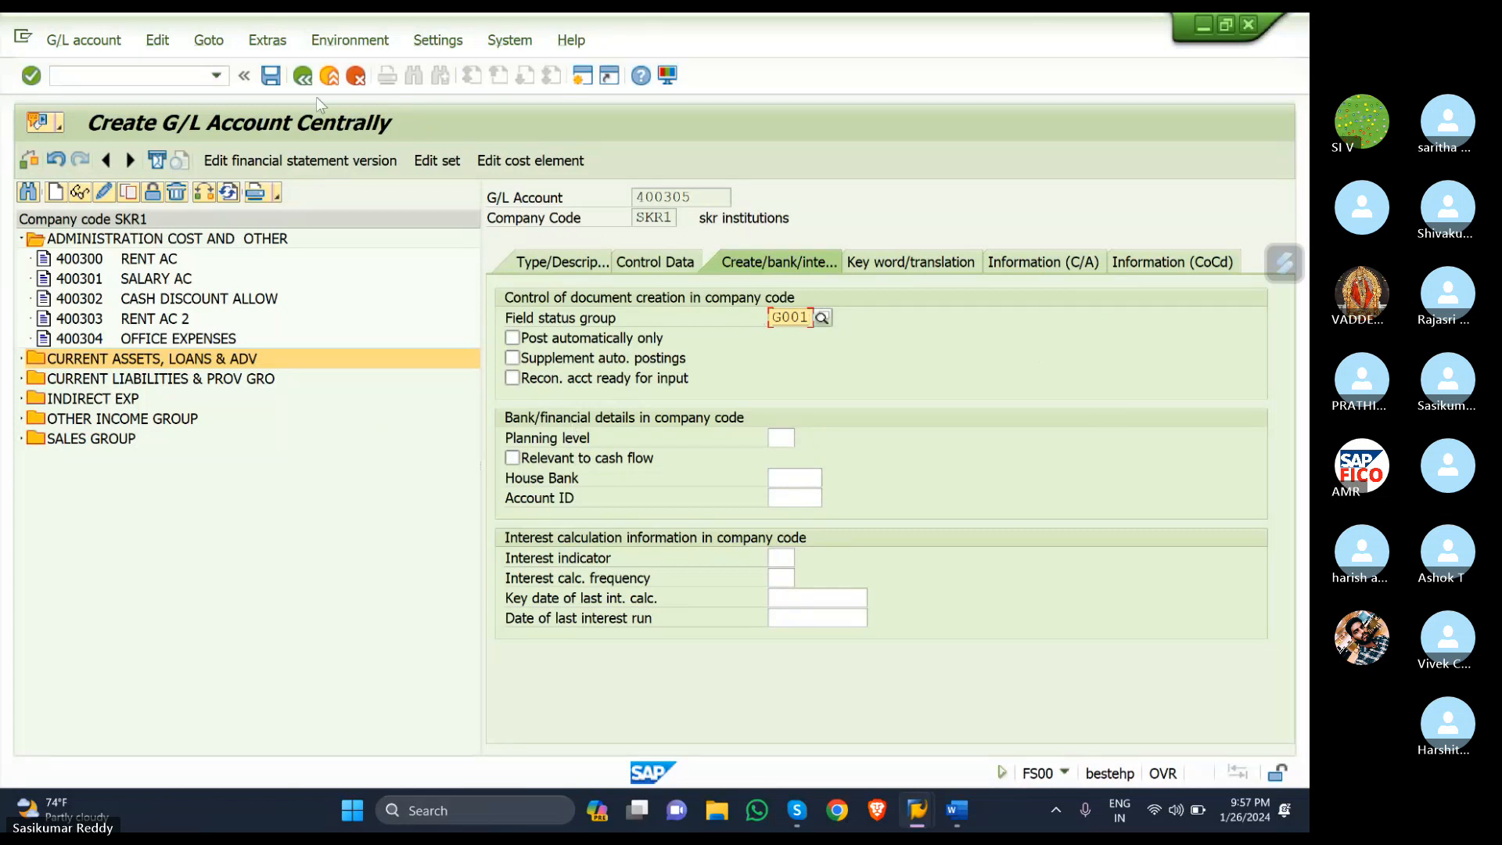
{"action": "left_click", "coordinate": [271, 77]}
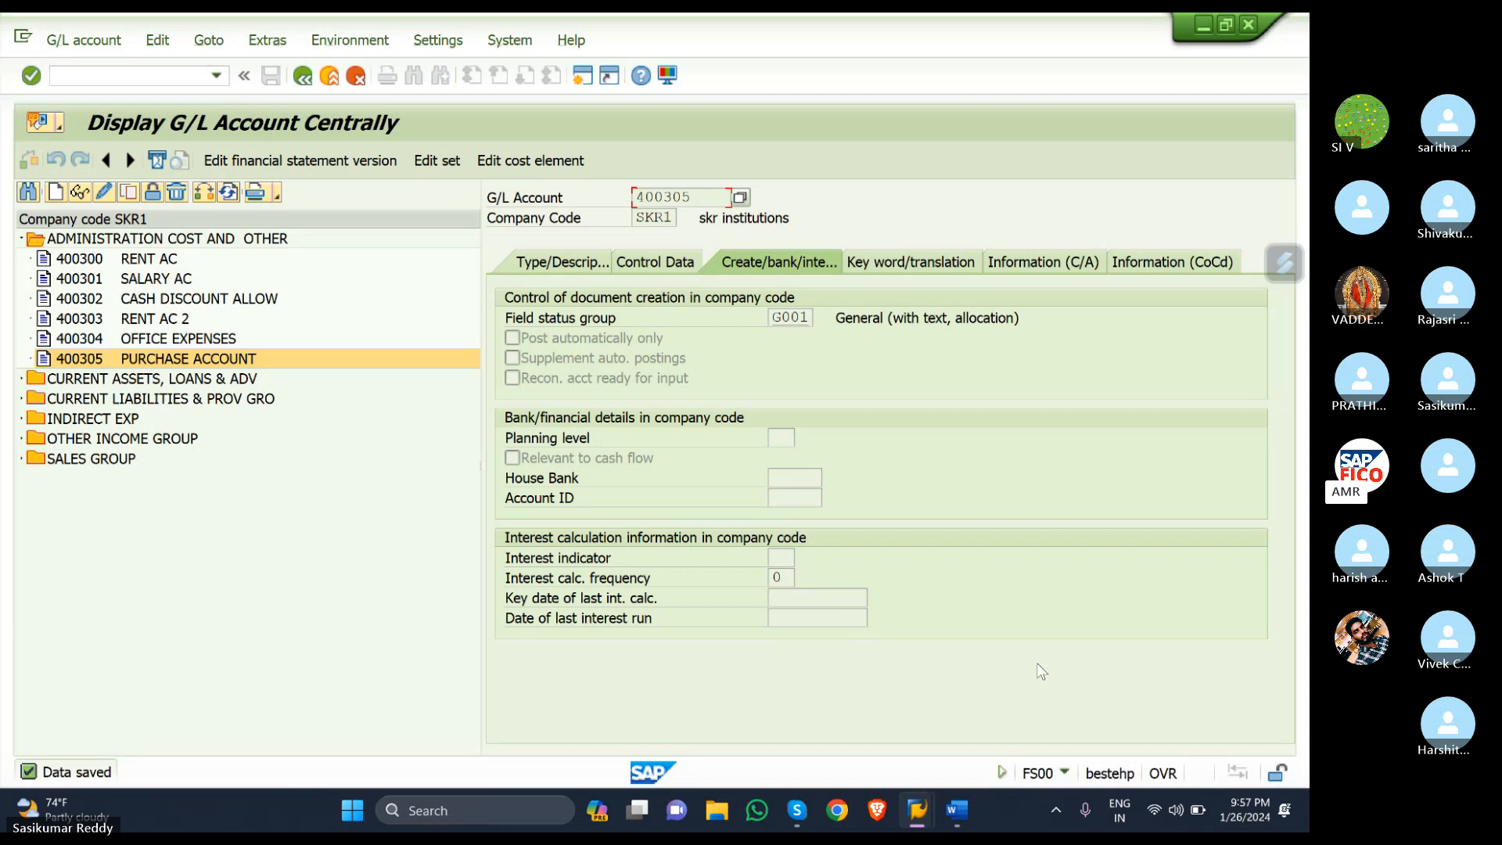
{"action": "left_click", "coordinate": [971, 811]}
- Add '7. Assign GL account keys -OB40' on a new line below the IGST account step in the notes
{"action": "left_click", "coordinate": [870, 548]}
{"action": "left_click", "coordinate": [855, 588]}
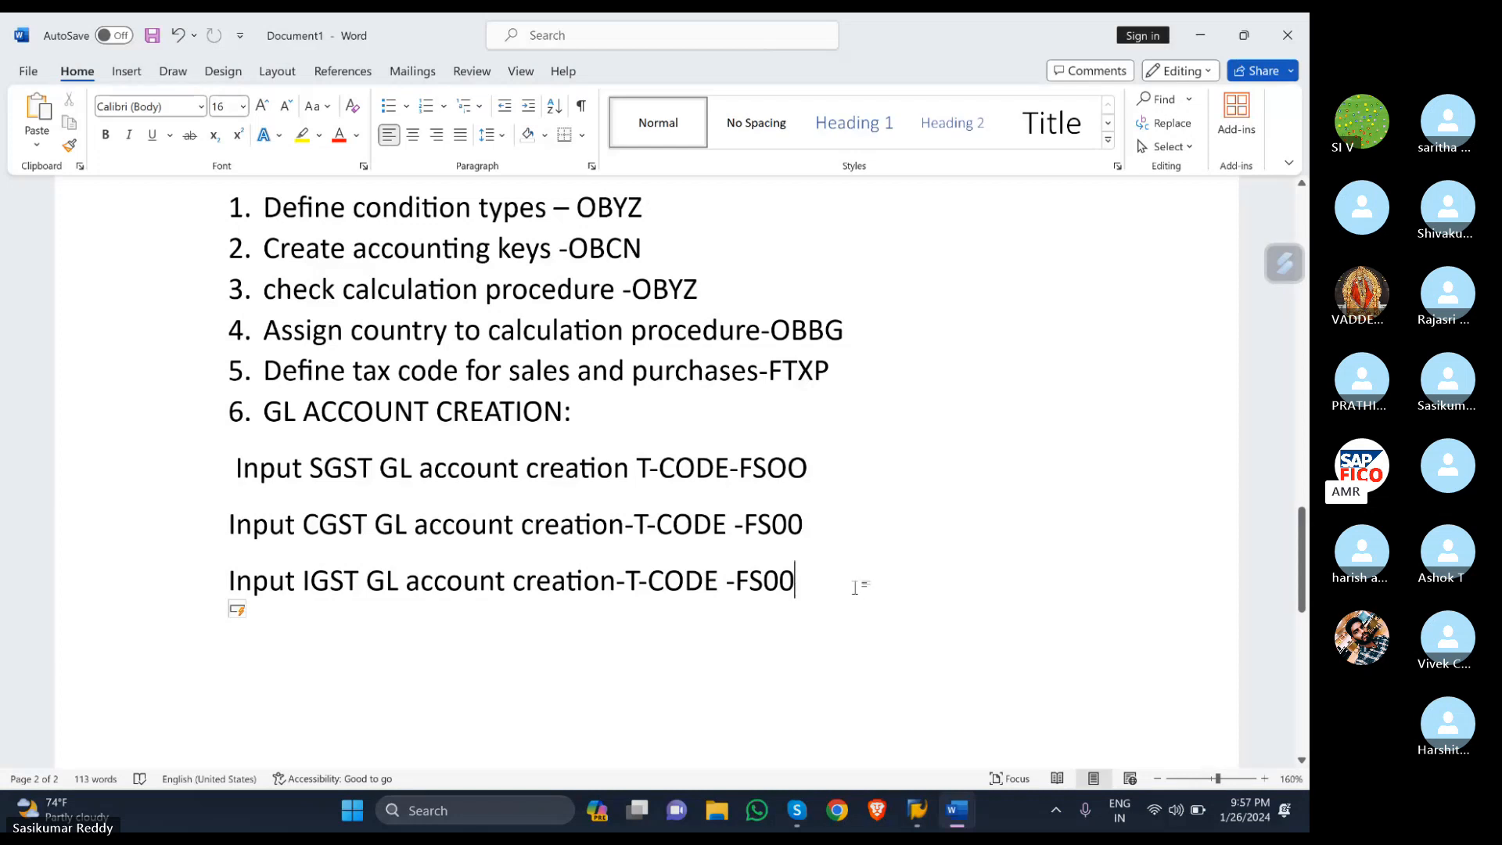
{"action": "key", "text": "Return"}
{"action": "key", "text": "Return"}
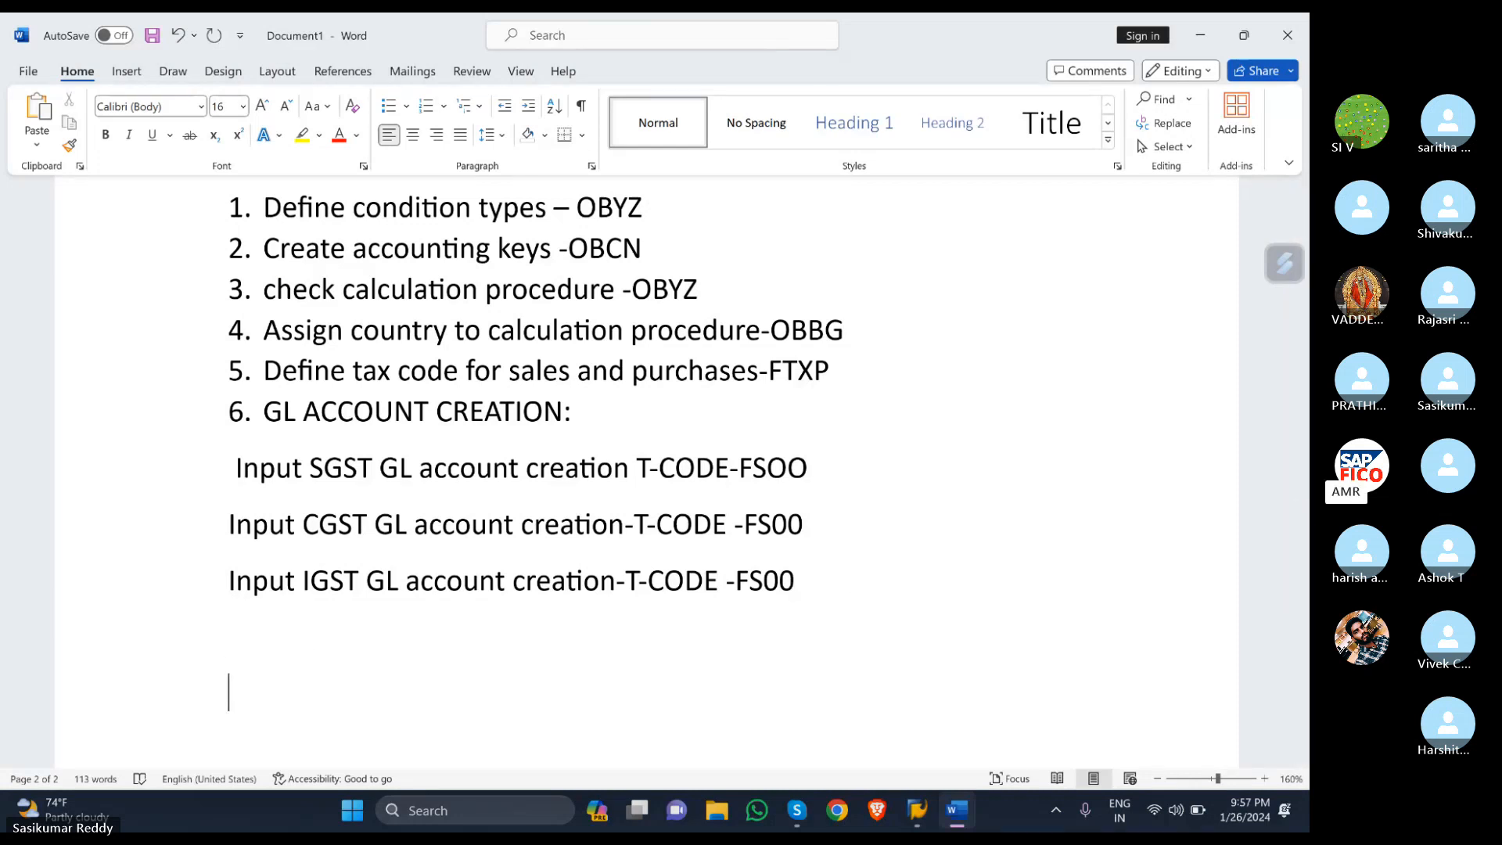
{"action": "type", "text": "Assign "}
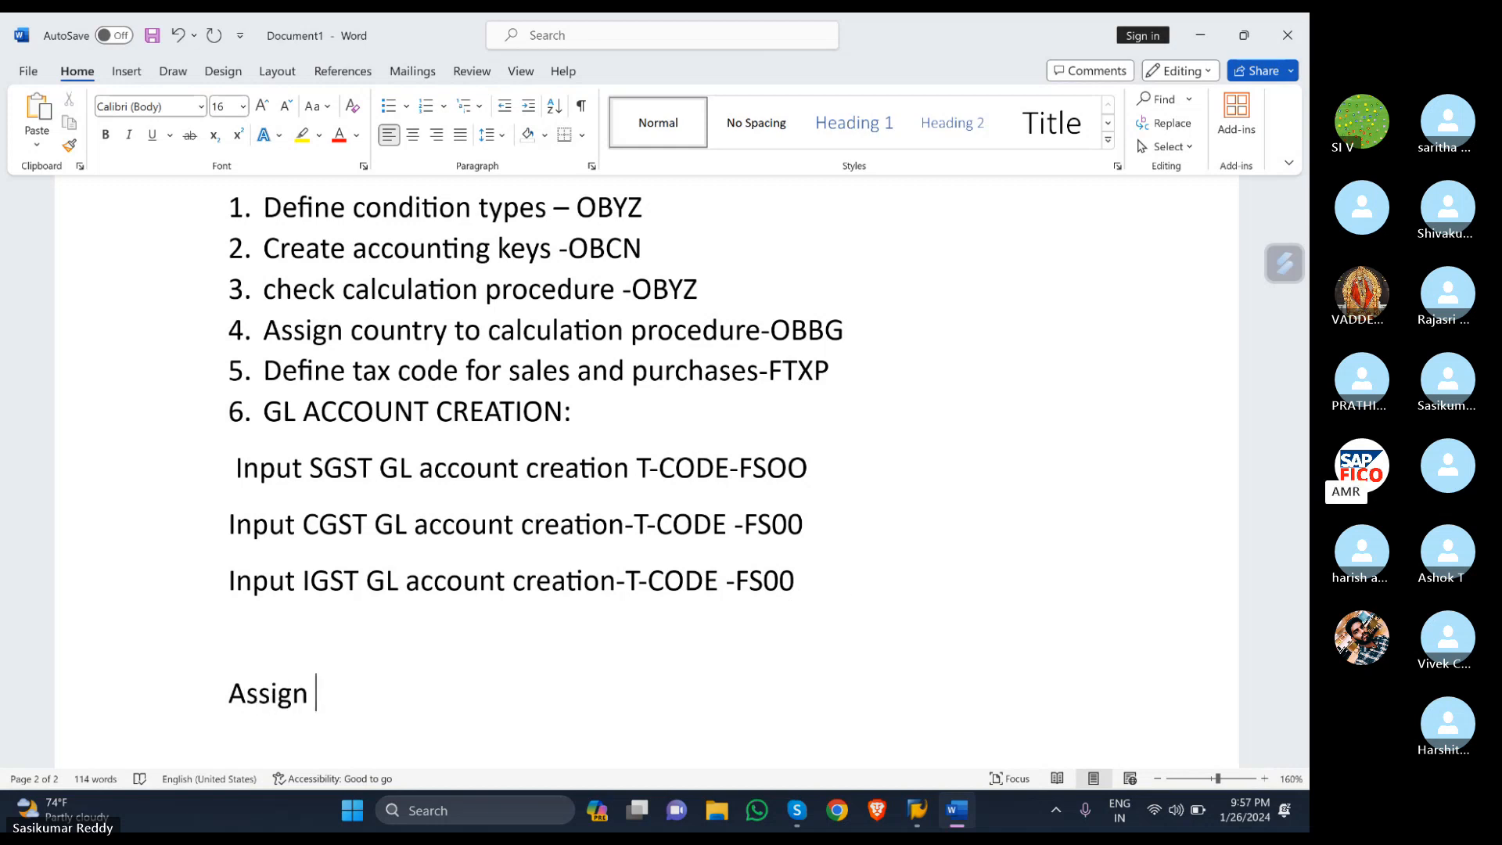
{"action": "type", "text": "GL "}
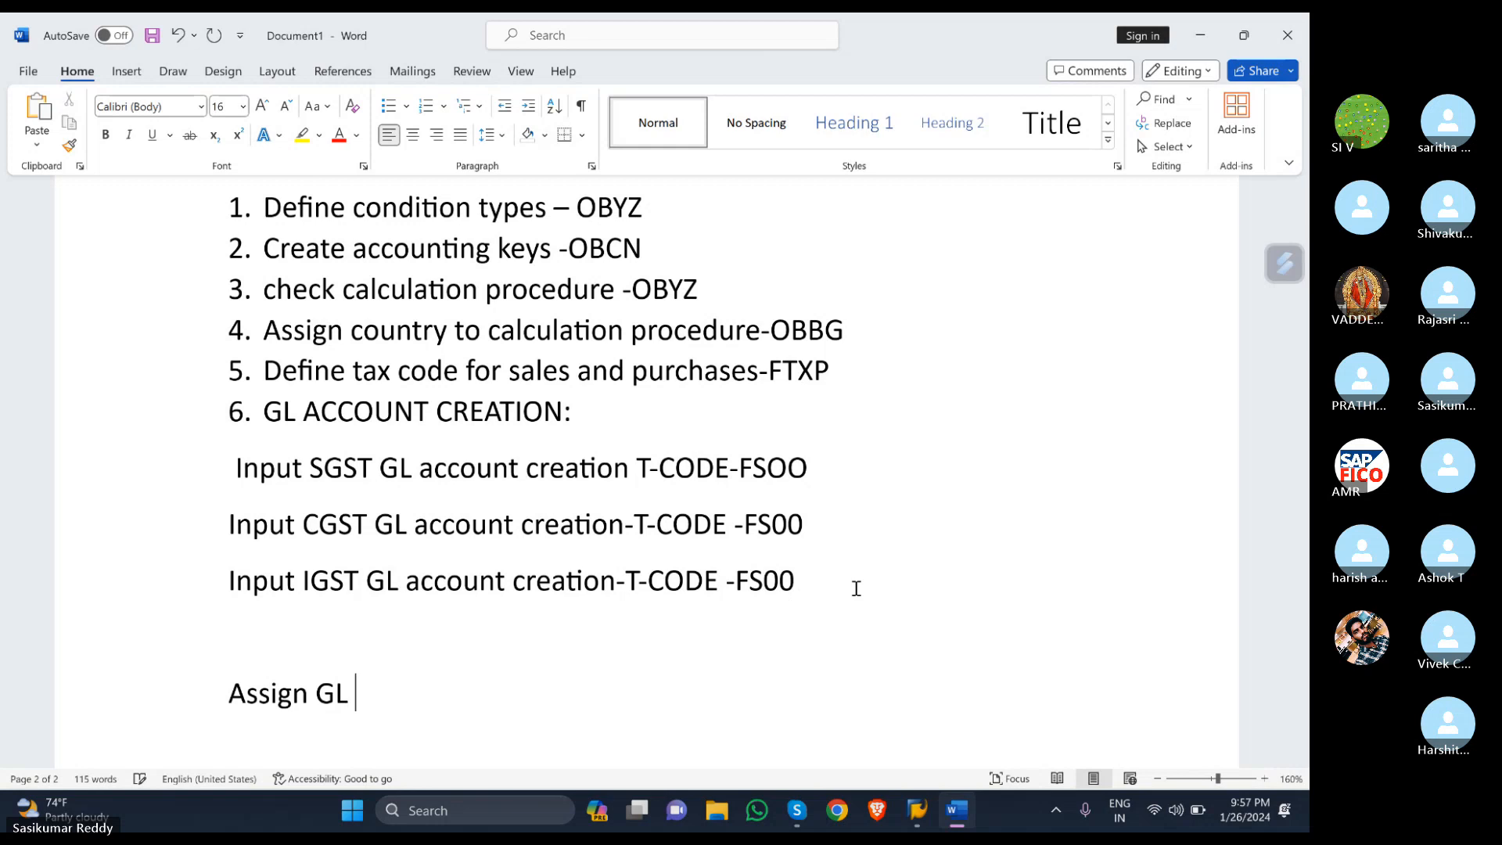
{"action": "type", "text": "account "}
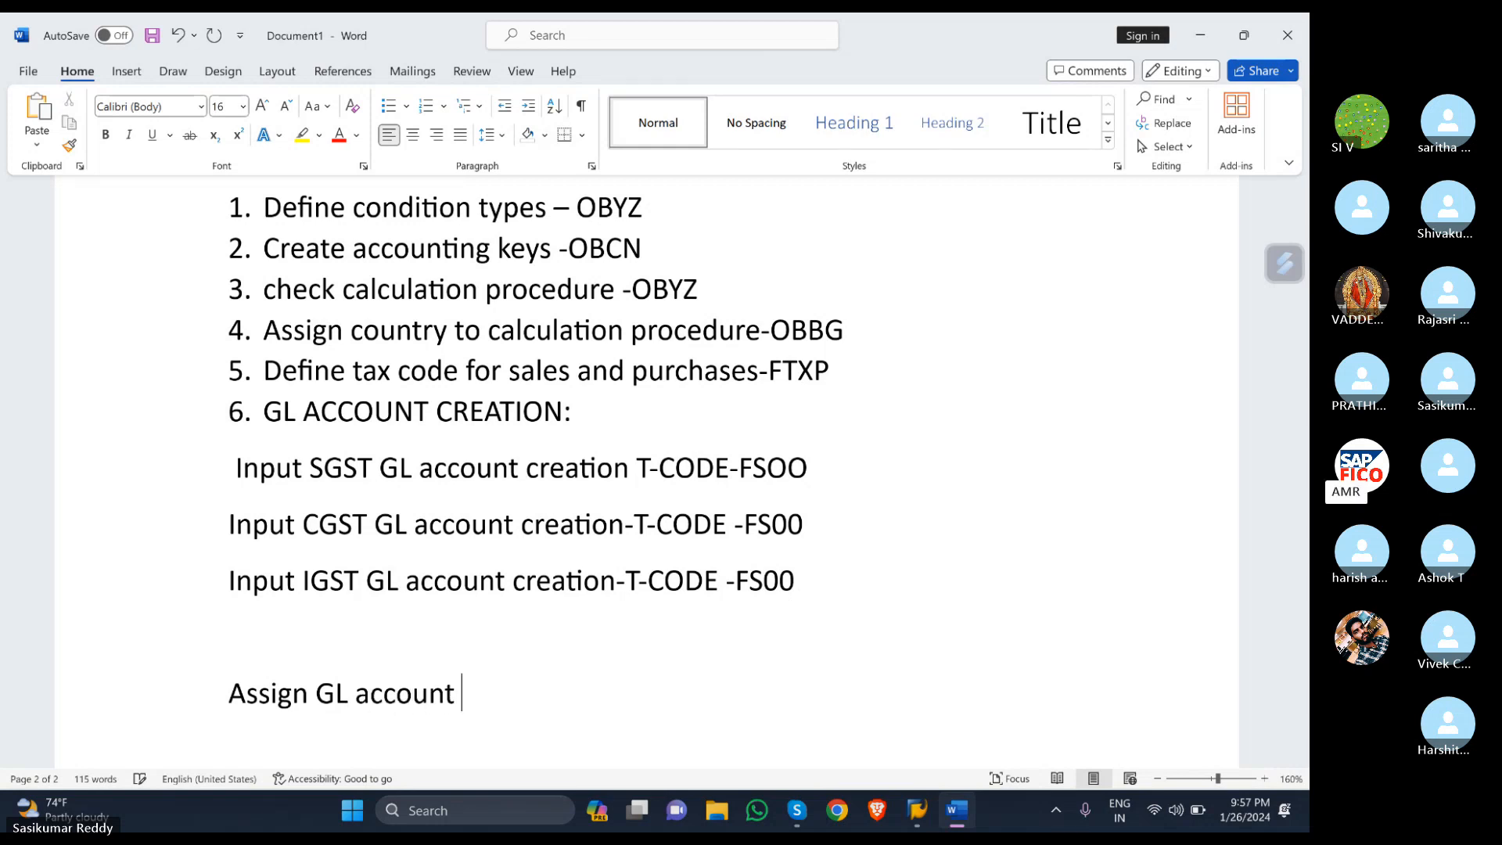
{"action": "type", "text": "keys -OB"}
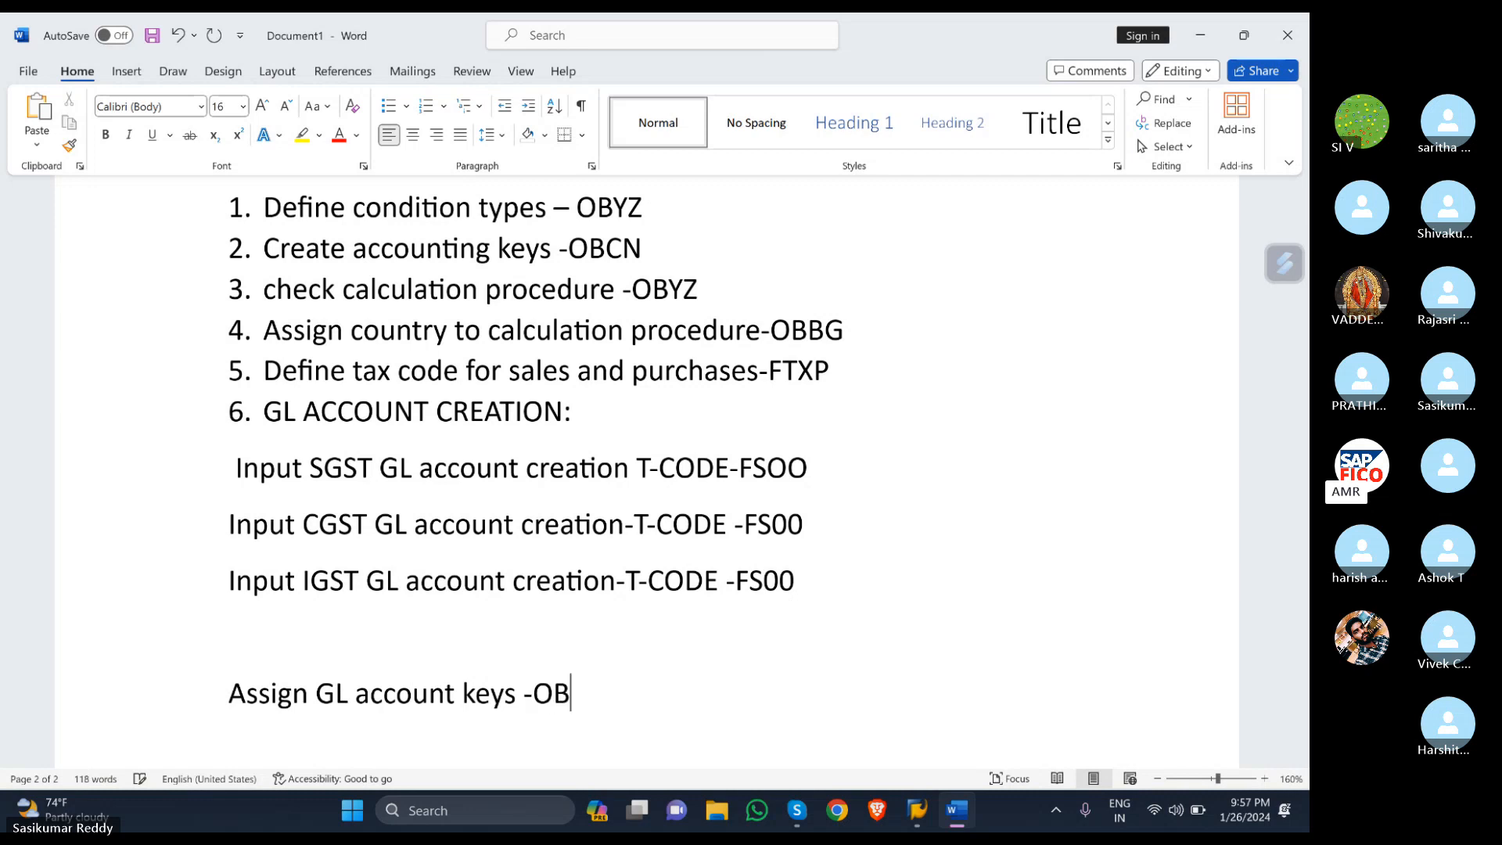
{"action": "type", "text": "40"}
{"action": "scroll", "coordinate": [371, 586], "scroll_direction": "down", "scroll_amount": 3}
{"action": "left_click", "coordinate": [226, 554]}
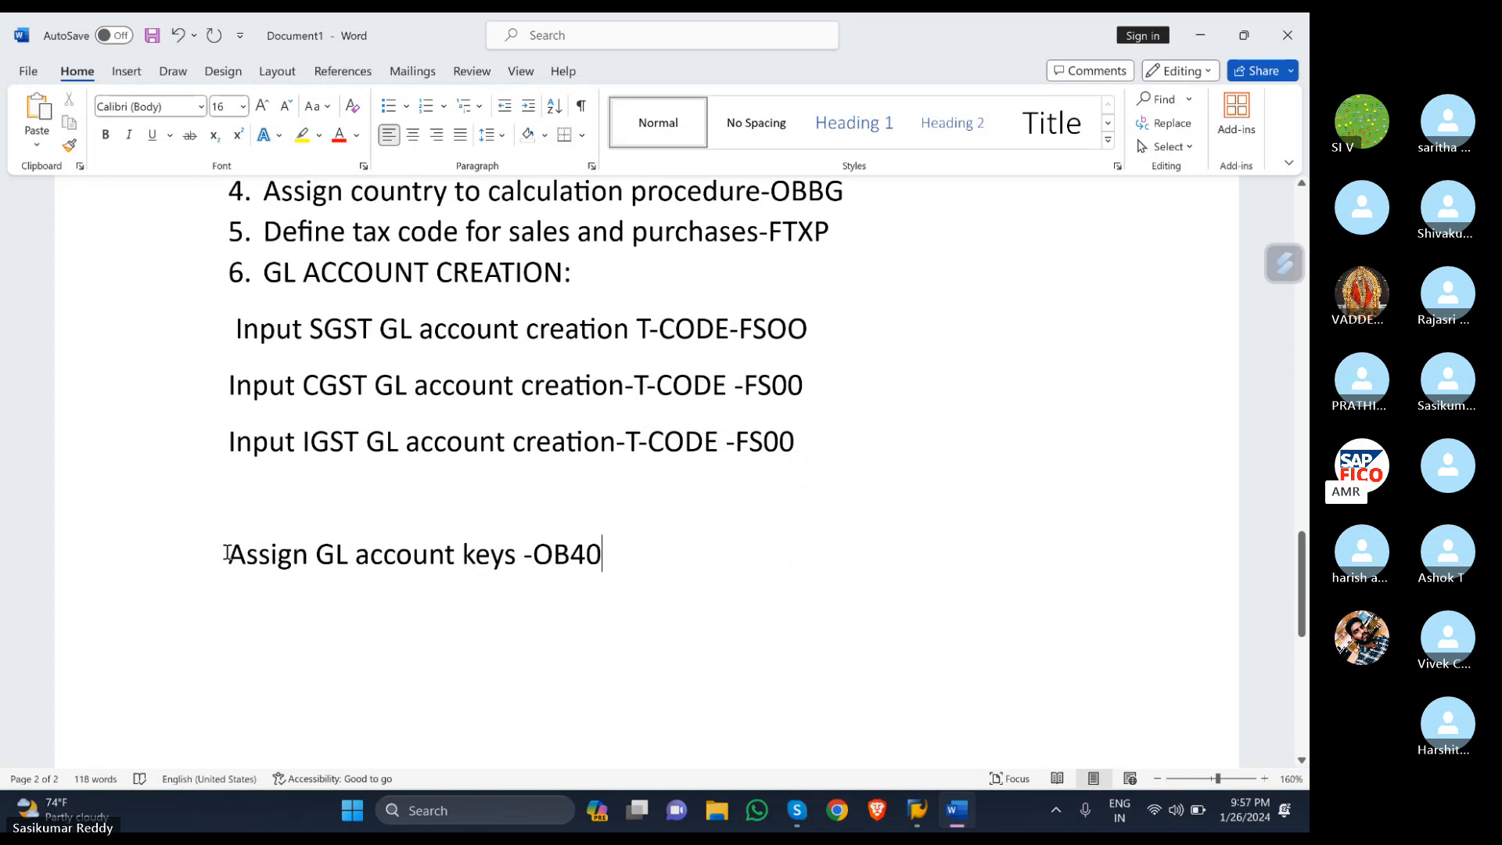
{"action": "type", "text": "7"}
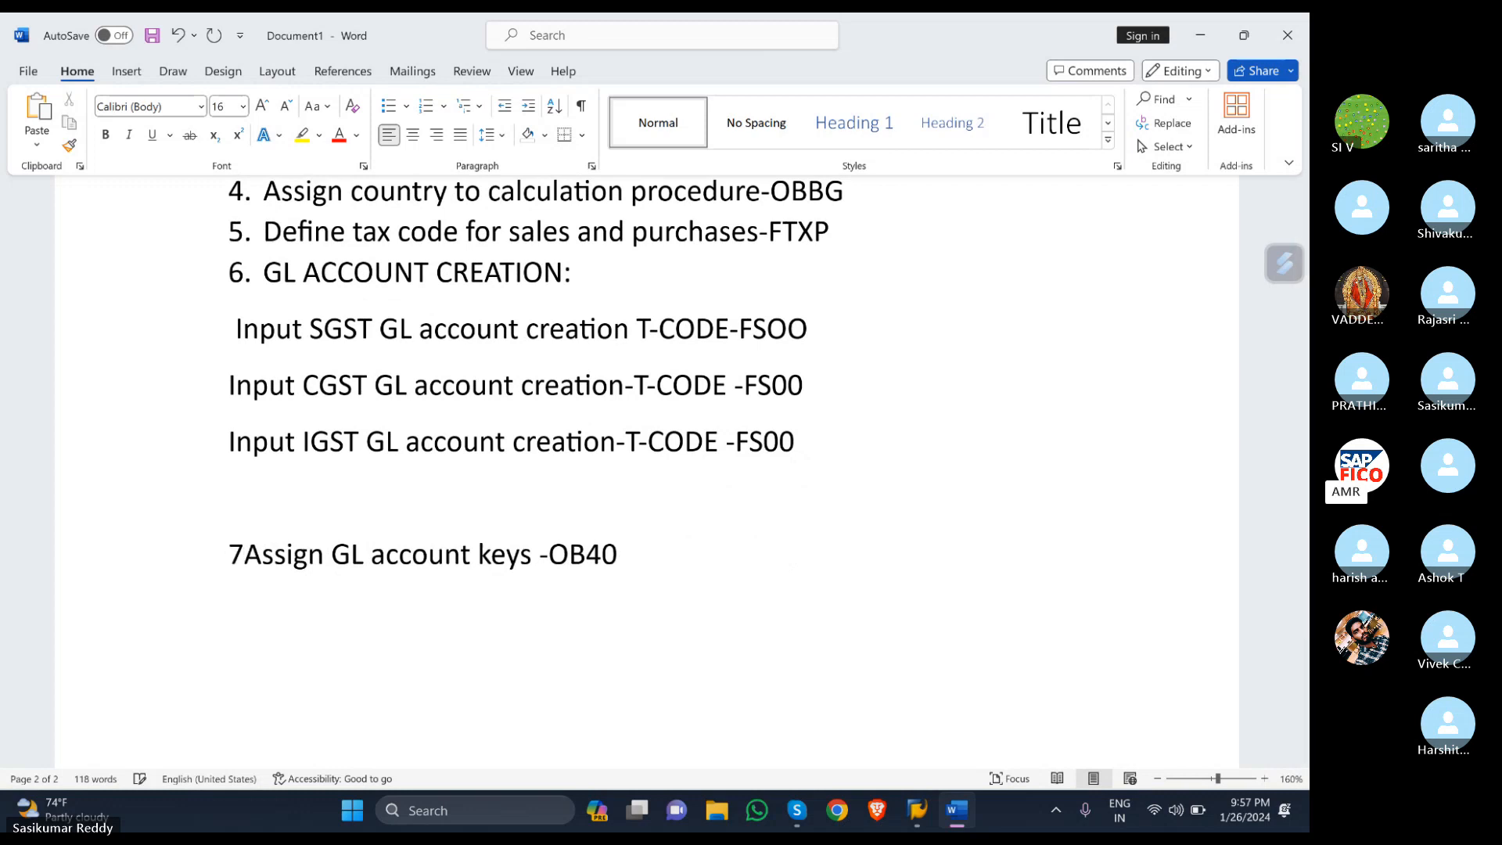
{"action": "type", "text": "."}
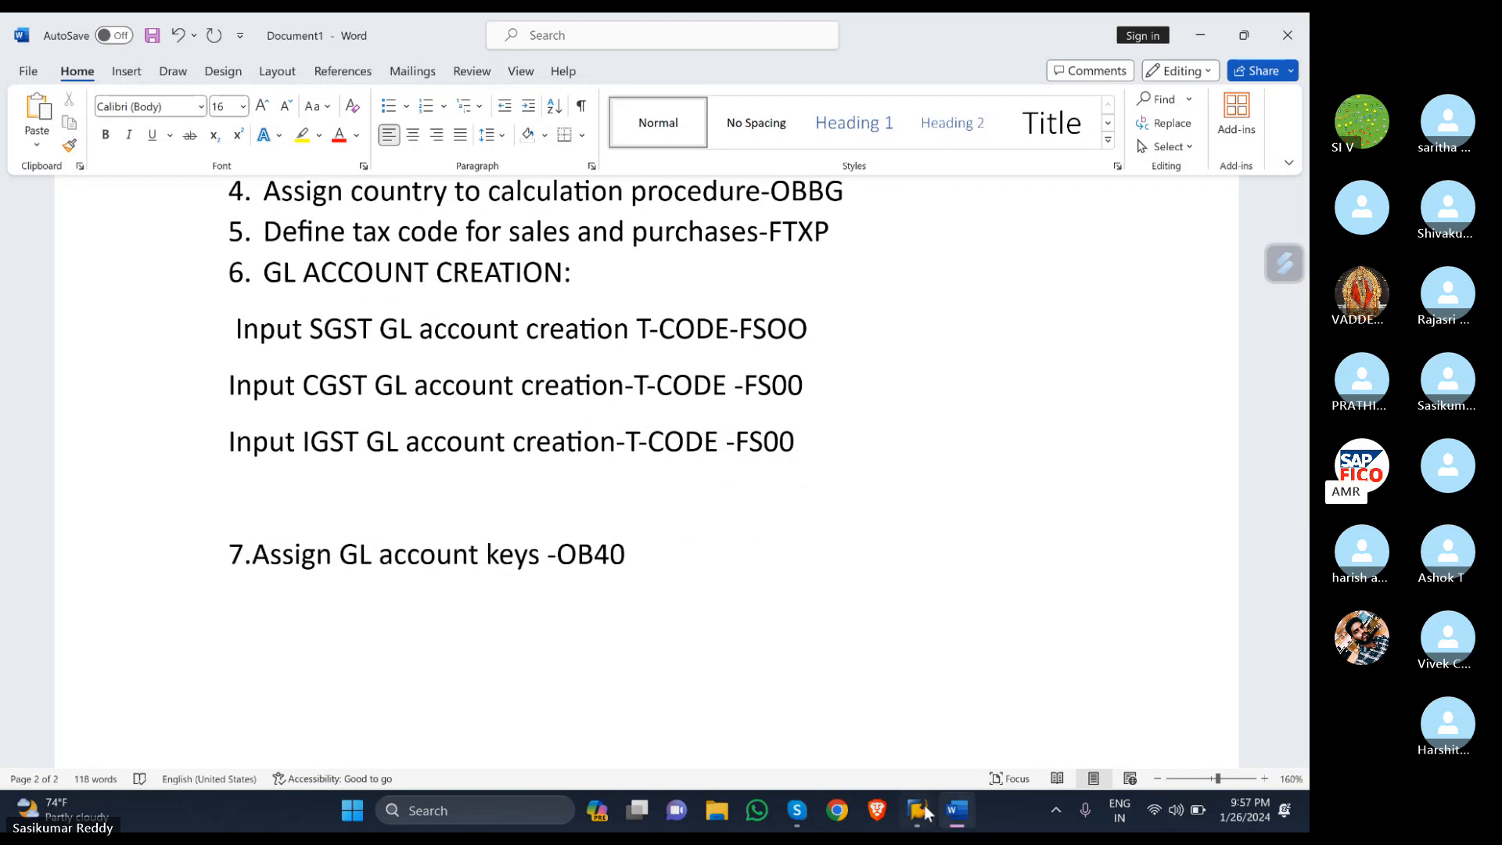
- Return to SAP and start transaction /NOB40 for automatic tax postings
{"action": "mouse_move", "coordinate": [917, 811]}
{"action": "left_click", "coordinate": [948, 729]}
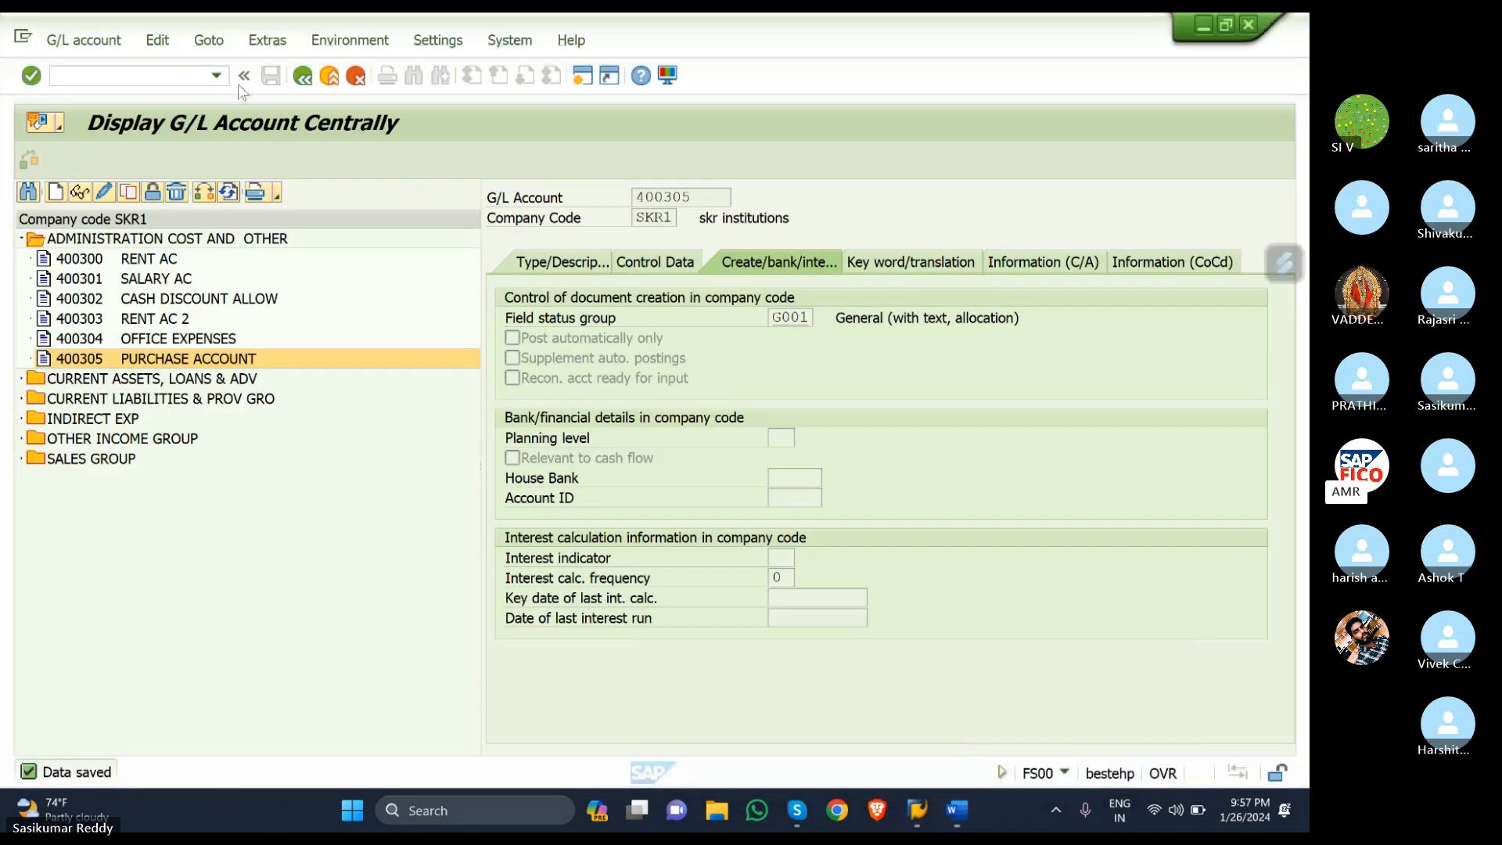
{"action": "left_click", "coordinate": [135, 78]}
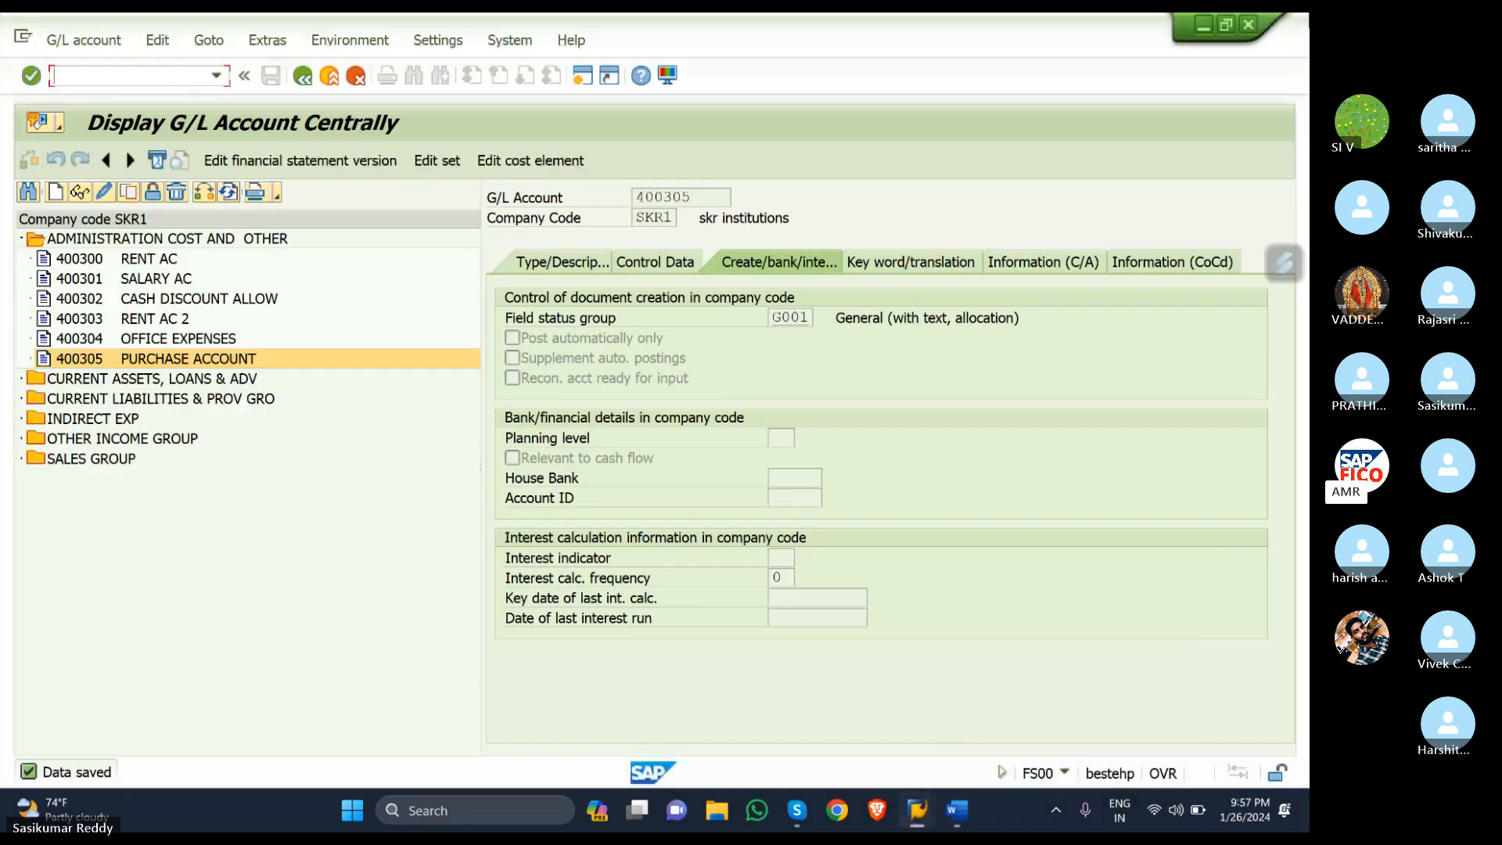
{"action": "type", "text": "/N0"}
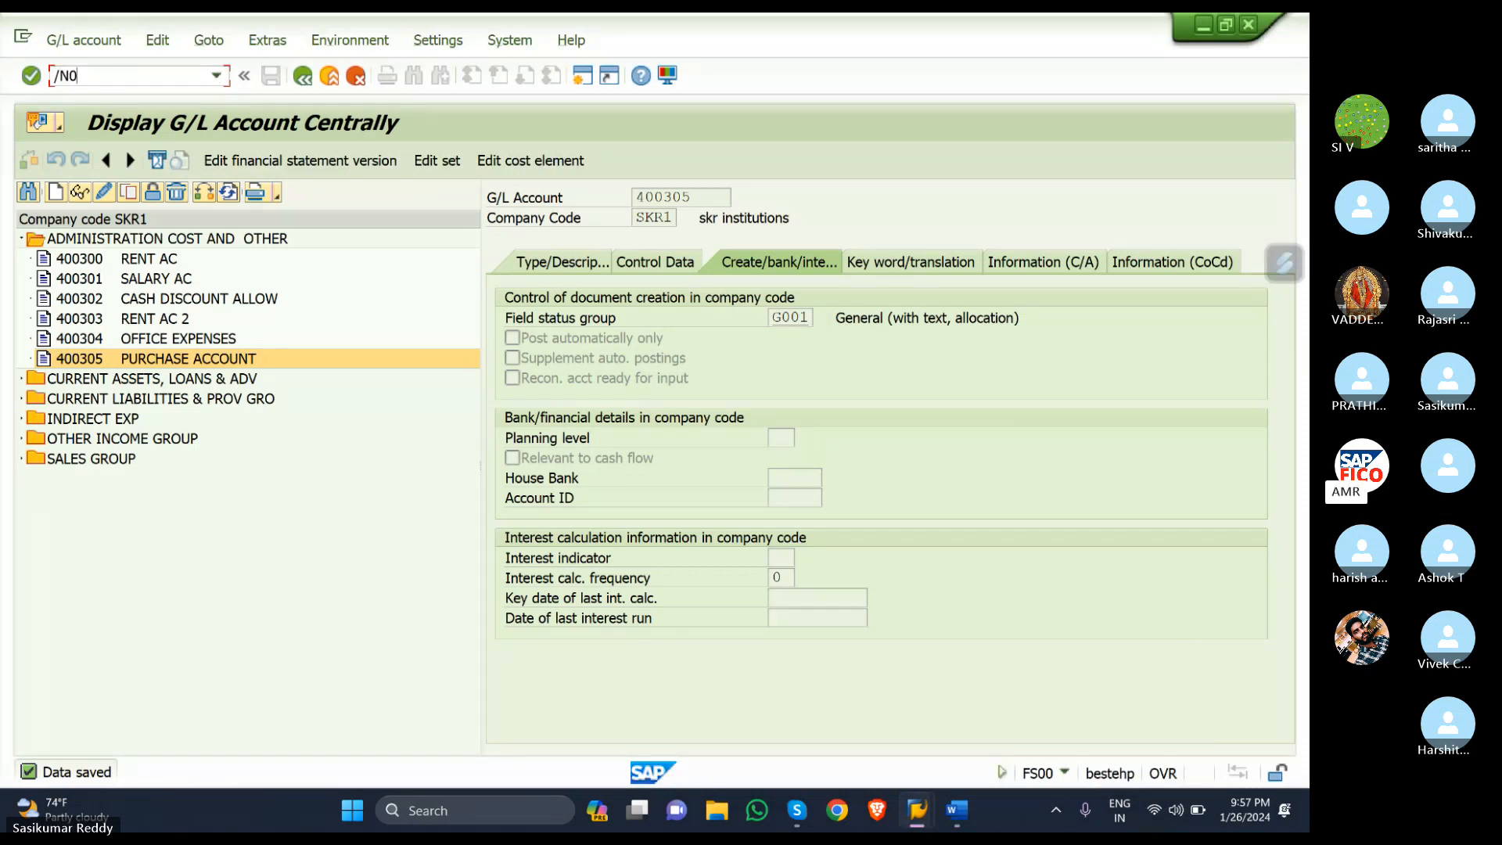
{"action": "key", "text": "BackSpace"}
{"action": "type", "text": "OB40"}
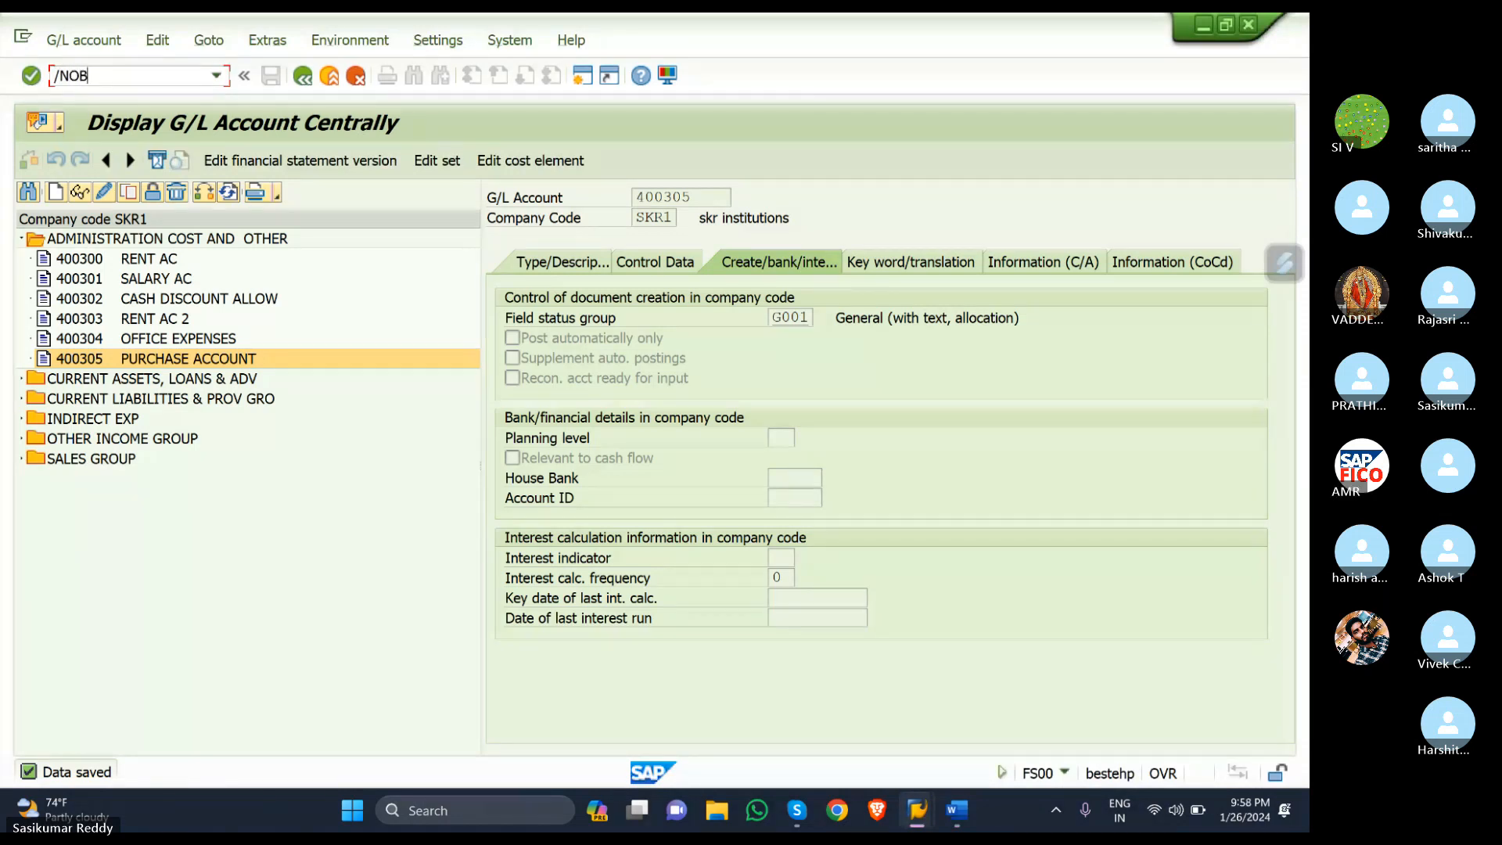
{"action": "key", "text": "Return"}
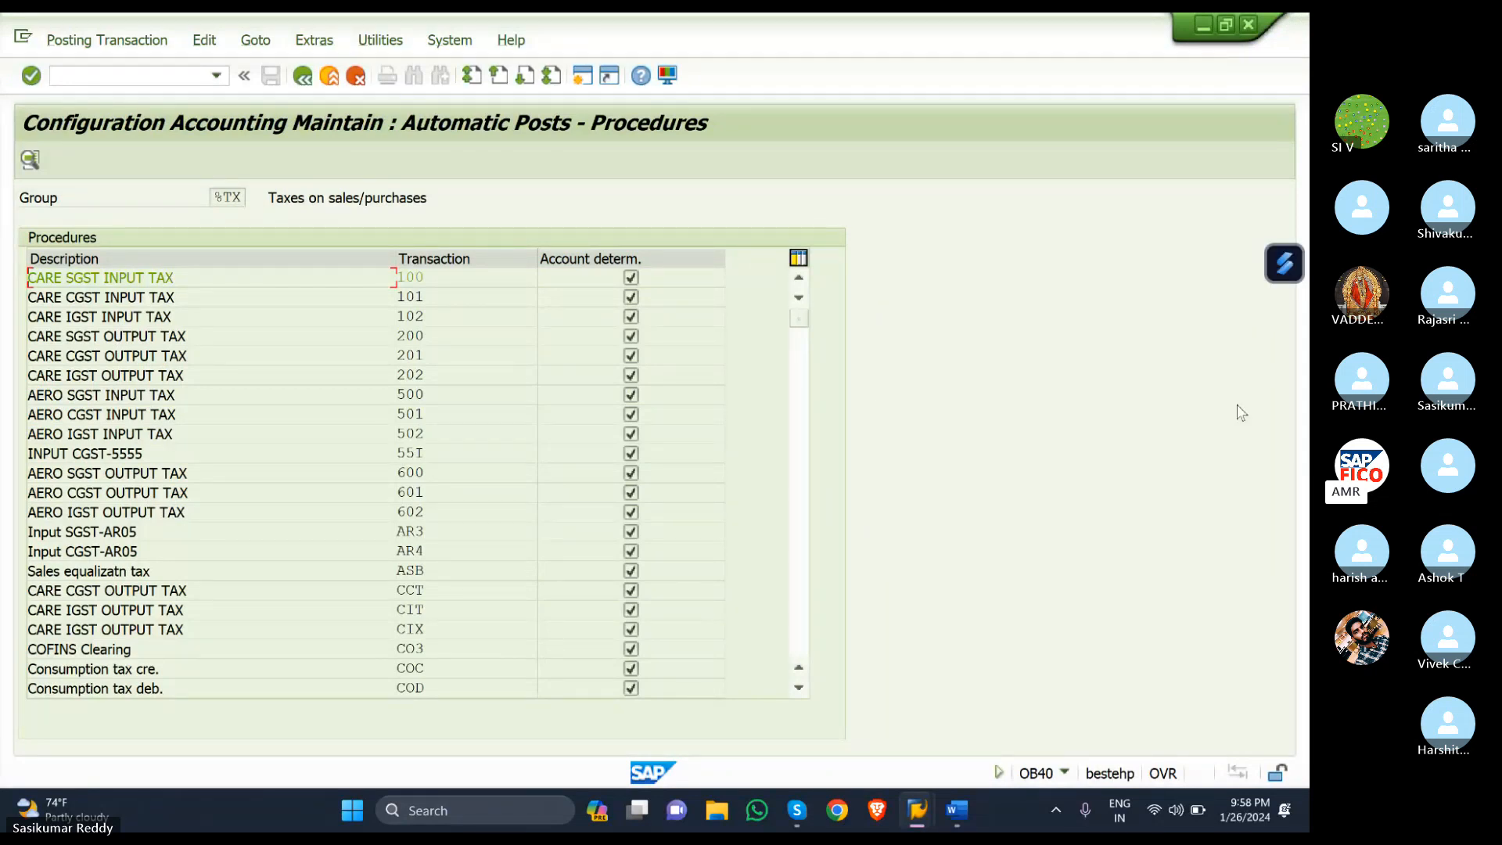
- Browse the OB40 Procedures table to locate keys such as KR1, KR2 and KR3
{"action": "scroll", "coordinate": [238, 468], "scroll_direction": "down", "scroll_amount": 1}
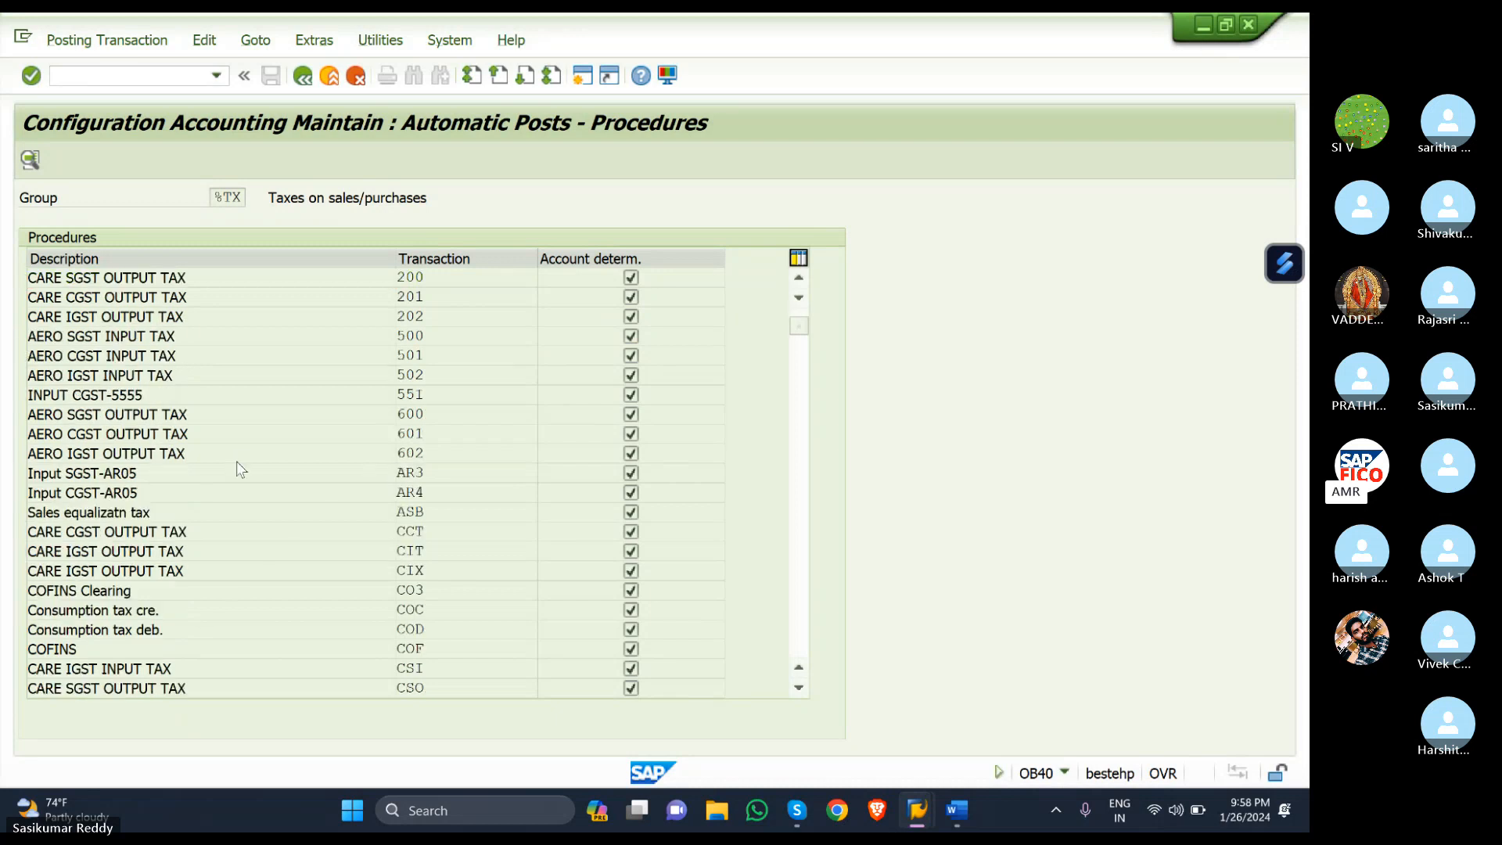
{"action": "scroll", "coordinate": [239, 468], "scroll_direction": "down", "scroll_amount": 1}
{"action": "scroll", "coordinate": [236, 462], "scroll_direction": "down", "scroll_amount": 2}
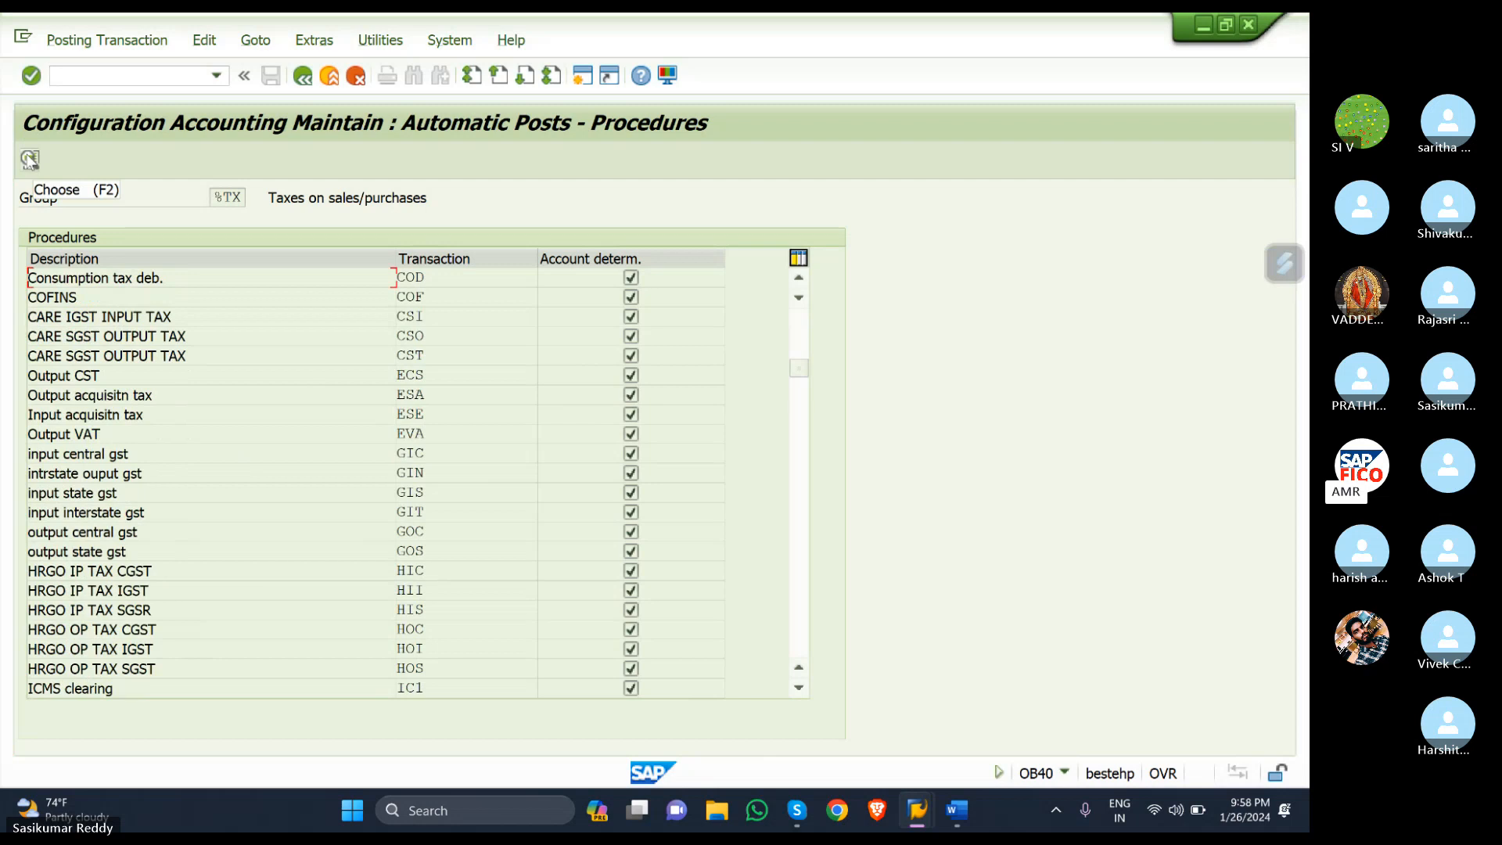
{"action": "left_click", "coordinate": [29, 159]}
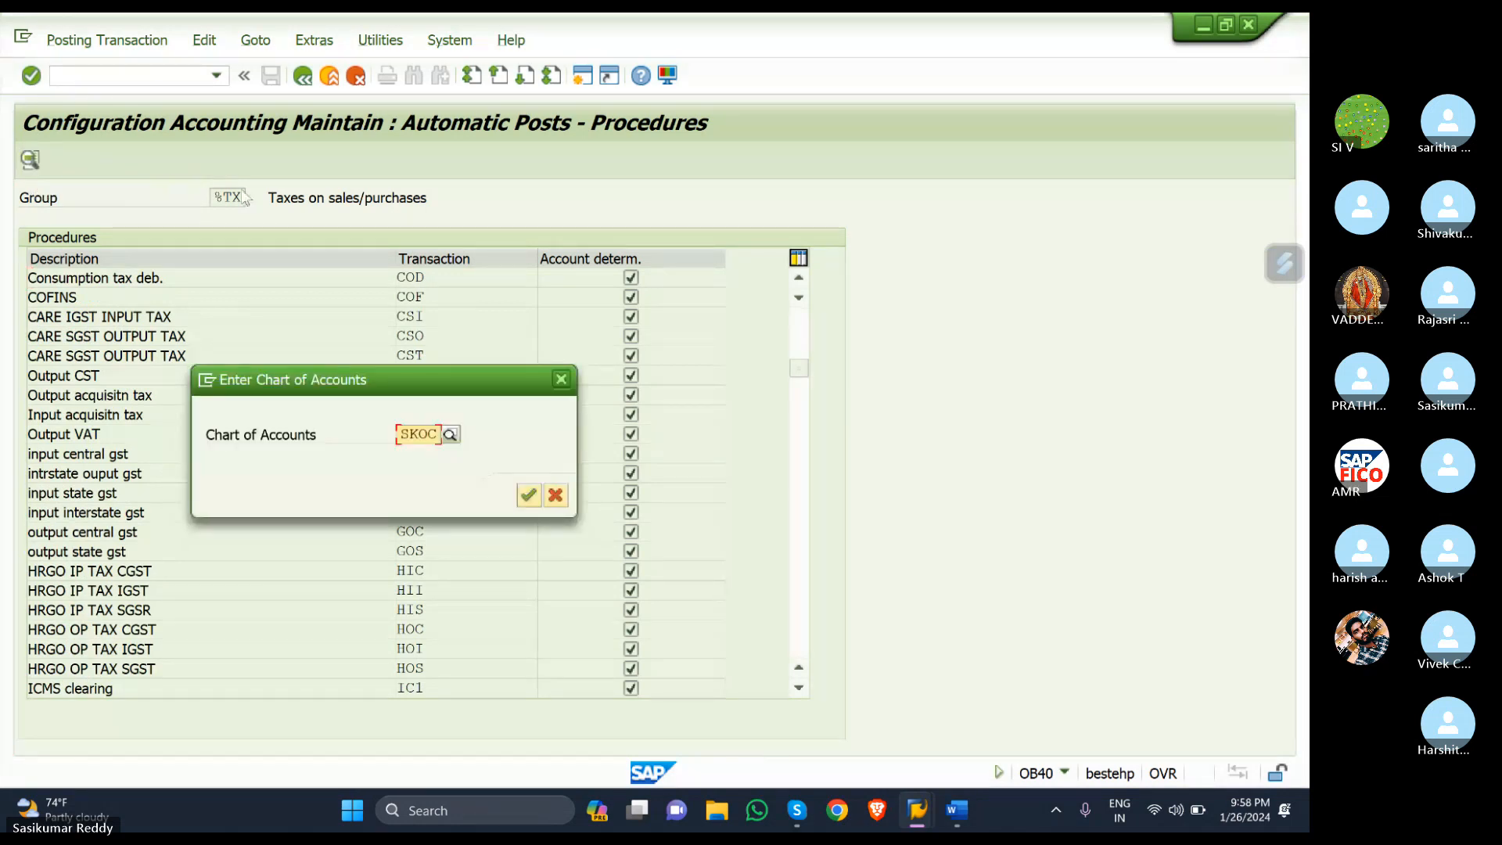
{"action": "left_click", "coordinate": [561, 378]}
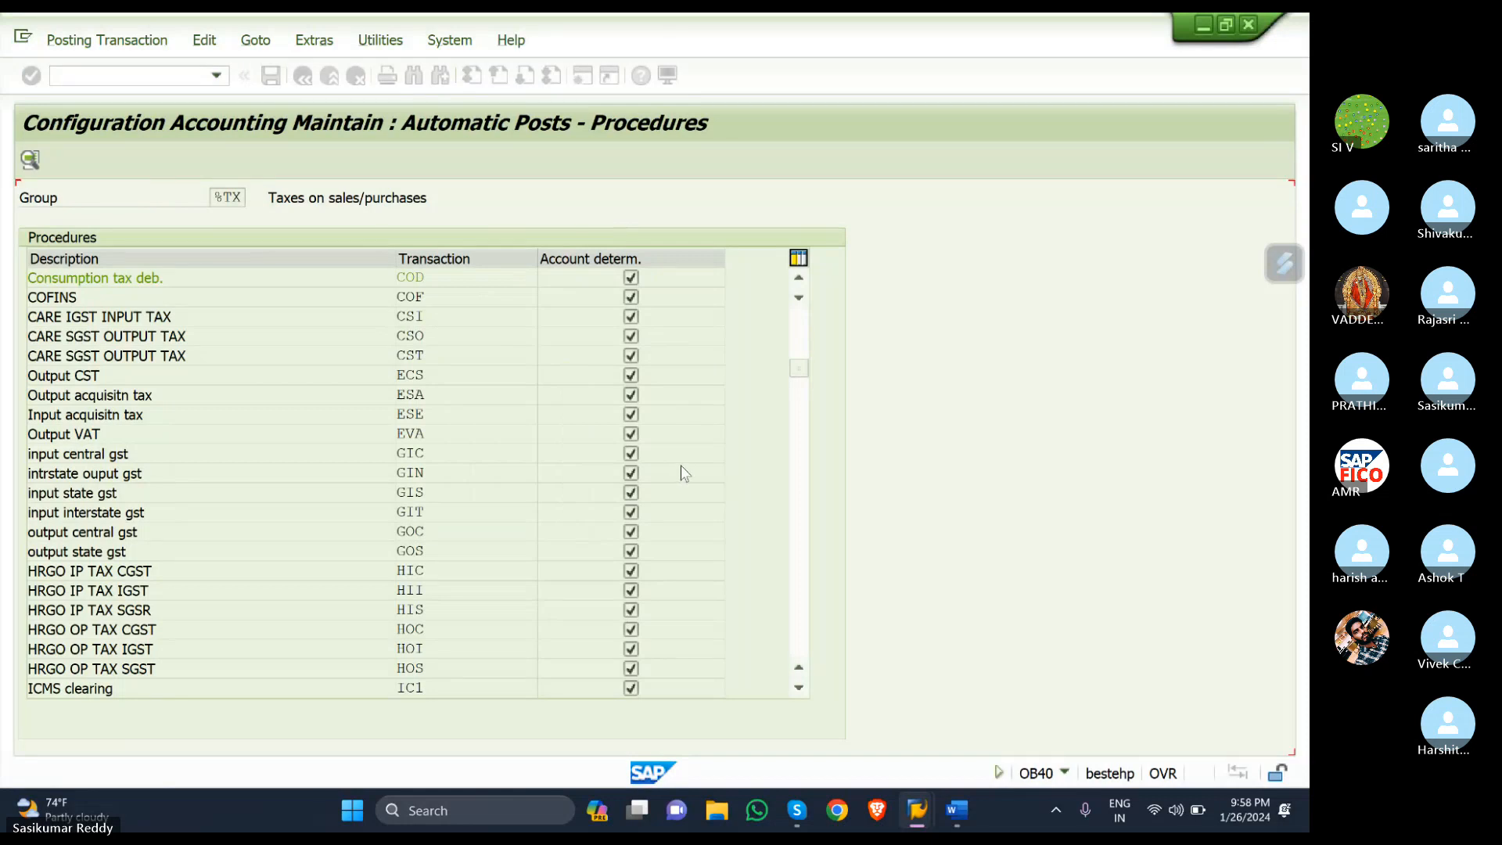
{"action": "scroll", "coordinate": [726, 447], "scroll_direction": "down", "scroll_amount": 8}
{"action": "scroll", "coordinate": [726, 448], "scroll_direction": "down", "scroll_amount": 7}
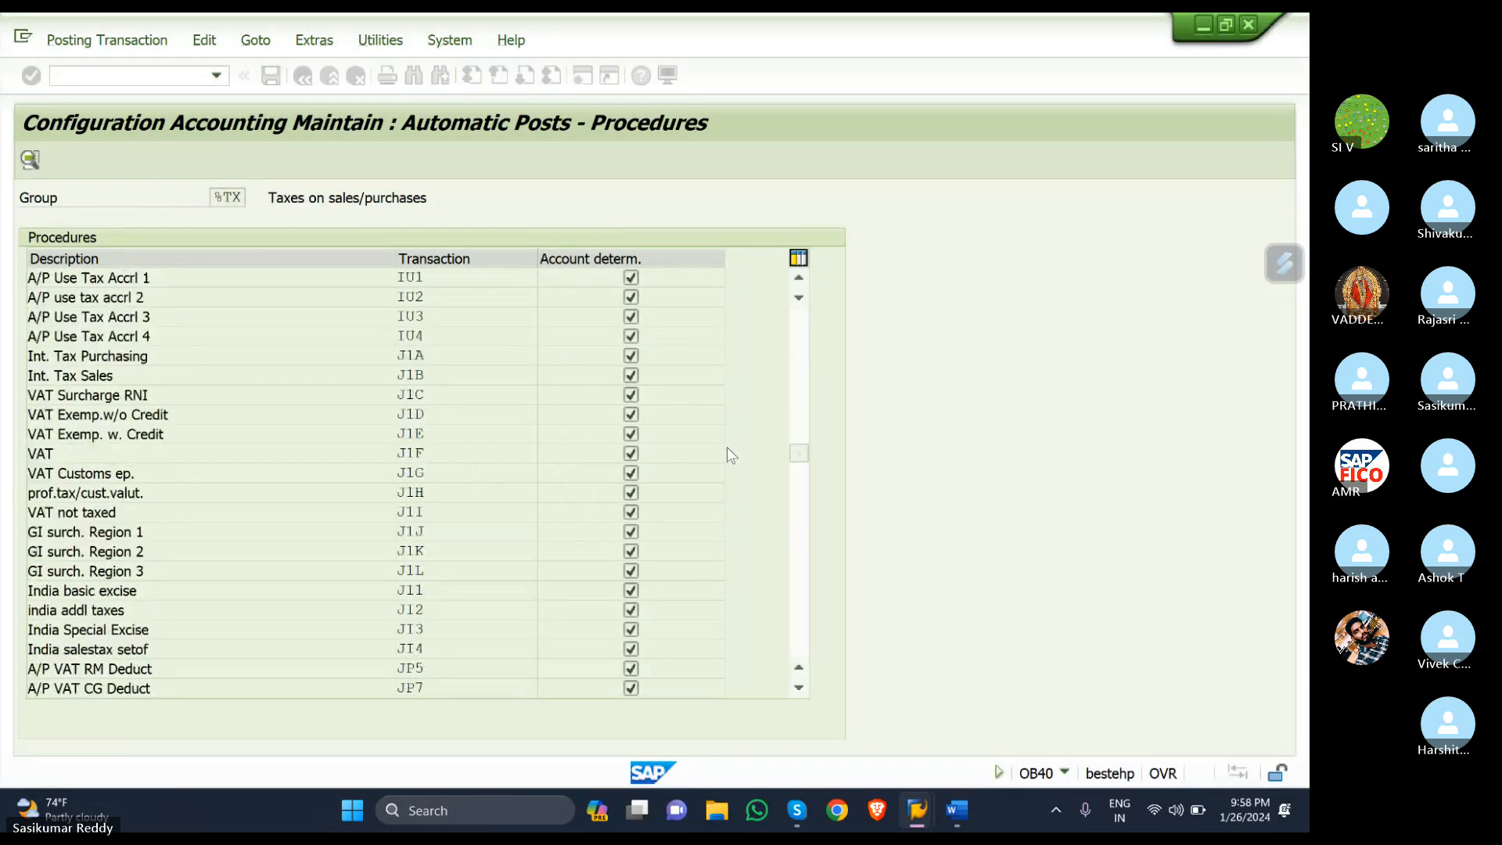
{"action": "scroll", "coordinate": [726, 447], "scroll_direction": "down", "scroll_amount": 2}
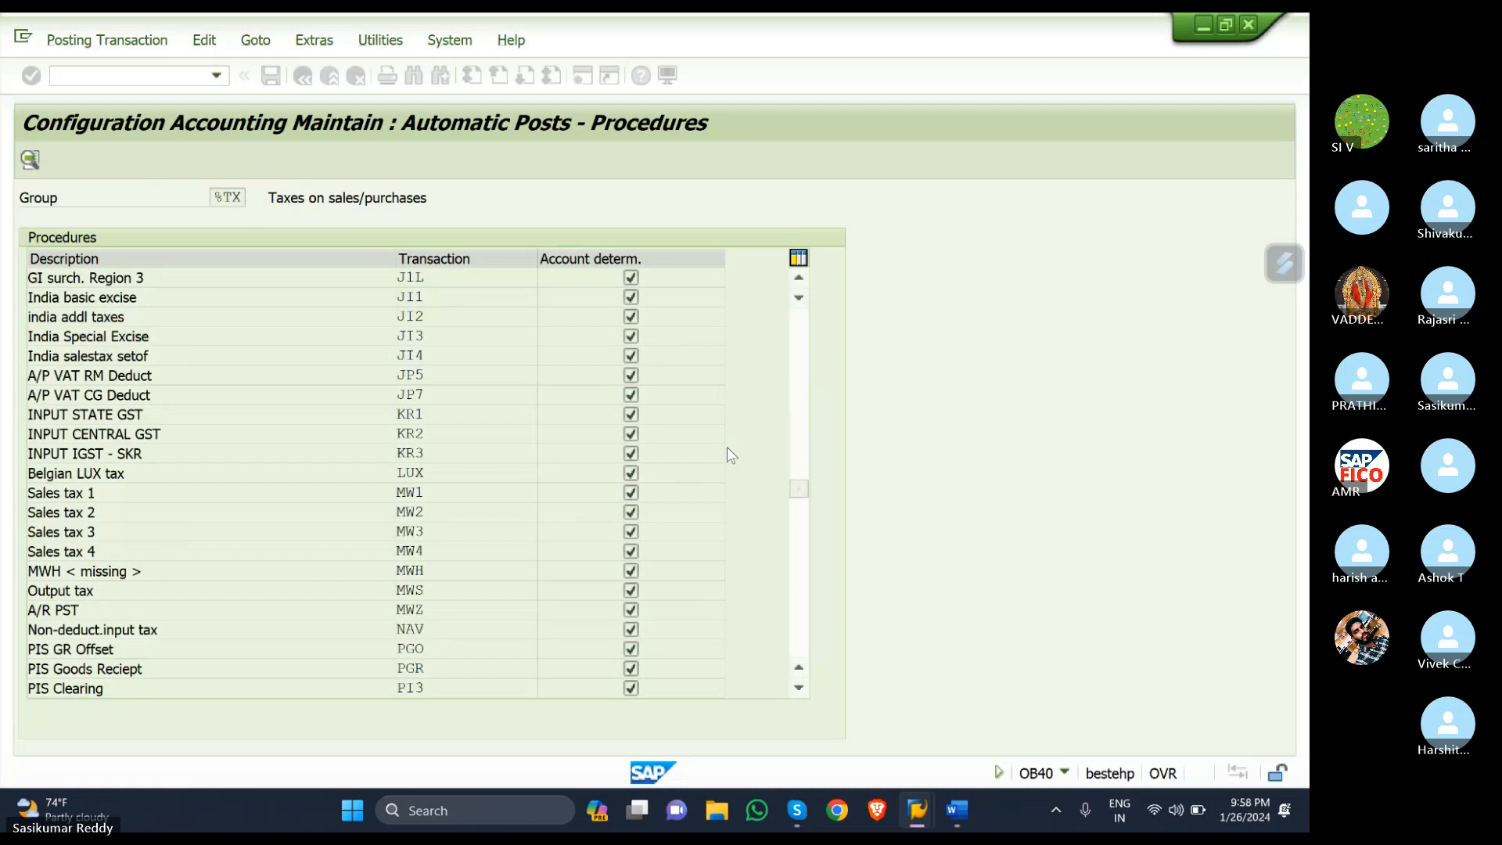
{"action": "scroll", "coordinate": [726, 448], "scroll_direction": "down", "scroll_amount": 3}
{"action": "scroll", "coordinate": [726, 456], "scroll_direction": "down", "scroll_amount": 1}
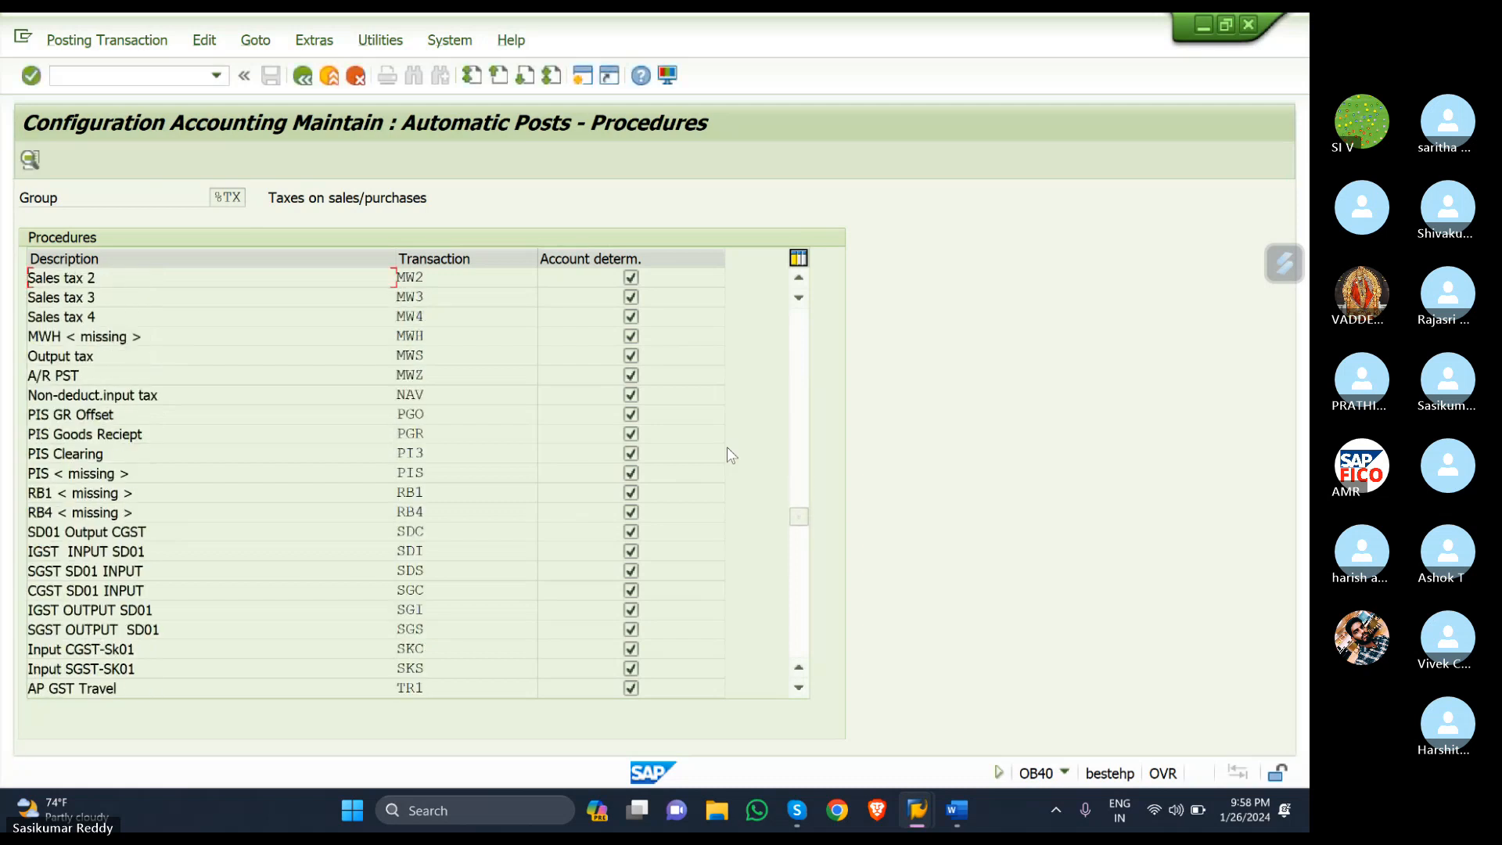
{"action": "scroll", "coordinate": [728, 454], "scroll_direction": "down", "scroll_amount": 1}
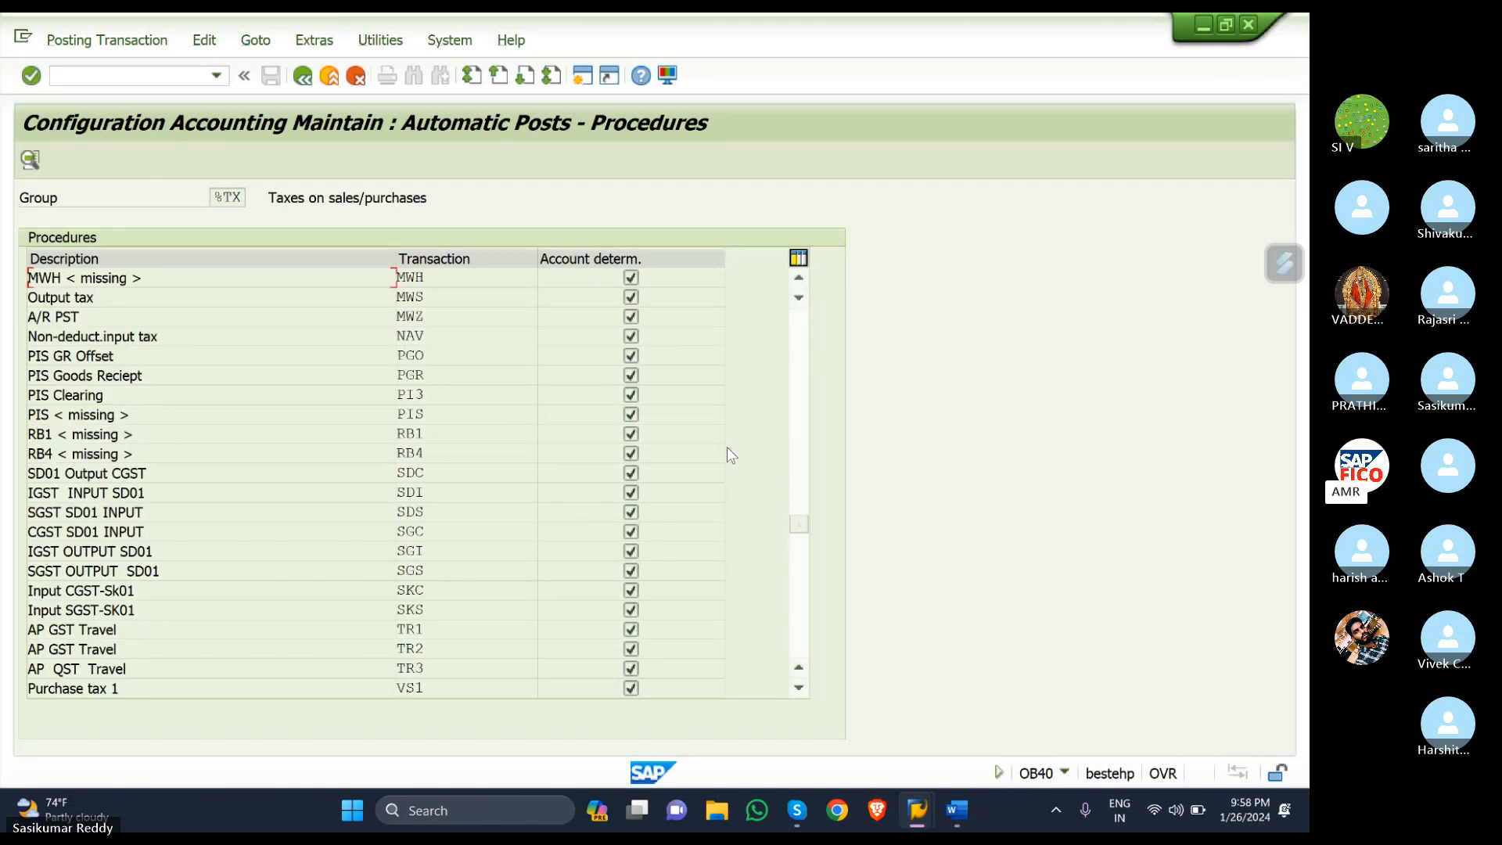
{"action": "scroll", "coordinate": [726, 449], "scroll_direction": "down", "scroll_amount": 1}
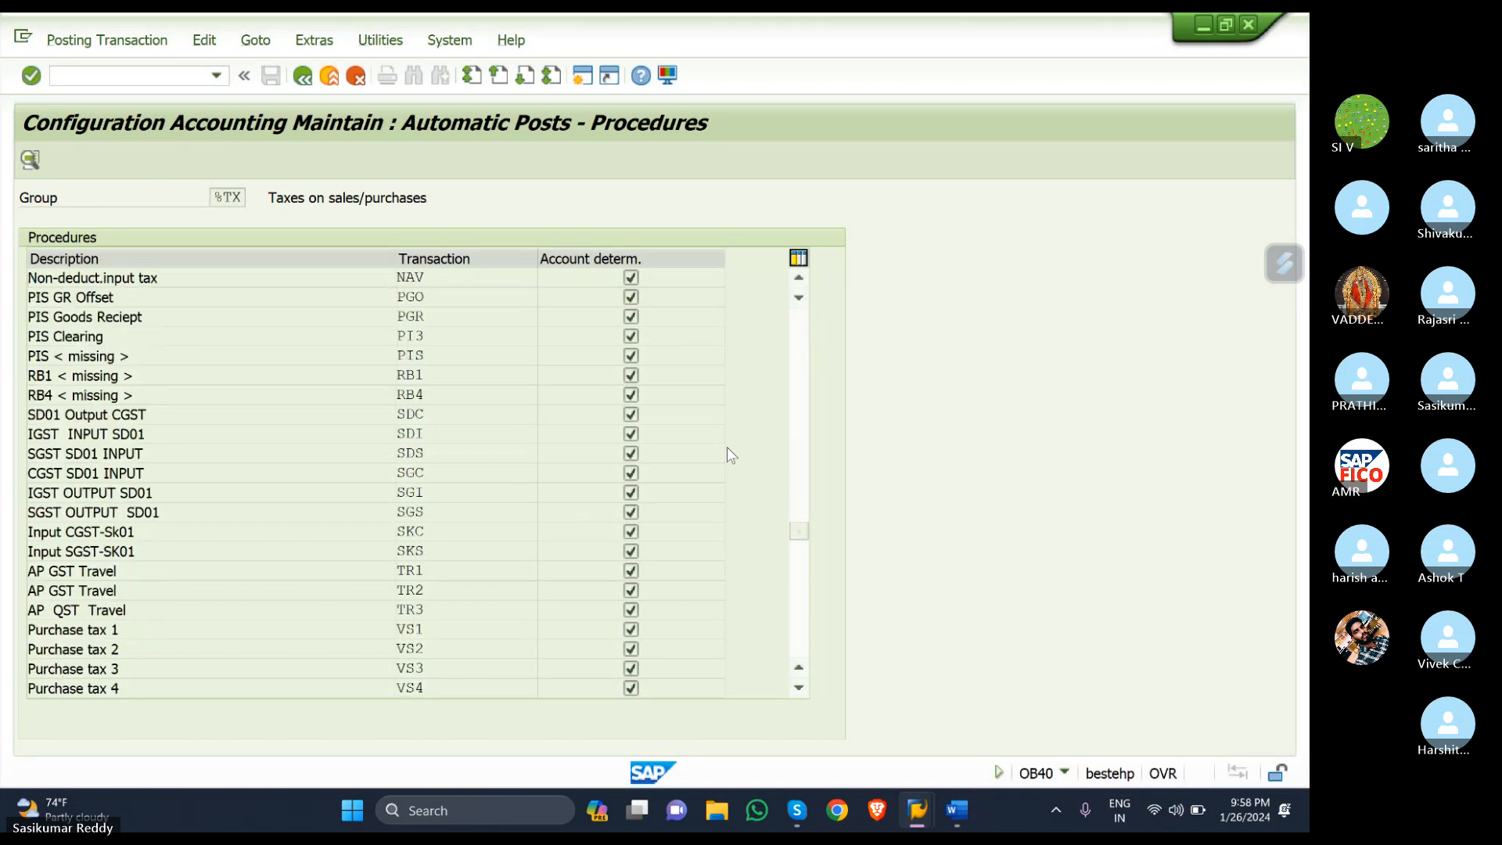
{"action": "scroll", "coordinate": [727, 449], "scroll_direction": "down", "scroll_amount": 1}
{"action": "scroll", "coordinate": [726, 455], "scroll_direction": "down", "scroll_amount": 7}
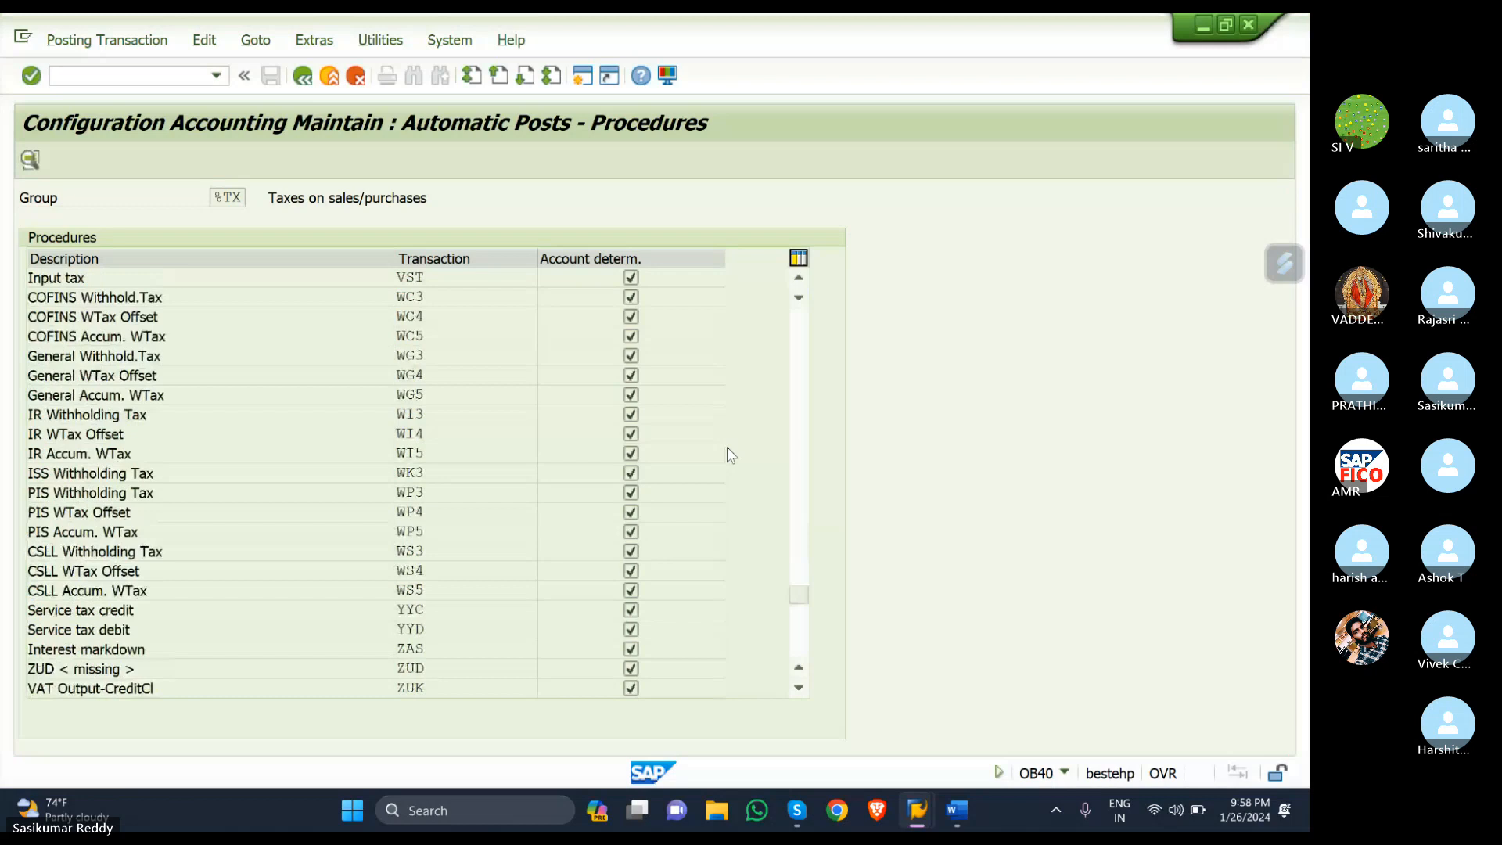
{"action": "scroll", "coordinate": [726, 455], "scroll_direction": "down", "scroll_amount": 8}
{"action": "scroll", "coordinate": [727, 449], "scroll_direction": "up", "scroll_amount": 2}
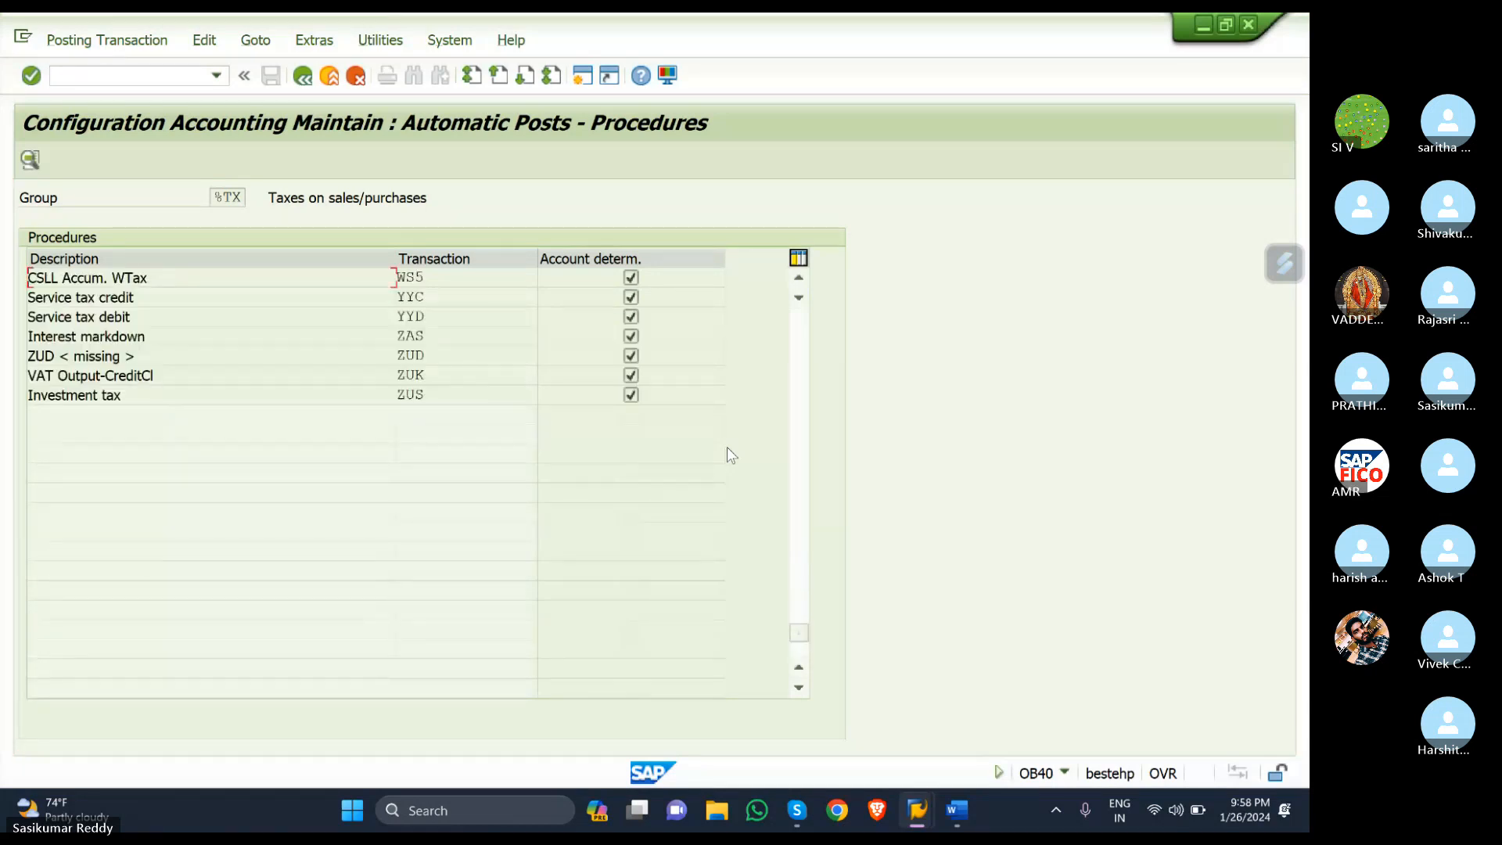
{"action": "scroll", "coordinate": [726, 447], "scroll_direction": "up", "scroll_amount": 4}
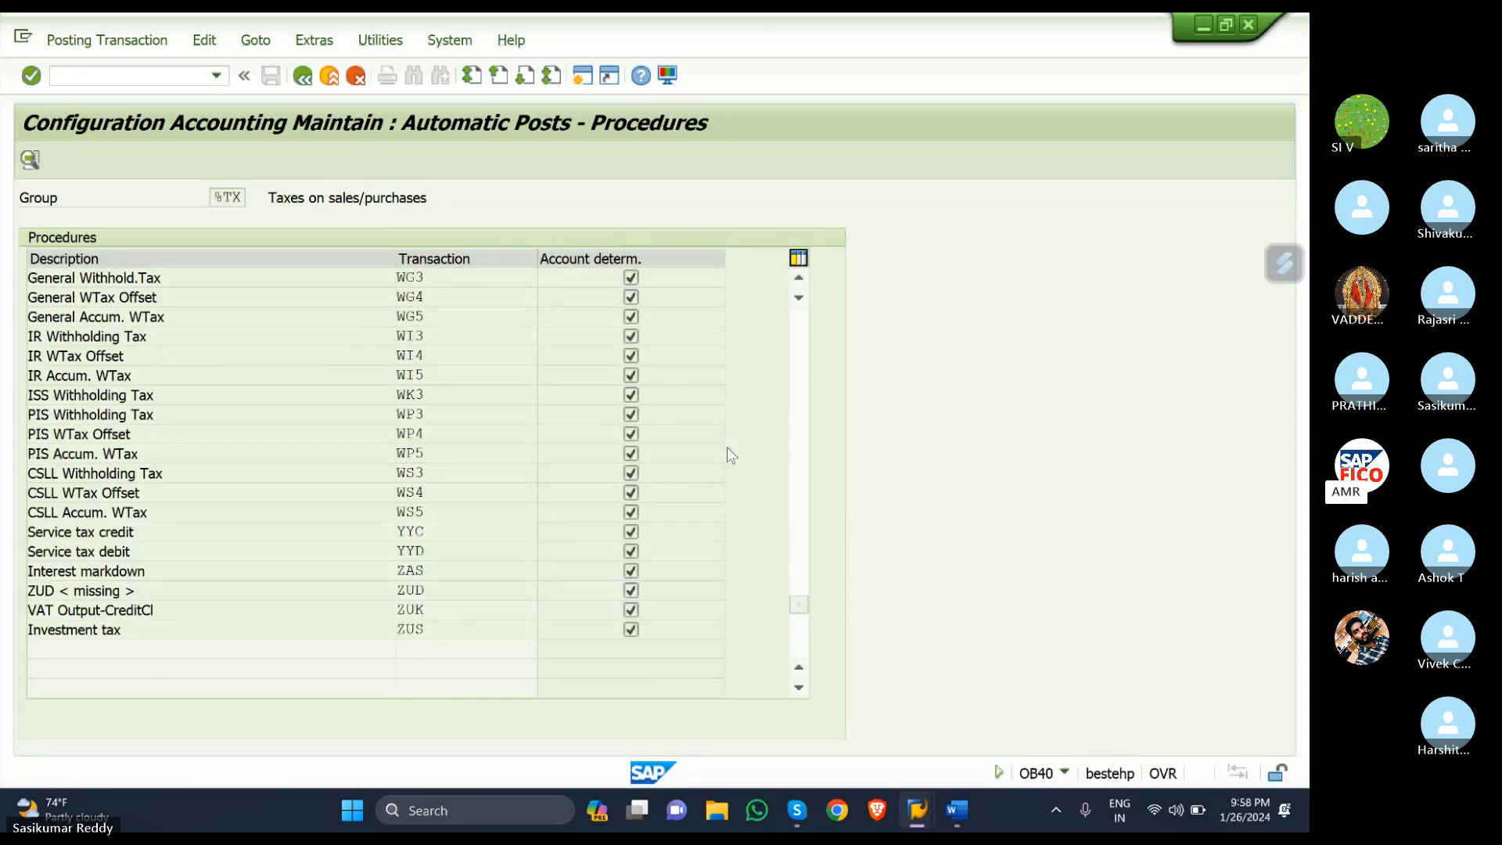
{"action": "scroll", "coordinate": [728, 455], "scroll_direction": "up", "scroll_amount": 7}
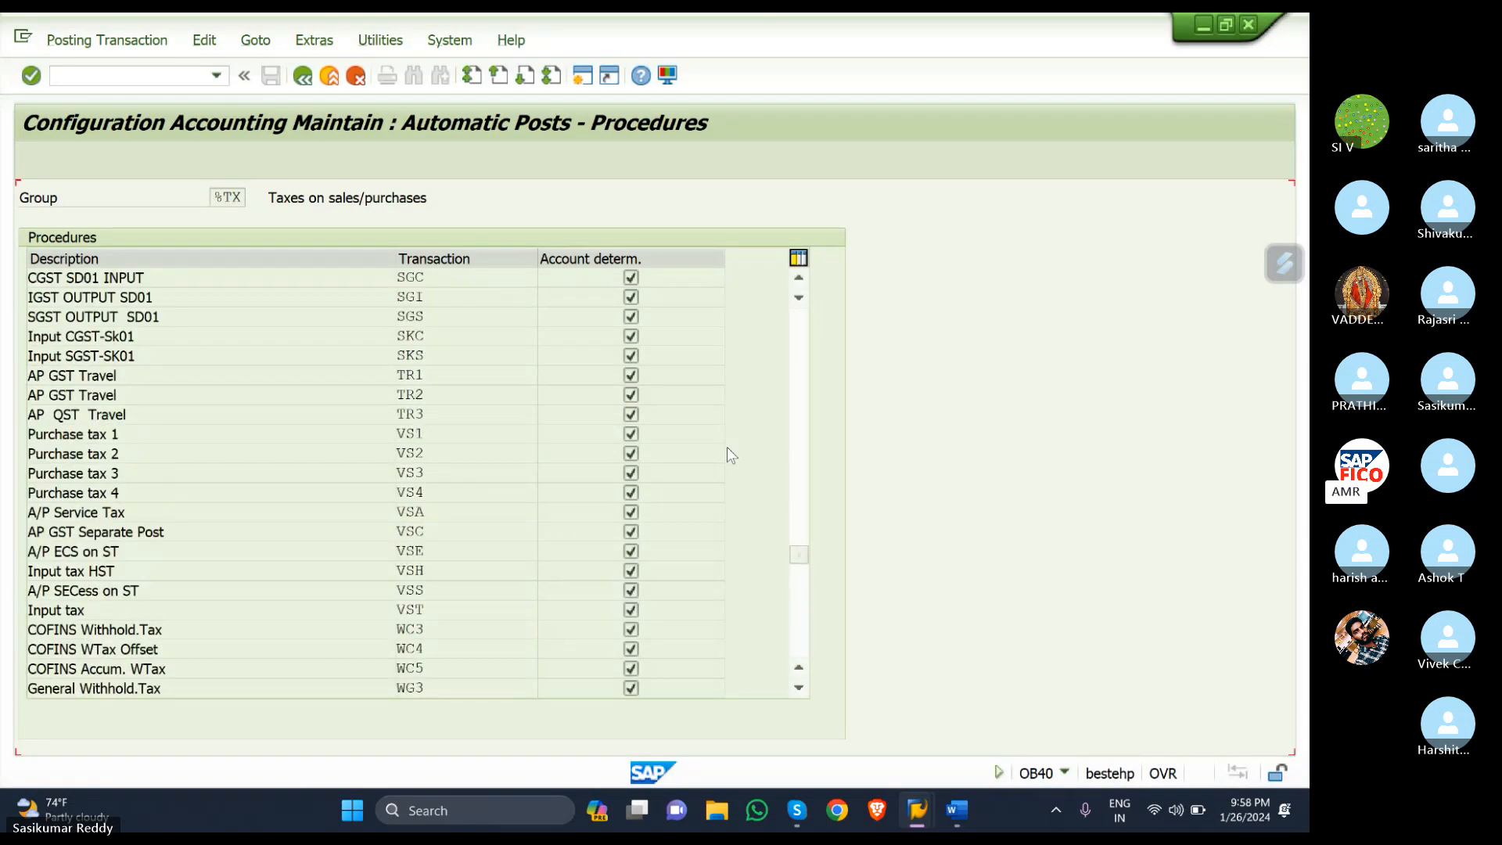
{"action": "scroll", "coordinate": [727, 455], "scroll_direction": "up", "scroll_amount": 2}
{"action": "scroll", "coordinate": [727, 450], "scroll_direction": "up", "scroll_amount": 1}
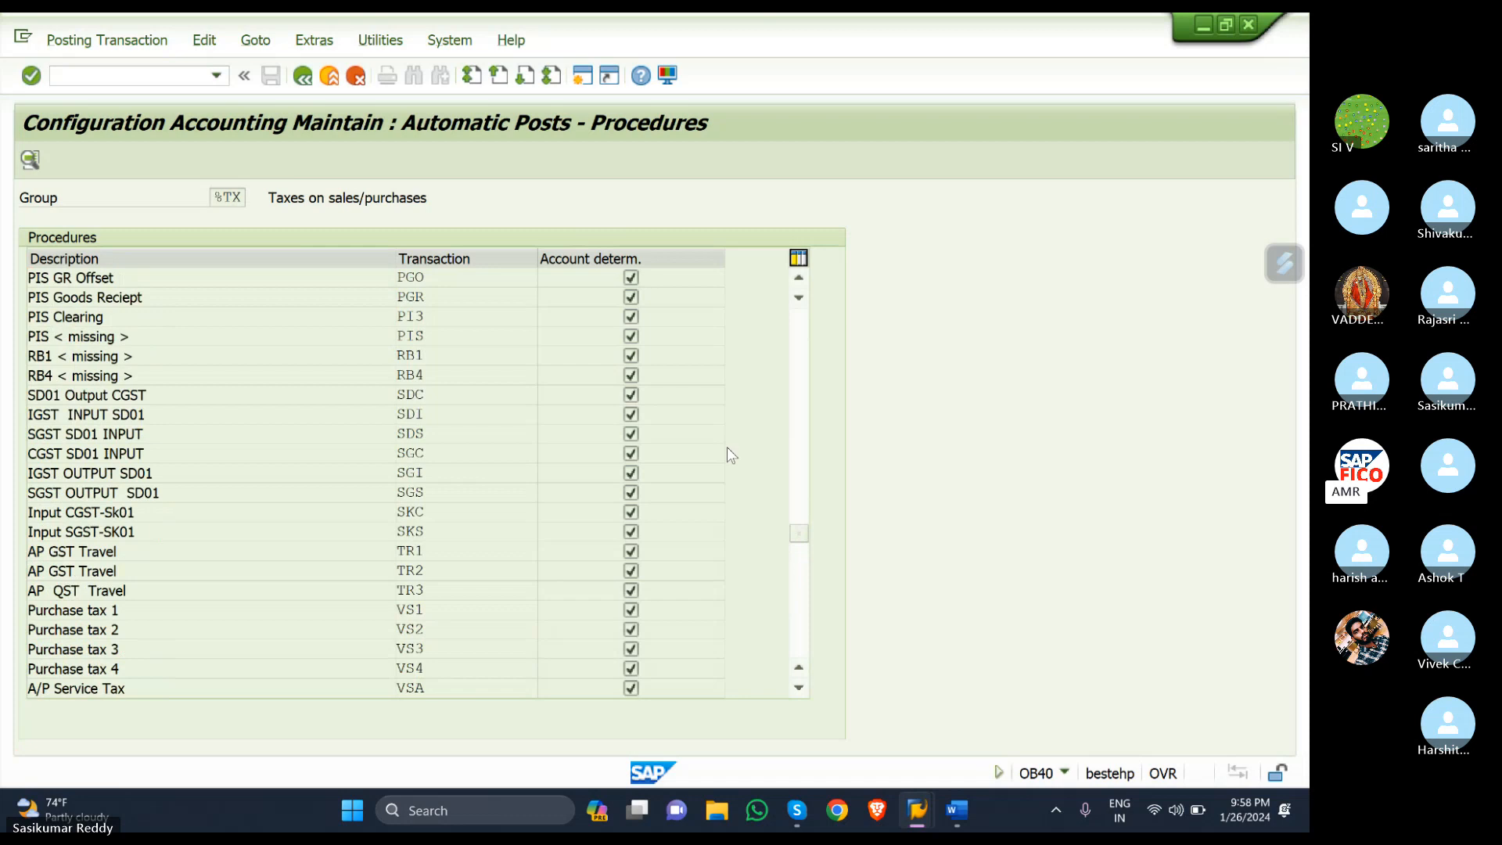
{"action": "scroll", "coordinate": [727, 451], "scroll_direction": "up", "scroll_amount": 1}
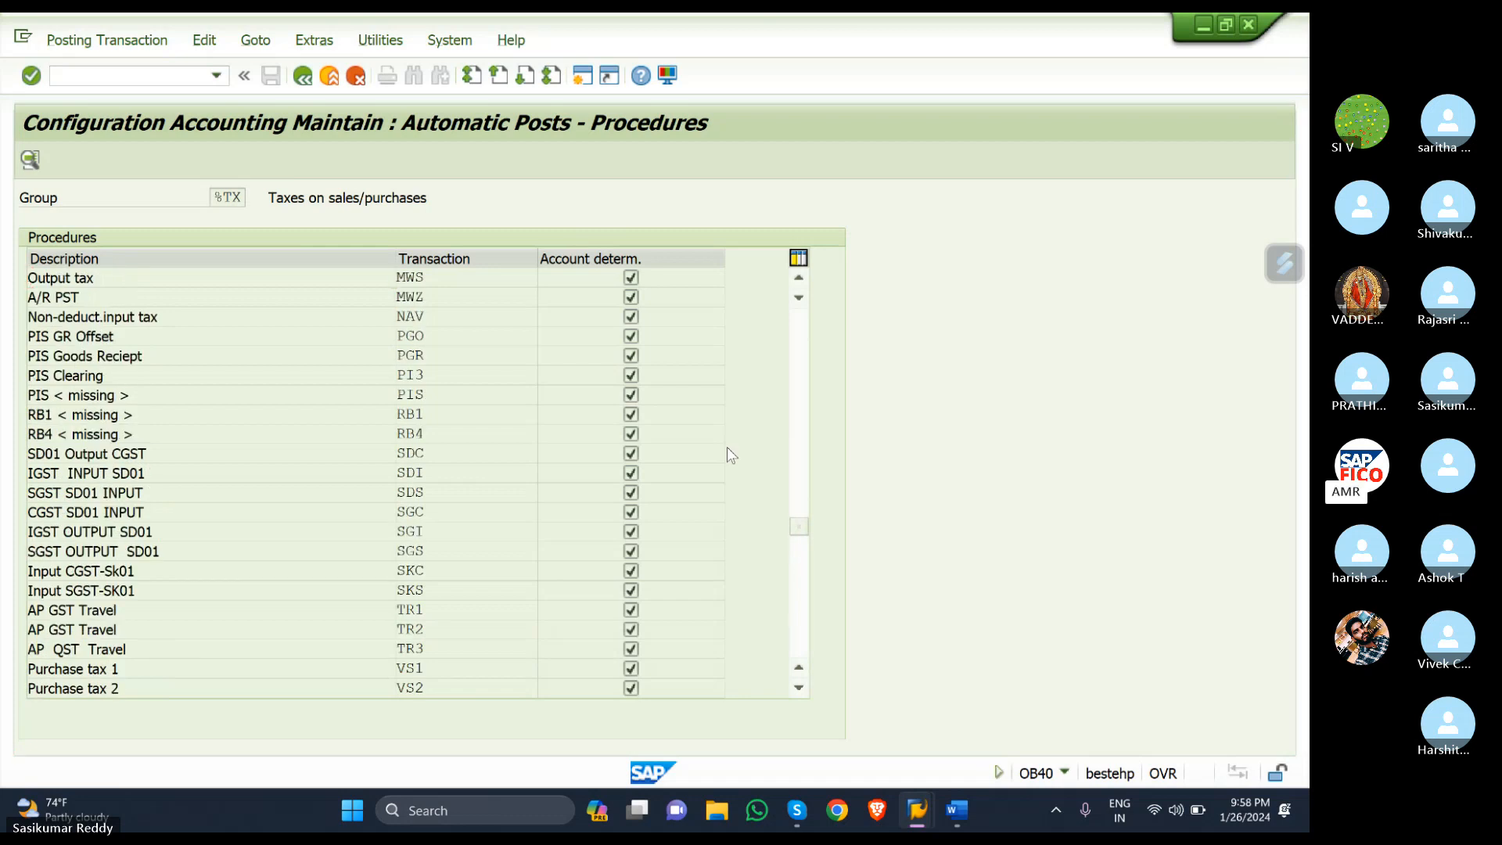
{"action": "scroll", "coordinate": [726, 448], "scroll_direction": "up", "scroll_amount": 1}
{"action": "scroll", "coordinate": [726, 447], "scroll_direction": "up", "scroll_amount": 2}
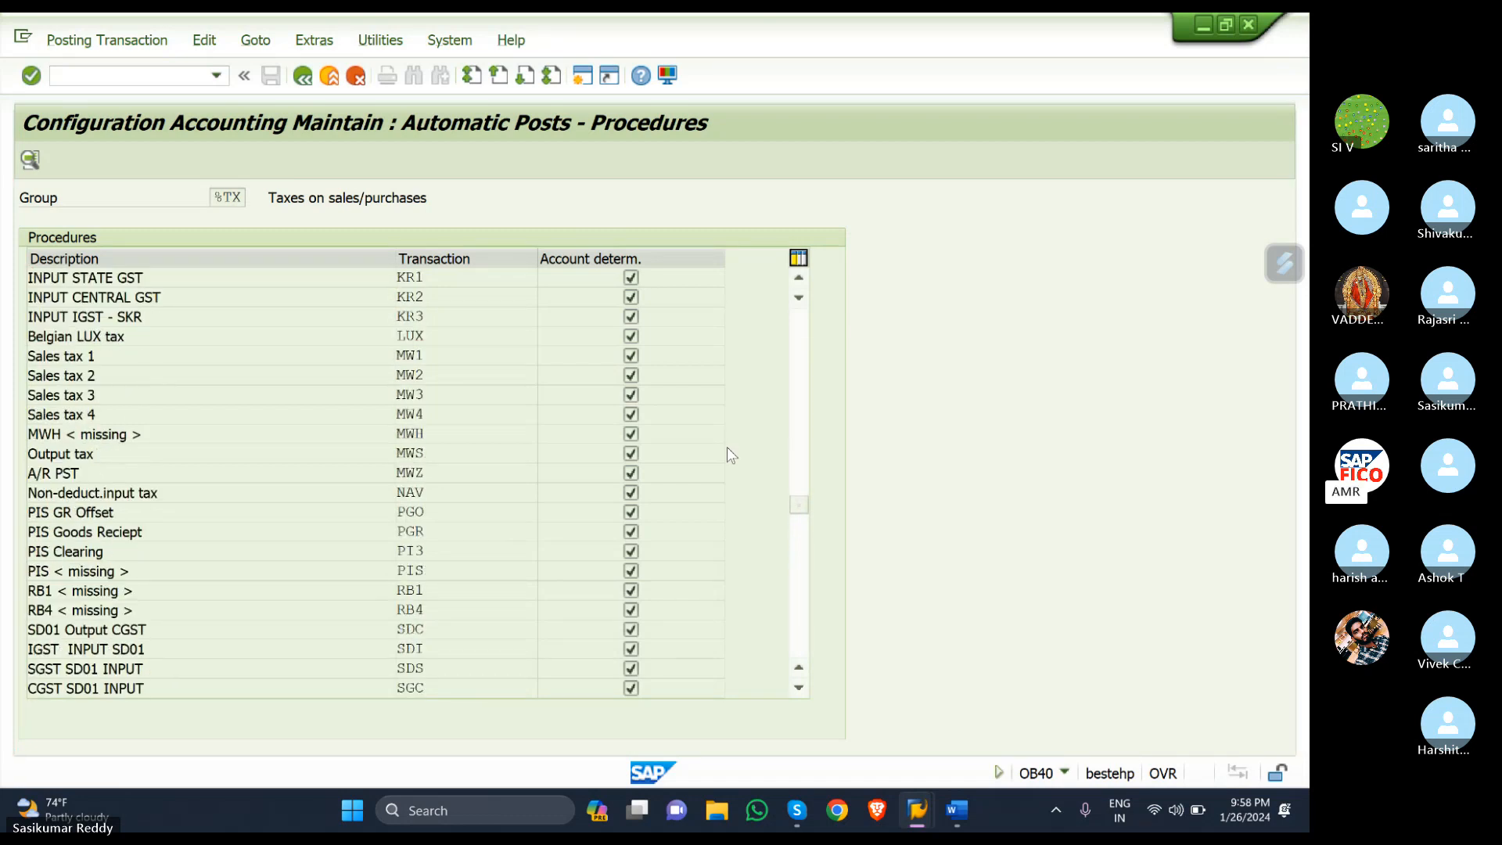
{"action": "scroll", "coordinate": [436, 366], "scroll_direction": "up", "scroll_amount": 2}
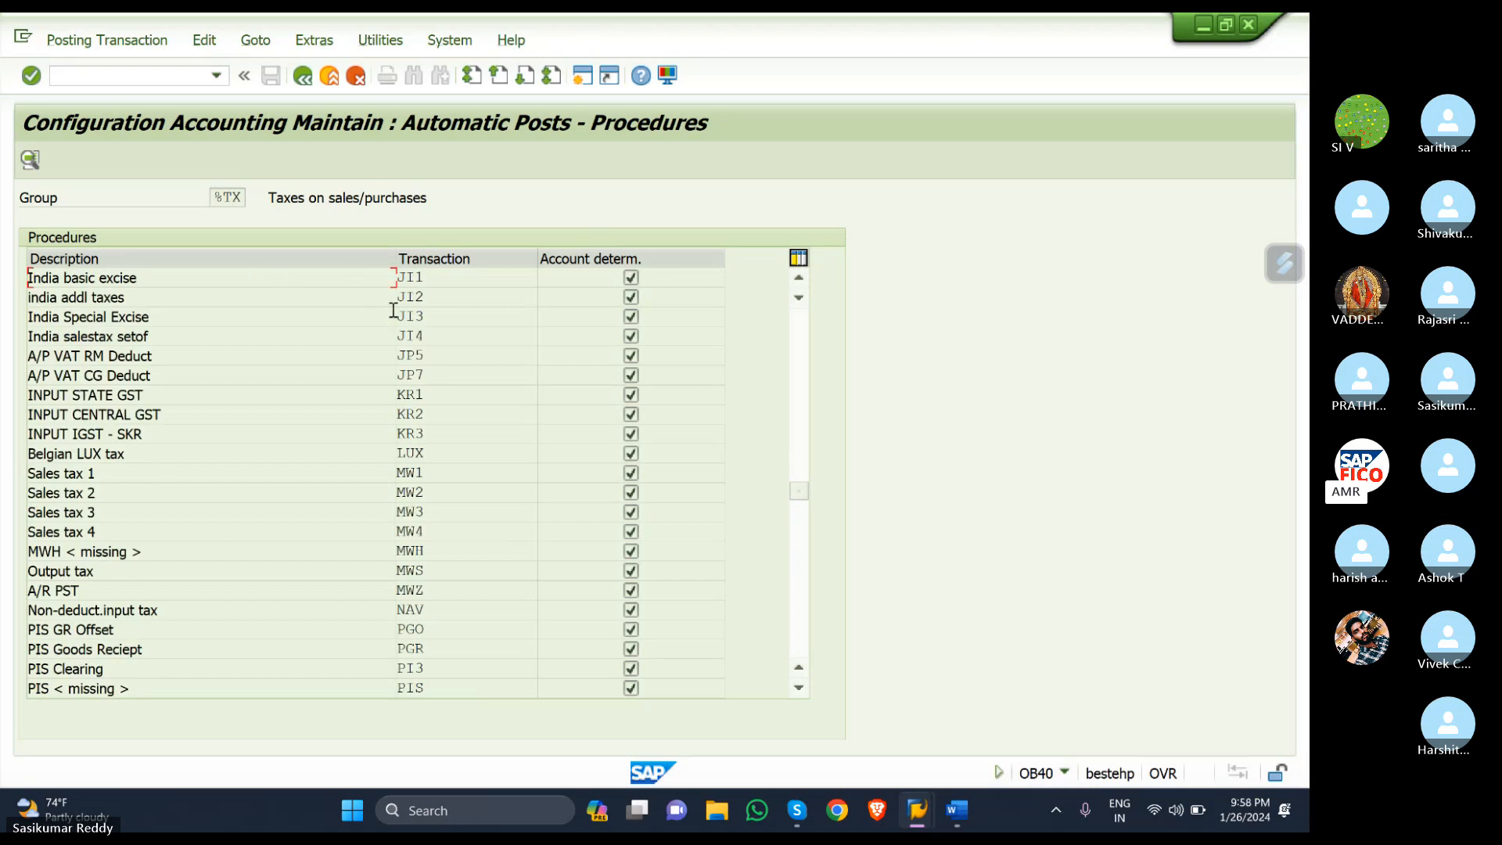
- Open the posting rules for KR1 INPUT STATE GST under chart of accounts SKOC
{"action": "left_click", "coordinate": [438, 402]}
{"action": "double_click", "coordinate": [489, 400]}
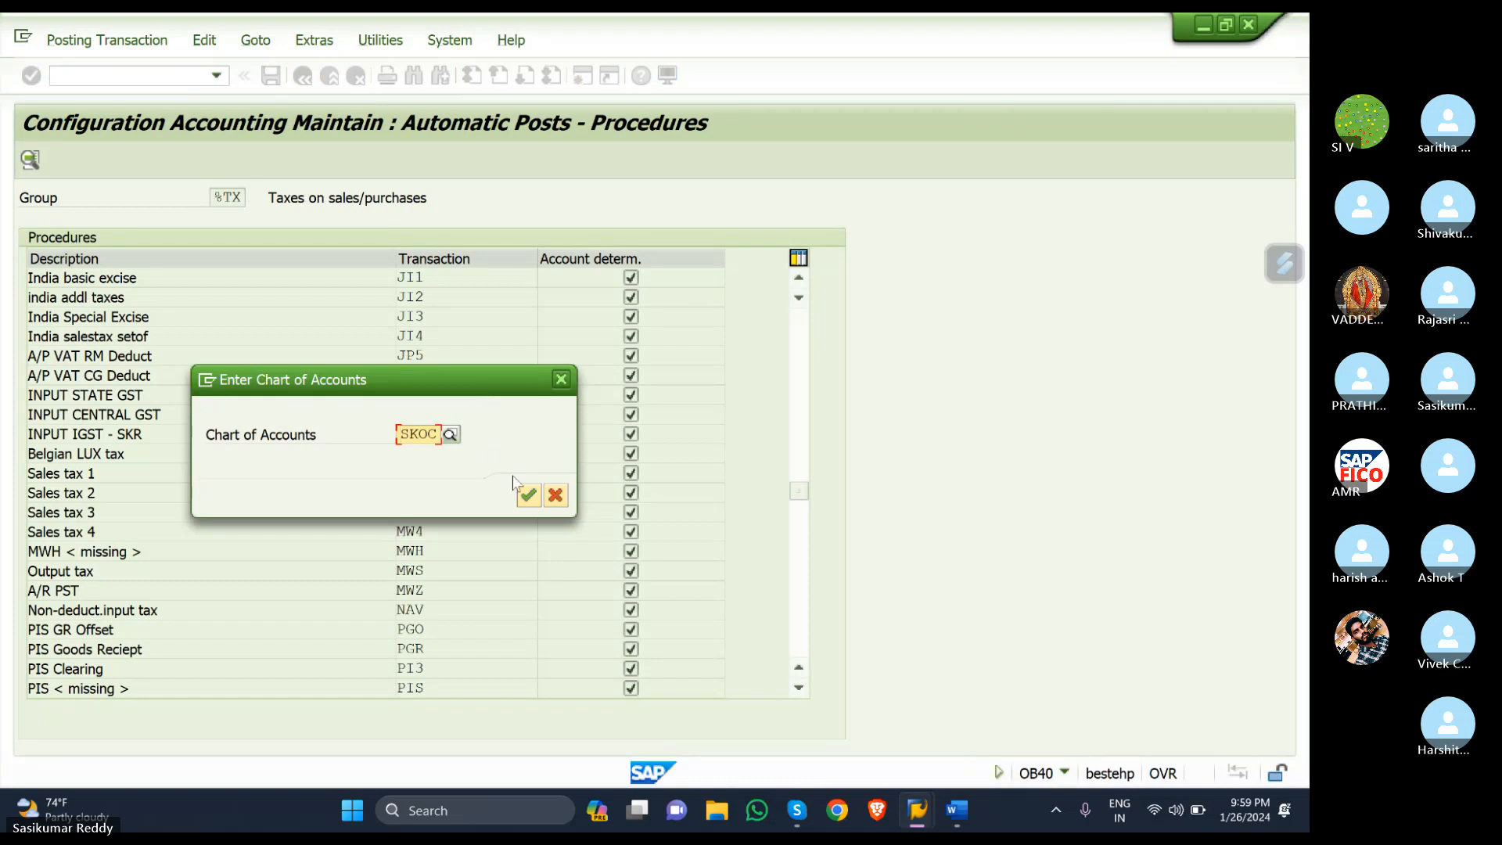
{"action": "left_click", "coordinate": [527, 501]}
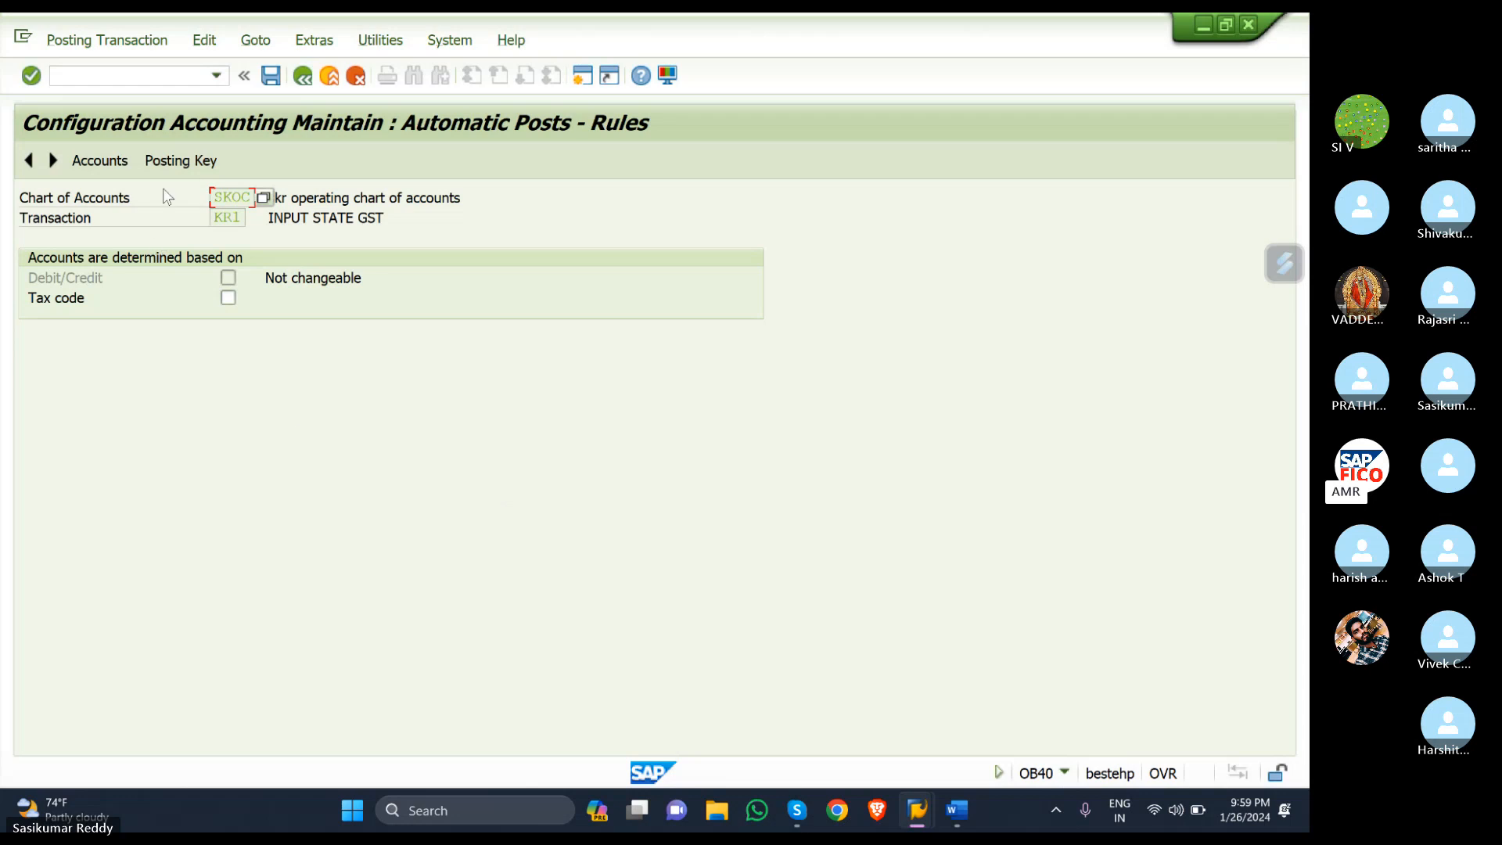
- Save the KR1 rules and enter posting keys 40 for debit and 50 for credit
{"action": "left_click", "coordinate": [175, 162]}
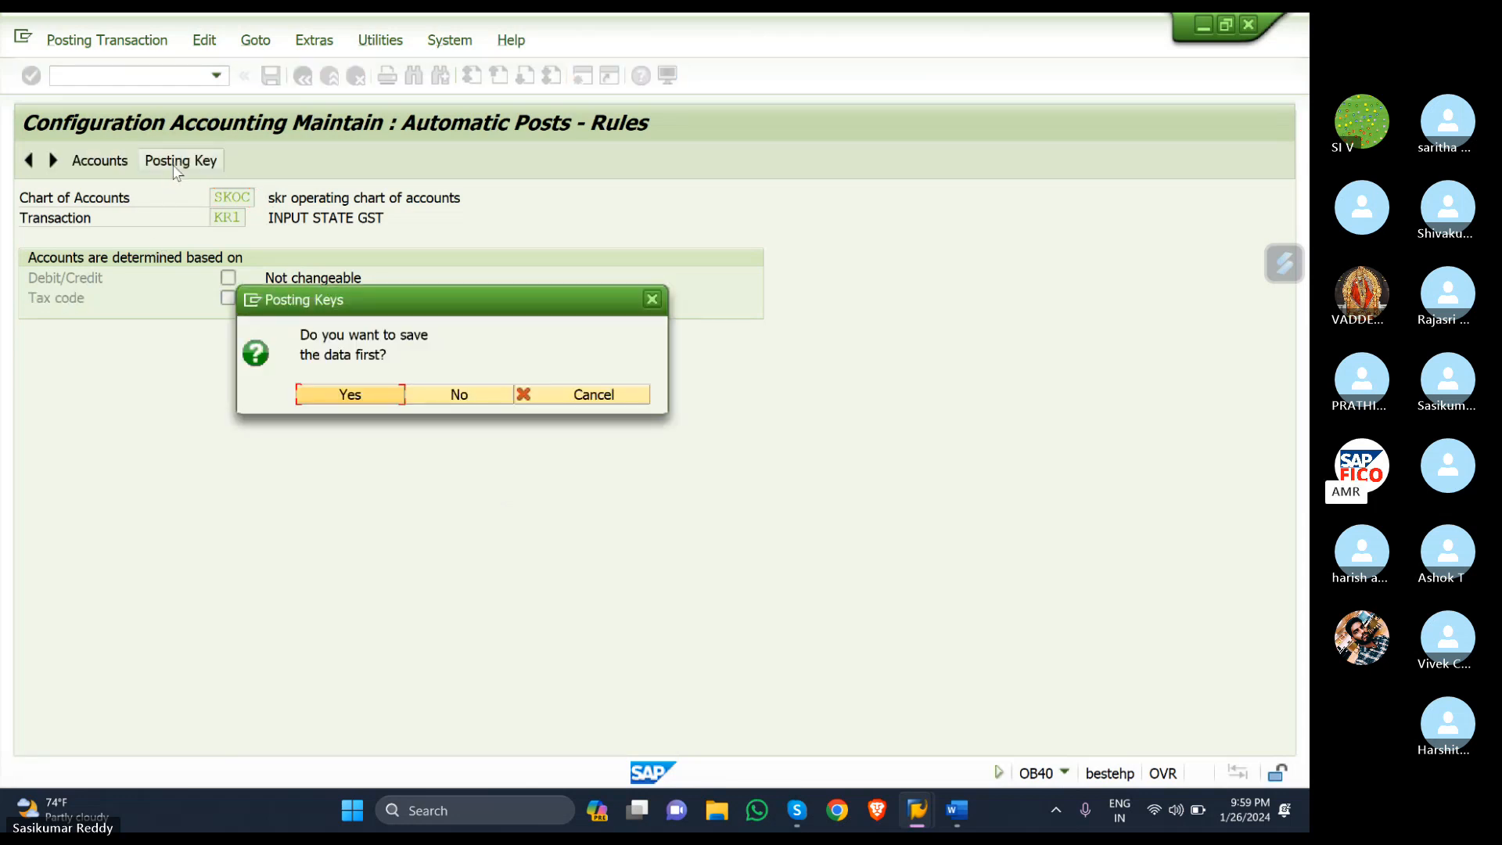
{"action": "left_click", "coordinate": [316, 390]}
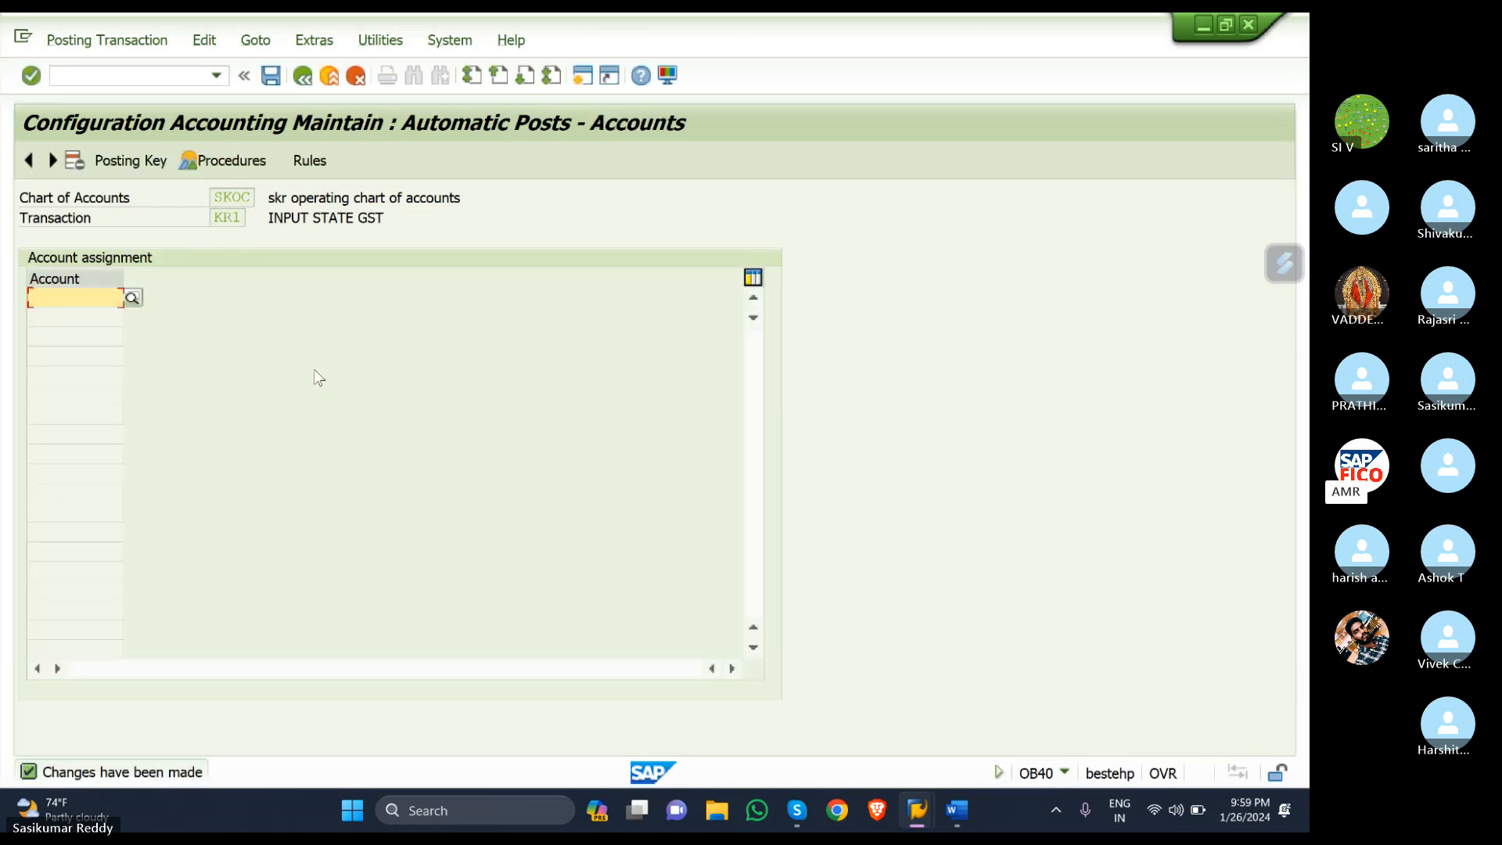
{"action": "left_click", "coordinate": [149, 161]}
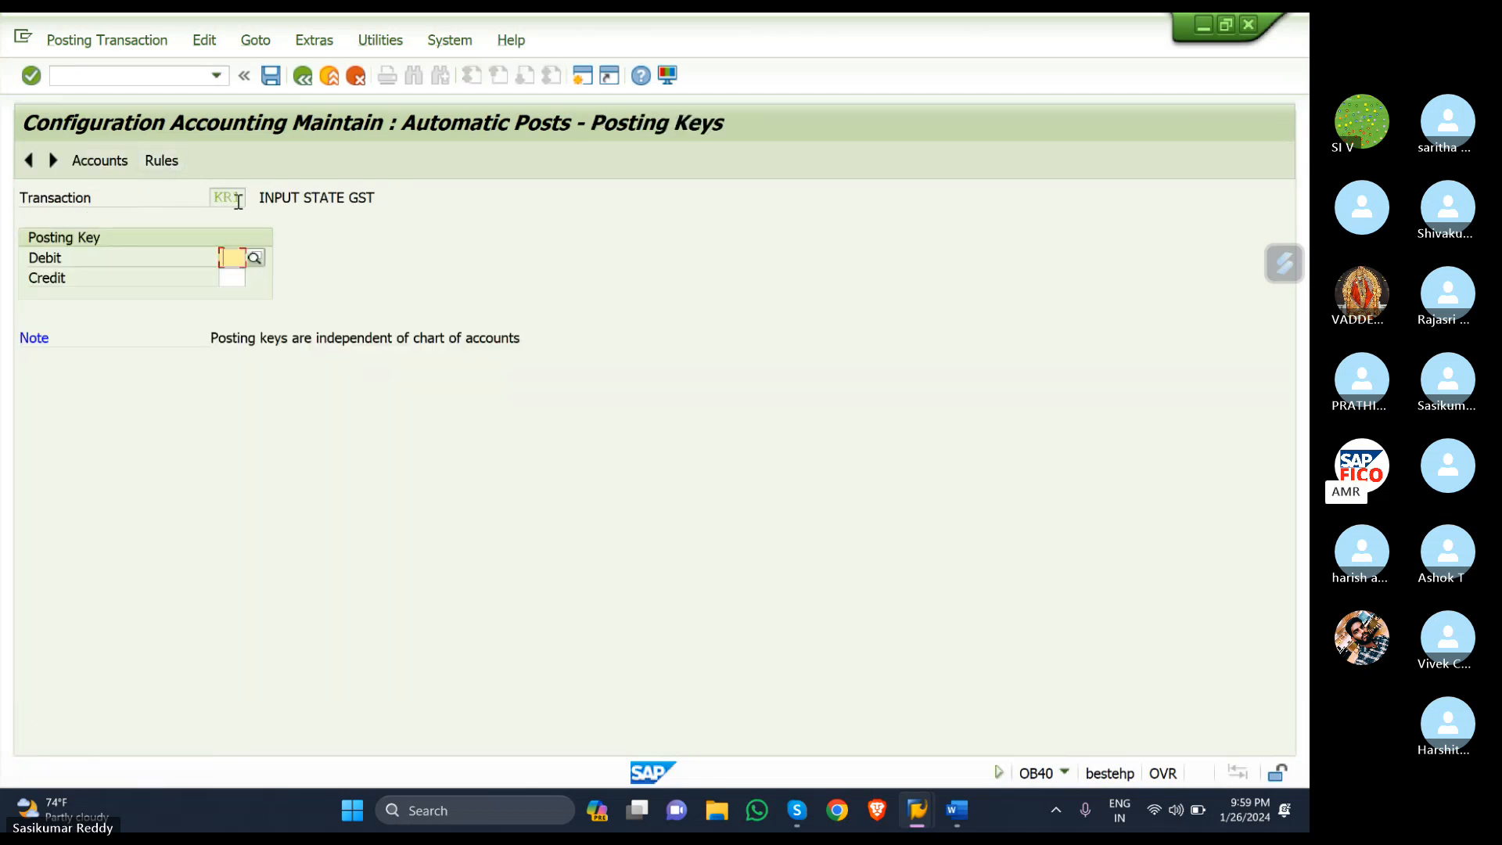
{"action": "type", "text": "40"}
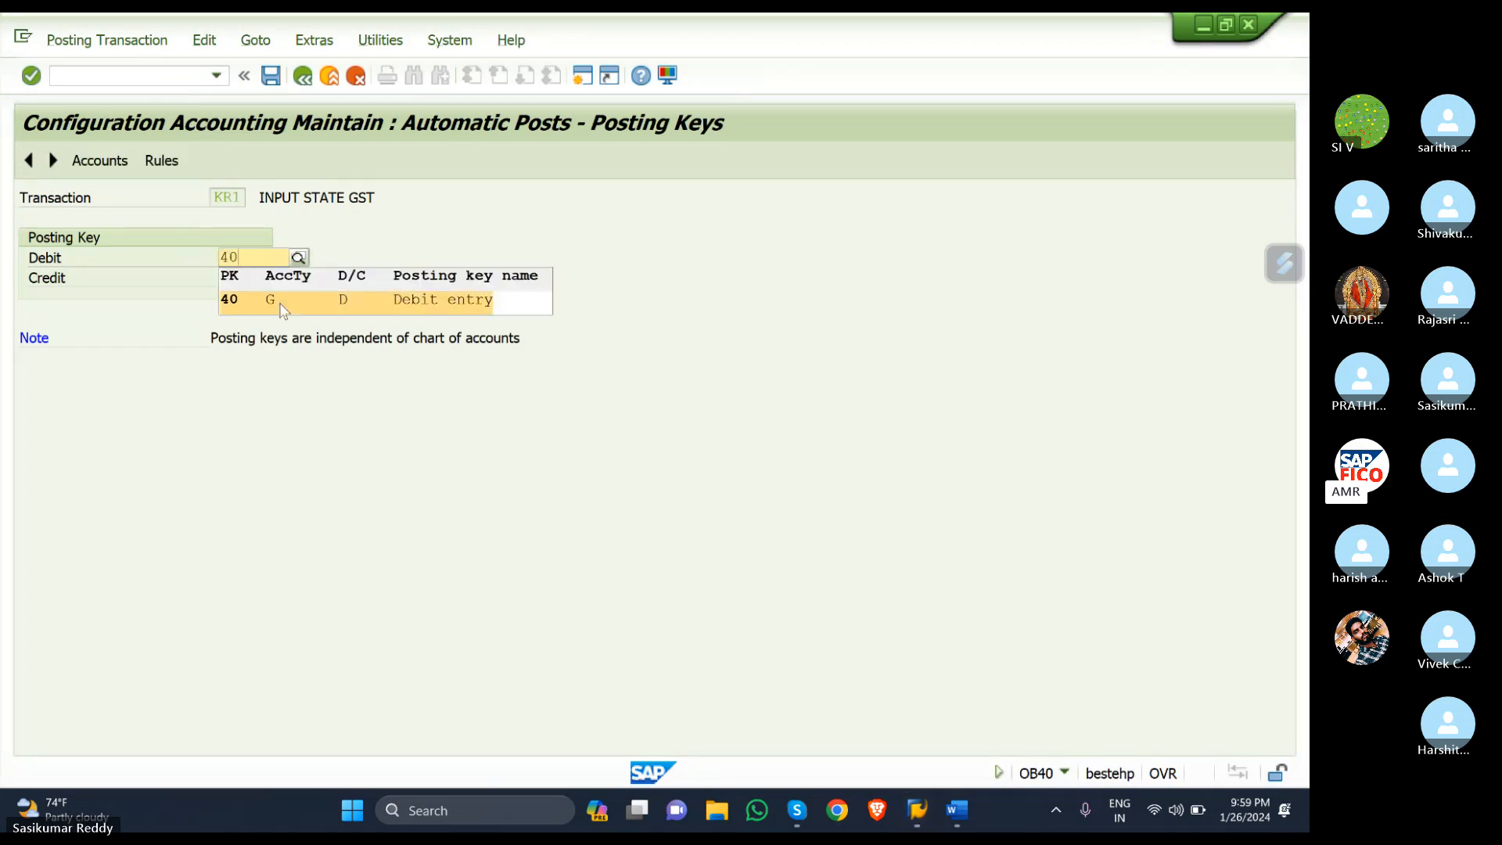
{"action": "left_click", "coordinate": [286, 306]}
{"action": "left_click", "coordinate": [237, 271]}
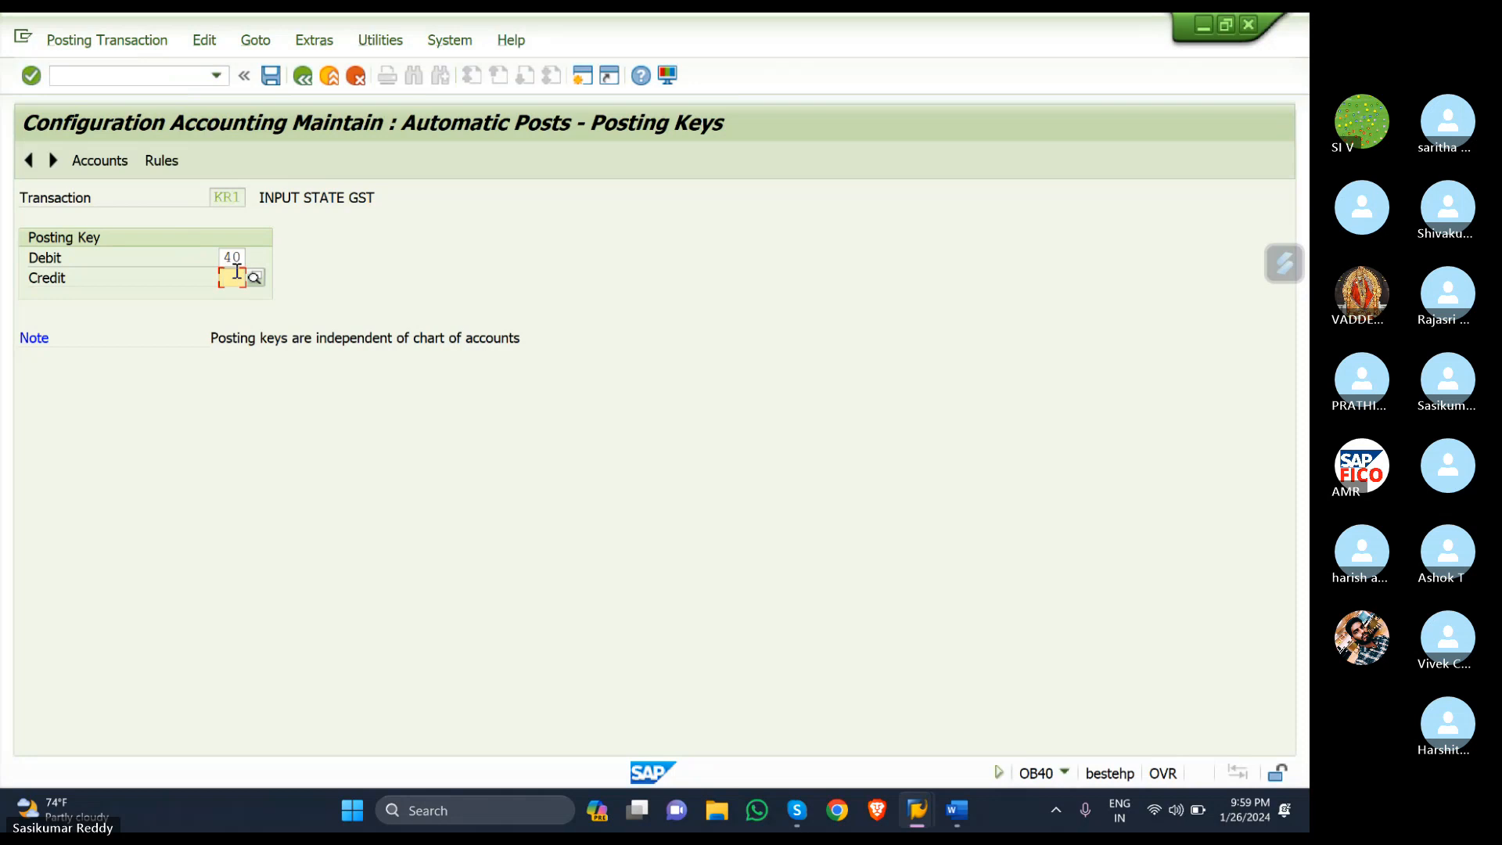
{"action": "type", "text": "50"}
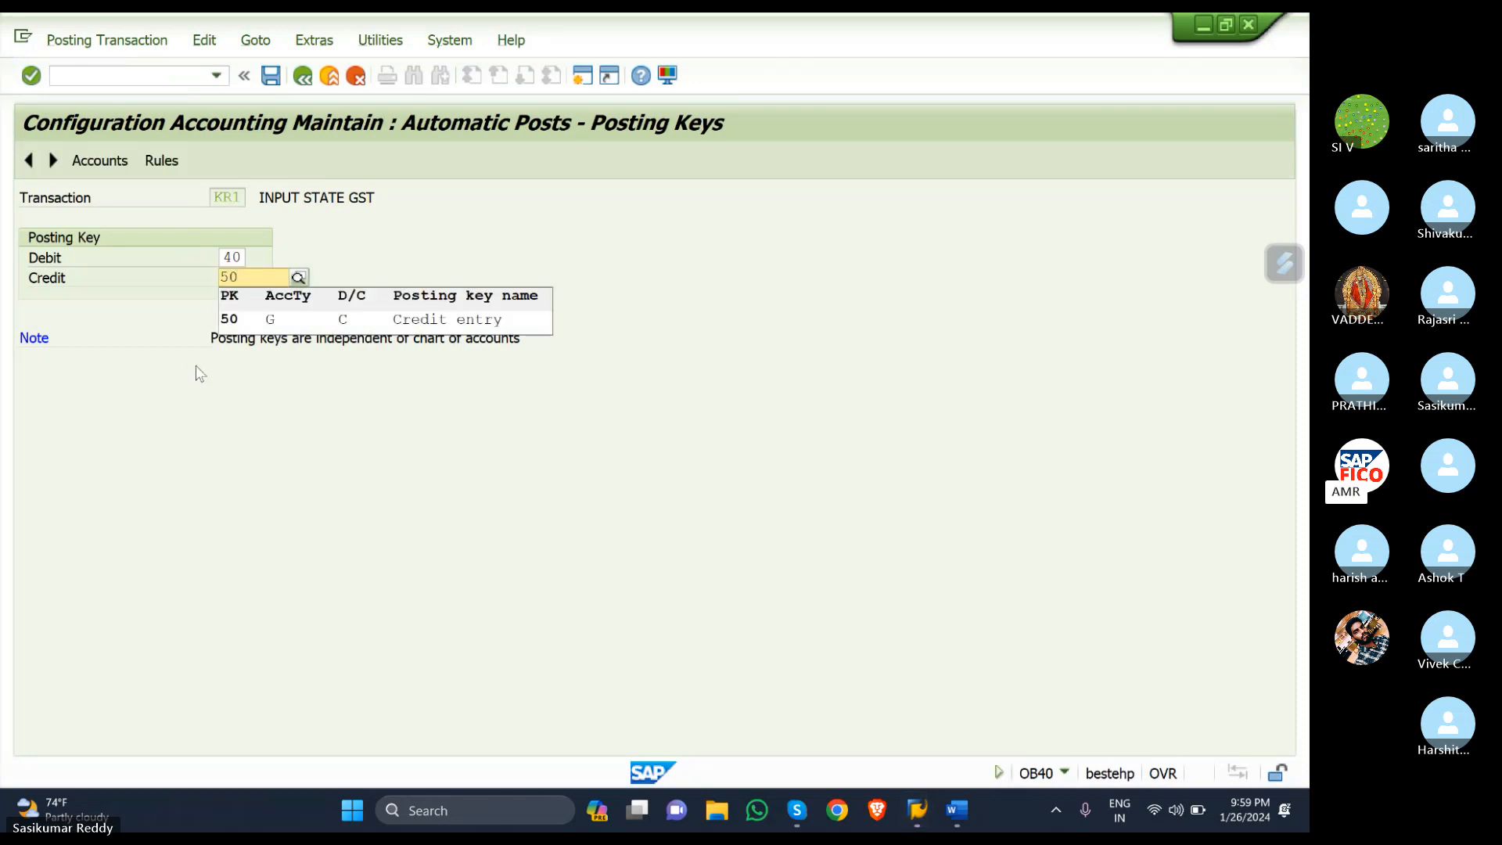
{"action": "left_click", "coordinate": [253, 321]}
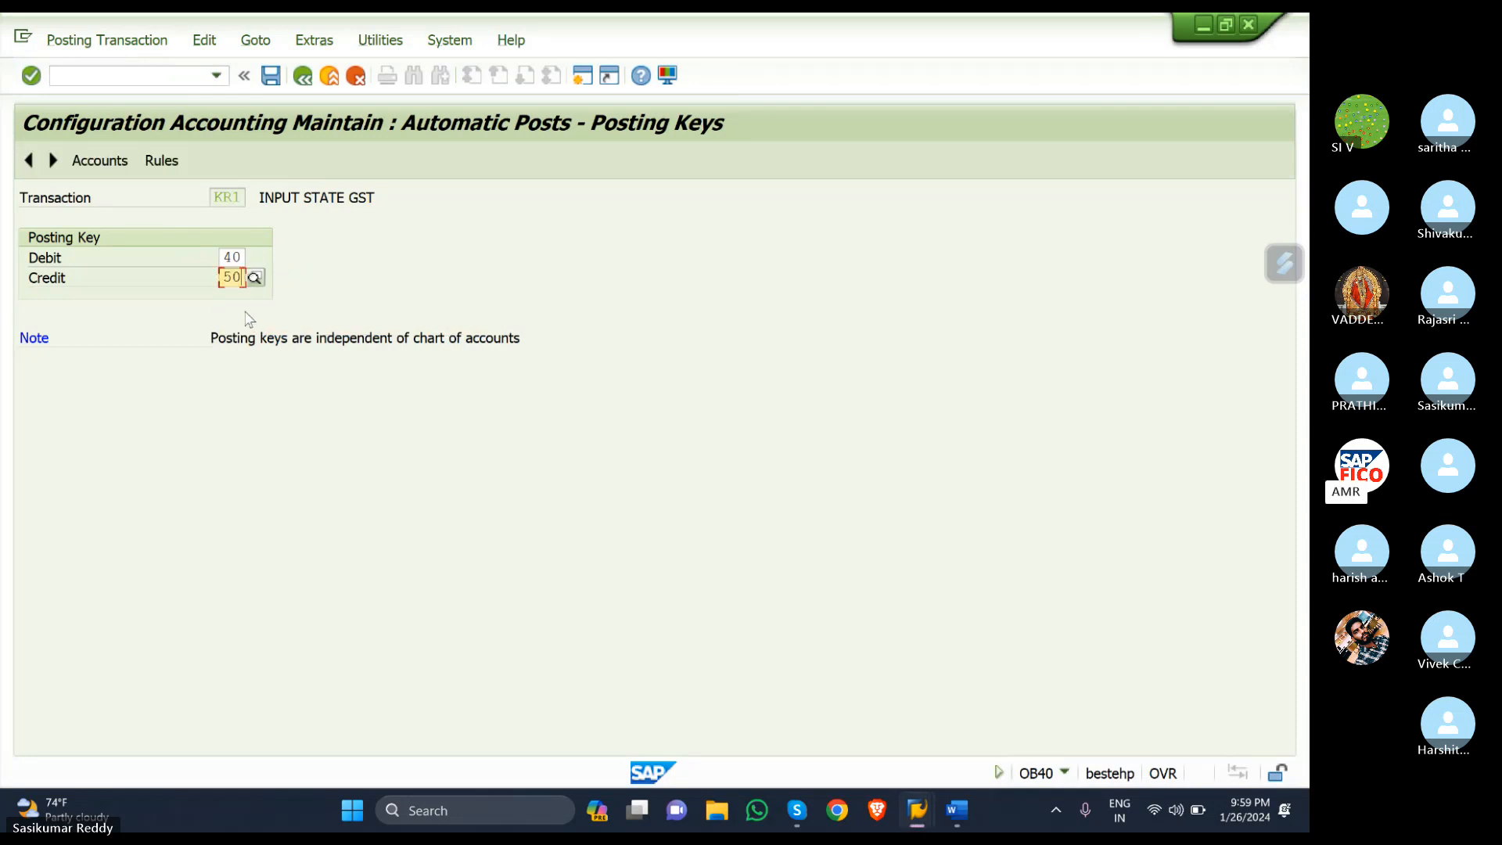
- Save the KR1 posting keys under a customizing request and open its account assignment
{"action": "left_click", "coordinate": [107, 161]}
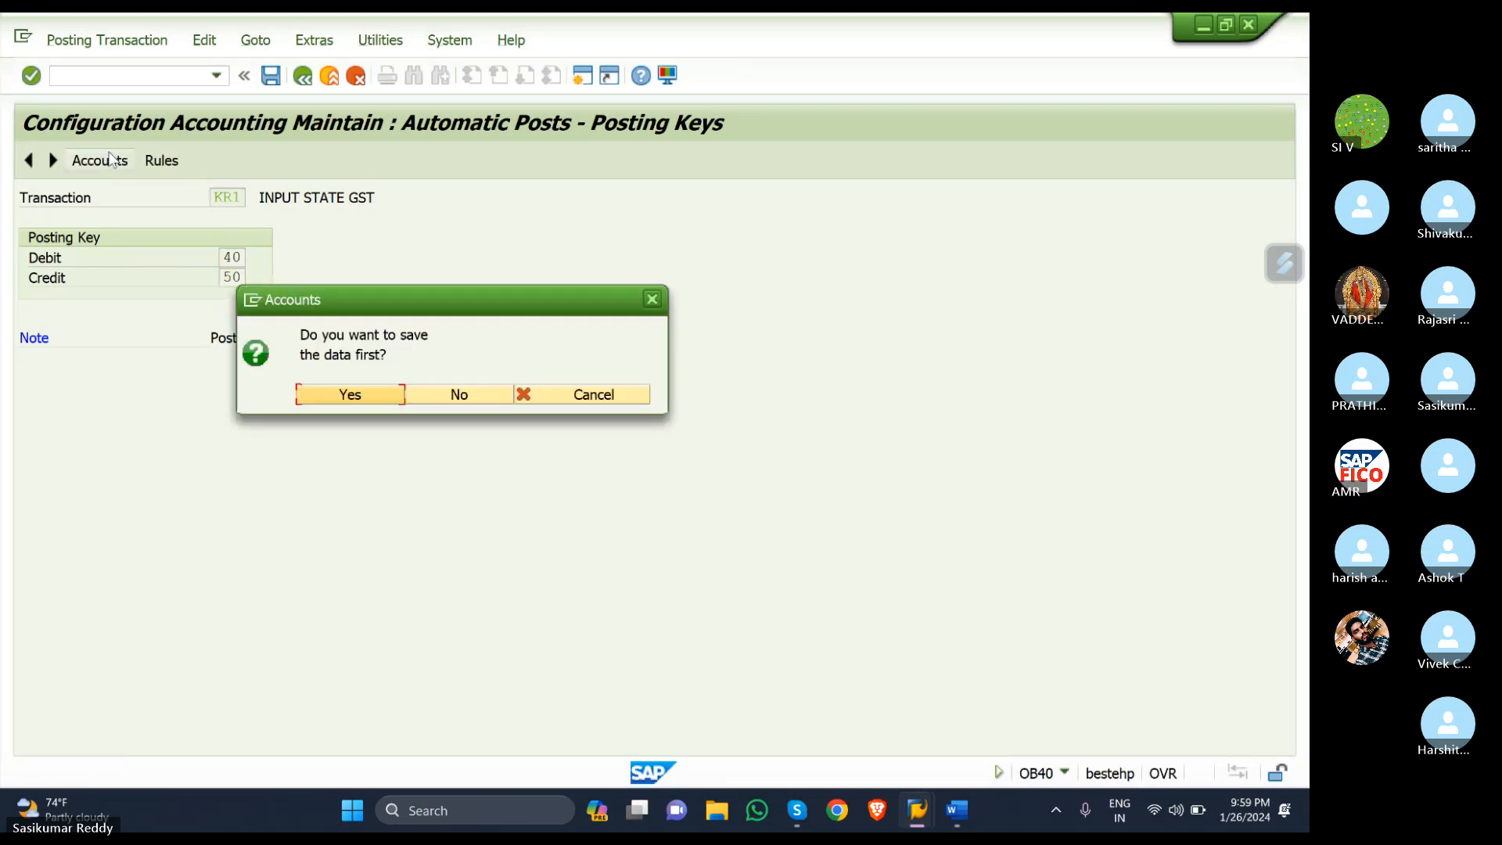
{"action": "left_click", "coordinate": [335, 394]}
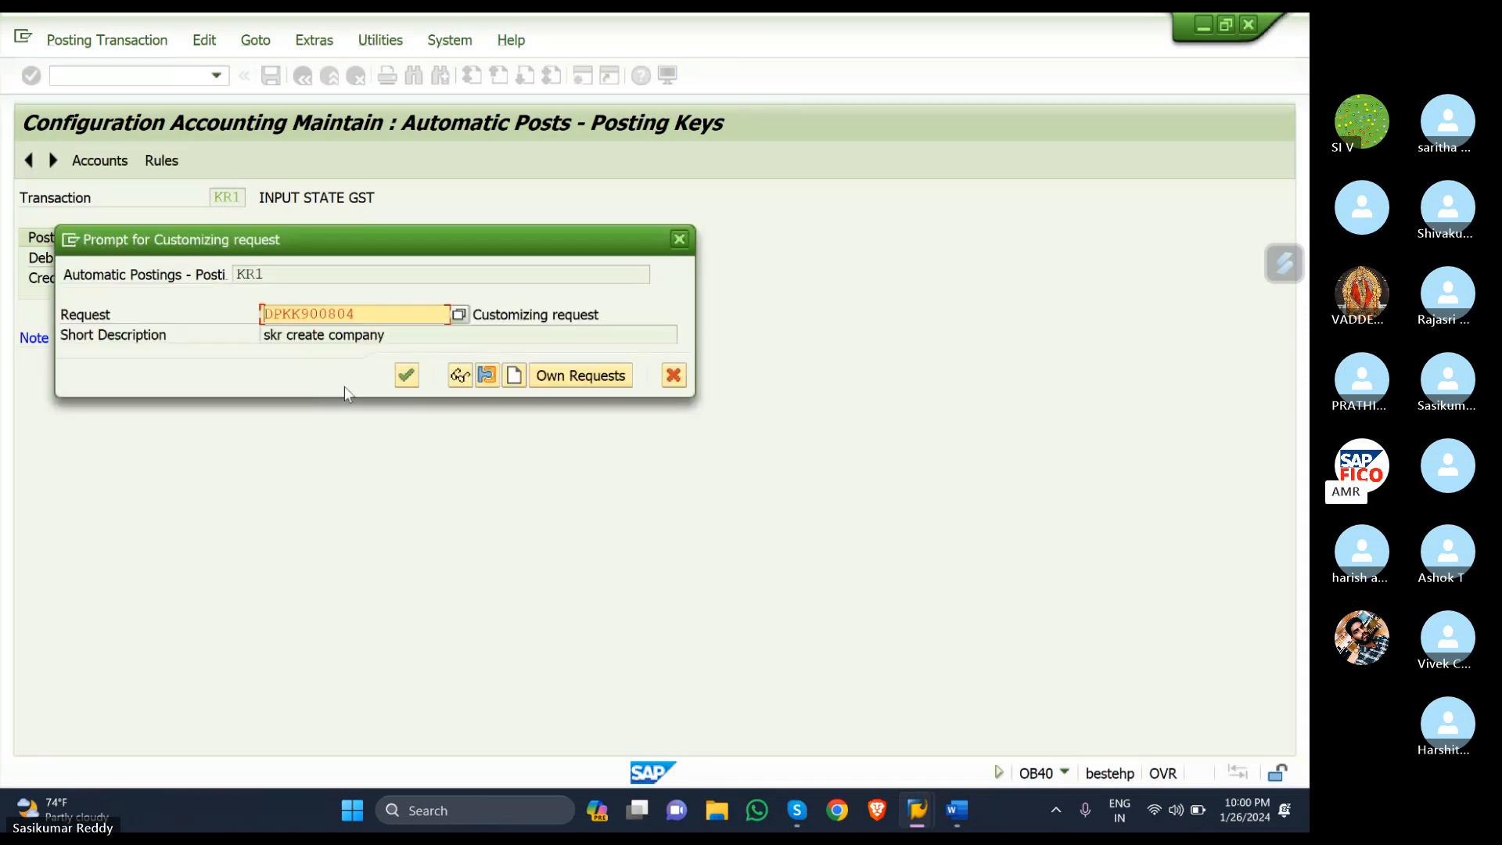
{"action": "left_click", "coordinate": [404, 377]}
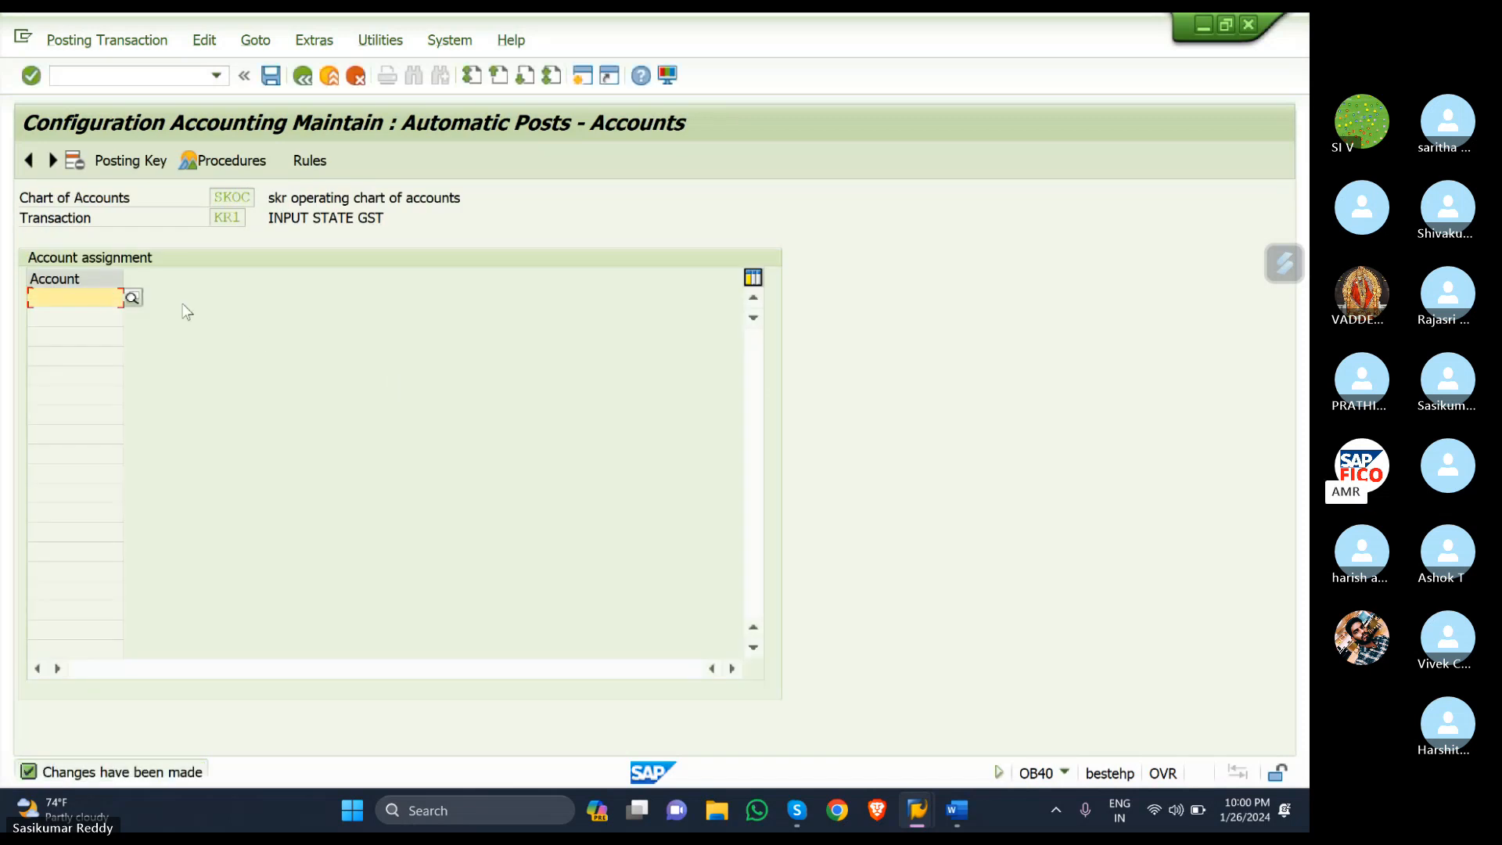
- Assign G/L account 200116 (INPUT SGST ACCOUNT) to KR1 via search help and save it
{"action": "left_click", "coordinate": [137, 298]}
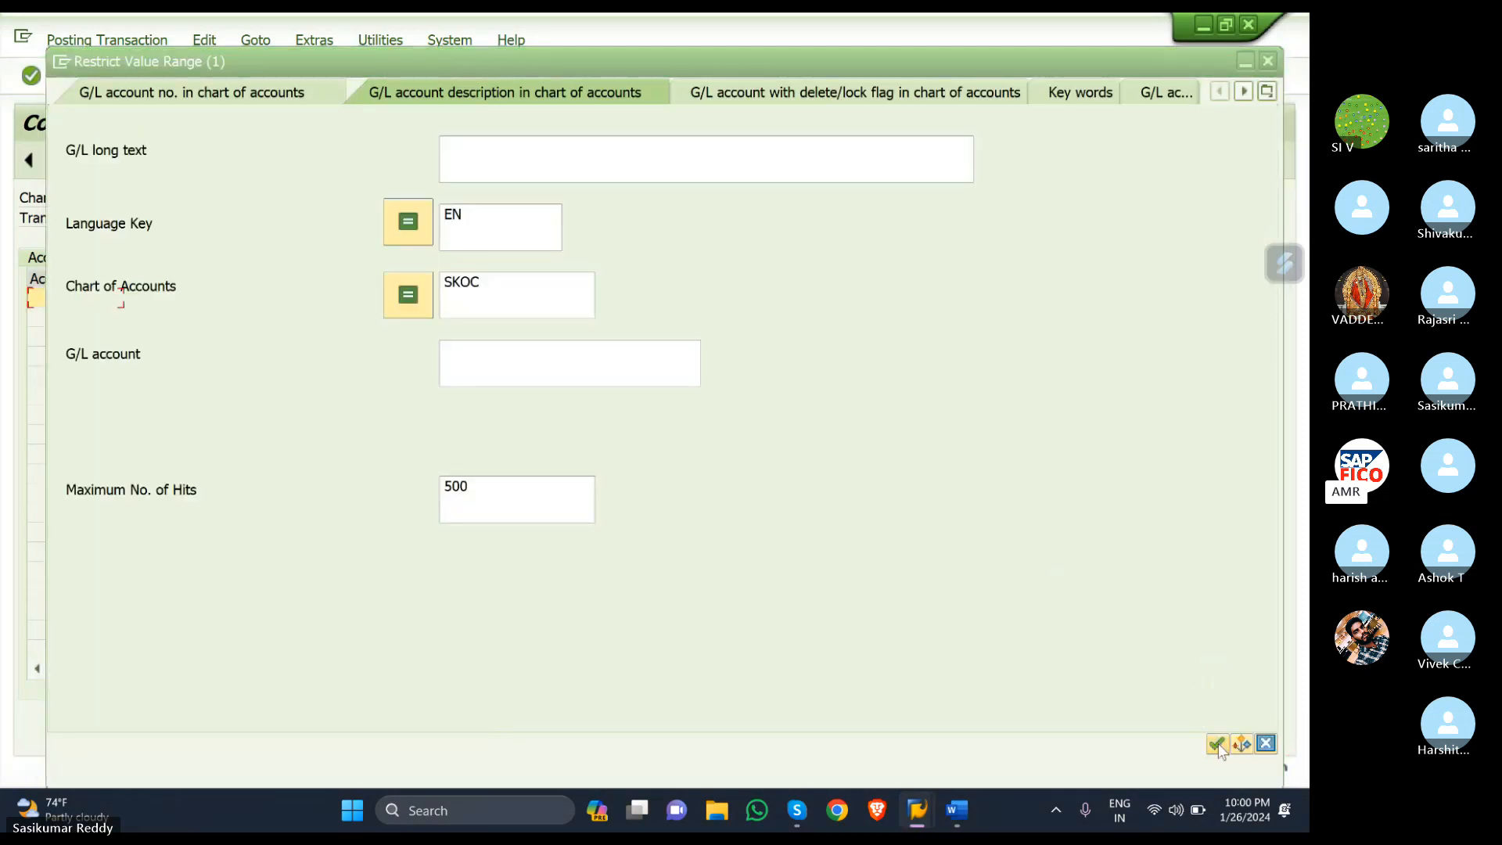
{"action": "left_click", "coordinate": [1217, 744]}
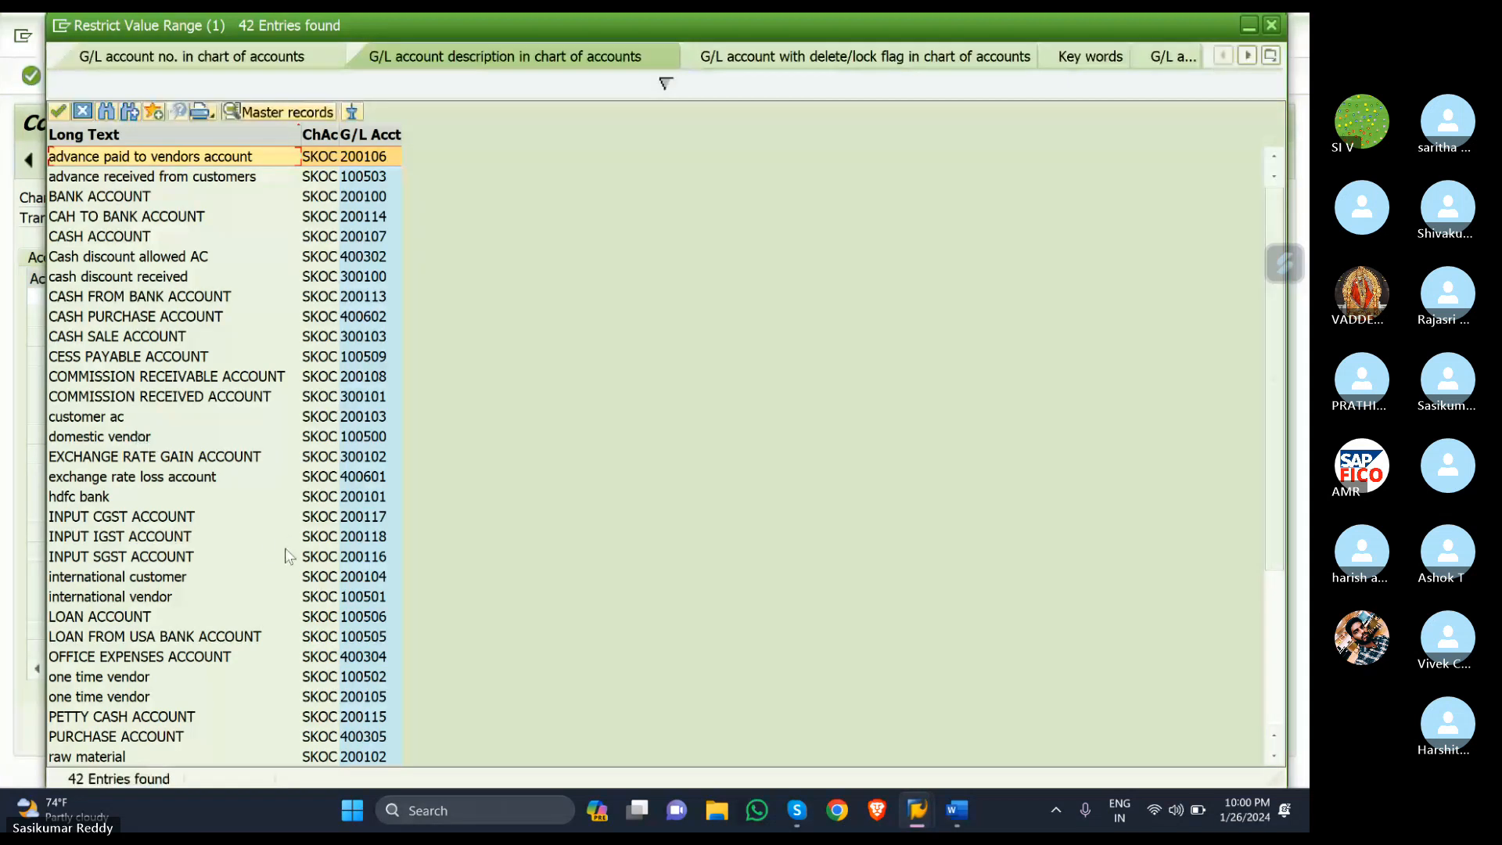
{"action": "left_click", "coordinate": [182, 558]}
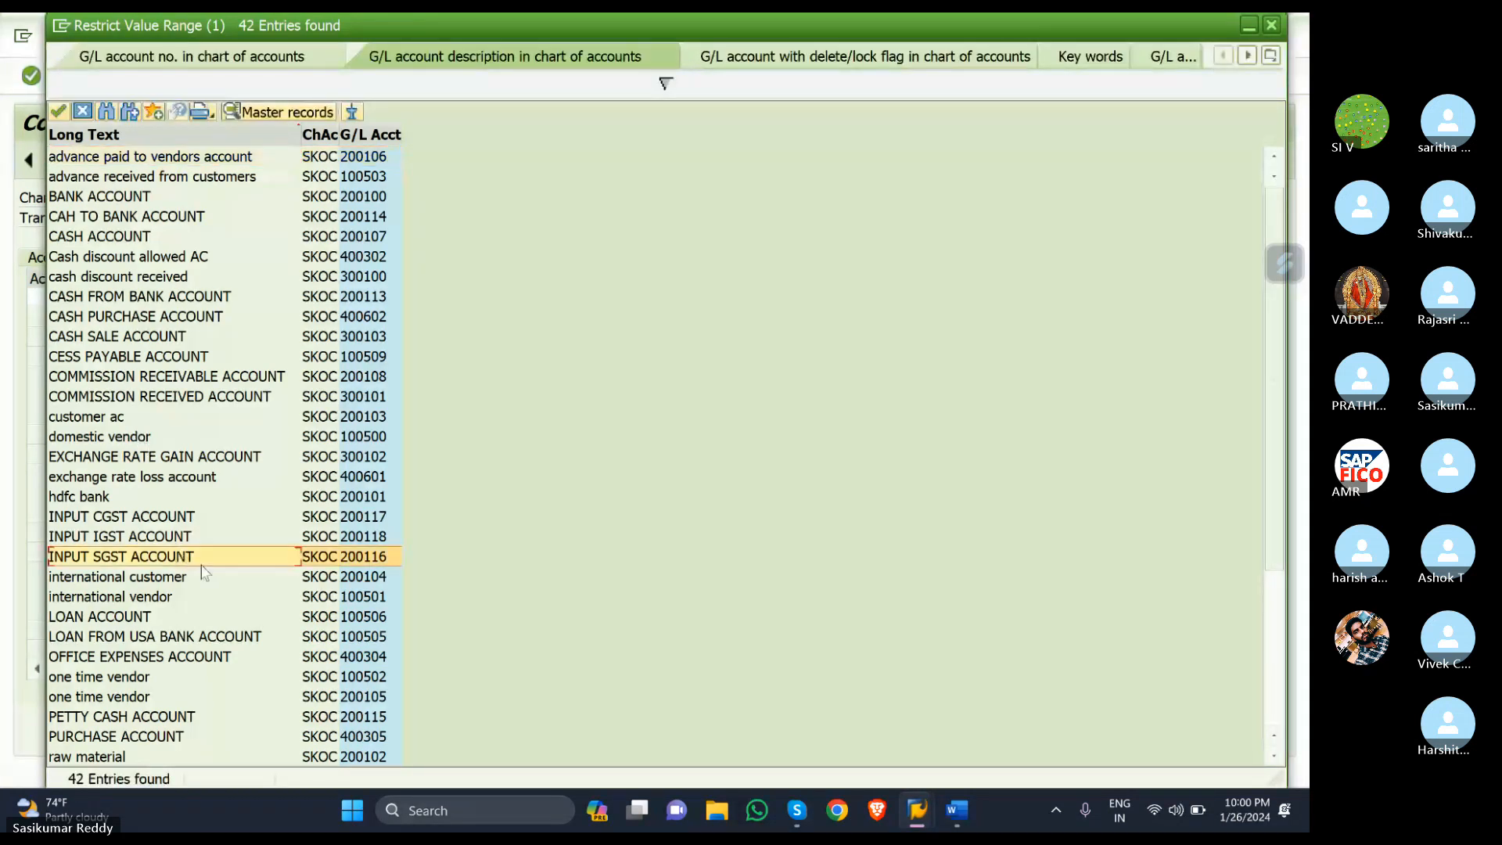
{"action": "double_click", "coordinate": [261, 562]}
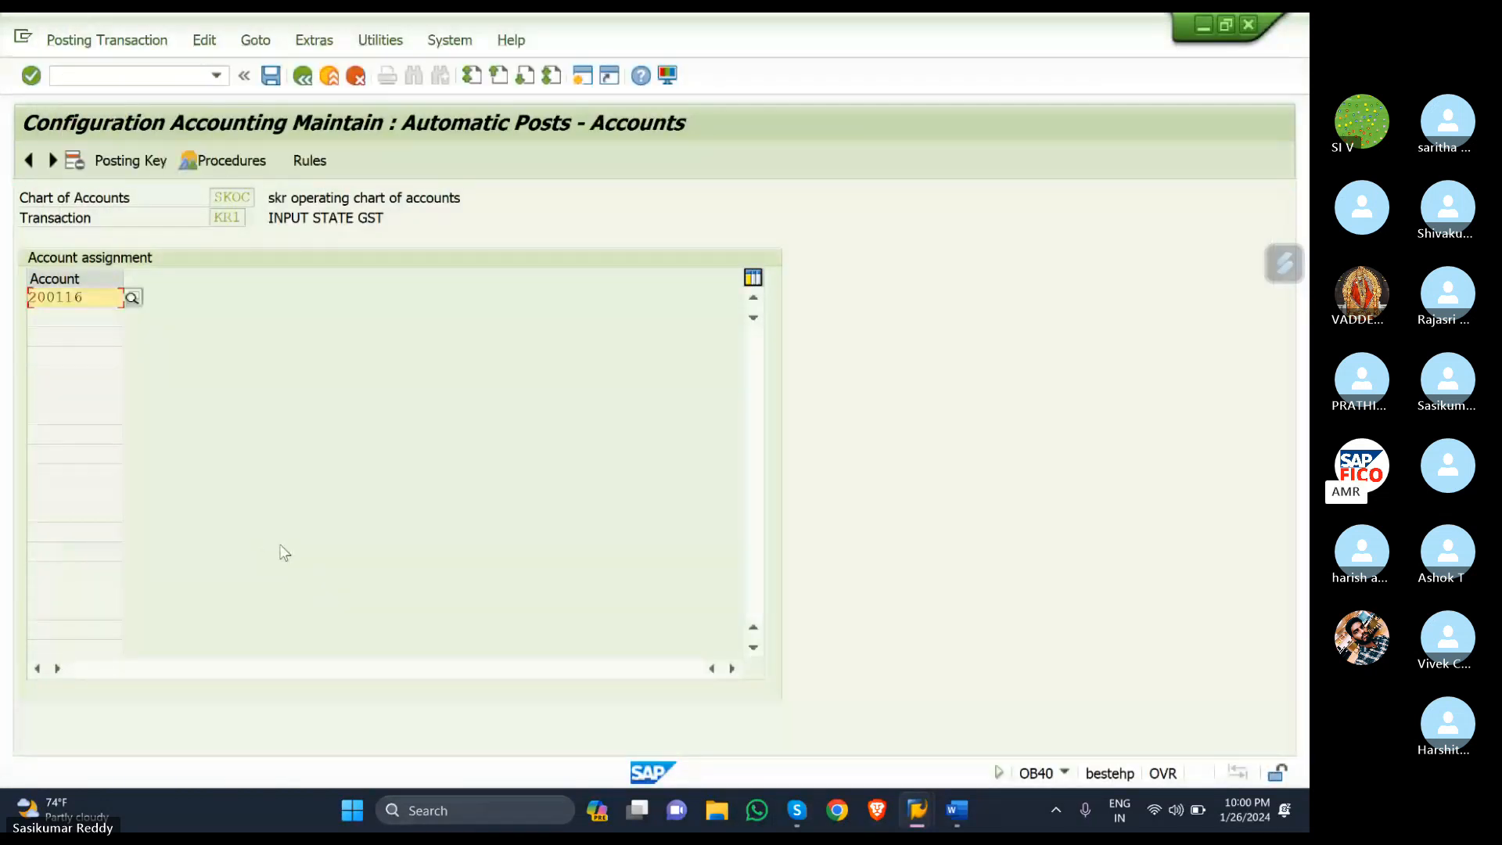
{"action": "left_click", "coordinate": [272, 81]}
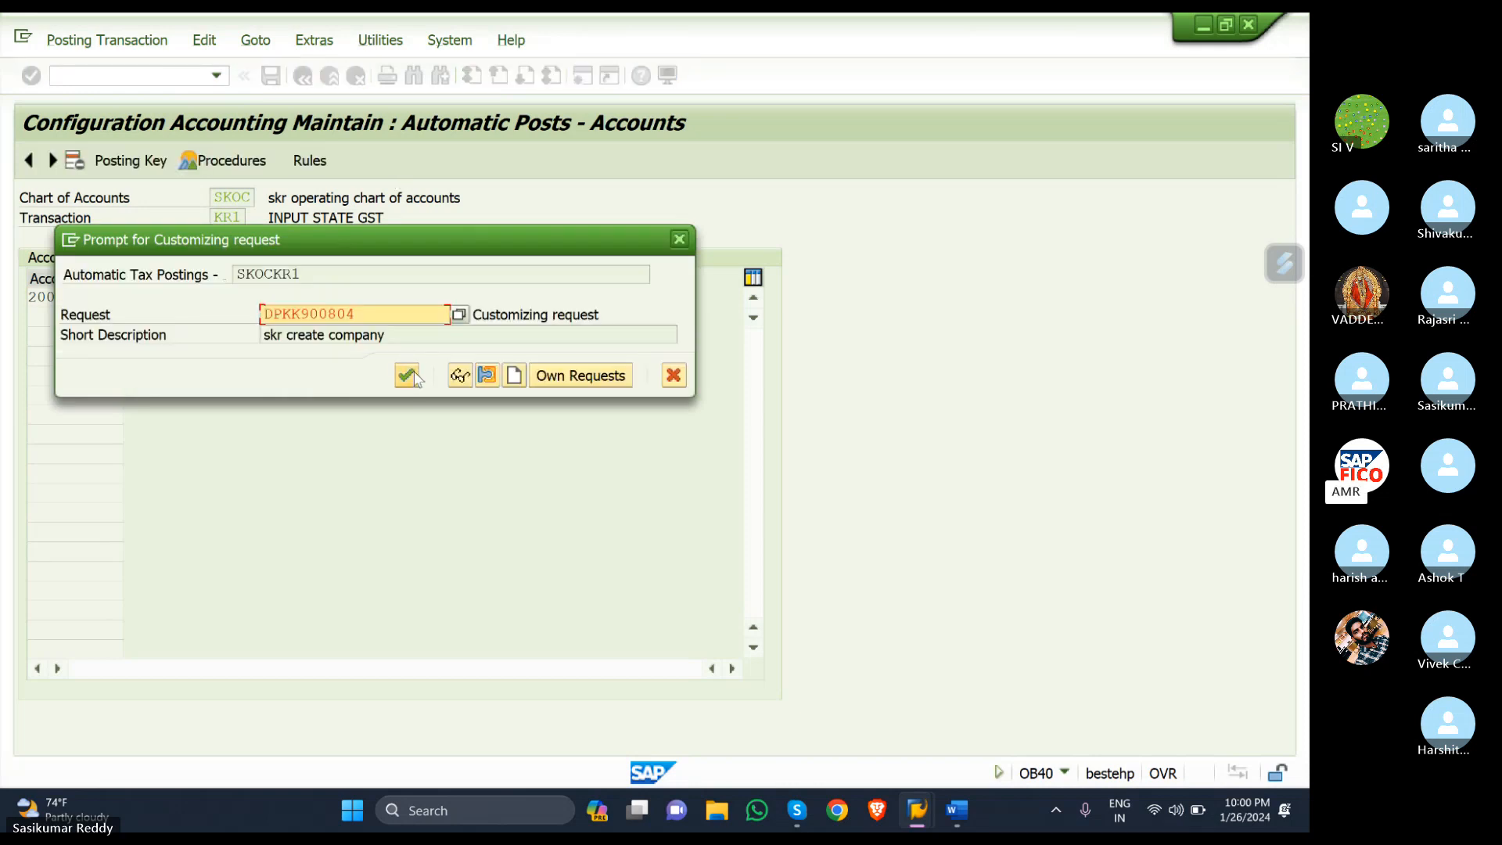
{"action": "left_click", "coordinate": [406, 377]}
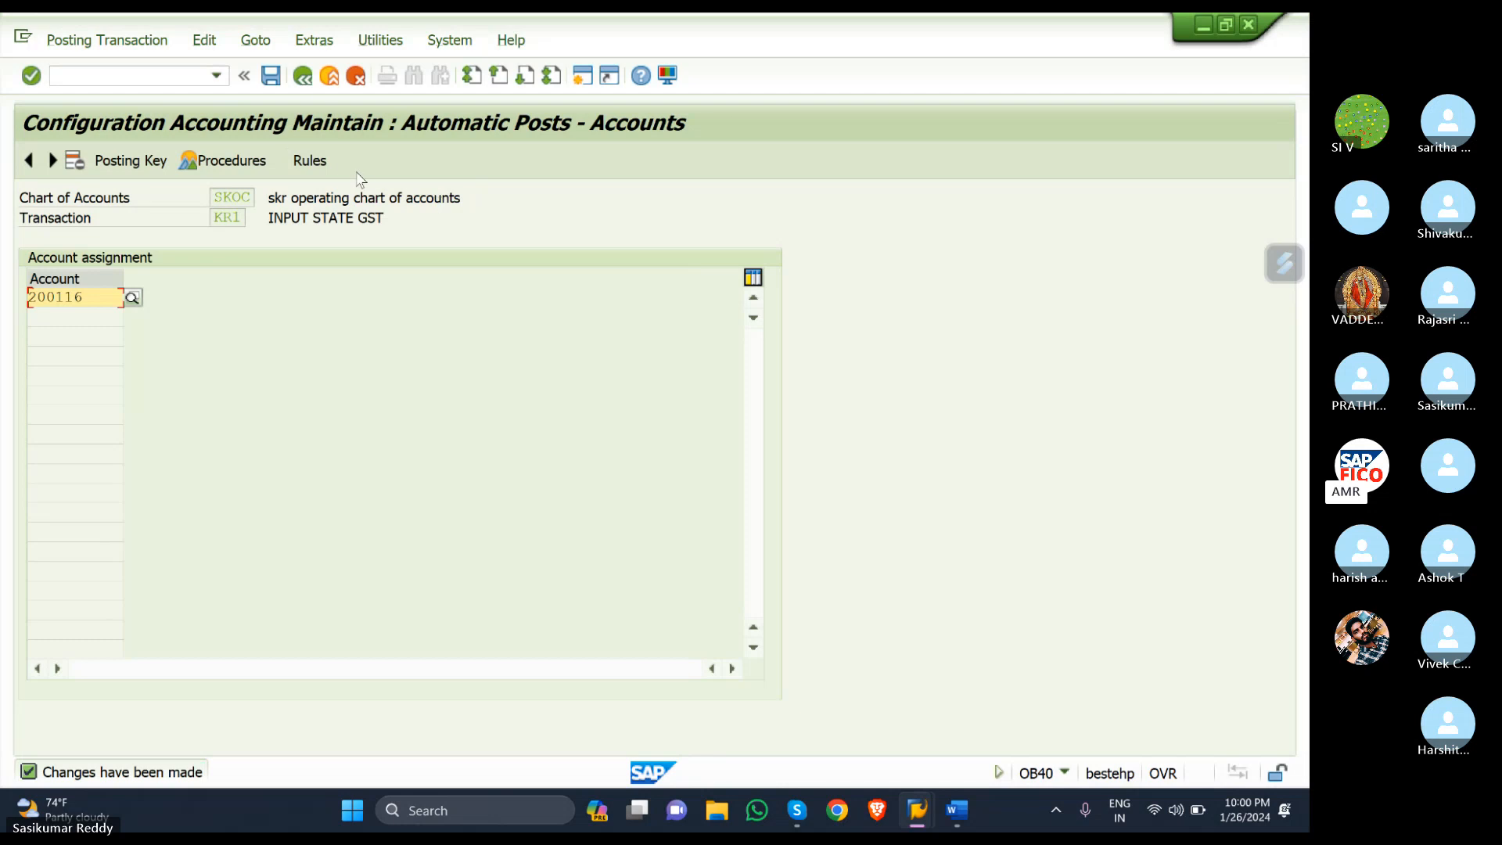
{"action": "left_click", "coordinate": [302, 77]}
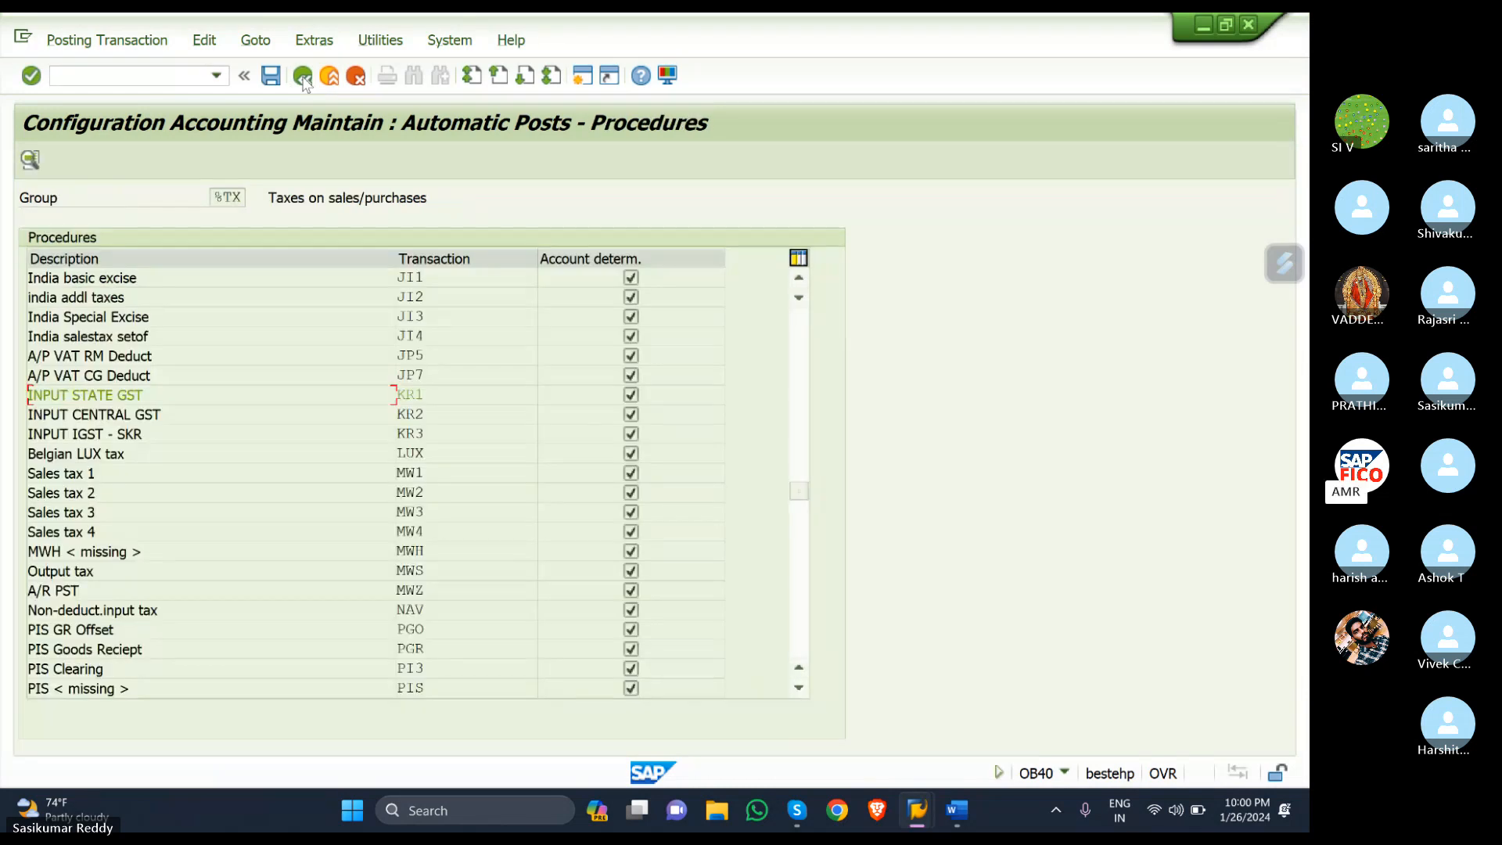
- Open the rules for INPUT CENTRAL GST KR2 and save them
{"action": "left_click", "coordinate": [450, 410]}
{"action": "double_click", "coordinate": [449, 410]}
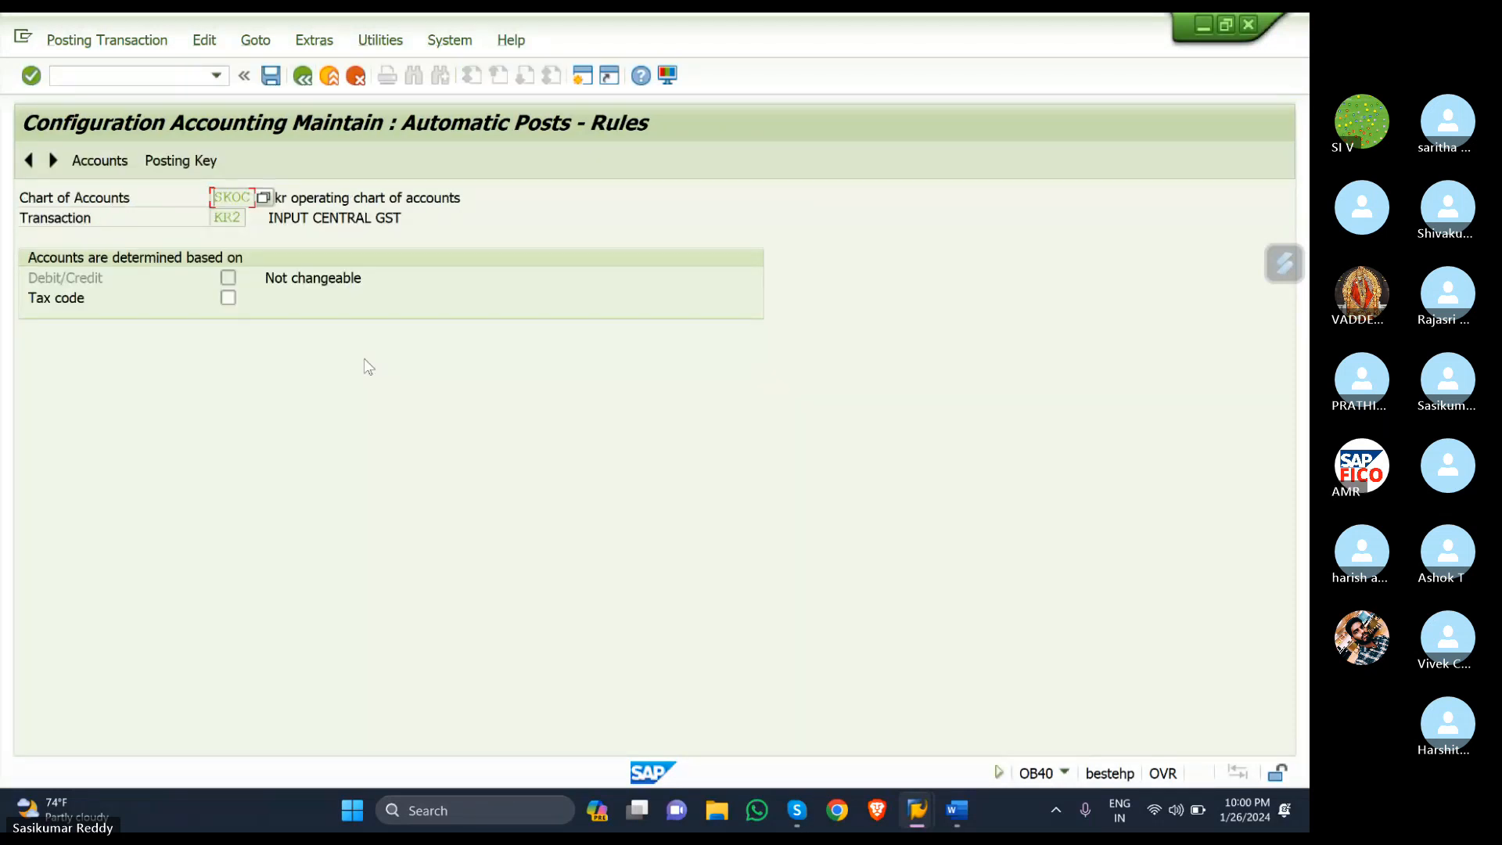
{"action": "left_click", "coordinate": [167, 170]}
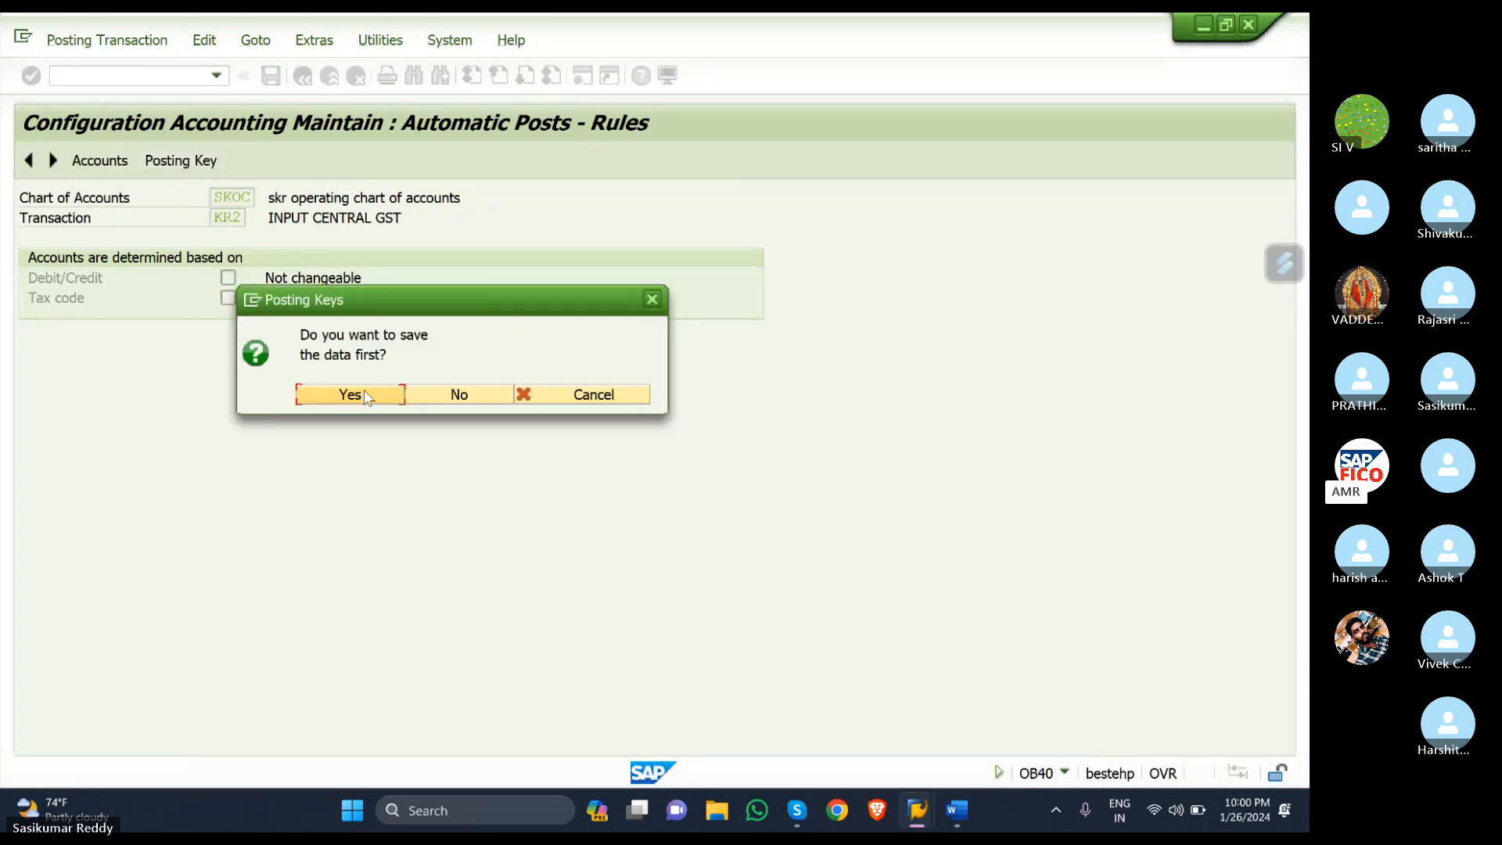
{"action": "left_click", "coordinate": [361, 391]}
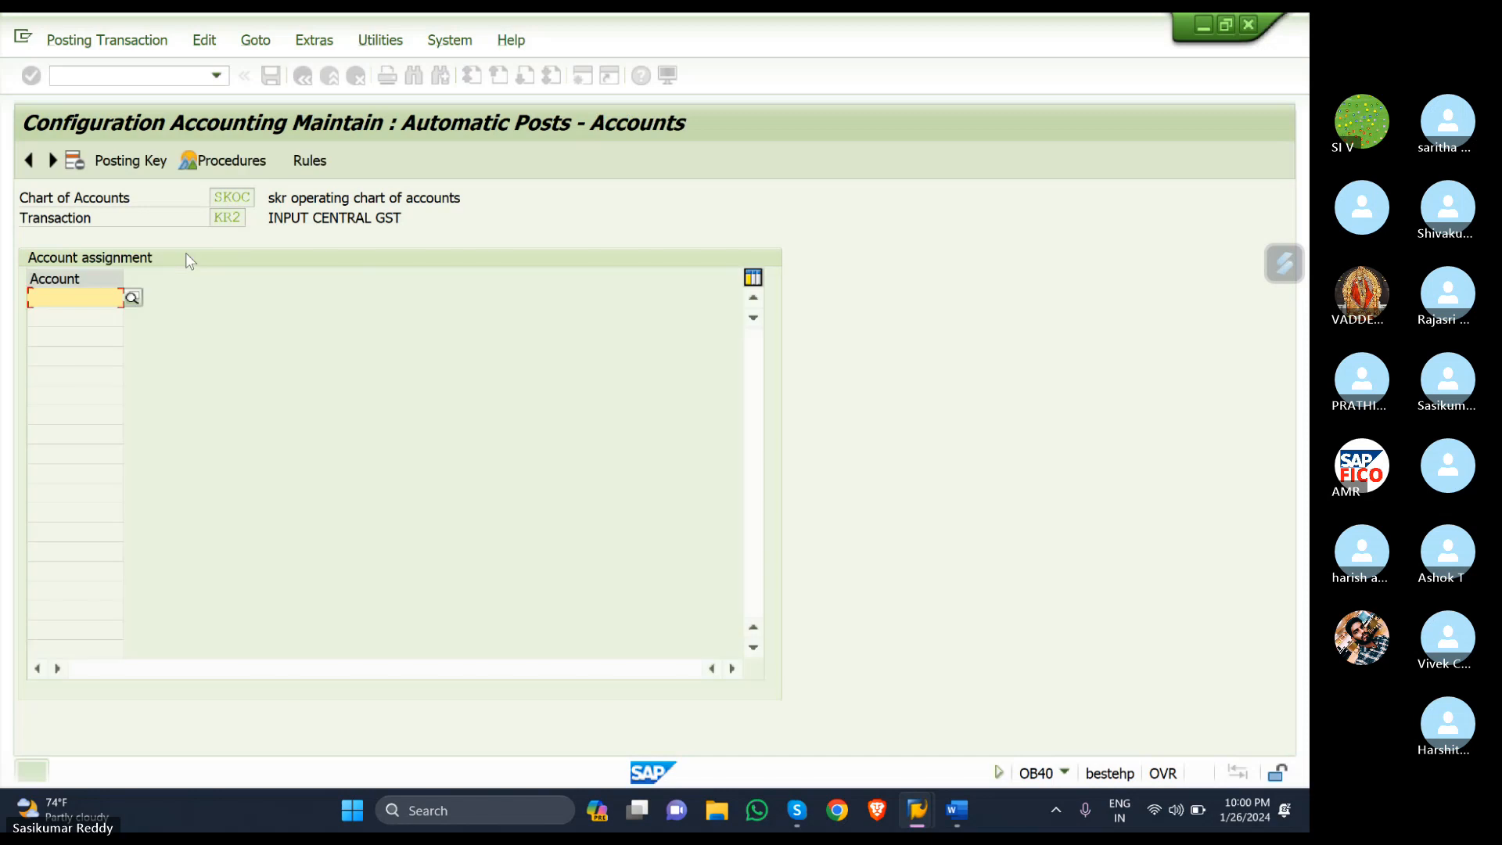
- Set KR2 posting keys 40 debit and 50 credit and save them under a customizing request
{"action": "left_click", "coordinate": [148, 166]}
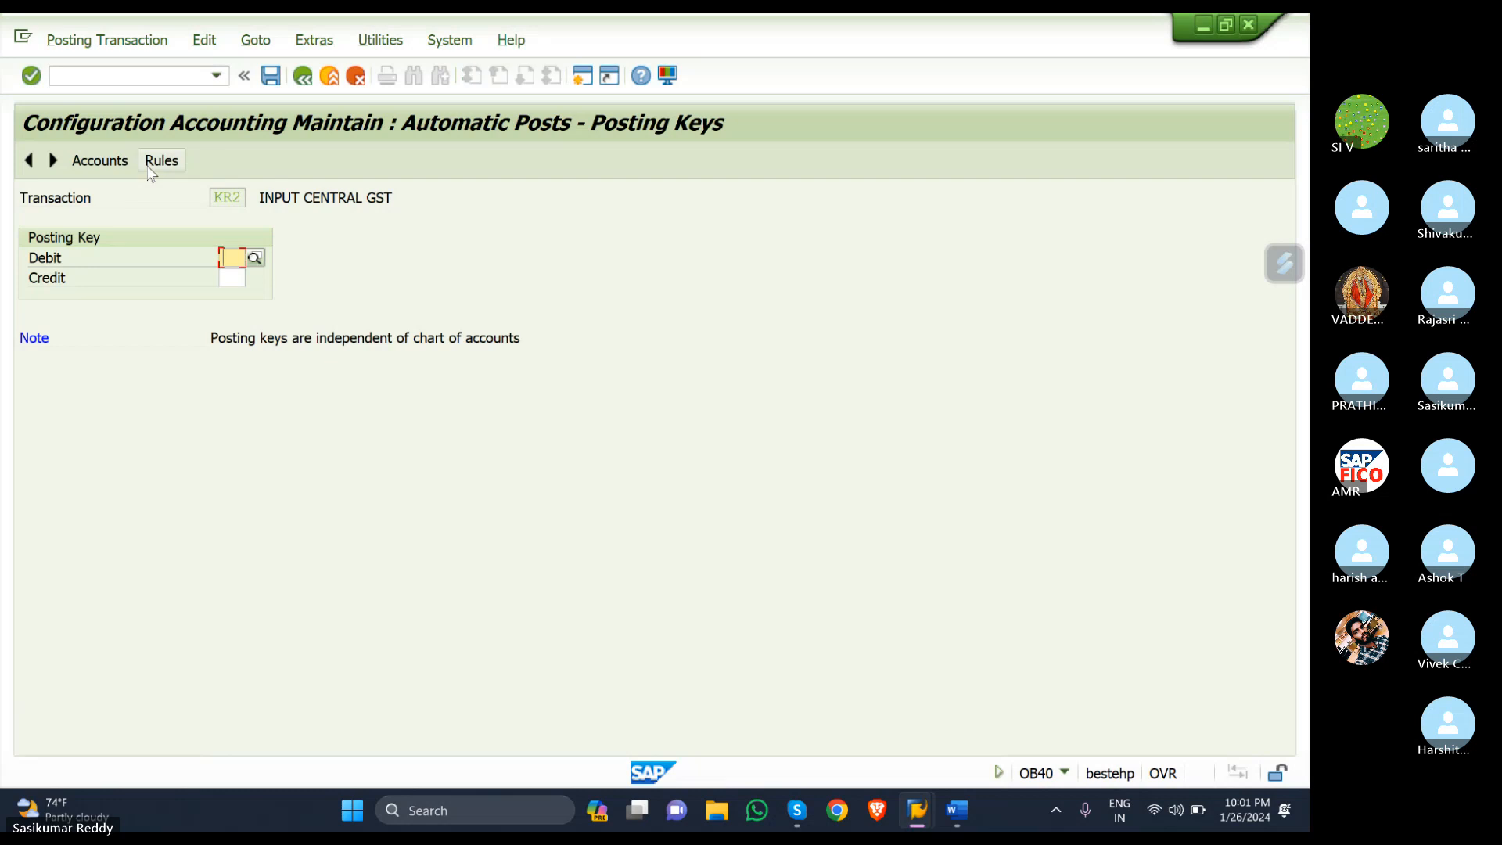
{"action": "type", "text": "40"}
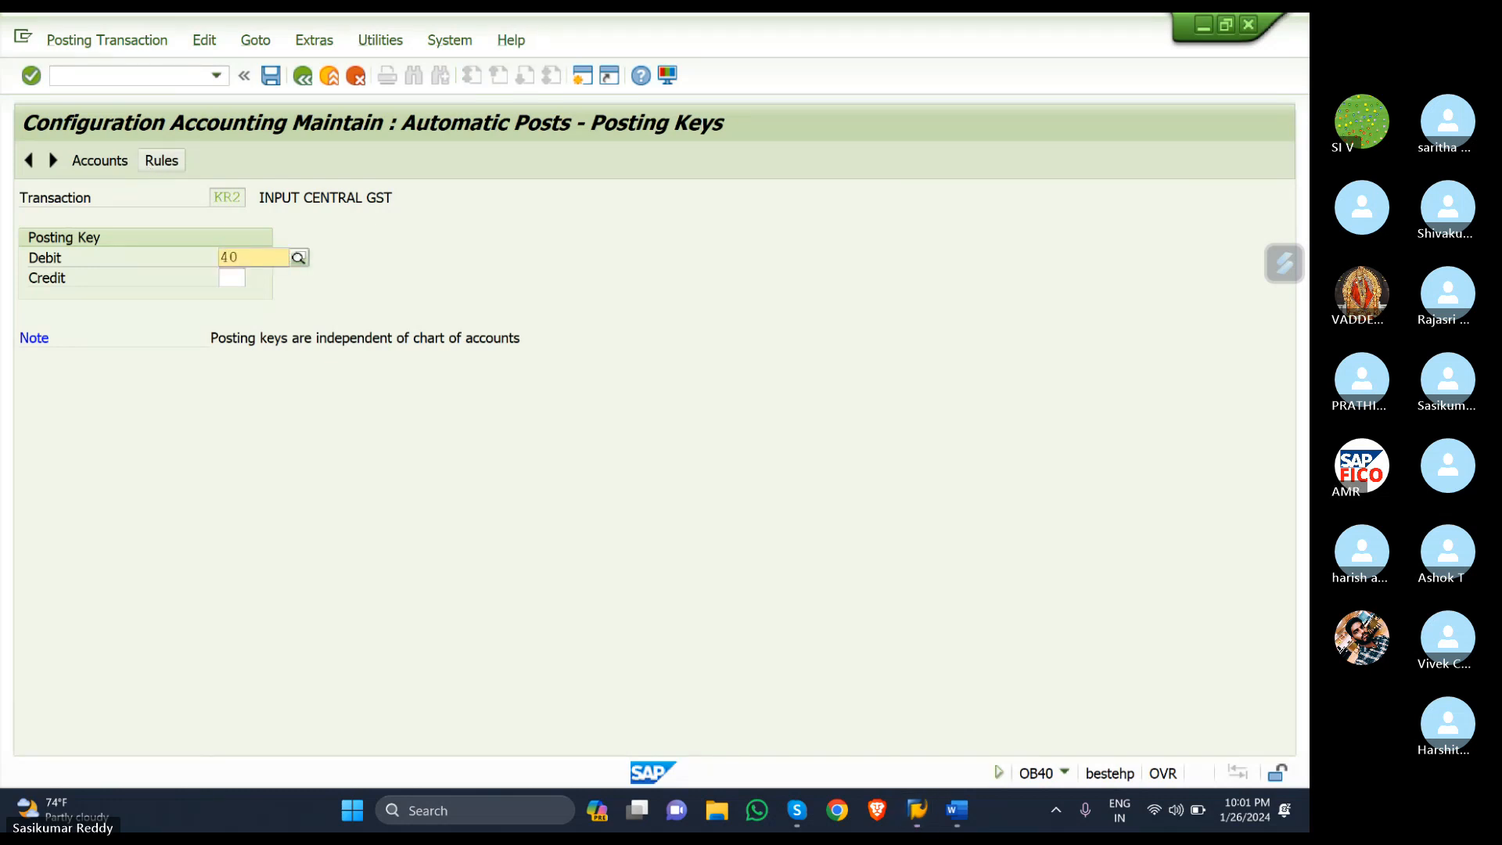
{"action": "key", "text": "Return"}
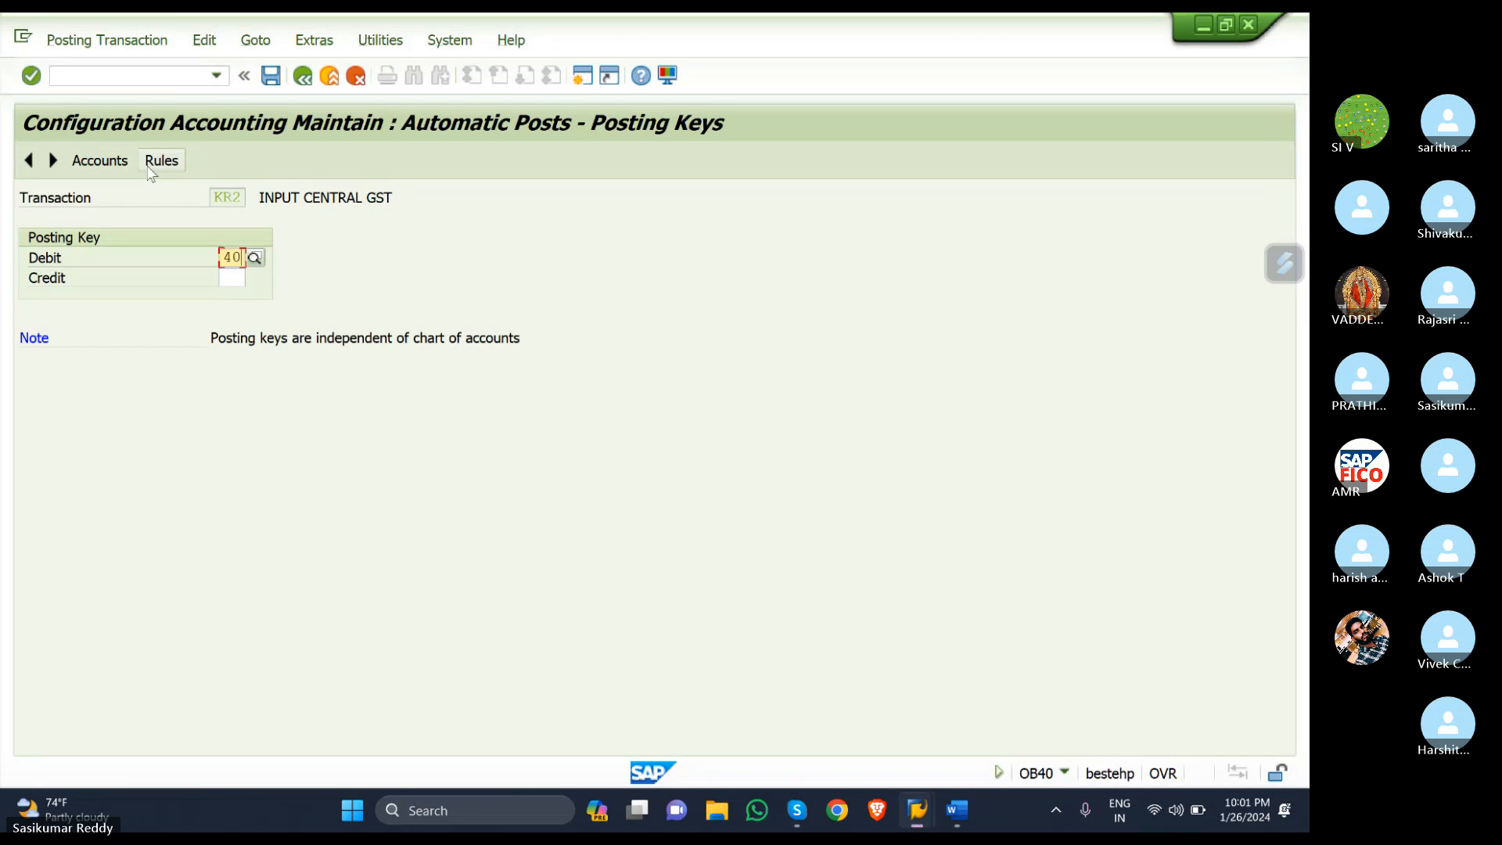
{"action": "left_click", "coordinate": [243, 277]}
{"action": "type", "text": "50"}
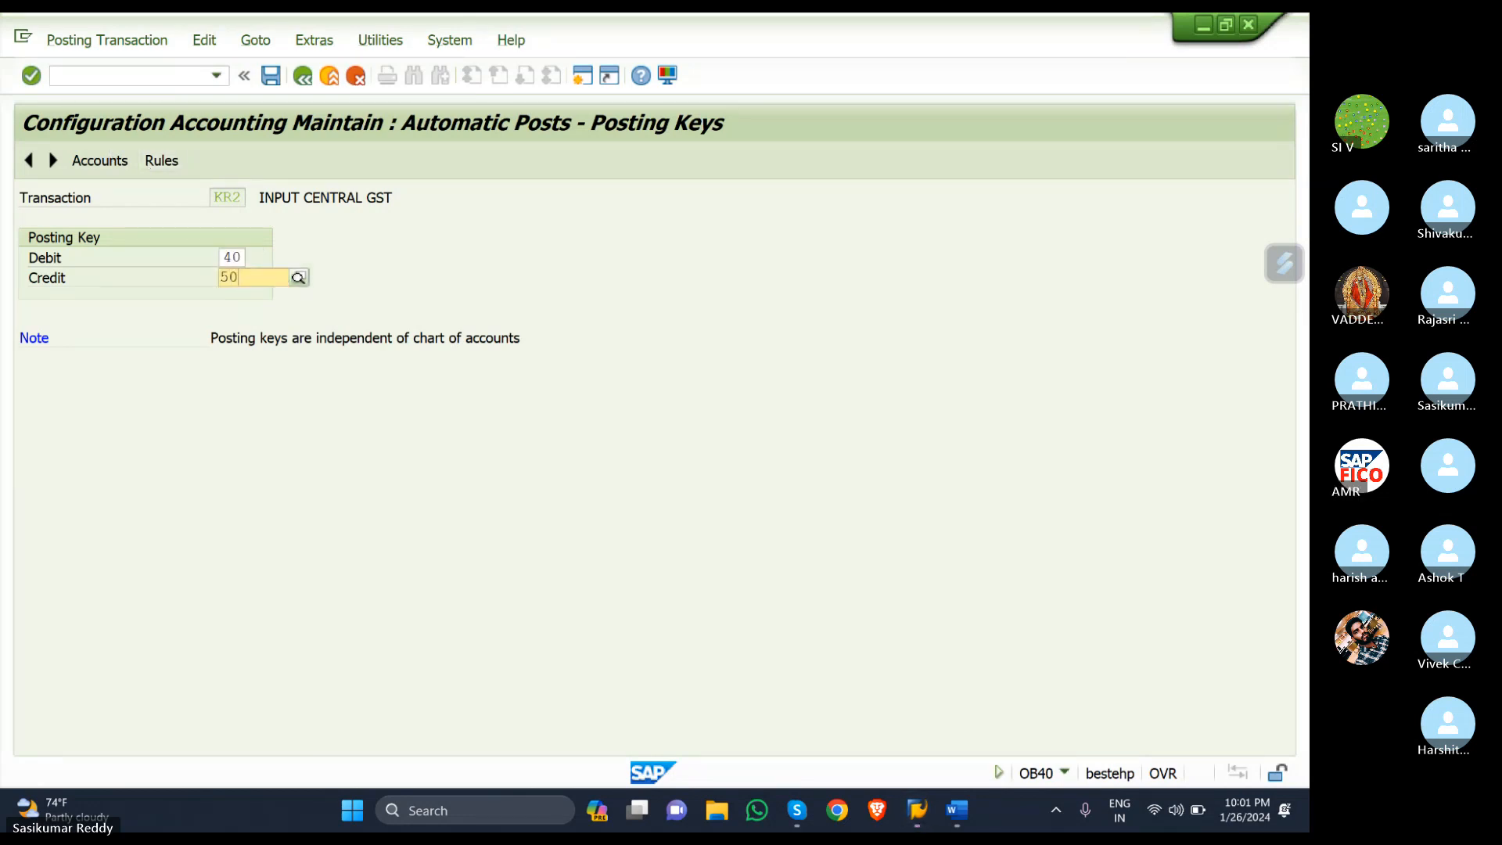
{"action": "left_click", "coordinate": [283, 317]}
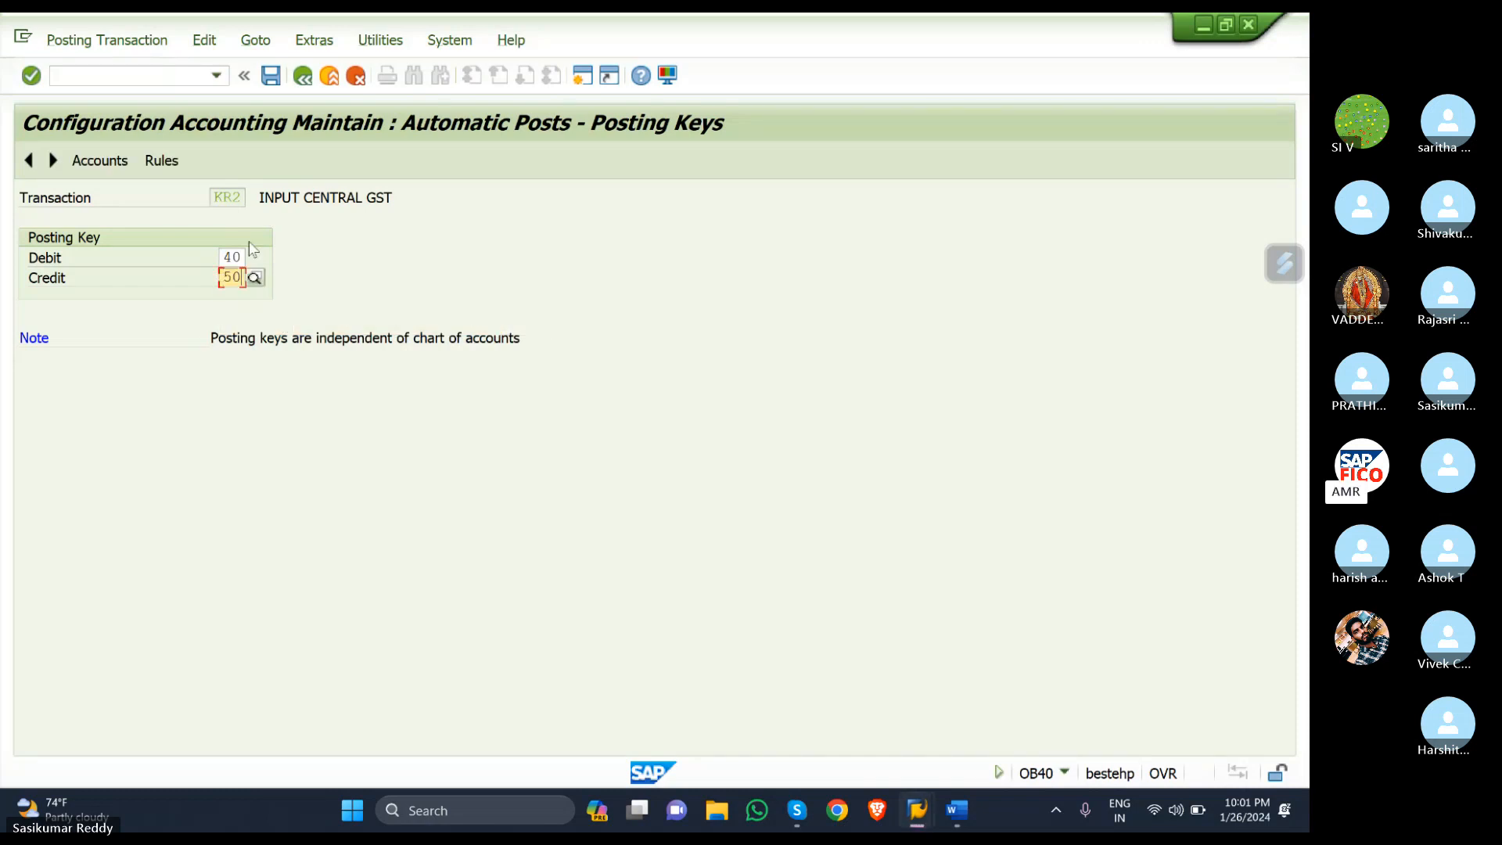
{"action": "left_click", "coordinate": [115, 159]}
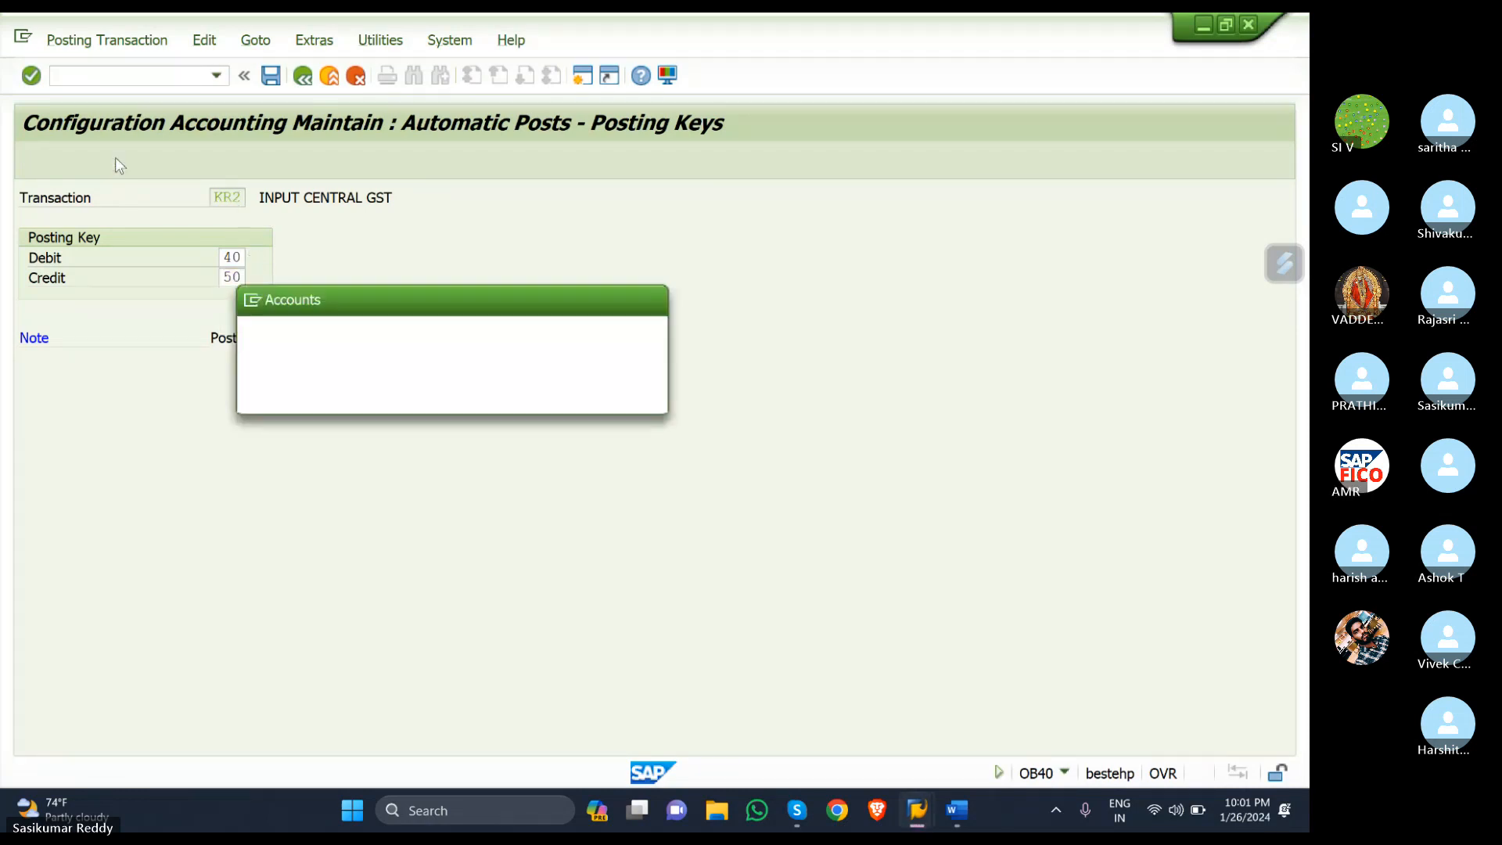
{"action": "left_click", "coordinate": [366, 401]}
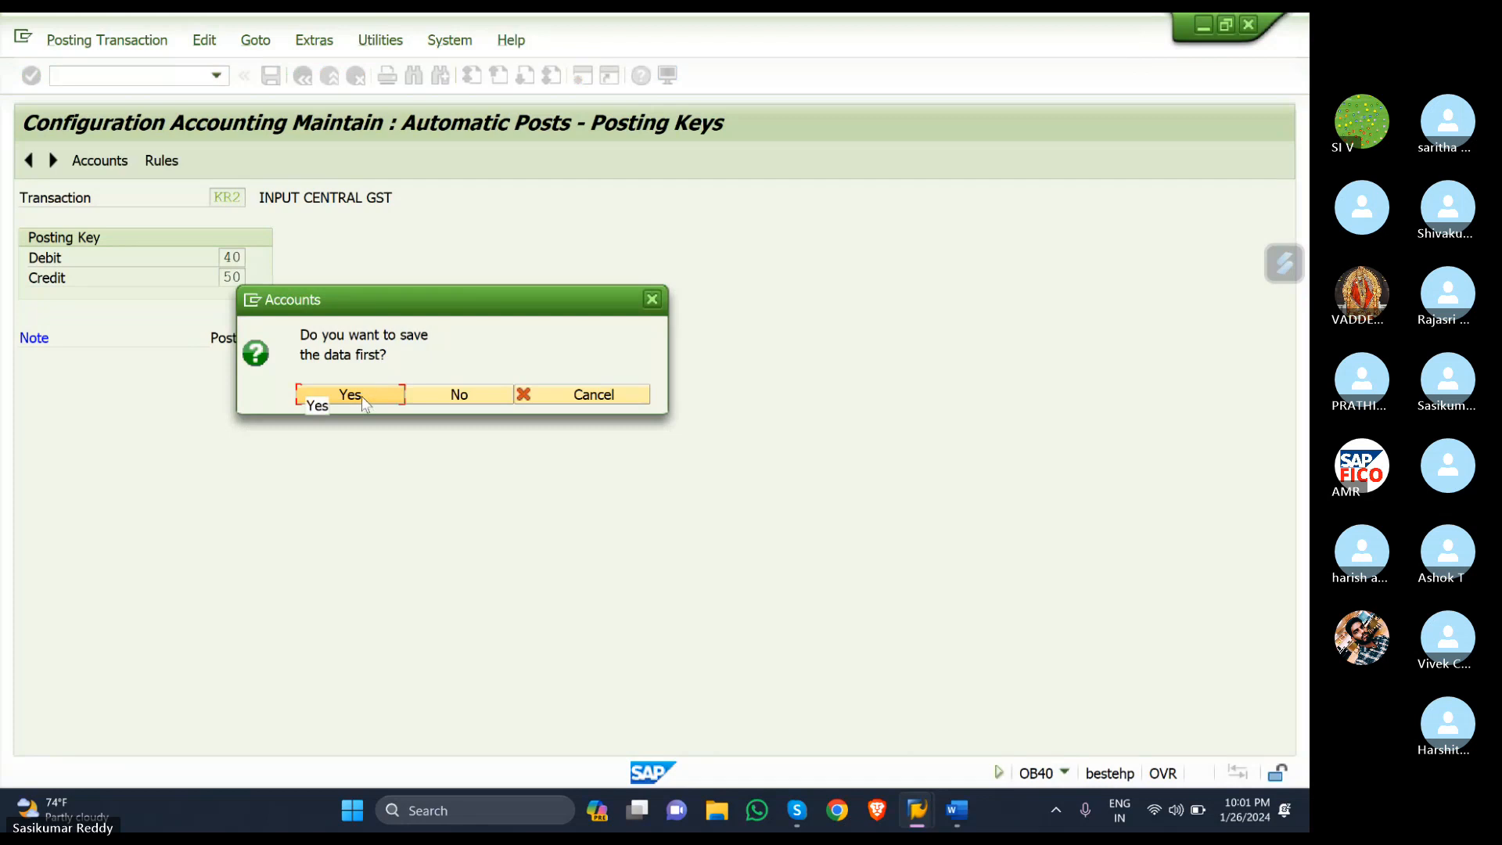
{"action": "left_click", "coordinate": [359, 393]}
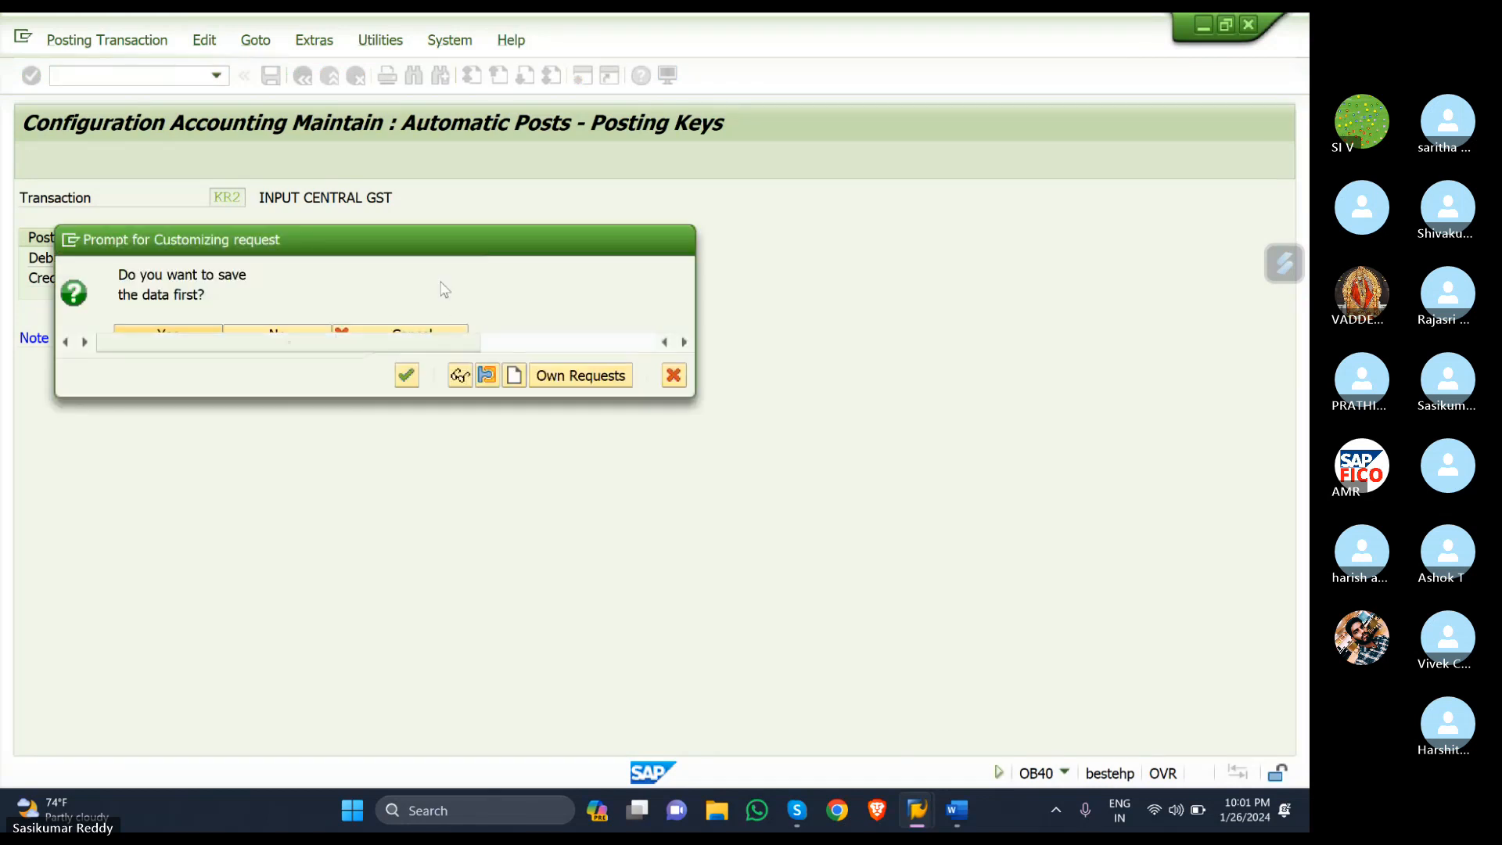
{"action": "left_click", "coordinate": [406, 377]}
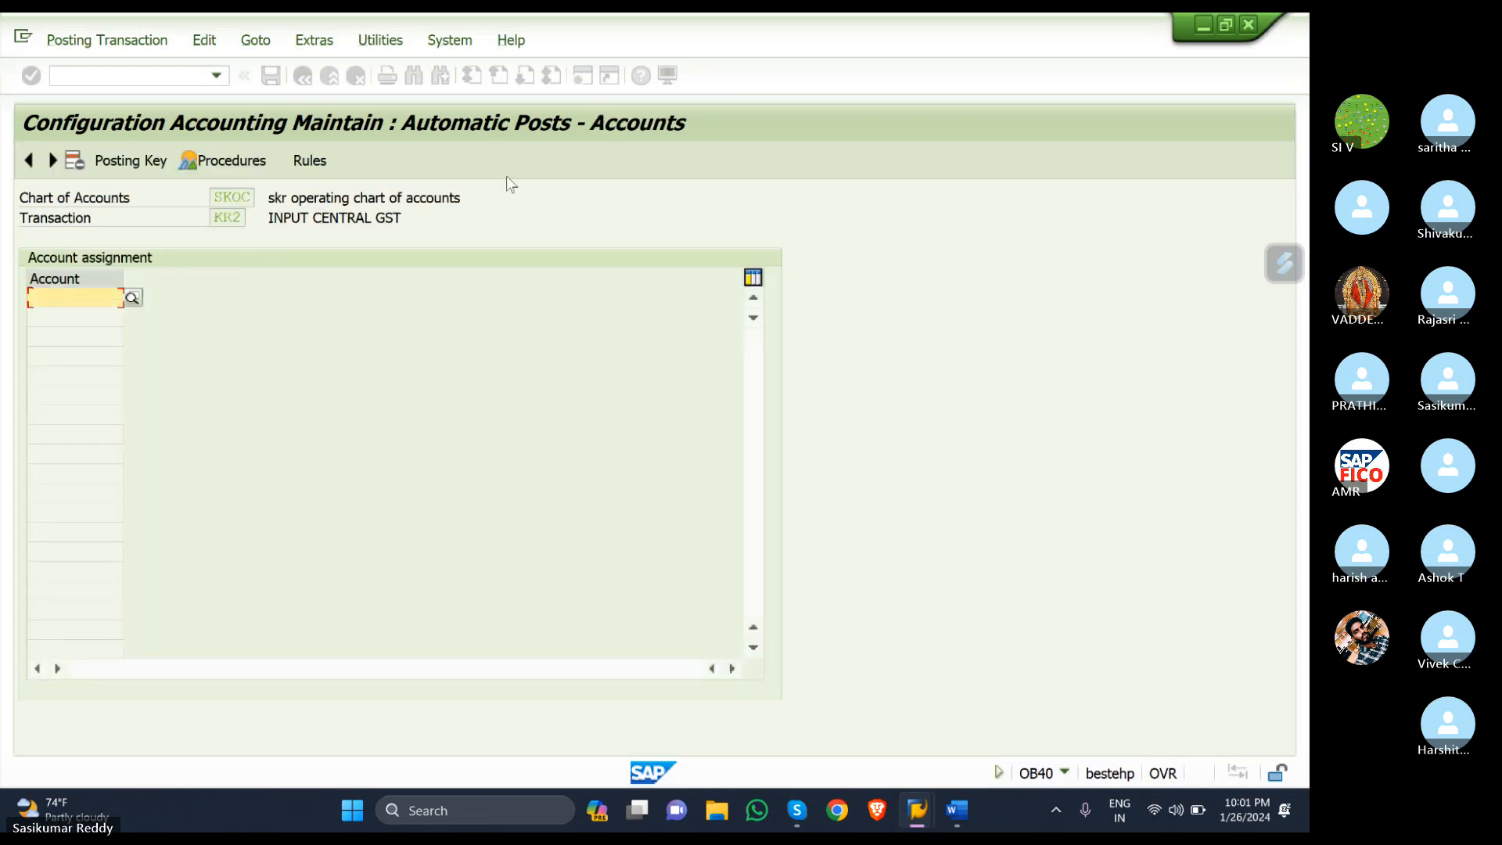
- Assign G/L account 200117 (INPUT CGST ACCOUNT) to KR2 and save it
{"action": "left_click", "coordinate": [133, 299]}
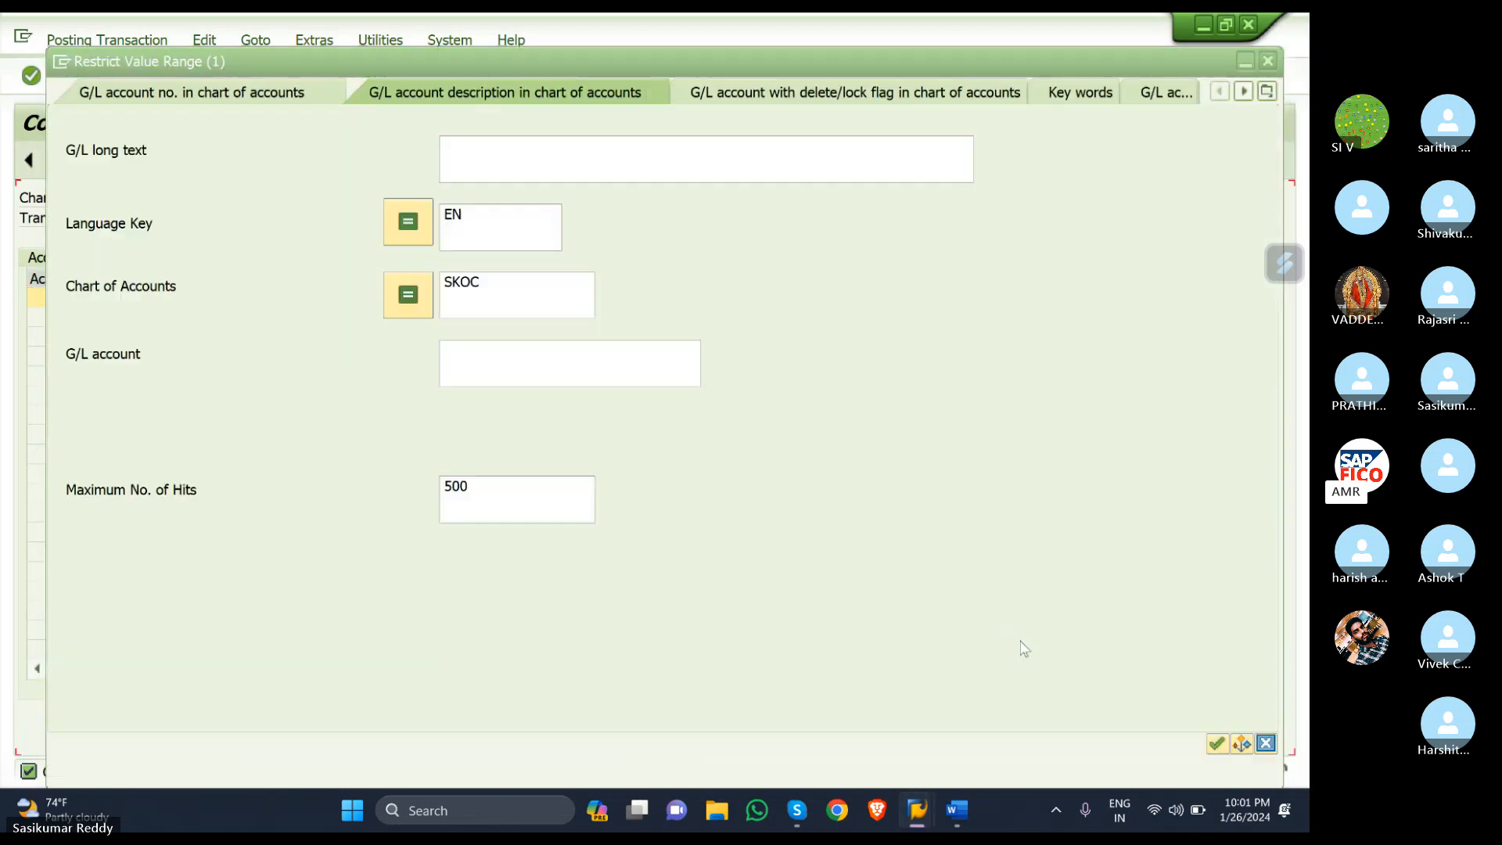
{"action": "left_click", "coordinate": [1217, 744]}
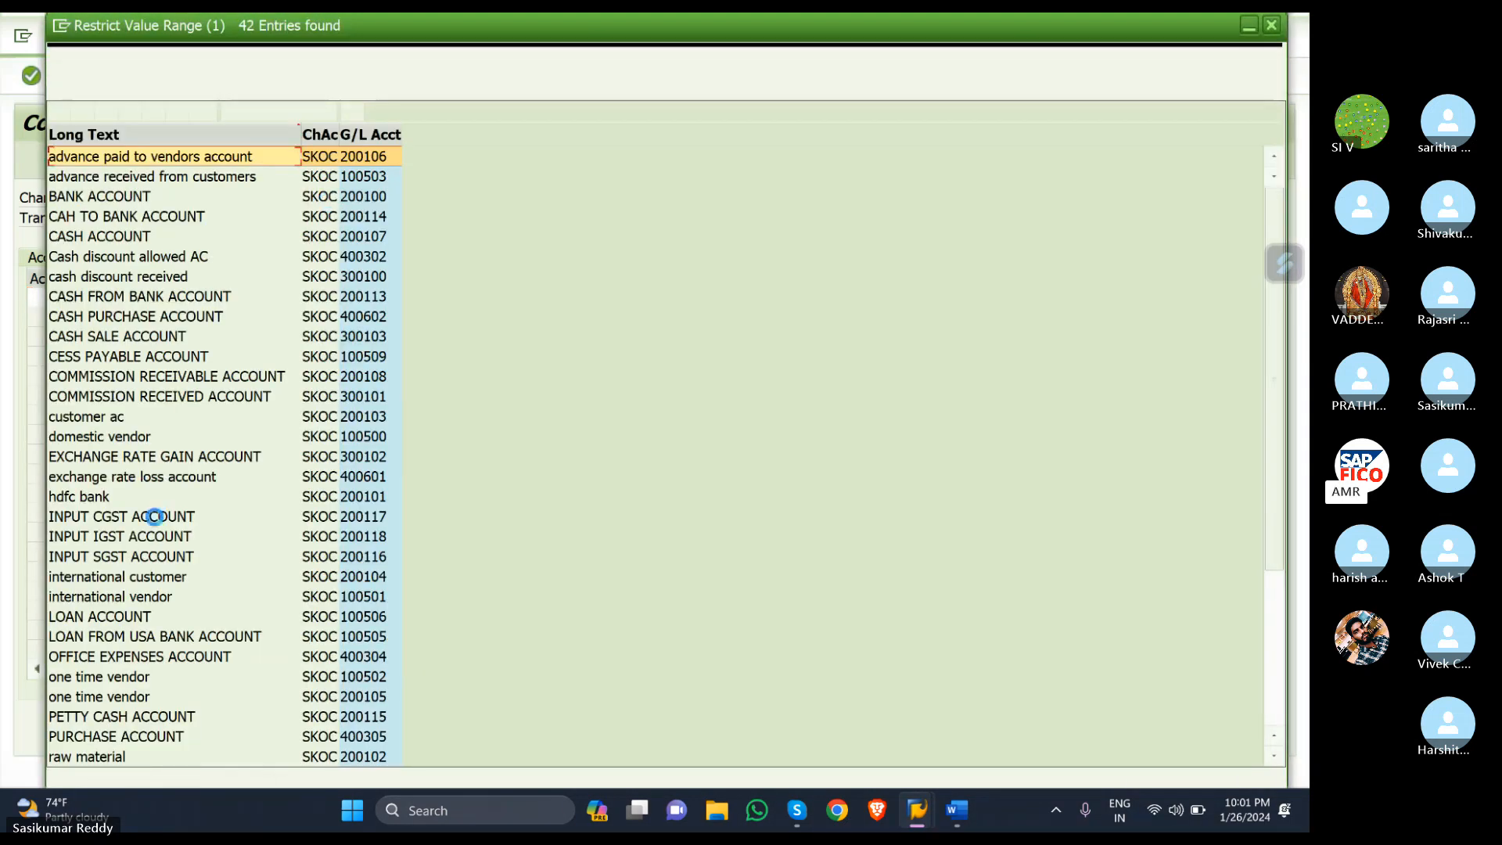
{"action": "left_click", "coordinate": [144, 518]}
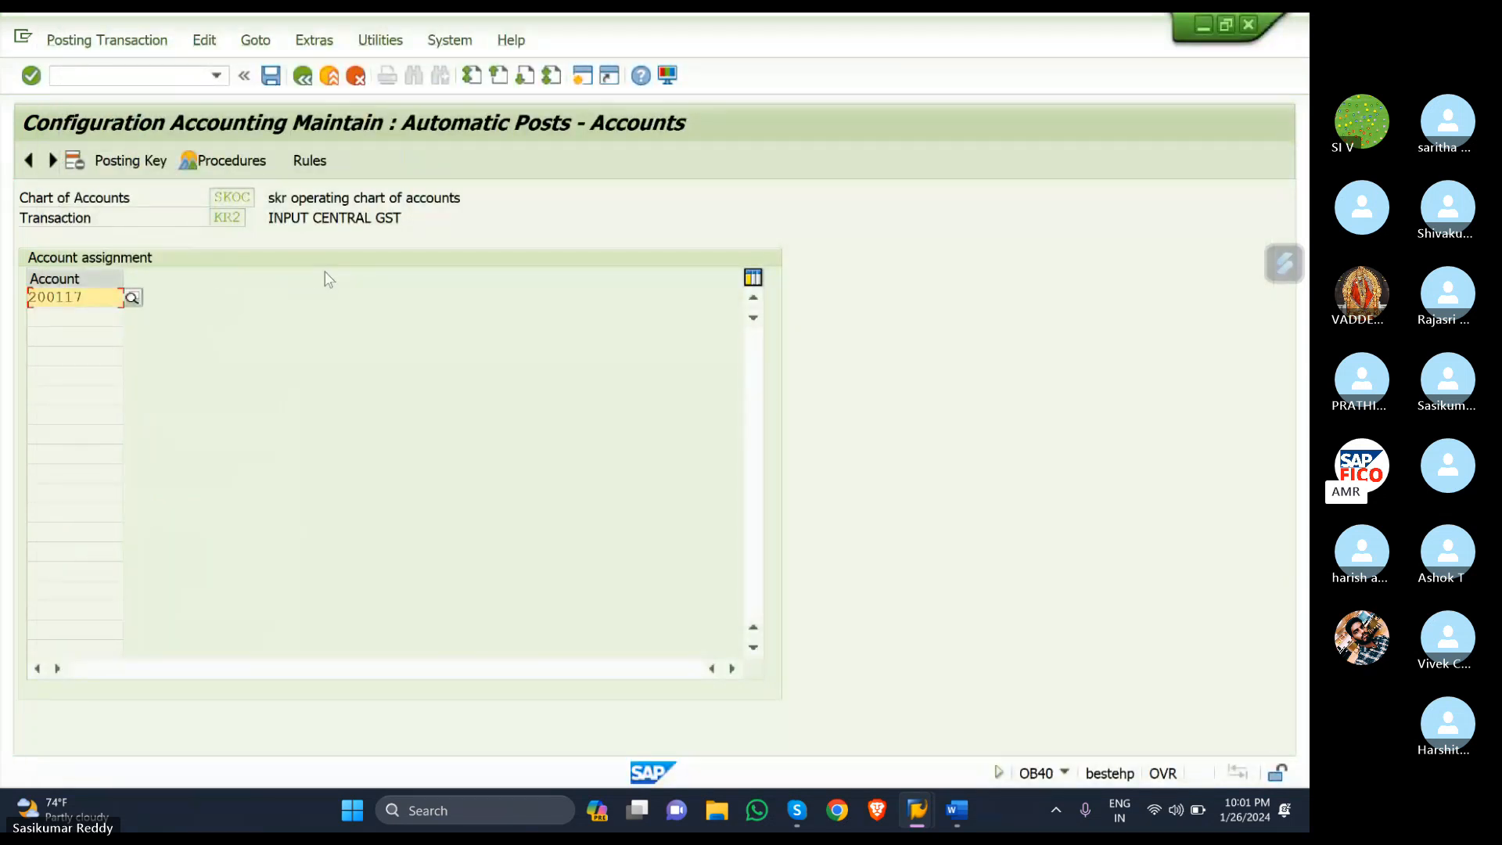
{"action": "left_click", "coordinate": [271, 78]}
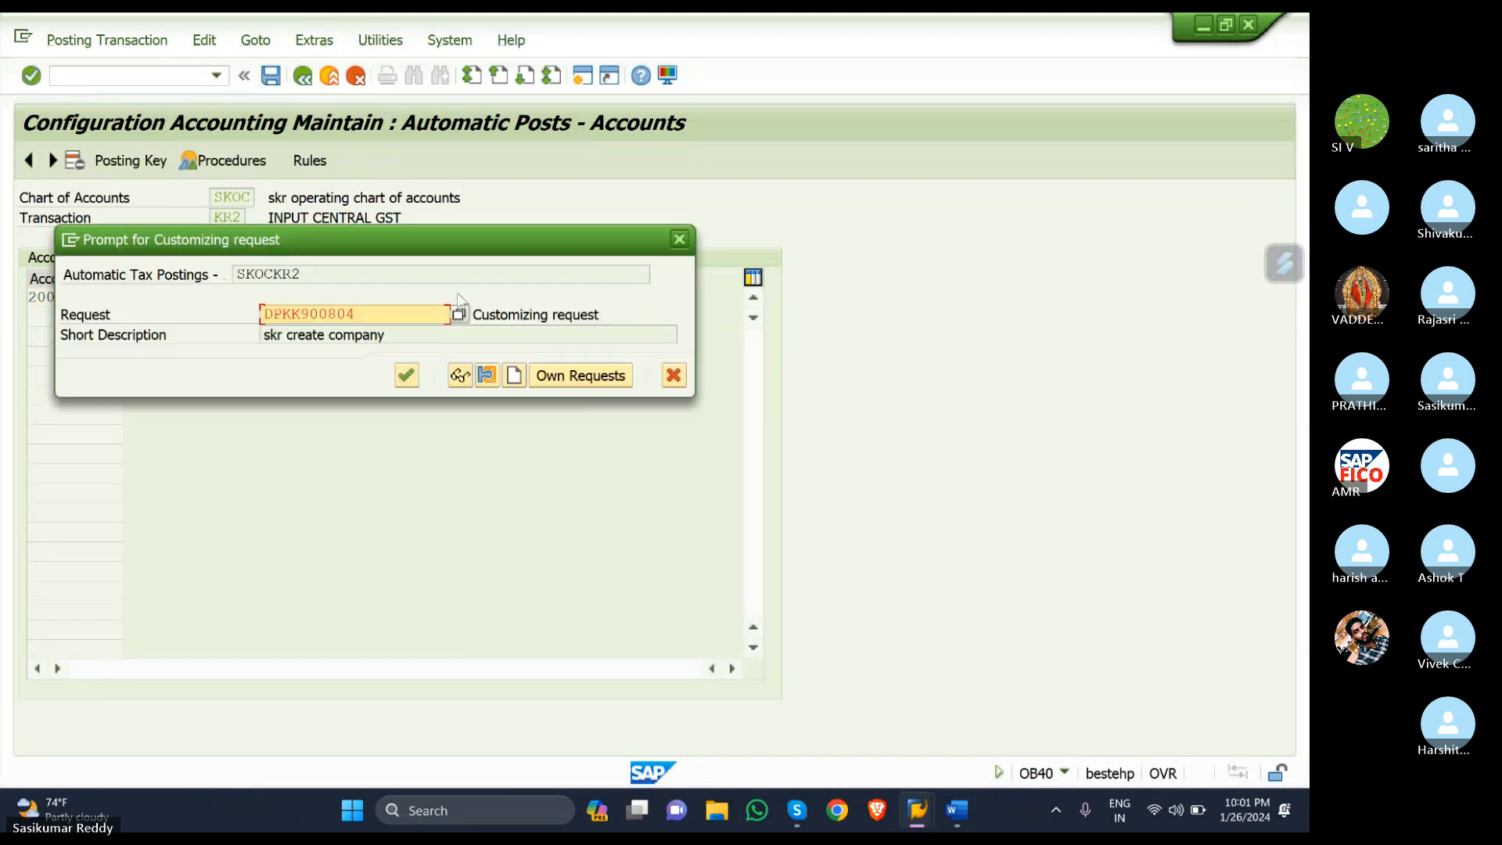
{"action": "left_click", "coordinate": [410, 373]}
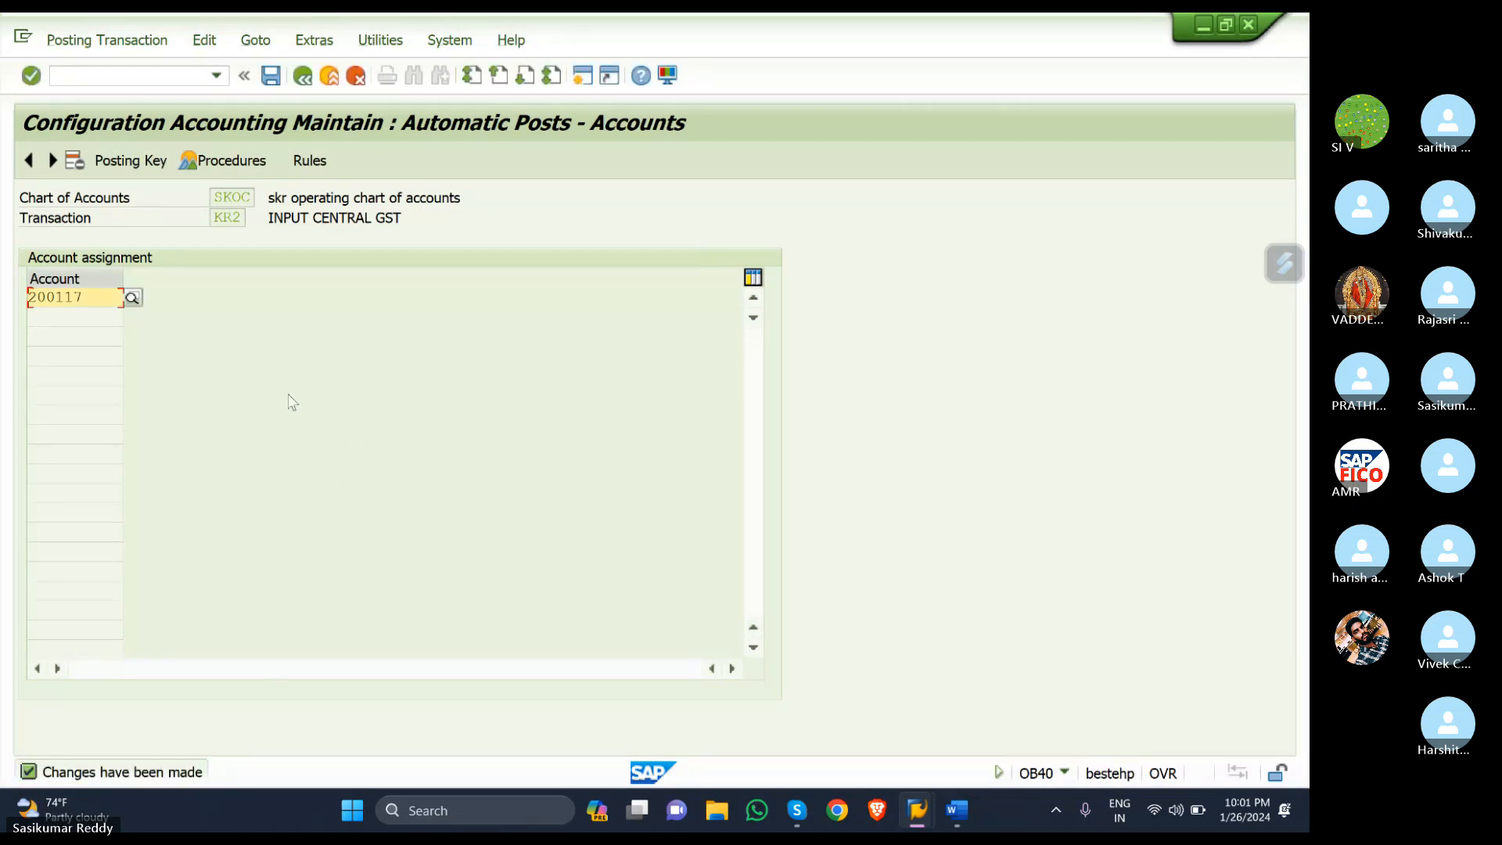
{"action": "left_click", "coordinate": [305, 79]}
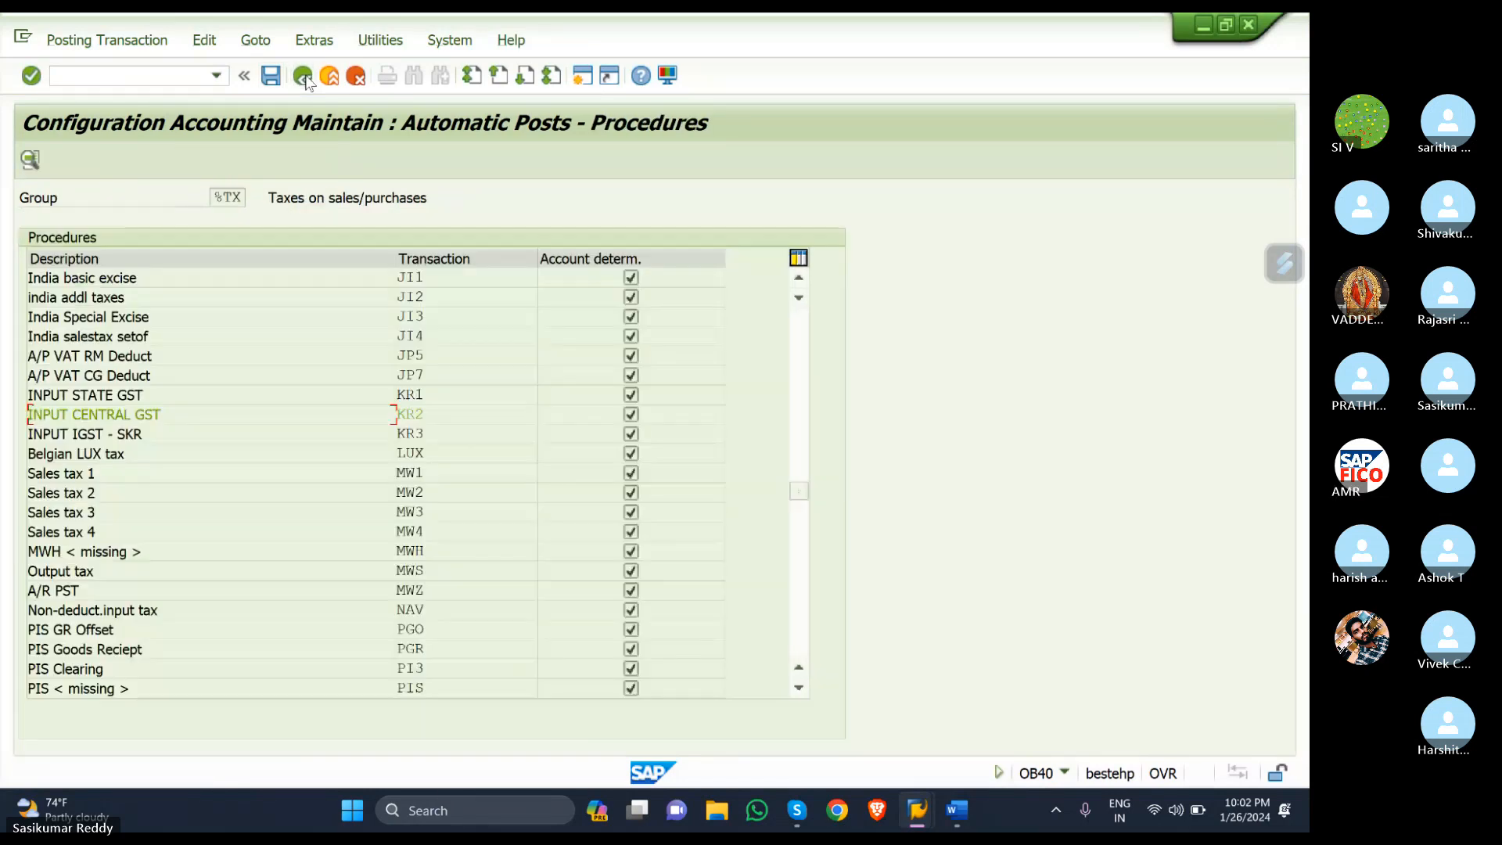
- Open the posting rules for KR3 INPUT IGST - SKR and confirm them
{"action": "left_click", "coordinate": [446, 434]}
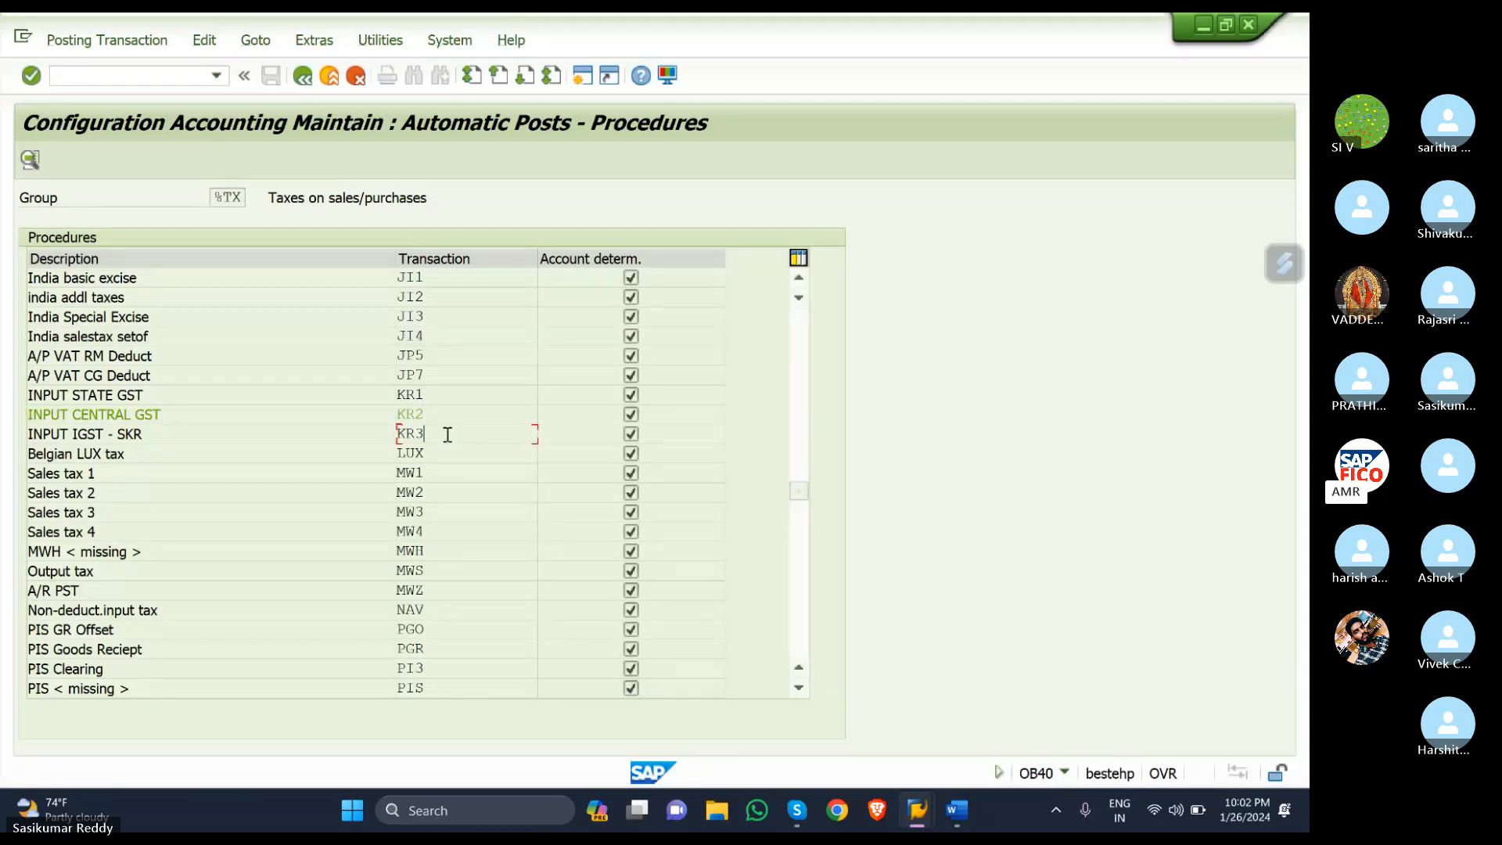
{"action": "double_click", "coordinate": [448, 435]}
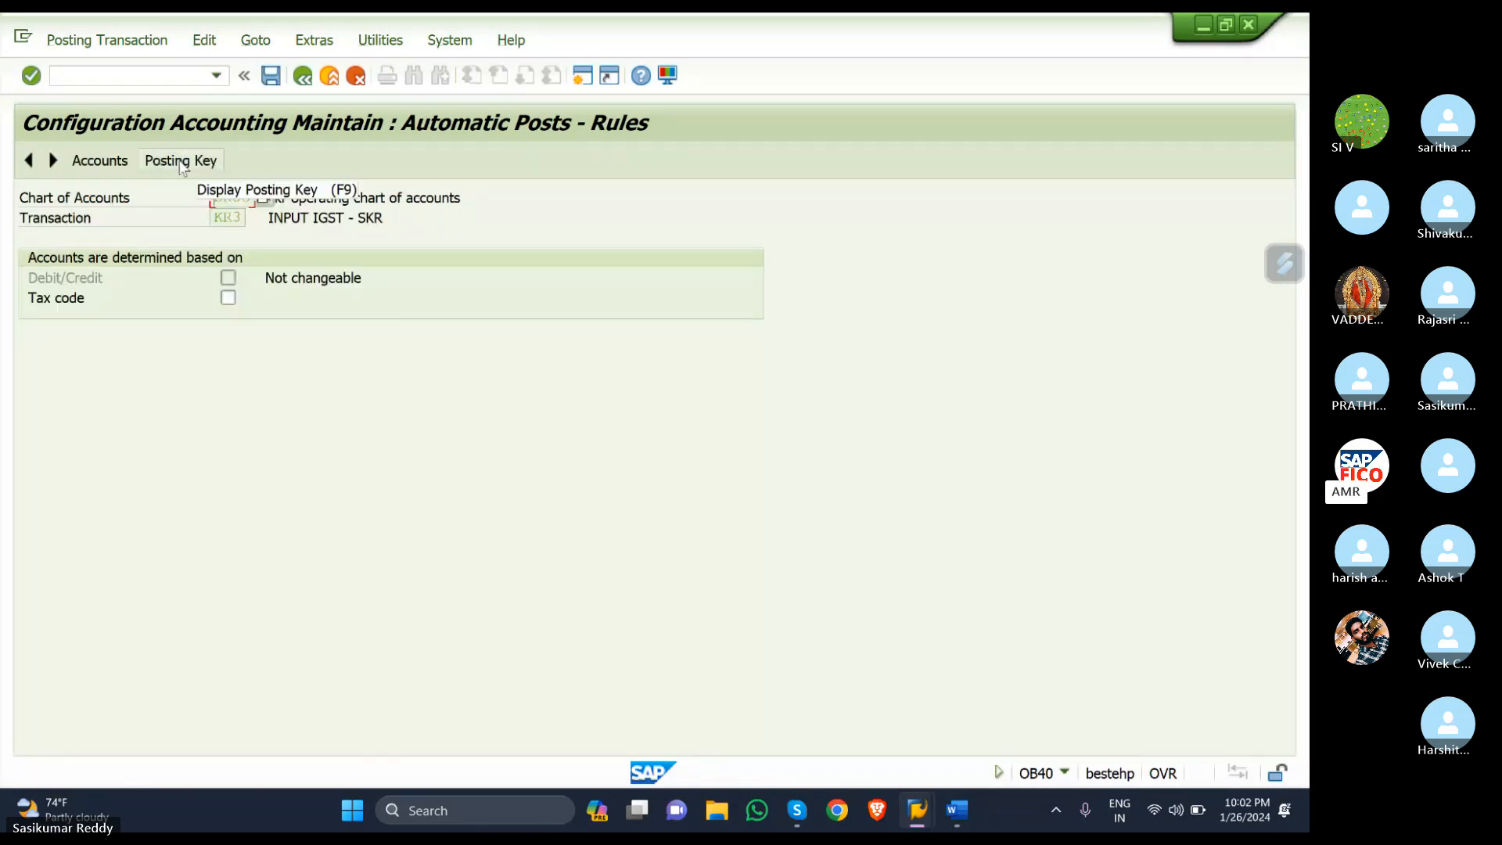
{"action": "left_click", "coordinate": [180, 161]}
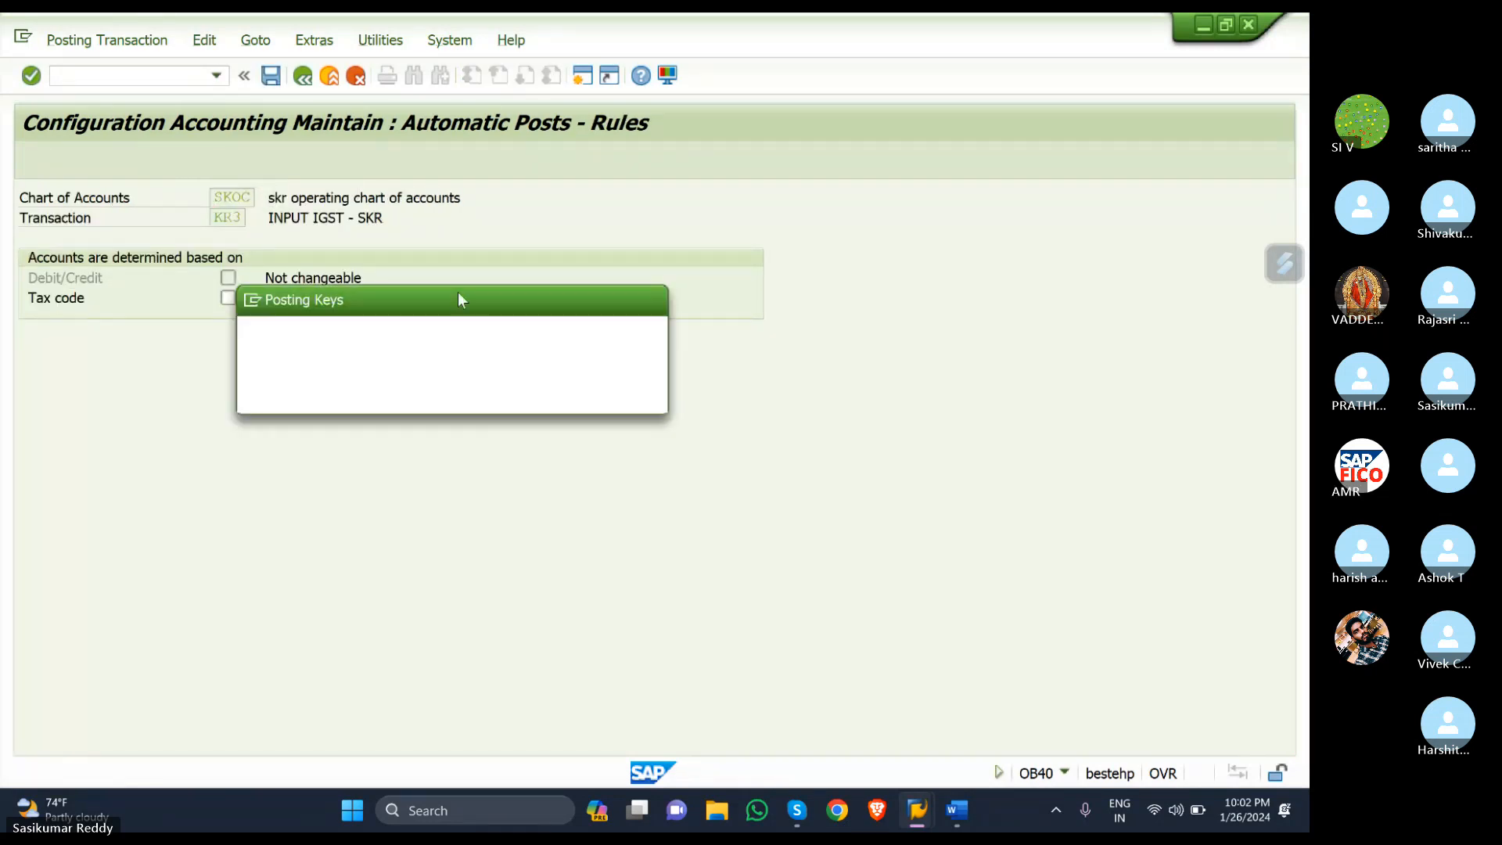
{"action": "left_click", "coordinate": [368, 391]}
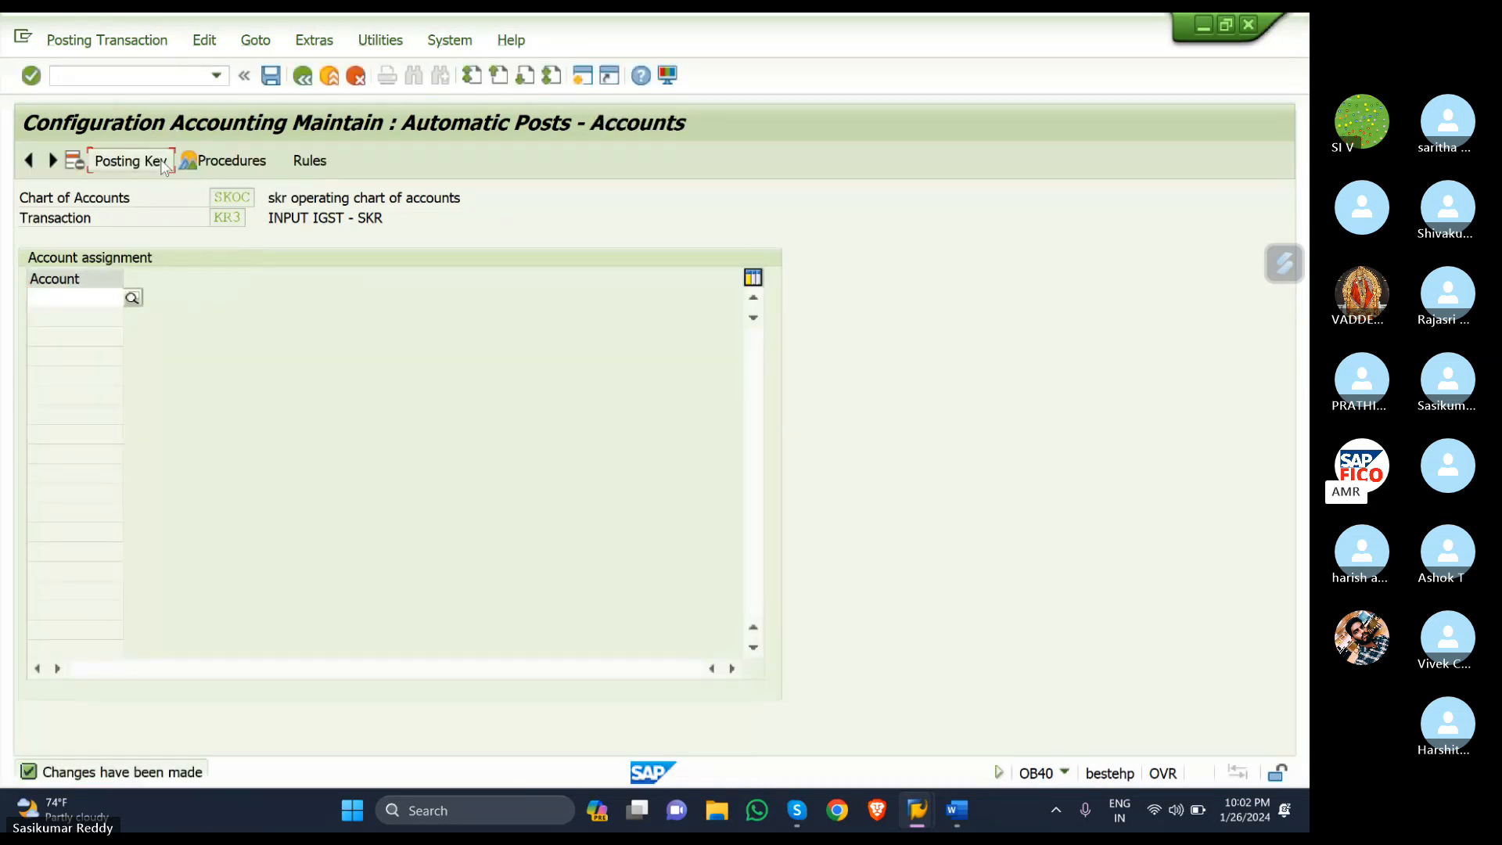
- Enter KR3 posting keys 40 debit and 50 credit and save them under a customizing request
{"action": "left_click", "coordinate": [165, 164]}
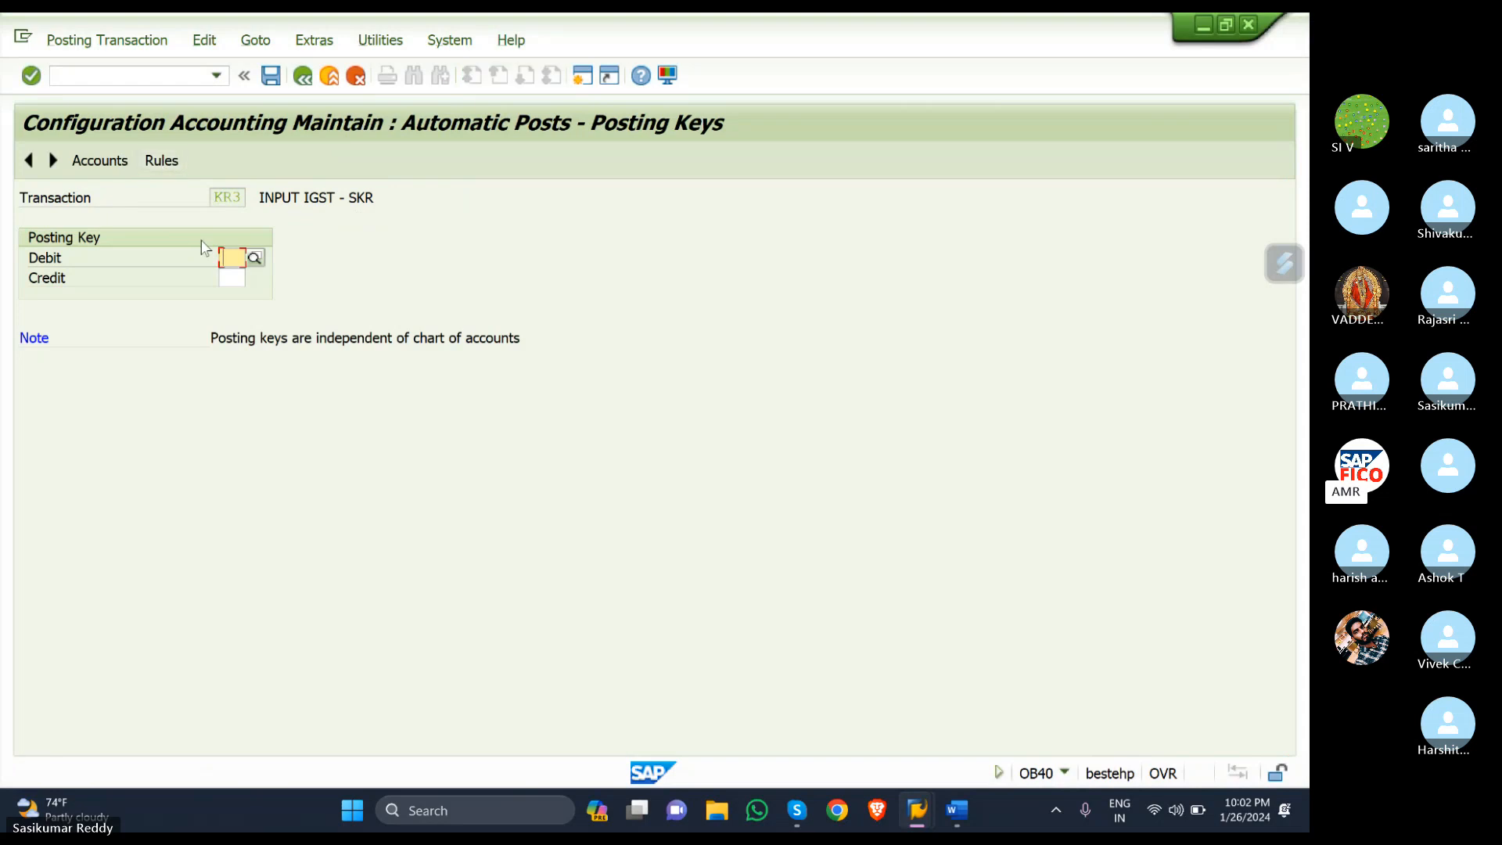
{"action": "type", "text": "40"}
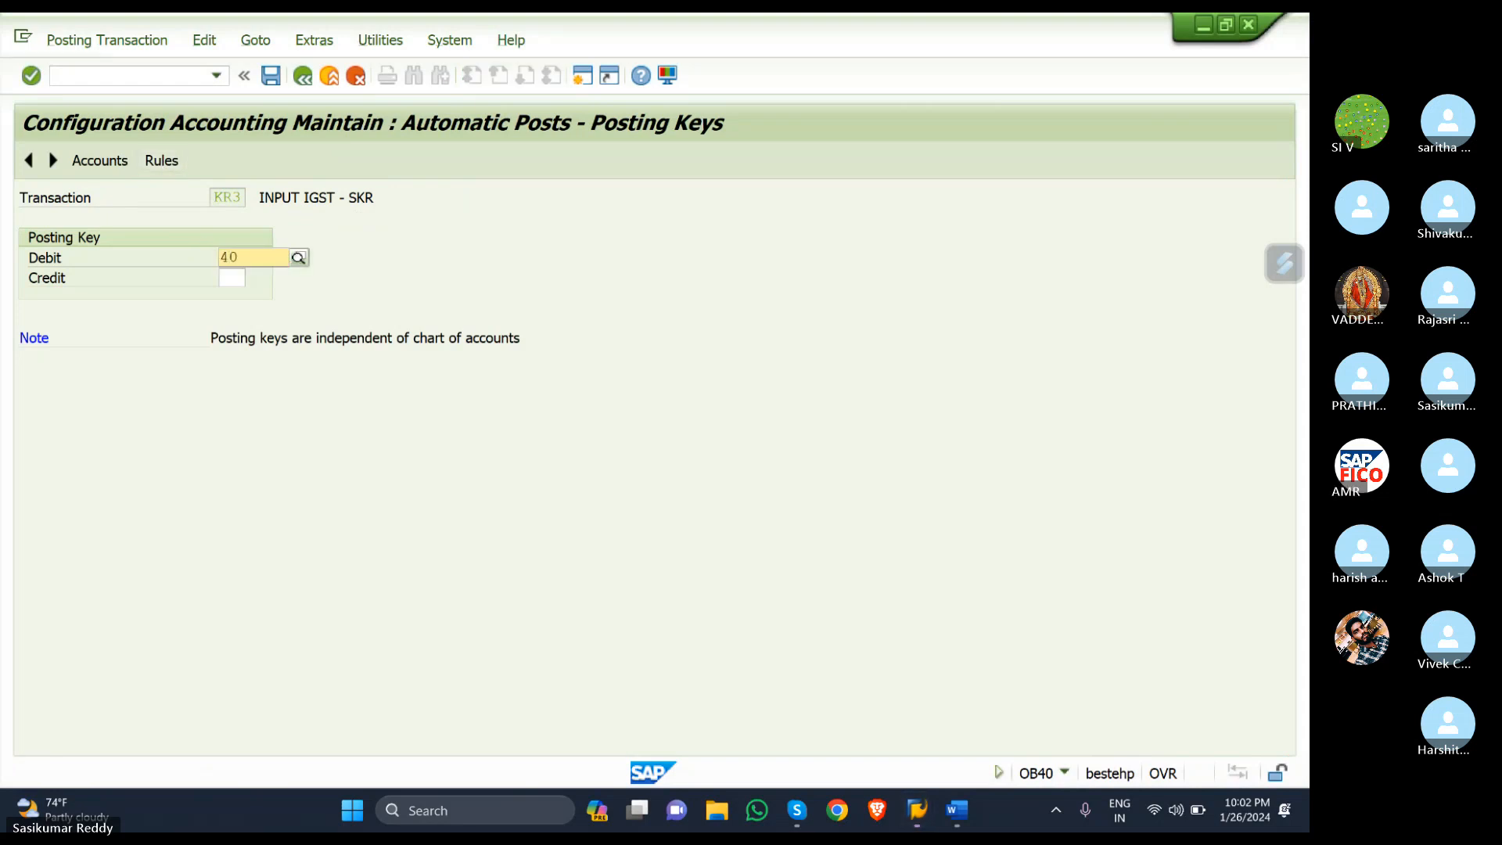
{"action": "left_click", "coordinate": [289, 295]}
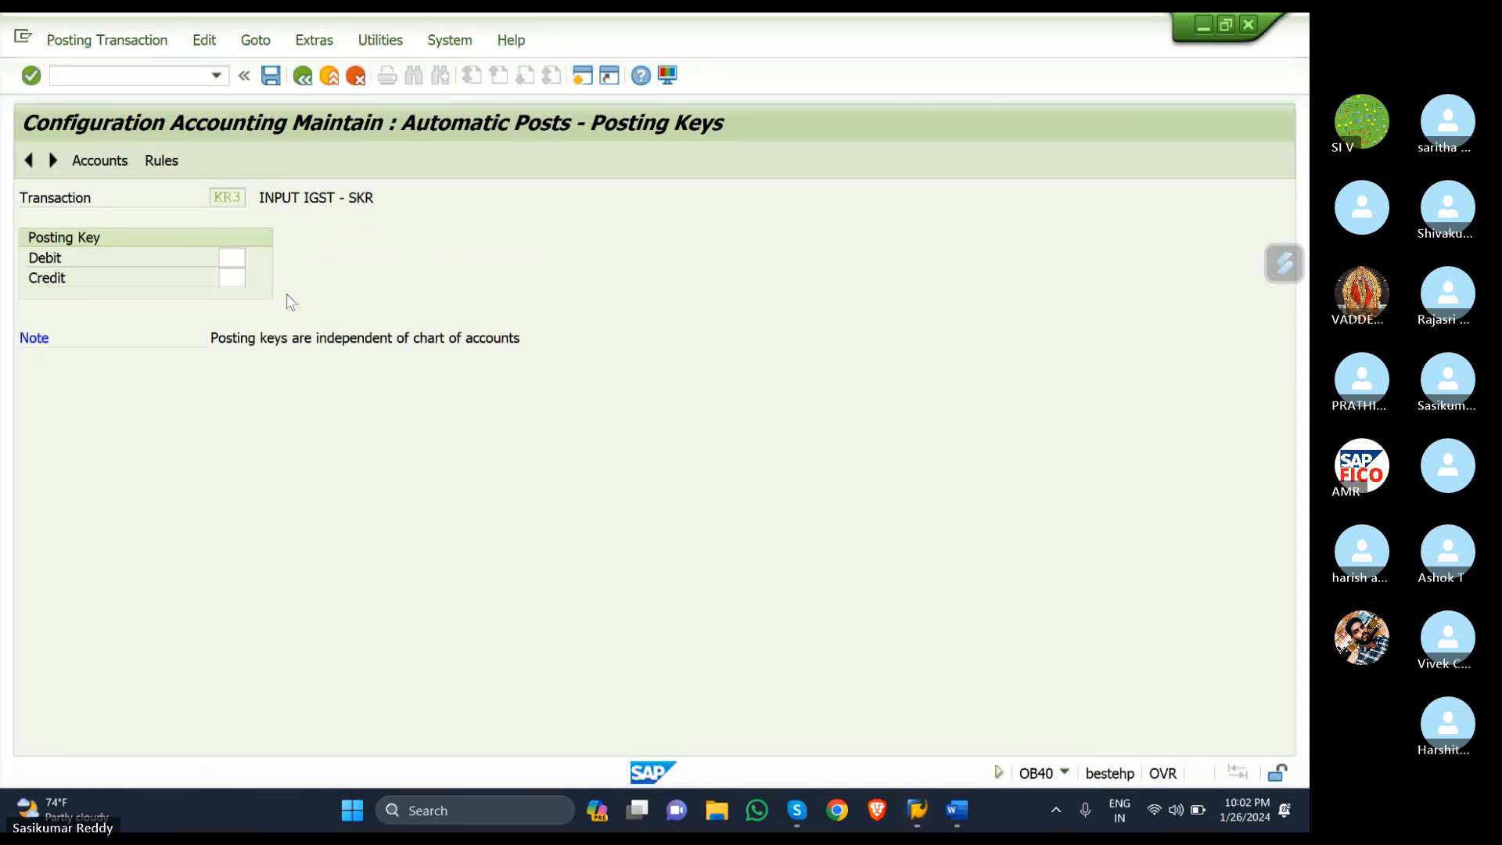
{"action": "left_click", "coordinate": [229, 275]}
{"action": "type", "text": "50"}
{"action": "left_click", "coordinate": [231, 315]}
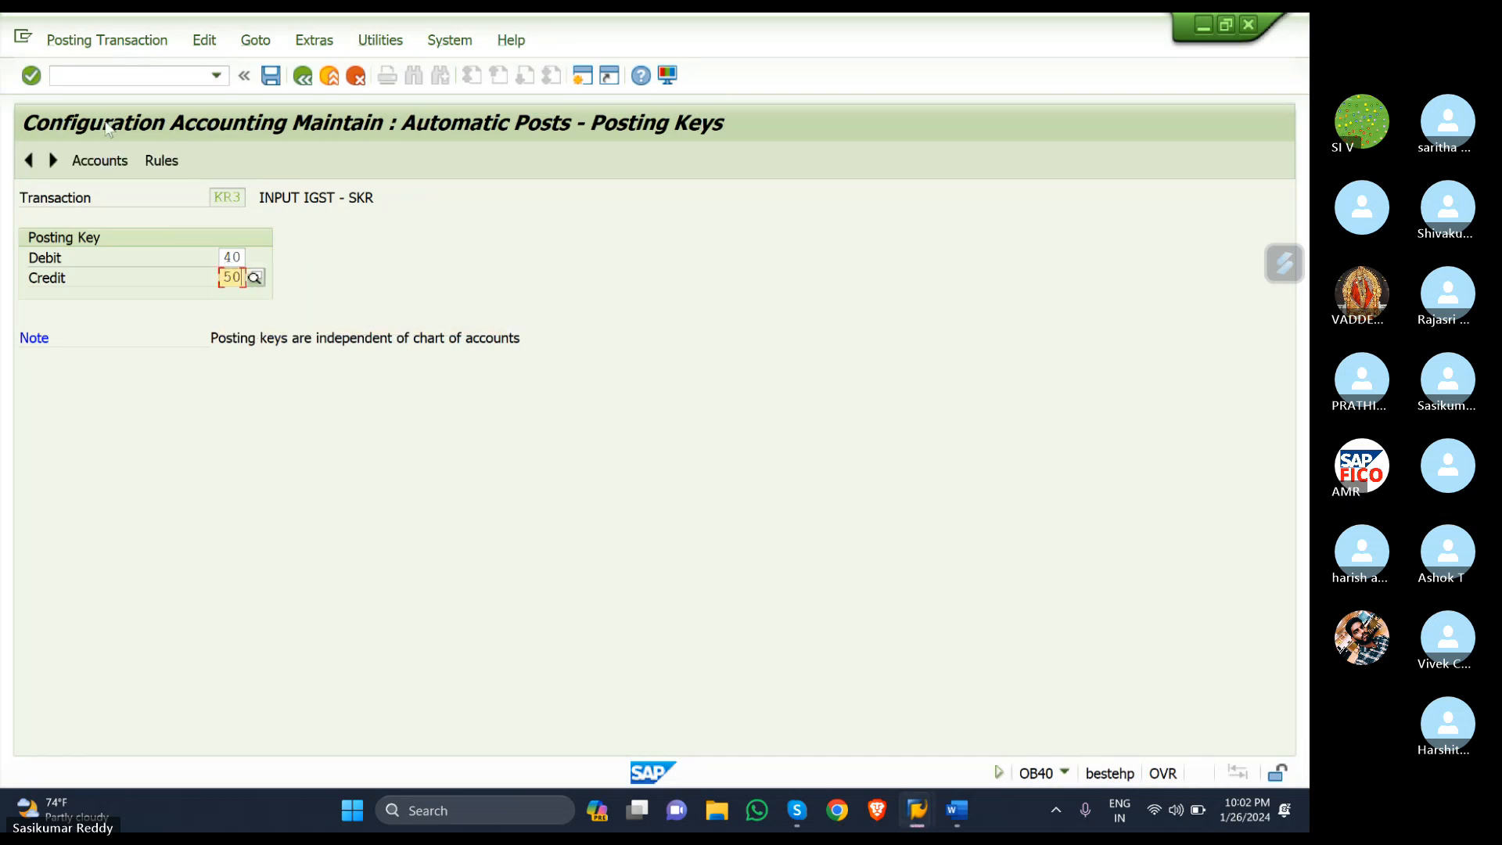
{"action": "left_click", "coordinate": [102, 159]}
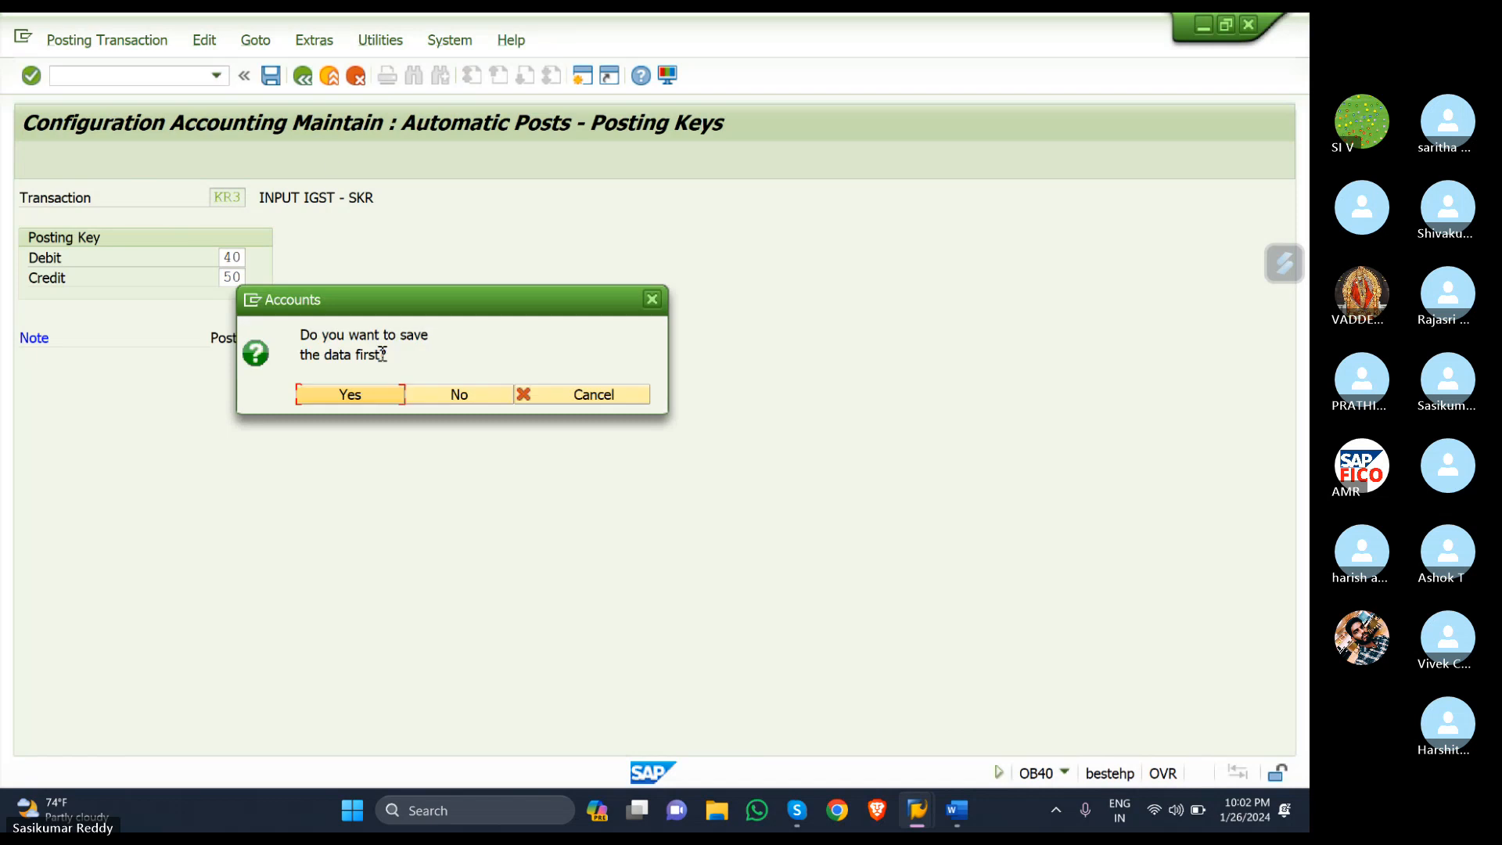
{"action": "left_click", "coordinate": [379, 400]}
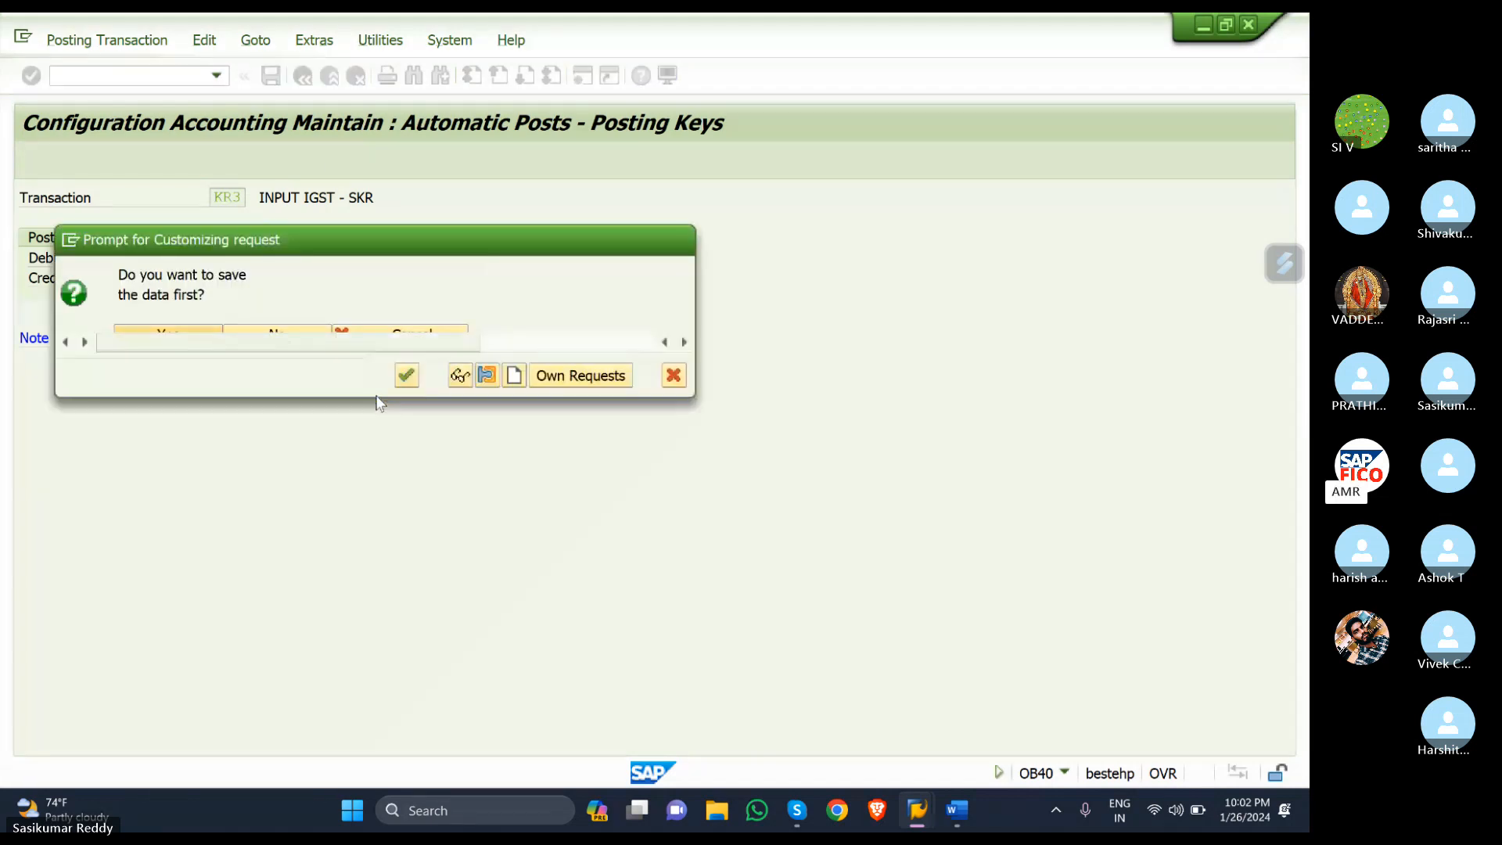
{"action": "left_click", "coordinate": [404, 376]}
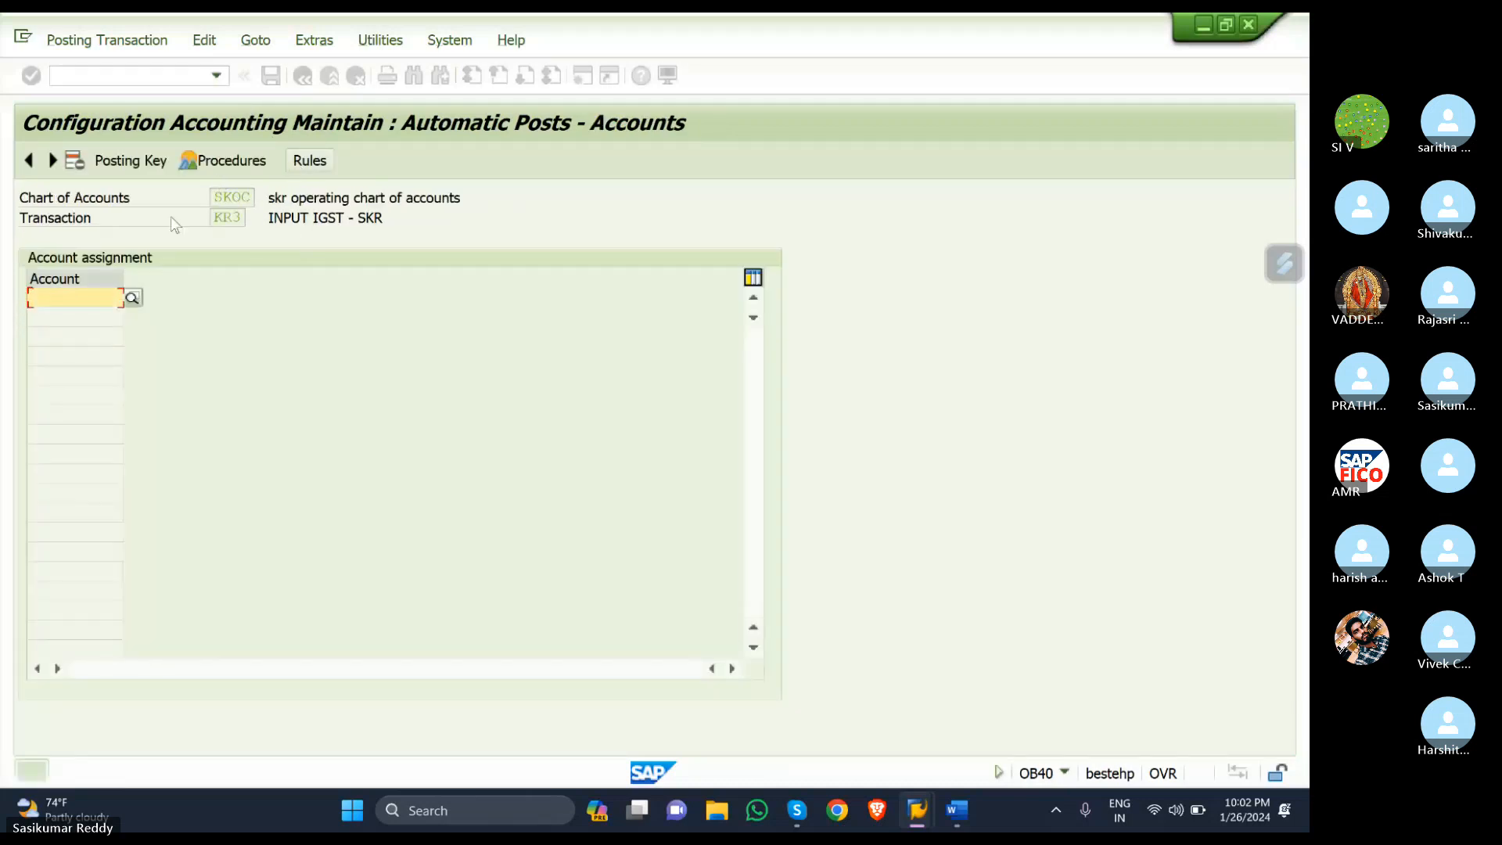
- Assign G/L account 200118 (INPUT IGST ACCOUNT) to KR3 and save it
{"action": "left_click", "coordinate": [133, 299]}
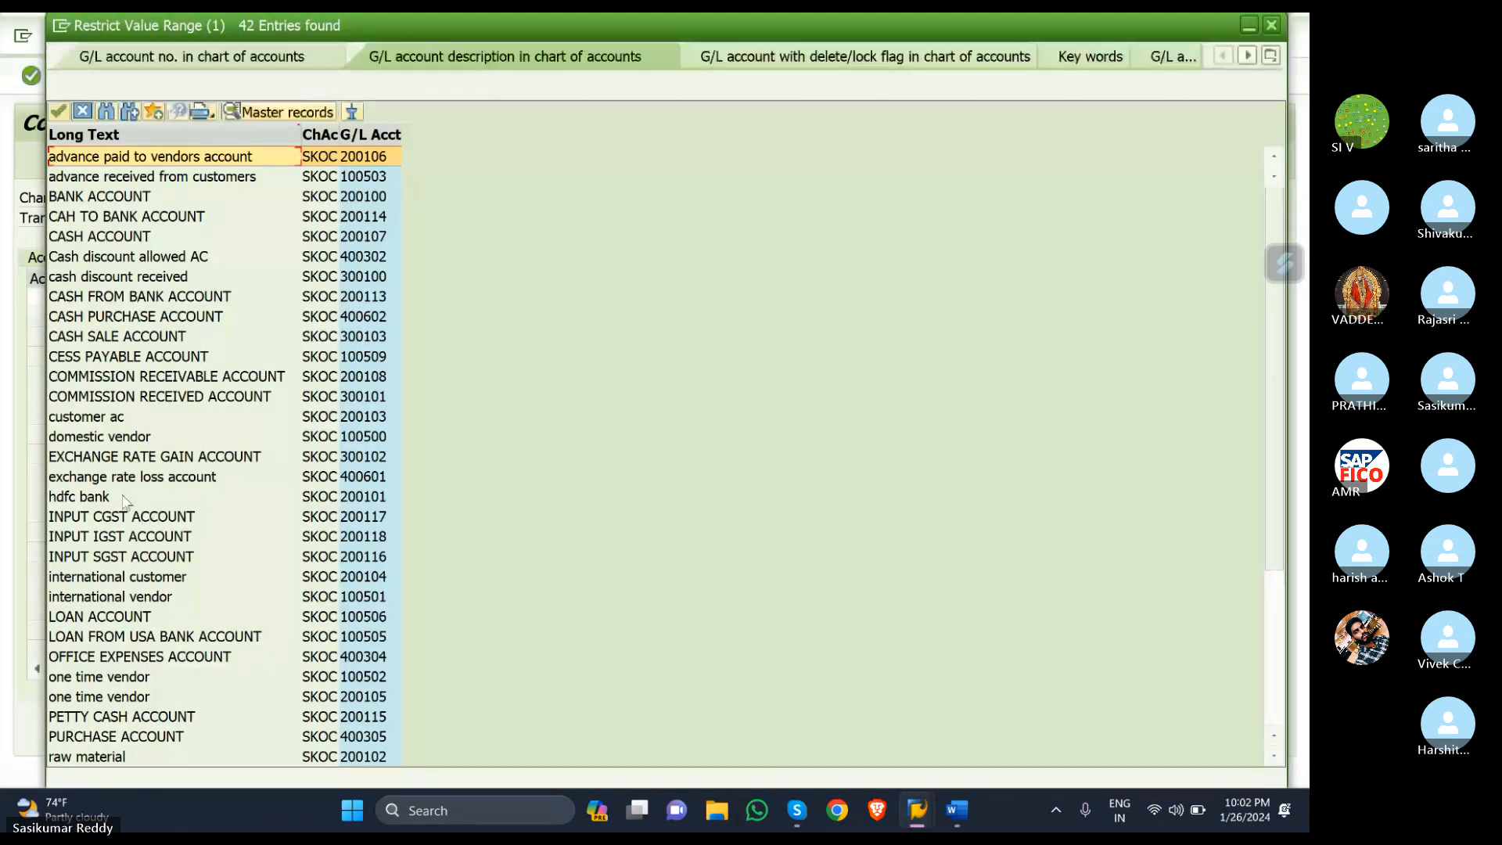
{"action": "left_click", "coordinate": [129, 537]}
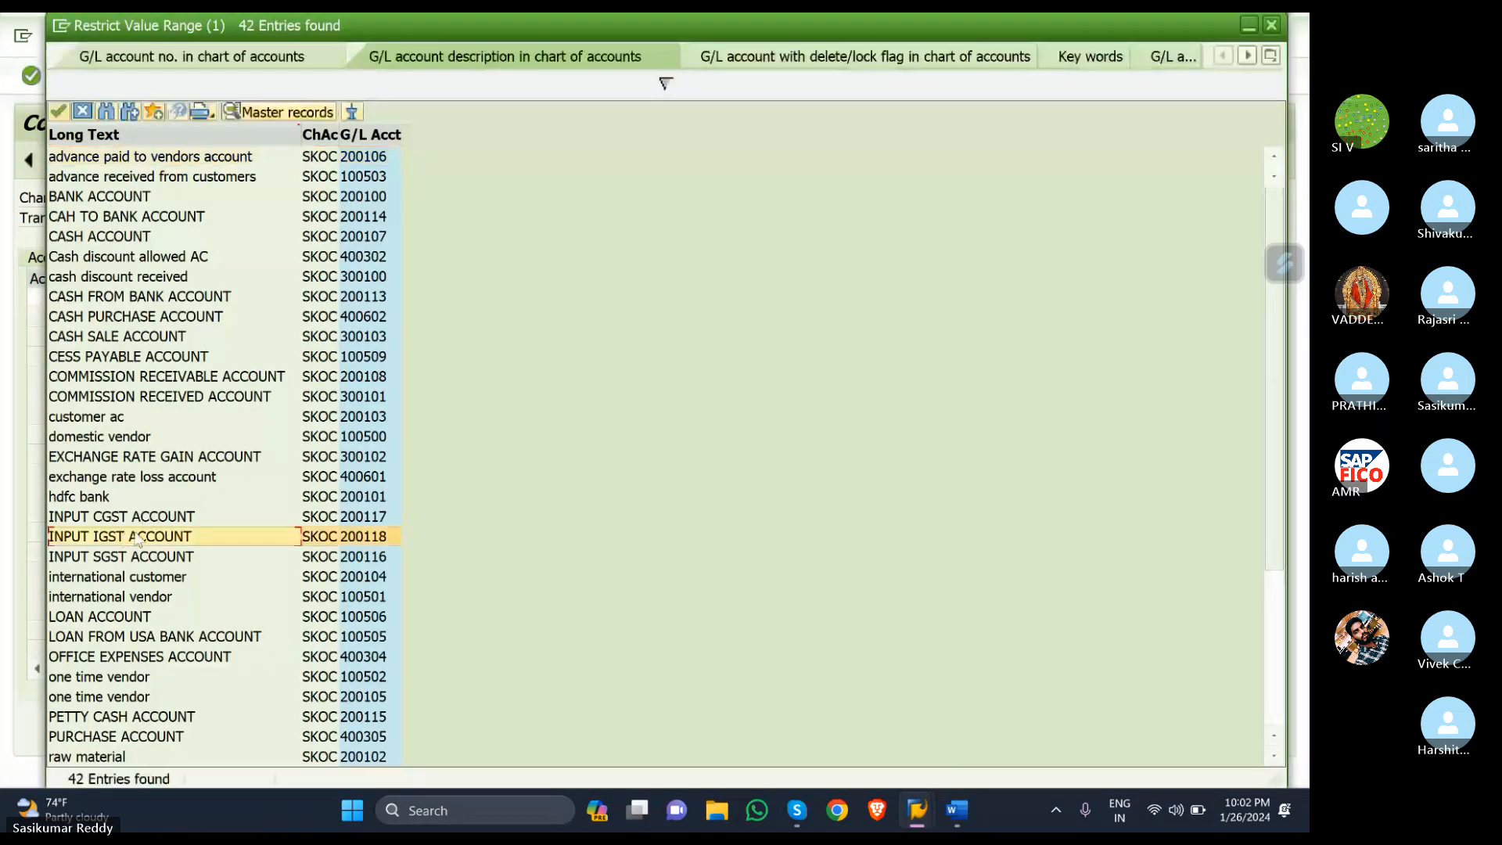
{"action": "double_click", "coordinate": [148, 537]}
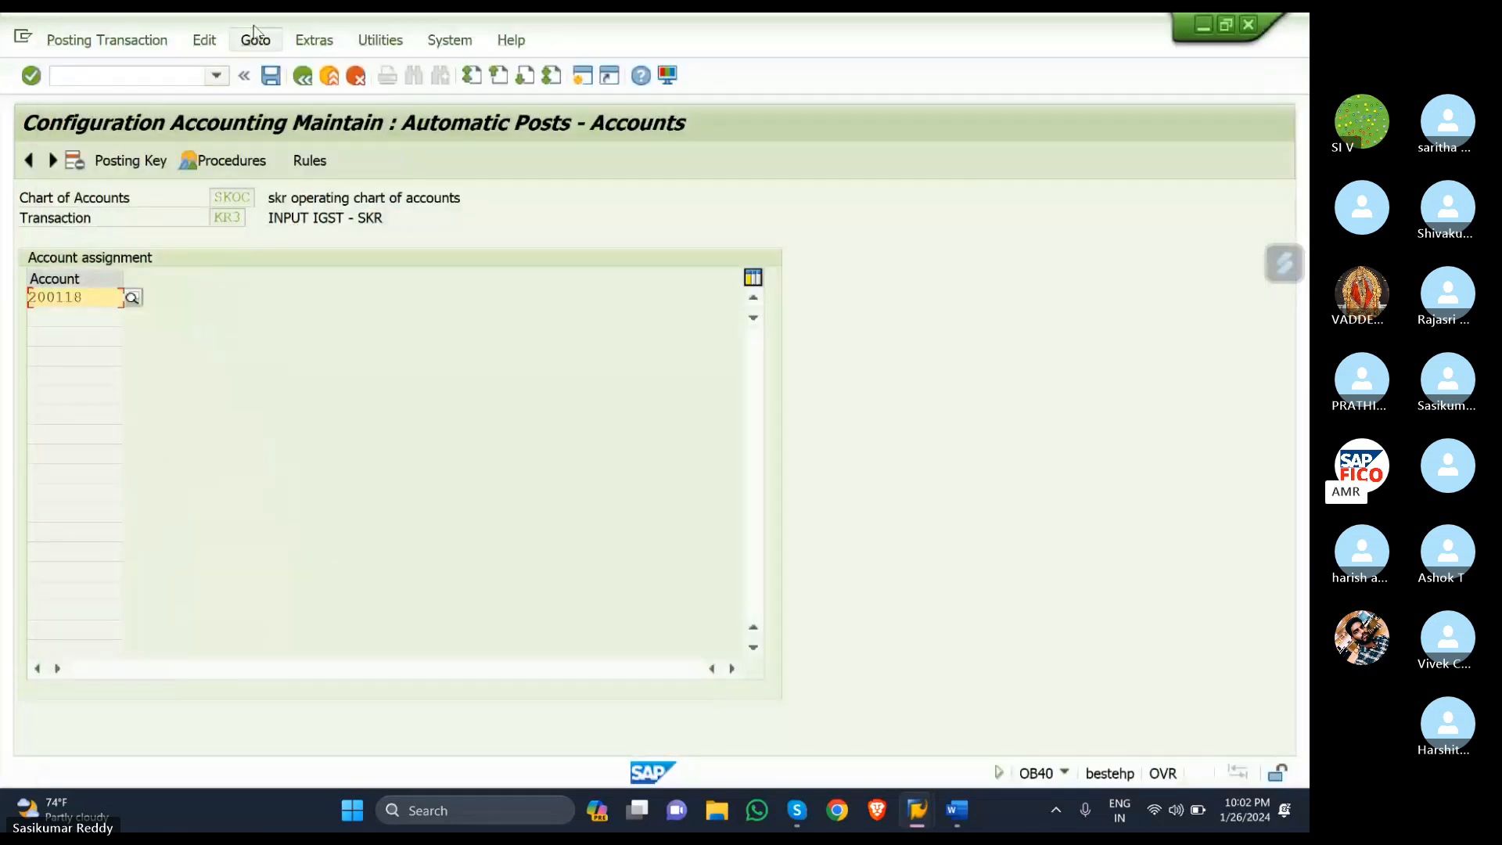
{"action": "left_click", "coordinate": [272, 79]}
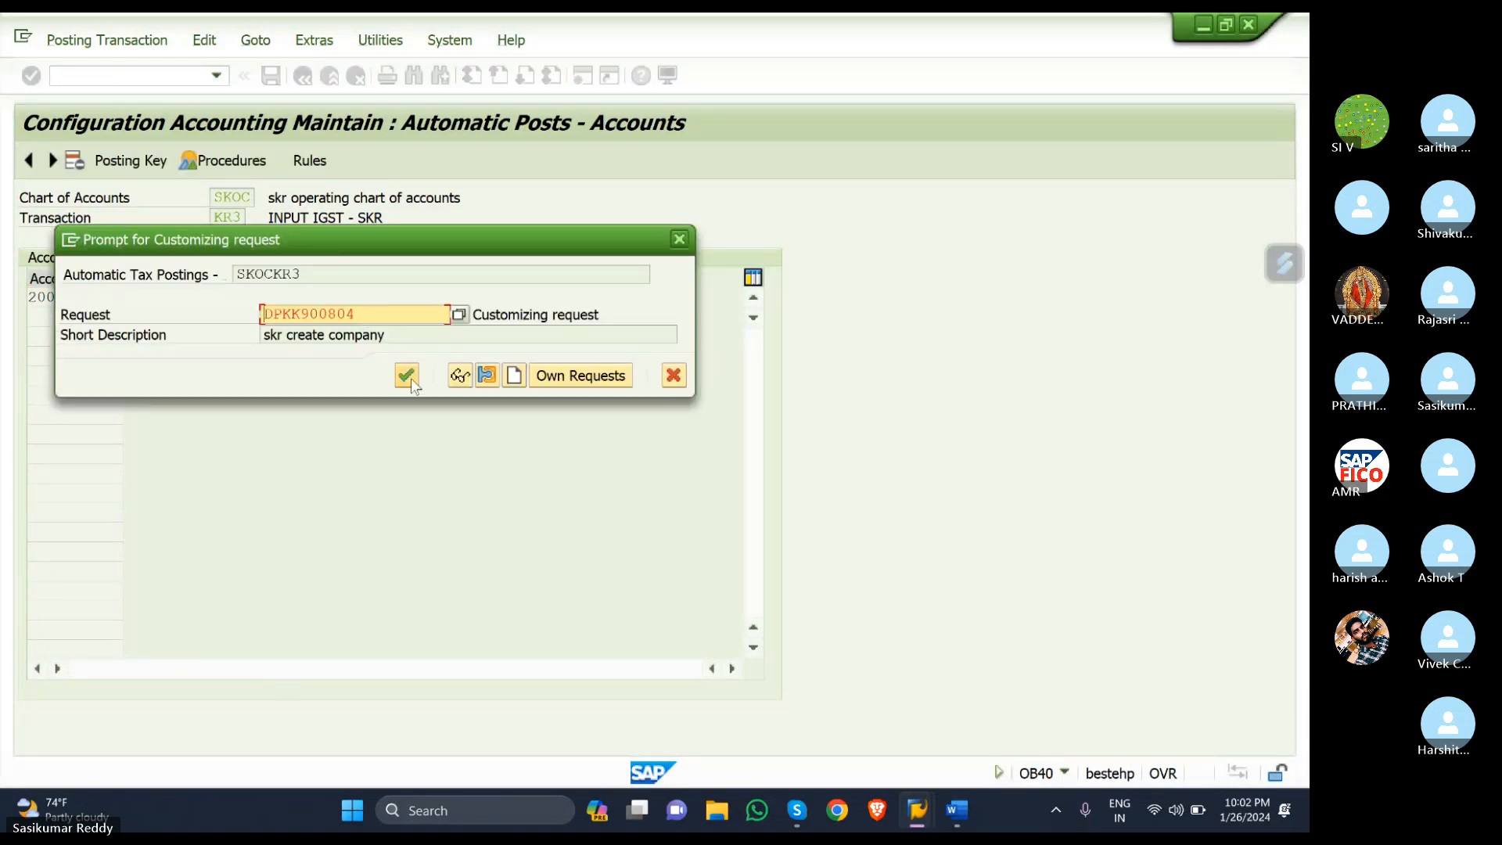
{"action": "left_click", "coordinate": [408, 377]}
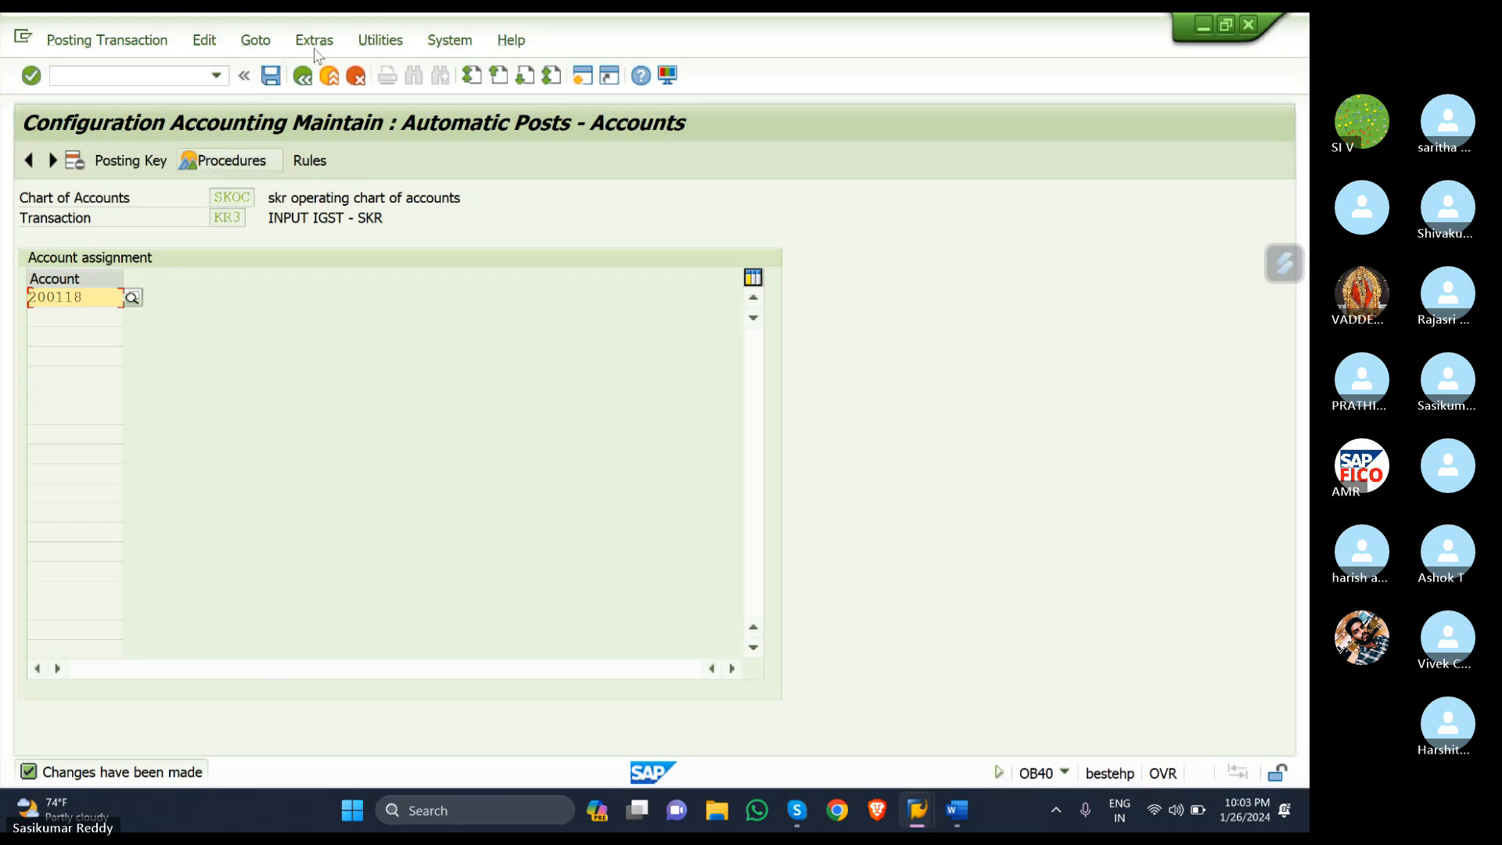
{"action": "left_click", "coordinate": [956, 811]}
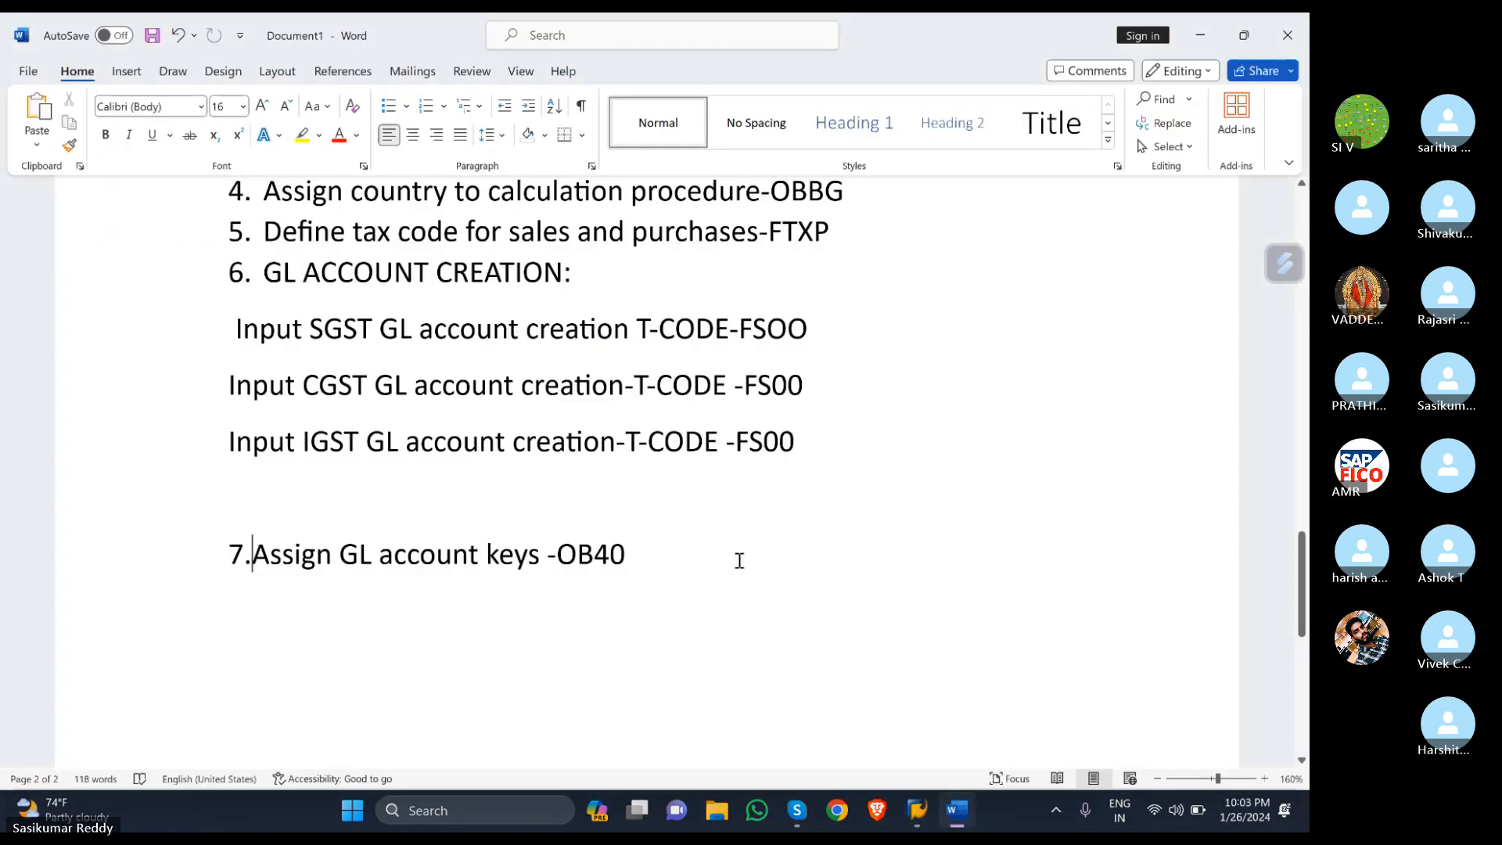
- Add the line '8.maintain tax codes -SM30' below the OB40 step in the Word notes
{"action": "key", "text": "Return"}
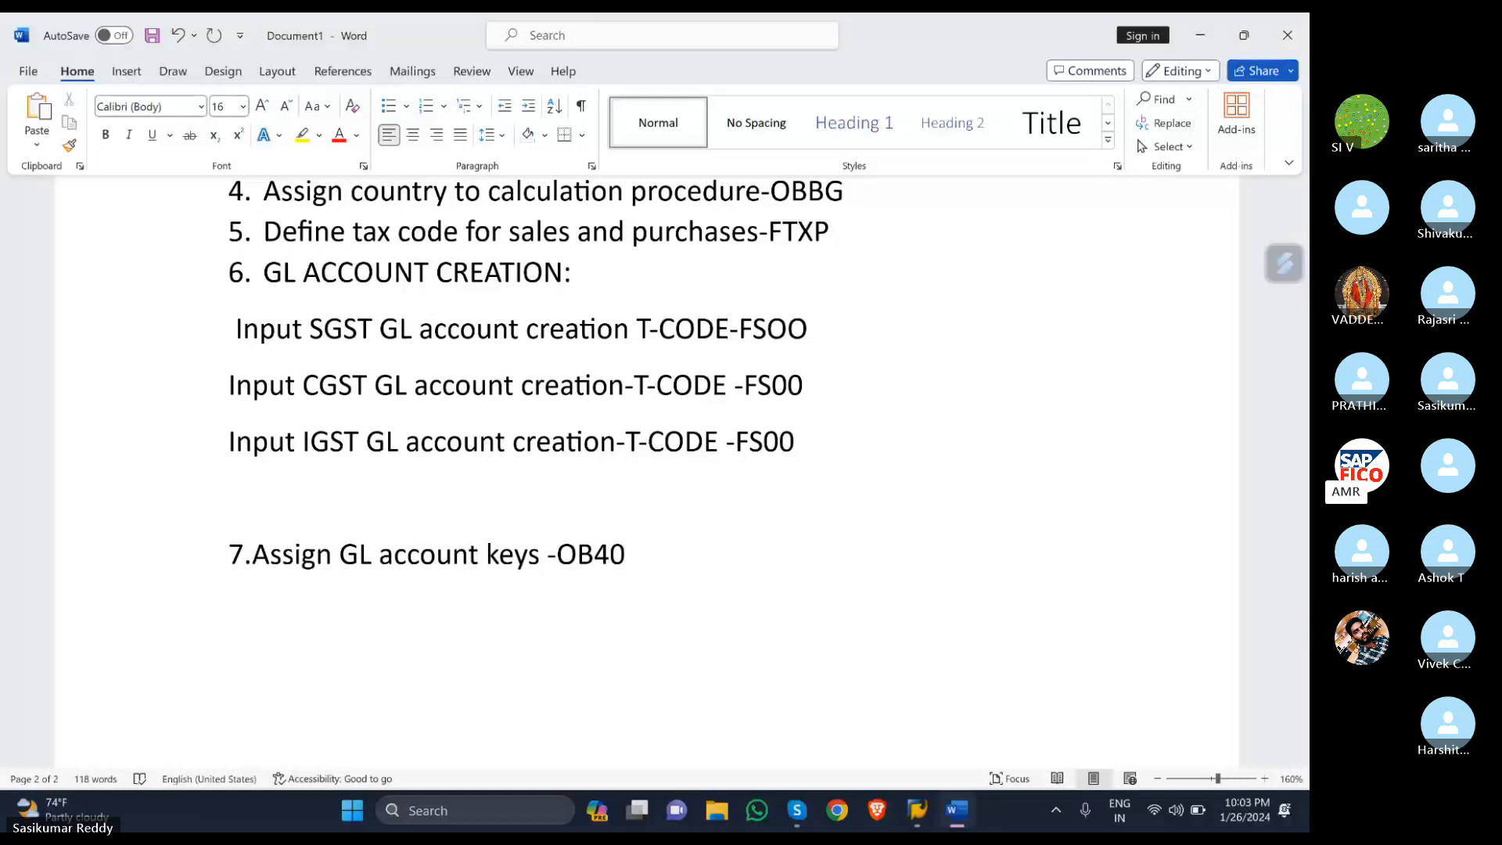
{"action": "type", "text": "8"}
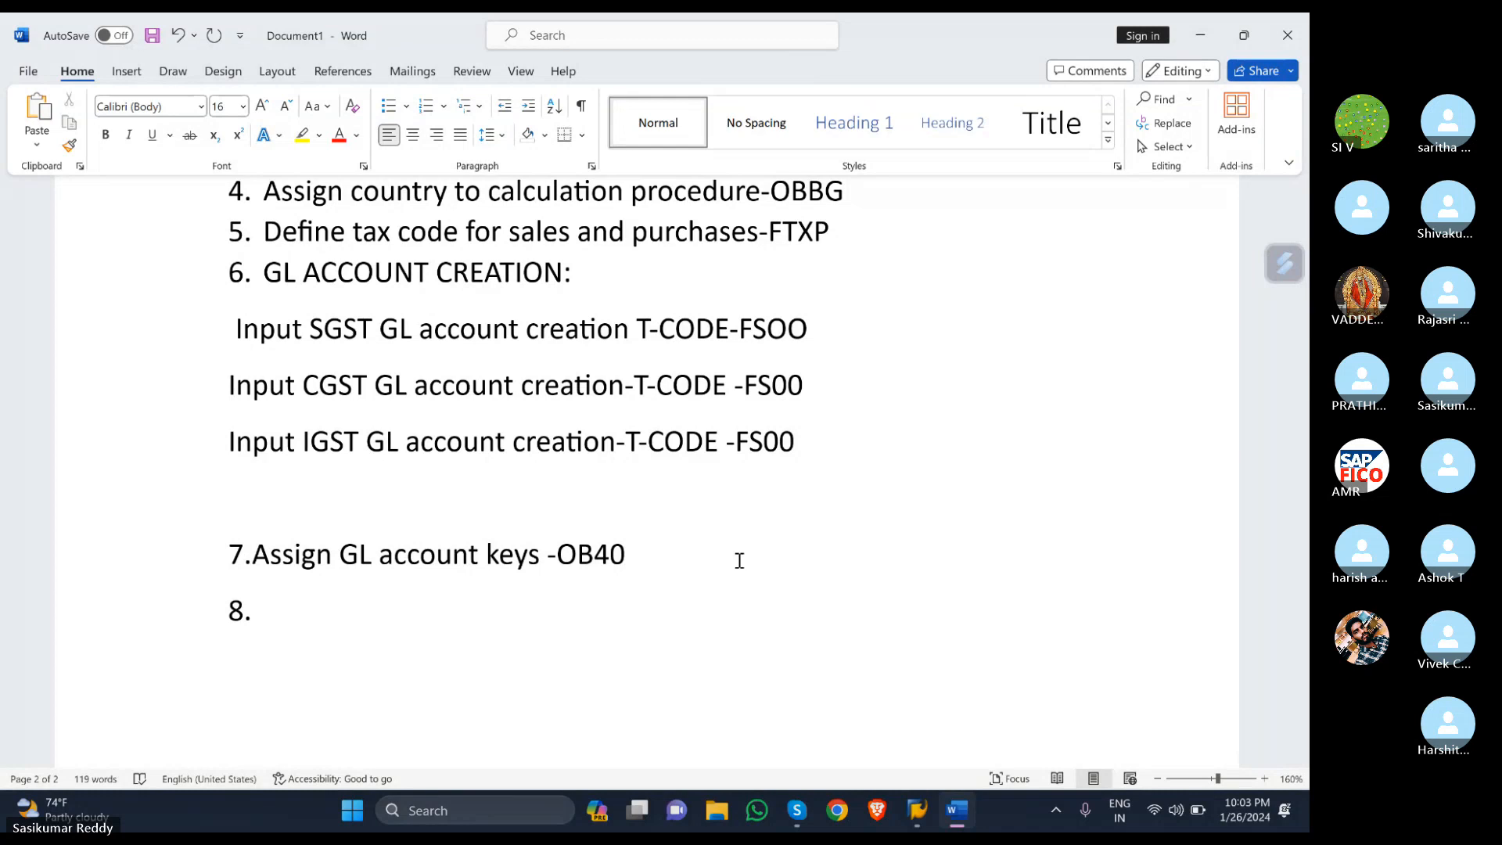
{"action": "type", "text": ".maintain c"}
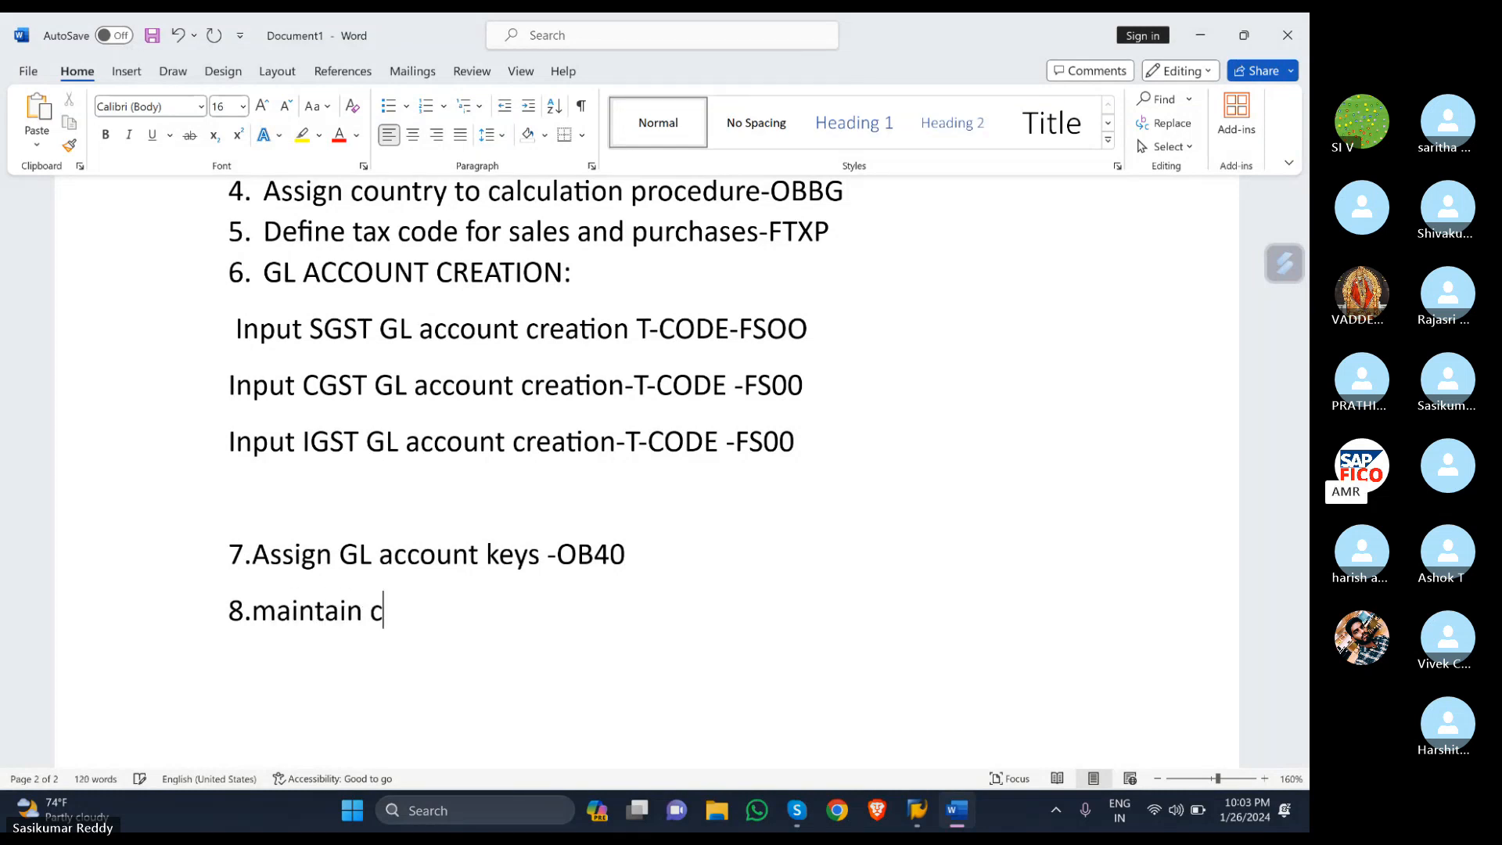
{"action": "key", "text": "BackSpace"}
{"action": "type", "text": "tax co"}
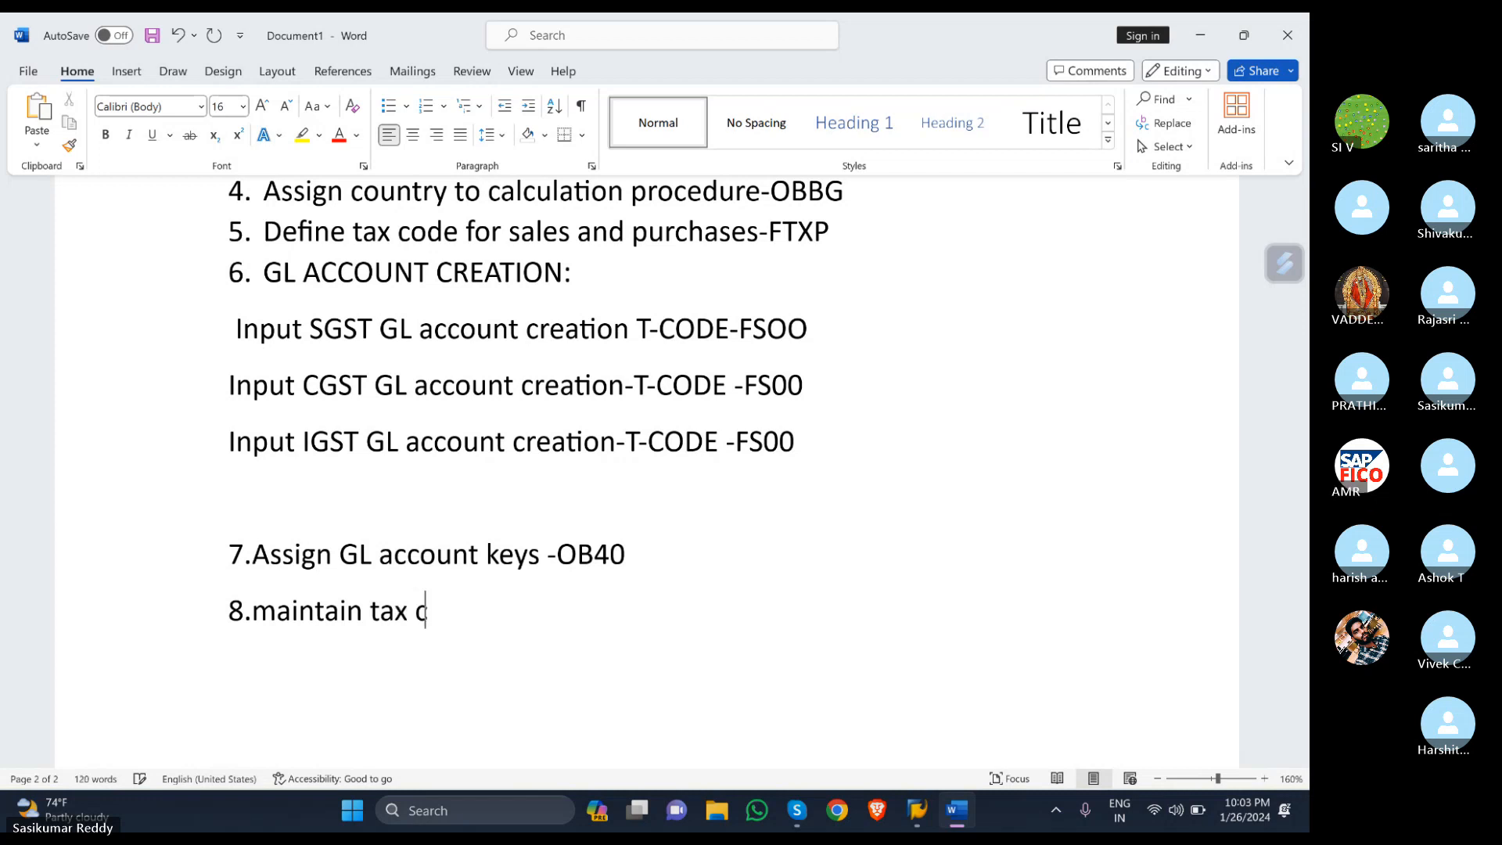
{"action": "type", "text": "des "}
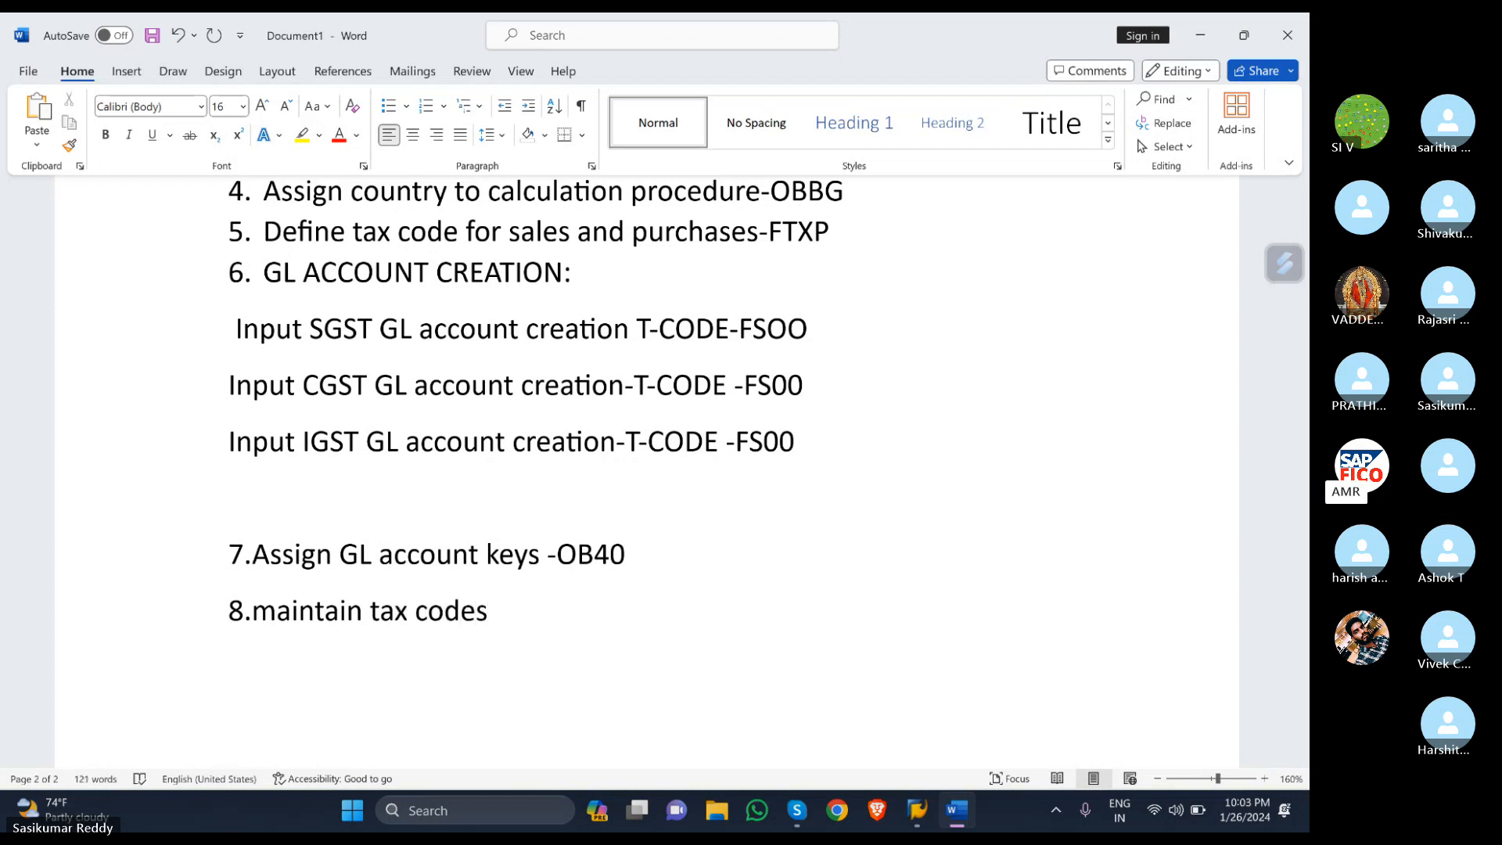
{"action": "type", "text": "-"}
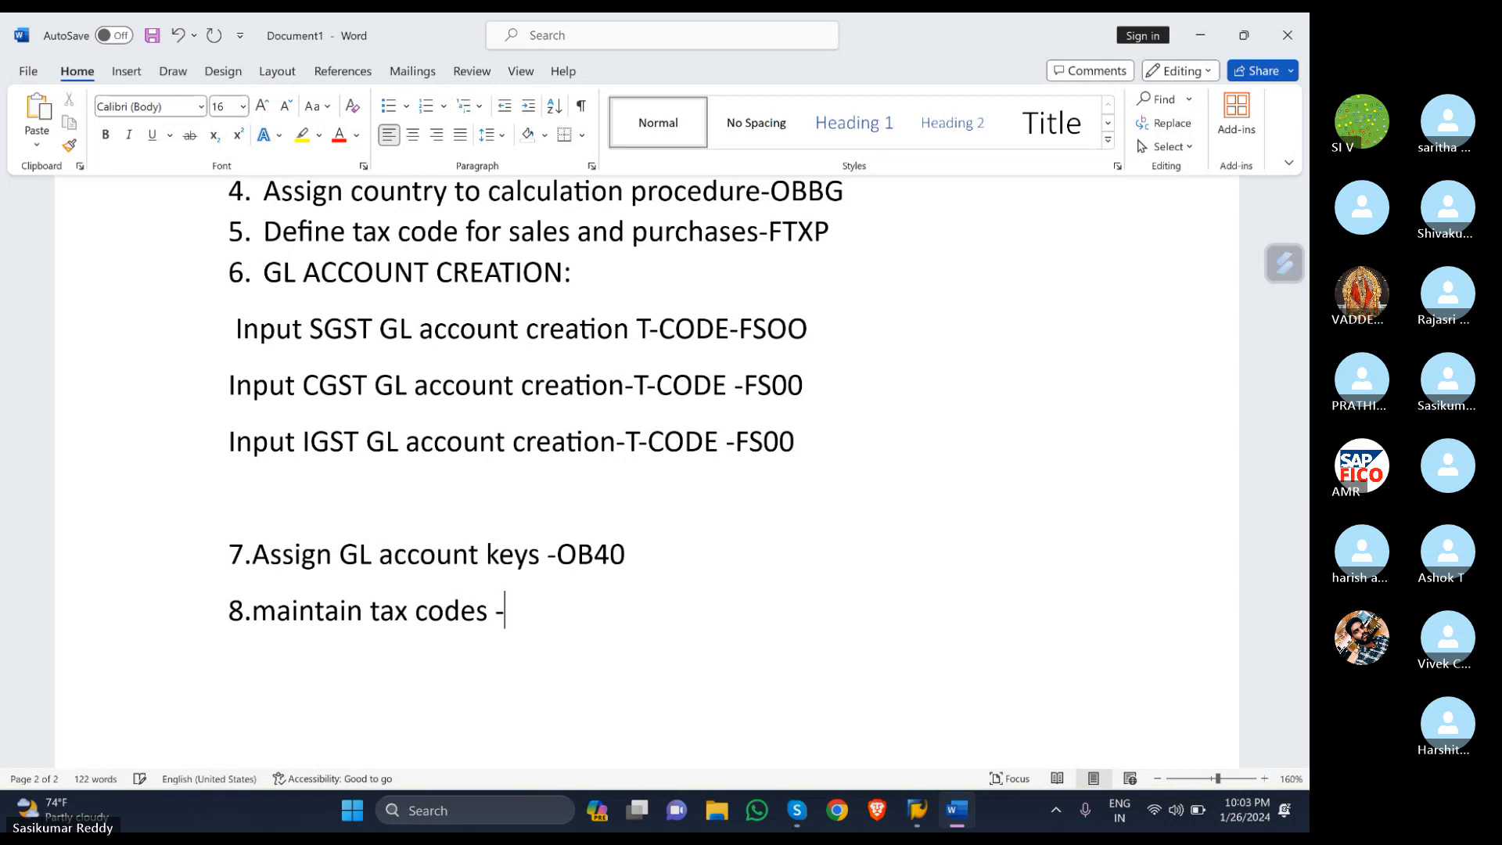
{"action": "type", "text": "SM30"}
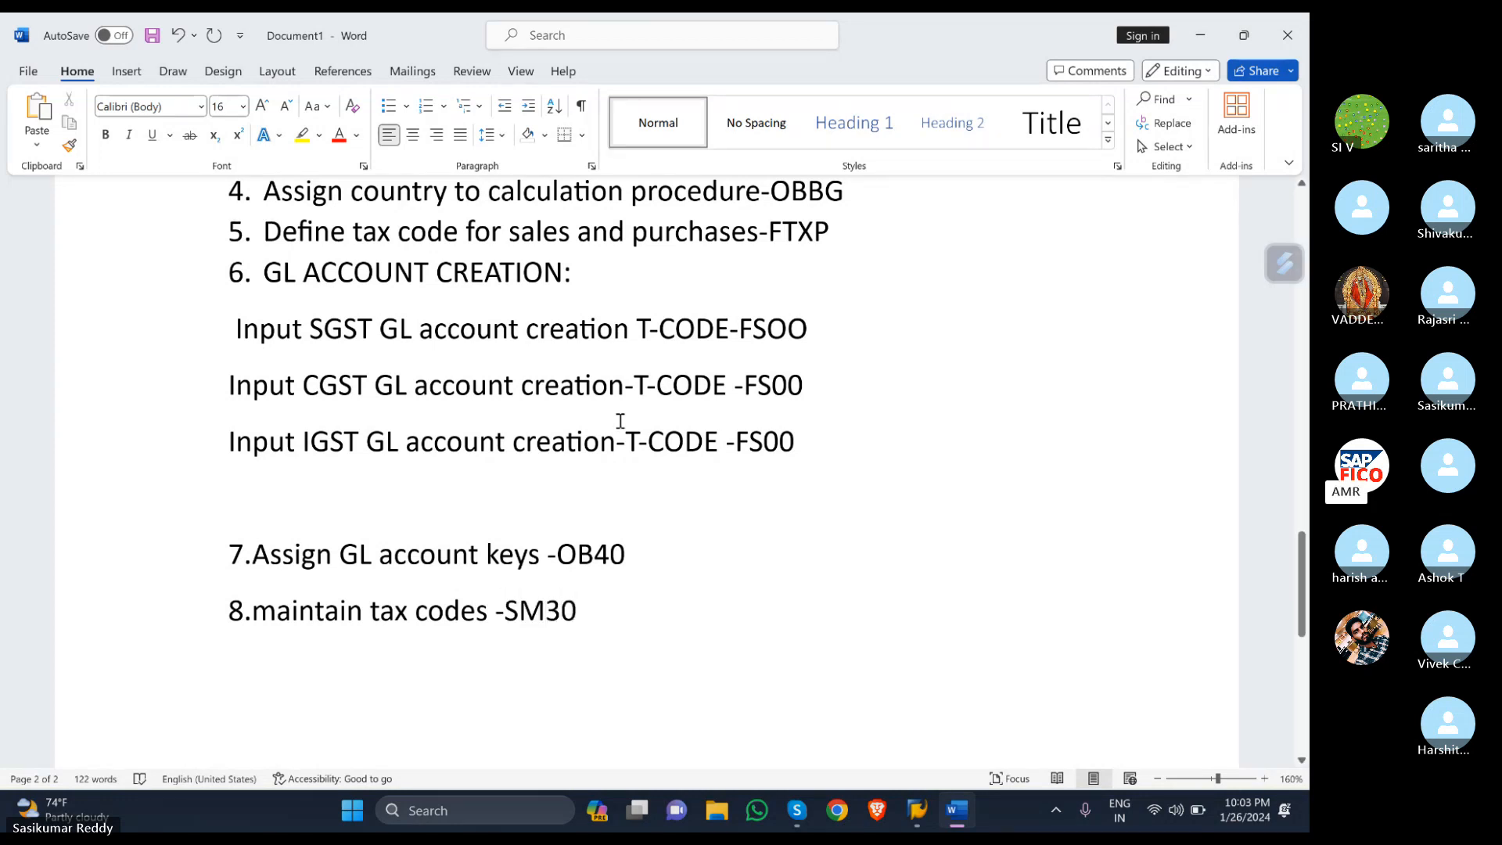
- Bring SAP back to the front and start the SM30 table maintenance transaction with /NSM30
{"action": "mouse_move", "coordinate": [931, 806]}
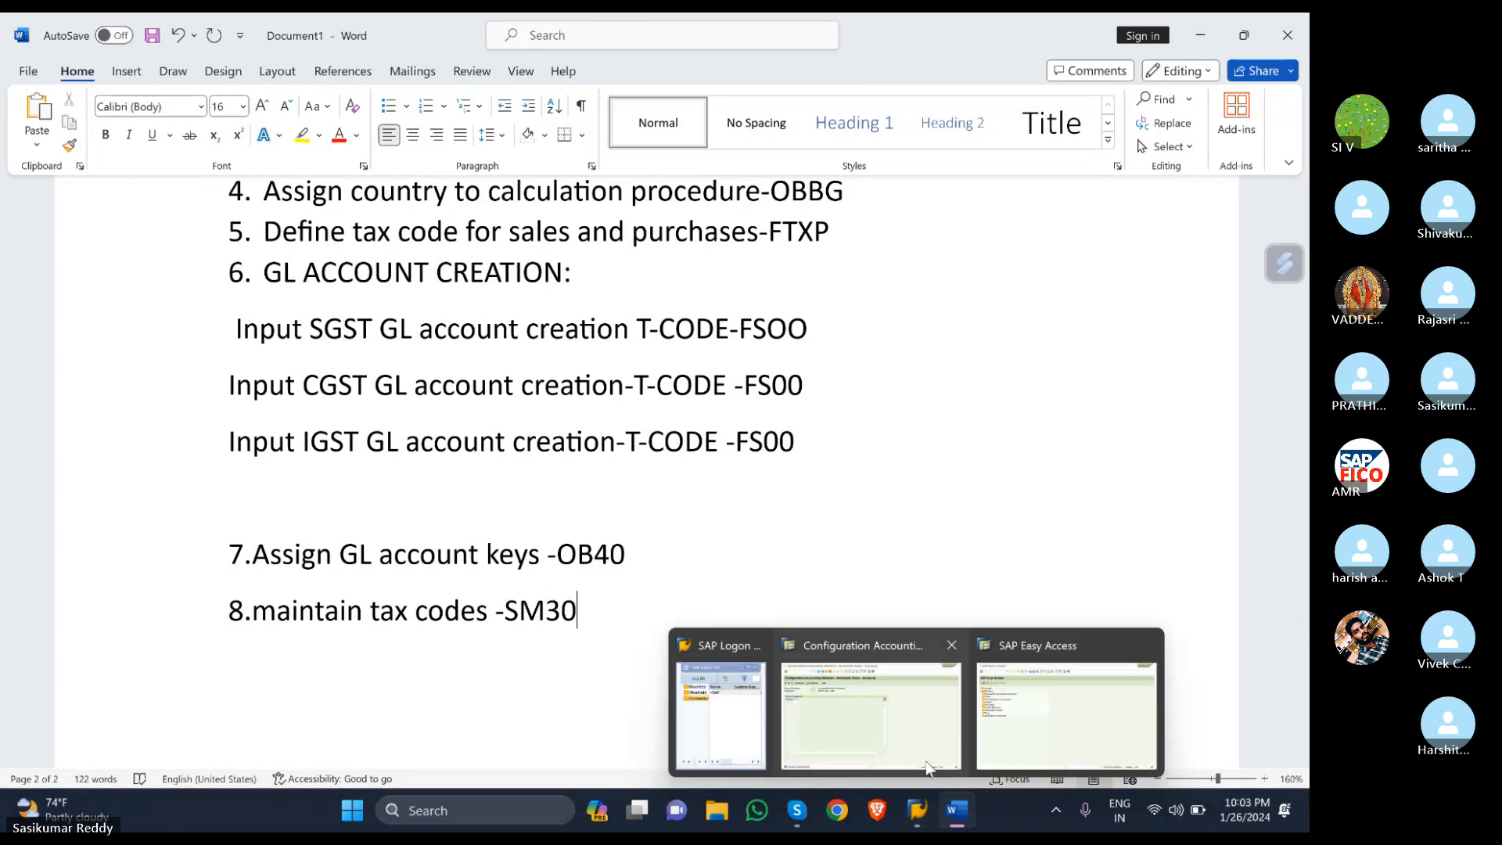
{"action": "left_click", "coordinate": [930, 747]}
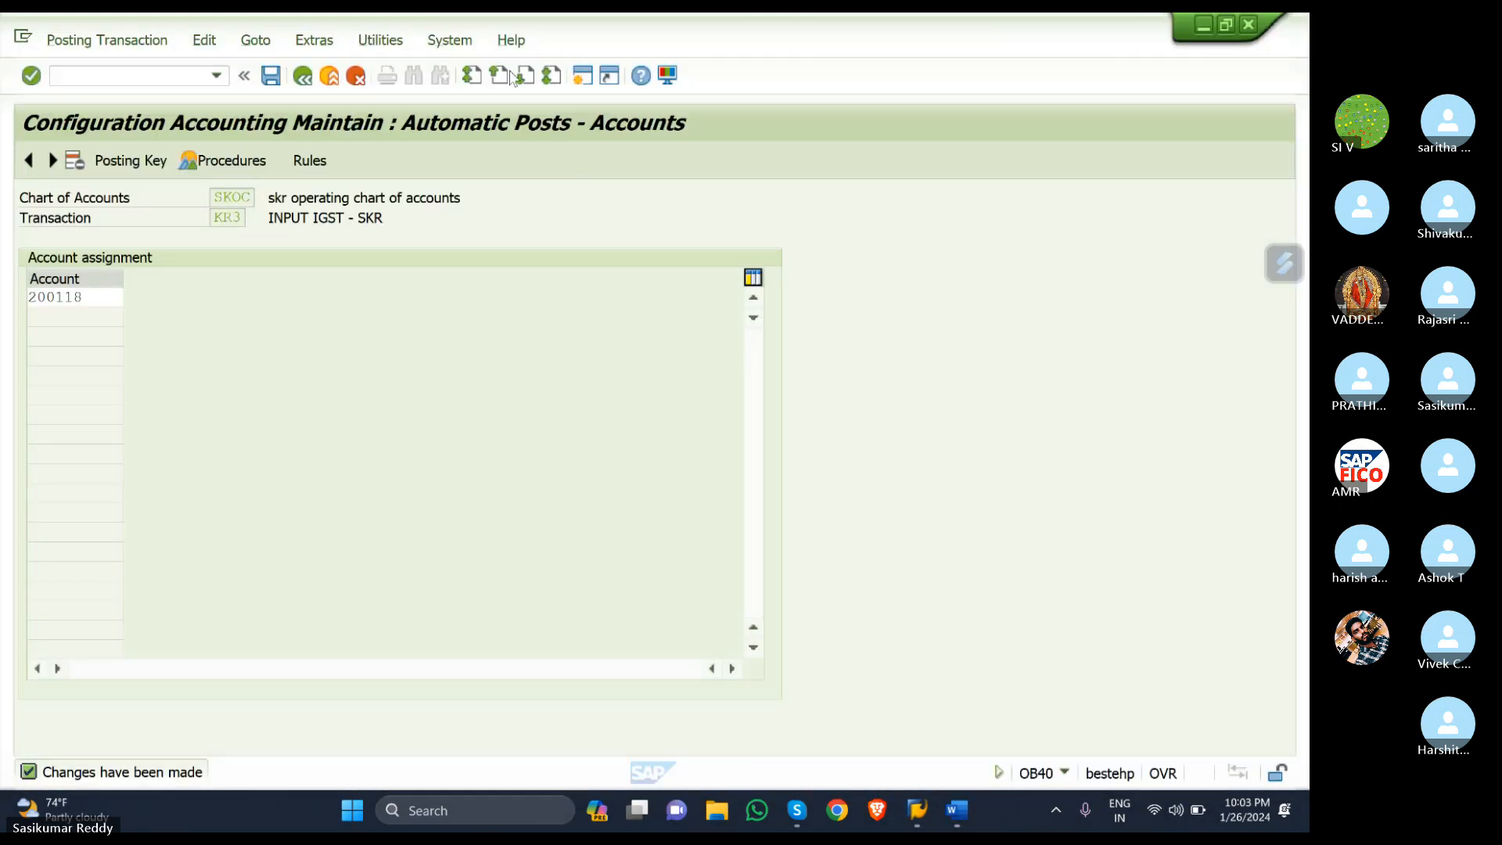
{"action": "left_click", "coordinate": [110, 75]}
{"action": "type", "text": "/NS"}
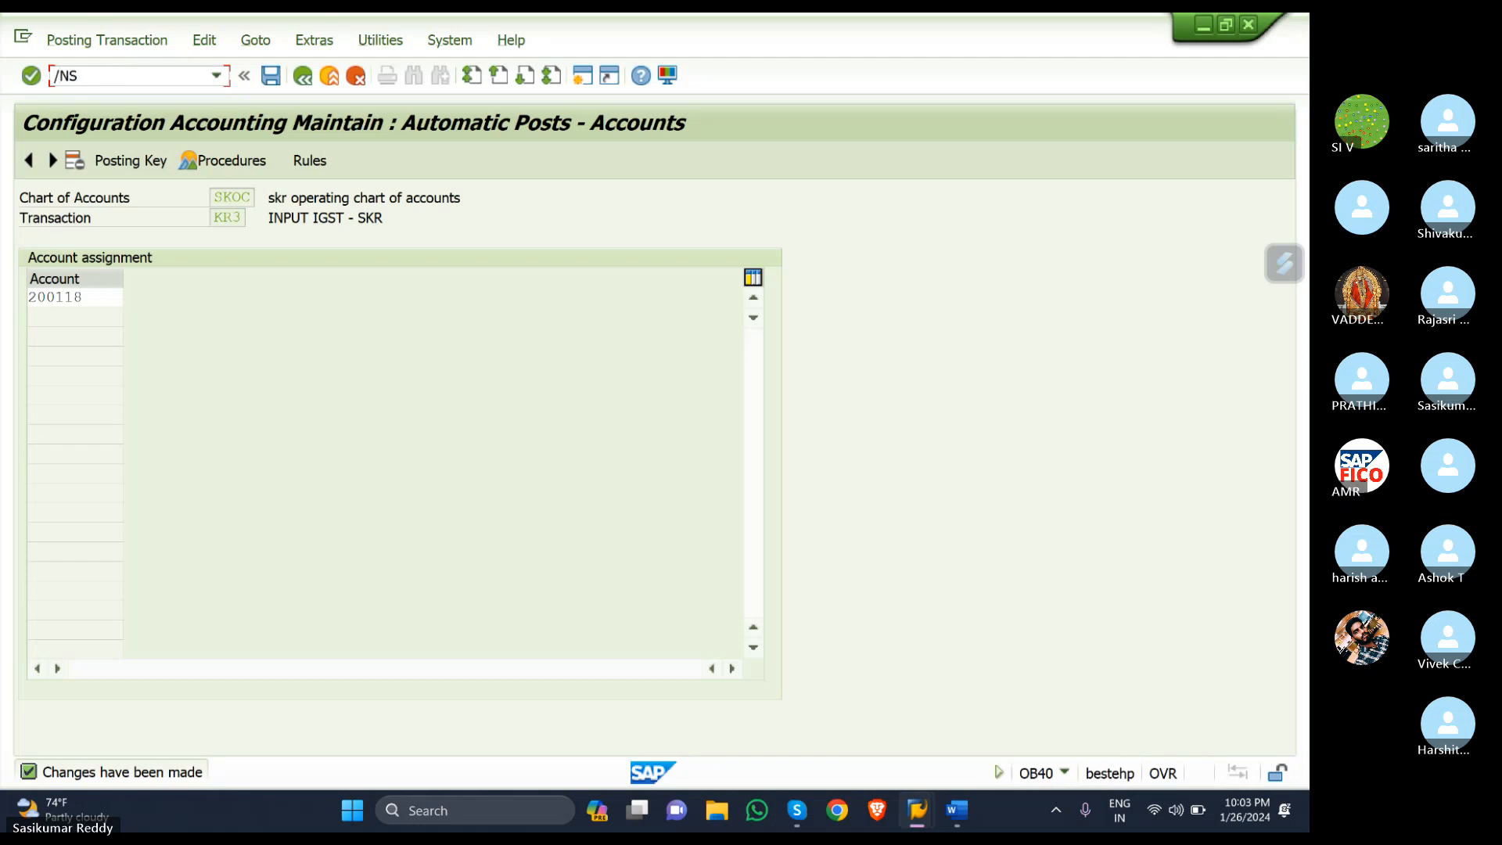
{"action": "type", "text": "M30"}
{"action": "key", "text": "Return"}
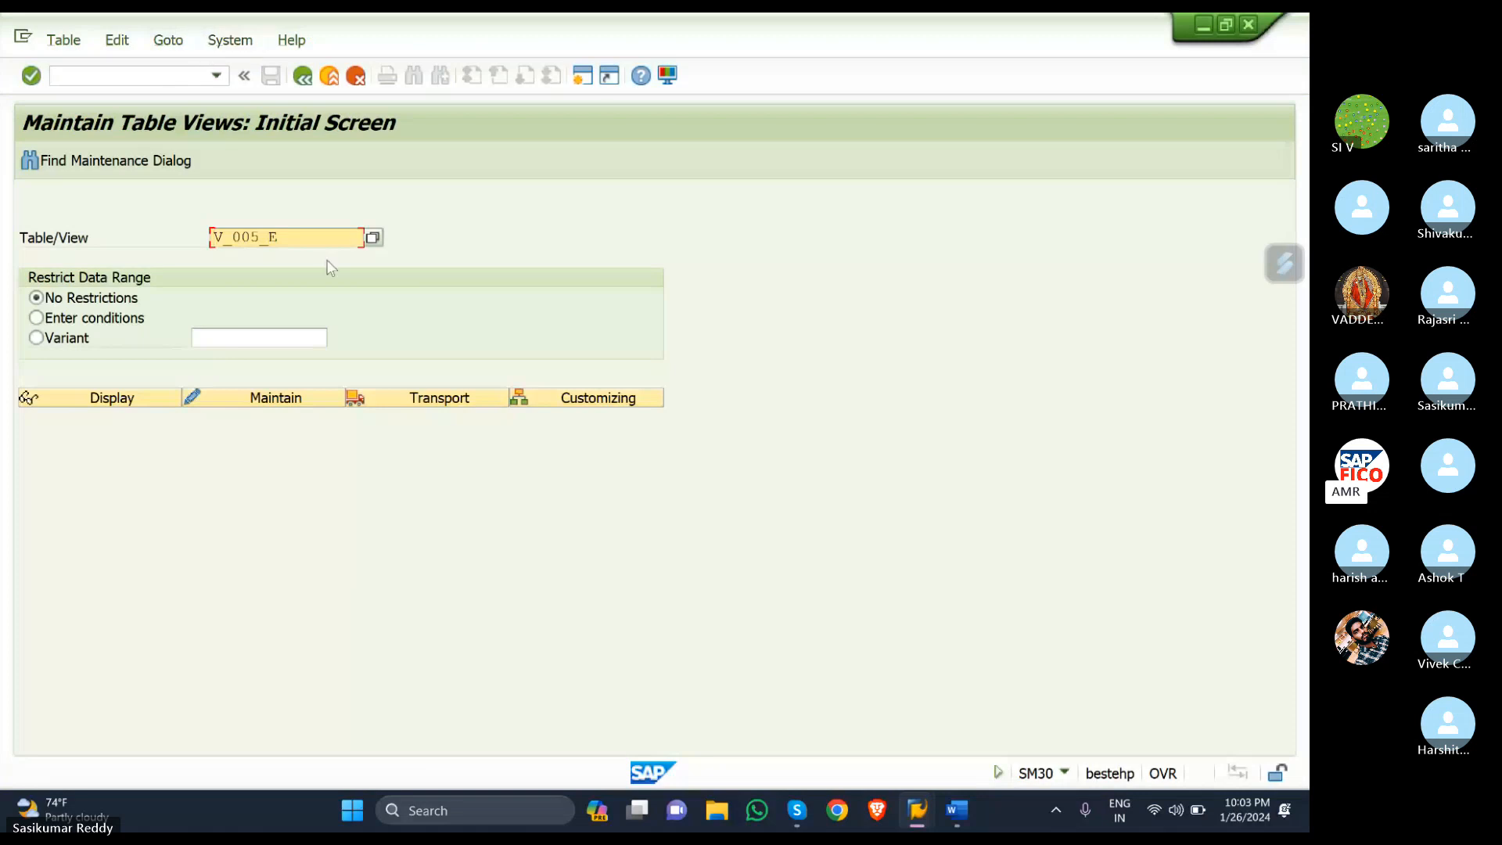
- Replace the prefilled V_005_E table with J_1ICONDTAX and open it for maintenance
{"action": "left_click", "coordinate": [288, 230]}
{"action": "key", "text": "BackSpace"}
{"action": "key", "text": "BackSpace"}
{"action": "key", "text": "BackSpace"}
{"action": "key", "text": "BackSpace"}
{"action": "key", "text": "BackSpace"}
{"action": "key", "text": "BackSpace"}
{"action": "key", "text": "BackSpace"}
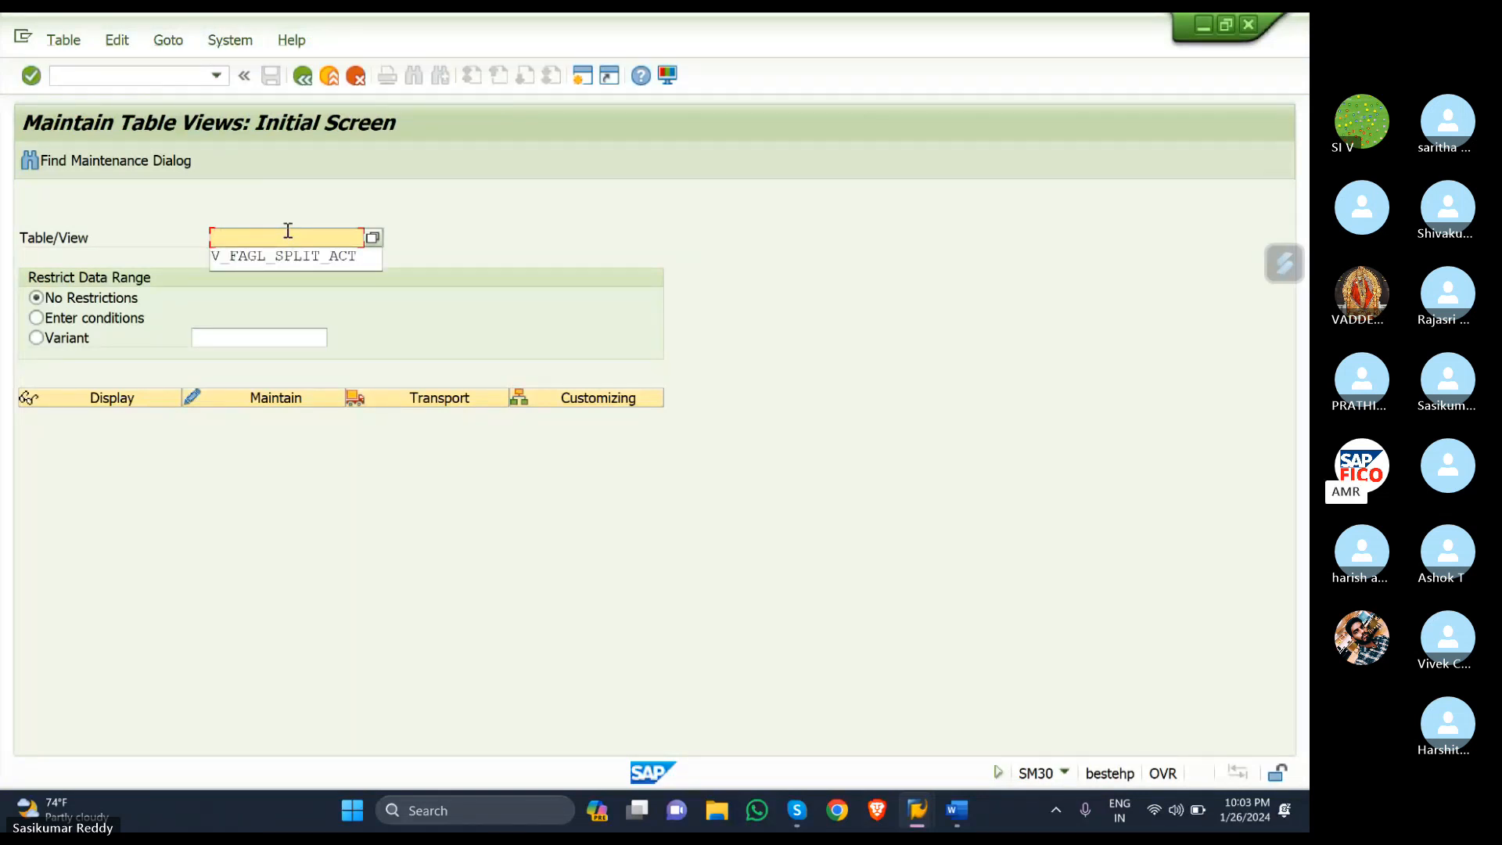
{"action": "type", "text": "J"}
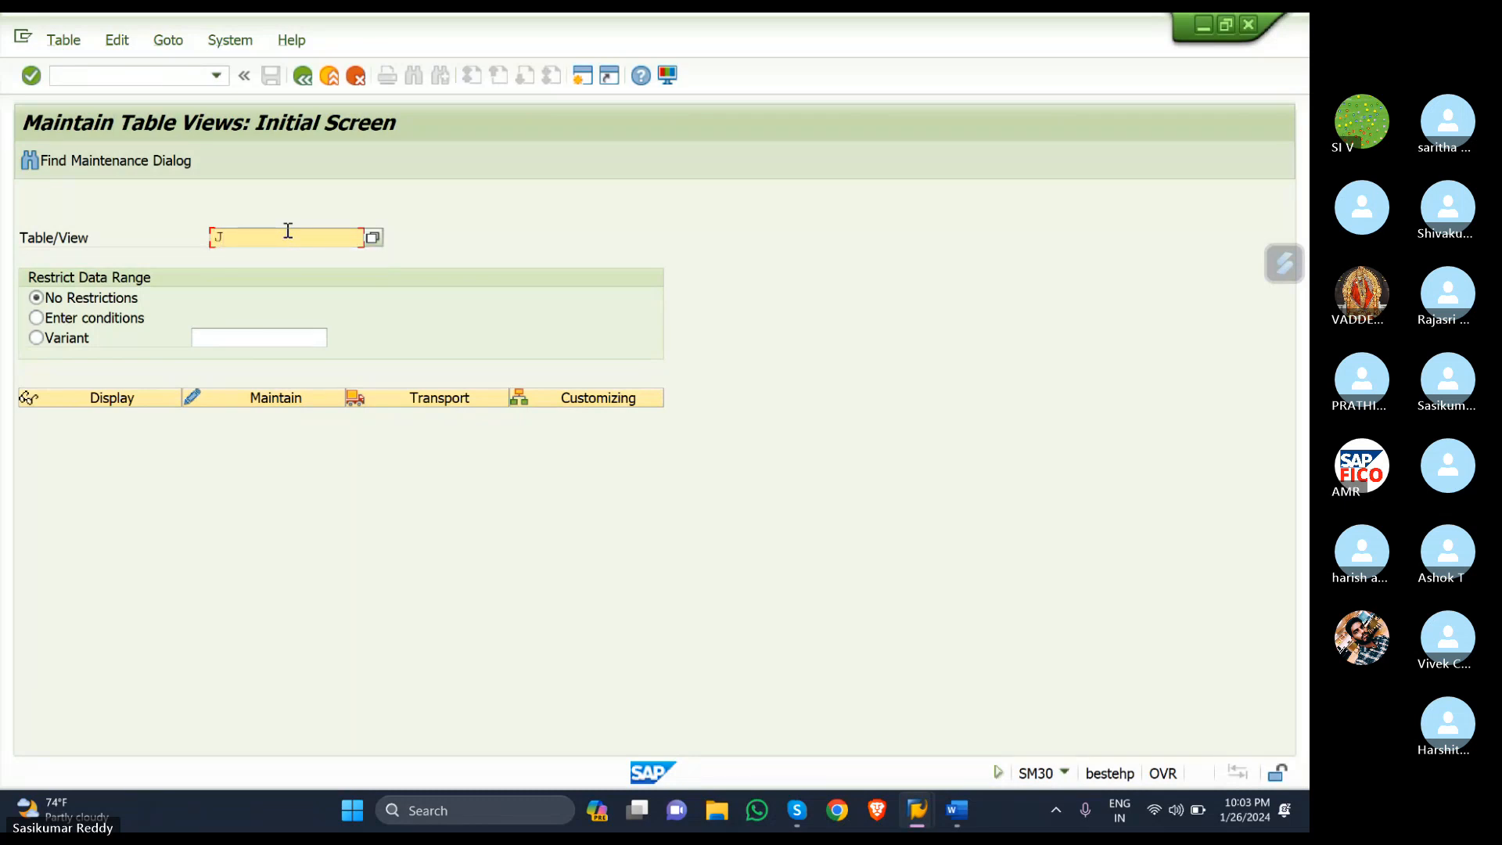
{"action": "type", "text": "_1"}
{"action": "type", "text": "ICON"}
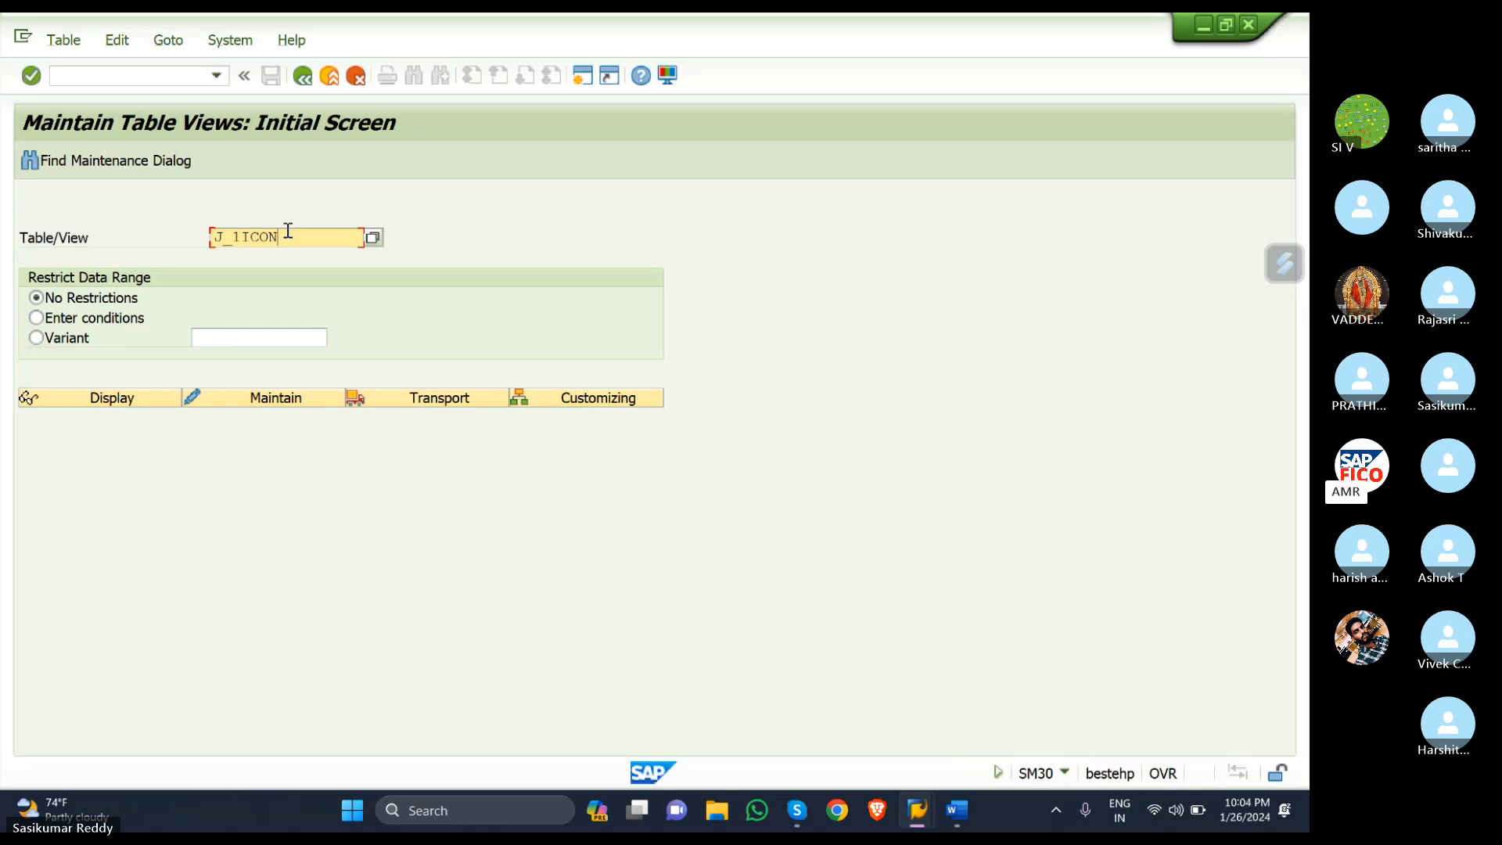
{"action": "type", "text": "DTAX"}
{"action": "left_click", "coordinate": [292, 405]}
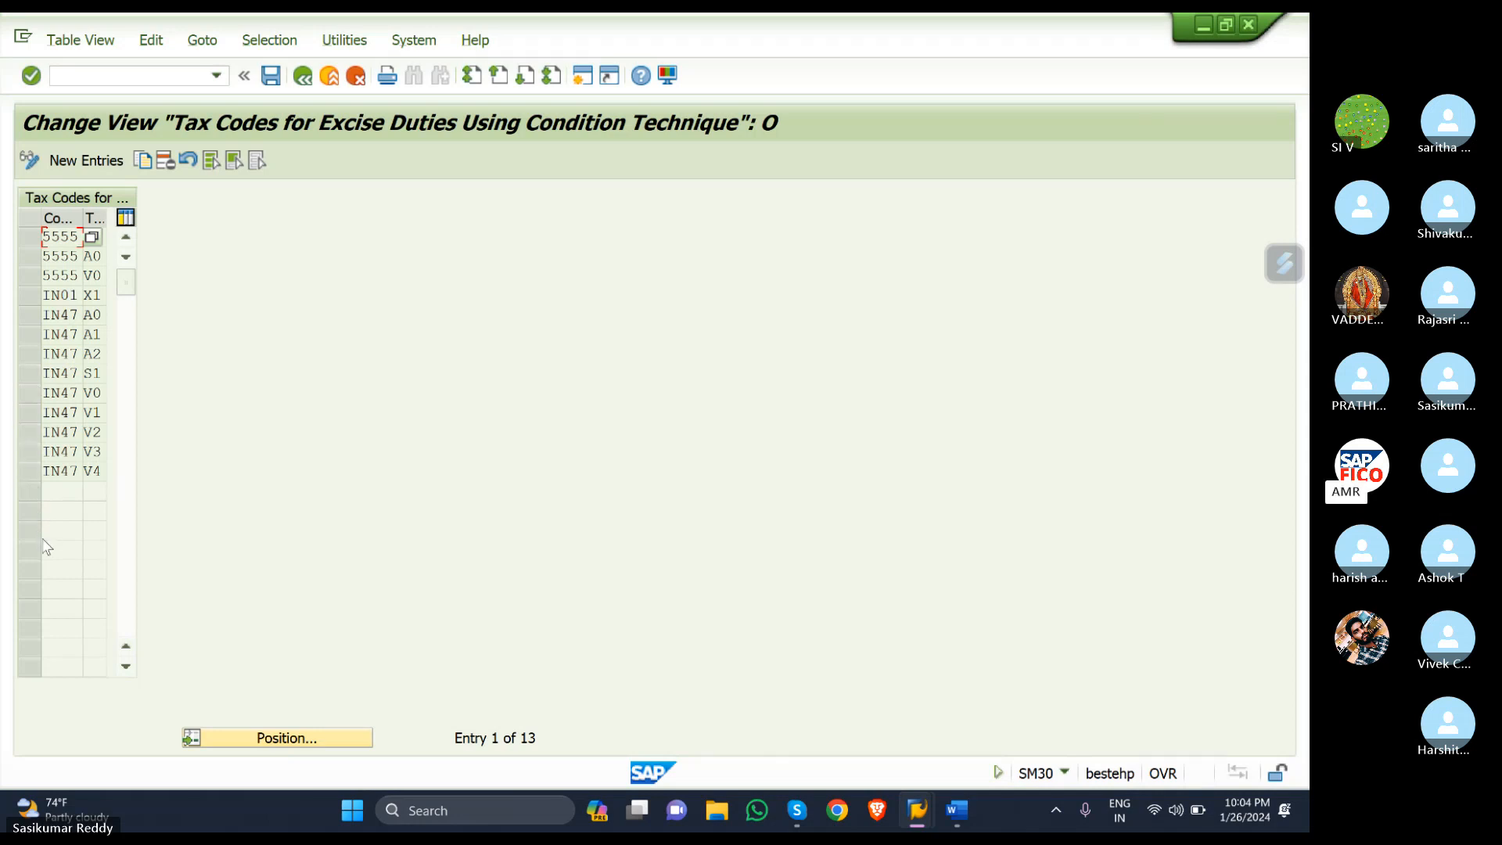
- Add a new entry with company code SKR1 and tax code S1
{"action": "left_click", "coordinate": [93, 168]}
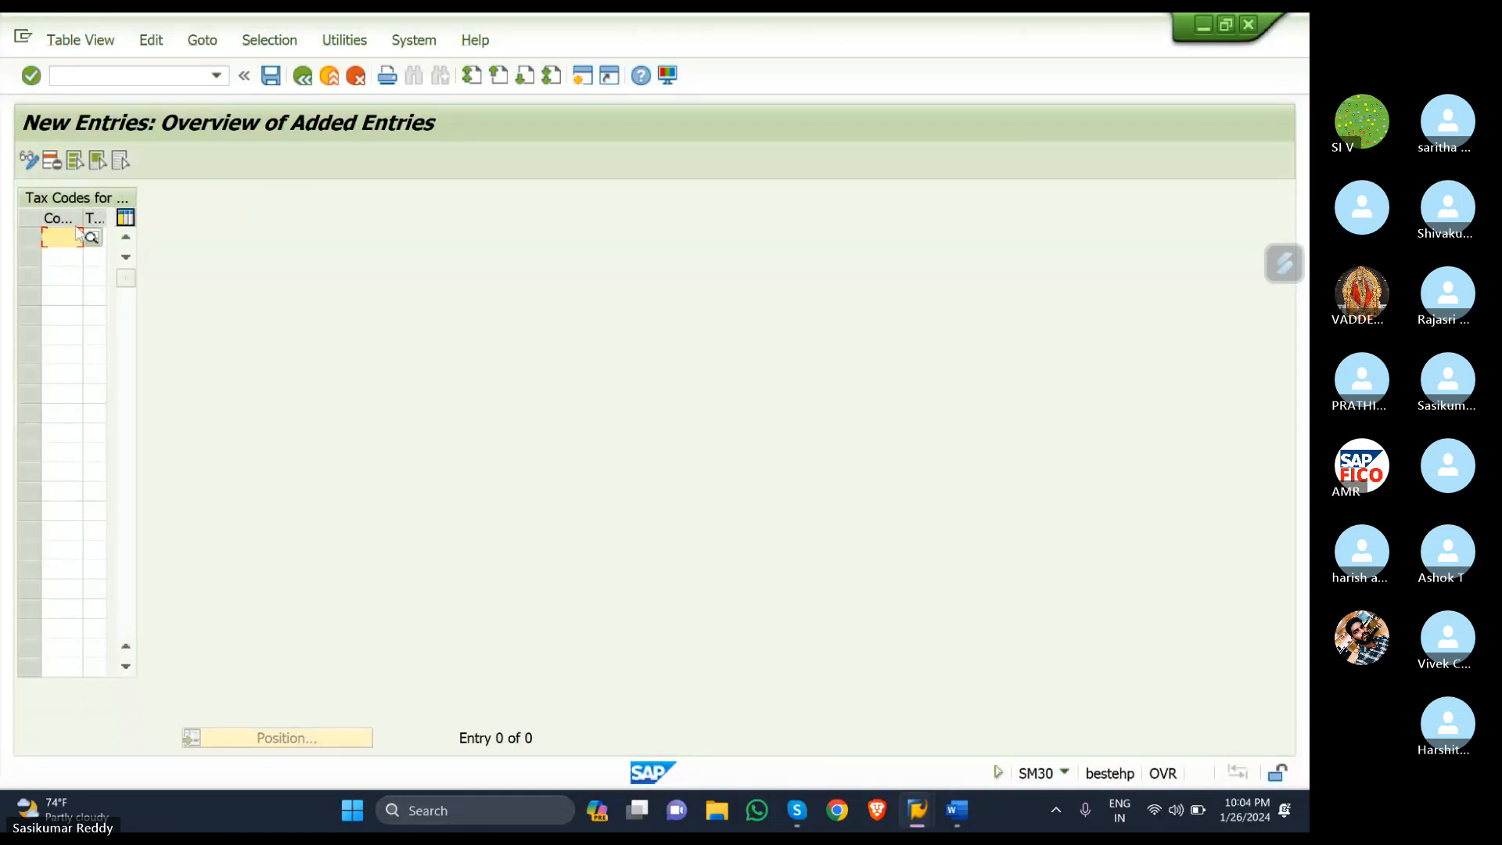
{"action": "type", "text": "SKR1"}
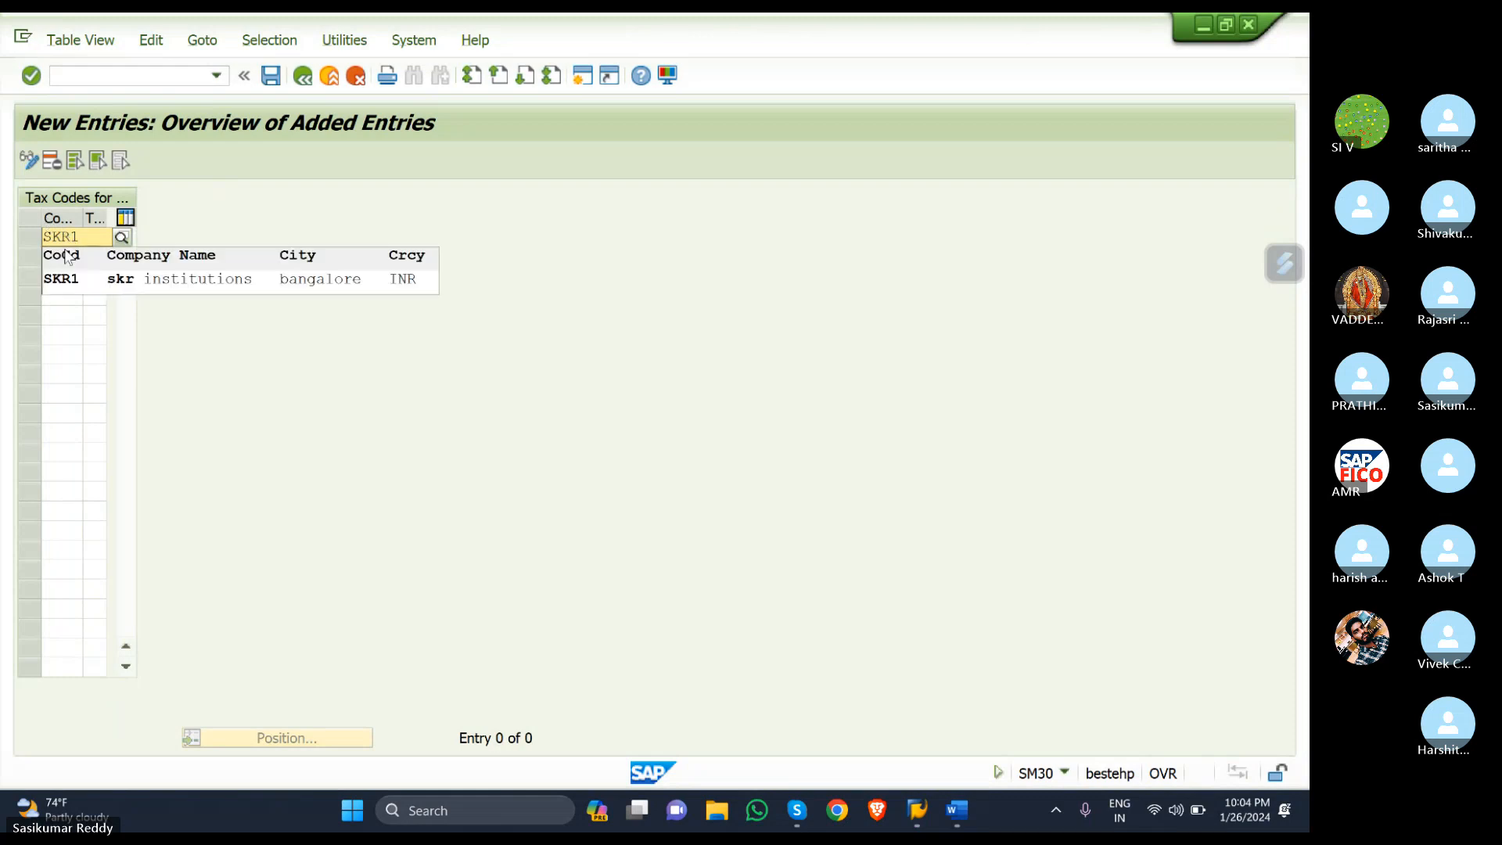
{"action": "left_click", "coordinate": [81, 280]}
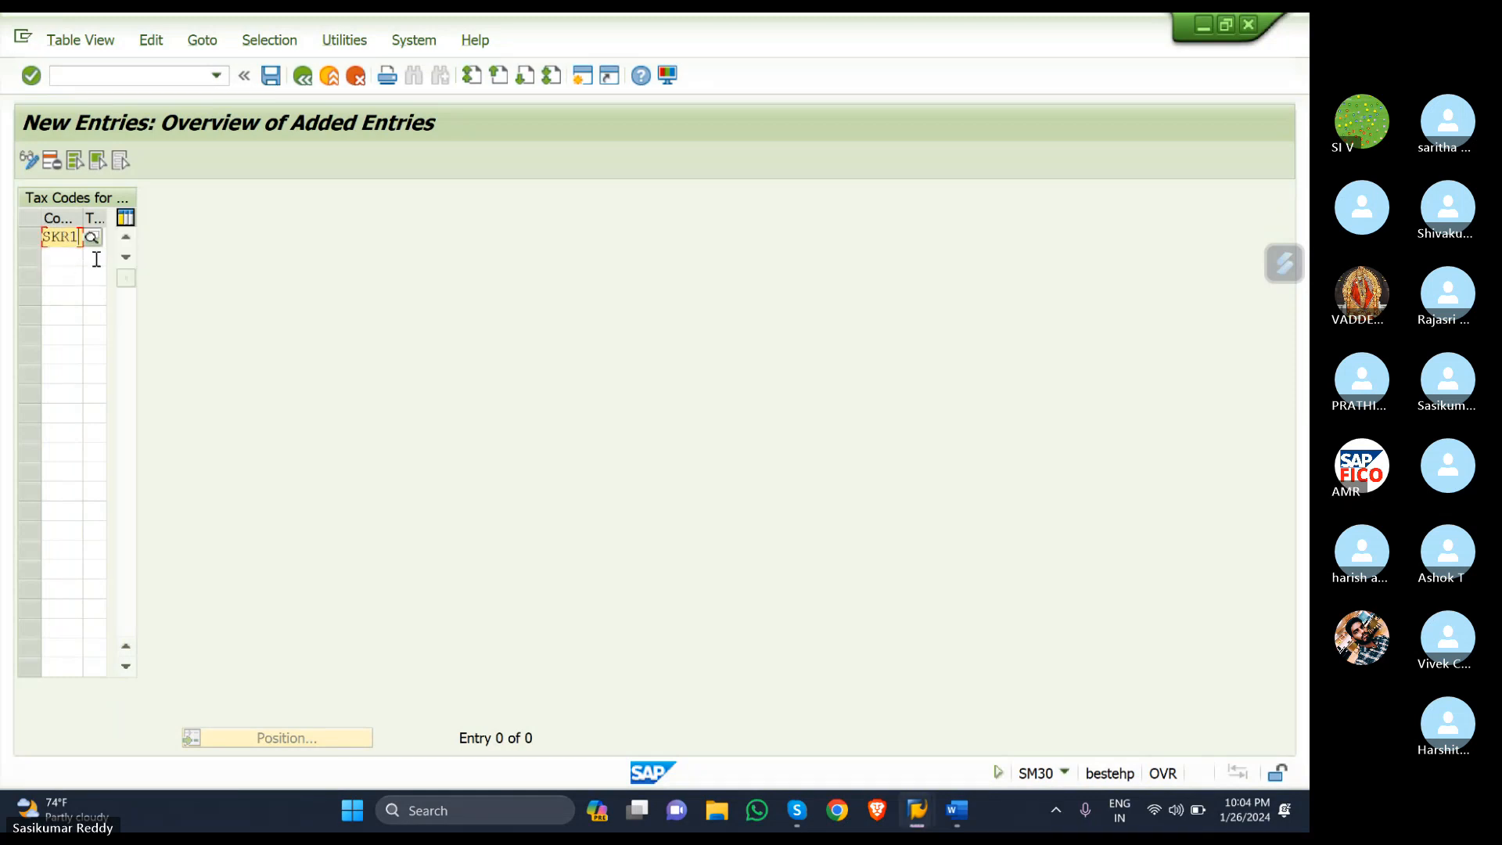
{"action": "left_click", "coordinate": [69, 260]}
{"action": "left_click", "coordinate": [93, 237]}
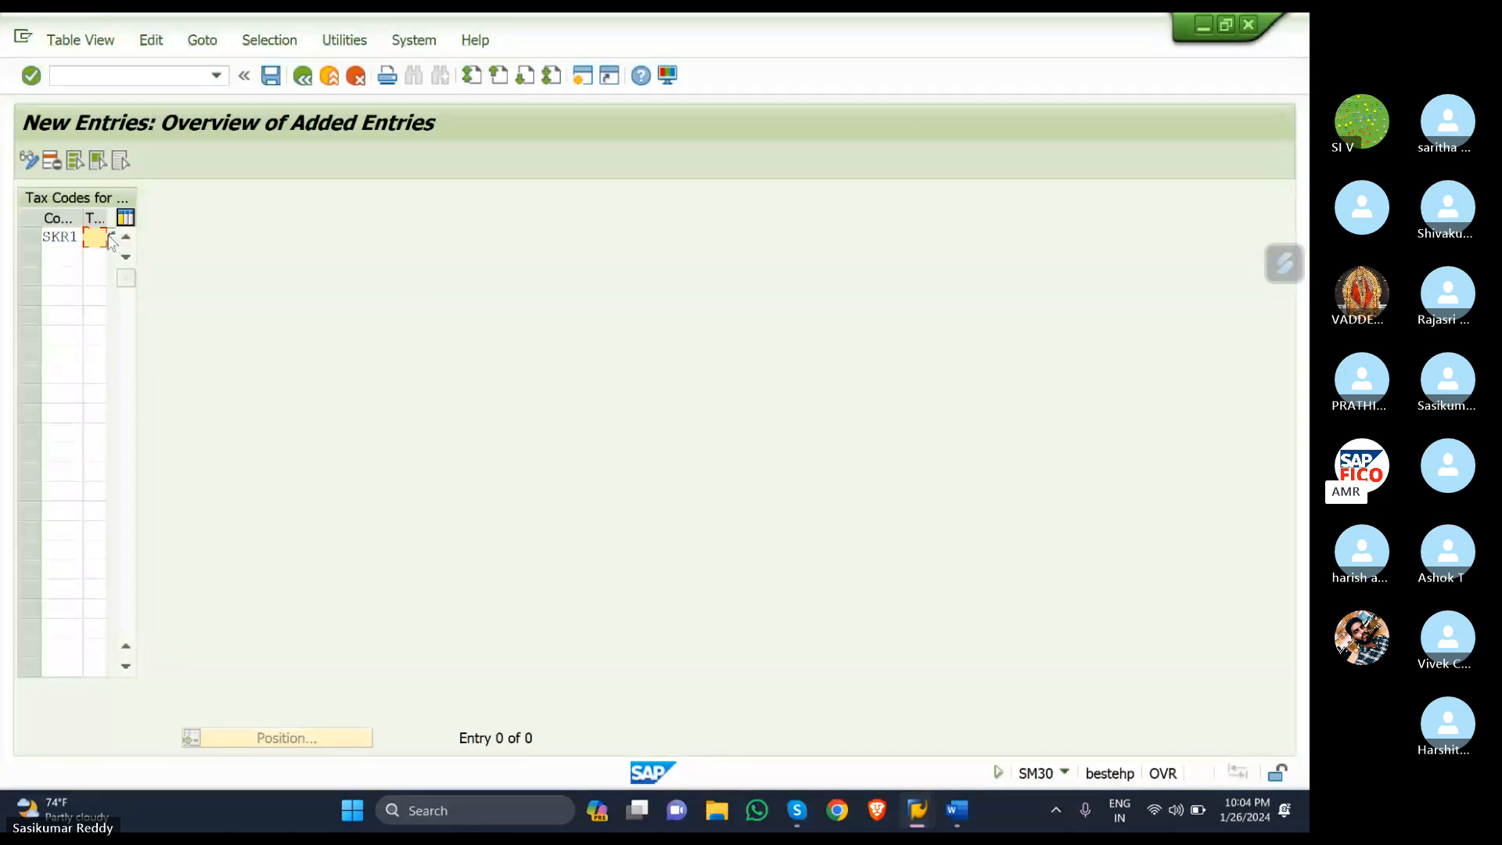
{"action": "type", "text": "S1"}
{"action": "left_click_drag", "start_coordinate": [106, 219], "coordinate": [116, 223]}
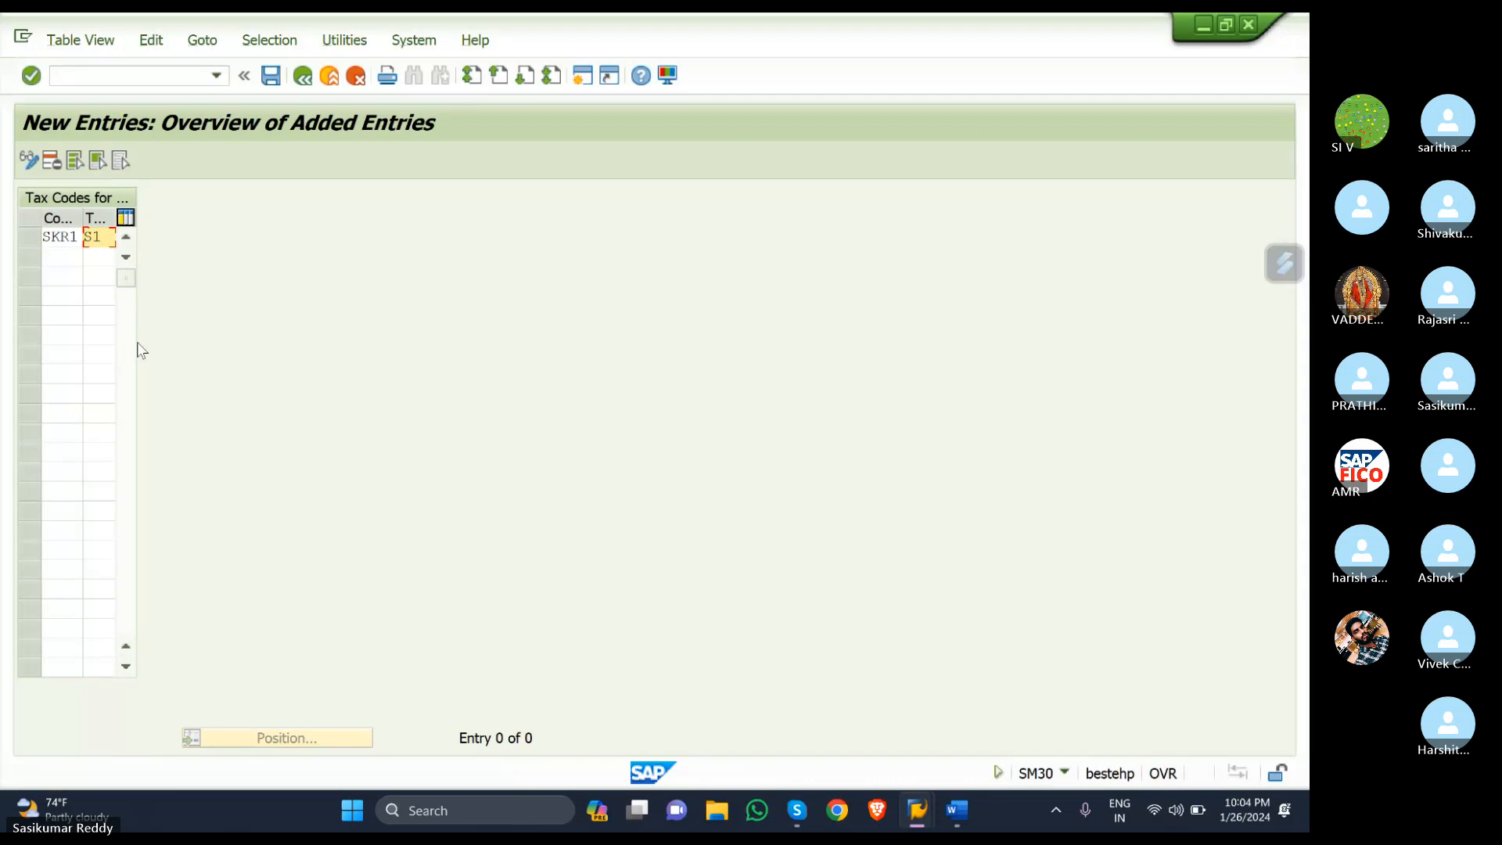
- Add a second entry with company code SKR1 and tax code S2
{"action": "left_click", "coordinate": [58, 249]}
{"action": "type", "text": "S"}
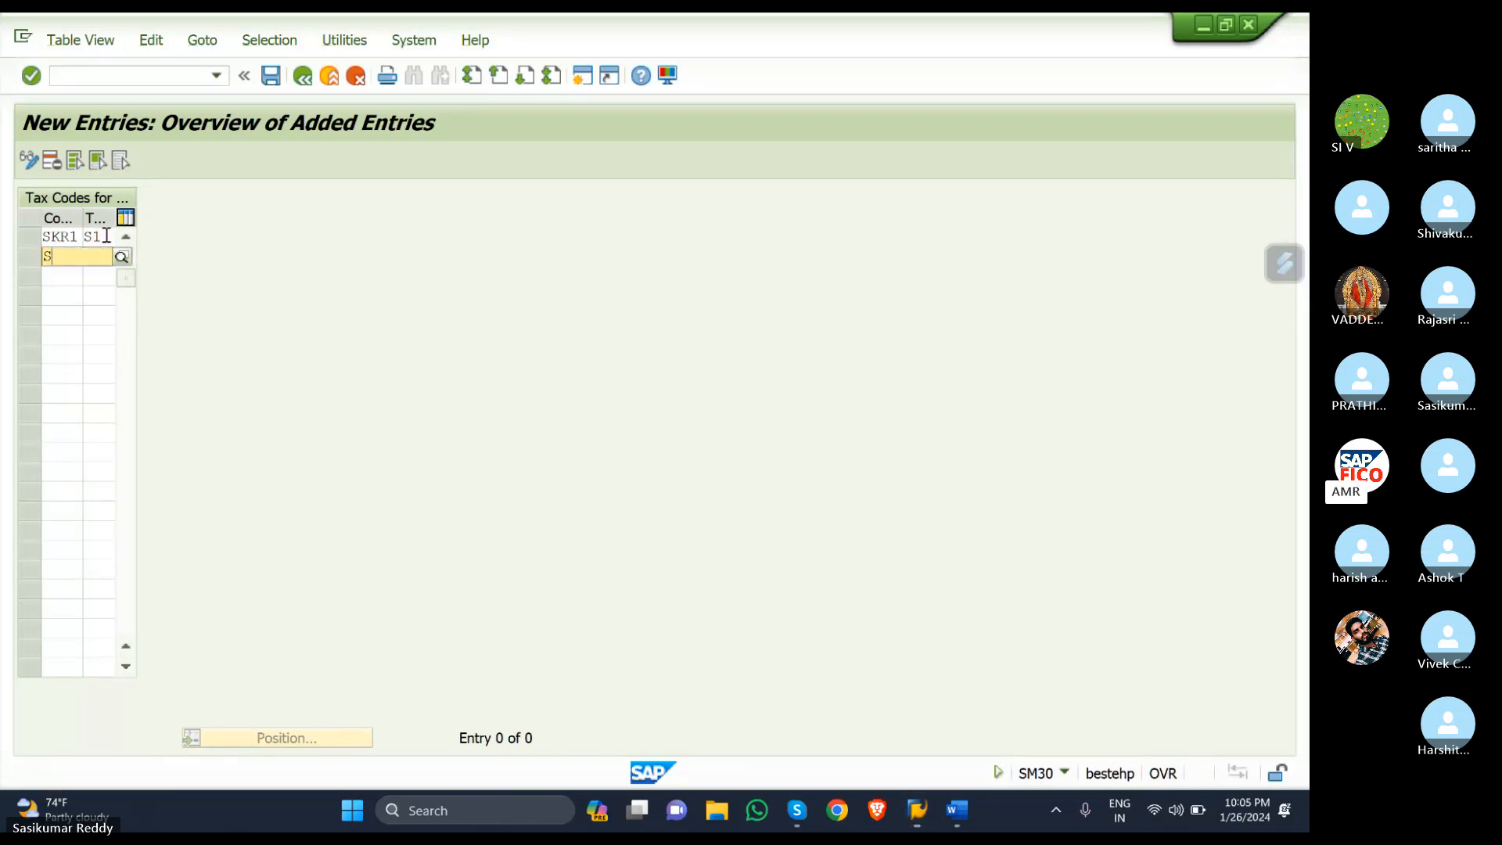
{"action": "type", "text": "KR1"}
{"action": "left_click", "coordinate": [69, 296]}
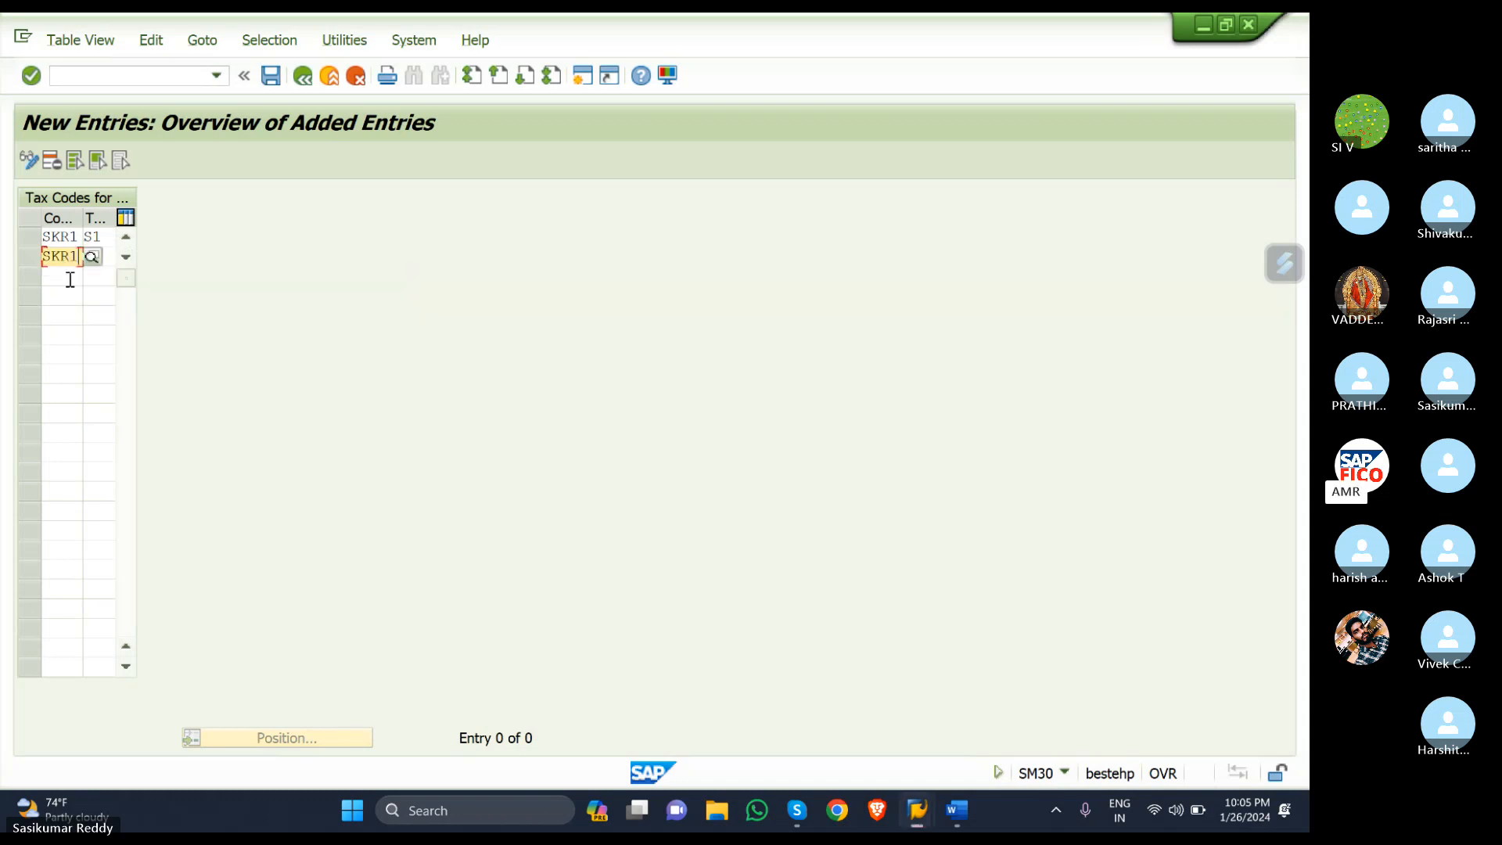
{"action": "left_click", "coordinate": [107, 255]}
{"action": "type", "text": "S2"}
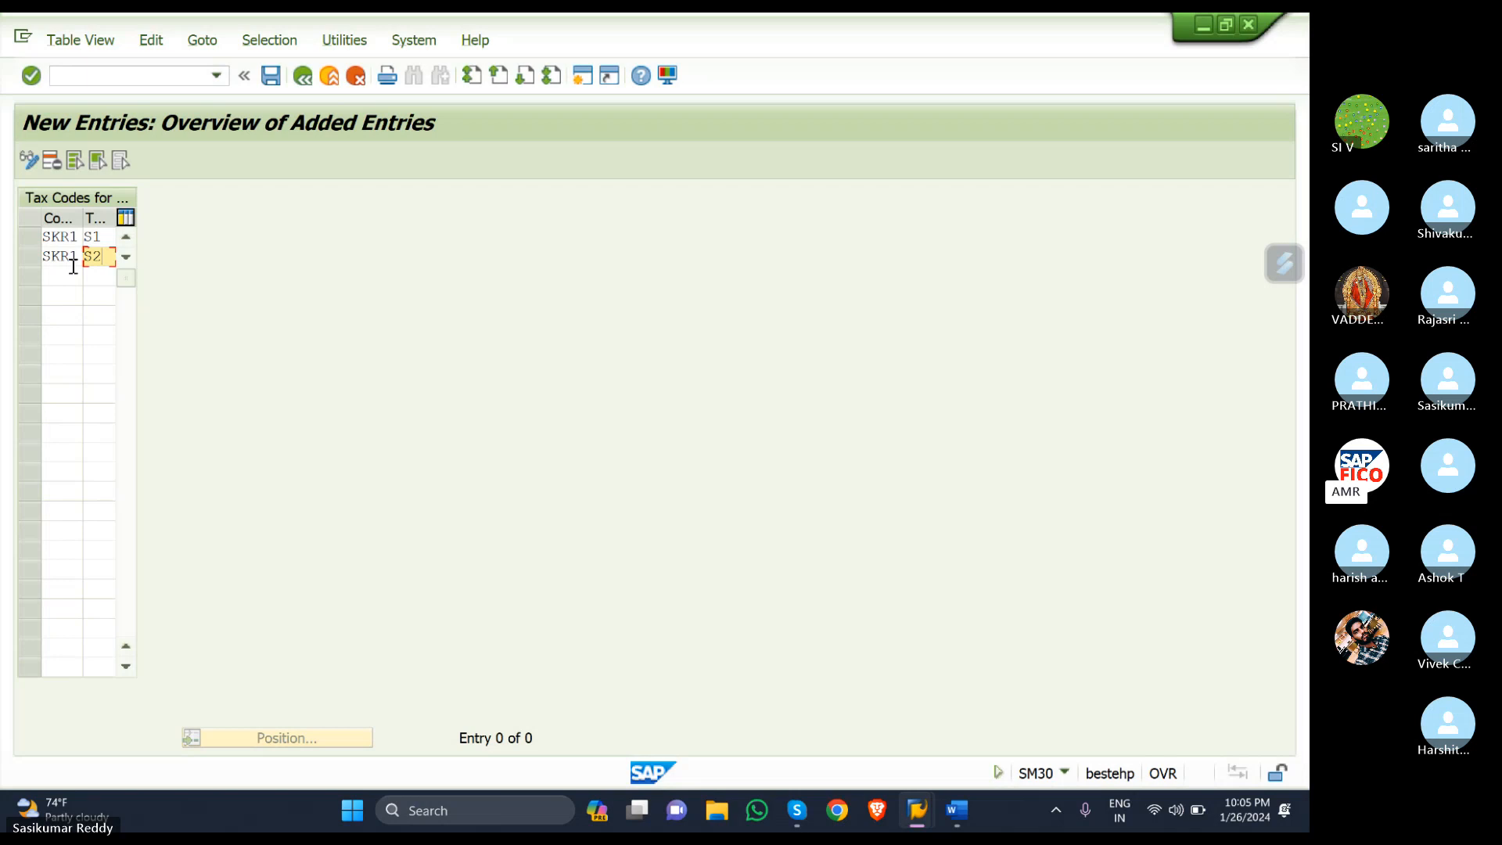
- Save both entries under the customizing request and return to the Word notes
{"action": "left_click", "coordinate": [271, 77]}
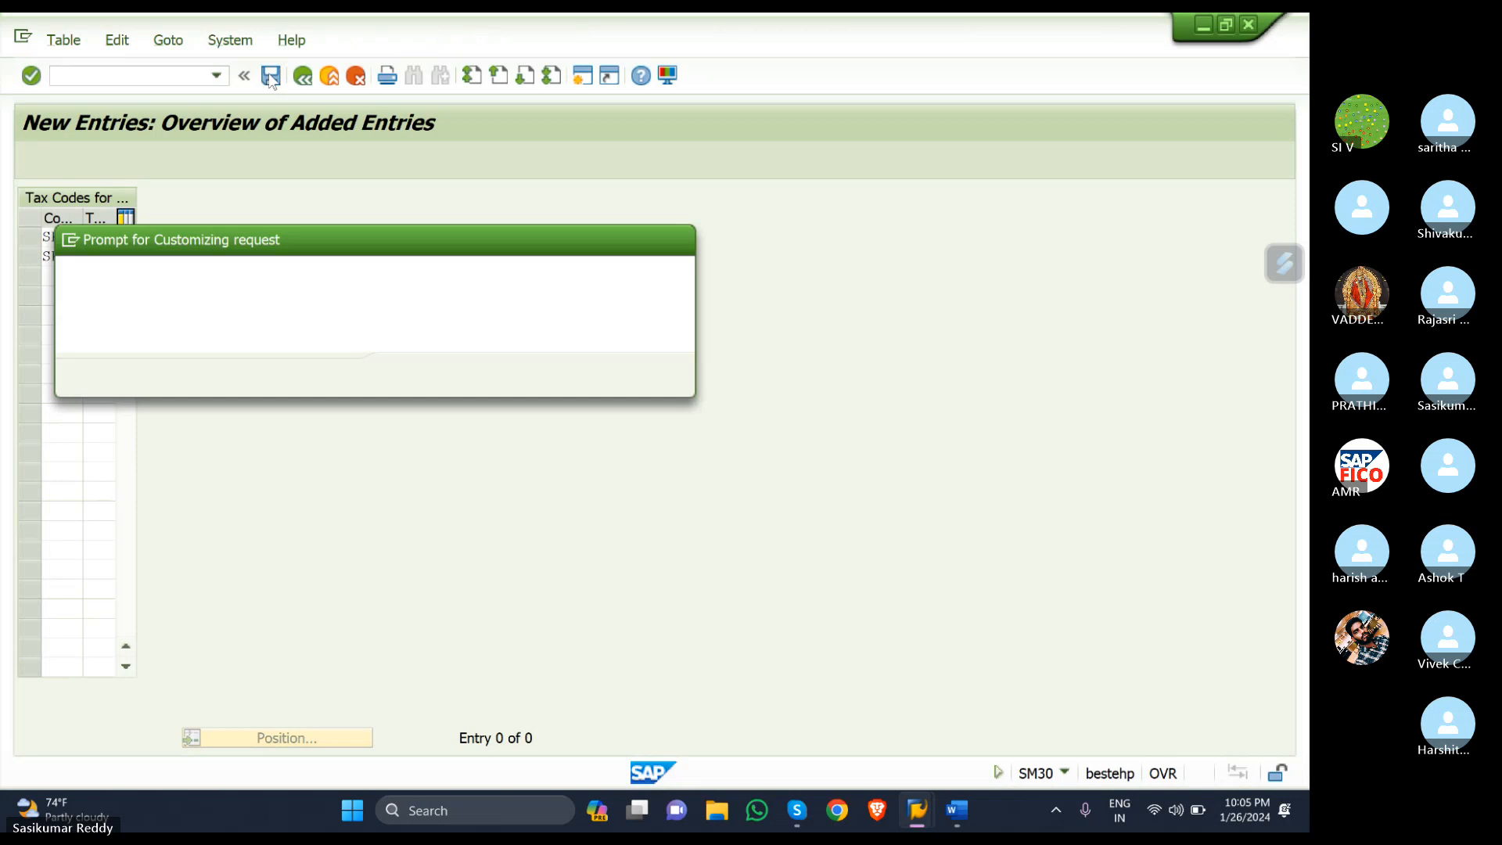
{"action": "left_click", "coordinate": [408, 374]}
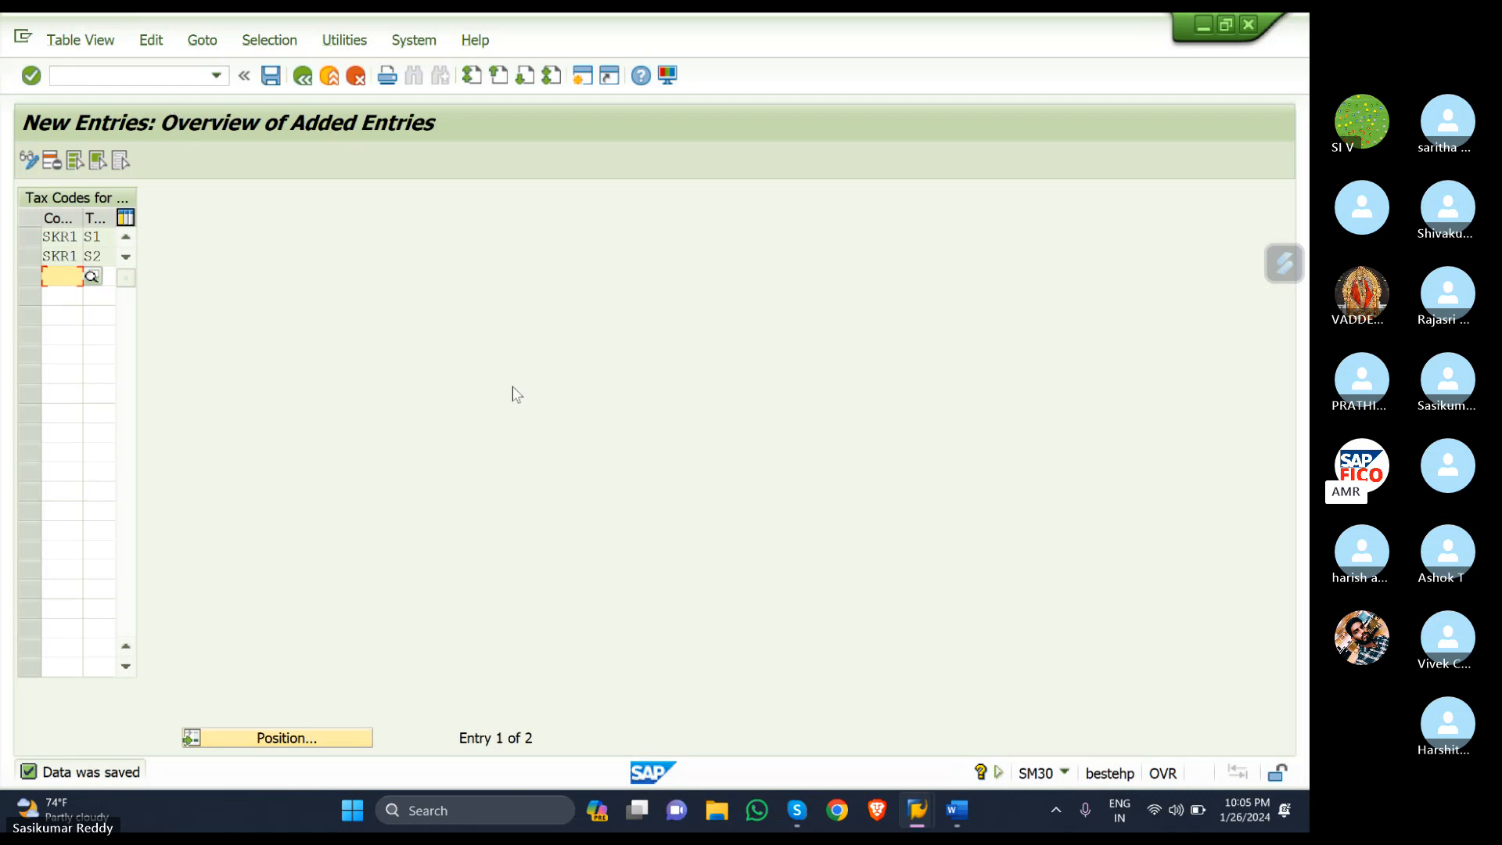
{"action": "left_click", "coordinate": [965, 813]}
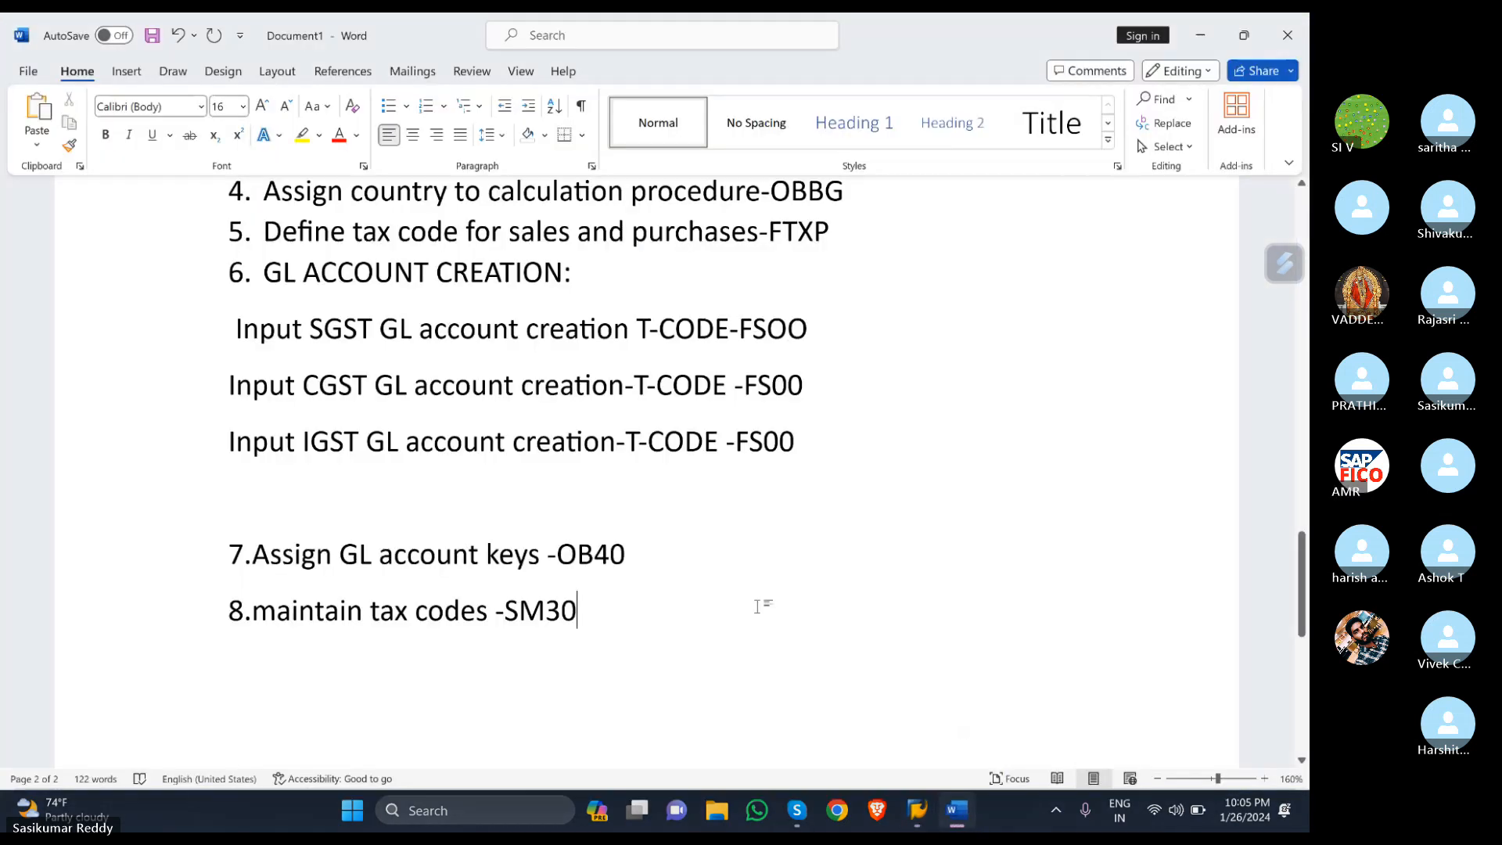
- Add the line '9.Vendor invoice posting -FB60' below step 8 in the Word notes
{"action": "key", "text": "Return"}
{"action": "type", "text": "9.V"}
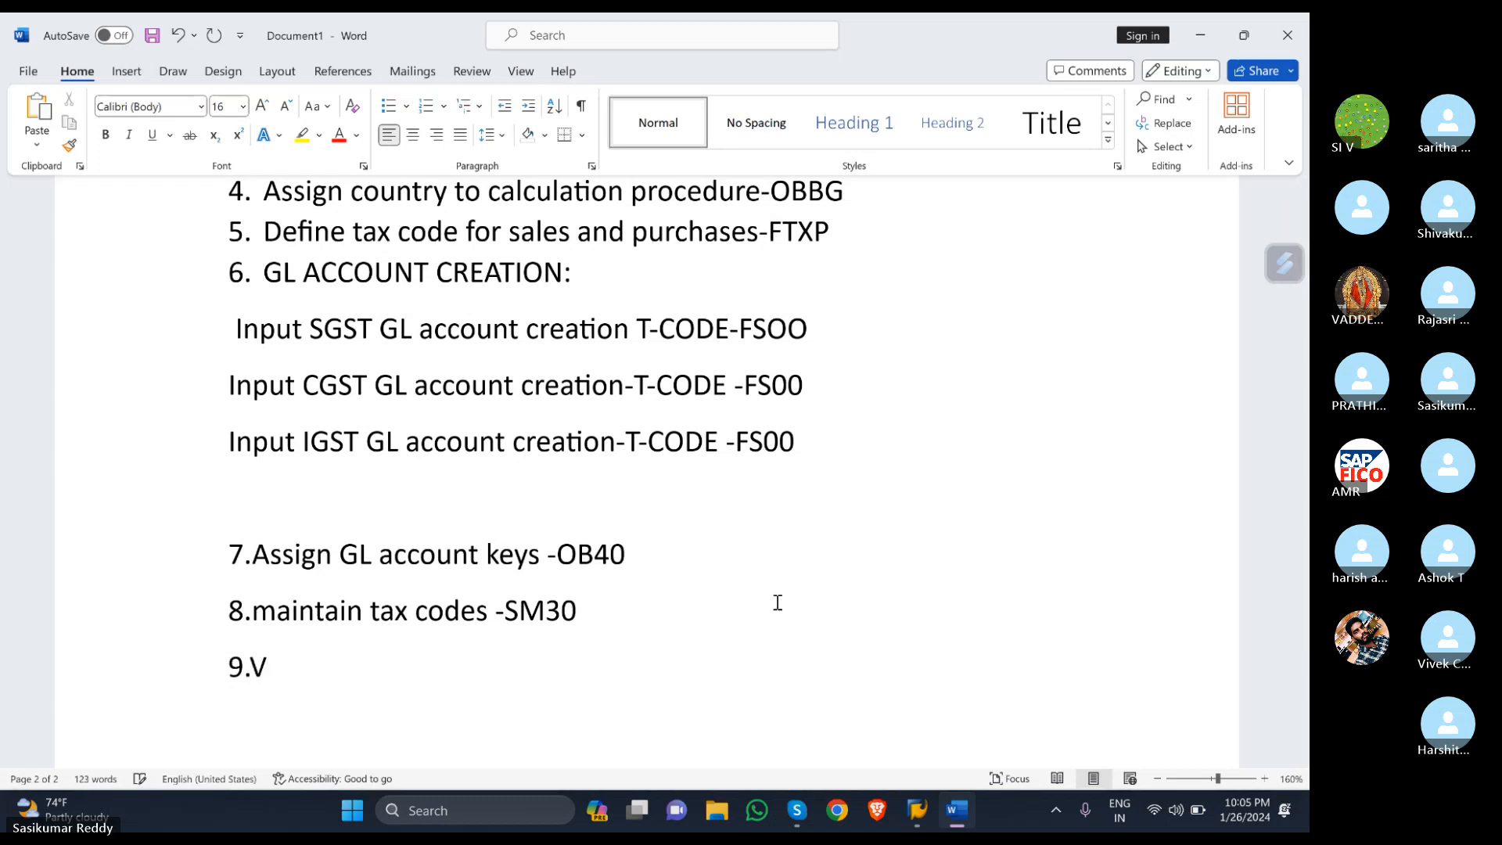
{"action": "type", "text": "endor invoi"}
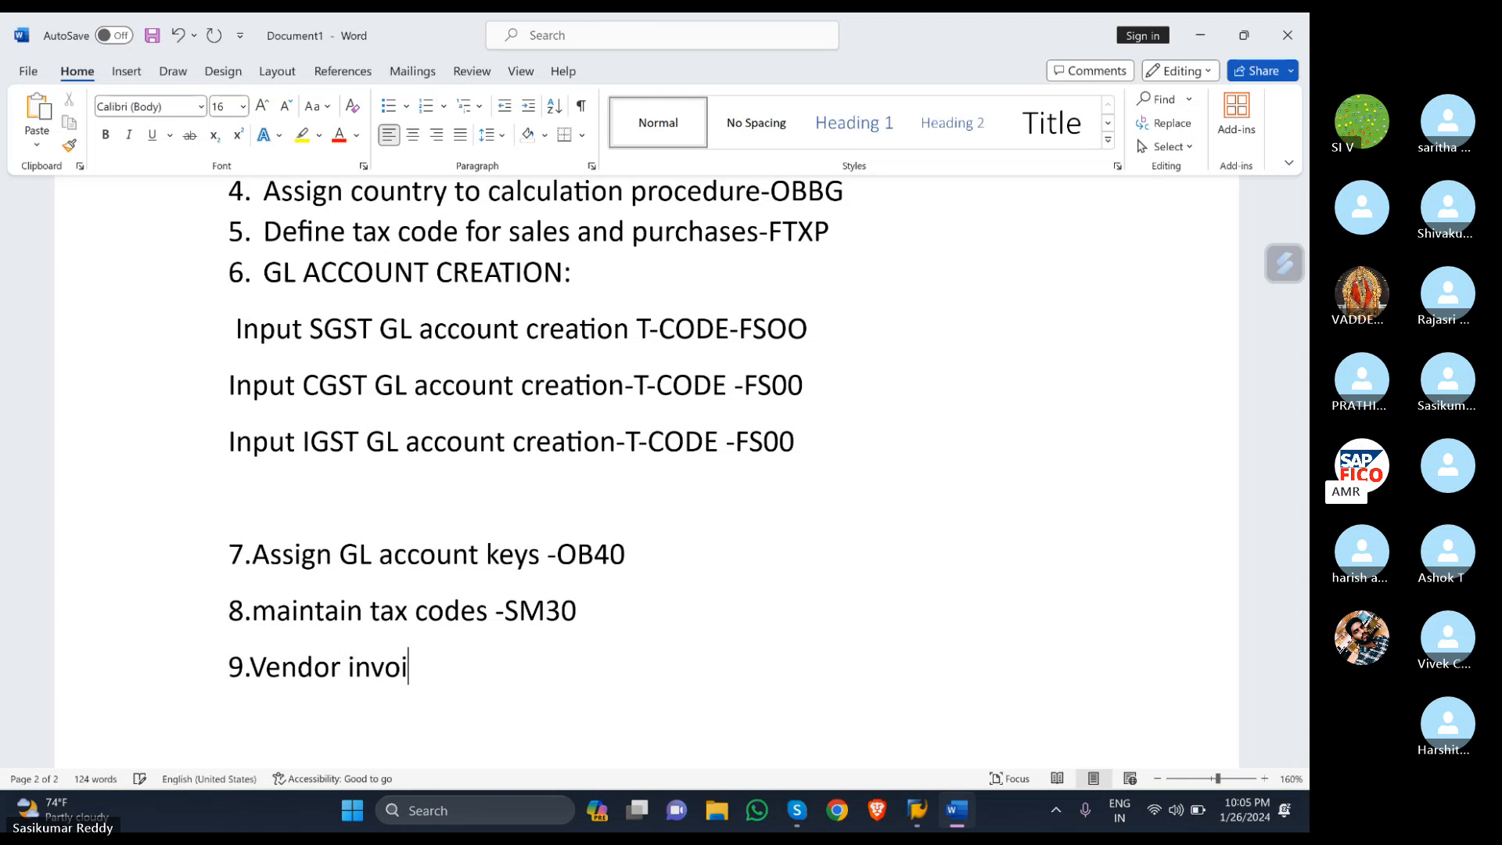
{"action": "type", "text": "ce post"}
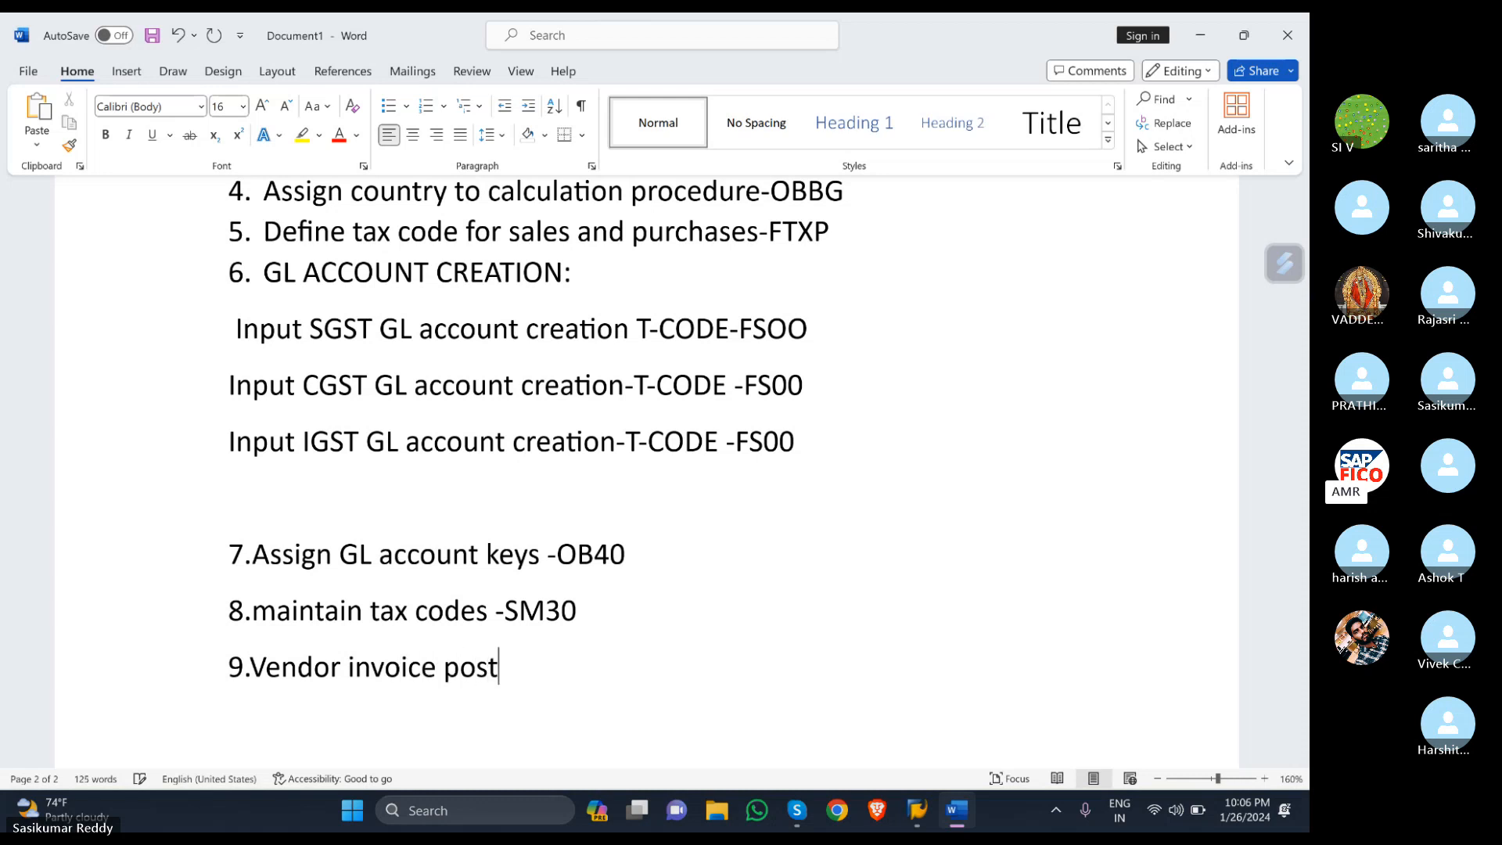
{"action": "type", "text": "ing -"}
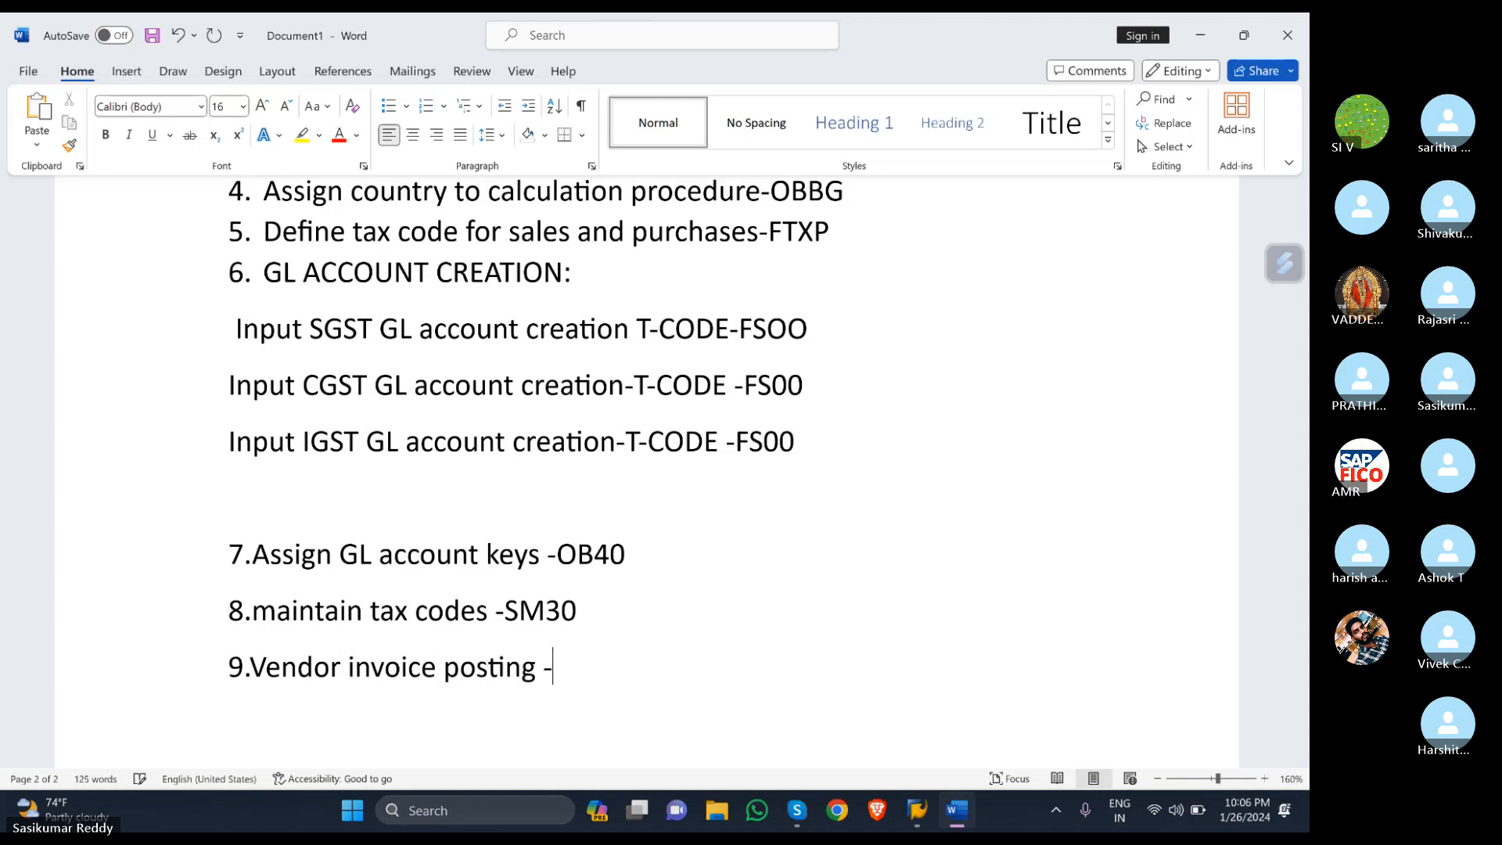
{"action": "type", "text": "FB60"}
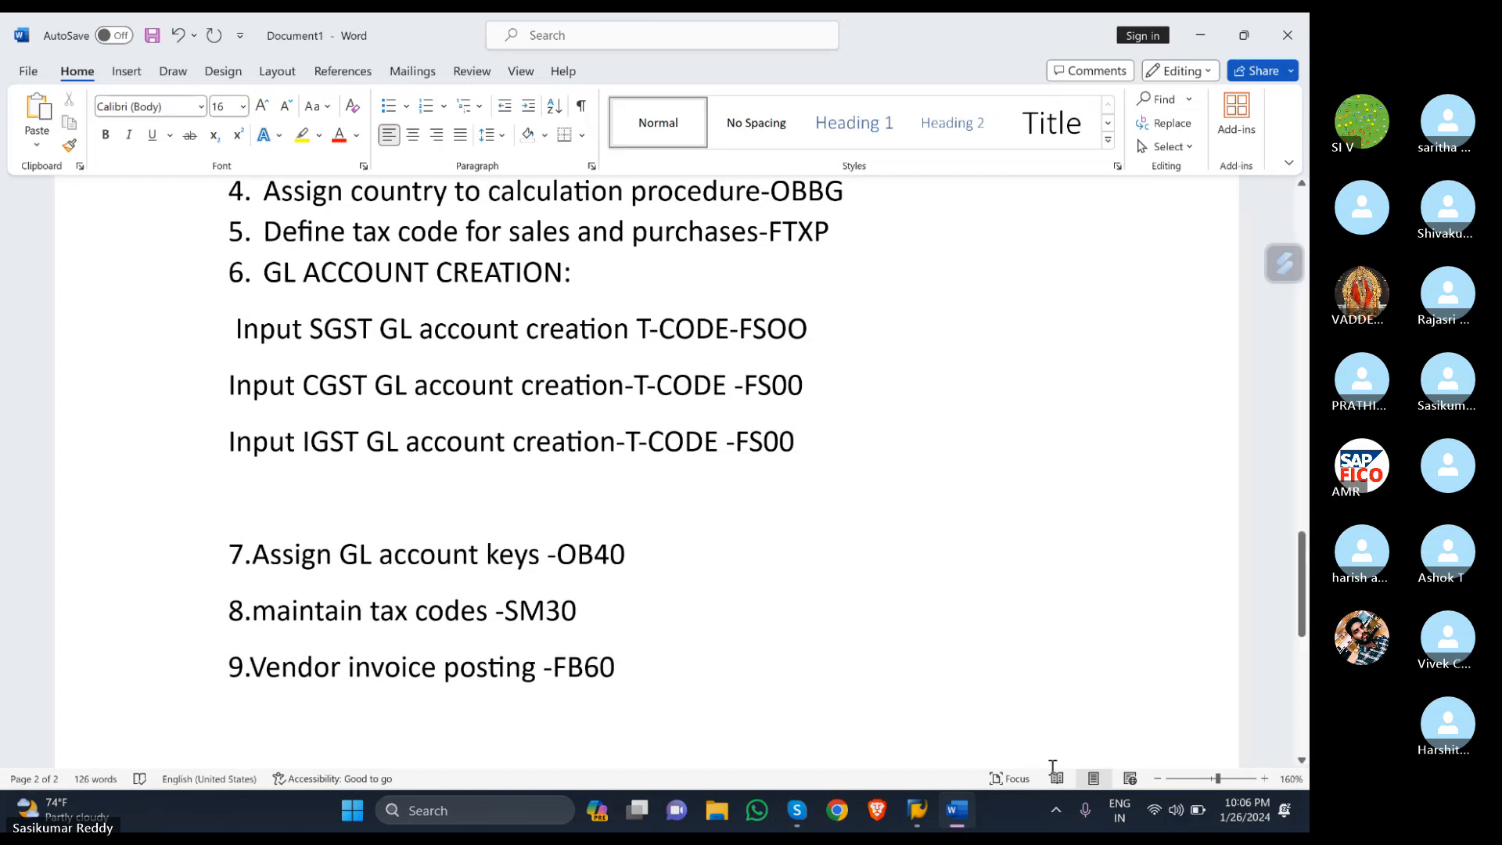
- Return to SAP and open the FB60 vendor invoice entry screen
{"action": "mouse_move", "coordinate": [917, 810]}
{"action": "left_click", "coordinate": [936, 731]}
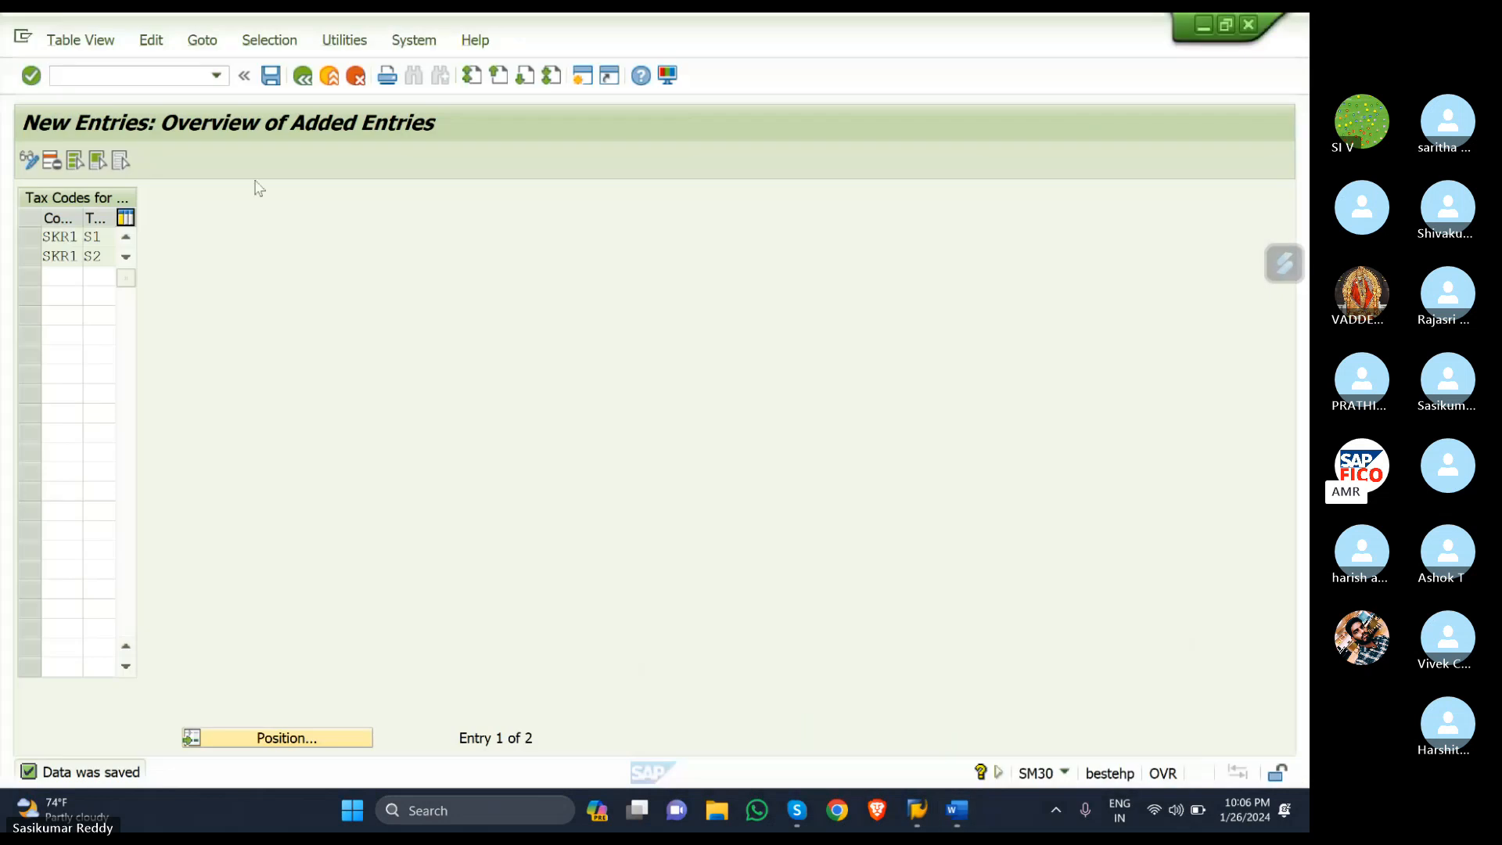
{"action": "left_click", "coordinate": [151, 78]}
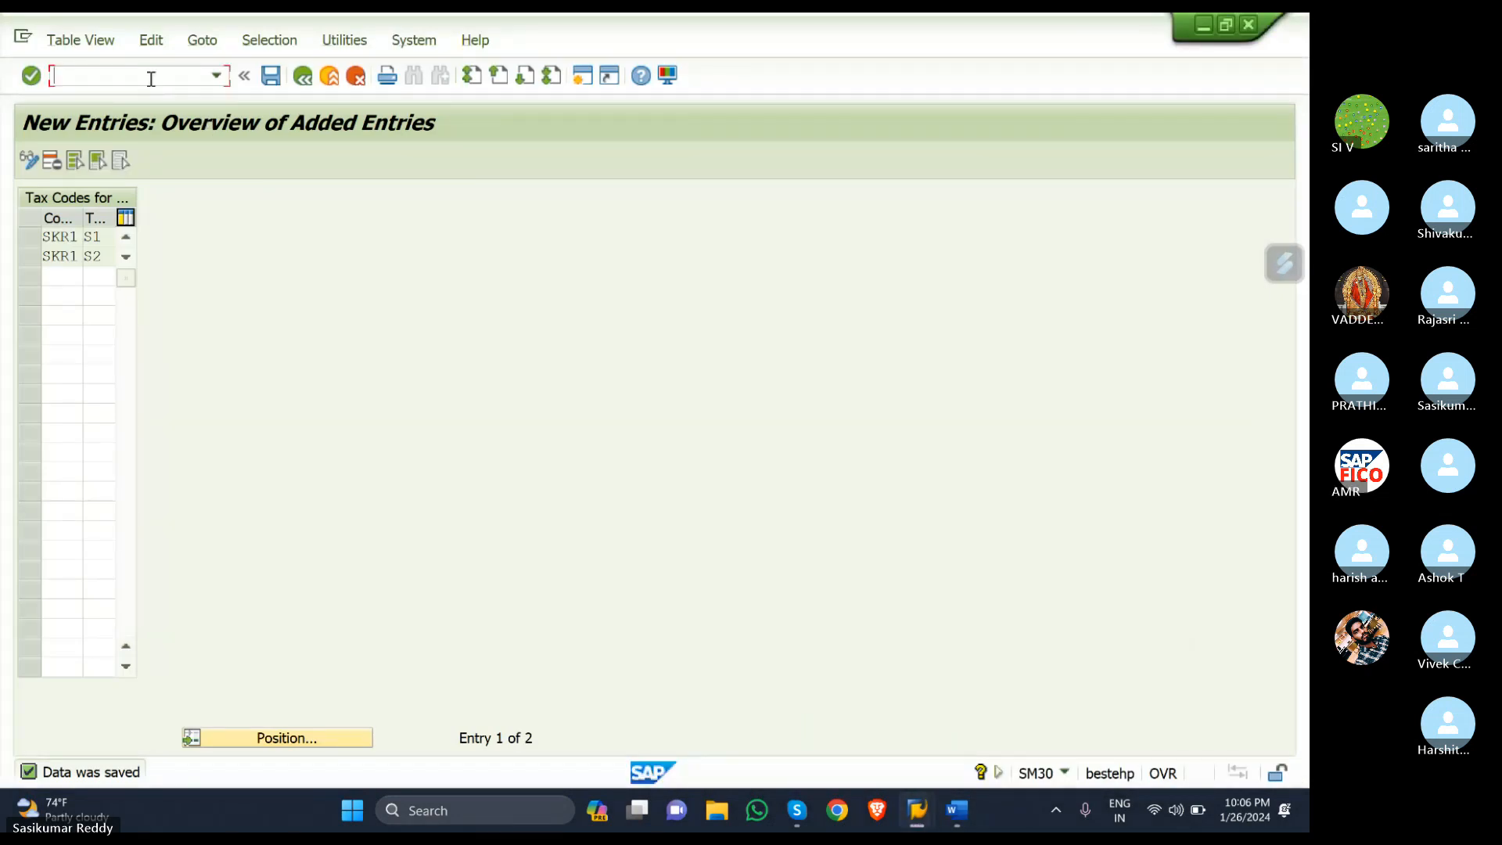
{"action": "type", "text": "/NFB60"}
{"action": "key", "text": "Return"}
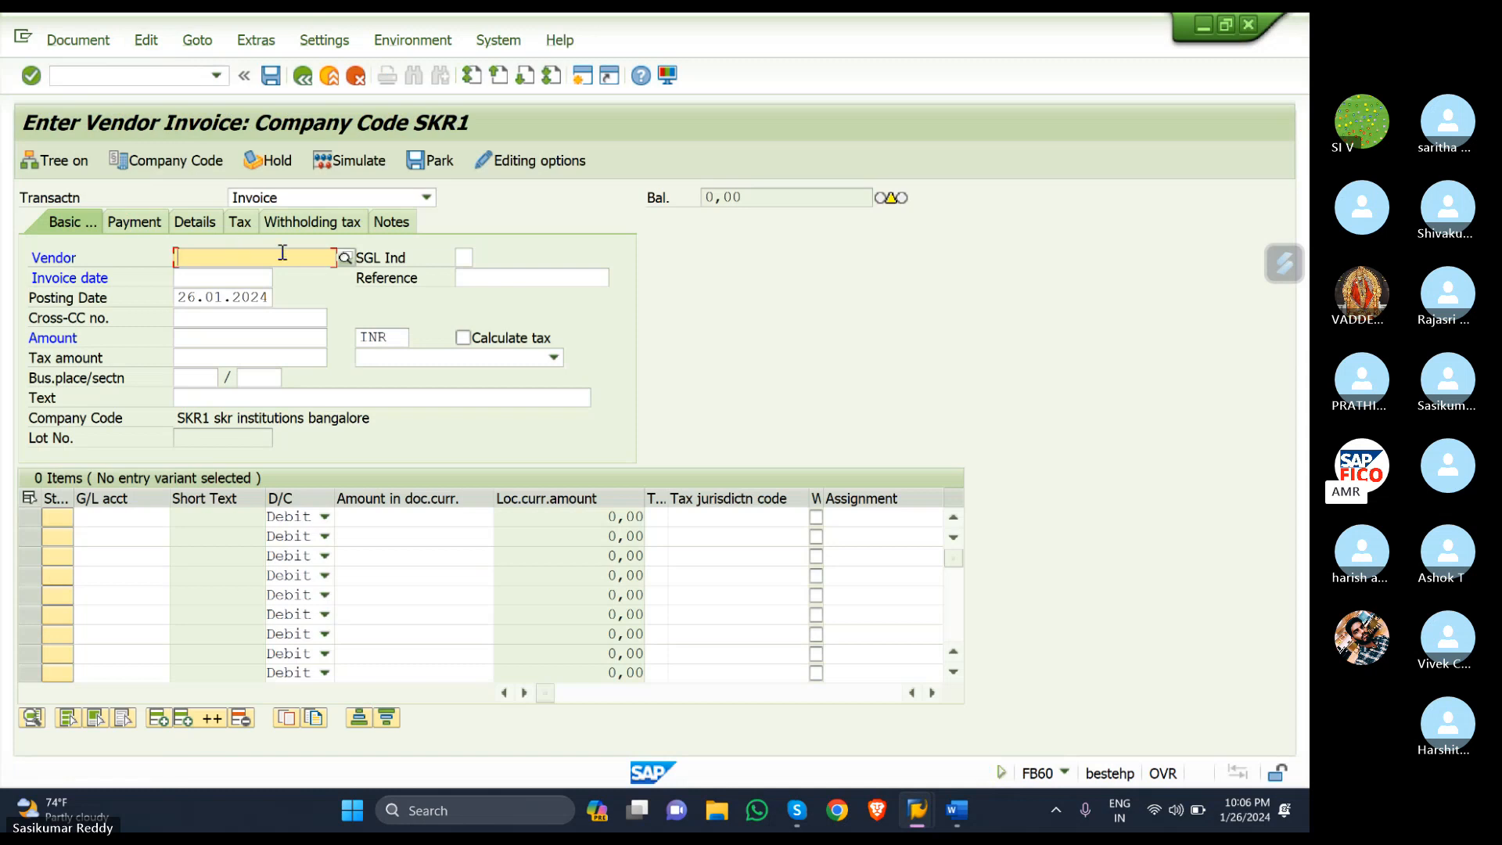
- Pick the SKR1 vendor from search help and set the invoice date to 26.01.2024
{"action": "left_click", "coordinate": [345, 258]}
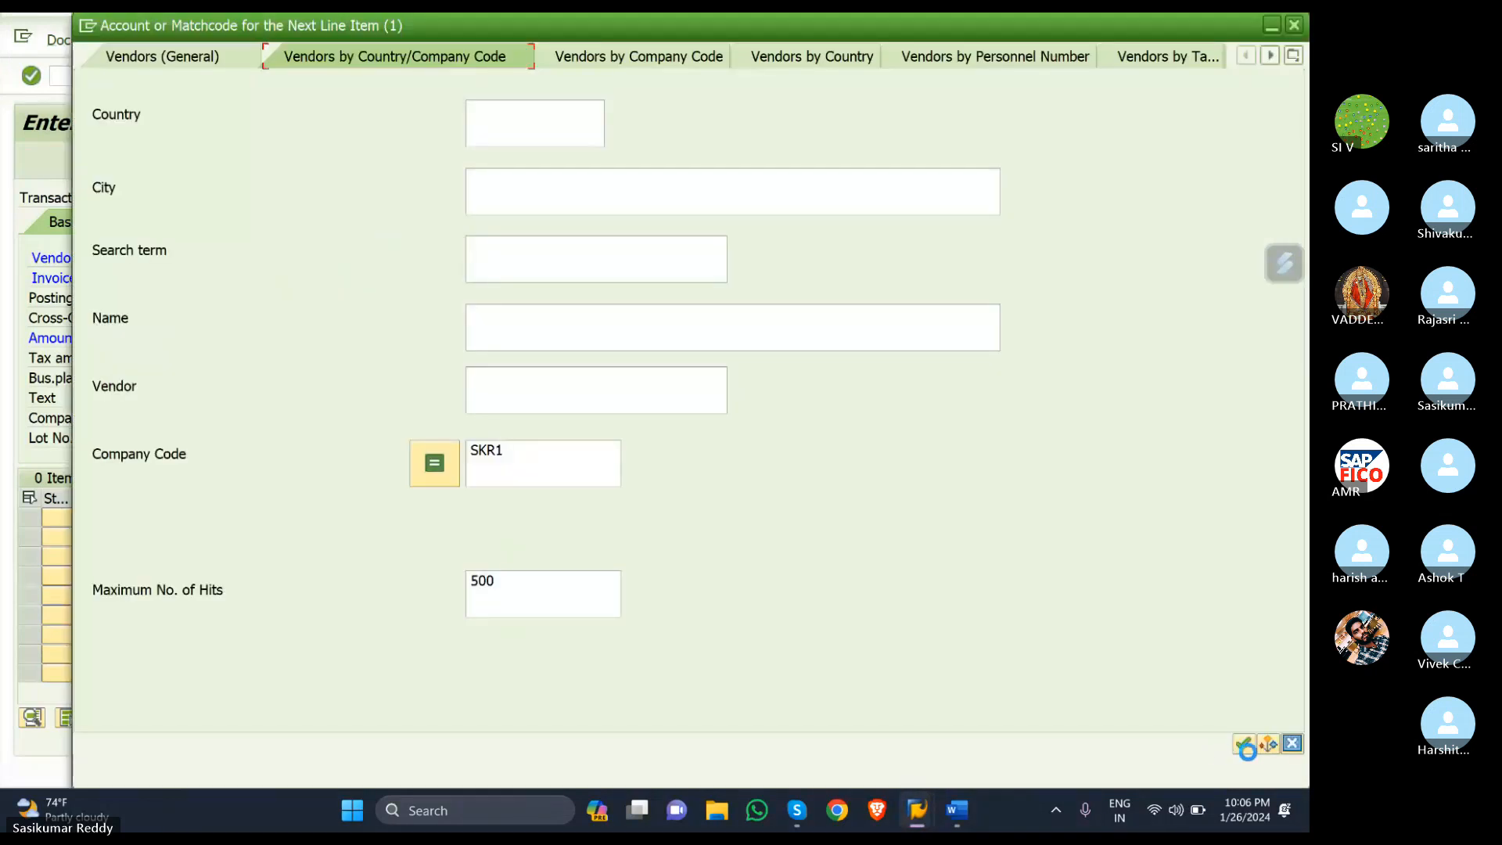
{"action": "left_click", "coordinate": [1244, 744]}
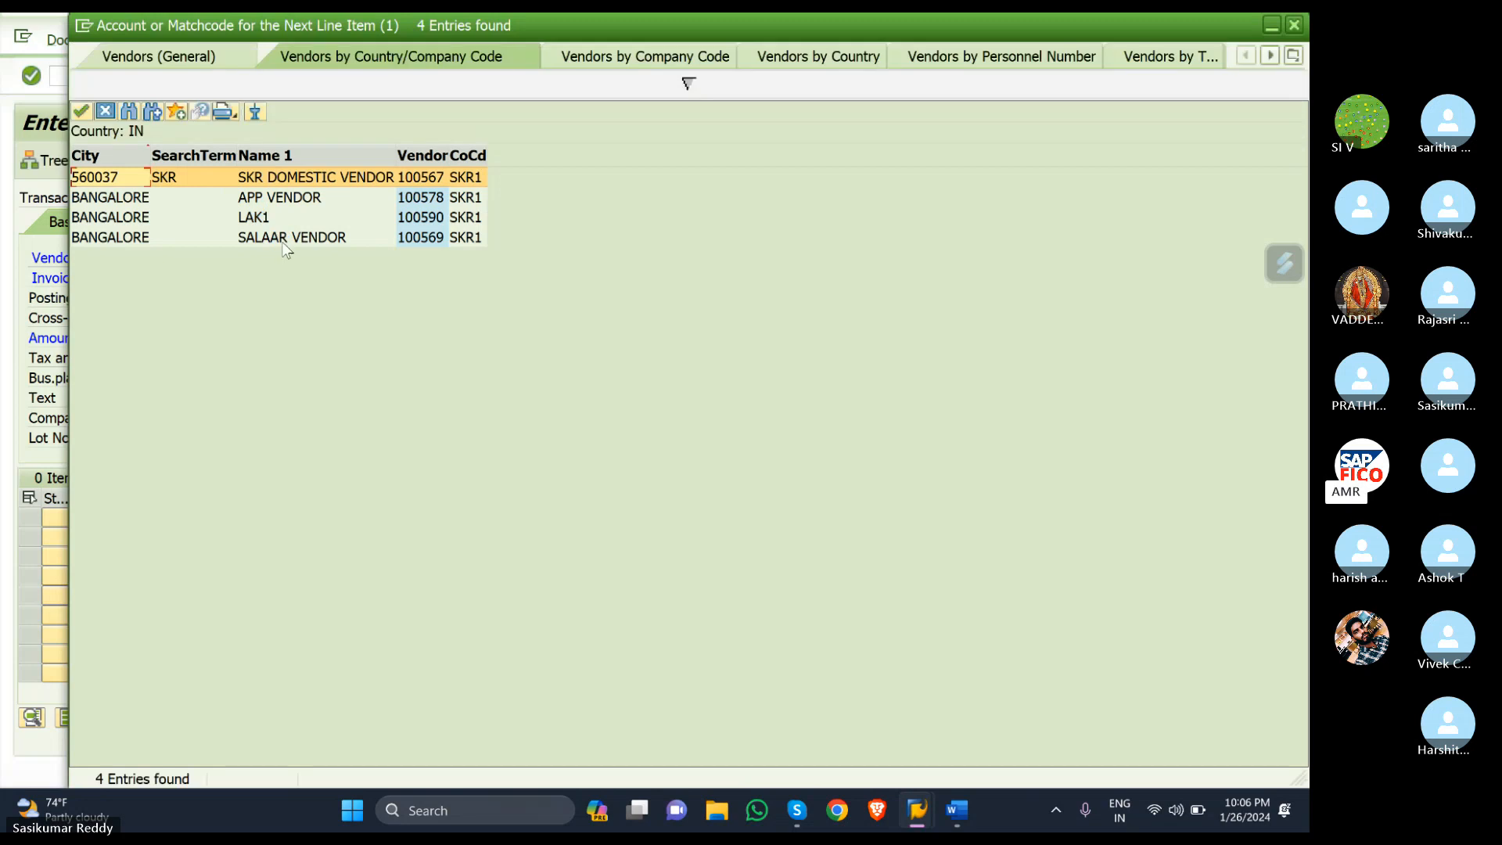
{"action": "left_click", "coordinate": [287, 239]}
{"action": "double_click", "coordinate": [287, 238]}
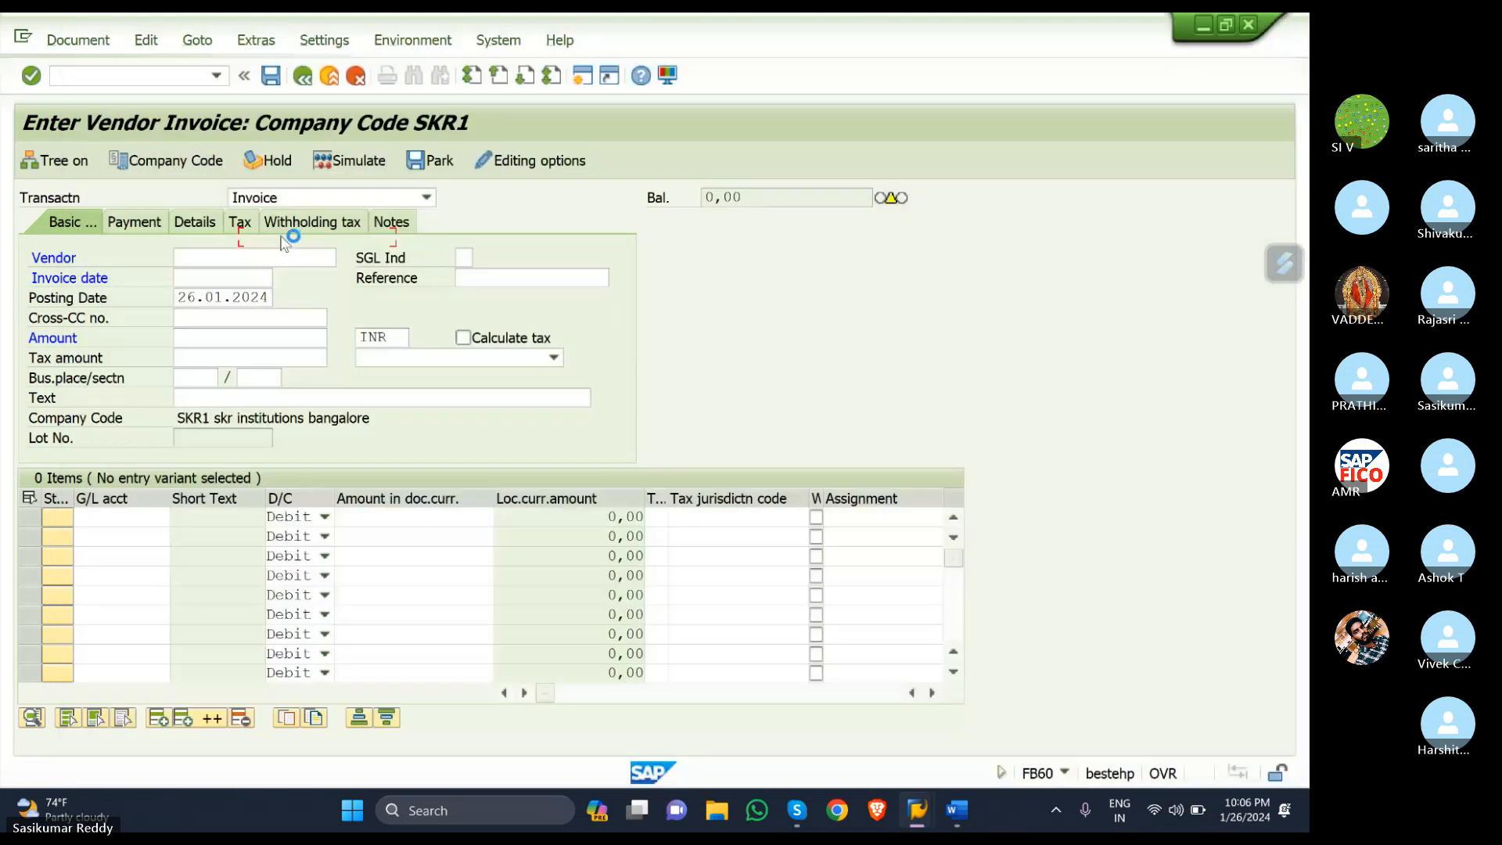
{"action": "left_click", "coordinate": [212, 274]}
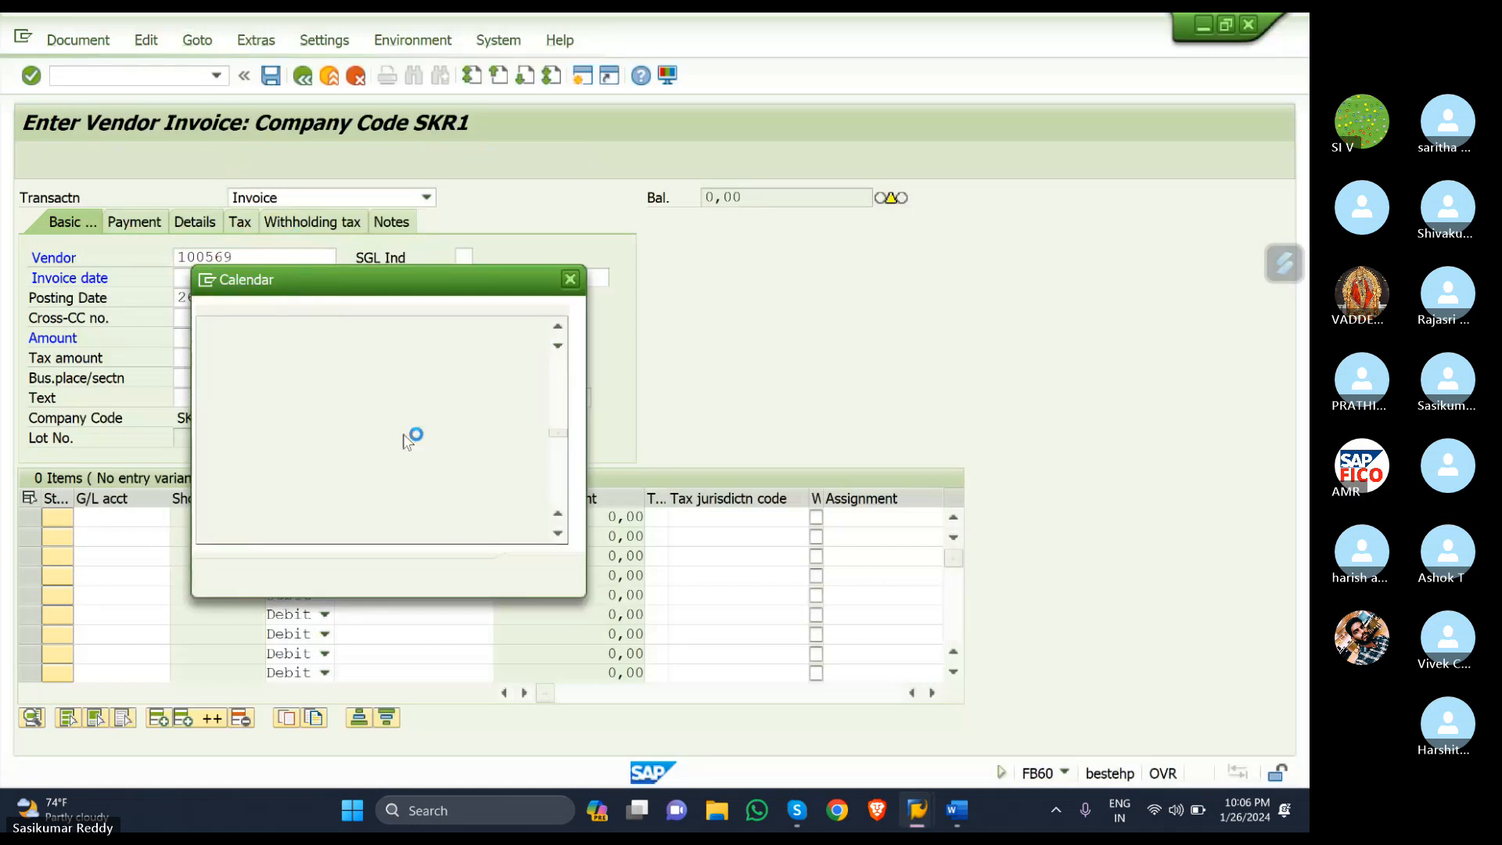
{"action": "left_click", "coordinate": [536, 578]}
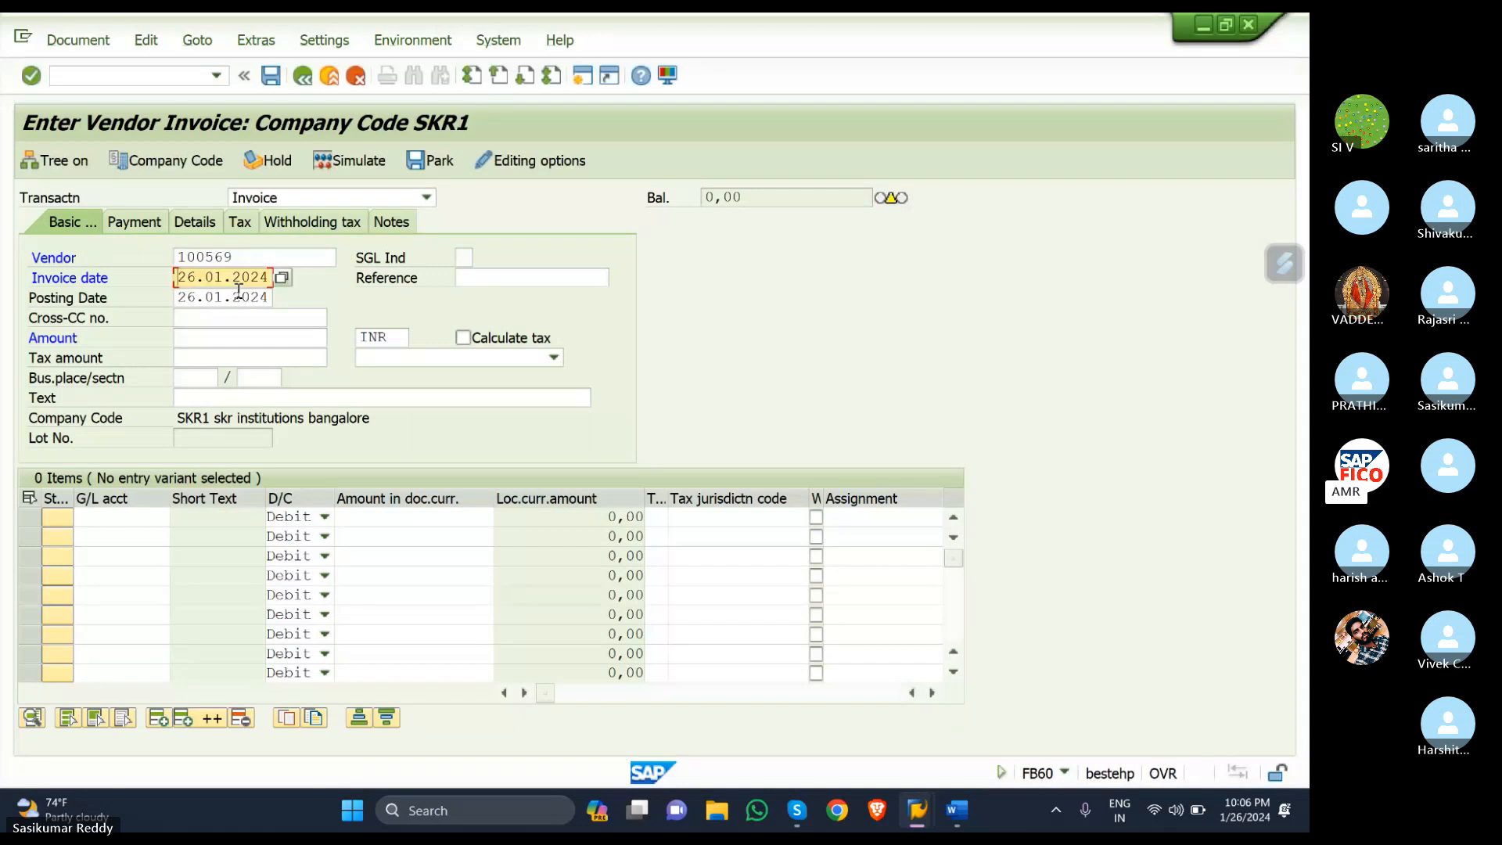
- Enter amount 100000 and header text 'vendor invoice creation WITH GST'
{"action": "left_click", "coordinate": [214, 341]}
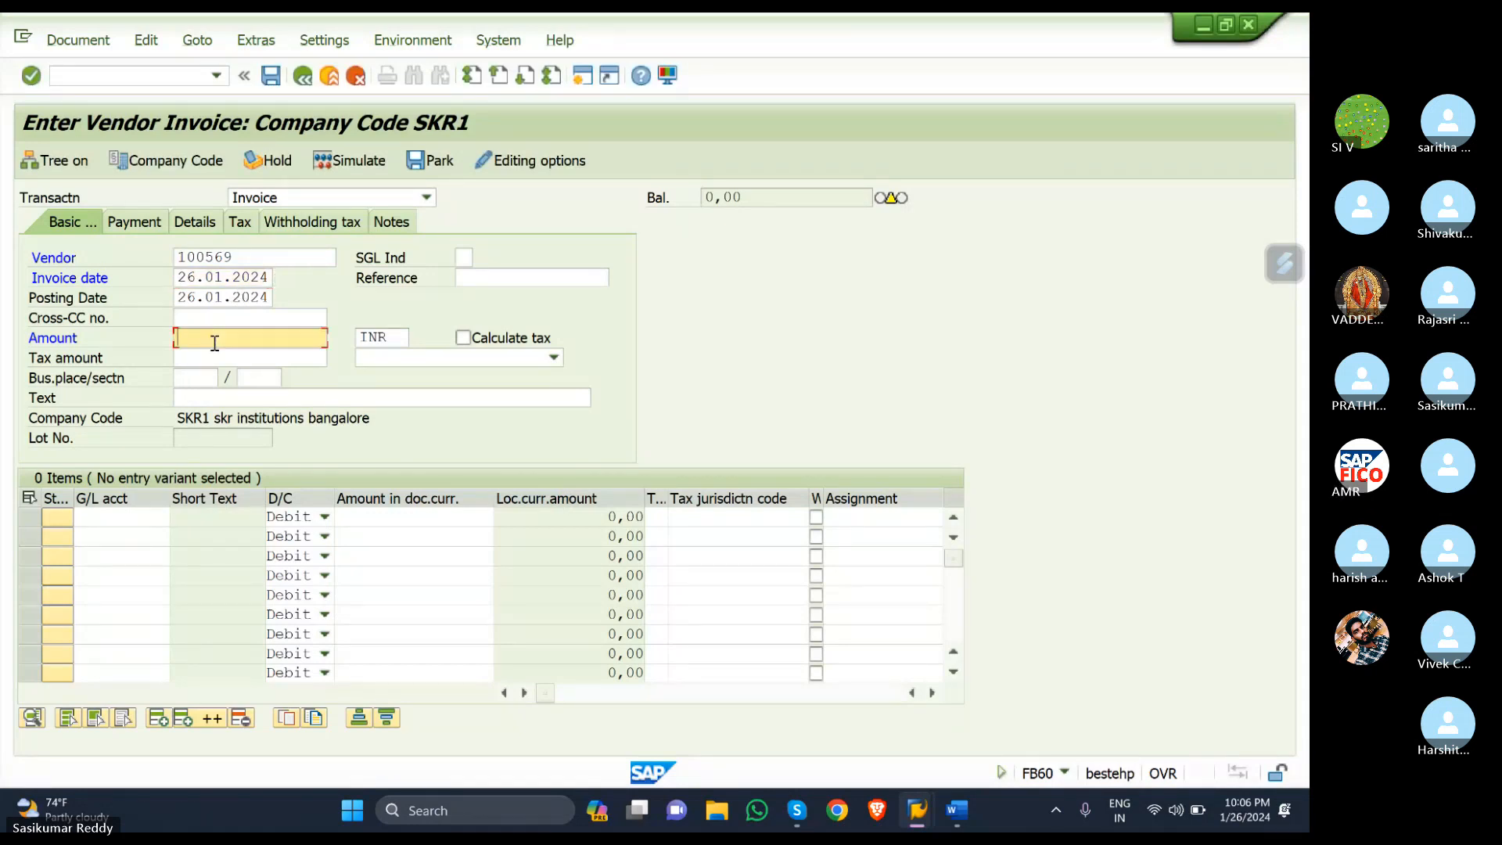
{"action": "type", "text": "100"}
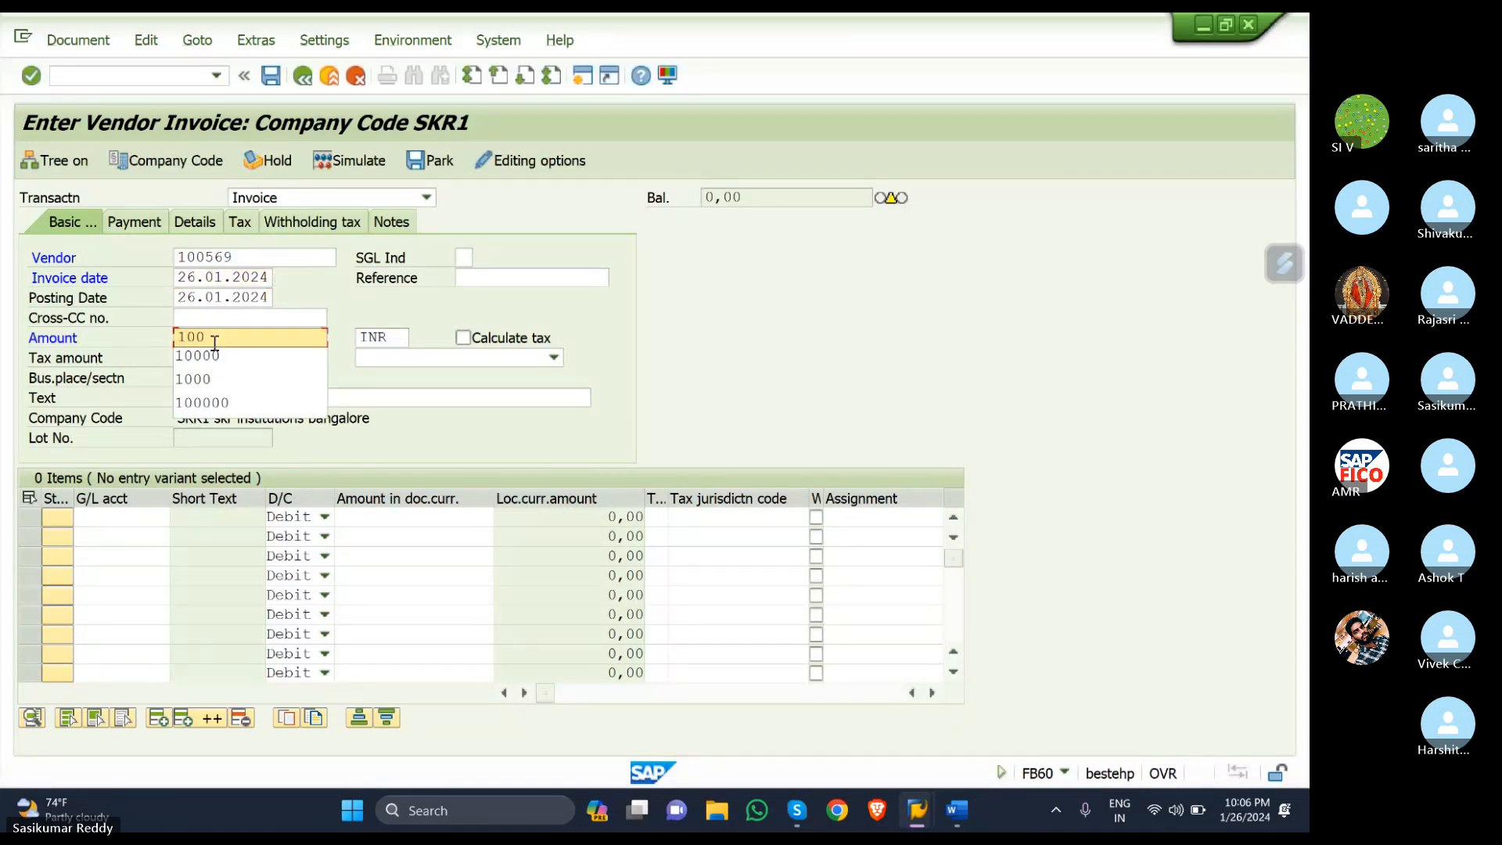
{"action": "type", "text": "000"}
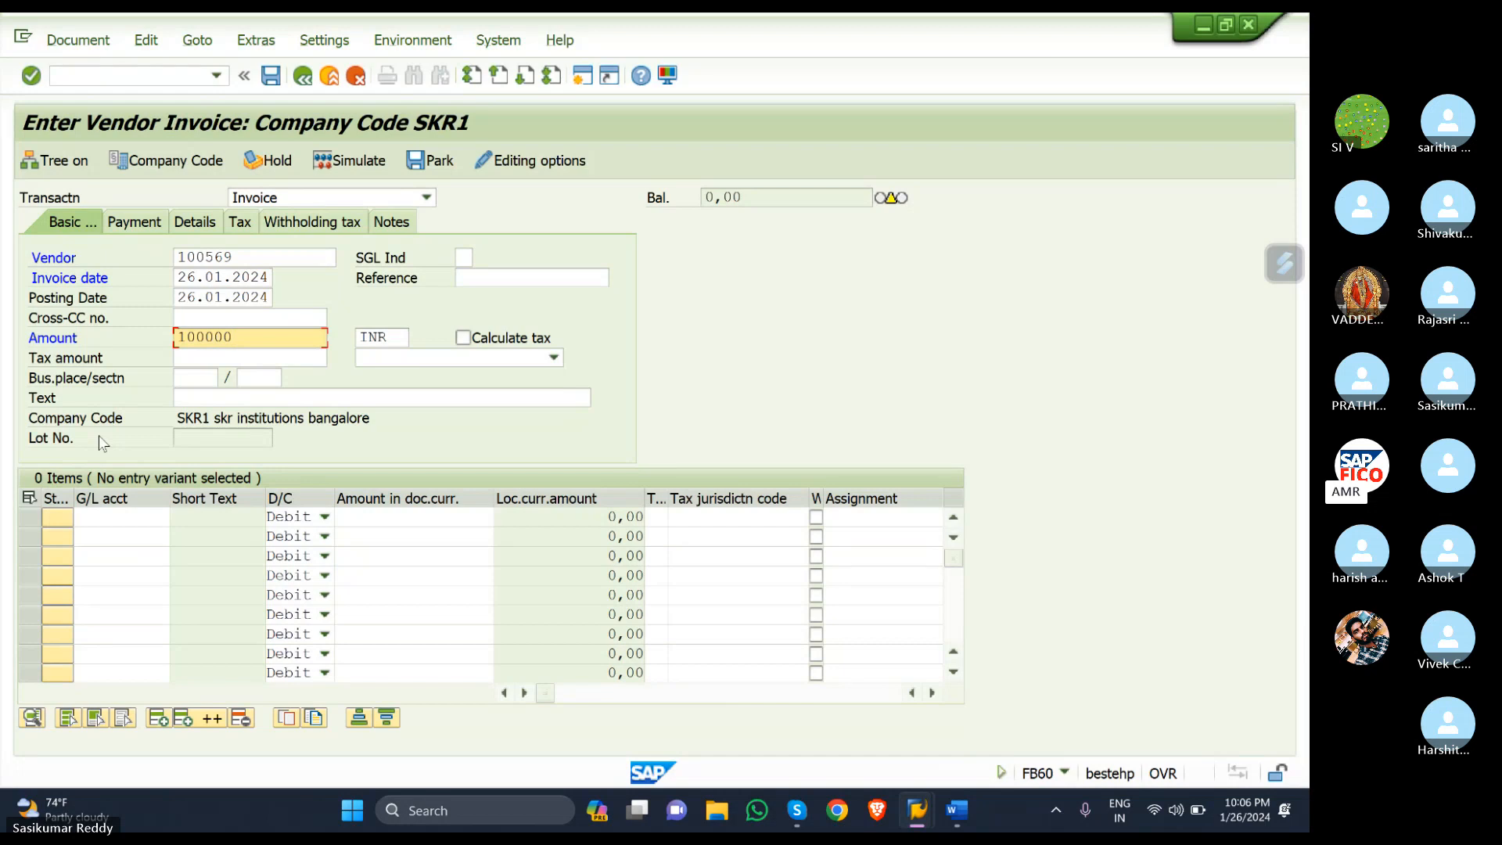
{"action": "left_click", "coordinate": [263, 399]}
{"action": "type", "text": "V"}
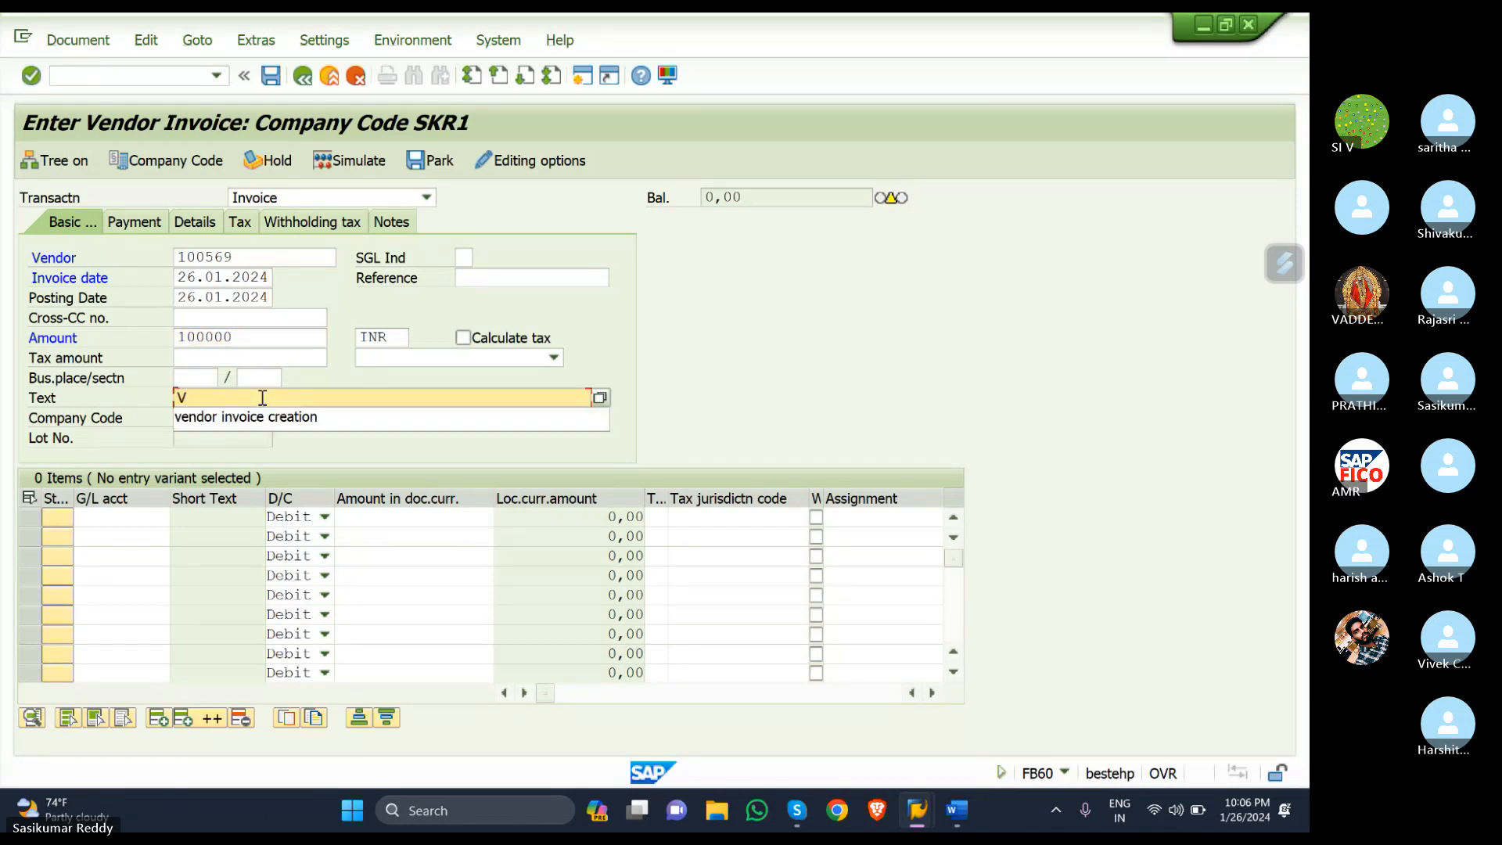
{"action": "left_click", "coordinate": [290, 417]}
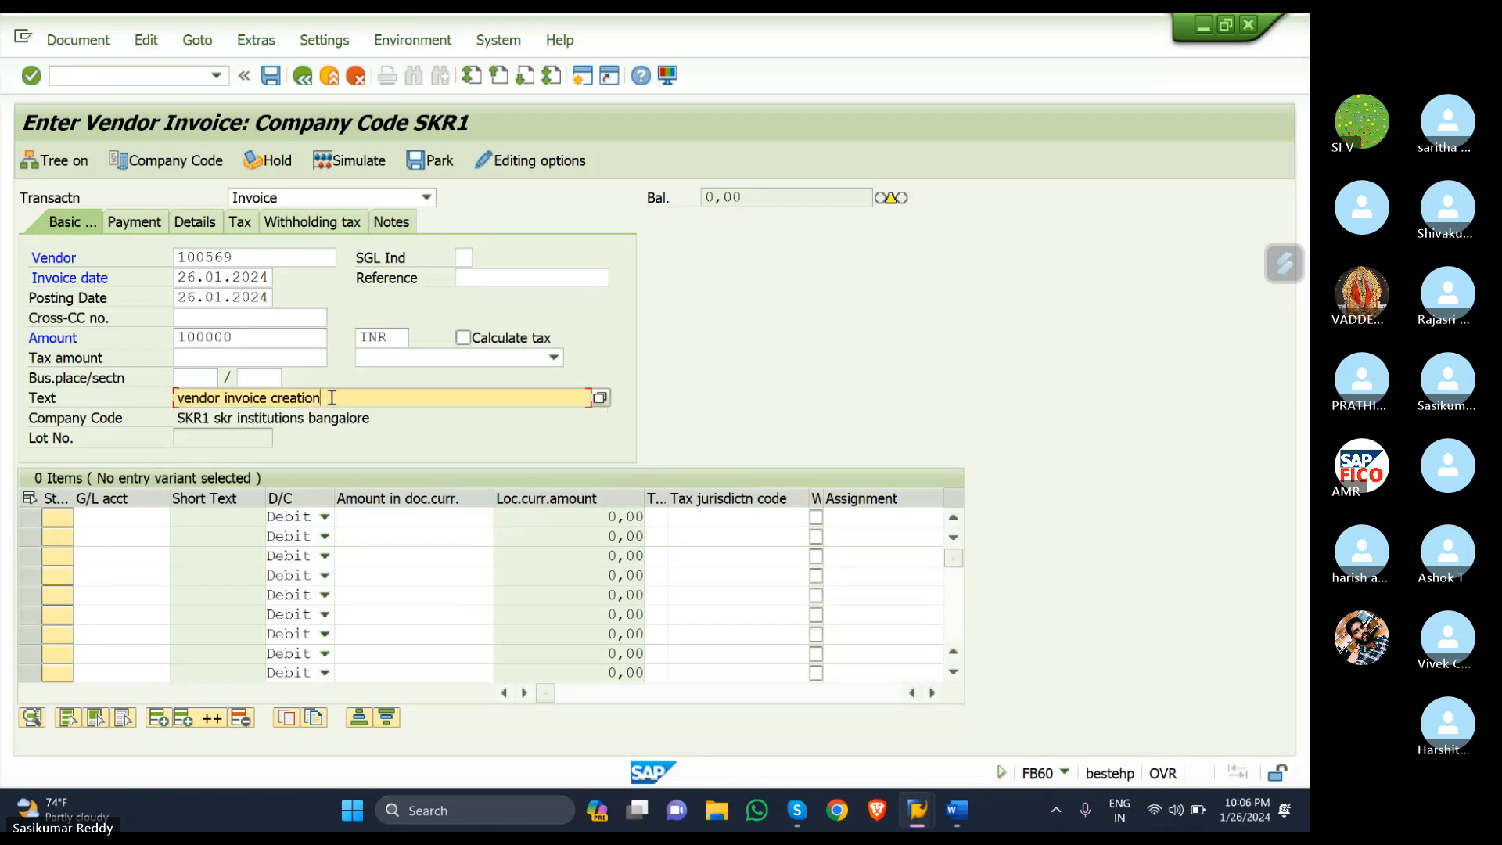
{"action": "type", "text": "WITH GST"}
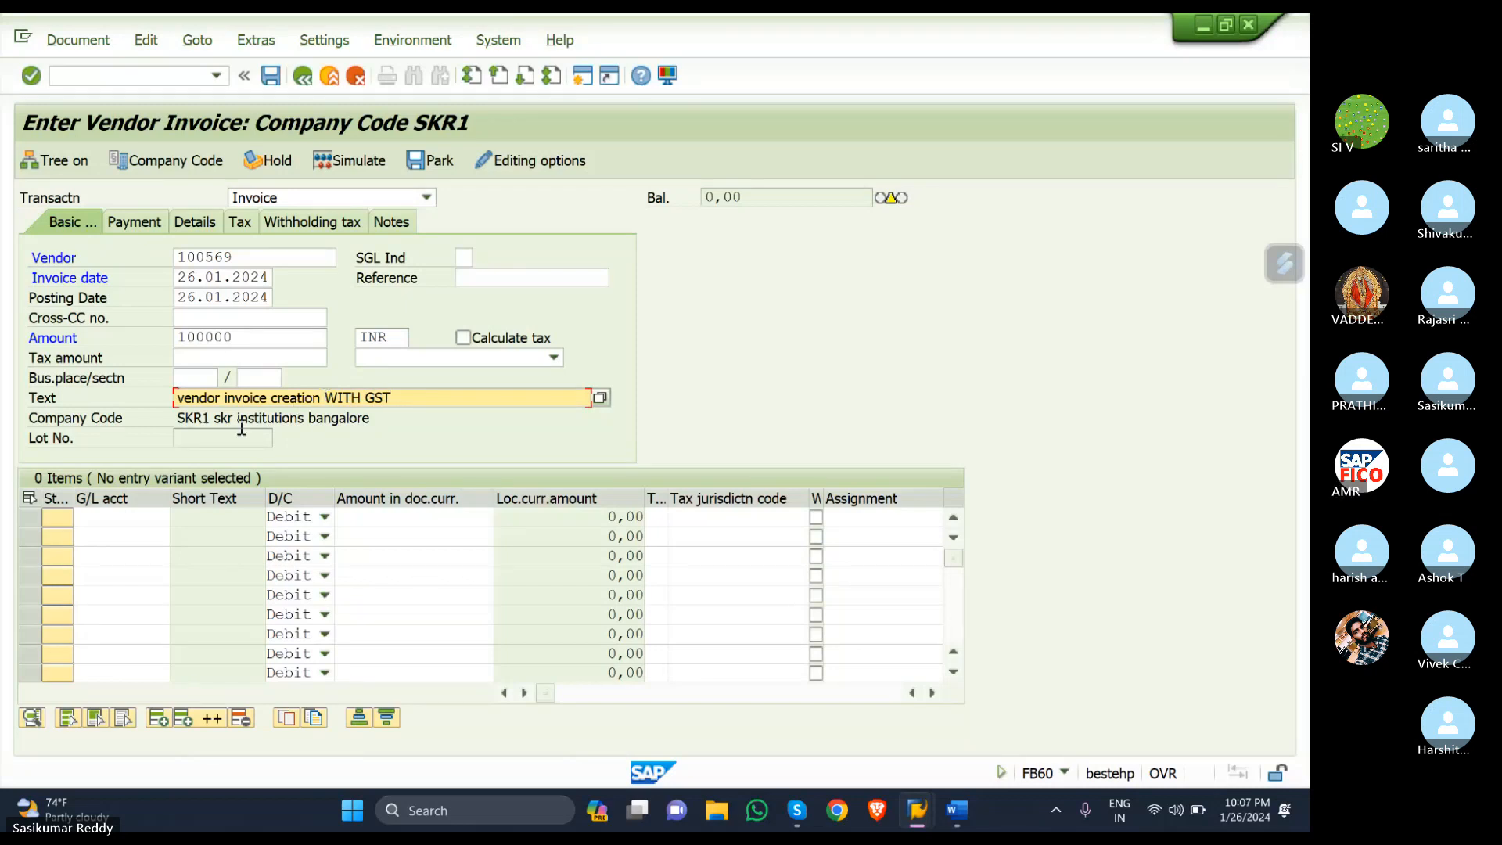
- Fill the first line item with purchase account 400305 and amount 100000
{"action": "left_click", "coordinate": [102, 520]}
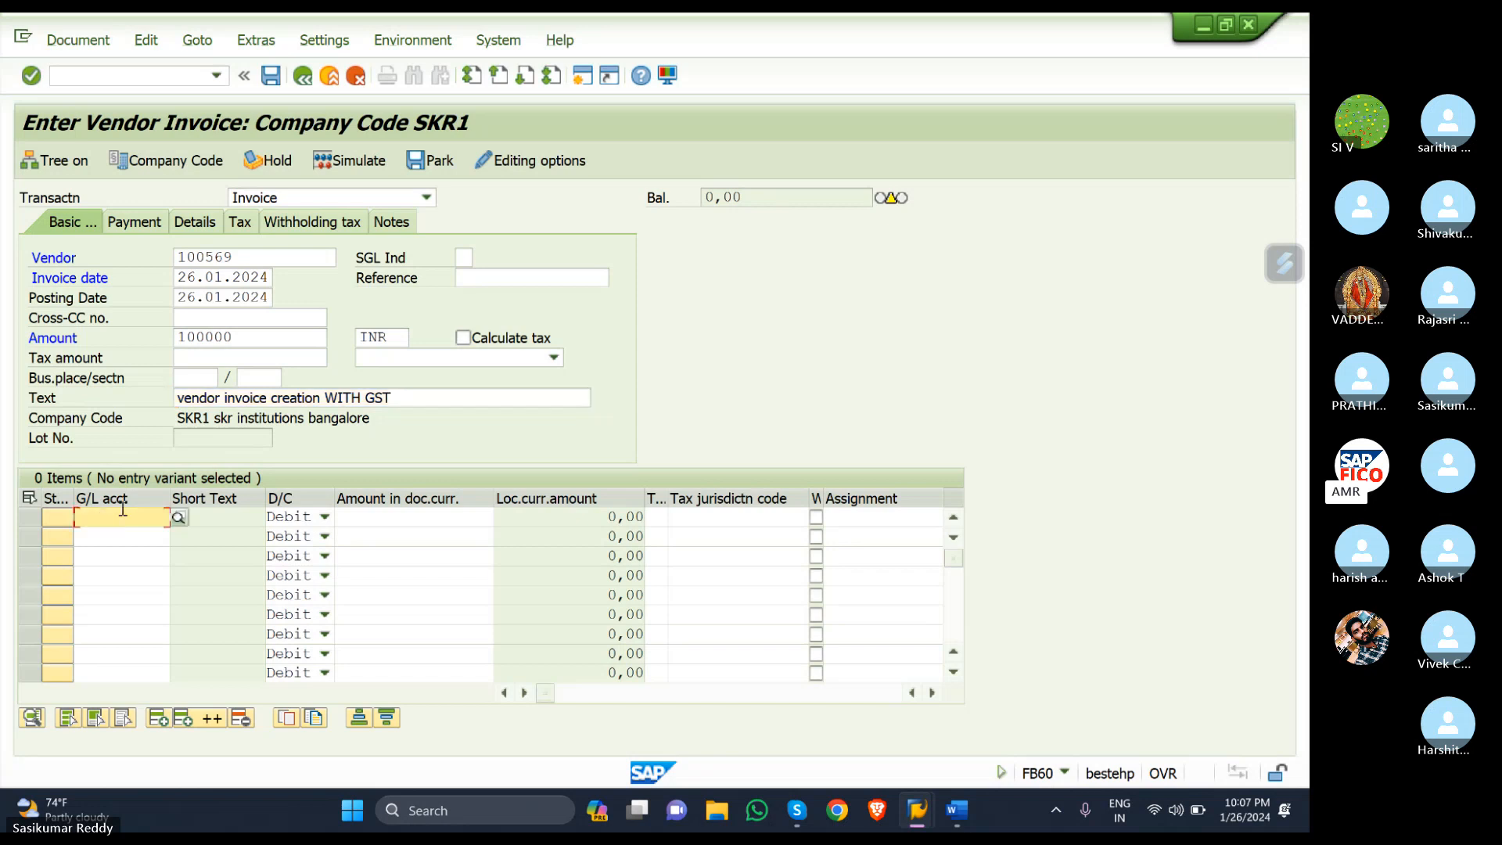
{"action": "left_click", "coordinate": [179, 517]}
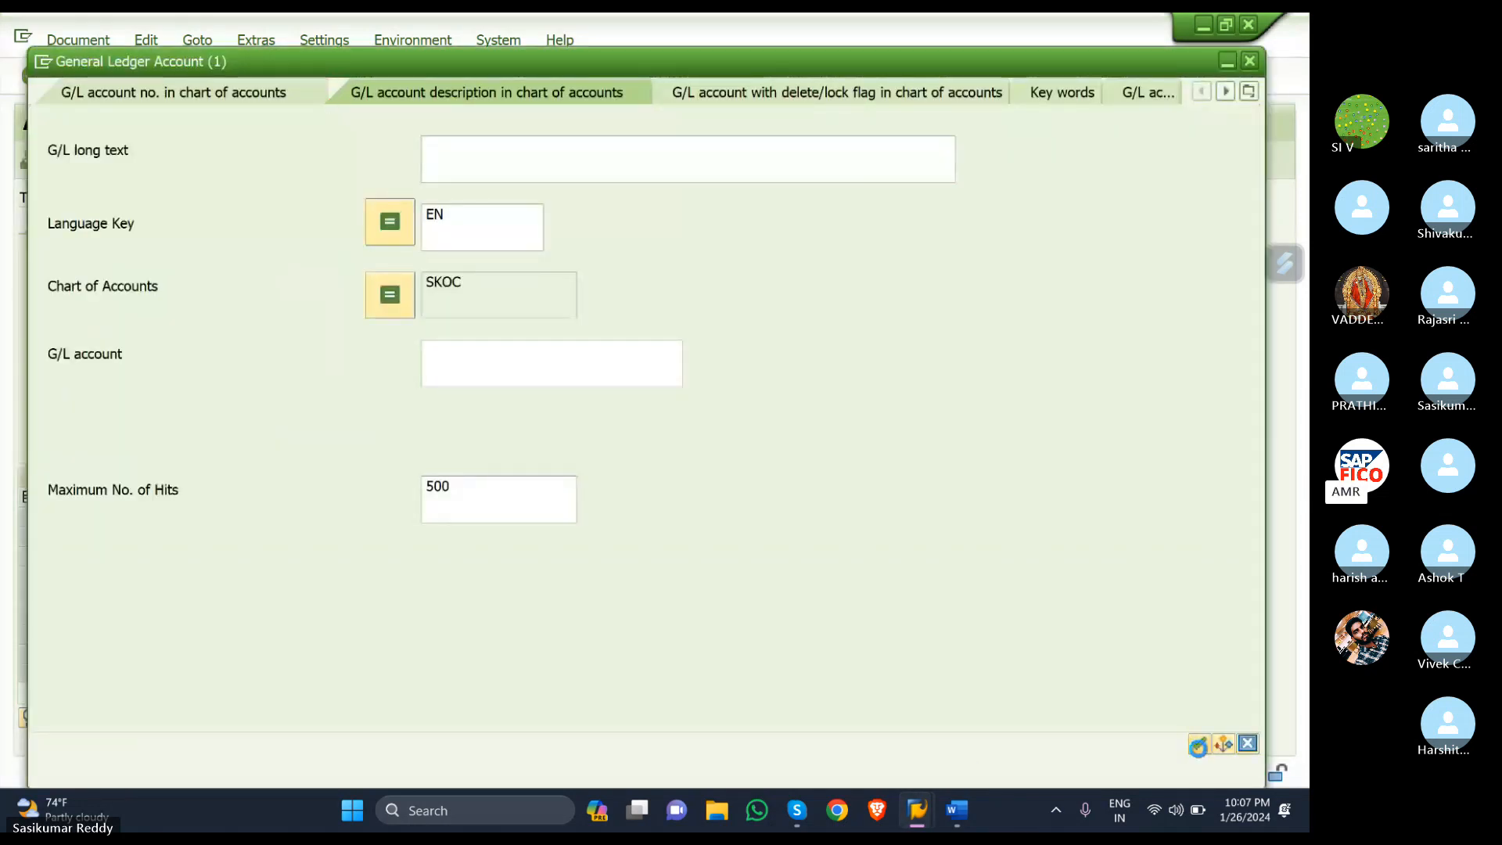
{"action": "left_click", "coordinate": [1197, 744]}
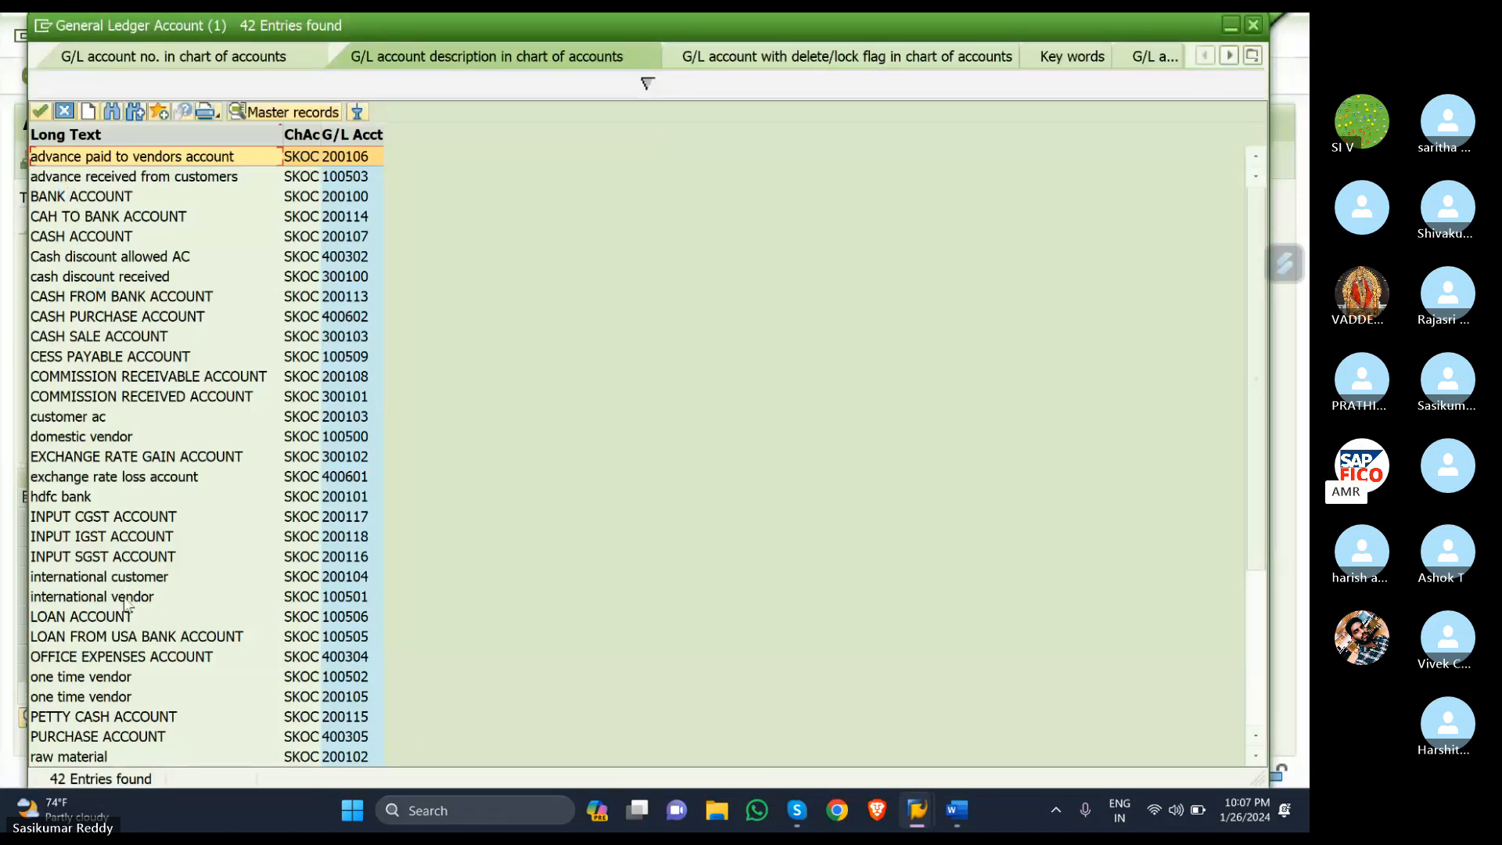
{"action": "left_click", "coordinate": [137, 740]}
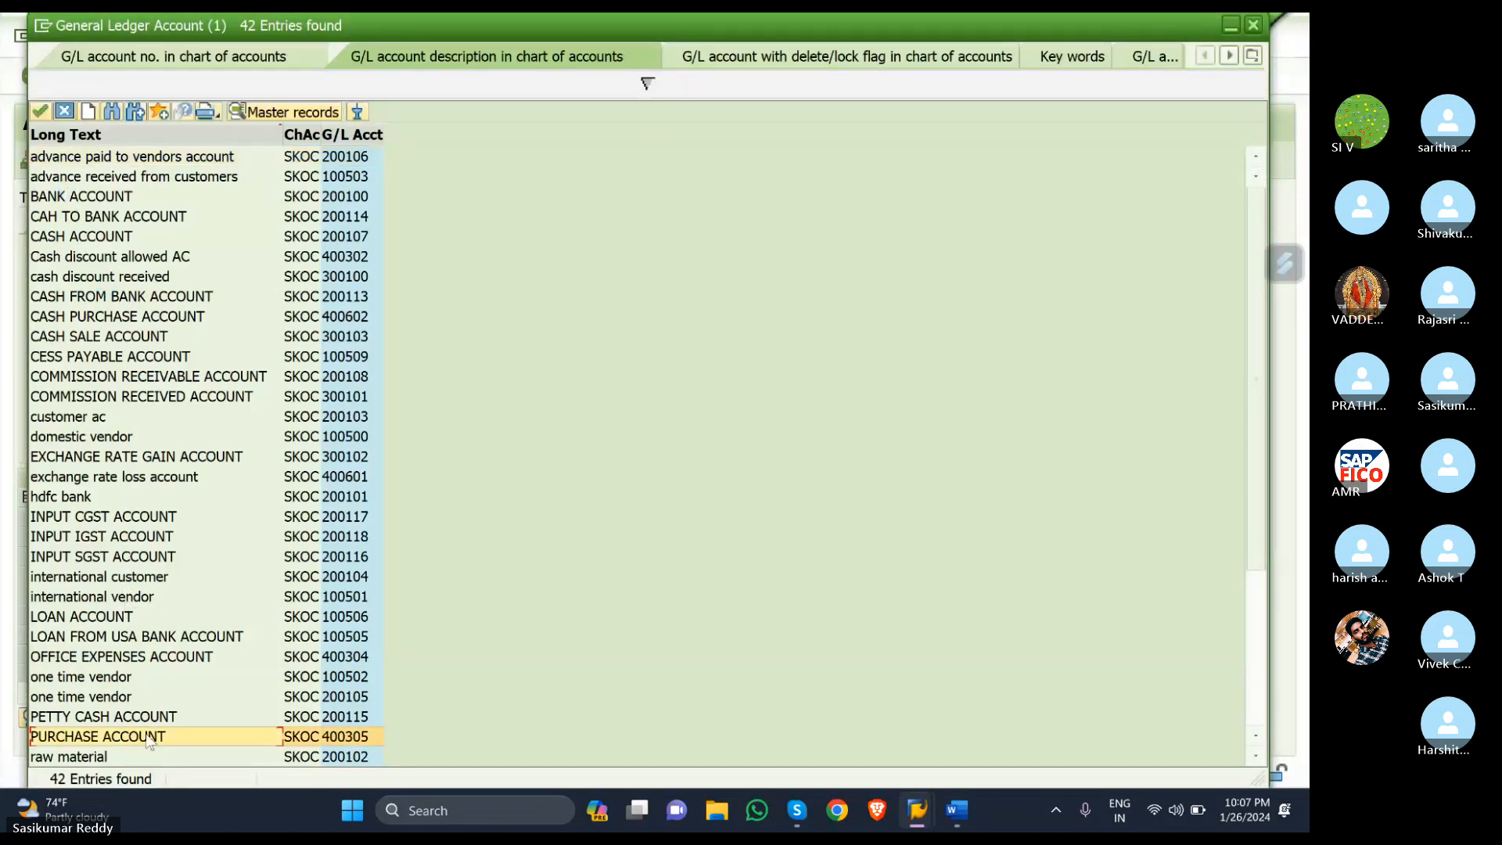
{"action": "double_click", "coordinate": [148, 738]}
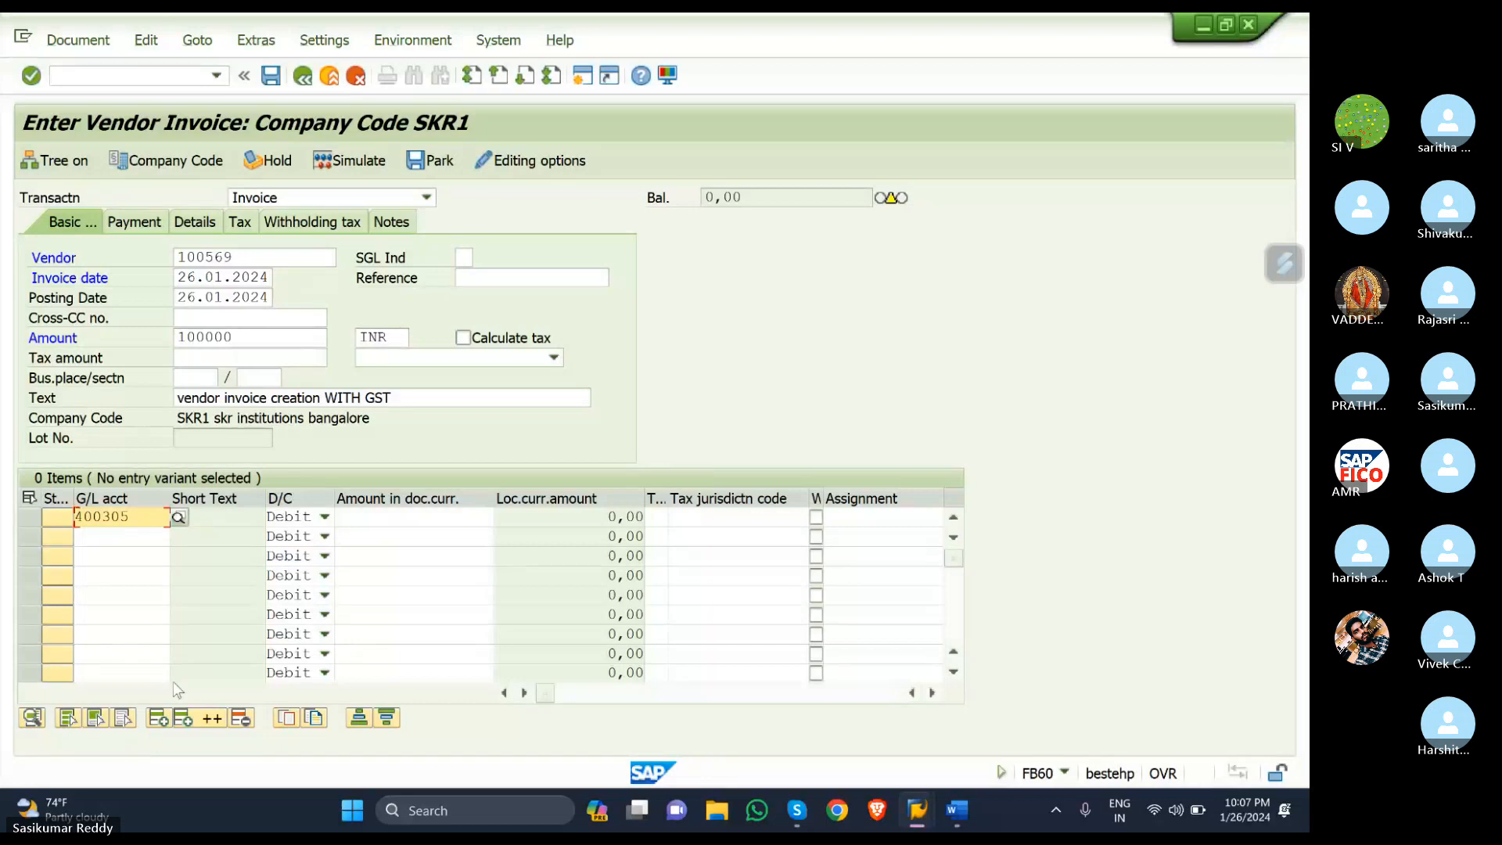
{"action": "left_click", "coordinate": [401, 518]}
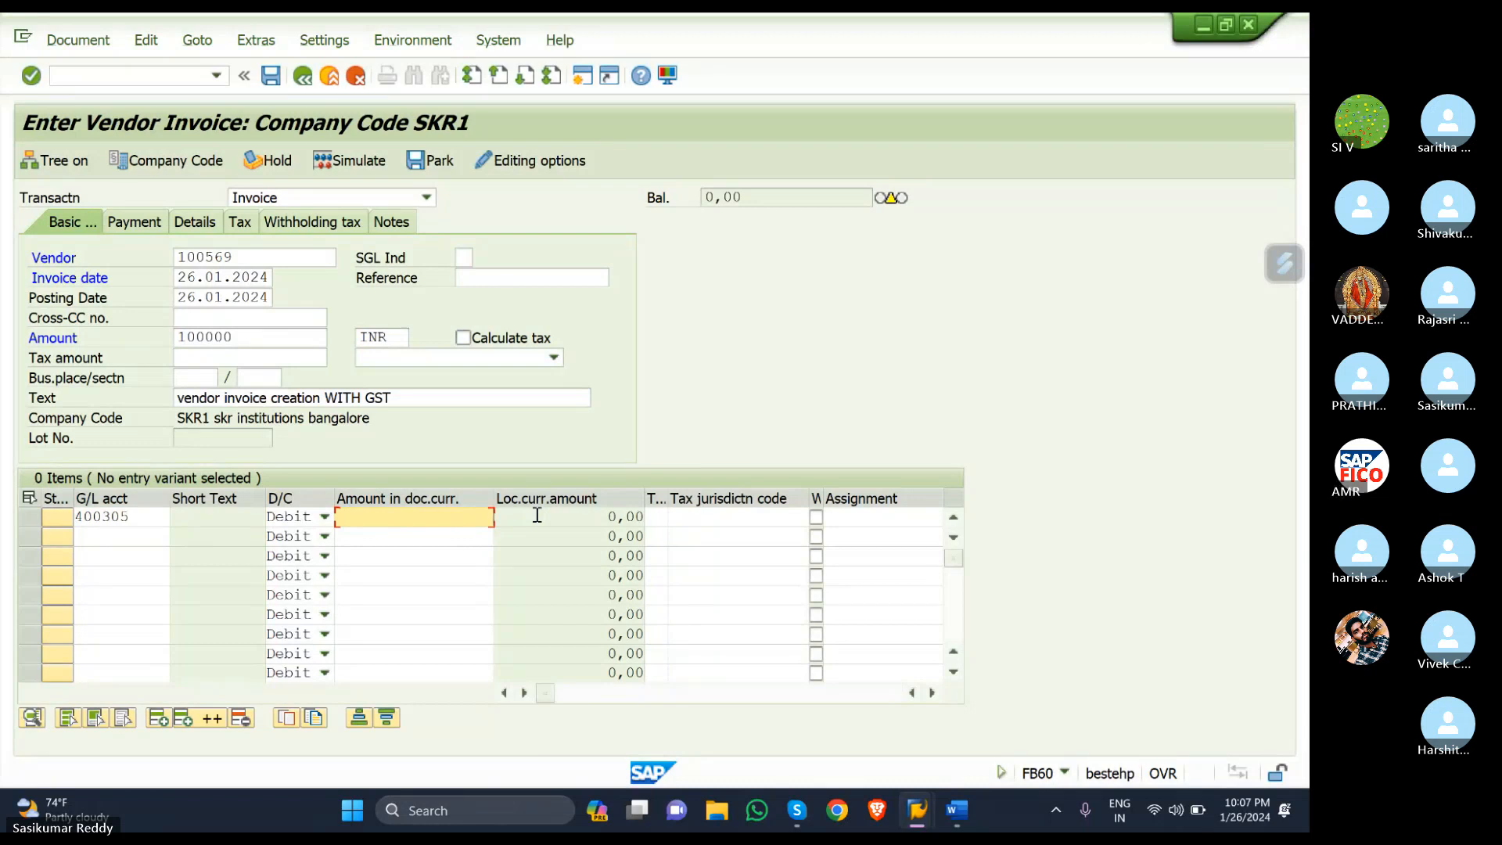
{"action": "type", "text": "100000"}
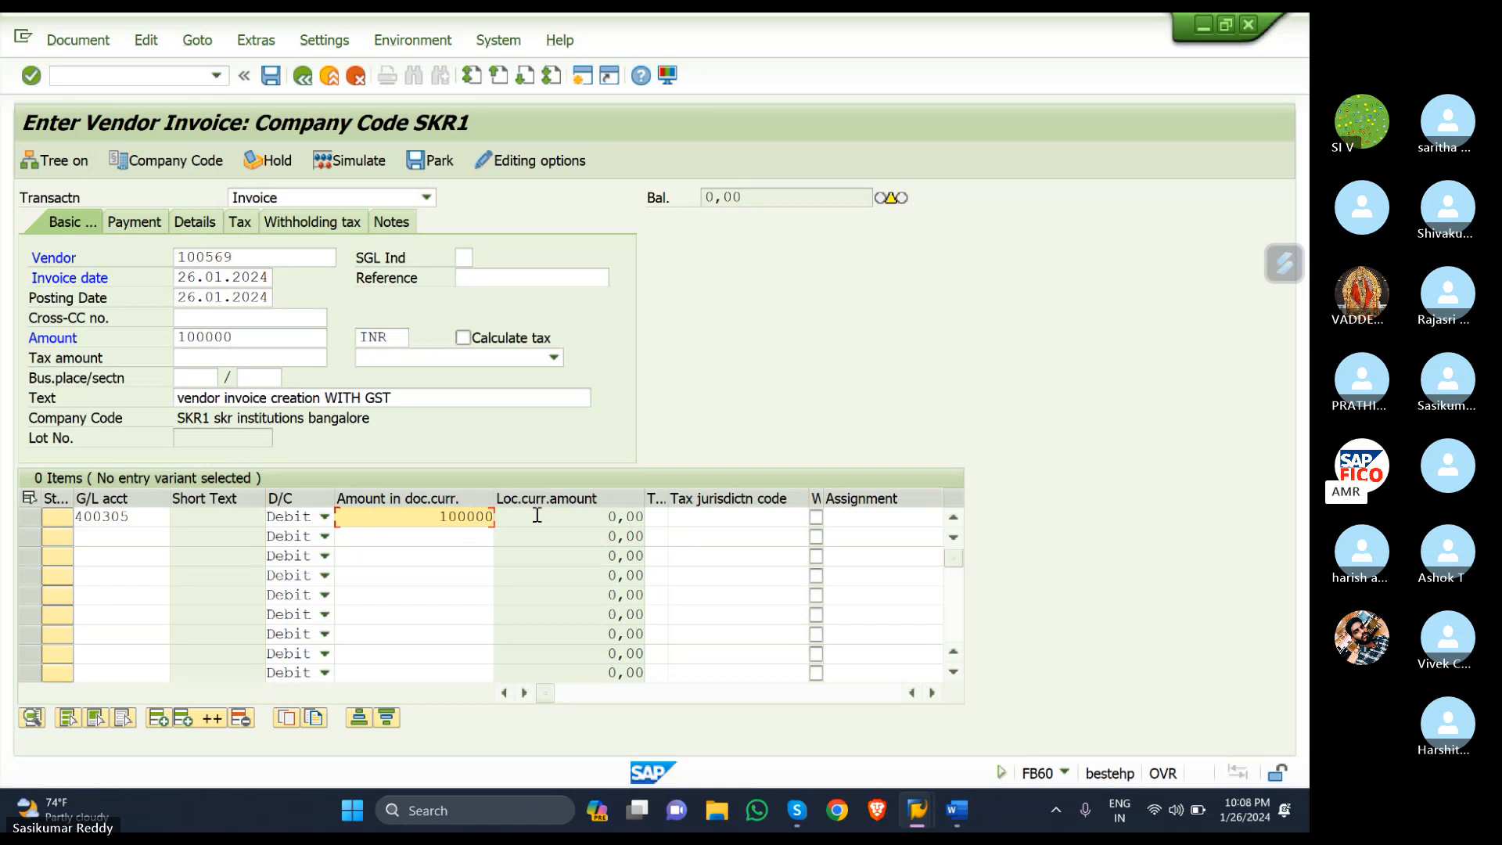
- Assign tax code S1 (SGST + CGST) to the first line item
{"action": "left_click", "coordinate": [657, 517]}
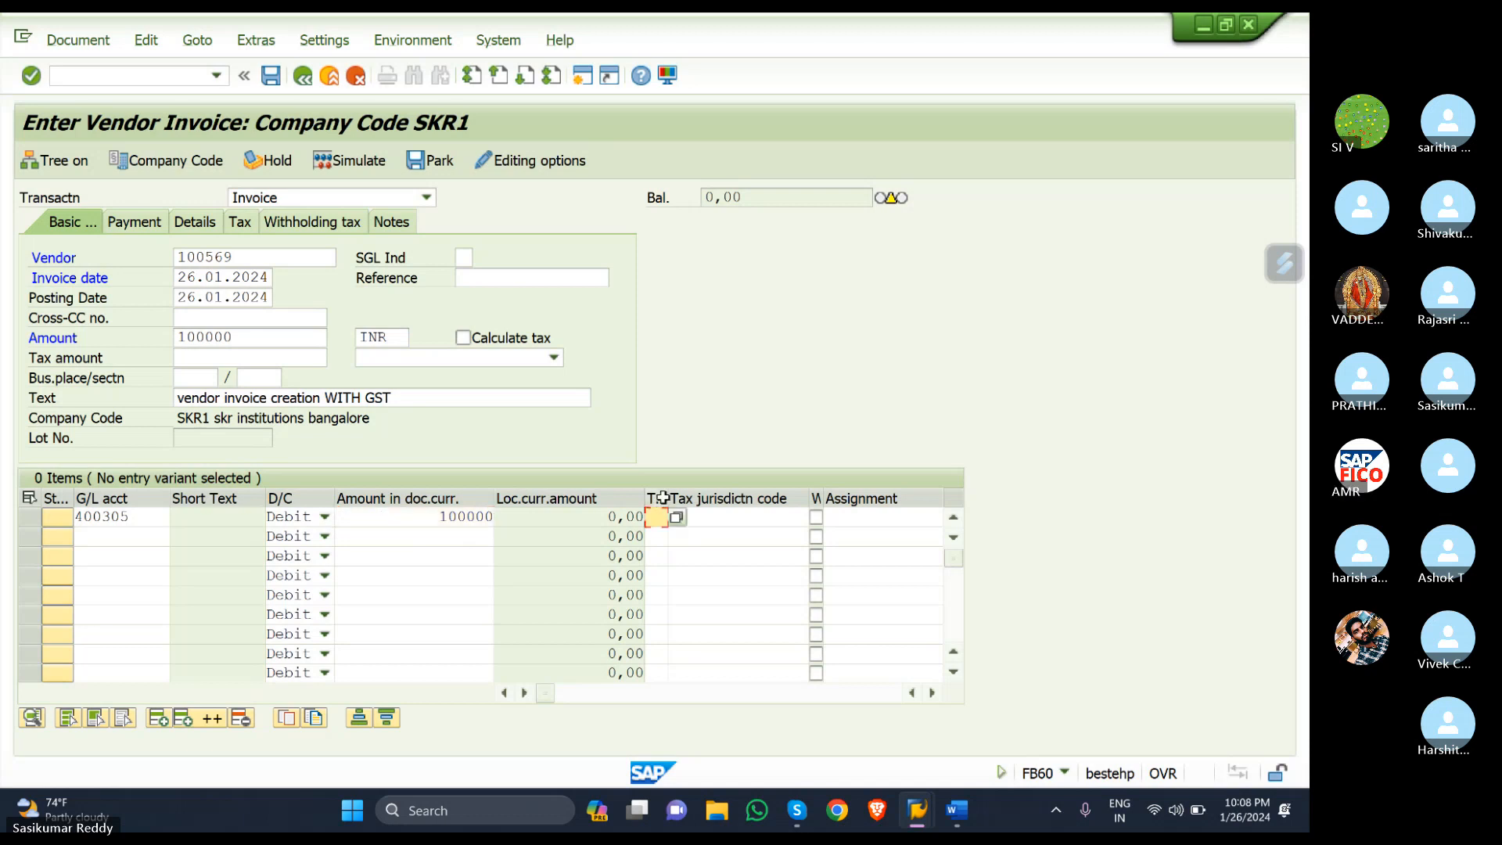
{"action": "left_click", "coordinate": [669, 499]}
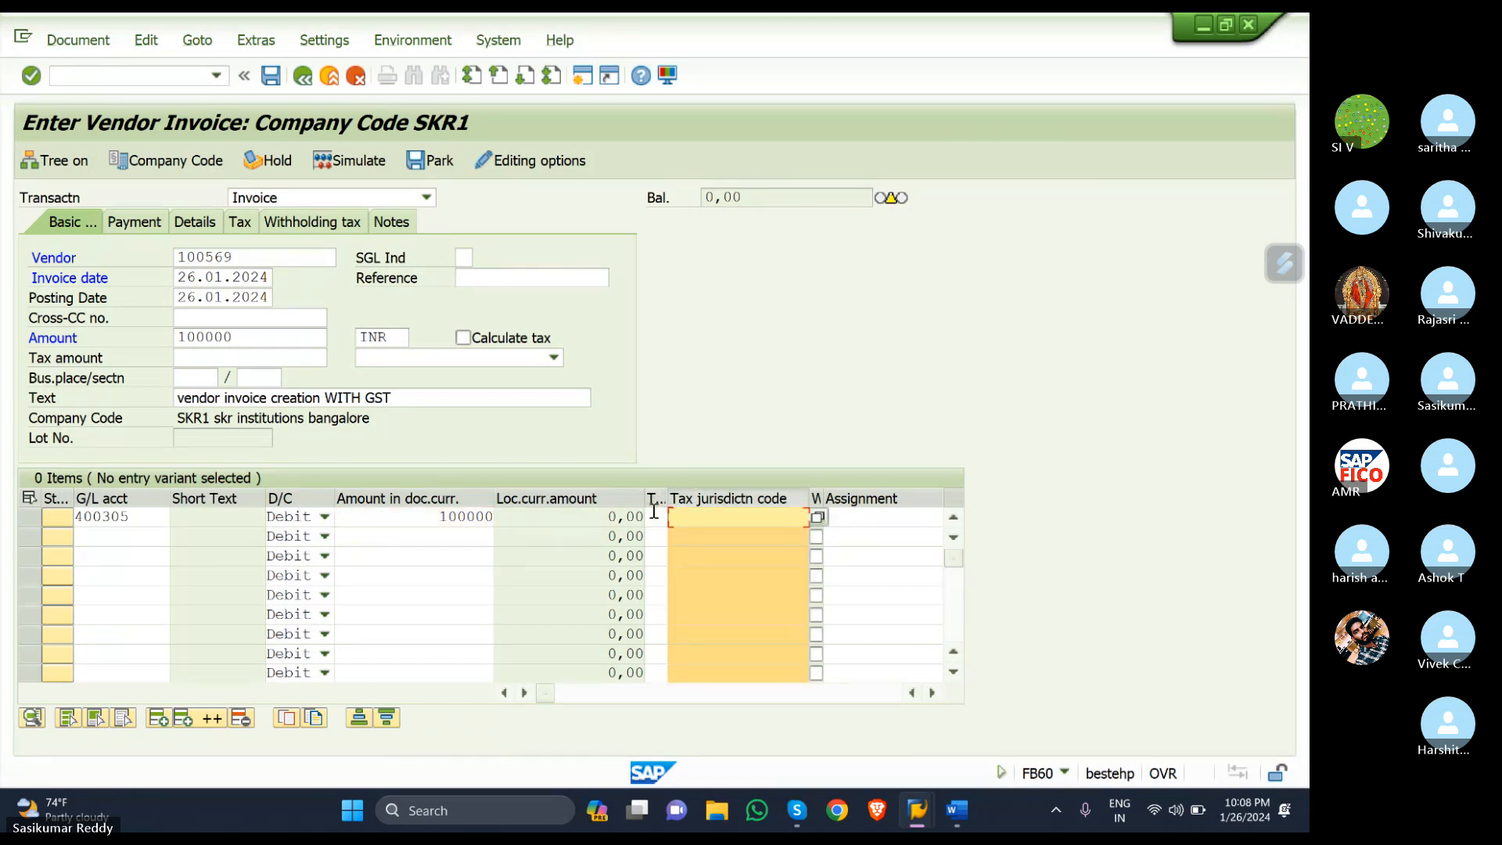
{"action": "left_click", "coordinate": [654, 513]}
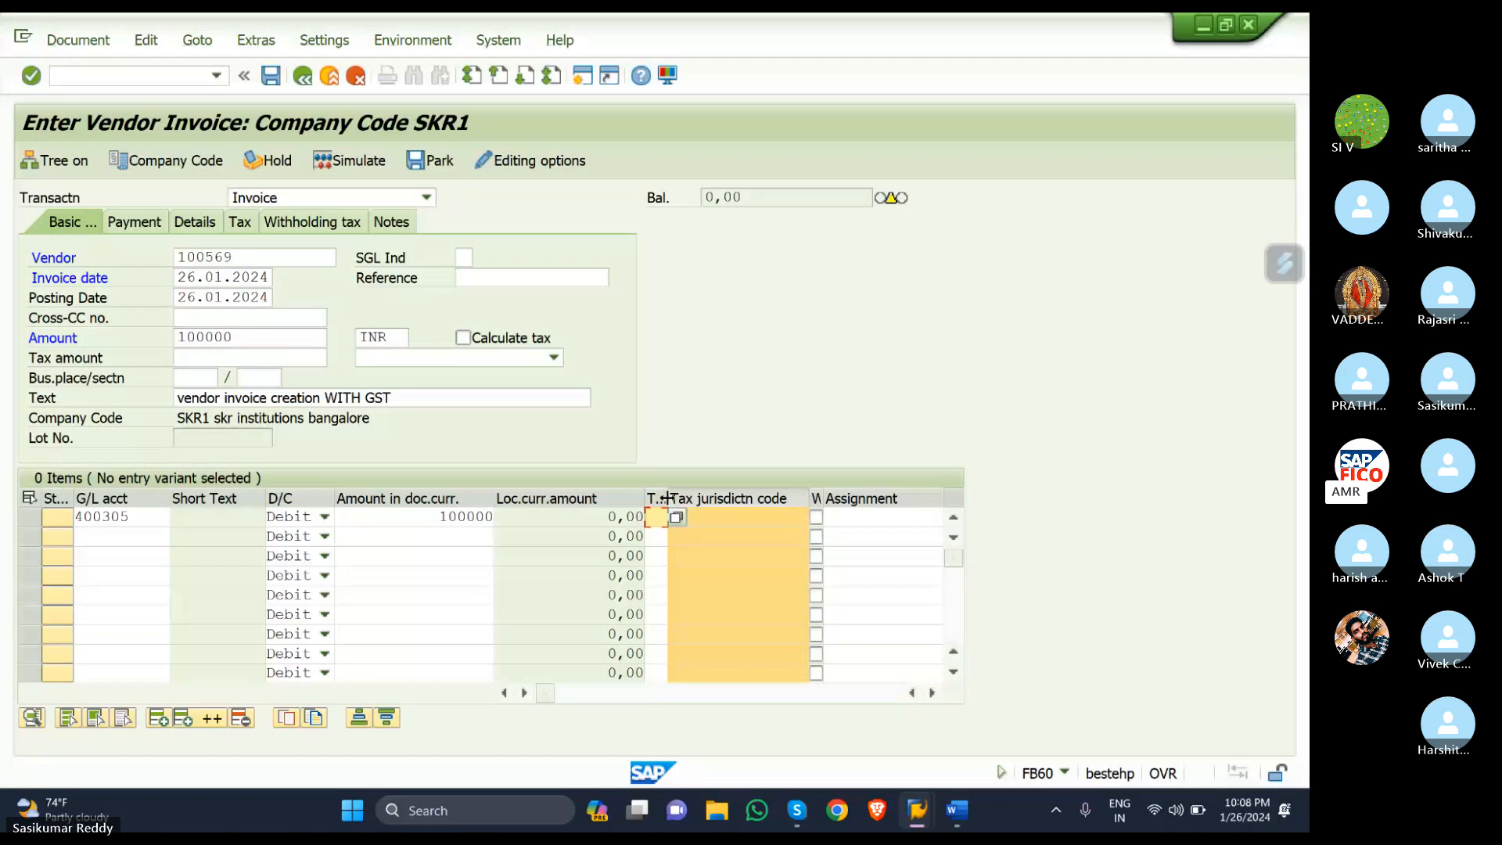
{"action": "mouse_move", "coordinate": [668, 498]}
{"action": "left_mouse_down"}
{"action": "mouse_move", "coordinate": [712, 499]}
{"action": "mouse_move", "coordinate": [698, 499]}
{"action": "left_mouse_up"}
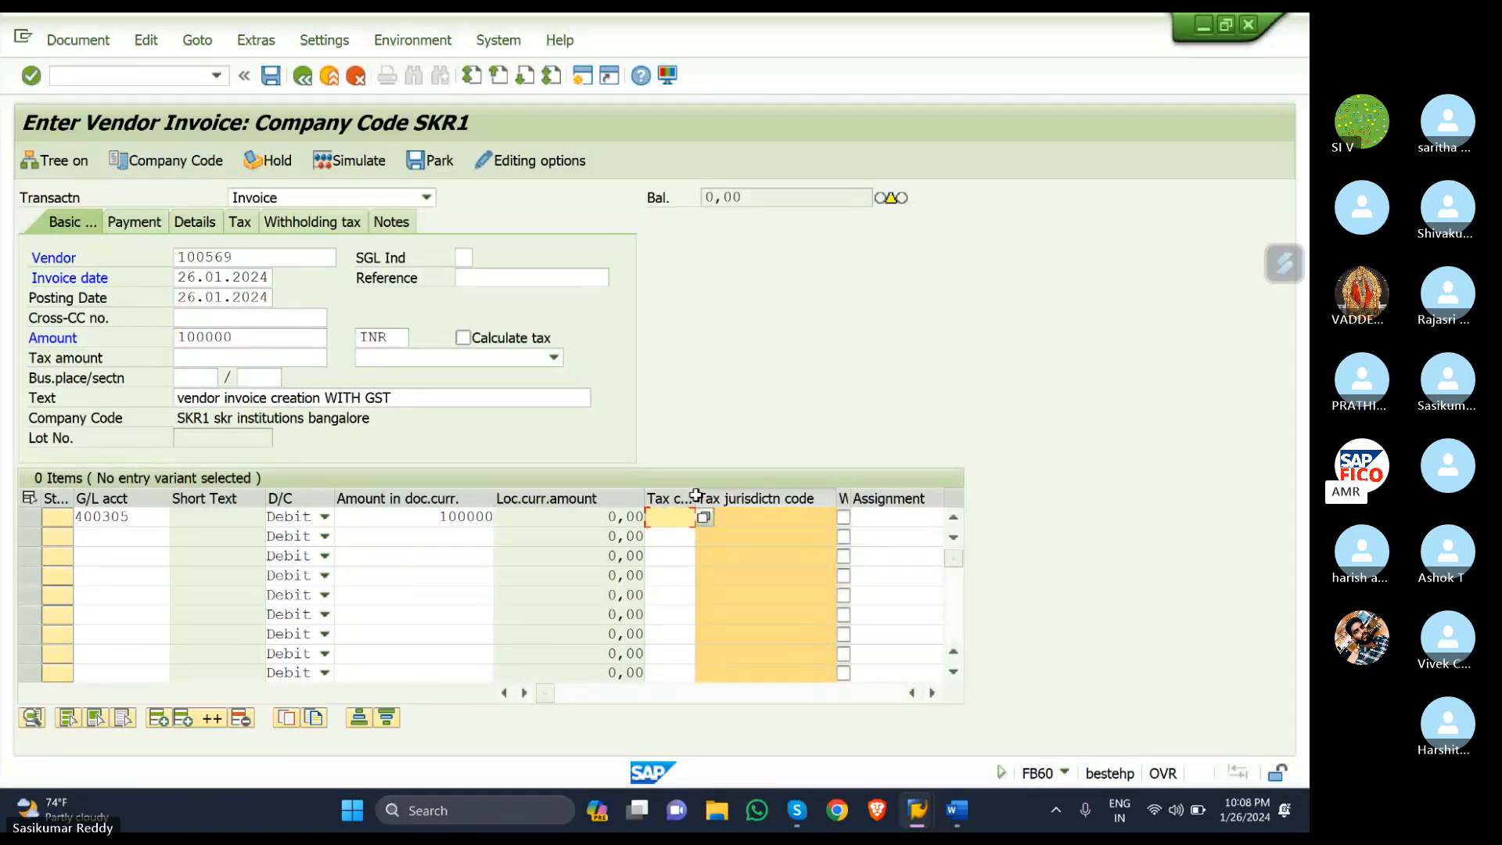
{"action": "left_click_drag", "start_coordinate": [696, 498], "coordinate": [733, 499]}
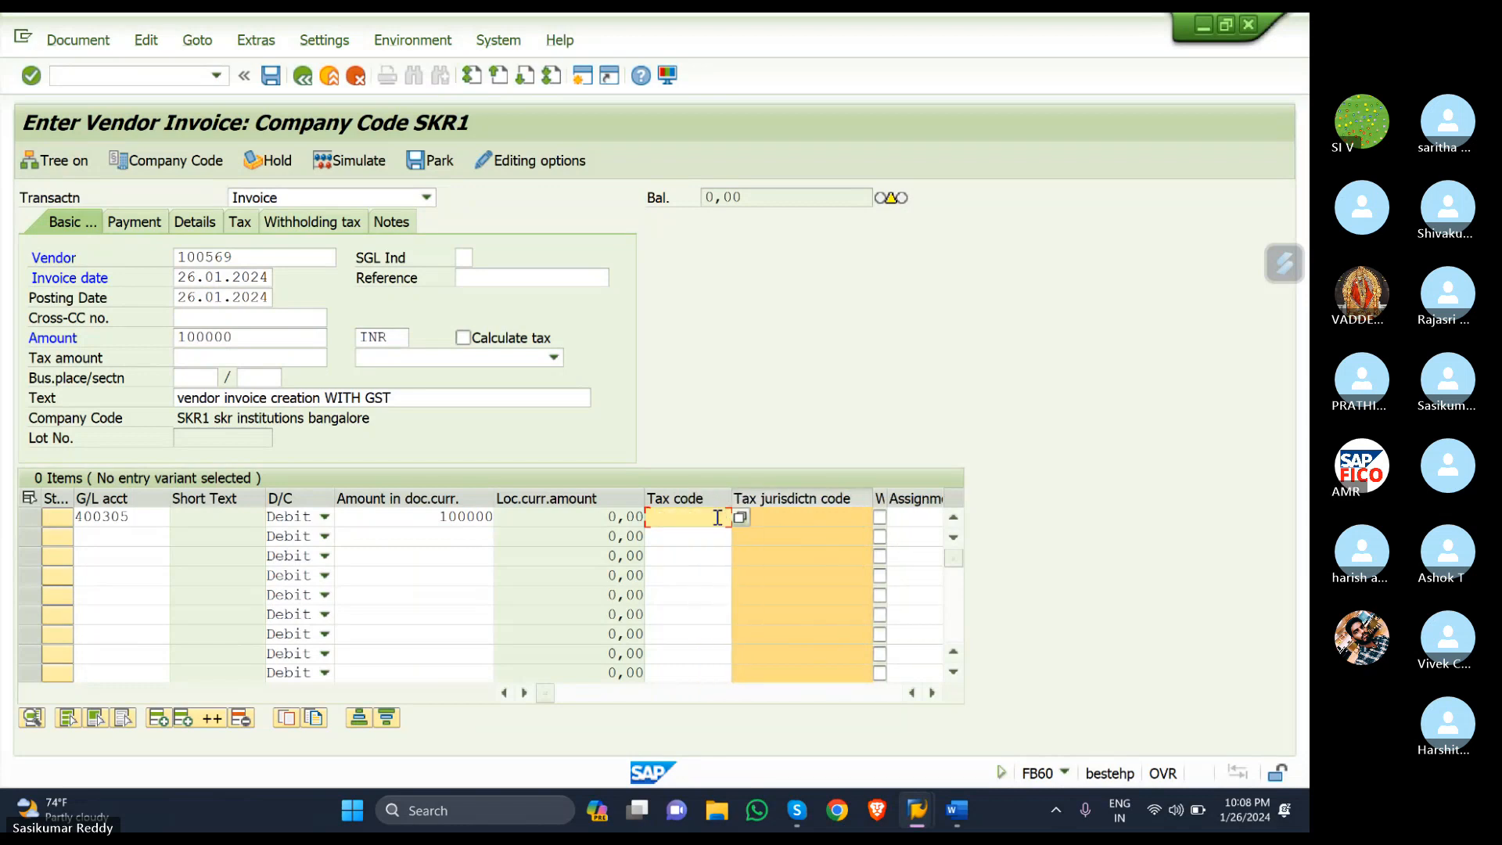
{"action": "left_click", "coordinate": [741, 518]}
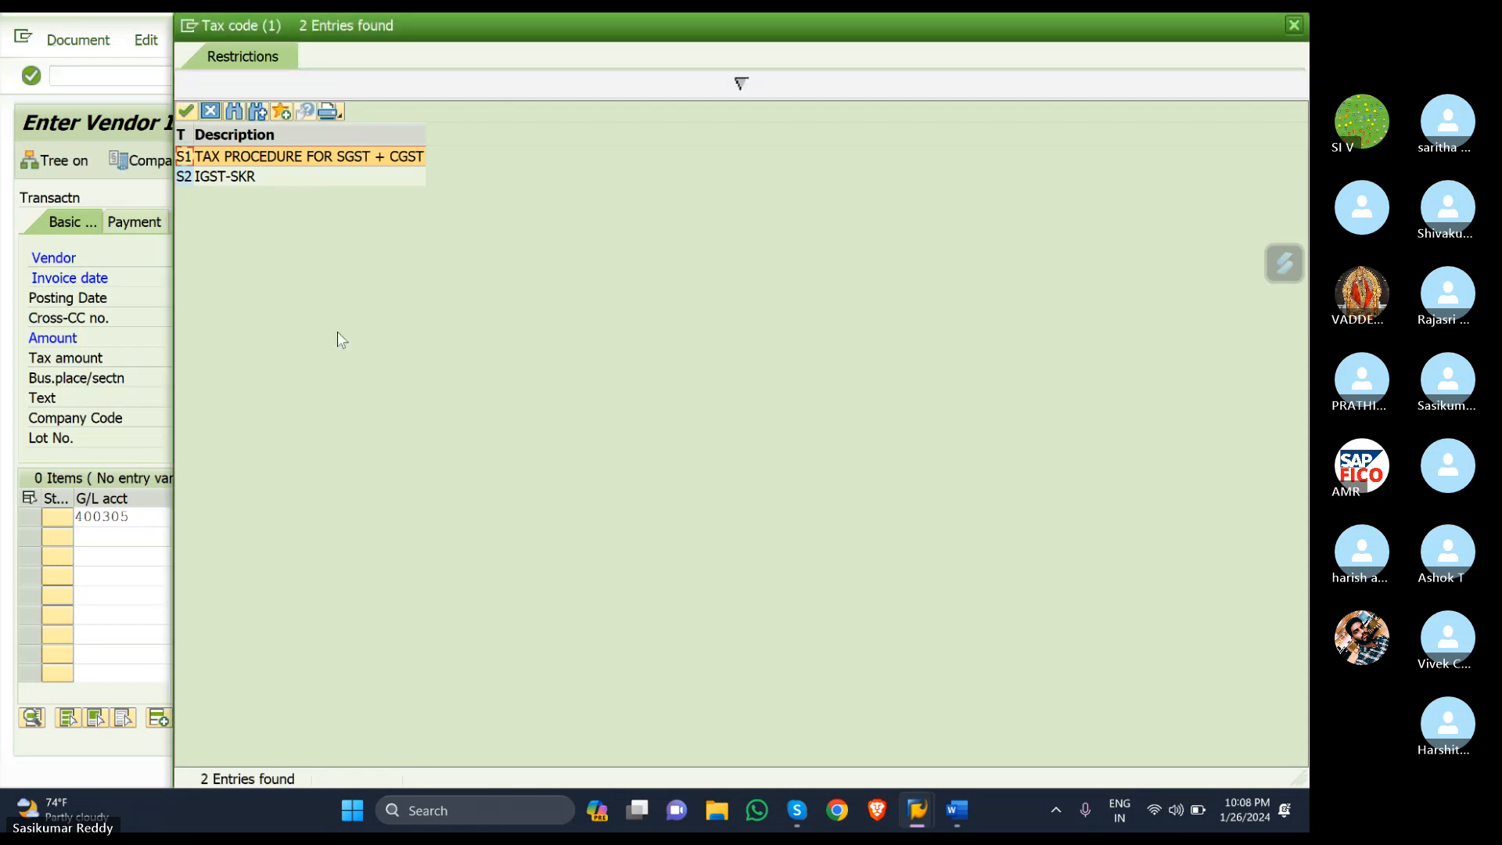
{"action": "left_click", "coordinate": [300, 162]}
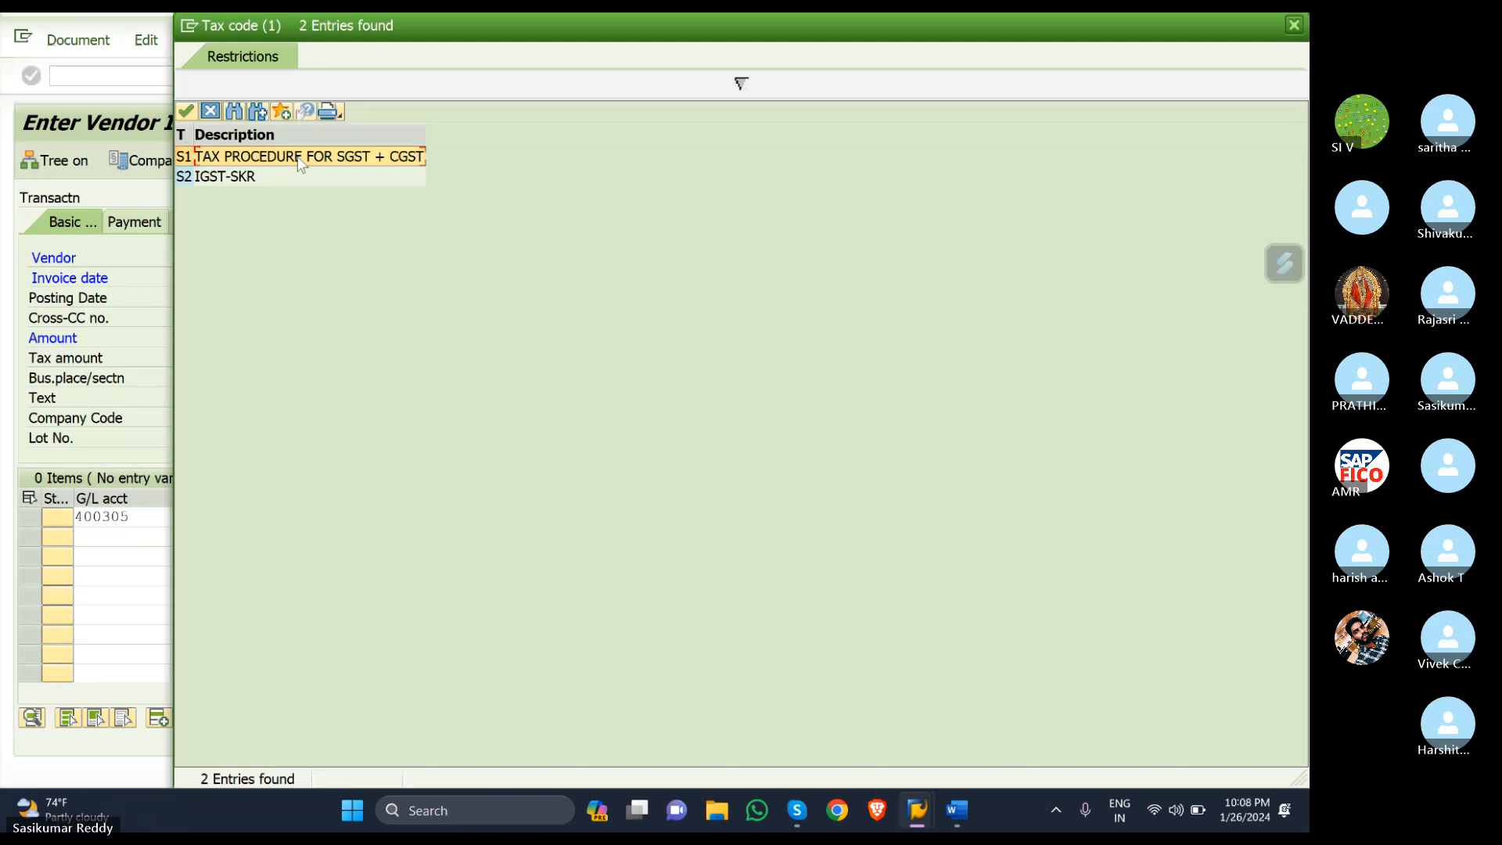
{"action": "double_click", "coordinate": [298, 157]}
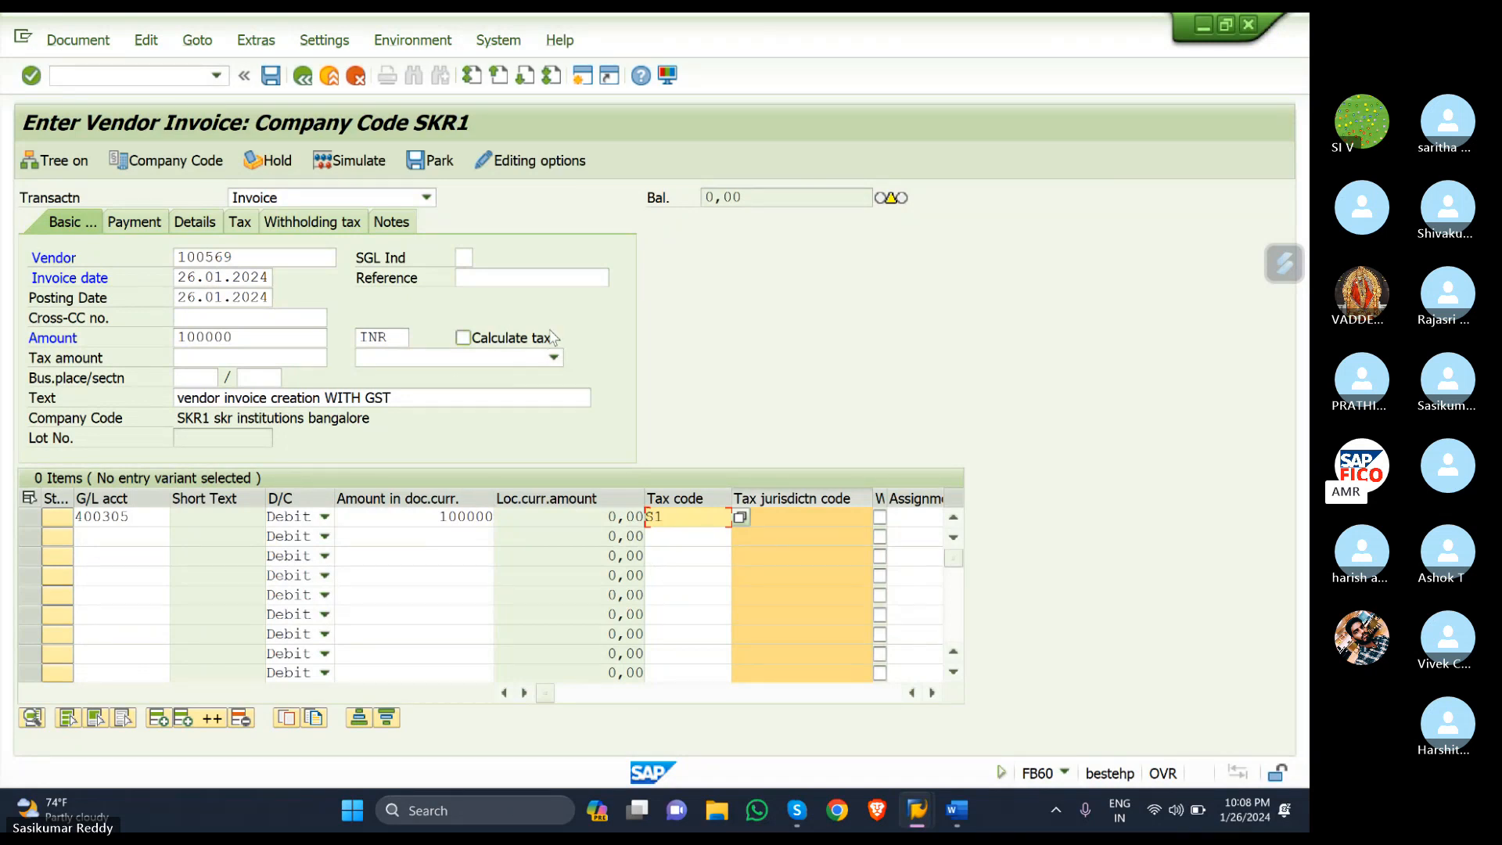
- Enable Calculate tax, set header tax code S1, and simulate the posting to view the document overview
{"action": "left_click", "coordinate": [463, 337]}
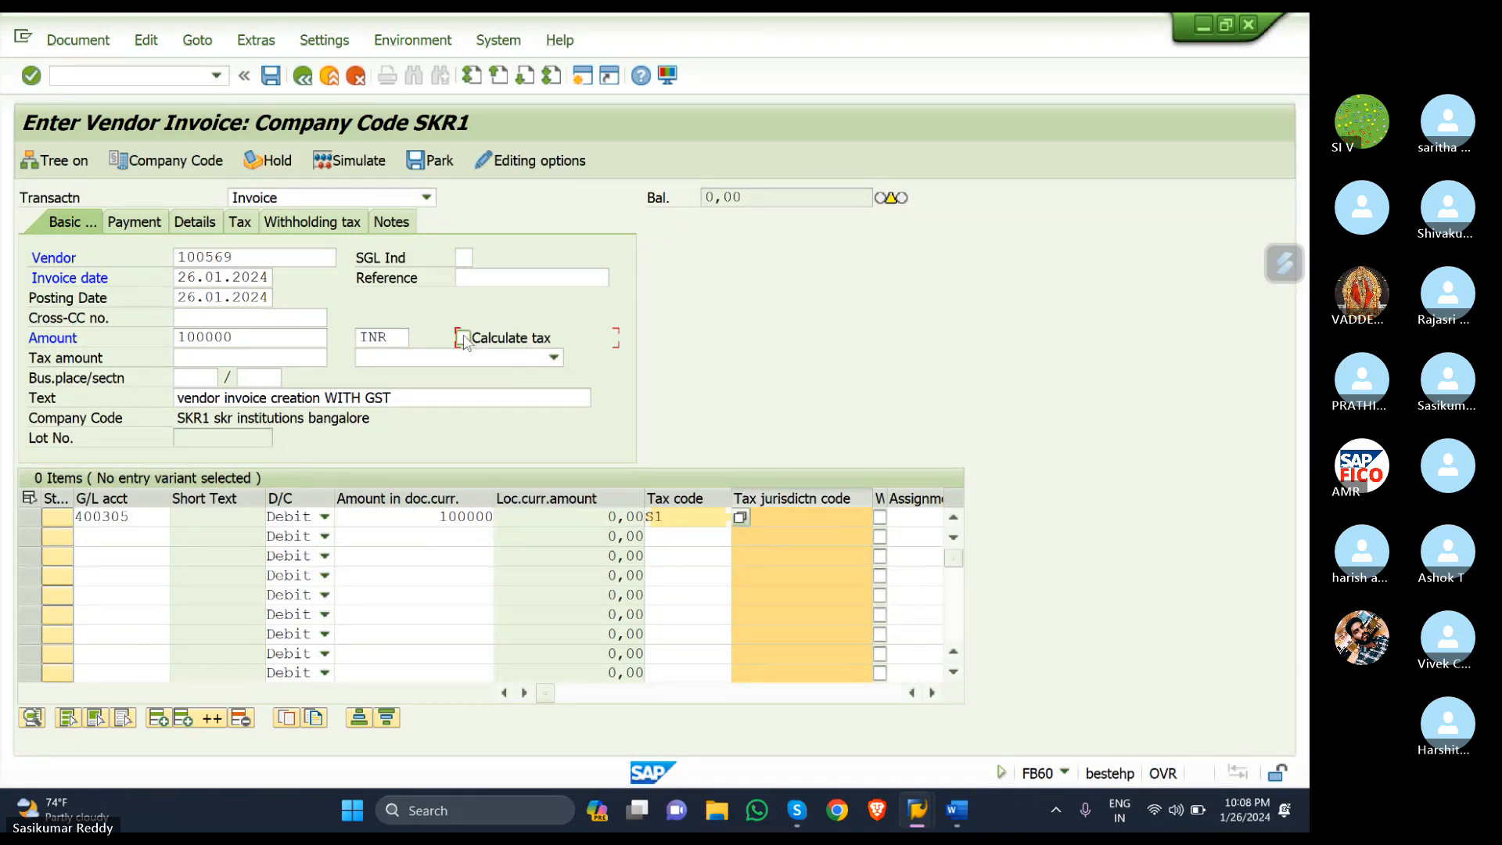
{"action": "key", "text": "Return"}
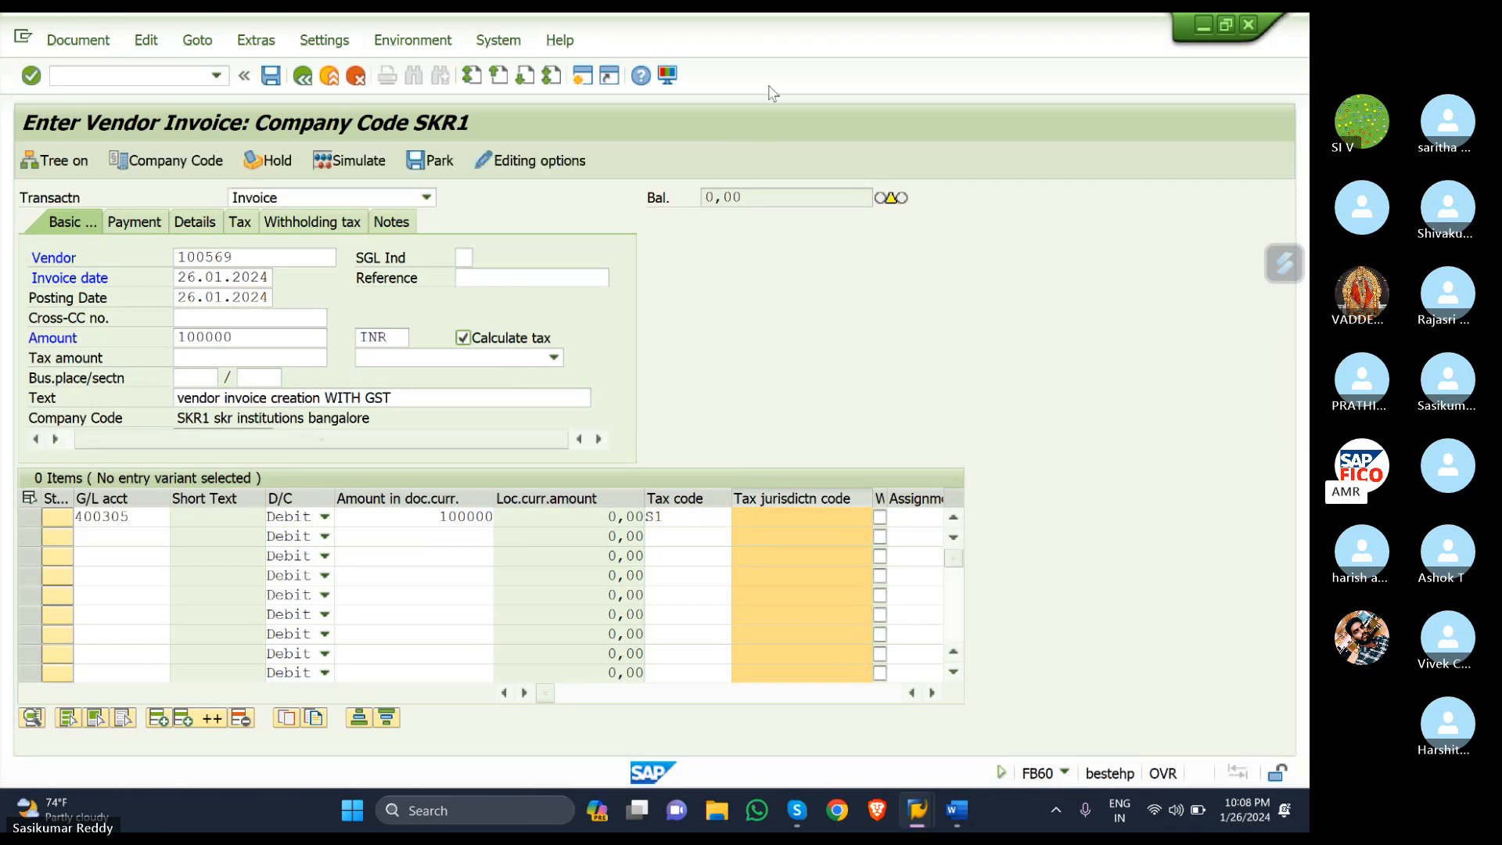
{"action": "left_click", "coordinate": [545, 357]}
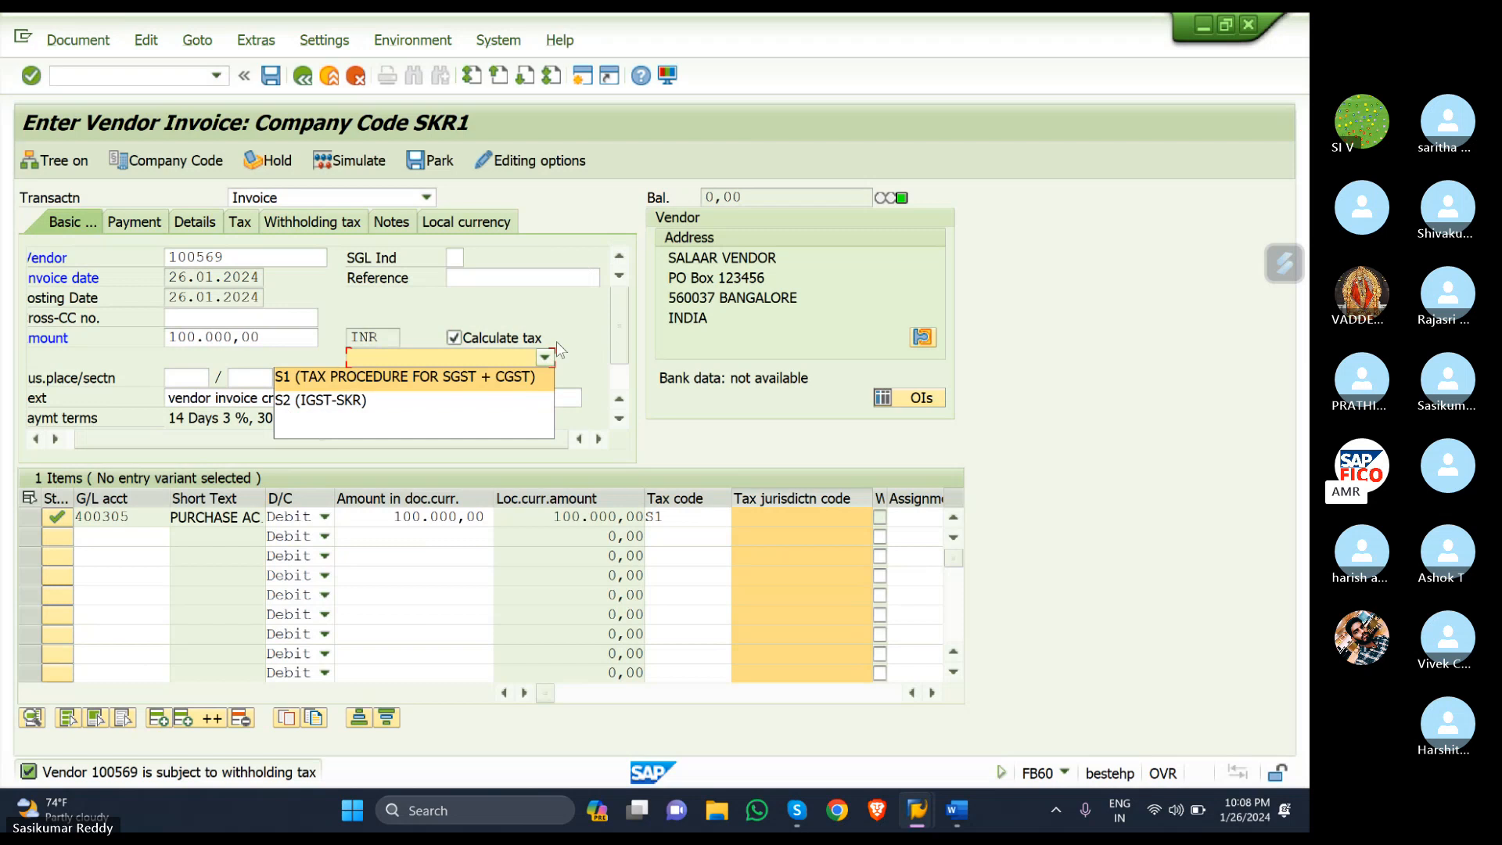
{"action": "left_click", "coordinate": [496, 379]}
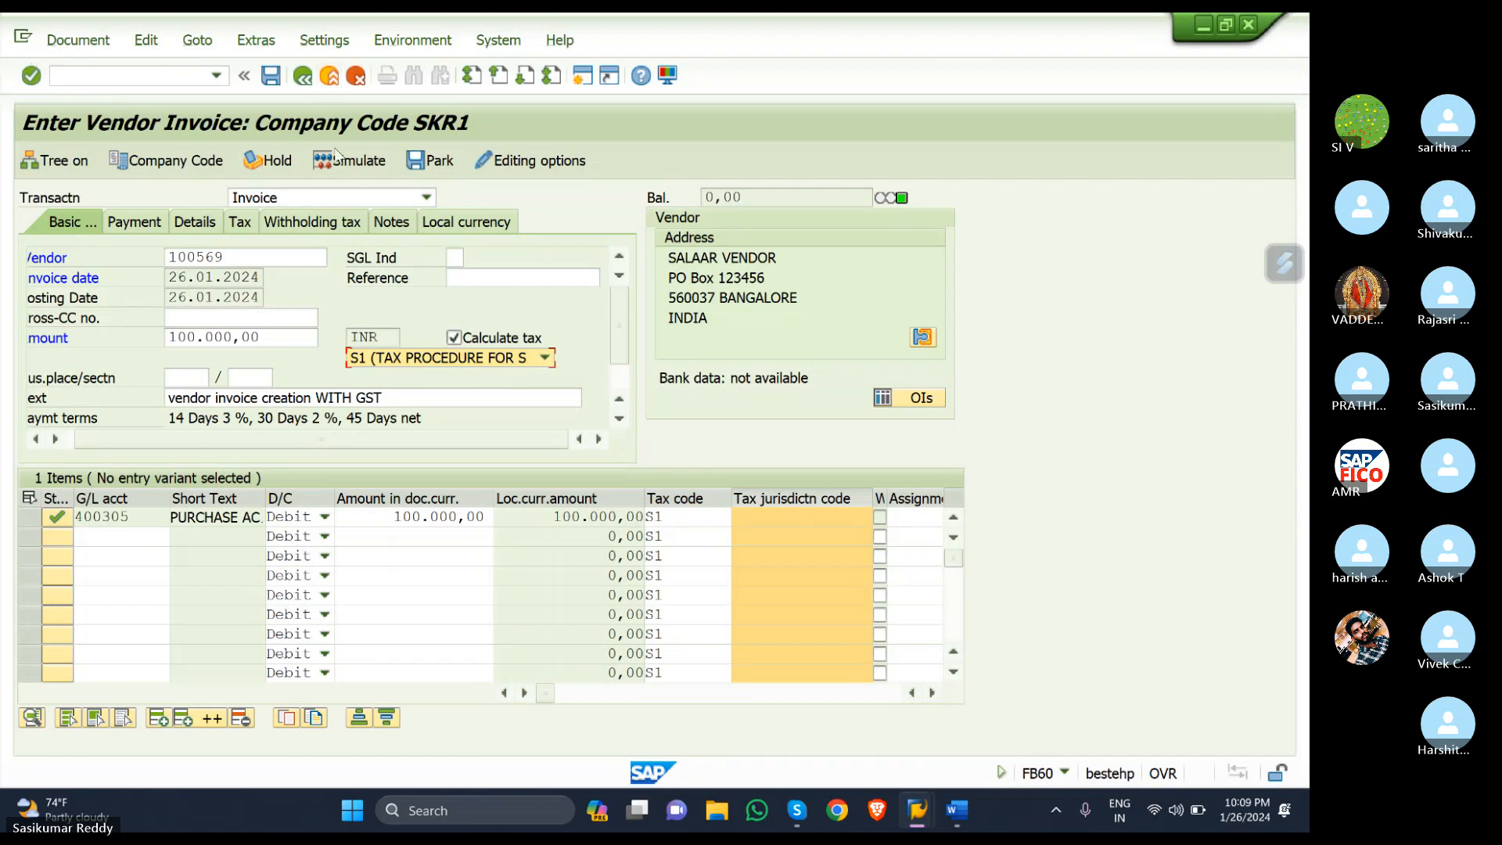
{"action": "left_click", "coordinate": [365, 161]}
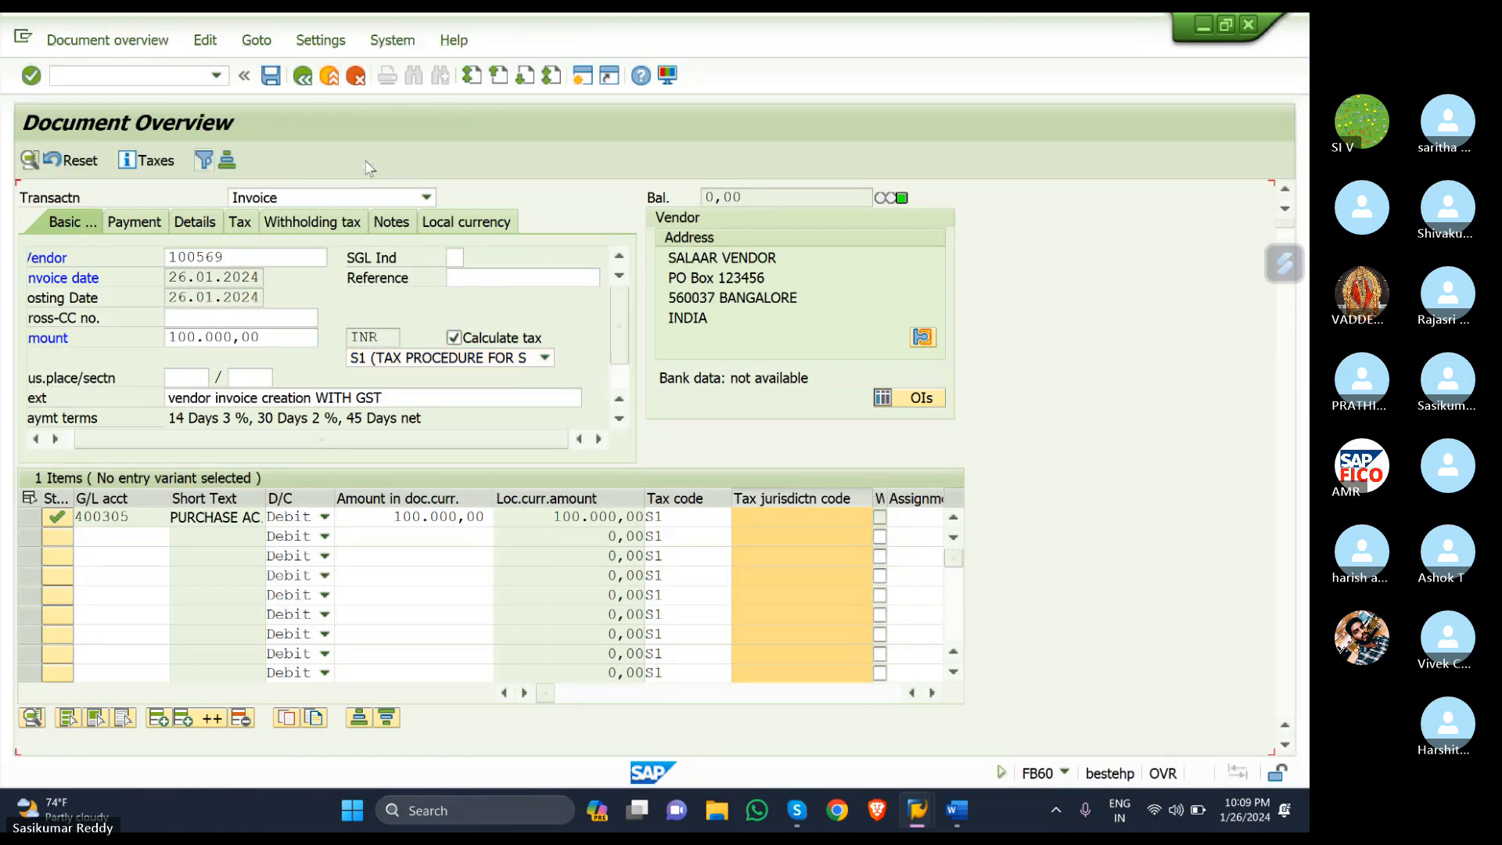
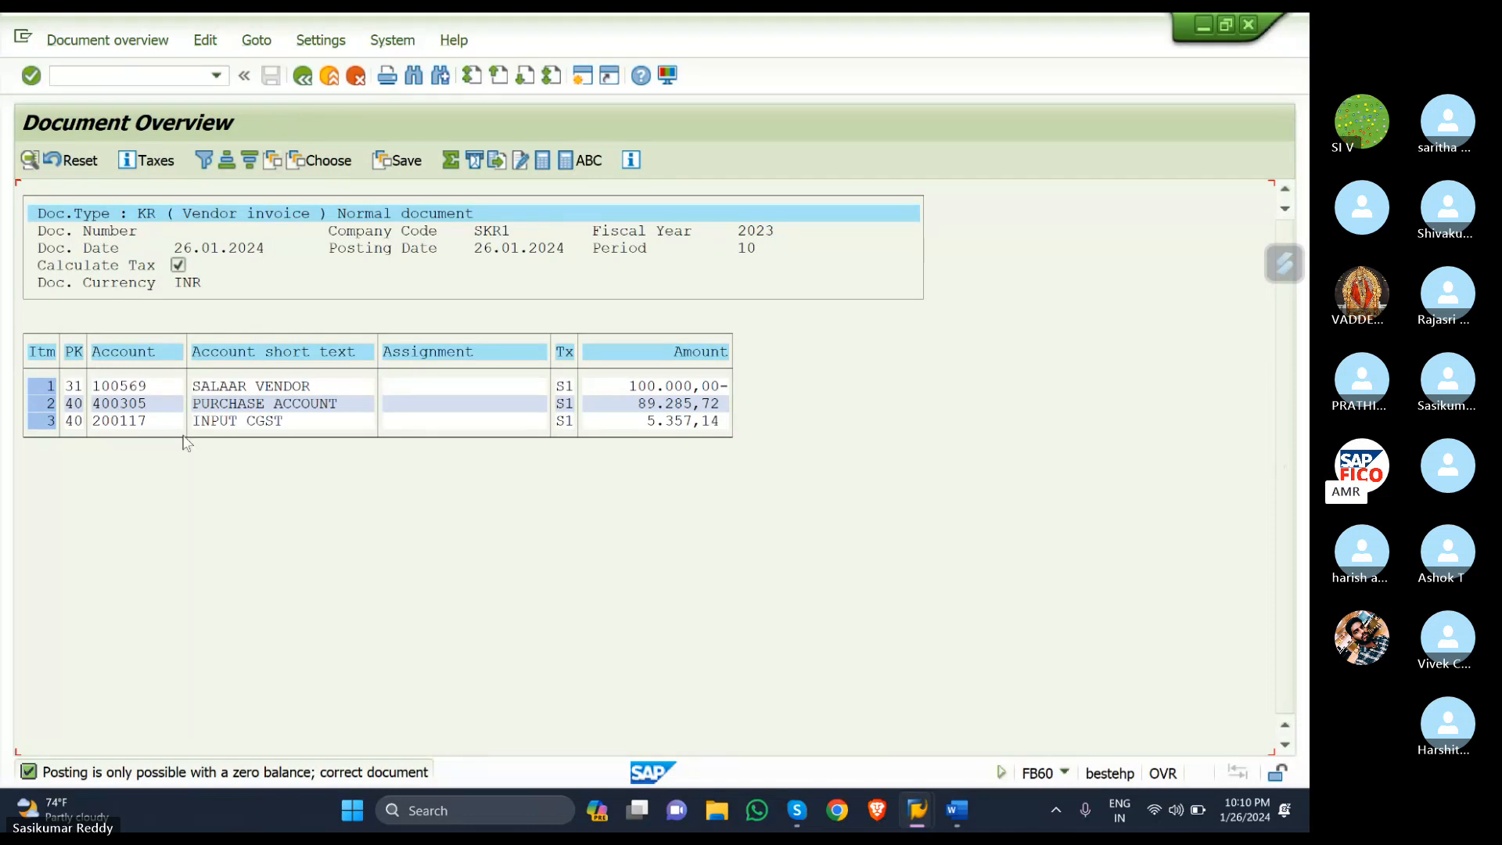
- Read the zero-balance error, then return to invoice entry, discarding the generated line items
{"action": "double_click", "coordinate": [230, 775]}
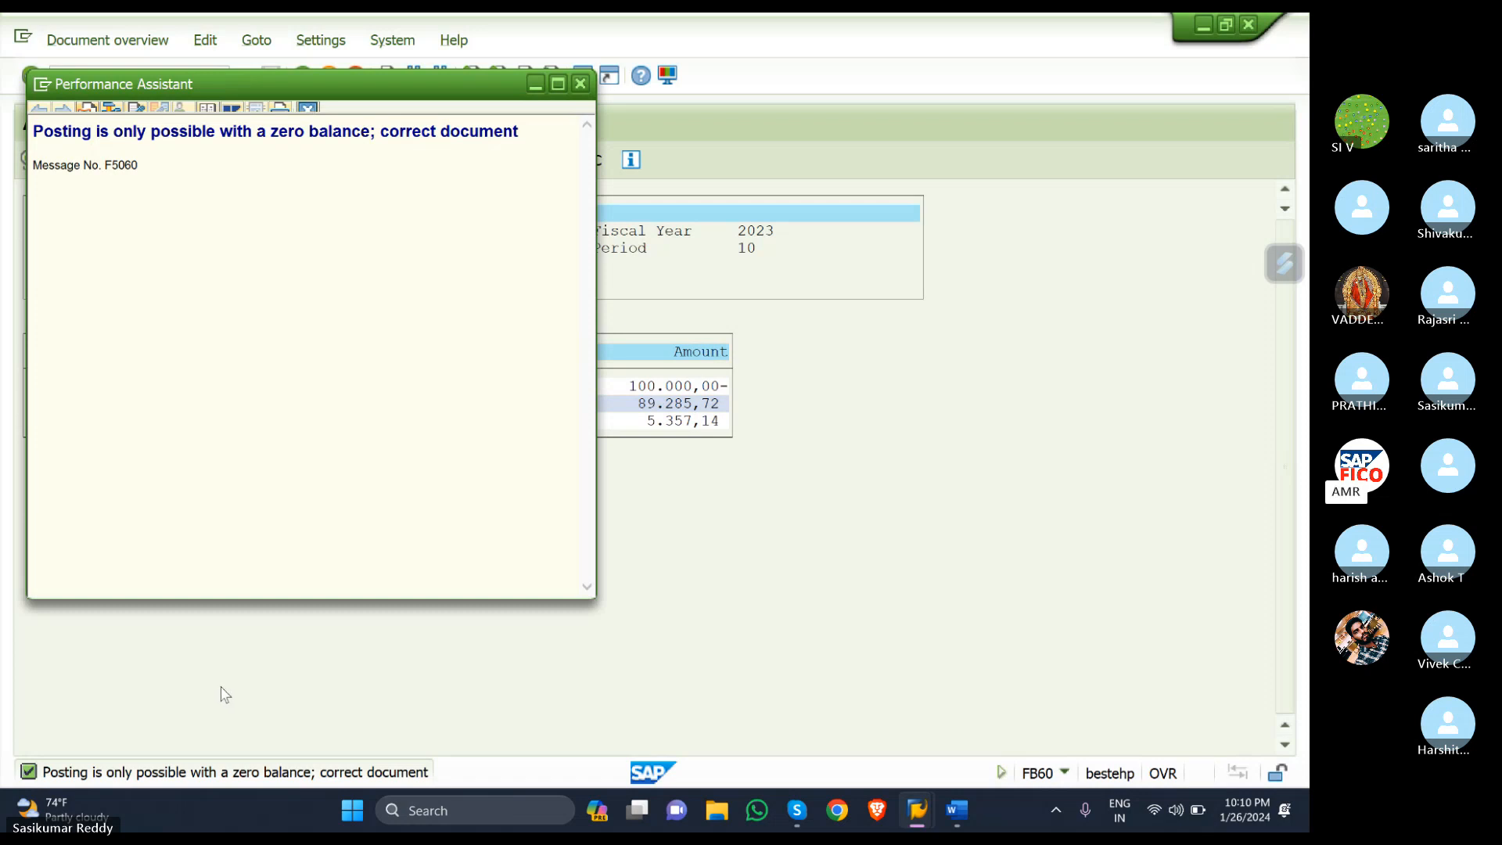
{"action": "left_click", "coordinate": [580, 83]}
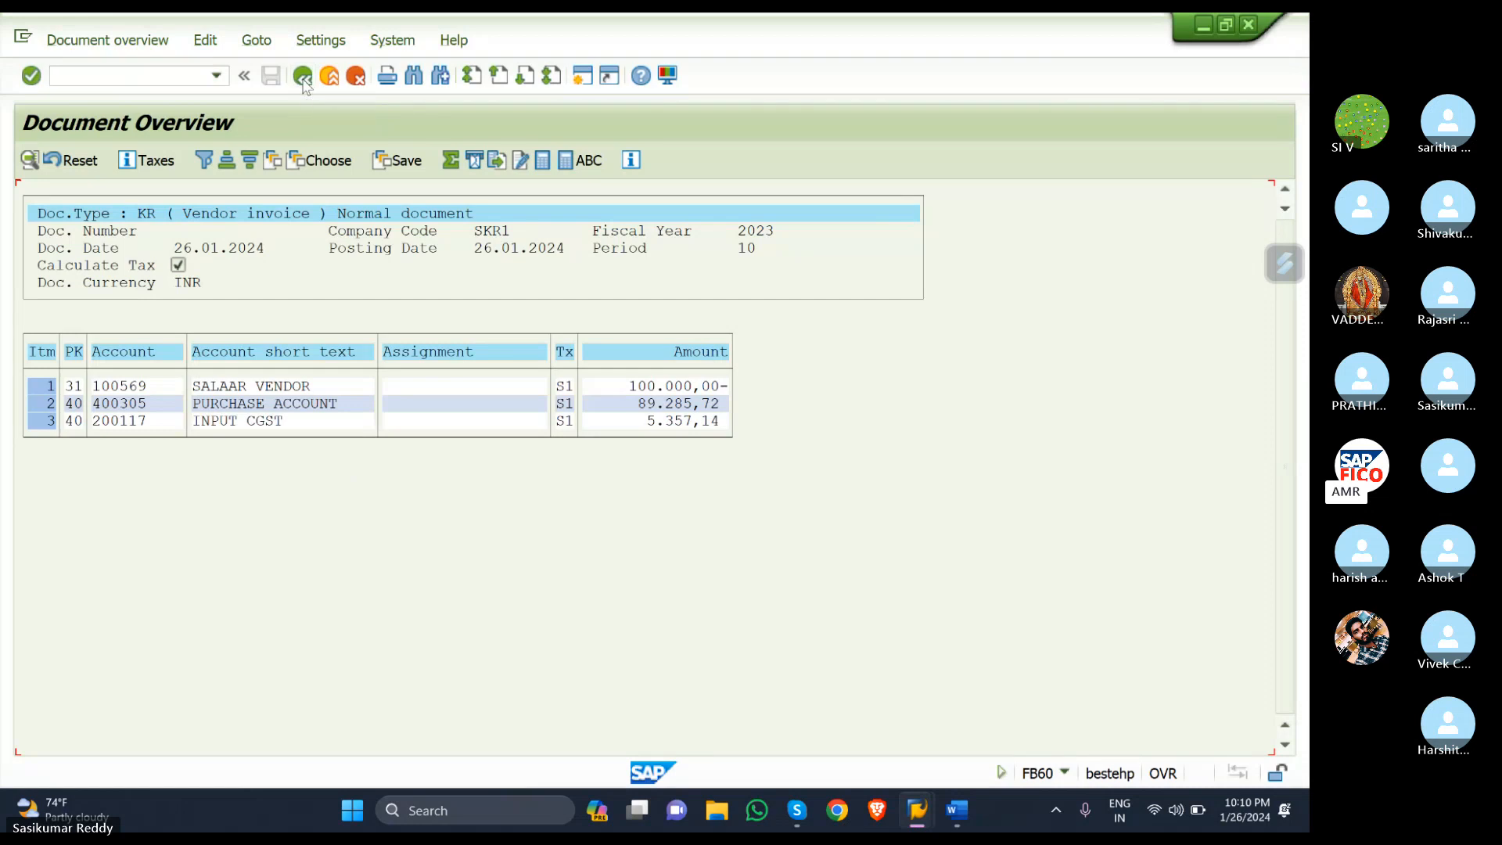
{"action": "left_click", "coordinate": [303, 78]}
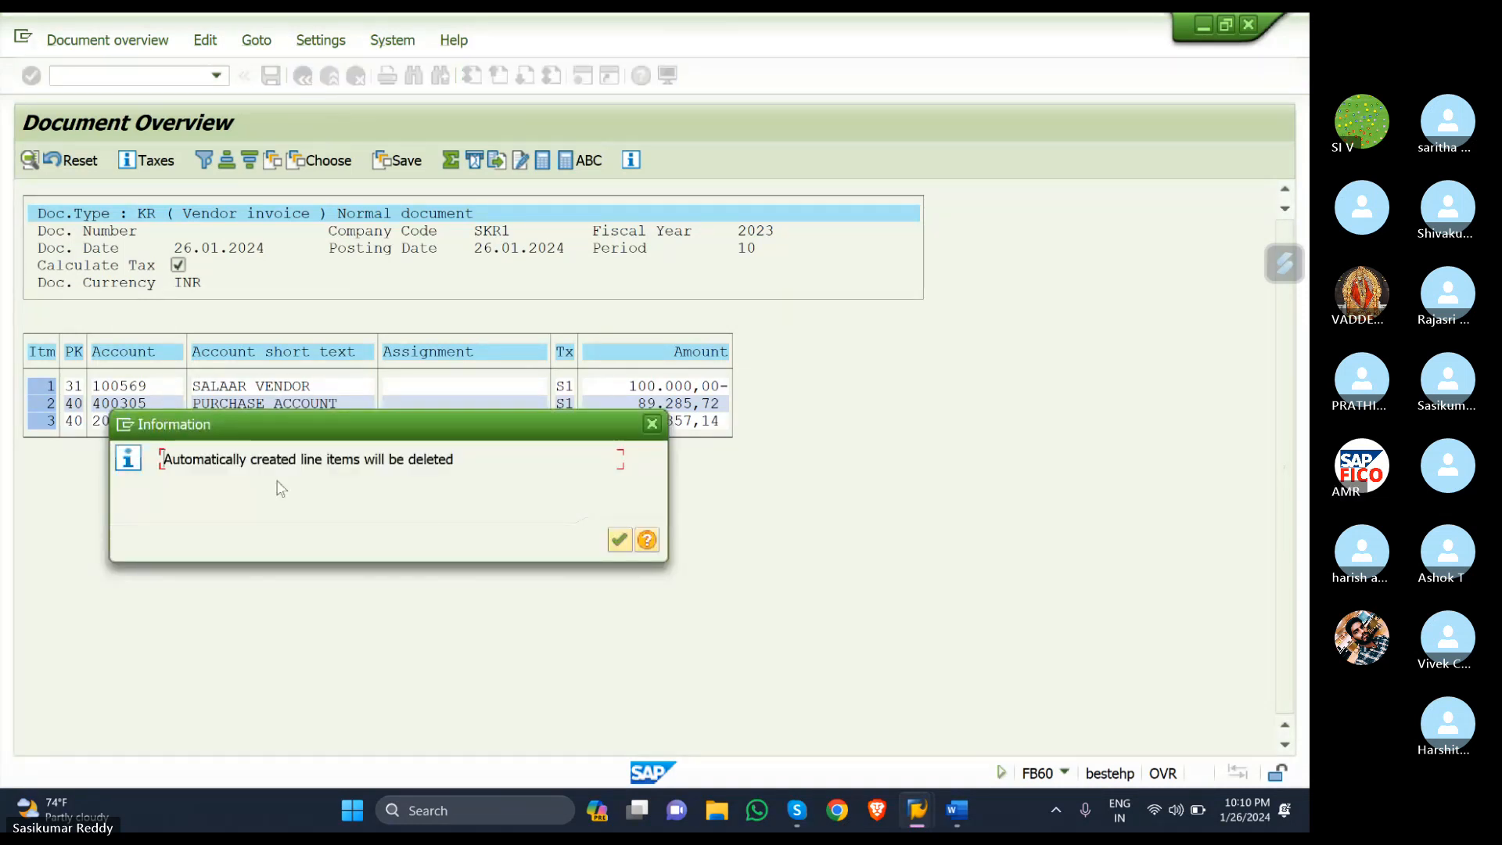
{"action": "left_click", "coordinate": [618, 540]}
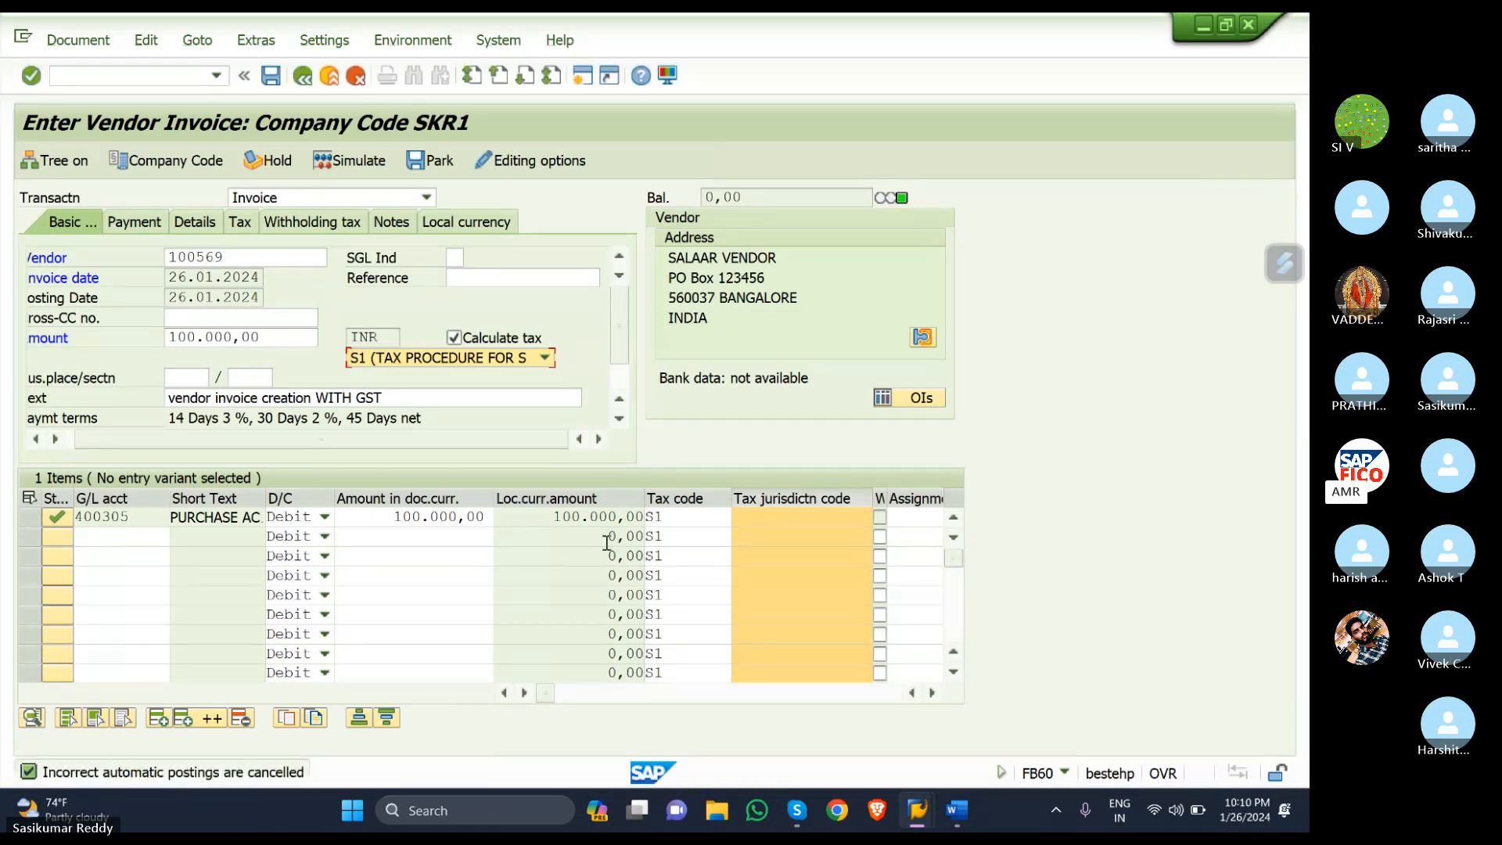
{"action": "left_click", "coordinate": [688, 517]}
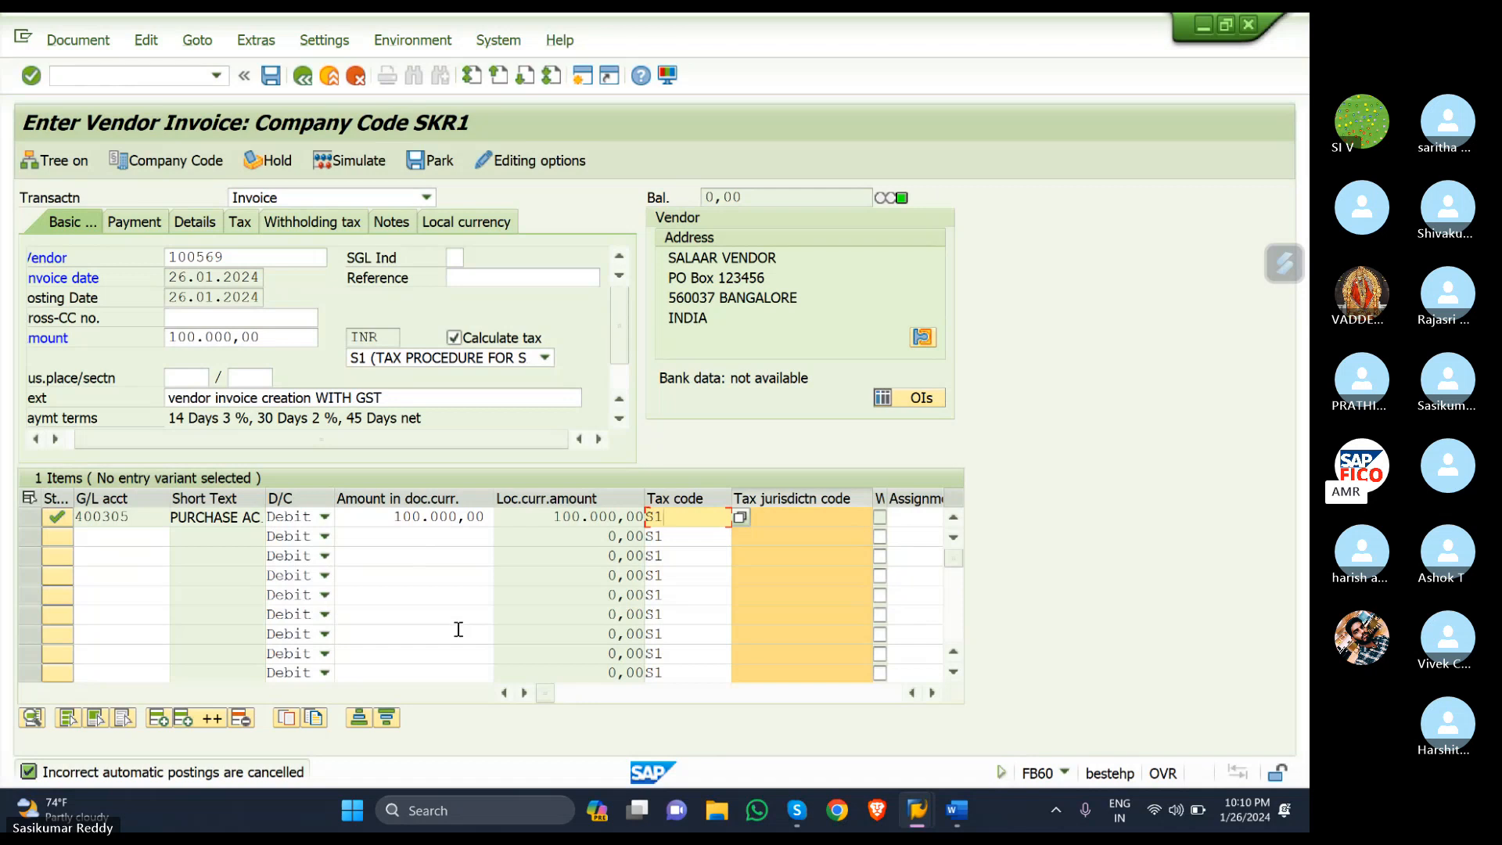
- Replace the vendor with 100567 SKR DOMESTIC VENDOR and simulate the posting again
{"action": "left_click", "coordinate": [270, 255]}
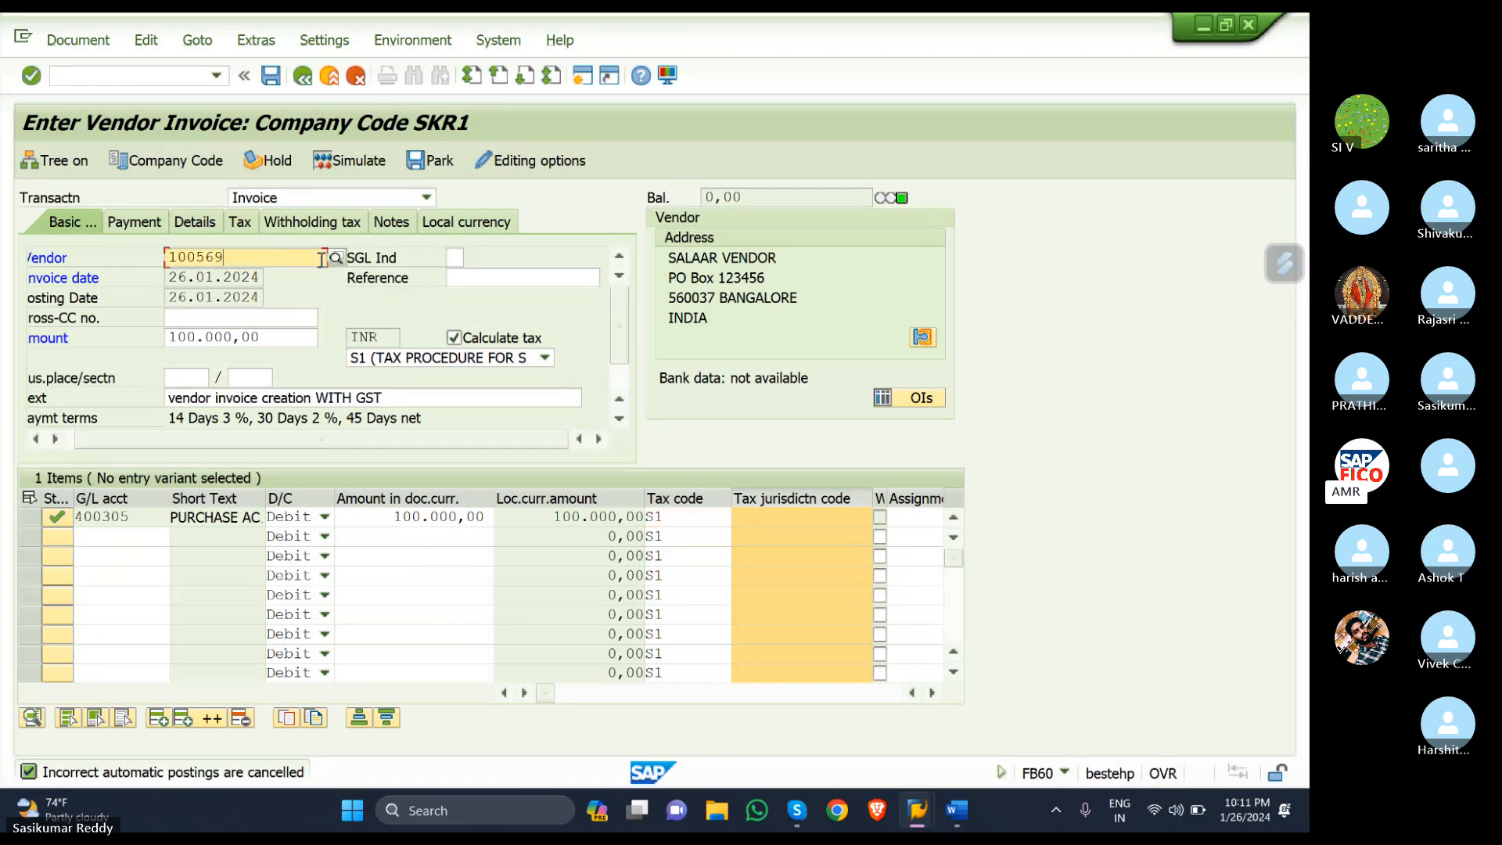
{"action": "left_click", "coordinate": [337, 259]}
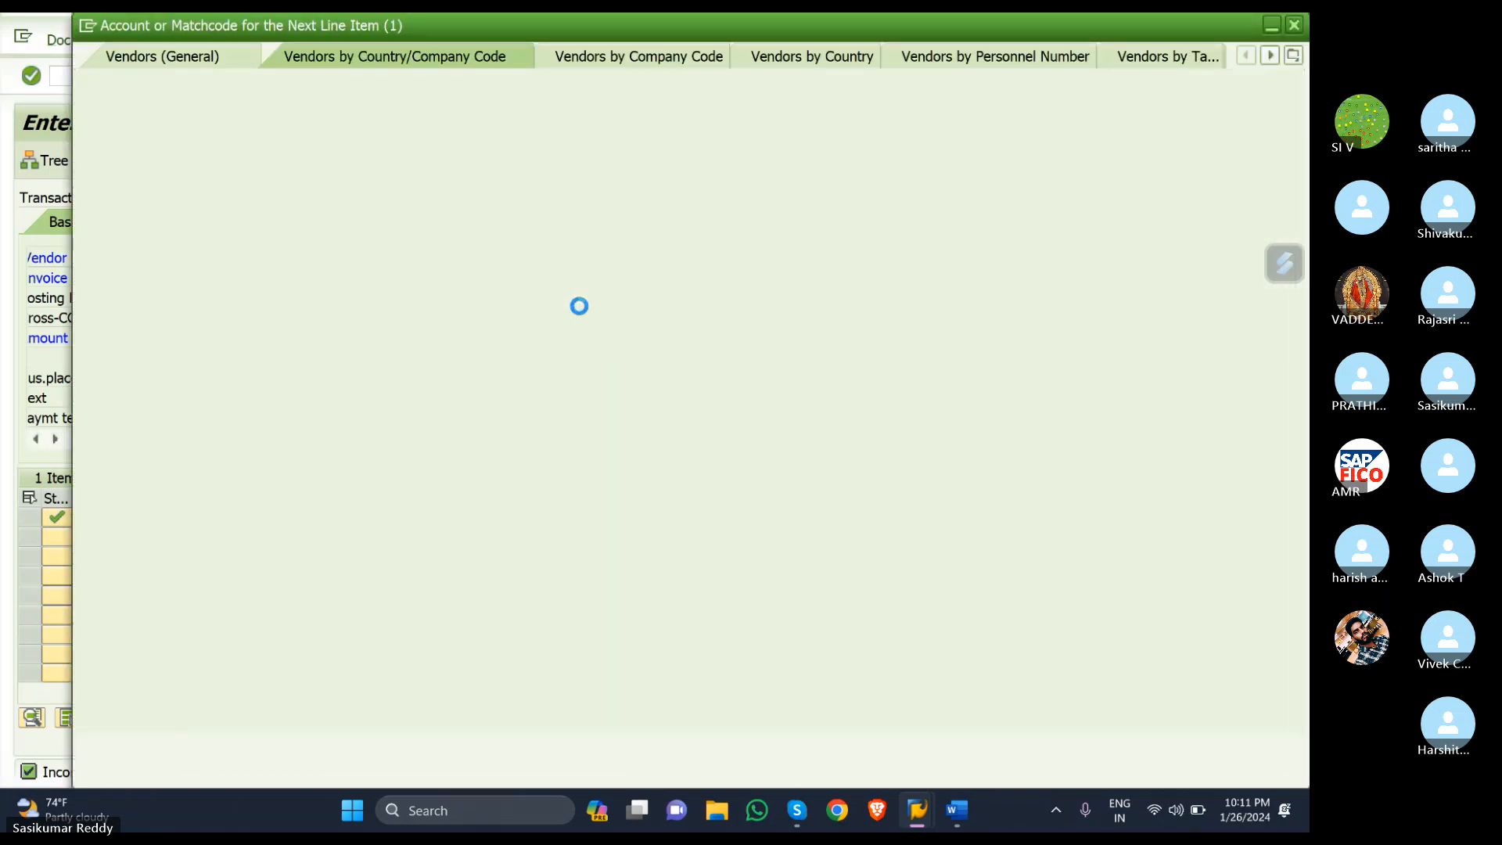
{"action": "left_click", "coordinate": [1244, 745]}
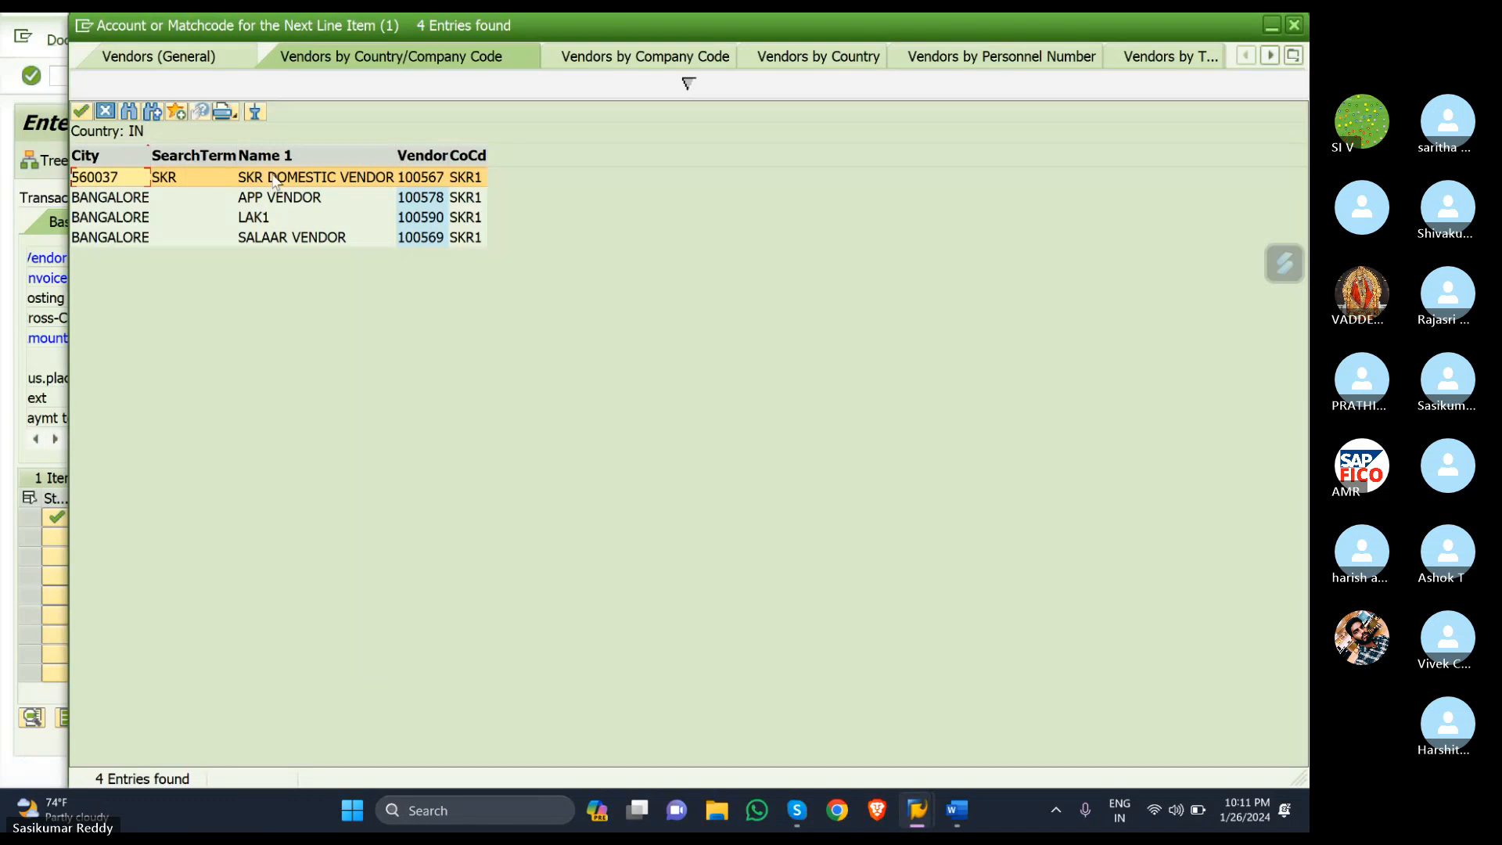
{"action": "left_click", "coordinate": [273, 181]}
{"action": "double_click", "coordinate": [274, 182]}
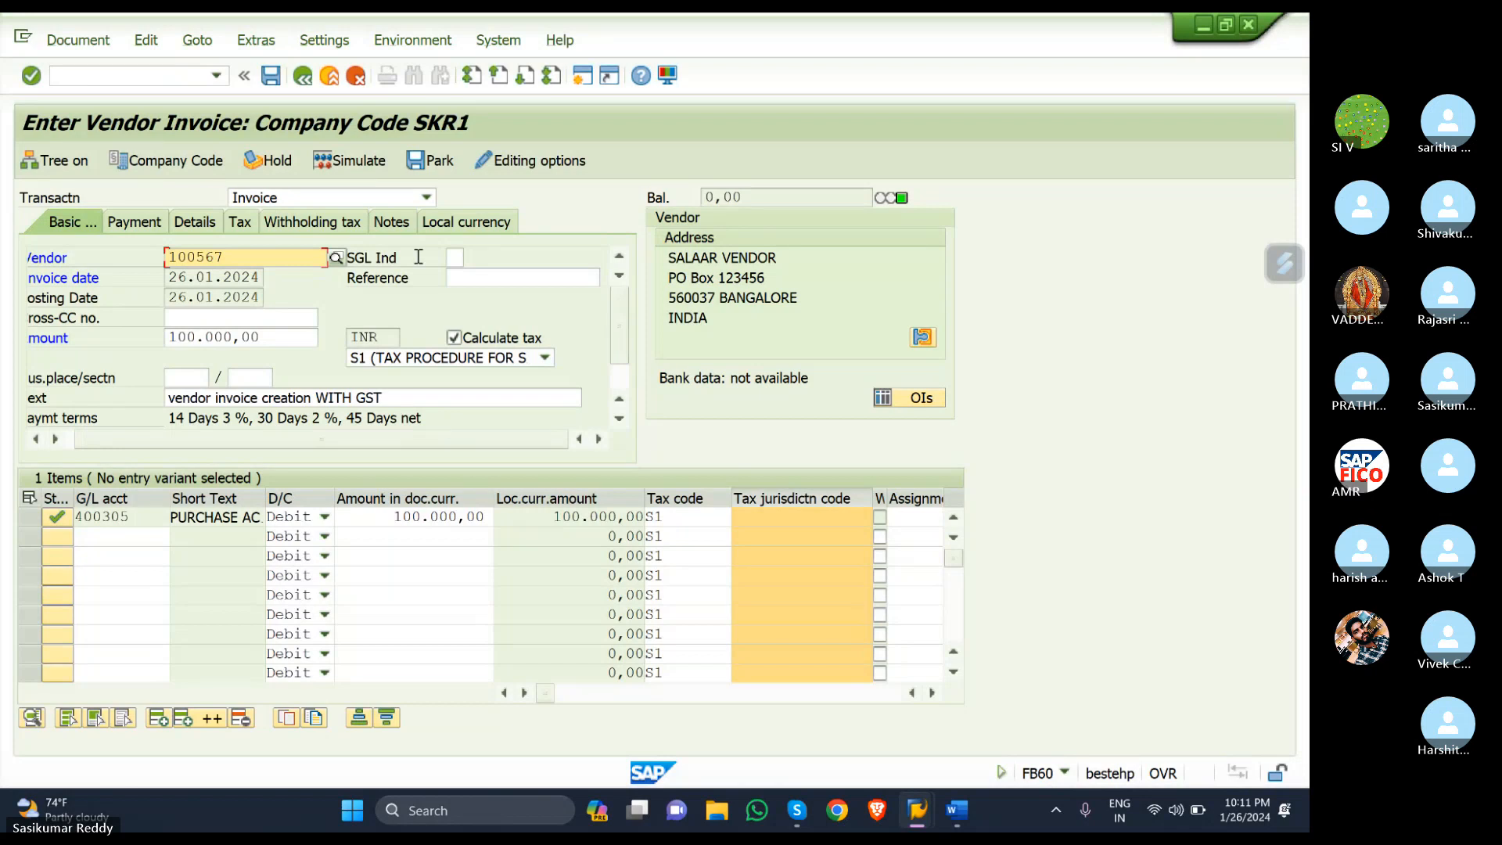
{"action": "left_click", "coordinate": [372, 164]}
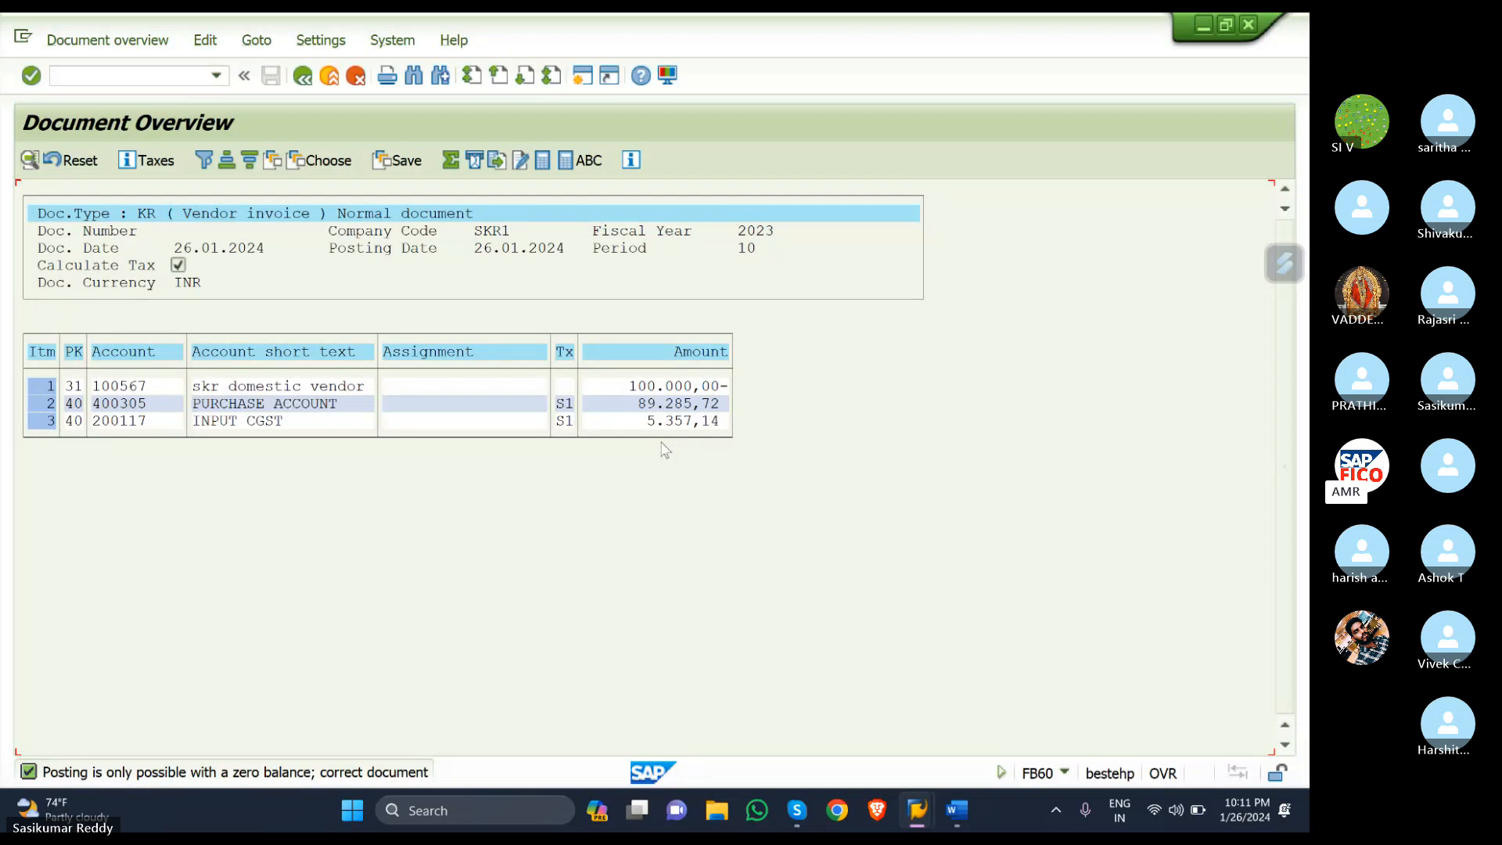
- Return to invoice entry and change the invoice and line-item amounts to 10000
{"action": "left_click", "coordinate": [304, 77]}
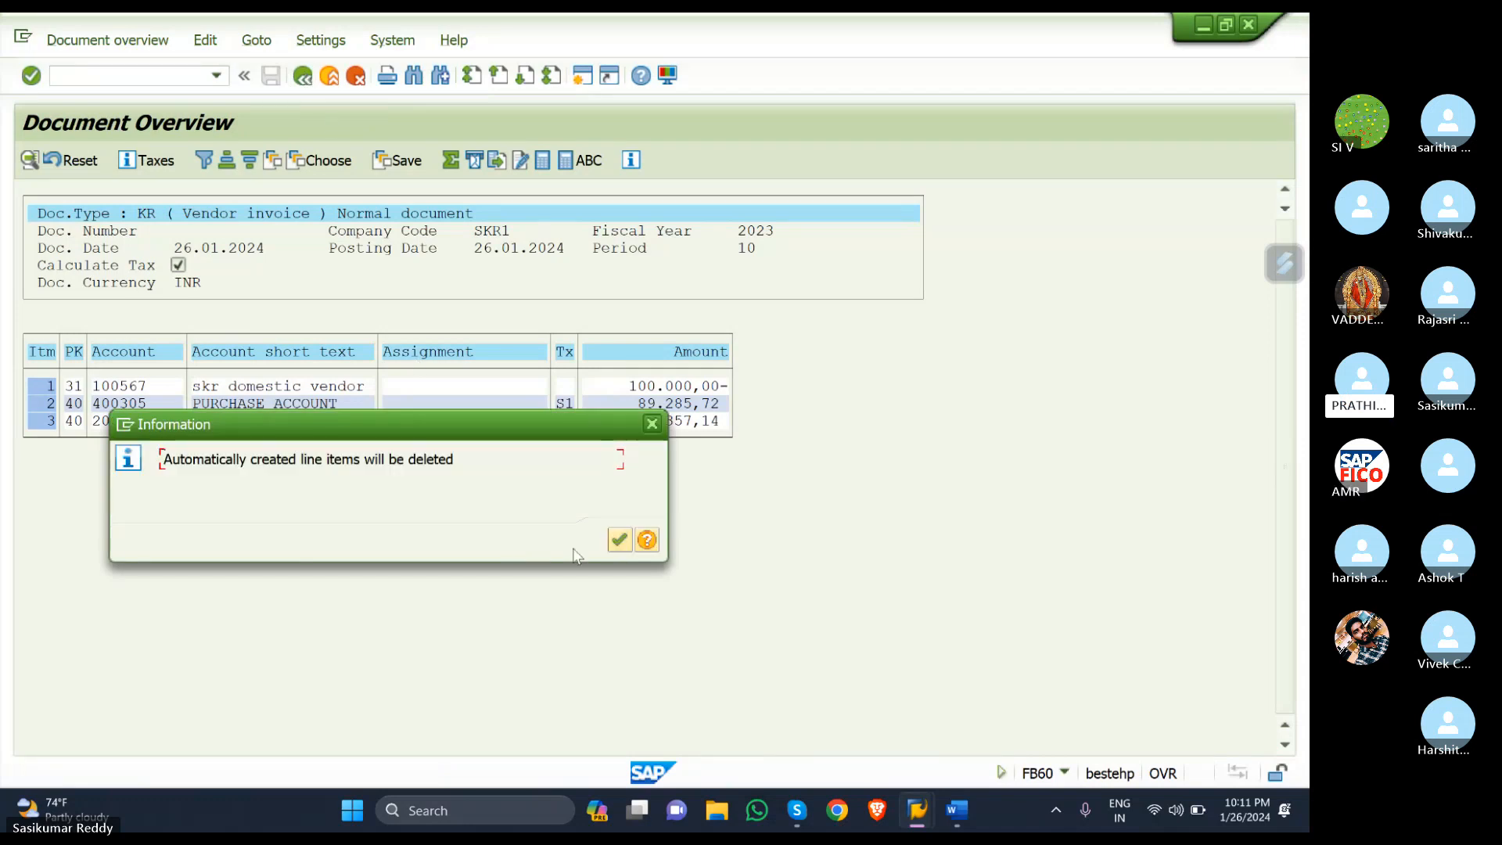
{"action": "left_click", "coordinate": [616, 540]}
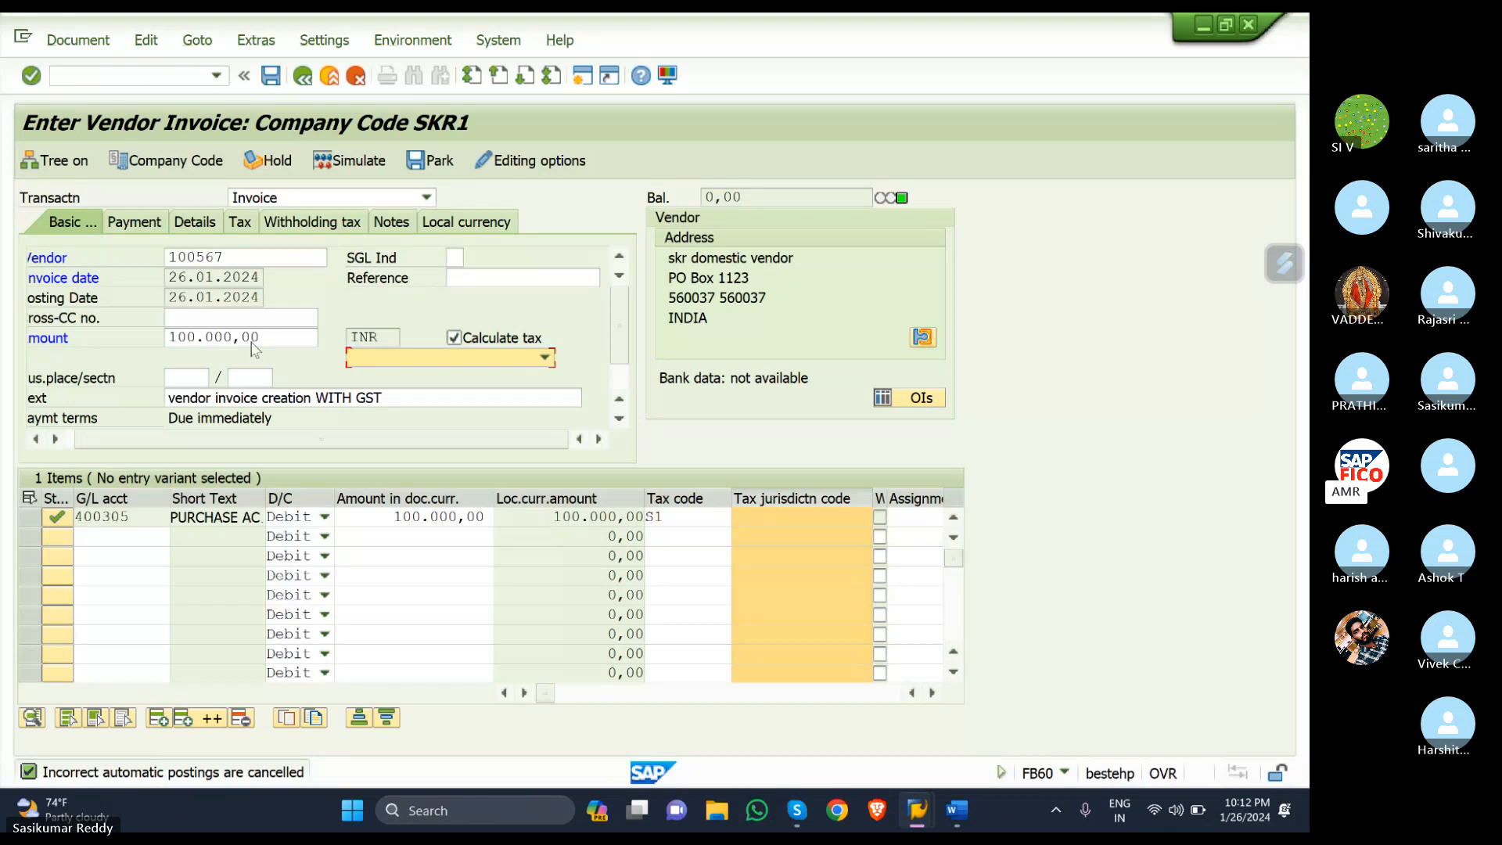
{"action": "left_click", "coordinate": [290, 336]}
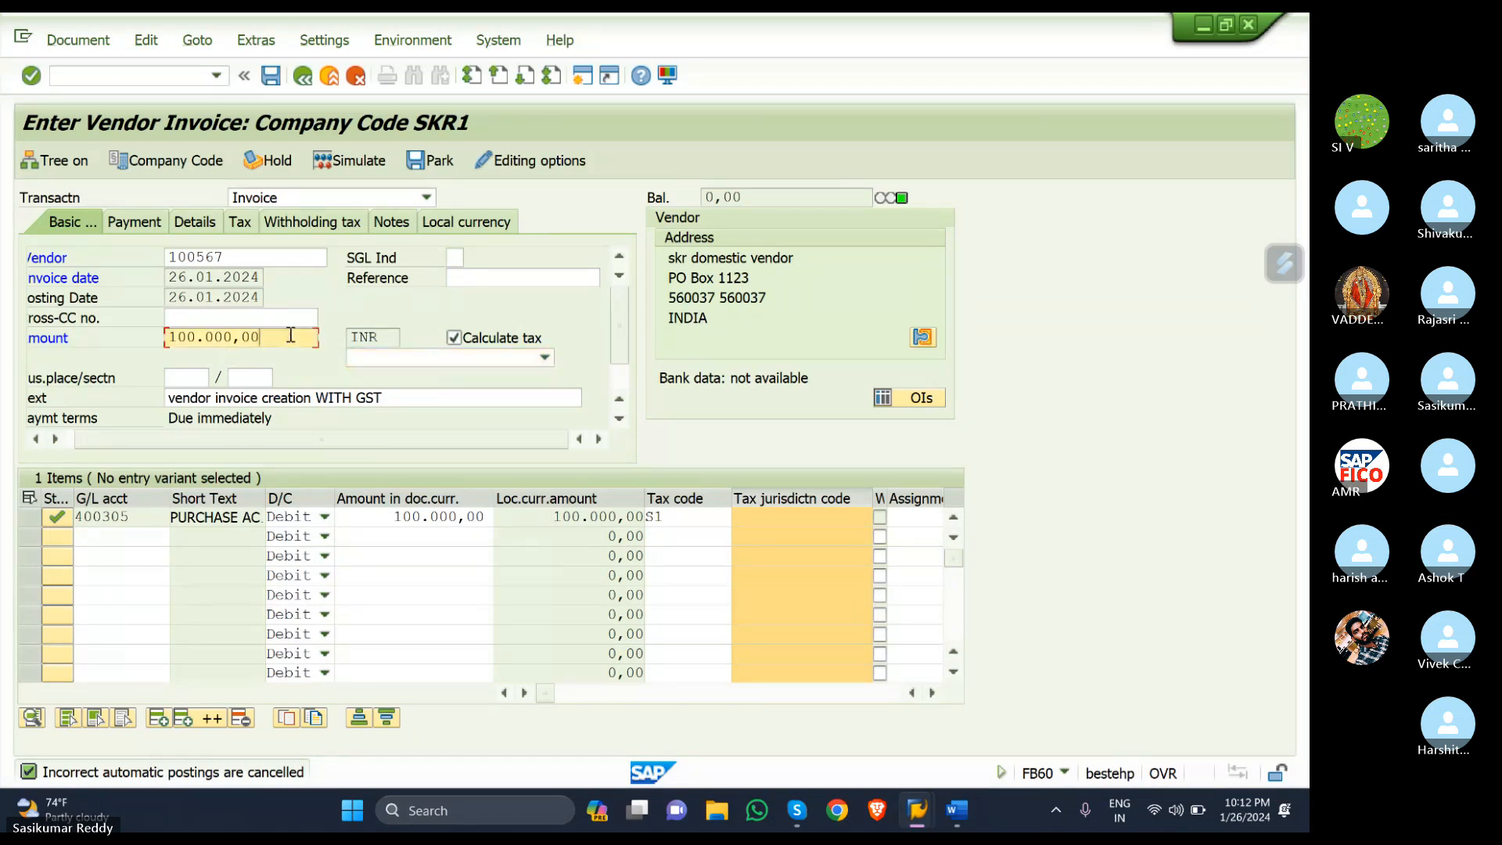
{"action": "key", "text": "BackSpace"}
{"action": "key", "text": "BackSpace"}
{"action": "key", "text": "BackSpace"}
{"action": "key", "text": "BackSpace"}
{"action": "key", "text": "BackSpace"}
{"action": "key", "text": "BackSpace"}
{"action": "key", "text": "BackSpace"}
{"action": "key", "text": "BackSpace"}
{"action": "key", "text": "BackSpace"}
{"action": "key", "text": "BackSpace"}
{"action": "type", "text": "1"}
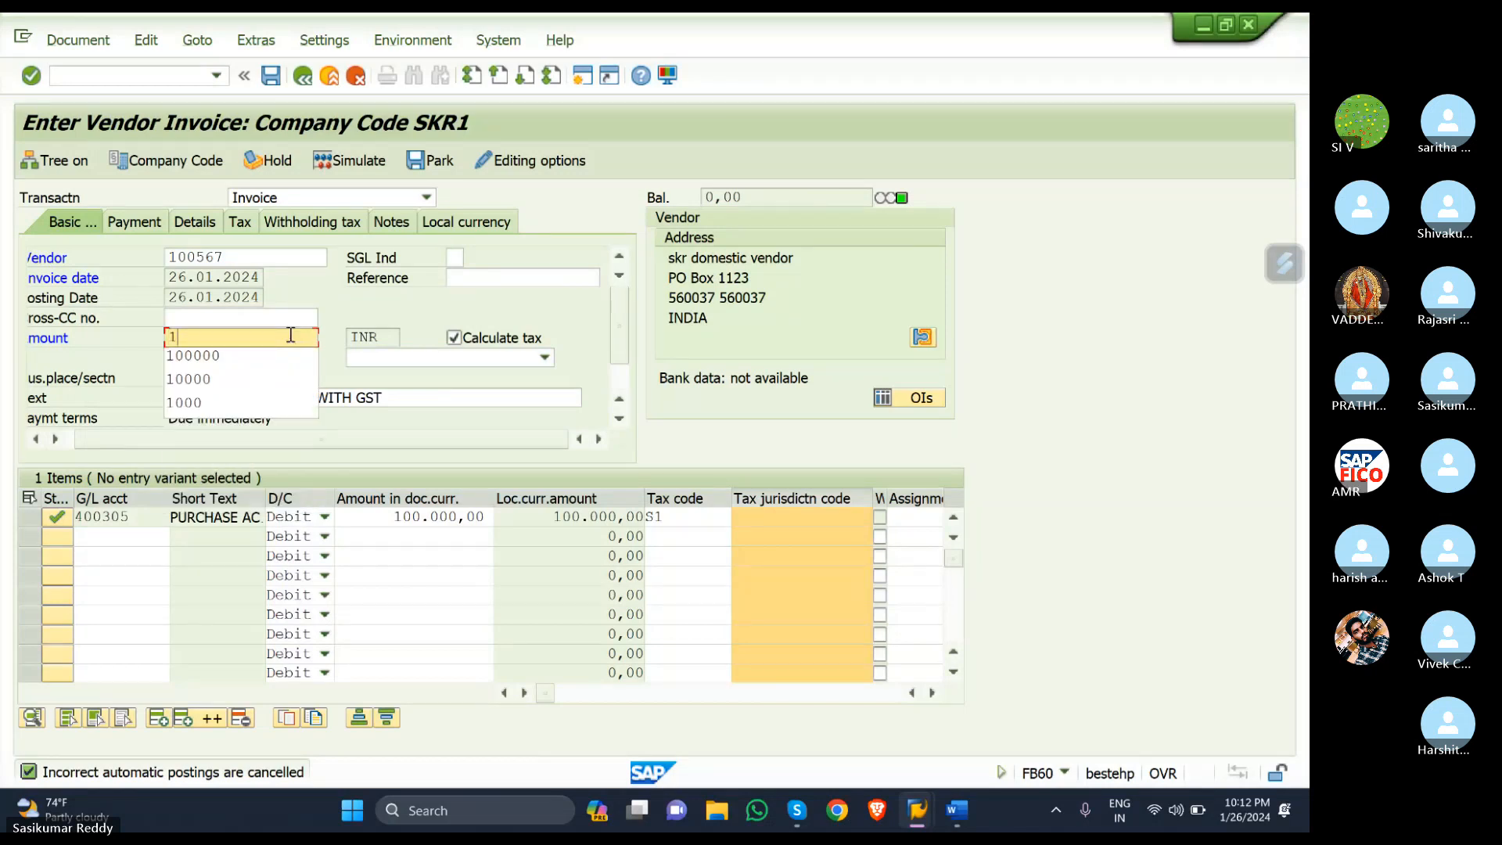
{"action": "type", "text": "00.0000"}
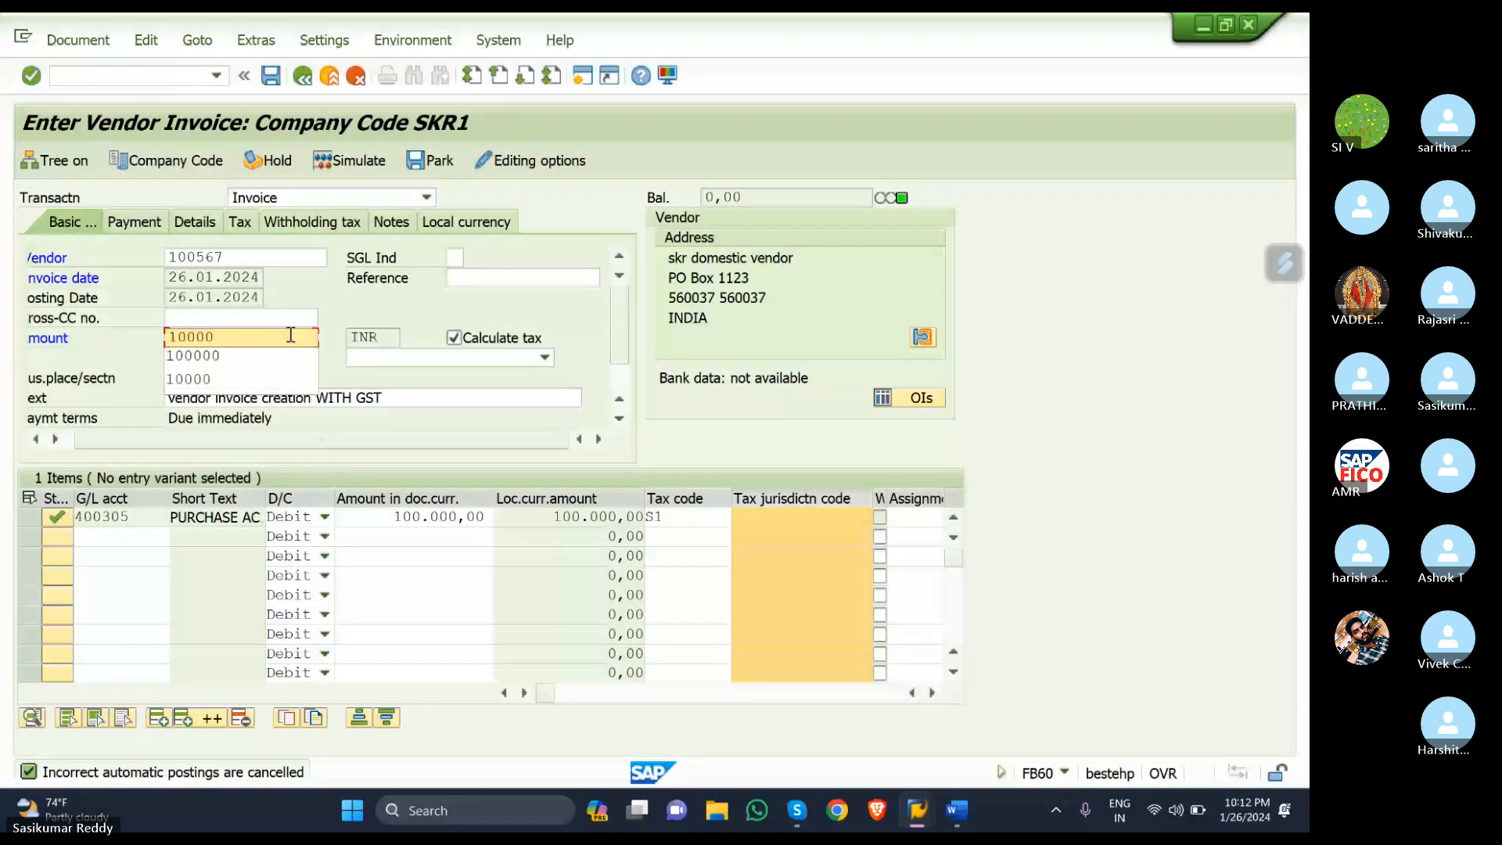
{"action": "left_click", "coordinate": [489, 517]}
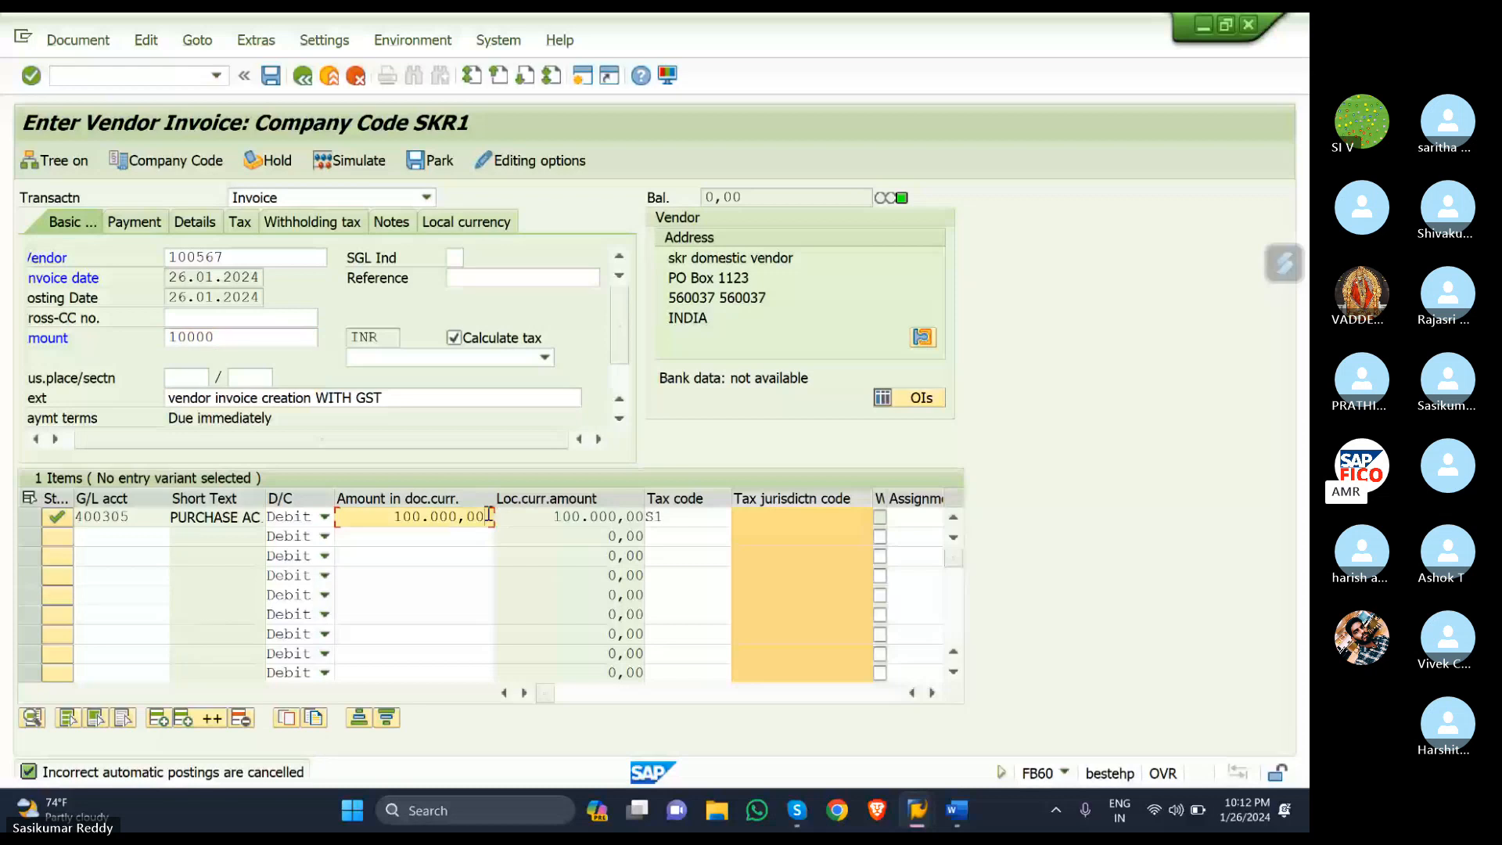
{"action": "key", "text": "BackSpace"}
{"action": "key", "text": "BackSpace"}
{"action": "key", "text": "BackSpace"}
{"action": "key", "text": "BackSpace"}
{"action": "key", "text": "BackSpace"}
{"action": "key", "text": "BackSpace"}
{"action": "key", "text": "BackSpace"}
{"action": "key", "text": "BackSpace"}
{"action": "key", "text": "BackSpace"}
{"action": "key", "text": "BackSpace"}
{"action": "type", "text": "10"}
- Select tax procedure S1 (SGST + CGST) and re-simulate, showing 8.928,58 purchase and 535,71 CGST
{"action": "left_click", "coordinate": [546, 358]}
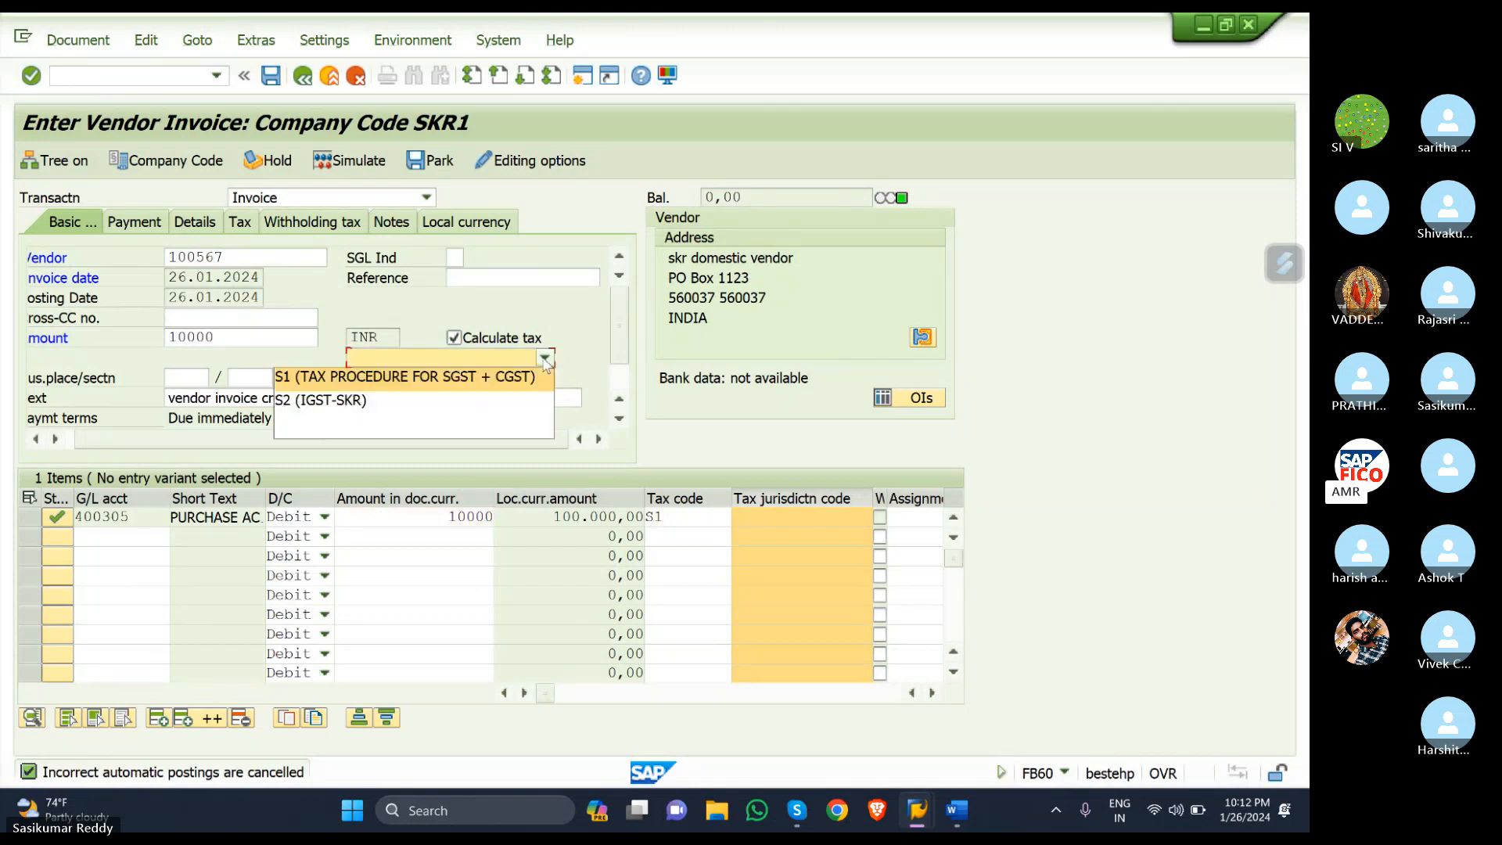
{"action": "left_click", "coordinate": [467, 373]}
{"action": "key", "text": "Return"}
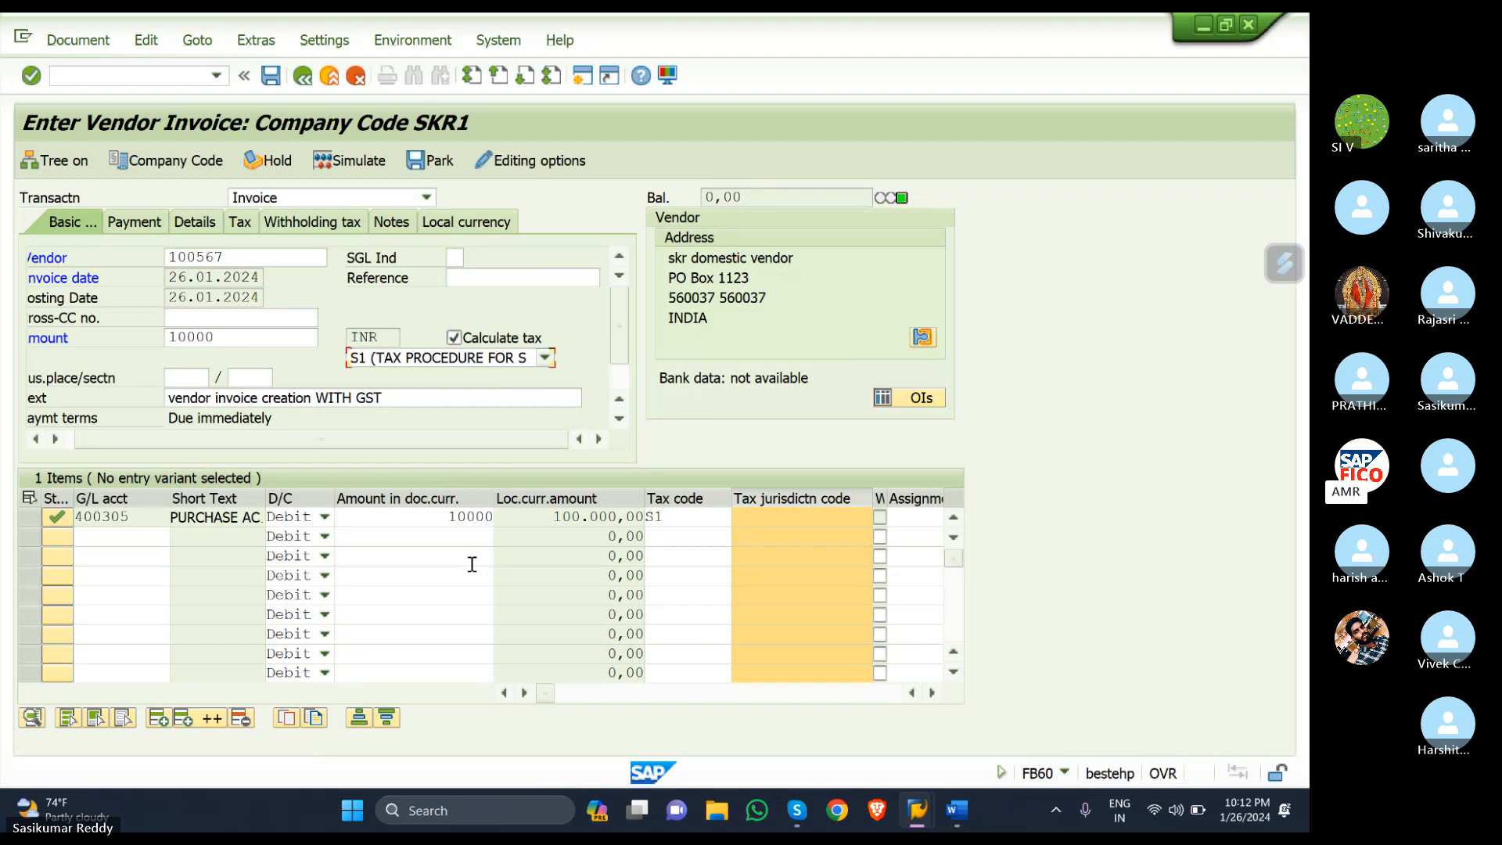
{"action": "left_click", "coordinate": [453, 560]}
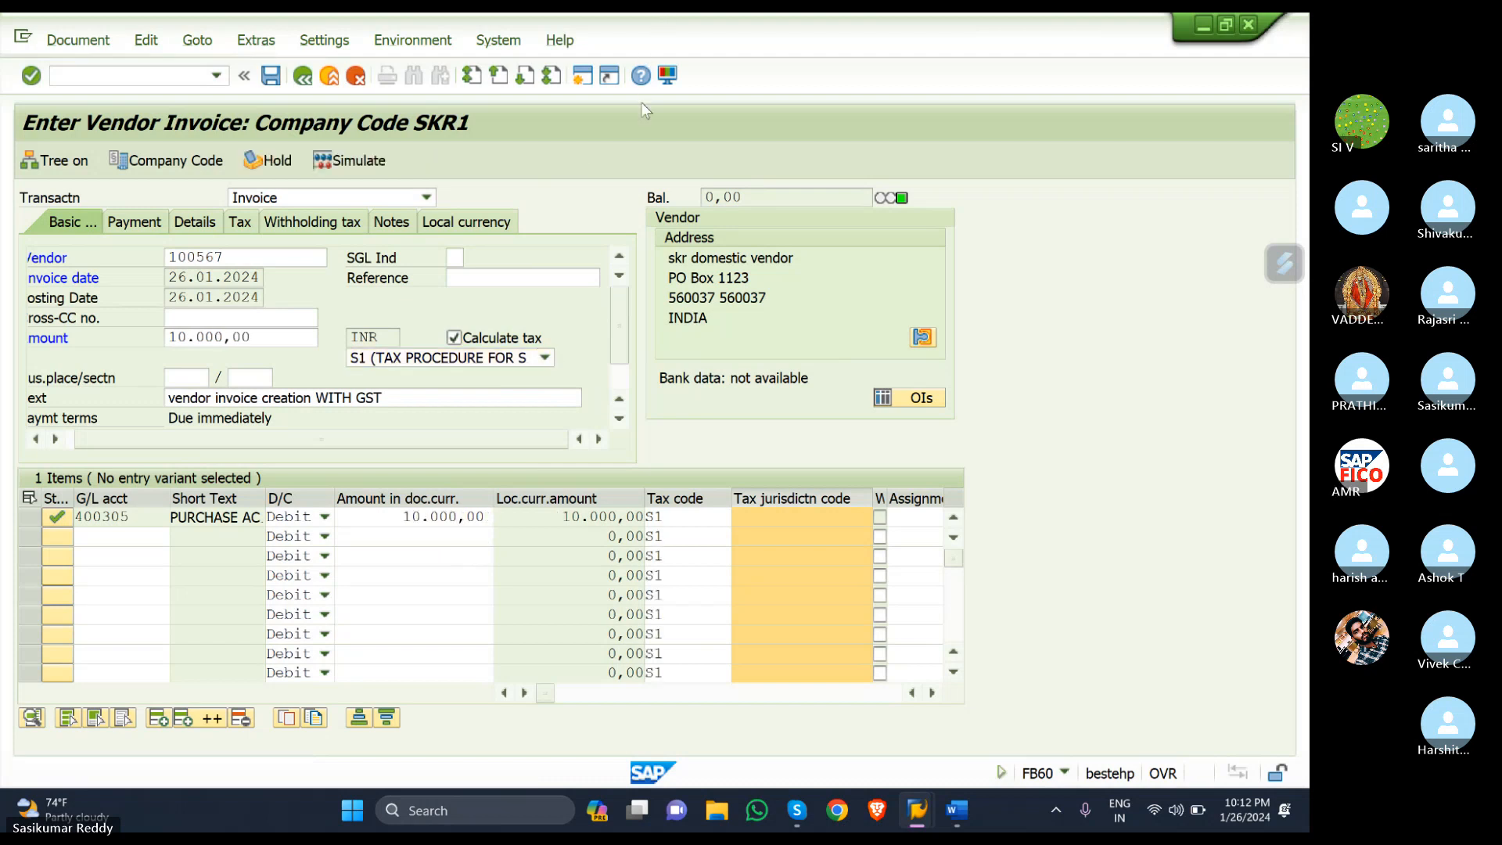
{"action": "left_click", "coordinate": [354, 156]}
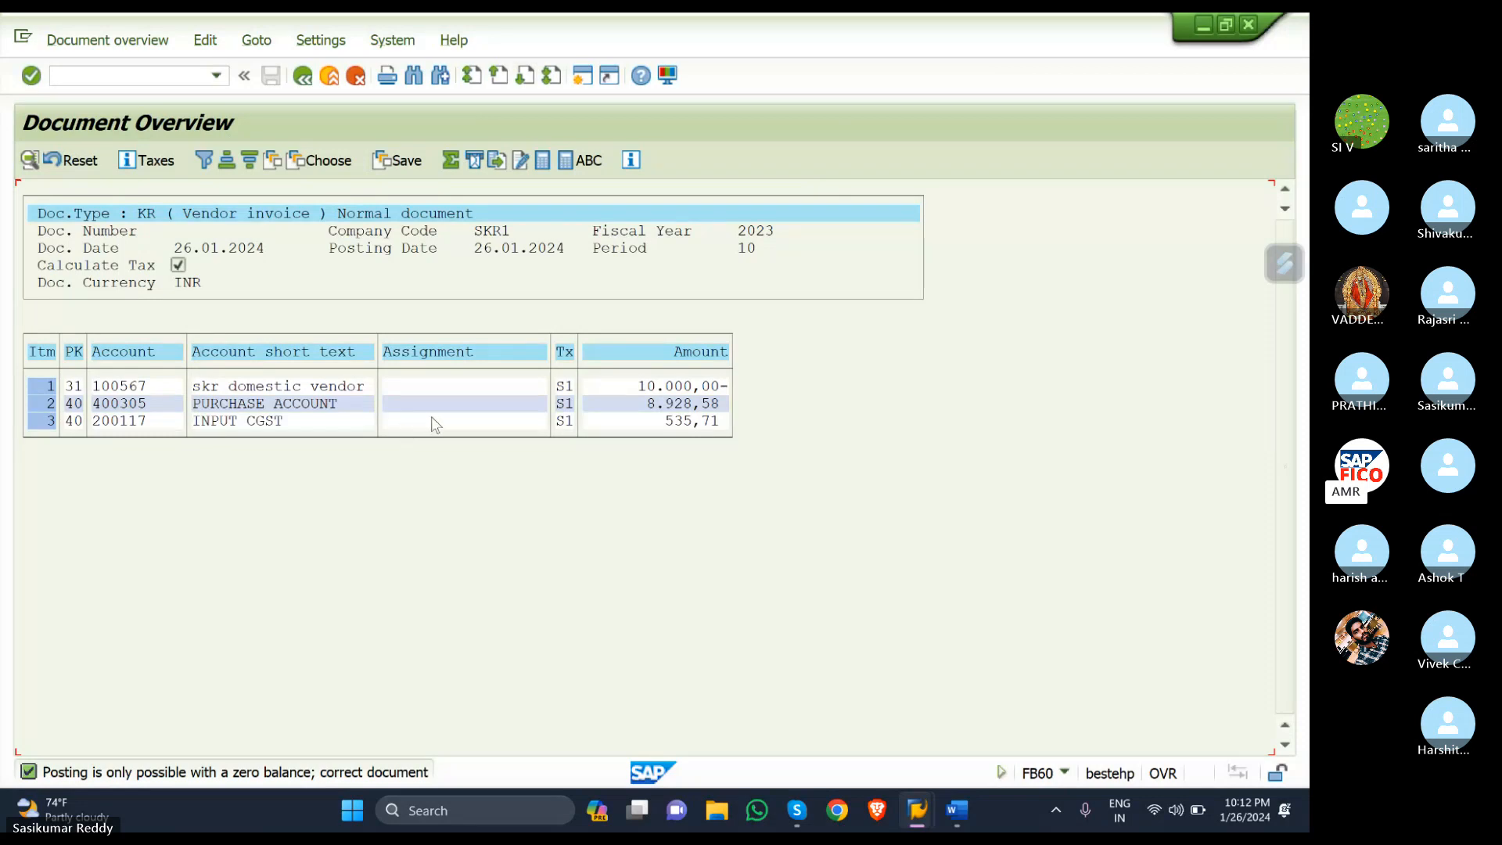
{"action": "left_click", "coordinate": [112, 39]}
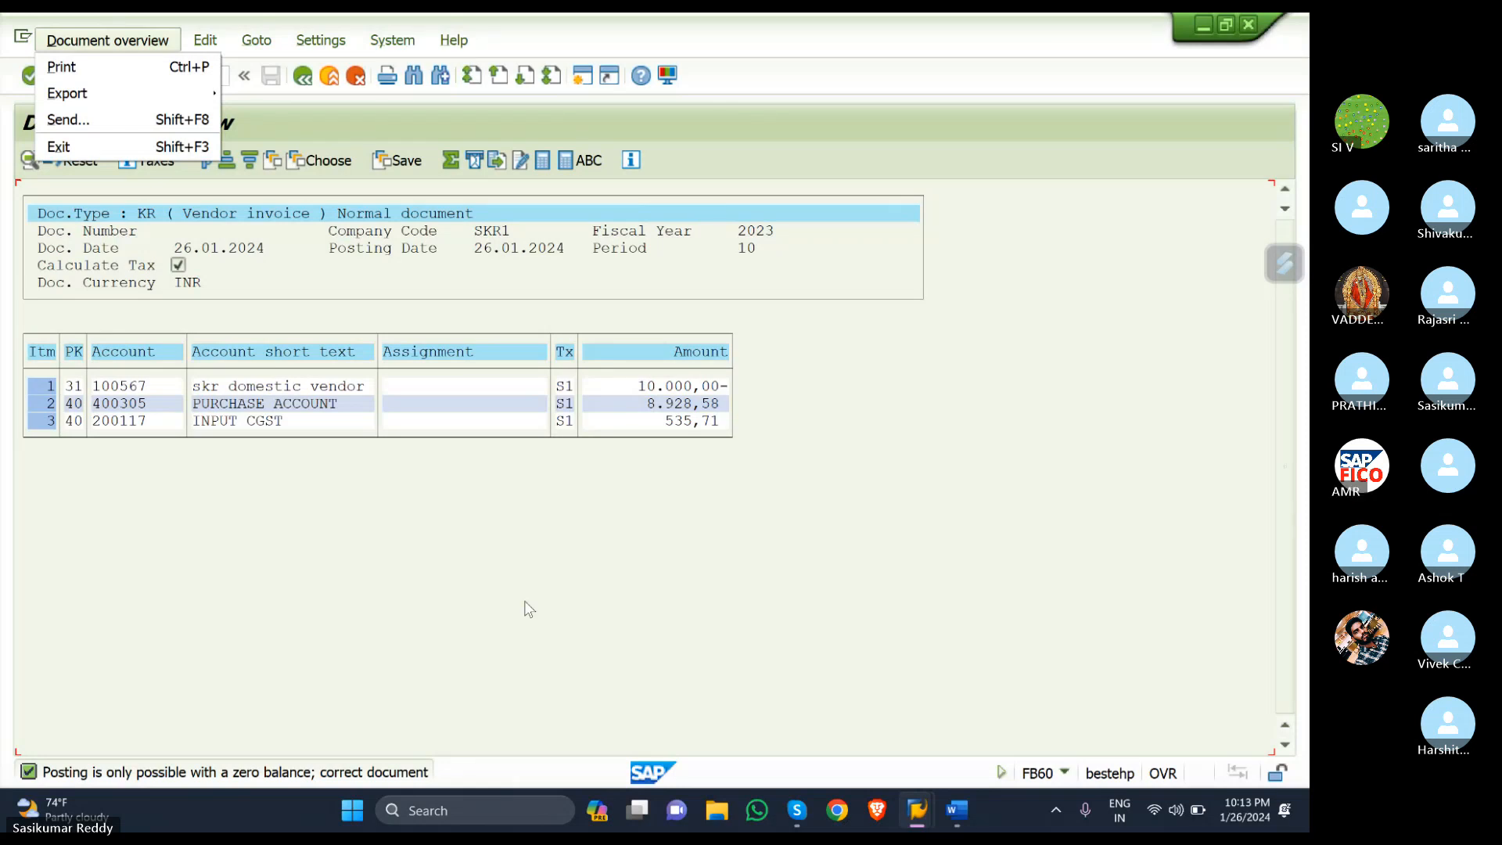
{"action": "key", "text": "Escape"}
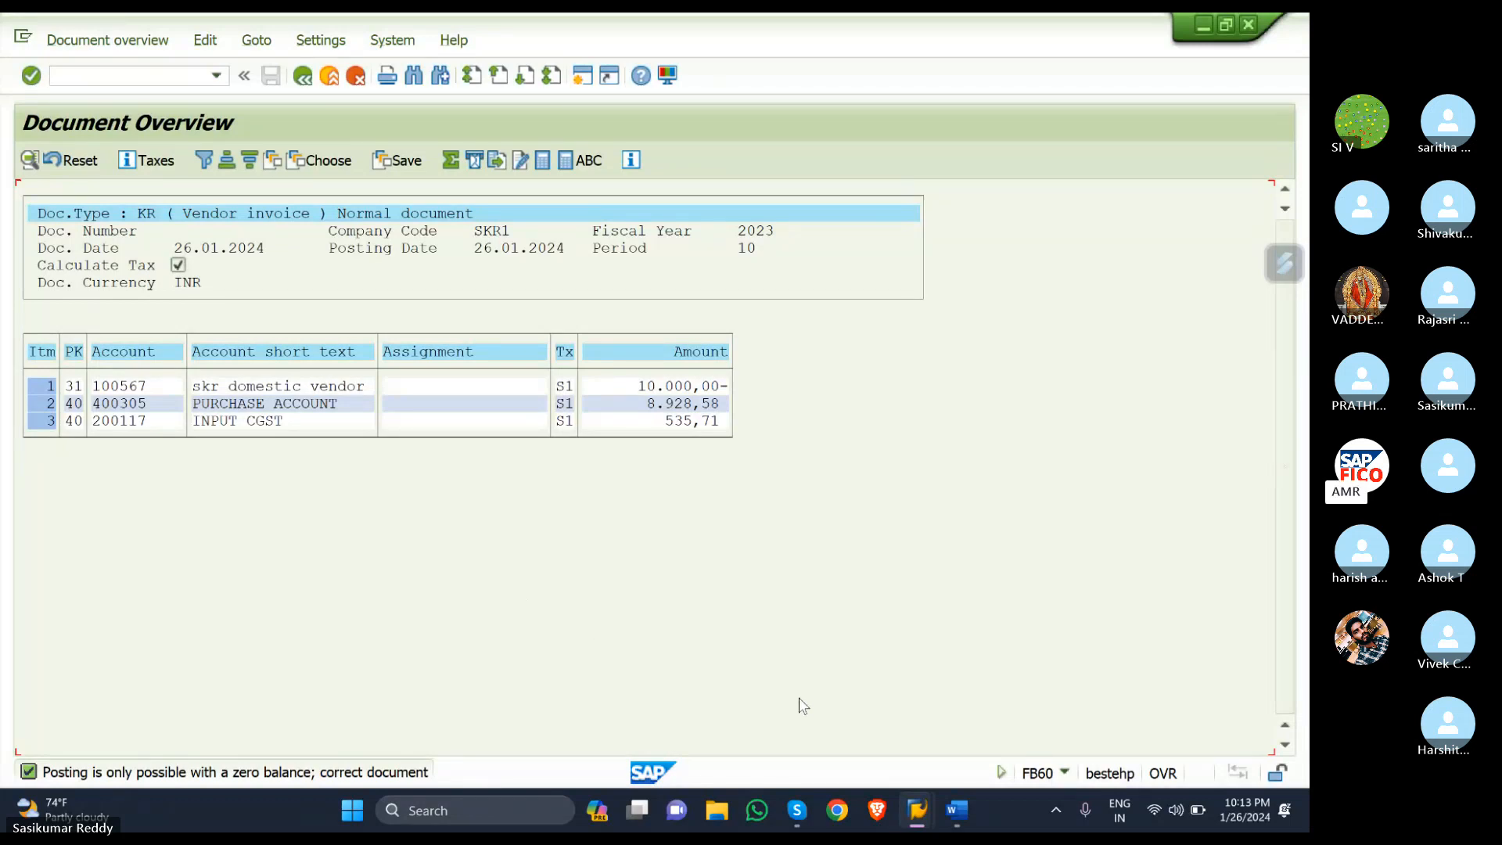
{"action": "key", "text": "XF86AudioMicMute"}
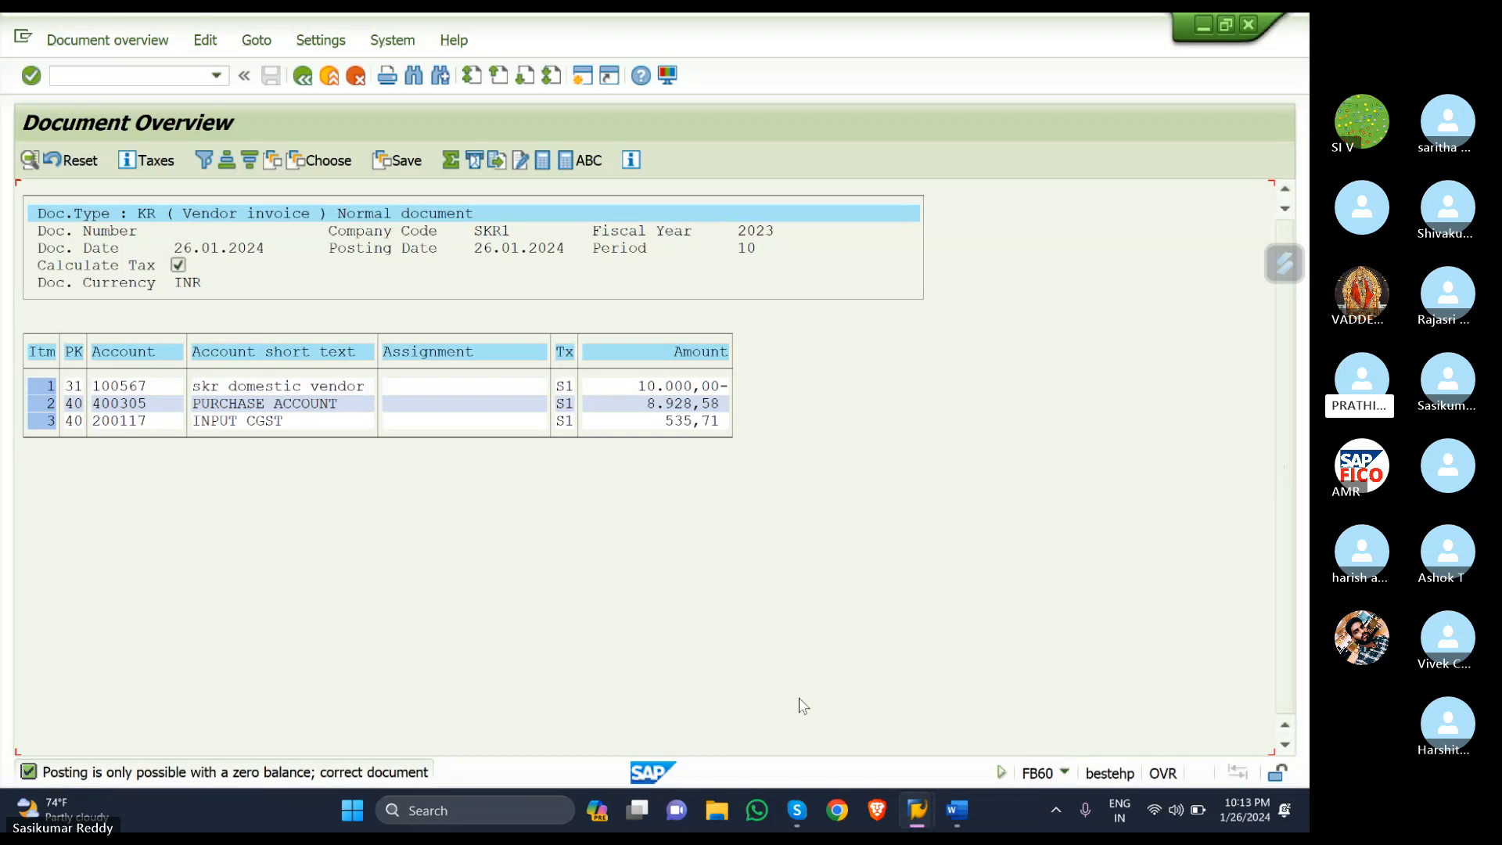
{"action": "left_click", "coordinate": [799, 811]}
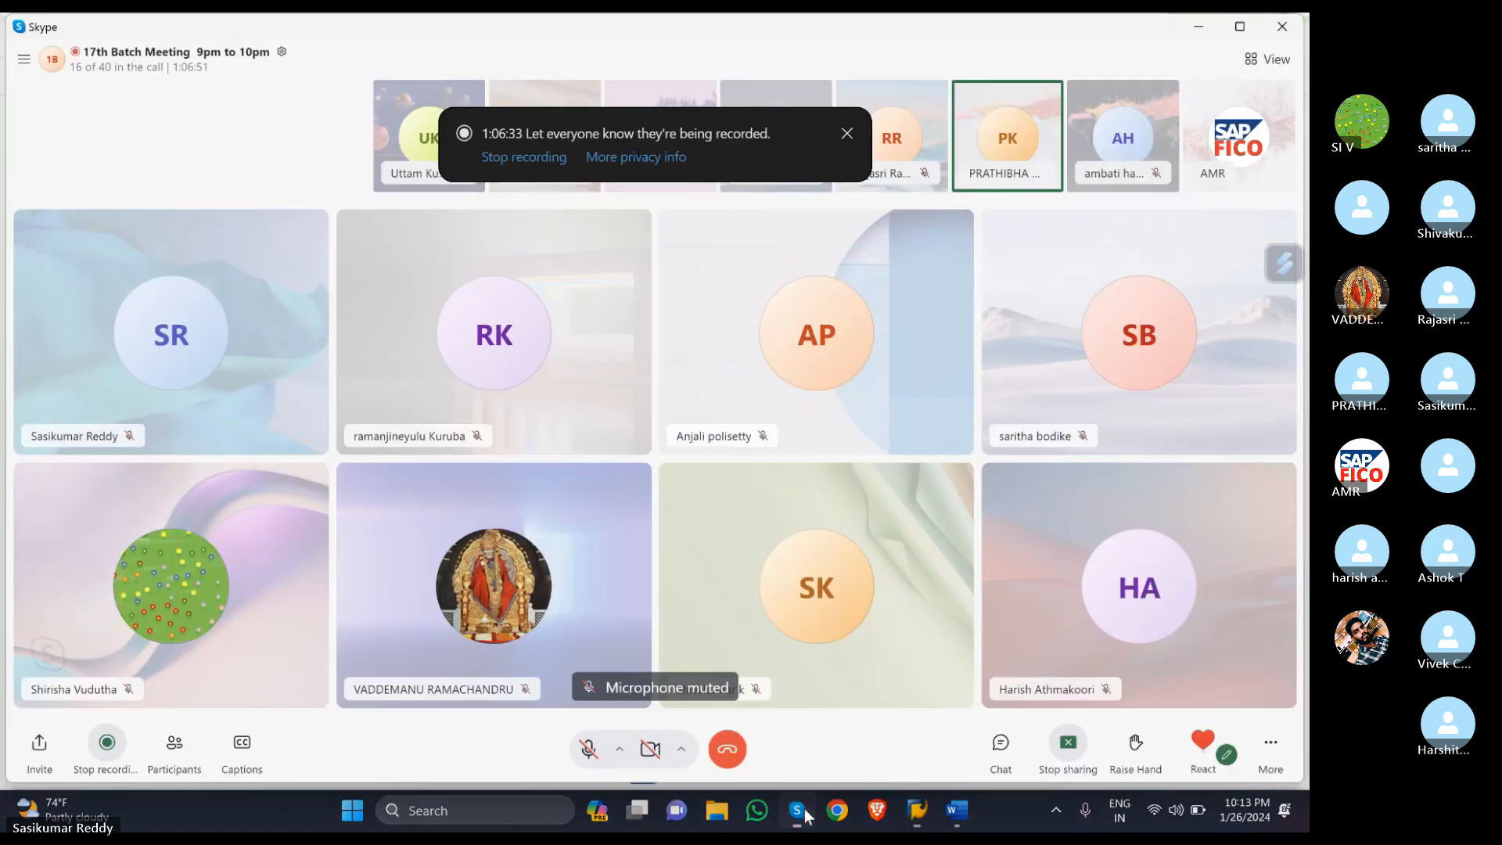
{"action": "left_click", "coordinate": [587, 751]}
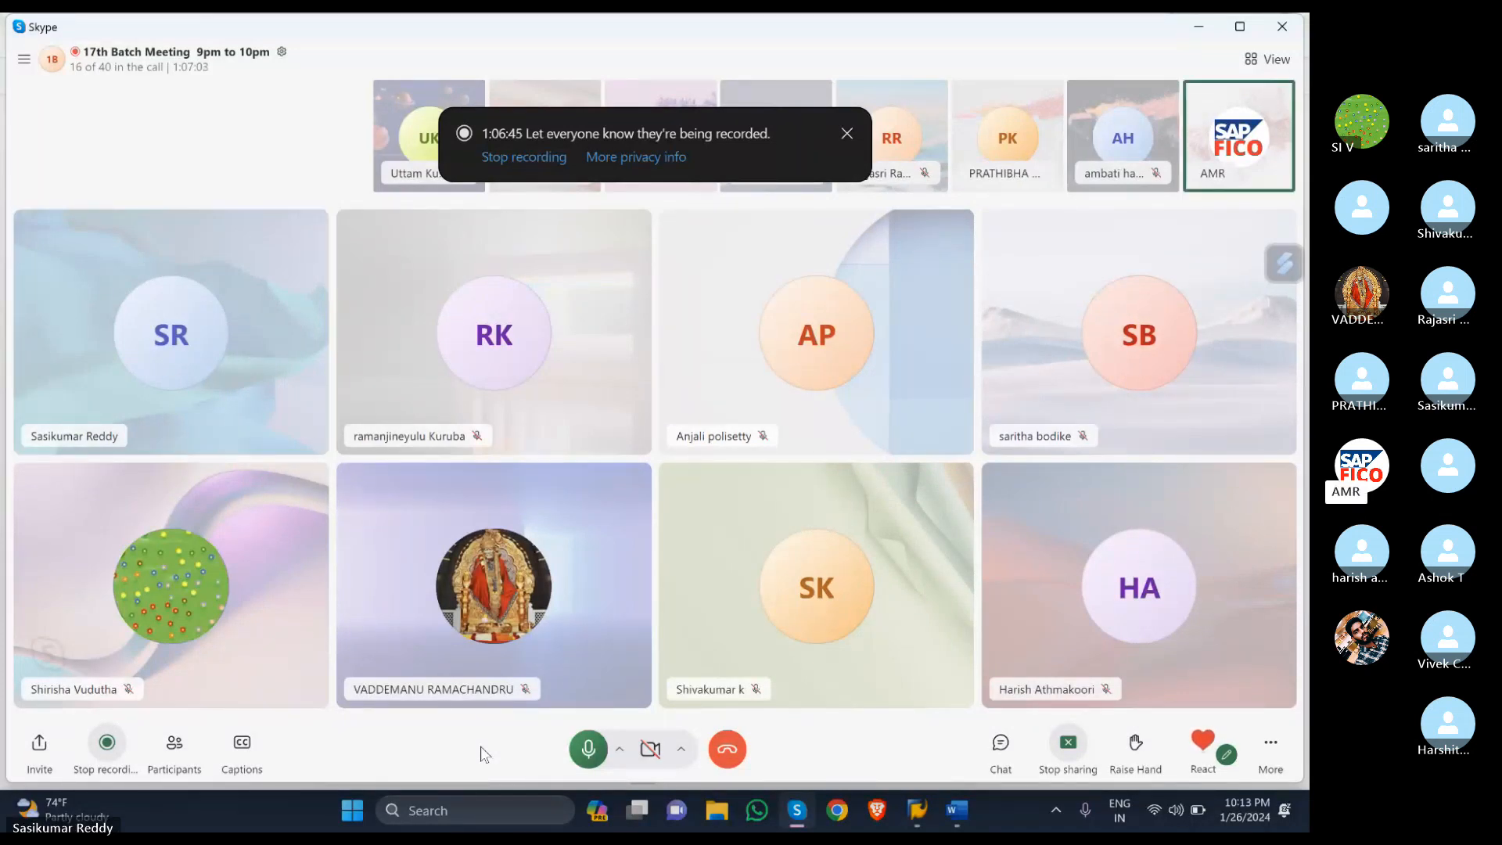
{"action": "left_click", "coordinate": [589, 748]}
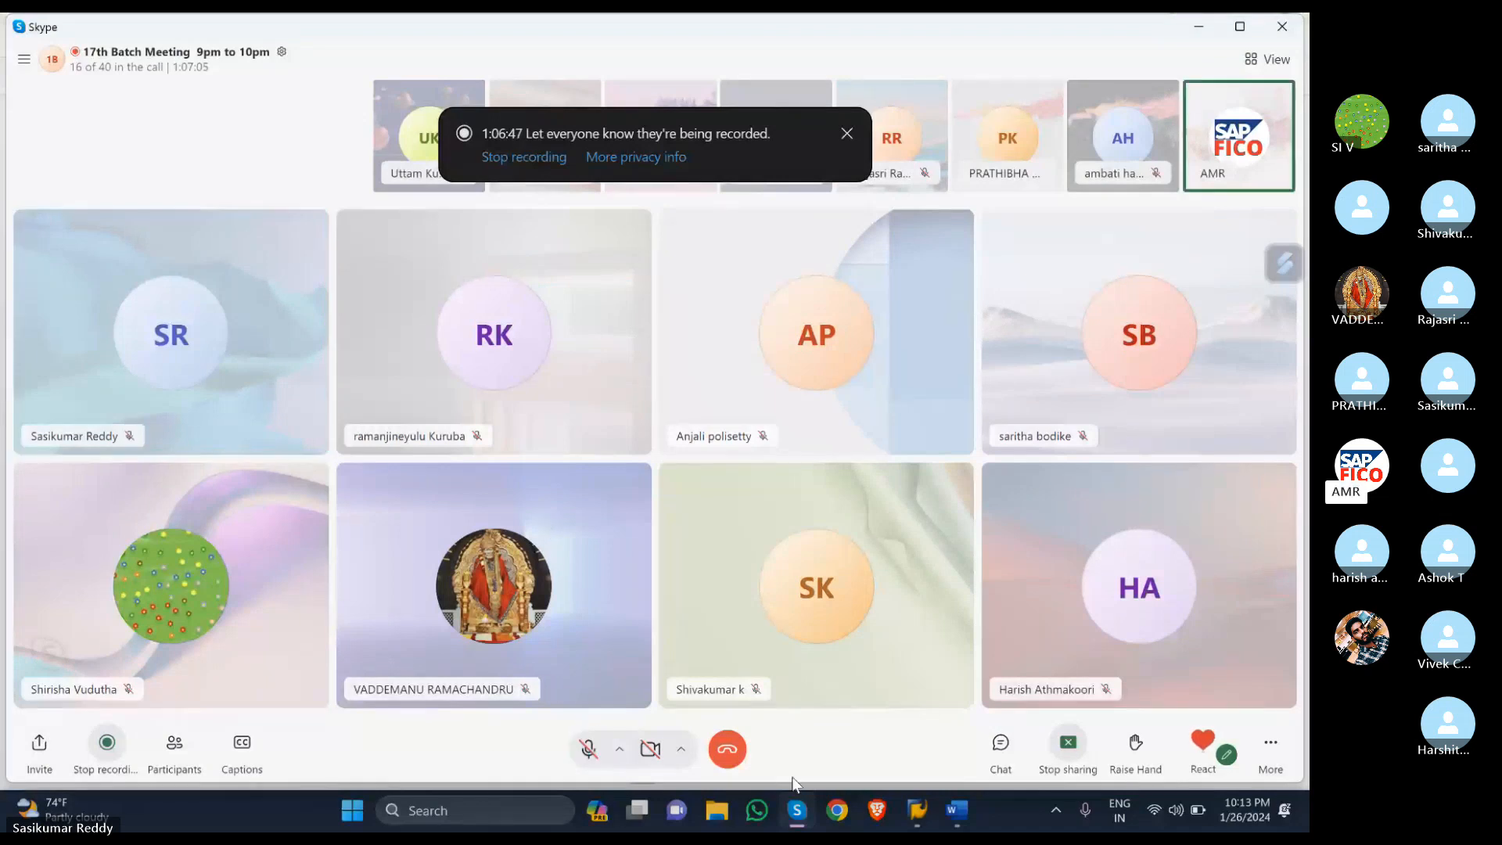
{"action": "mouse_move", "coordinate": [919, 814]}
{"action": "left_click", "coordinate": [876, 689]}
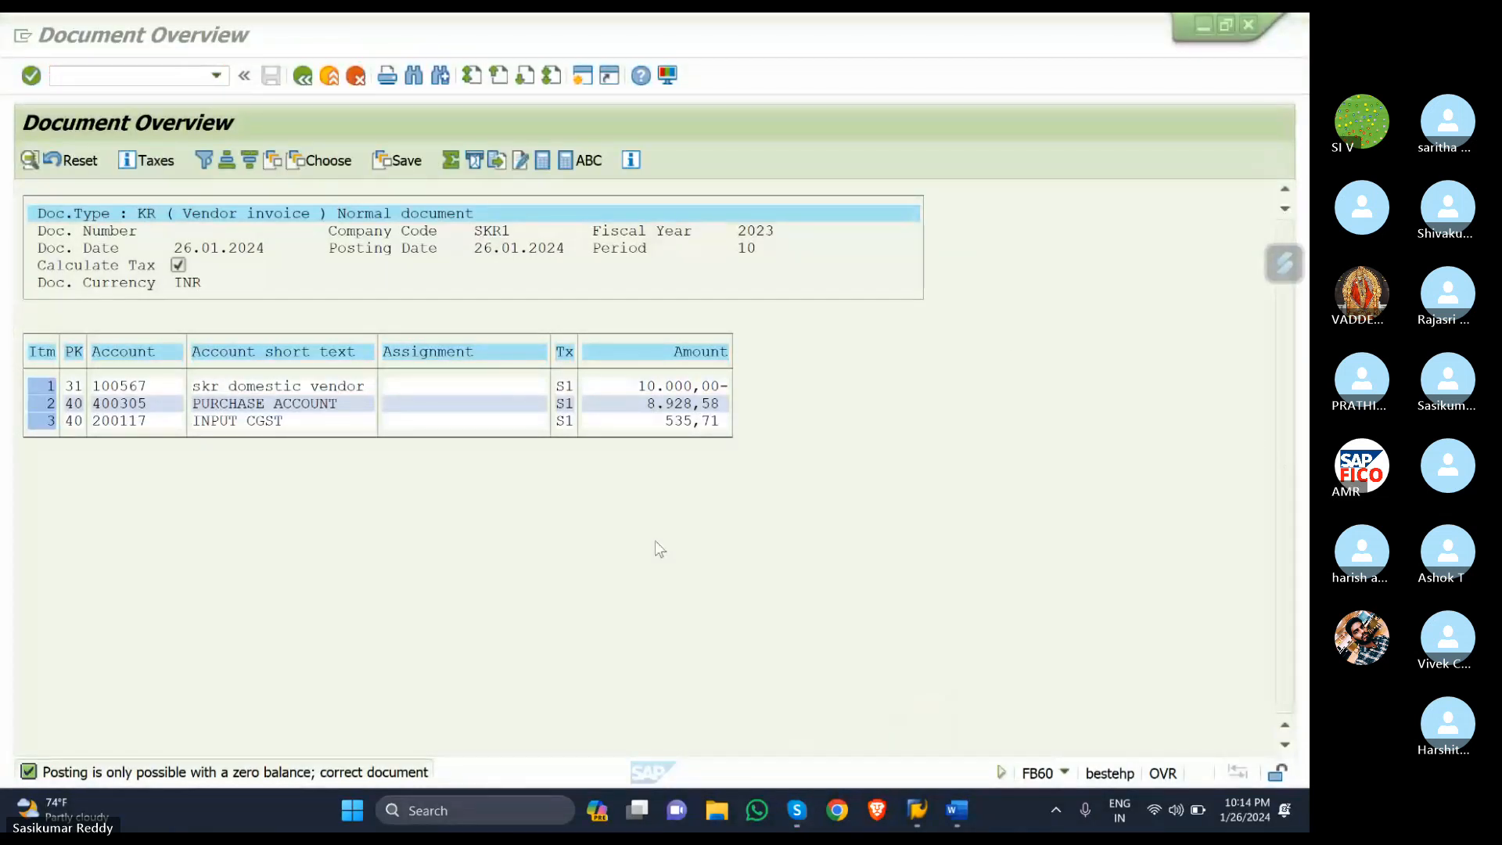
- Leave the document overview and confirm deletion of the automatically created tax lines
{"action": "left_click", "coordinate": [304, 78]}
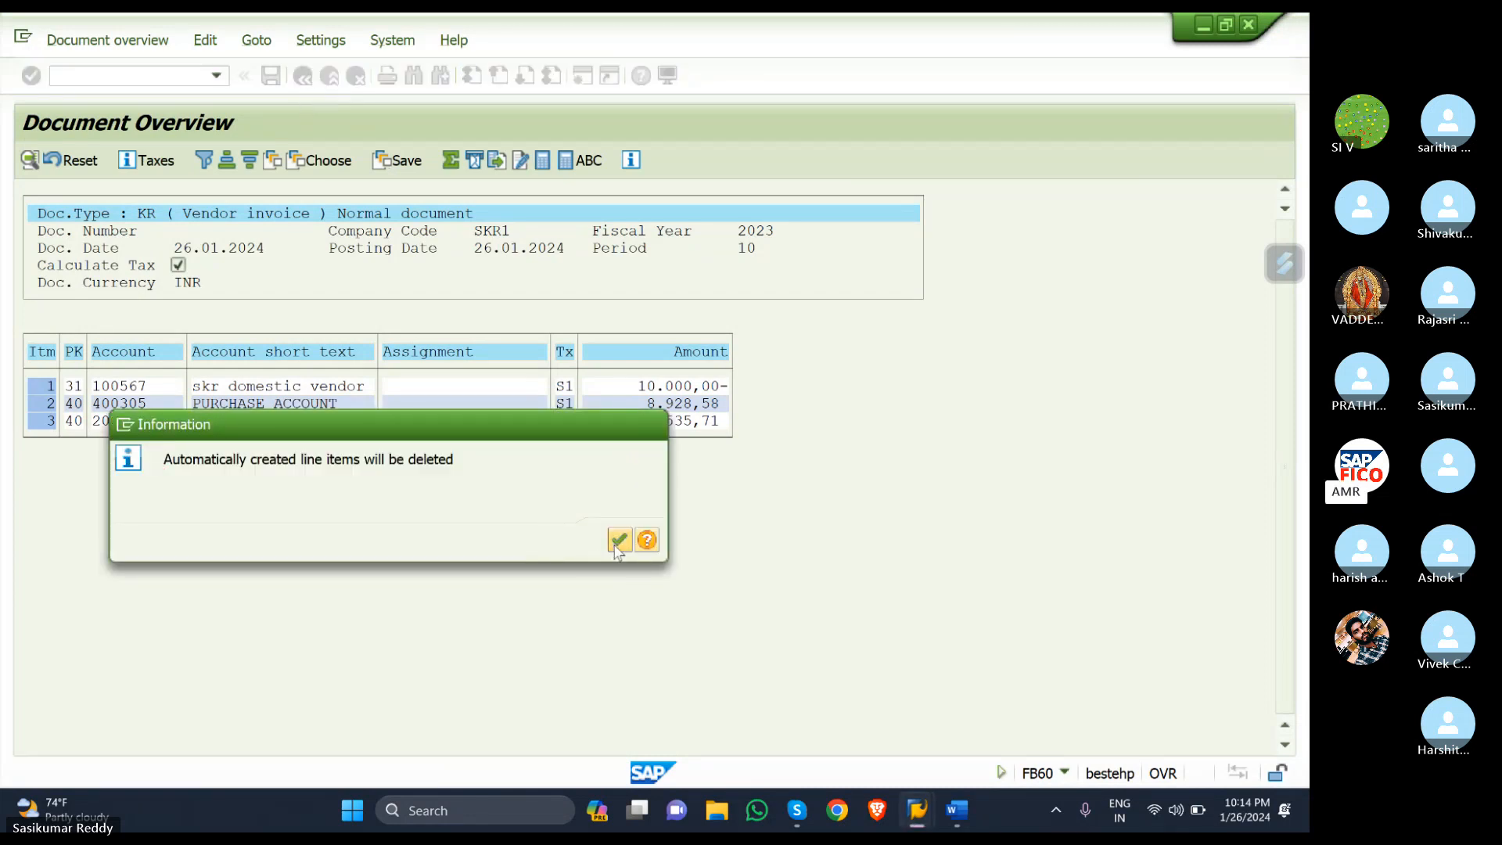
{"action": "left_click", "coordinate": [617, 541]}
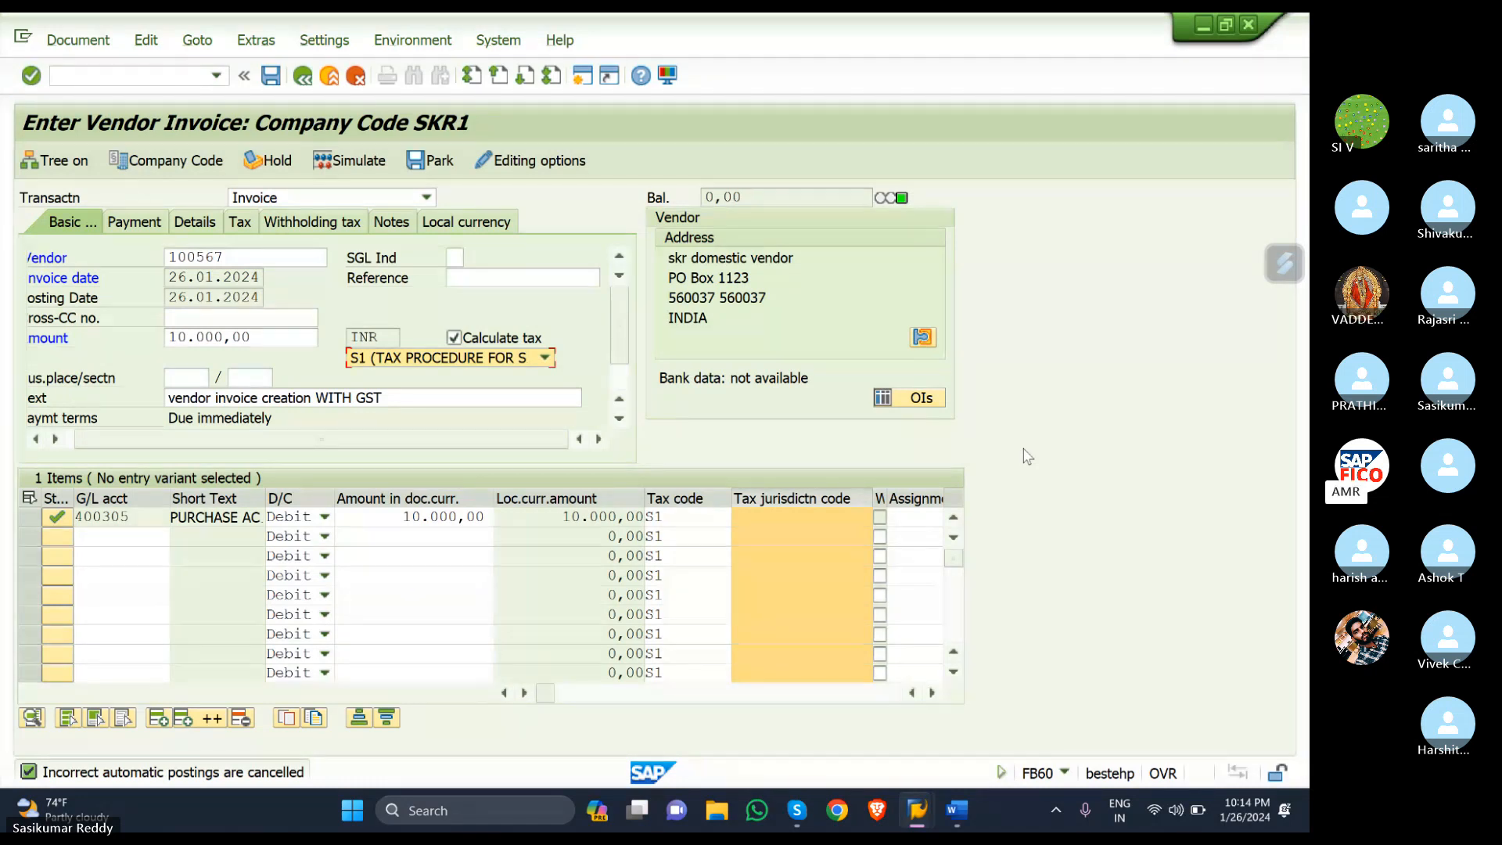
- From SAP Easy Access, run FTXP with country IN to reach tax code S2 (IGST-SKR)
{"action": "mouse_move", "coordinate": [917, 810]}
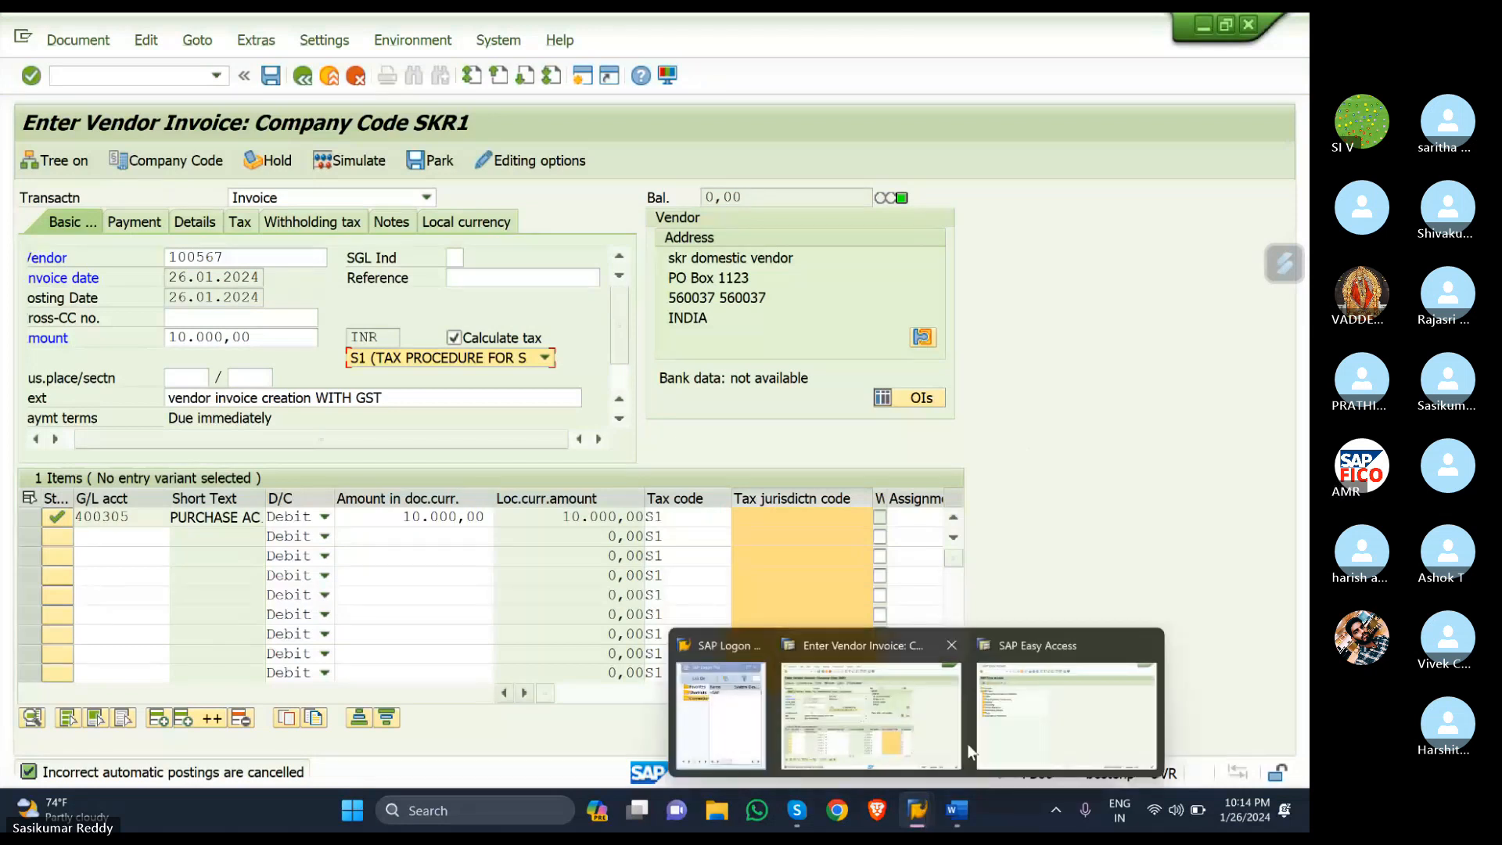
{"action": "left_click", "coordinate": [966, 743]}
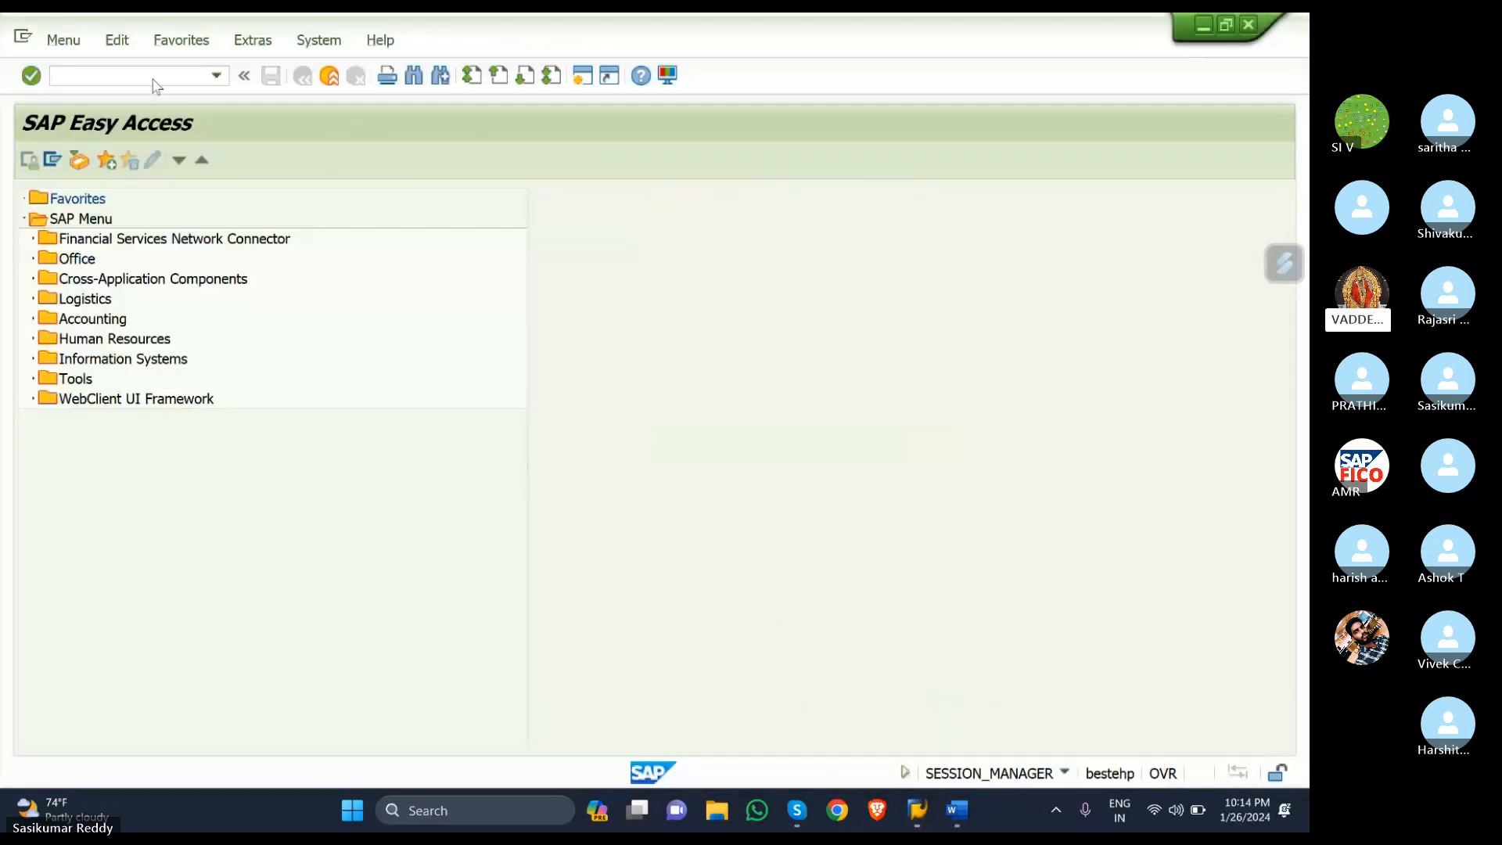
{"action": "left_click", "coordinate": [124, 77]}
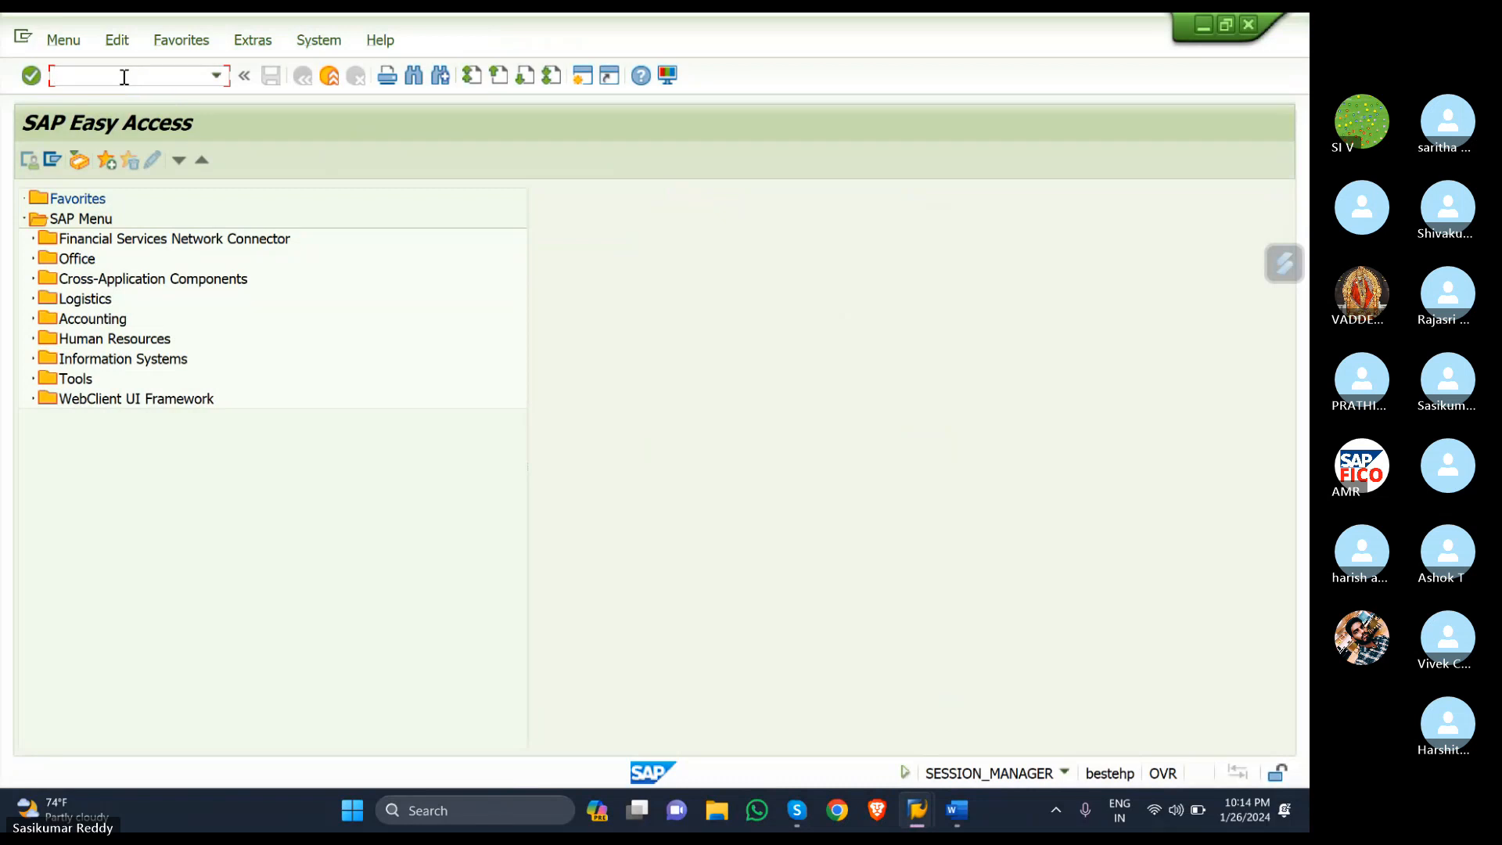
{"action": "type", "text": "FTXP"}
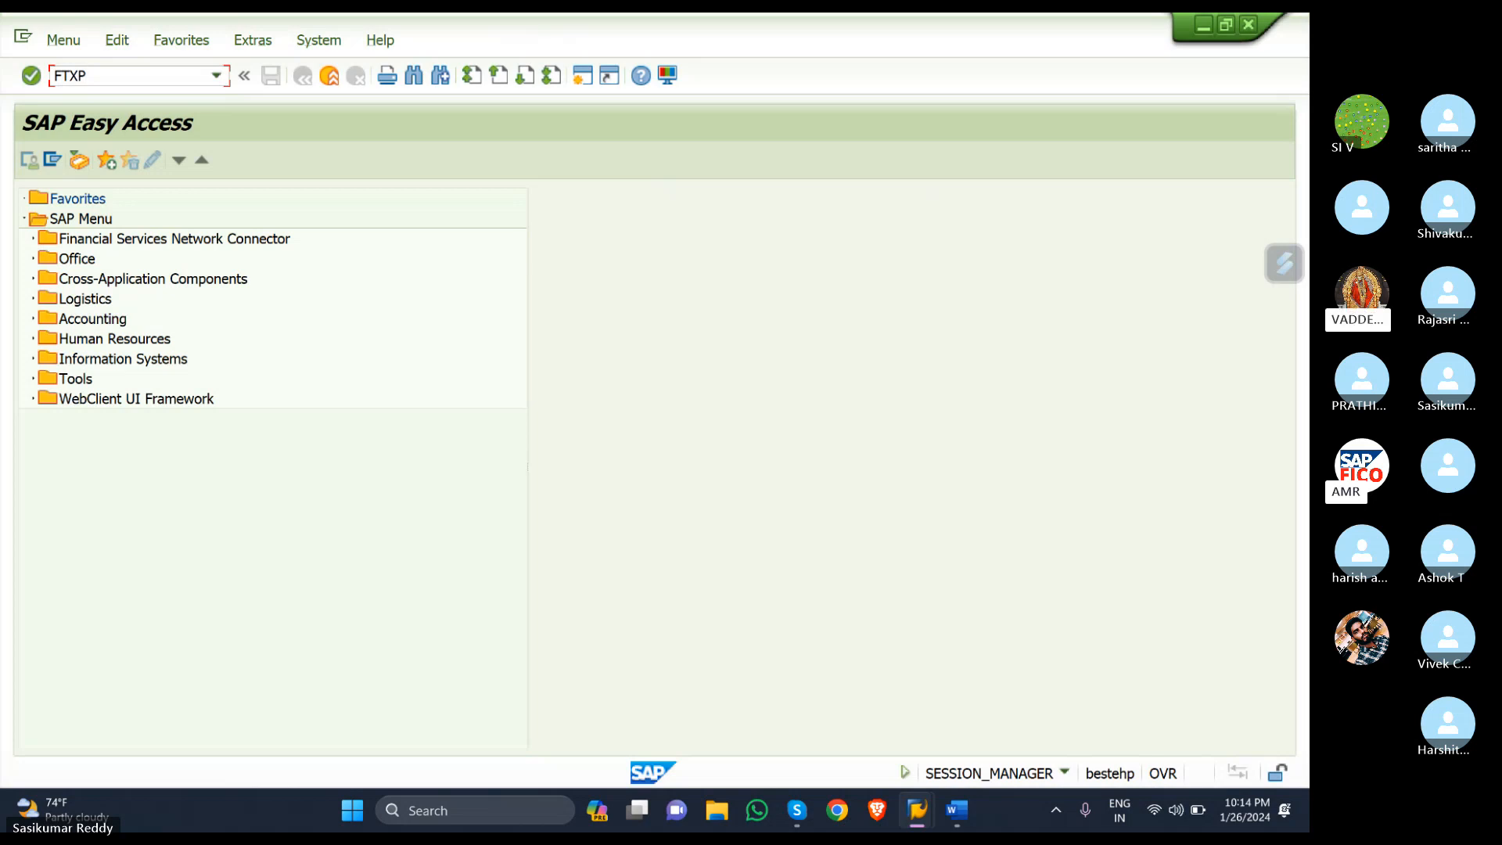
{"action": "key", "text": "Return"}
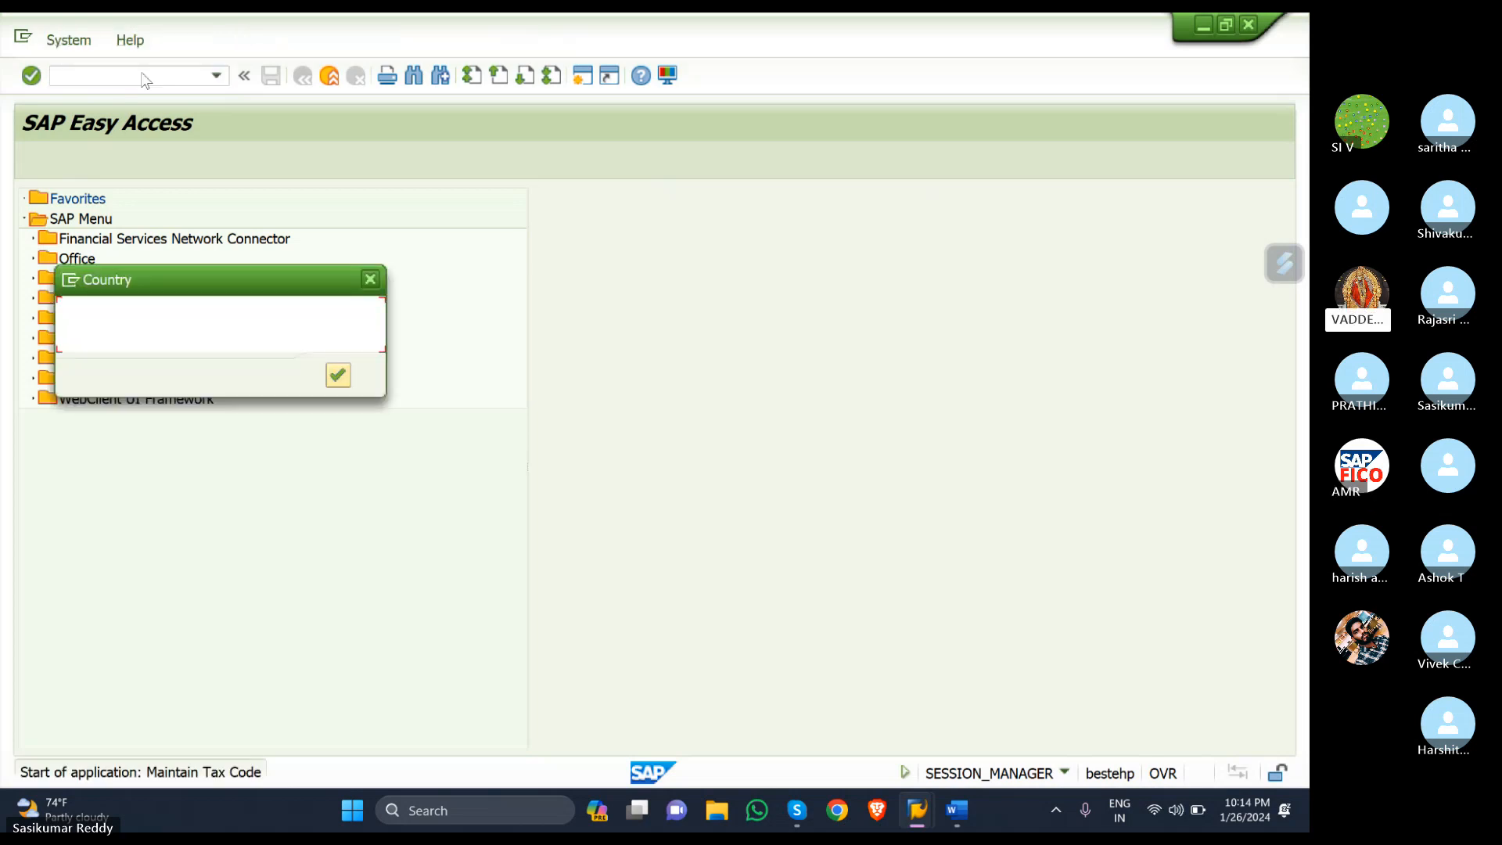
{"action": "type", "text": "IN"}
{"action": "key", "text": "Return"}
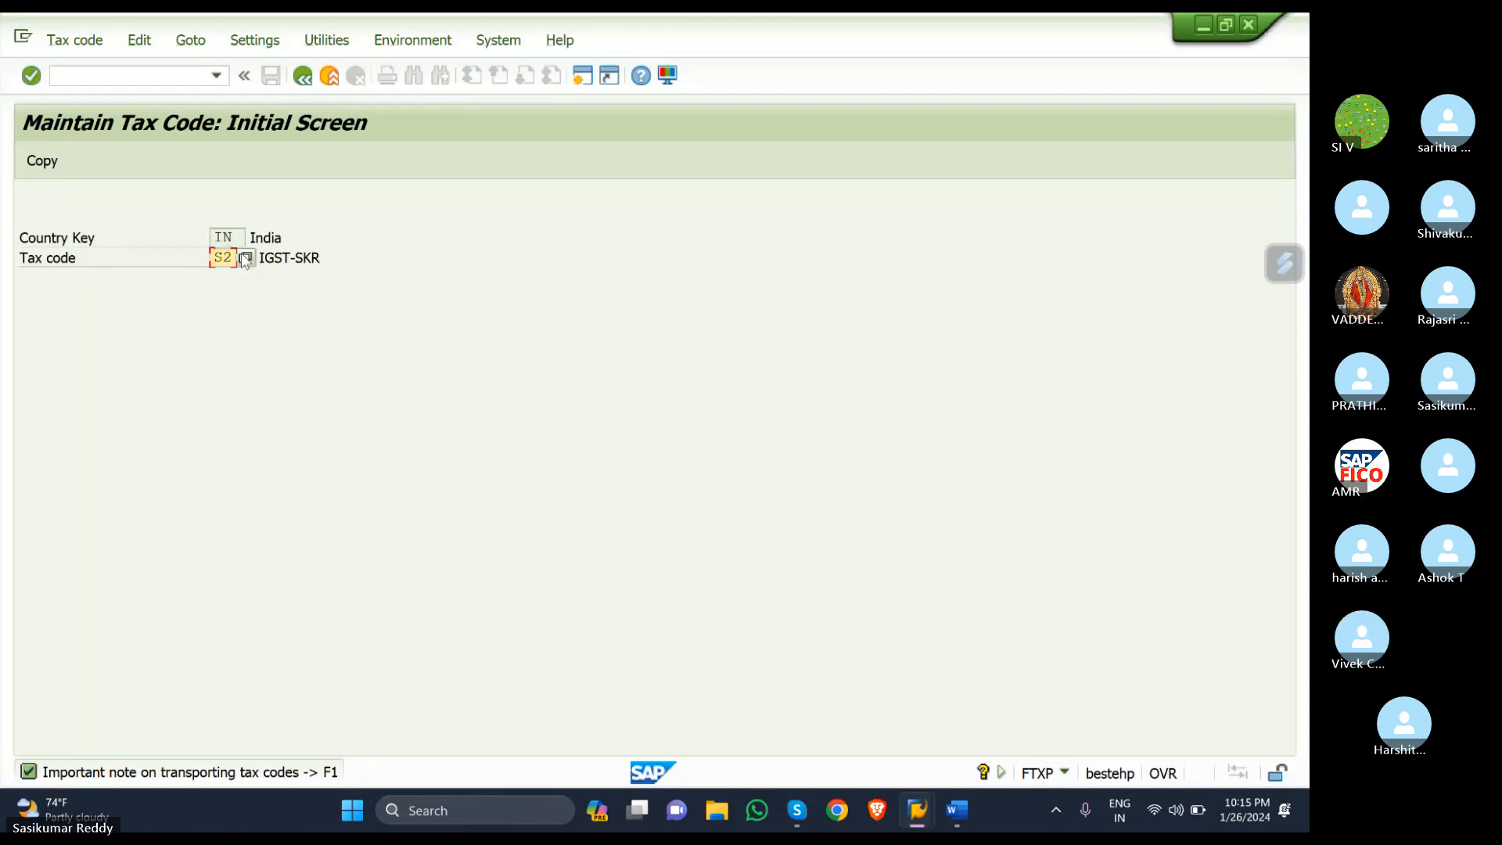
- Inspect tax code S2's 12% IGST rate, then open tax code S1
{"action": "key", "text": "Return"}
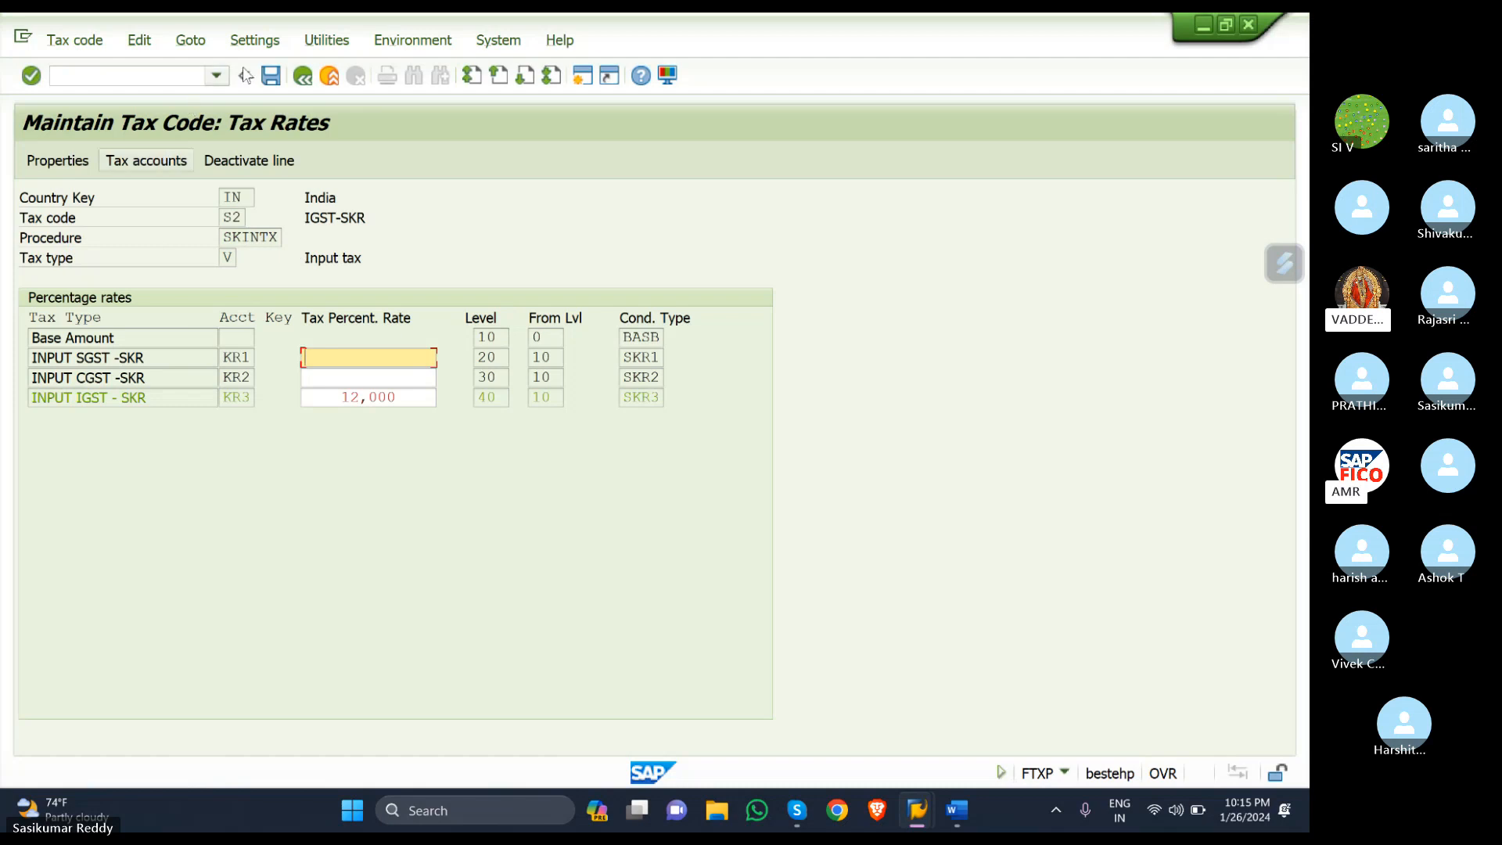
{"action": "left_click", "coordinate": [304, 77]}
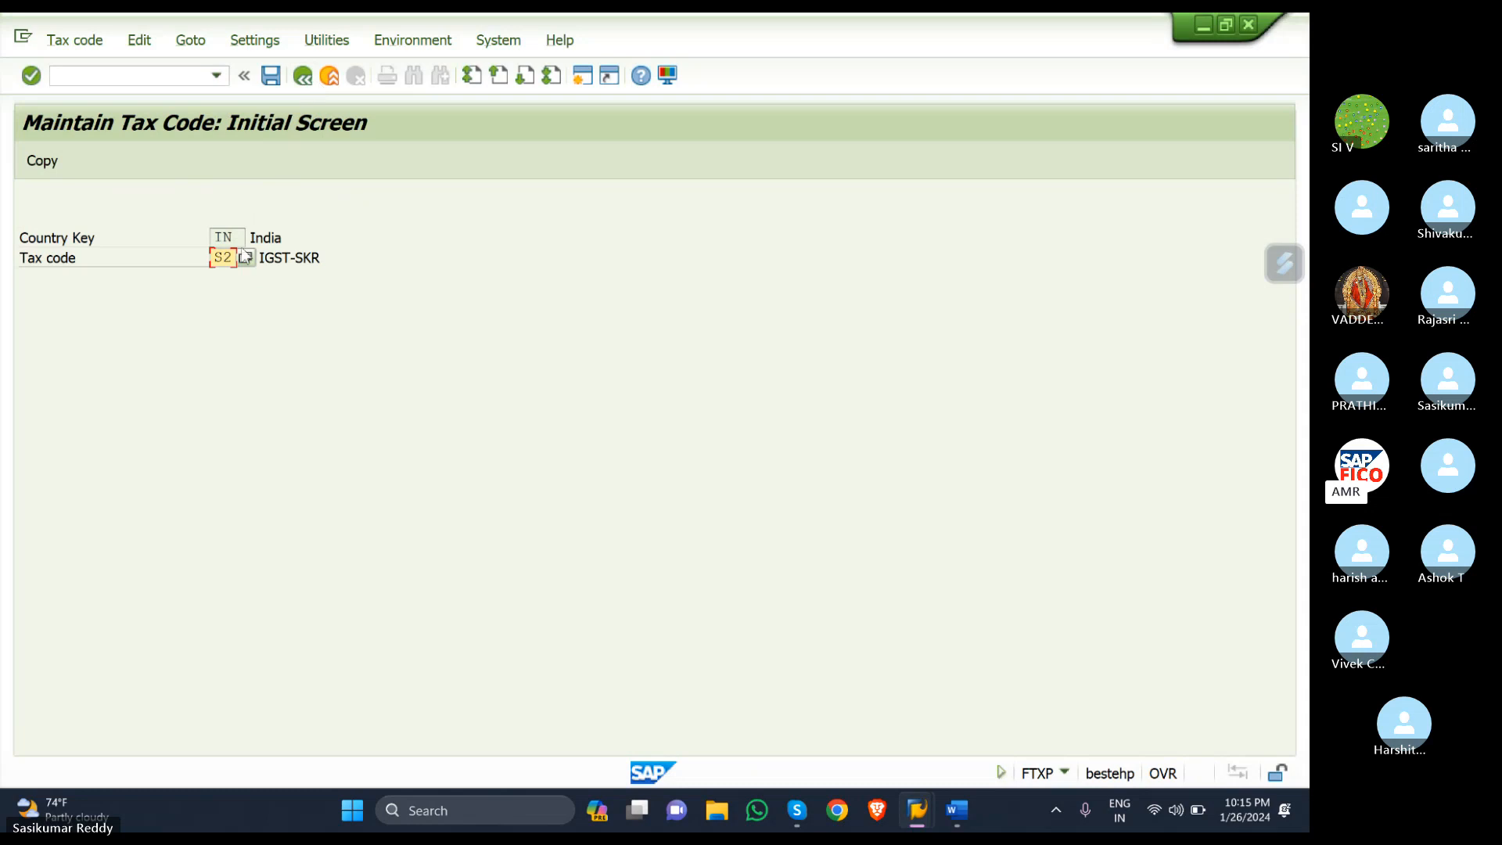
{"action": "key", "text": "BackSpace"}
{"action": "type", "text": "1"}
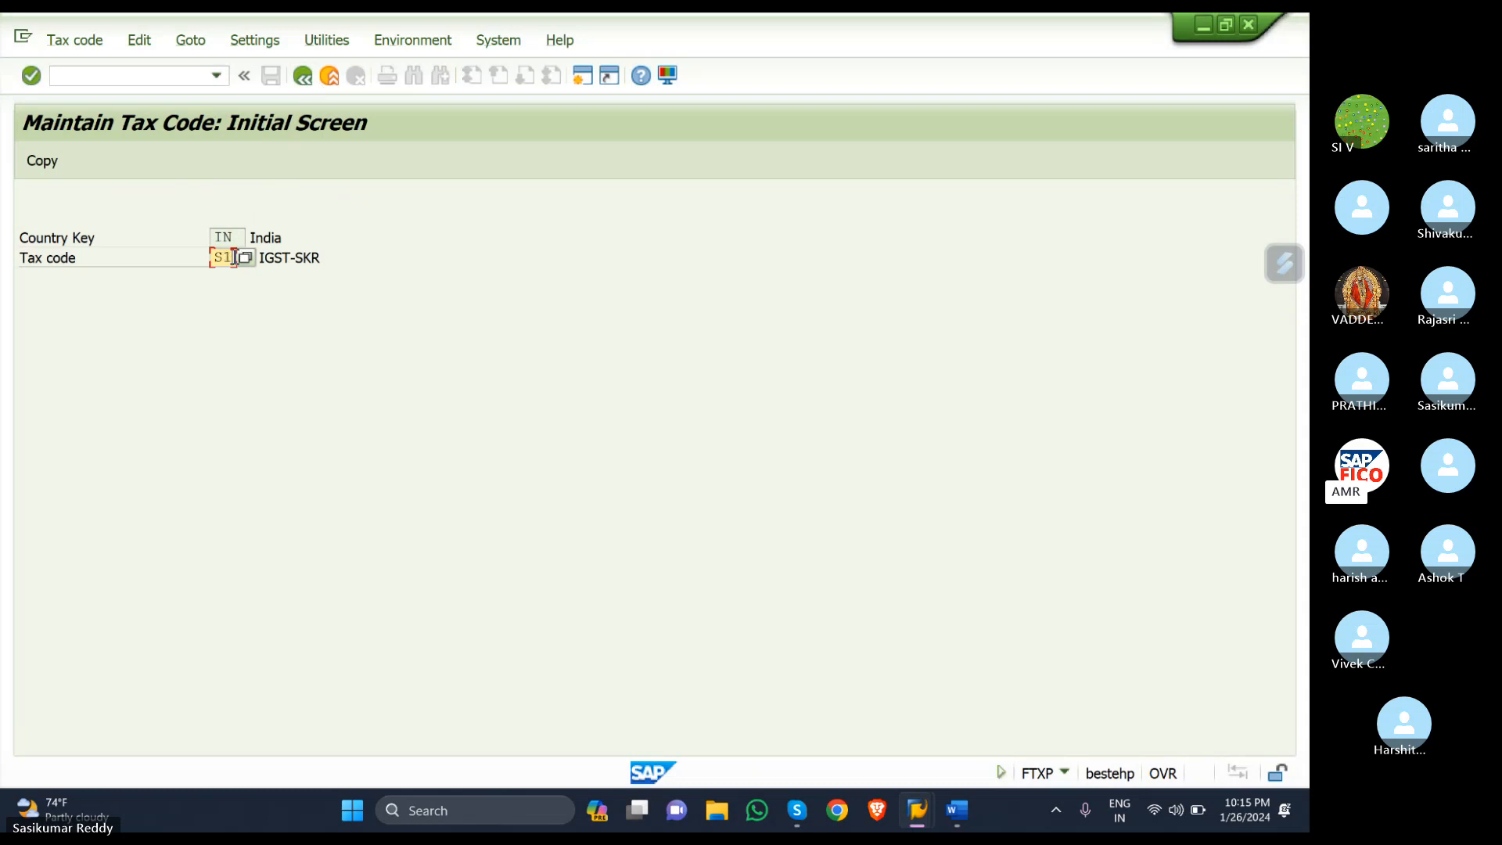
{"action": "key", "text": "Return"}
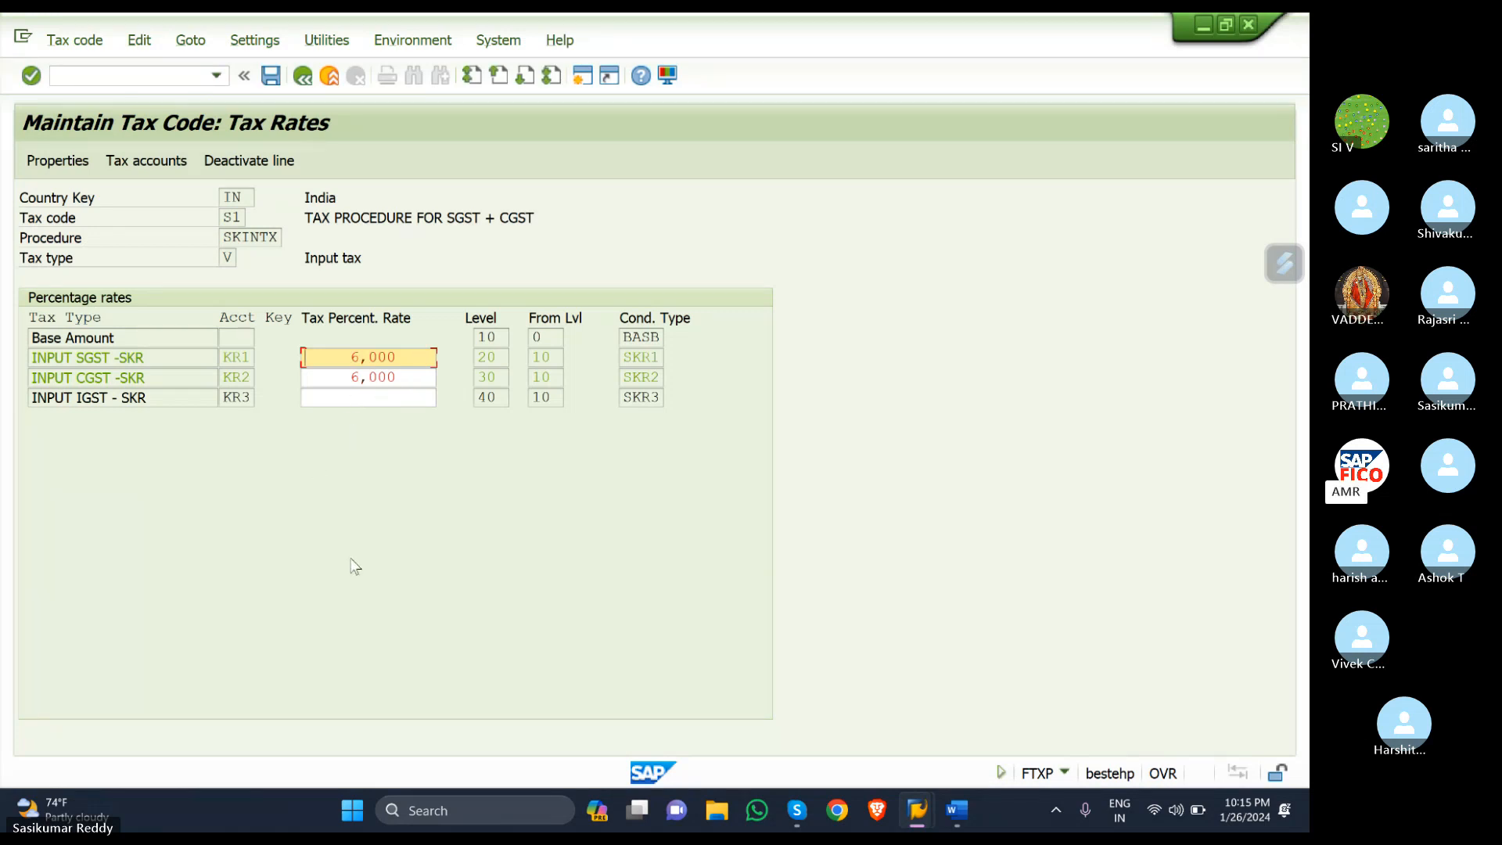
- Leave S1's 6% SGST and 6% CGST unchanged and enter transaction /NFS00
{"action": "left_click", "coordinate": [272, 76]}
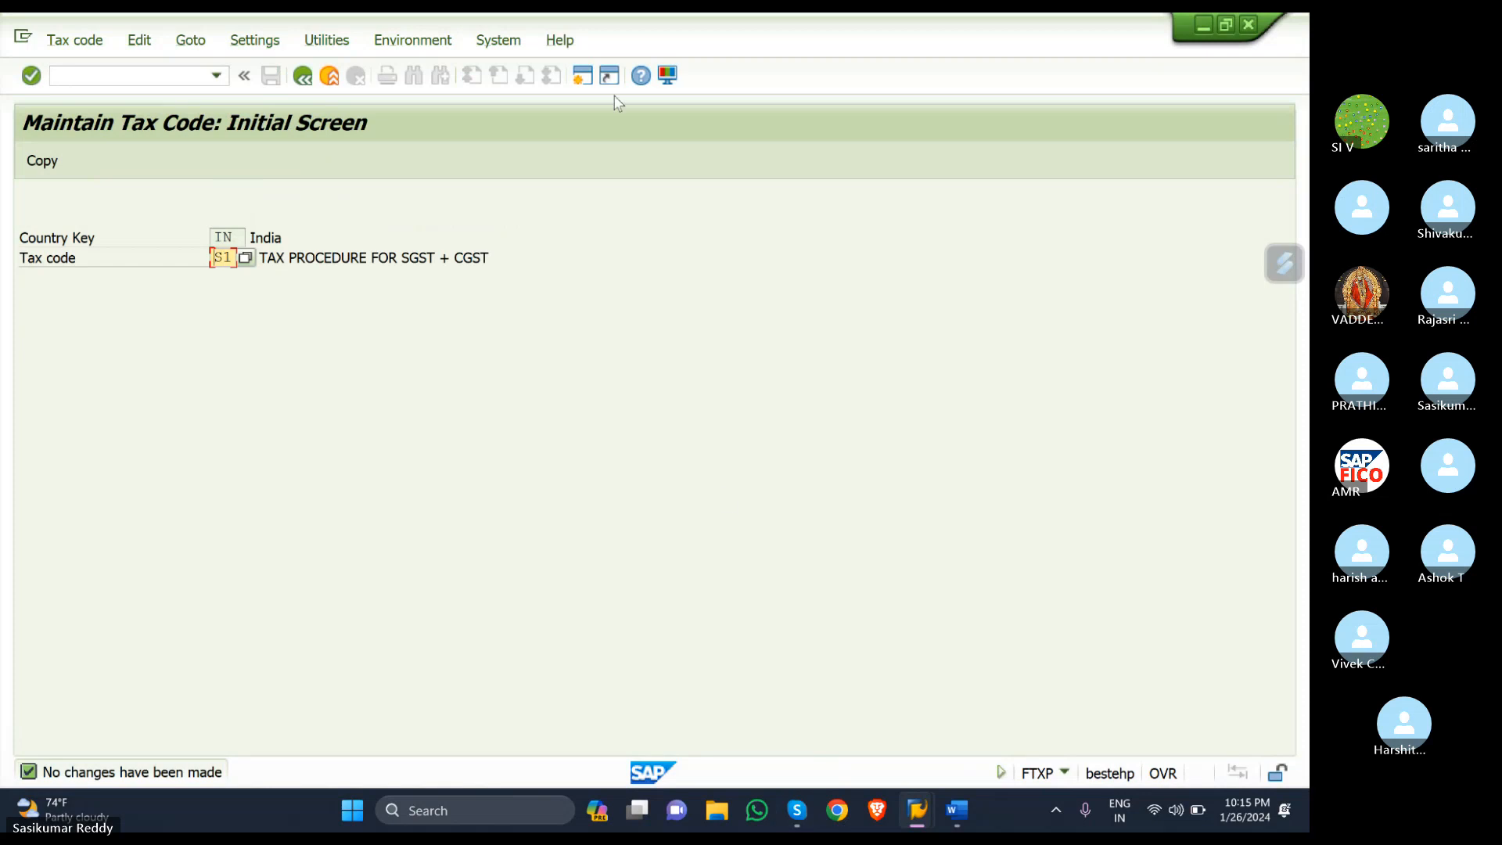
{"action": "left_click", "coordinate": [133, 73]}
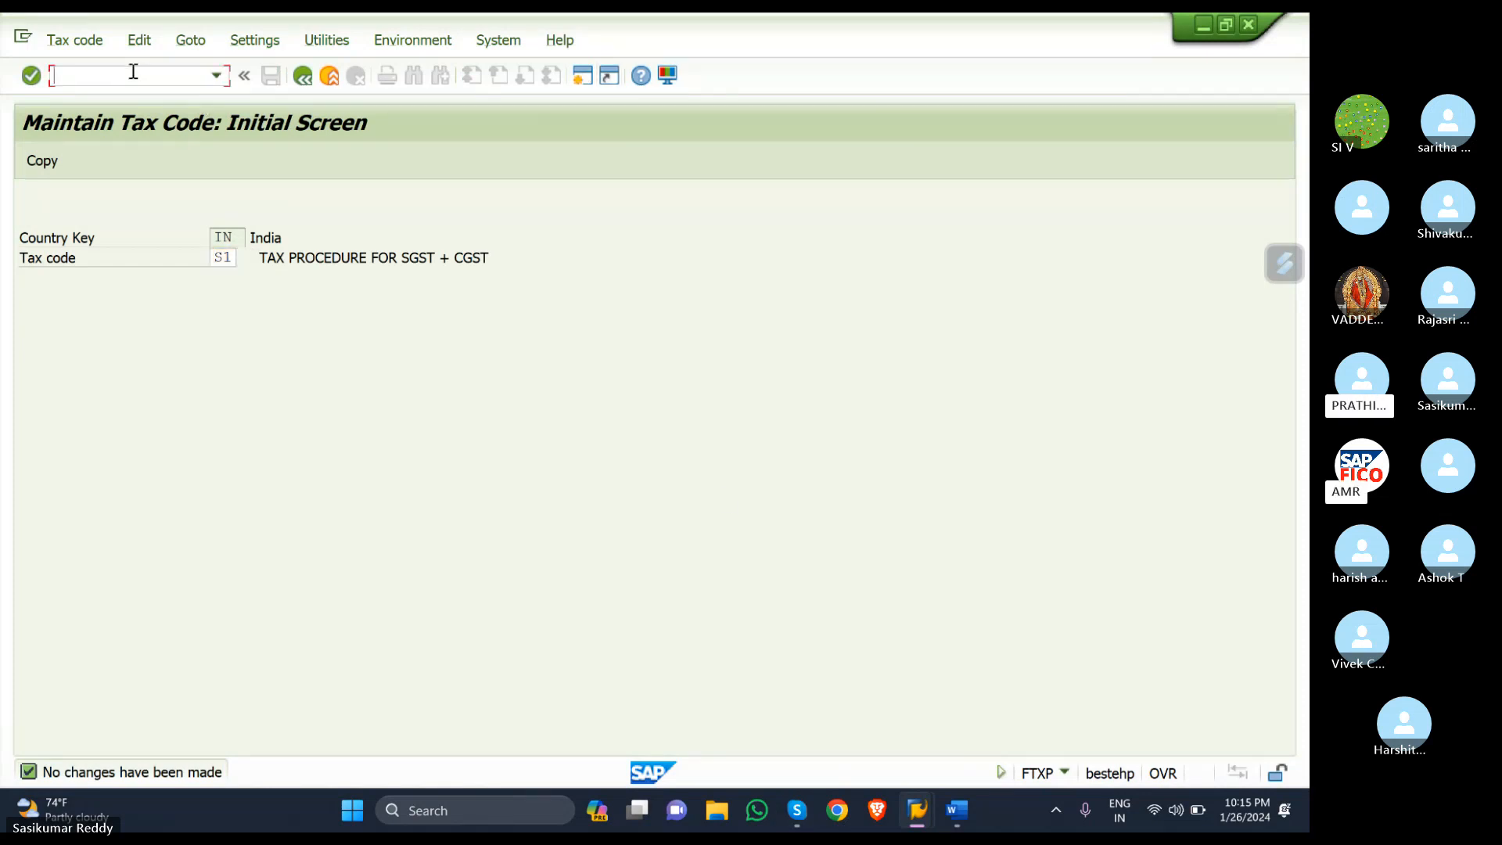
{"action": "type", "text": "/NF"}
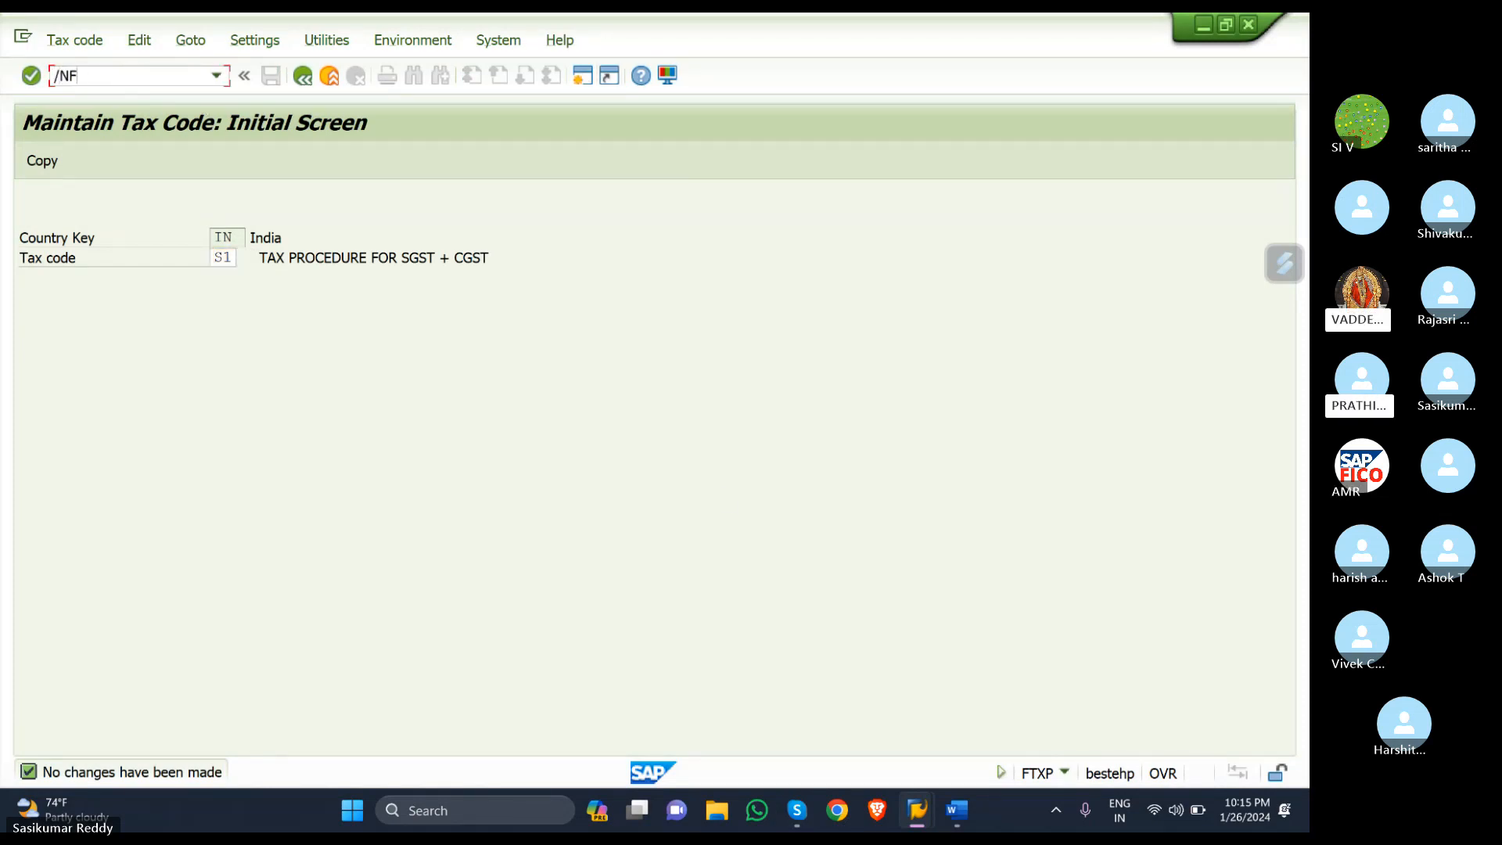
{"action": "type", "text": "S00"}
- Open G/L account 400305 PURCHASE ACCOUNT from the account tree in change mode
{"action": "key", "text": "Return"}
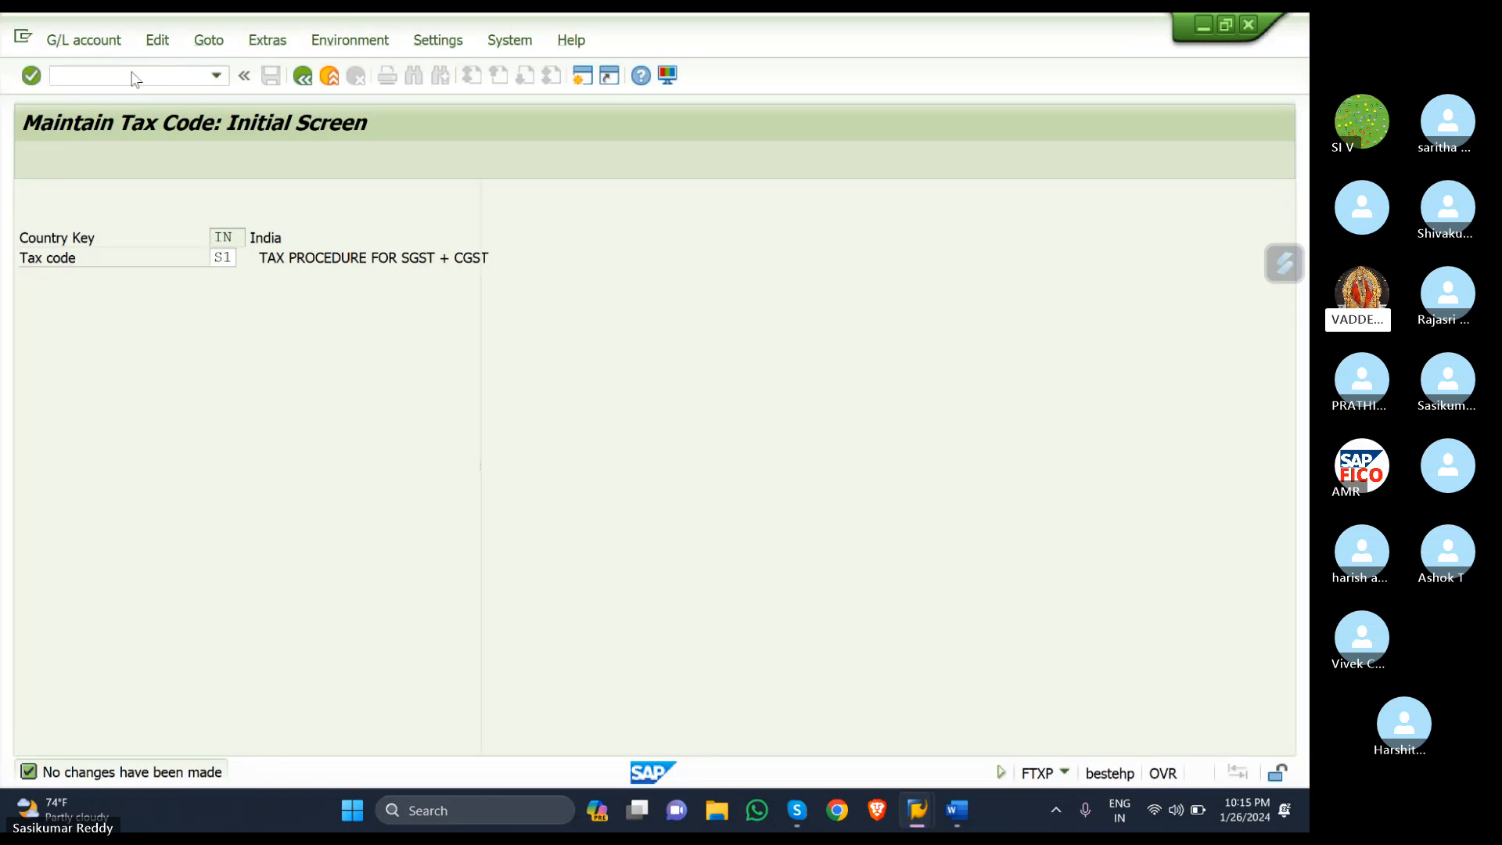
{"action": "left_click", "coordinate": [22, 238]}
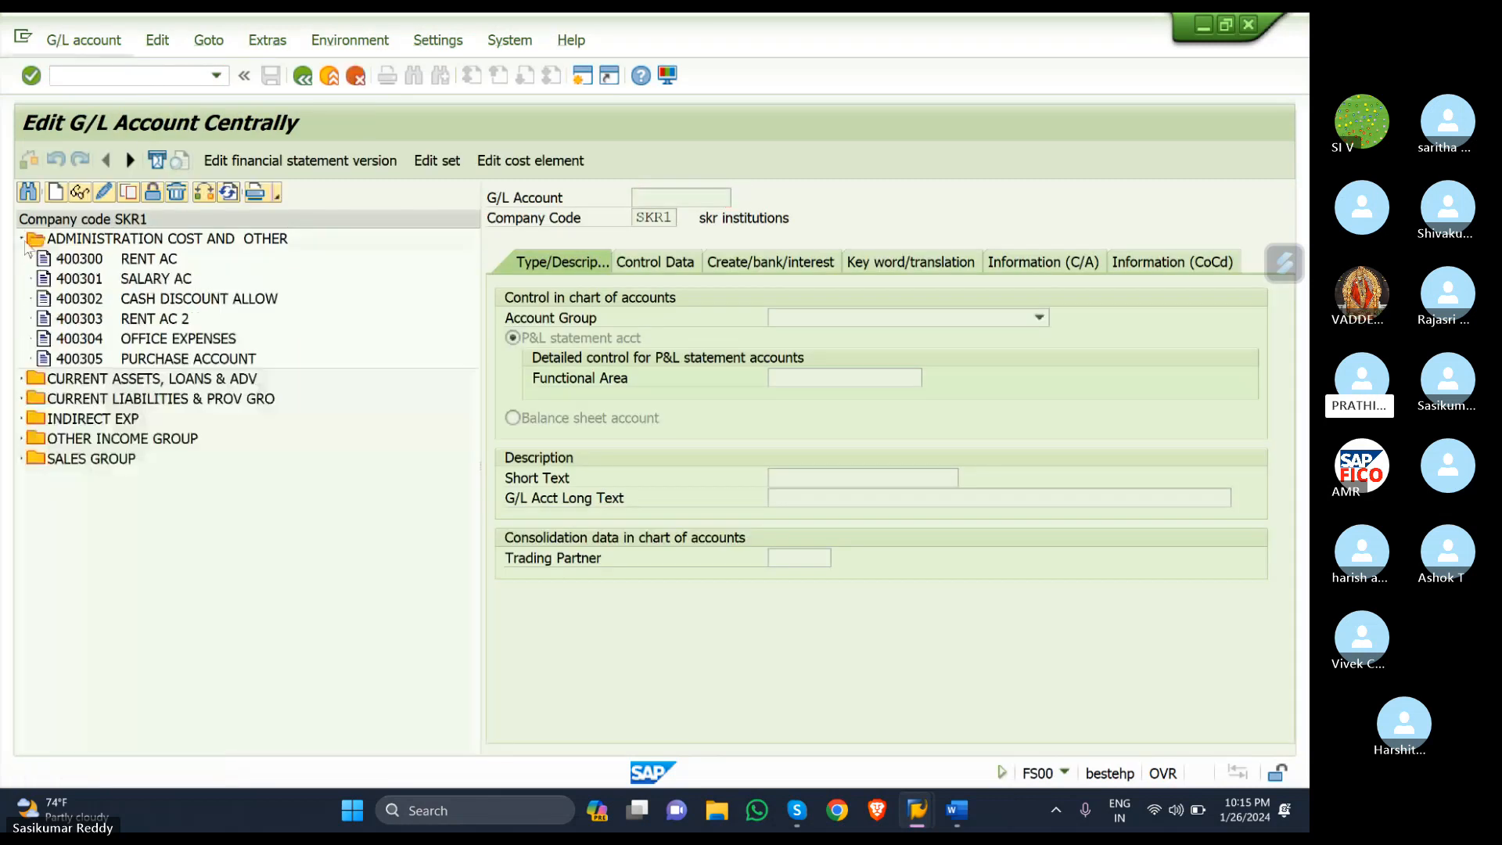
{"action": "left_click", "coordinate": [145, 360]}
{"action": "double_click", "coordinate": [145, 359]}
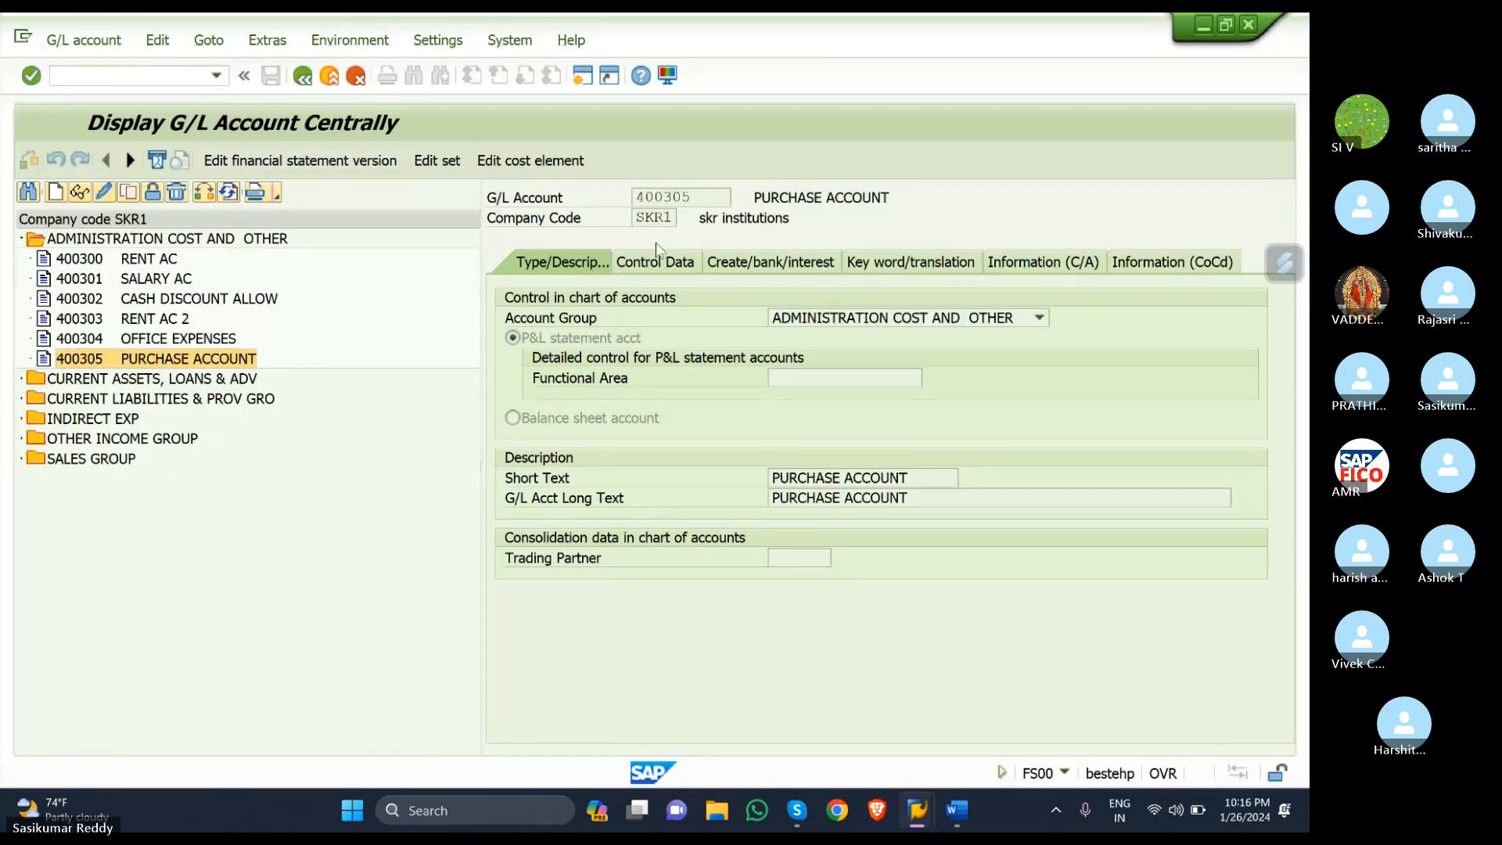
{"action": "left_click", "coordinate": [740, 256]}
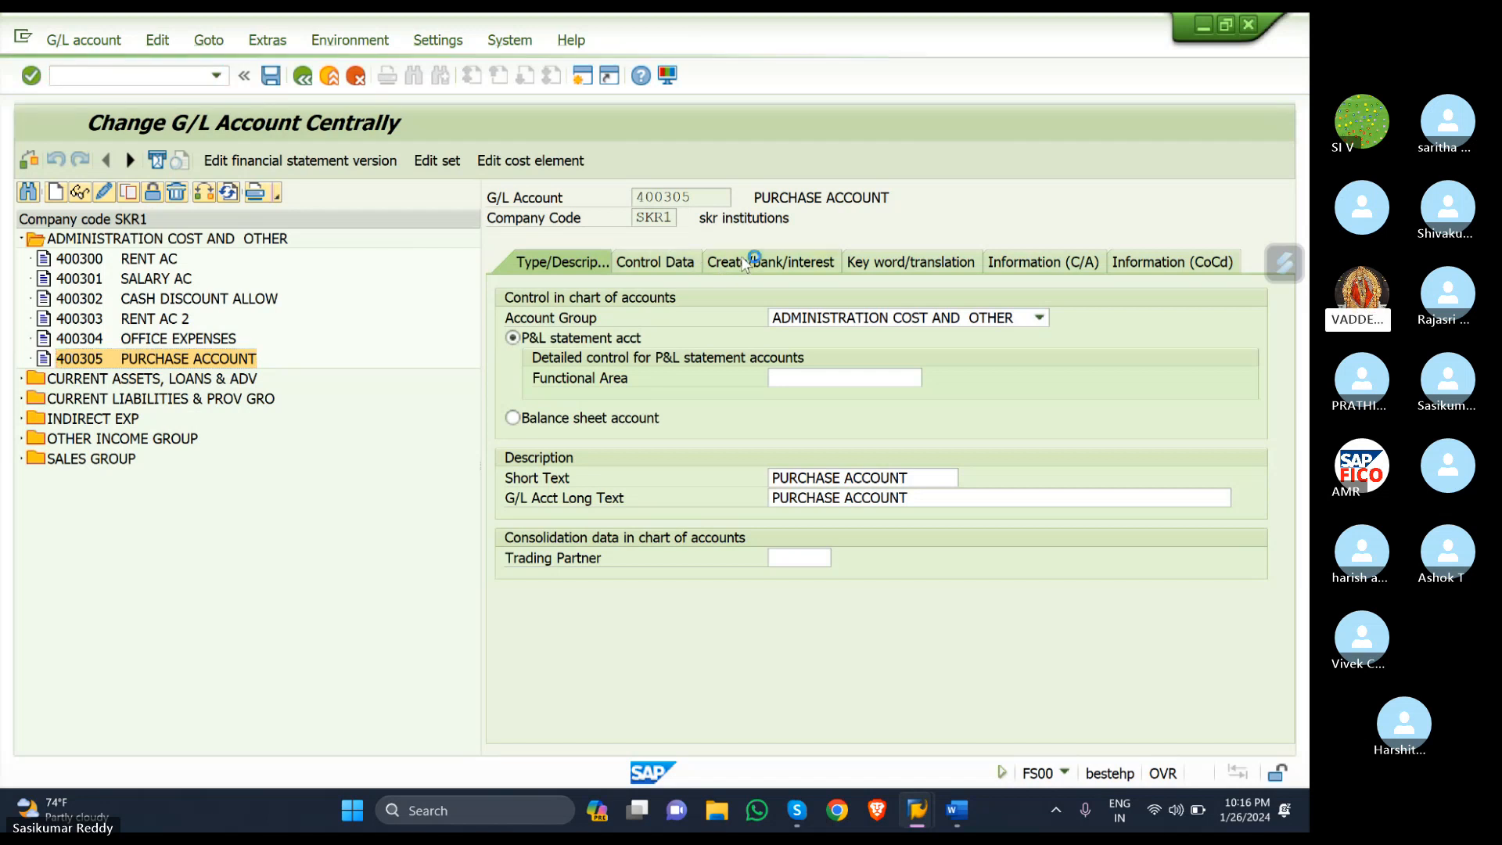
- Tick 'Post automatically only' on the Create/bank/interest tab and save account 400305
{"action": "left_click", "coordinate": [674, 258]}
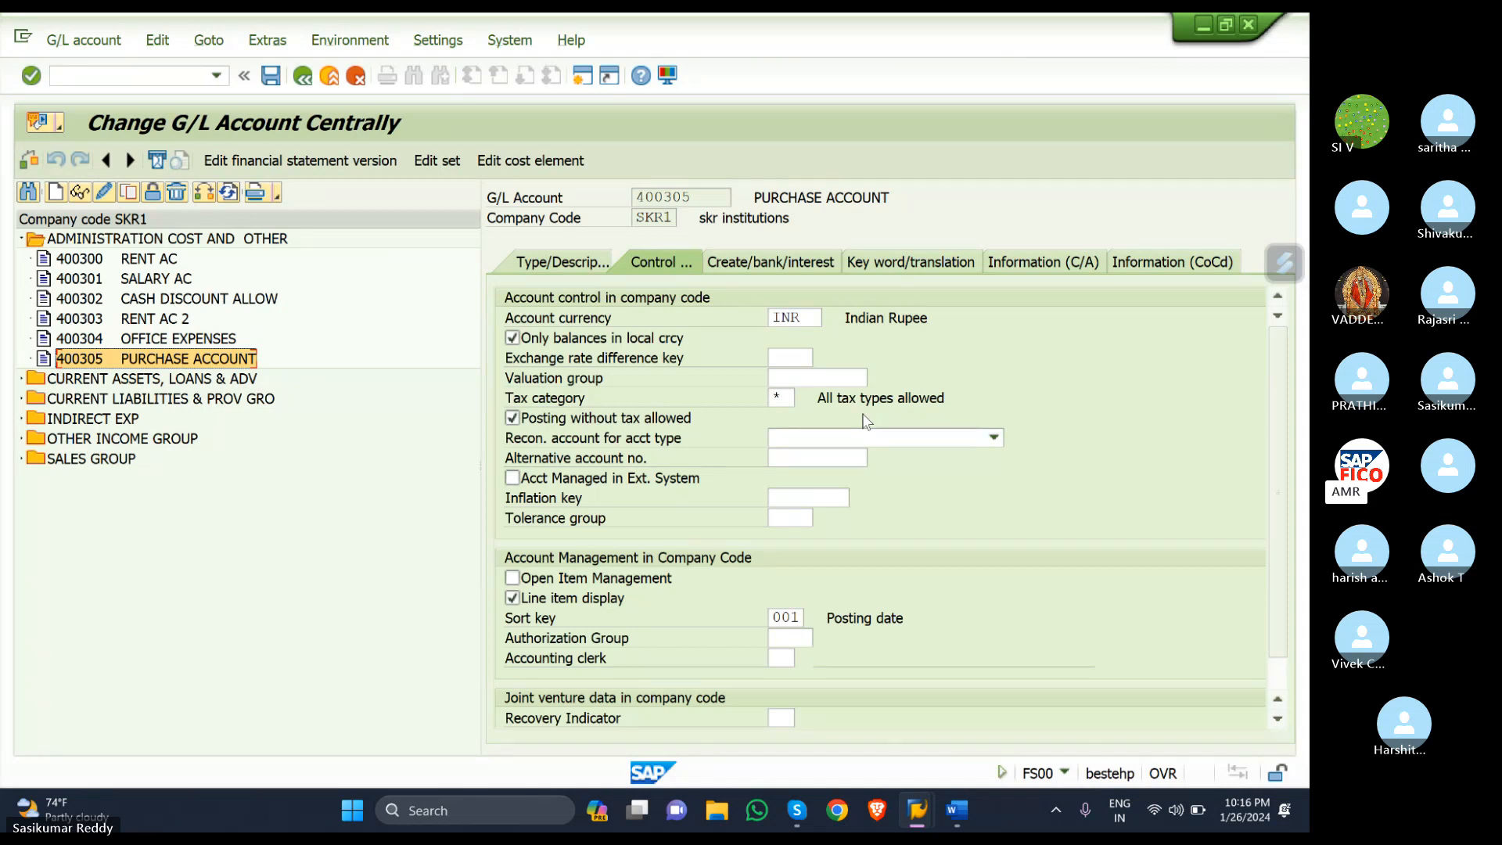
{"action": "left_click", "coordinate": [740, 270]}
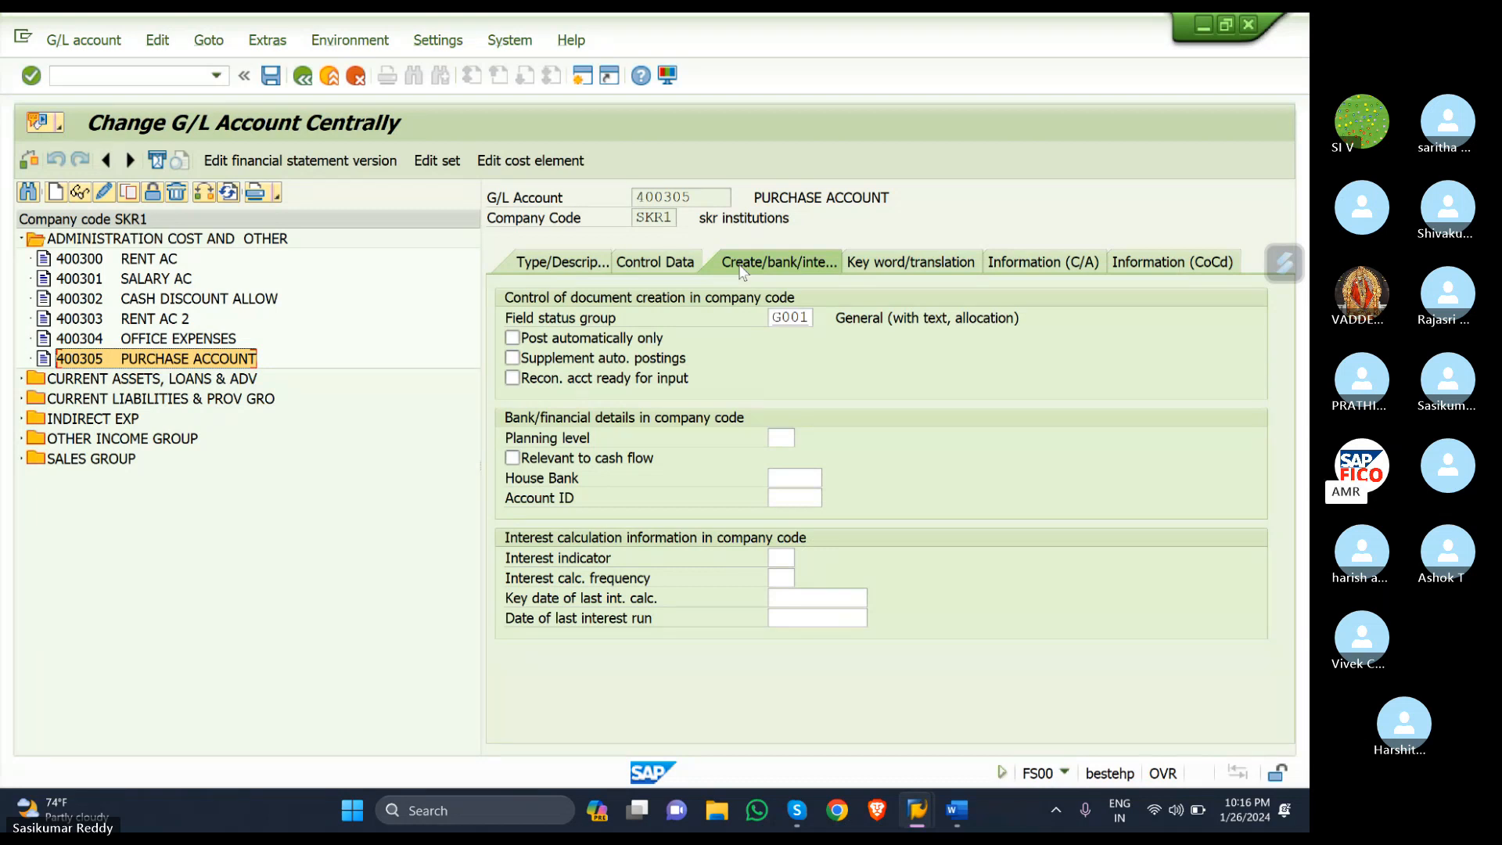
{"action": "left_click", "coordinate": [513, 338]}
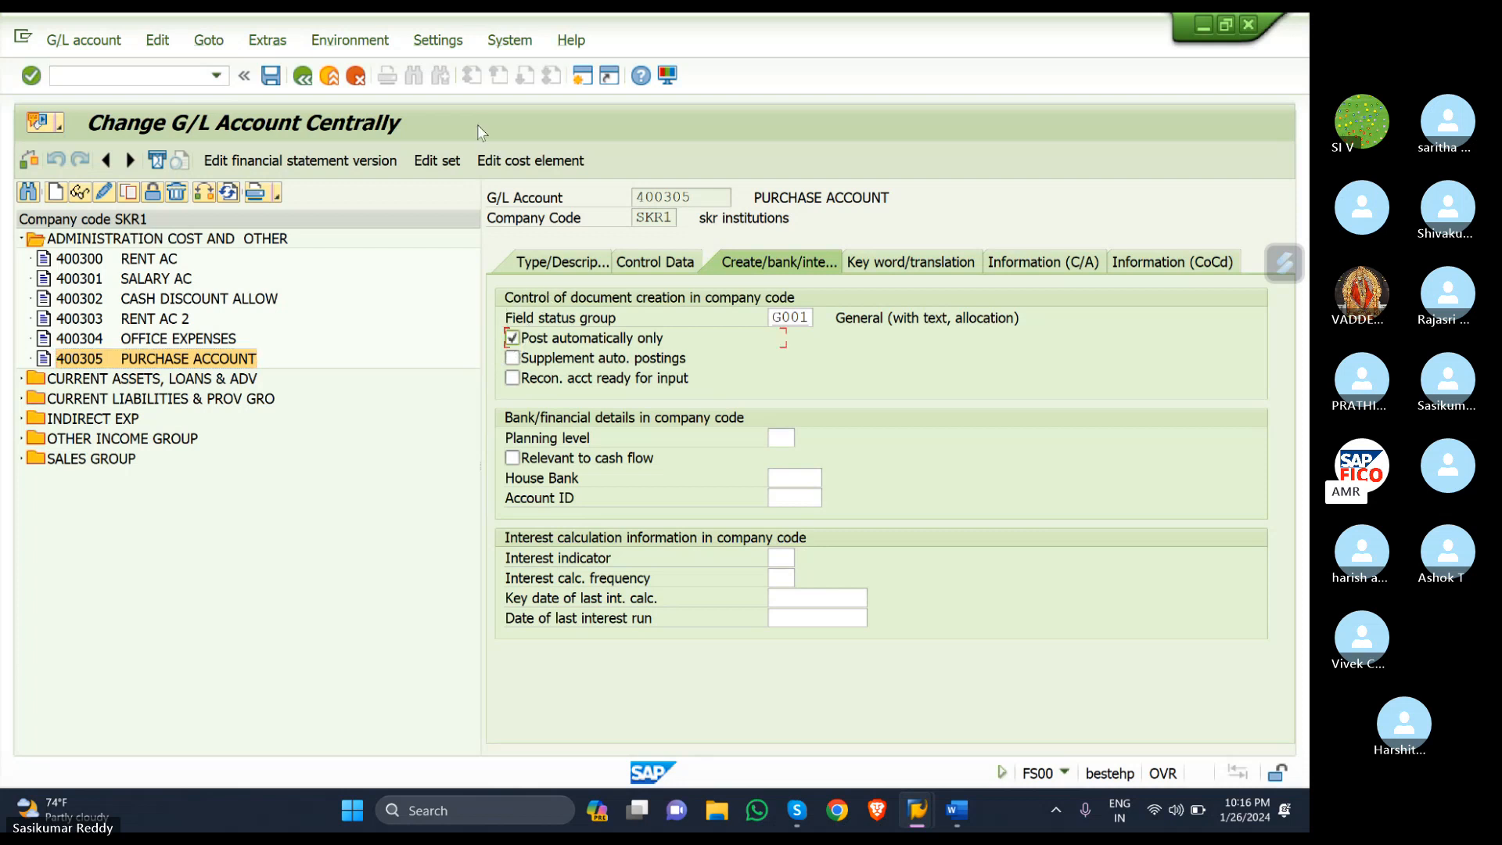
{"action": "left_click", "coordinate": [271, 77]}
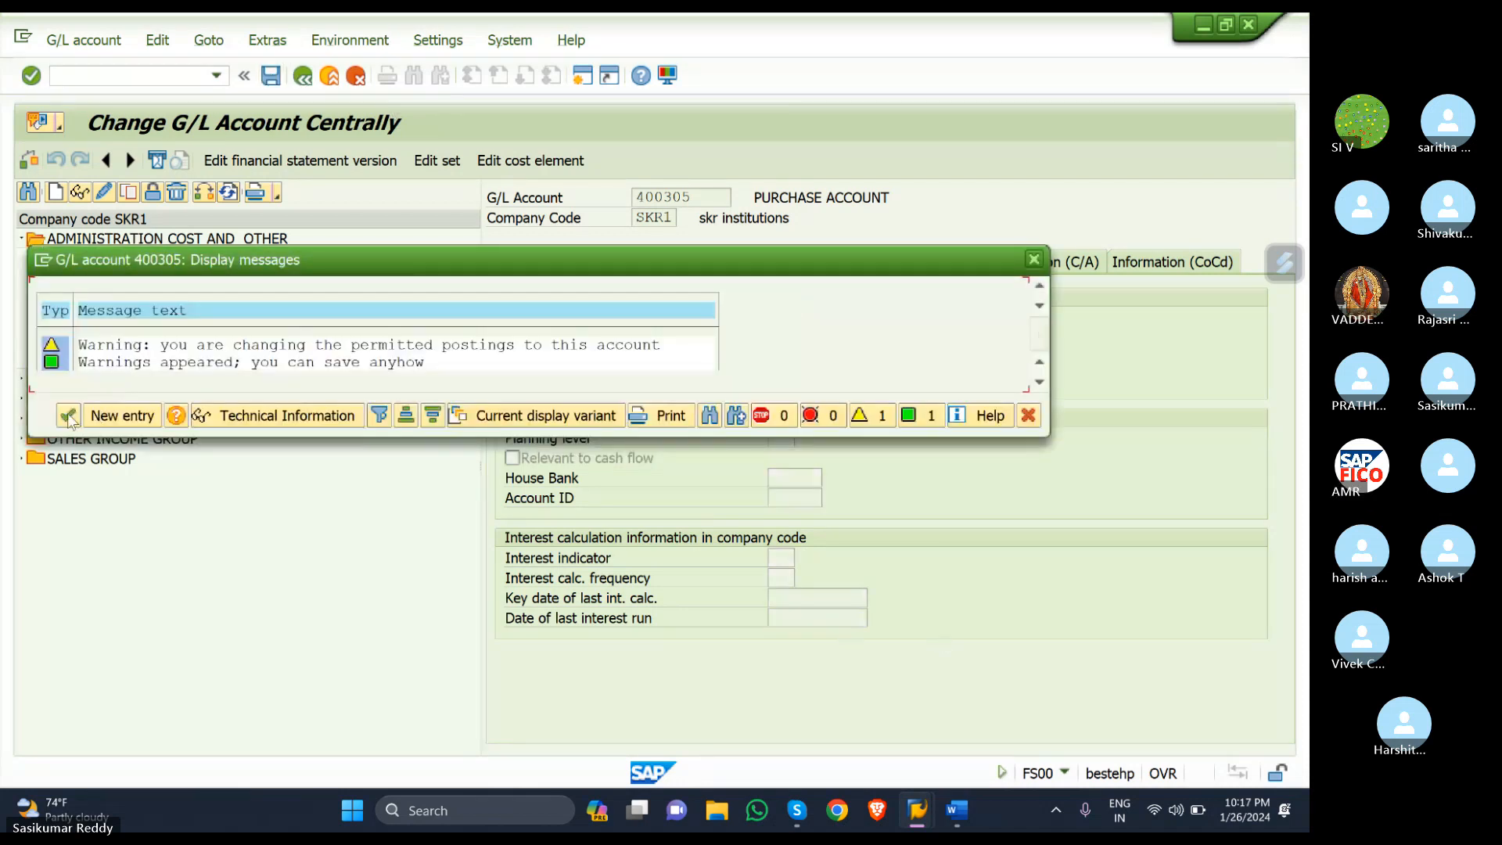
{"action": "left_click", "coordinate": [67, 413]}
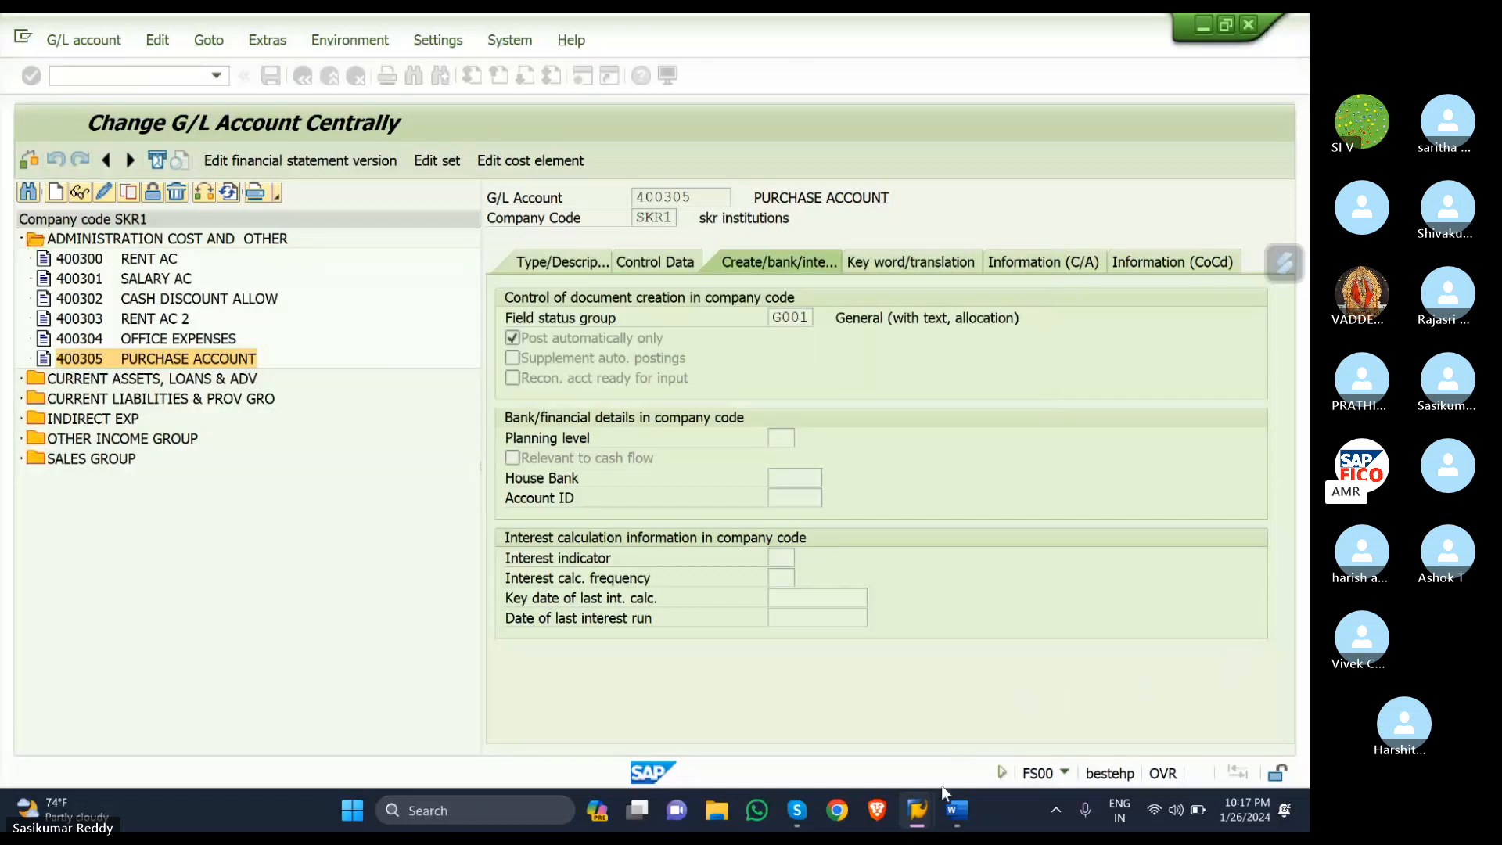
- Simulate the vendor invoice again, which rejects account 400305
{"action": "mouse_move", "coordinate": [921, 812]}
{"action": "left_click", "coordinate": [915, 714]}
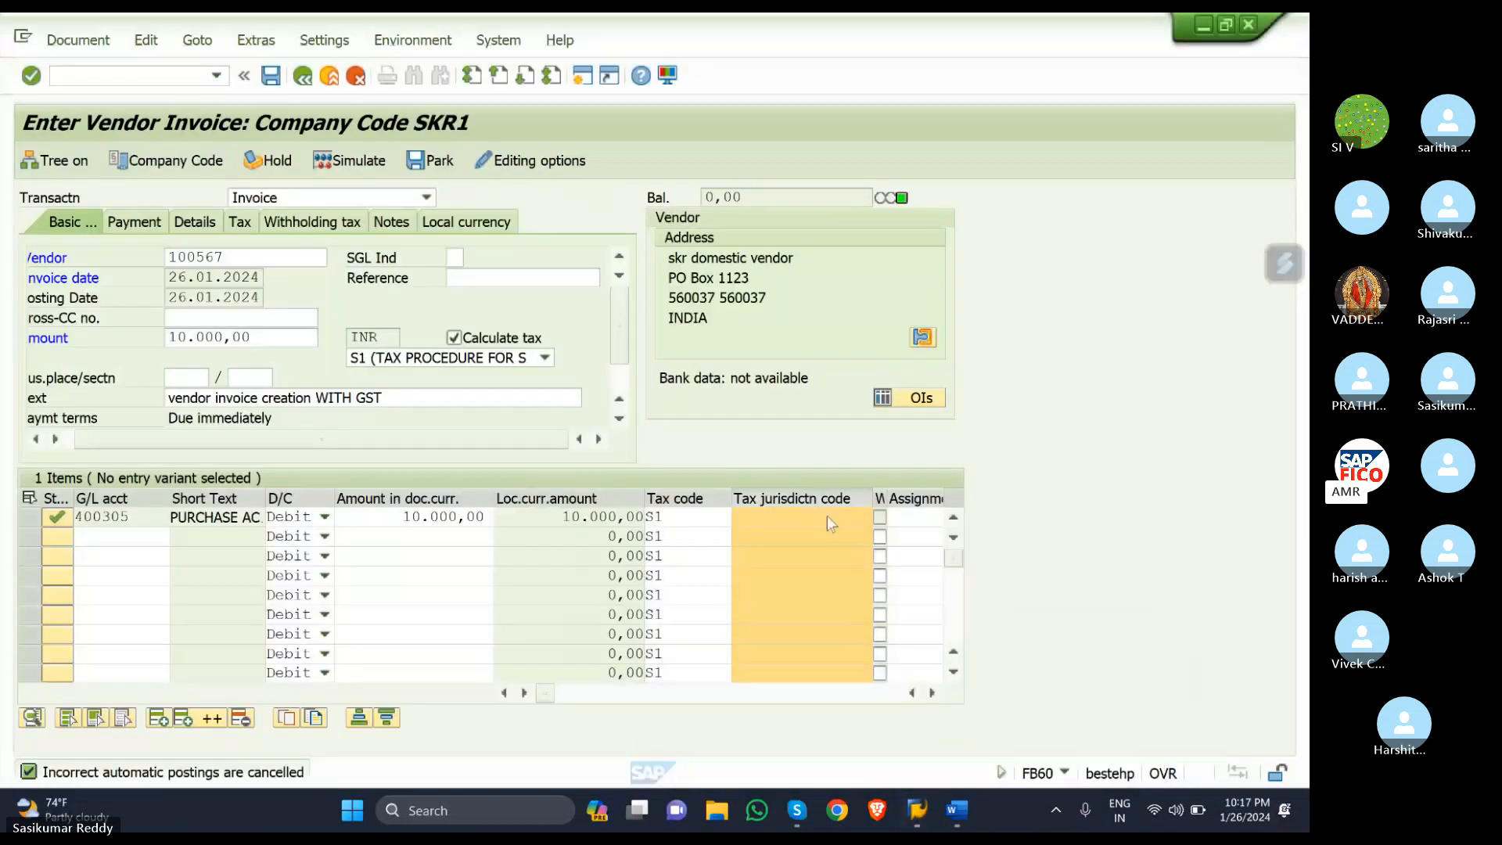
{"action": "left_click", "coordinate": [344, 162]}
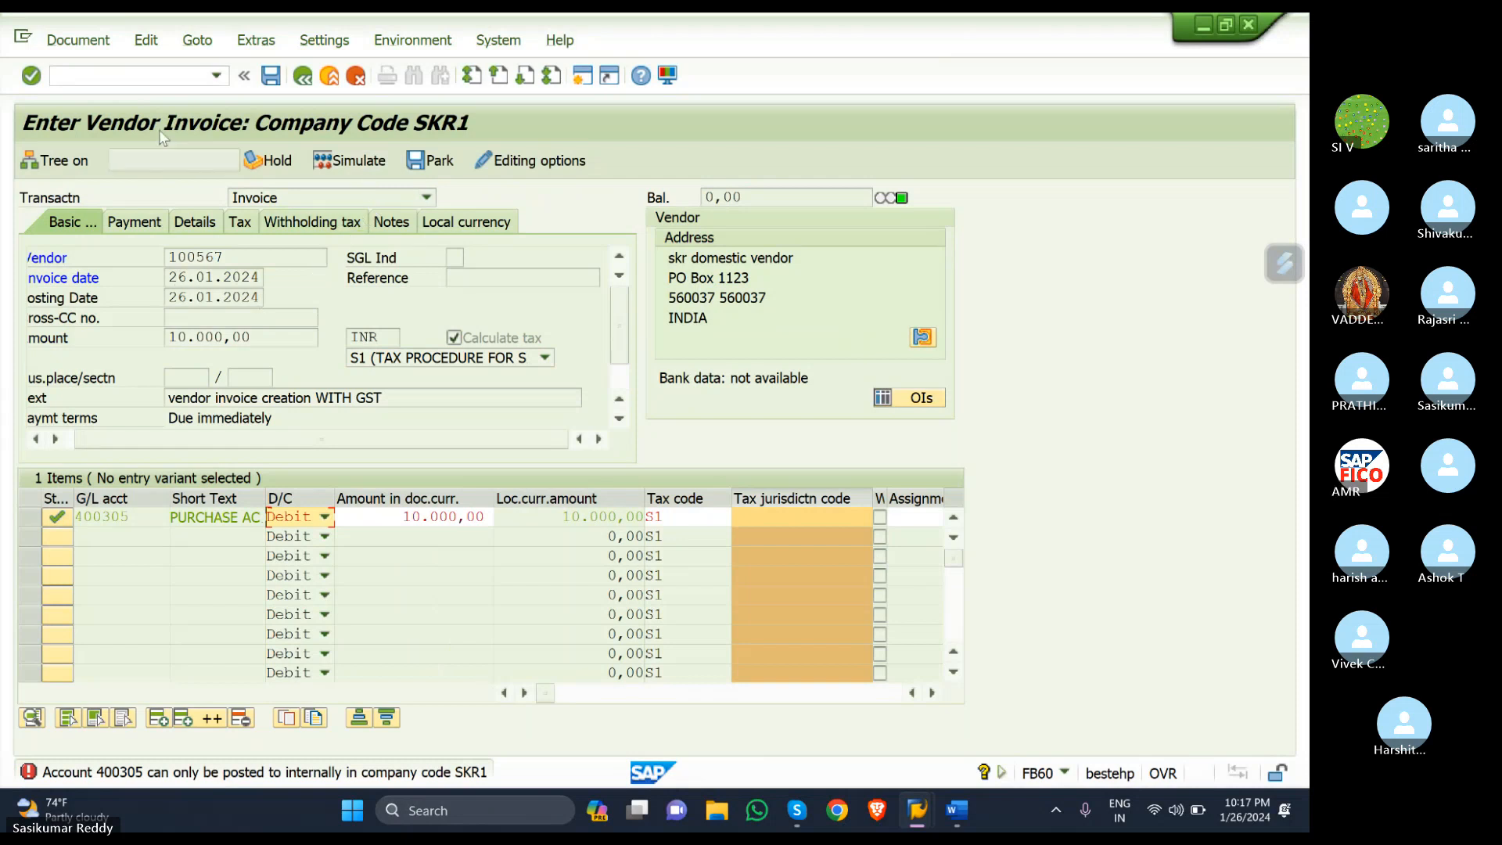
- Start a blank invoice with /NFB60 and choose vendor 100569 SALAAR VENDOR for company code SKR1
{"action": "left_click", "coordinate": [175, 77]}
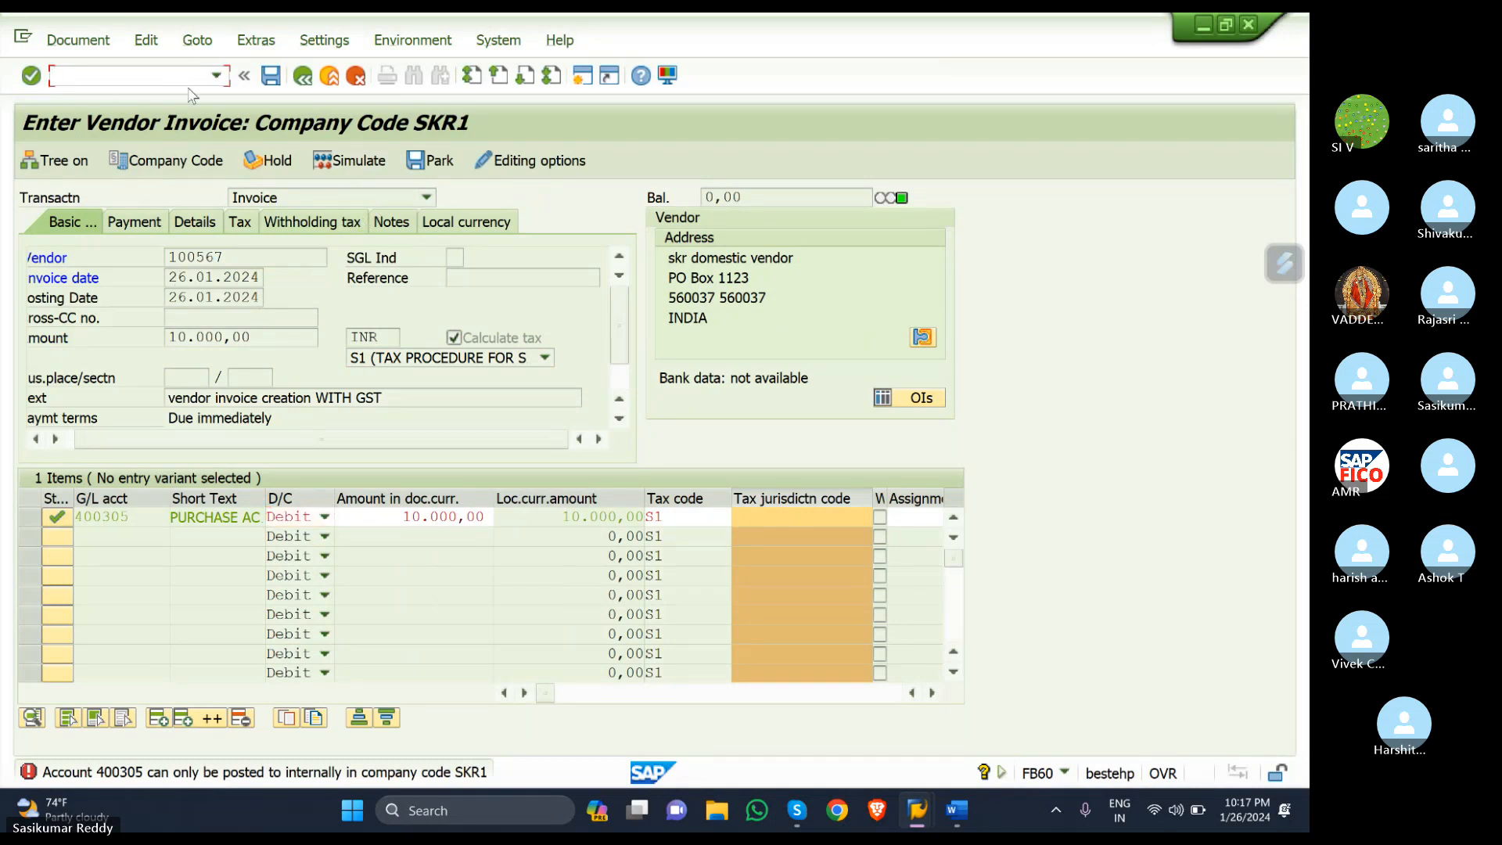
{"action": "type", "text": "/NFB60"}
{"action": "key", "text": "Return"}
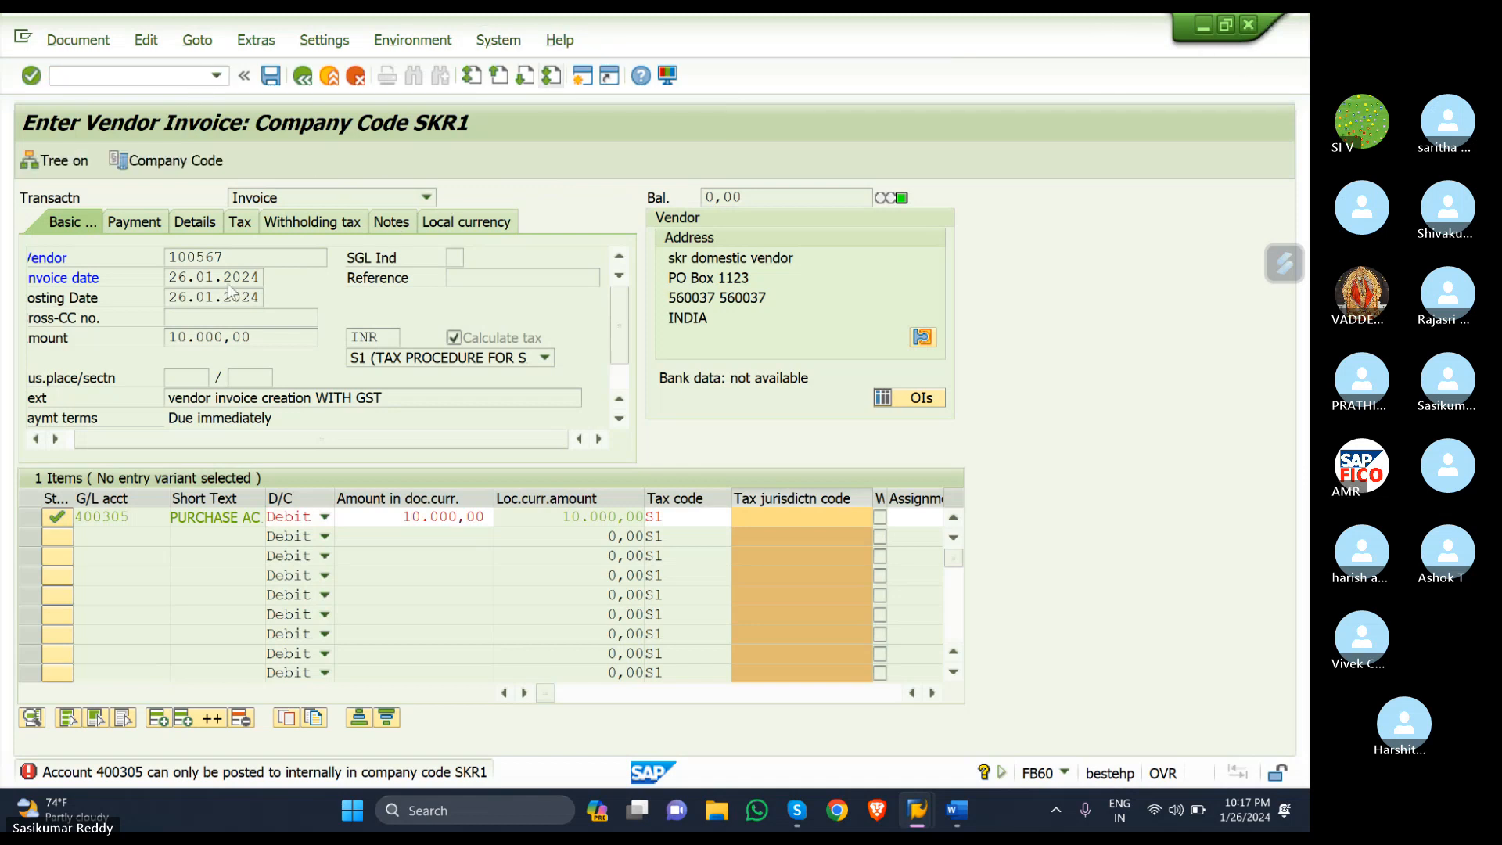
{"action": "left_click", "coordinate": [345, 257]}
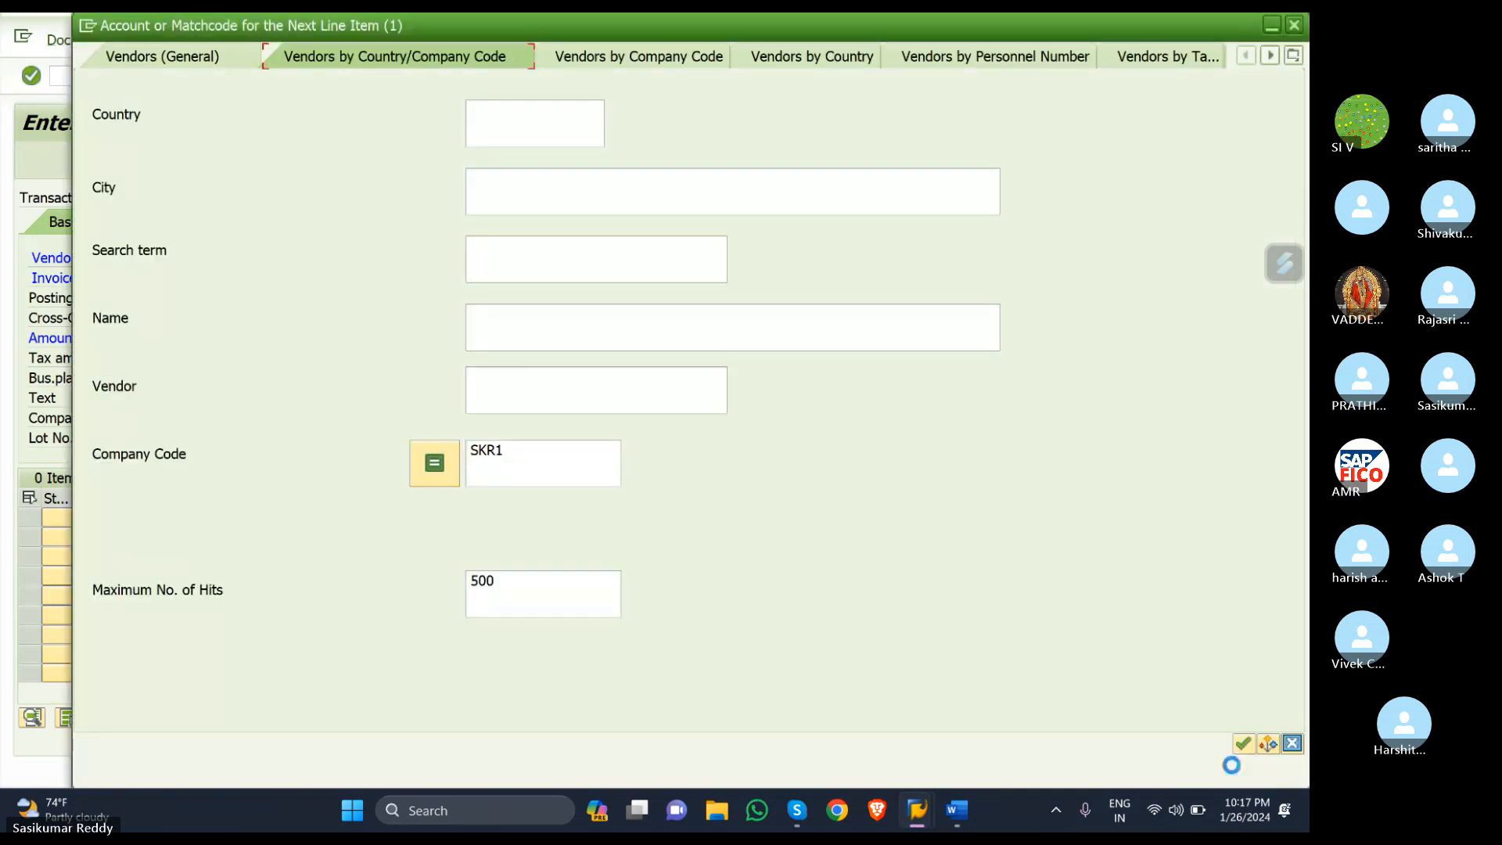
{"action": "key", "text": "Return"}
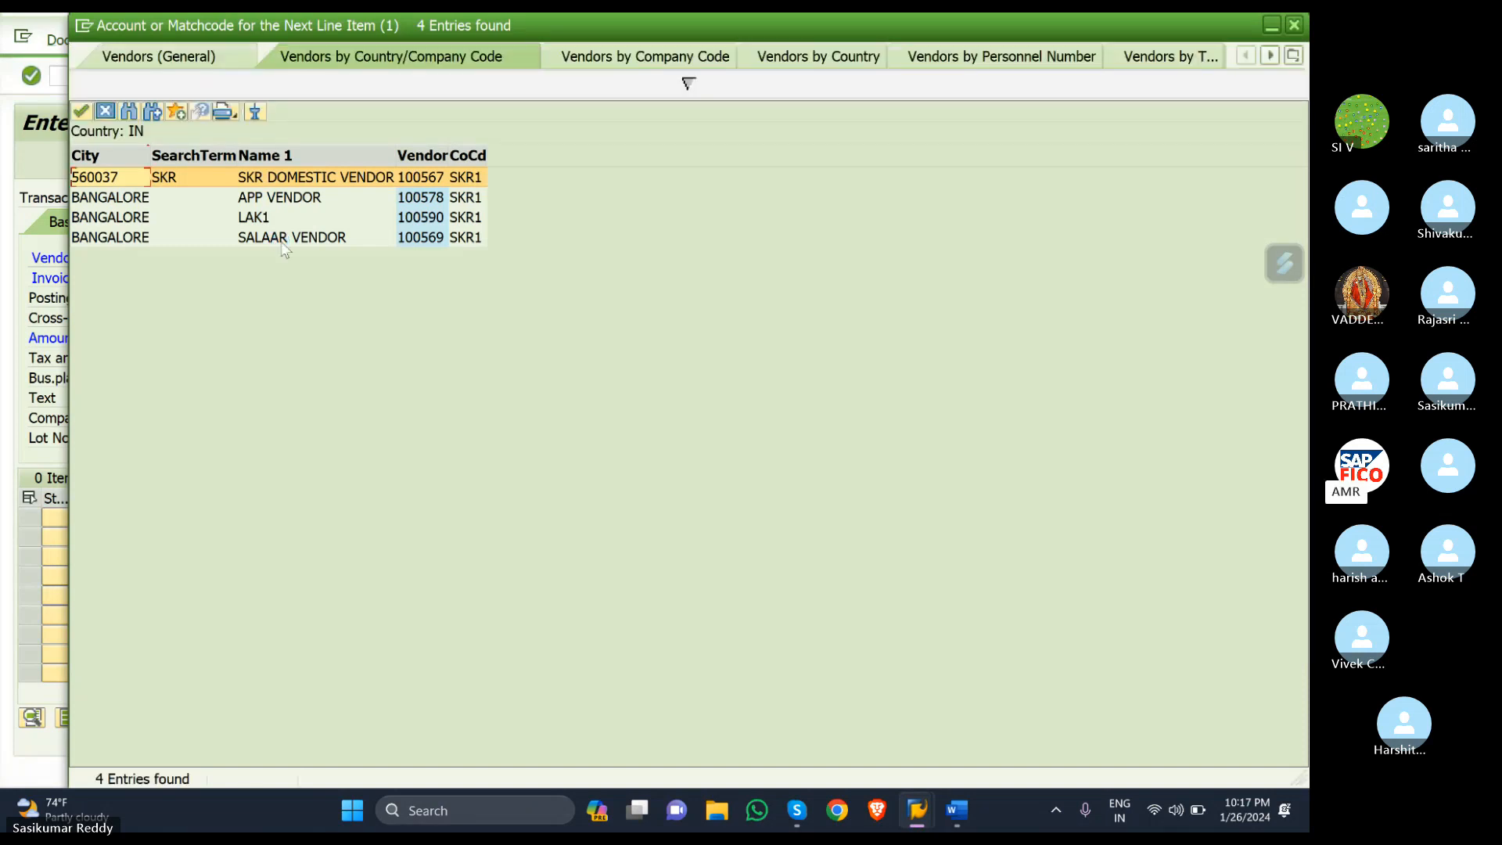
{"action": "left_click", "coordinate": [270, 240]}
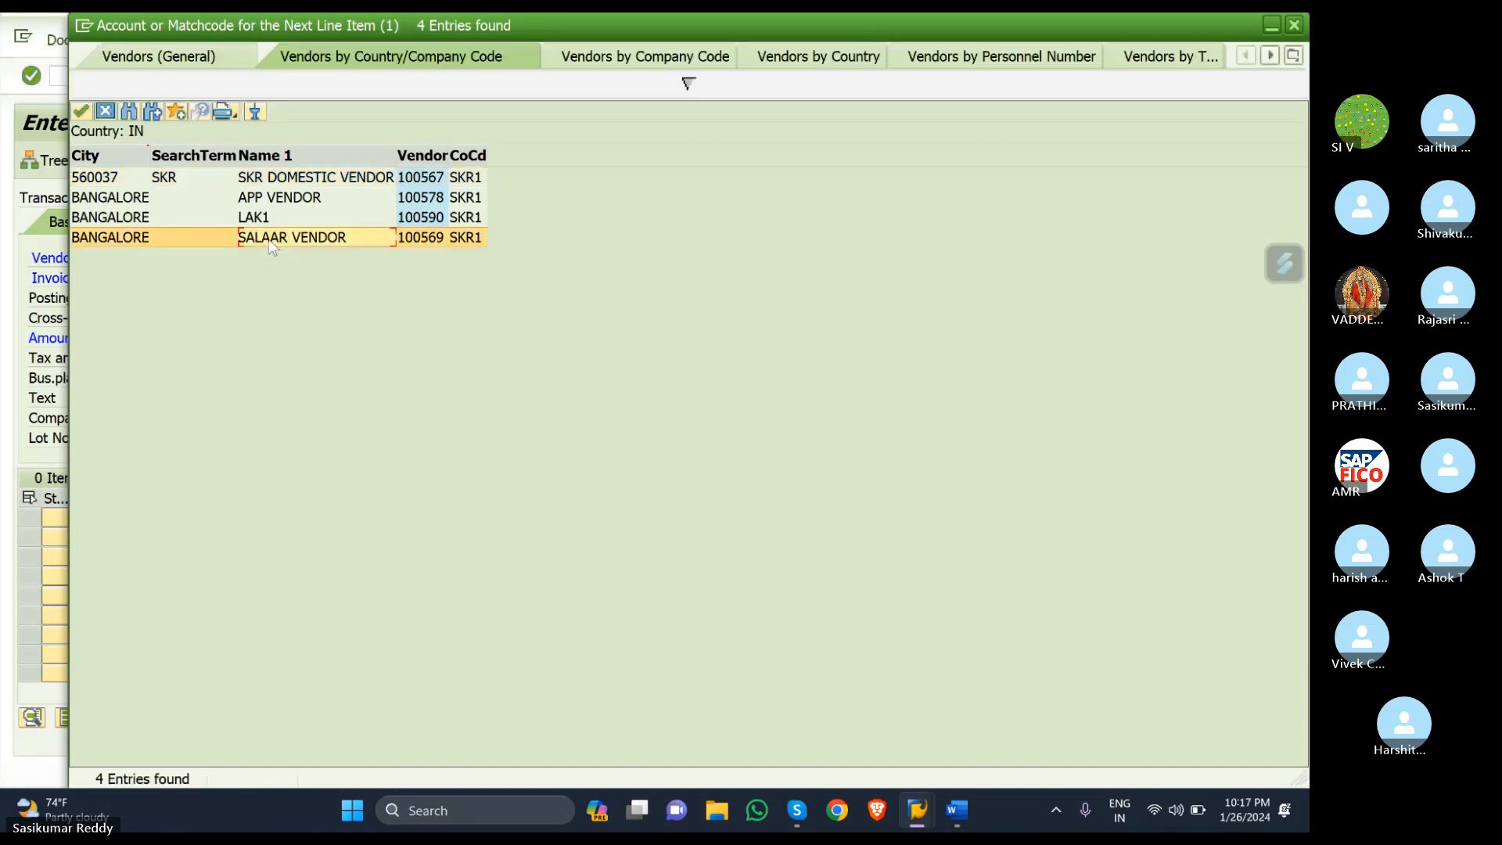
{"action": "double_click", "coordinate": [270, 240]}
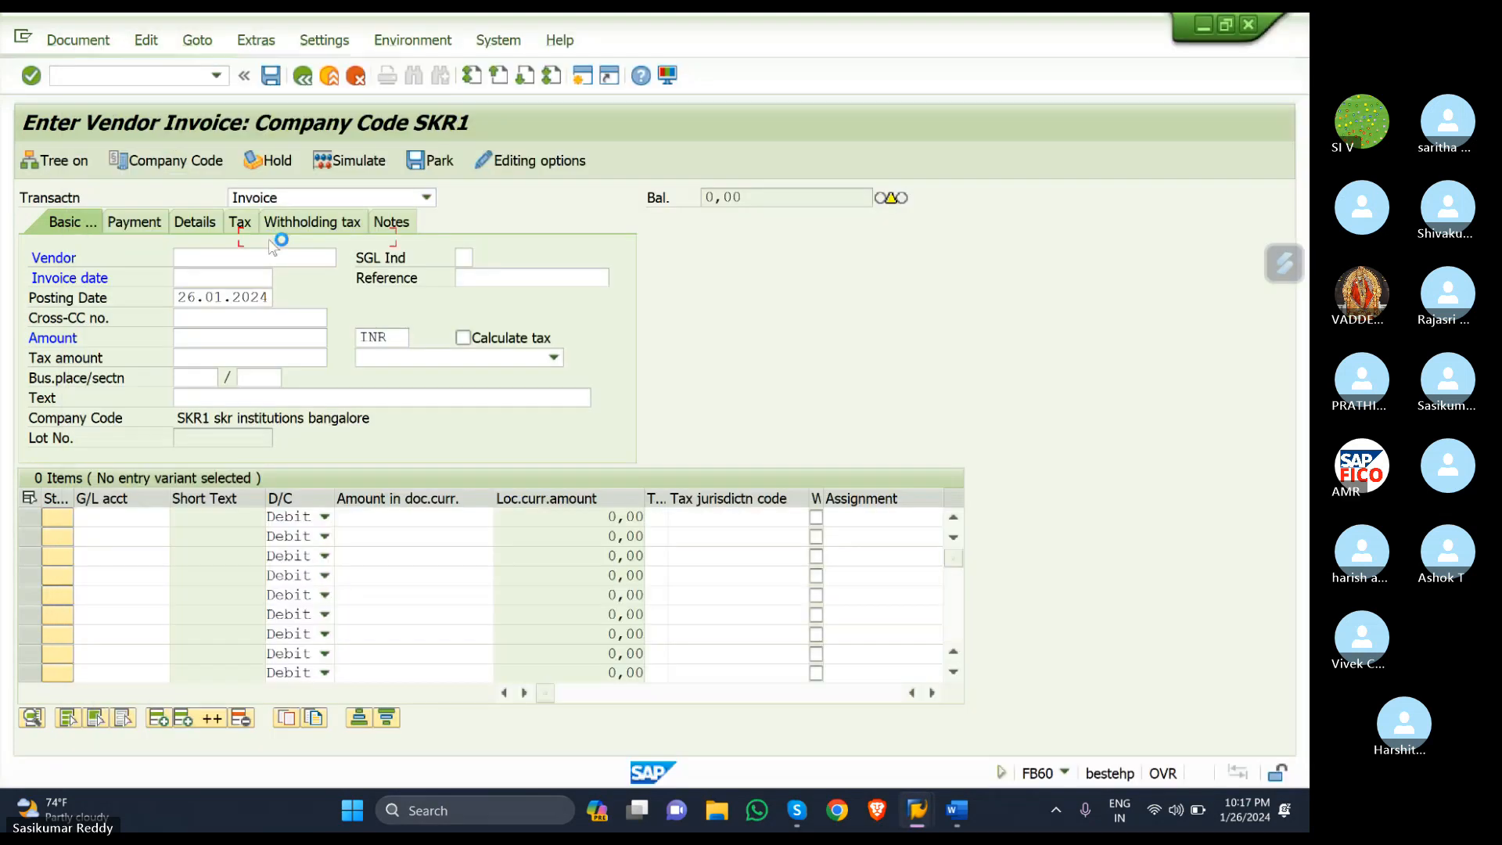
- Set the invoice date to 26.01.2024 and the invoice amount to 10000
{"action": "left_click", "coordinate": [225, 277]}
{"action": "left_click", "coordinate": [285, 276]}
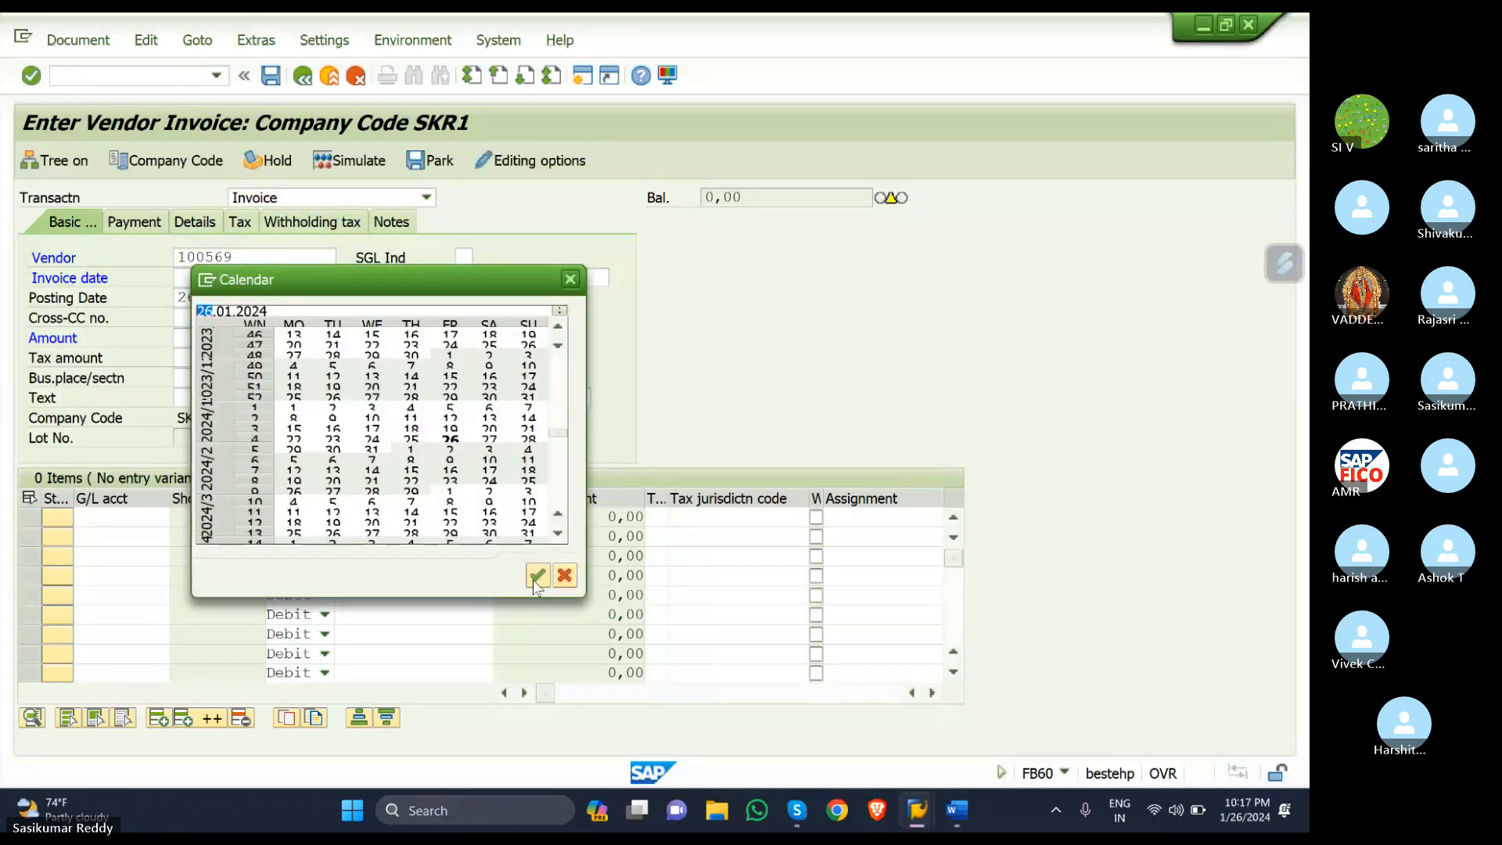
{"action": "left_click", "coordinate": [538, 575]}
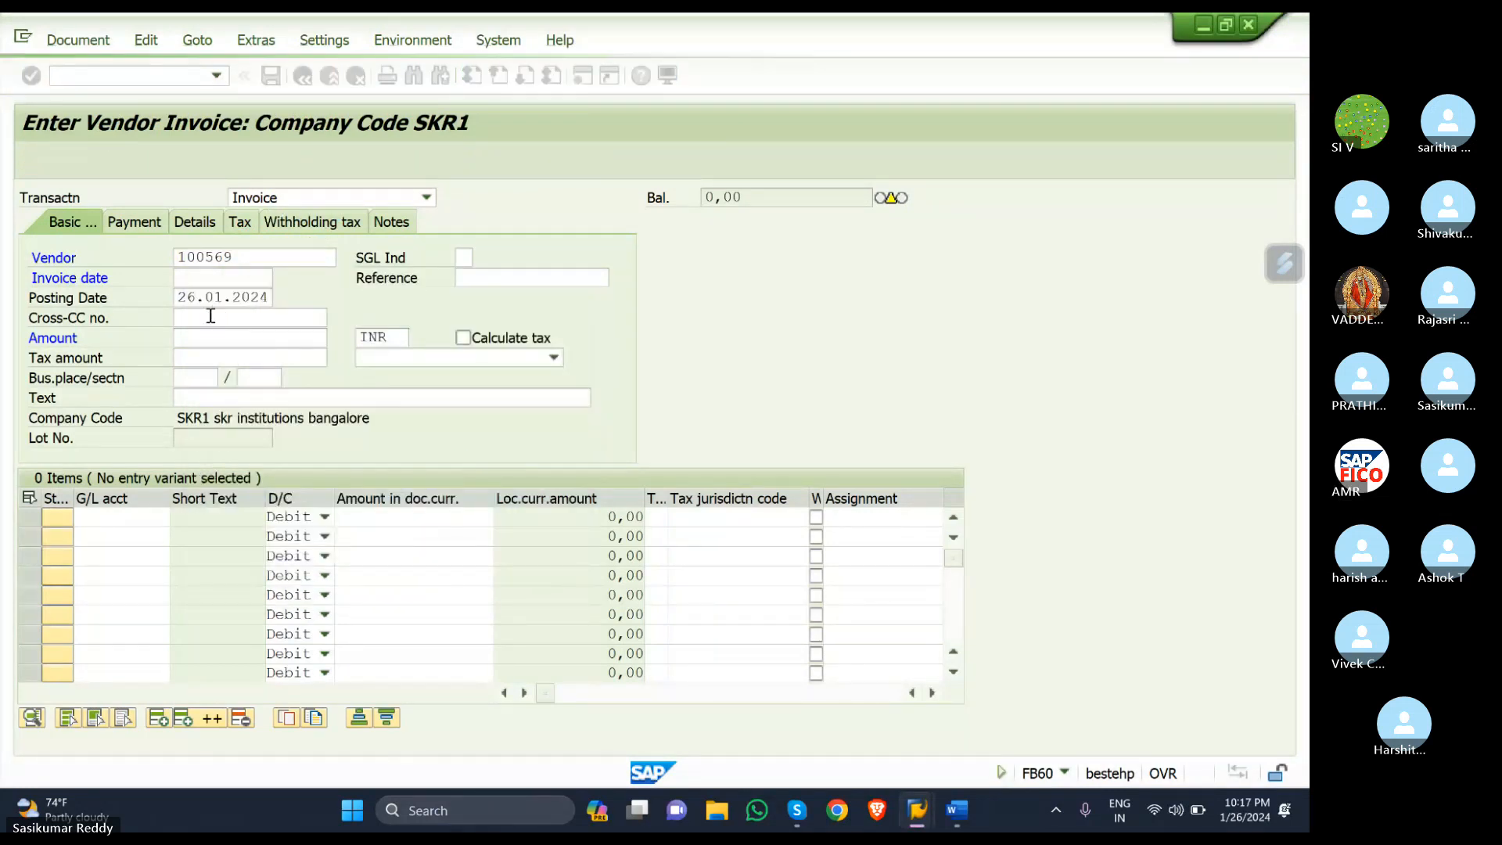
{"action": "left_click", "coordinate": [216, 338]}
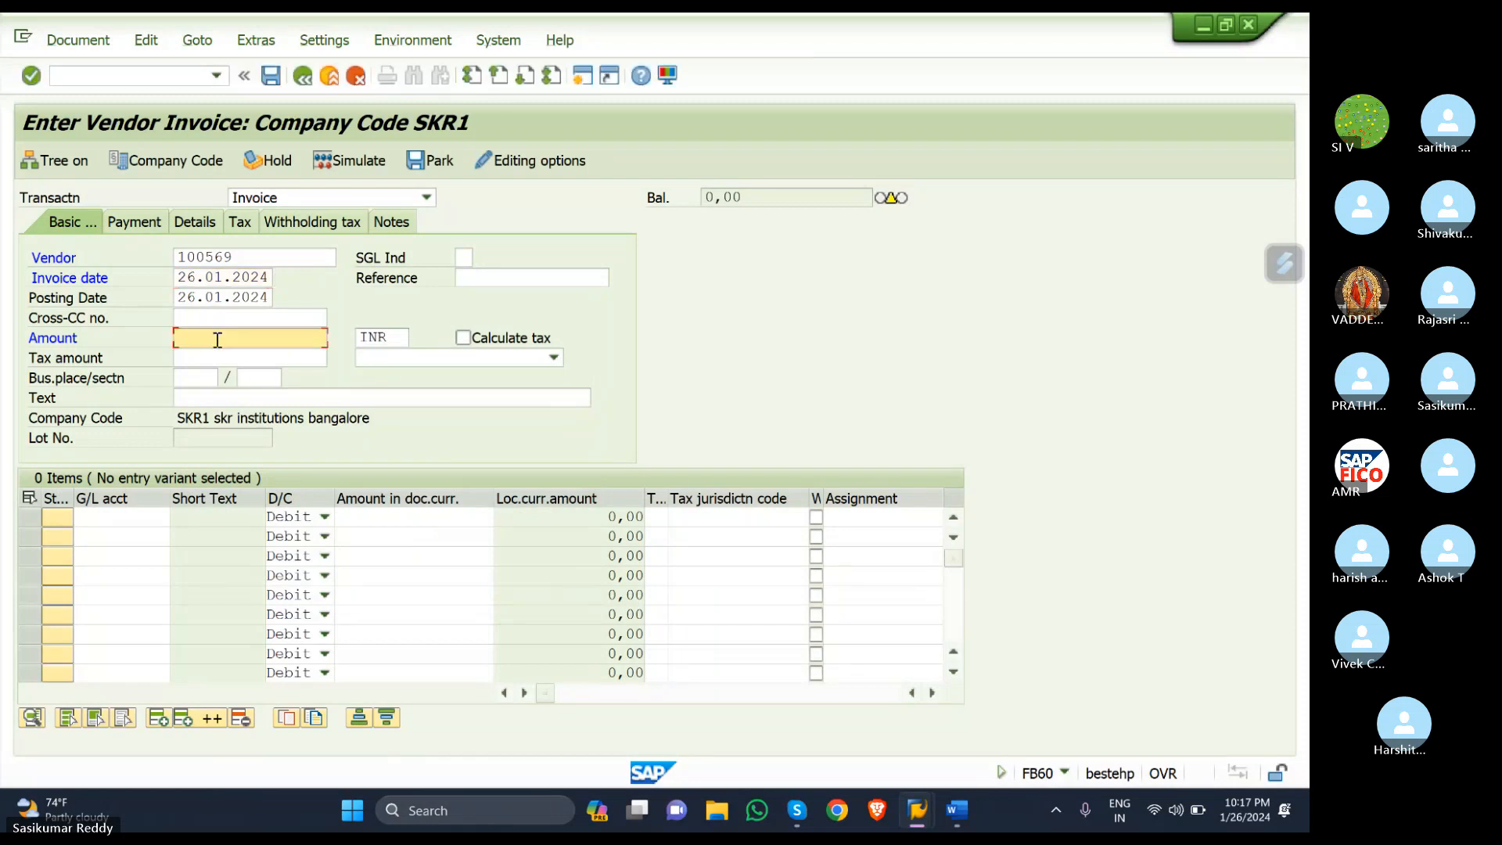
{"action": "type", "text": "1"}
{"action": "left_click", "coordinate": [232, 351]}
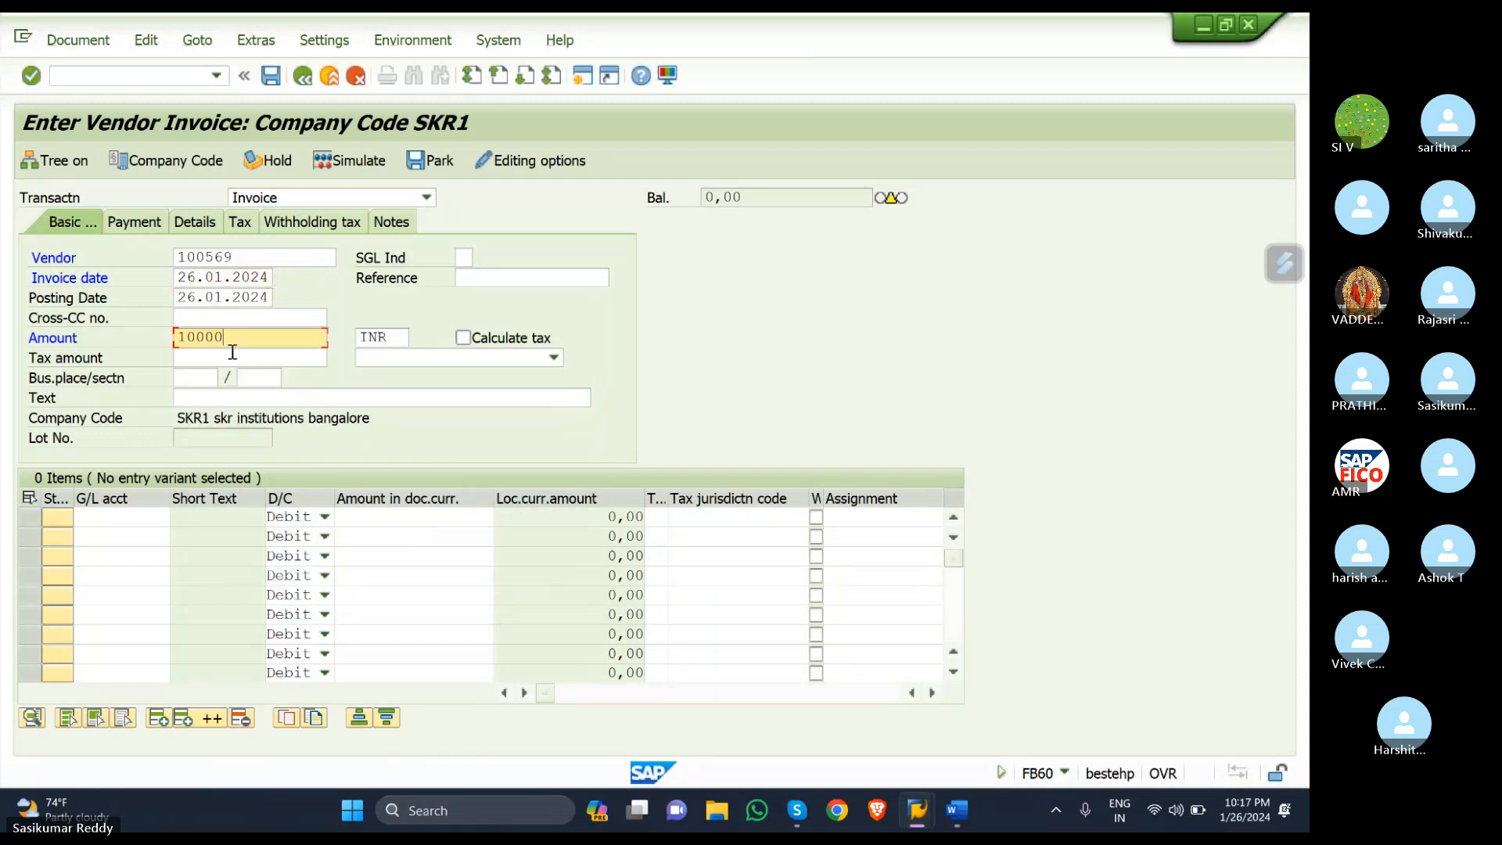
- Choose G/L account 400305 PURCHASE ACCOUNT on the first line item
{"action": "left_click", "coordinate": [149, 516]}
{"action": "left_click", "coordinate": [179, 520]}
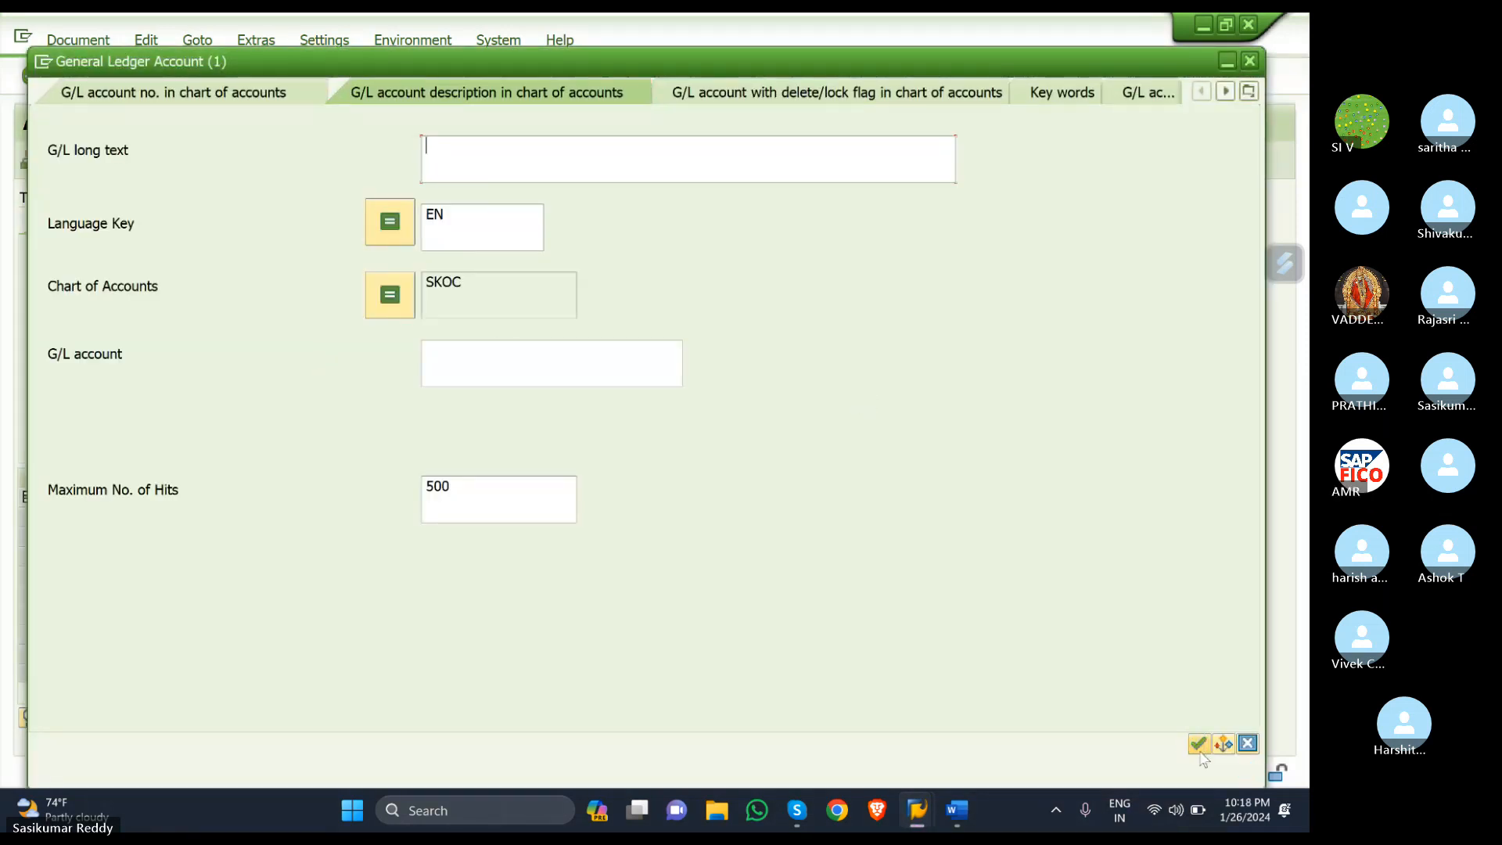
{"action": "left_click", "coordinate": [1198, 746]}
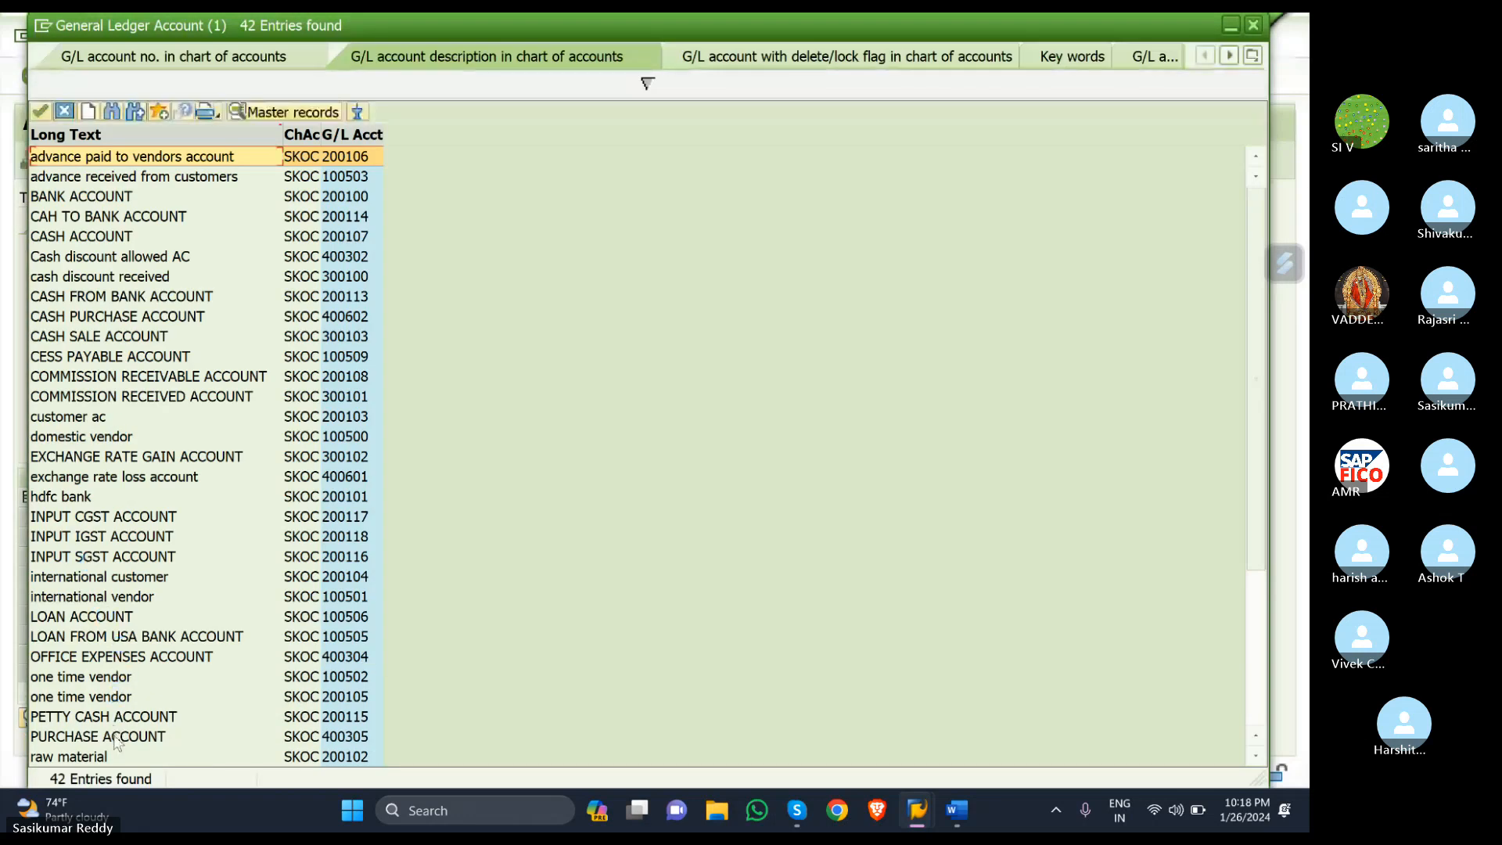
{"action": "left_click", "coordinate": [117, 737]}
{"action": "double_click", "coordinate": [115, 736]}
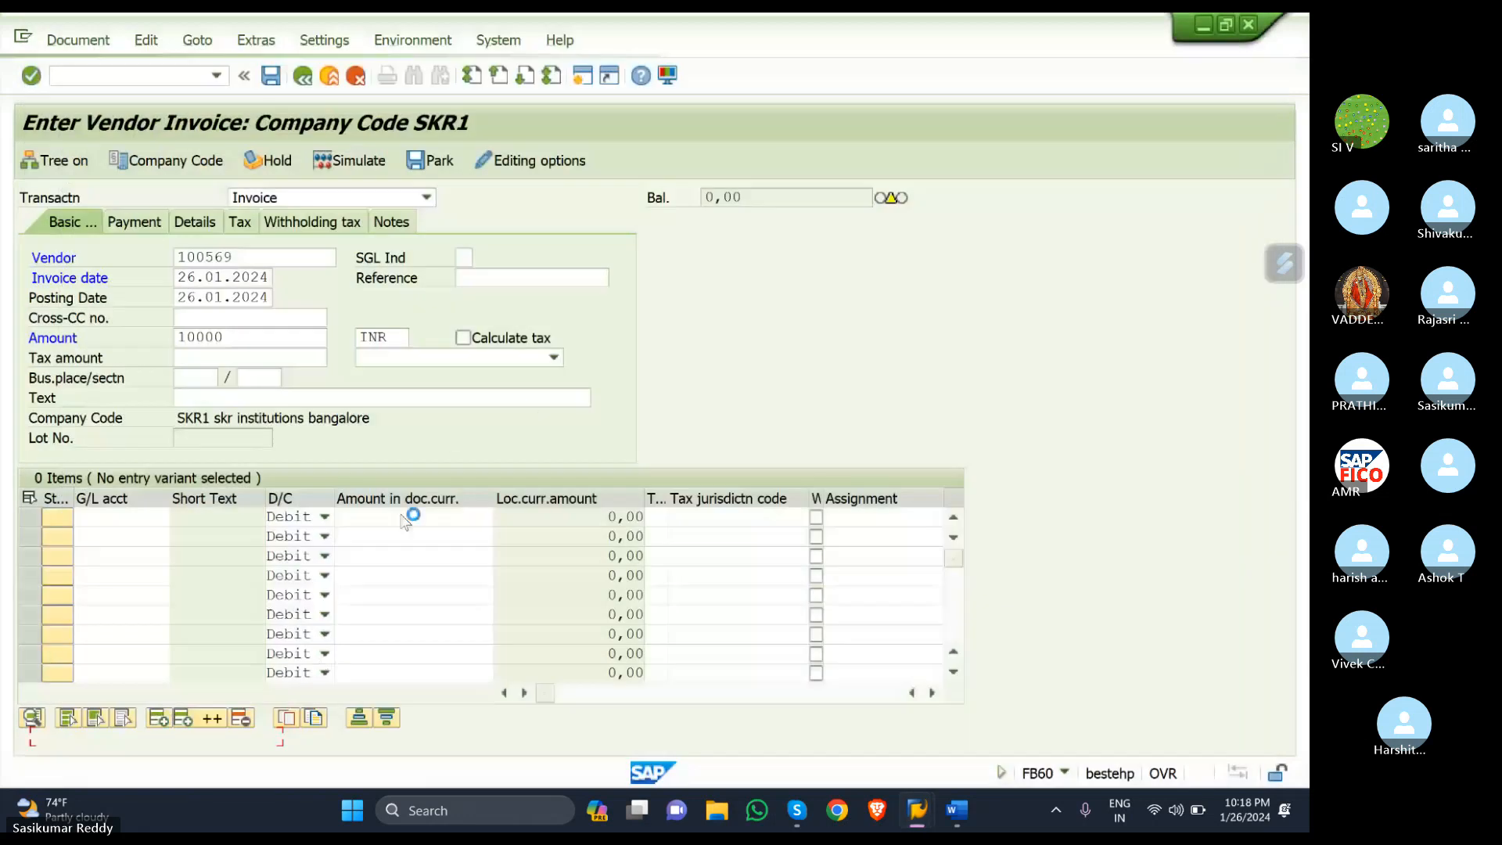
- Give the line amount 10000 and tax code S1, and enable Calculate tax
{"action": "left_click", "coordinate": [471, 519]}
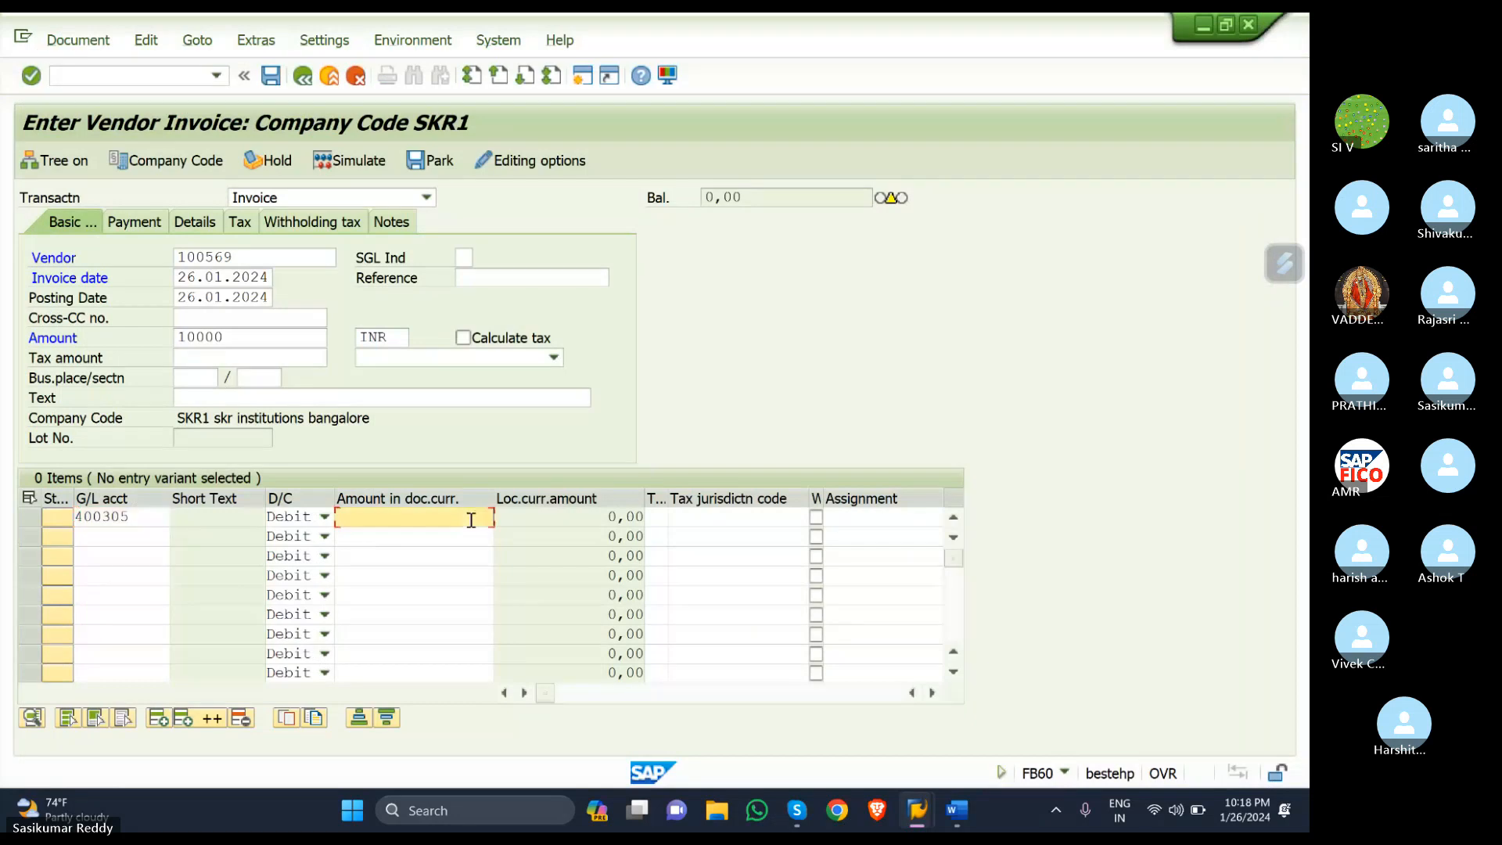
{"action": "type", "text": "10000"}
{"action": "left_click", "coordinate": [660, 523]}
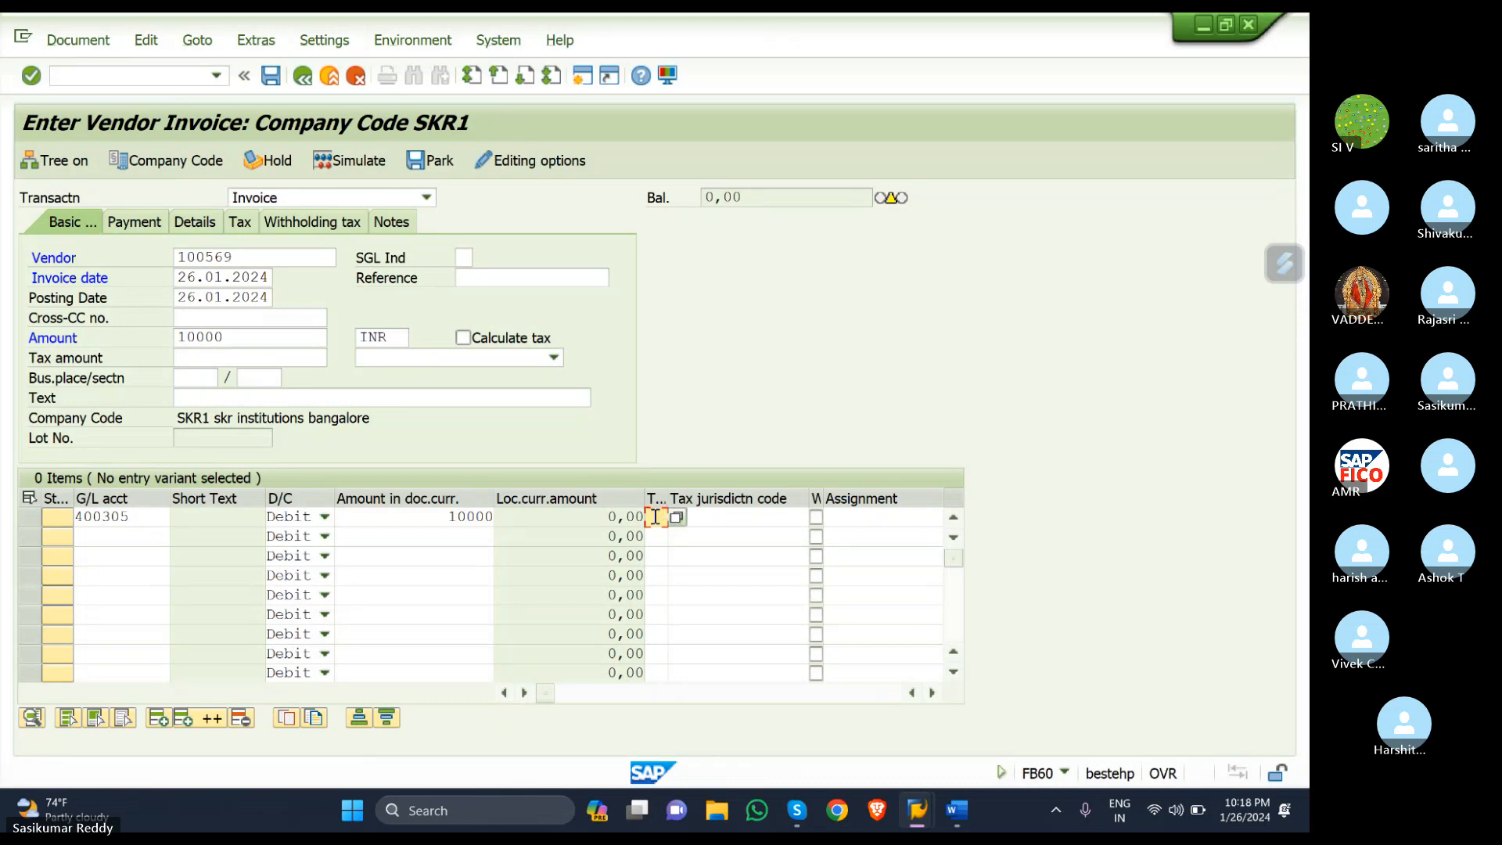
{"action": "type", "text": "S1"}
{"action": "left_click", "coordinate": [463, 337]}
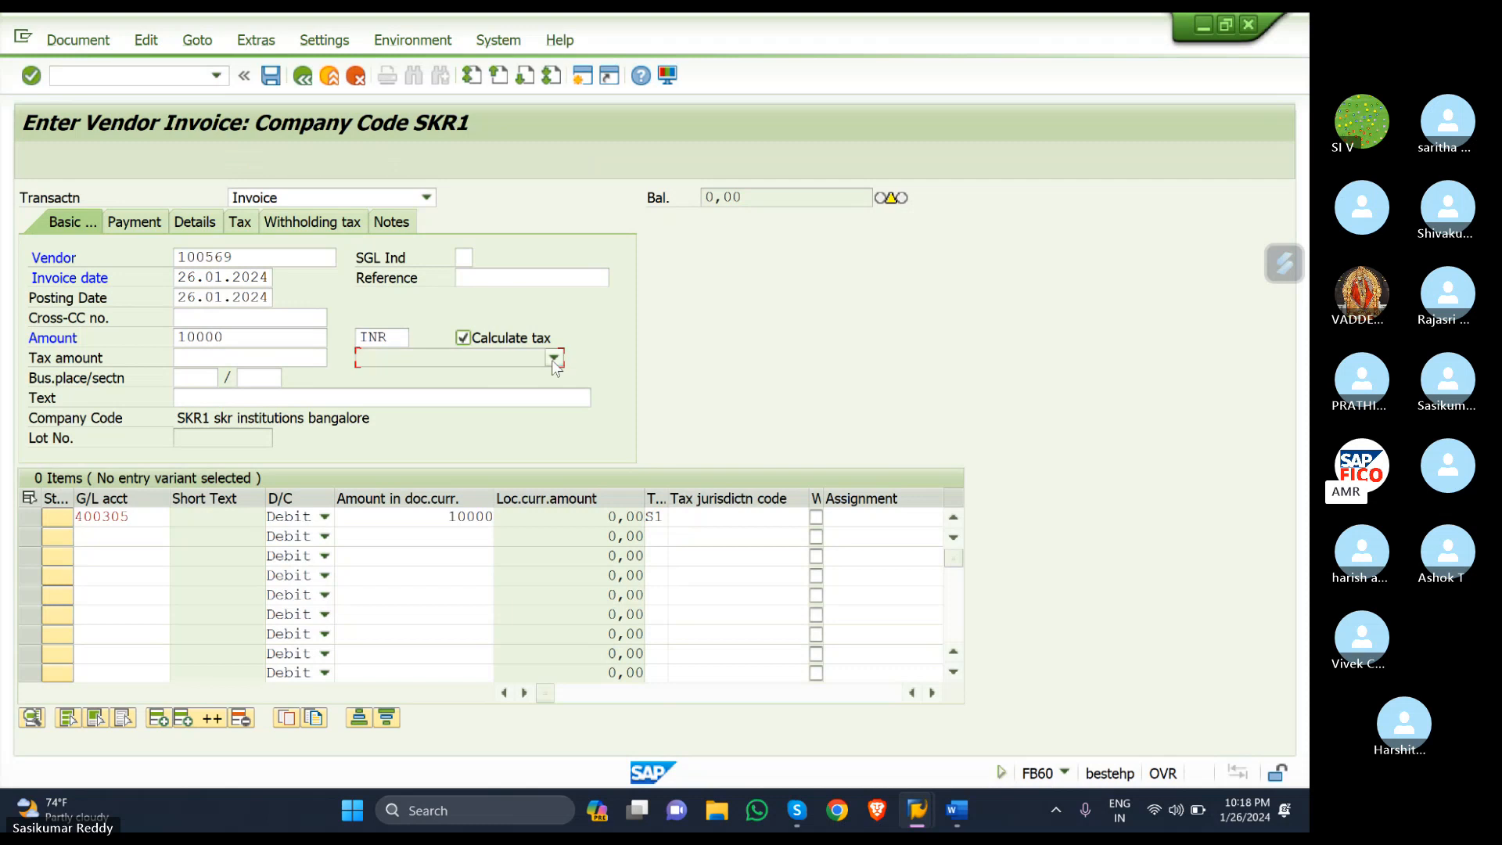
{"action": "left_click", "coordinate": [553, 358]}
- Close the header tax code list, leaving the internal-only error on account 400305
{"action": "left_click", "coordinate": [491, 381]}
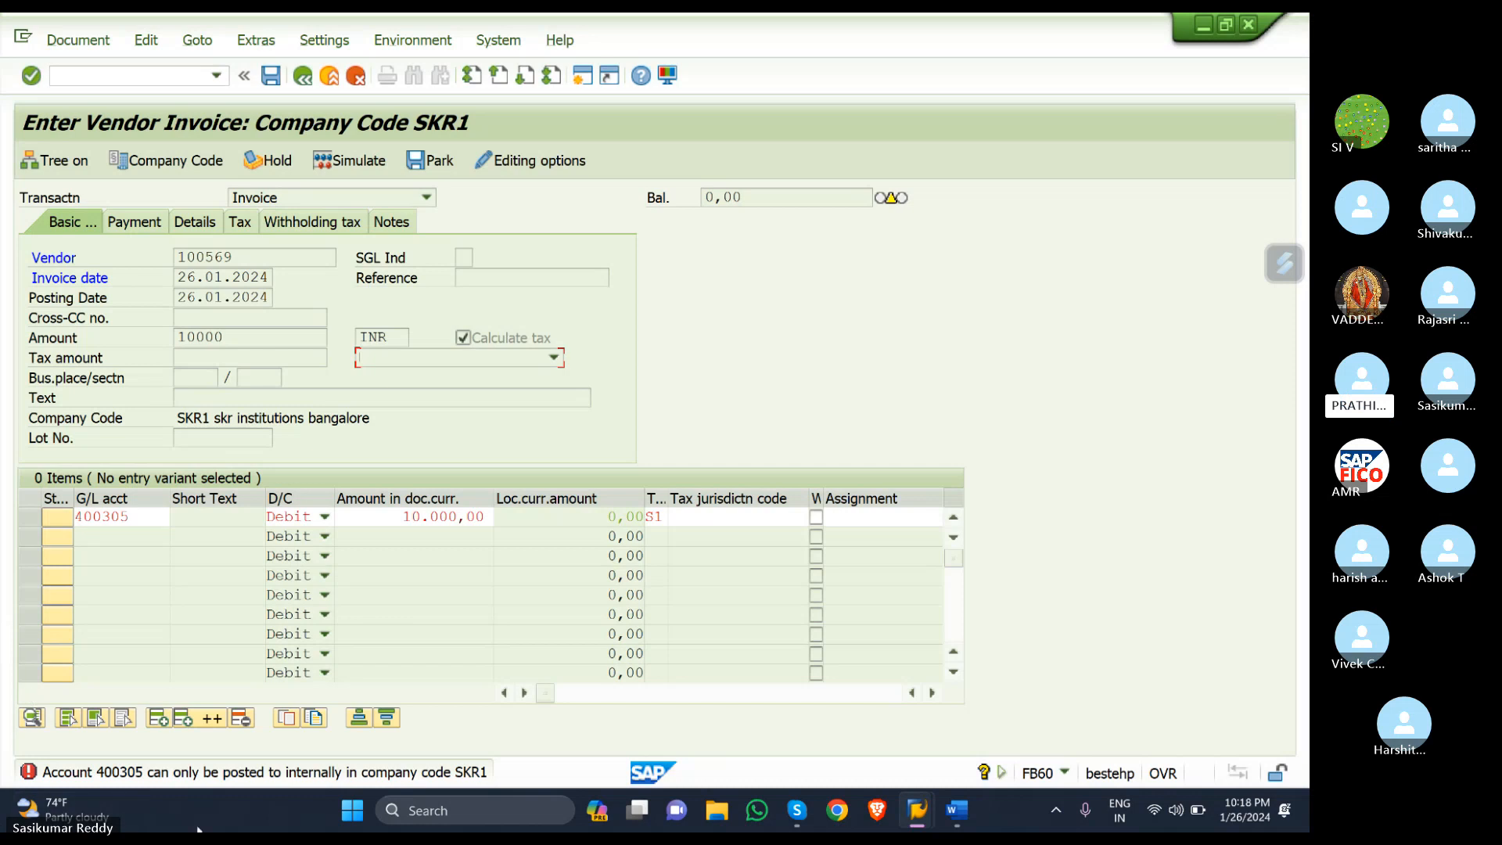
- In FS00, untick 'Post automatically only' on account 400305 and save, confirming the warning
{"action": "mouse_move", "coordinate": [916, 813]}
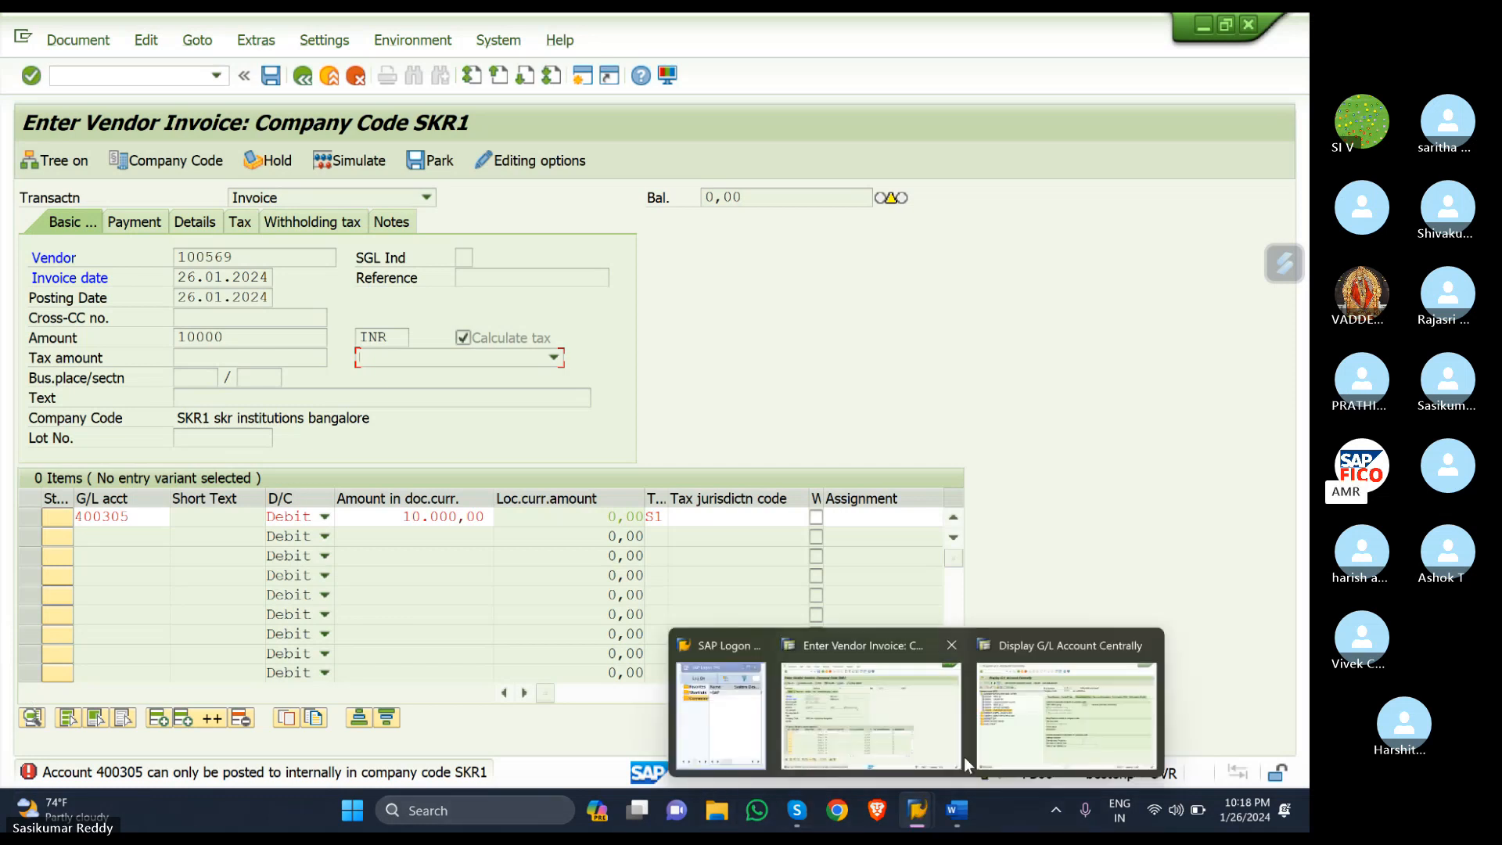
{"action": "left_click", "coordinate": [1013, 745]}
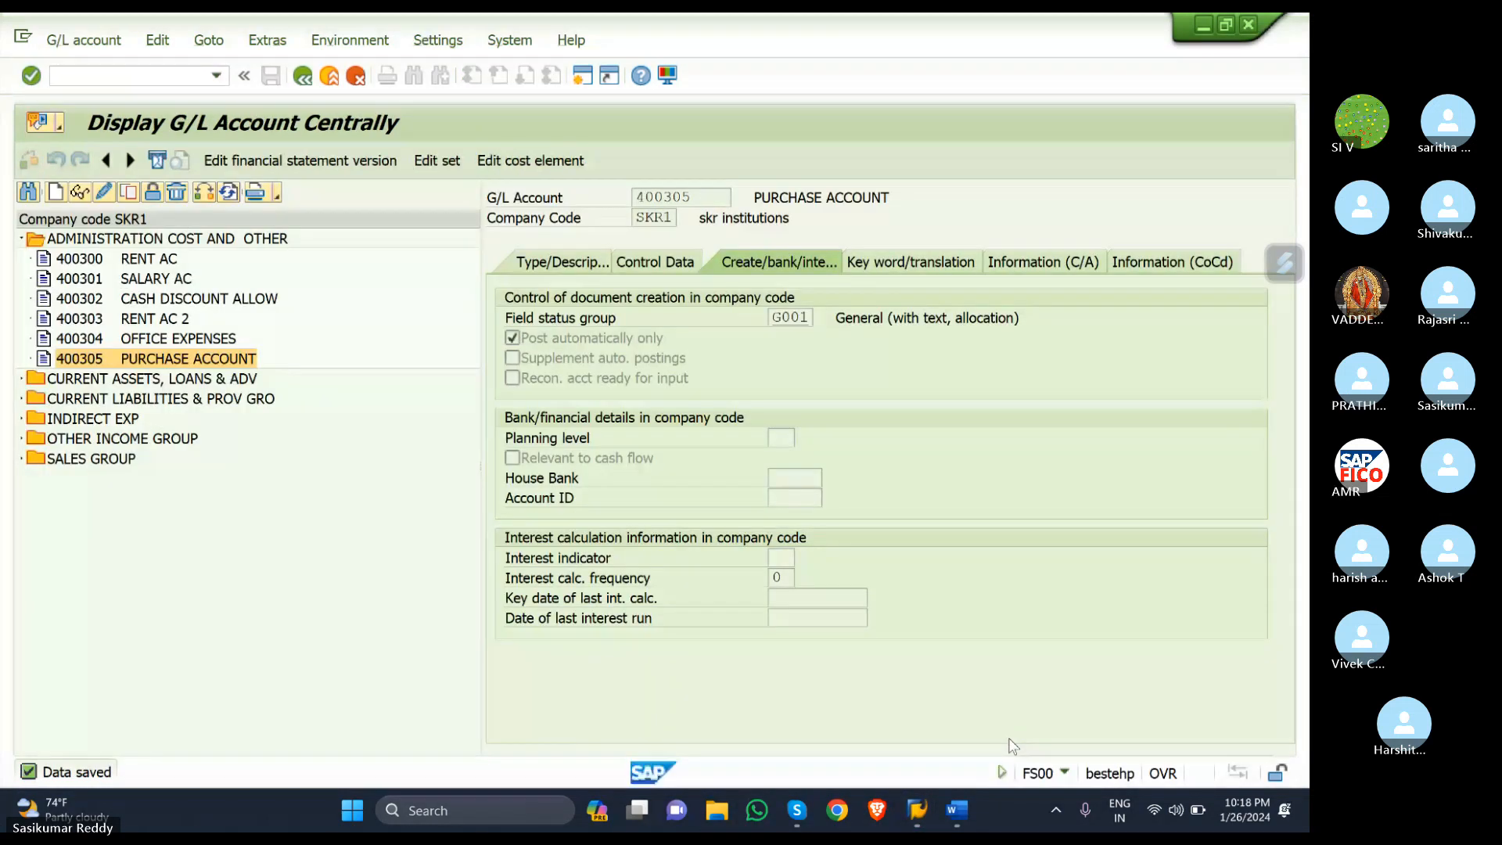
{"action": "mouse_move", "coordinate": [915, 809]}
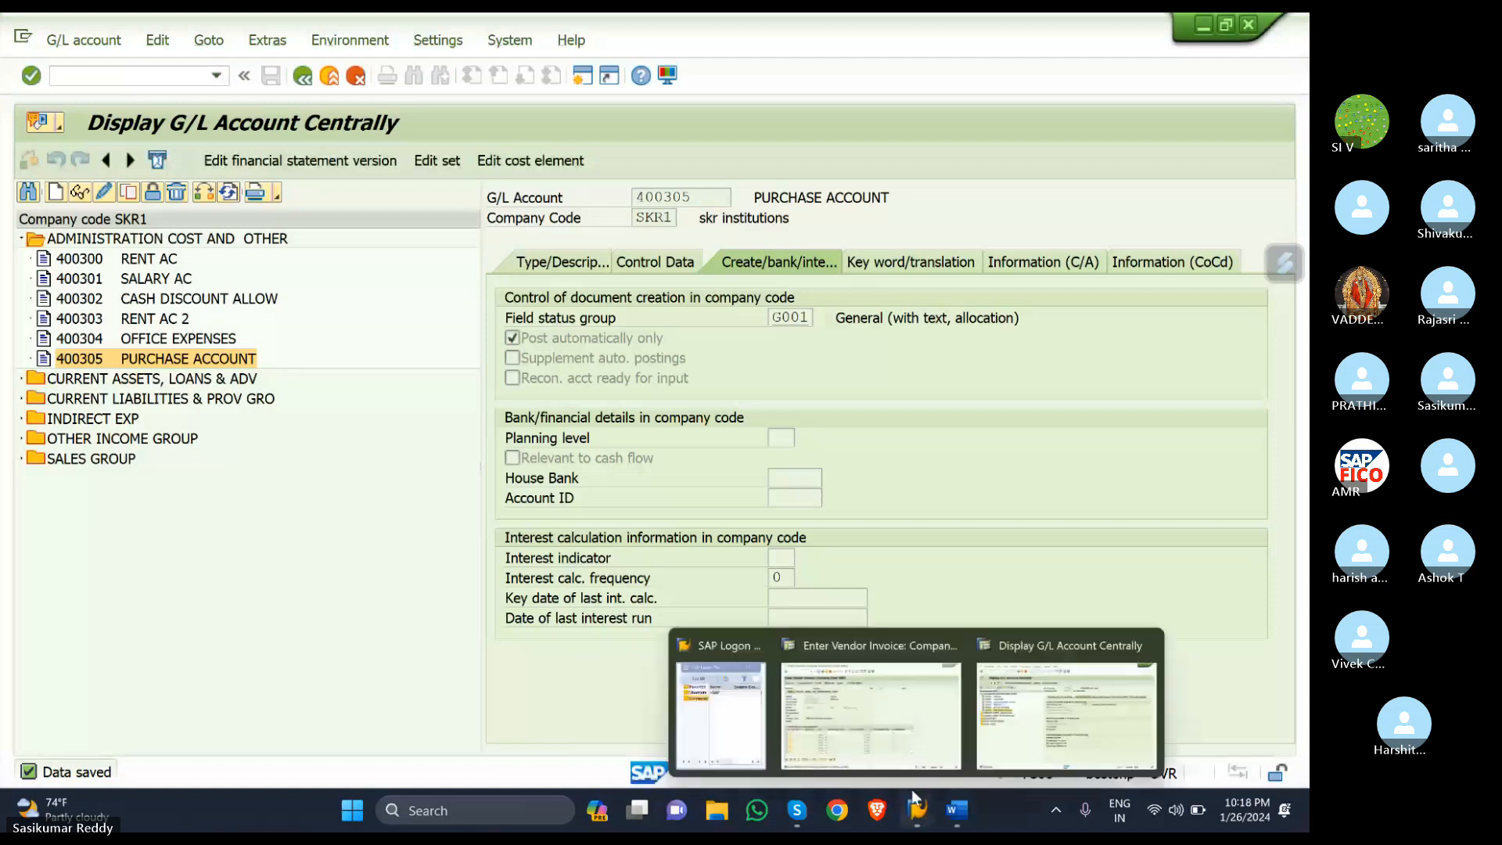
{"action": "left_click", "coordinate": [900, 726]}
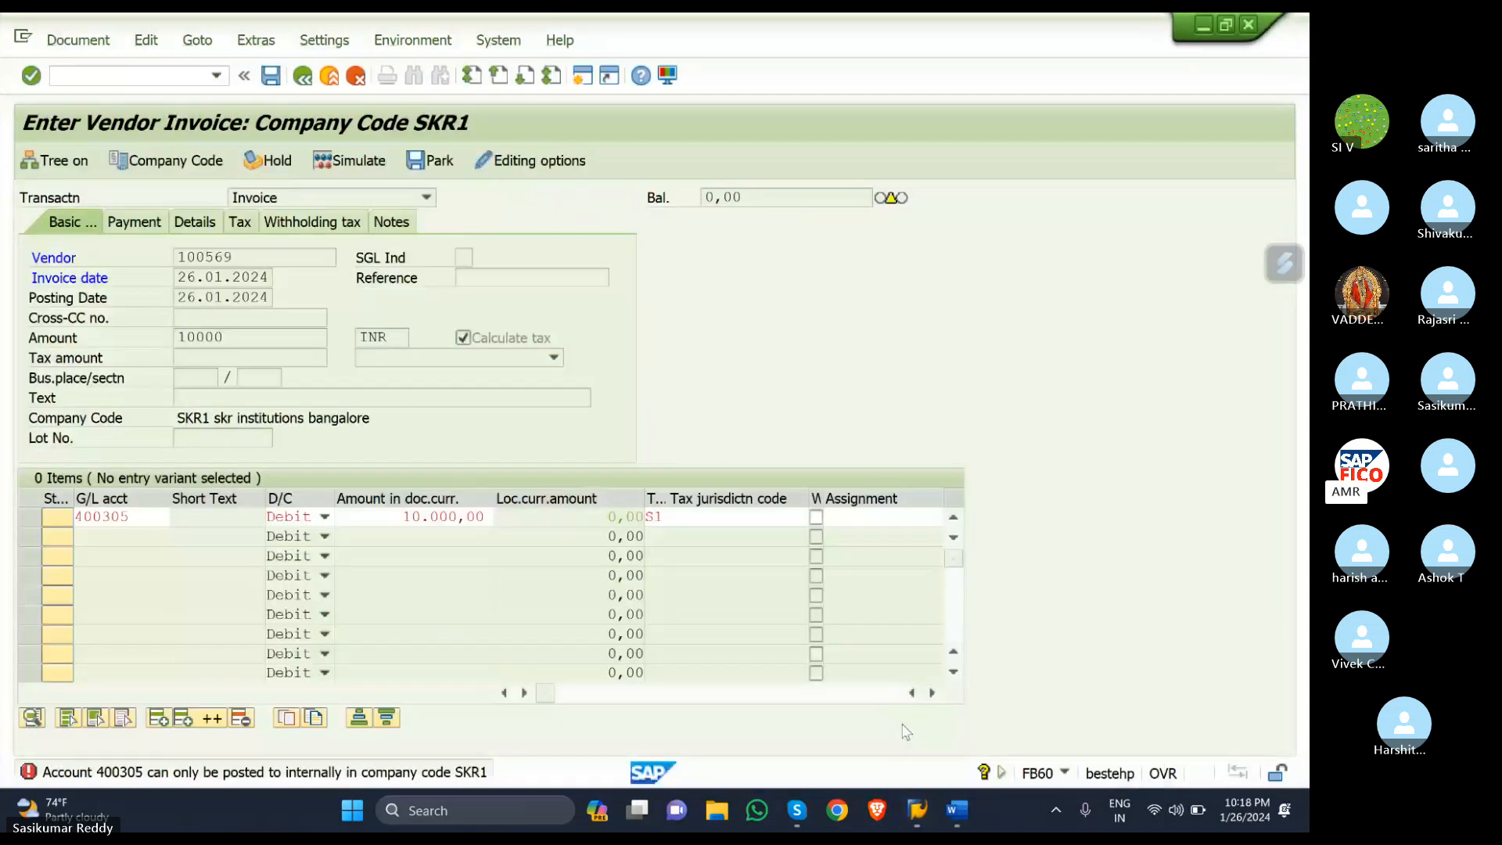
{"action": "mouse_move", "coordinate": [931, 804]}
{"action": "left_click", "coordinate": [1021, 712]}
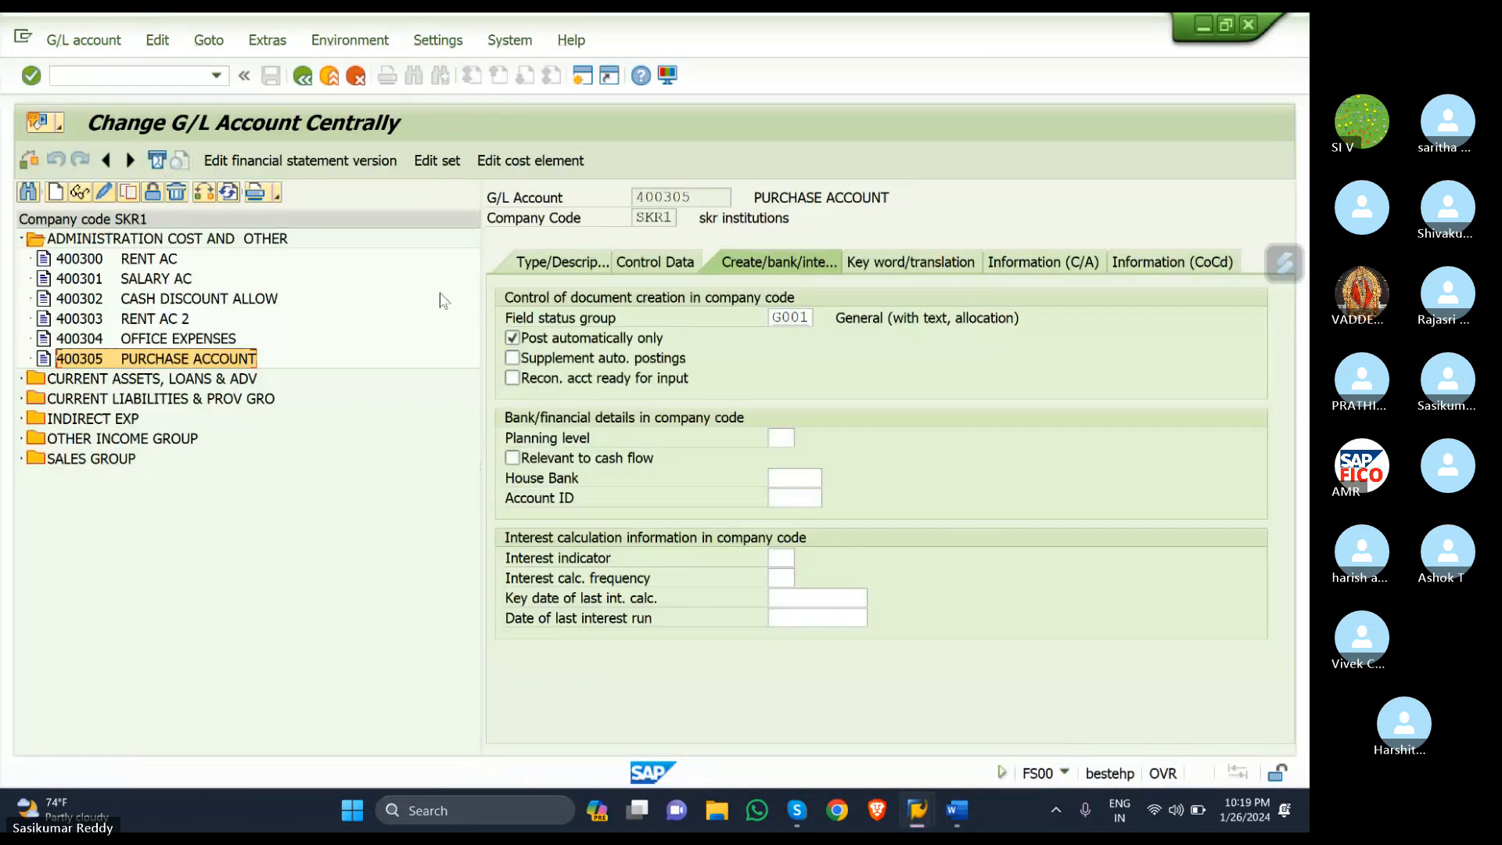
{"action": "left_click", "coordinate": [513, 338]}
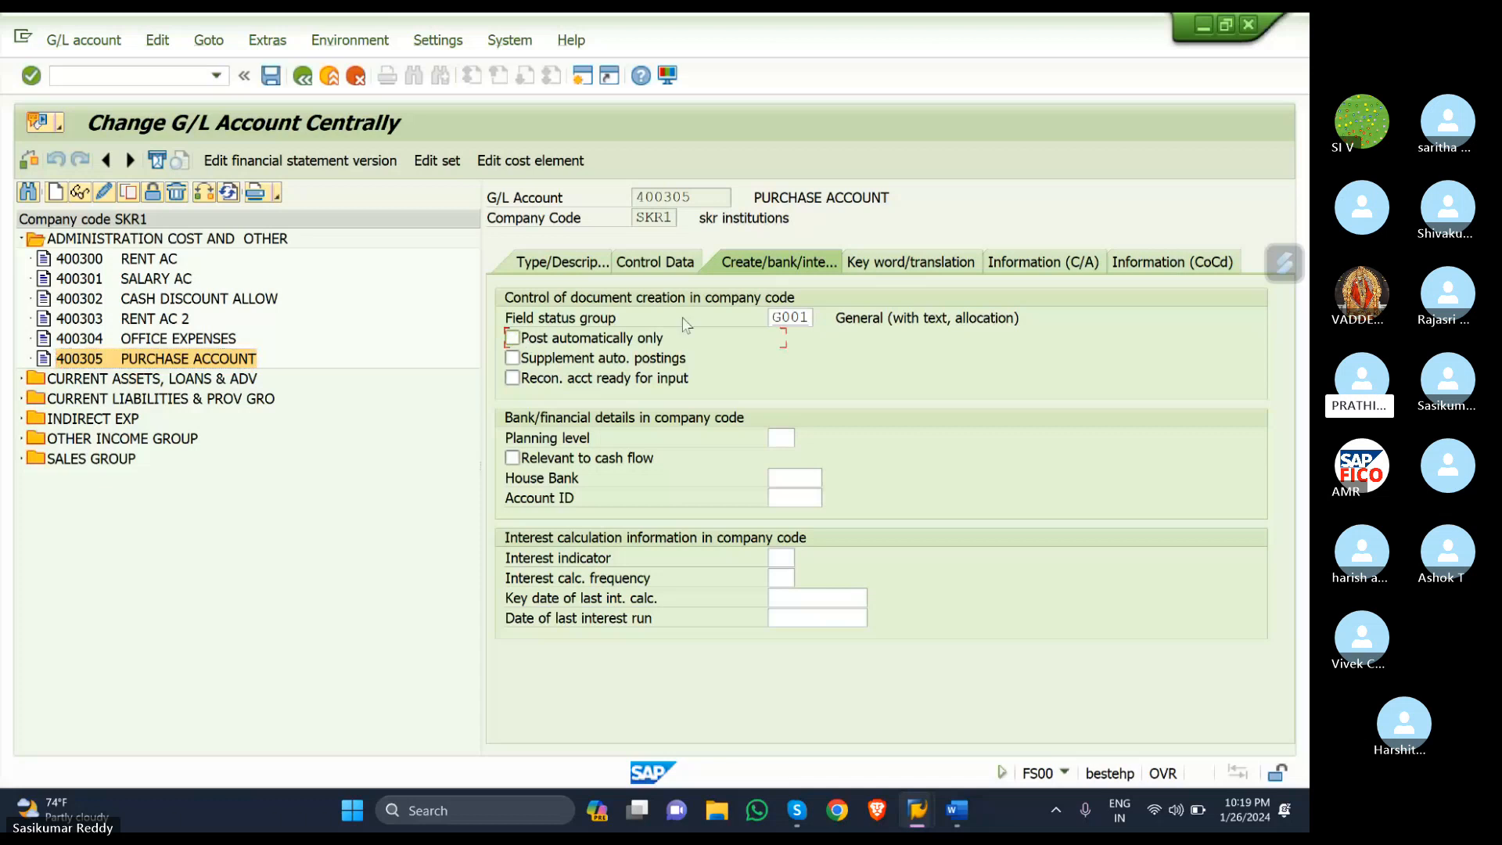
{"action": "left_click", "coordinate": [271, 77]}
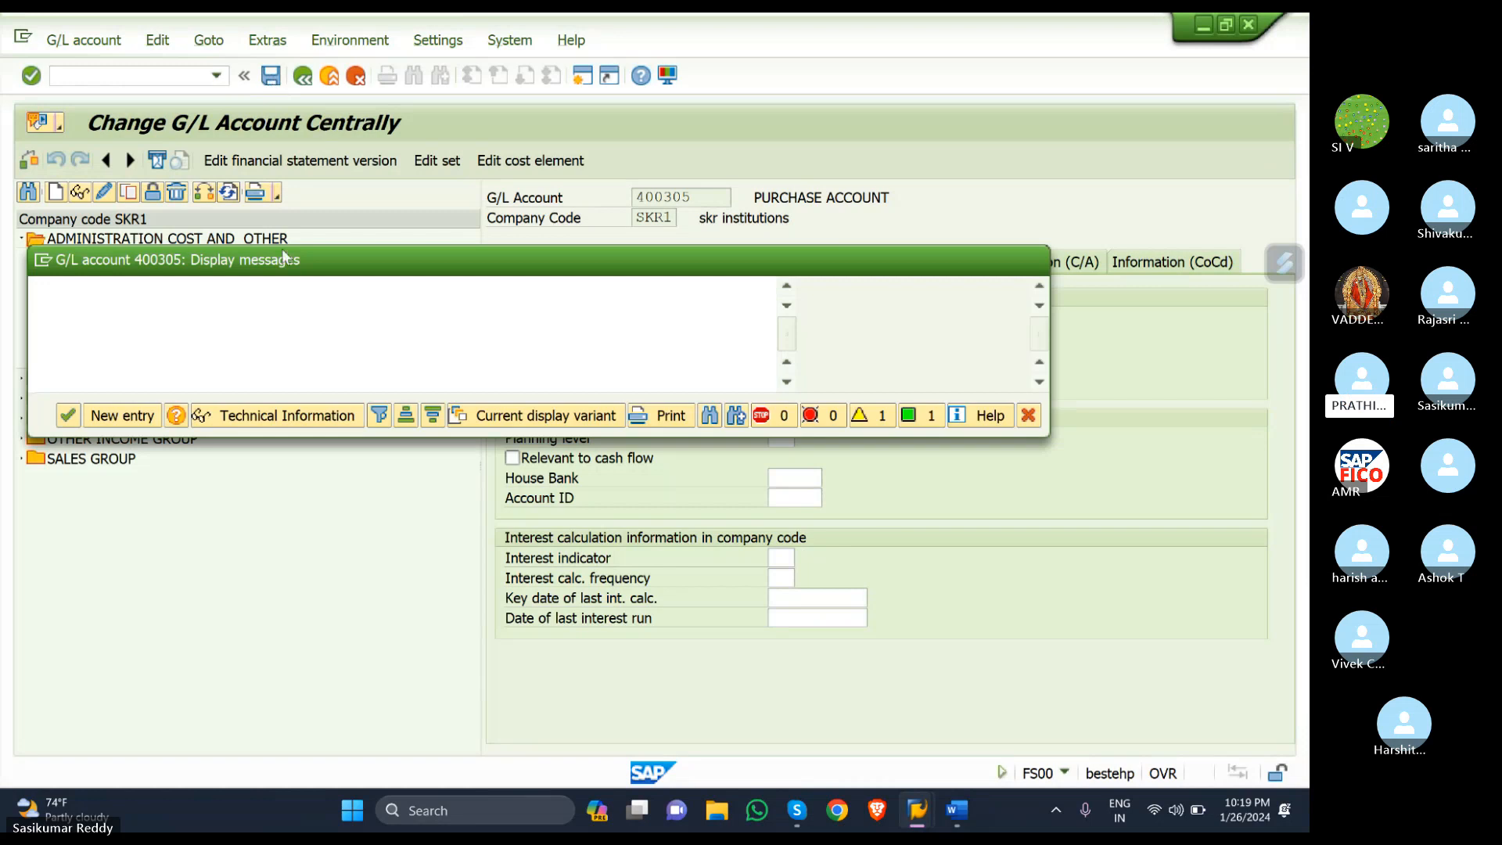
{"action": "left_click", "coordinate": [69, 417]}
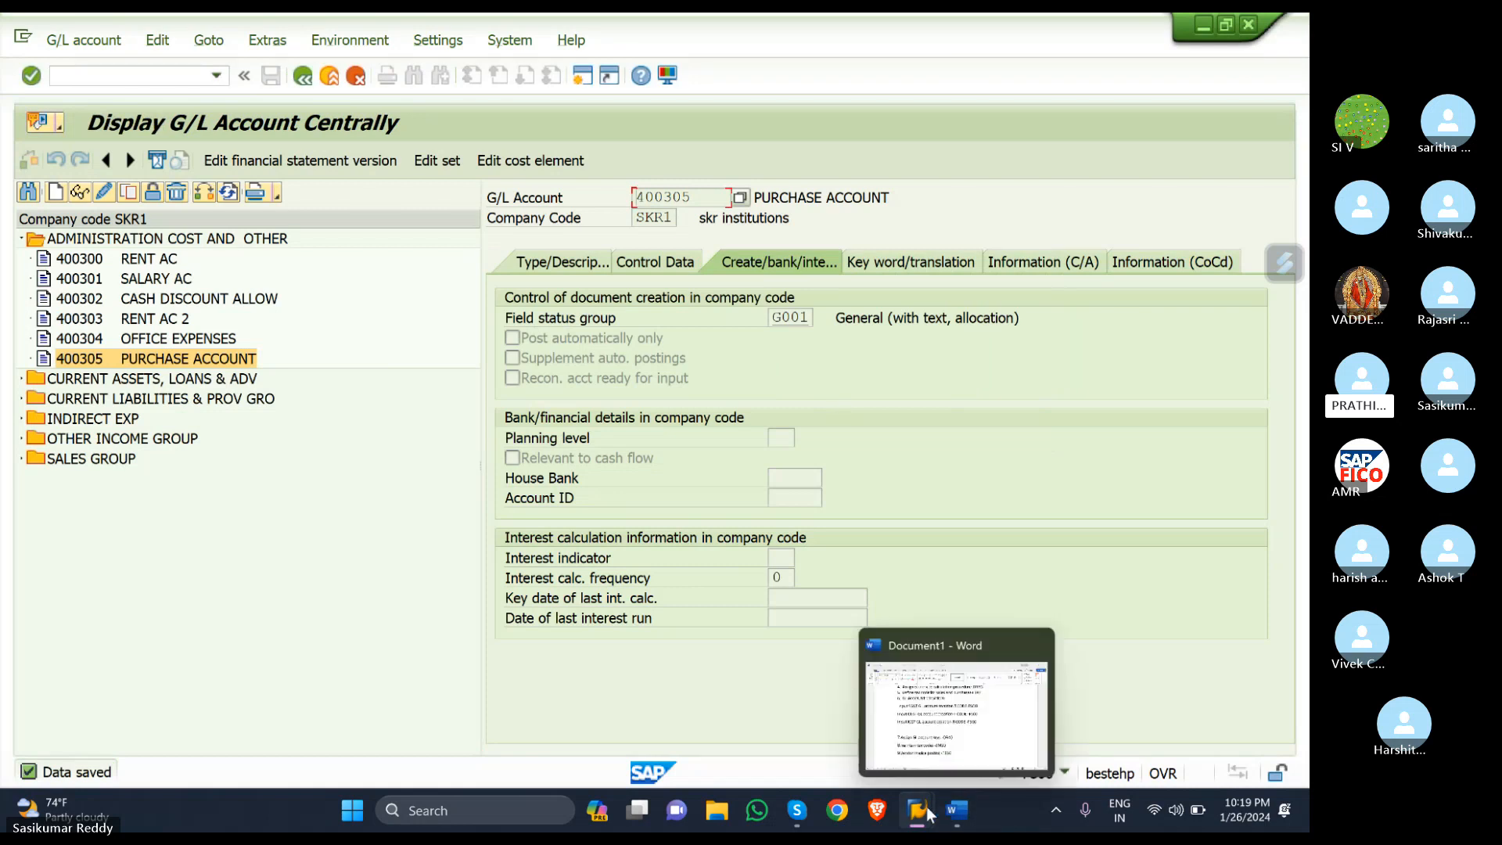
- In FS00, open input SGST 200116 and CGST 200117, then view CGST's Create/bank/interest settings
{"action": "mouse_move", "coordinate": [917, 811]}
{"action": "left_click", "coordinate": [1035, 716]}
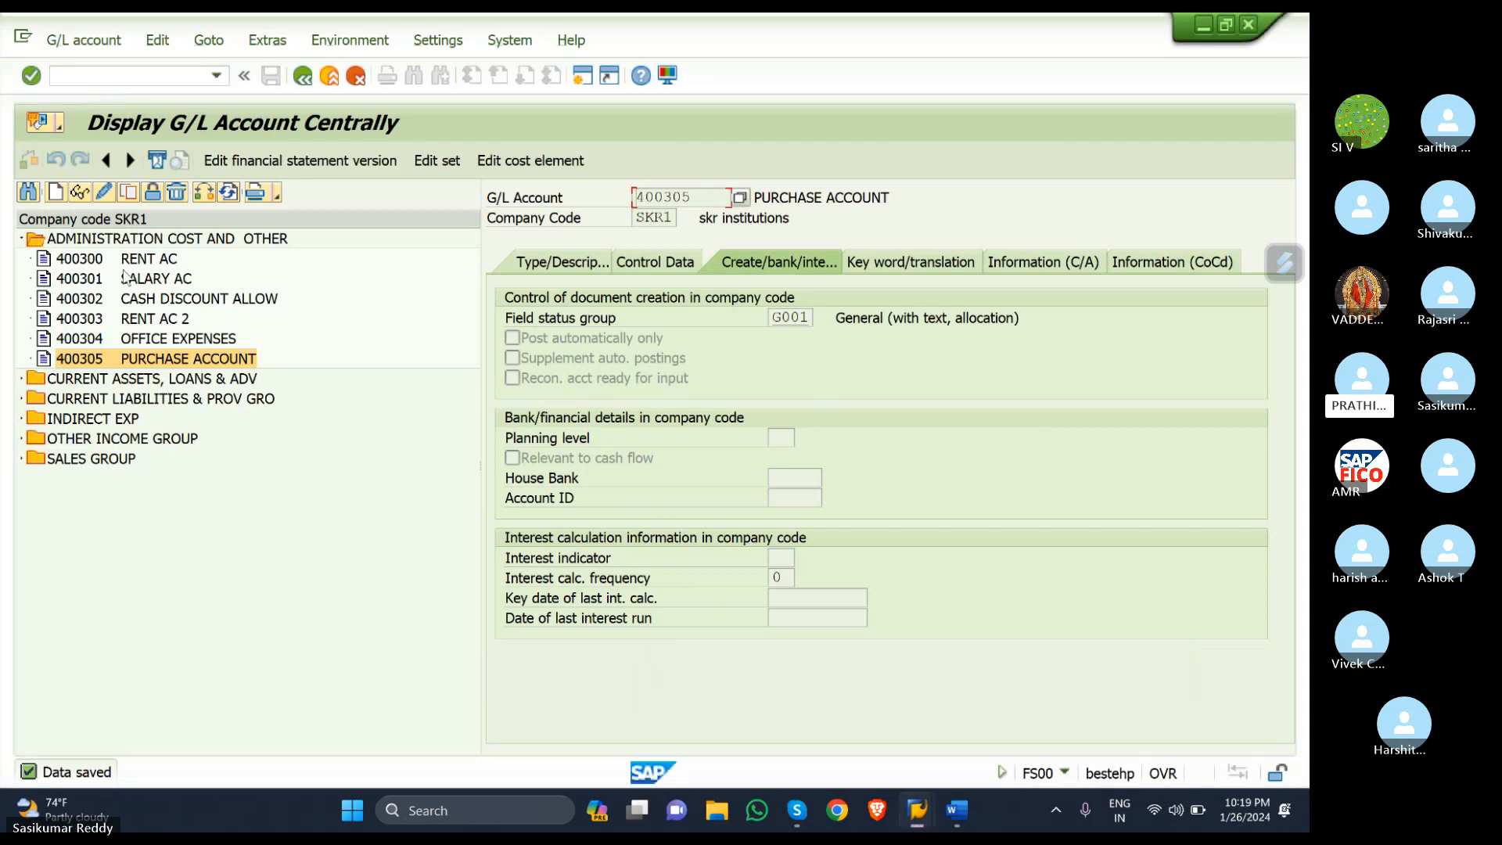
{"action": "left_click", "coordinate": [23, 379]}
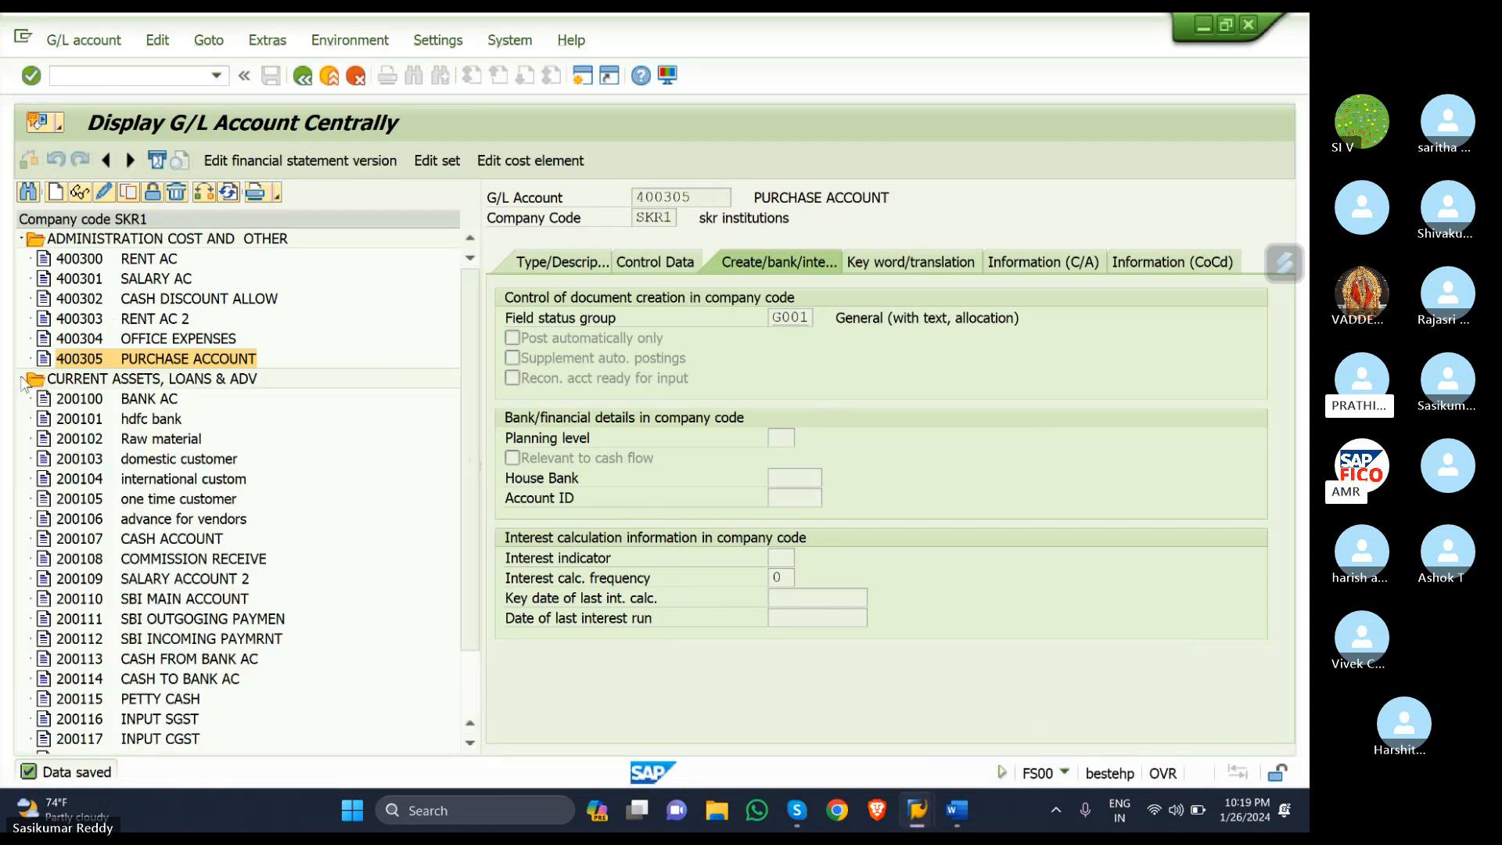
{"action": "scroll", "coordinate": [132, 358], "scroll_direction": "down", "scroll_amount": 2}
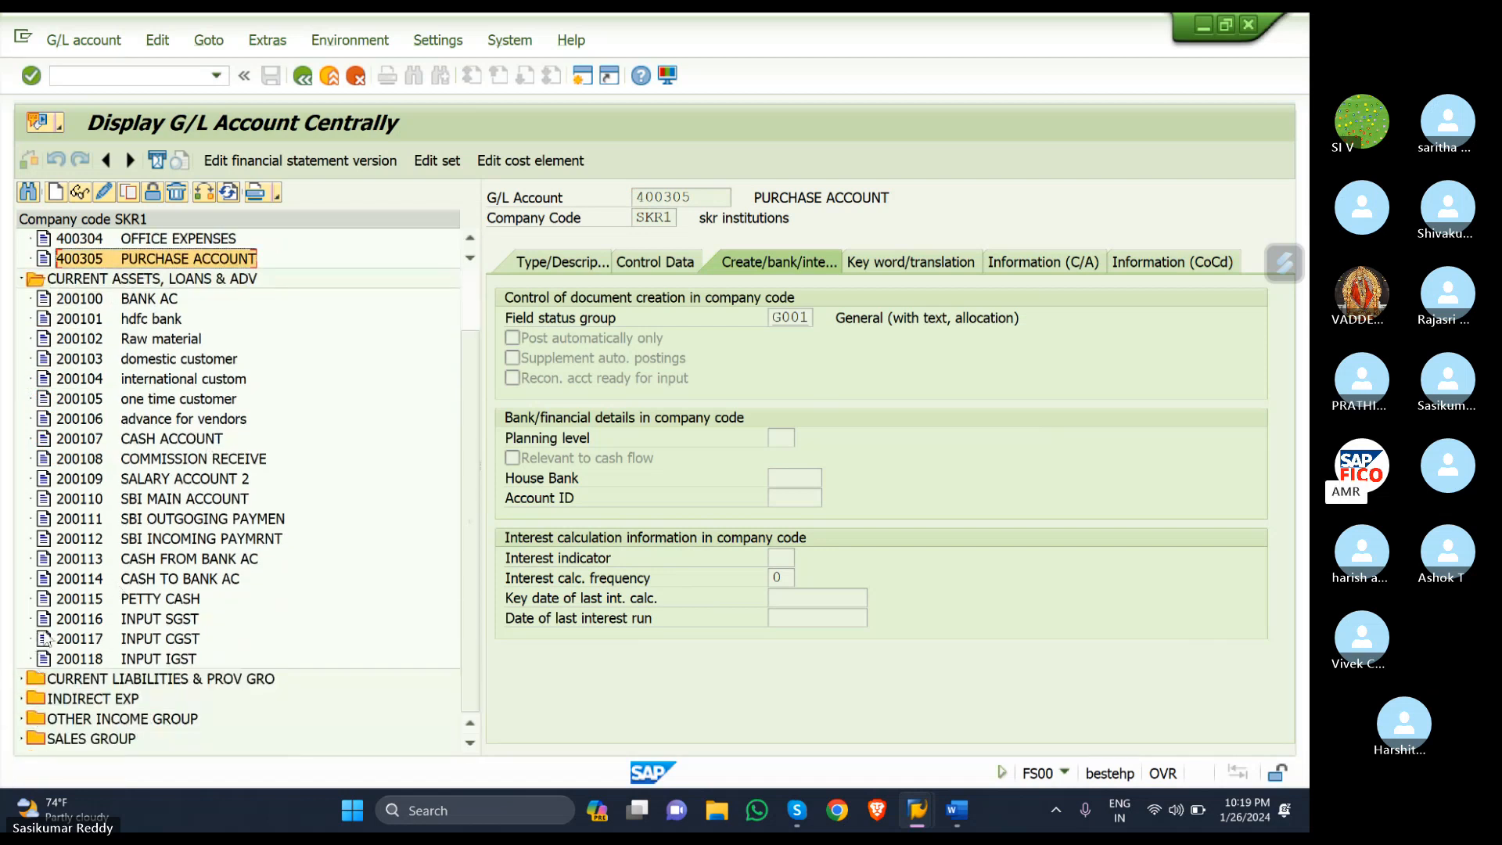
{"action": "double_click", "coordinate": [98, 621]}
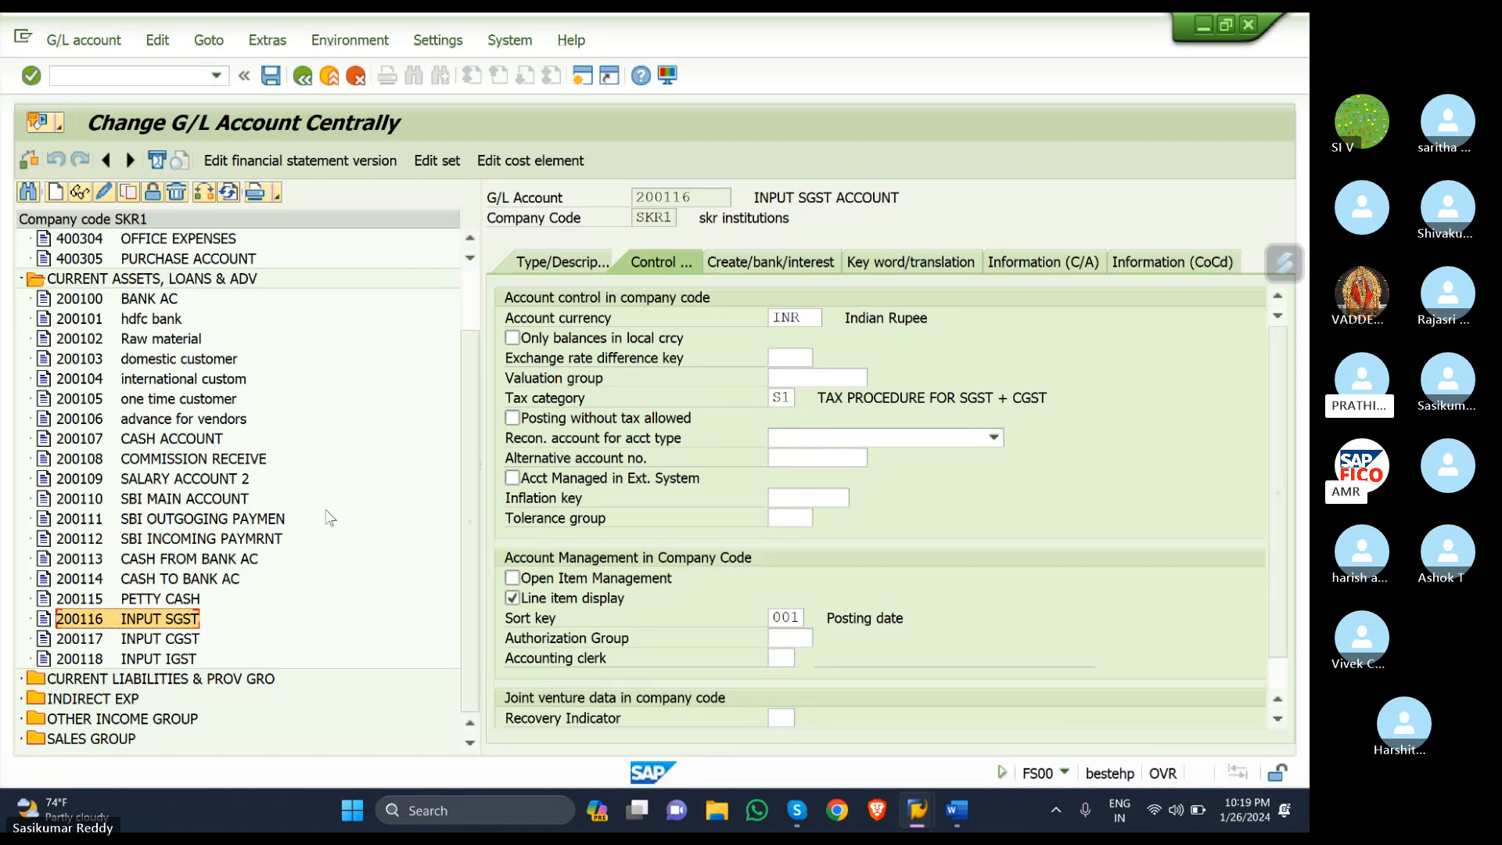
{"action": "double_click", "coordinate": [122, 640]}
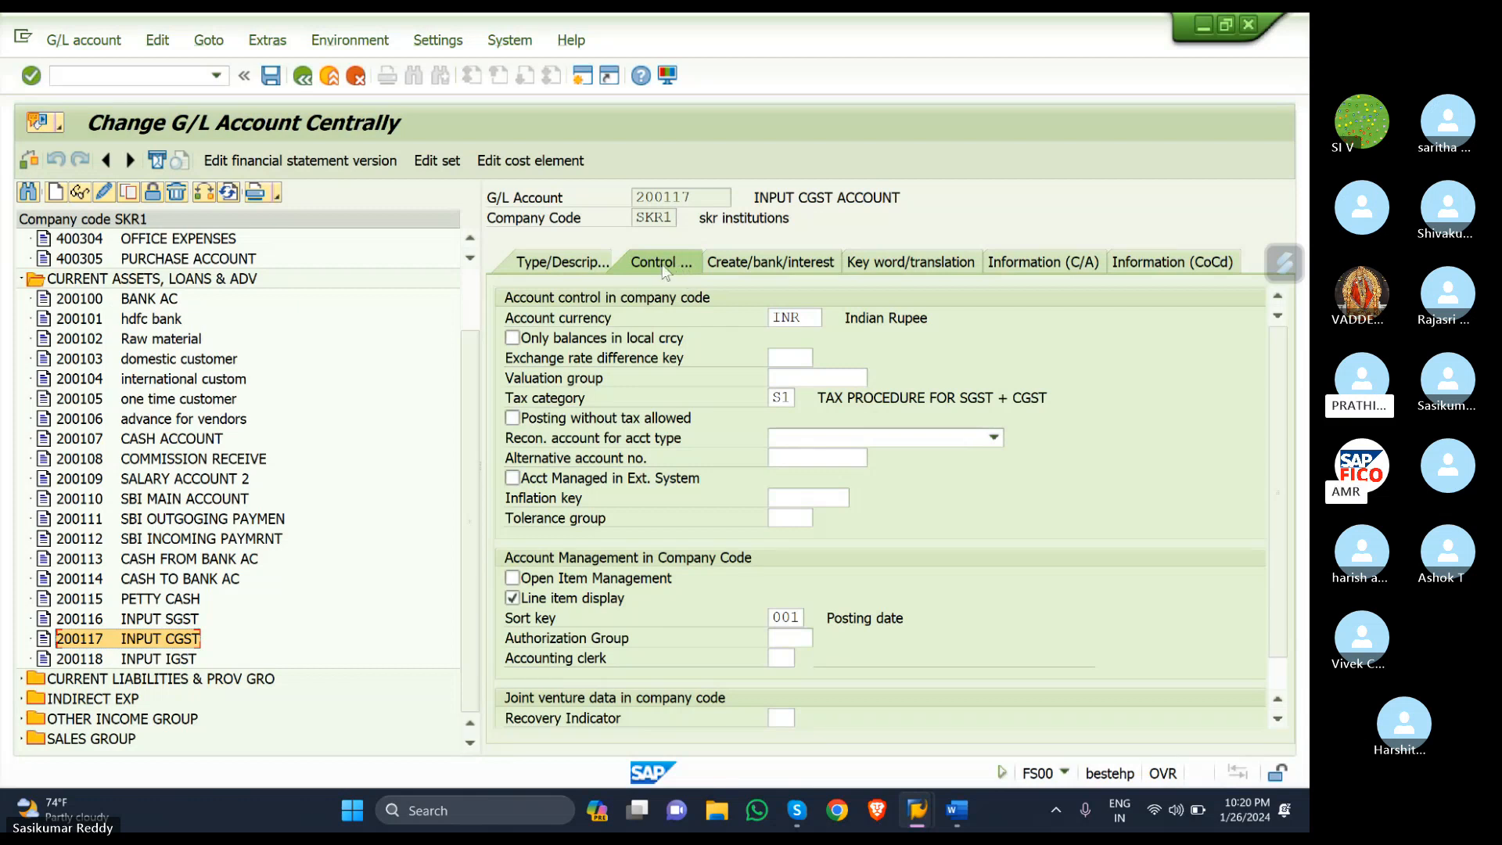
{"action": "left_click", "coordinate": [749, 266]}
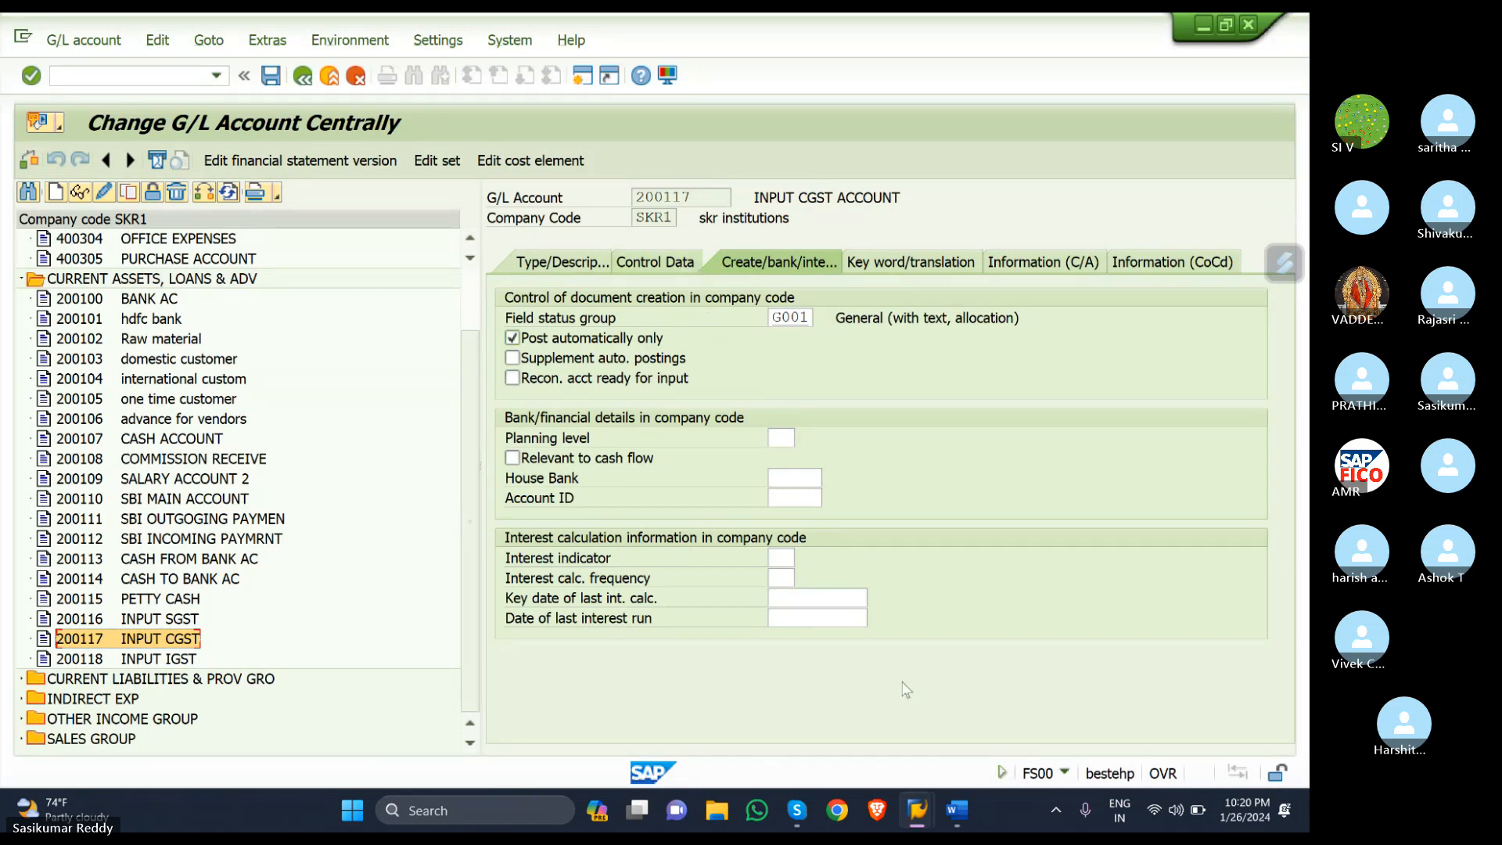
- Go back to the invoice window and restart vendor invoice entry fresh with /NFB60
{"action": "mouse_move", "coordinate": [919, 806]}
{"action": "left_click", "coordinate": [915, 726]}
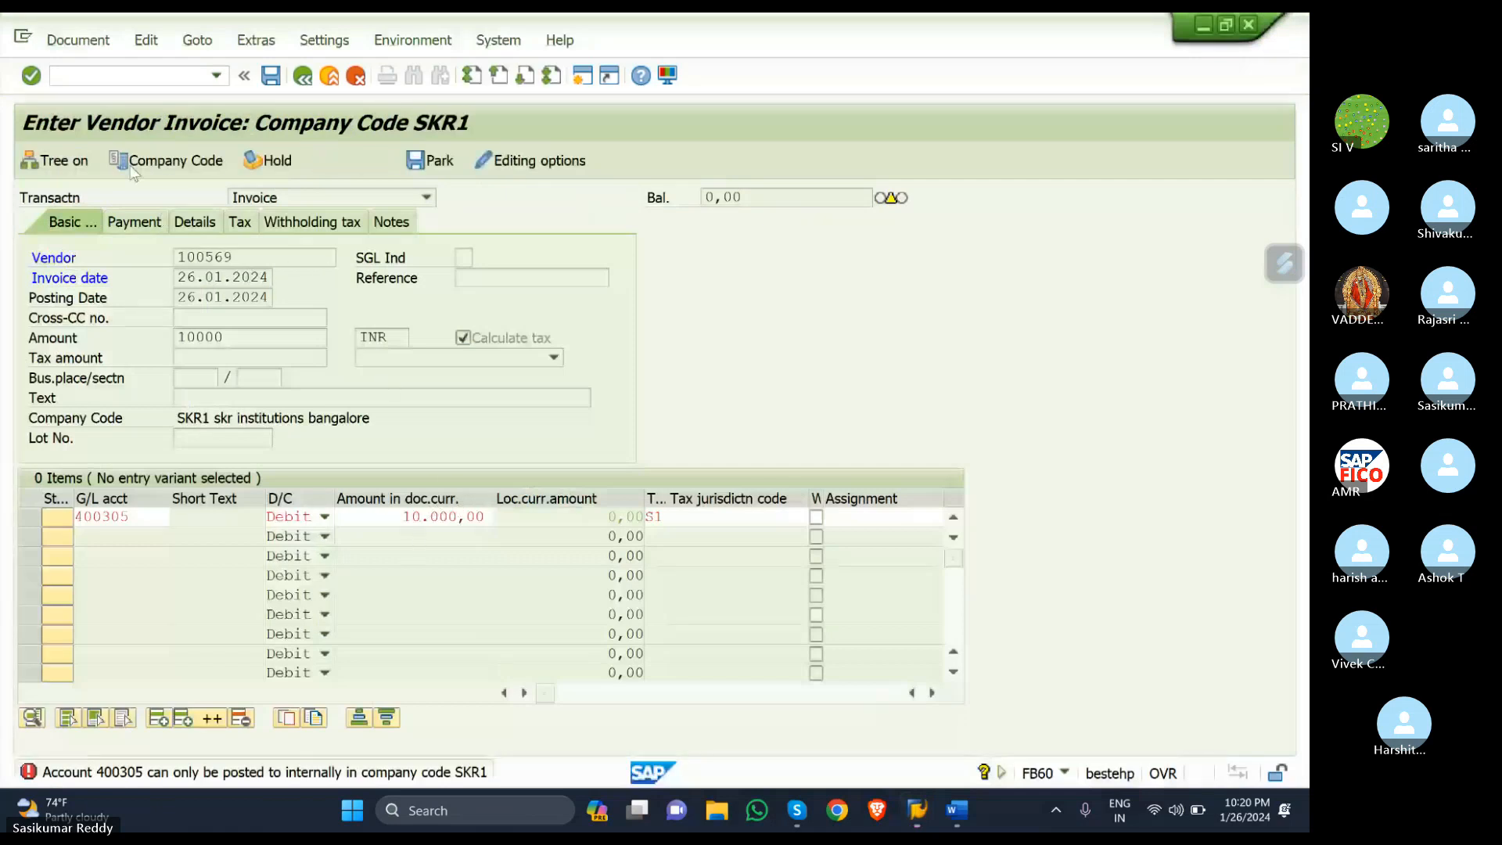
{"action": "left_click", "coordinate": [147, 78]}
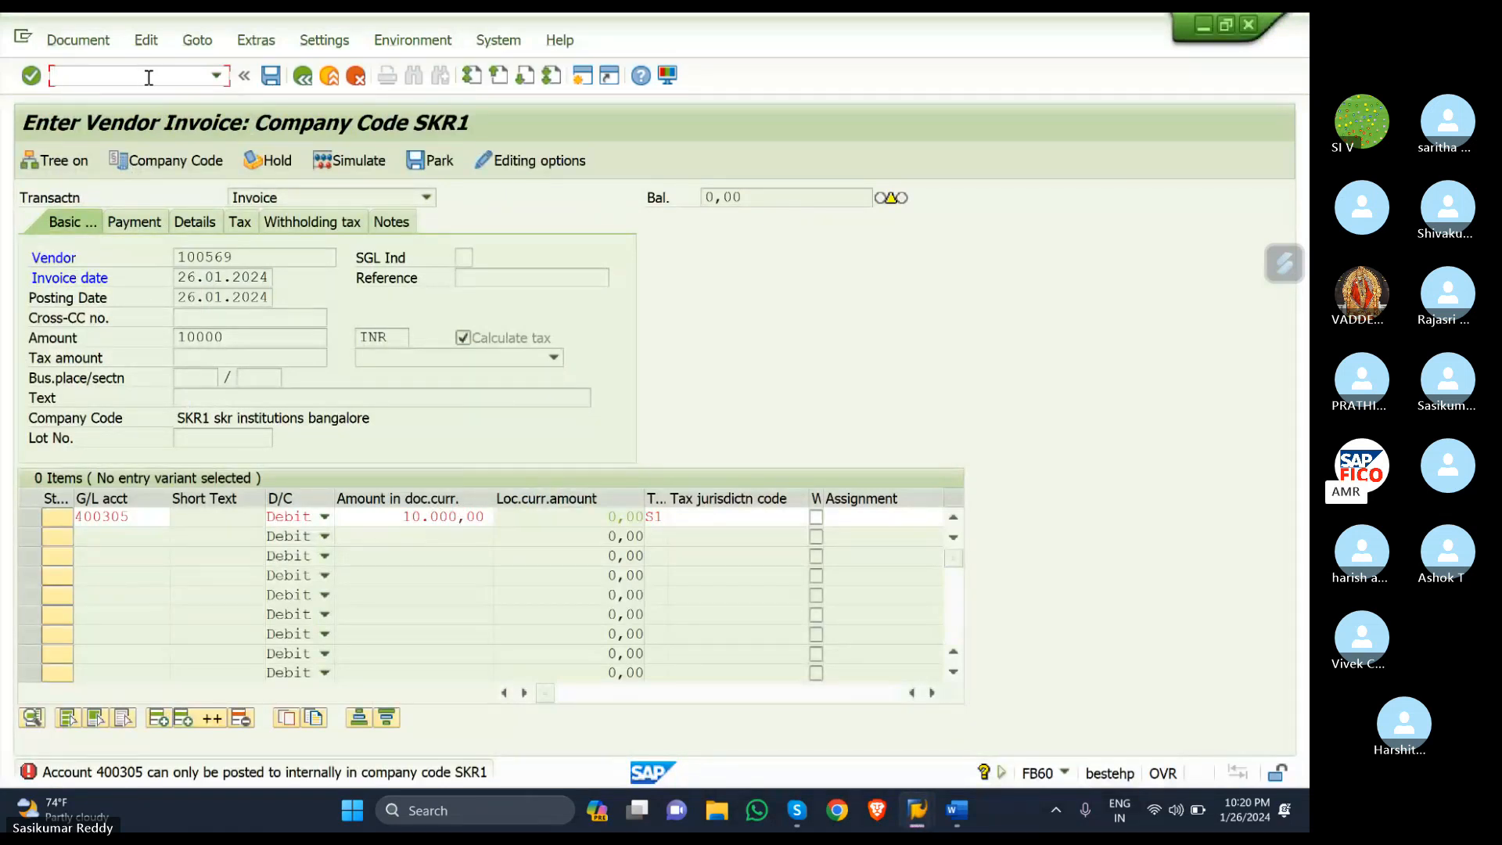
{"action": "type", "text": "/NFB"}
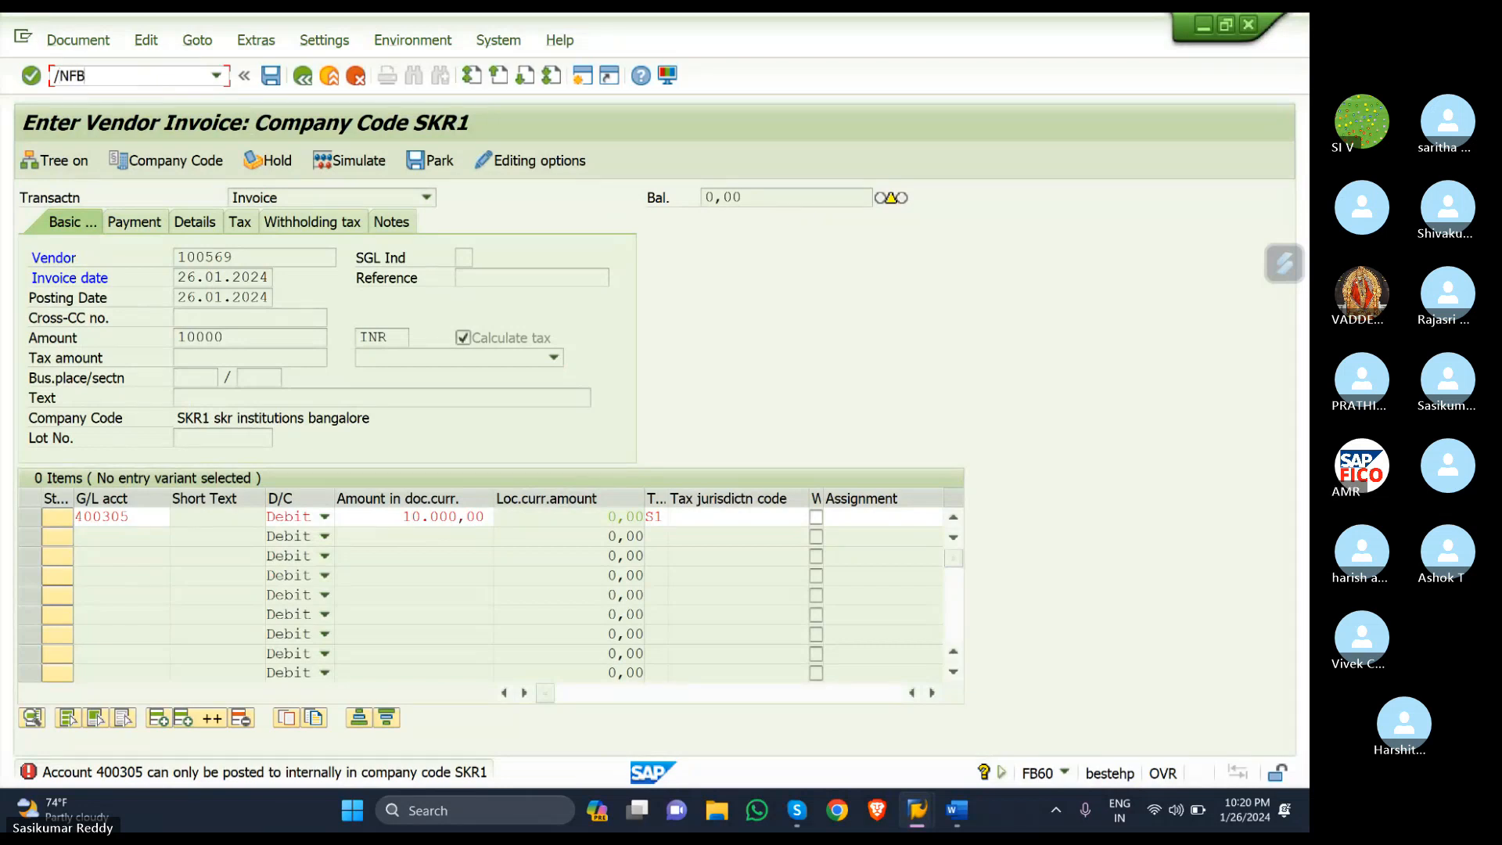
{"action": "type", "text": "60"}
{"action": "key", "text": "Return"}
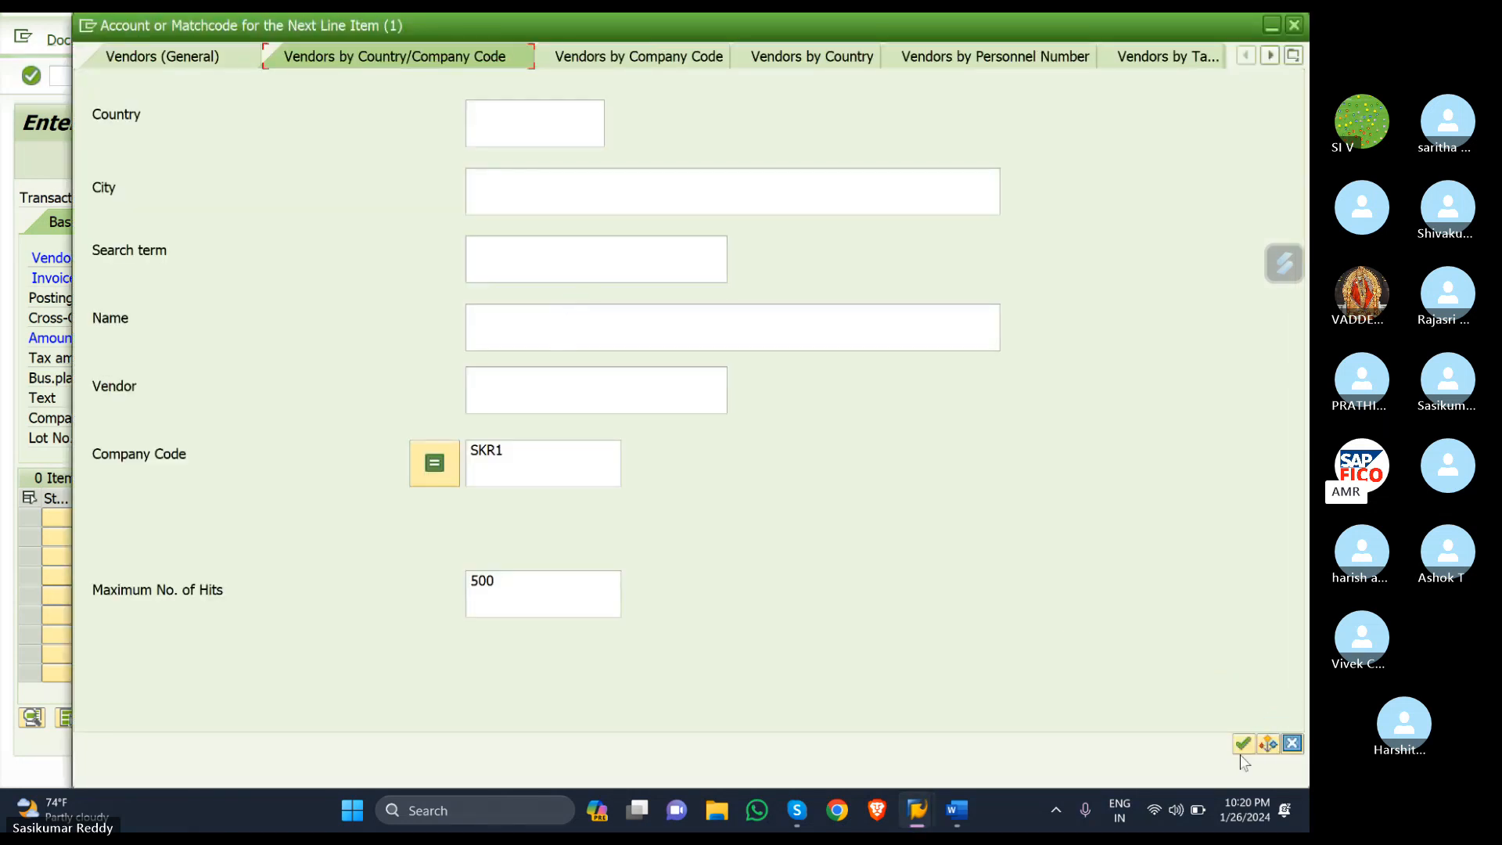
- Select SKR DOMESTIC VENDOR 100567 and pick the invoice date from the calendar
{"action": "left_click", "coordinate": [1243, 744]}
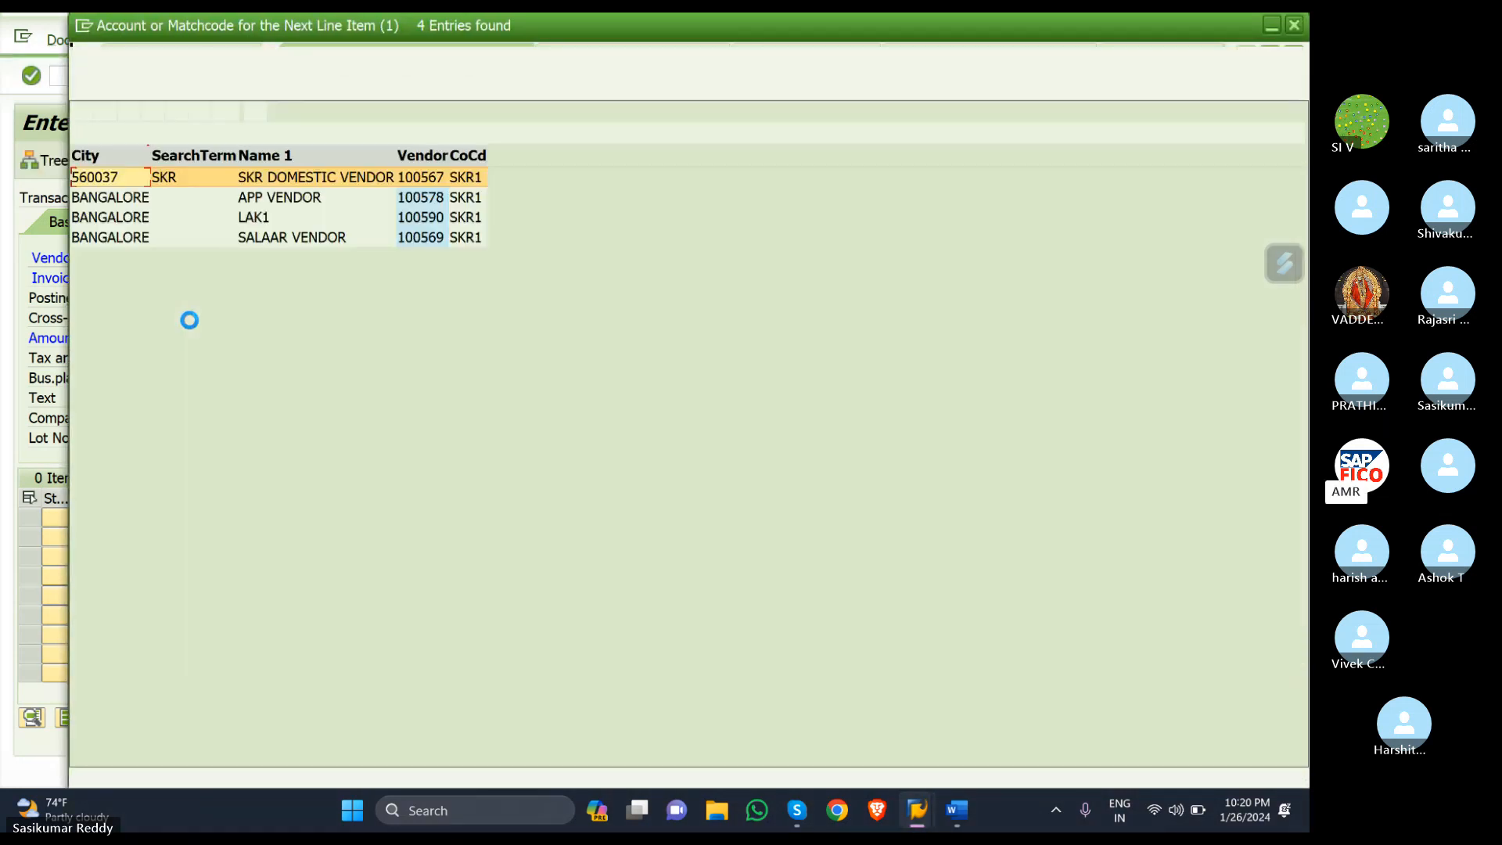
{"action": "double_click", "coordinate": [255, 180]}
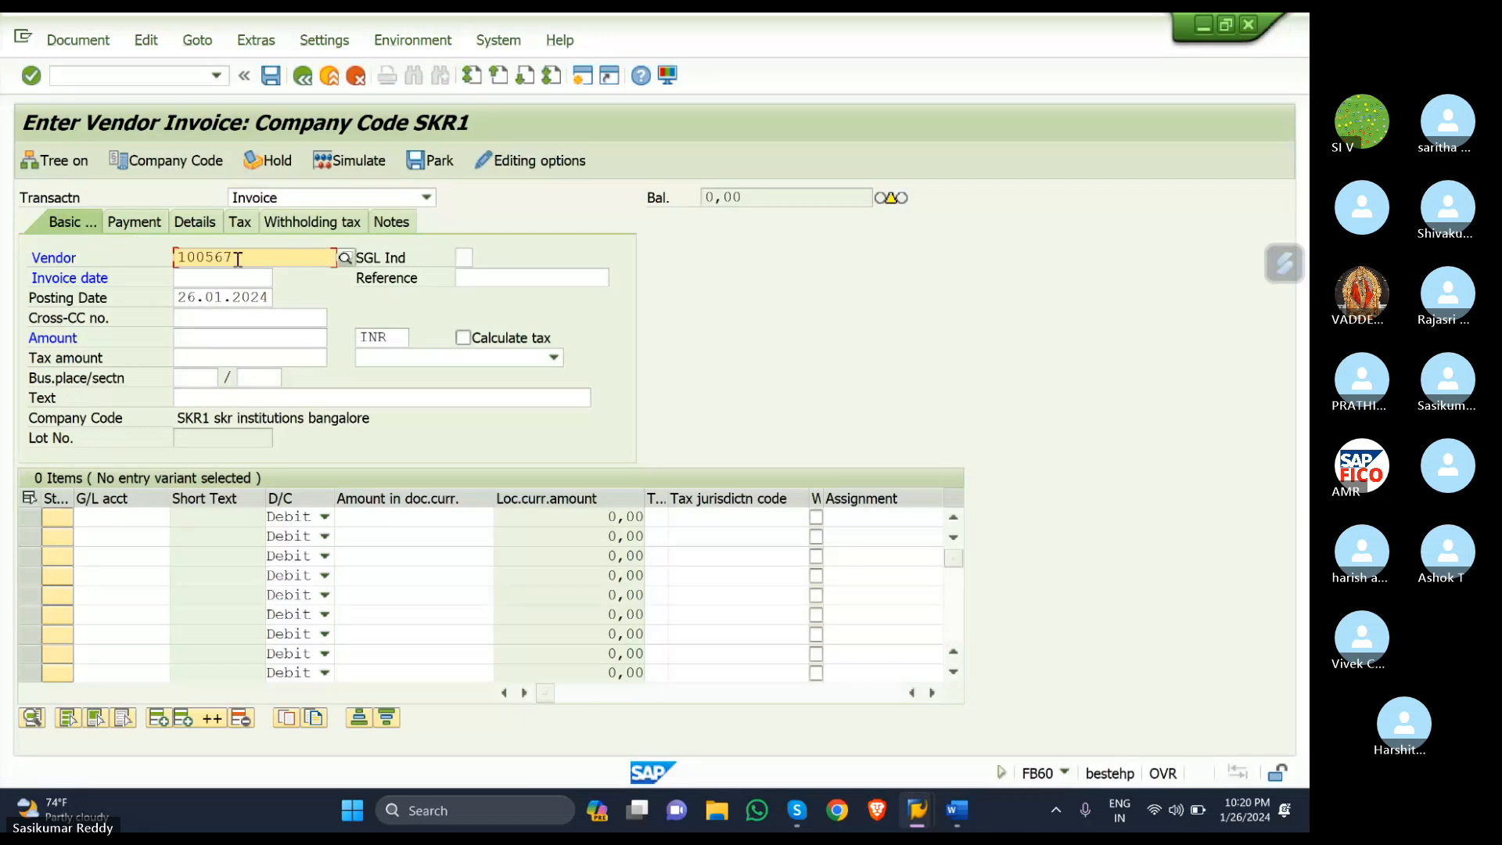
{"action": "left_click", "coordinate": [264, 277]}
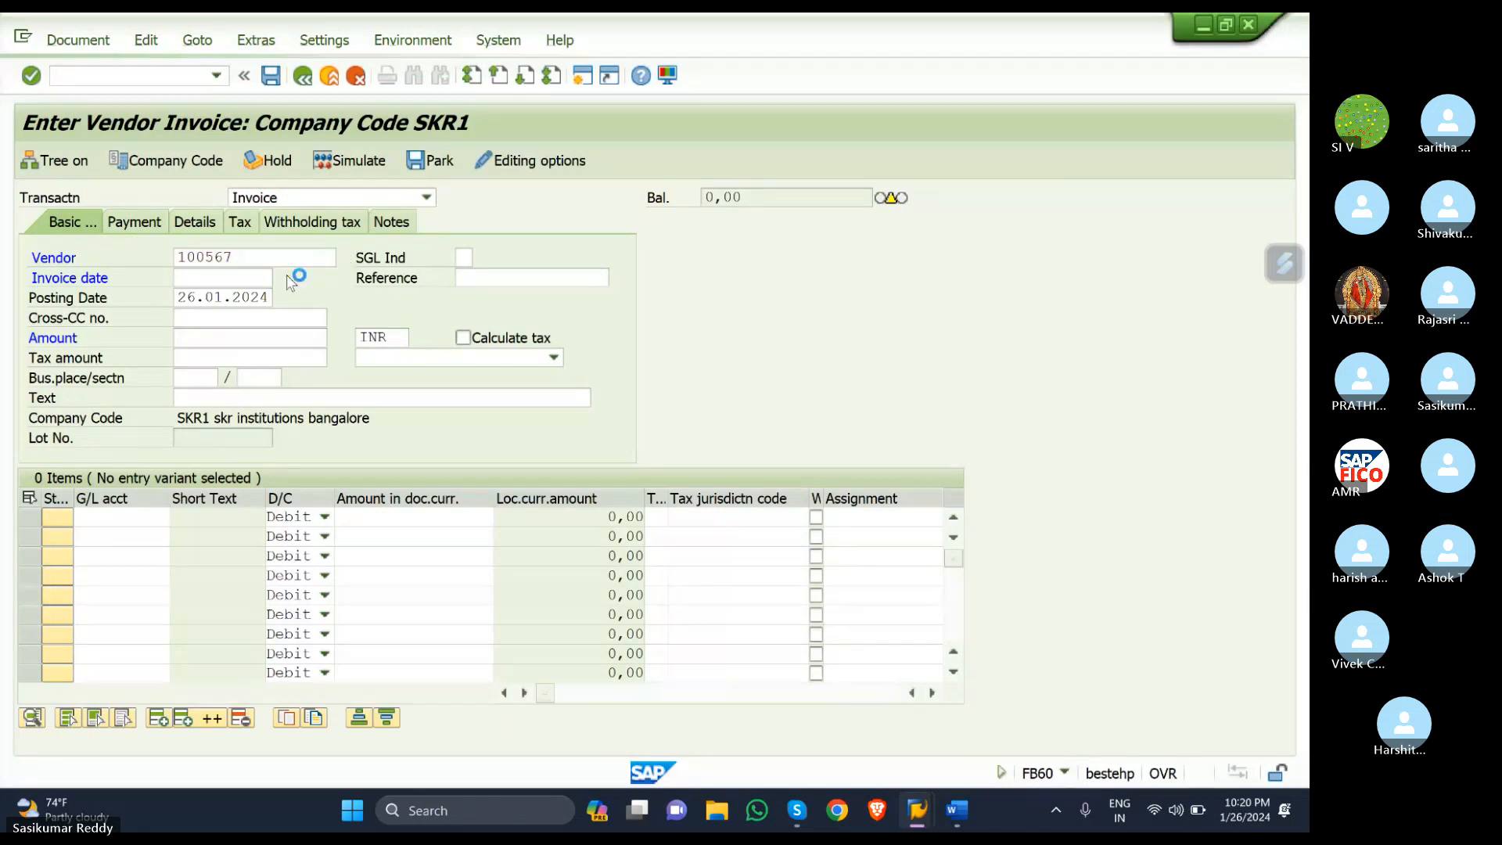
{"action": "left_click", "coordinate": [282, 278]}
{"action": "left_click", "coordinate": [538, 577]}
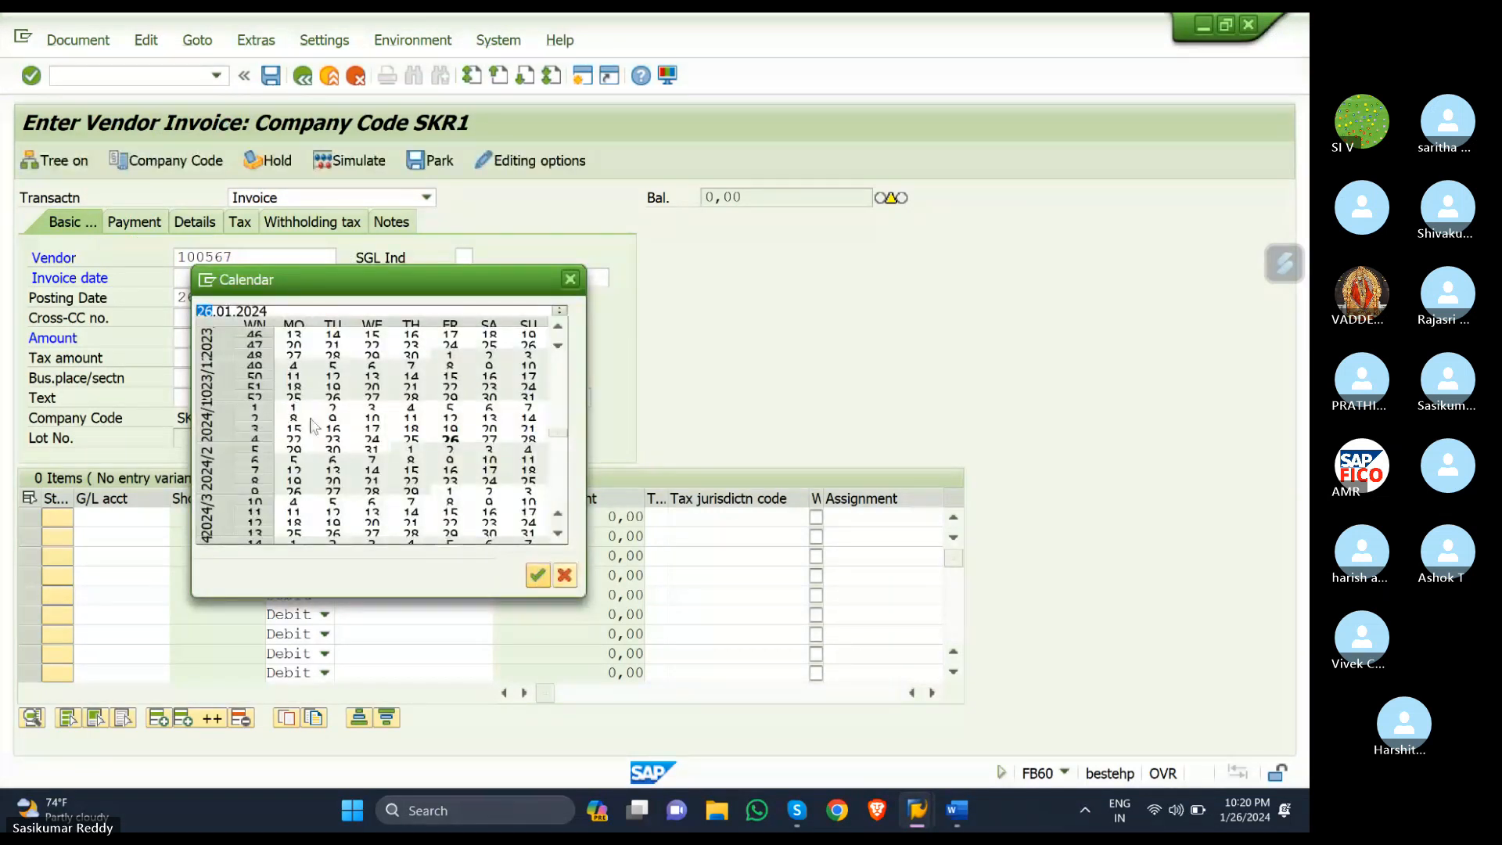
- Enter invoice amount 10000 and header text 'vendor invoice creation WITH GST'
{"action": "left_click", "coordinate": [187, 335]}
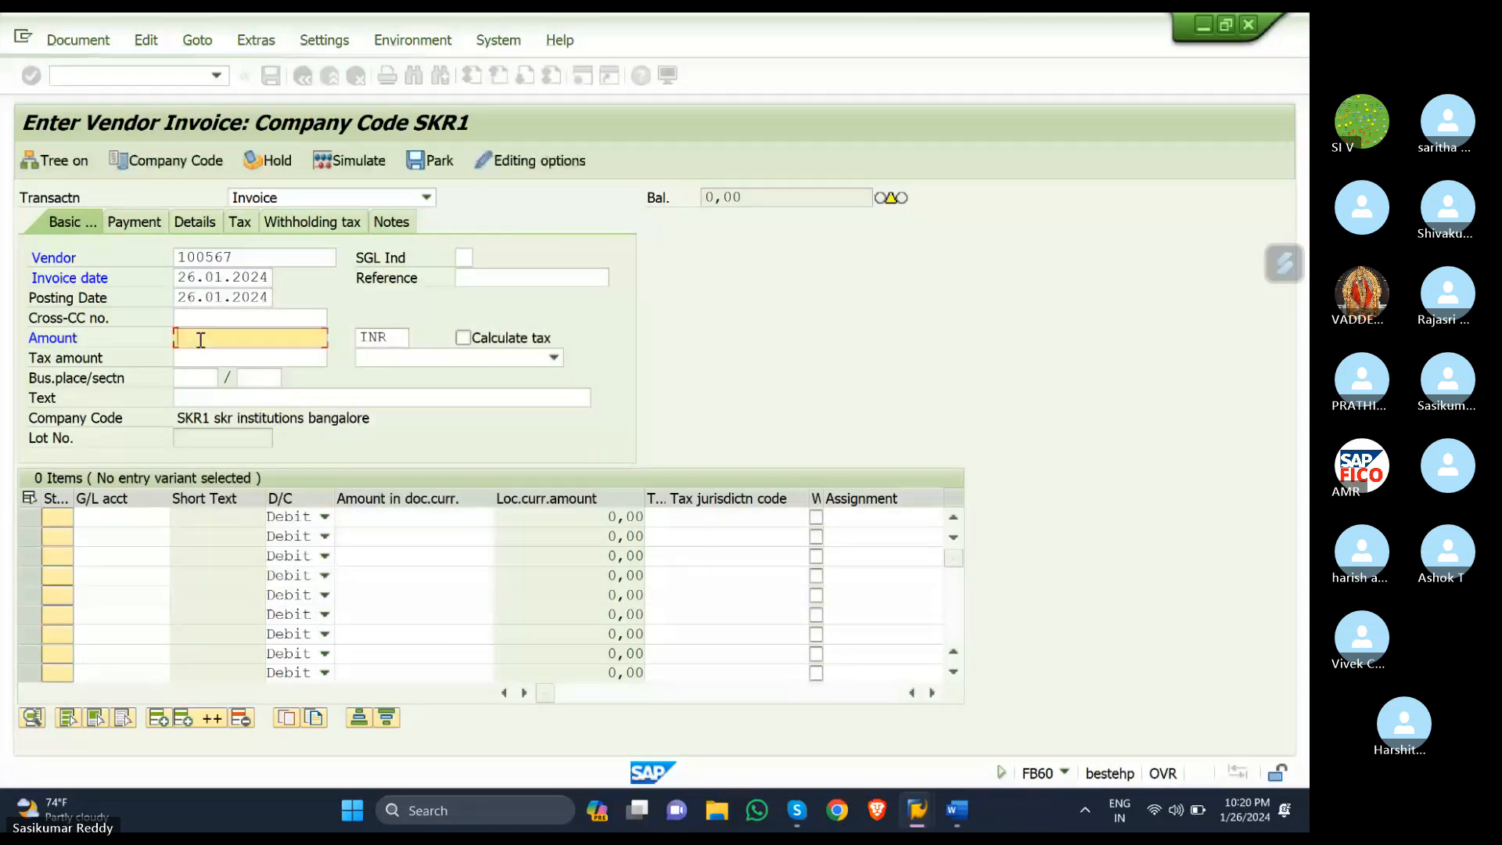
{"action": "type", "text": "1000"}
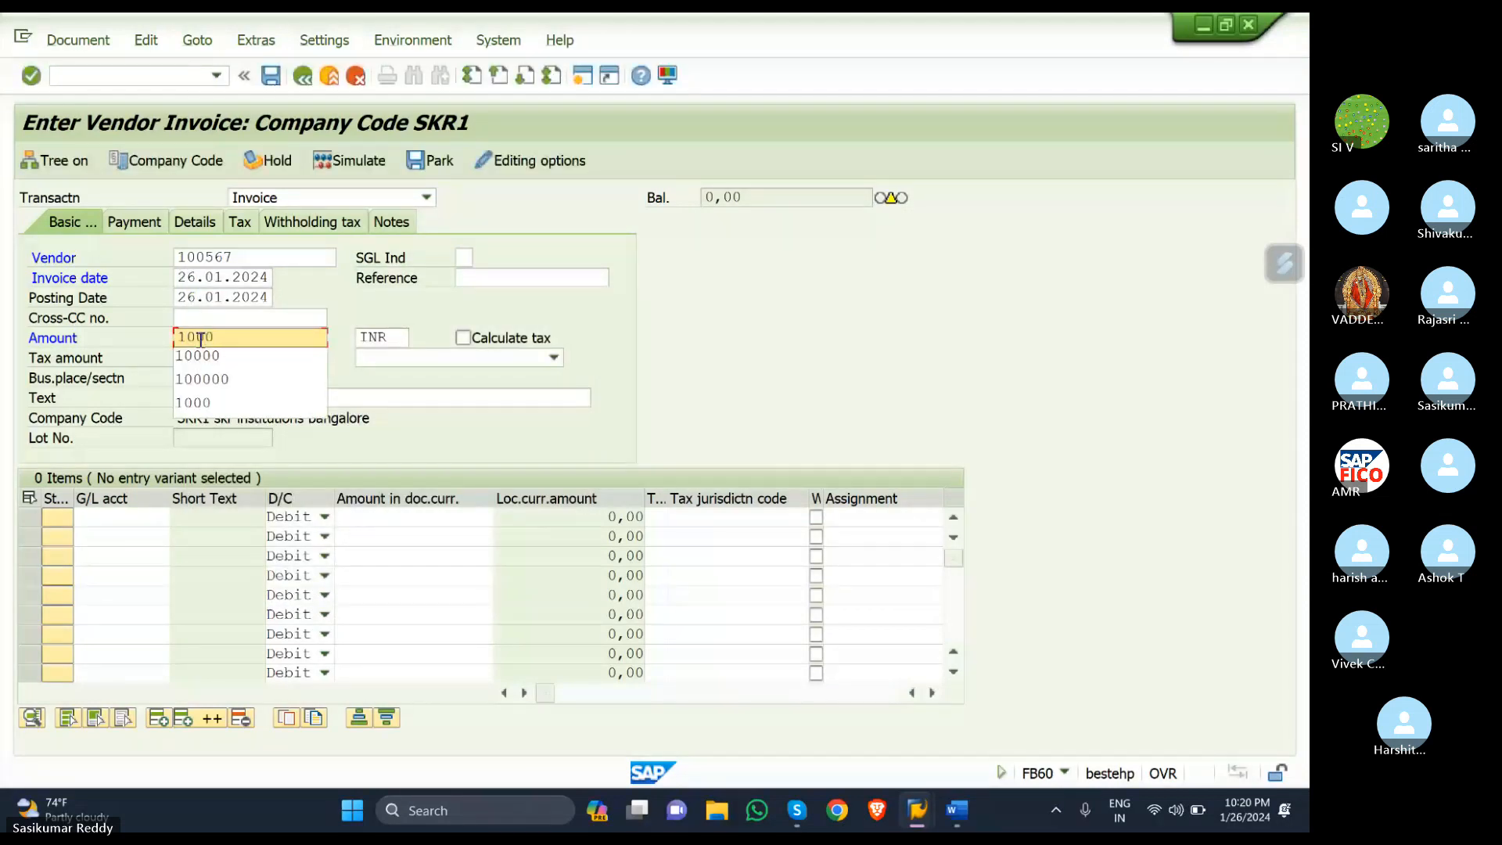
{"action": "left_click", "coordinate": [207, 356]}
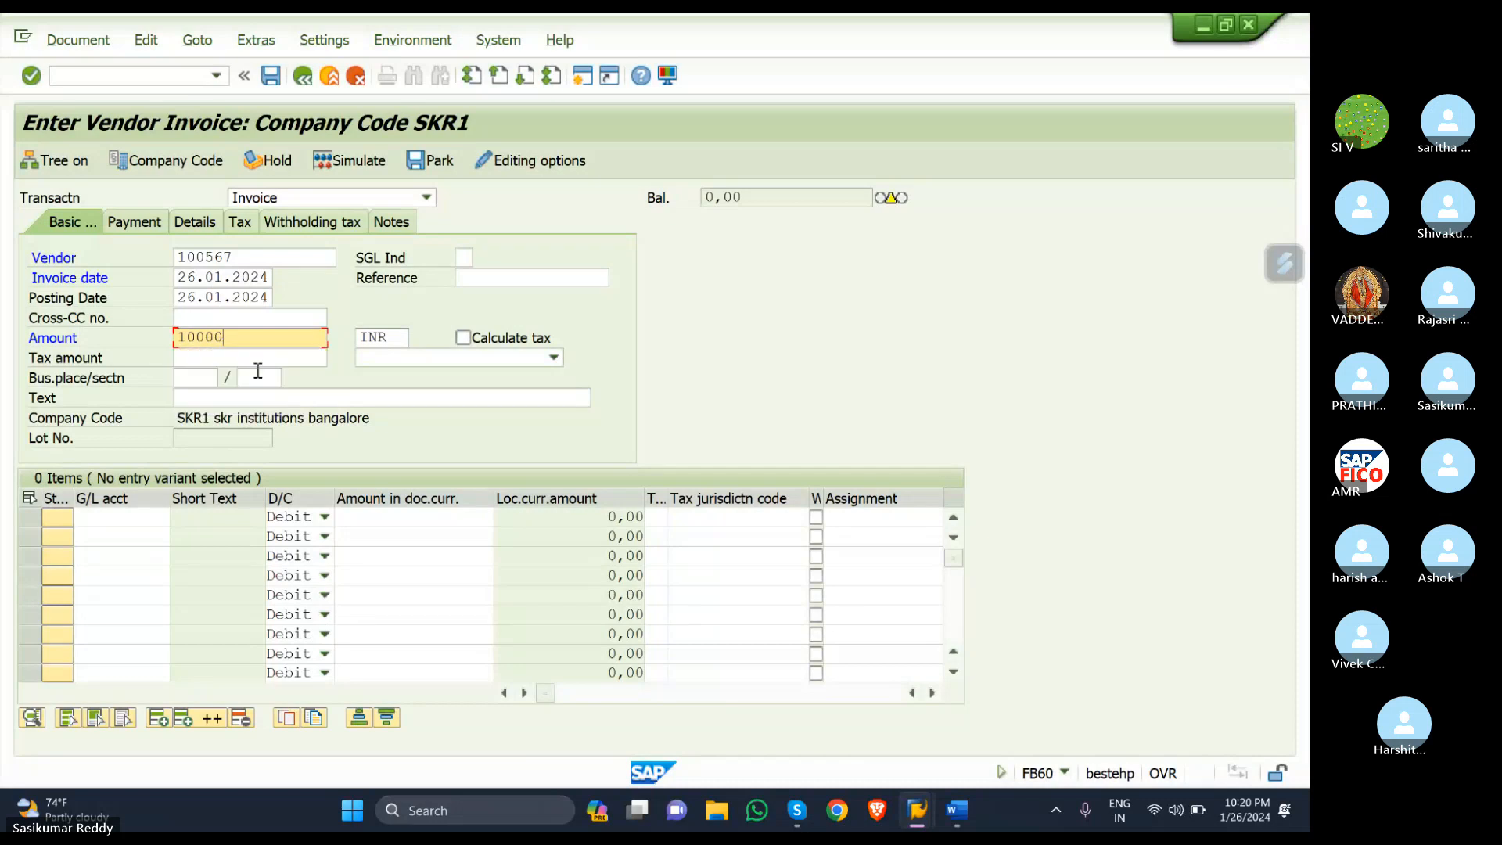
{"action": "left_click", "coordinate": [344, 399]}
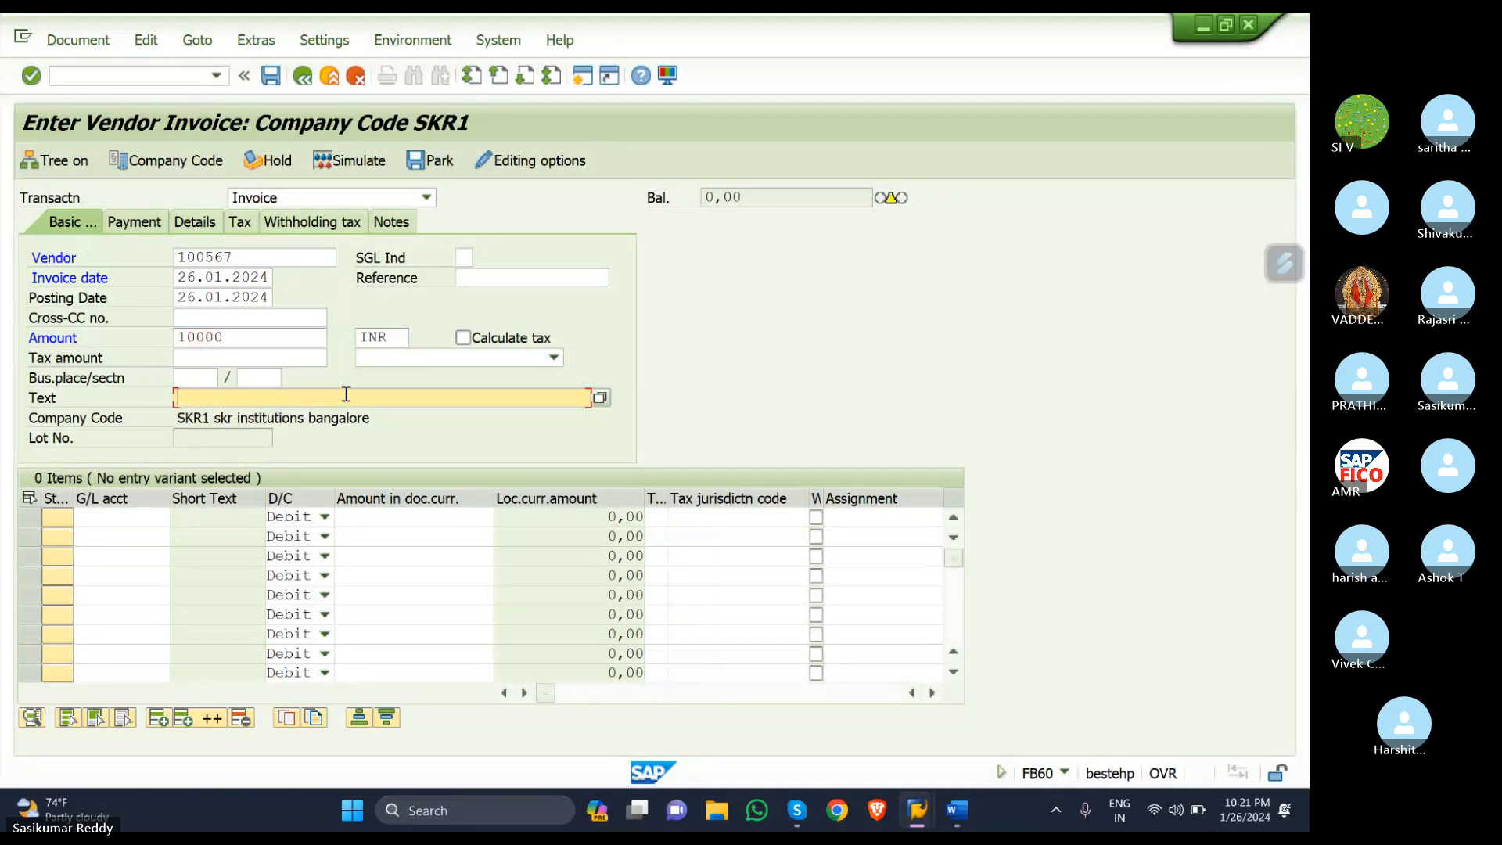
{"action": "type", "text": "v"}
{"action": "left_click", "coordinate": [336, 415]}
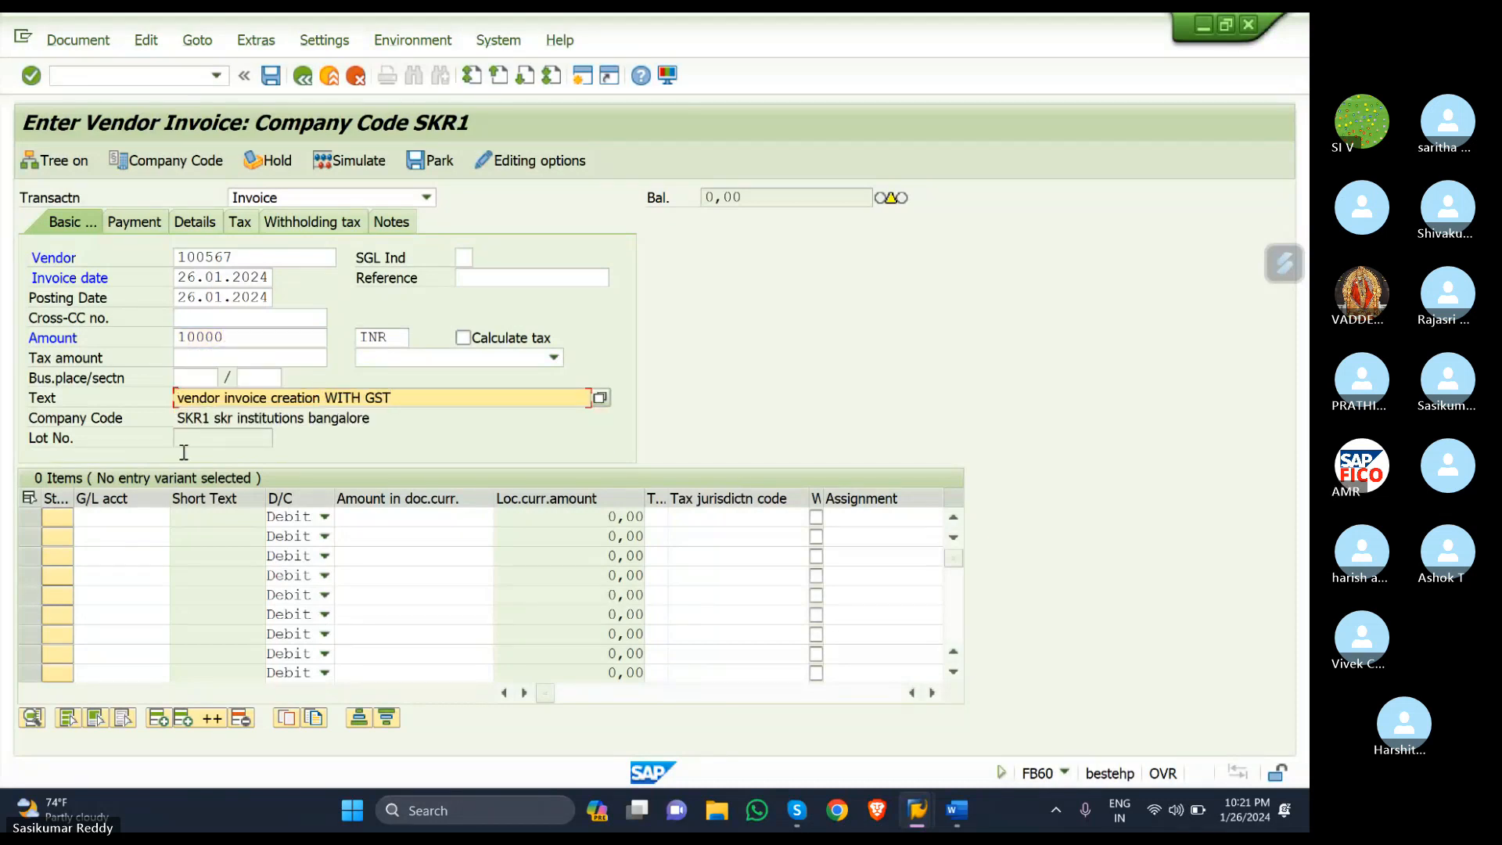
{"action": "left_click", "coordinate": [108, 515]}
- Add a PURCHASE ACCOUNT 400305 line for 10000 with tax code S1
{"action": "left_click", "coordinate": [179, 517]}
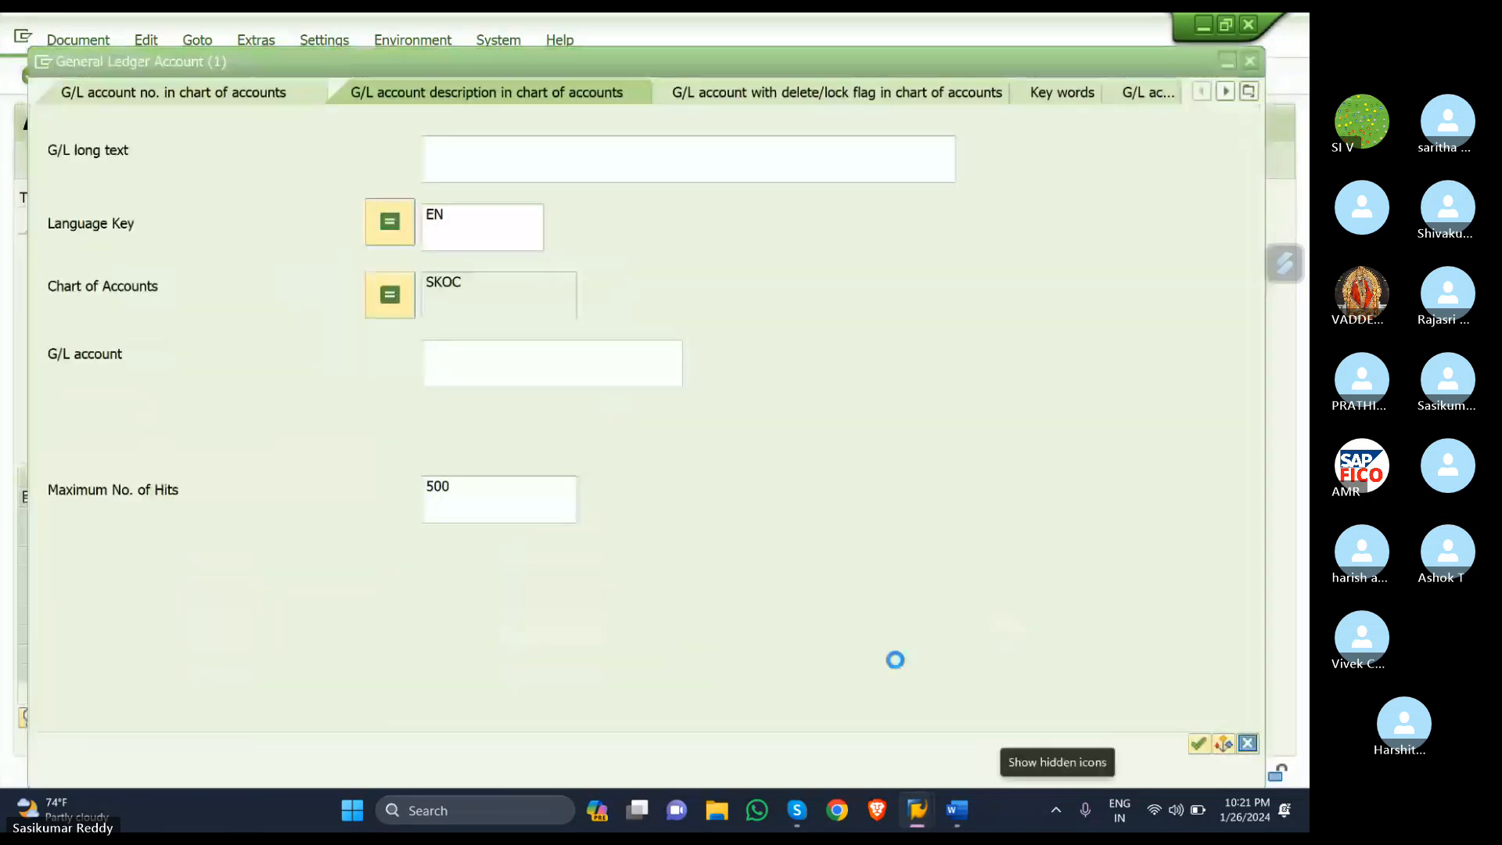
{"action": "left_click", "coordinate": [1199, 743]}
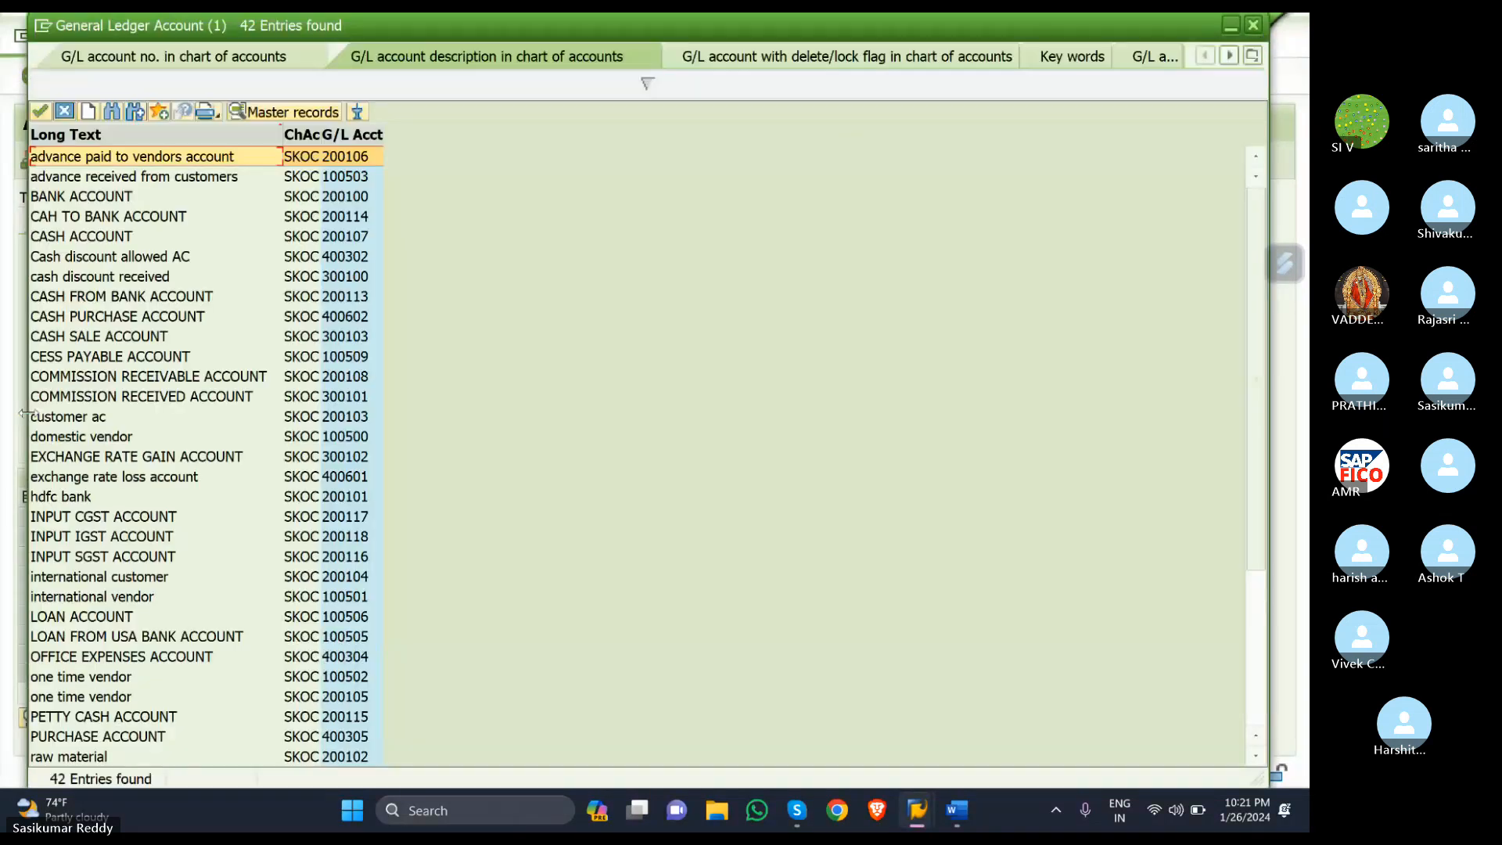
{"action": "left_click", "coordinate": [94, 739]}
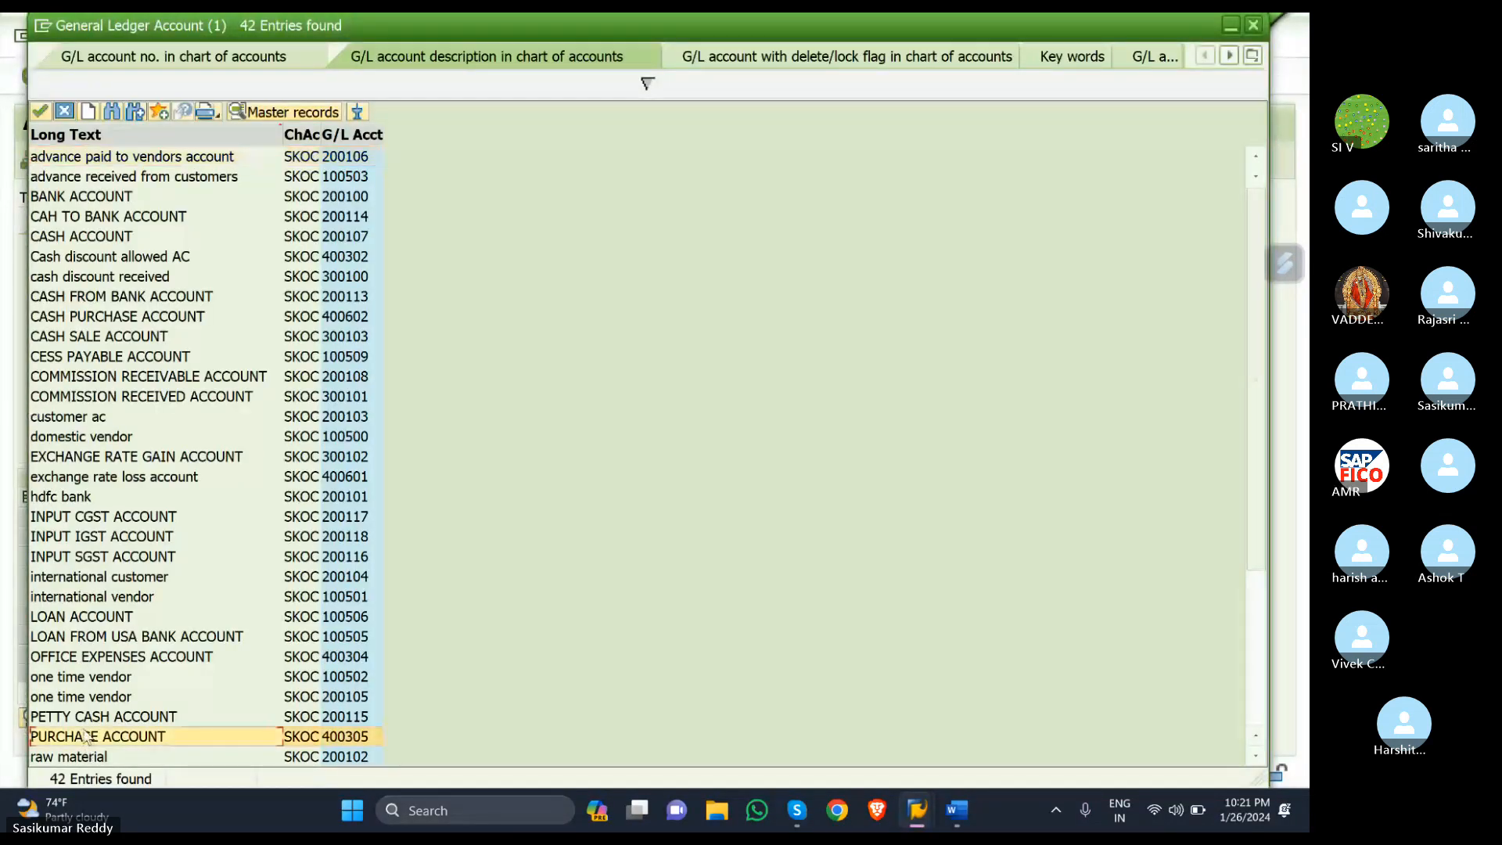
{"action": "double_click", "coordinate": [98, 736]}
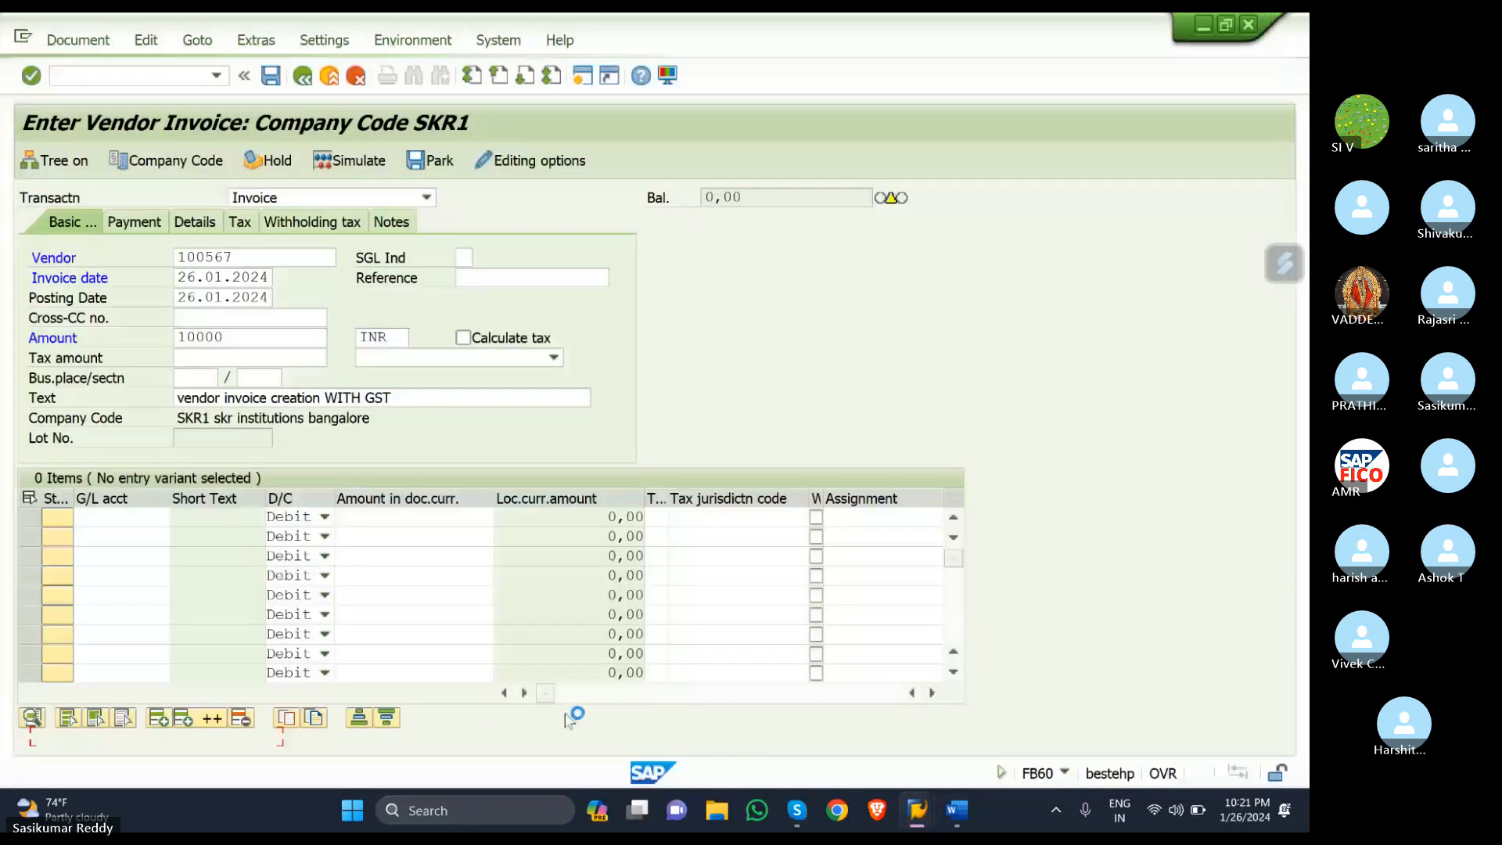
{"action": "left_click", "coordinate": [410, 516]}
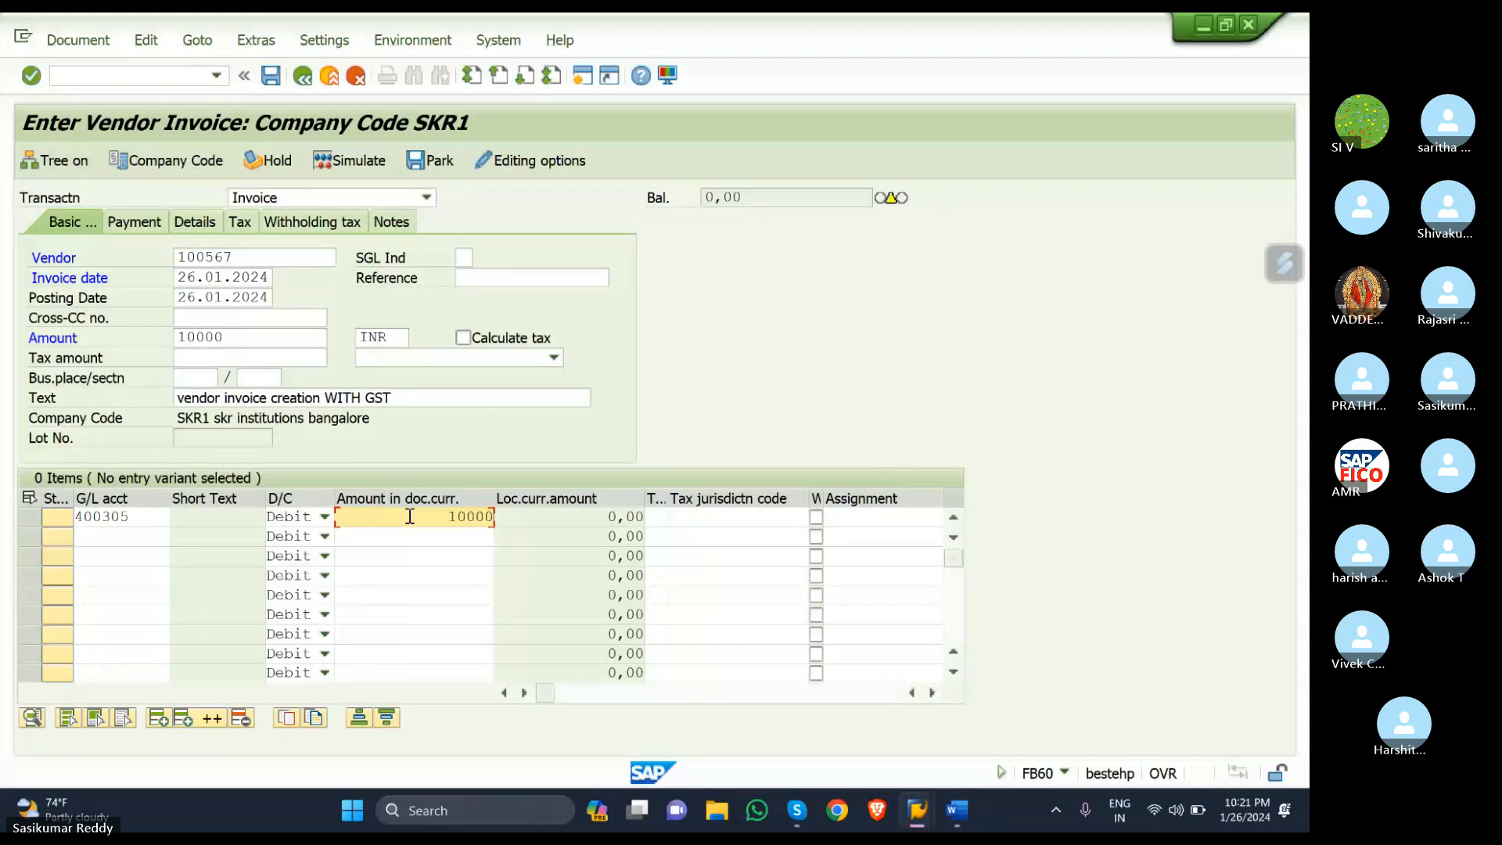
{"action": "left_click", "coordinate": [662, 517]}
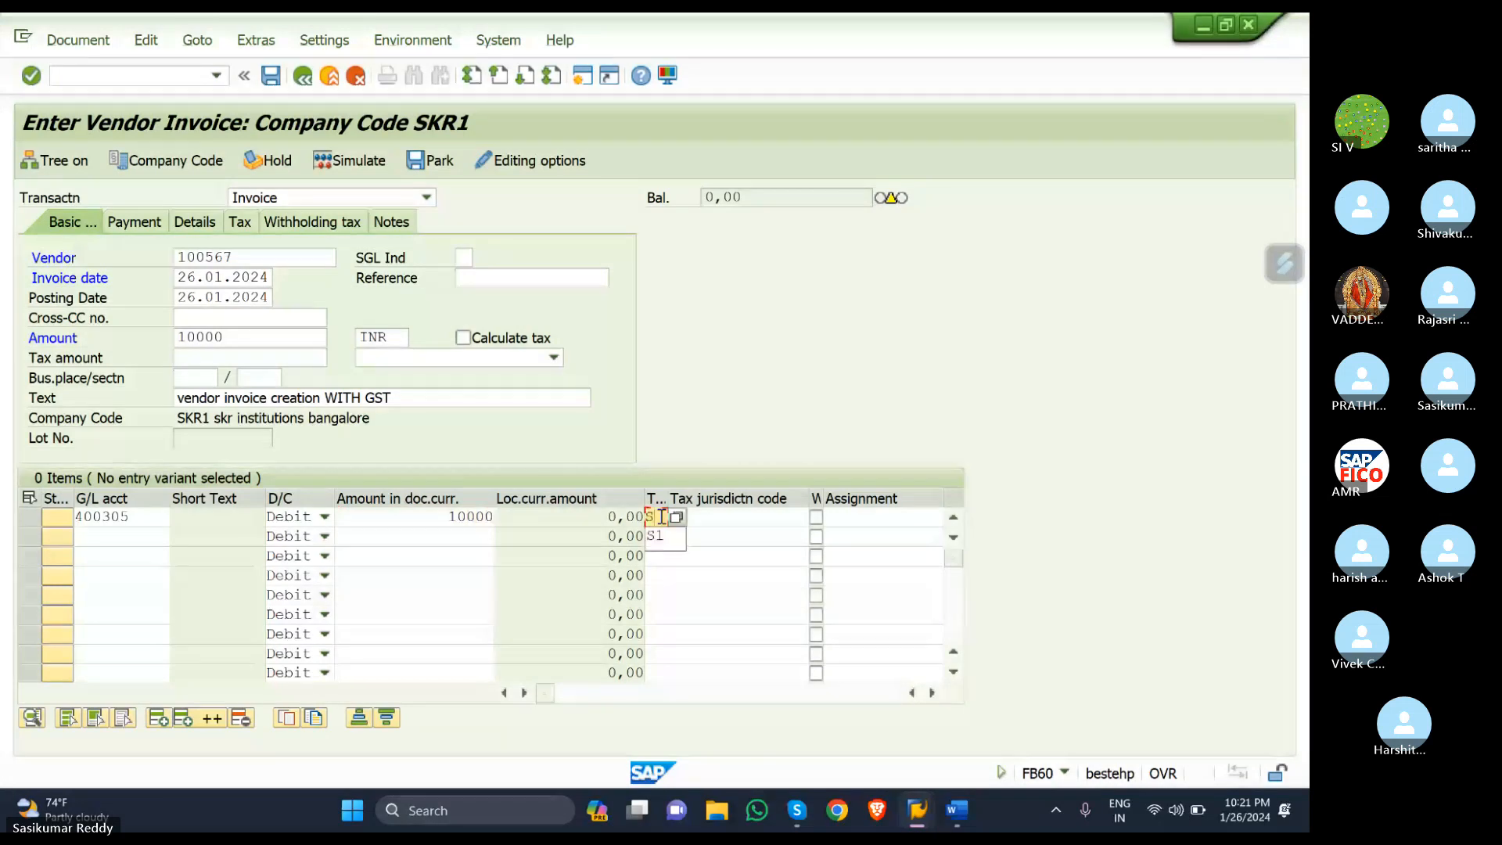
{"action": "type", "text": "S1"}
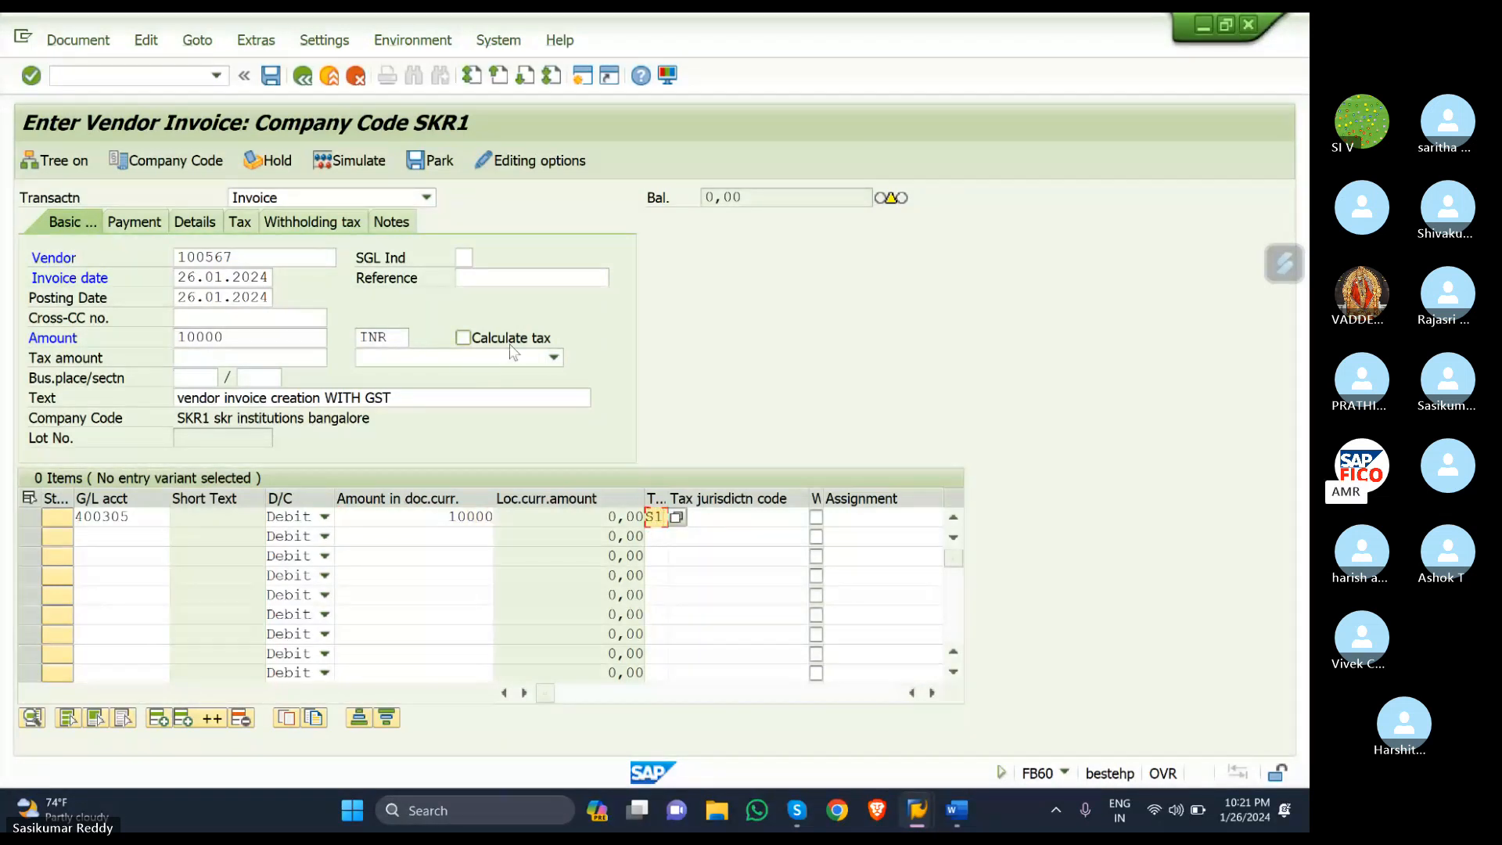
- Turn on Calculate tax, choose header tax code S1, and simulate the invoice
{"action": "left_click", "coordinate": [463, 337]}
{"action": "left_click", "coordinate": [552, 357]}
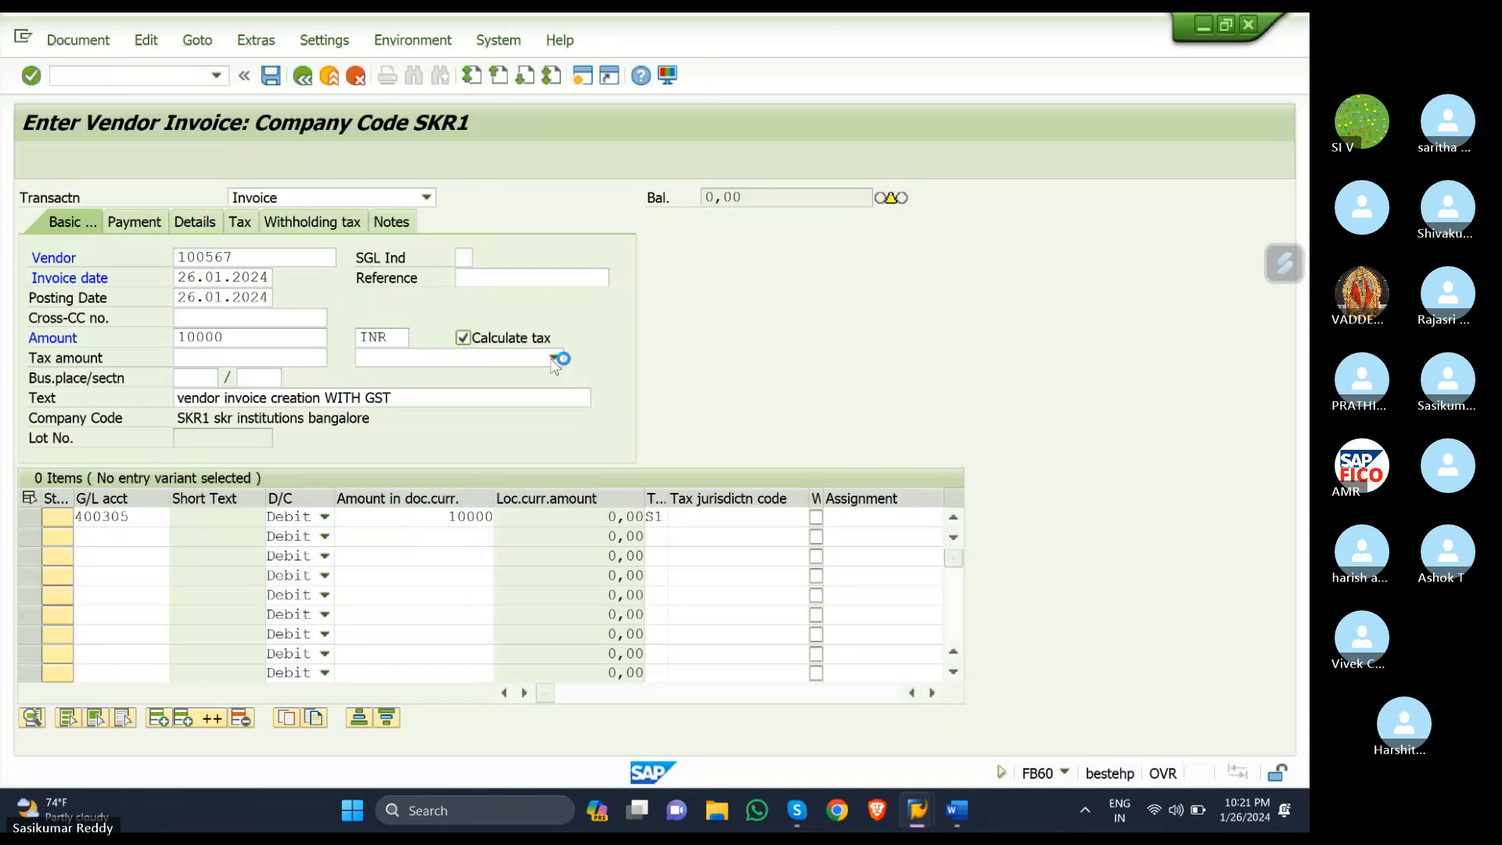
{"action": "left_click", "coordinate": [542, 359]}
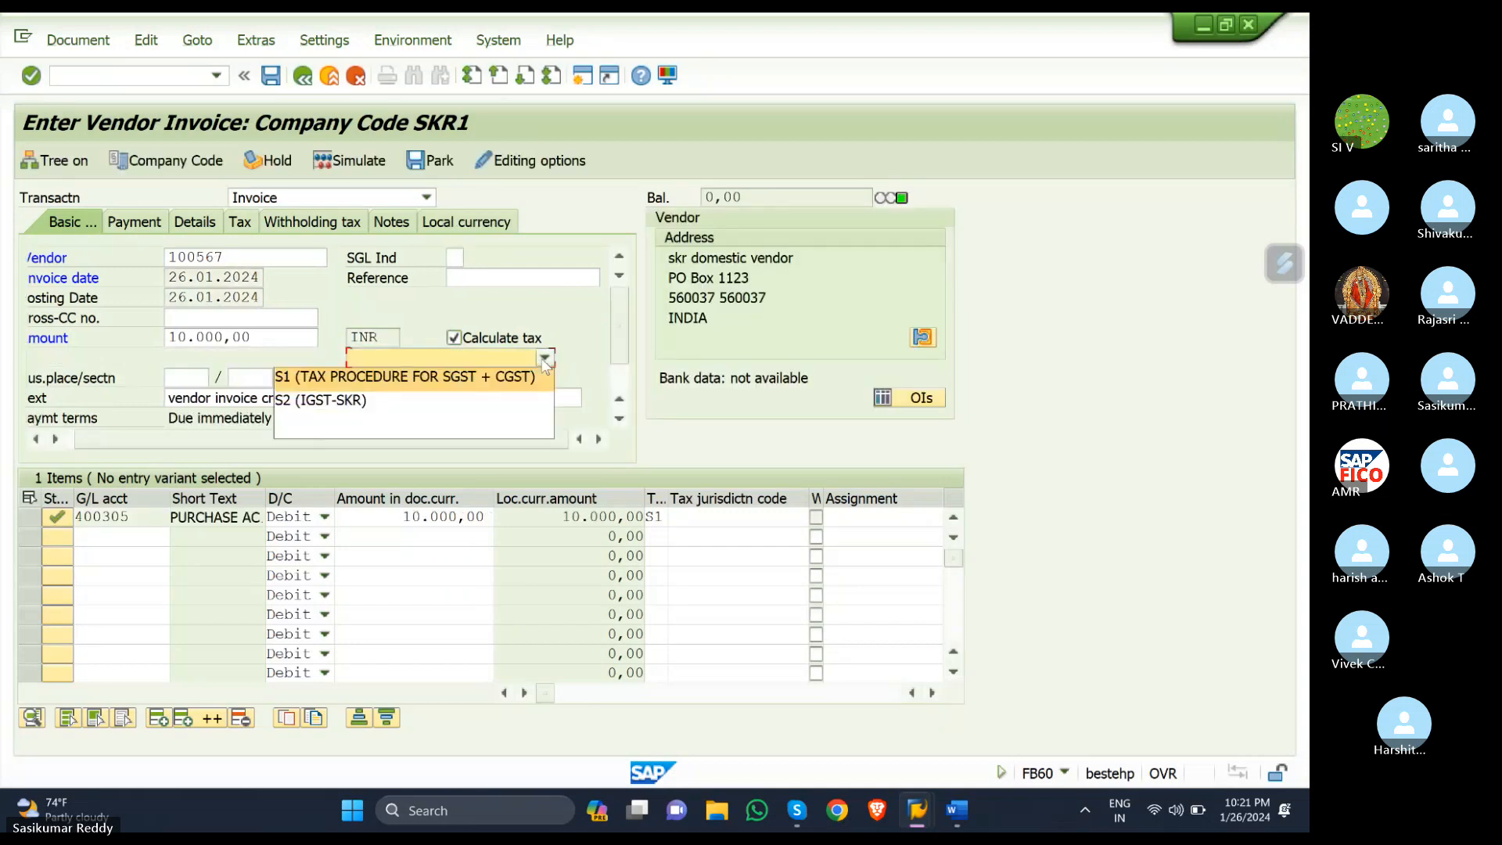
{"action": "left_click", "coordinate": [503, 379]}
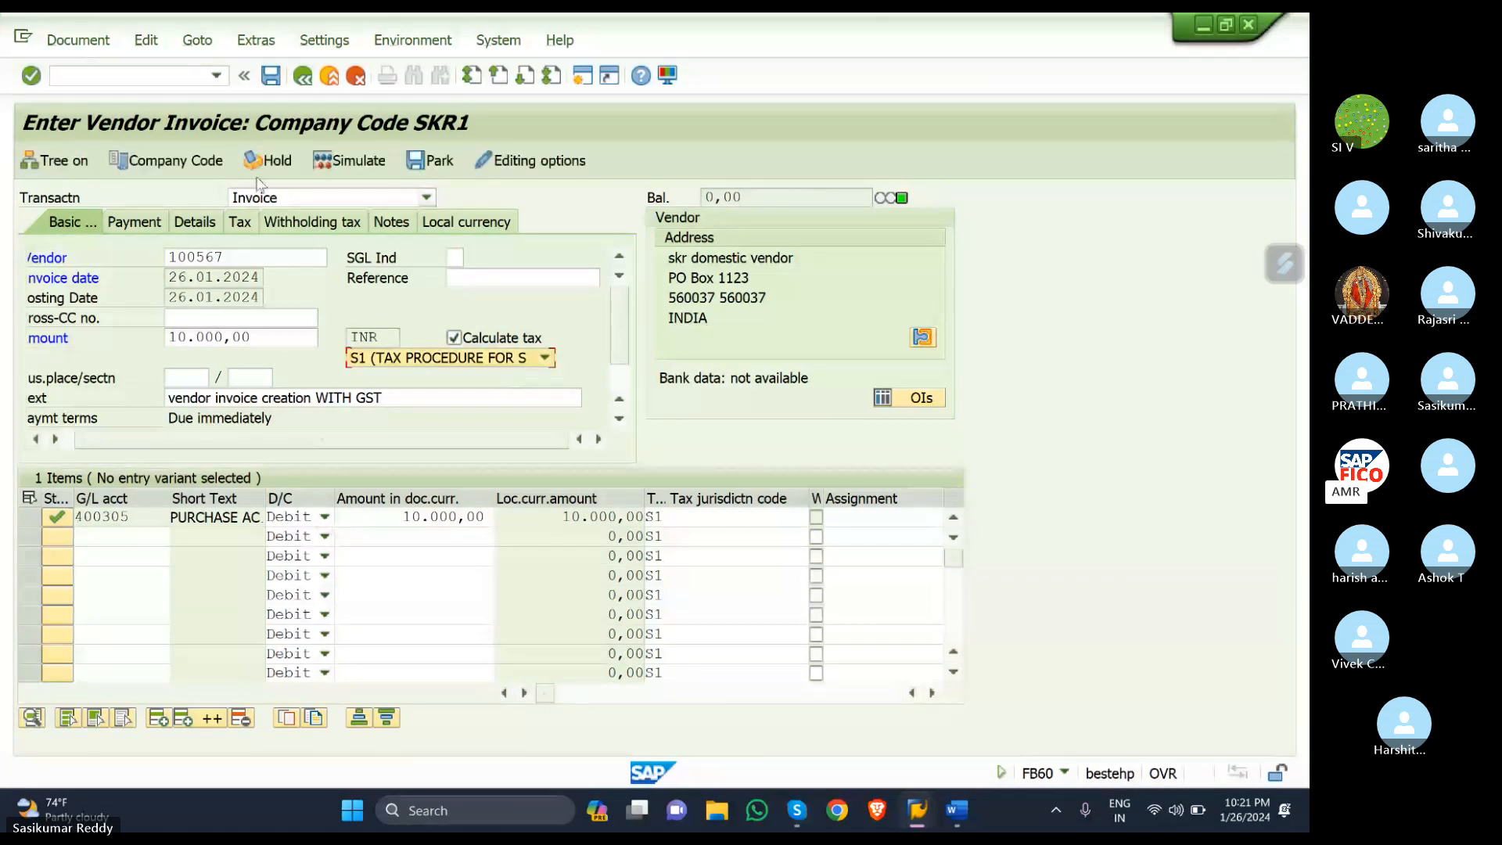
{"action": "left_click", "coordinate": [342, 168]}
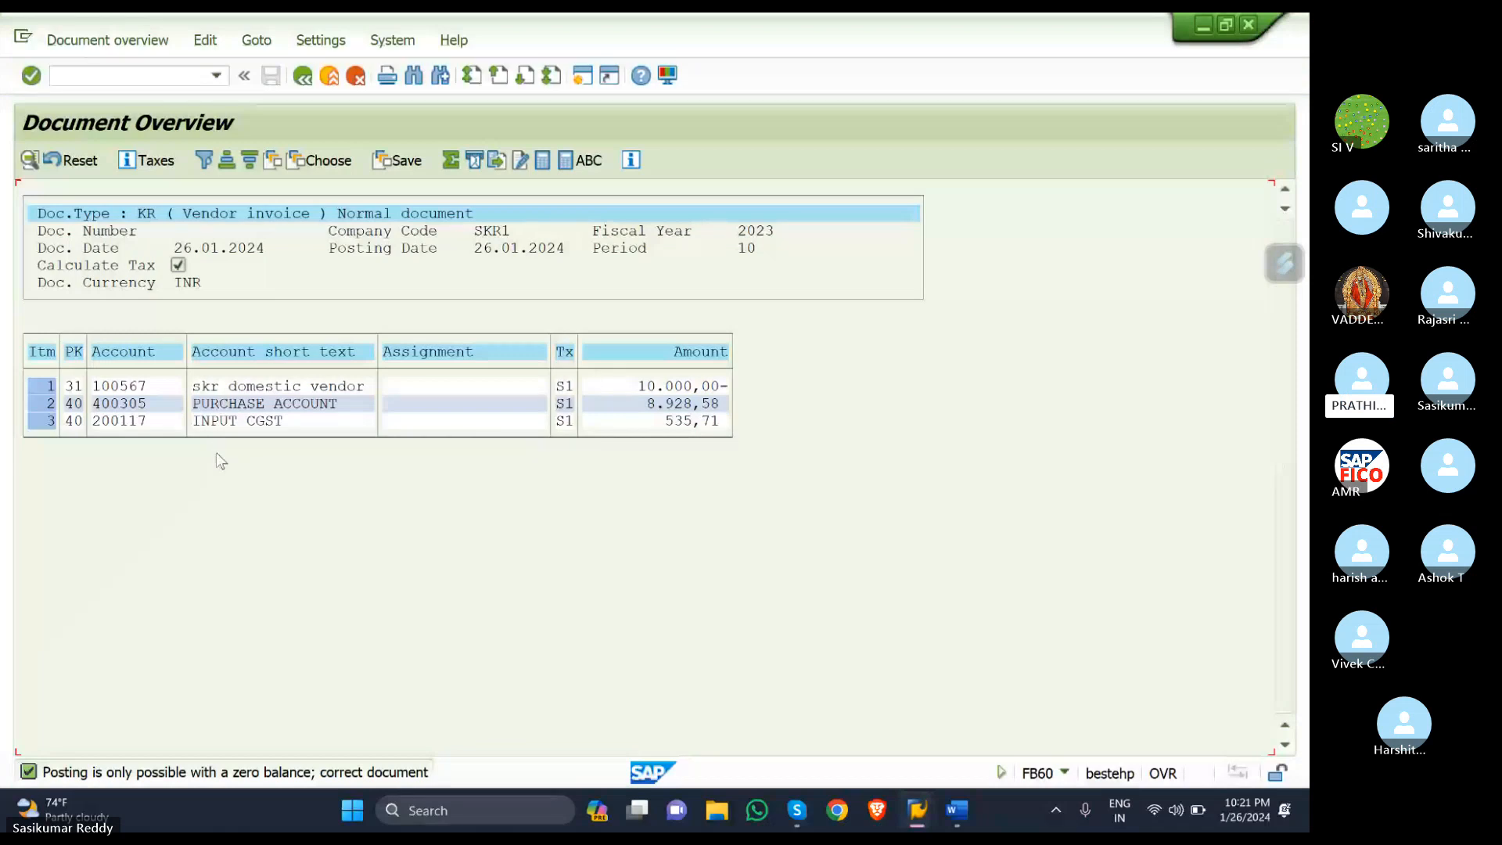
{"action": "left_click", "coordinate": [303, 77]}
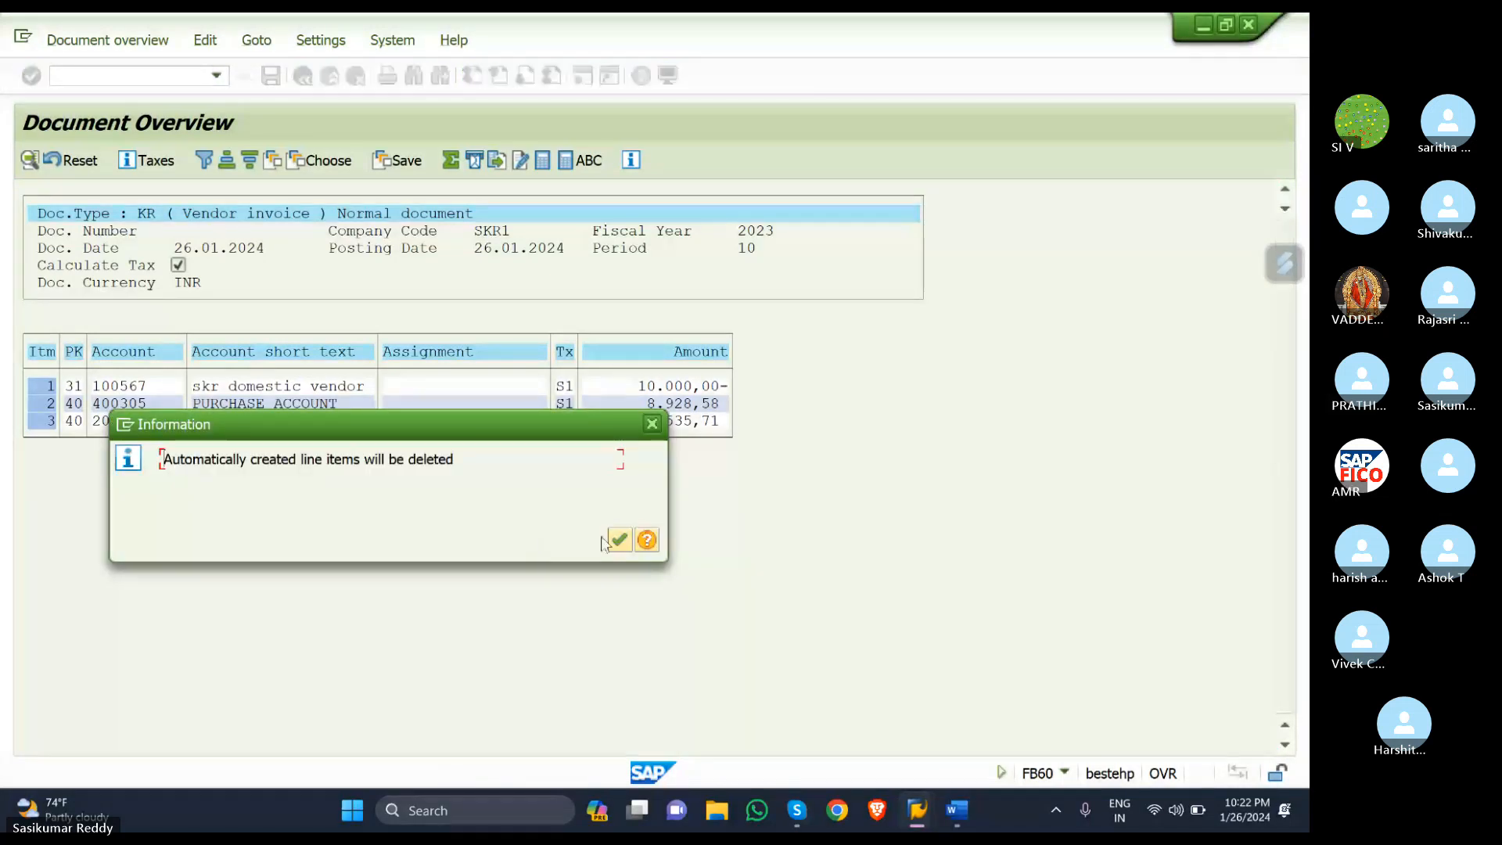
{"action": "left_click", "coordinate": [618, 540]}
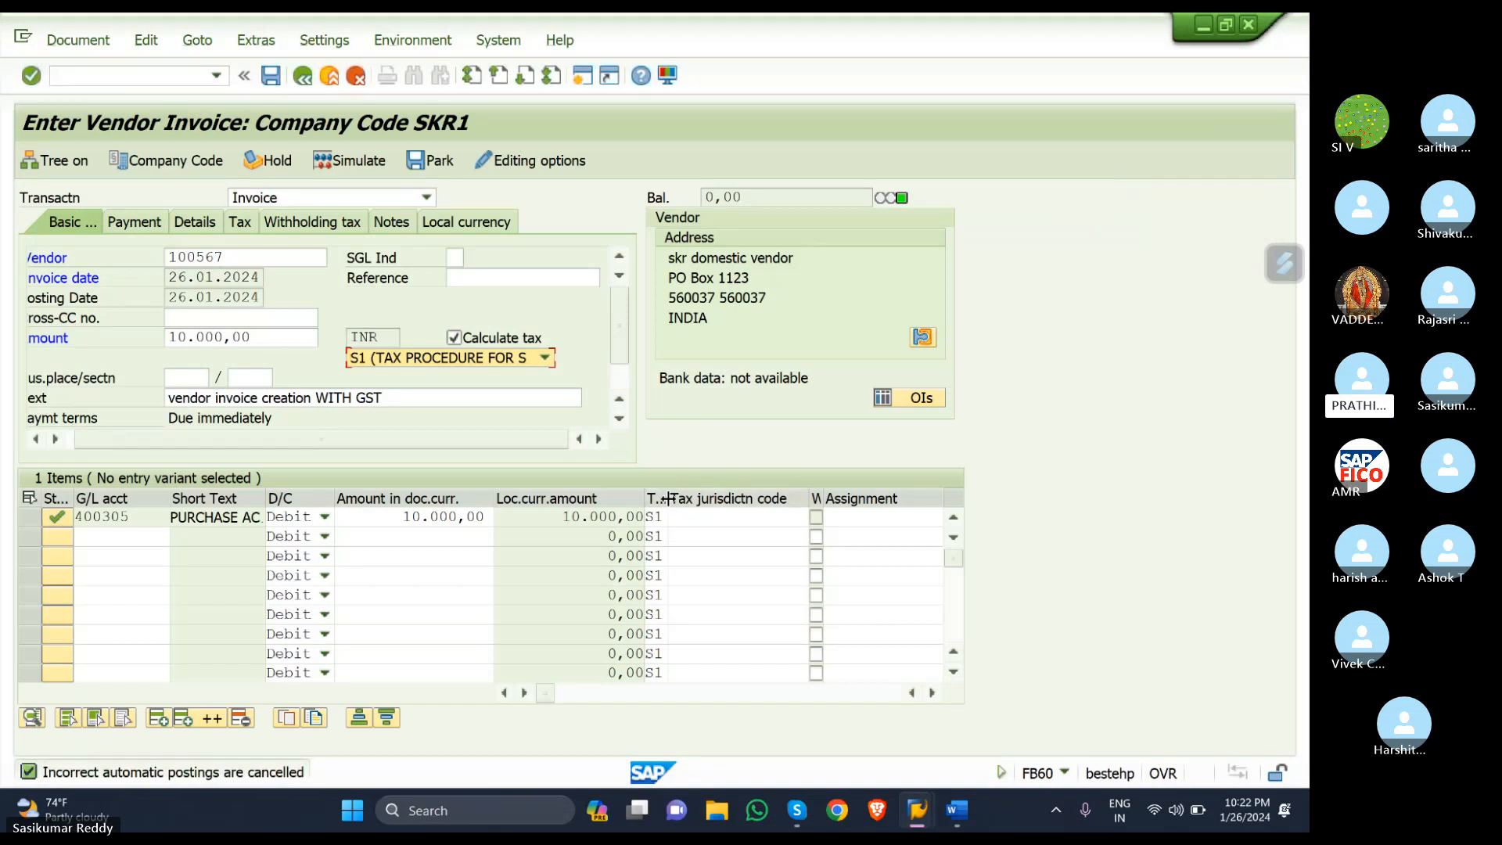
- Widen the Tax code column, check the 1.071,42 INR tax total, then open Editing options
{"action": "left_click_drag", "start_coordinate": [667, 498], "coordinate": [721, 494]}
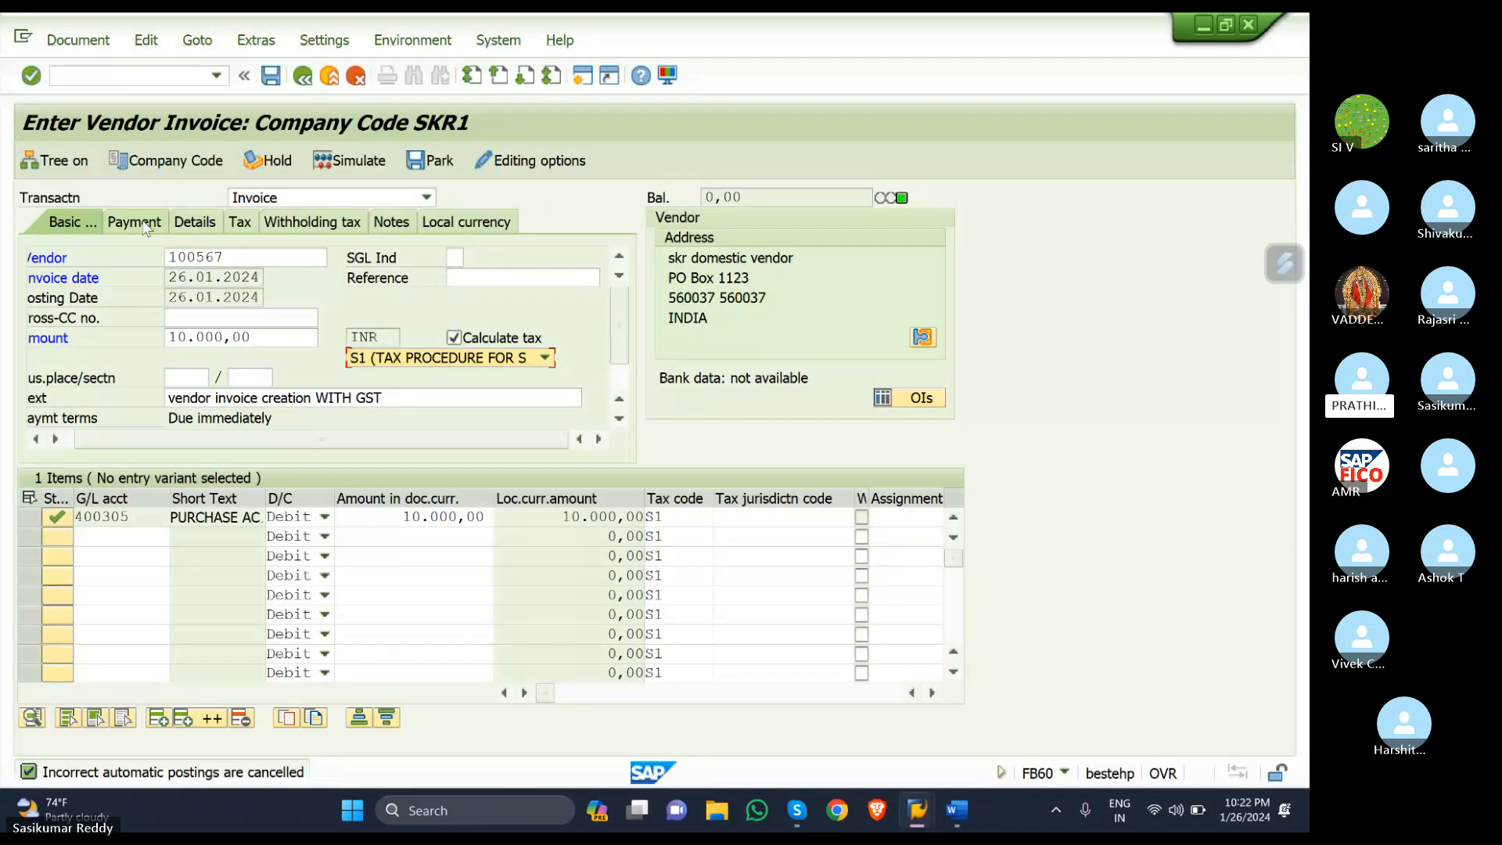
{"action": "left_click", "coordinate": [238, 223]}
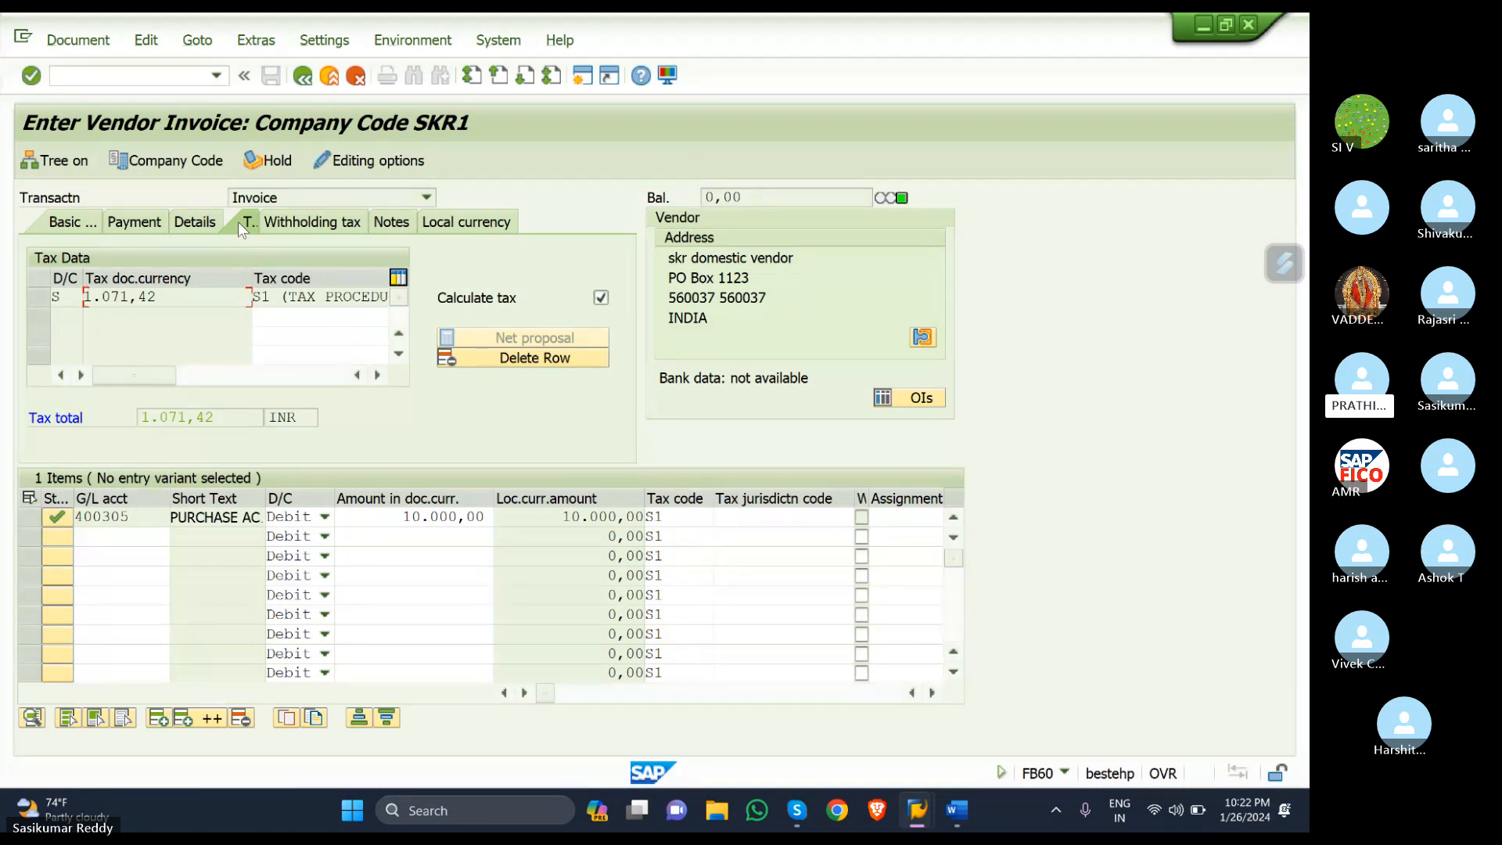
{"action": "left_click", "coordinate": [348, 165]}
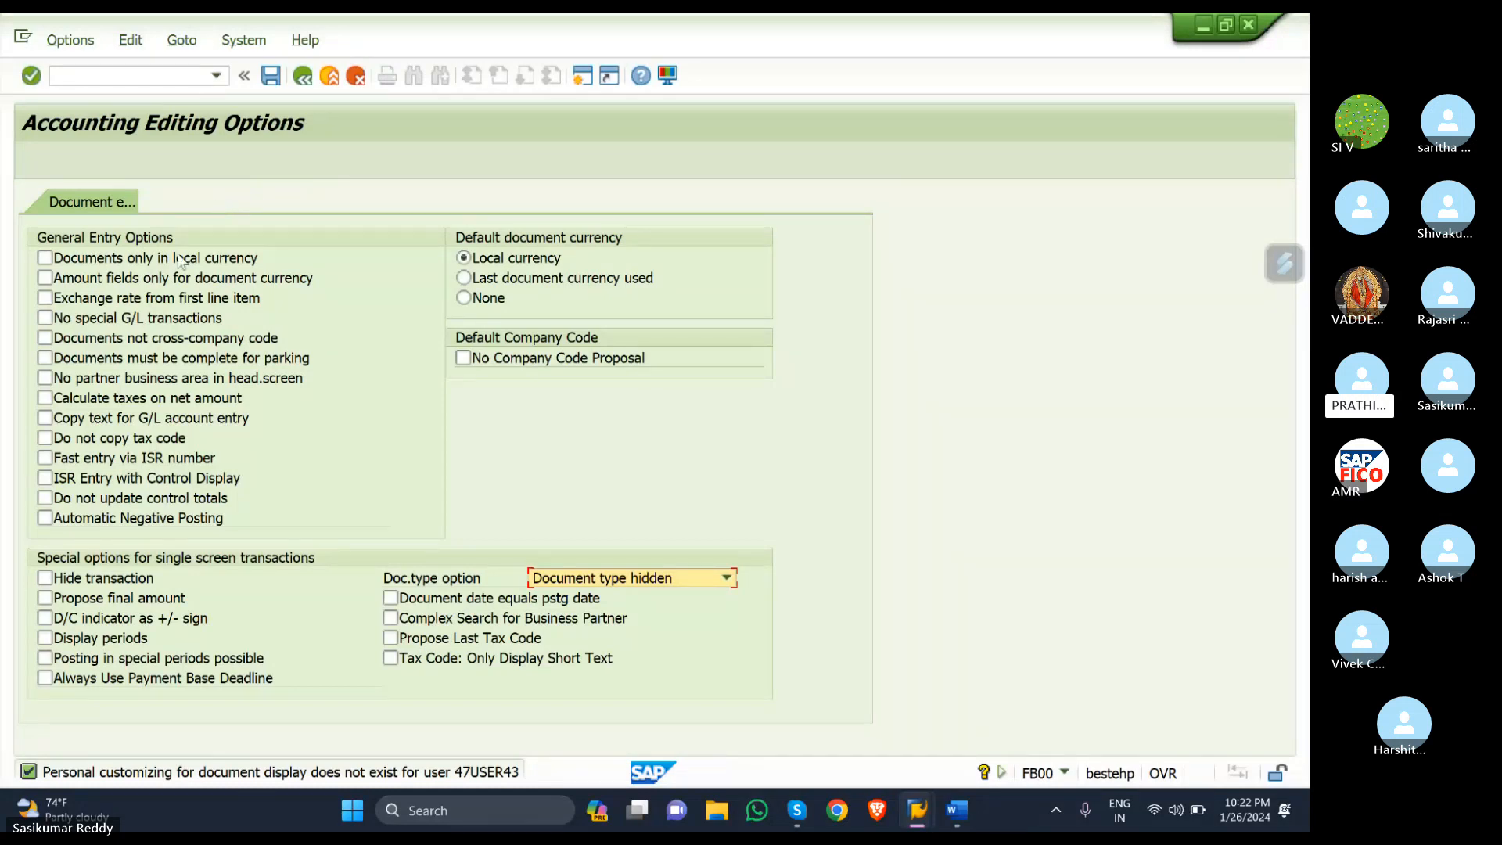
- Enable 'Calculate taxes on net amount', save it to the user profile, and return to the invoice
{"action": "left_click", "coordinate": [45, 398]}
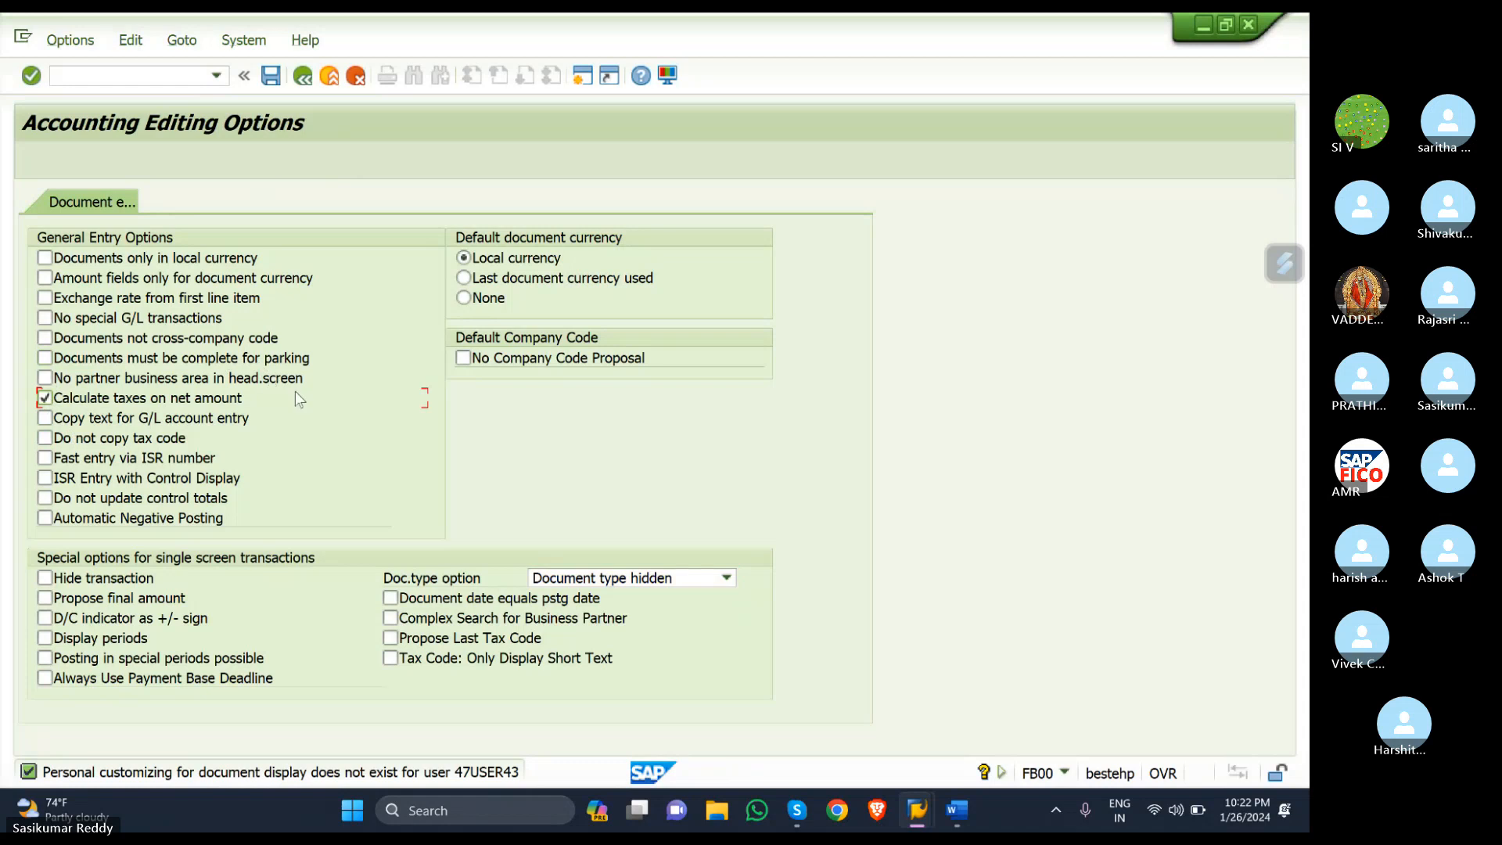
{"action": "left_click", "coordinate": [269, 81]}
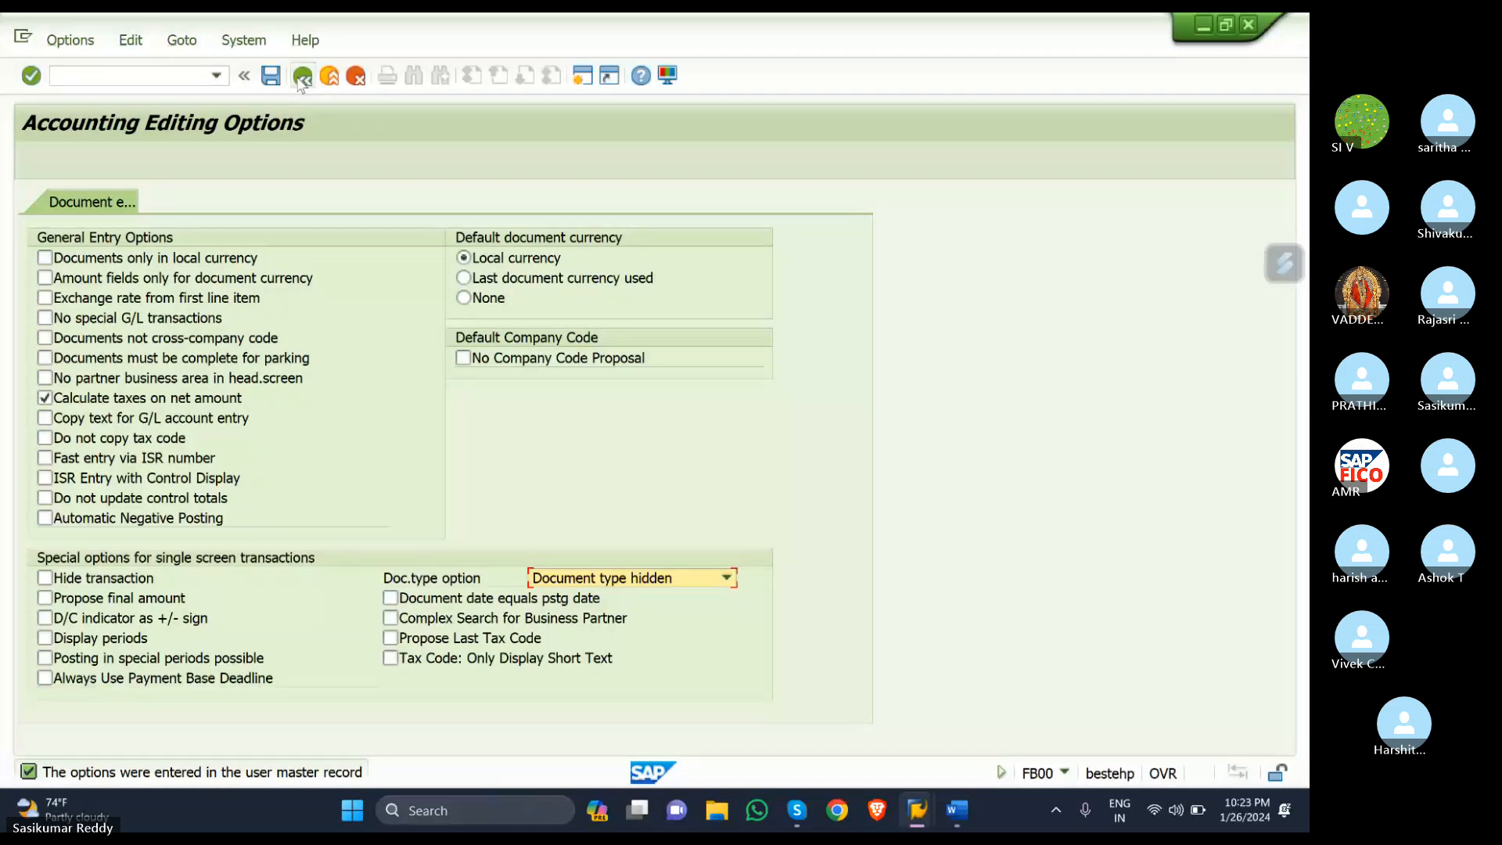
{"action": "left_click", "coordinate": [299, 83]}
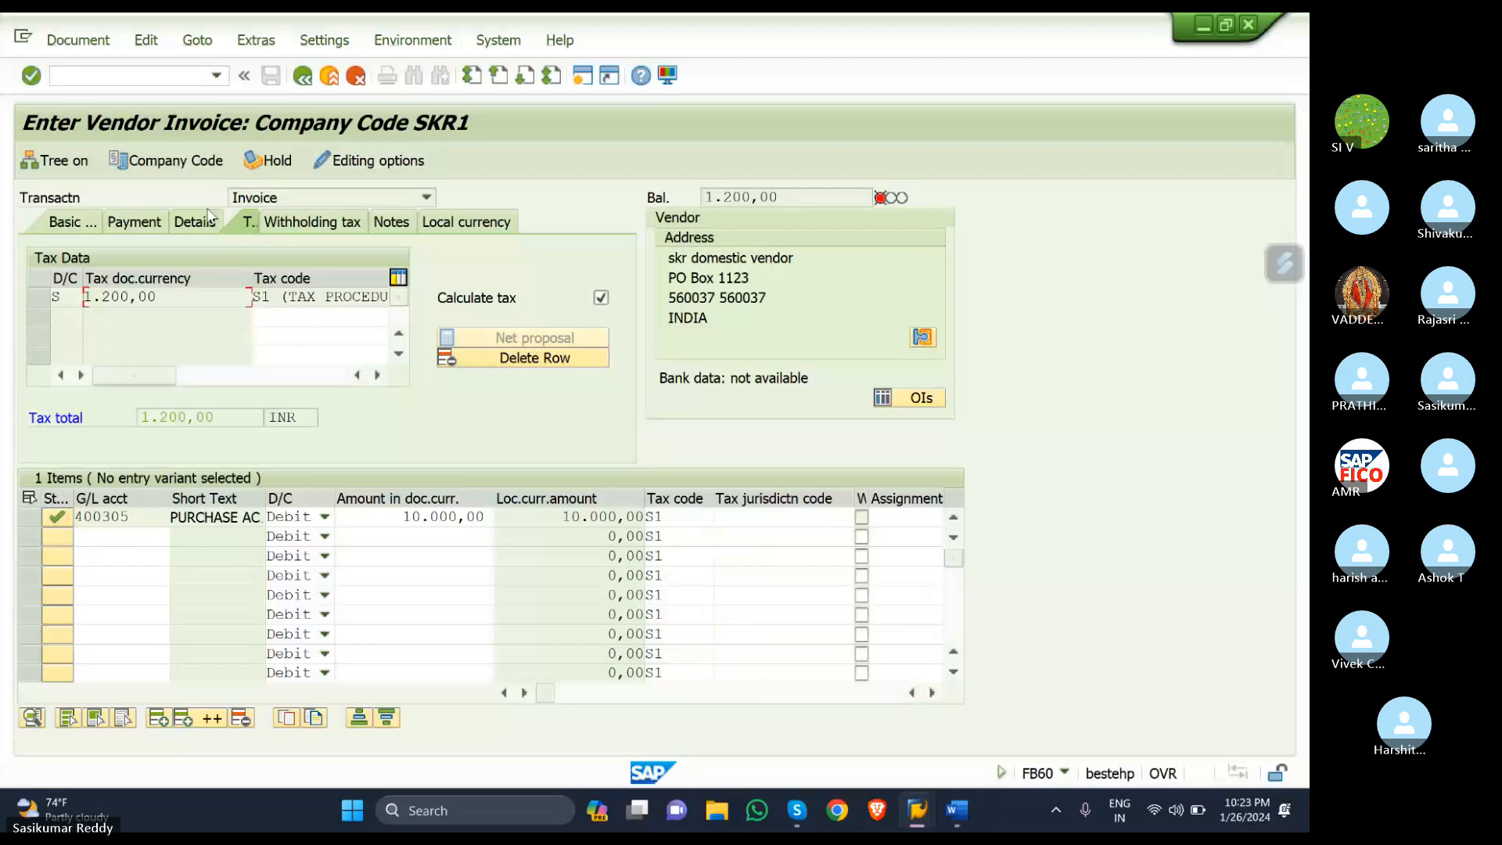
- Recalculate the invoice on Basic data and simulate it, which is refused for a 1.200,00 imbalance
{"action": "left_click", "coordinate": [80, 219]}
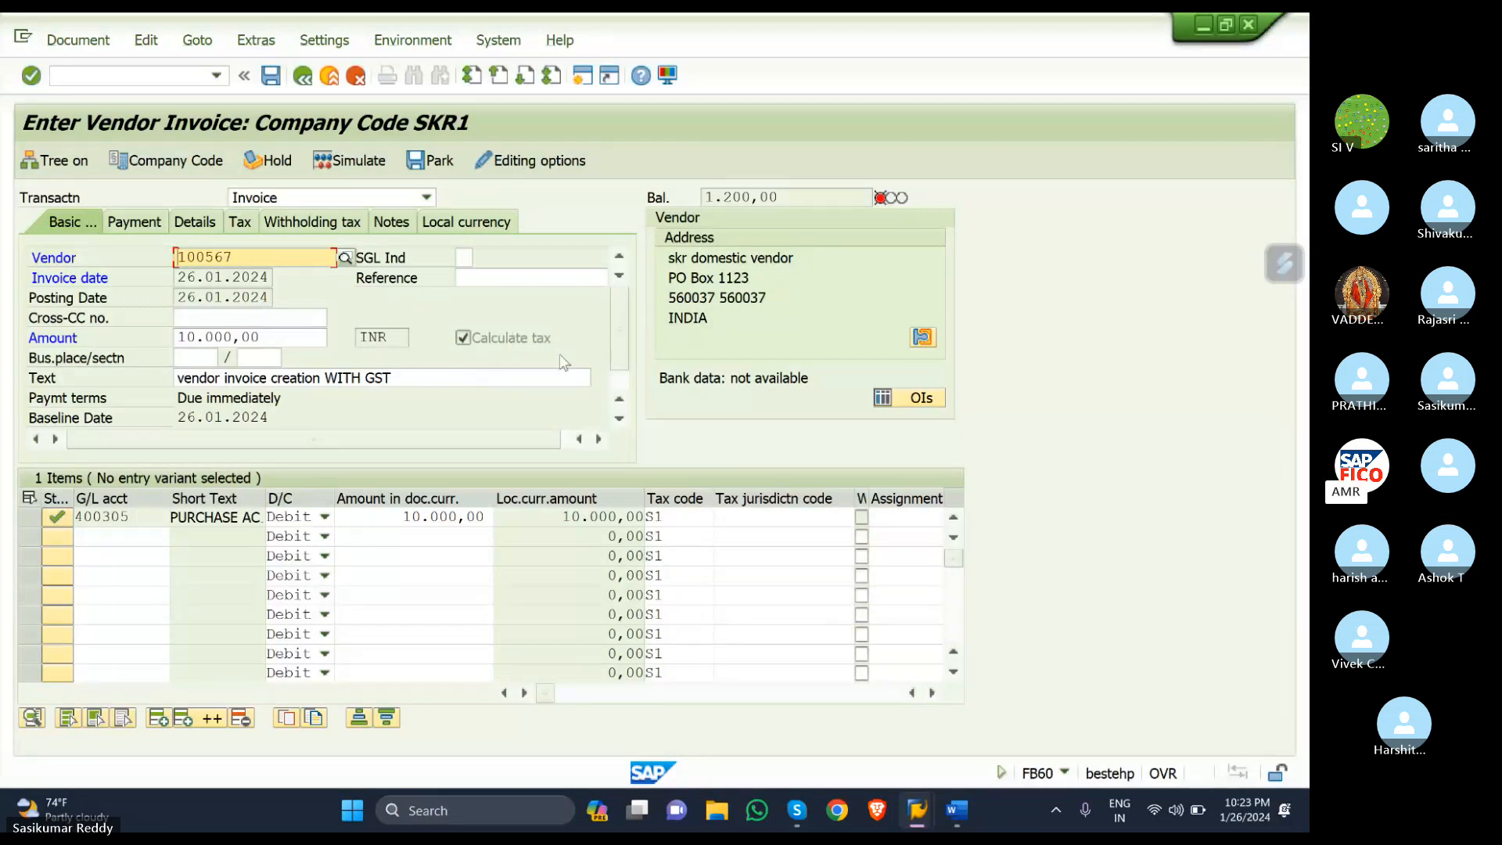
{"action": "left_click", "coordinate": [685, 519]}
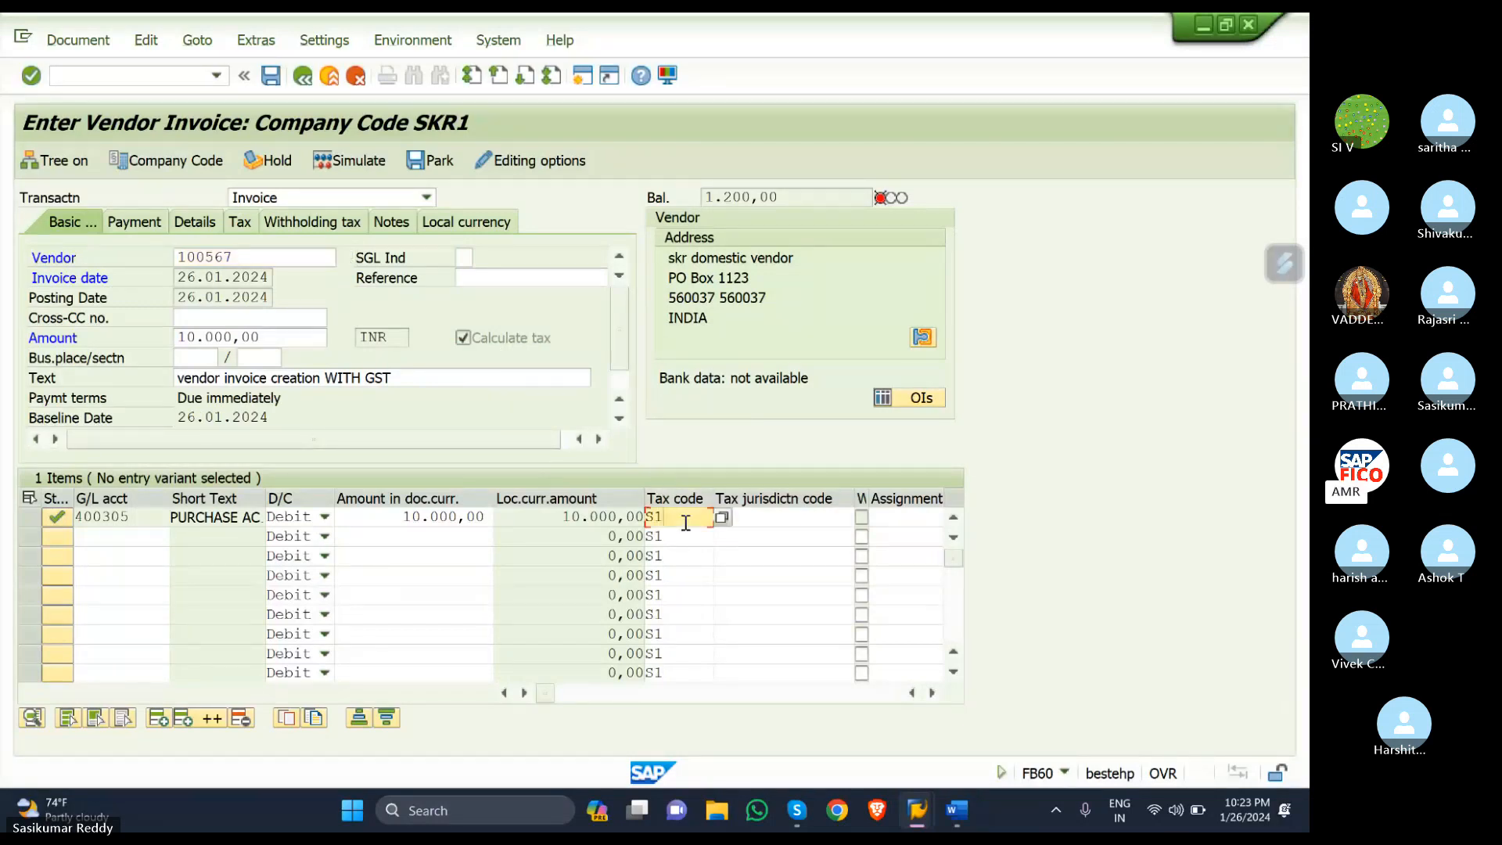
{"action": "key", "text": "Return"}
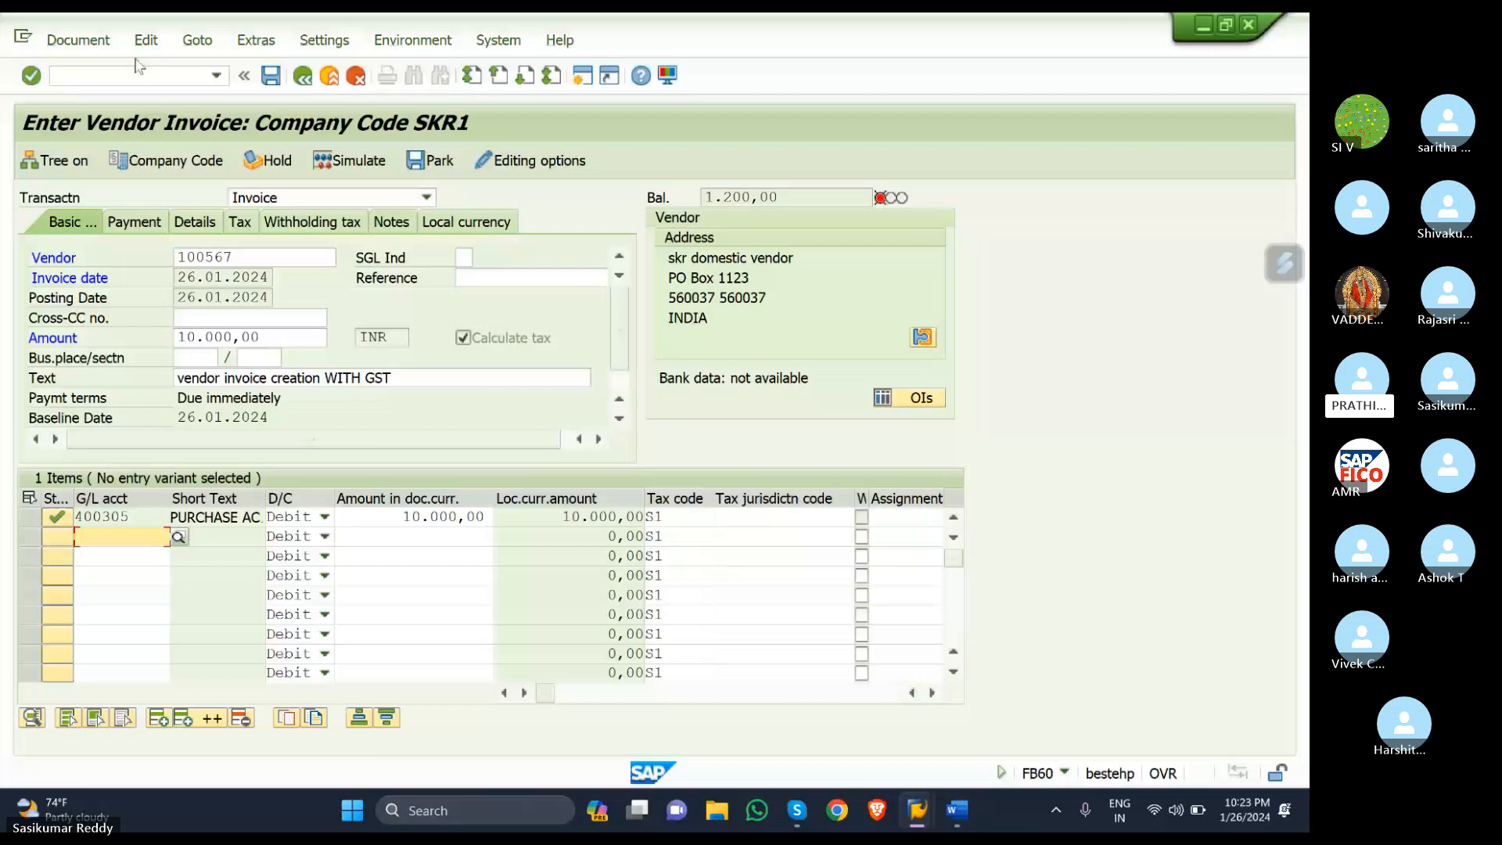
{"action": "left_click", "coordinate": [78, 40]}
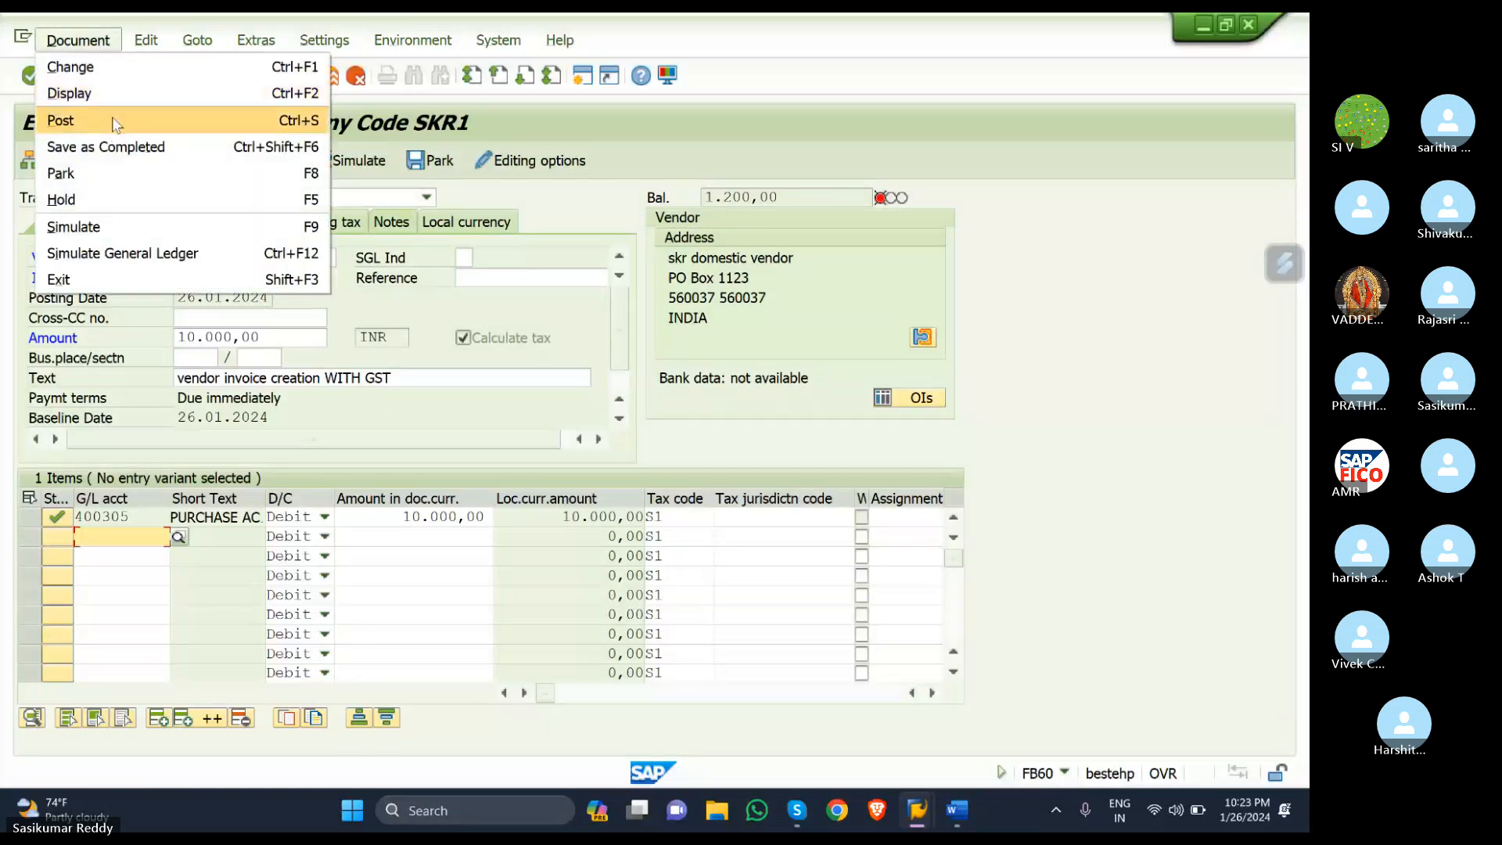
{"action": "left_click", "coordinate": [542, 205]}
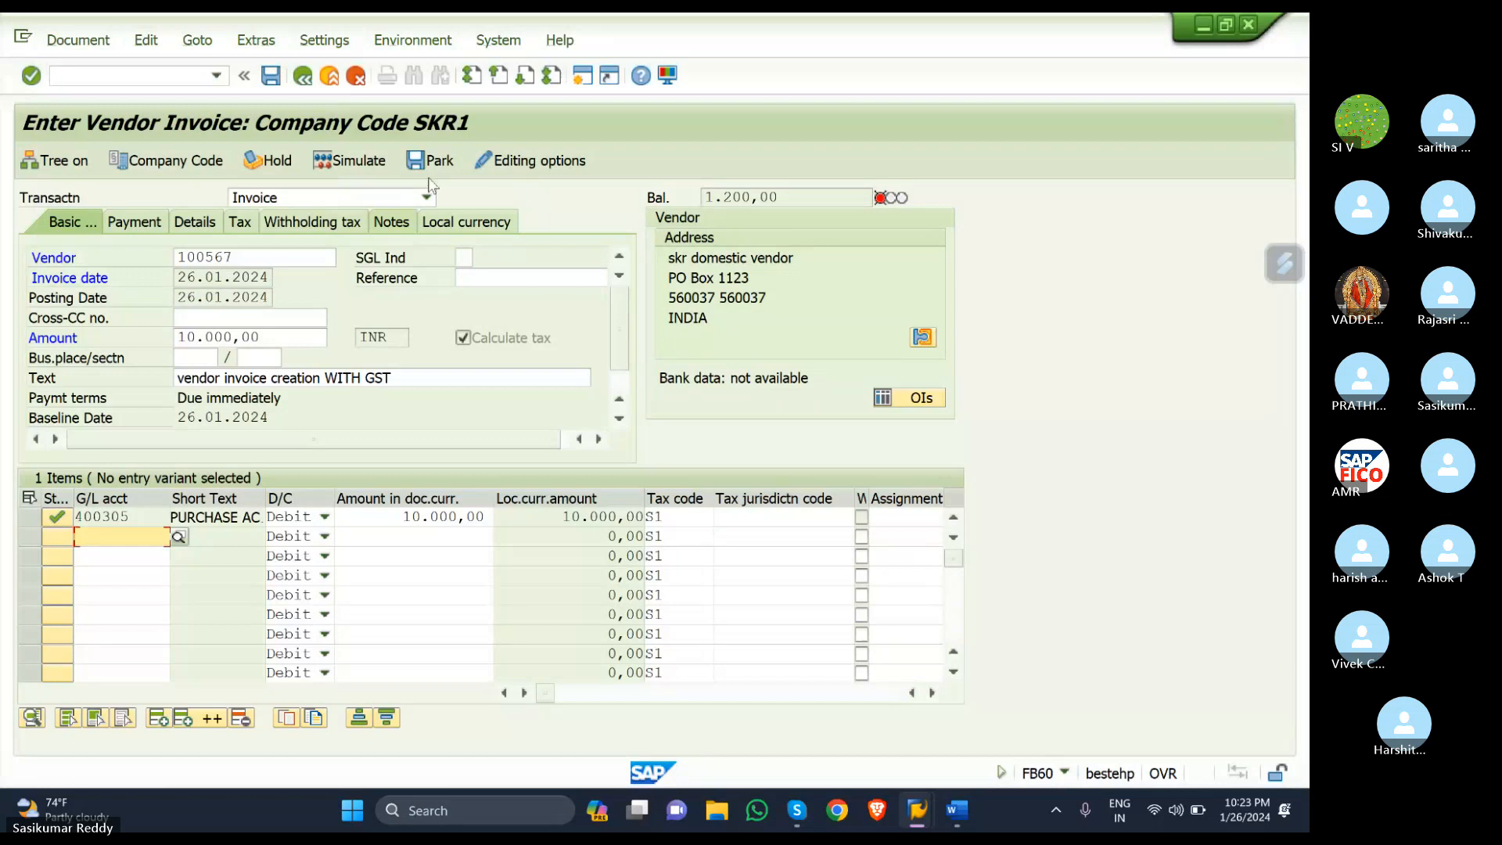
{"action": "left_click", "coordinate": [365, 164]}
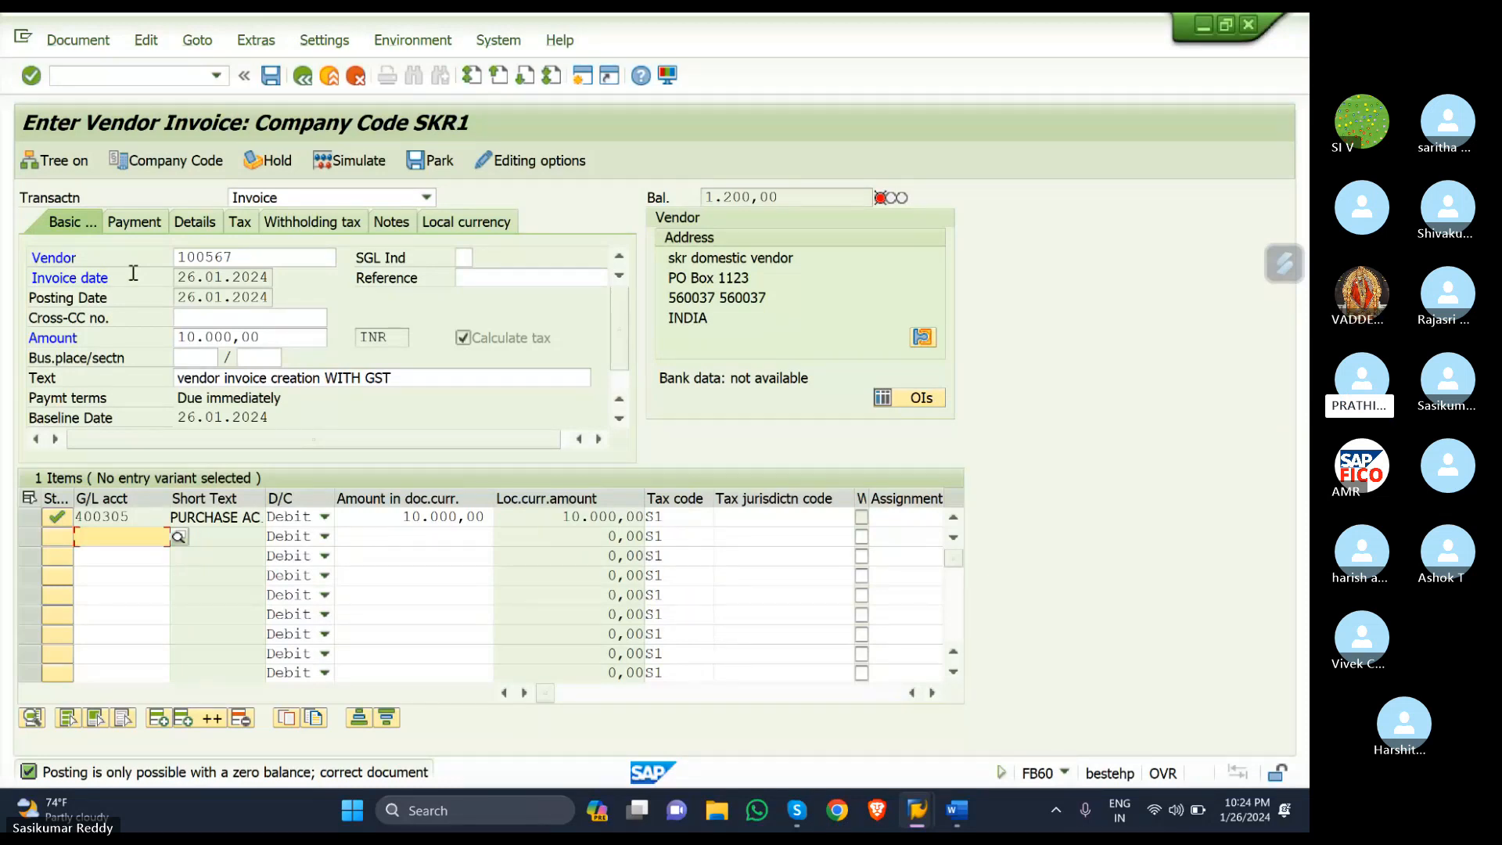
- Change the 400305 line amount and the header amount to 11200 and confirm
{"action": "left_click", "coordinate": [489, 514]}
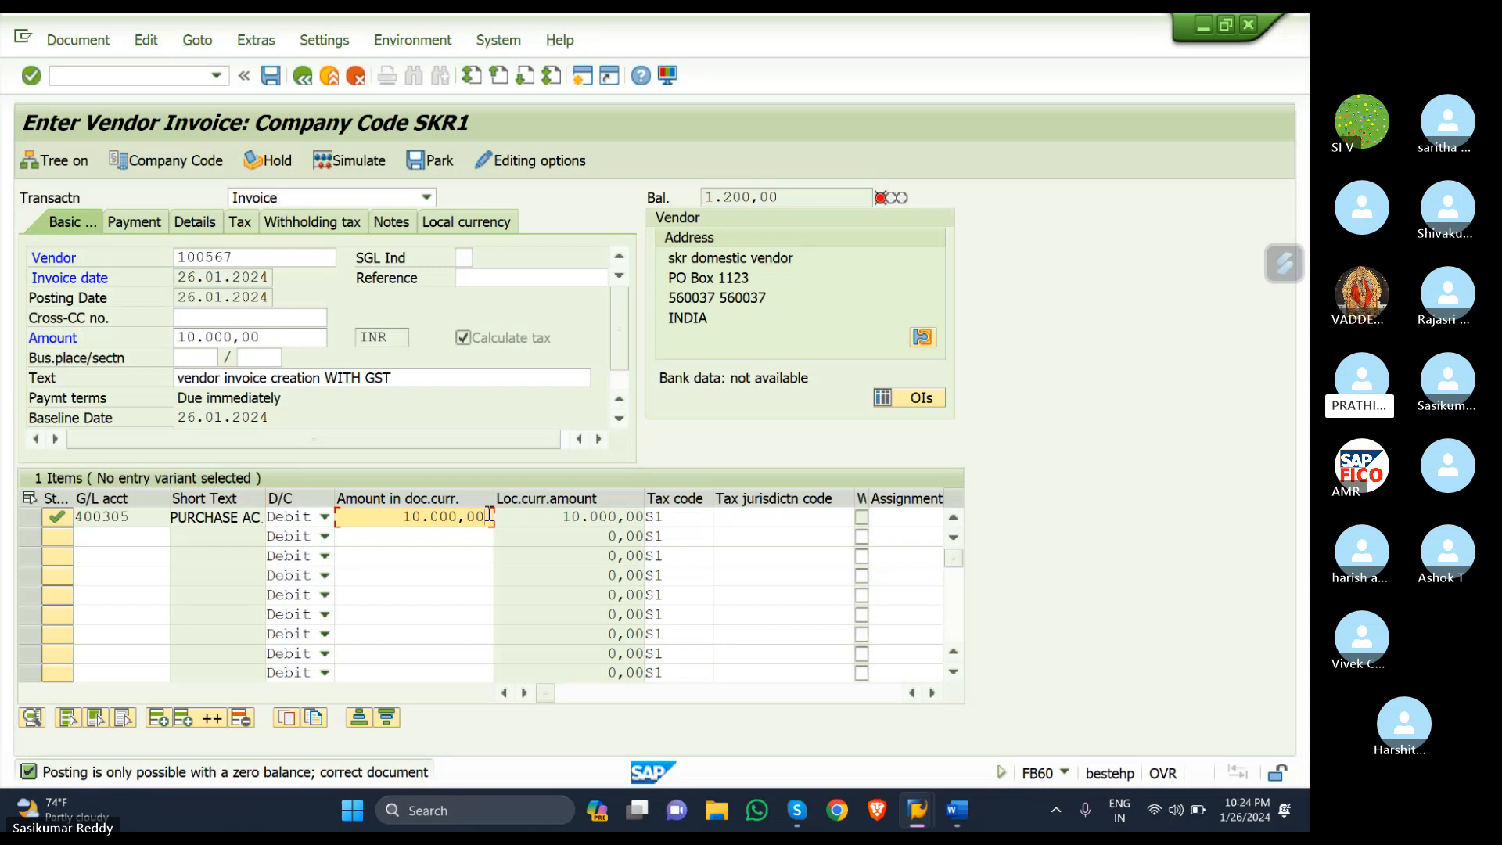
{"action": "key", "text": "BackSpace"}
{"action": "key", "text": "BackSpace"}
{"action": "key", "text": "BackSpace"}
{"action": "key", "text": "BackSpace"}
{"action": "key", "text": "BackSpace"}
{"action": "key", "text": "BackSpace"}
{"action": "key", "text": "BackSpace"}
{"action": "key", "text": "BackSpace"}
{"action": "key", "text": "BackSpace"}
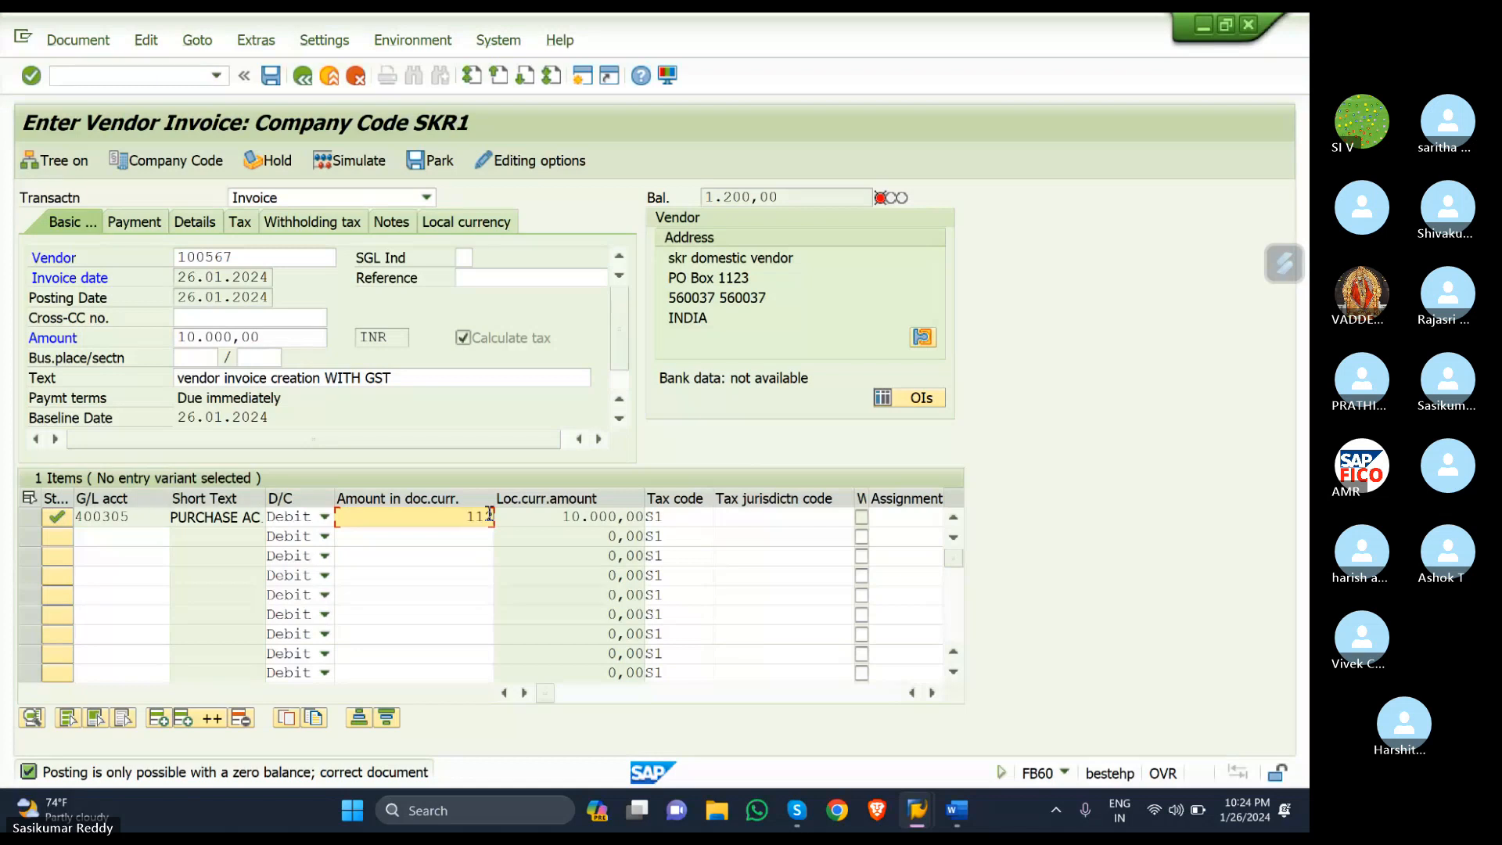
{"action": "type", "text": "00"}
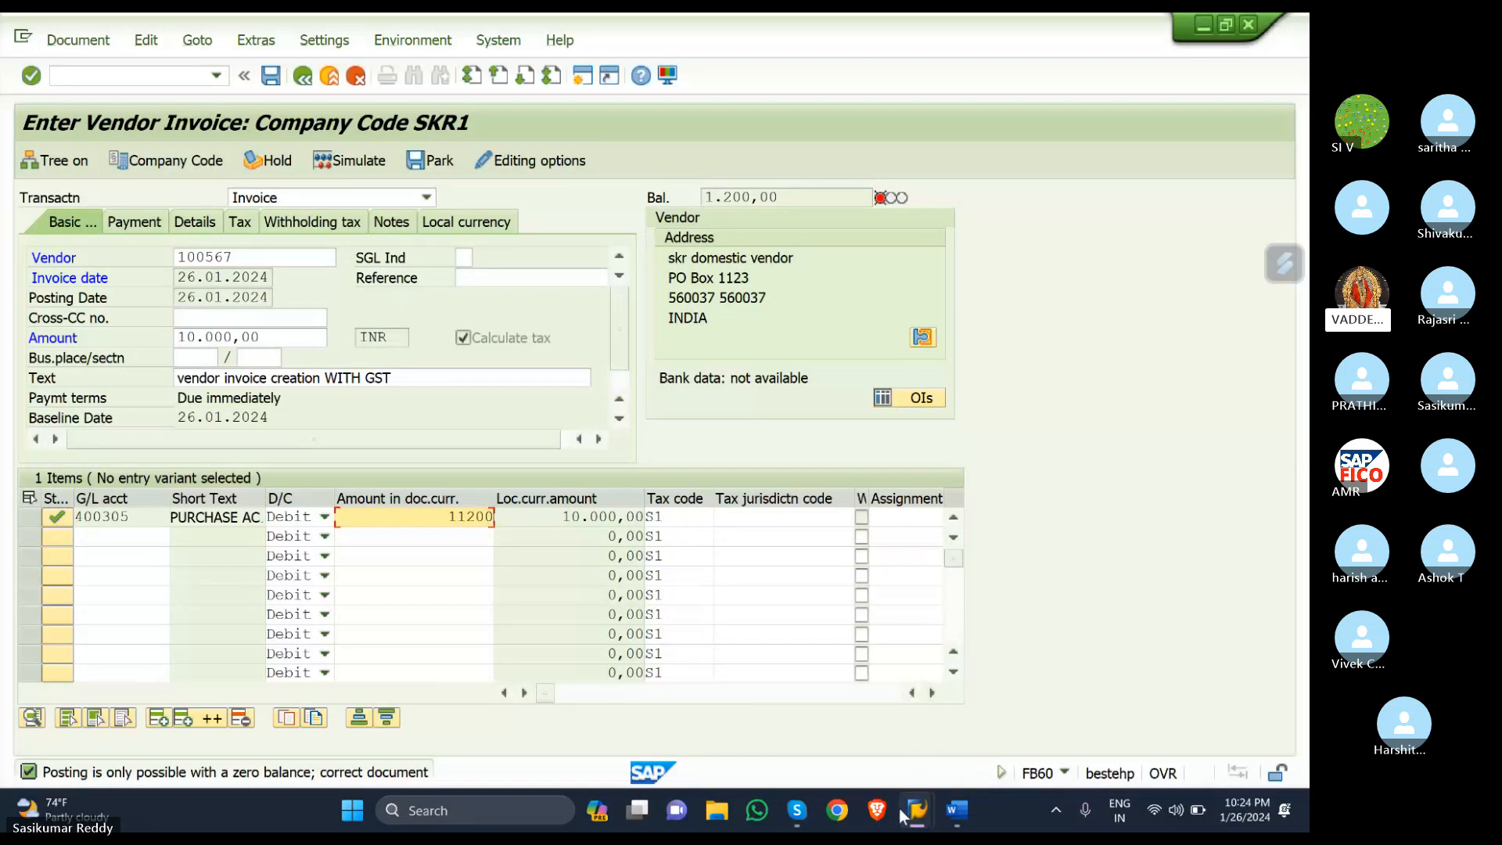
{"action": "mouse_move", "coordinate": [918, 810]}
{"action": "left_click", "coordinate": [288, 337]}
{"action": "key", "text": "BackSpace"}
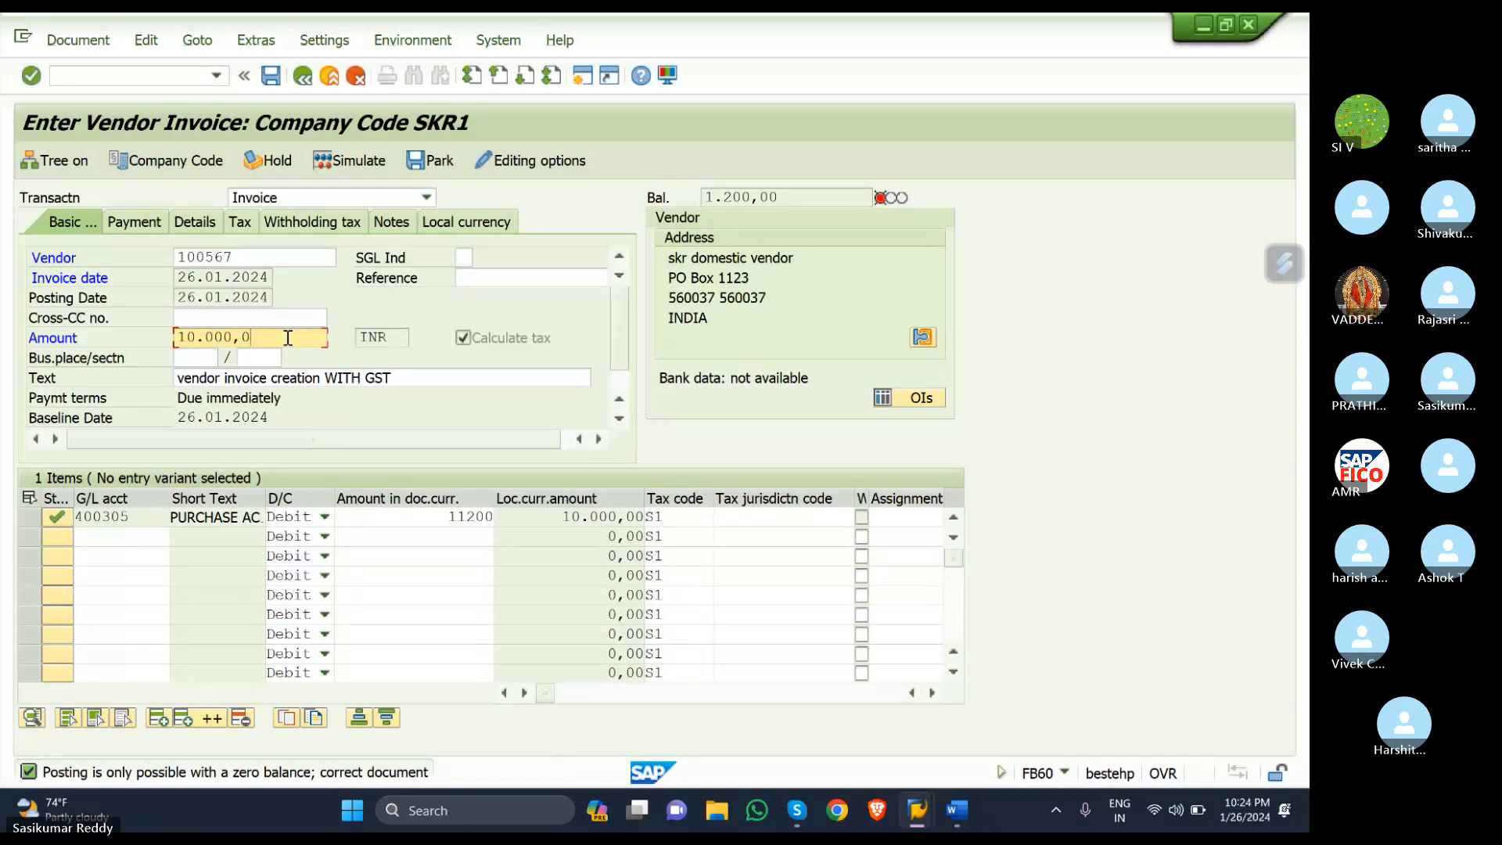
{"action": "key", "text": "BackSpace"}
{"action": "key", "text": "BackSpace"}
{"action": "key", "text": "BackSpace"}
{"action": "key", "text": "BackSpace"}
{"action": "key", "text": "BackSpace"}
{"action": "key", "text": "BackSpace"}
{"action": "key", "text": "BackSpace"}
{"action": "key", "text": "BackSpace"}
{"action": "type", "text": "11"}
{"action": "type", "text": "200"}
{"action": "key", "text": "Return"}
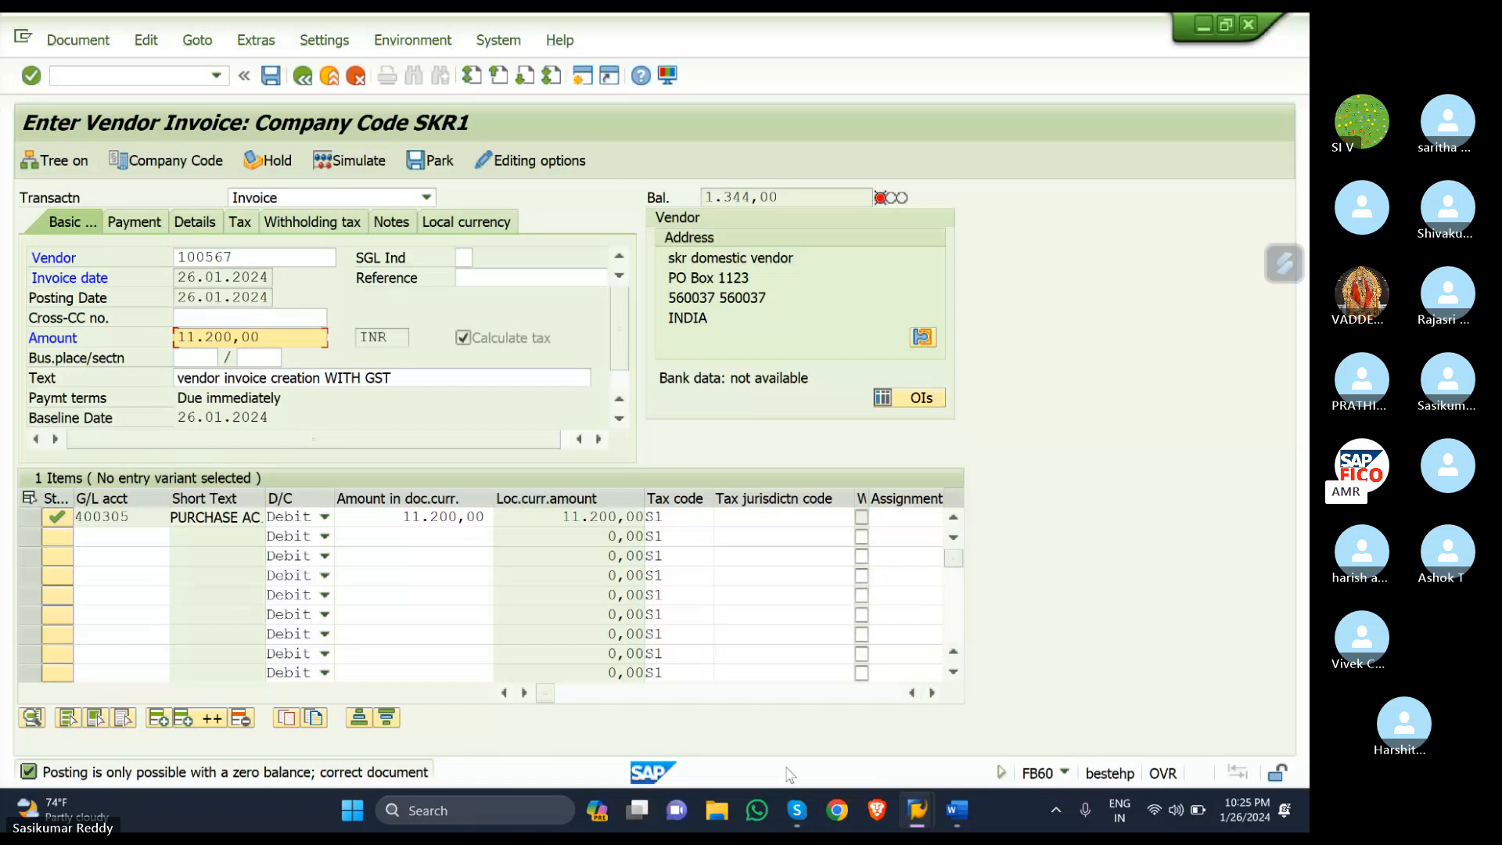
{"action": "left_click", "coordinate": [149, 81]}
{"action": "type", "text": "/n"}
{"action": "key", "text": "Return"}
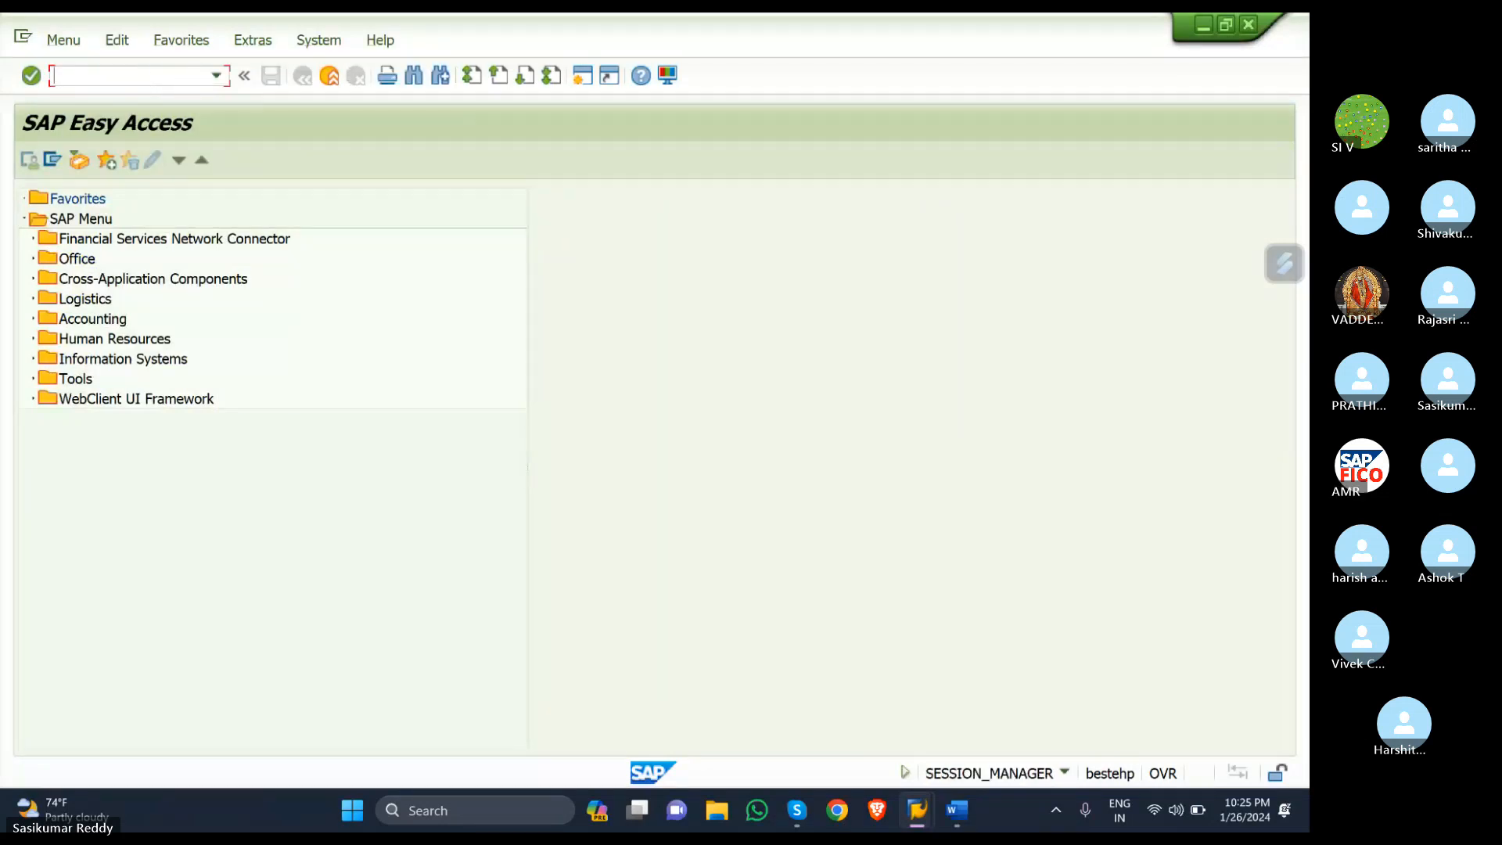
{"action": "type", "text": "FB60"}
{"action": "key", "text": "Return"}
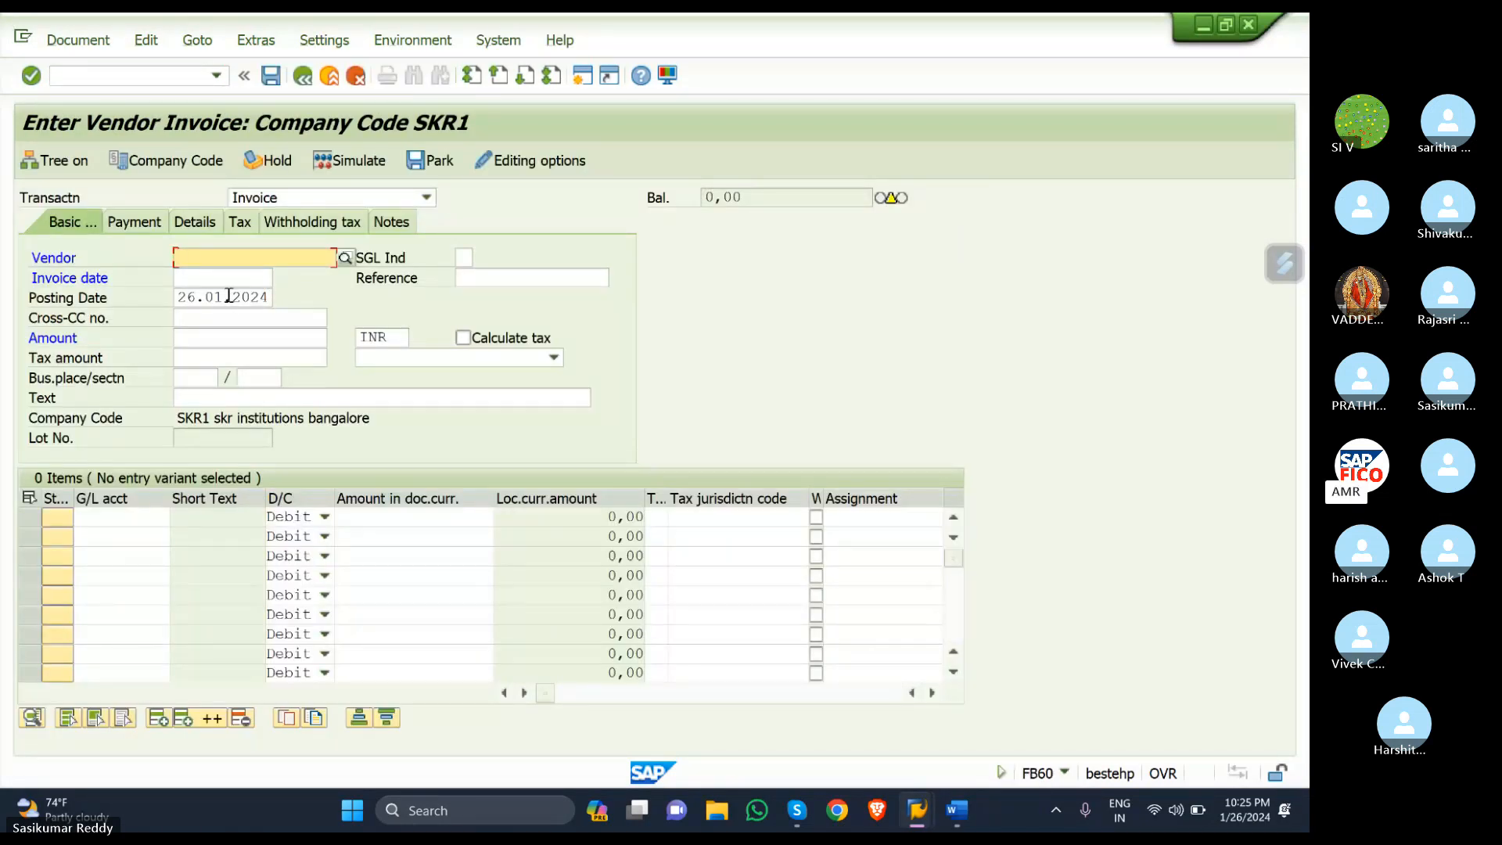
{"action": "left_click", "coordinate": [346, 258]}
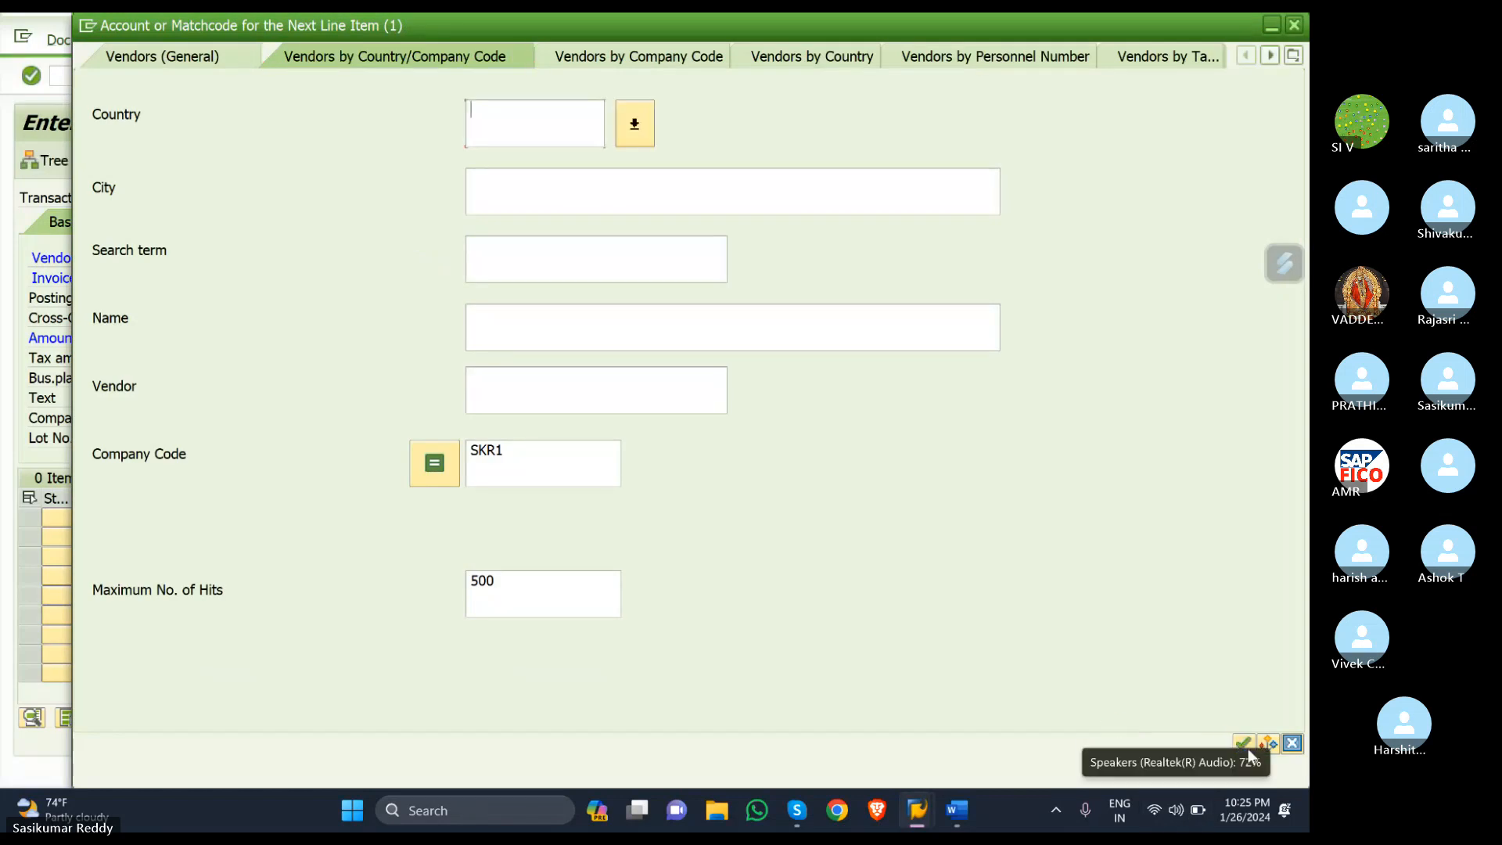
- Choose SALAAR VENDOR 100569 and set the invoice date to 26.01.2024
{"action": "left_click", "coordinate": [1241, 742]}
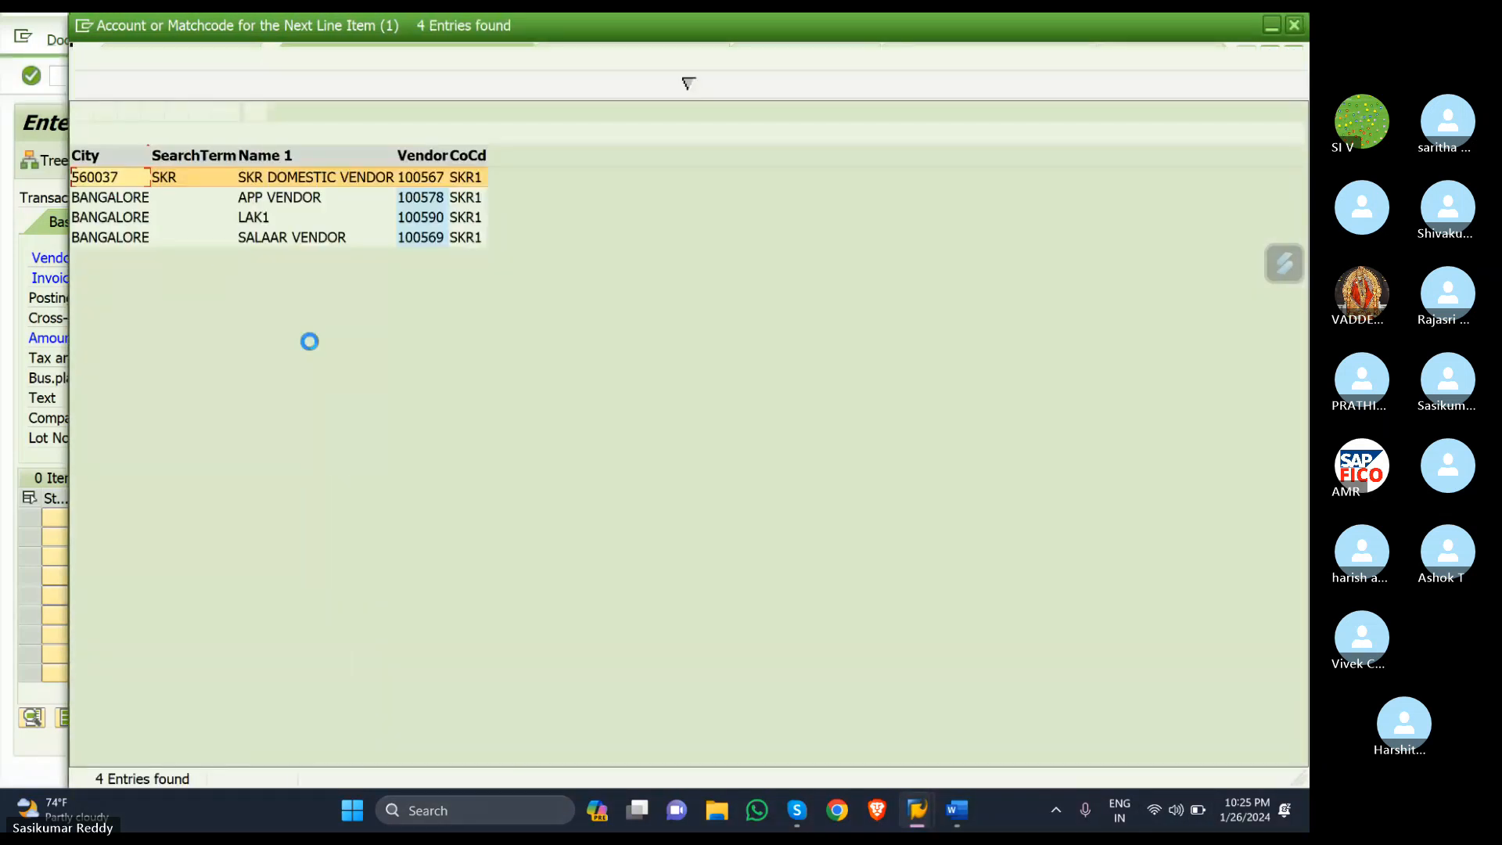
{"action": "double_click", "coordinate": [122, 237]}
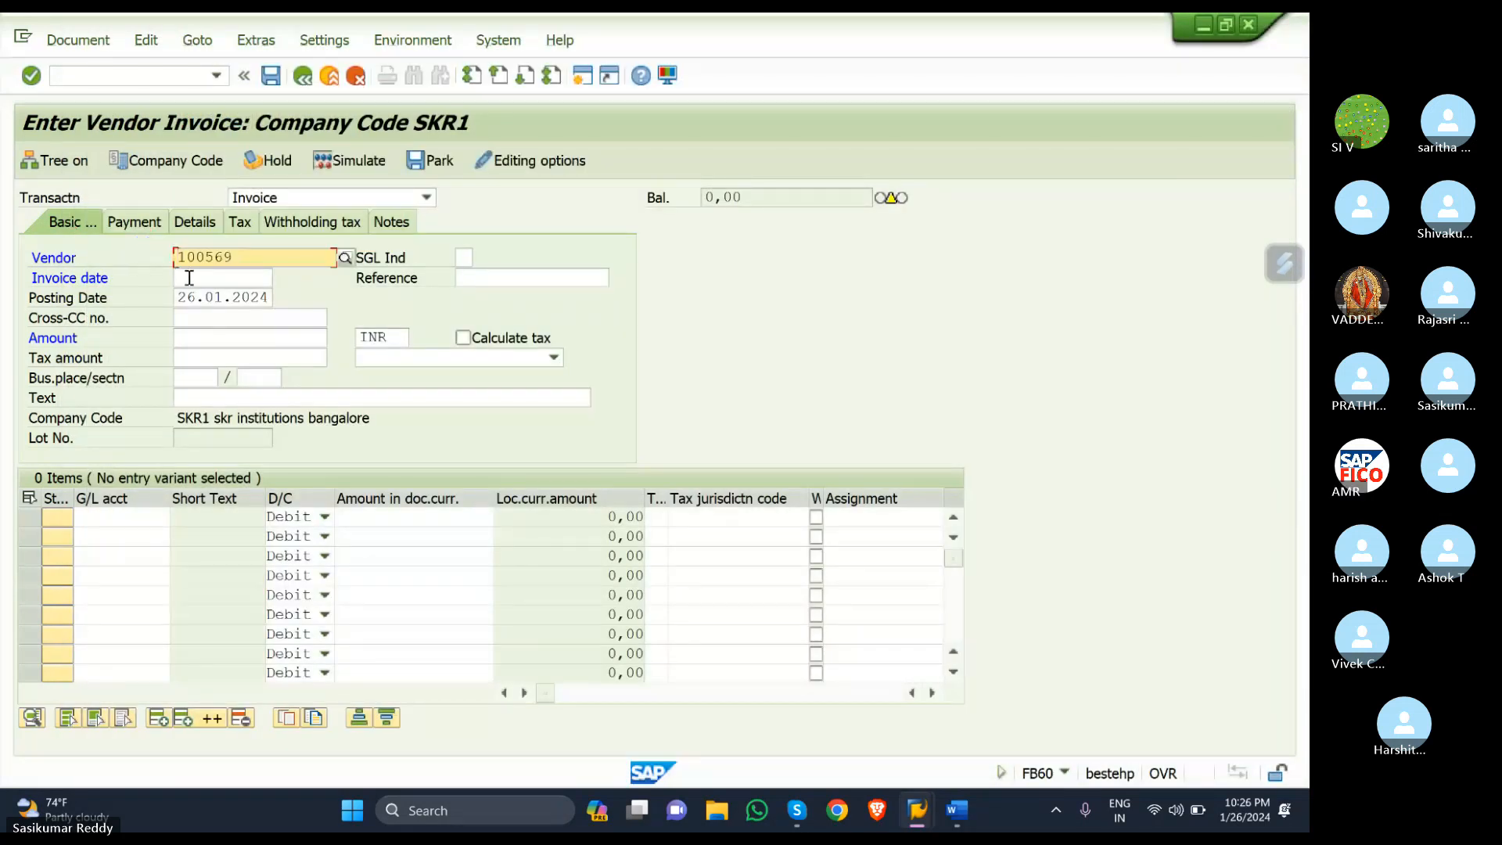
{"action": "left_click", "coordinate": [196, 277]}
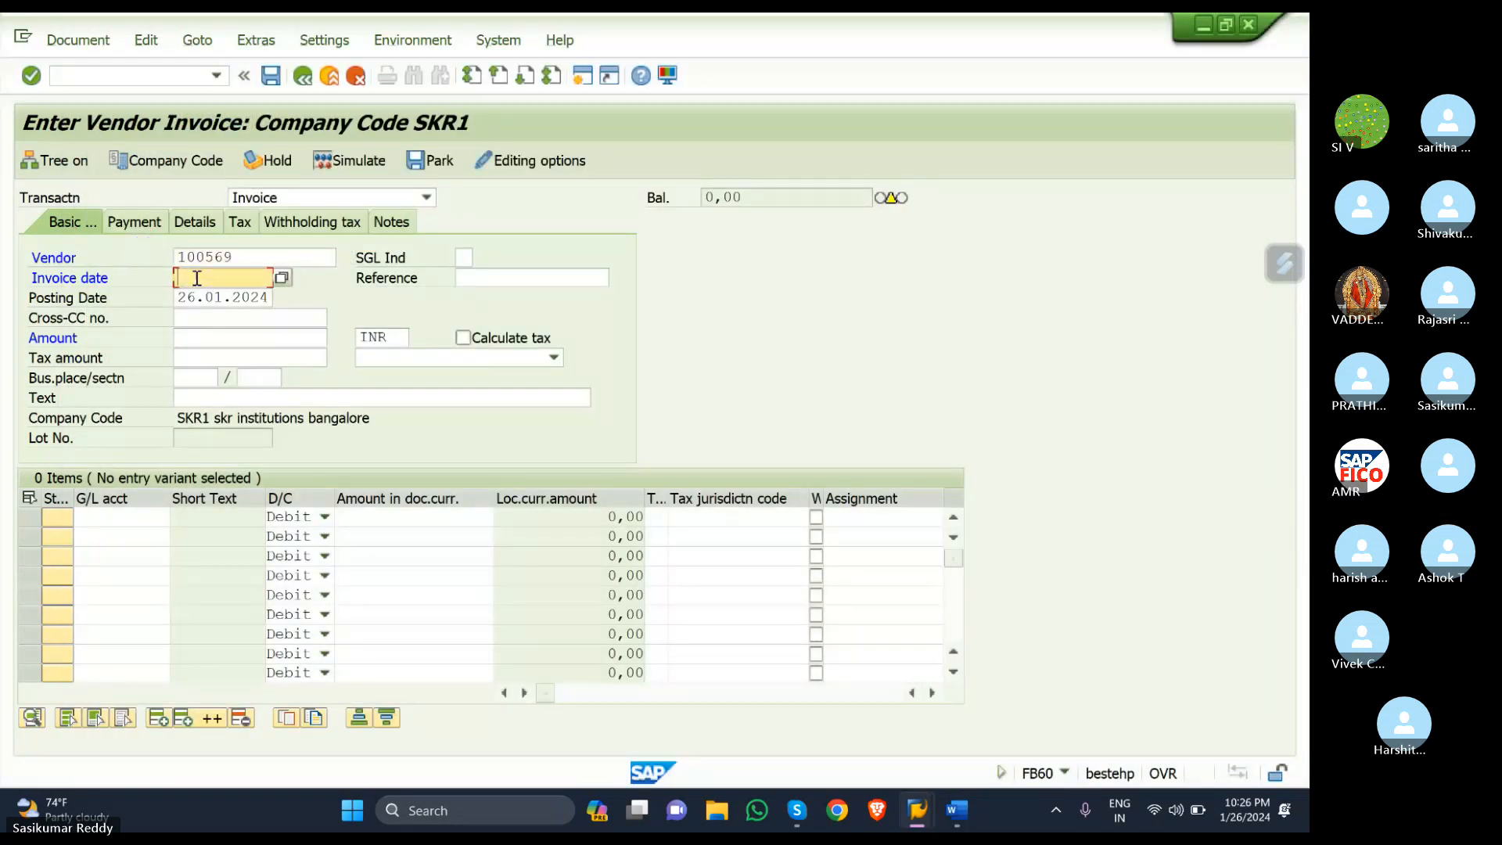
{"action": "left_click", "coordinate": [281, 277]}
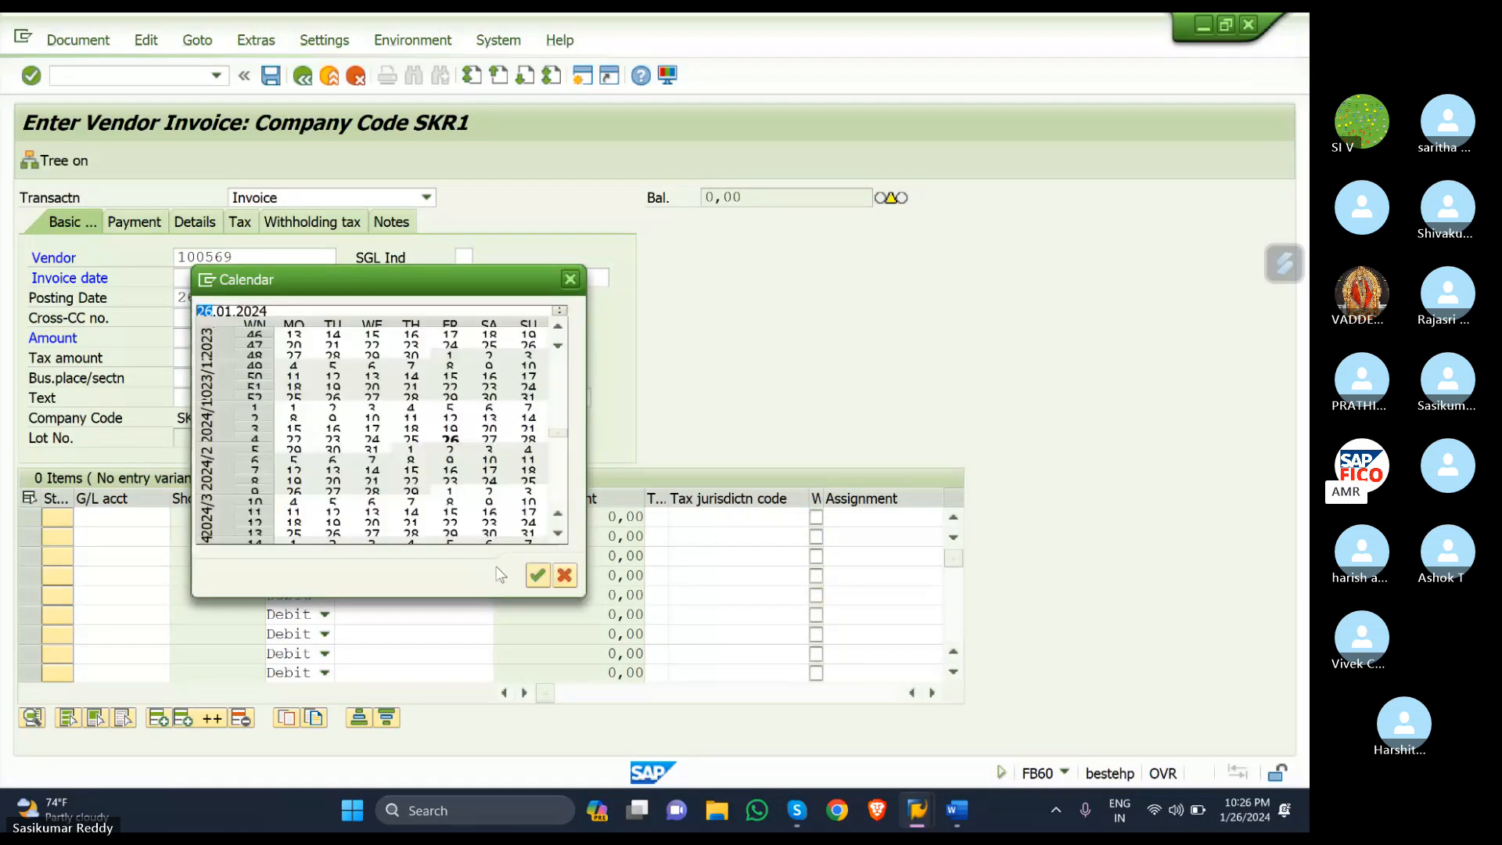
{"action": "left_click", "coordinate": [537, 575]}
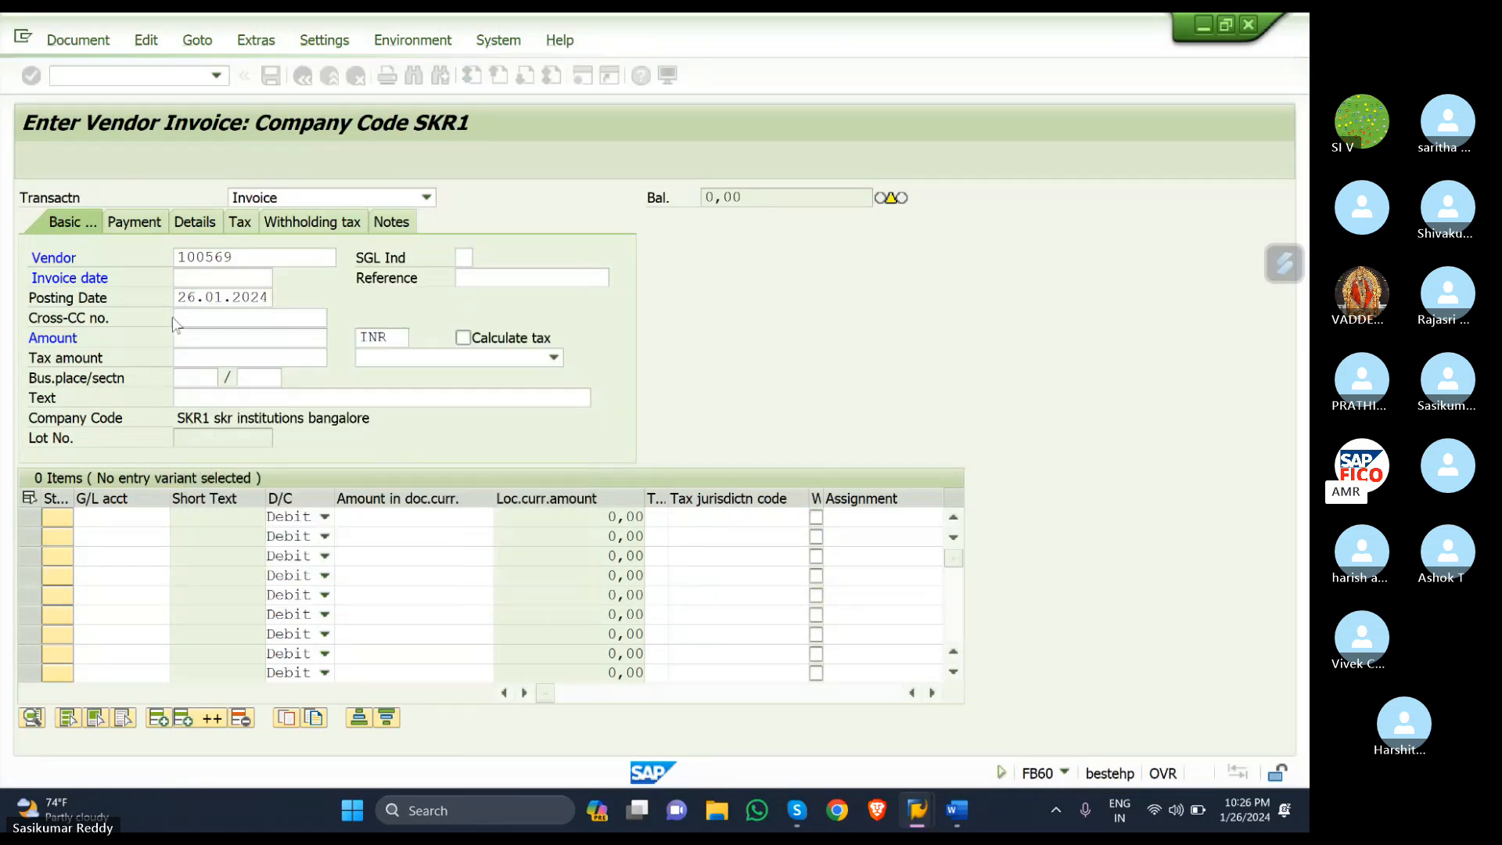
{"action": "left_click", "coordinate": [204, 337]}
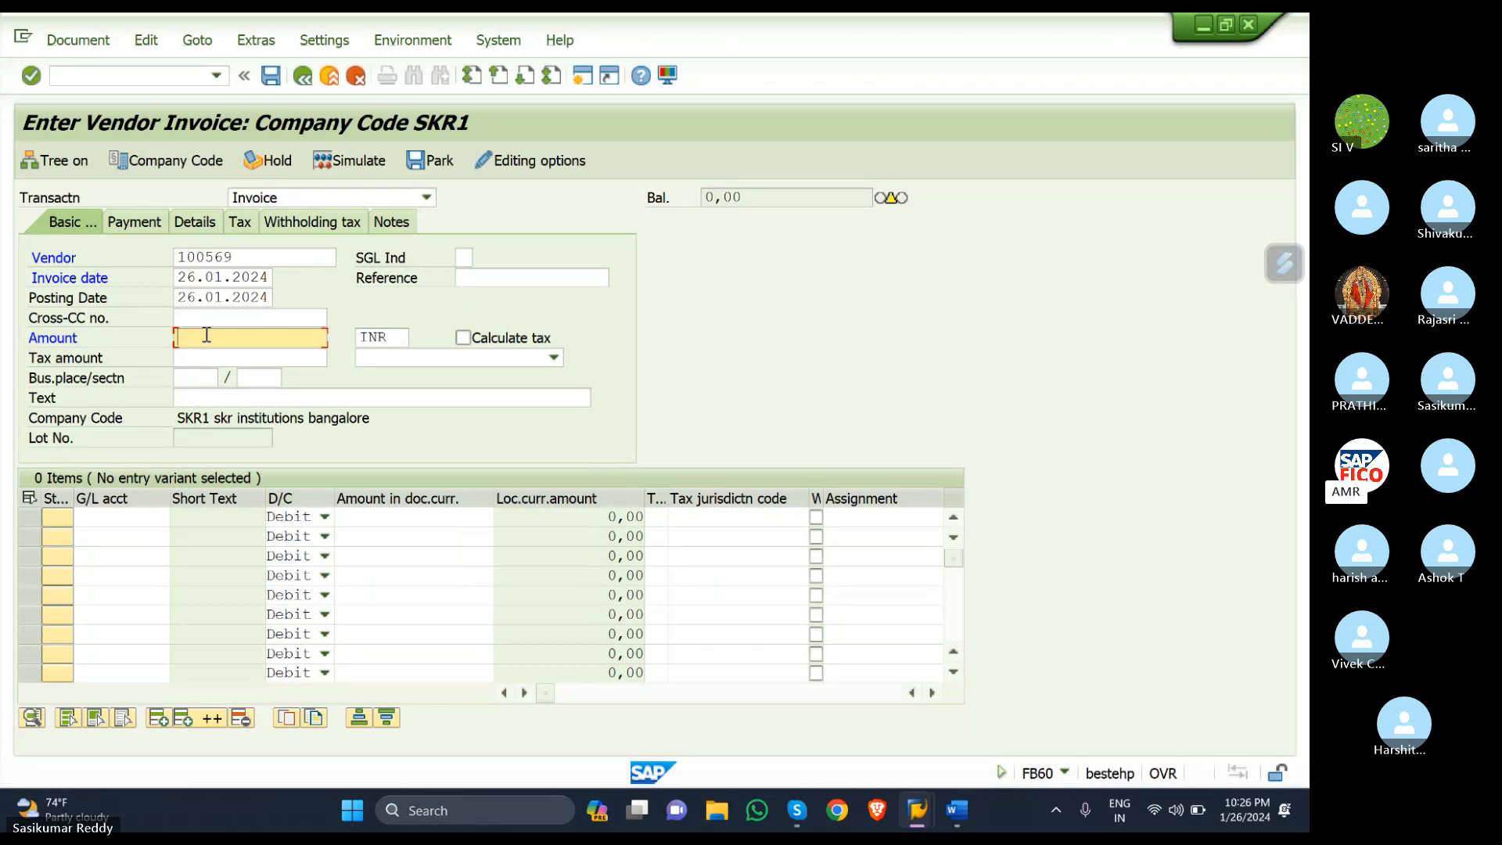
- Put PURCHASE ACCOUNT 400305 on line 1 for 100.000,00 with tax code S1
{"action": "left_click", "coordinate": [106, 520]}
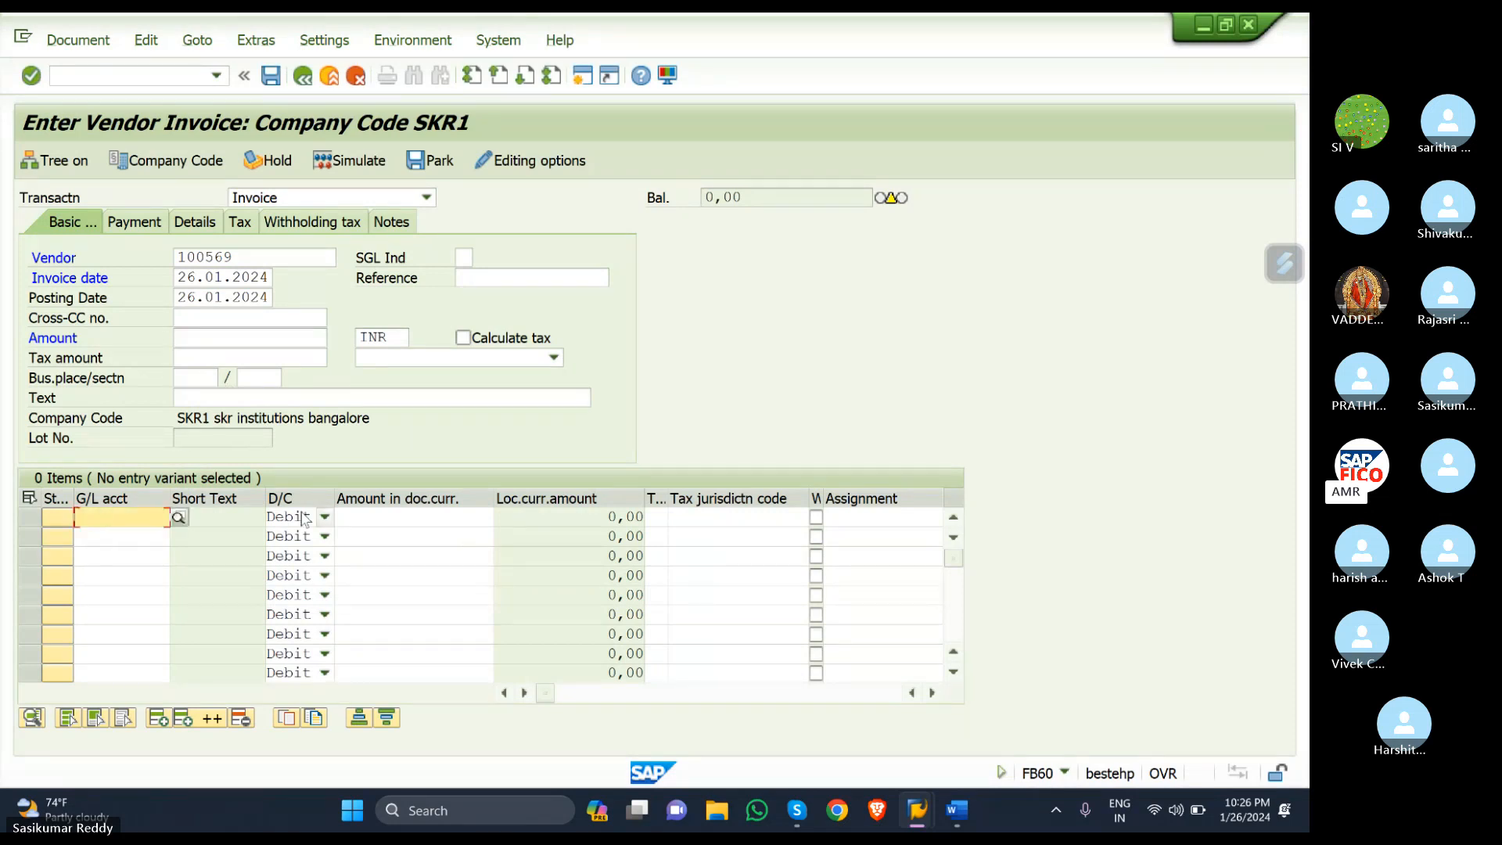
{"action": "left_click", "coordinate": [179, 518]}
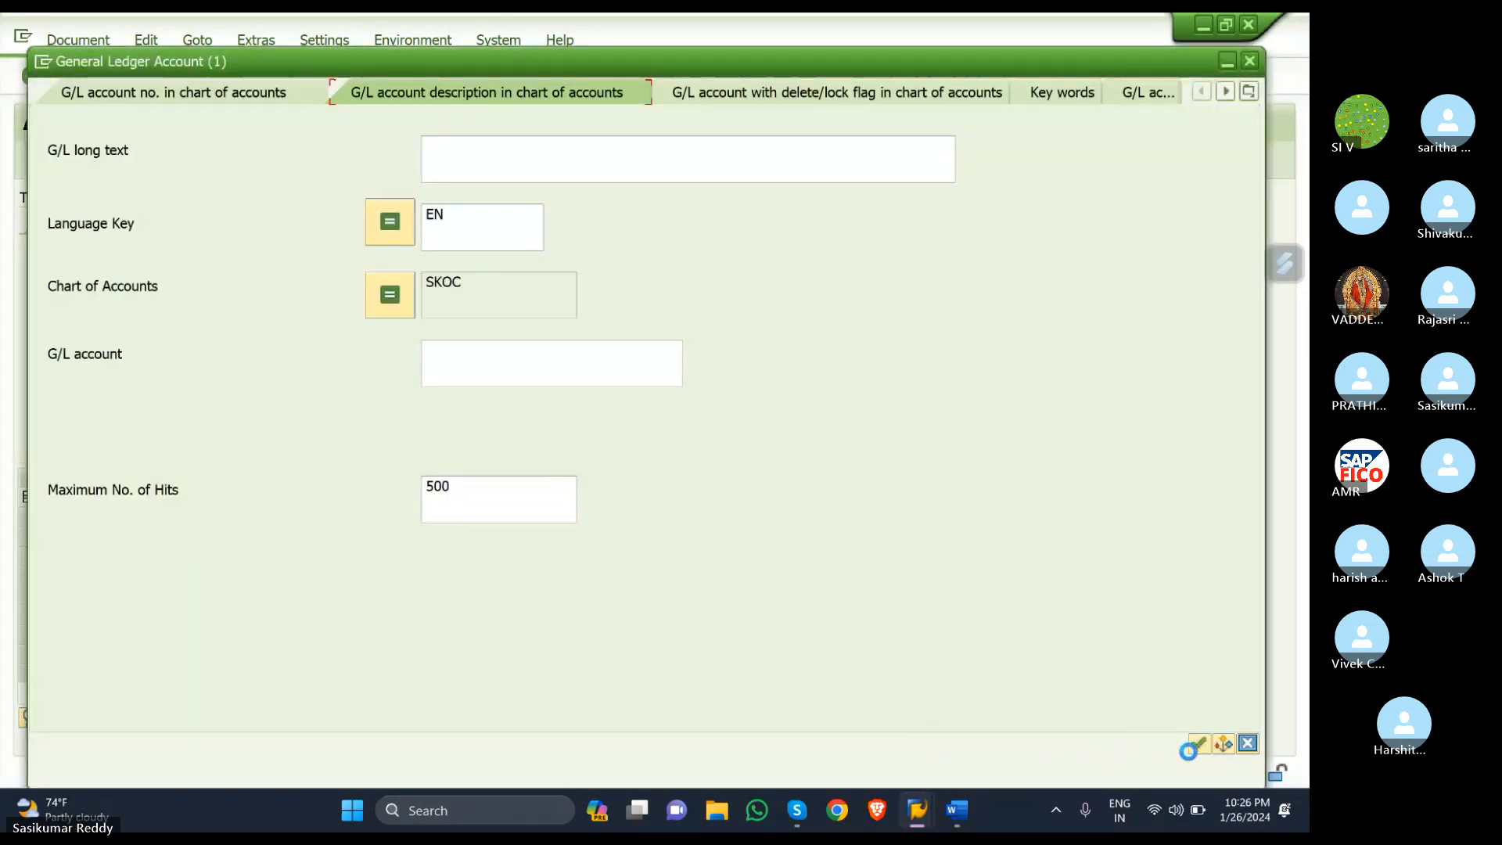
{"action": "key", "text": "Return"}
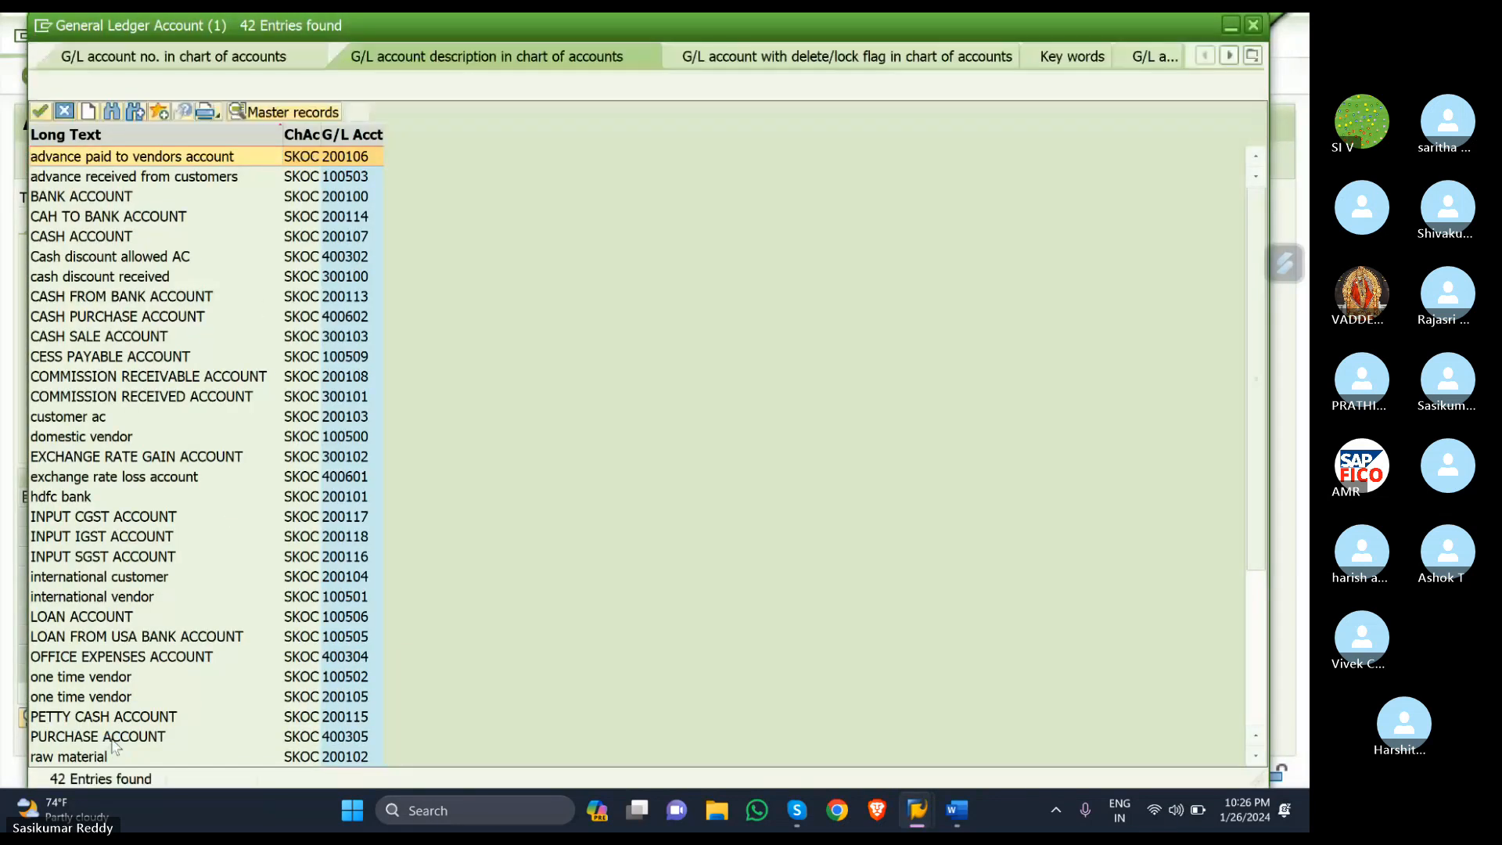
{"action": "left_click", "coordinate": [109, 737]}
{"action": "double_click", "coordinate": [108, 740]}
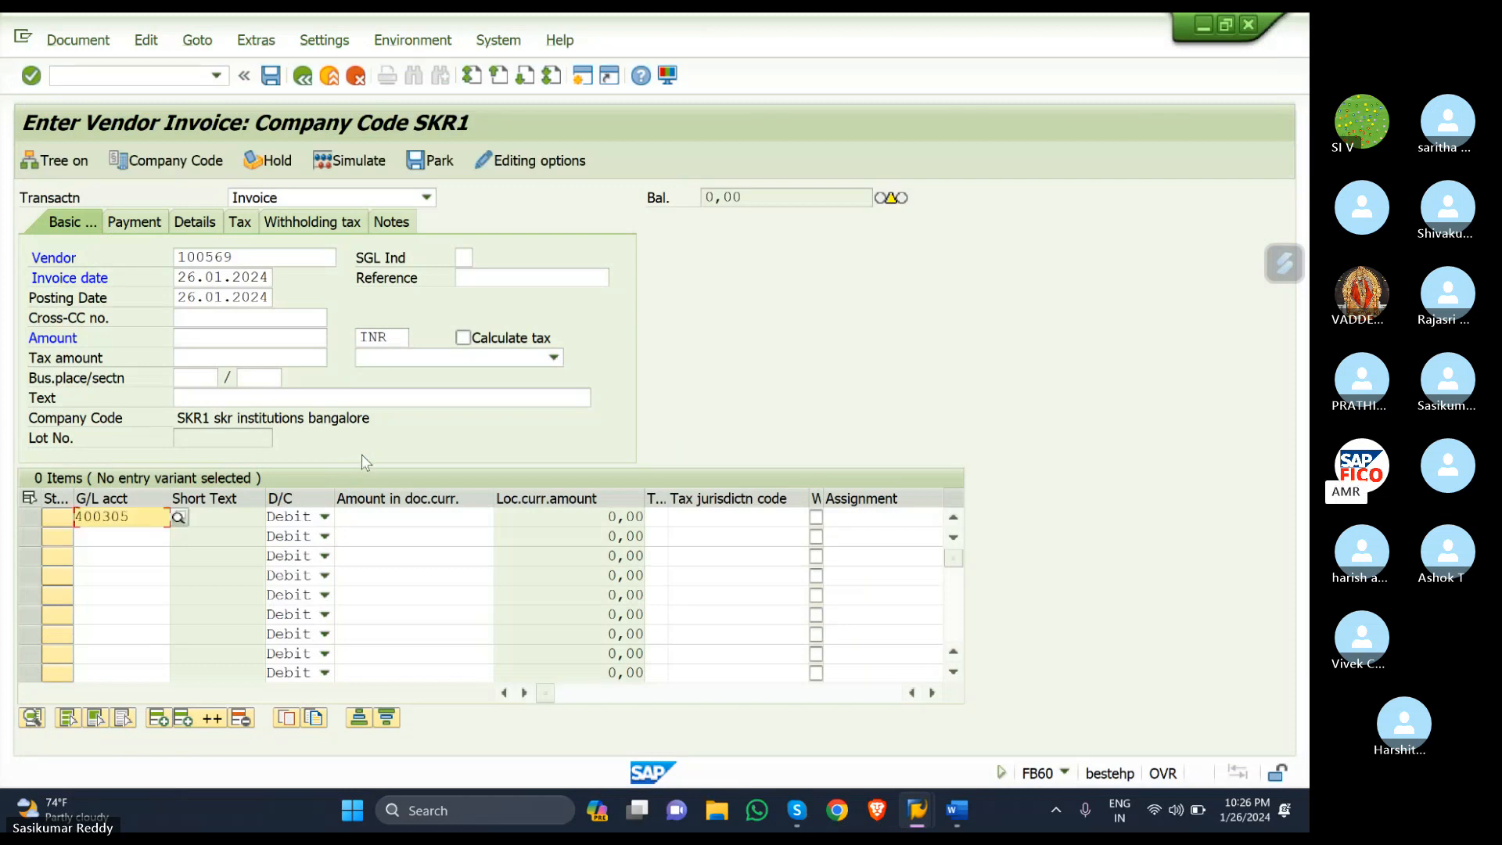
{"action": "left_click", "coordinate": [385, 516]}
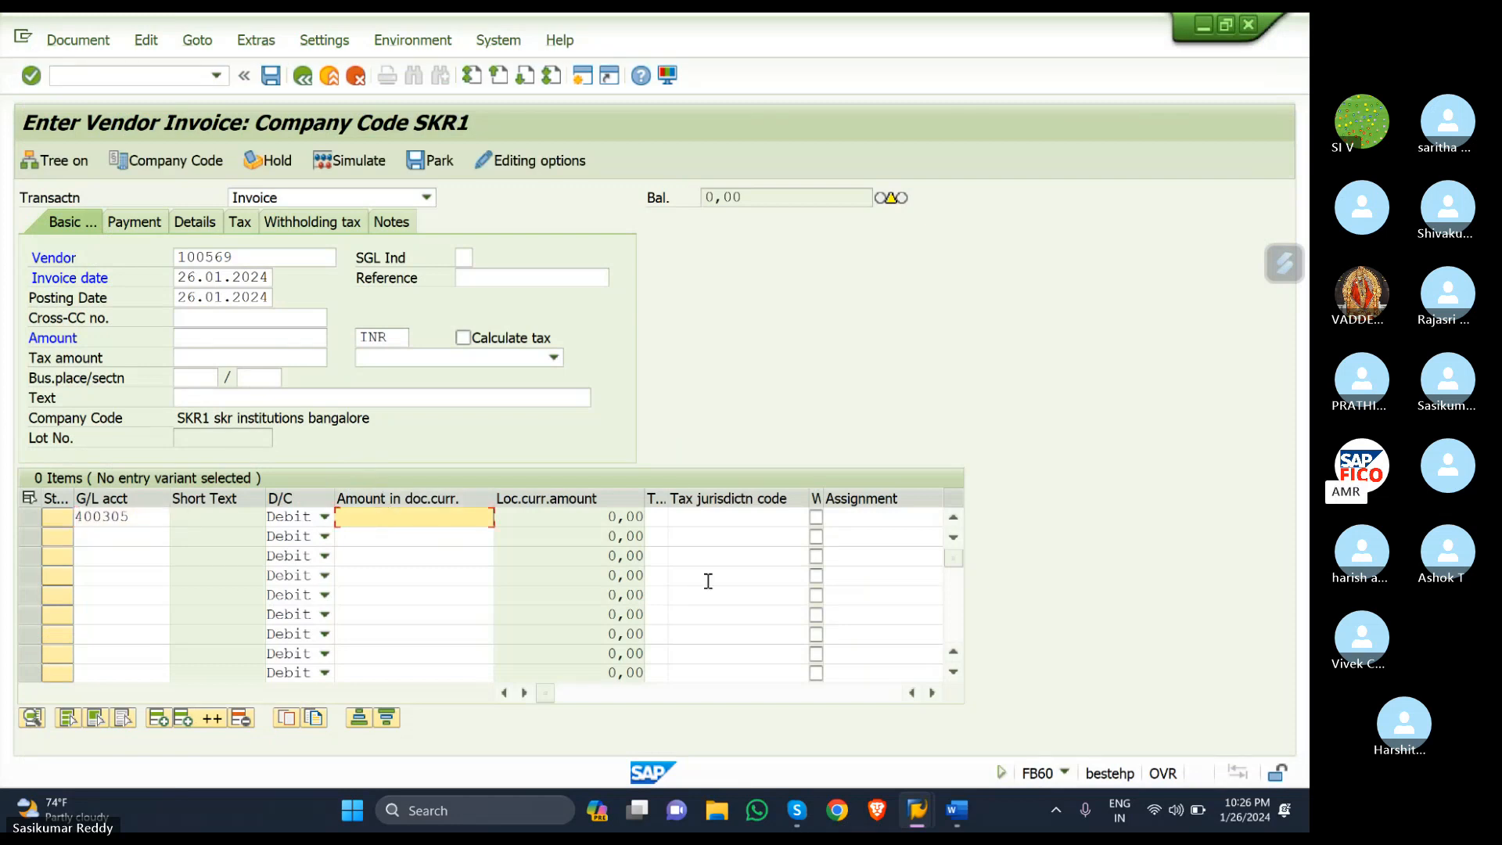
{"action": "type", "text": "100000"}
{"action": "left_click", "coordinate": [660, 517]}
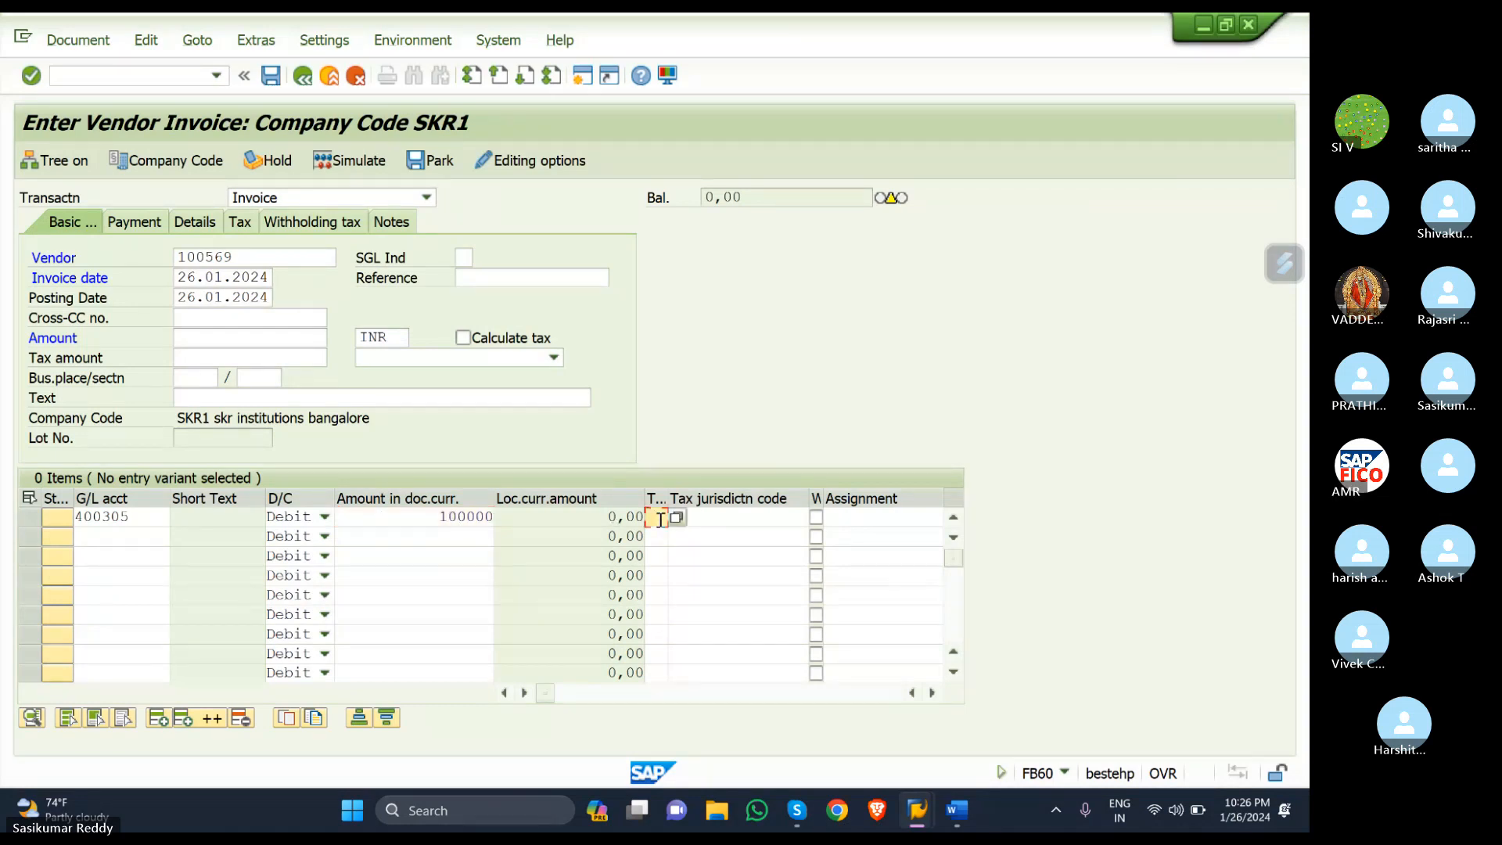
{"action": "type", "text": "S1"}
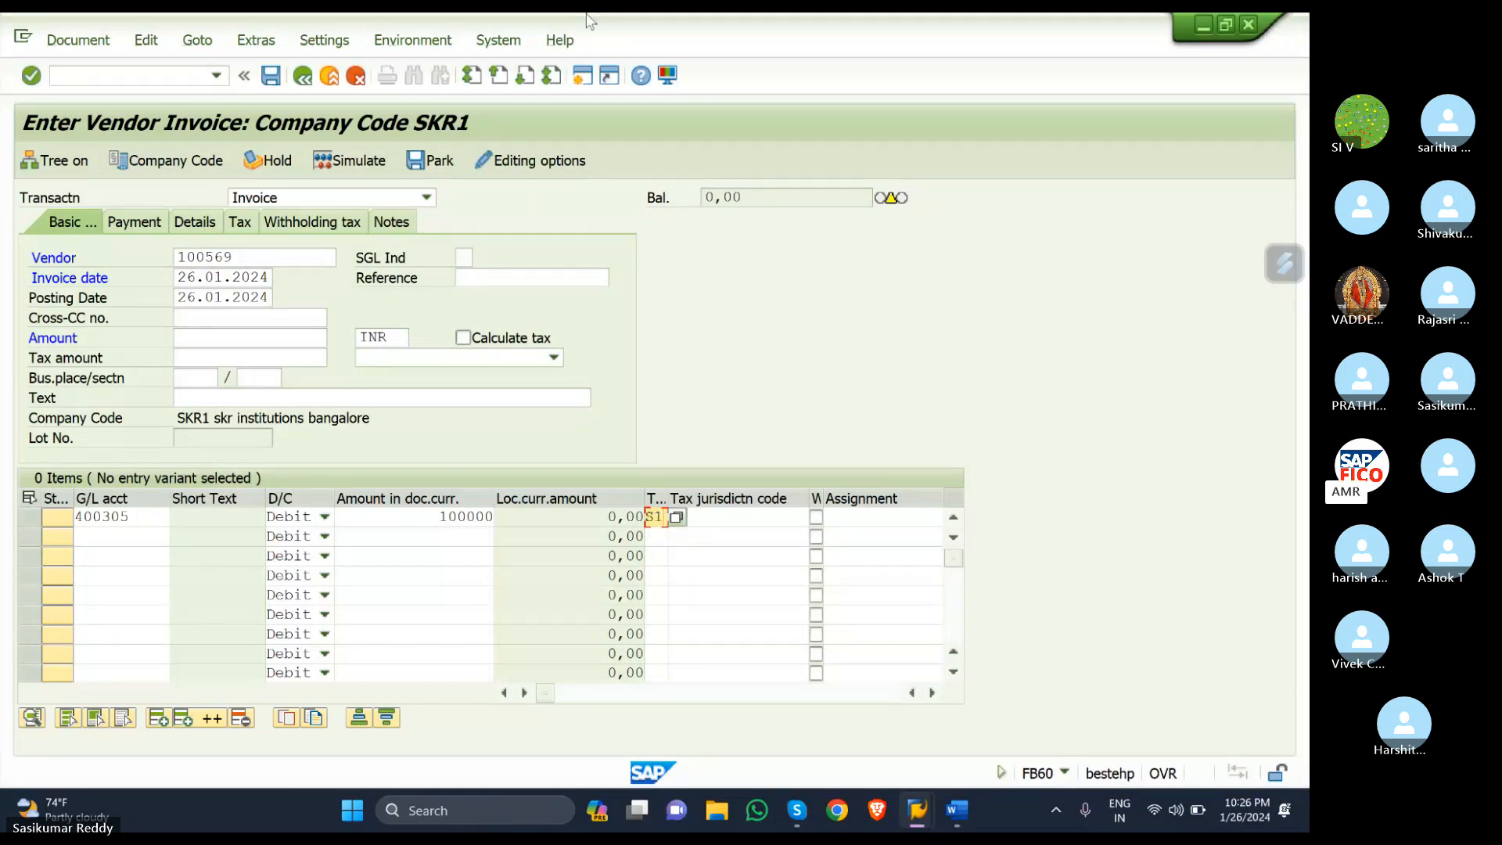
{"action": "key", "text": "Return"}
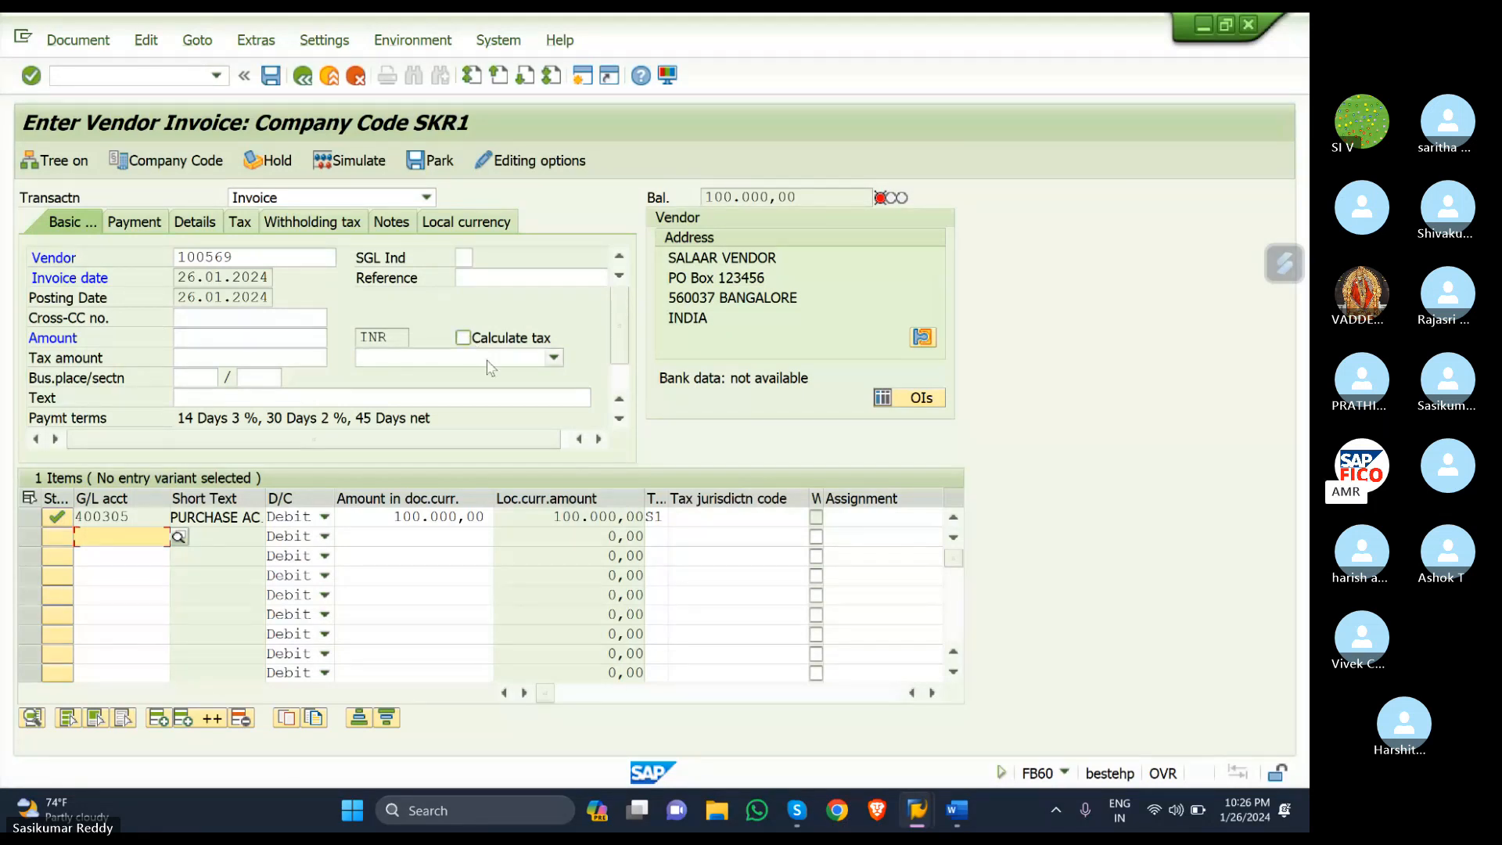
- Correct the first line's amount and set the invoice header amount to 112,000.00
{"action": "left_click", "coordinate": [491, 516]}
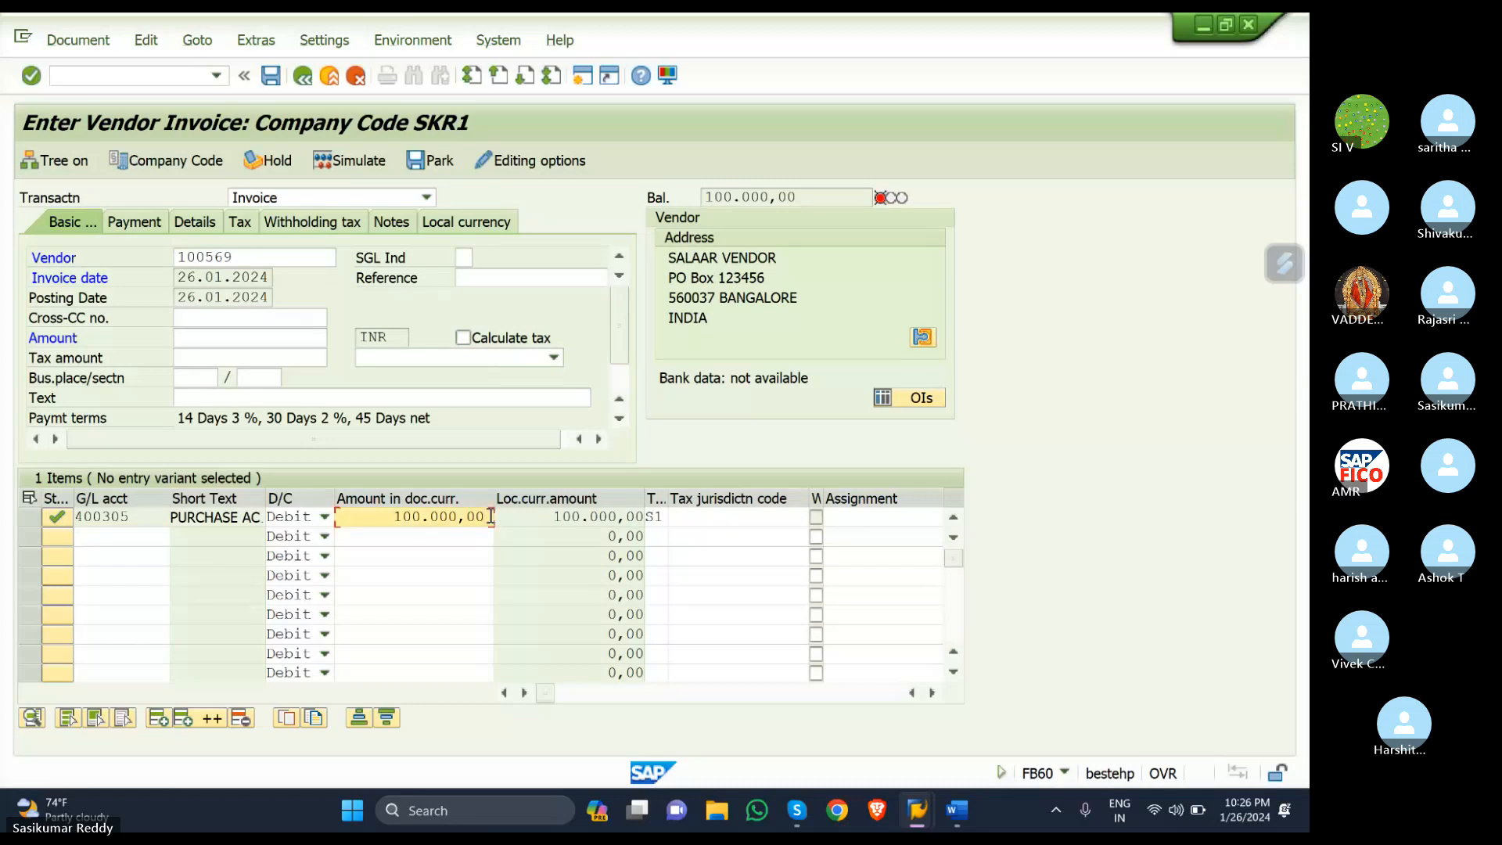
{"action": "key", "text": "BackSpace"}
{"action": "key", "text": "BackSpace"}
{"action": "key", "text": "BackSpace"}
{"action": "key", "text": "BackSpace"}
{"action": "type", "text": "0"}
{"action": "left_click", "coordinate": [229, 338]}
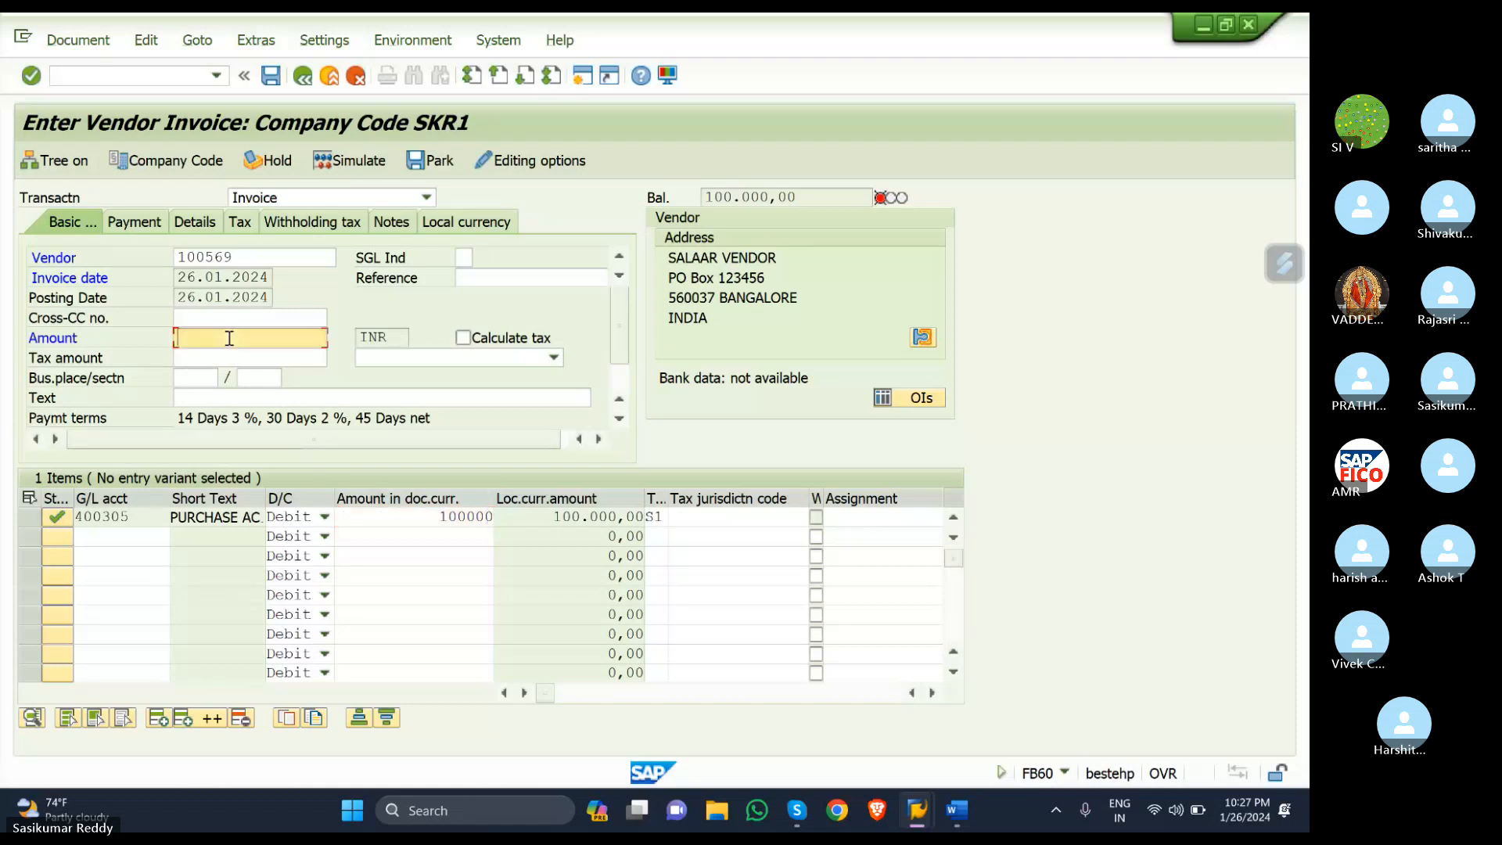
{"action": "type", "text": "11"}
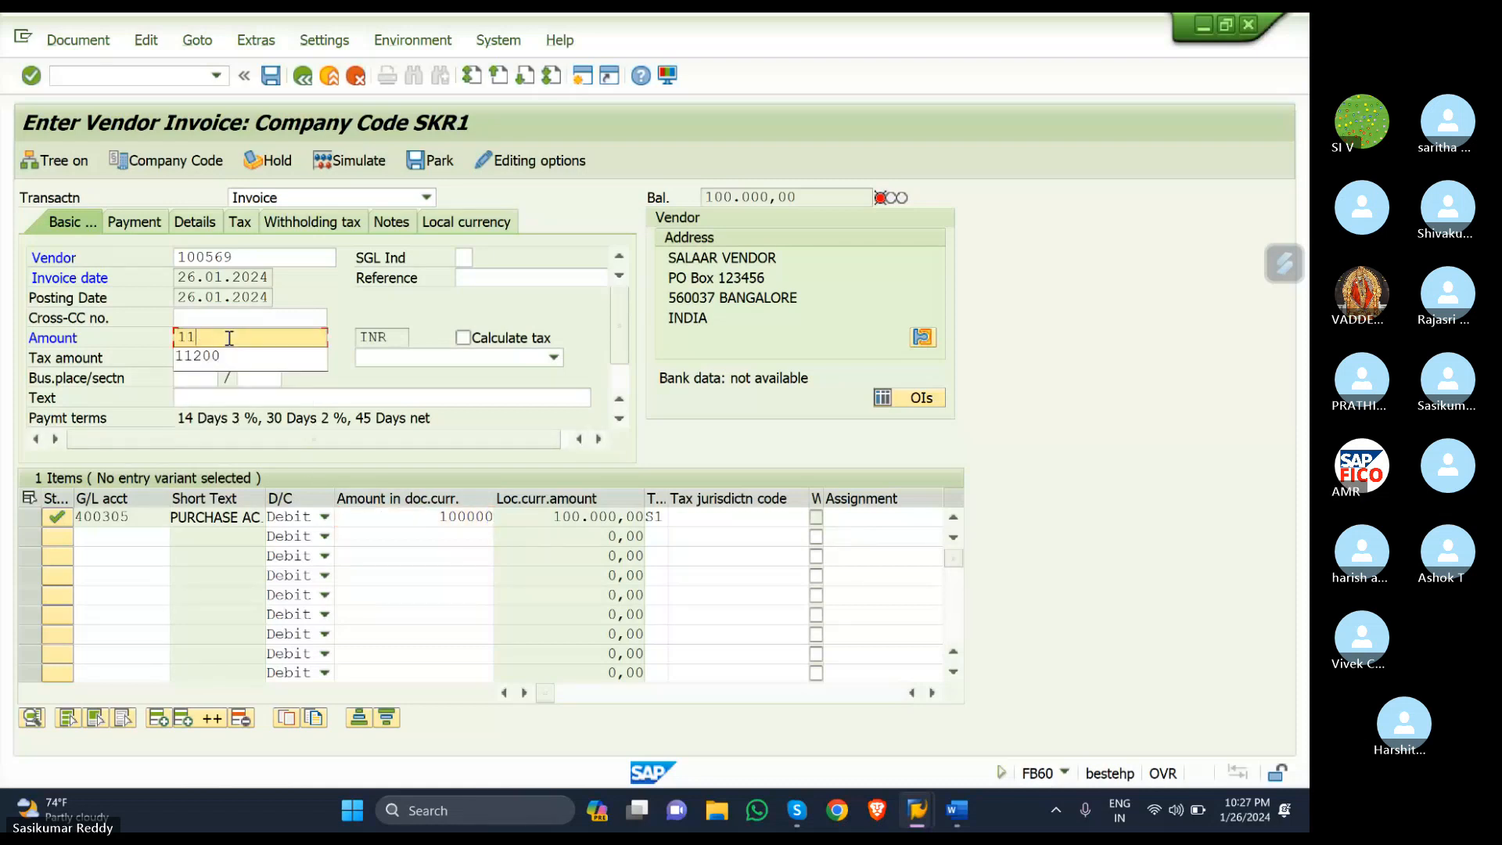
{"action": "type", "text": "2000"}
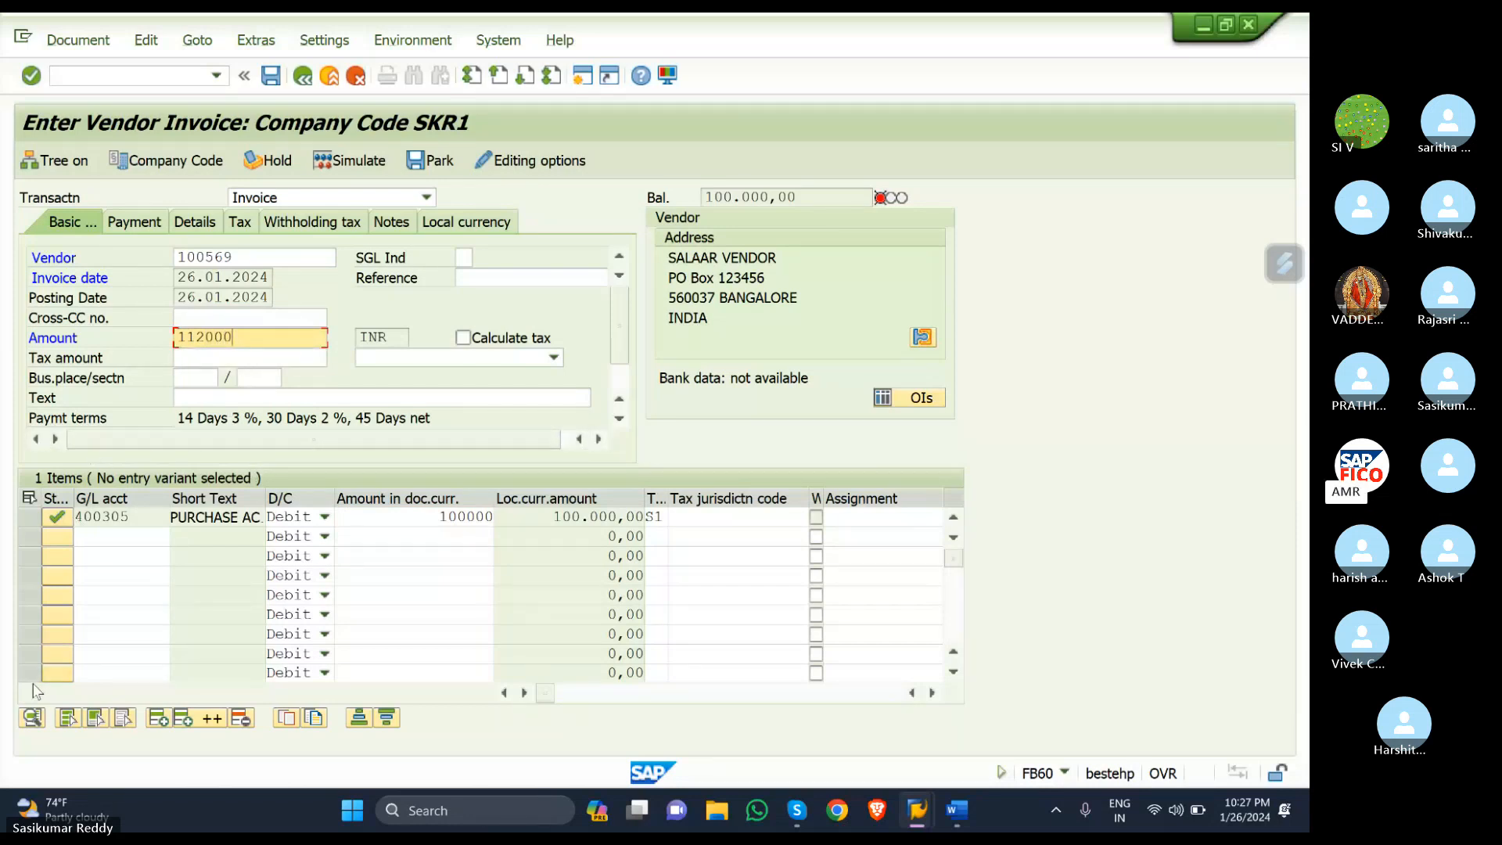
{"action": "key", "text": "Return"}
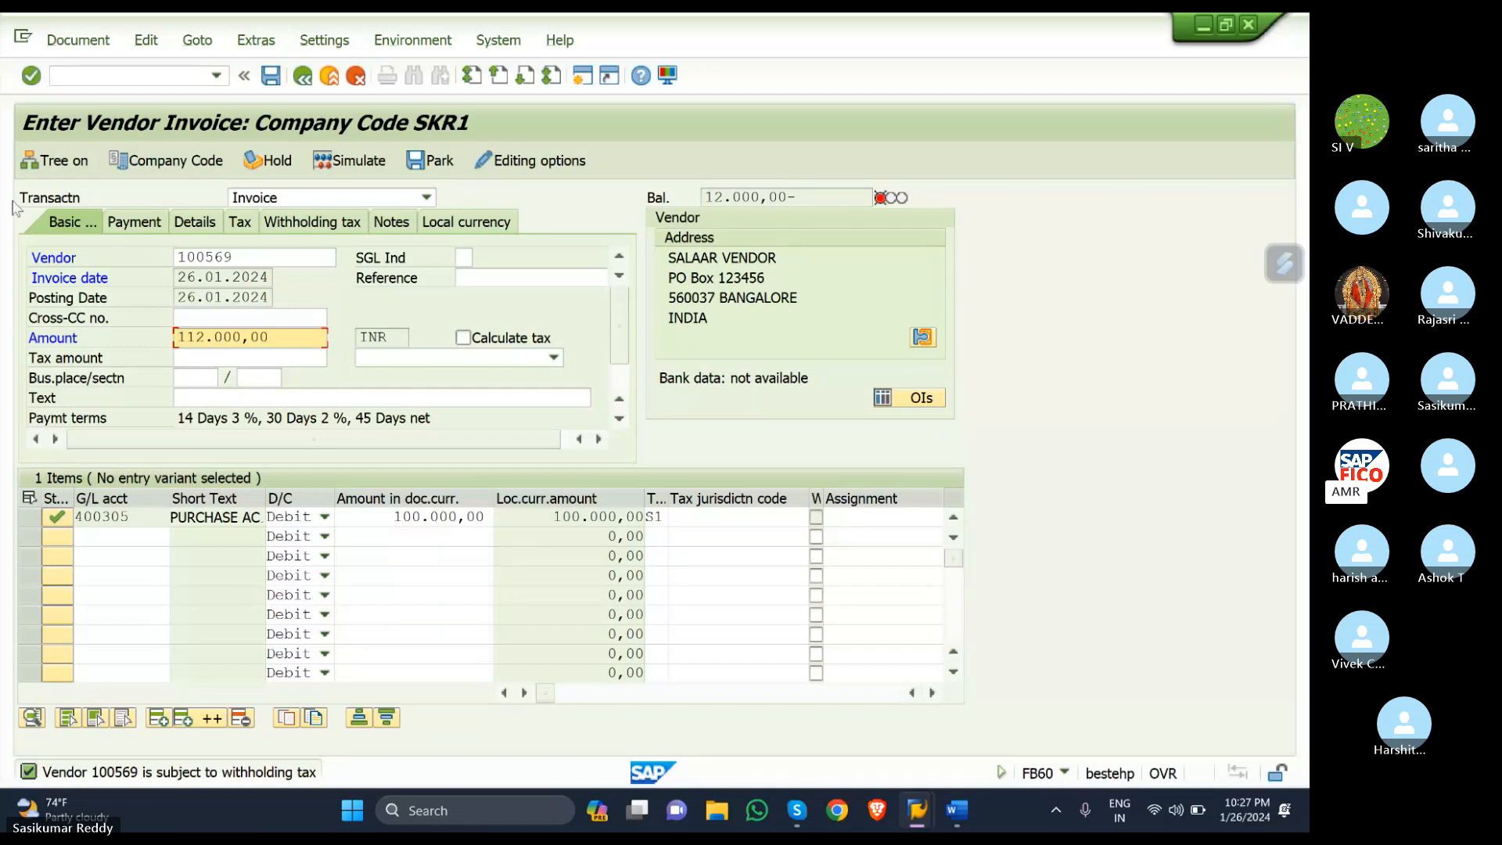
- Enable automatic tax calculation with tax code S1 (SGST + CGST)
{"action": "left_click", "coordinate": [462, 337]}
{"action": "left_click", "coordinate": [554, 358]}
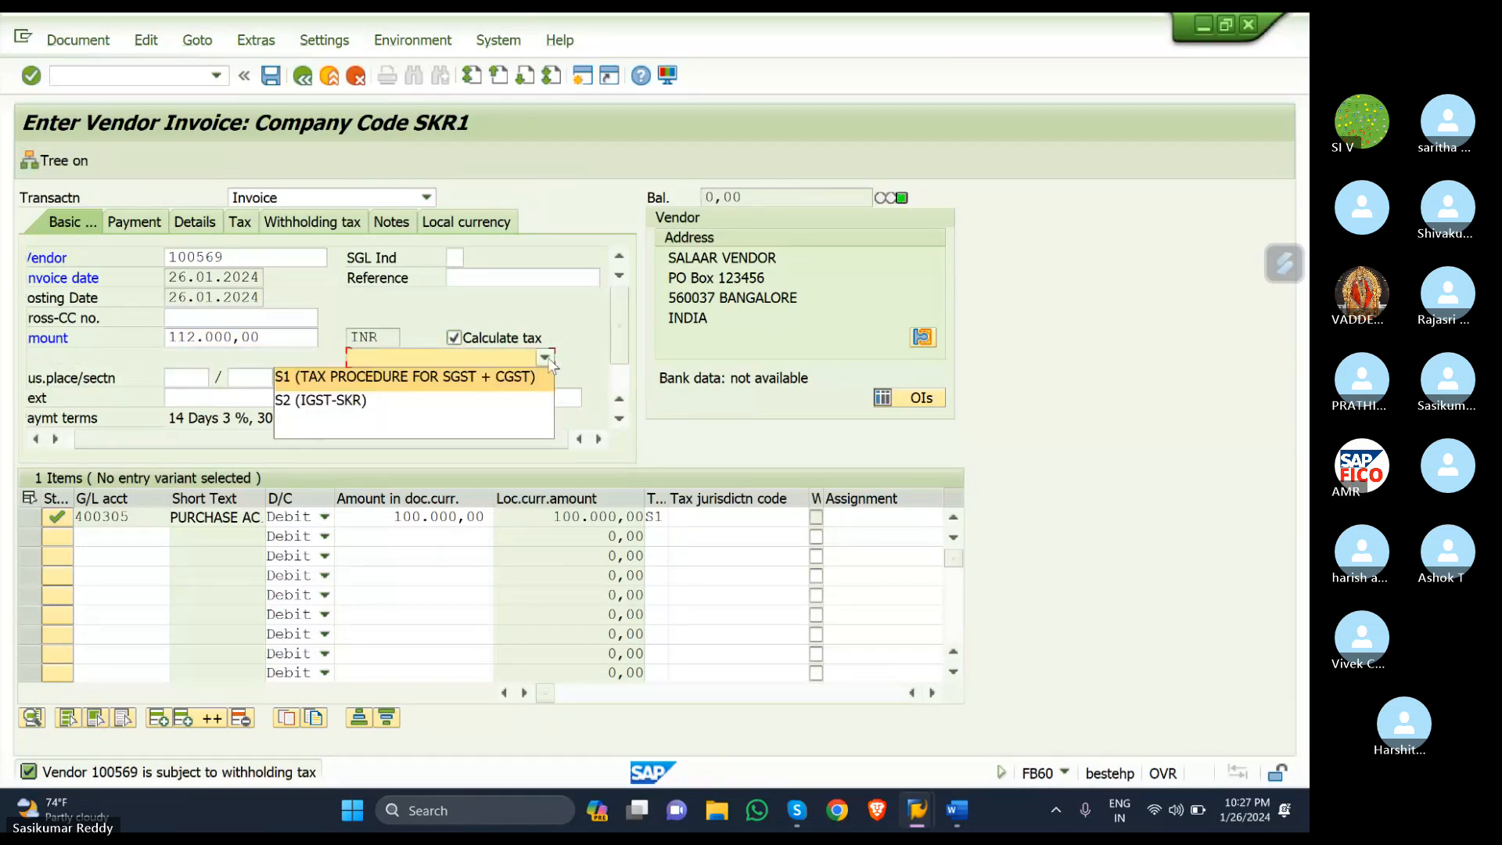
{"action": "left_click", "coordinate": [464, 376]}
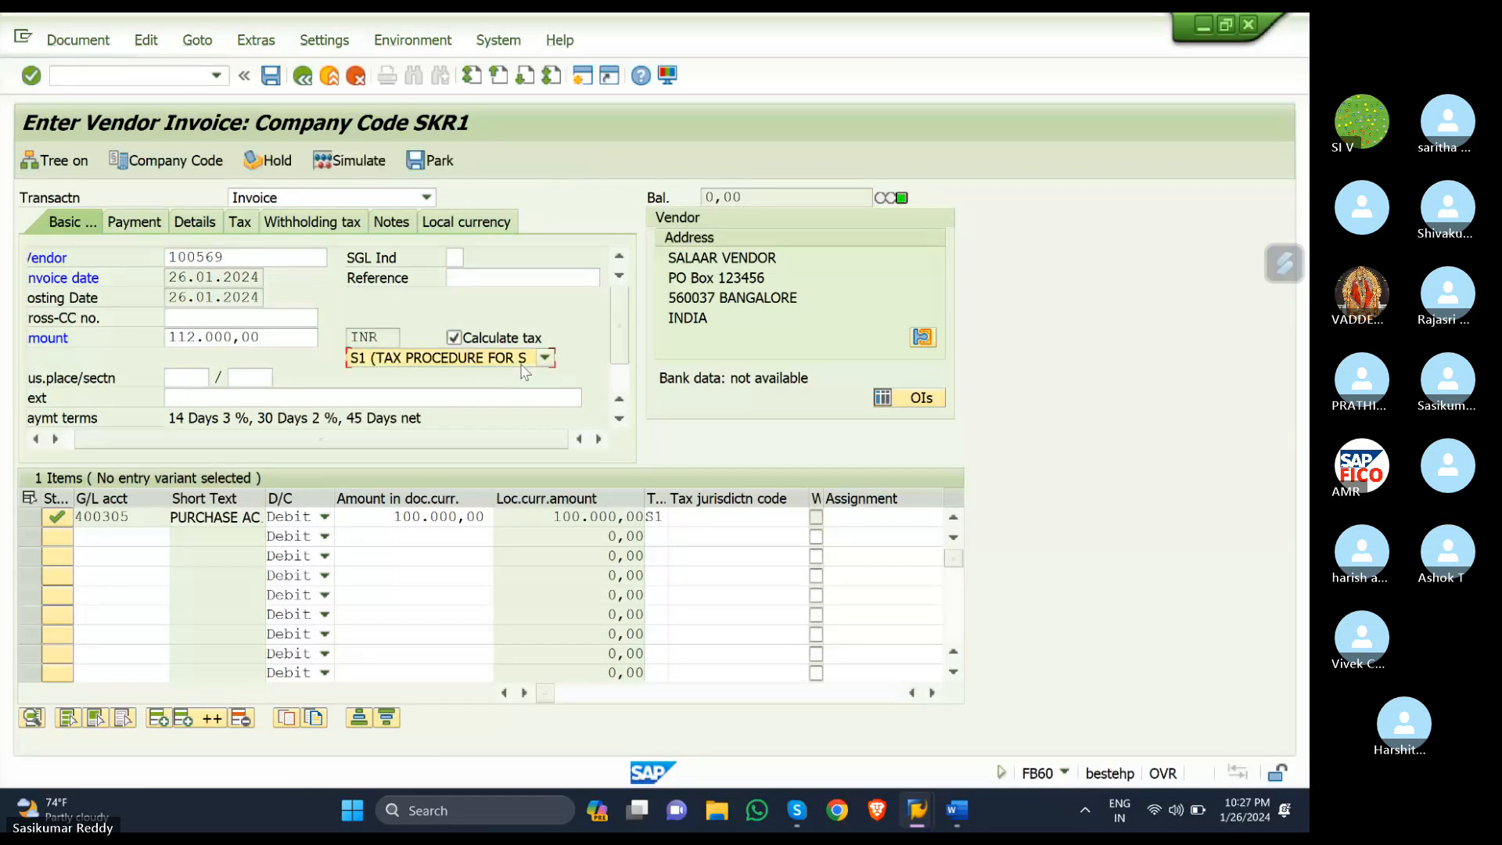
{"action": "left_click", "coordinate": [352, 161]}
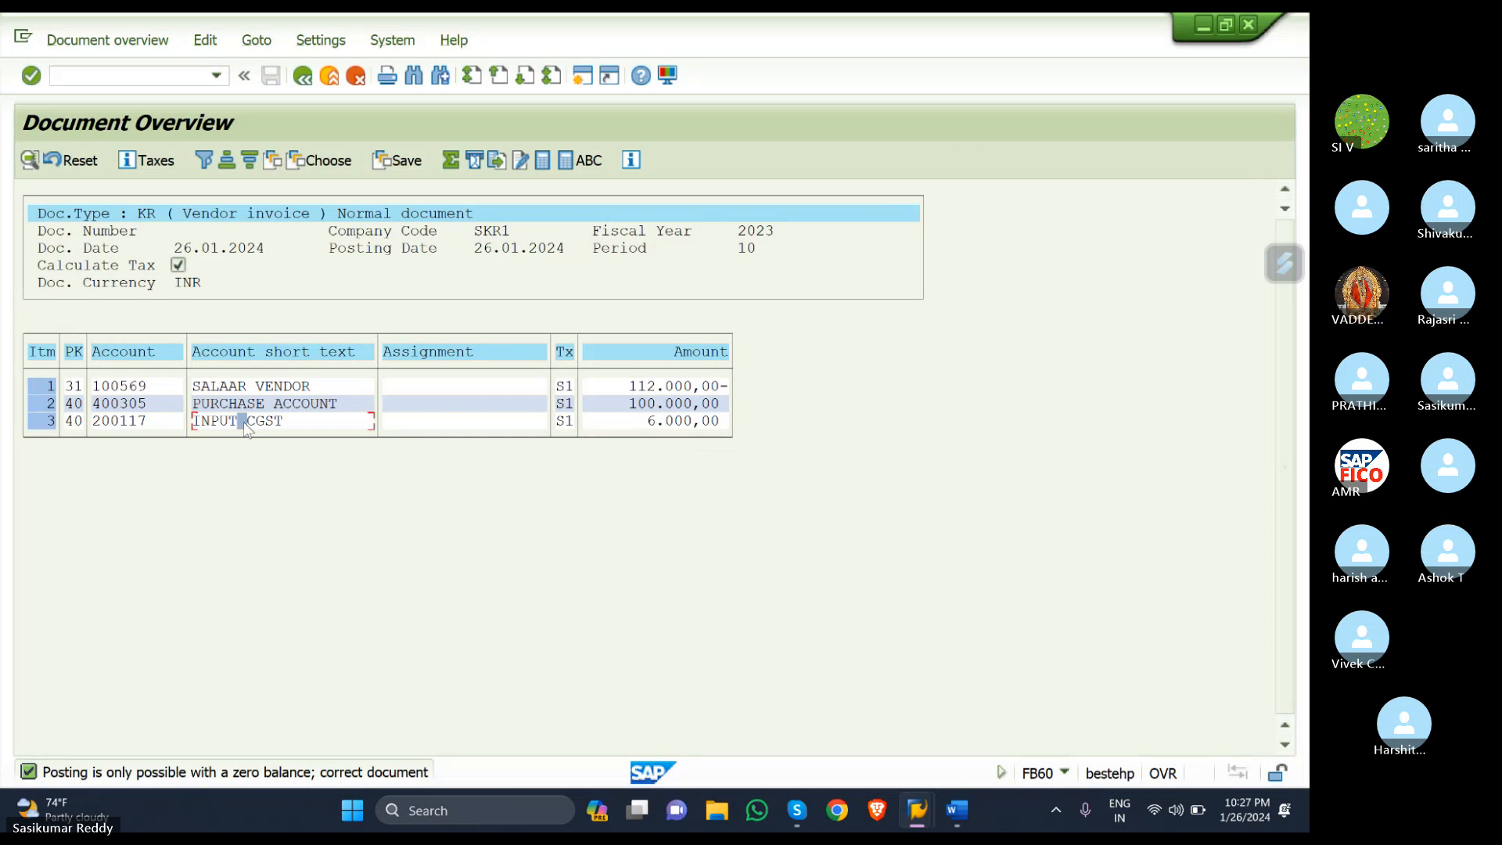
{"action": "key", "text": "F3"}
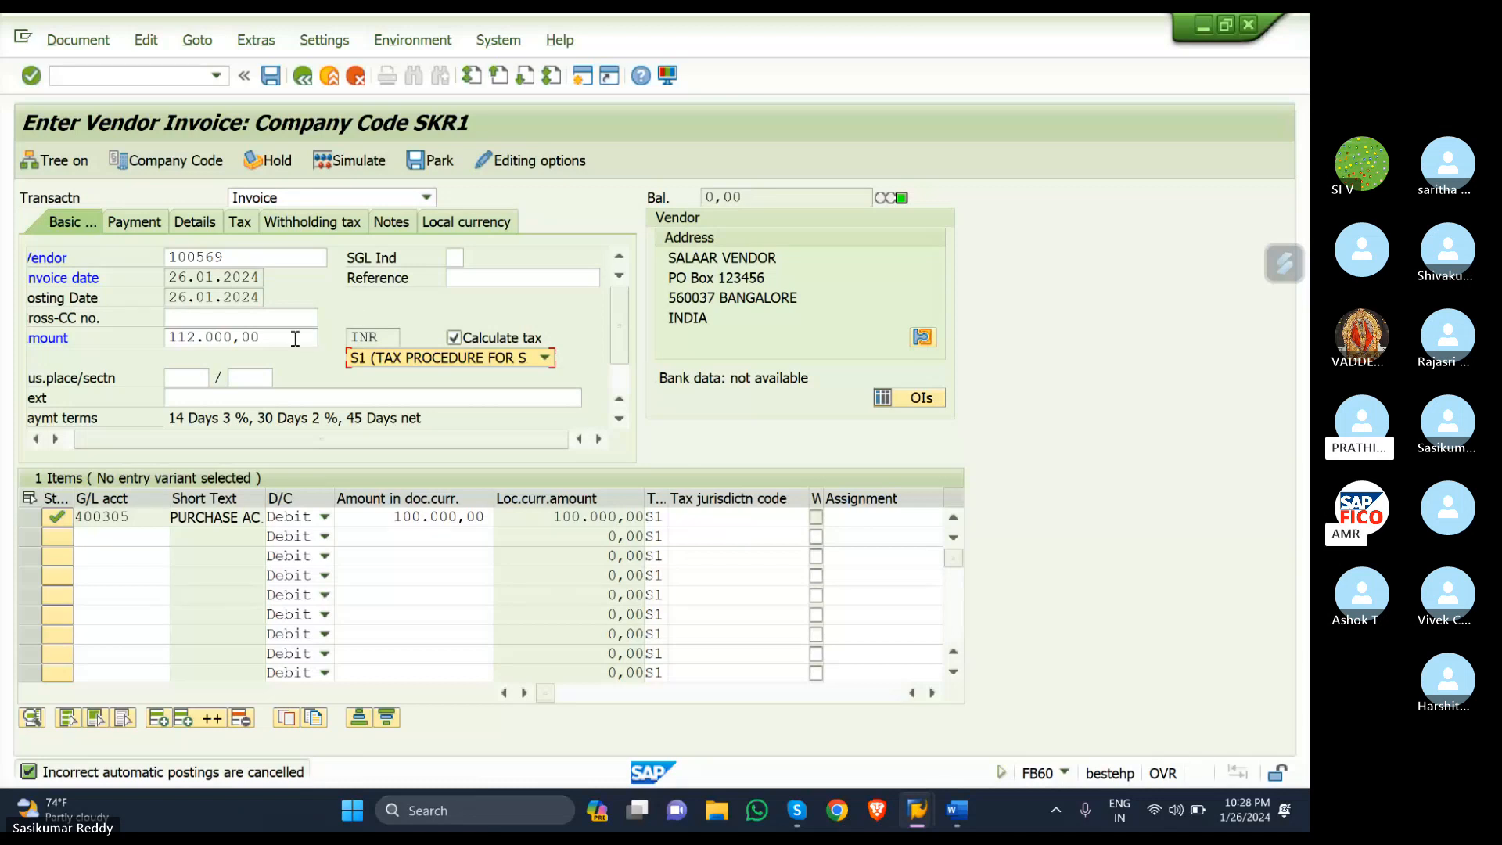
{"action": "left_click", "coordinate": [269, 76]}
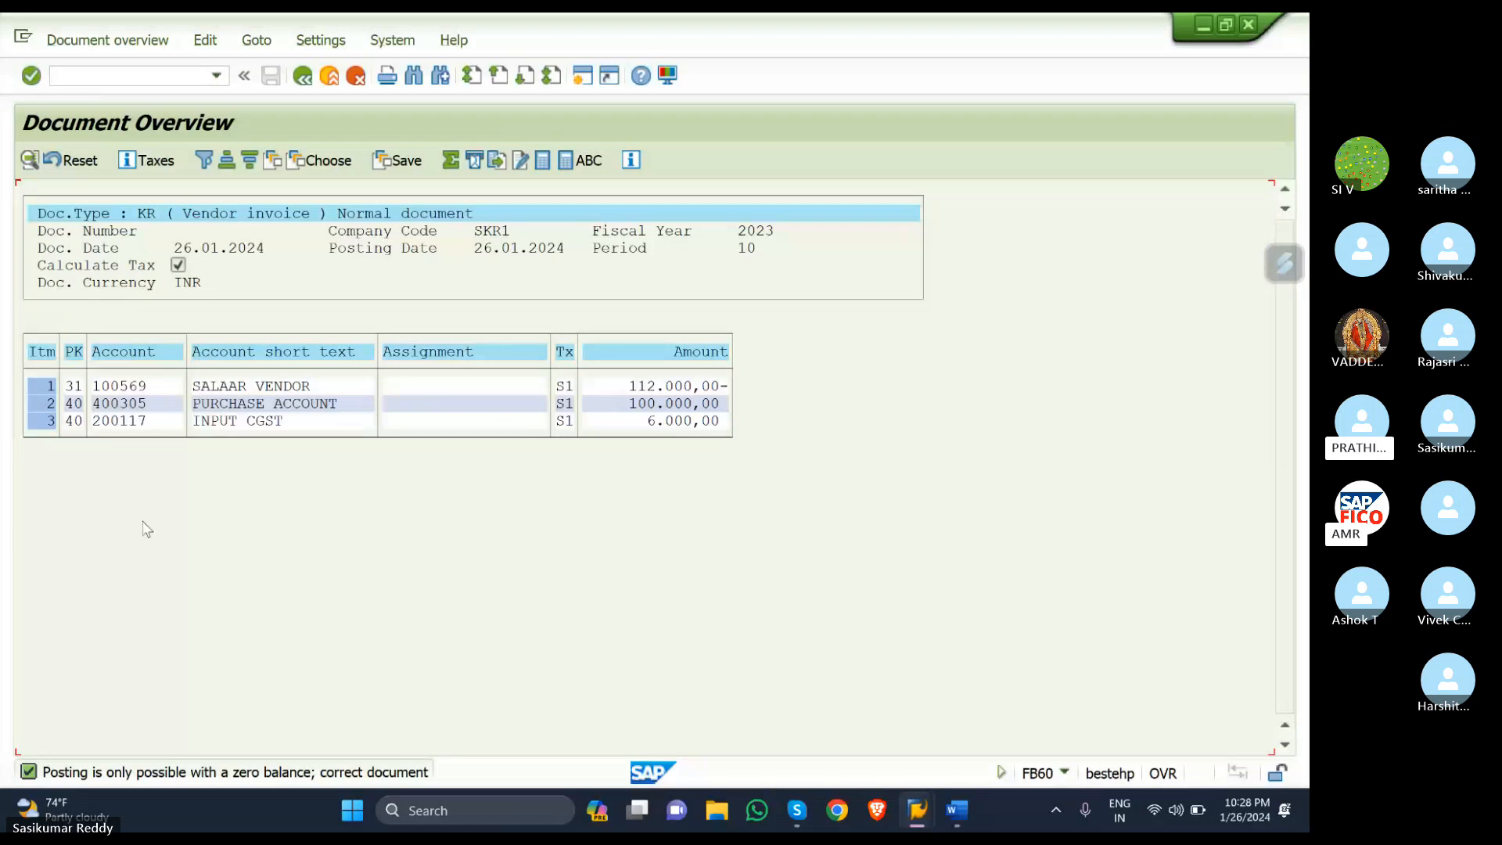
{"action": "left_click", "coordinate": [302, 76]}
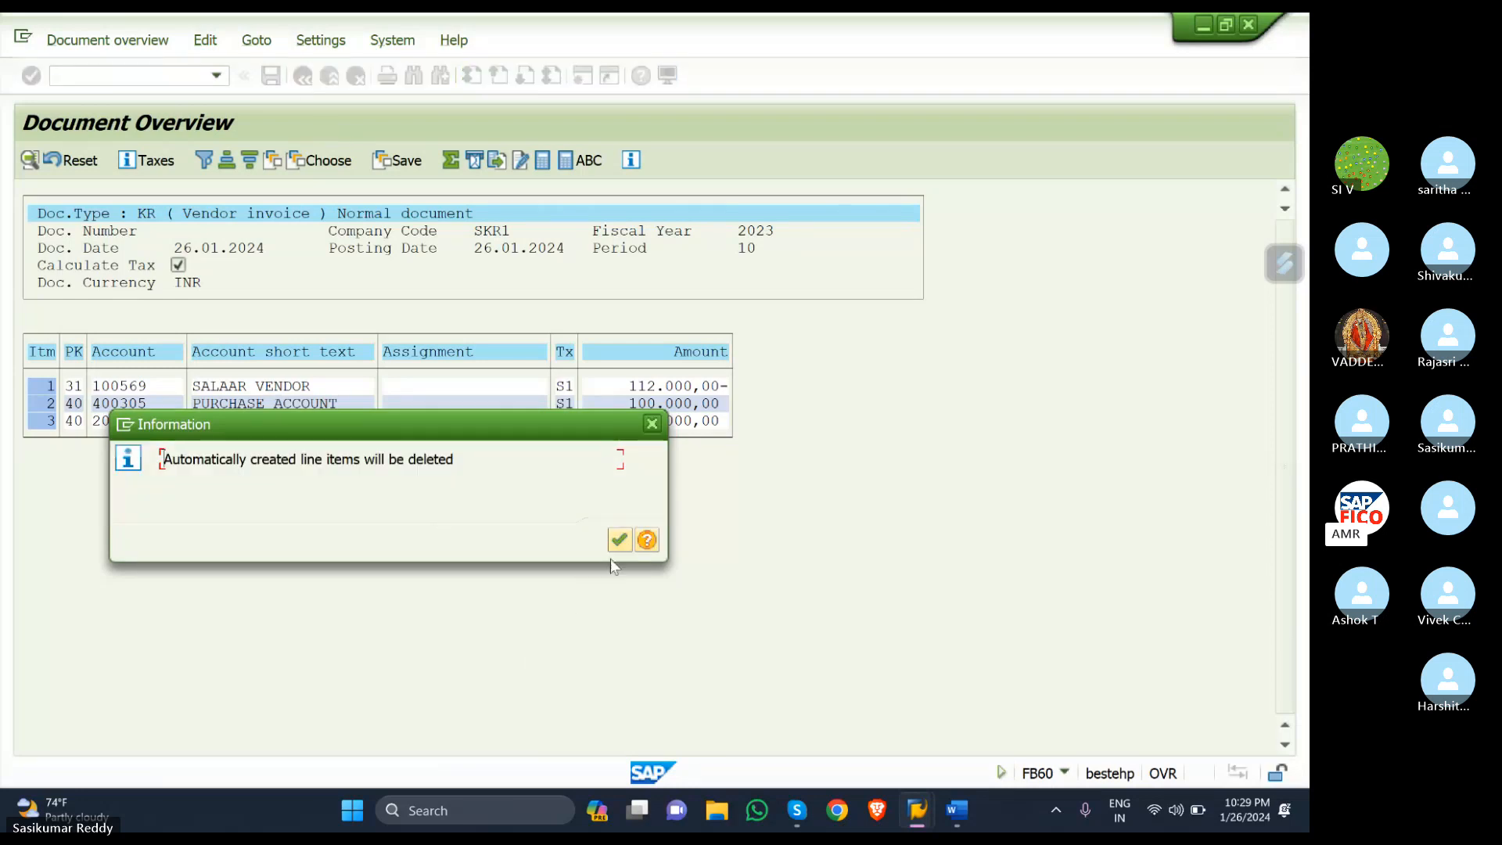
{"action": "left_click", "coordinate": [622, 537]}
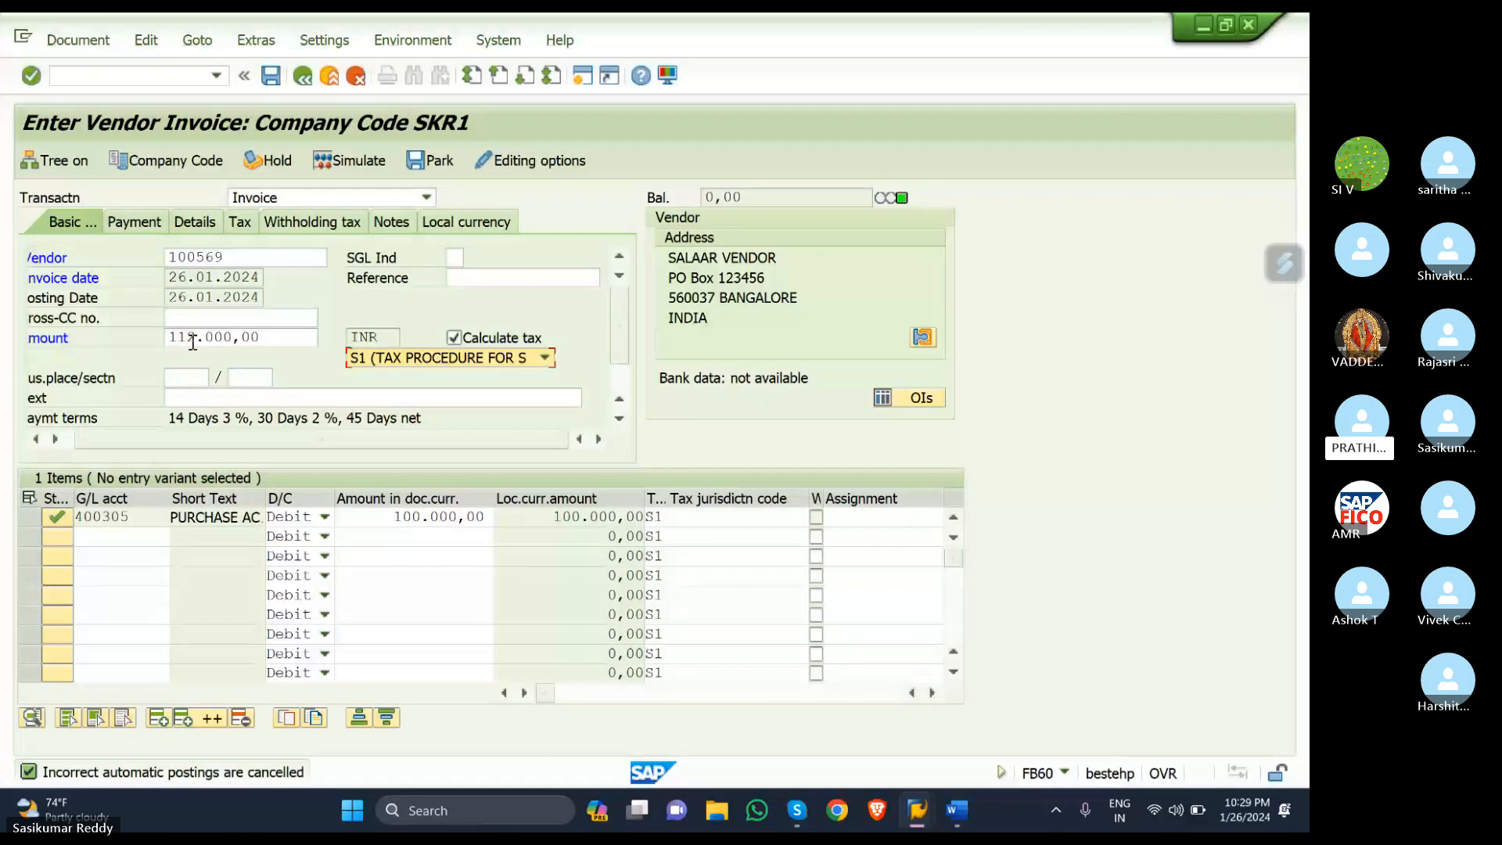
- Re-enter 112000 as the invoice header amount
{"action": "left_click", "coordinate": [278, 341]}
{"action": "key", "text": "BackSpace"}
{"action": "key", "text": "BackSpace"}
{"action": "key", "text": "BackSpace"}
{"action": "key", "text": "BackSpace"}
{"action": "key", "text": "BackSpace"}
{"action": "key", "text": "BackSpace"}
{"action": "key", "text": "BackSpace"}
{"action": "key", "text": "BackSpace"}
{"action": "key", "text": "BackSpace"}
{"action": "key", "text": "BackSpace"}
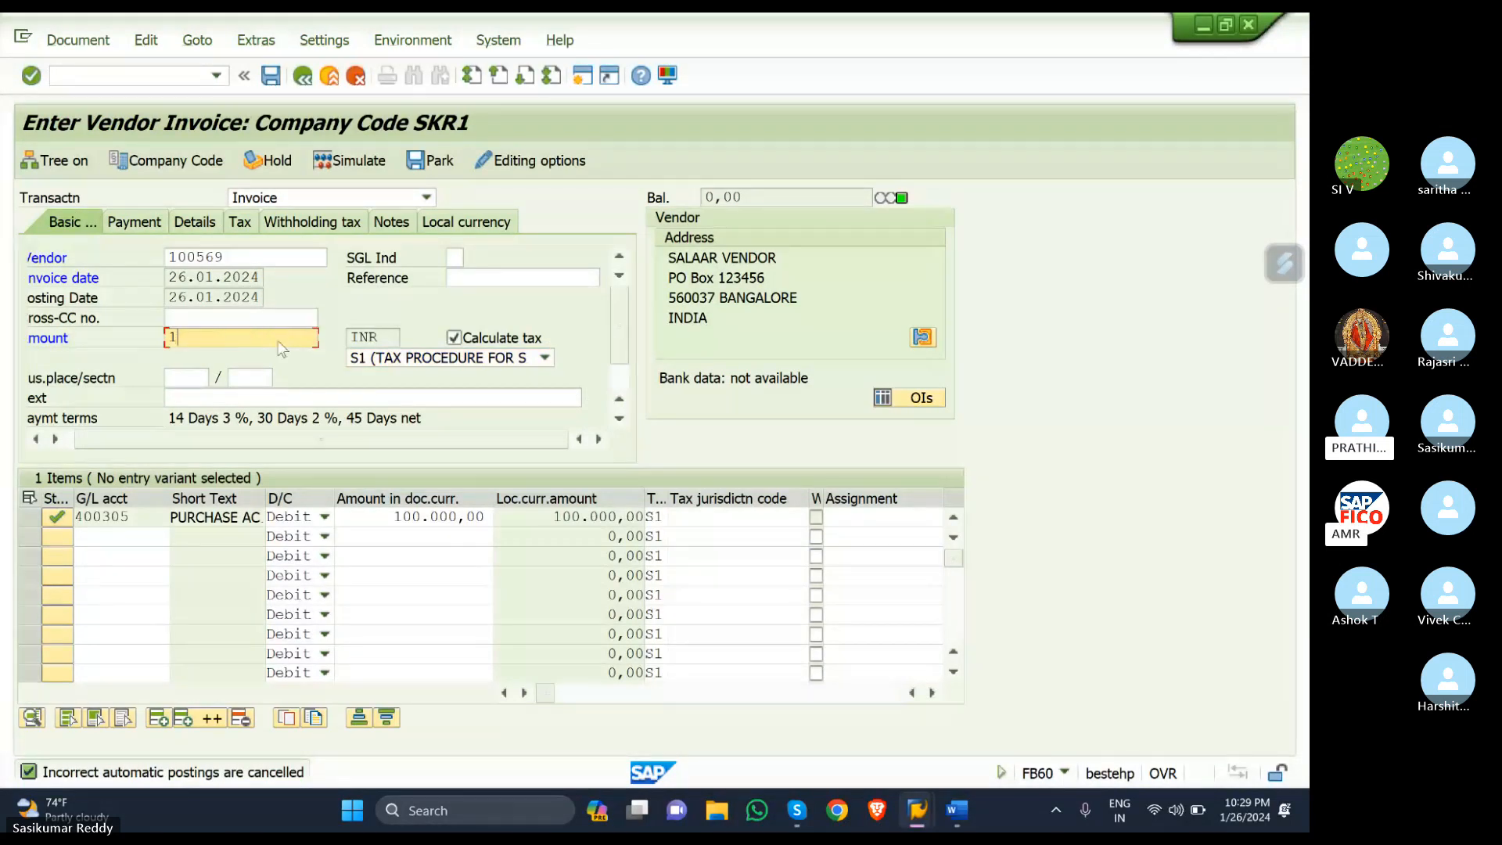
{"action": "type", "text": "10600"}
{"action": "key", "text": "BackSpace"}
{"action": "key", "text": "BackSpace"}
{"action": "key", "text": "BackSpace"}
{"action": "key", "text": "BackSpace"}
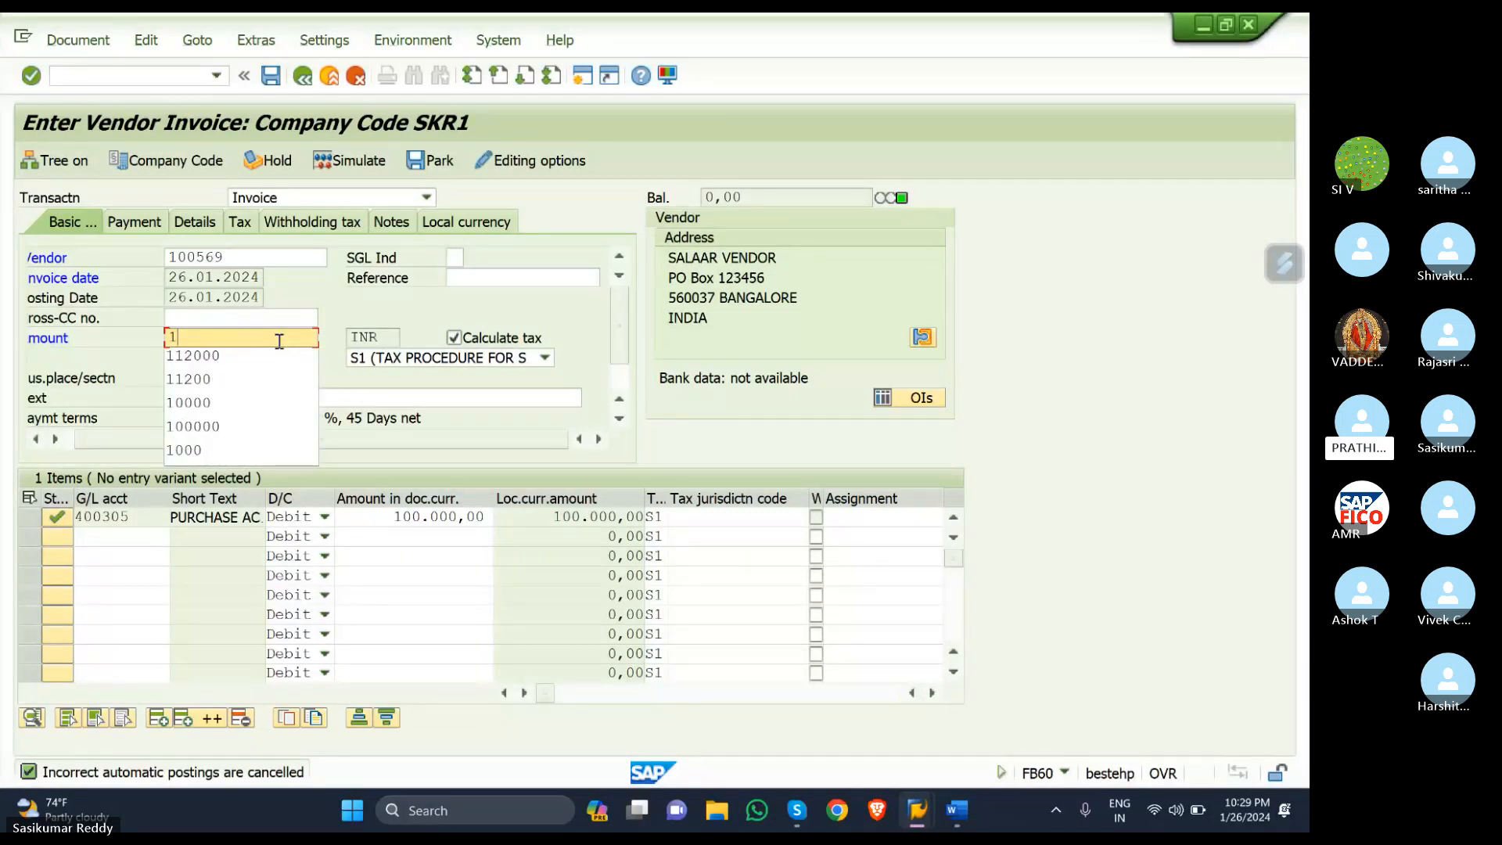
{"action": "key", "text": "Down"}
{"action": "key", "text": "Return"}
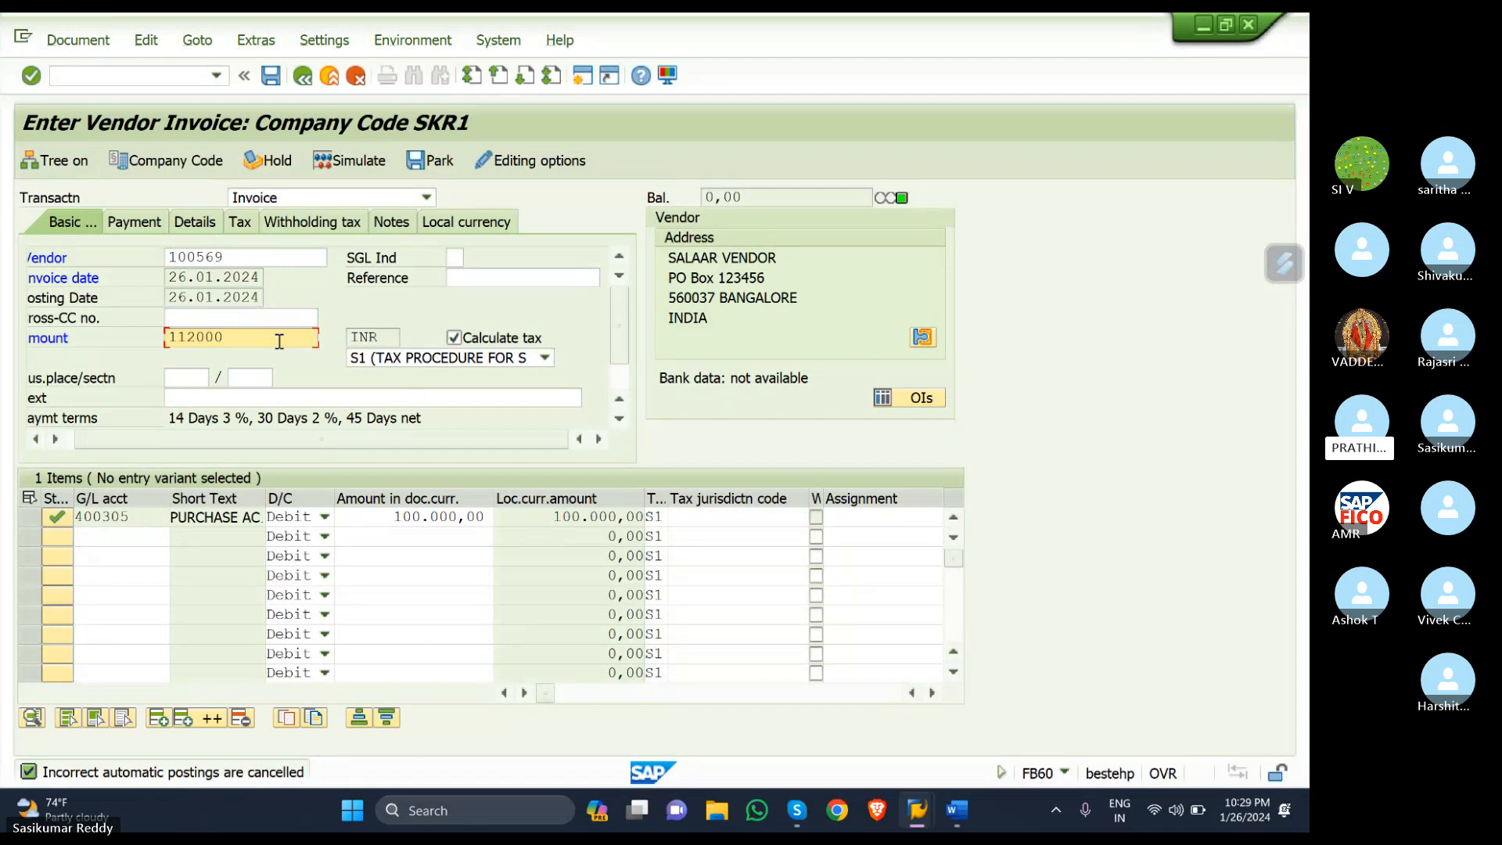
- Set the first line's amount to 106000 and simulate, revealing a 6,720.00 balance
{"action": "left_click", "coordinate": [487, 515]}
{"action": "key", "text": "BackSpace"}
{"action": "key", "text": "BackSpace"}
{"action": "key", "text": "BackSpace"}
{"action": "key", "text": "BackSpace"}
{"action": "key", "text": "BackSpace"}
{"action": "key", "text": "BackSpace"}
{"action": "key", "text": "BackSpace"}
{"action": "key", "text": "BackSpace"}
{"action": "key", "text": "BackSpace"}
{"action": "key", "text": "BackSpace"}
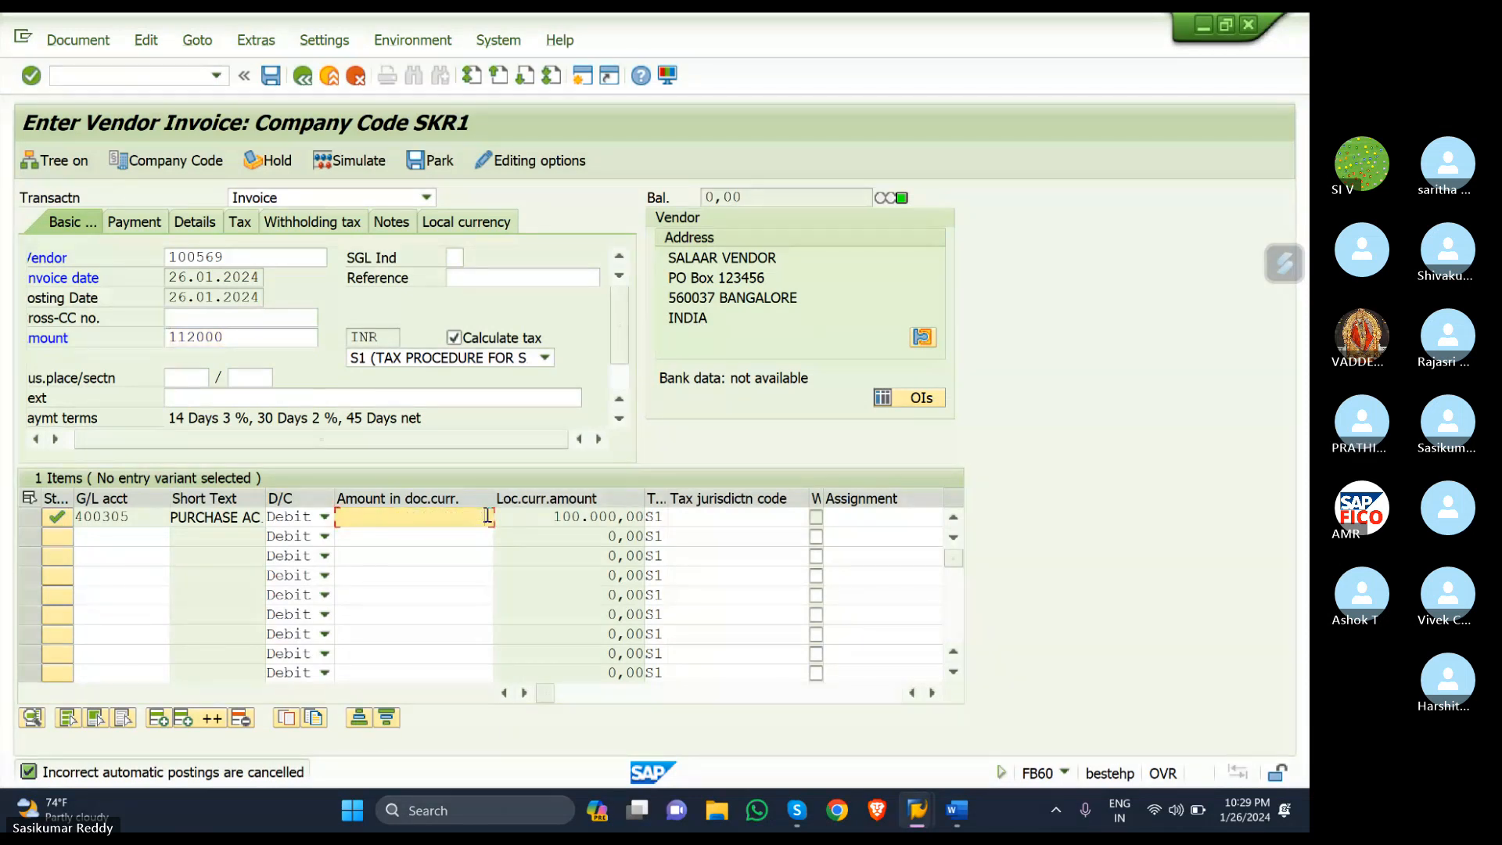
{"action": "type", "text": "106000"}
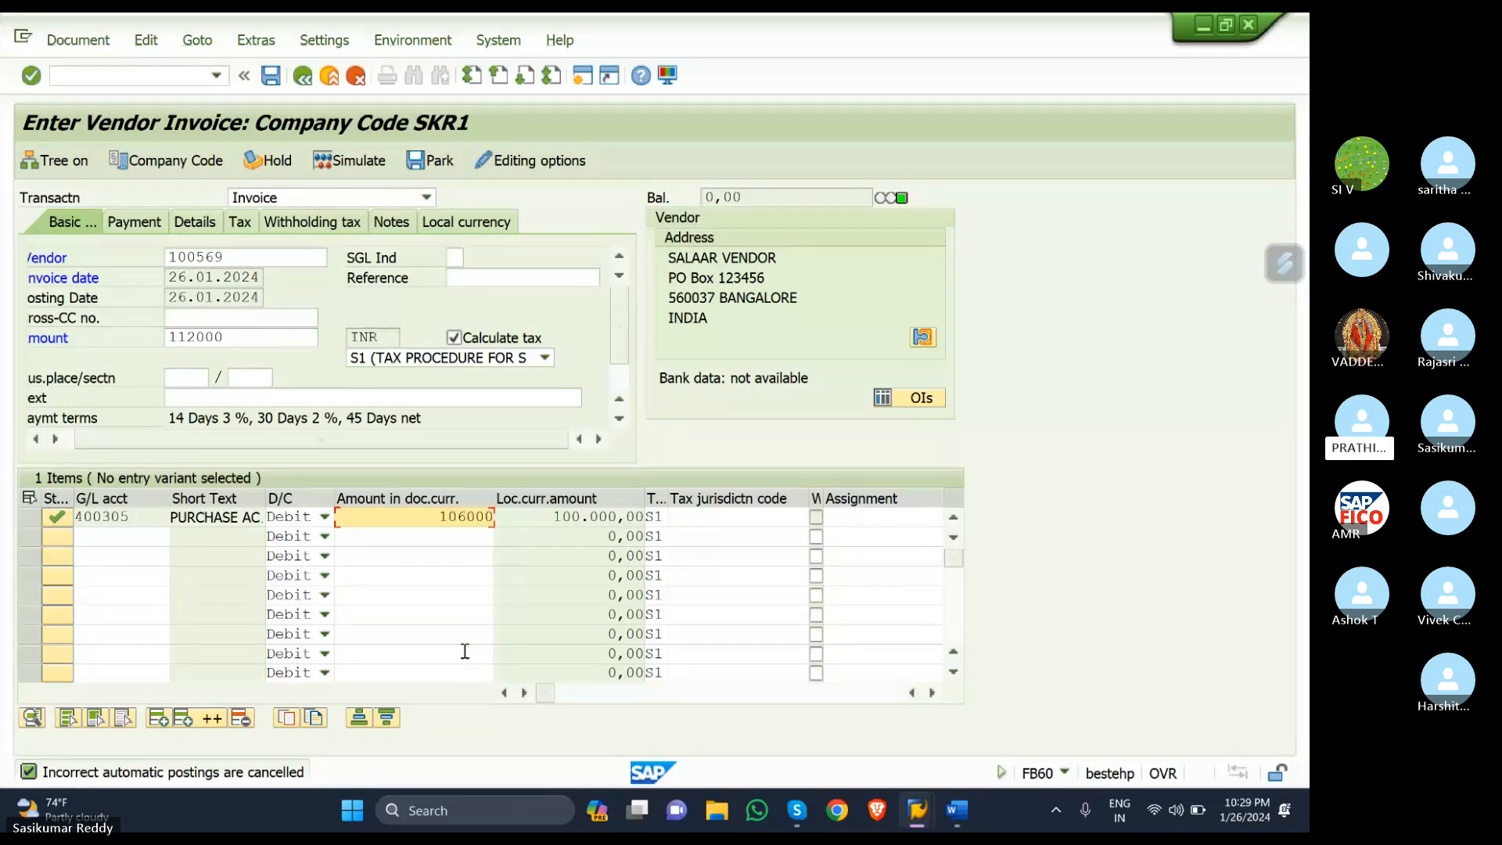
{"action": "left_click", "coordinate": [360, 160]}
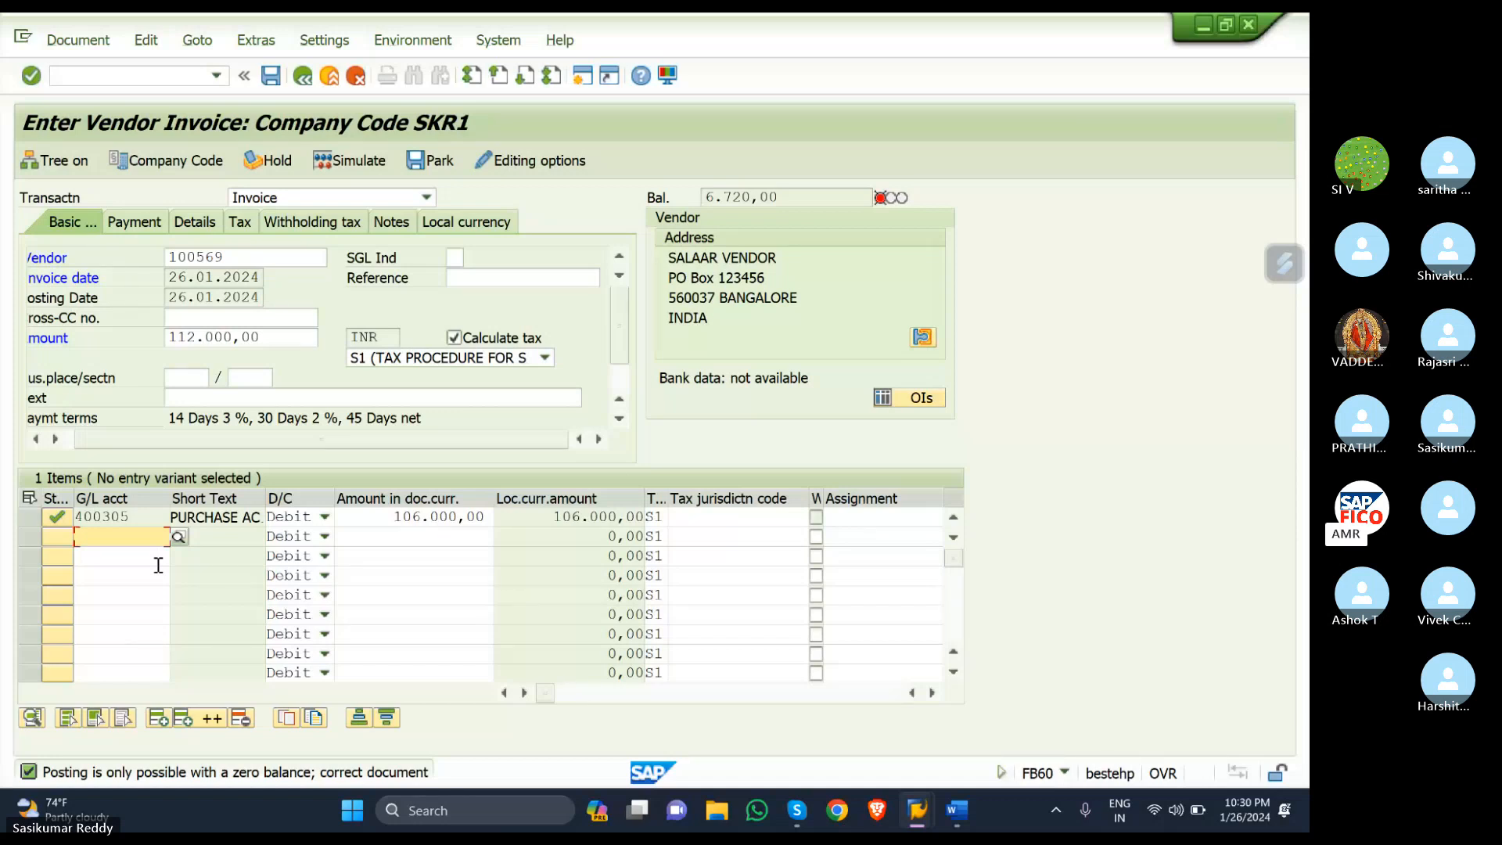
- Launch OB40 automatic posting procedures for taxes on sales/purchases from the SAP window
{"action": "mouse_move", "coordinate": [926, 819]}
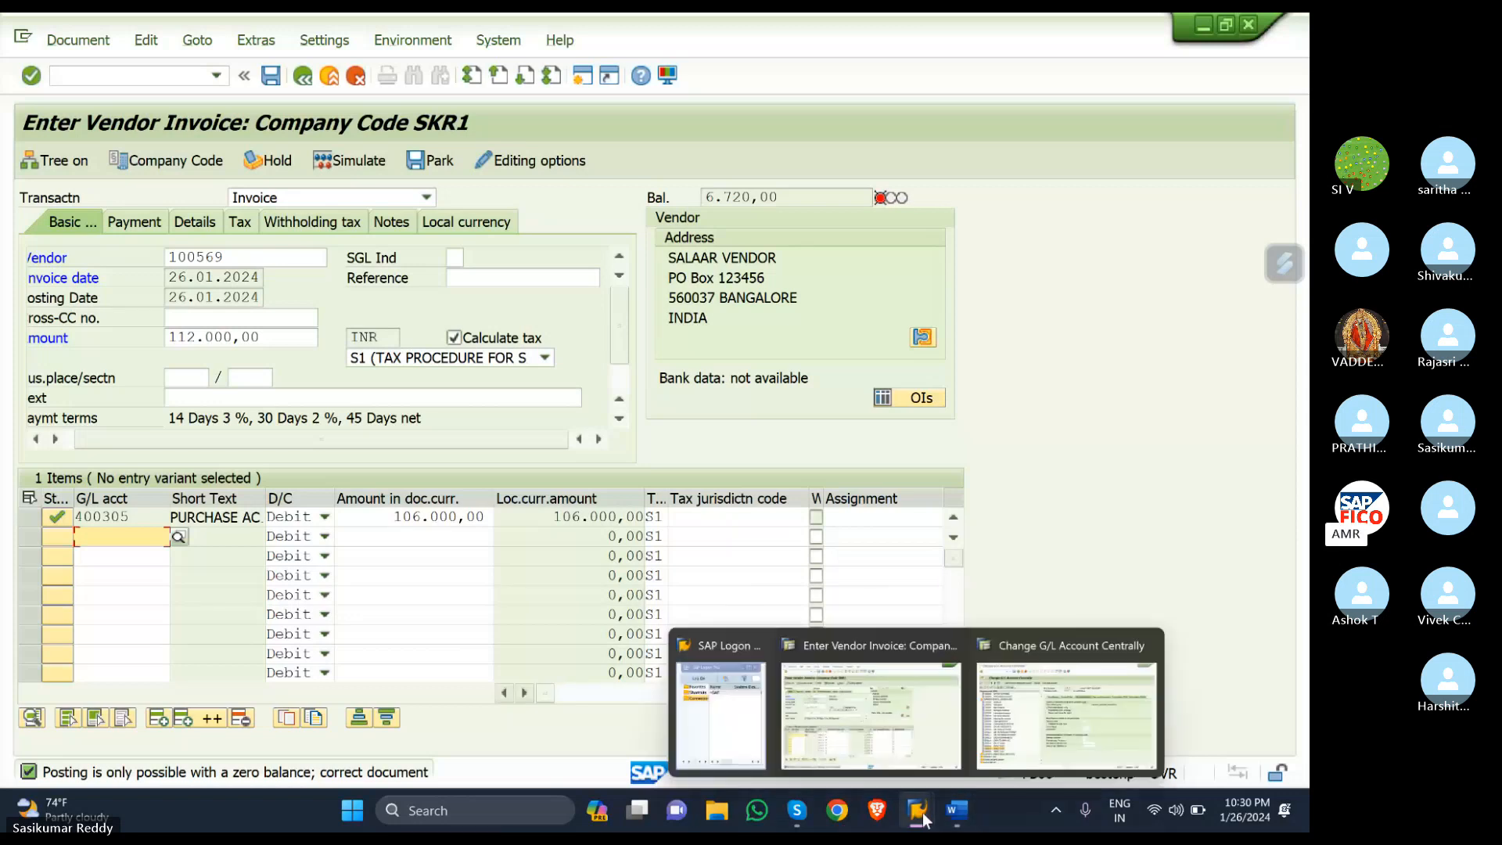
{"action": "left_click", "coordinate": [1068, 688]}
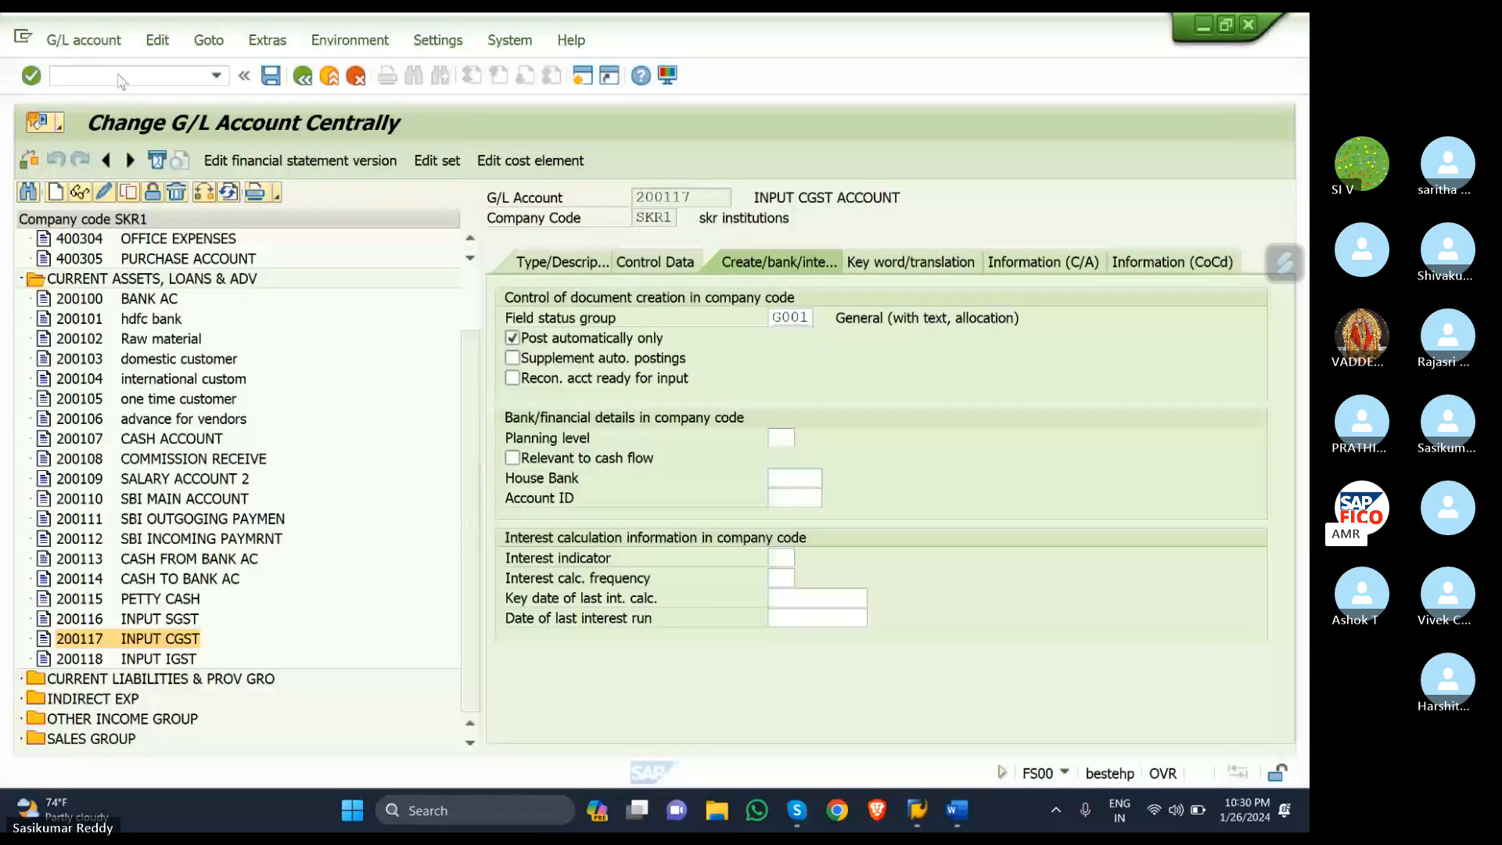
{"action": "left_click", "coordinate": [66, 82]}
{"action": "key", "text": "XF86AudioMicMute"}
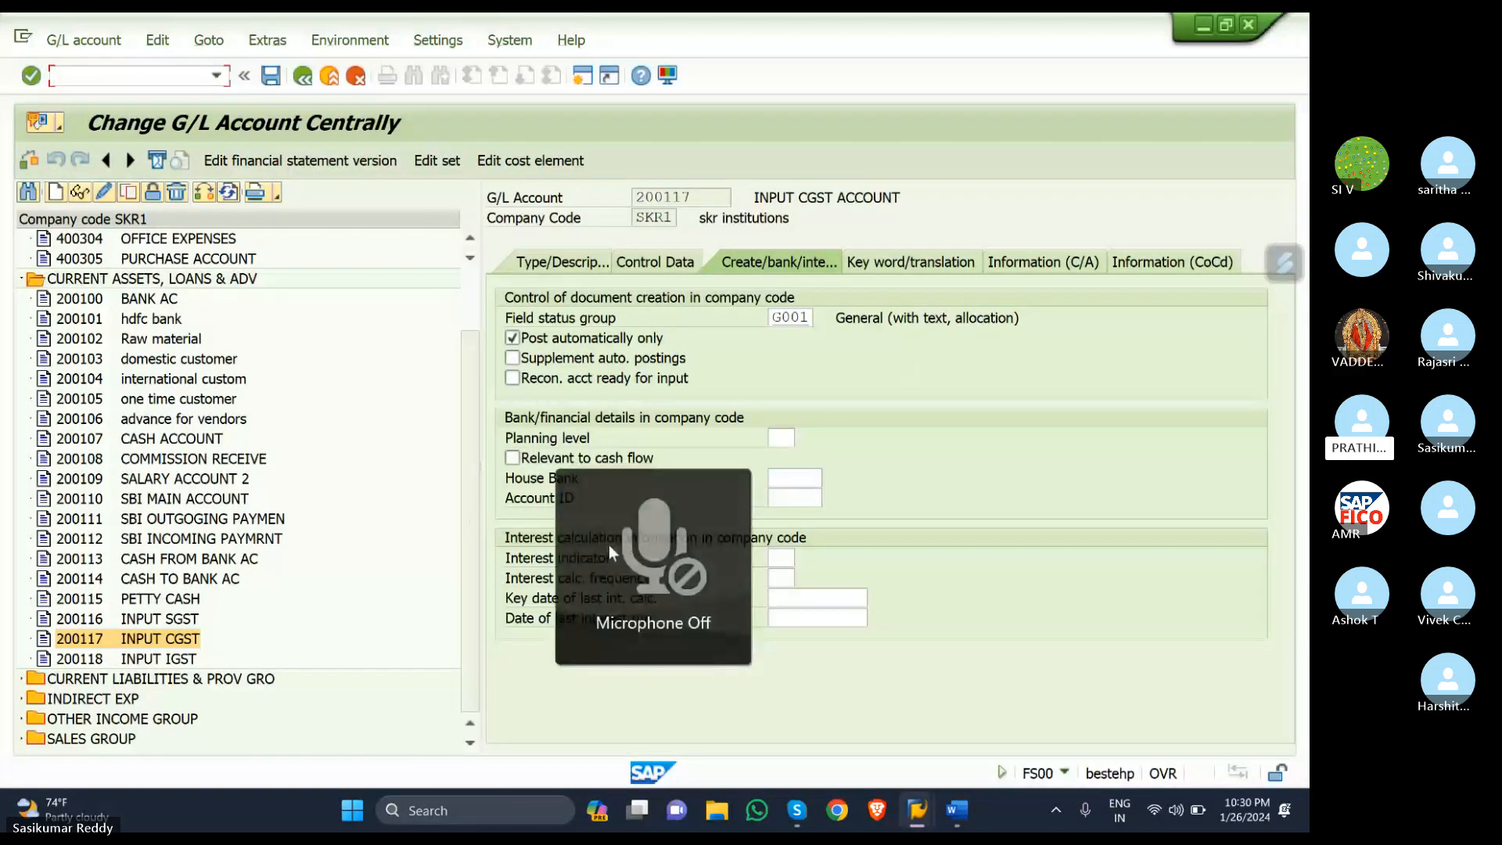
{"action": "key", "text": "XF86AudioMicMute"}
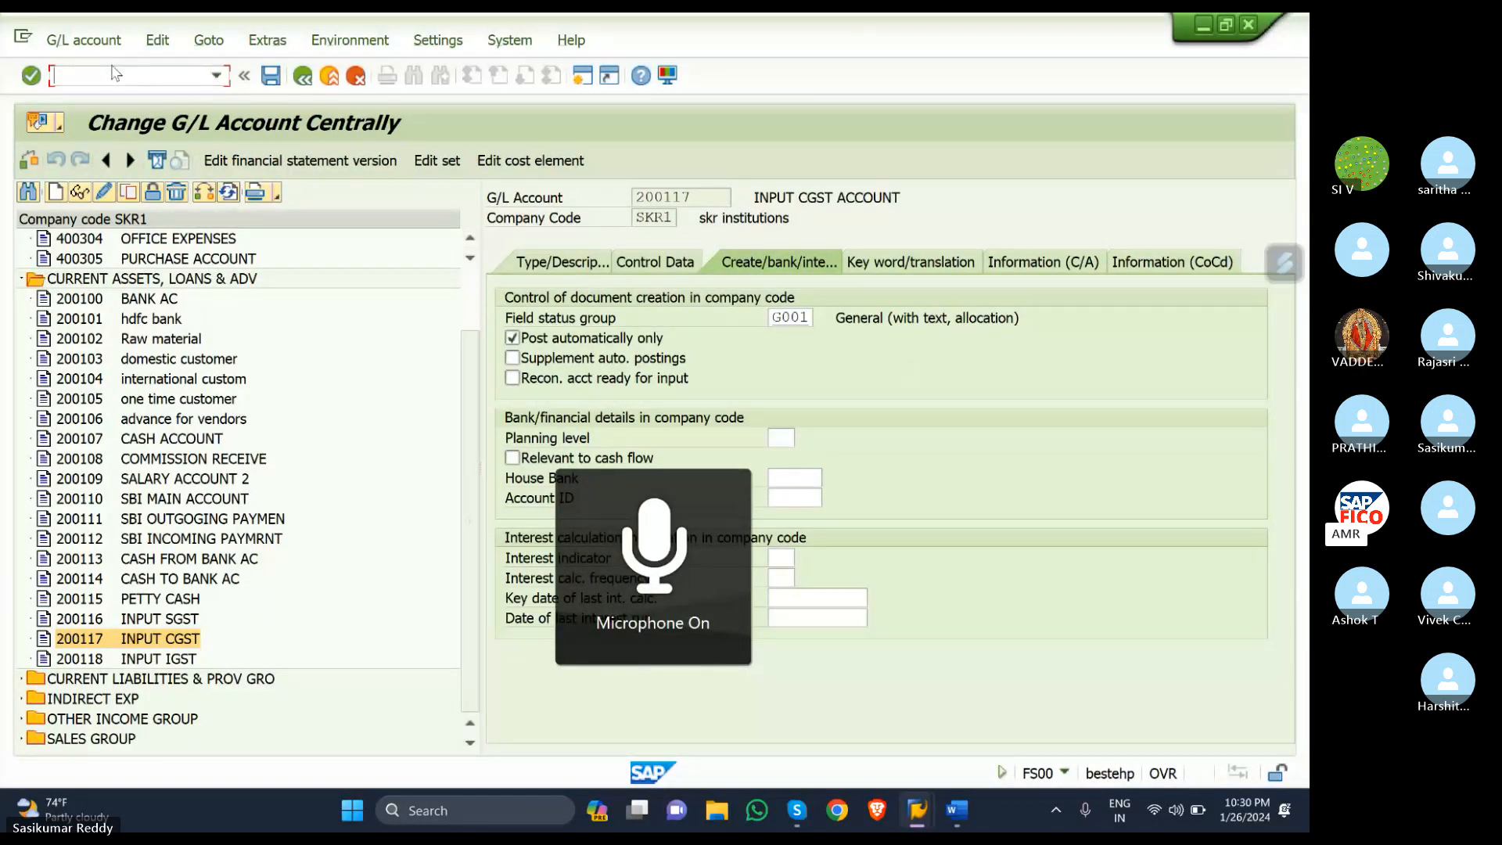
{"action": "type", "text": "/N"}
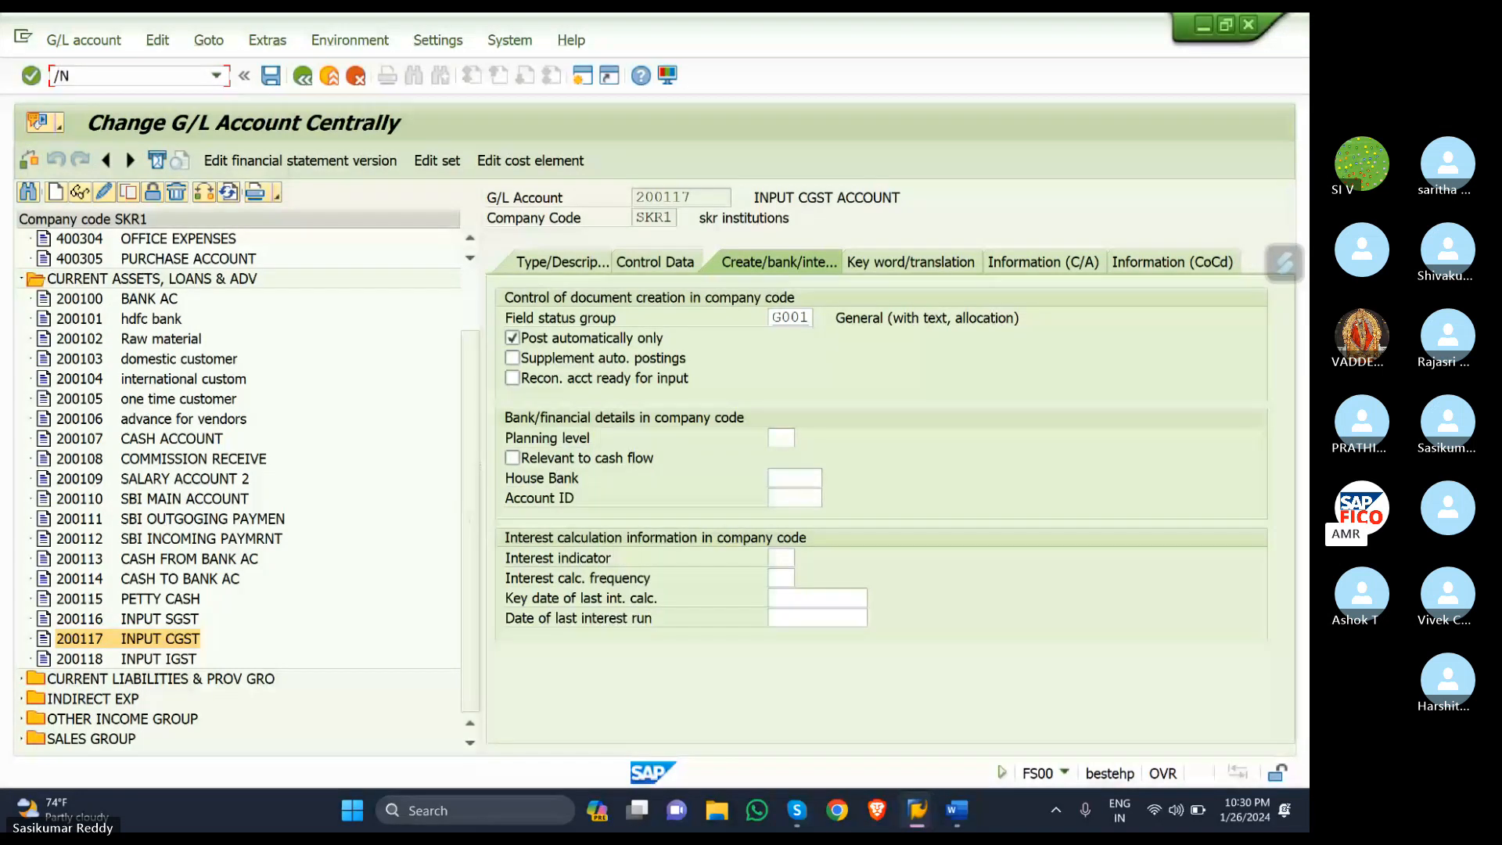
{"action": "type", "text": "OB40"}
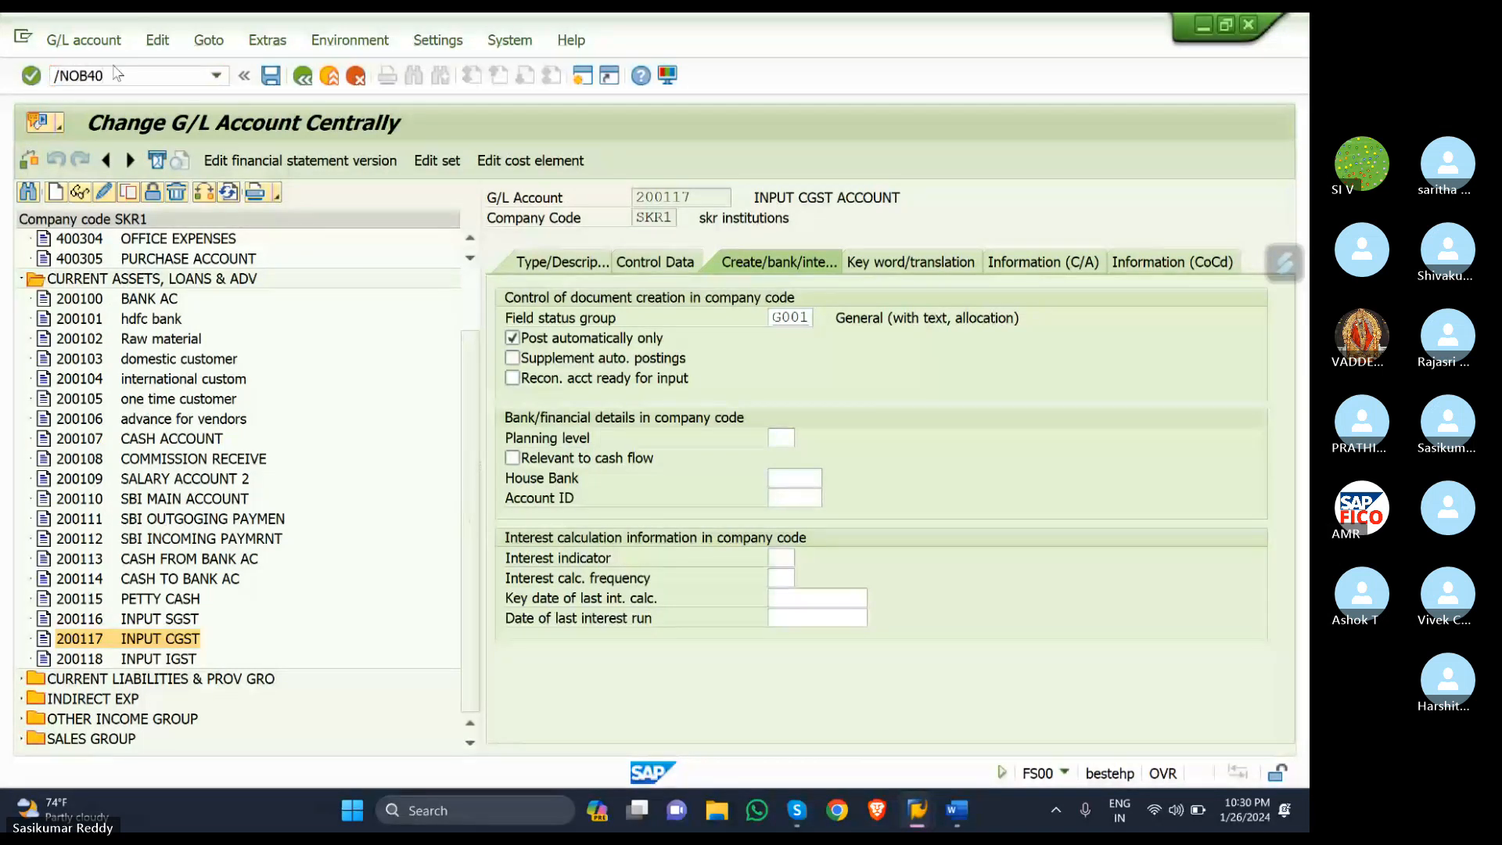
{"action": "key", "text": "Return"}
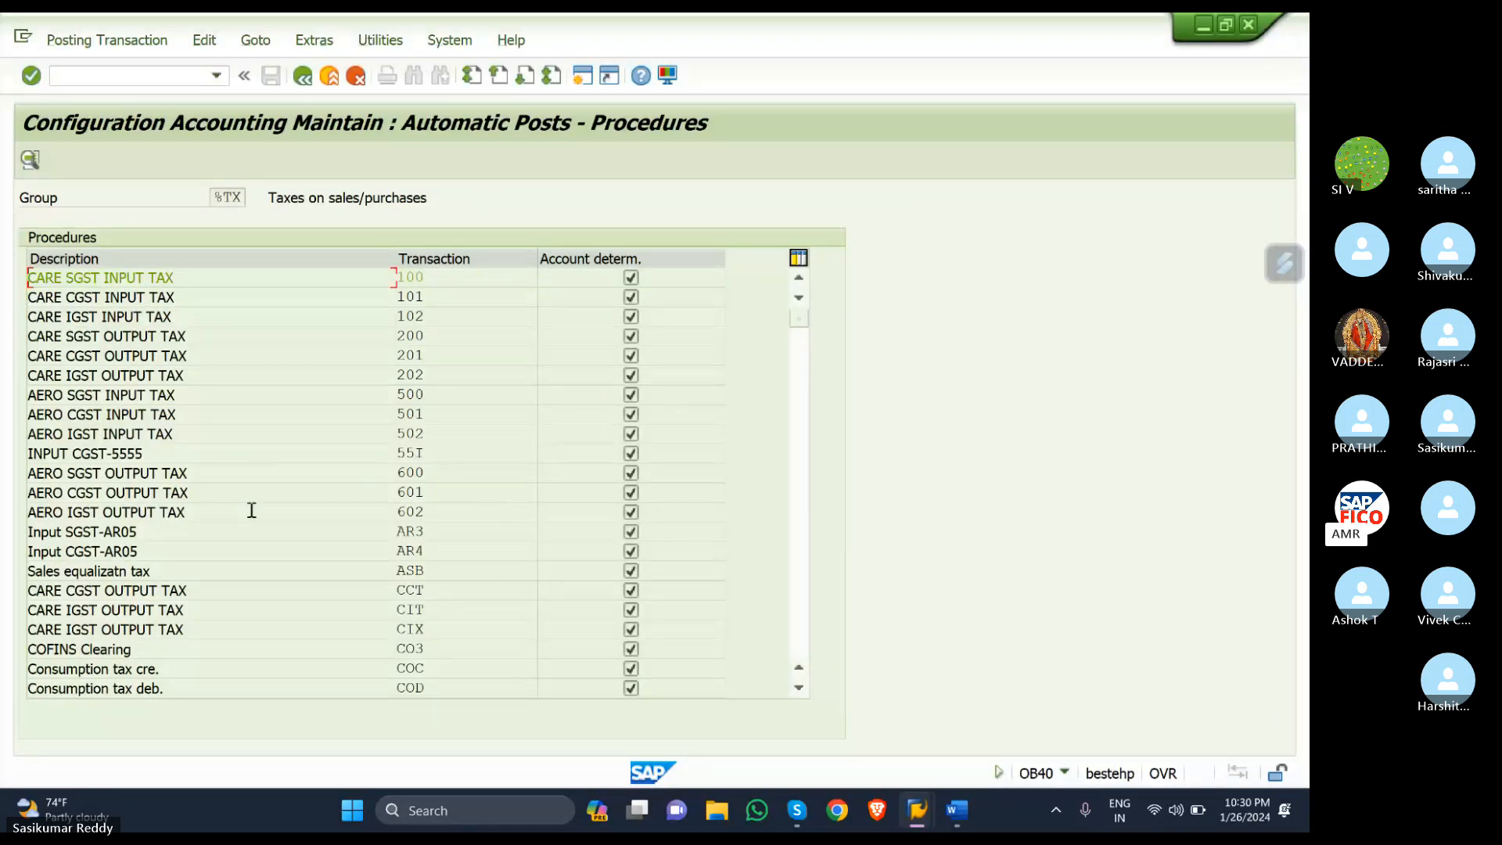
- Scroll through the procedures list to locate INPUT STATE GST (KR1)
{"action": "scroll", "coordinate": [552, 543], "scroll_direction": "down", "scroll_amount": 1}
{"action": "scroll", "coordinate": [552, 543], "scroll_direction": "down", "scroll_amount": 2}
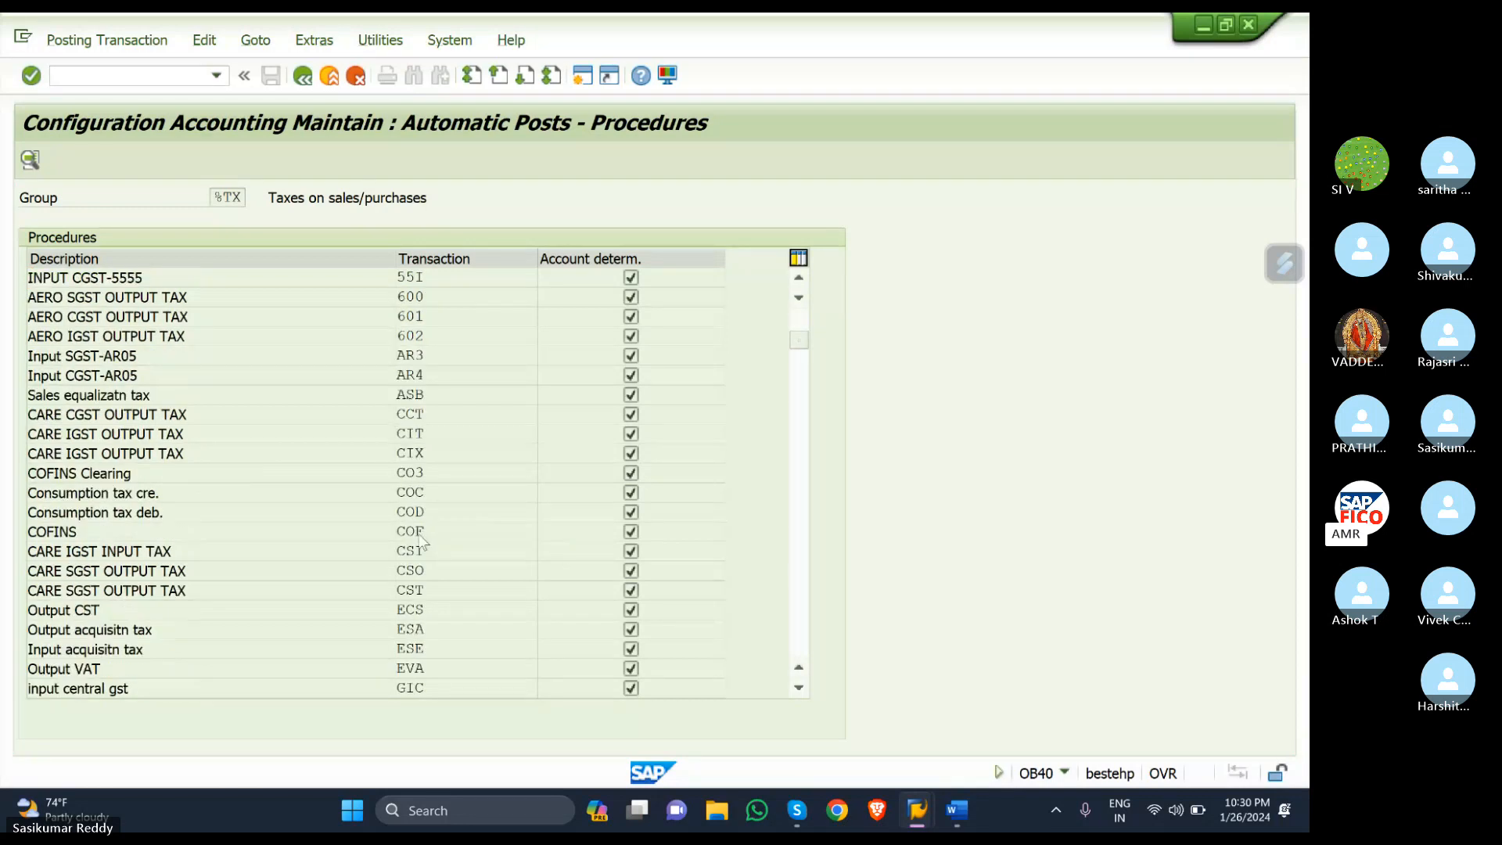
{"action": "scroll", "coordinate": [423, 539], "scroll_direction": "down", "scroll_amount": 6}
{"action": "scroll", "coordinate": [423, 539], "scroll_direction": "down", "scroll_amount": 5}
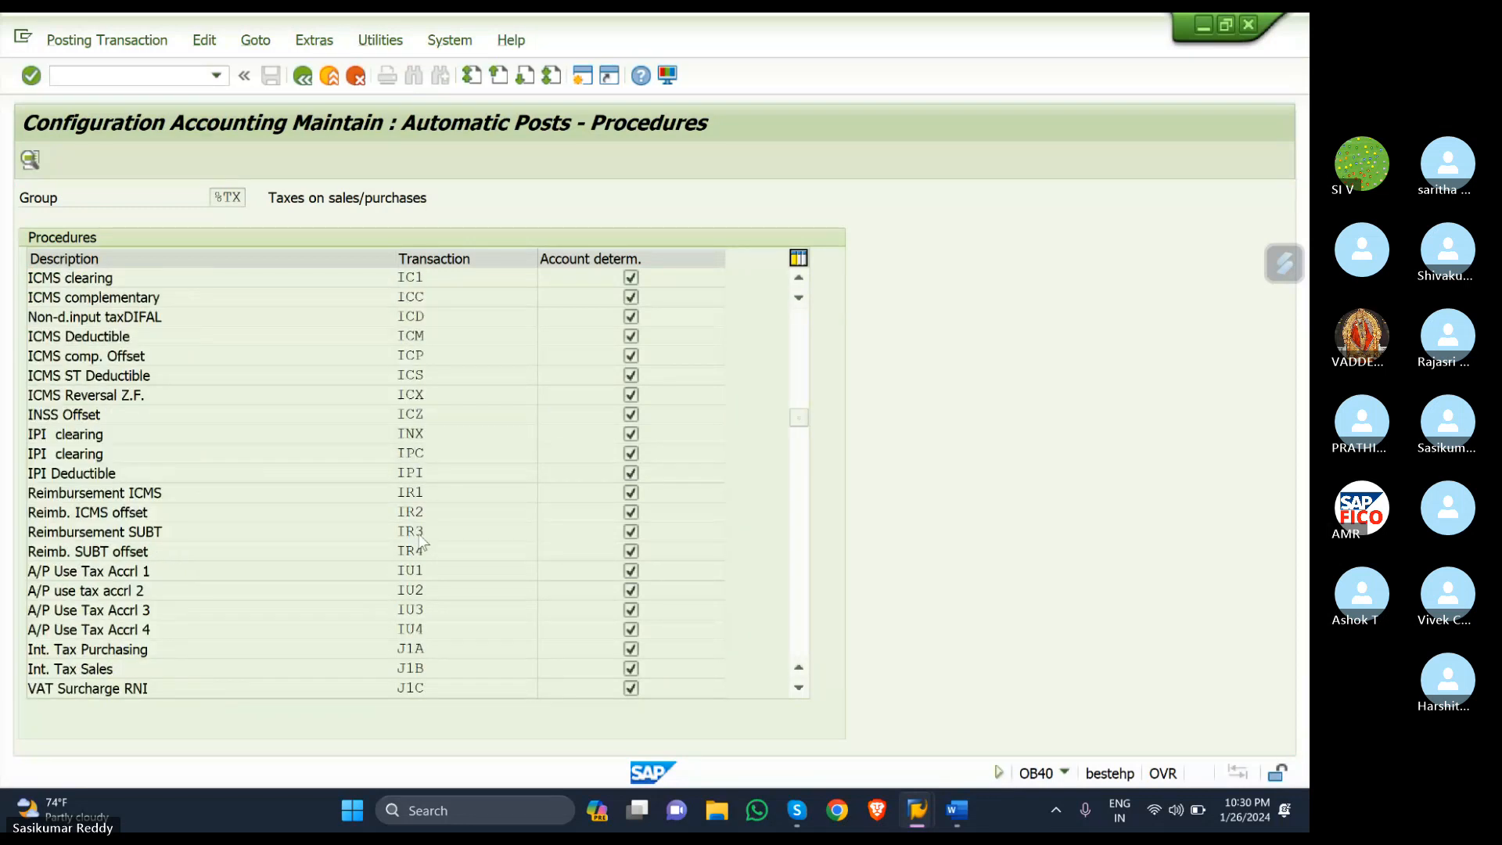
{"action": "scroll", "coordinate": [422, 540], "scroll_direction": "down", "scroll_amount": 8}
{"action": "scroll", "coordinate": [420, 540], "scroll_direction": "down", "scroll_amount": 10}
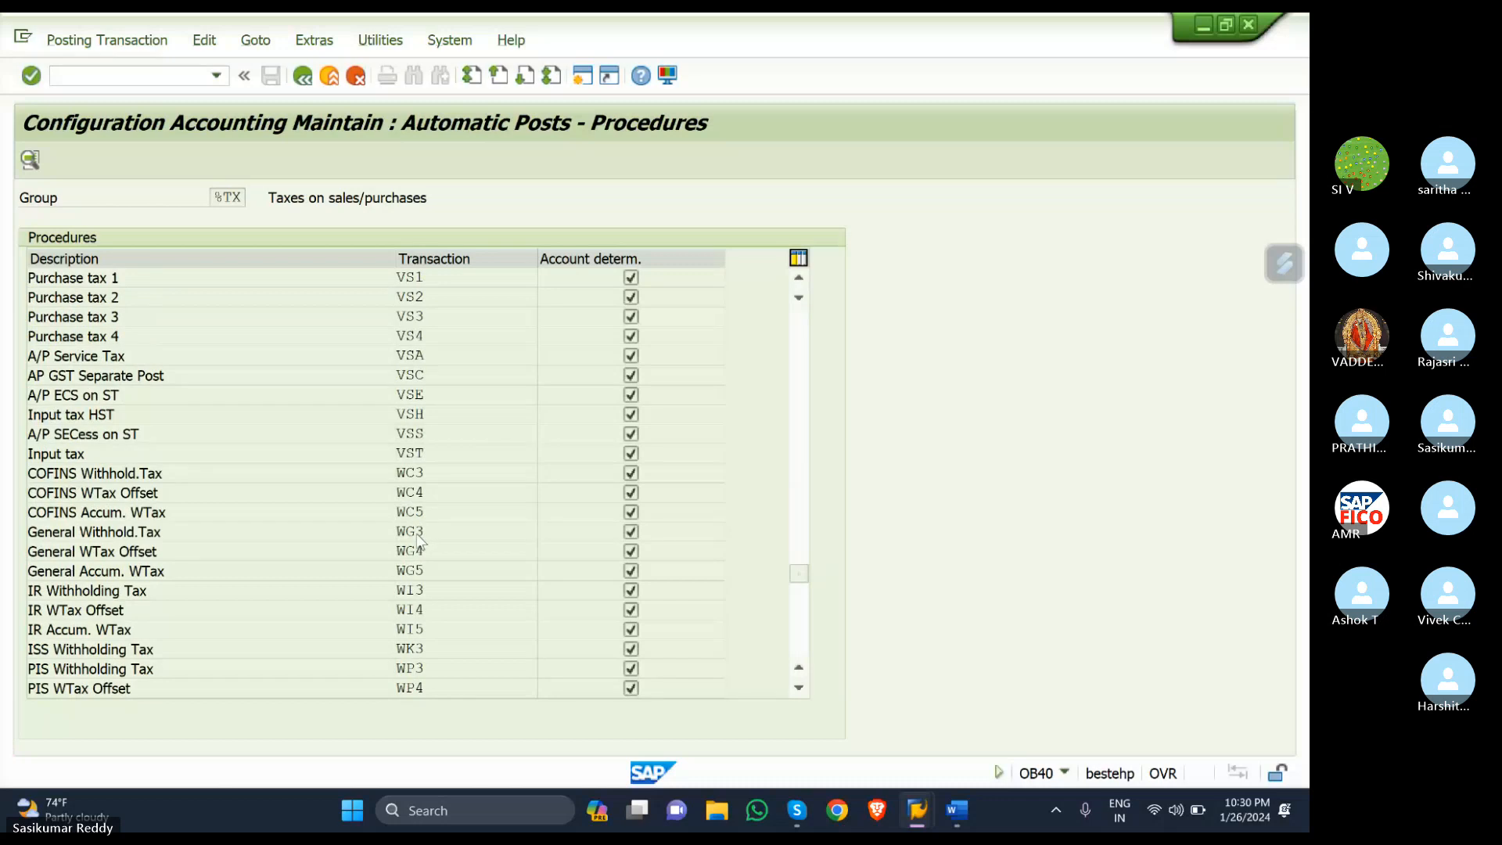
{"action": "scroll", "coordinate": [420, 540], "scroll_direction": "down", "scroll_amount": 6}
{"action": "scroll", "coordinate": [420, 539], "scroll_direction": "up", "scroll_amount": 10}
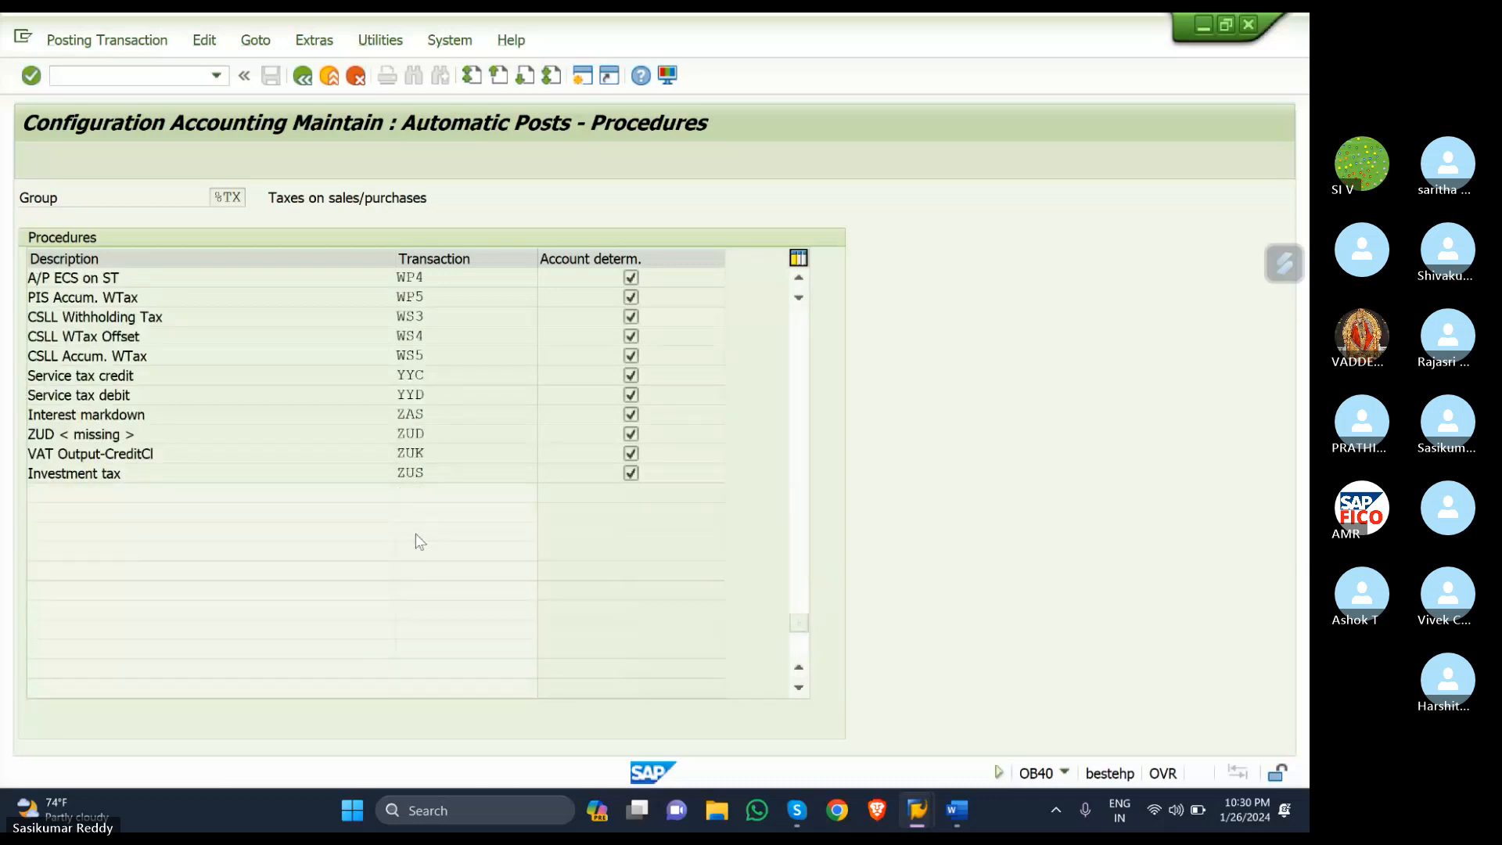
{"action": "scroll", "coordinate": [415, 534], "scroll_direction": "up", "scroll_amount": 3}
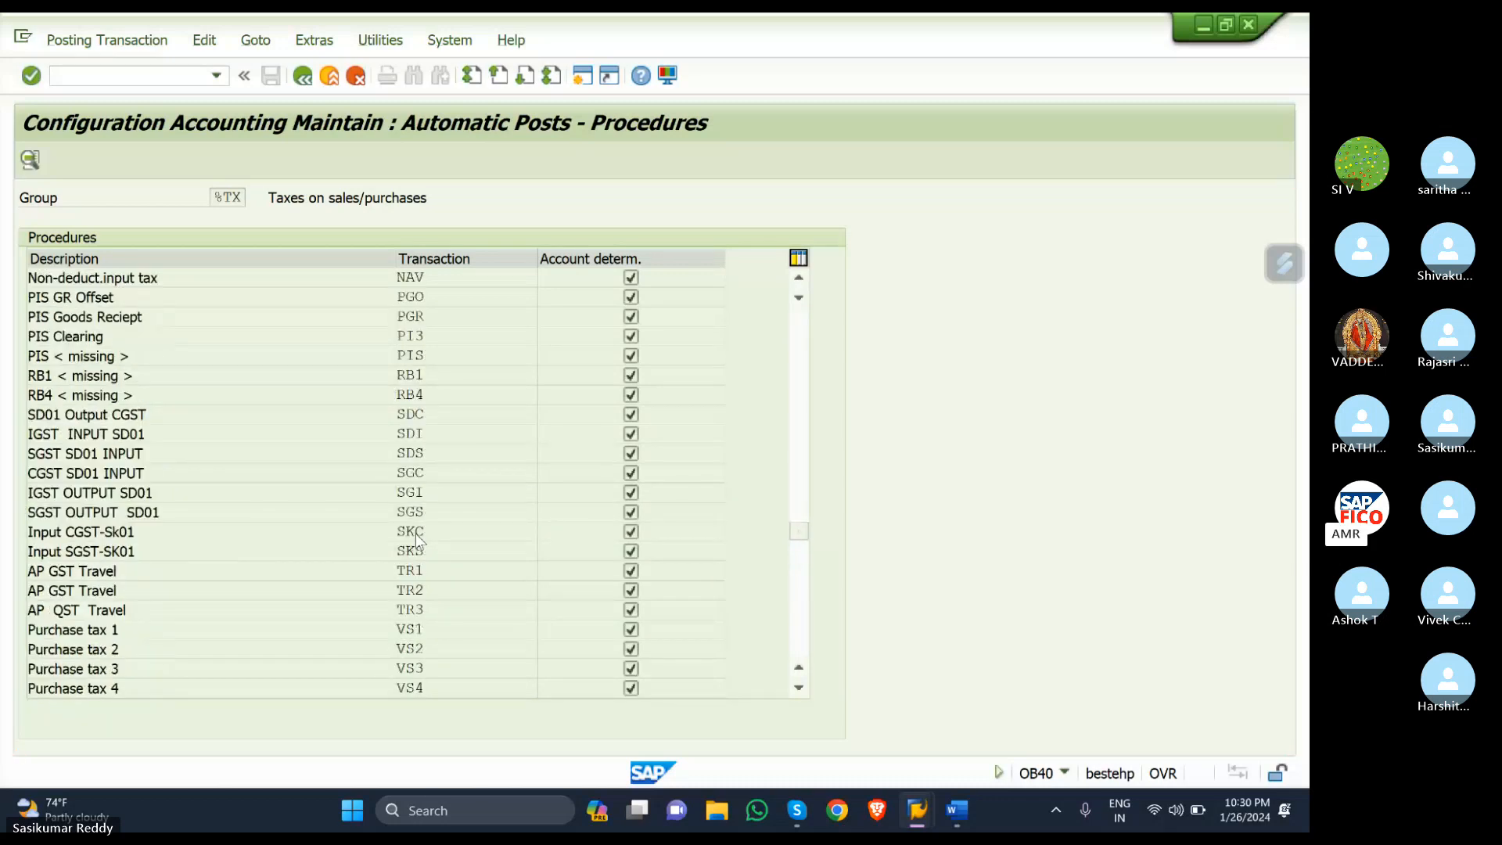
{"action": "scroll", "coordinate": [417, 534], "scroll_direction": "up", "scroll_amount": 1}
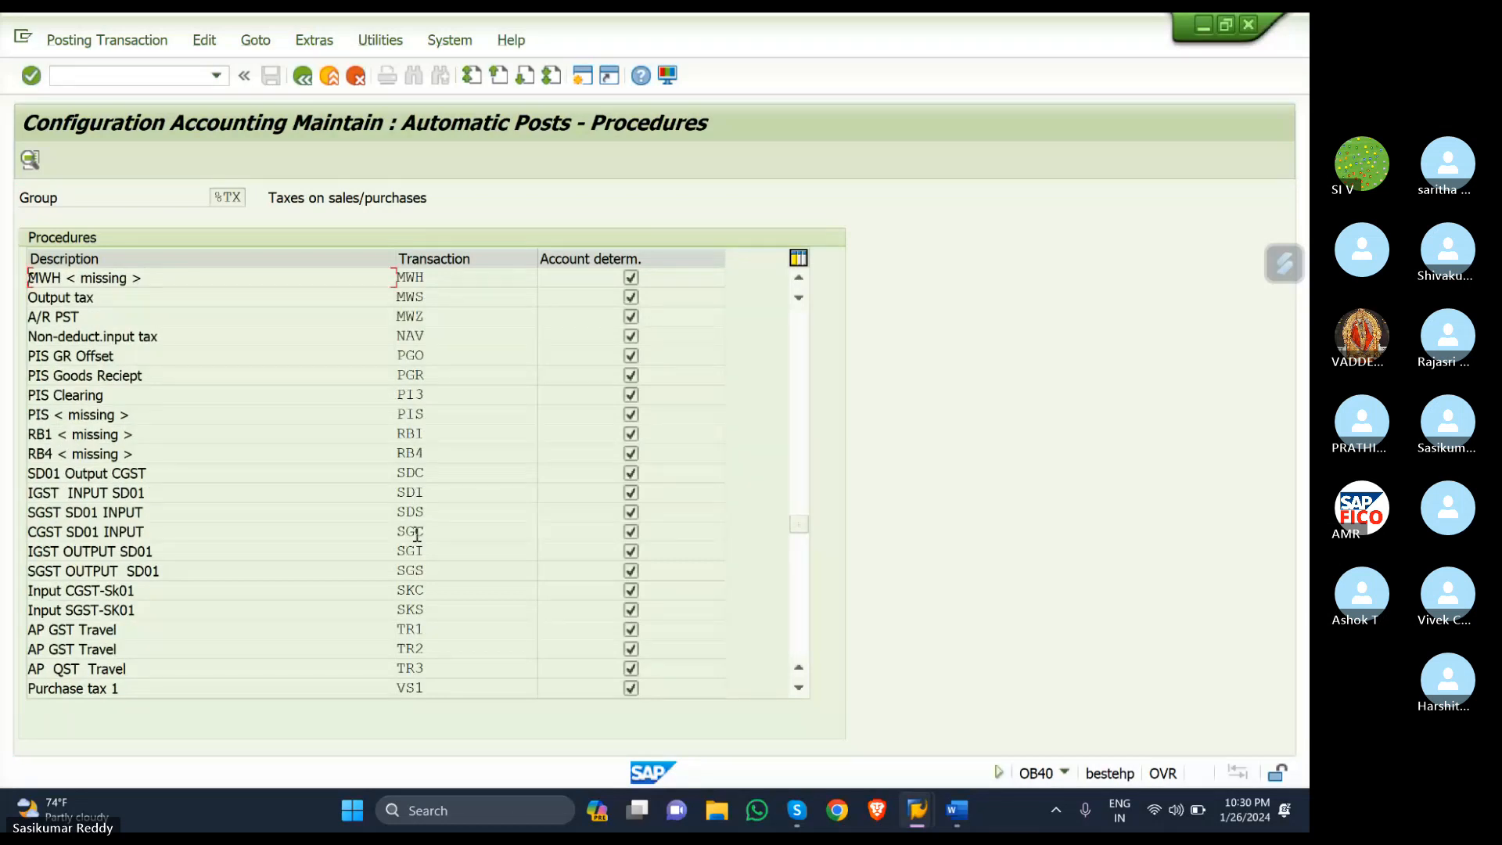
{"action": "scroll", "coordinate": [417, 535], "scroll_direction": "up", "scroll_amount": 1}
{"action": "scroll", "coordinate": [420, 539], "scroll_direction": "up", "scroll_amount": 1}
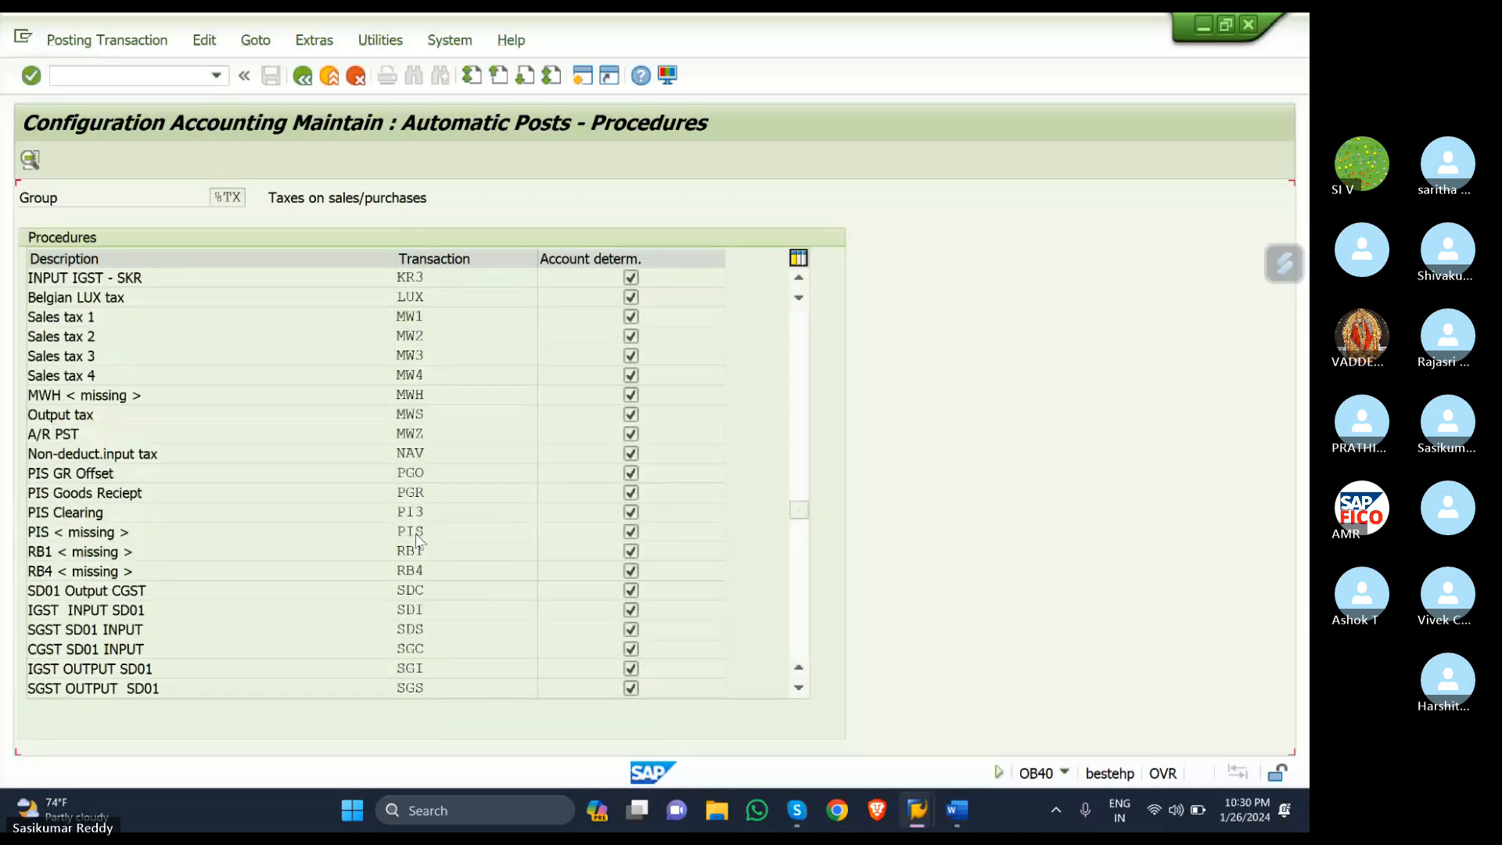
{"action": "scroll", "coordinate": [418, 536], "scroll_direction": "up", "scroll_amount": 2}
{"action": "scroll", "coordinate": [422, 349], "scroll_direction": "up", "scroll_amount": 3}
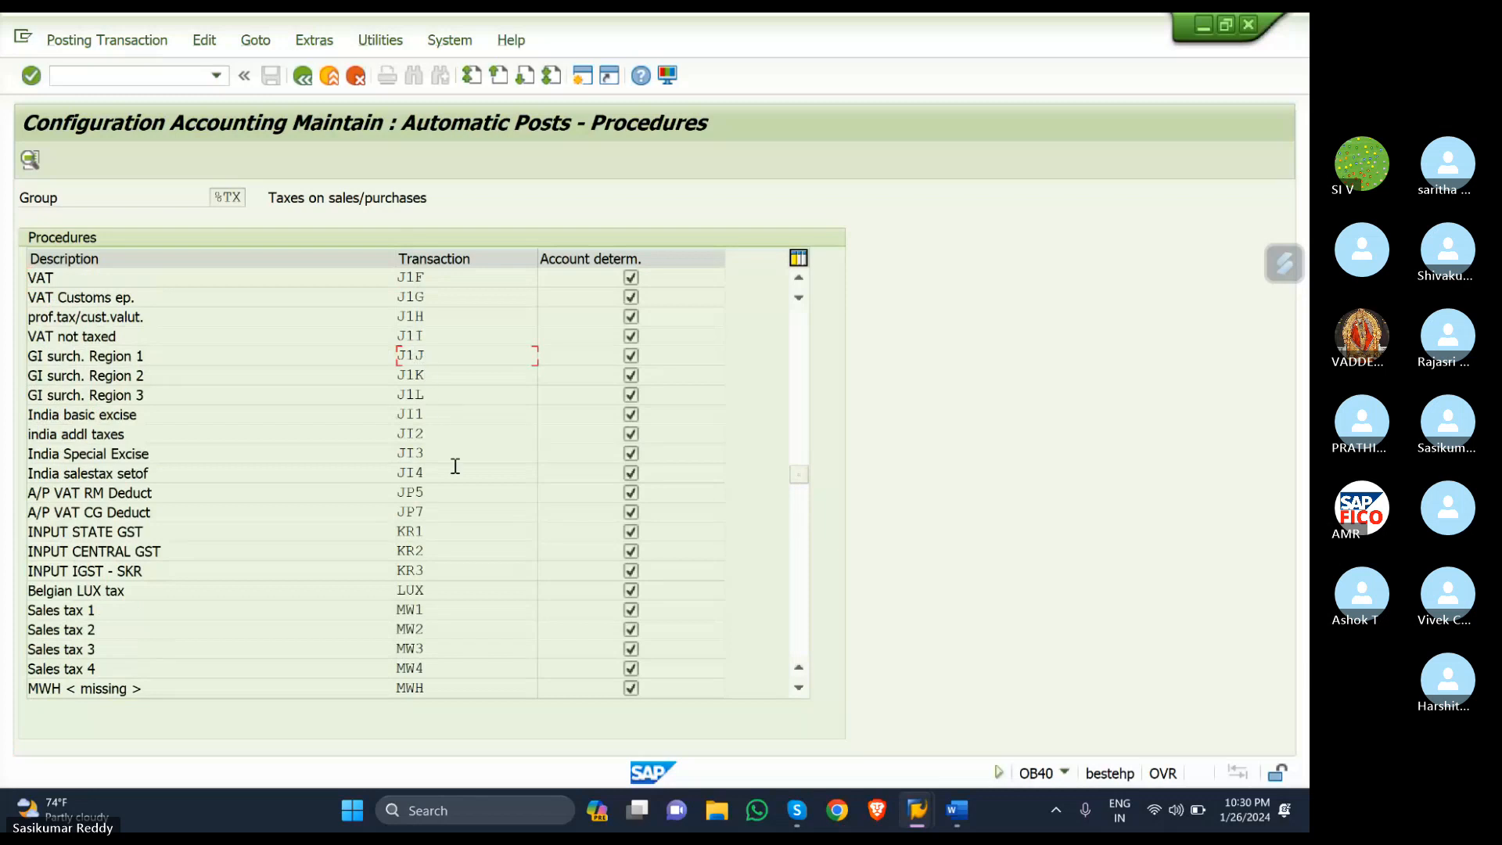
- Open KR1 for chart SKOC and assign G/L account 200116 INPUT SGST ACCOUNT
{"action": "double_click", "coordinate": [440, 527]}
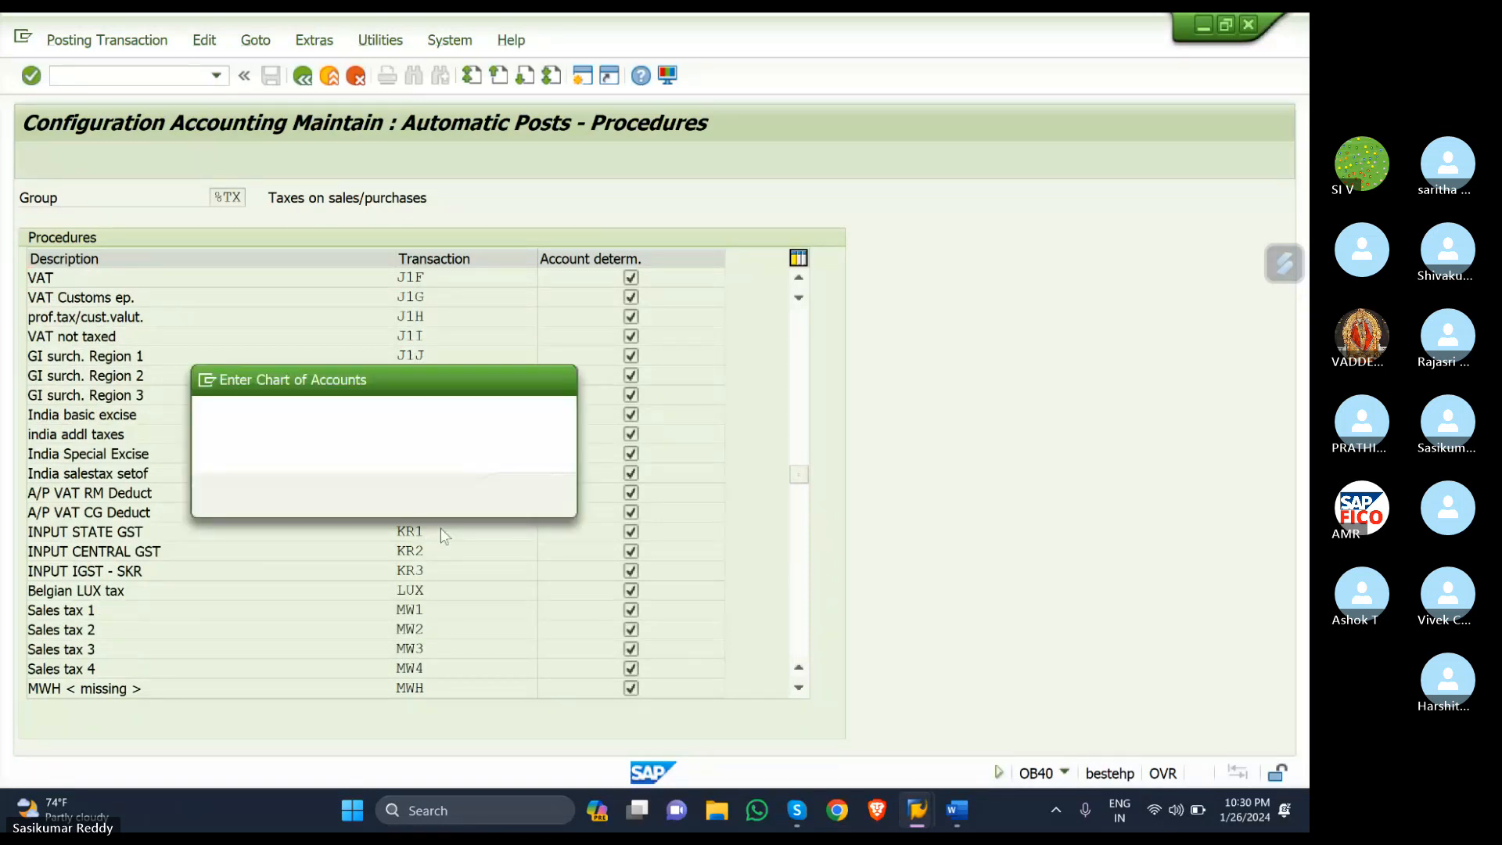
{"action": "left_click", "coordinate": [527, 496]}
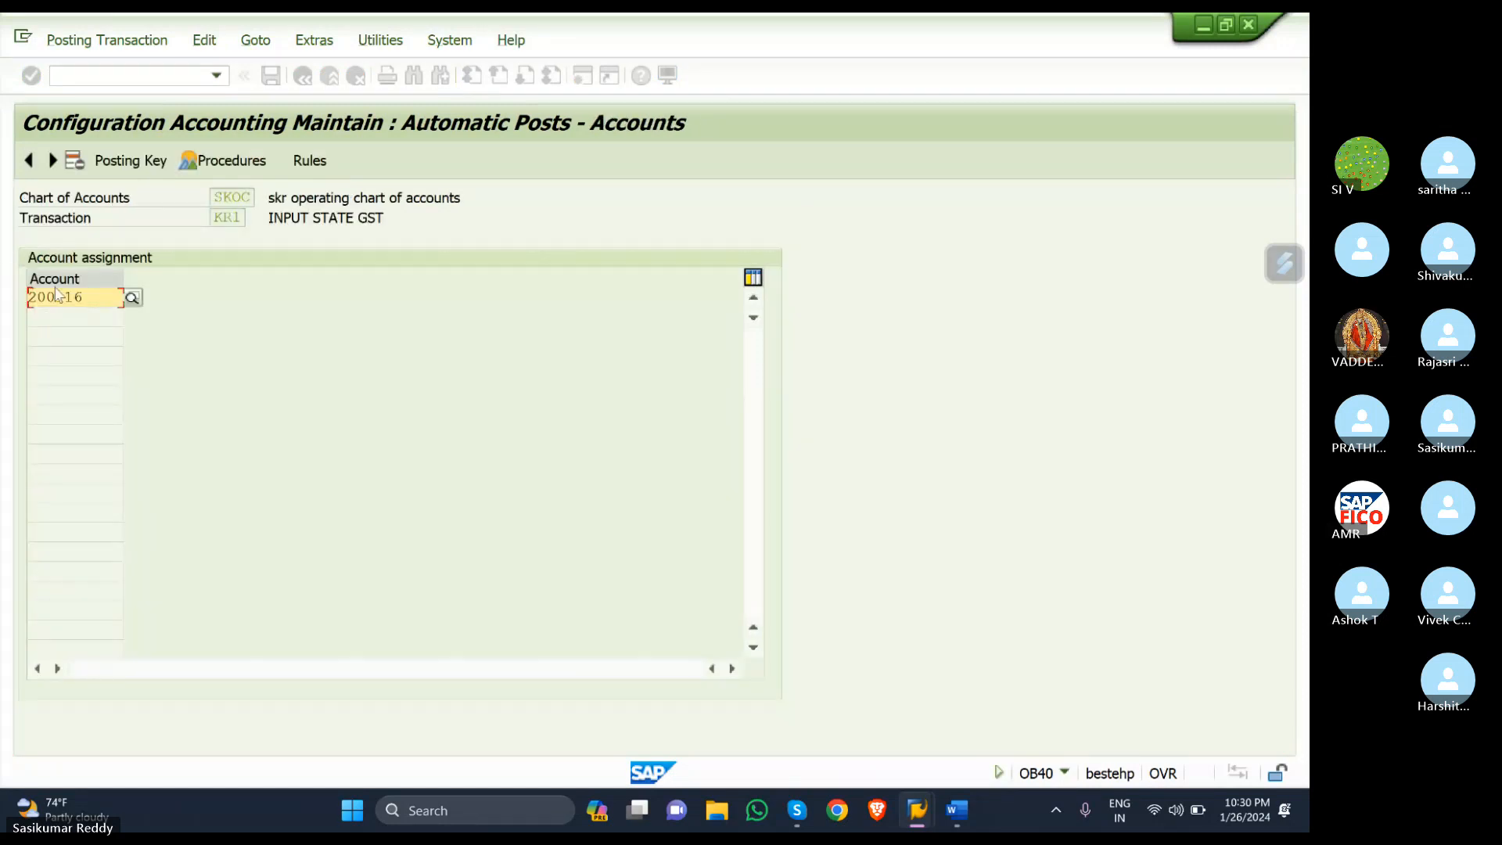
{"action": "left_click", "coordinate": [132, 298]}
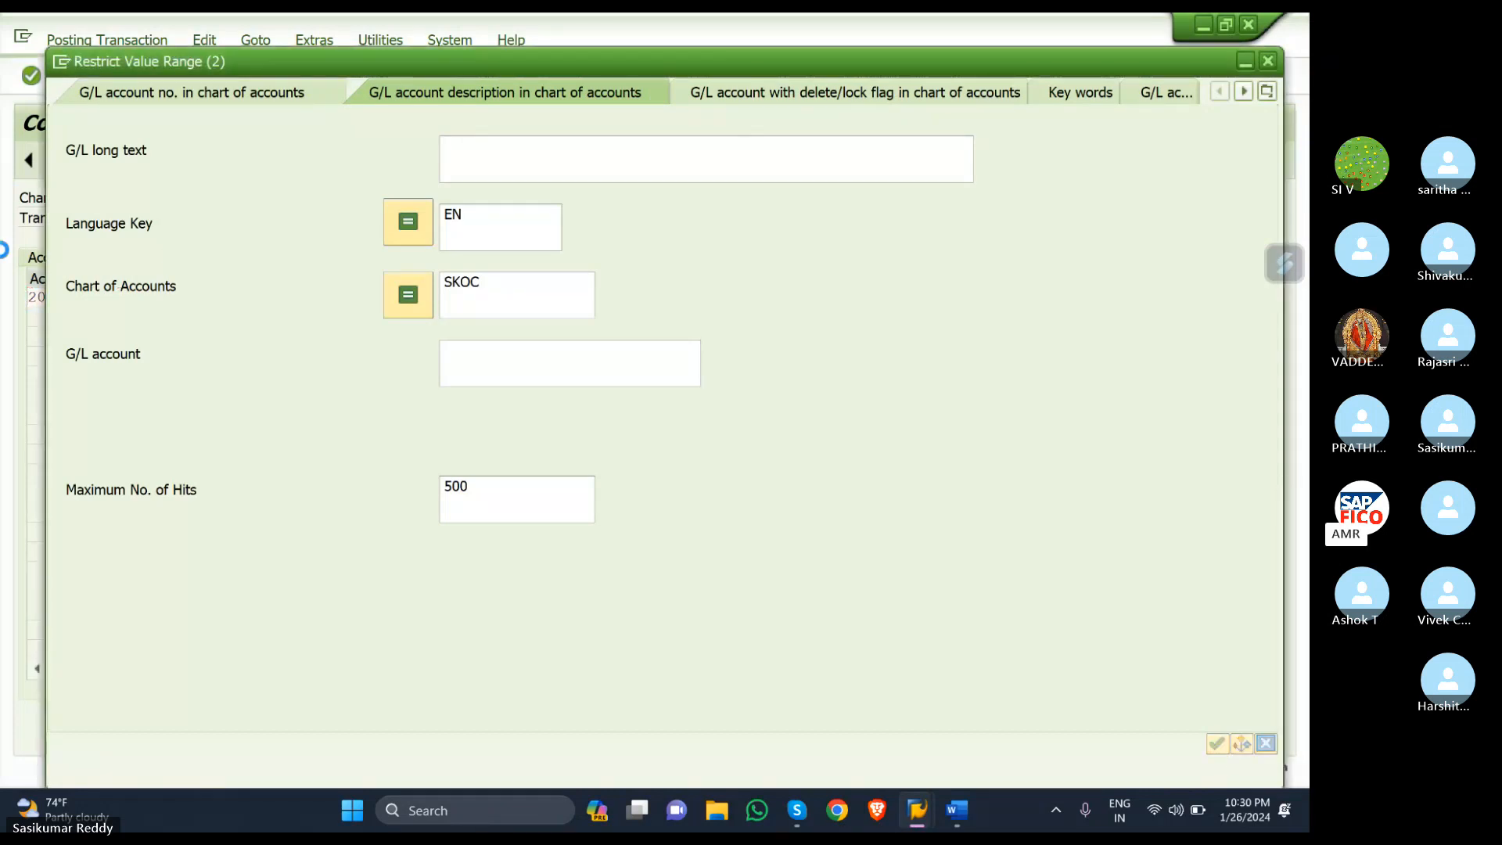
{"action": "key", "text": "Return"}
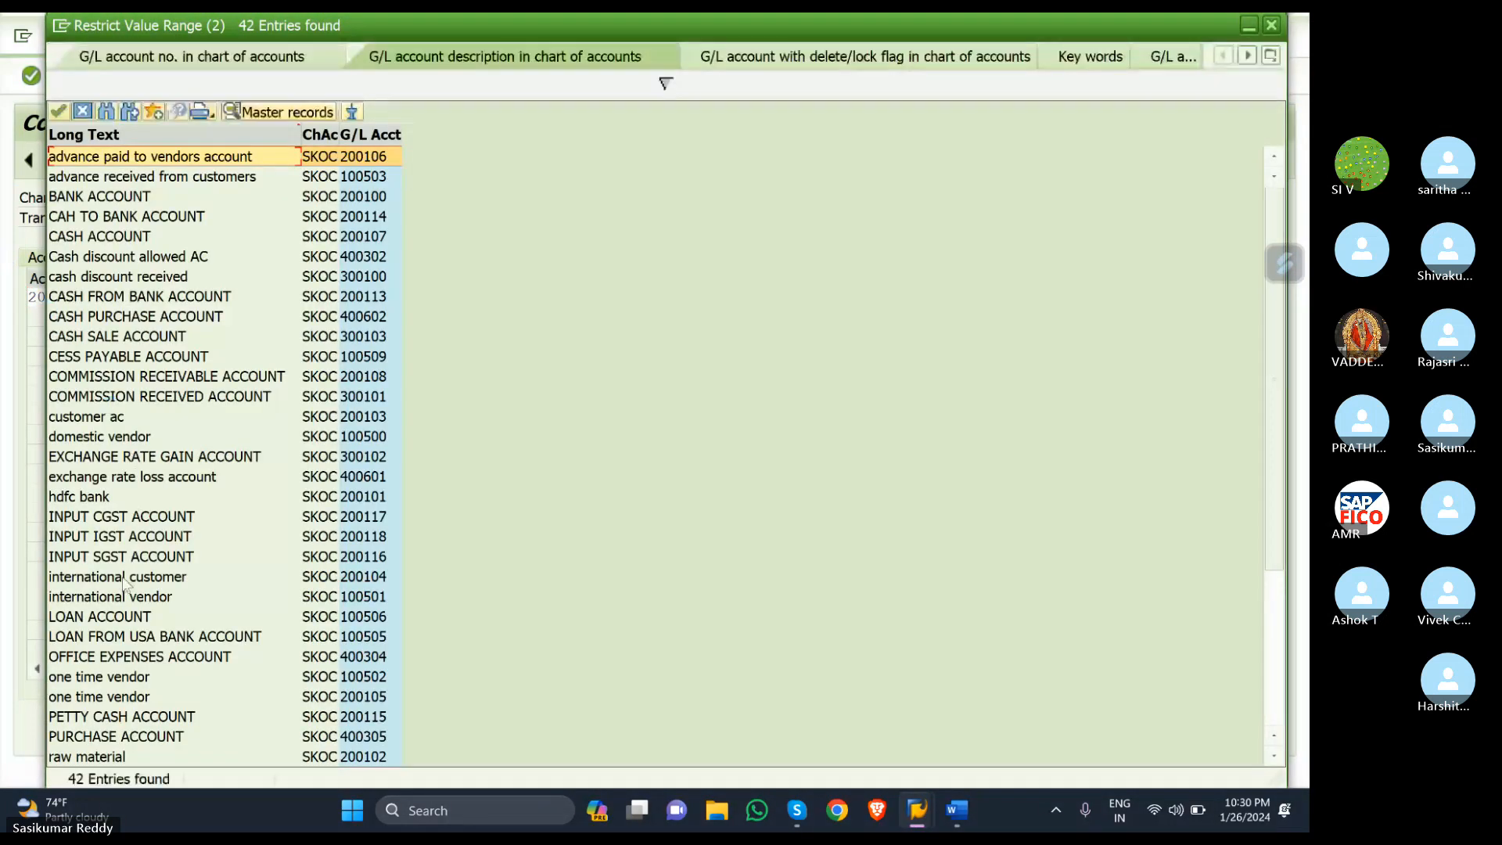
{"action": "left_click", "coordinate": [127, 557]}
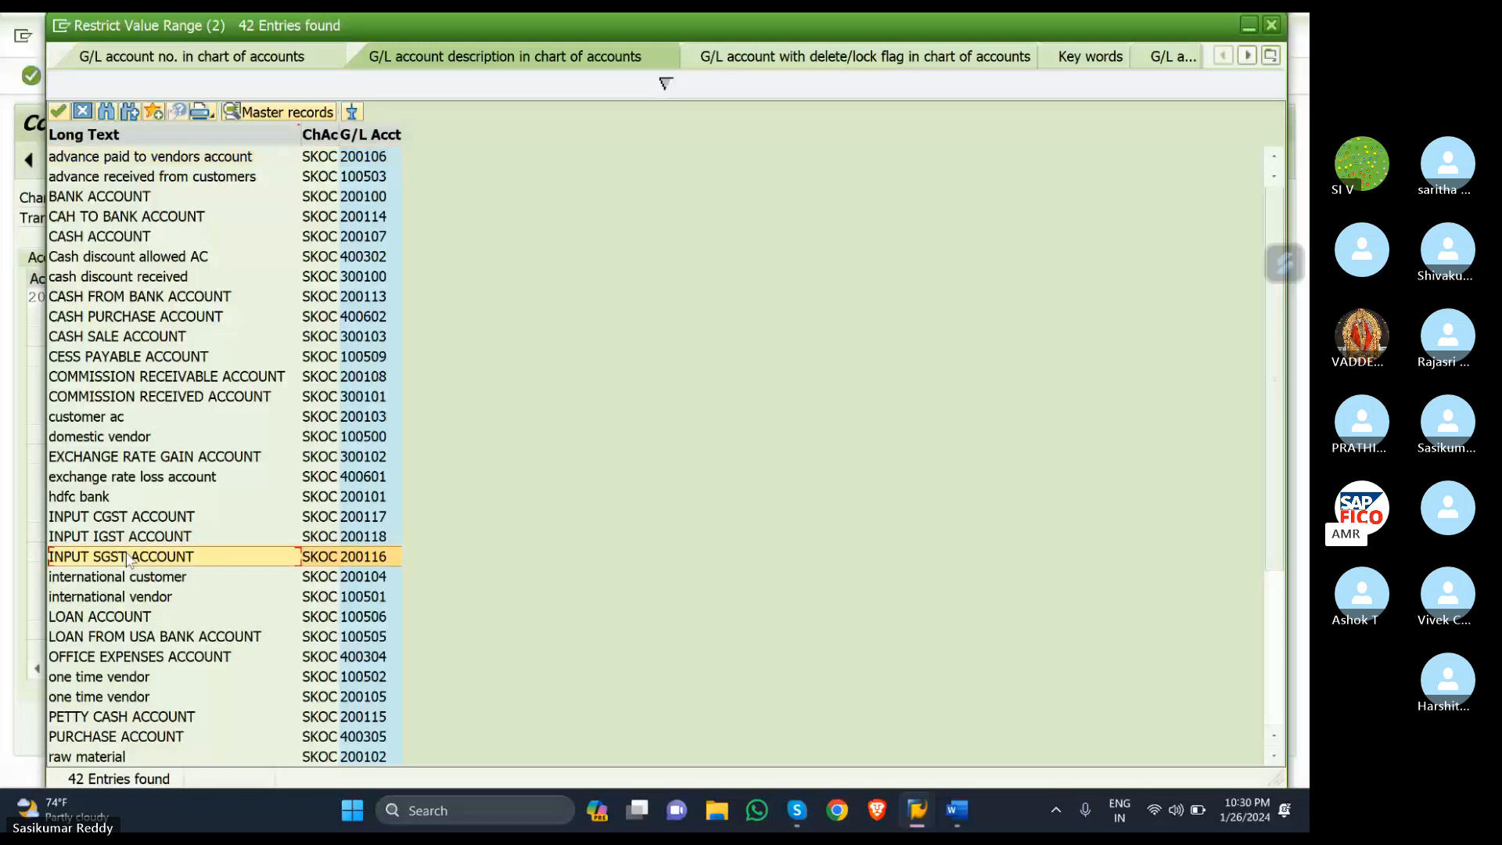
{"action": "double_click", "coordinate": [128, 557]}
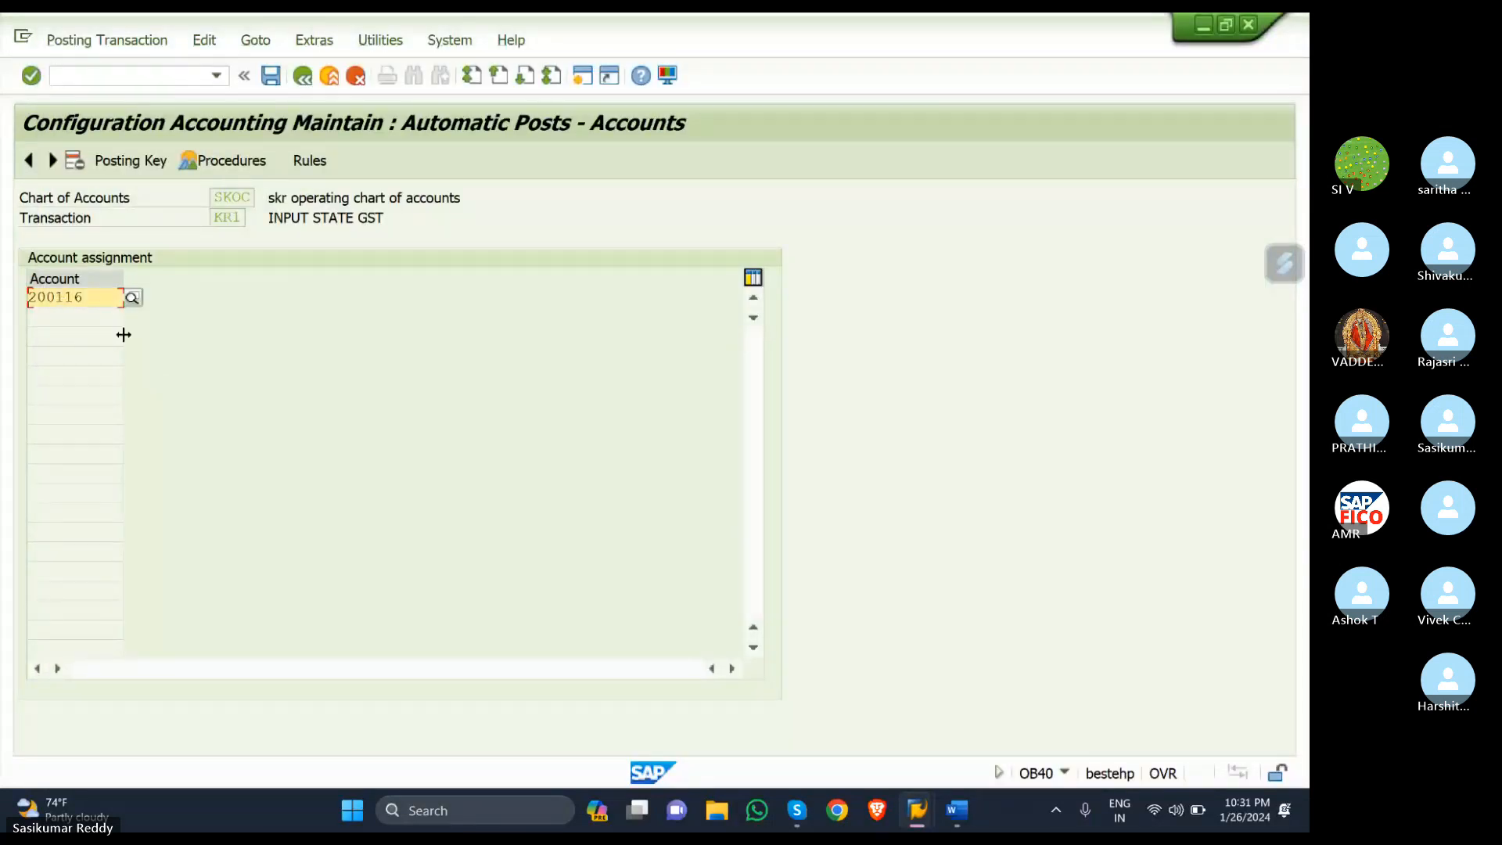
- Save the 200116 assignment and check KR1 posting keys 40 debit and 50 credit
{"action": "left_click", "coordinate": [269, 77]}
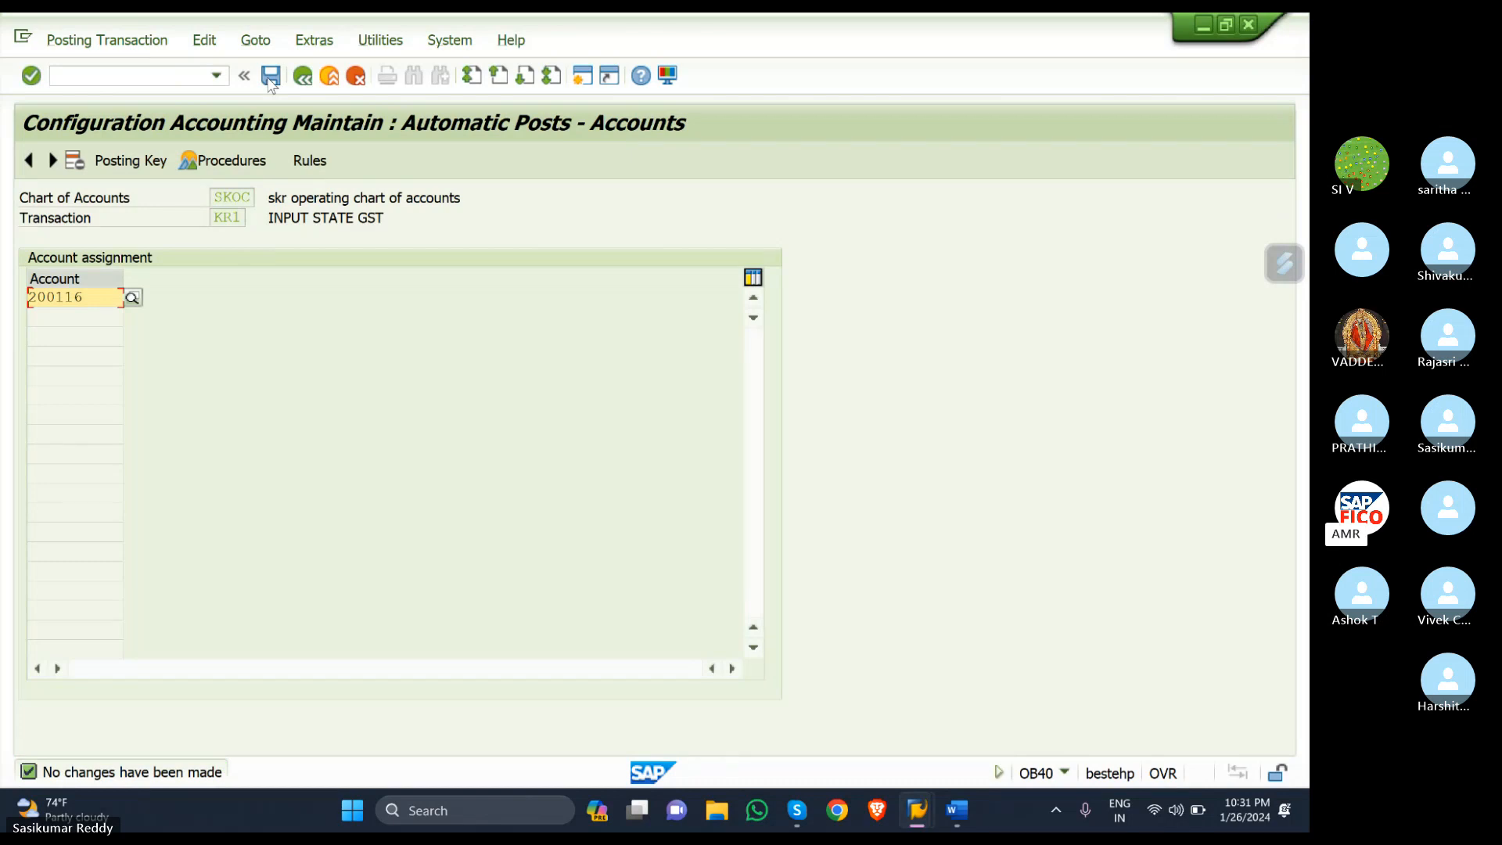
{"action": "left_click", "coordinate": [128, 165]}
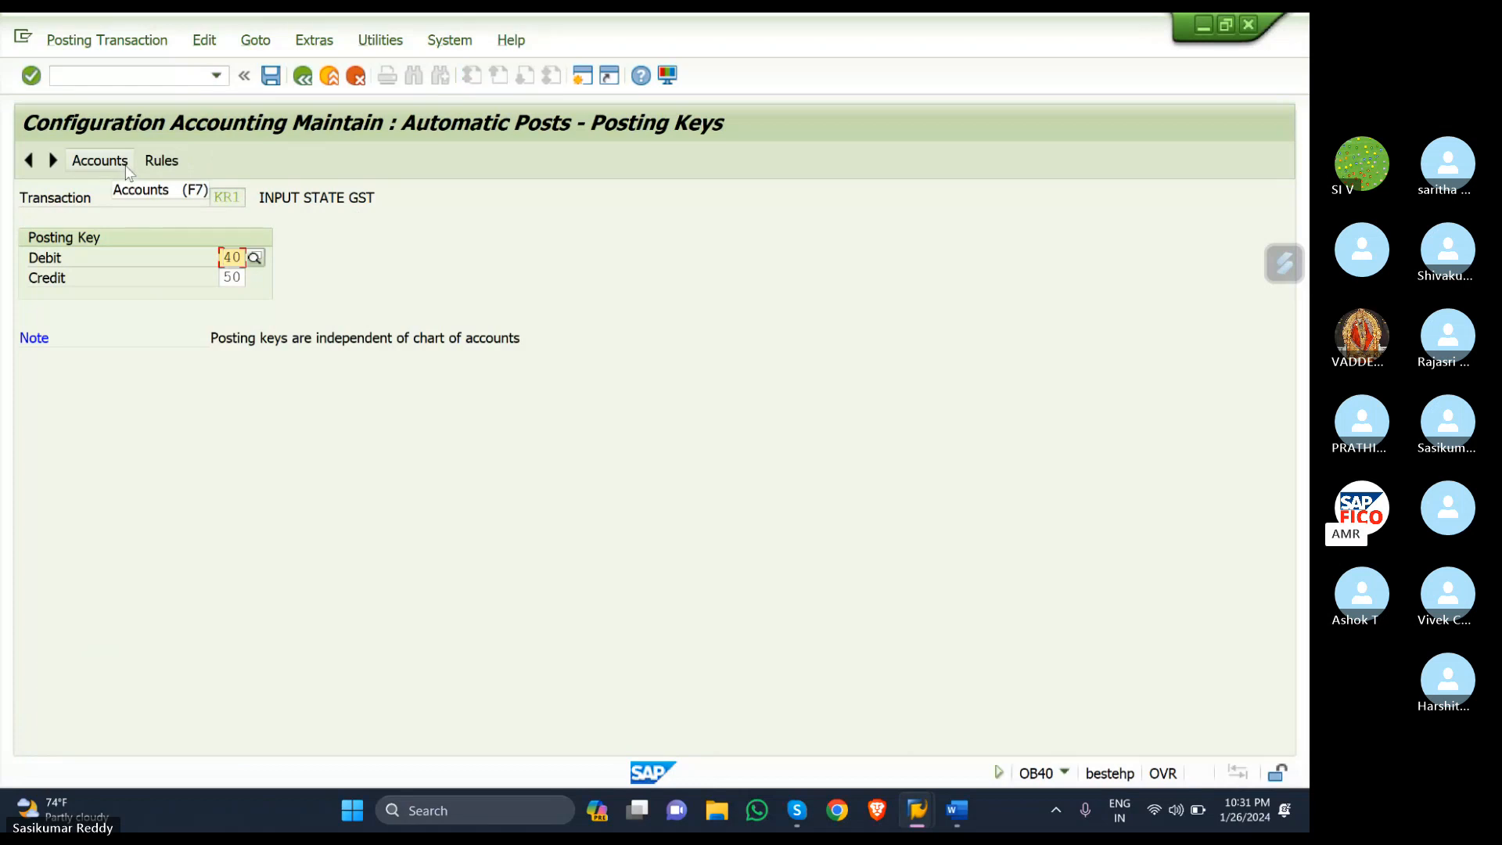
{"action": "left_click", "coordinate": [126, 167]}
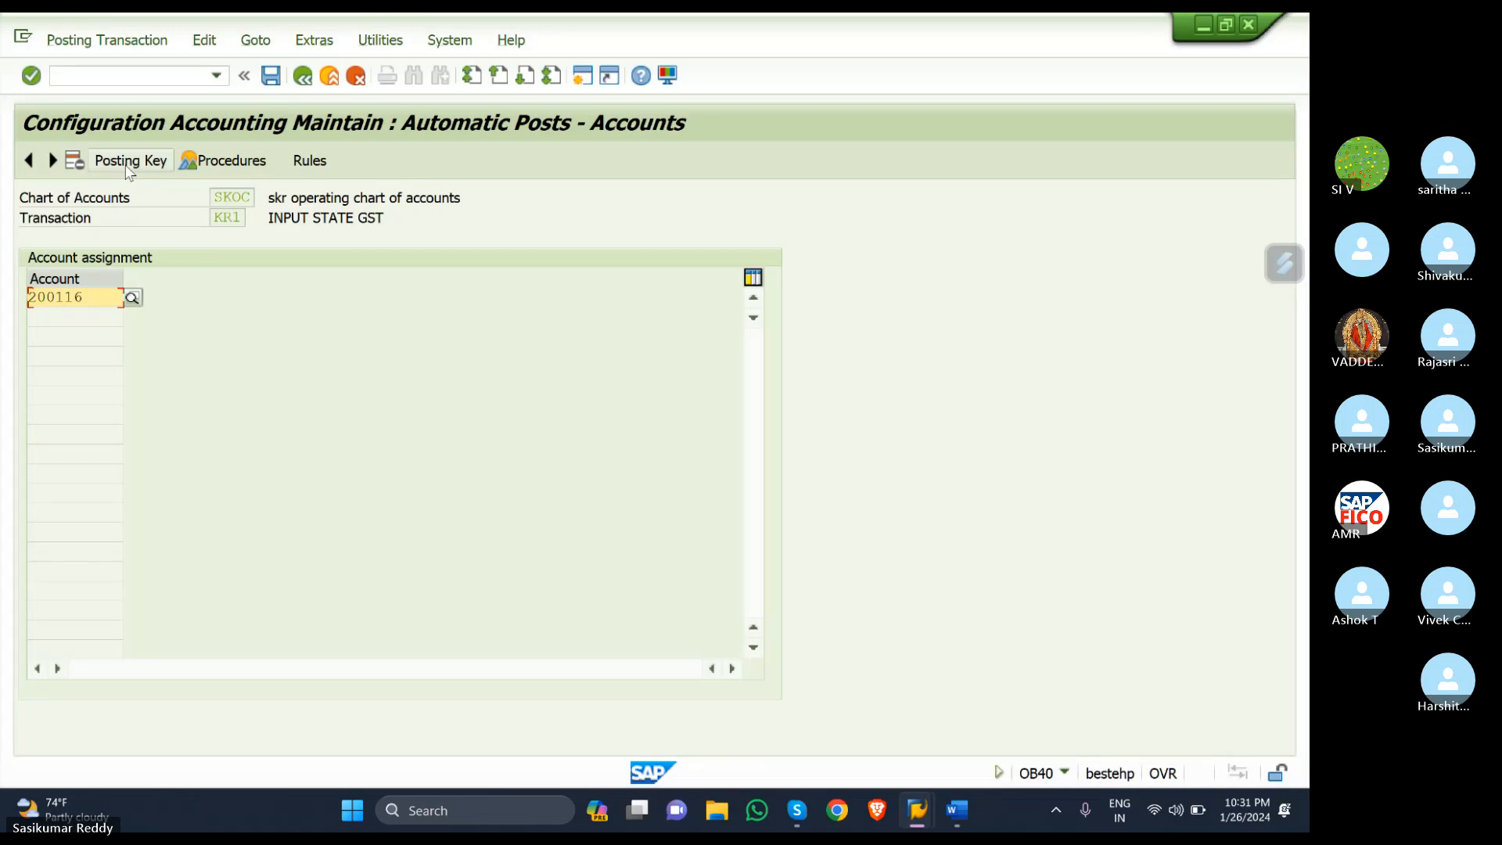
{"action": "left_click", "coordinate": [127, 166]}
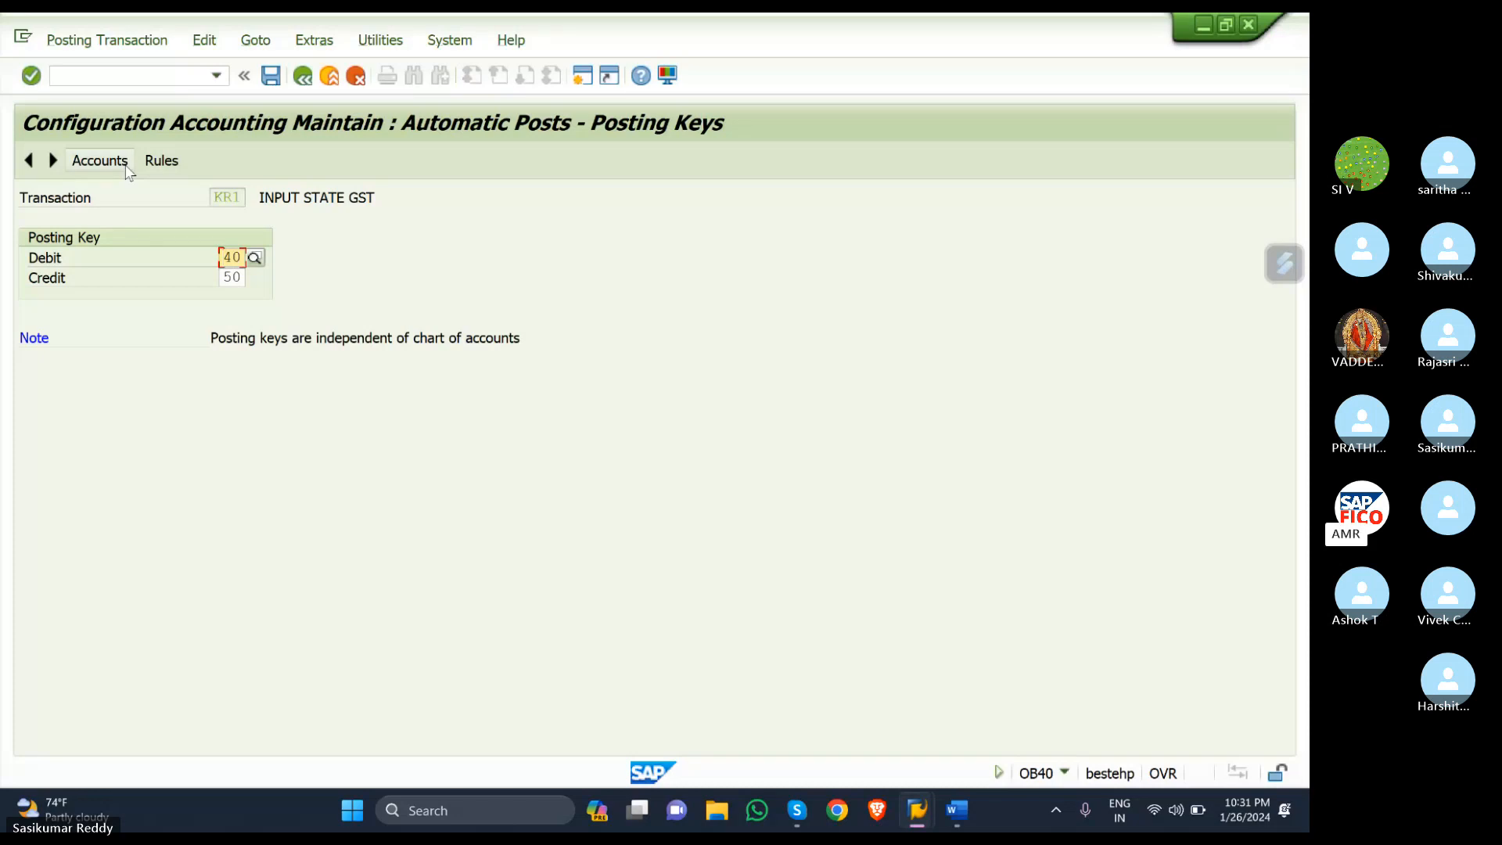
{"action": "left_click", "coordinate": [271, 75]}
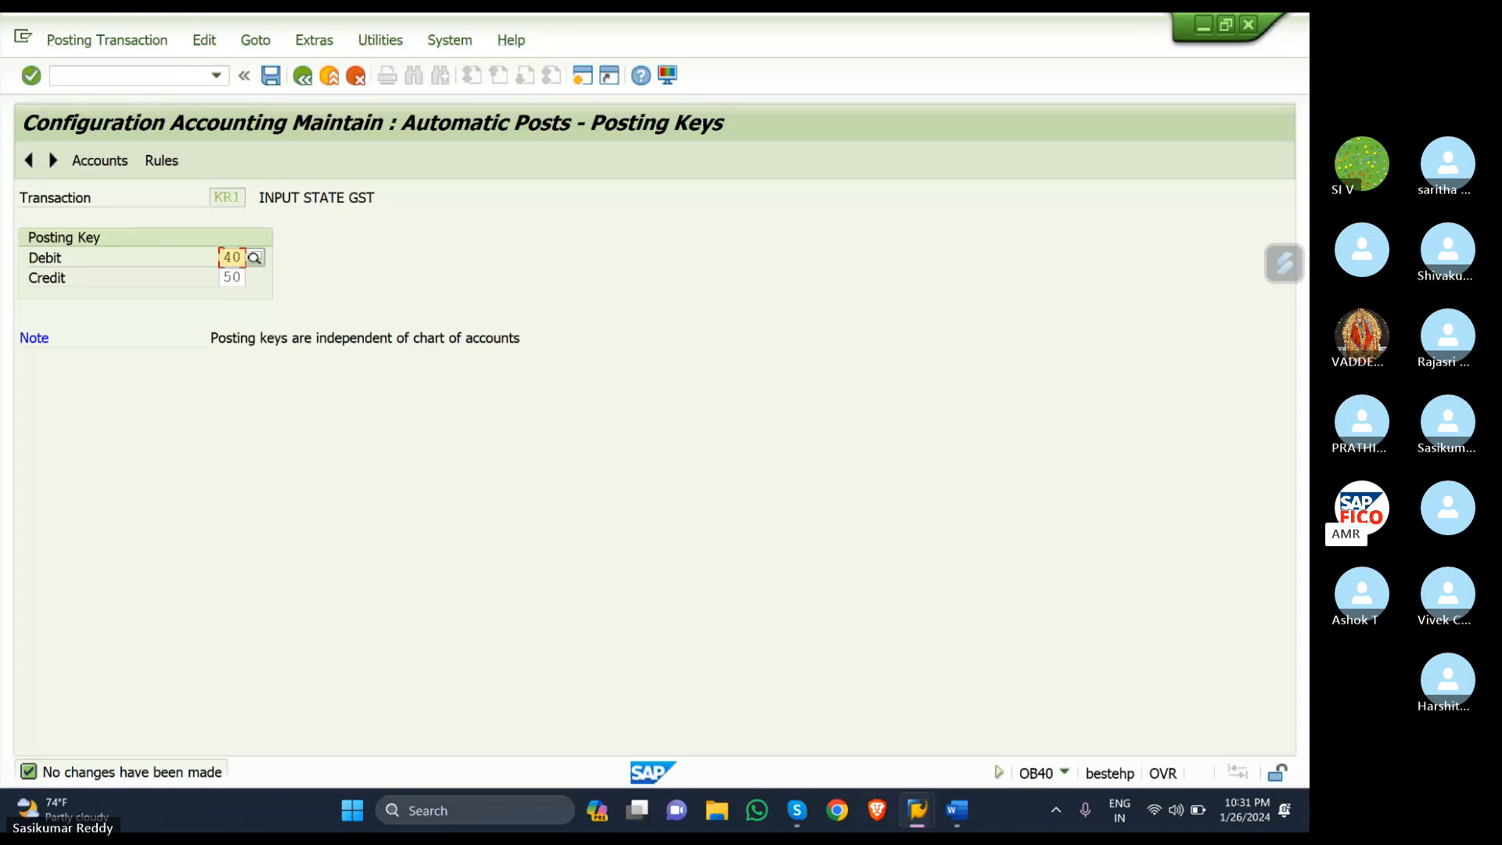
- In the FB60 invoice, open and highlight the F5060 zero-balance error explanation
{"action": "mouse_move", "coordinate": [931, 808]}
{"action": "left_click", "coordinate": [894, 696]}
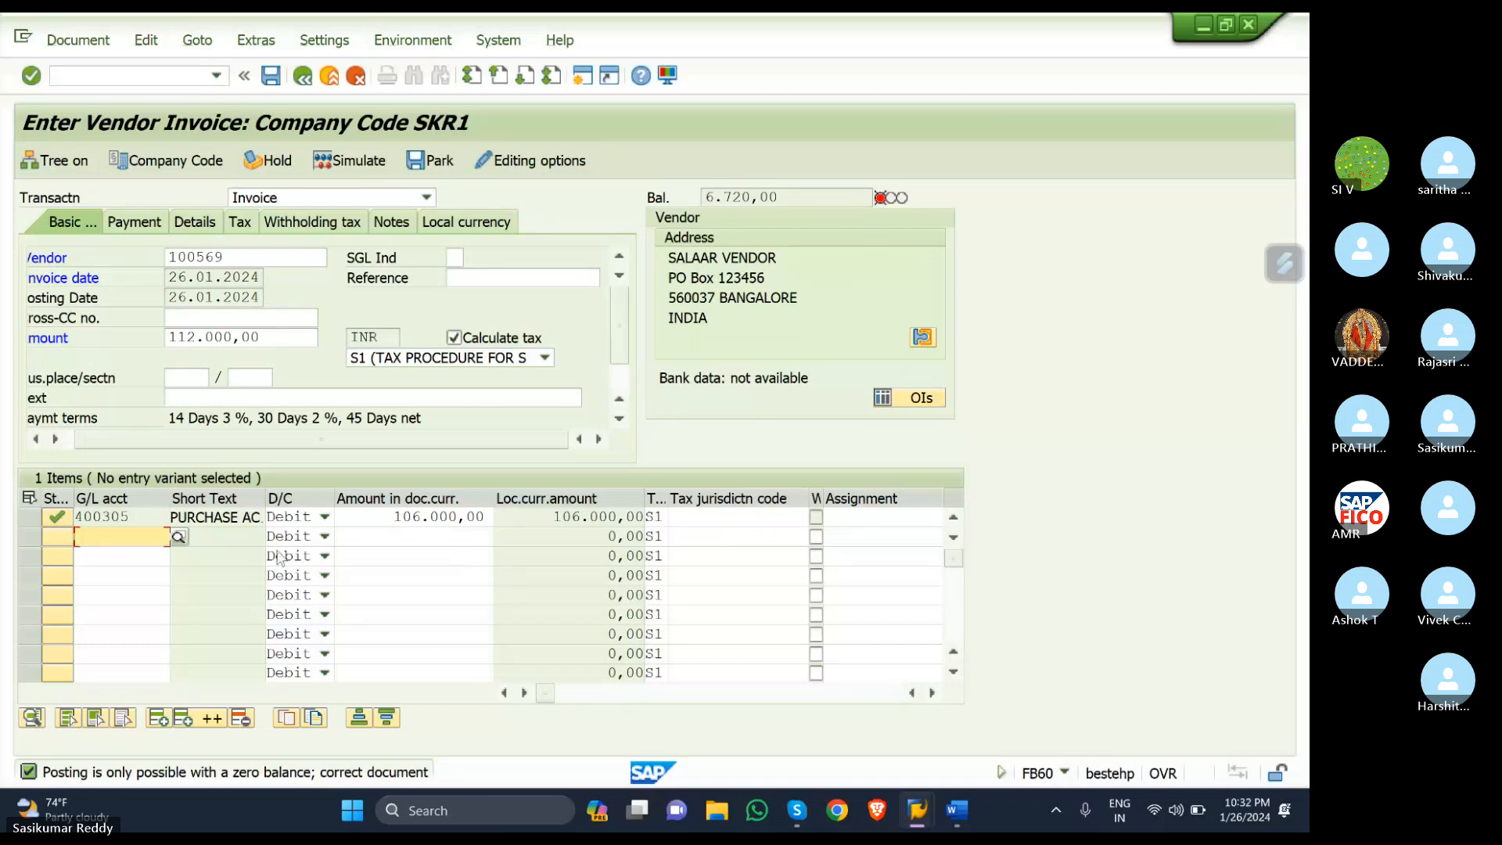
{"action": "double_click", "coordinate": [151, 775]}
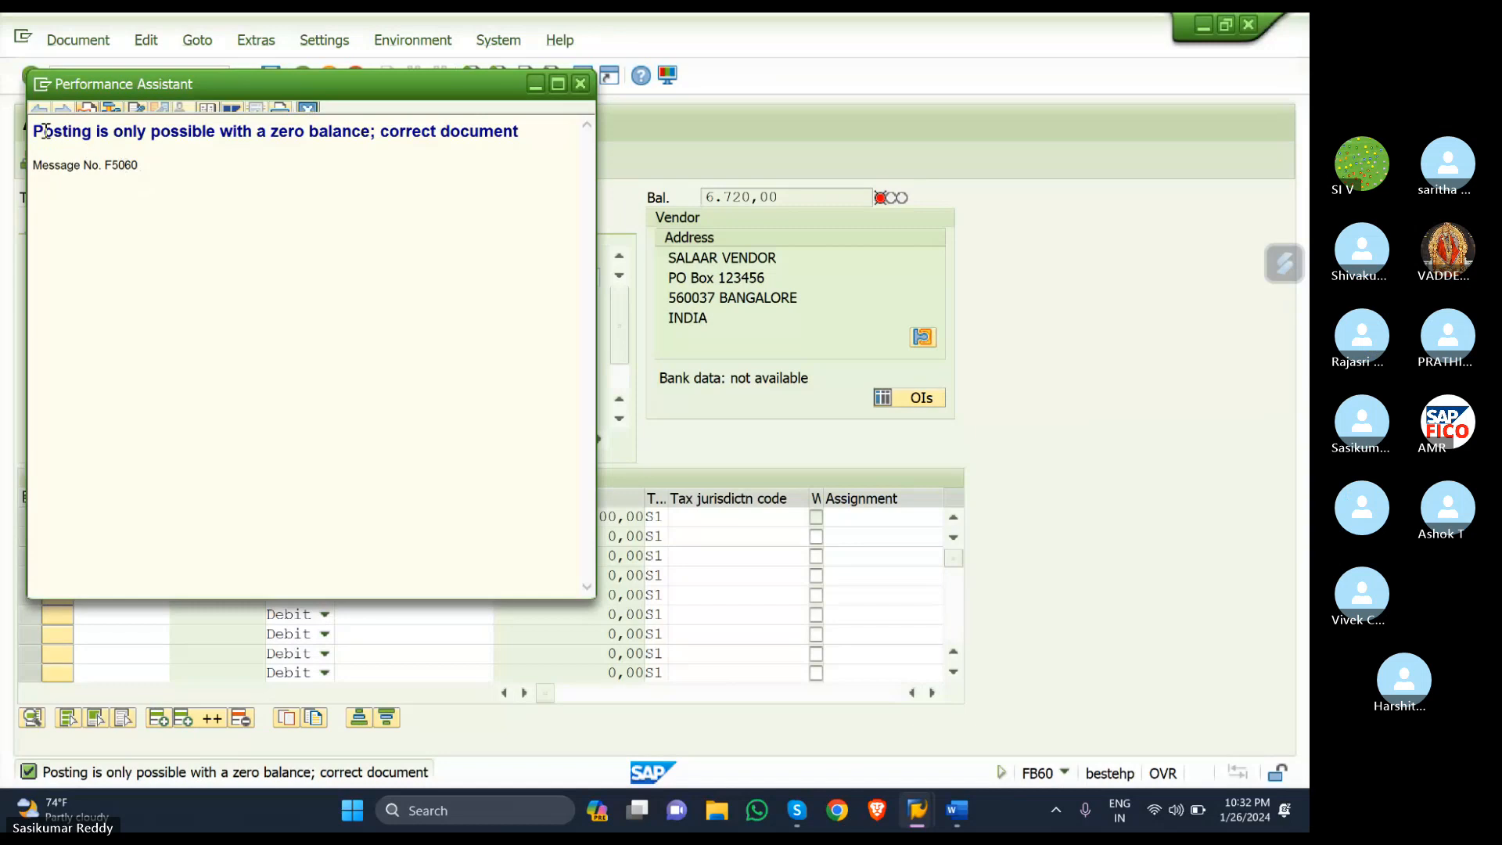
{"action": "left_click_drag", "start_coordinate": [34, 131], "coordinate": [154, 180]}
{"action": "key", "text": "ctrl+c"}
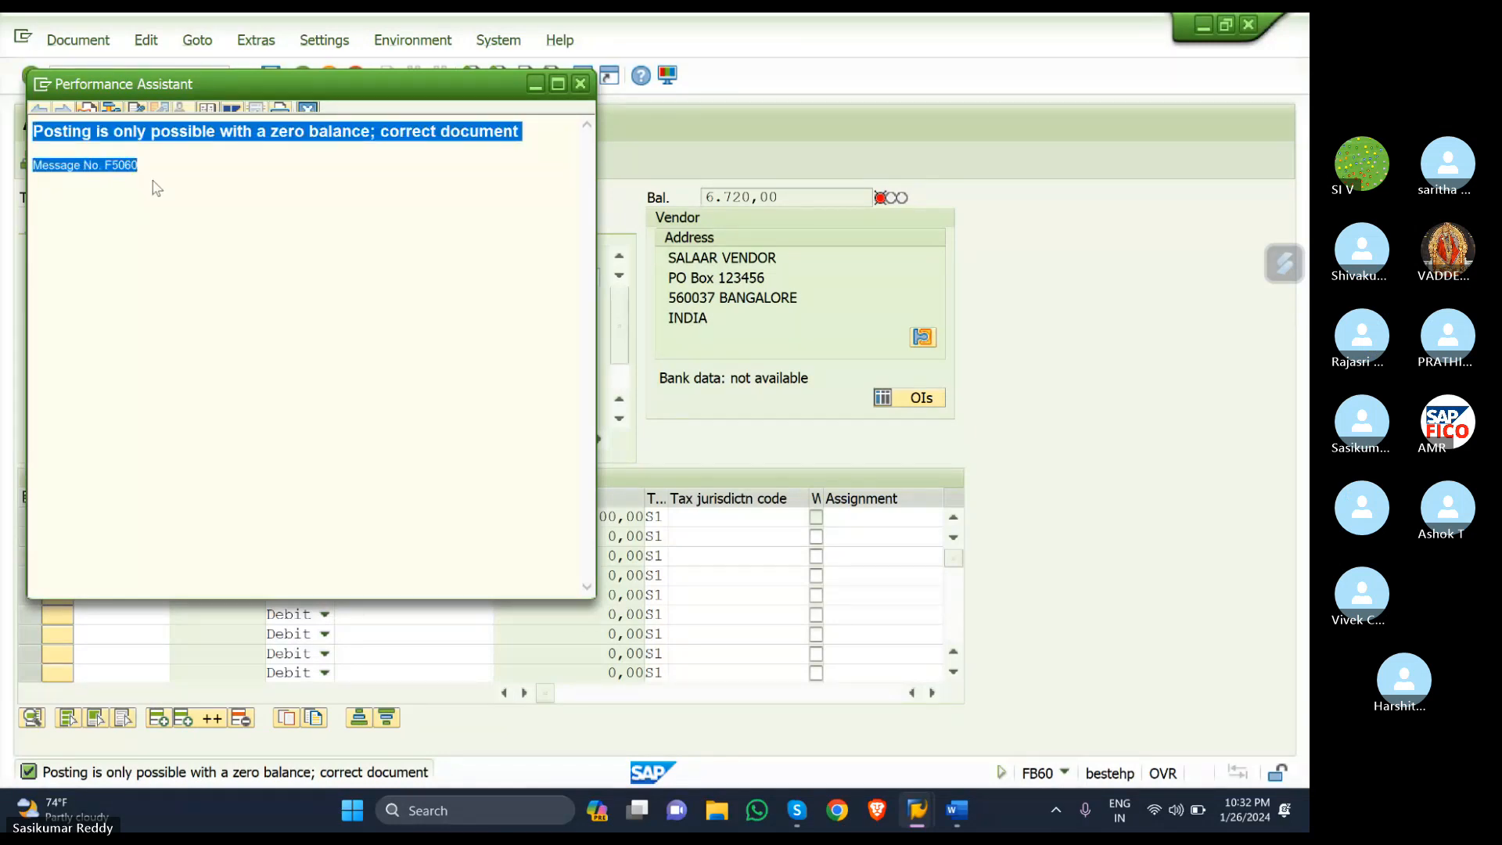
- Paste and send the F5060 error text in the Skype meeting chat
{"action": "left_click", "coordinate": [796, 816]}
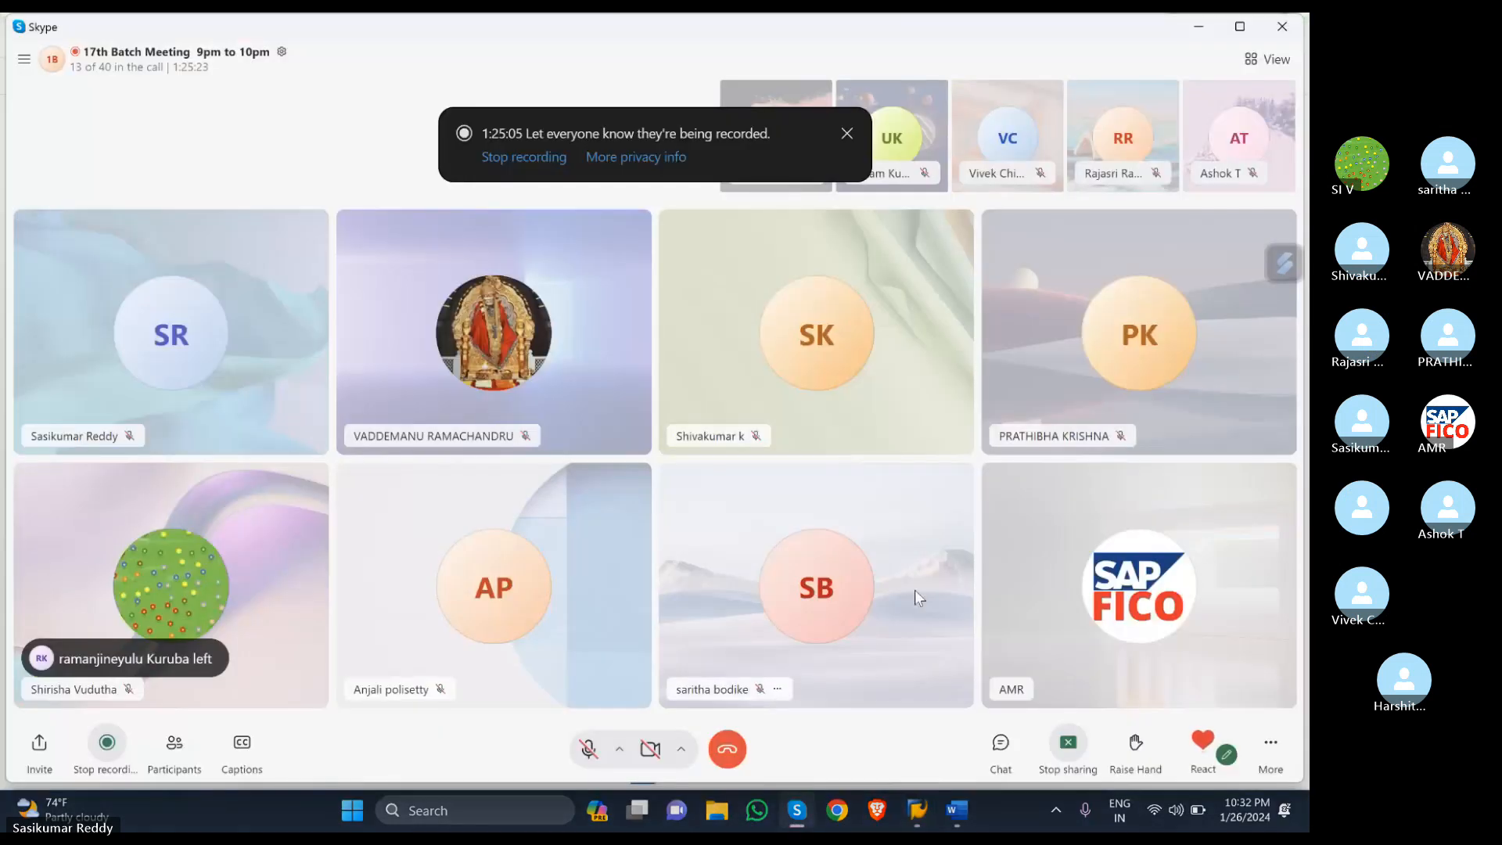
{"action": "left_click", "coordinate": [1004, 755]}
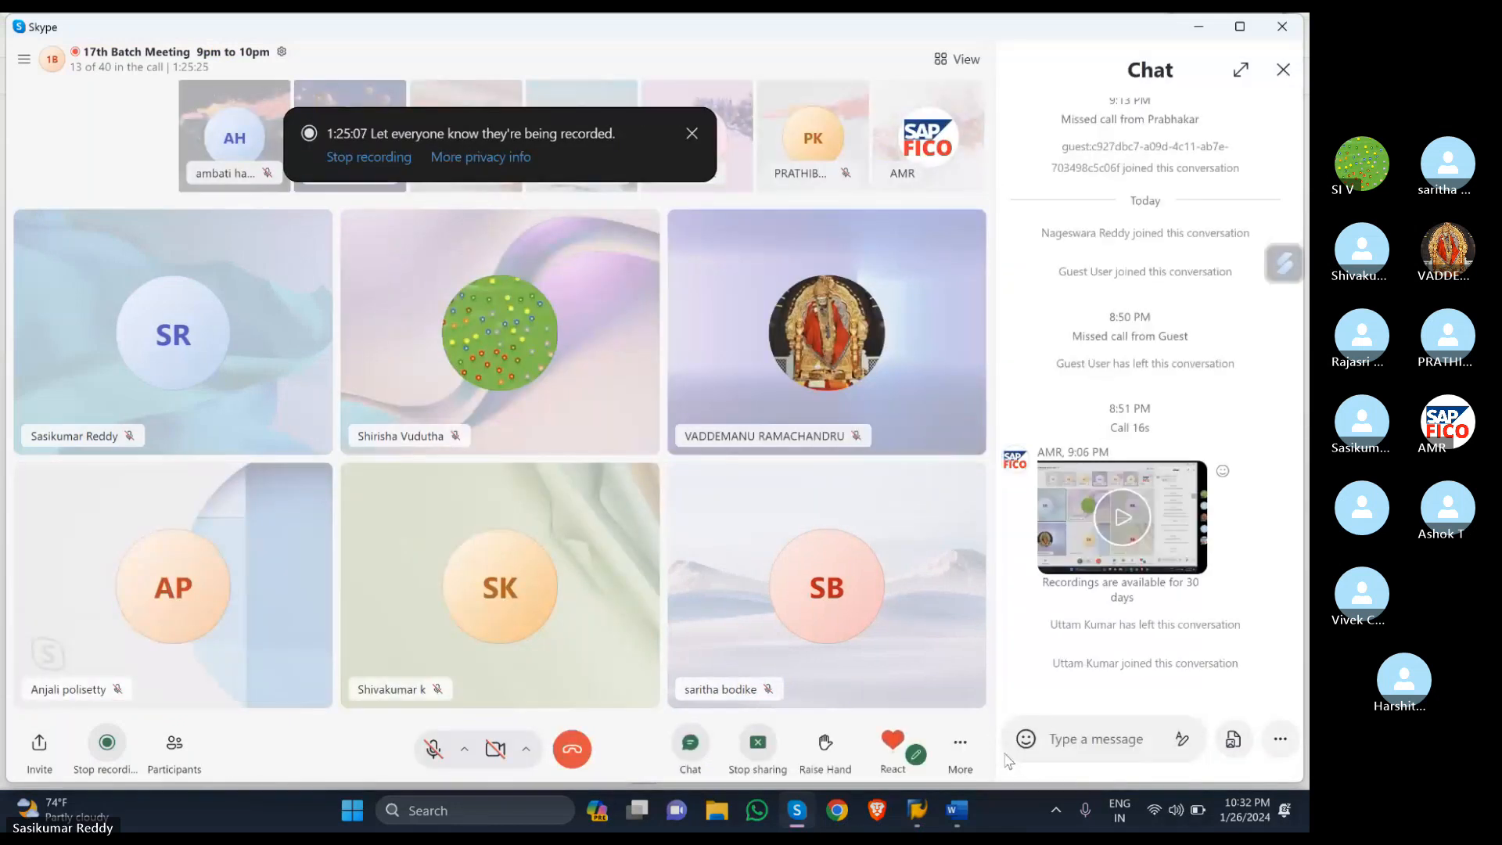
{"action": "key", "text": "ctrl+v"}
{"action": "key", "text": "Return"}
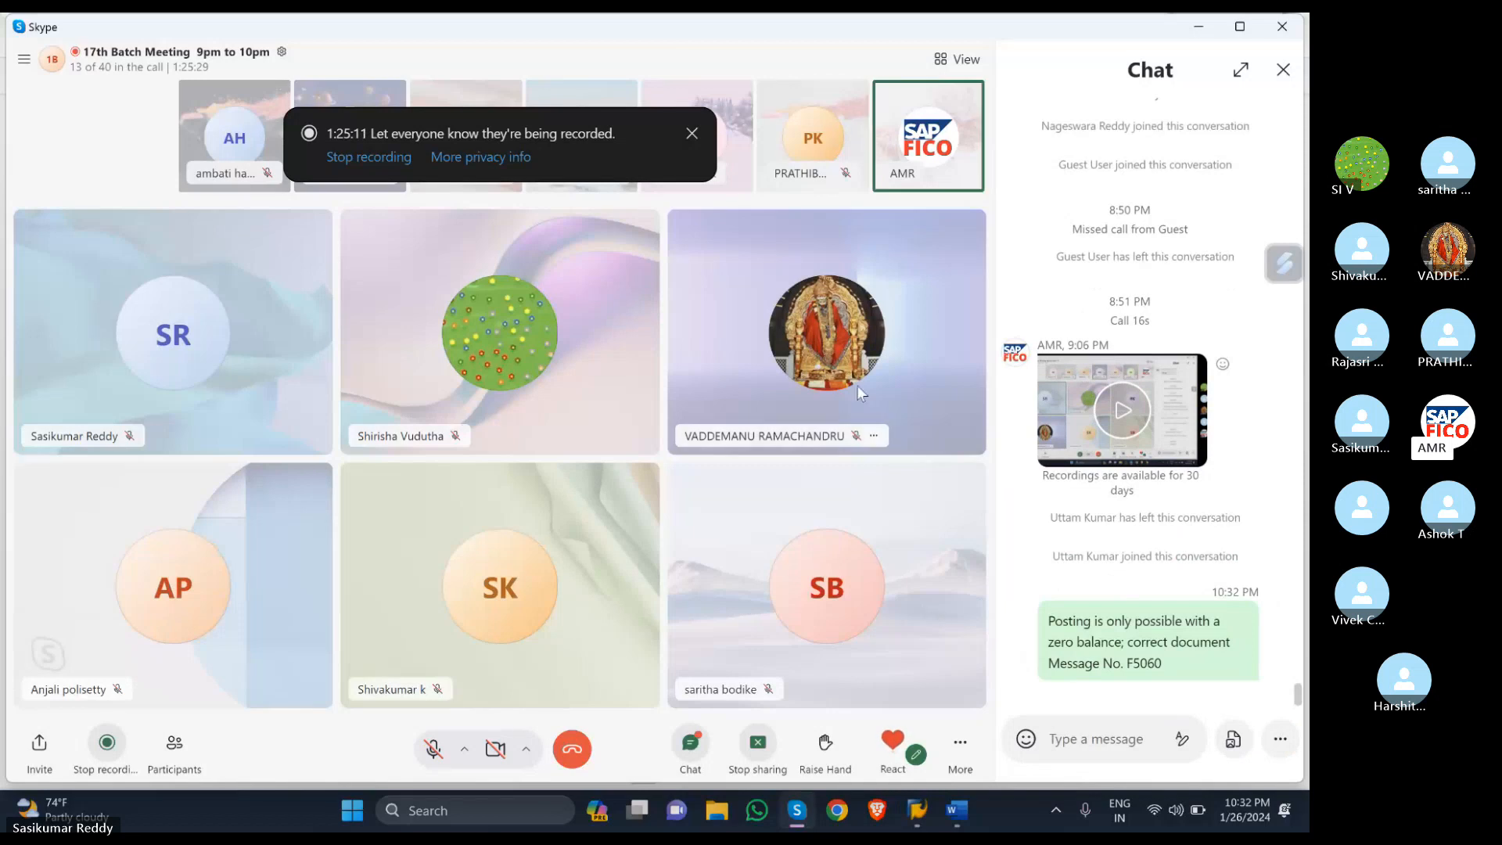
- Dismiss the recording notice and return to the SAP vendor invoice screen
{"action": "left_click", "coordinate": [693, 134]}
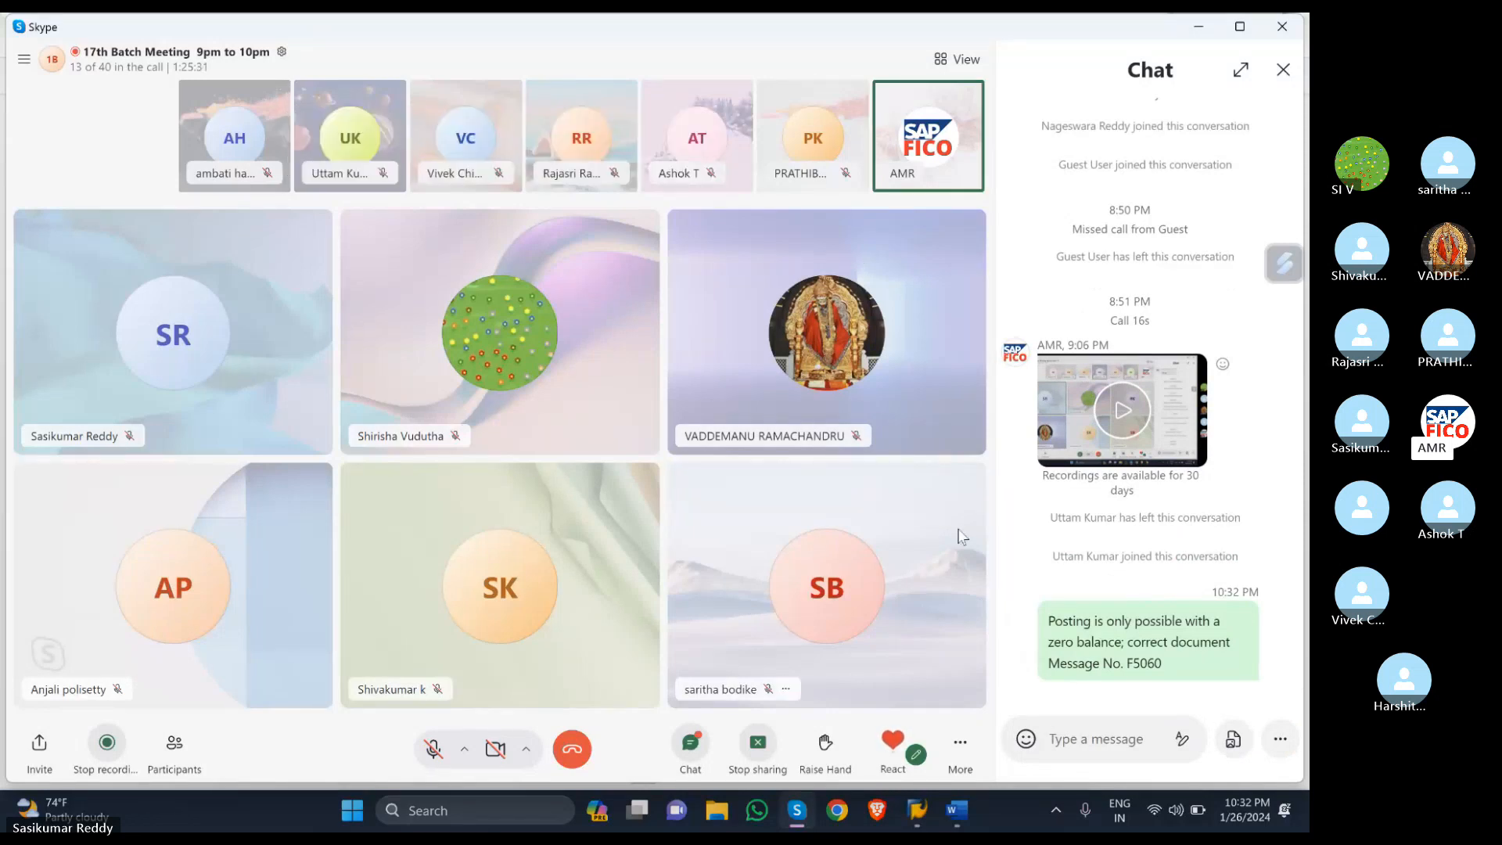
{"action": "mouse_move", "coordinate": [907, 825]}
{"action": "left_click", "coordinate": [806, 712]}
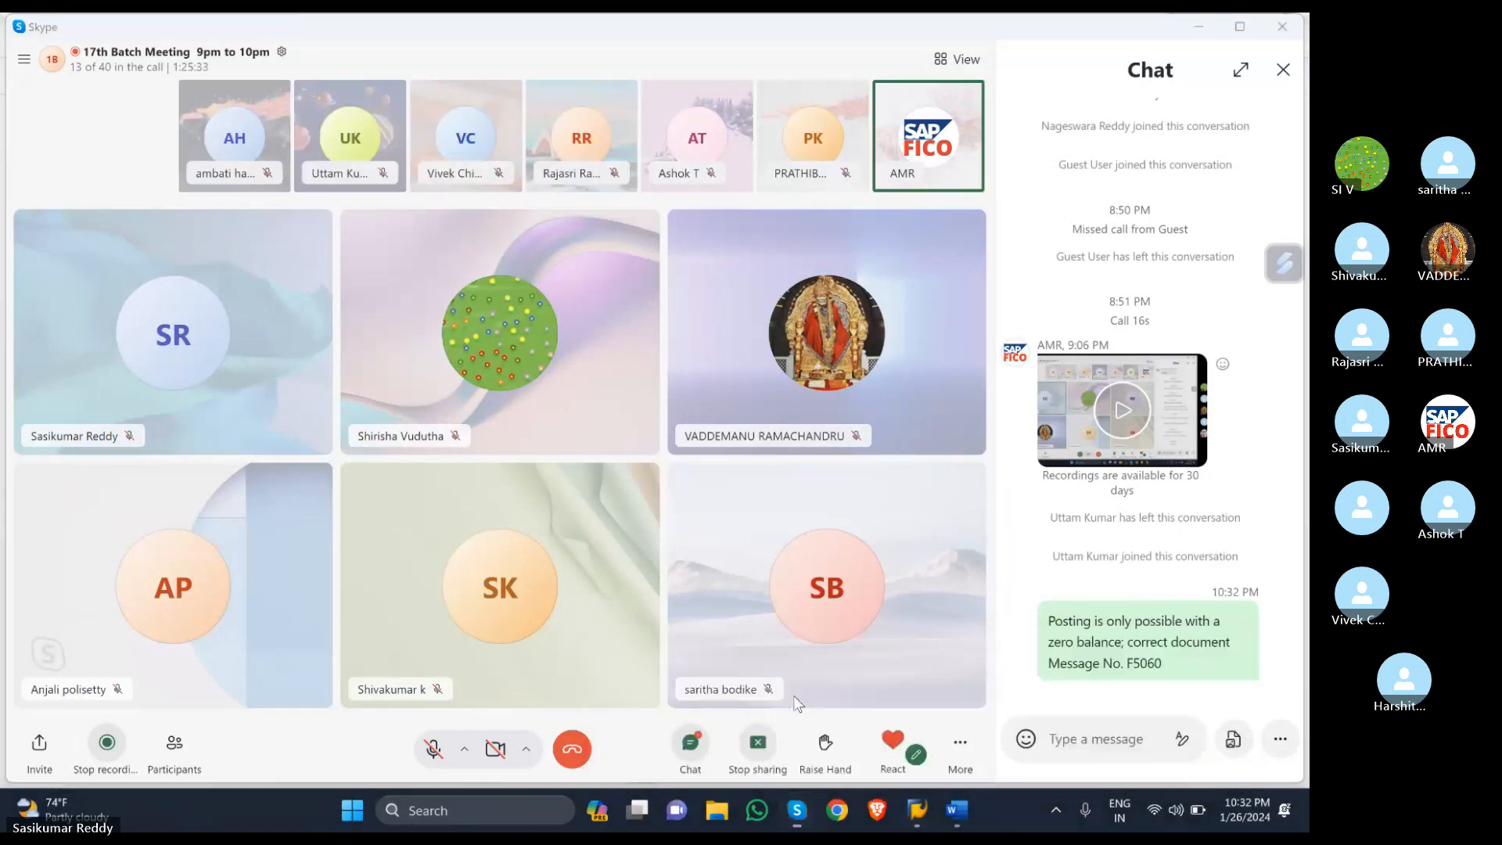
{"action": "left_click", "coordinate": [118, 74]}
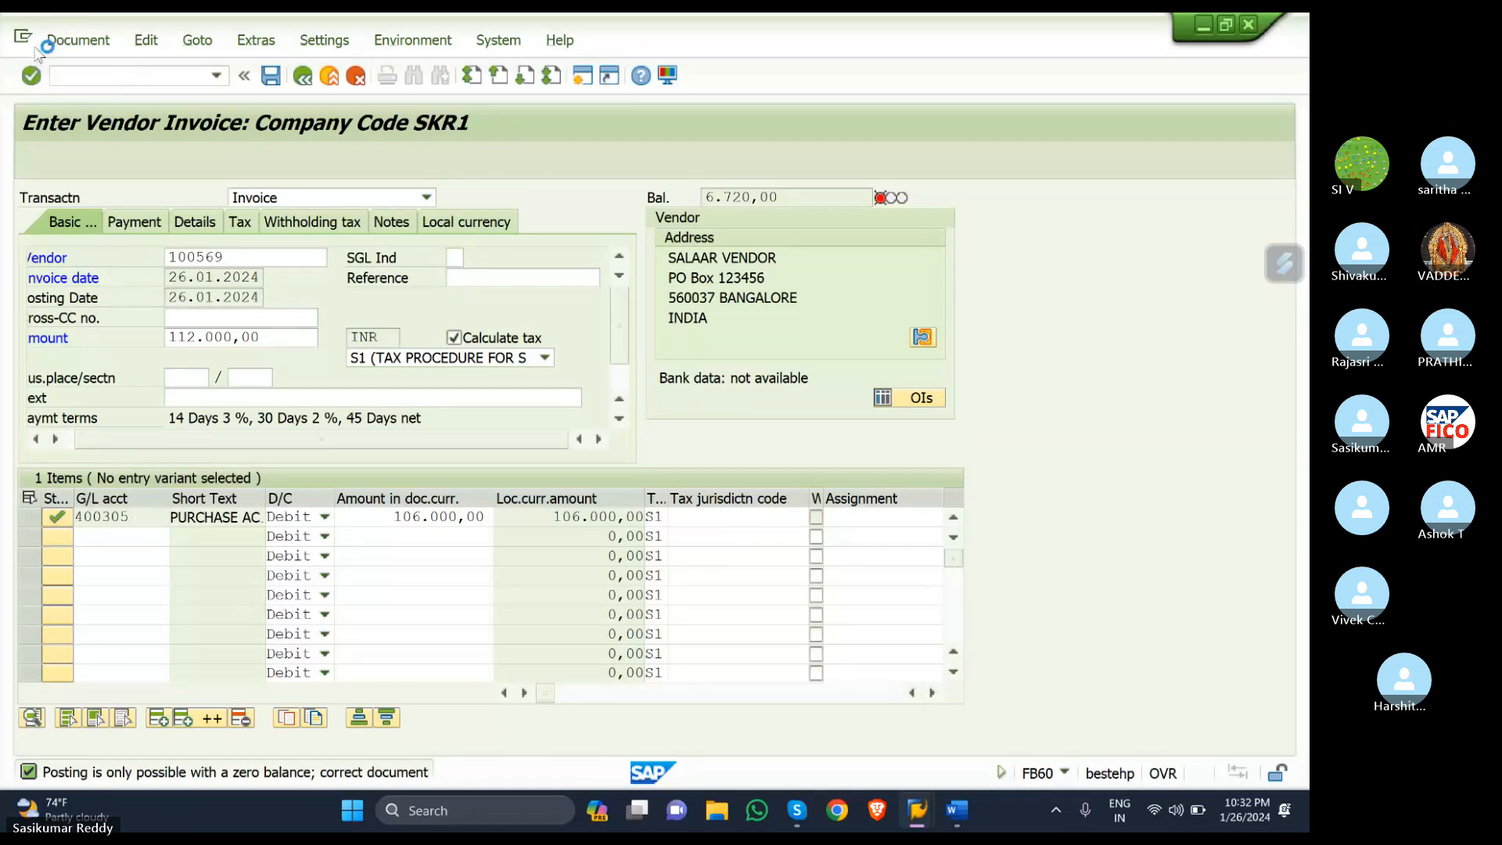
- Start a new FB60 invoice and pick SALAAR VENDOR (100569) via the SKR1 vendor search
{"action": "key", "text": "Return"}
{"action": "left_click", "coordinate": [345, 259]}
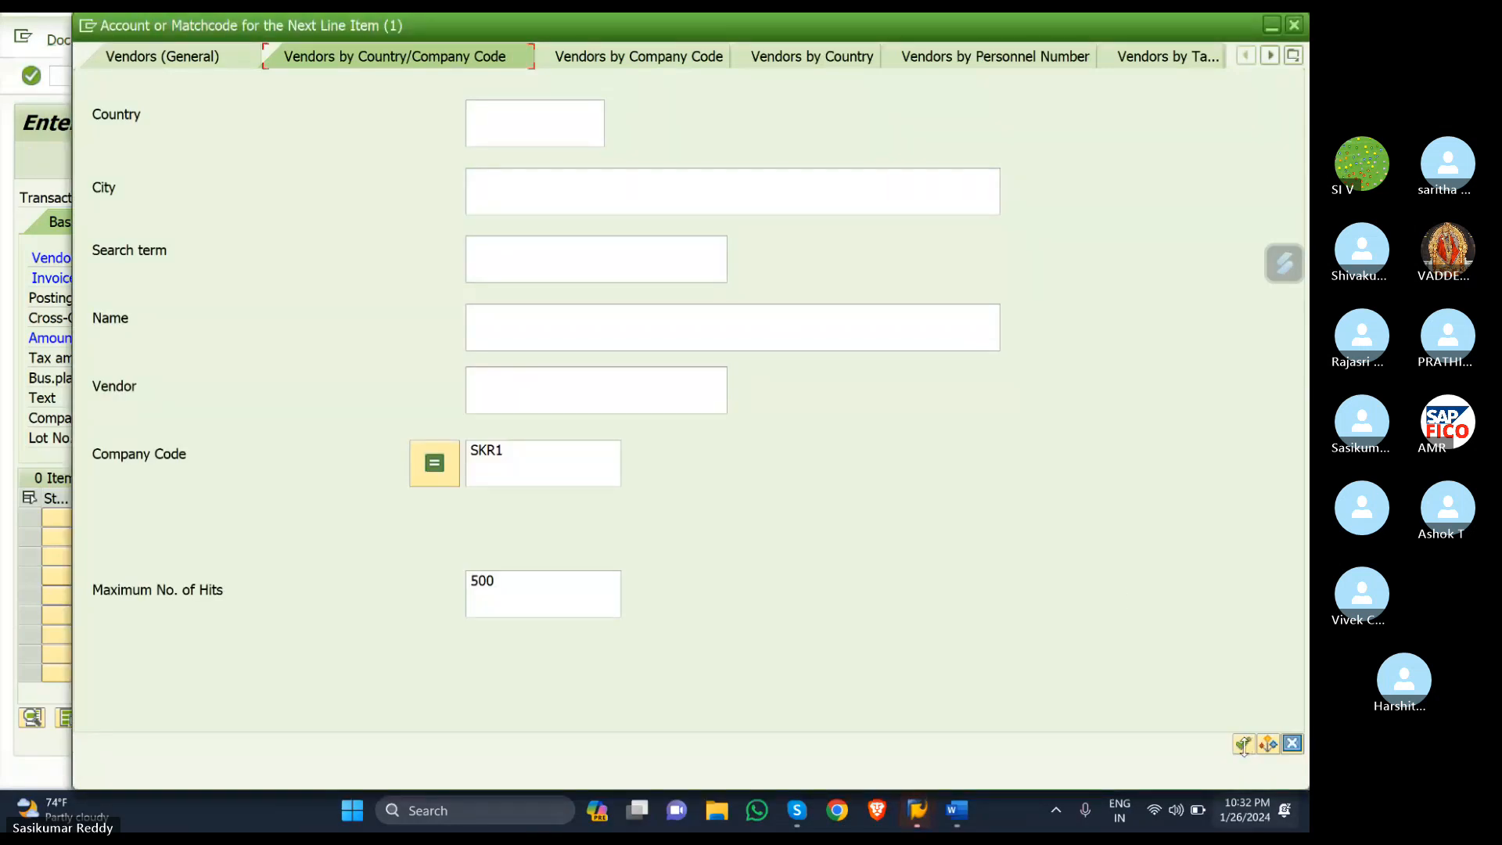
{"action": "left_click", "coordinate": [1243, 743]}
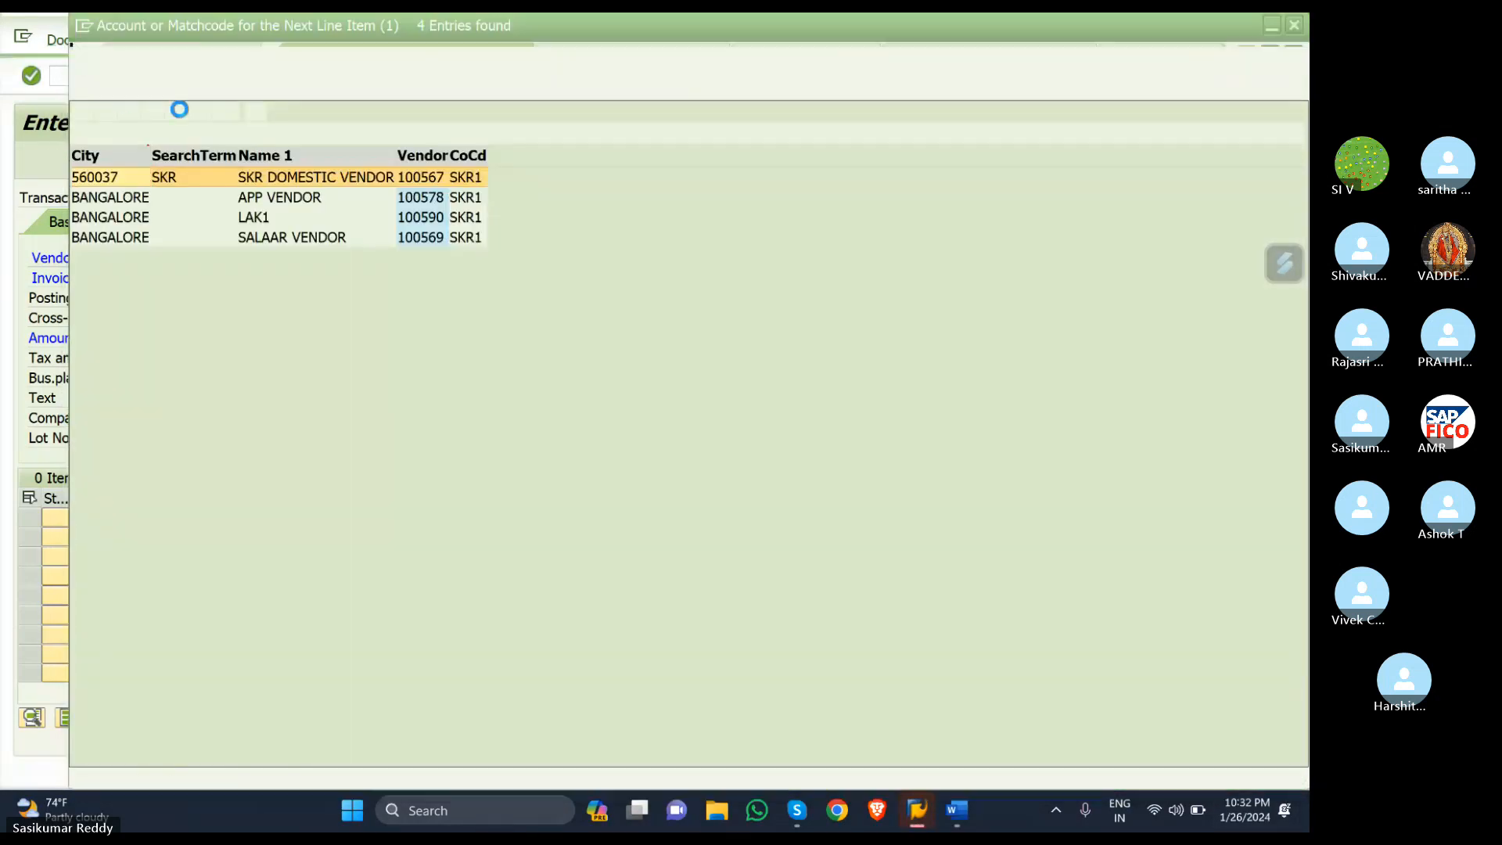
{"action": "left_click", "coordinate": [246, 236]}
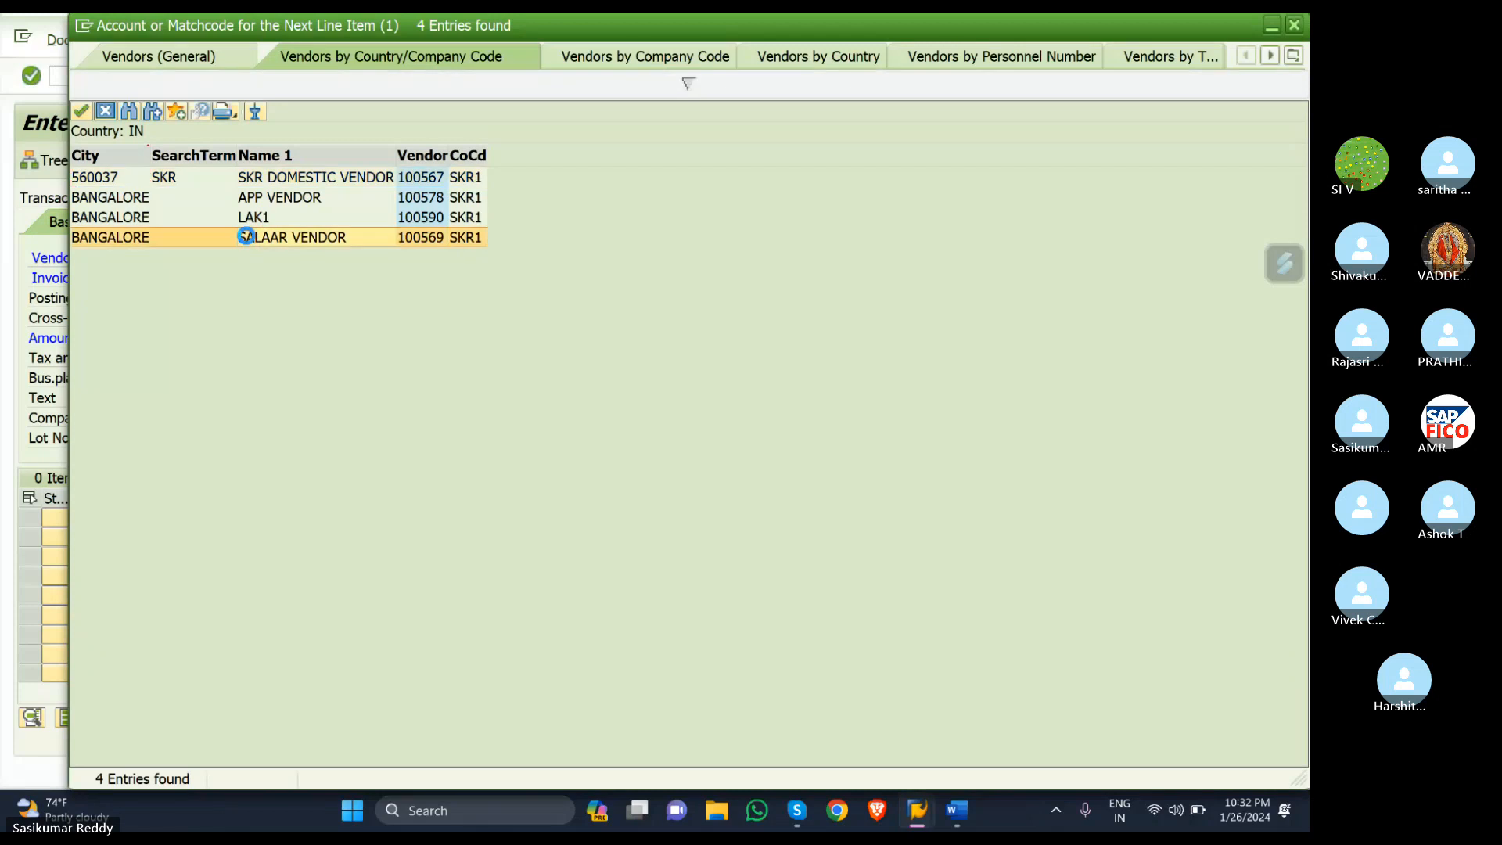
- Set invoice date 26.01.2024, amount 100000 and text 'vendor invoice creation WITH GST'
{"action": "left_click", "coordinate": [270, 278]}
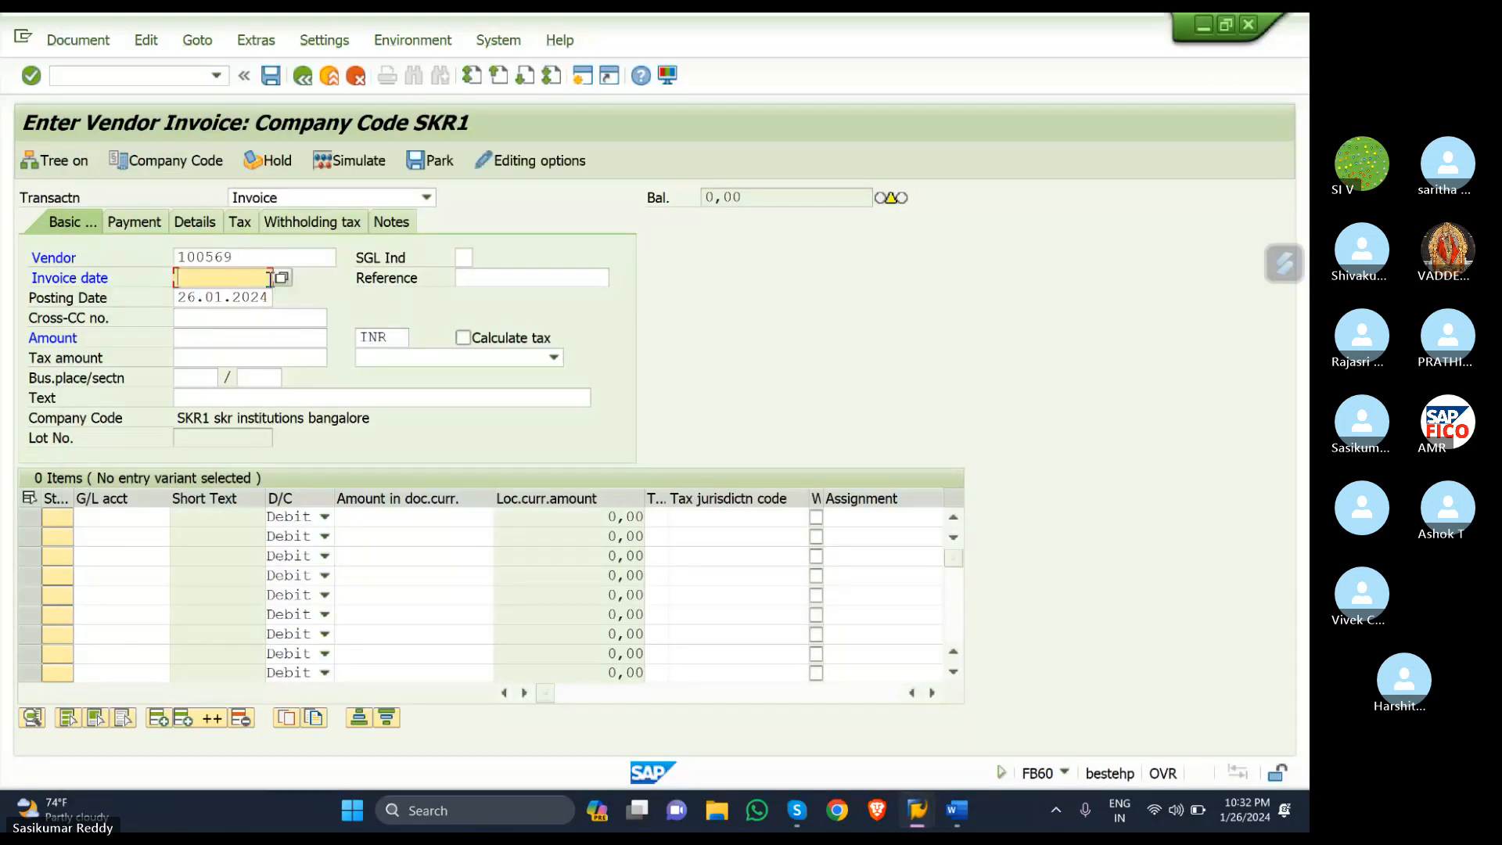
{"action": "left_click", "coordinate": [282, 279]}
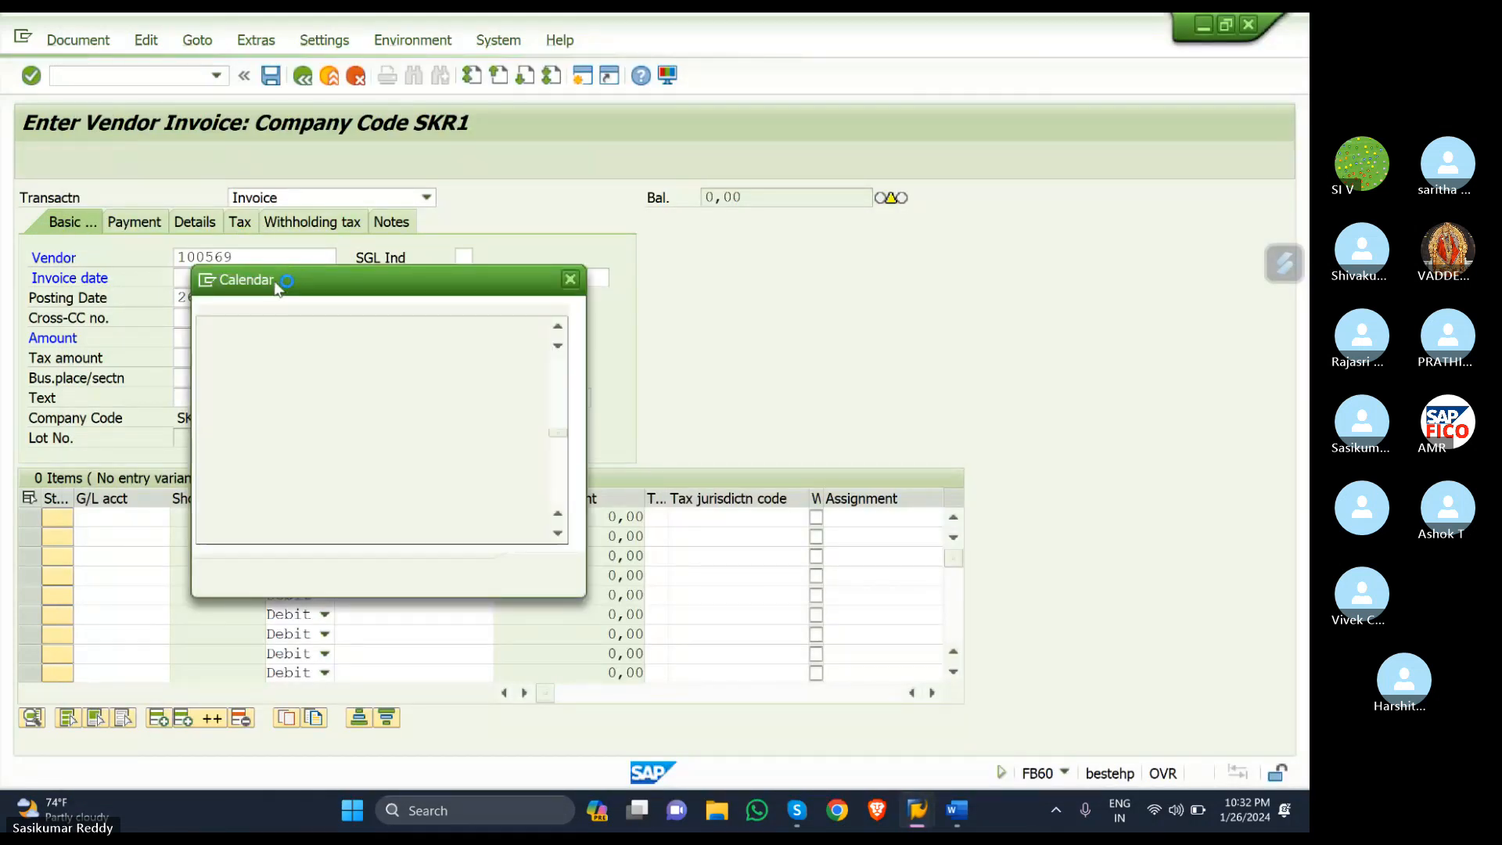
{"action": "left_click", "coordinate": [530, 577]}
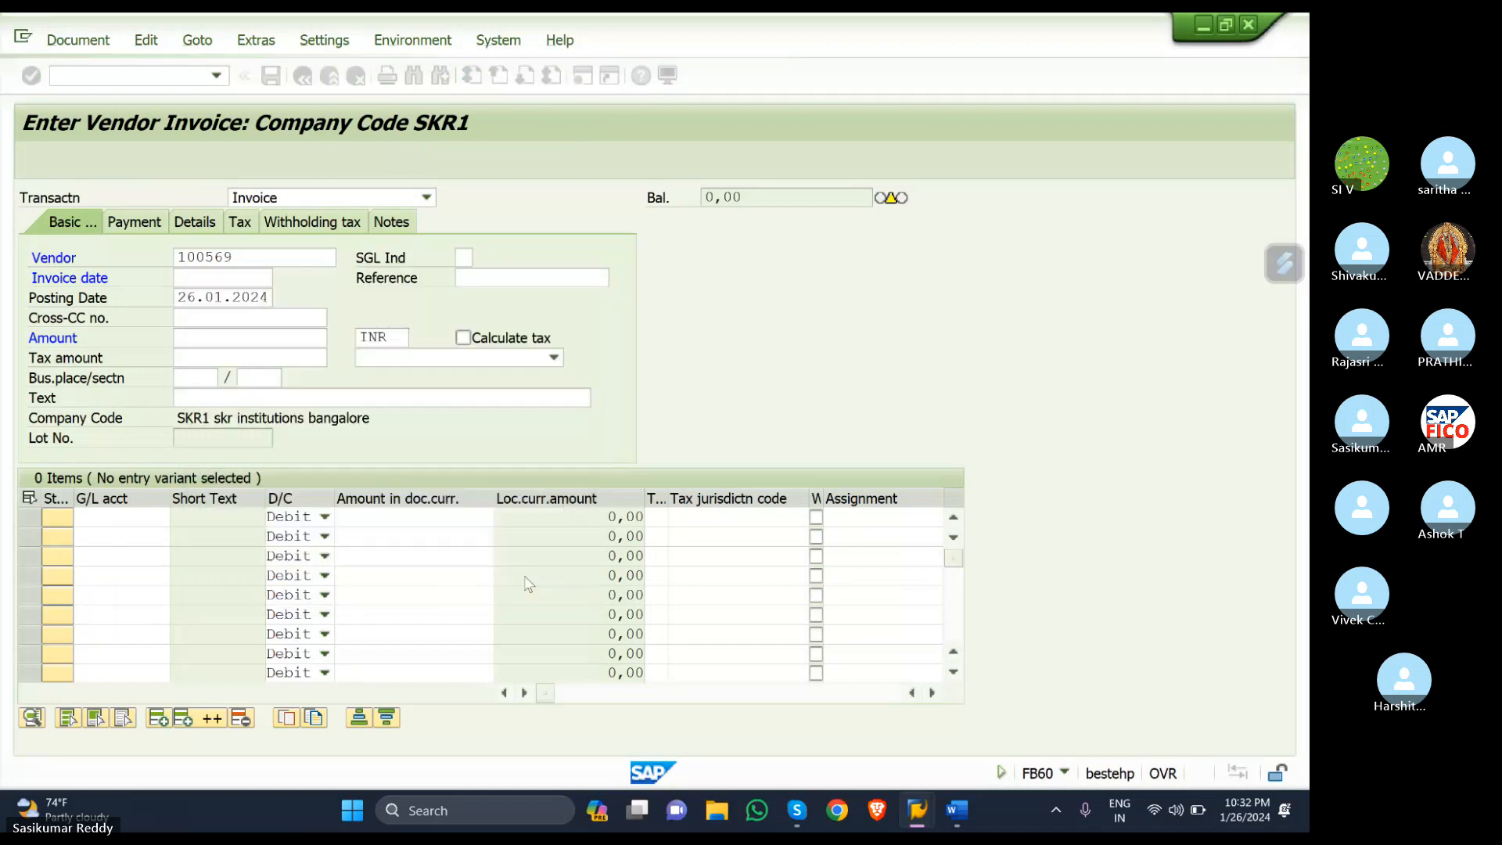
{"action": "left_click", "coordinate": [268, 335]}
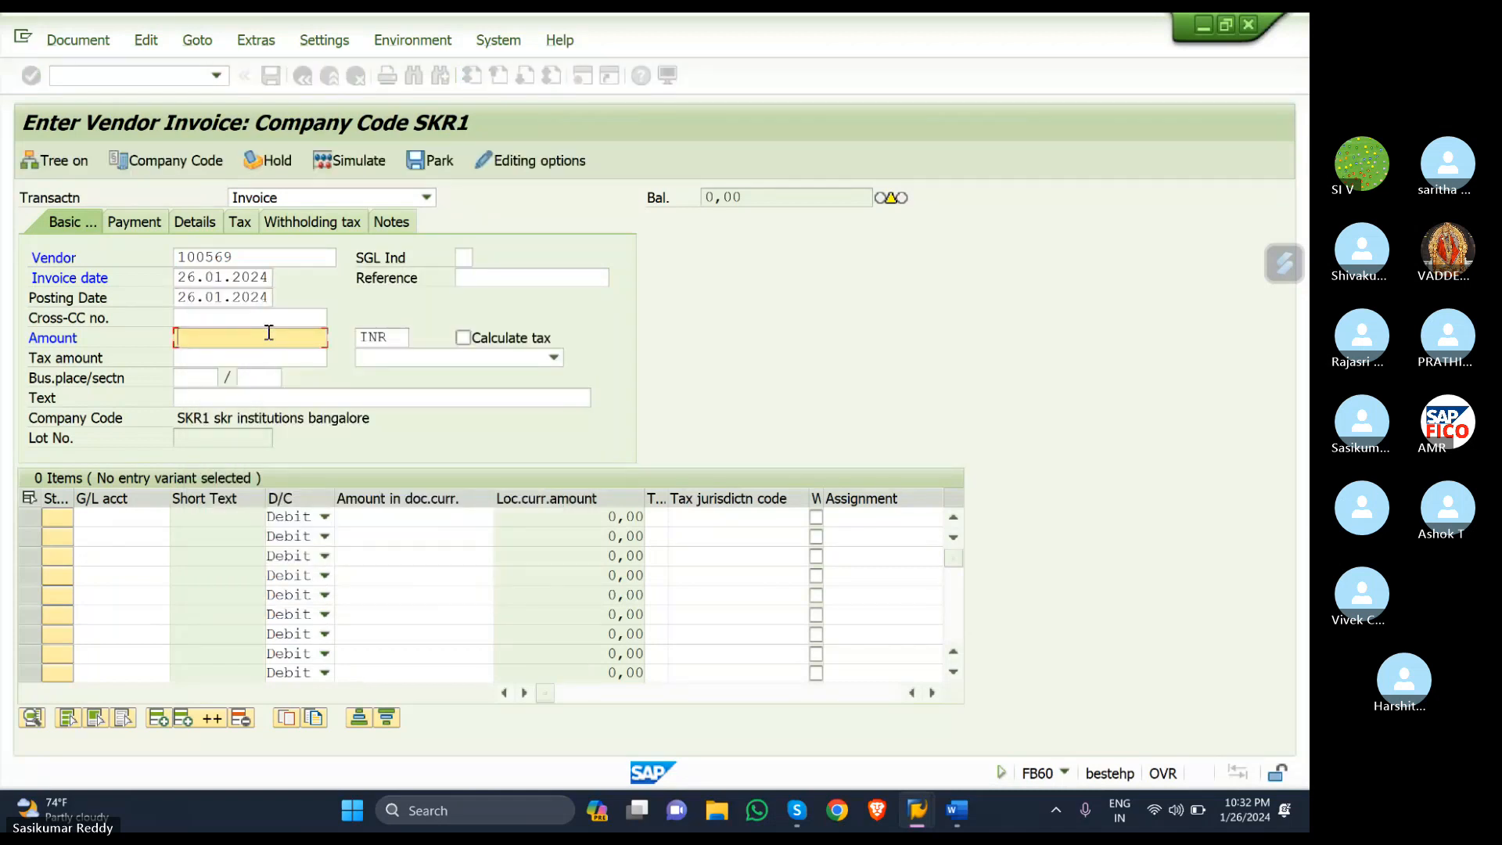
{"action": "type", "text": "10000"}
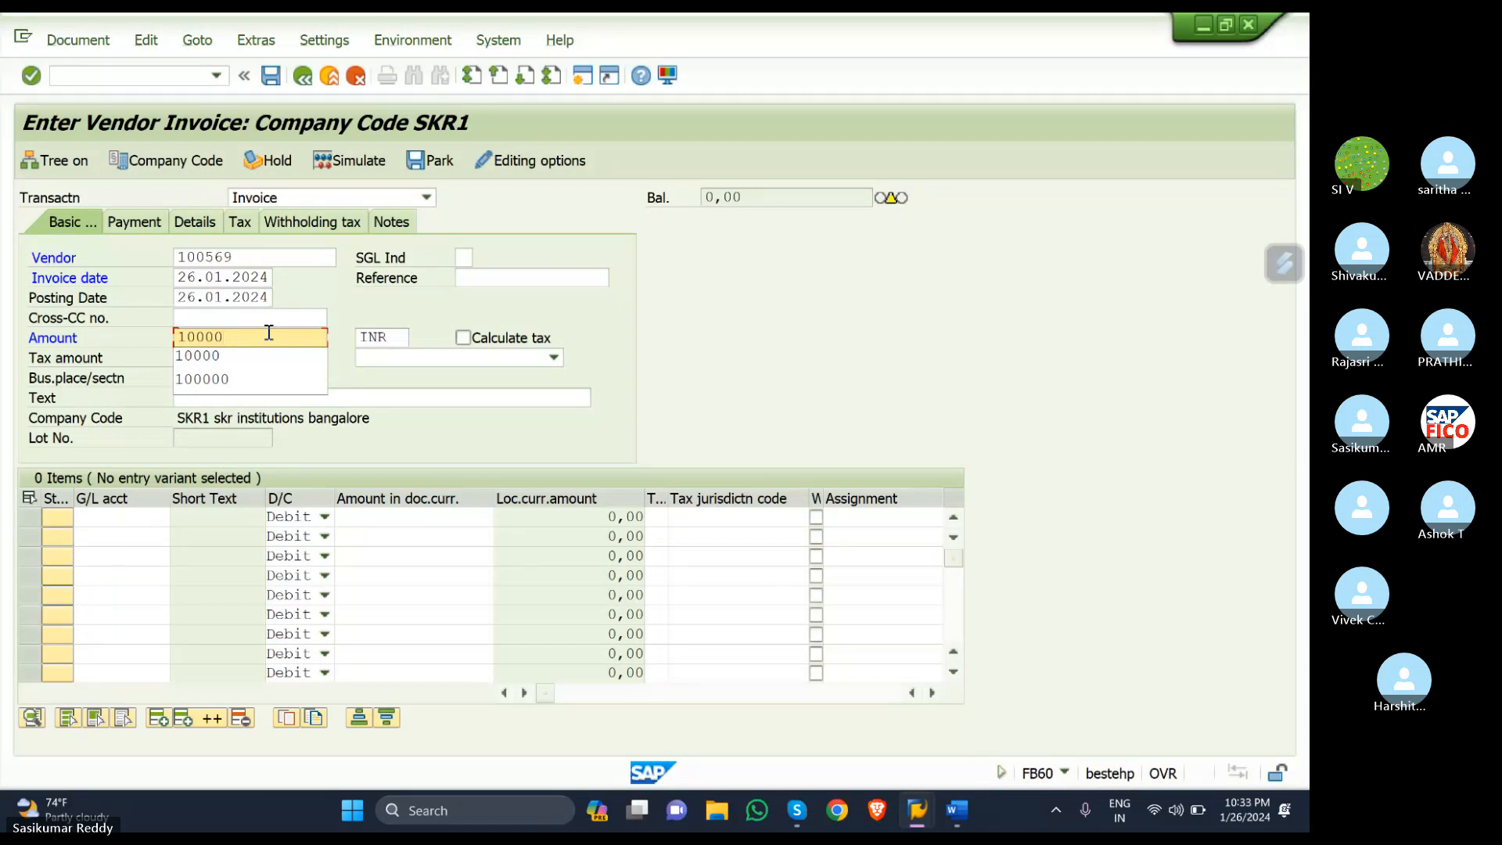
{"action": "left_click", "coordinate": [262, 381]}
{"action": "left_click", "coordinate": [213, 399]}
{"action": "type", "text": "v"}
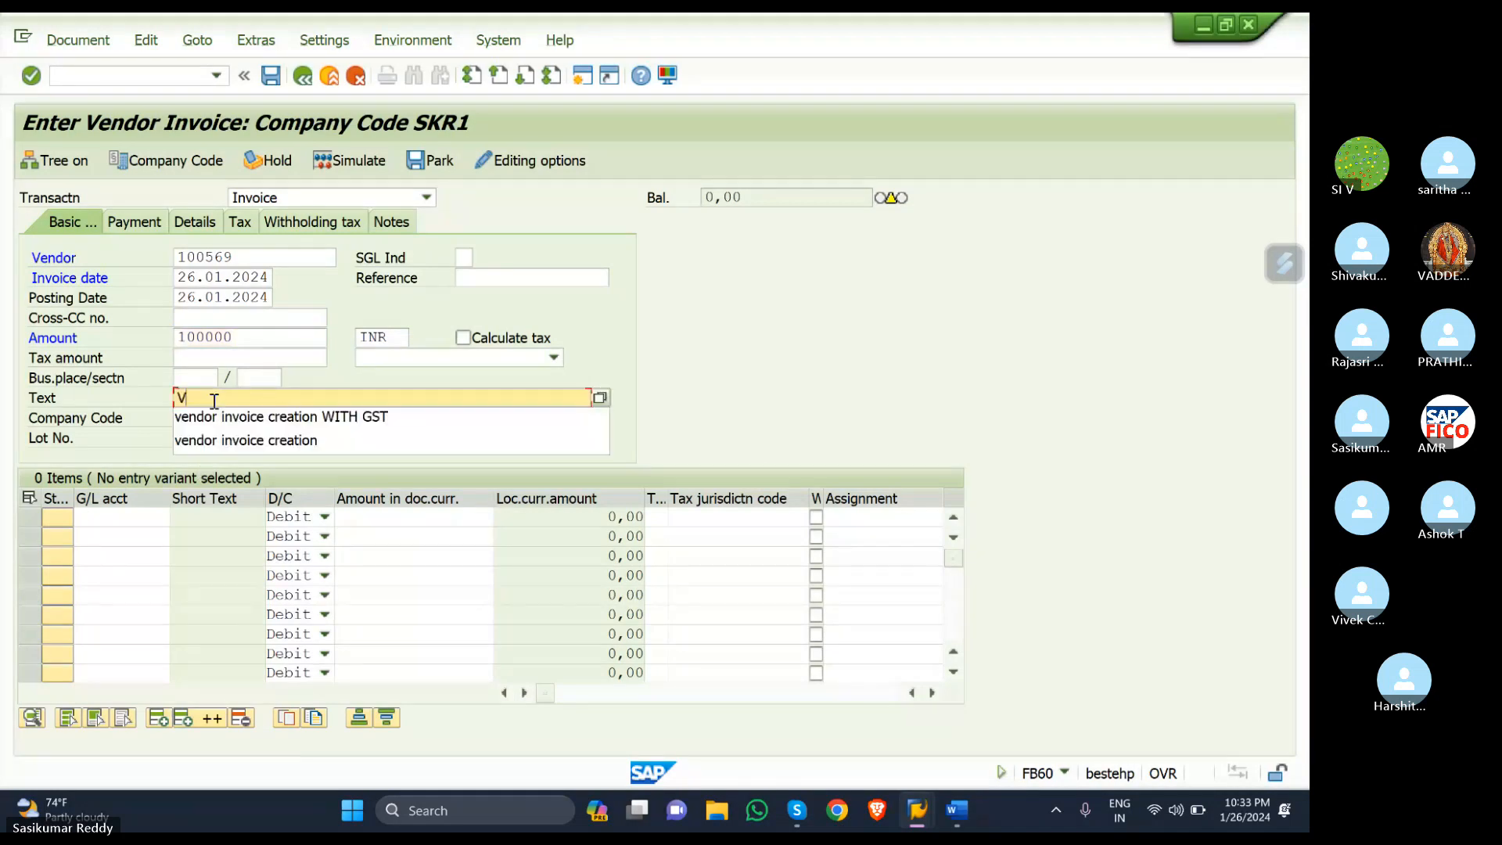
{"action": "left_click", "coordinate": [209, 418]}
- Assign PURCHASE ACCOUNT as the first line's G/L account
{"action": "left_click", "coordinate": [115, 519]}
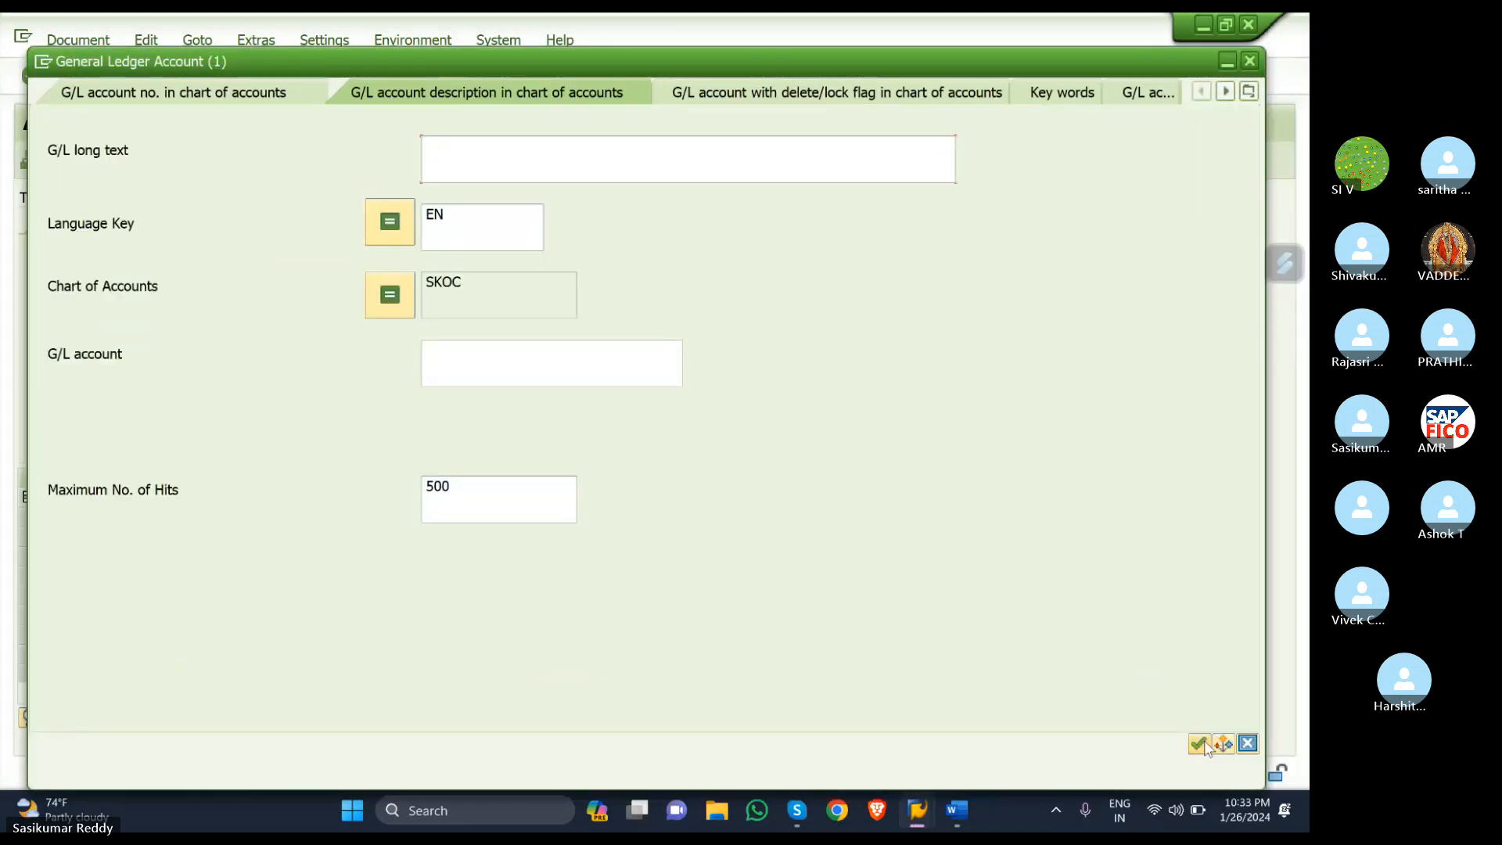
{"action": "left_click", "coordinate": [1203, 742]}
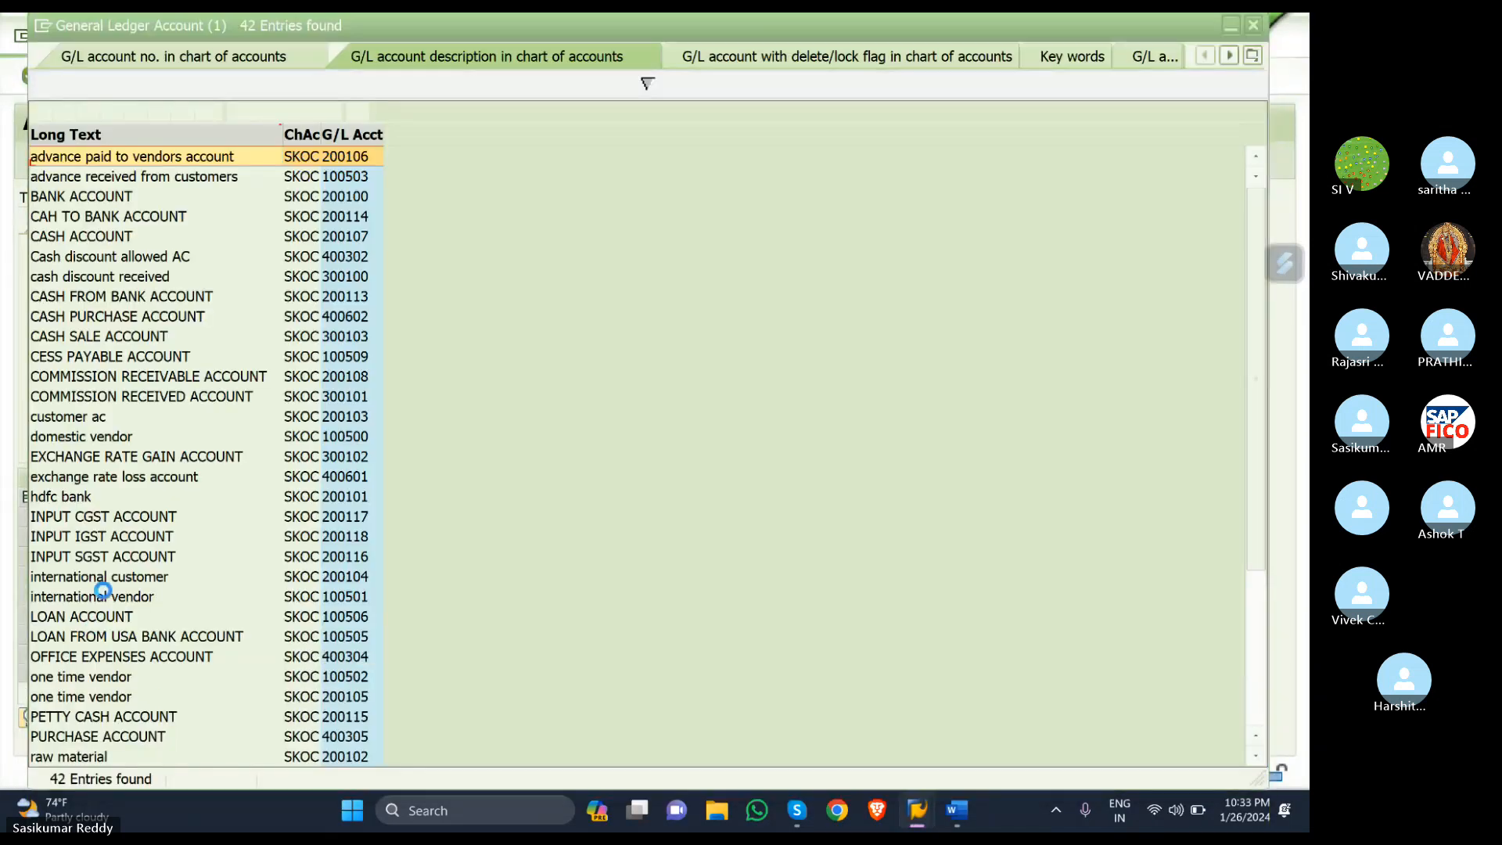
{"action": "left_click", "coordinate": [83, 738]}
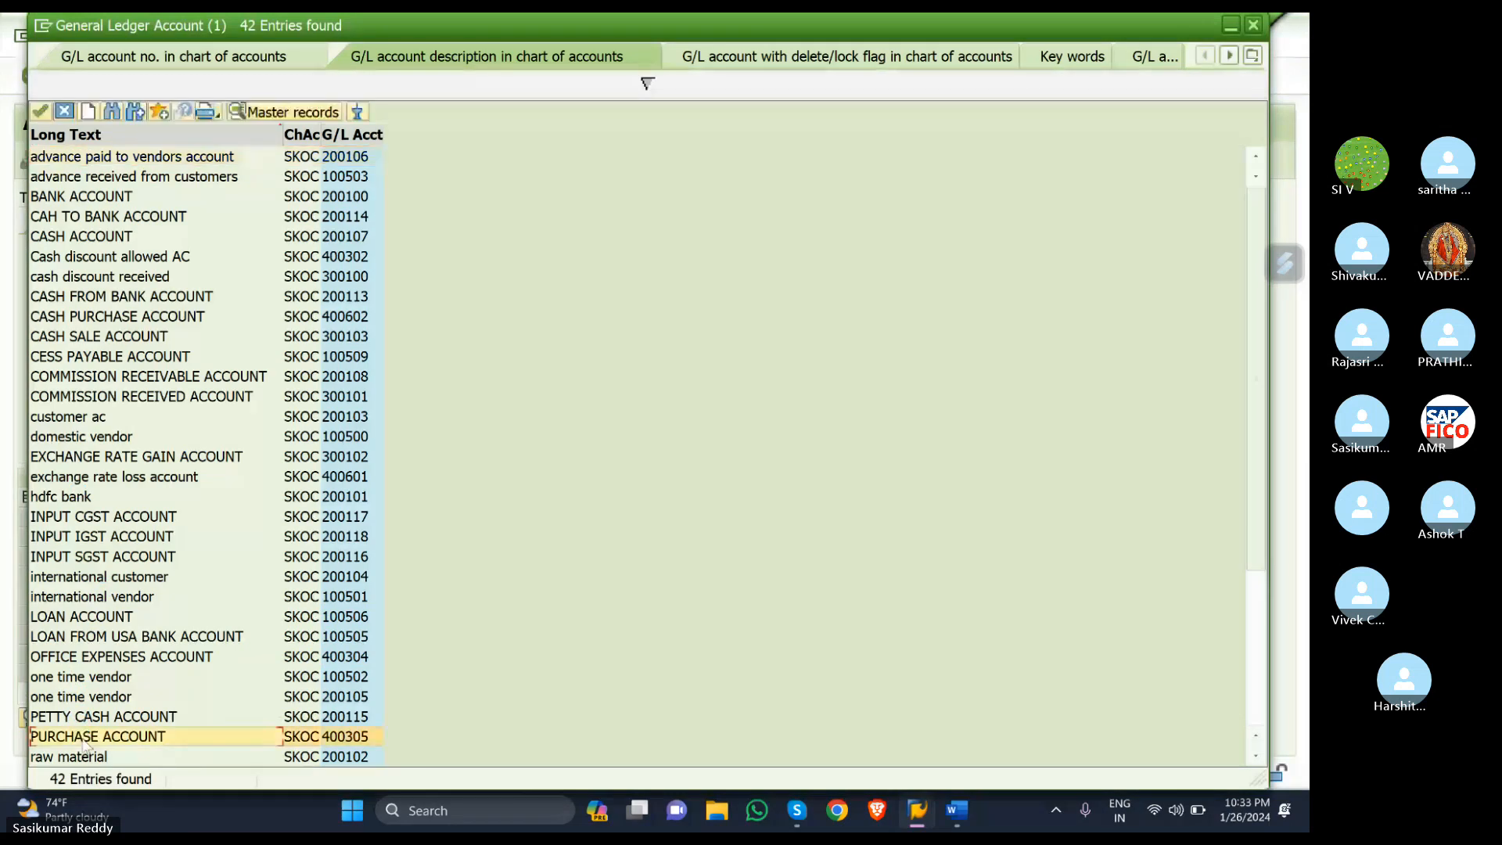
{"action": "left_click", "coordinate": [82, 737]}
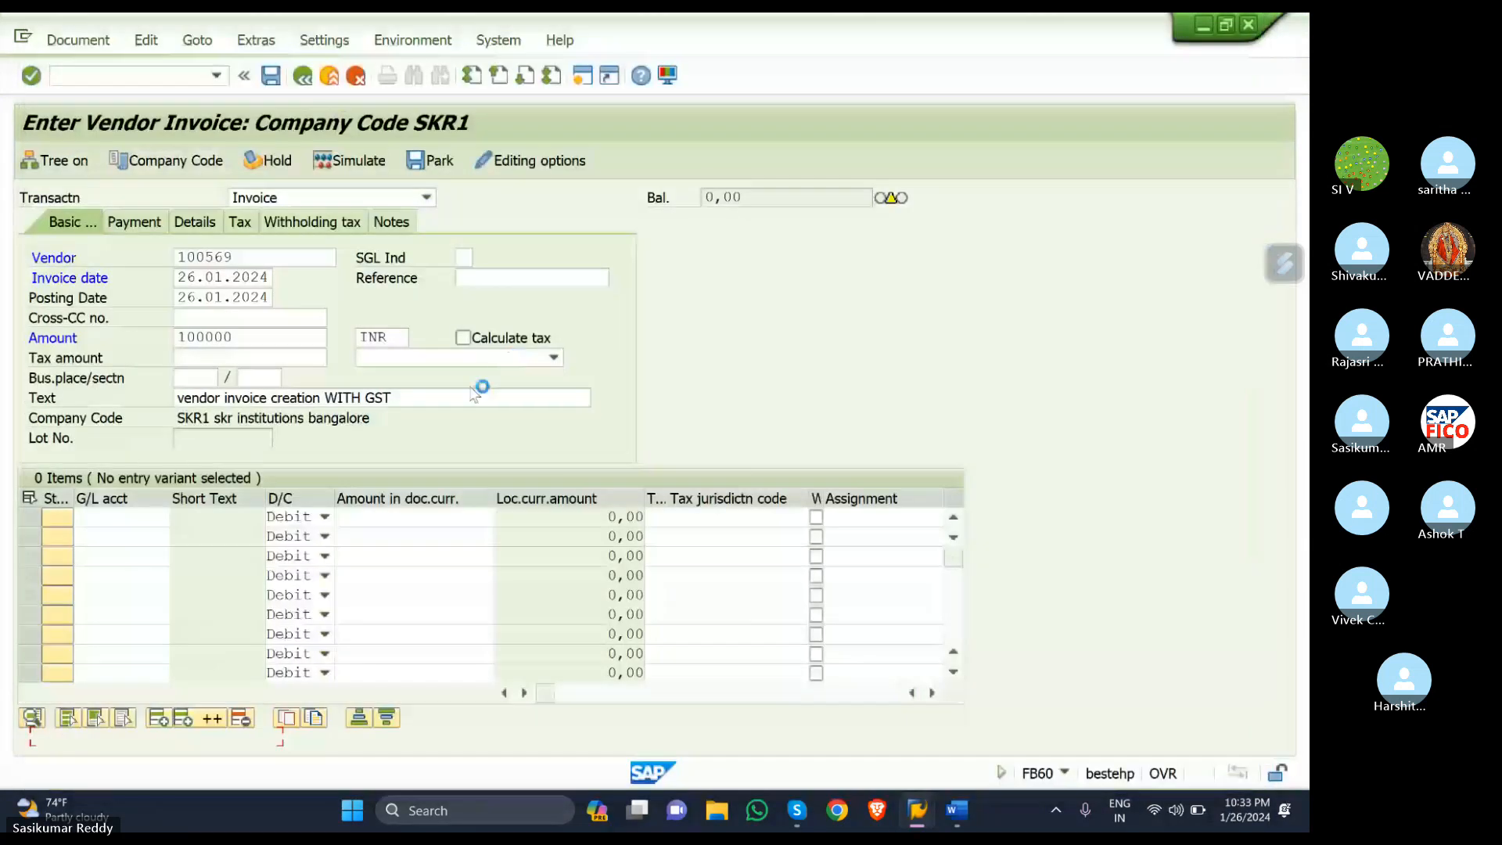
- Give the purchase line tax code S1, enable S1 tax calculation, and clear the header amount
{"action": "left_click", "coordinate": [396, 520]}
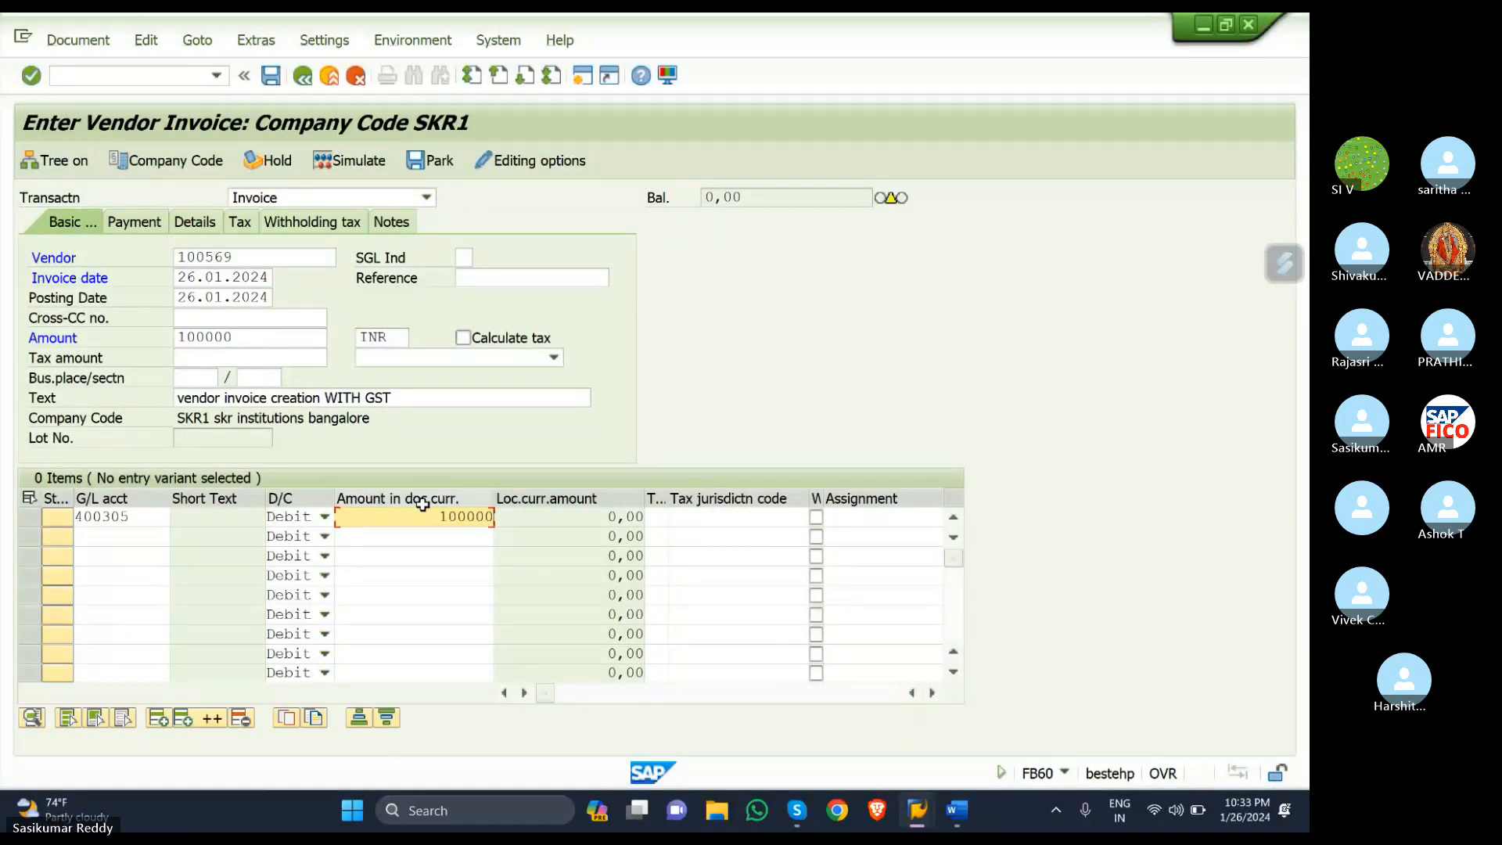
{"action": "left_click", "coordinate": [657, 520]}
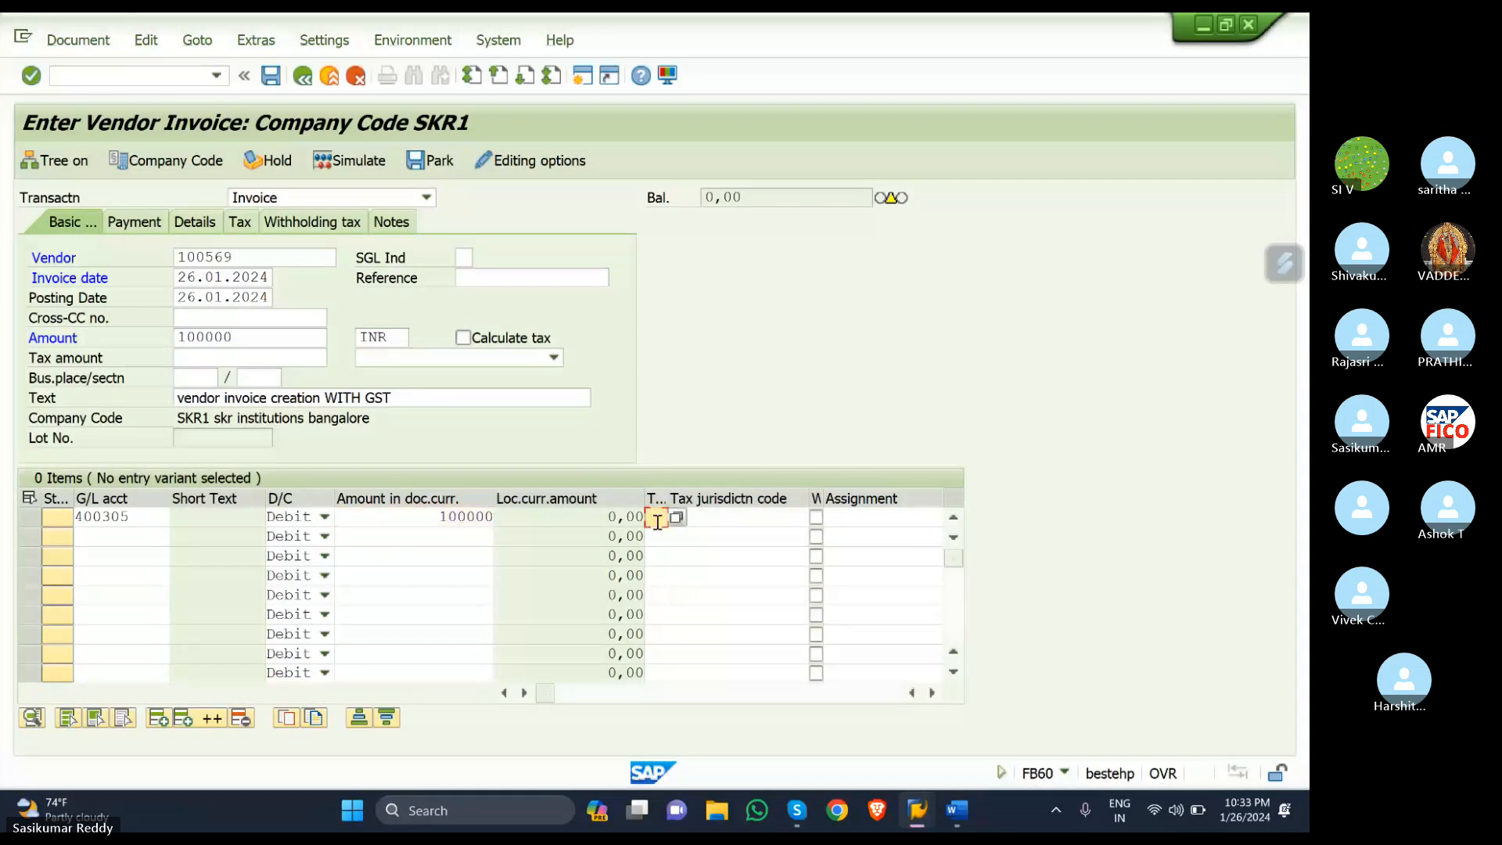
{"action": "type", "text": "S1"}
{"action": "left_click", "coordinate": [463, 338]}
{"action": "left_click", "coordinate": [554, 359]}
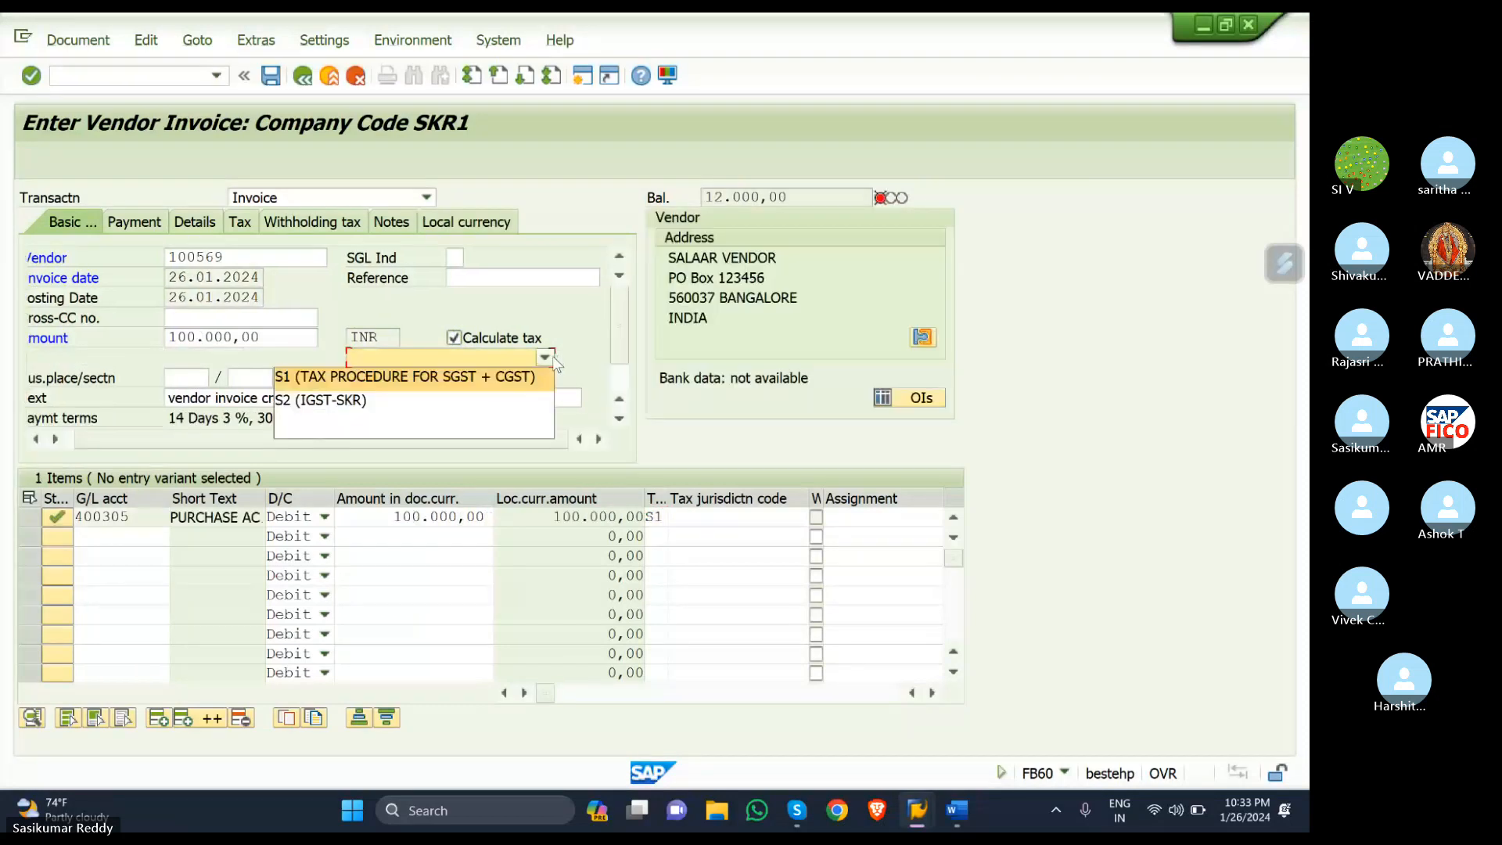
{"action": "left_click", "coordinate": [520, 381]}
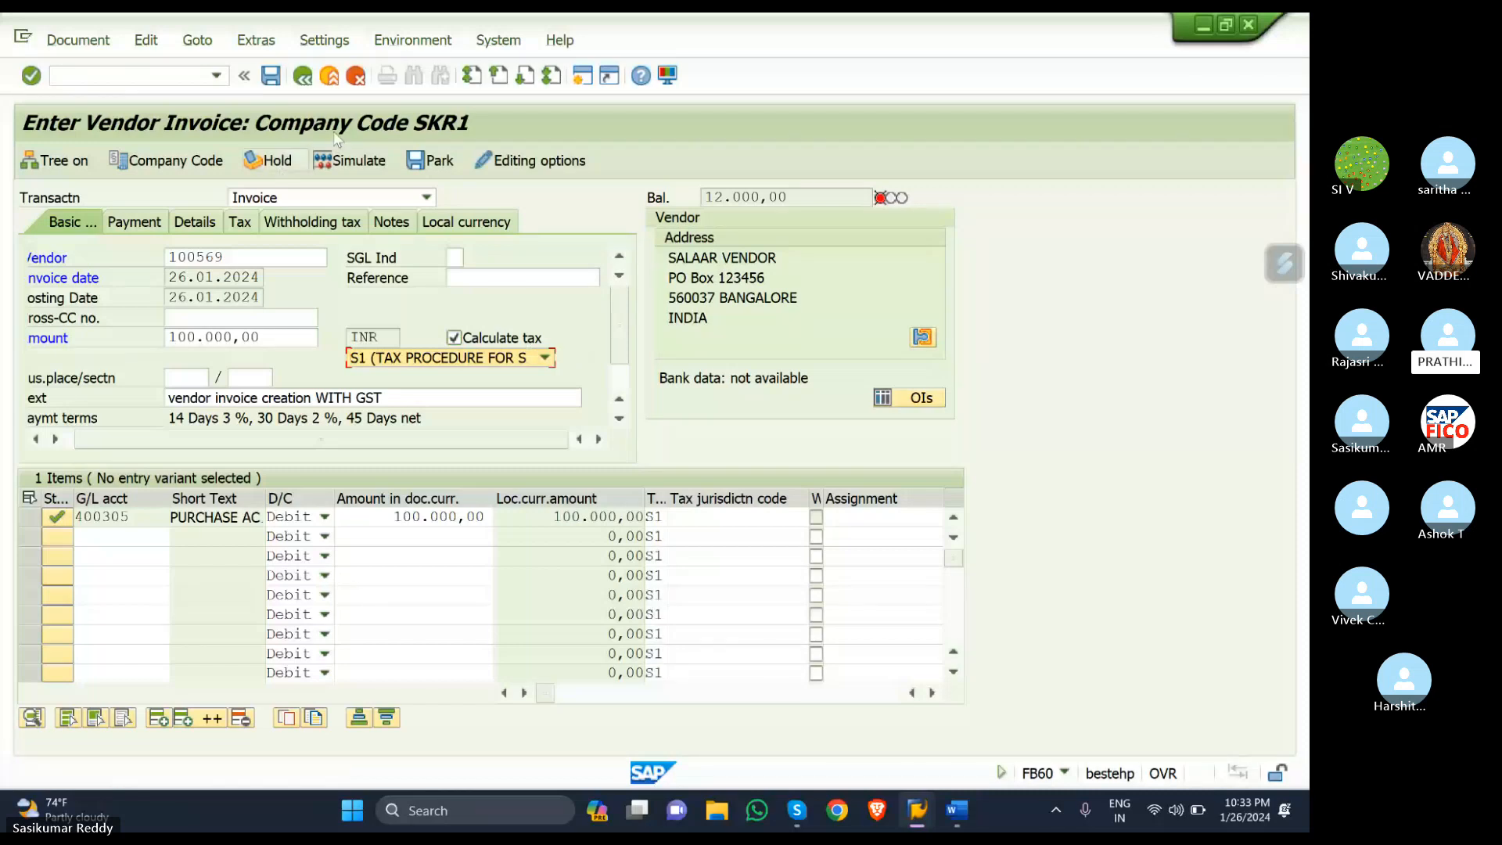
{"action": "left_click", "coordinate": [275, 336]}
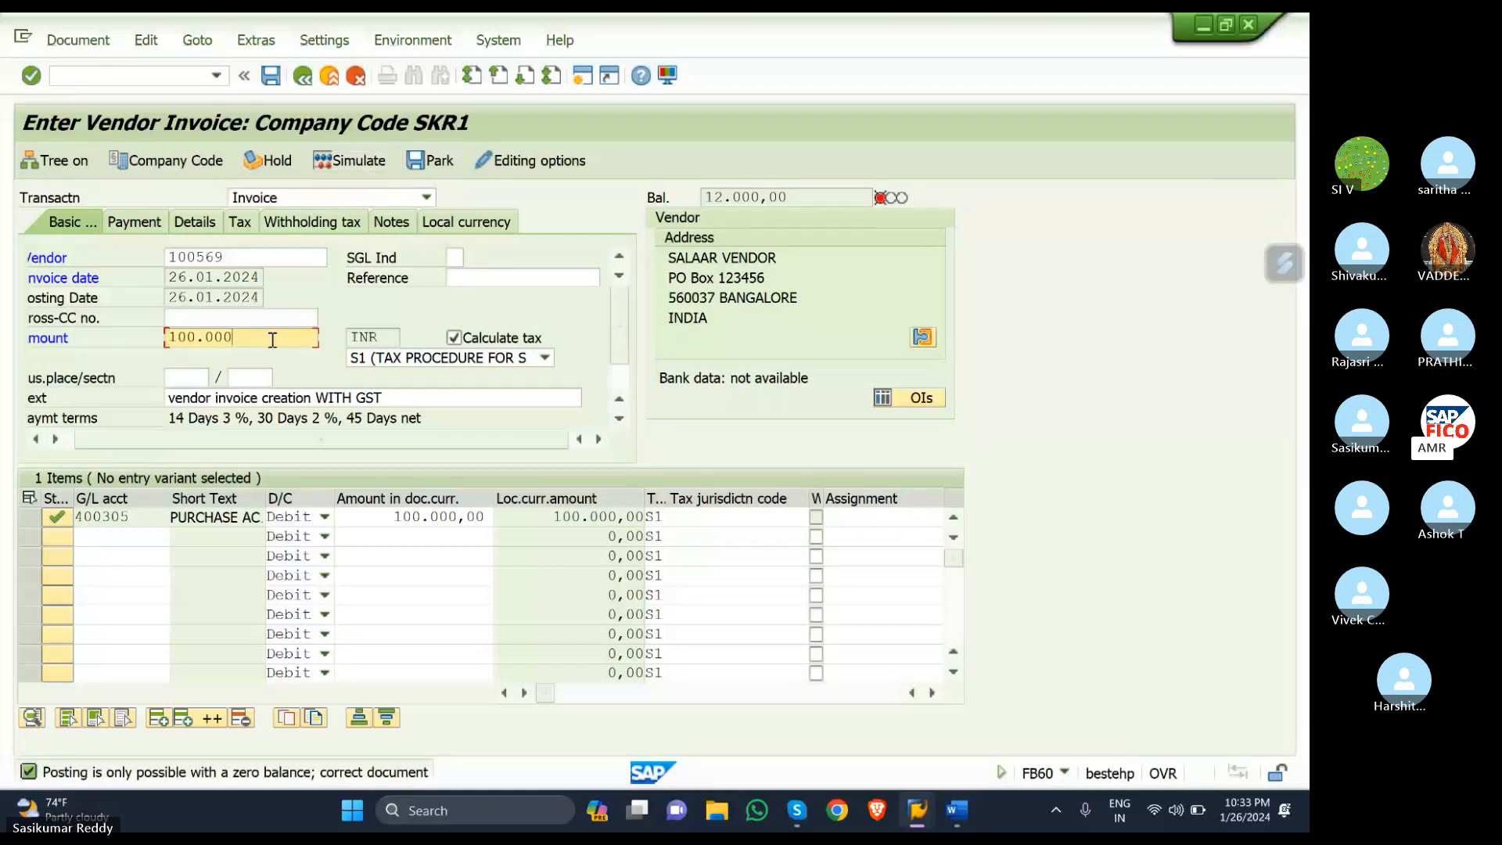
{"action": "key", "text": "BackSpace"}
{"action": "key", "text": "BackSpace"}
{"action": "key", "text": "BackSpace"}
{"action": "key", "text": "BackSpace"}
{"action": "key", "text": "BackSpace"}
{"action": "key", "text": "BackSpace"}
{"action": "key", "text": "BackSpace"}
- Set the invoice amount to 112000 and simulate the balanced GST document
{"action": "type", "text": "1"}
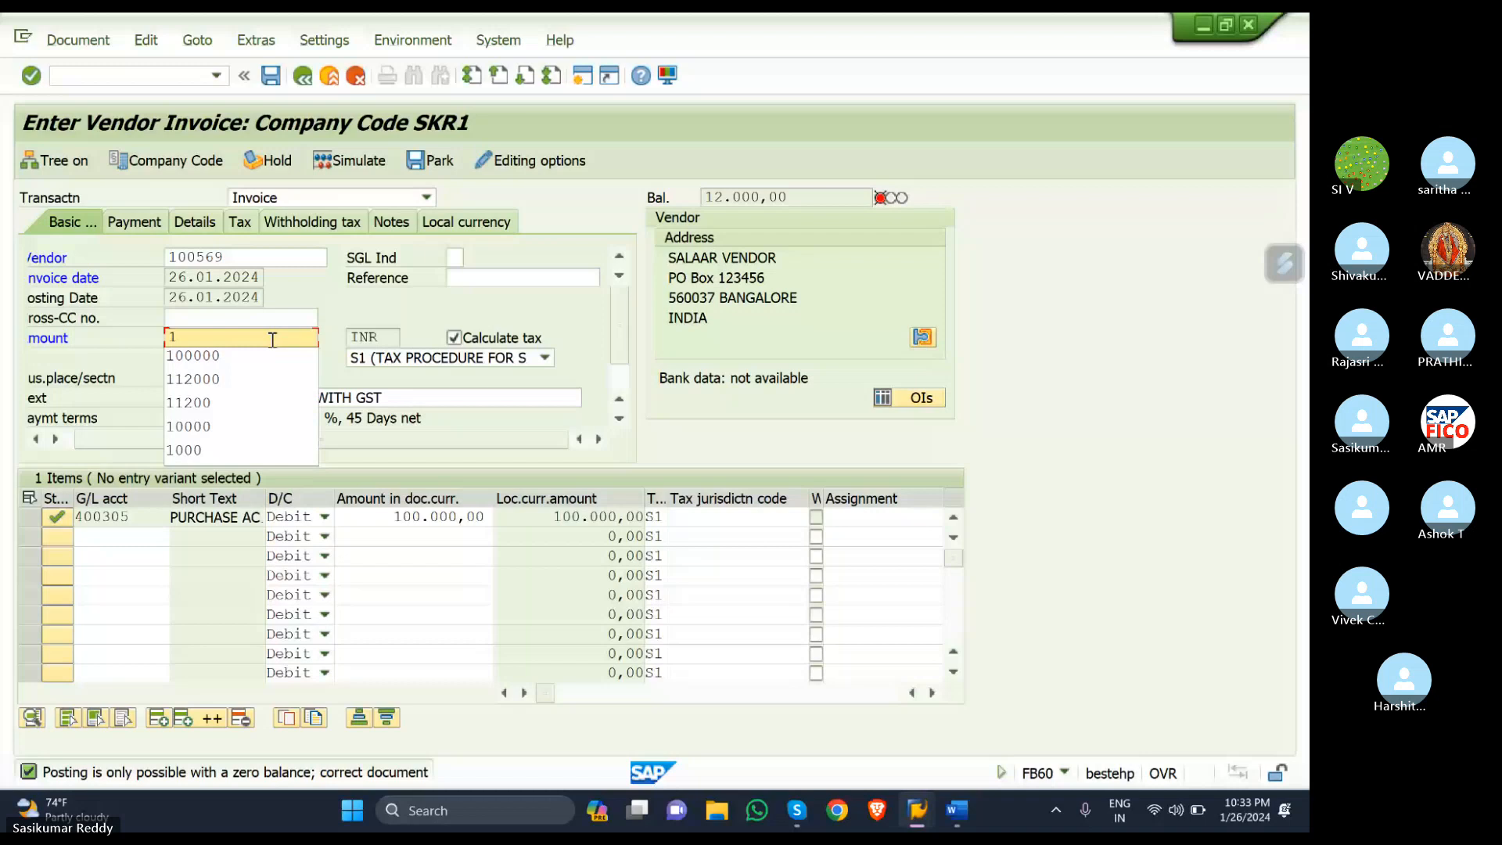
{"action": "left_click", "coordinate": [186, 377]}
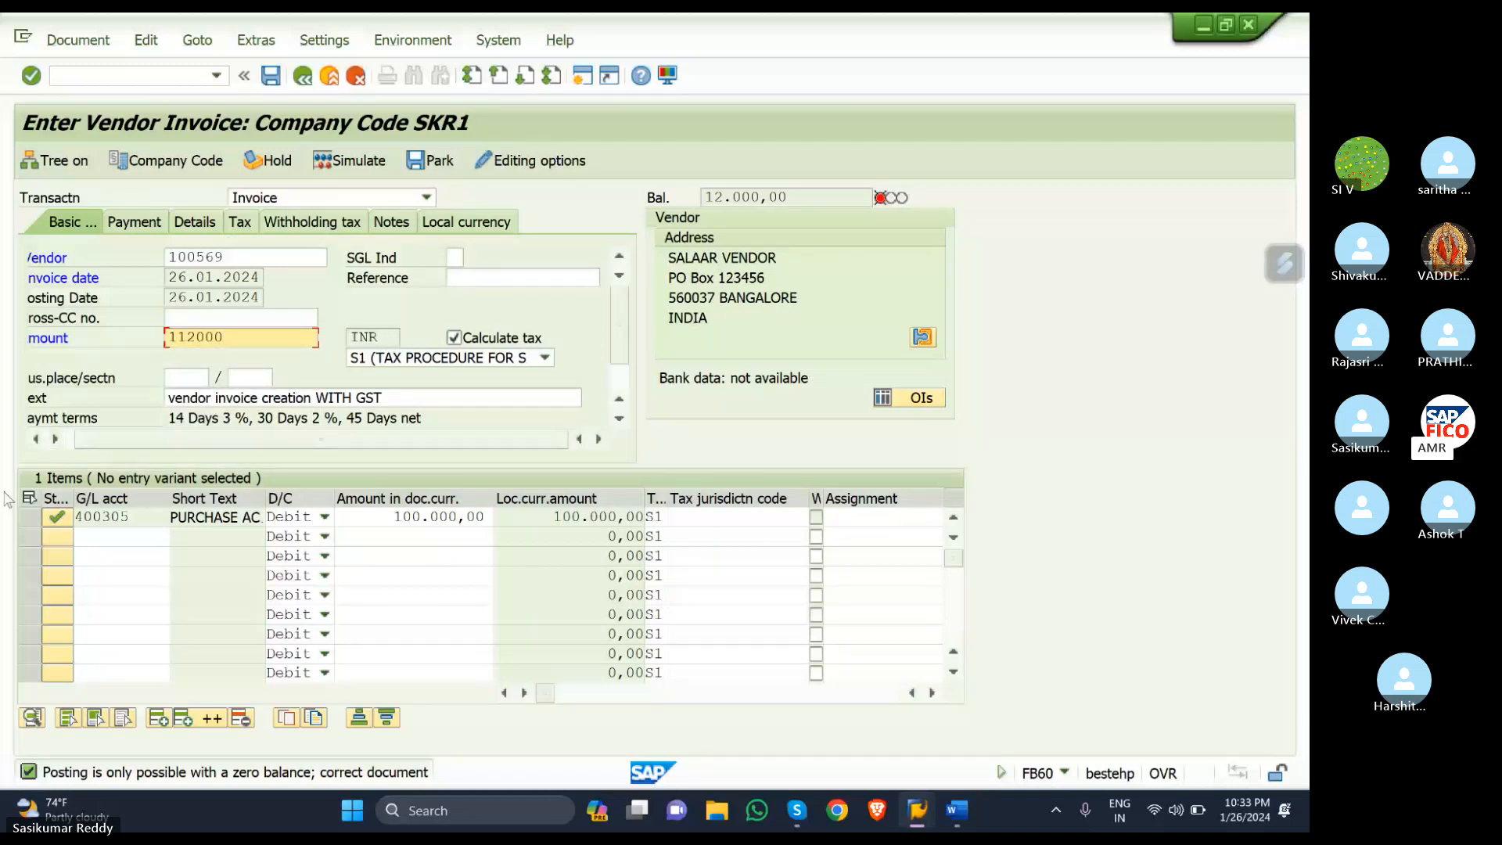
{"action": "key", "text": "Return"}
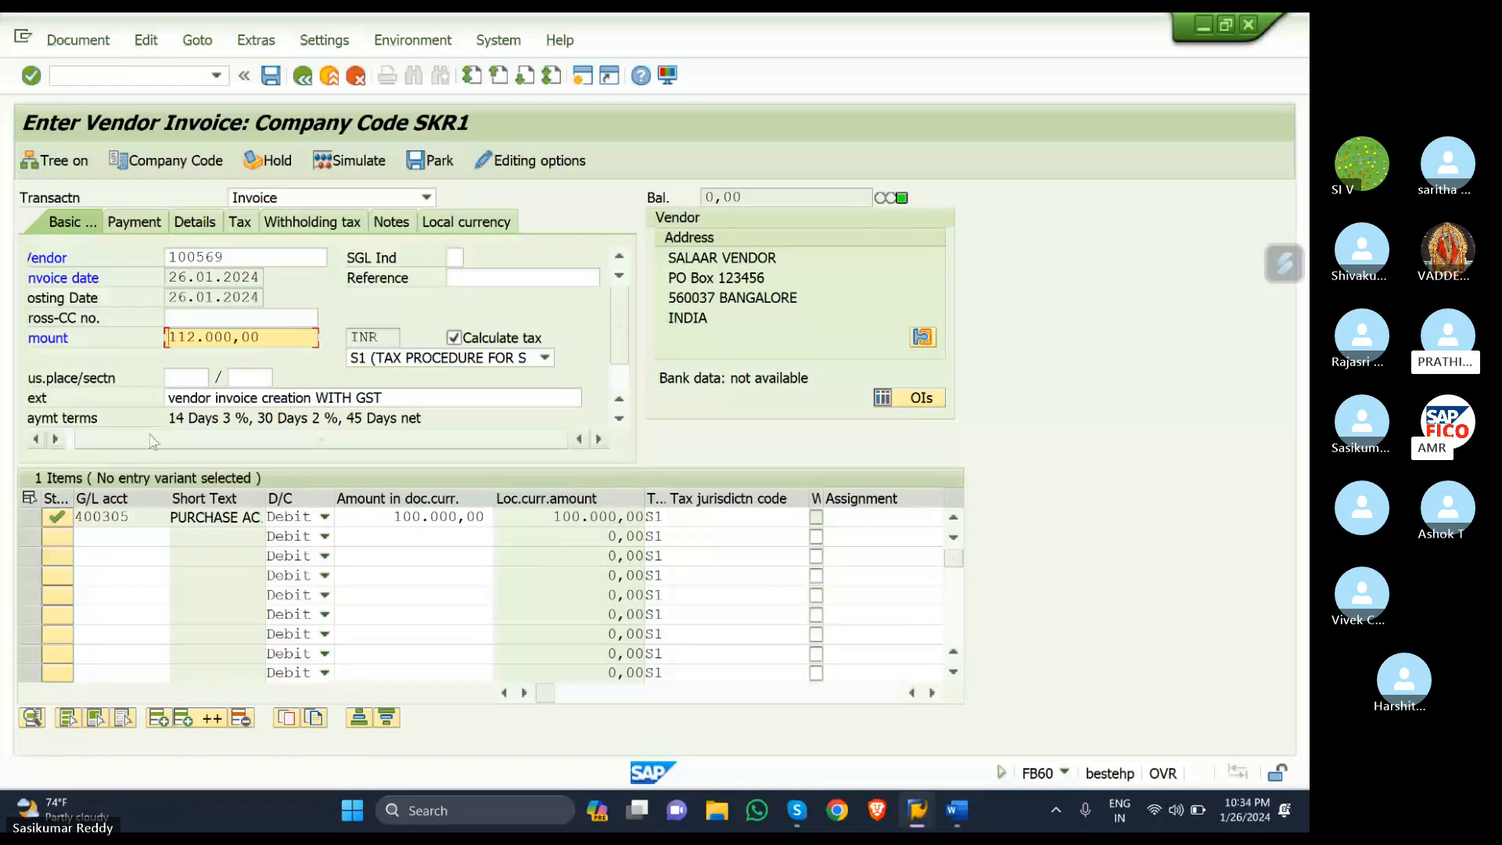
{"action": "left_click", "coordinate": [493, 516]}
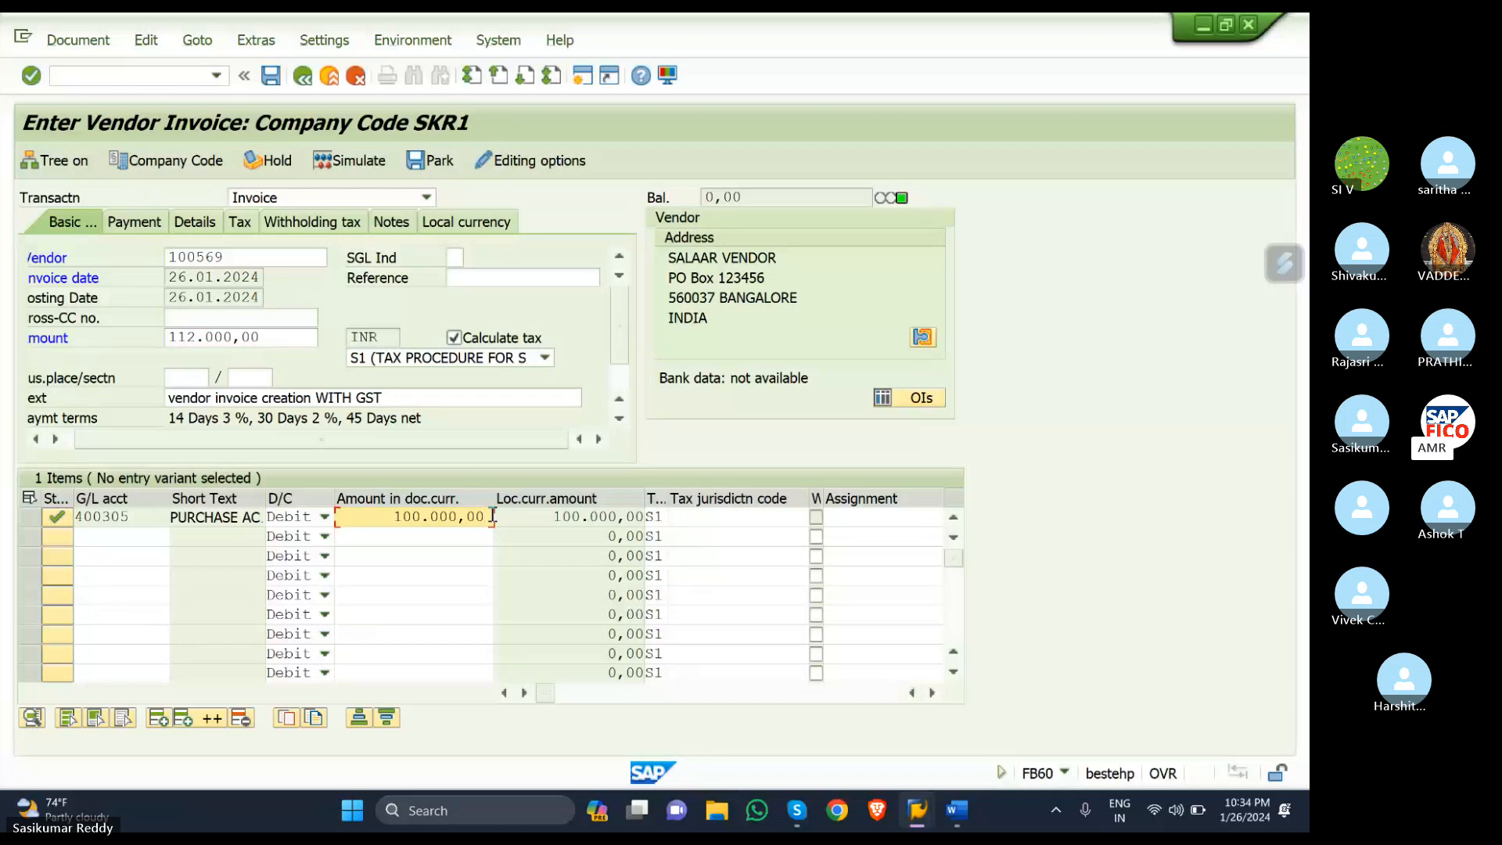
{"action": "left_click", "coordinate": [362, 160]}
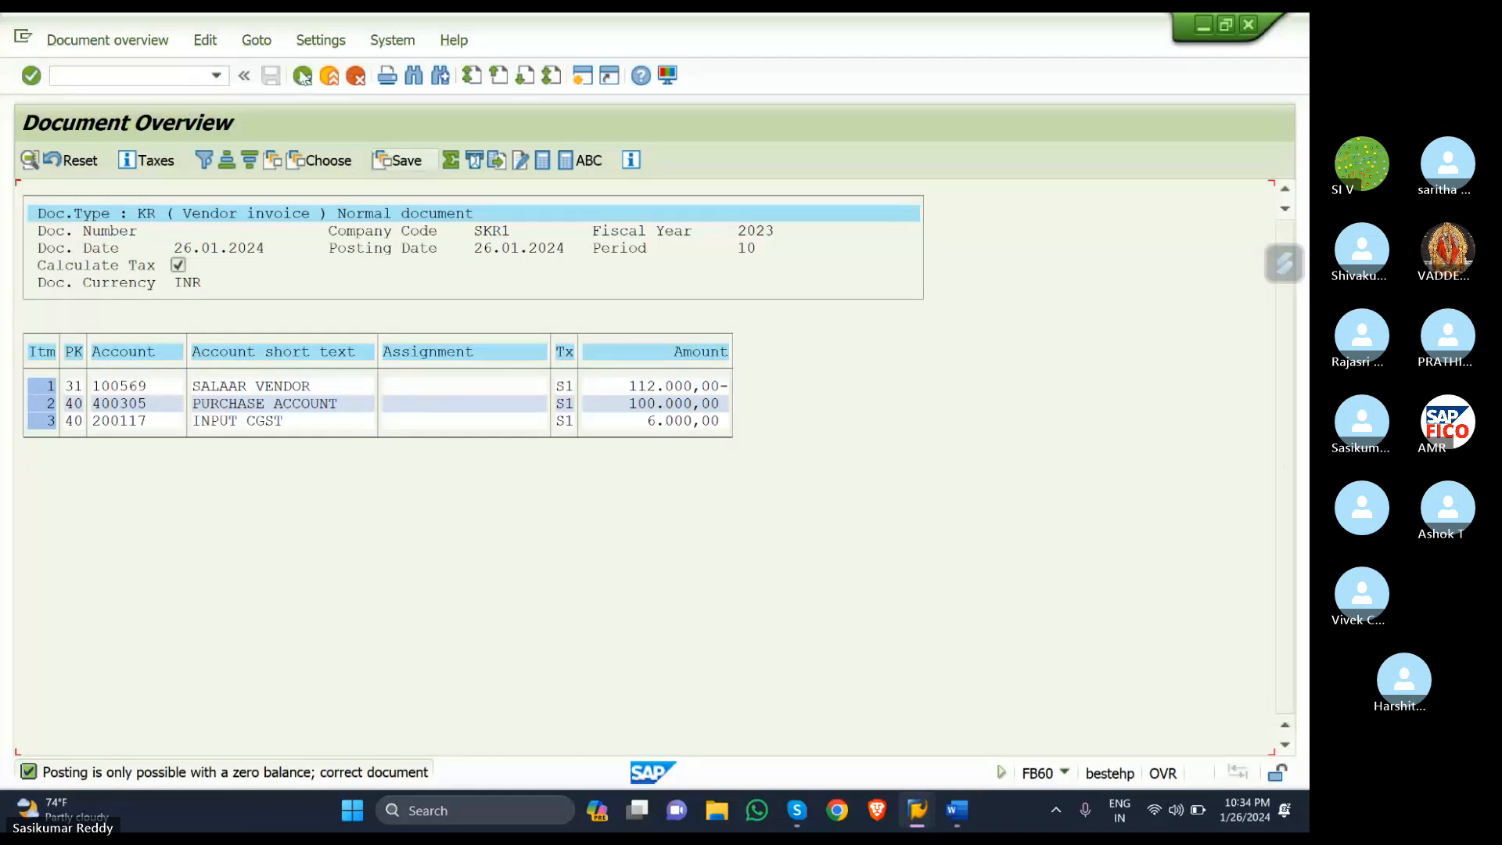
- In the posting-keys window, start SPRO and open the SAP Reference IMG
{"action": "mouse_move", "coordinate": [931, 818]}
{"action": "left_click", "coordinate": [1067, 708]}
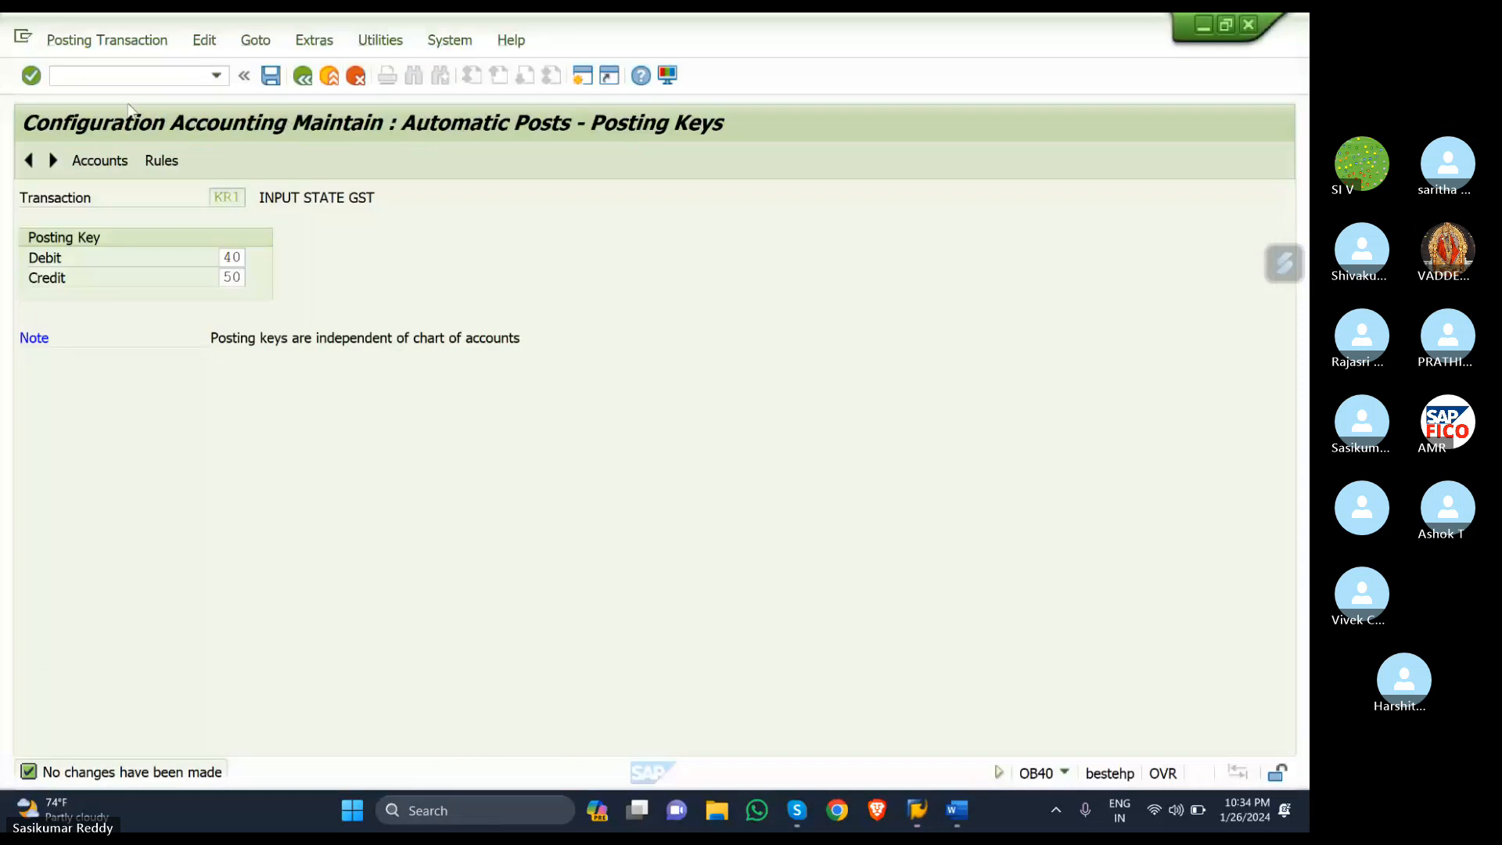
{"action": "left_click", "coordinate": [84, 75]}
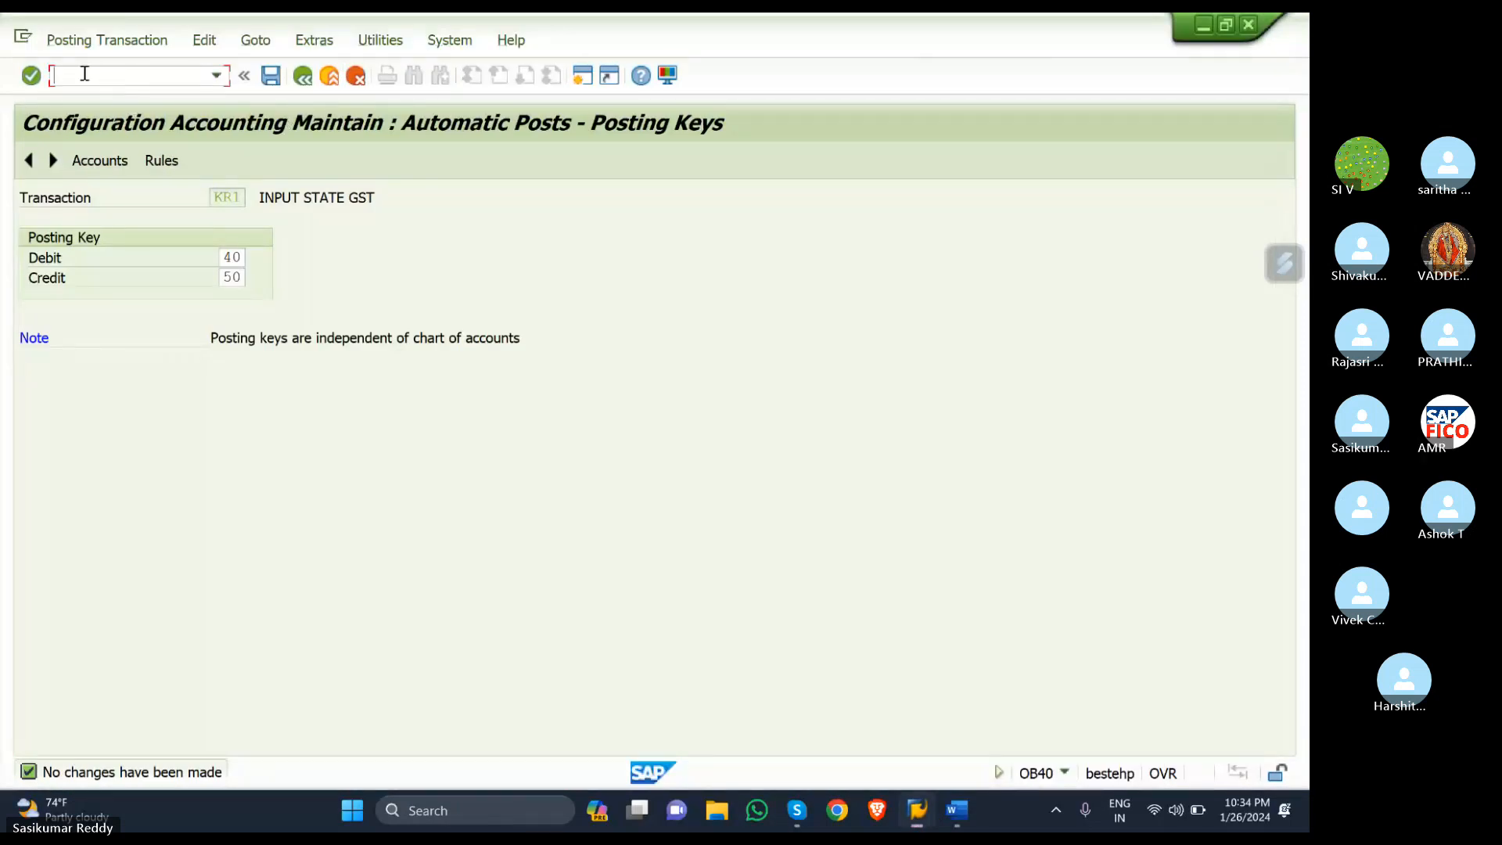
{"action": "type", "text": "SPR"}
{"action": "key", "text": "BackSpace"}
{"action": "key", "text": "BackSpace"}
{"action": "type", "text": "/N"}
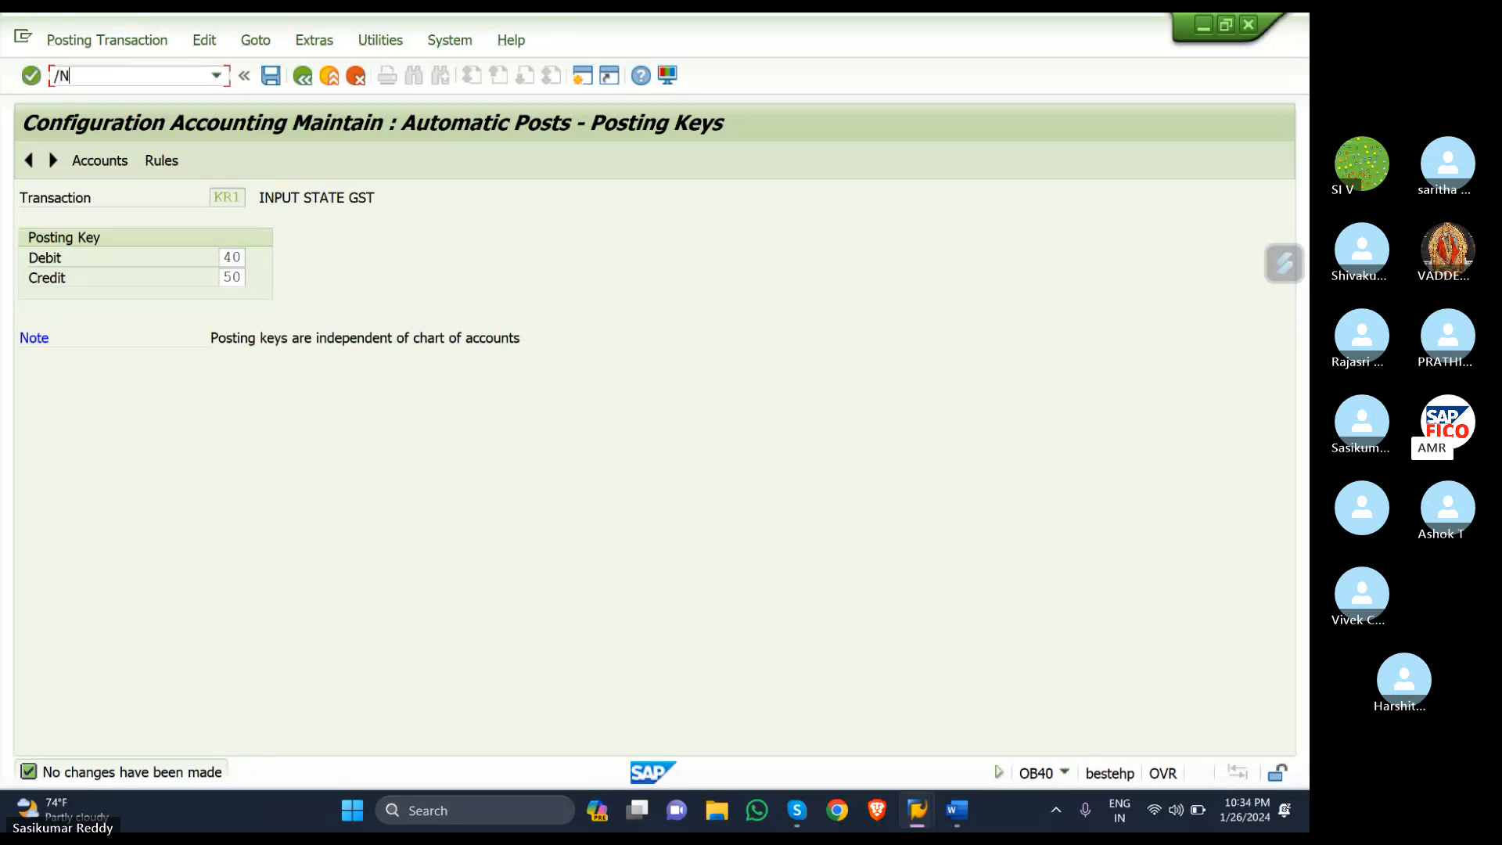
{"action": "type", "text": "O"}
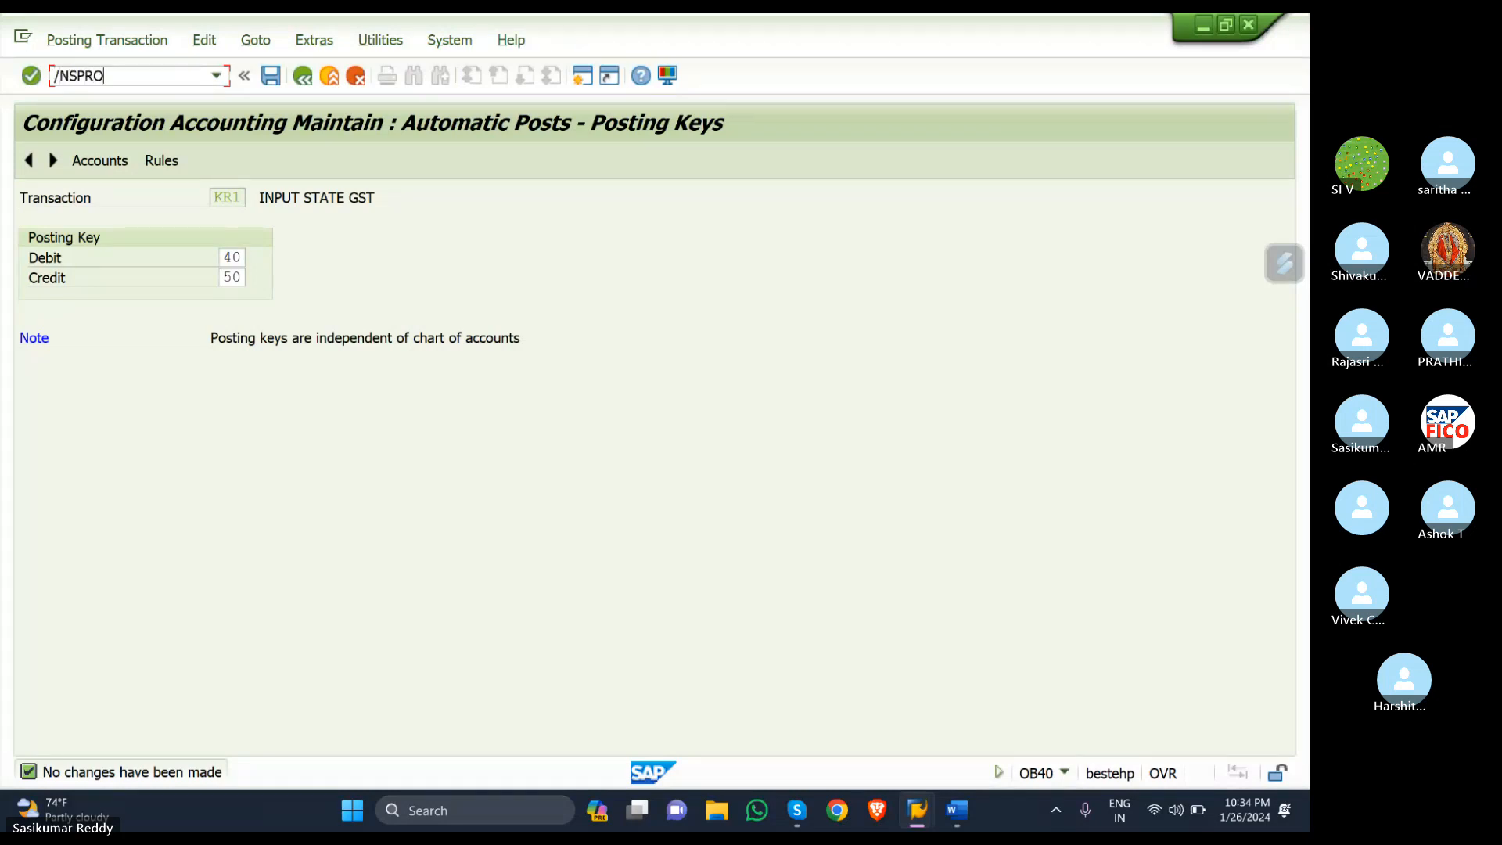
{"action": "key", "text": "Return"}
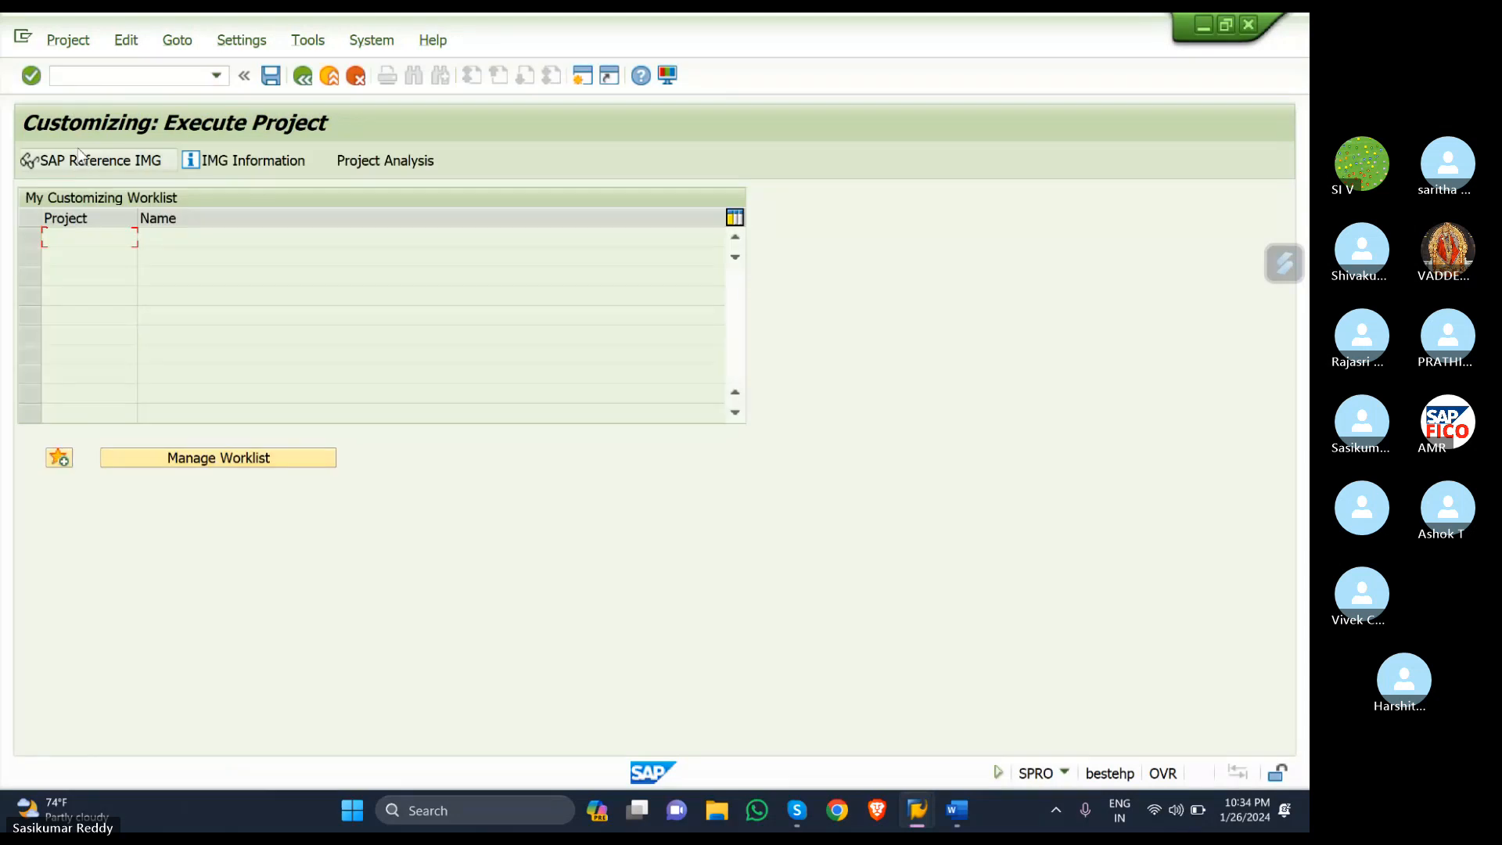
{"action": "left_click", "coordinate": [86, 159]}
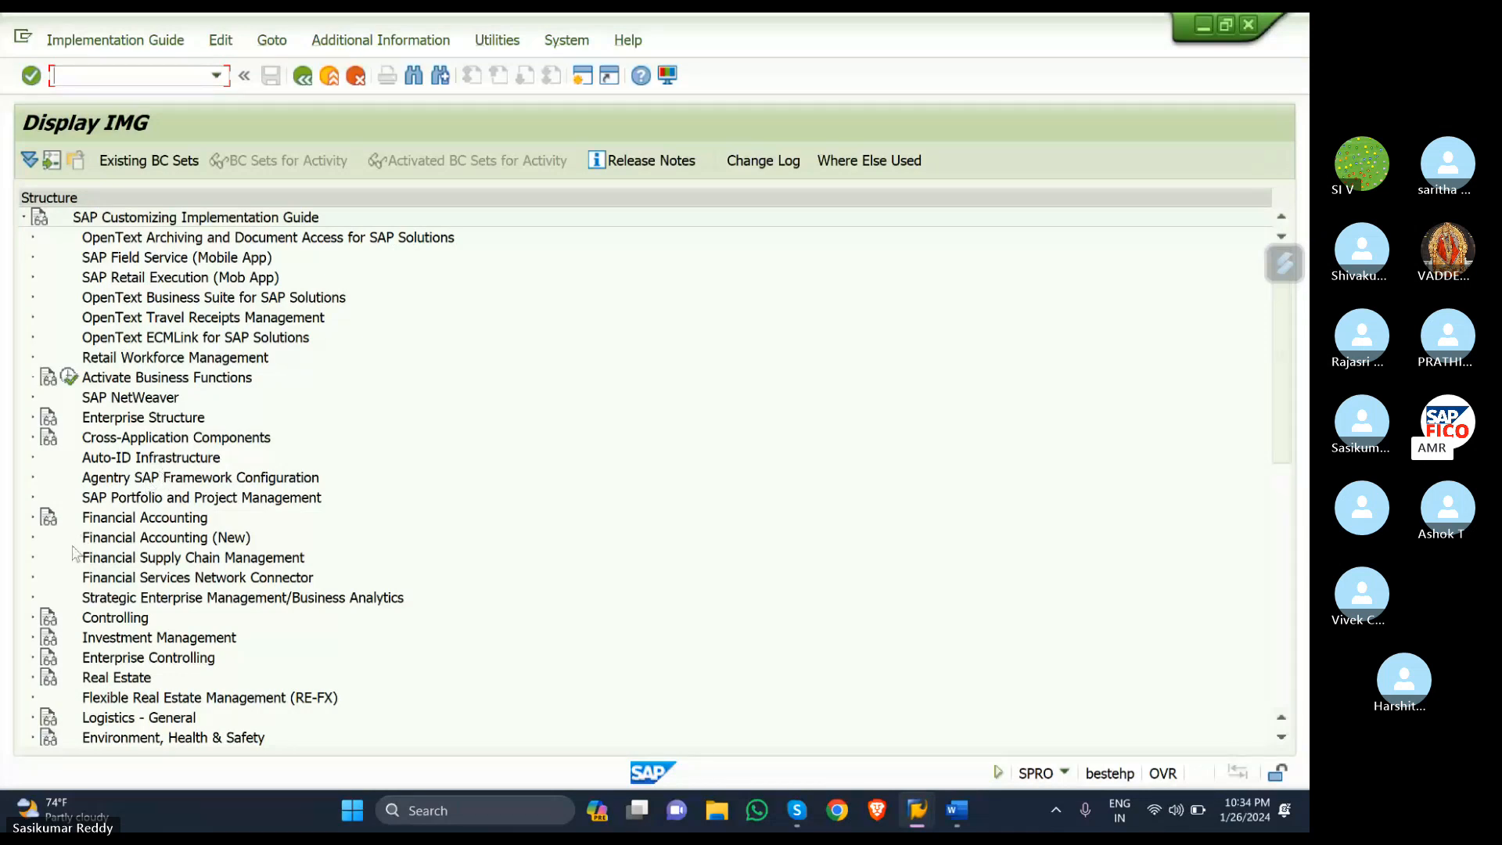
- Expand Financial Accounting (New) > General Ledger Accounting (New) > Business Transactions > Document Splitting
{"action": "left_click", "coordinate": [34, 538]}
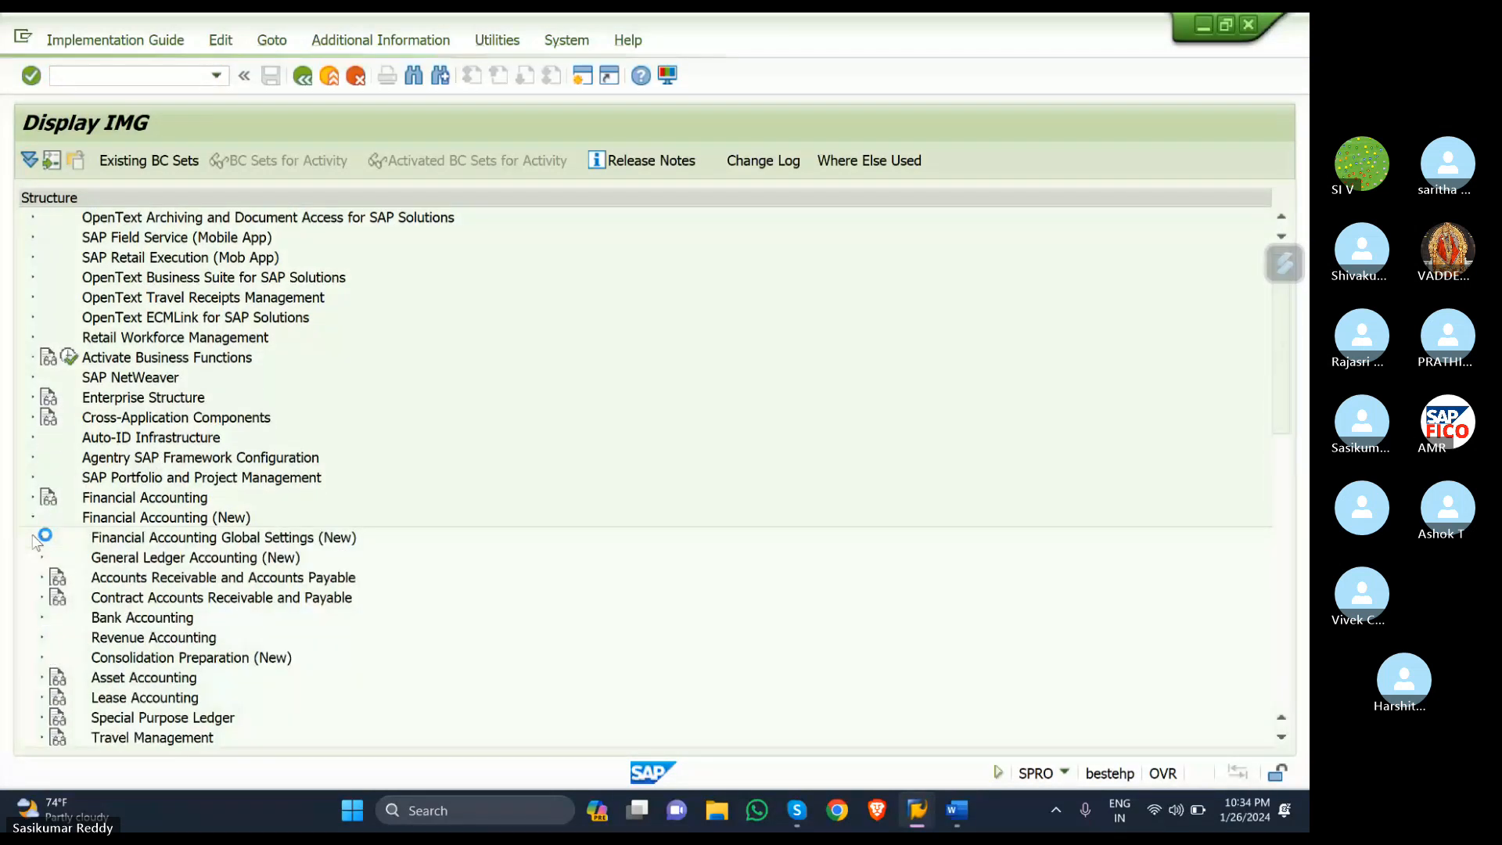
{"action": "left_click", "coordinate": [44, 540]}
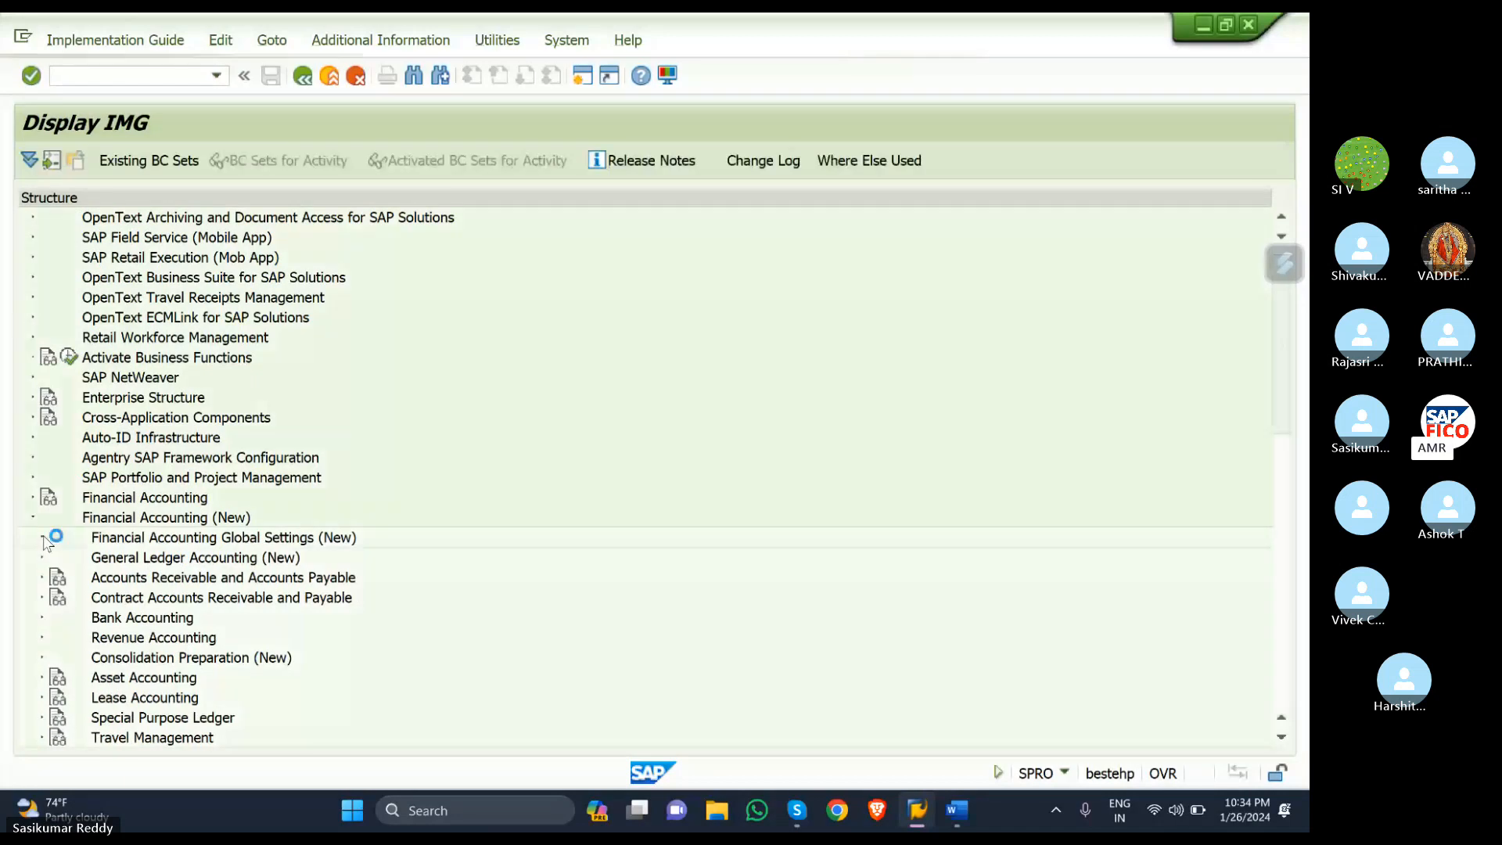
{"action": "scroll", "coordinate": [134, 502], "scroll_direction": "down", "scroll_amount": 1}
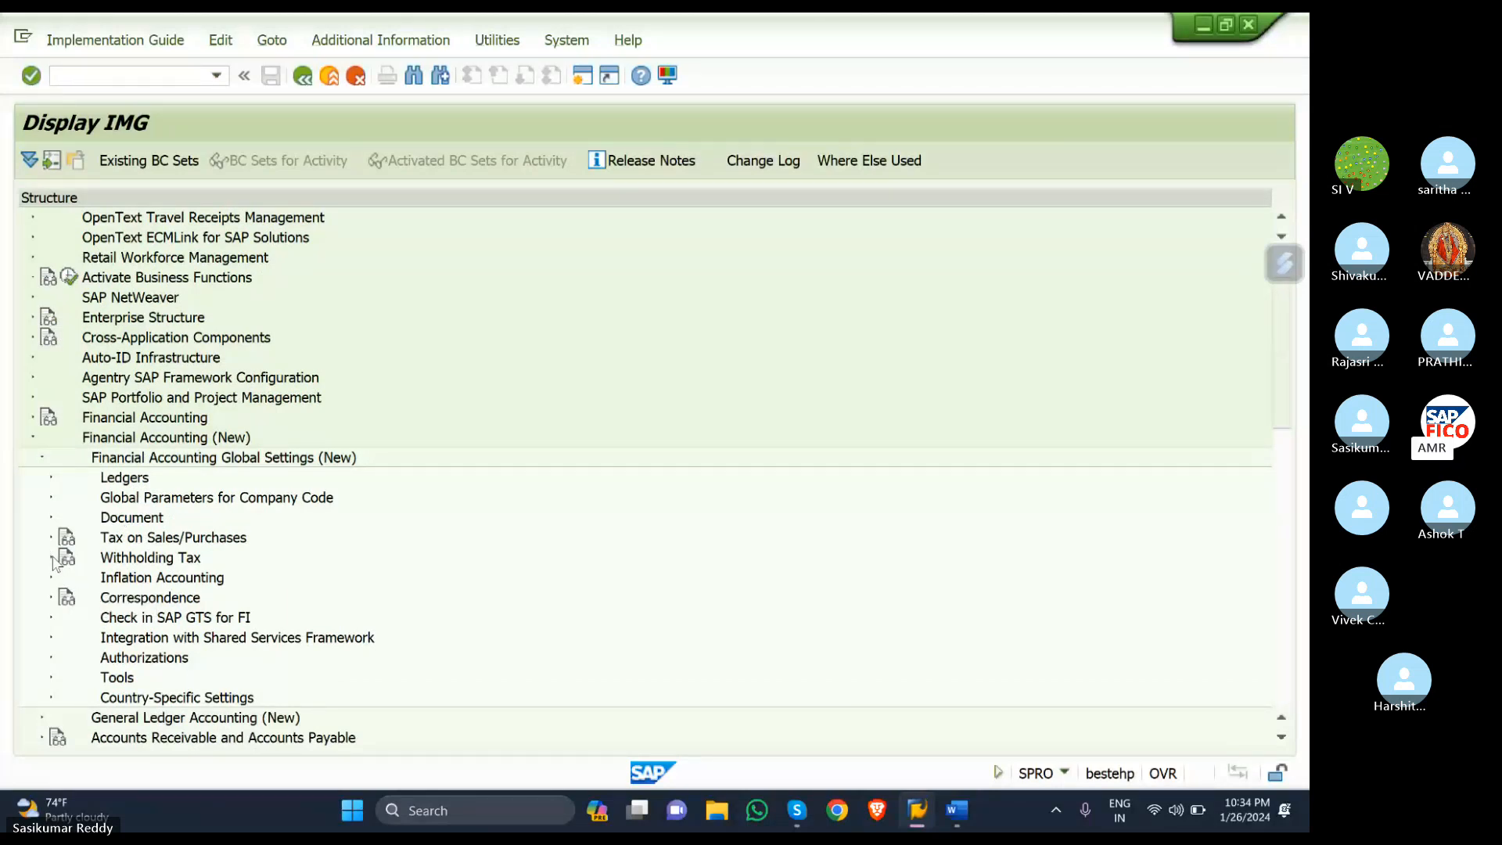
{"action": "scroll", "coordinate": [53, 563], "scroll_direction": "down", "scroll_amount": 1}
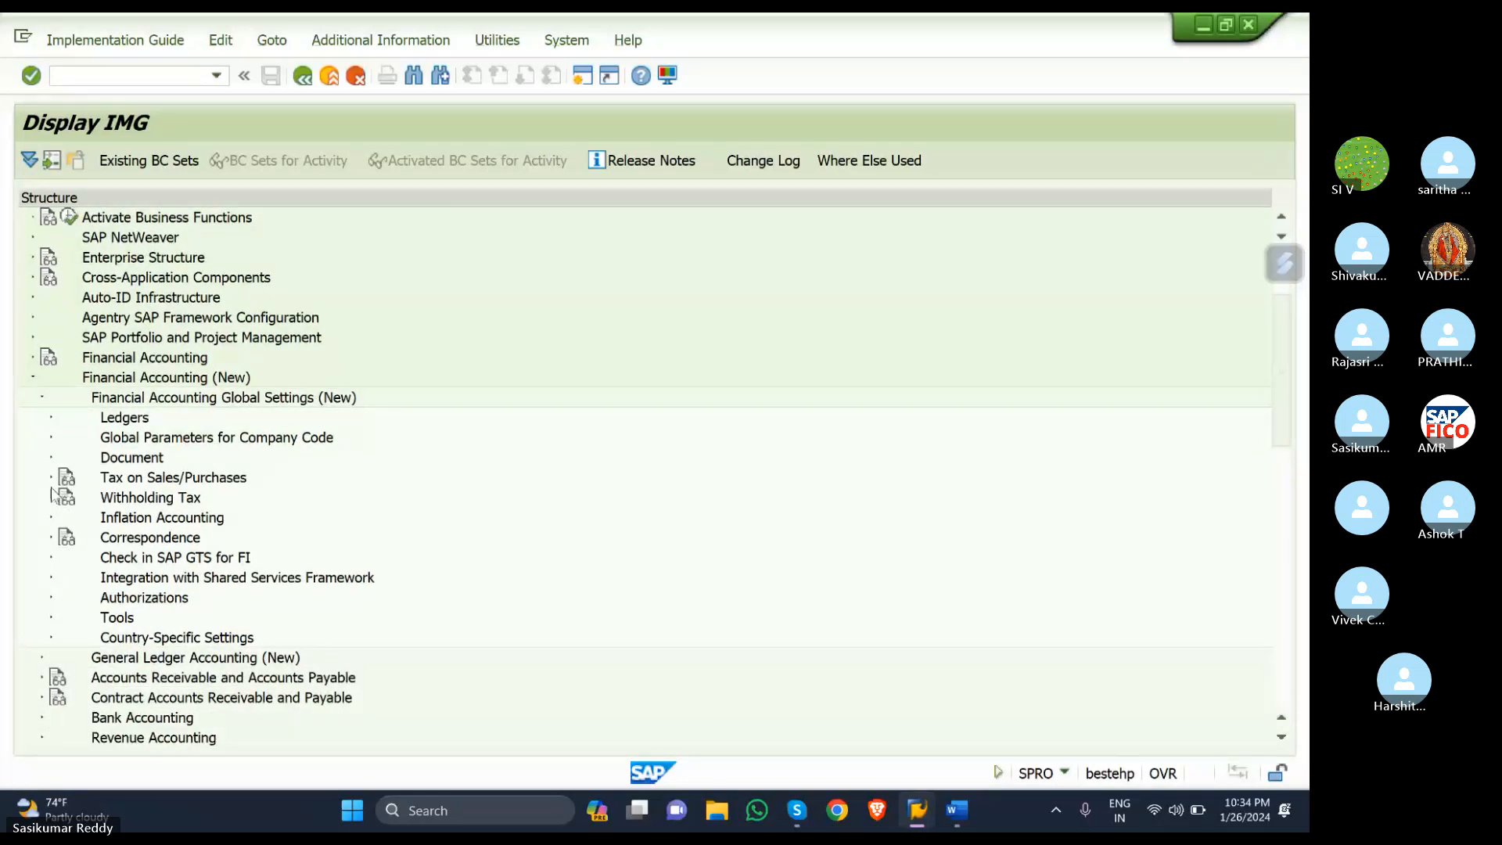
{"action": "scroll", "coordinate": [69, 540], "scroll_direction": "down", "scroll_amount": 2}
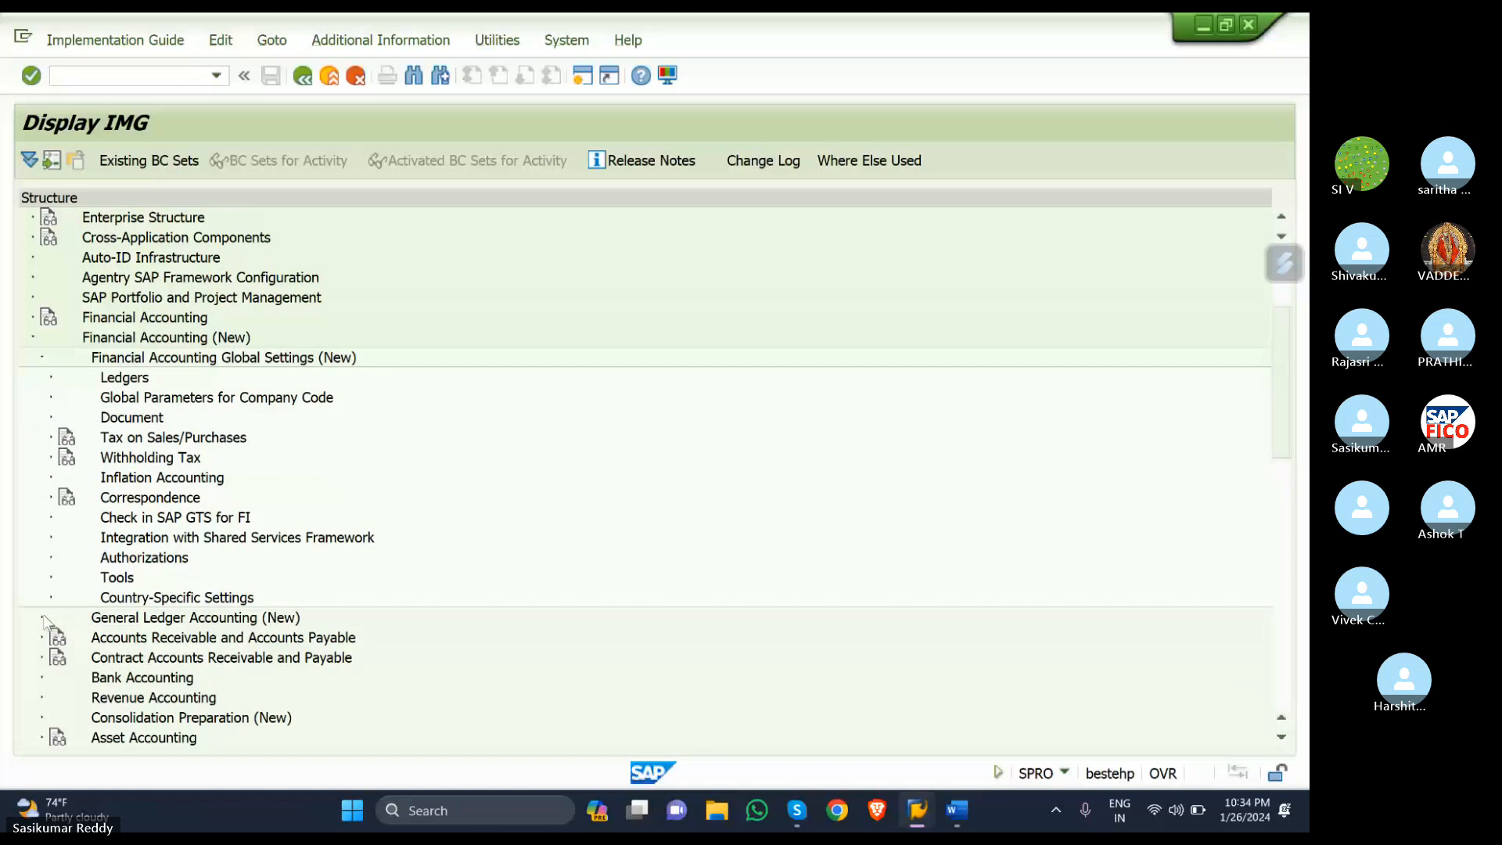
{"action": "left_click", "coordinate": [43, 623]}
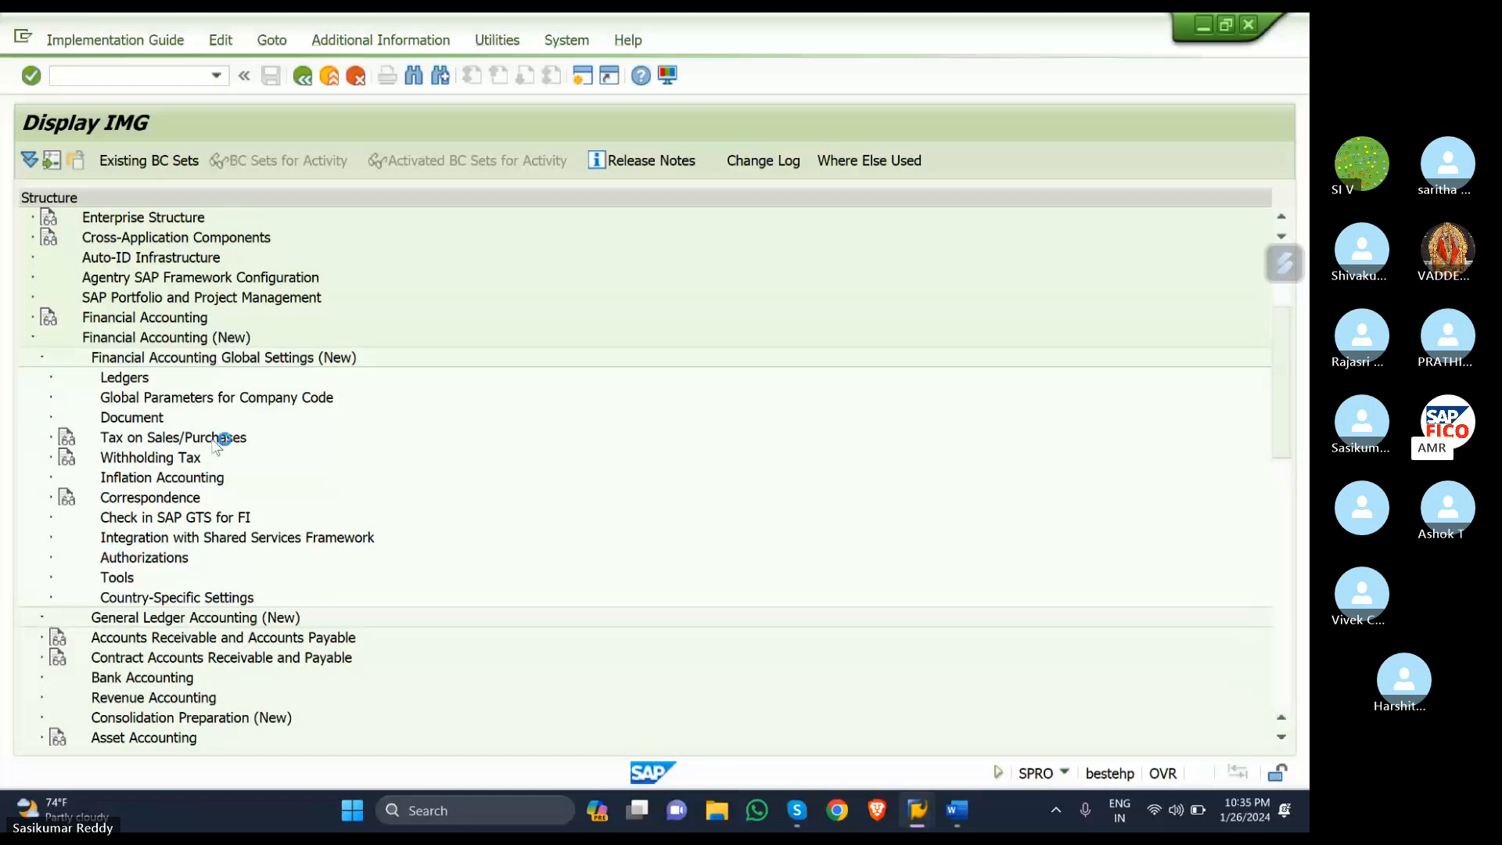
{"action": "scroll", "coordinate": [209, 448], "scroll_direction": "down", "scroll_amount": 6}
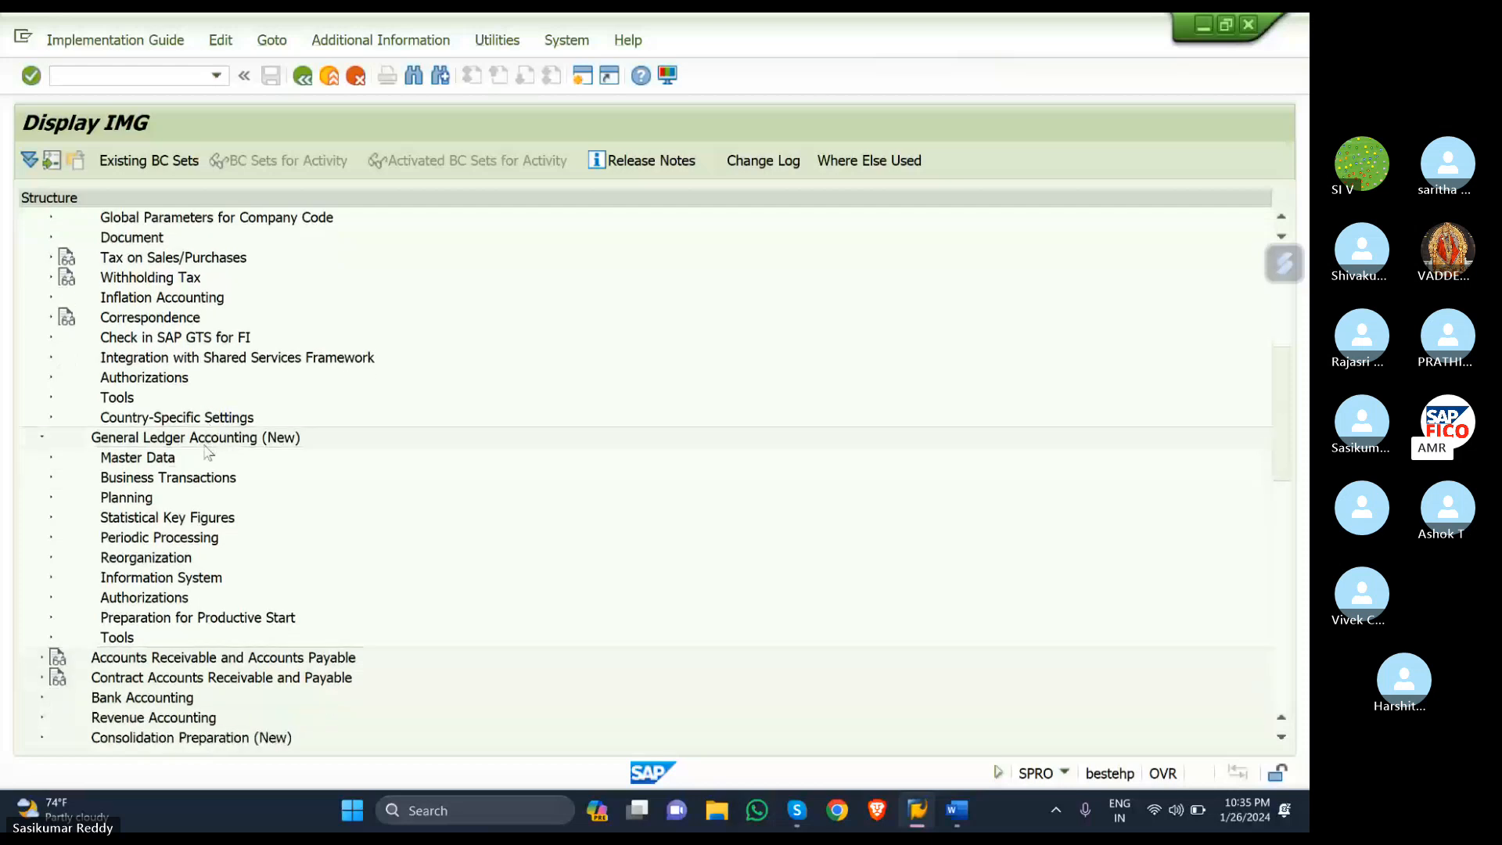
{"action": "left_click", "coordinate": [52, 479]}
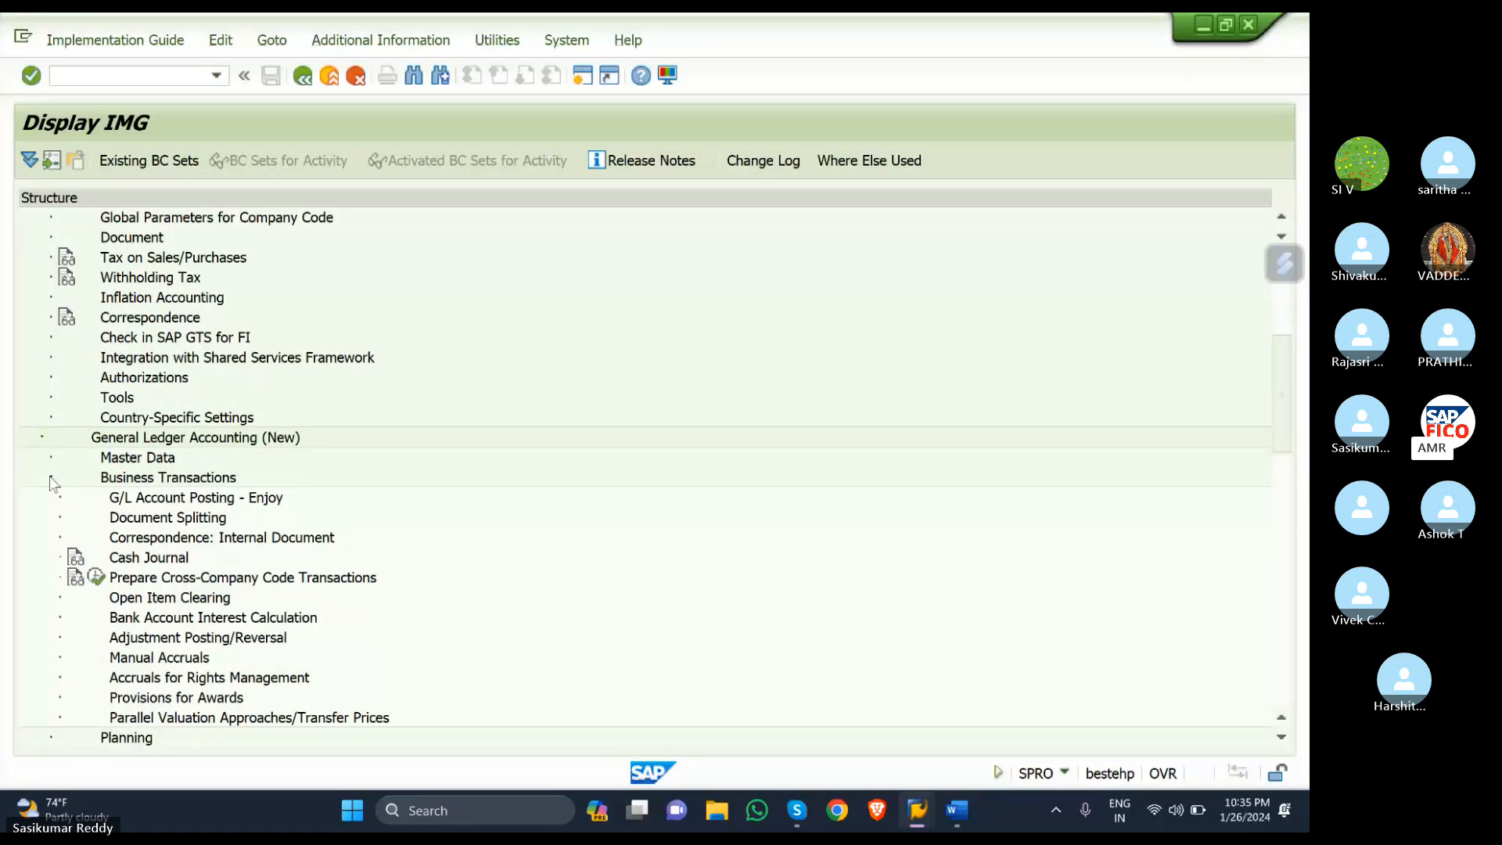
{"action": "left_click", "coordinate": [60, 518]}
{"action": "scroll", "coordinate": [378, 457], "scroll_direction": "down", "scroll_amount": 2}
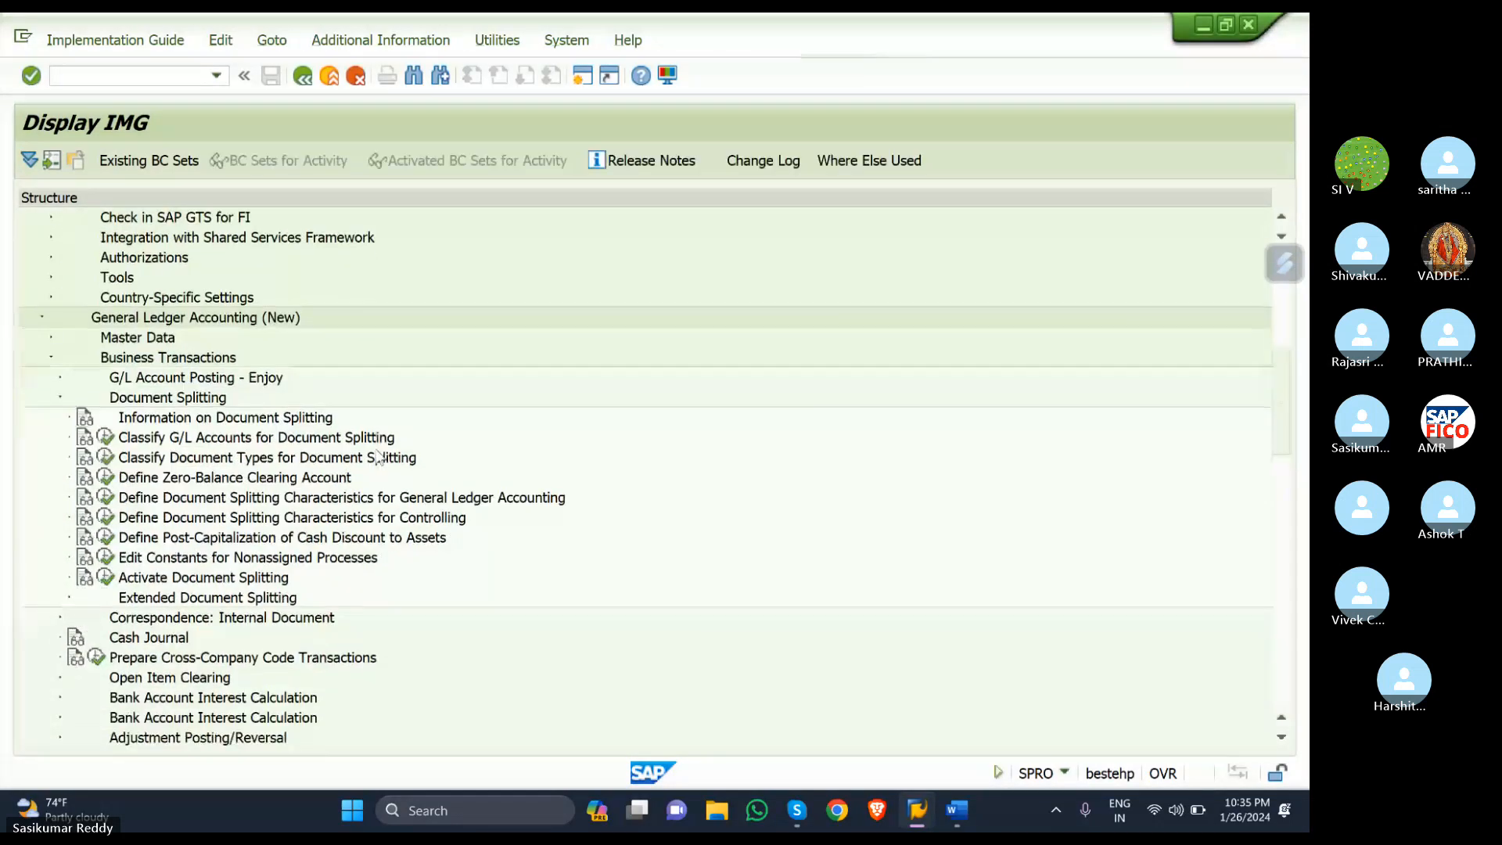
{"action": "scroll", "coordinate": [378, 457], "scroll_direction": "down", "scroll_amount": 1}
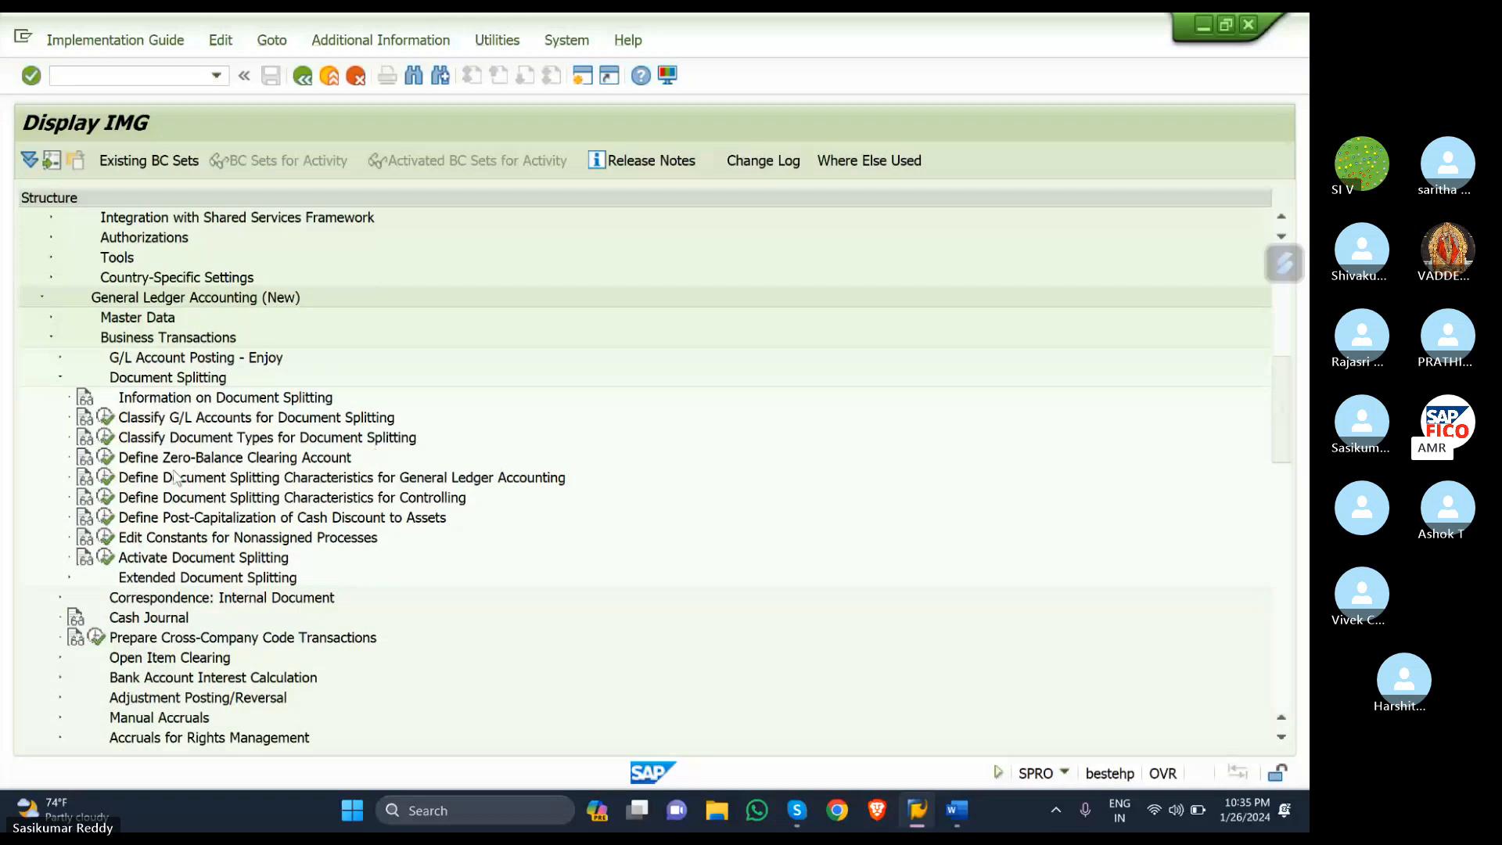
- Open Define Zero-Balance Clearing Account, key 000, chart SKOC, and select account 100507
{"action": "left_click", "coordinate": [107, 459]}
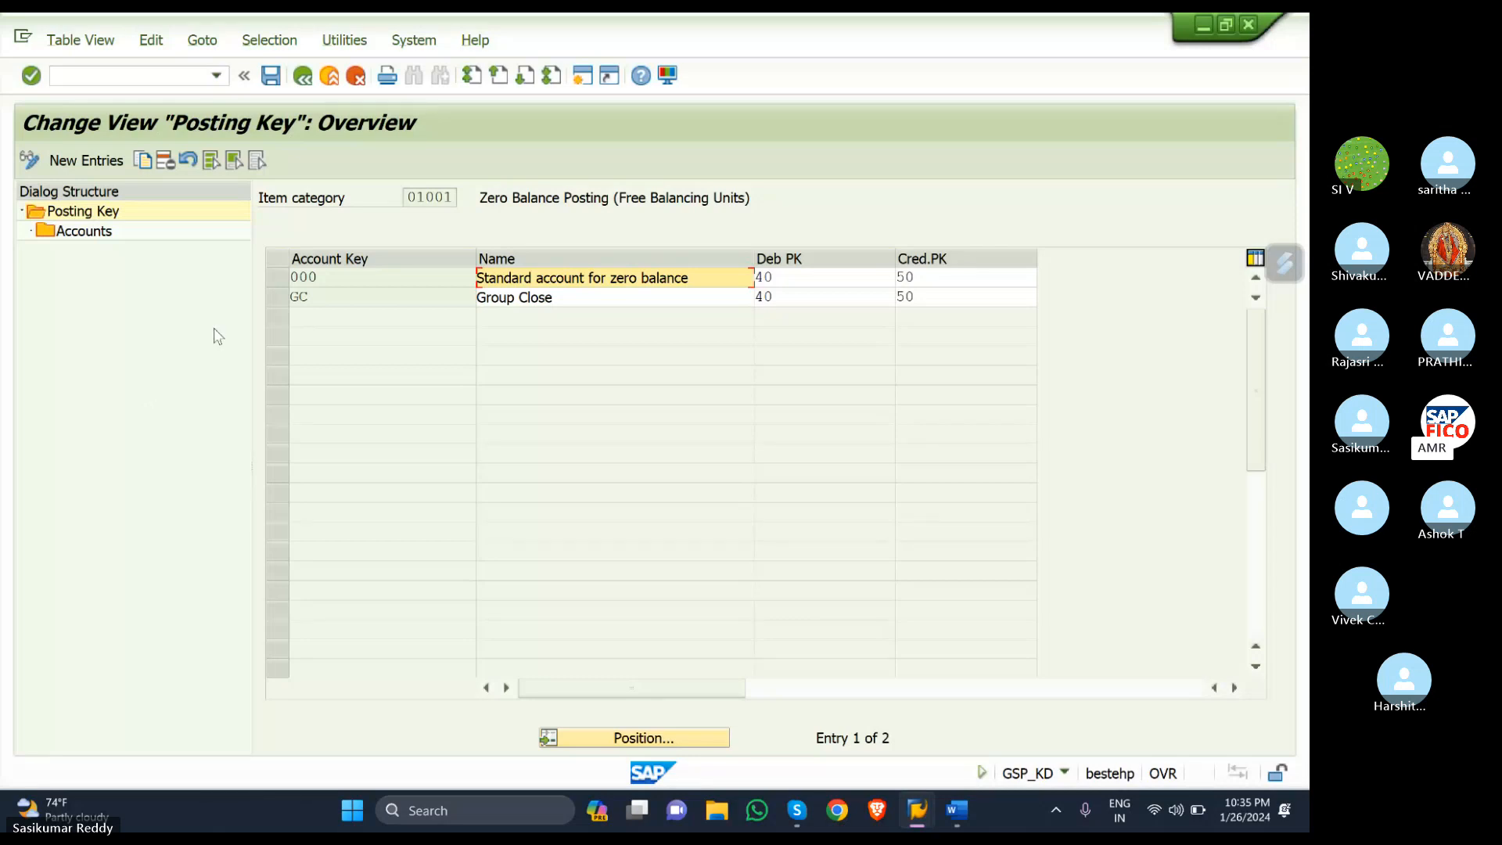
{"action": "left_click", "coordinate": [280, 280]}
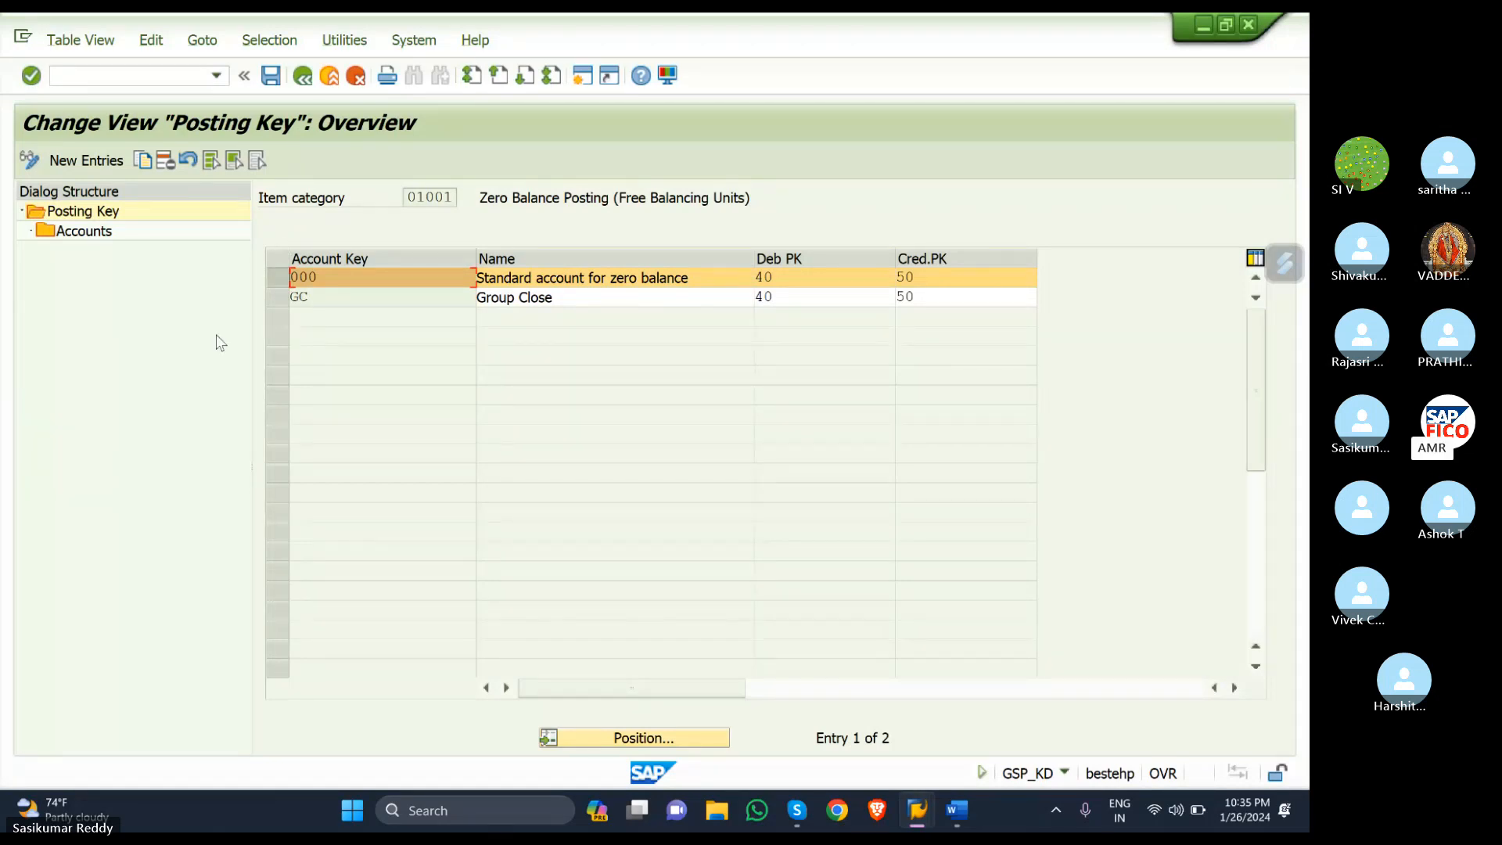
{"action": "double_click", "coordinate": [62, 235]}
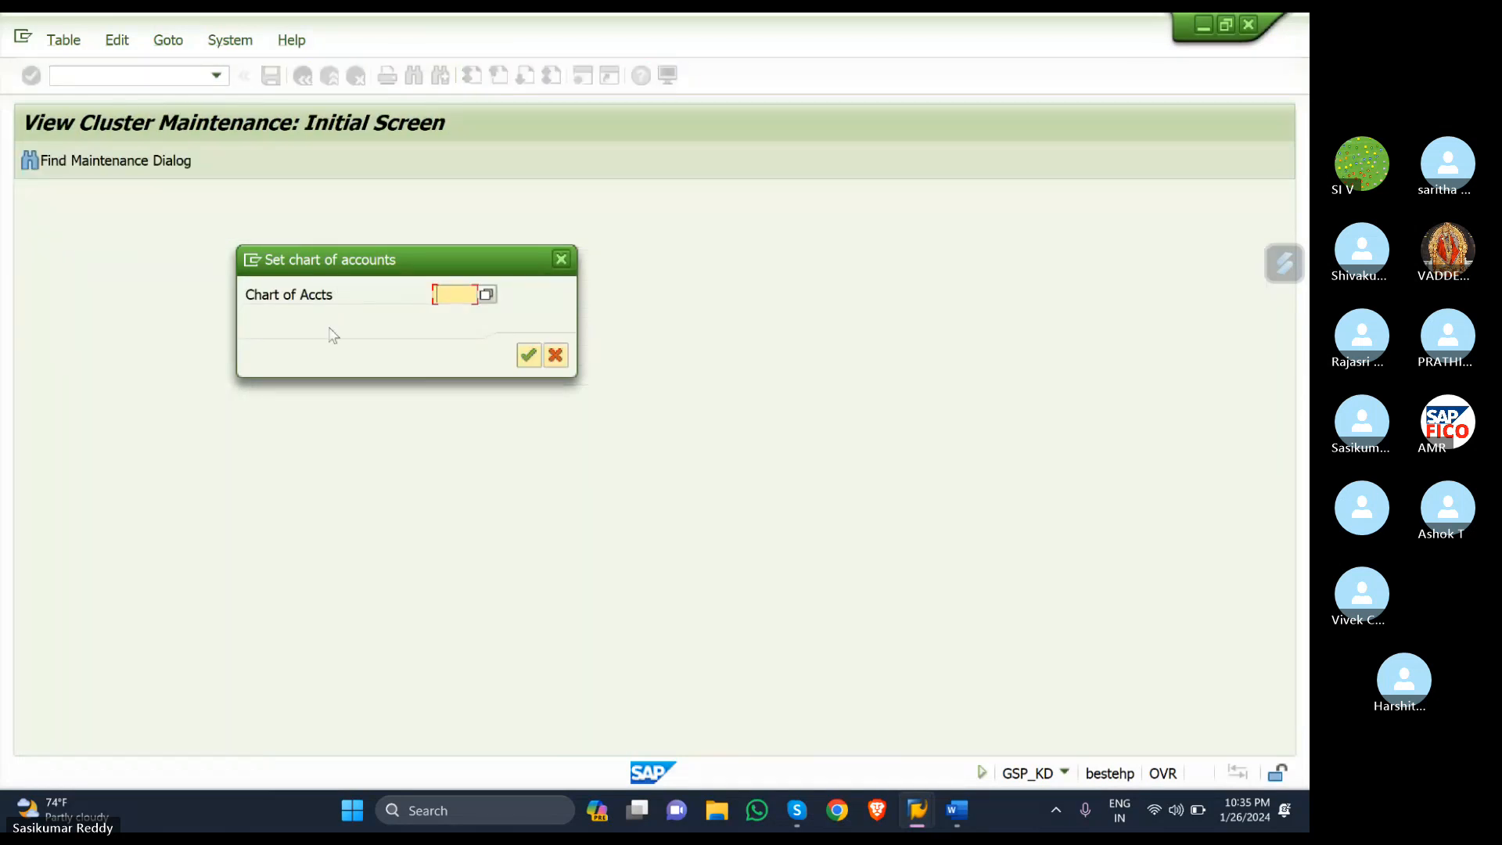
{"action": "type", "text": "SKOC"}
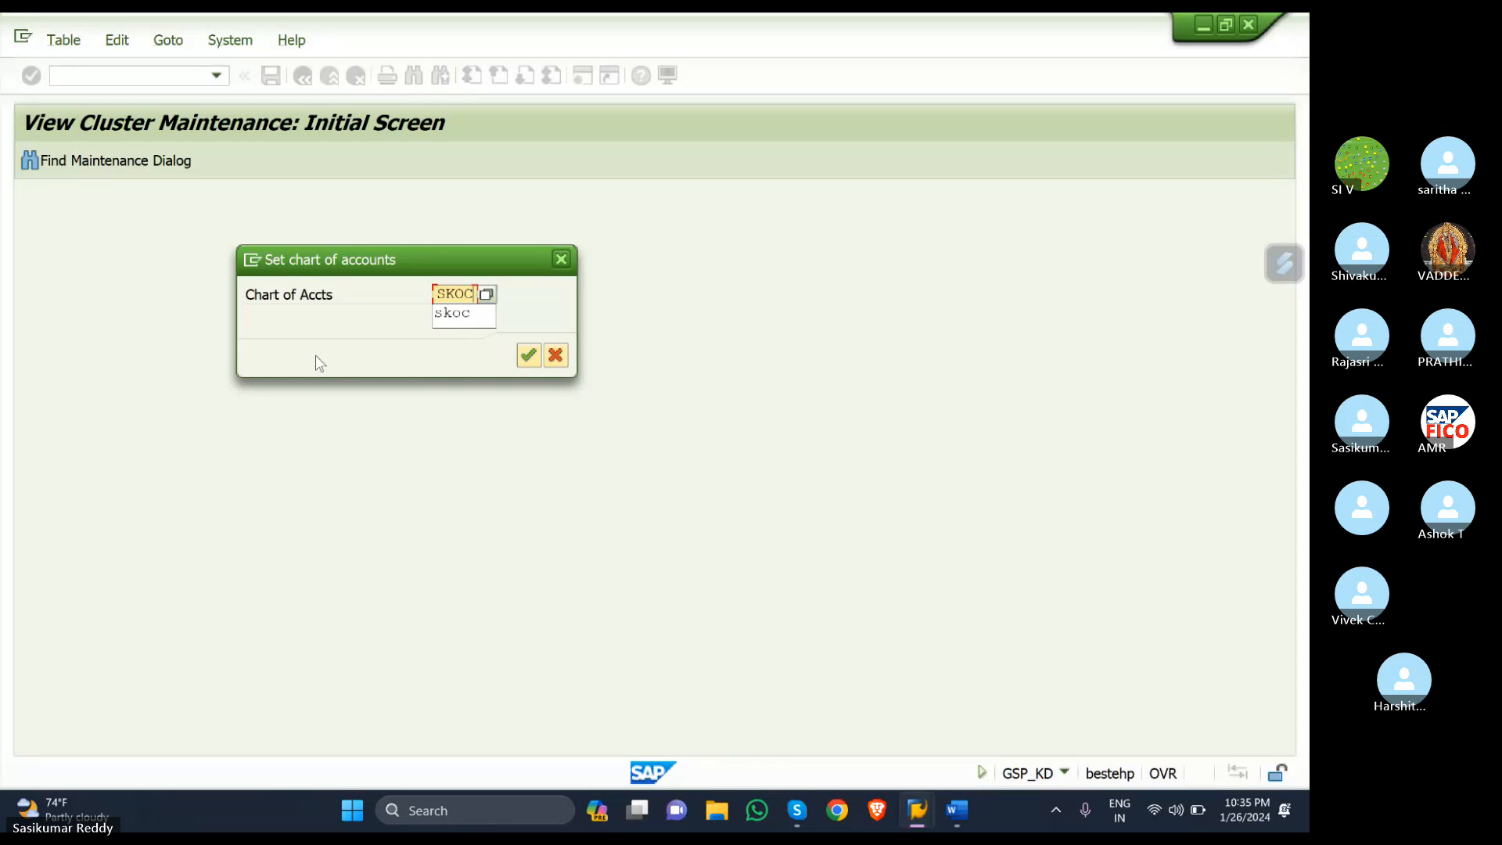
{"action": "key", "text": "Return"}
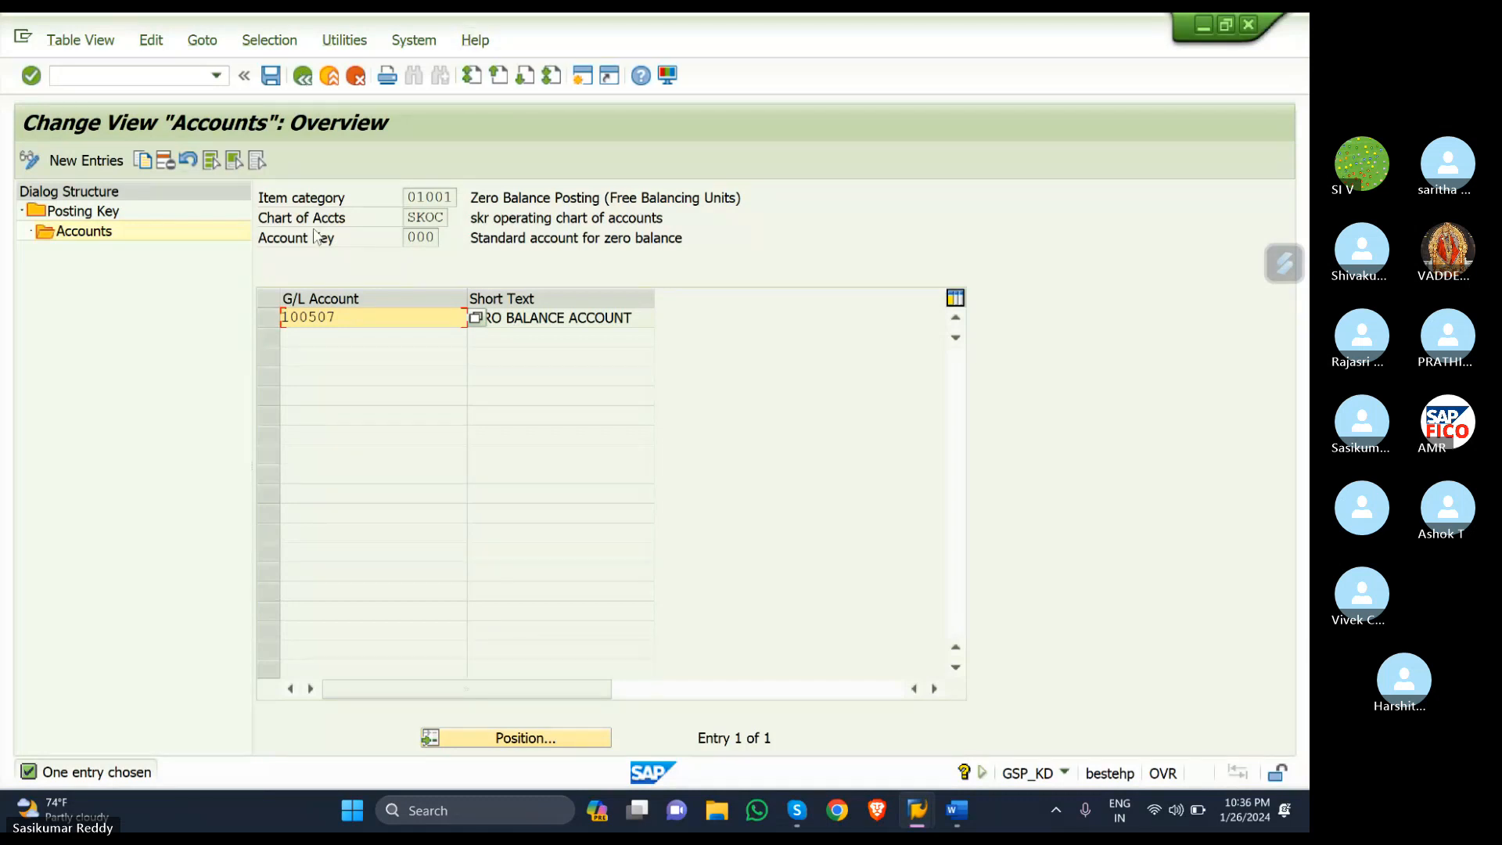
{"action": "left_click", "coordinate": [265, 320]}
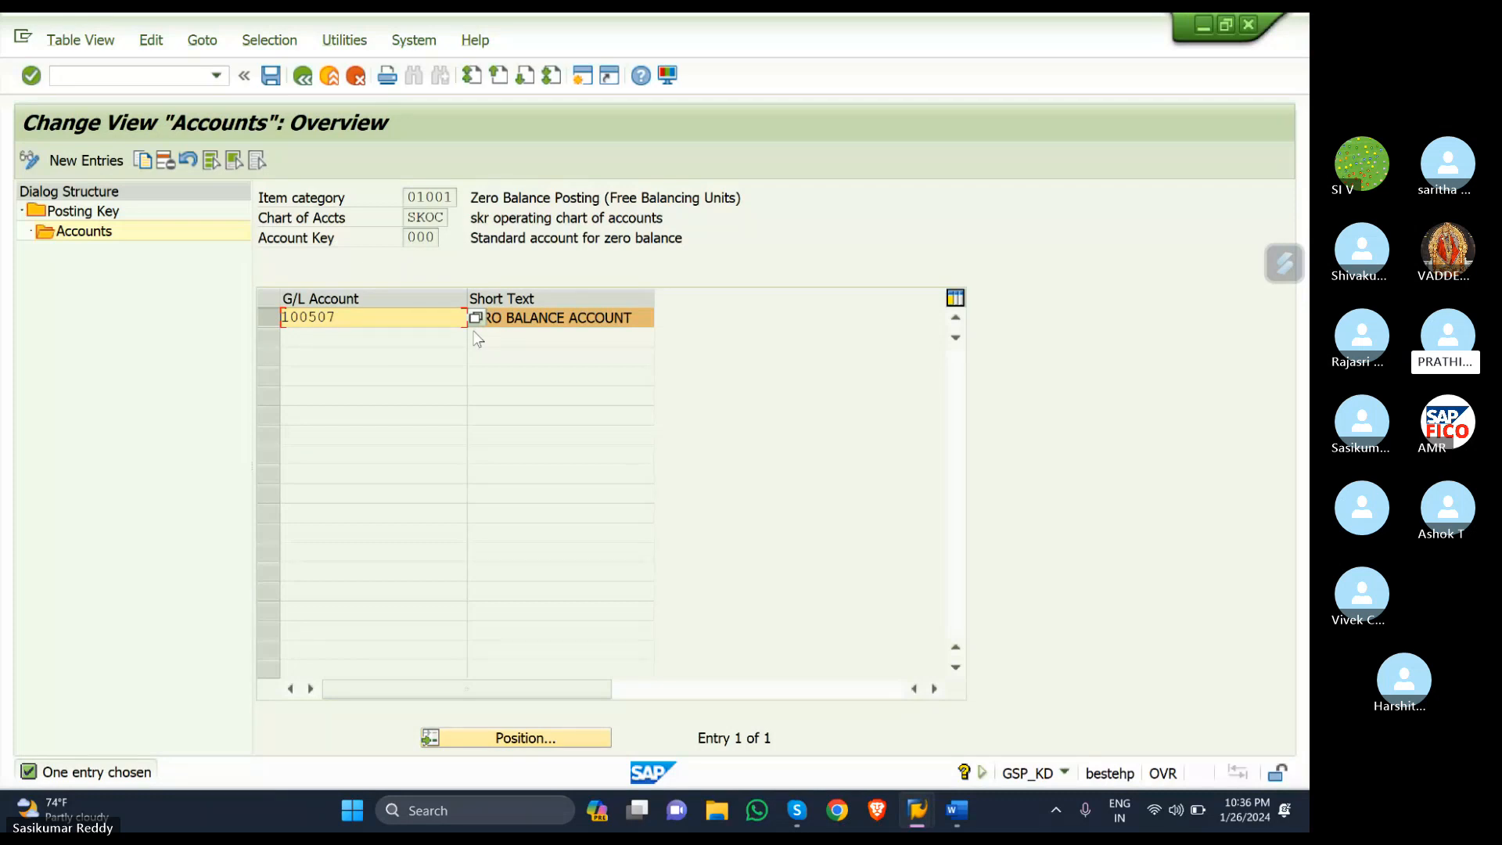
{"action": "mouse_move", "coordinate": [919, 827]}
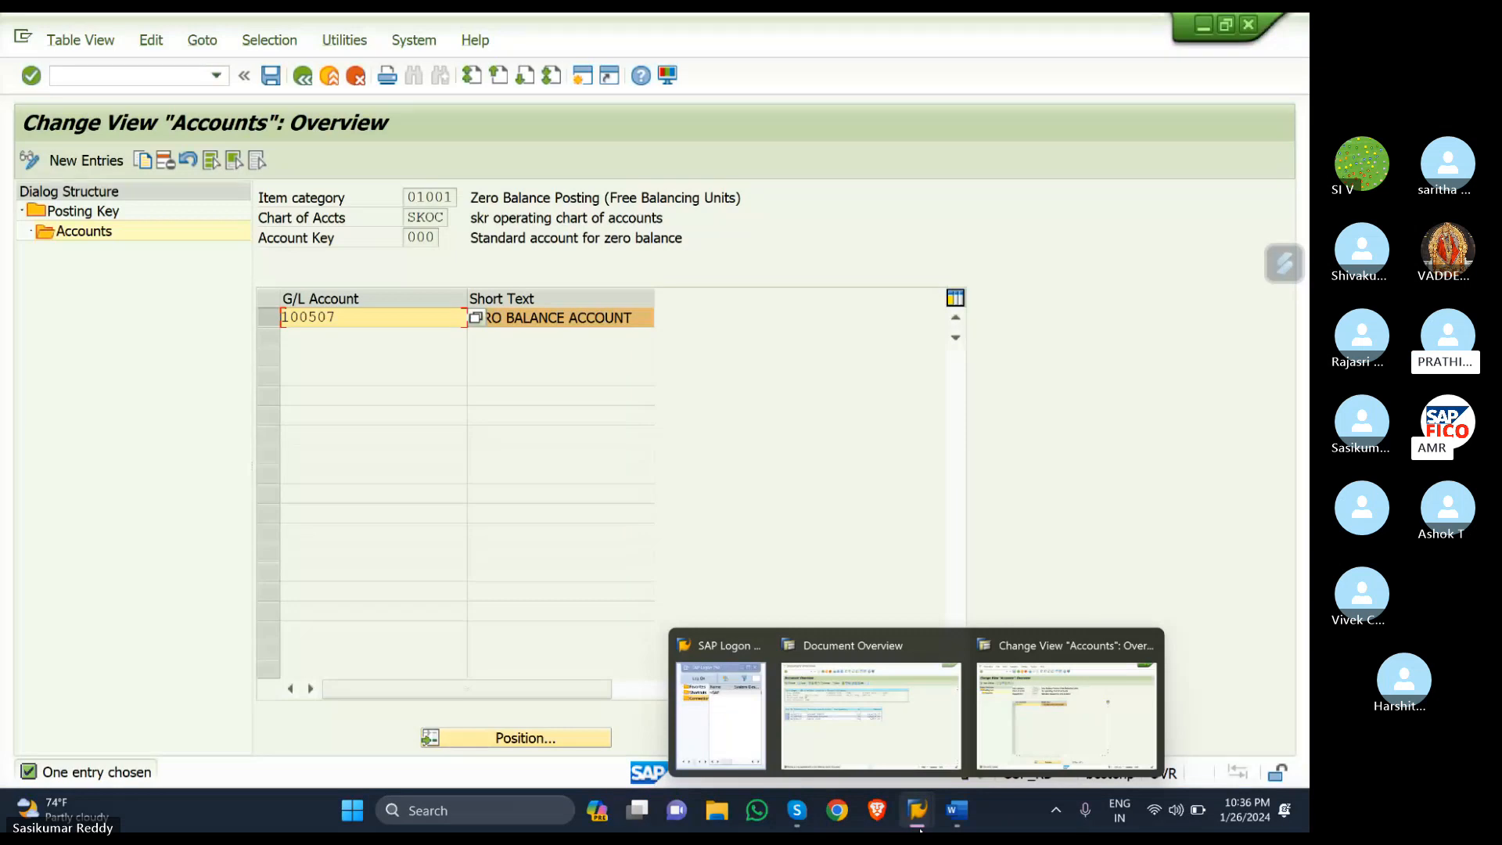
- Back in the invoice, change the 400305 line amount to 105280 and re-simulate
{"action": "left_click", "coordinate": [869, 704]}
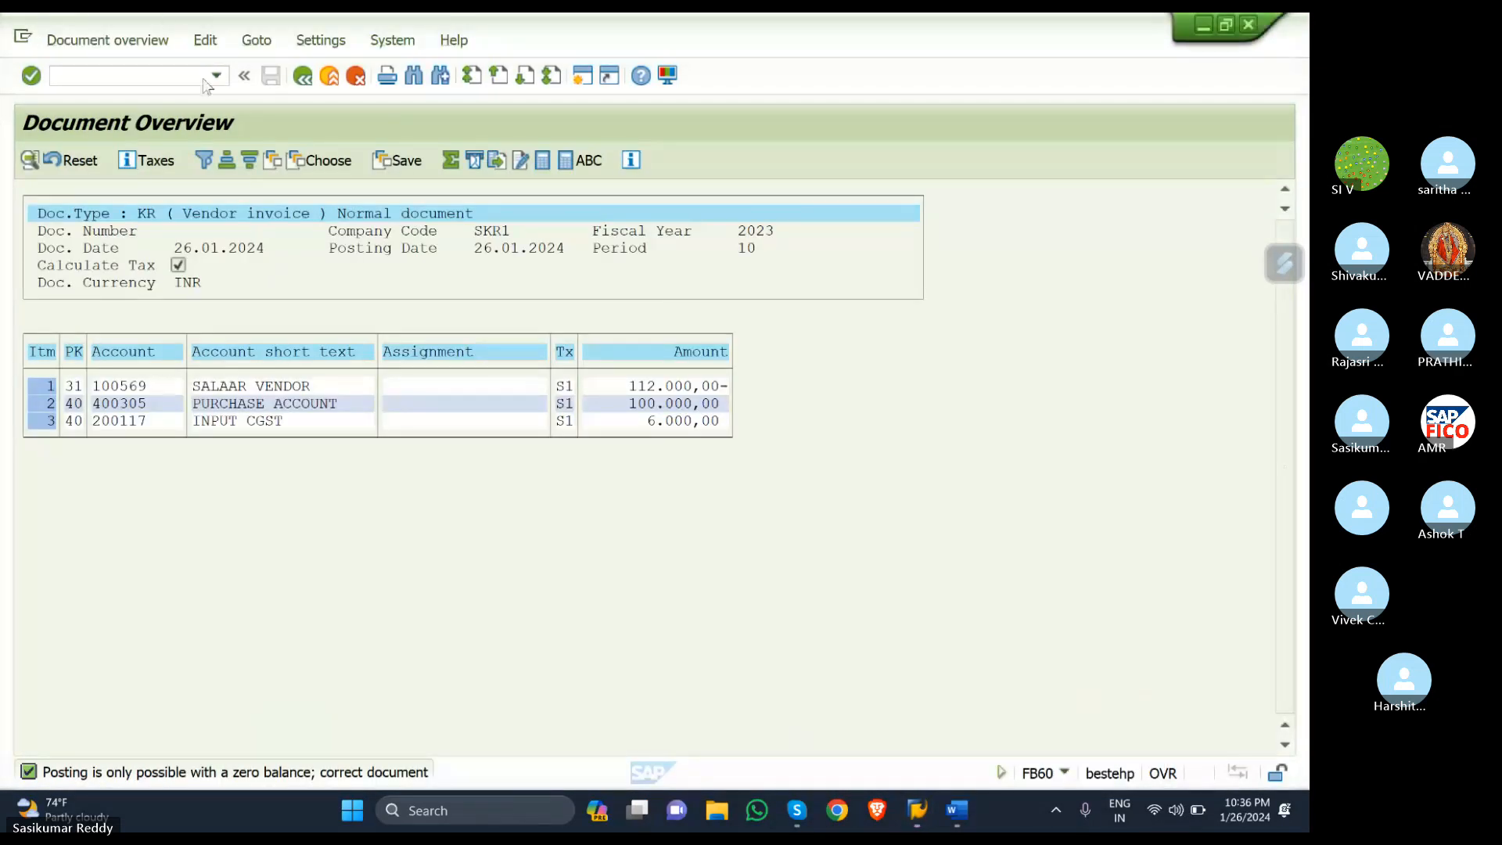
{"action": "left_click", "coordinate": [307, 81]}
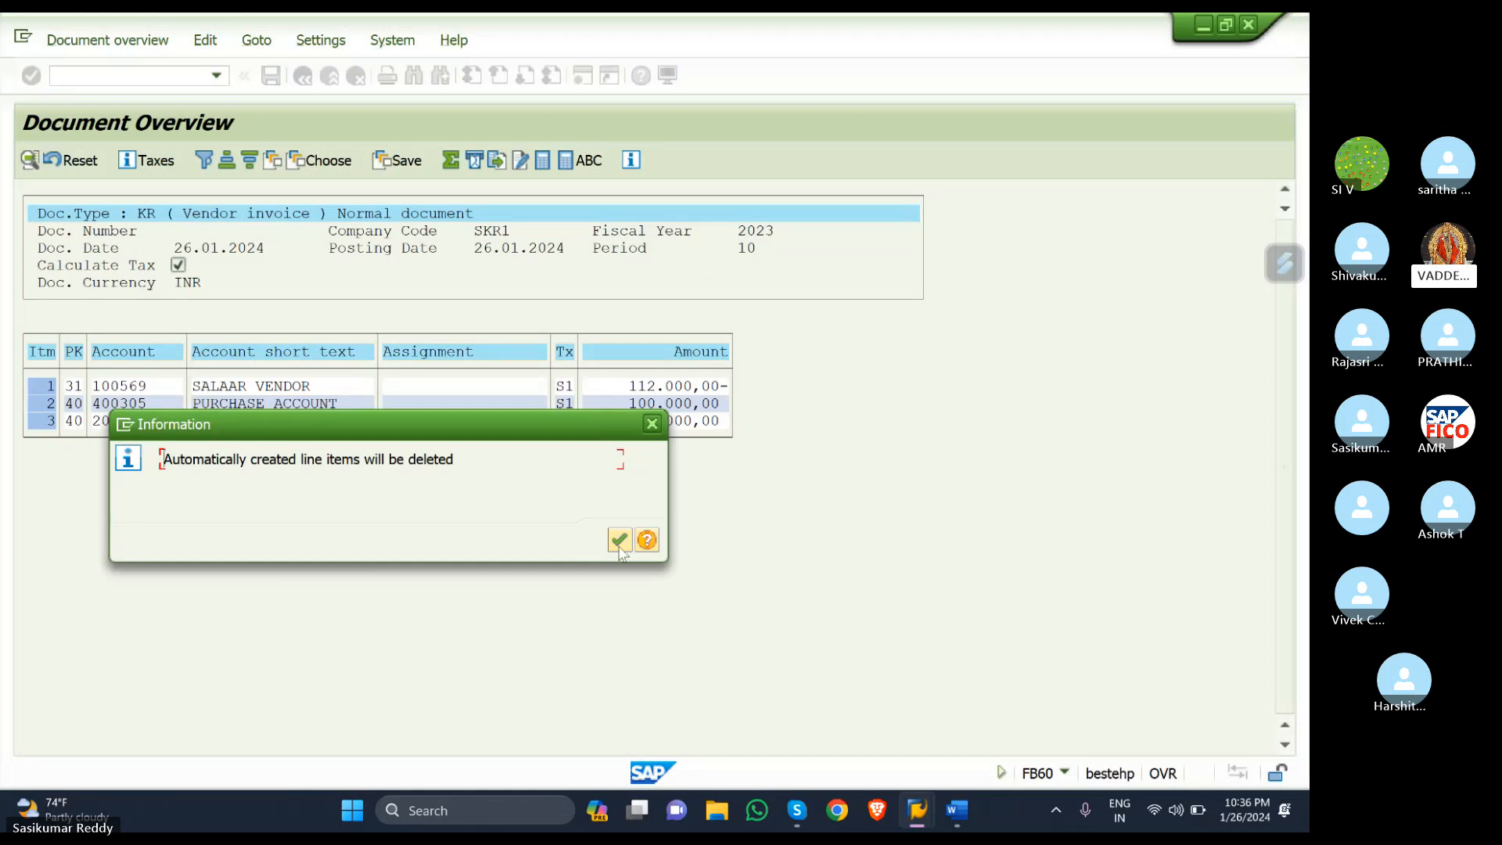
{"action": "left_click", "coordinate": [612, 539]}
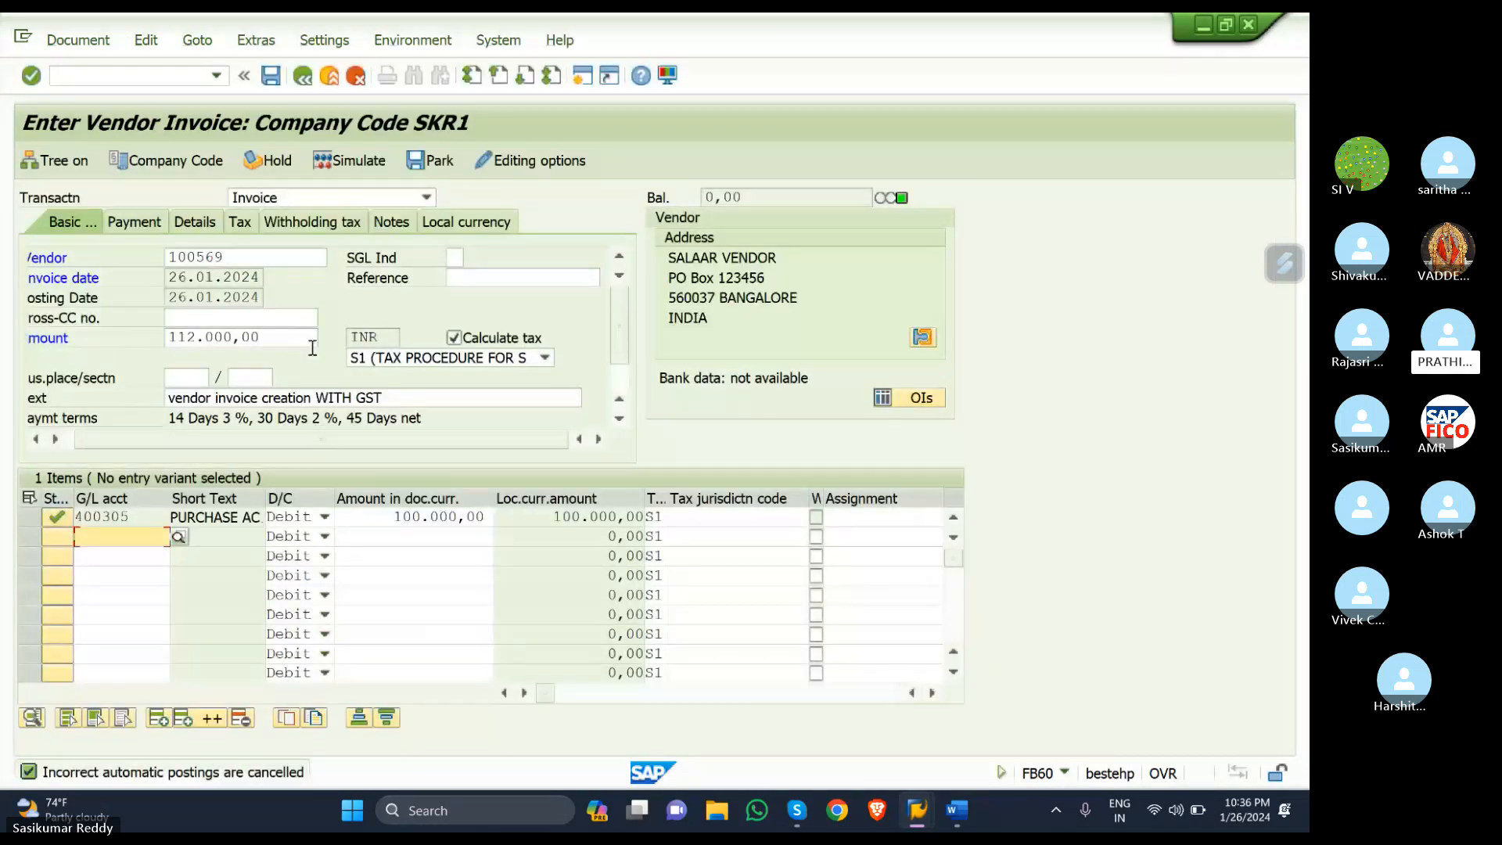
{"action": "left_click", "coordinate": [485, 514]}
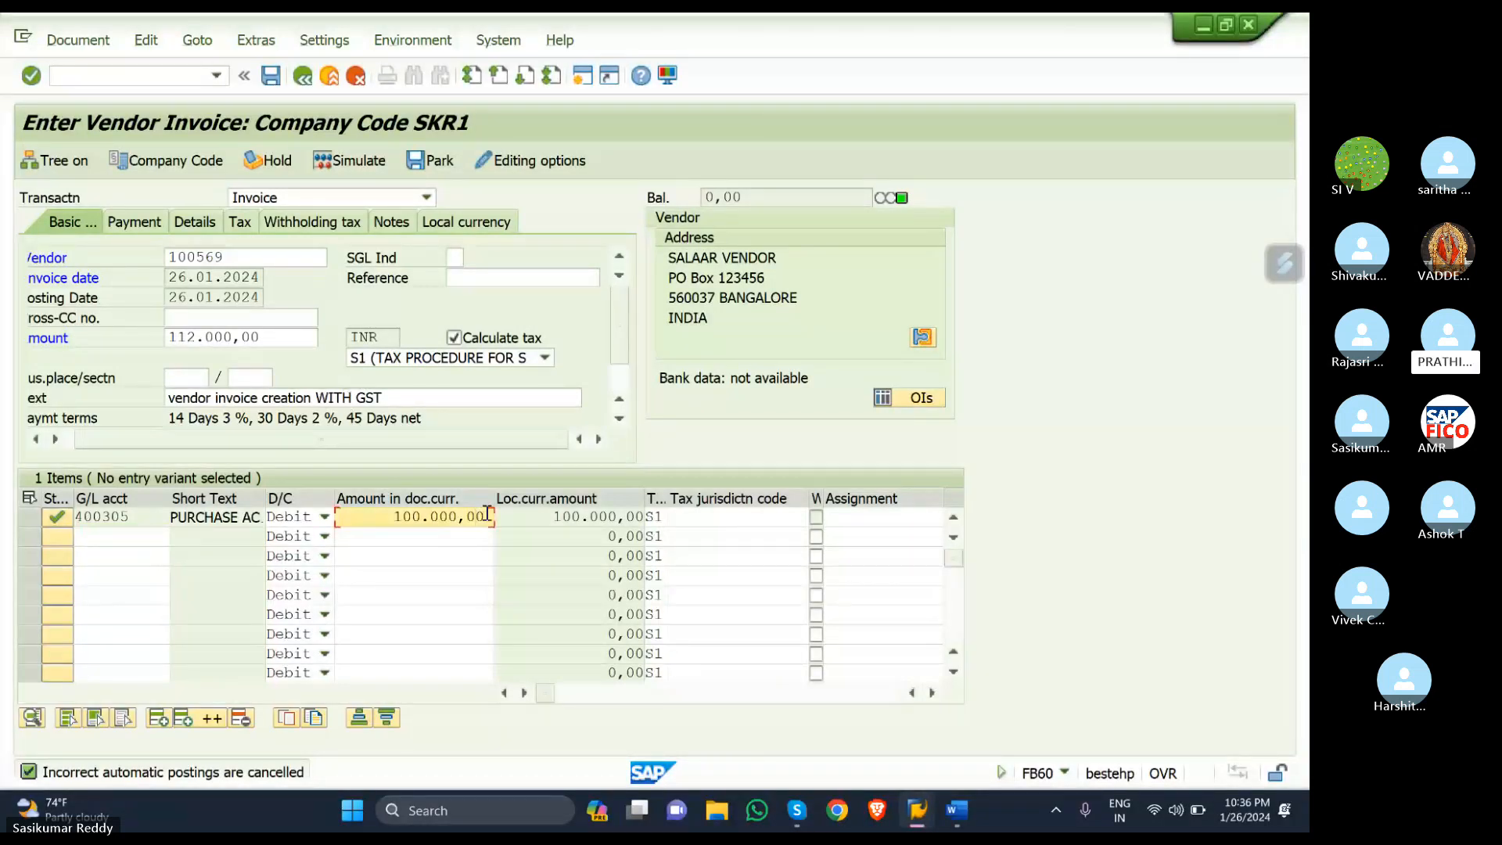
{"action": "key", "text": "BackSpace"}
{"action": "key", "text": "BackSpace"}
{"action": "key", "text": "BackSpace"}
{"action": "key", "text": "BackSpace"}
{"action": "key", "text": "BackSpace"}
{"action": "key", "text": "BackSpace"}
{"action": "key", "text": "BackSpace"}
{"action": "key", "text": "BackSpace"}
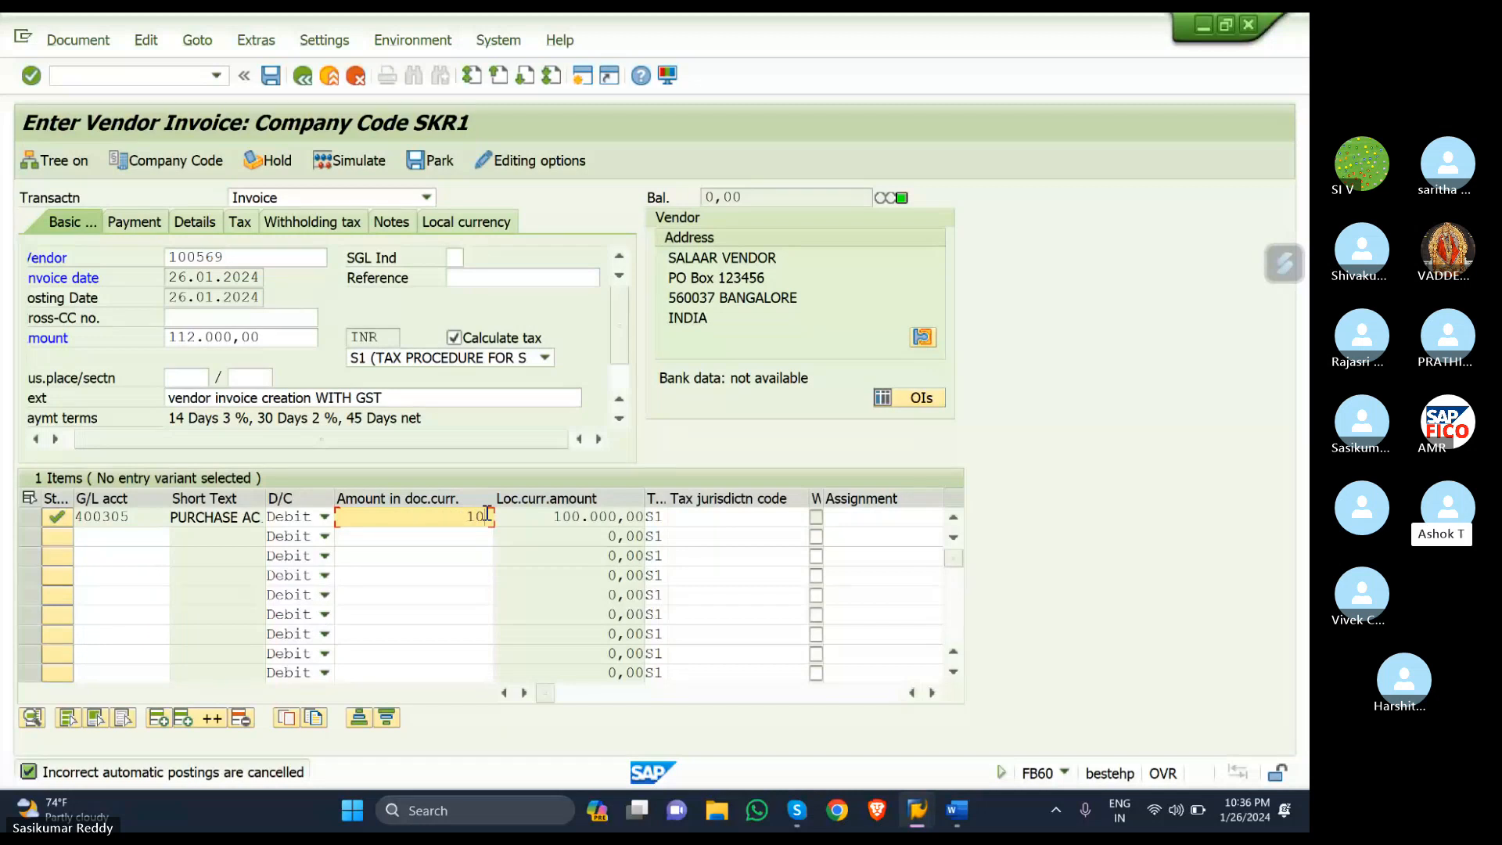
{"action": "type", "text": "5"}
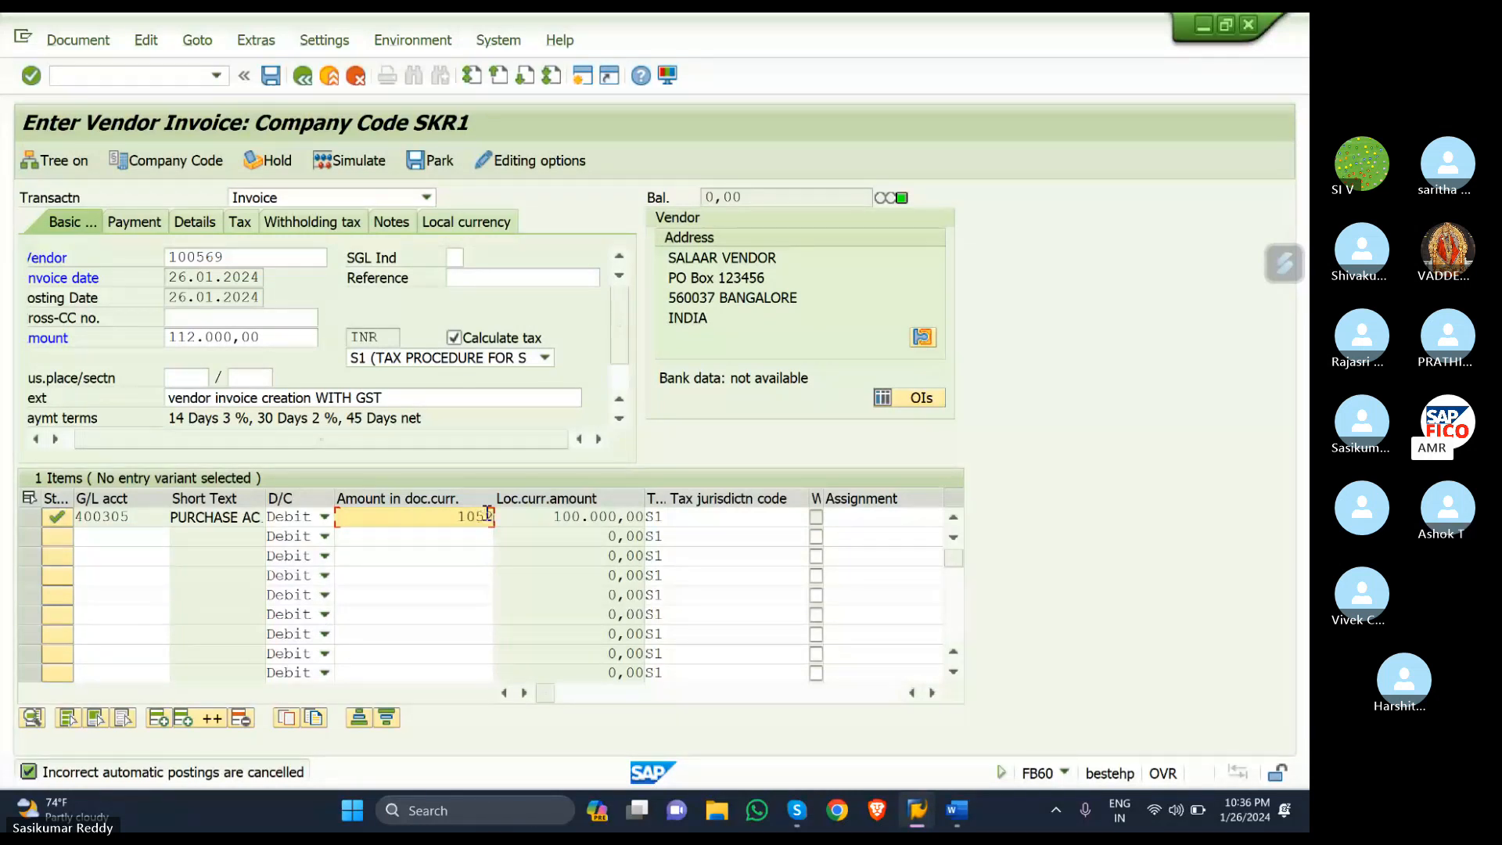
{"action": "type", "text": "280"}
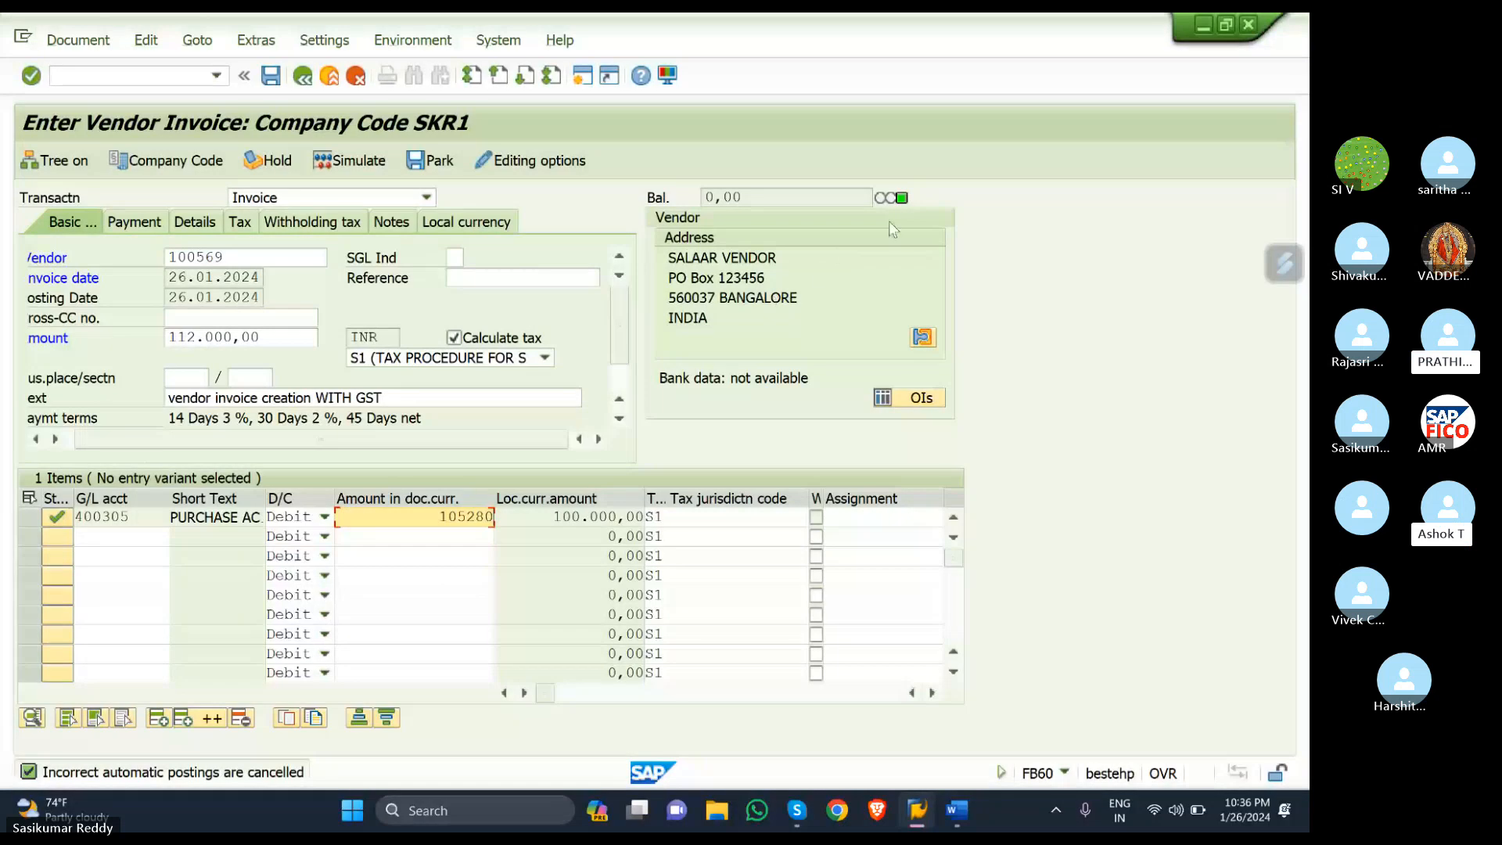
{"action": "key", "text": "Return"}
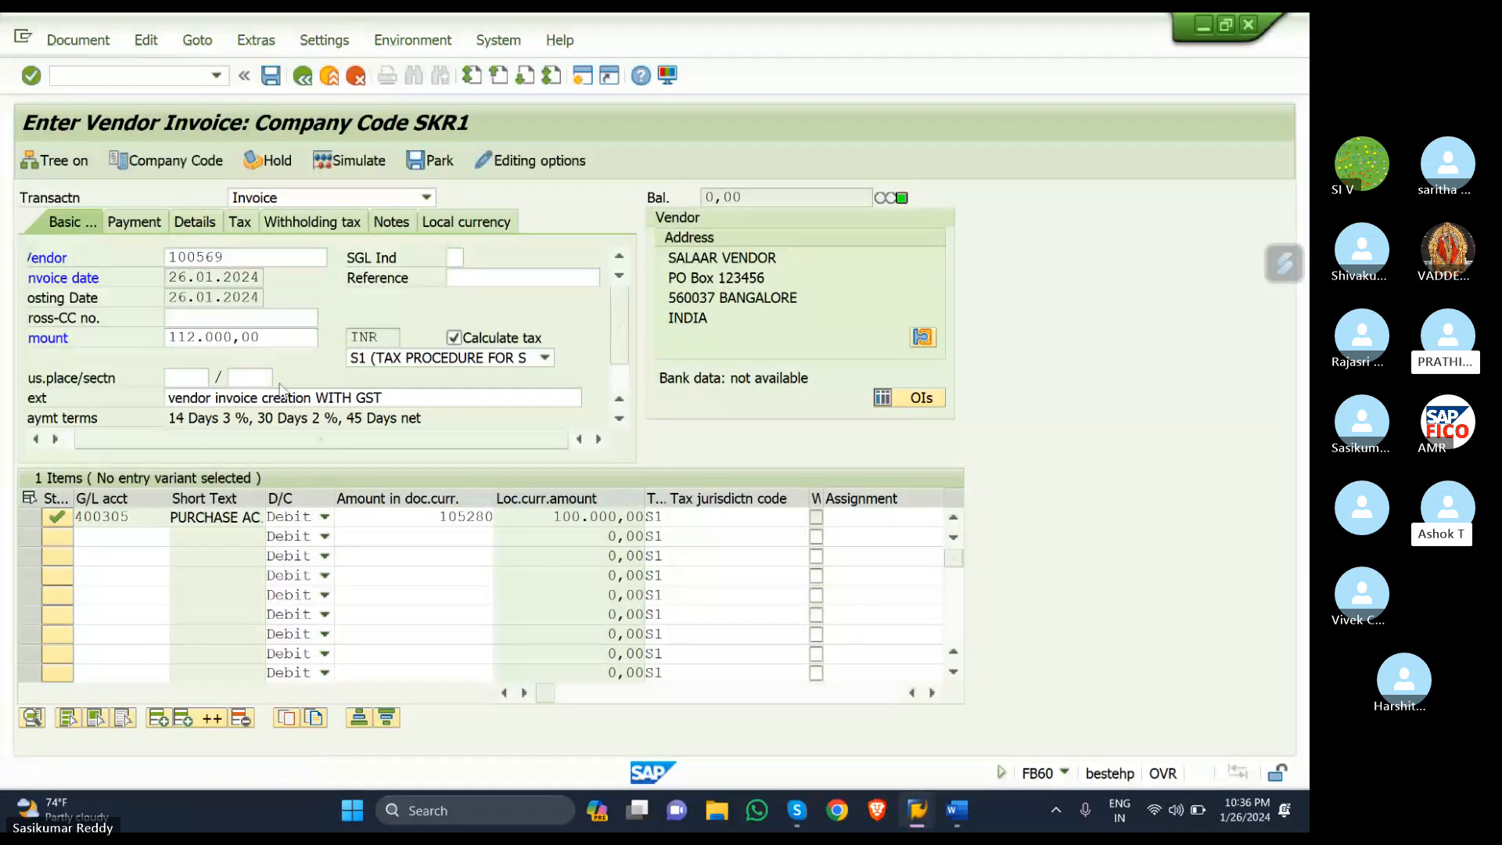
{"action": "left_click", "coordinate": [342, 159]}
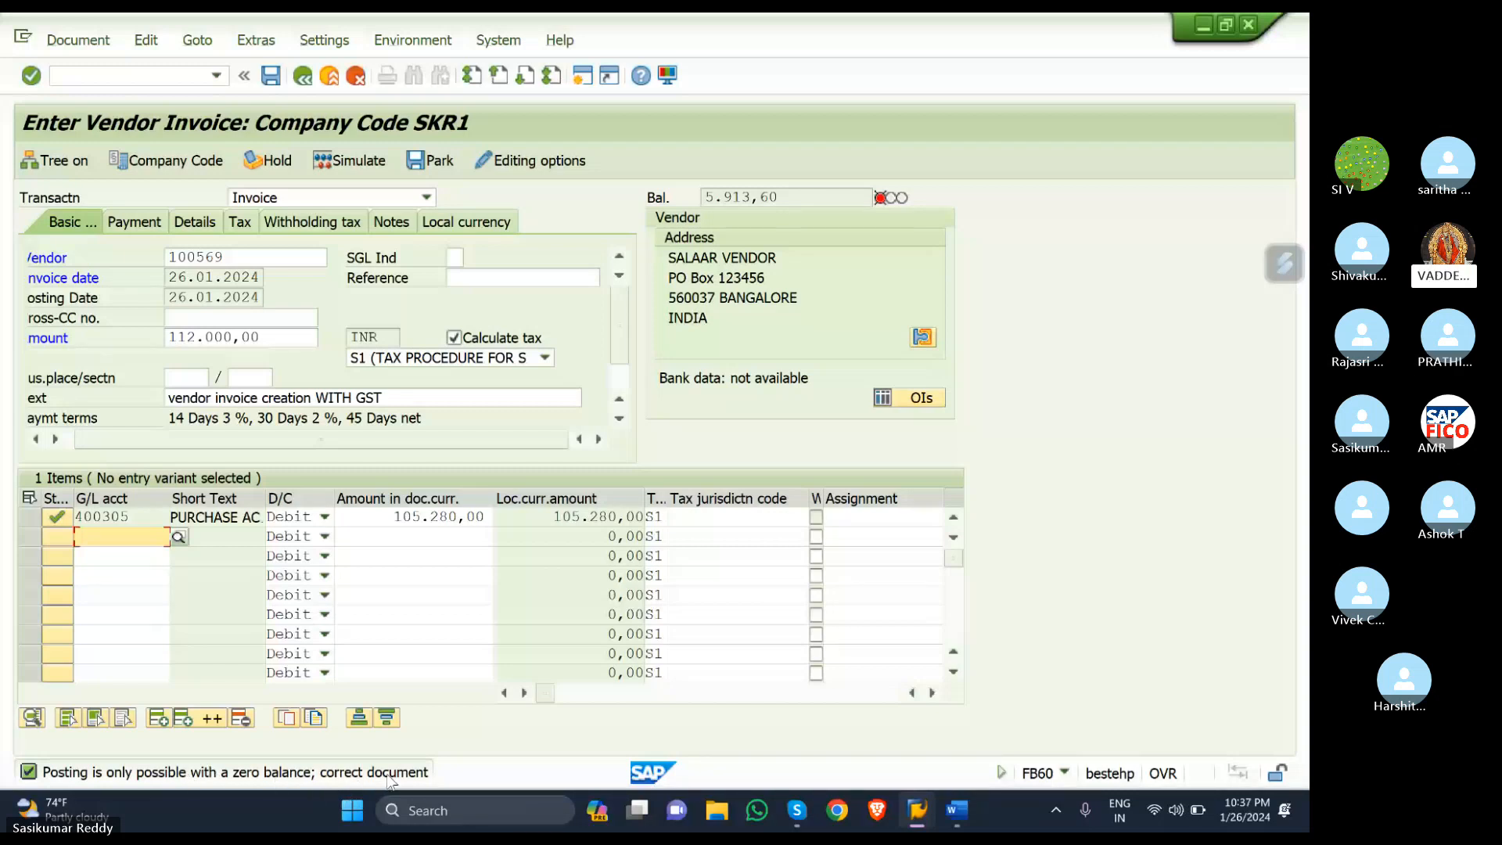
- Return to the zero-balance accounts window and run /NOBYZ for the Condition Element dialog
{"action": "mouse_move", "coordinate": [917, 810]}
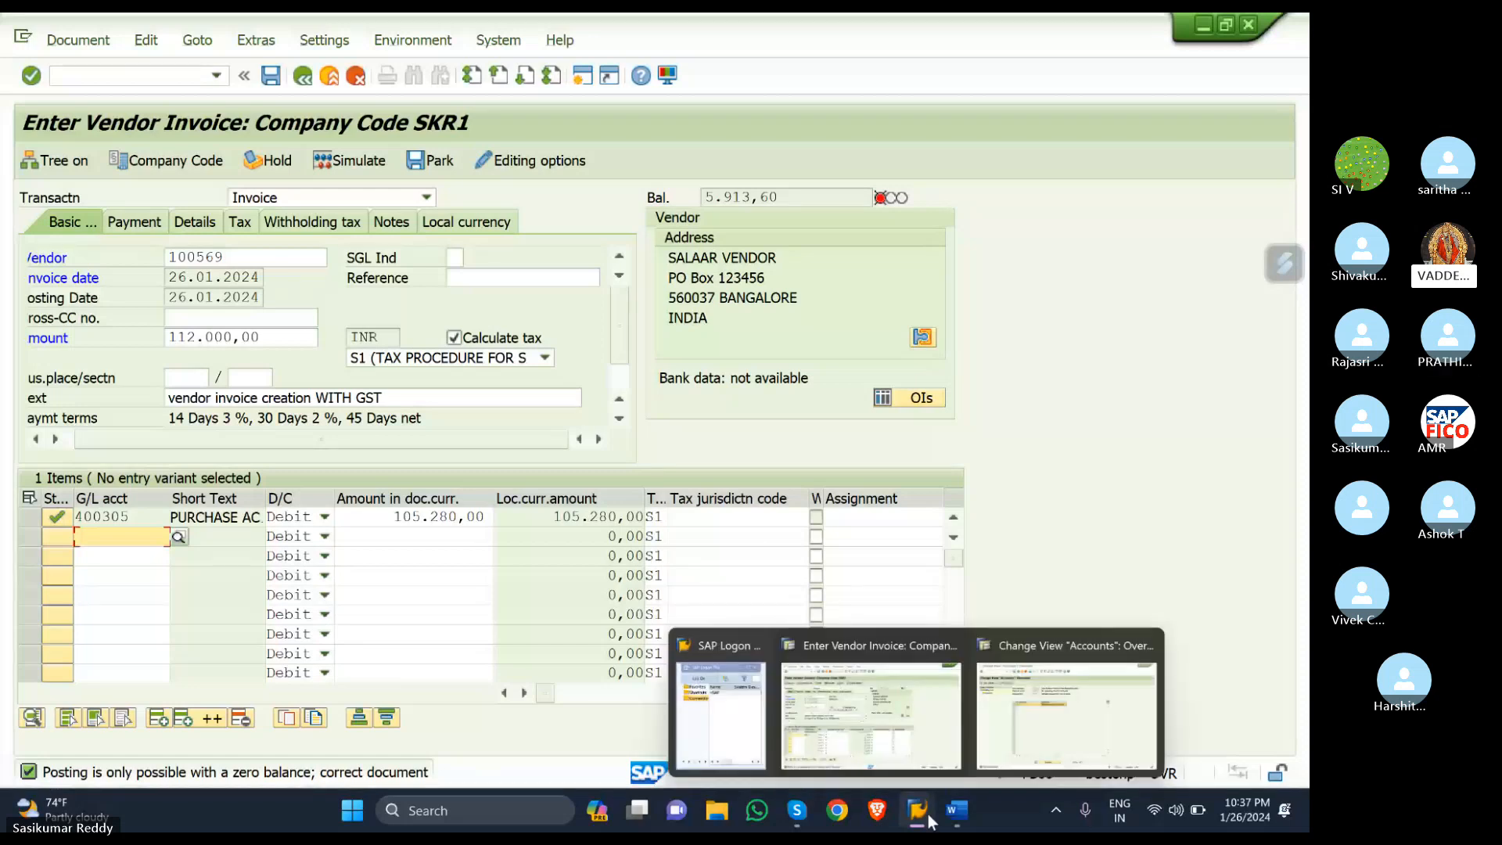
{"action": "left_click", "coordinate": [1045, 741]}
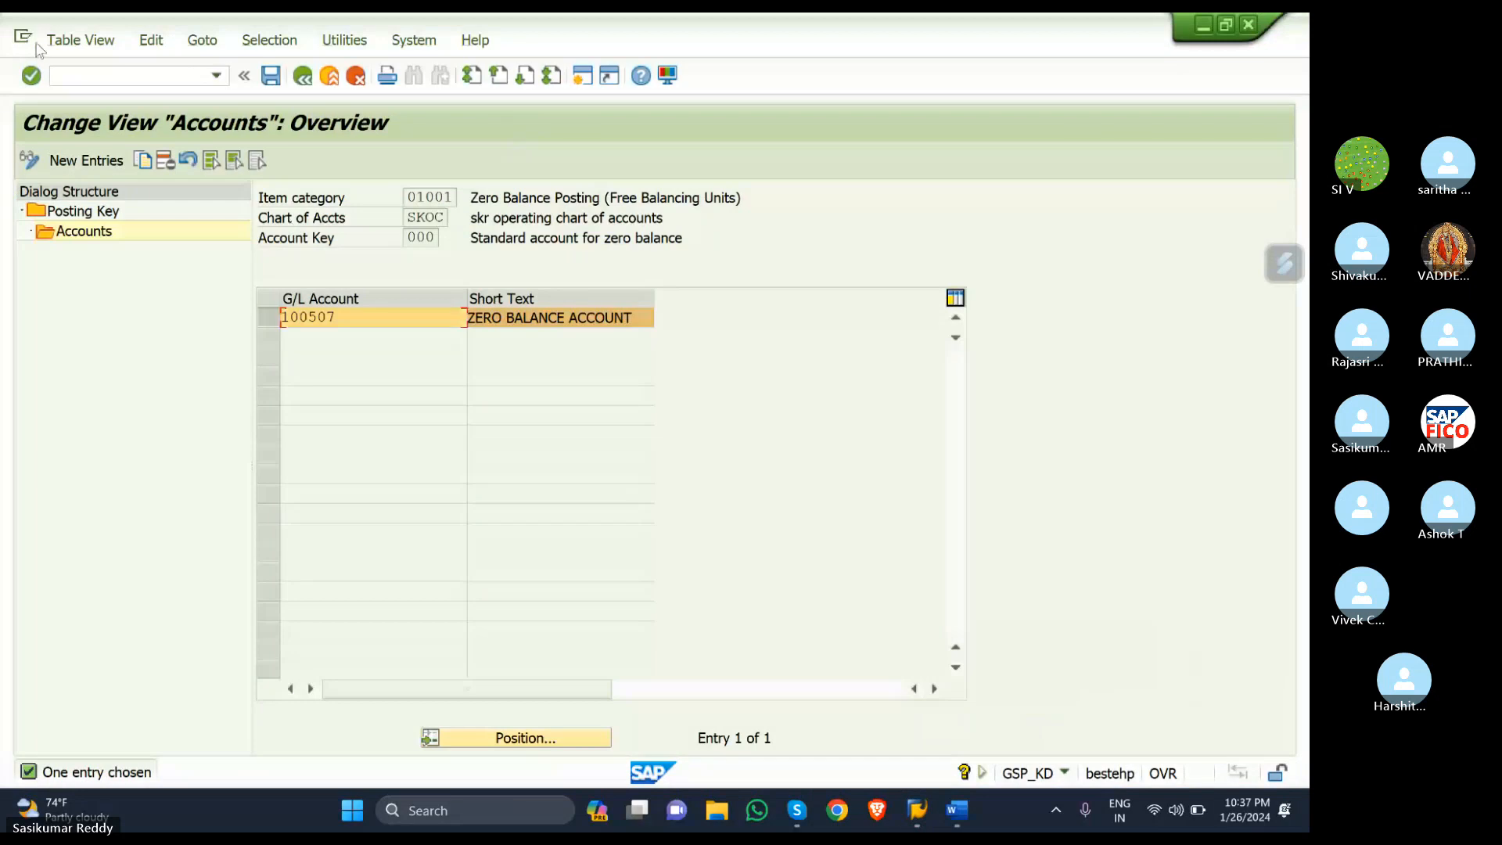
{"action": "left_click", "coordinate": [90, 74]}
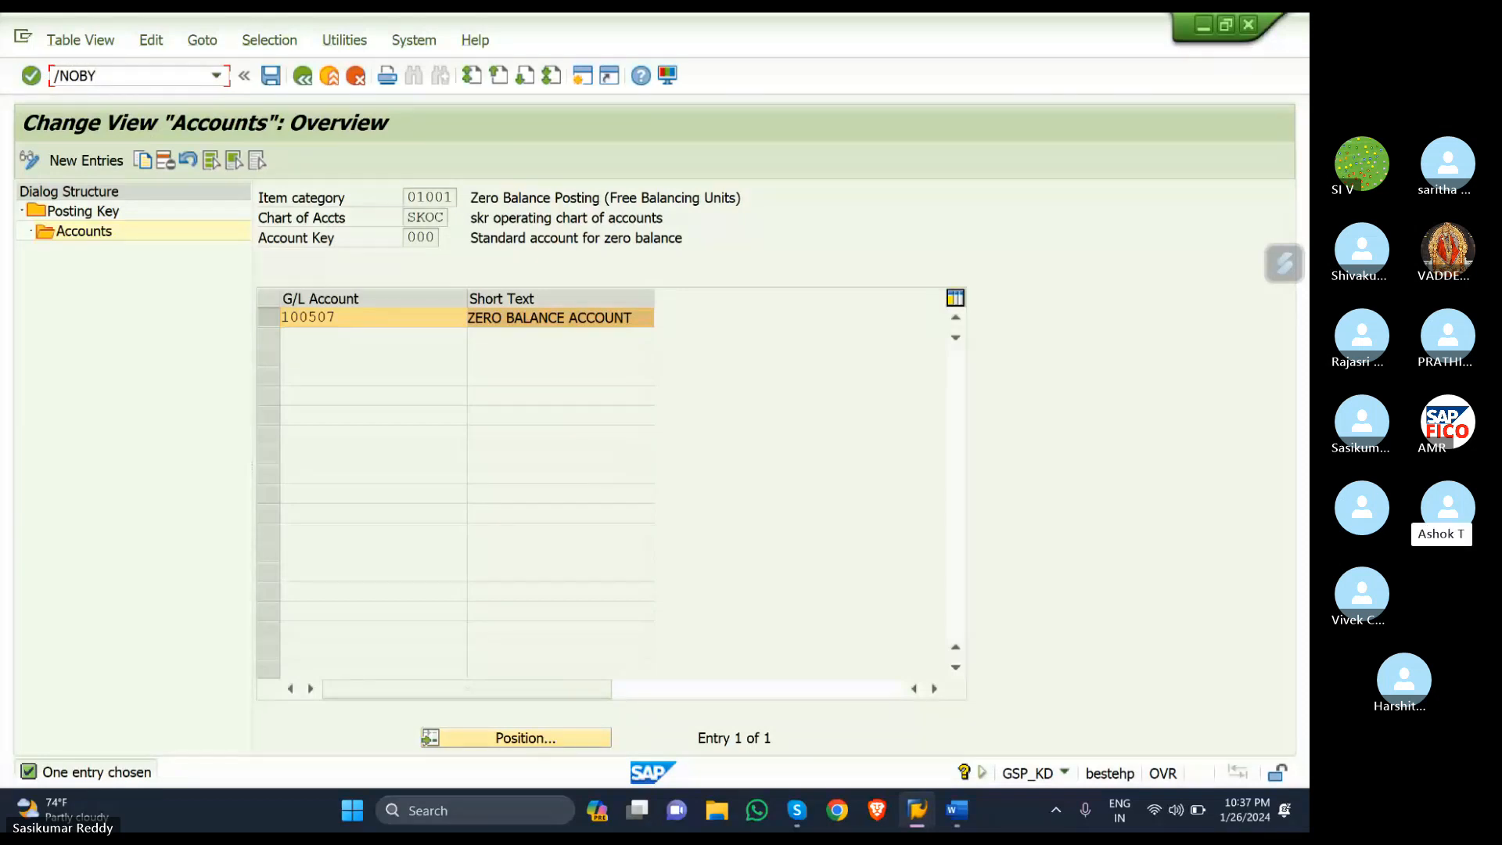
{"action": "key", "text": "Return"}
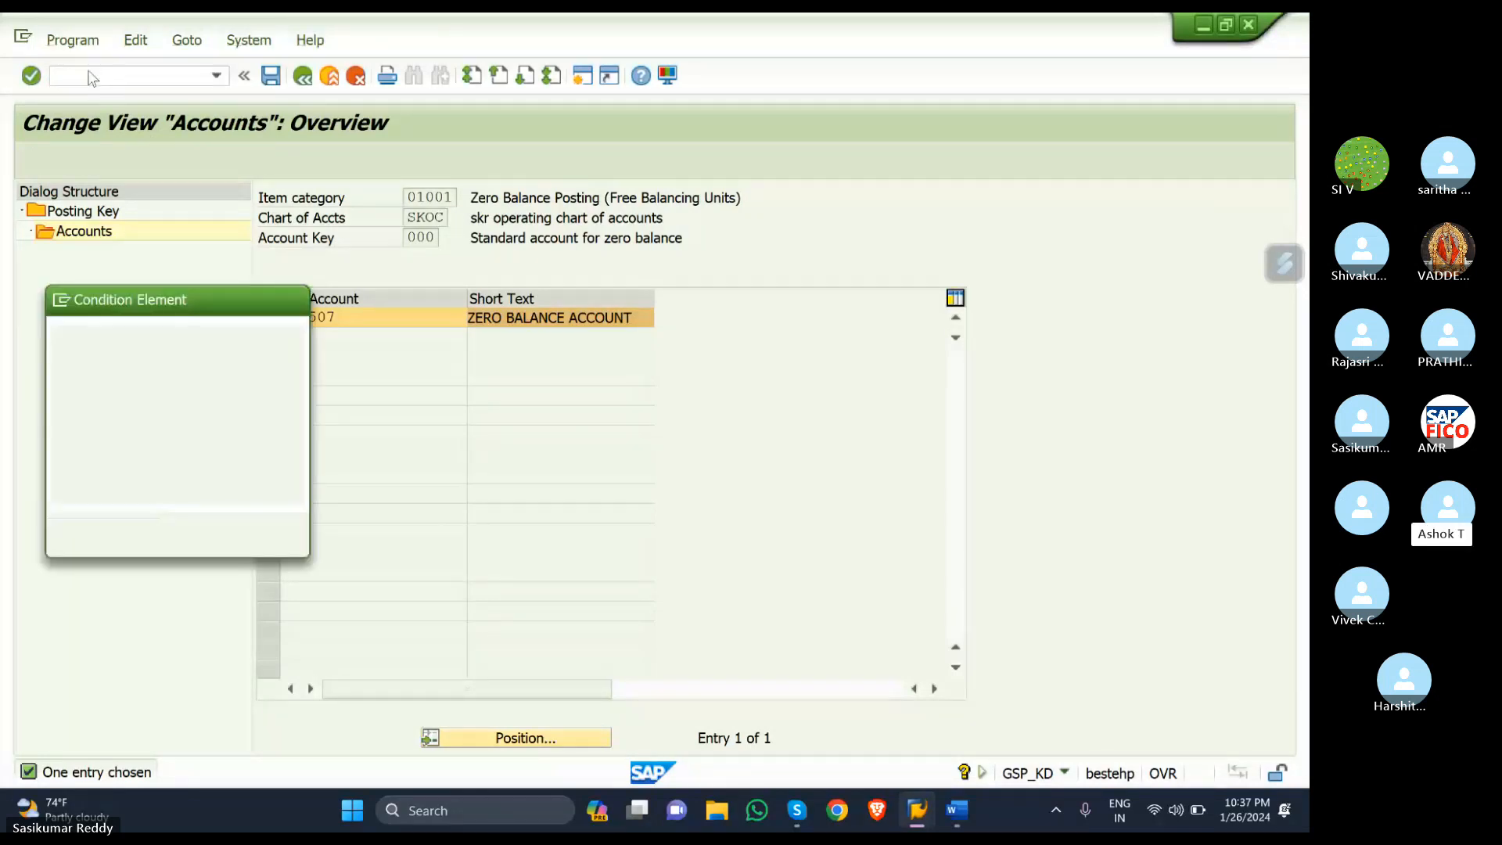
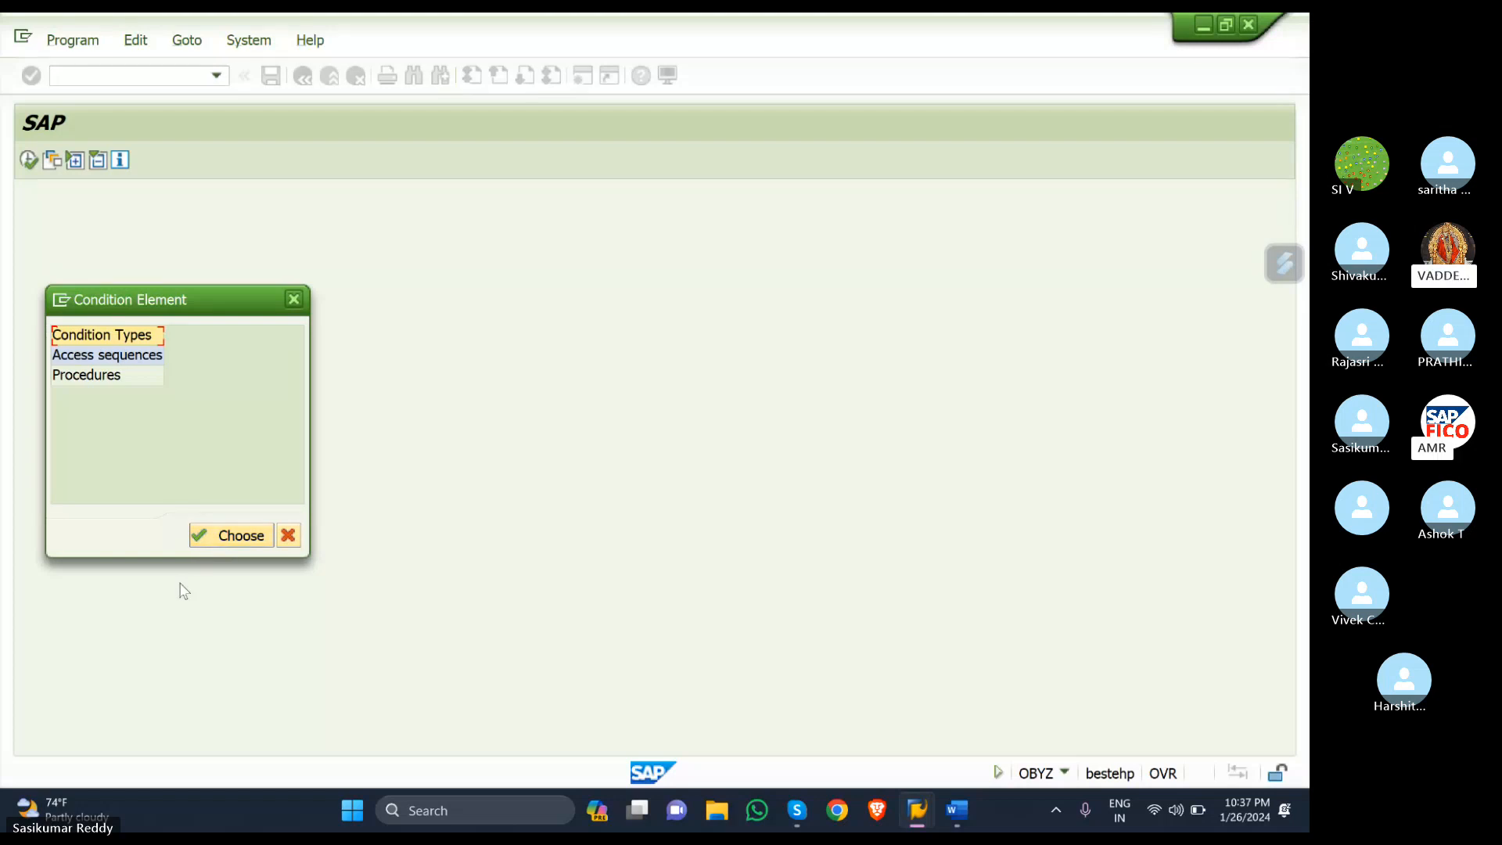
- Open the tax Condition Types table and start a Position search for 'S', then cancel it
{"action": "left_click", "coordinate": [205, 537]}
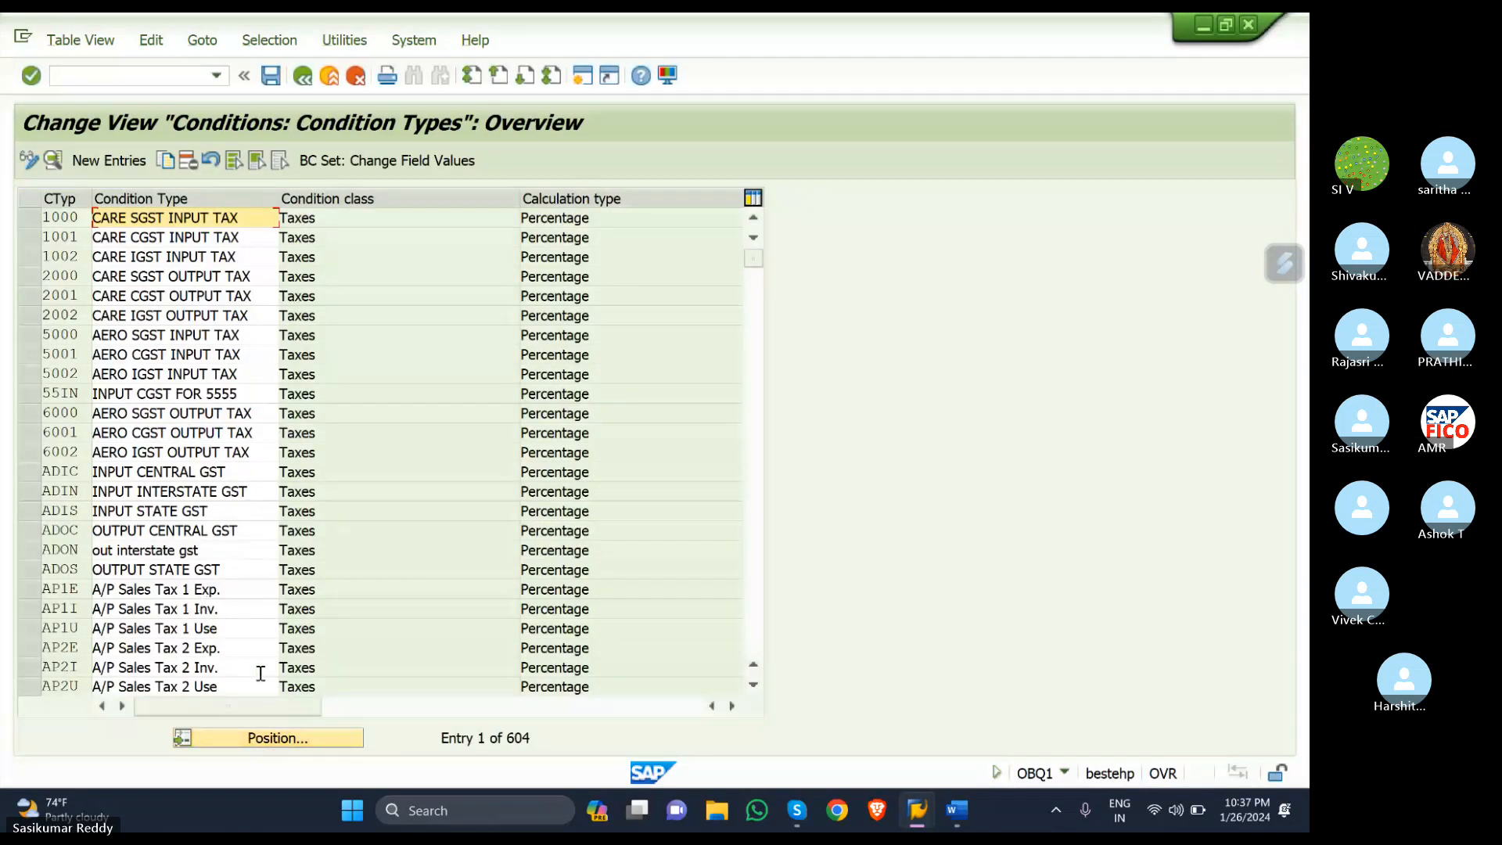
{"action": "left_click", "coordinate": [293, 740]}
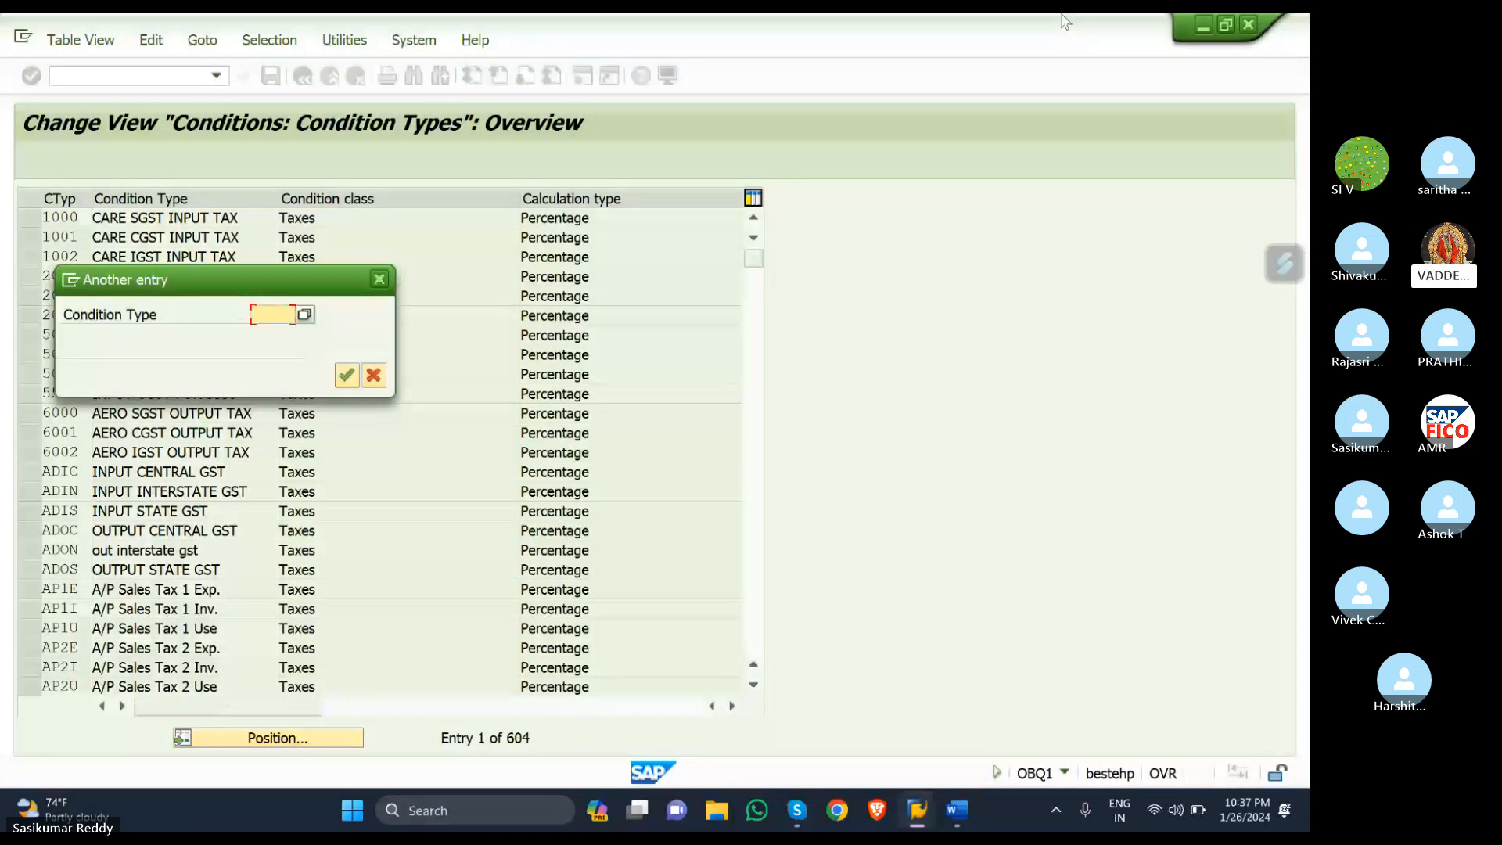
{"action": "type", "text": "S"}
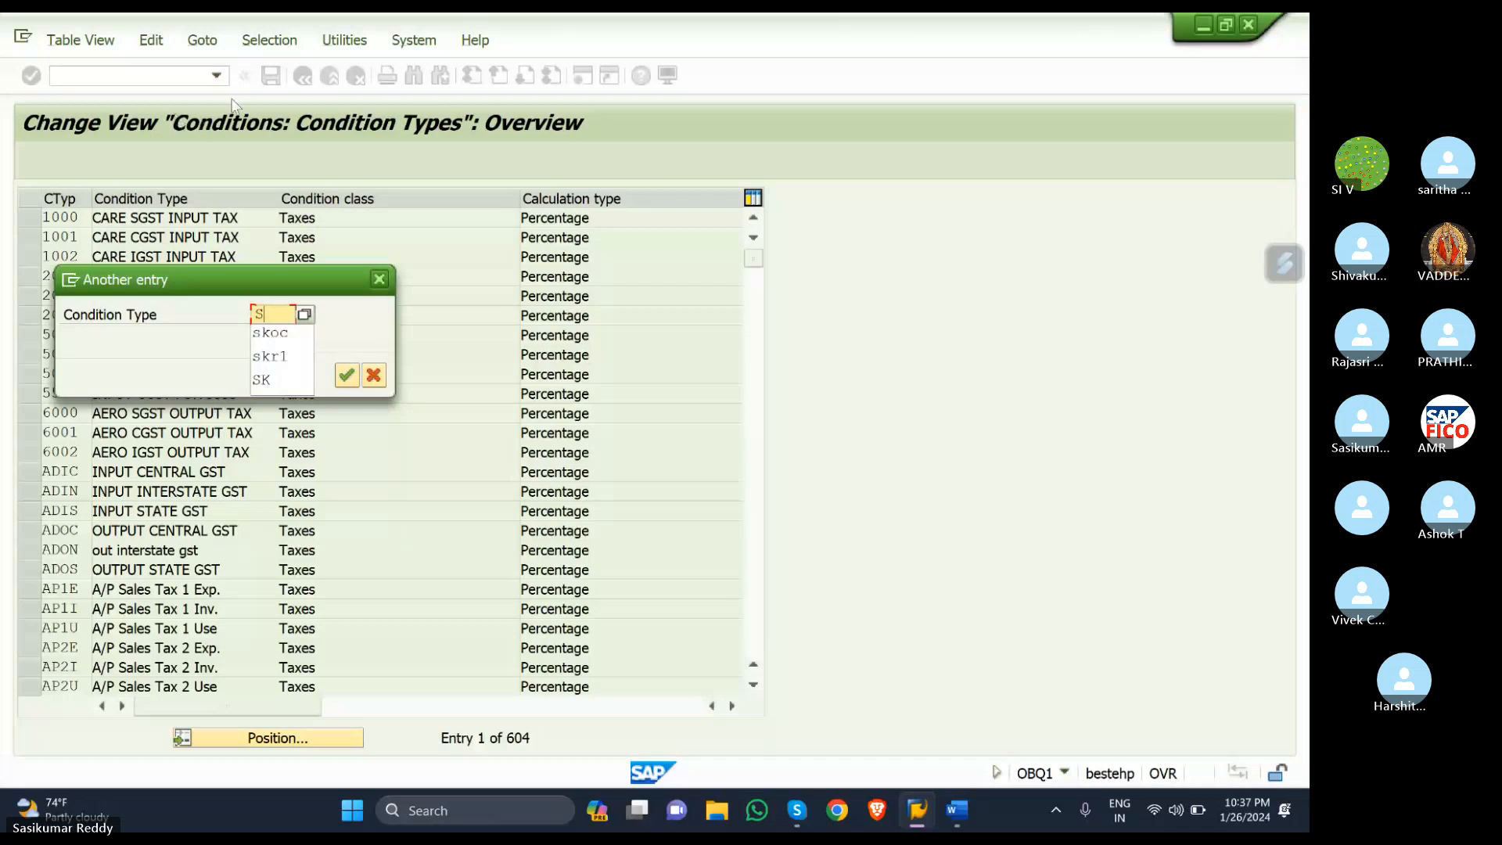
{"action": "left_click", "coordinate": [379, 280]}
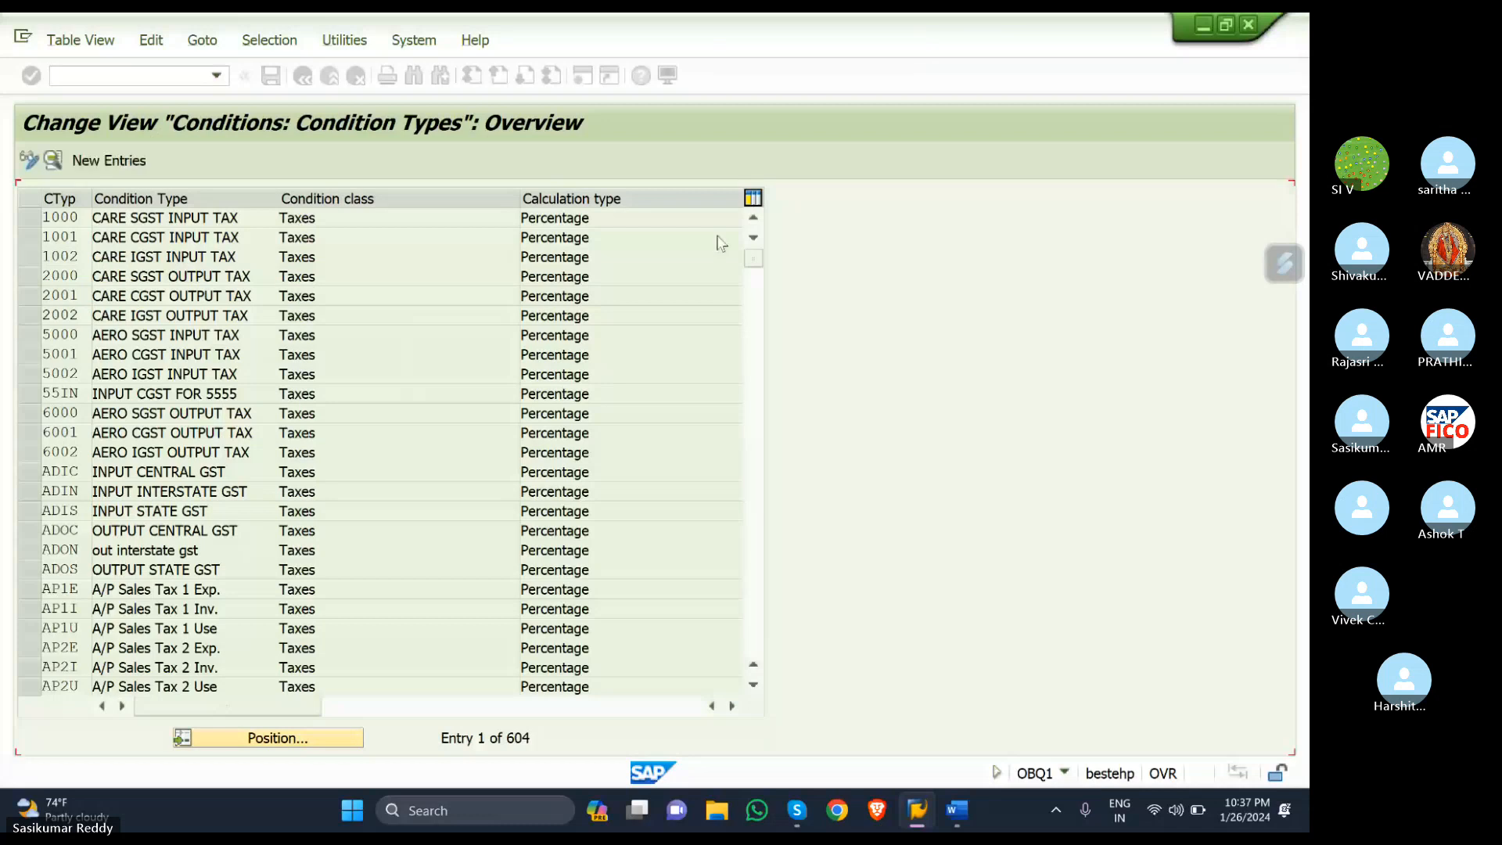
{"action": "left_click", "coordinate": [170, 70]}
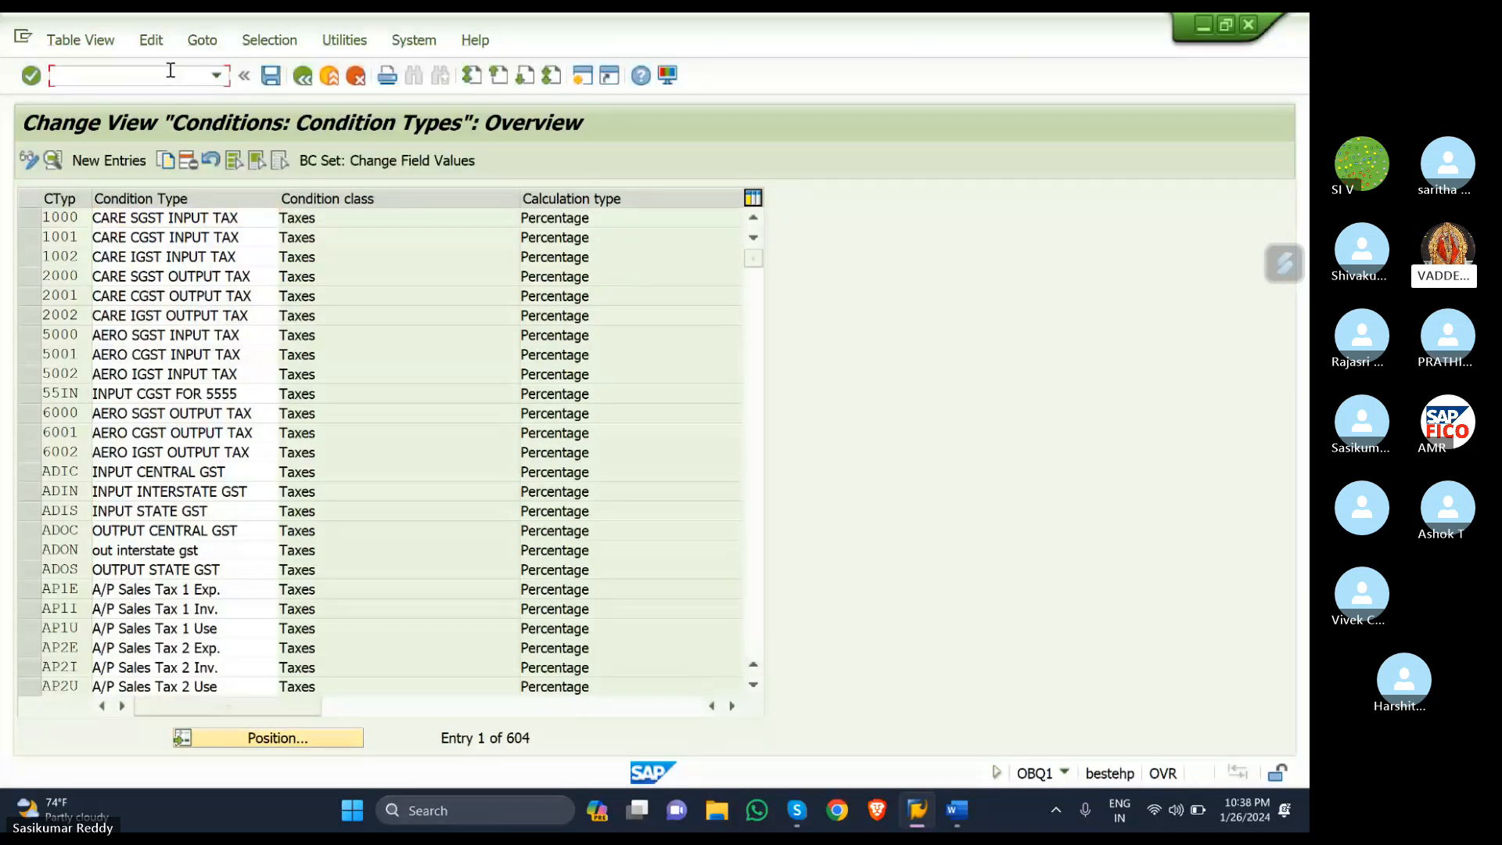
- Run /NOBCN and try positioning the list on process S1
{"action": "type", "text": "/NOBC"}
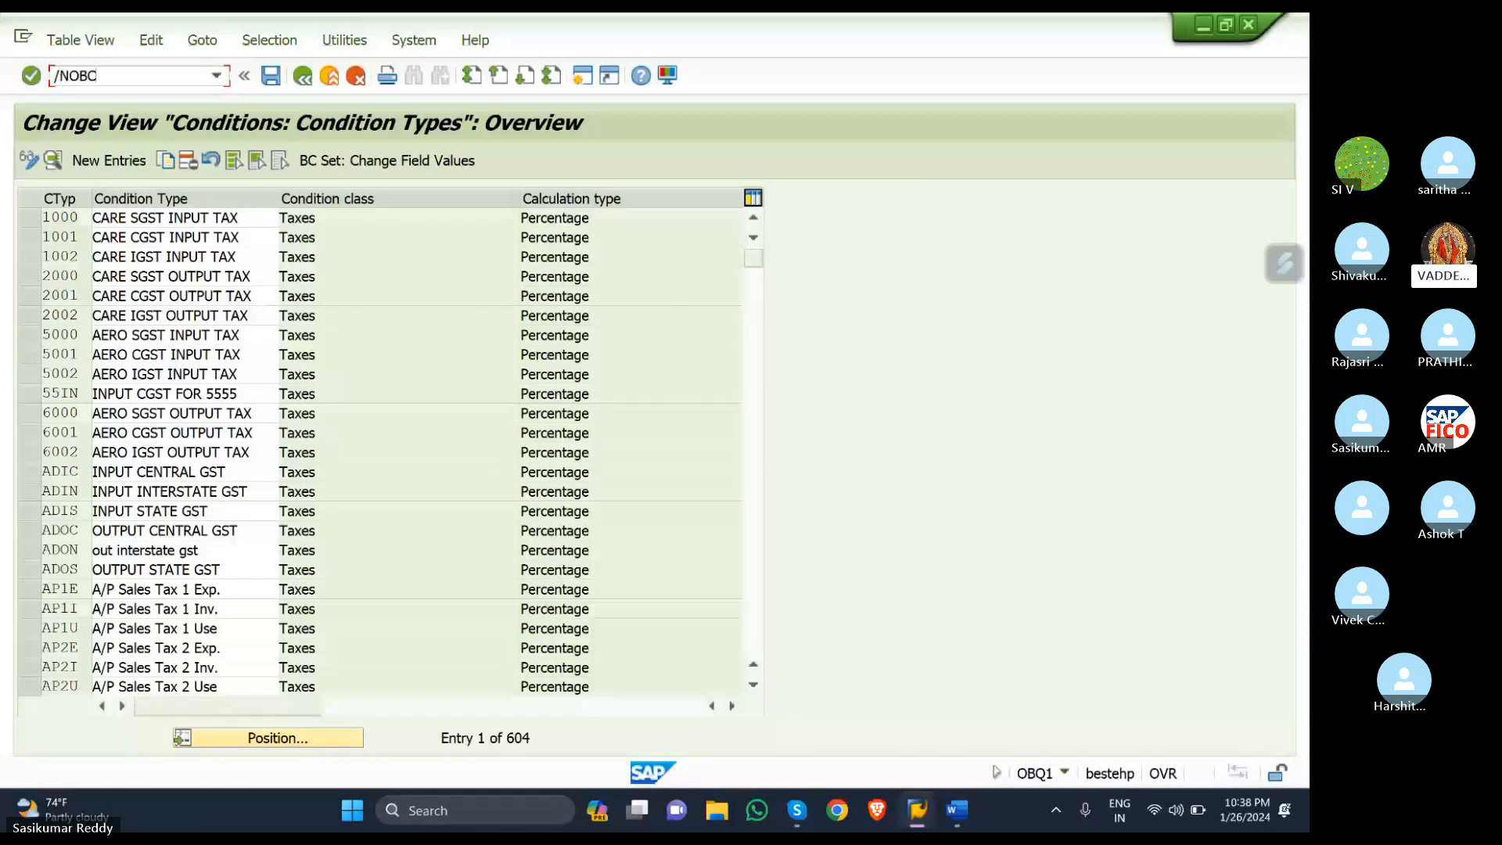
{"action": "type", "text": "N"}
{"action": "key", "text": "Return"}
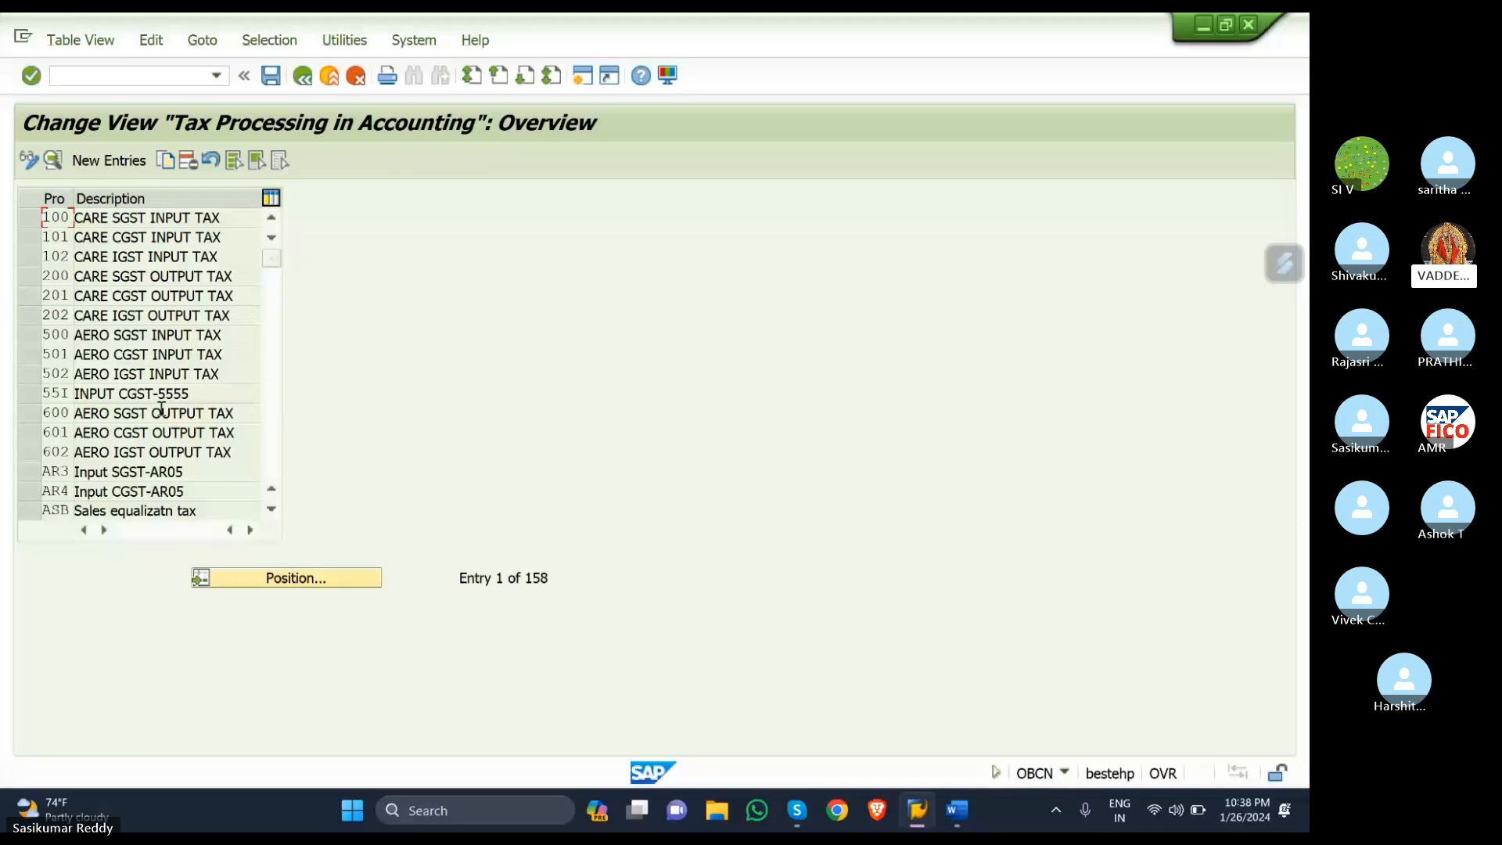
{"action": "left_click", "coordinate": [235, 578]}
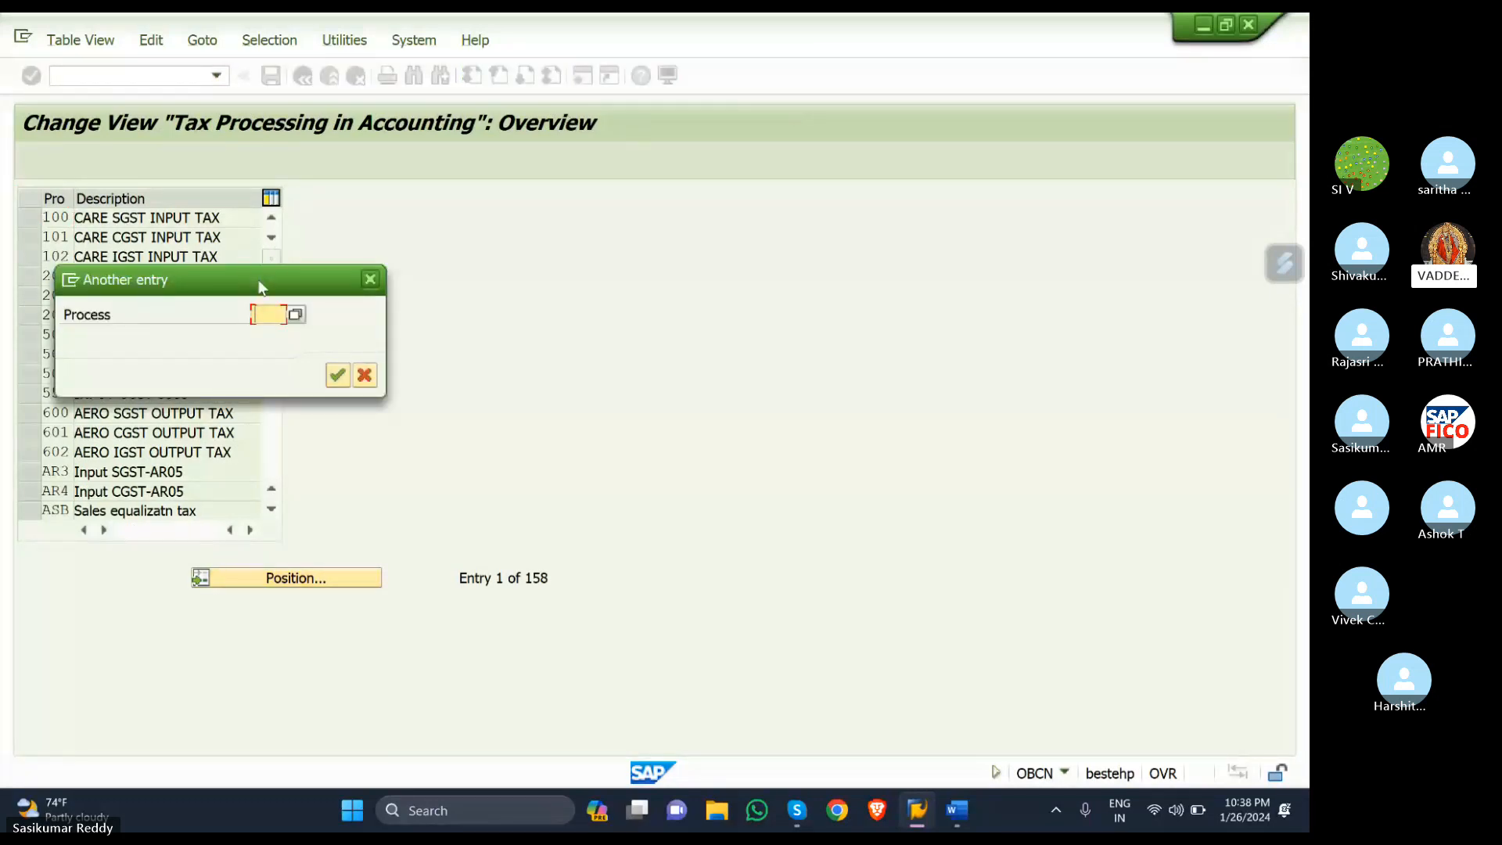
{"action": "left_click_drag", "start_coordinate": [260, 288], "coordinate": [552, 266]}
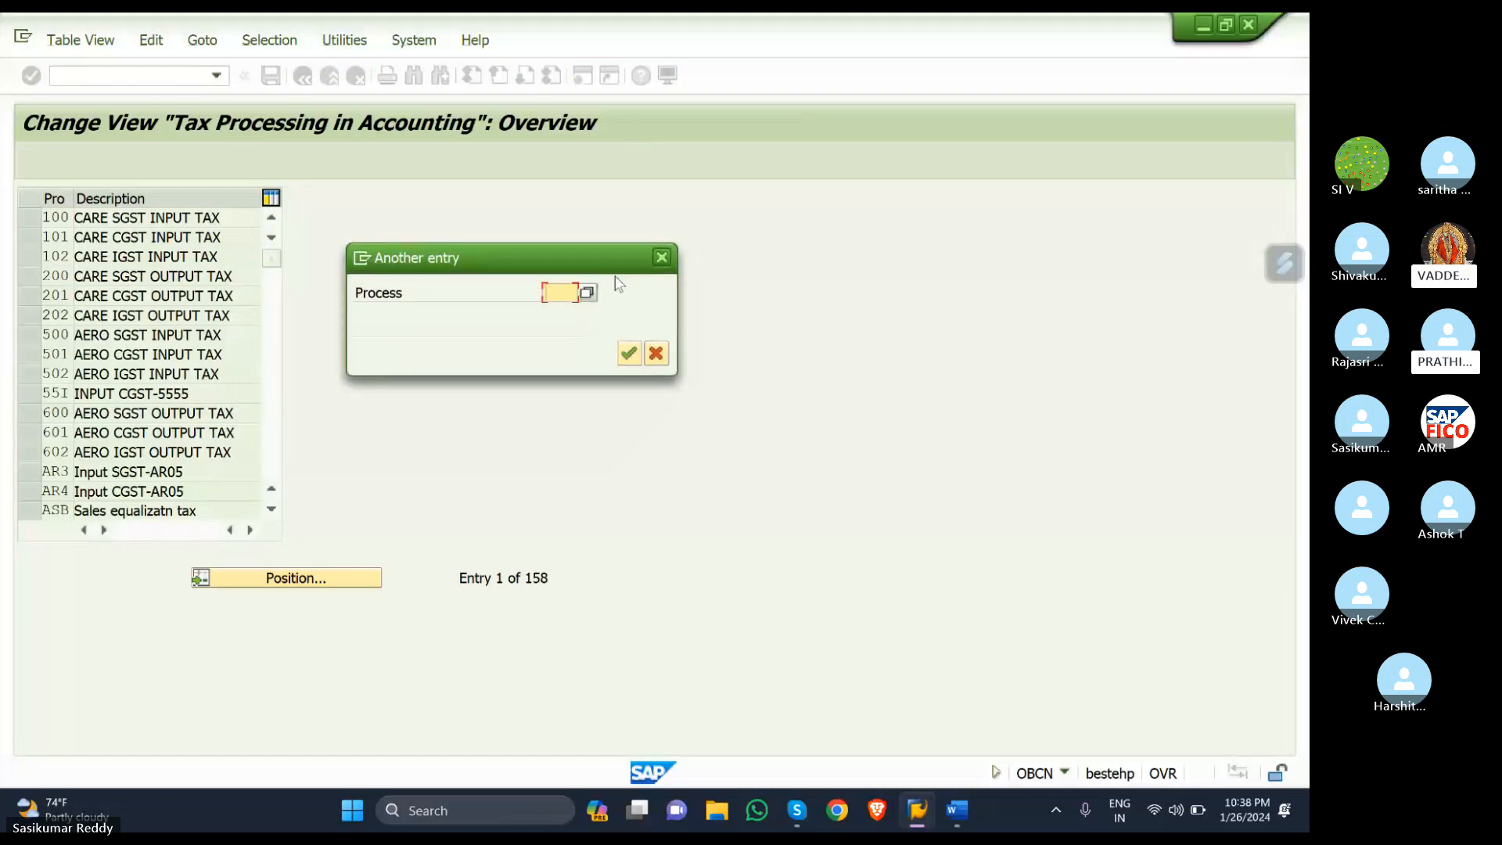
{"action": "type", "text": "KR1"}
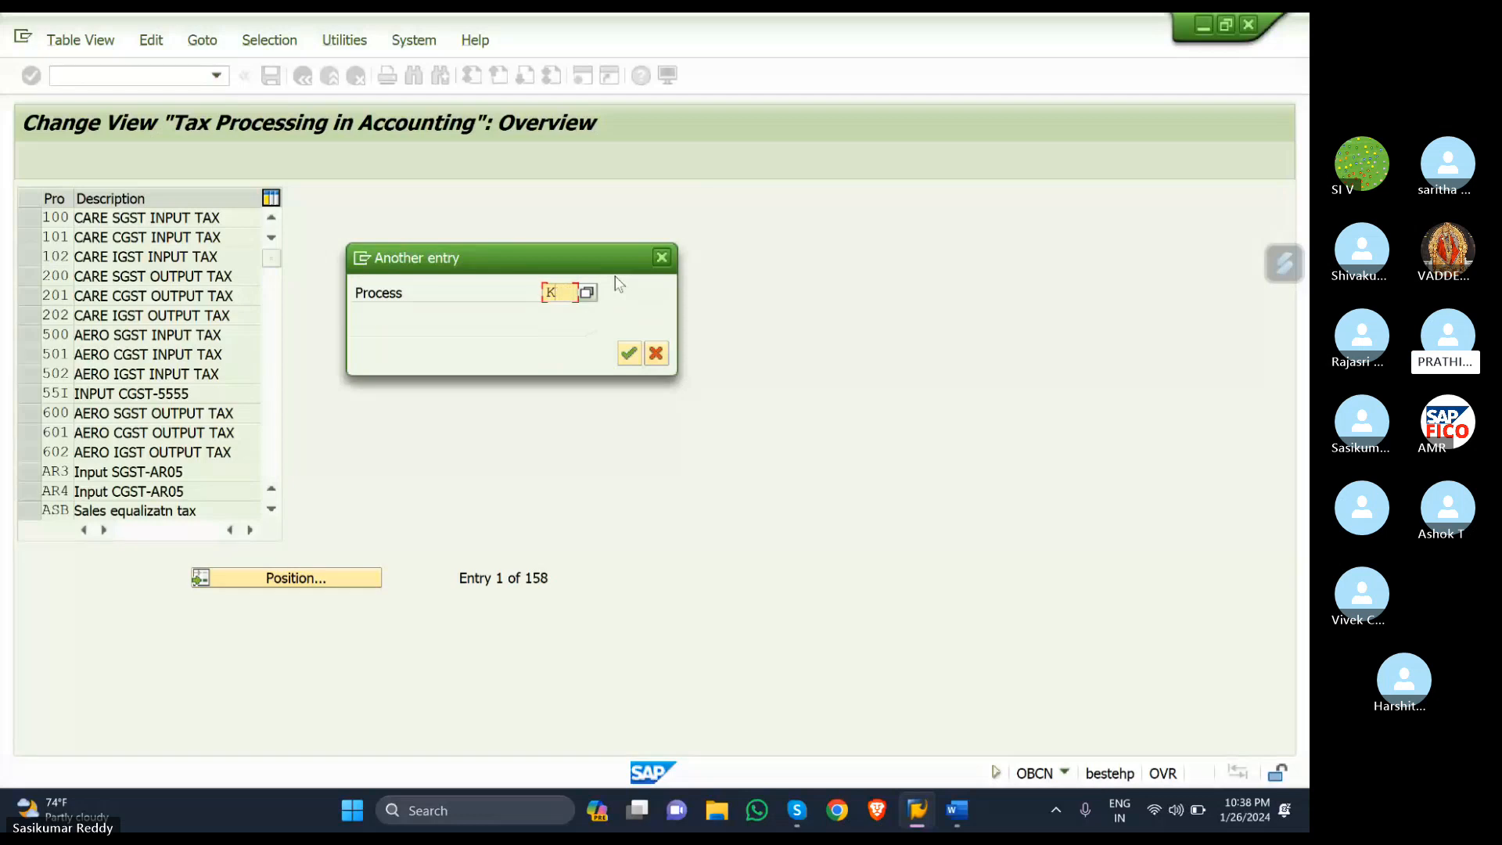
{"action": "key", "text": "BackSpace"}
{"action": "type", "text": "S1"}
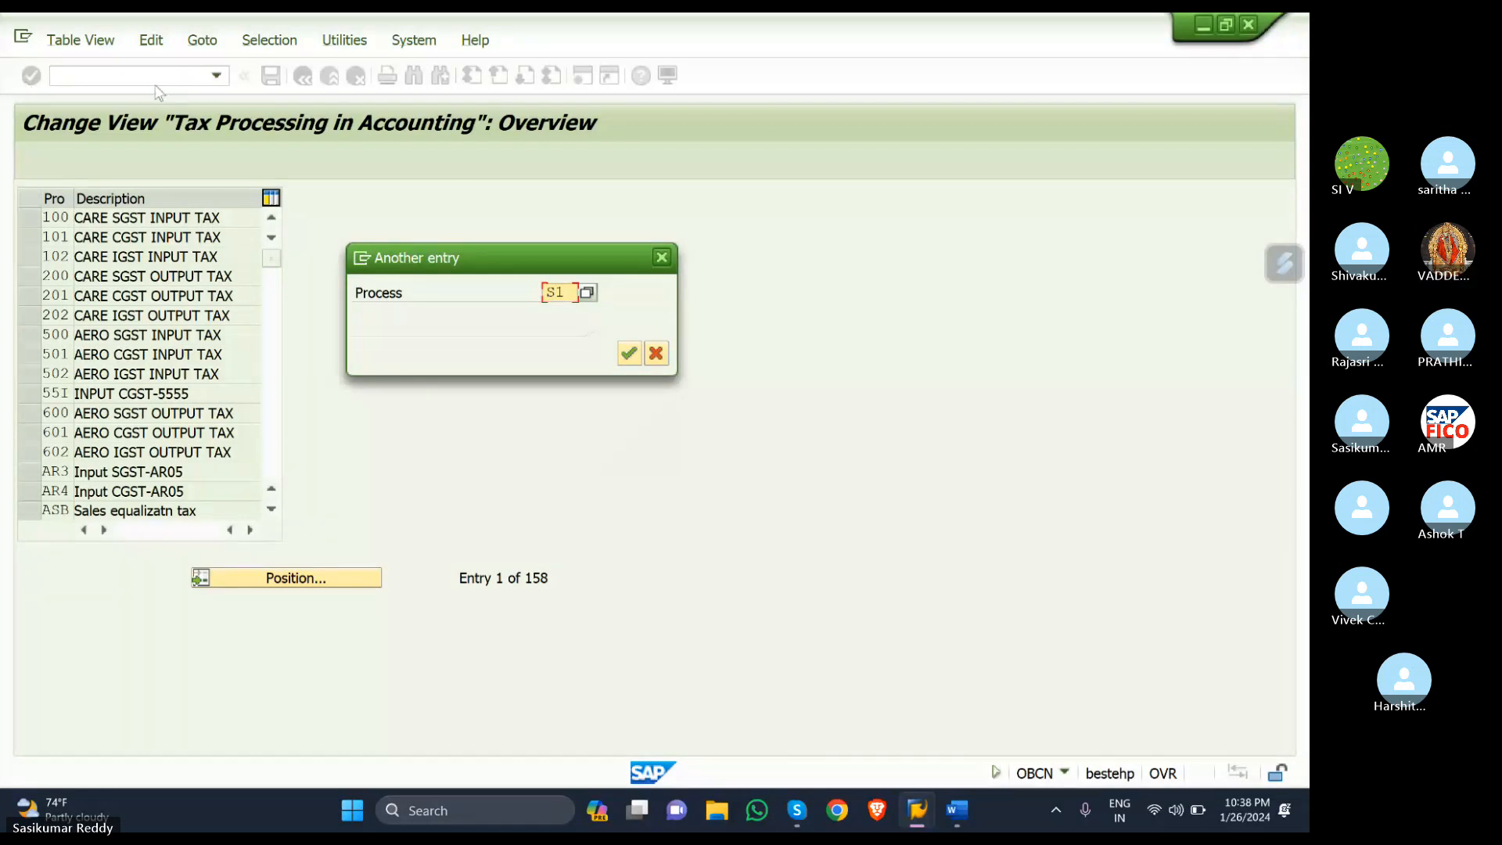
{"action": "left_click", "coordinate": [662, 259]}
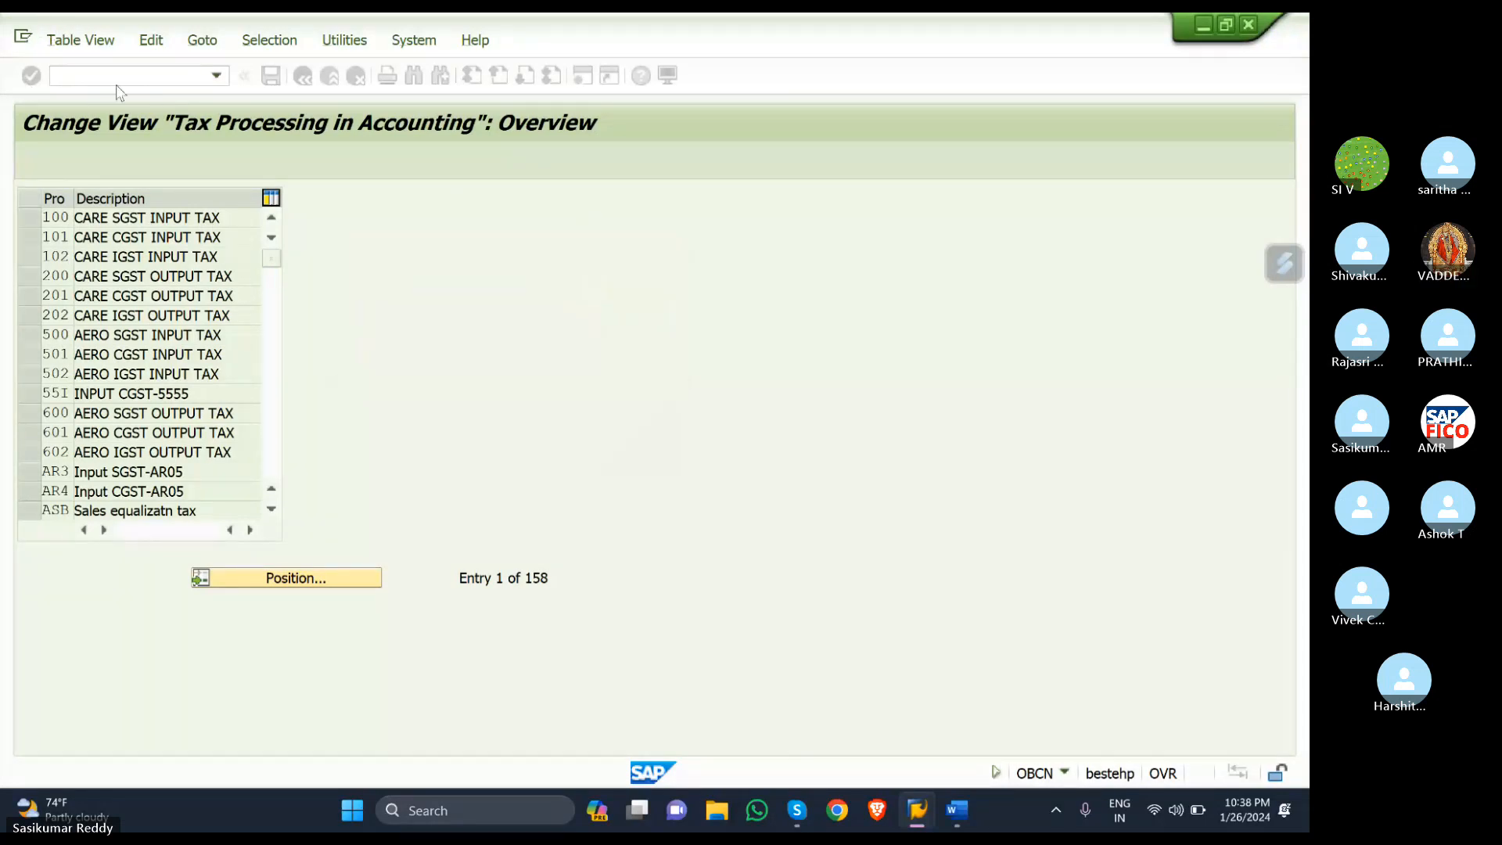
- Run OBCN to reach the Tax Processing in Accounting overview
{"action": "type", "text": "/NOBC"}
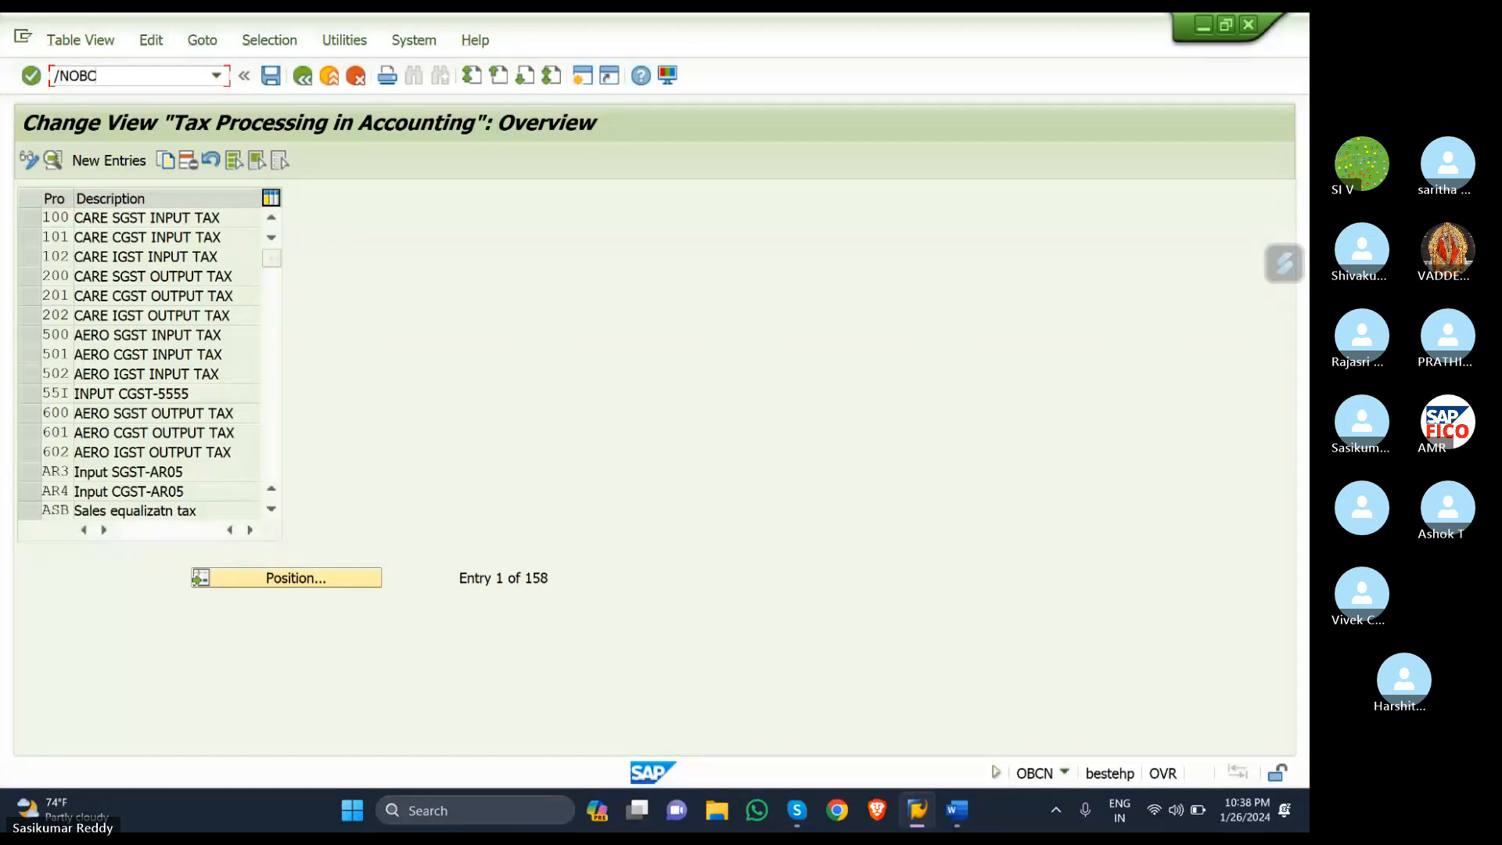
{"action": "key", "text": "Return"}
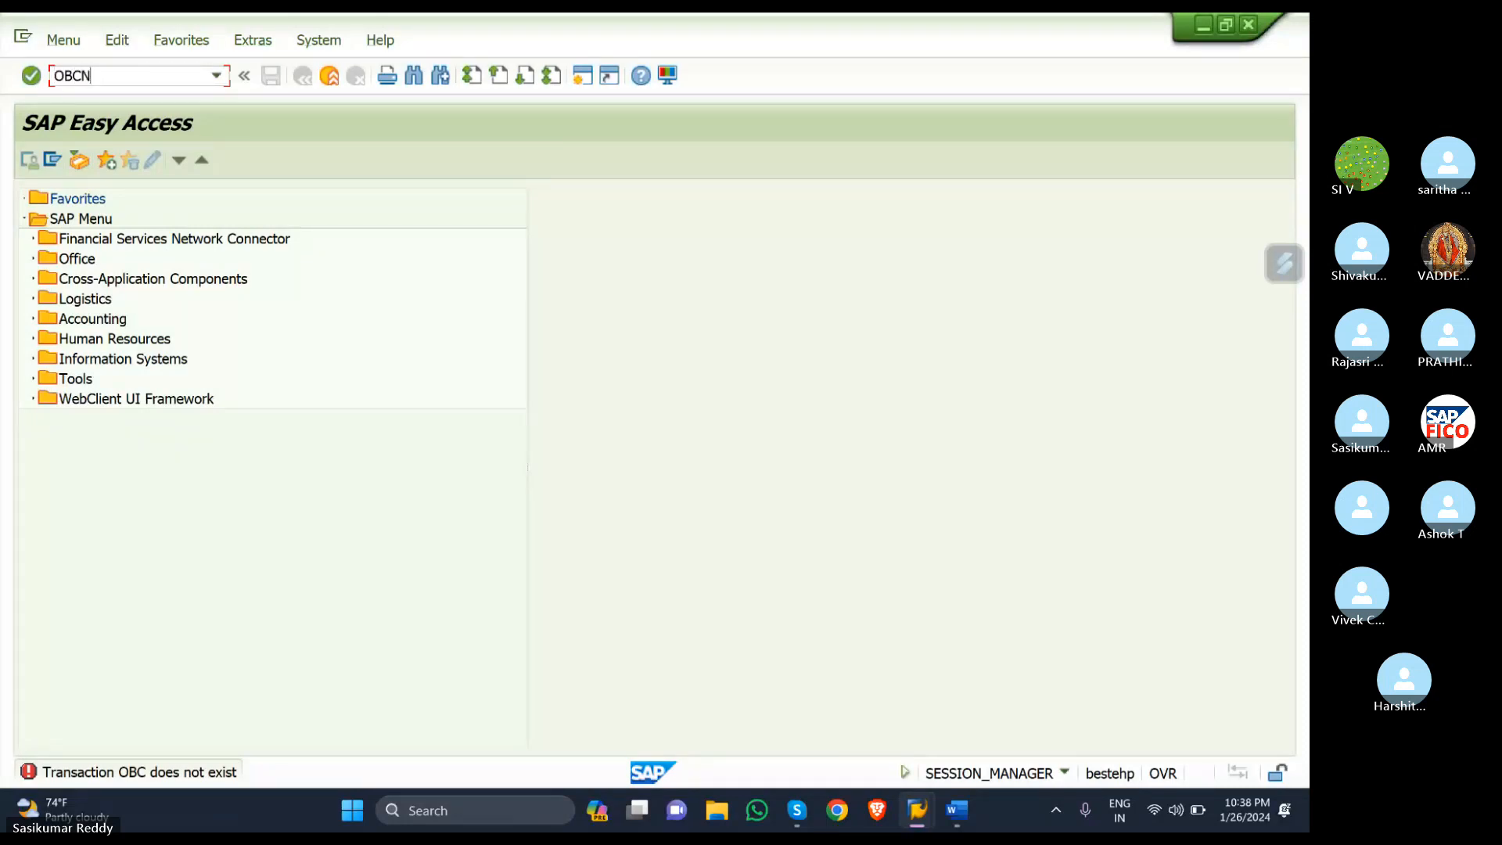
{"action": "type", "text": "OBCN"}
{"action": "key", "text": "Return"}
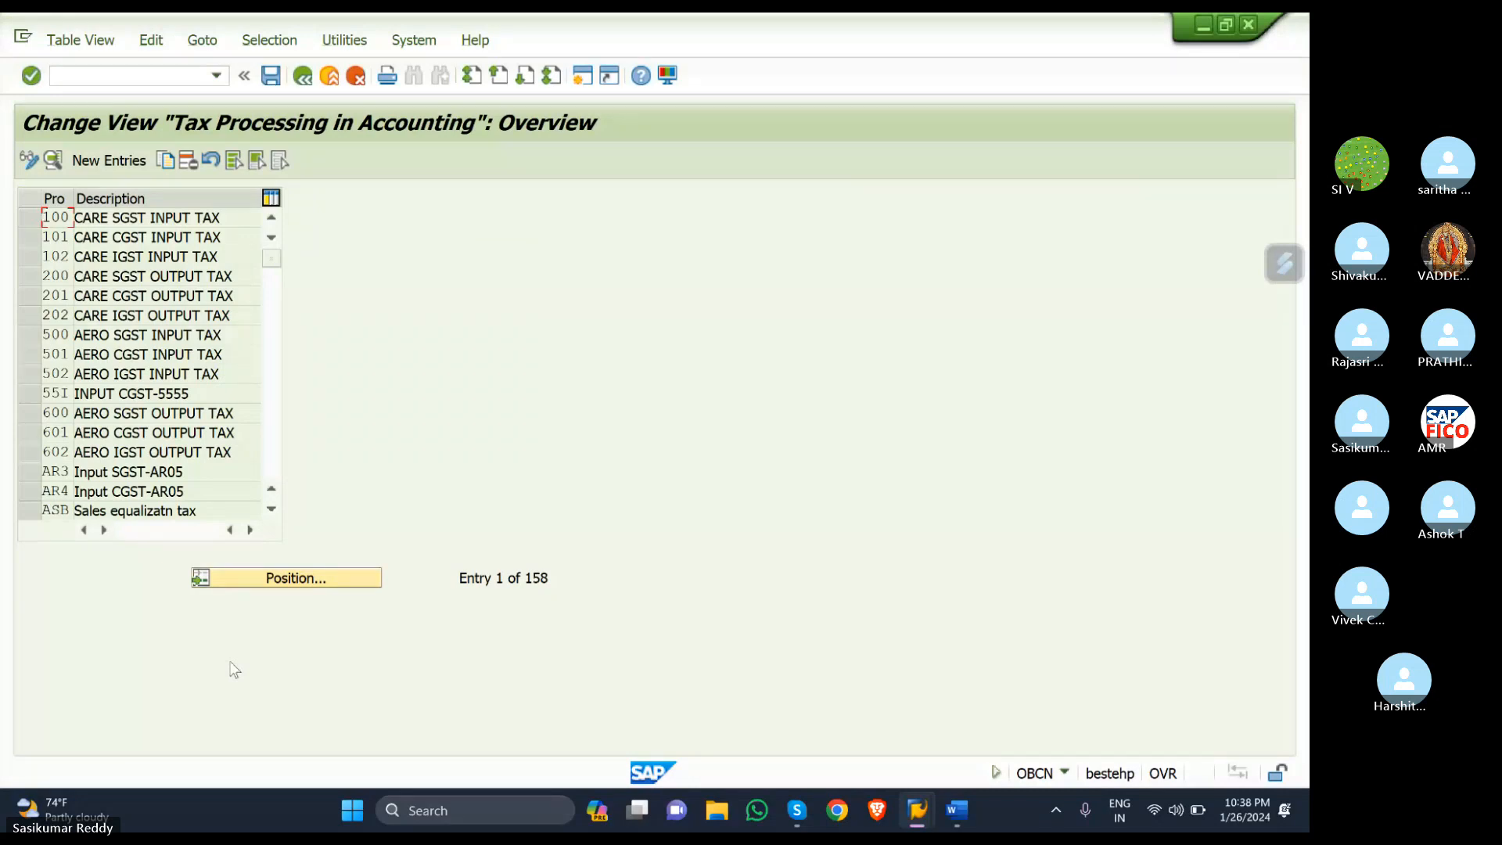
- Position the process list on KR1 and open the INPUT STATE GST details
{"action": "left_click", "coordinate": [310, 579]}
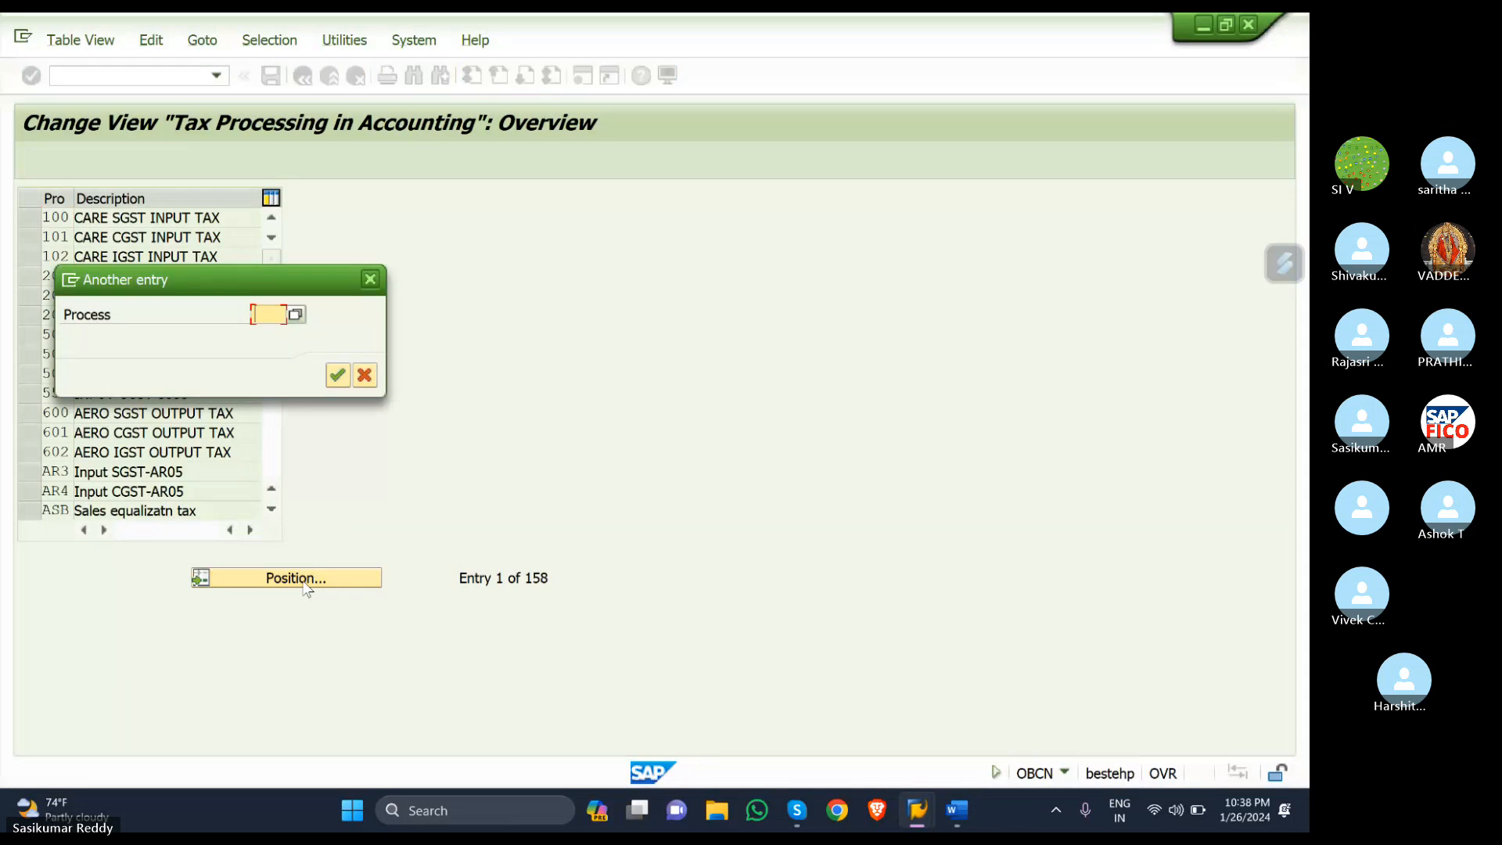
{"action": "type", "text": "KR1"}
{"action": "key", "text": "Return"}
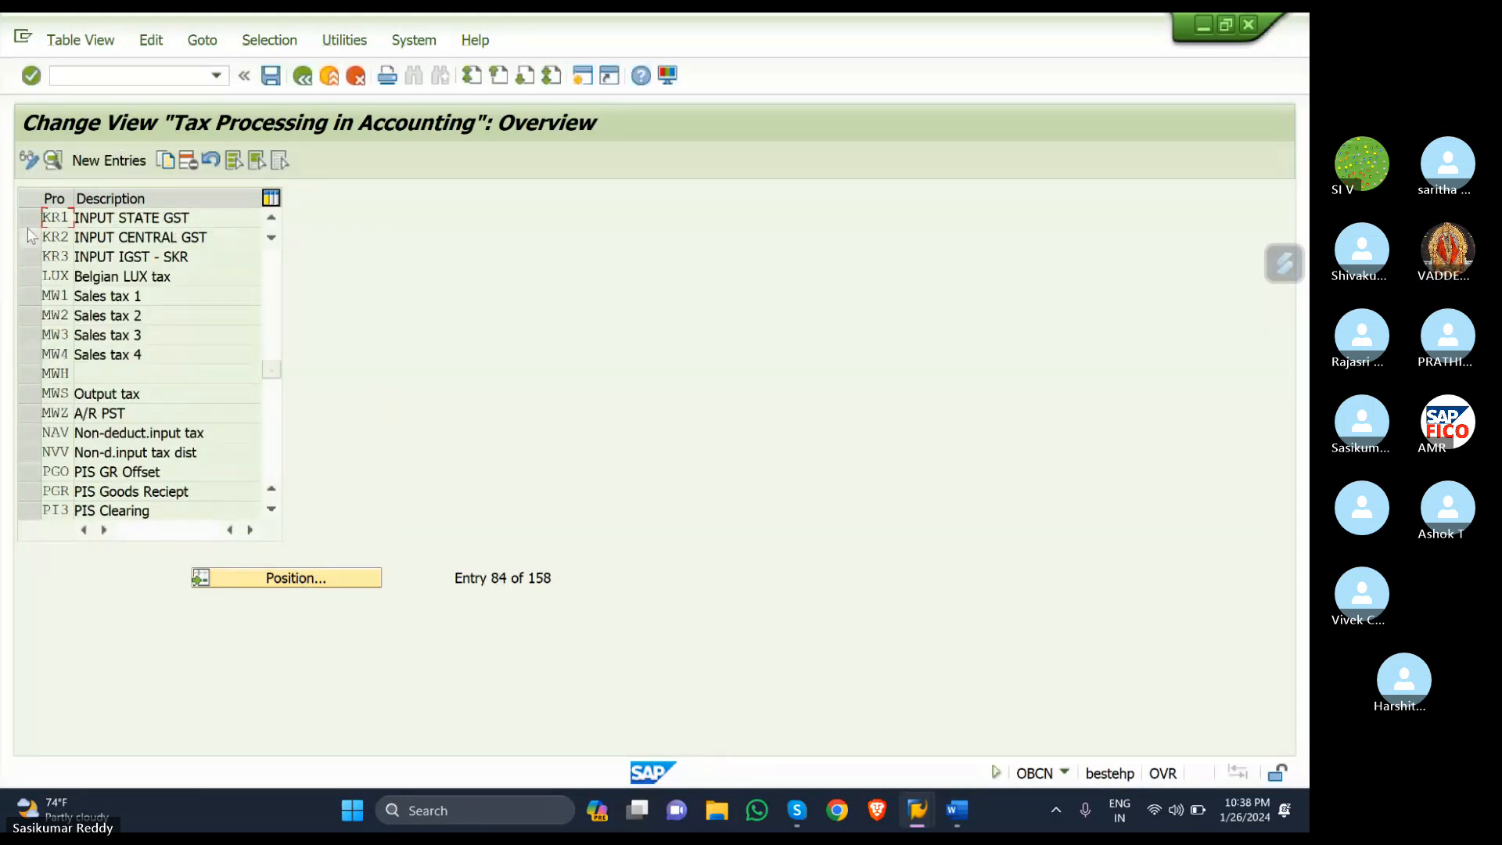
{"action": "left_click", "coordinate": [44, 217]}
{"action": "double_click", "coordinate": [146, 222]}
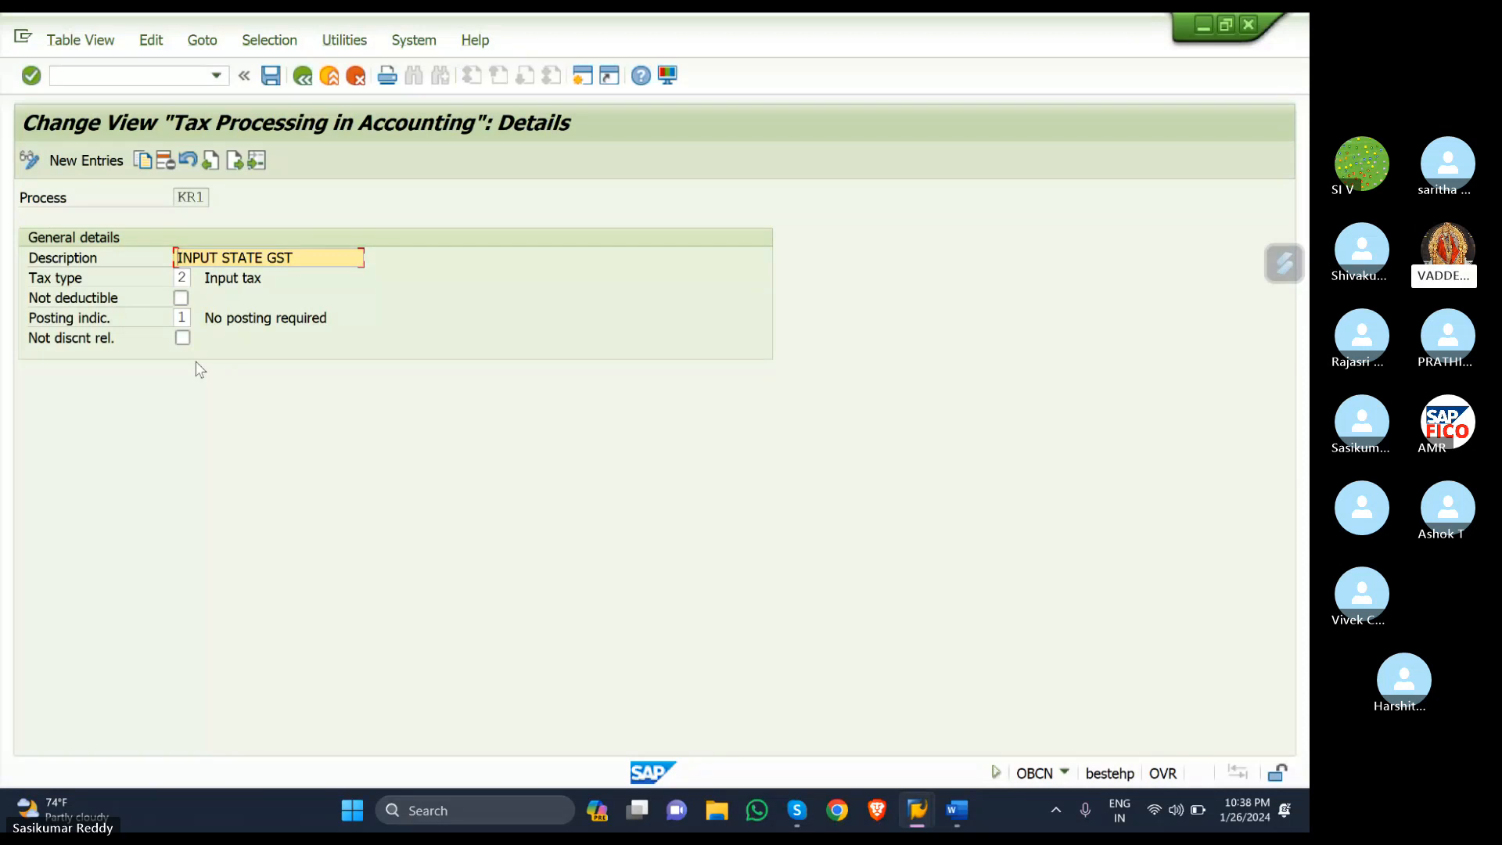
- Change KR1's posting indicator from 1 to 2 and save under the customizing request
{"action": "left_click", "coordinate": [188, 321]}
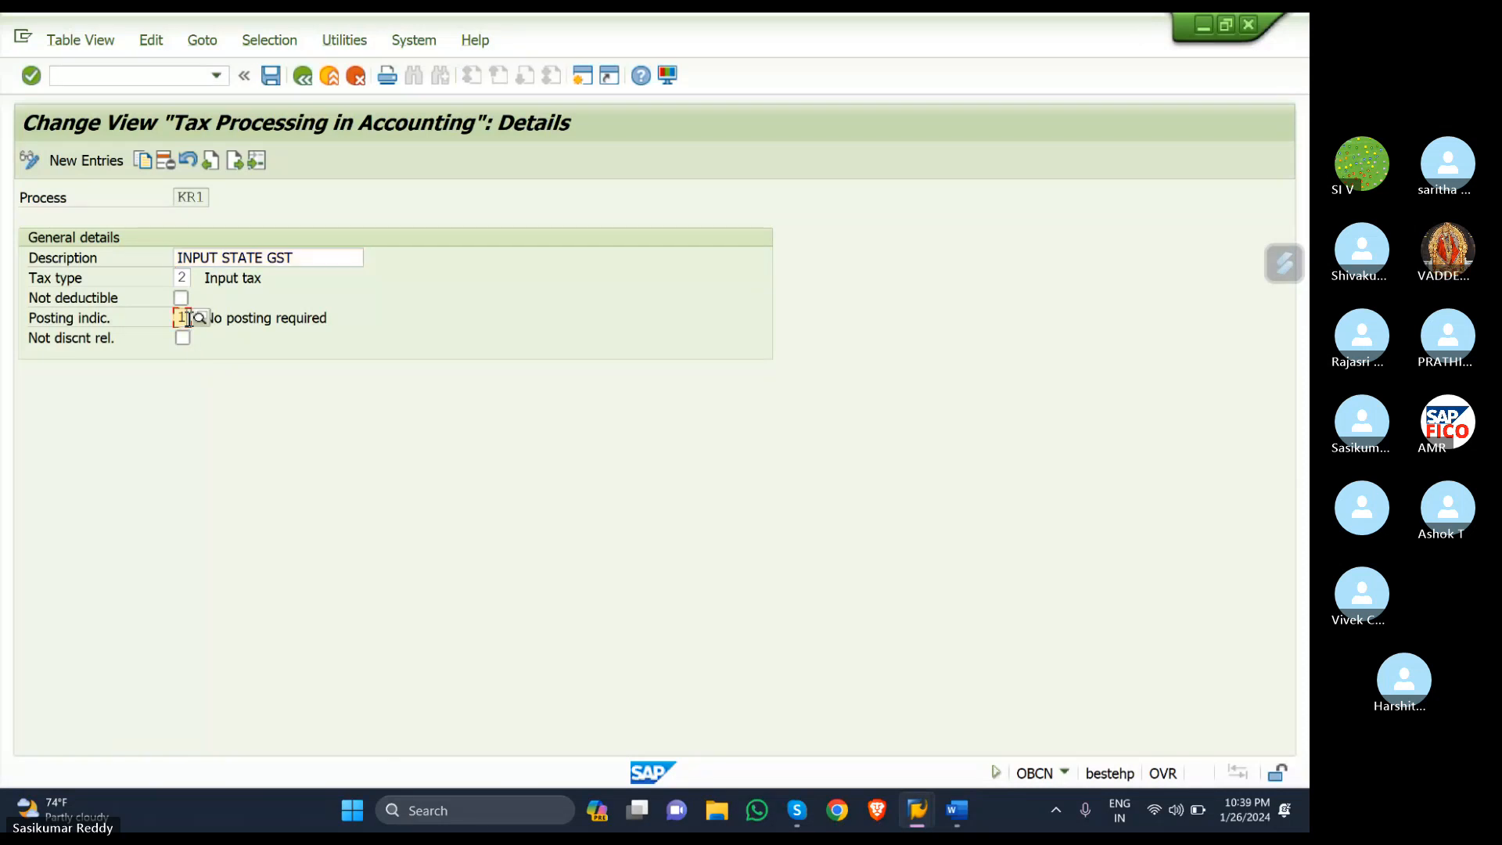
{"action": "key", "text": "BackSpace"}
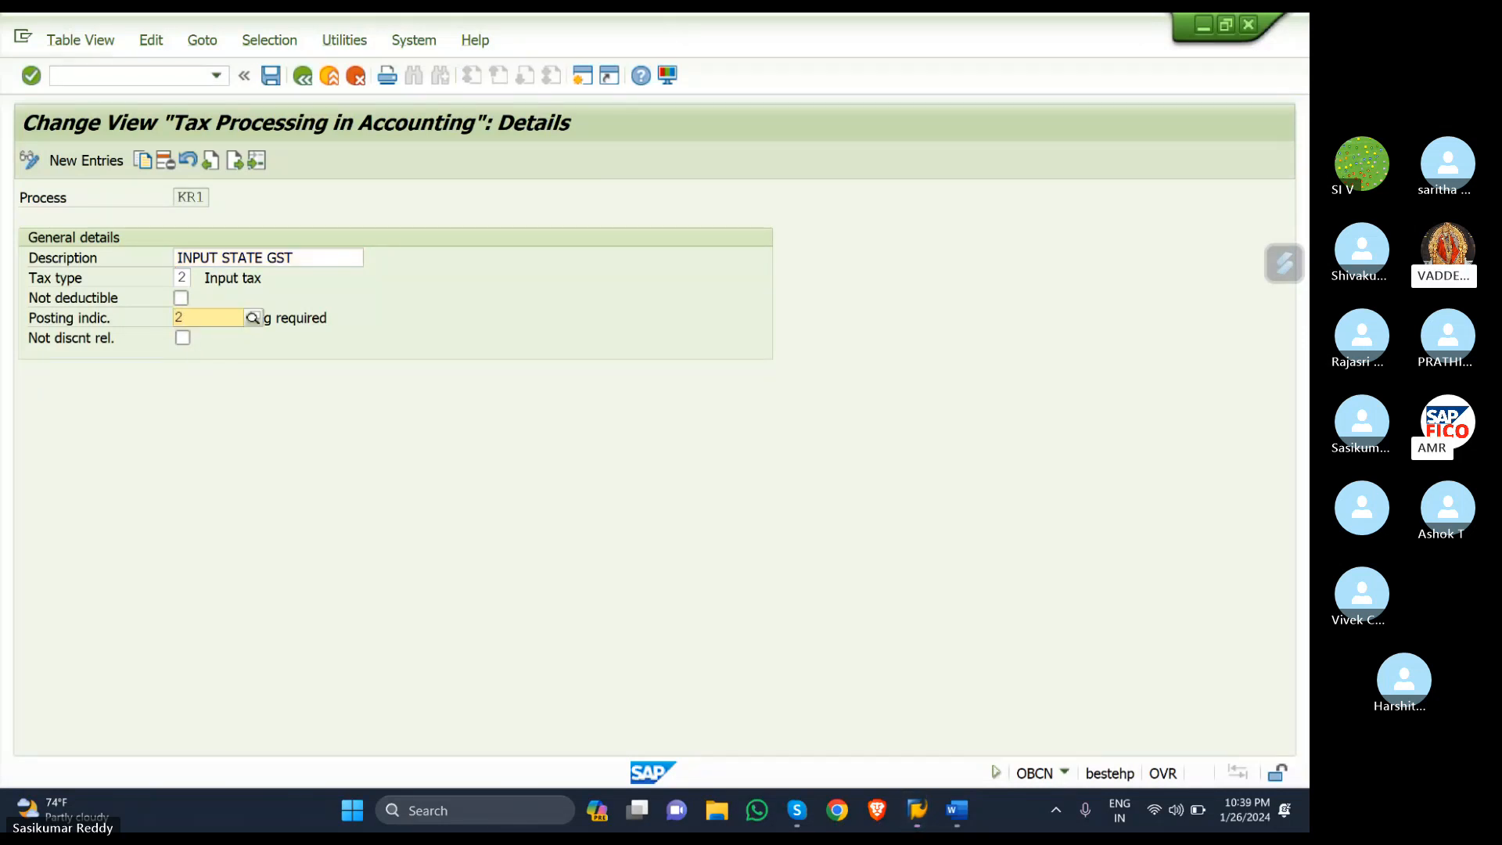
{"action": "type", "text": "2"}
{"action": "left_click", "coordinate": [266, 367]}
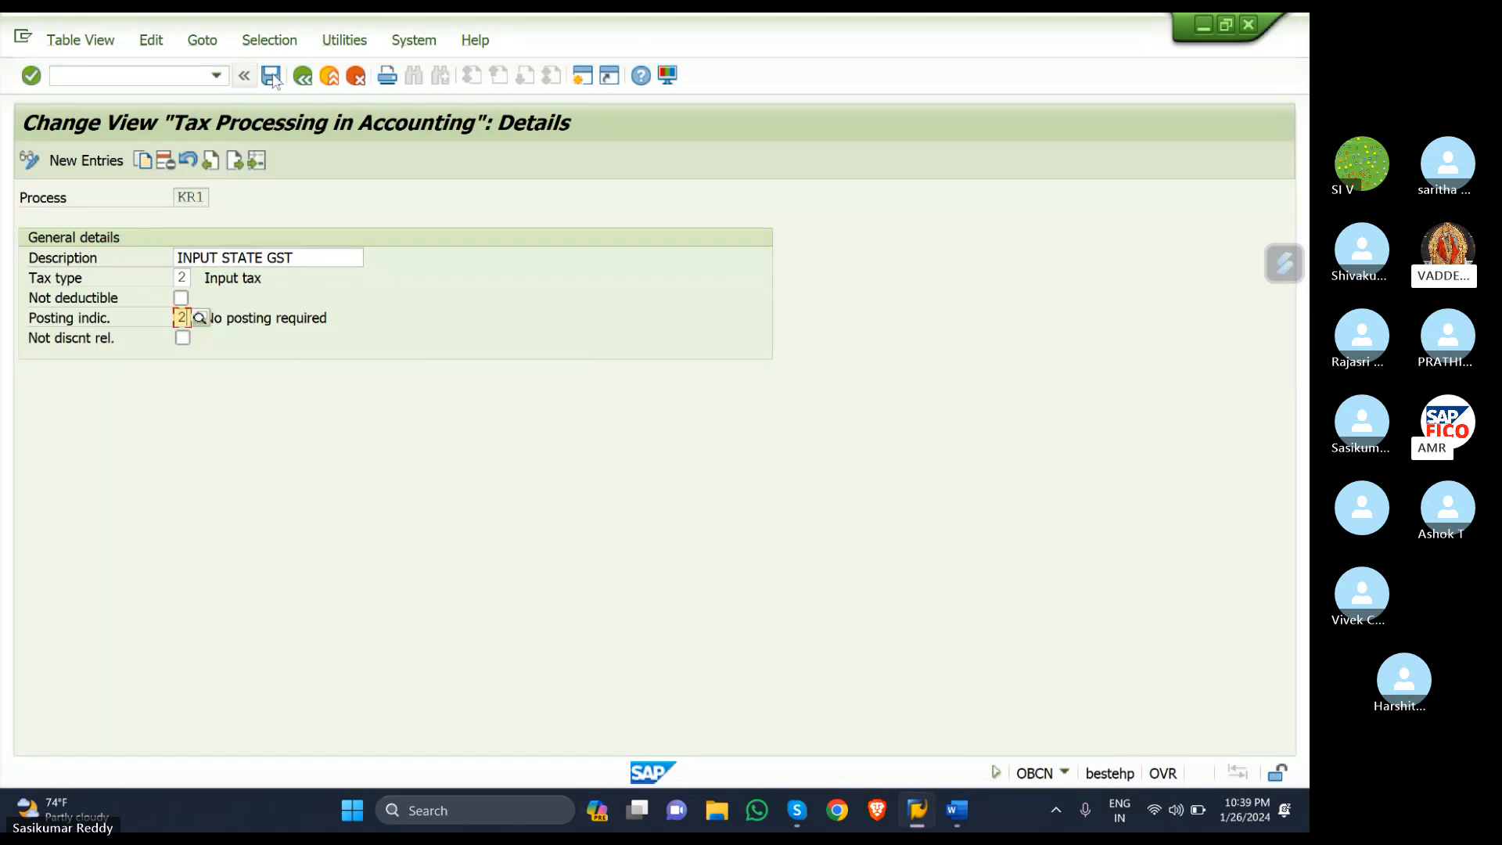
{"action": "left_click", "coordinate": [273, 79]}
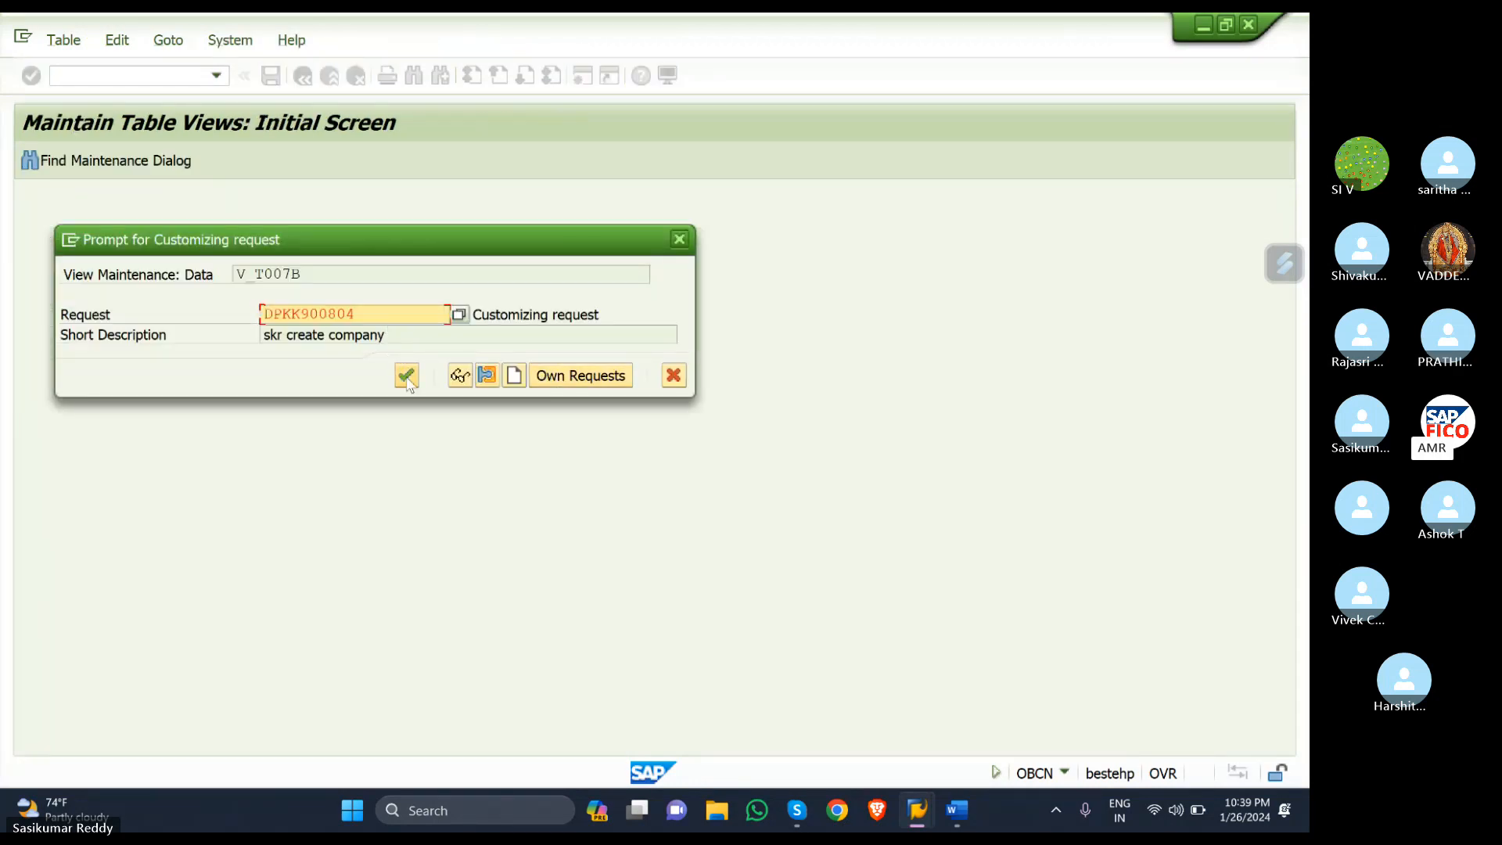
{"action": "left_click", "coordinate": [403, 376]}
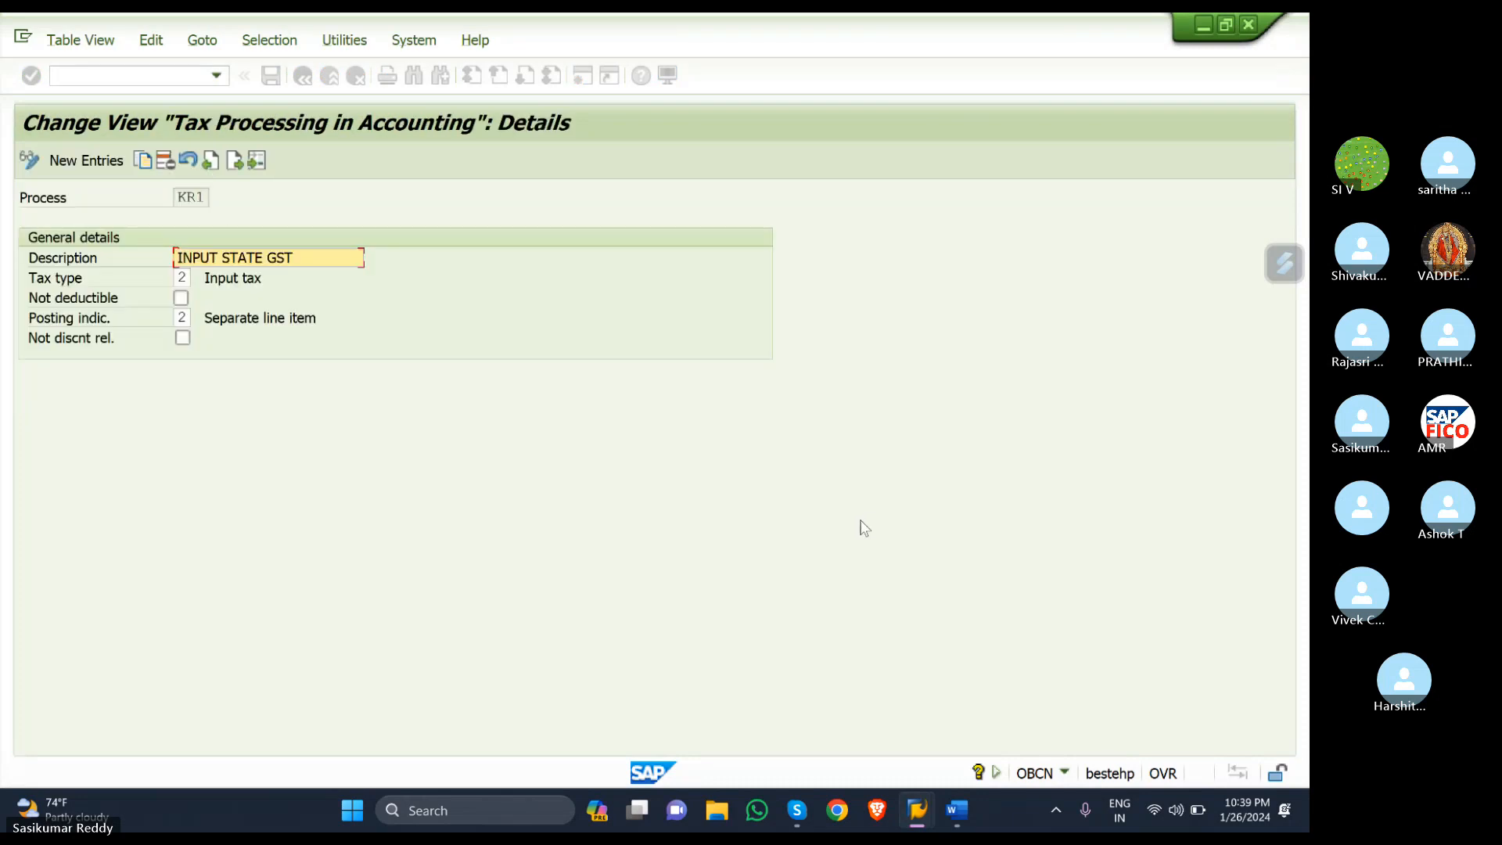
- Back in the invoice, change the purchase line amount to 100000 from input history
{"action": "mouse_move", "coordinate": [911, 820]}
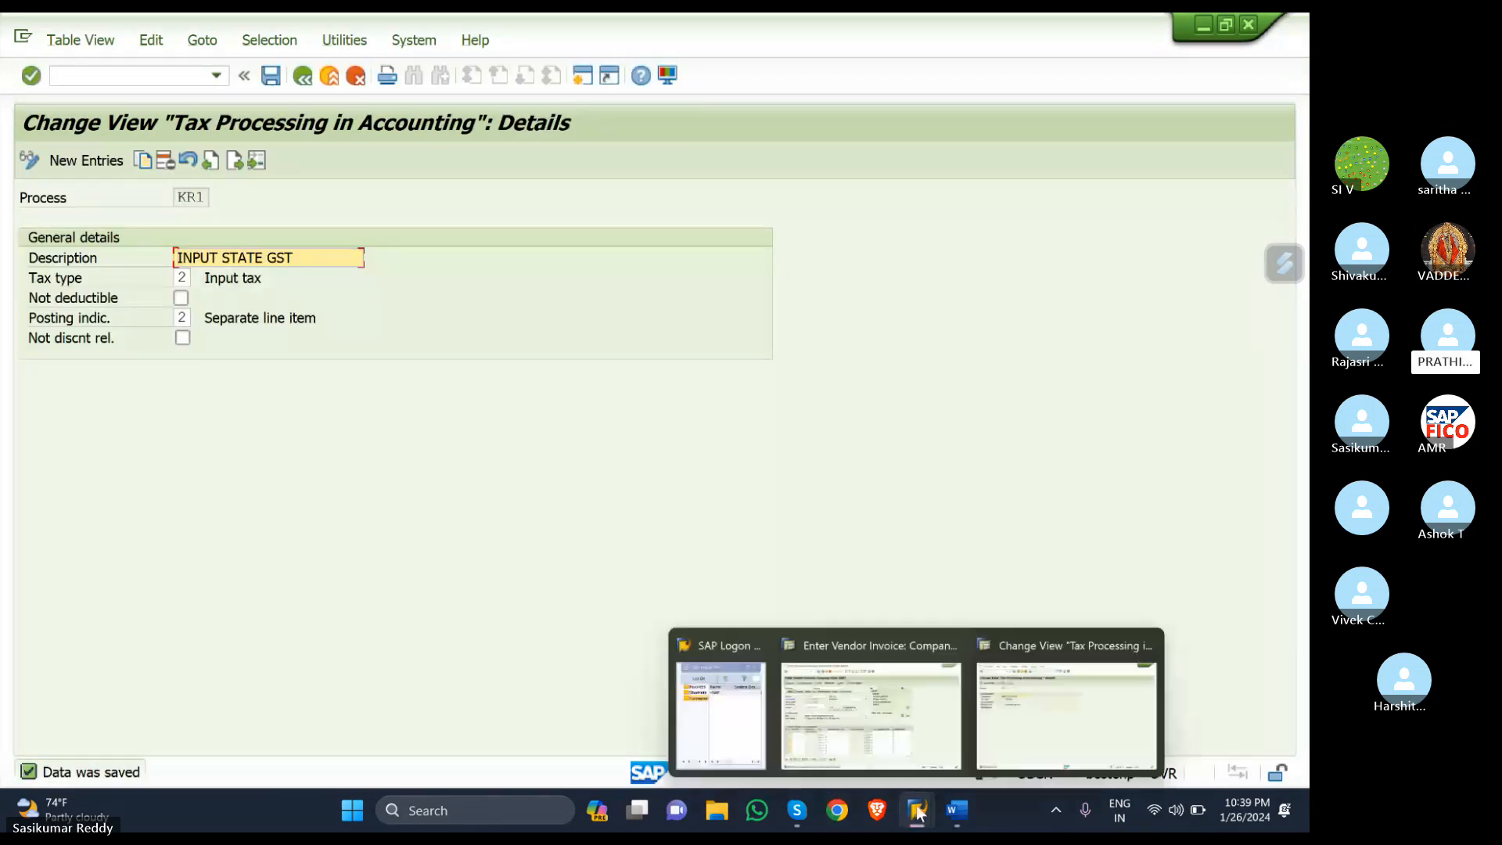
{"action": "left_click", "coordinate": [870, 716]}
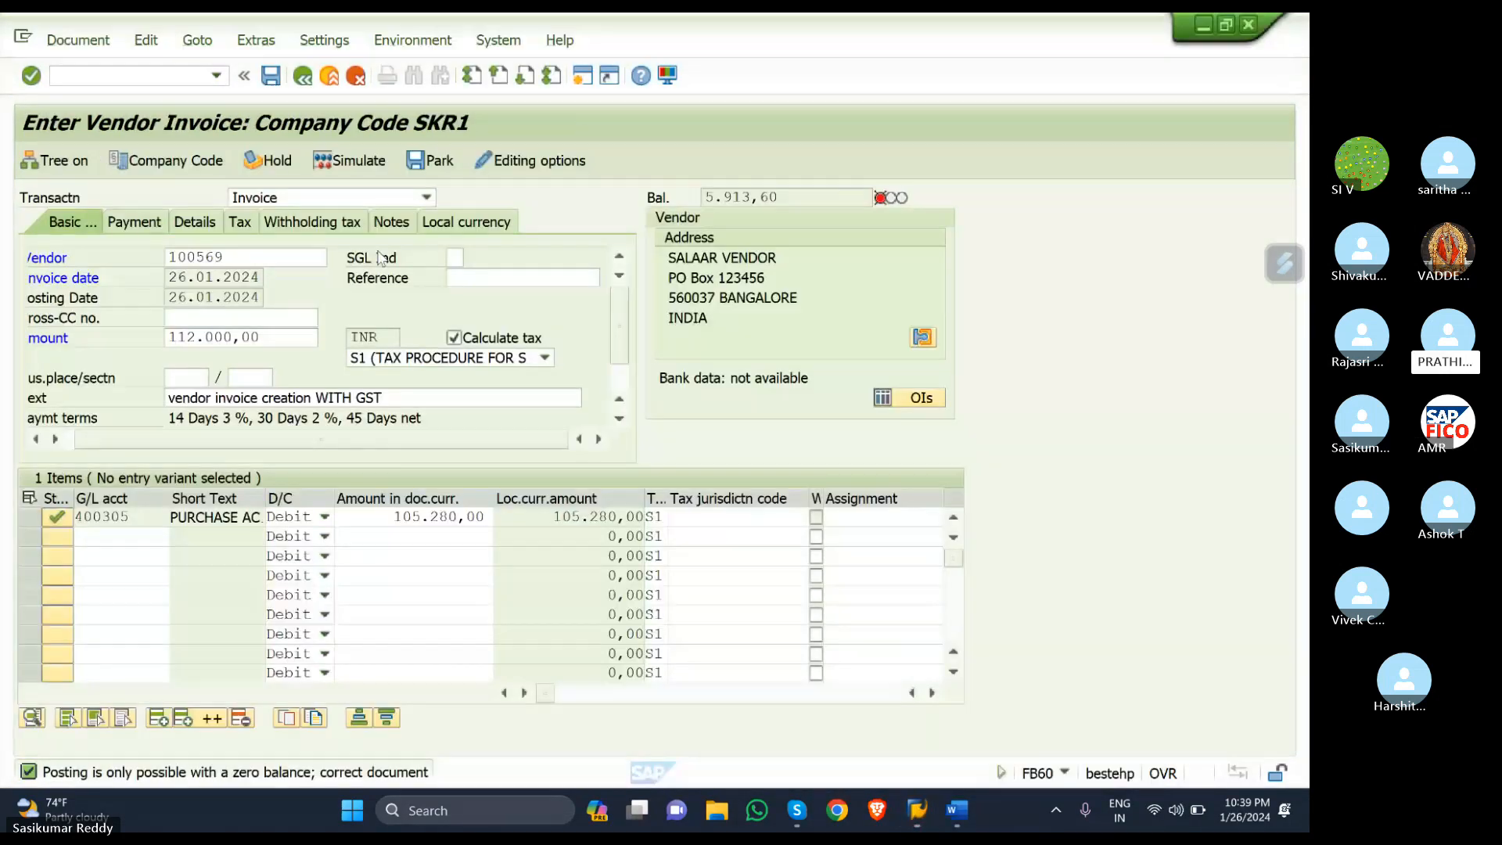
{"action": "left_click", "coordinate": [480, 519]}
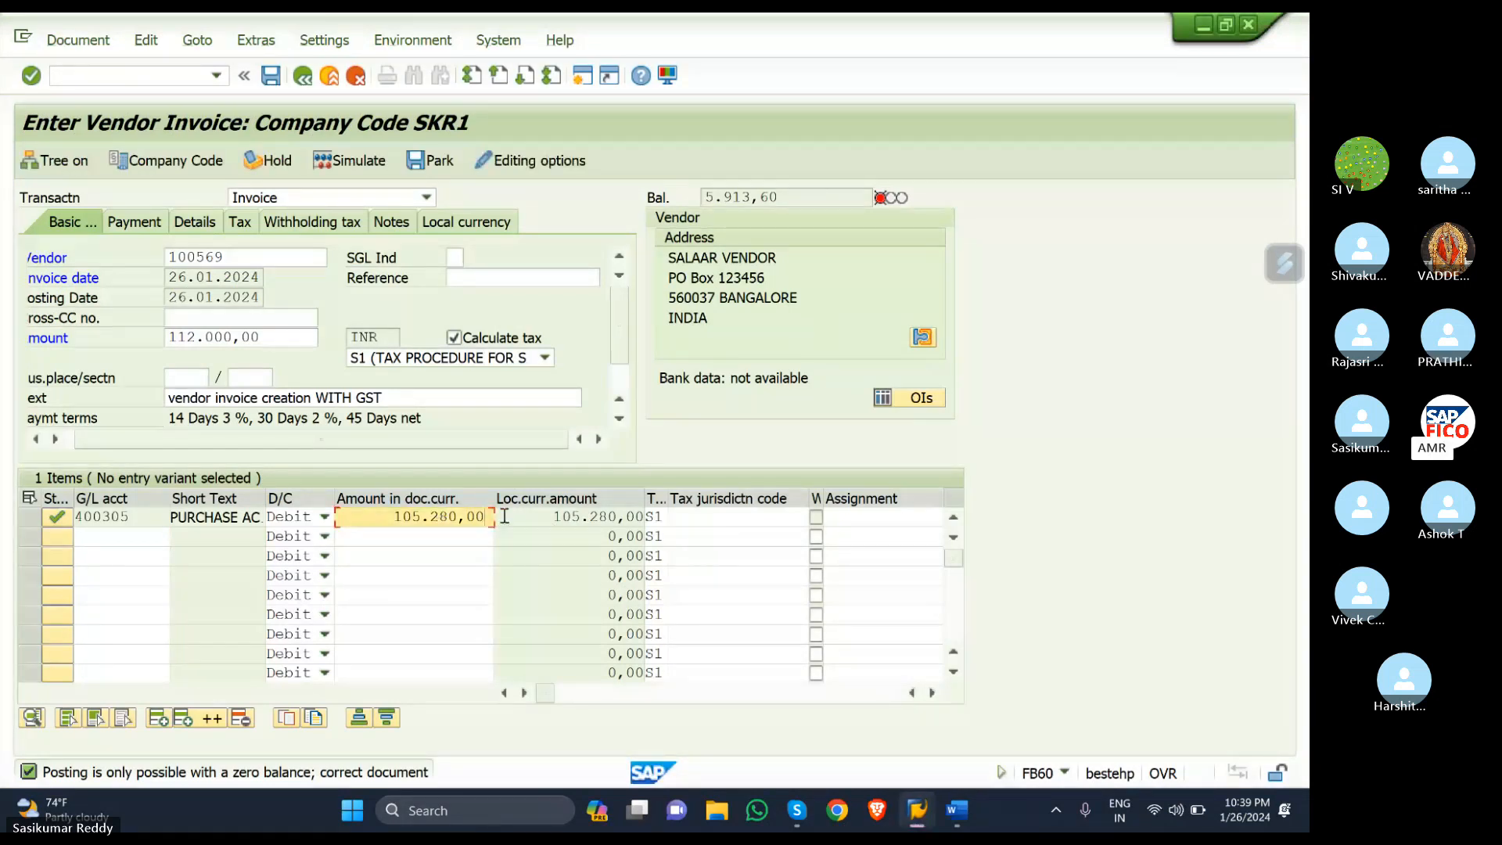
{"action": "key", "text": "BackSpace"}
{"action": "key", "text": "BackSpace"}
{"action": "key", "text": "BackSpace"}
{"action": "key", "text": "BackSpace"}
{"action": "key", "text": "BackSpace"}
{"action": "key", "text": "BackSpace"}
{"action": "type", "text": "0"}
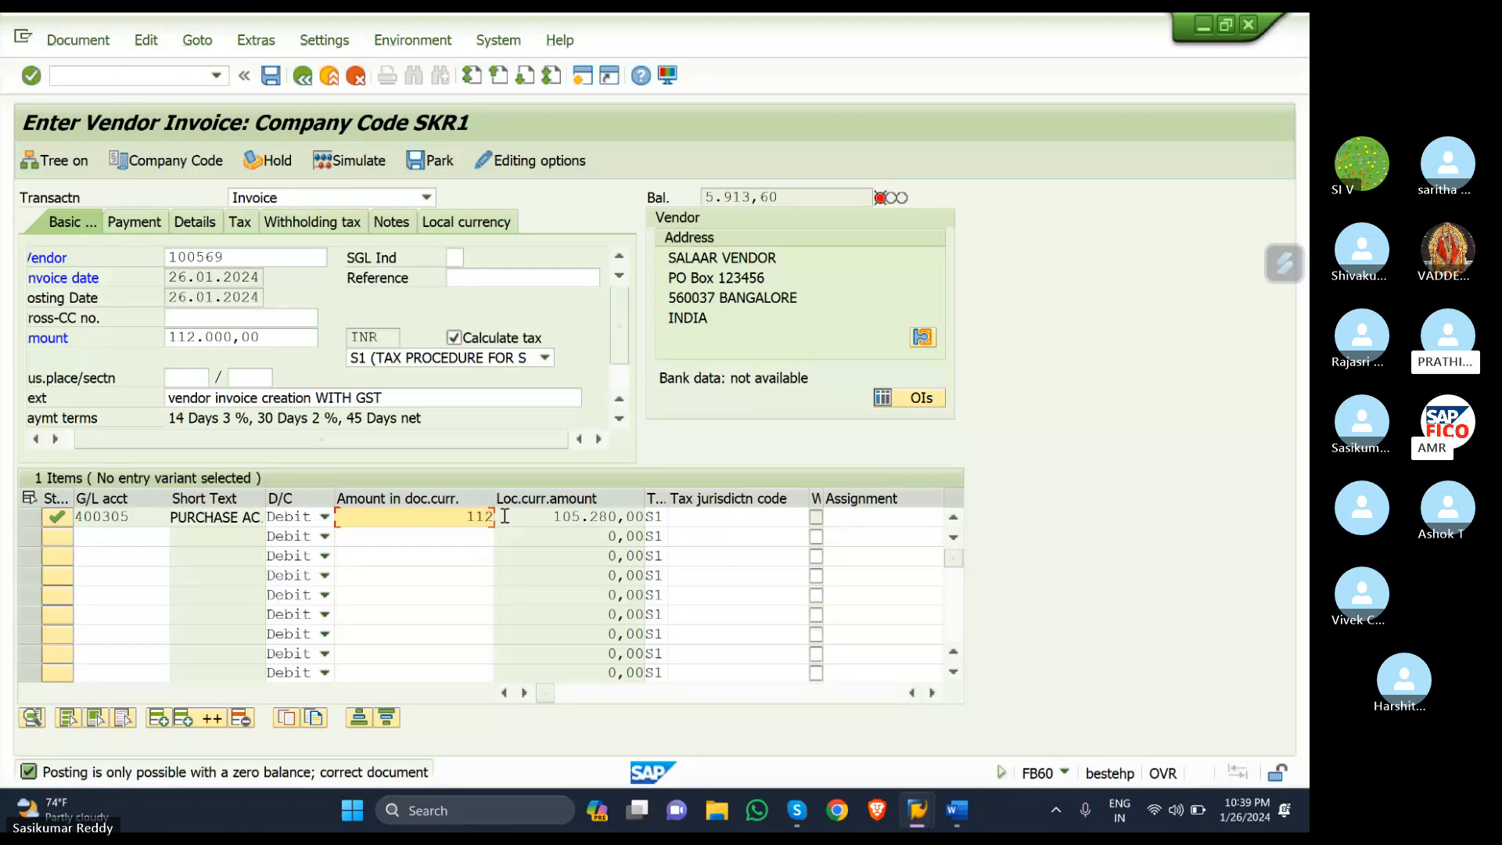
{"action": "key", "text": "BackSpace"}
{"action": "key", "text": "BackSpace"}
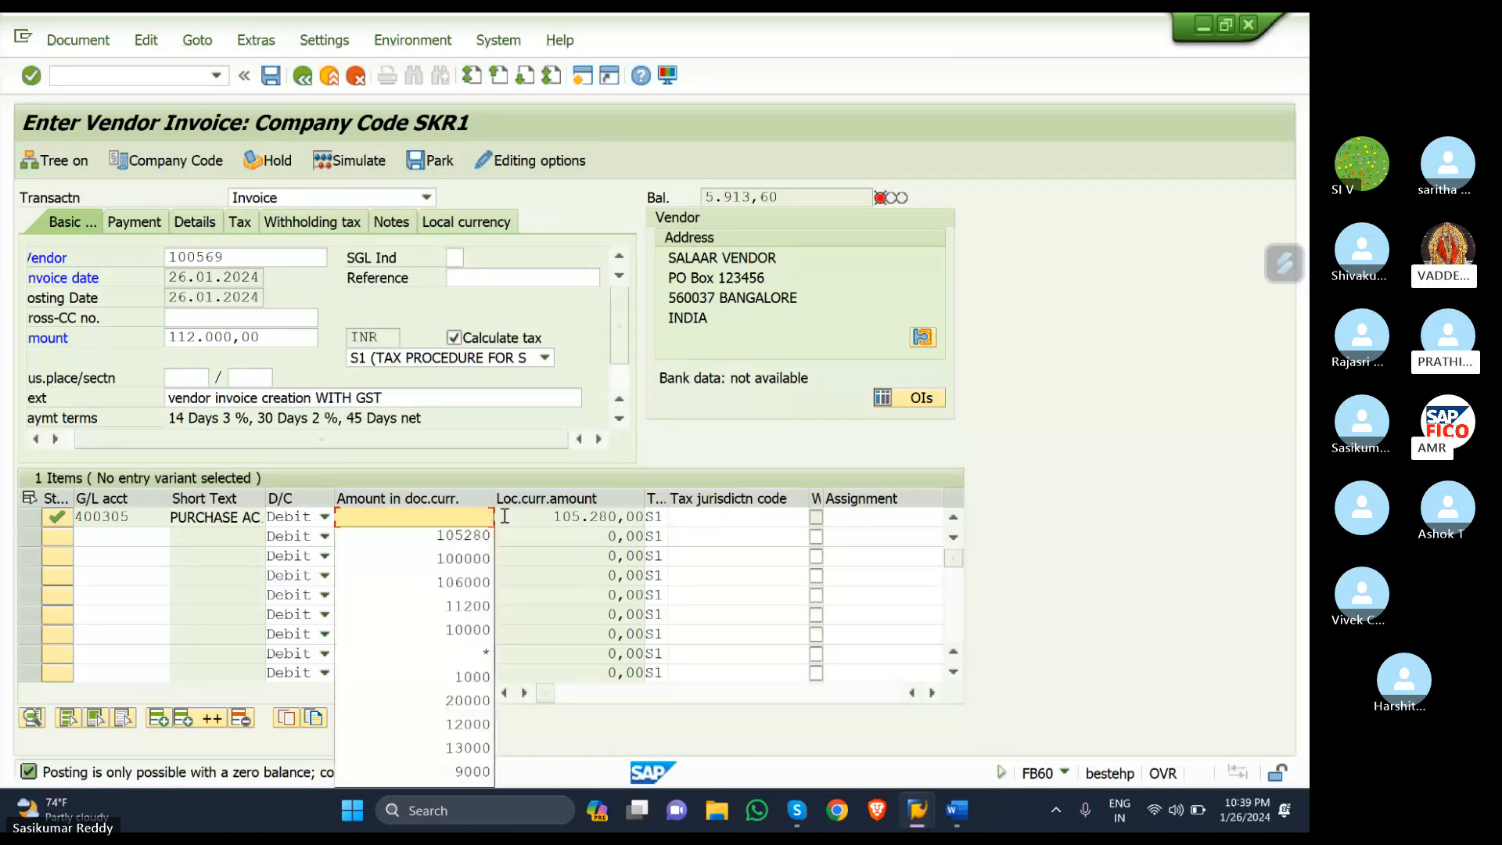
{"action": "left_click", "coordinate": [470, 558]}
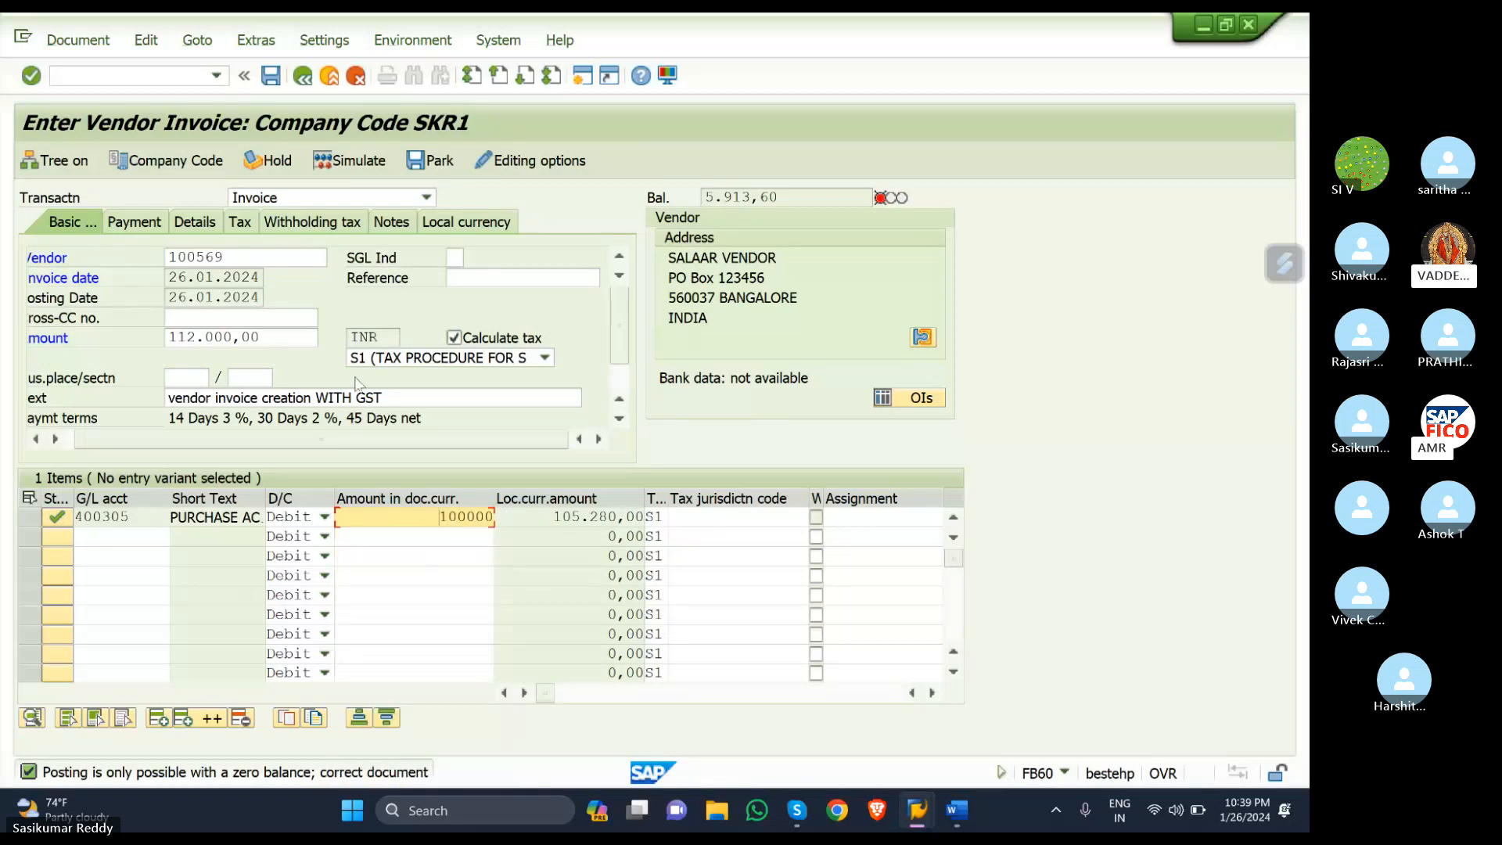
- Replace the 112.000,00 header amount with 100000 and recheck the balance
{"action": "left_click", "coordinate": [271, 335]}
{"action": "key", "text": "BackSpace"}
{"action": "key", "text": "BackSpace"}
{"action": "key", "text": "BackSpace"}
{"action": "key", "text": "BackSpace"}
{"action": "key", "text": "BackSpace"}
{"action": "key", "text": "BackSpace"}
{"action": "key", "text": "BackSpace"}
{"action": "key", "text": "BackSpace"}
{"action": "key", "text": "BackSpace"}
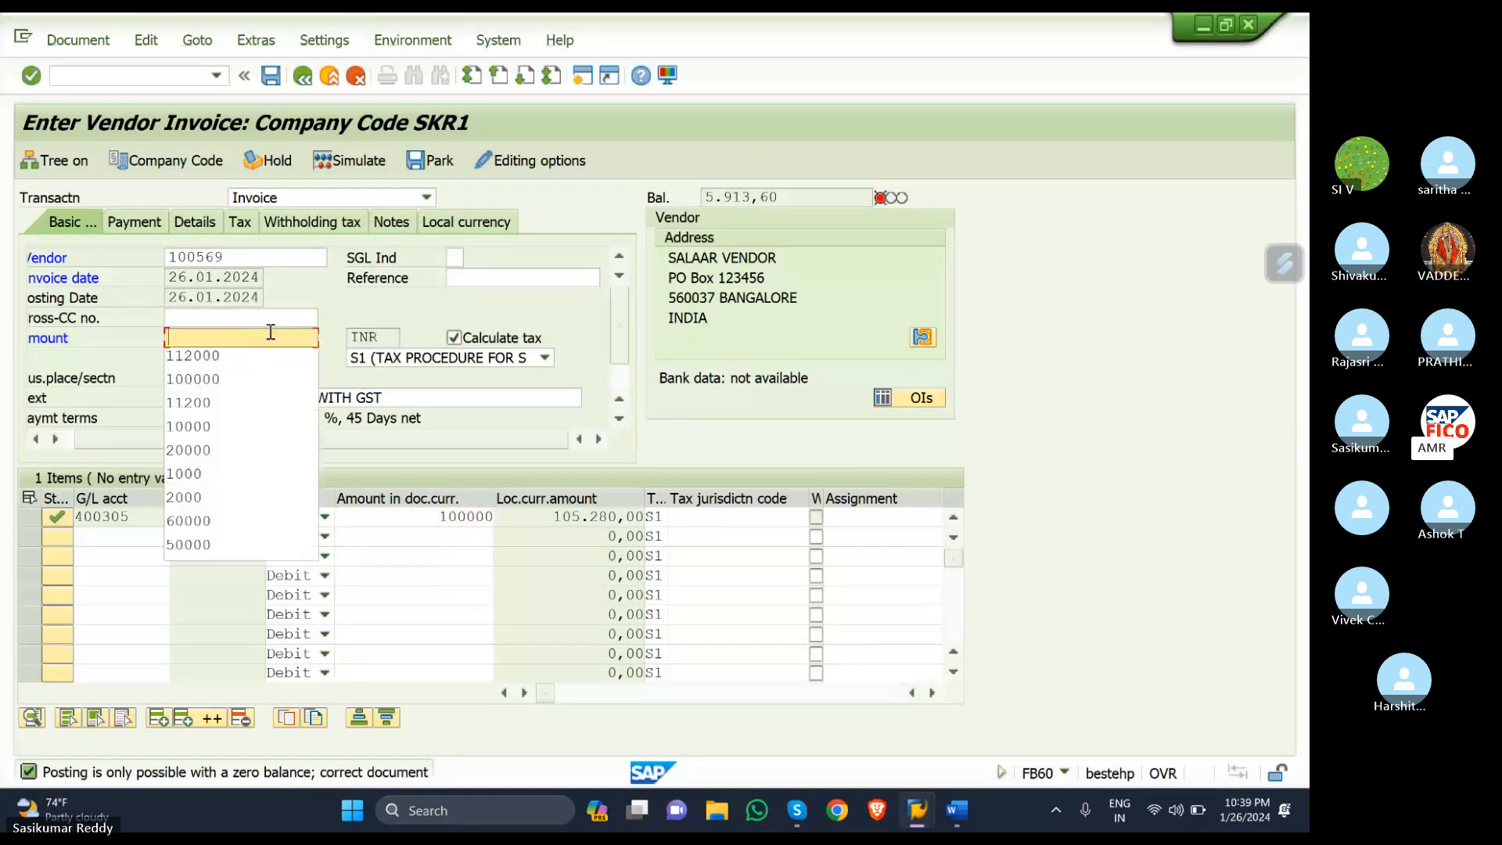
{"action": "type", "text": "10000"}
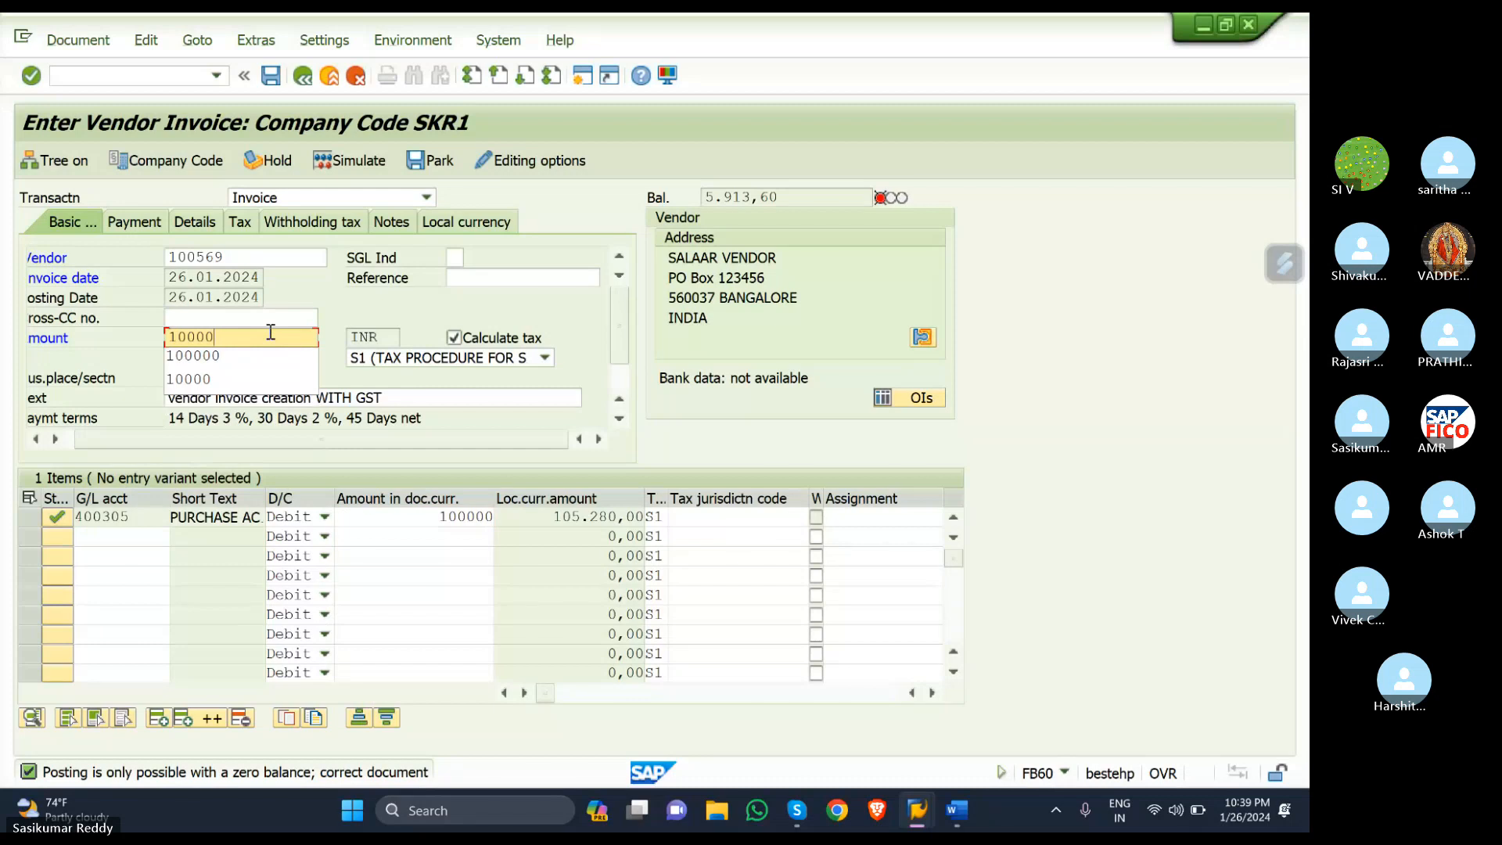
{"action": "type", "text": "0"}
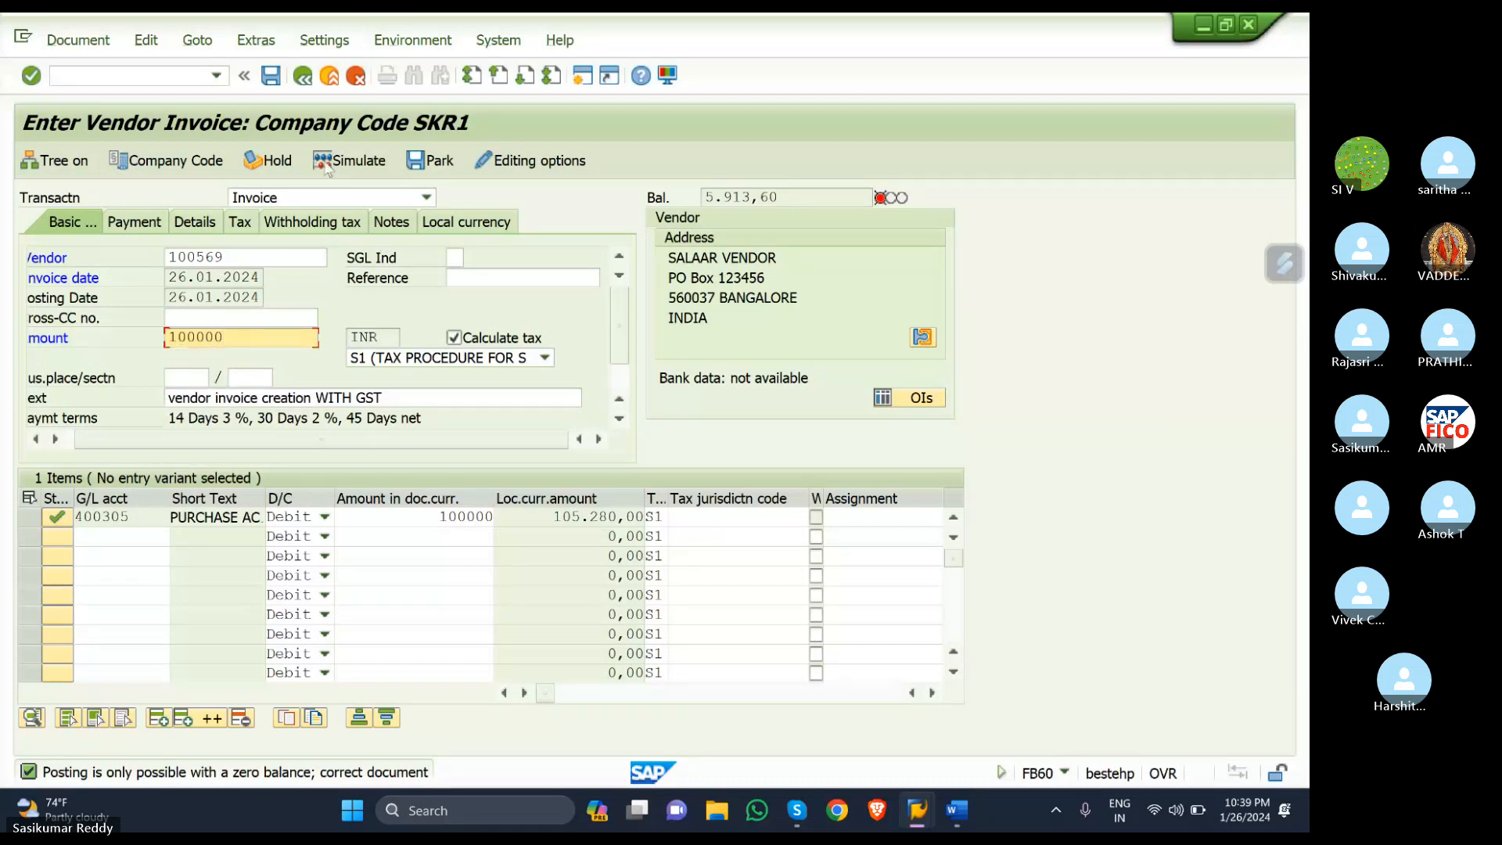
{"action": "left_click", "coordinate": [353, 165]}
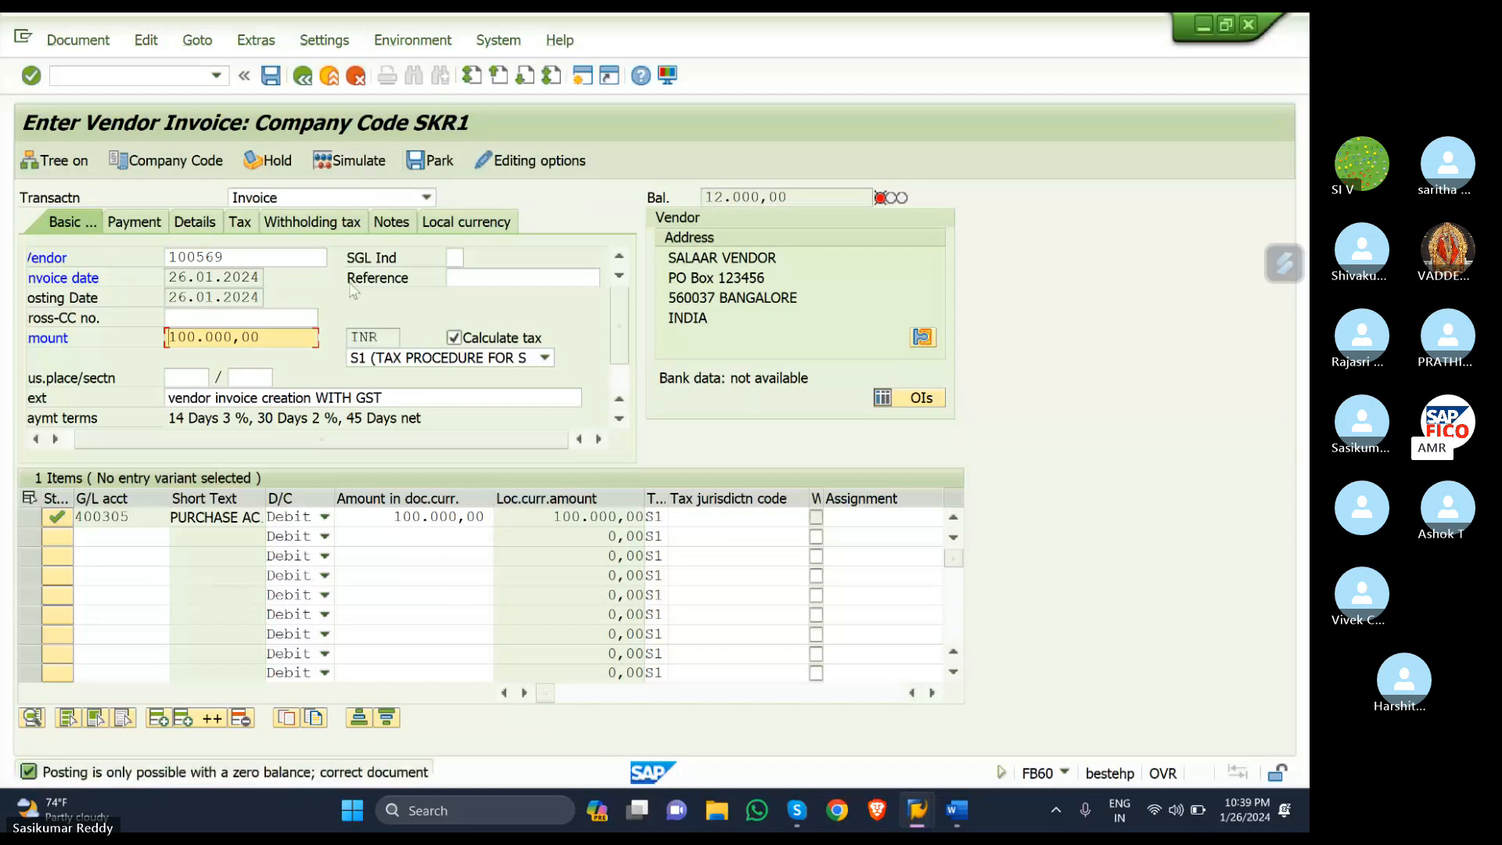
- Restart vendor invoice entry with a blank FB60 form
{"action": "left_click", "coordinate": [468, 519]}
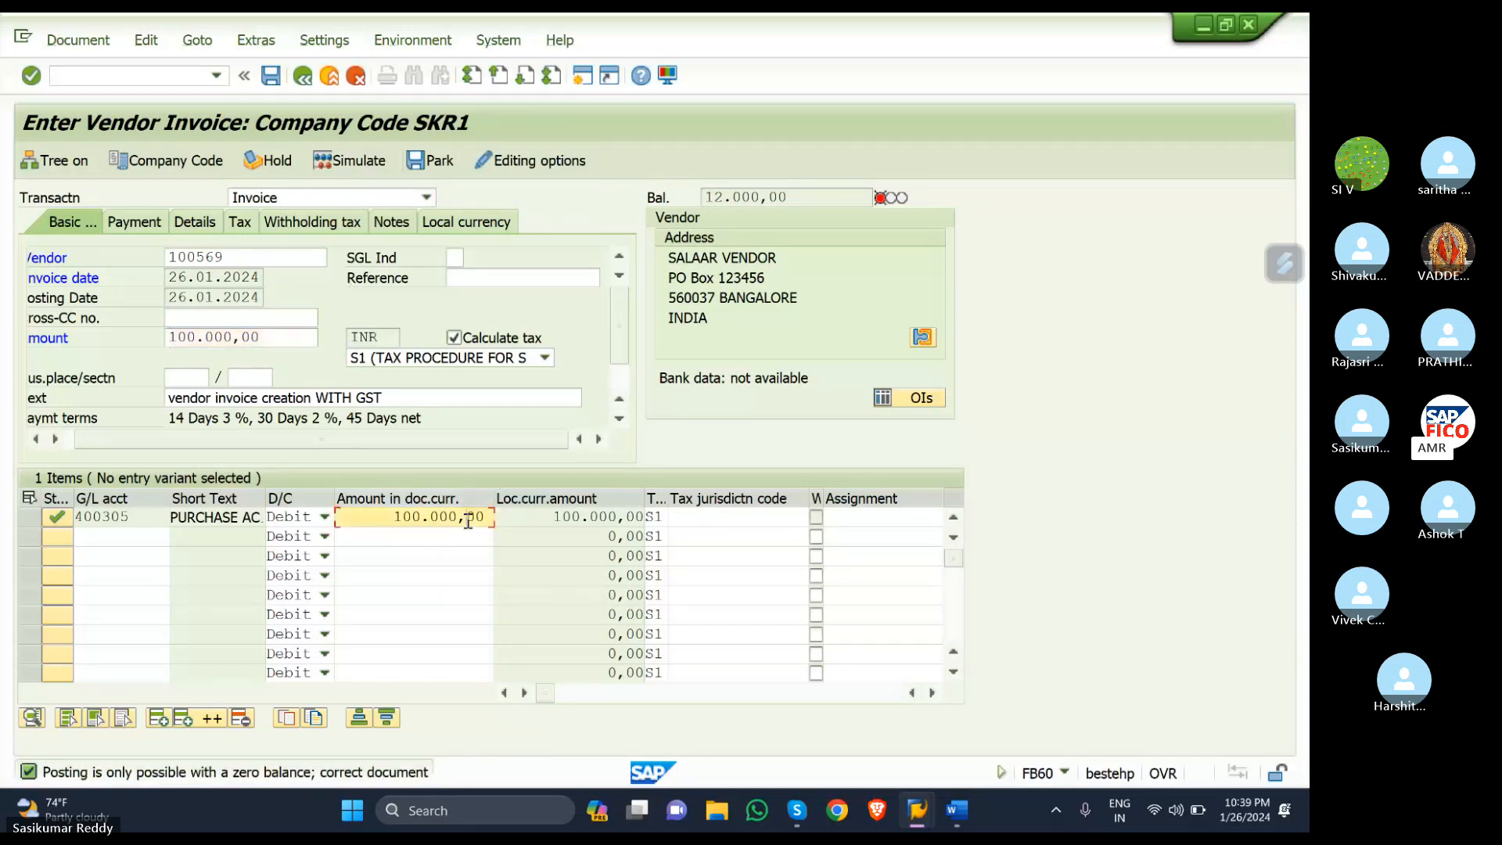
{"action": "left_click", "coordinate": [117, 79]}
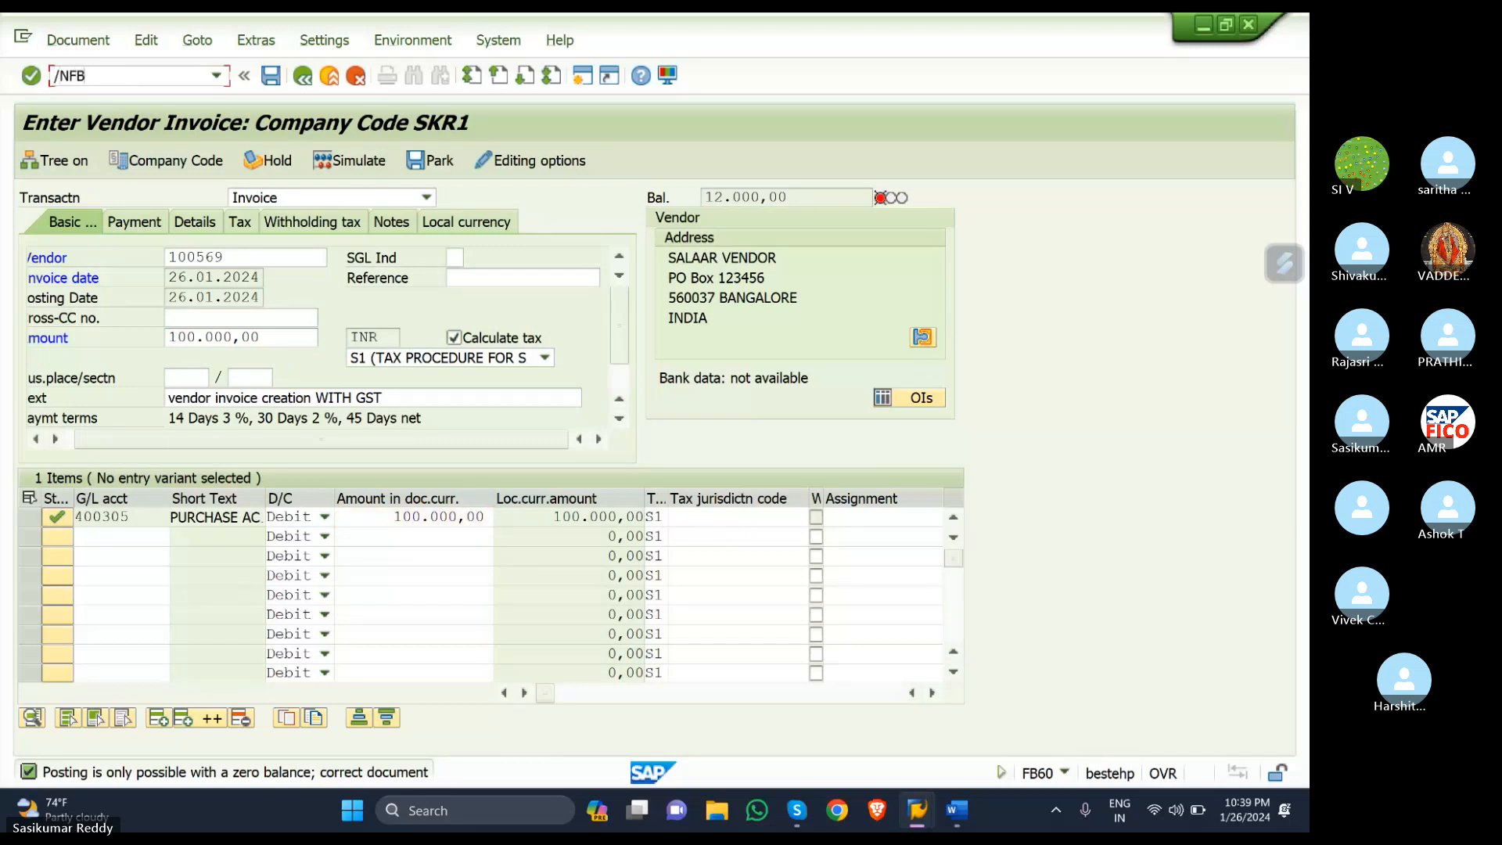
{"action": "key", "text": "Return"}
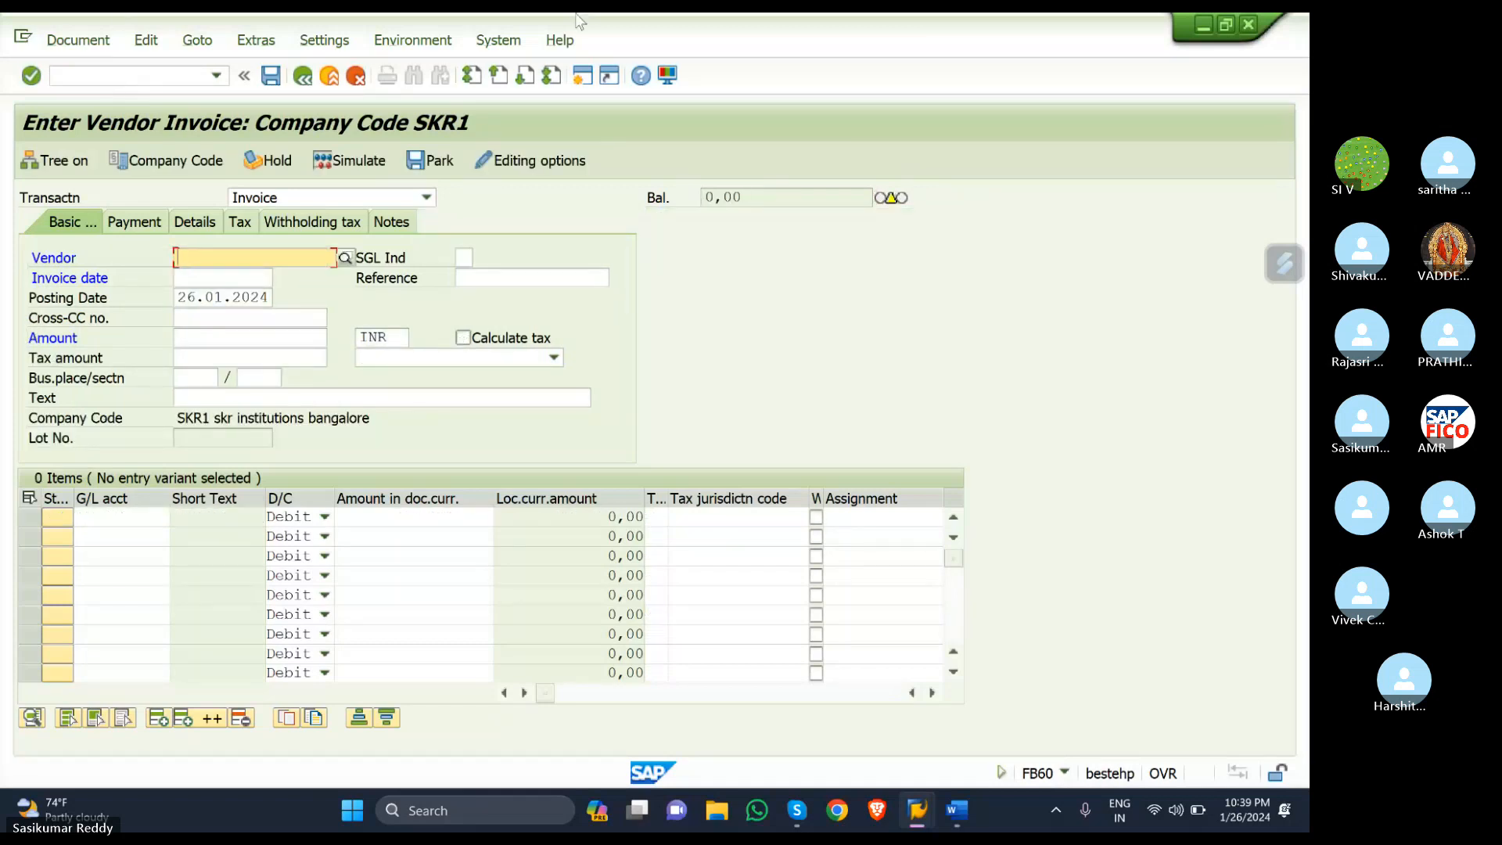
- Select SALAAR VENDOR as the invoice vendor through the company code SKR1 vendor search
{"action": "left_click", "coordinate": [346, 259]}
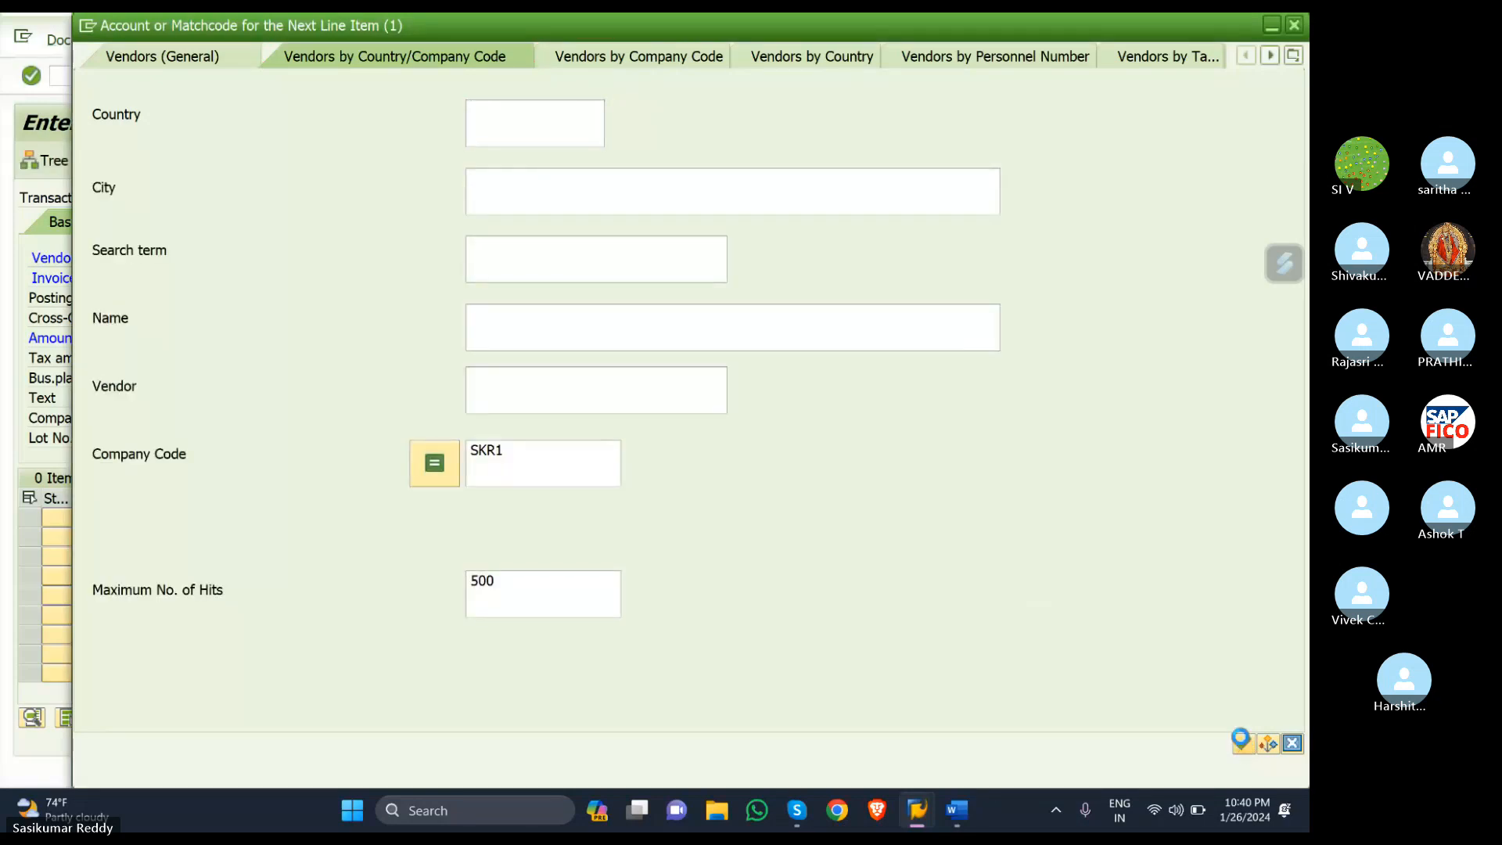
{"action": "left_click", "coordinate": [1241, 741]}
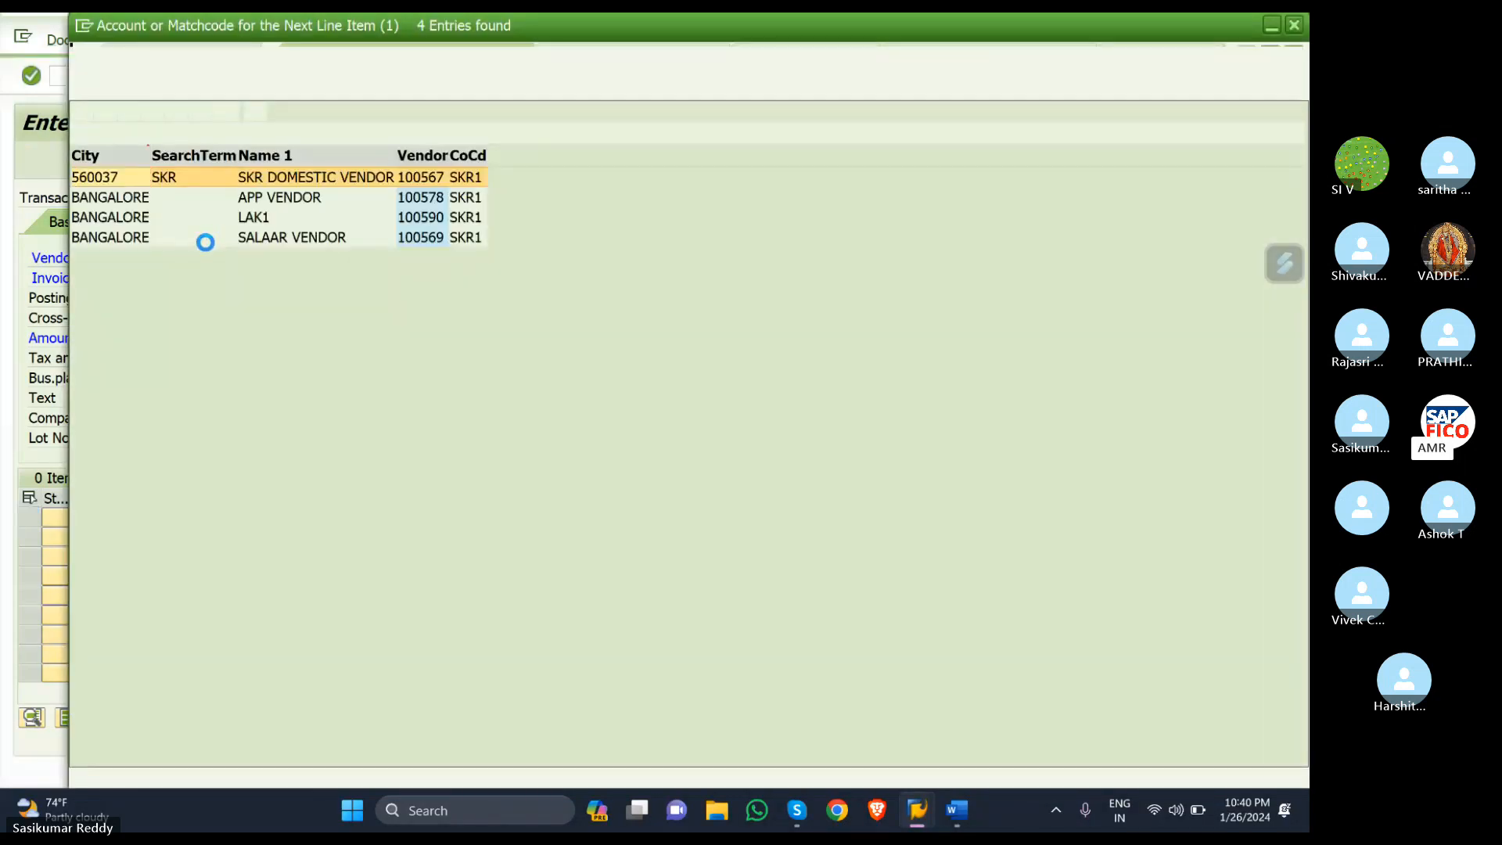
{"action": "double_click", "coordinate": [161, 237]}
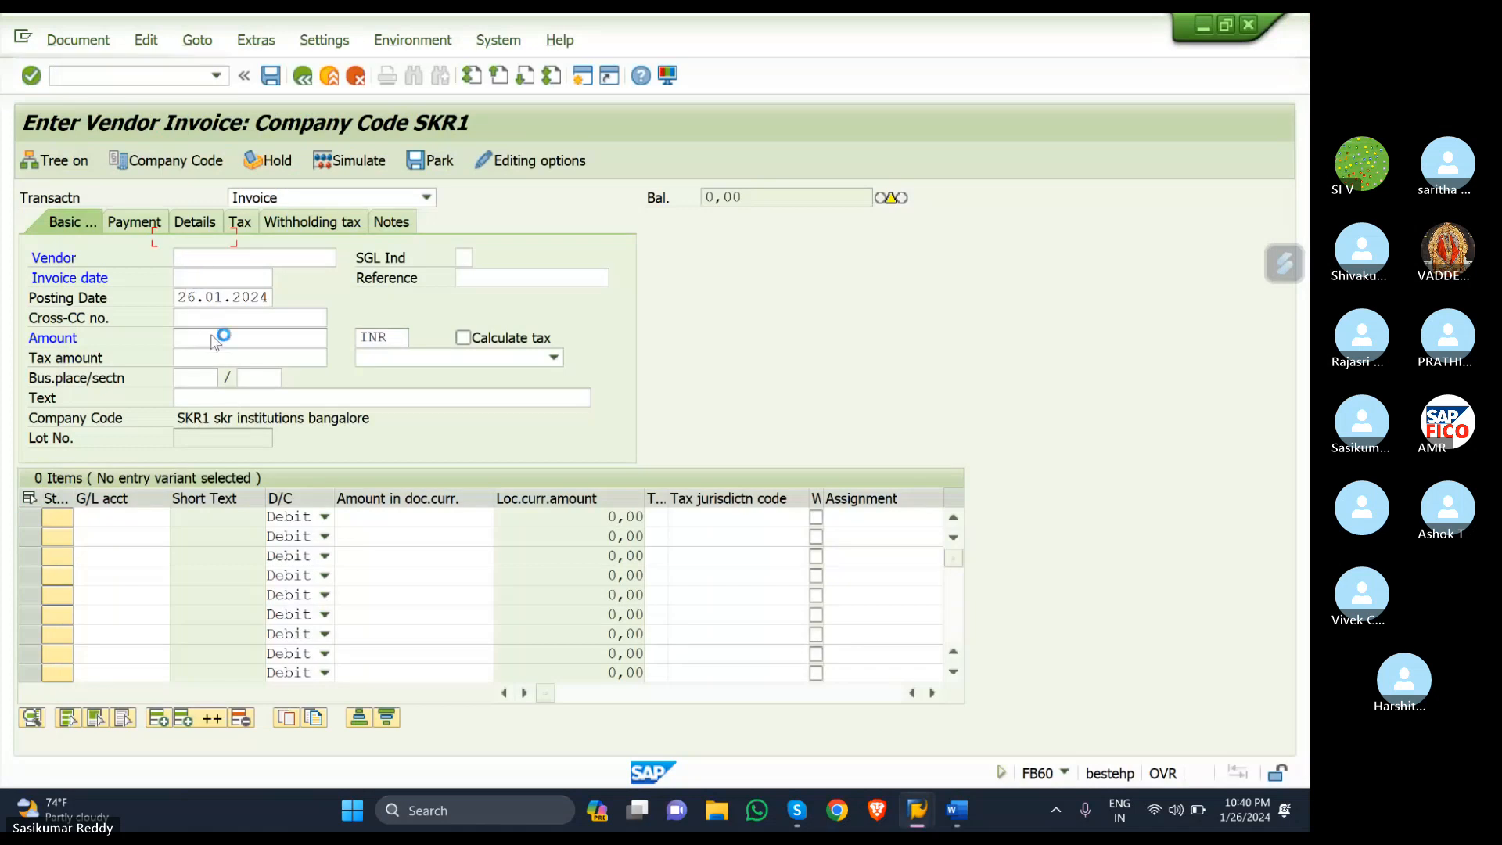
- Enter invoice date 26.01.2024, amount 100000 and text 'vendor invoice creation WITH GST'
{"action": "left_click", "coordinate": [216, 275]}
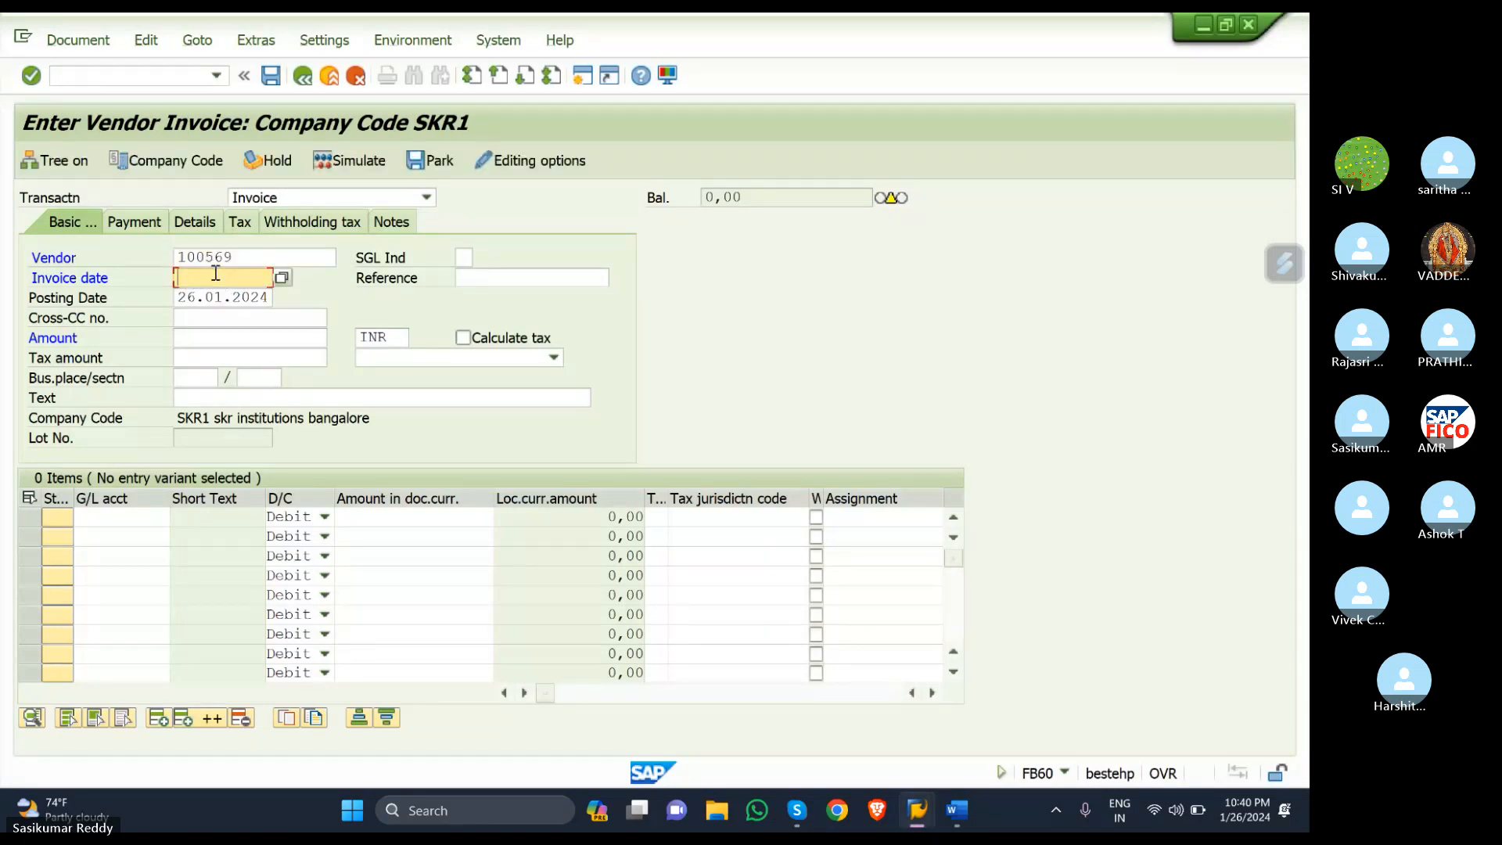
{"action": "type", "text": "2"}
{"action": "left_click", "coordinate": [204, 295]}
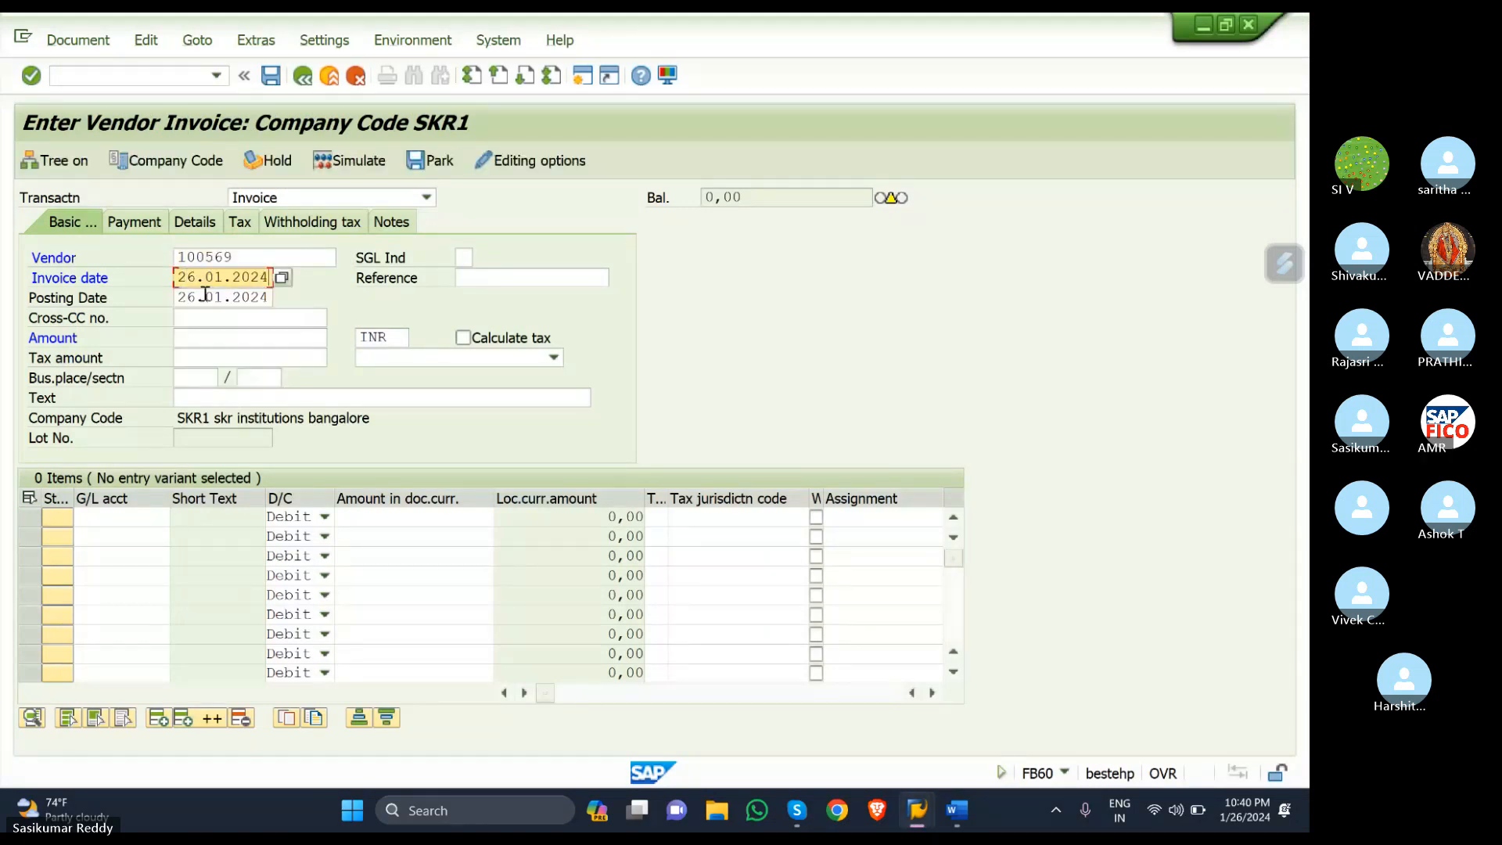
{"action": "left_click", "coordinate": [229, 334]}
{"action": "type", "text": "100"}
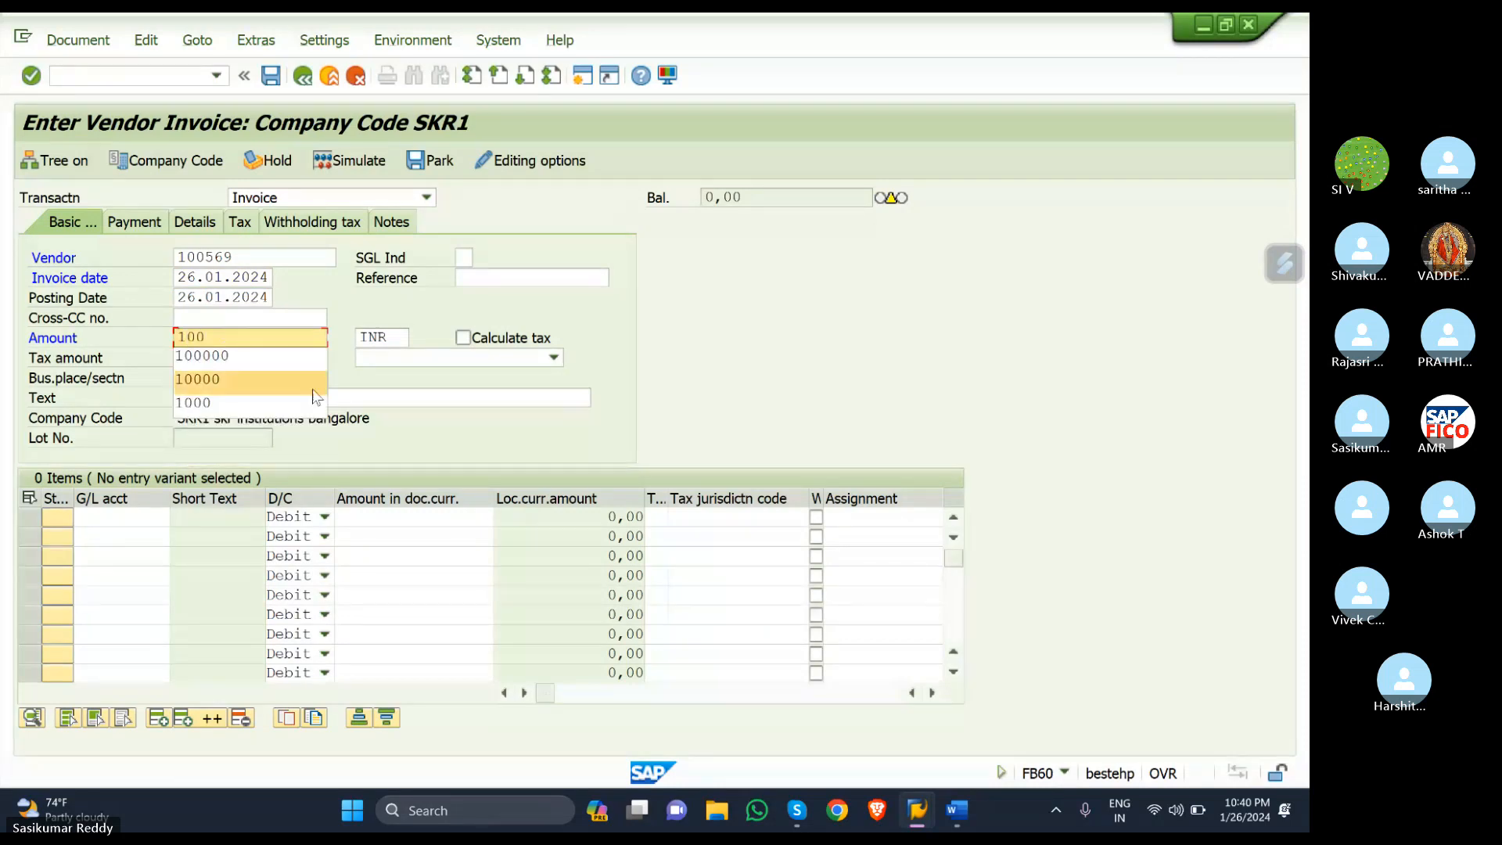
{"action": "left_click", "coordinate": [239, 355]}
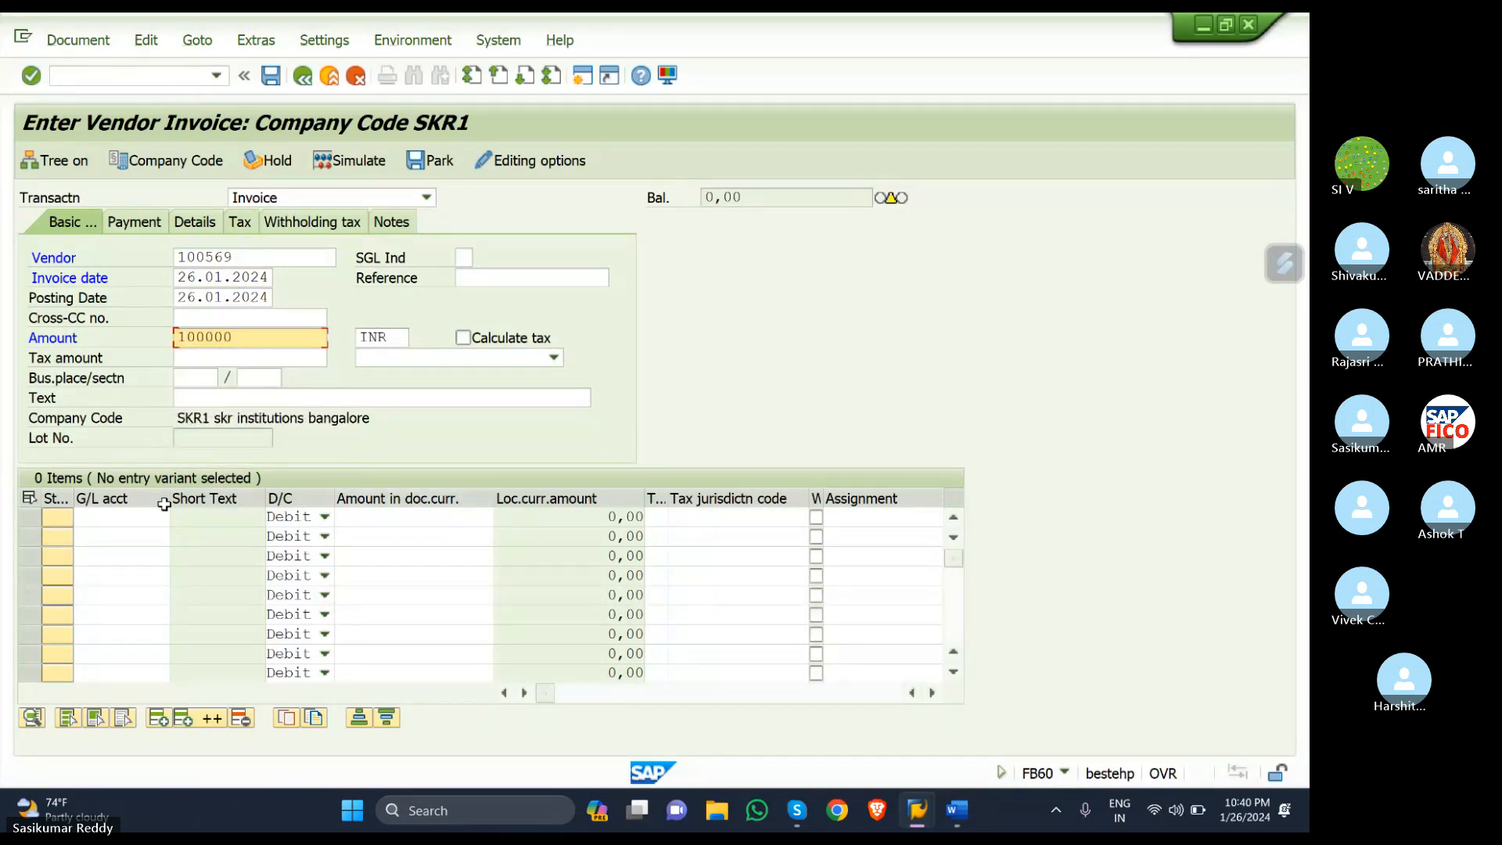
{"action": "left_click", "coordinate": [234, 396]}
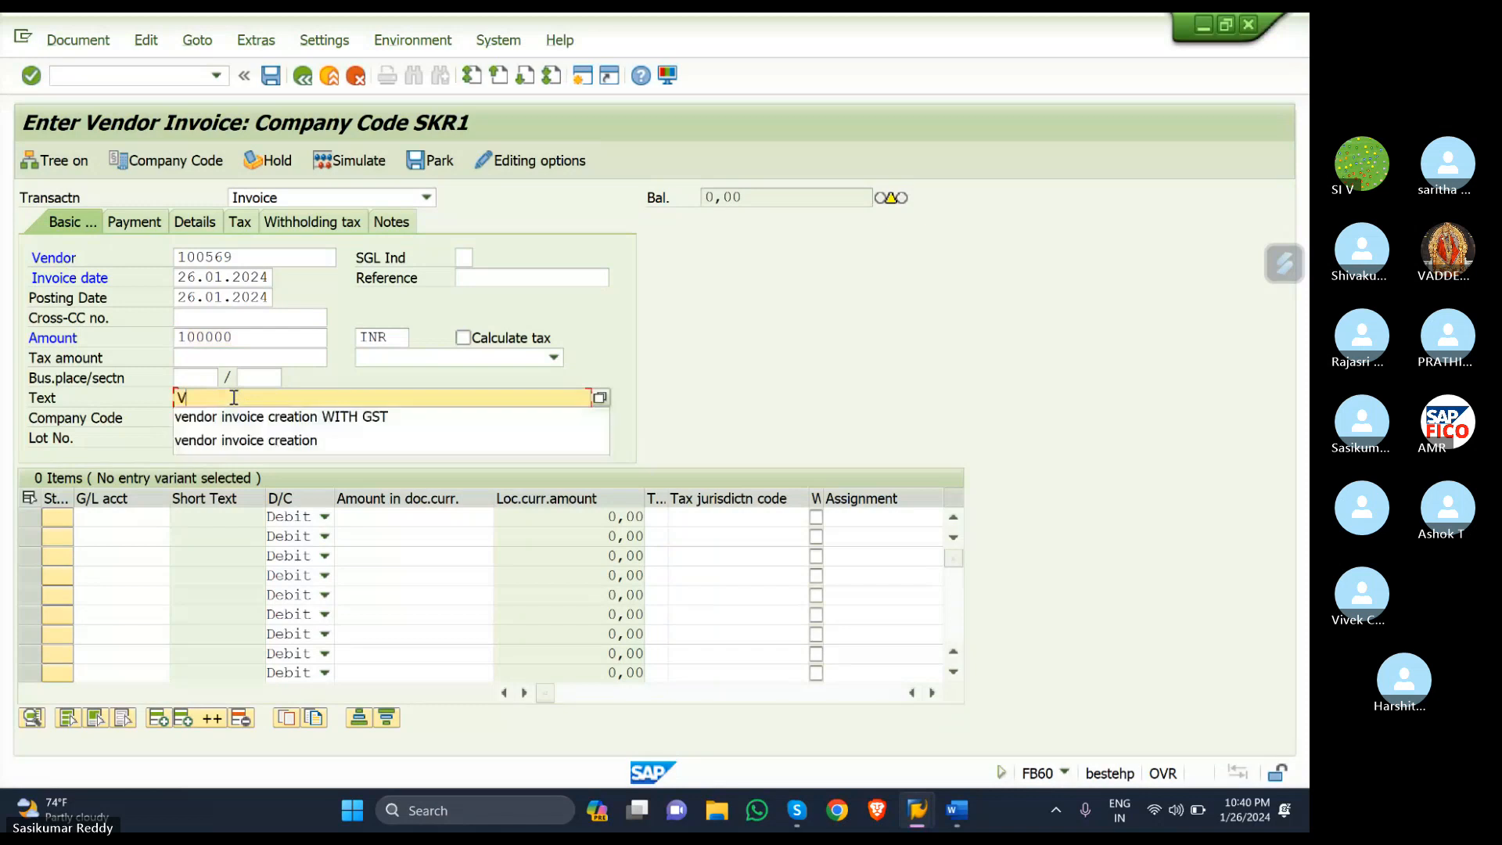
{"action": "left_click", "coordinate": [187, 412]}
{"action": "left_click", "coordinate": [128, 516]}
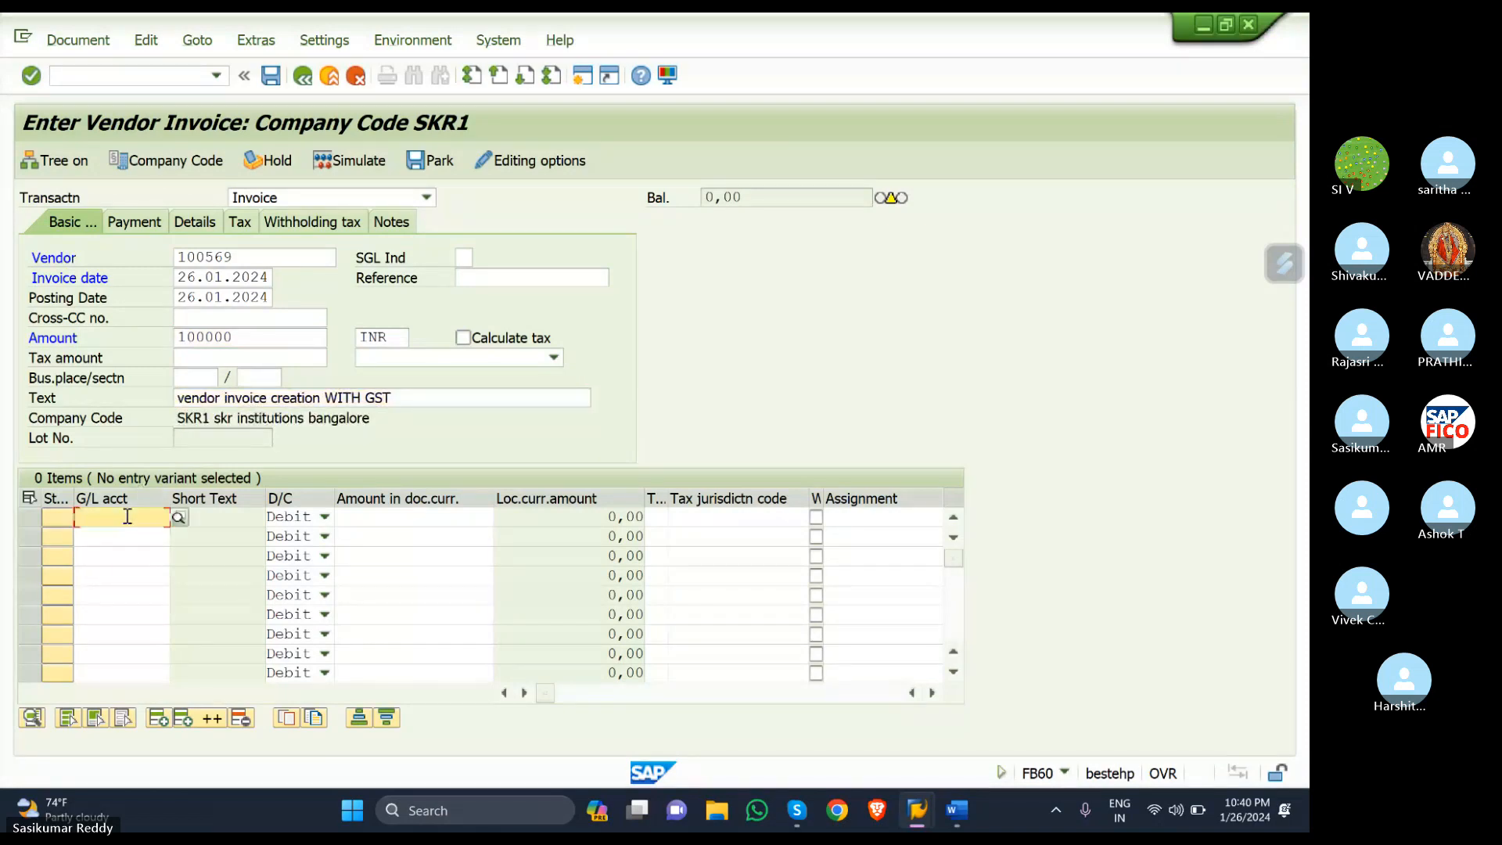
- Add a PURCHASE ACCOUNT line from chart SKOC with amount 100.000,00 and tax code S1
{"action": "left_click", "coordinate": [178, 517]}
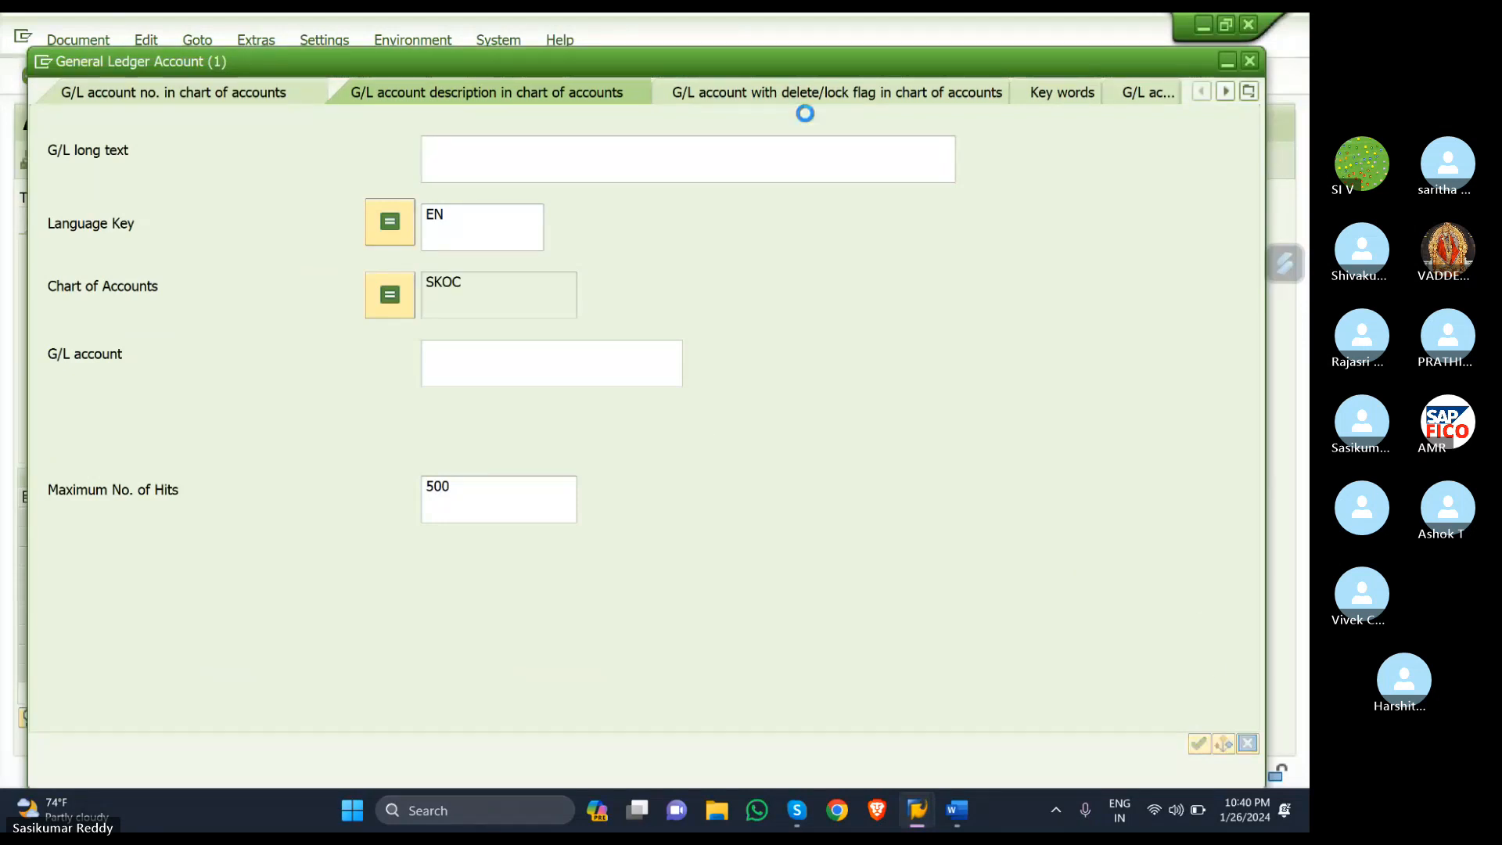
{"action": "key", "text": "Return"}
{"action": "mouse_move", "coordinate": [107, 808]}
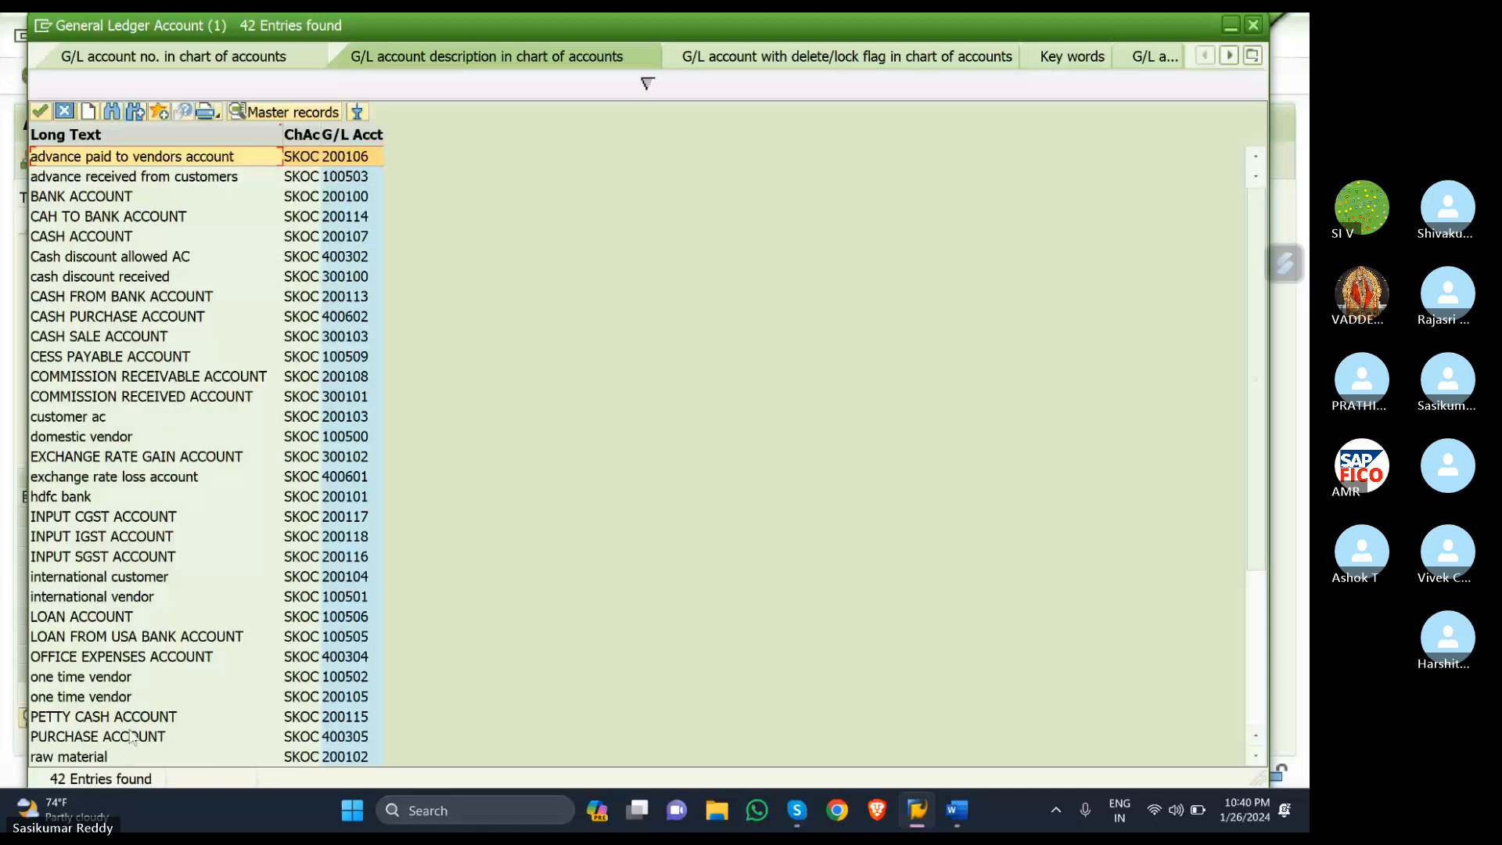
{"action": "double_click", "coordinate": [132, 737]}
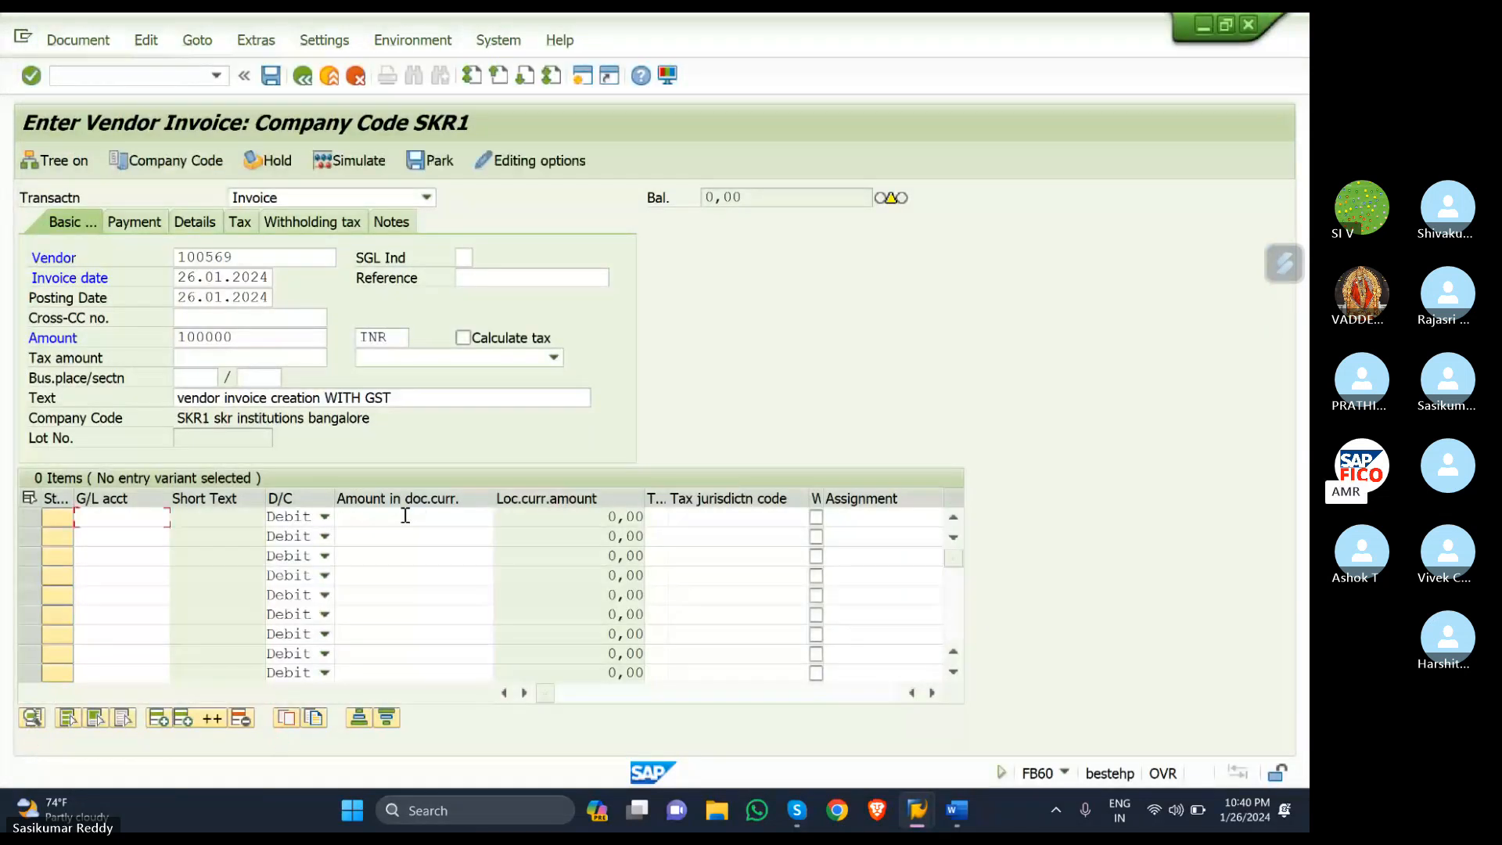
{"action": "left_click", "coordinate": [405, 515]}
{"action": "type", "text": "10"}
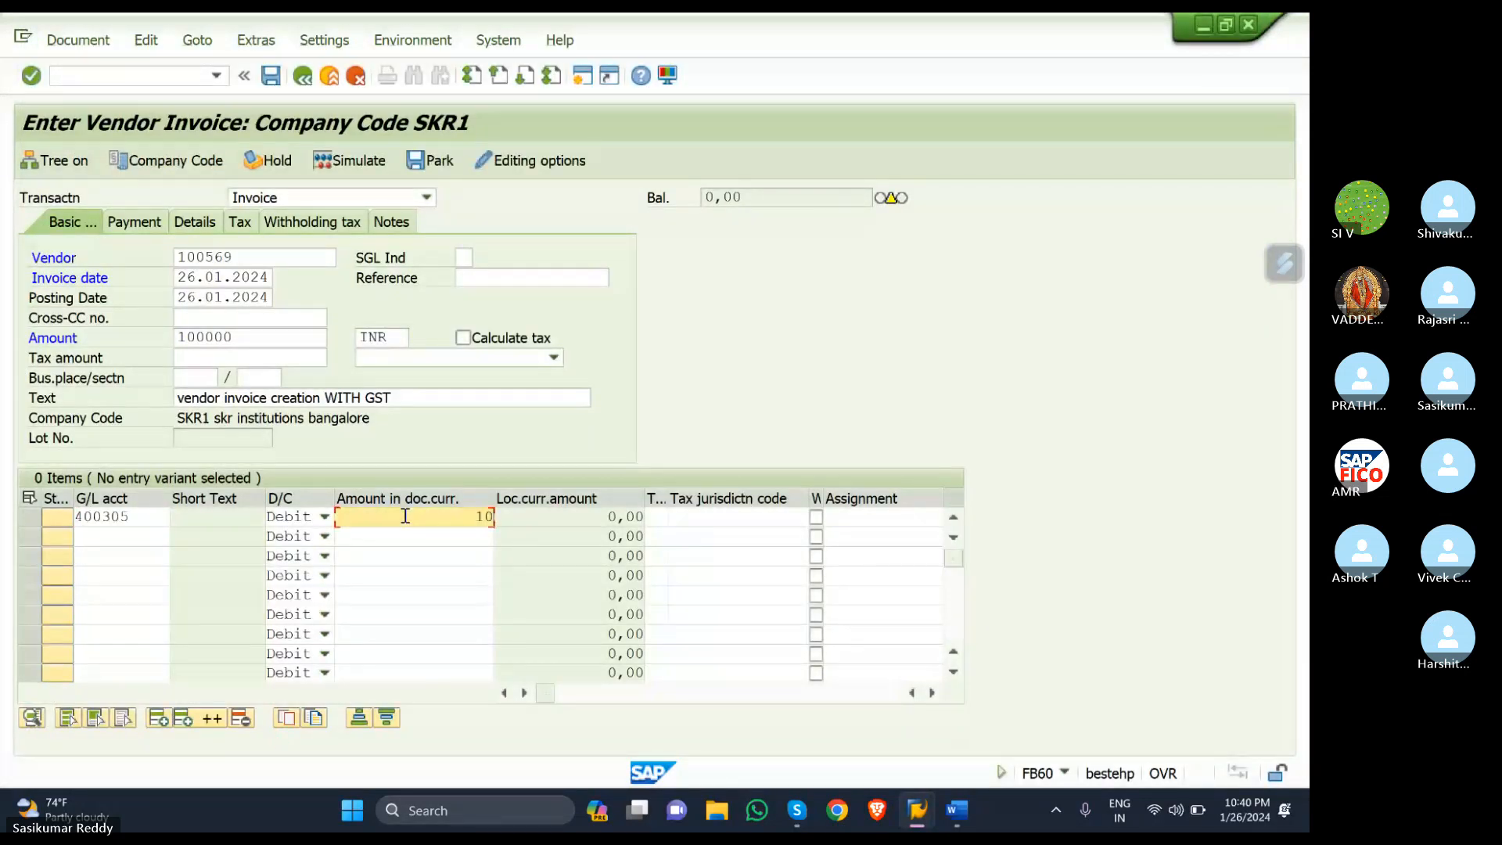
{"action": "type", "text": "000"}
{"action": "left_click", "coordinate": [661, 524]}
{"action": "type", "text": "S1"}
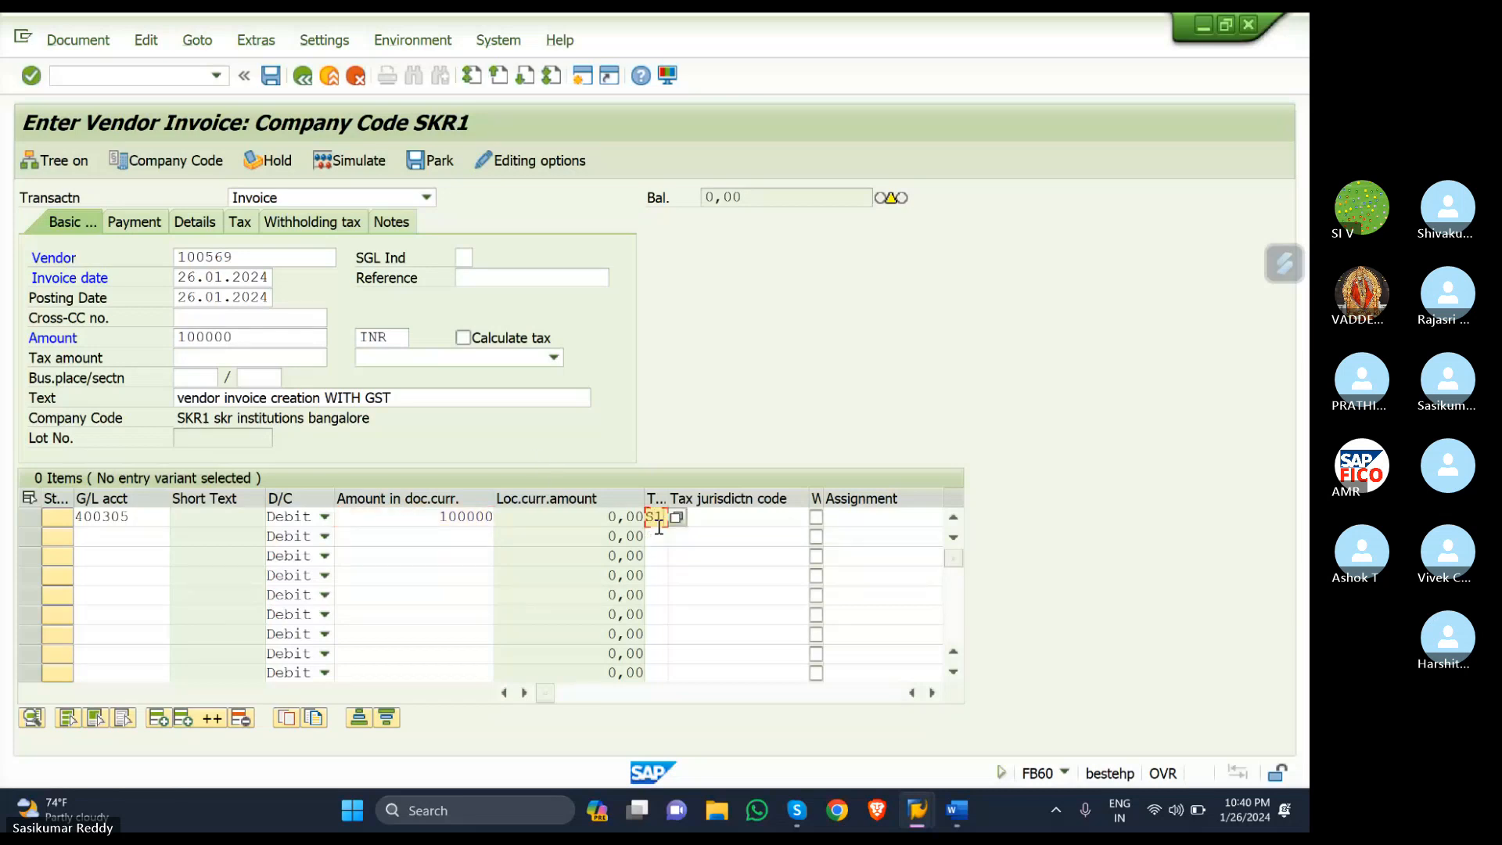
- Turn on Calculate tax with header tax code S1 (SGST + CGST) and simulate
{"action": "left_click", "coordinate": [463, 337]}
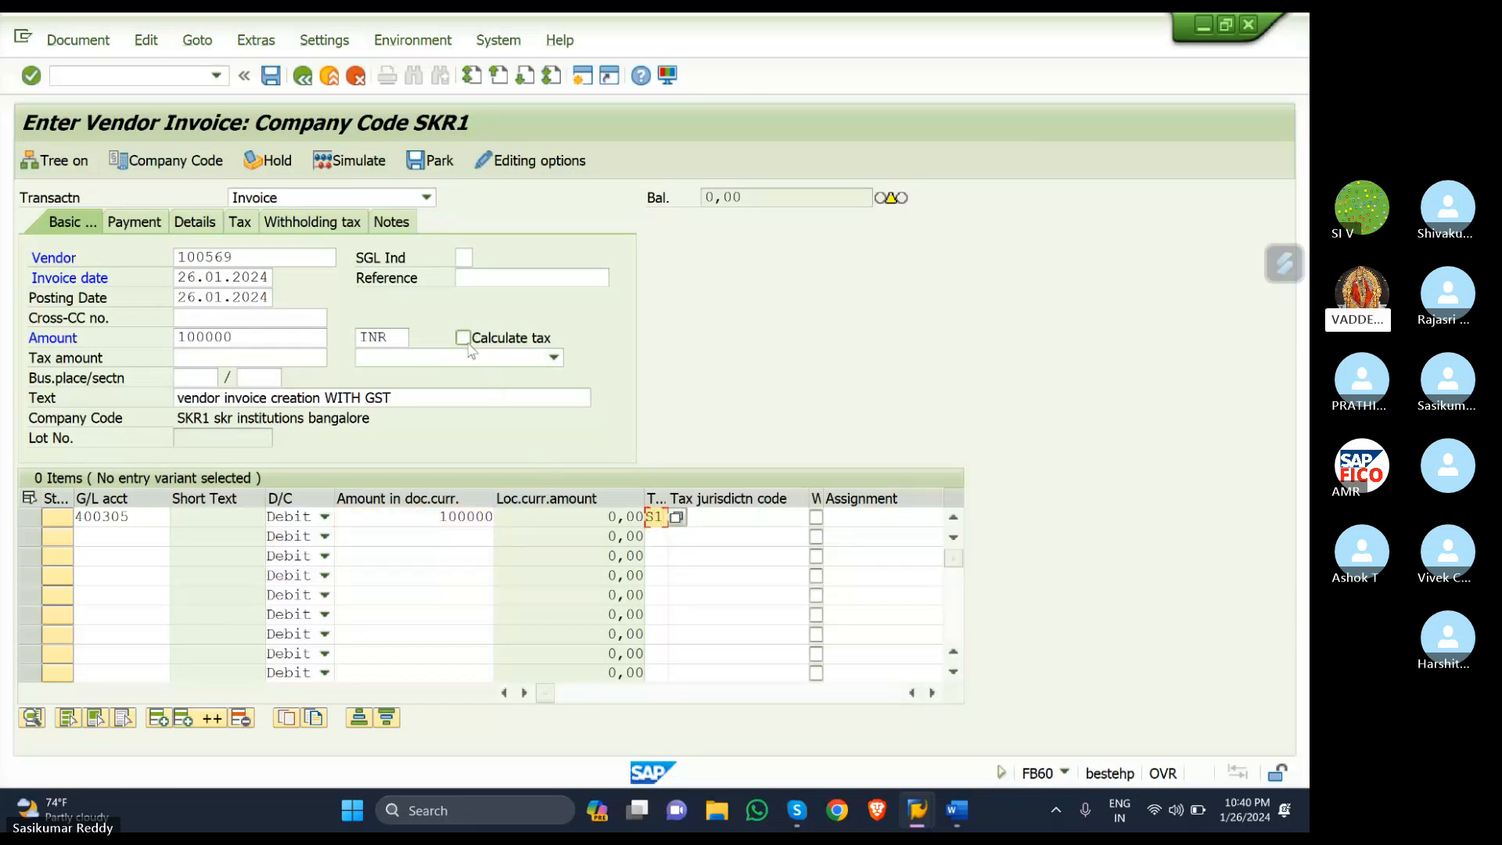
{"action": "left_click", "coordinate": [553, 360]}
{"action": "left_click", "coordinate": [480, 377]}
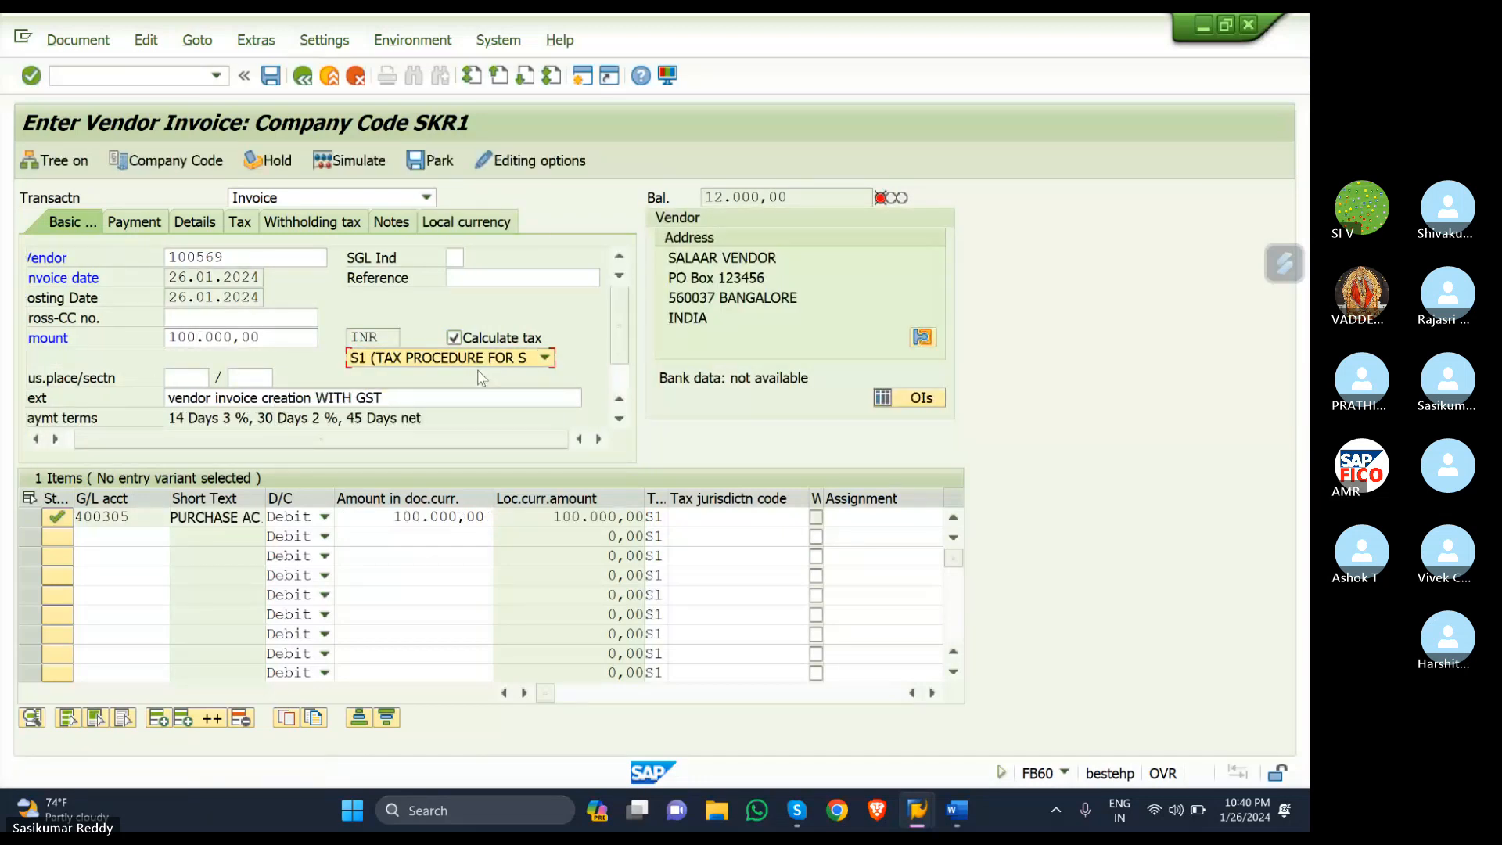
{"action": "left_click", "coordinate": [381, 170]}
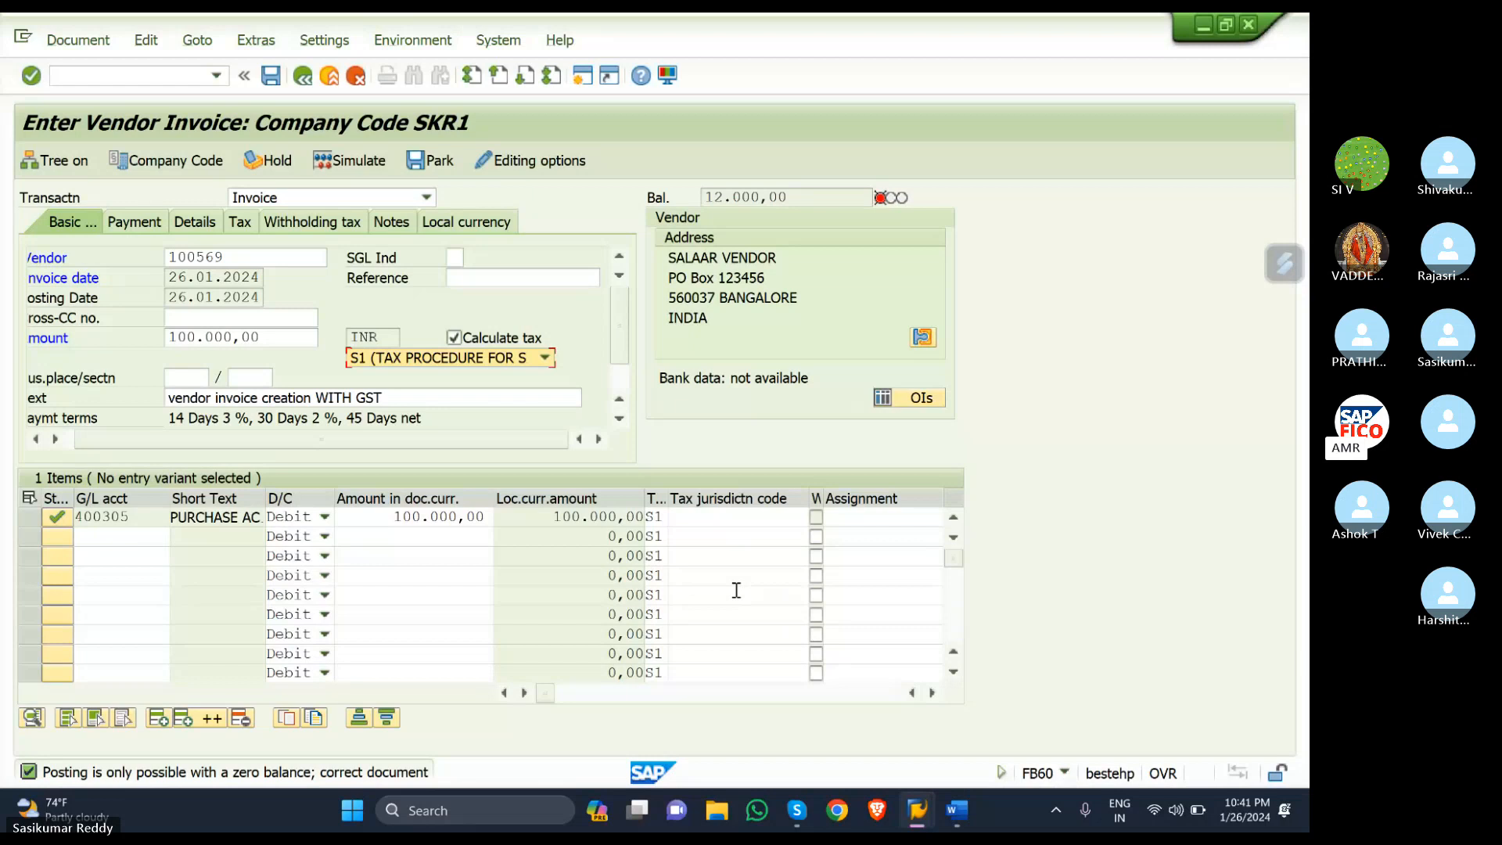
- Turn off tax calculation on net amount in the editing options, save, and go back
{"action": "left_click", "coordinate": [537, 161]}
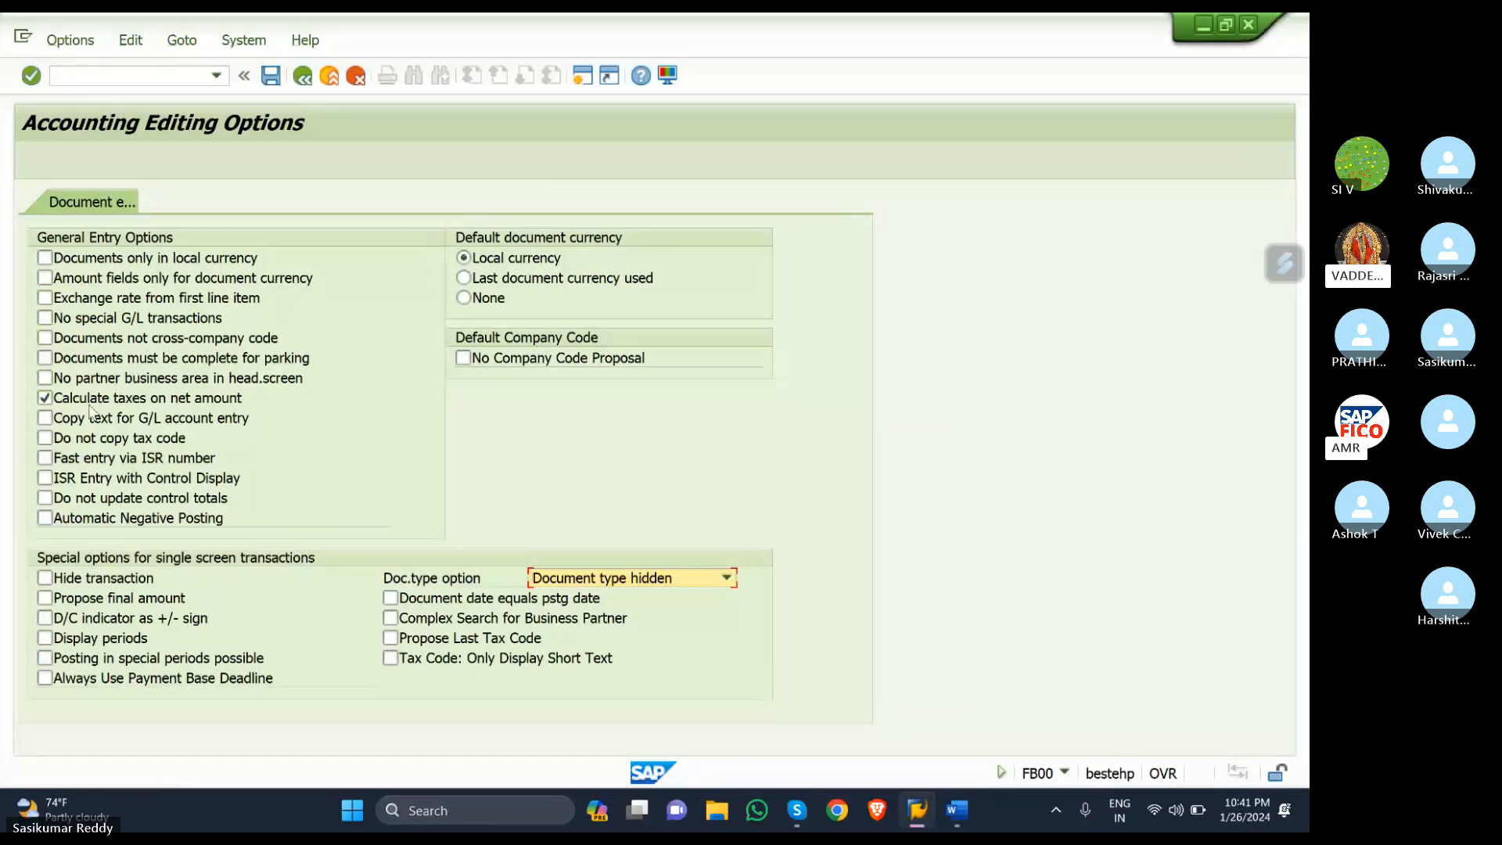
{"action": "left_click", "coordinate": [45, 398]}
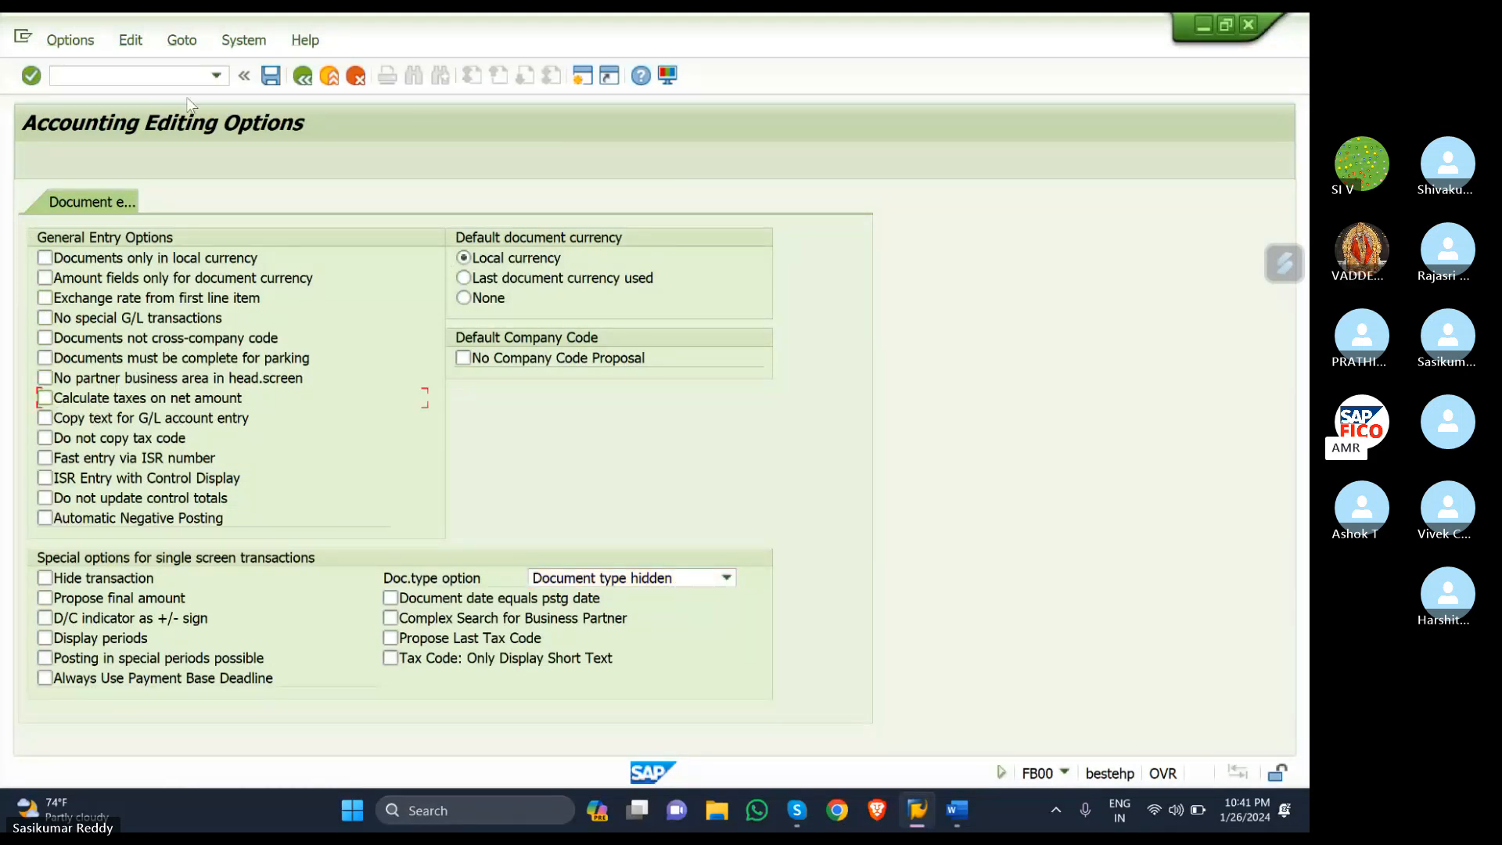
{"action": "left_click", "coordinate": [270, 76]}
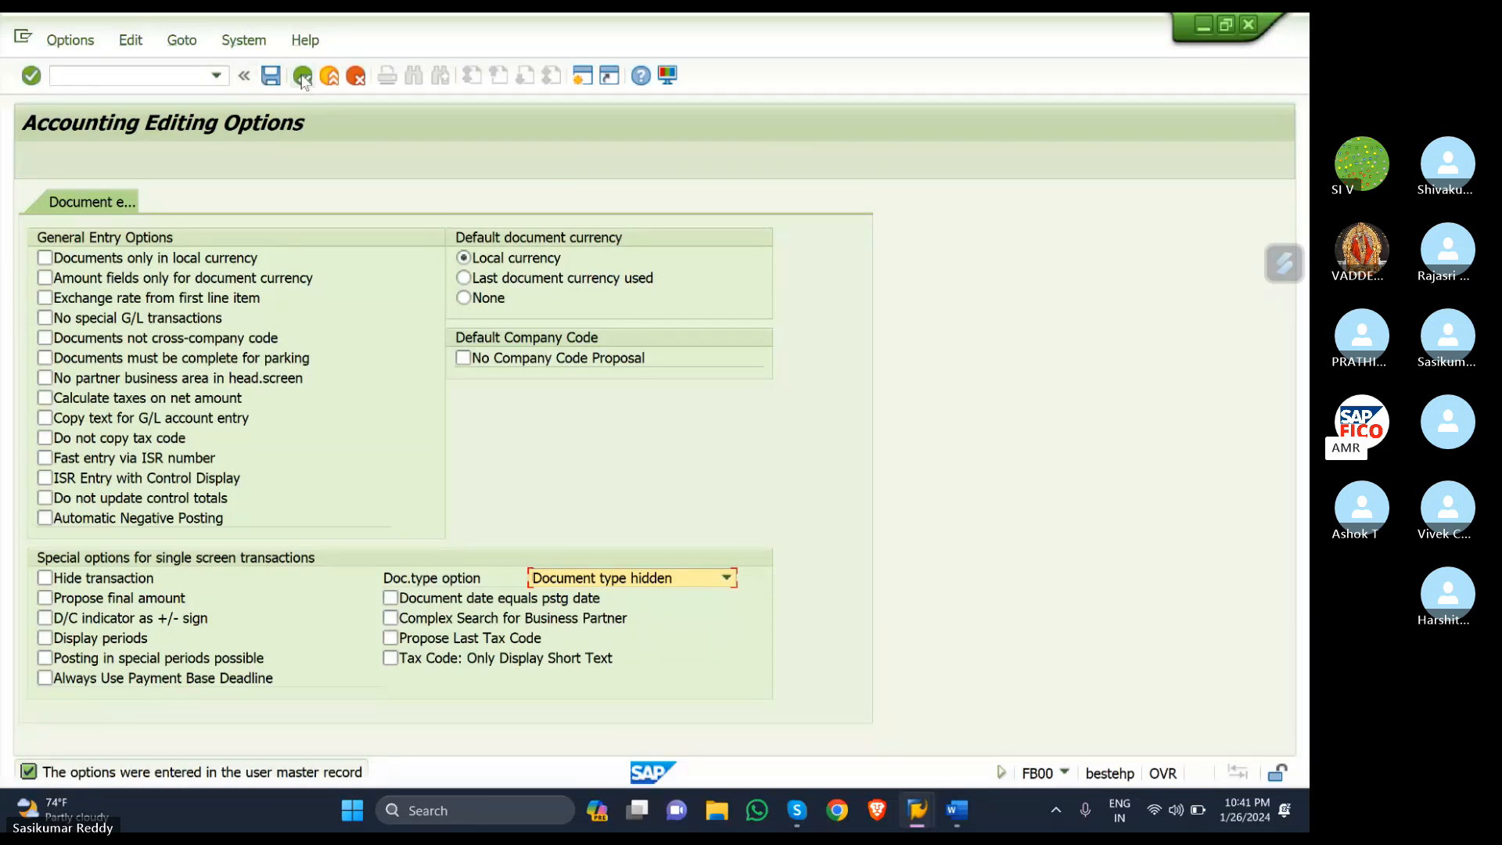
{"action": "left_click", "coordinate": [303, 77]}
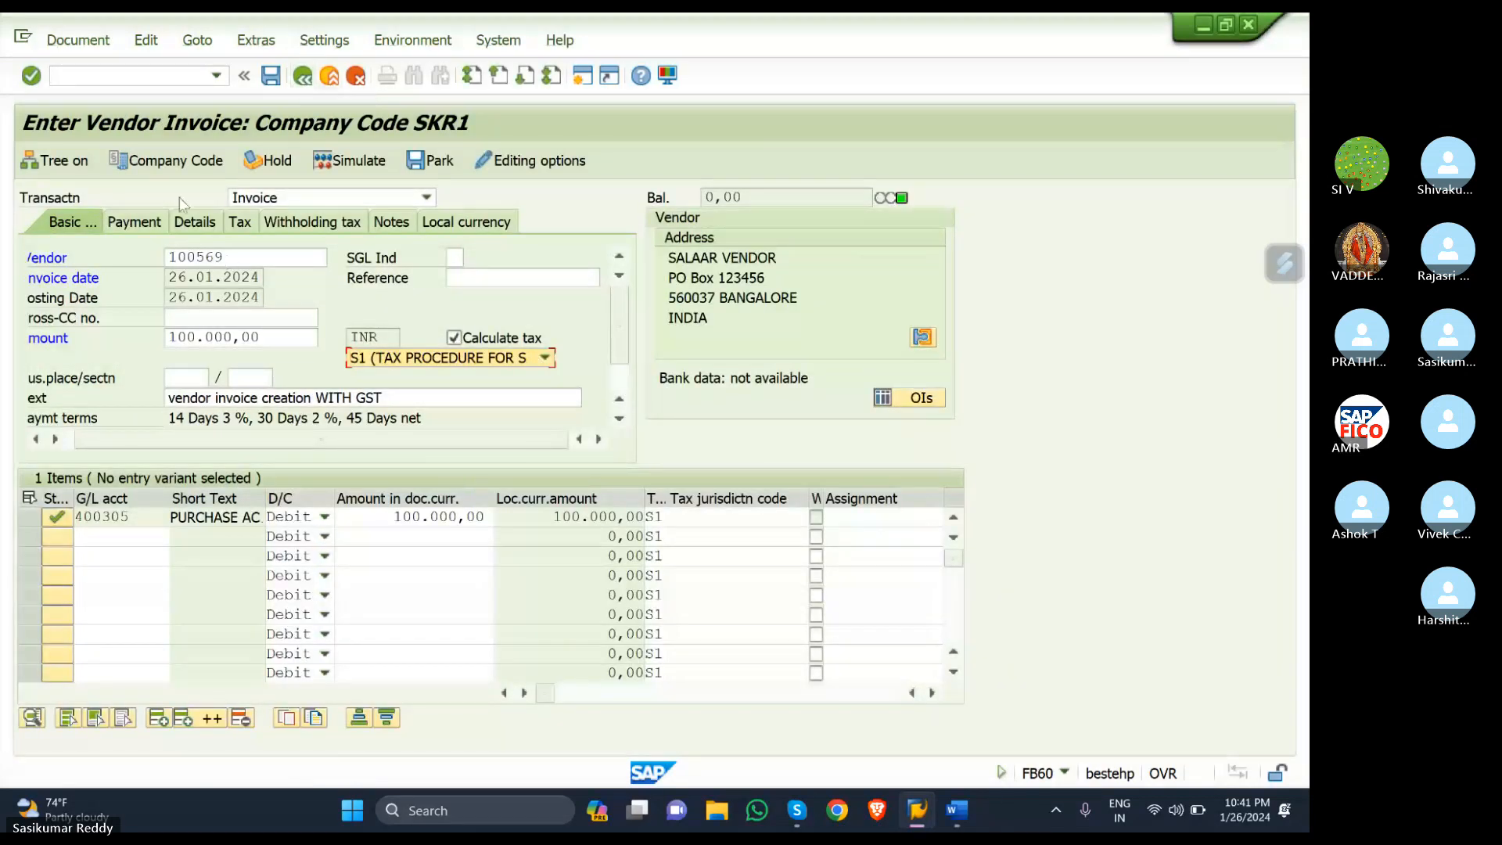
- Simulate the invoice and acknowledge the section code notice to see the SGST/CGST lines
{"action": "left_click", "coordinate": [139, 69]}
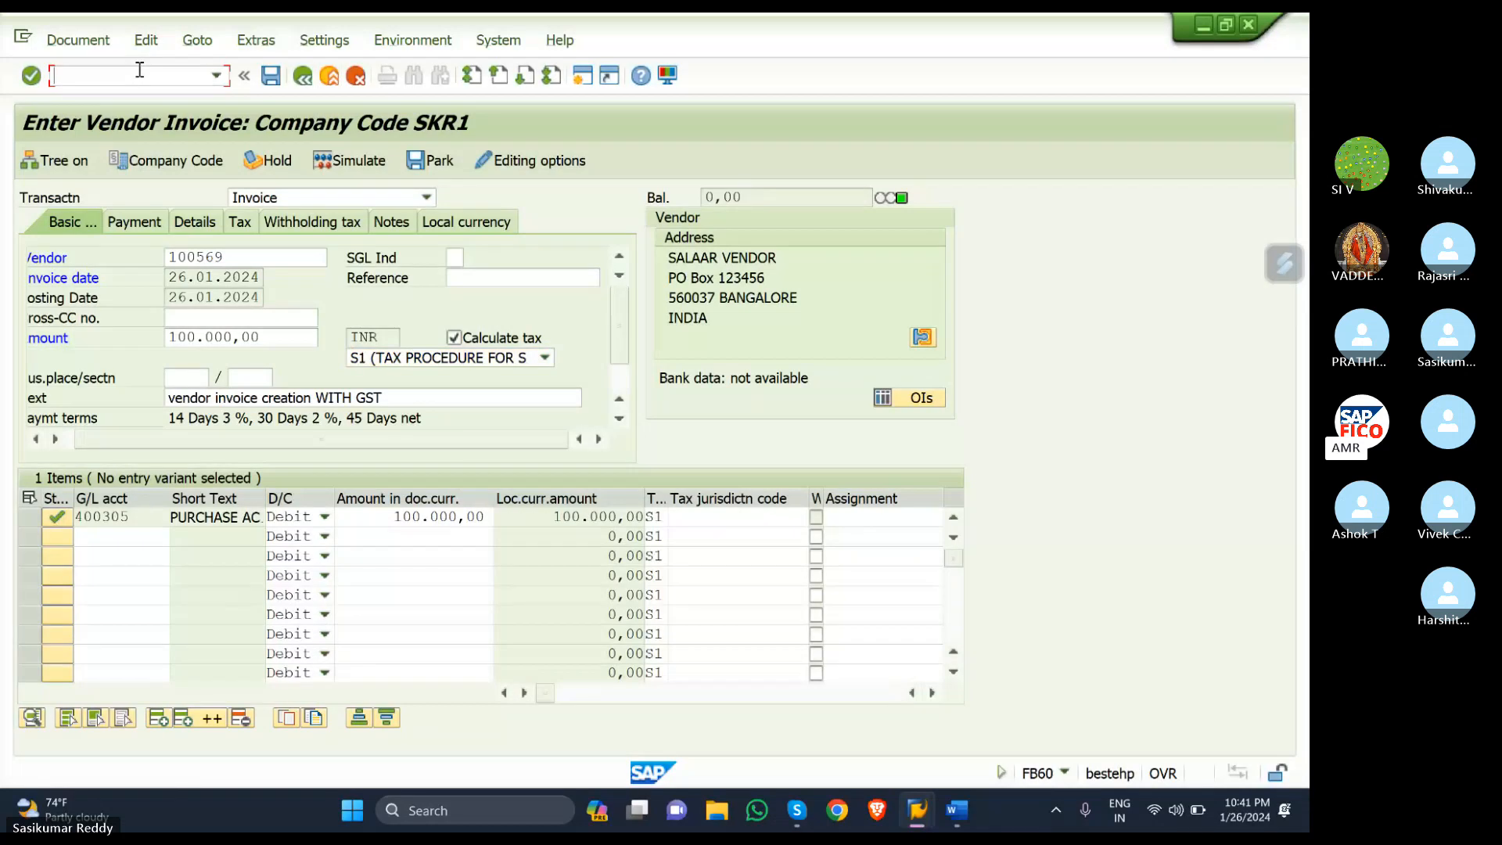
{"action": "left_click", "coordinate": [359, 161]}
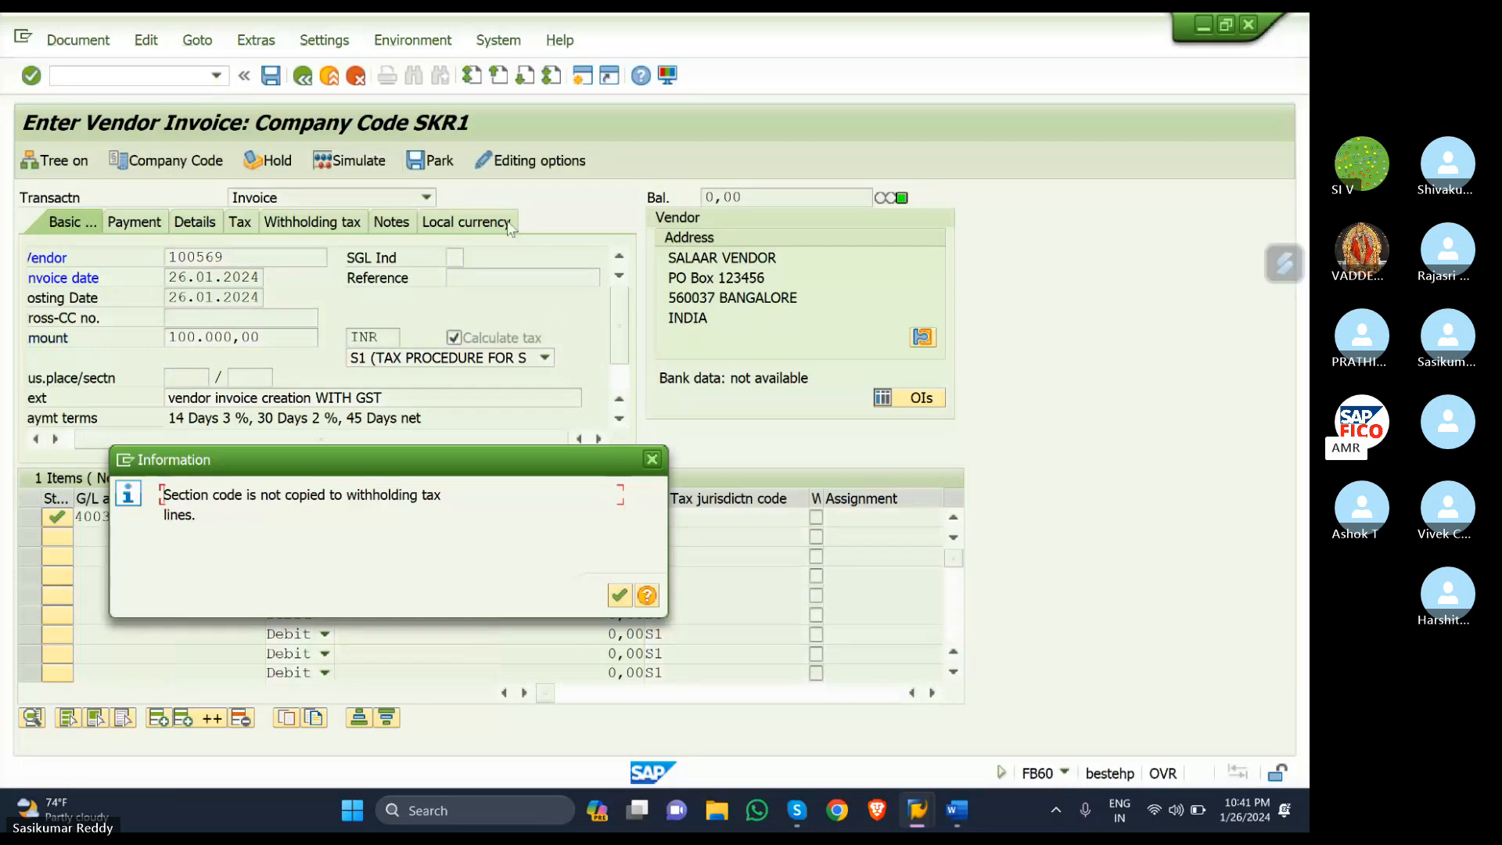
{"action": "left_click", "coordinate": [619, 596]}
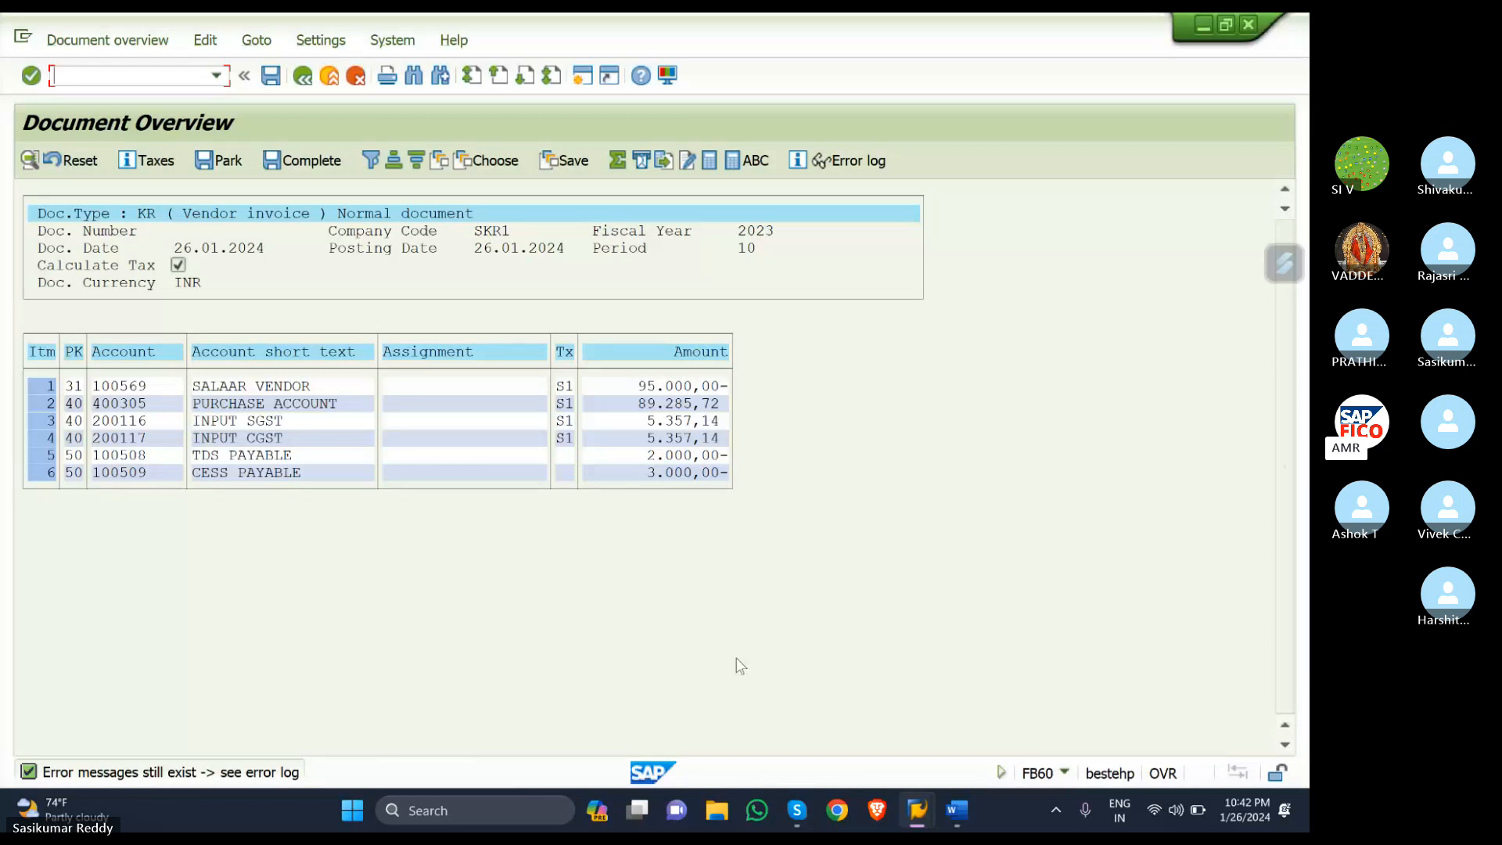
- Attempt to post the invoice, then after the PAN error restart with /NFB60
{"action": "left_click", "coordinate": [276, 77]}
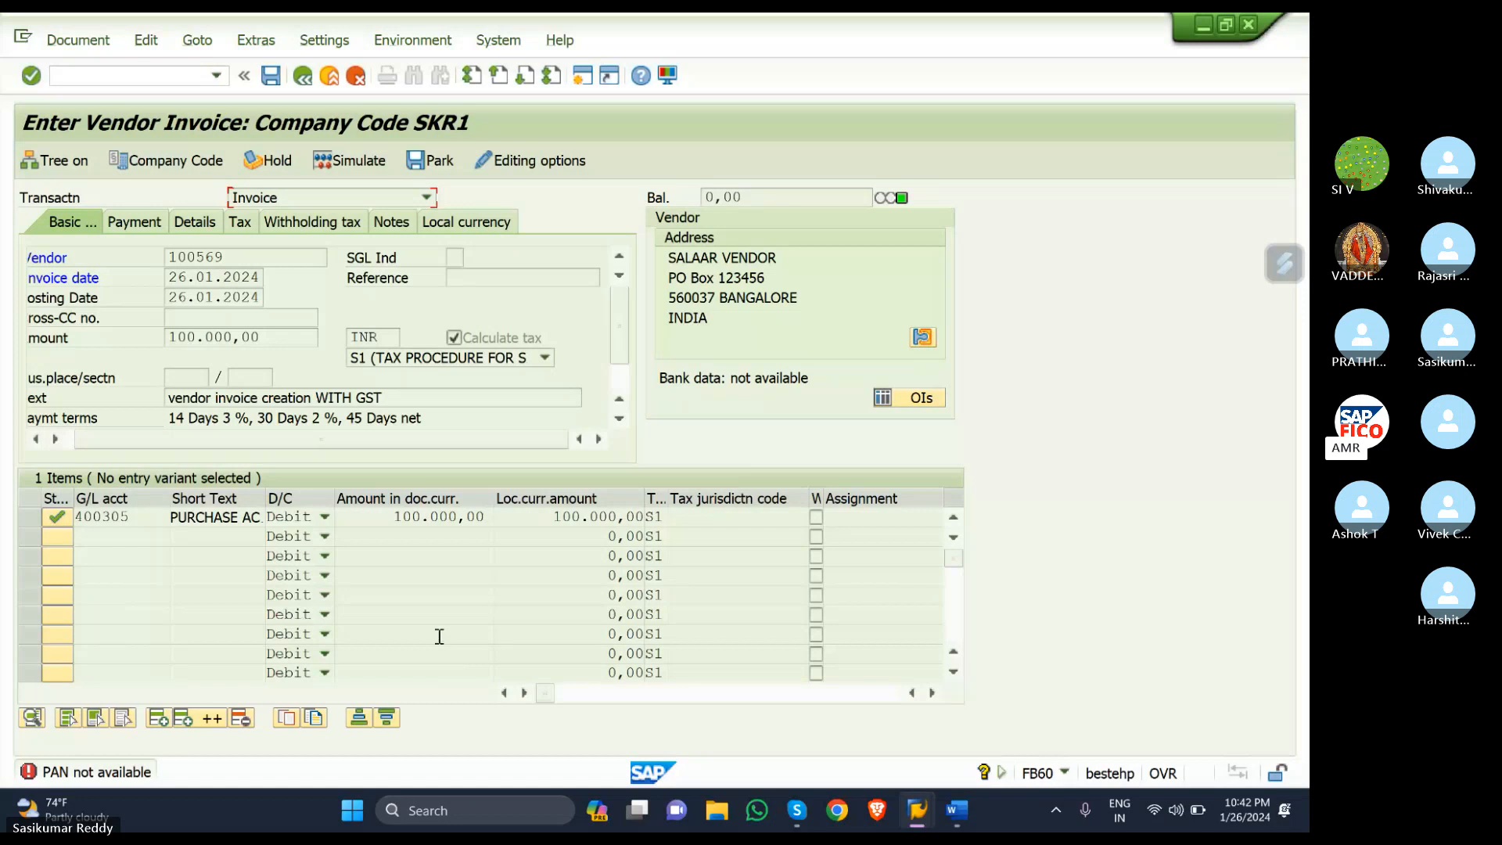
{"action": "left_click", "coordinate": [153, 74]}
{"action": "type", "text": "/NFB60"}
{"action": "key", "text": "Return"}
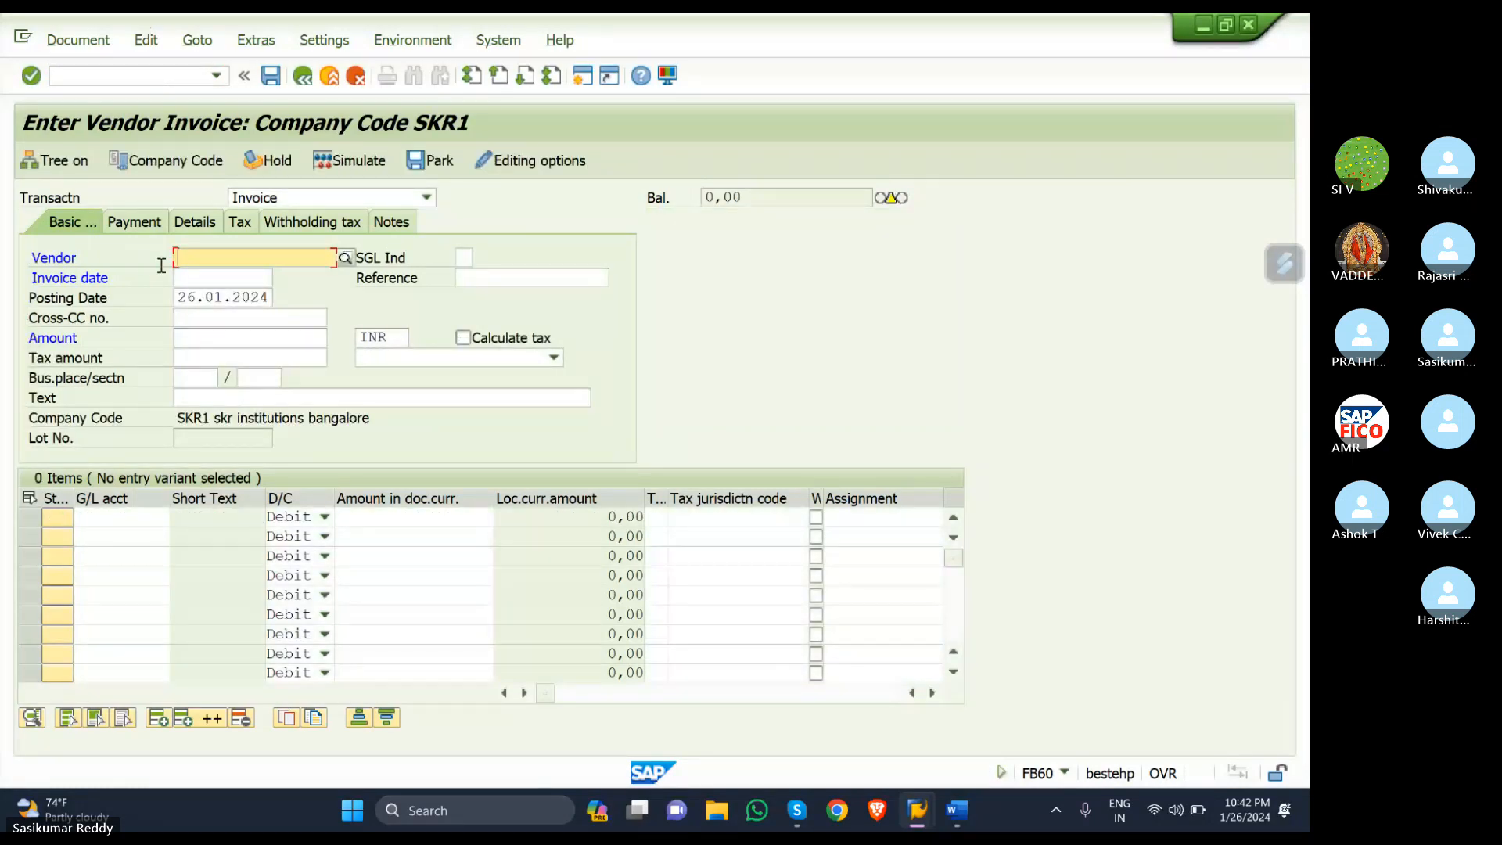
- Select vendor LAK1 from the company code SKR1 vendor list
{"action": "left_click", "coordinate": [345, 259]}
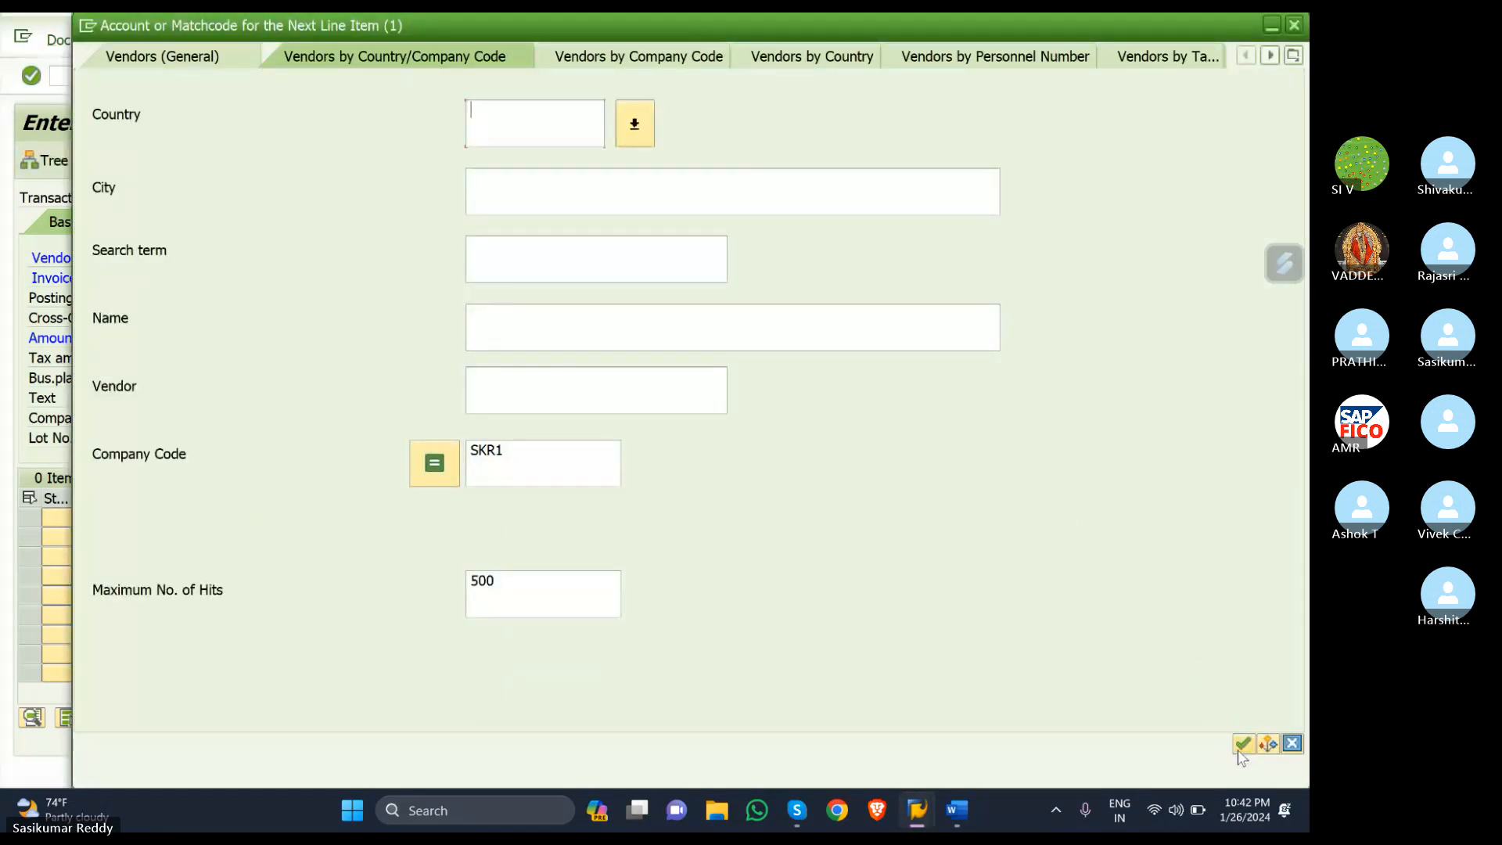
{"action": "left_click", "coordinate": [1243, 744]}
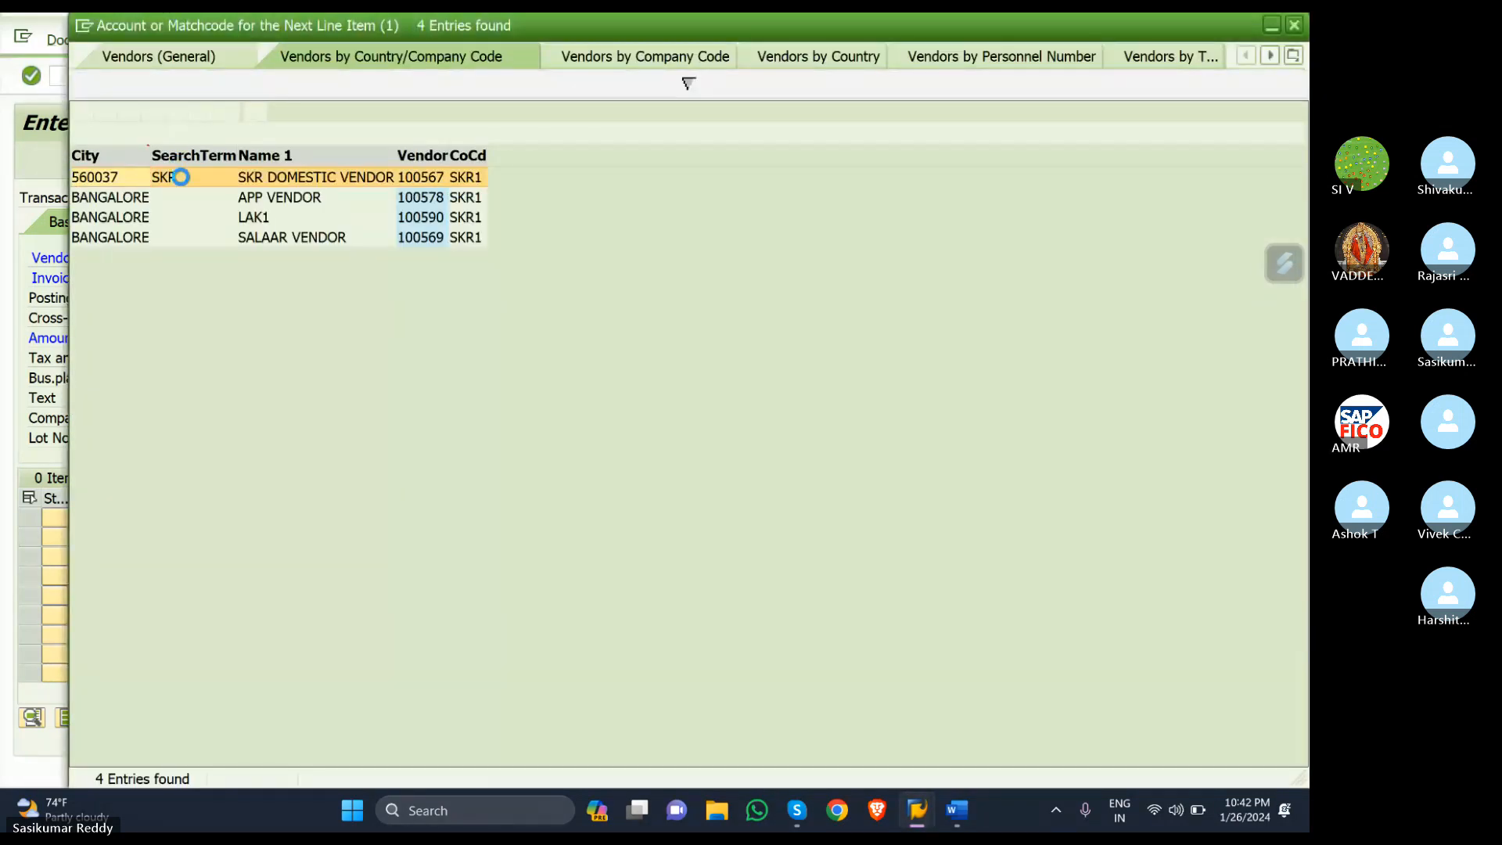
{"action": "left_click", "coordinate": [214, 221]}
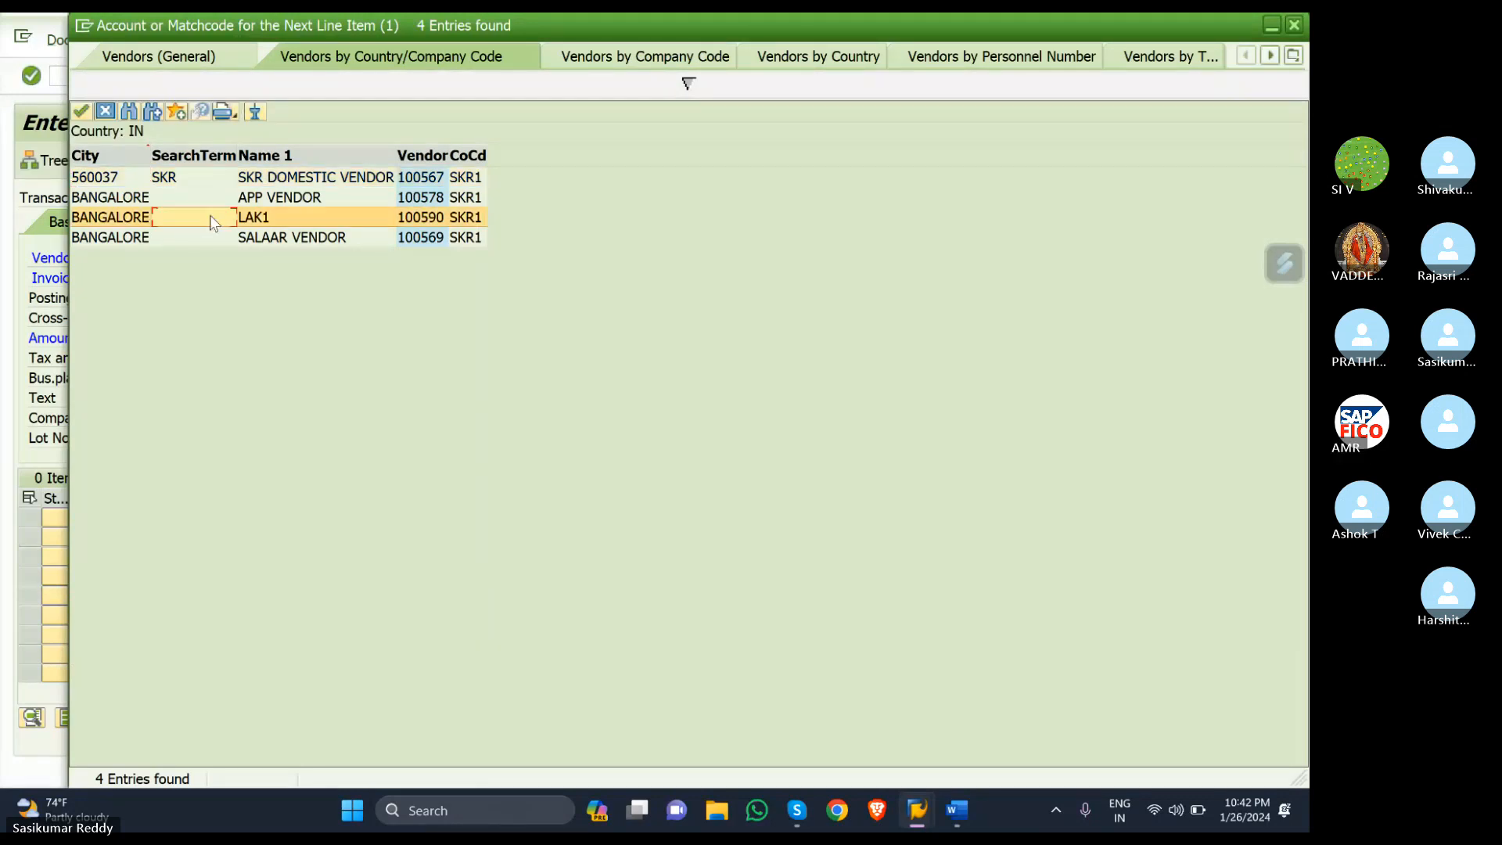
{"action": "double_click", "coordinate": [142, 222]}
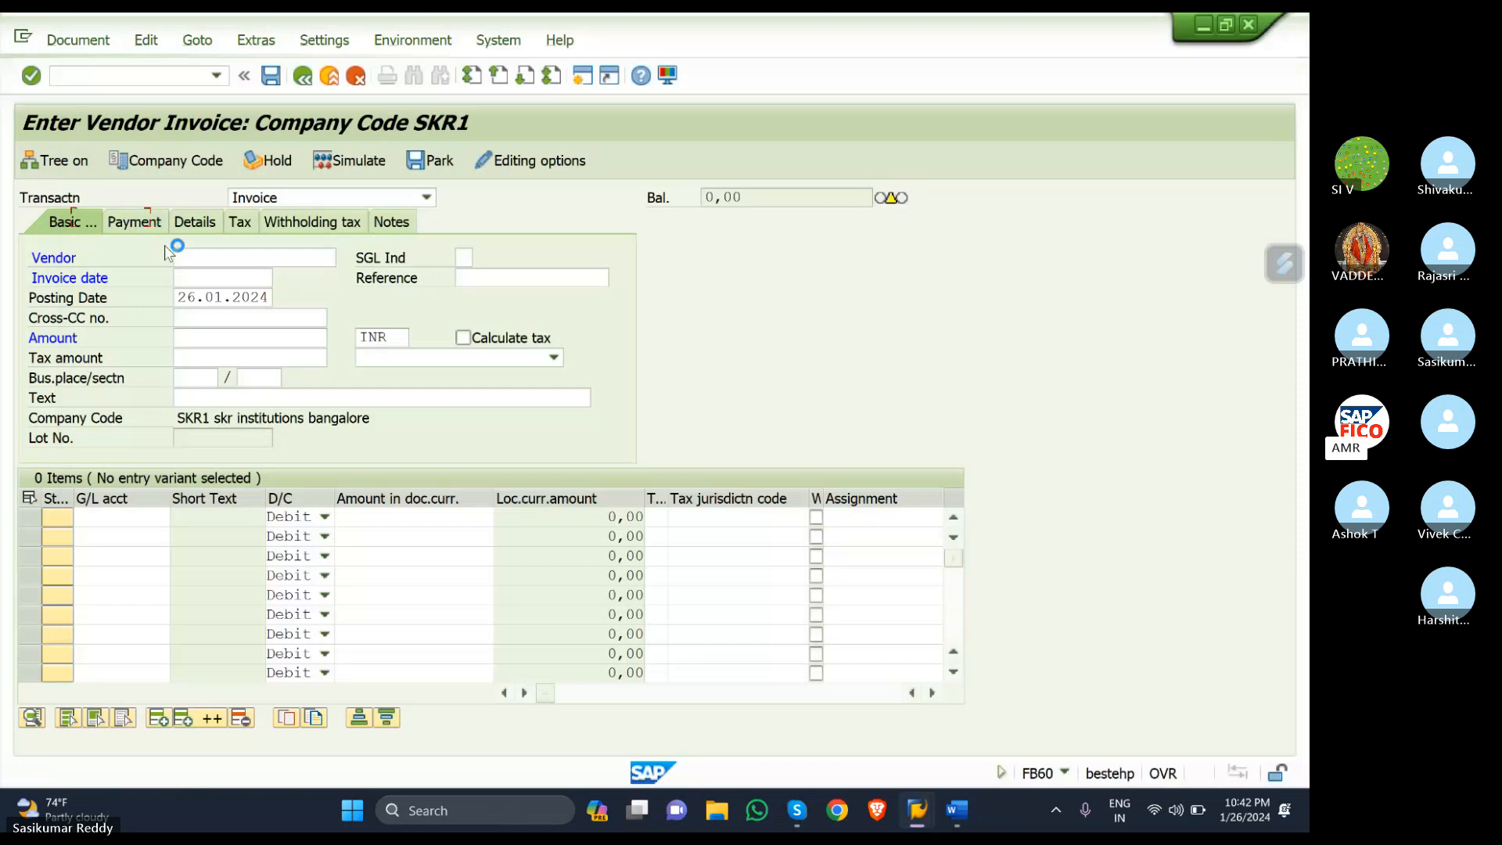
- Enter invoice date 26.01.2024, amount 10000 and text 'vendor invoice creation WITH GST'
{"action": "left_click", "coordinate": [180, 277]}
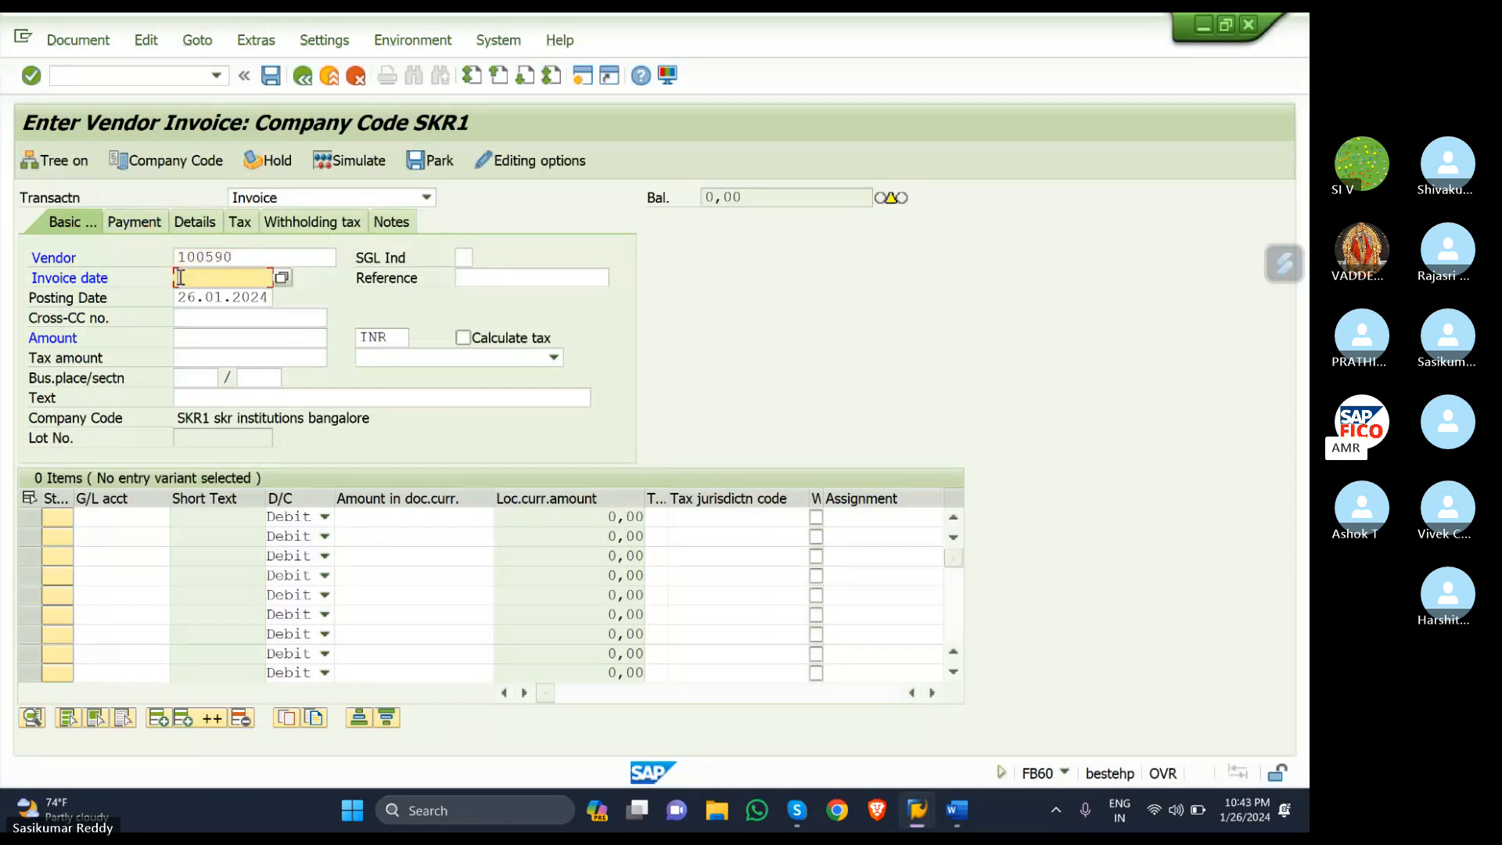
{"action": "type", "text": "2"}
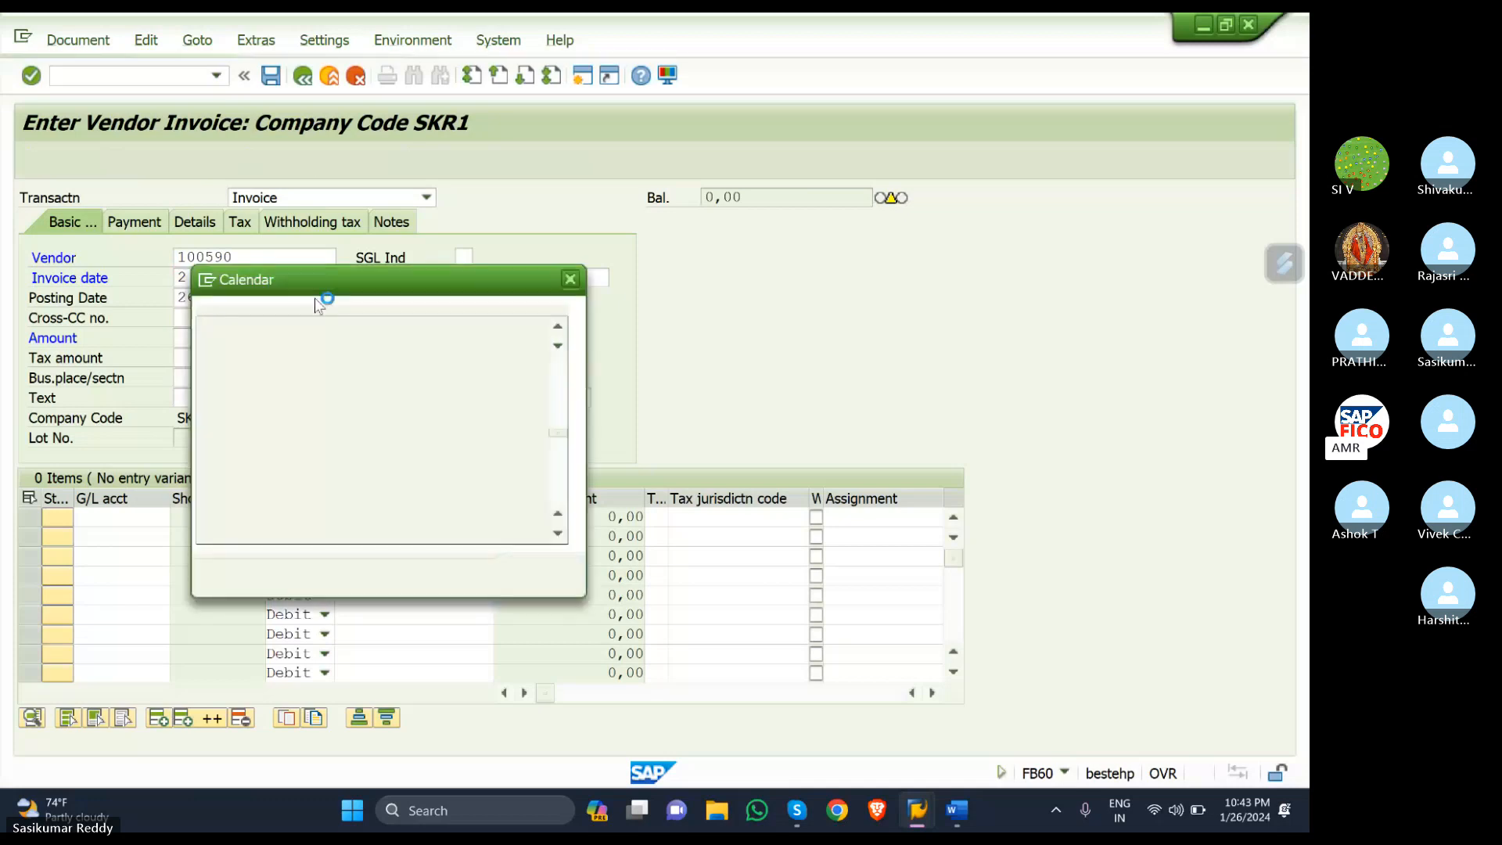
{"action": "left_click", "coordinate": [538, 575]}
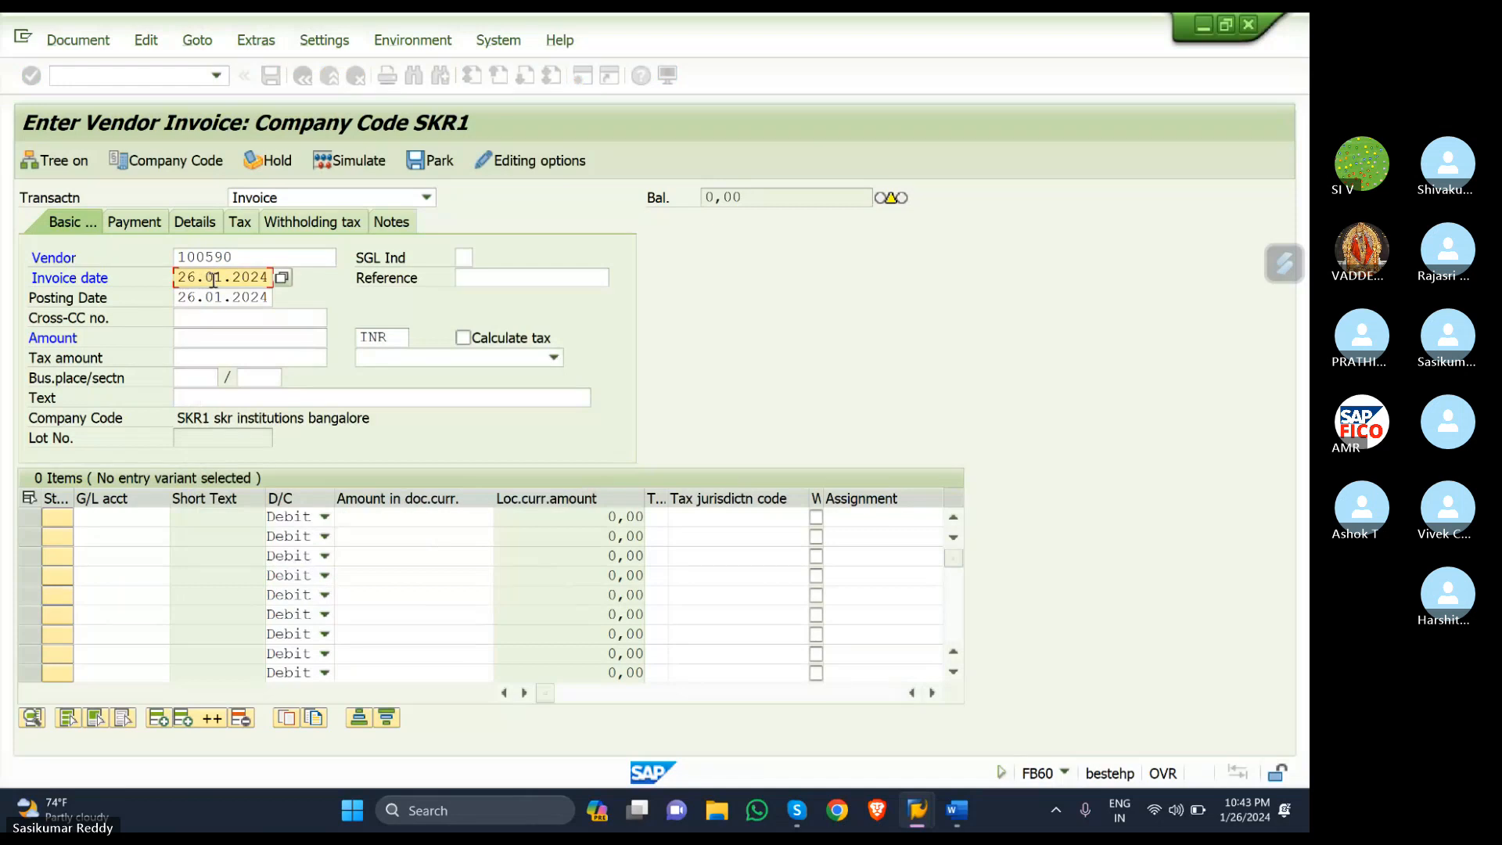
{"action": "left_click", "coordinate": [223, 336]}
{"action": "type", "text": "10"}
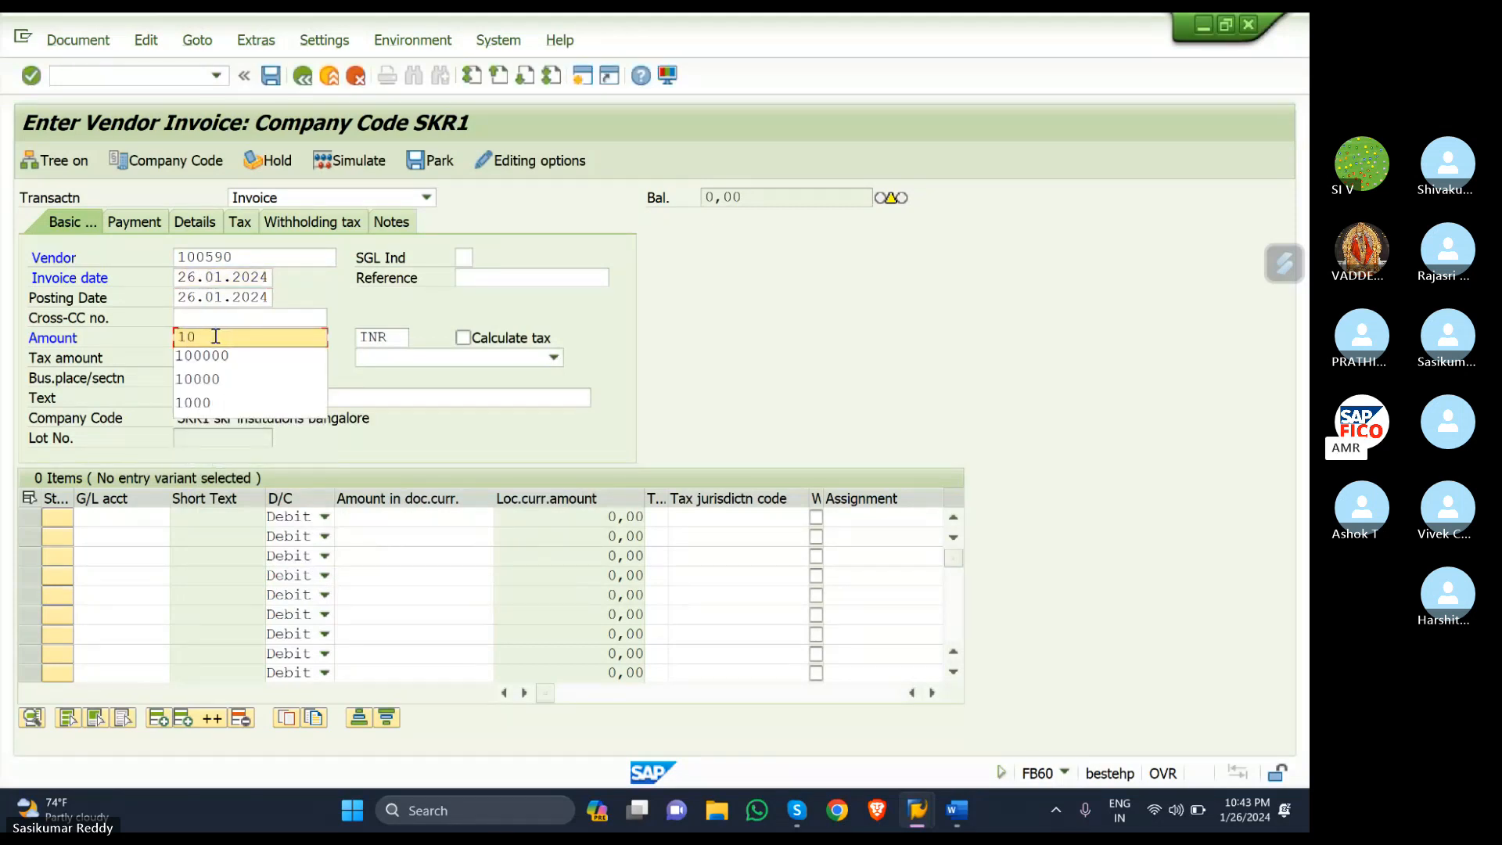
{"action": "left_click", "coordinate": [208, 378]}
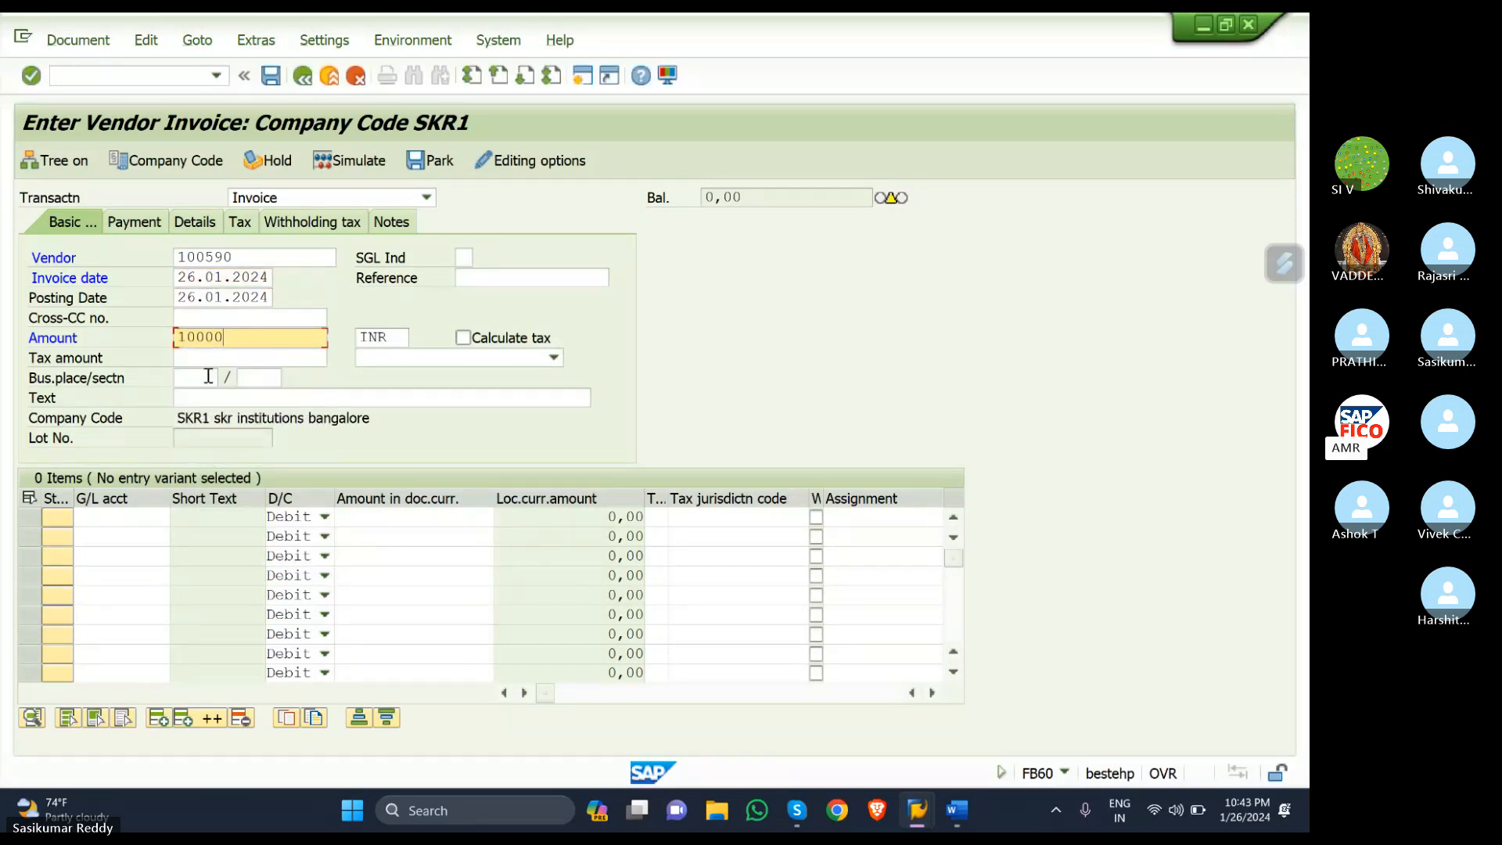
{"action": "left_click", "coordinate": [239, 397]}
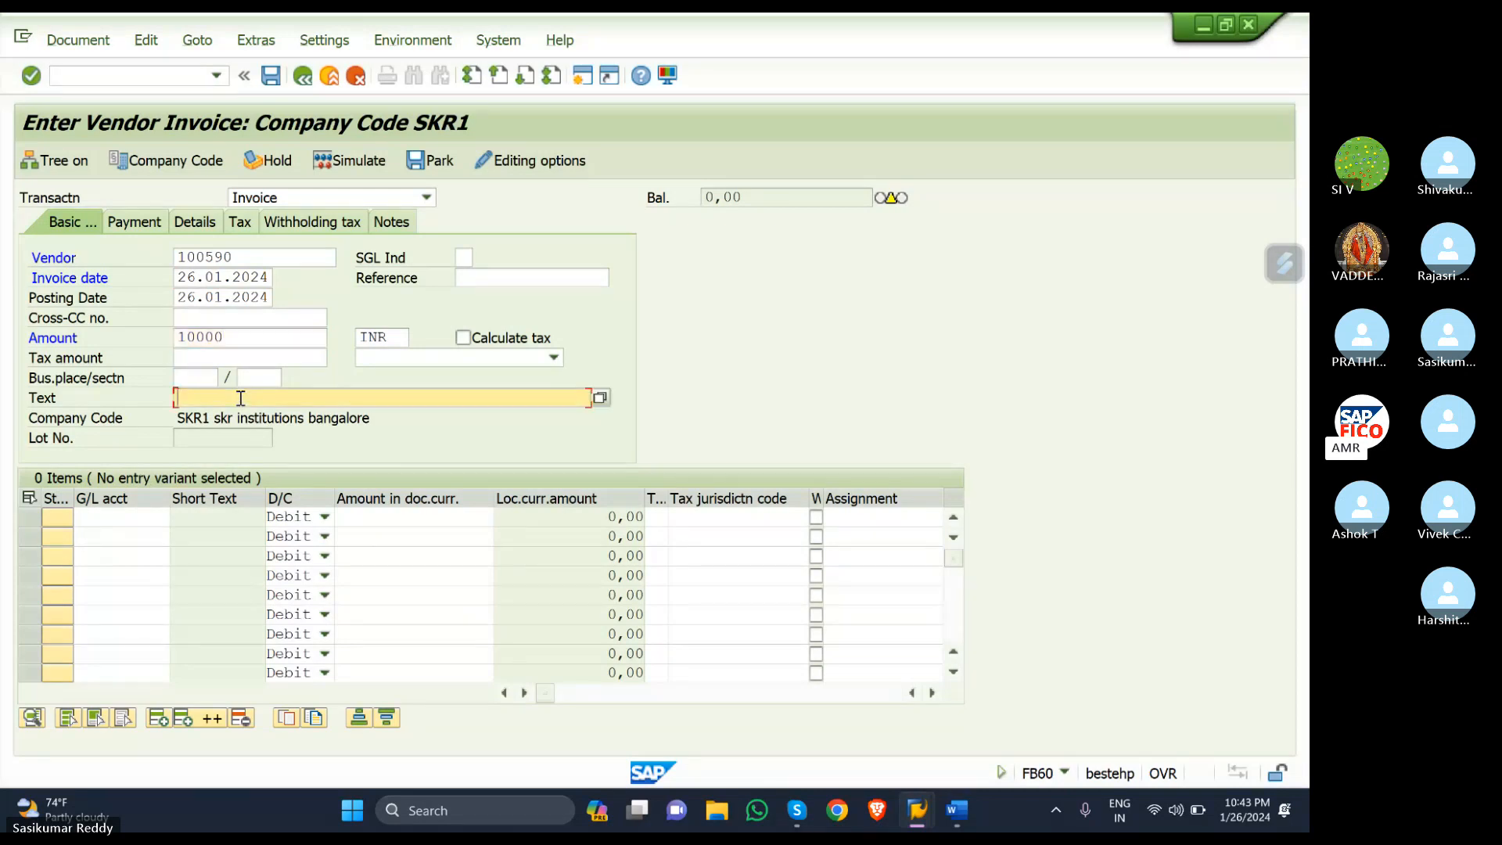
{"action": "type", "text": "V"}
{"action": "left_click", "coordinate": [240, 417]}
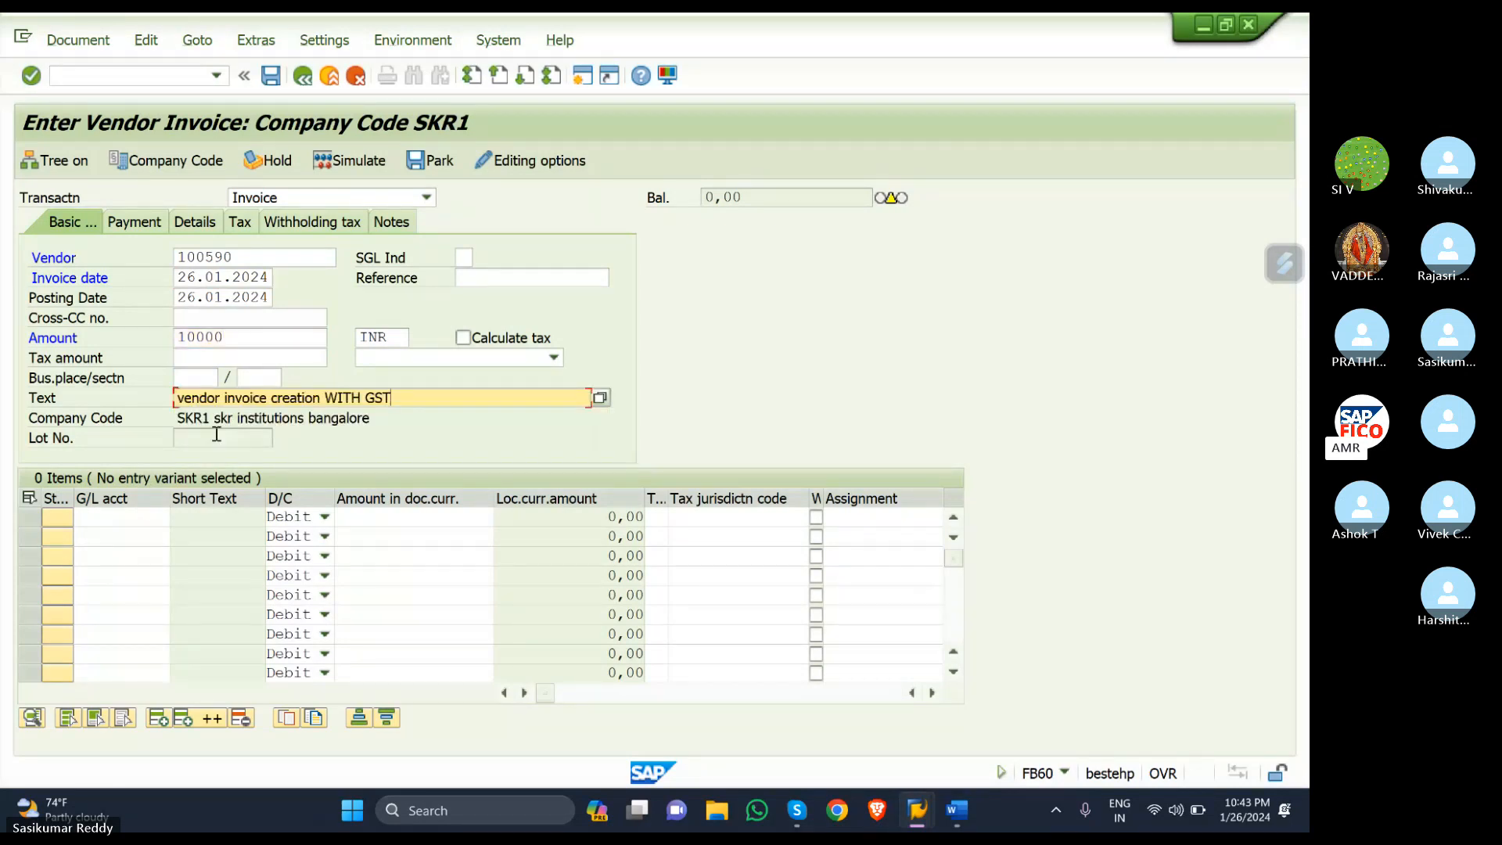
- Add a line to G/L 400305 PURCHASE ACCOUNT for 10000 with tax code S1
{"action": "left_click", "coordinate": [115, 520]}
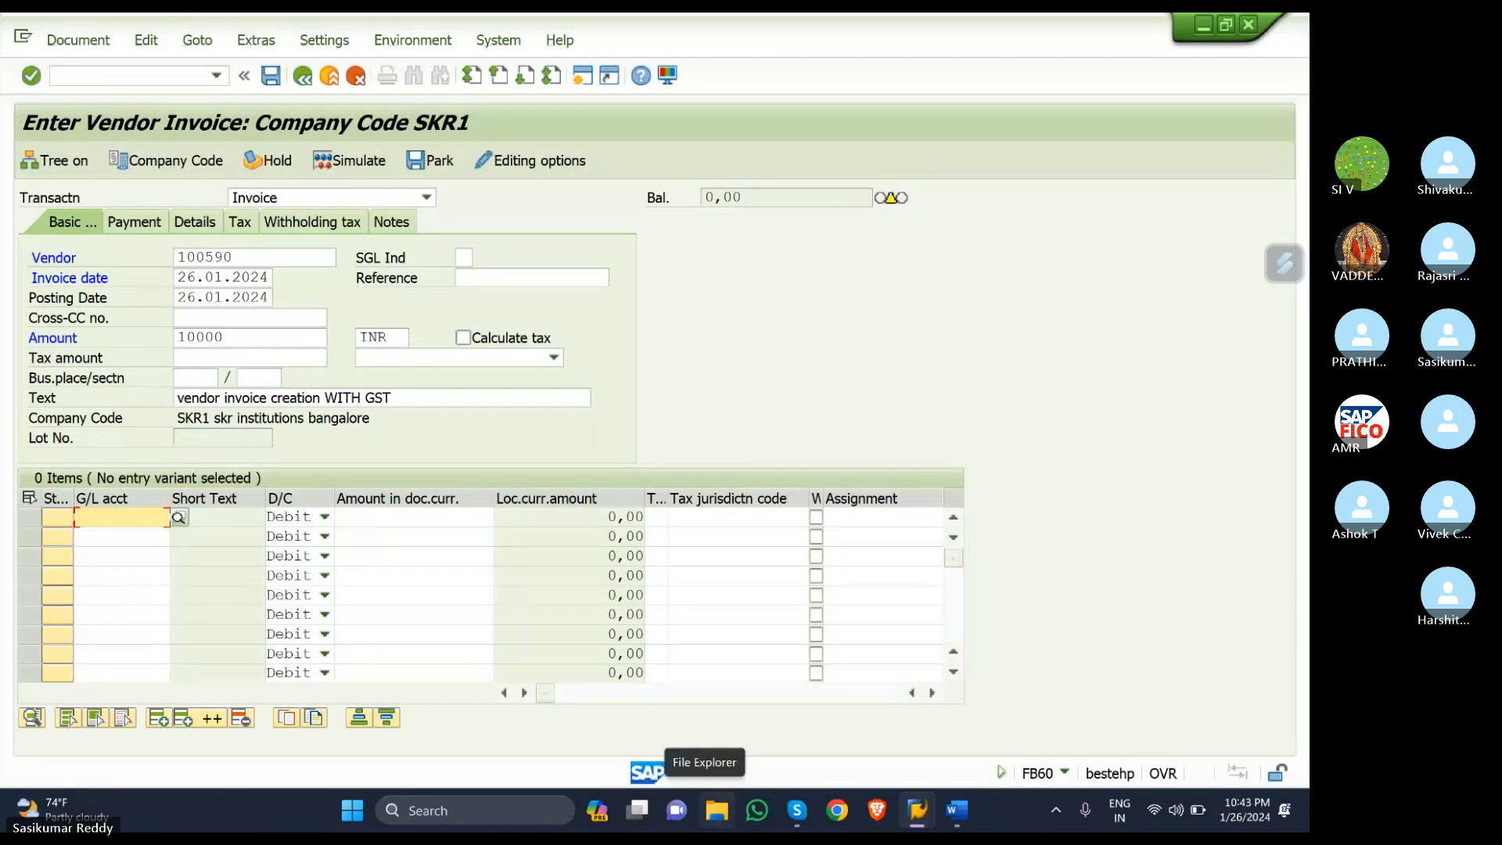
{"action": "type", "text": "400"}
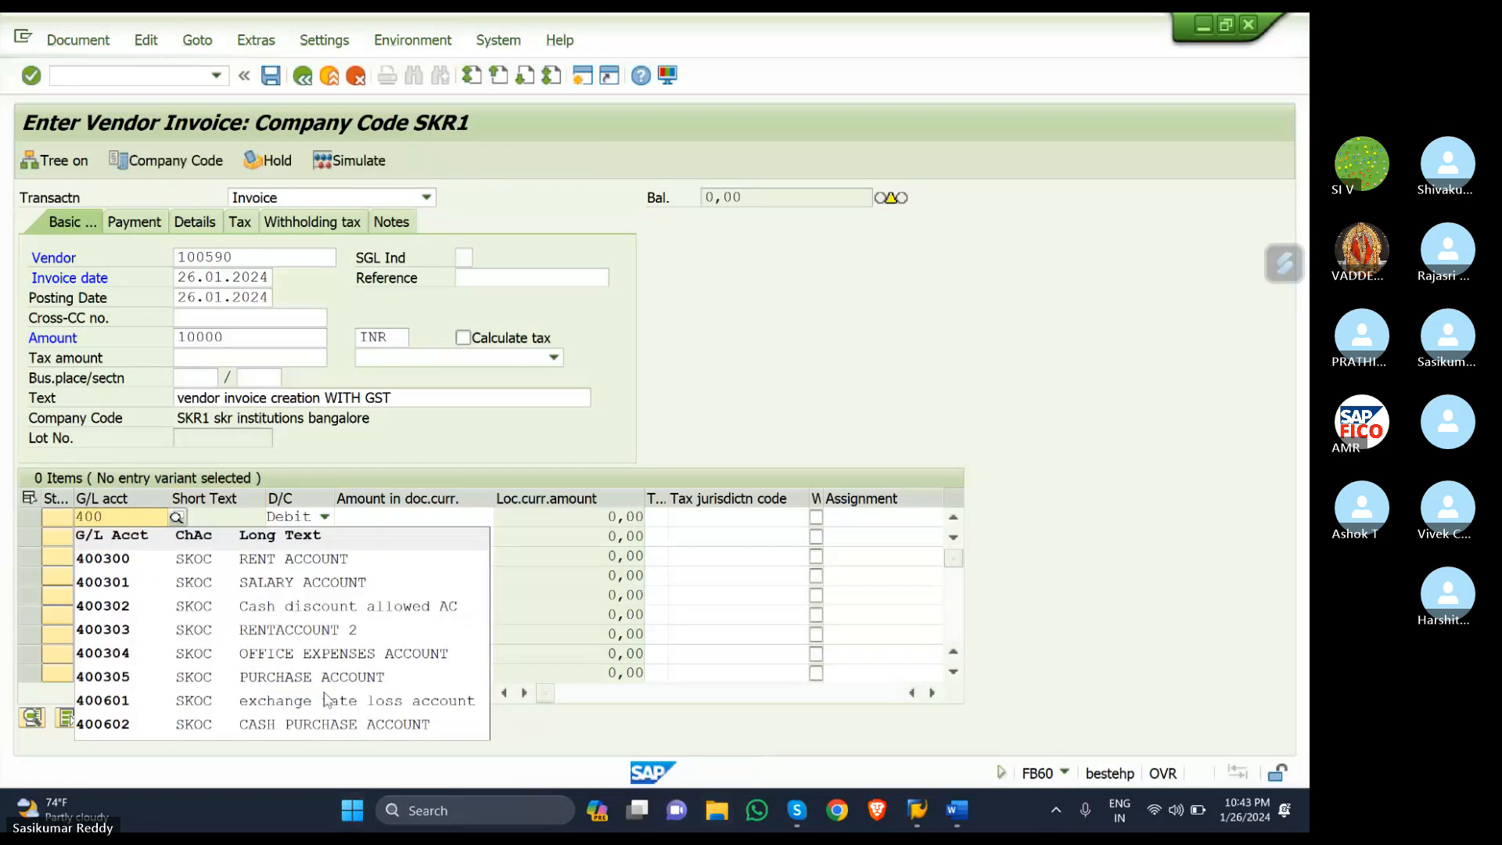
{"action": "left_click", "coordinate": [288, 677]}
{"action": "left_click", "coordinate": [386, 518]}
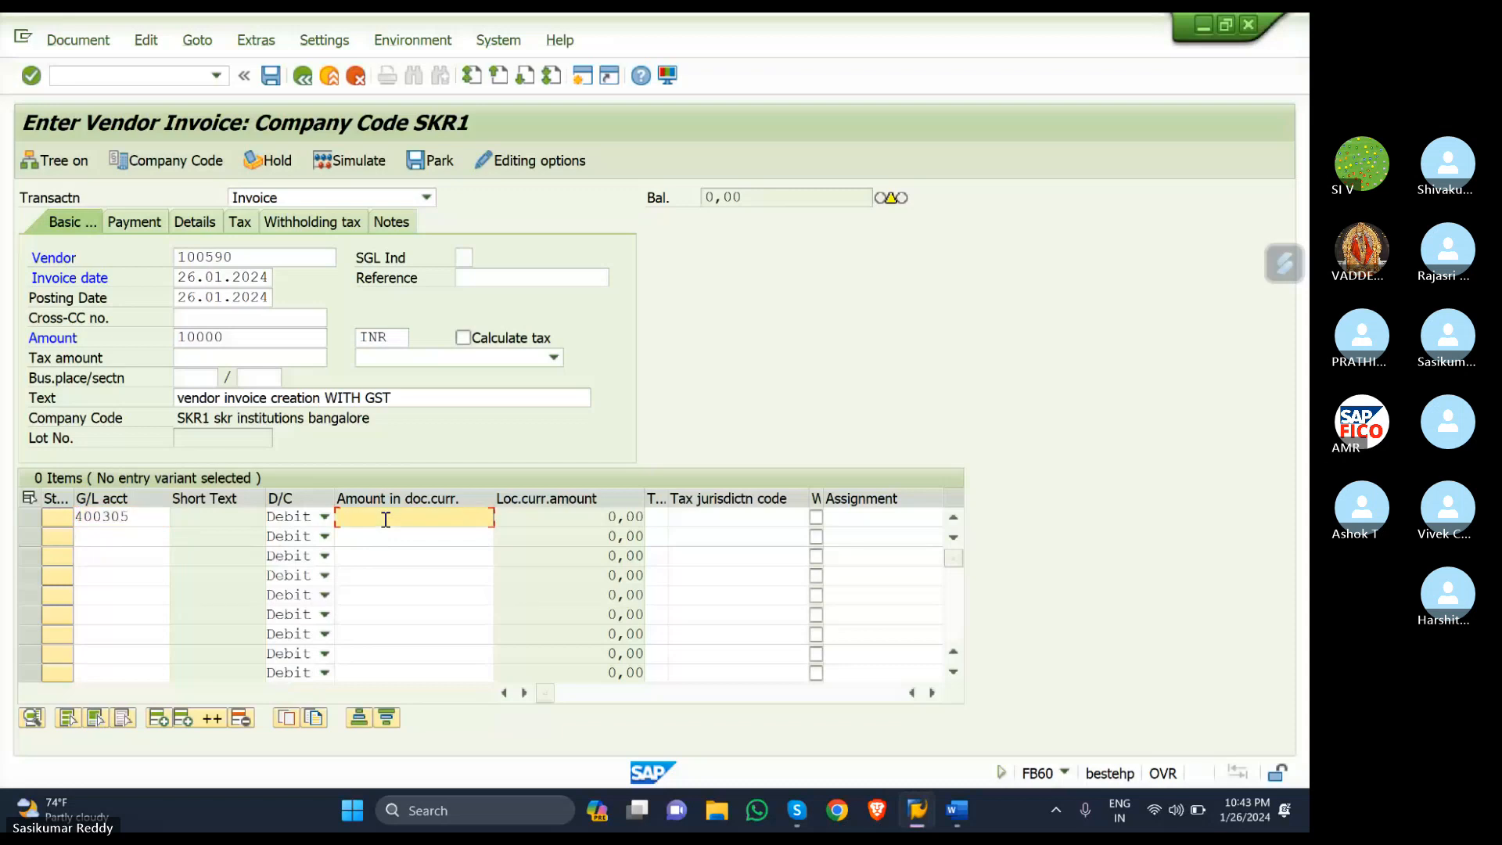
{"action": "type", "text": "10000"}
{"action": "left_click", "coordinate": [654, 518]}
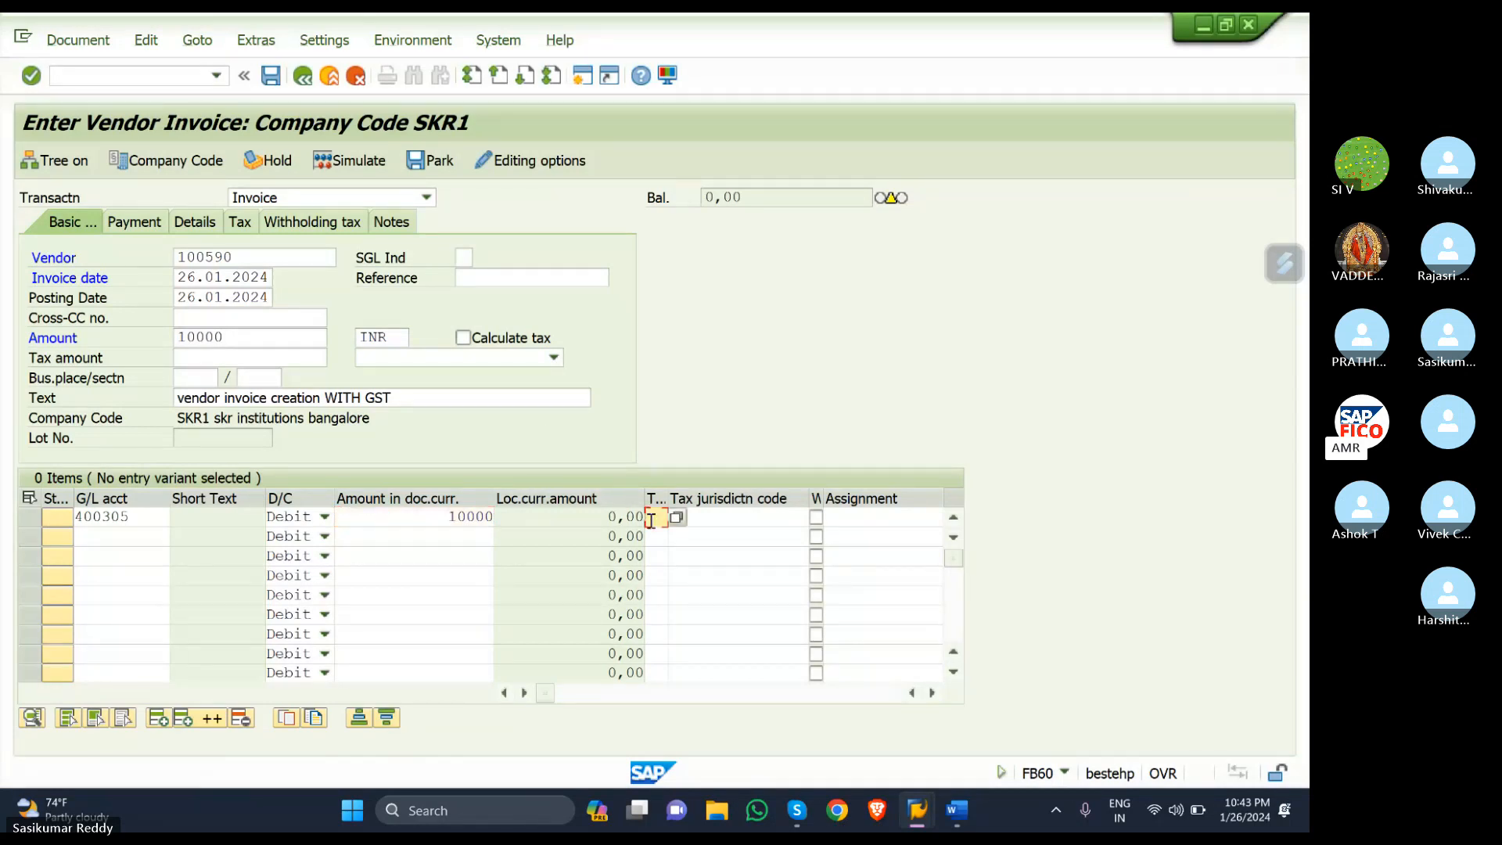
{"action": "type", "text": "S1"}
- Turn on Calculate tax with header tax code S1 and validate the entries
{"action": "left_click", "coordinate": [462, 338]}
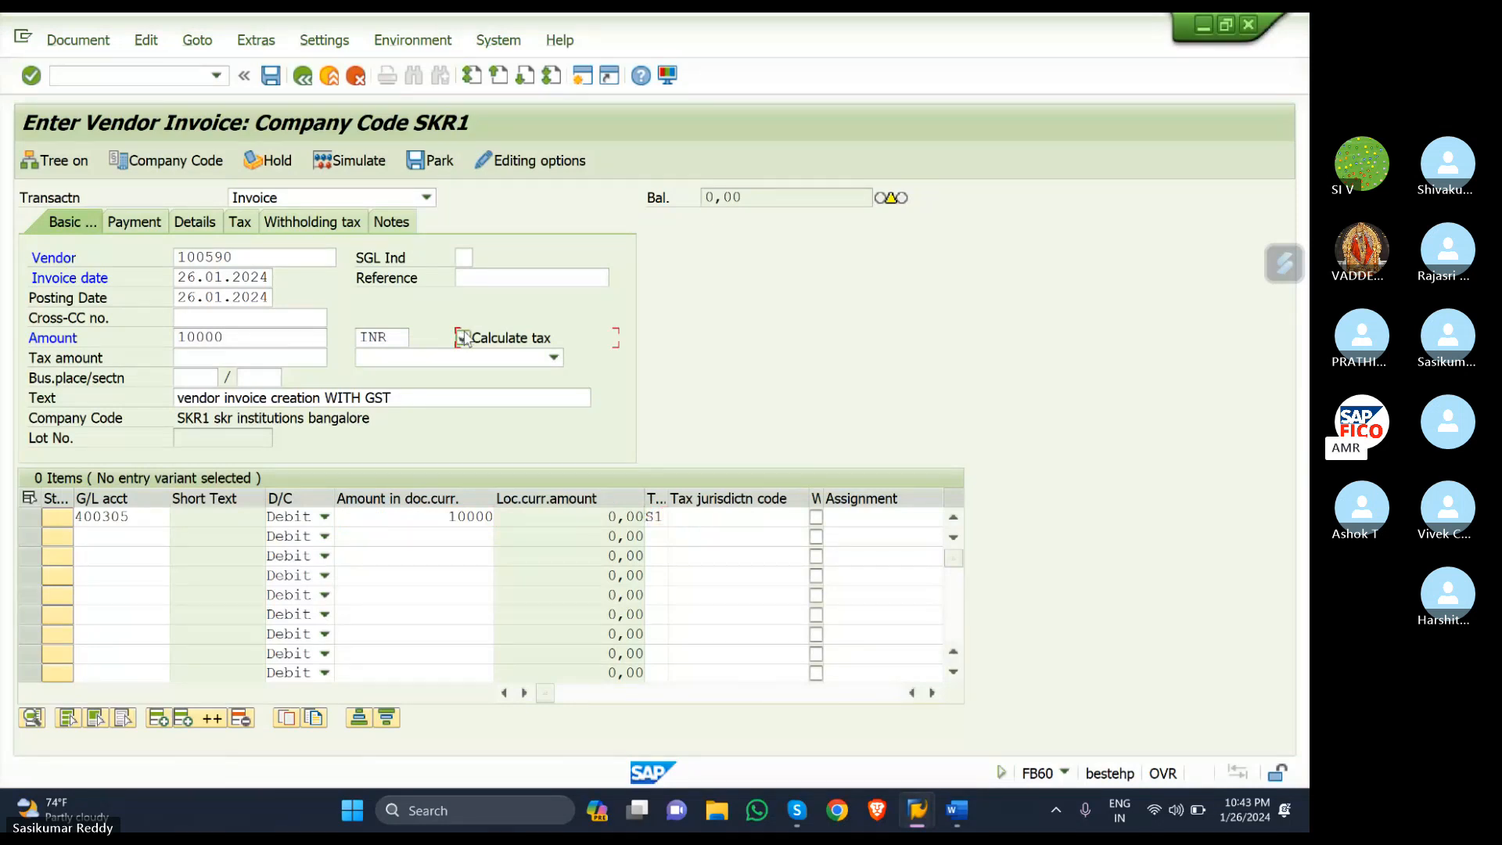
{"action": "left_click", "coordinate": [547, 359]}
{"action": "left_click", "coordinate": [463, 378]}
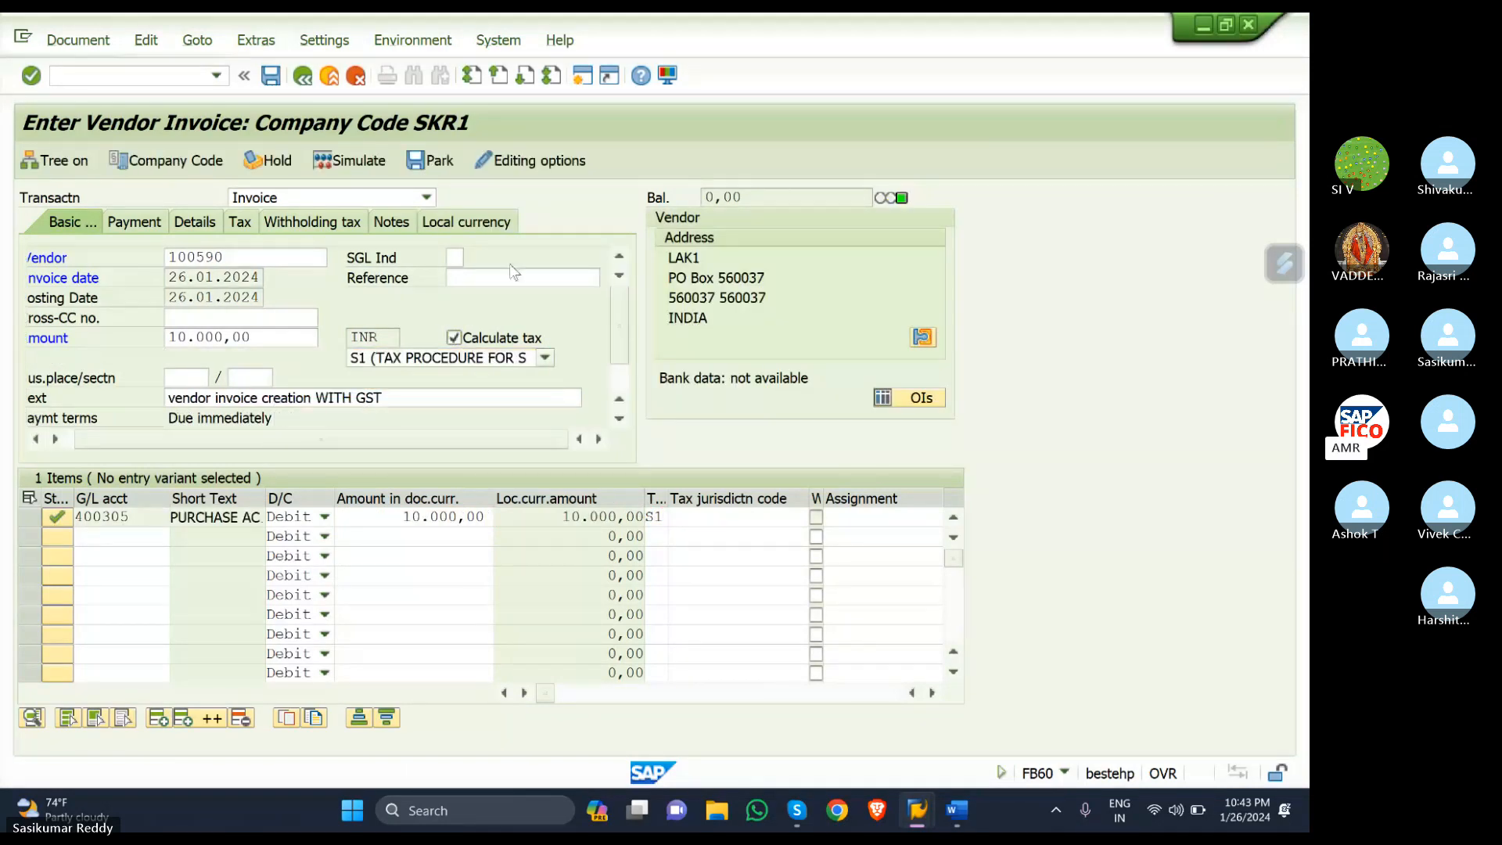
{"action": "key", "text": "Return"}
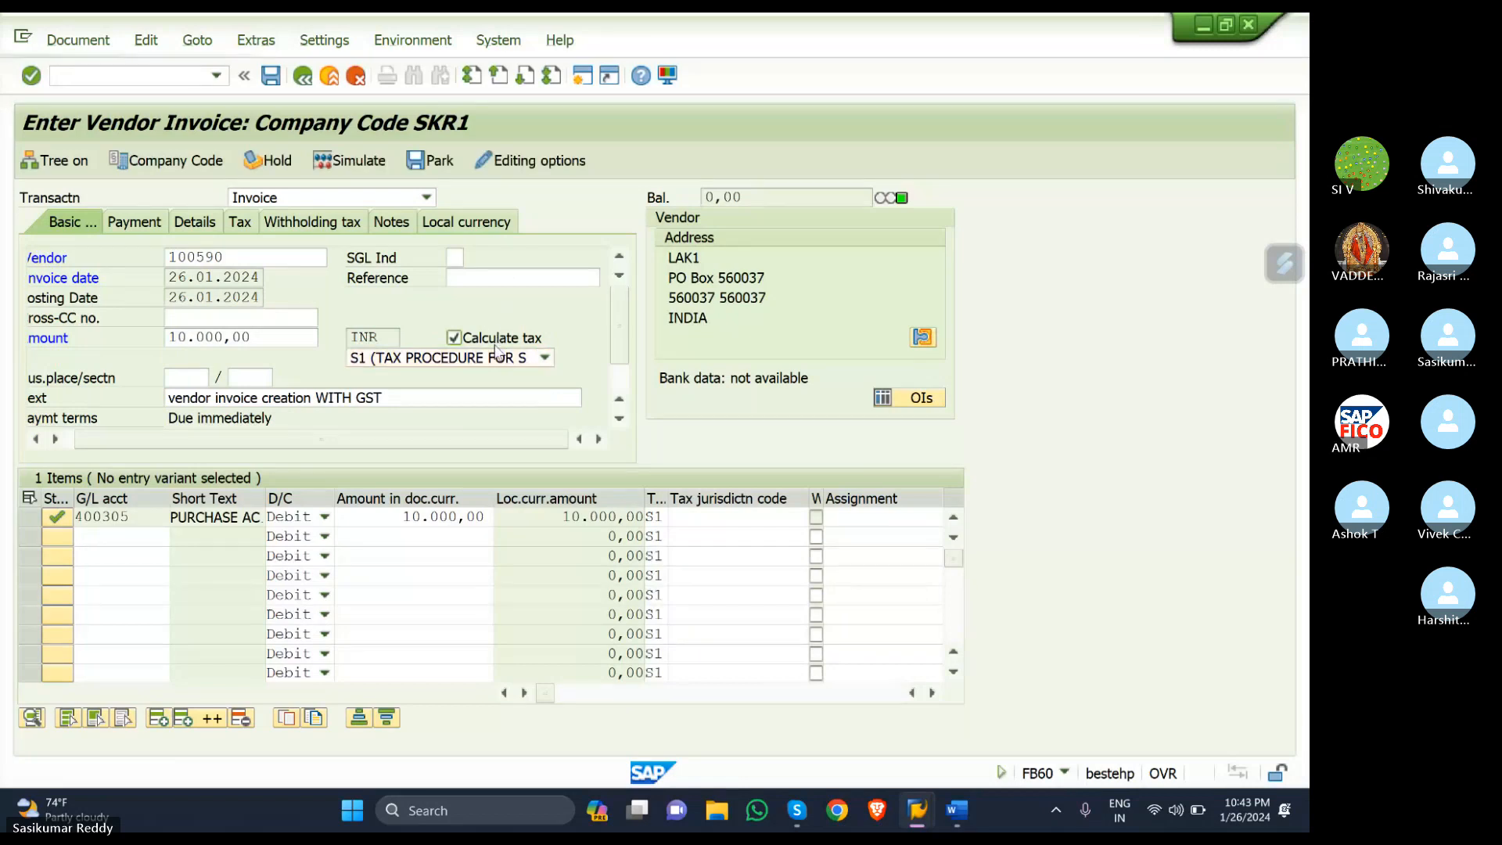
- Simulate the LAK1 invoice's S1 tax split, then post it as document 1521 in SKR1
{"action": "left_click", "coordinate": [342, 159]}
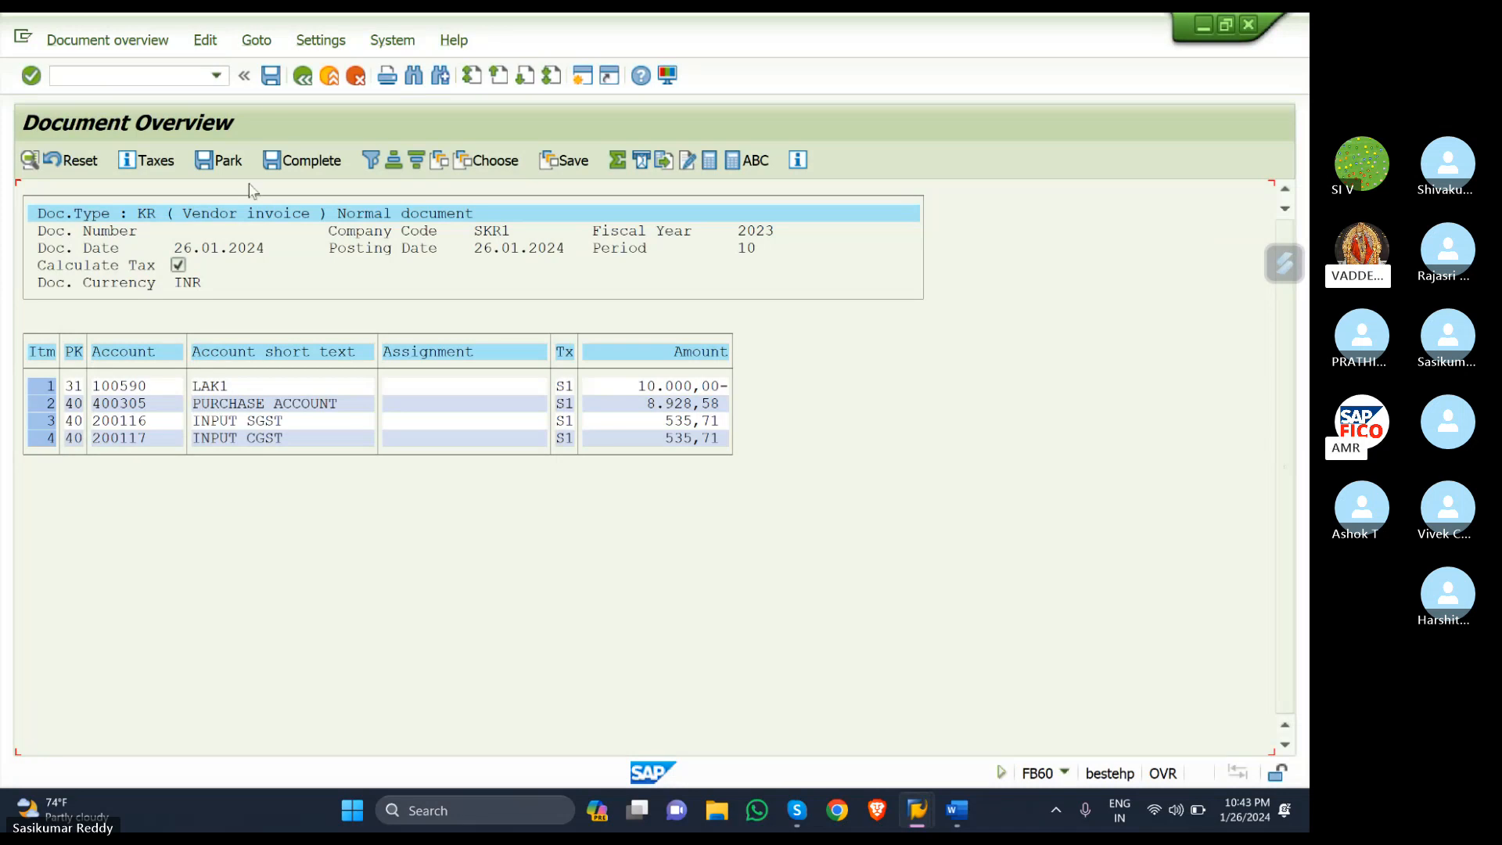
{"action": "left_click", "coordinate": [272, 76]}
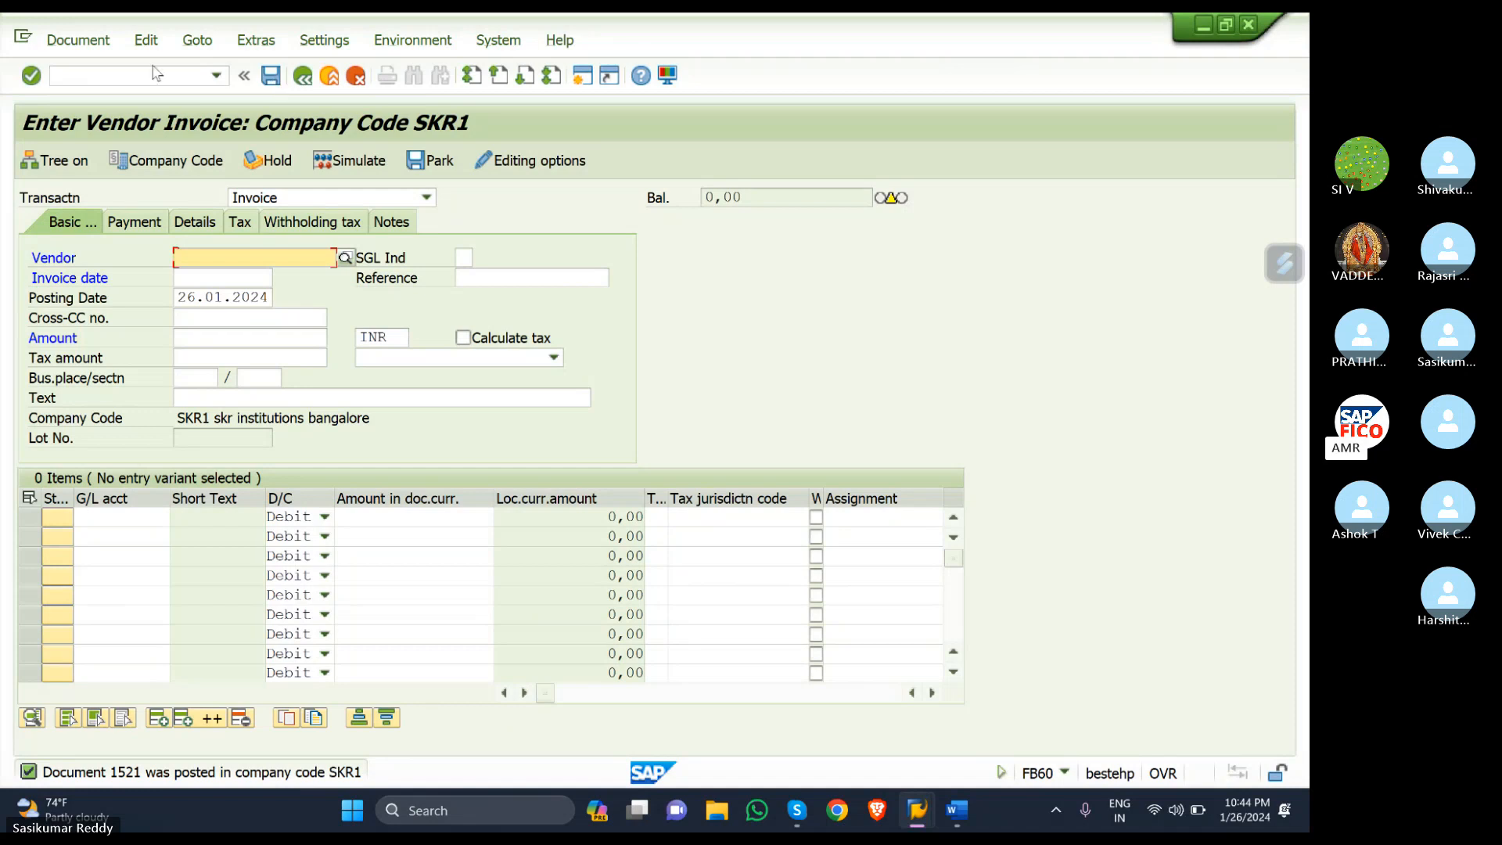
{"action": "left_click", "coordinate": [345, 259]}
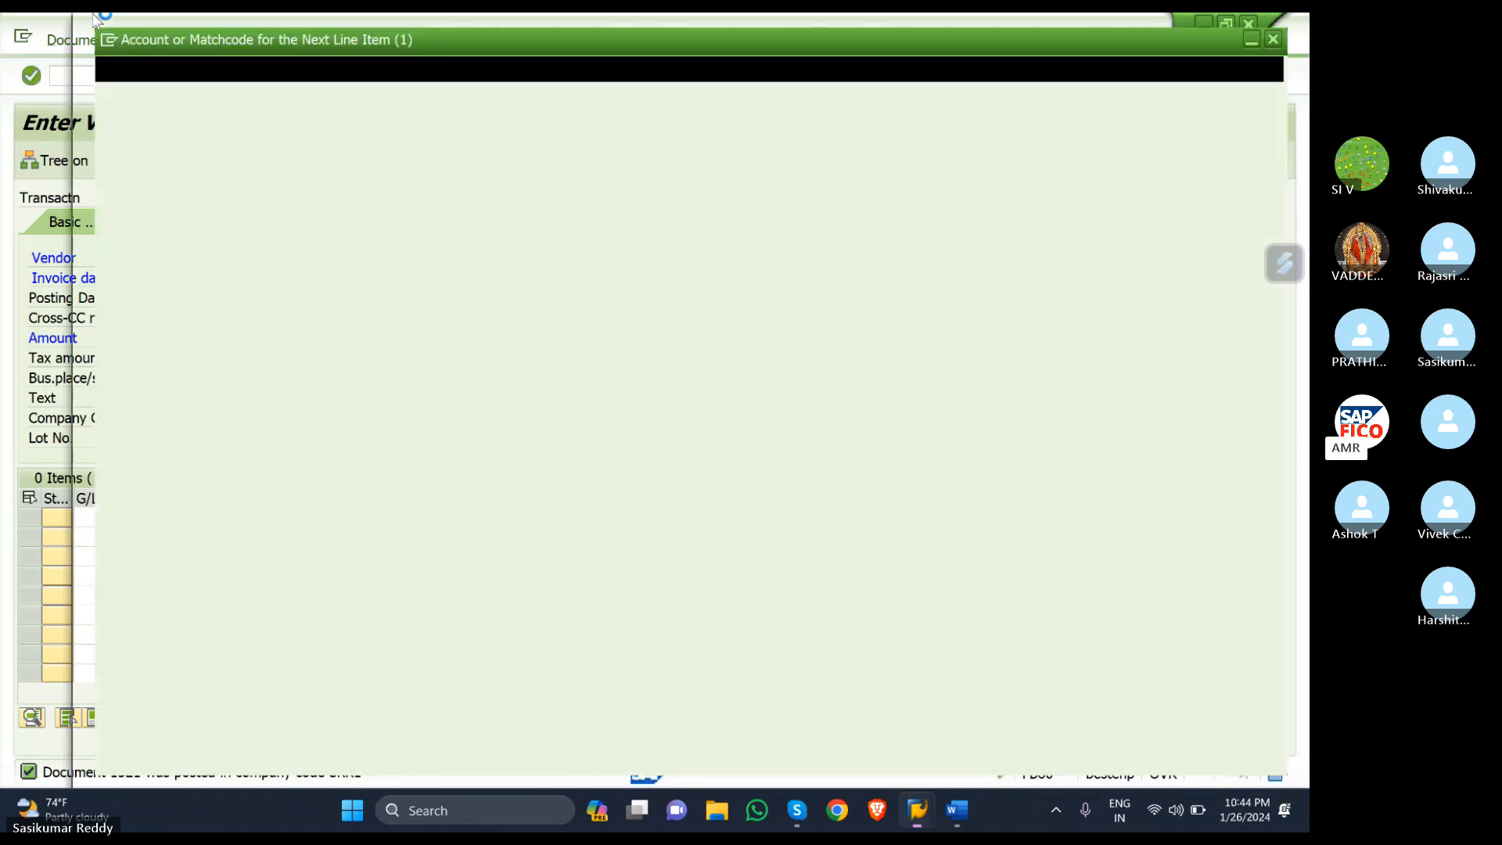
{"action": "left_click", "coordinate": [1295, 23]}
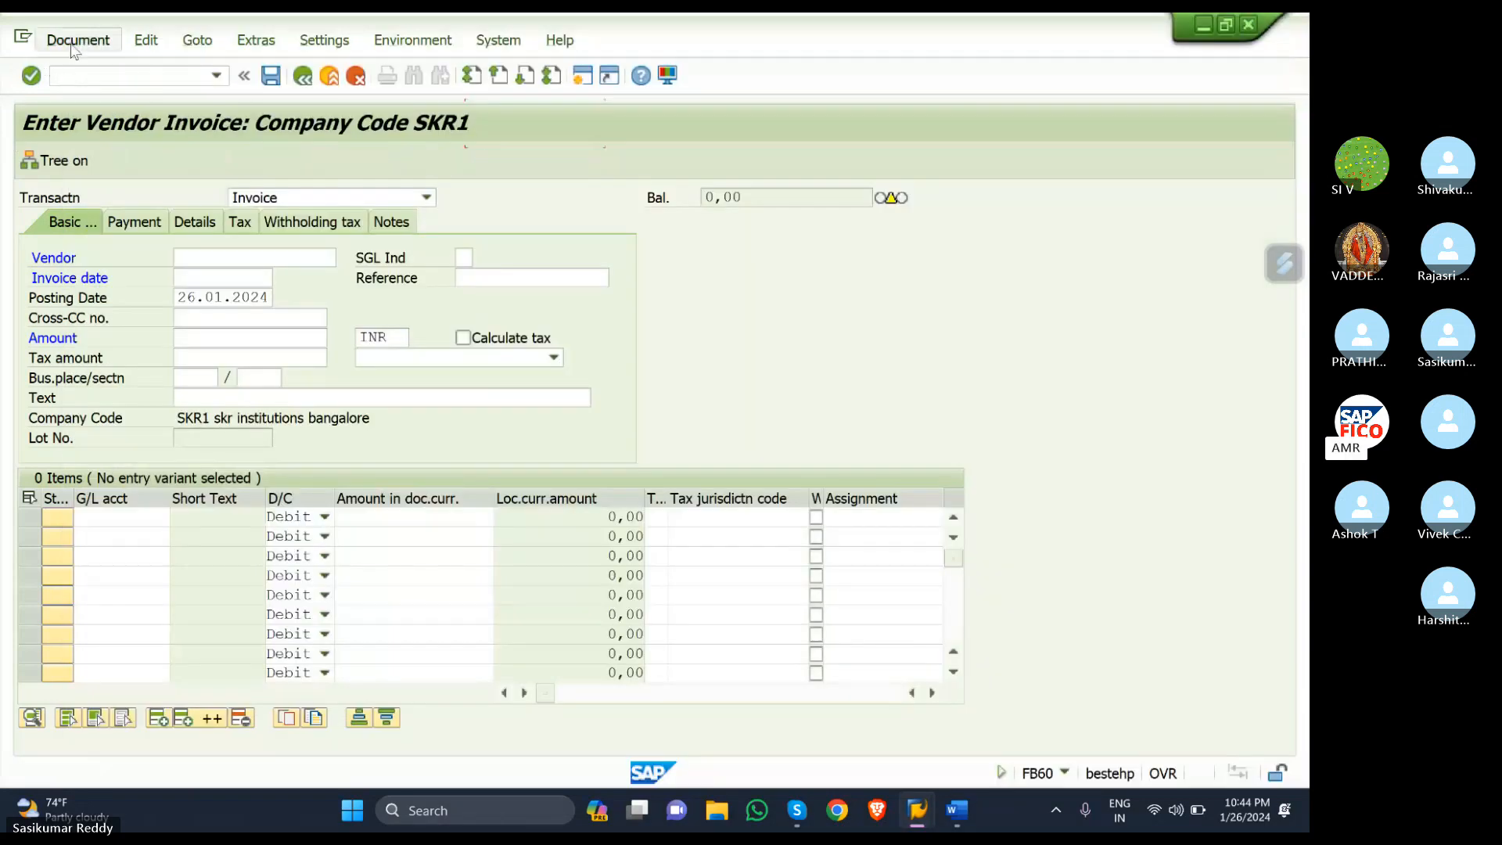
{"action": "left_click", "coordinate": [78, 41]}
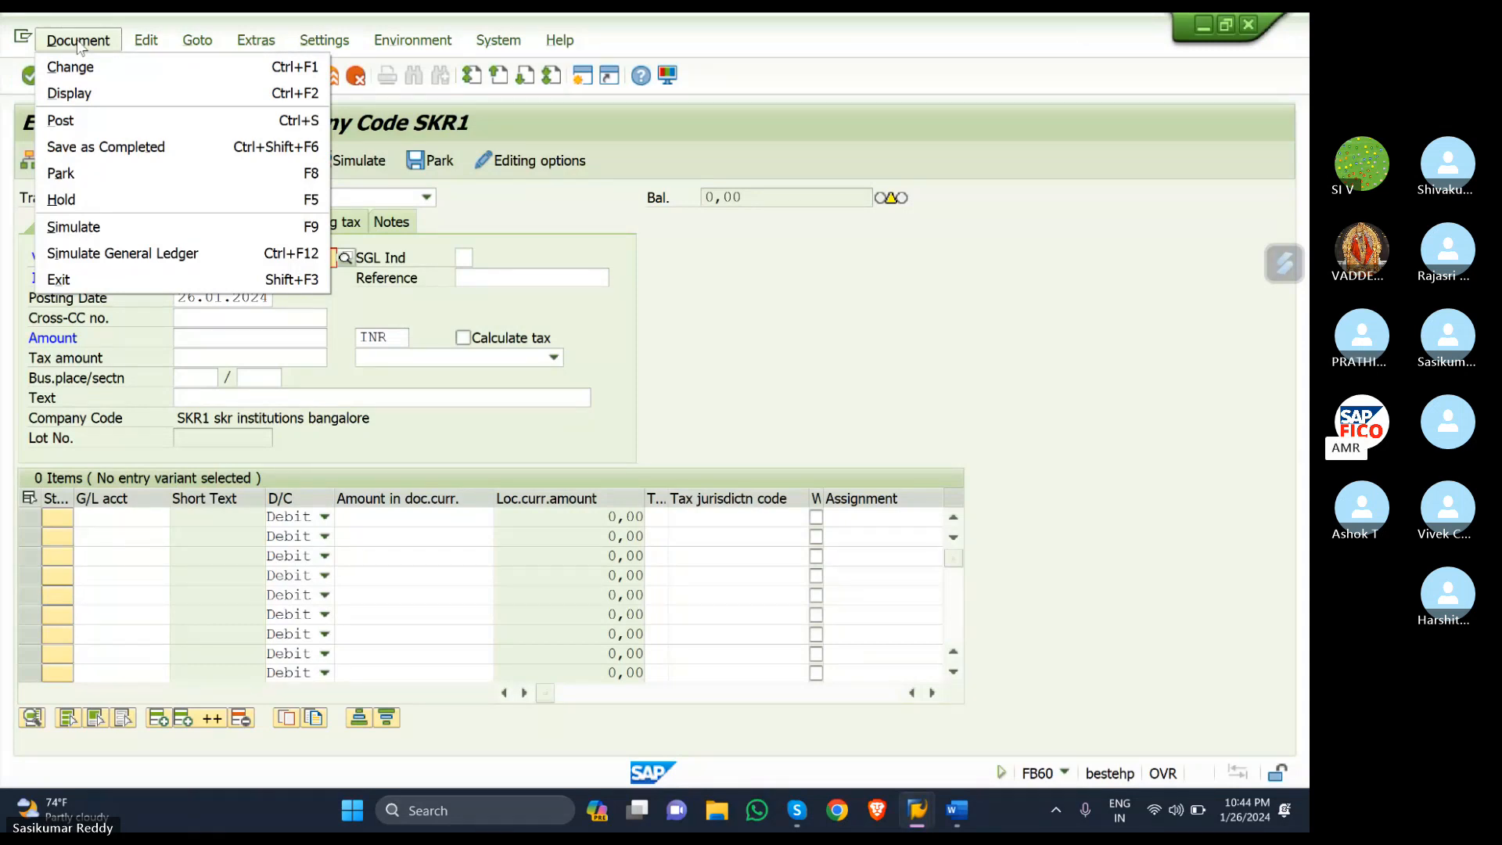
{"action": "left_click", "coordinate": [88, 92]}
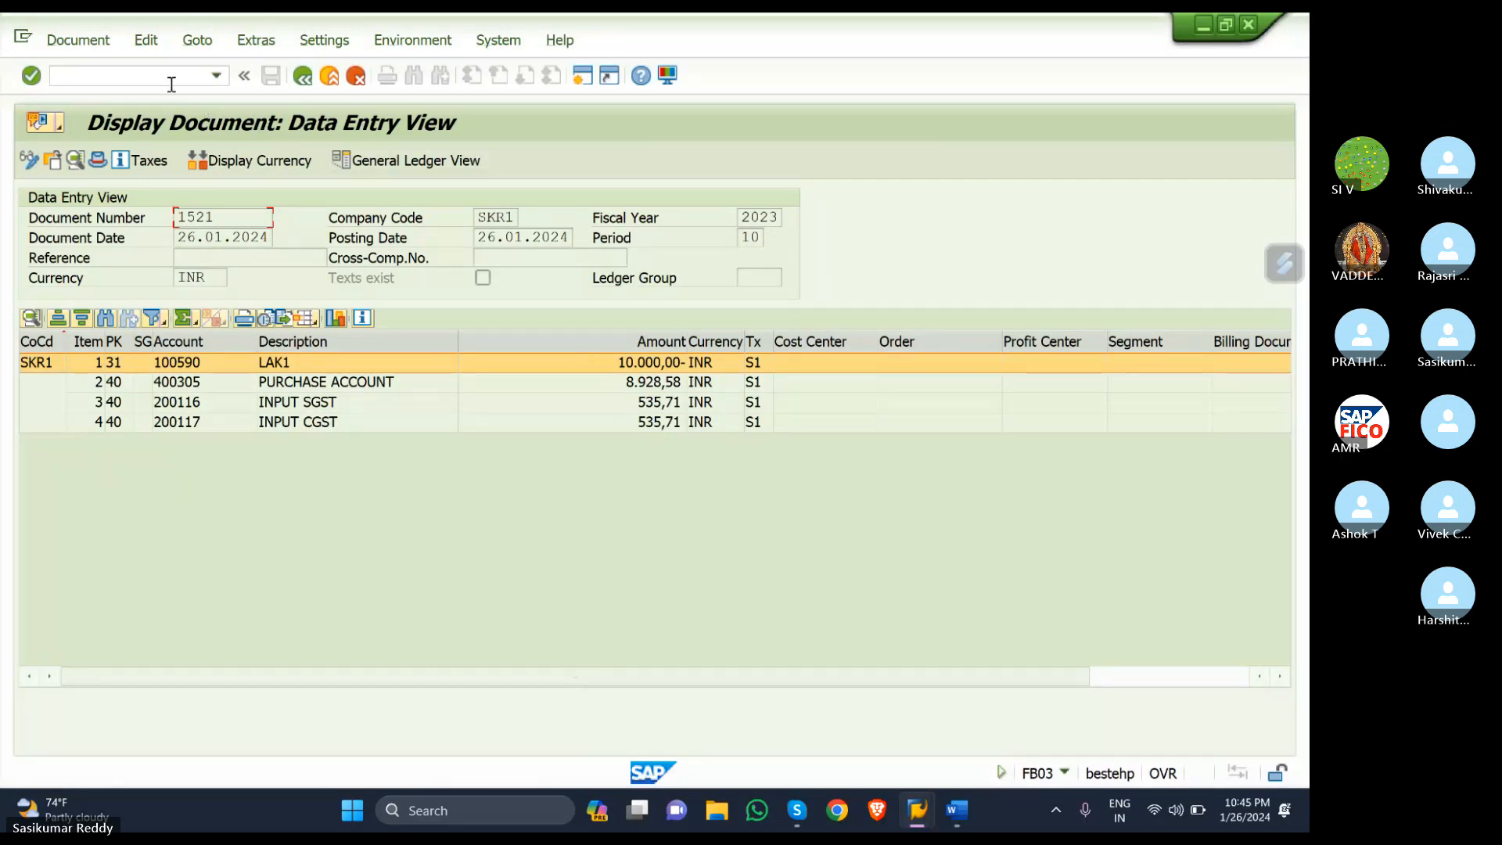
{"action": "left_click", "coordinate": [304, 78]}
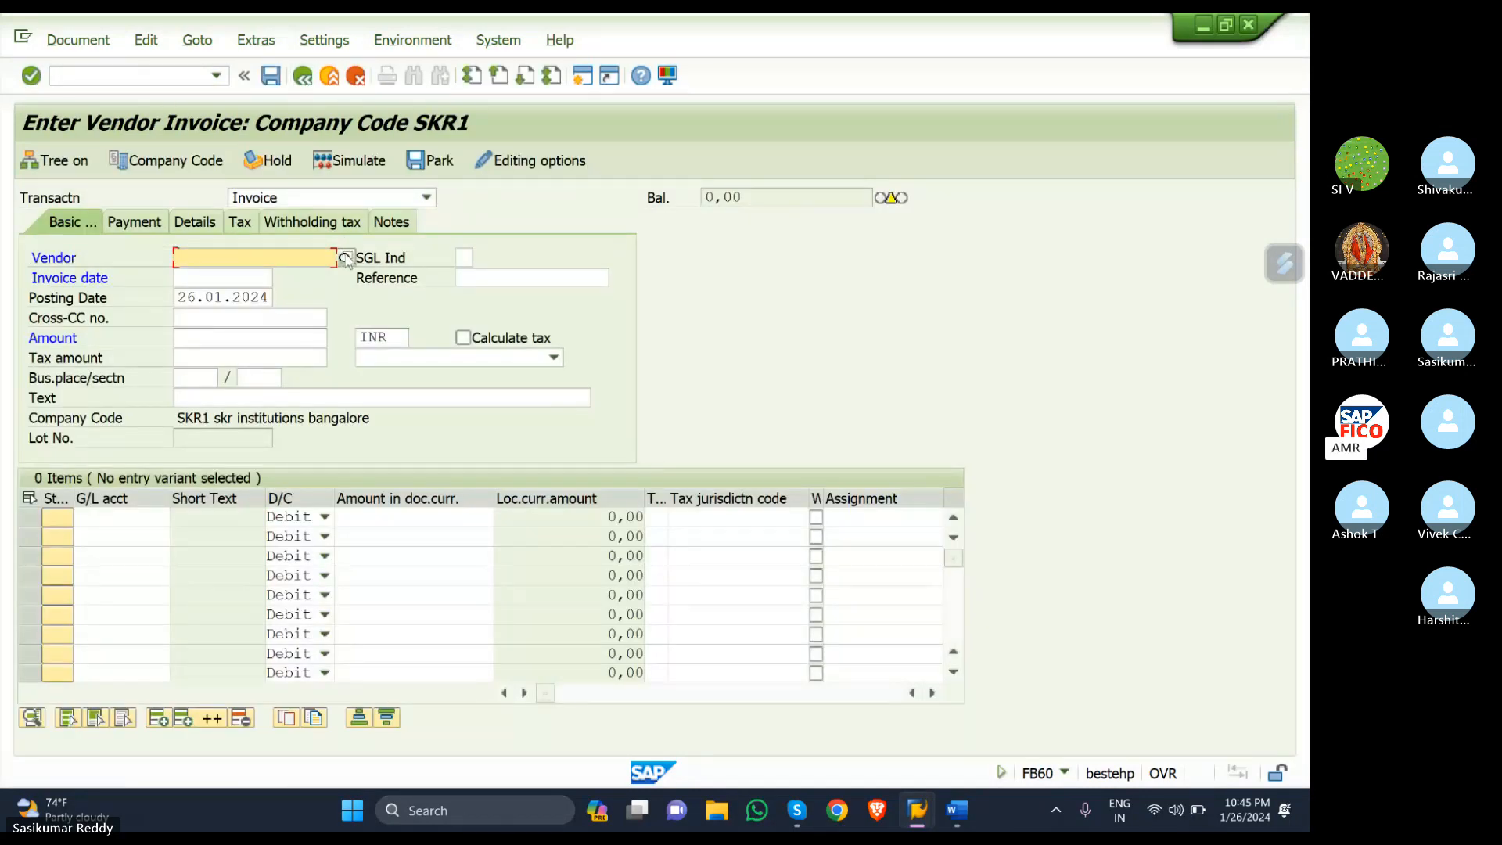
- Choose vendor LAK1 from the search list and set the invoice date to 26.01.2024
{"action": "left_click", "coordinate": [344, 258]}
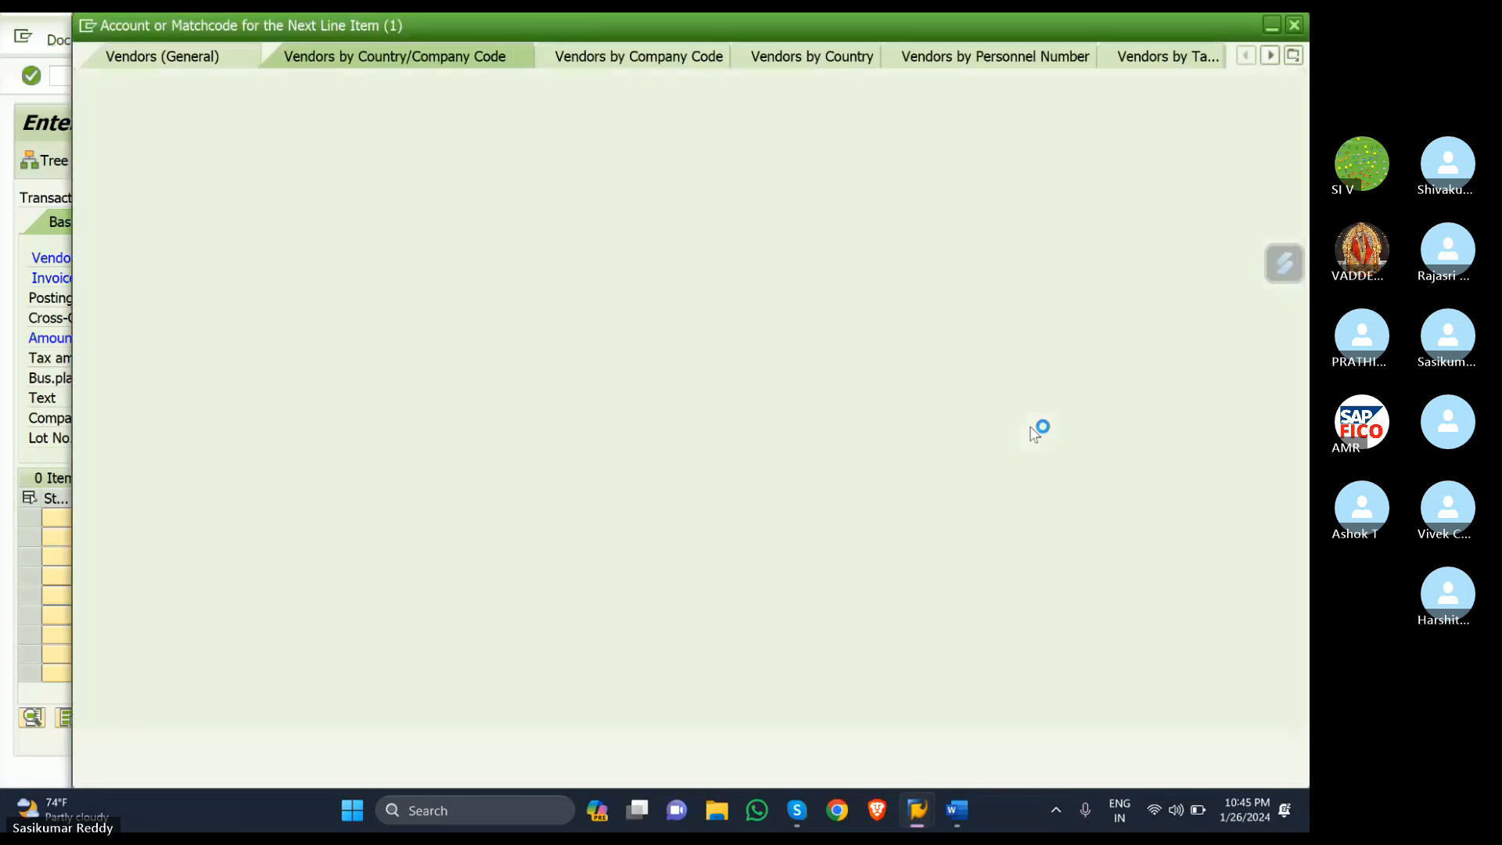
{"action": "left_click", "coordinate": [1243, 744]}
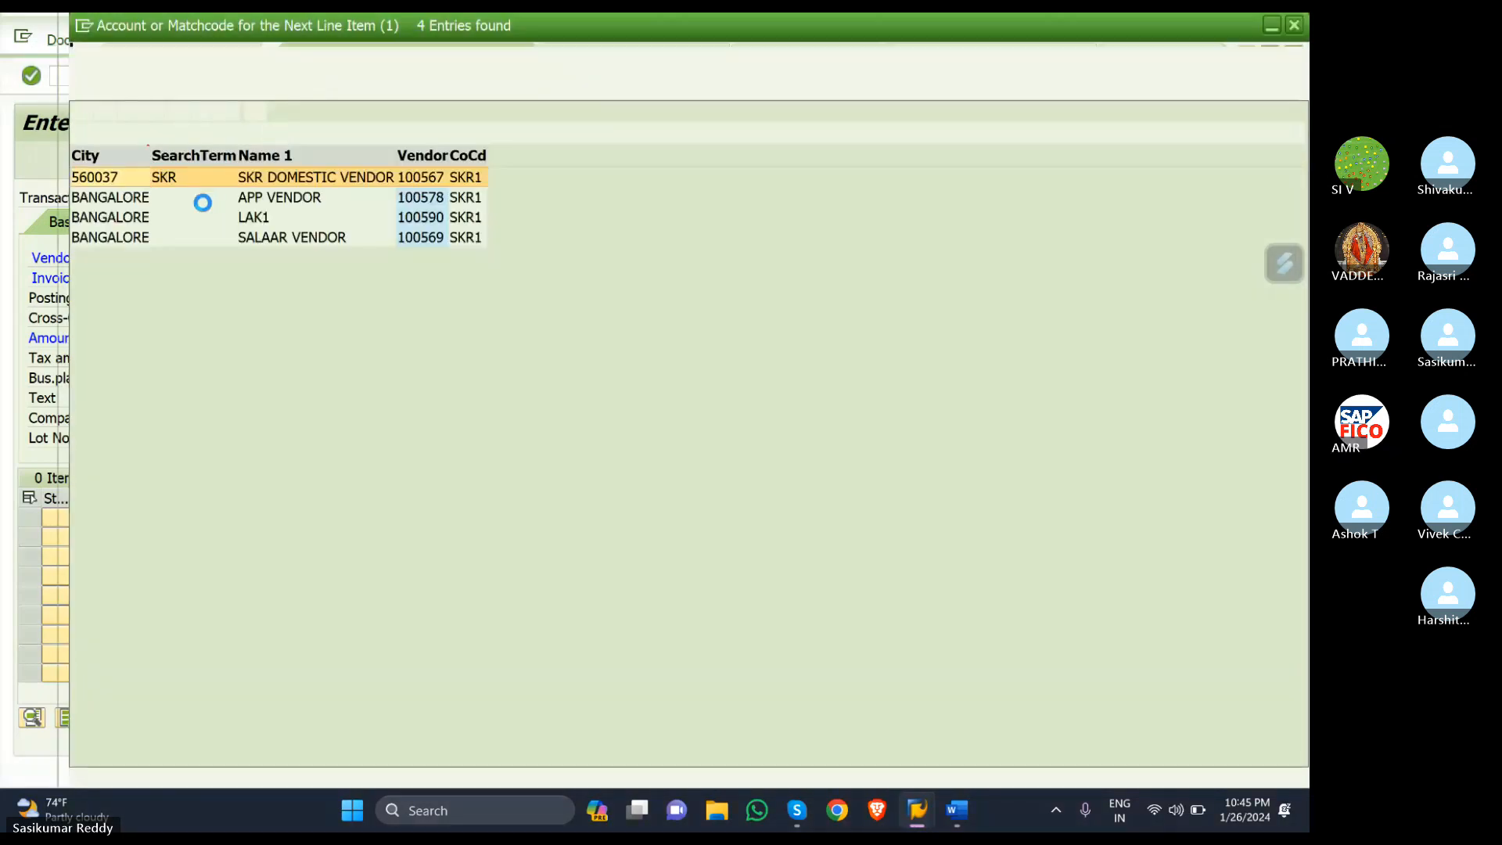
{"action": "left_click", "coordinate": [144, 226]}
{"action": "double_click", "coordinate": [145, 226]}
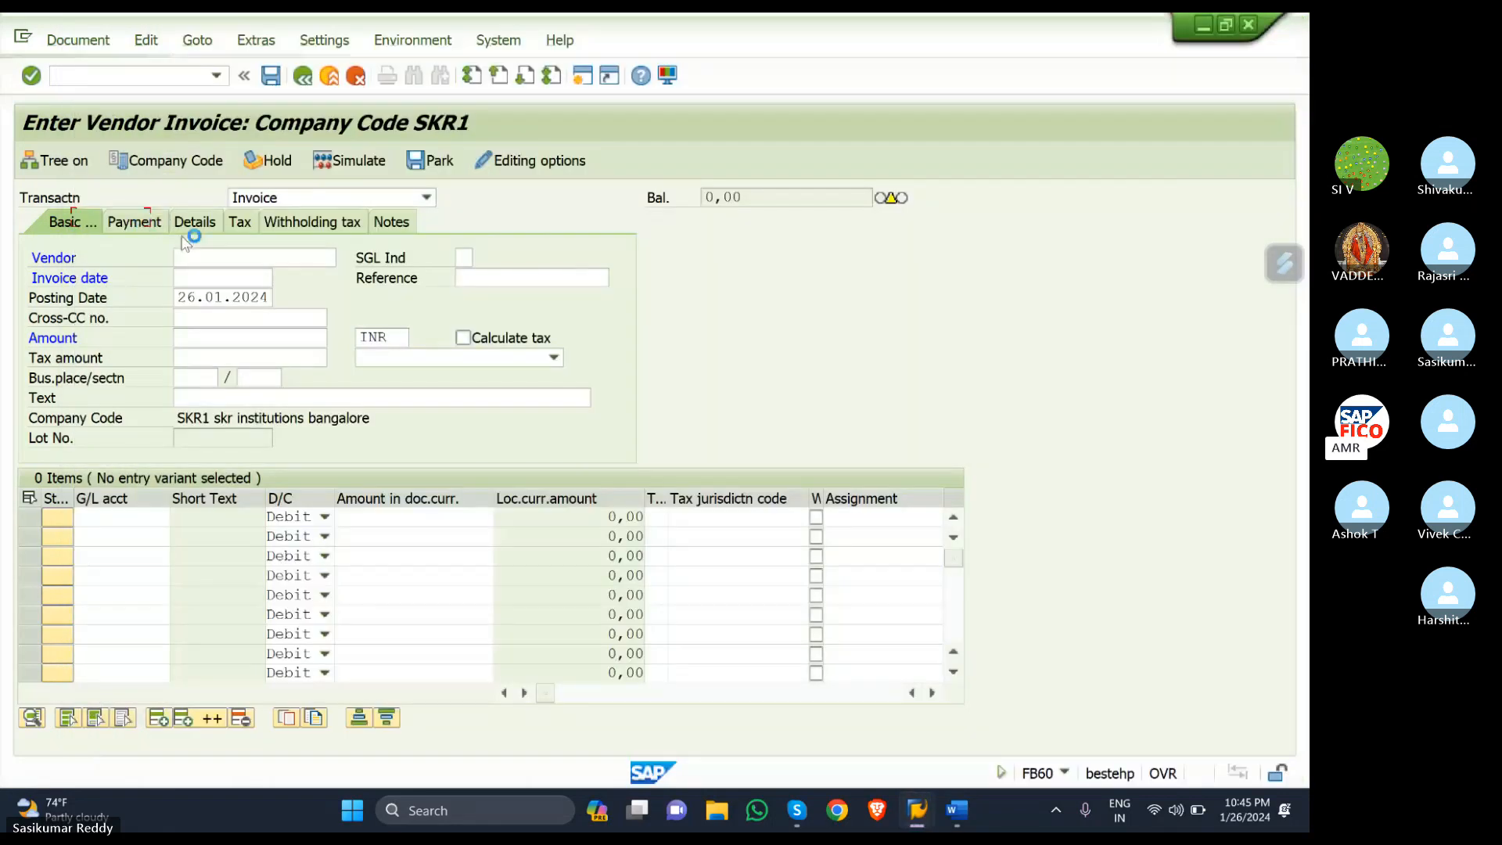
{"action": "left_click", "coordinate": [224, 277]}
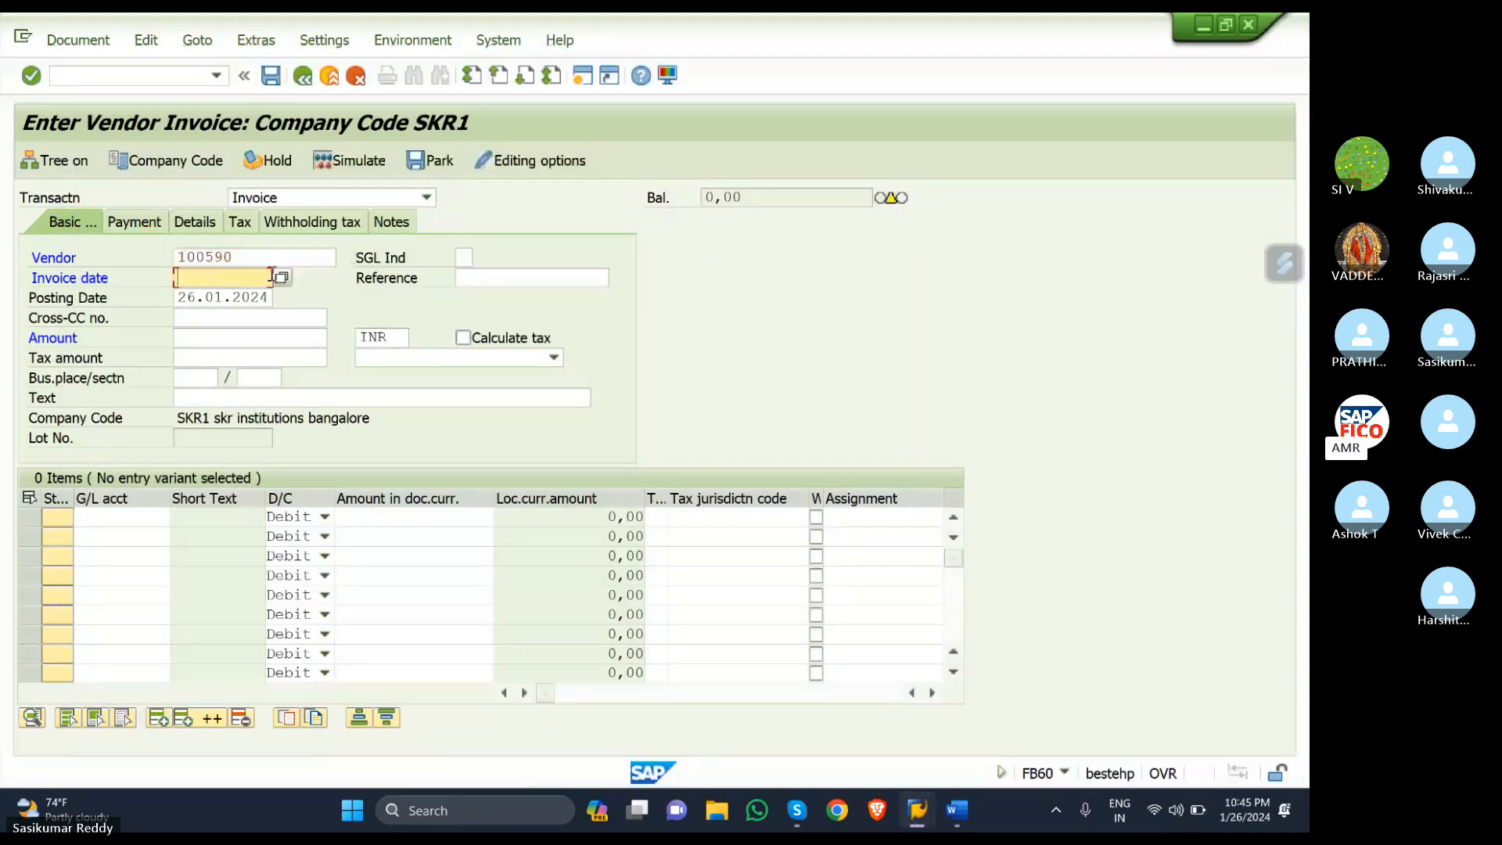
{"action": "left_click", "coordinate": [286, 279]}
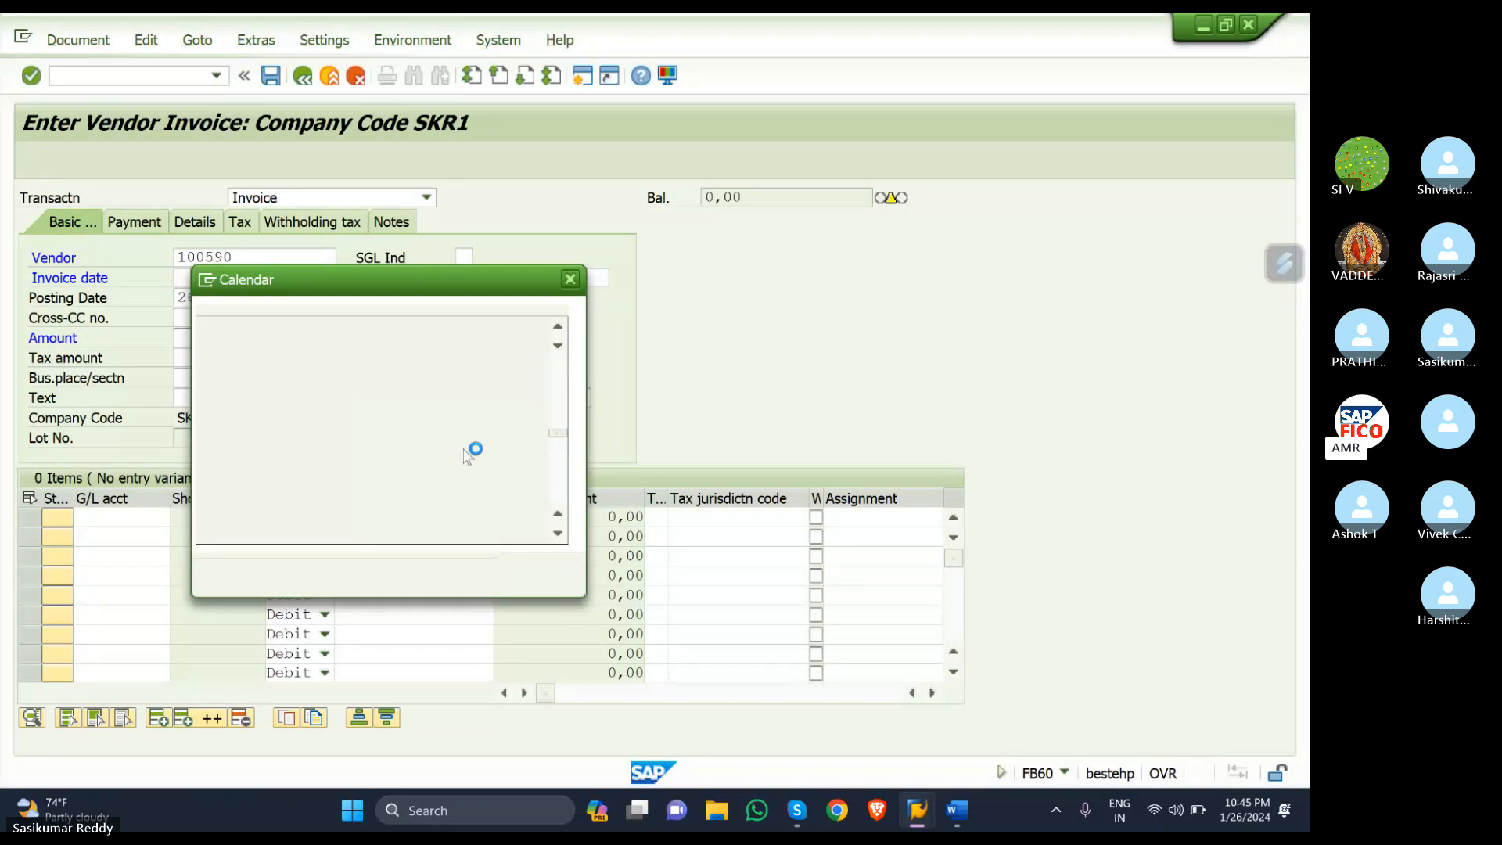
{"action": "key", "text": "Return"}
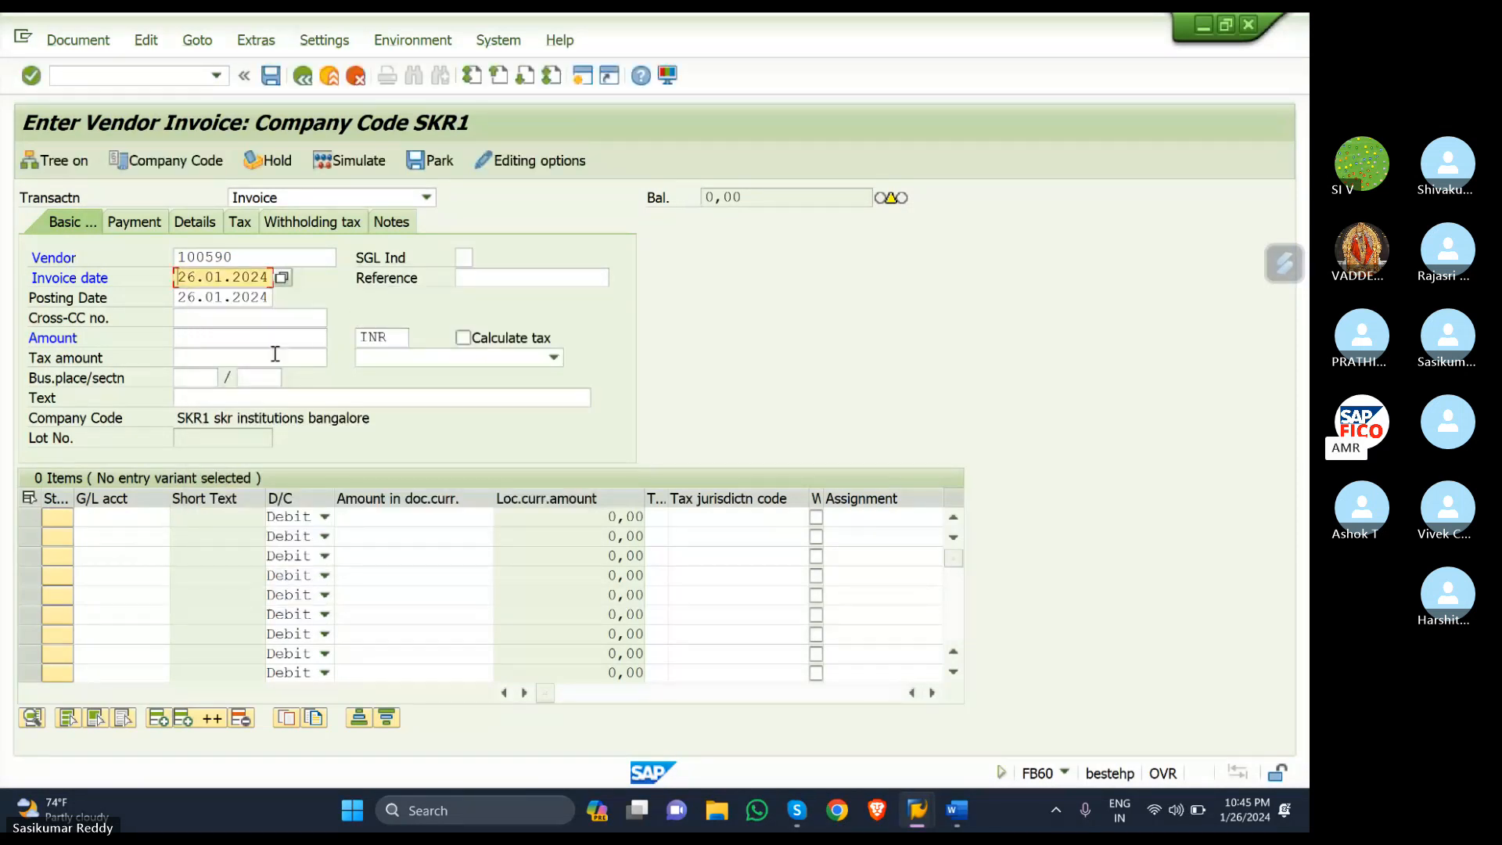
- Enter amount 100000 and a 400305 PURCHASE ACCOUNT line item for 100000 with tax code S2
{"action": "left_click", "coordinate": [238, 340]}
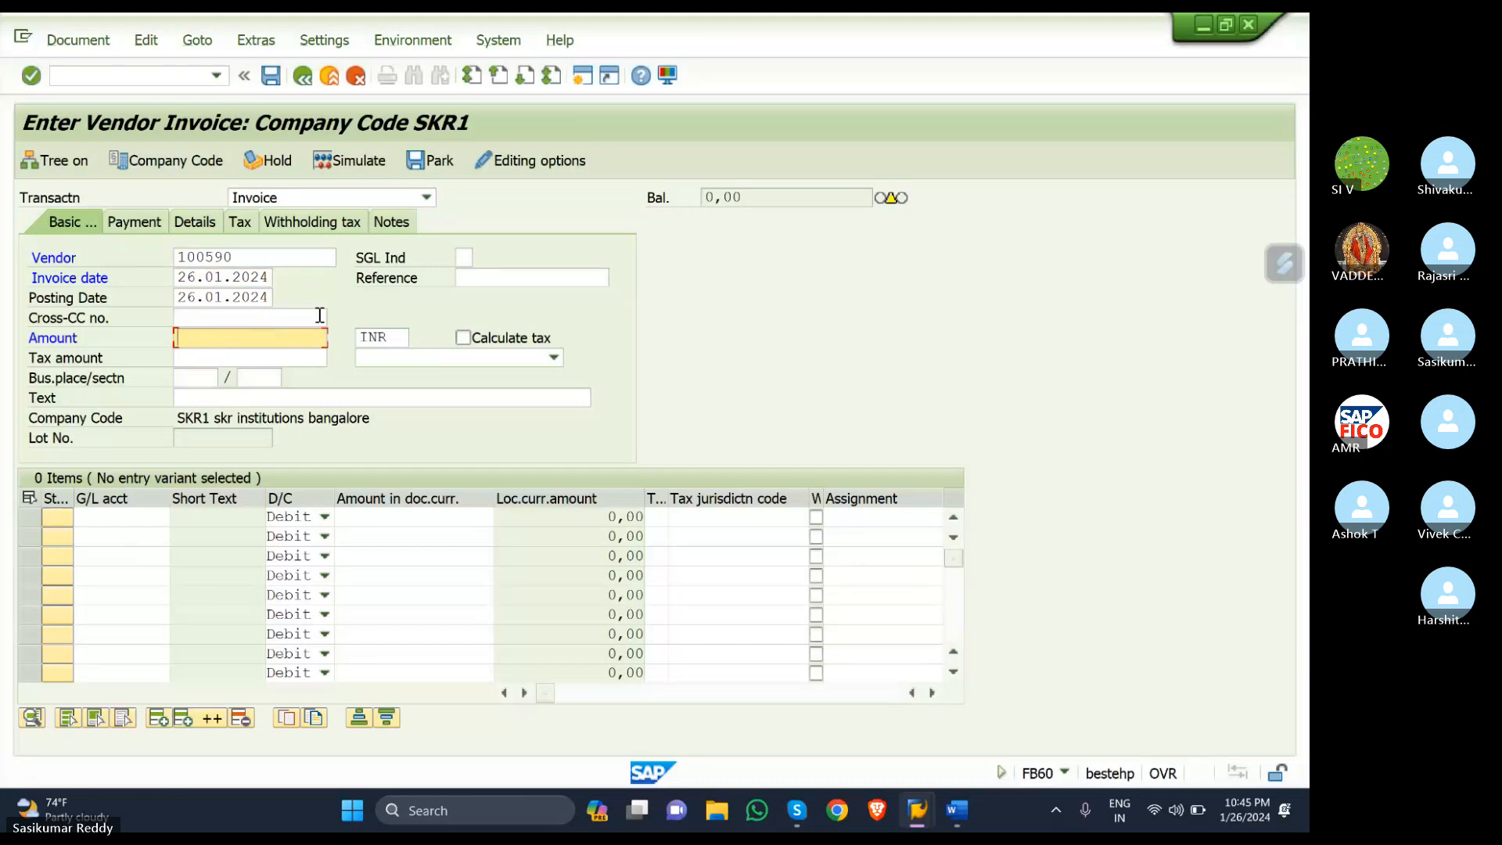
{"action": "type", "text": "100"}
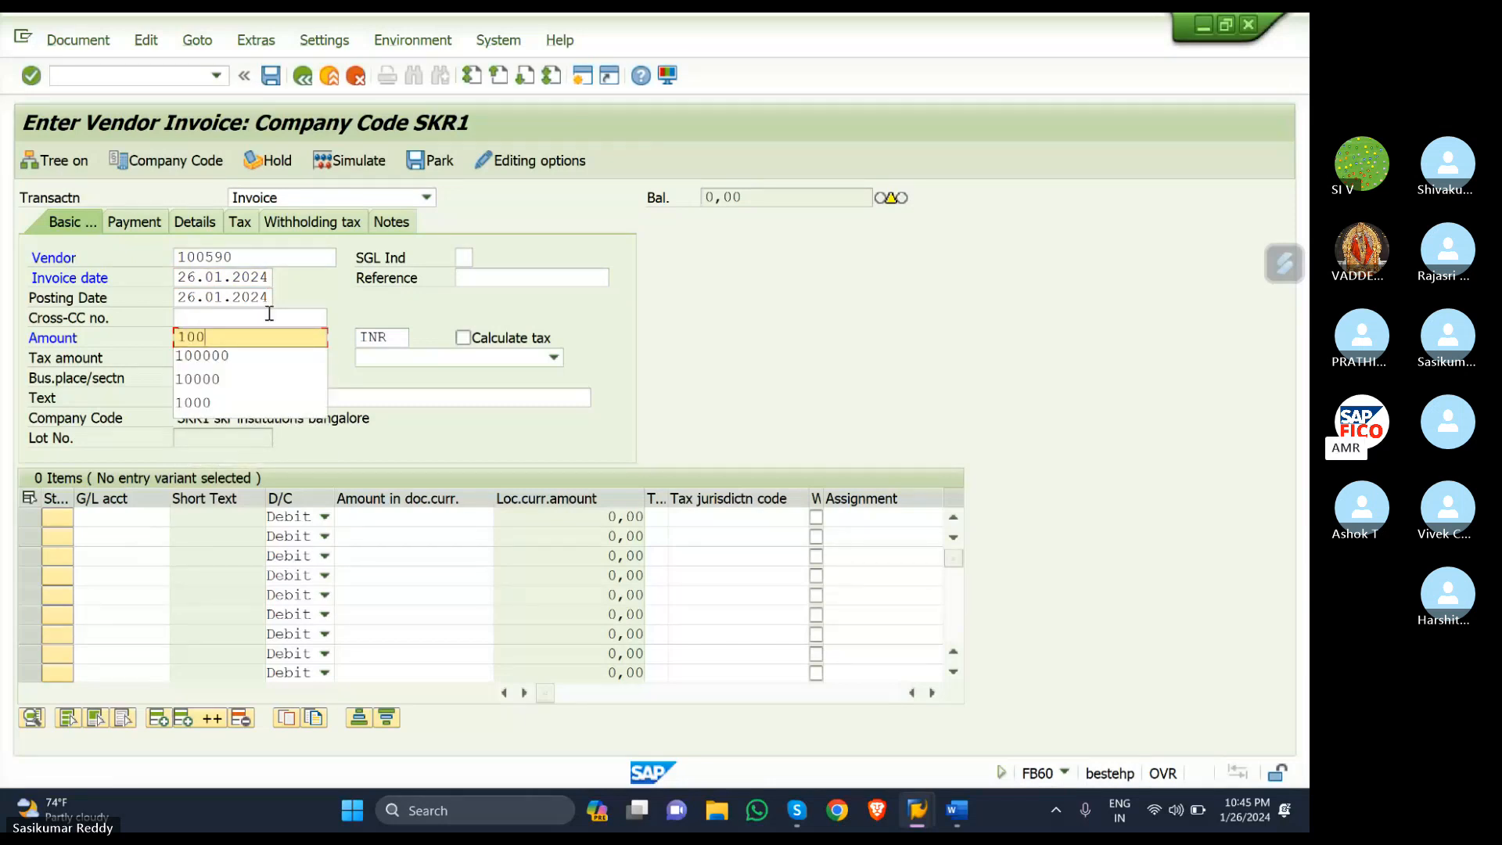
{"action": "left_click", "coordinate": [257, 356]}
{"action": "left_click", "coordinate": [112, 516]}
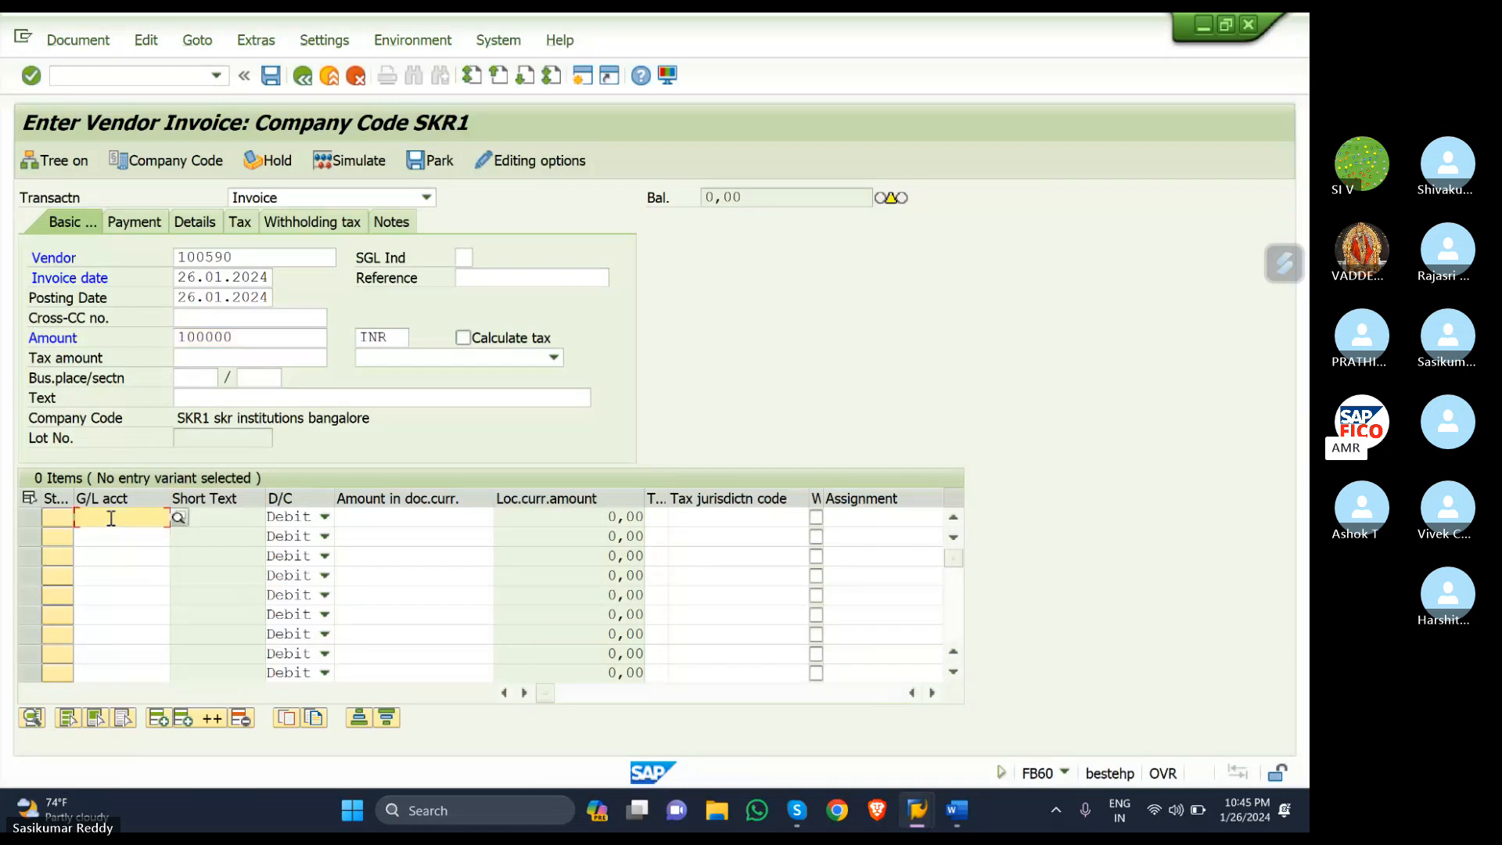
{"action": "type", "text": "400"}
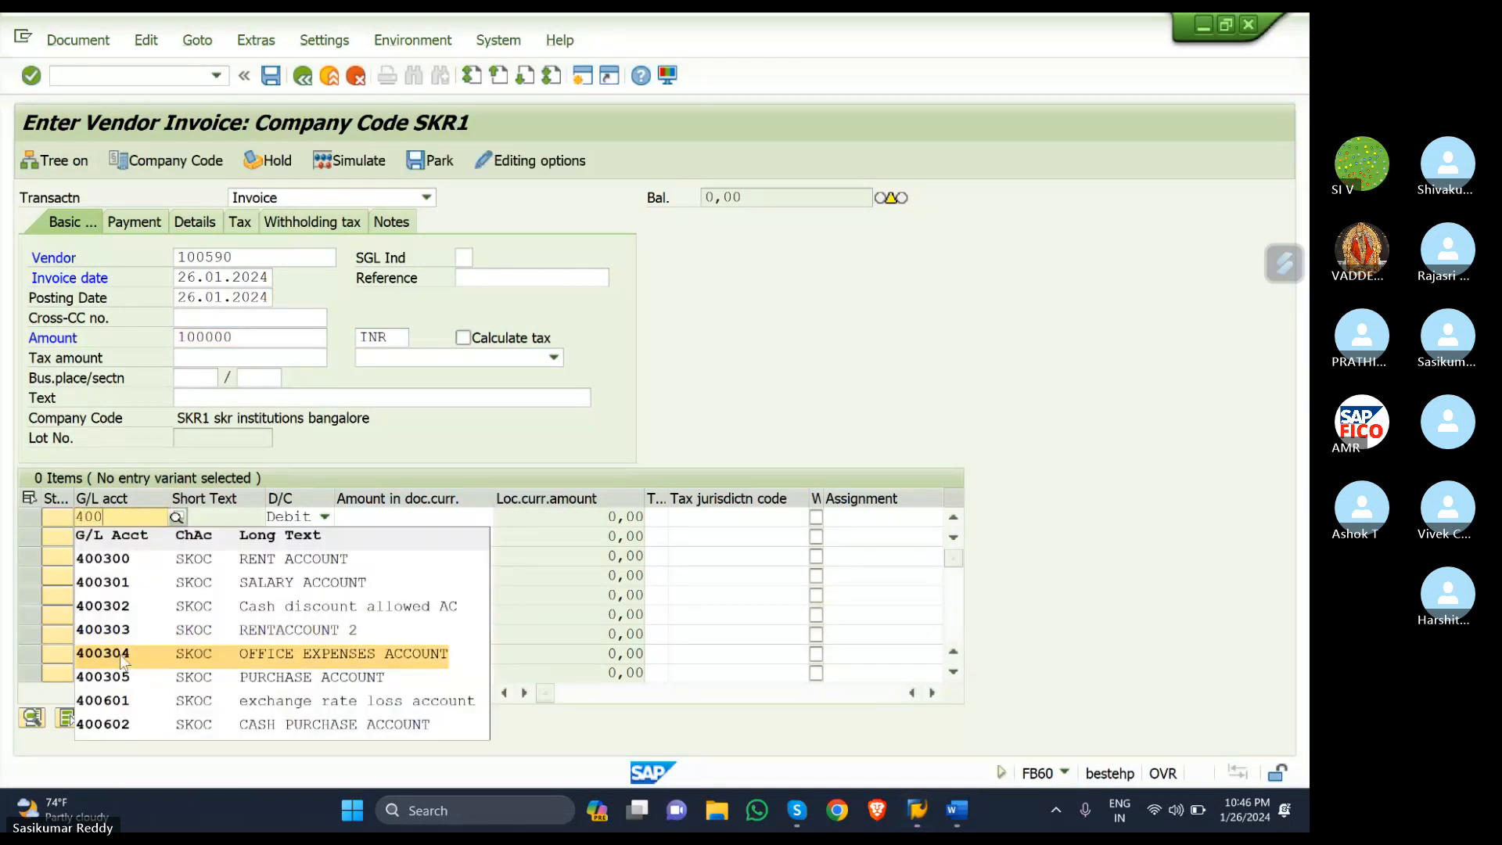
{"action": "left_click", "coordinate": [168, 676]}
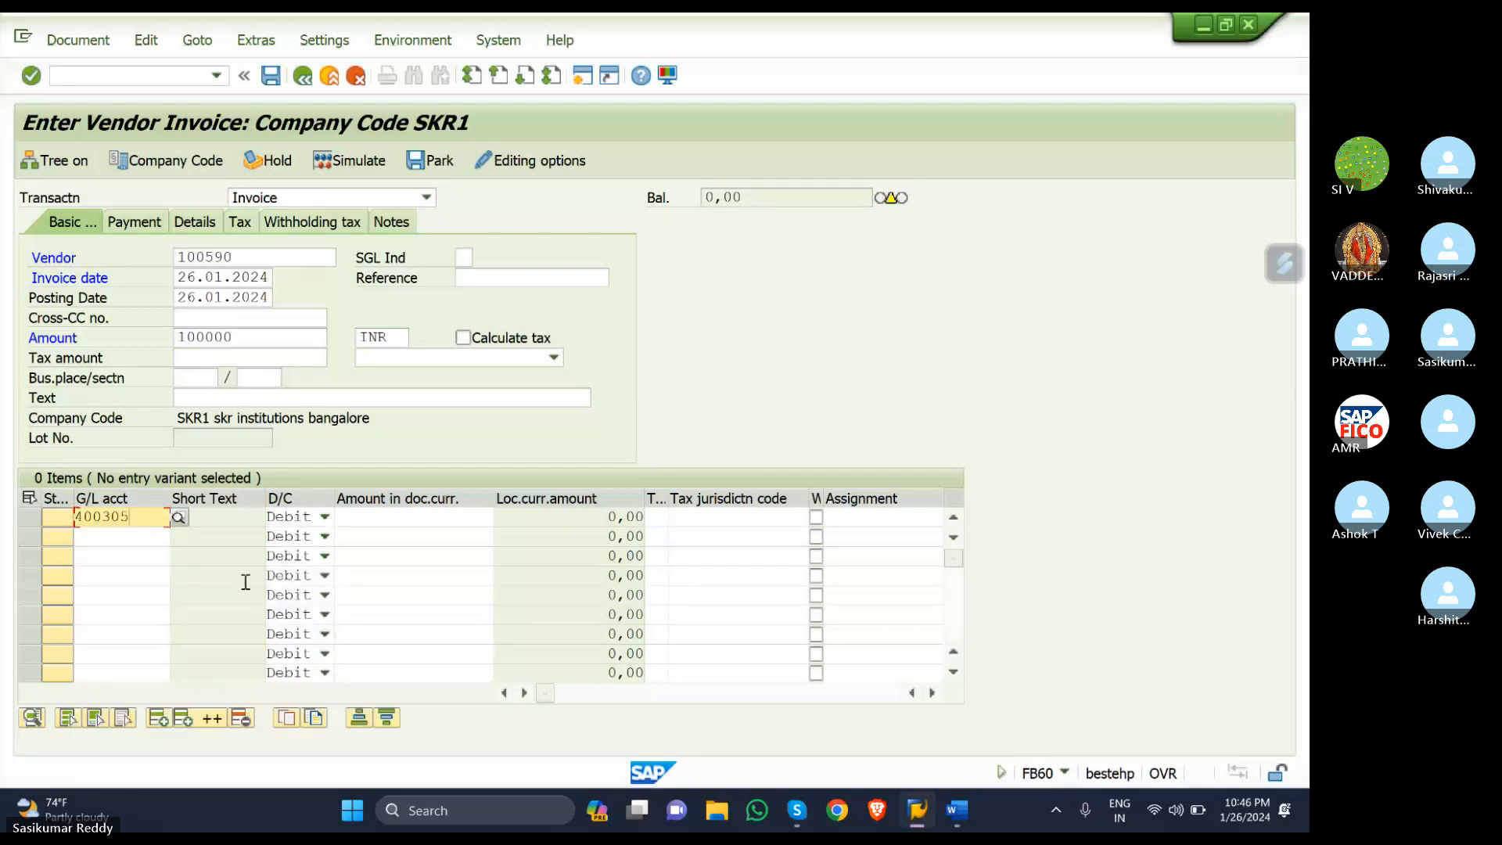
{"action": "left_click", "coordinate": [407, 514]}
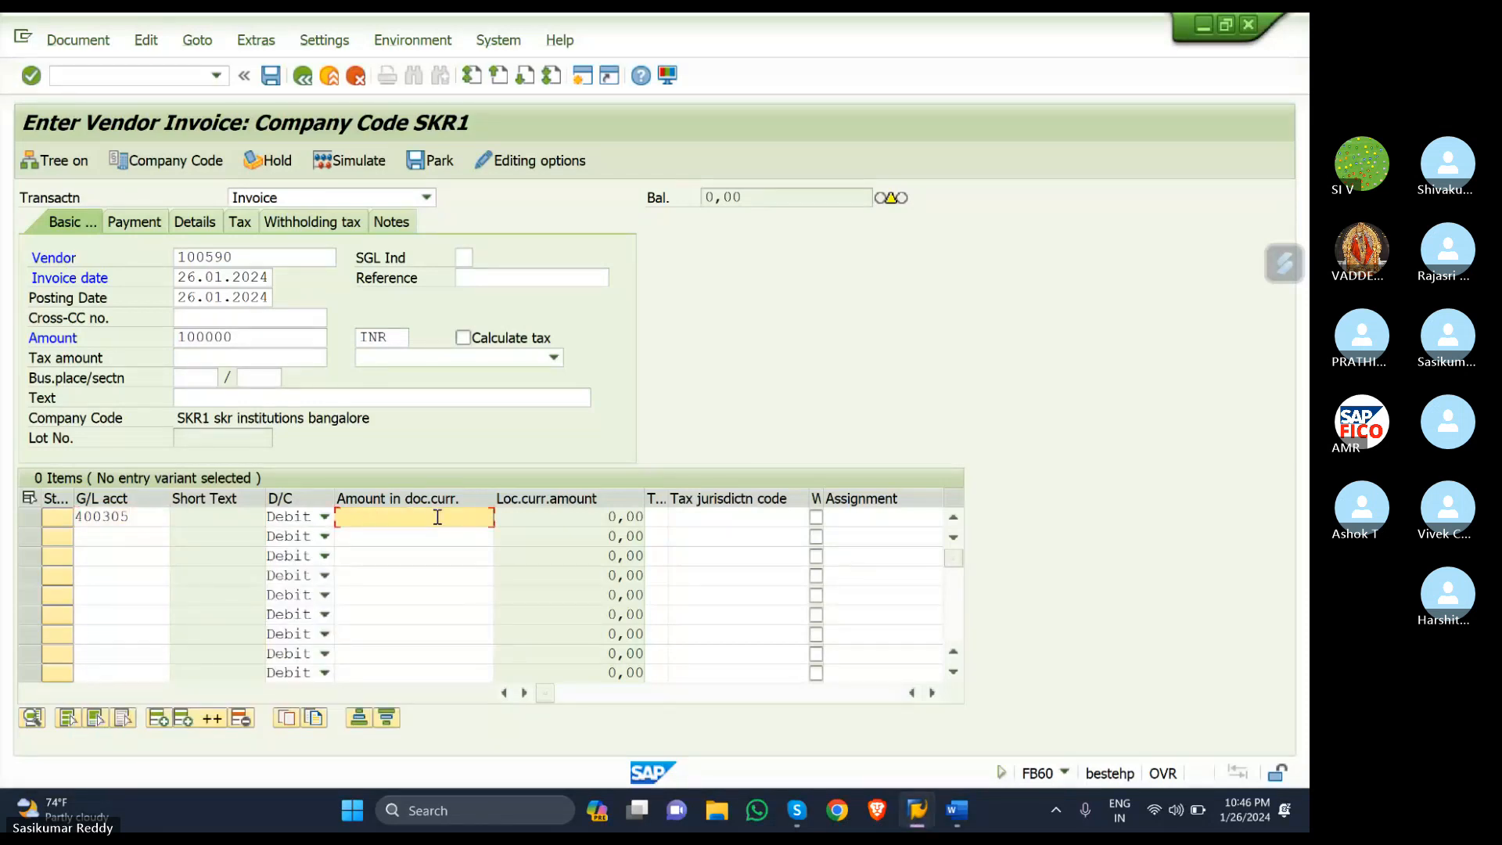
{"action": "type", "text": "100000"}
{"action": "left_click", "coordinate": [657, 520]}
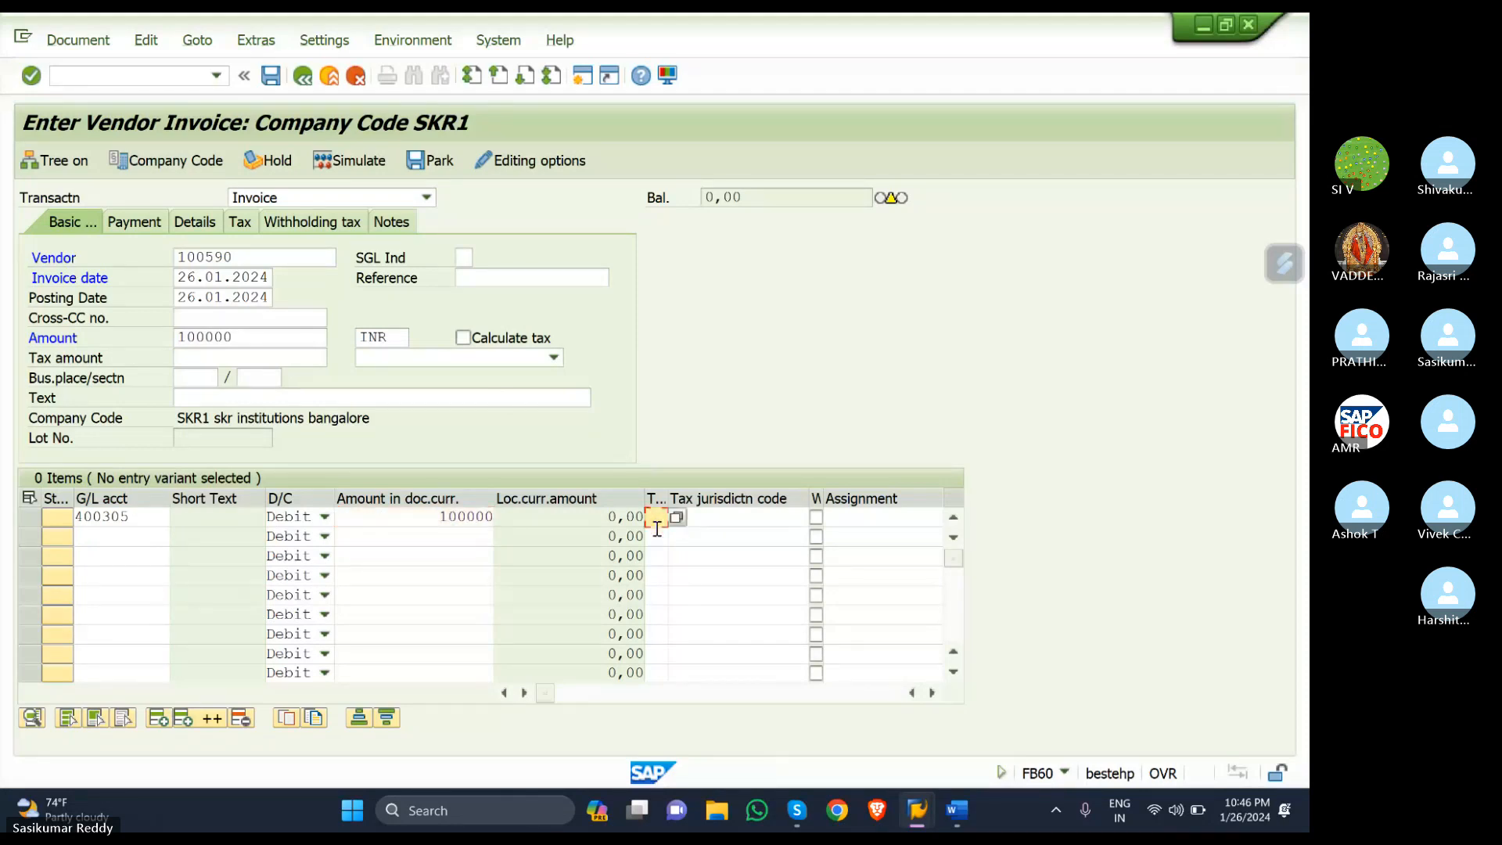
{"action": "type", "text": "S2"}
- Turn on Calculate tax and set the invoice tax code to S2 (IGST-SKR)
{"action": "left_click", "coordinate": [463, 338]}
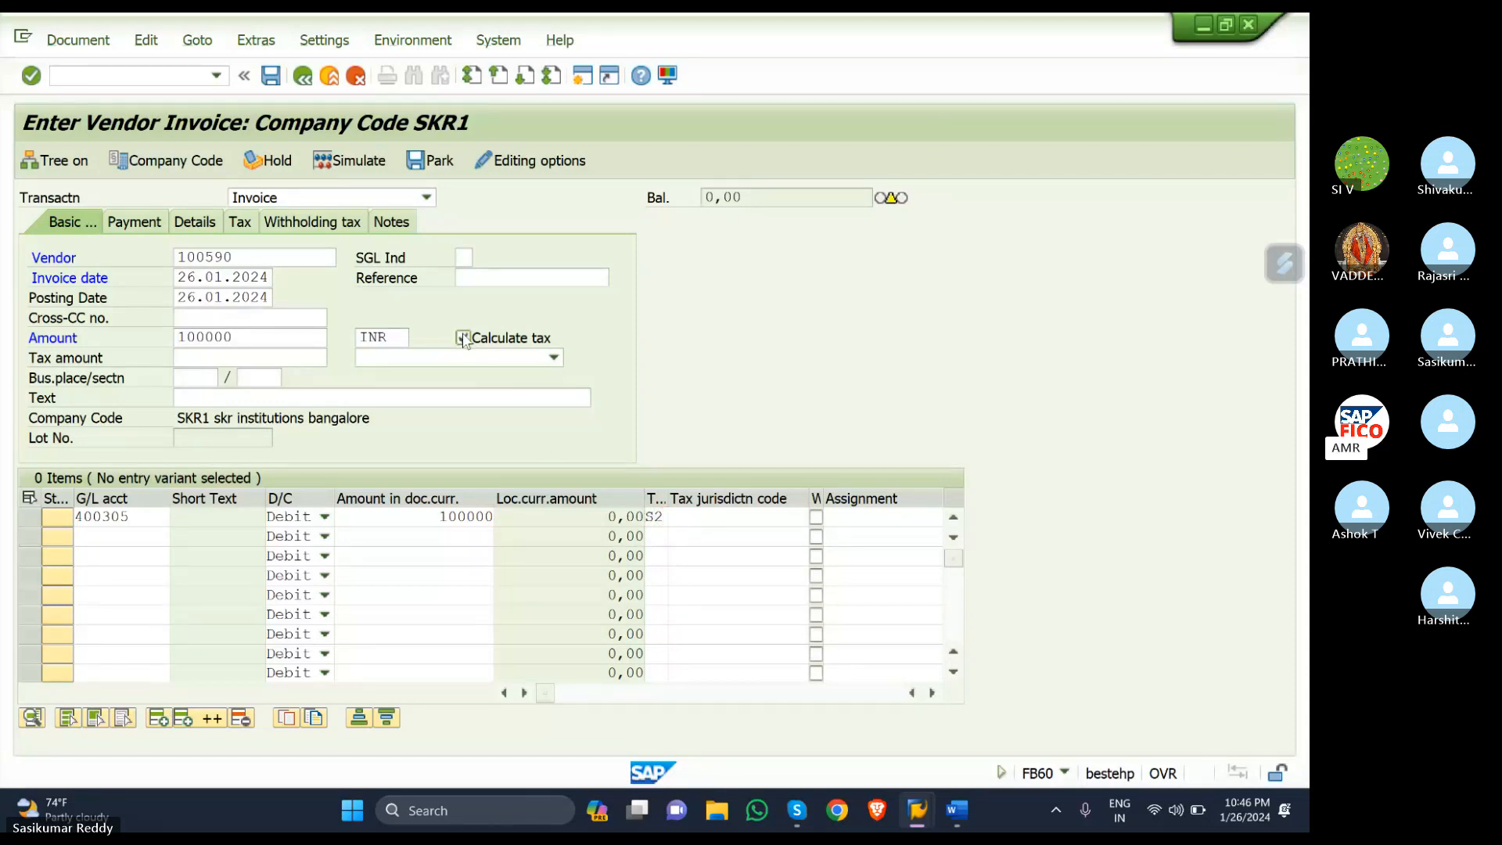
{"action": "left_click", "coordinate": [545, 359]}
{"action": "left_click", "coordinate": [486, 400]}
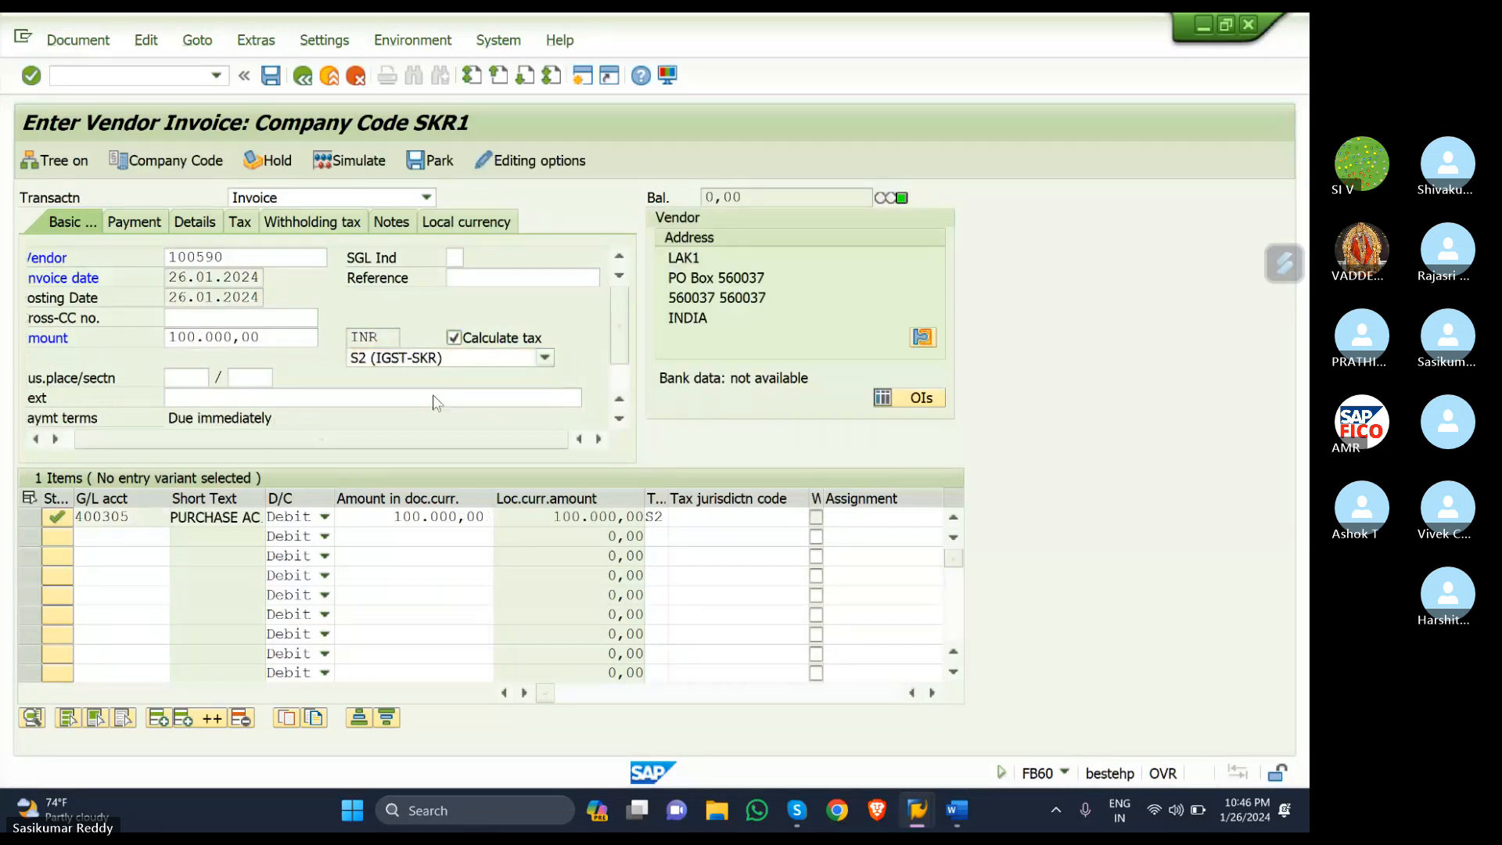
- Simulate and post the invoice as document 1522, then bring up Skype and close its chat
{"action": "left_click", "coordinate": [336, 161]}
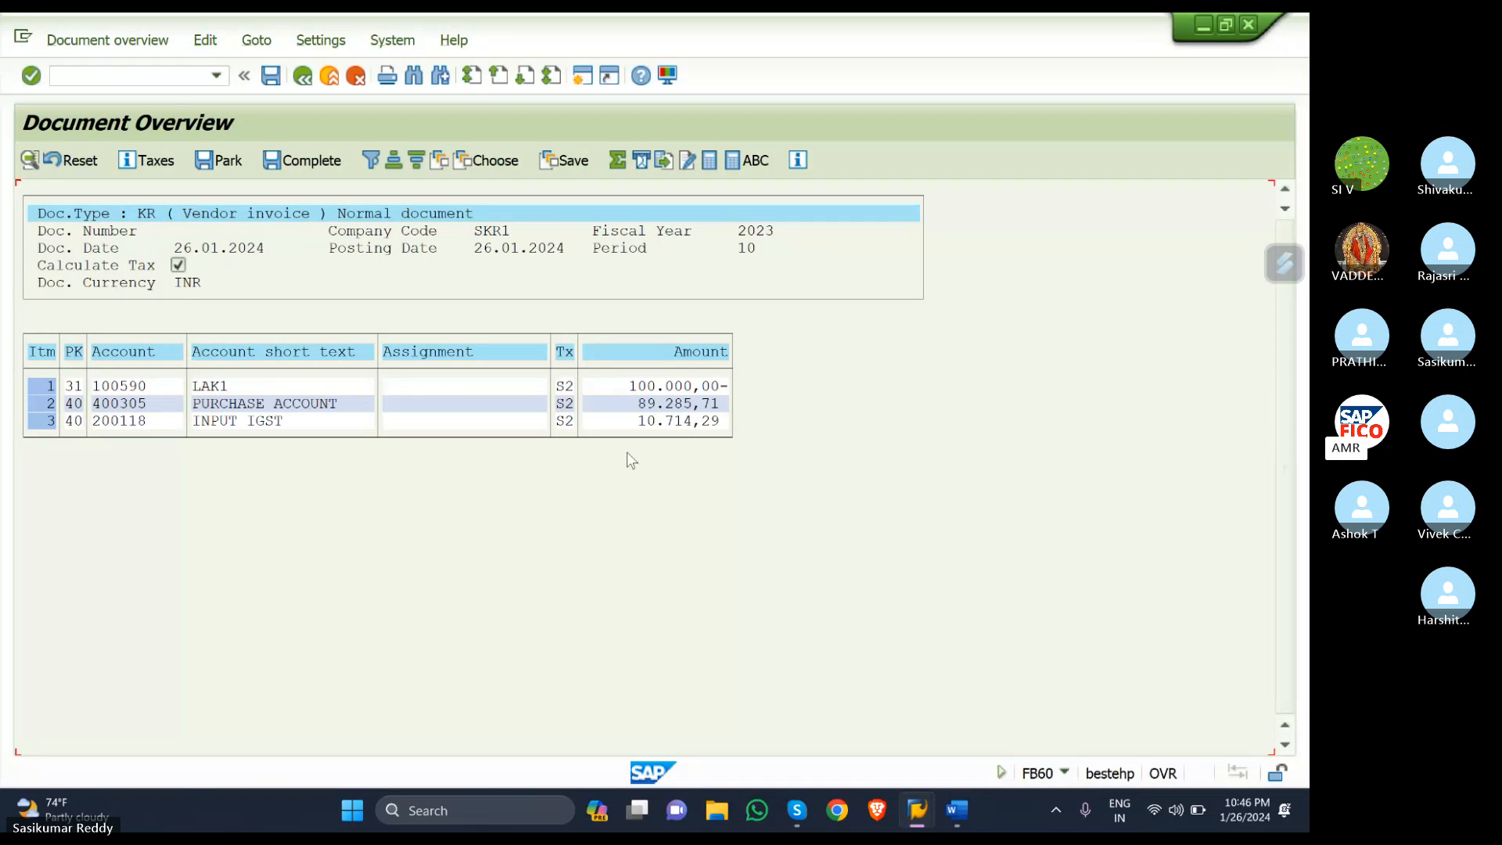
{"action": "left_click", "coordinate": [270, 76]}
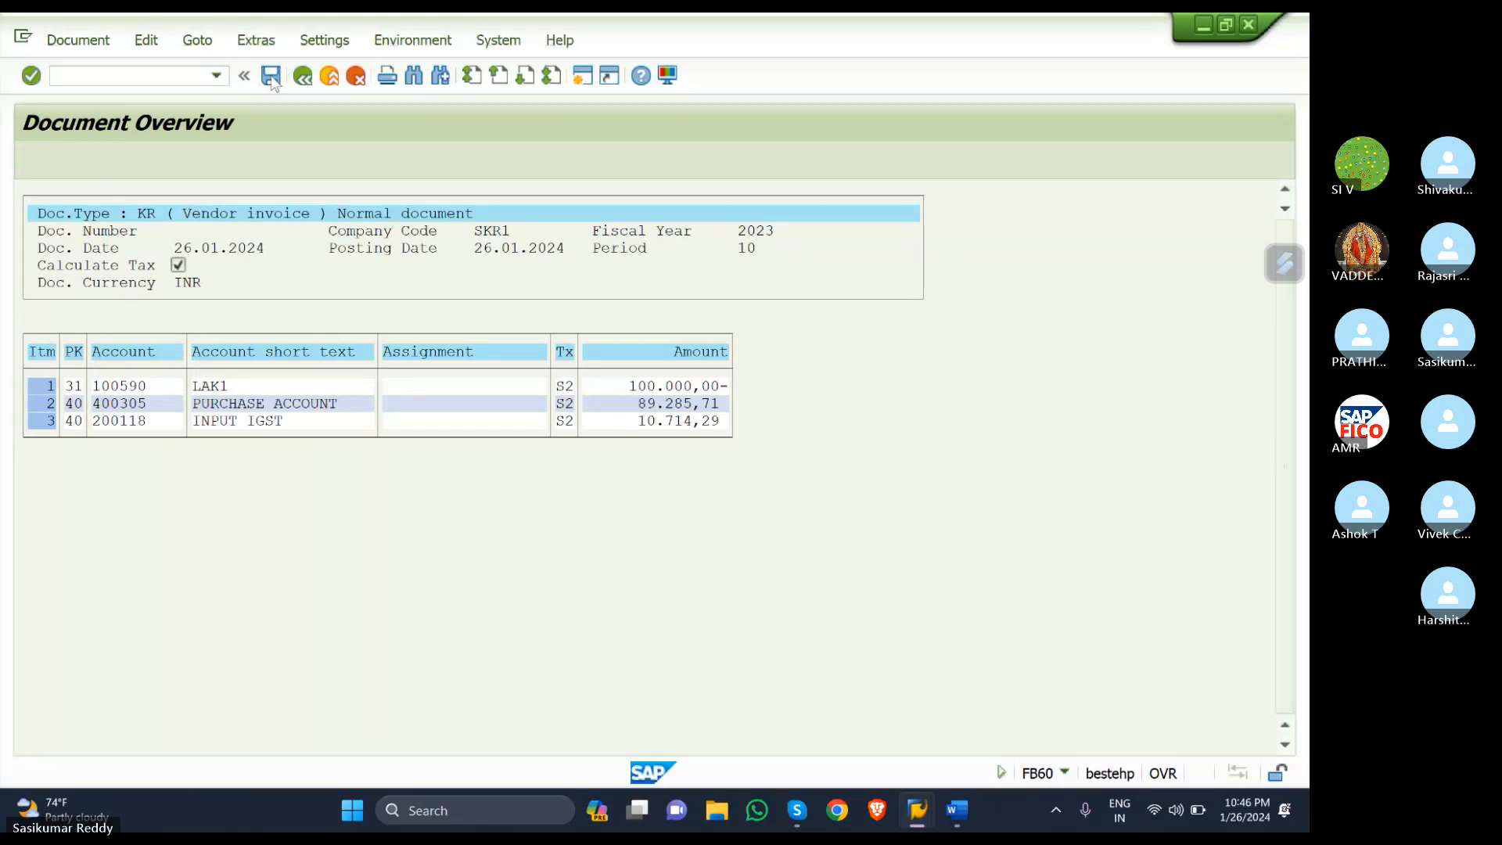
{"action": "left_click", "coordinate": [271, 76]}
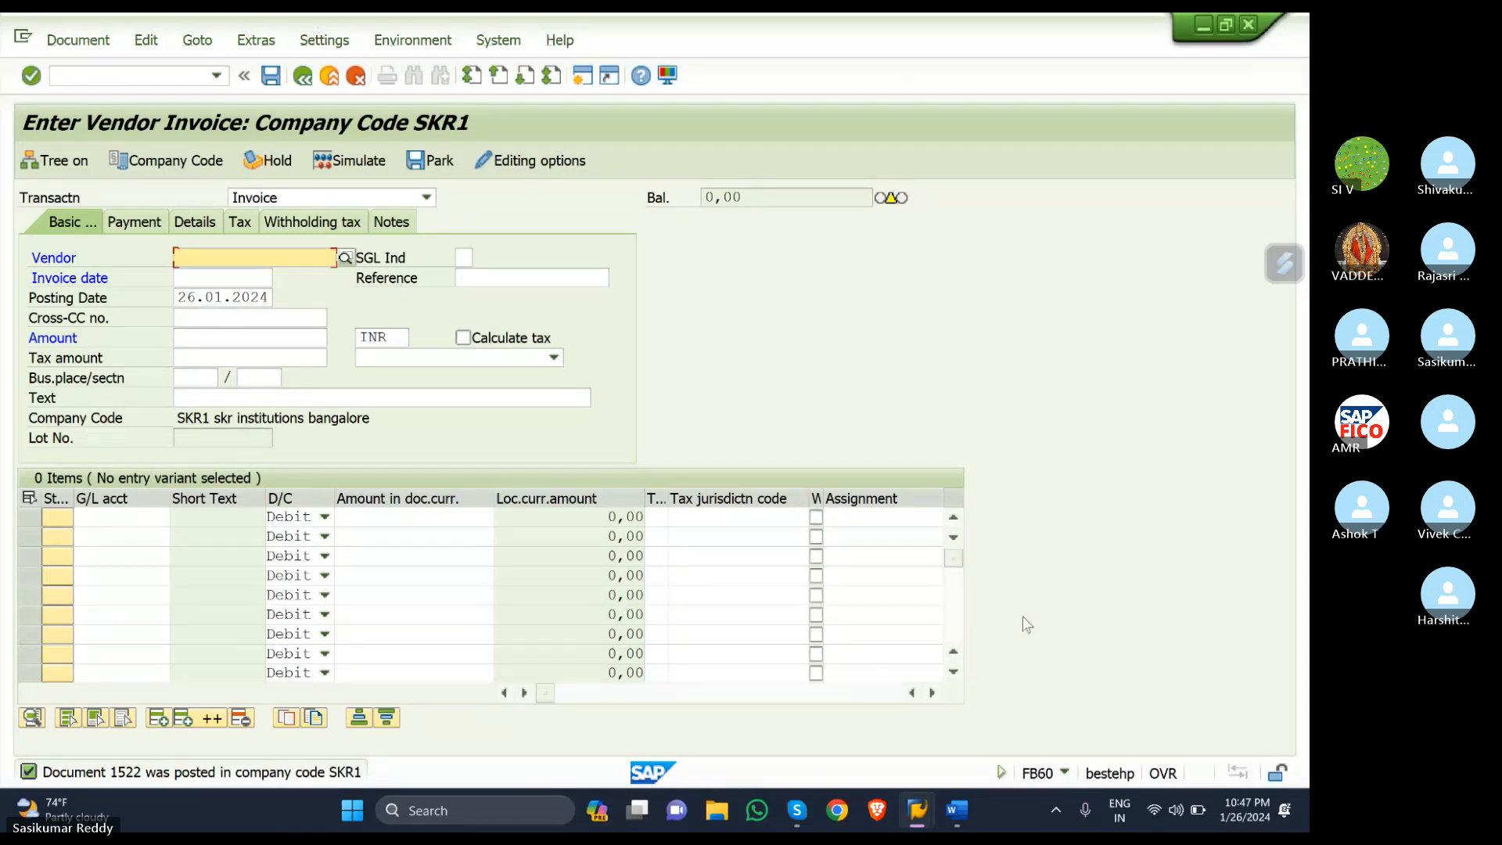
{"action": "left_click", "coordinate": [797, 810]}
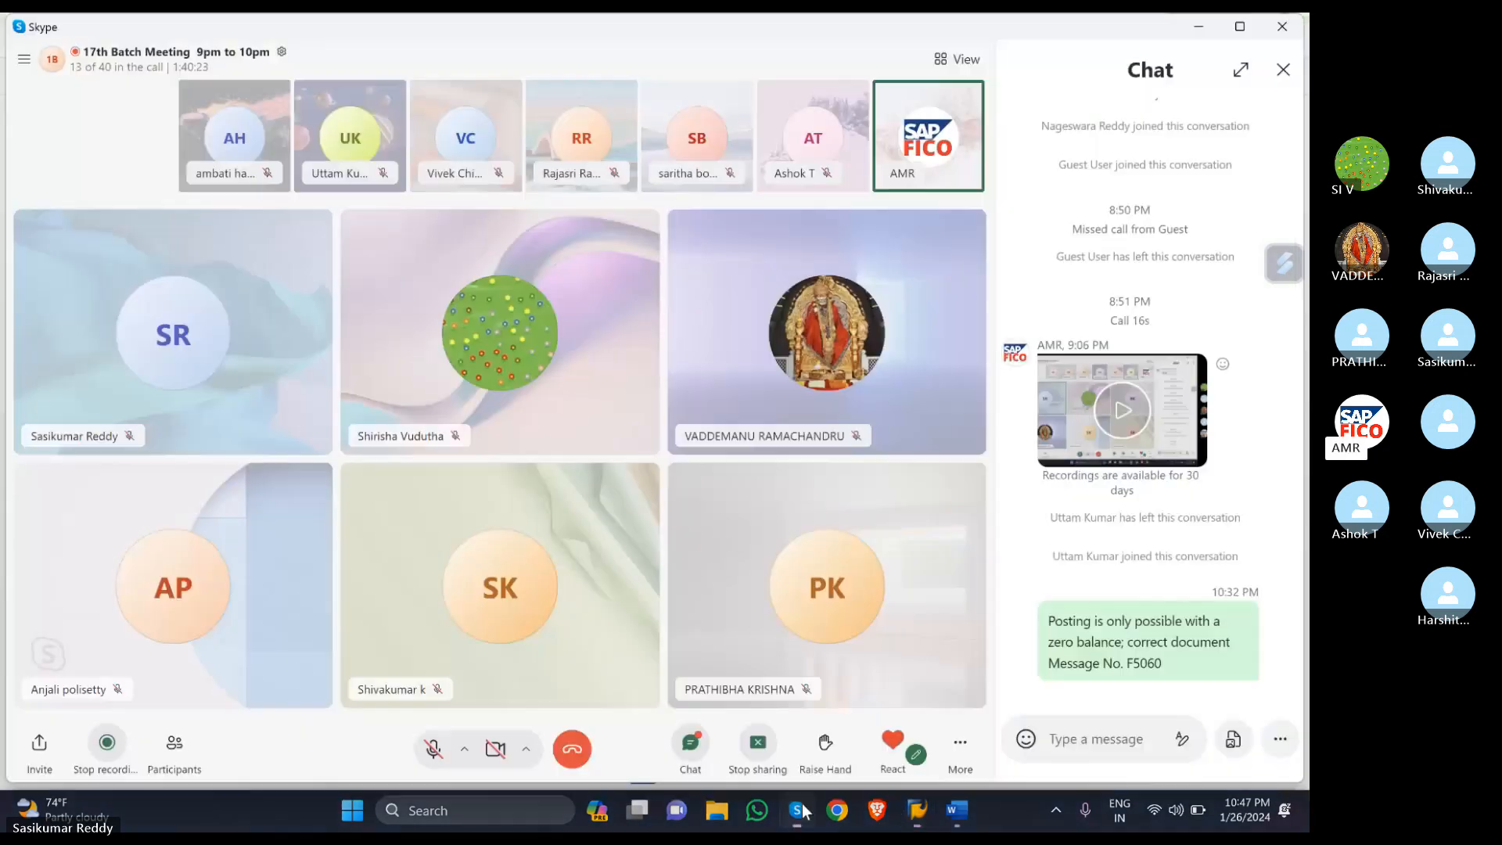
{"action": "left_click", "coordinate": [1283, 68]}
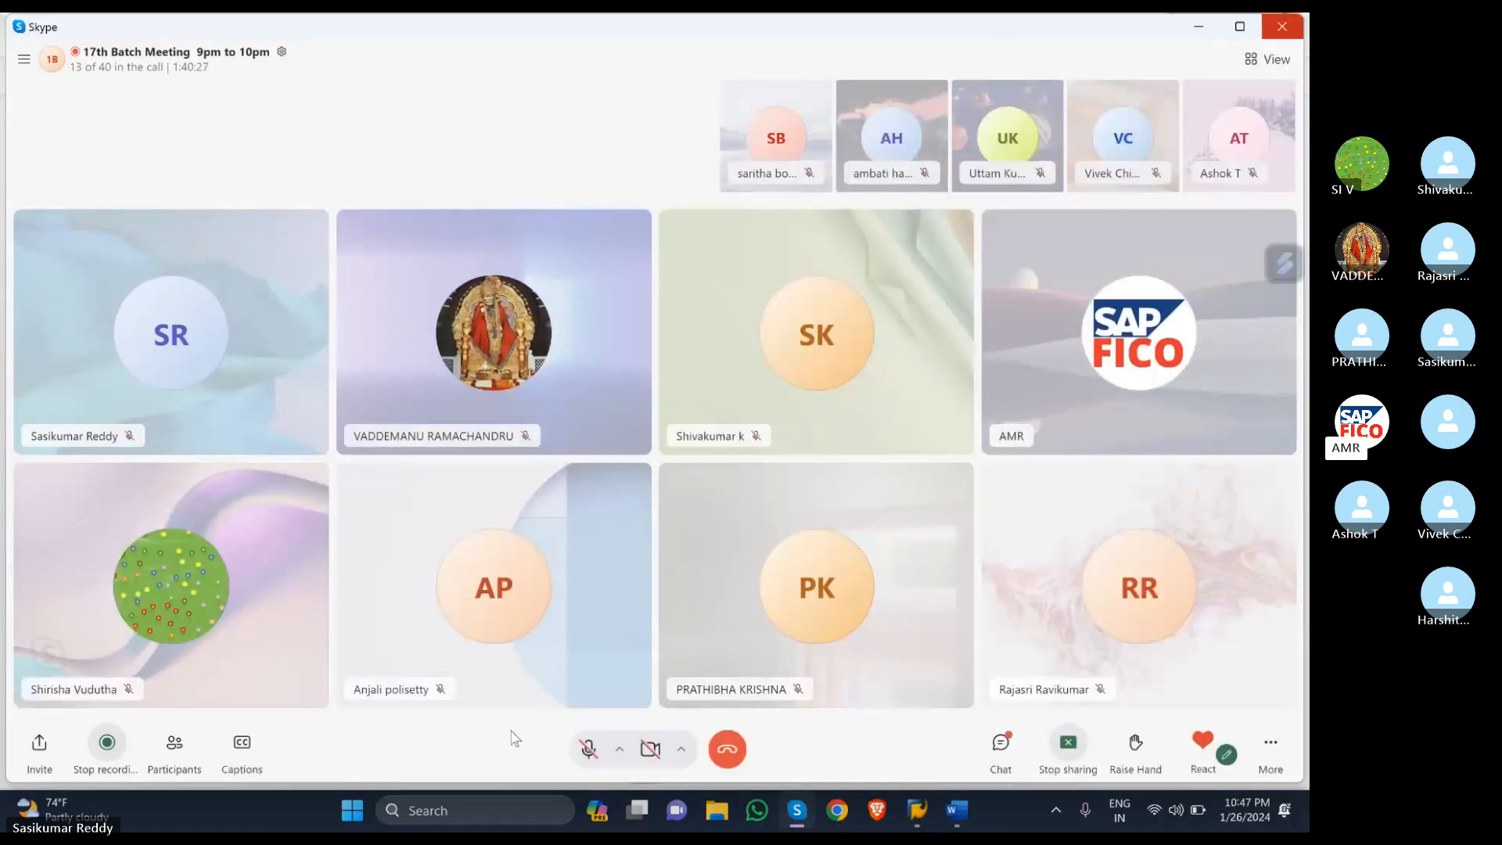